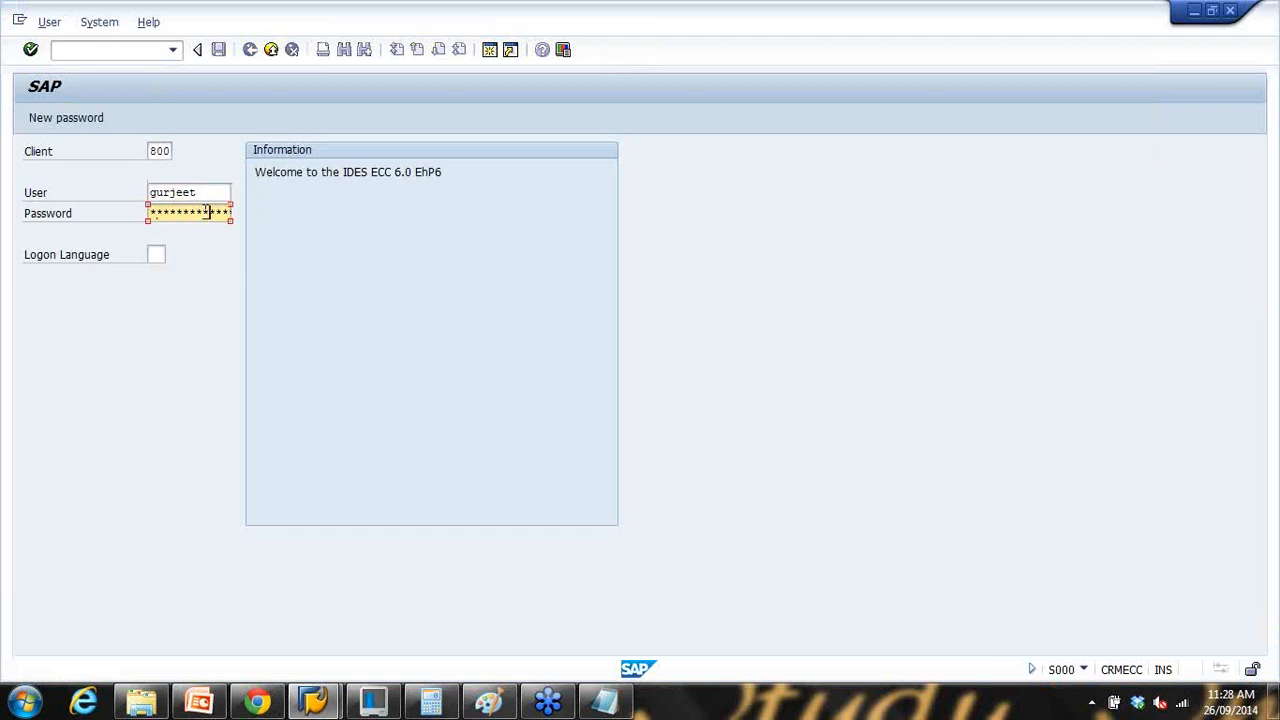
Step: Log on and enter me21n to open Create Purchase Order with an empty NB Standard PO
key(Return)
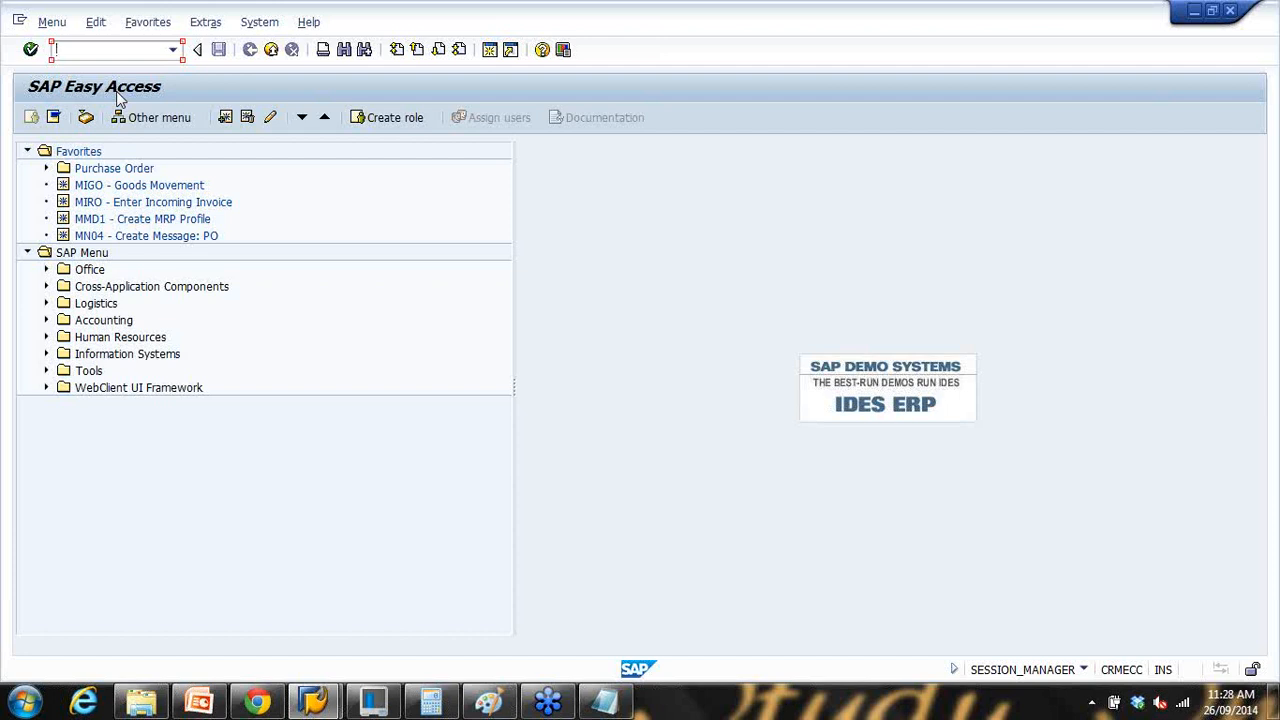
text(21n)
key(Return)
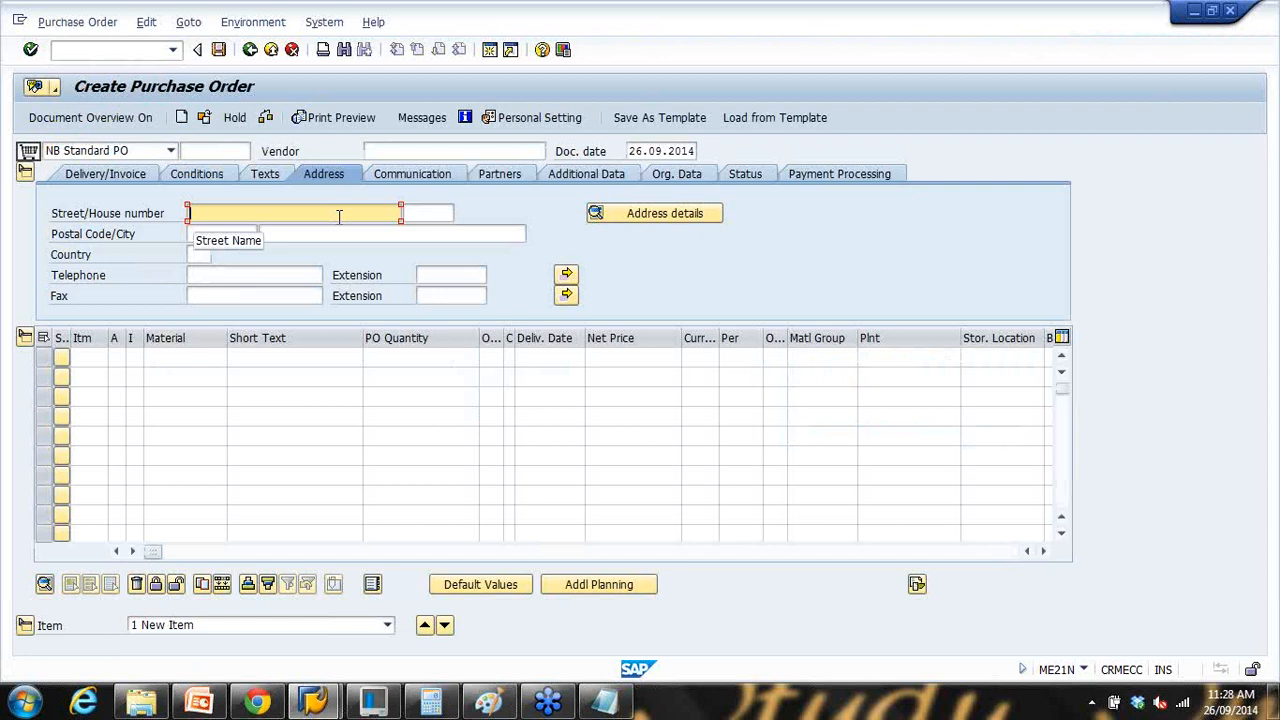
Step: Enter vendor 100502 from the recent entries and load its details
click(397, 152)
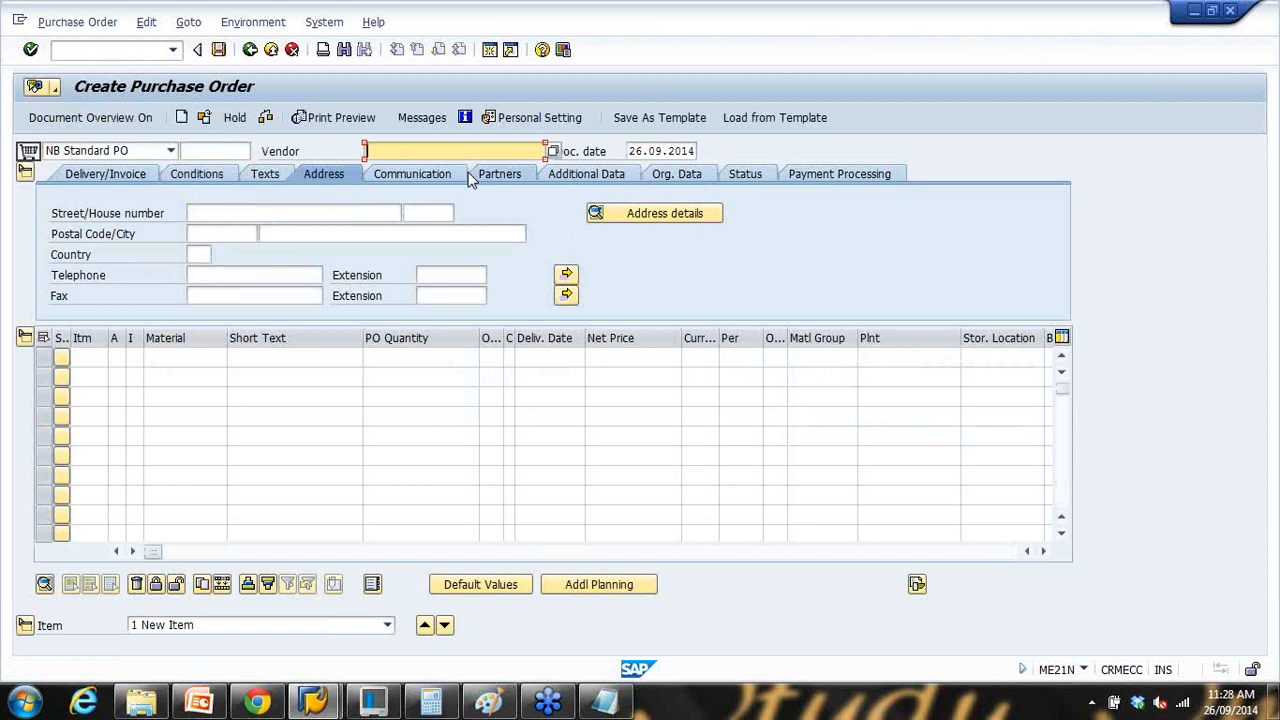
text(1)
click(420, 182)
key(Return)
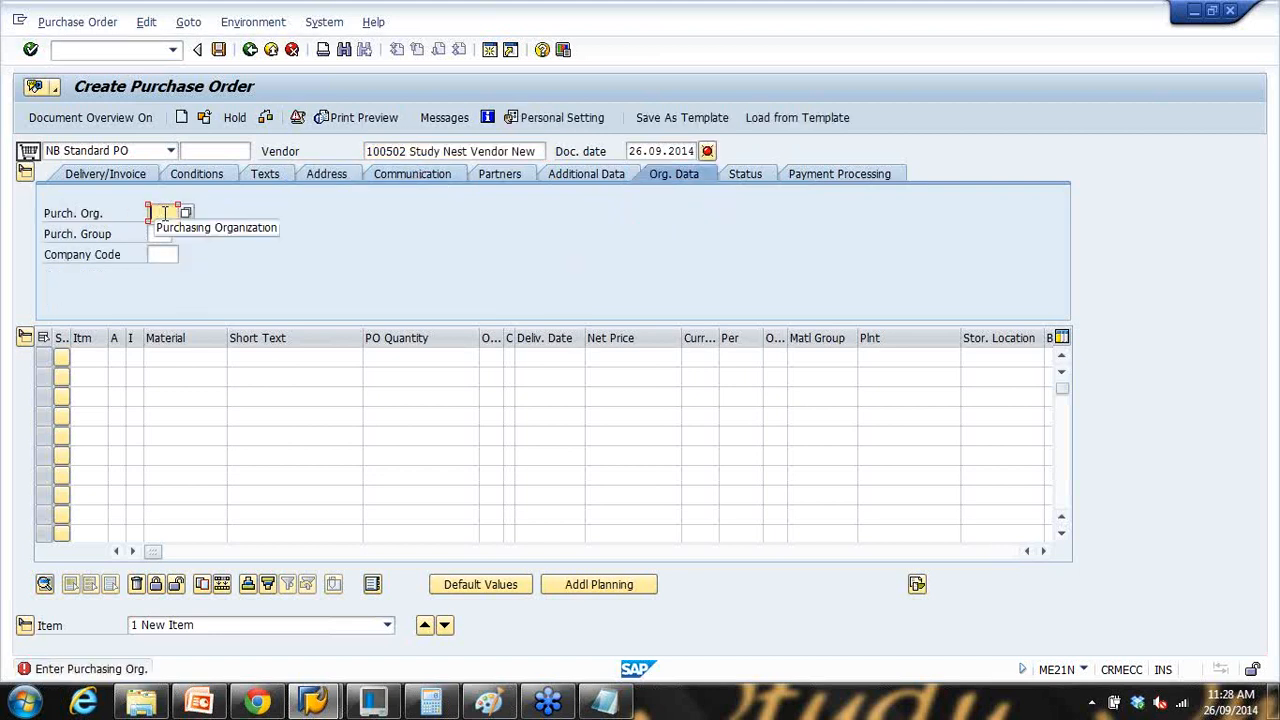
Step: Fill in purchasing organization 1000, purchasing group 000 and company code 1000, and validate the header
click(165, 213)
text(1000)
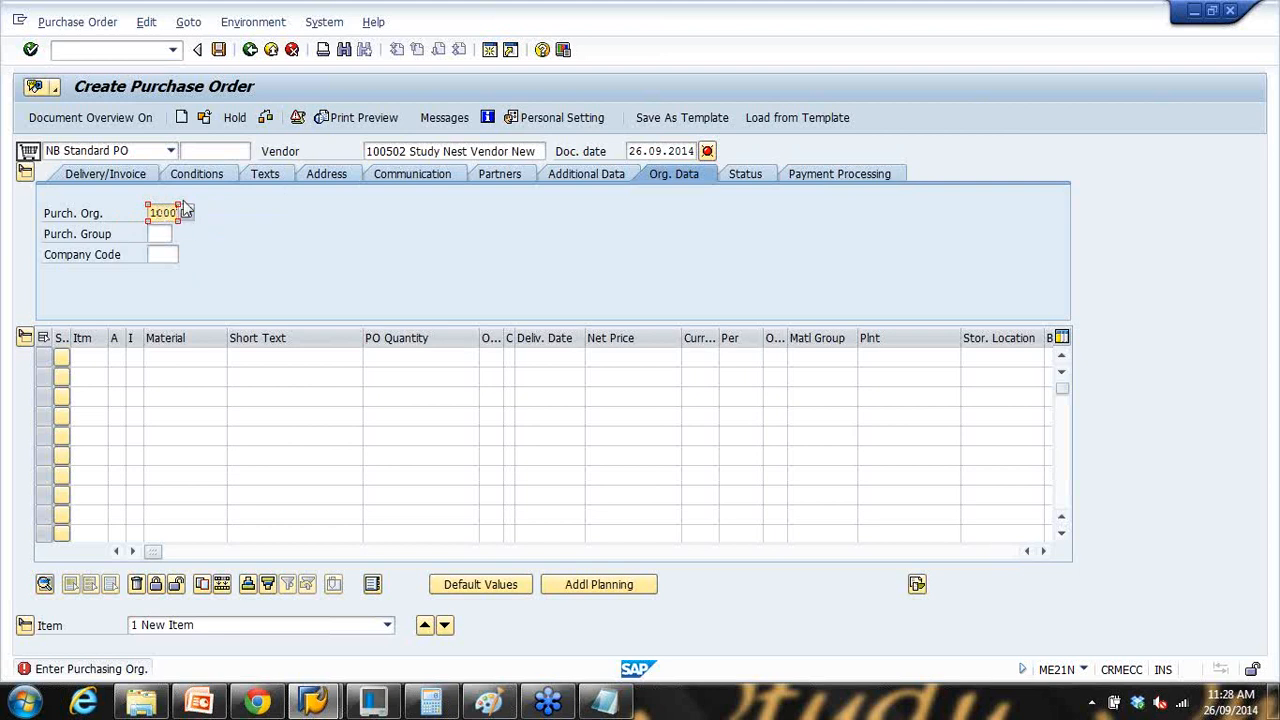
click(165, 232)
click(181, 235)
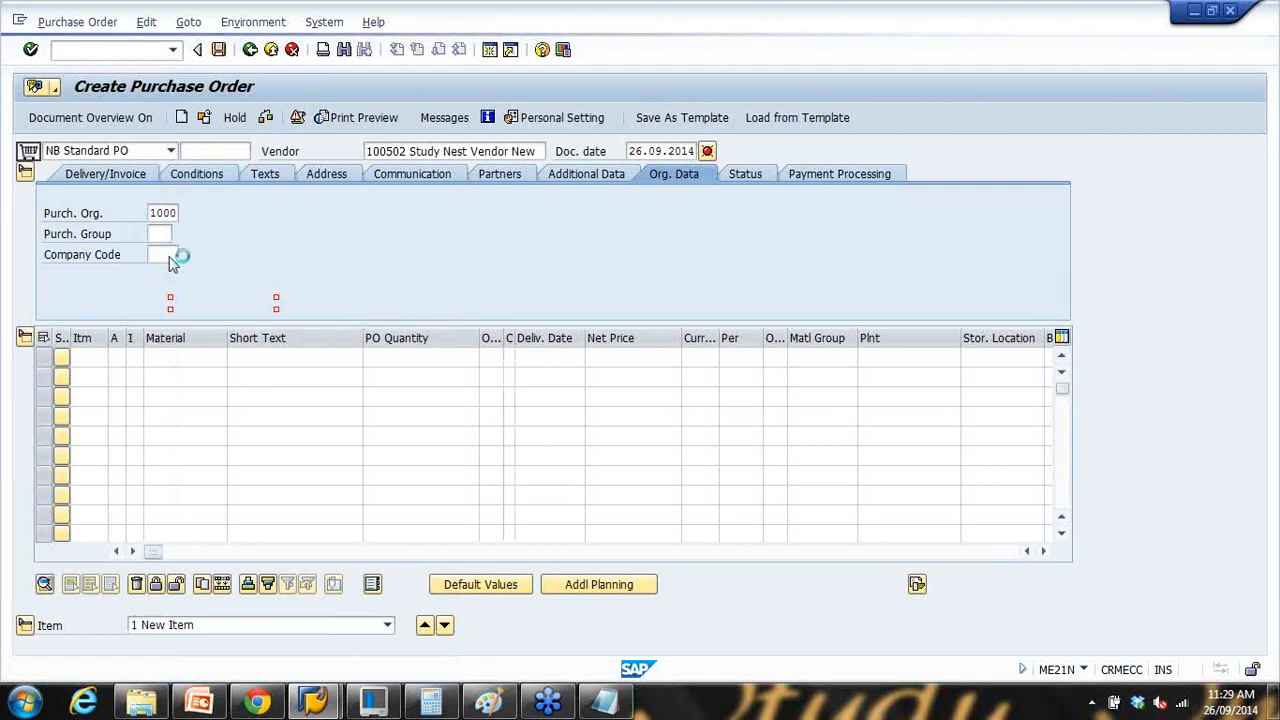
click(171, 256)
text(1000)
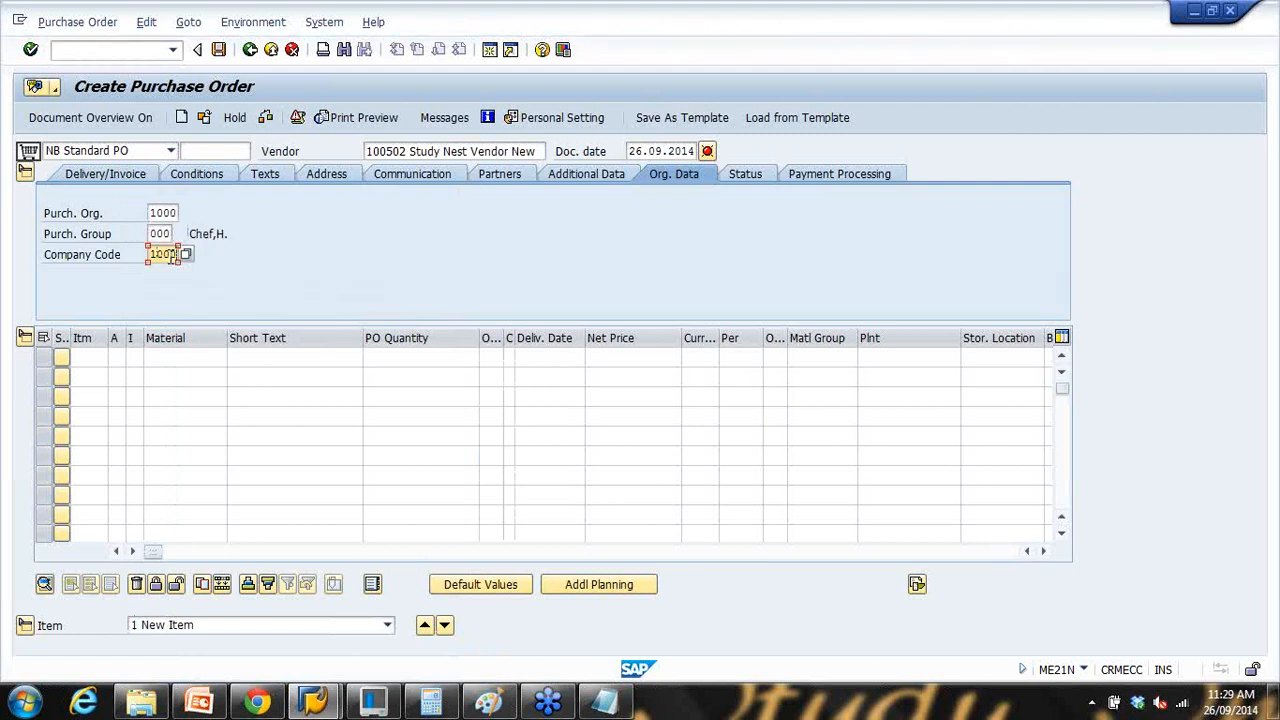
key(Return)
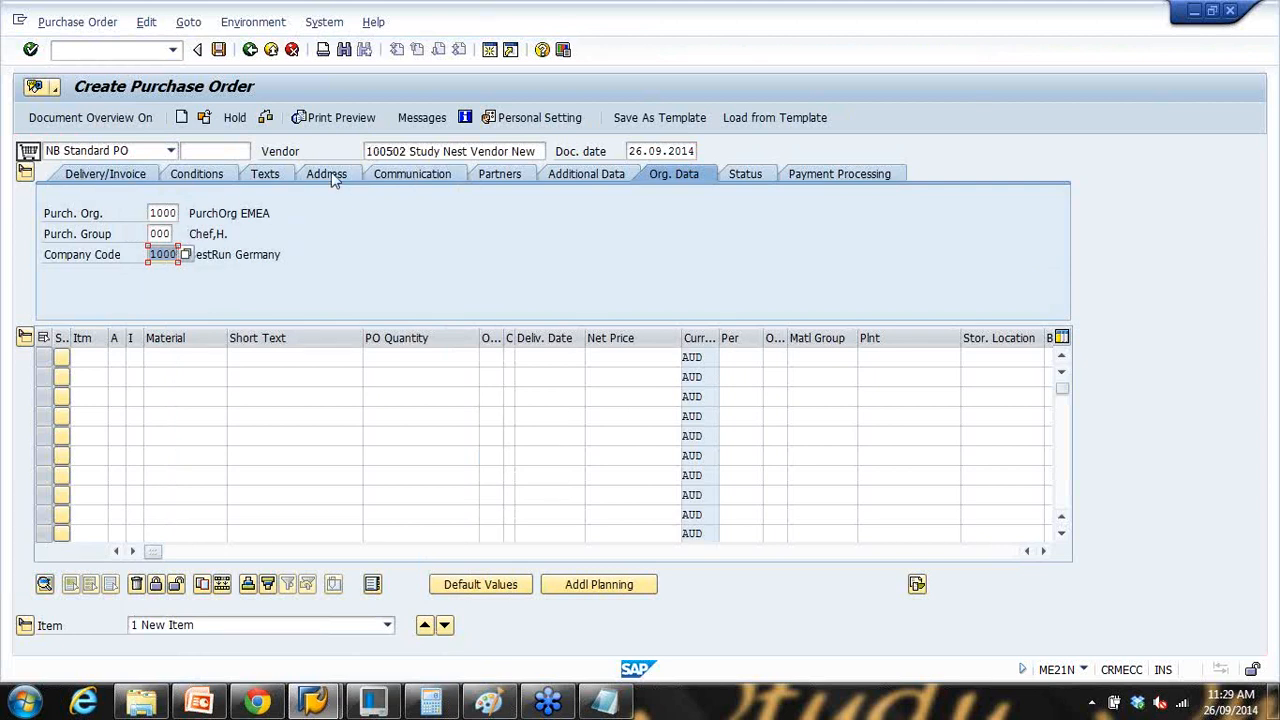
Step: Review payment terms 0002 and AUD currency, then view the vendor's Melbourne address
click(127, 180)
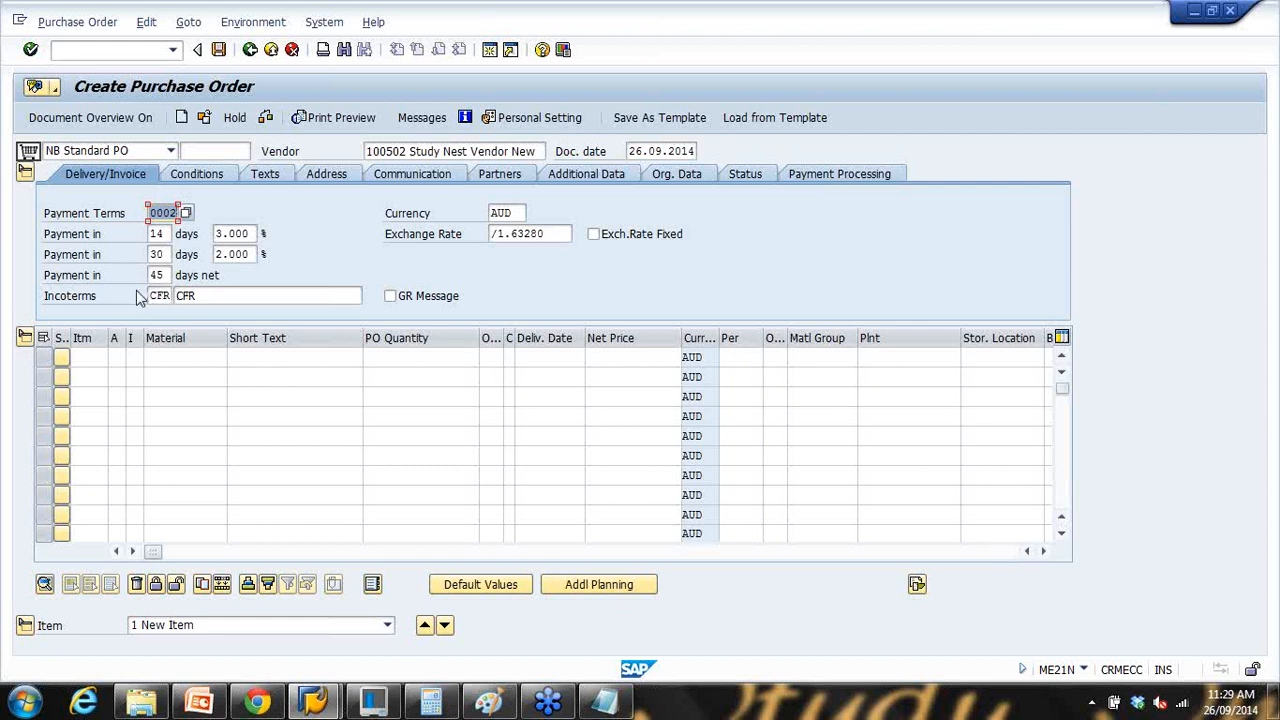
key(Tab)
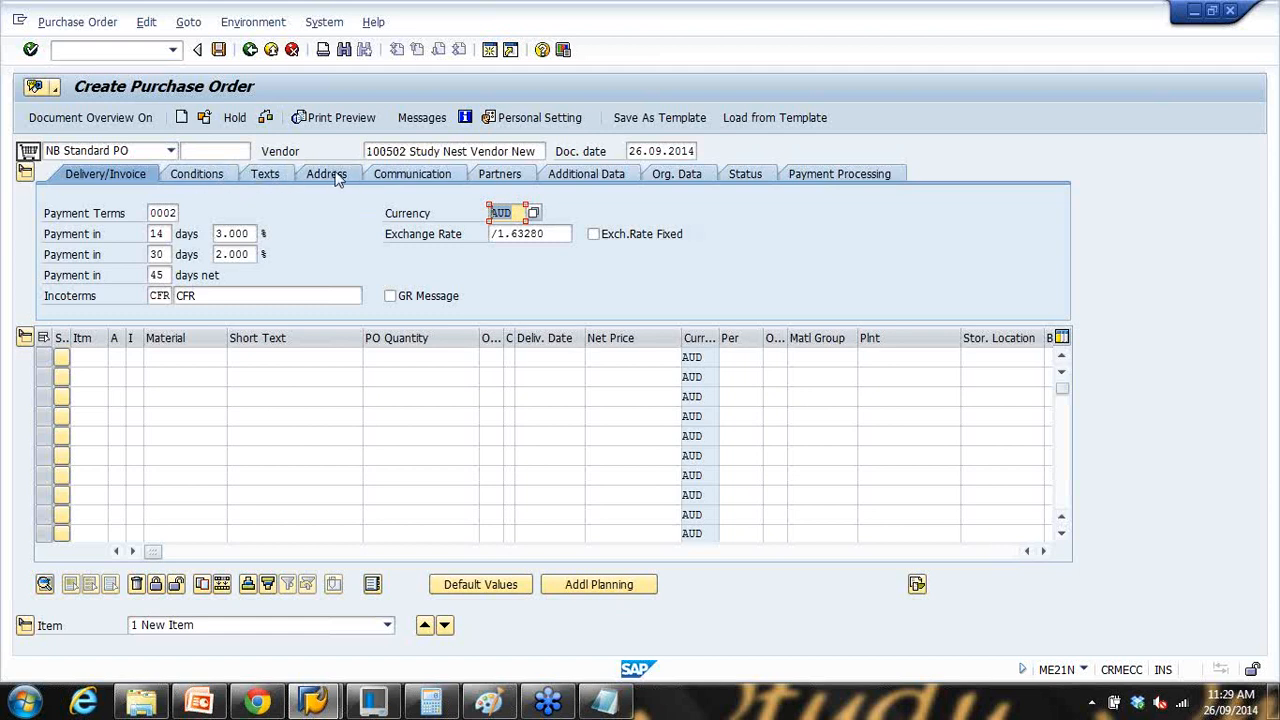
click(334, 178)
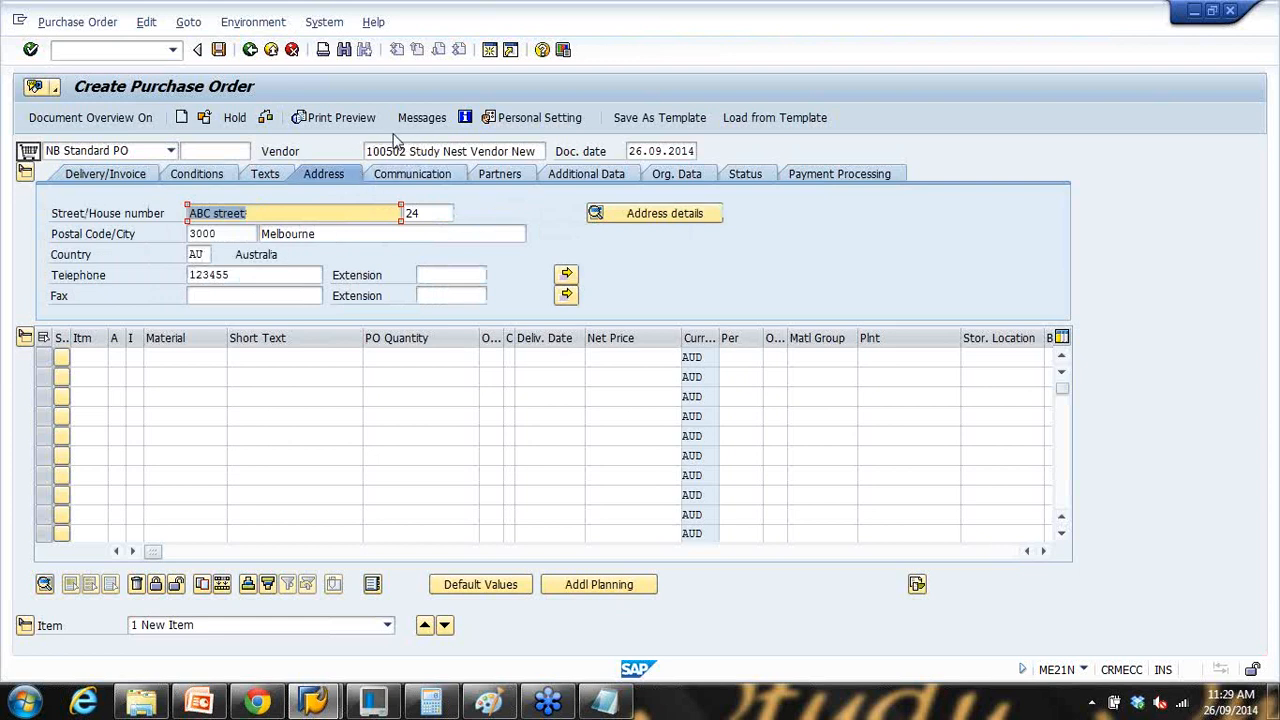
click(196, 361)
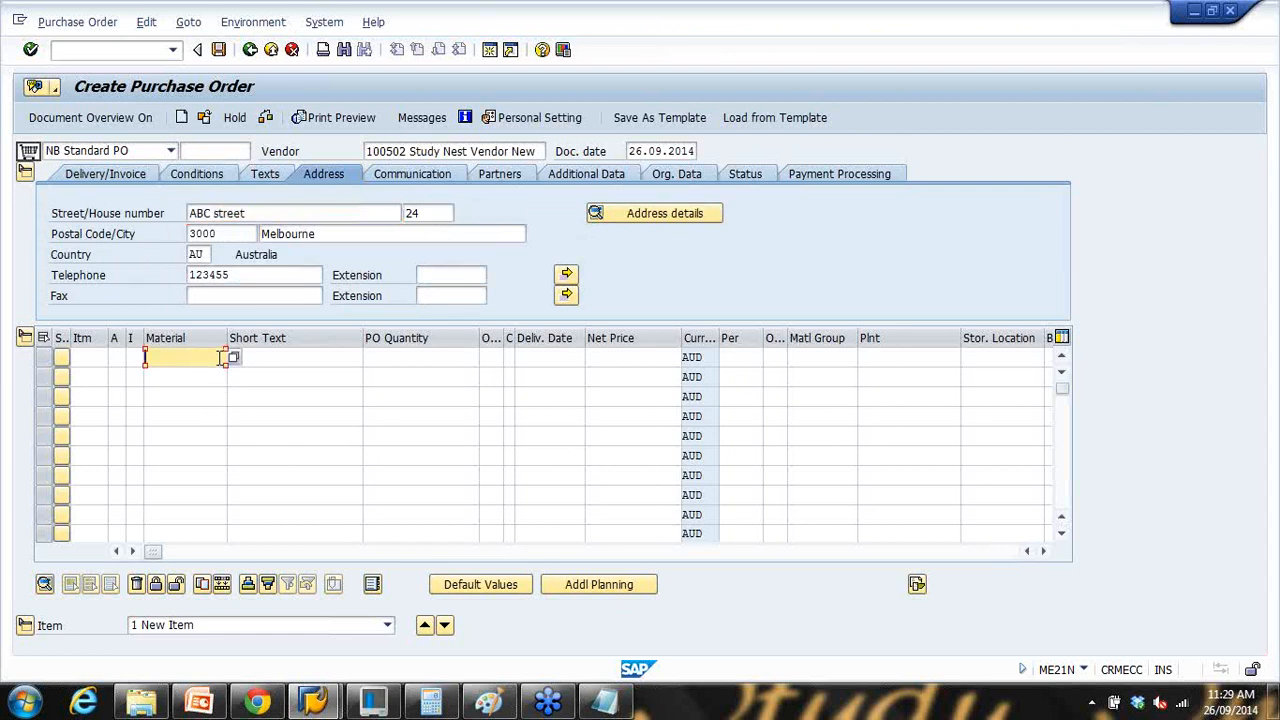
Step: Add item 10 with material ABC123, quantity 100, plant 1000 (Hamburg) and gross price 22
text(abc1)
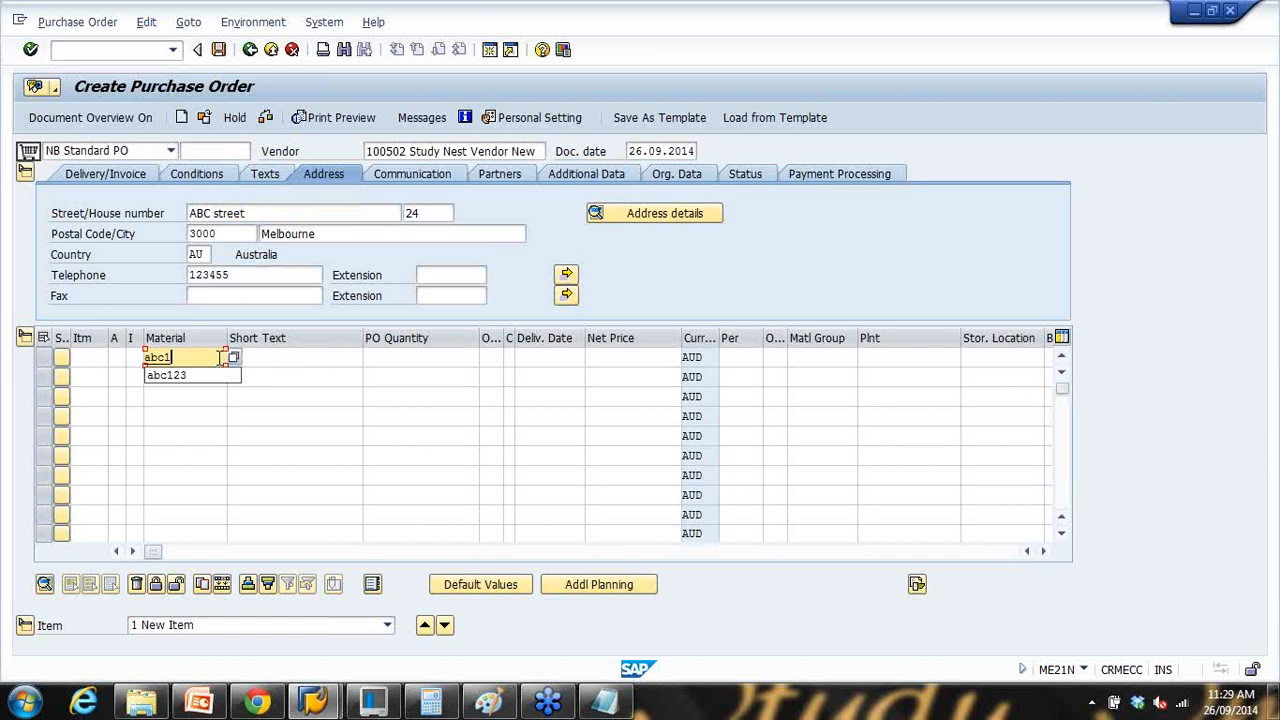
text(23)
click(404, 357)
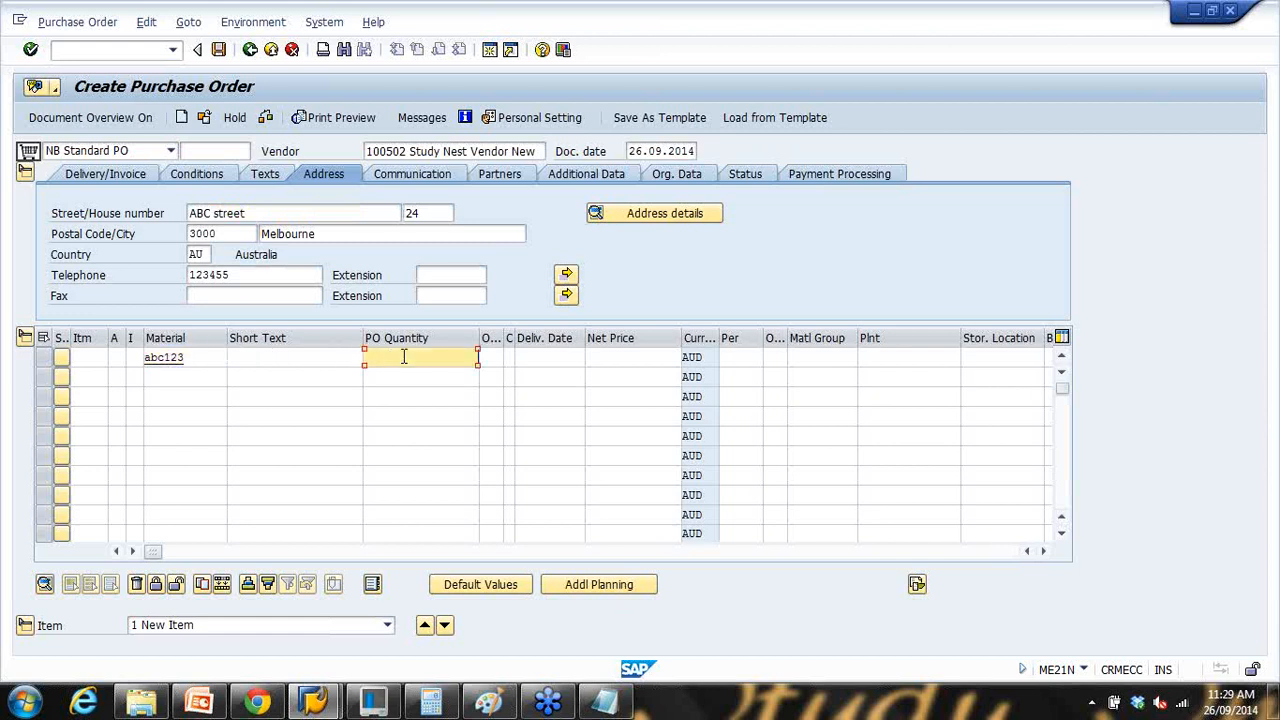
key(Return)
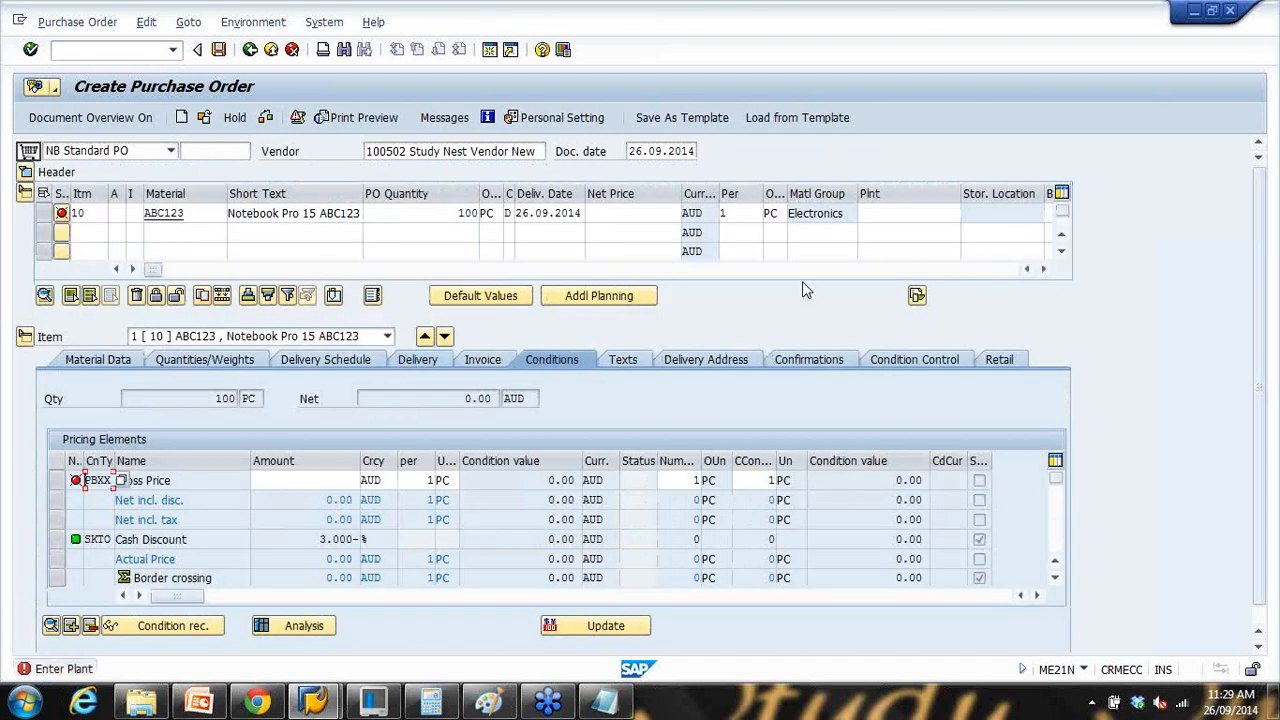
click(877, 215)
text(1)
click(880, 248)
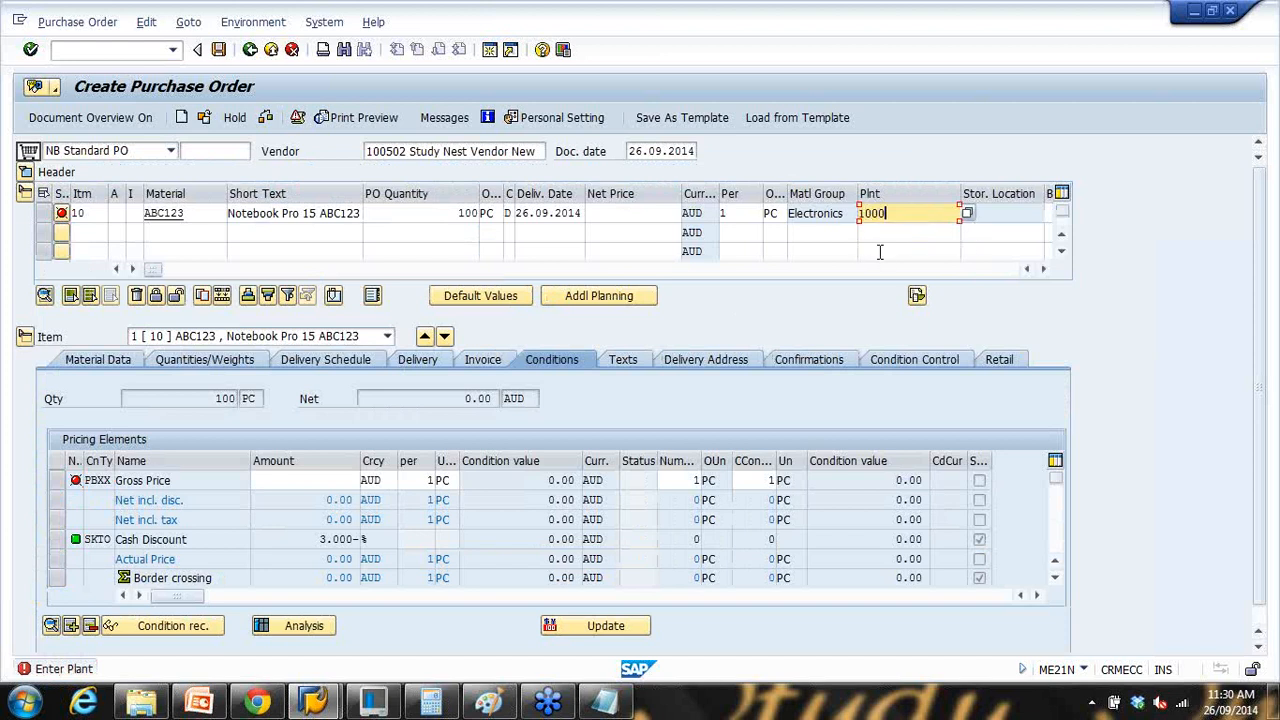
click(313, 482)
text(22)
key(Return)
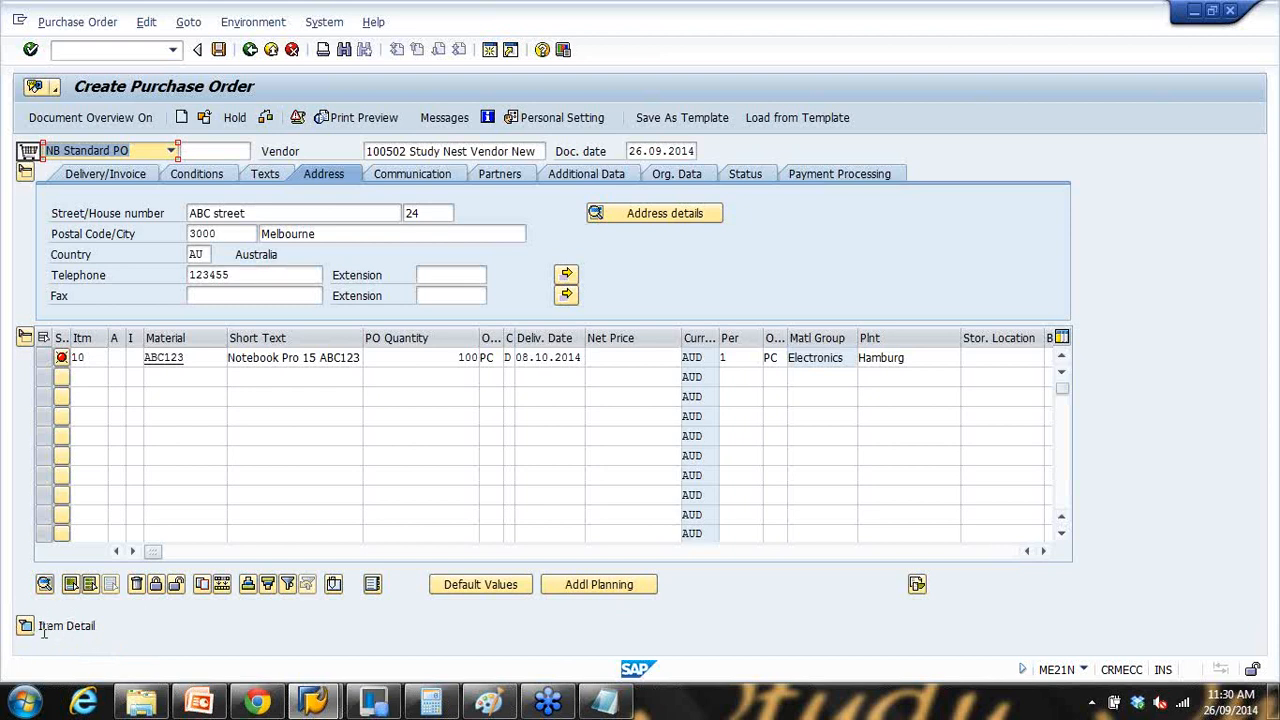
Step: Expand the item details and review material ABC123's material data and material group 002
click(25, 626)
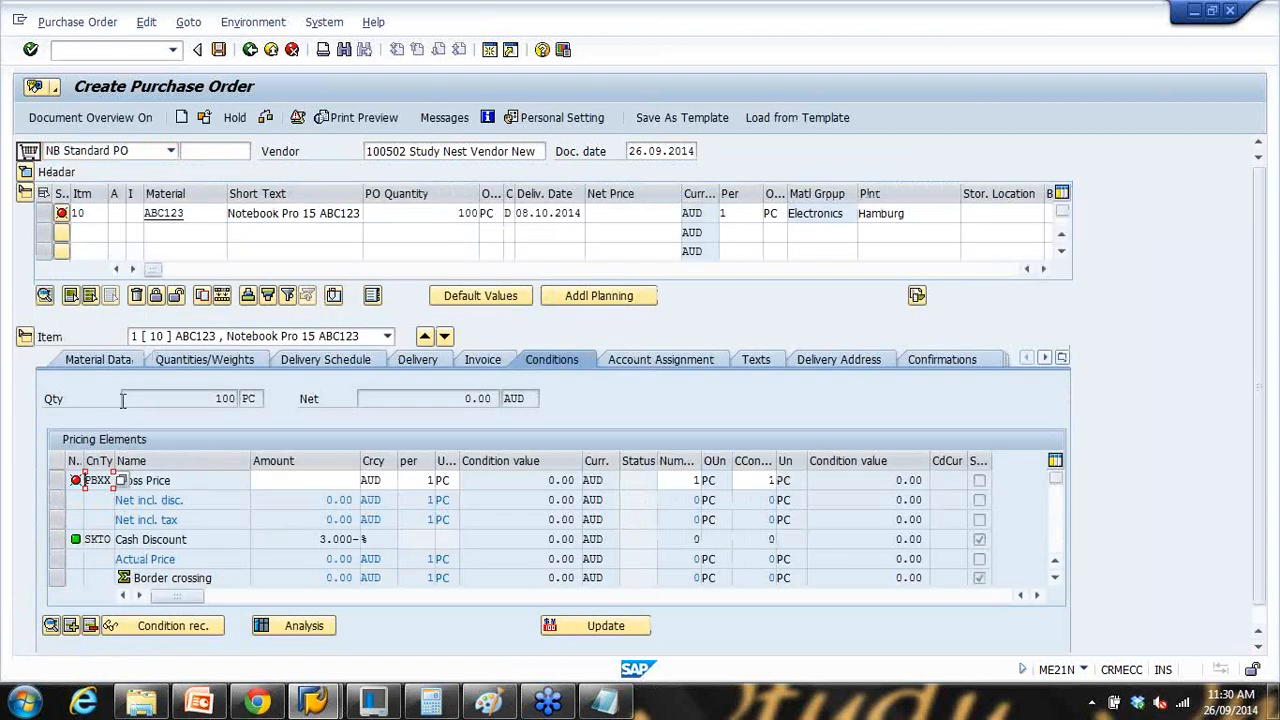
click(119, 361)
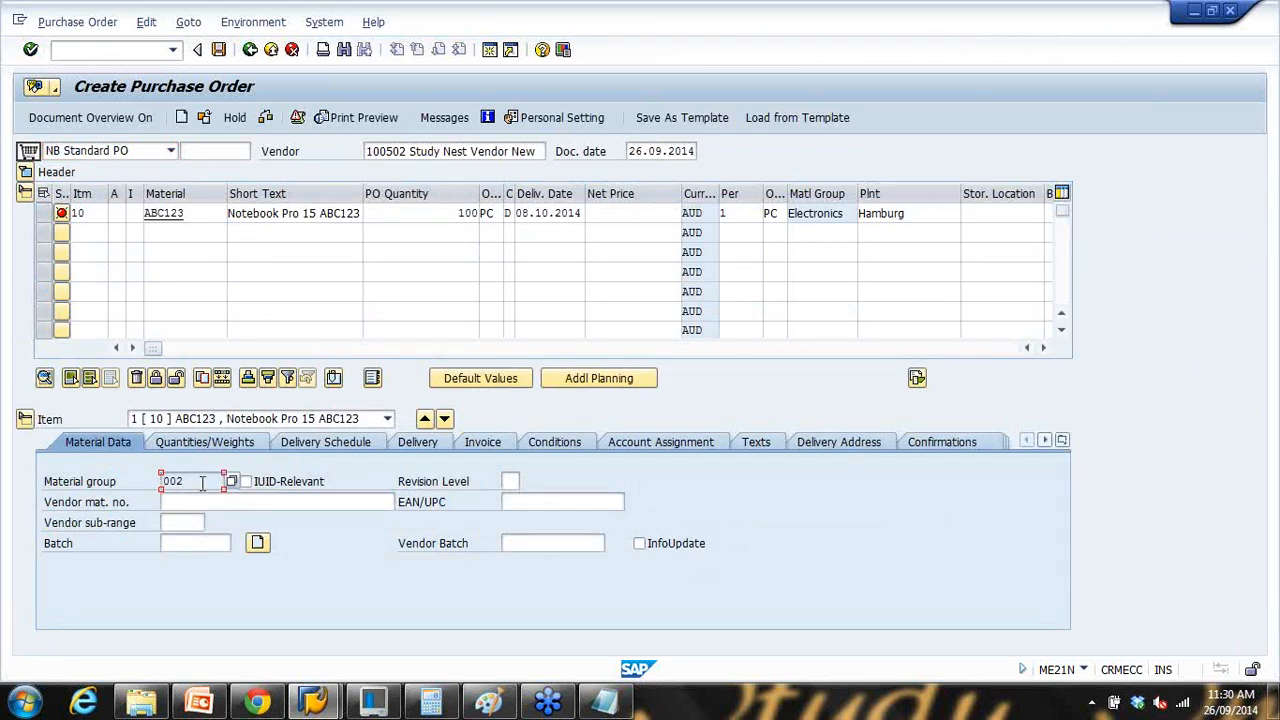
drag(202, 483, 132, 481)
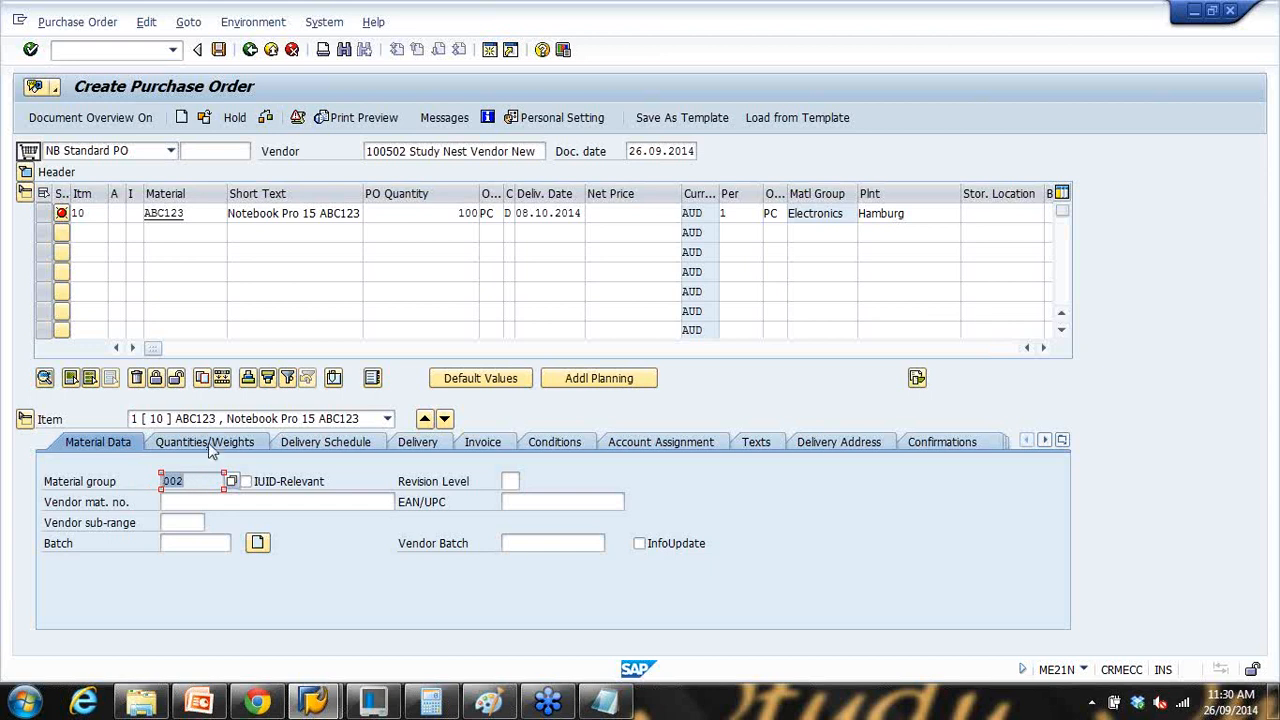
drag(198, 216, 86, 224)
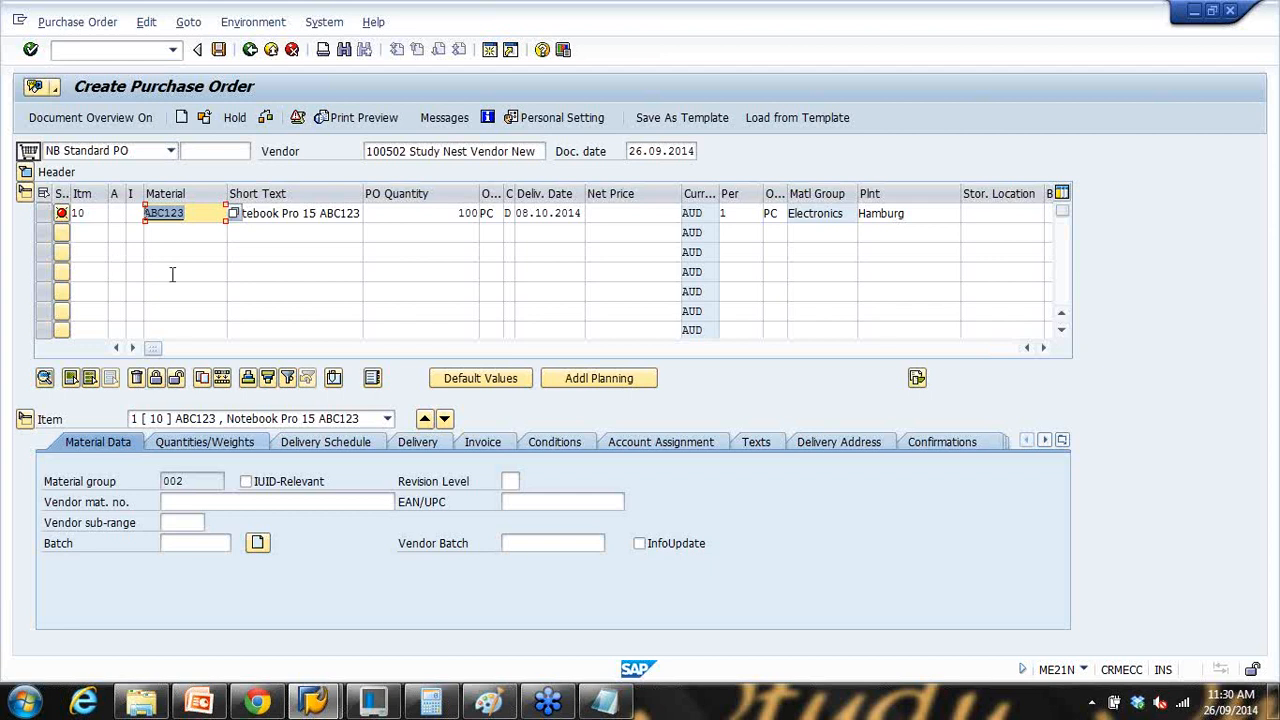
Step: Check net weight 4.200 and gross weight 4.300, then the delivery schedule, invoice, account assignment and conditions tabs
click(221, 445)
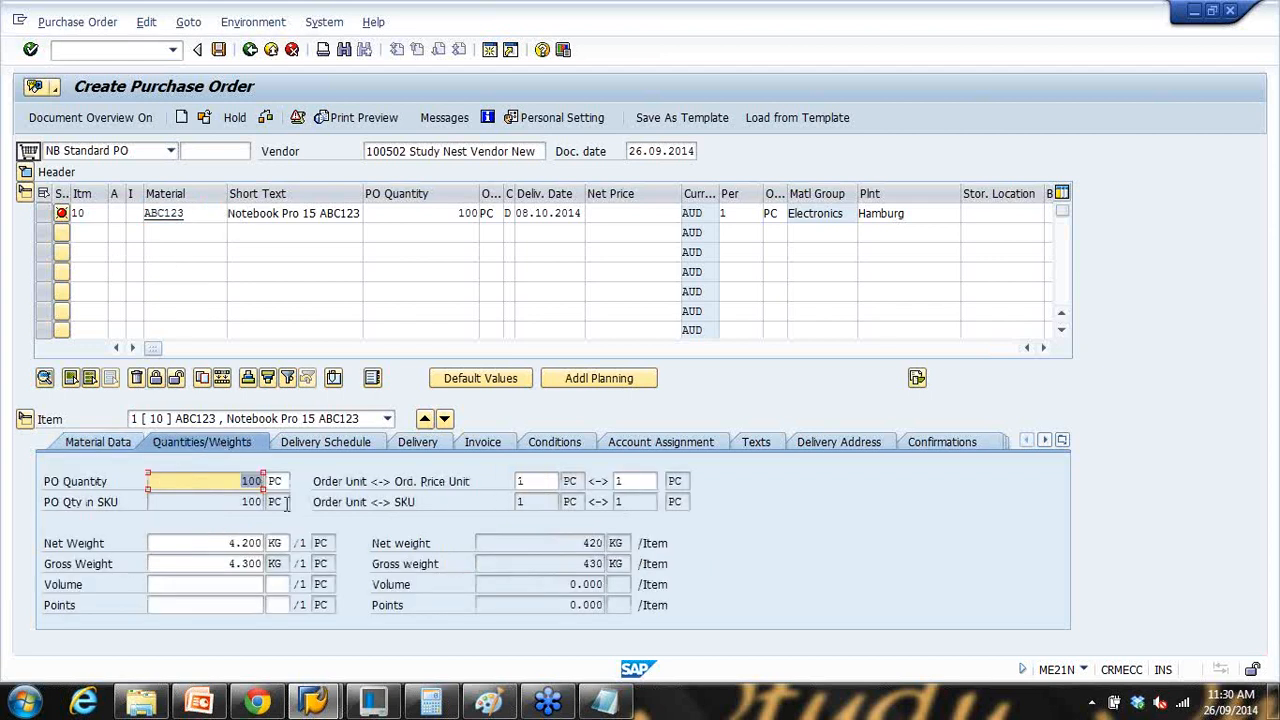
click(225, 543)
click(224, 564)
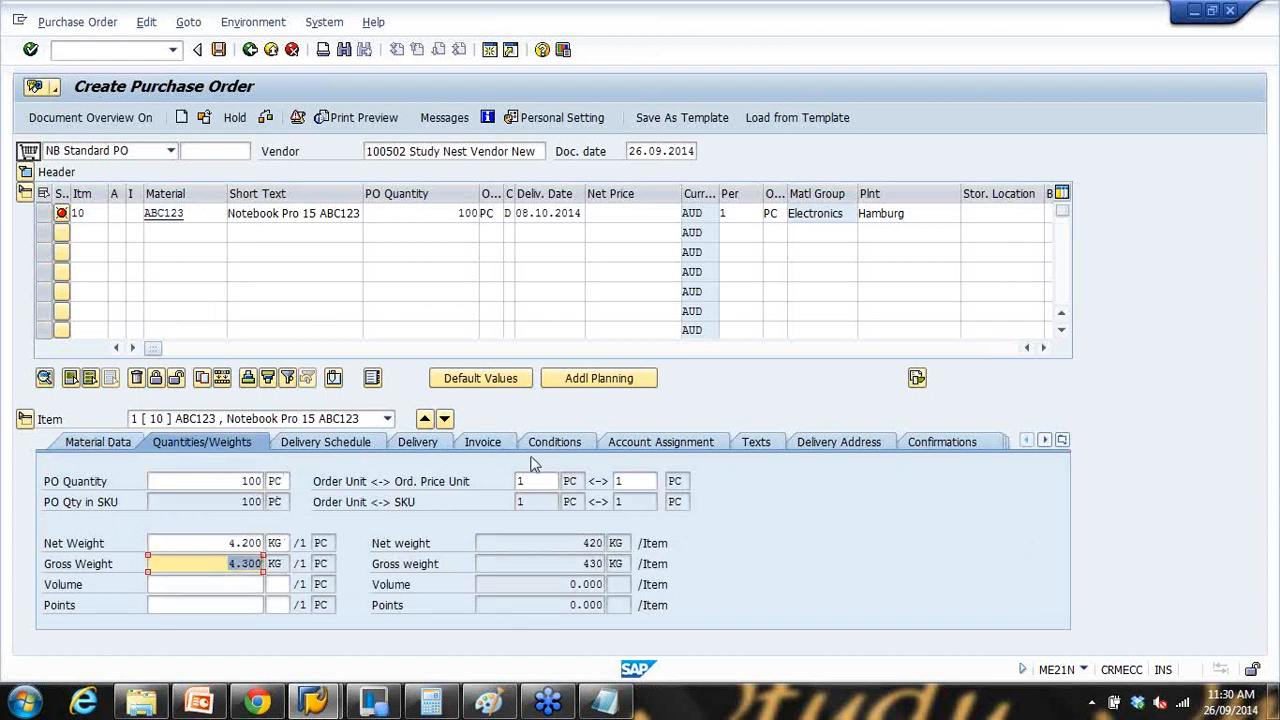
click(352, 444)
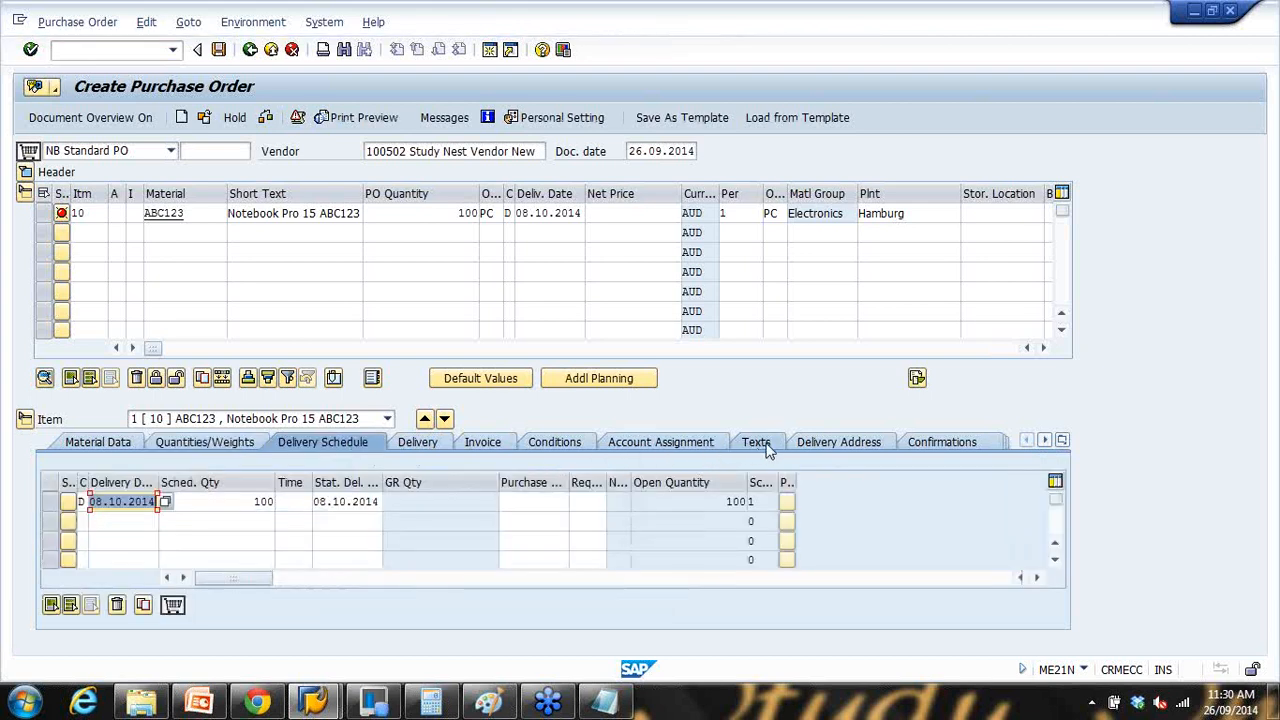
click(490, 445)
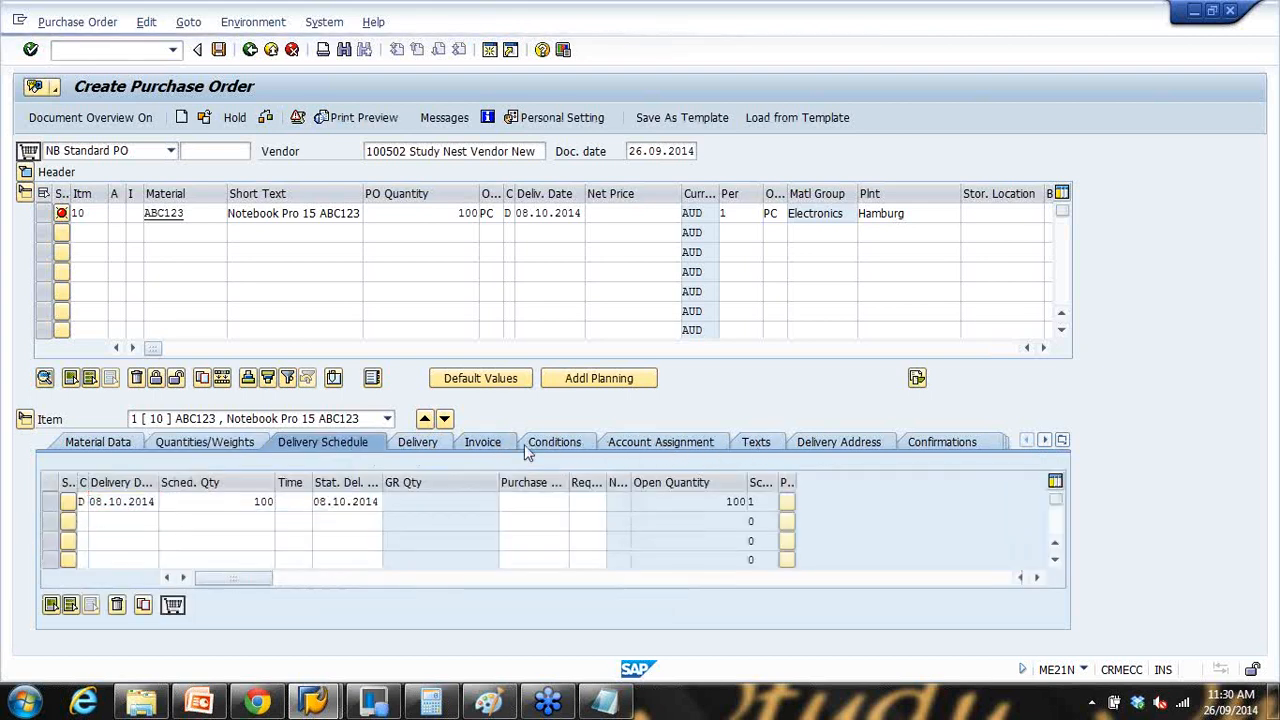
click(660, 445)
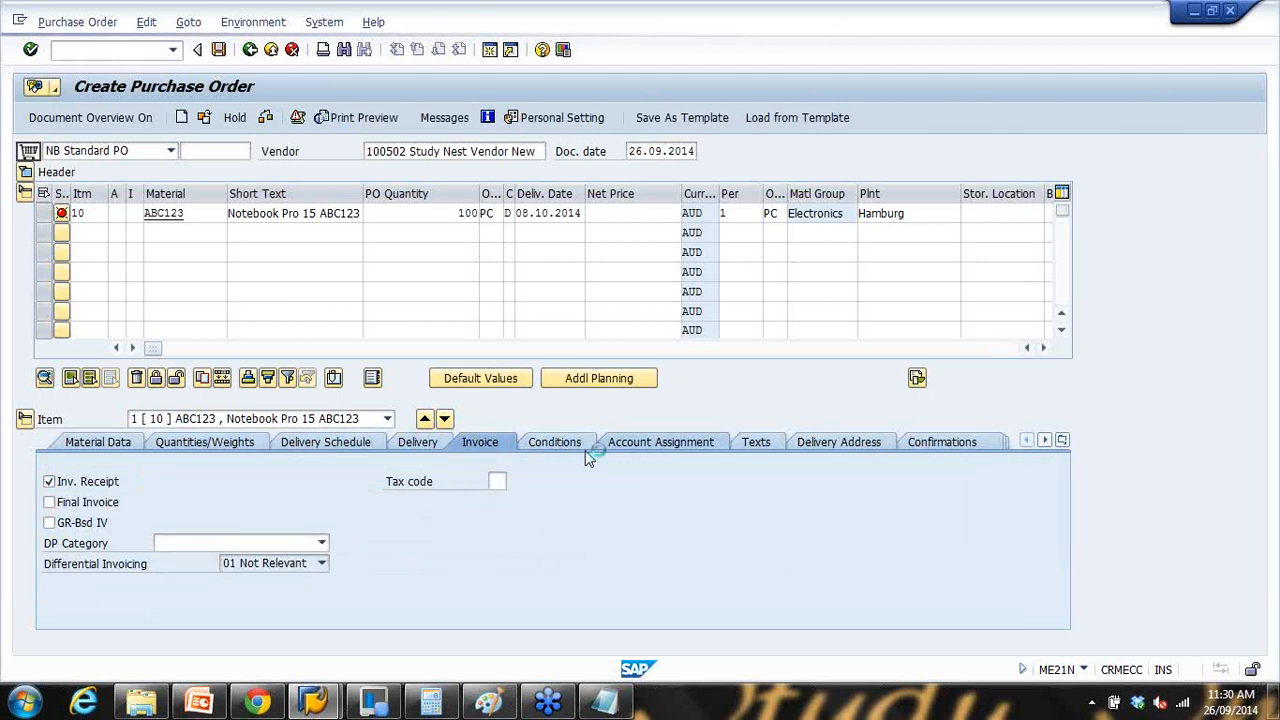
click(554, 359)
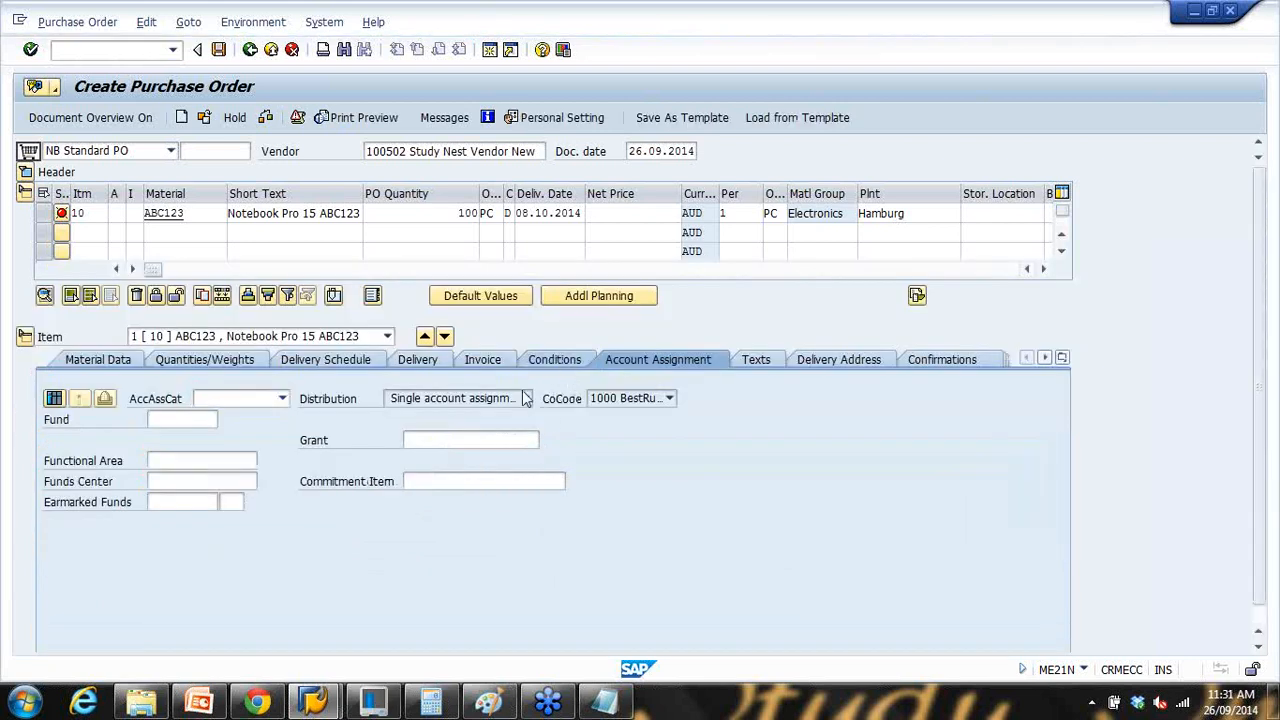
Step: Review the item's delivery settings, highlighting the planned delivery time of 12
click(343, 364)
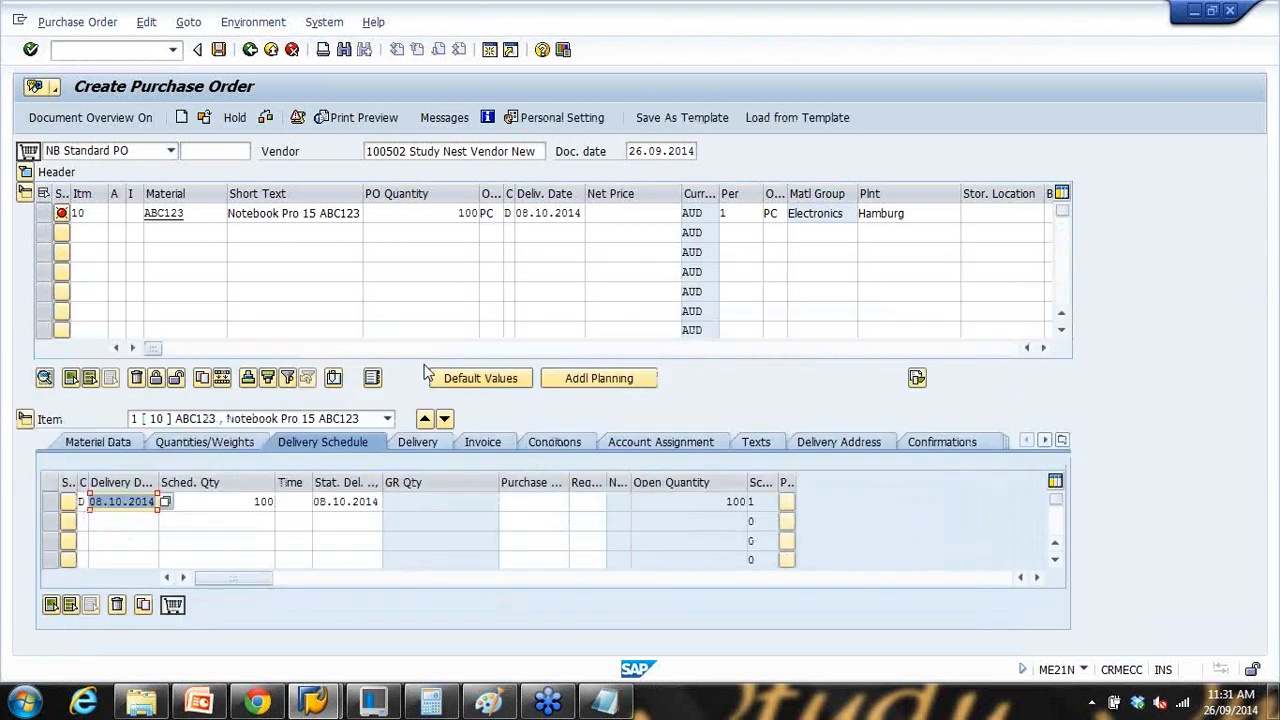
click(430, 446)
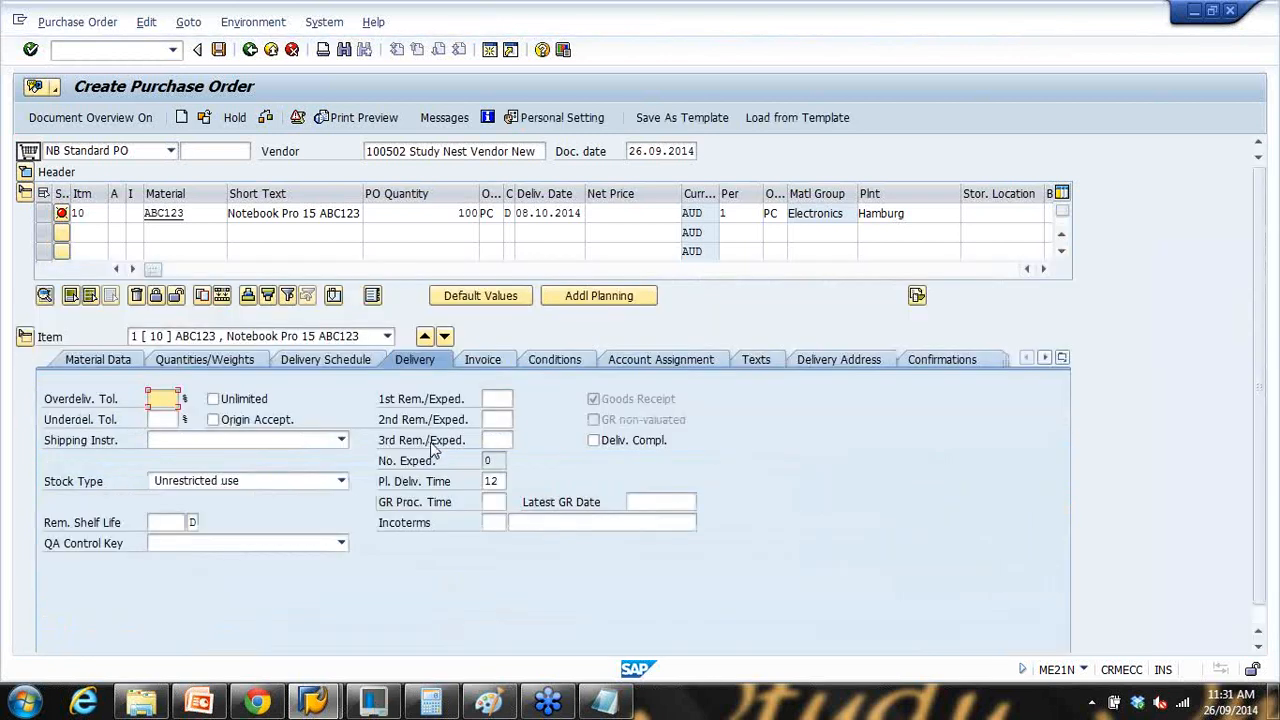
click(492, 481)
drag(498, 481, 446, 480)
click(406, 483)
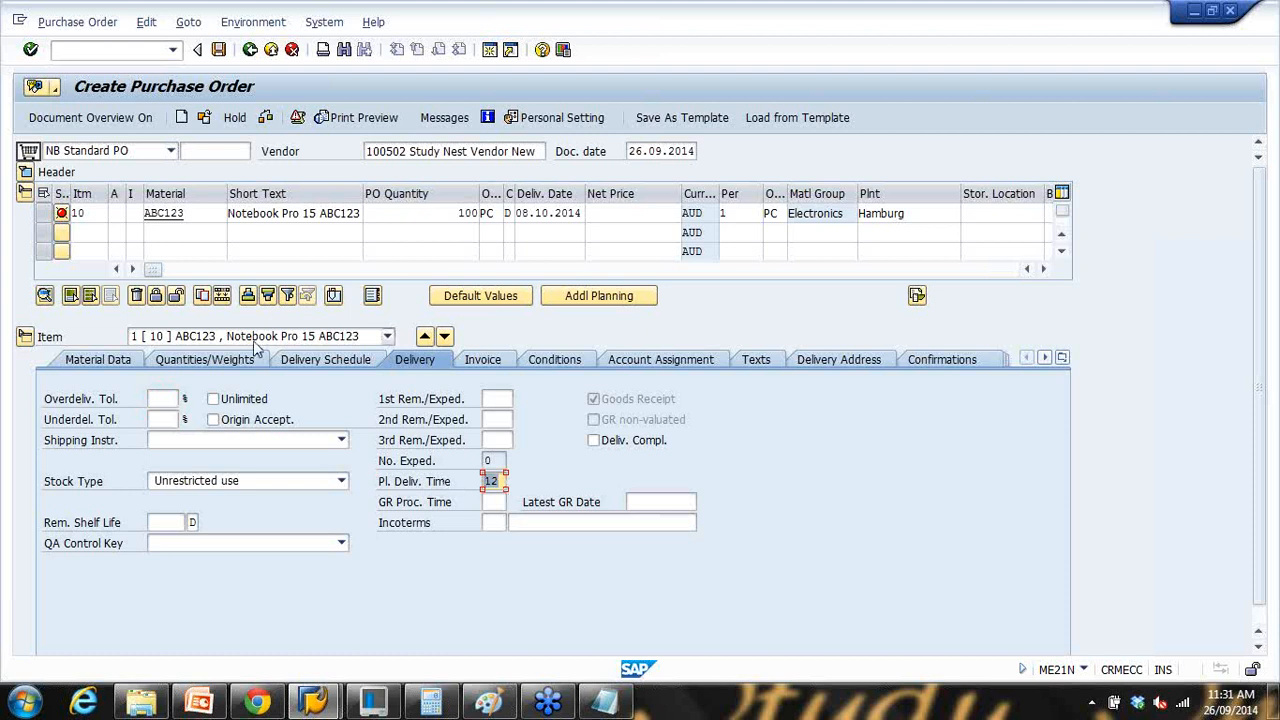
Step: Recheck material ABC123's material data and quantities/weights, then bring the PowerPoint presentation forward
drag(194, 220, 114, 221)
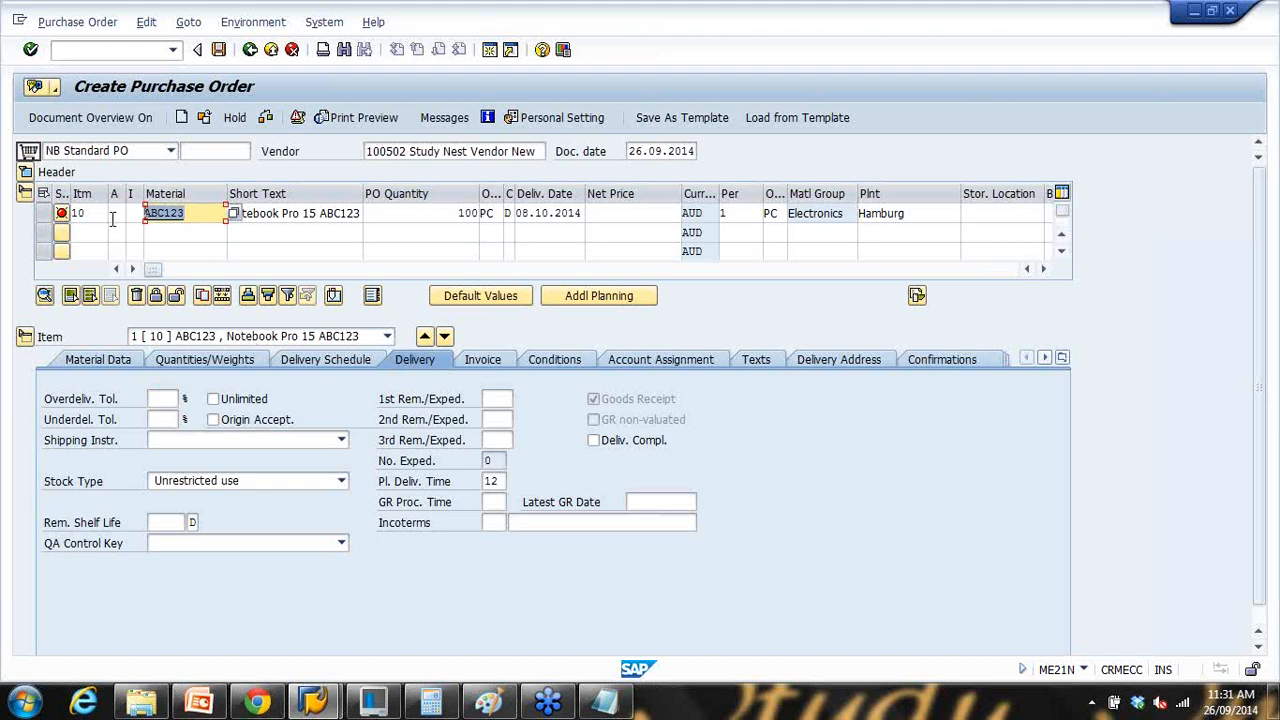
drag(203, 214, 133, 219)
click(121, 362)
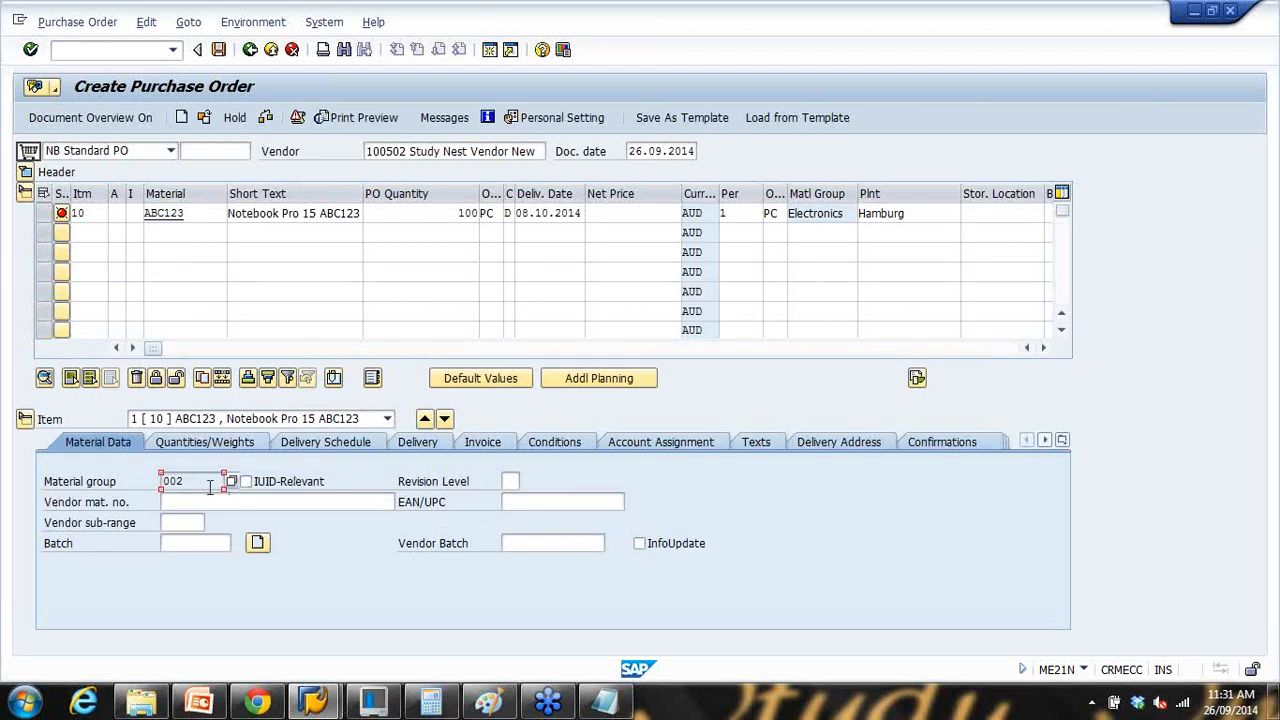
click(220, 448)
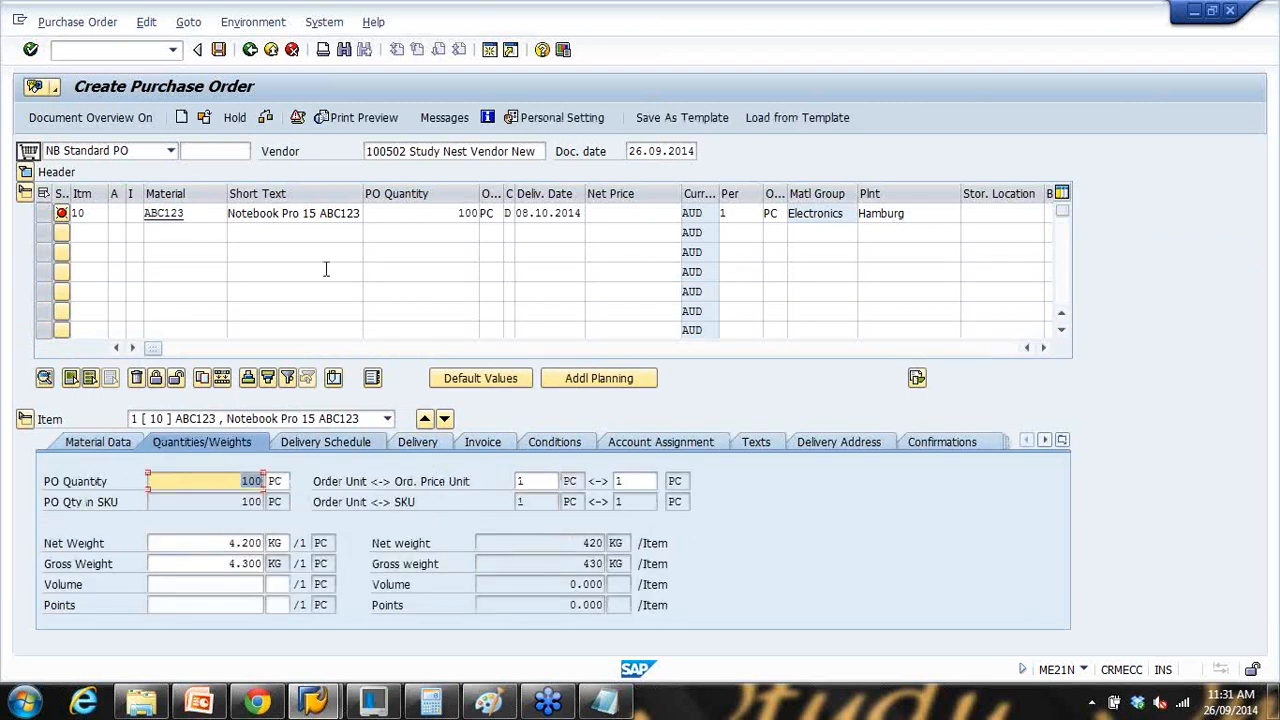
click(190, 213)
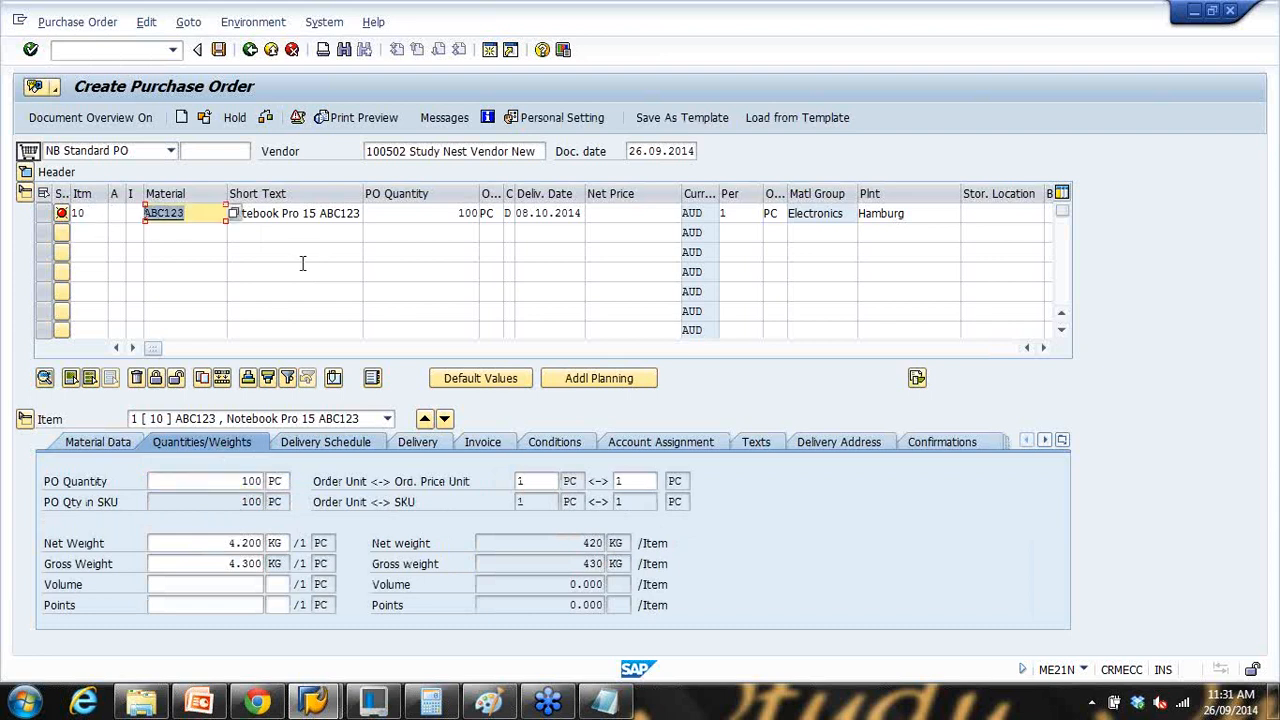
click(212, 703)
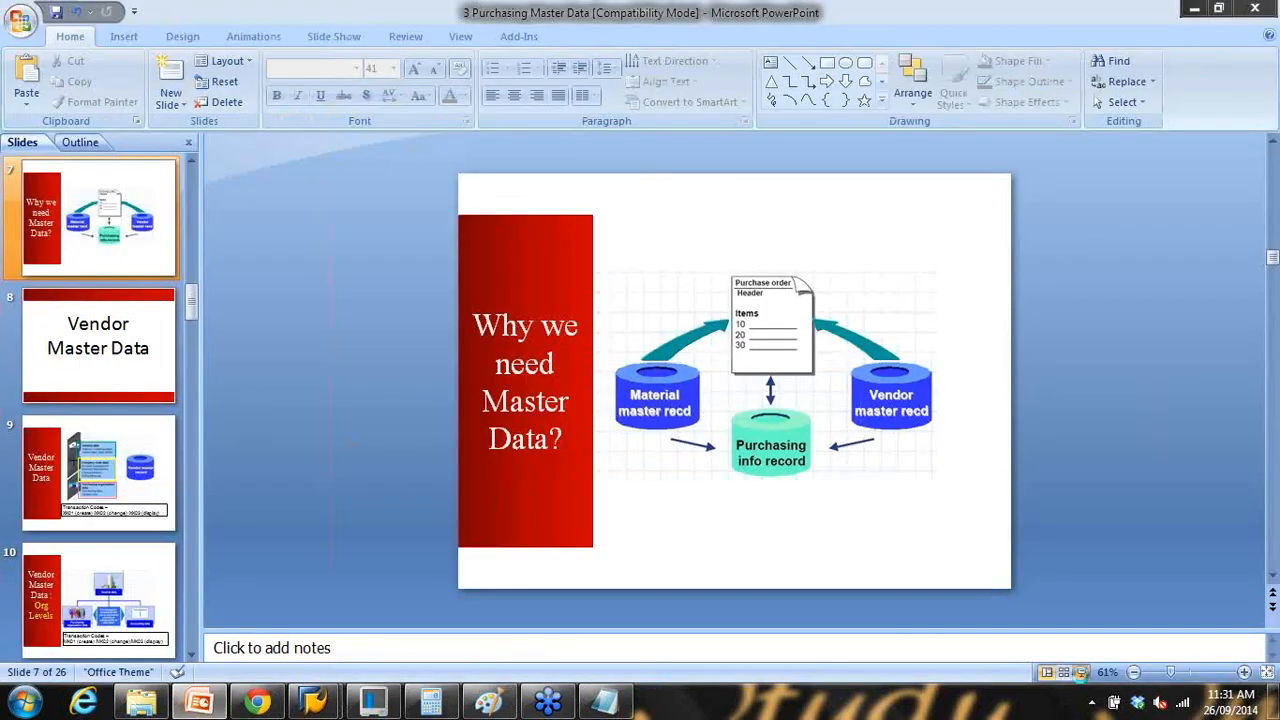
Step: Start the slide show from slide 7 and advance to the 'Vendor Master Data' slide
click(1080, 672)
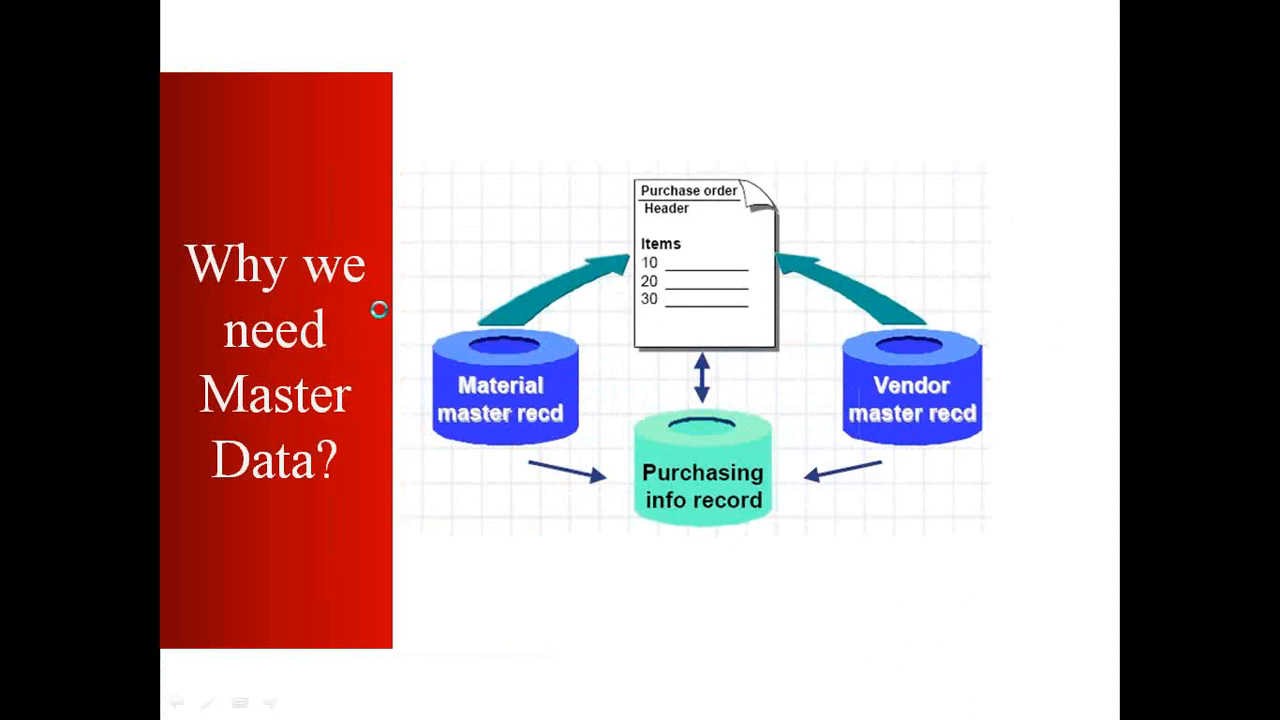
click(379, 310)
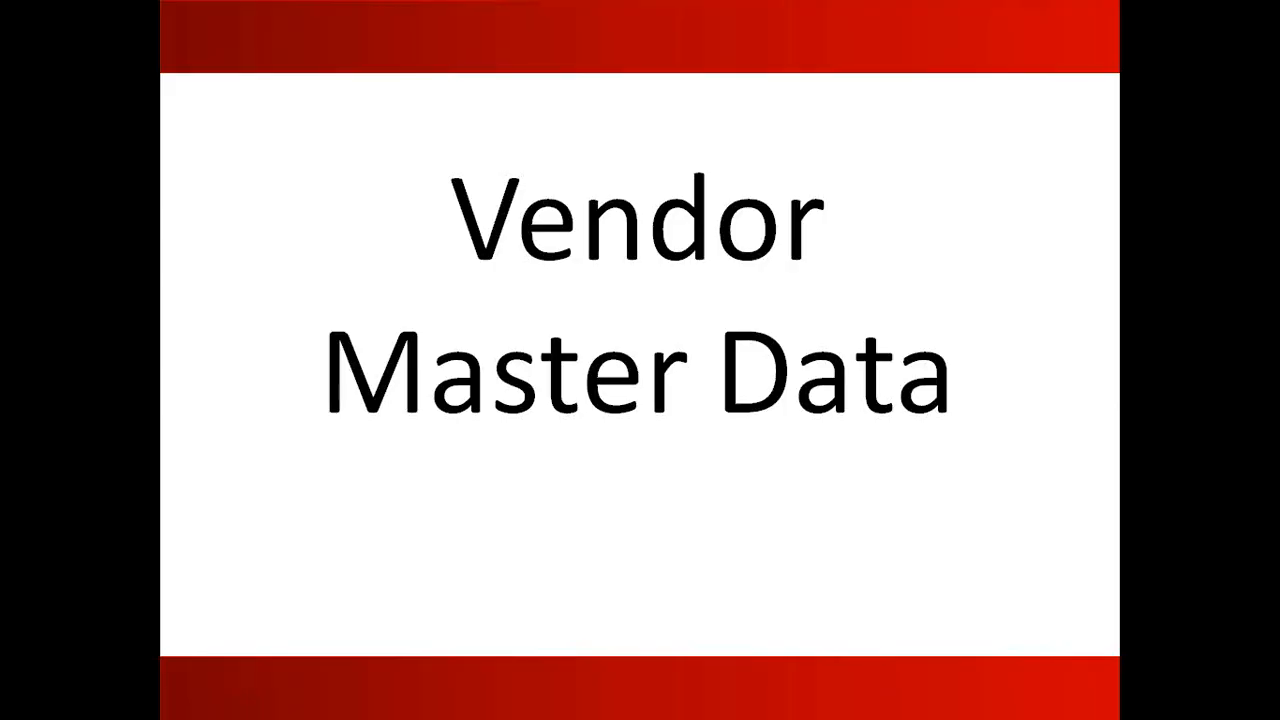
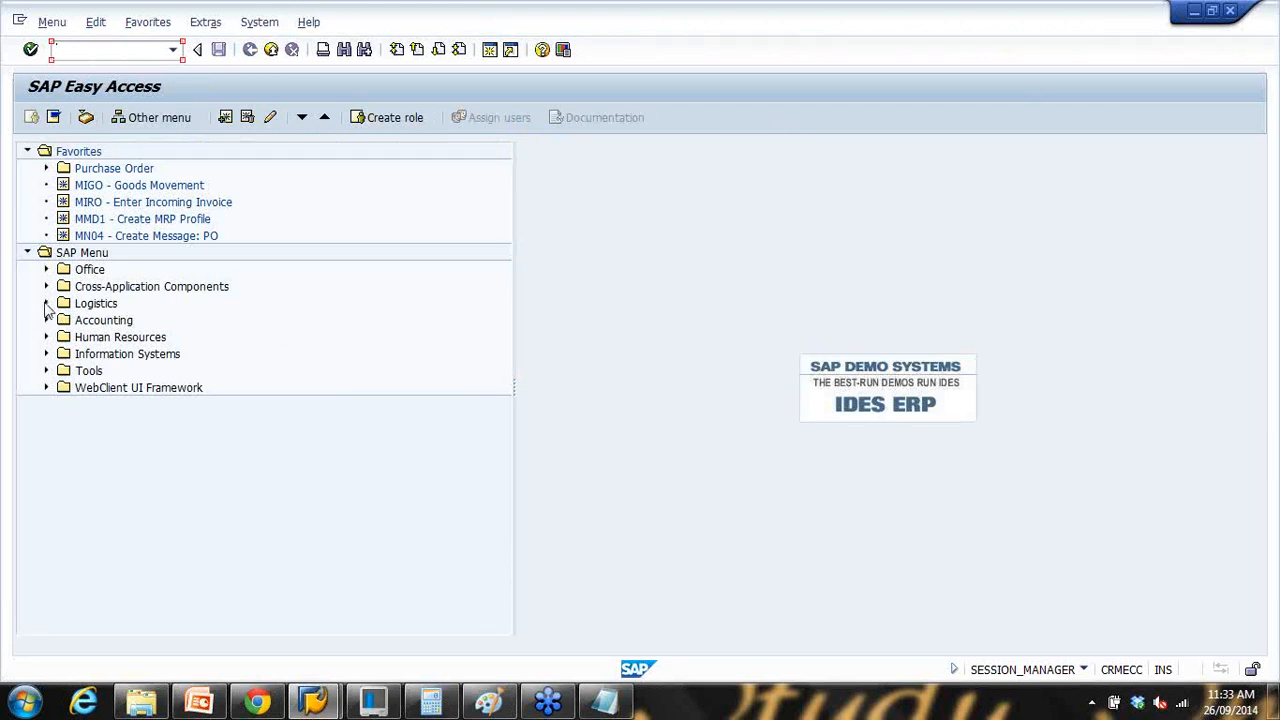
Step: Expand Logistics > Materials Management > Purchasing > Master Data > Vendor to list the central vendor transactions
click(46, 304)
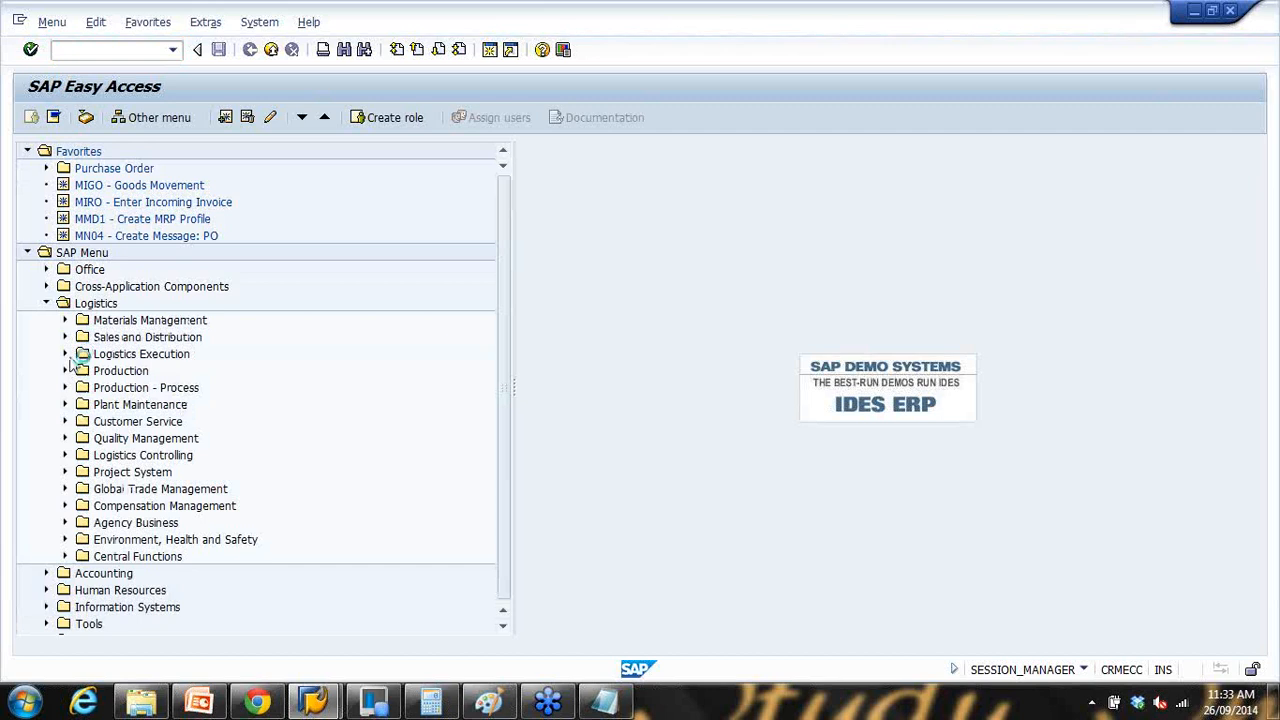
click(65, 320)
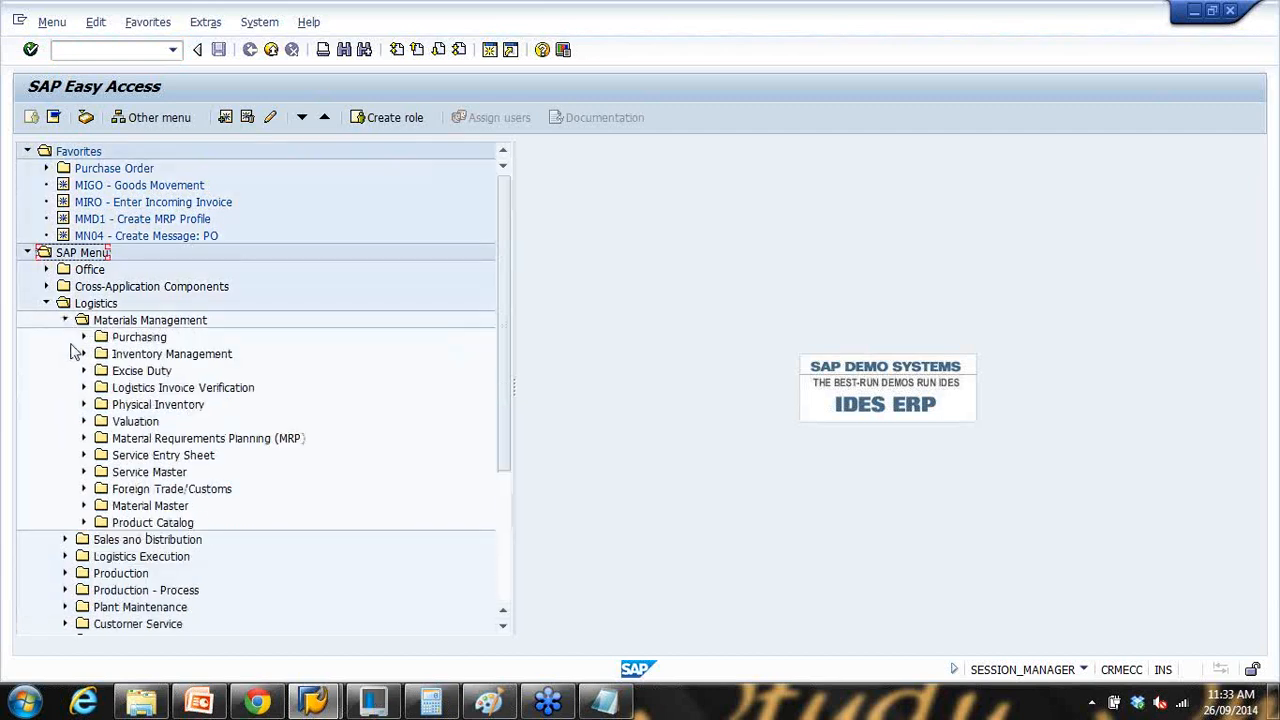
click(84, 337)
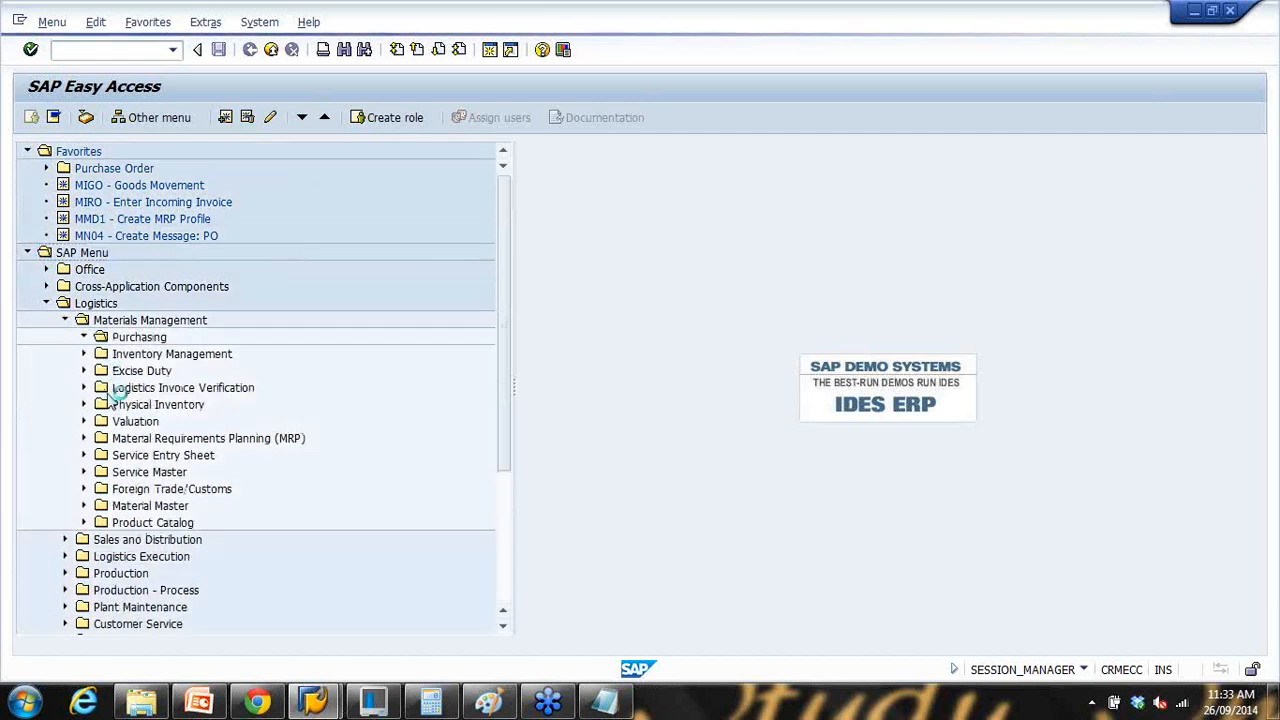
click(103, 421)
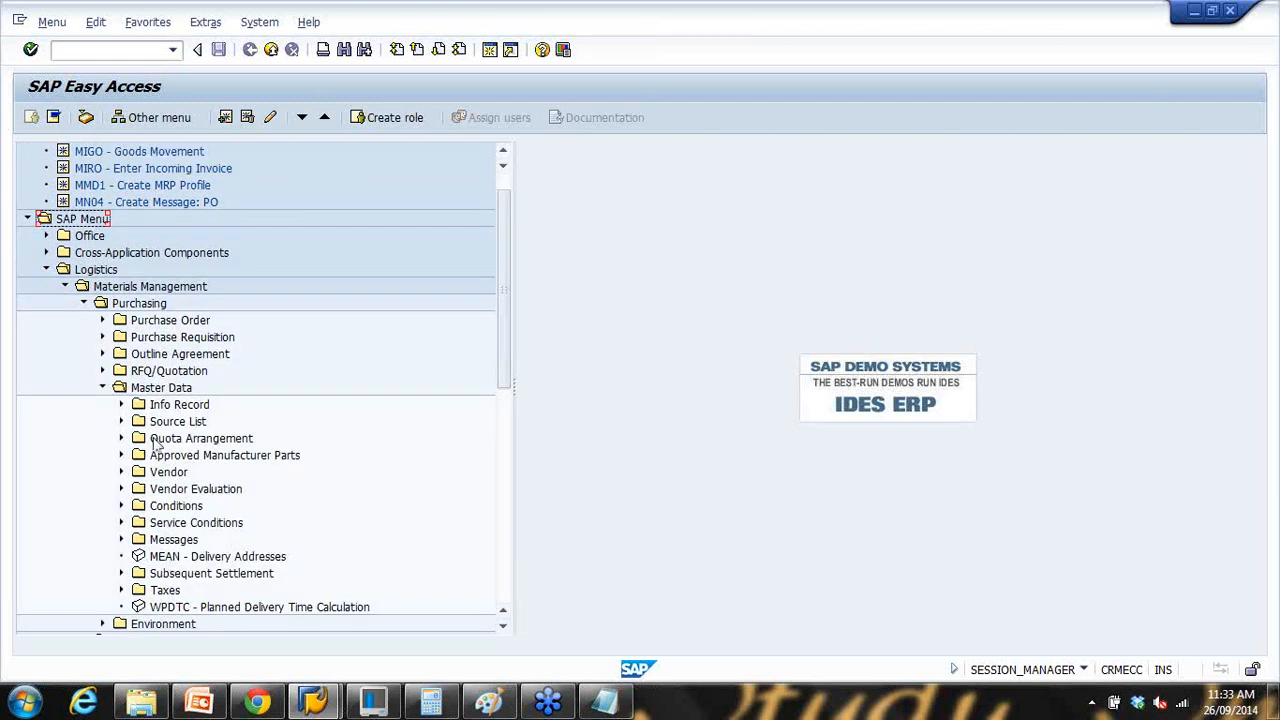
click(121, 471)
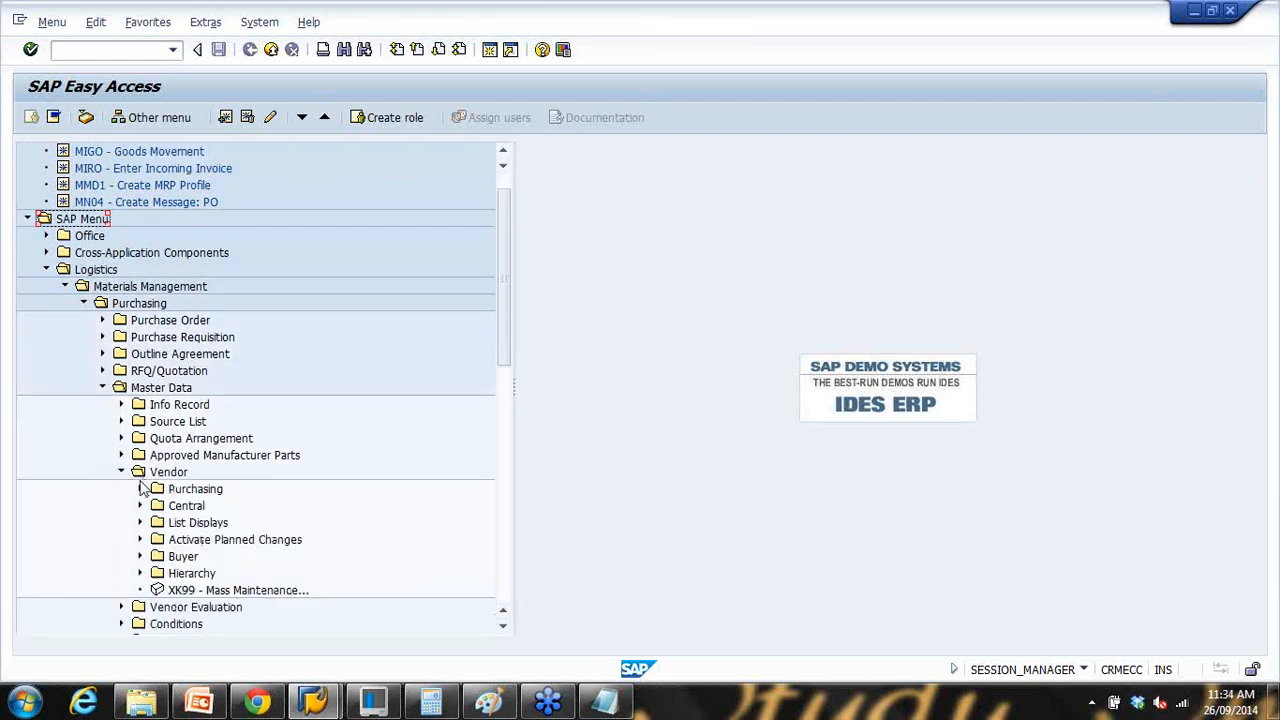
click(141, 488)
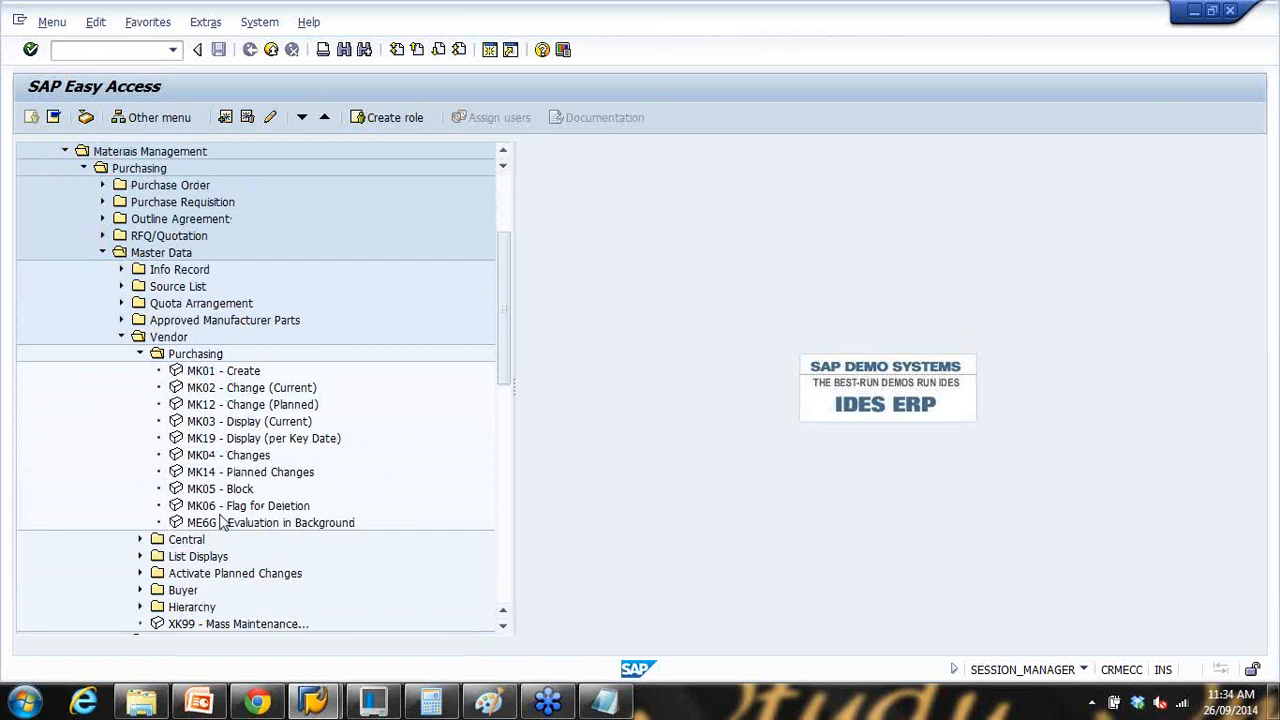
click(140, 489)
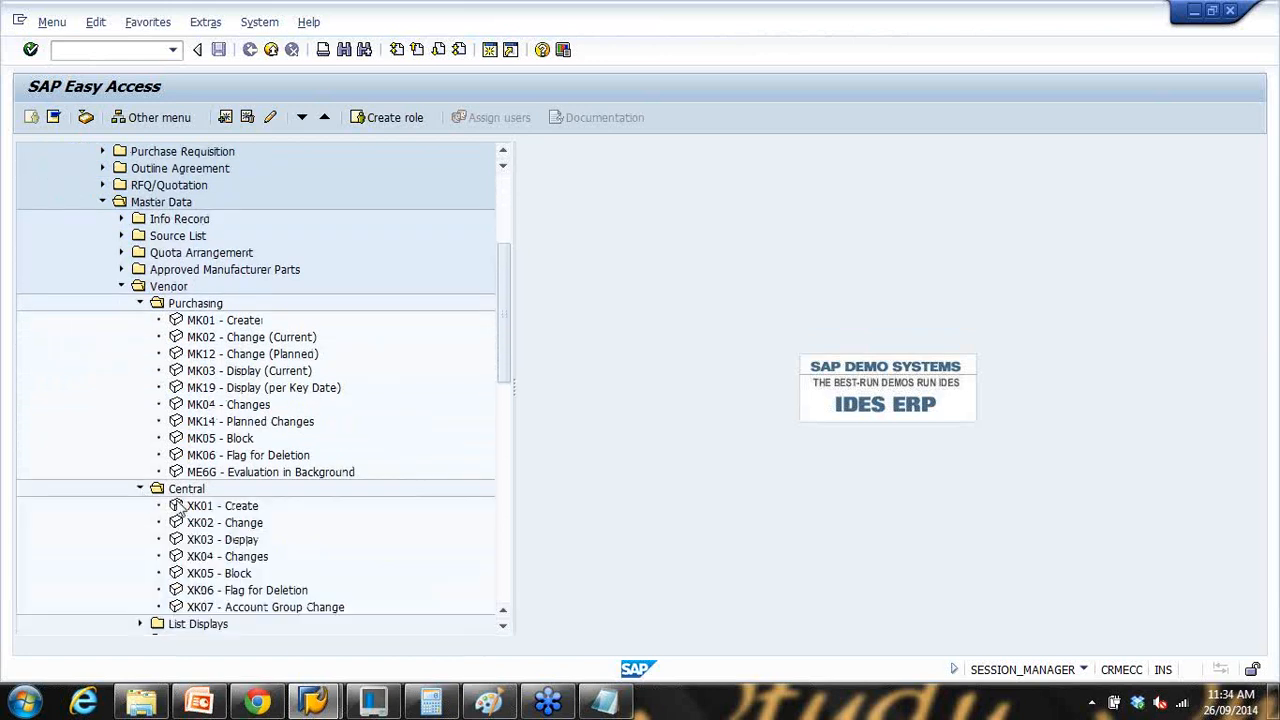
Step: Briefly open XK01 - Create, return to the Easy Access menu and select Favorites
click(212, 458)
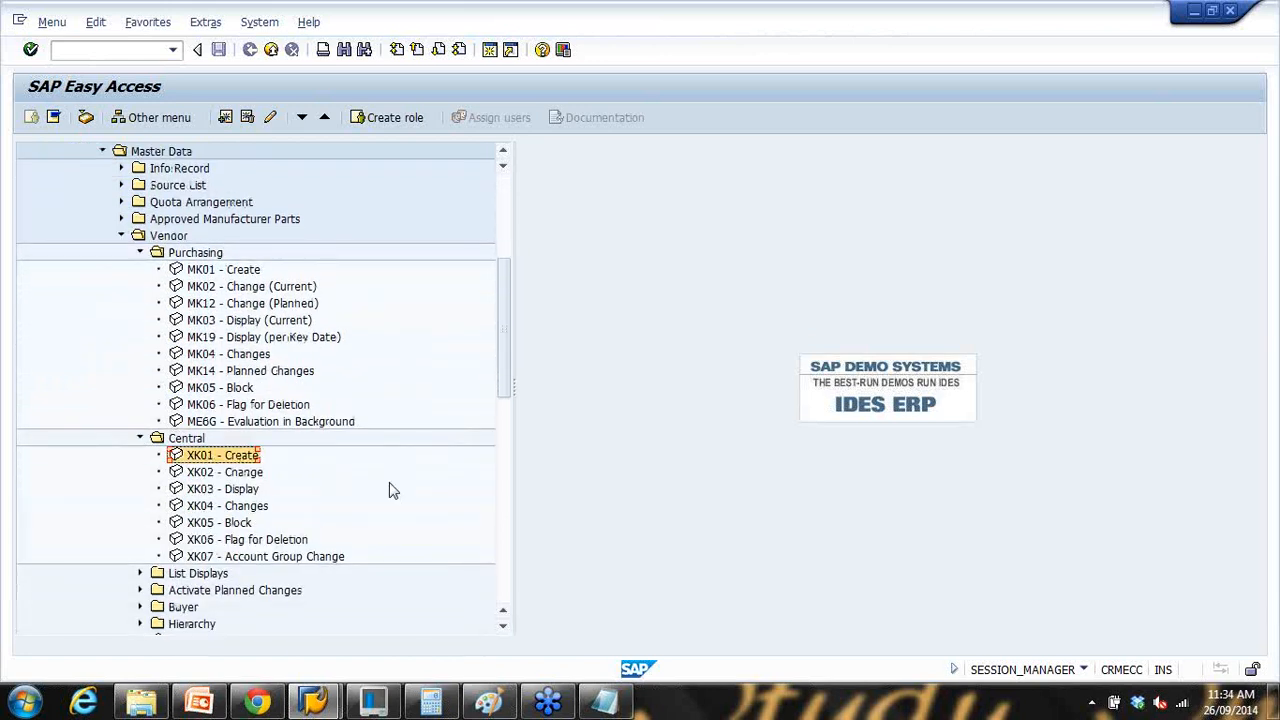
double_click(222, 464)
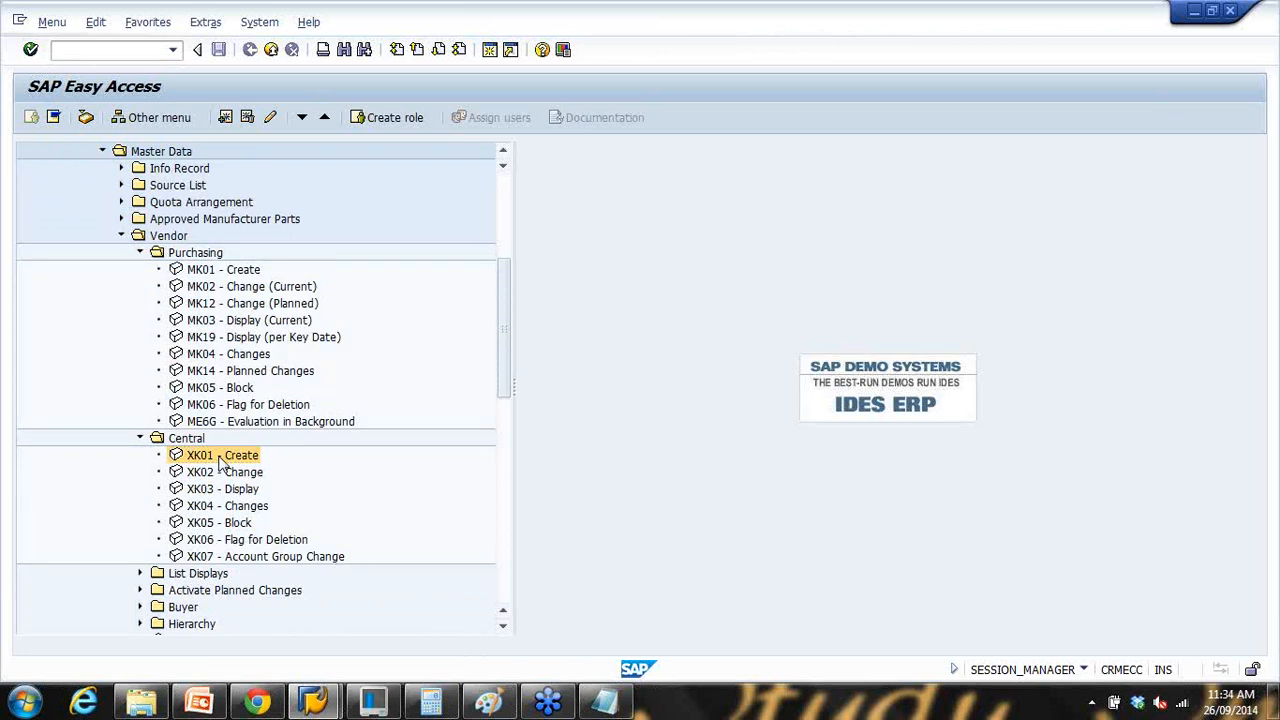
click(250, 50)
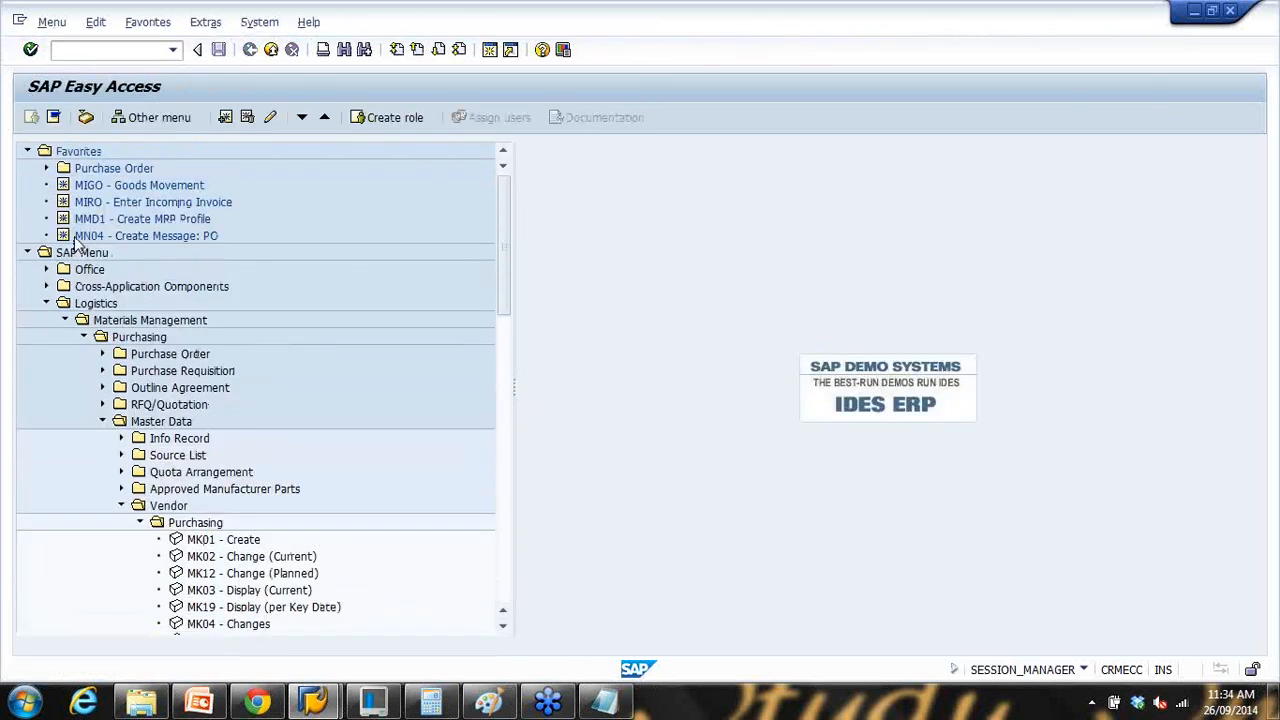
click(63, 157)
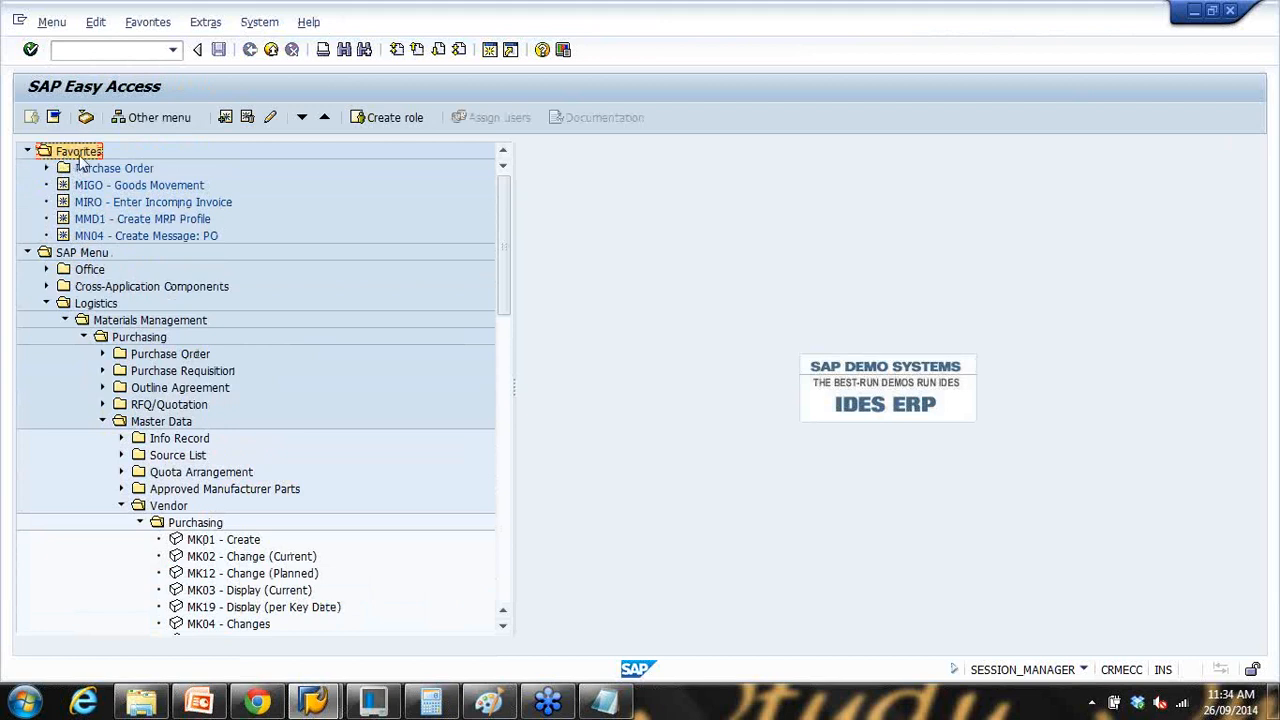
Step: Create a new Favorites folder named 'Vendor'
right_click(78, 154)
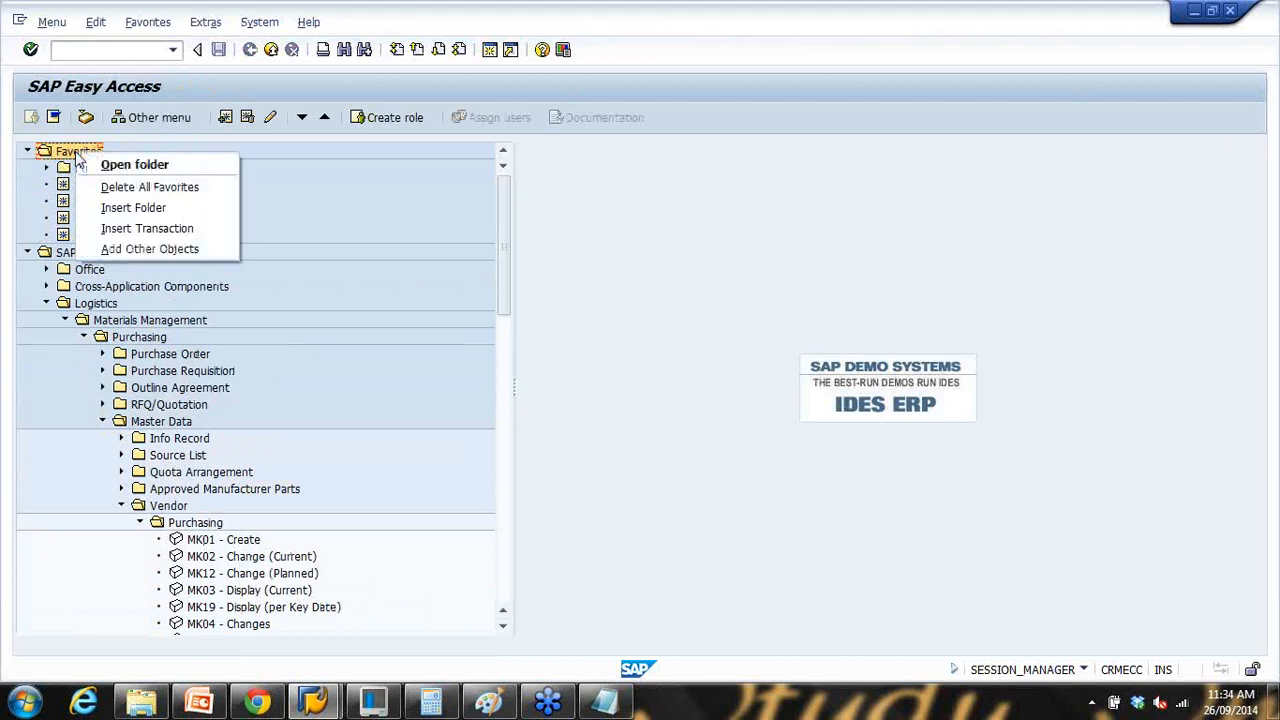
click(136, 208)
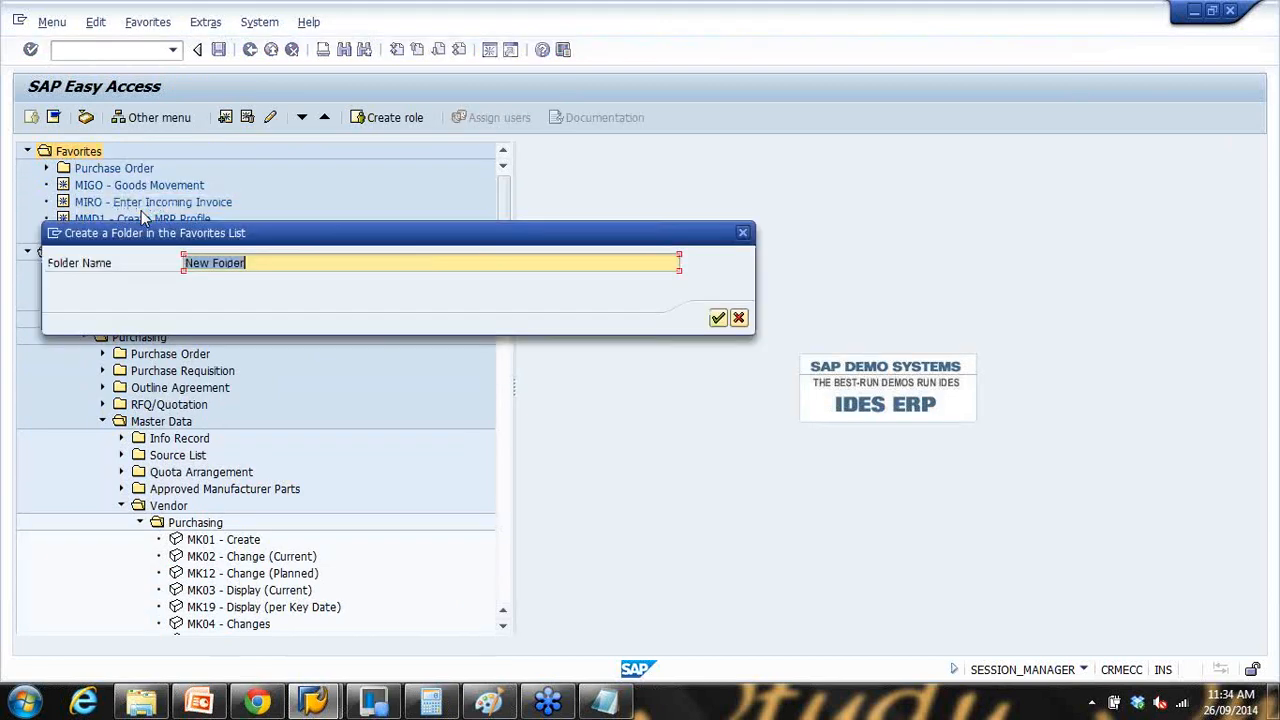
text(Vendor)
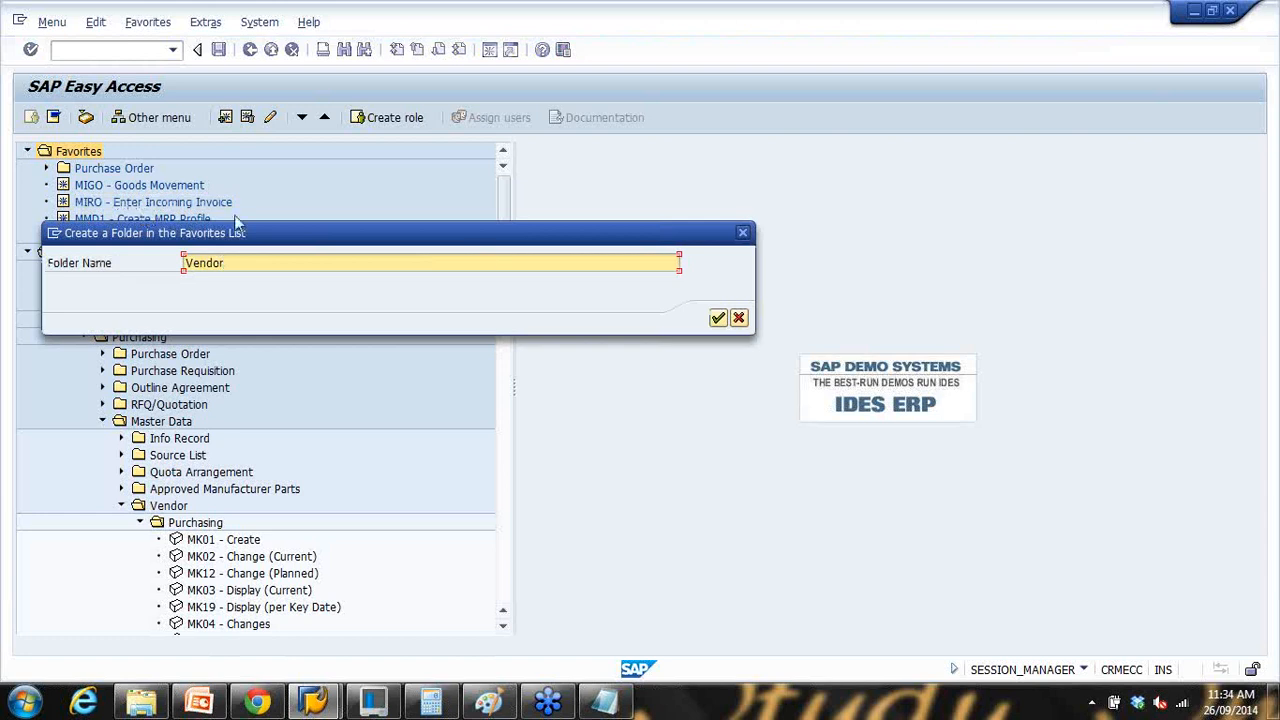
click(717, 317)
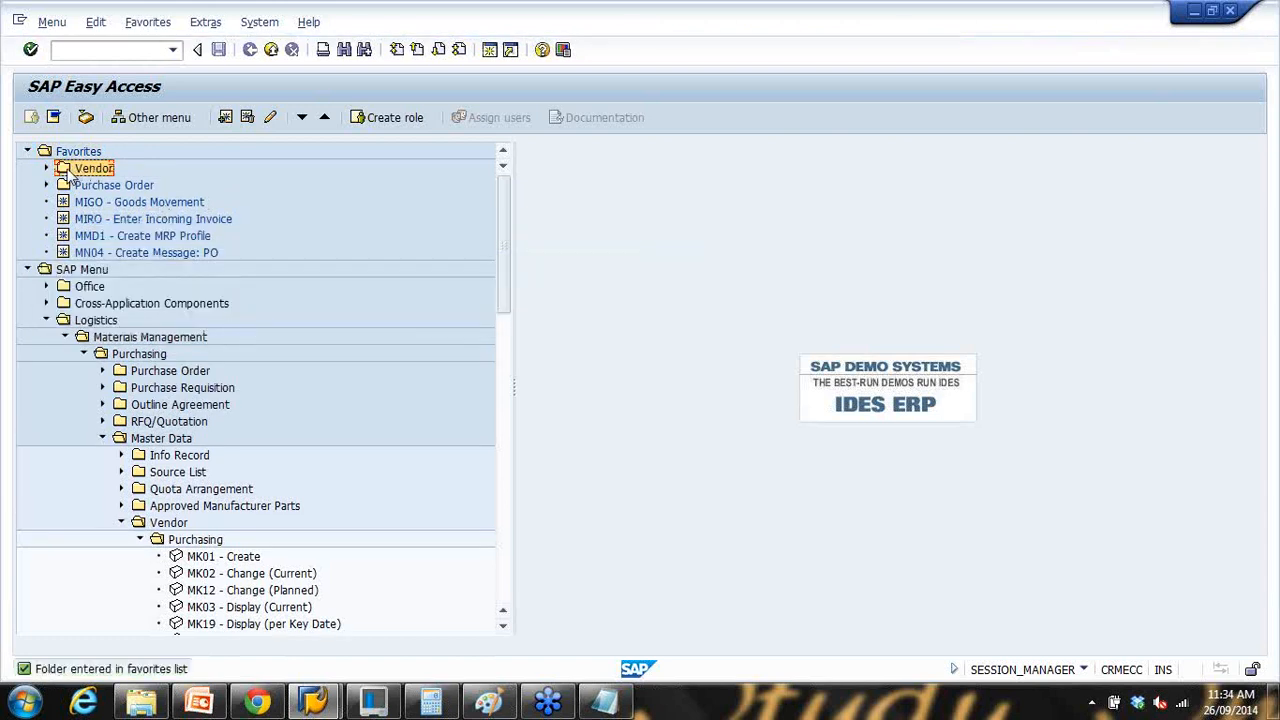
Step: Insert transaction xk01 into the Vendor folder
right_click(67, 168)
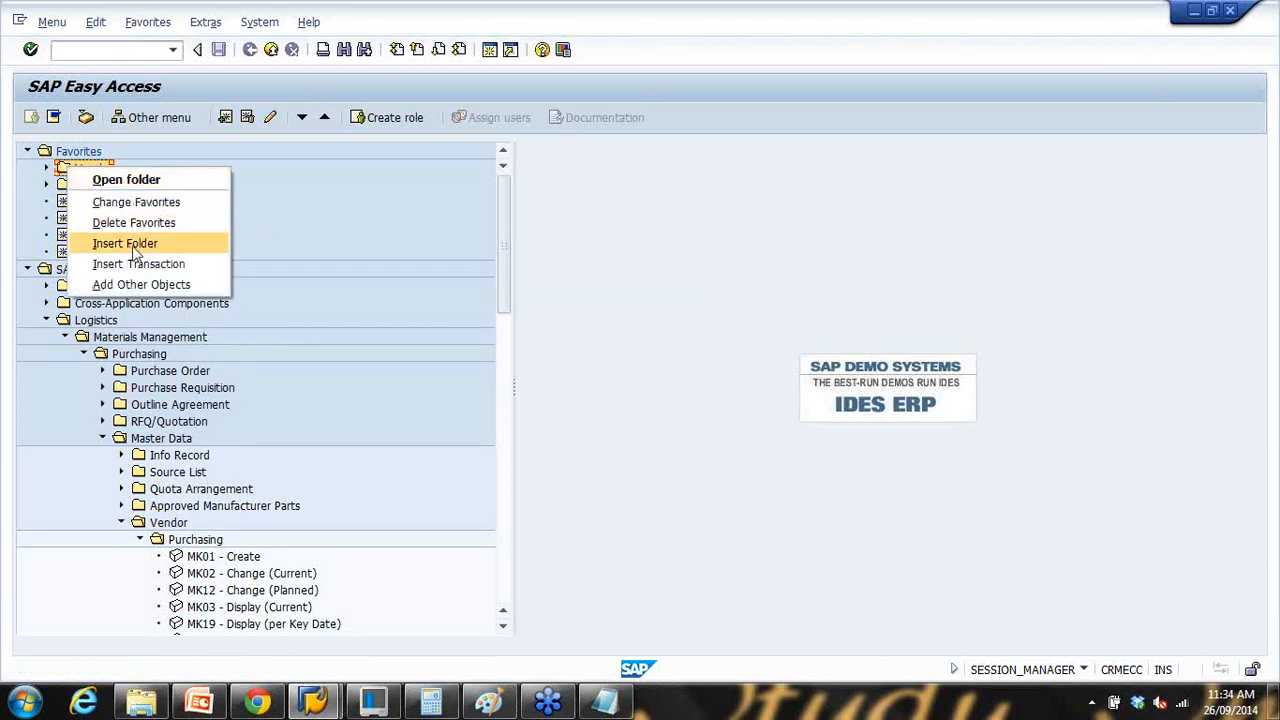
click(141, 263)
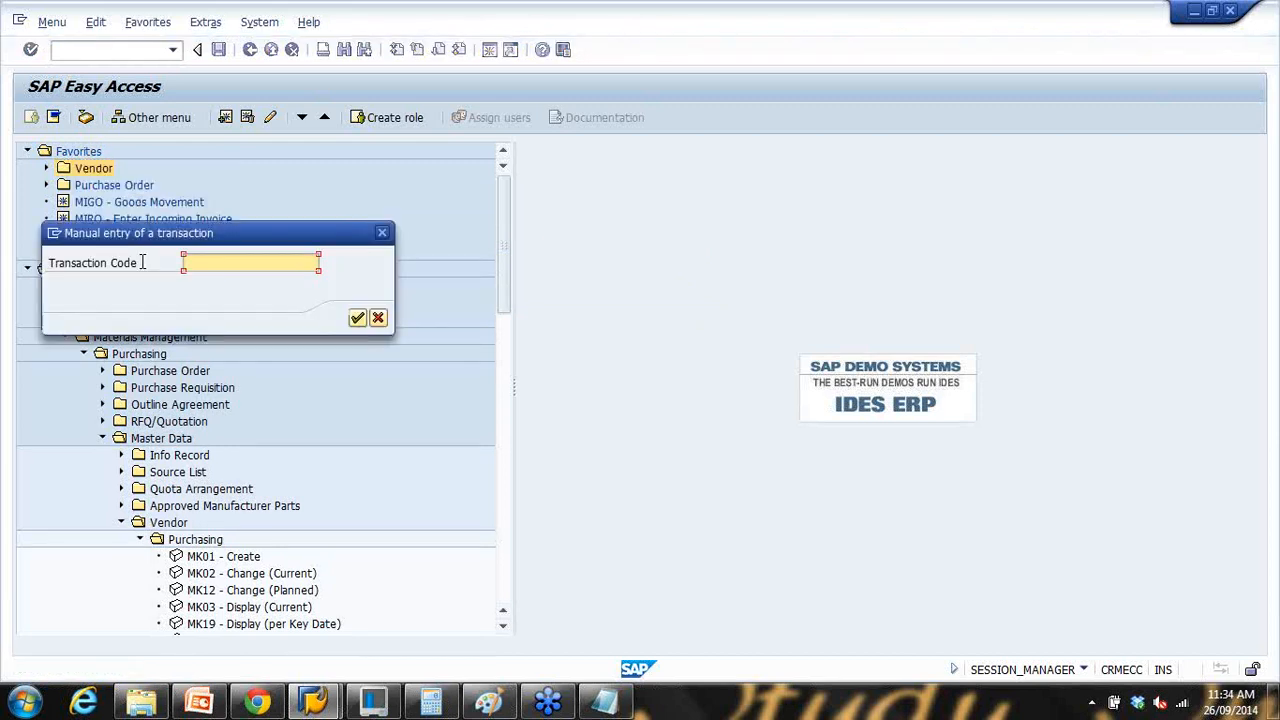
text(xk01)
click(357, 317)
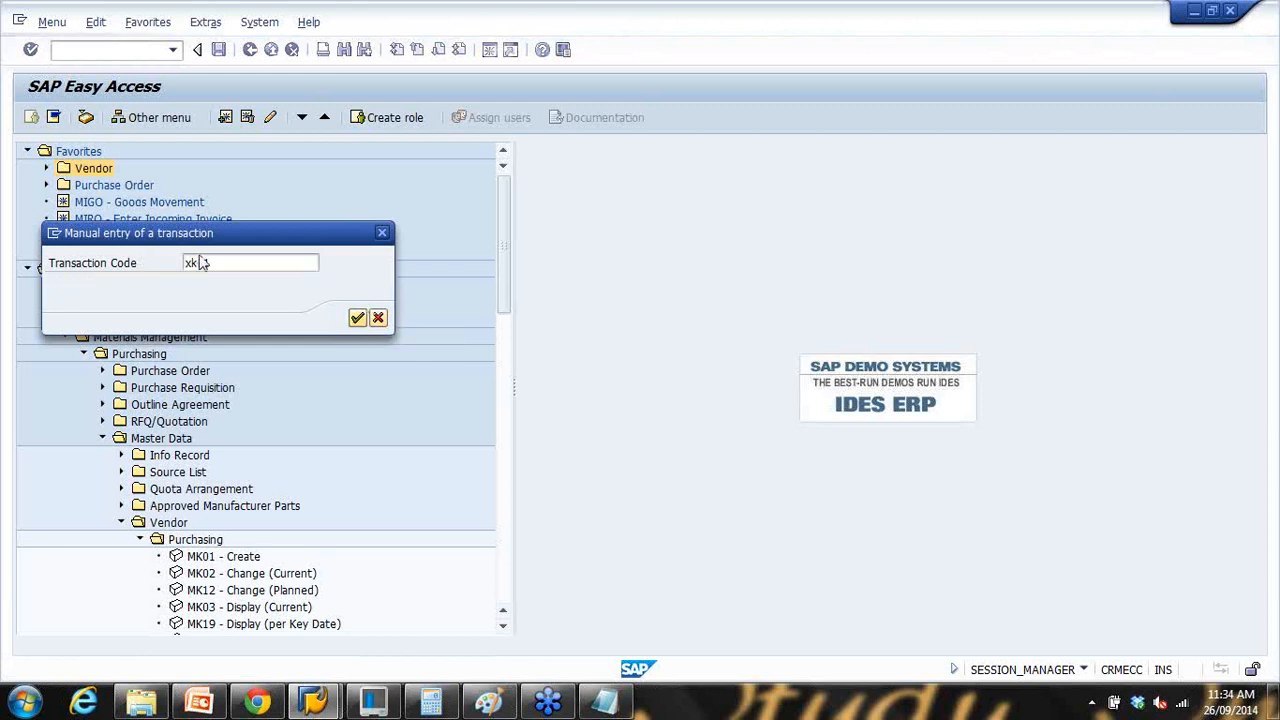
Step: Insert transaction xk02 into the Vendor favorites folder
click(95, 170)
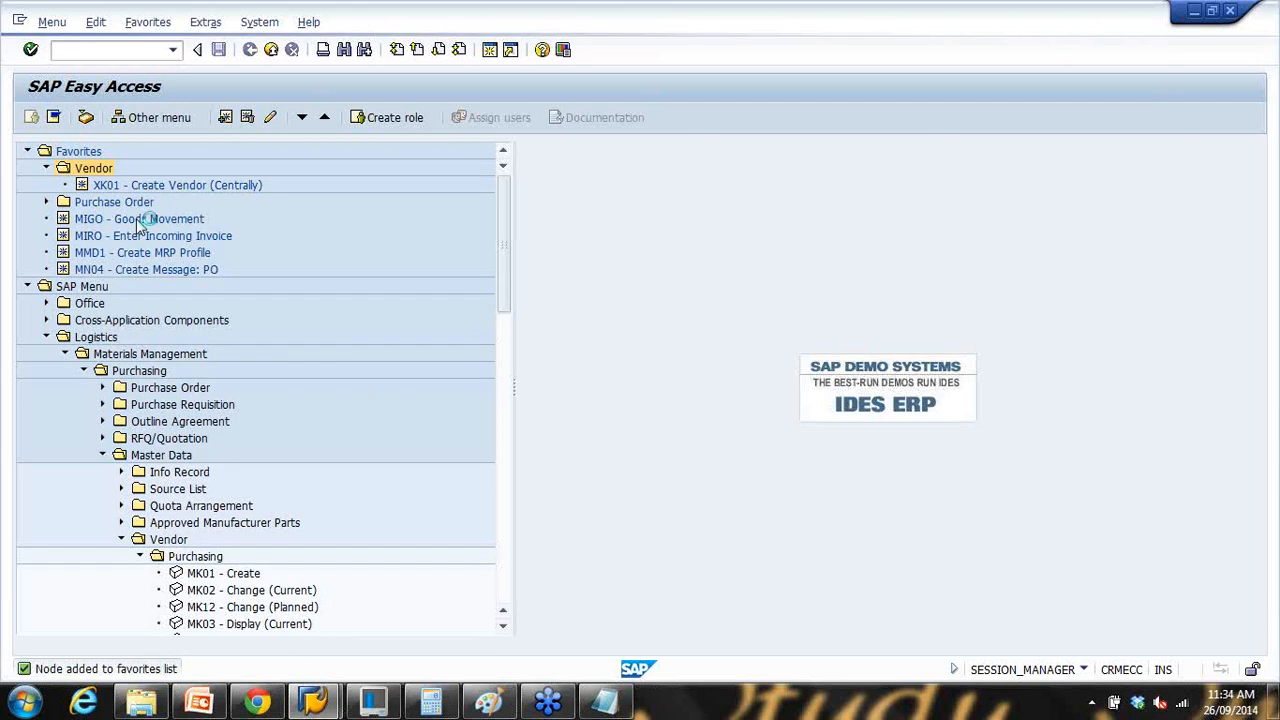
right_click(94, 168)
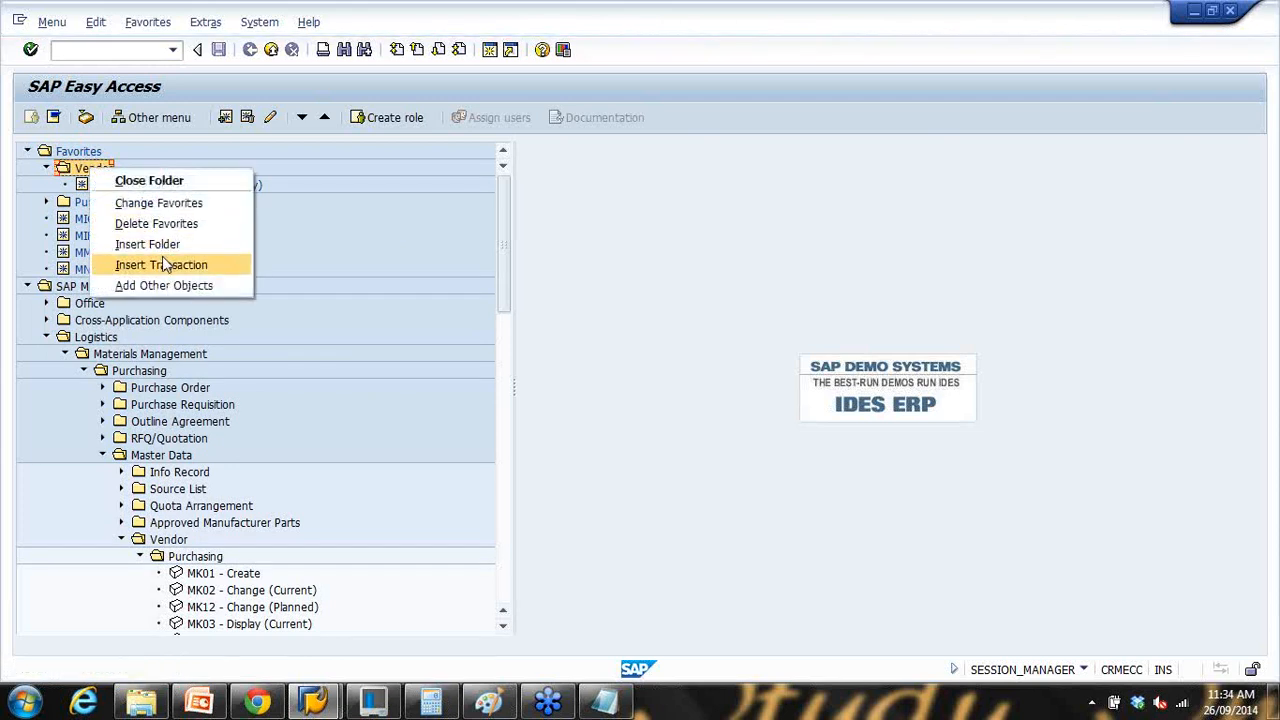
click(162, 262)
text(xk02)
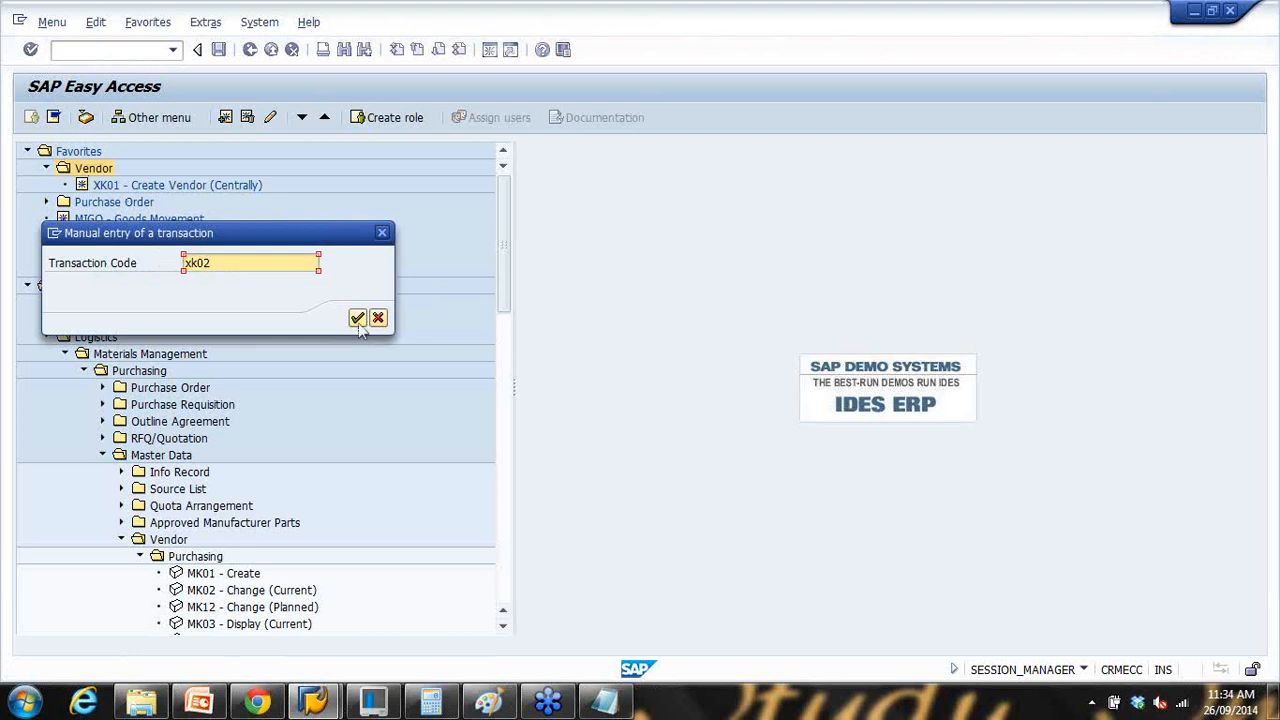
click(357, 317)
Step: Move XK01 above XK02 in the folder and launch XK01
click(110, 202)
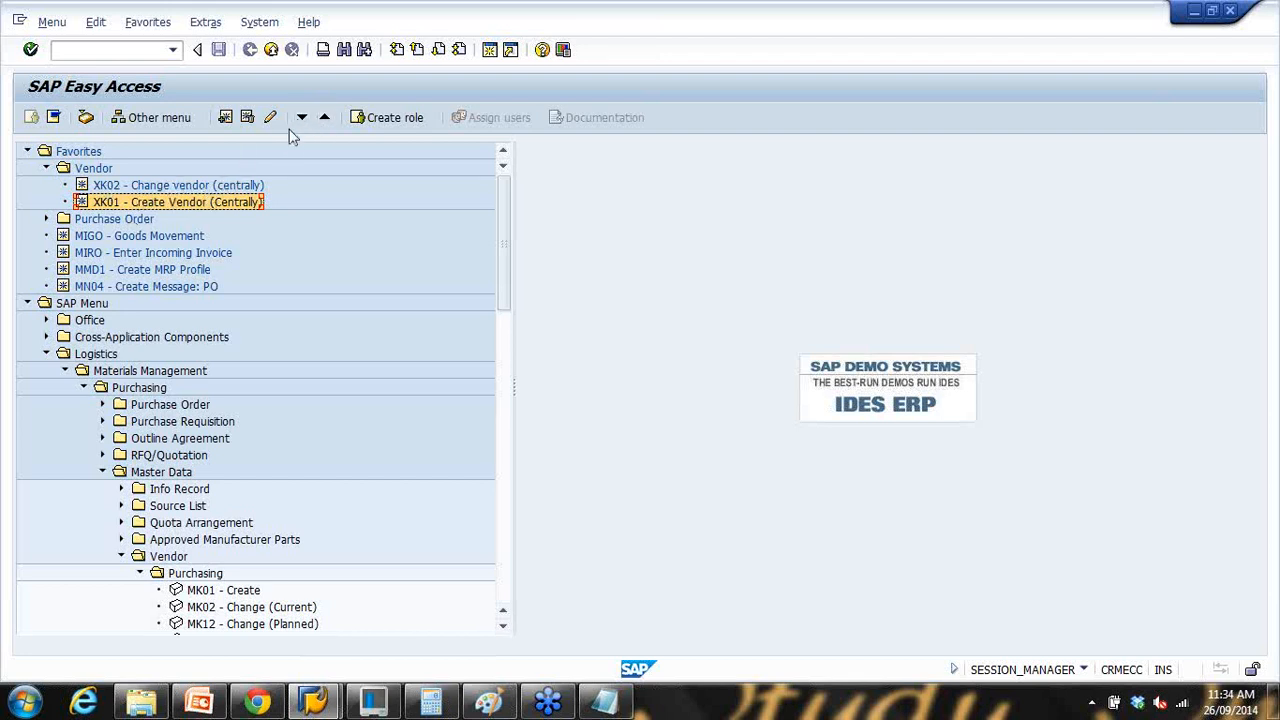
click(324, 117)
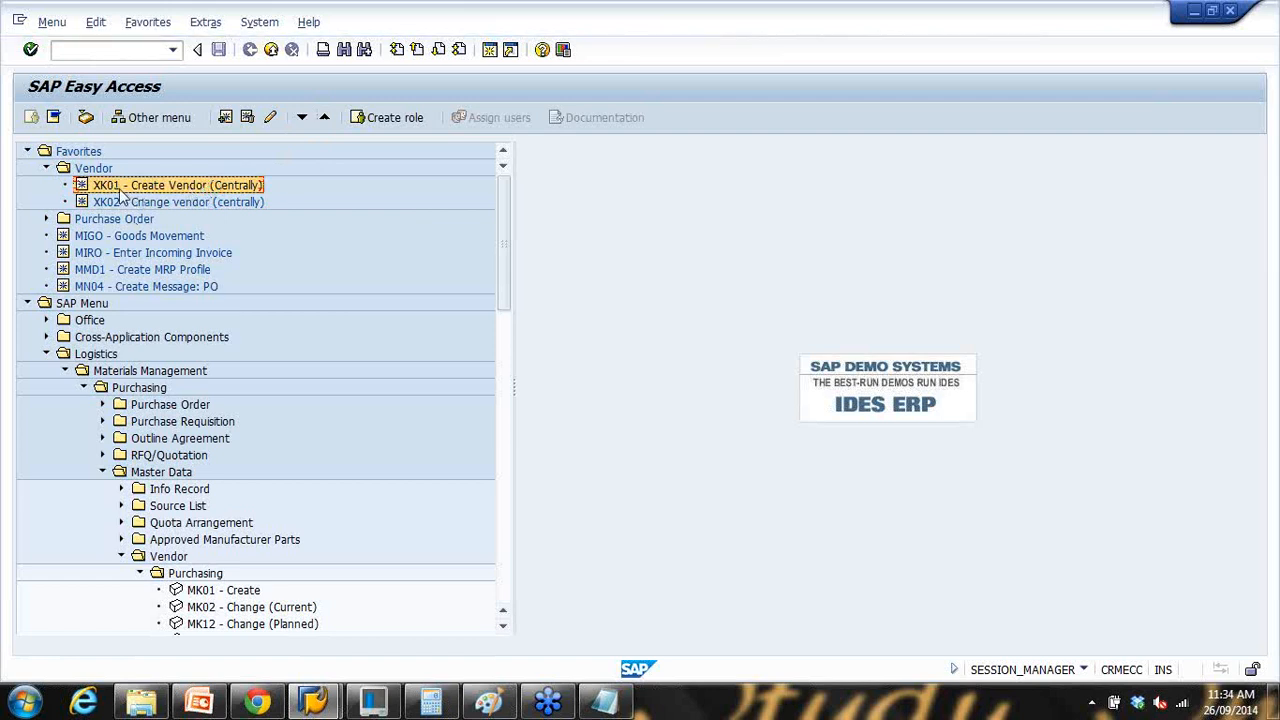
double_click(101, 187)
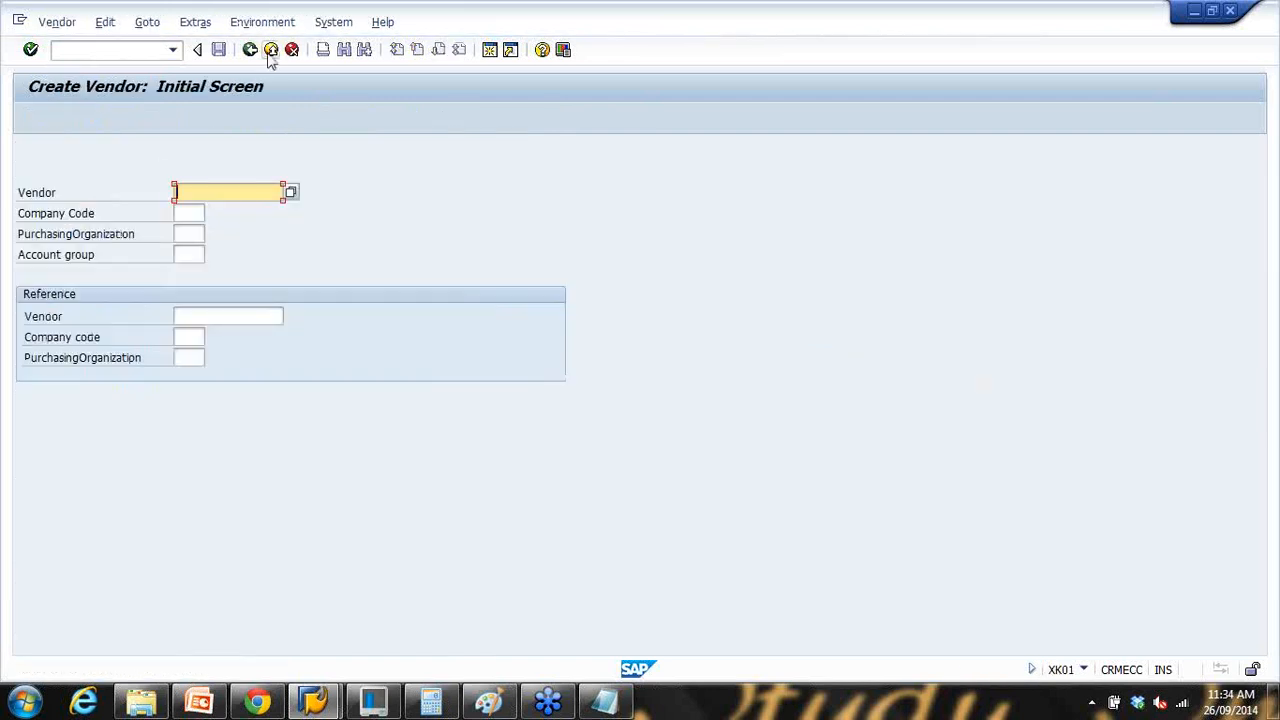
Step: Run XK01 and enter company code 1000 and purchasing organization 1000
click(140, 49)
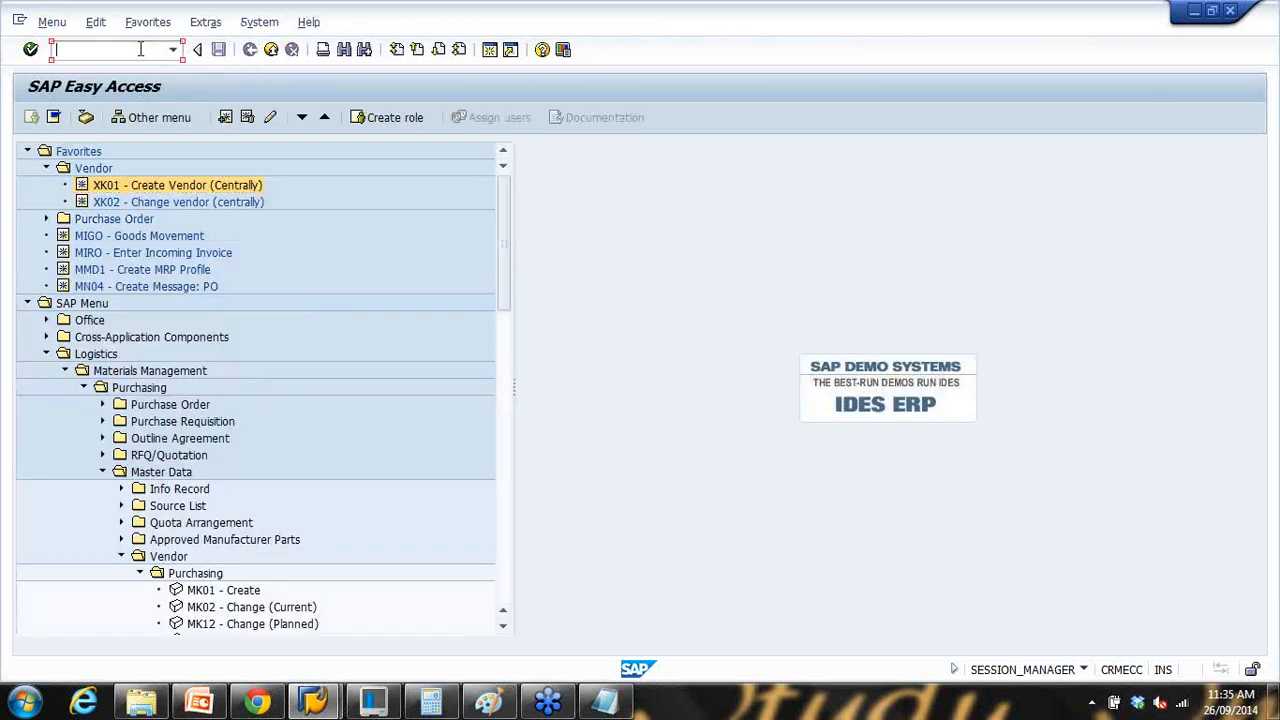
key(Return)
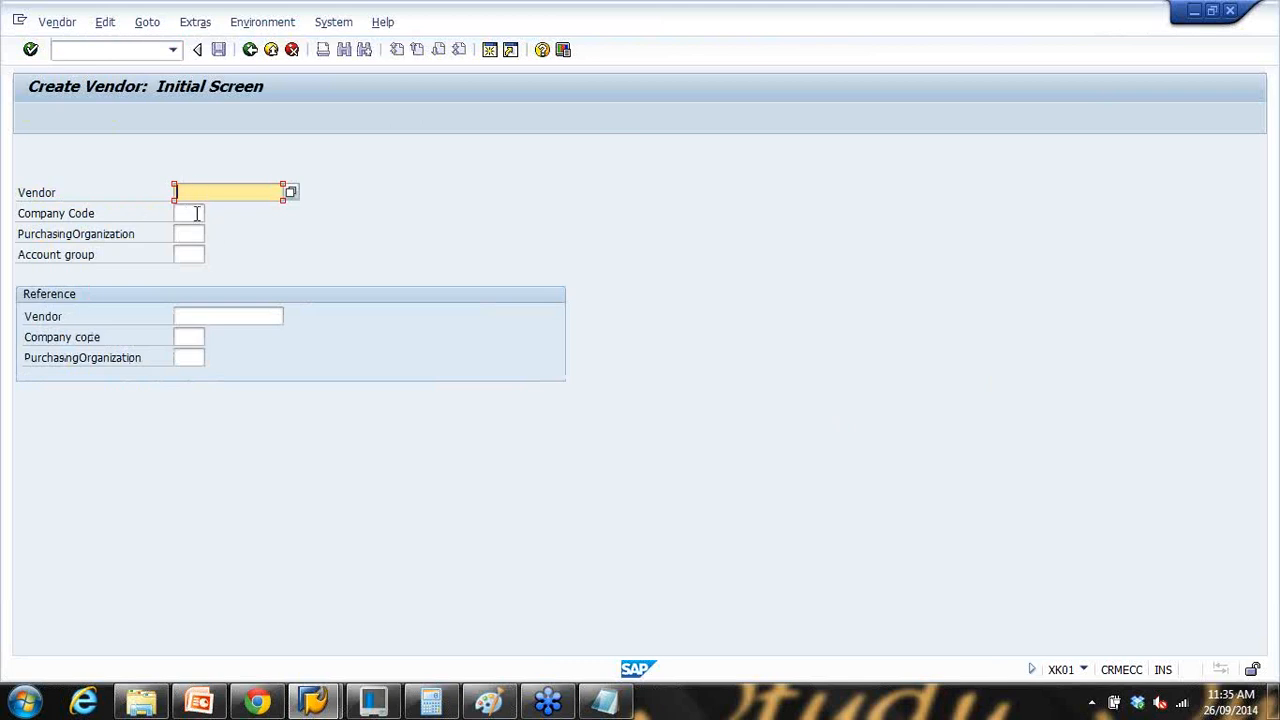
click(197, 214)
text(1)
click(201, 232)
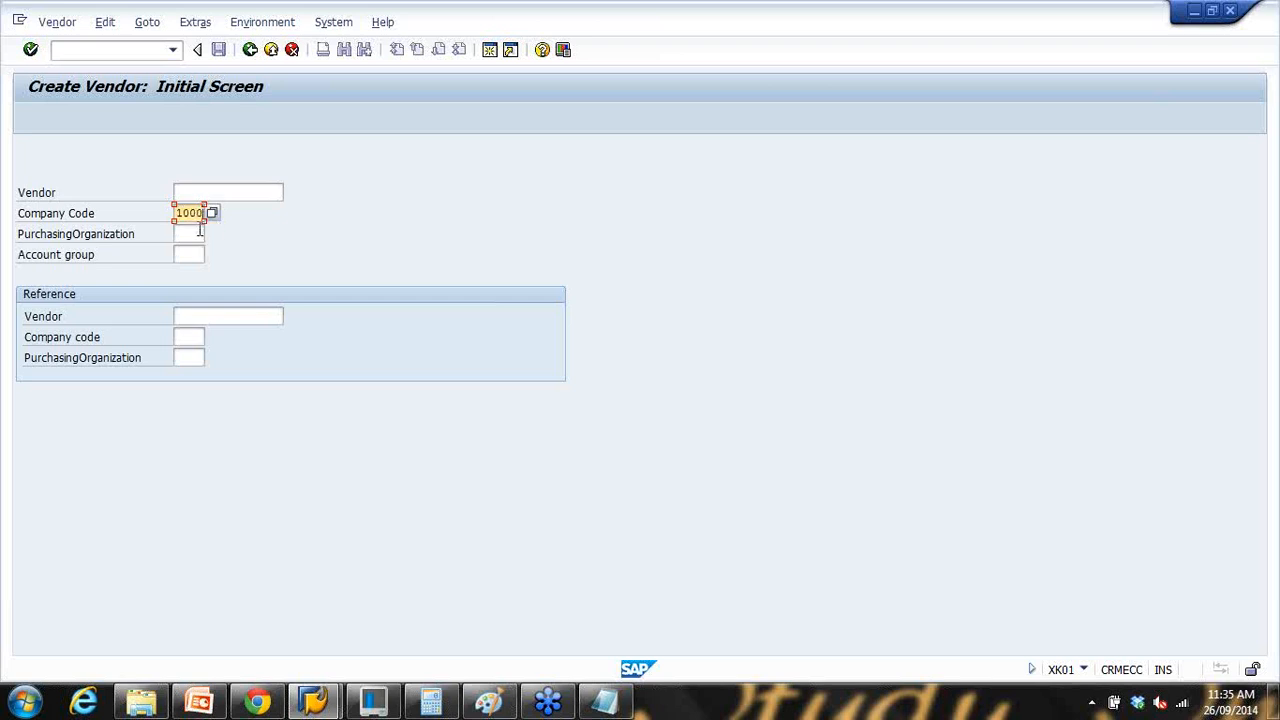
click(197, 233)
text(1)
click(194, 251)
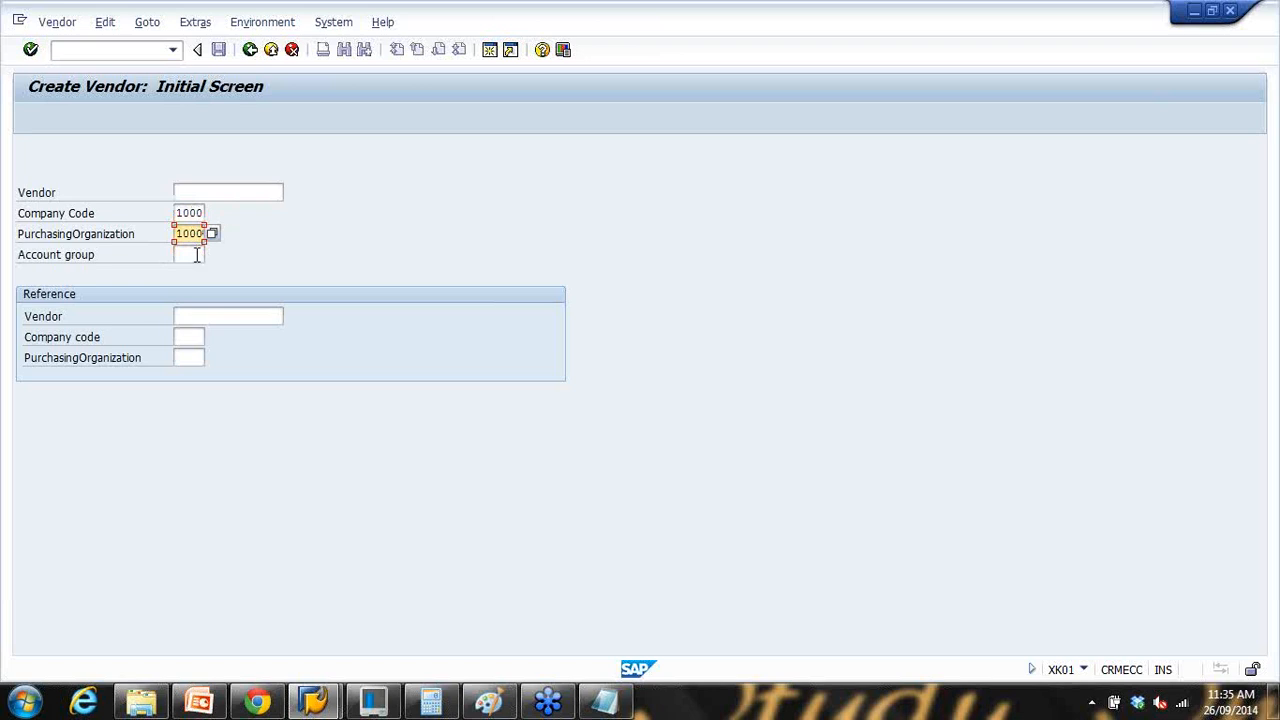
Step: Choose account group KRED from the lookup list and continue to the address screen
click(193, 253)
click(212, 254)
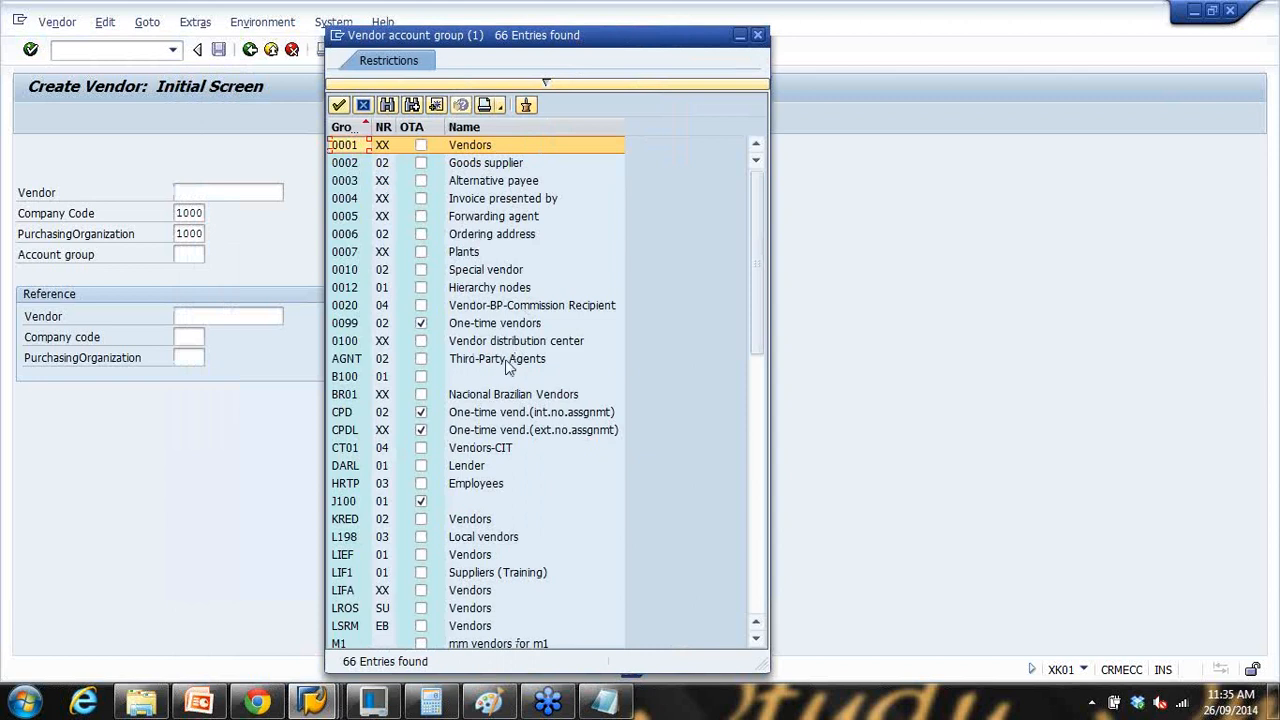
scroll(500, 395, down, 3)
scroll(504, 404, down, 3)
scroll(504, 404, up, 3)
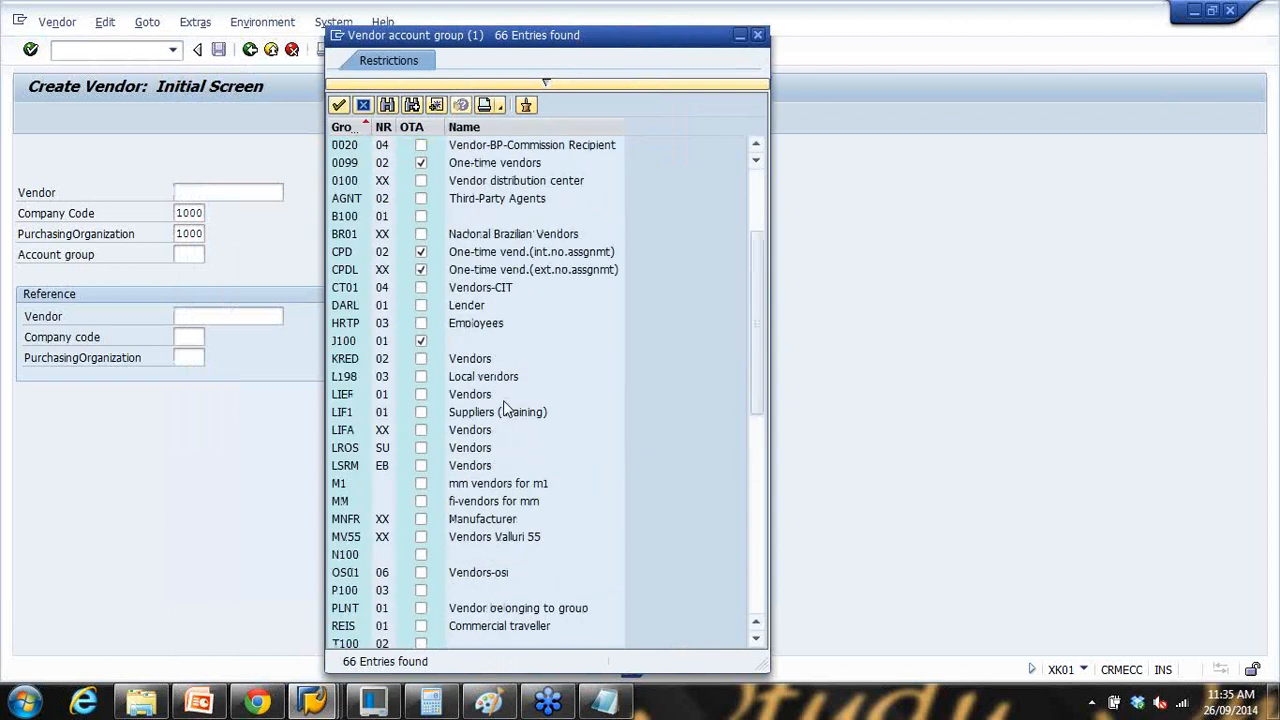
double_click(486, 361)
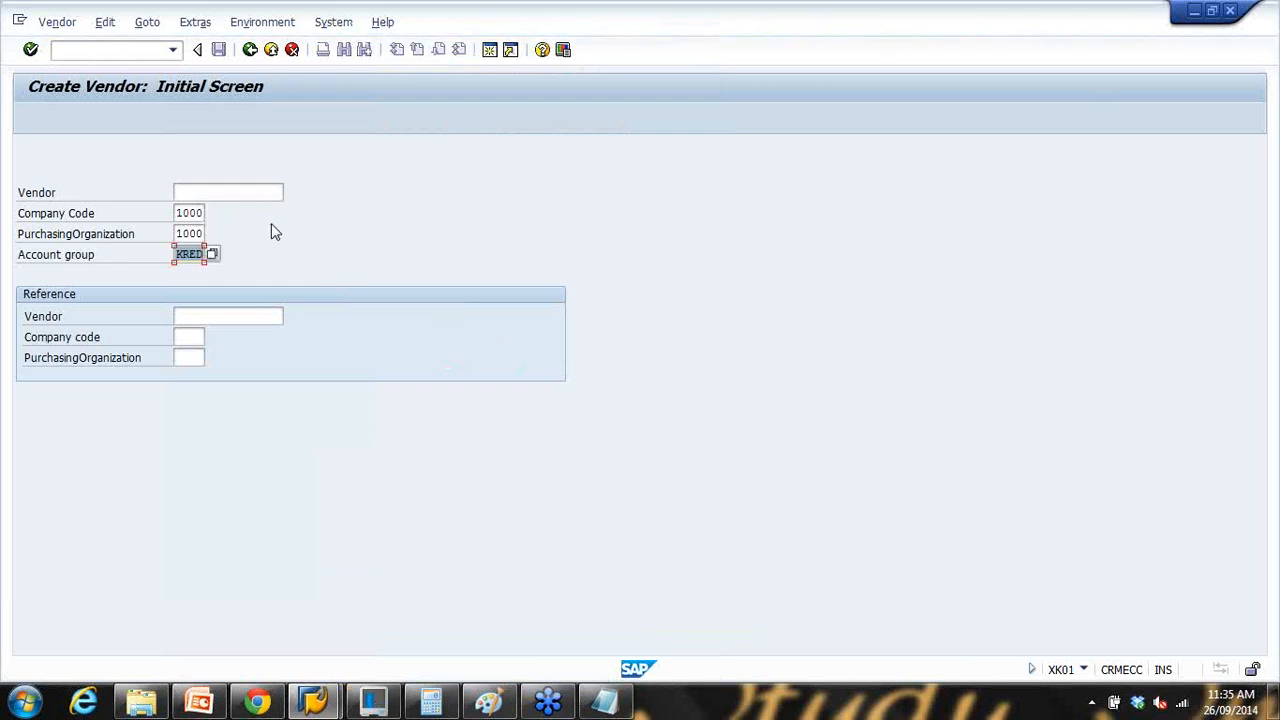
key(Return)
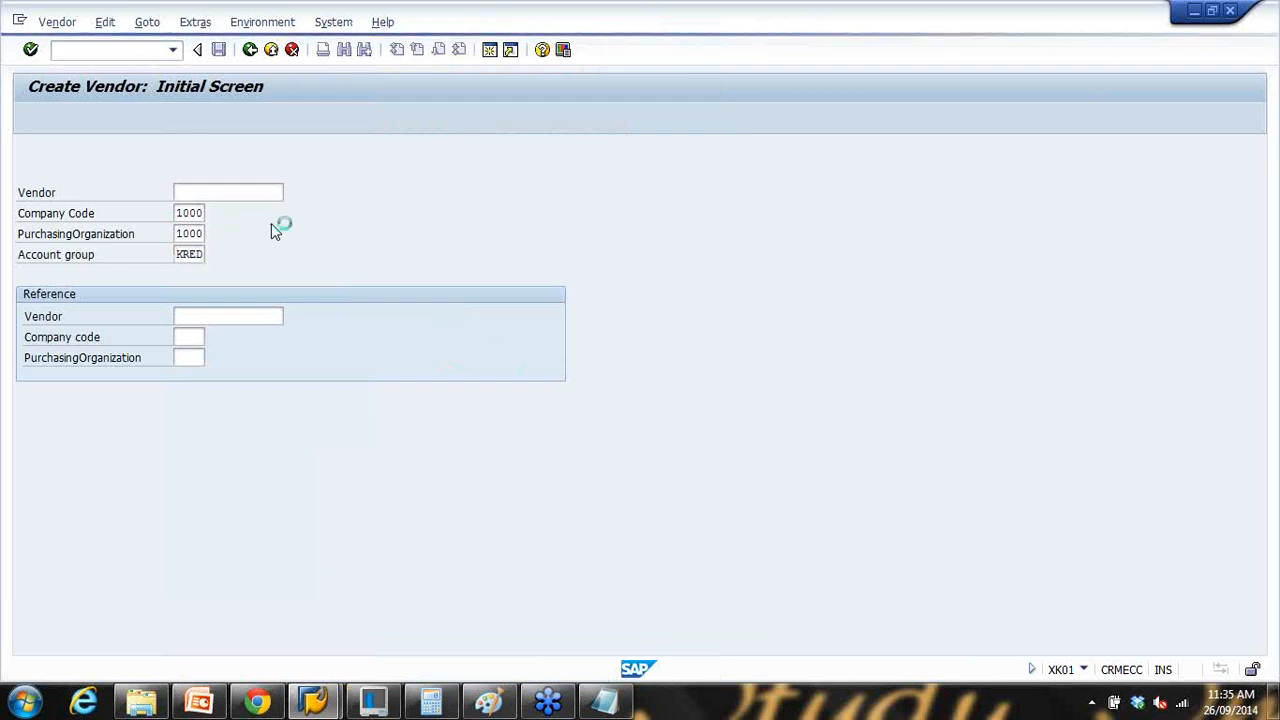
Step: Enter the name XYZ vendor ltd and search term, with country AU and region vic
click(236, 255)
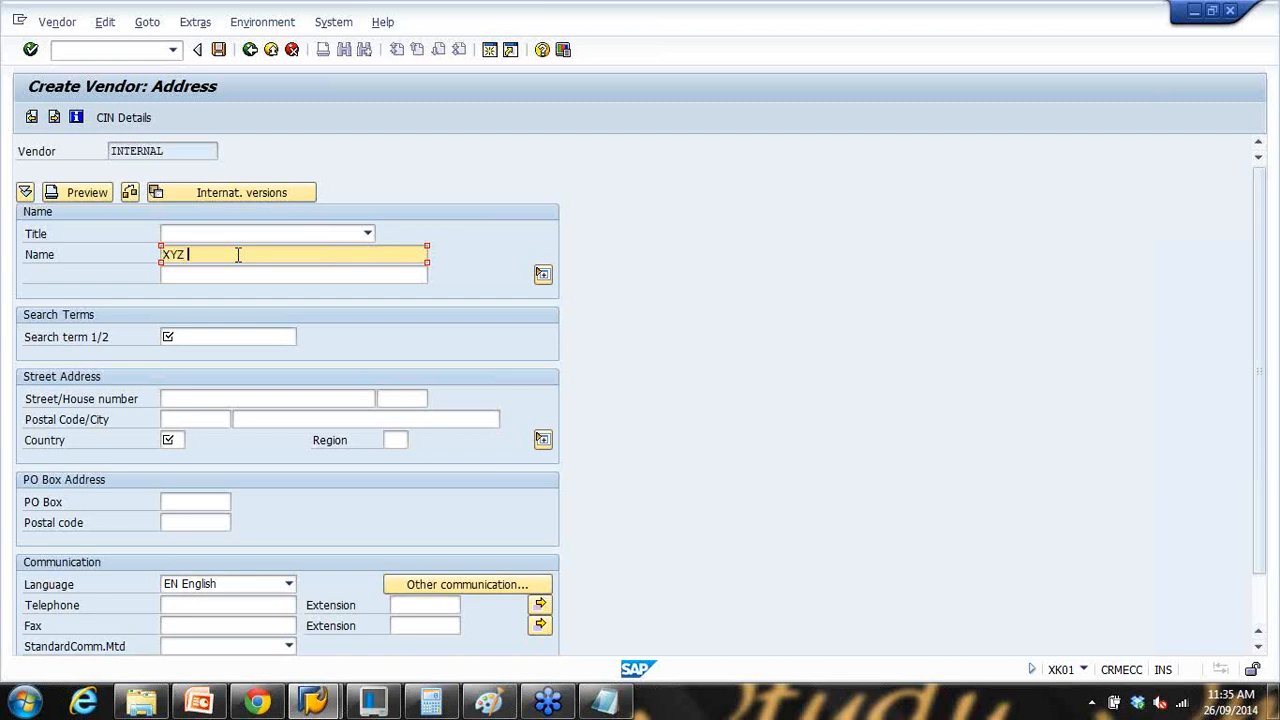
text(dor ltd)
click(168, 337)
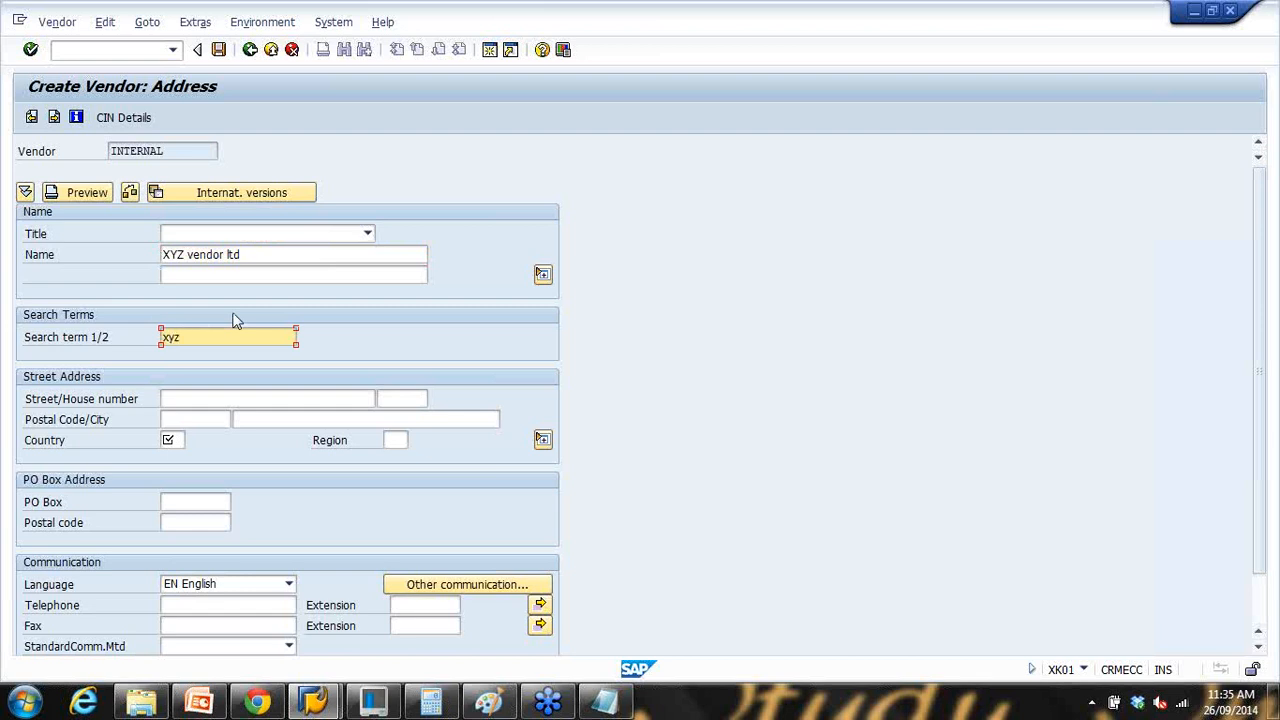
click(176, 437)
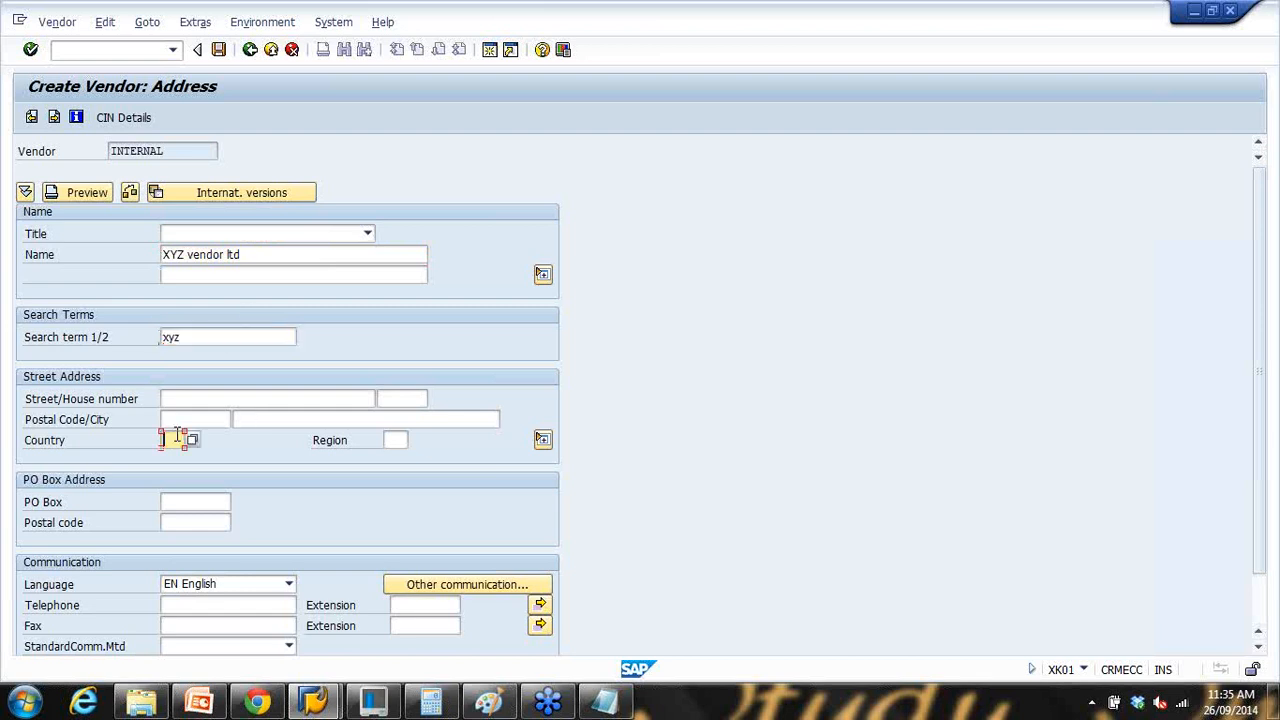
text(AU)
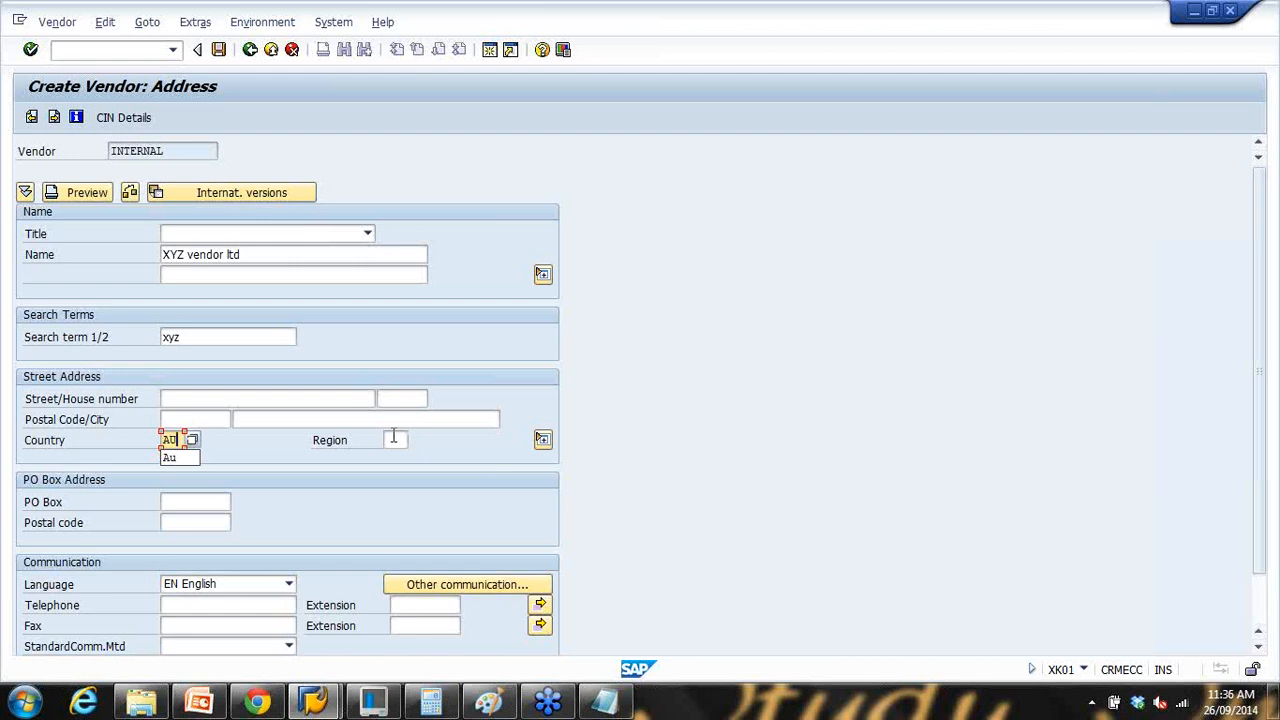
click(393, 440)
text(vic)
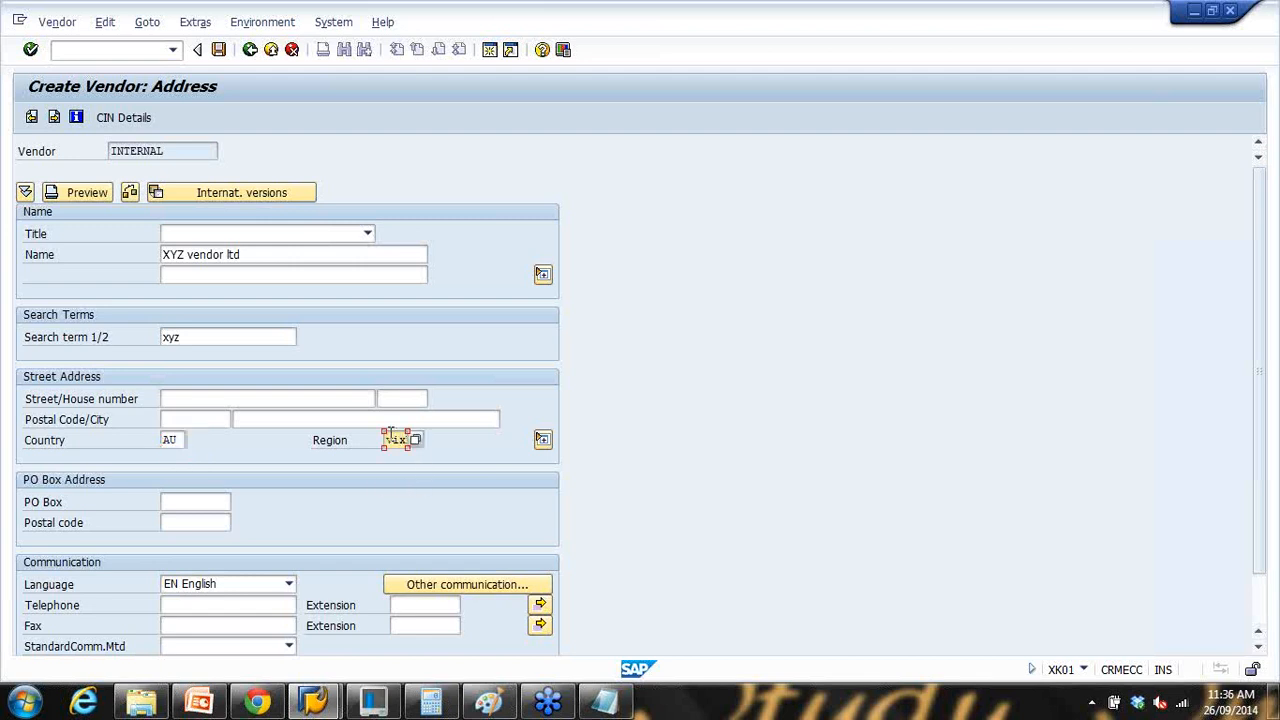
Step: Set the city to Melbourne after clearing mistakenly entered street text
click(292, 420)
text(ABC S)
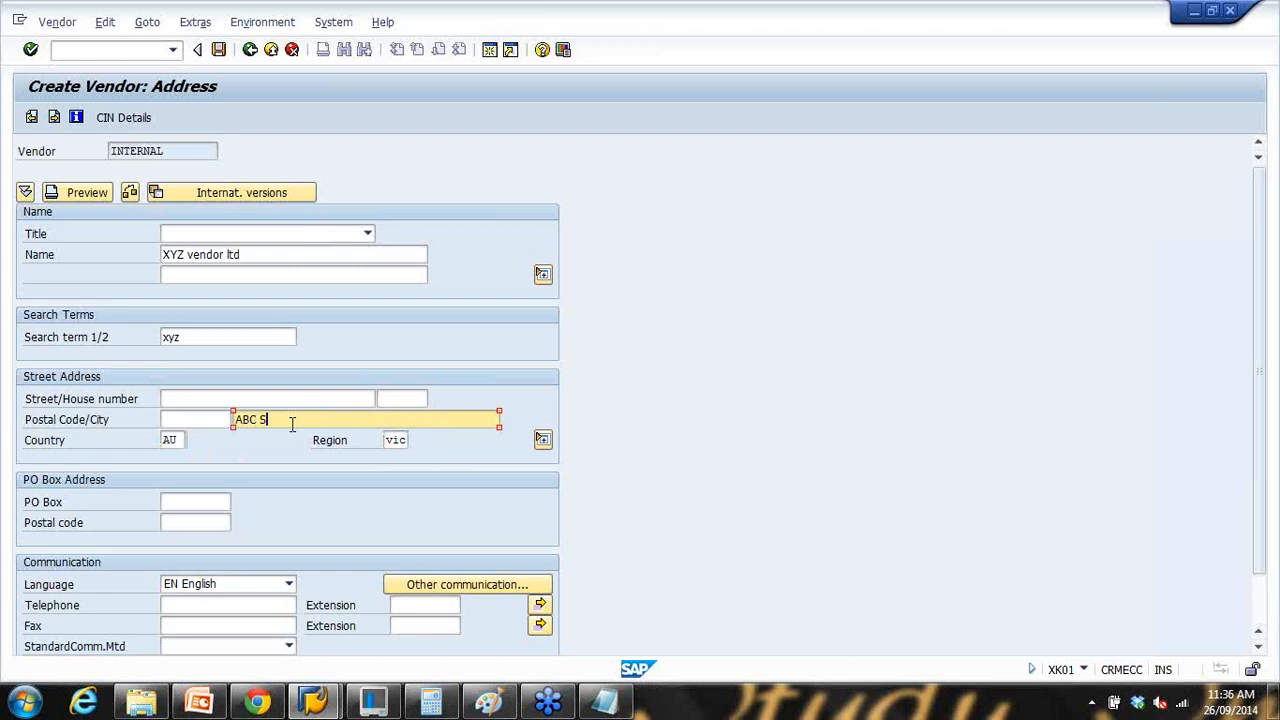
text(treet)
click(269, 394)
drag(314, 417, 163, 427)
key(BackSpace)
click(240, 432)
Step: Enter the vendor's street, house number and postal code
click(235, 398)
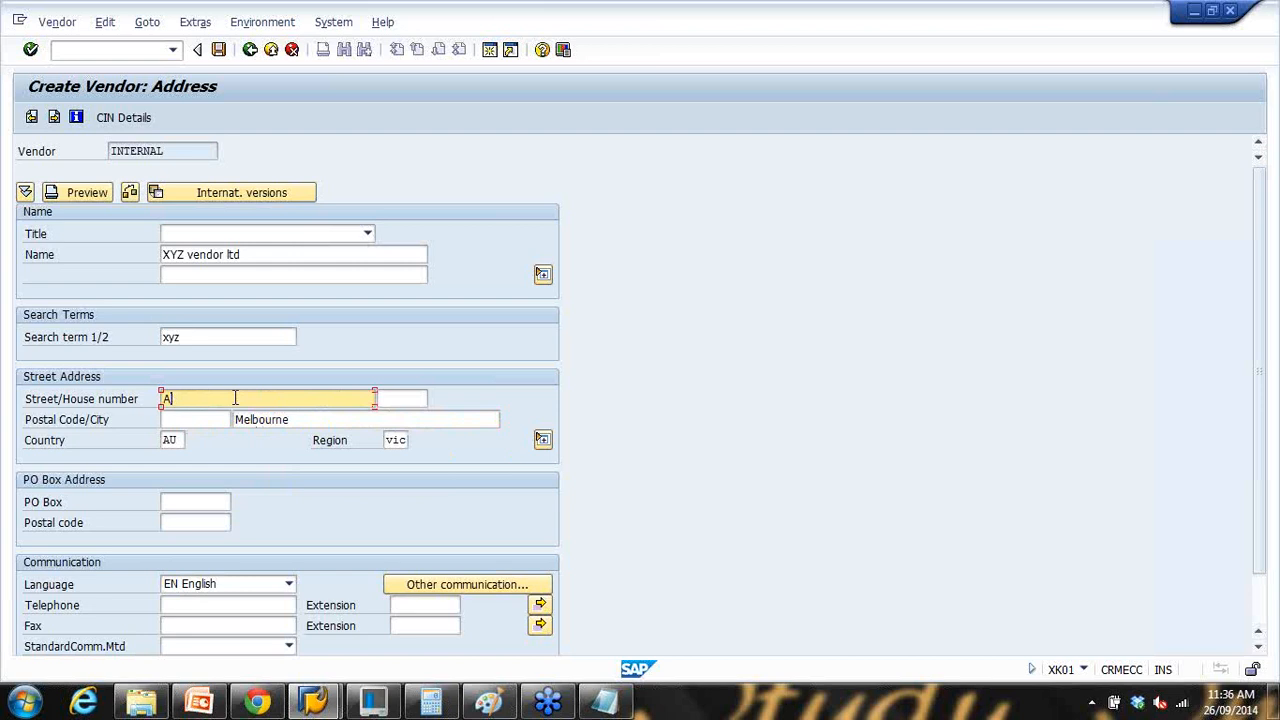
text(ABC street)
click(400, 396)
text(120)
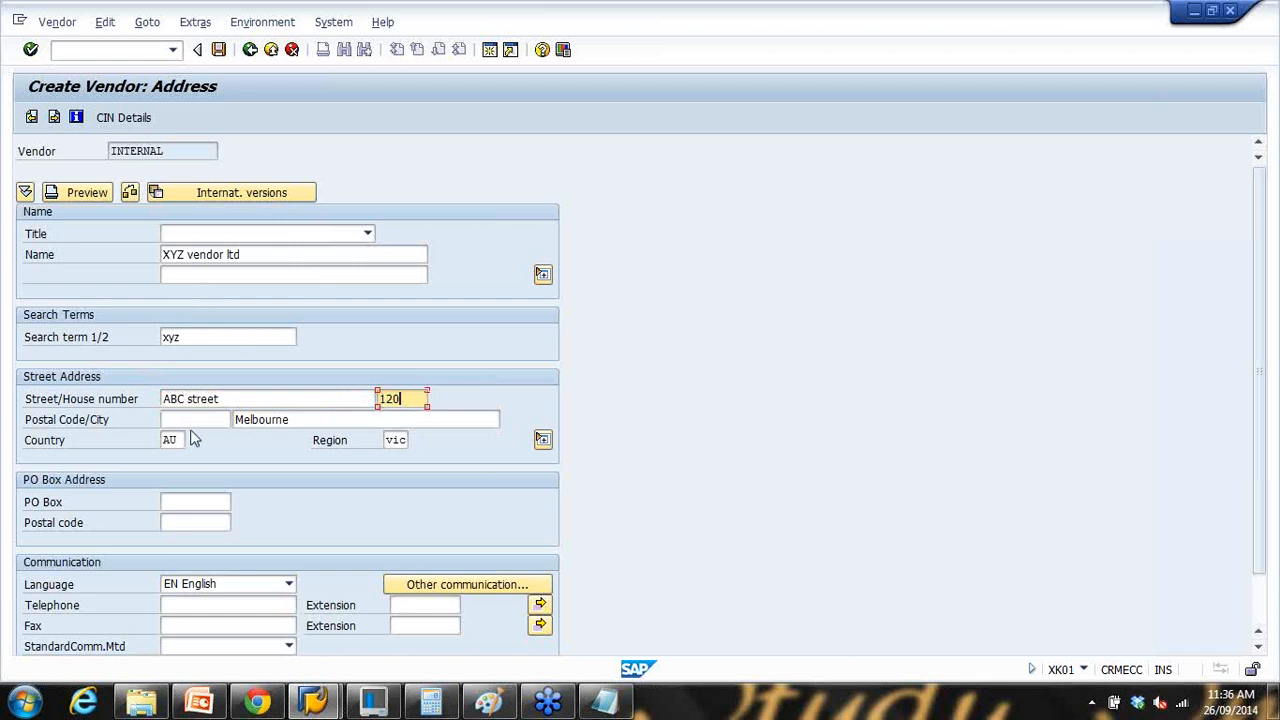
click(193, 420)
text(3000)
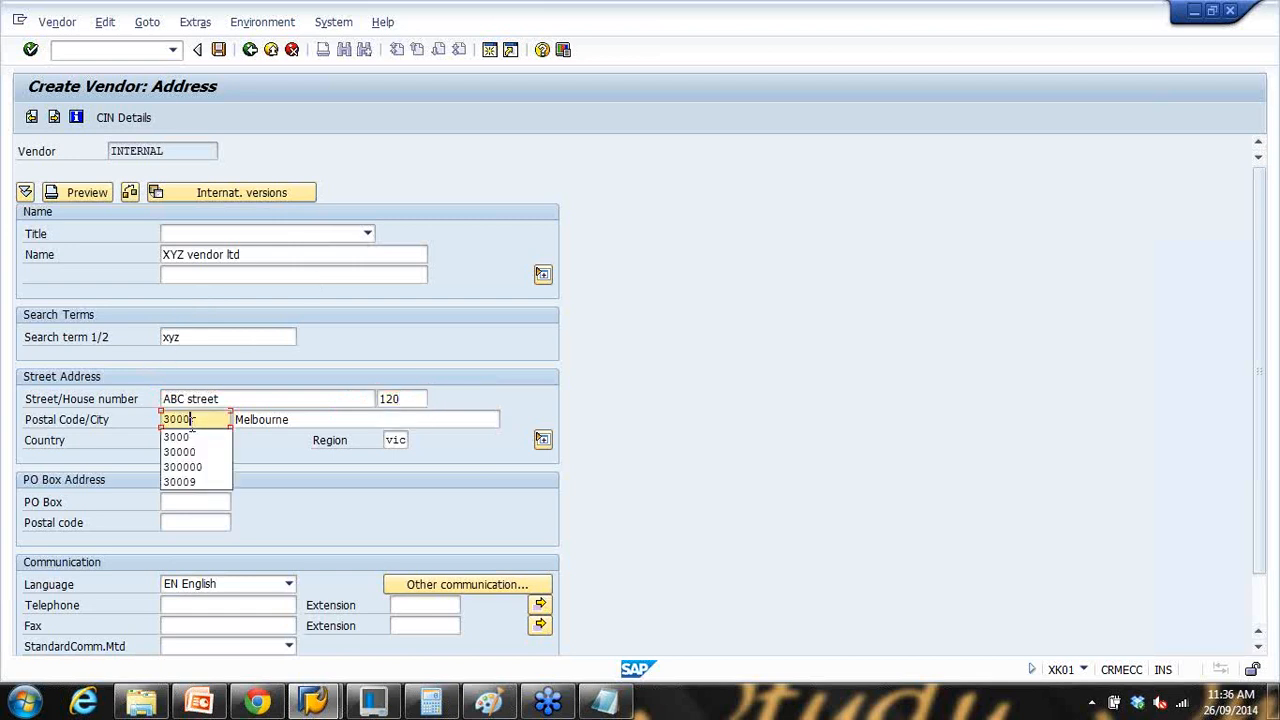
click(715, 433)
Step: Enter the vendor's telephone and fax numbers and continue to the control screen
scroll(715, 430, down, 1)
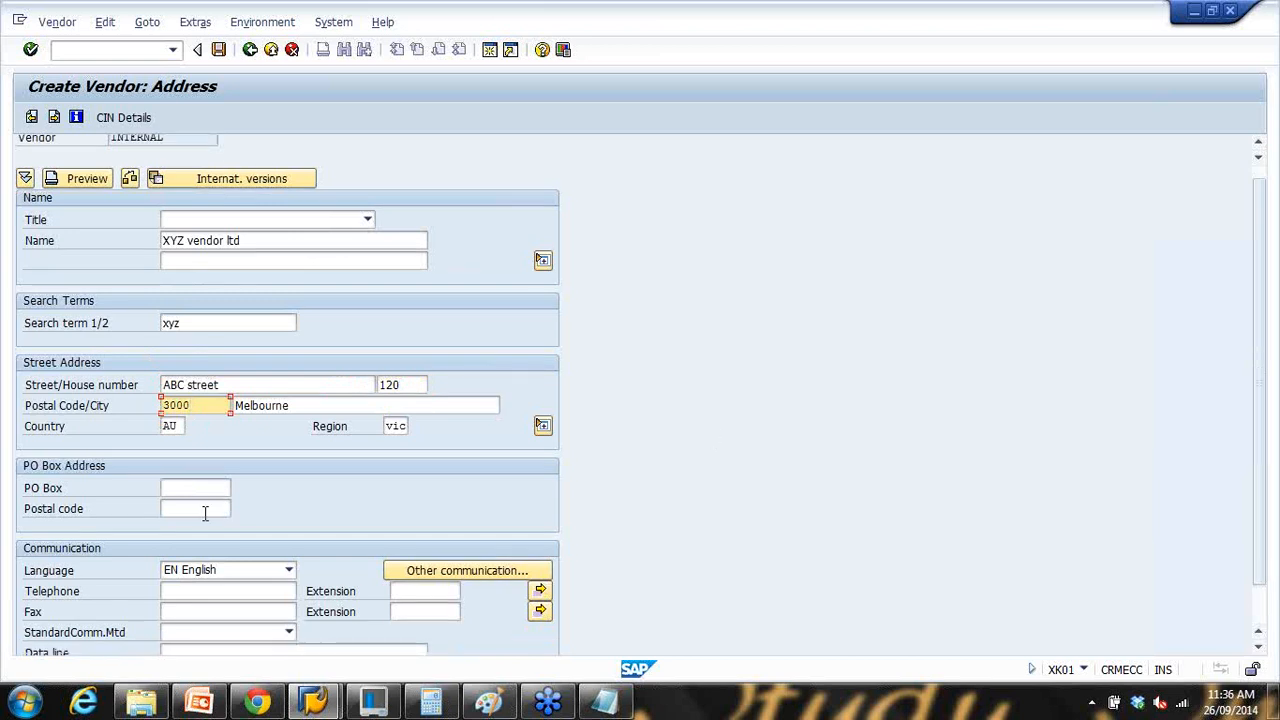
scroll(205, 513, down, 3)
click(201, 543)
text(34556777)
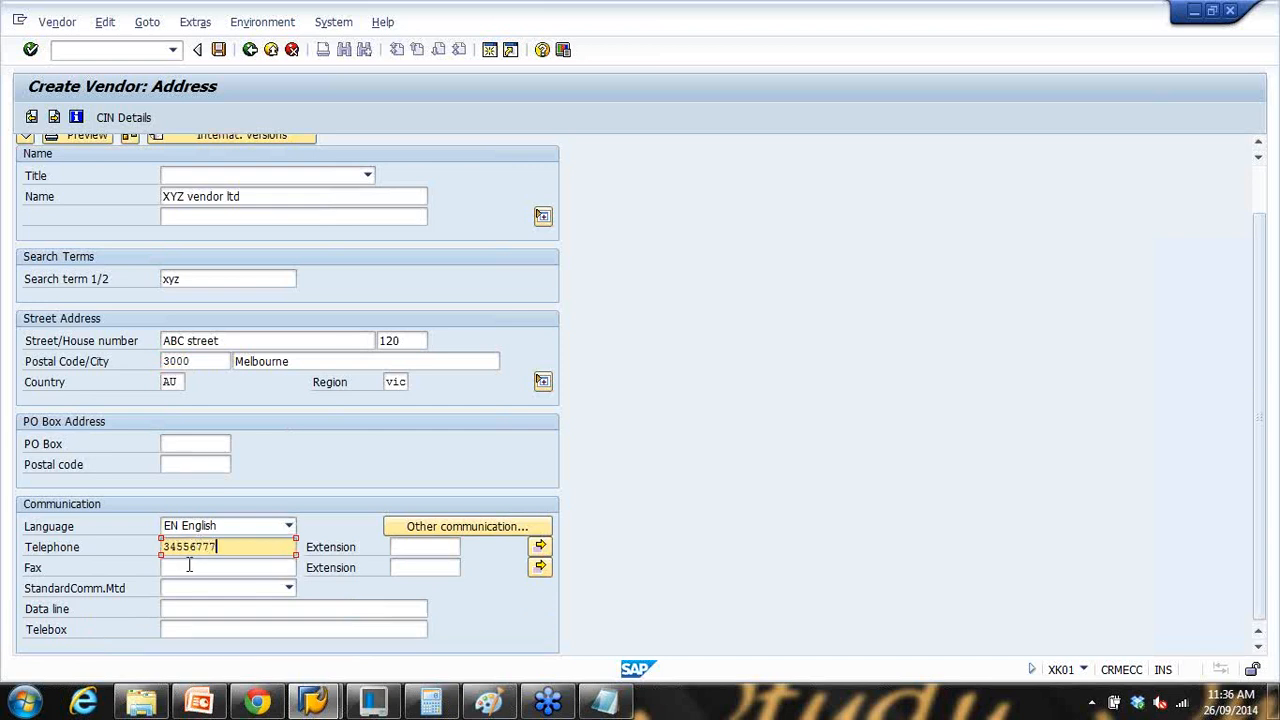
click(186, 568)
text(678899999)
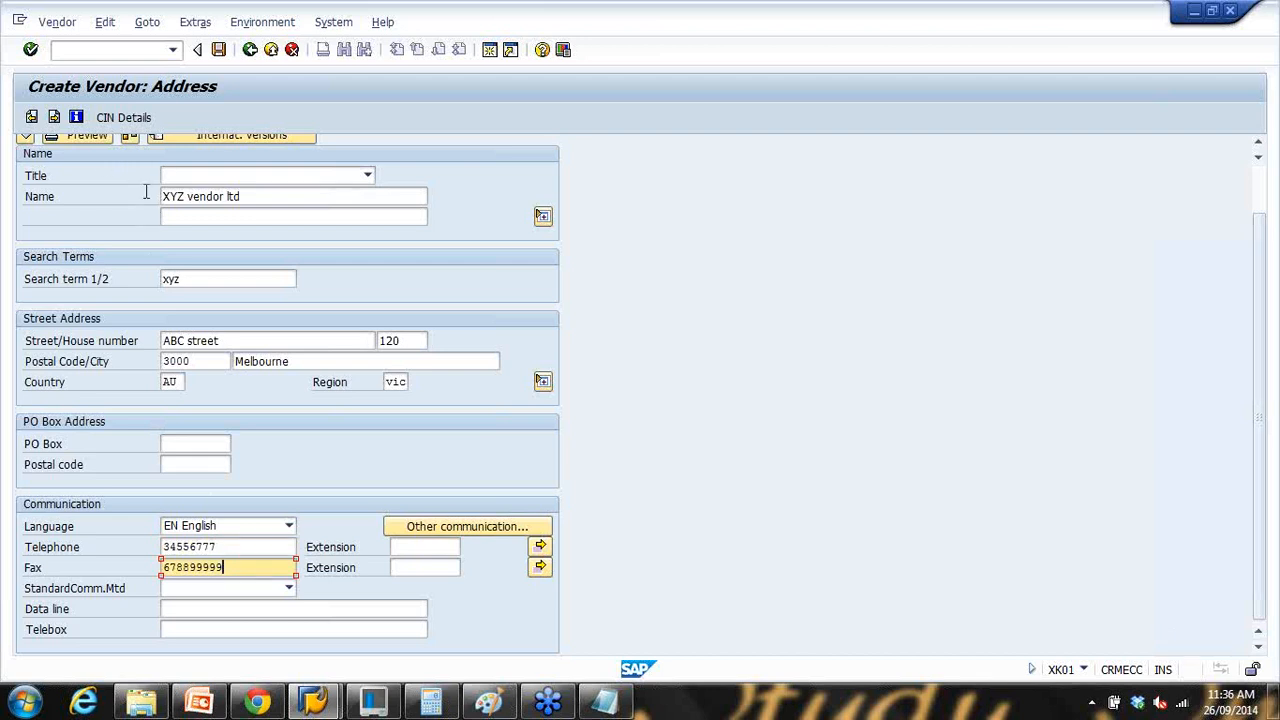
scroll(766, 371, up, 2)
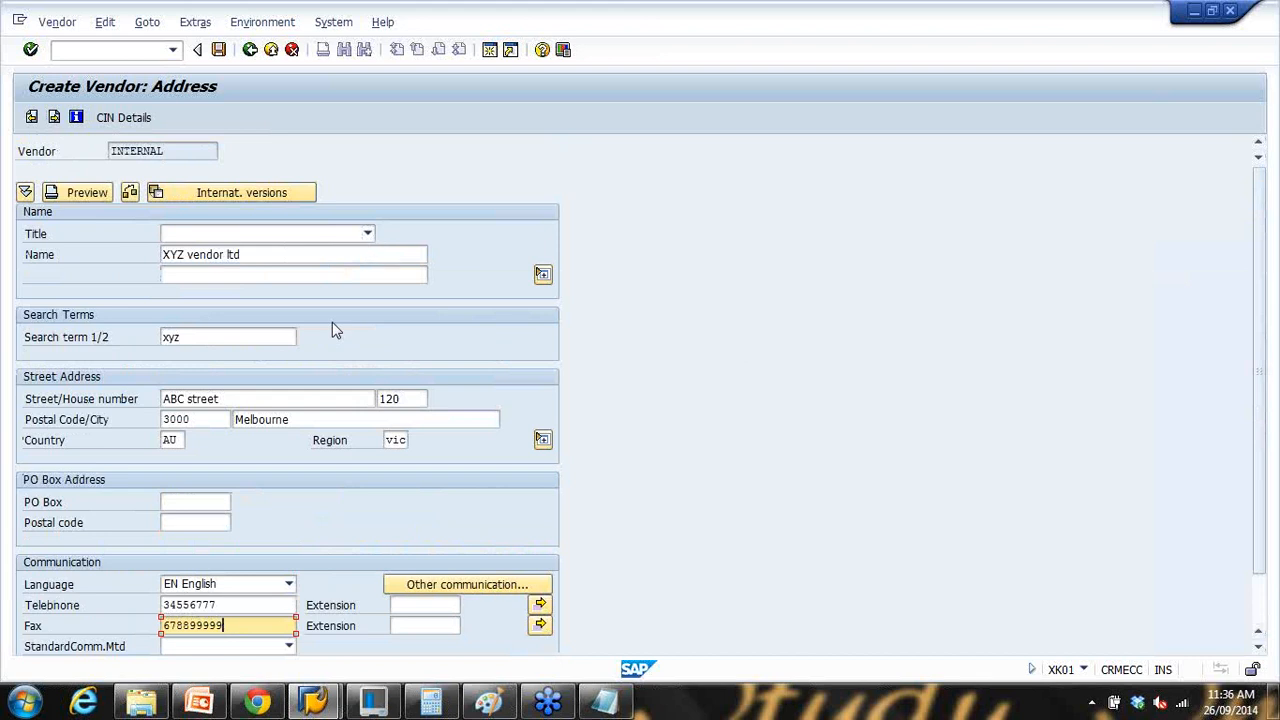
key(Return)
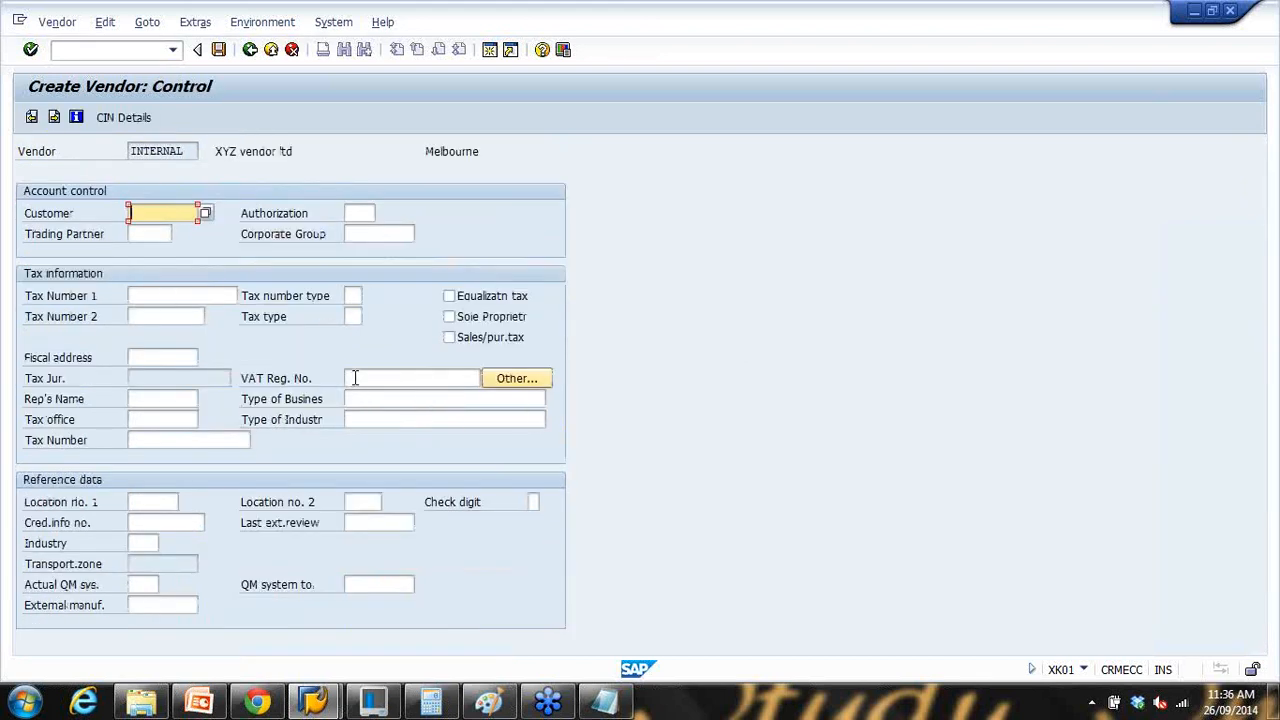
Step: Try VAT number 124667, clear it after the non-EC error, and continue to payment transactions
click(354, 378)
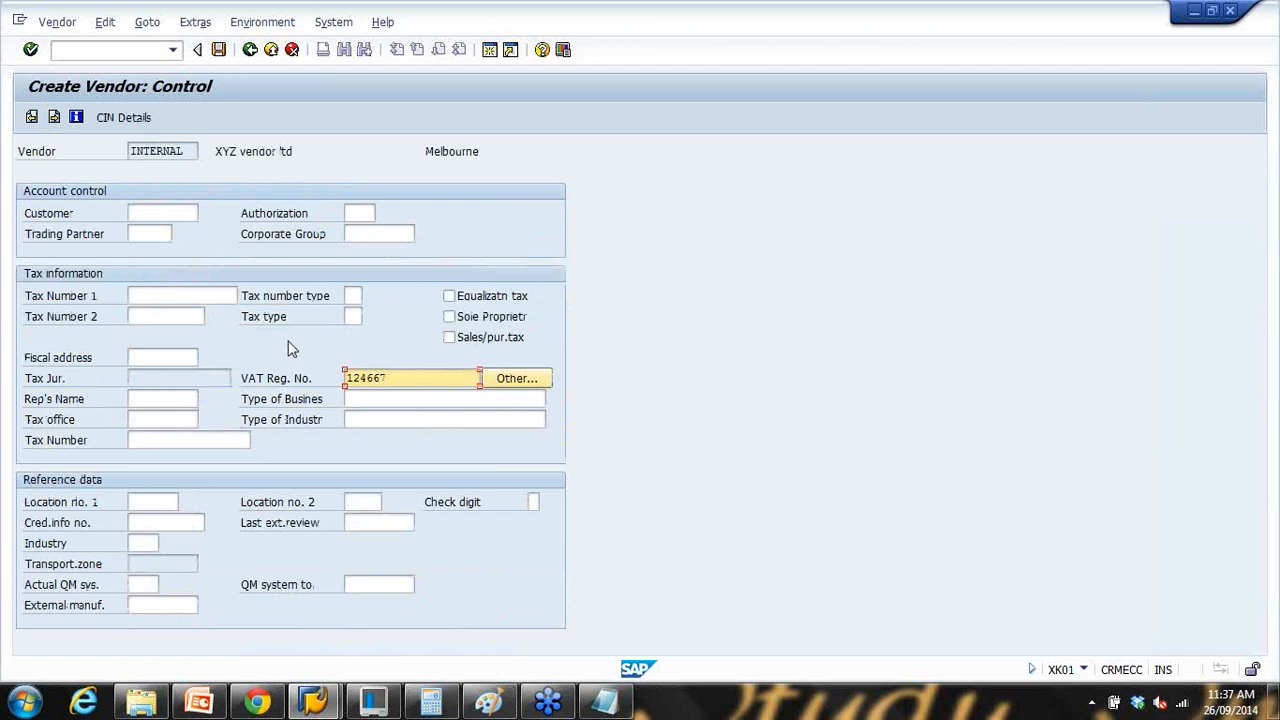
key(Return)
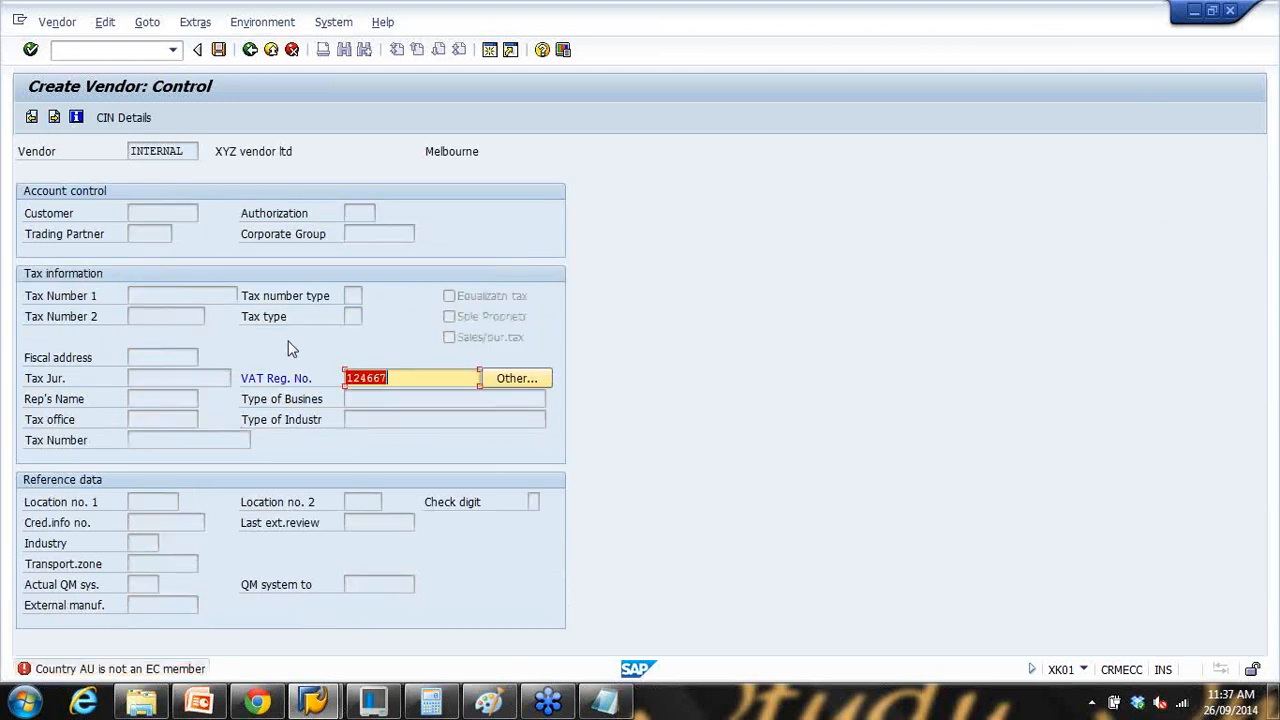
key(BackSpace)
key(Return)
Step: Move through the fields of the first bank details row, ending on the bank key
click(98, 235)
click(208, 236)
click(112, 235)
click(226, 234)
click(306, 234)
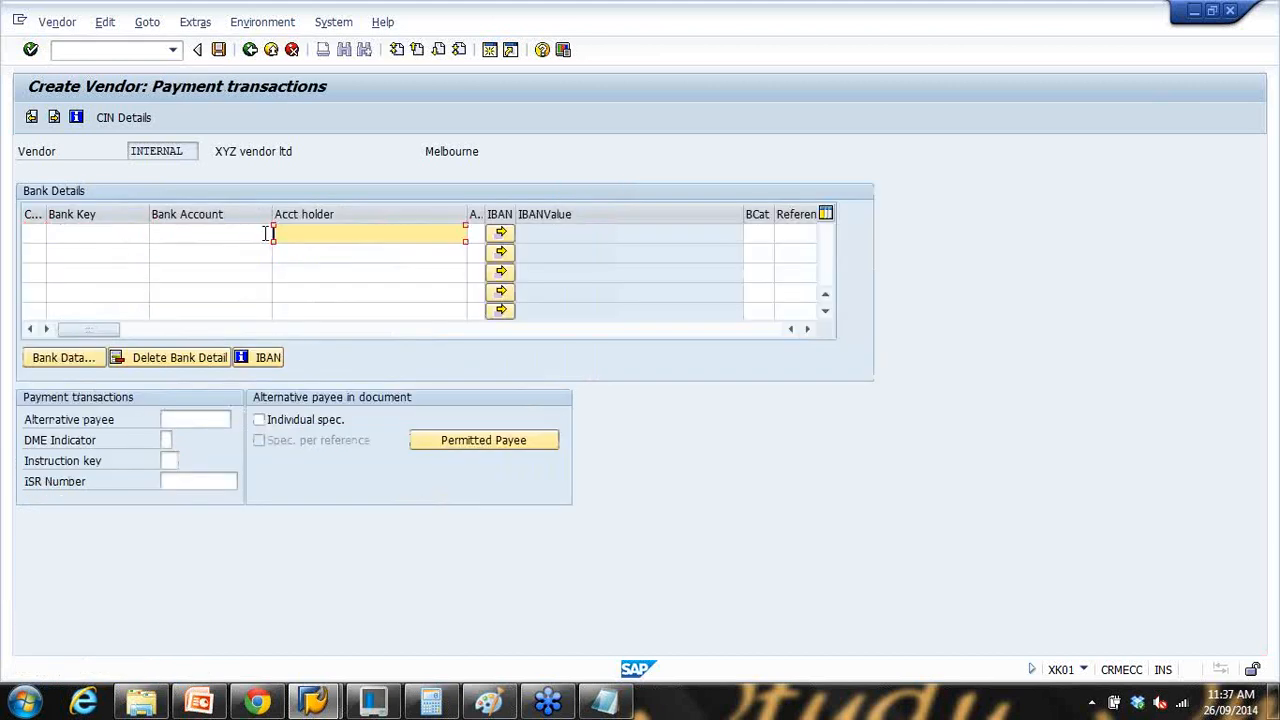
click(110, 233)
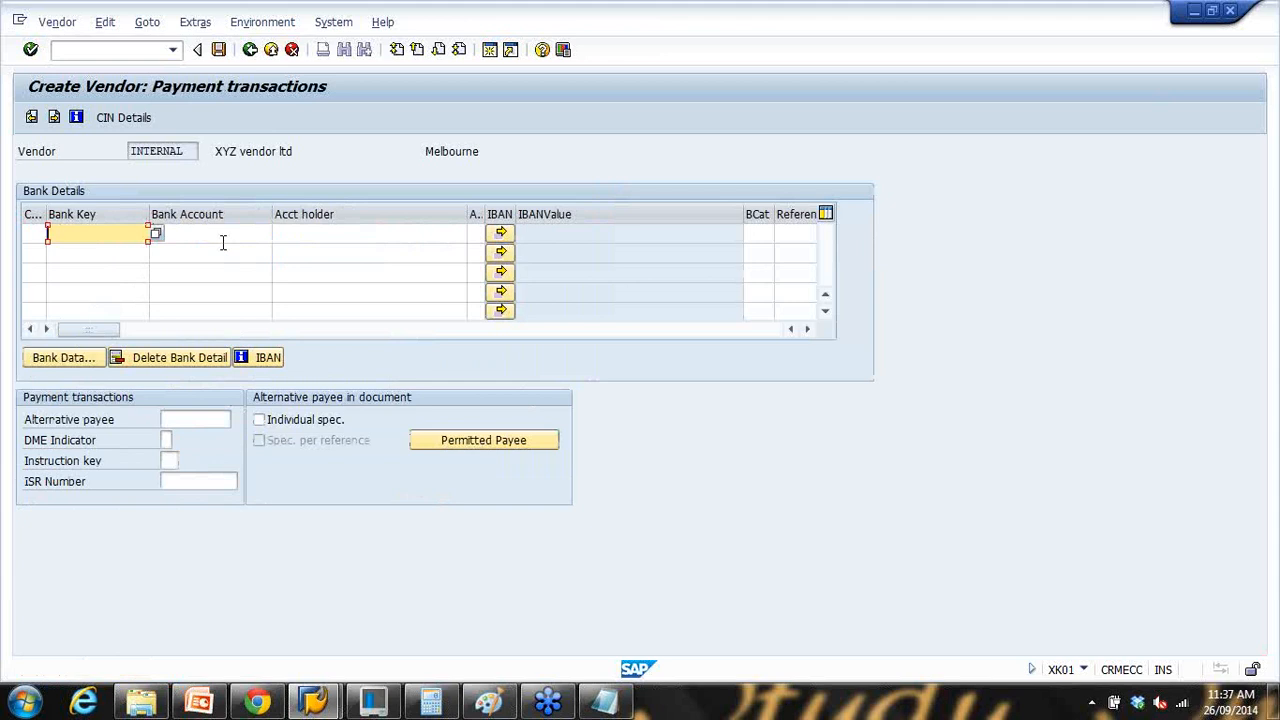
Step: Enter a contact person's first name and surname in row one, then go to accounting information
key(Return)
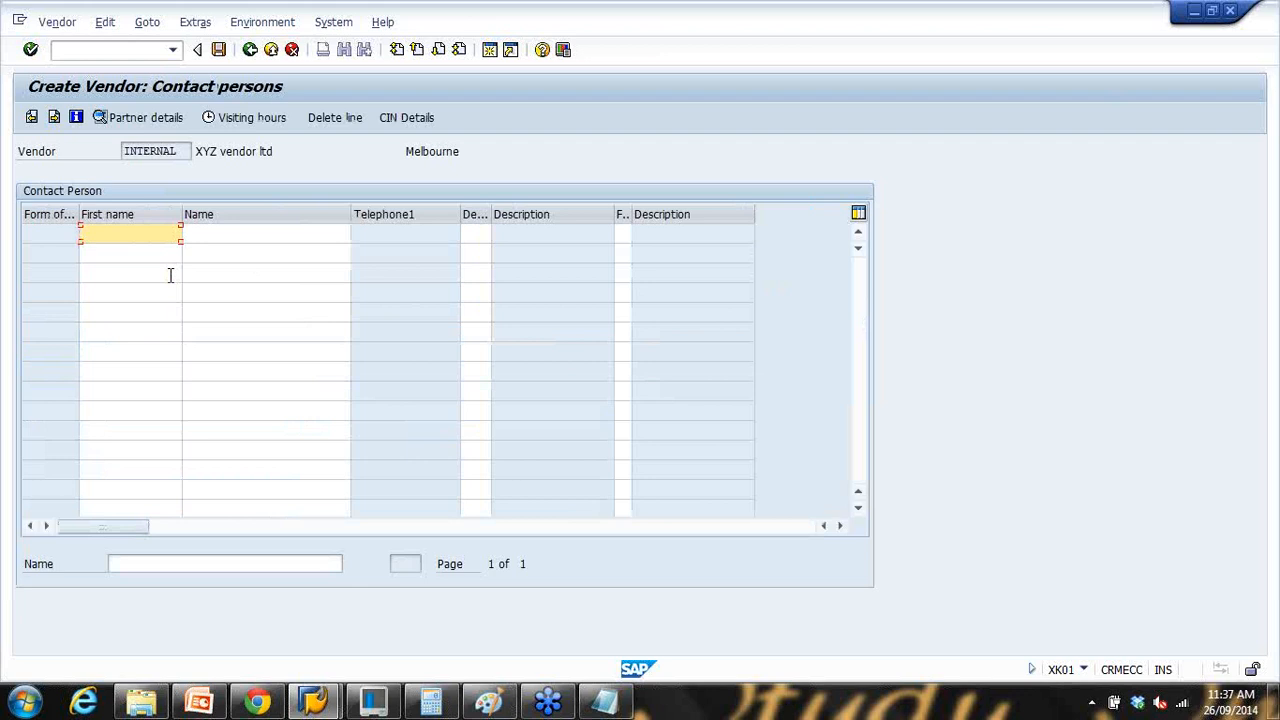
click(124, 237)
text(John)
click(193, 237)
text(Smith)
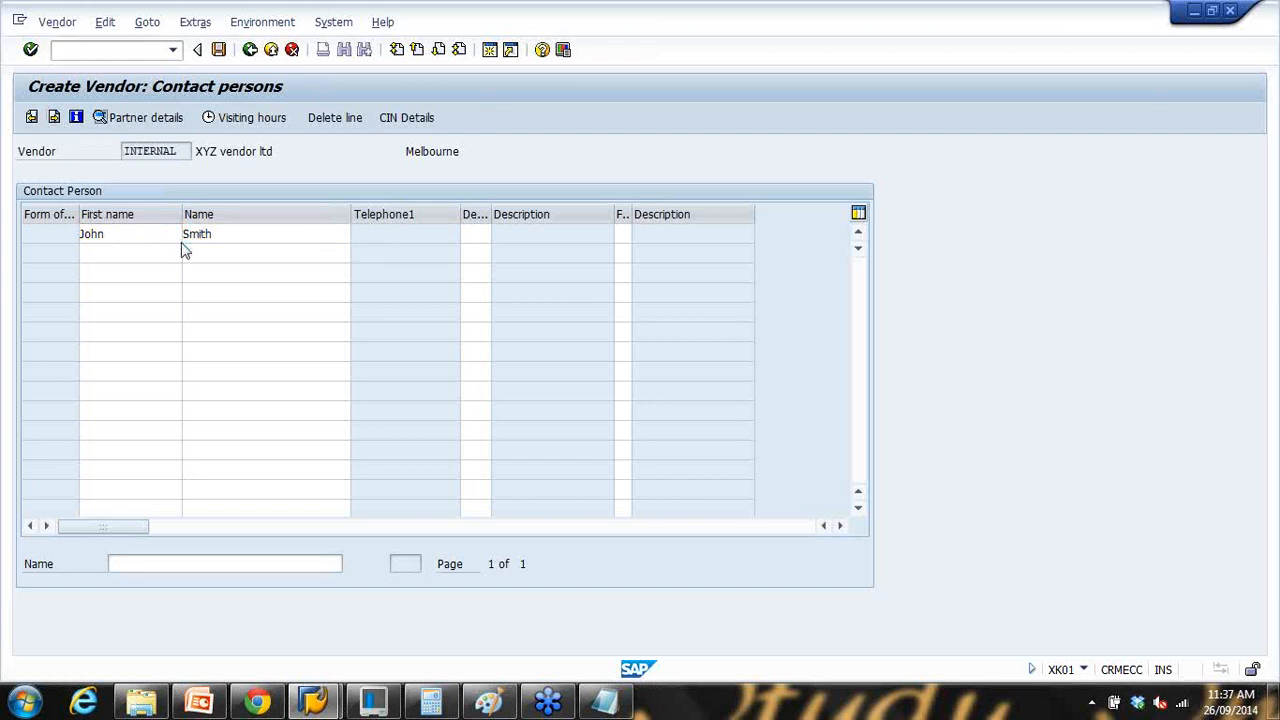
click(179, 239)
click(55, 119)
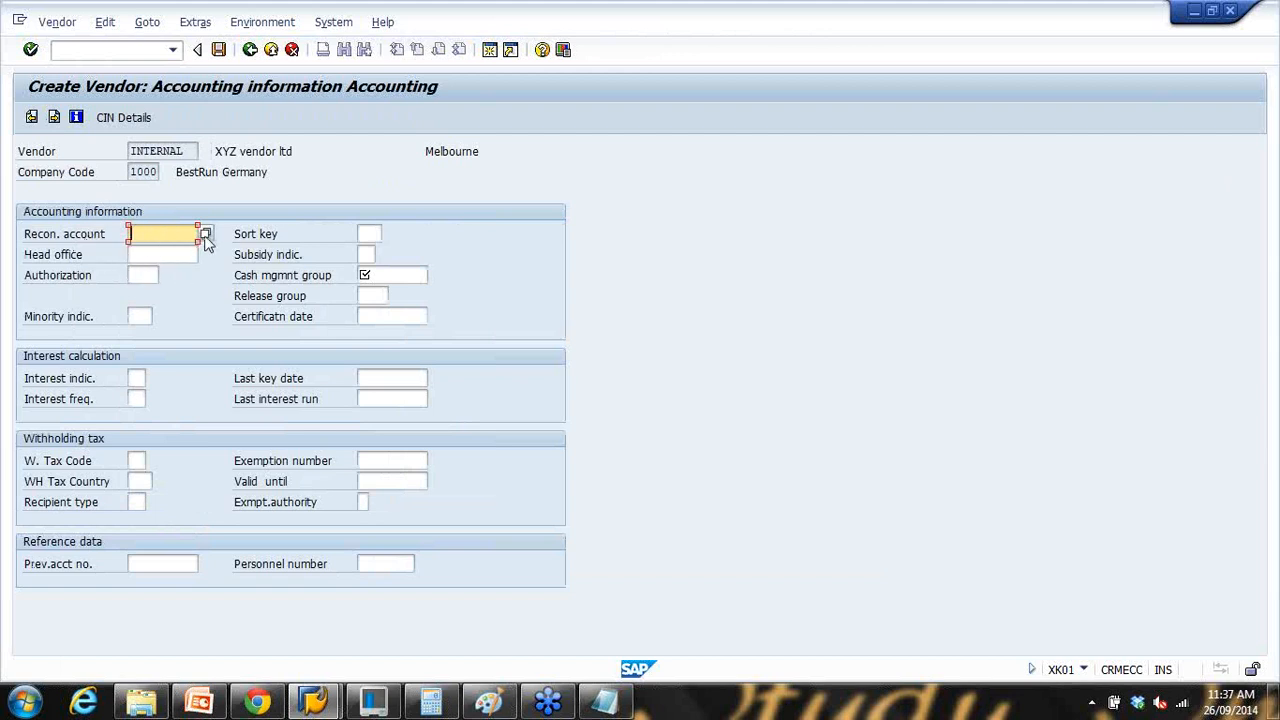
Step: Set reconciliation account 160000 and planning group Domestic, then continue to payment transactions
click(221, 286)
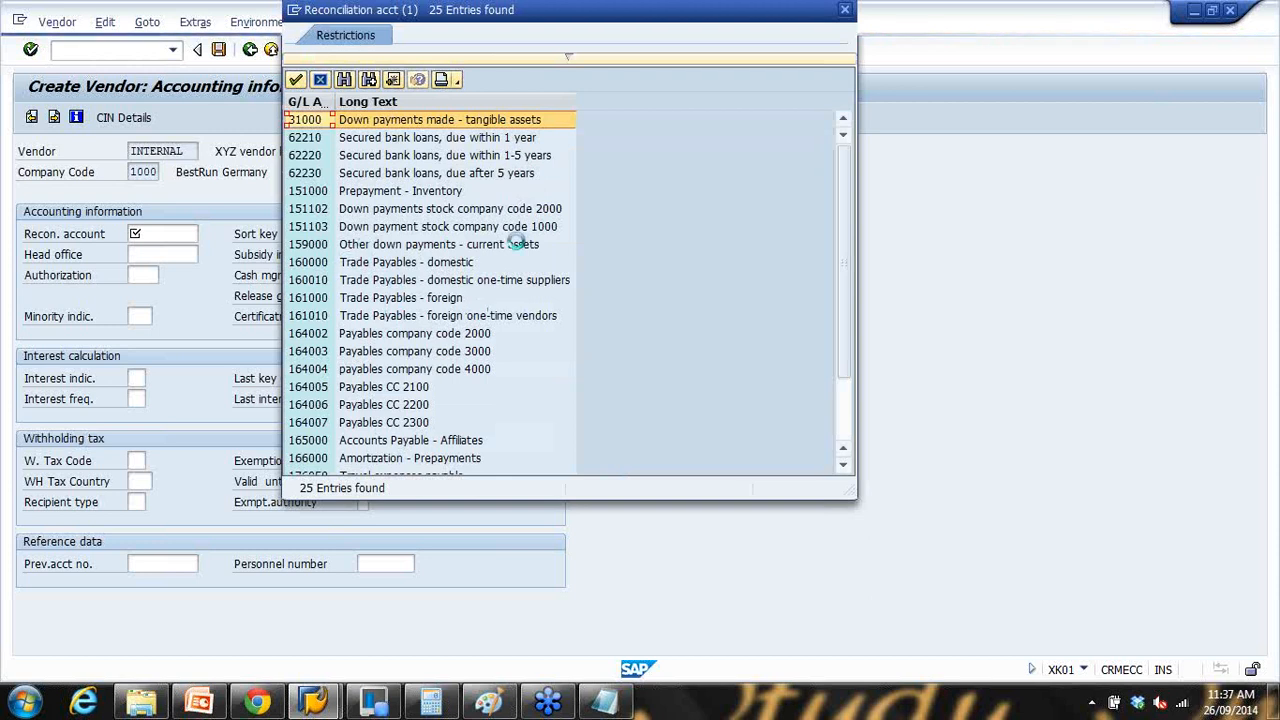
double_click(385, 262)
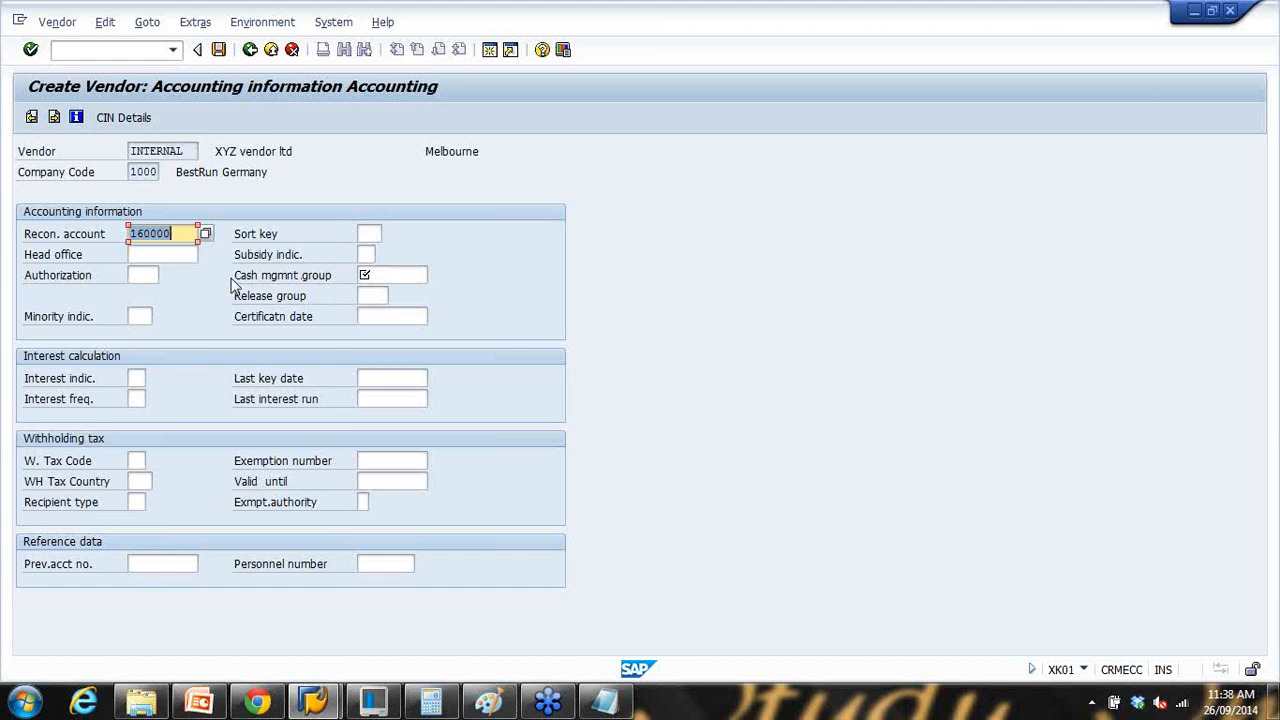
key(Return)
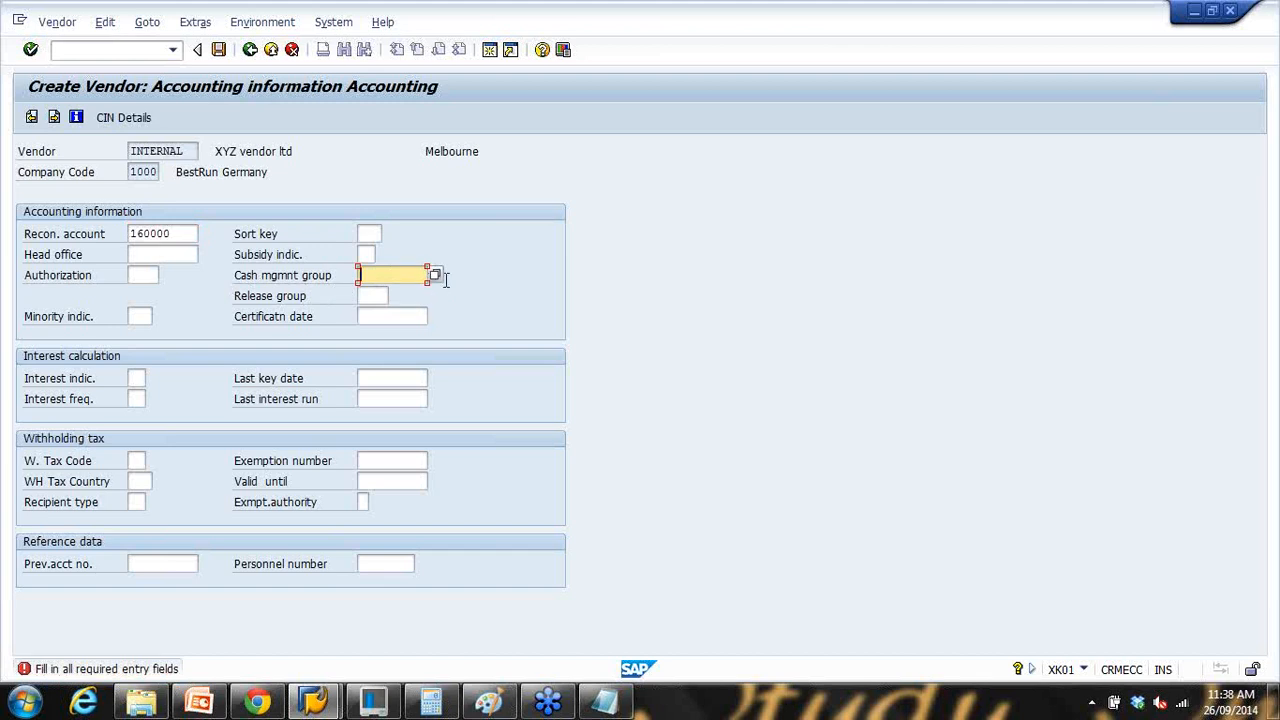
click(435, 275)
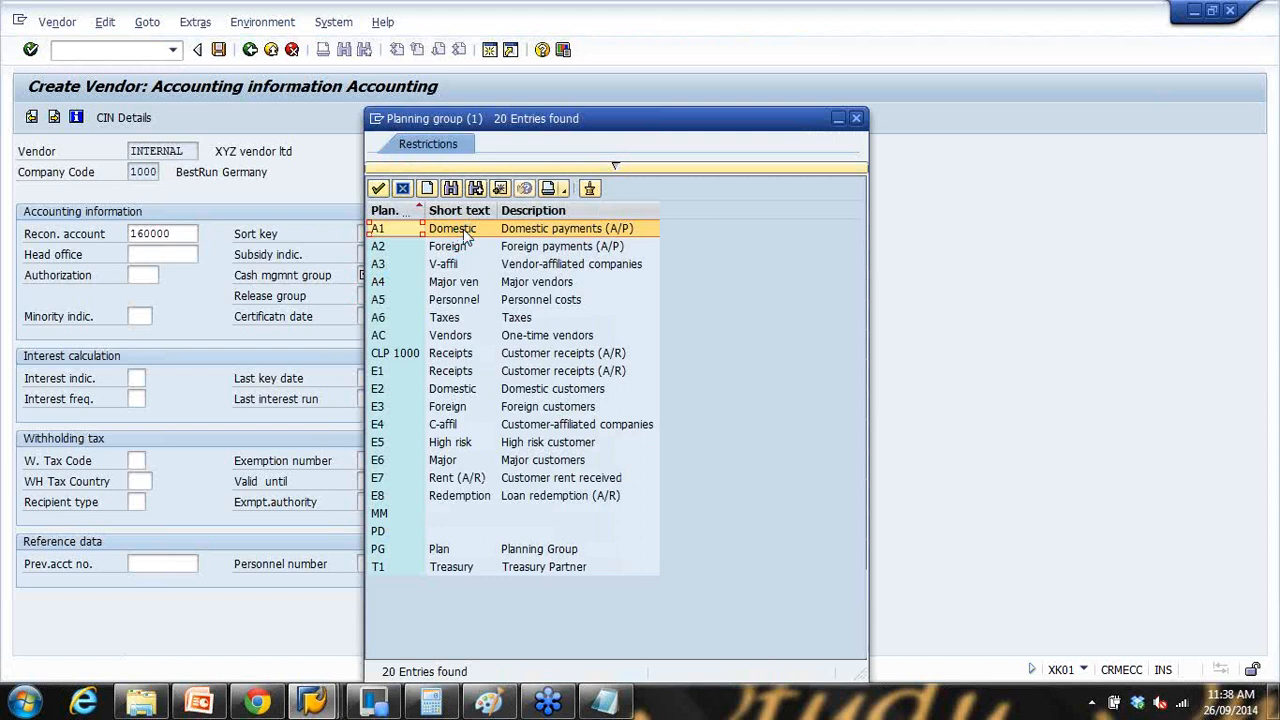
double_click(466, 230)
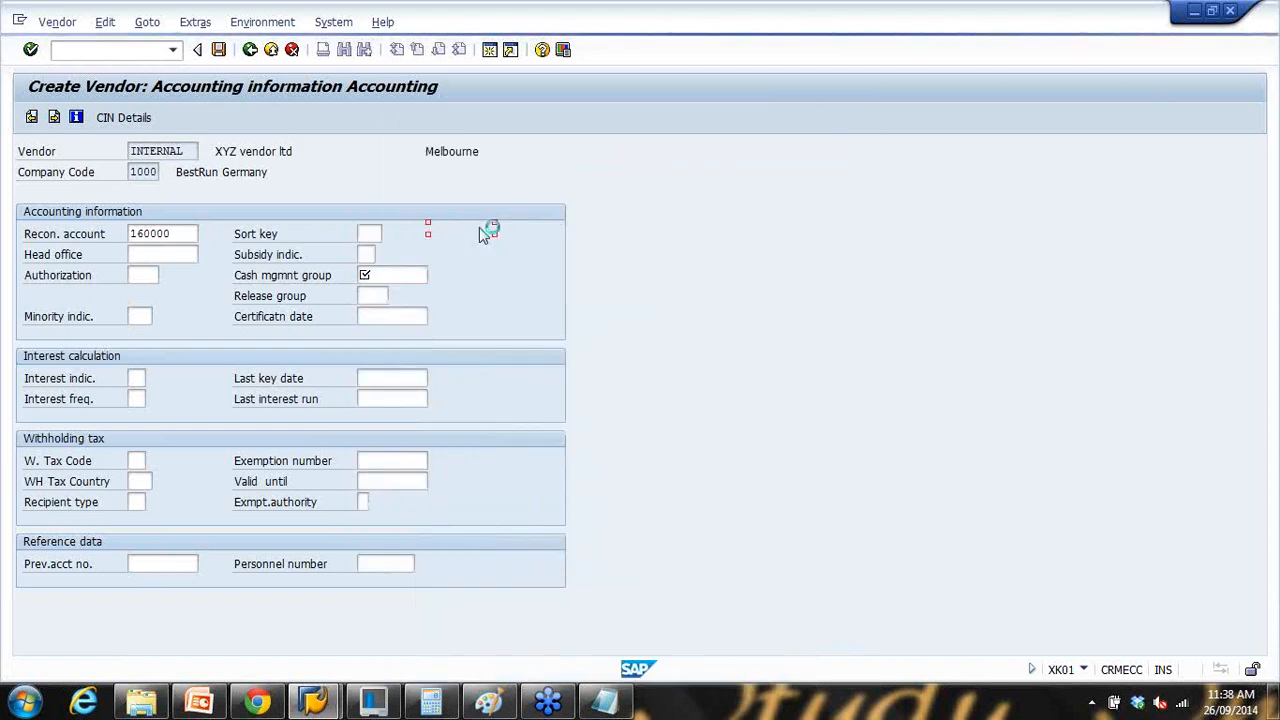
key(Return)
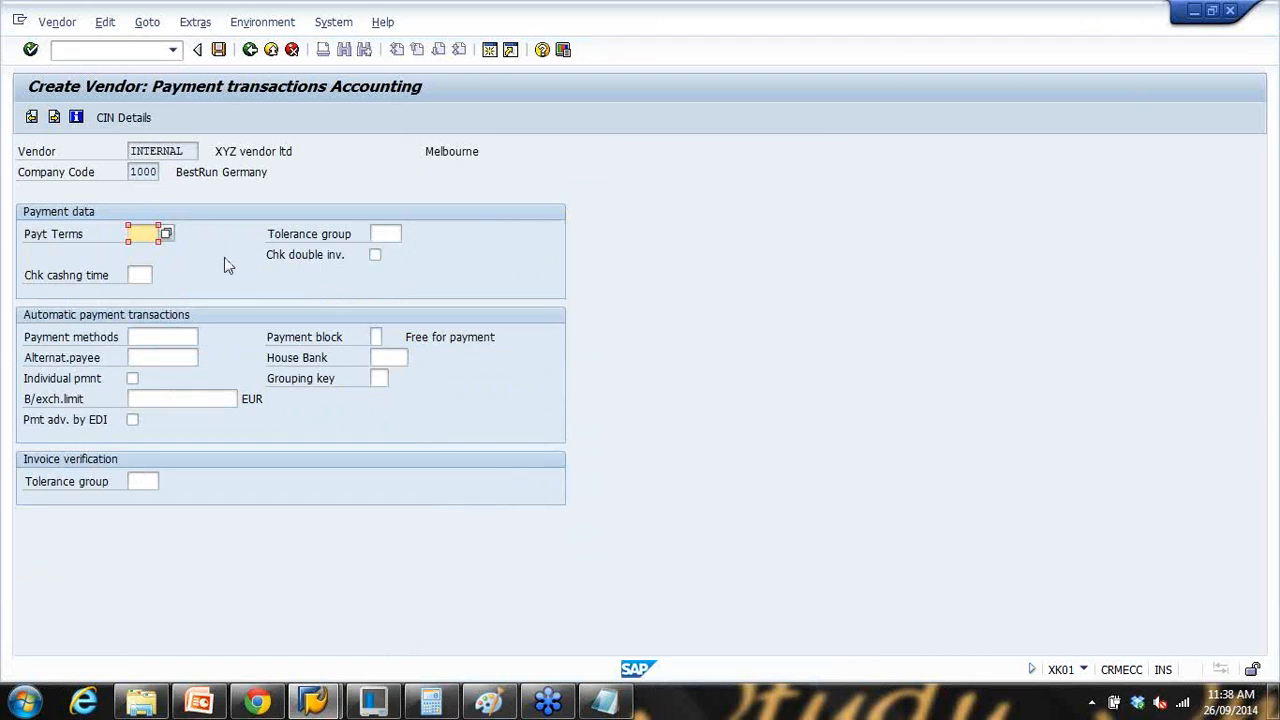
Step: Pick payment terms 0002 from the lookup list and continue to correspondence
click(167, 234)
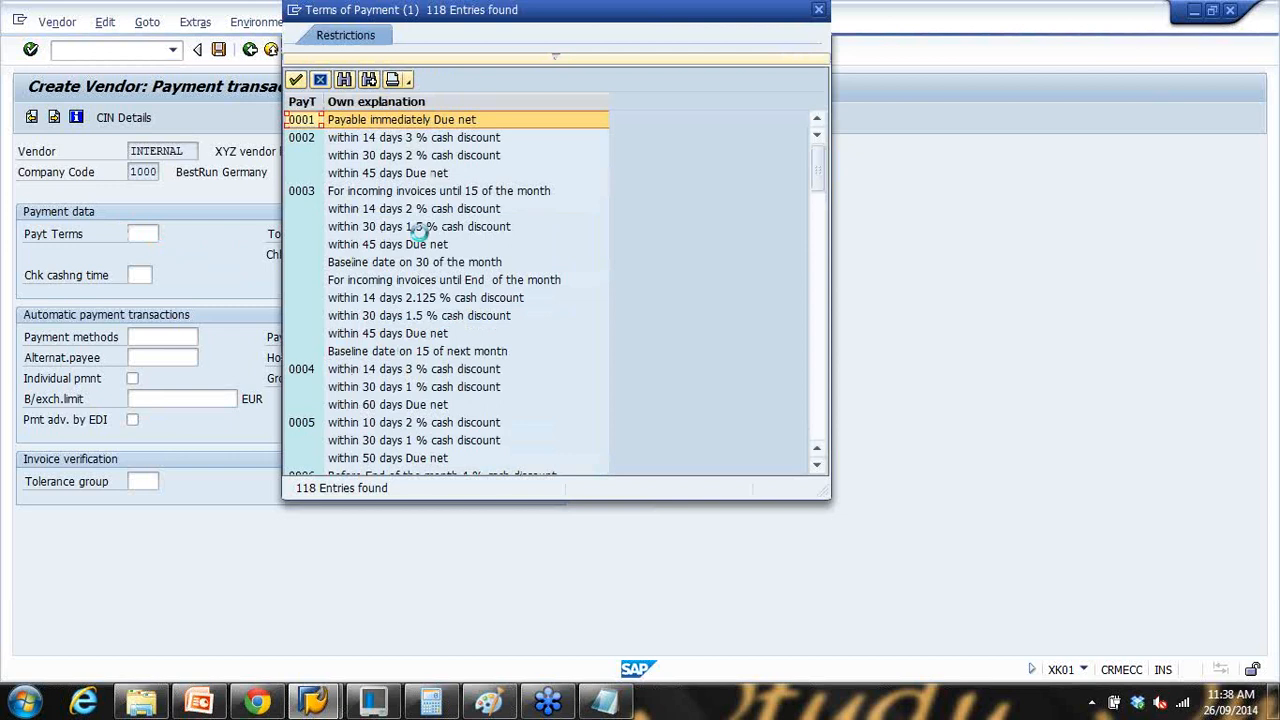
double_click(381, 137)
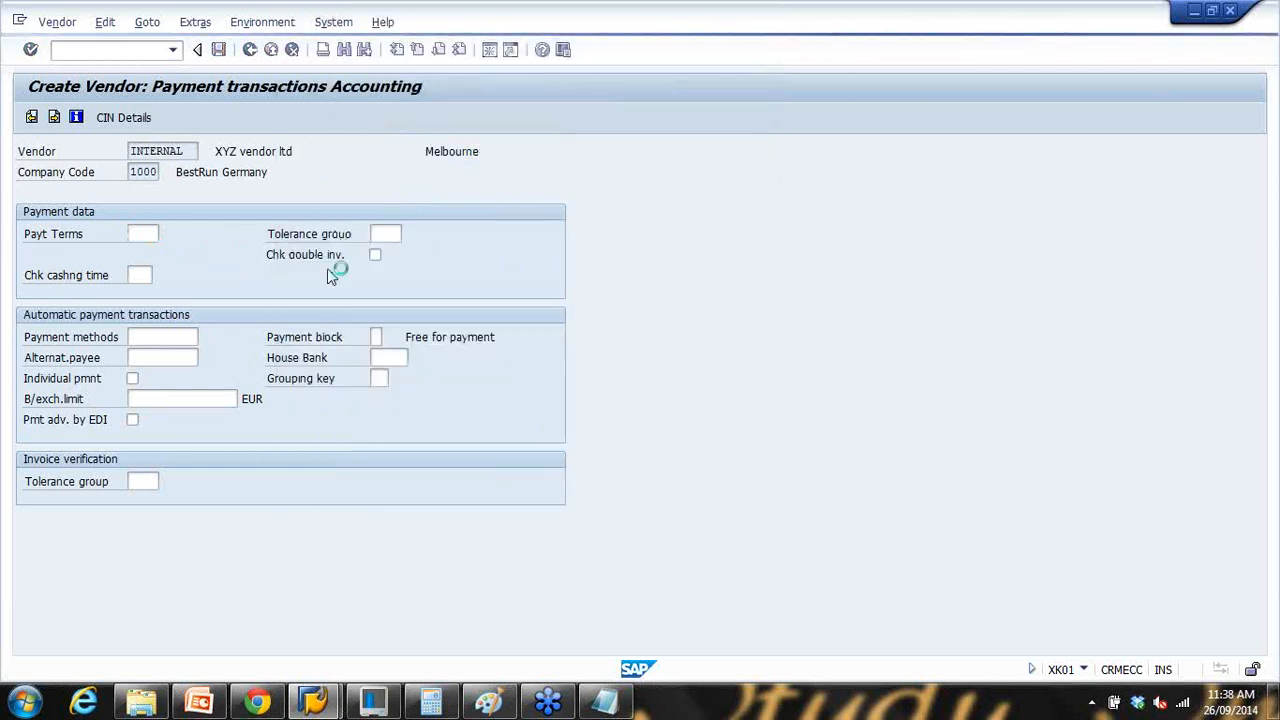
key(Return)
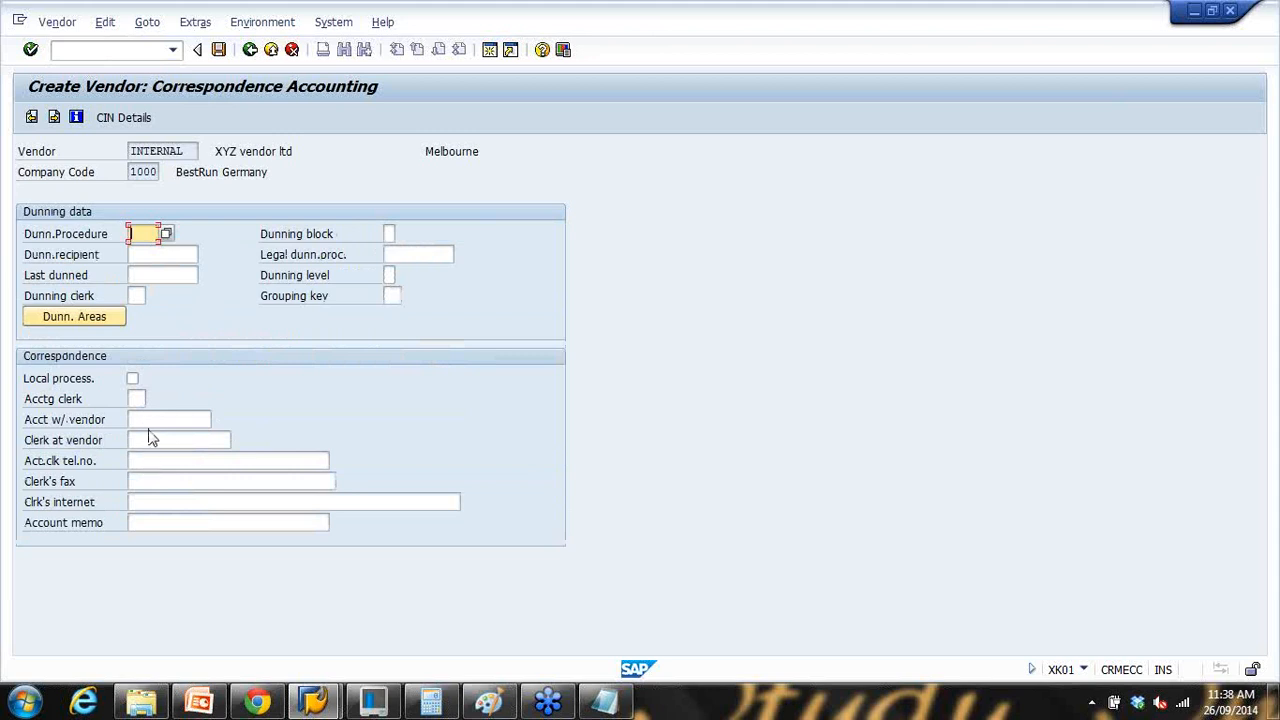
Step: Fill in the vendor clerk's name, telephone, fax and e-mail address, then continue
click(151, 440)
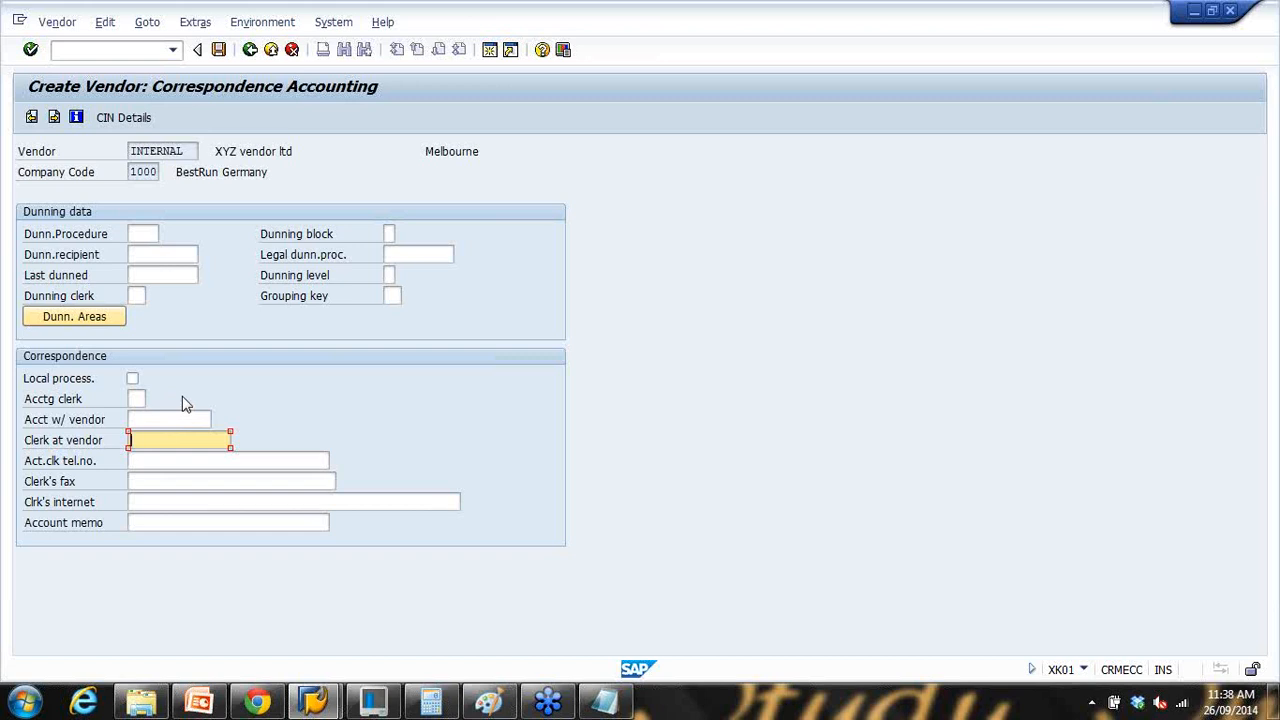
click(190, 458)
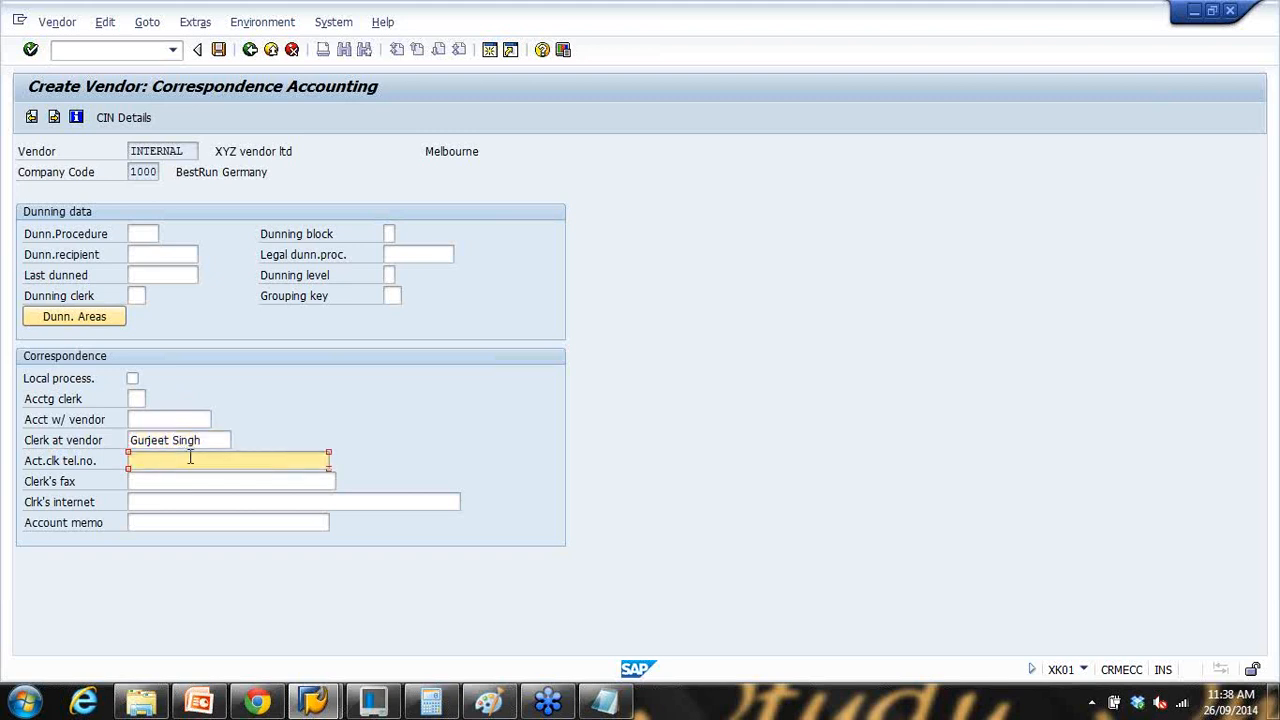
text(775556668)
click(168, 482)
text(53647578)
click(172, 502)
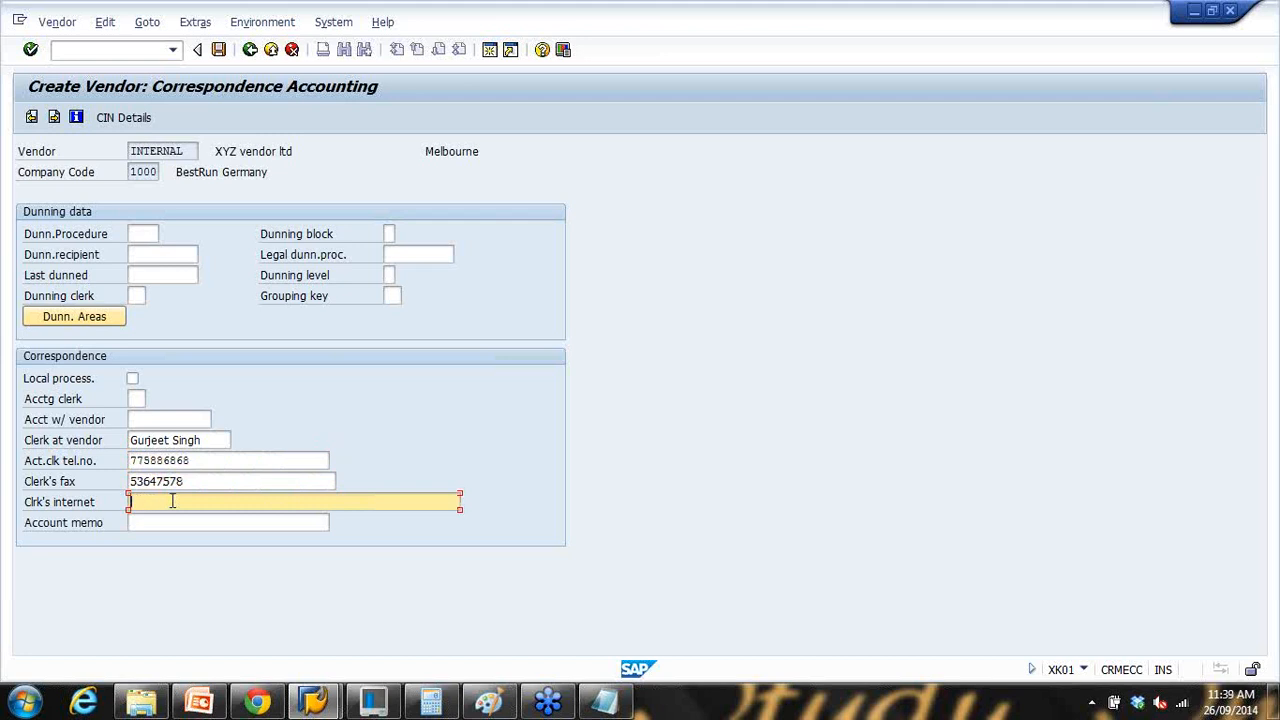
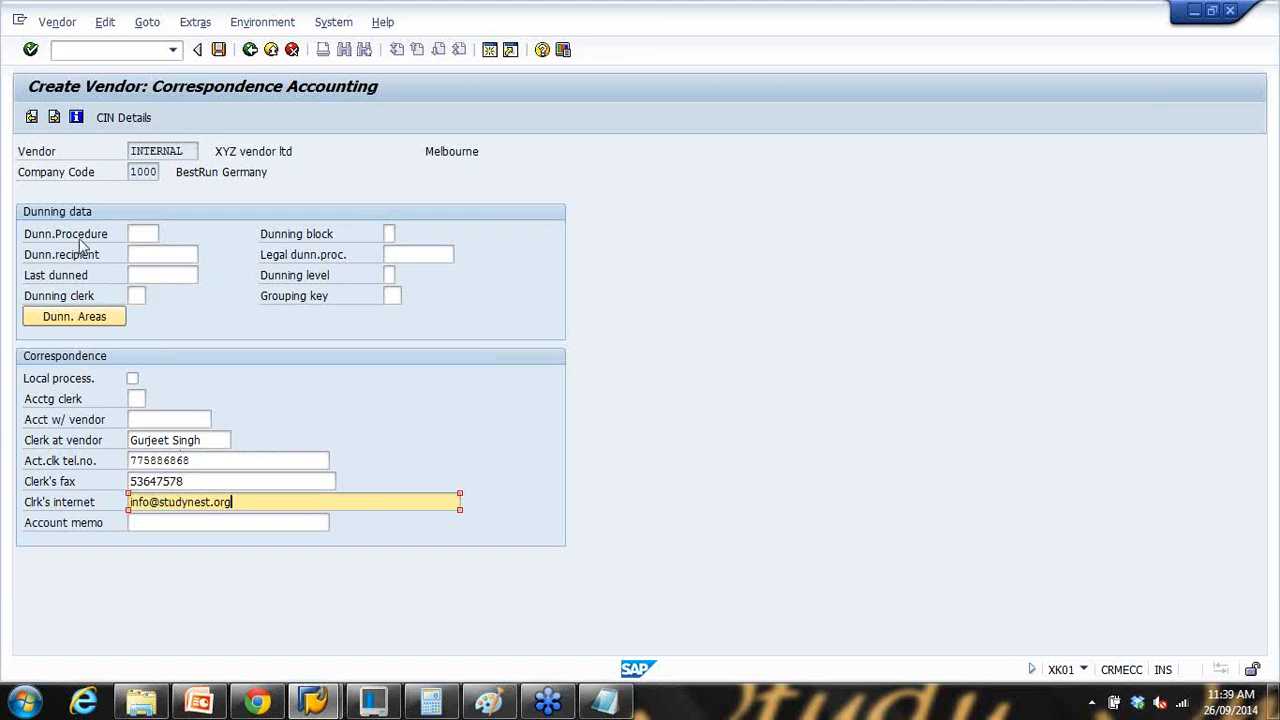
key(Return)
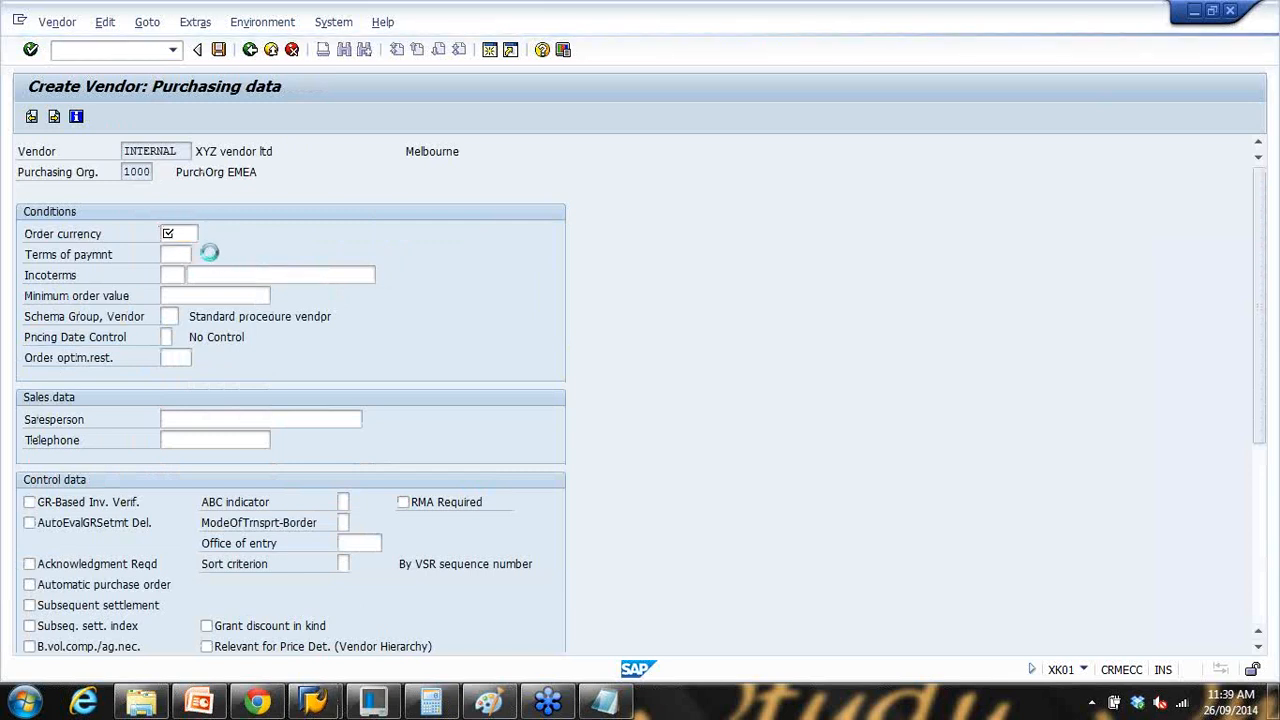
Step: Set the order currency to AUD and the payment terms to 0002
scroll(265, 375, down, 15)
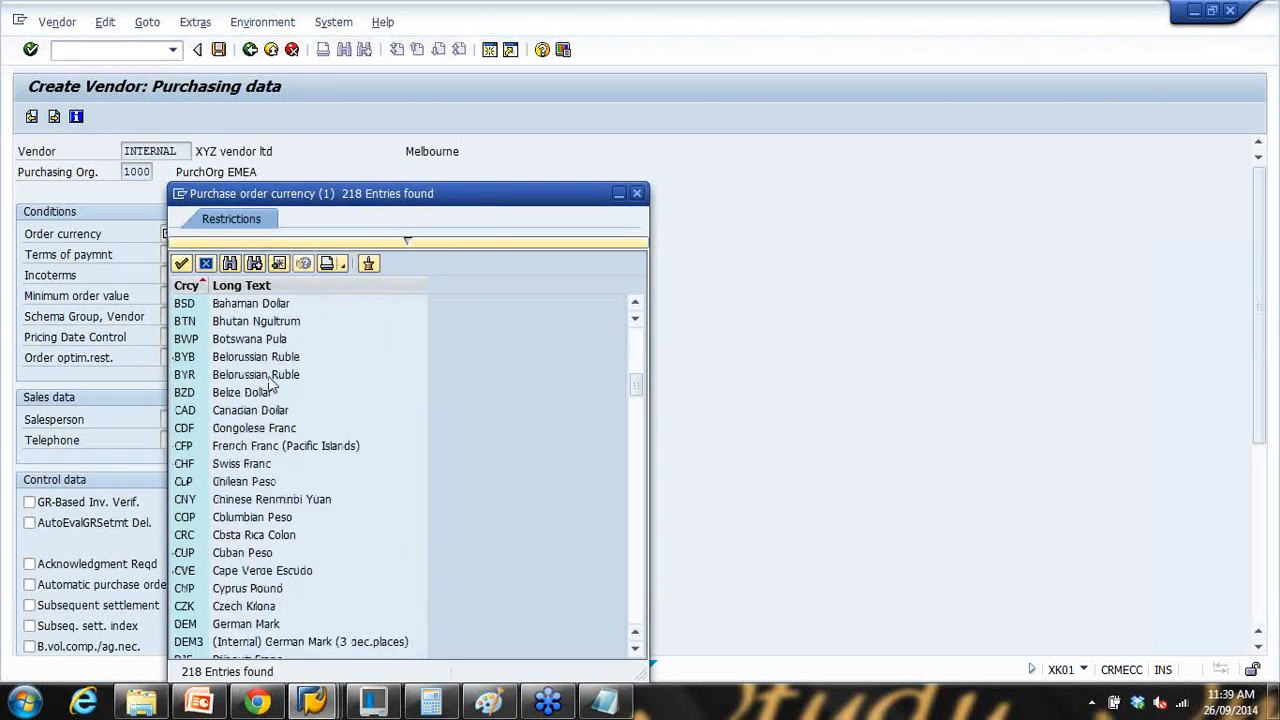
scroll(268, 385, down, 3)
scroll(258, 350, up, 12)
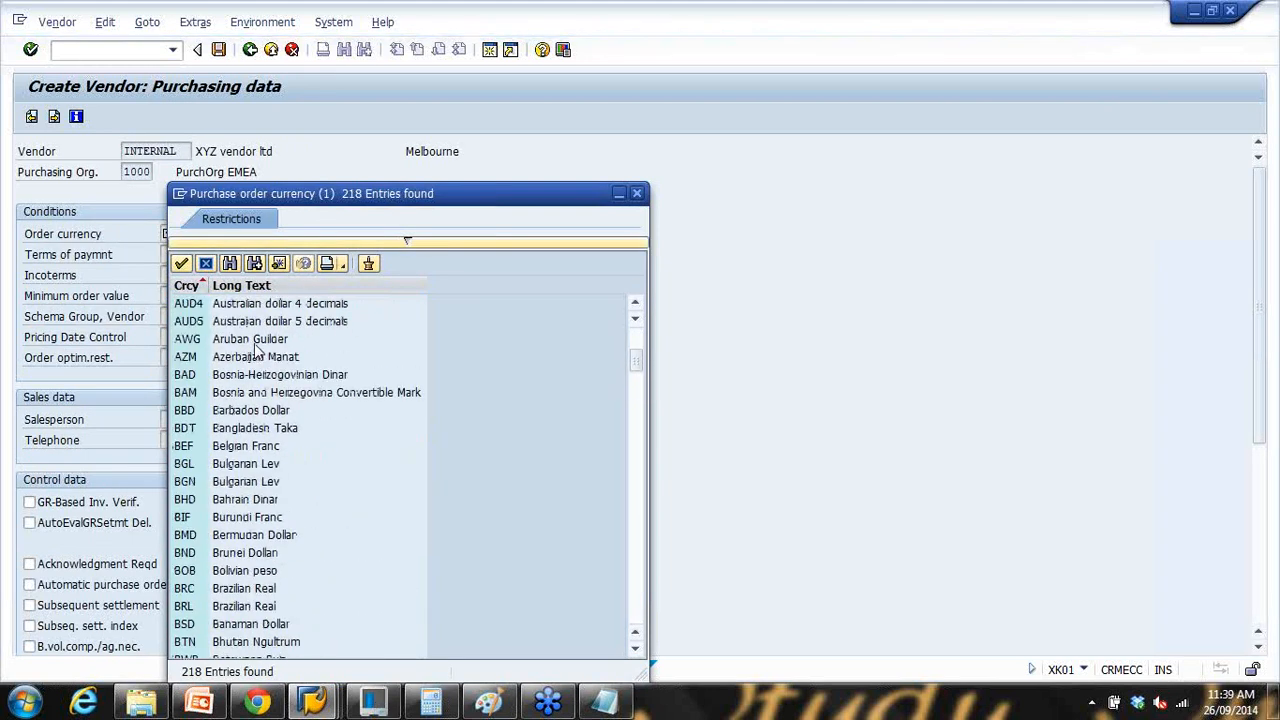
scroll(236, 447, down, 2)
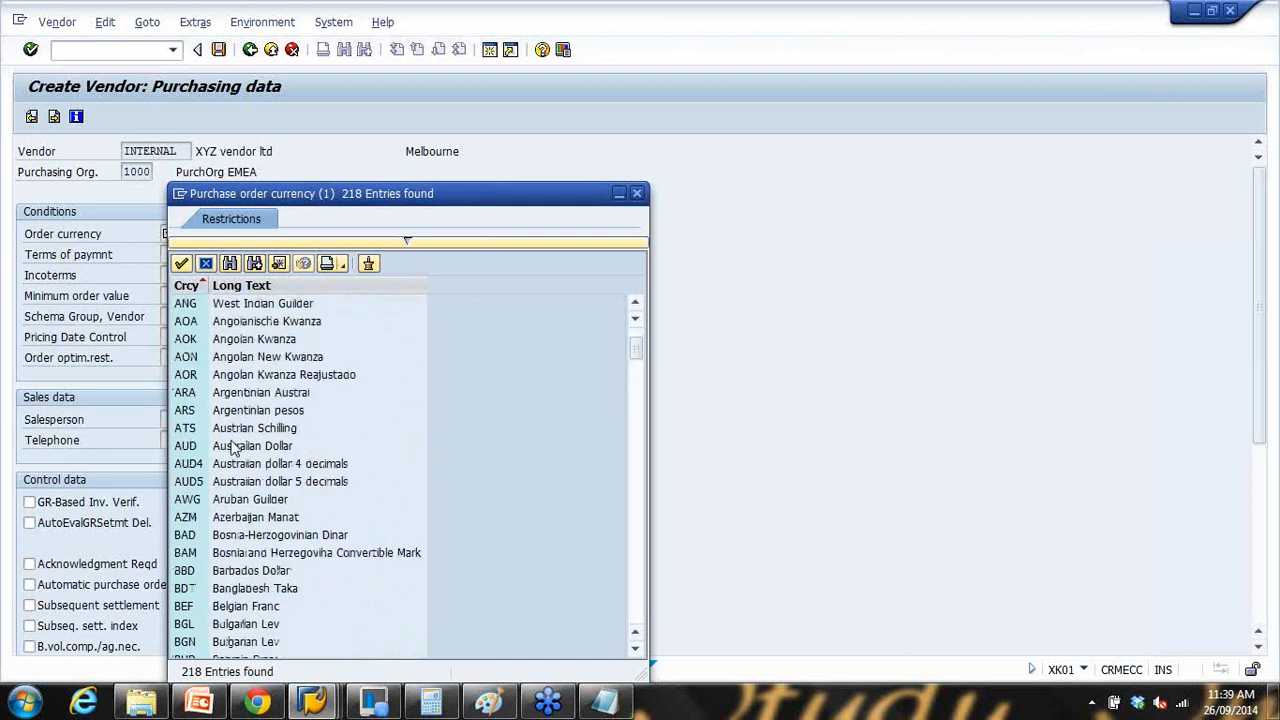
double_click(240, 446)
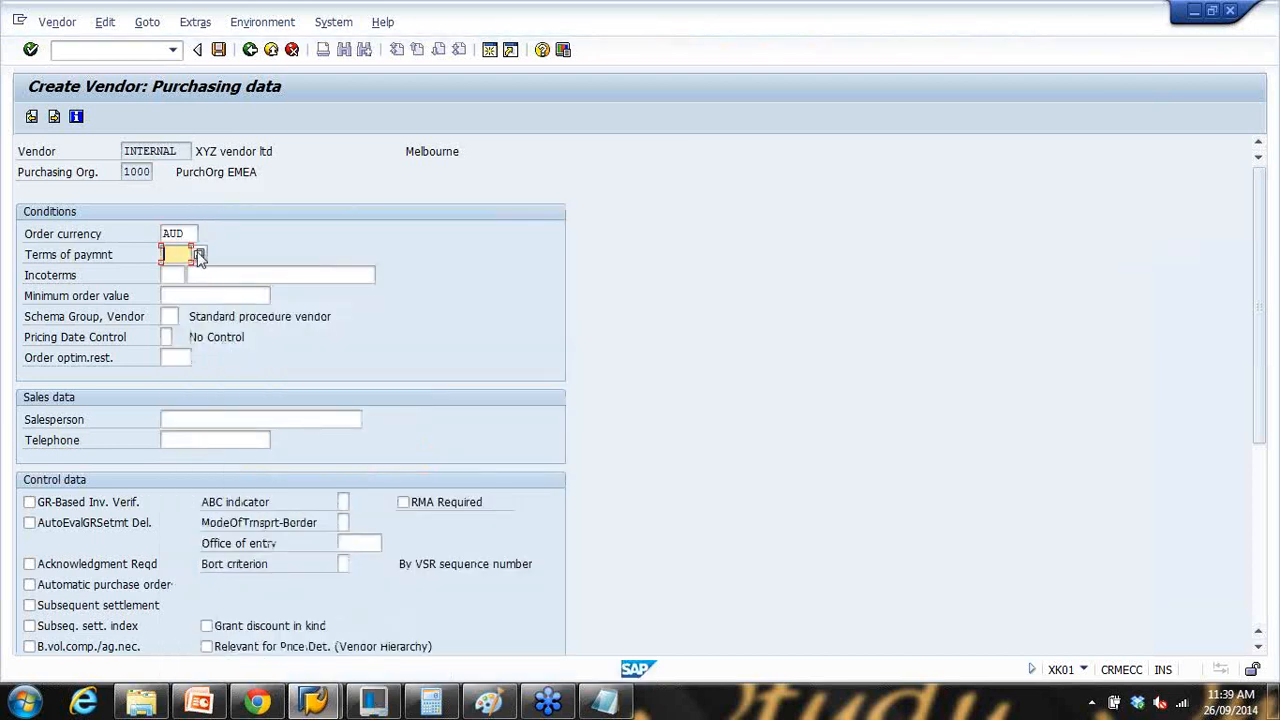
key(F4)
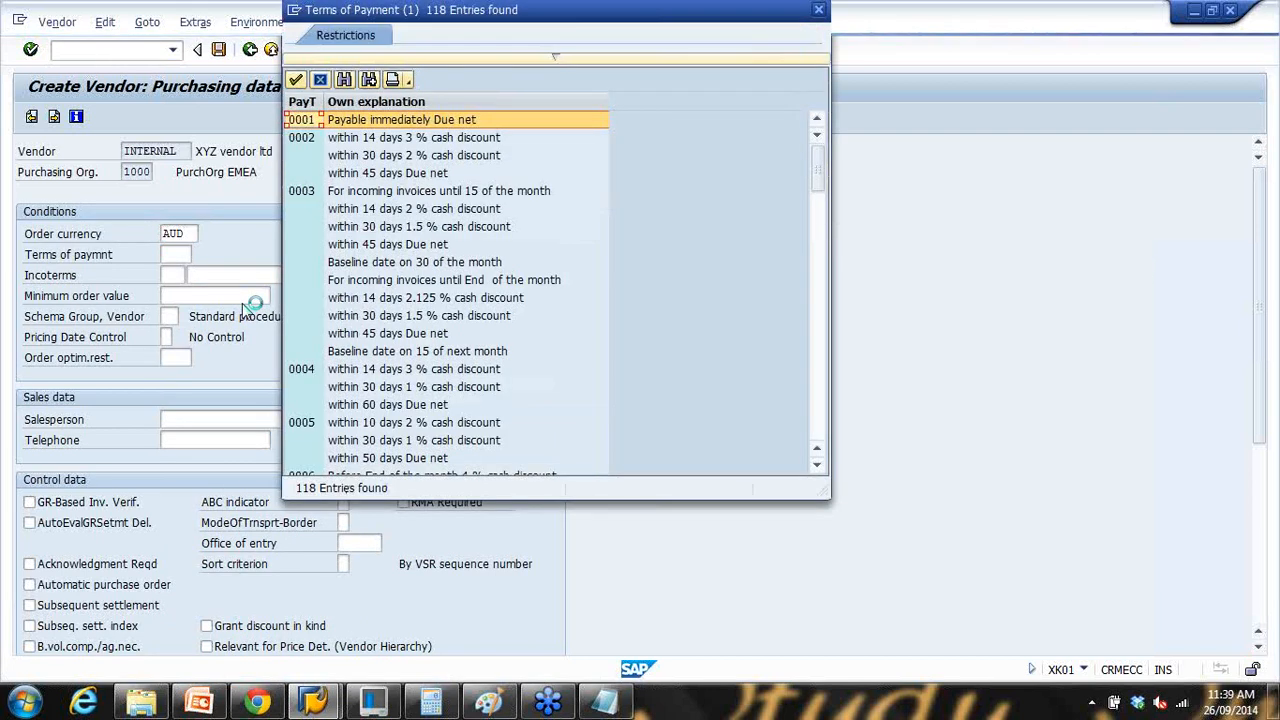
double_click(354, 137)
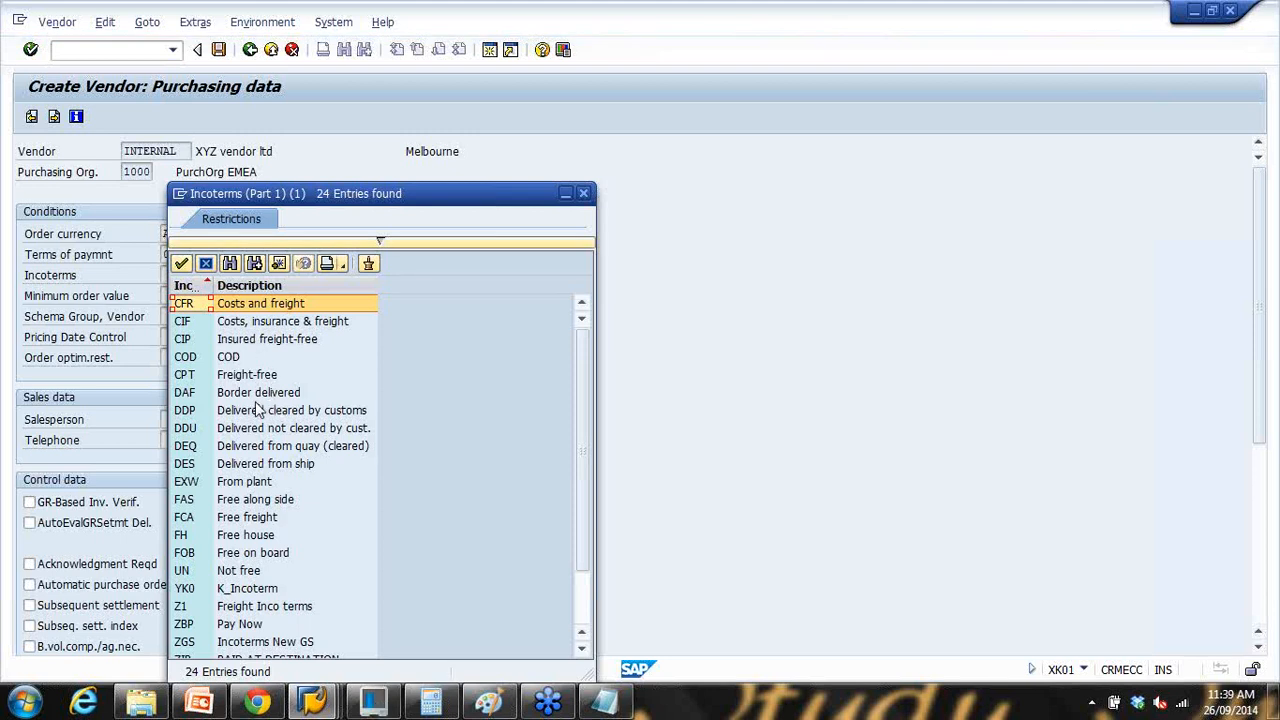
Step: Choose Incoterms COD with the description 'Cash on deliver' and advance to partner functions
drag(308, 203, 425, 121)
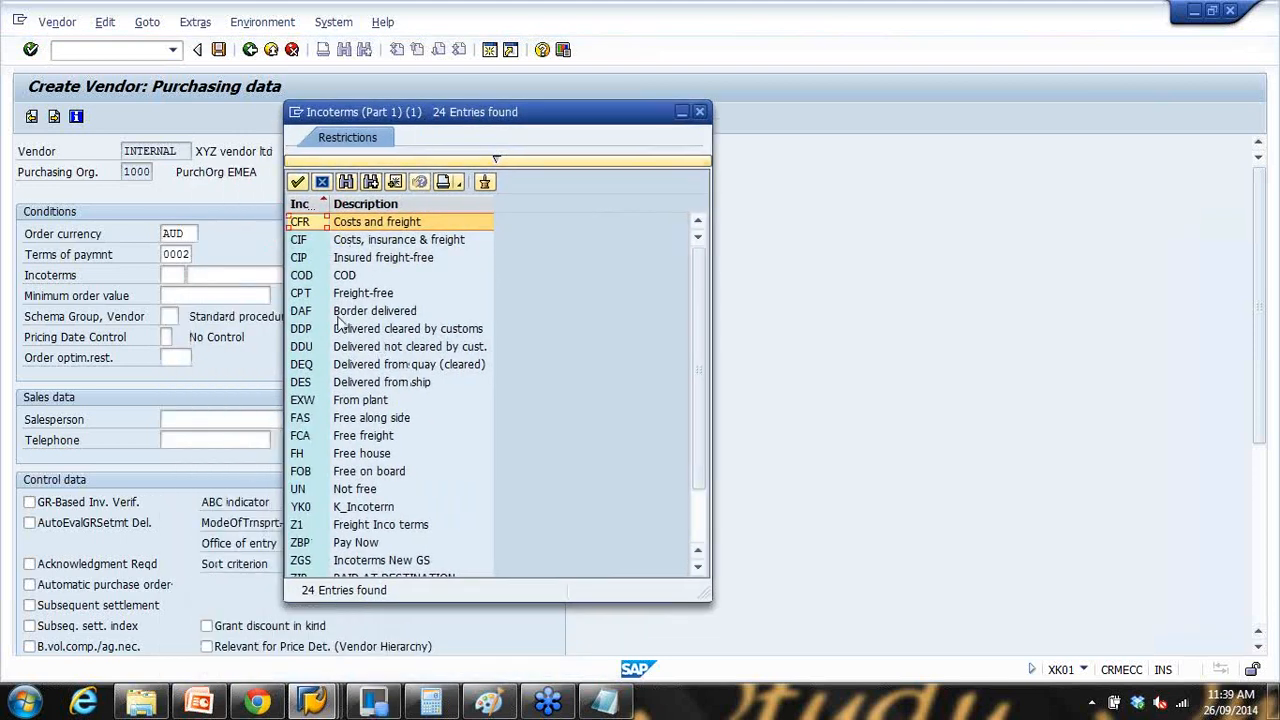
click(377, 260)
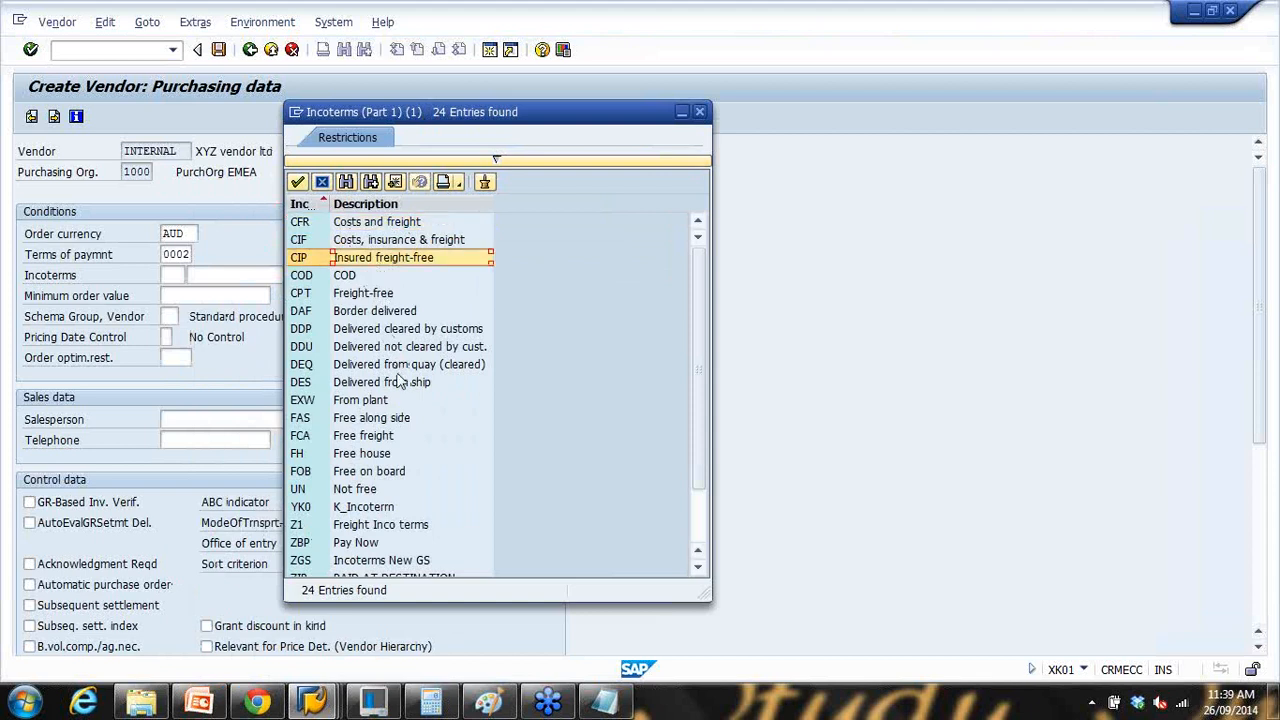
click(358, 276)
double_click(358, 276)
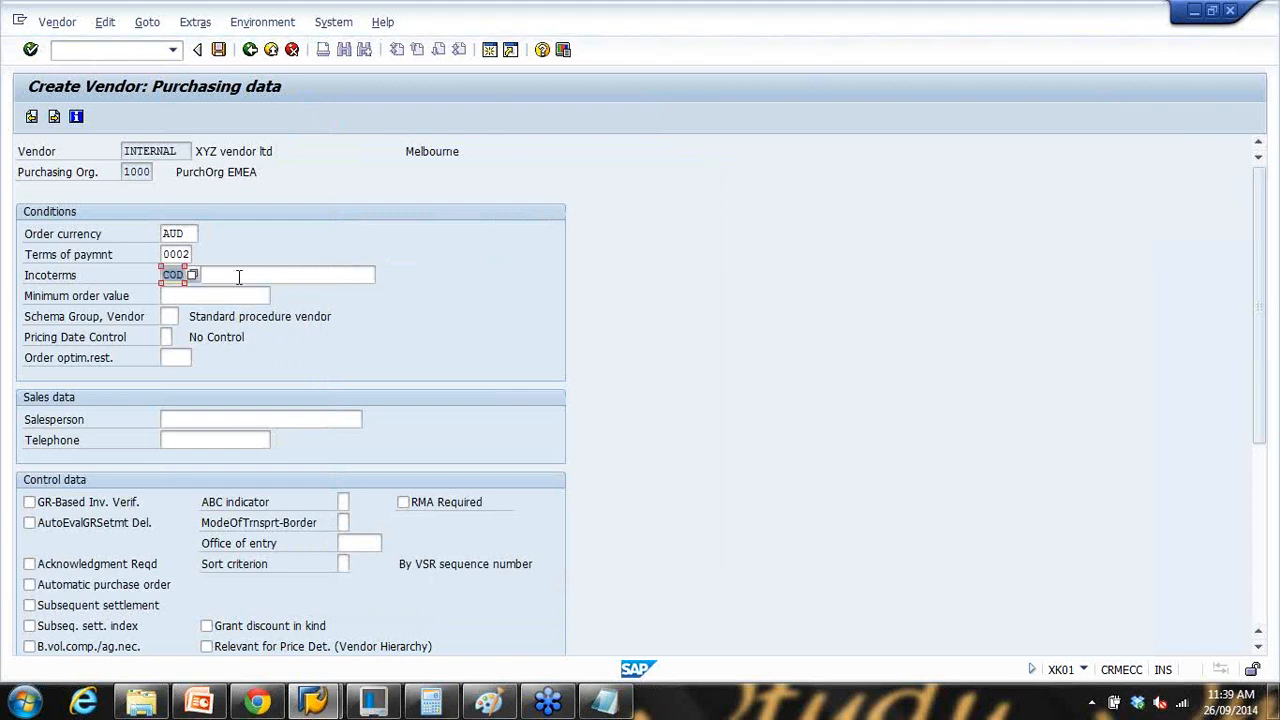
key(Return)
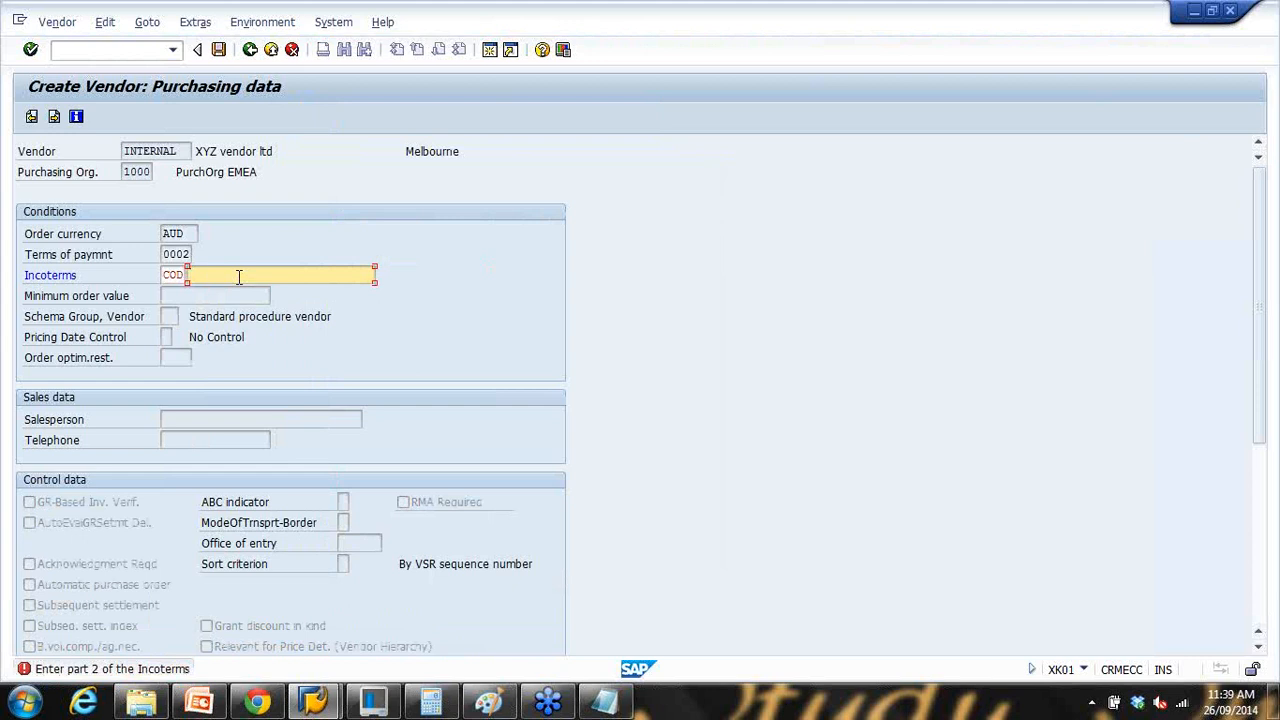
text(CO)
key(BackSpace)
key(BackSpace)
text(Cash on deliver)
key(Return)
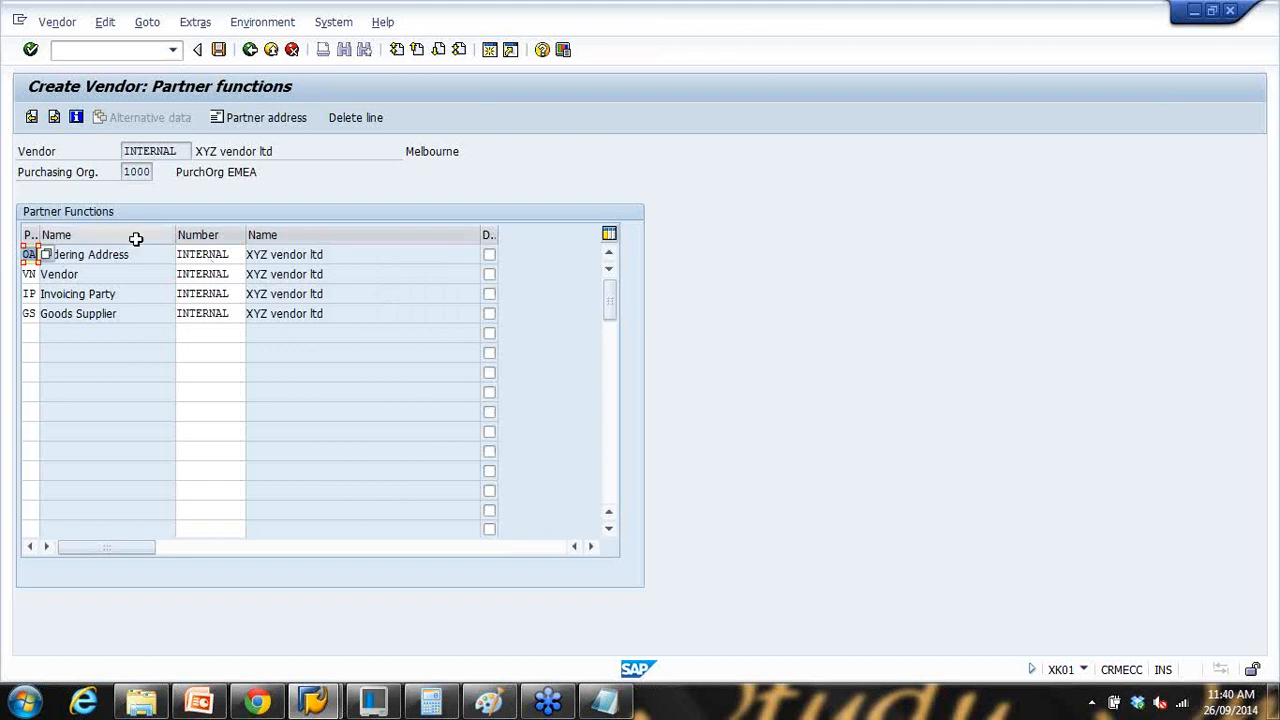
Step: Finish the partner functions screen and confirm saving vendor XYZ vendor ltd
key(Return)
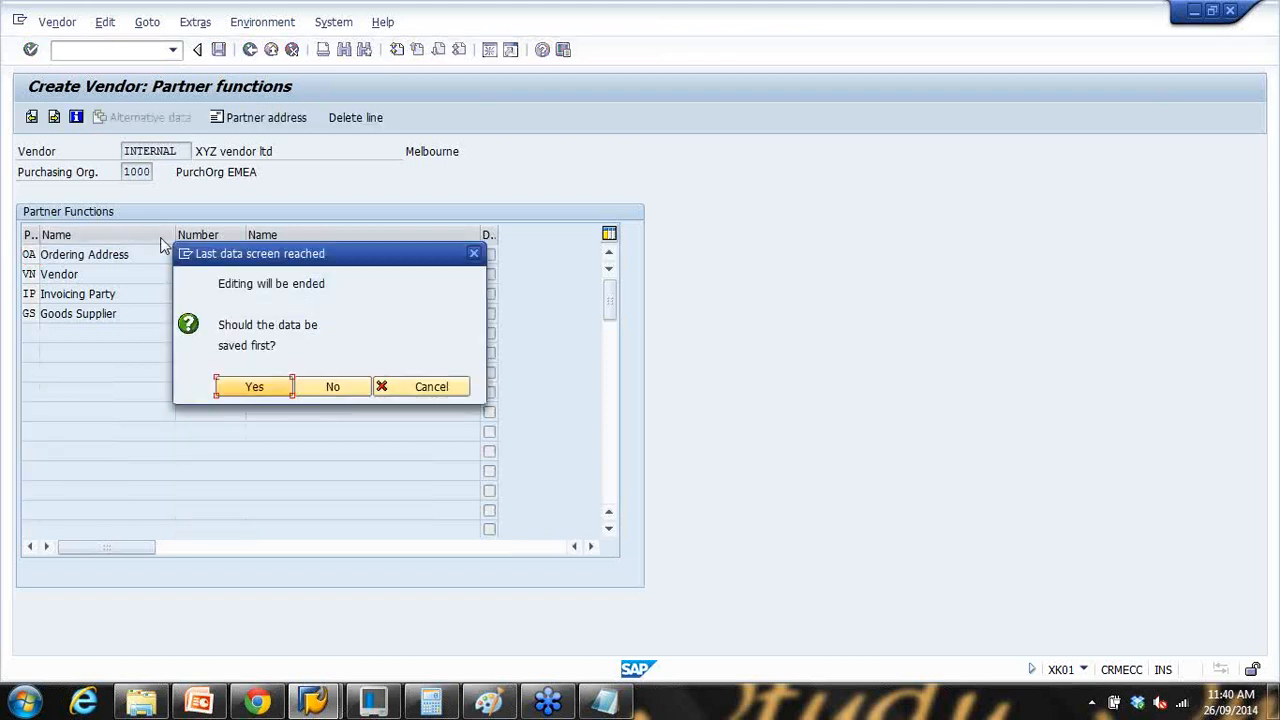
click(255, 388)
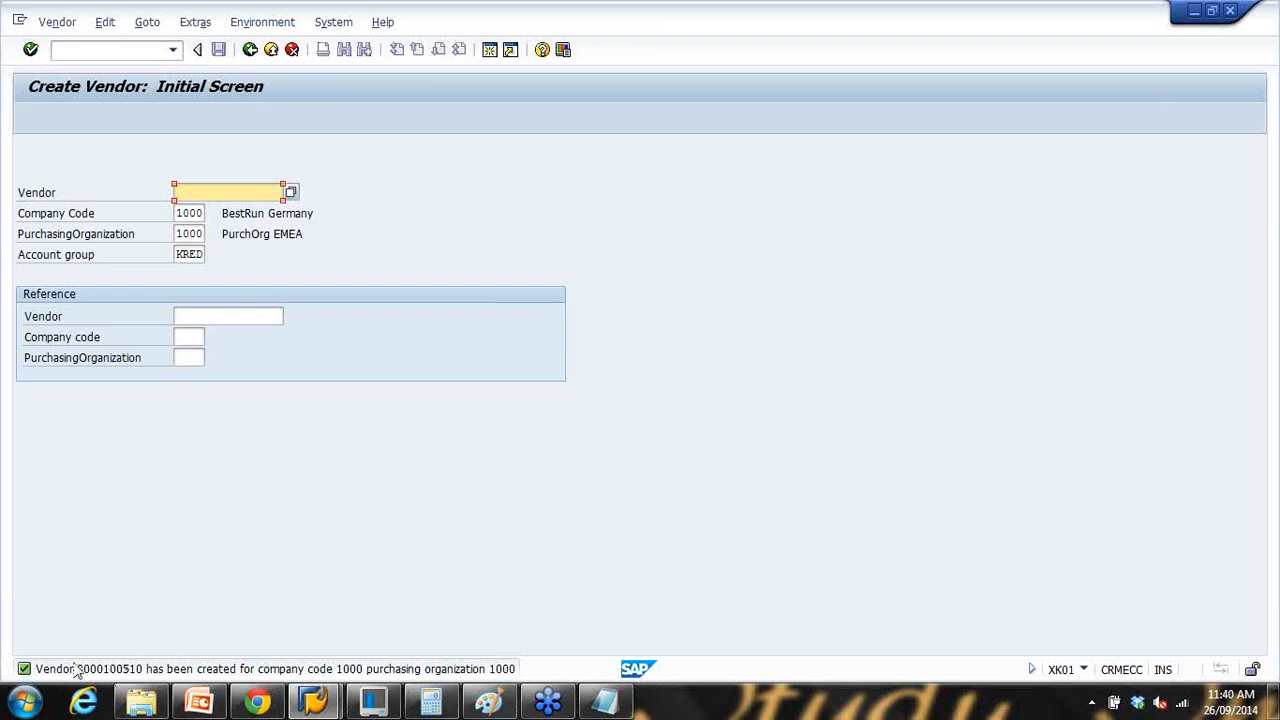
Step: Open the creation message, select the new vendor number, and start a 'Vendor no' note in Notepad
double_click(28, 670)
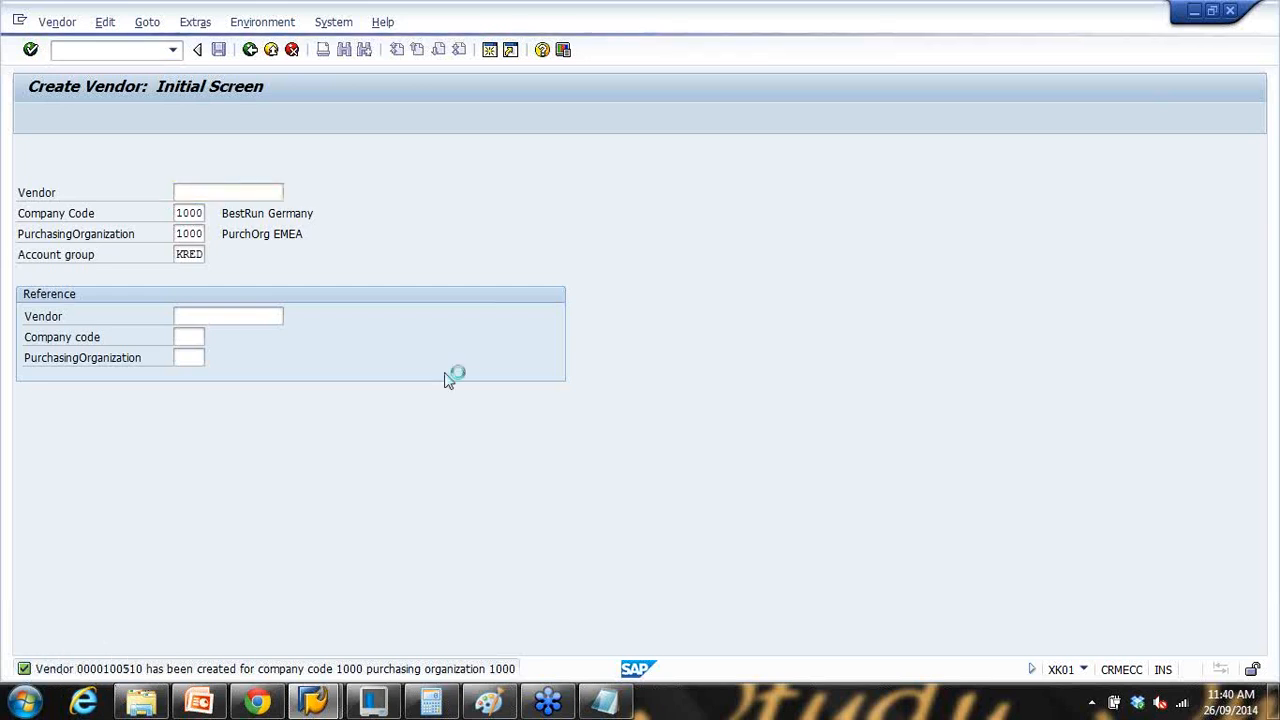
drag(629, 214, 722, 216)
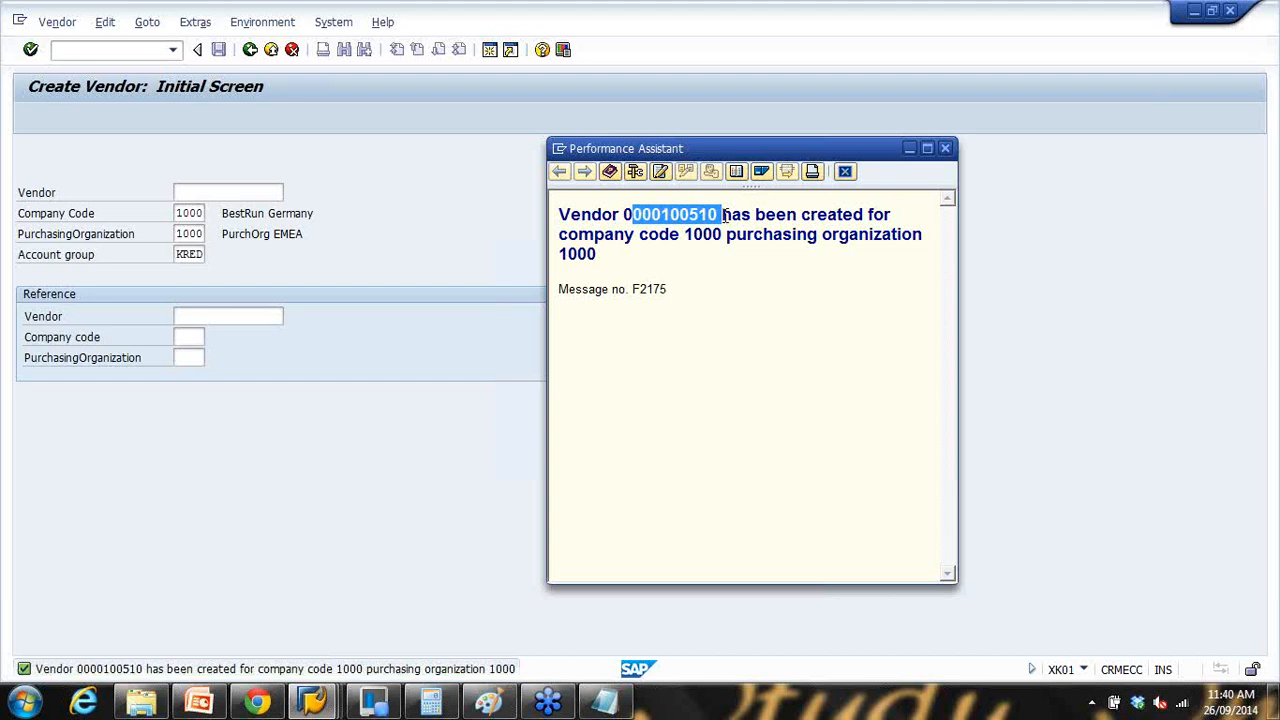
click(604, 702)
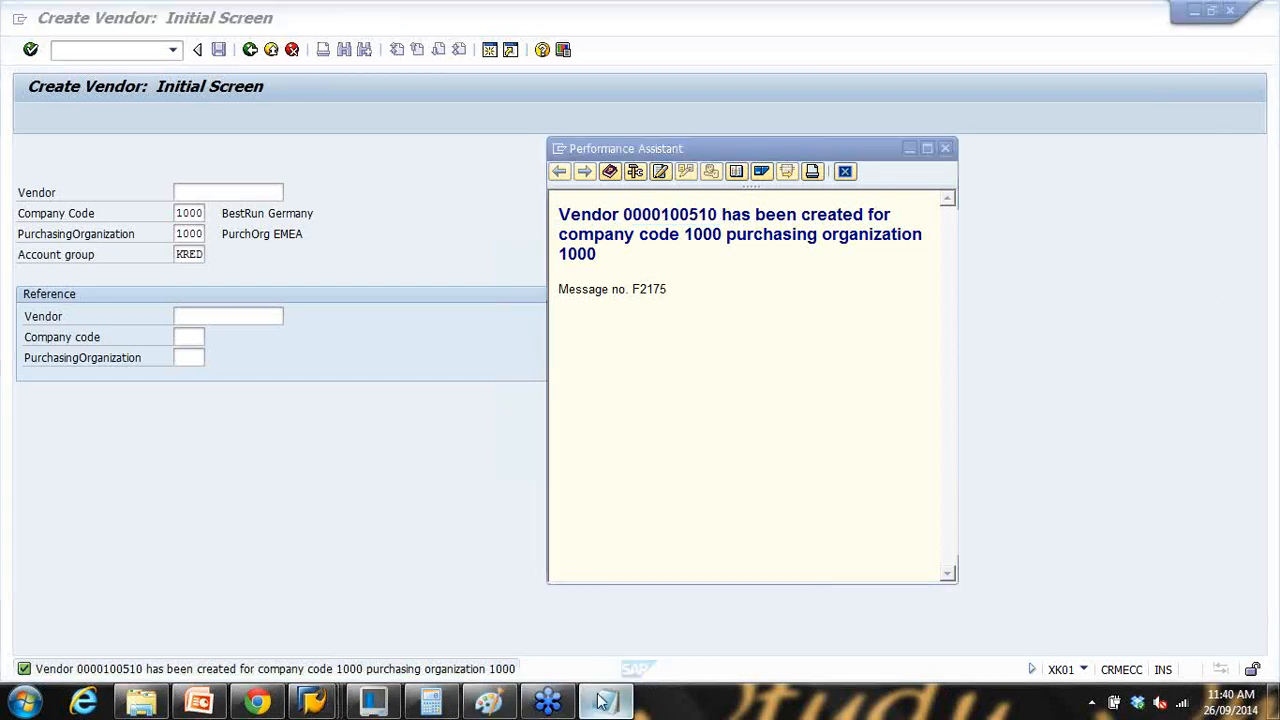
click(955, 280)
key(ctrl+a)
text(Vendr)
key(BackSpace)
text(or no)
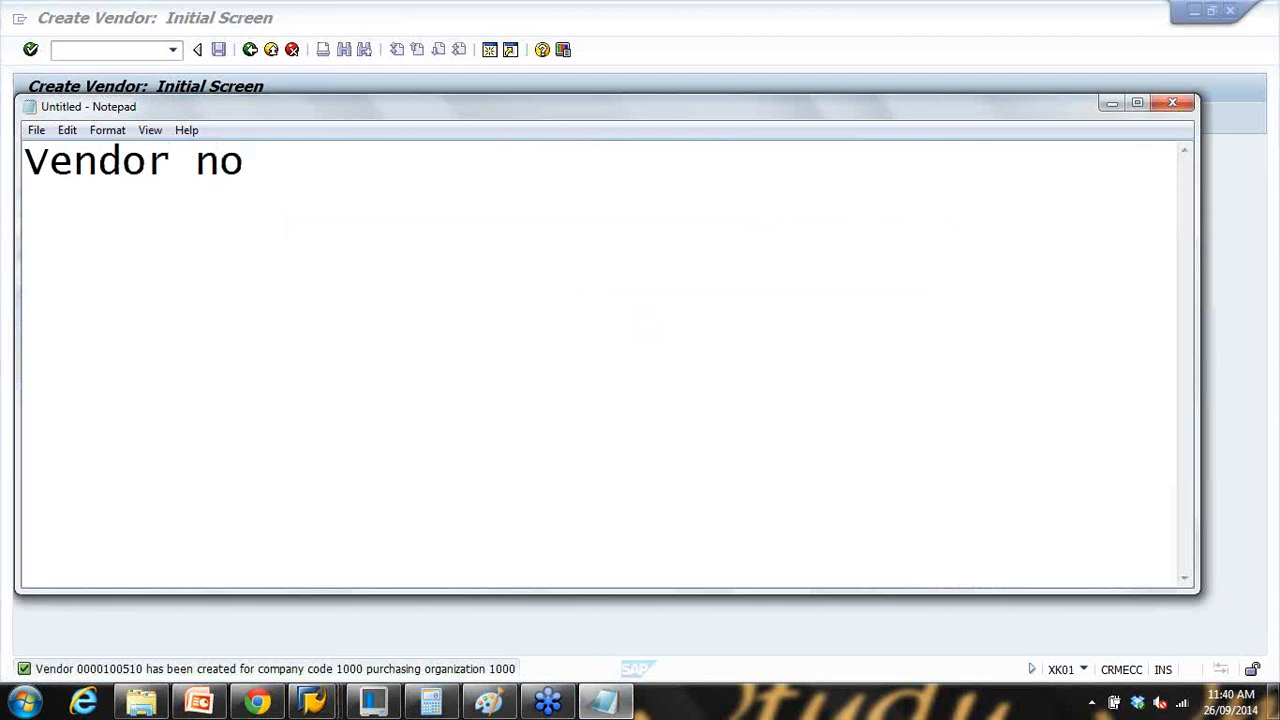
Step: Record the new vendor number in the Notepad notes
click(1111, 103)
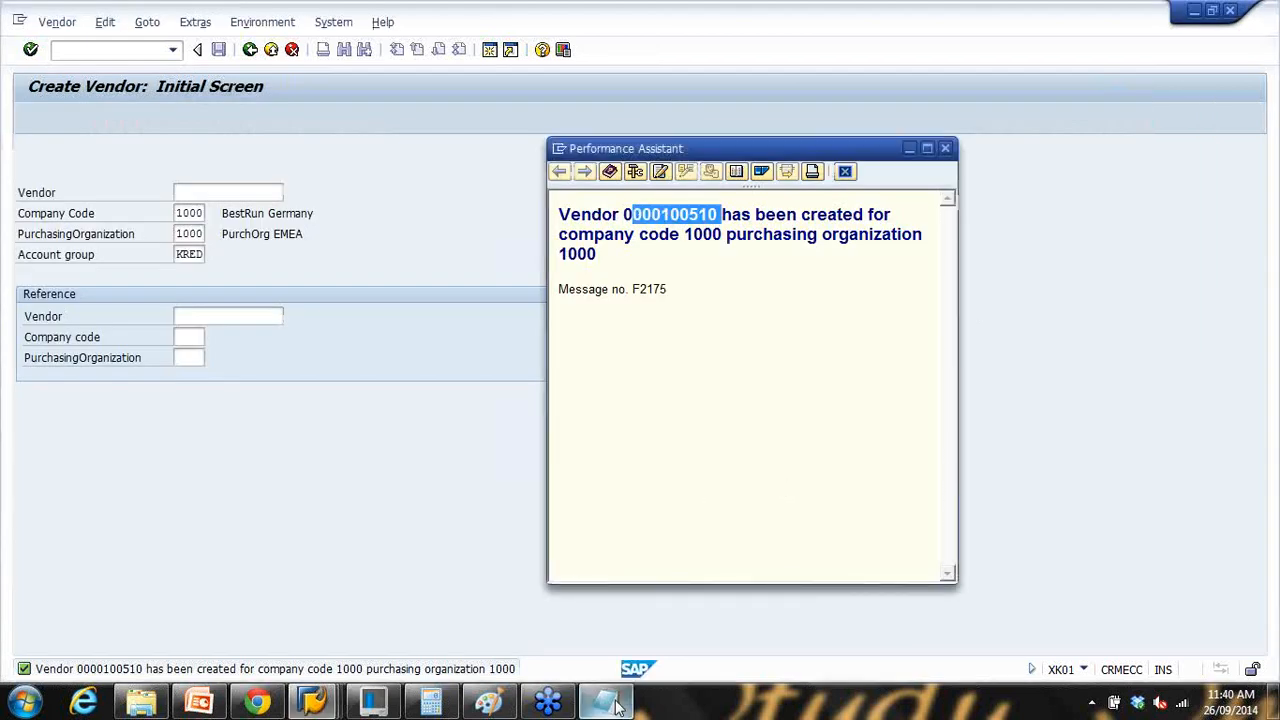
click(605, 700)
text(100510)
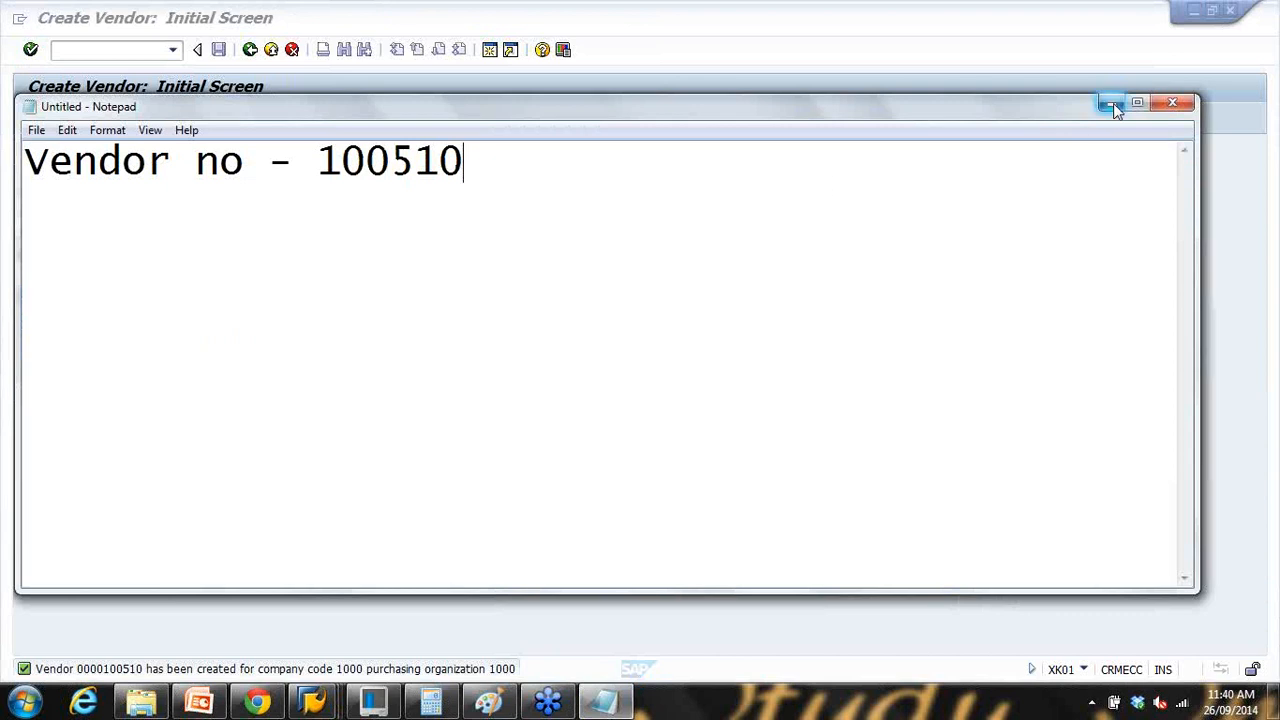
click(1113, 103)
Step: Close the vendor-created confirmation, exit to SAP Easy Access, and check the noted number
drag(632, 214, 718, 214)
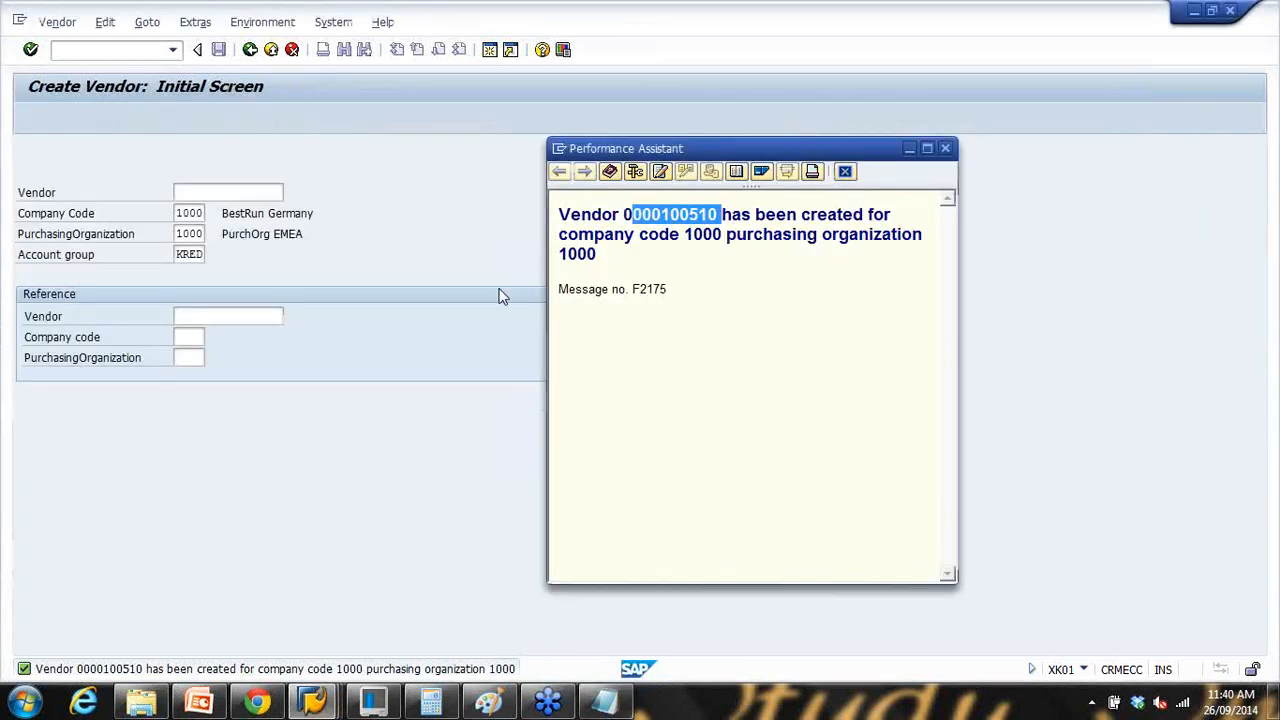
click(944, 152)
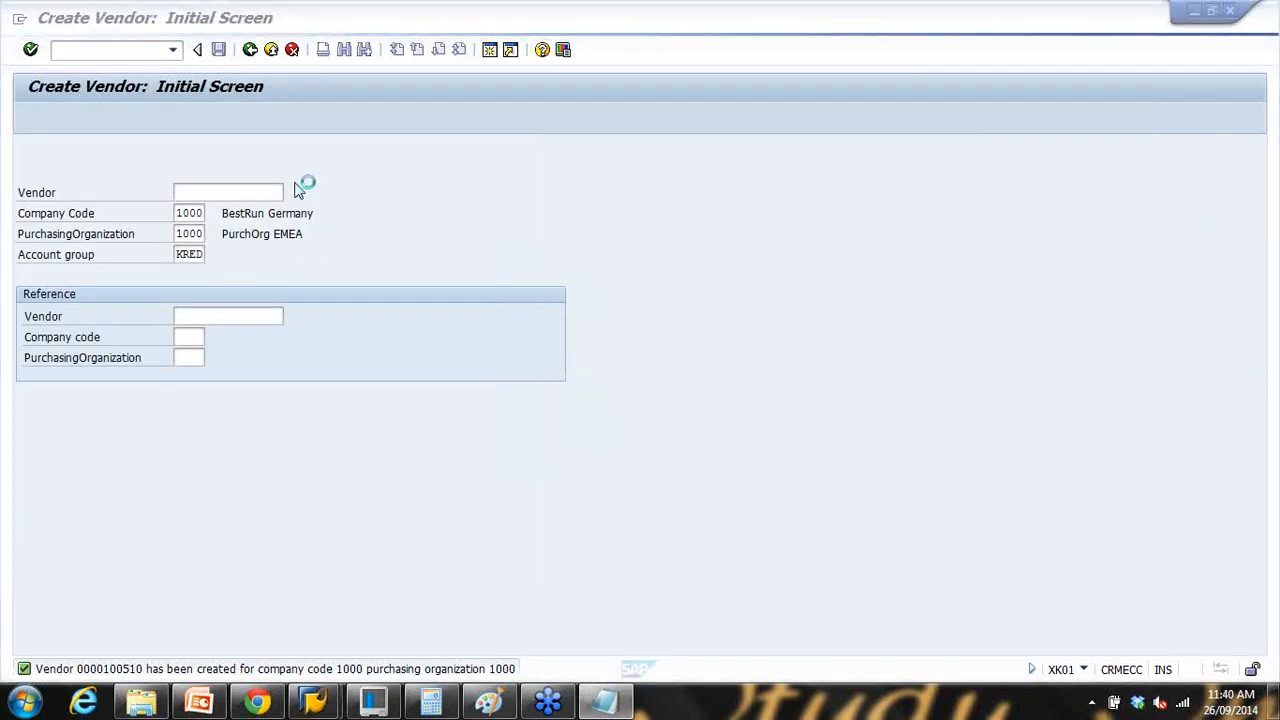
click(271, 50)
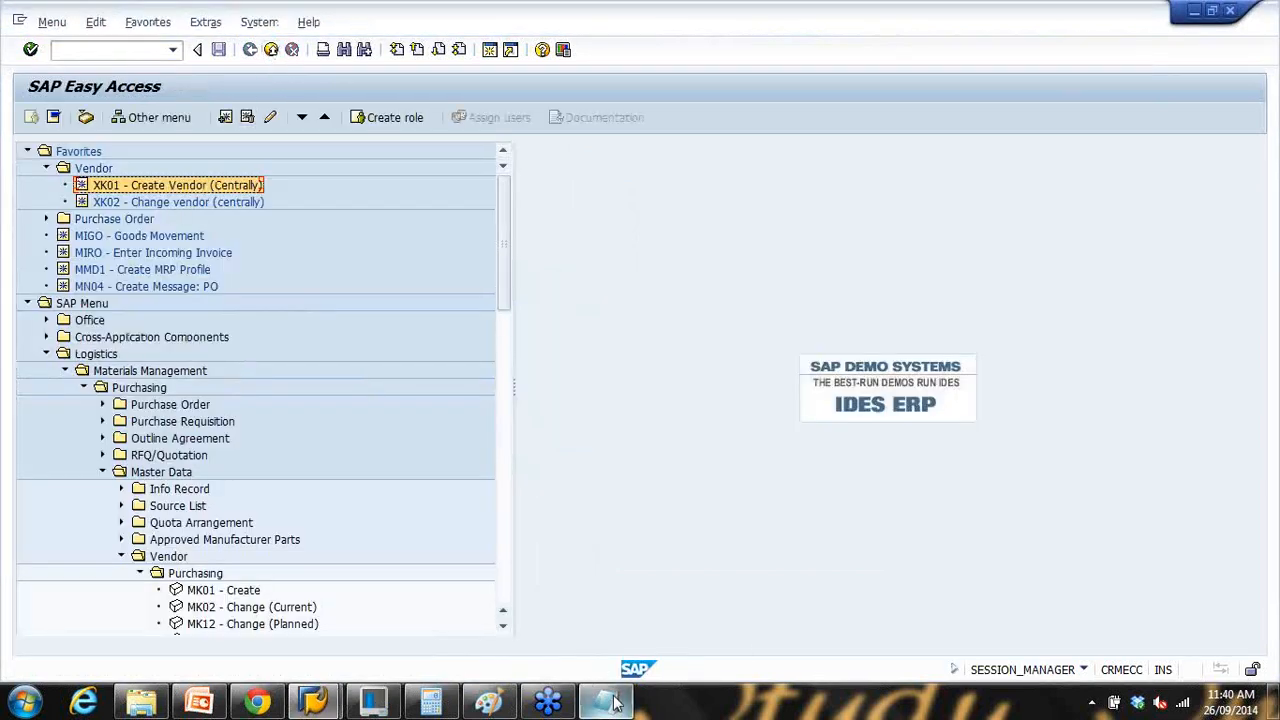
click(605, 700)
drag(318, 162, 590, 162)
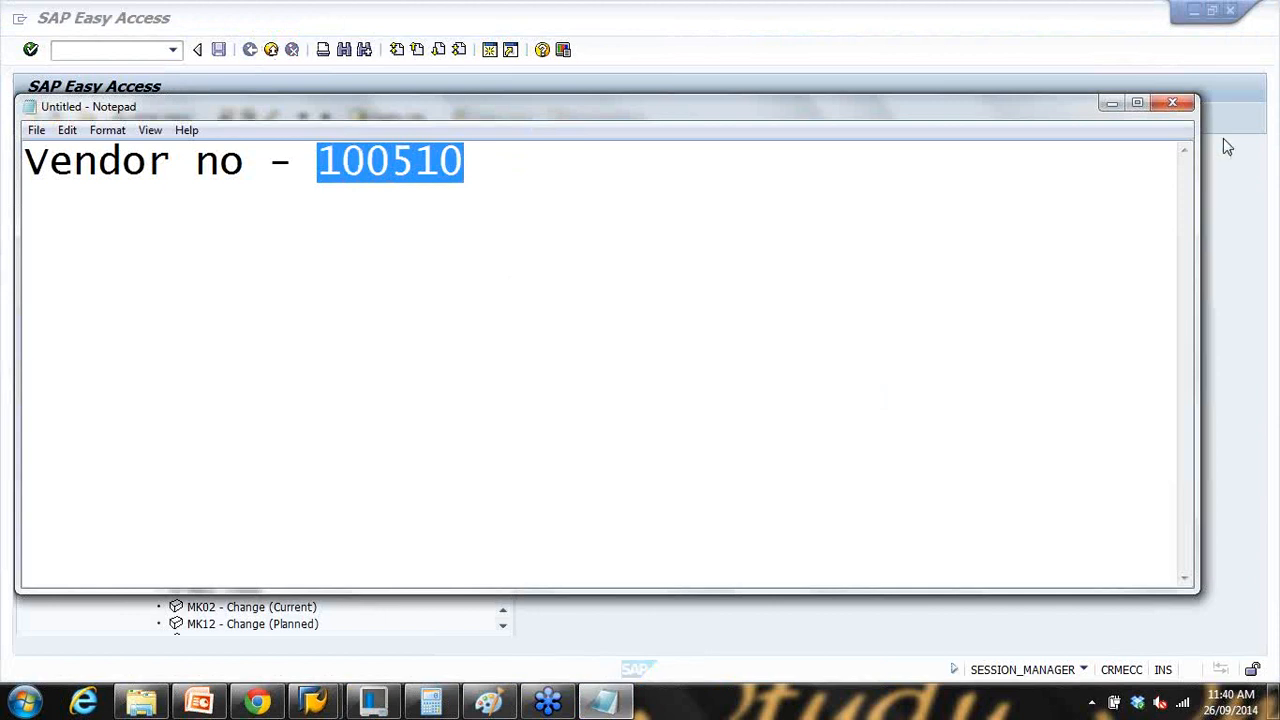
click(1111, 104)
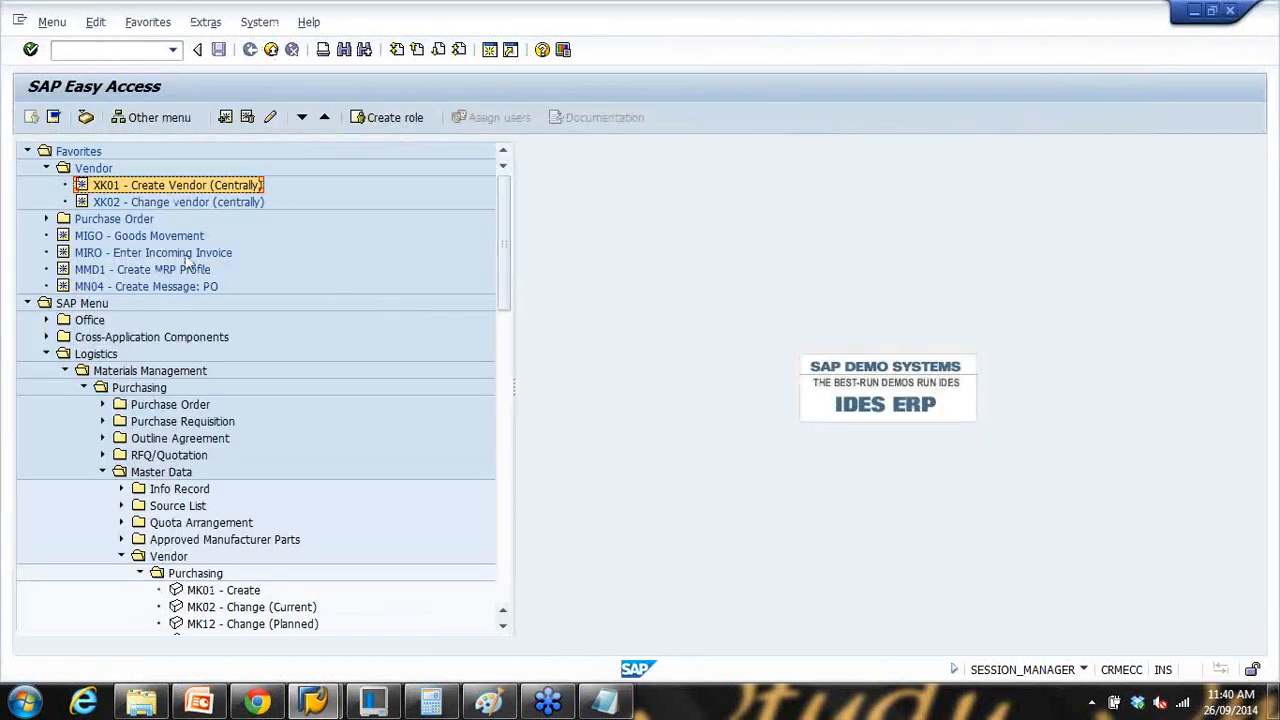
Step: Start XK02 Change Vendor, clear the prefilled vendor, and open the vendor search
double_click(103, 203)
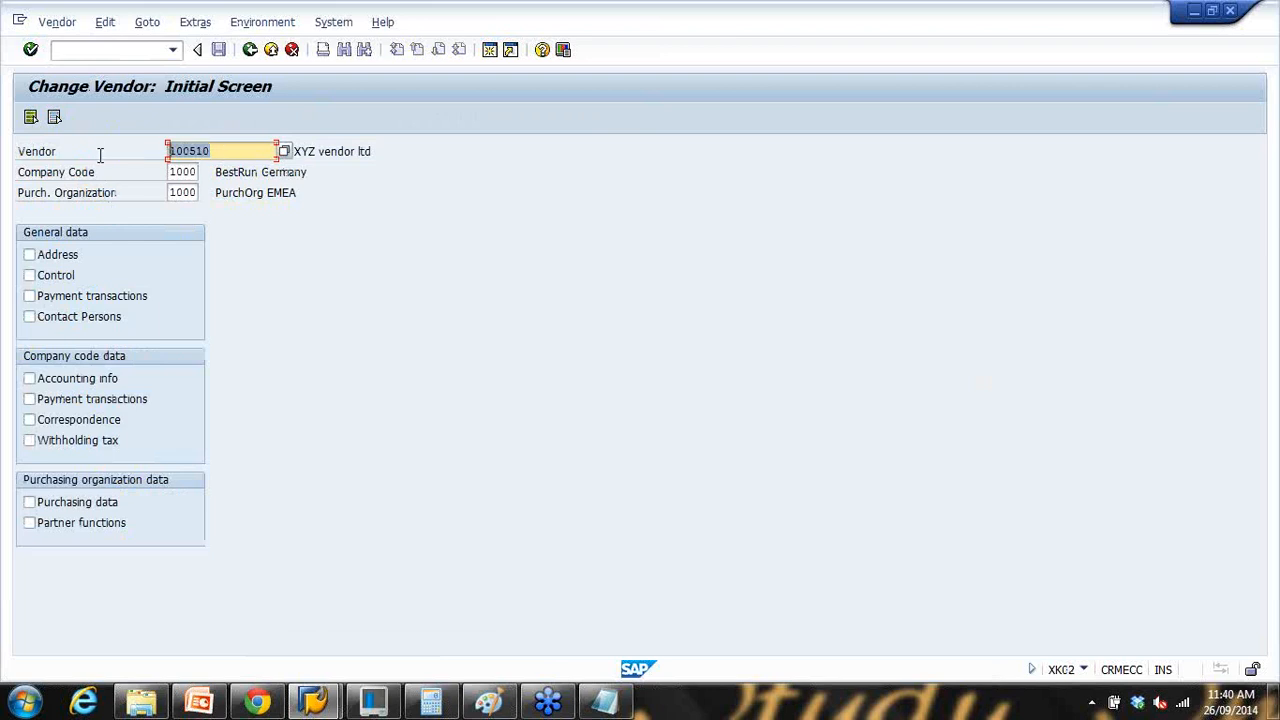
key(BackSpace)
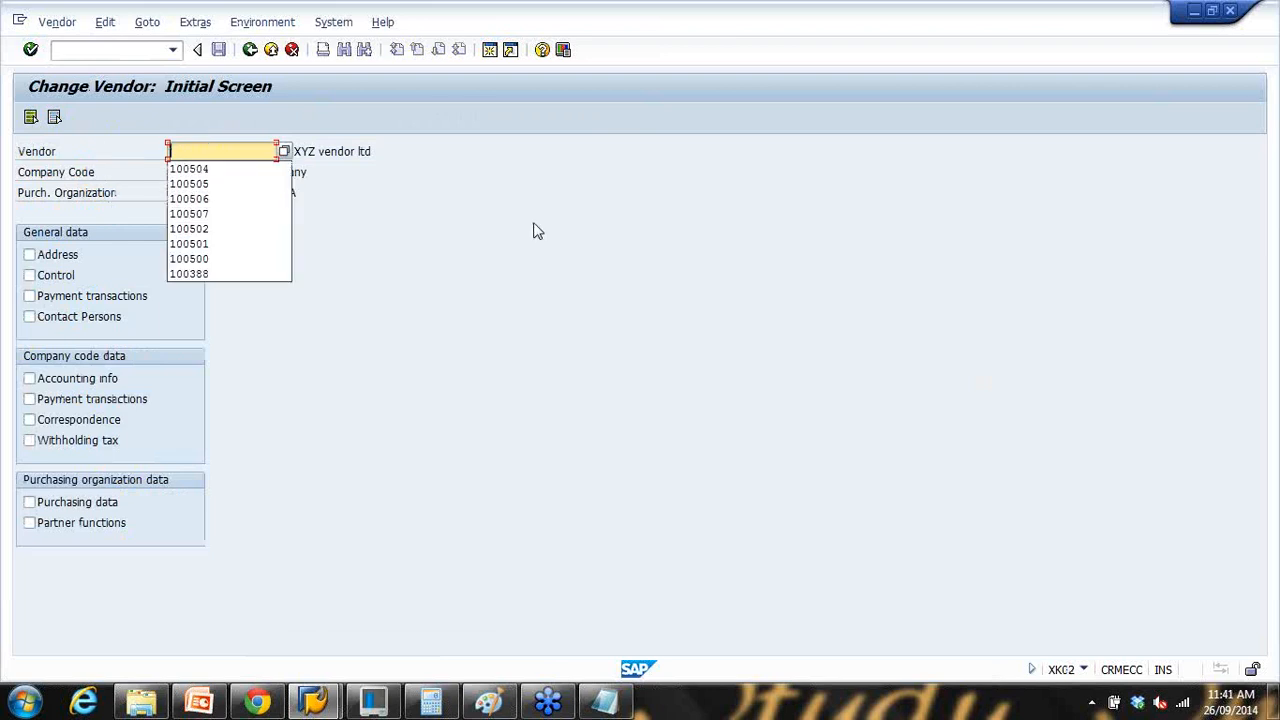
click(538, 231)
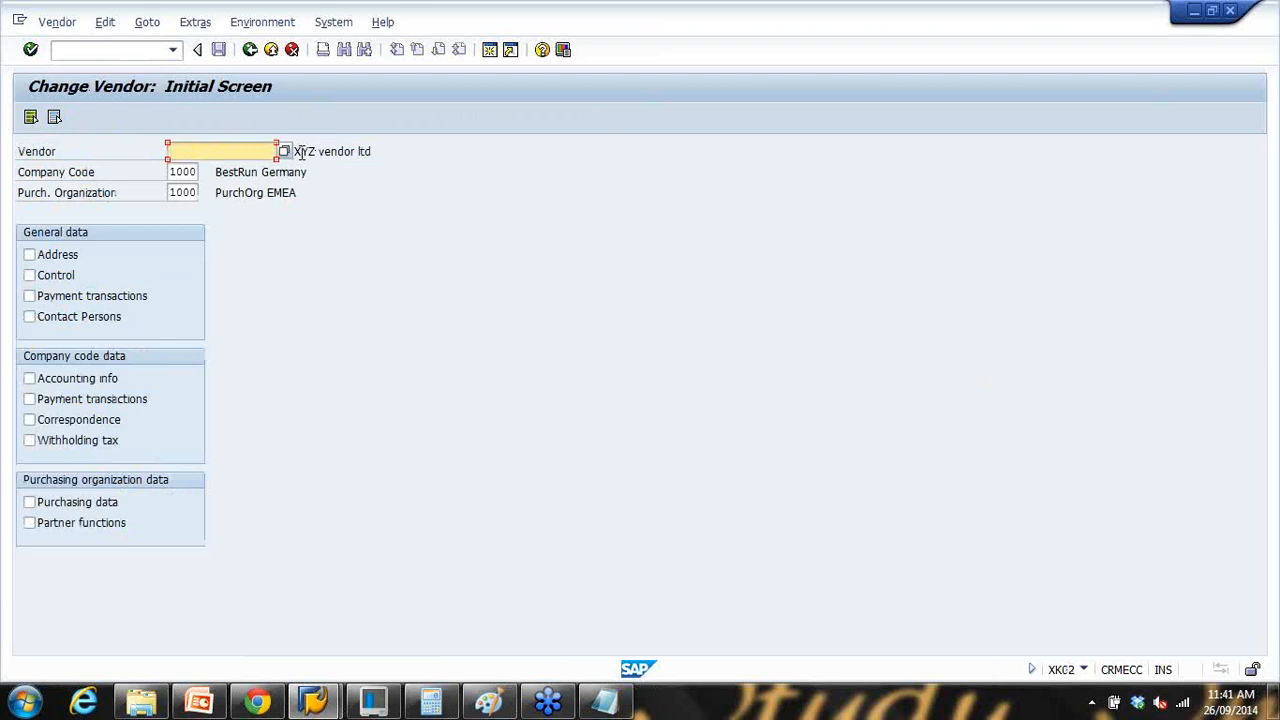
click(326, 152)
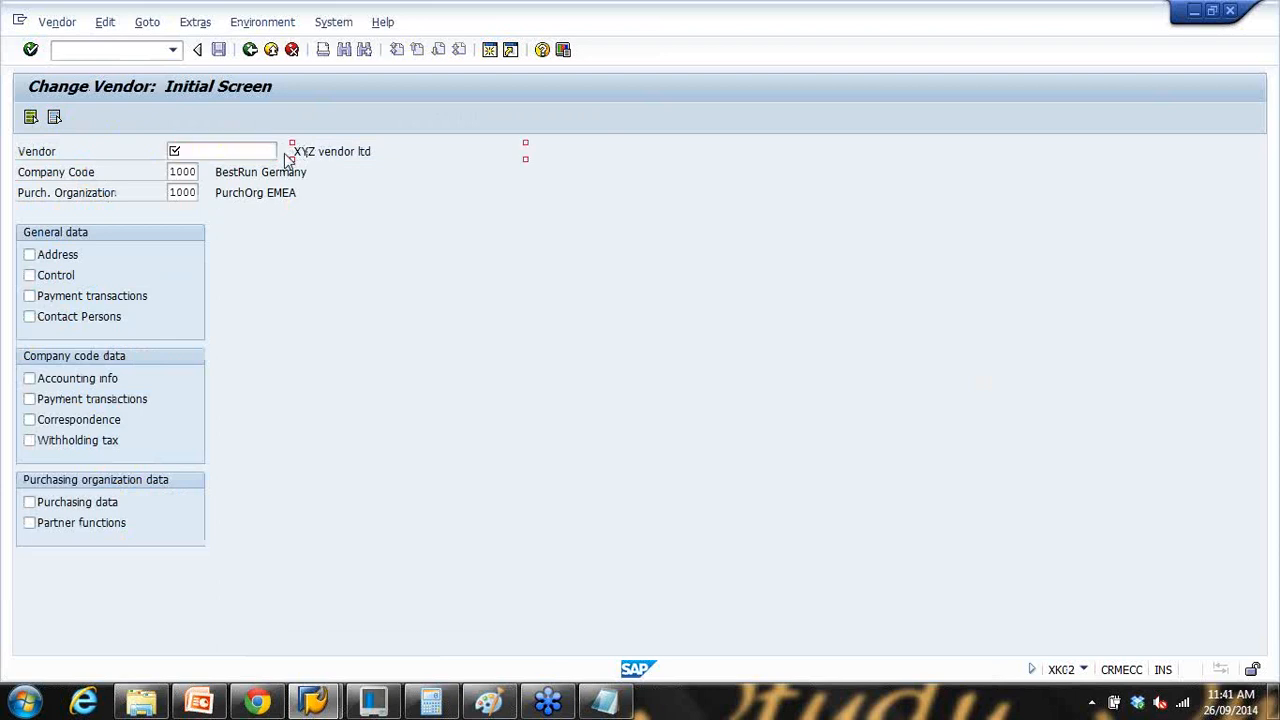
click(283, 151)
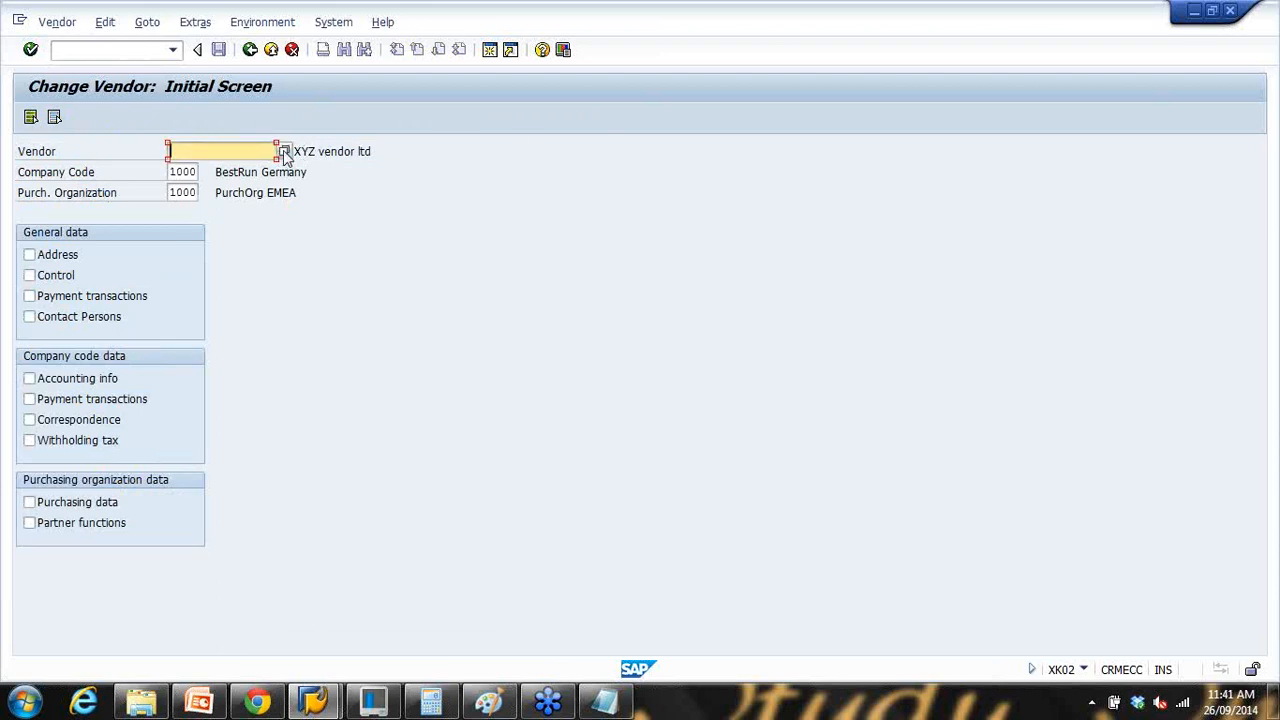
click(283, 150)
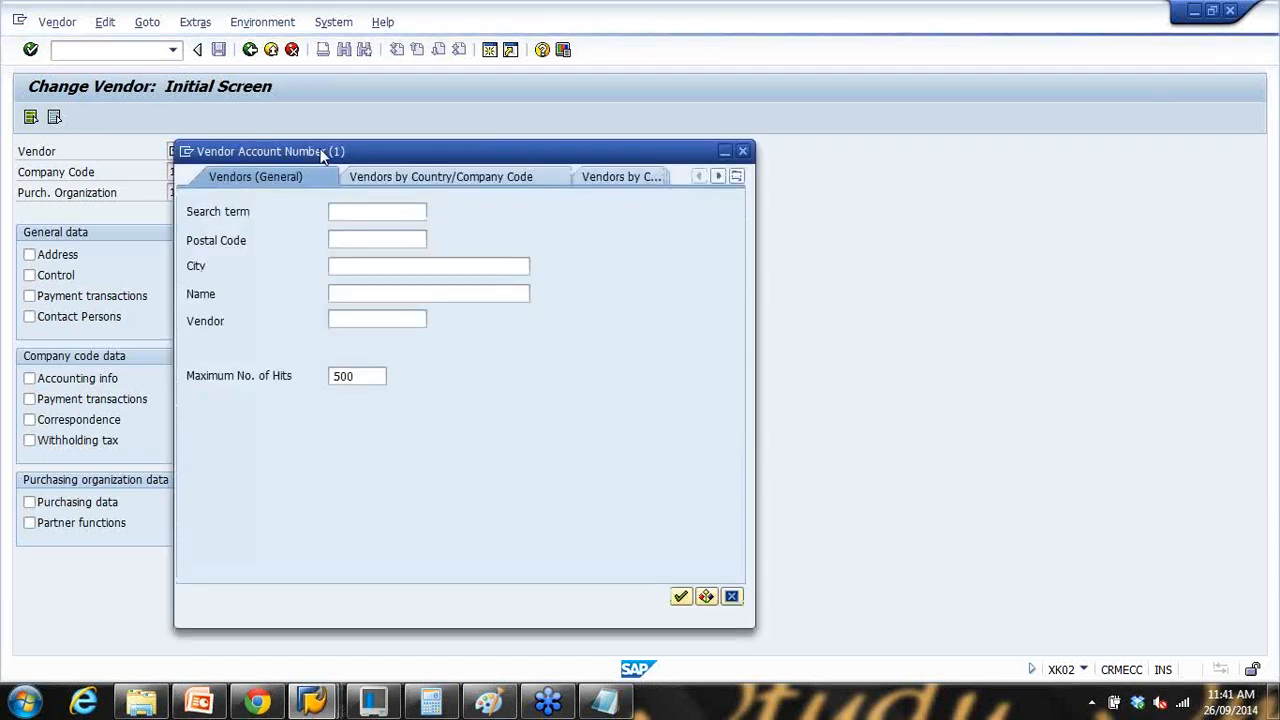
Step: Search for vendor name 'xyz vendor*' and pick XYZ VENDOR LTD
drag(374, 149, 546, 140)
click(560, 288)
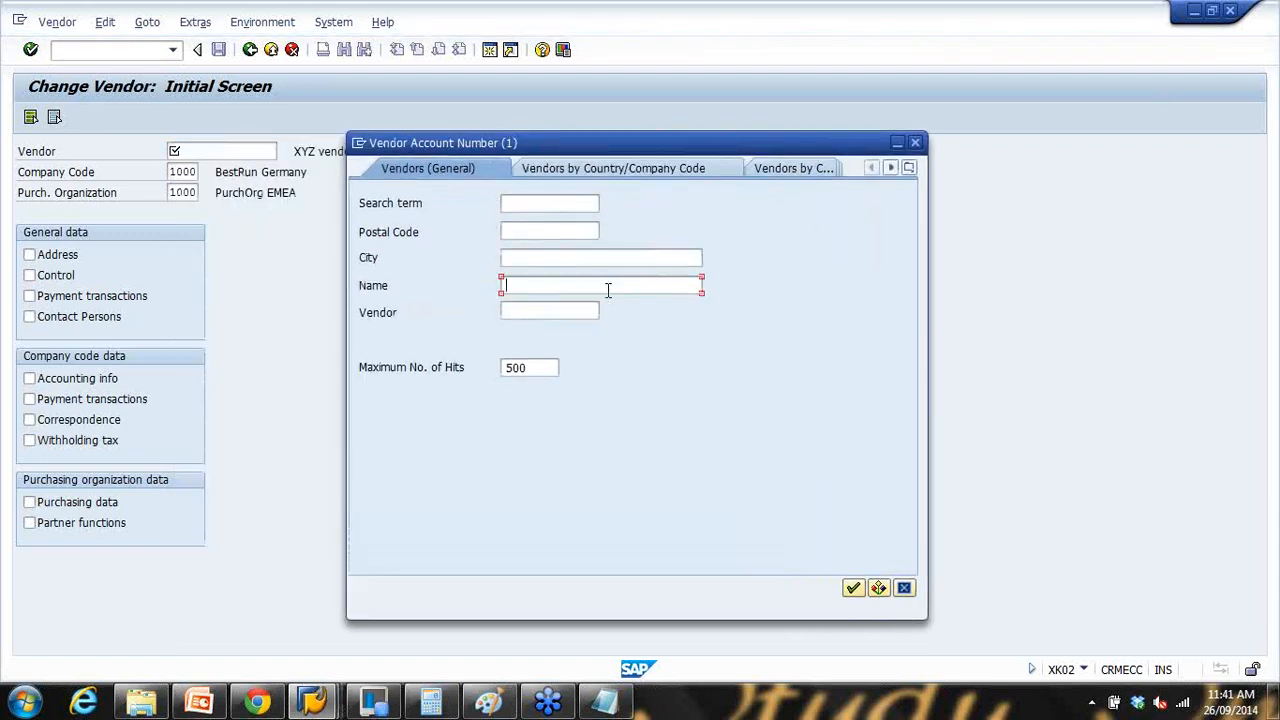
text(xyz ve)
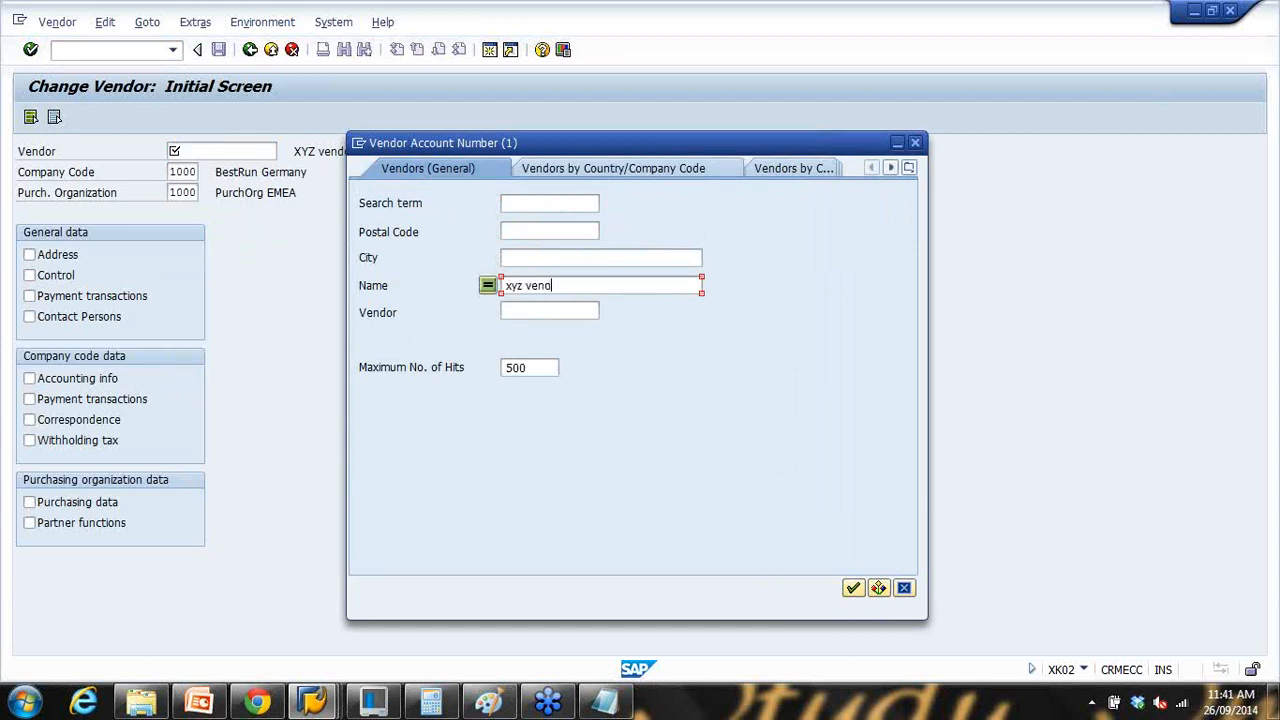
text(ndor*)
key(Return)
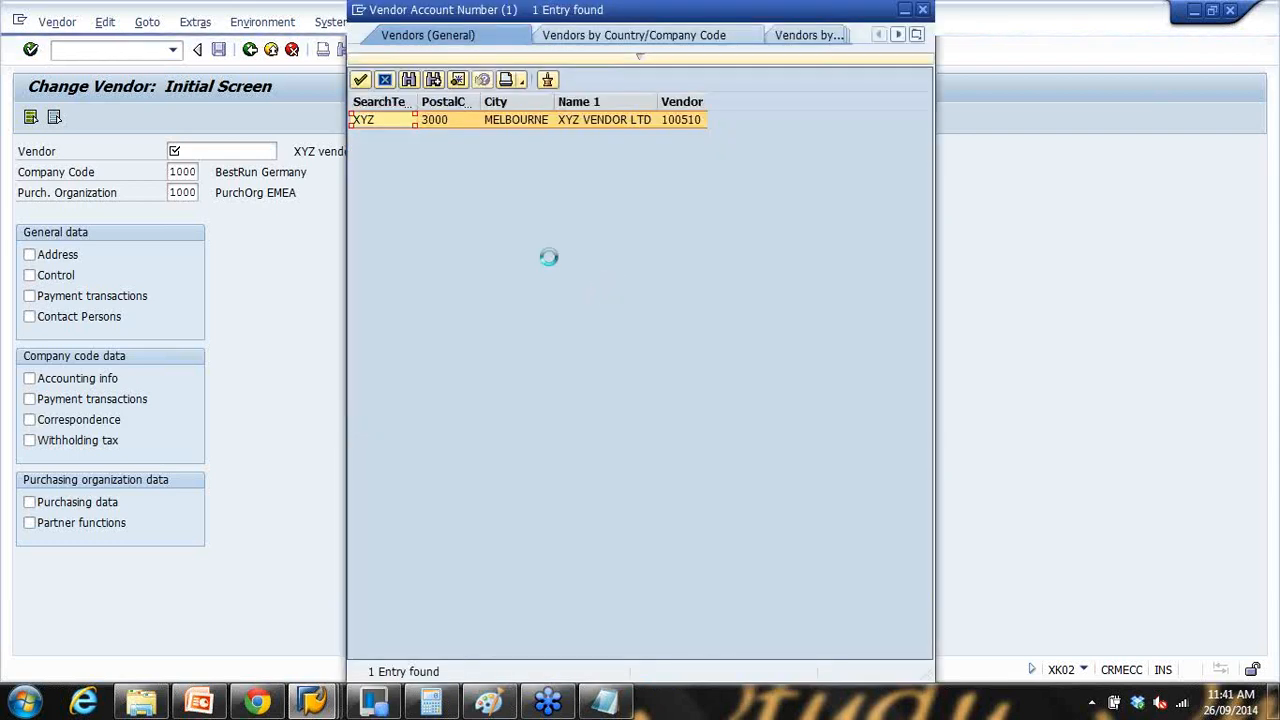
double_click(654, 119)
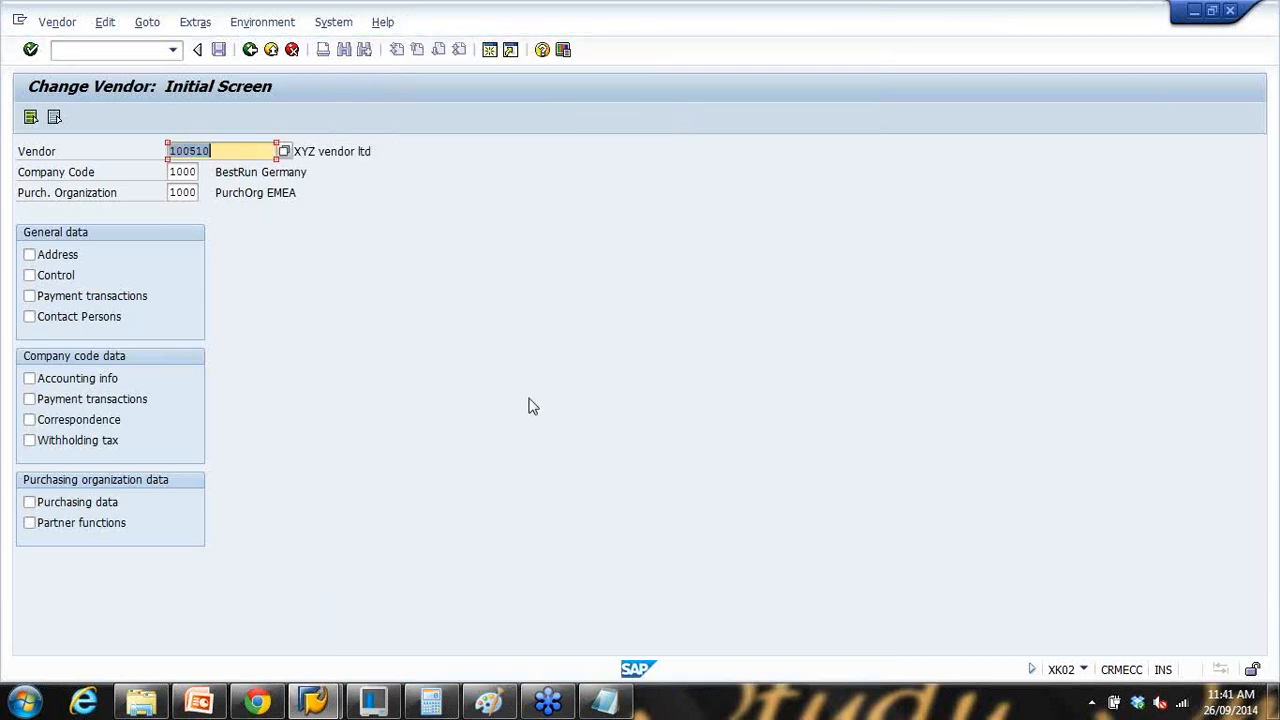
click(200, 688)
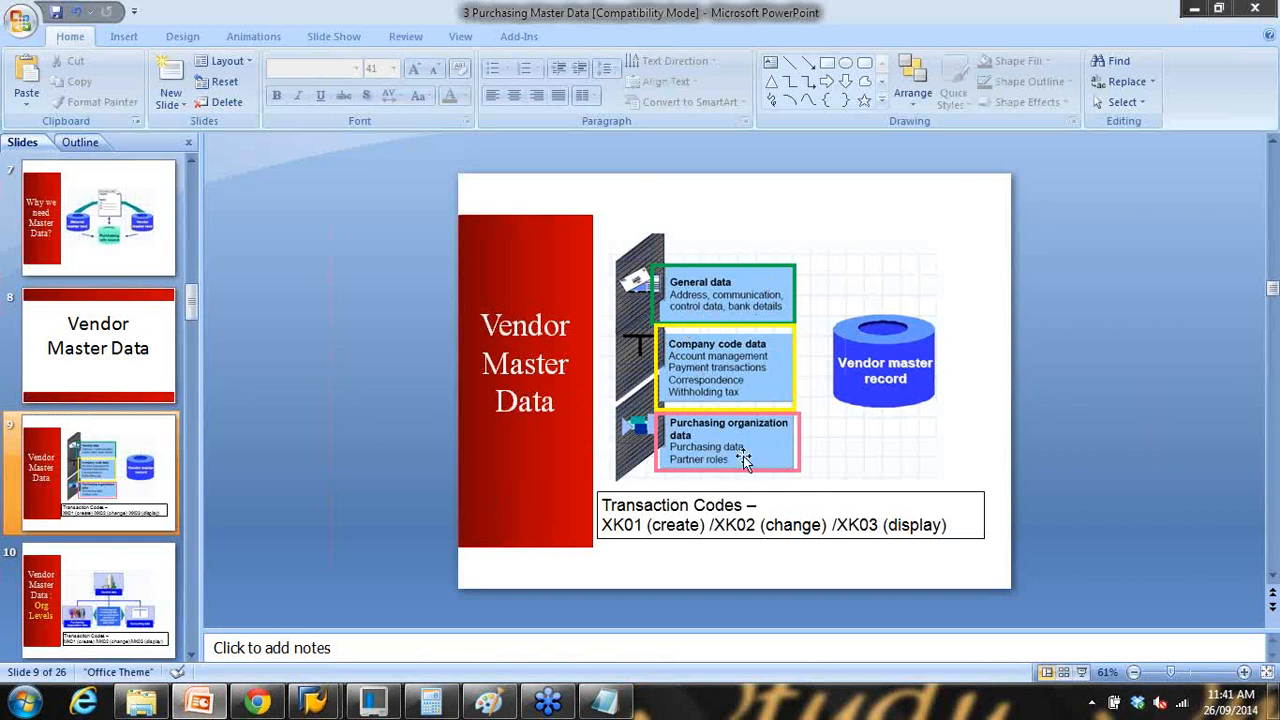
click(1193, 11)
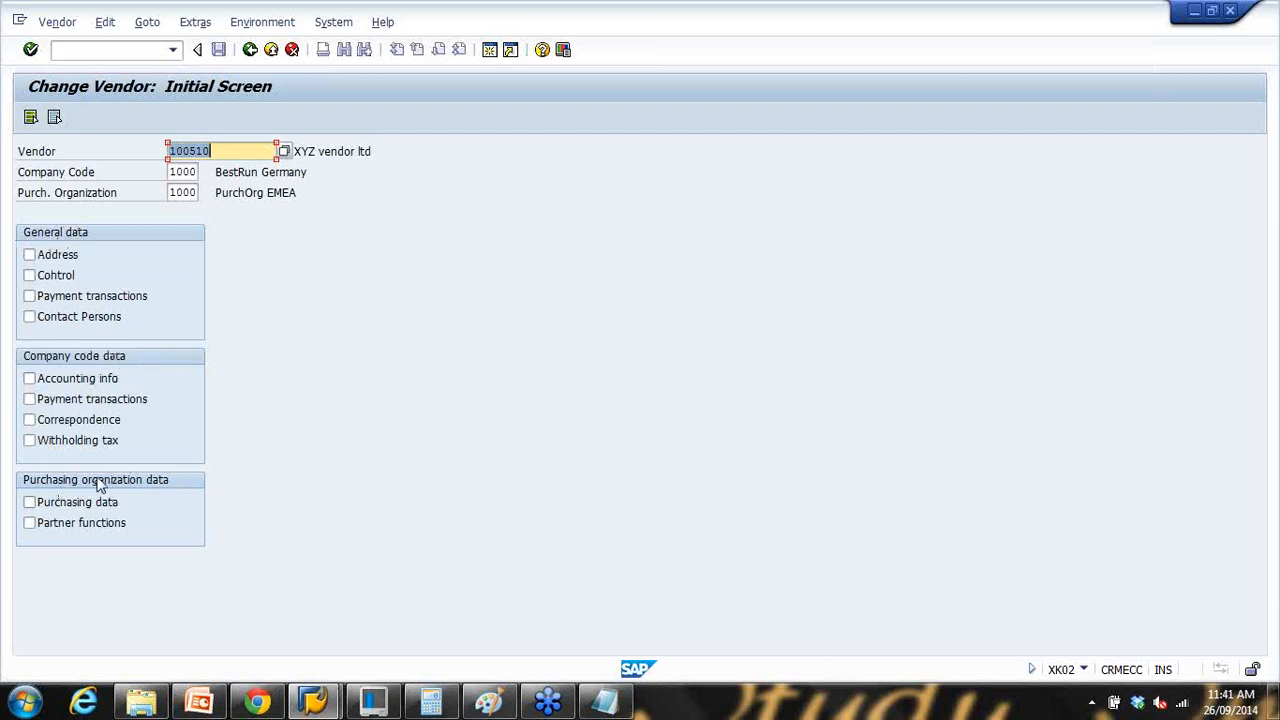
Step: Select the Address, Control, Payment transactions and Contact Persons general data views
click(29, 255)
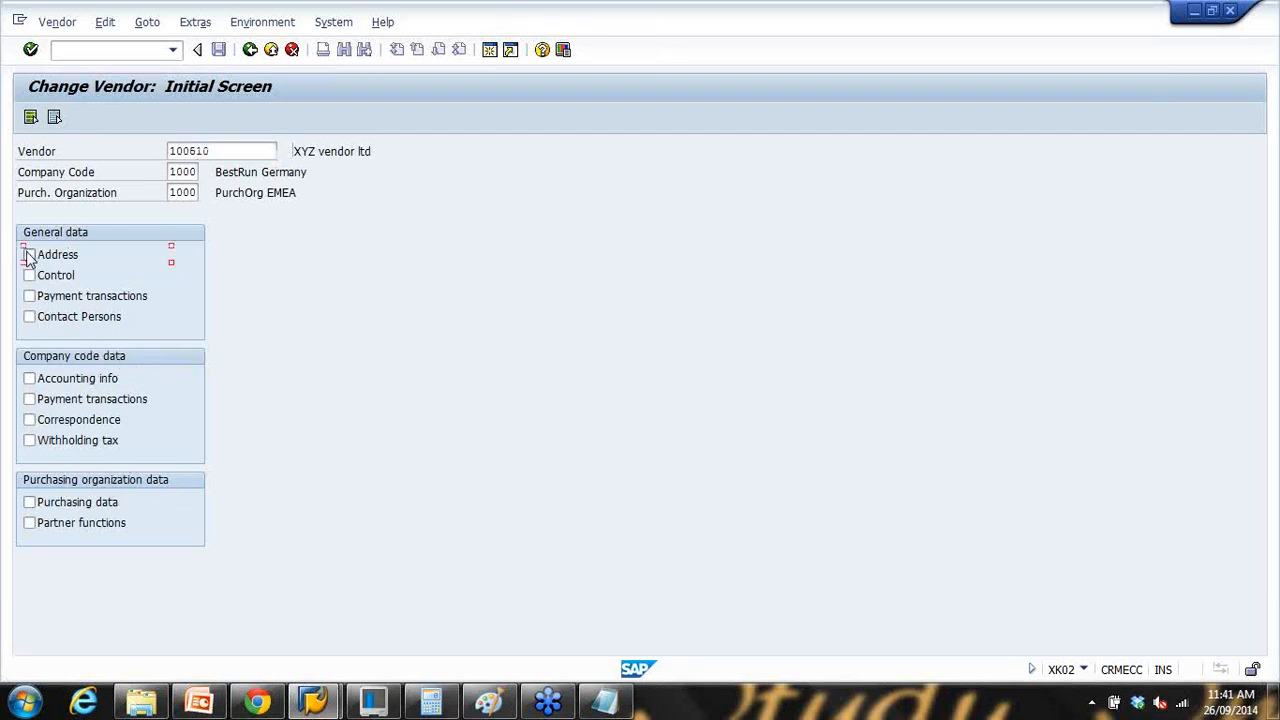
click(29, 275)
click(29, 296)
click(29, 316)
Step: Page through the four general data screens and confirm leaving at the last one
key(Return)
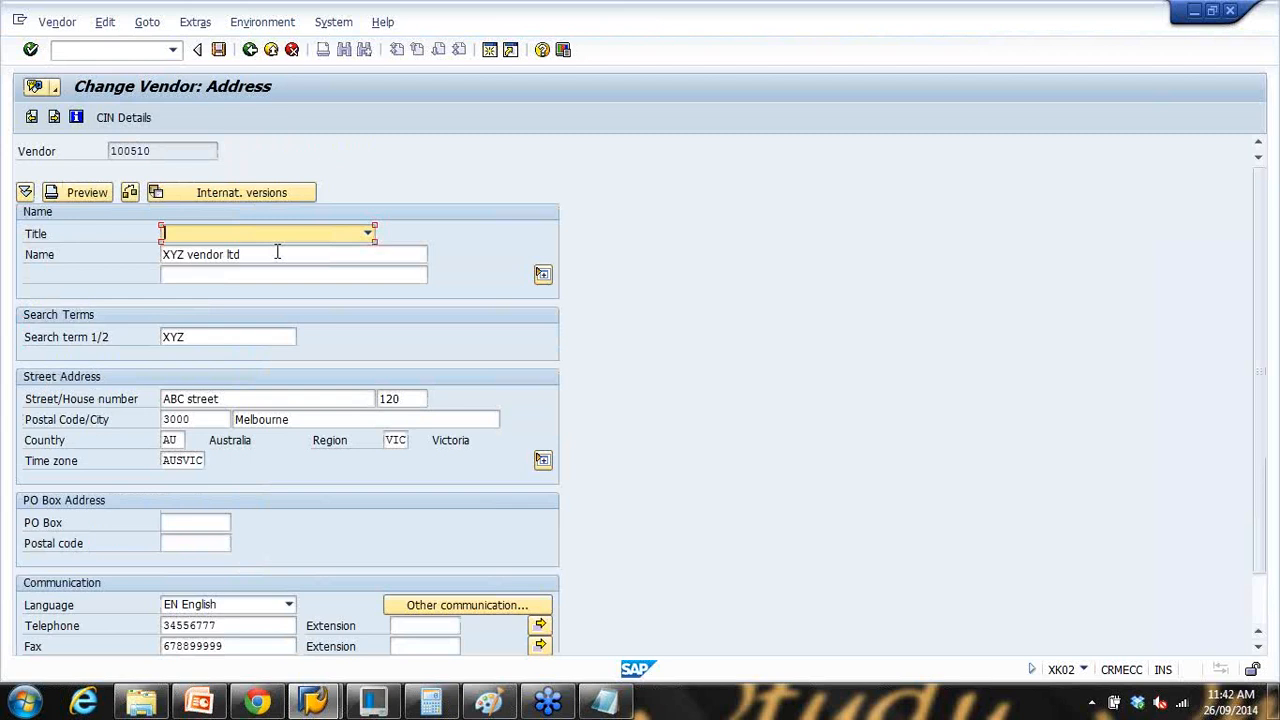
key(Return)
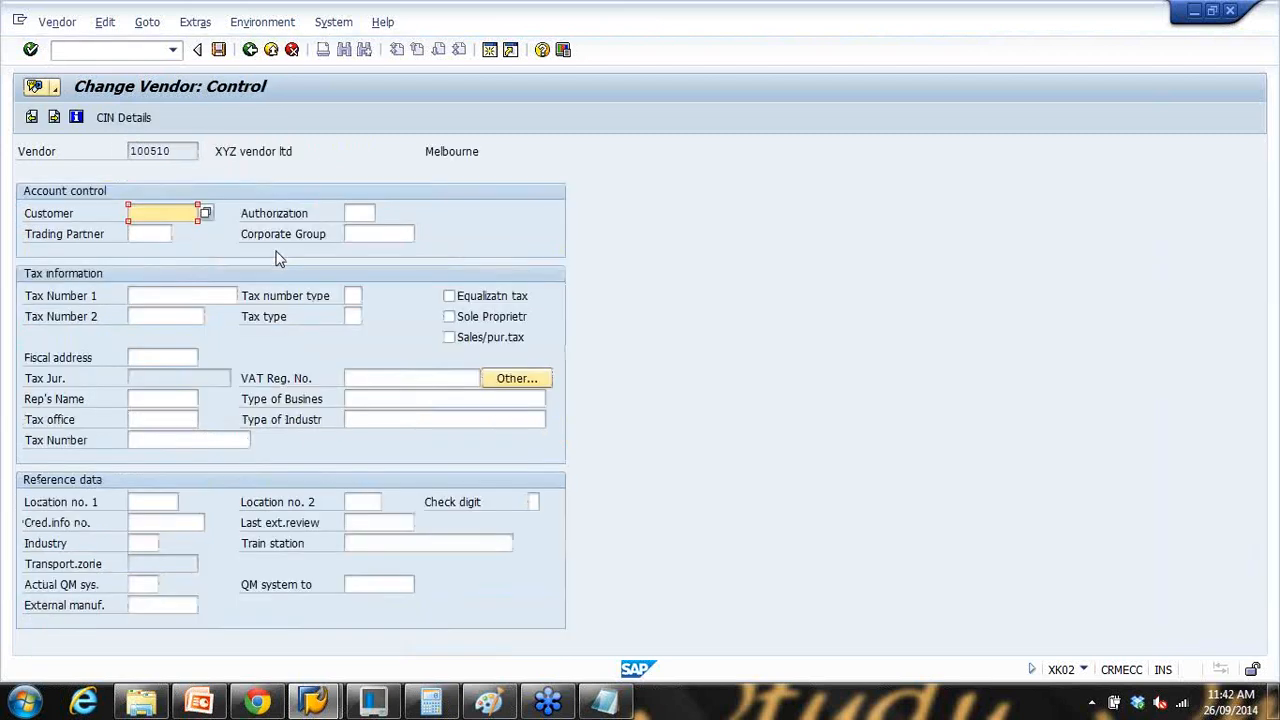
key(Return)
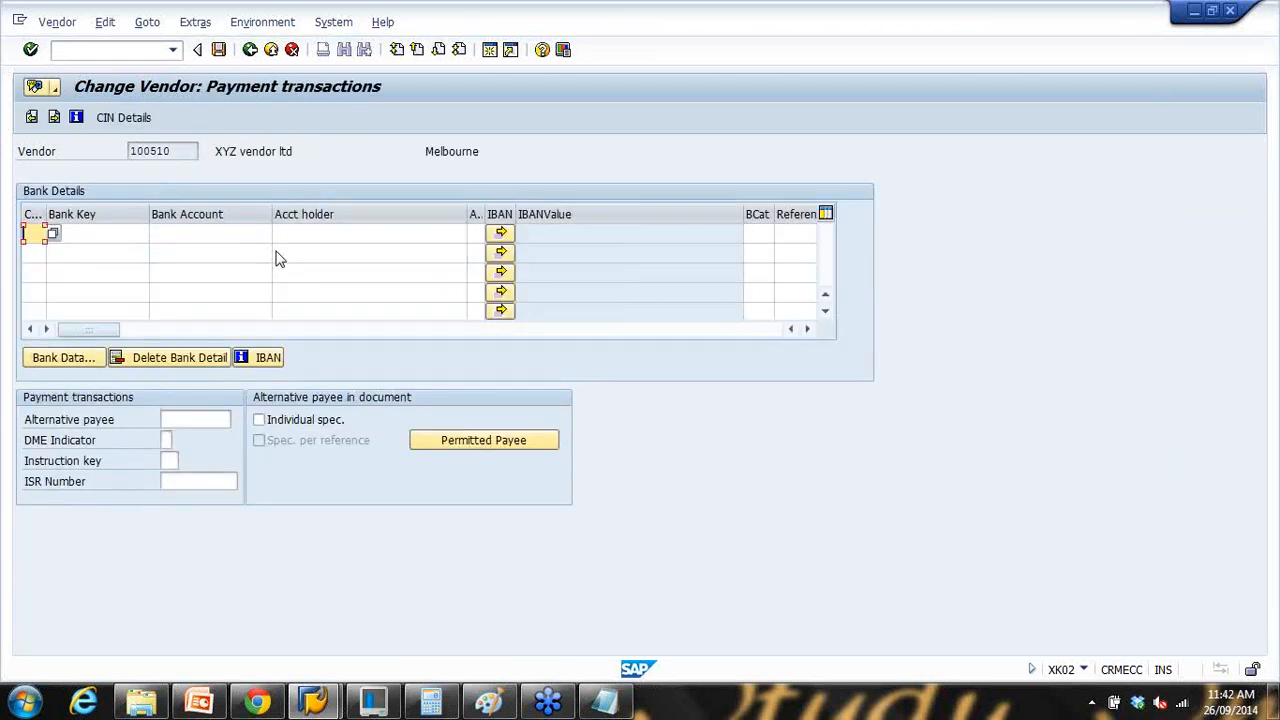
key(Return)
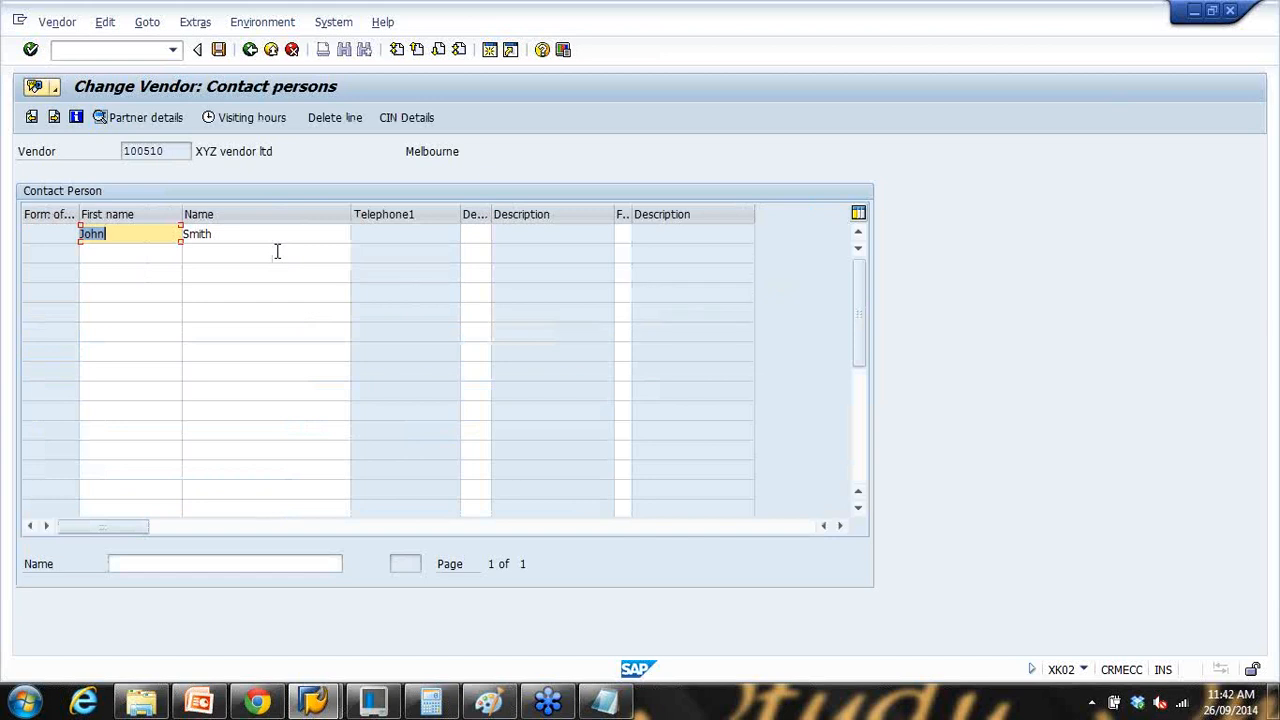
key(Return)
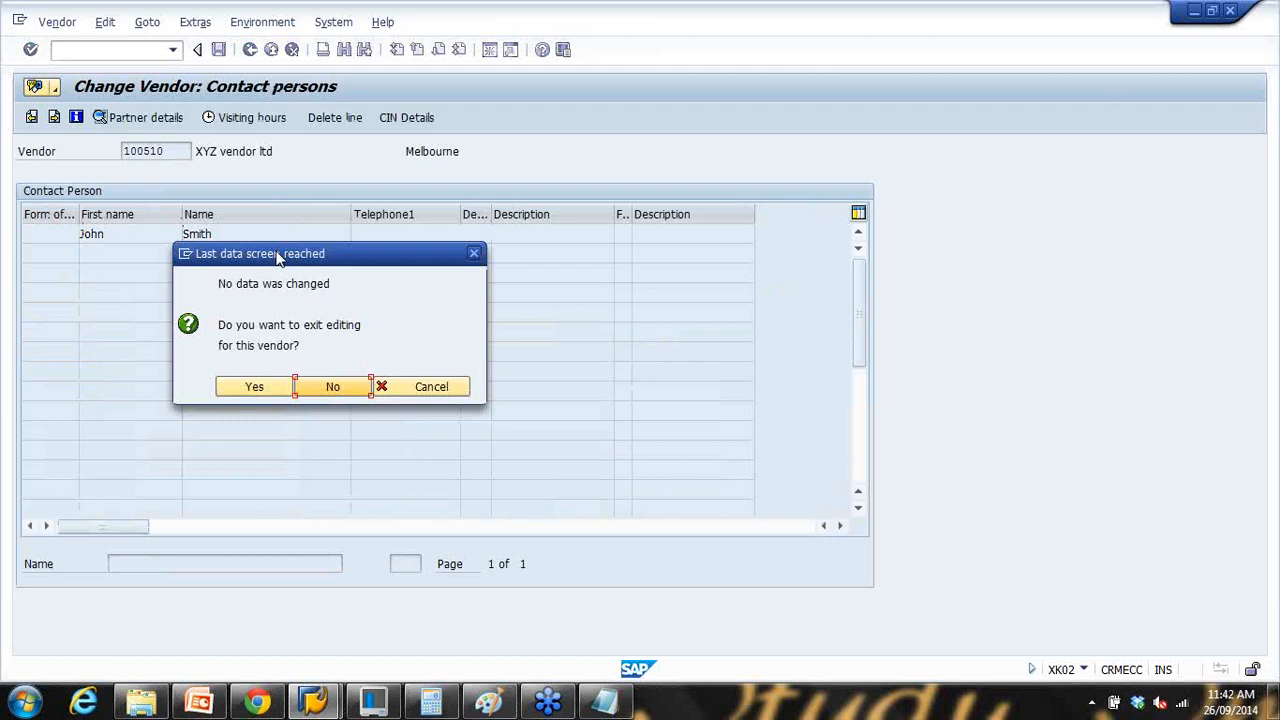
click(258, 389)
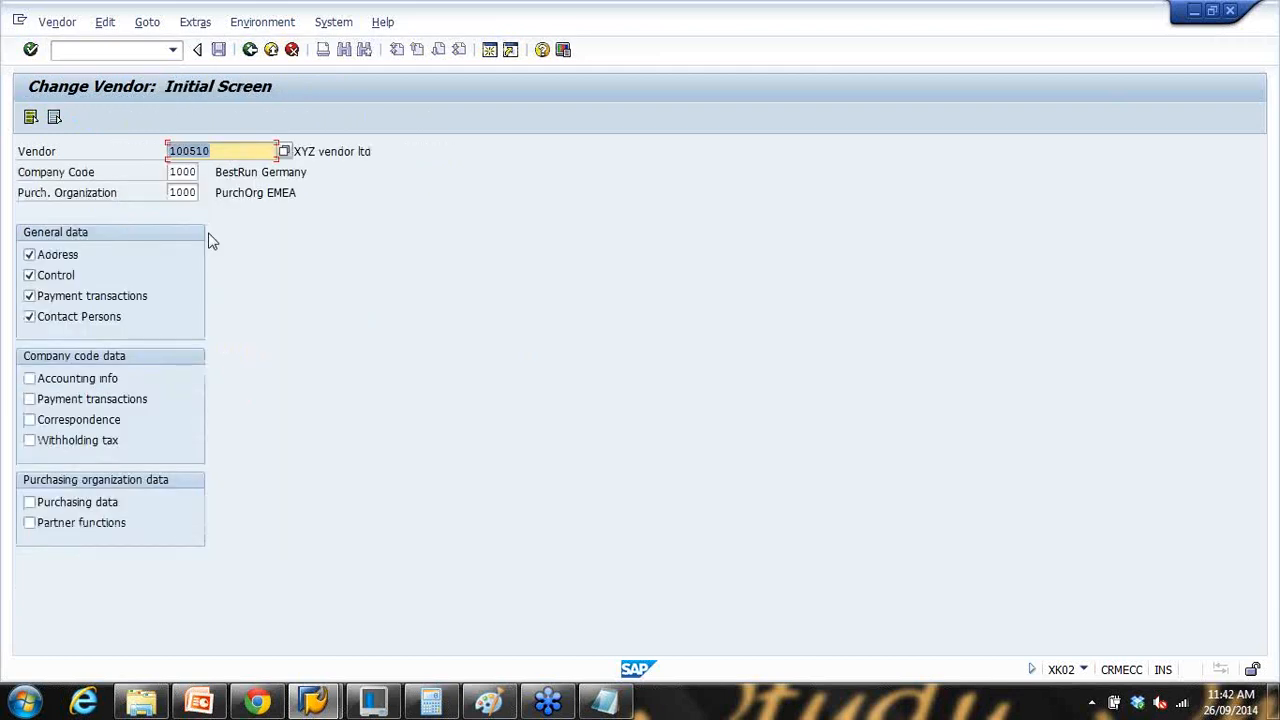
Step: Include company code Accounting info and Payment transactions, then select all remaining views
click(30, 378)
click(30, 399)
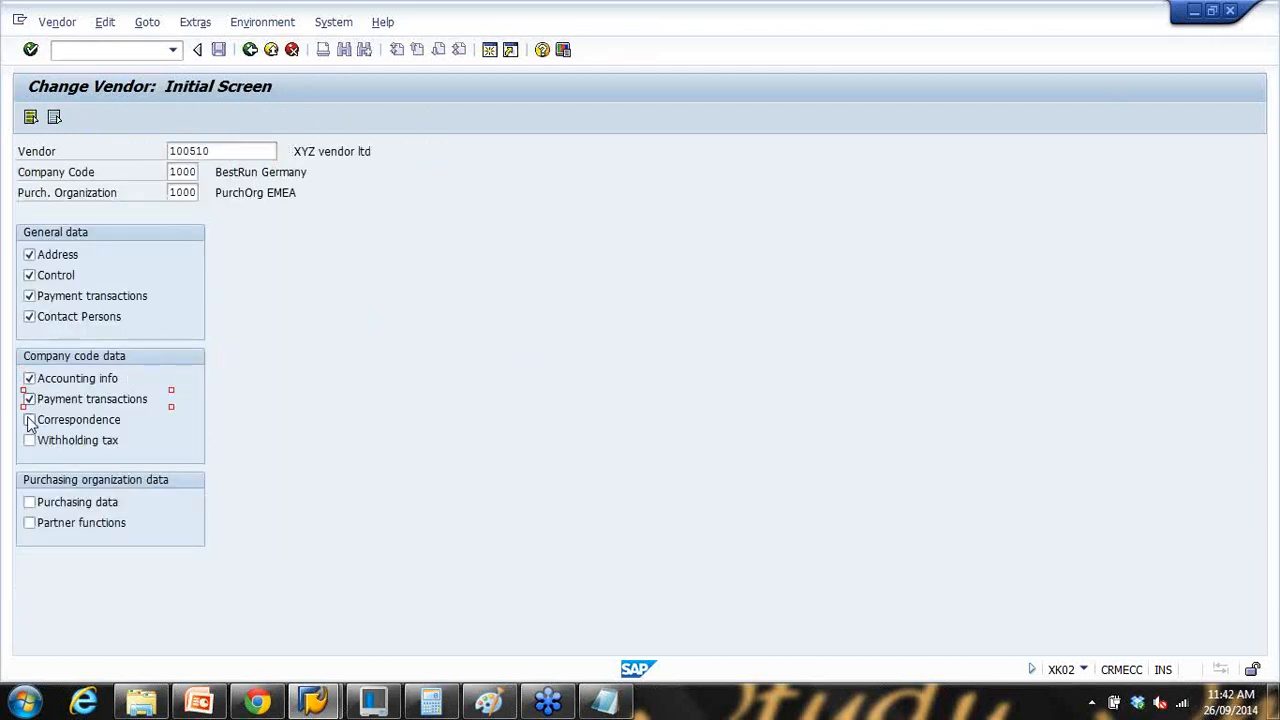
click(31, 118)
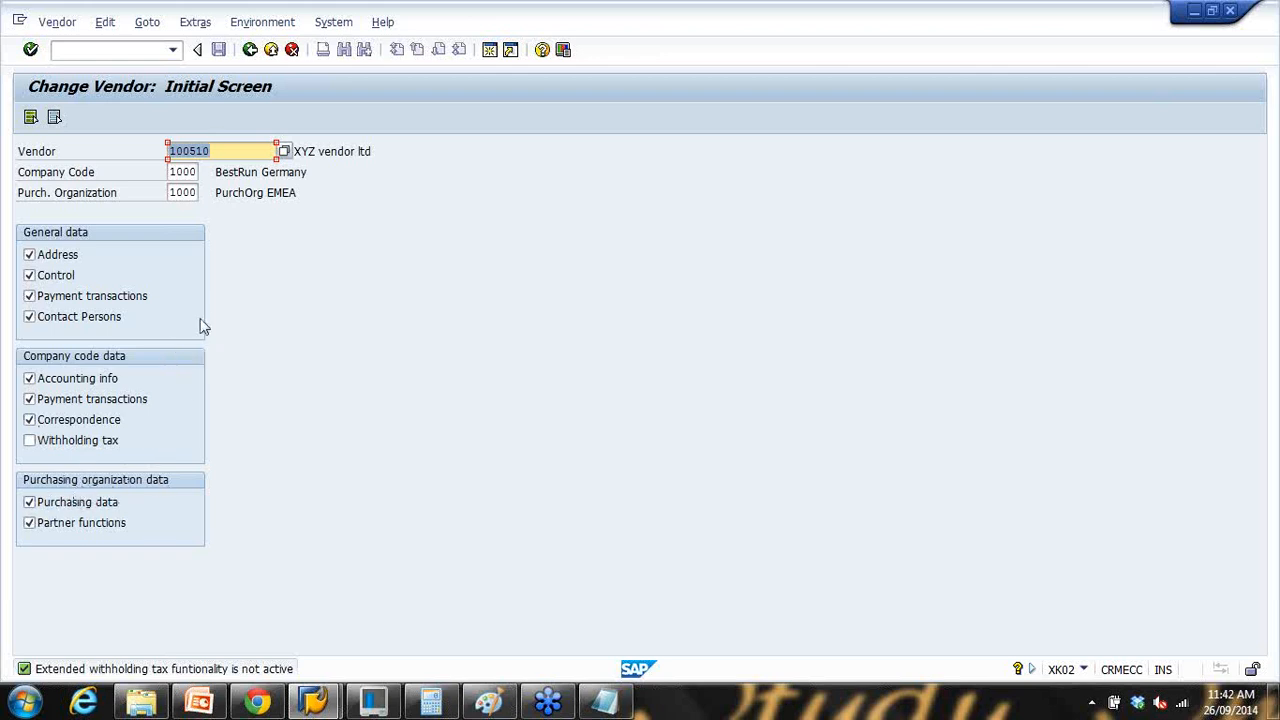
key(Return)
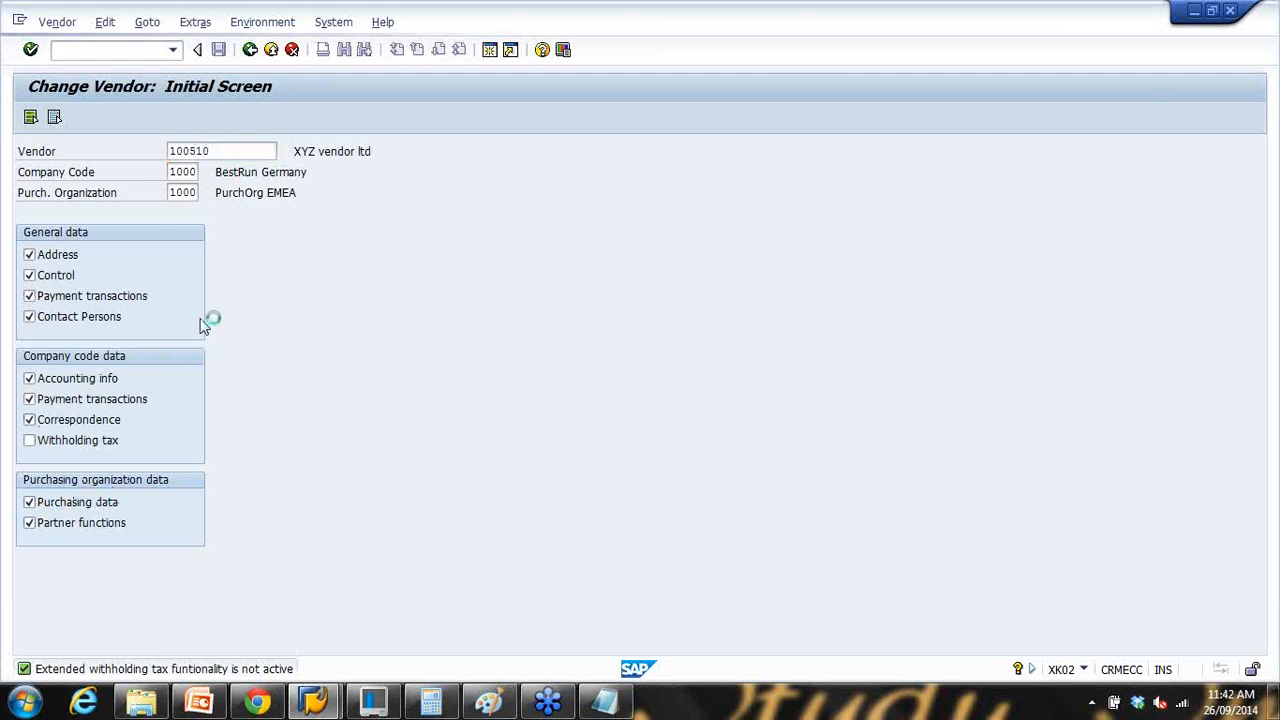
key(Return)
key(Return)
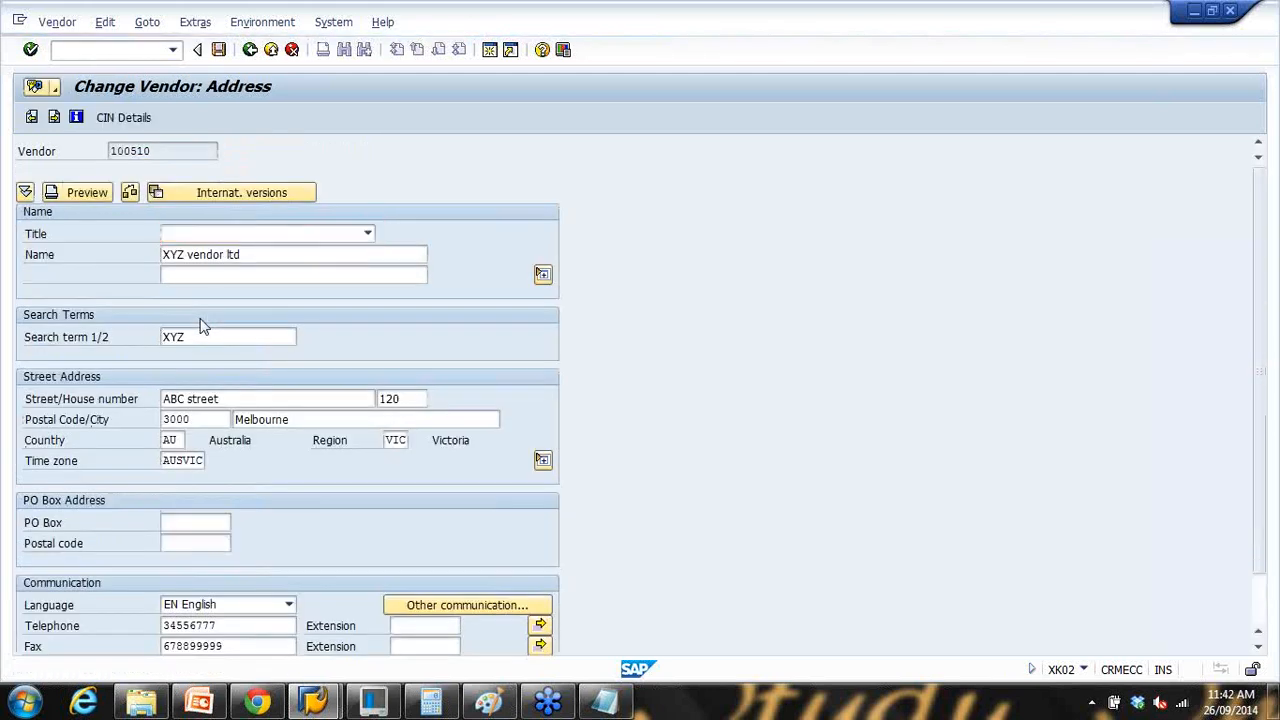
key(Return)
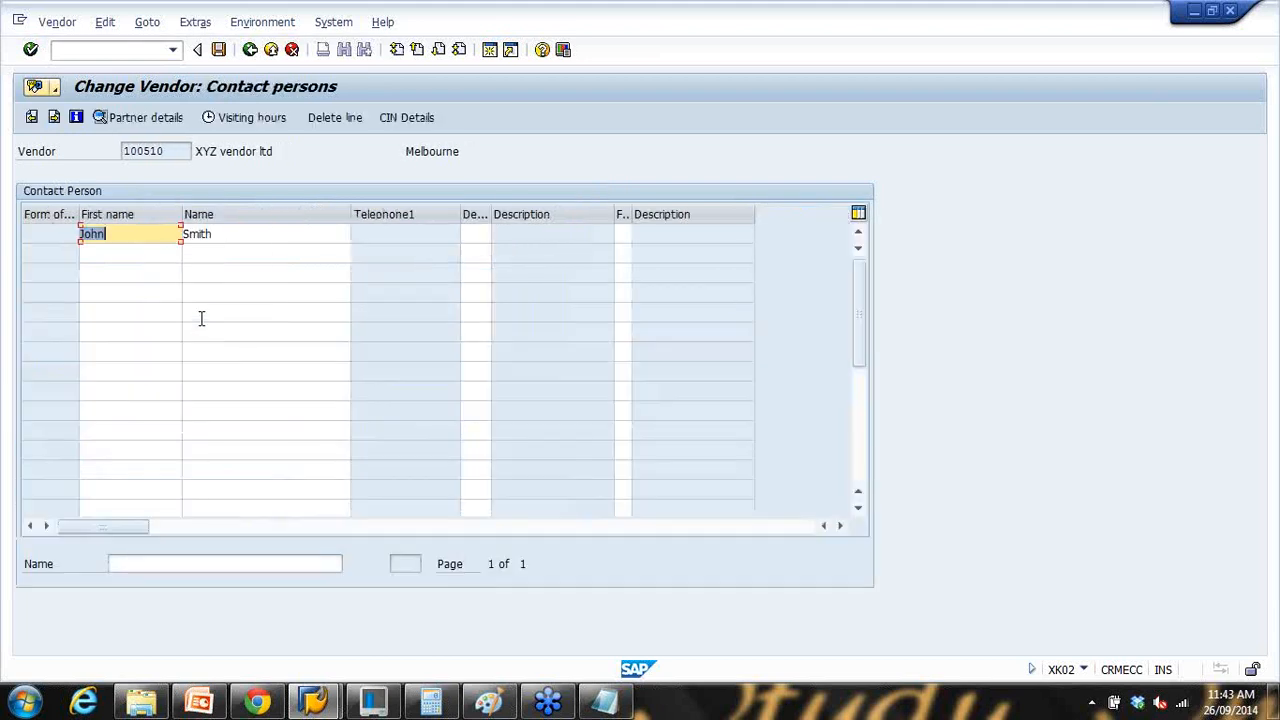
click(250, 52)
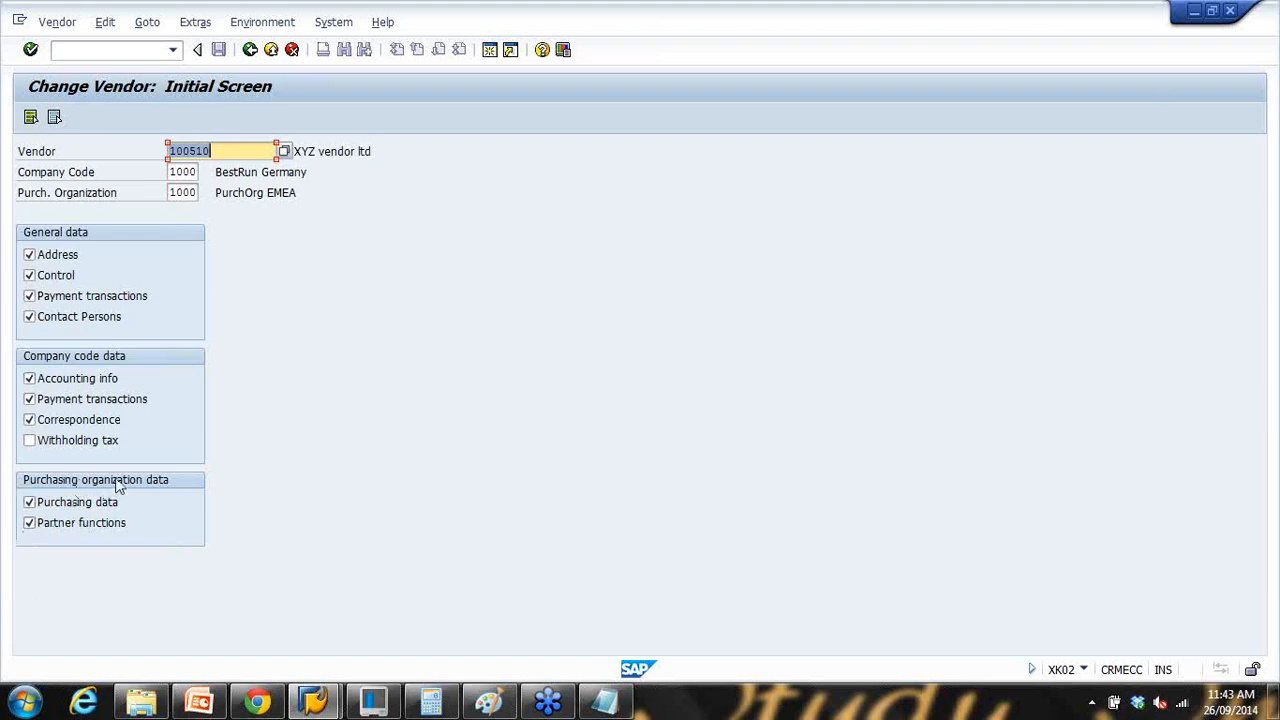
Step: Page through address, control, payment and contact screens, checking cash management group A1
key(Return)
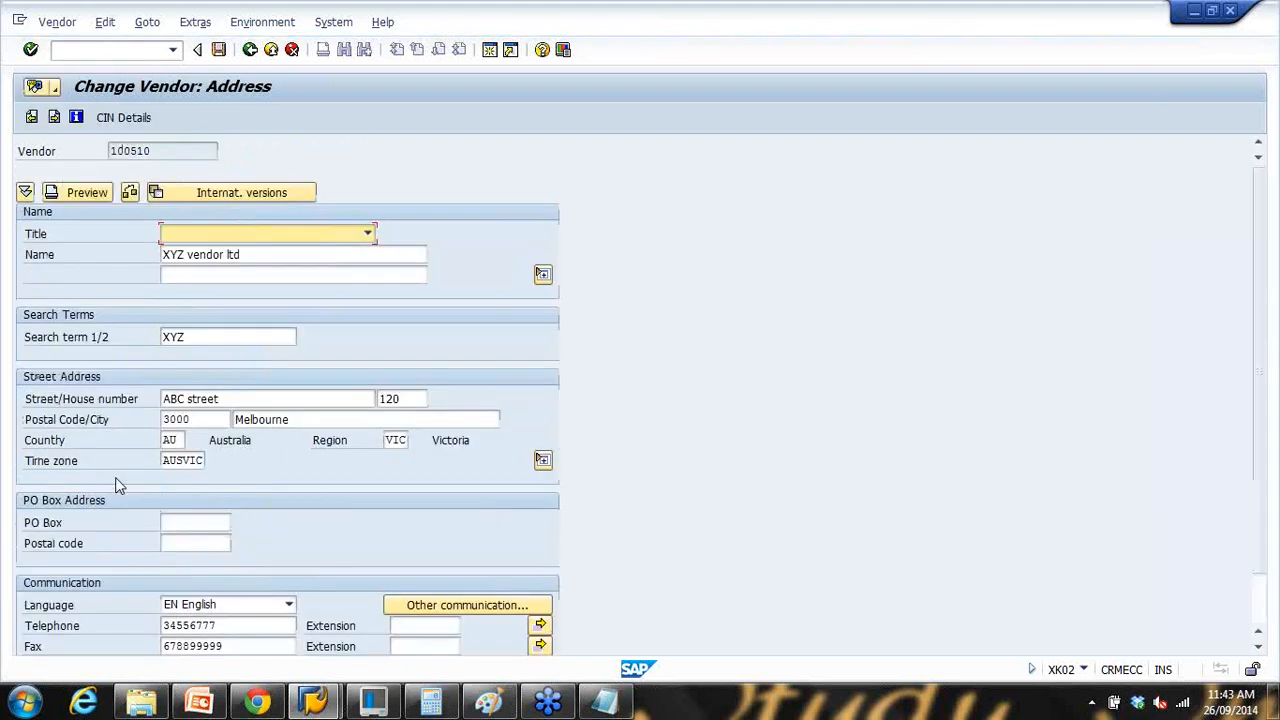
key(Return)
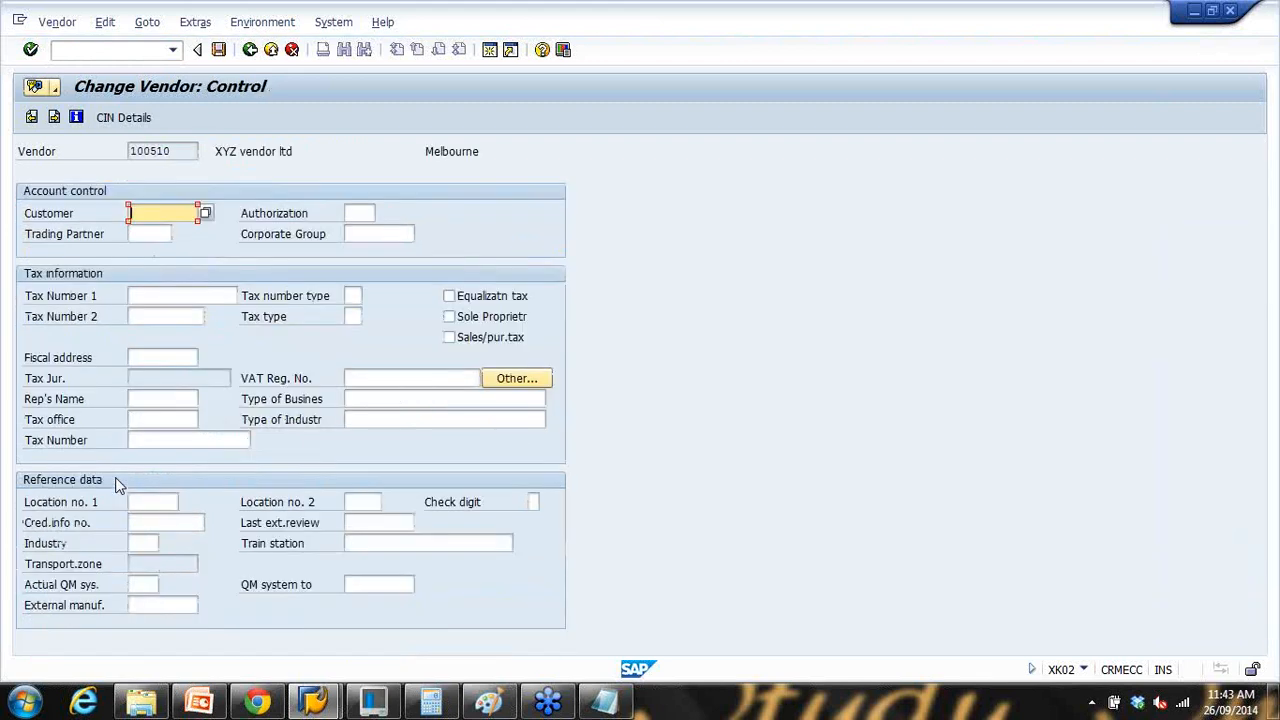
key(Return)
key(Return)
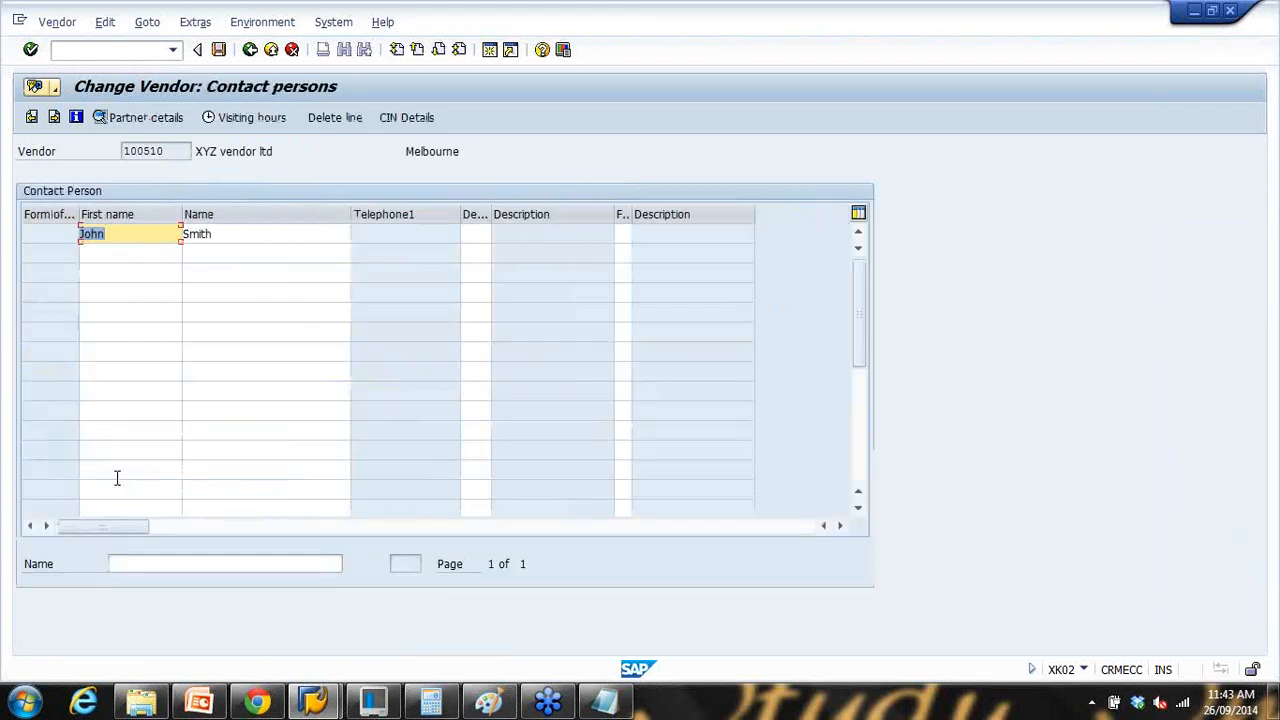
key(Return)
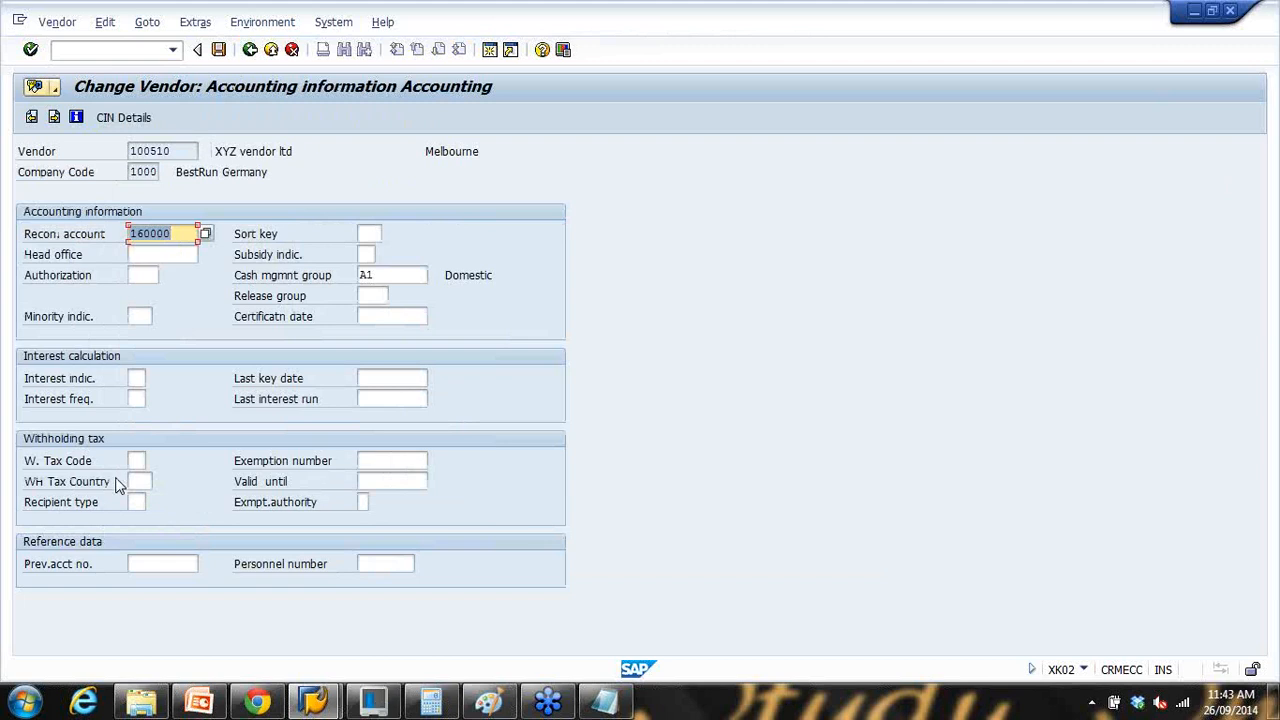
click(388, 275)
key(Return)
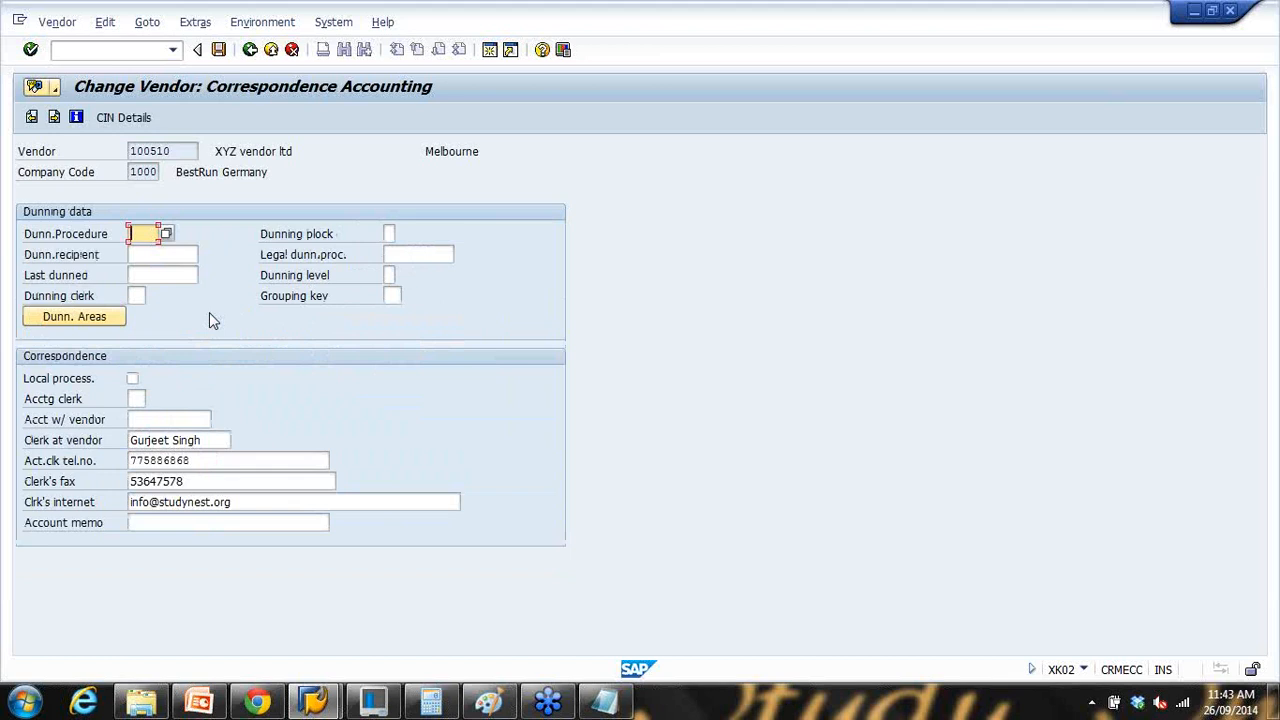
Step: Check purchasing data terms 0002 and Incoterms COD, then advance to partner functions
key(Return)
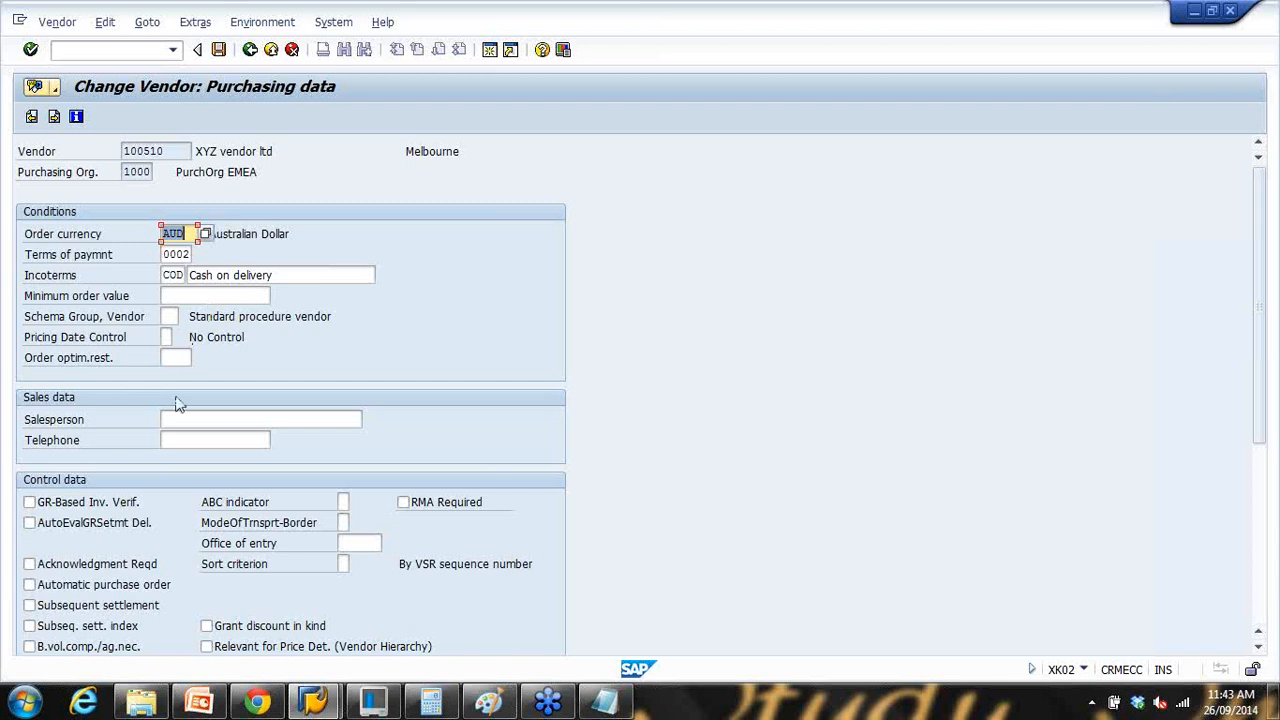
click(163, 256)
drag(163, 254, 214, 254)
click(172, 273)
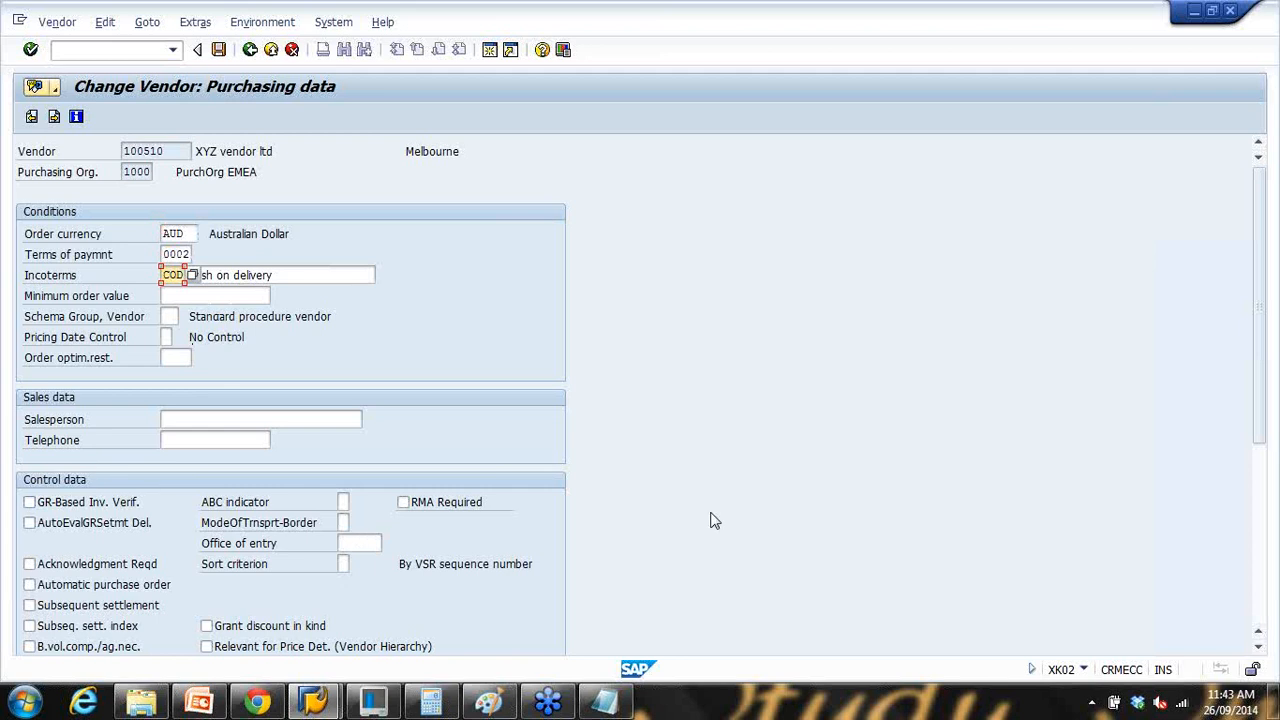
scroll(1263, 596, down, 5)
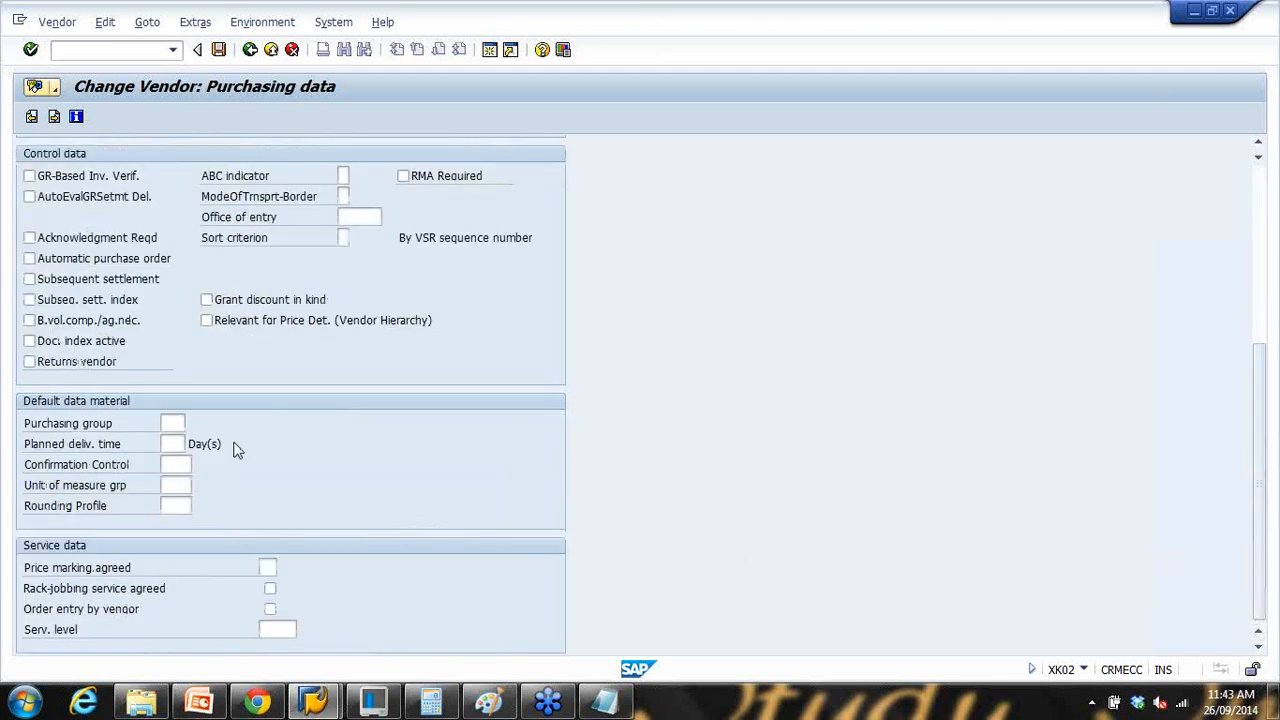
scroll(263, 411, up, 3)
scroll(263, 411, up, 3)
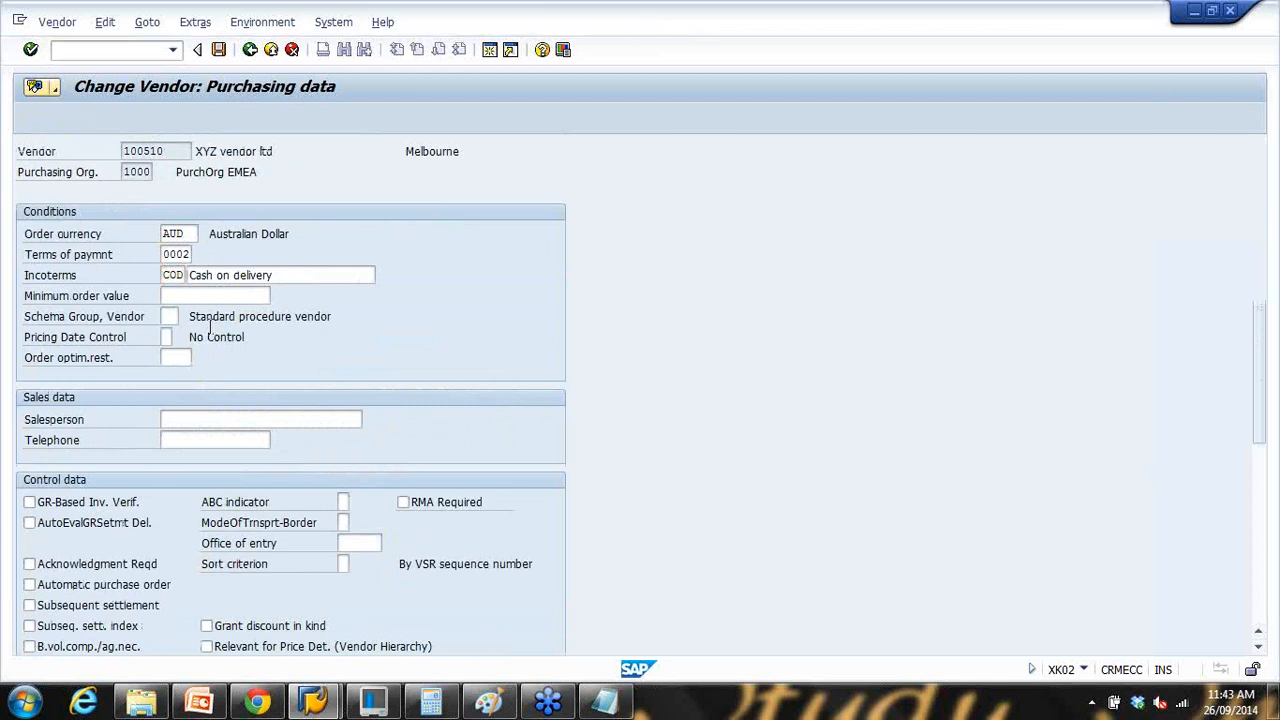
key(Return)
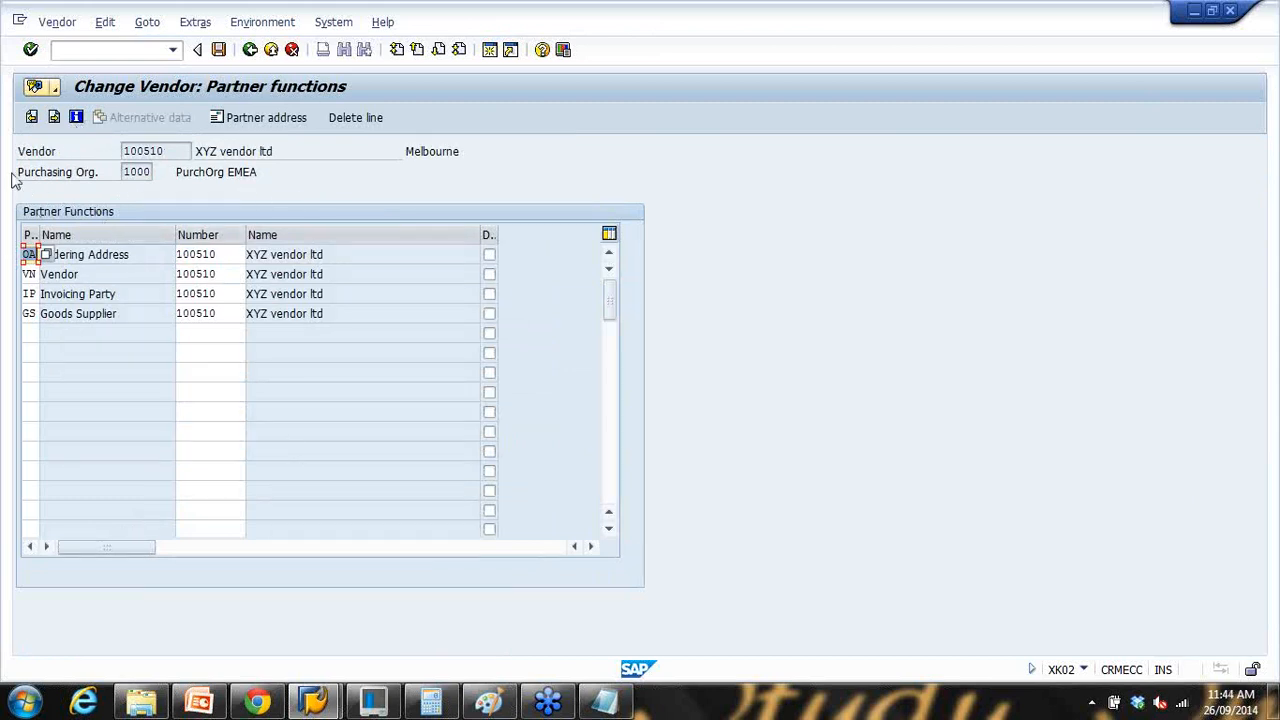
Step: Step back from partner functions through purchasing, accounting and contact screens to the Control and Address data
click(31, 117)
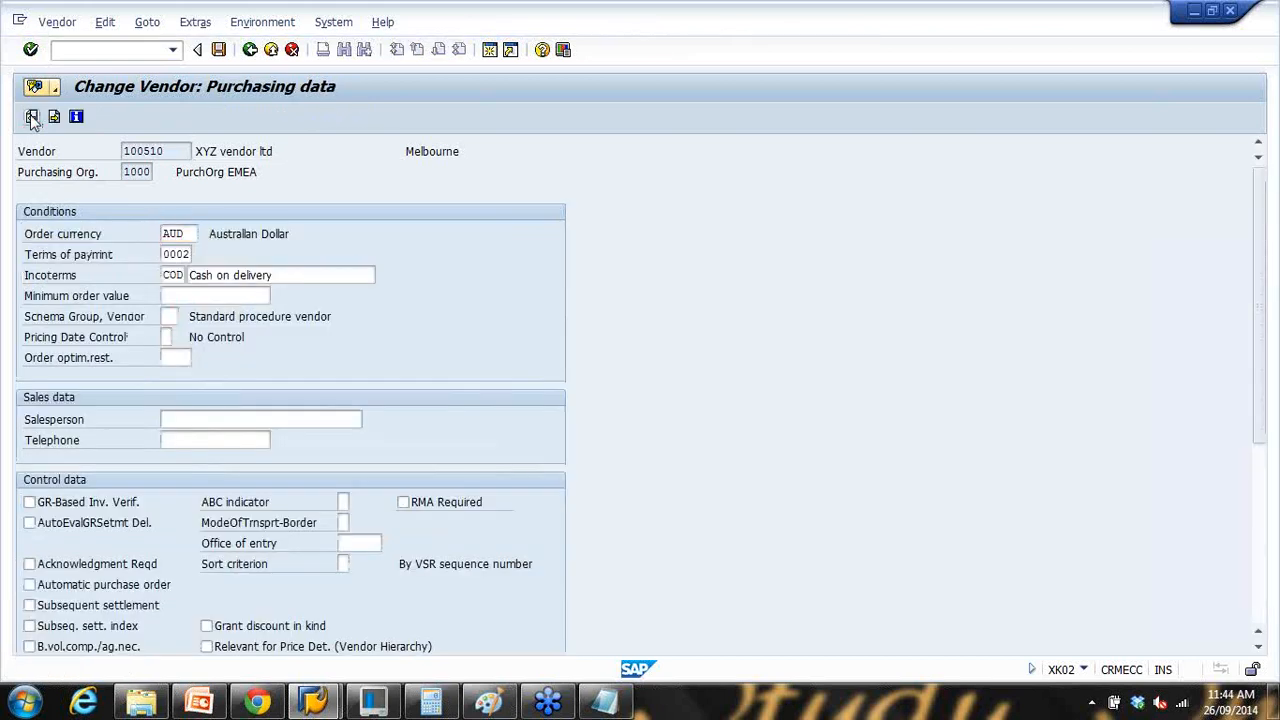
click(31, 117)
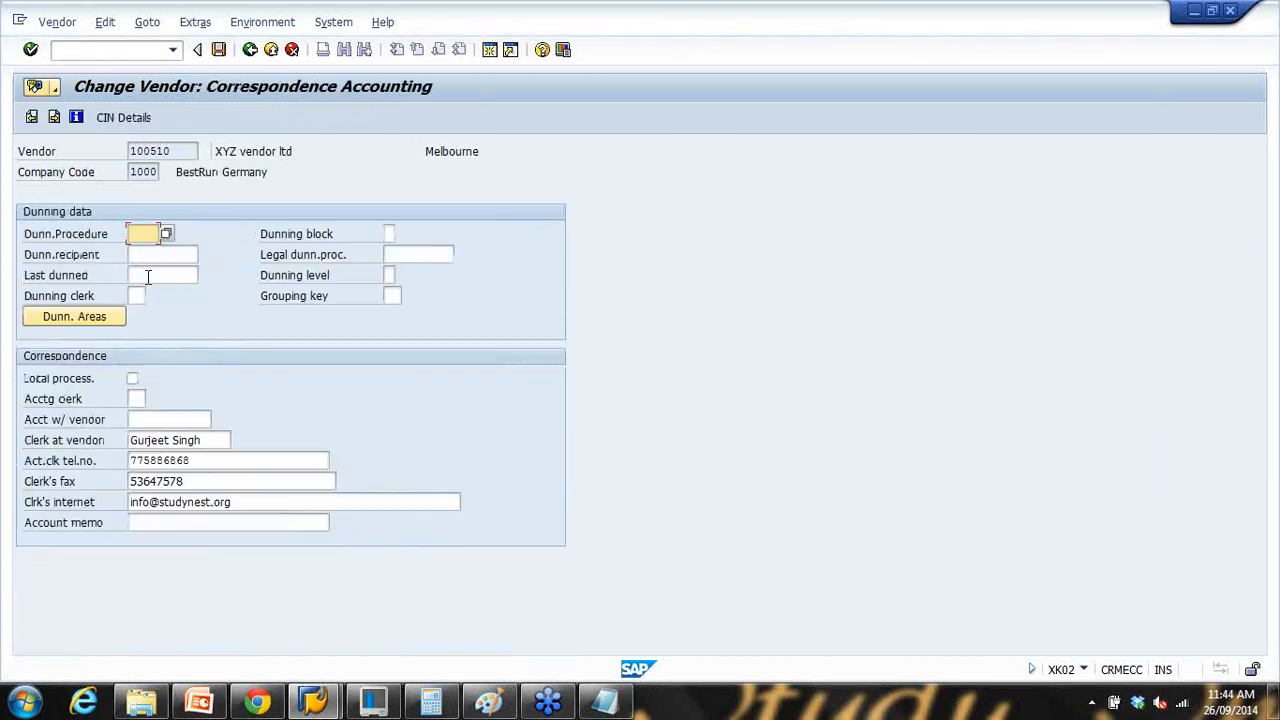
click(31, 119)
click(32, 120)
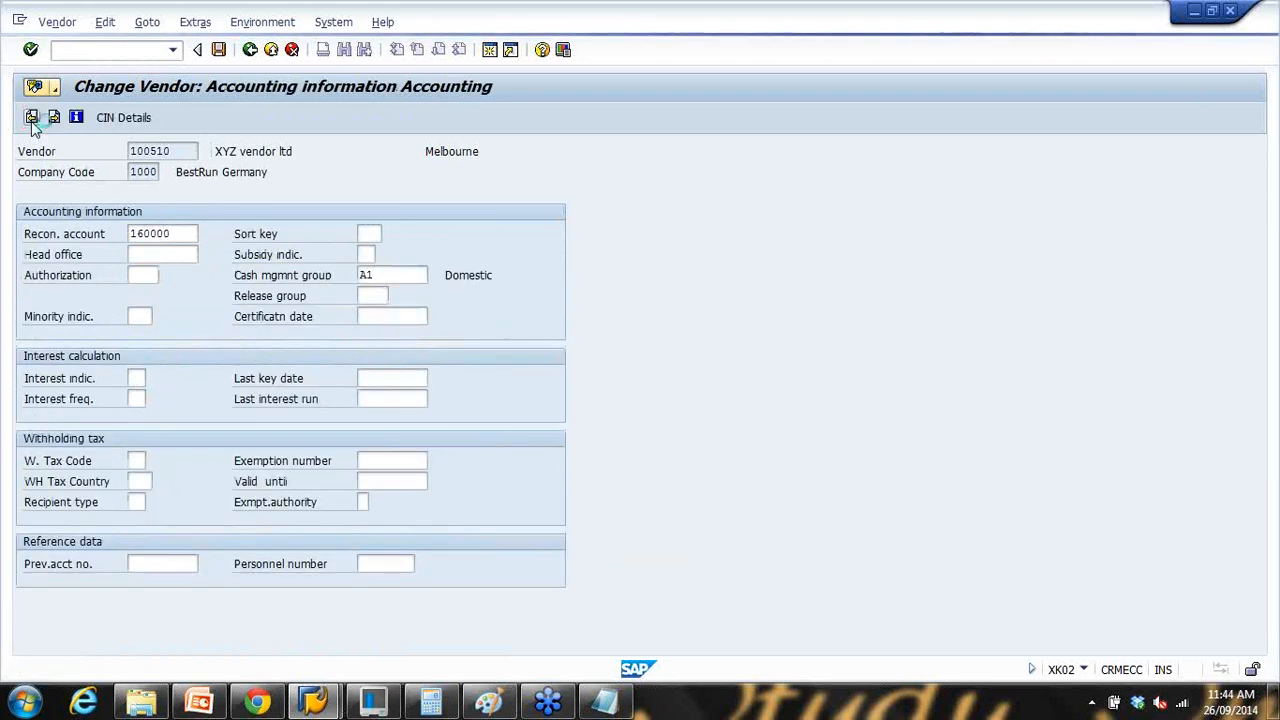
click(31, 119)
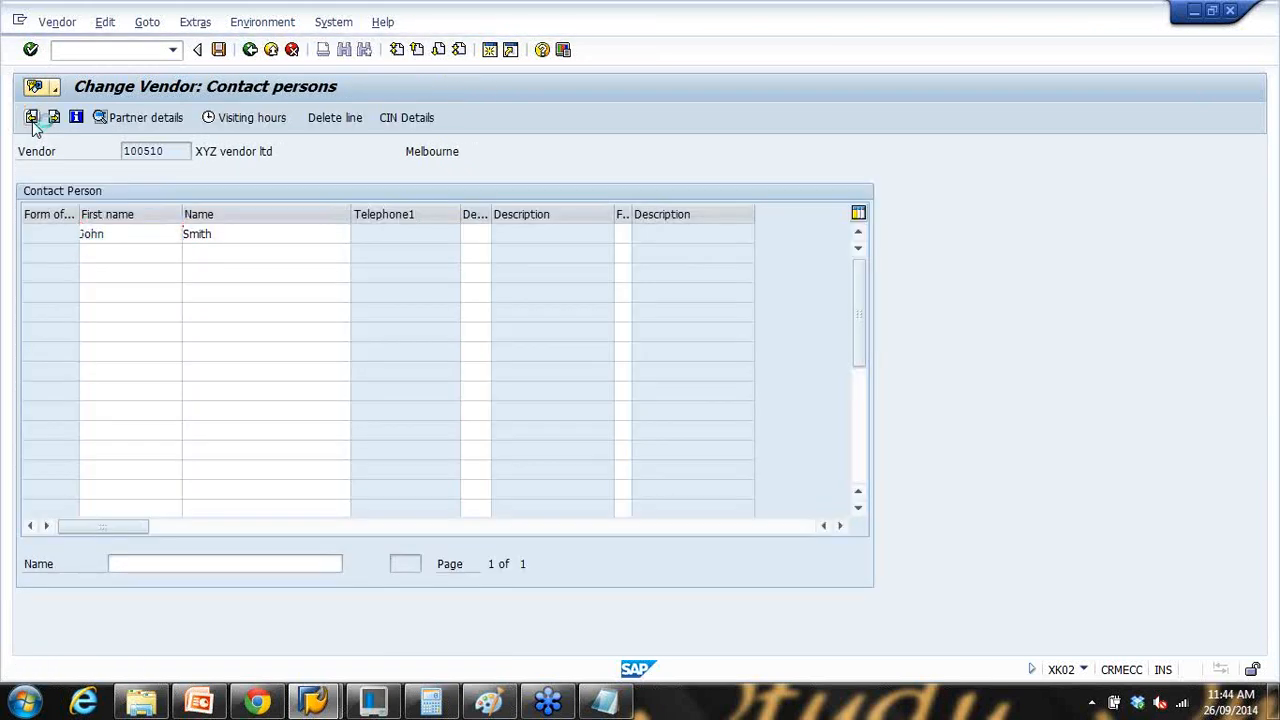
click(31, 119)
click(31, 119)
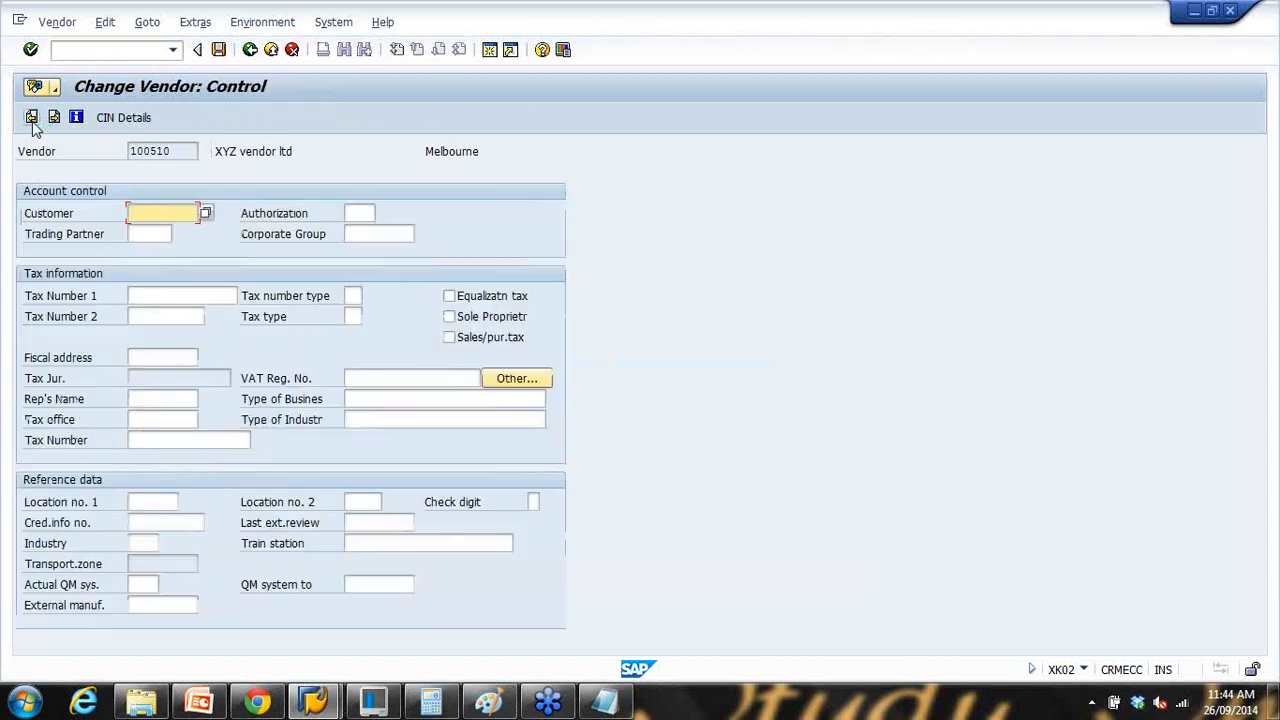
click(31, 118)
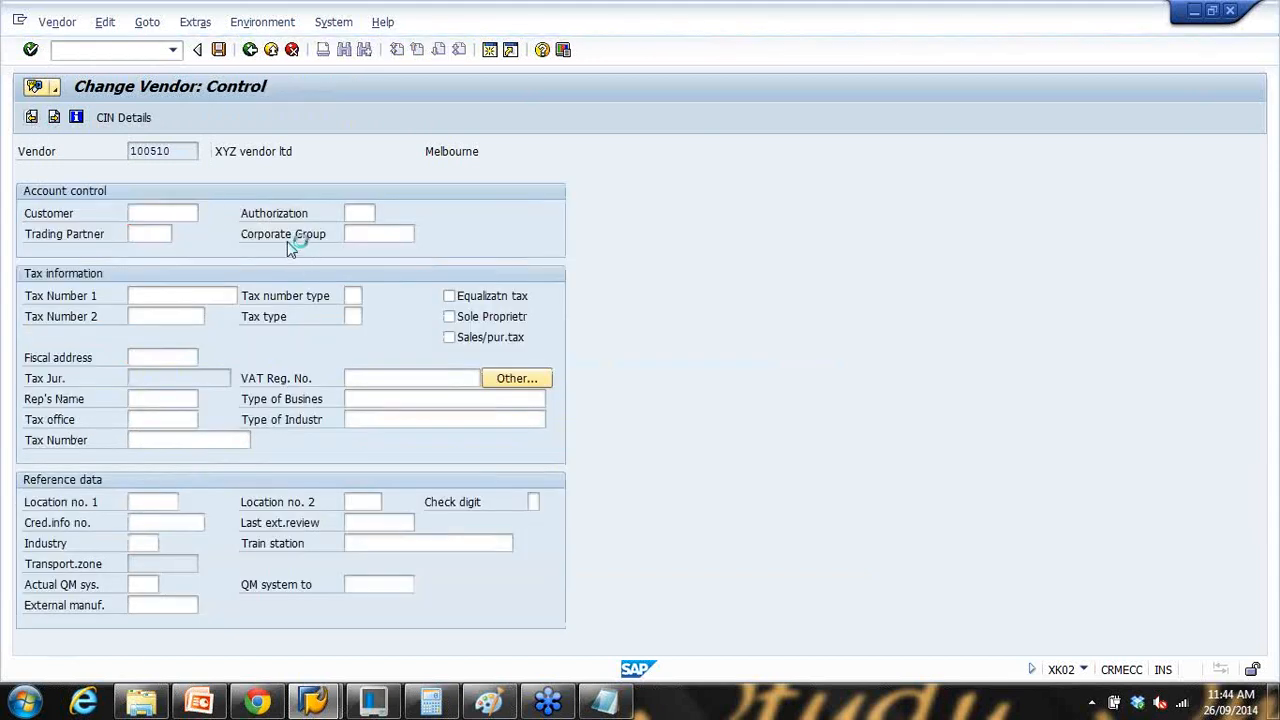
Step: Append a period to make the name 'XYZ vendor ltd.', save, and switch to PowerPoint
click(270, 255)
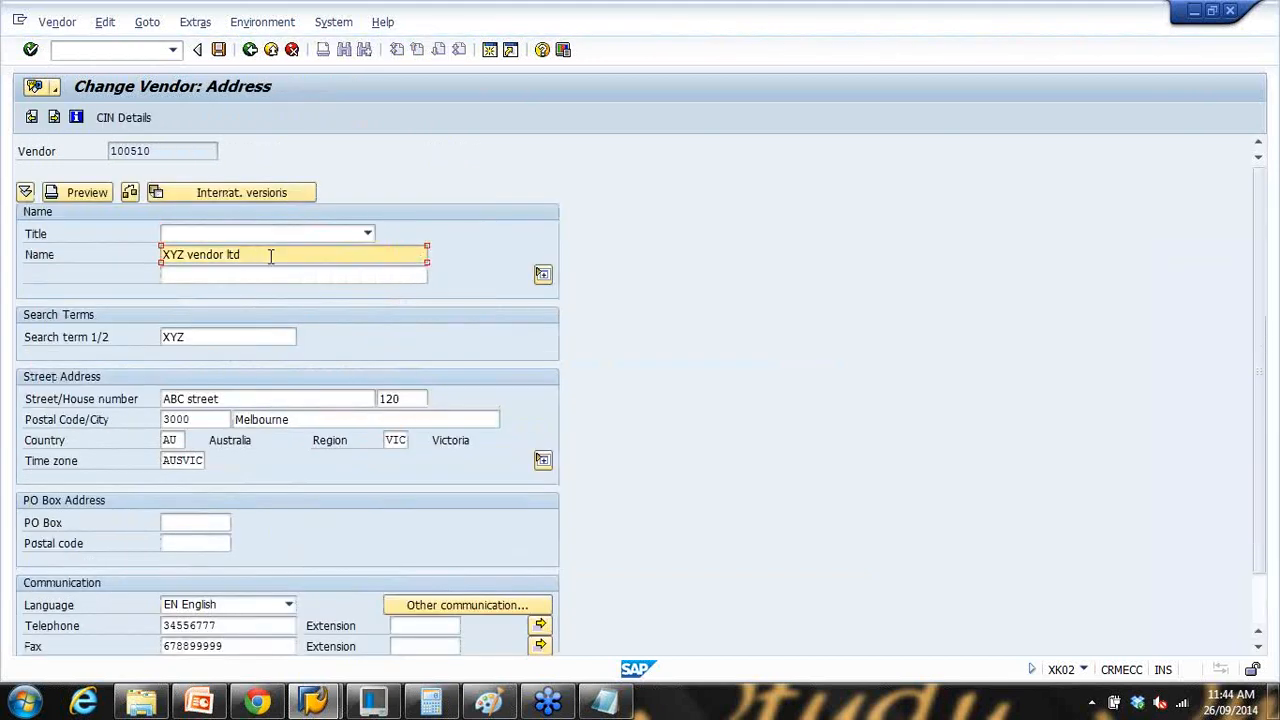
text(.)
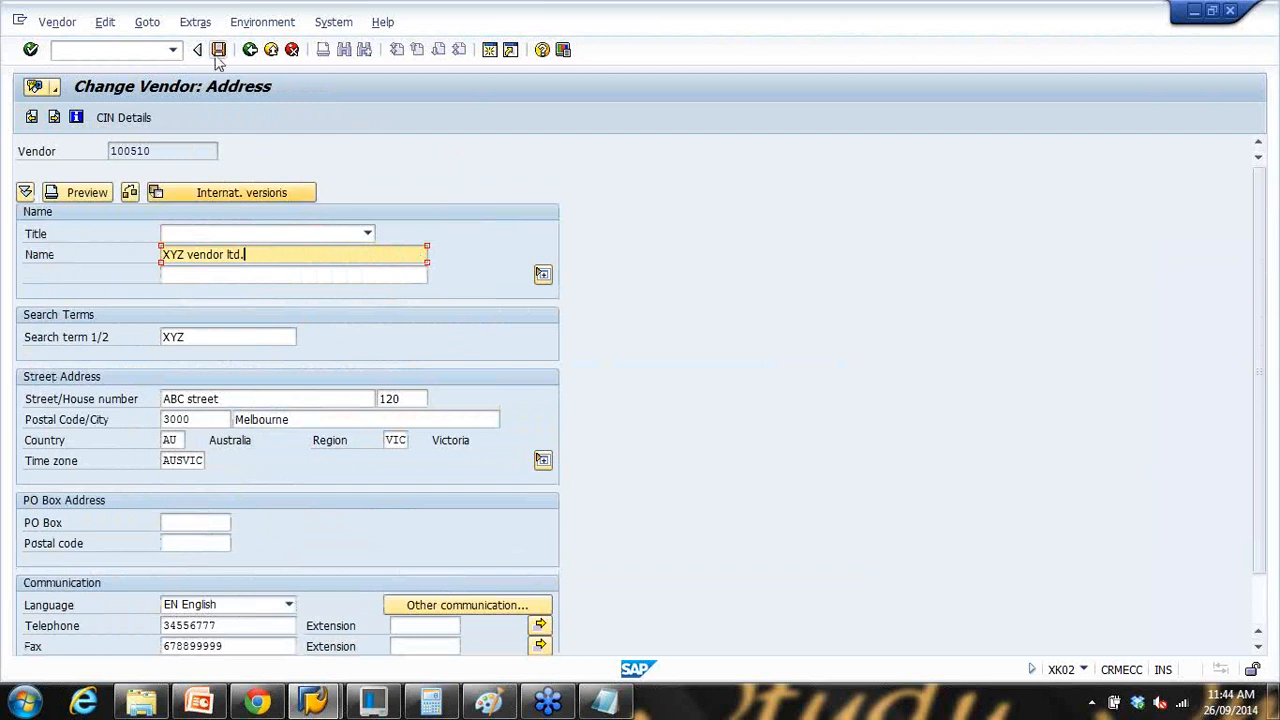
click(219, 51)
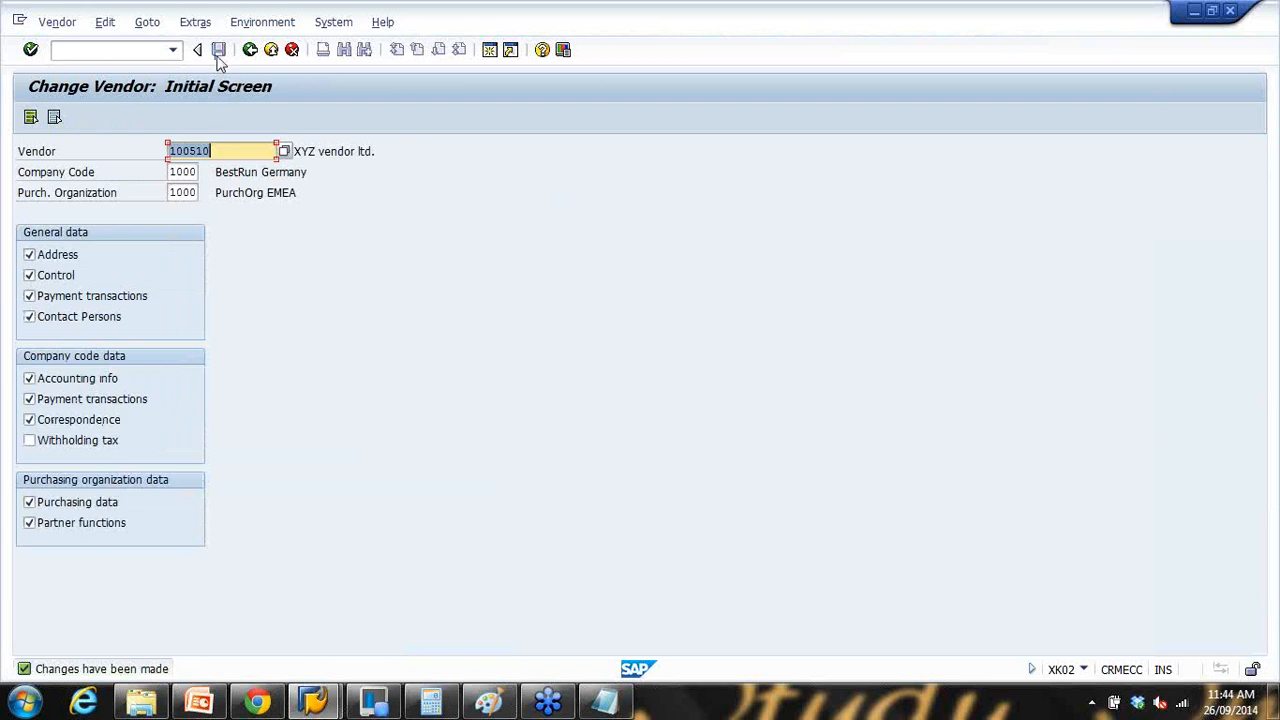
click(199, 702)
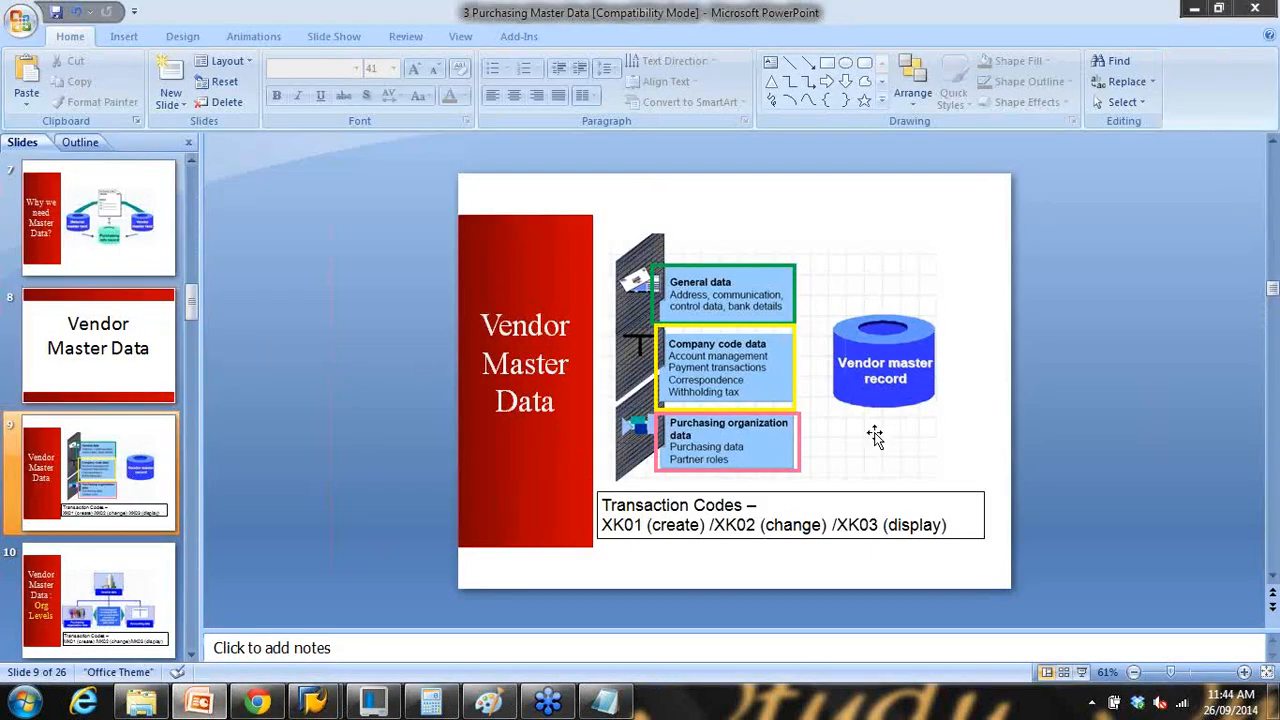
Step: Present slide 9 and the Org Levels slide as a slide show, then bring Notepad forward
click(1084, 672)
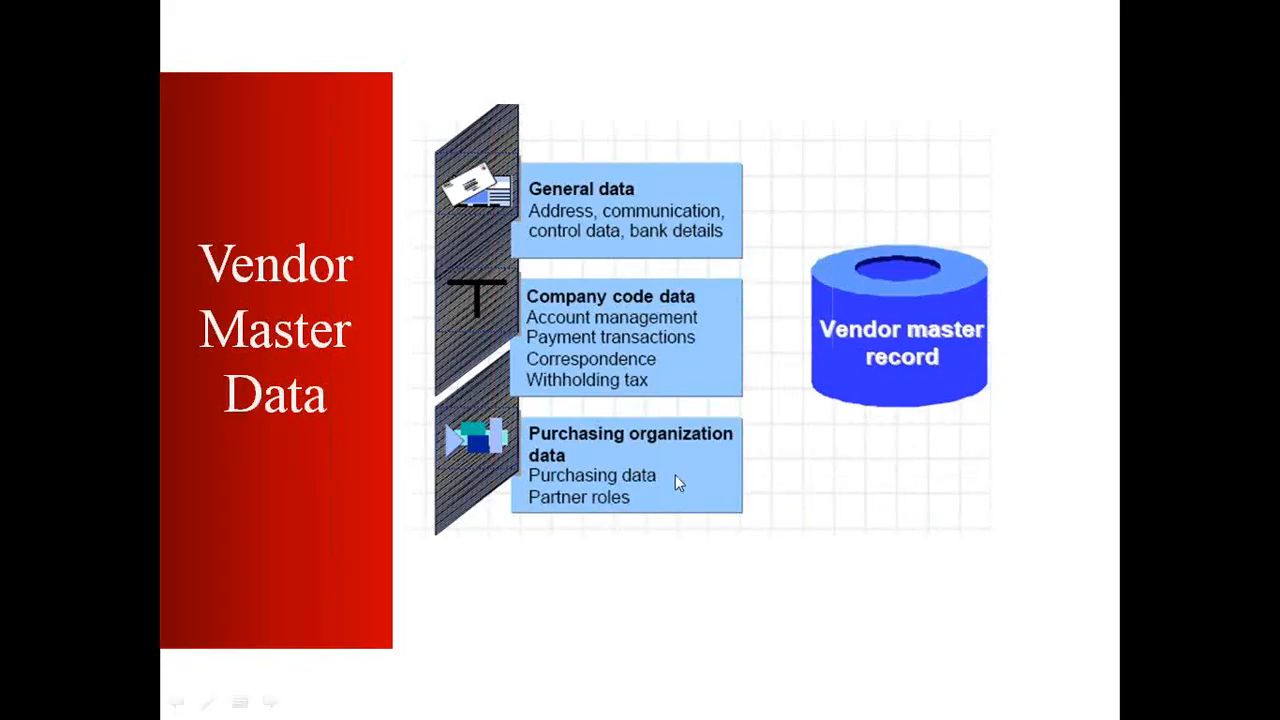
key(Escape)
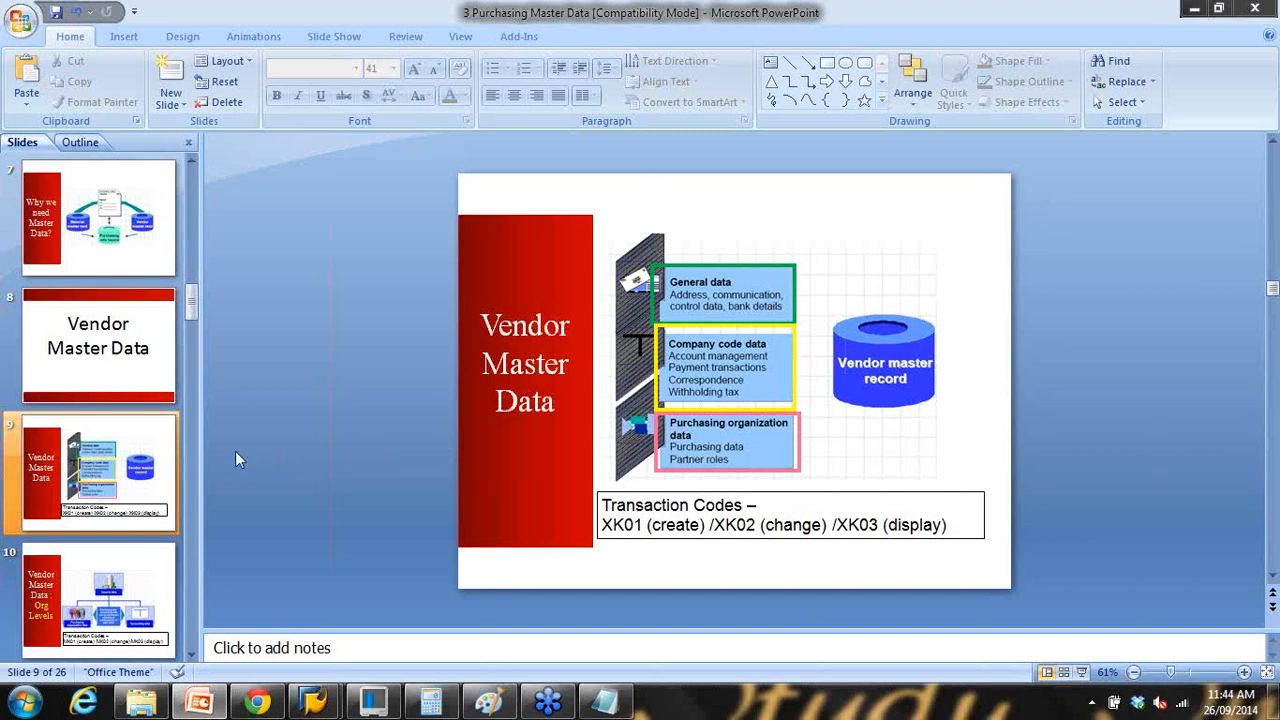
click(1084, 672)
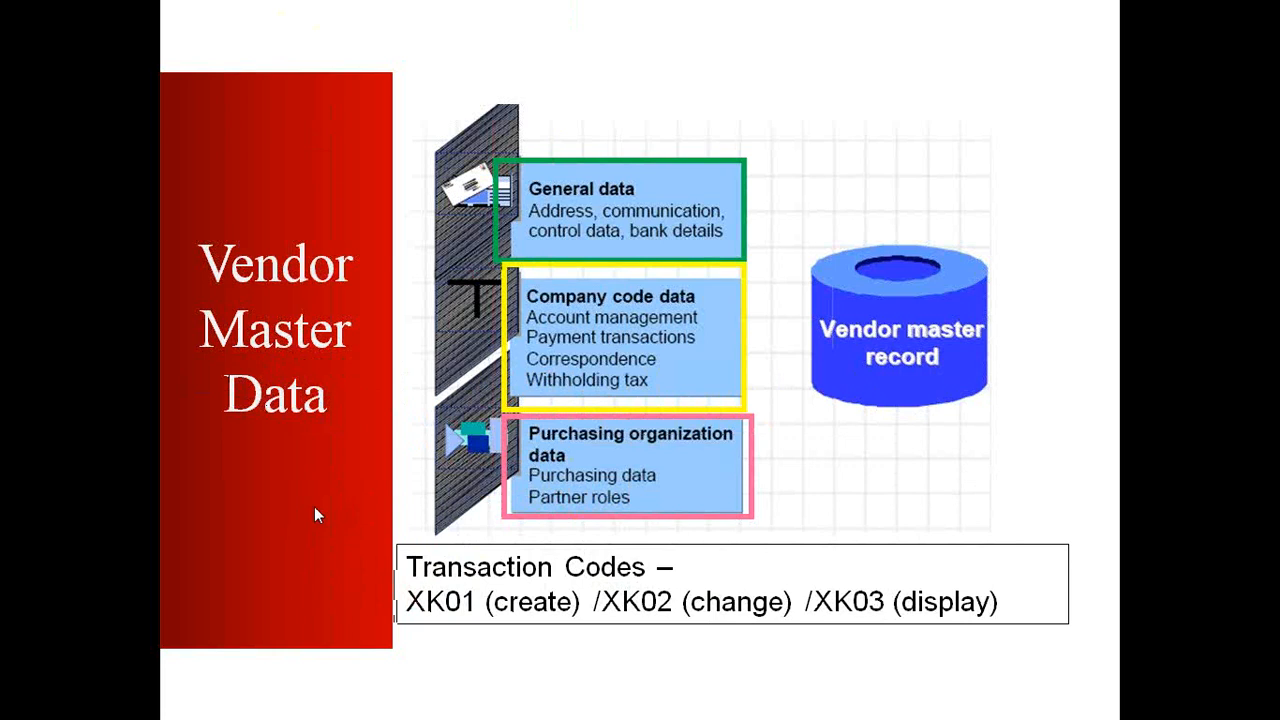
key(Right)
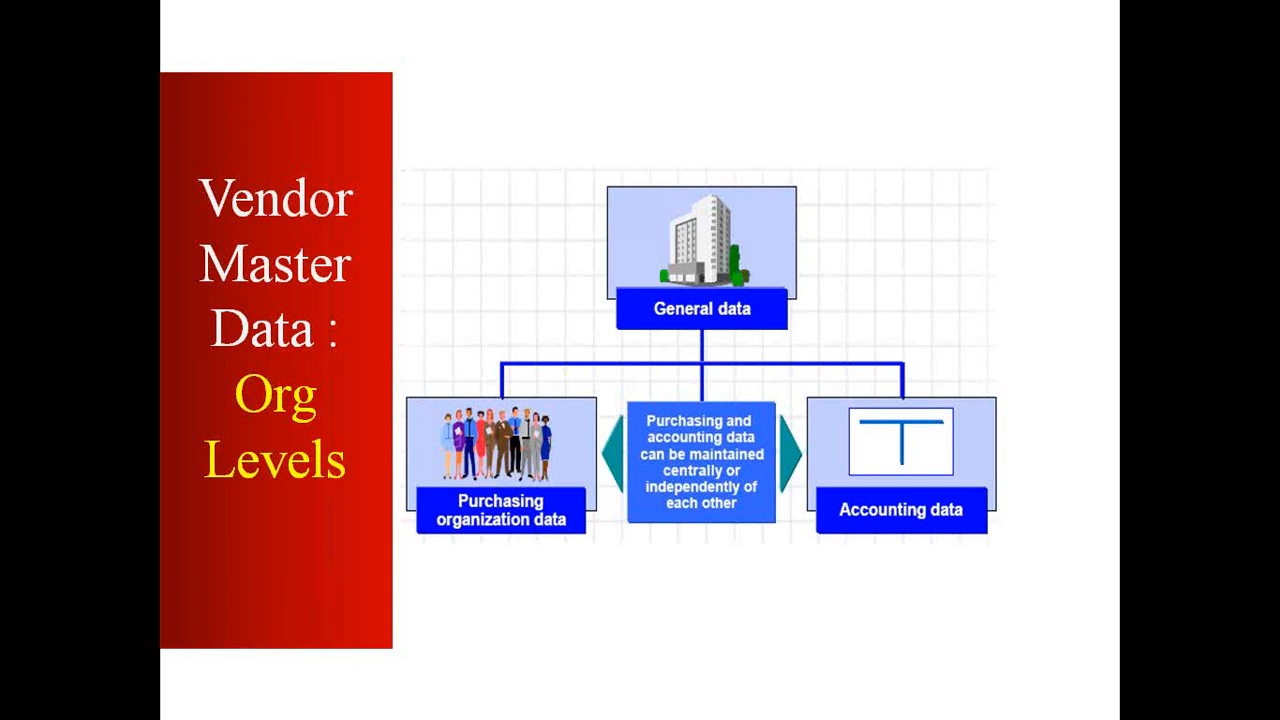
key(Escape)
click(603, 700)
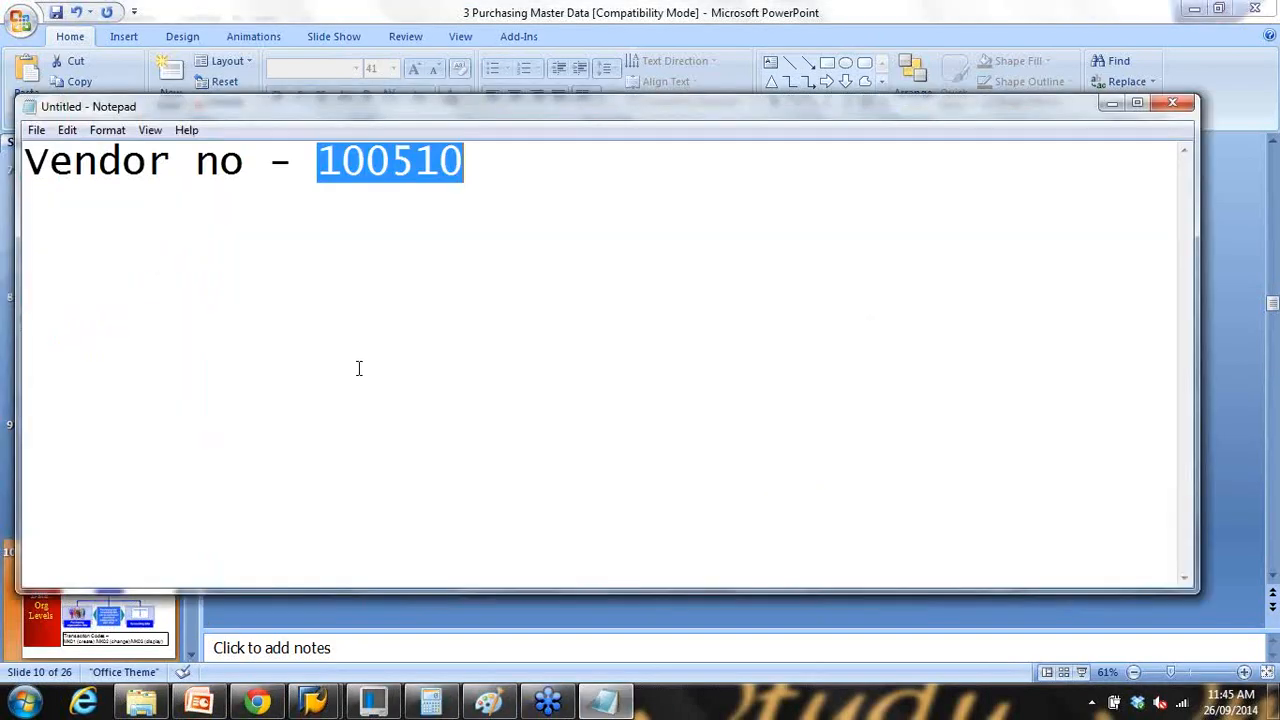
Step: Replace vendor number 100510 in the notes with the heading 'Master Data'
click(314, 180)
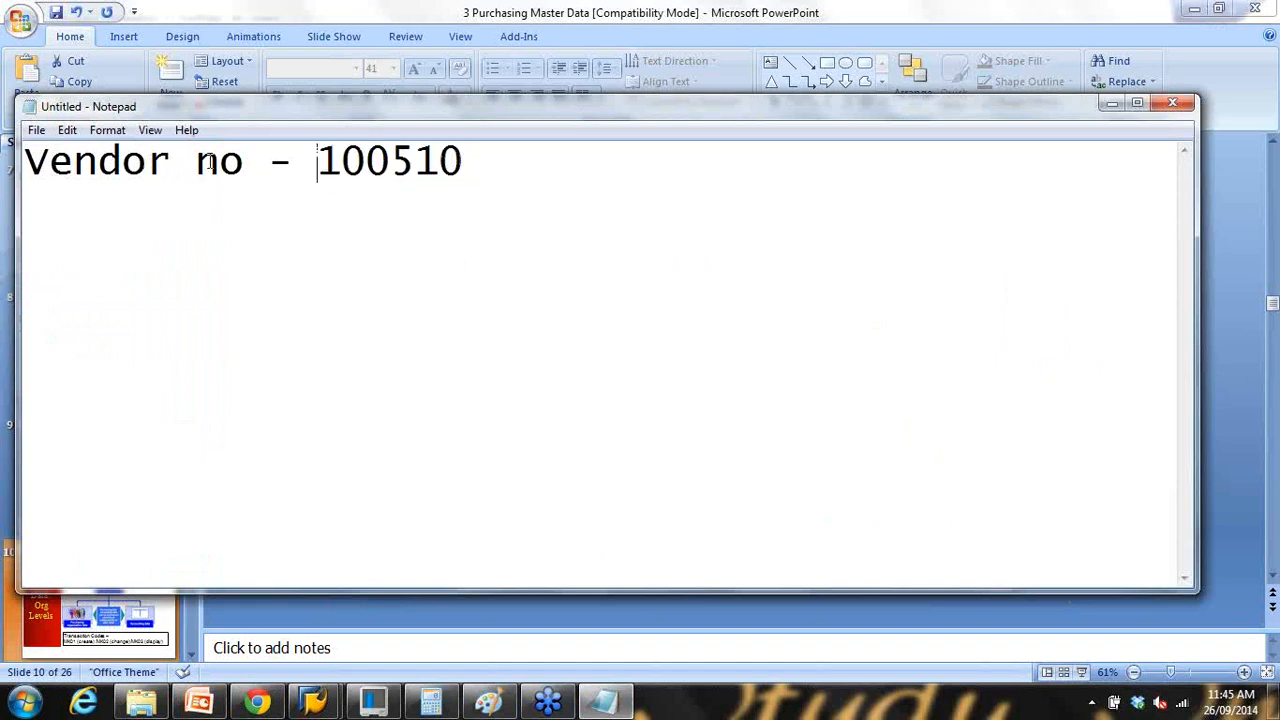
drag(196, 163, 483, 170)
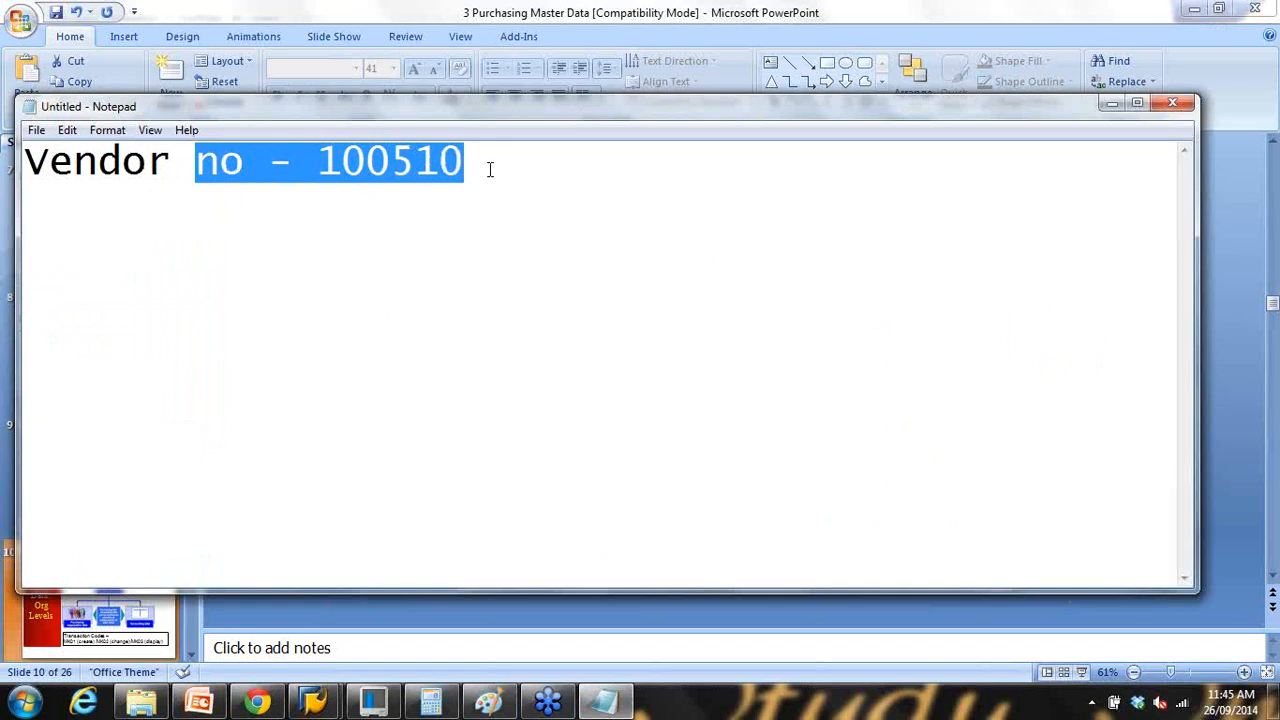
text(ma)
key(BackSpace)
key(BackSpace)
text(Master Data)
Step: Add the numbered list: 1. General Data, 2. Company Code data, 3. Purchasing Data
key(Return)
text(1. G)
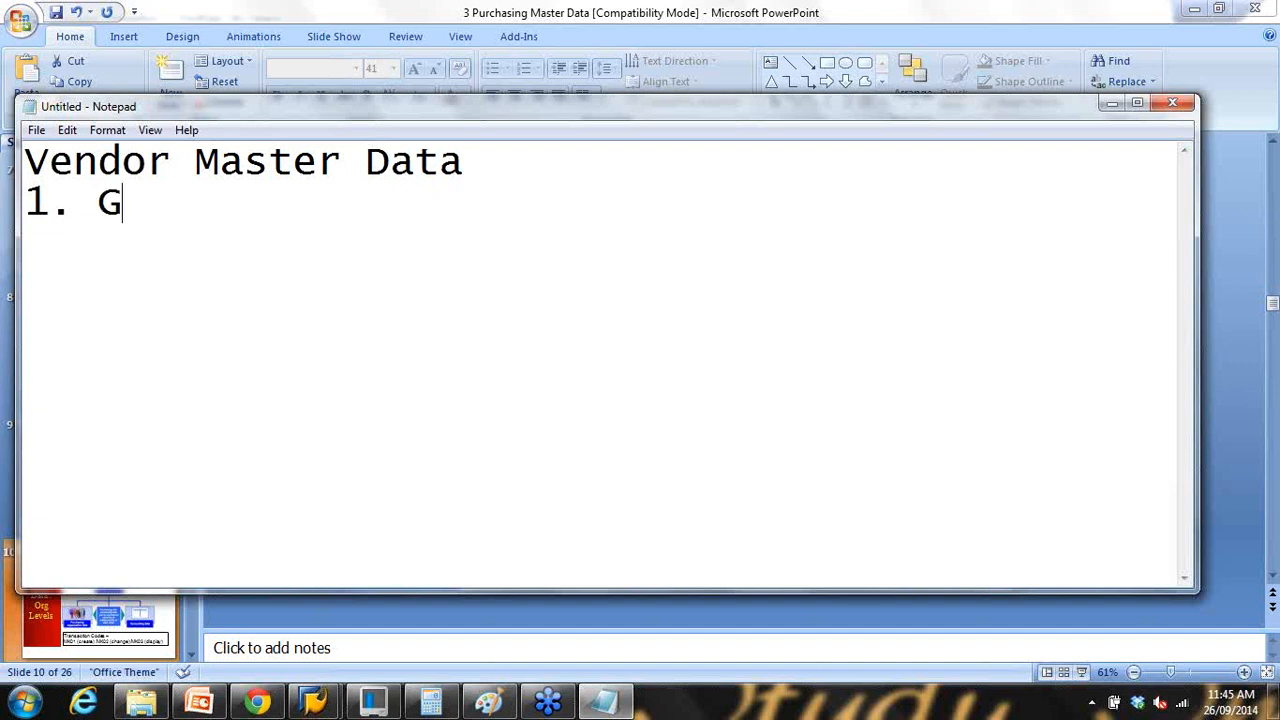
text(eneral Data)
key(Return)
text(2. )
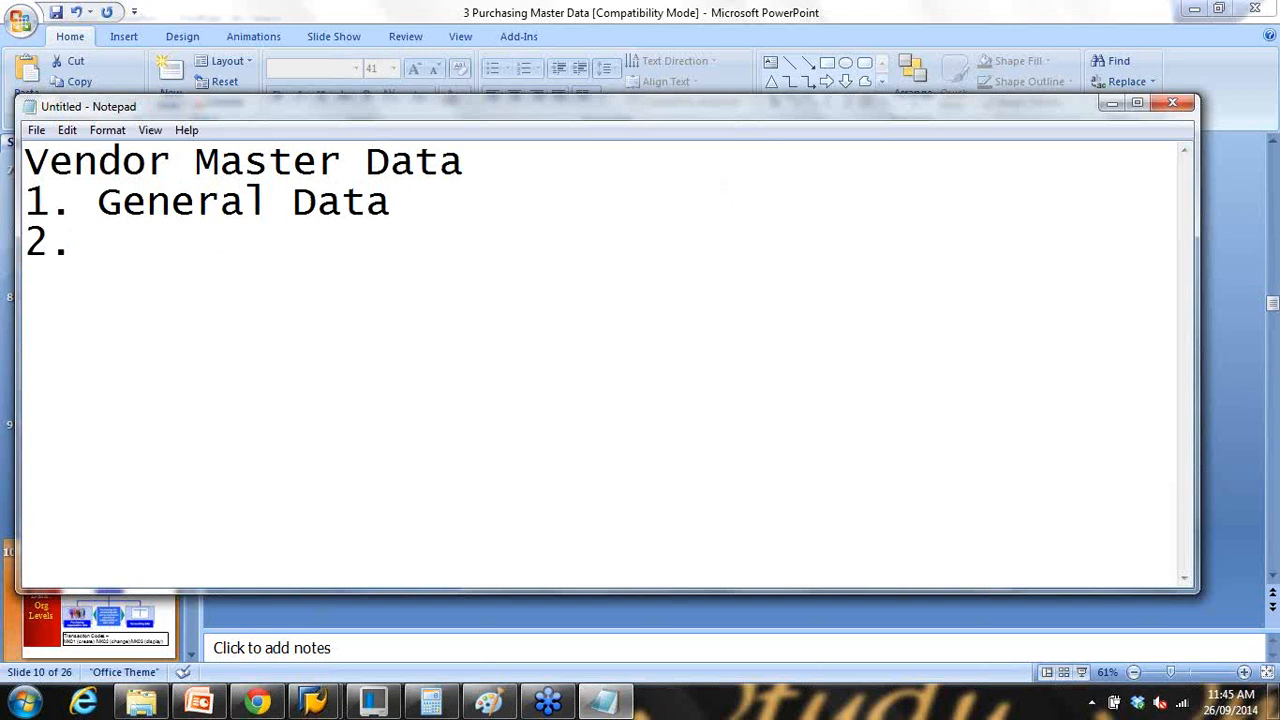
text(Company Code )
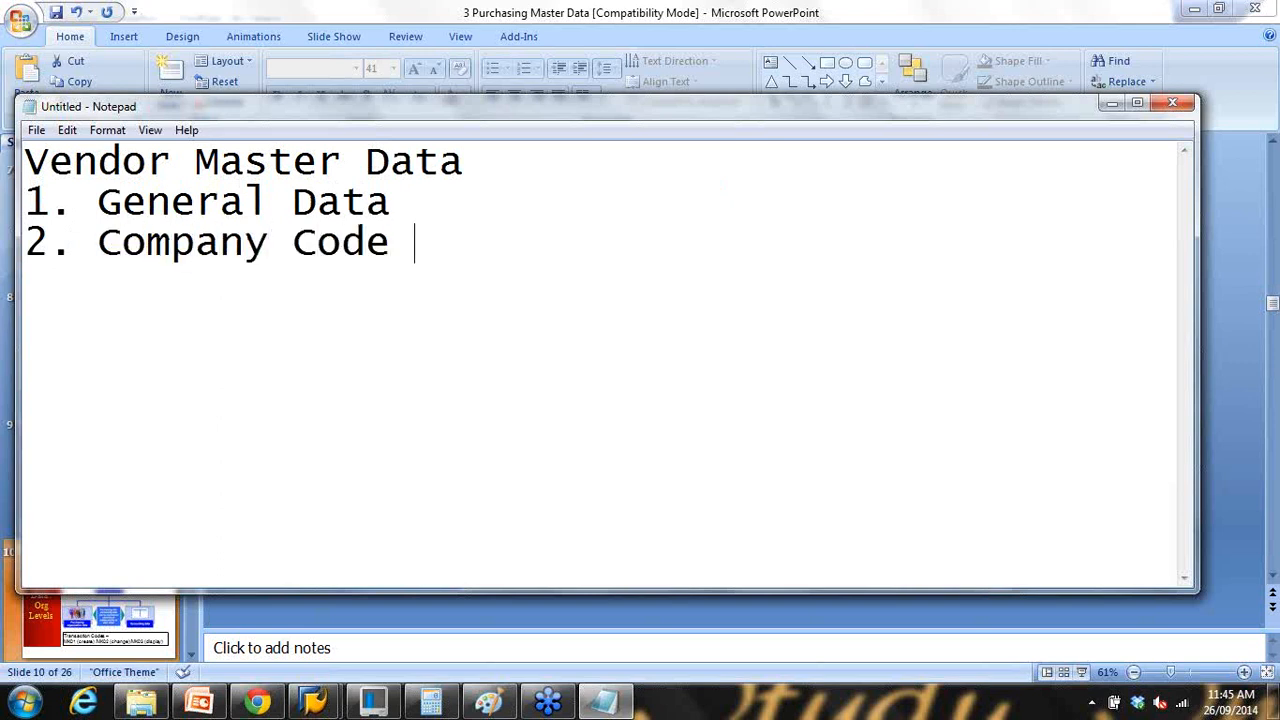
text(data)
key(Return)
text(3. Purcha)
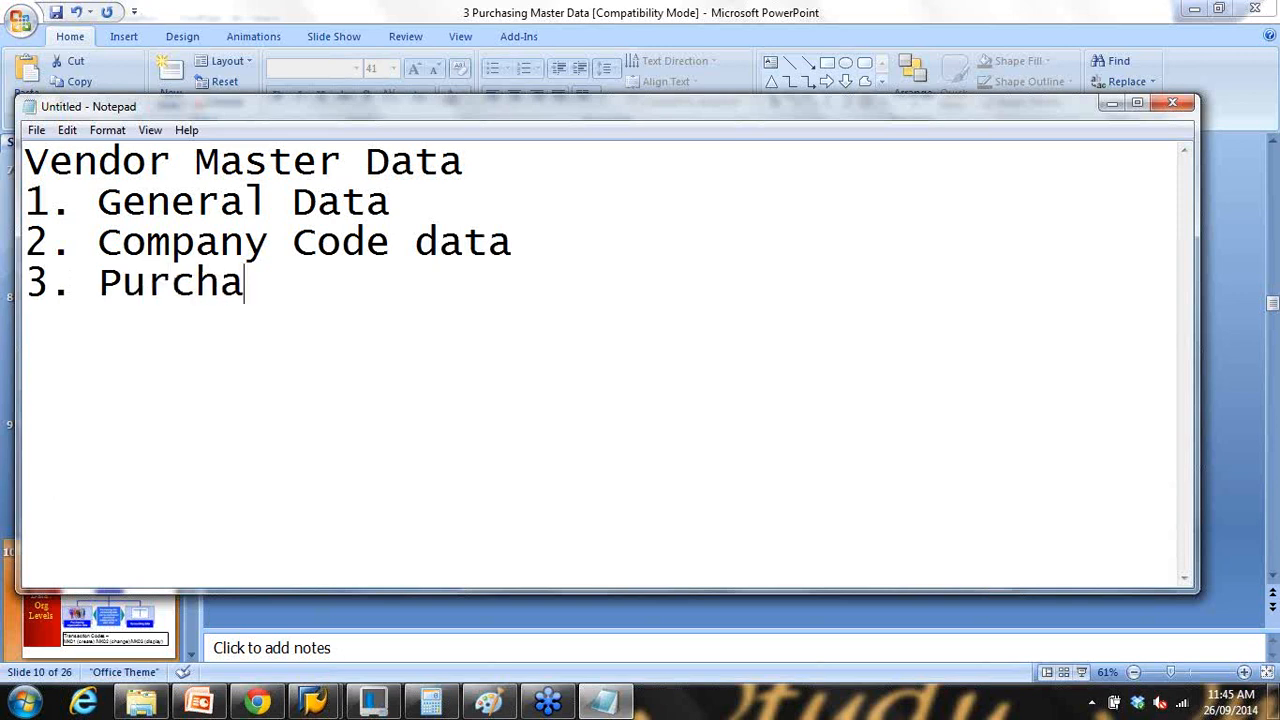
text(sing Data)
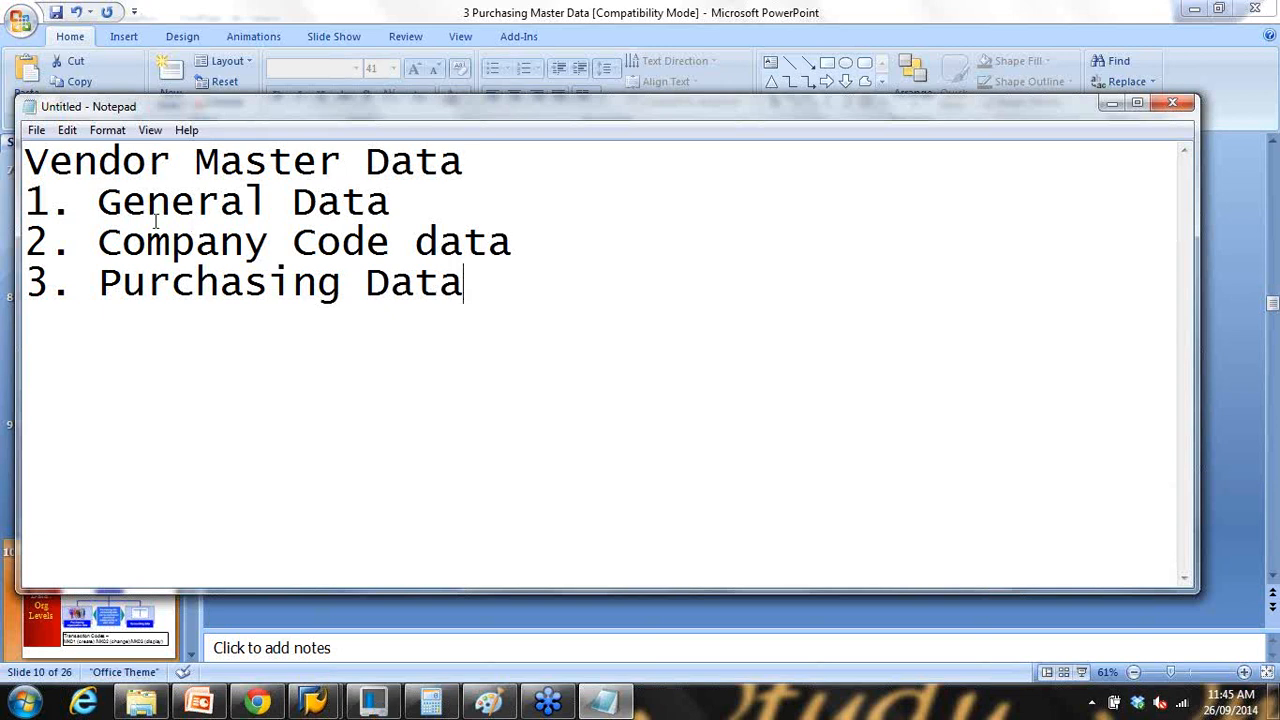
Step: Highlight the three data levels for emphasis, finishing on the Company Code data line
drag(97, 201, 471, 282)
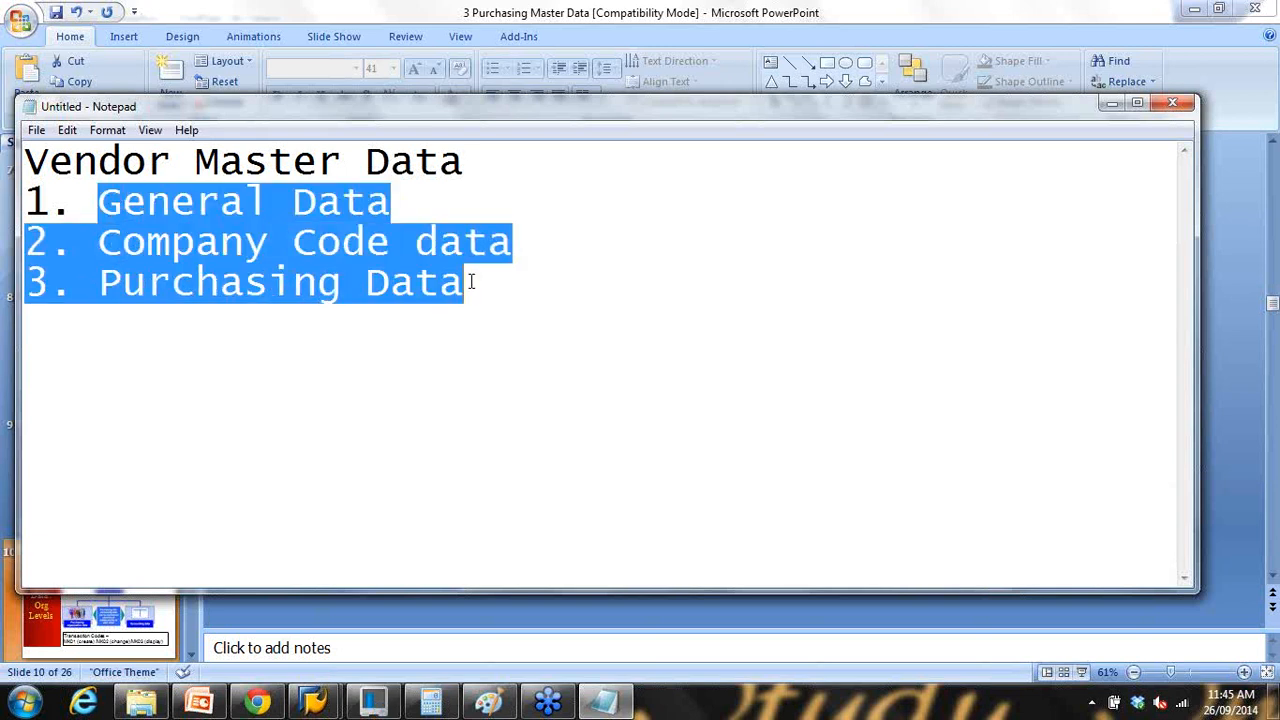
click(368, 283)
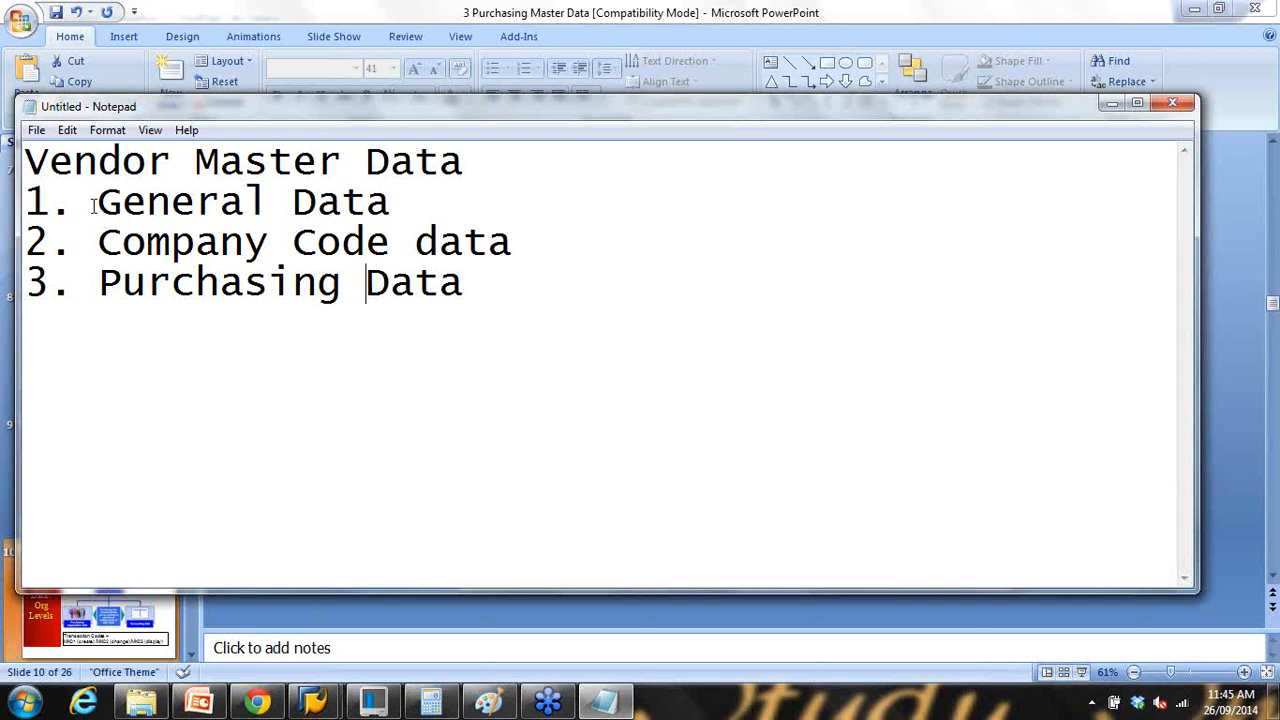
drag(96, 203, 465, 298)
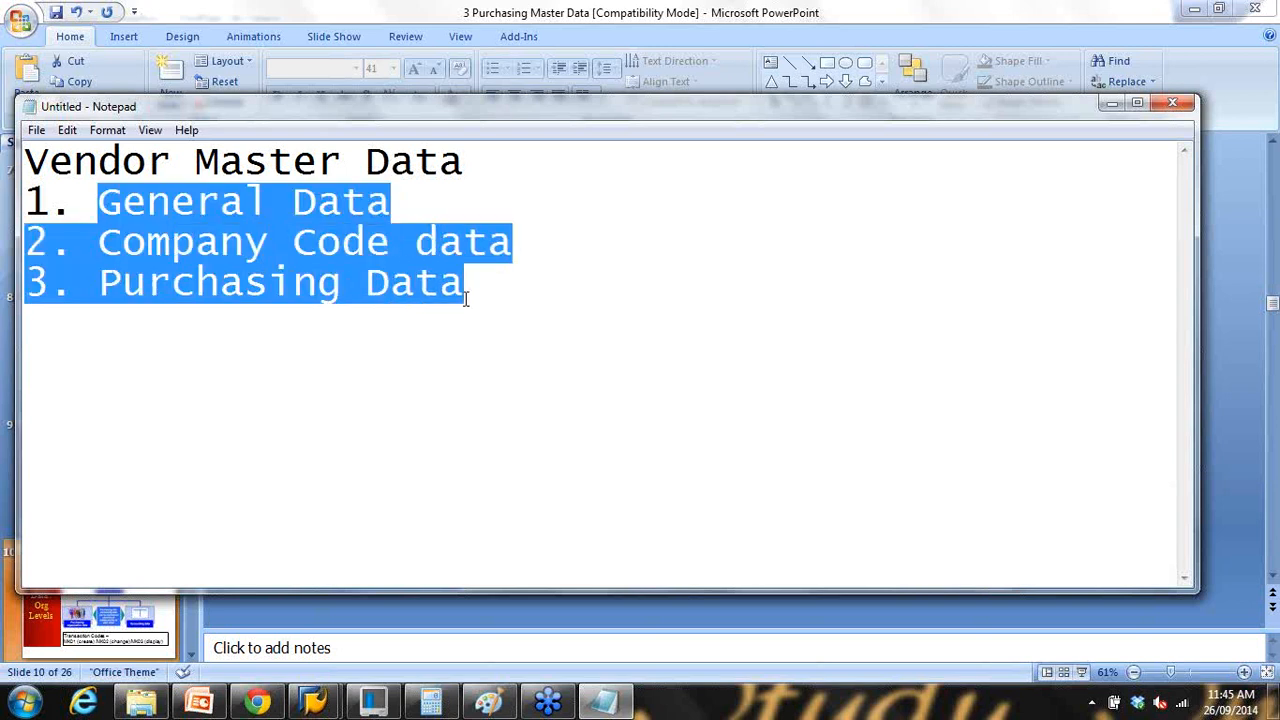
click(318, 283)
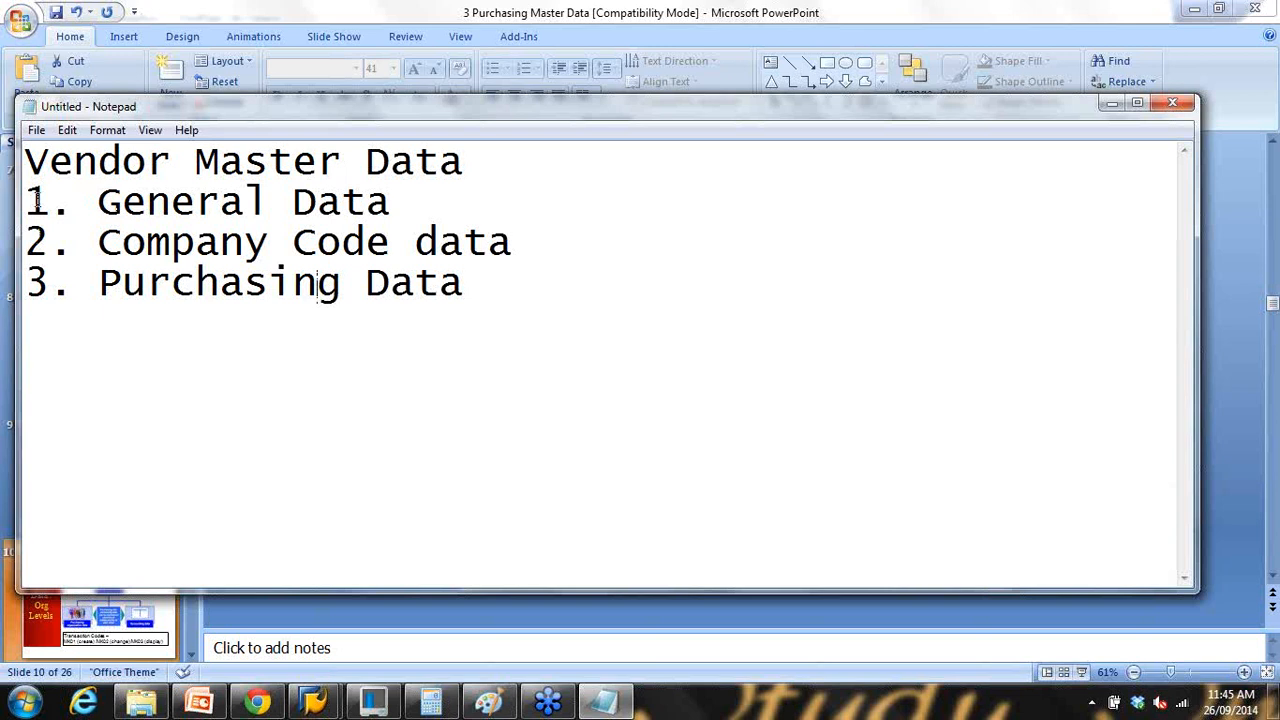
drag(27, 201, 399, 212)
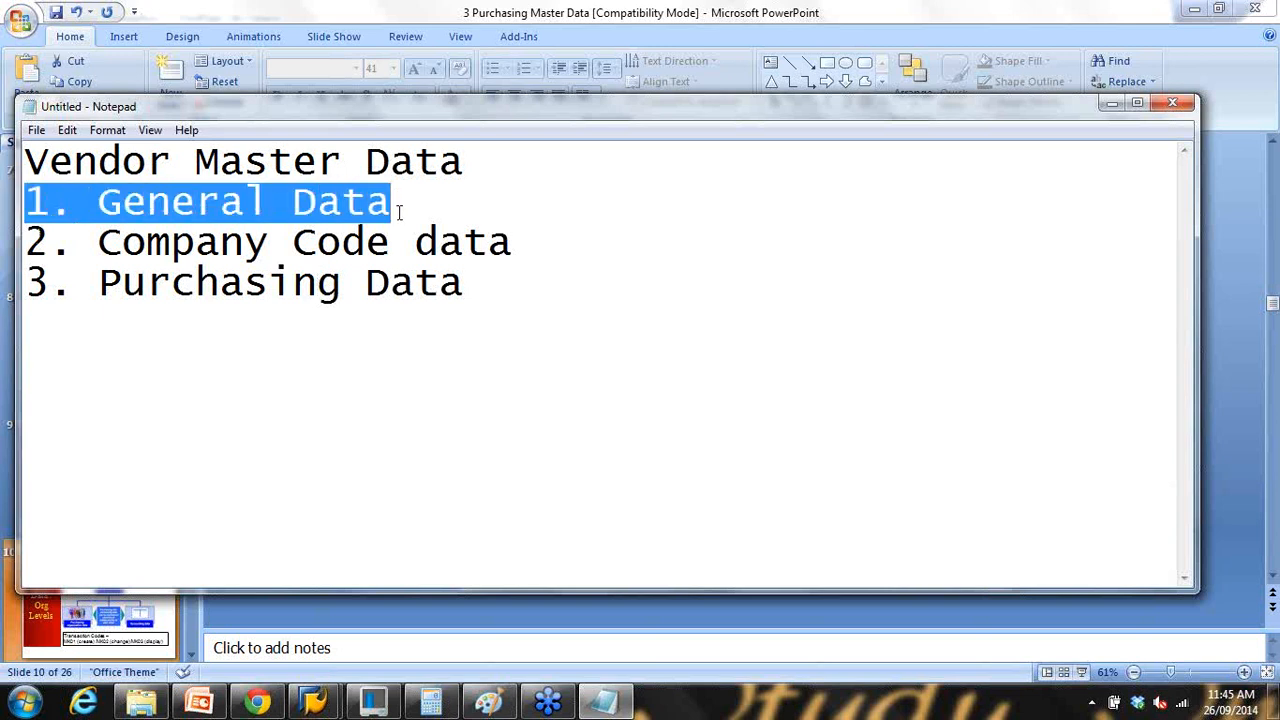
drag(480, 281, 6, 272)
drag(97, 240, 561, 245)
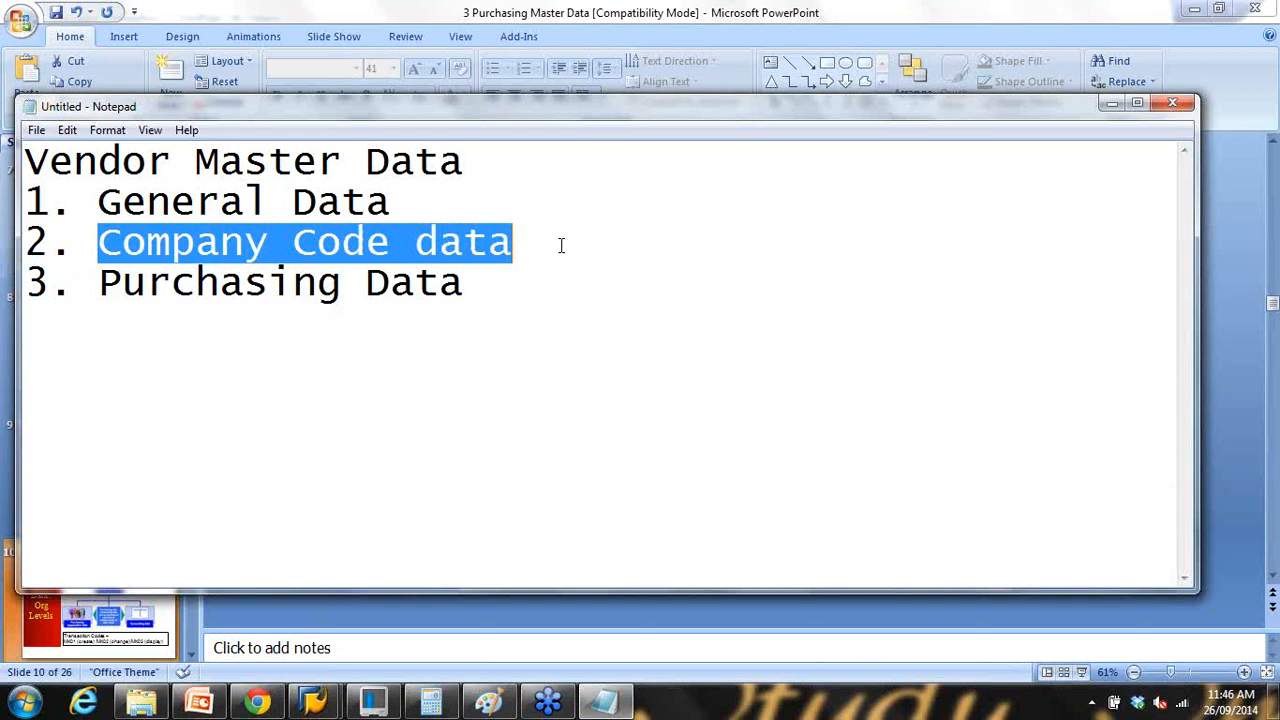
click(561, 245)
Step: Tag Company Code data as (Financial), and General Data and Purchasing Data as (Purchasing)
text((Fu)
key(BackSpace)
text(inancial))
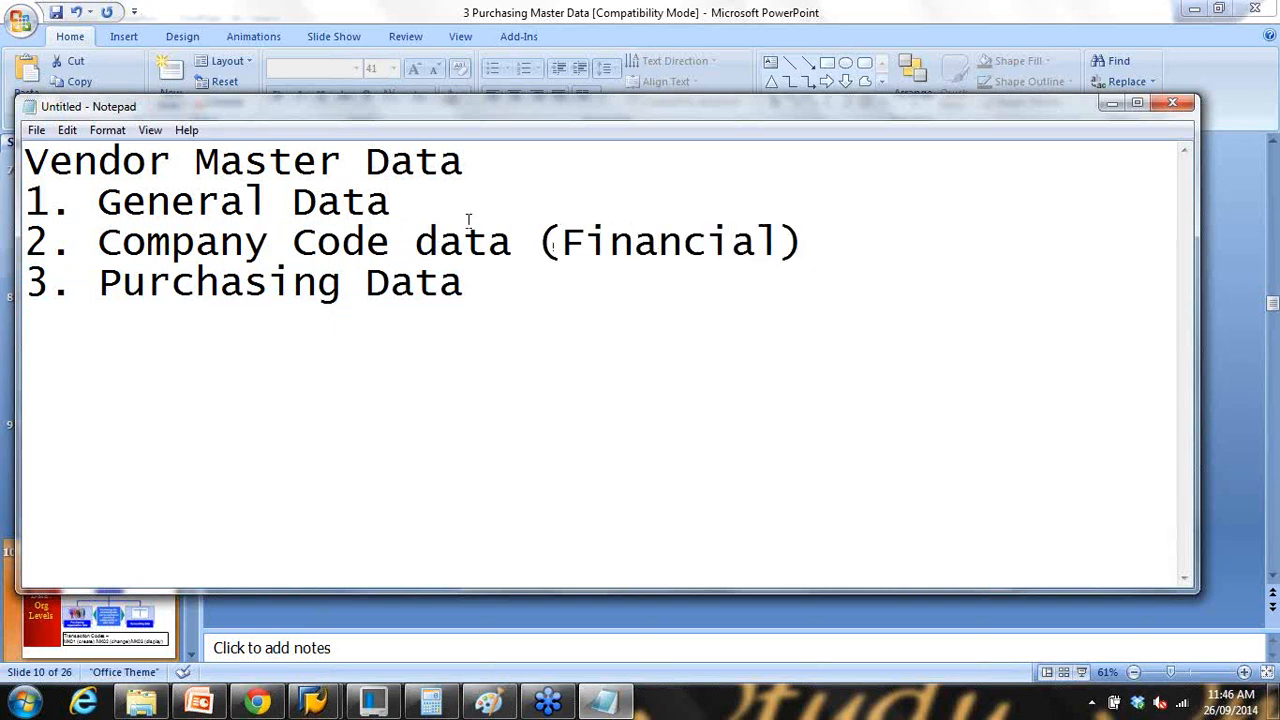
click(412, 206)
text((Purc)
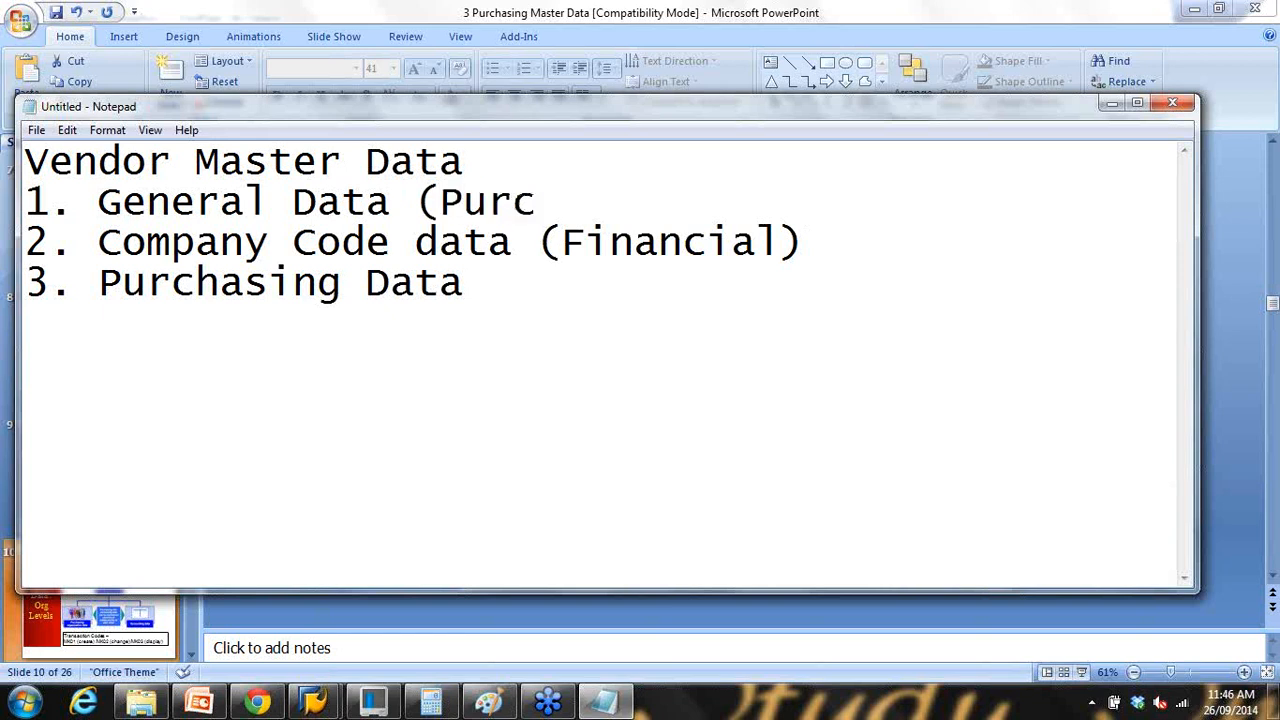
text(hasing)
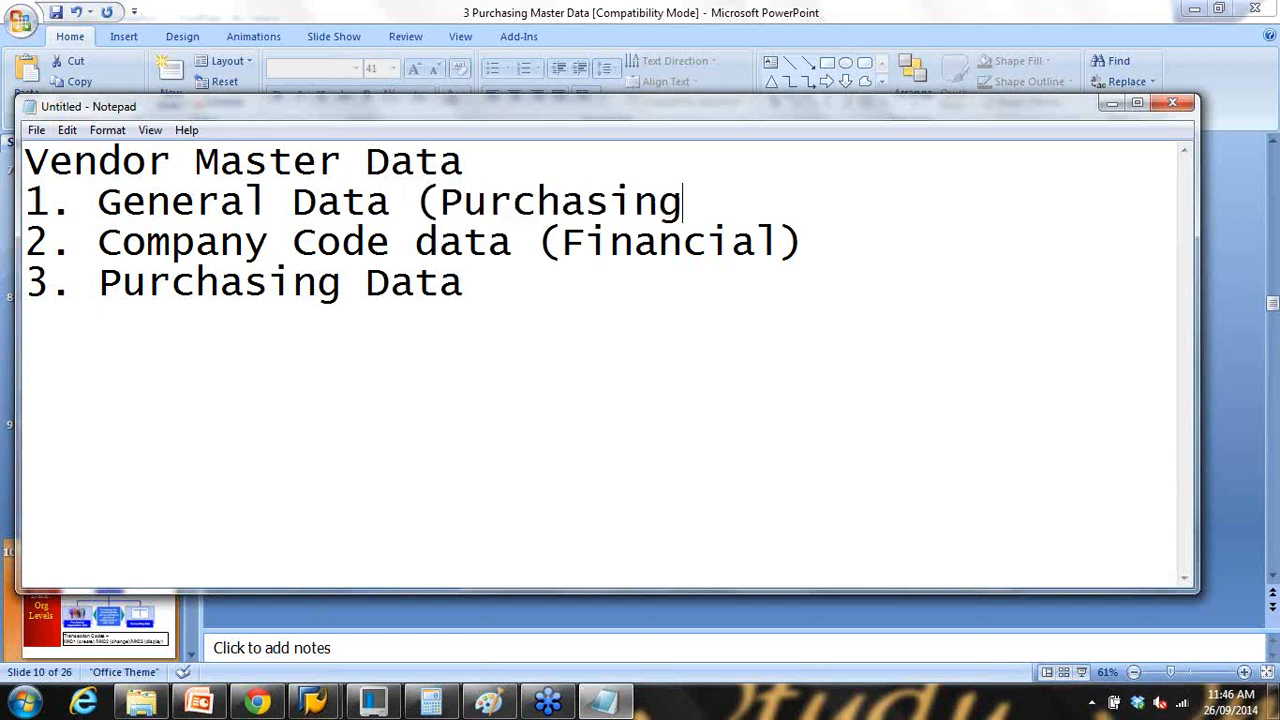
text())
drag(418, 202, 702, 220)
key(ctrl+c)
click(560, 280)
key(ctrl+v)
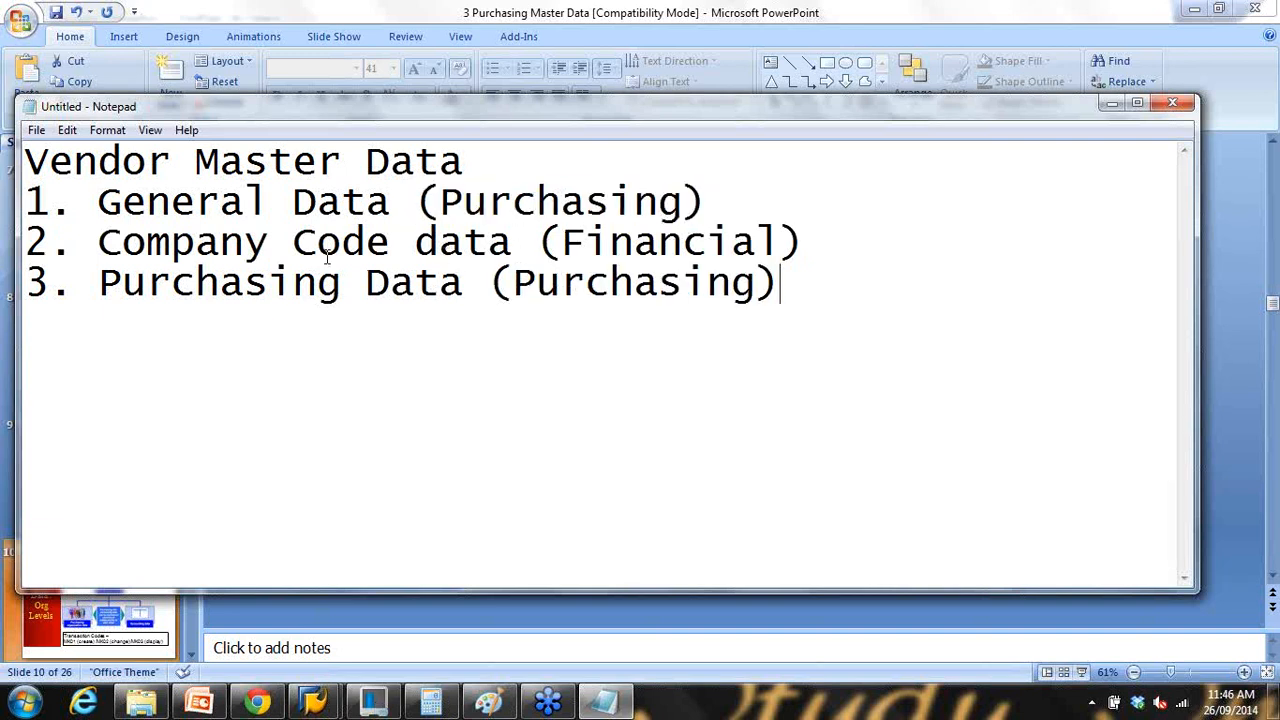
Step: Highlight each labelled item, then minimize Notepad to reveal the PowerPoint slide
drag(487, 243, 806, 240)
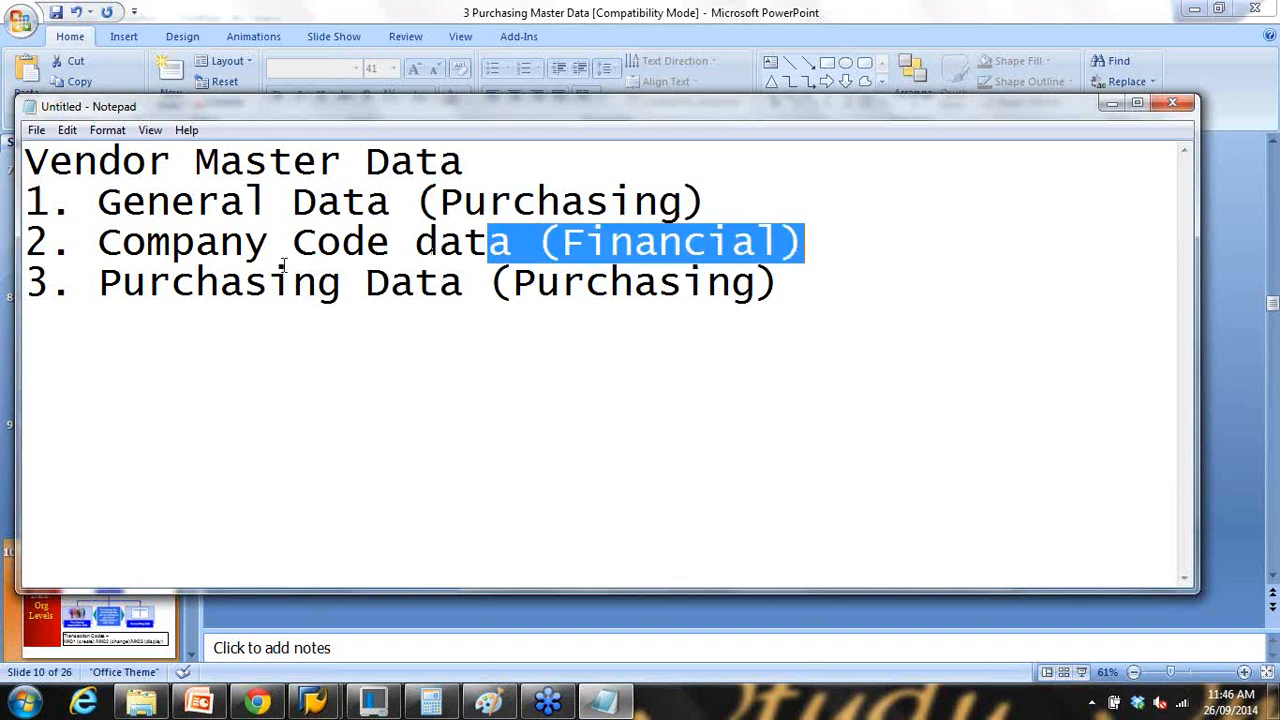
drag(95, 245, 820, 241)
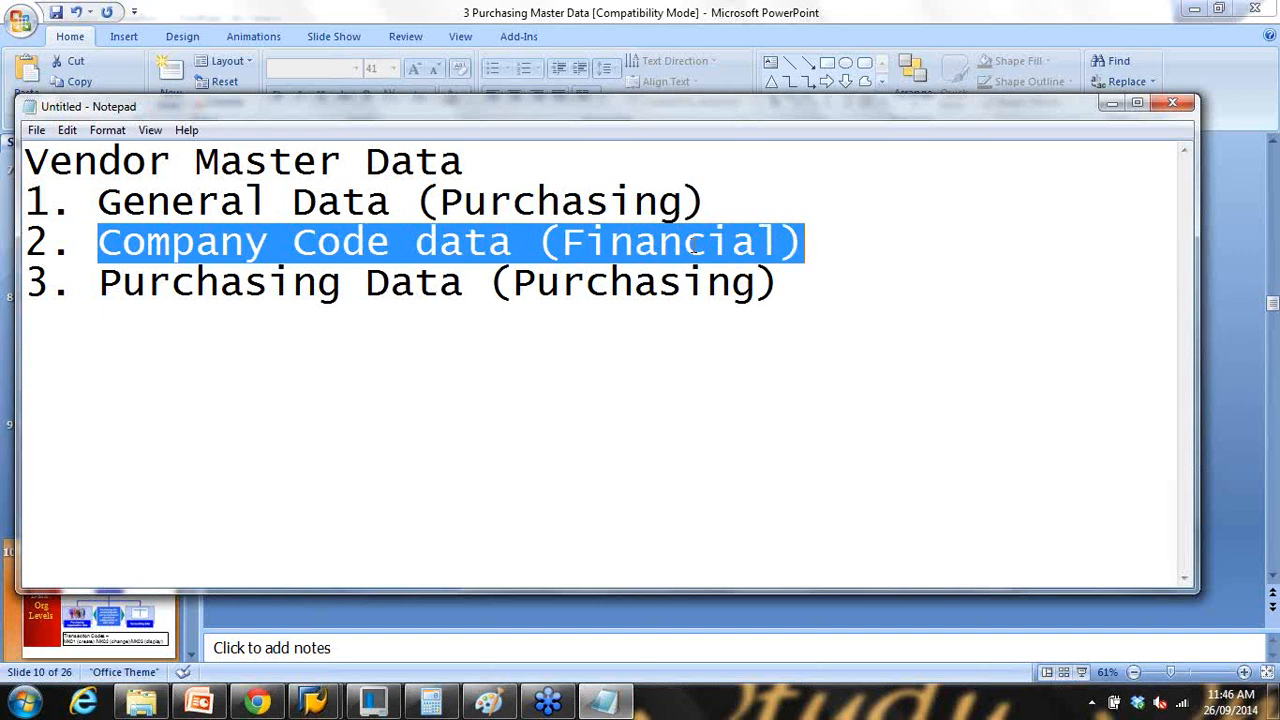
drag(114, 217, 774, 201)
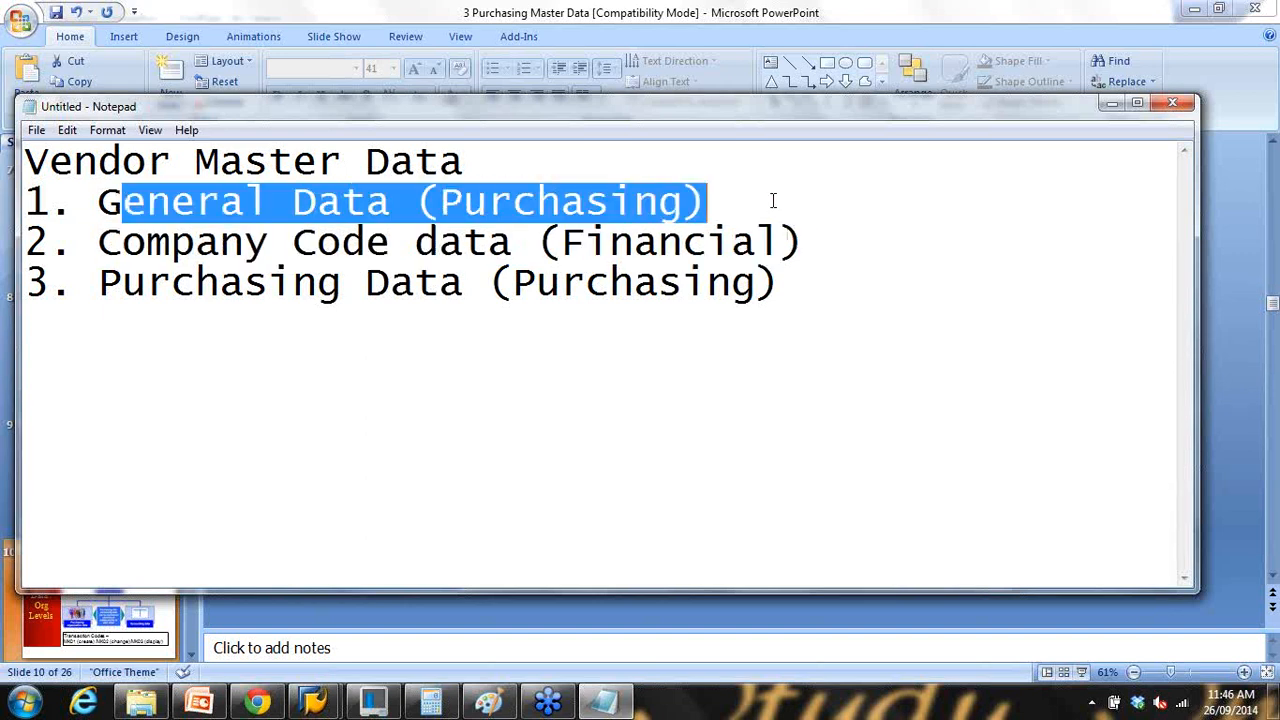
drag(118, 284, 736, 285)
drag(495, 248, 836, 254)
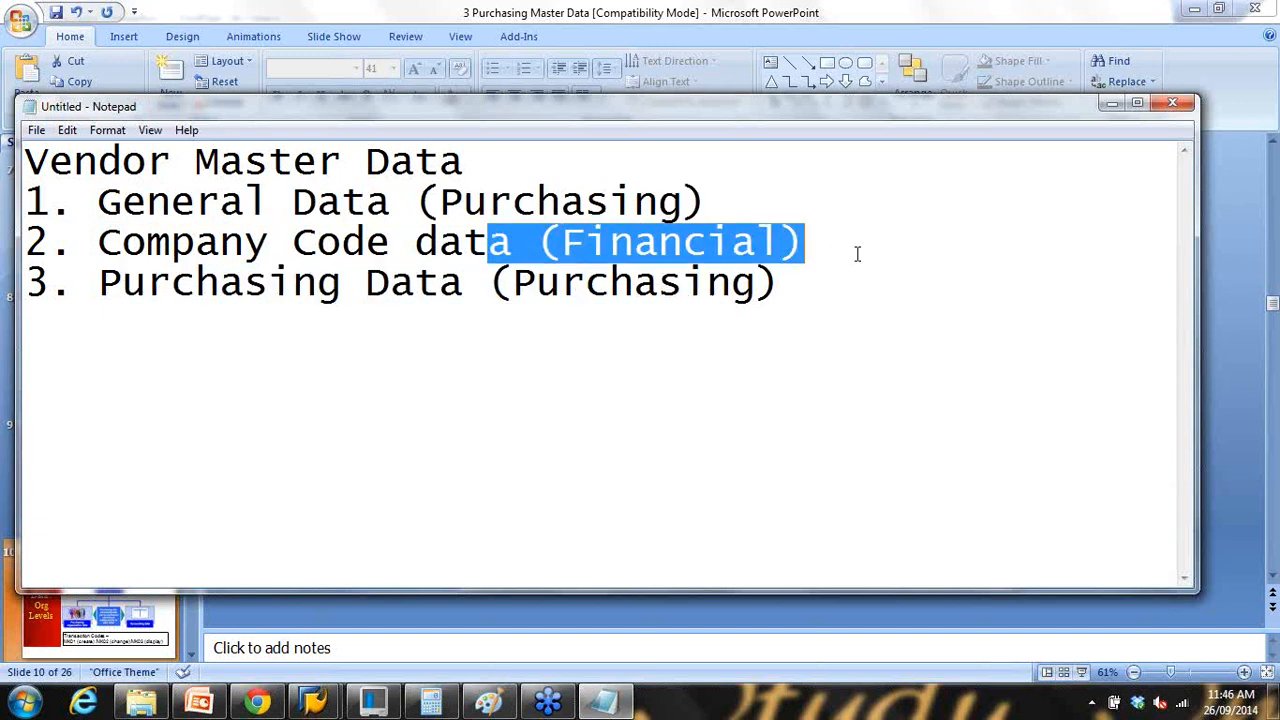
click(1110, 104)
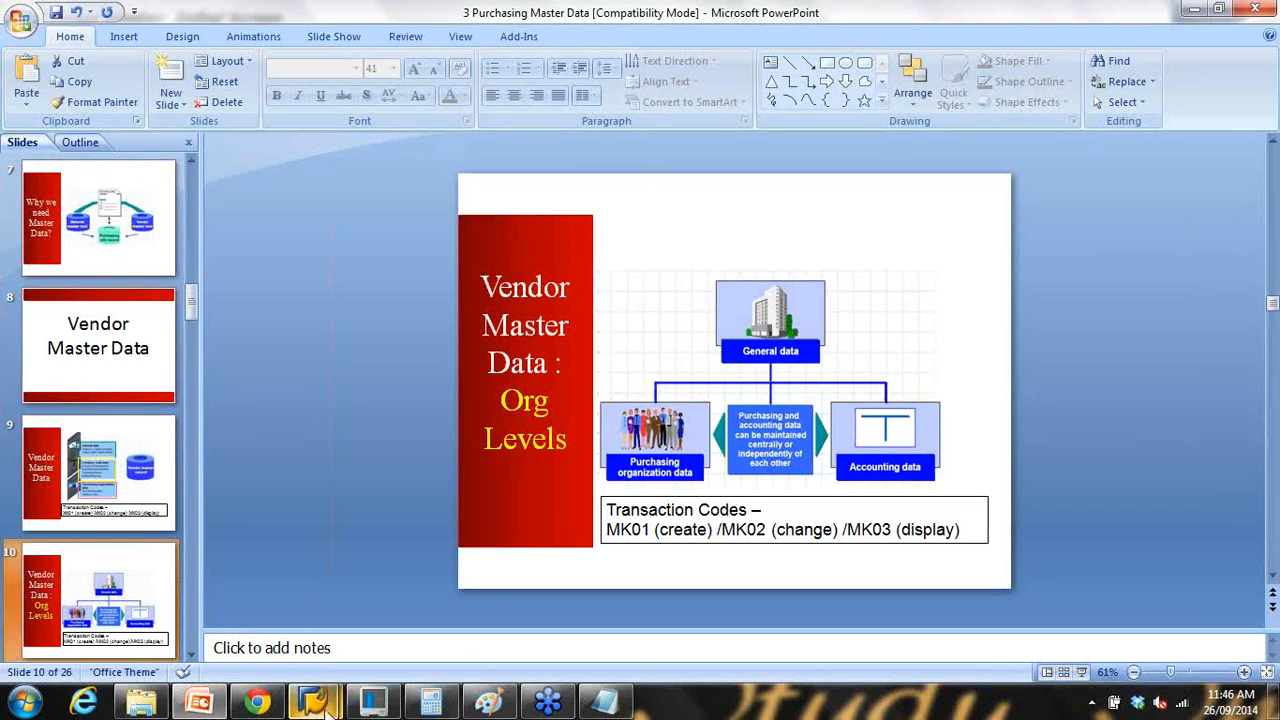
Step: Bring SAP's Change Vendor window forward and exit it to SAP Easy Access
mouse_move(313, 700)
click(402, 615)
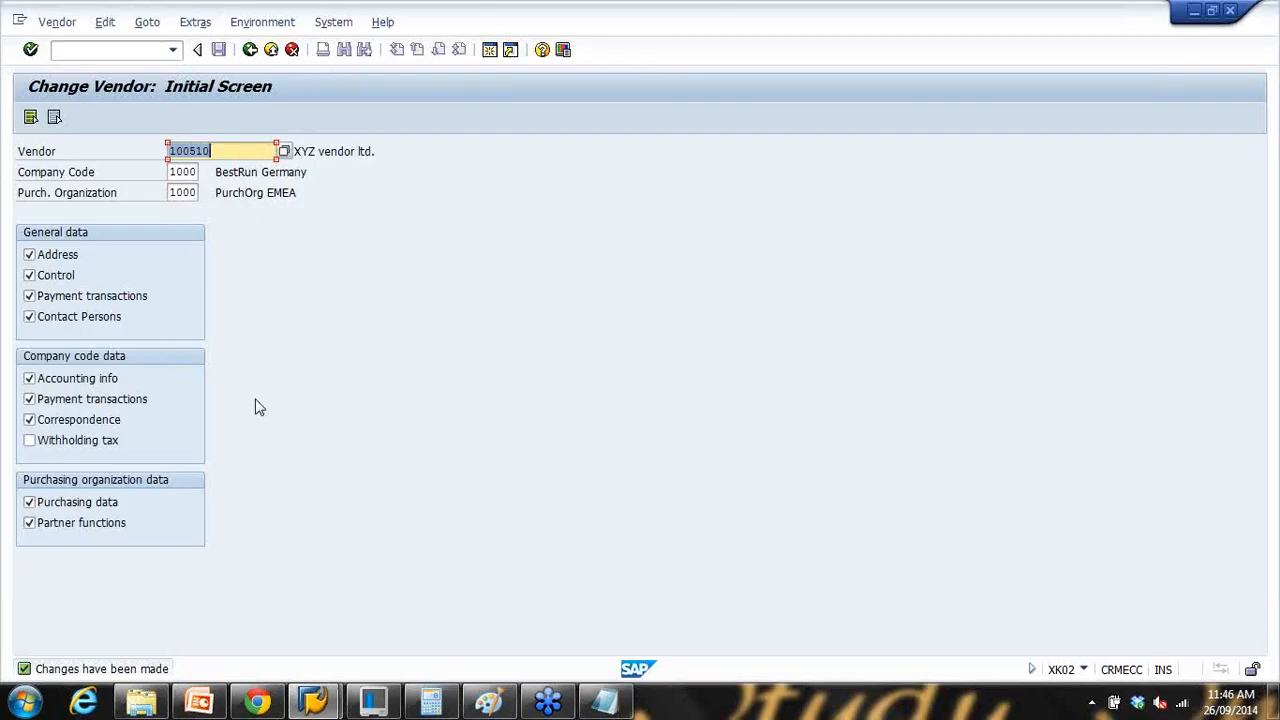
click(271, 50)
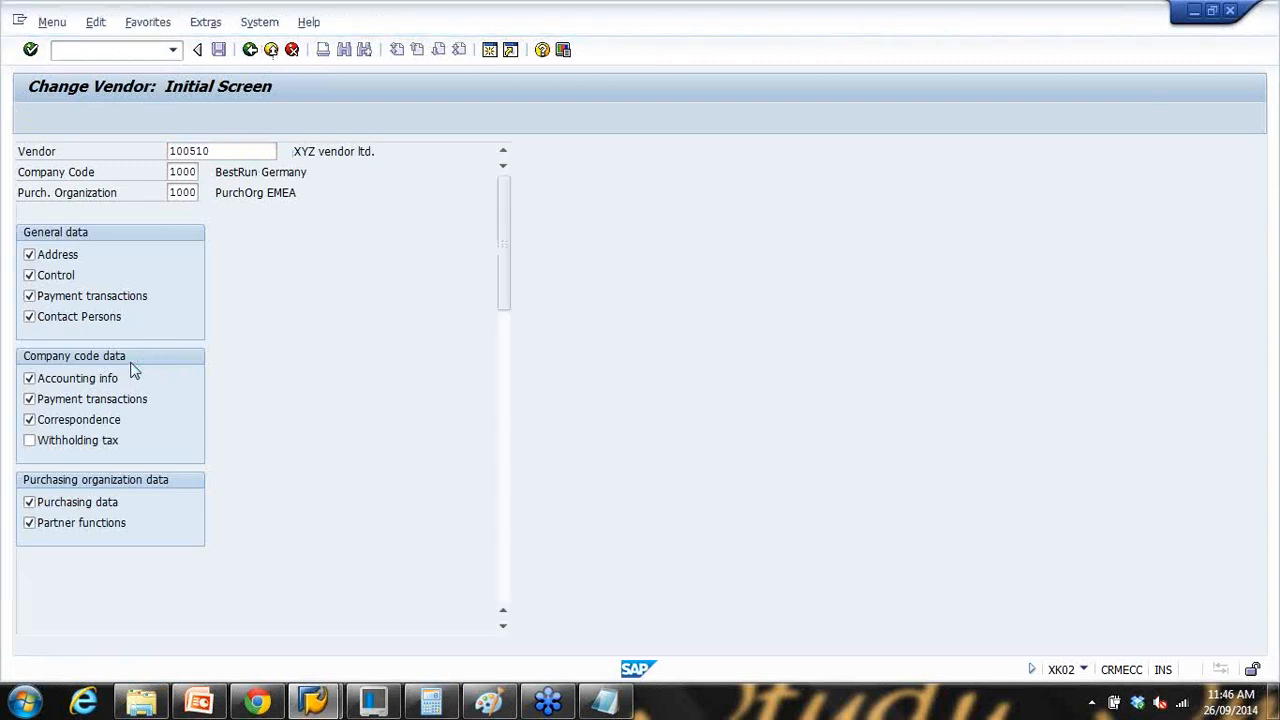
Step: Expand Vendor > Purchasing and Central in the Easy Access tree and launch XK01 - Create
scroll(133, 365, down, 2)
scroll(138, 370, down, 3)
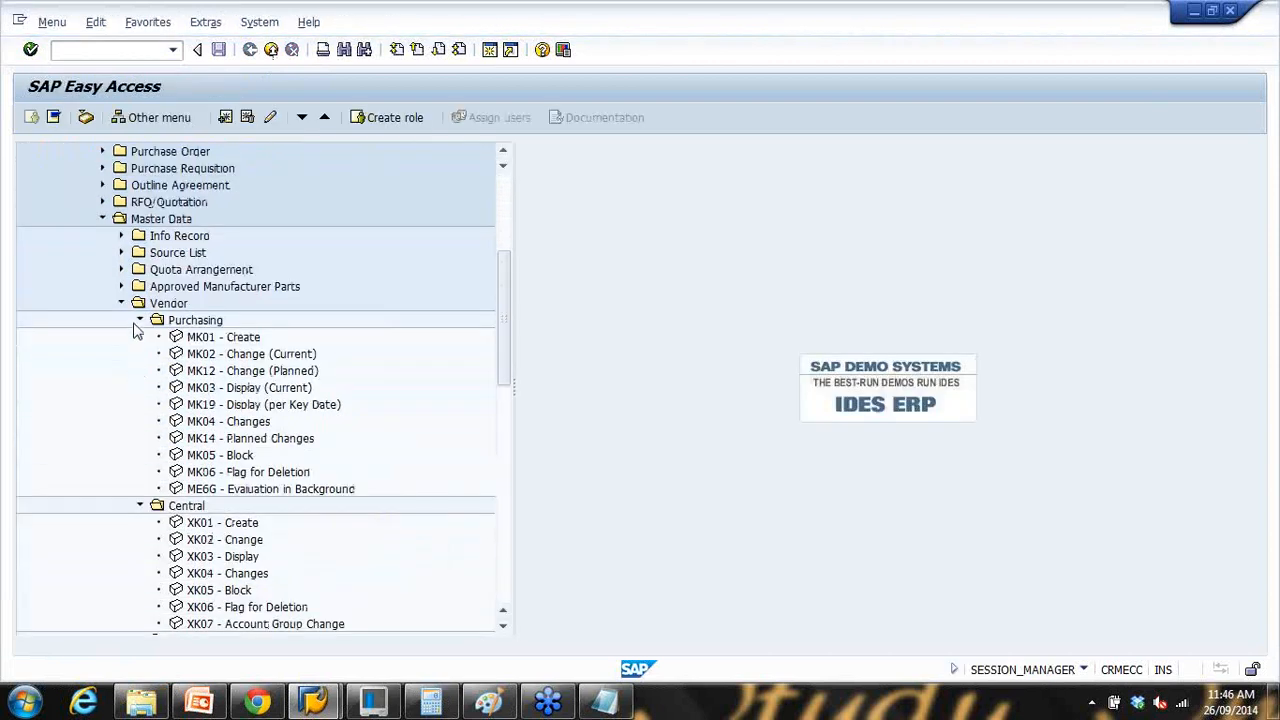
click(141, 321)
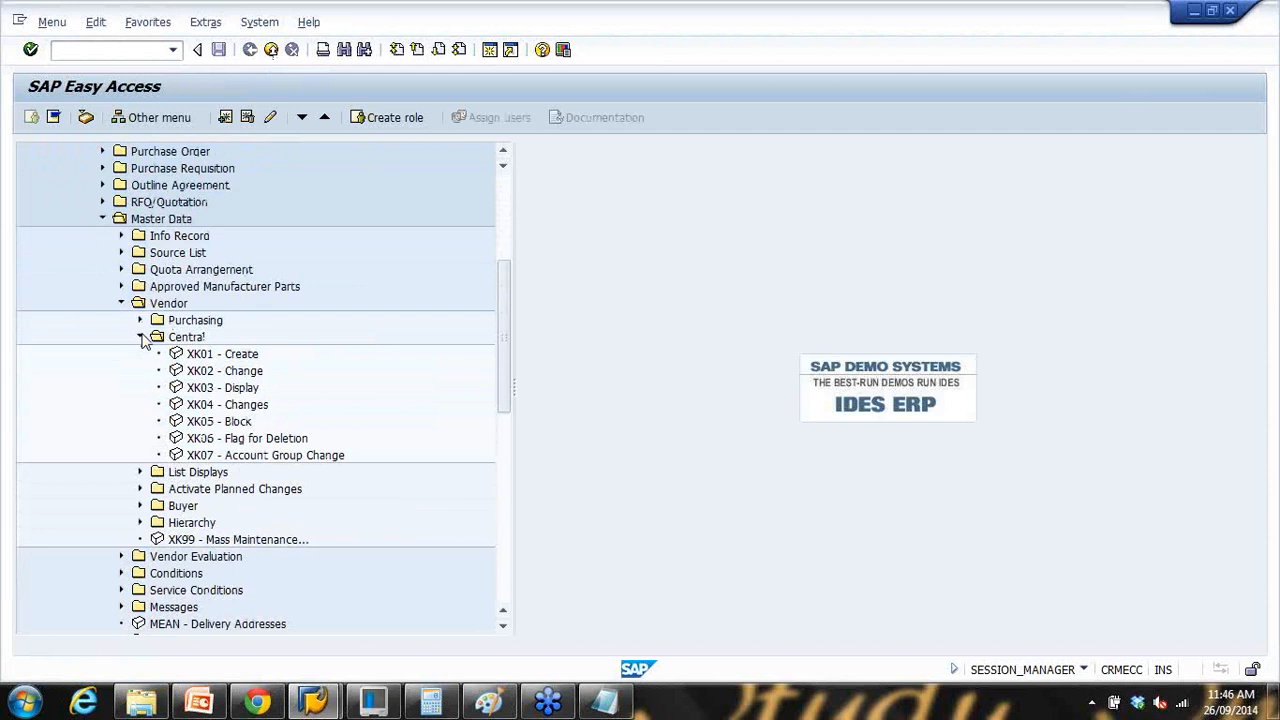
click(141, 338)
click(162, 305)
click(187, 322)
click(170, 338)
click(140, 320)
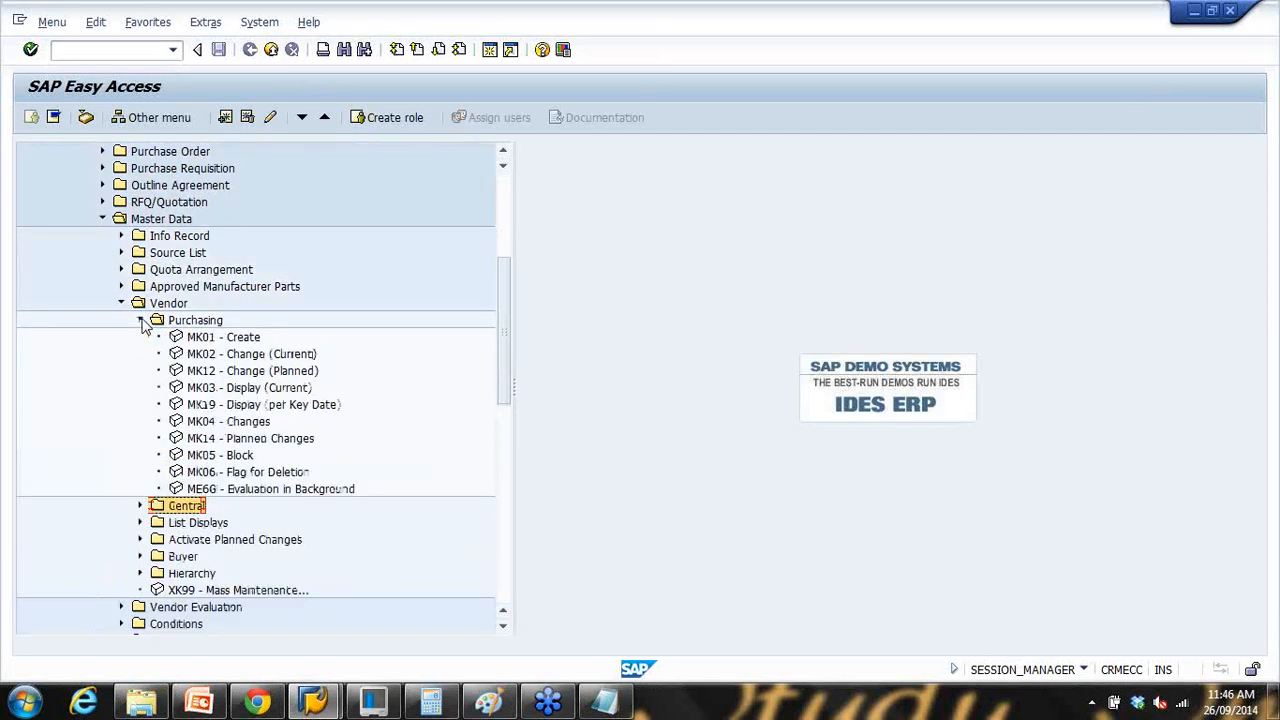
click(213, 338)
scroll(228, 404, down, 2)
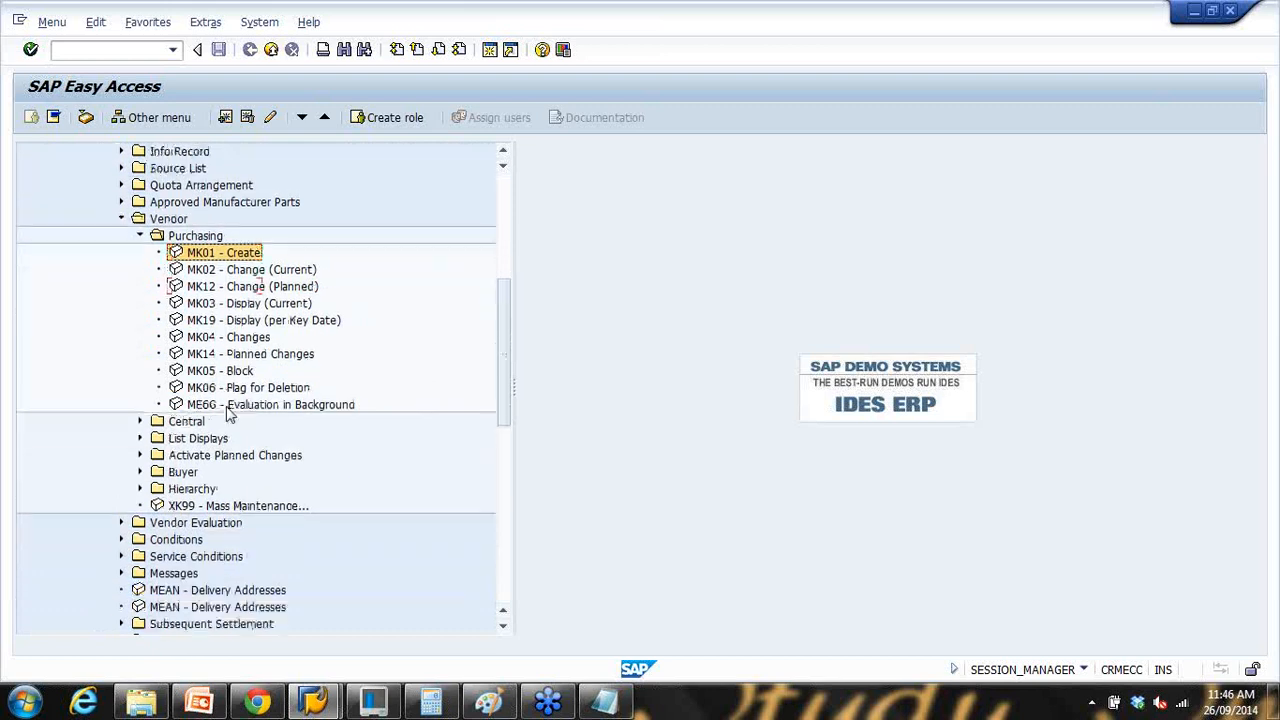
click(141, 405)
click(218, 424)
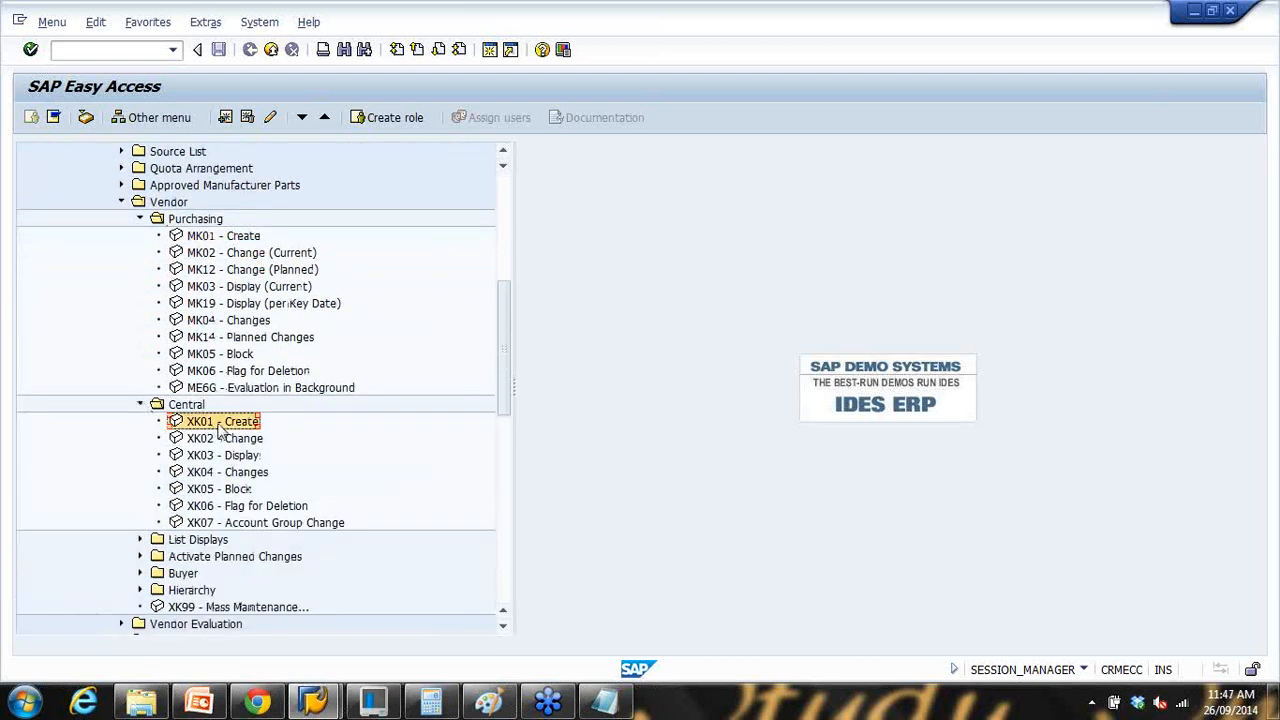
double_click(218, 426)
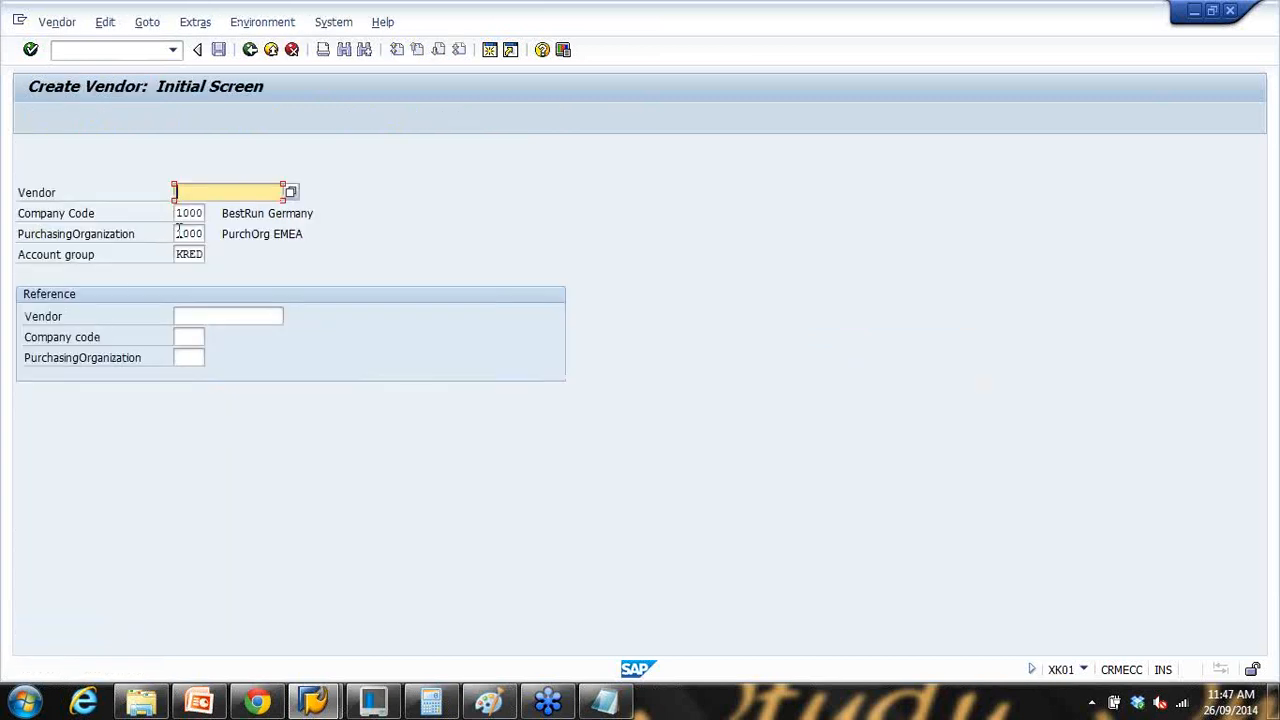
click(250, 52)
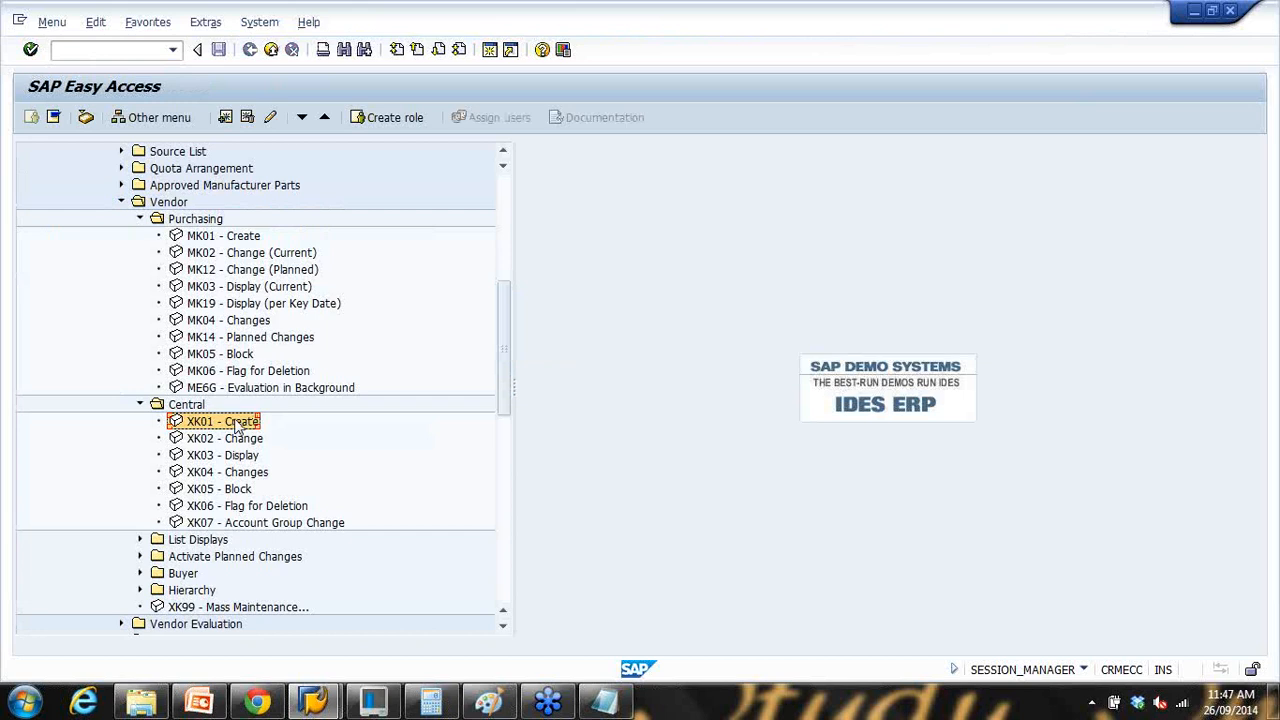
double_click(238, 427)
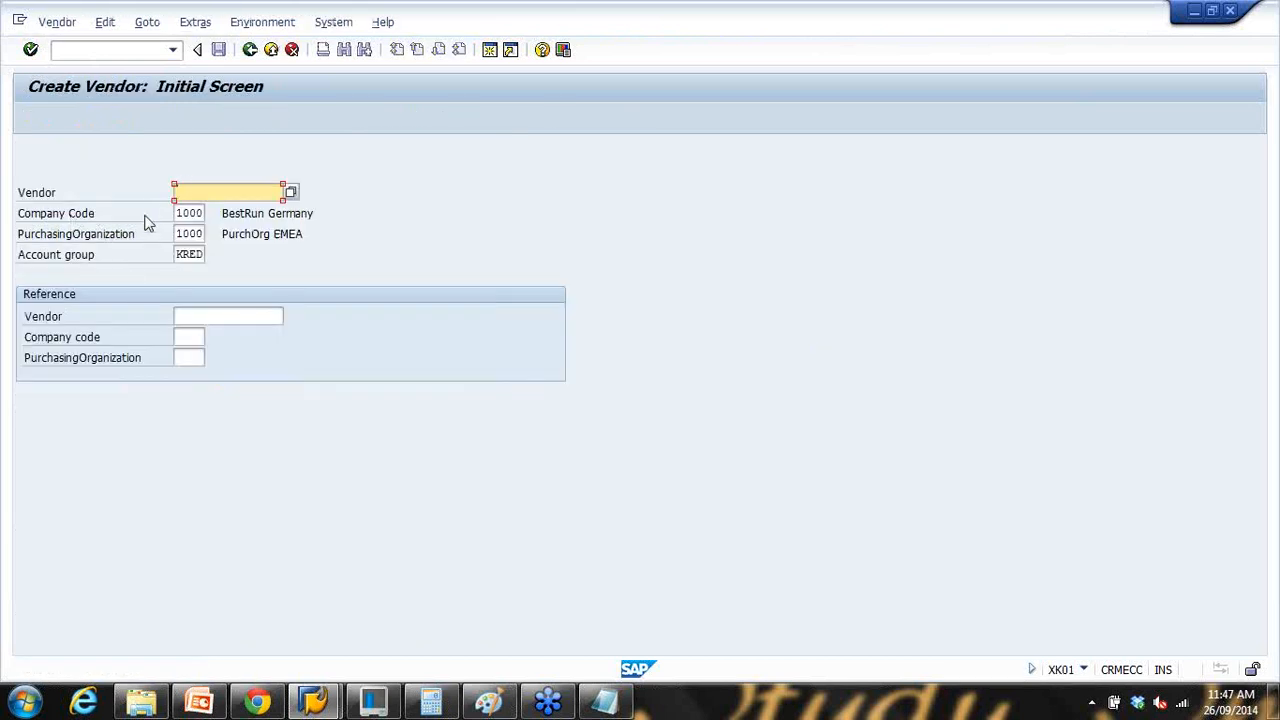
drag(181, 213, 251, 235)
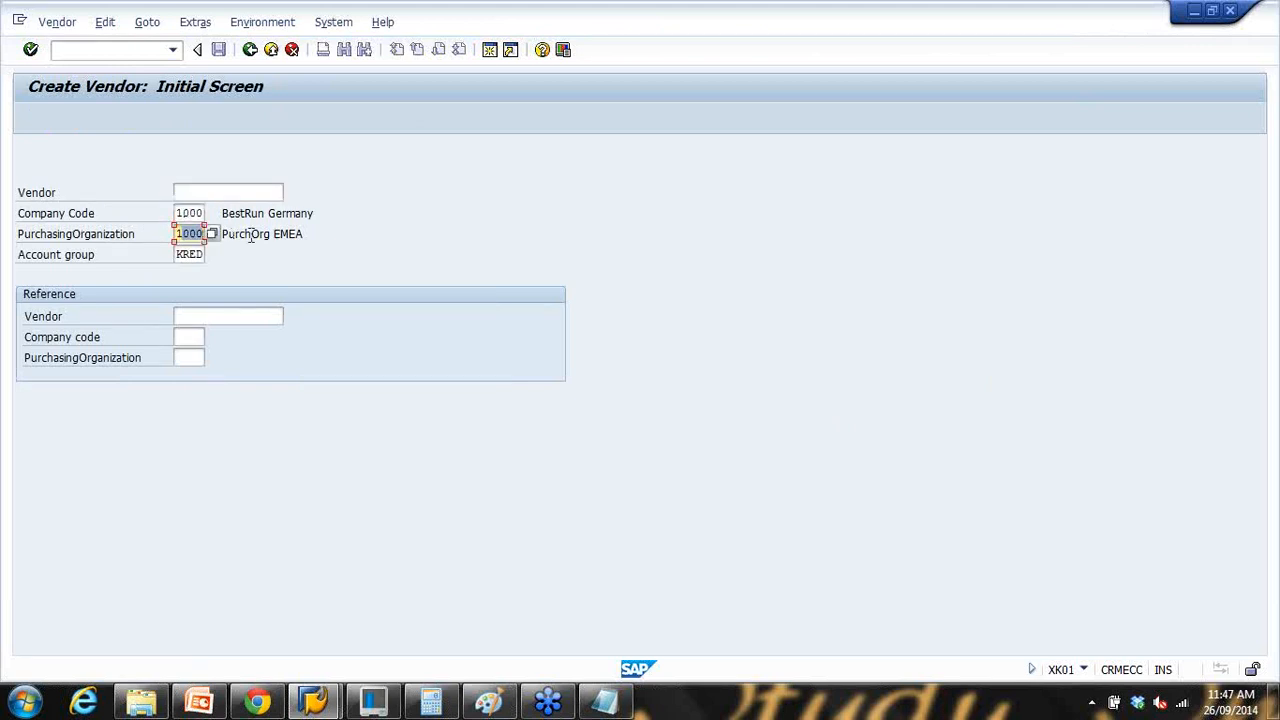
Step: Leave the XK01 screen and open MK01 - Create, moving to the purchasing organization field
click(92, 233)
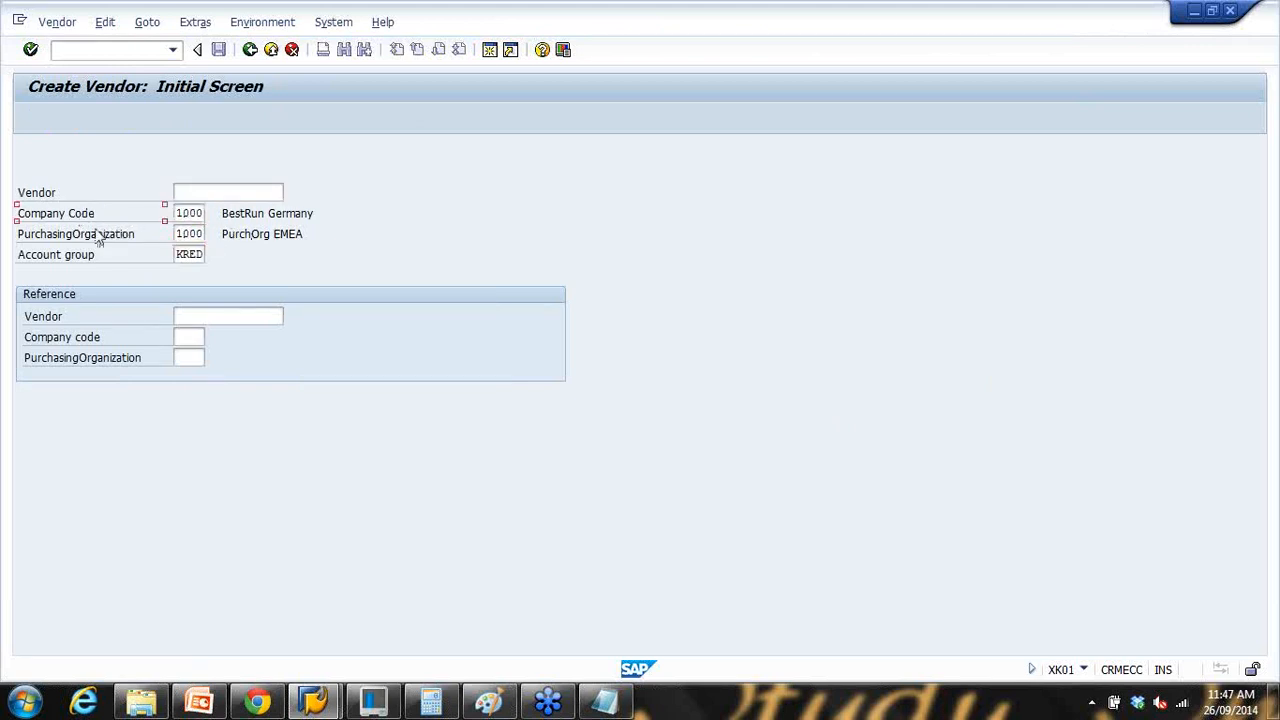
click(250, 49)
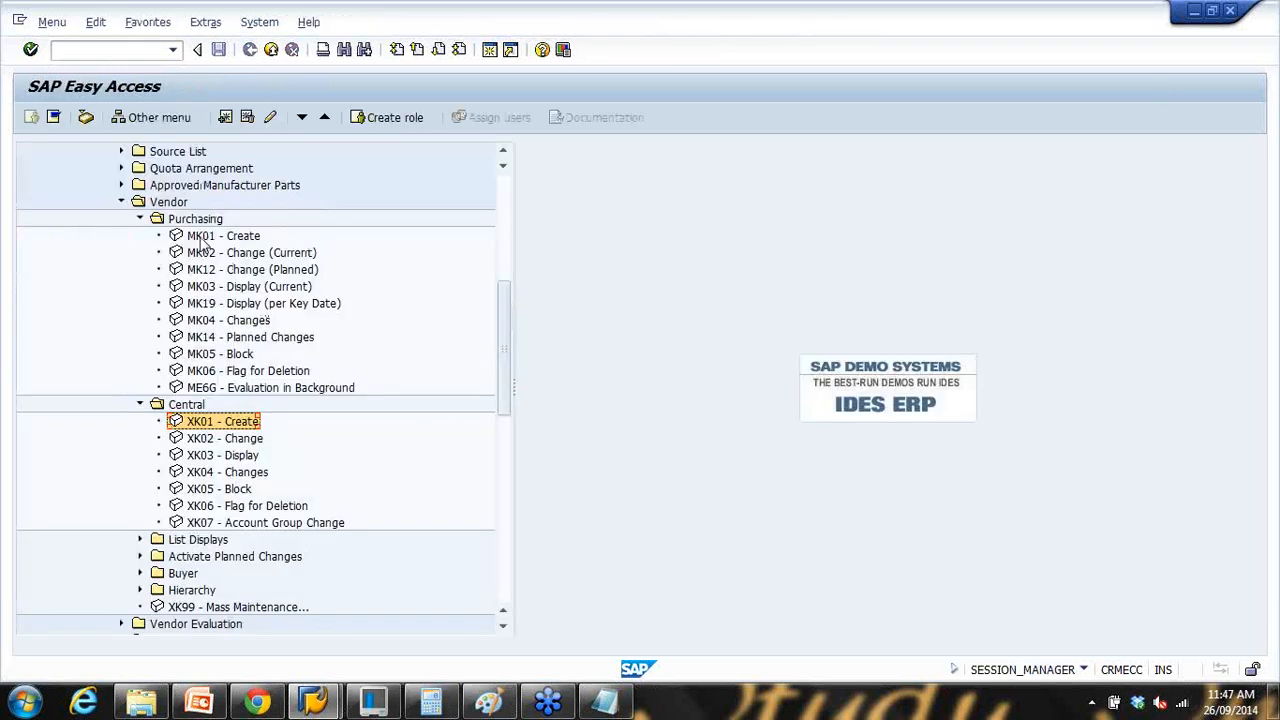
click(197, 237)
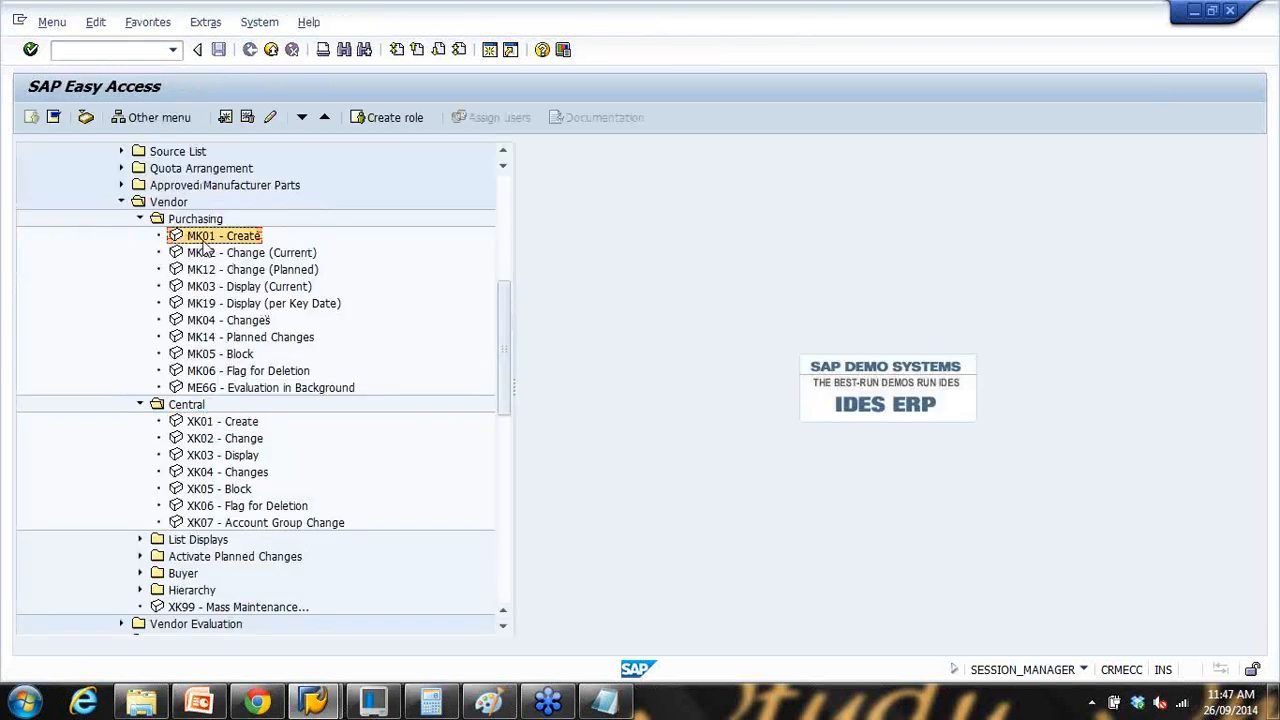
double_click(203, 238)
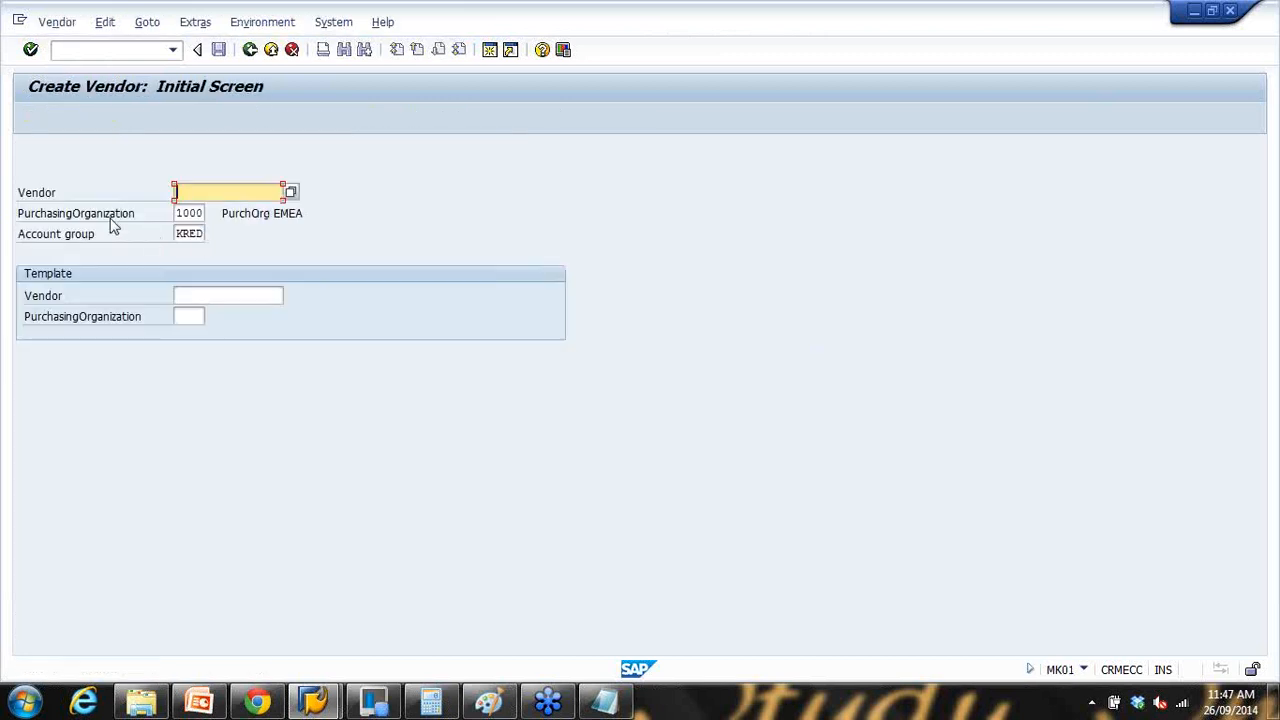
key(Tab)
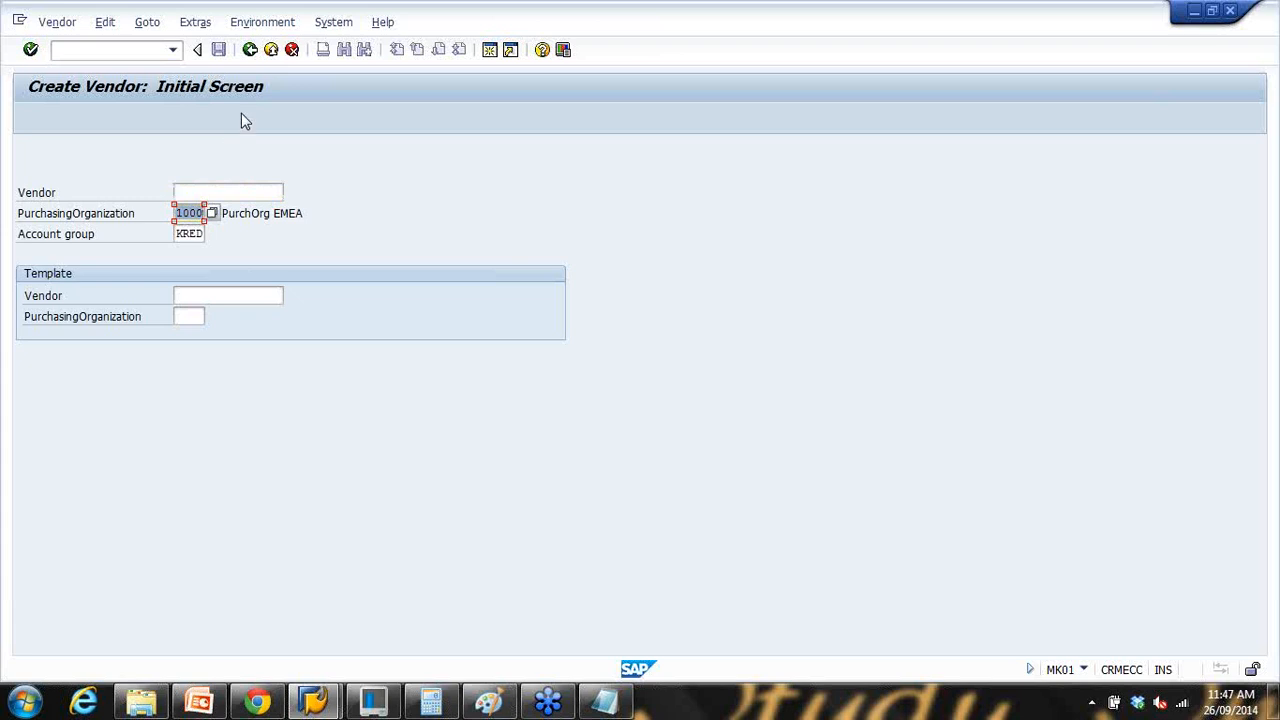
Step: Review the company code, general and purchasing data lines in the Notepad notes
click(604, 702)
drag(310, 240, 700, 250)
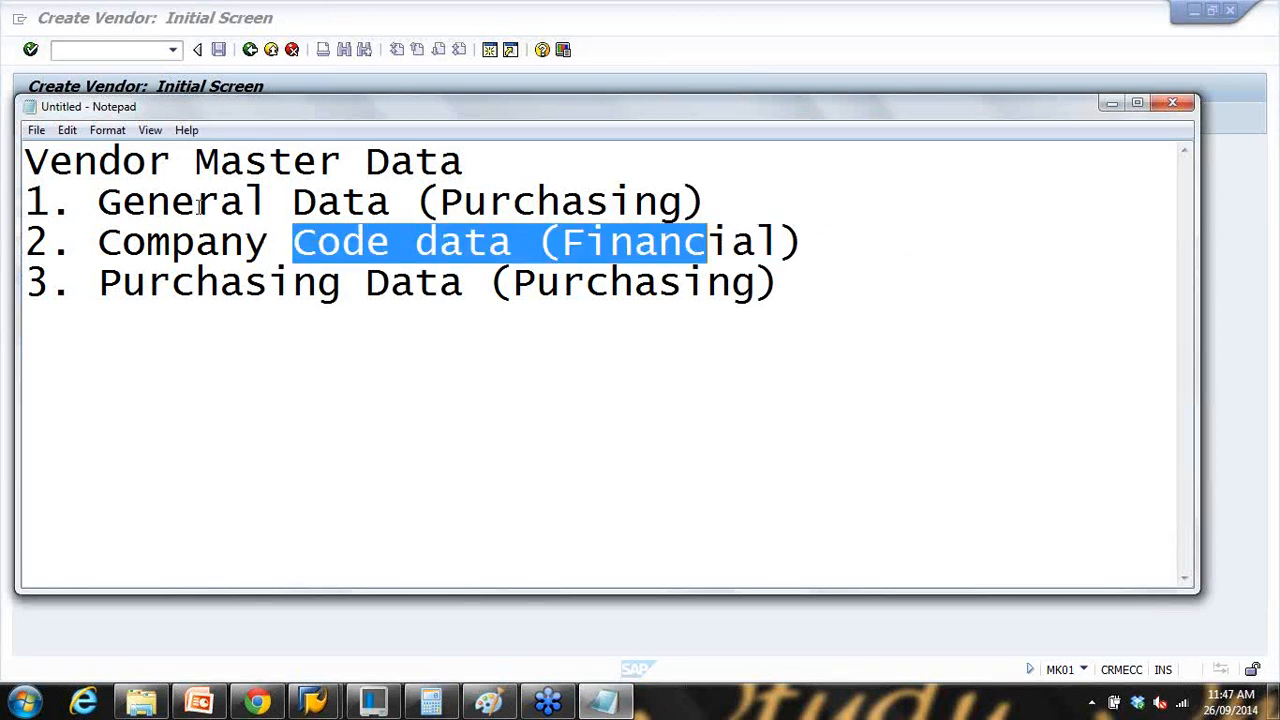
drag(196, 205, 470, 214)
drag(143, 286, 614, 306)
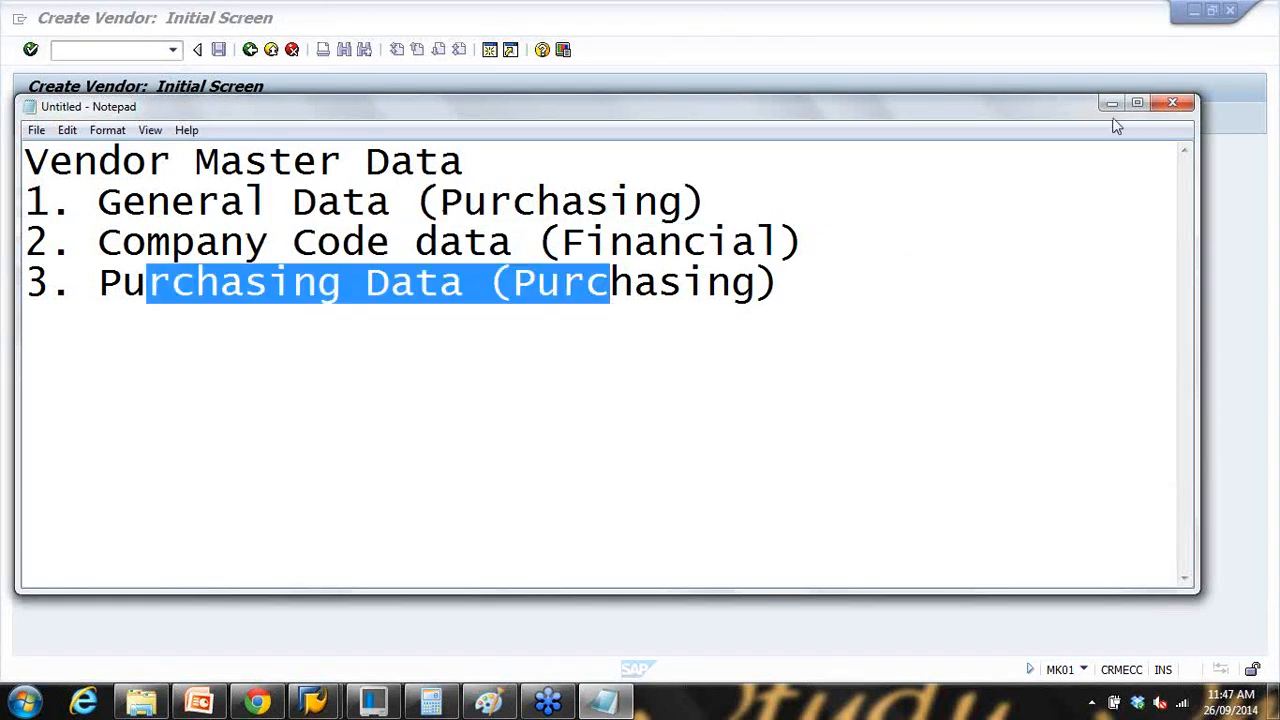
click(1111, 104)
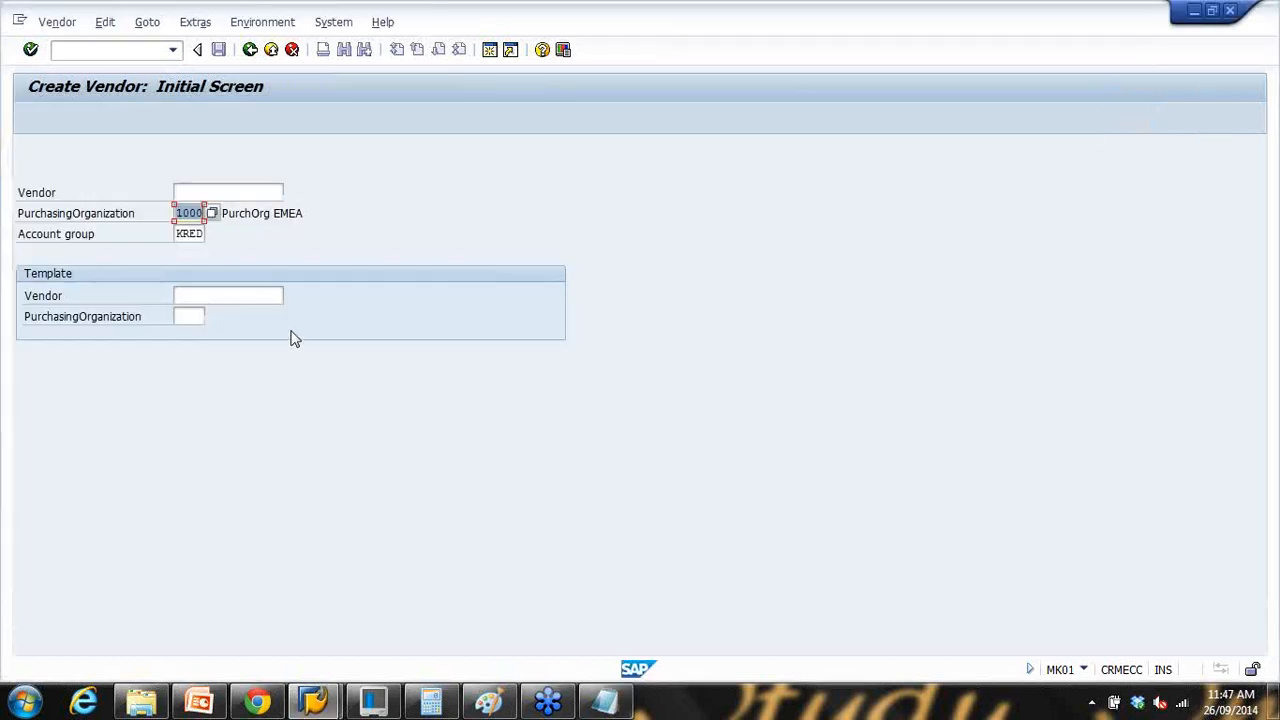
Step: Return to Easy Access, reopen and leave MK01, then select MK02 - Change
click(250, 50)
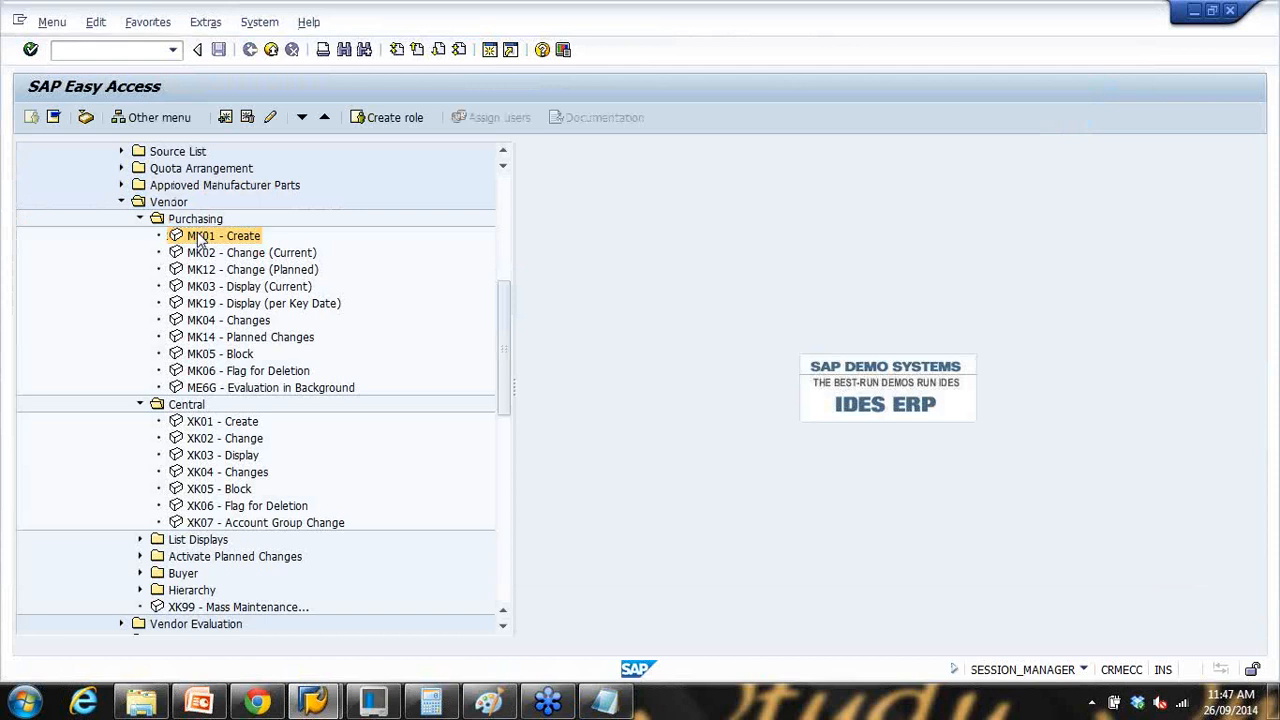
double_click(198, 238)
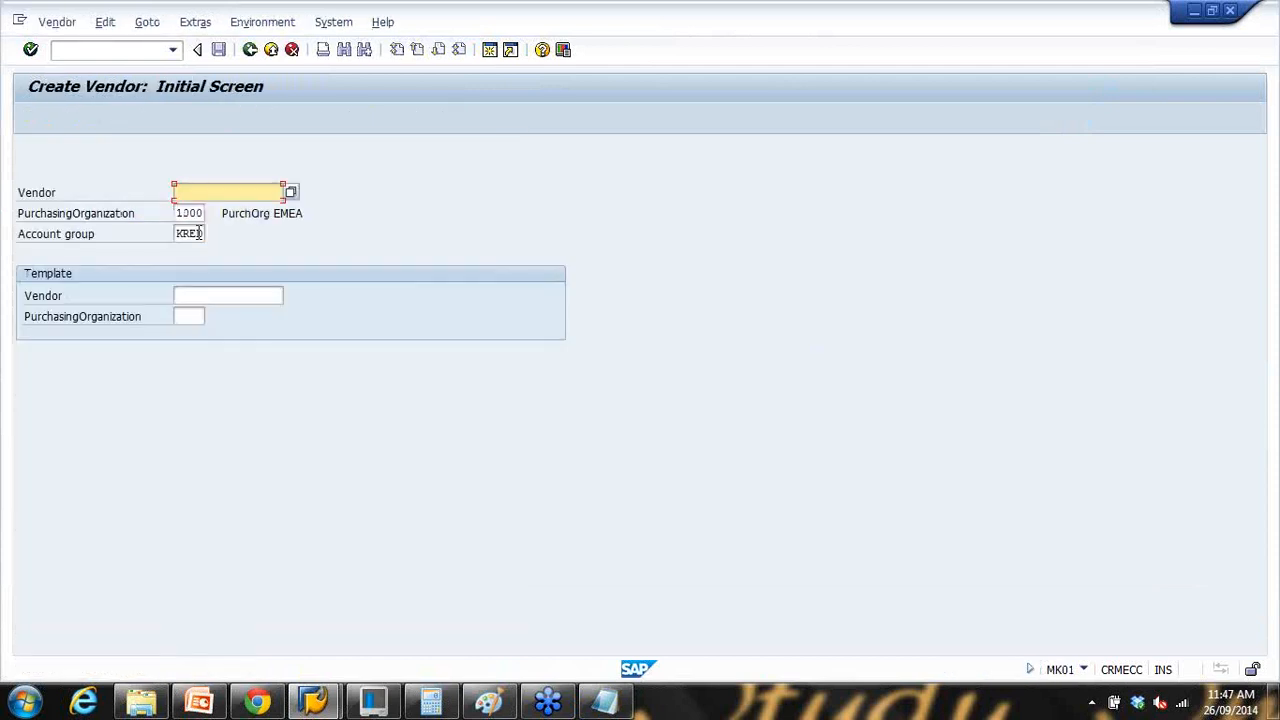
click(250, 50)
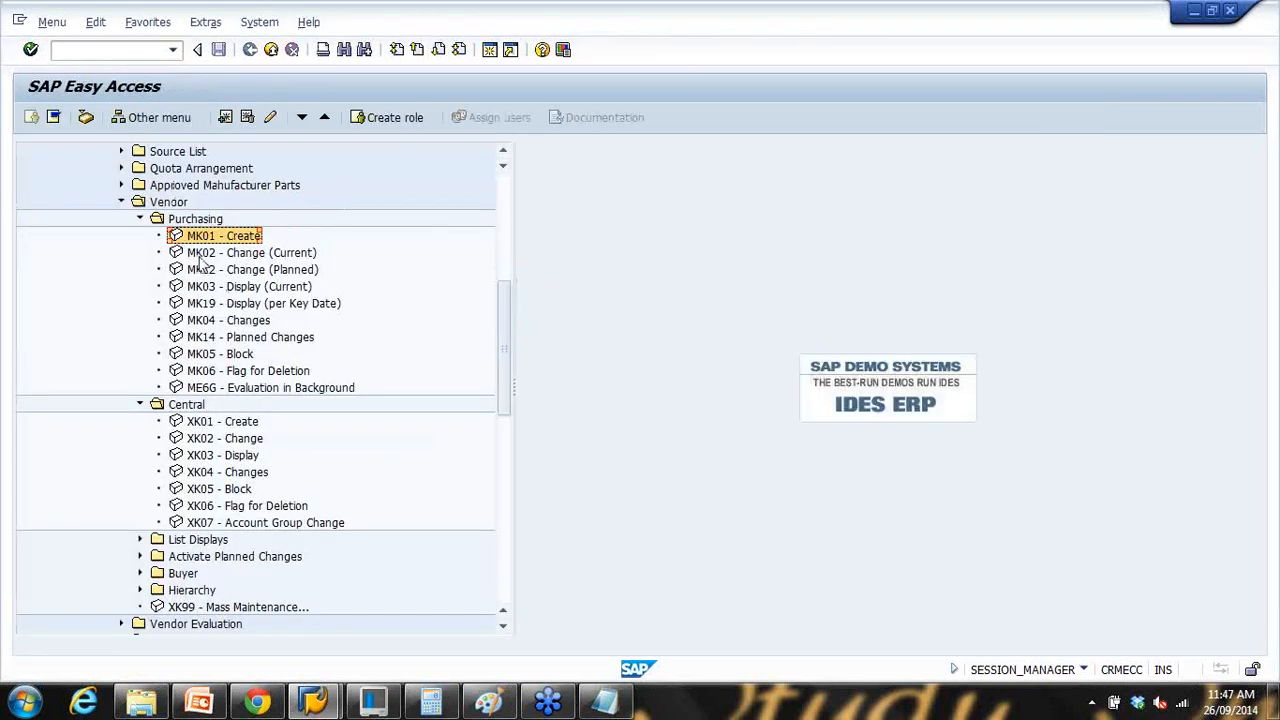
click(203, 254)
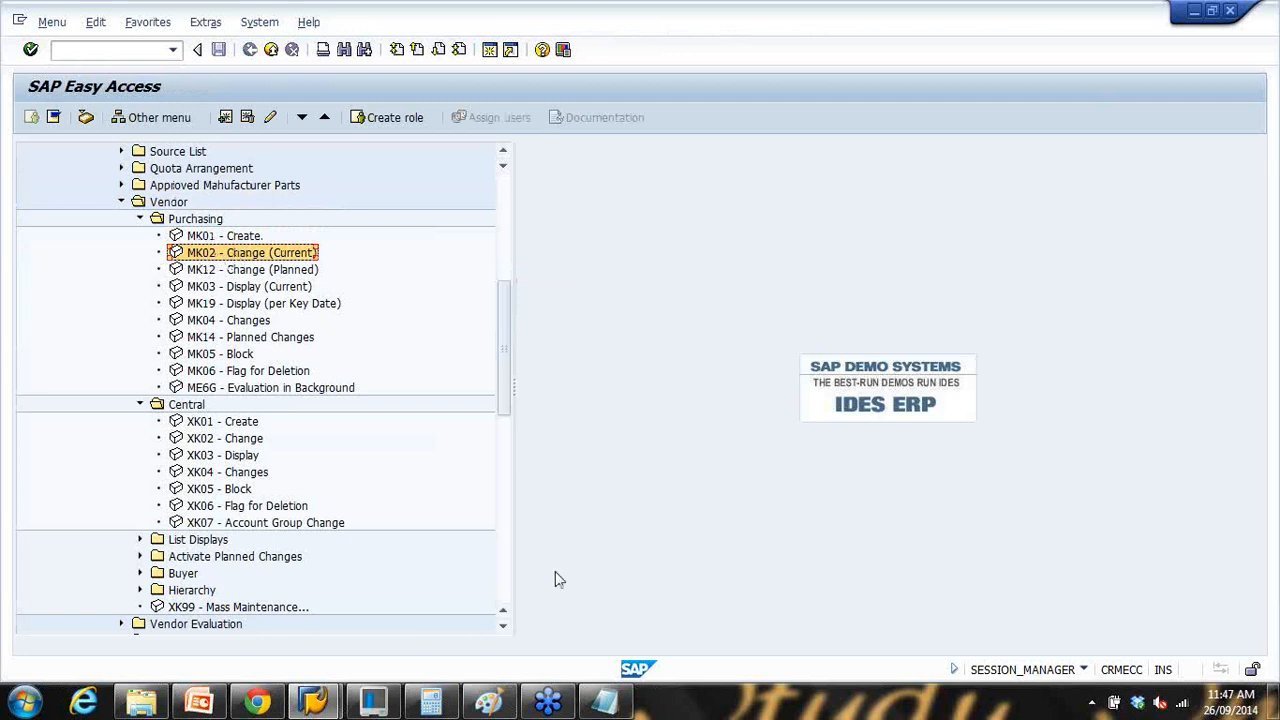
Step: Mark the company code, general and purchasing data lines in the Notepad notes
click(604, 702)
drag(120, 242, 610, 240)
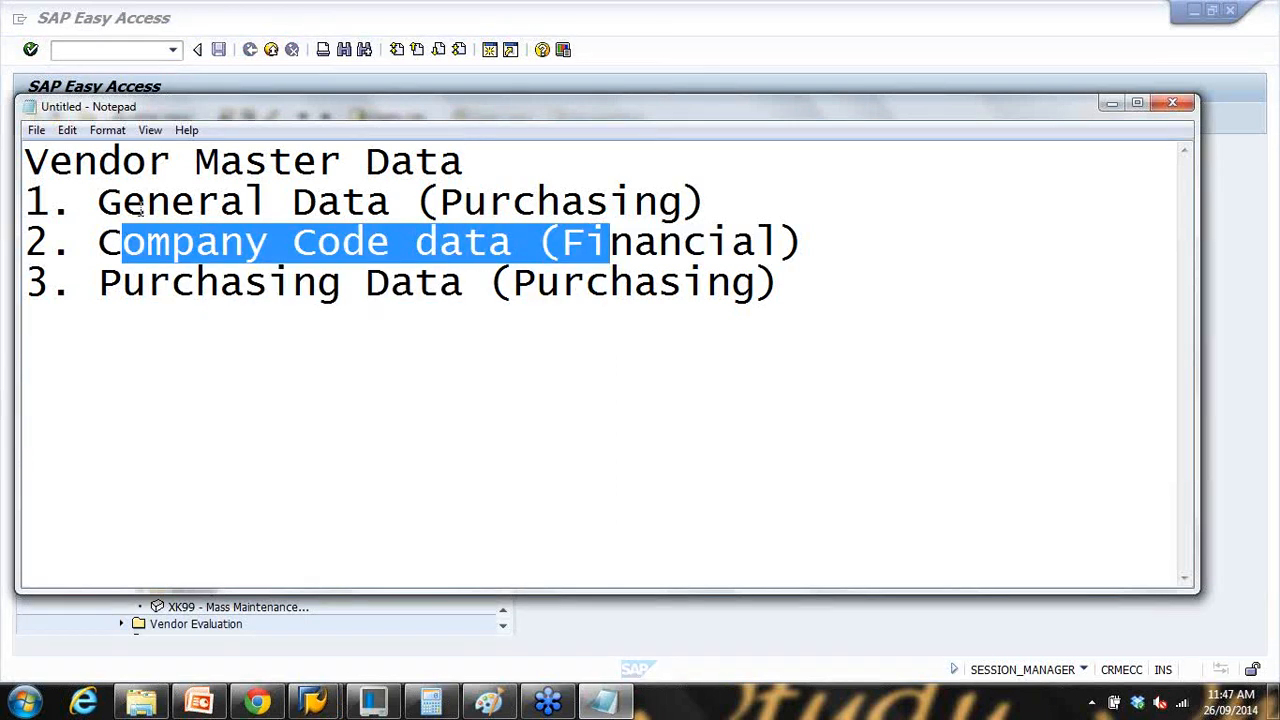
drag(146, 202, 490, 202)
drag(196, 283, 663, 283)
drag(194, 242, 806, 244)
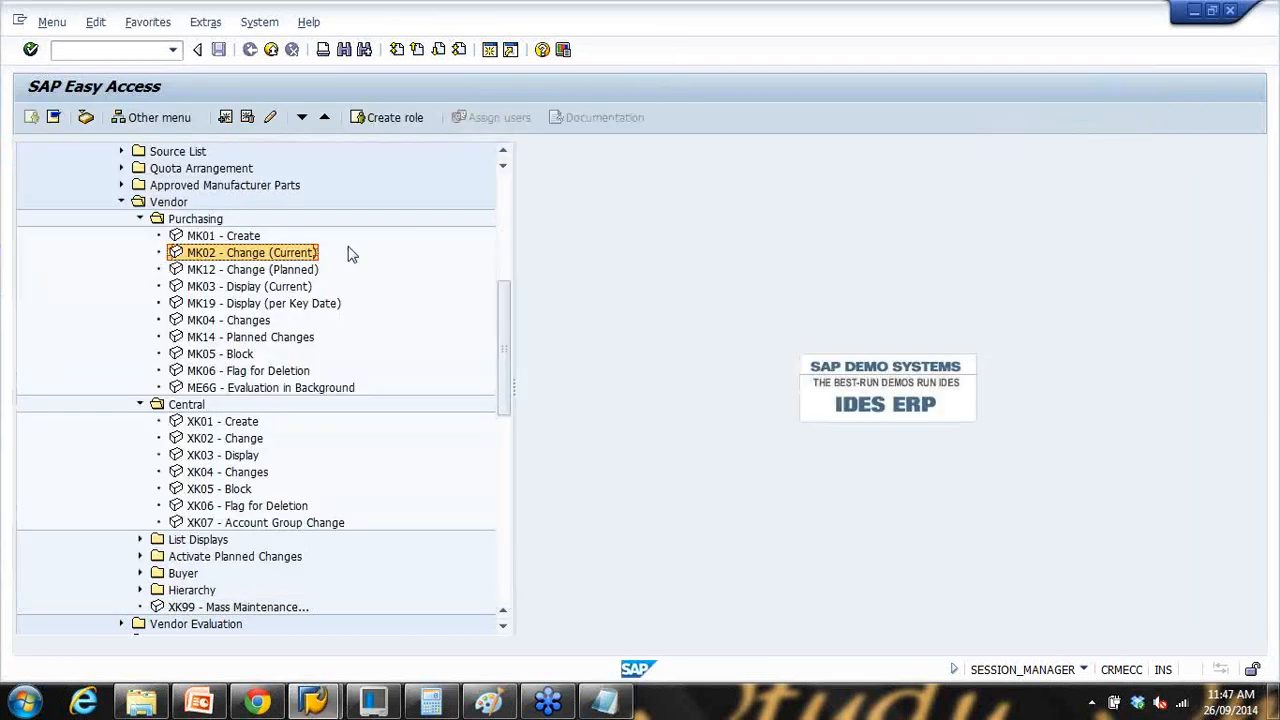
click(1111, 103)
Step: Page through XYZ vendor ltd.'s data screens in MK02, exit unchanged, and start the slide show
double_click(248, 255)
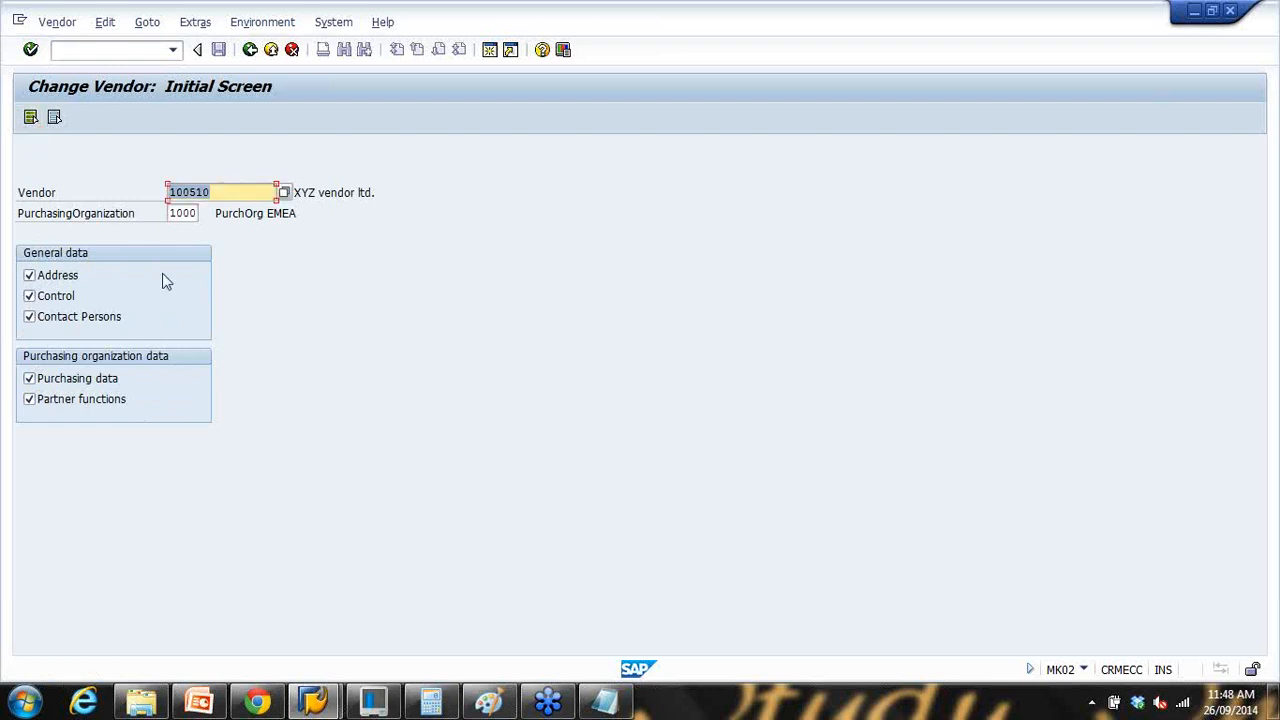
key(Return)
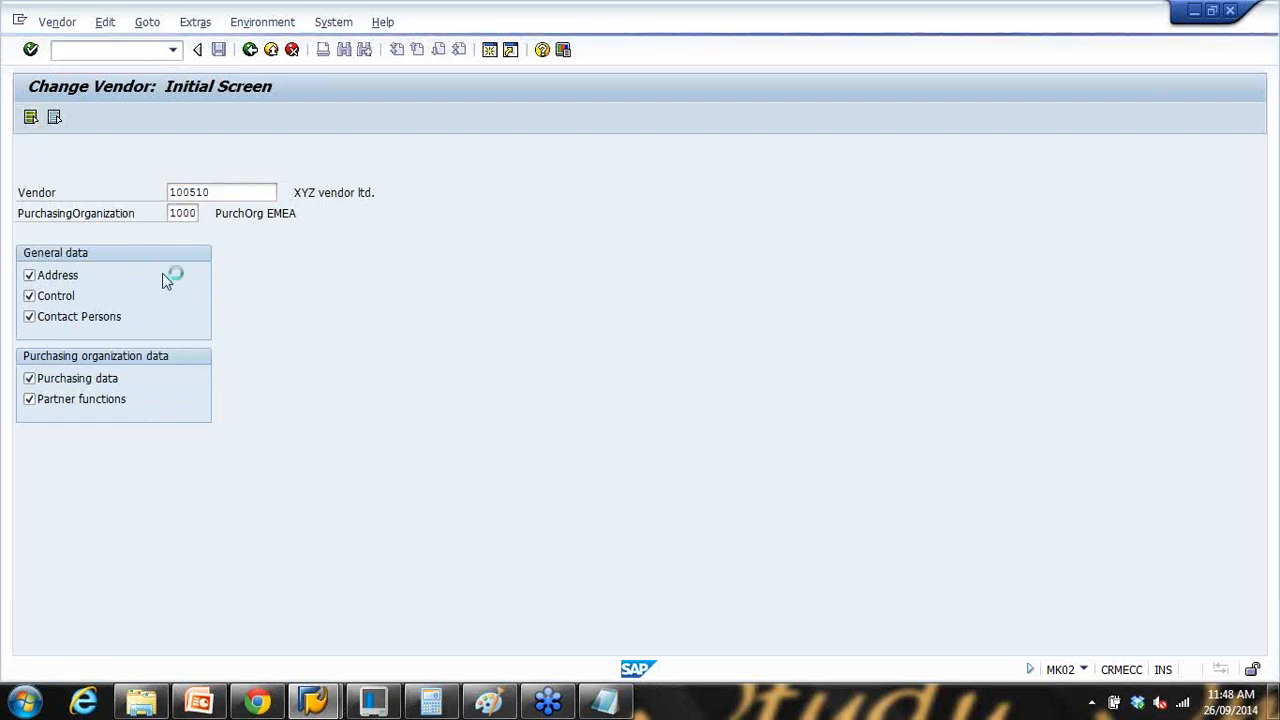
key(Return)
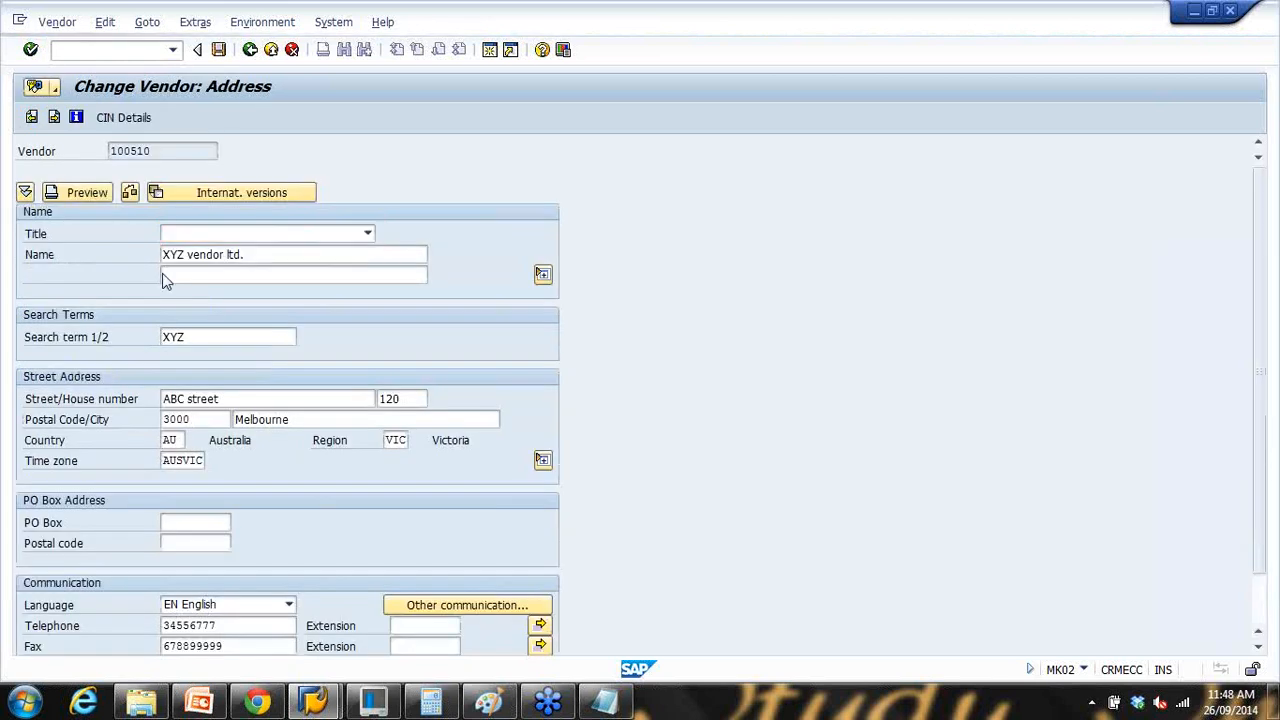
key(Return)
key(Return)
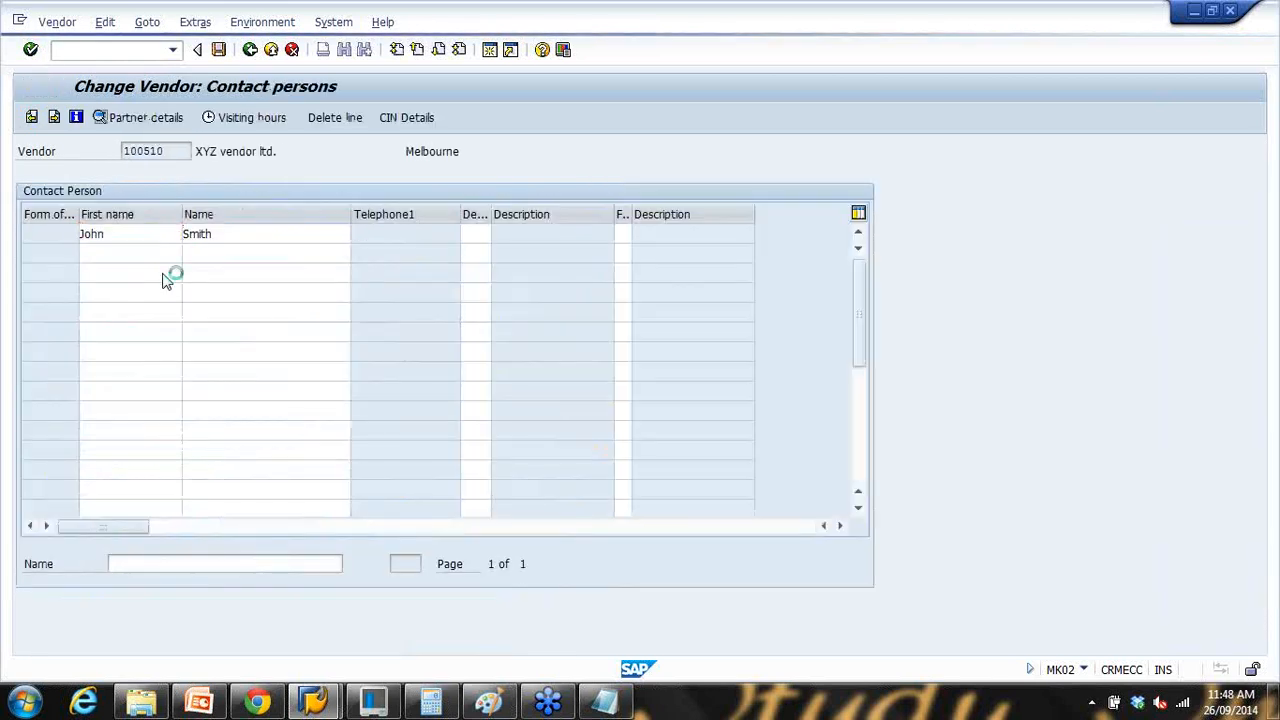
key(Return)
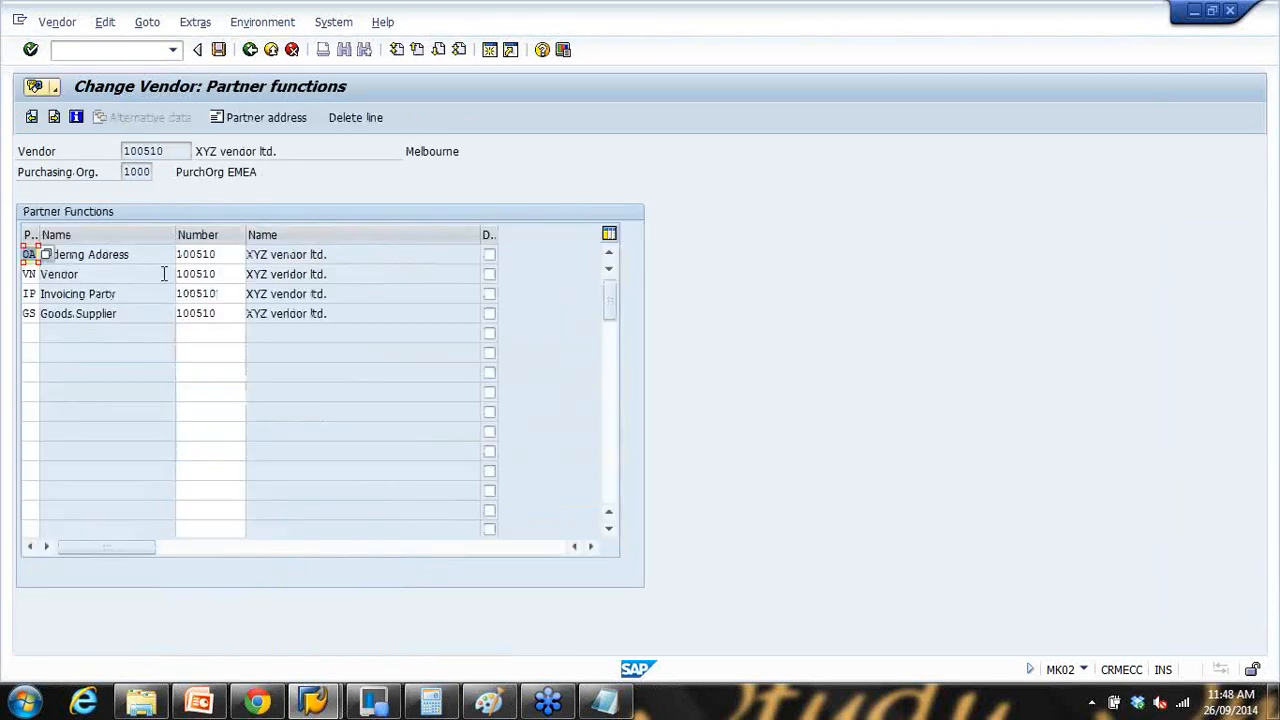
key(Return)
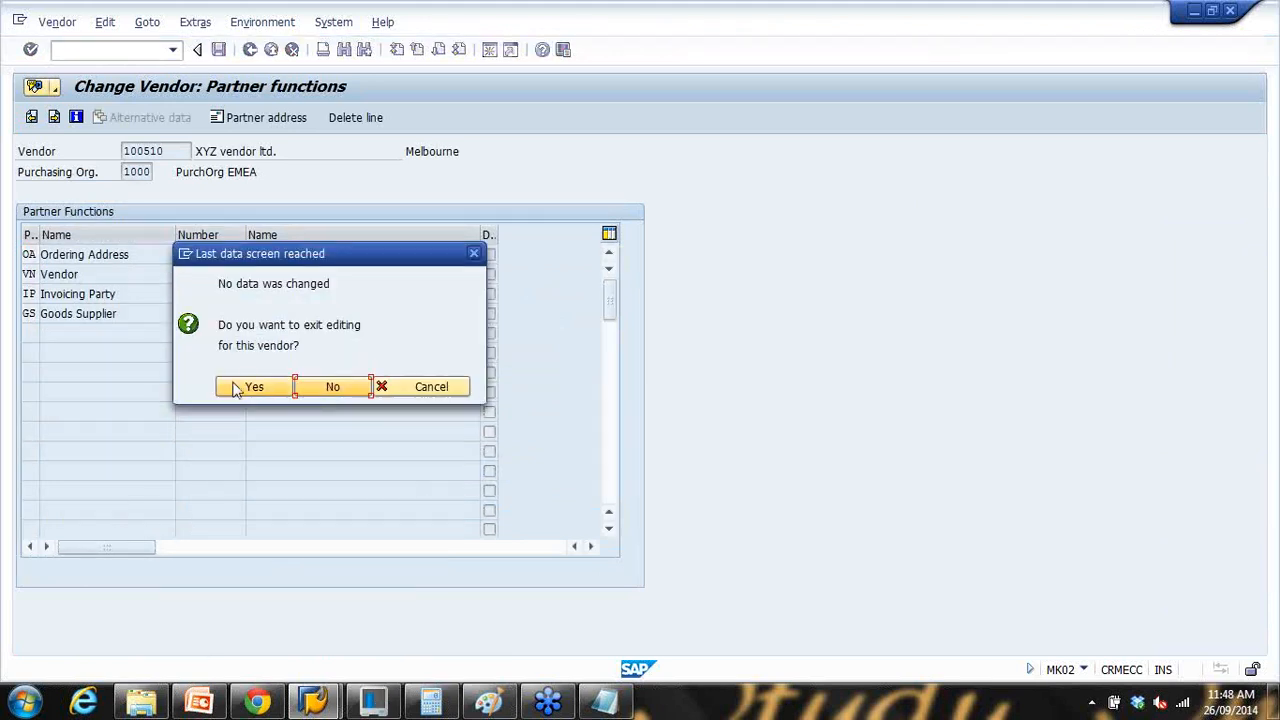
click(240, 386)
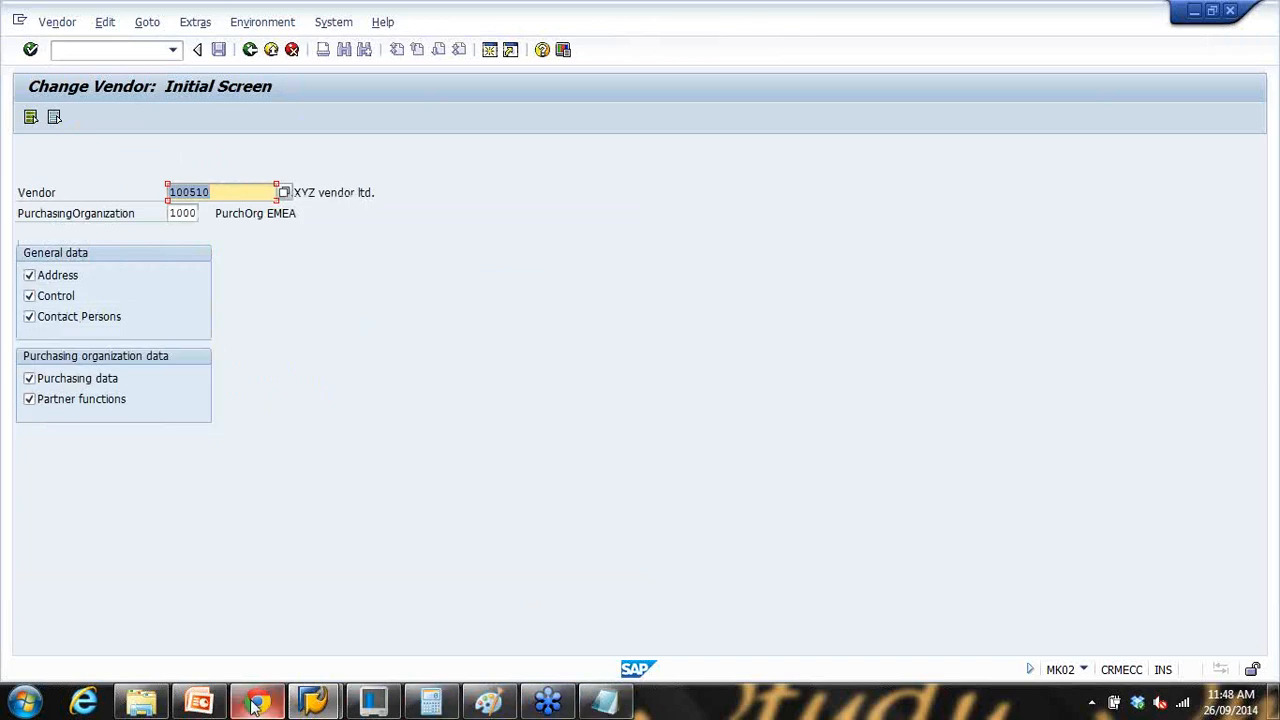
click(199, 703)
click(1083, 674)
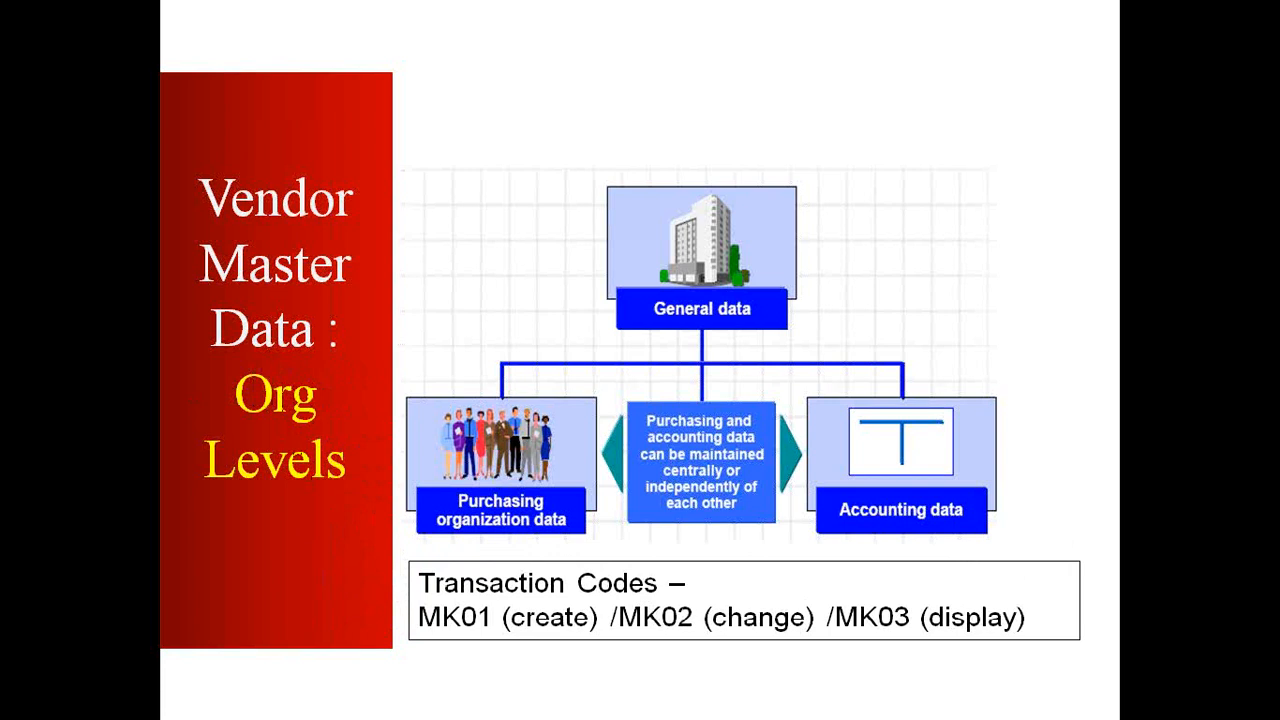
Step: Advance to the Account Group slide, end the show, and go back from SAP's Change Vendor screen
key(Right)
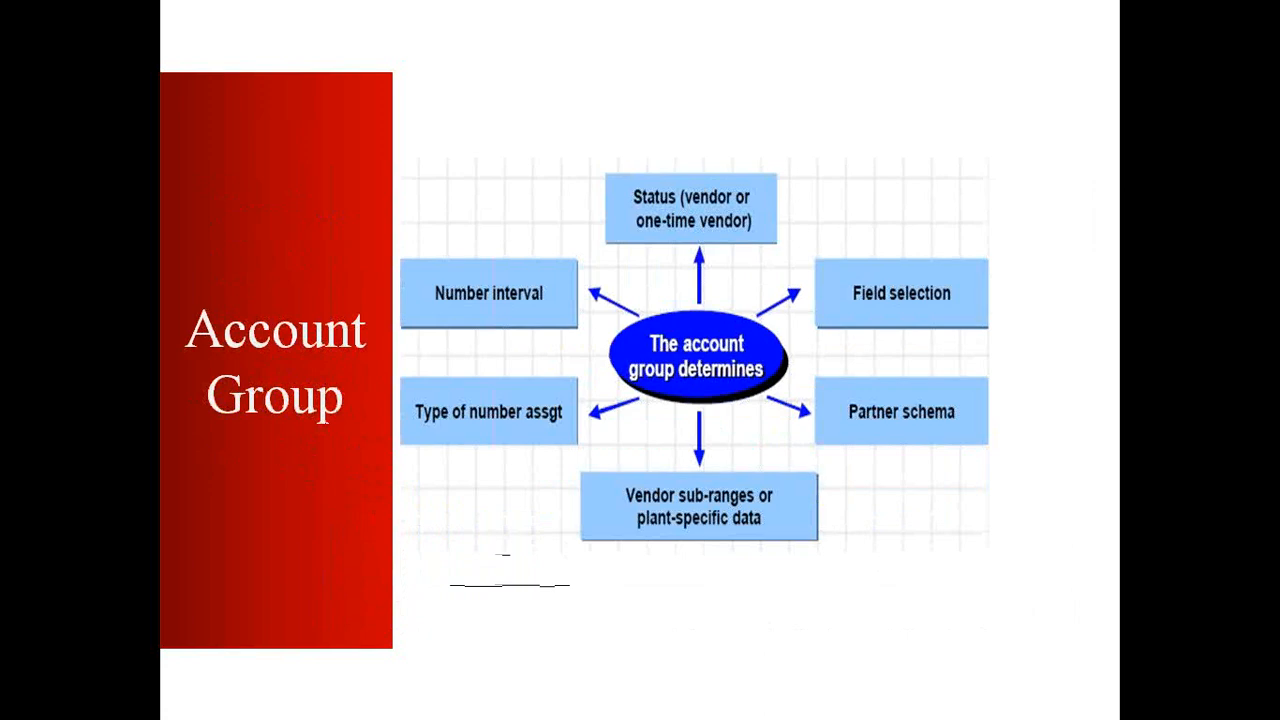
key(Escape)
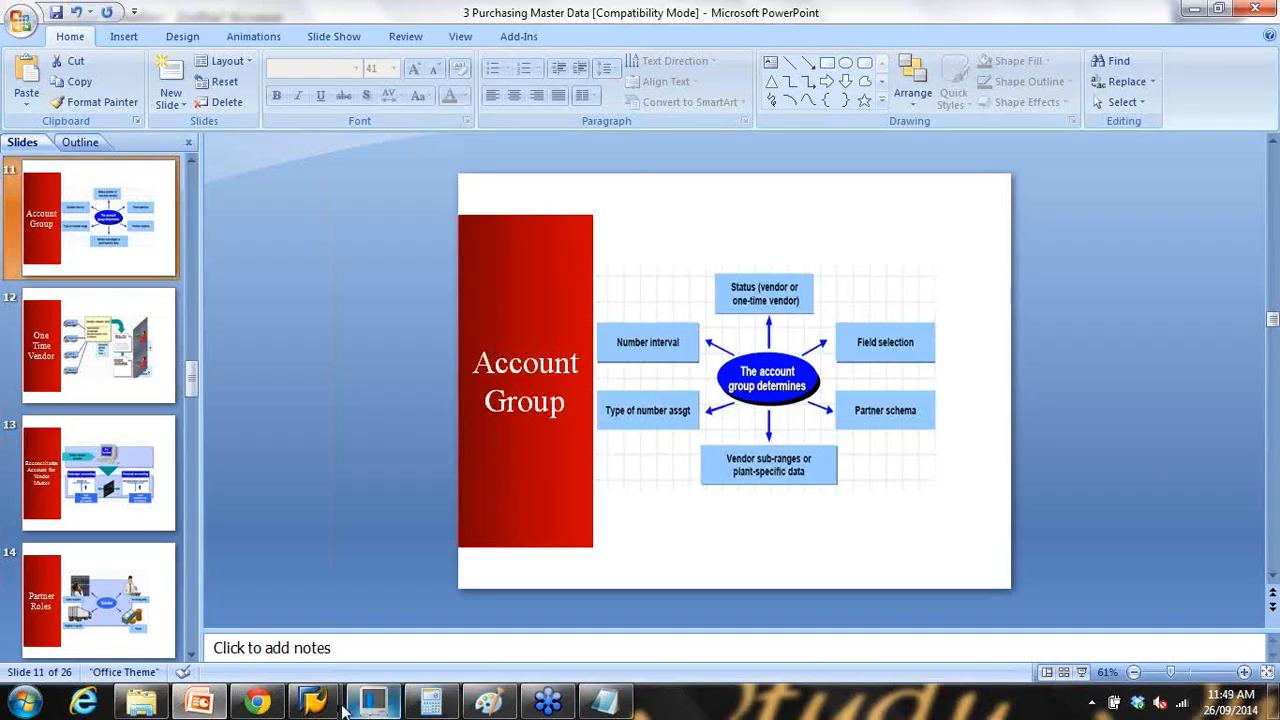
mouse_move(313, 702)
click(385, 643)
click(250, 50)
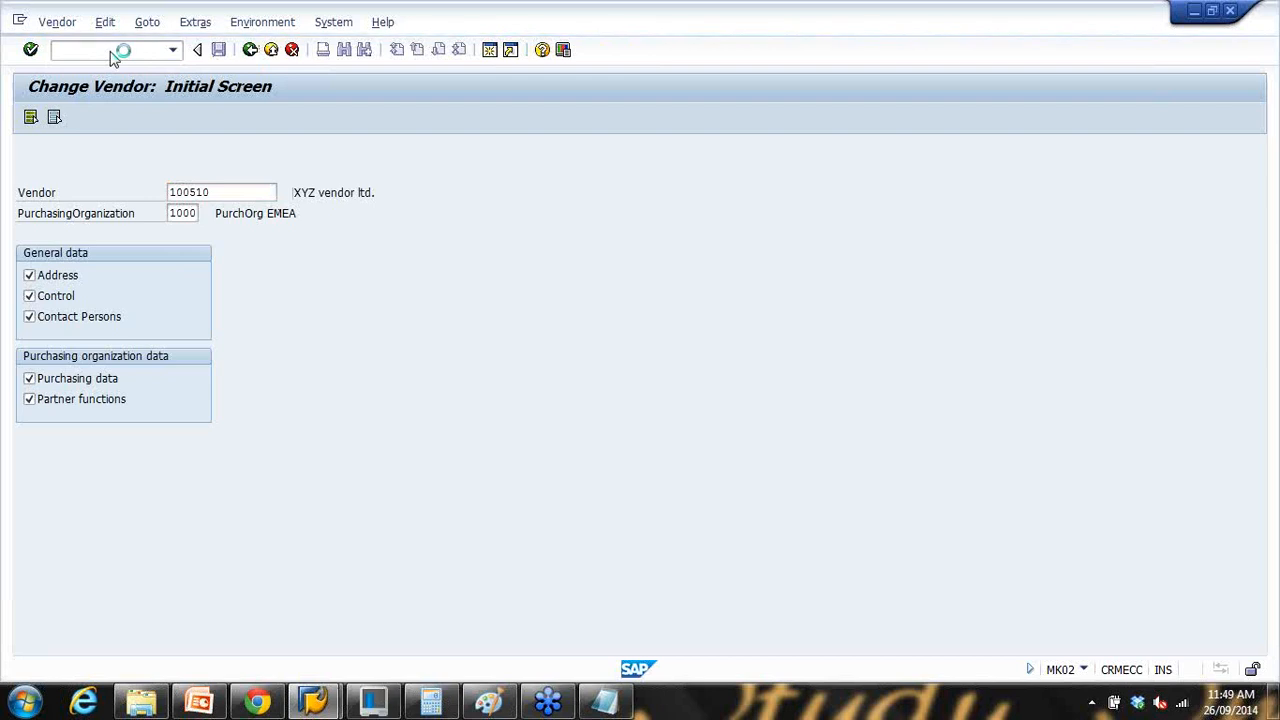
Step: Run XK01, open the account group value help beside KRED, and move the list aside
text(x)
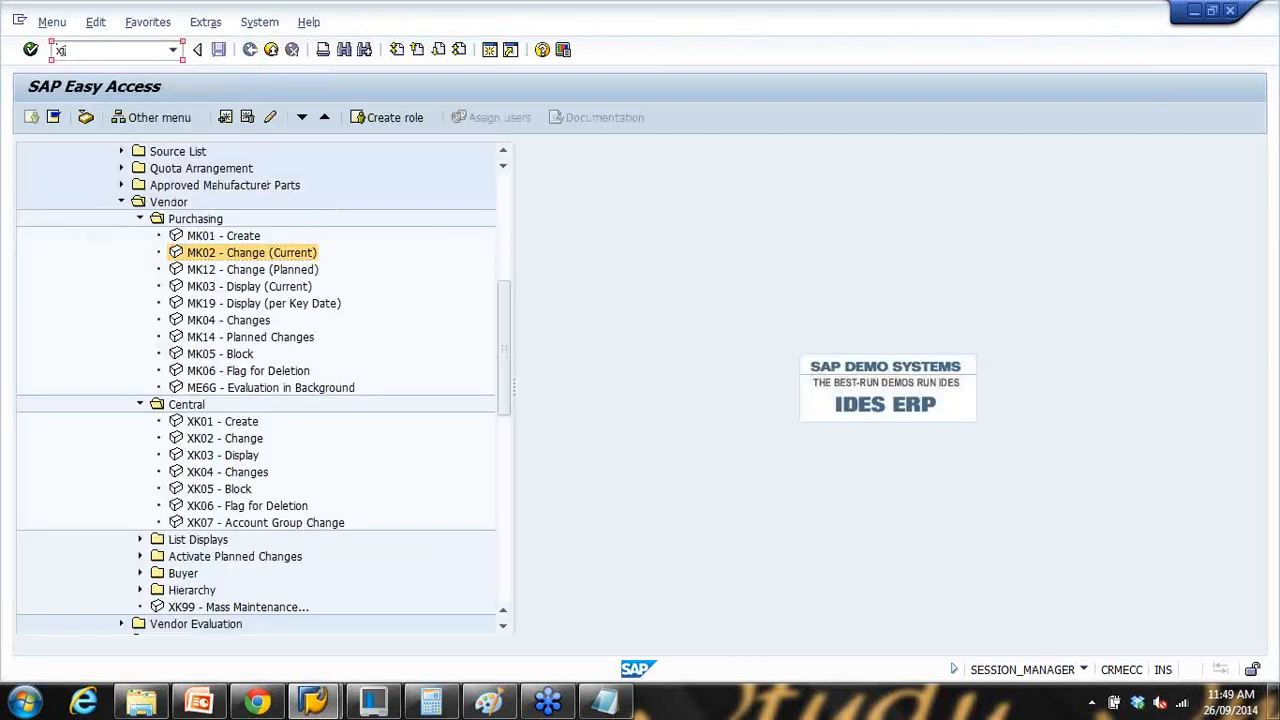
text(k01)
key(Return)
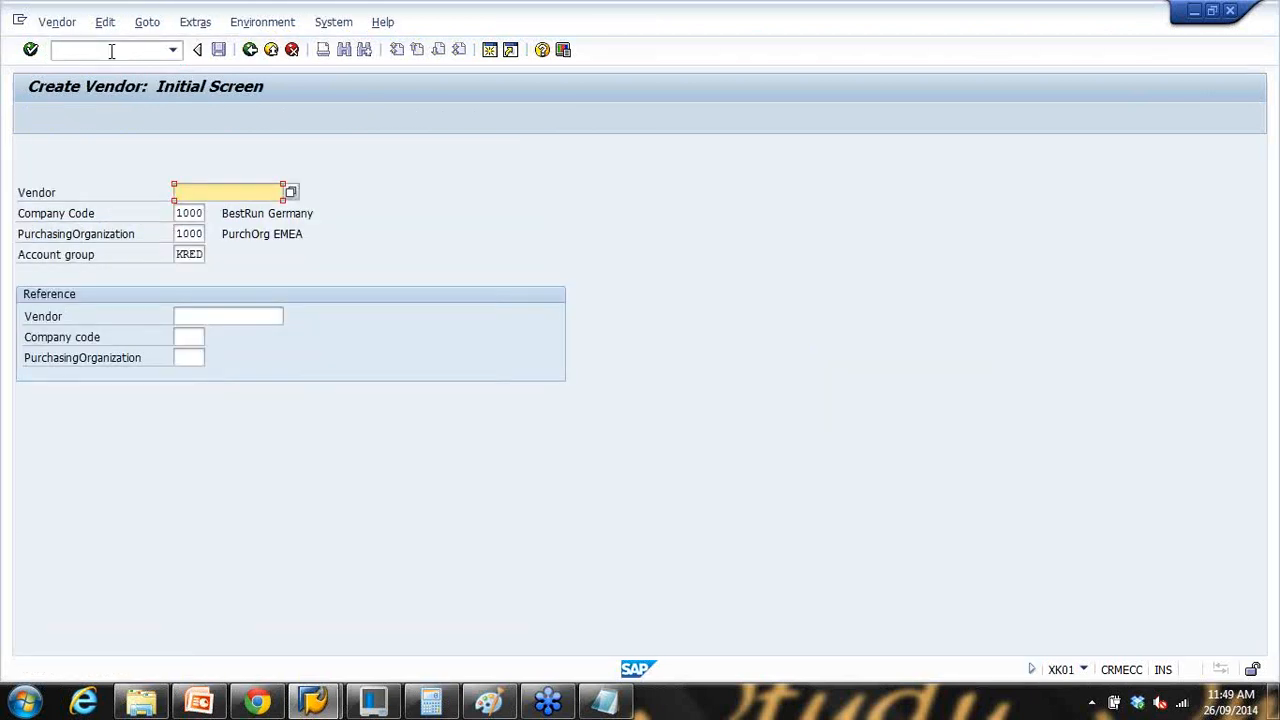
drag(176, 254, 219, 254)
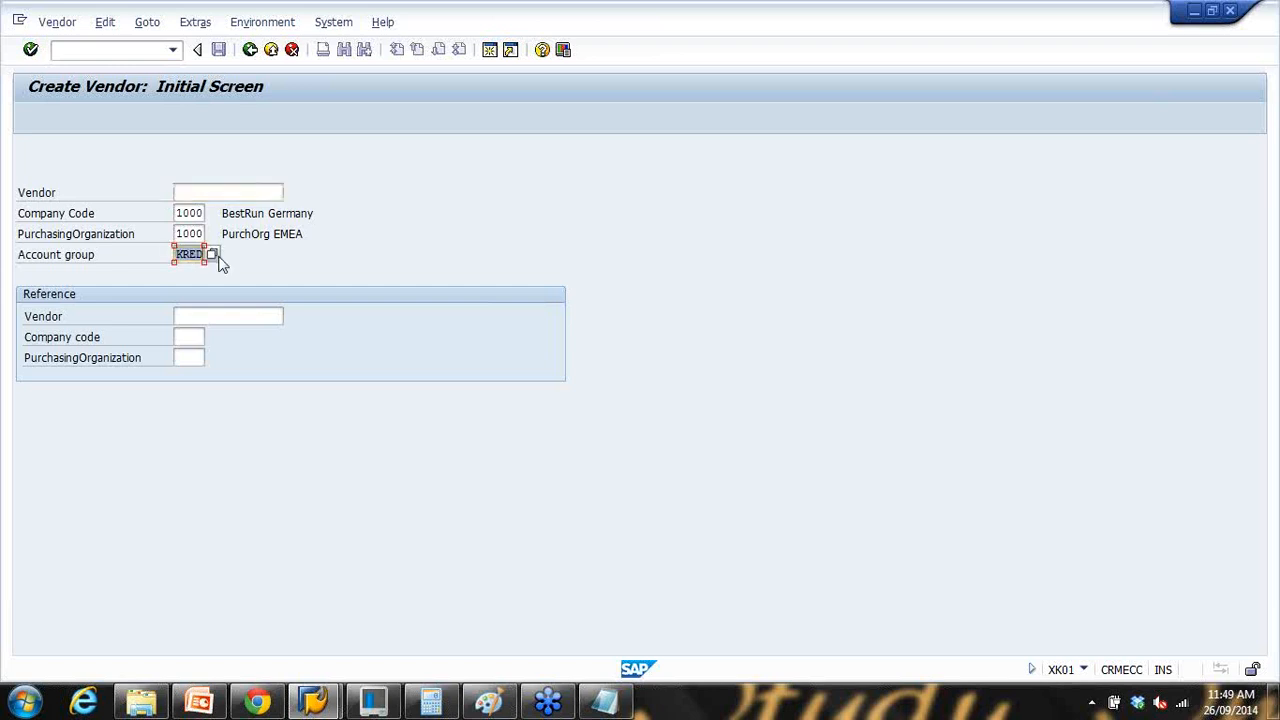
click(213, 255)
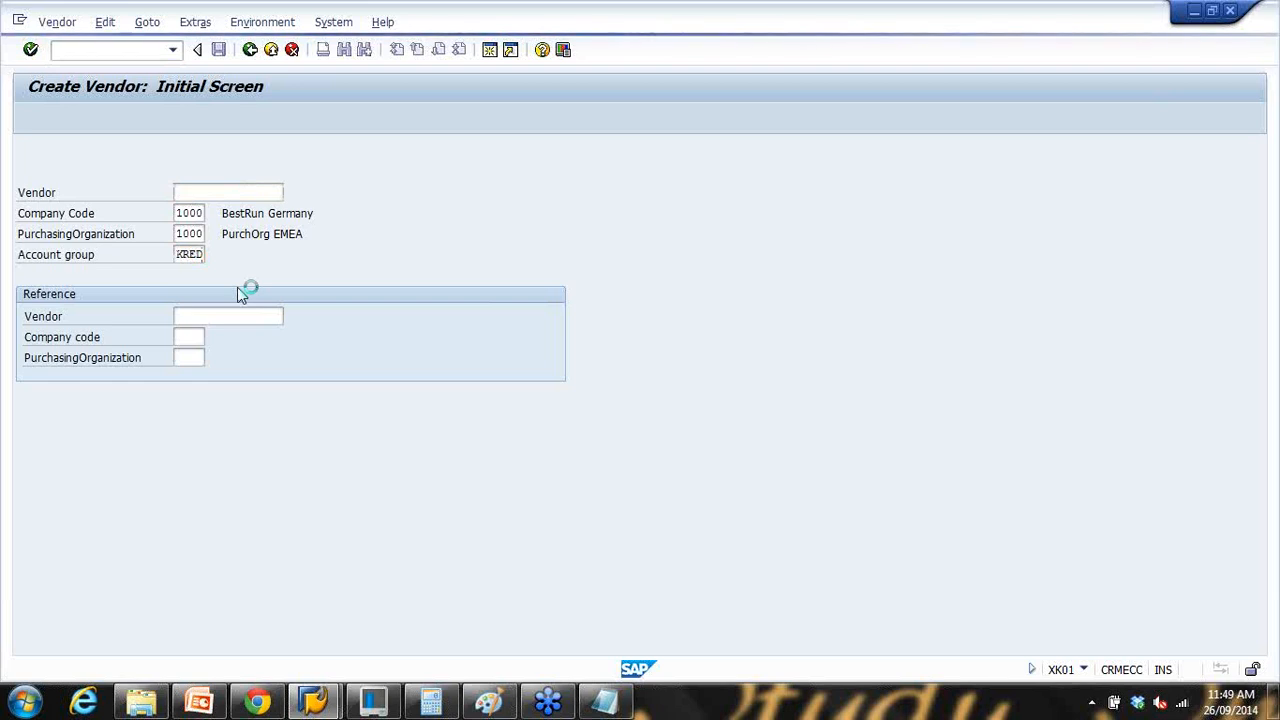
drag(338, 50, 468, 37)
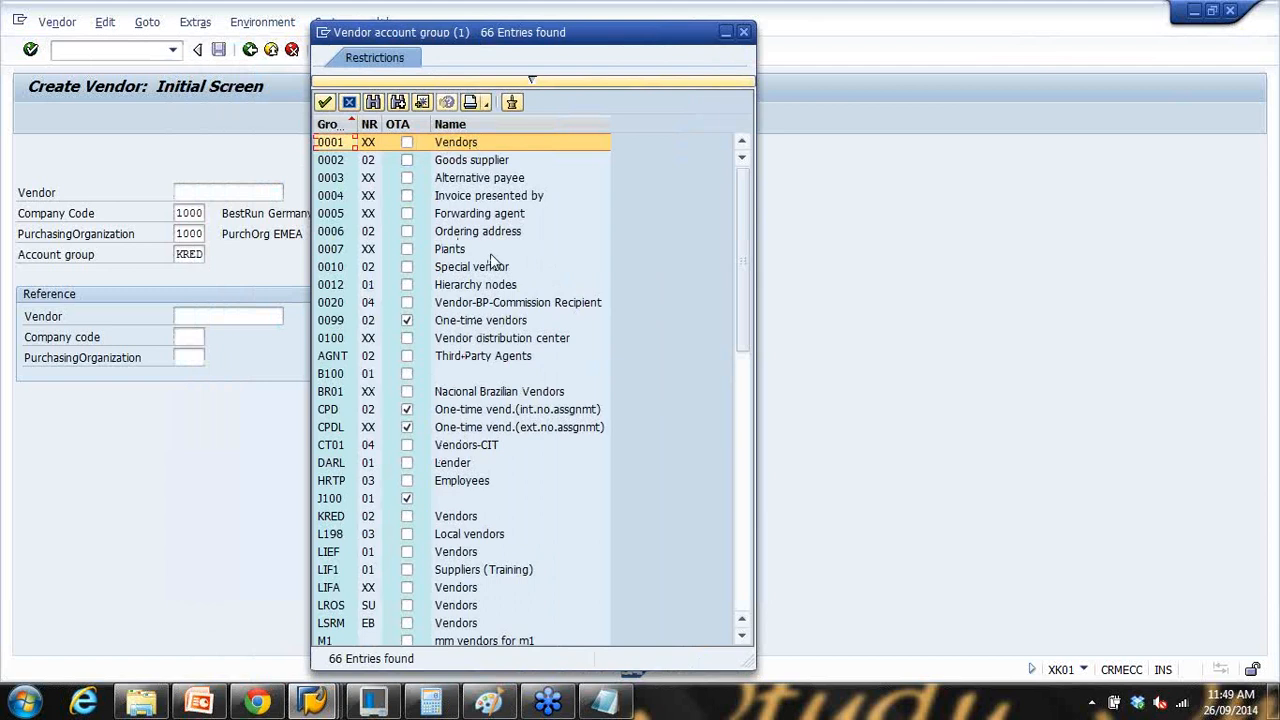
click(468, 162)
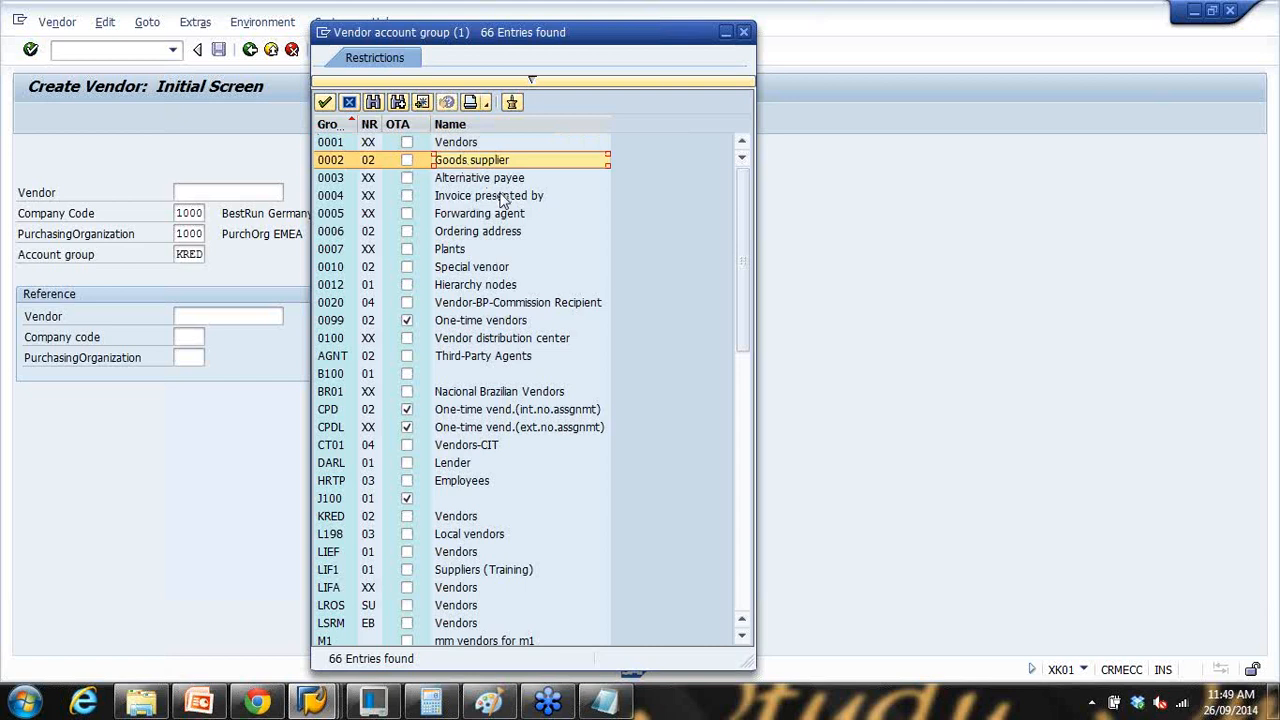
click(468, 234)
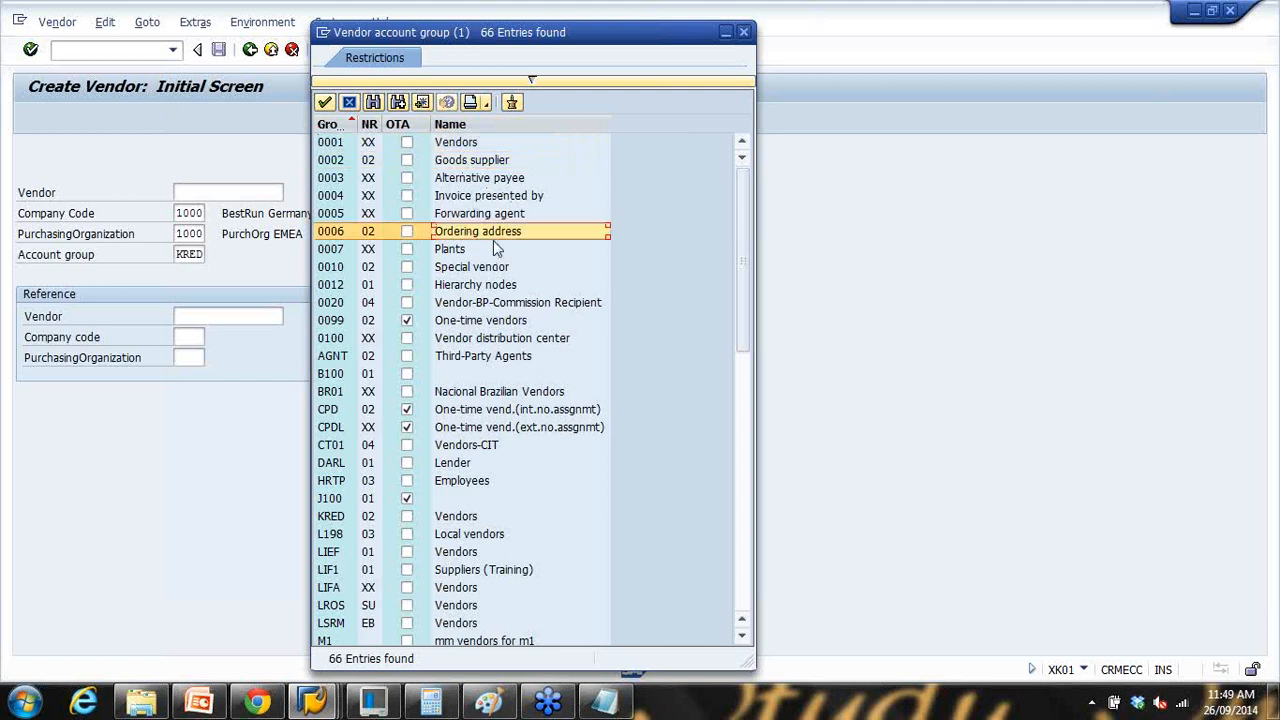
click(482, 215)
click(466, 252)
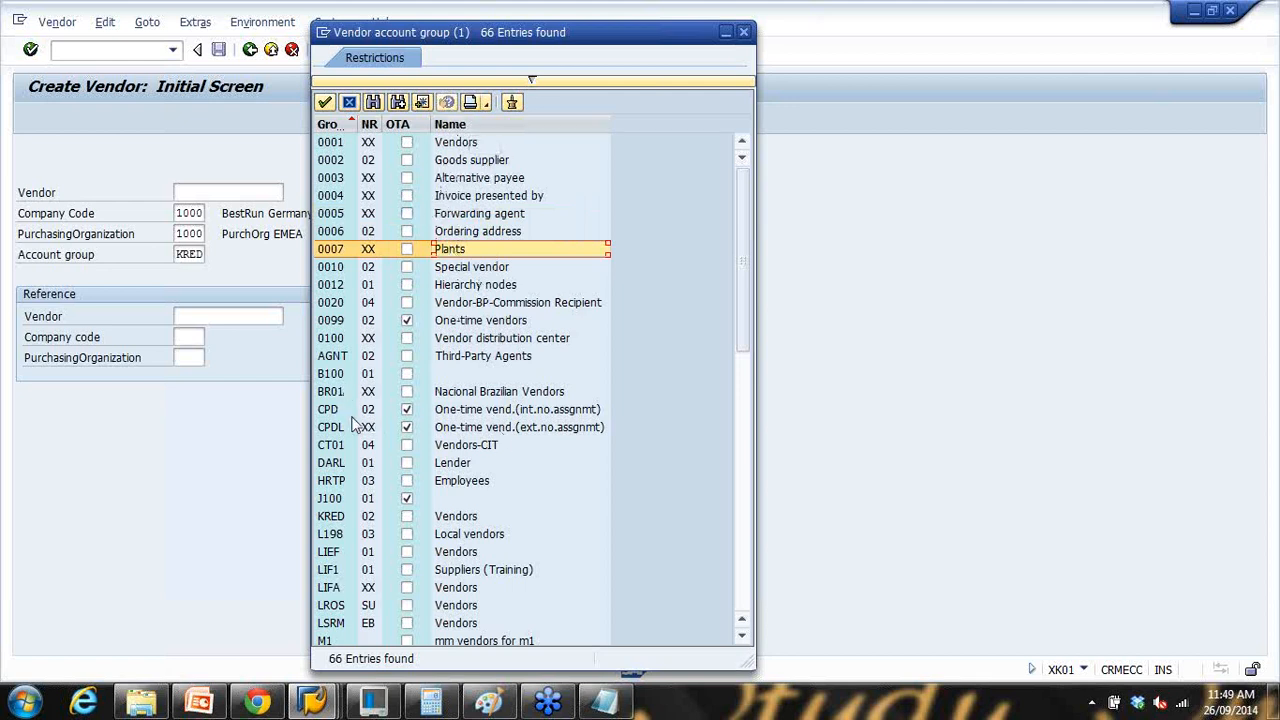
scroll(366, 432, down, 3)
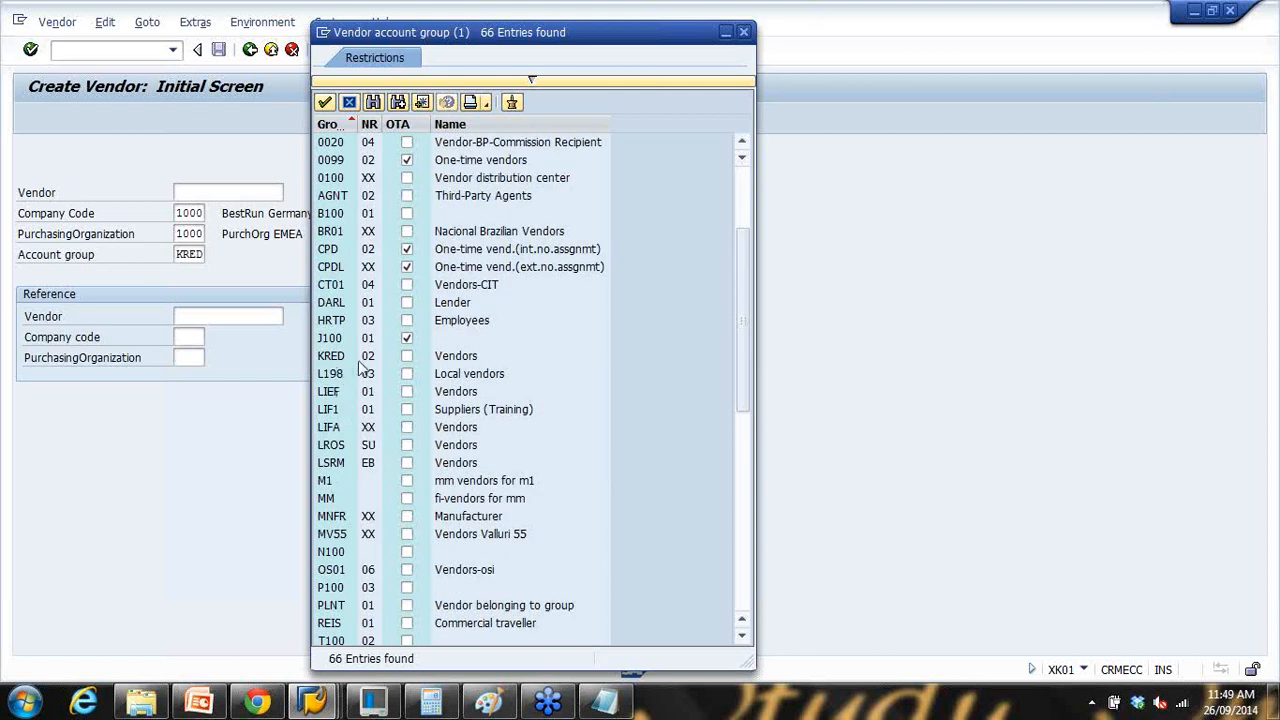
click(460, 358)
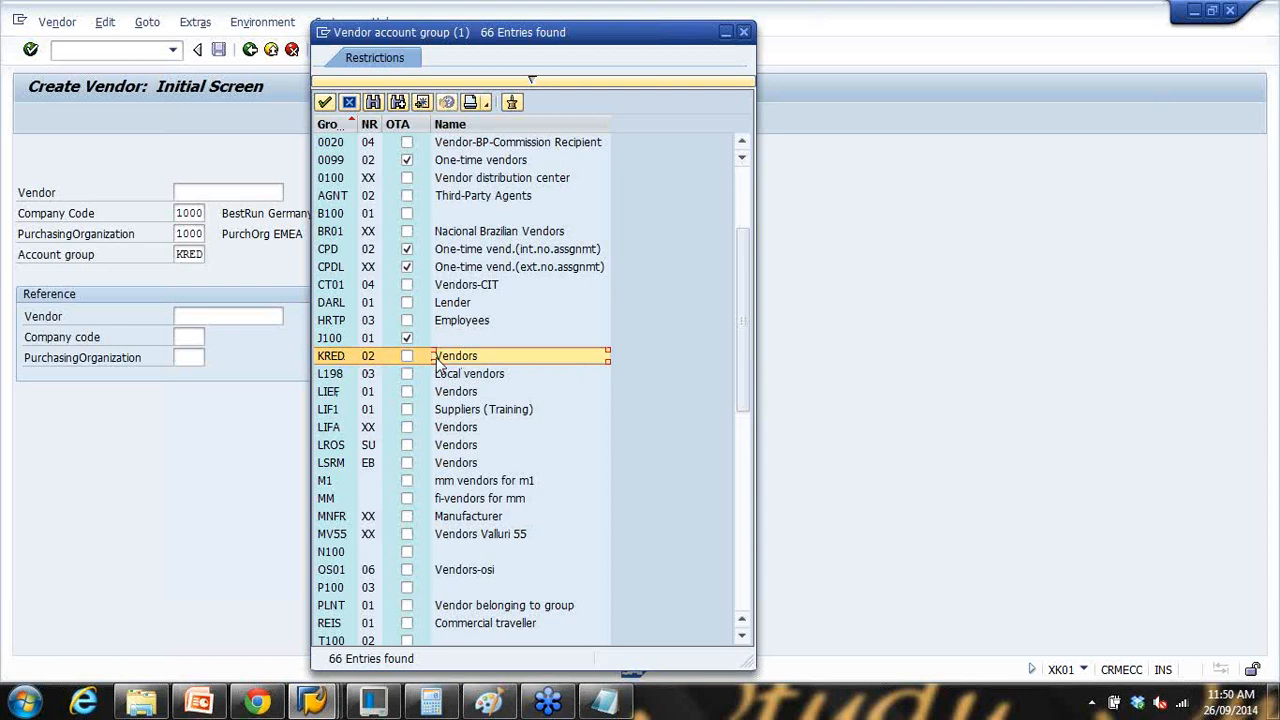
scroll(440, 365, up, 3)
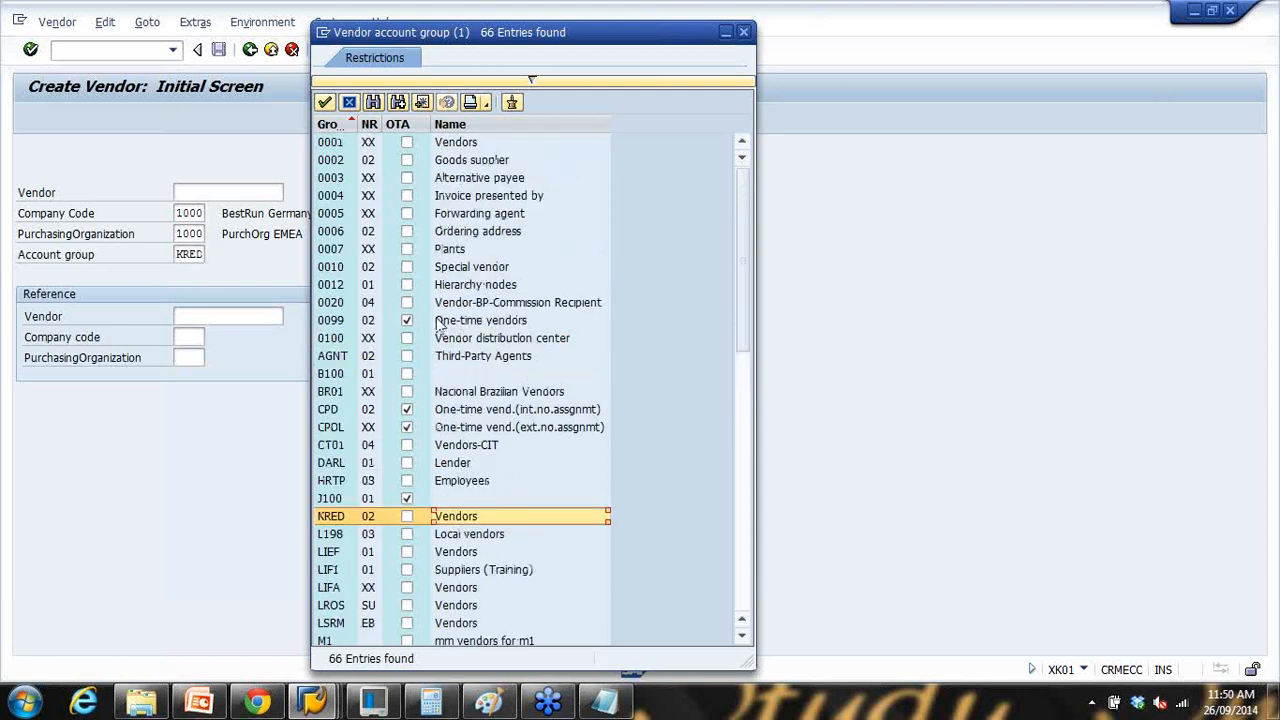
click(470, 162)
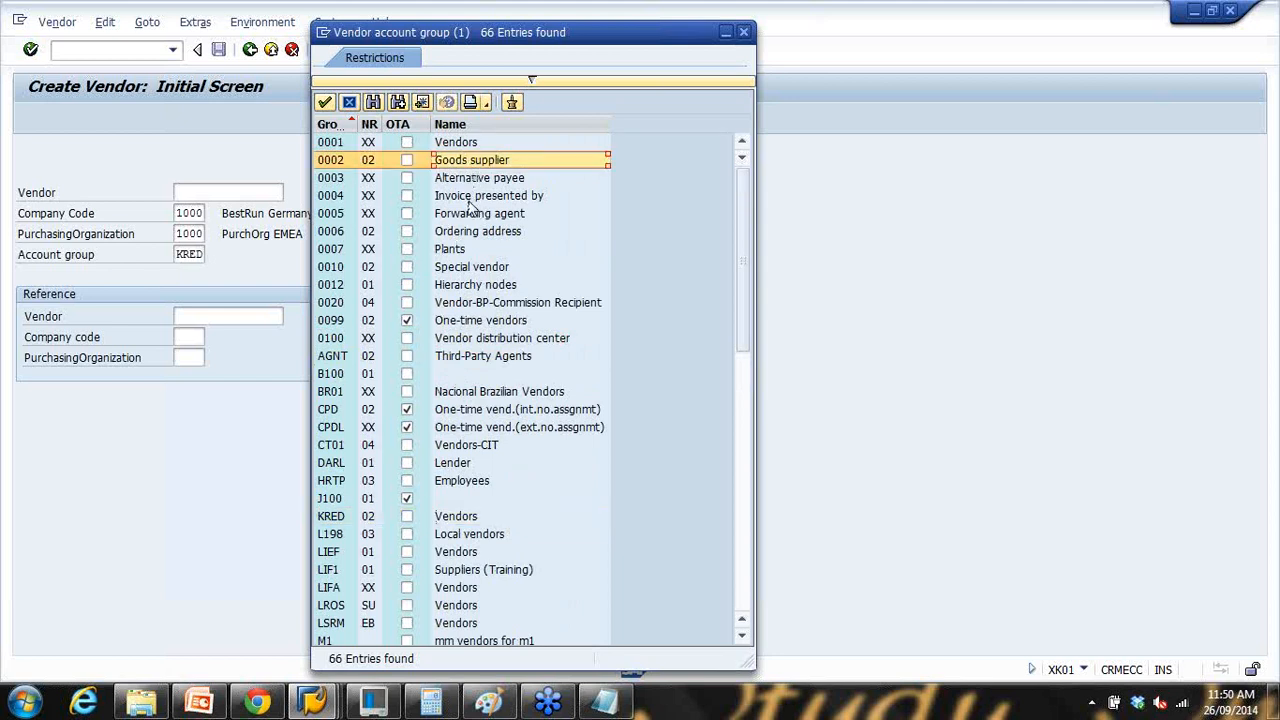
click(469, 200)
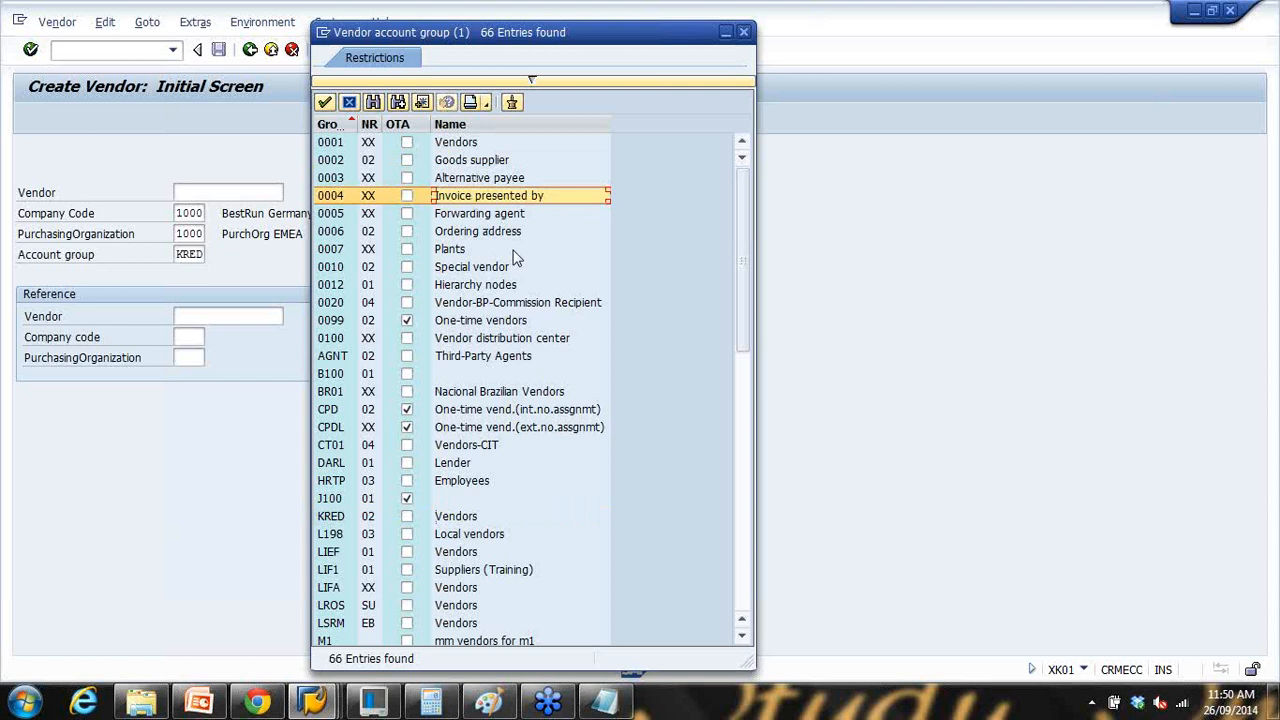
click(525, 233)
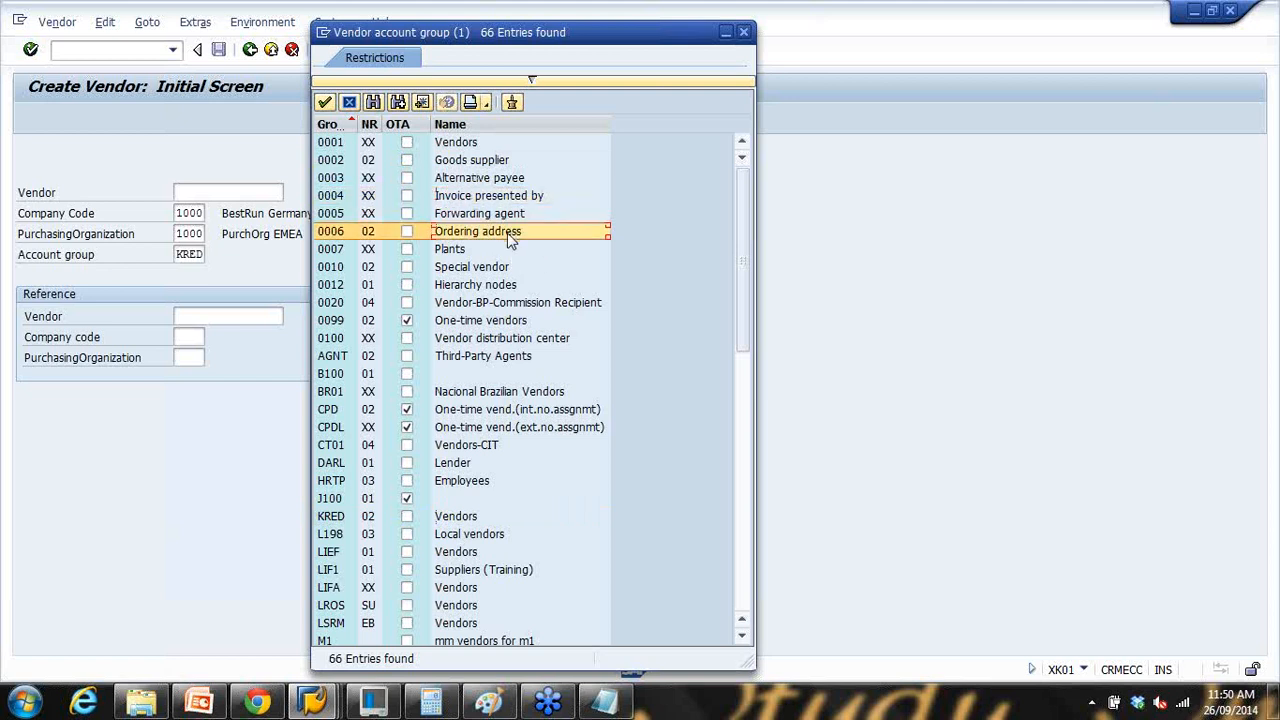
click(493, 247)
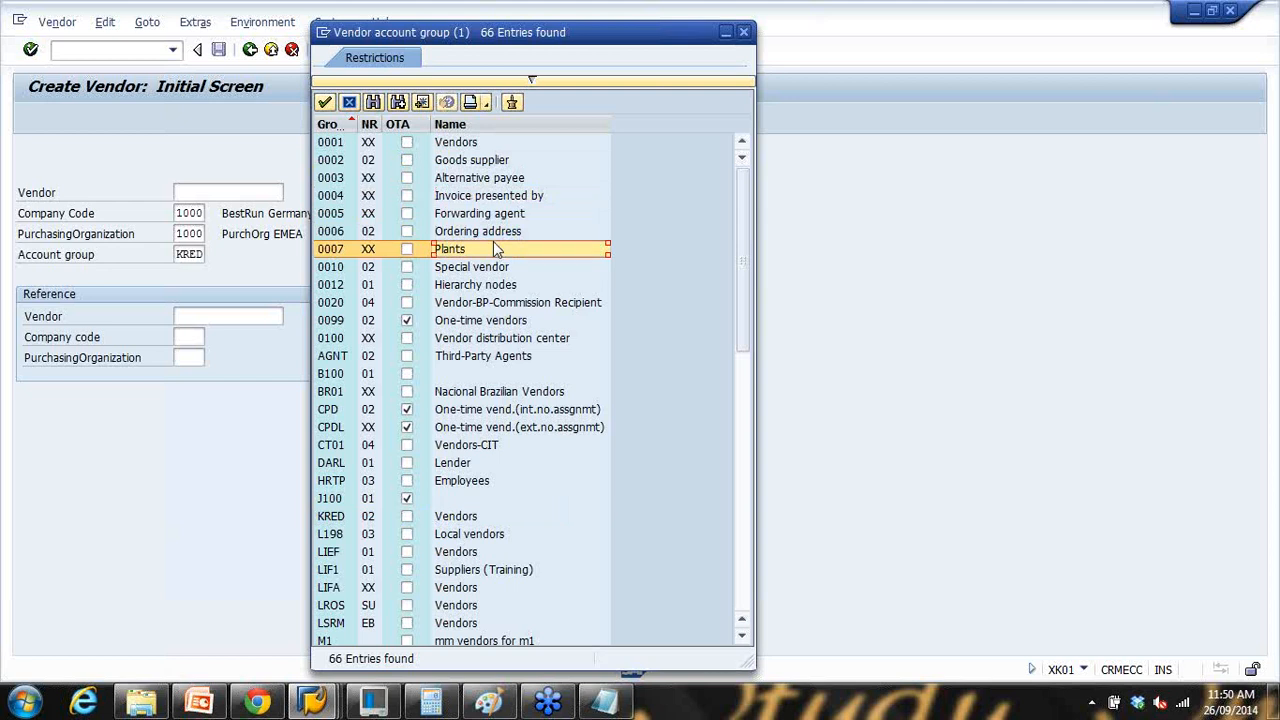
scroll(485, 247, down, 3)
scroll(478, 250, up, 3)
click(456, 145)
click(460, 214)
click(458, 165)
click(460, 194)
click(460, 176)
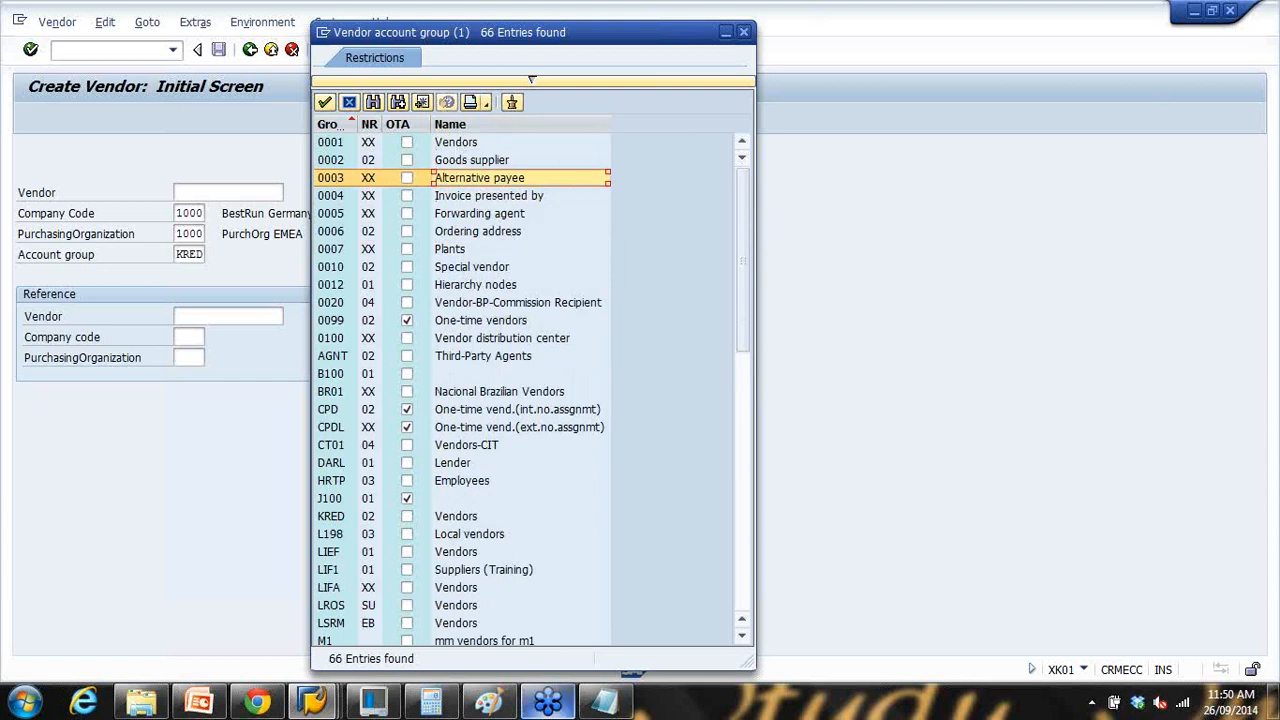
Step: Present the Account Group slide full screen in PowerPoint, then end the show
click(220, 702)
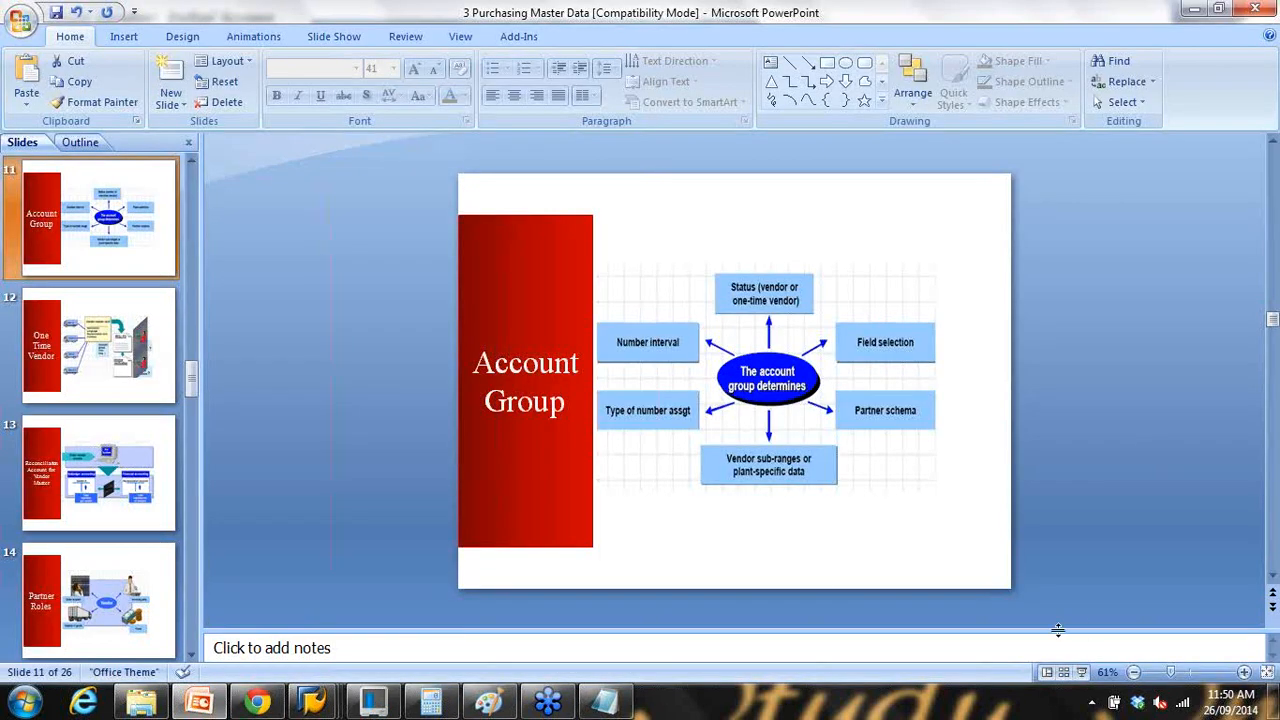
click(1081, 672)
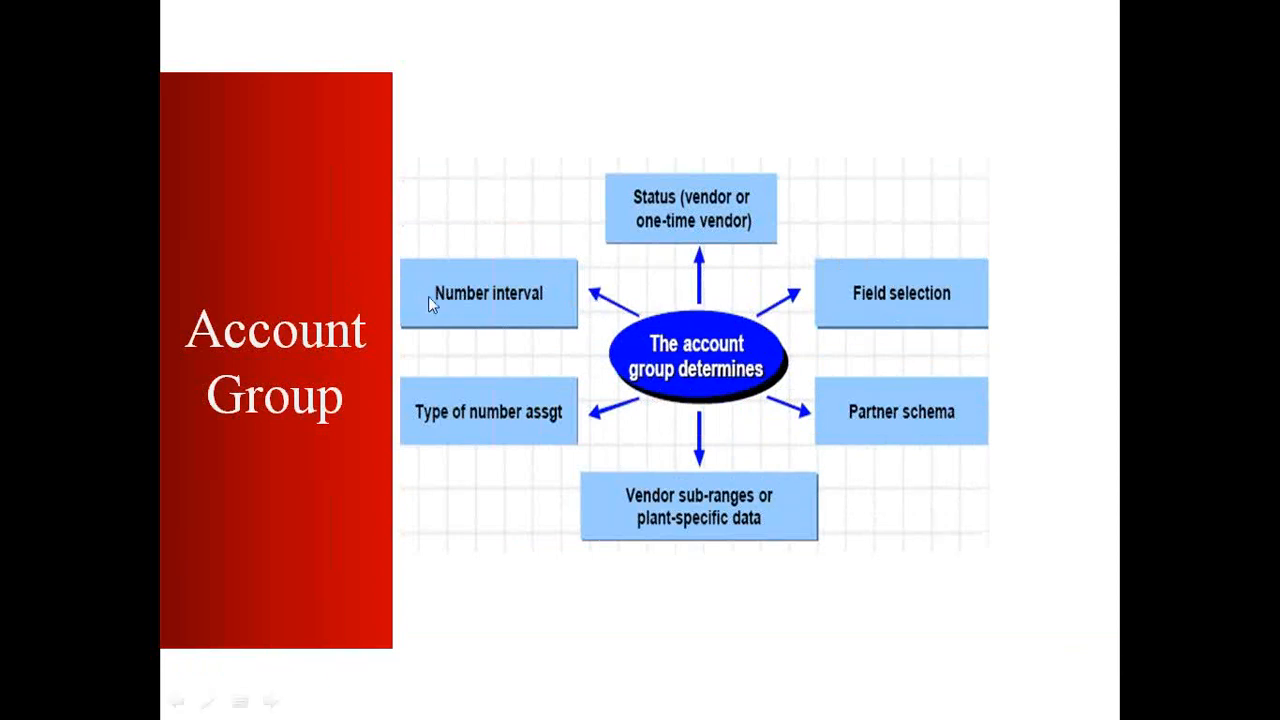
key(Escape)
click(600, 698)
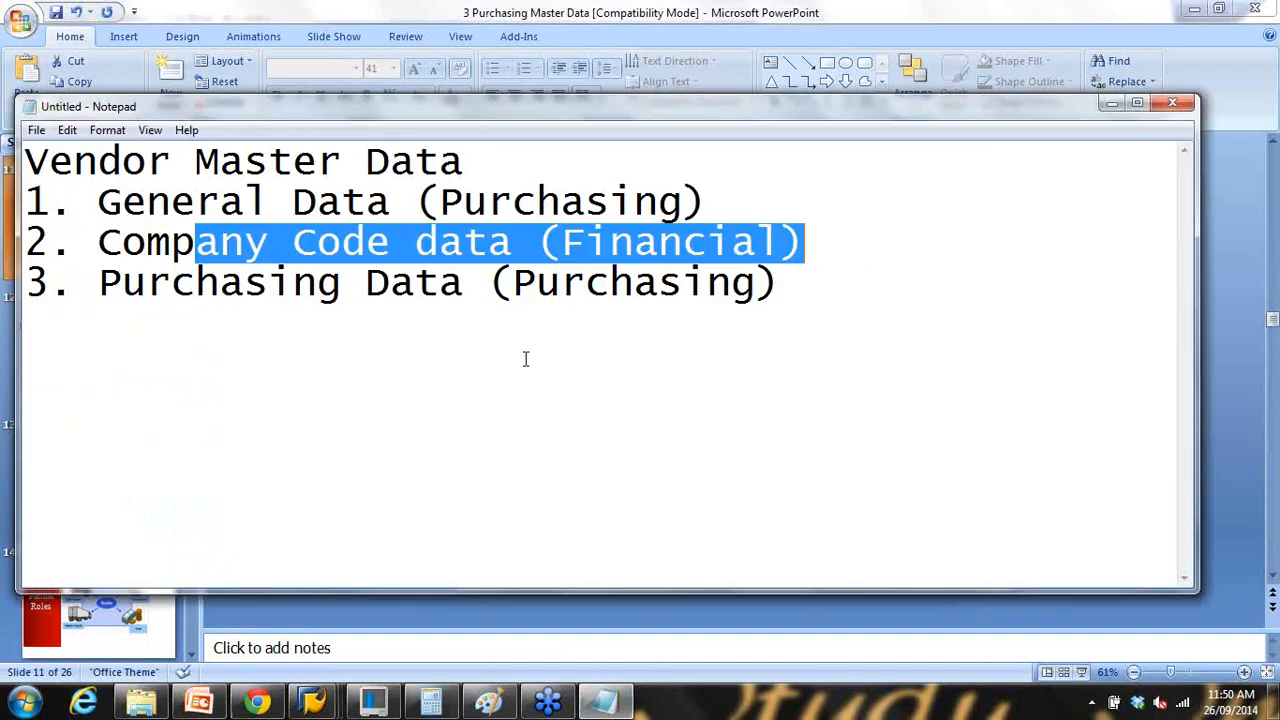
click(507, 167)
key(Return)
key(Return)
text(100510)
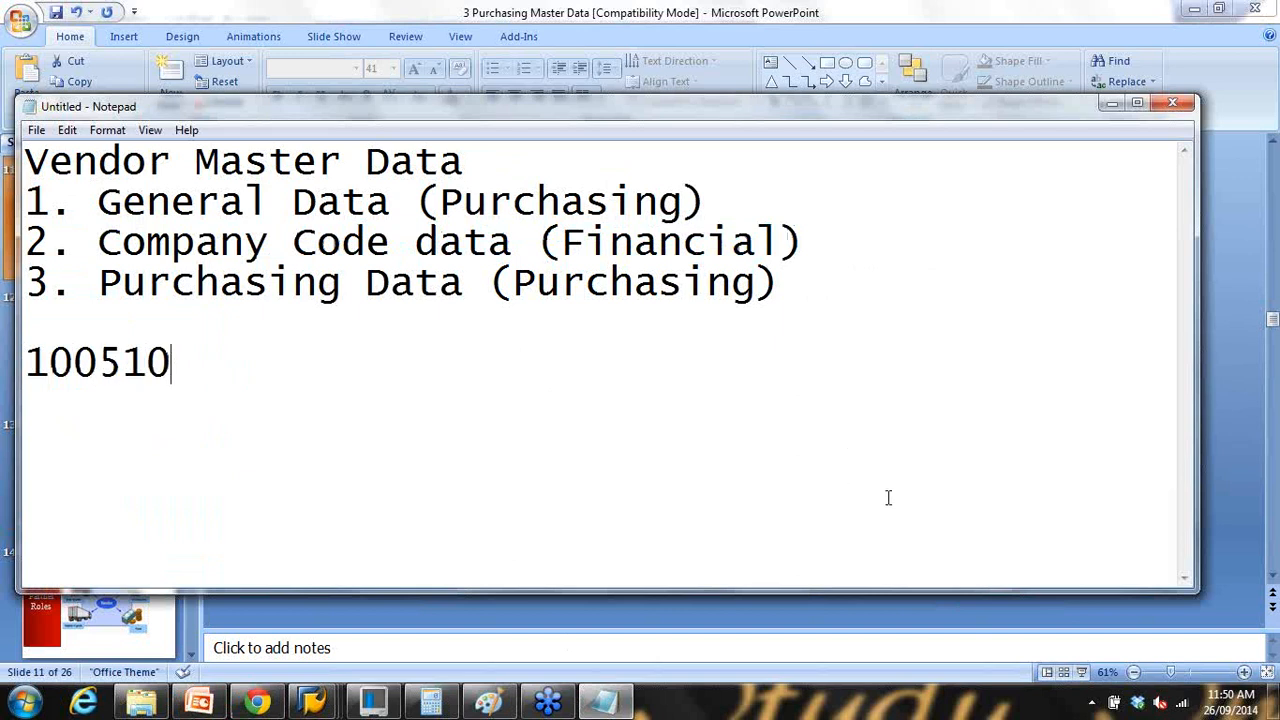
text( - KRED a)
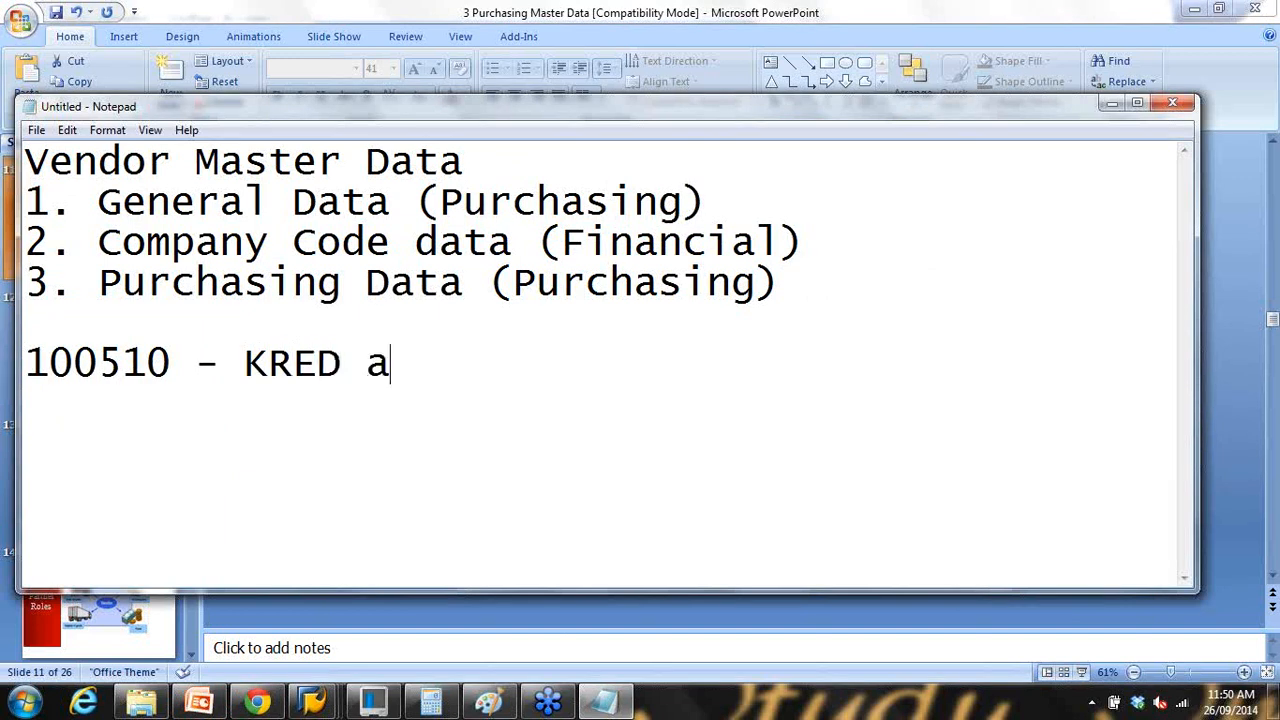
text(ccount grp)
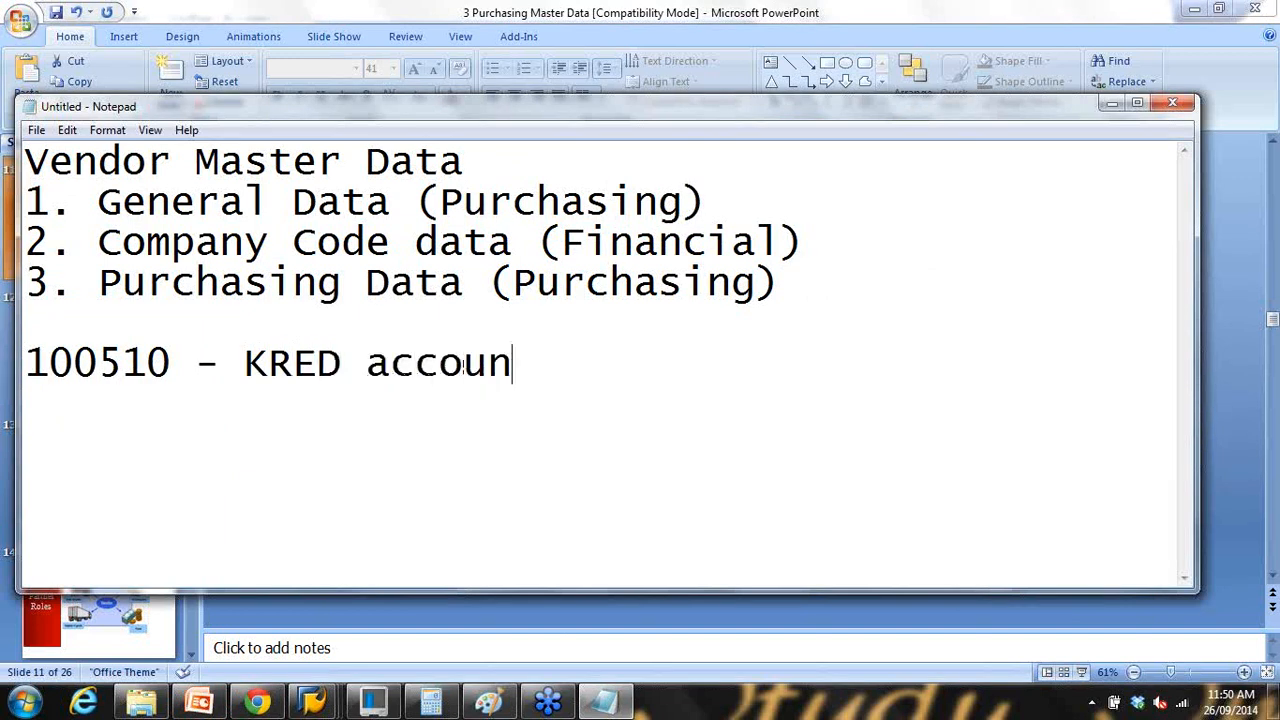
key(BackSpace)
text(oup)
key(Return)
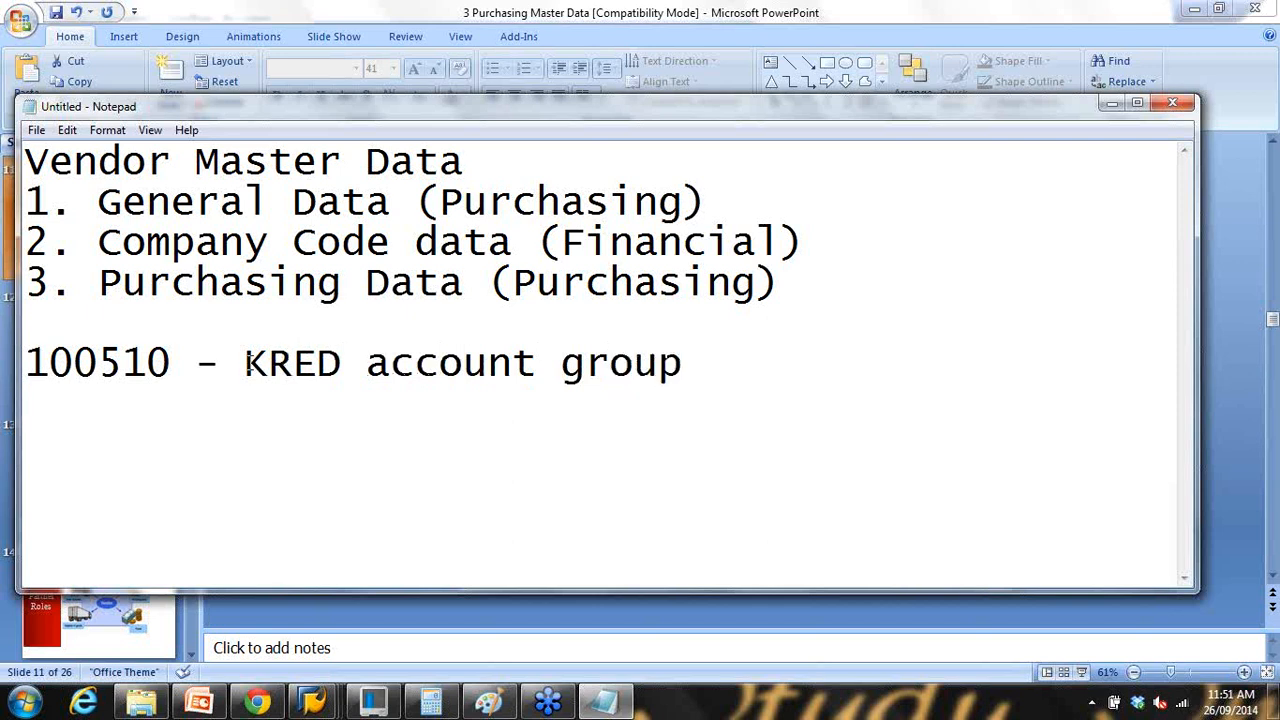
drag(244, 362, 343, 362)
click(712, 373)
text((10000)
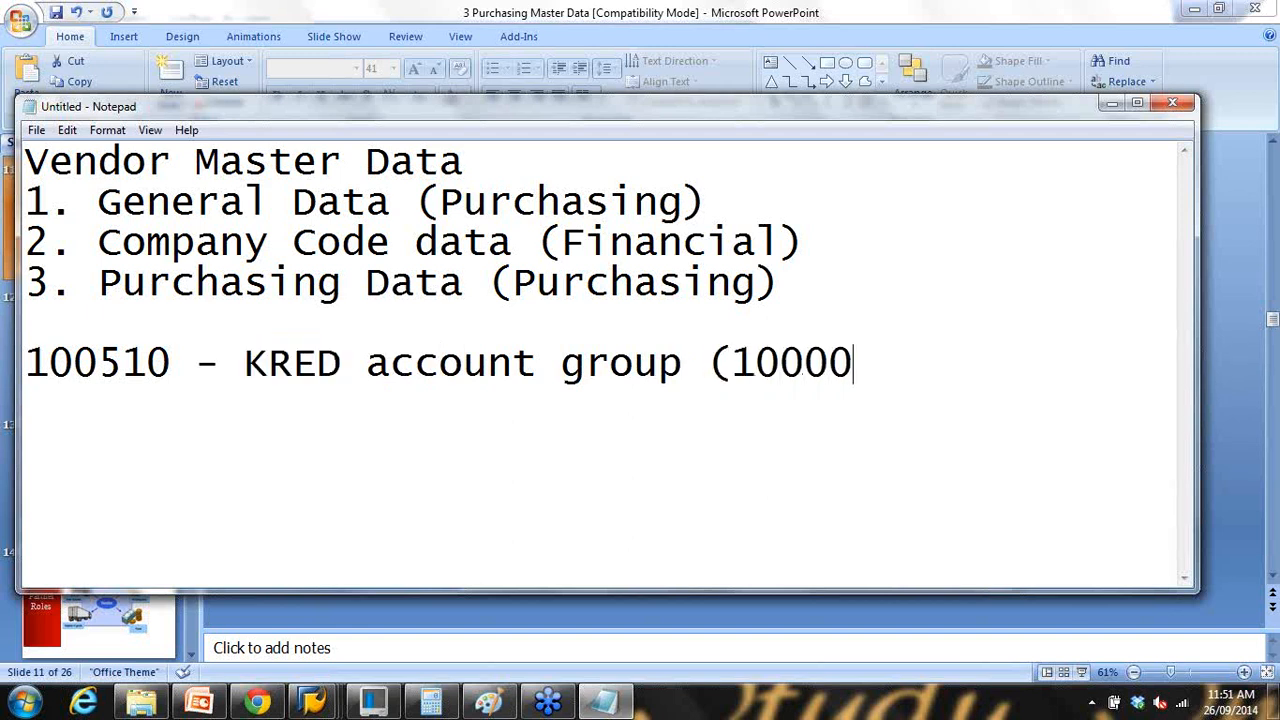
text(0)
drag(733, 365, 879, 368)
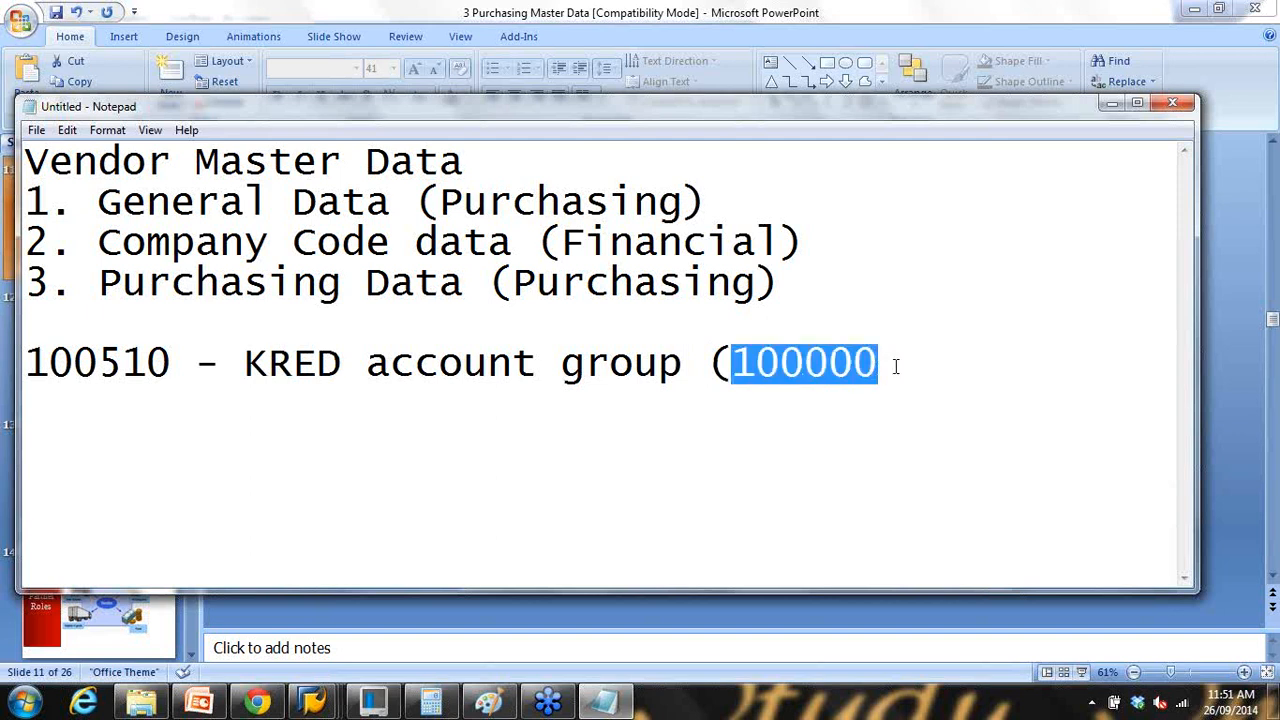
click(896, 367)
text(-1)
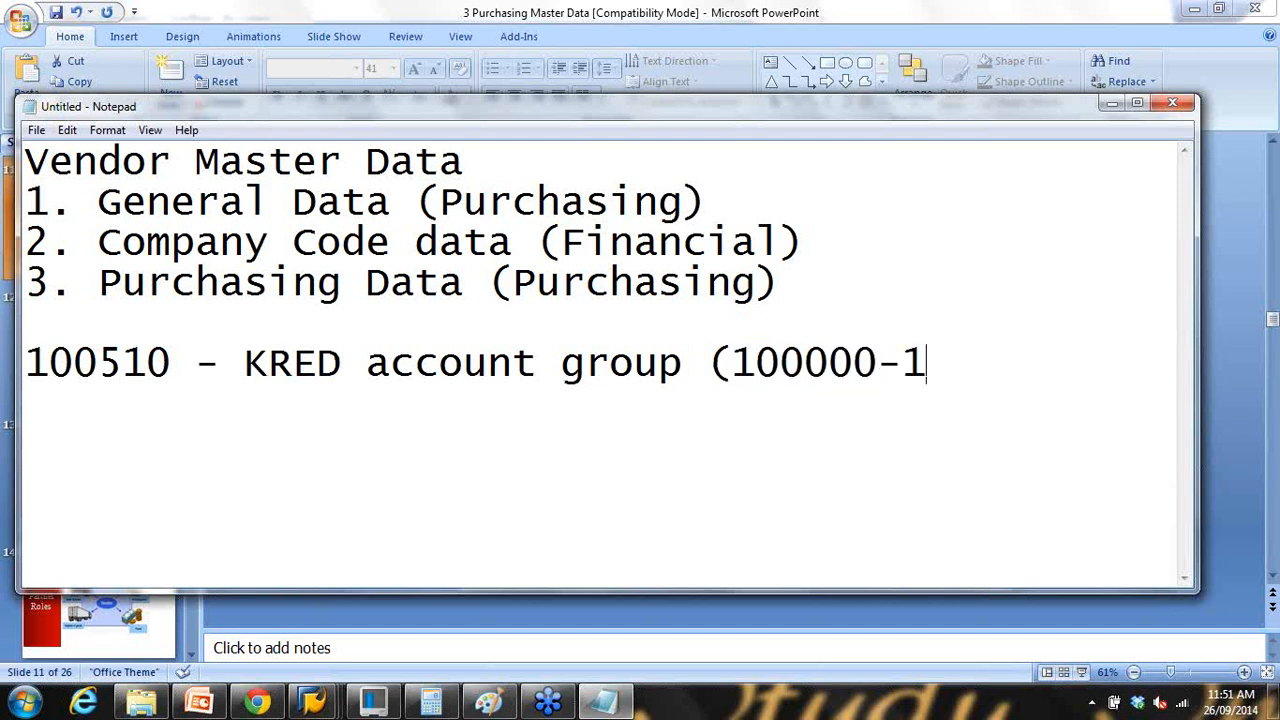
text(99999)
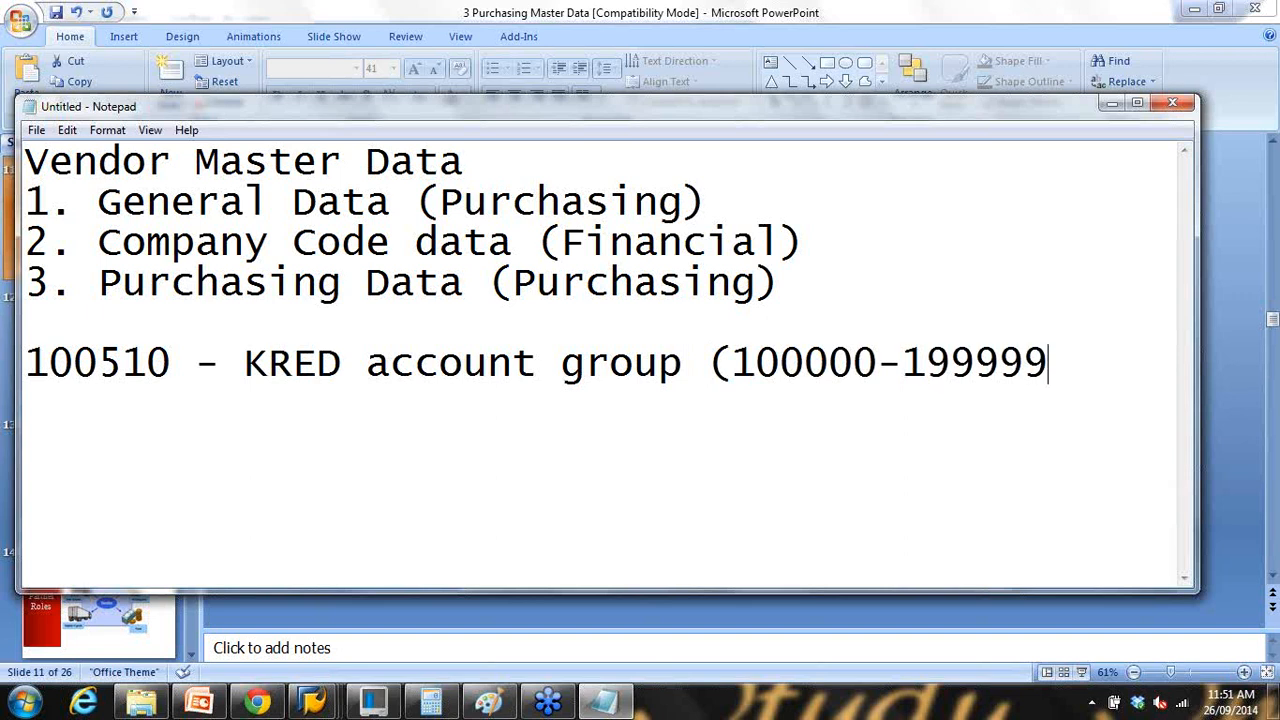
text())
key(Return)
Step: Look up the 0001 Vendors and 0002 Goods supplier groups in SAP's account group list
mouse_move(335, 692)
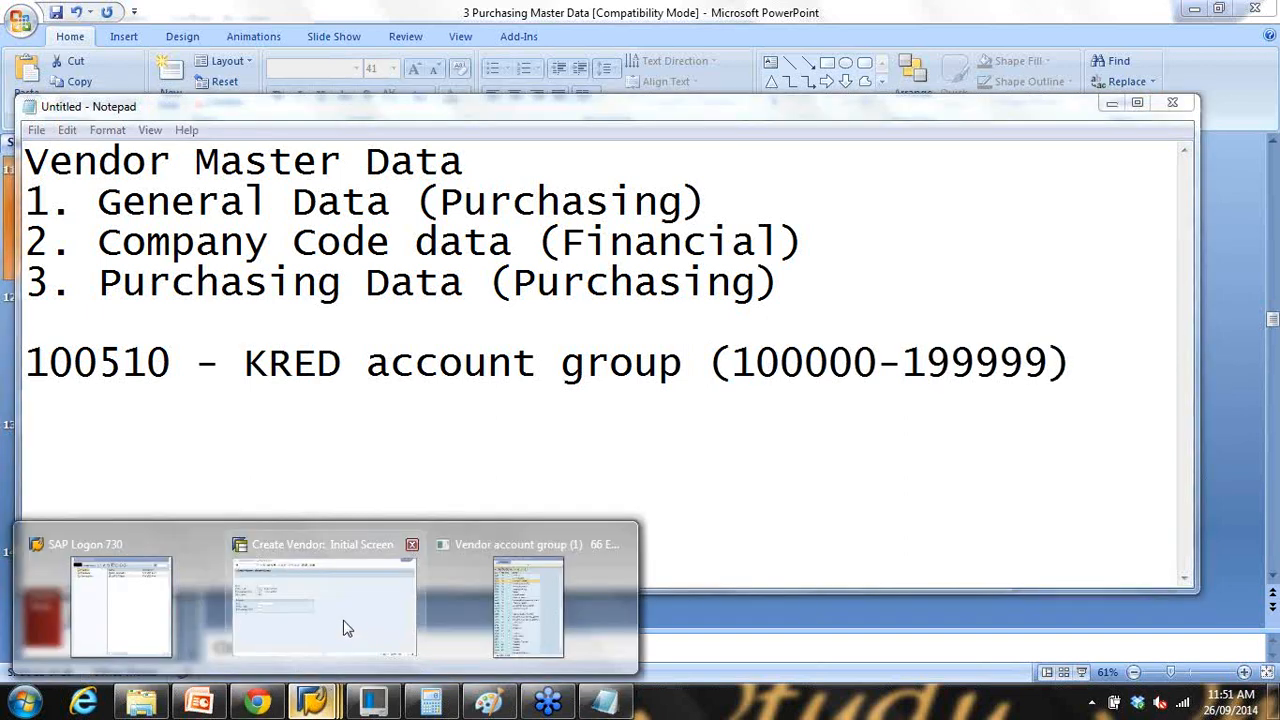
click(345, 628)
click(438, 142)
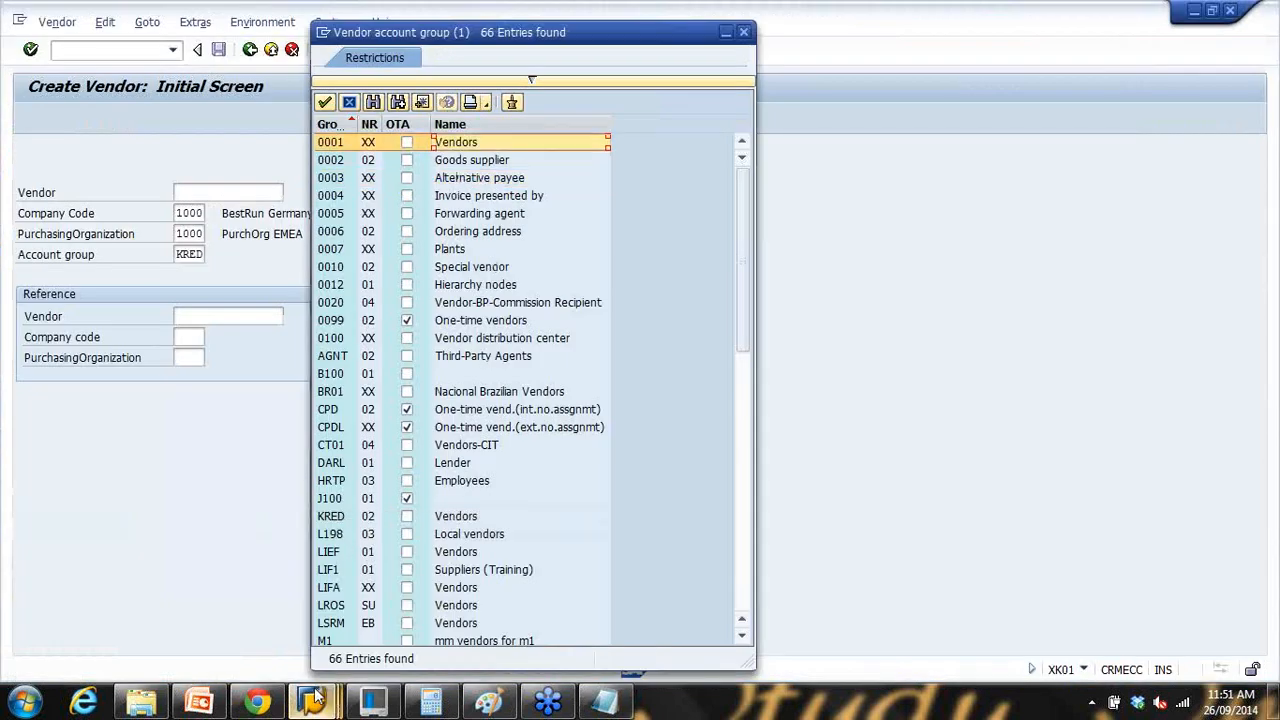
click(605, 702)
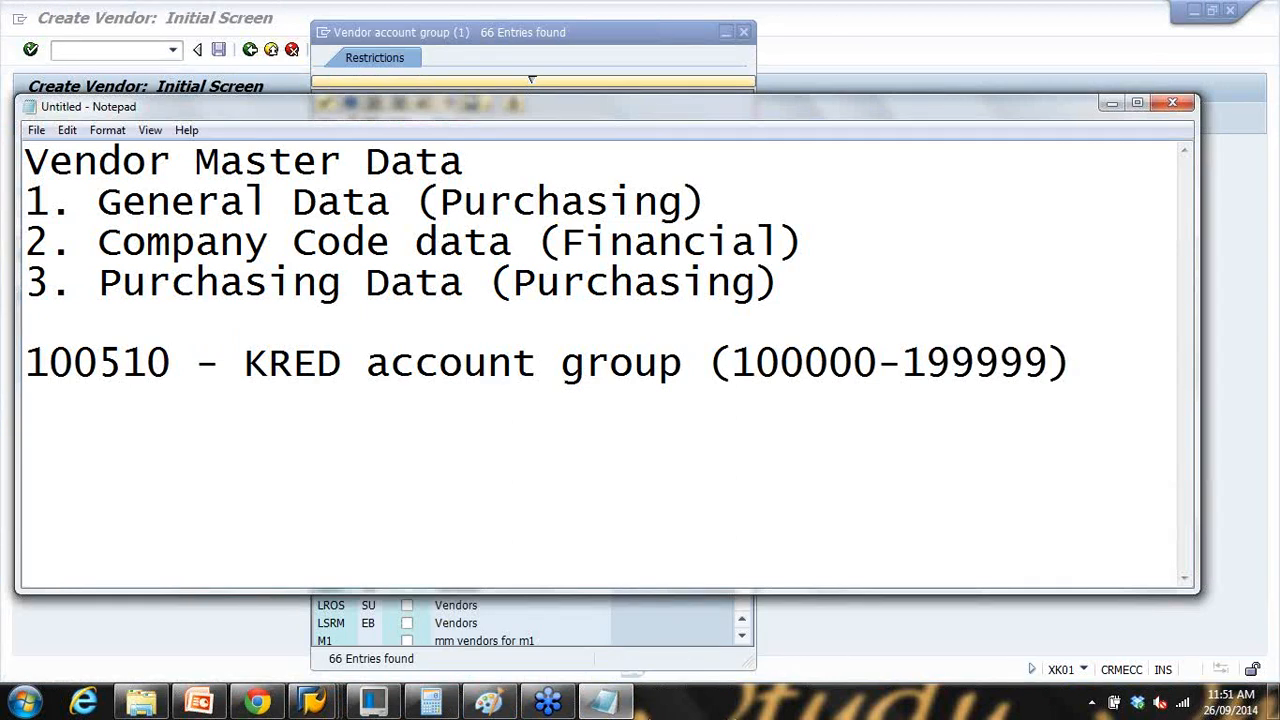
mouse_move(322, 704)
click(470, 615)
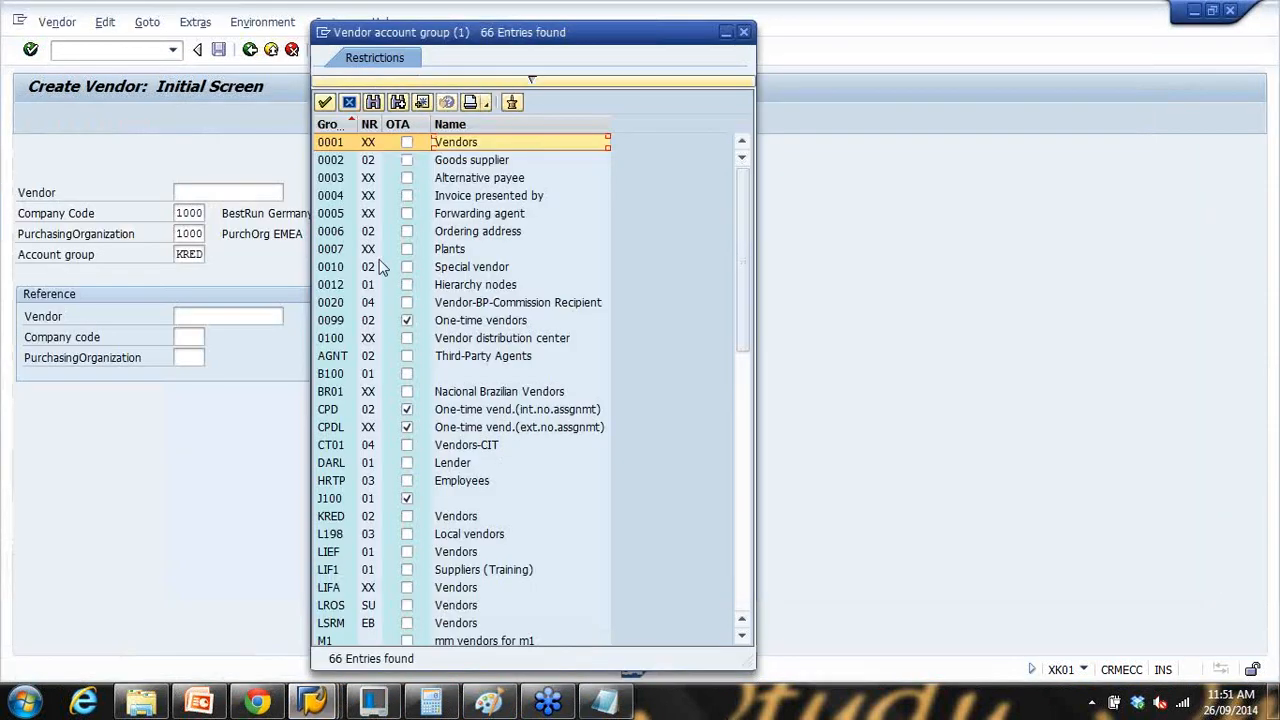
click(455, 165)
click(605, 702)
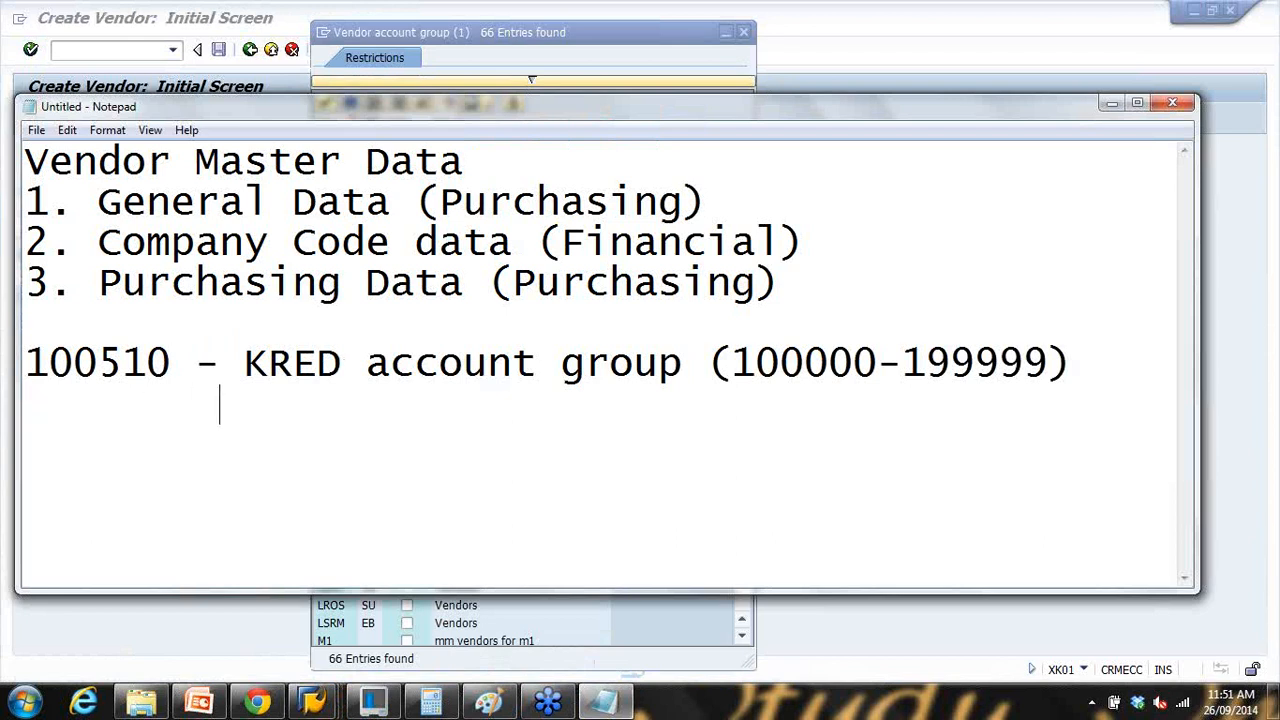
Step: Type '- 0002 (Goods supplier)' in Notepad and paste the KRED number range after it
text(- 0002 )
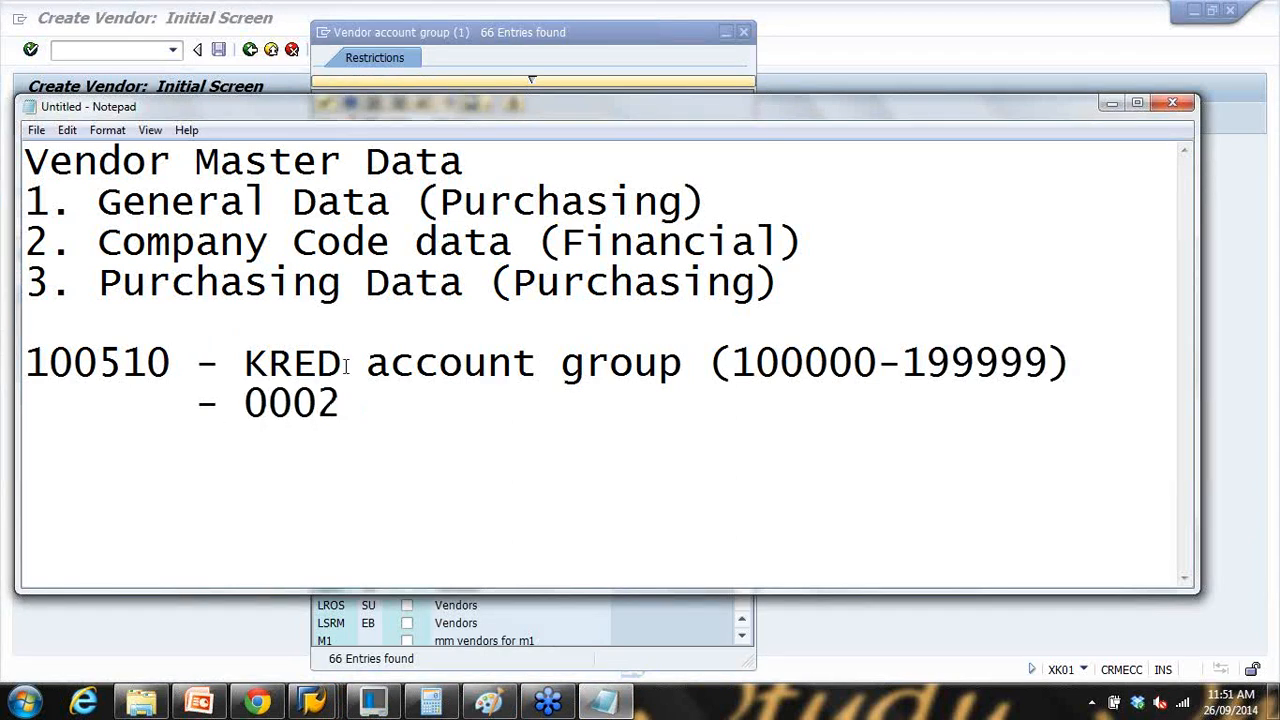
text((Goo)
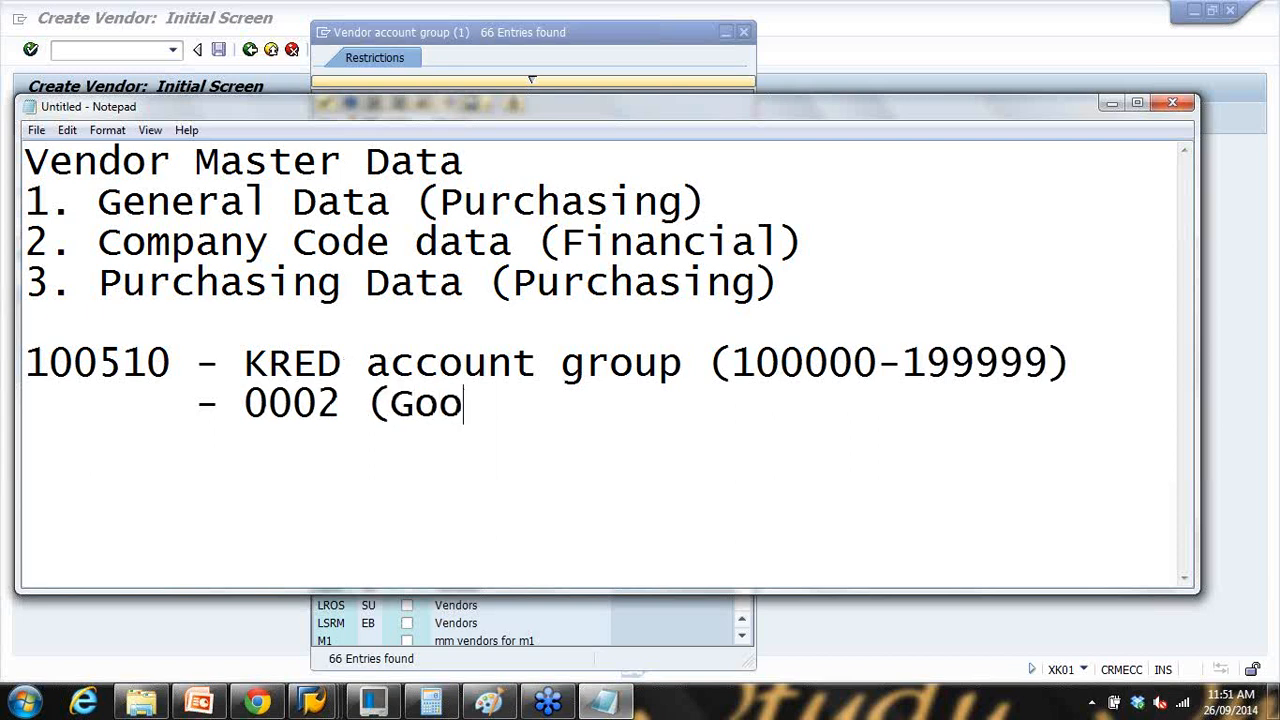
text(ds supplier))
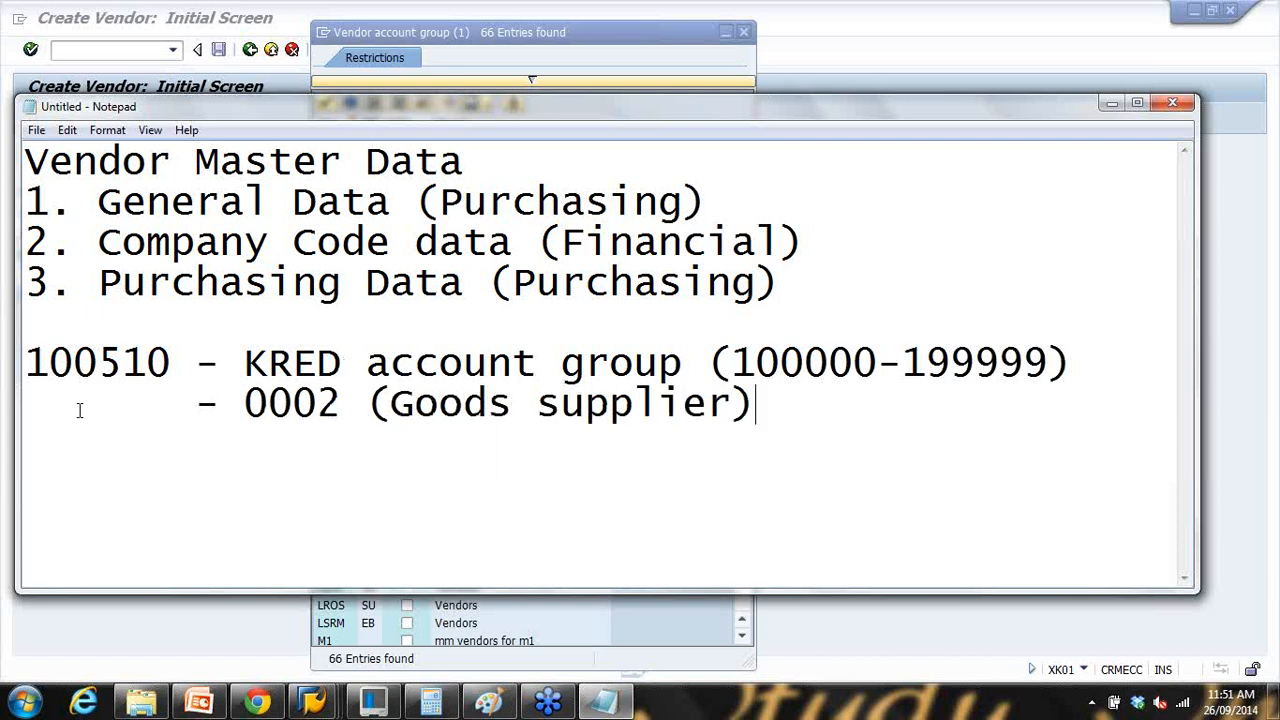
drag(50, 404, 220, 404)
click(745, 402)
drag(736, 403, 788, 407)
text(()
drag(708, 362, 1092, 362)
key(ctrl+c)
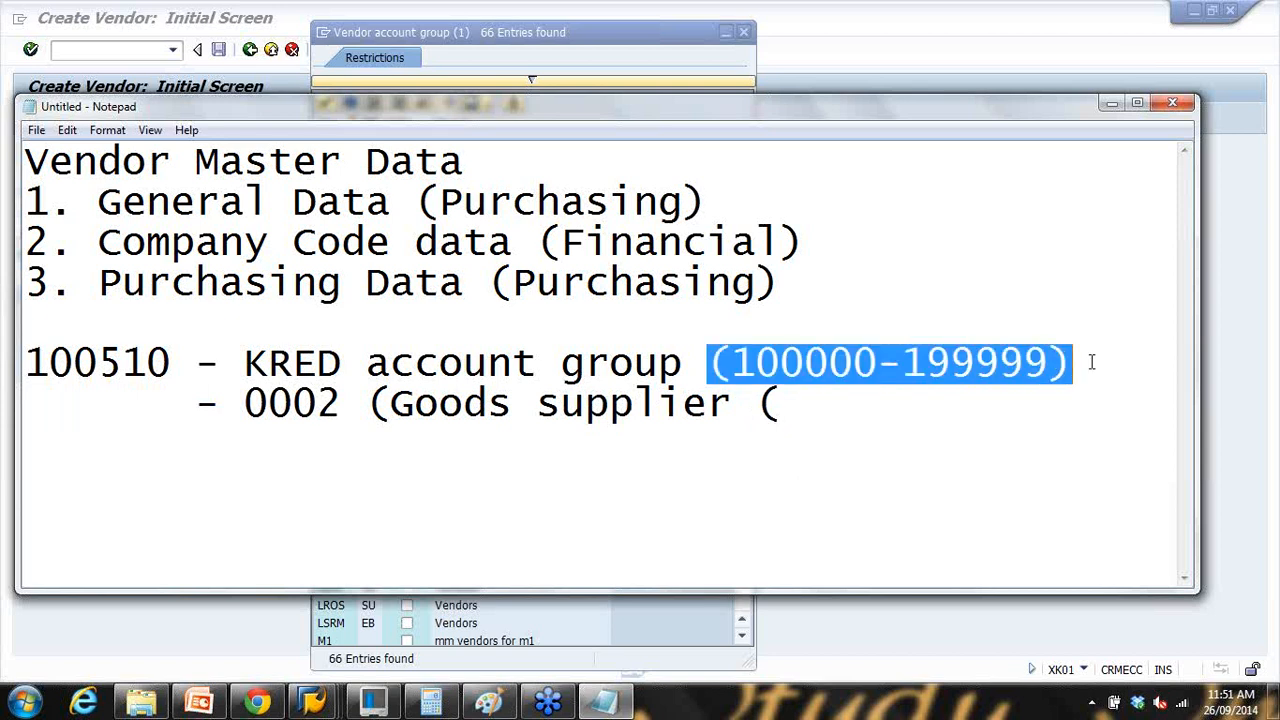
drag(754, 400, 827, 400)
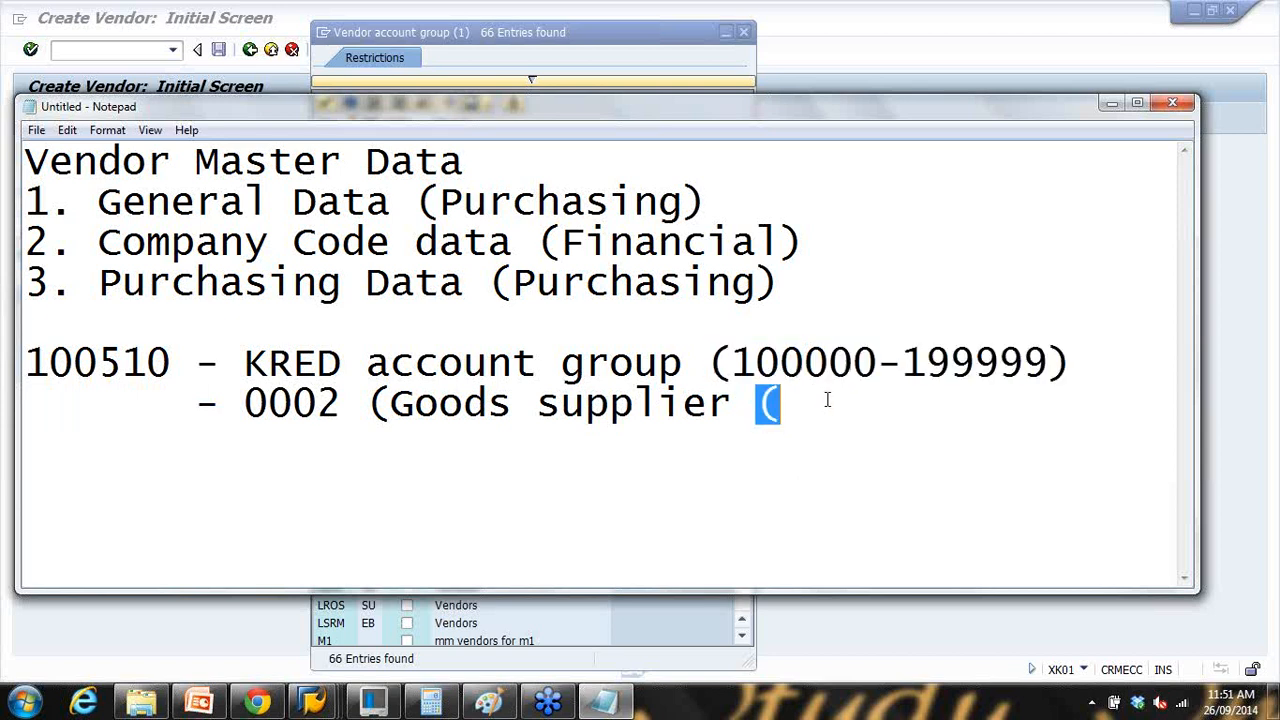
key(BackSpace)
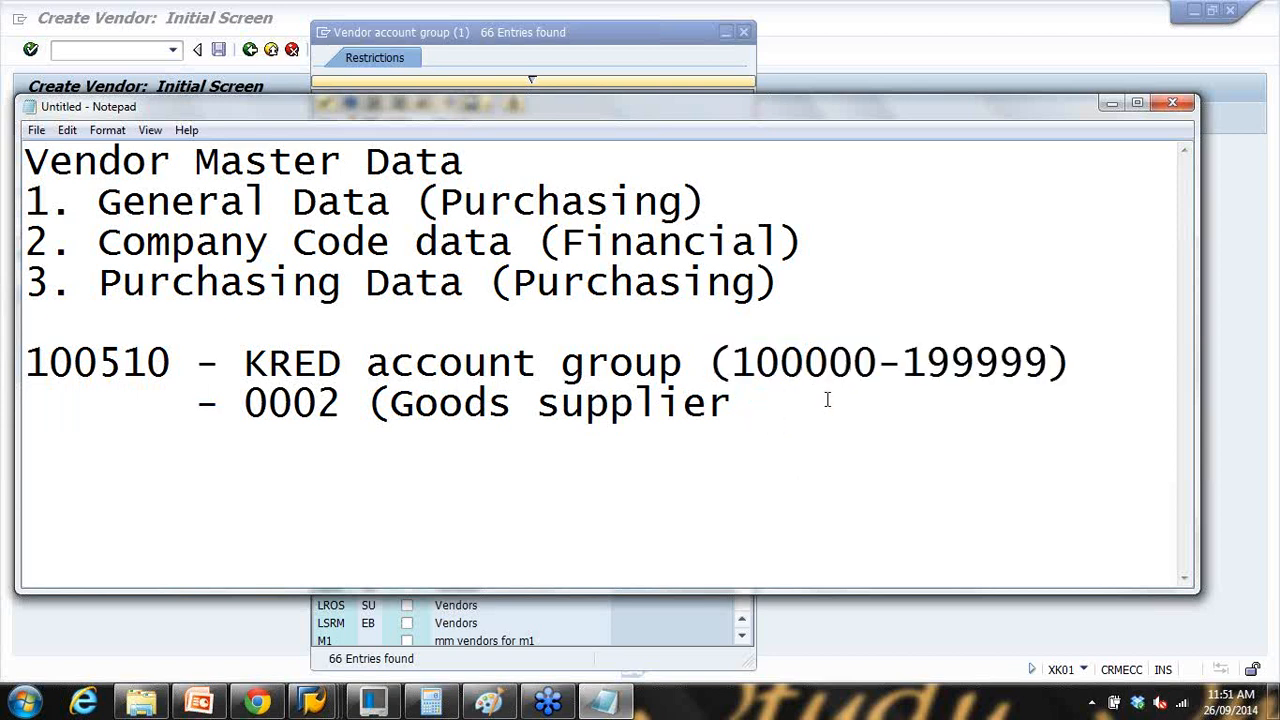
key(ctrl+v)
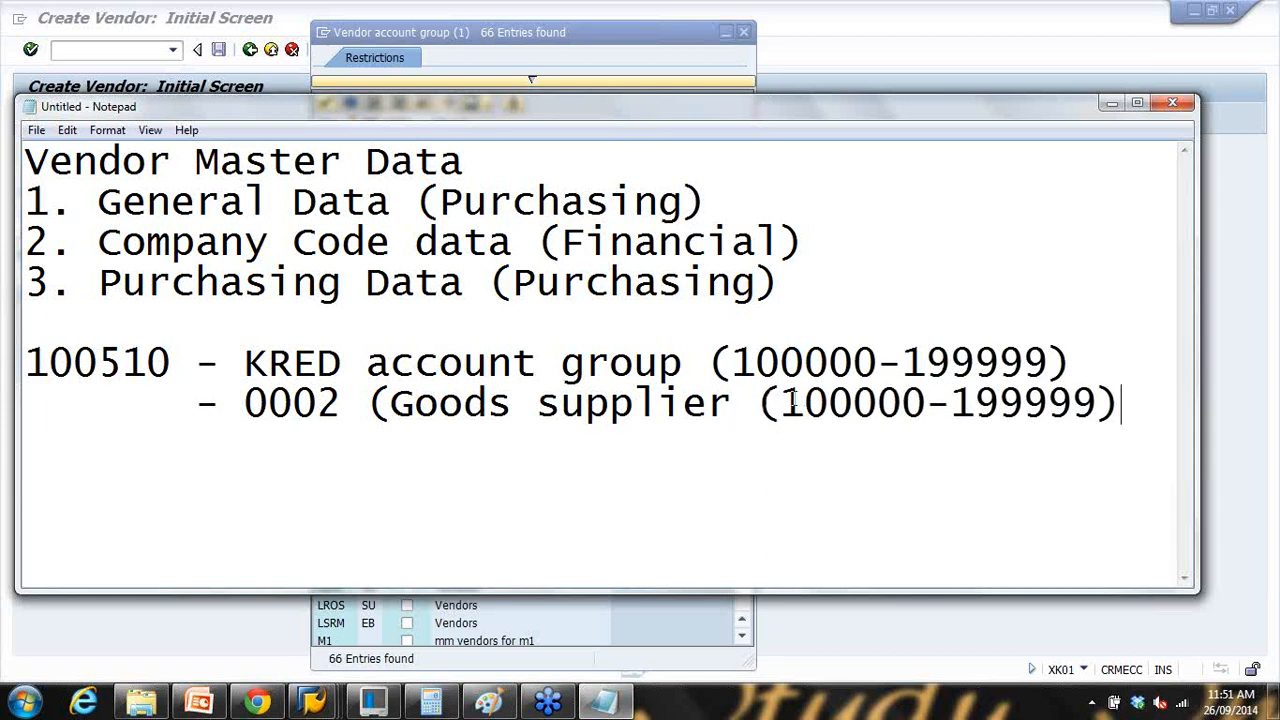
drag(805, 402, 790, 403)
text(5)
drag(976, 402, 962, 403)
text(5)
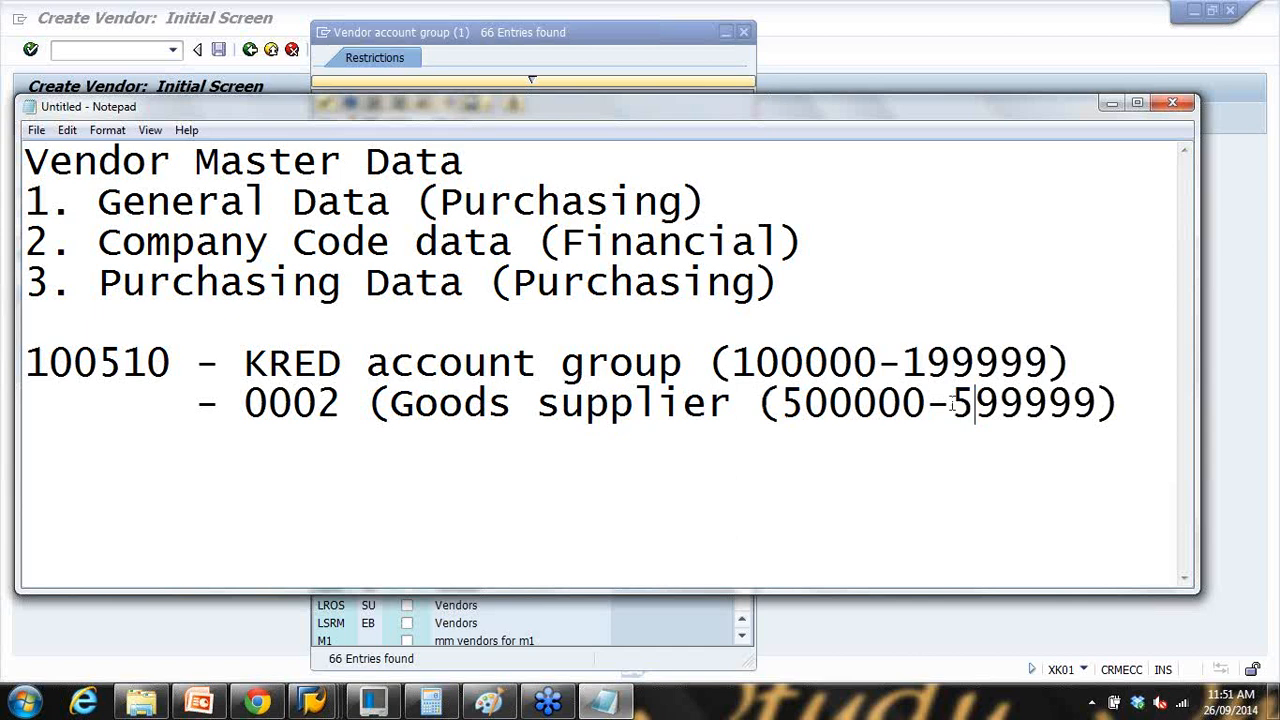
drag(55, 412, 140, 414)
click(144, 408)
key(BackSpace)
key(BackSpace)
key(BackSpace)
key(BackSpace)
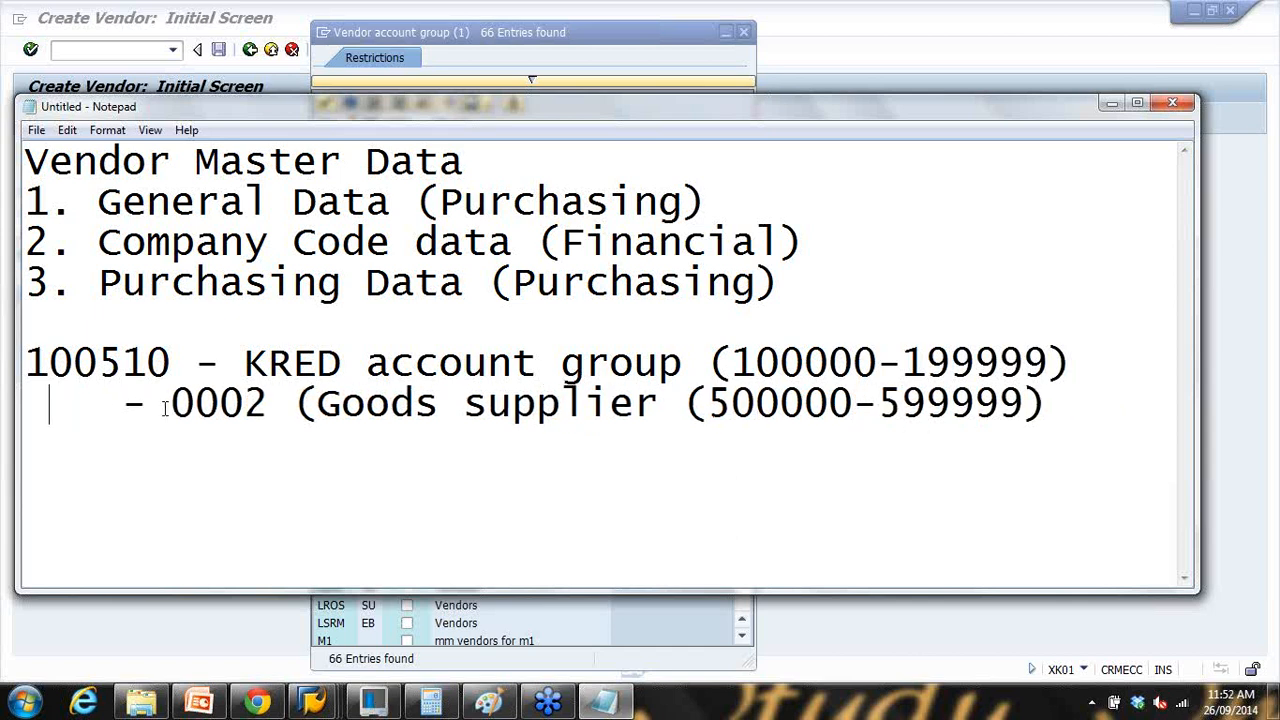
text(500   )
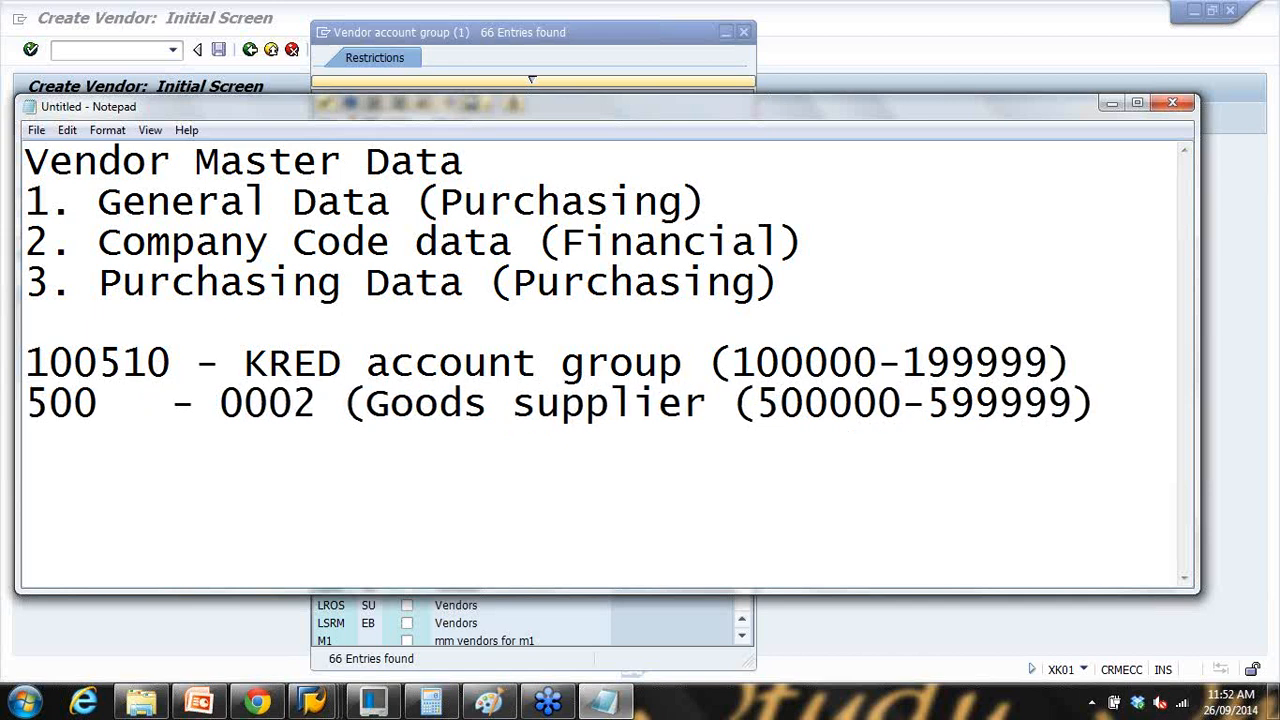
text(199)
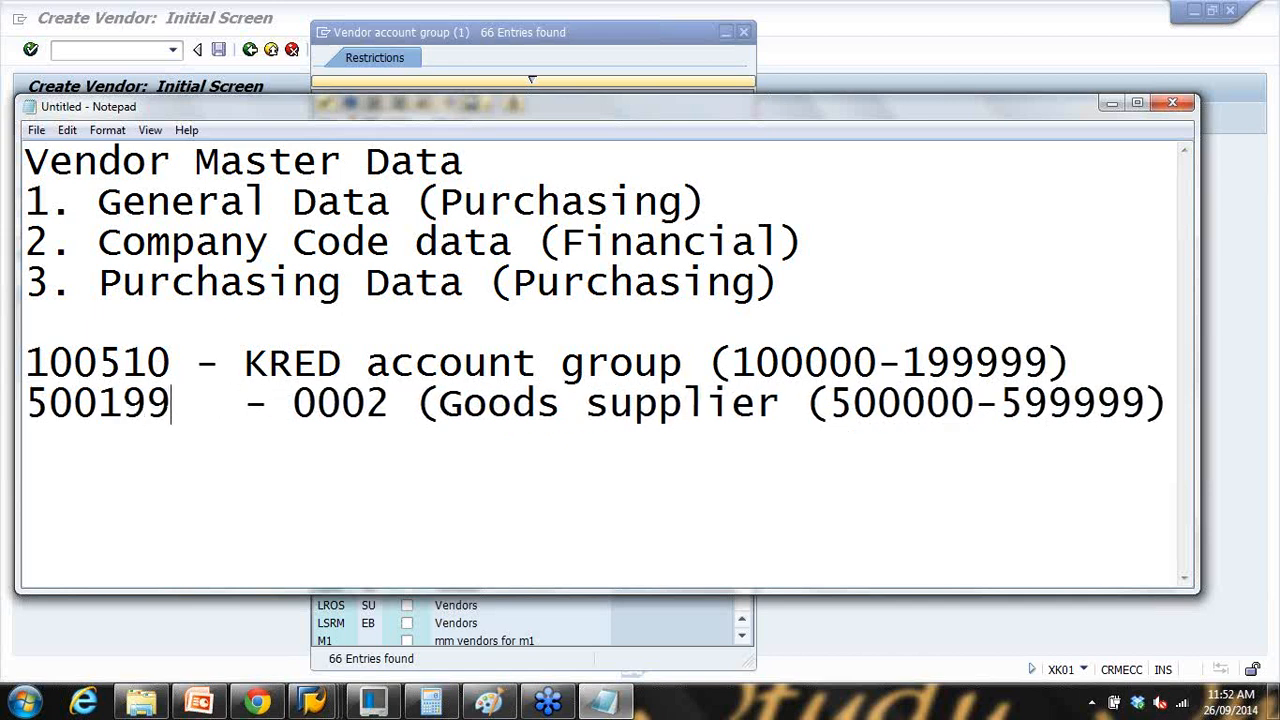
key(Delete)
key(Delete)
key(Delete)
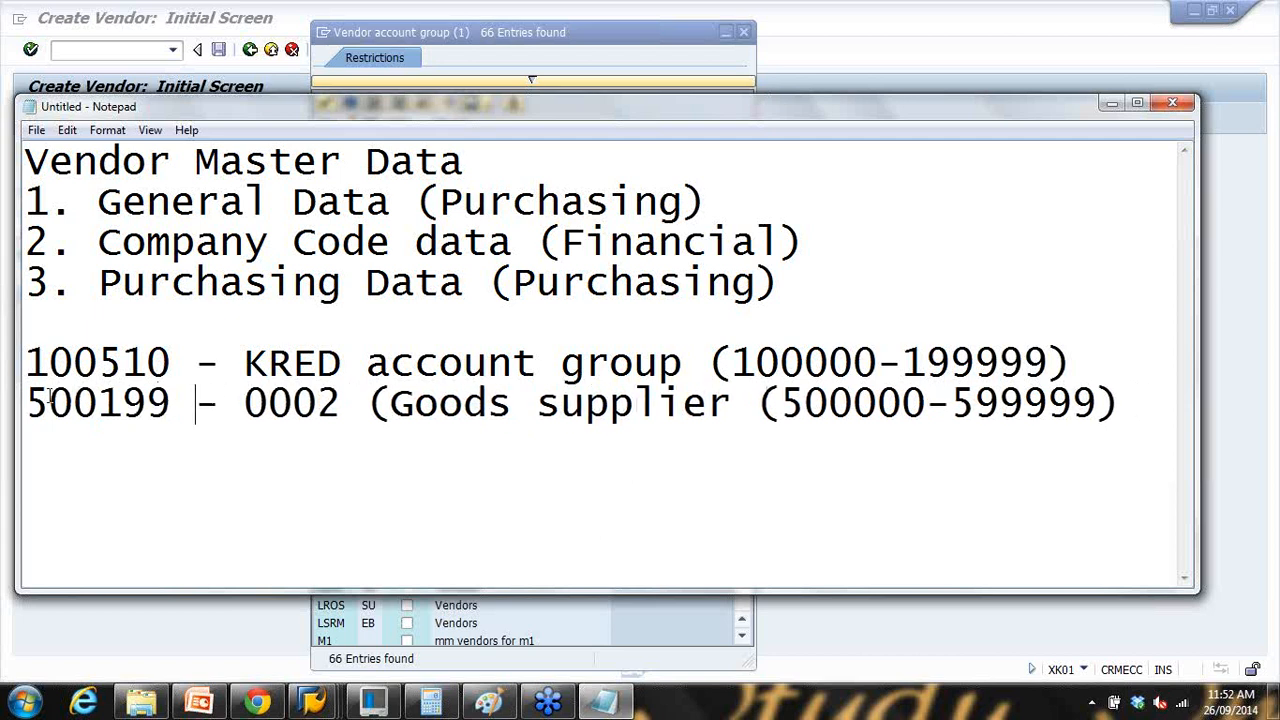
drag(48, 400, 740, 419)
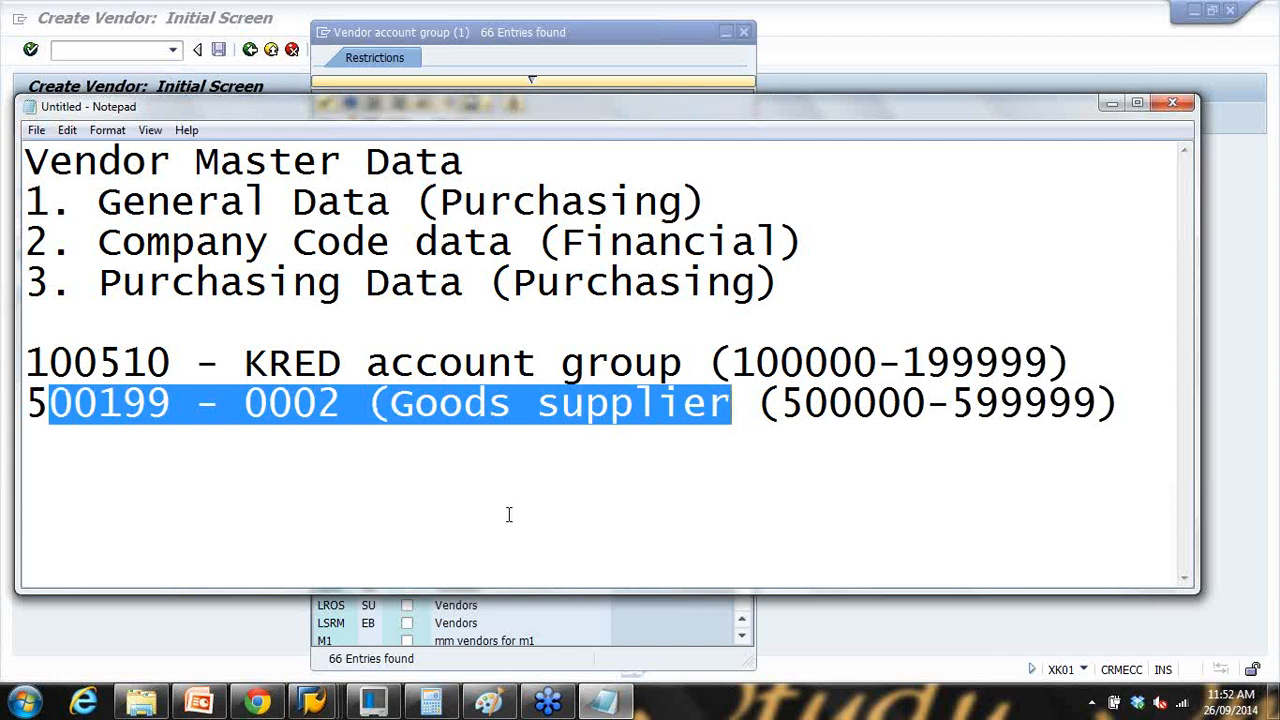
click(199, 702)
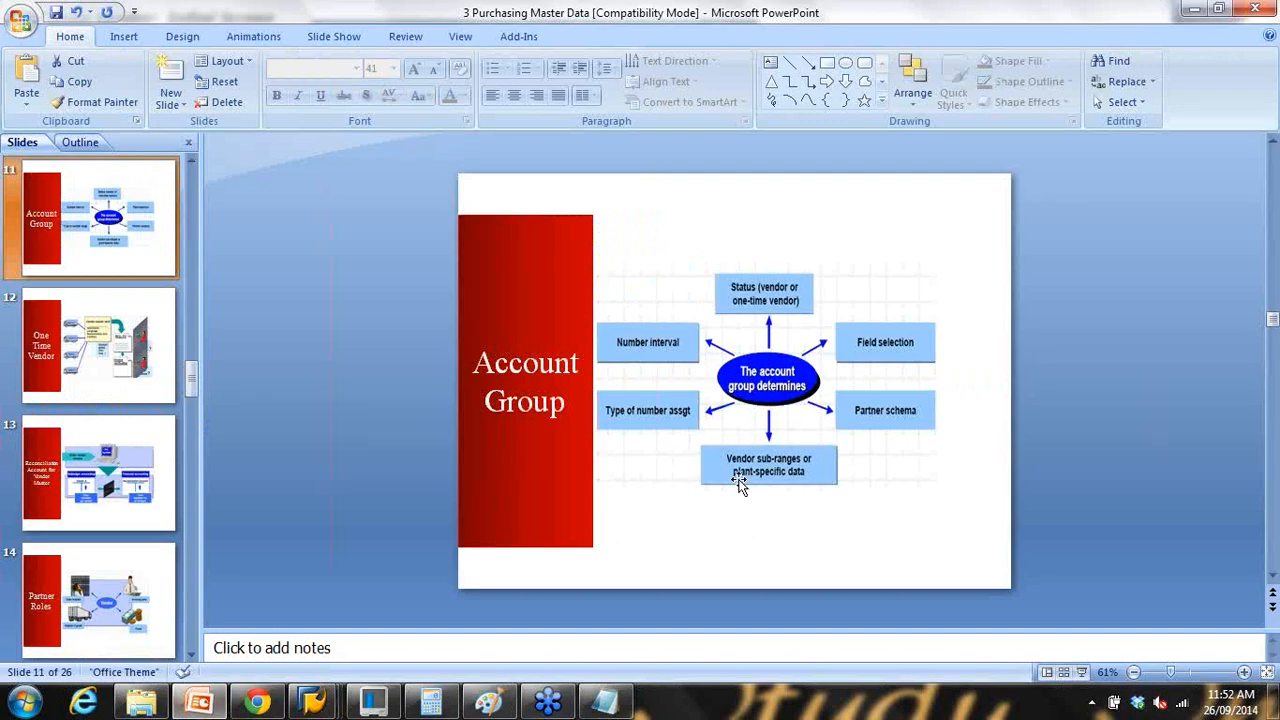
Step: Present slide 11 (Account Group) full screen, end the show, and return to SAP Create Vendor
click(1099, 672)
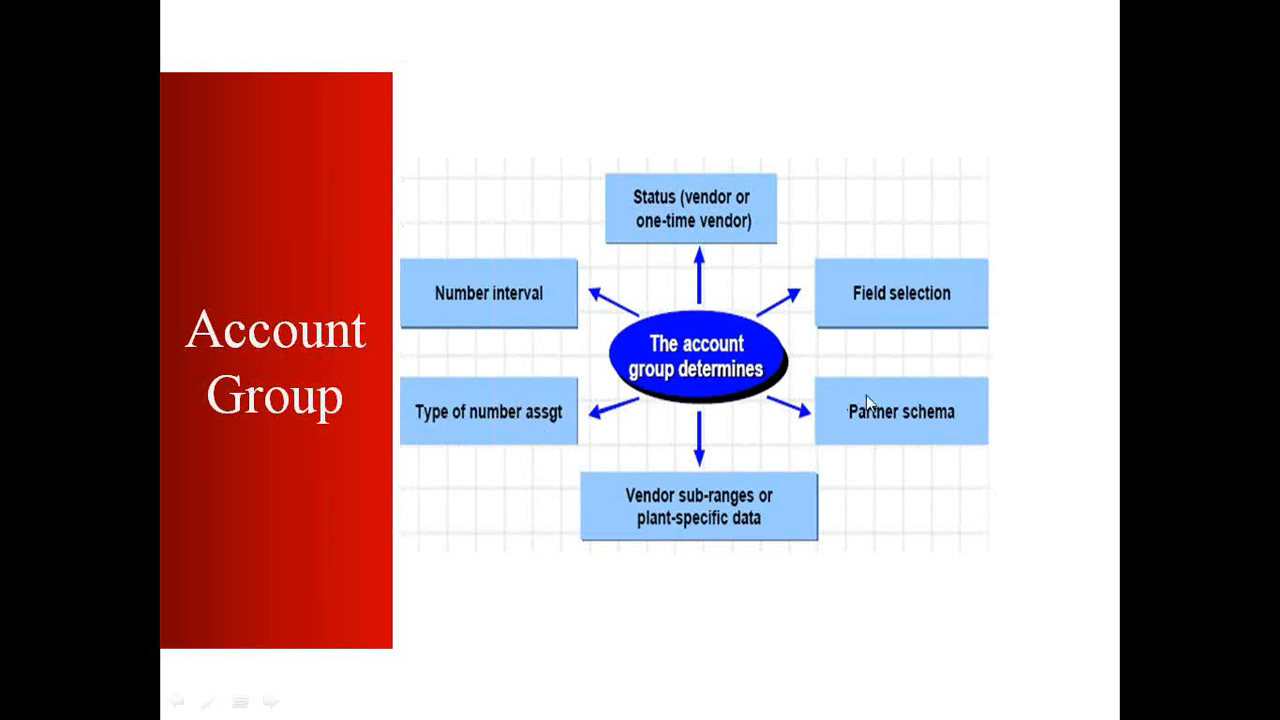
key(Escape)
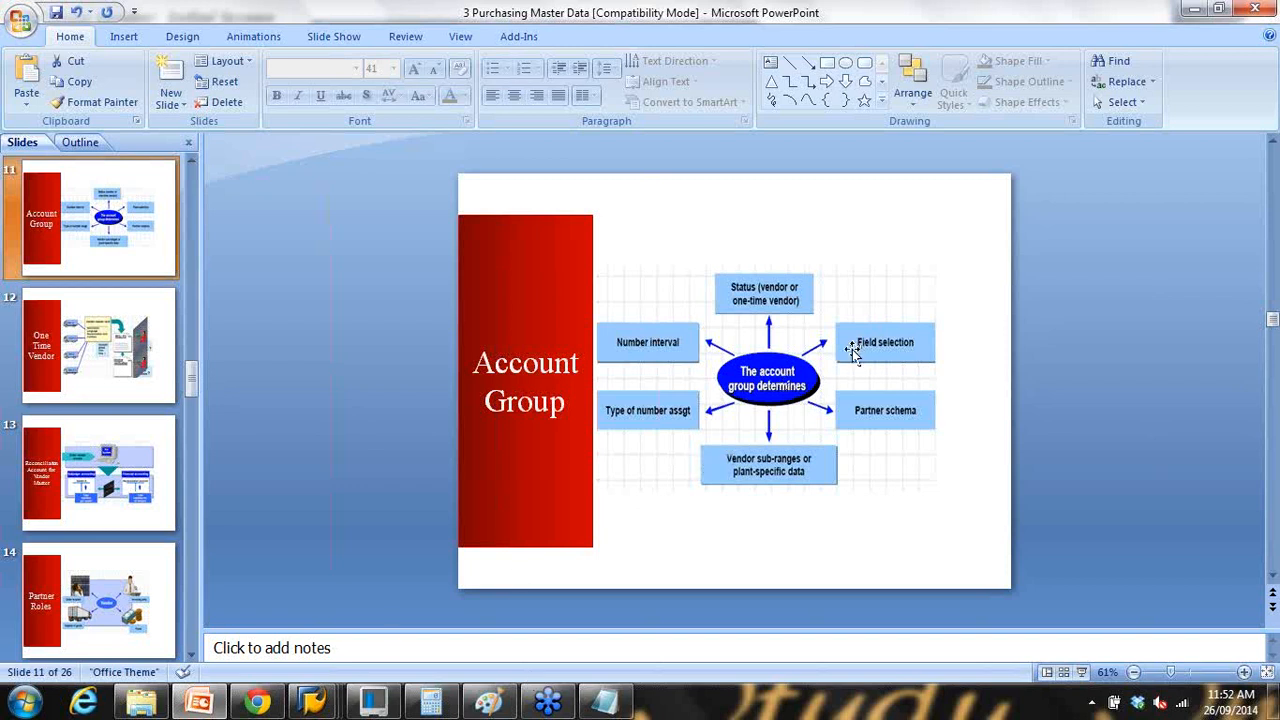
click(371, 655)
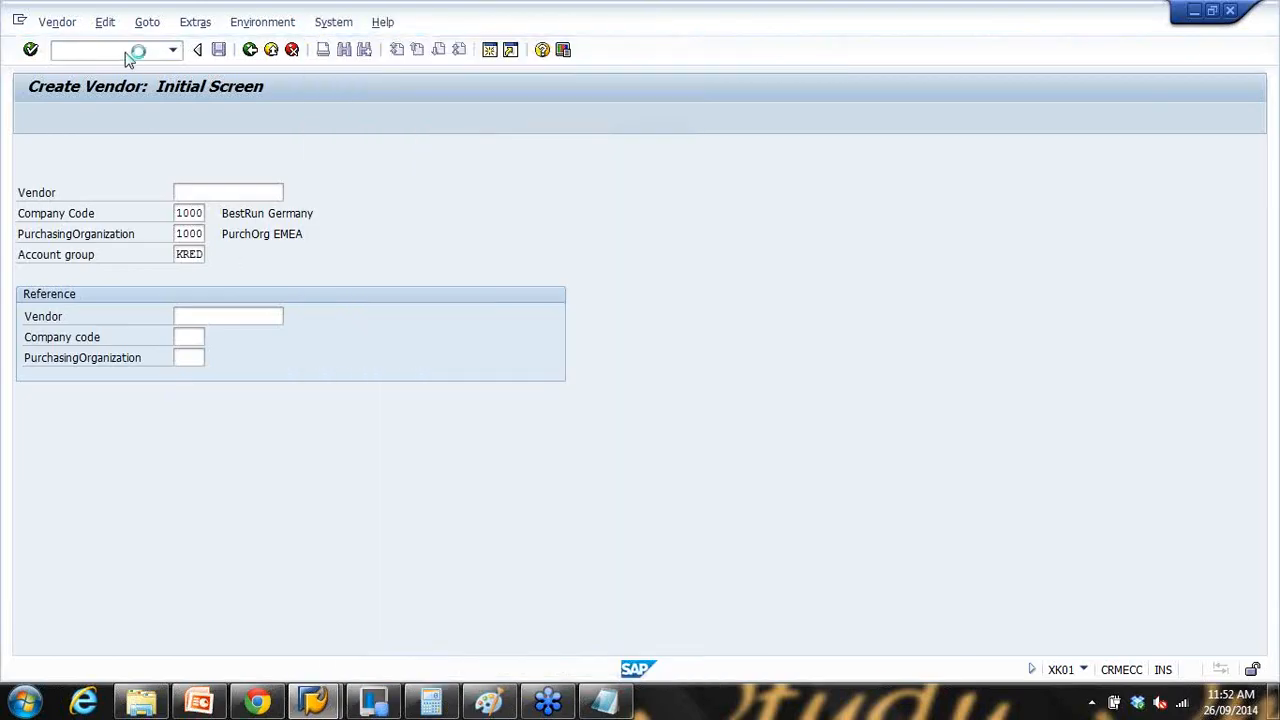
Step: Open the vendor in change mode with /nxk02 and highlight its street and city address
click(80, 52)
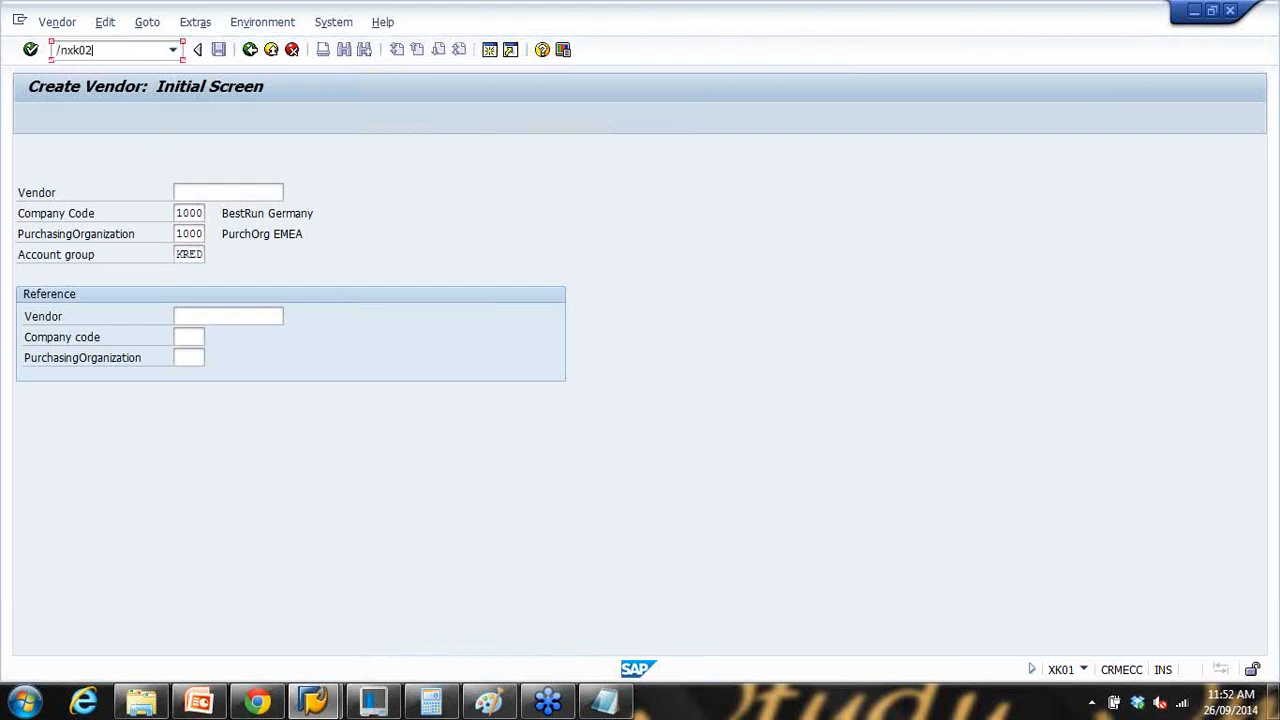
text(/nxk02)
key(Return)
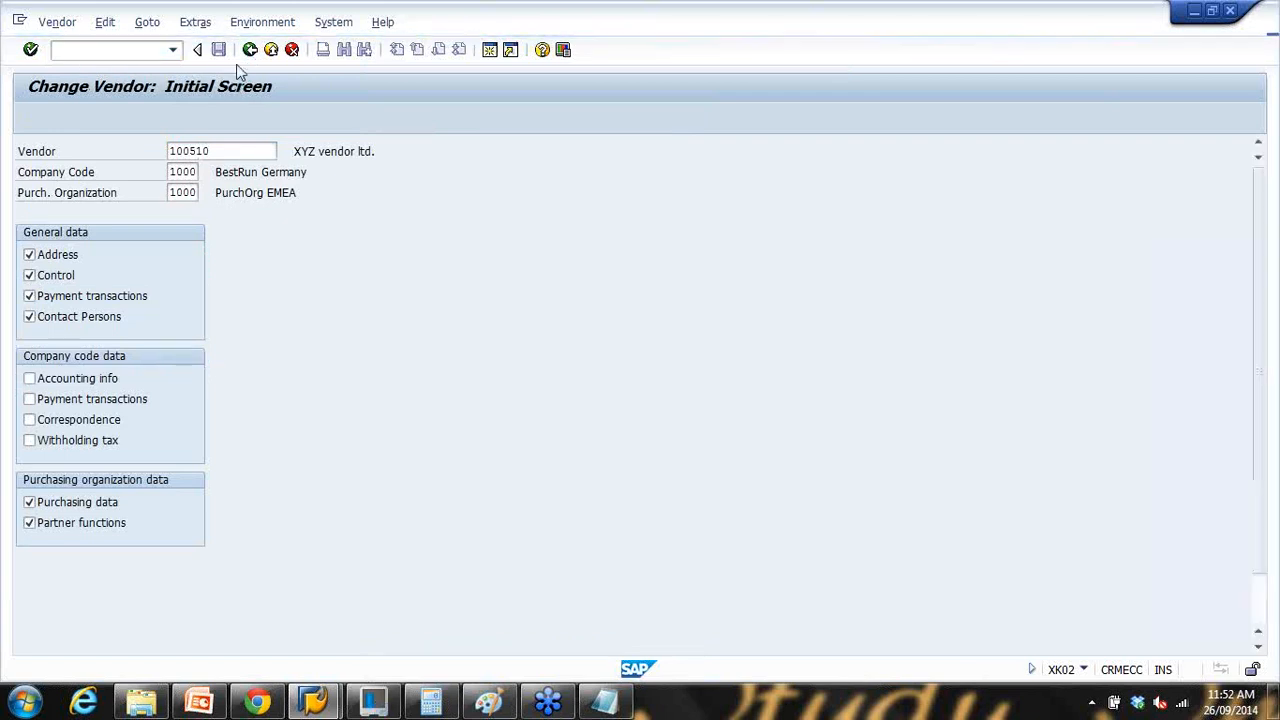
key(Return)
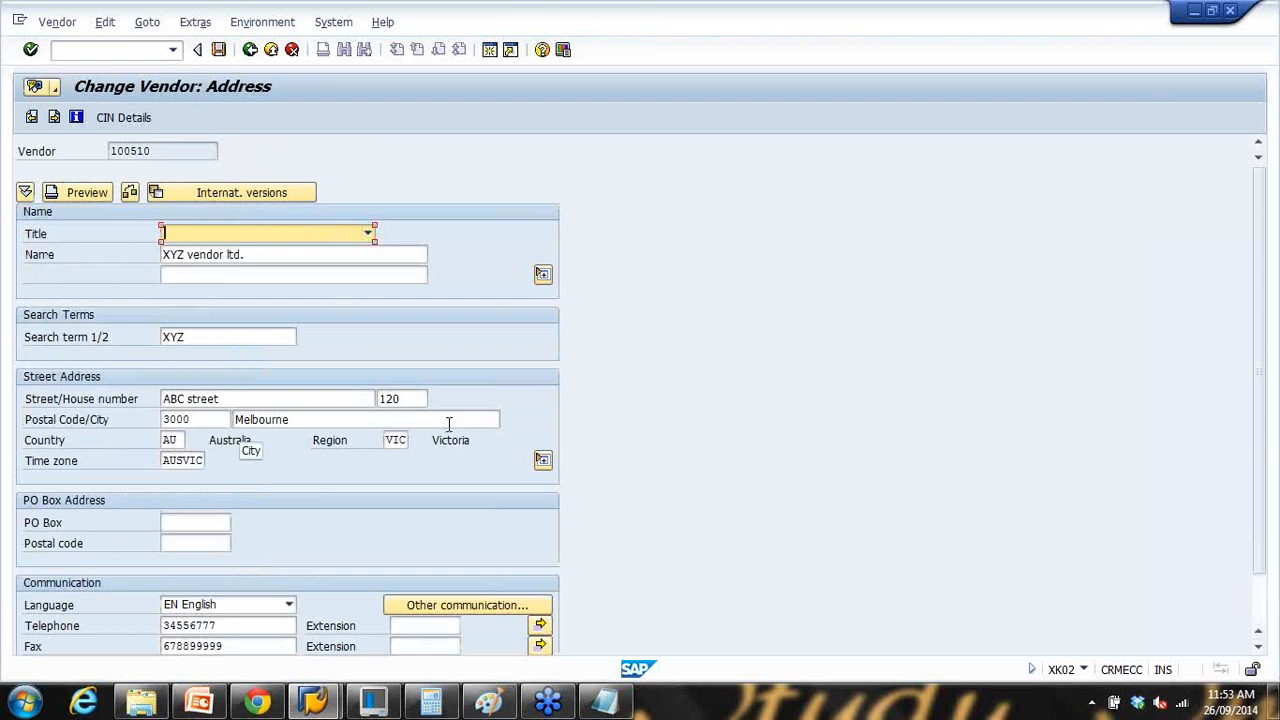
drag(312, 400, 155, 417)
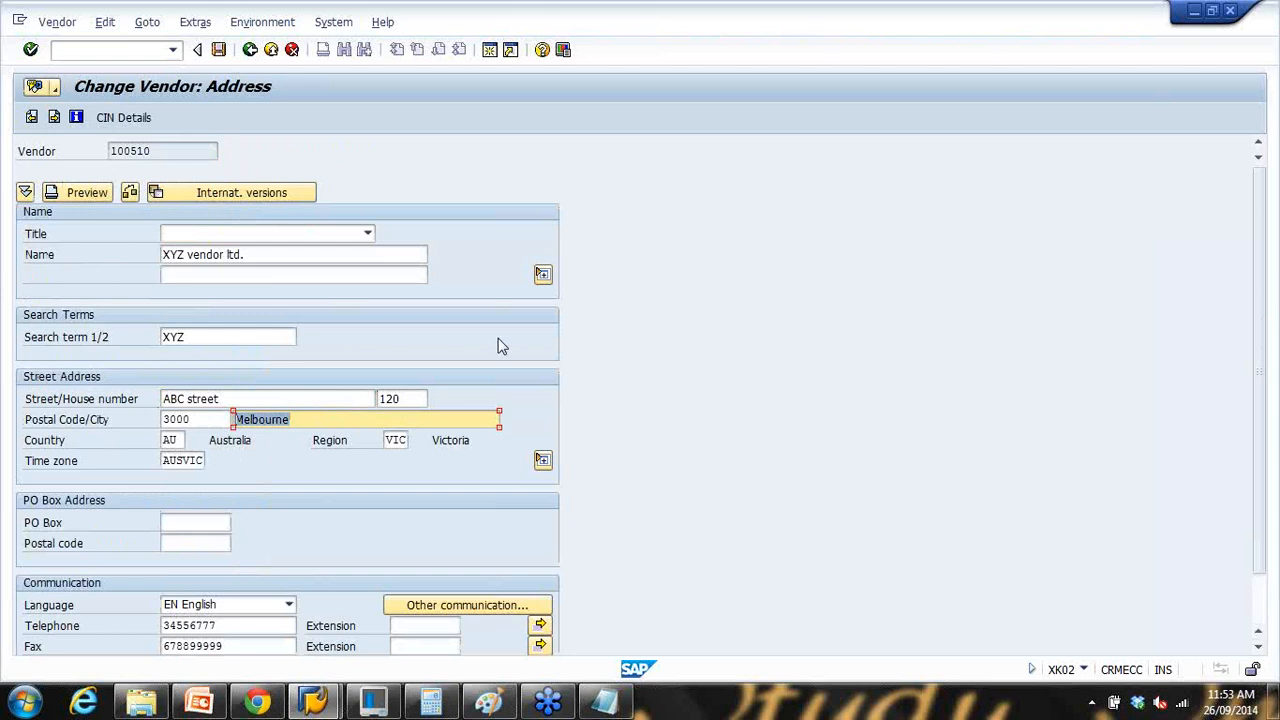
key(Right)
key(Right)
key(Right)
Step: Page through control, payment transactions and contact persons data to the partner functions
click(56, 118)
click(58, 119)
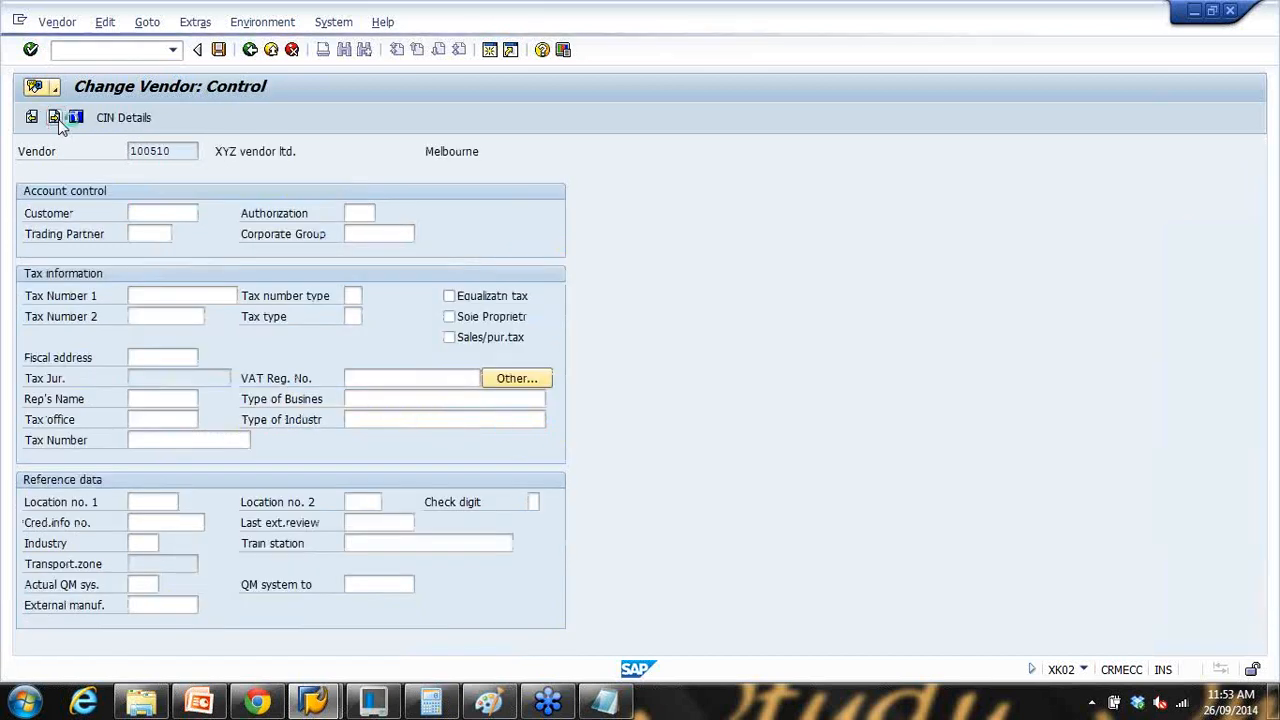
click(58, 119)
click(58, 119)
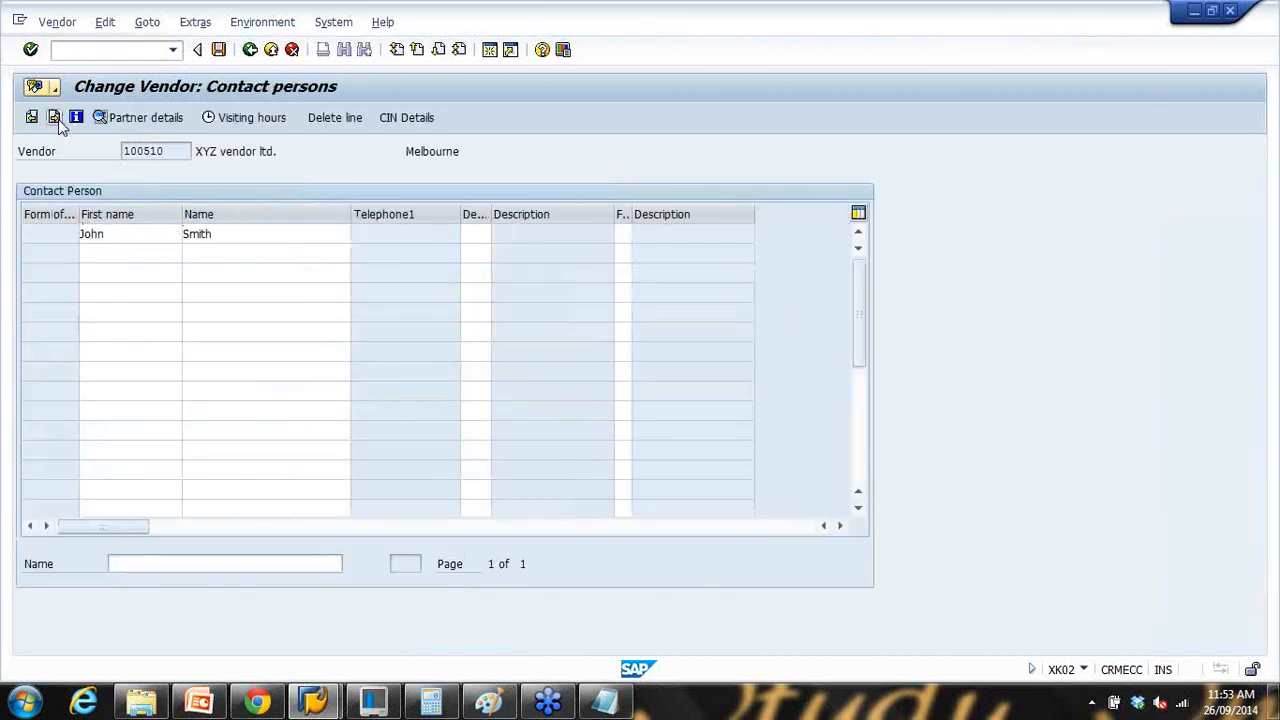
click(58, 119)
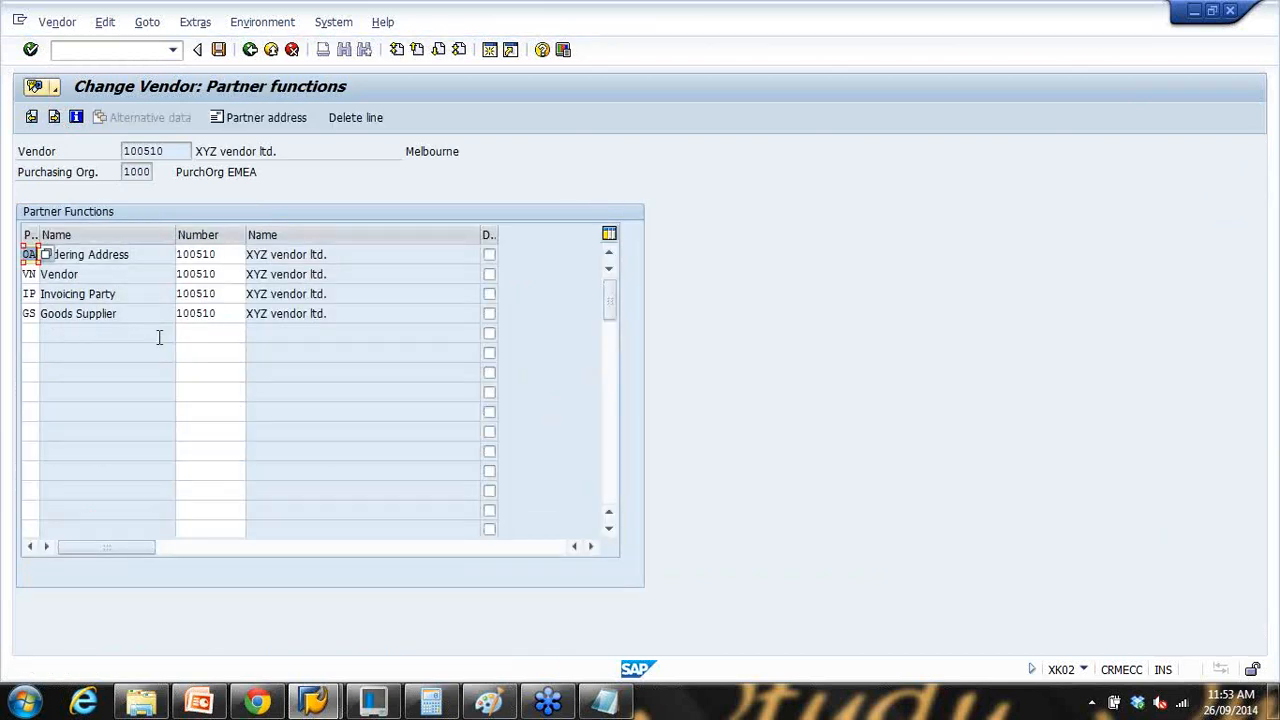
Step: Highlight the OA, VN, IP and GS partner functions, then present the Account Group slide full screen
drag(134, 255, 6, 260)
drag(98, 276, 32, 294)
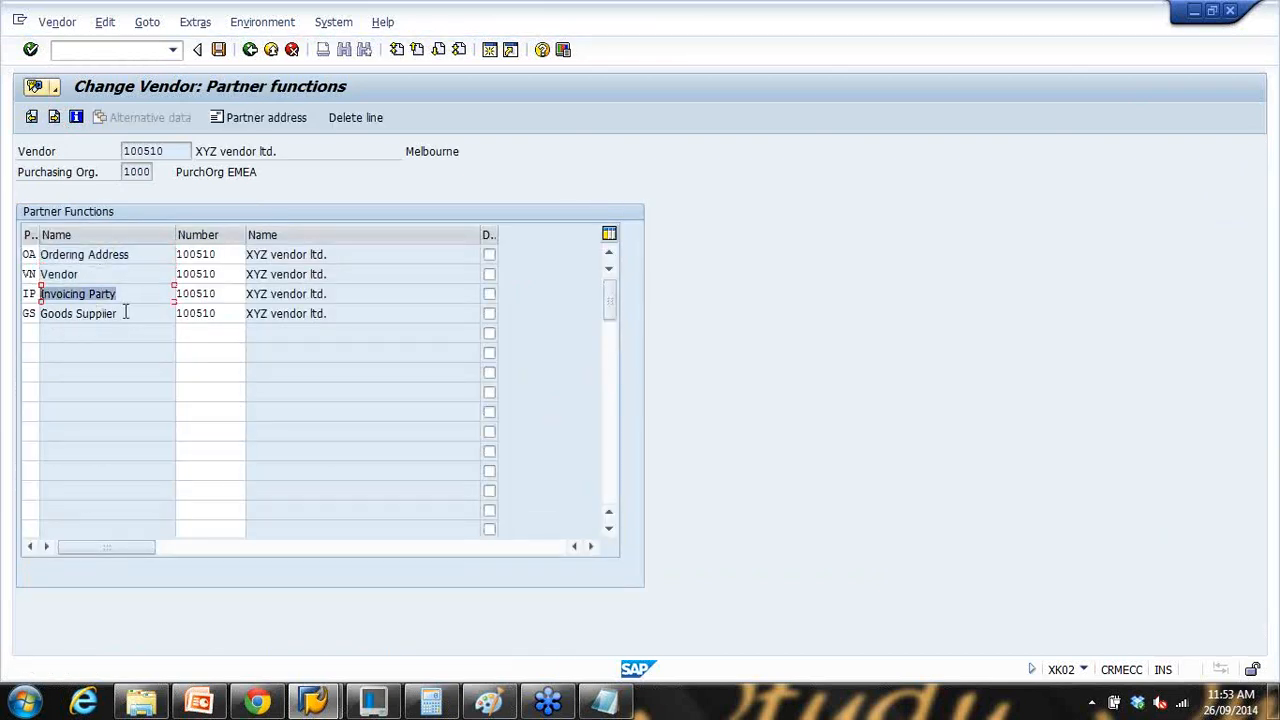
drag(128, 312, 32, 314)
drag(138, 252, 32, 274)
drag(126, 292, 32, 294)
click(180, 333)
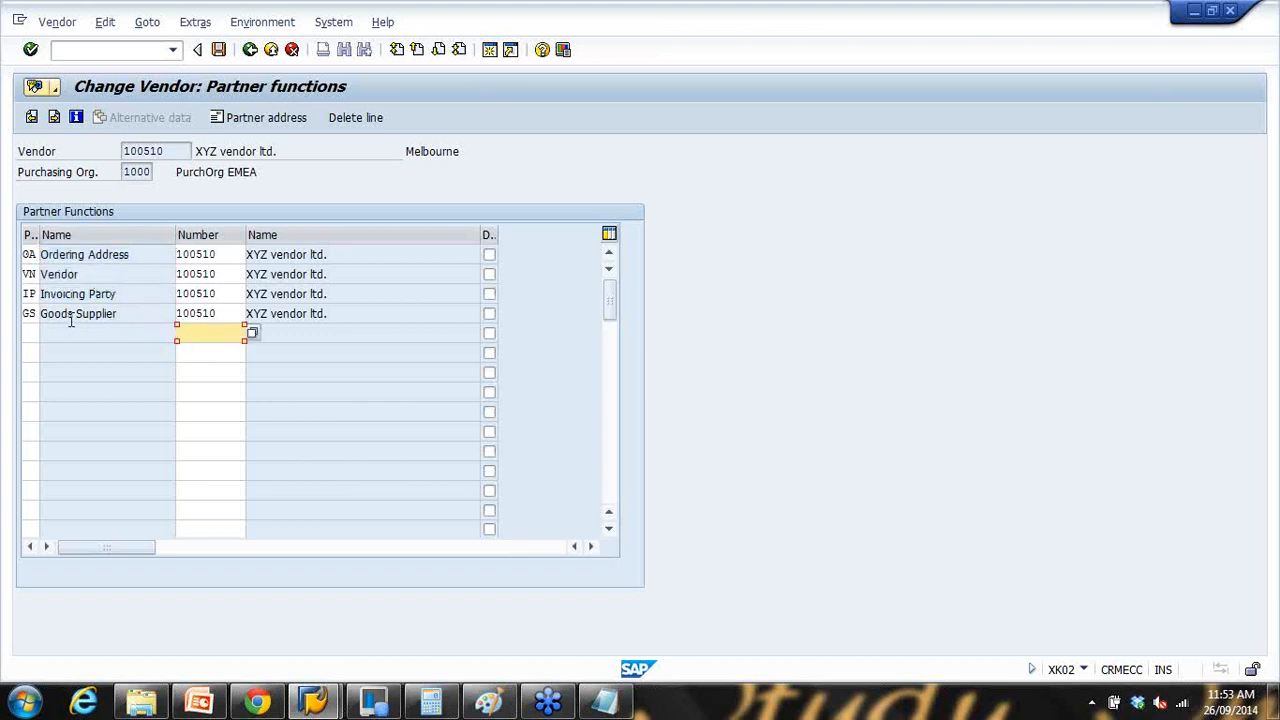
drag(126, 254, 40, 254)
click(199, 702)
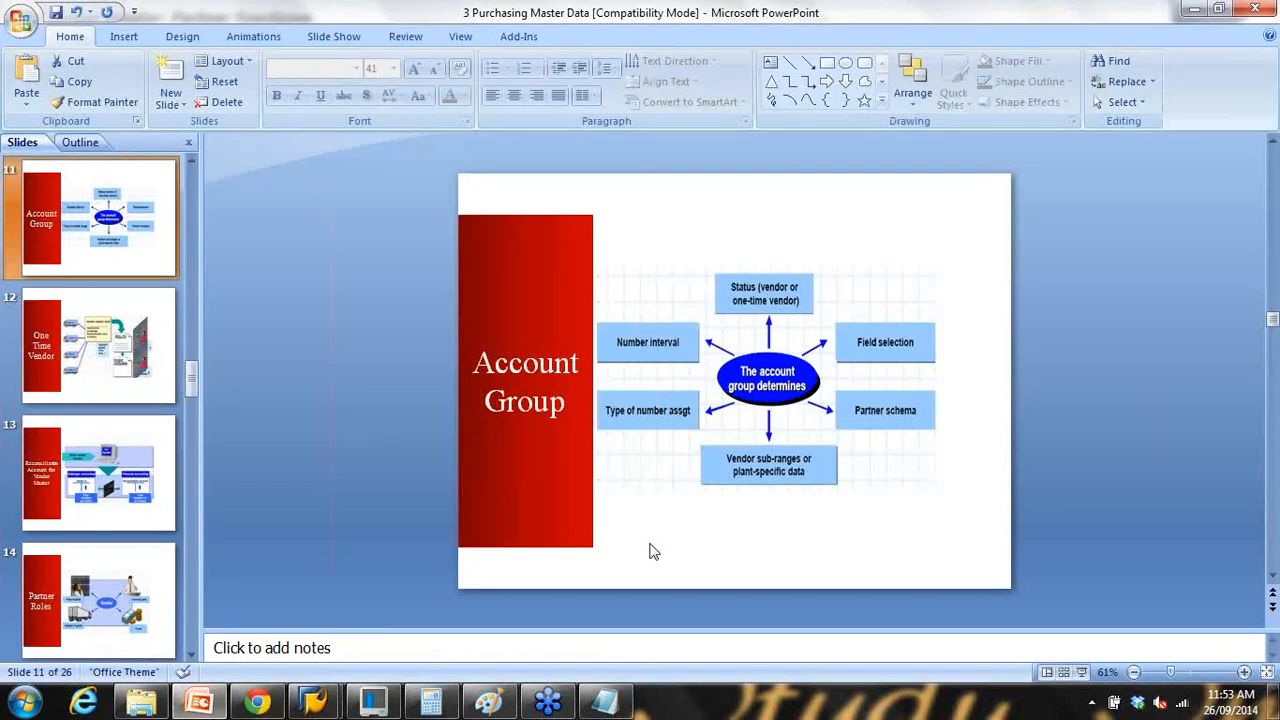
click(1082, 673)
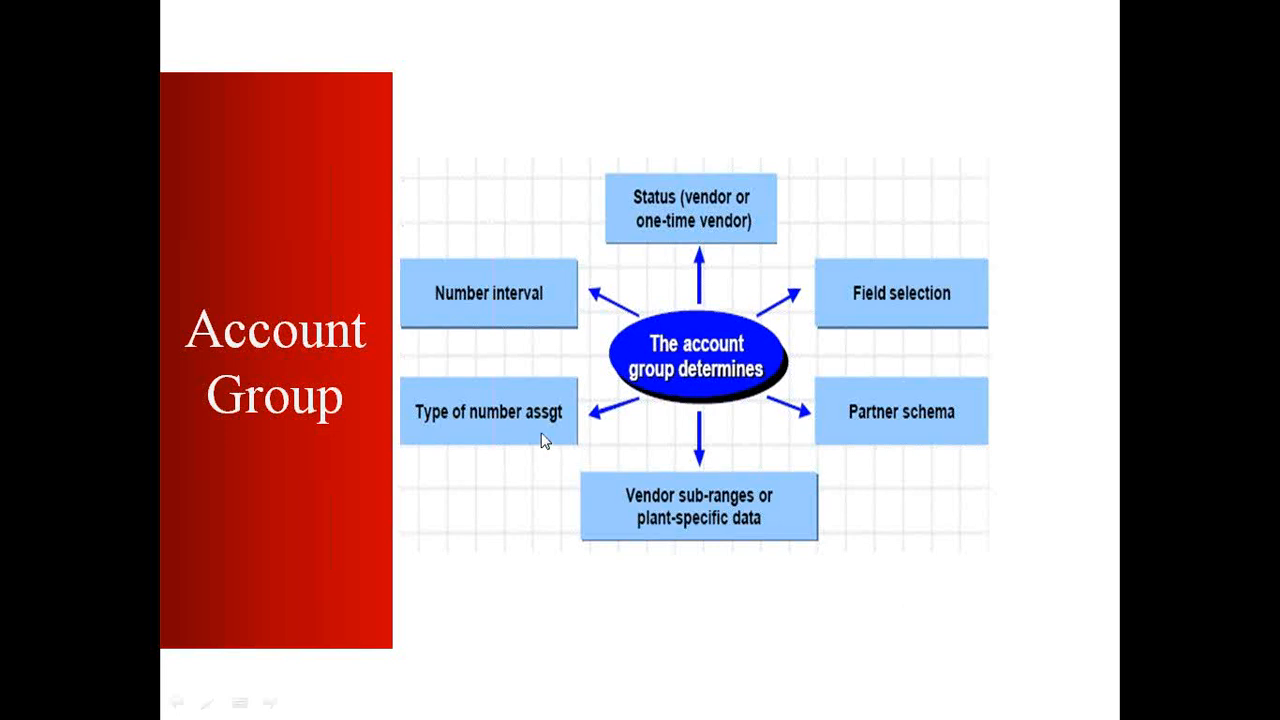
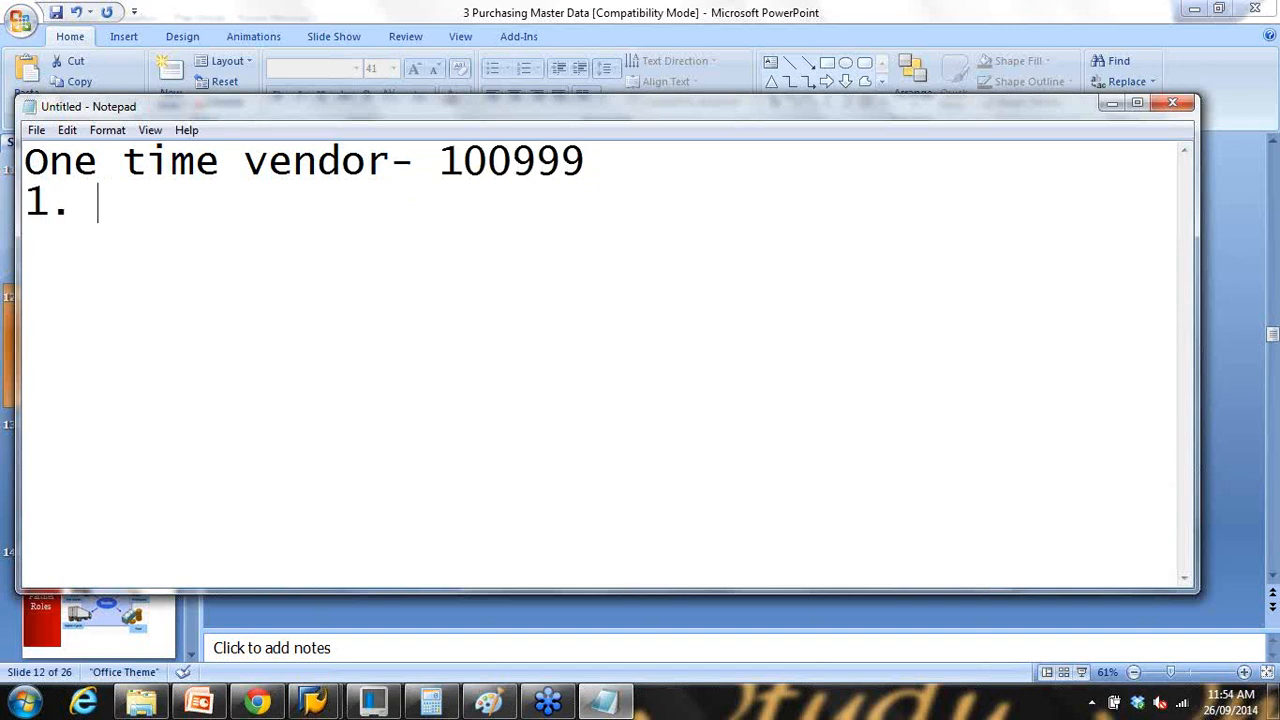
Step: Add numbered items Electrician, Order stationary and Plumber under one-time vendor 100999 in Notepad
text(Elect)
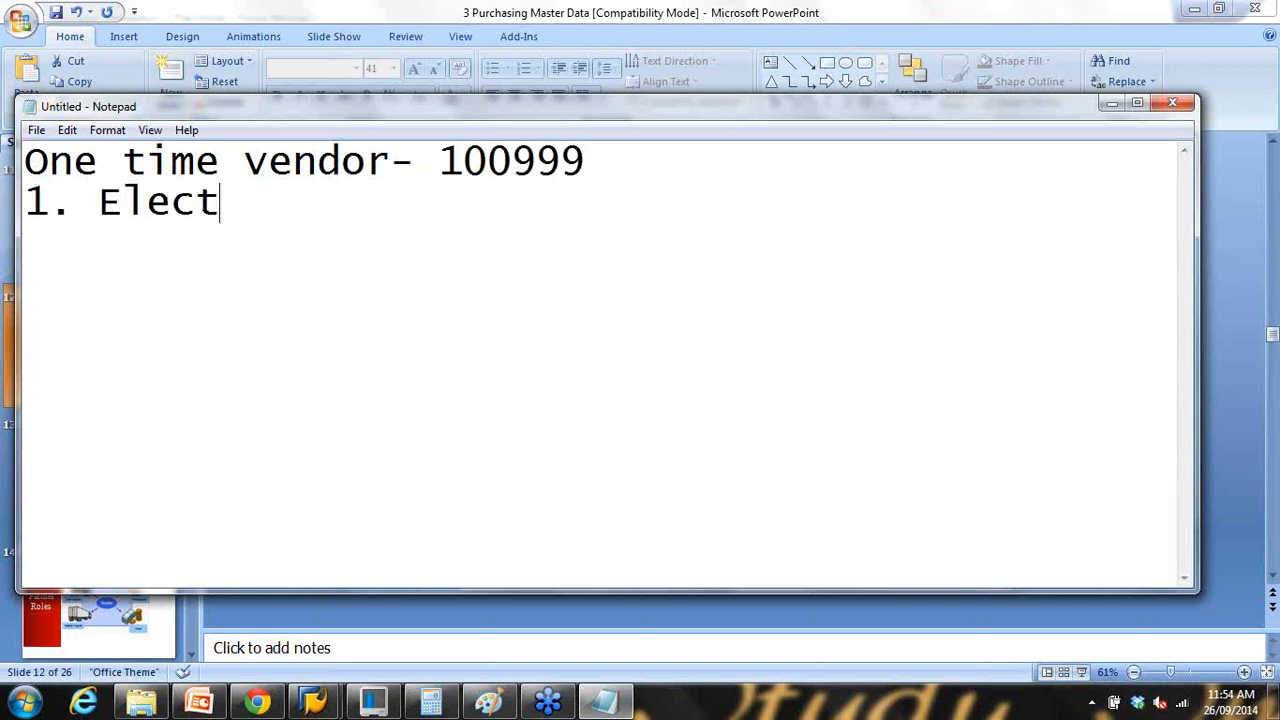
text(rician)
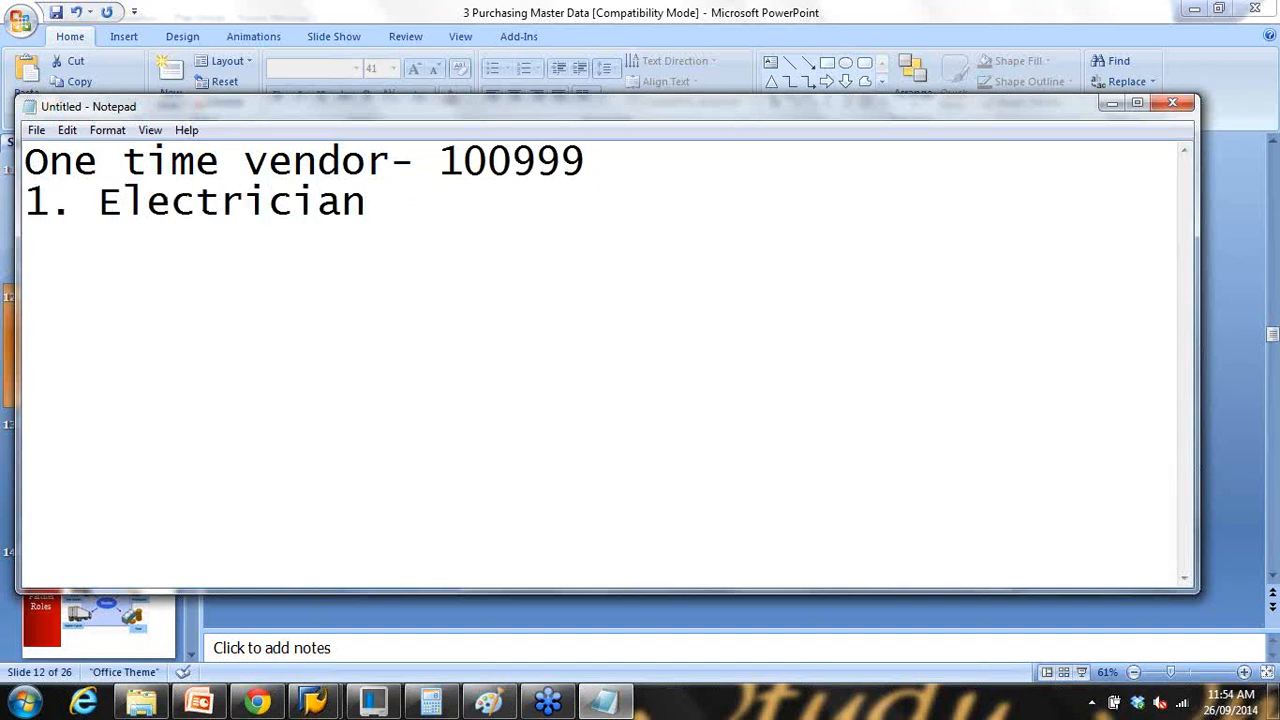
drag(456, 165, 634, 170)
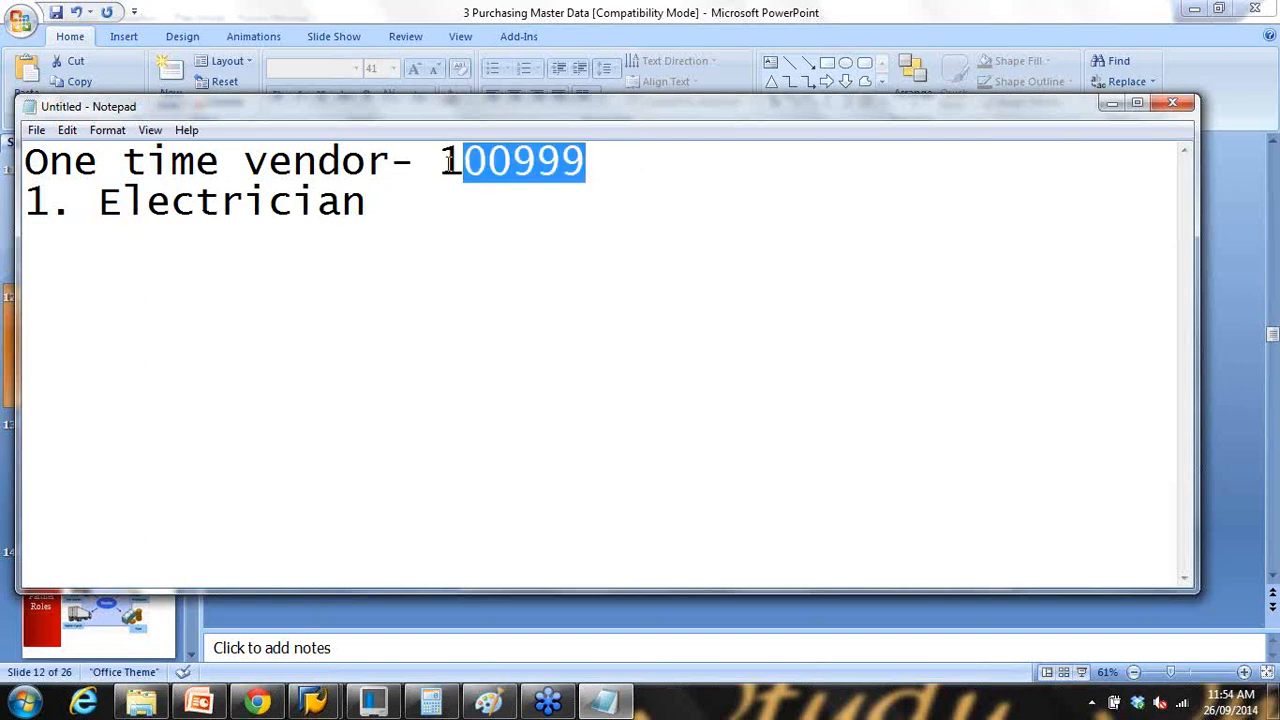
drag(450, 162, 612, 188)
click(428, 212)
key(Return)
text(2. )
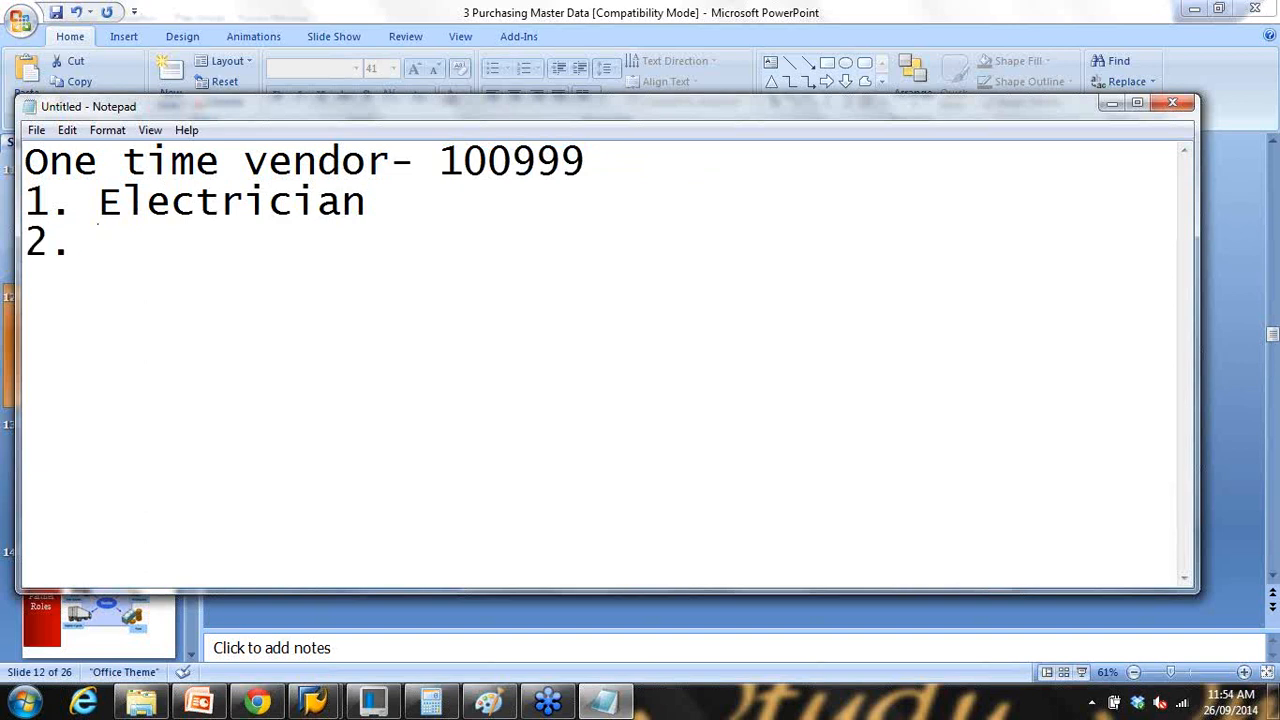
text(Order stationary)
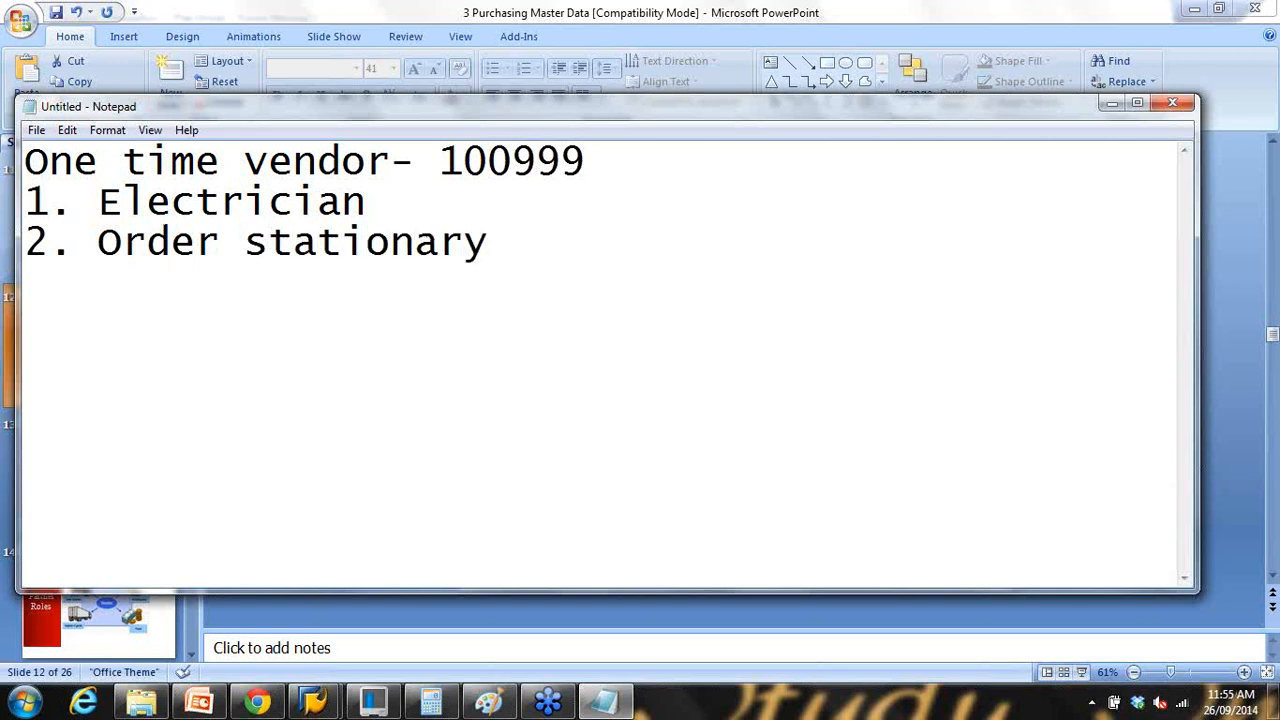
drag(440, 160, 629, 171)
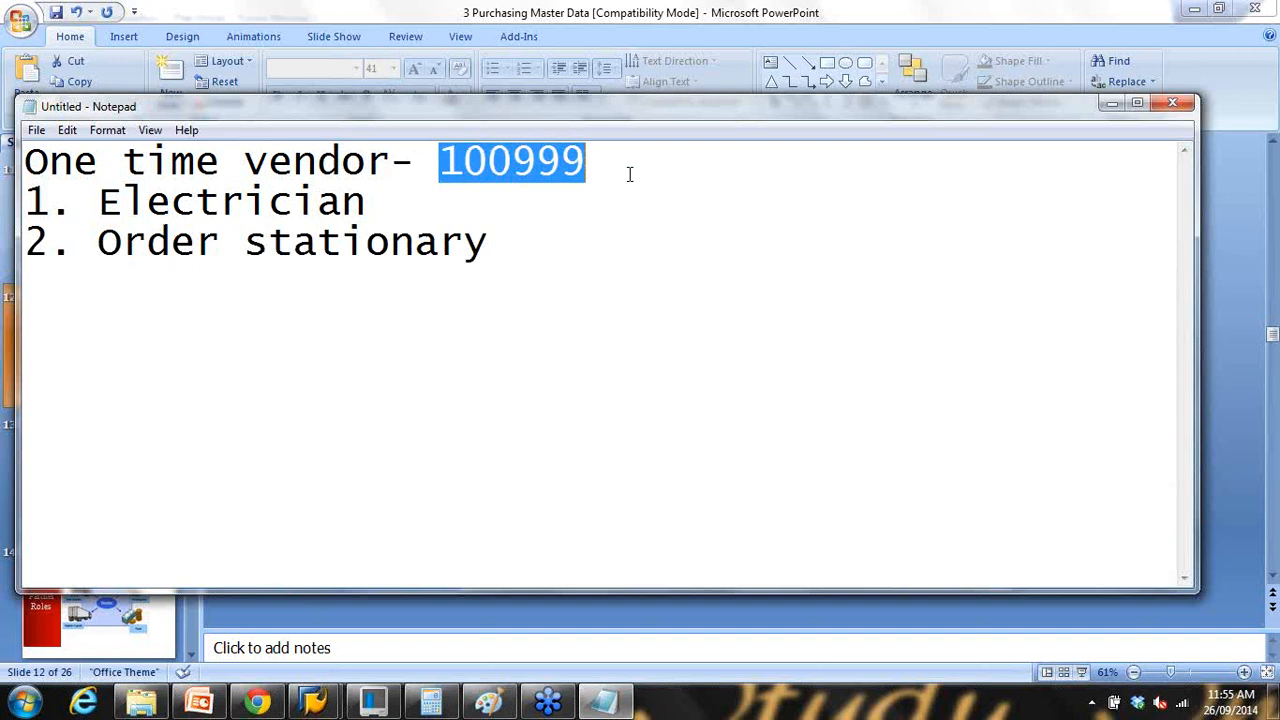
click(560, 246)
key(Return)
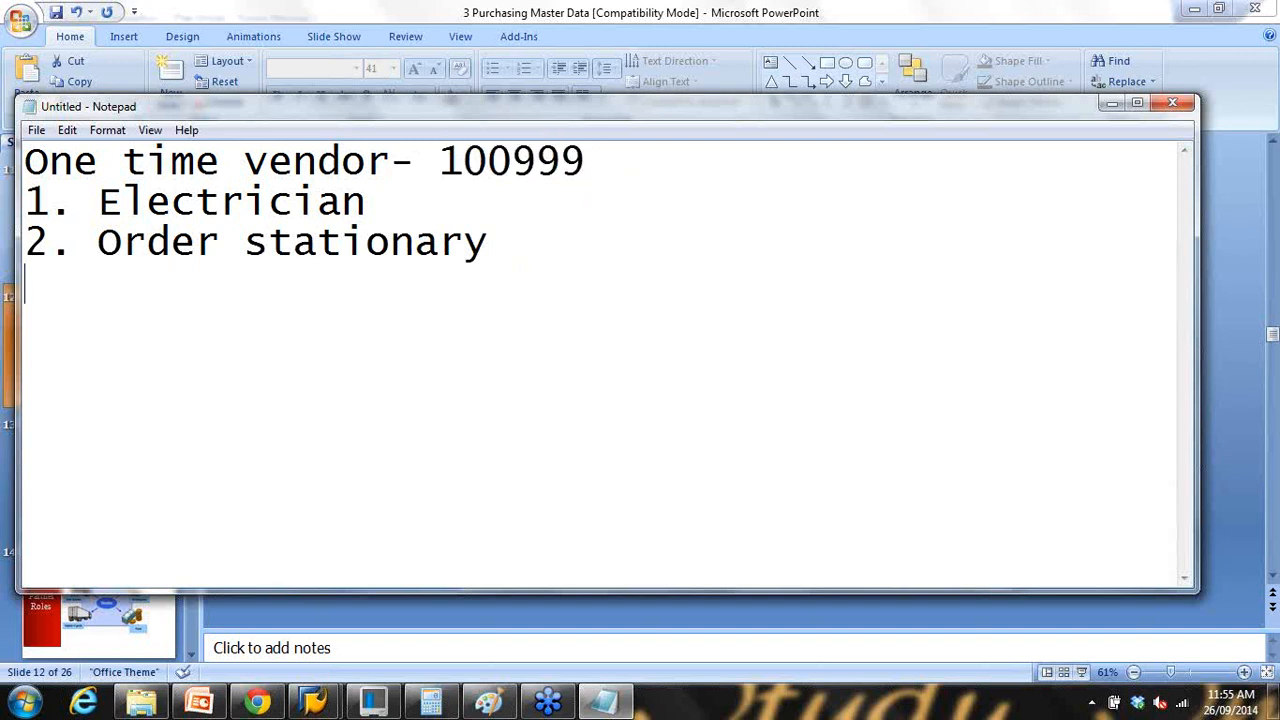
text(3. Plumber)
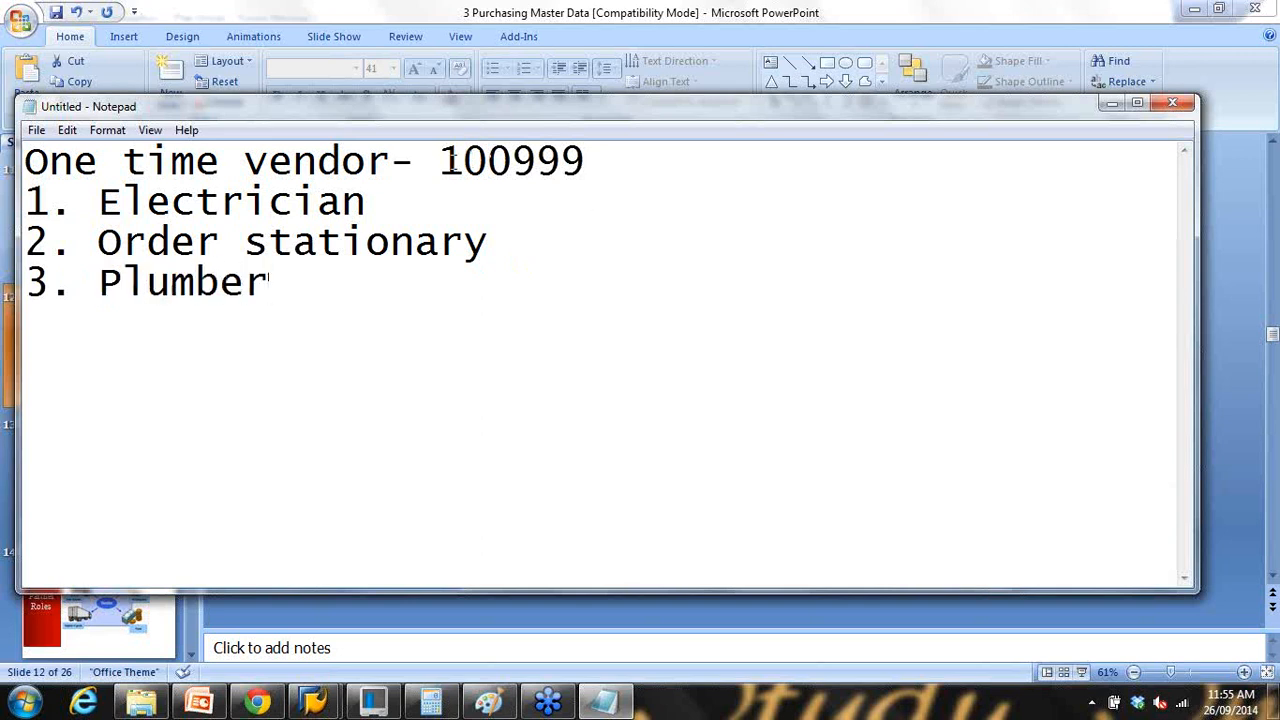
Step: Highlight vendor 100999 and the three-item list, then return to the SAP partner functions window
drag(442, 164, 619, 169)
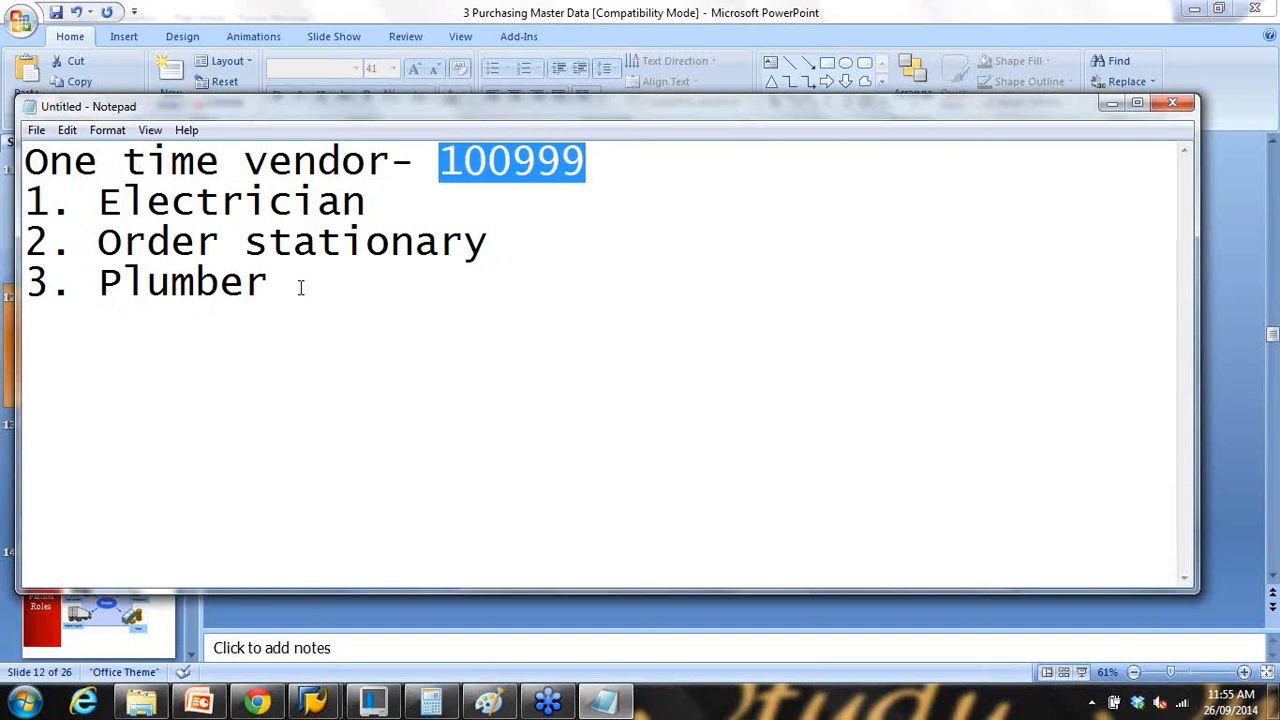
drag(436, 162, 617, 160)
drag(99, 197, 294, 280)
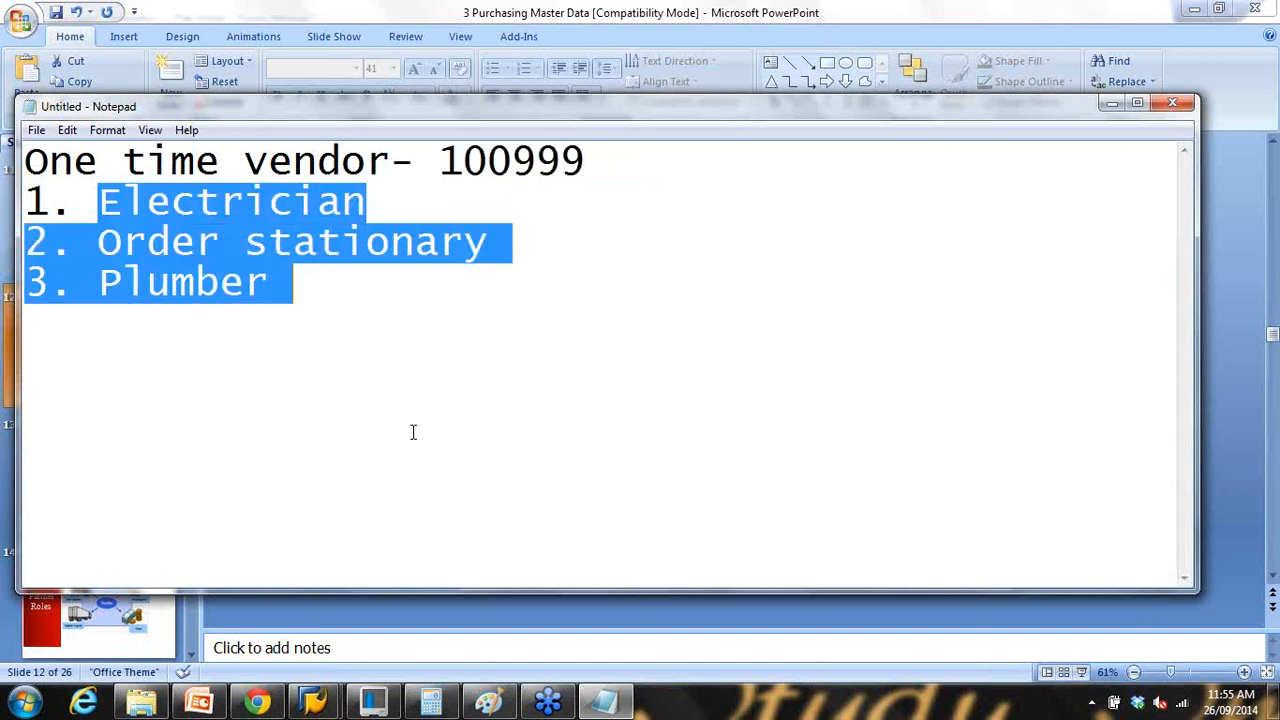
click(483, 254)
mouse_move(313, 700)
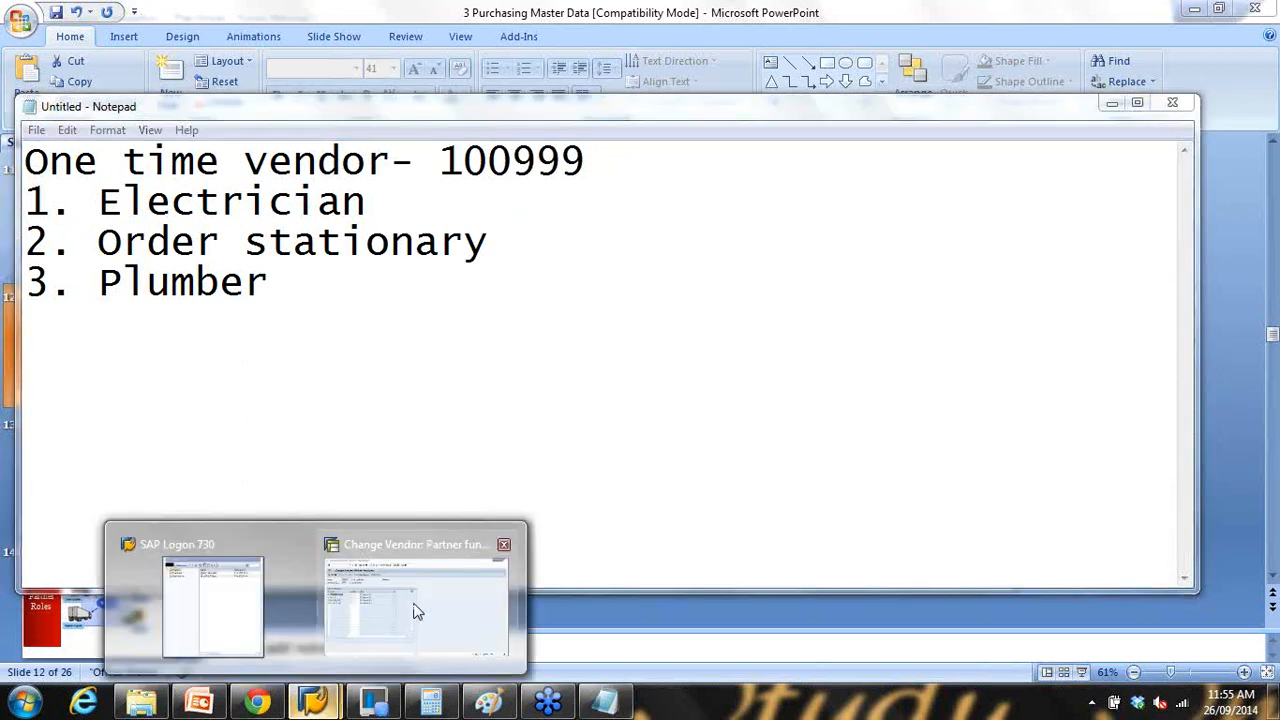
click(418, 612)
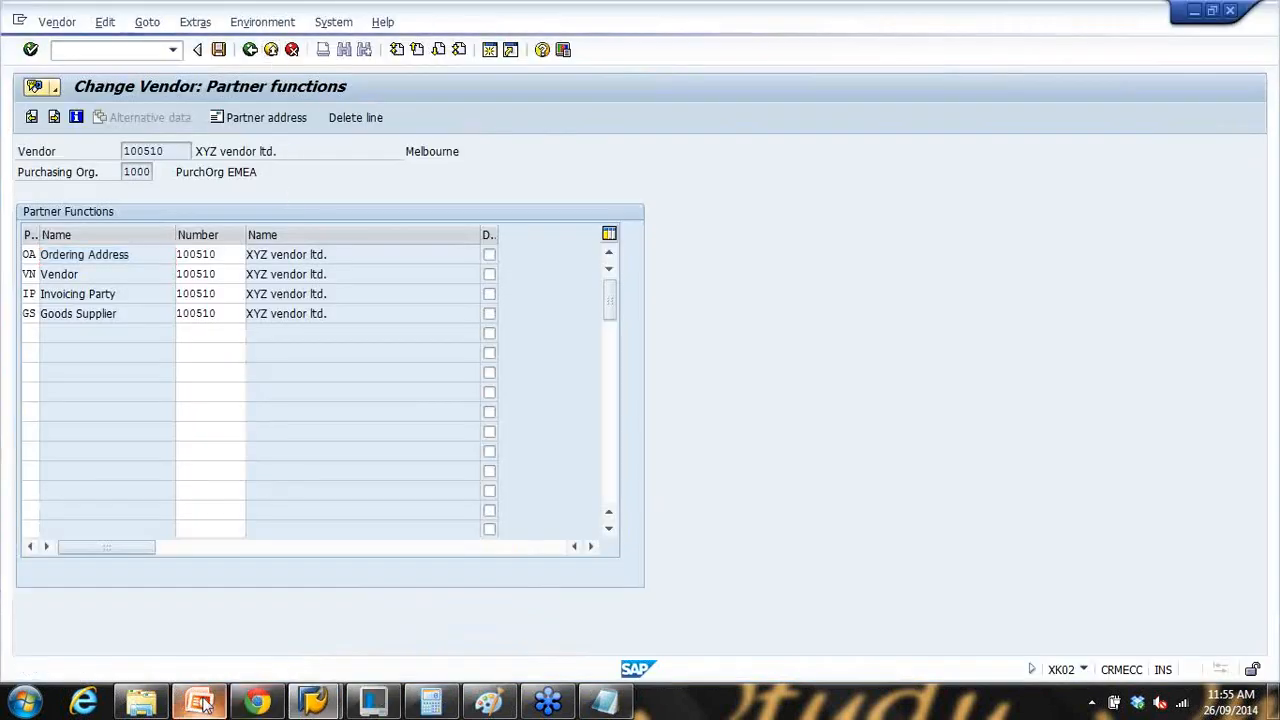
Step: Show the One Time Vendor slide, then start the XK01 central vendor creation transaction
click(201, 703)
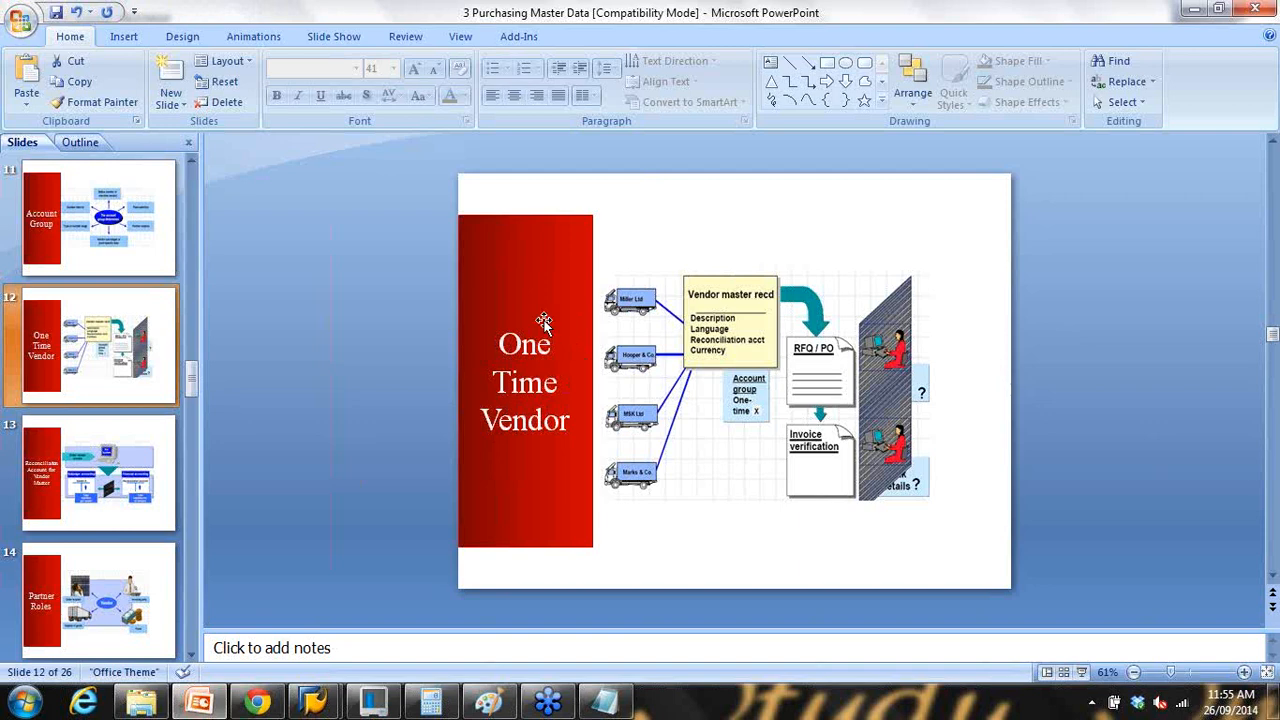
mouse_move(313, 700)
click(420, 610)
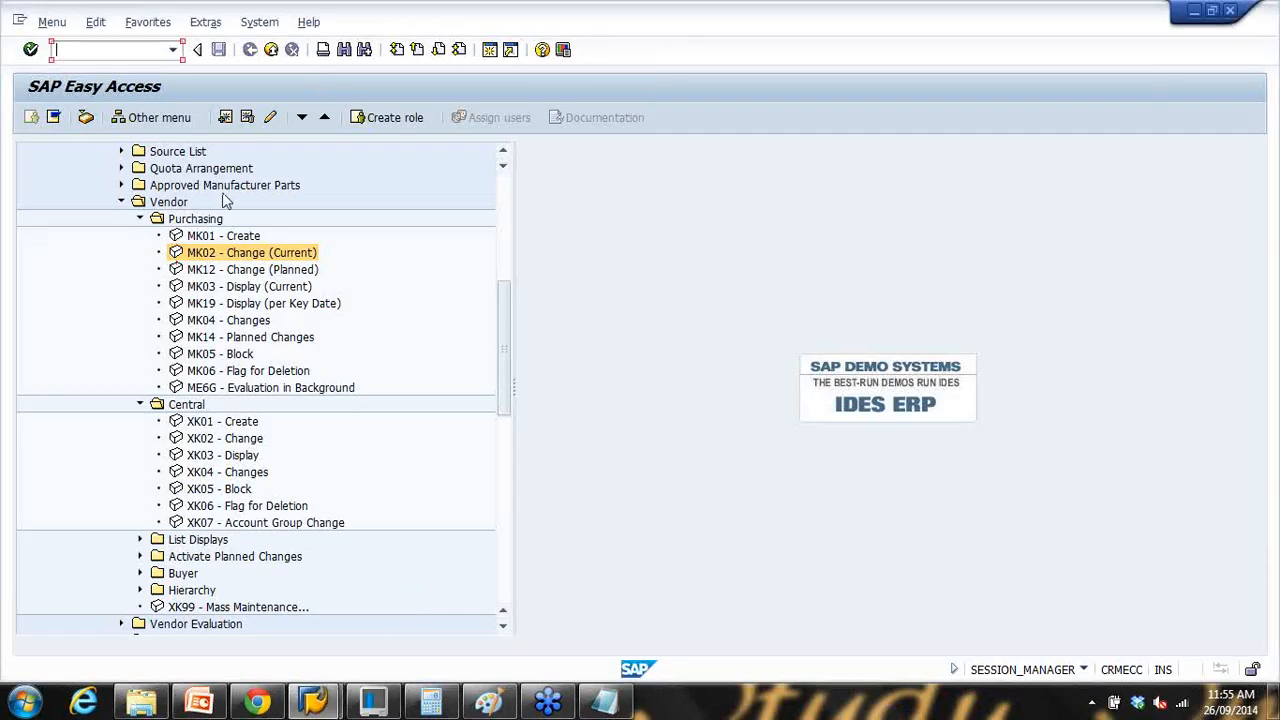
click(207, 426)
double_click(207, 426)
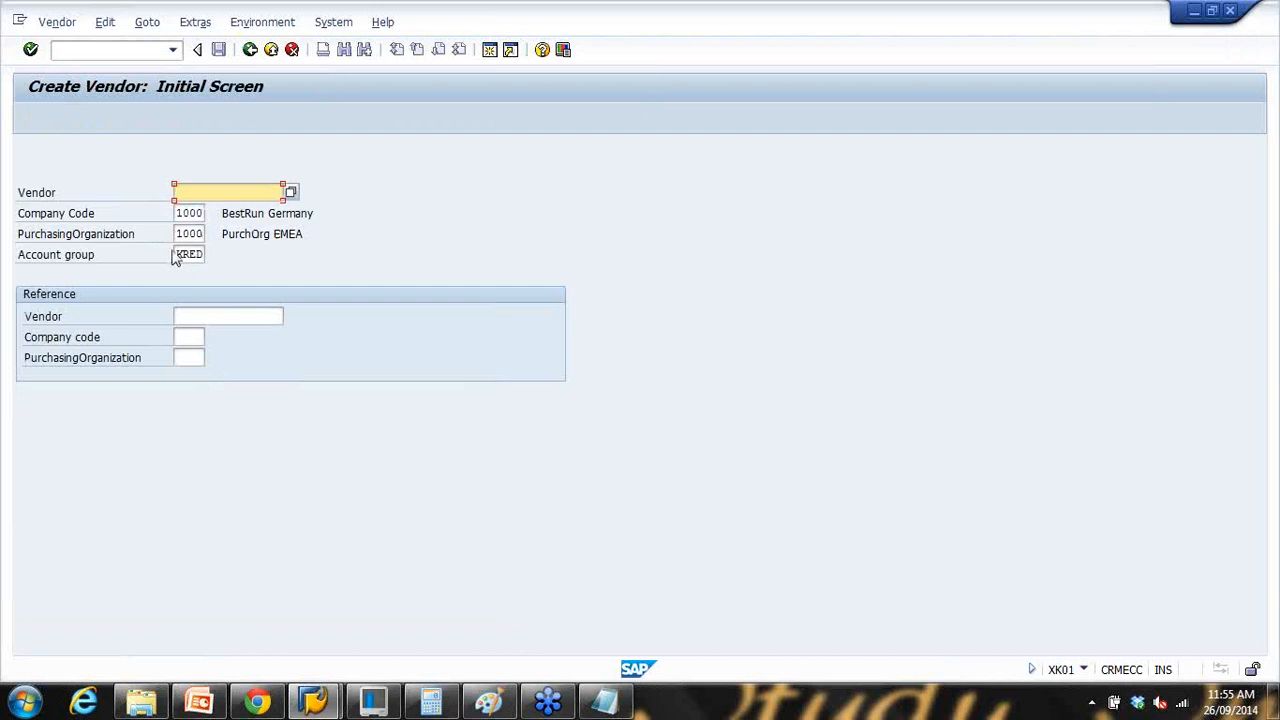
Step: Replace account group KRED with CPD for company code 1000 and purchasing organization 1000
double_click(182, 256)
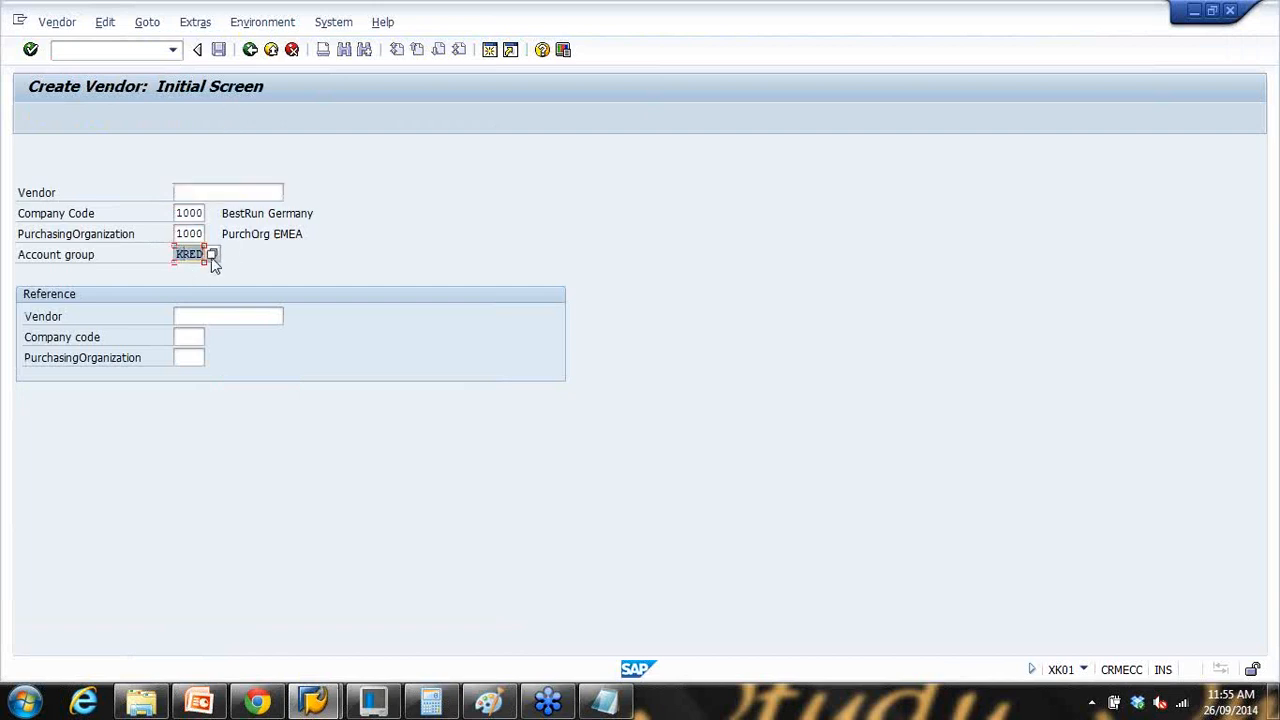
click(211, 255)
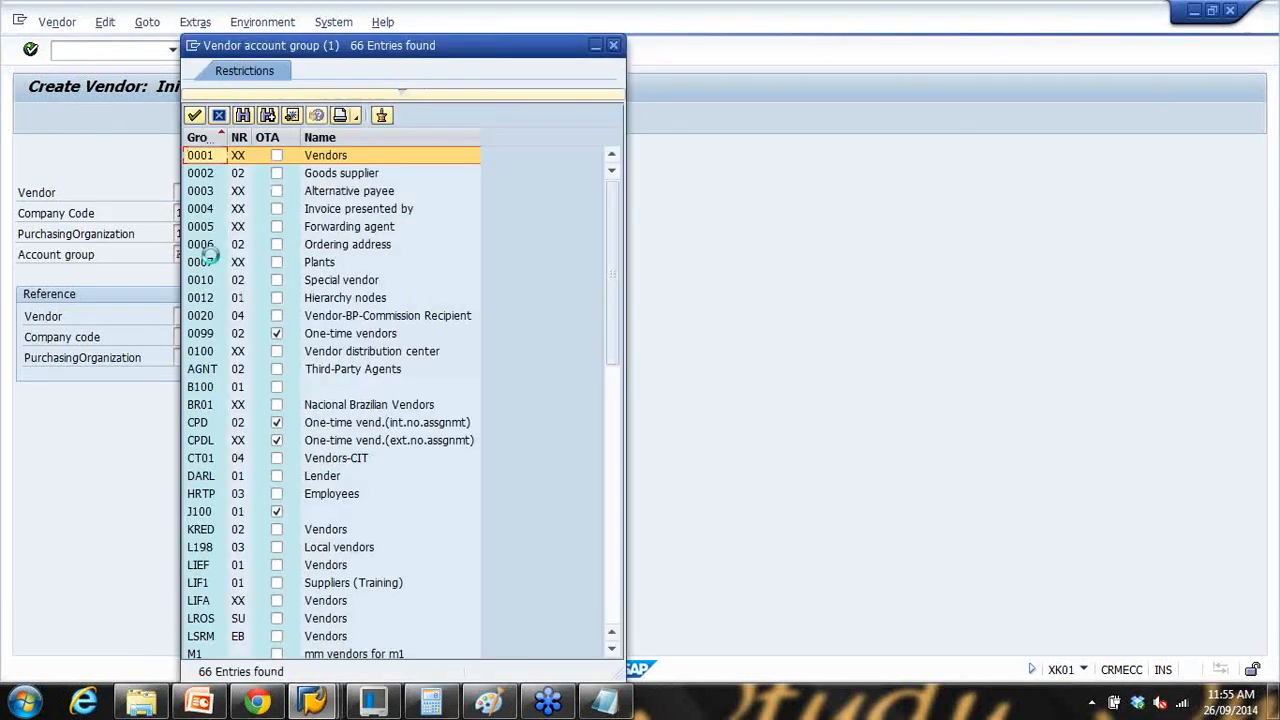
scroll(320, 331, down, 1)
scroll(320, 328, up, 3)
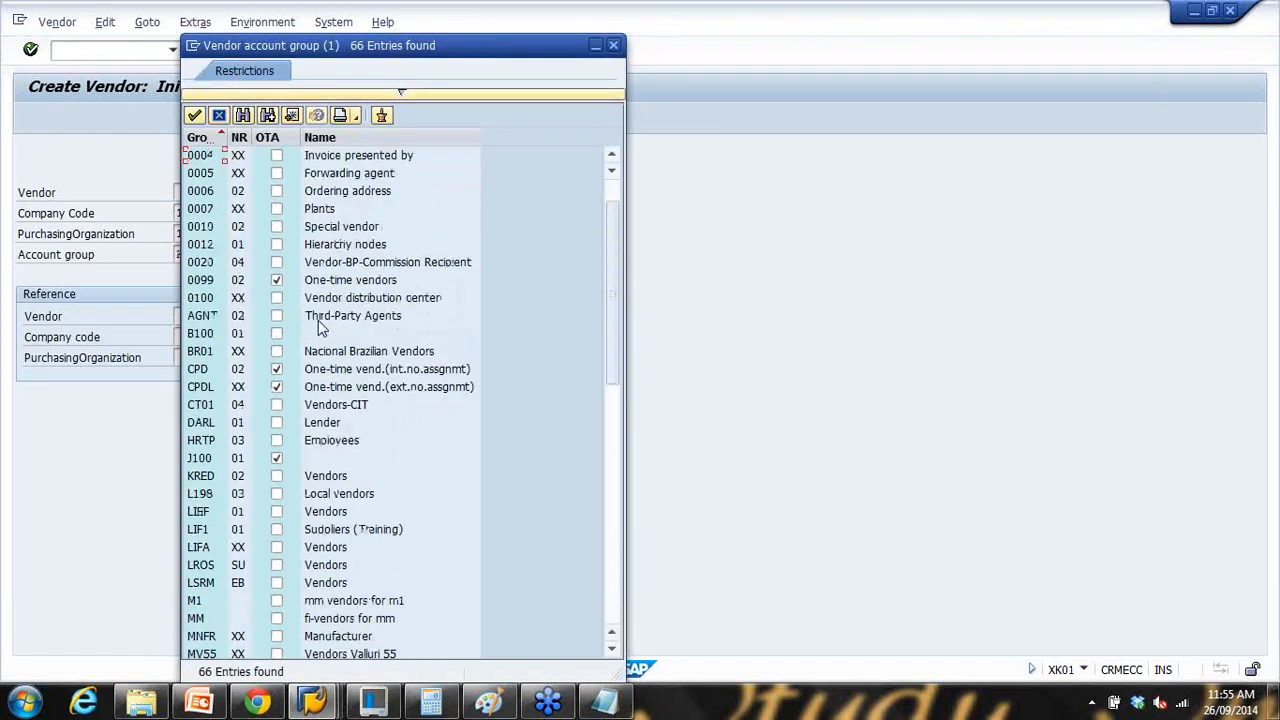
scroll(320, 330, down, 2)
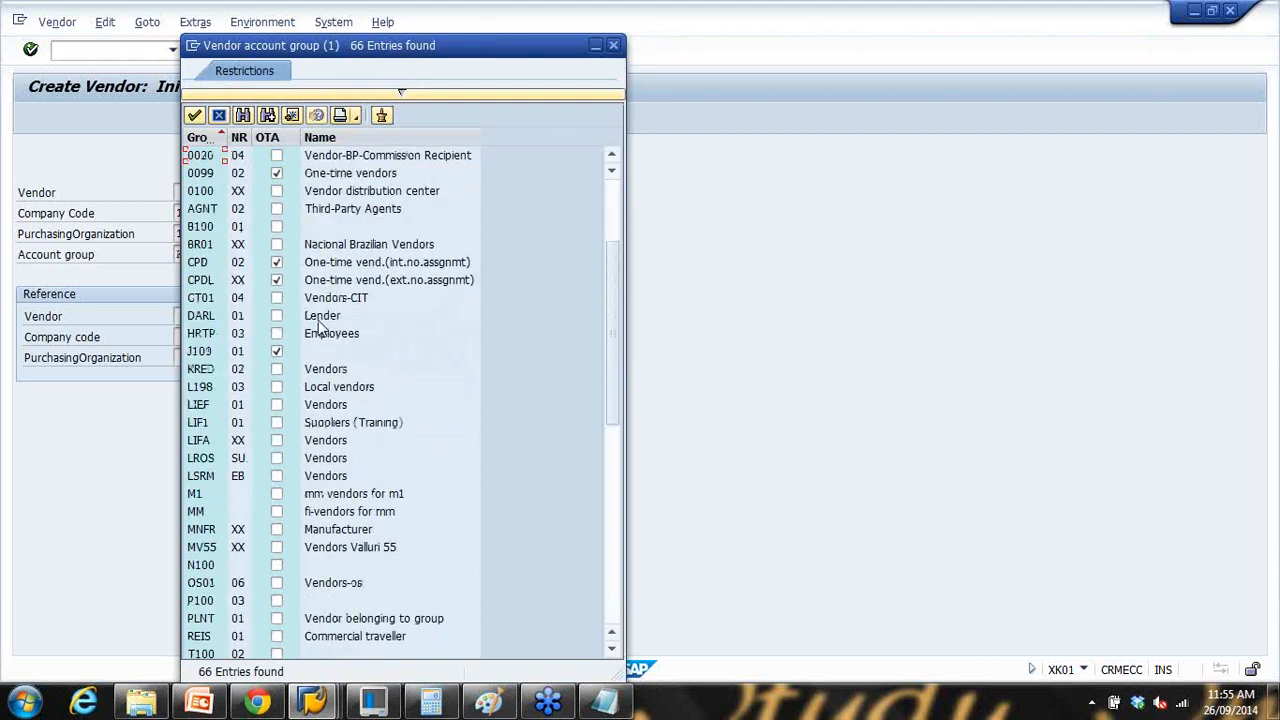
click(349, 264)
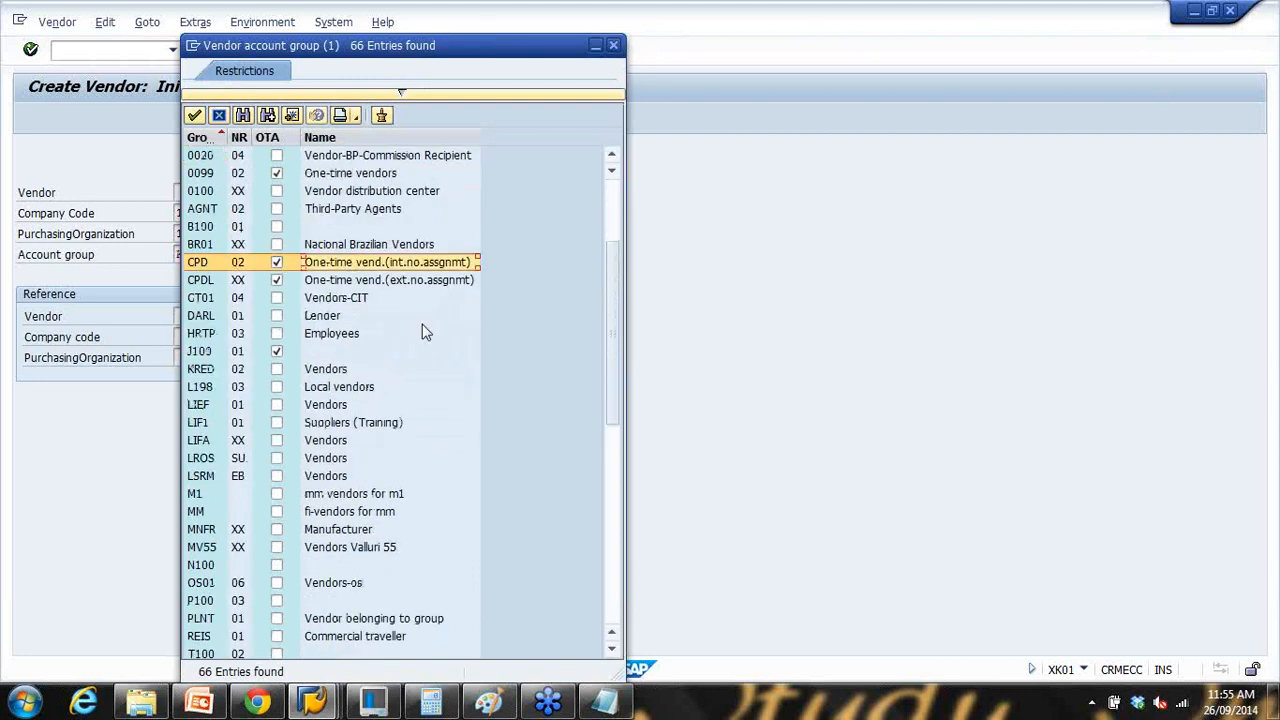
double_click(347, 264)
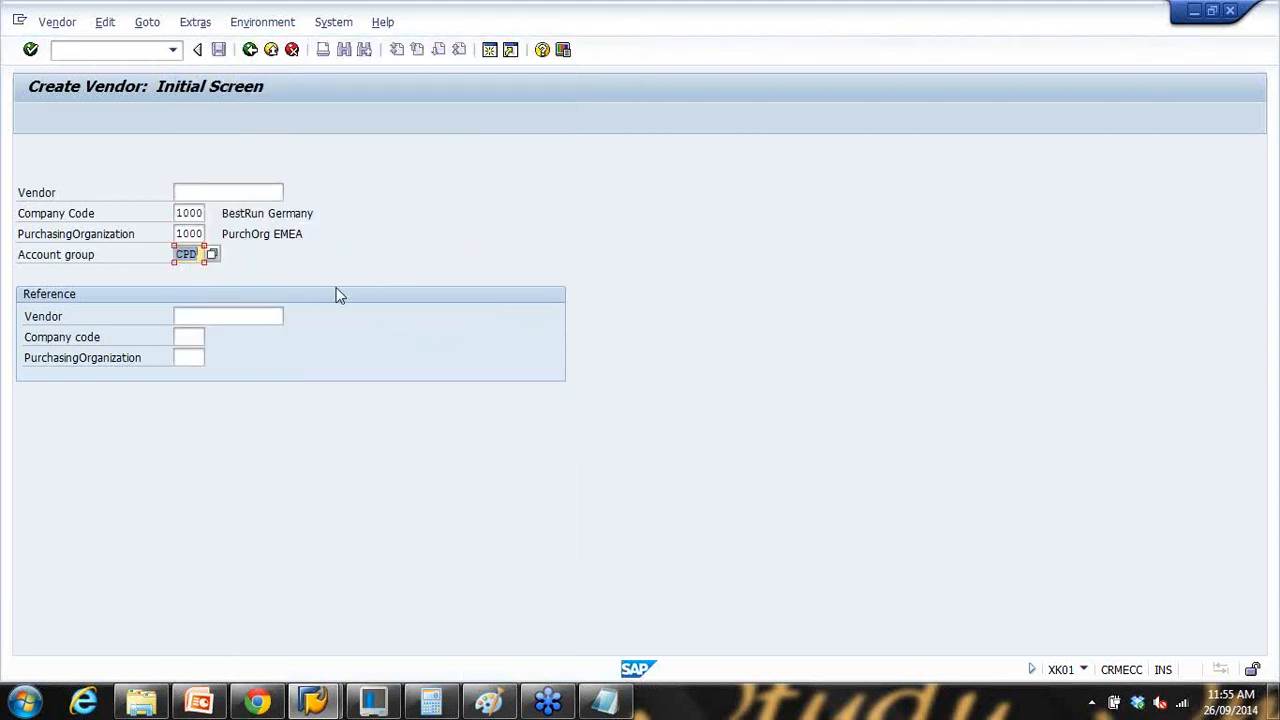
key(Return)
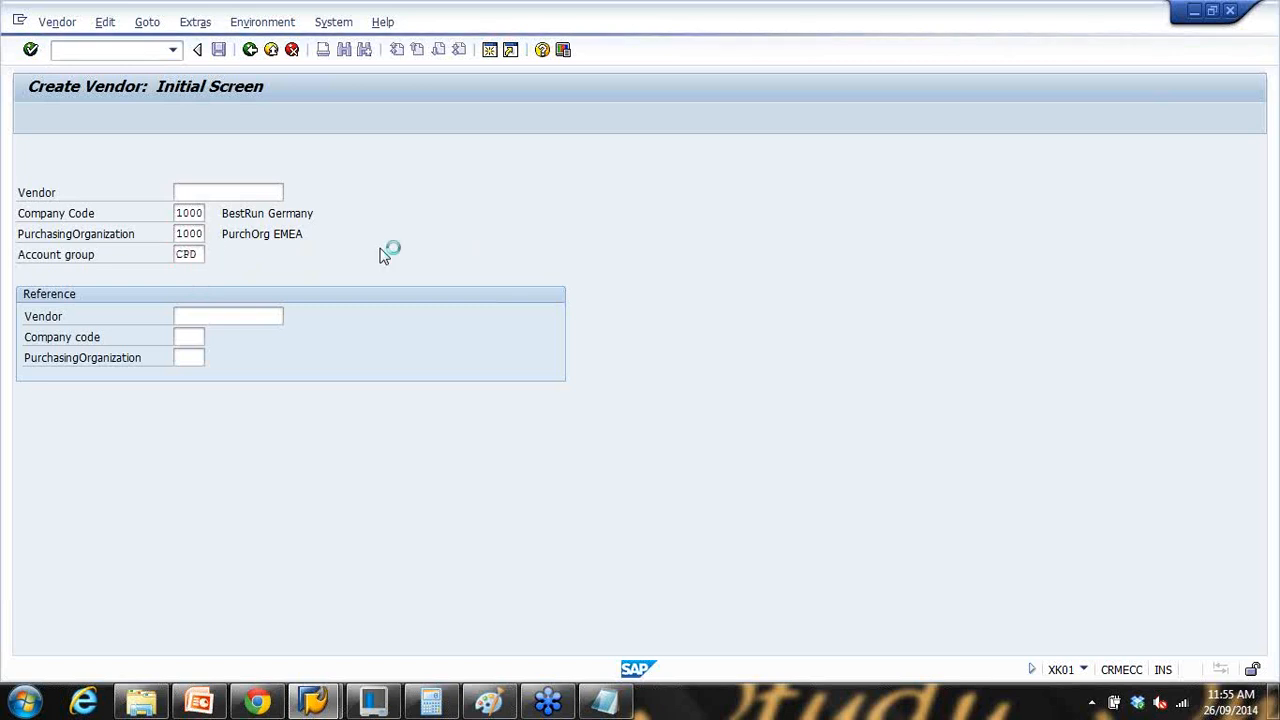
Step: Enter name One time vendor, search term onetime and country AU, then clear the duplicate-vendor check
click(224, 256)
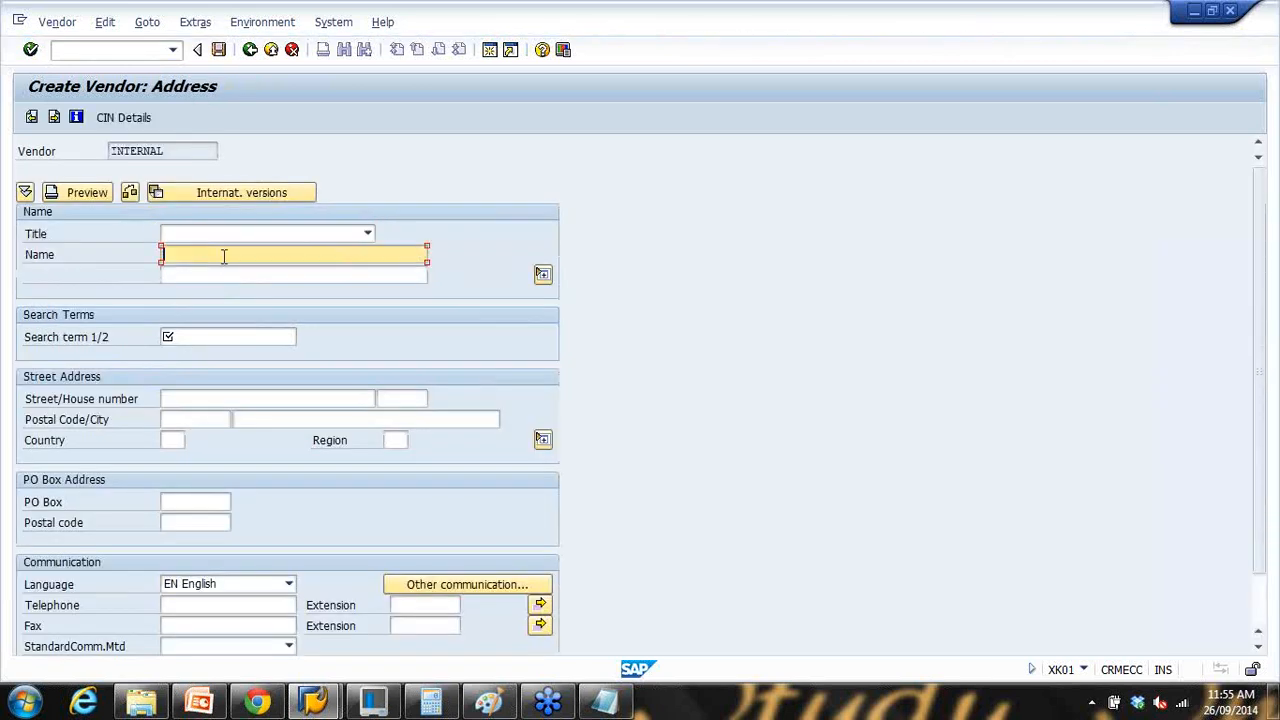
text(One time vendor)
click(188, 337)
text(onetime)
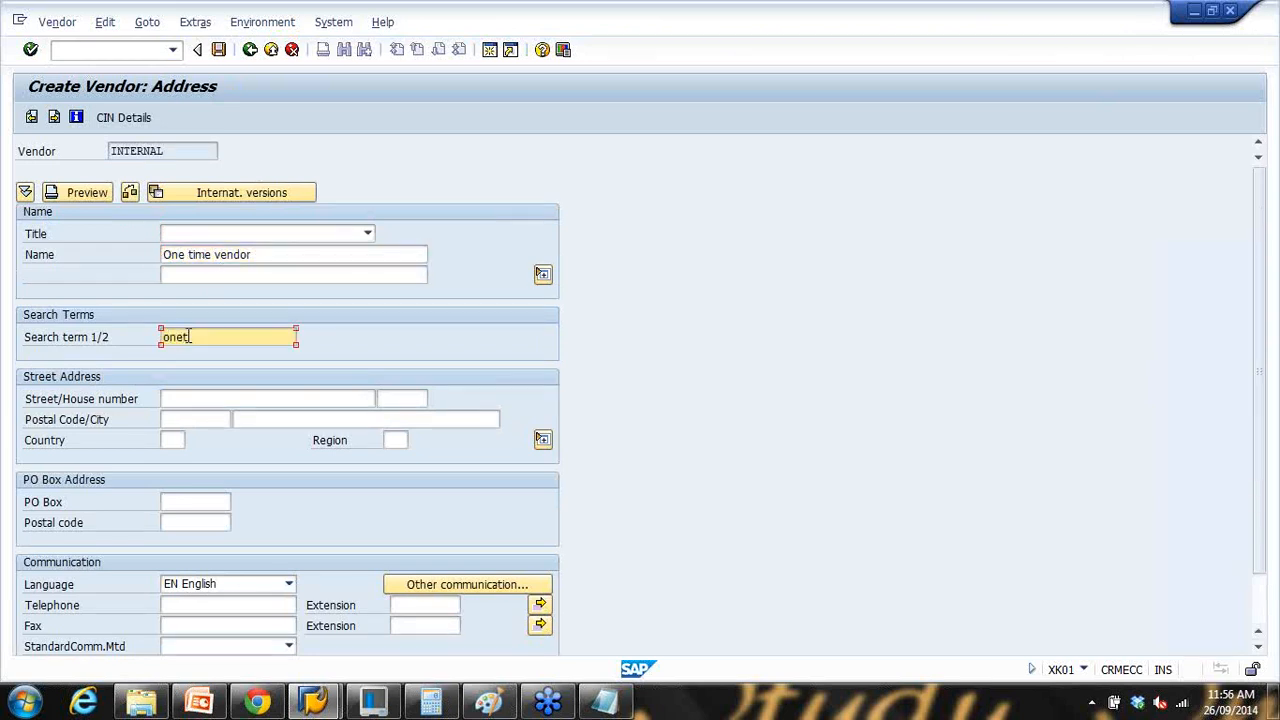
click(172, 440)
click(180, 439)
click(182, 458)
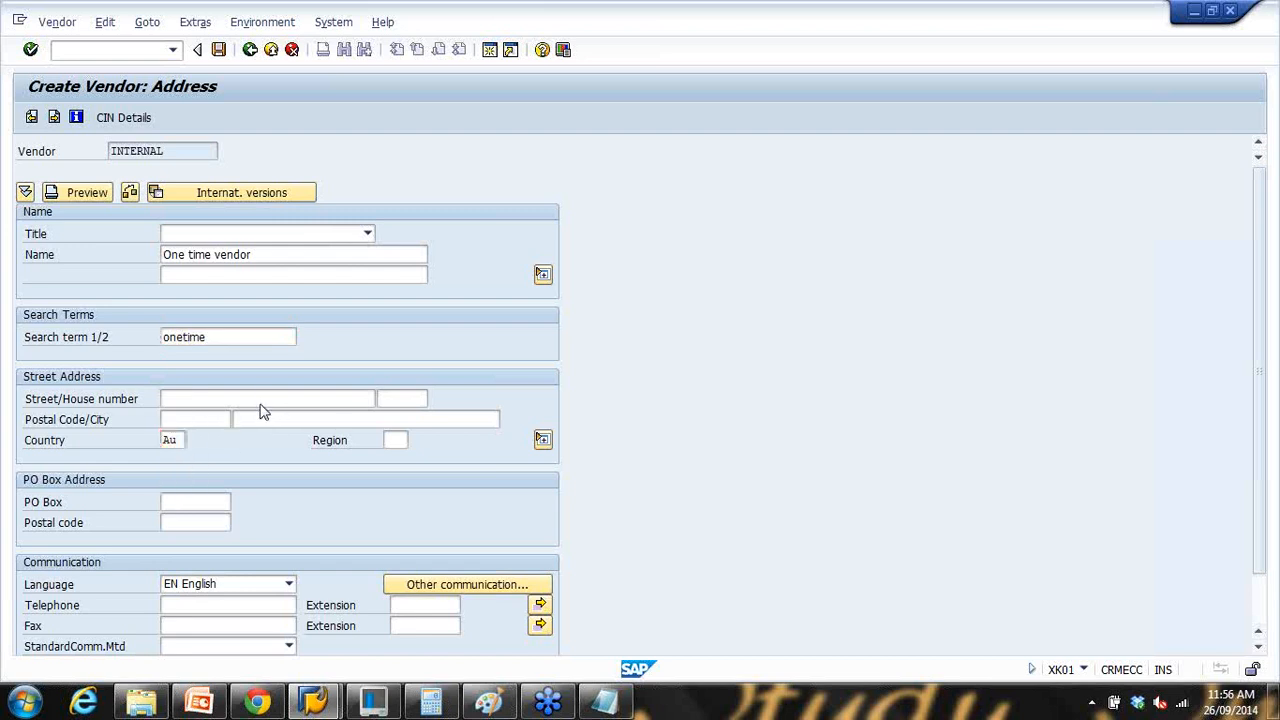
key(Return)
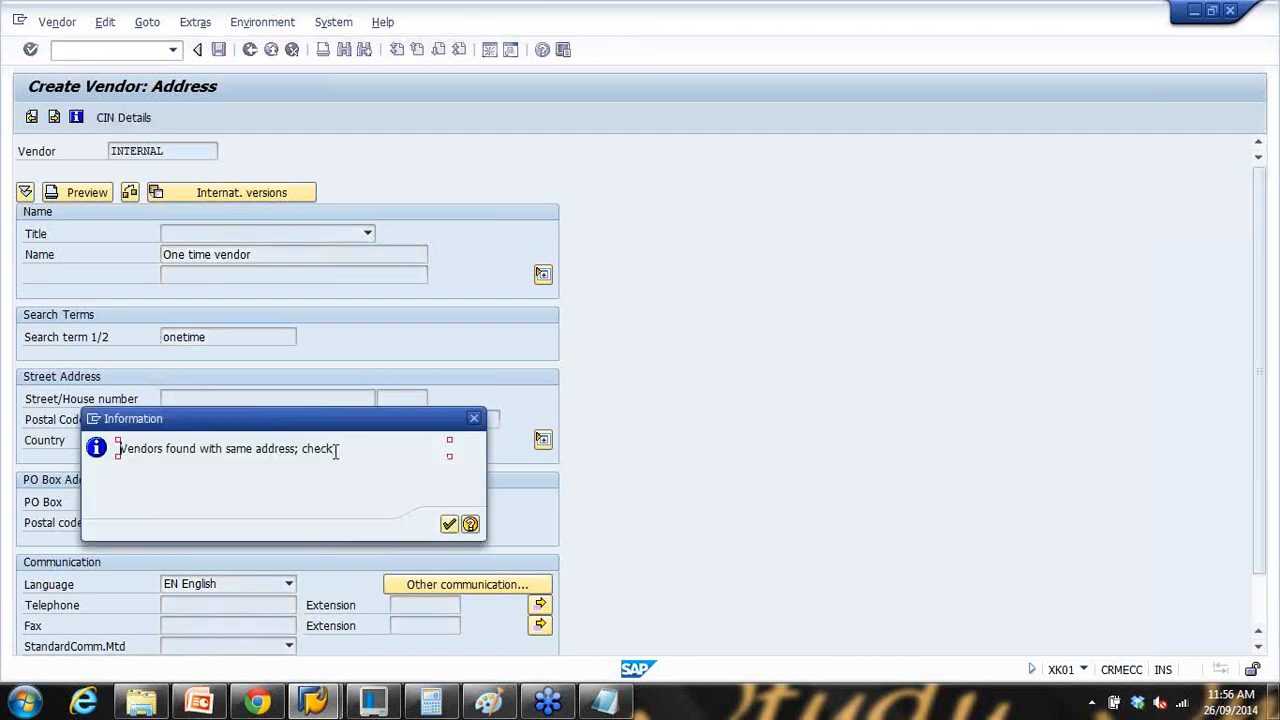
click(447, 524)
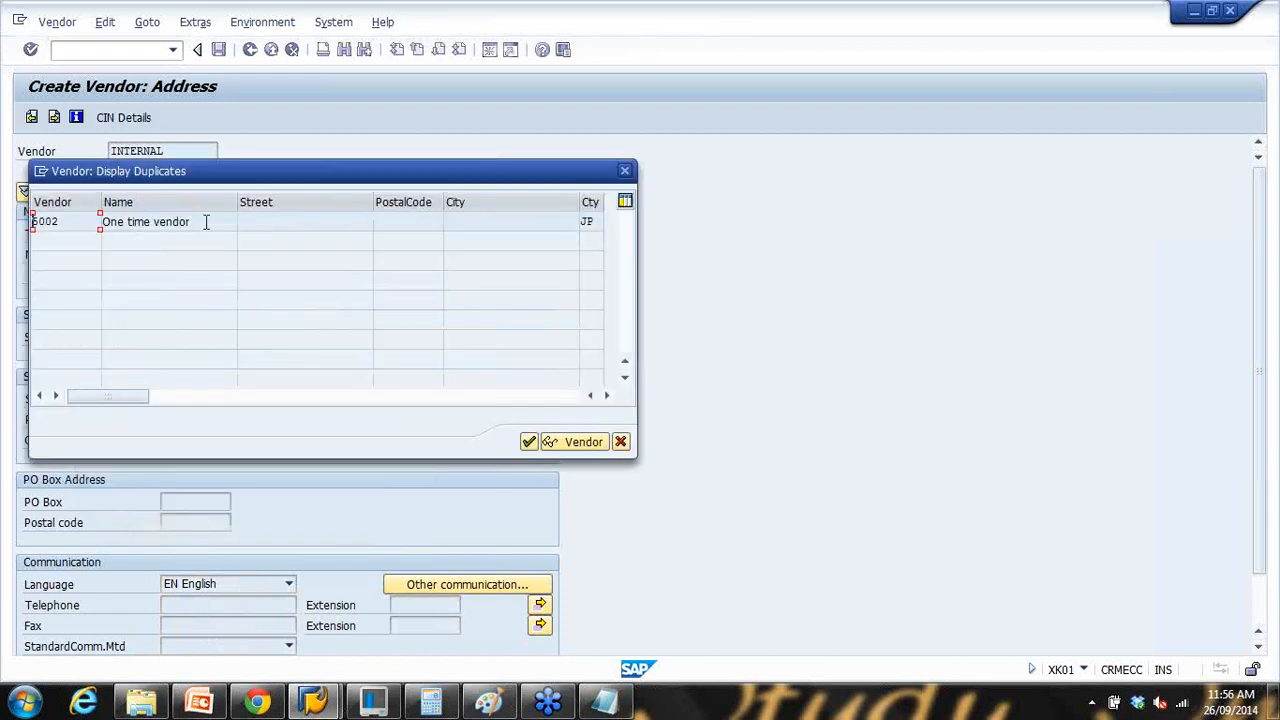
click(620, 441)
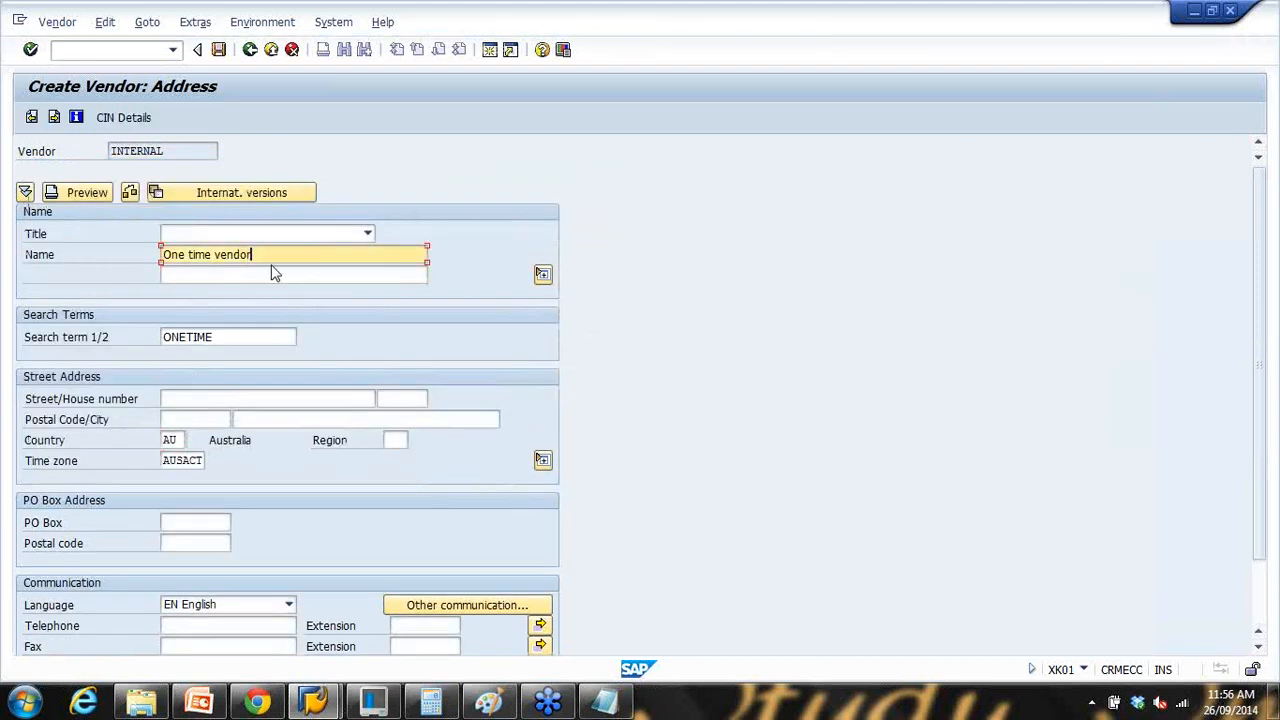
Step: Page through control, payment and contact data and set reconciliation account 160000
key(Return)
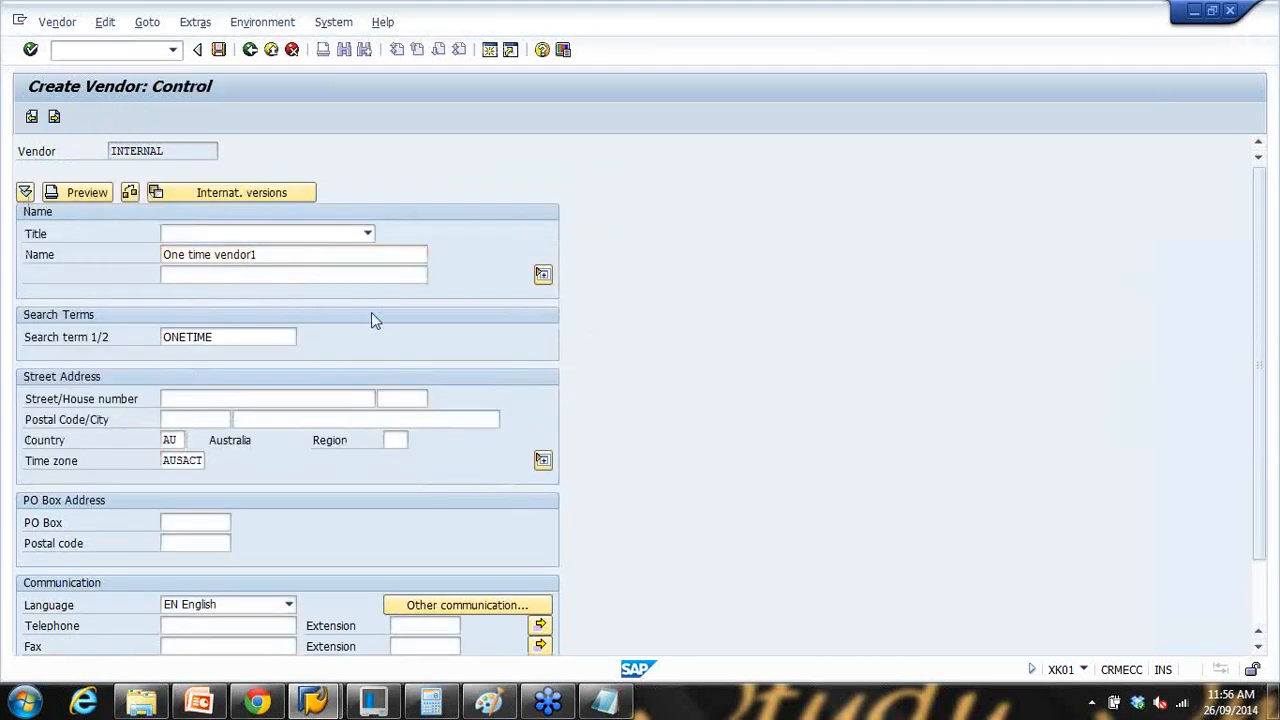
key(Return)
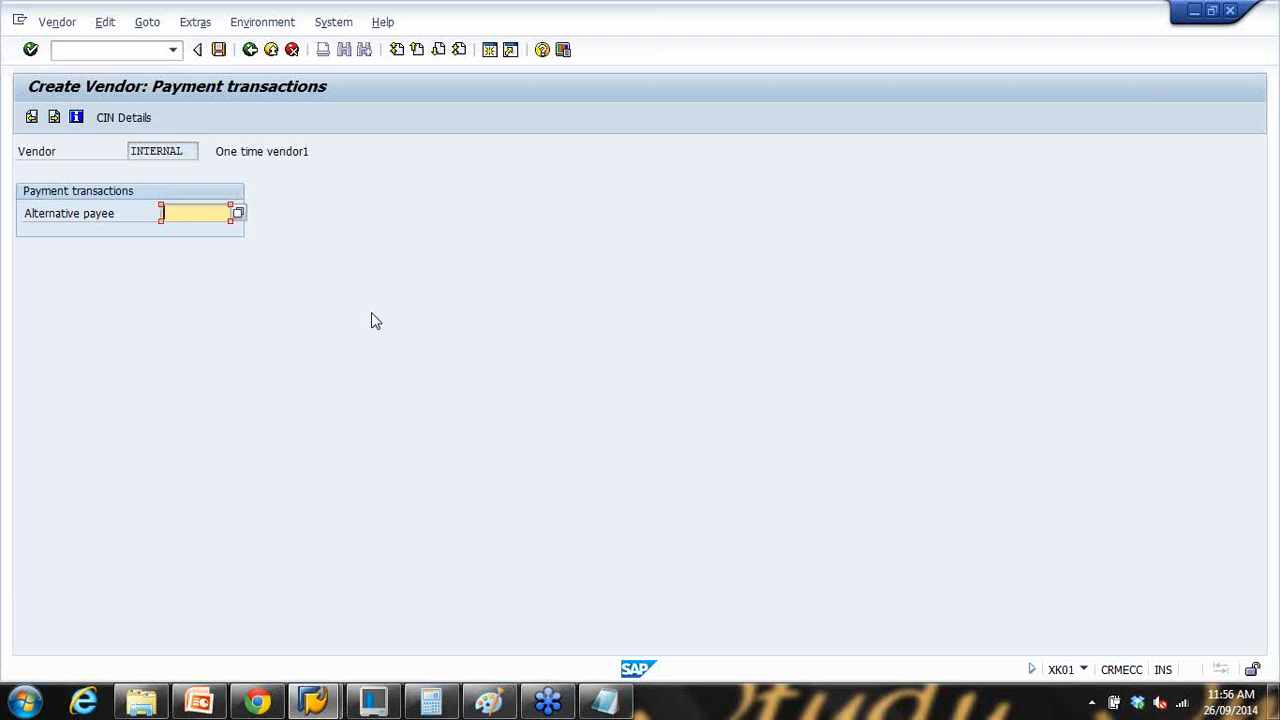
key(Return)
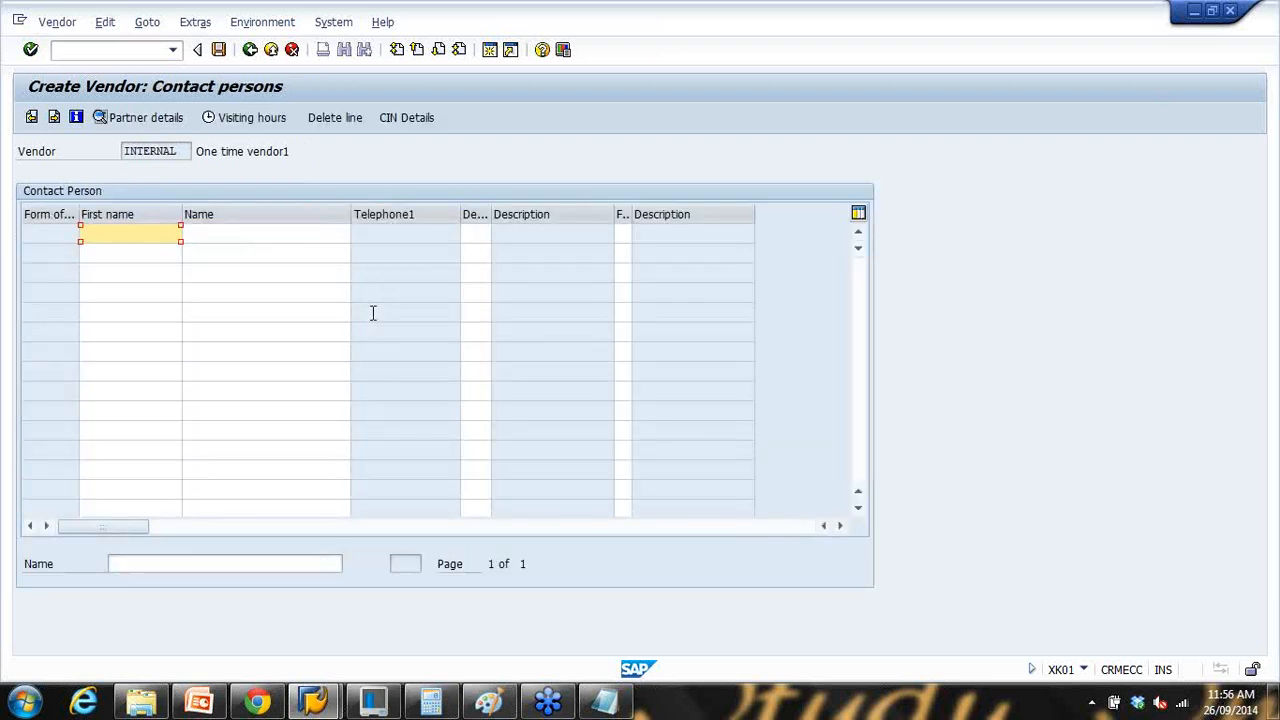
key(Return)
text(1)
key(Down)
key(Return)
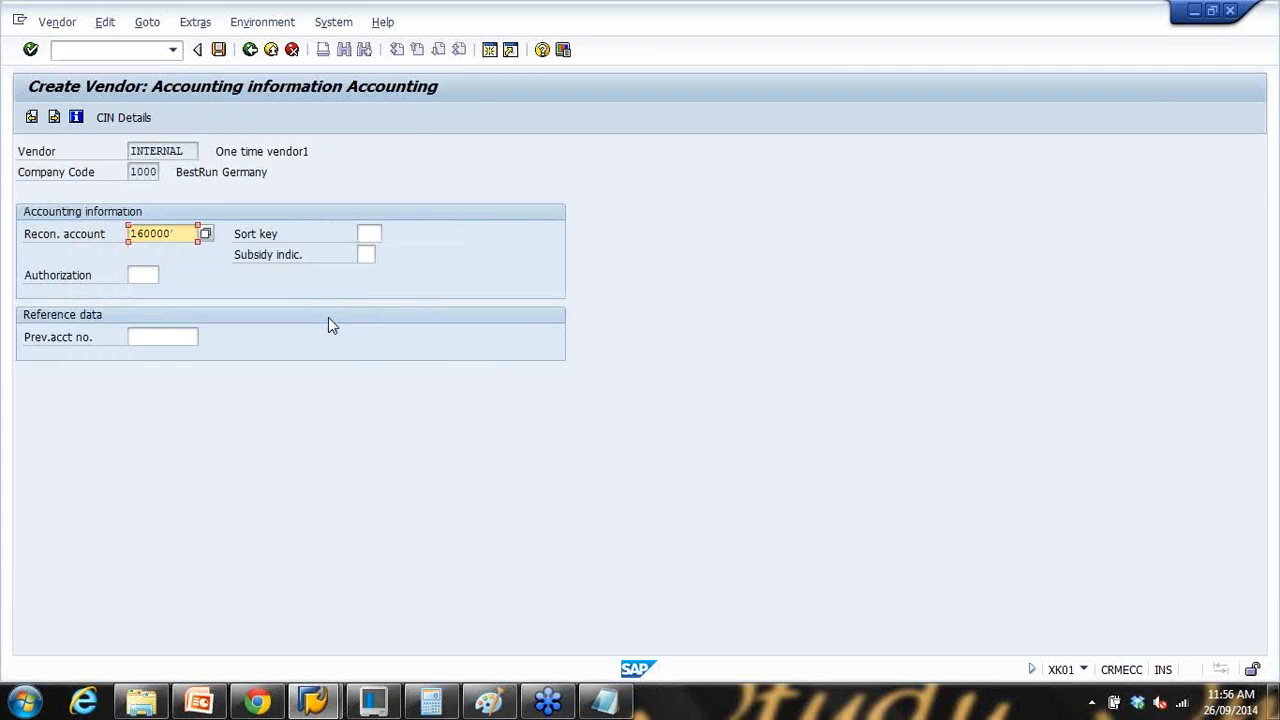
key(Return)
Step: Enter payment terms 0002, order currency AUD and Incoterms COD, then save the vendor
text(0002)
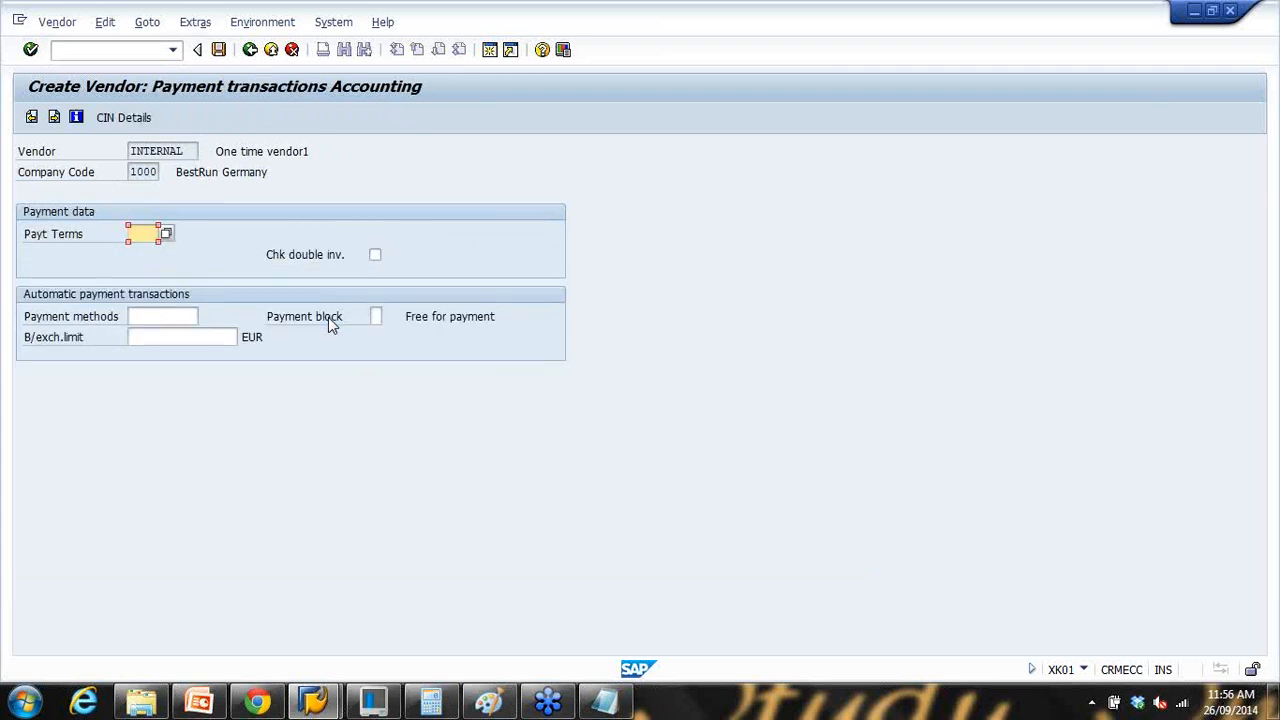
key(Return)
key(Return)
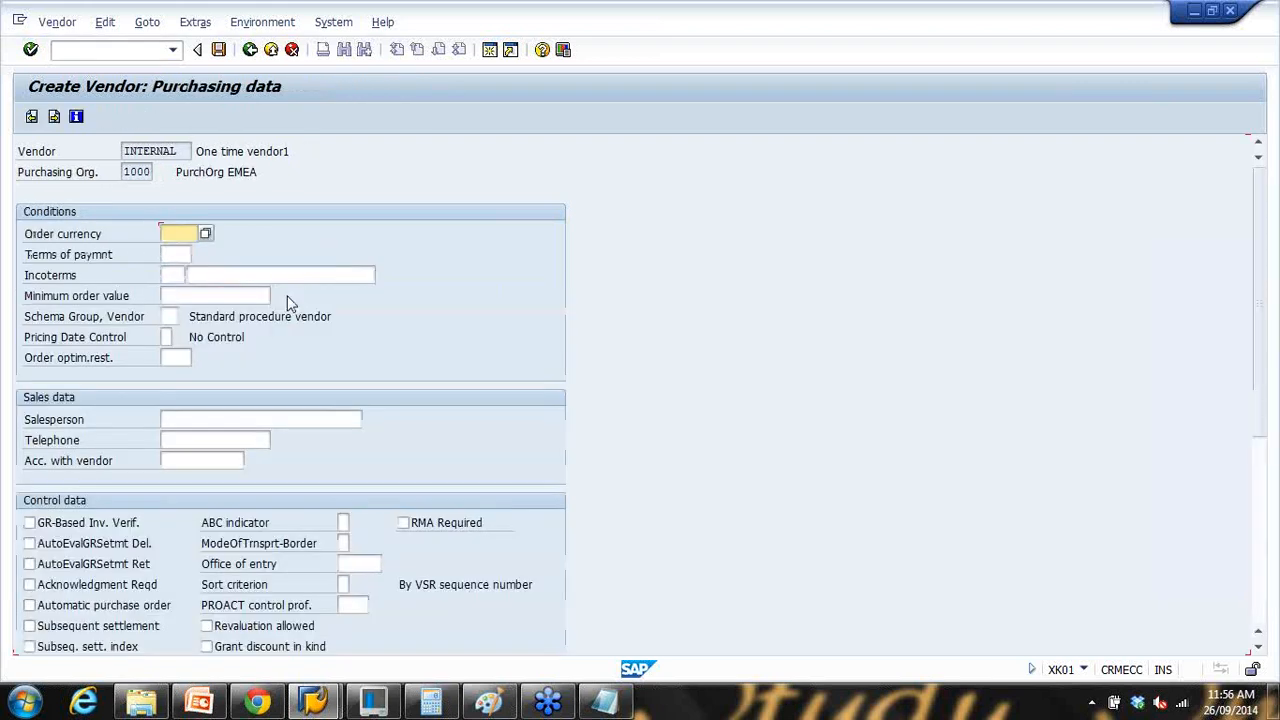
text(aud)
key(Tab)
text(0002)
key(Tab)
text(COD)
click(236, 290)
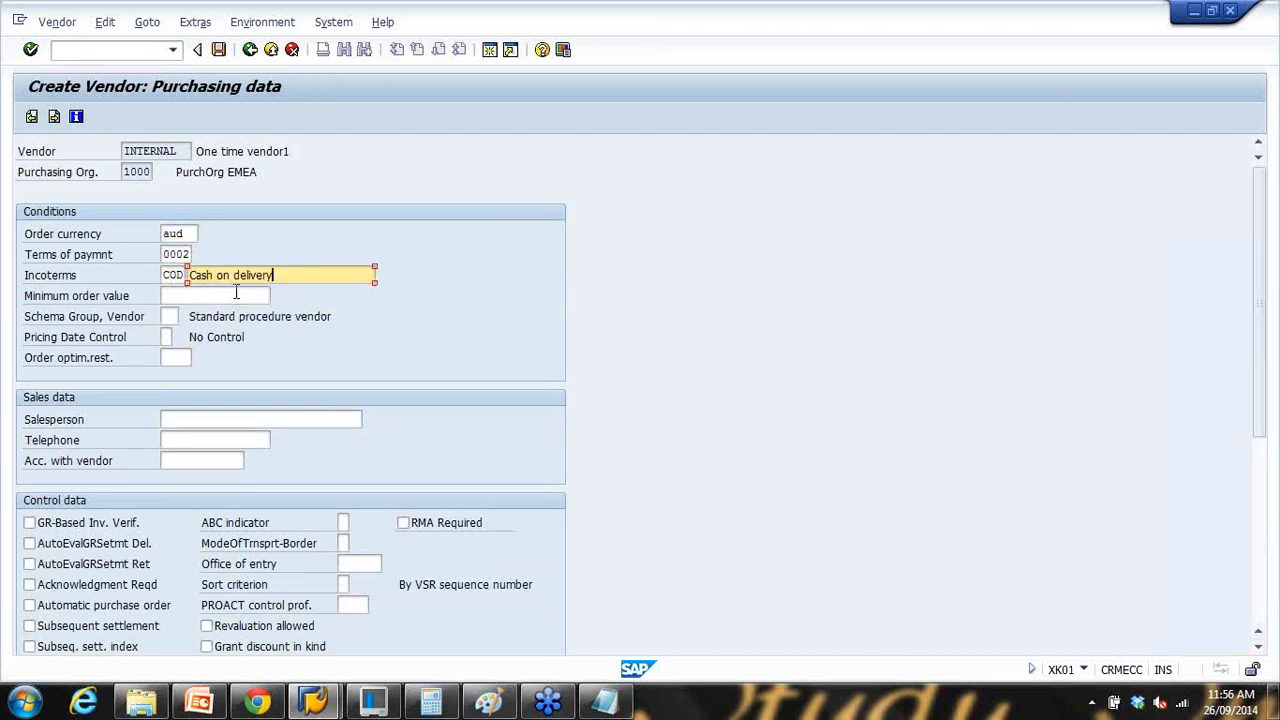
key(Return)
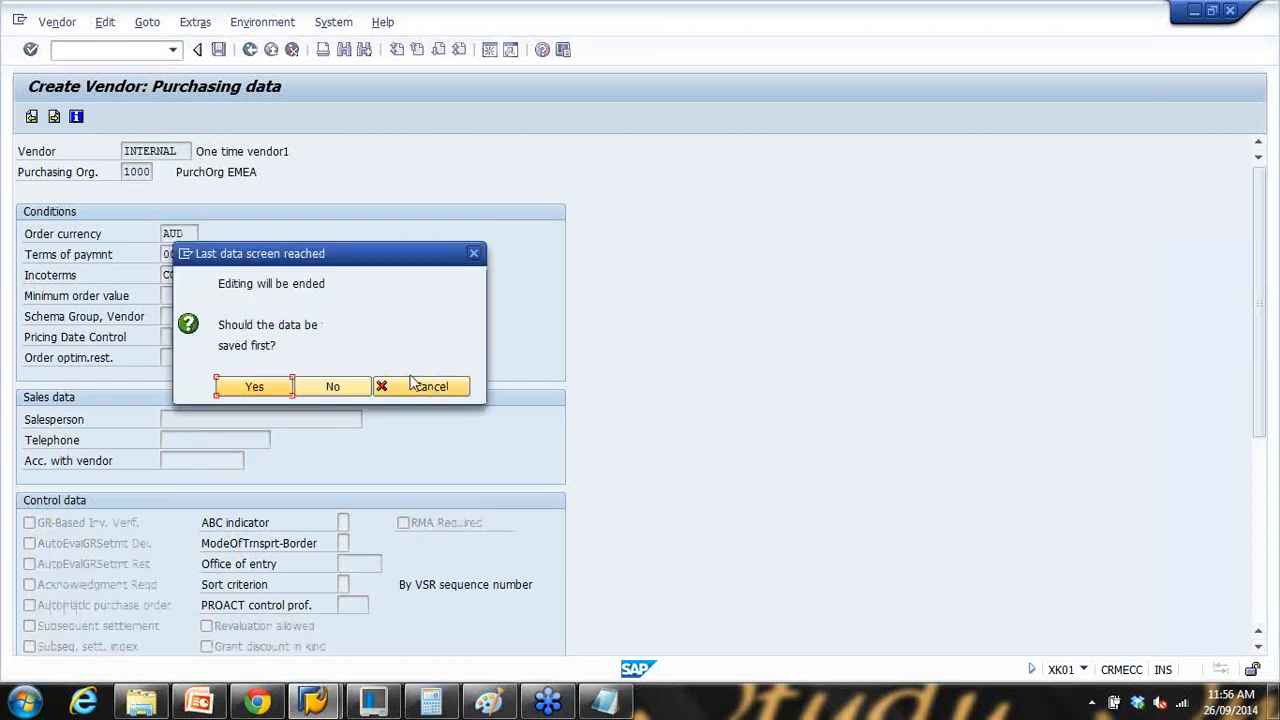
drag(370, 267, 544, 186)
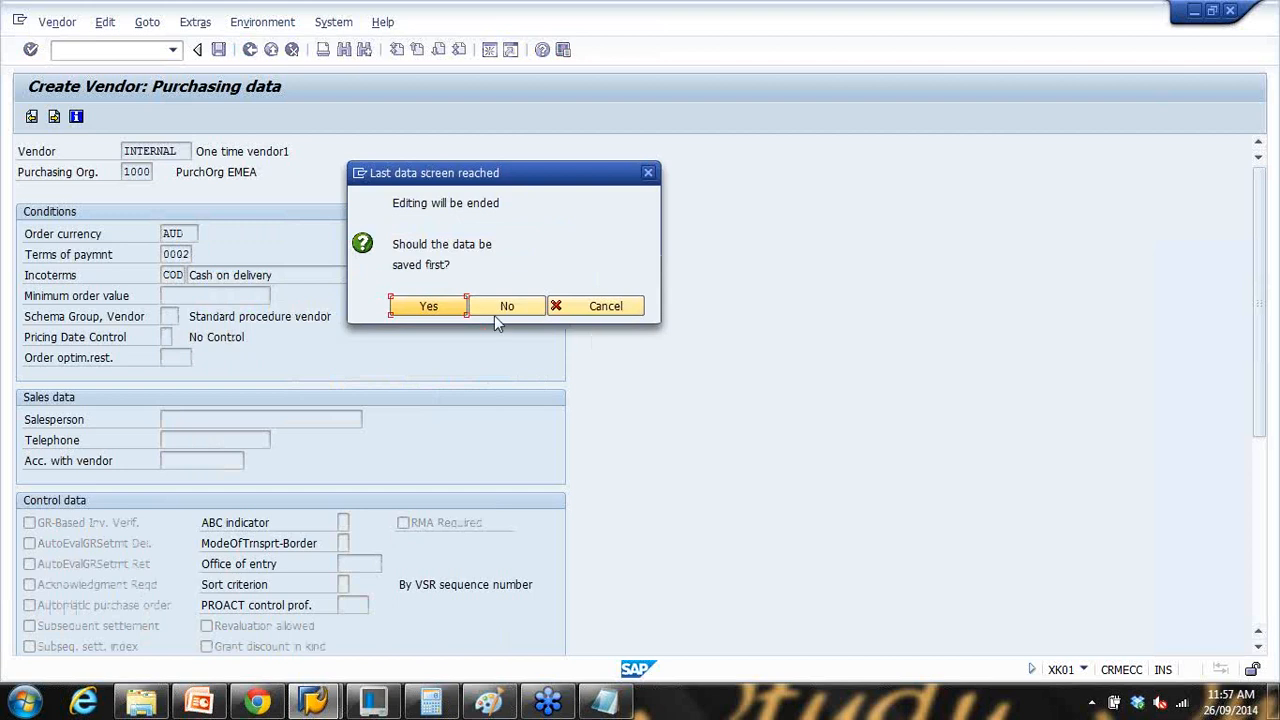
click(434, 309)
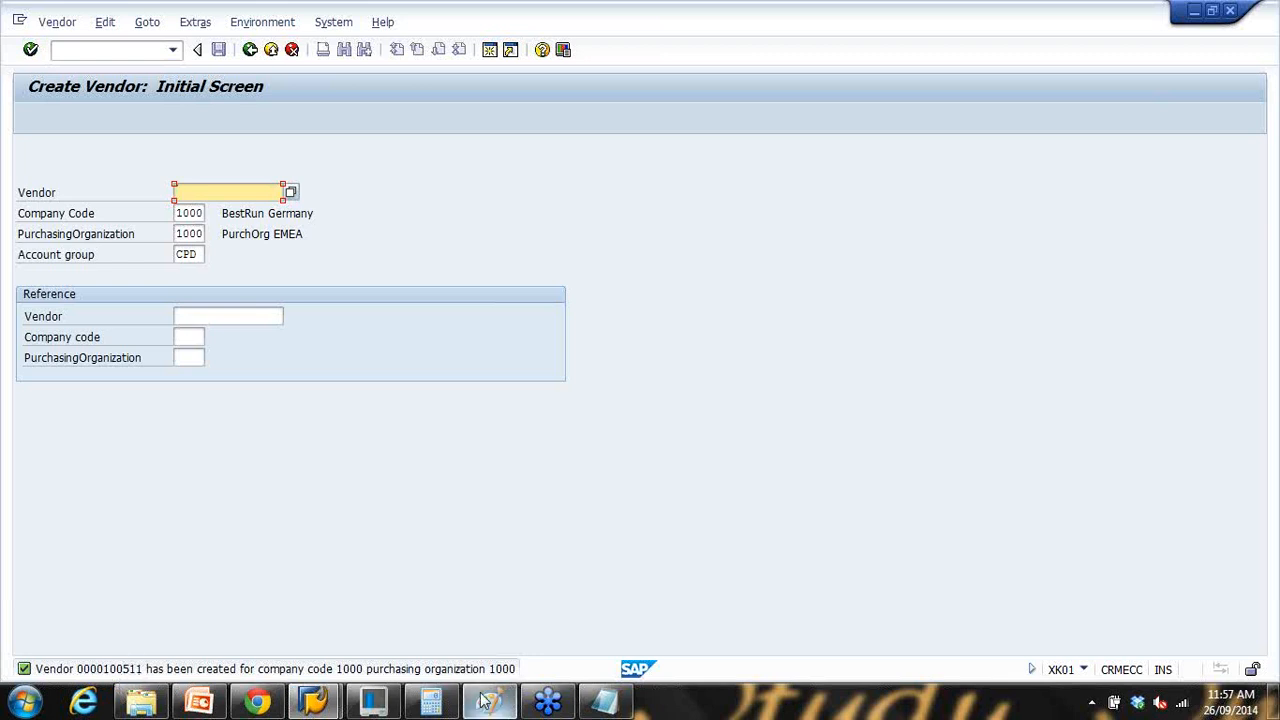
Step: Change the Notepad heading's vendor number to 100511 and select it
click(597, 705)
drag(537, 162, 645, 170)
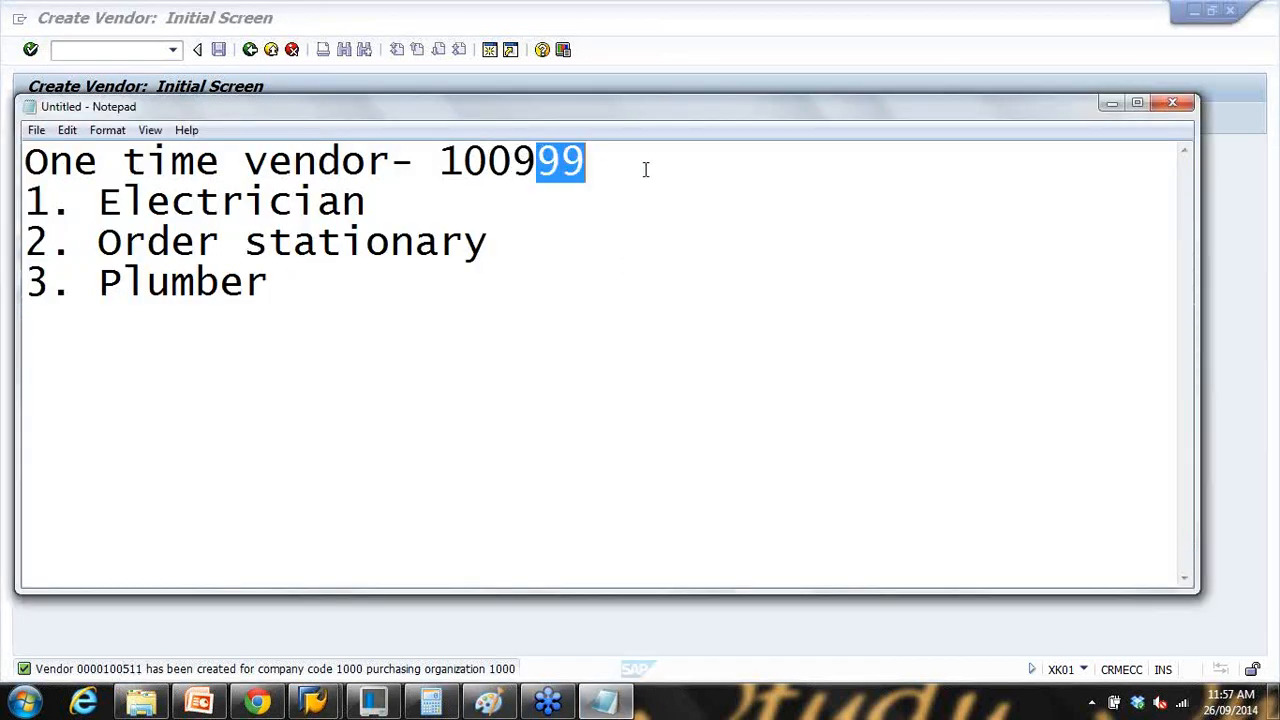
key(BackSpace)
key(BackSpace)
text(511)
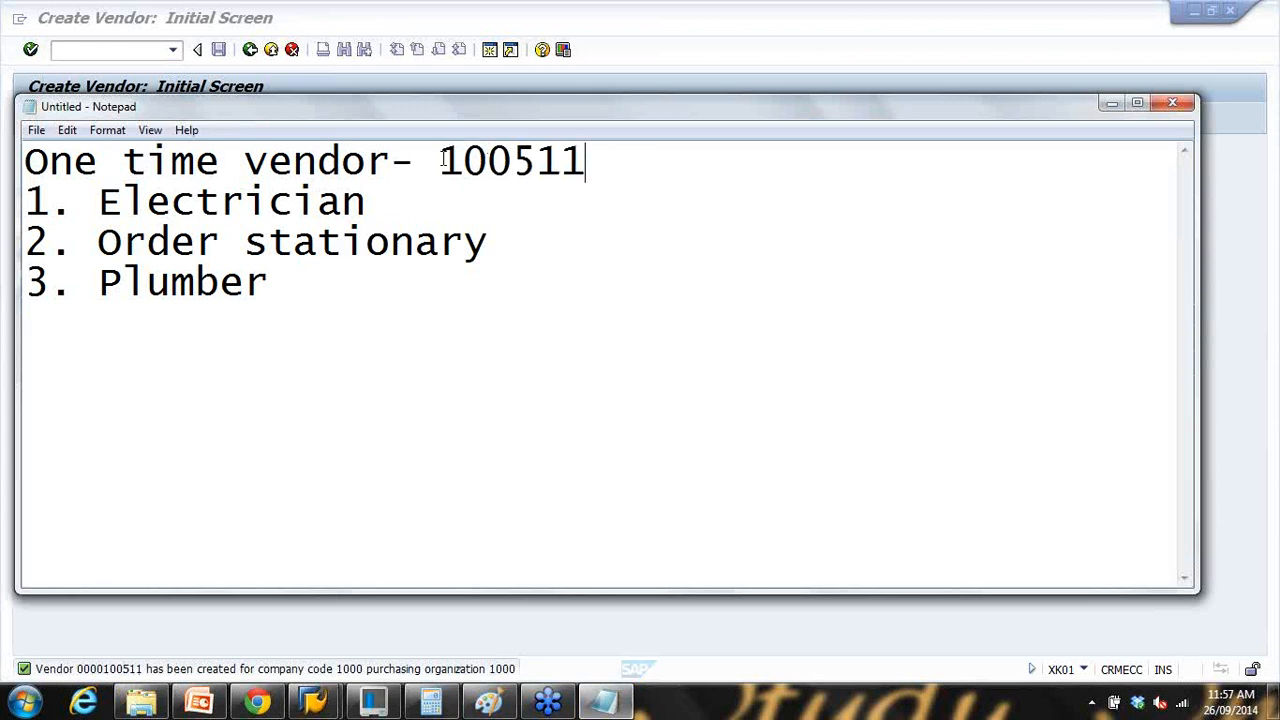
drag(443, 160, 588, 163)
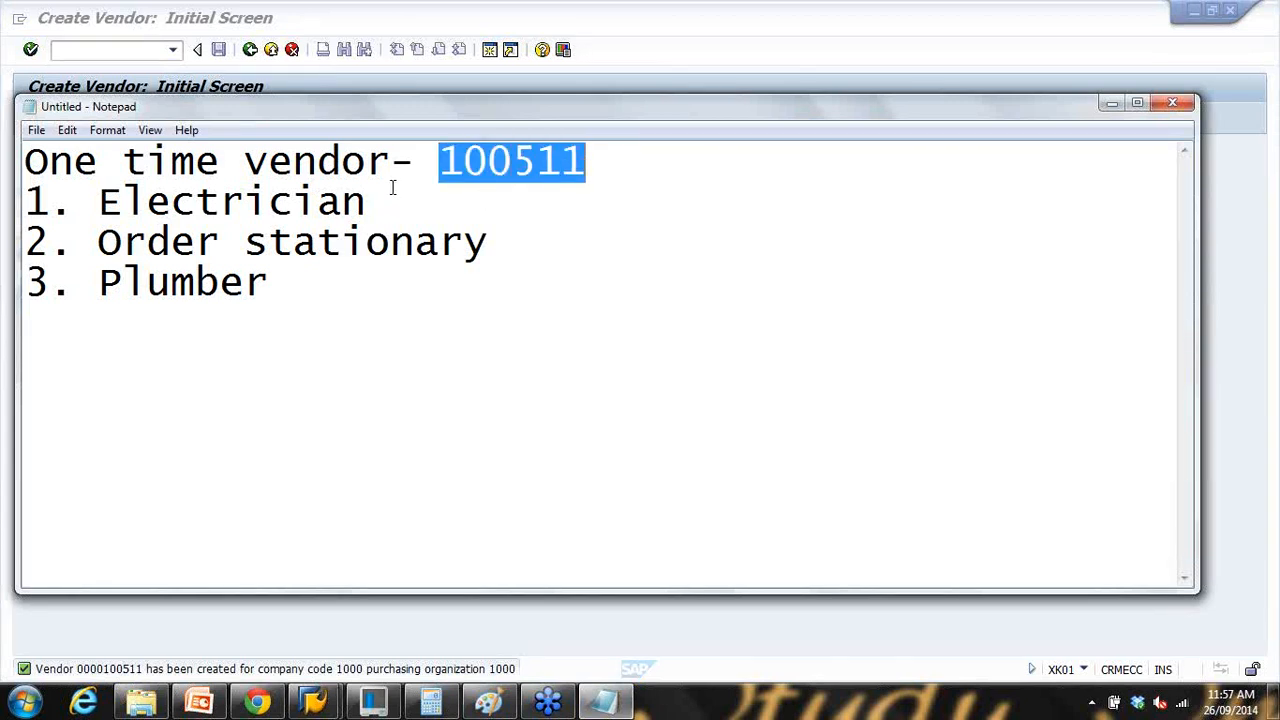
drag(440, 161, 588, 163)
Step: Start a purchase order with ME21N for the one-time vendor 100511
click(678, 54)
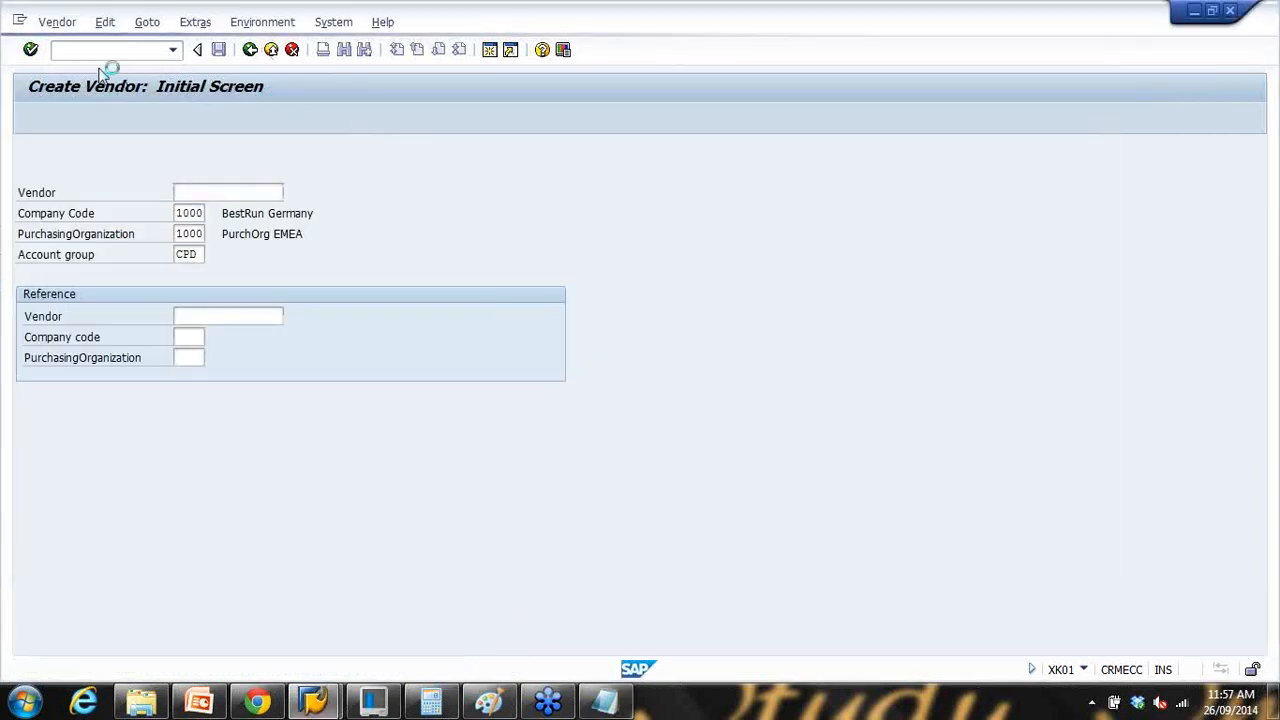
text(me21n)
key(Return)
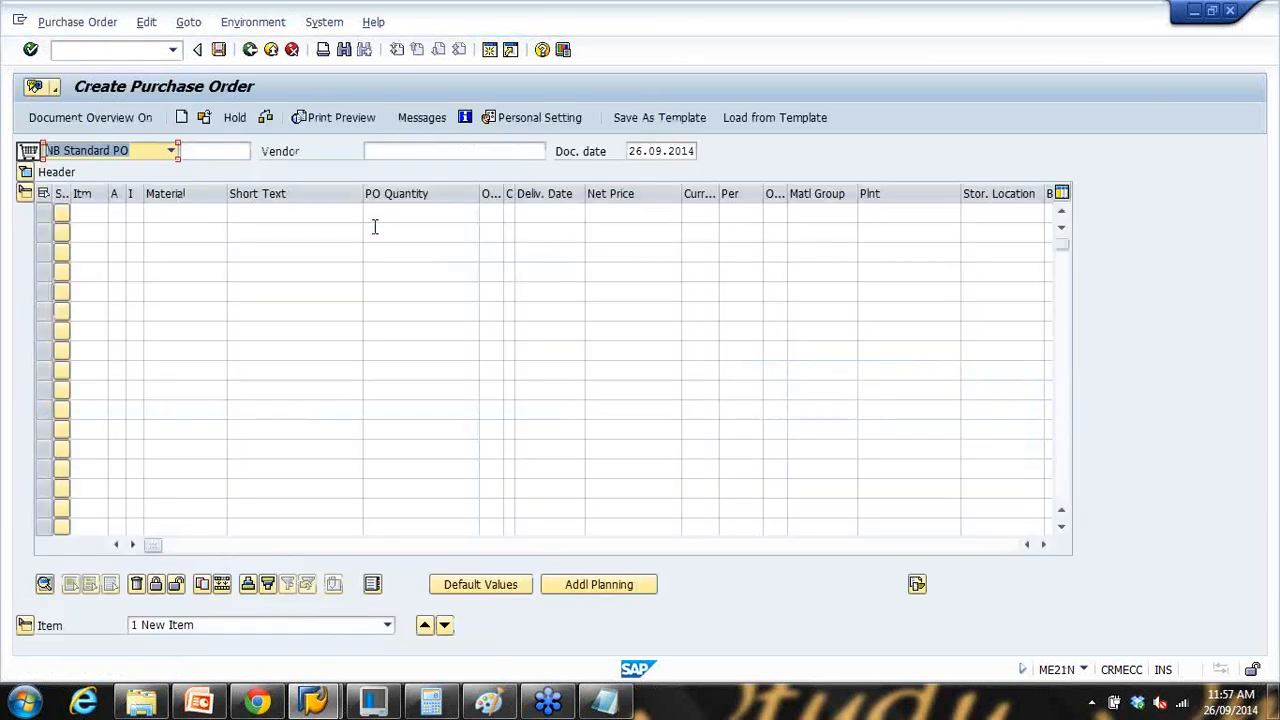
click(400, 150)
click(604, 700)
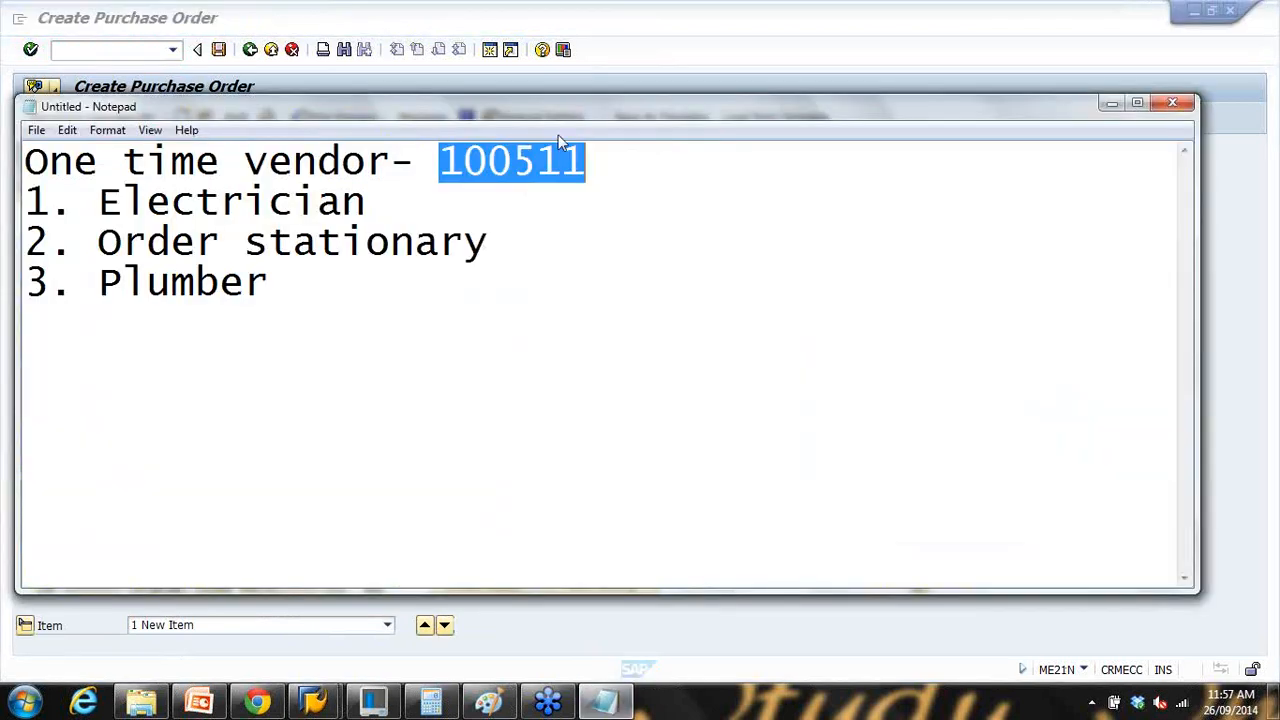
click(604, 700)
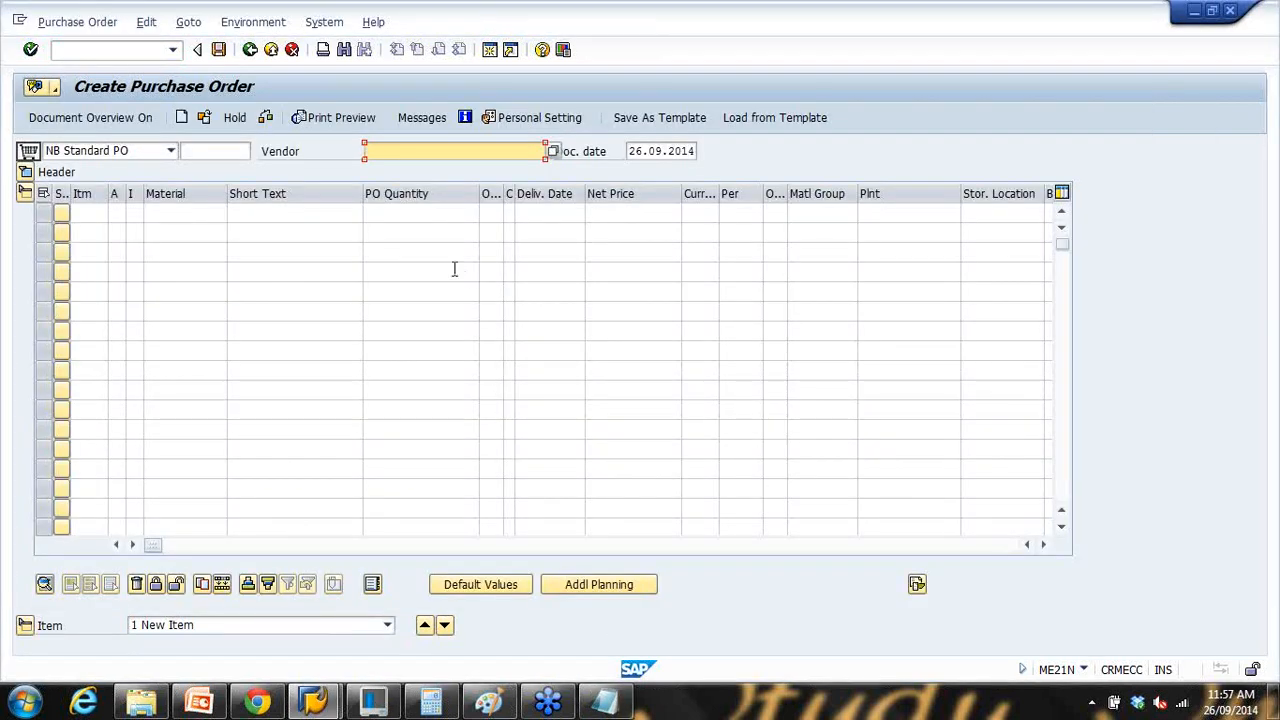
text(100511)
key(Return)
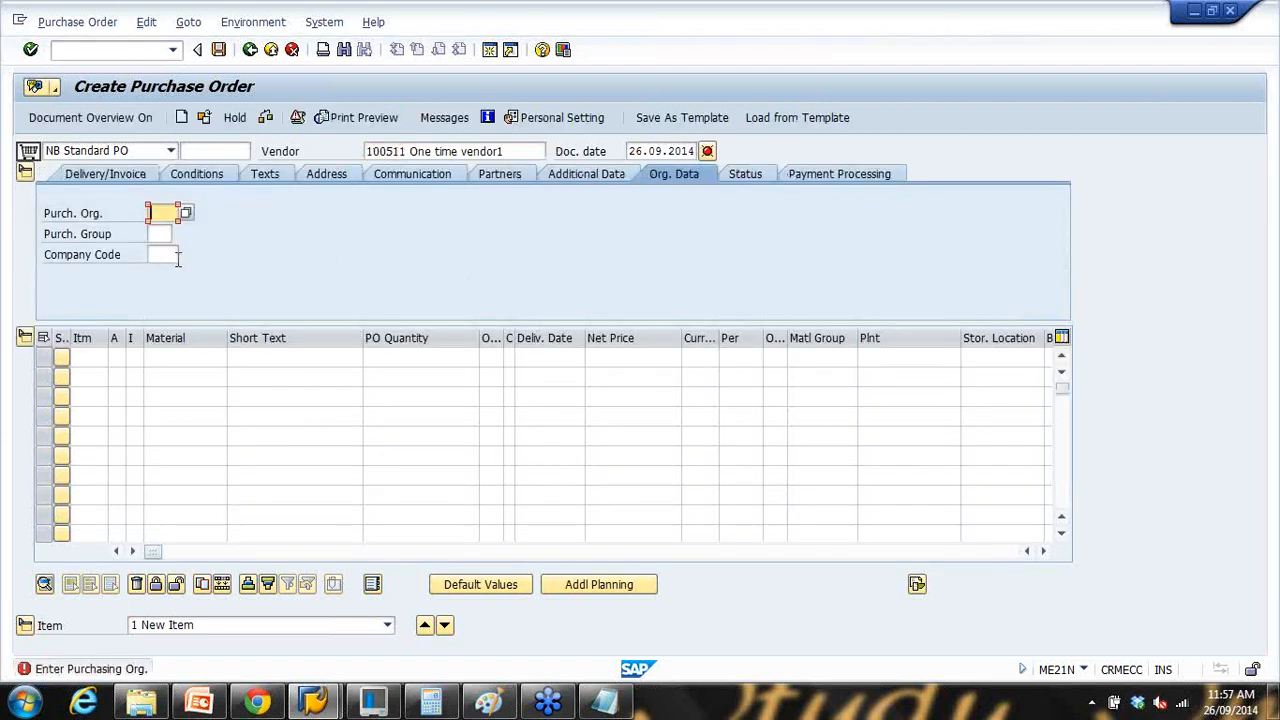
Step: Set purchasing organisation 1000, purchasing group 000 and company code 1000
click(166, 229)
click(163, 234)
click(168, 253)
click(168, 255)
click(173, 274)
key(Return)
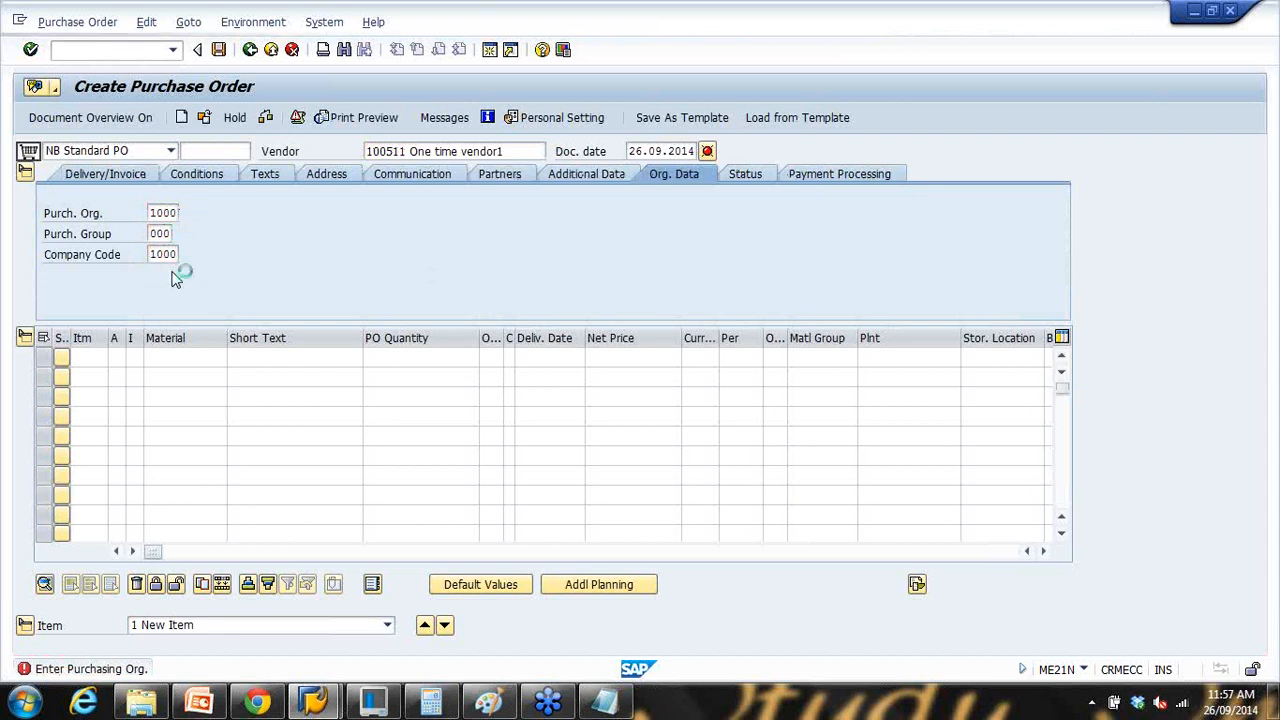
Step: Add the first item: material ABC123, quantity 100, plant 1000
click(180, 358)
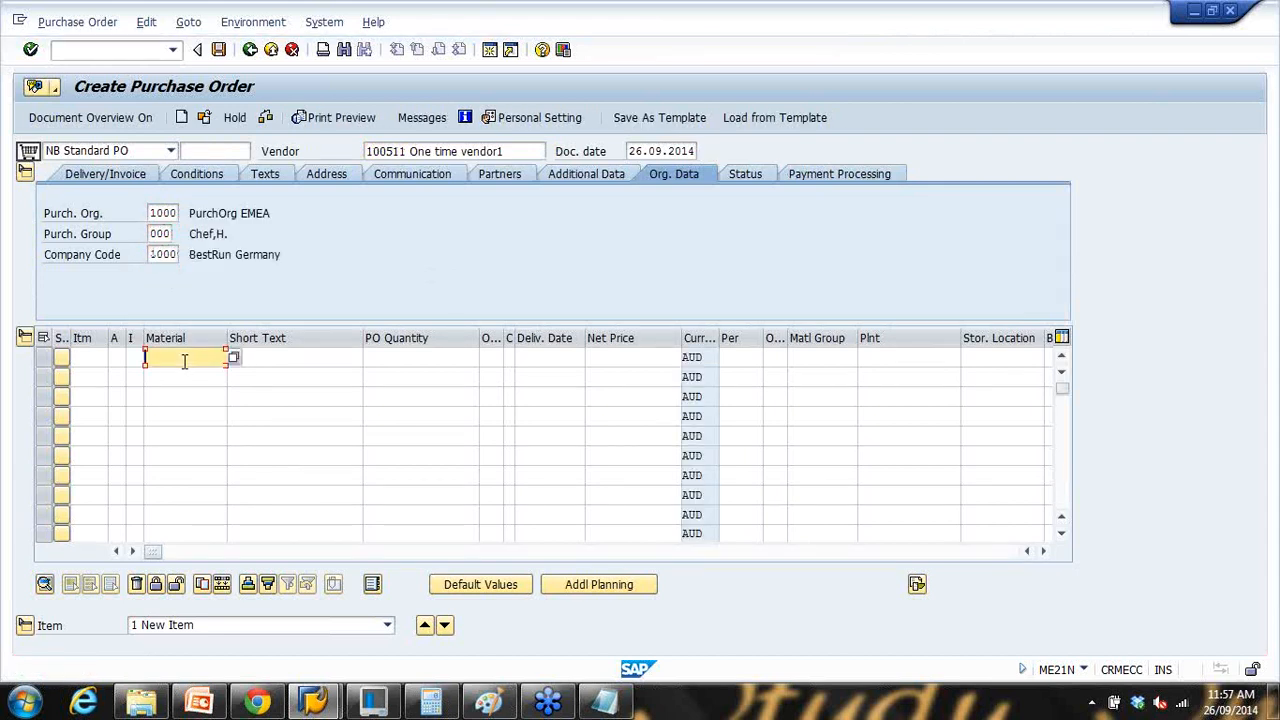
click(186, 375)
click(395, 362)
click(442, 375)
click(900, 365)
click(886, 374)
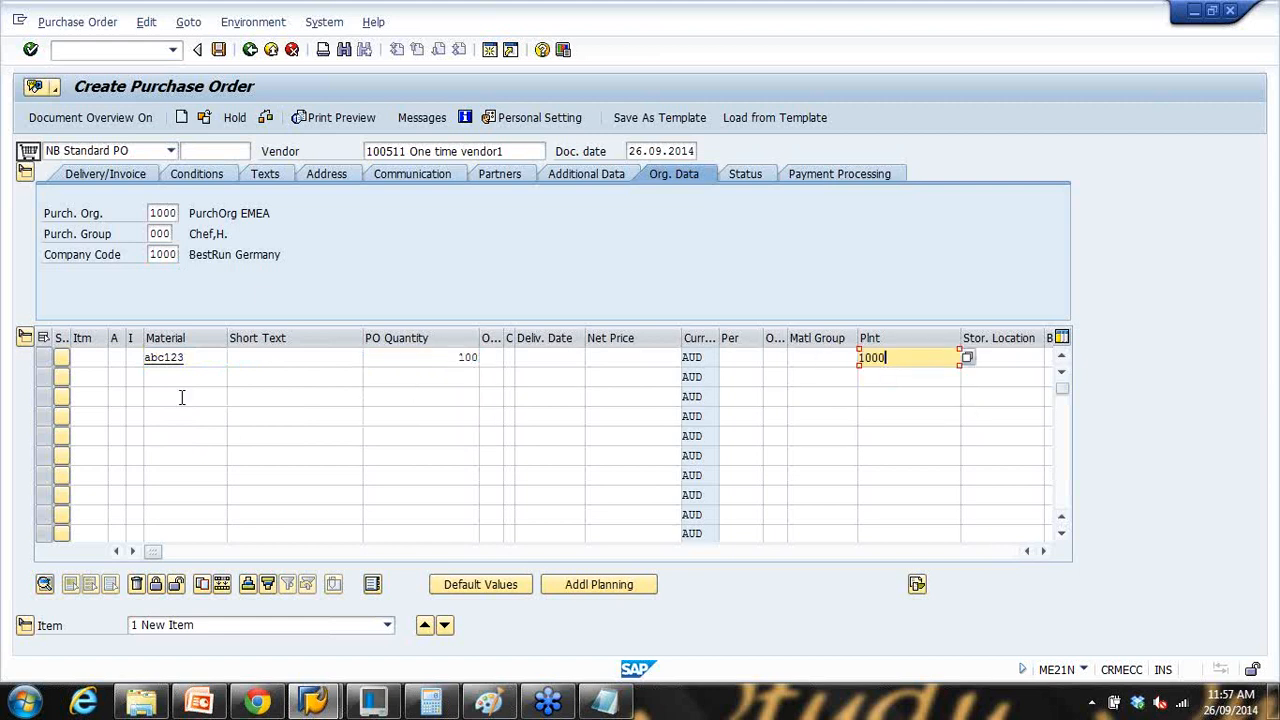
double_click(206, 358)
key(Return)
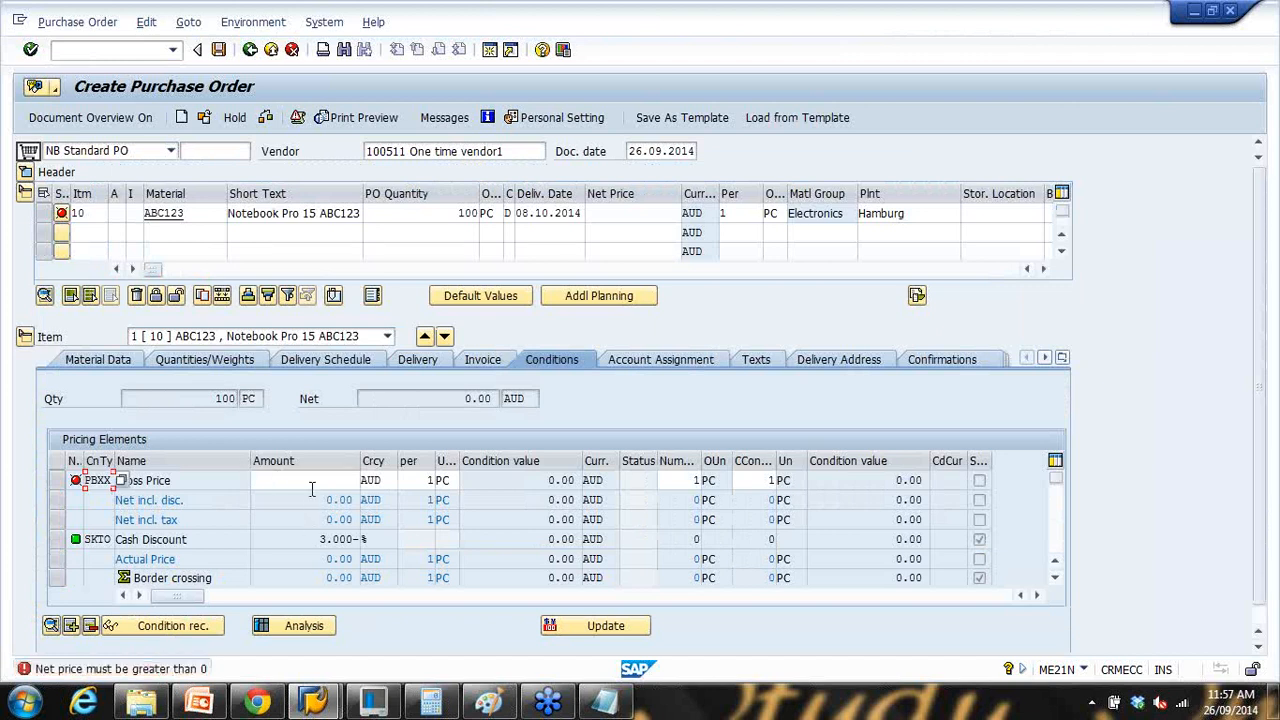
Step: Enter a gross price of 33 for the ABC123 item, then check the order and close the messages
click(312, 486)
text(33)
key(Return)
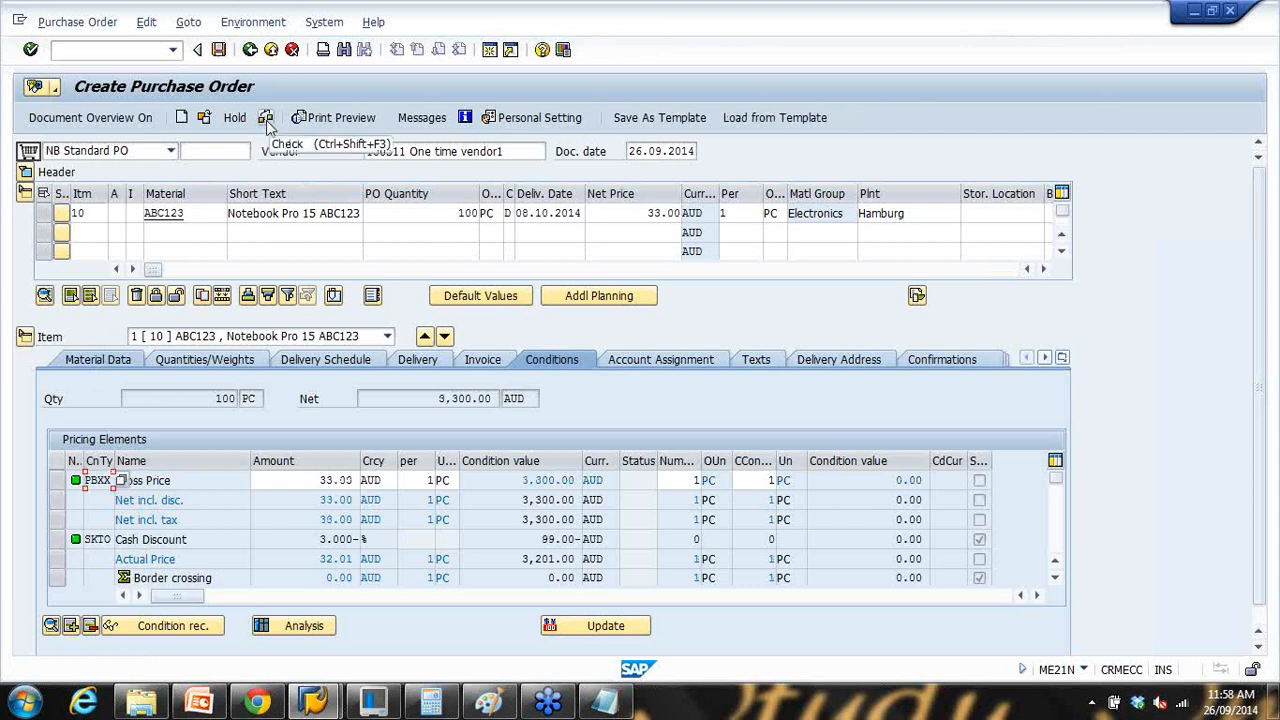
click(266, 118)
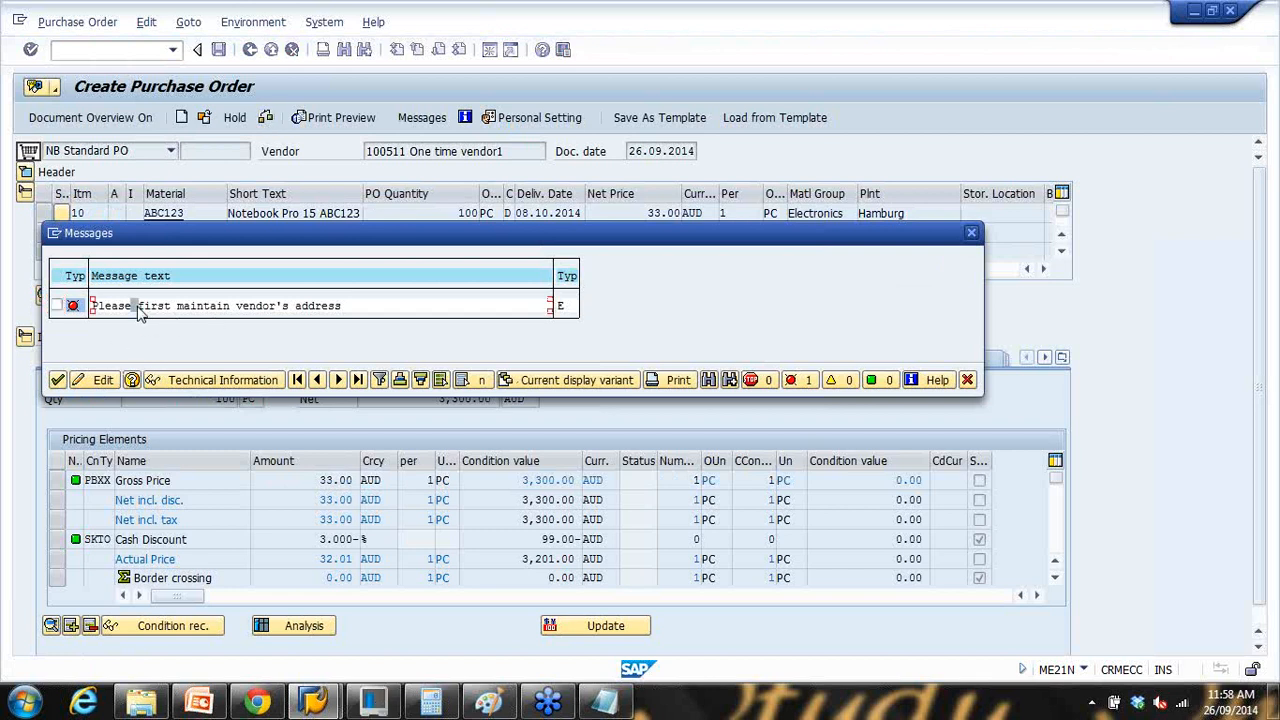
click(967, 380)
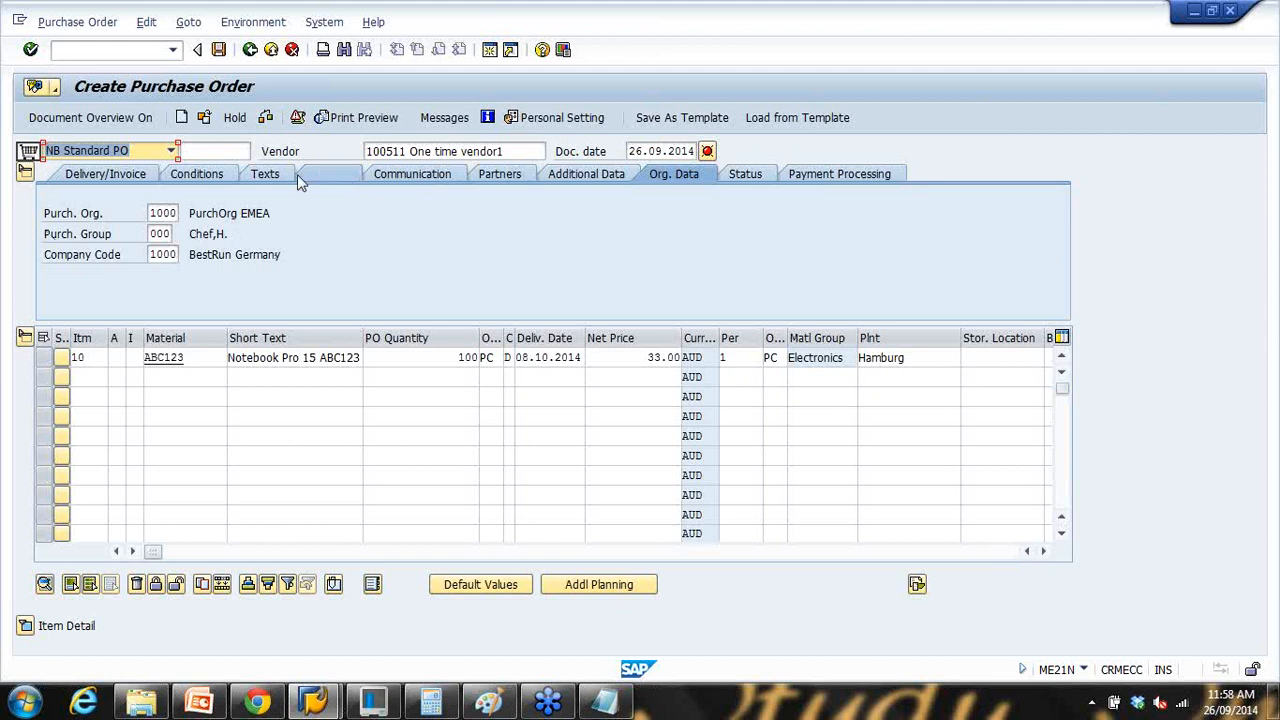
Step: Fill the vendor's street and house number, postal code 3000 and city Melbourne in the order header
click(326, 175)
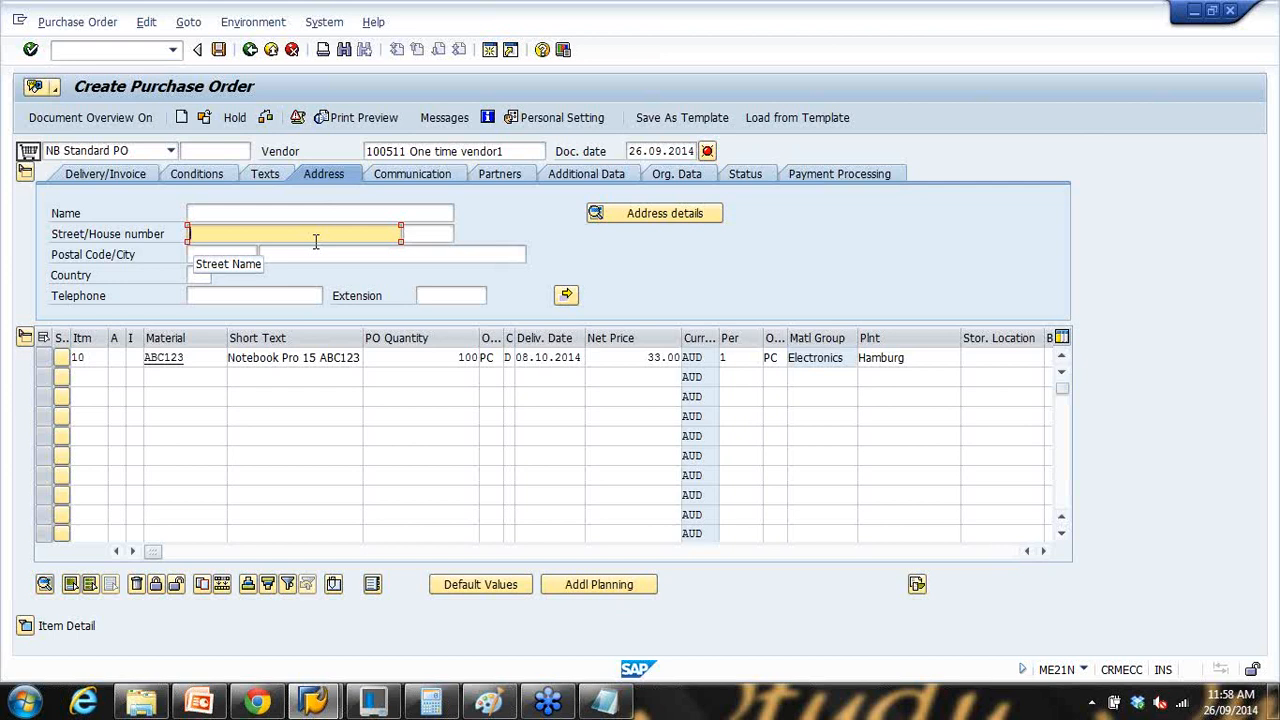
click(202, 215)
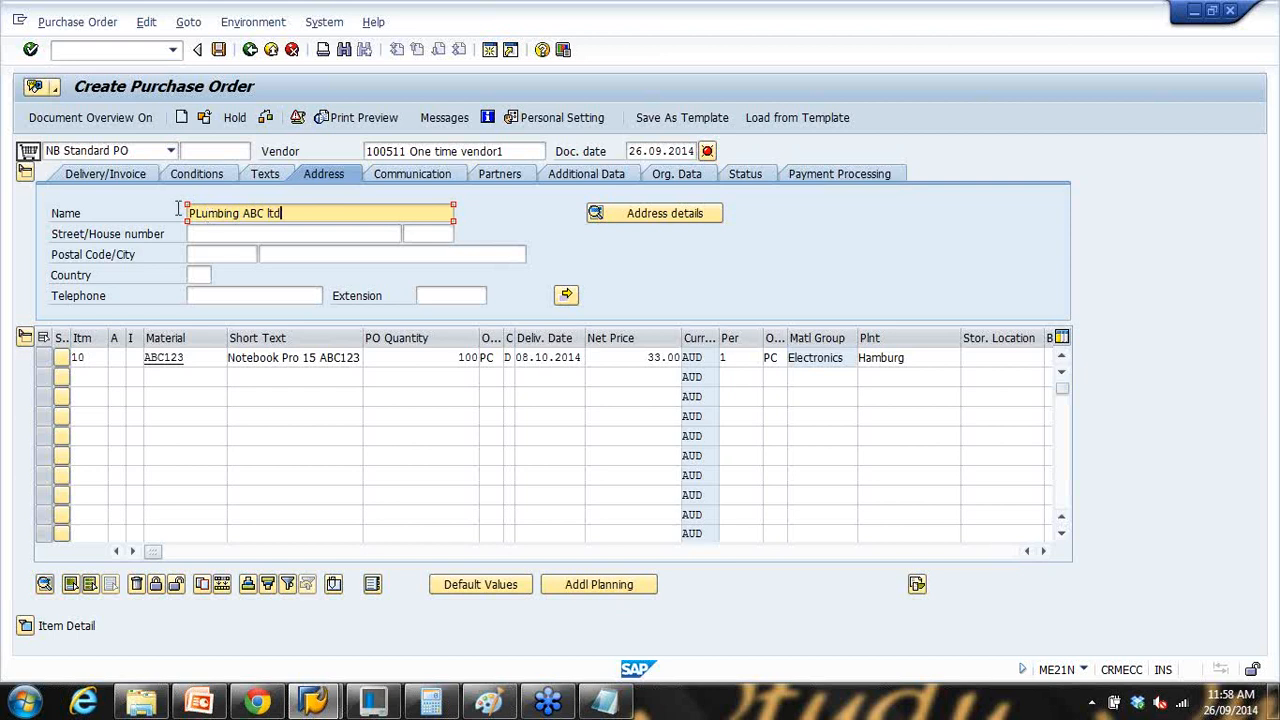
click(216, 234)
text(S)
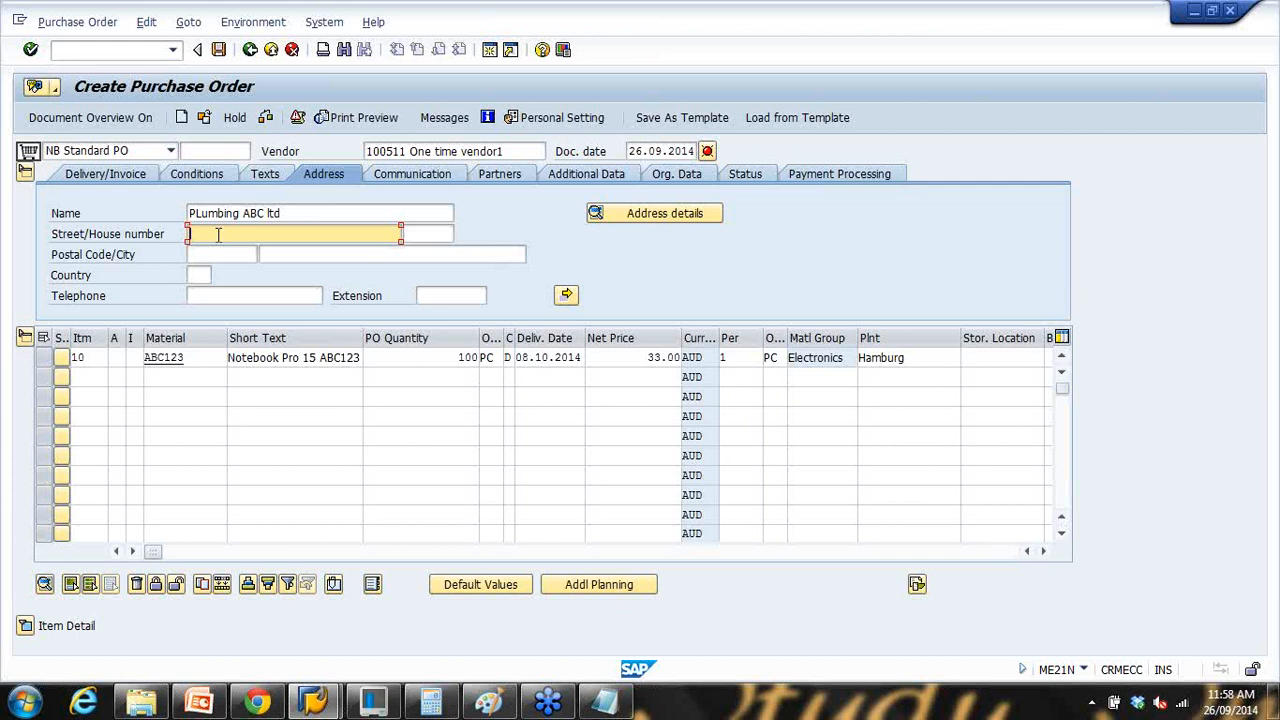
text(CC stre)
key(Tab)
text(100)
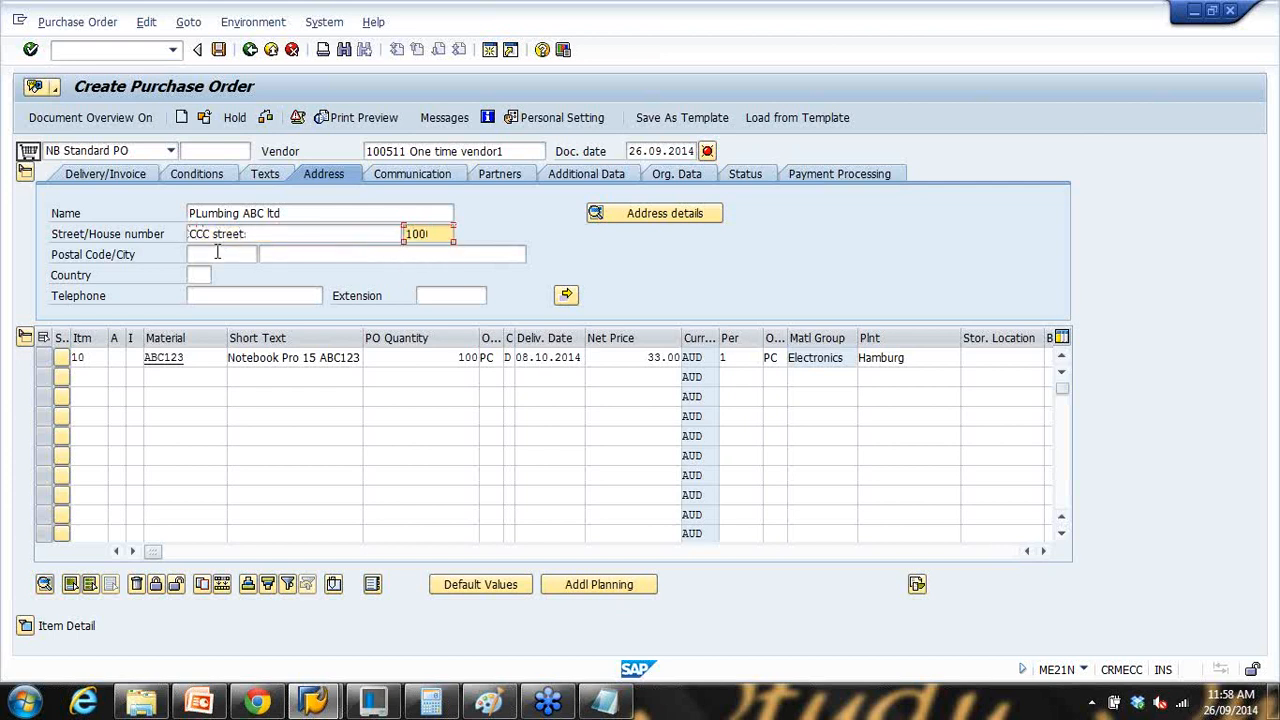
click(217, 252)
text(300)
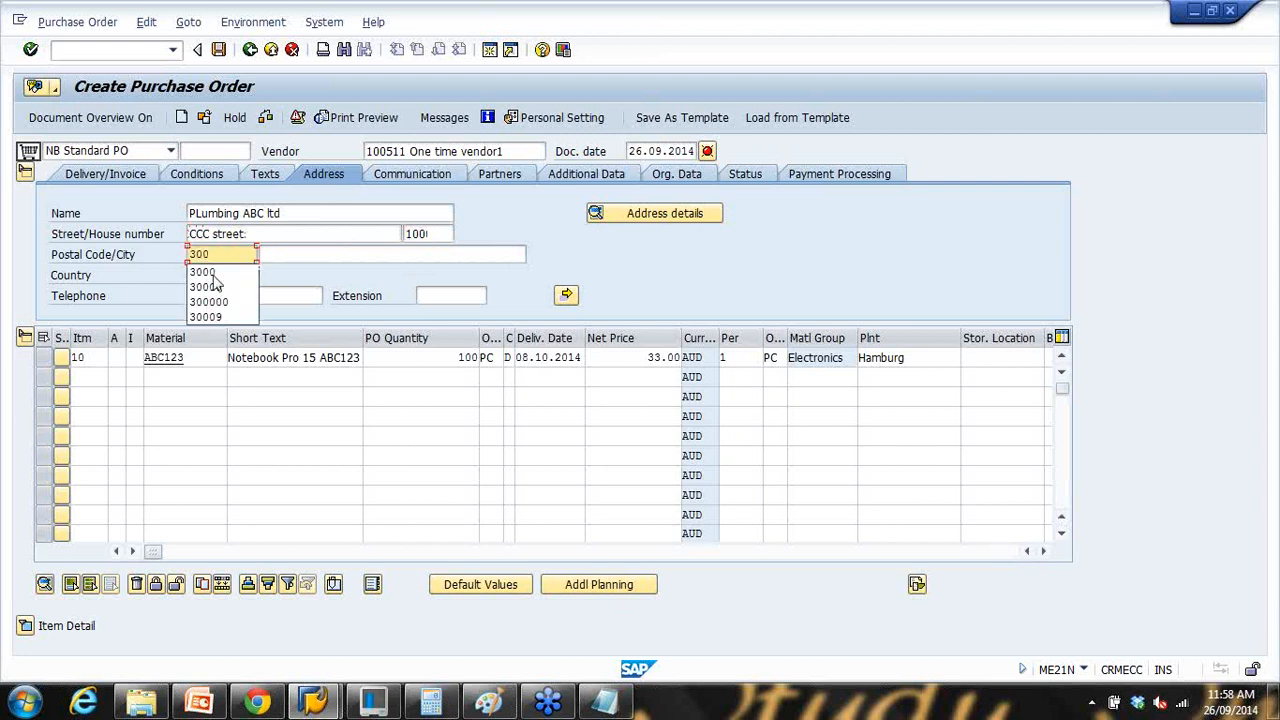
text(0)
click(297, 259)
text(Melbourne)
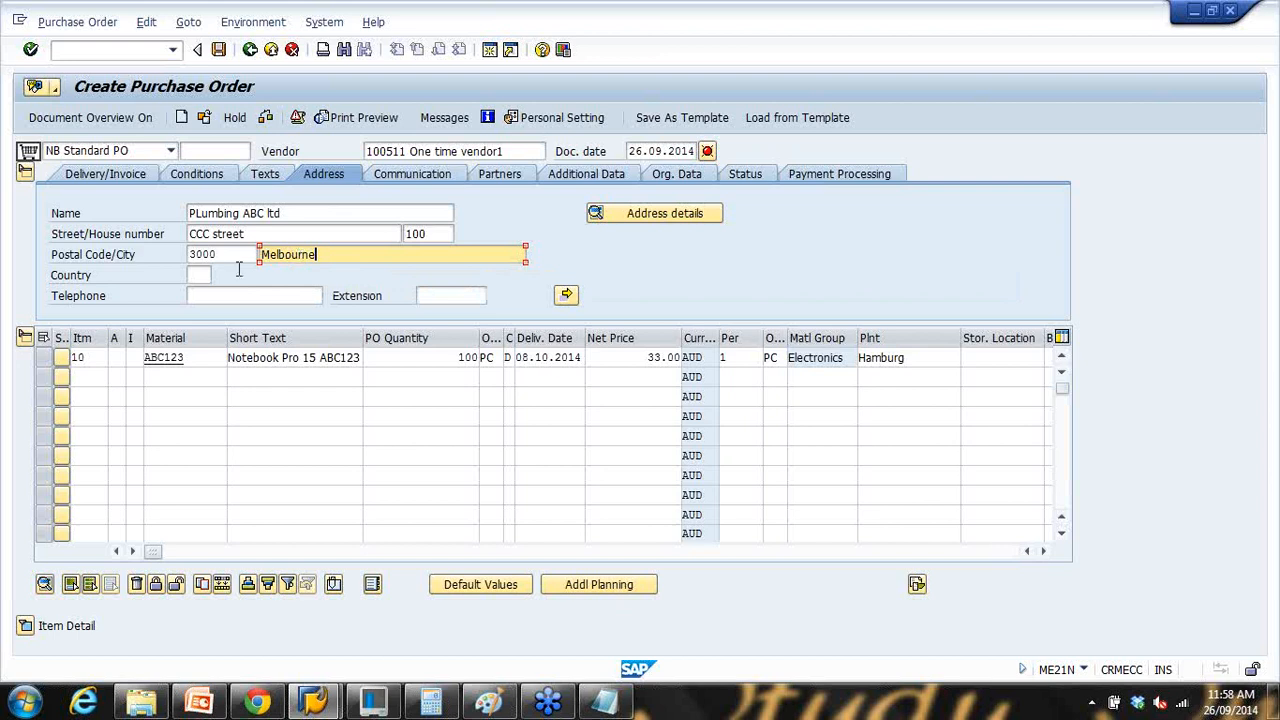
Step: Add country Au and a telephone number, then exit saving the purchase order and show the notes
click(203, 276)
text(Au)
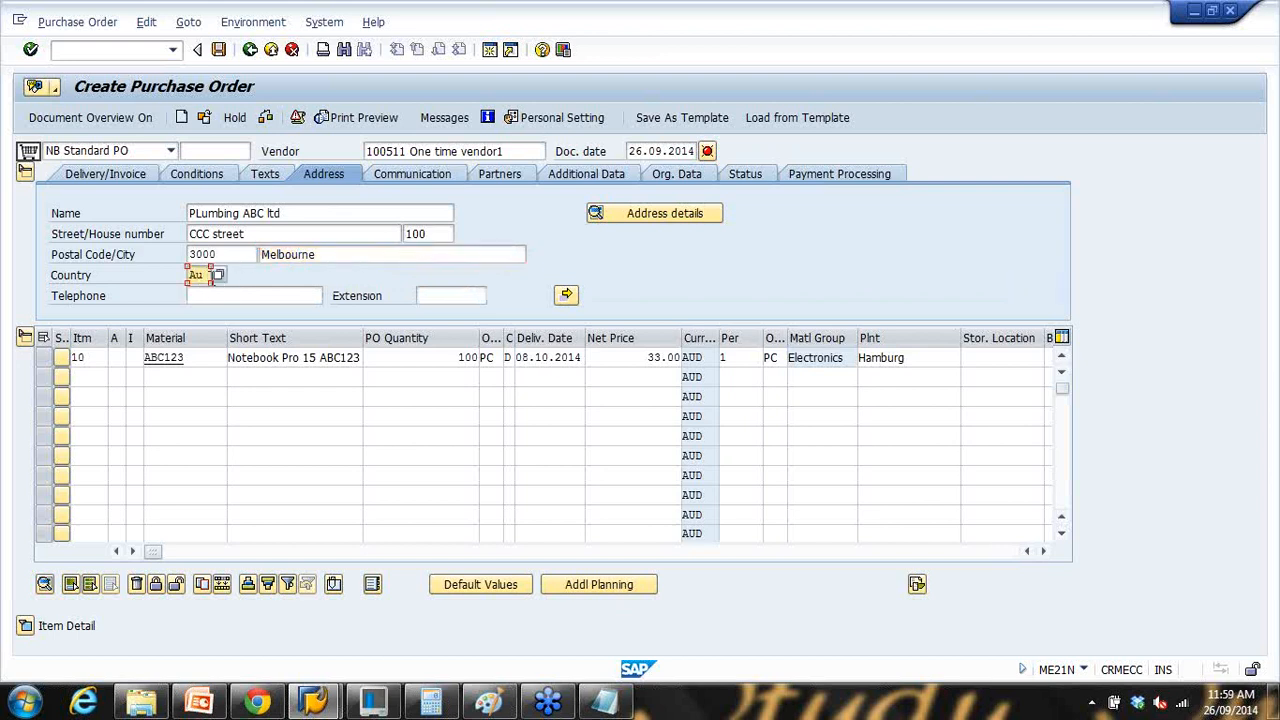
click(212, 296)
text(24243)
key(F3)
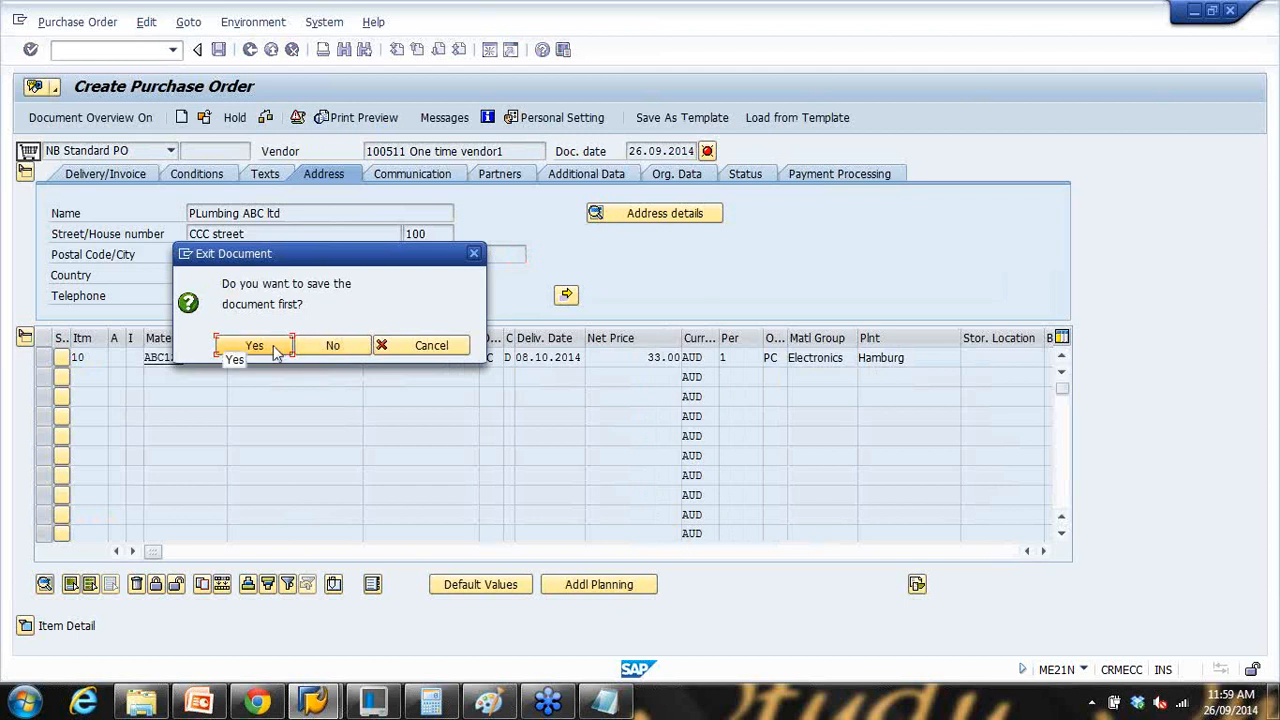
click(276, 349)
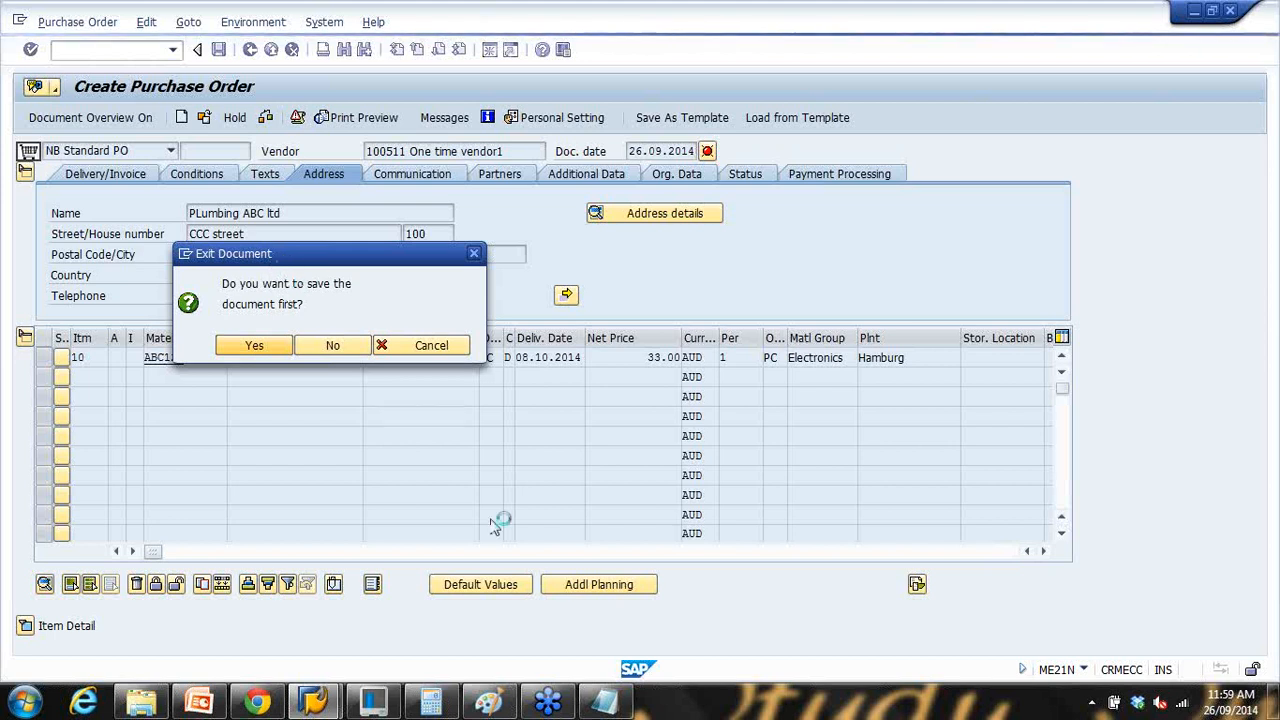
click(608, 702)
Step: Highlight vendor number 100511 in the notes, minimise Notepad and bring up PowerPoint
click(366, 203)
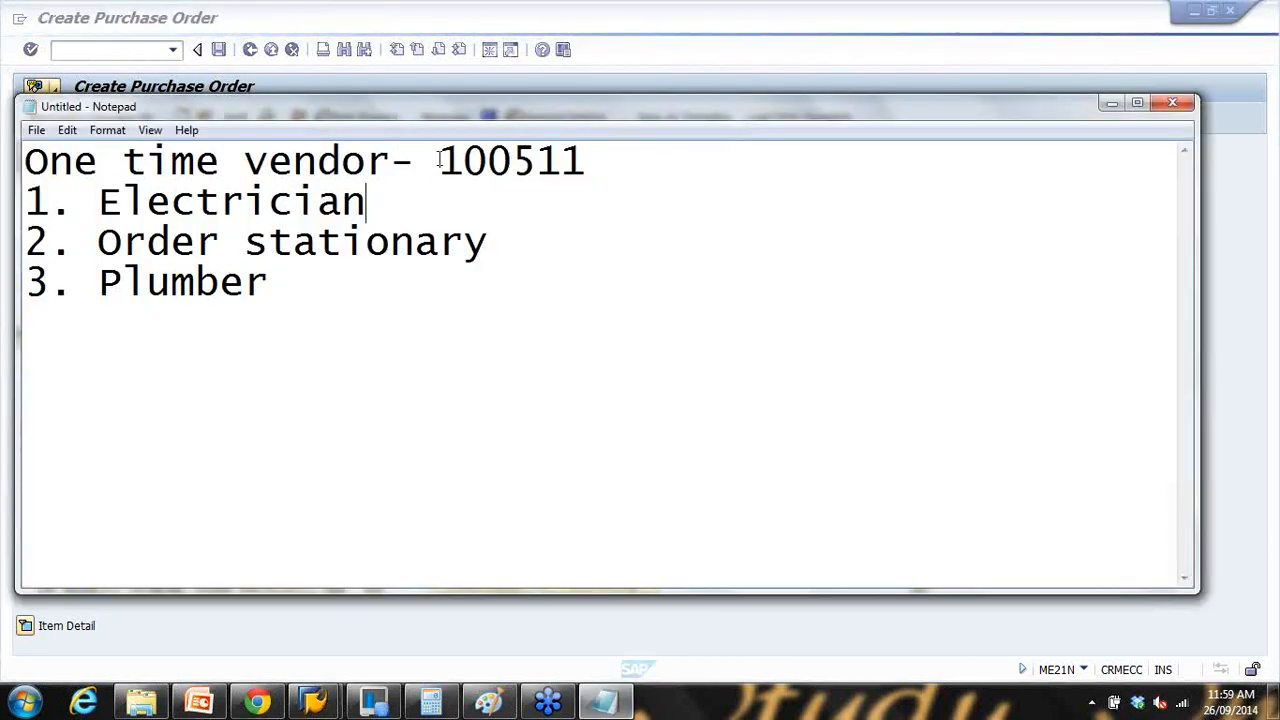
drag(124, 163, 444, 160)
double_click(444, 160)
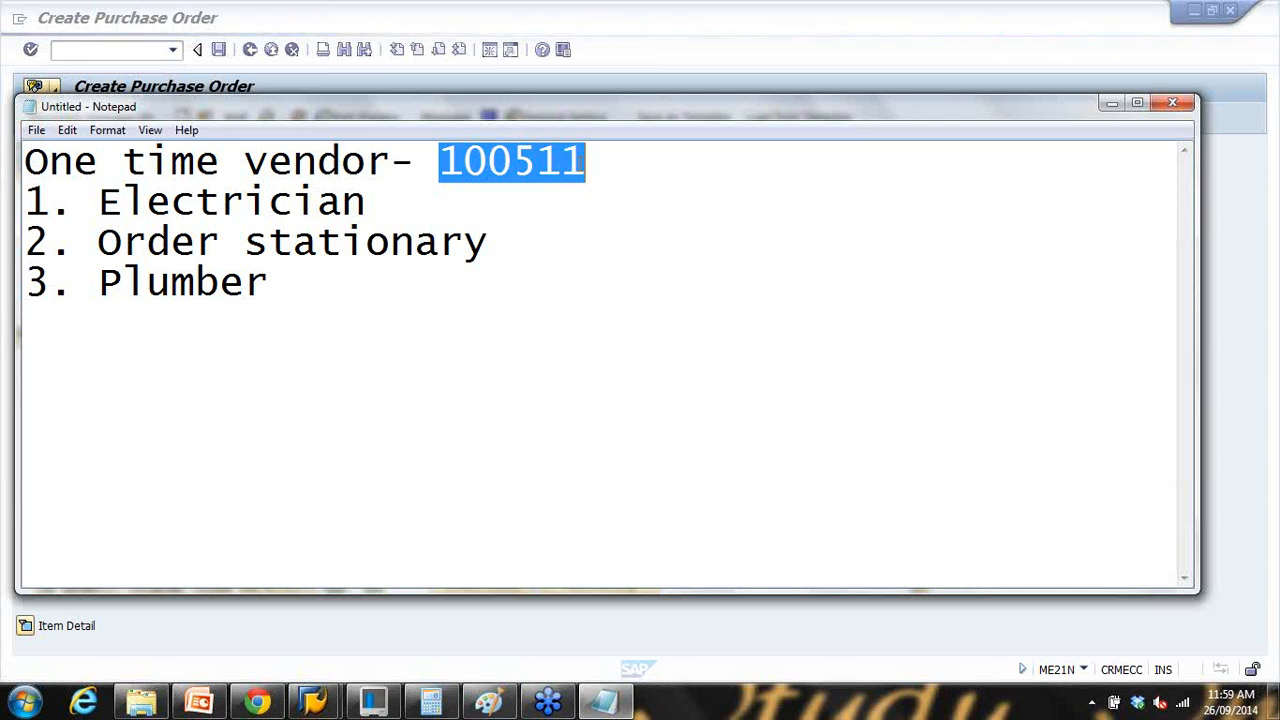
click(1111, 103)
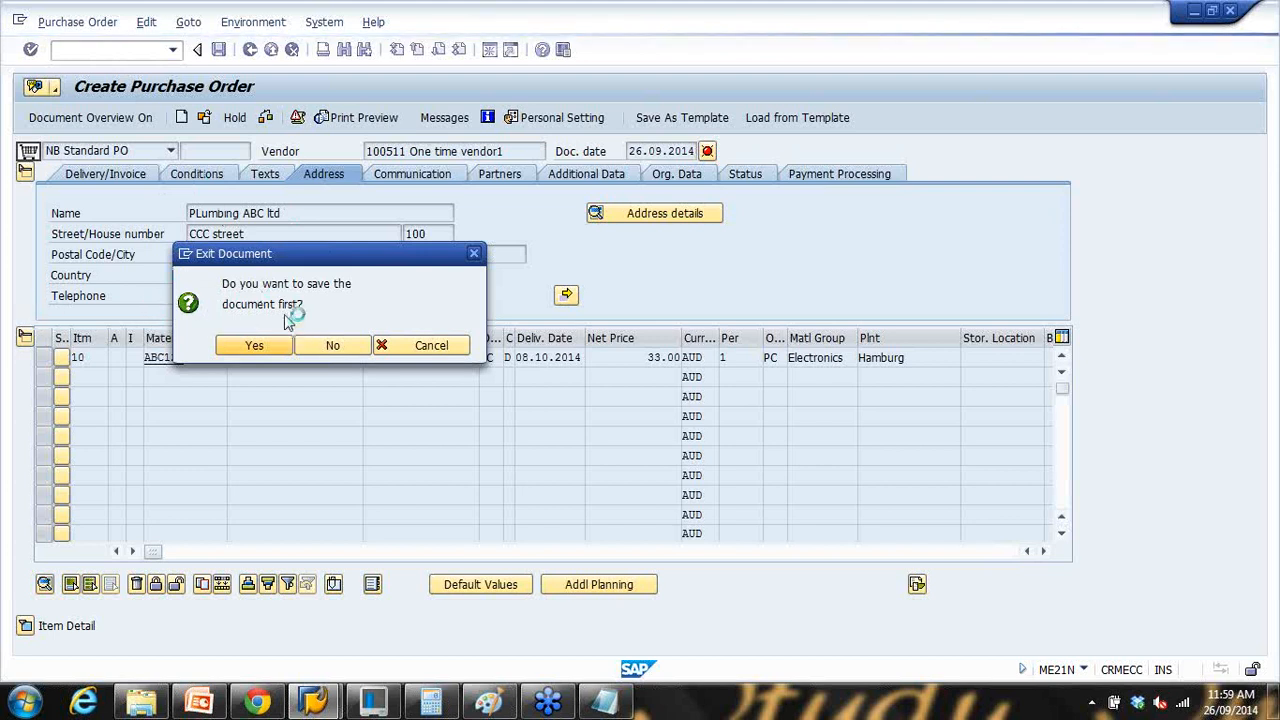
click(208, 702)
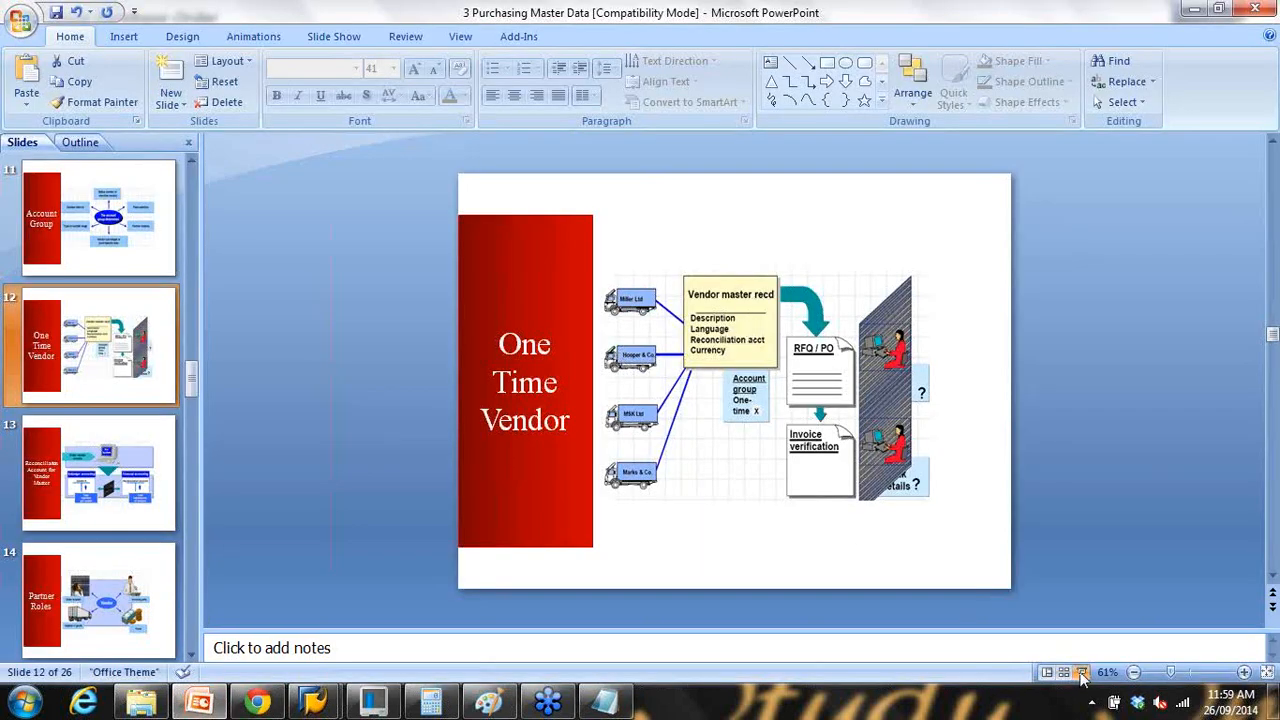
Step: Present slide 12, One Time Vendor, full screen, then minimise PowerPoint
click(1083, 672)
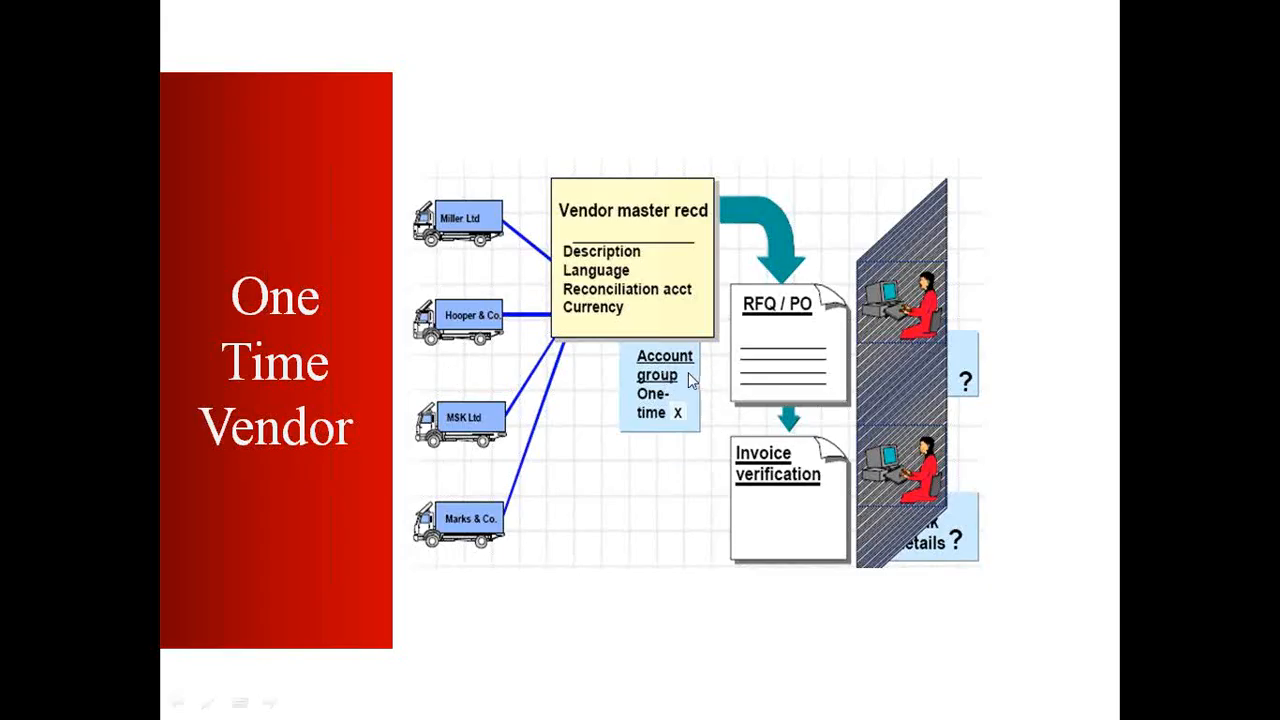
key(Escape)
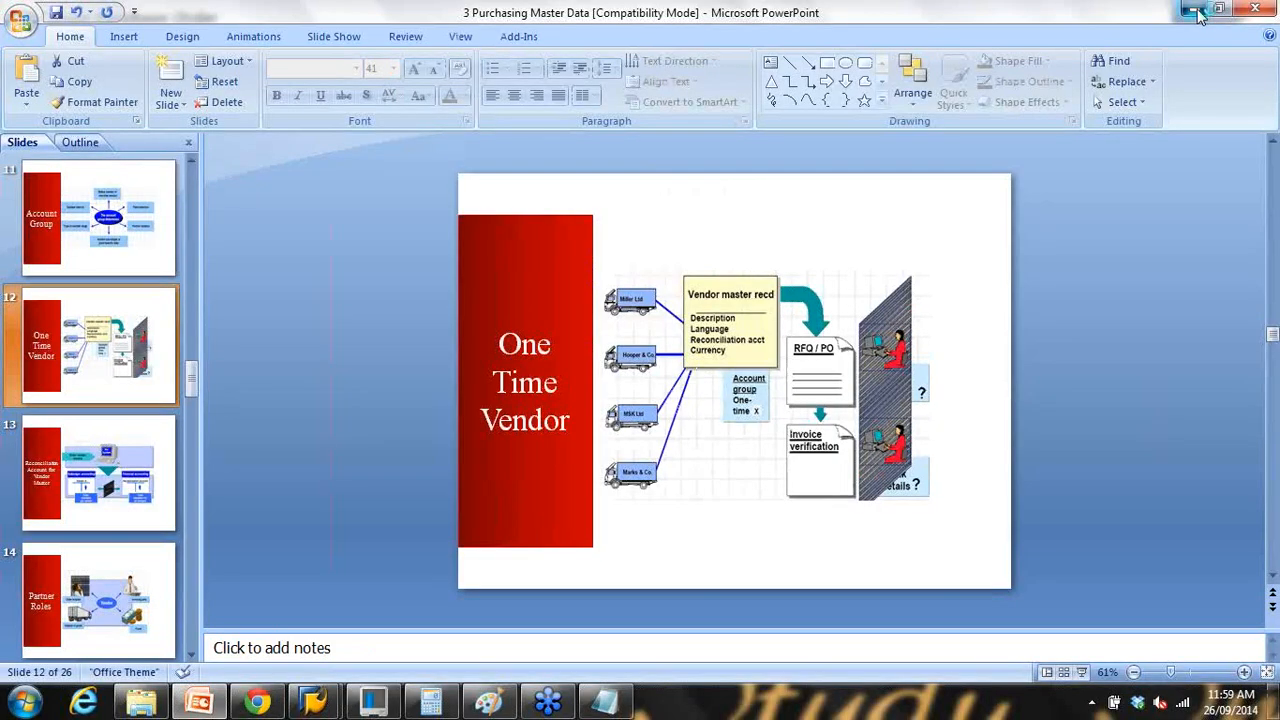
click(1197, 11)
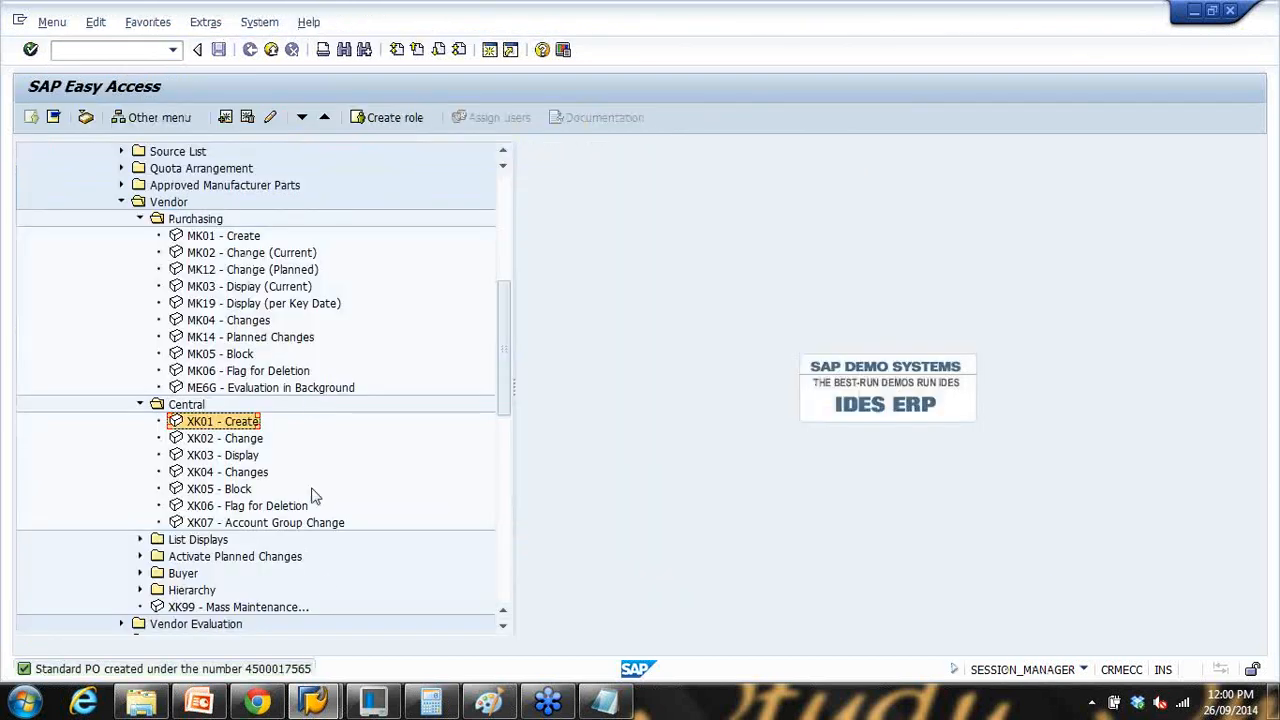
double_click(312, 668)
drag(560, 234, 680, 251)
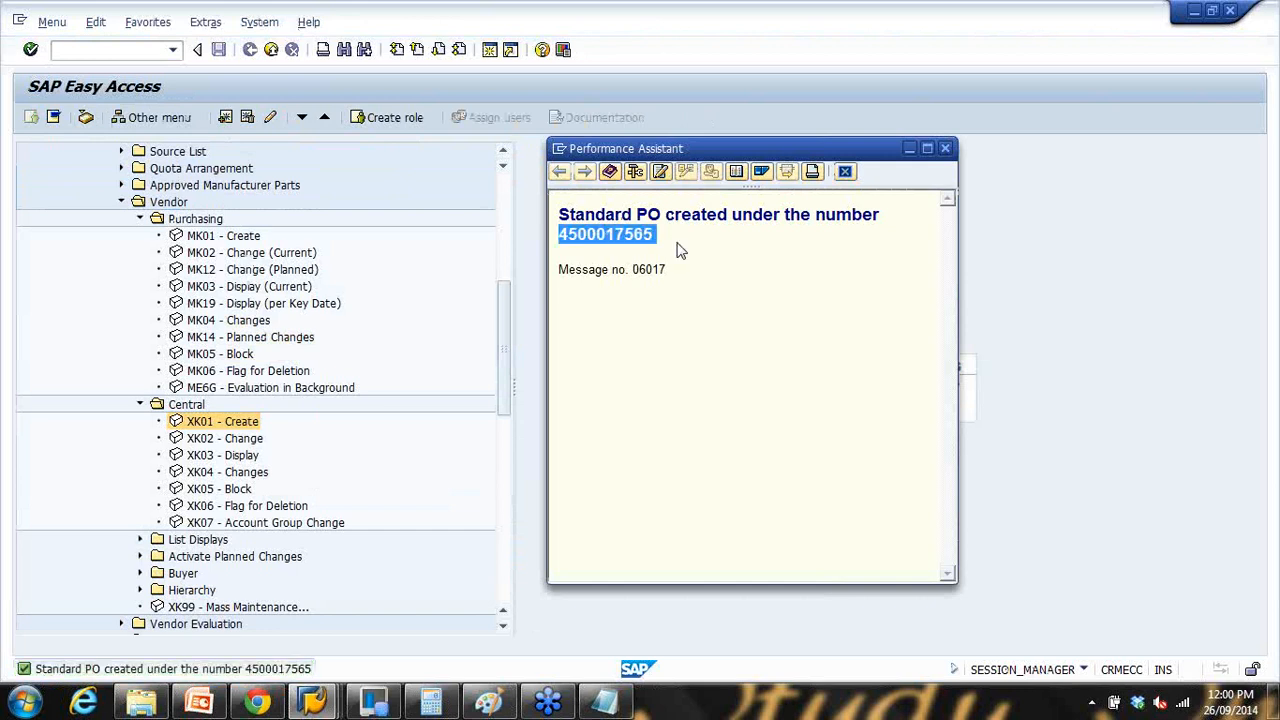
click(845, 171)
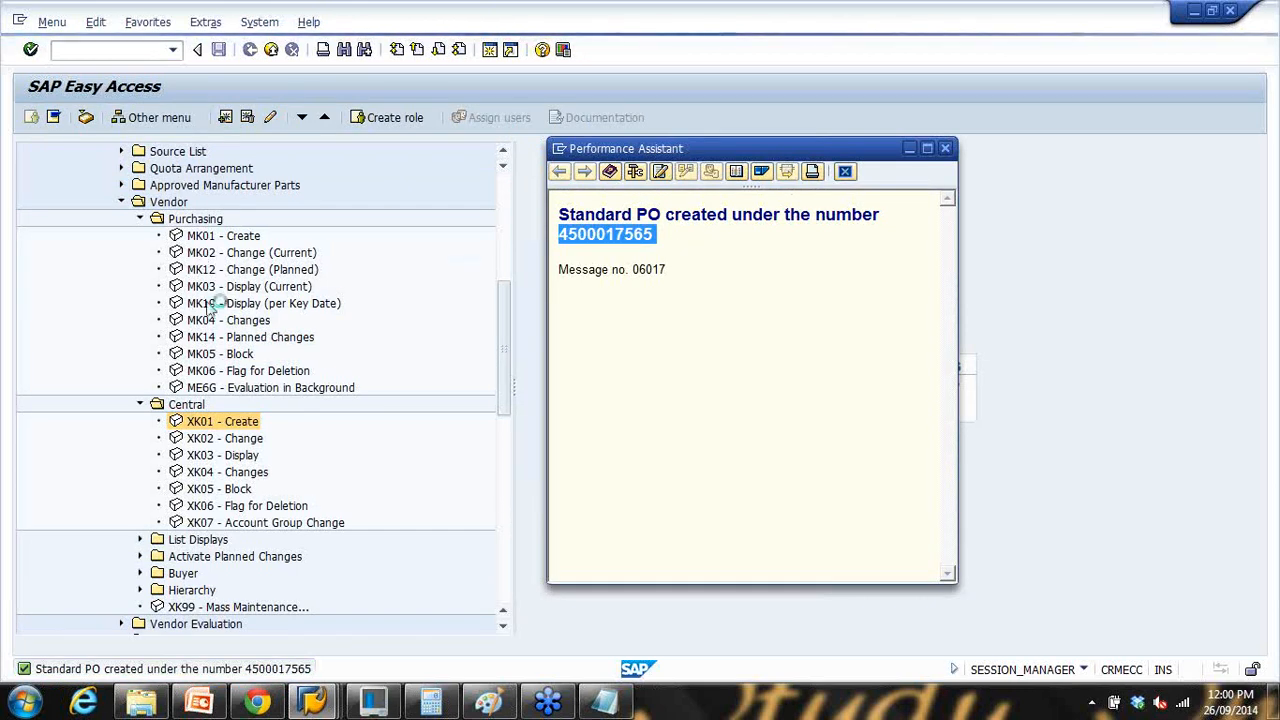
Step: Start a new purchase order in ME21N for recent vendor 100502
click(121, 52)
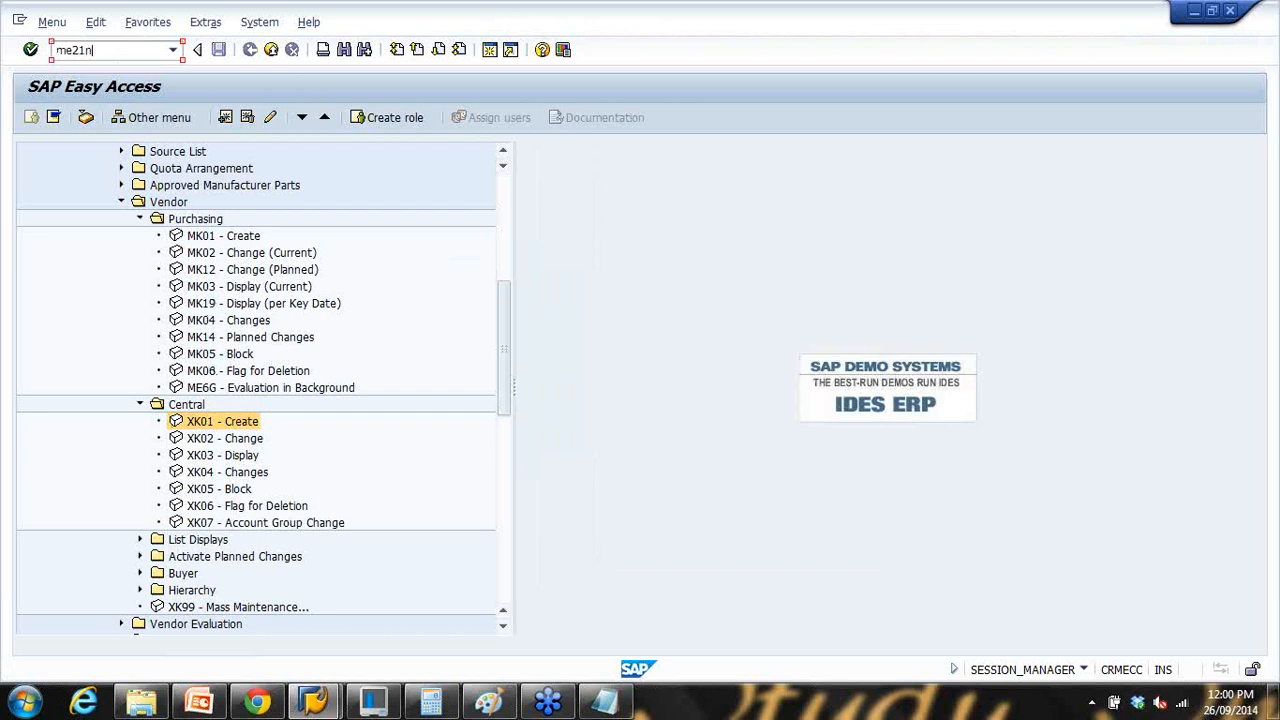
key(Return)
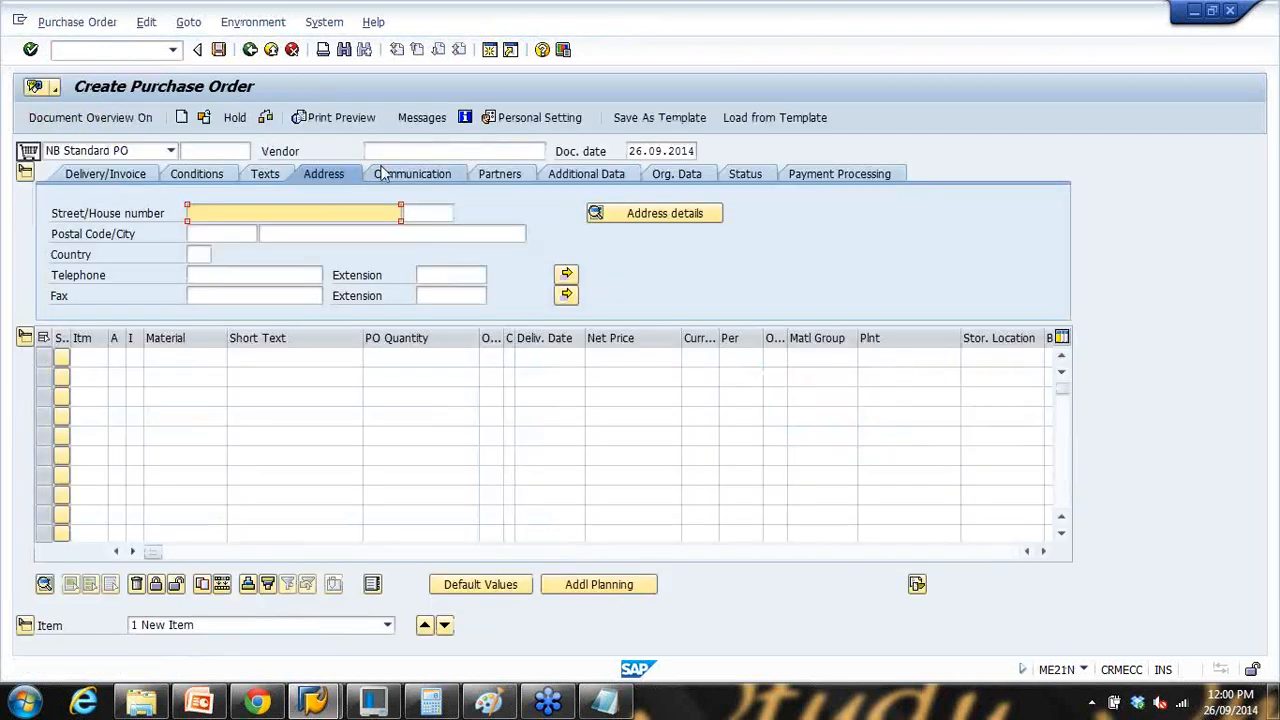
click(385, 152)
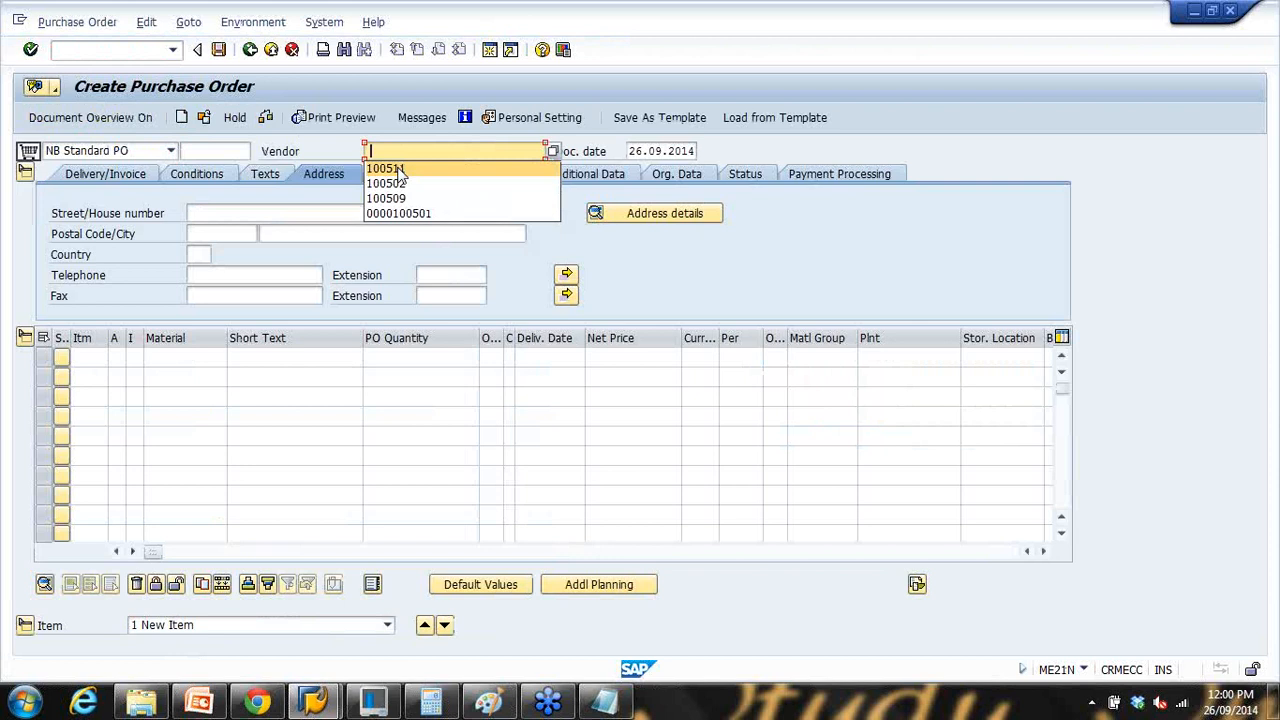
click(402, 184)
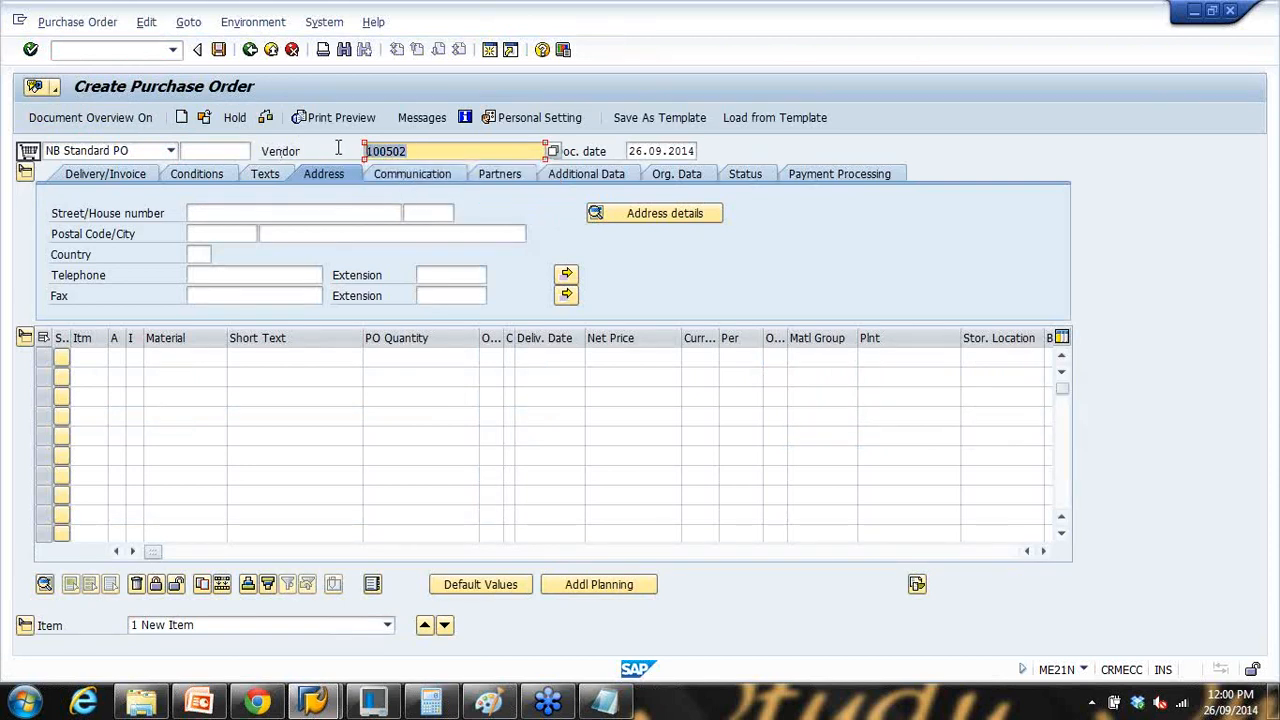
key(Return)
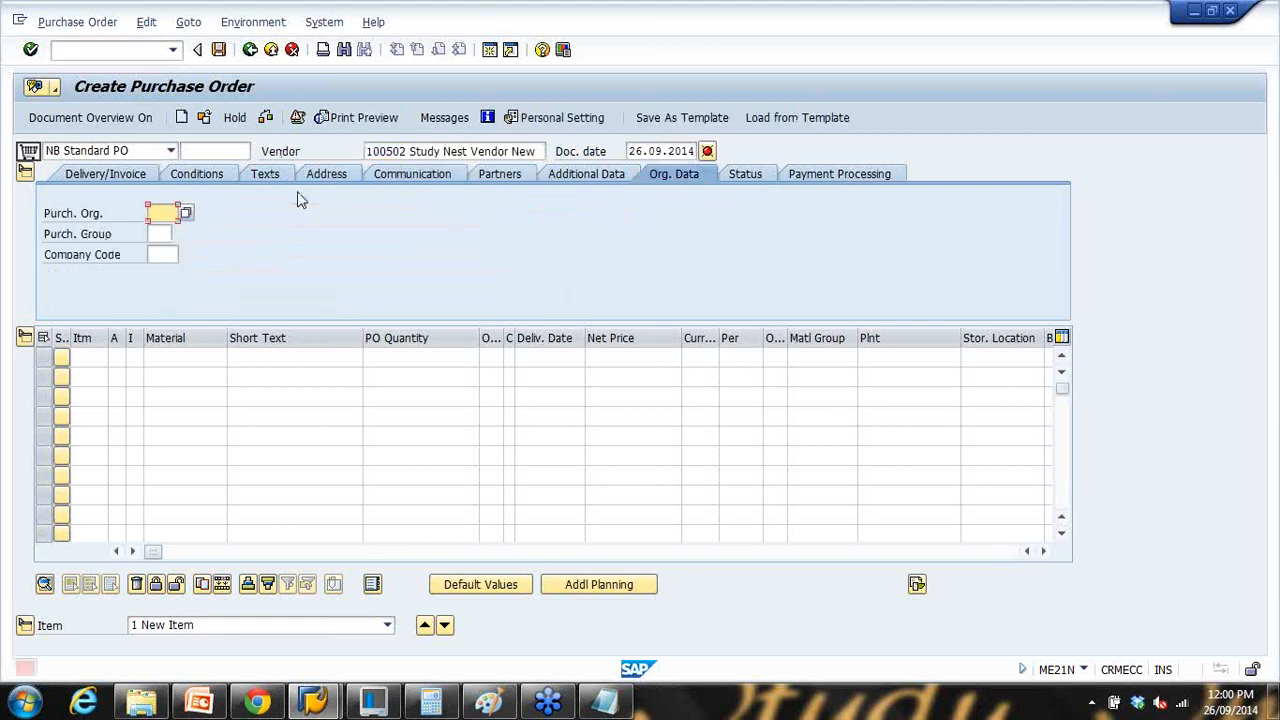
Step: Fill the org data: purchasing org 1000, purchasing group 000, company code 1000
click(166, 214)
click(165, 232)
click(158, 234)
click(166, 256)
click(165, 257)
click(174, 275)
key(Return)
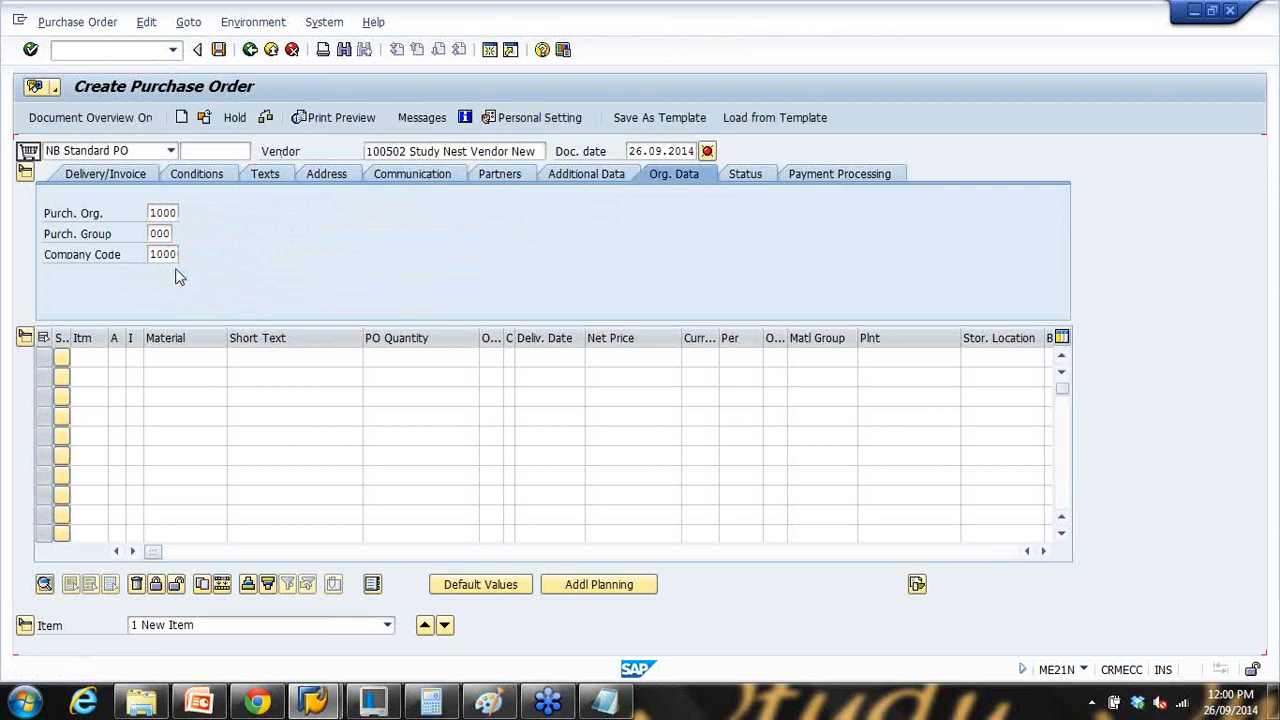
Step: Change the order's vendor to one-time vendor 100511
click(331, 176)
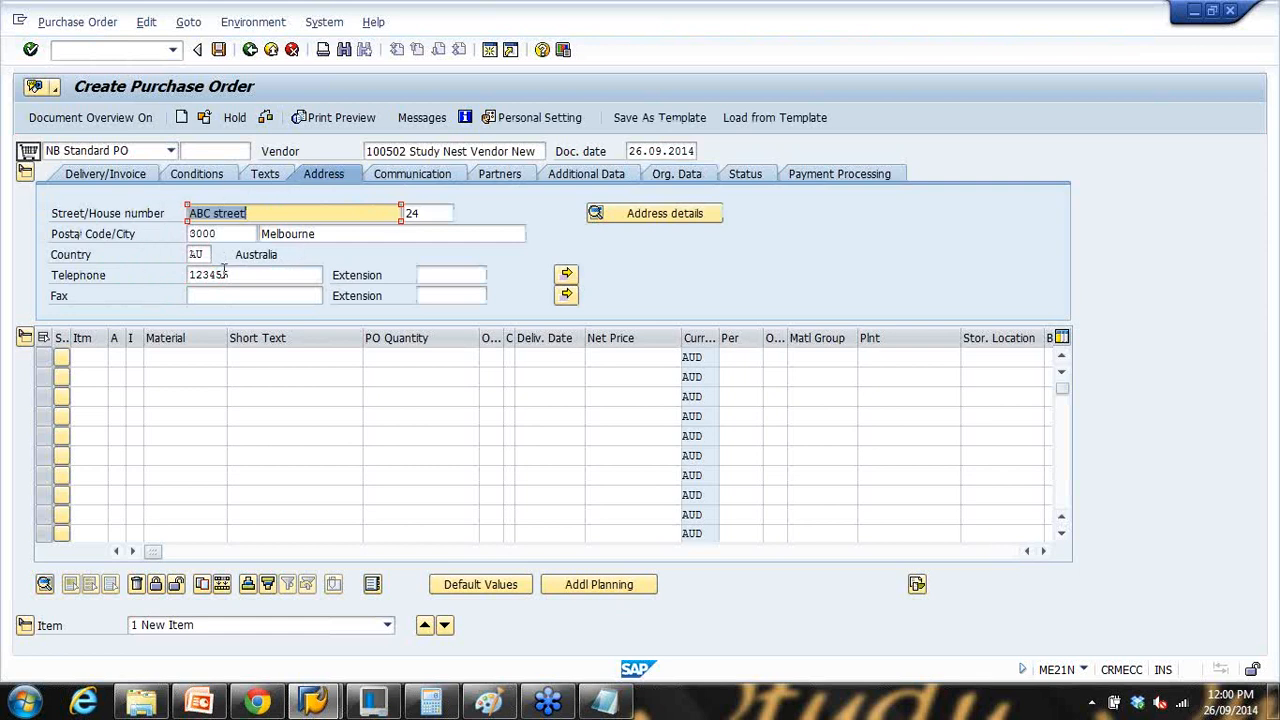
drag(397, 151, 543, 152)
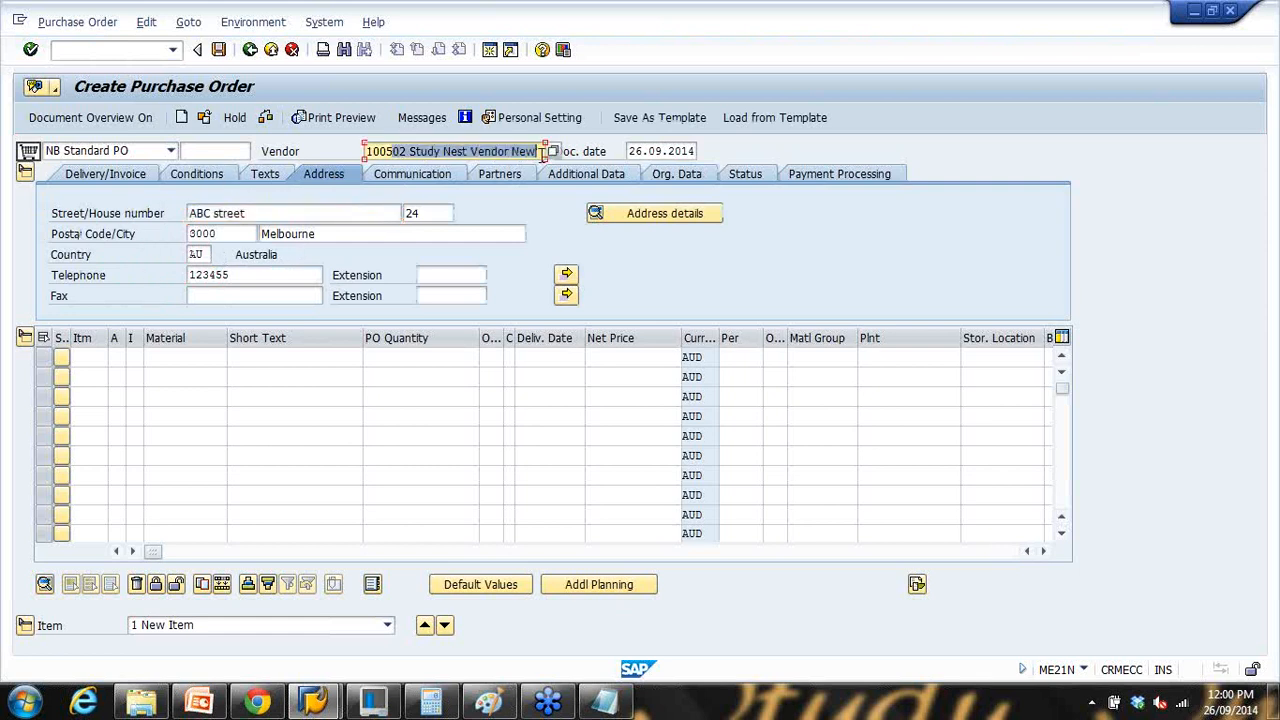
text(11)
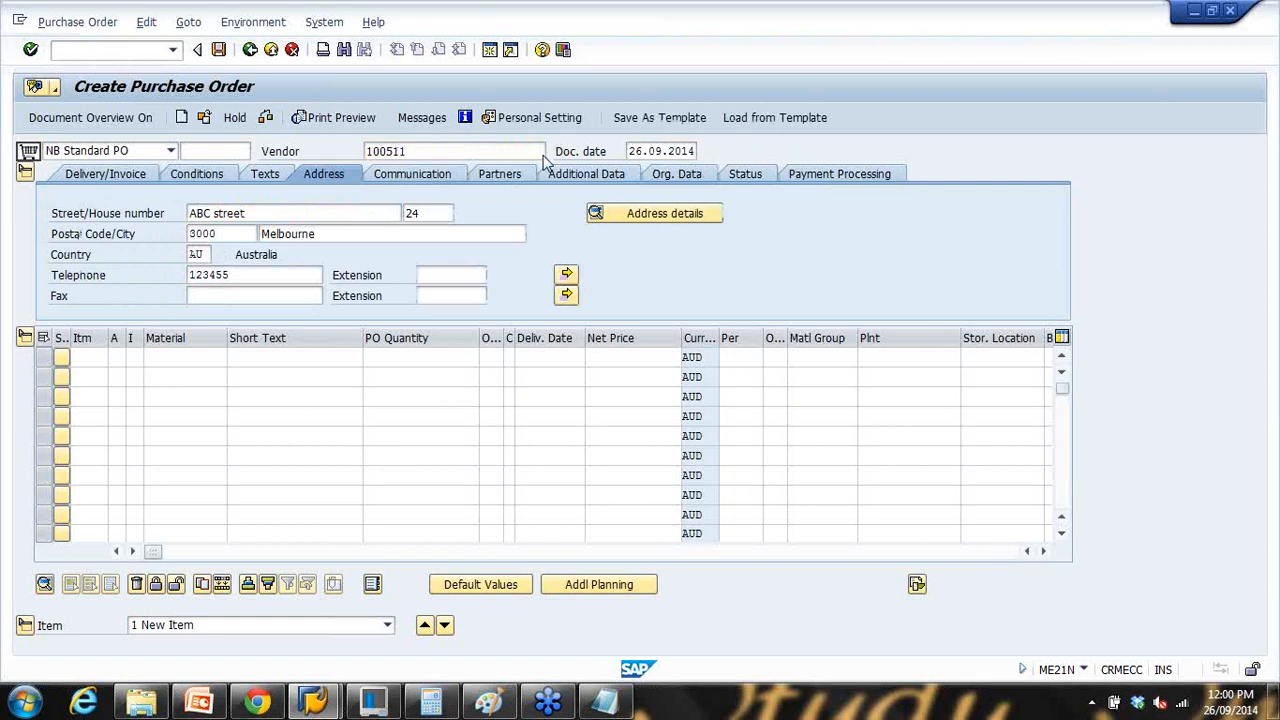
key(Return)
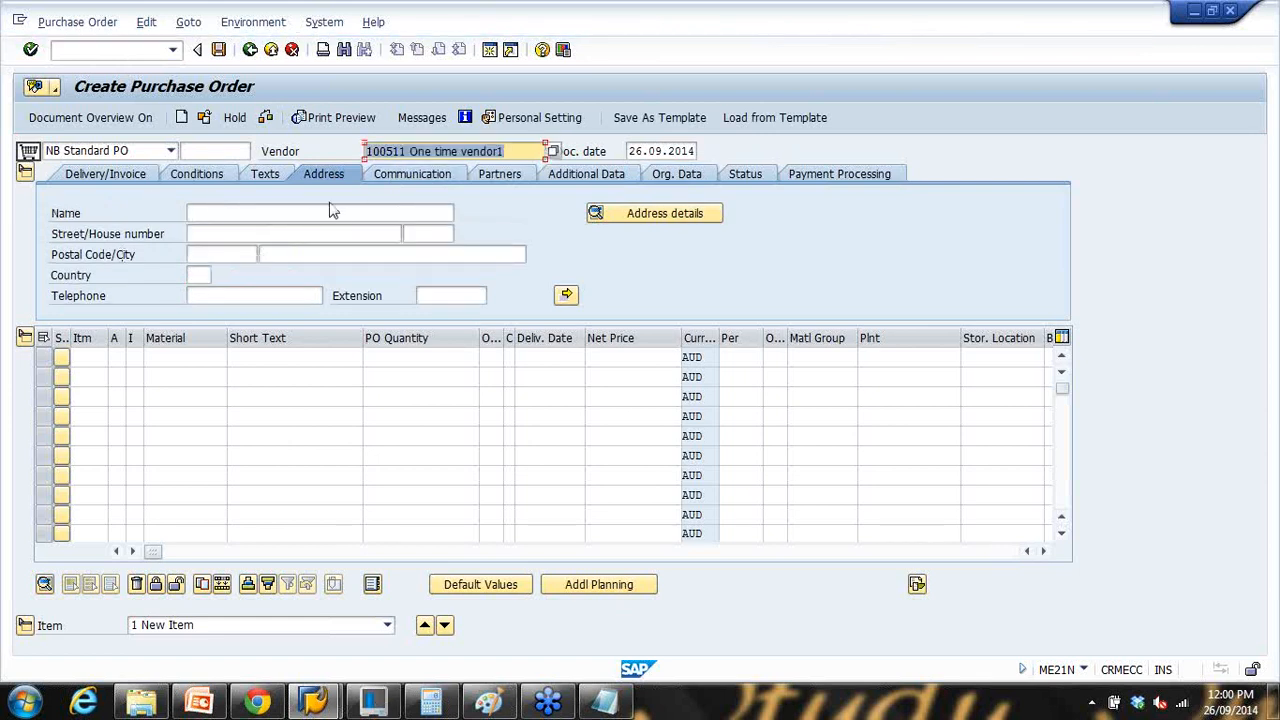
Step: Present the One Time Vendor and Reconciliation Account slides, then go back to SAP
key(alt+Tab)
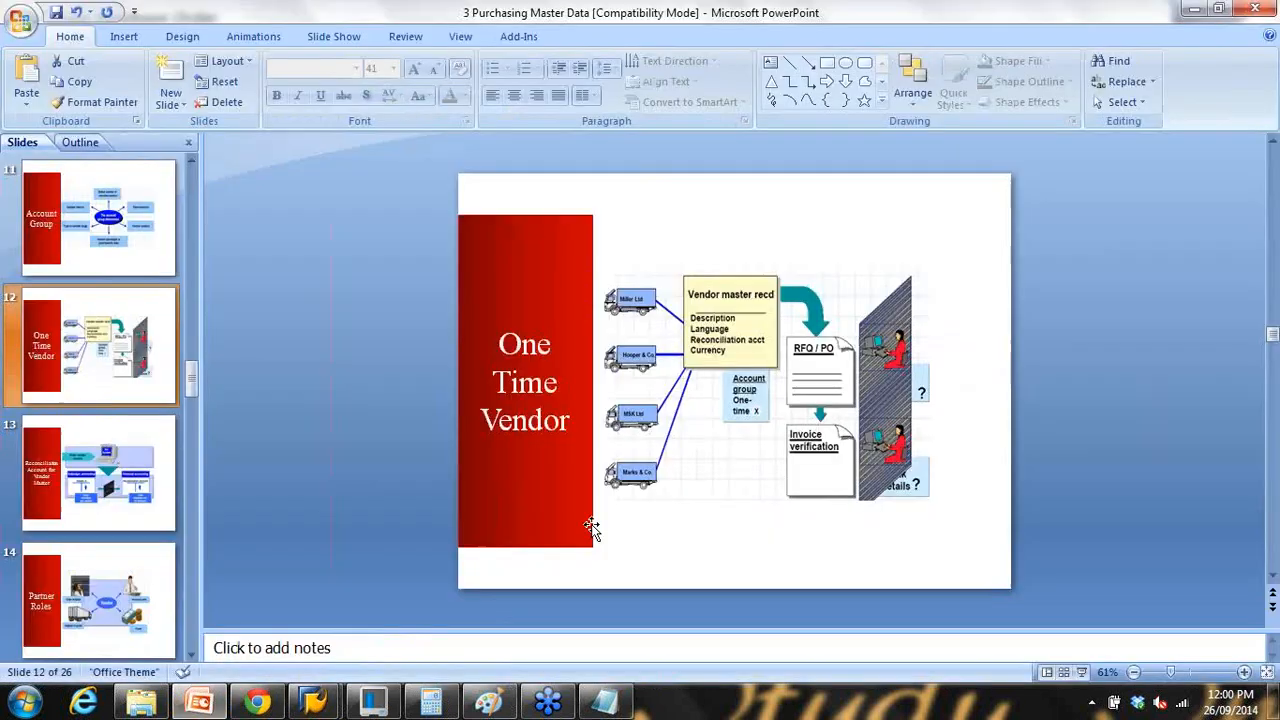
click(1081, 673)
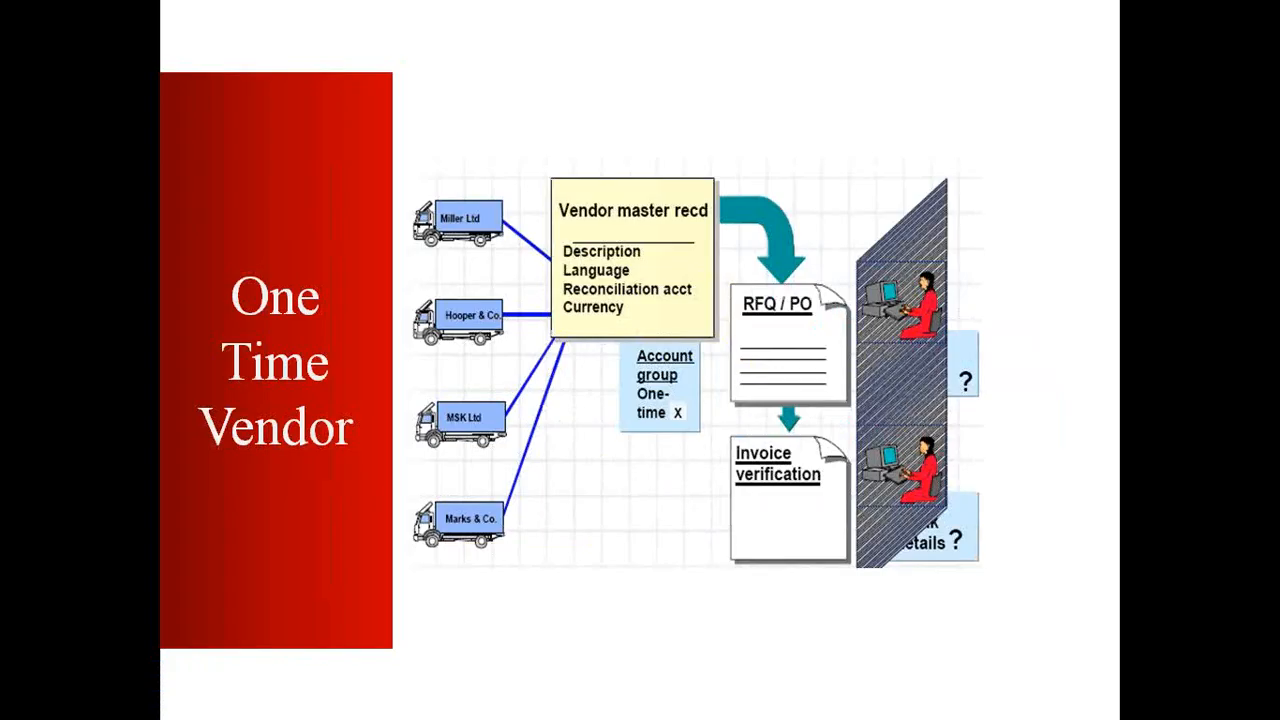
click(641, 475)
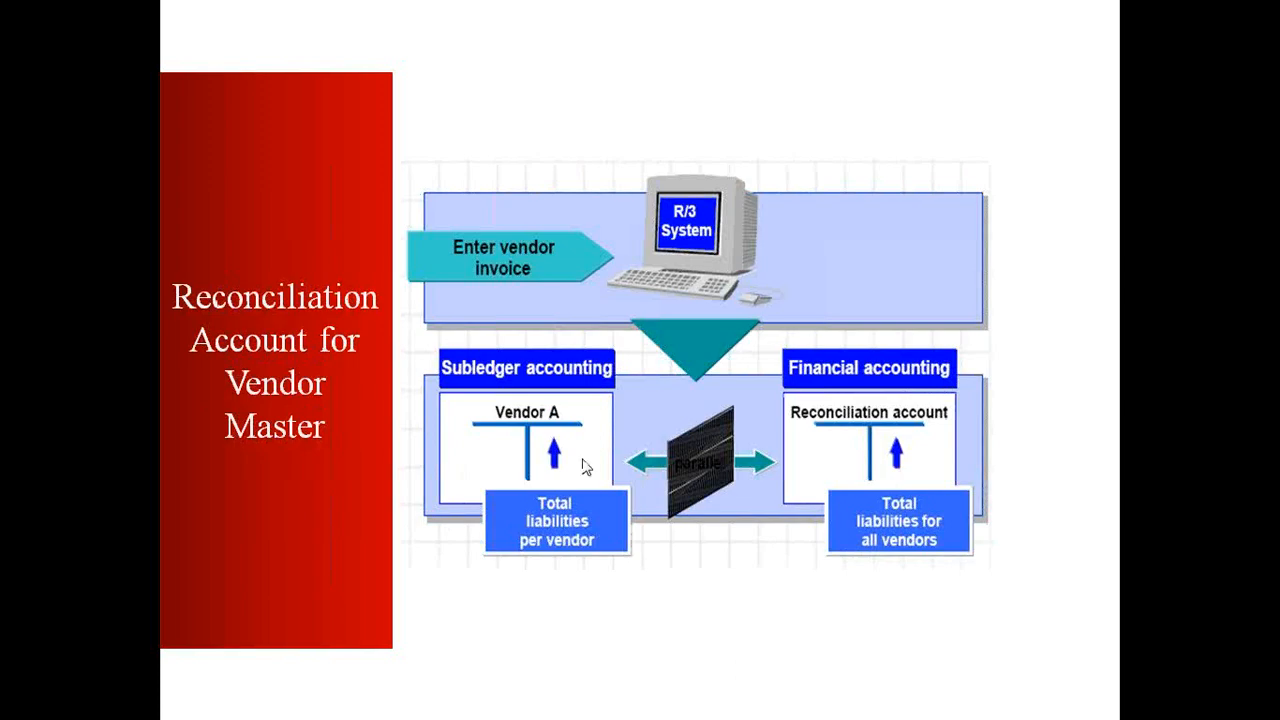
key(Escape)
mouse_move(318, 700)
click(440, 605)
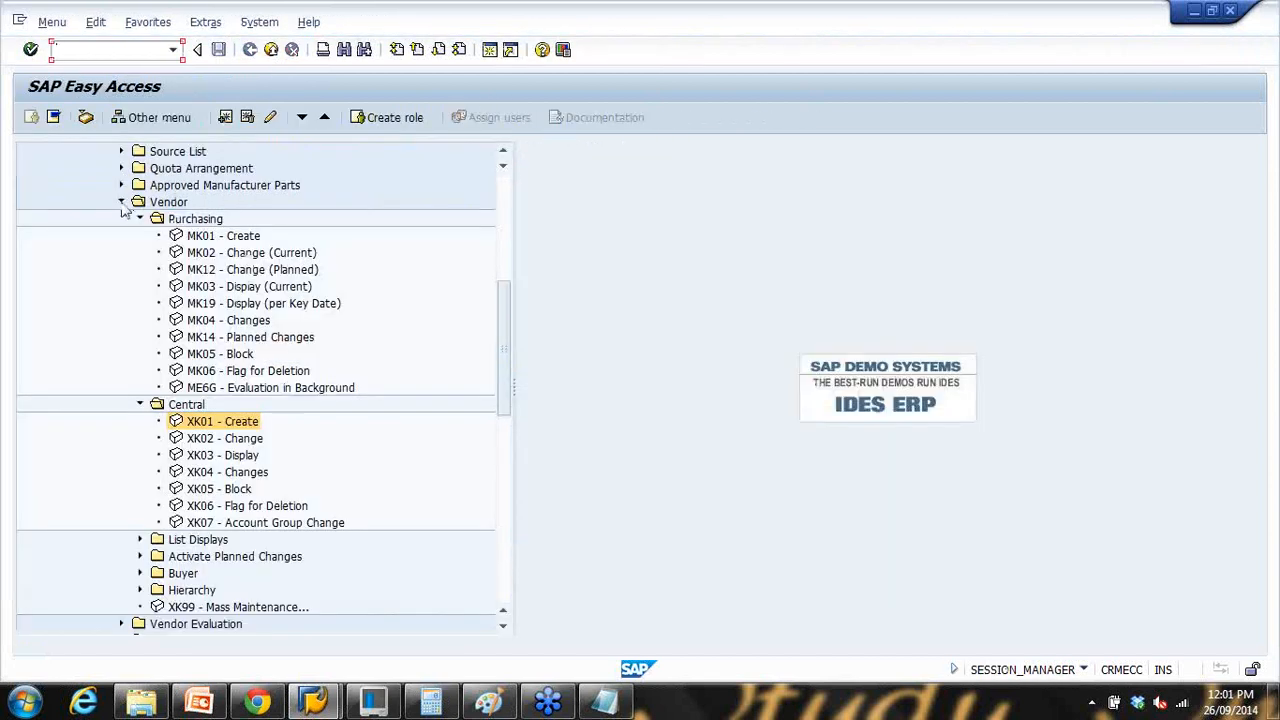
Step: Open vendor 100510 in Change Vendor with all data views selected
click(121, 202)
scroll(90, 200, up, 6)
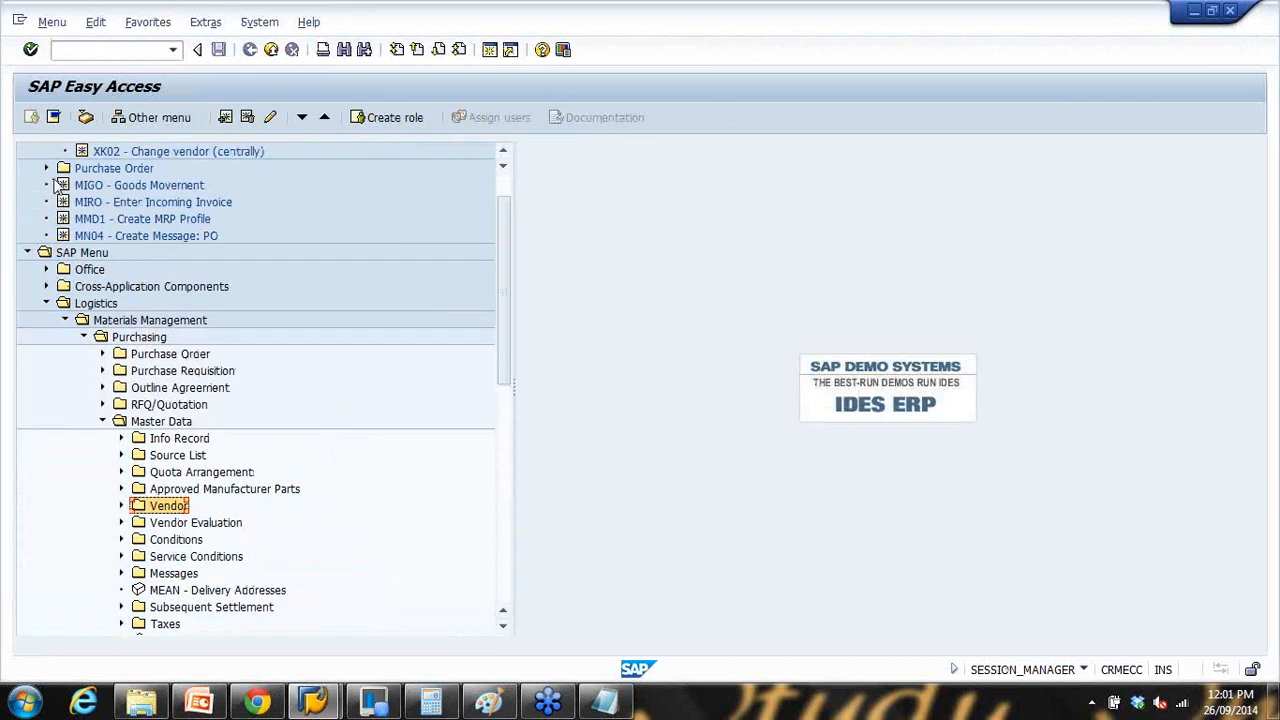
scroll(58, 188, up, 1)
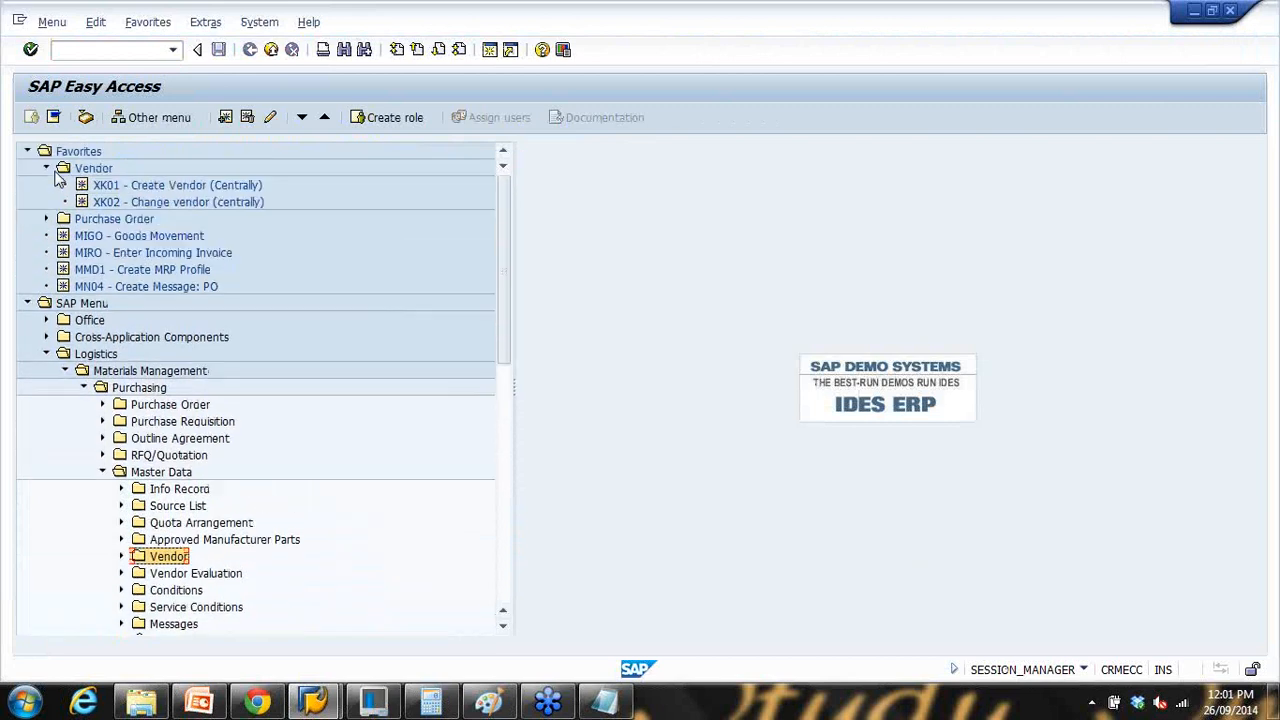
double_click(128, 203)
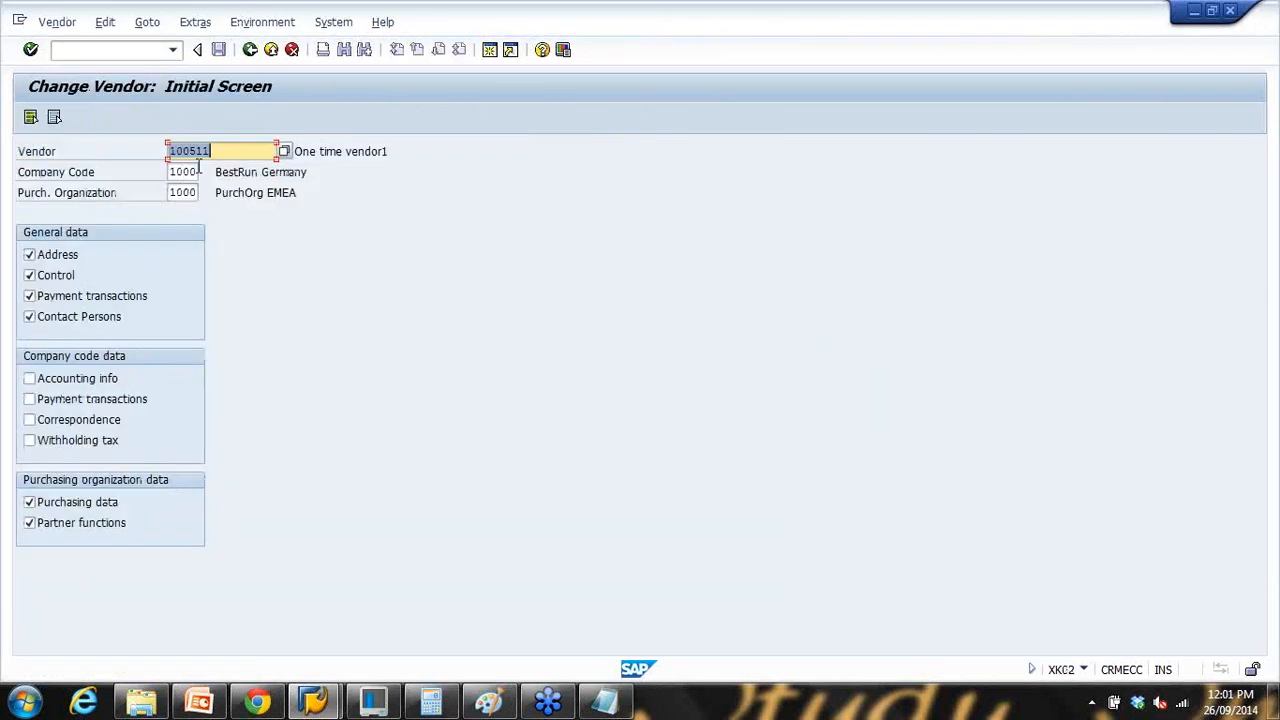
click(221, 151)
key(BackSpace)
text(0)
click(30, 116)
click(174, 176)
key(Return)
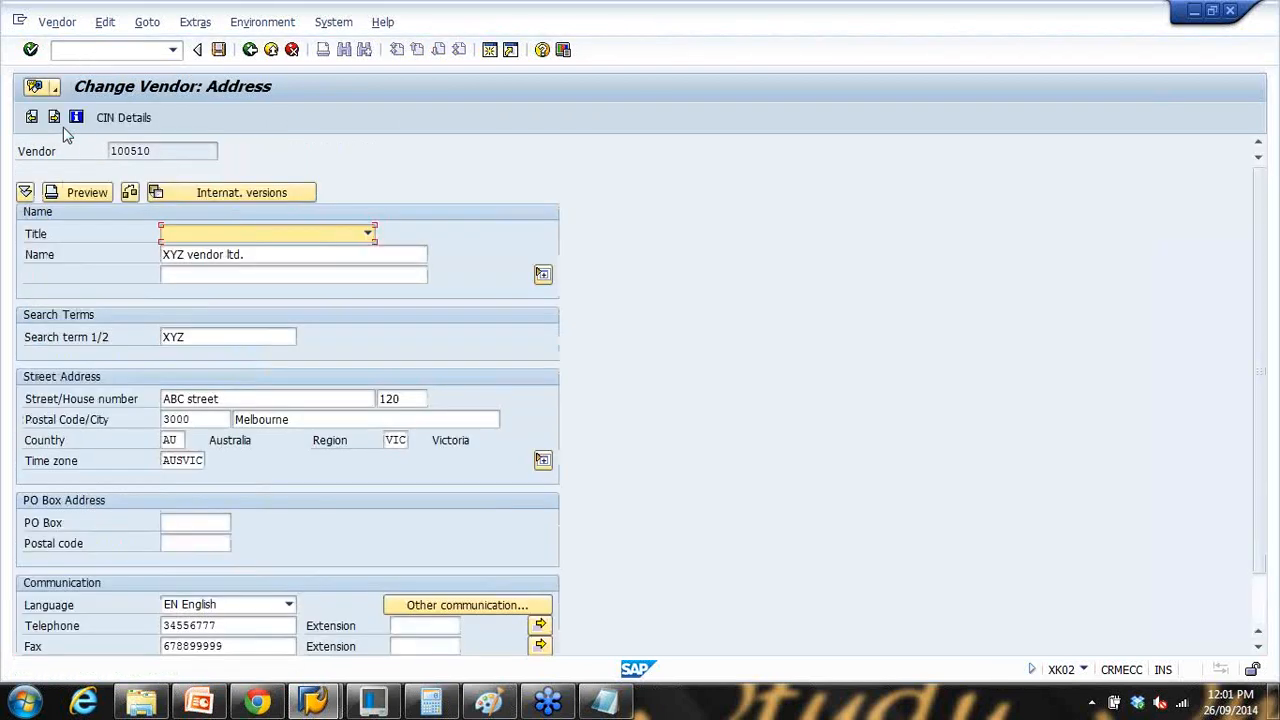
Step: Page through the address, payment and contact screens to accounting information
click(54, 118)
click(56, 118)
click(56, 118)
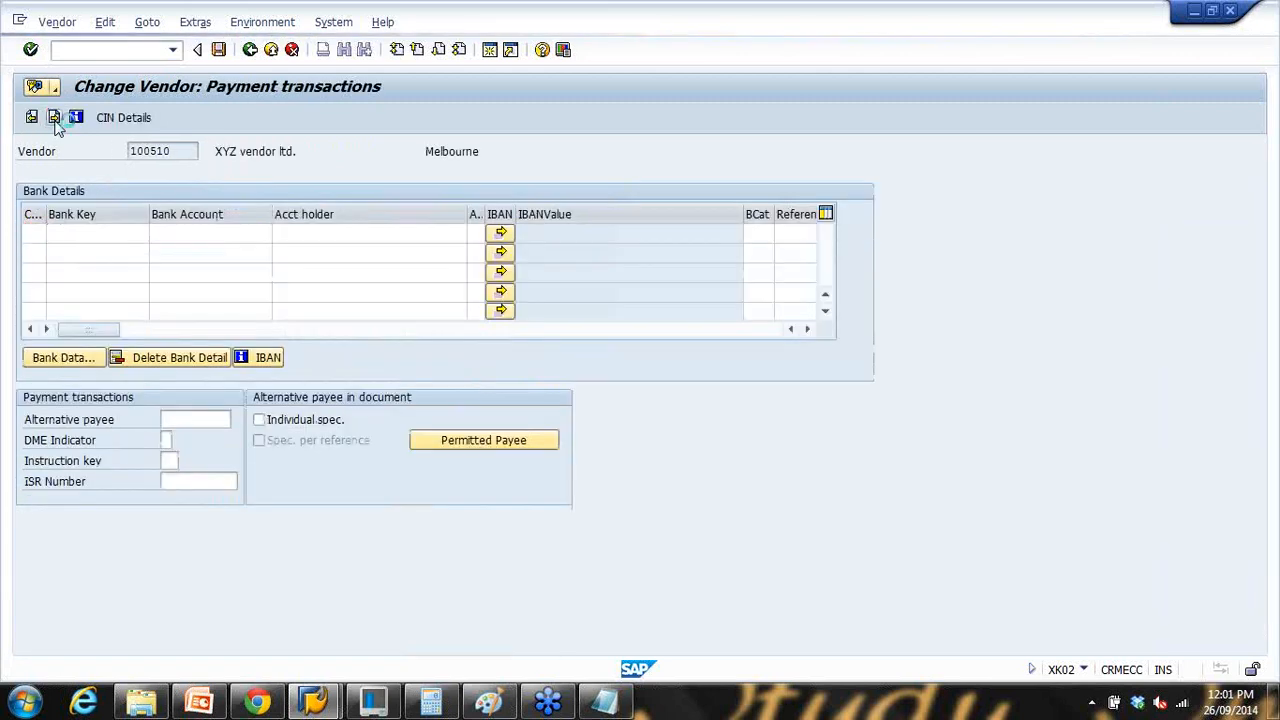
click(56, 118)
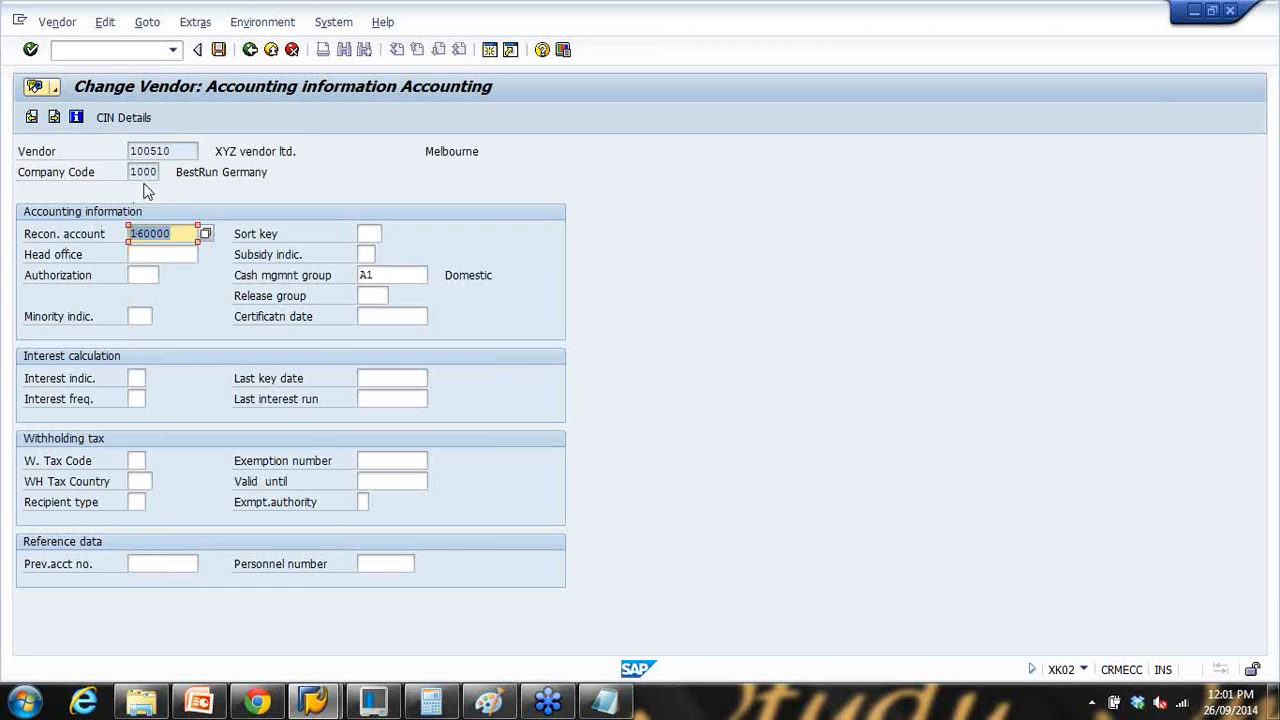
Step: Keep the reconciliation account at 160000 and highlight its value
key(Return)
click(166, 252)
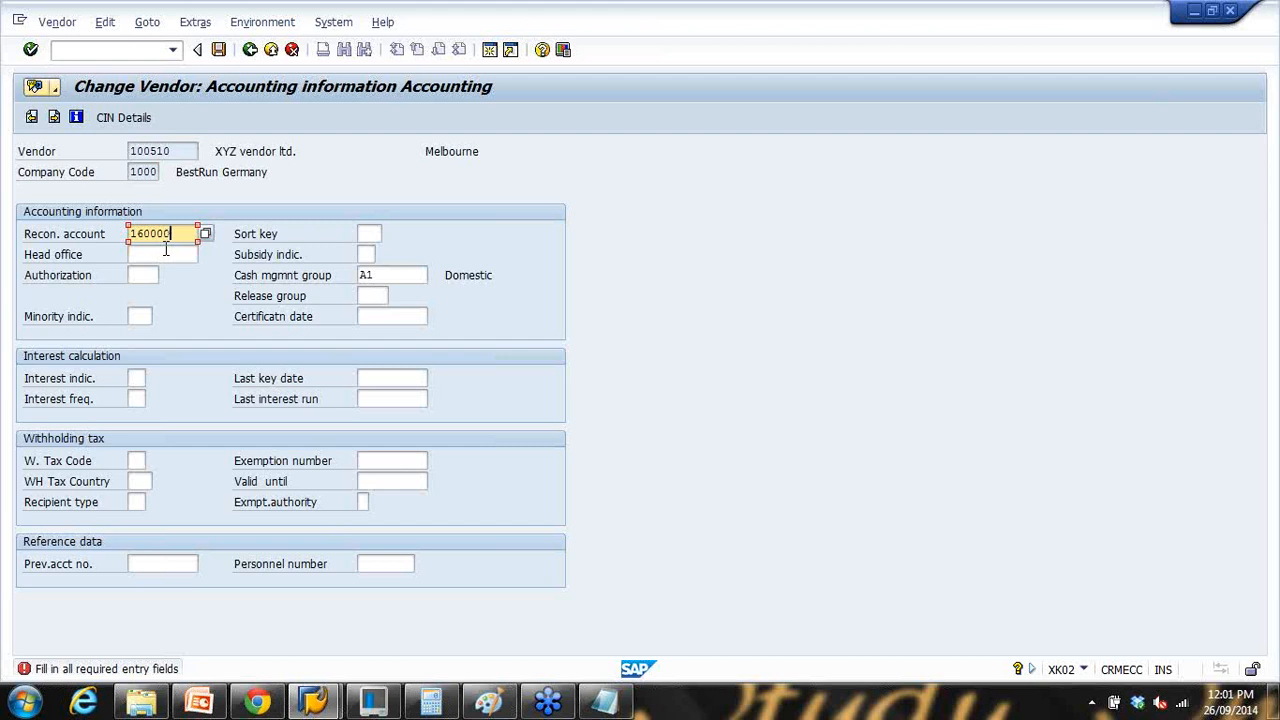
key(Return)
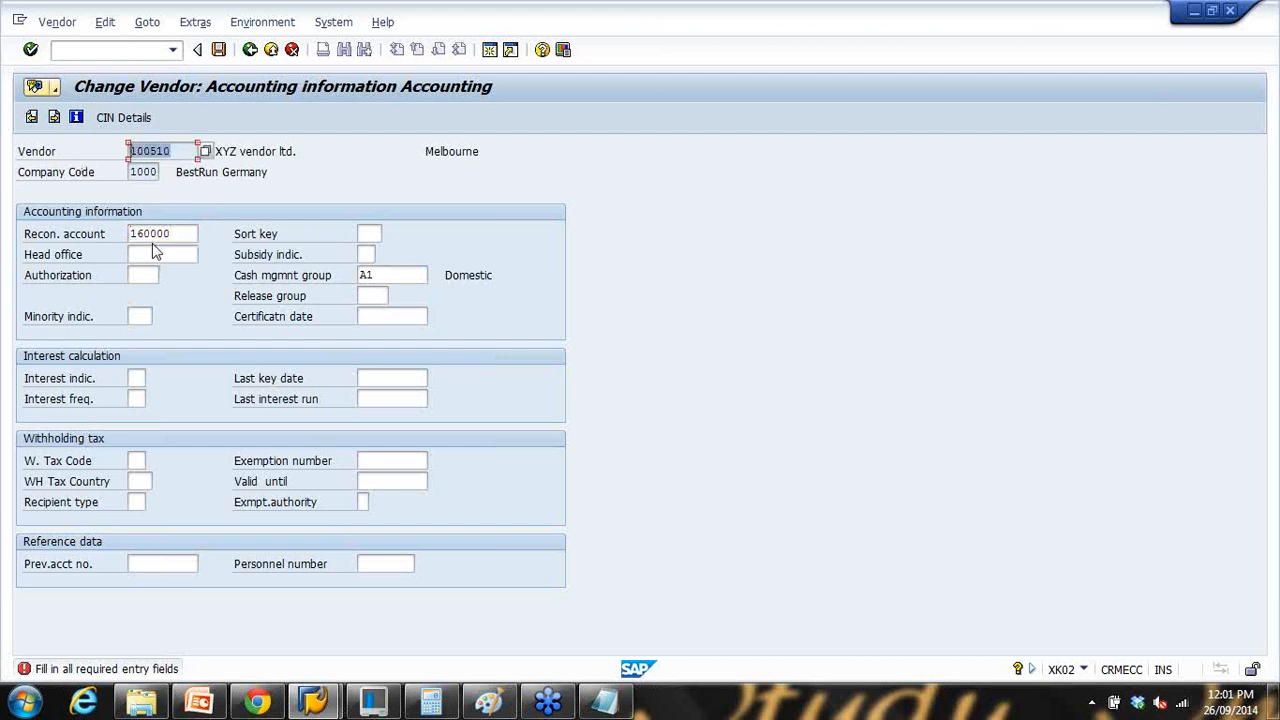
key(Tab)
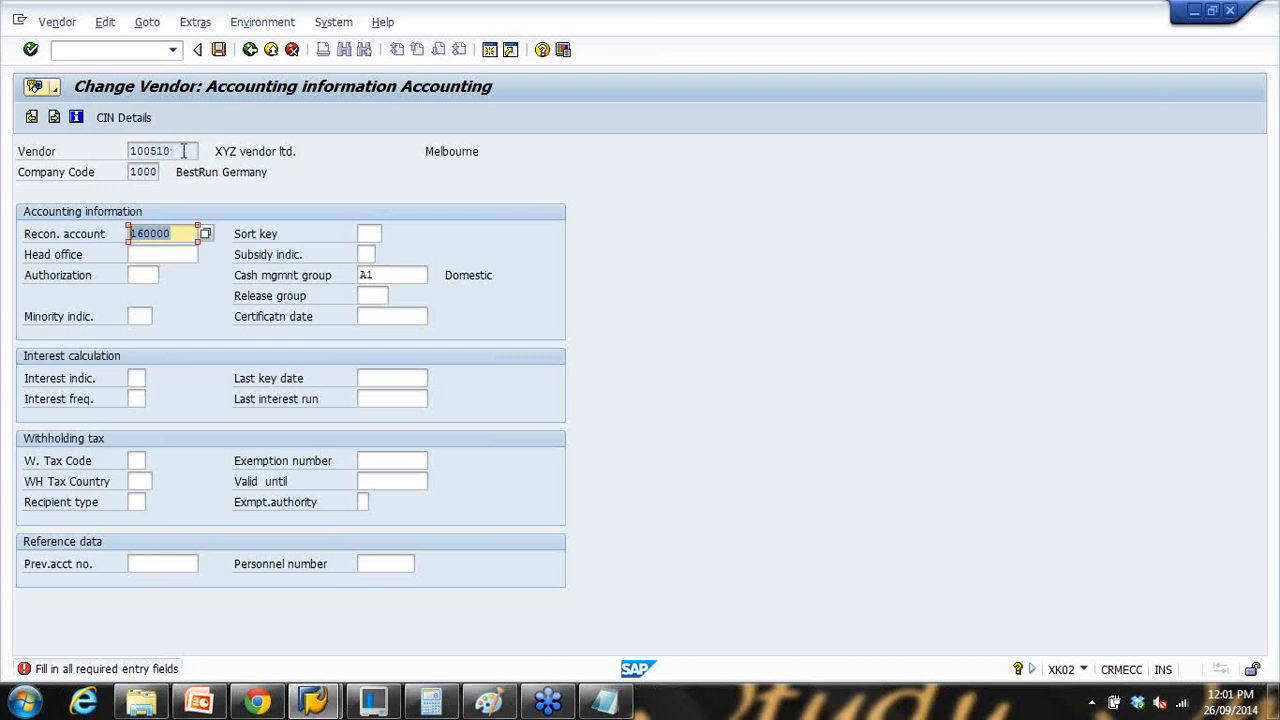
key(Return)
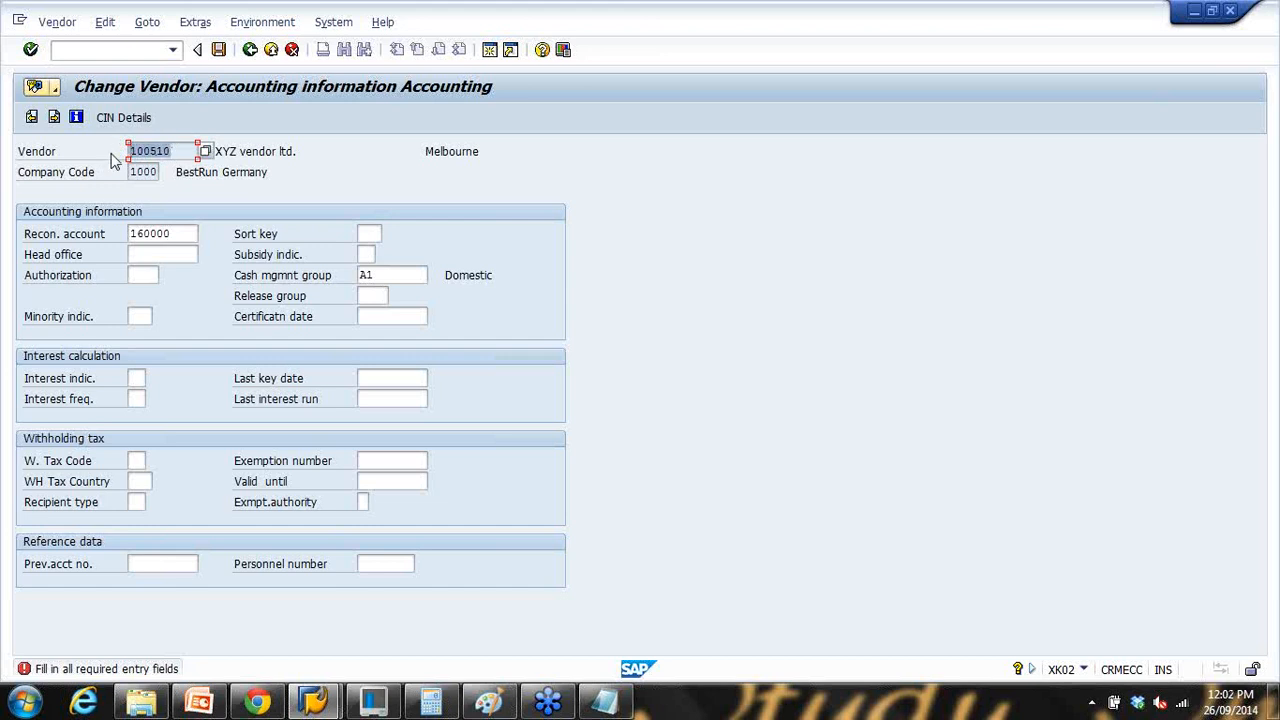
drag(179, 235, 128, 233)
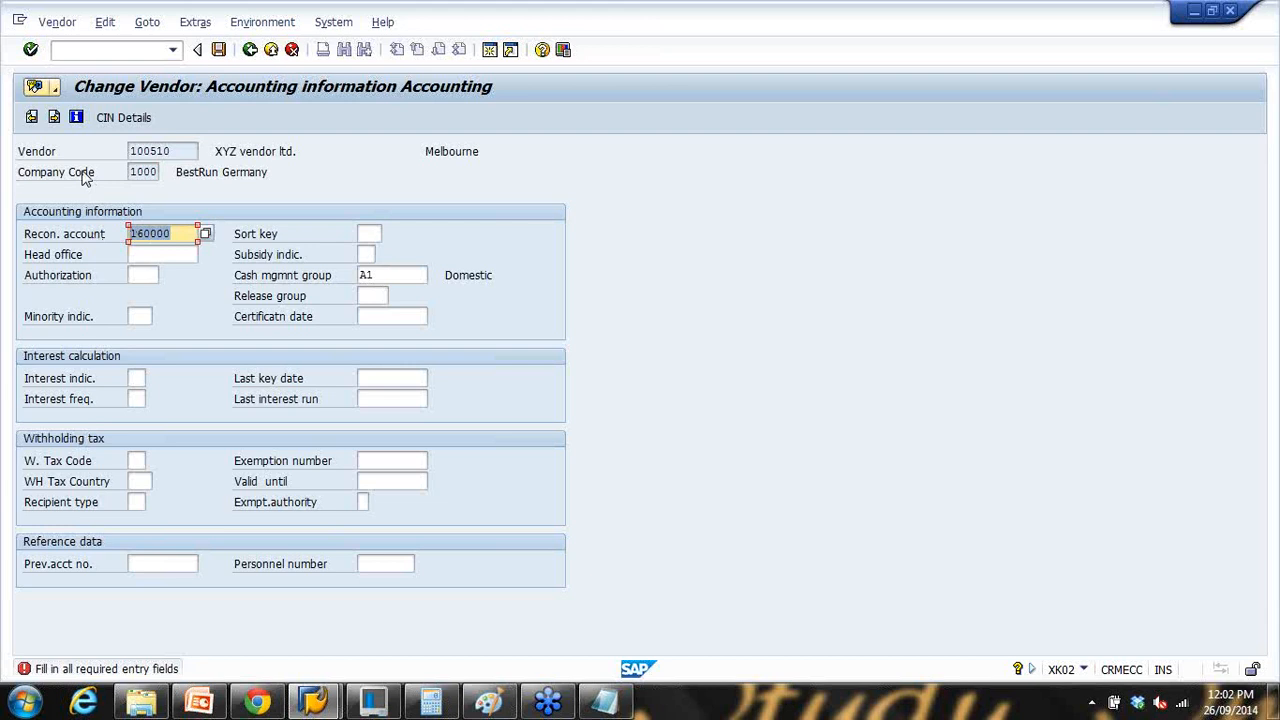
click(184, 151)
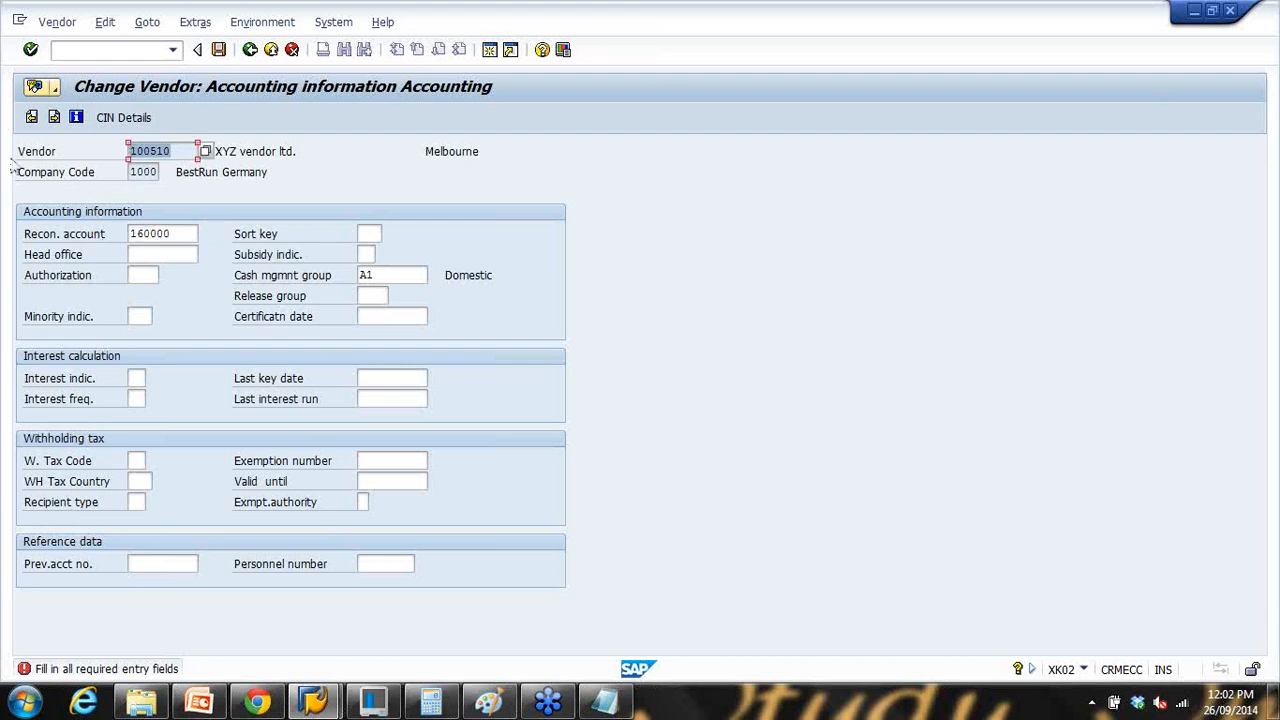
Step: Present slide 13 and the Partner Roles slide, exit at slide 14, then return to SAP
click(199, 703)
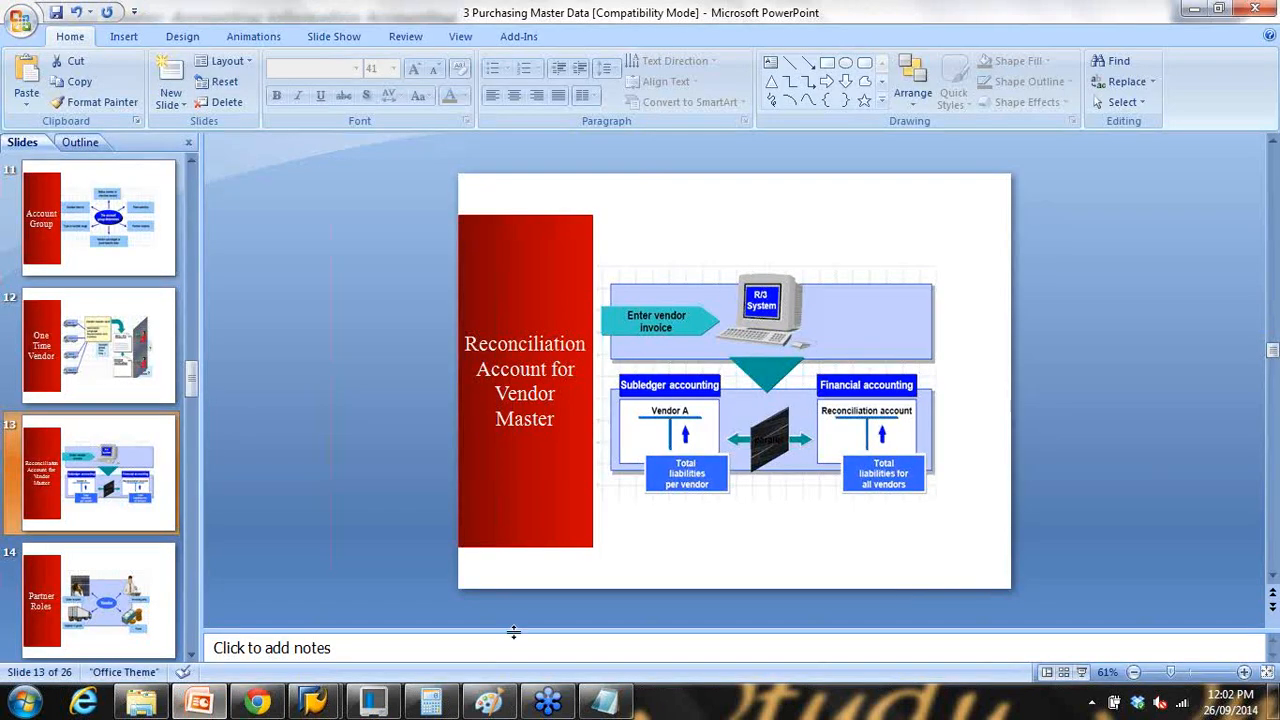
click(1081, 672)
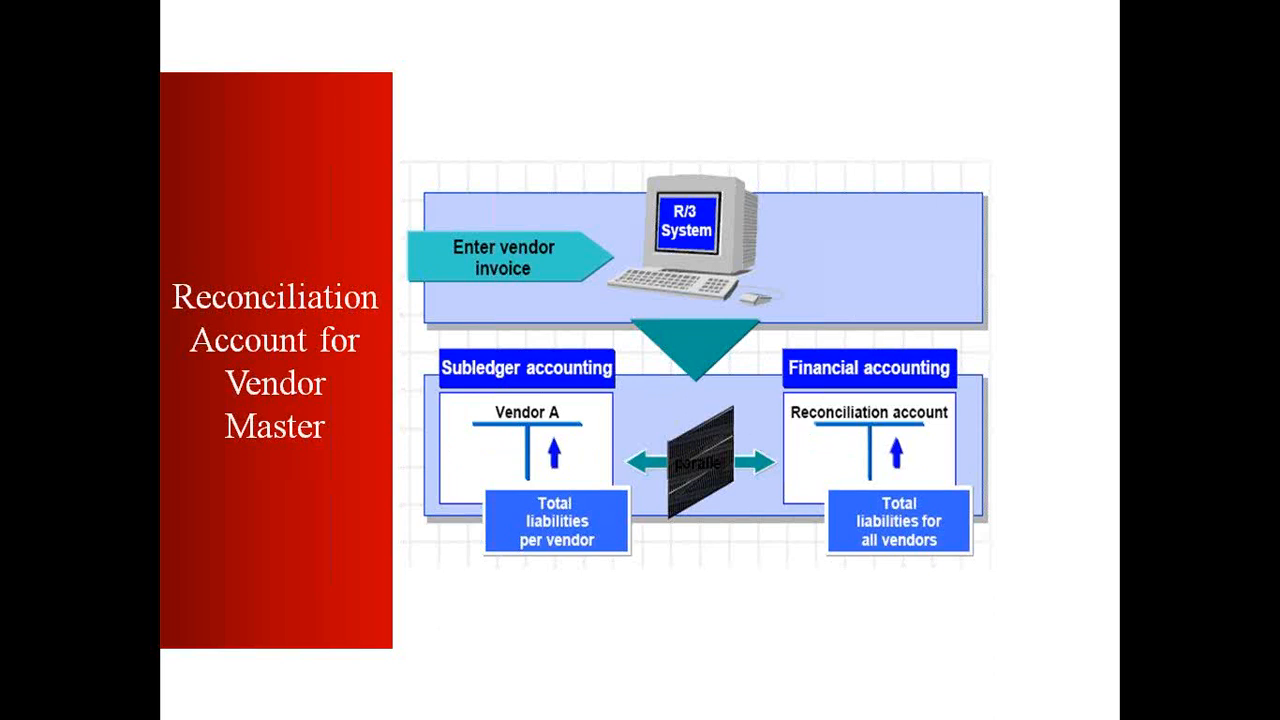
key(Right)
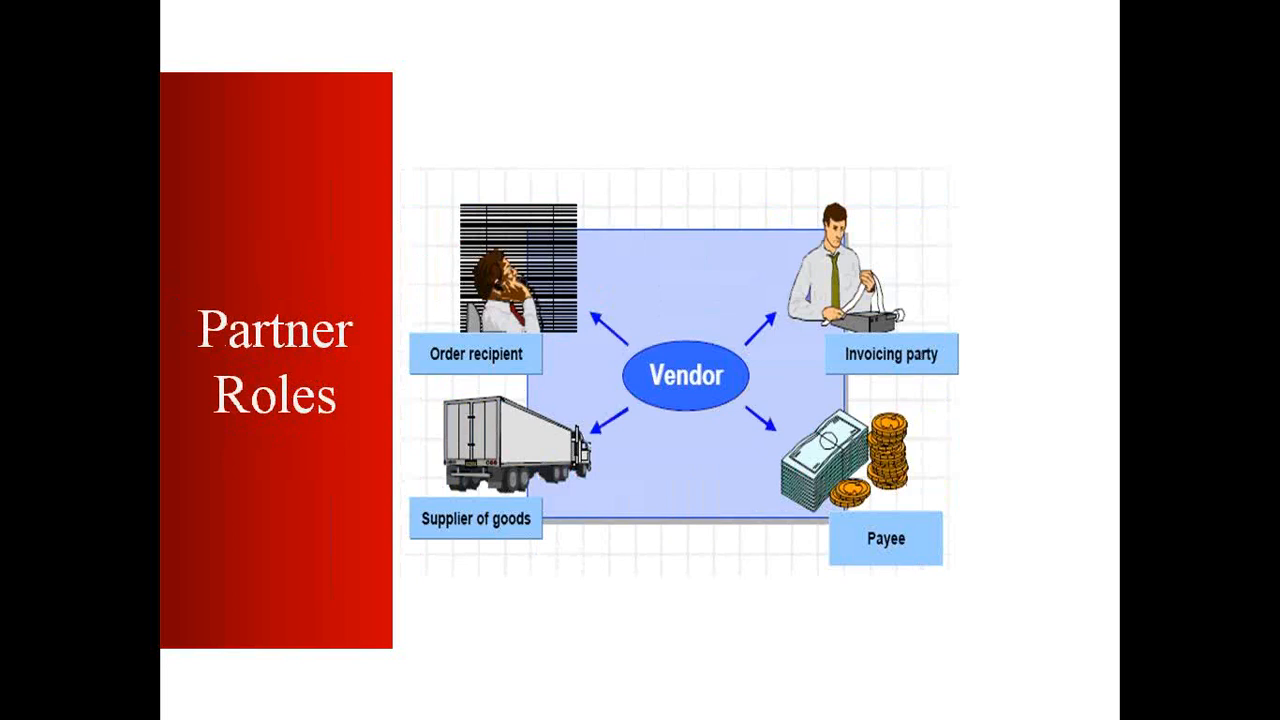
key(Escape)
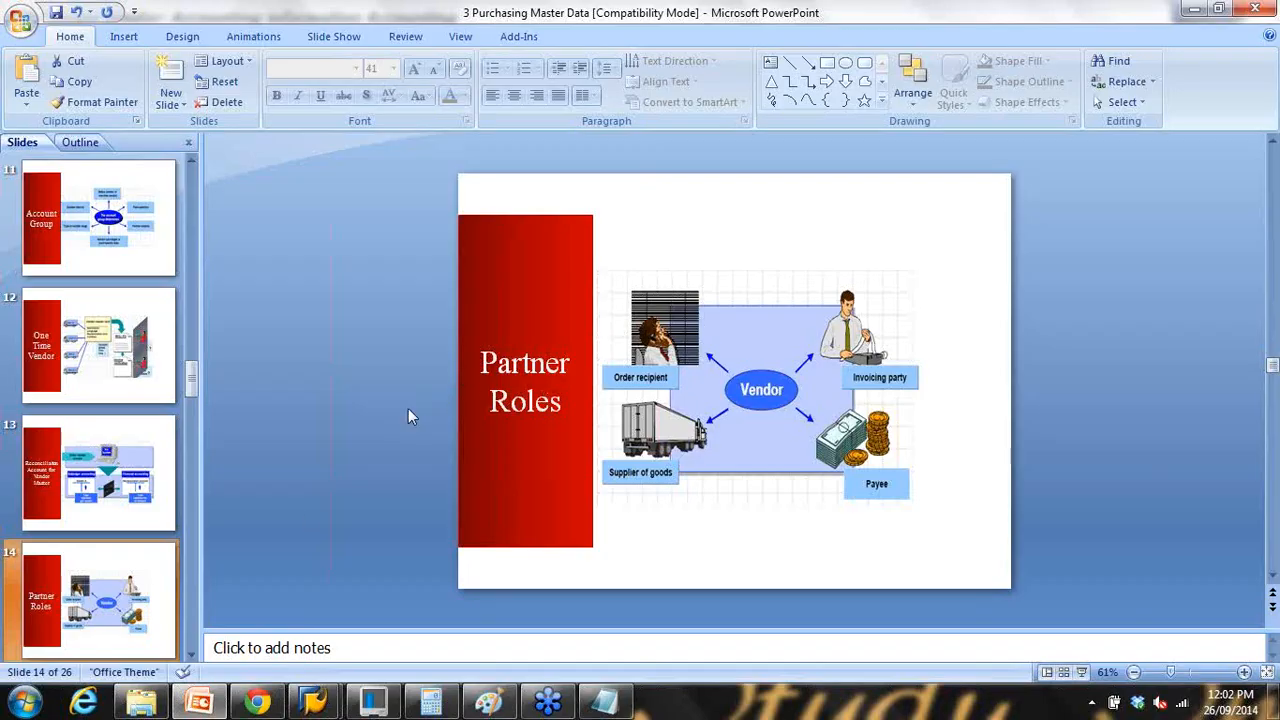
click(190, 654)
click(190, 654)
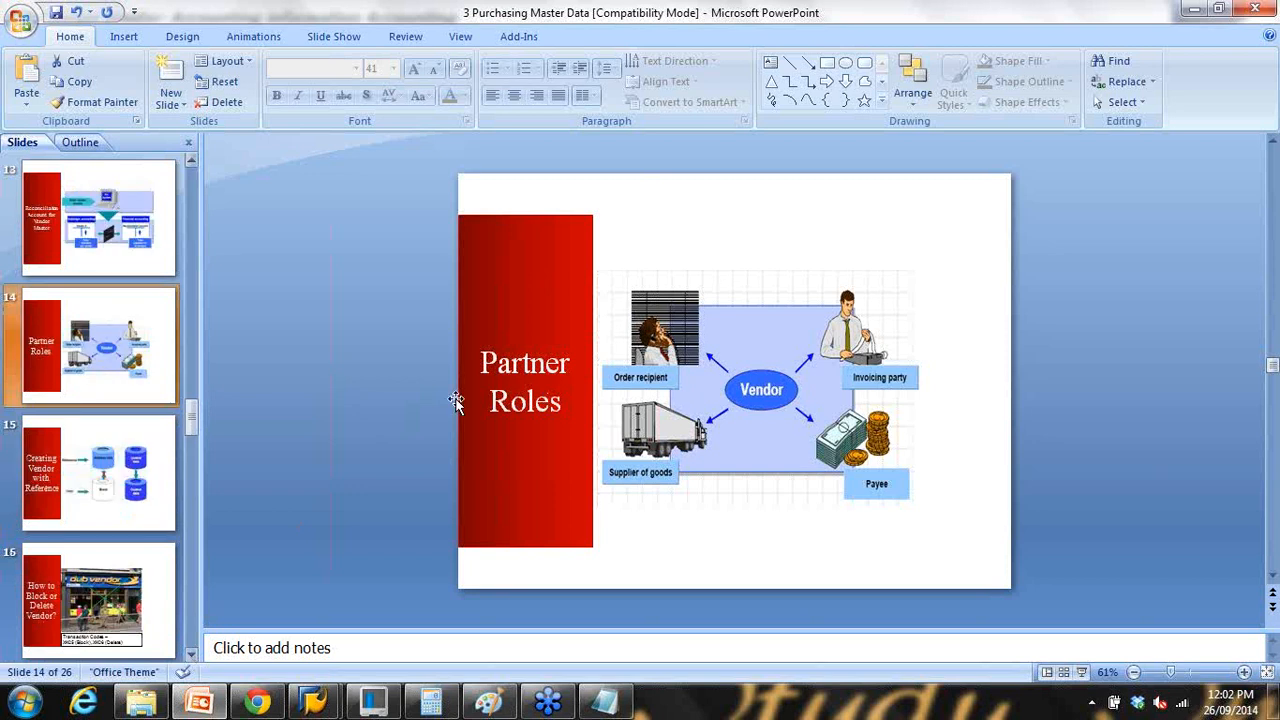
mouse_move(313, 703)
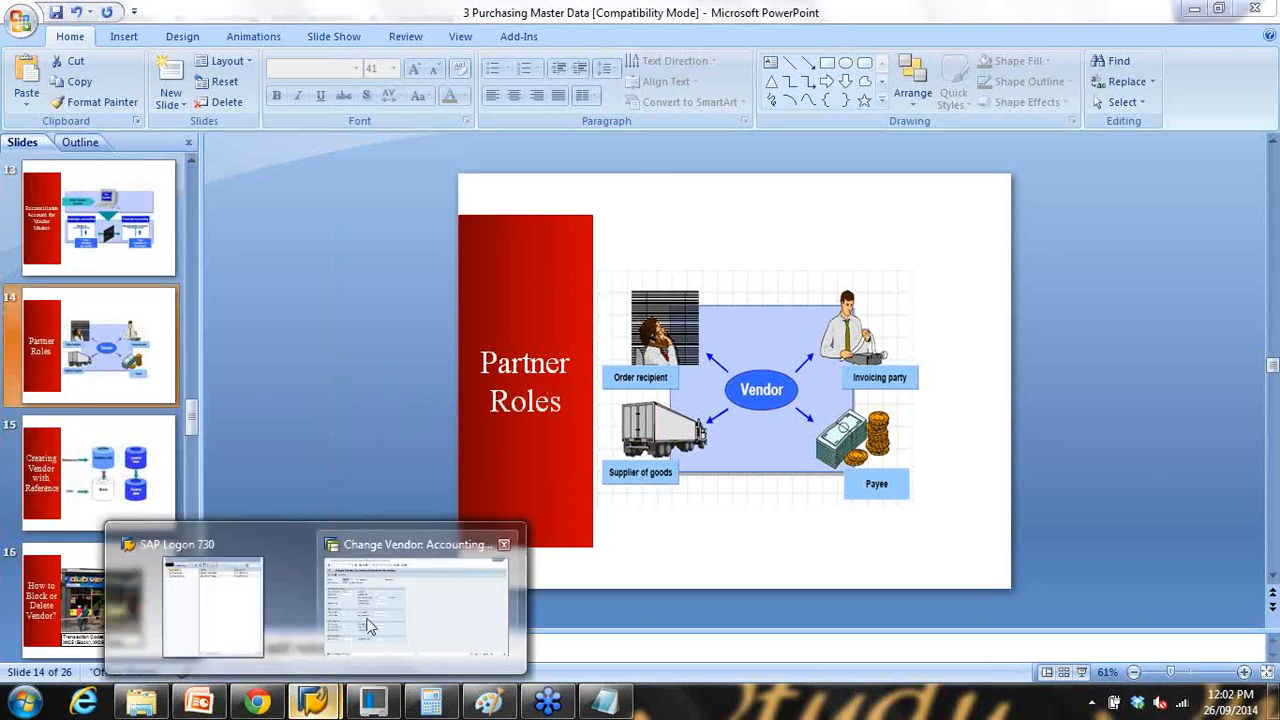
click(371, 614)
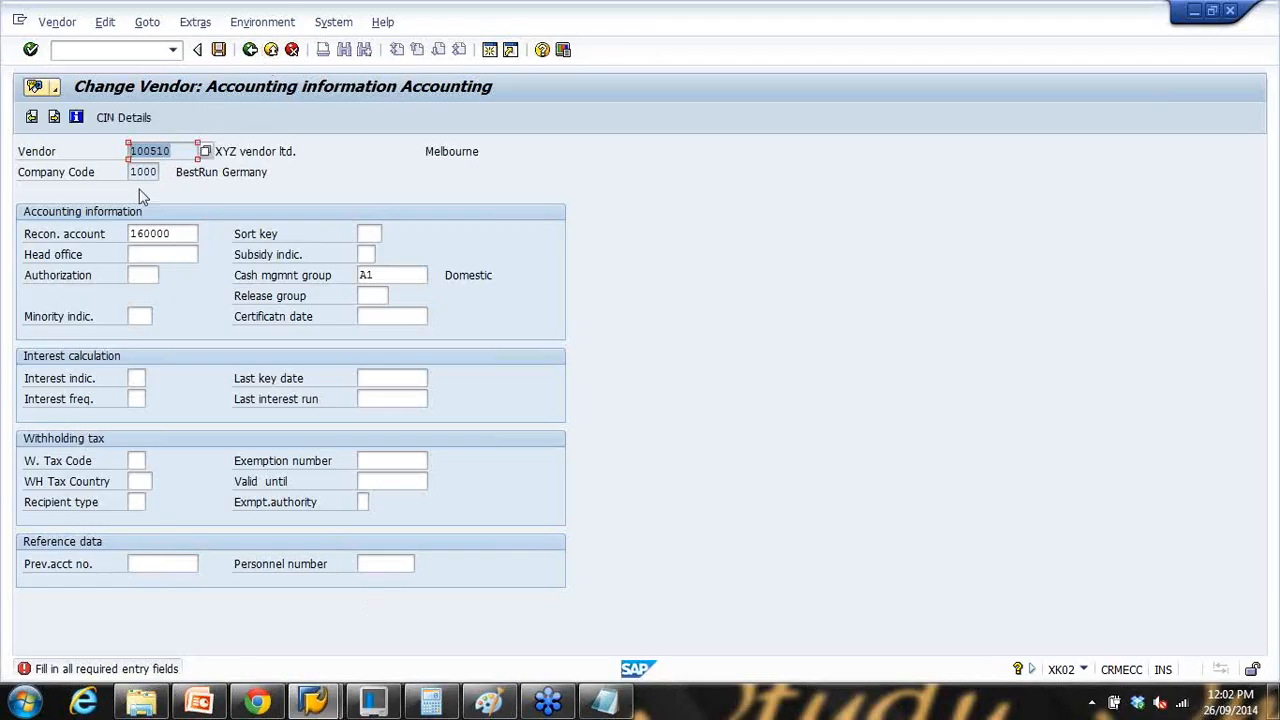
Step: Page through payment, correspondence and purchasing data to the partner functions screen
click(54, 118)
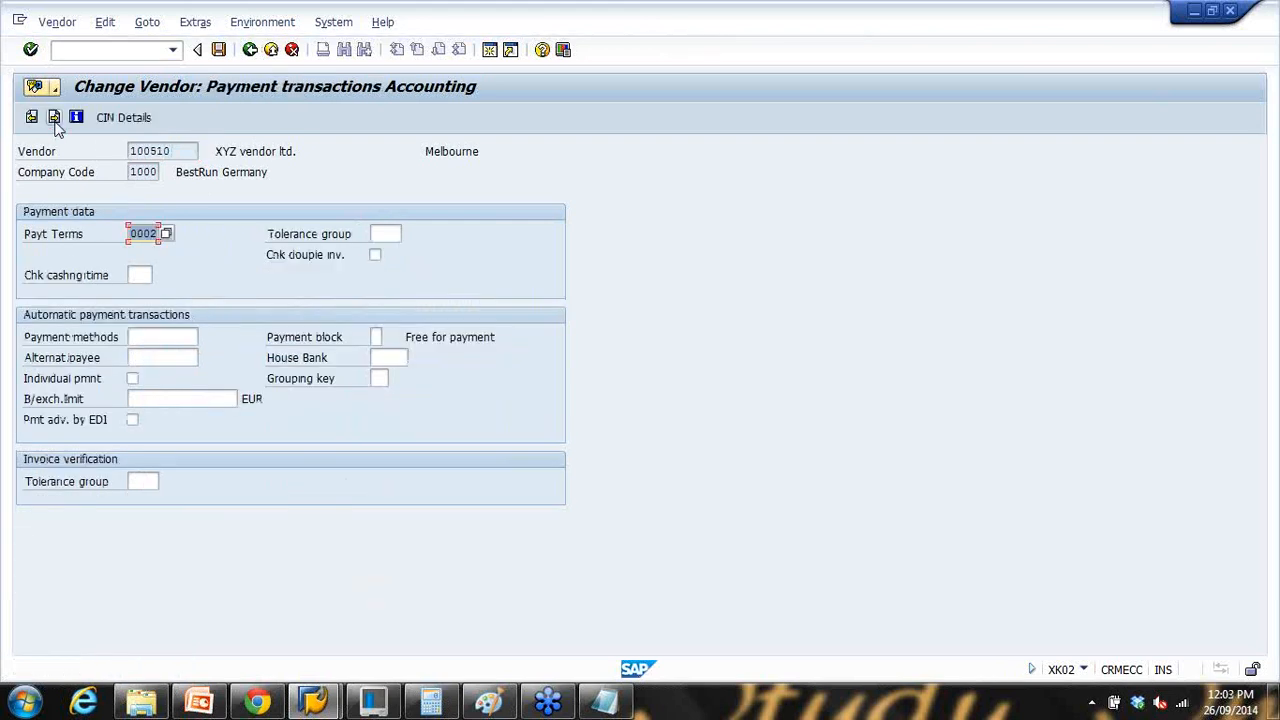
click(54, 118)
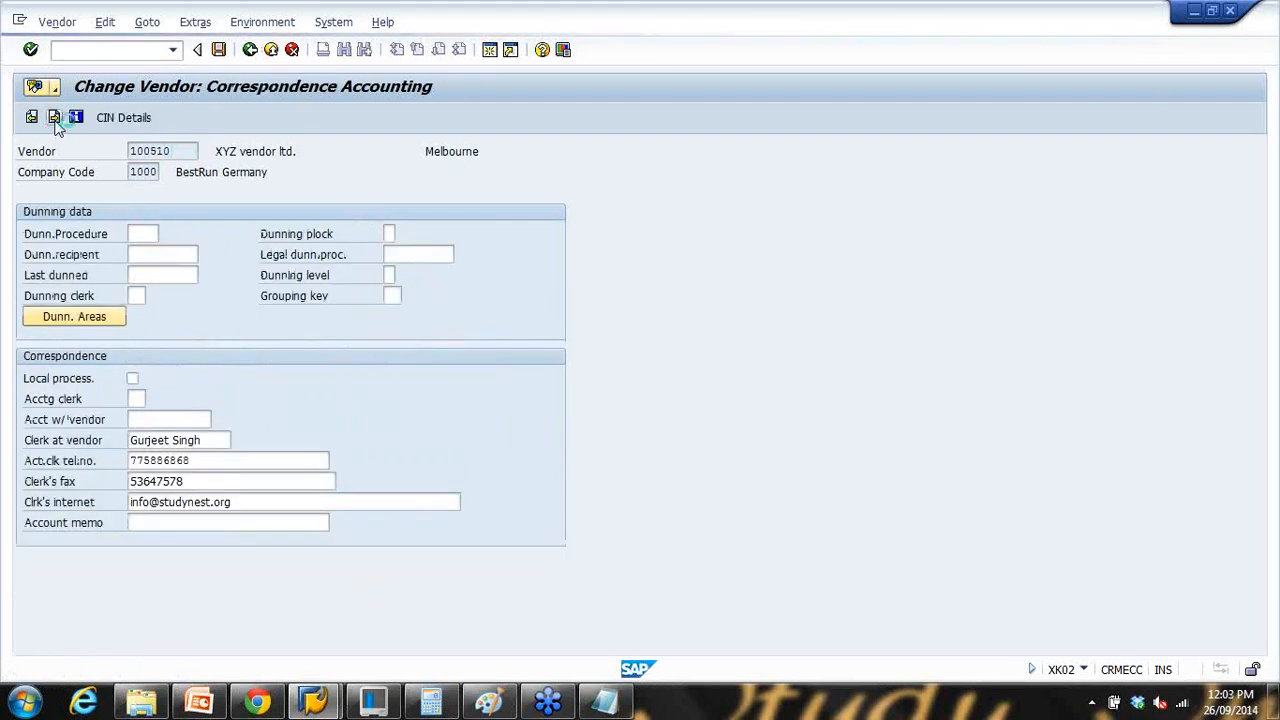
click(54, 118)
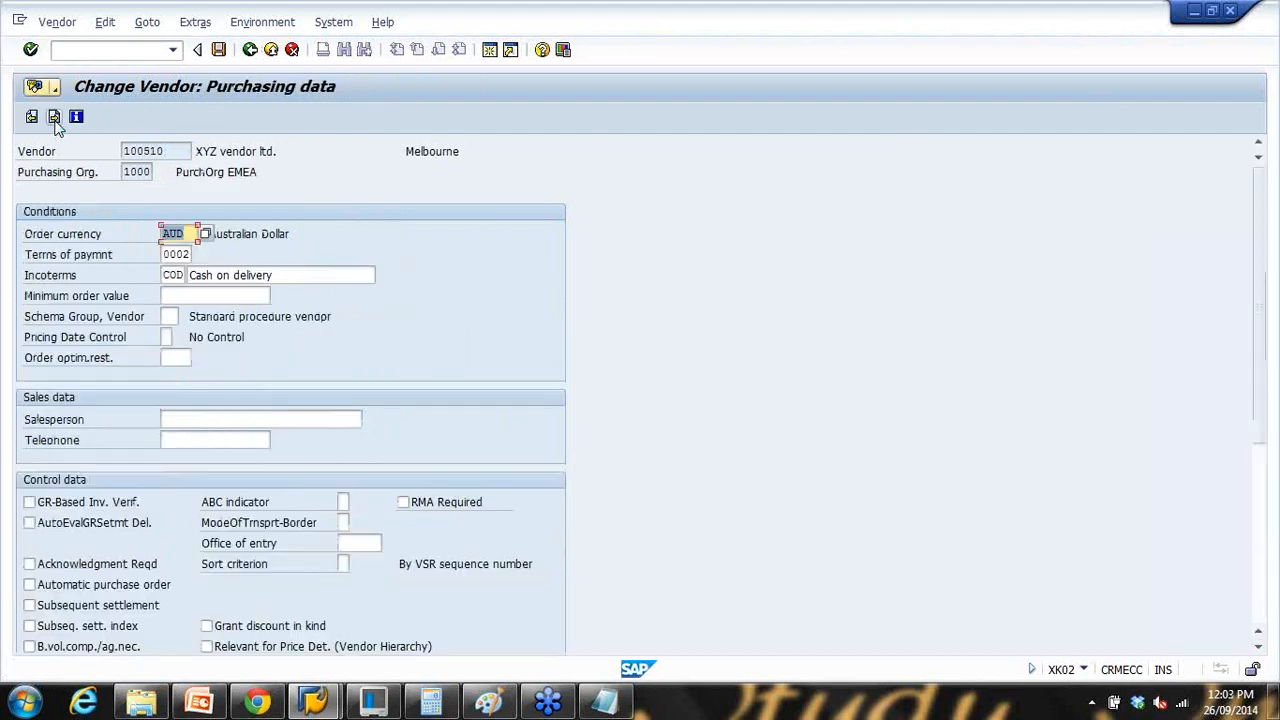
click(54, 118)
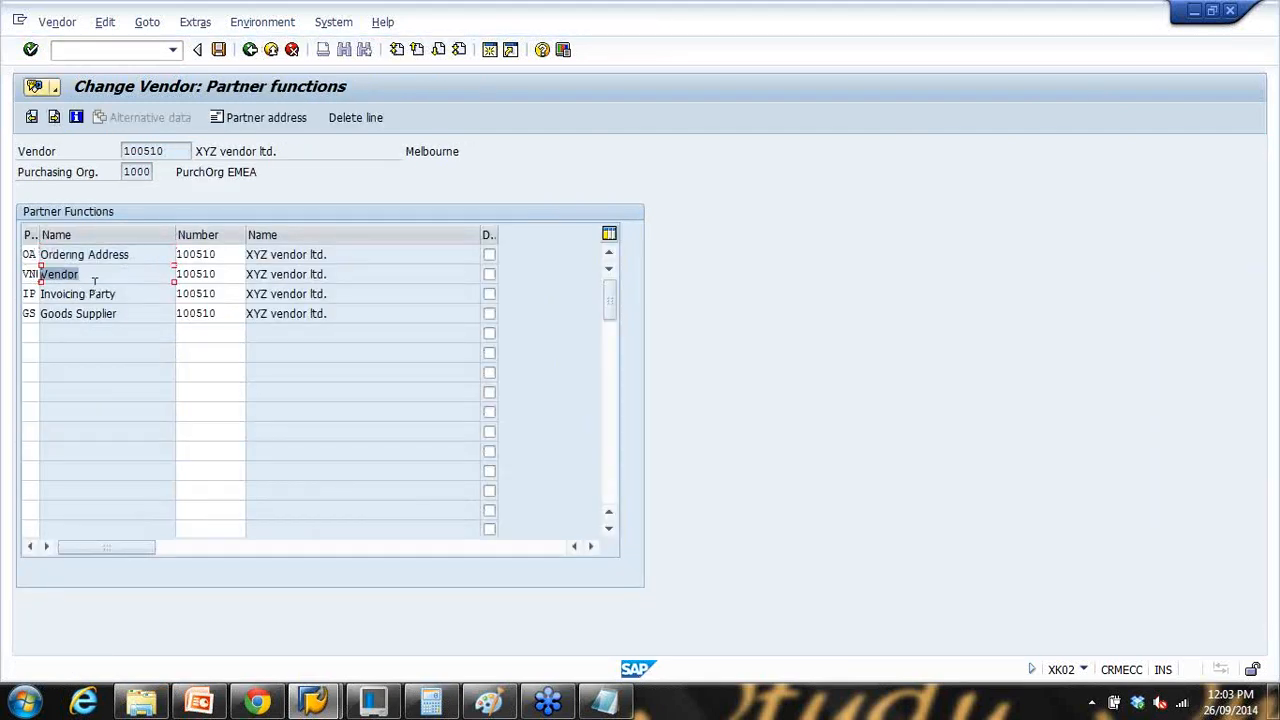
click(70, 313)
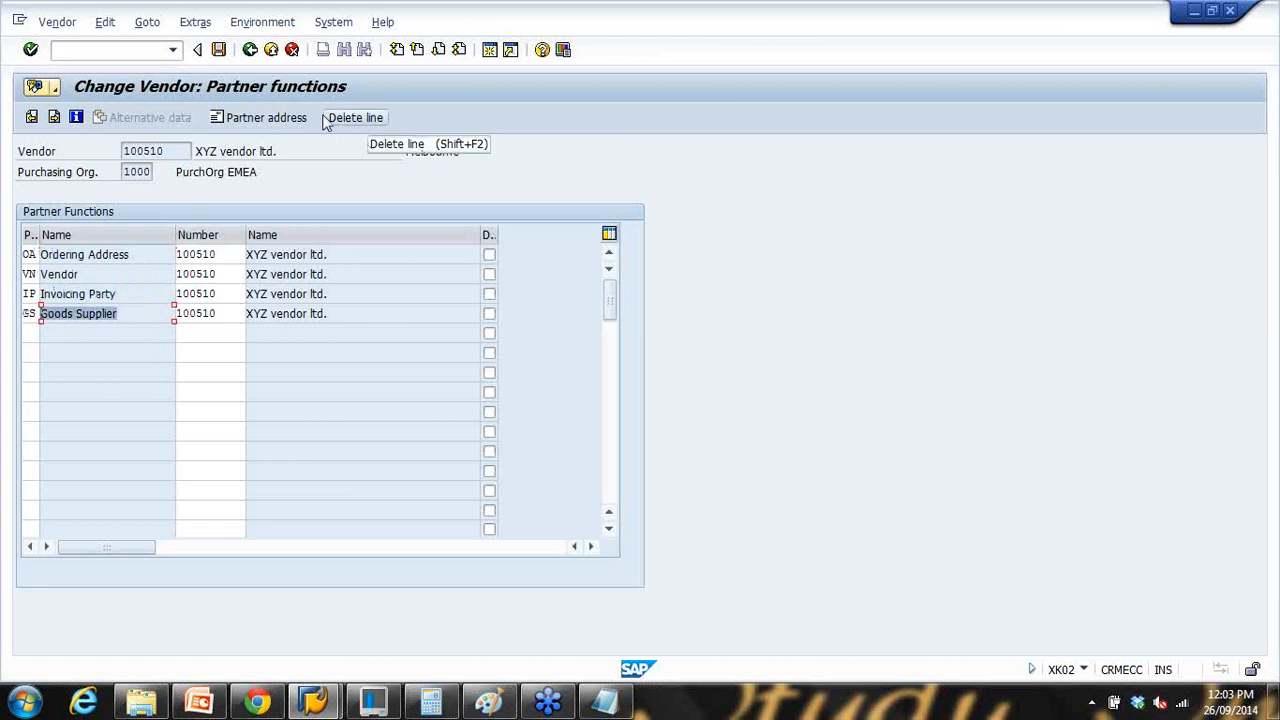
Step: Point out the Ordering Address, Vendor, Invoicing Party and Goods Supplier roles and vendor 100510
click(125, 257)
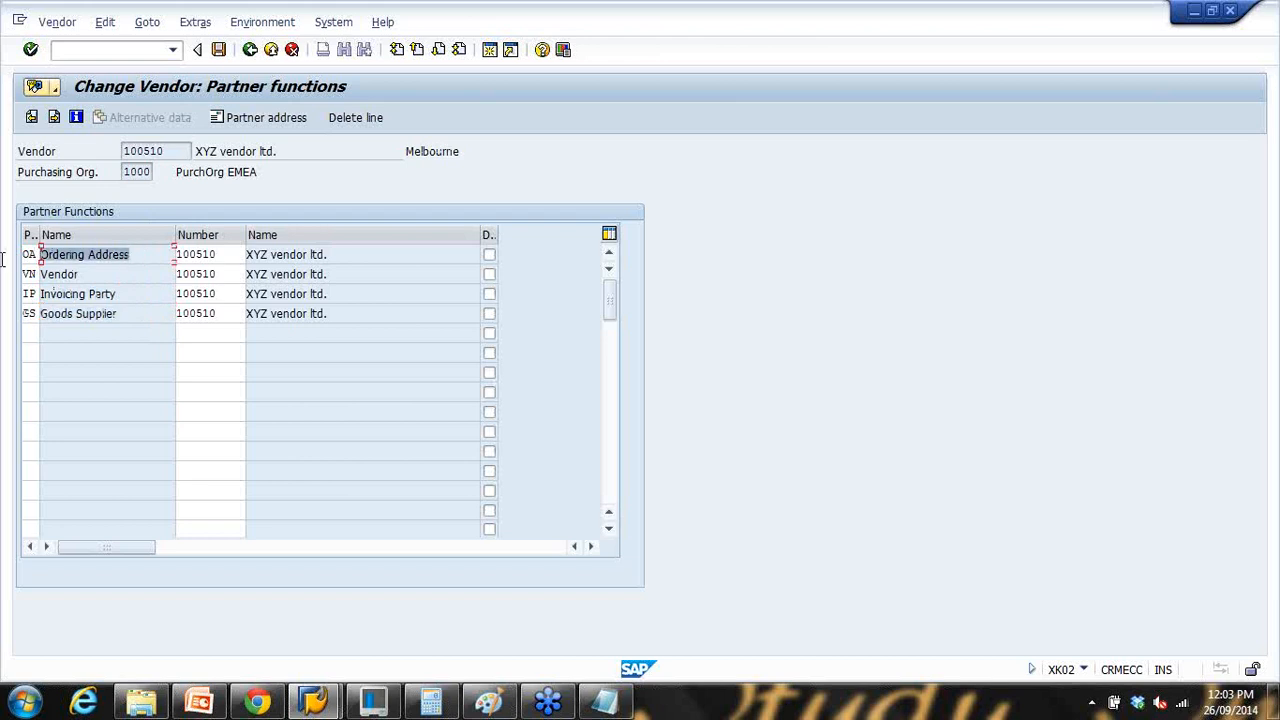
click(115, 273)
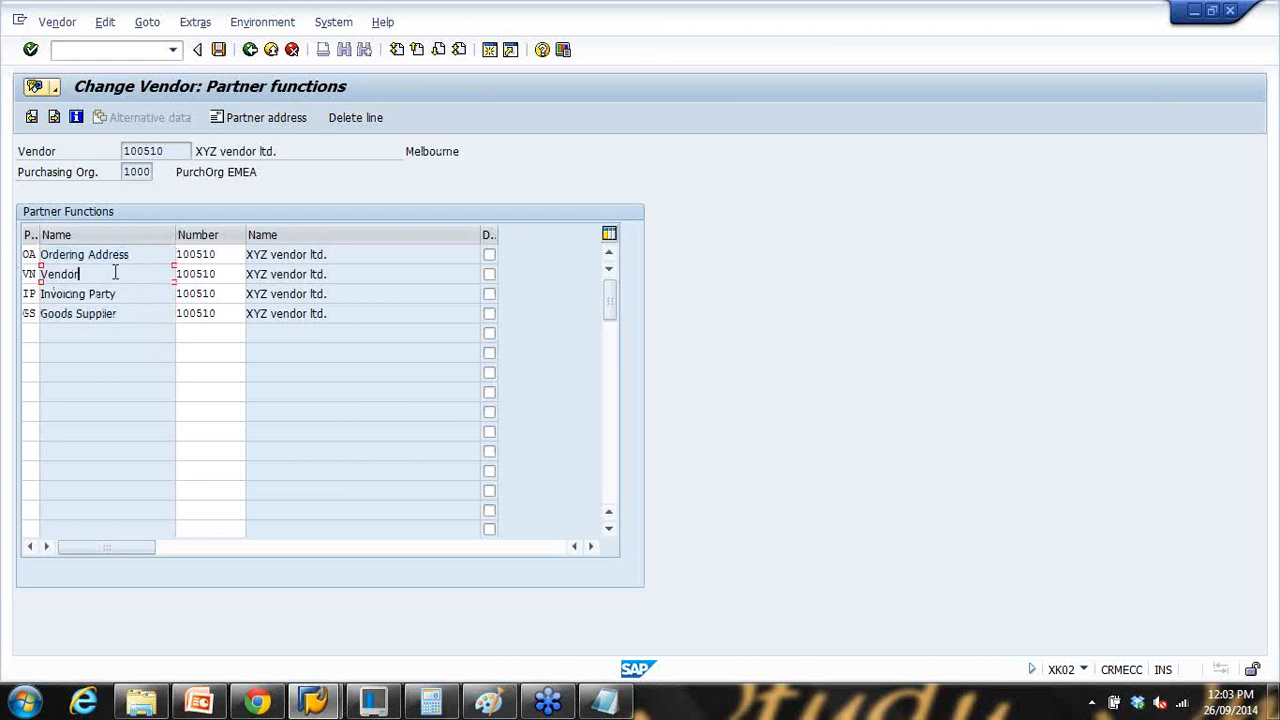
click(143, 293)
click(143, 313)
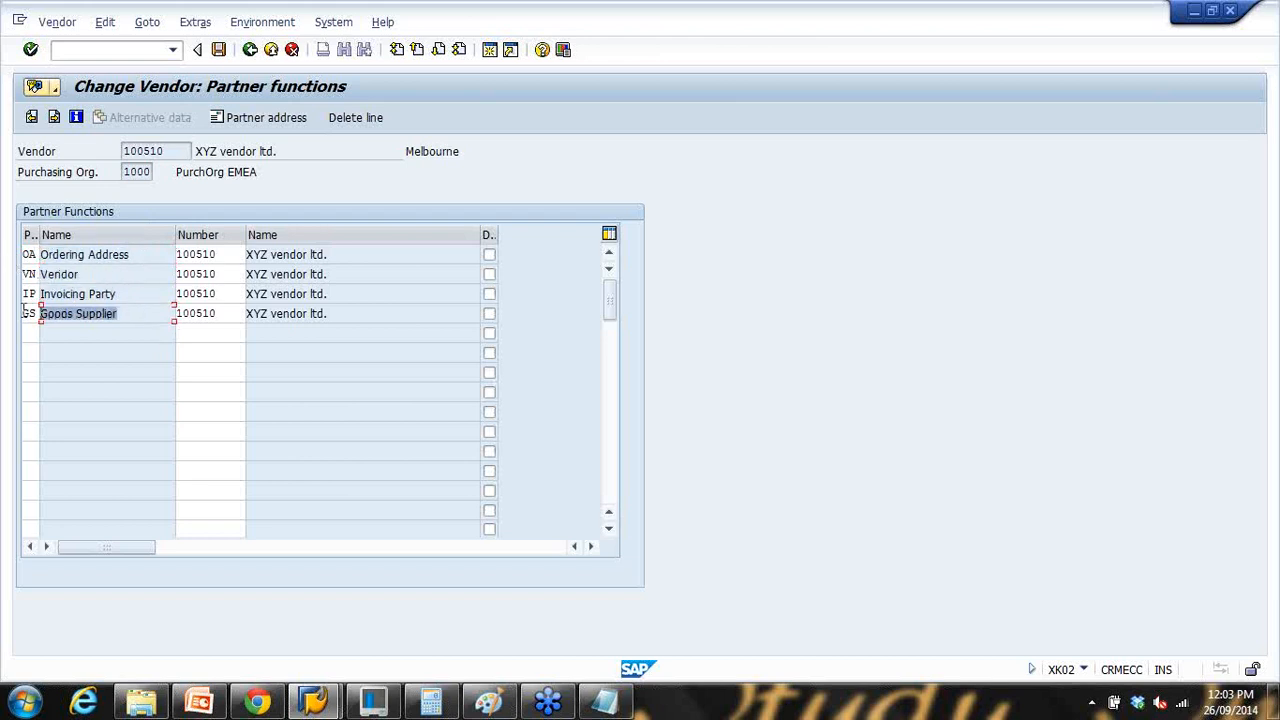
click(148, 151)
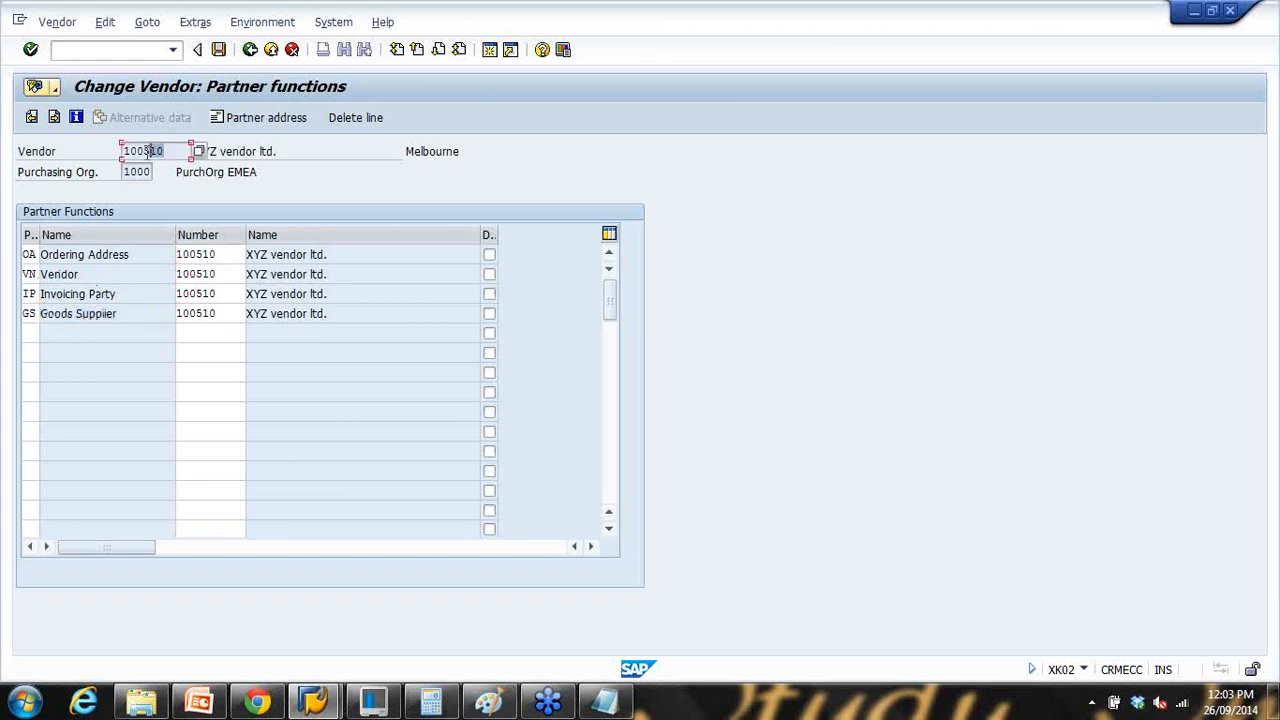
Step: Point out each role's partner number, then move the Notepad note beside the table
click(224, 256)
click(226, 284)
click(217, 294)
click(232, 318)
click(158, 152)
click(145, 254)
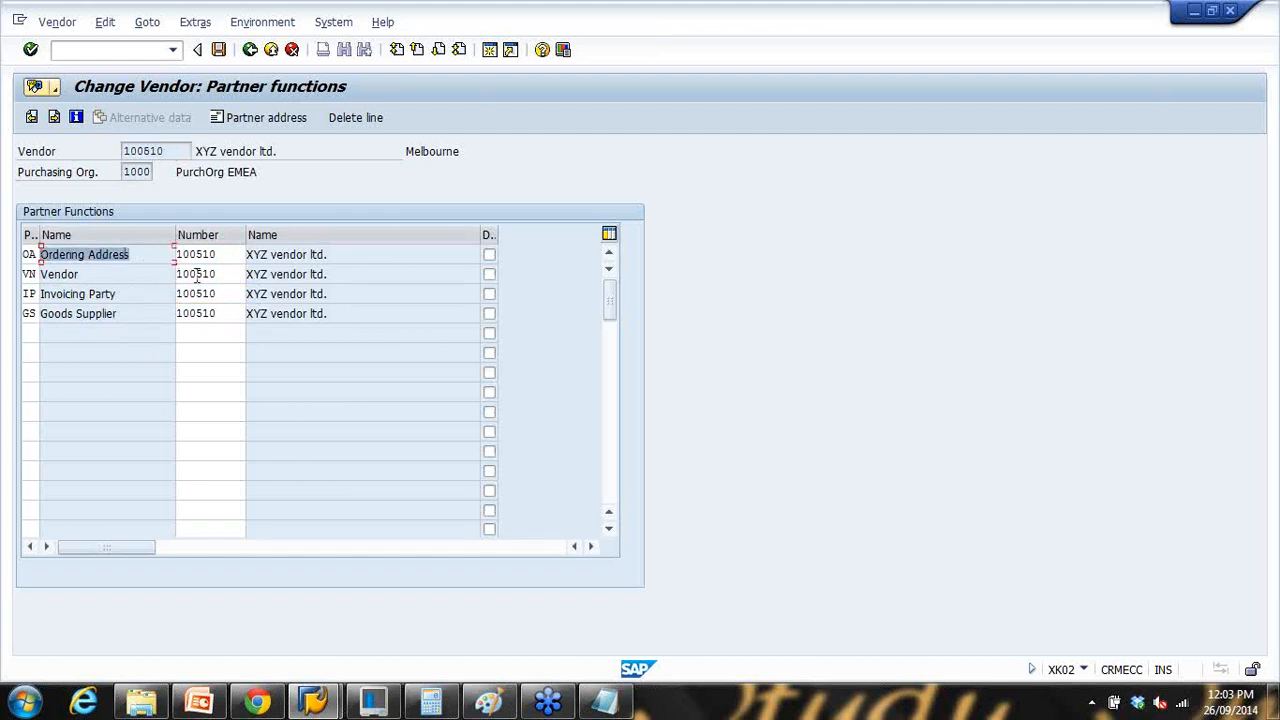
click(138, 274)
click(125, 276)
click(120, 294)
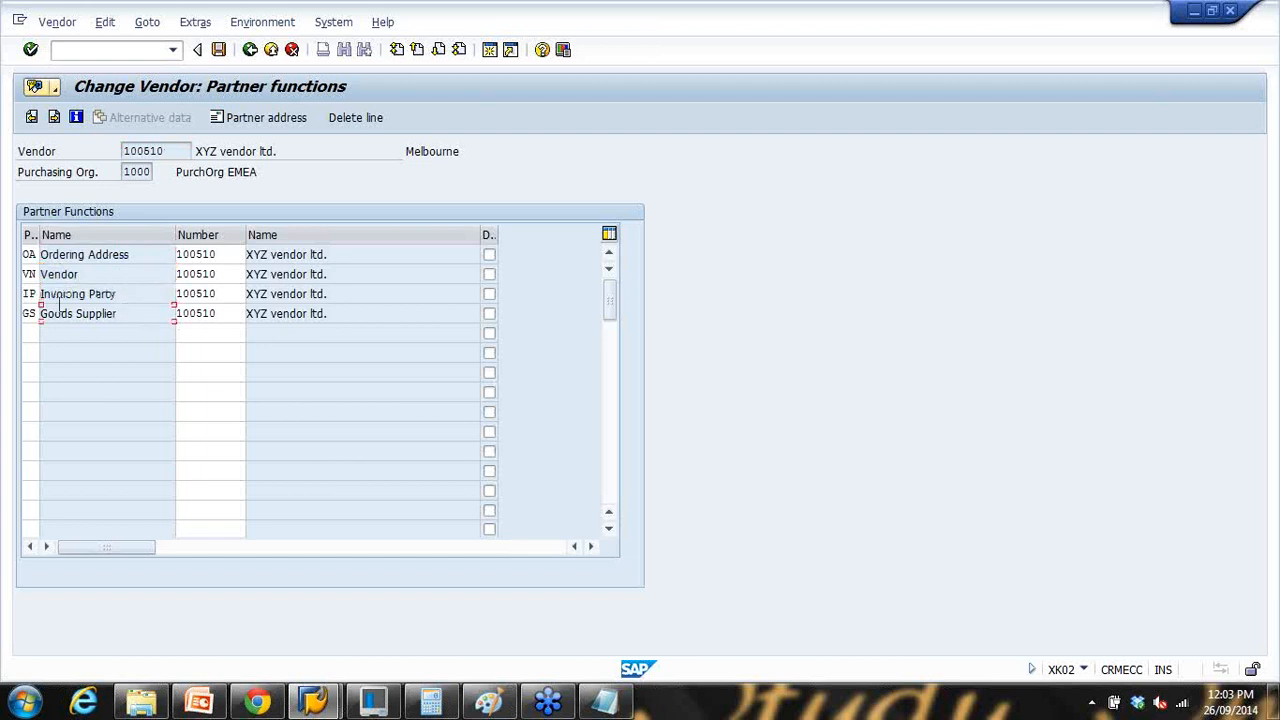
click(130, 313)
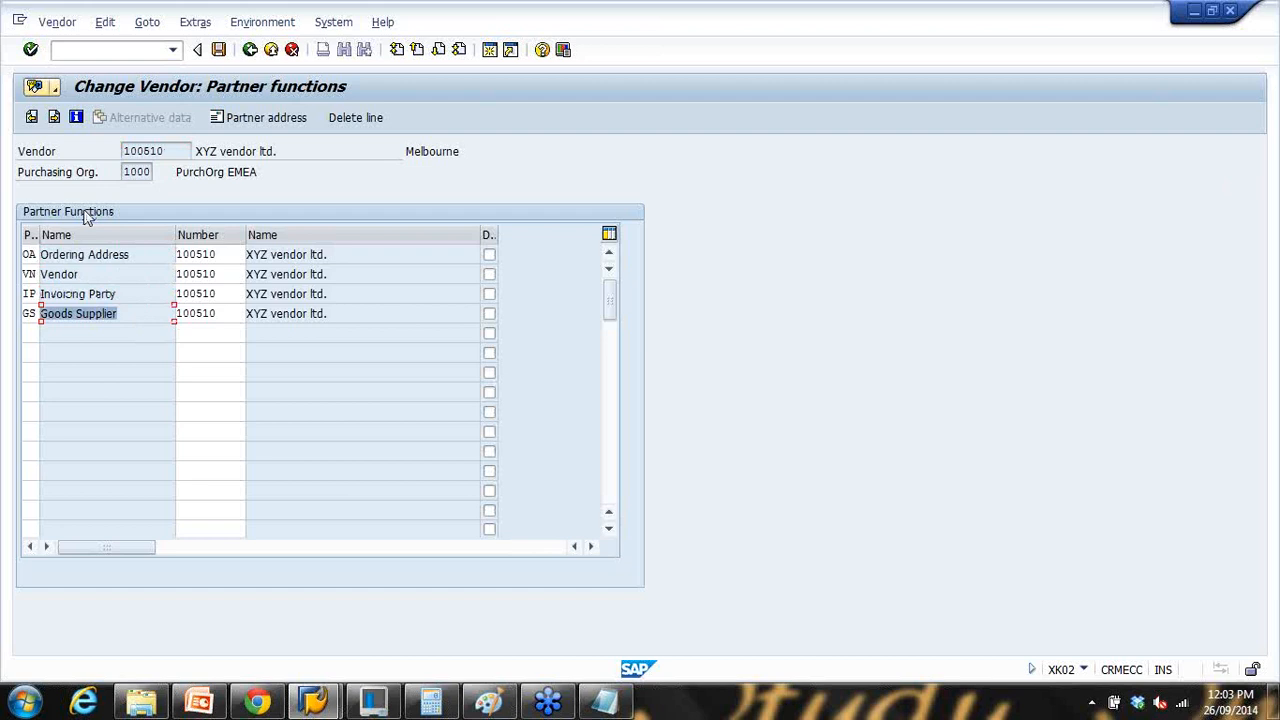
click(604, 700)
drag(236, 114, 515, 101)
Step: Replace the note with the heading 'Partner Function/Role -' and '1. Vendor - USA'
click(457, 196)
key(ctrl+a)
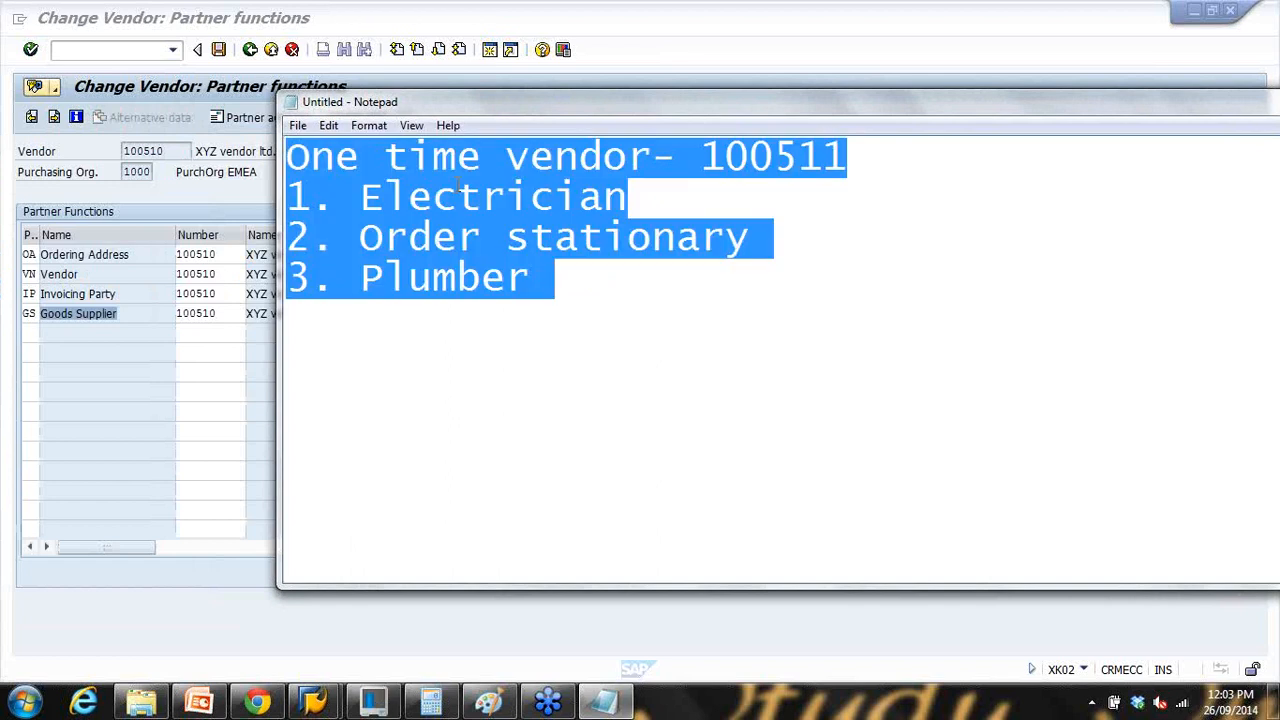
text(Part)
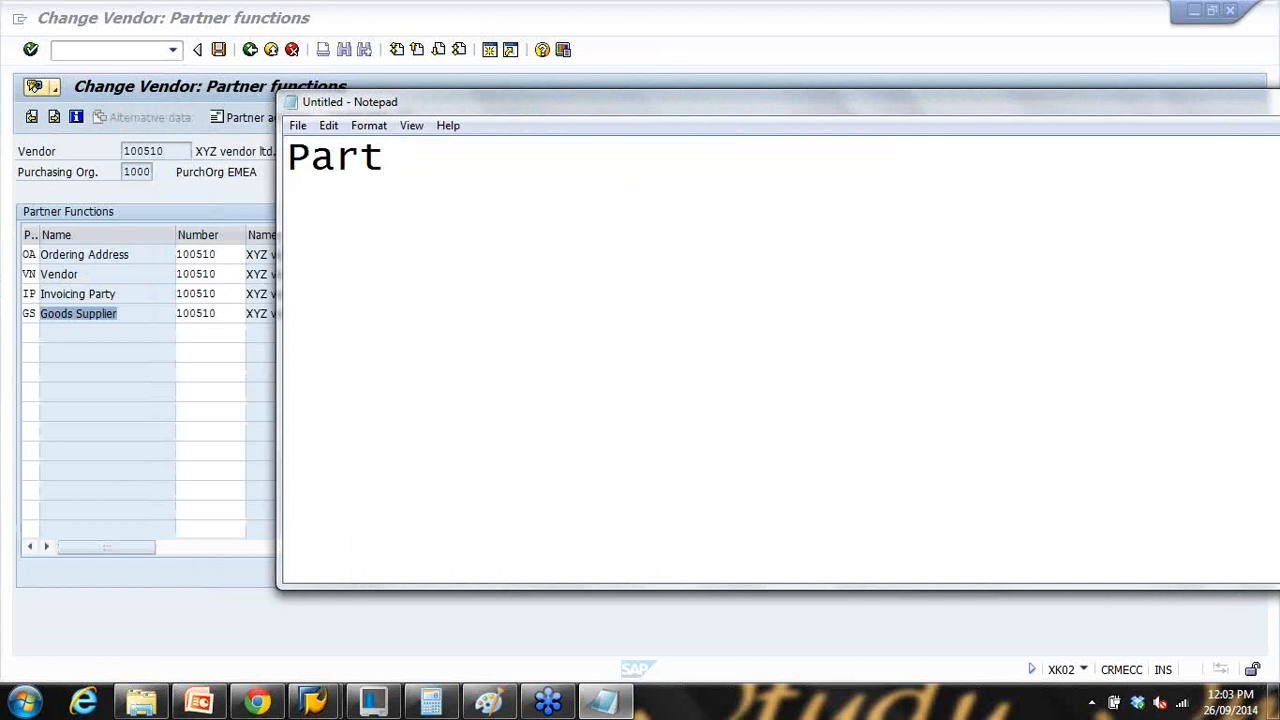
text(ner Func)
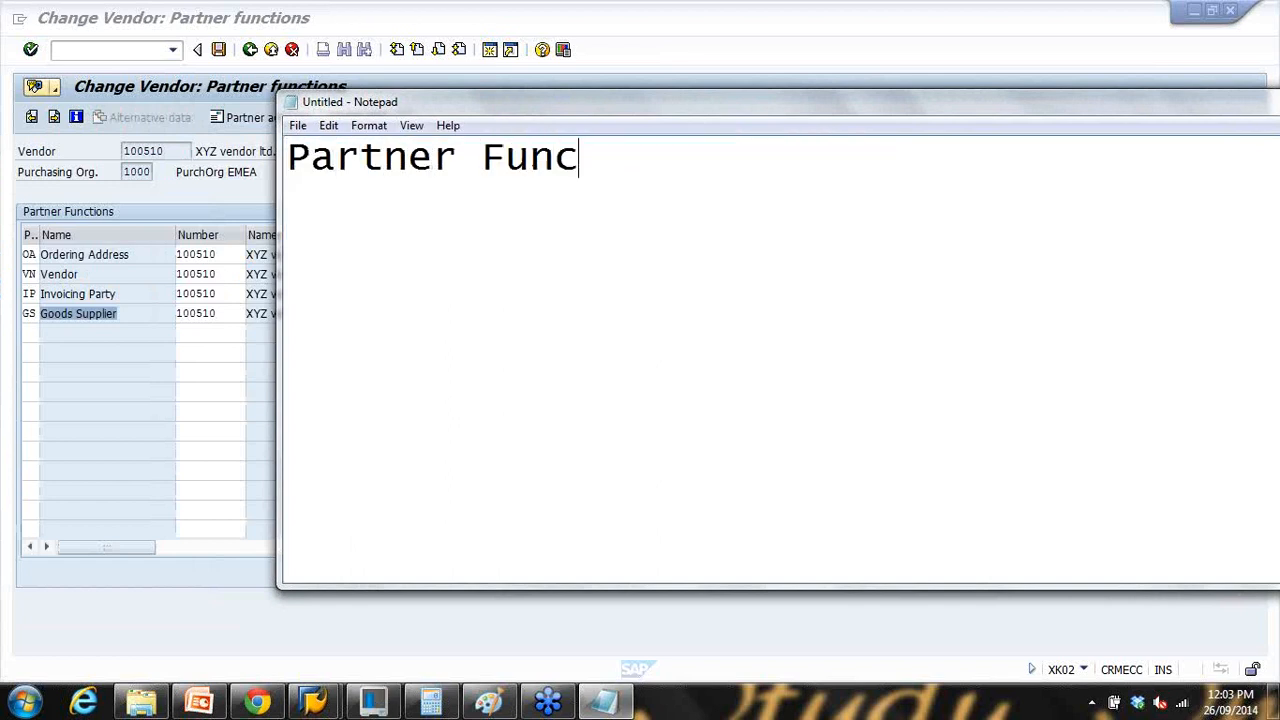
text(tion/R)
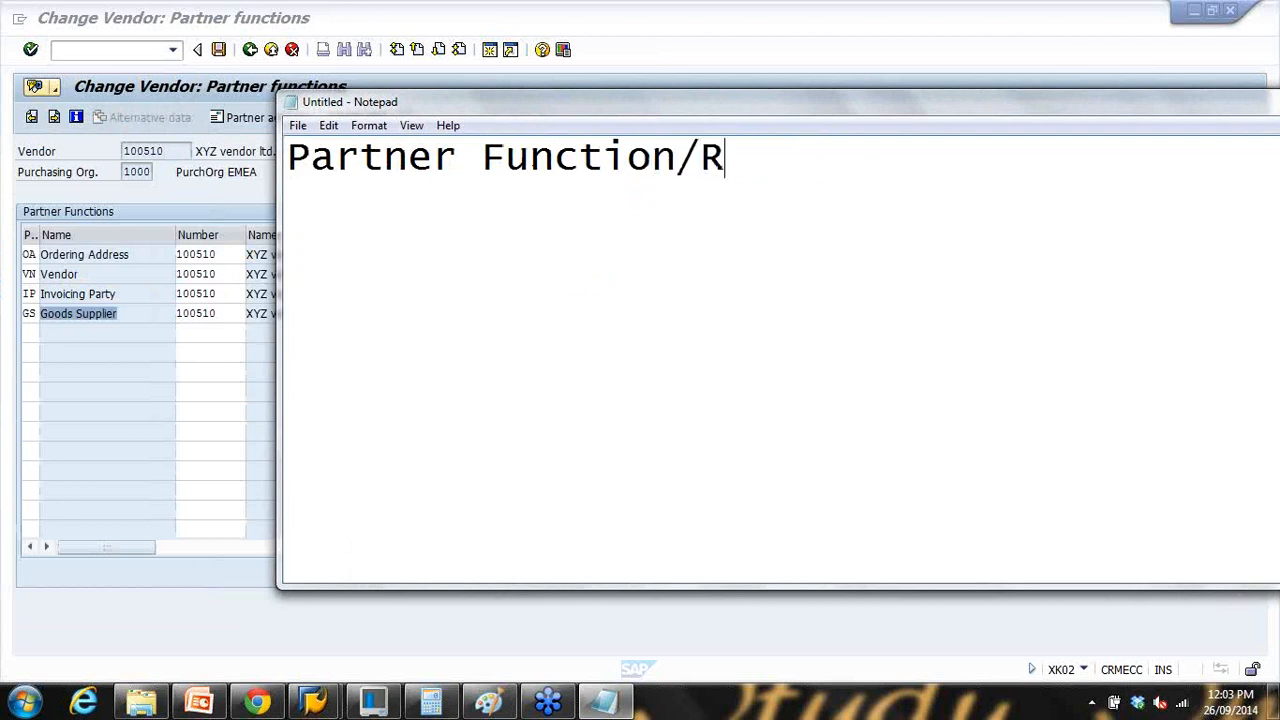
text(ole -)
key(Return)
key(Return)
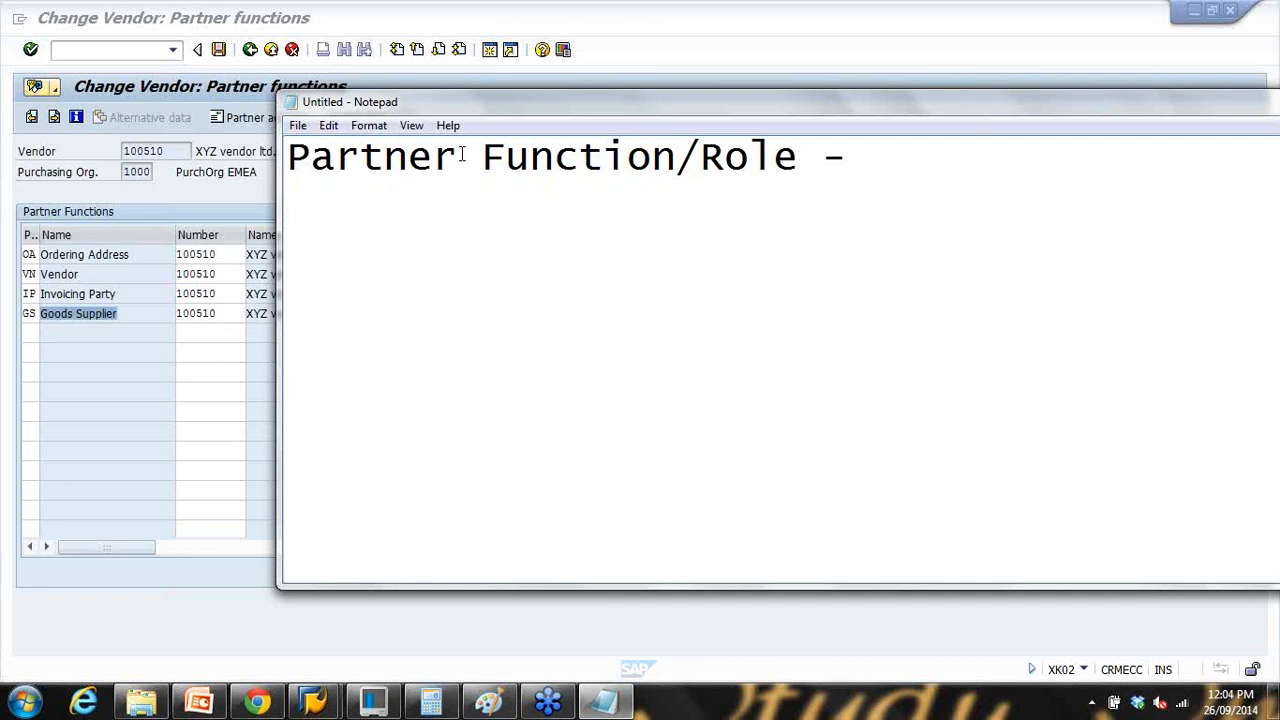
text(1. Vendor)
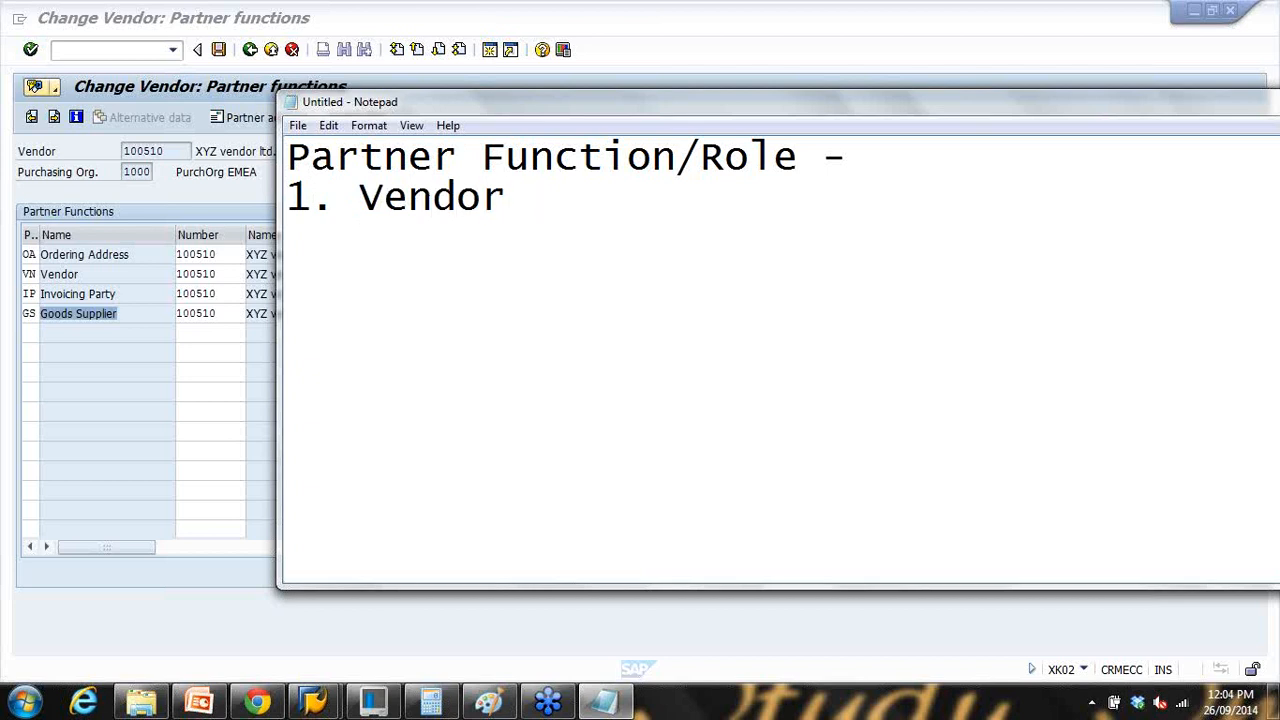
text( - USA)
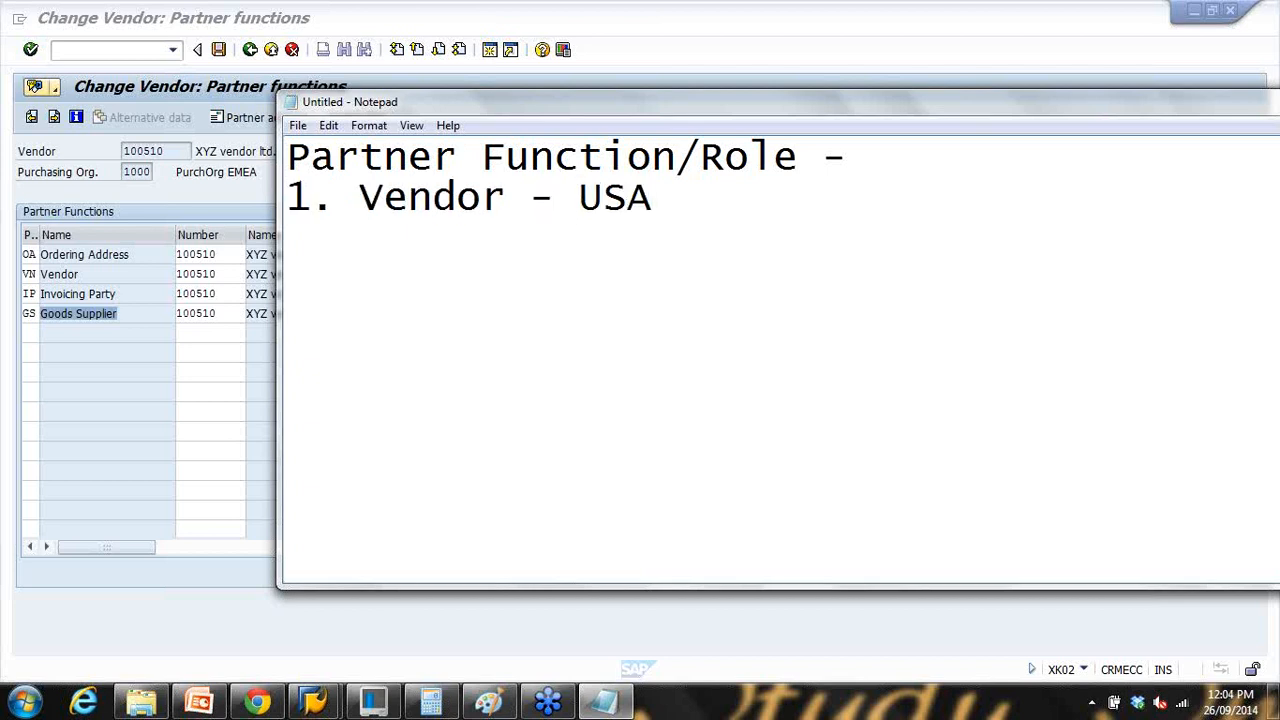
key(Return)
Step: Add line '2. Ordering Address - Canada' to the note
text(2.)
text(Canada)
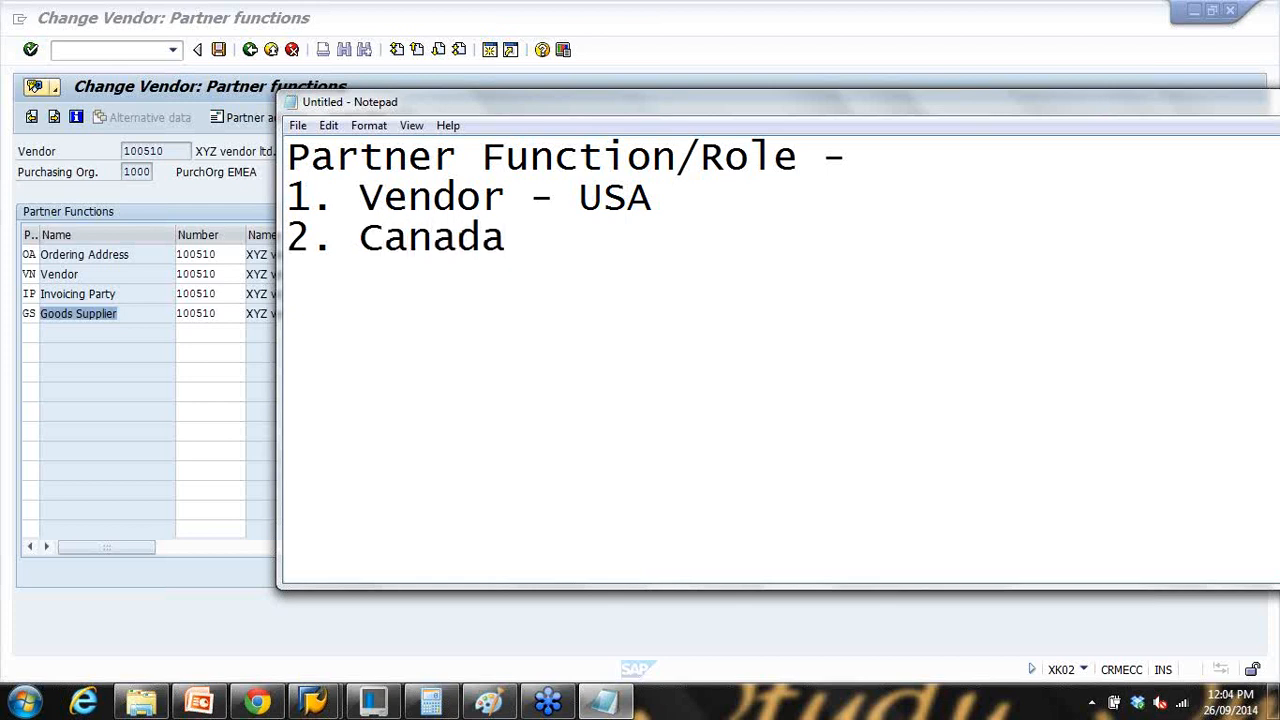
mouse_move(359, 237)
mouse_down()
mouse_move(392, 237)
mouse_move(368, 236)
mouse_up()
text(Order)
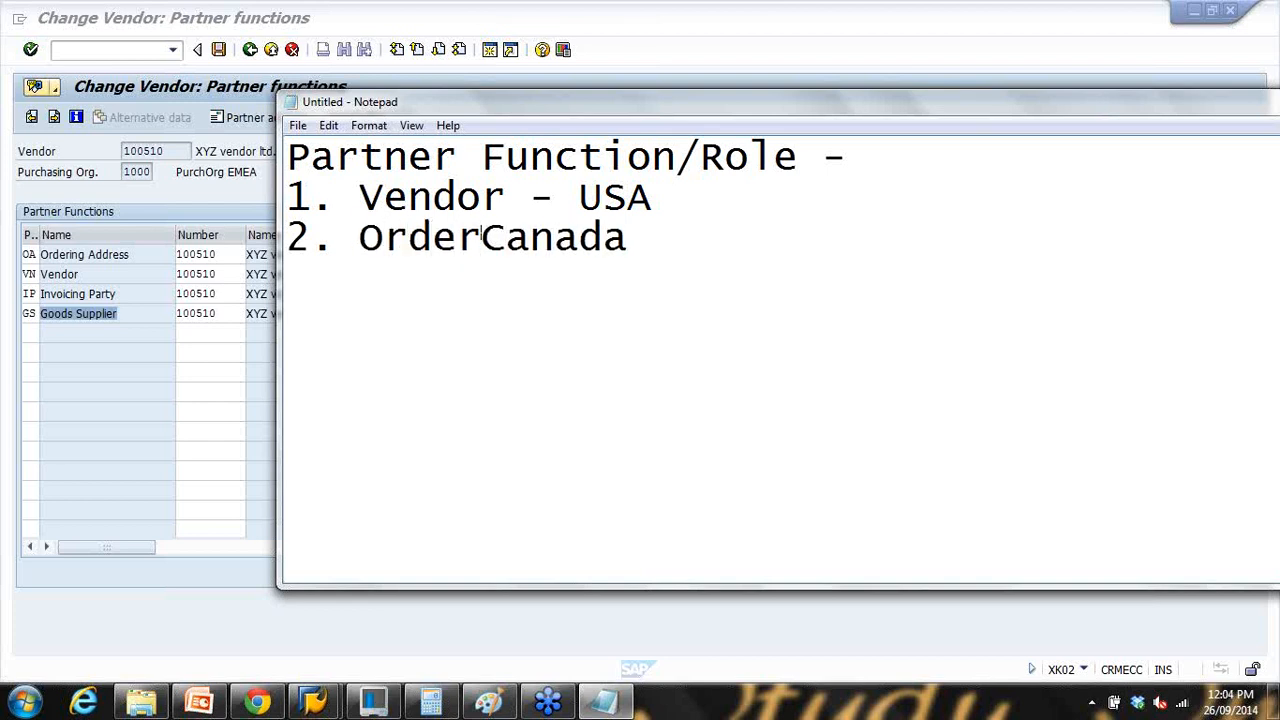
text(ing Address -)
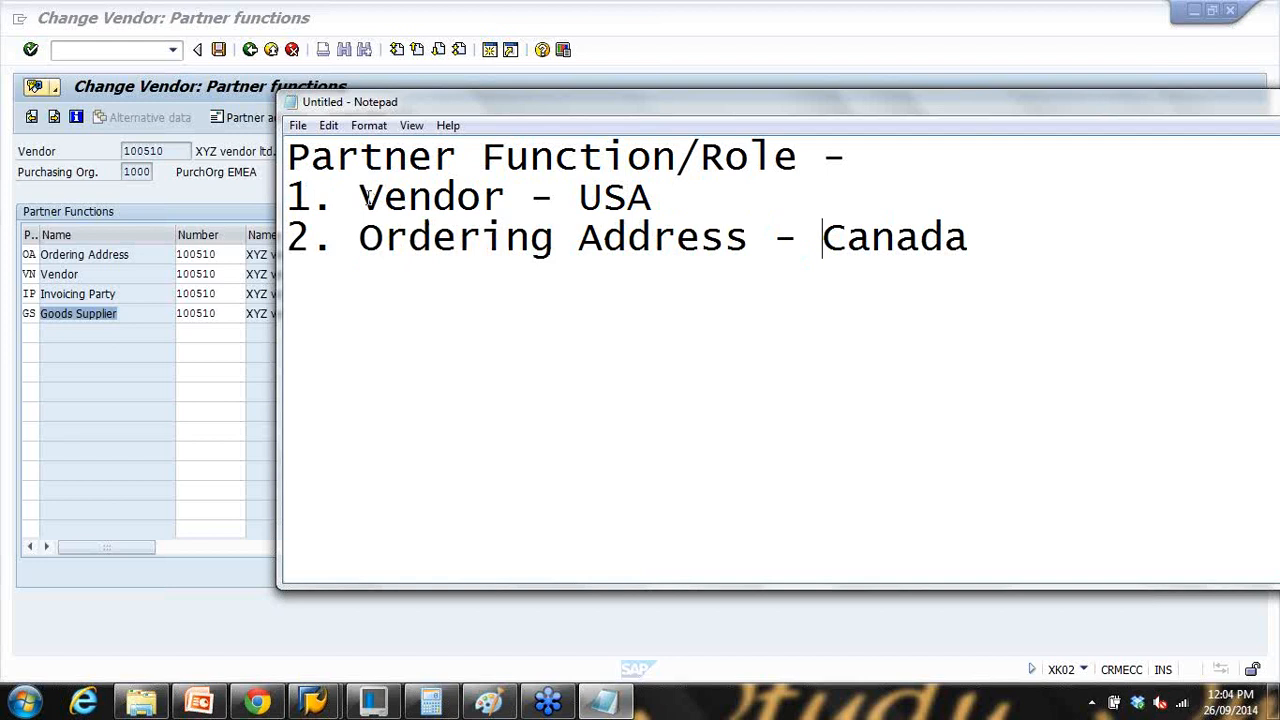
drag(360, 197, 530, 197)
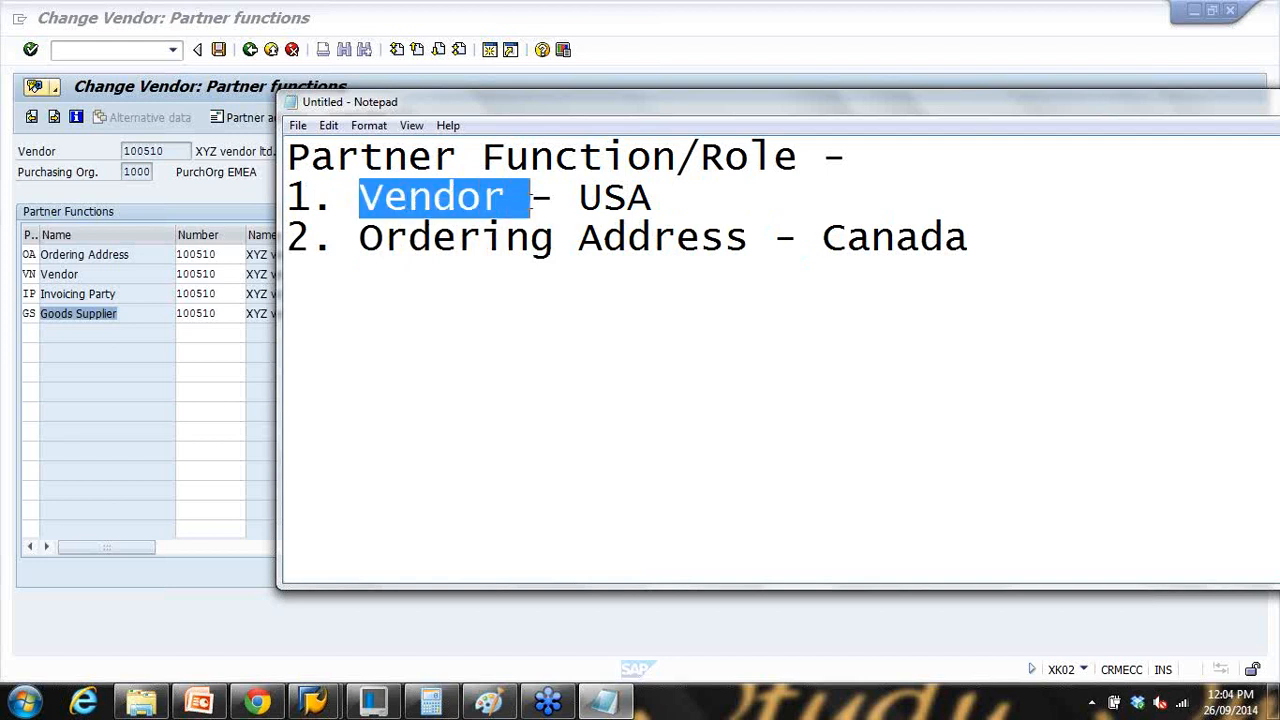
drag(823, 237, 995, 246)
key(Return)
Step: Add '3. Invoicing Party - Australian' and '4. Goods Supplier - China'
text(3. )
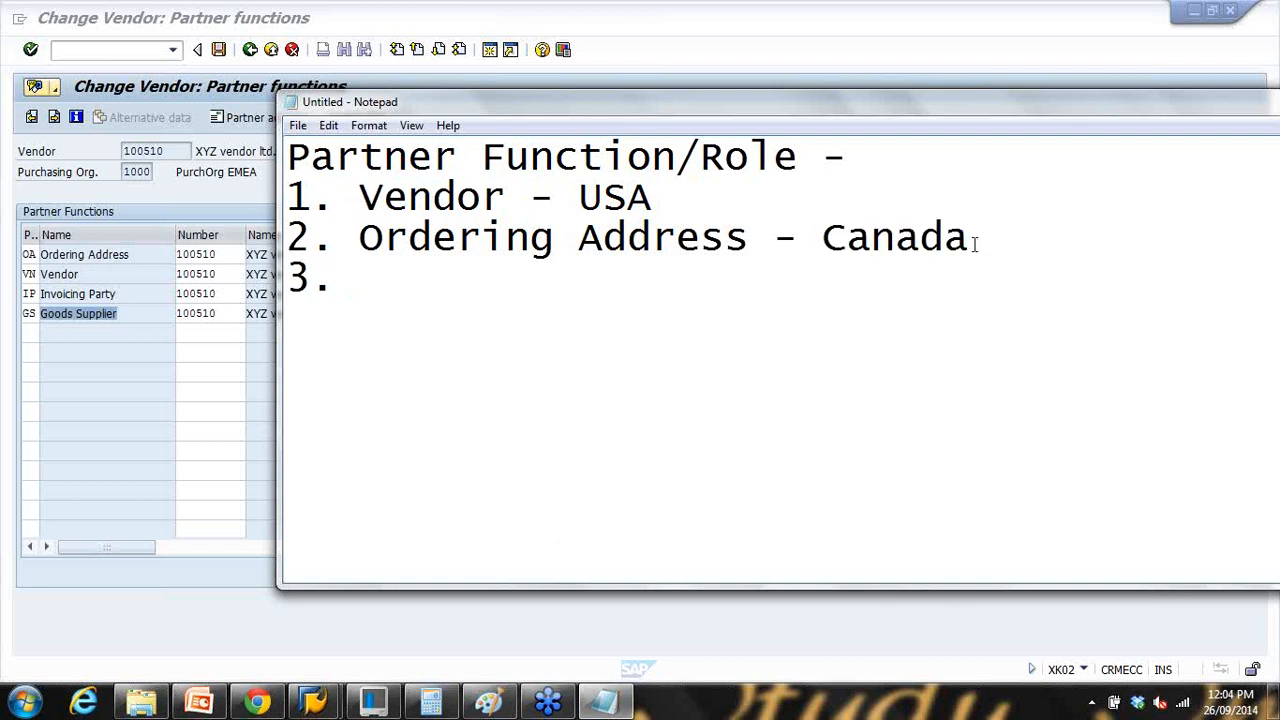
text(Invo)
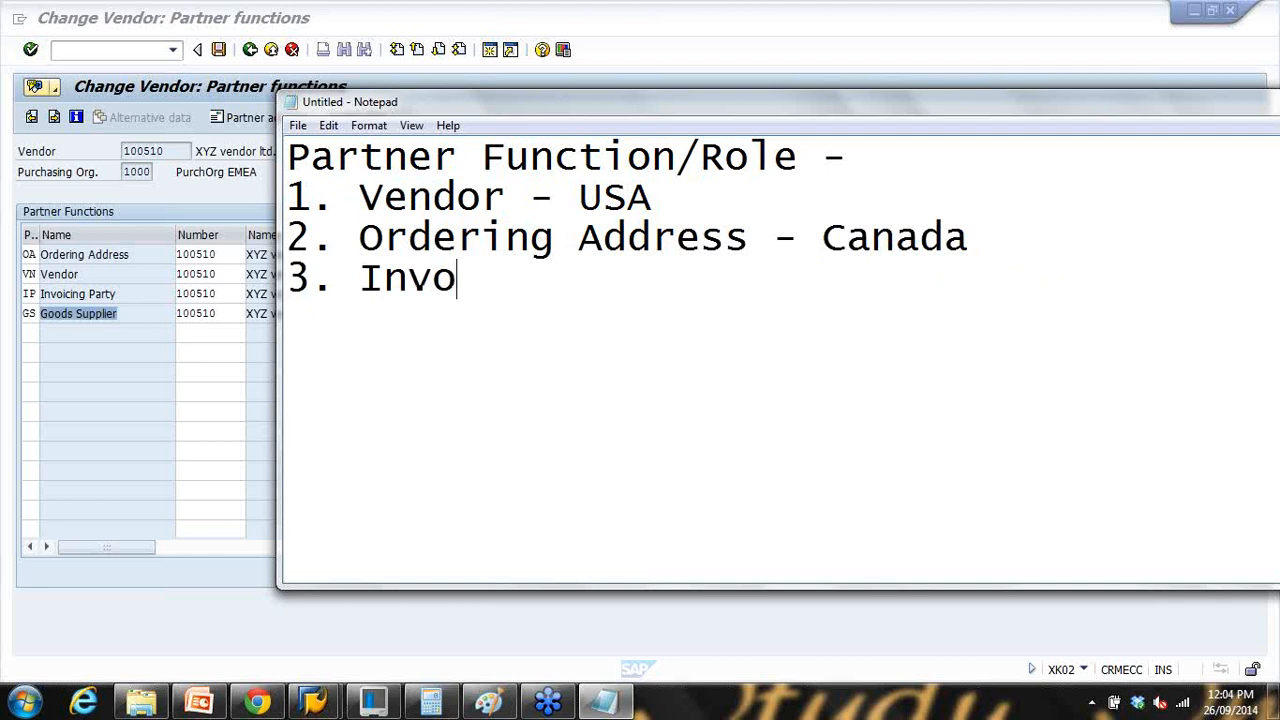
text(icing Party)
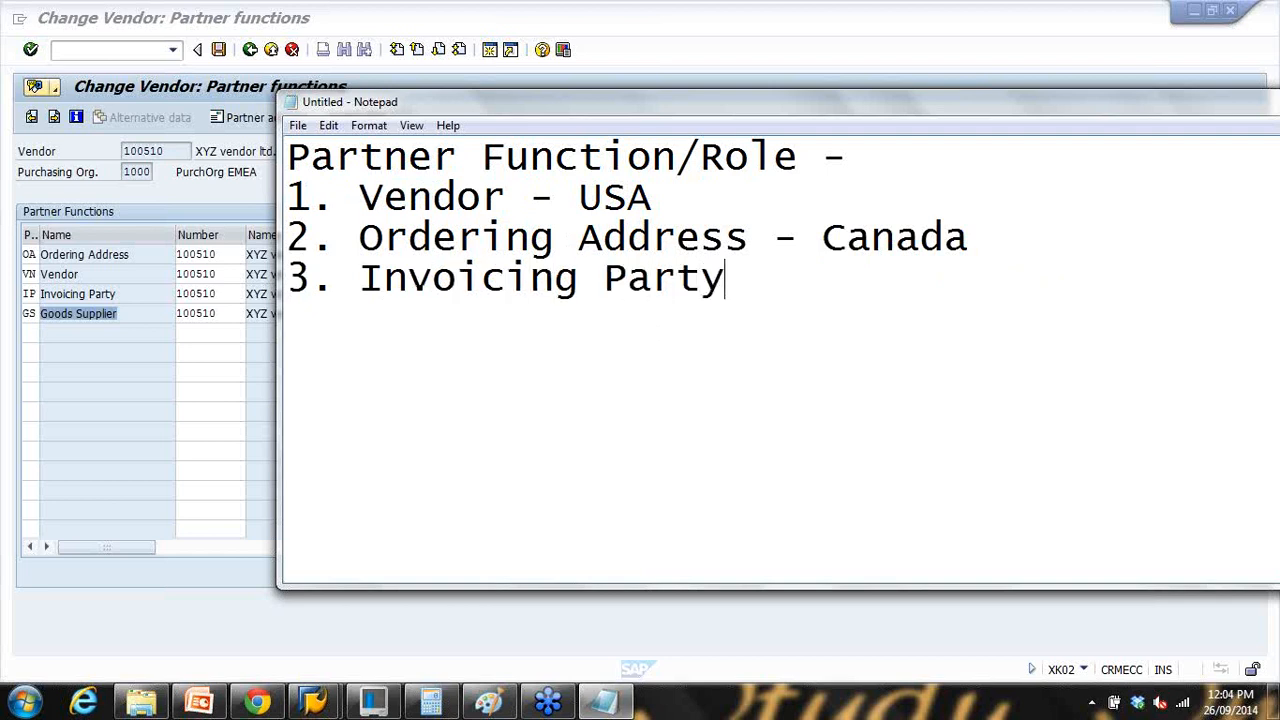
text( - Australian)
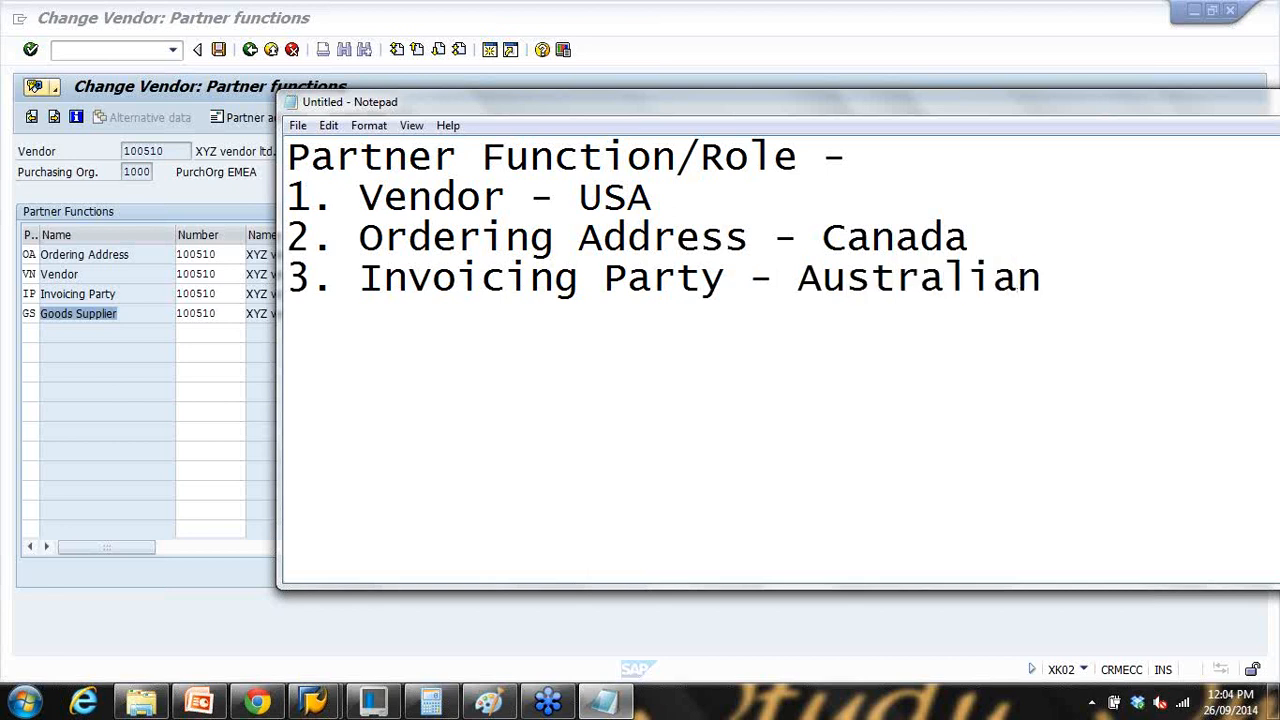
drag(360, 280, 724, 281)
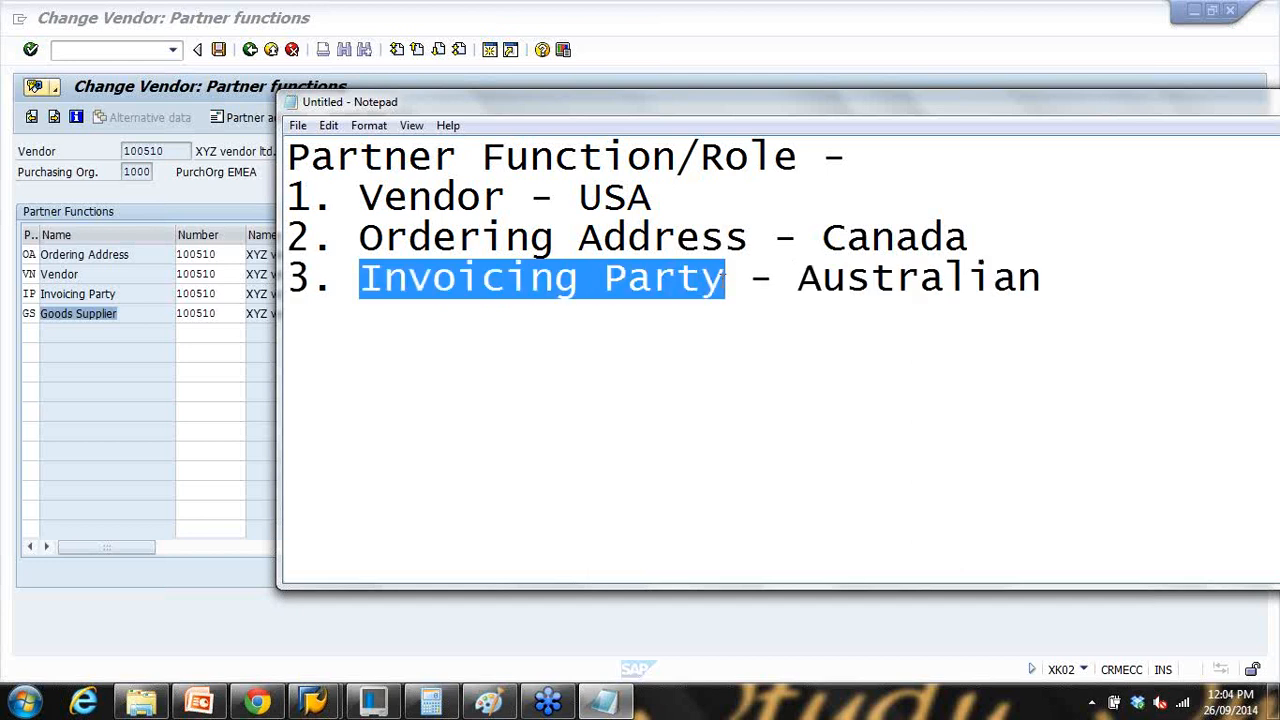
drag(606, 202, 707, 197)
drag(824, 209, 943, 240)
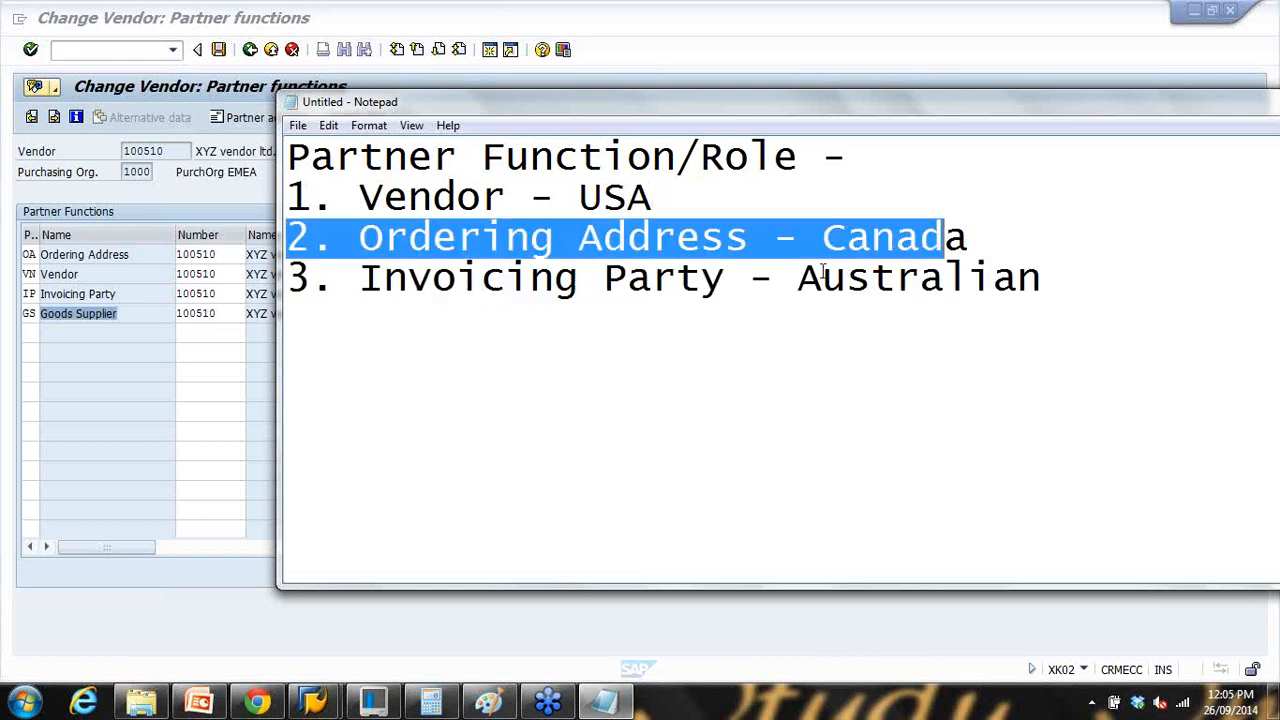
drag(801, 274, 1005, 269)
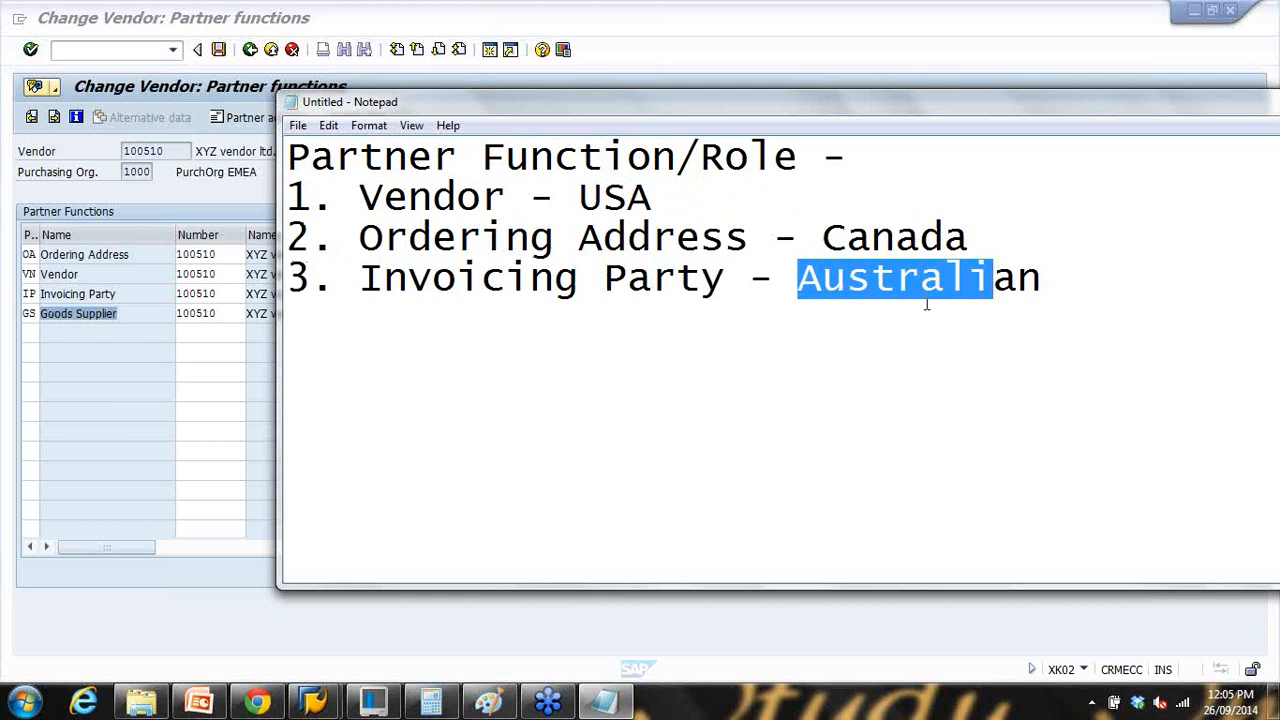
click(1083, 284)
text(4. G)
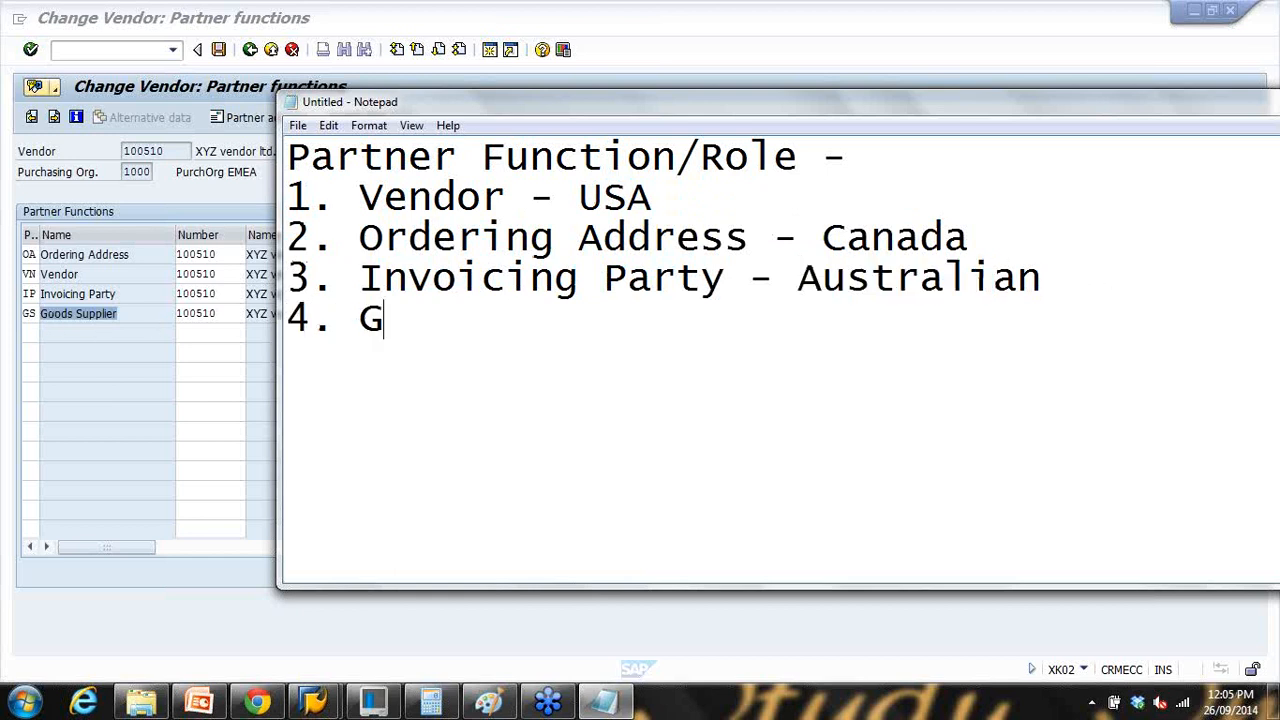
text(oods Supplier - )
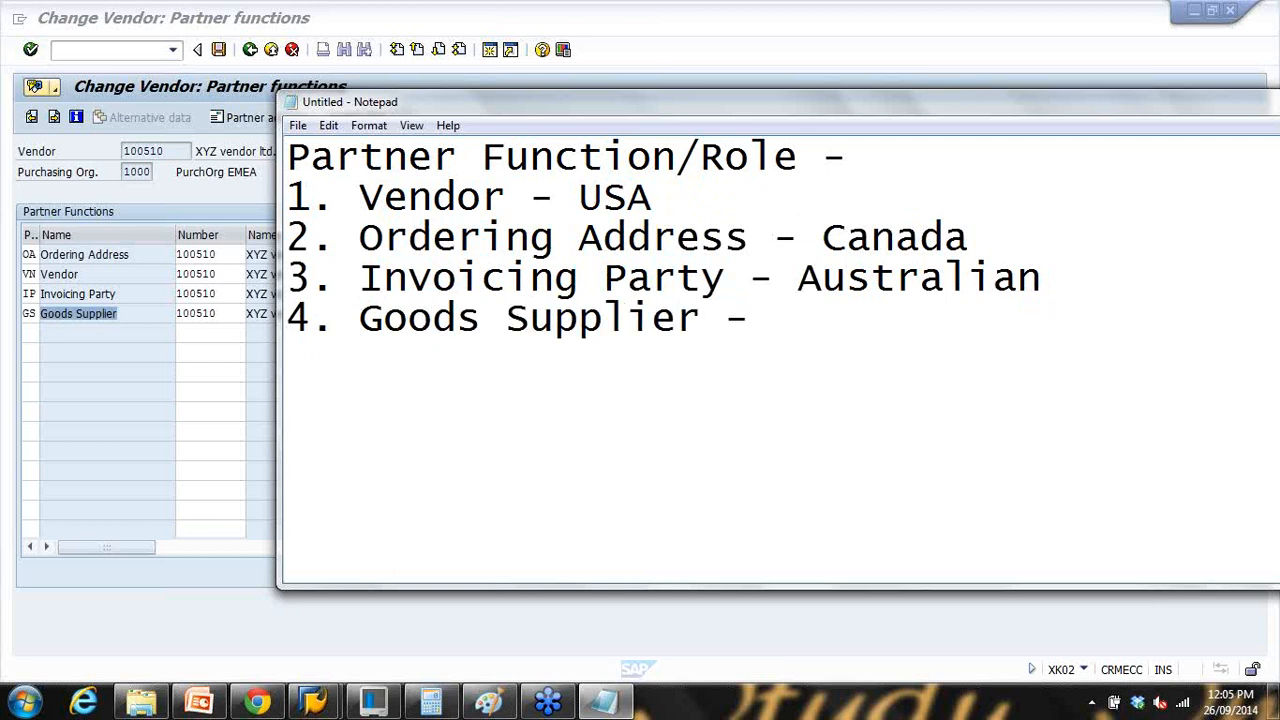
text(China)
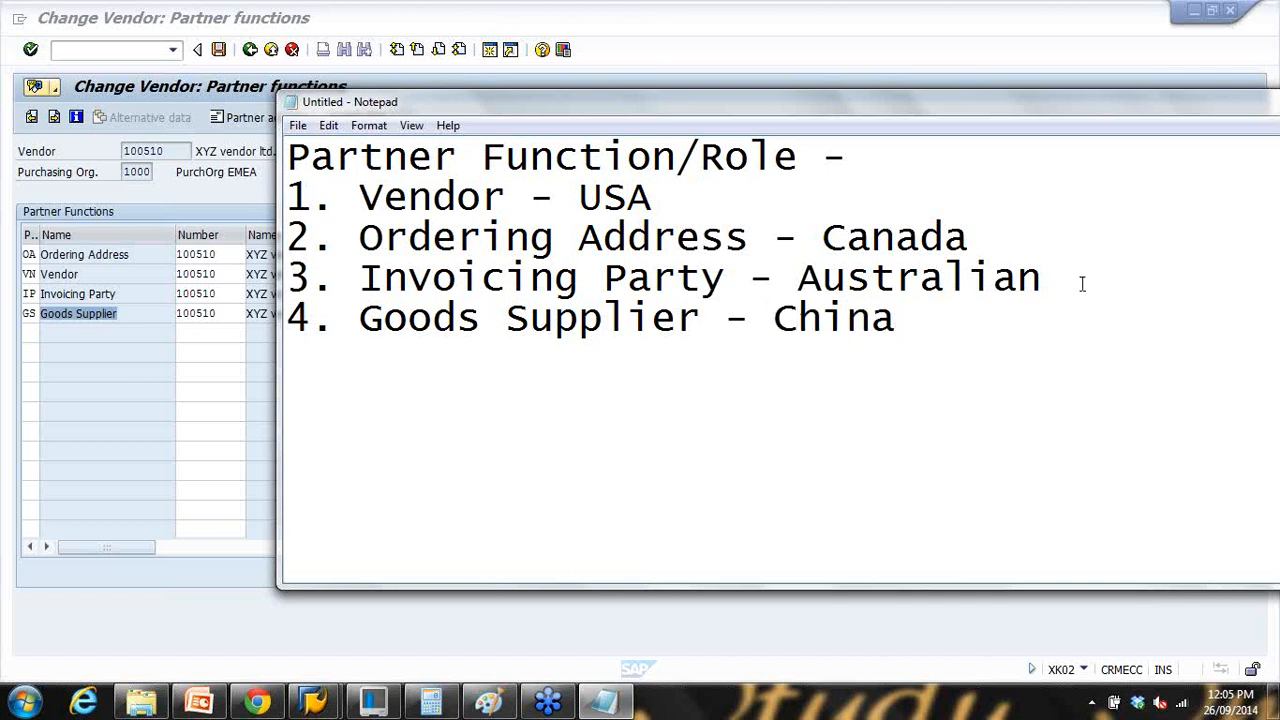
Step: Compare the note with SAP's partner functions, highlighting Ordering Address, Invoicing Party and Vendor - USA
click(145, 256)
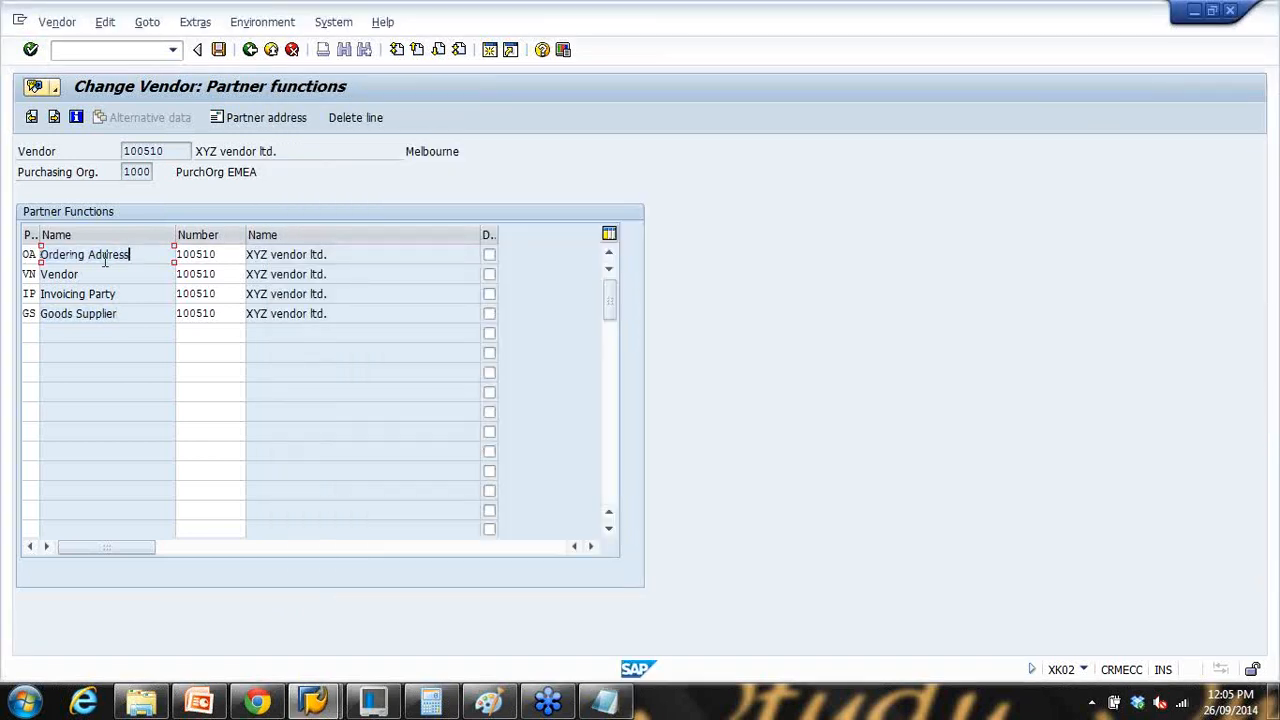
click(612, 701)
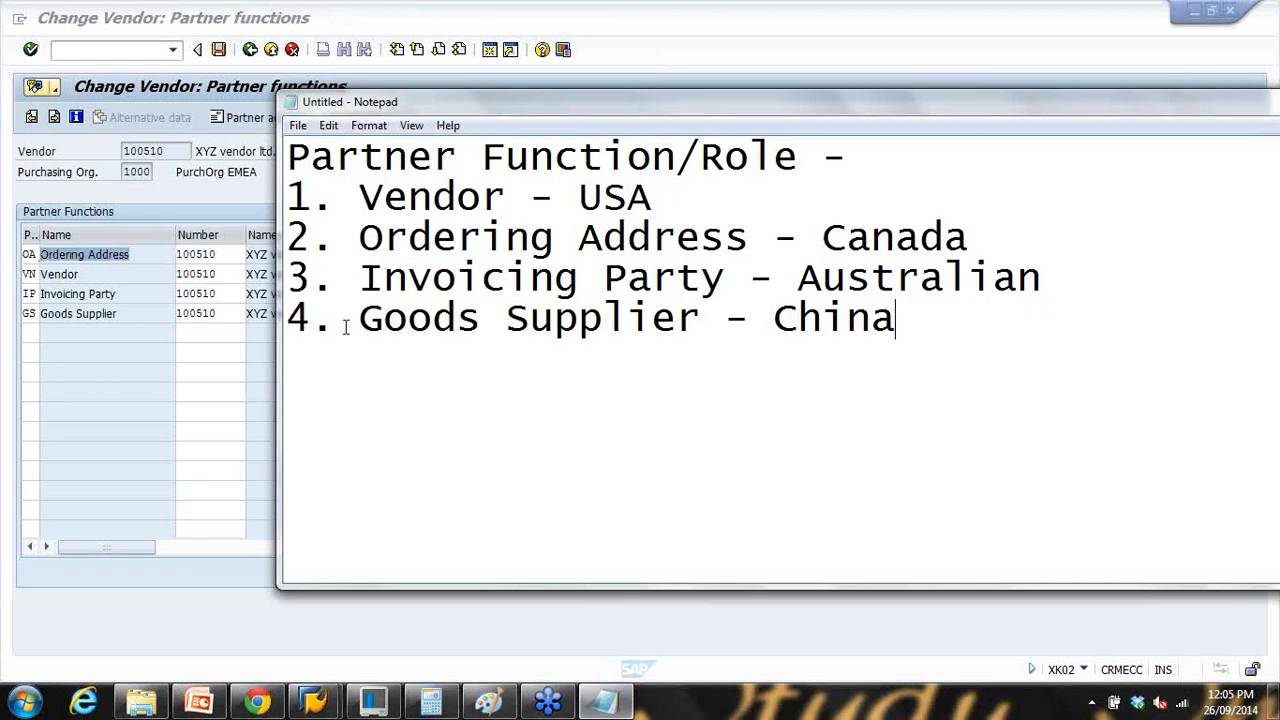
drag(361, 237, 778, 252)
drag(362, 277, 702, 277)
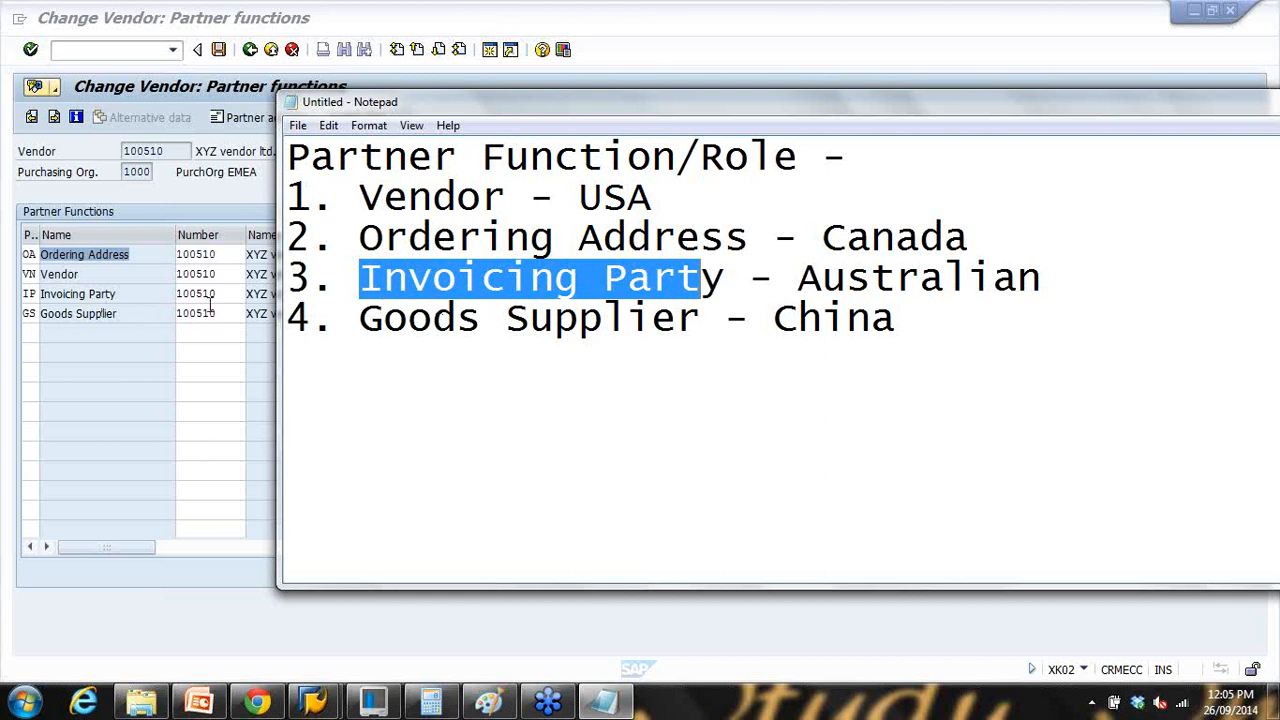
drag(660, 196, 385, 196)
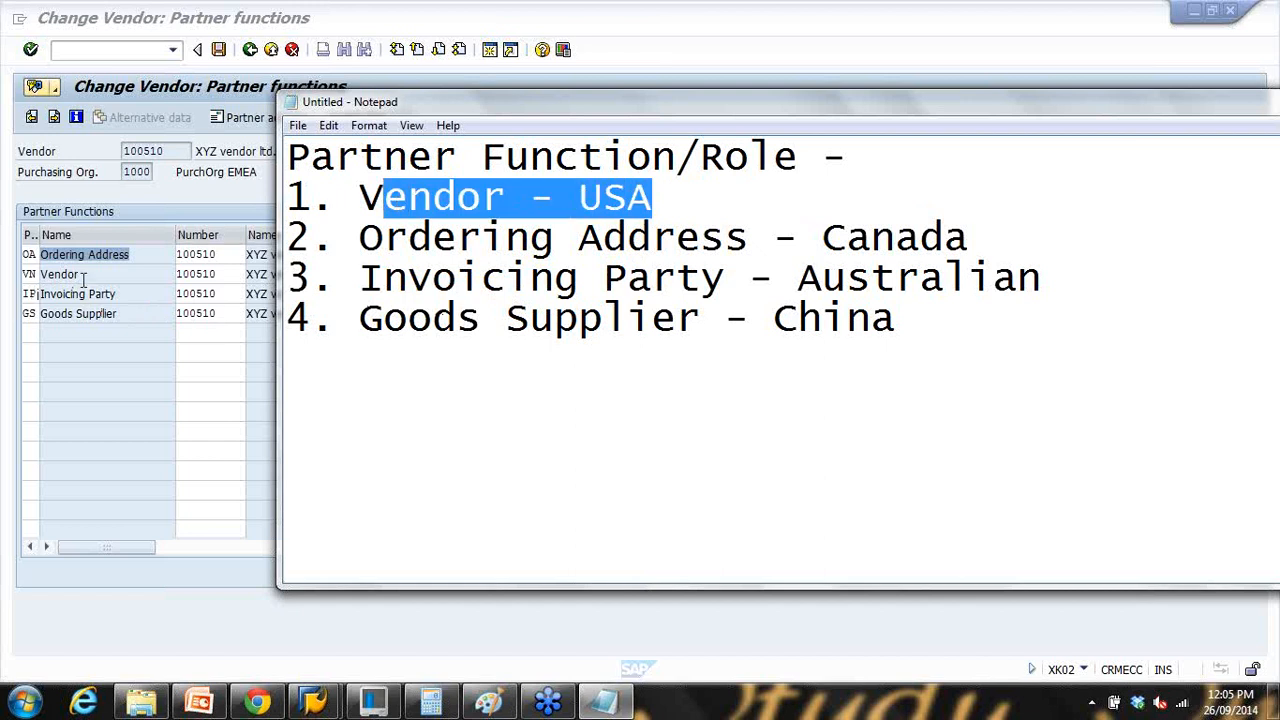
drag(84, 280, 15, 284)
Step: Highlight each partner's number 100510 in the table, then open a new SAP session
click(218, 276)
click(220, 256)
click(219, 294)
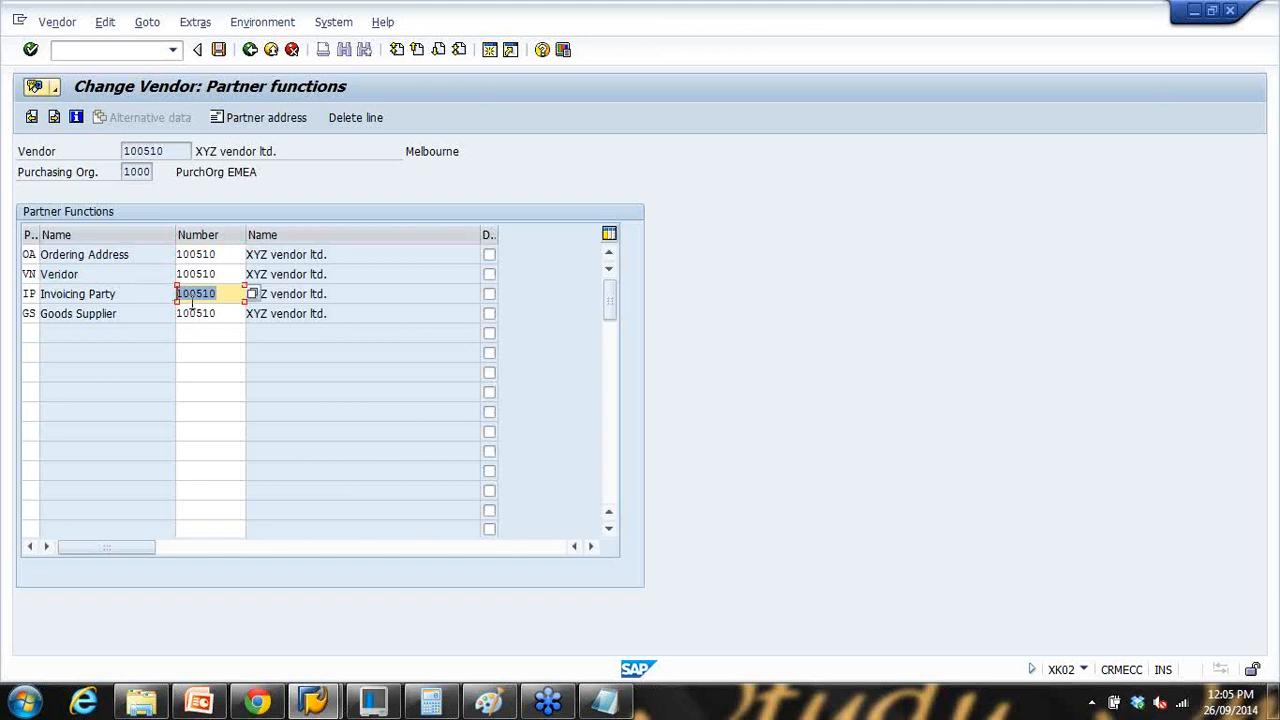
click(214, 314)
click(221, 274)
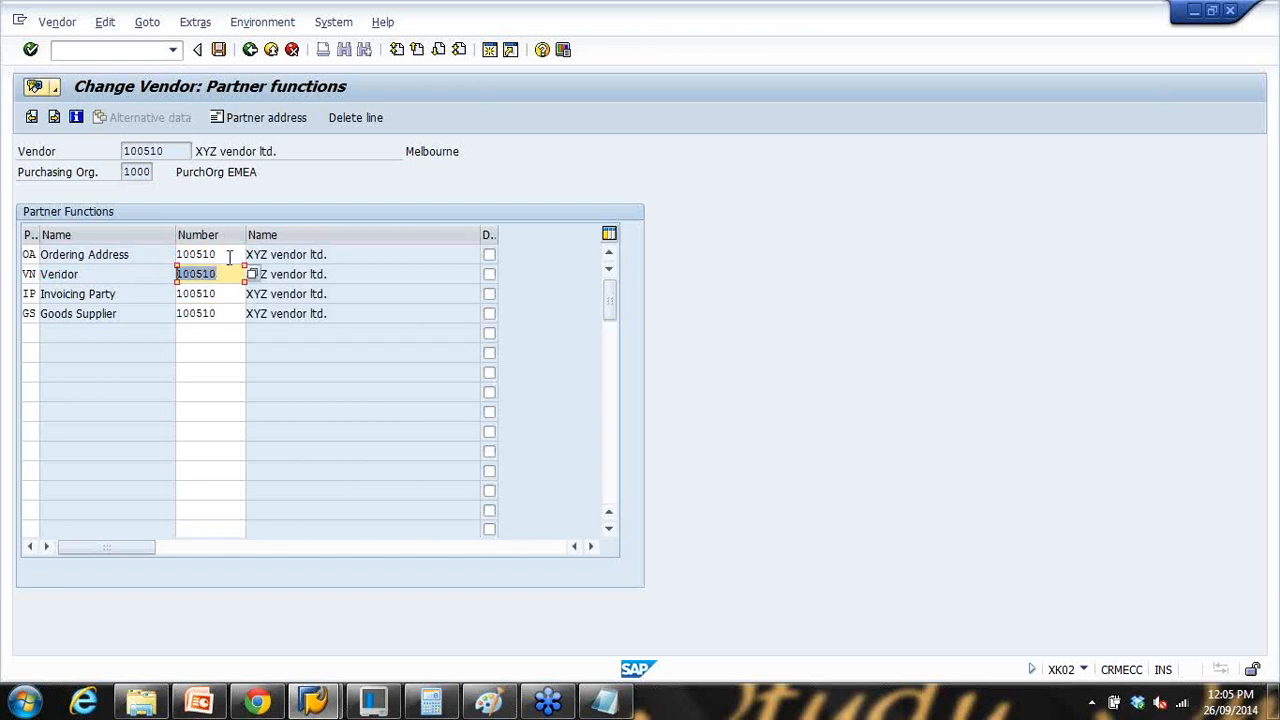
drag(230, 256, 188, 254)
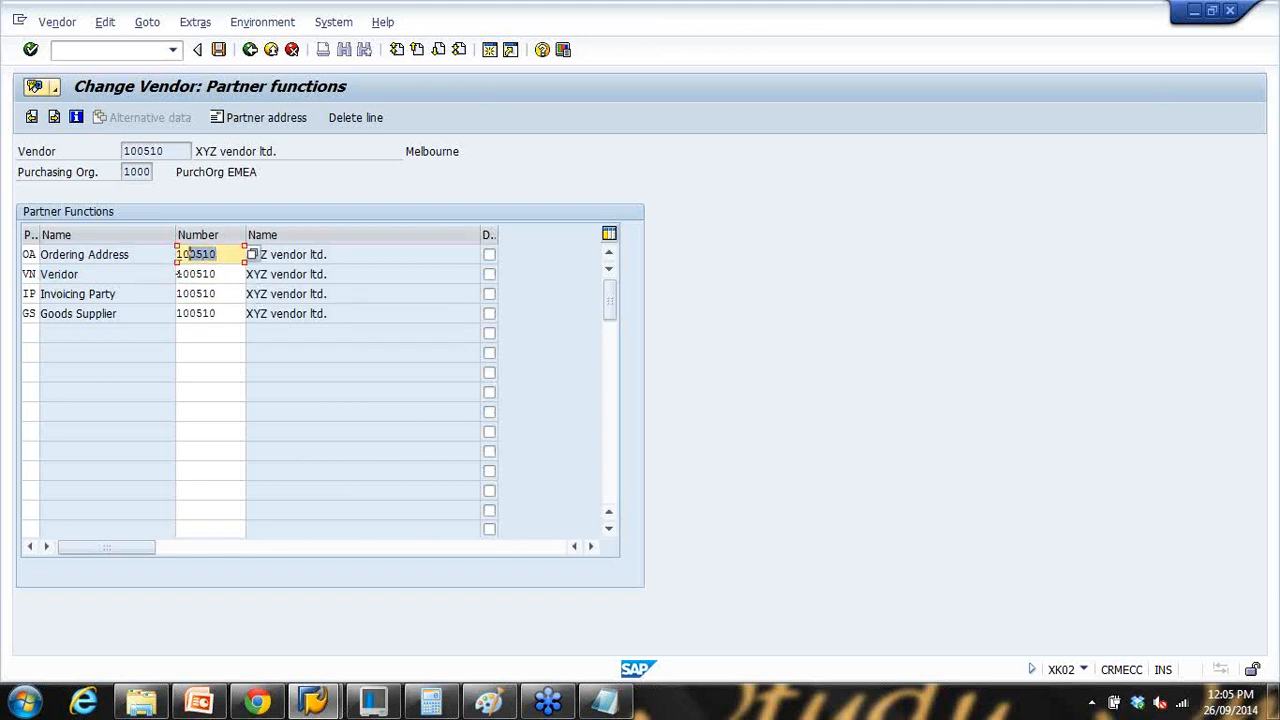
click(221, 294)
click(219, 314)
drag(219, 314, 150, 313)
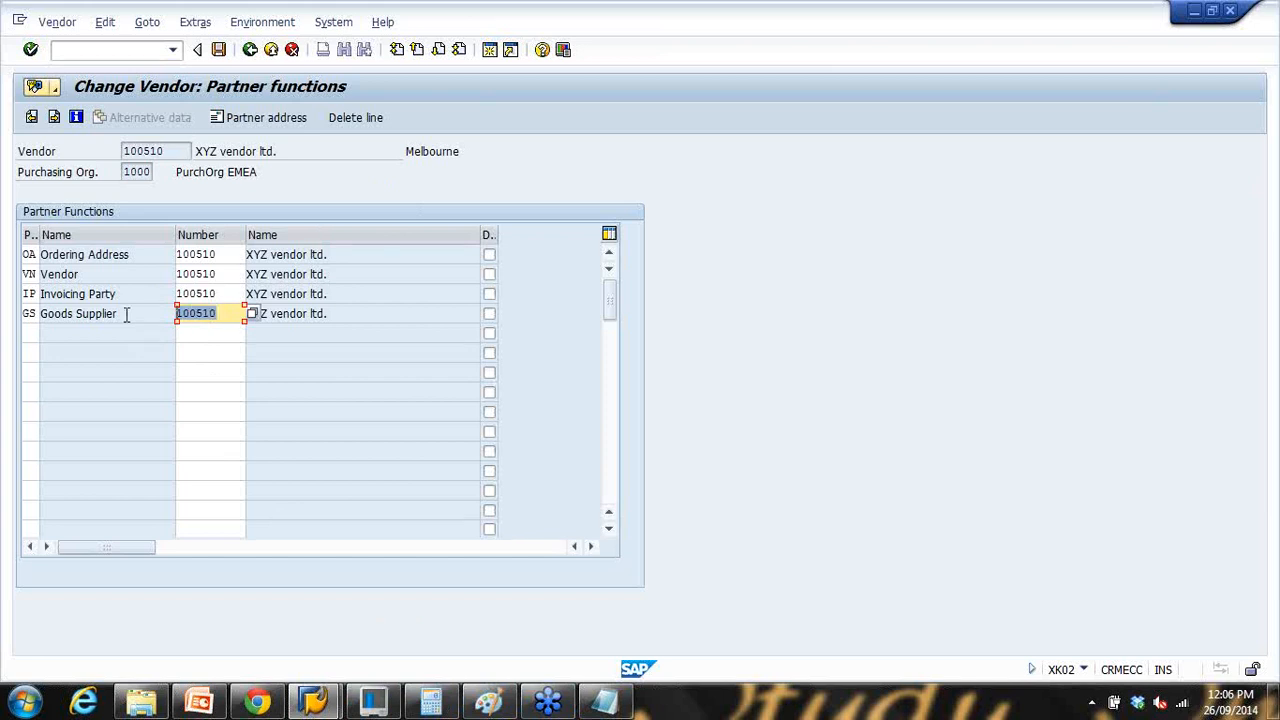
click(490, 52)
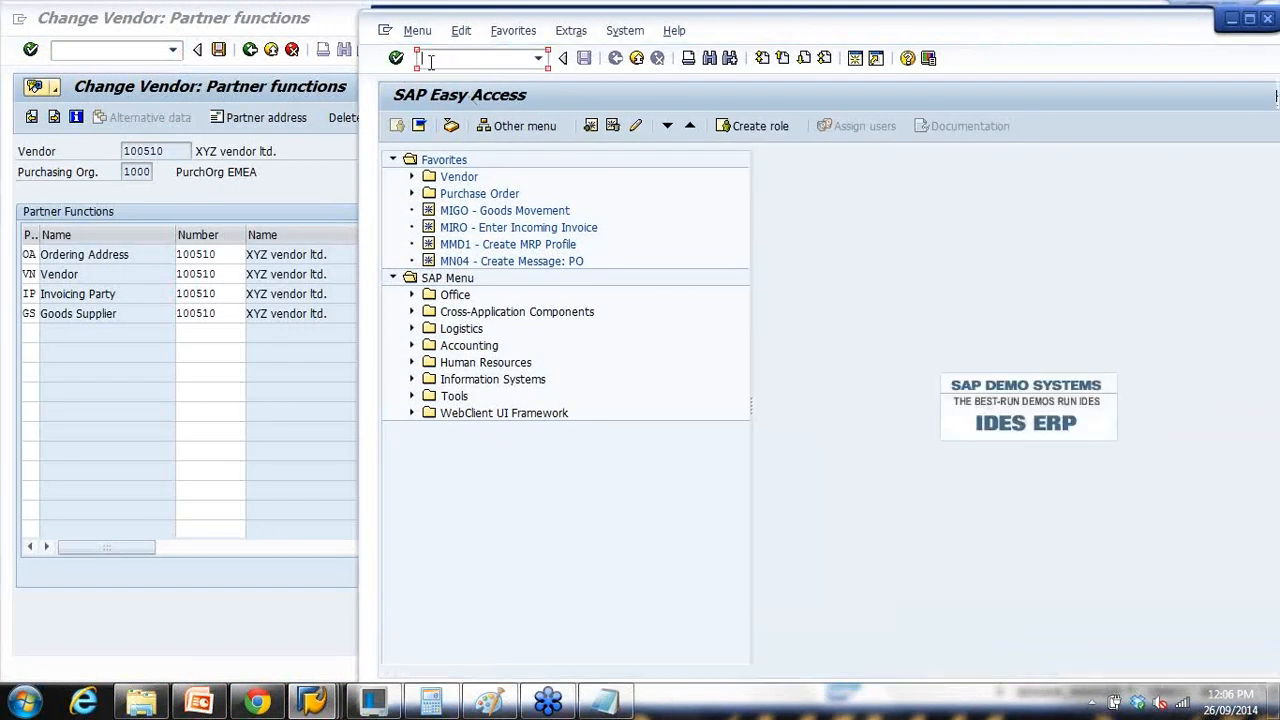
Step: Run XK01 and choose account group 0002 Goods supplier for the new vendor
text(xk01)
key(Return)
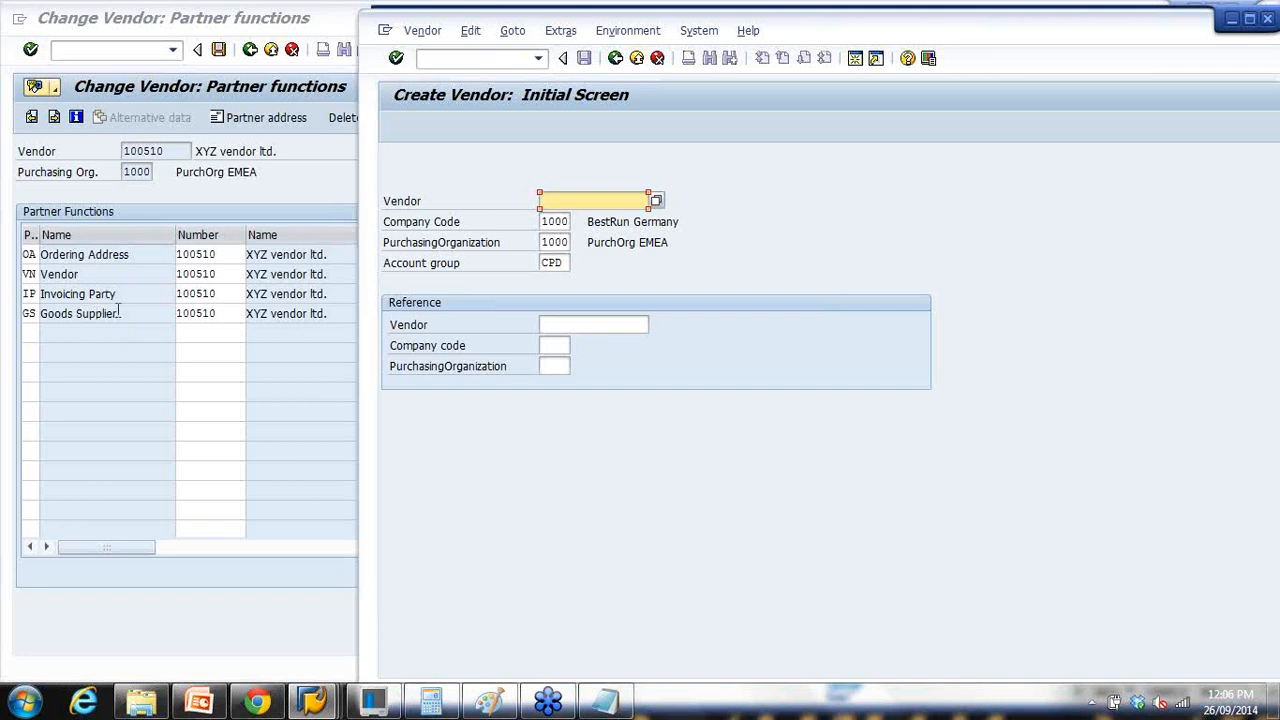
click(560, 263)
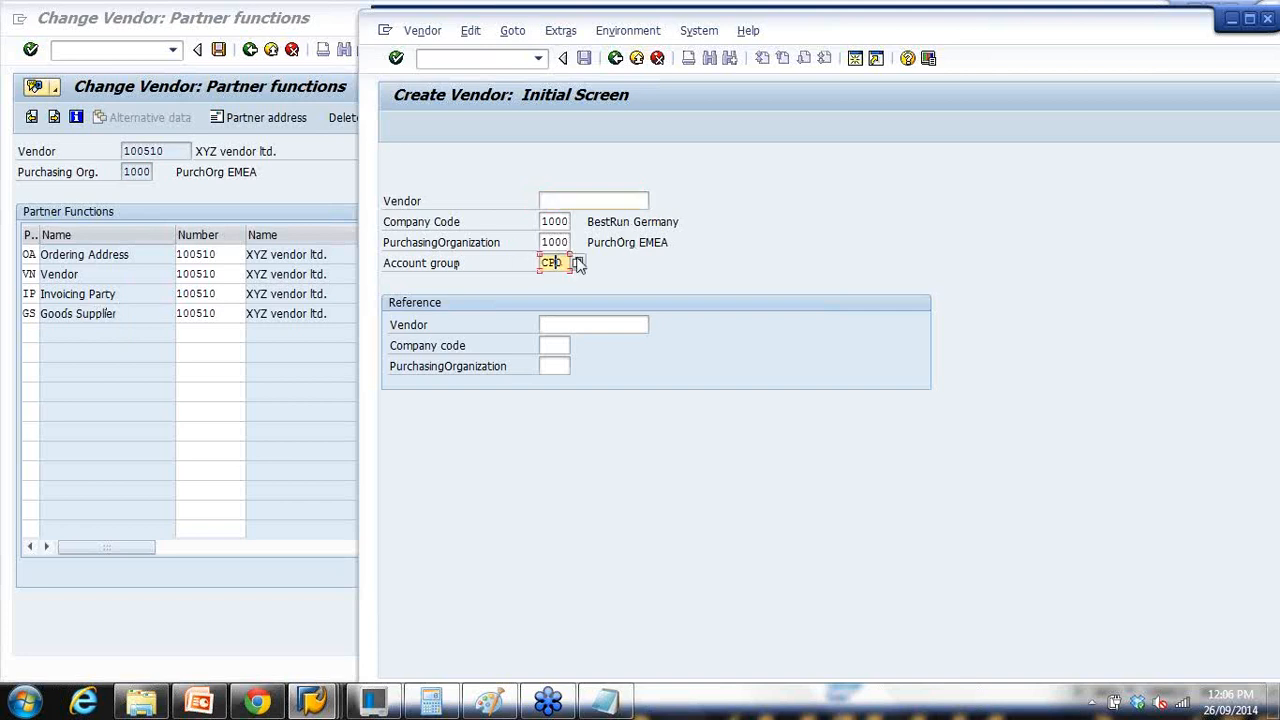
click(578, 263)
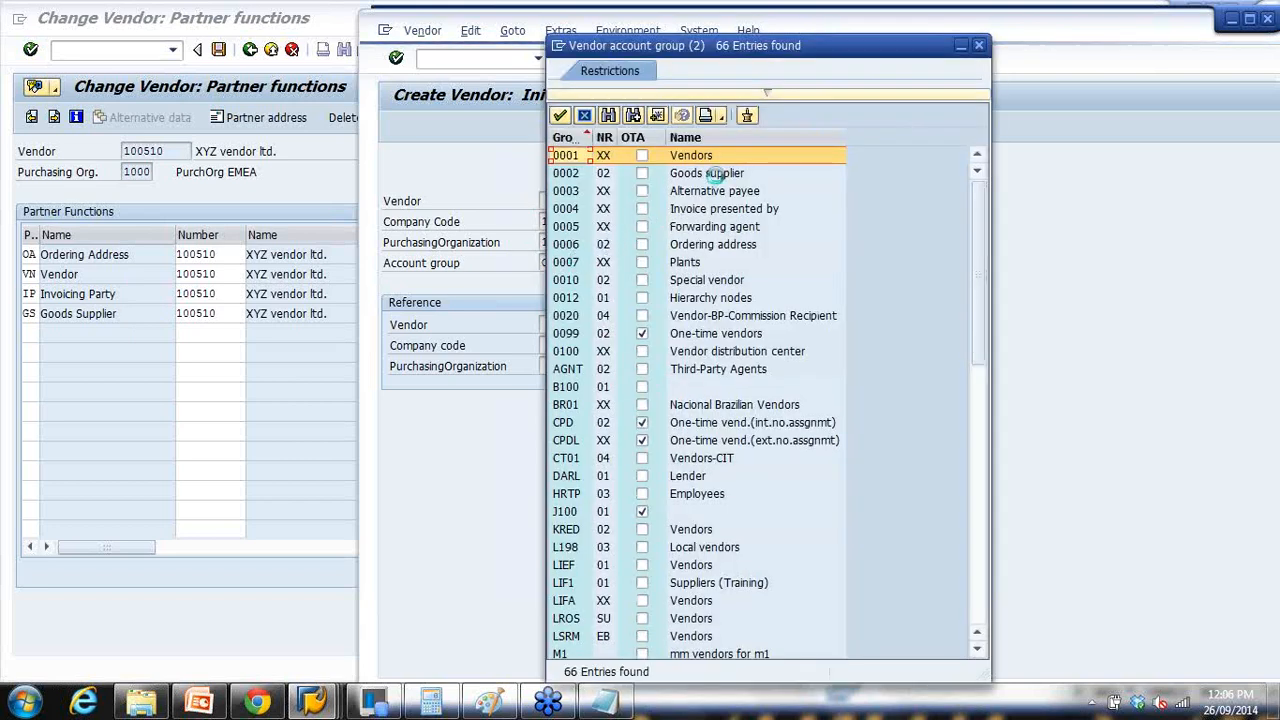
click(712, 175)
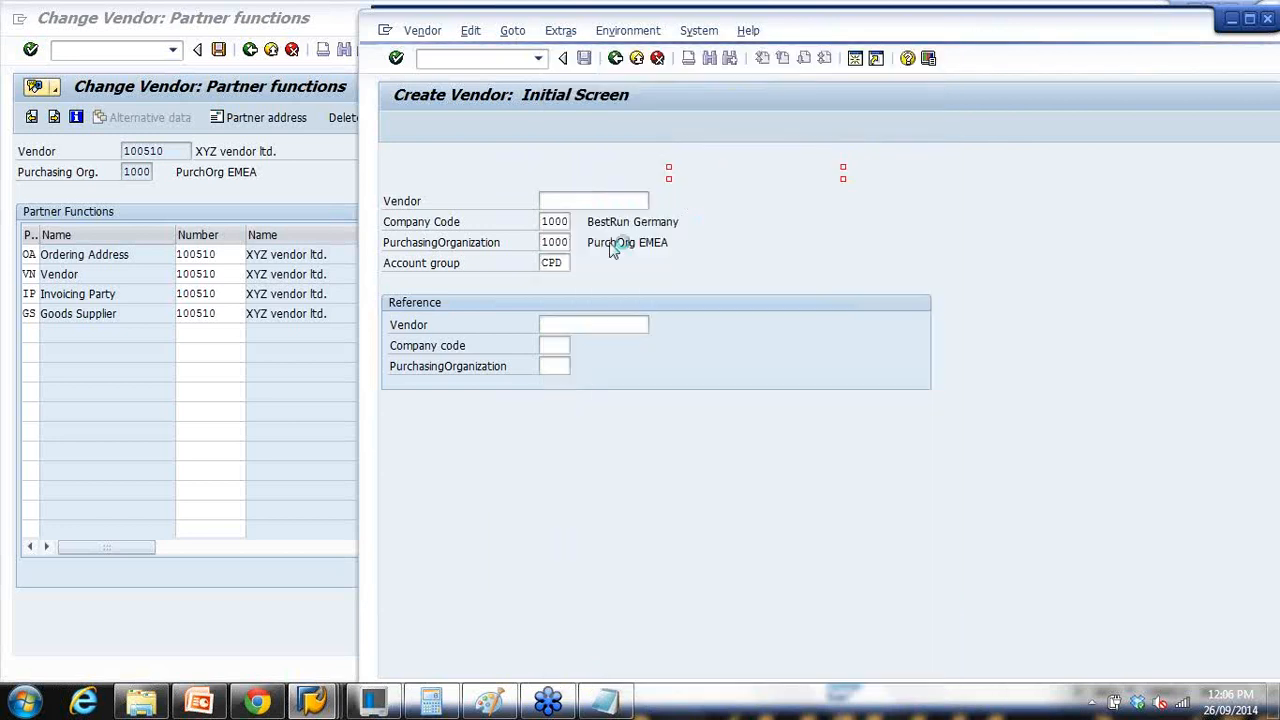
key(Return)
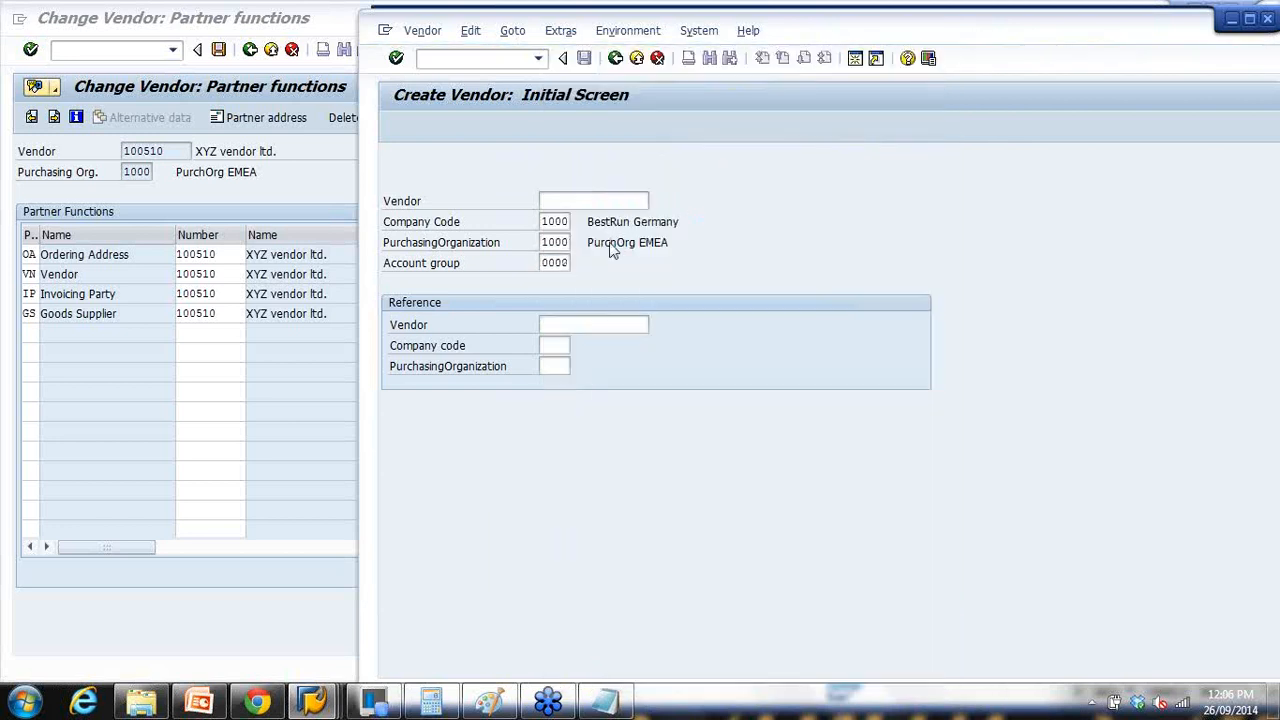
Step: Enter the vendor name 'XYZ Goods Supplier ltd' and search term XYZ
click(574, 262)
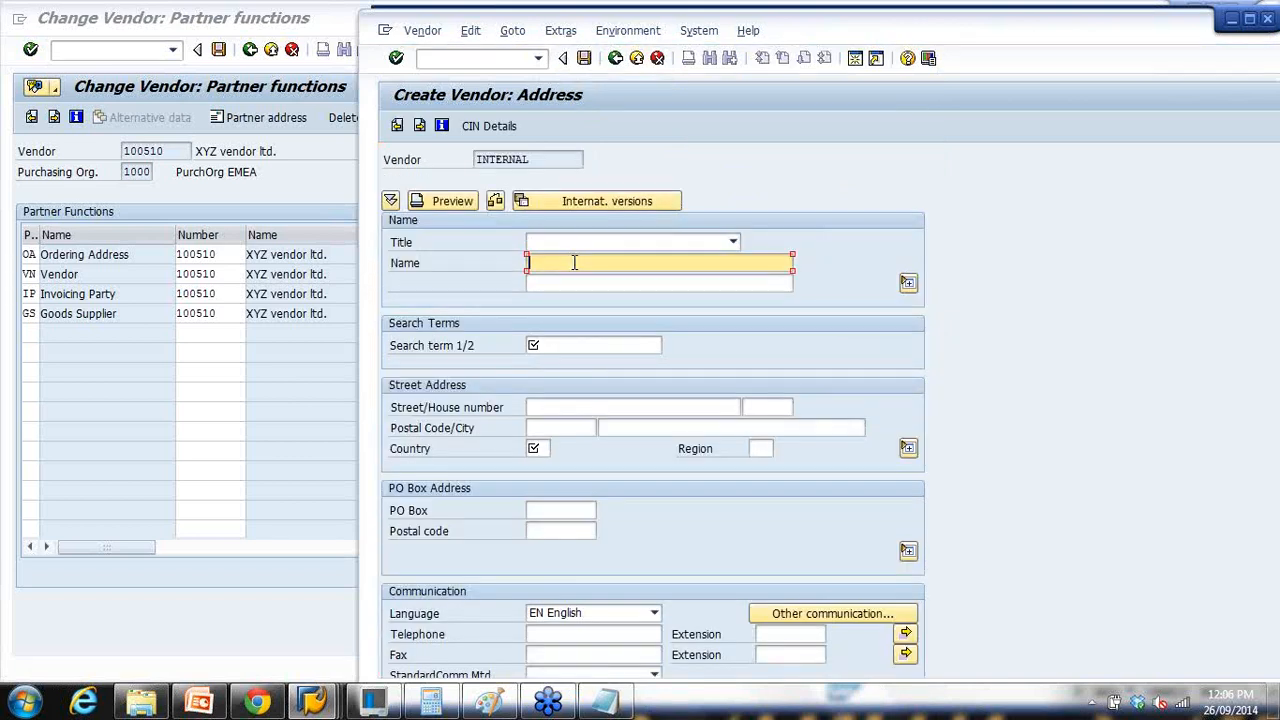
text(ZYX)
key(BackSpace)
key(BackSpace)
key(BackSpace)
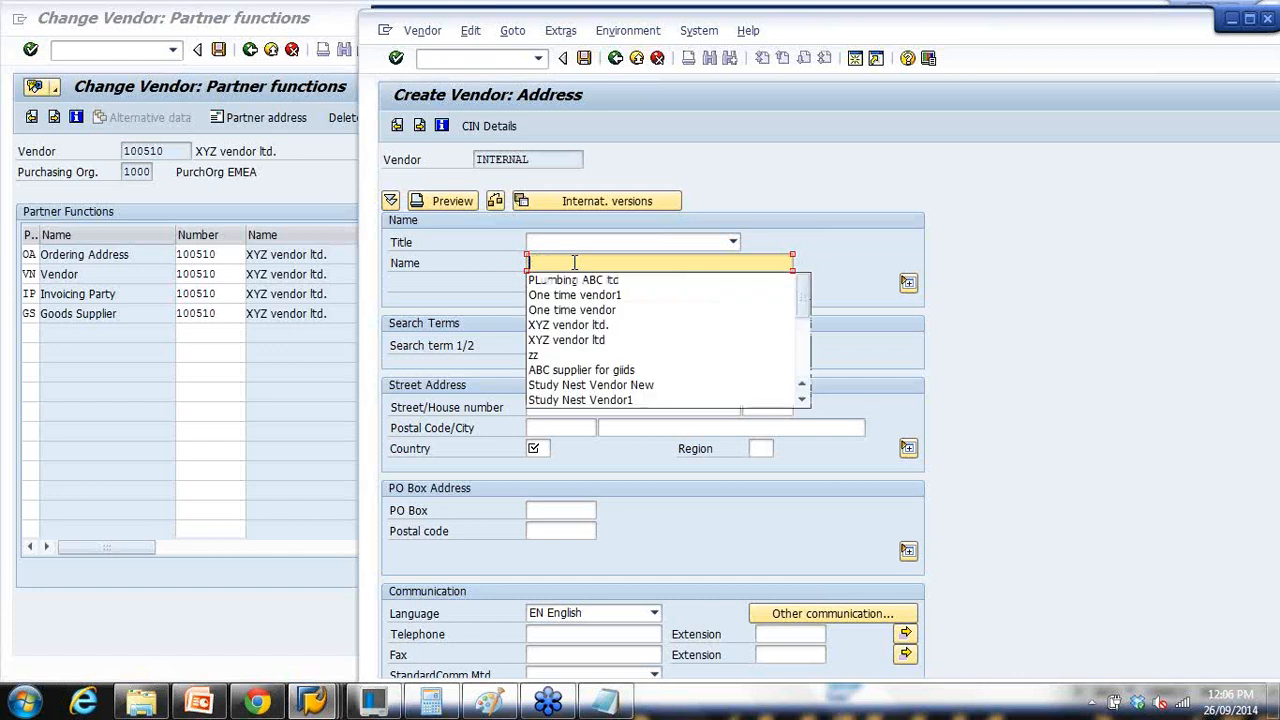
text(XYZ )
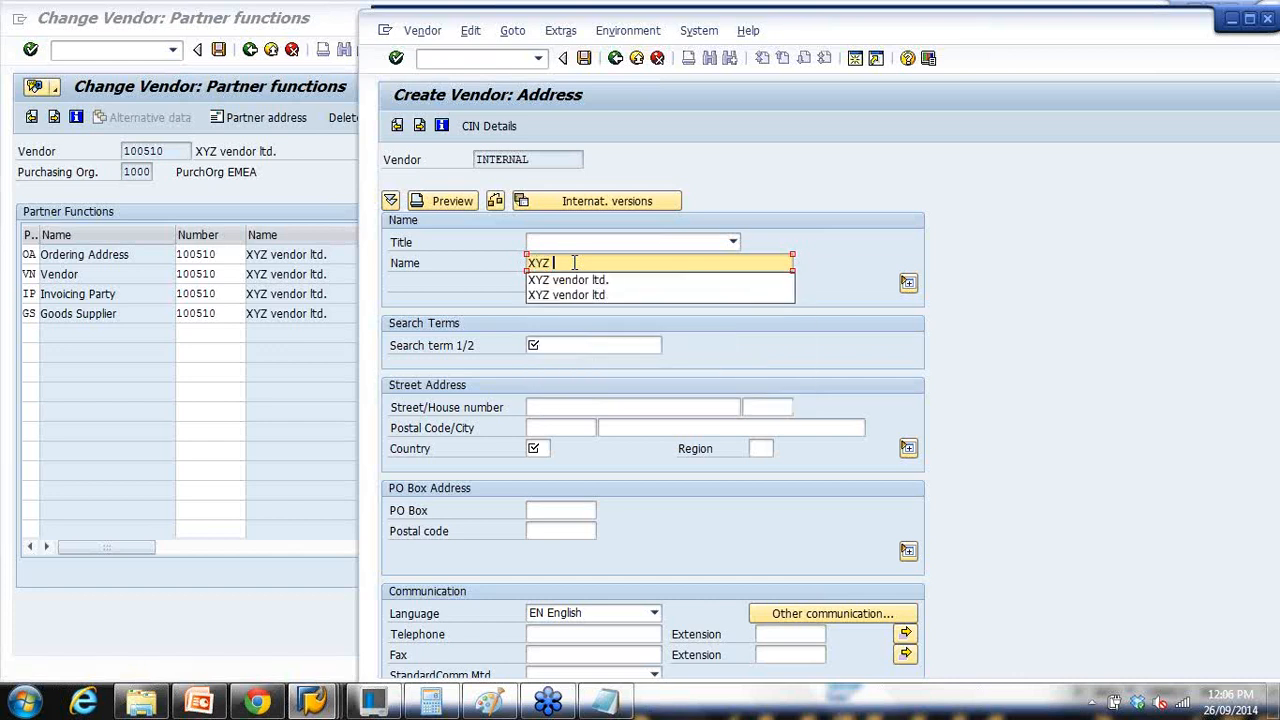
text(Goods Supplier ltd)
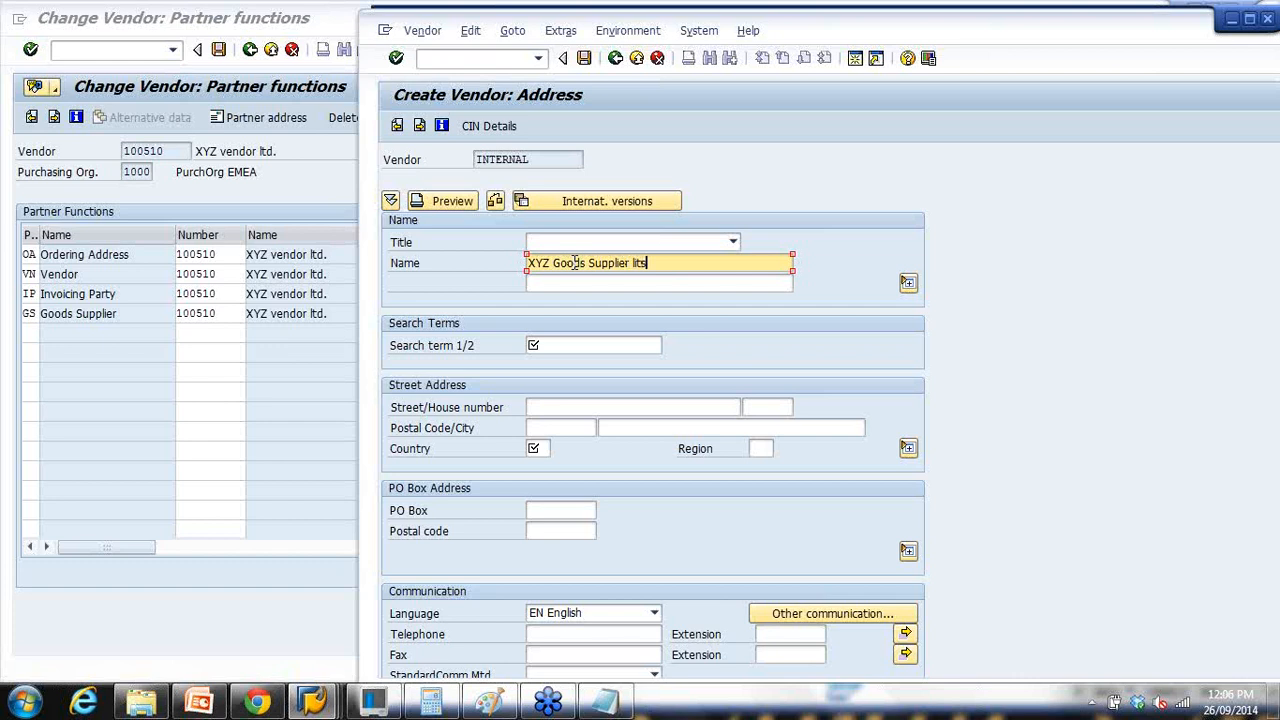
key(BackSpace)
click(608, 344)
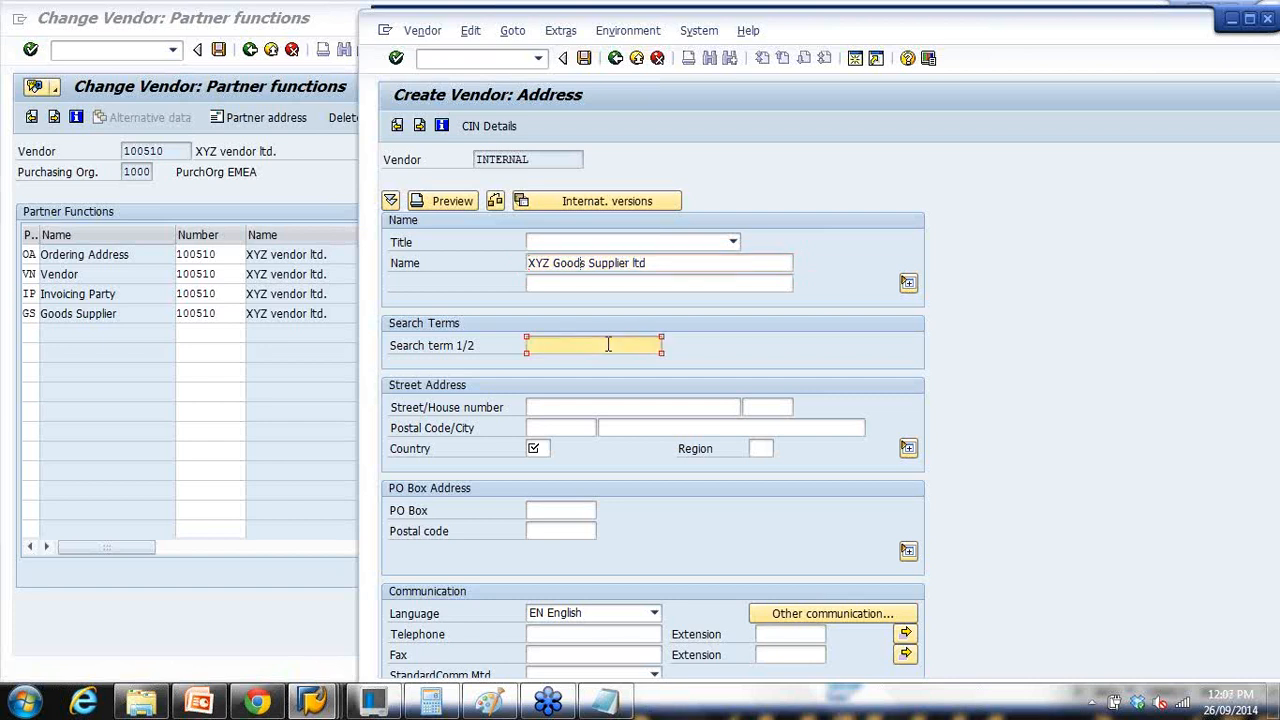
text(XYZ)
Step: Fill in the address: ZZZ street 33, 3000 Melbourne, country AU, region vic
click(540, 448)
text(Au)
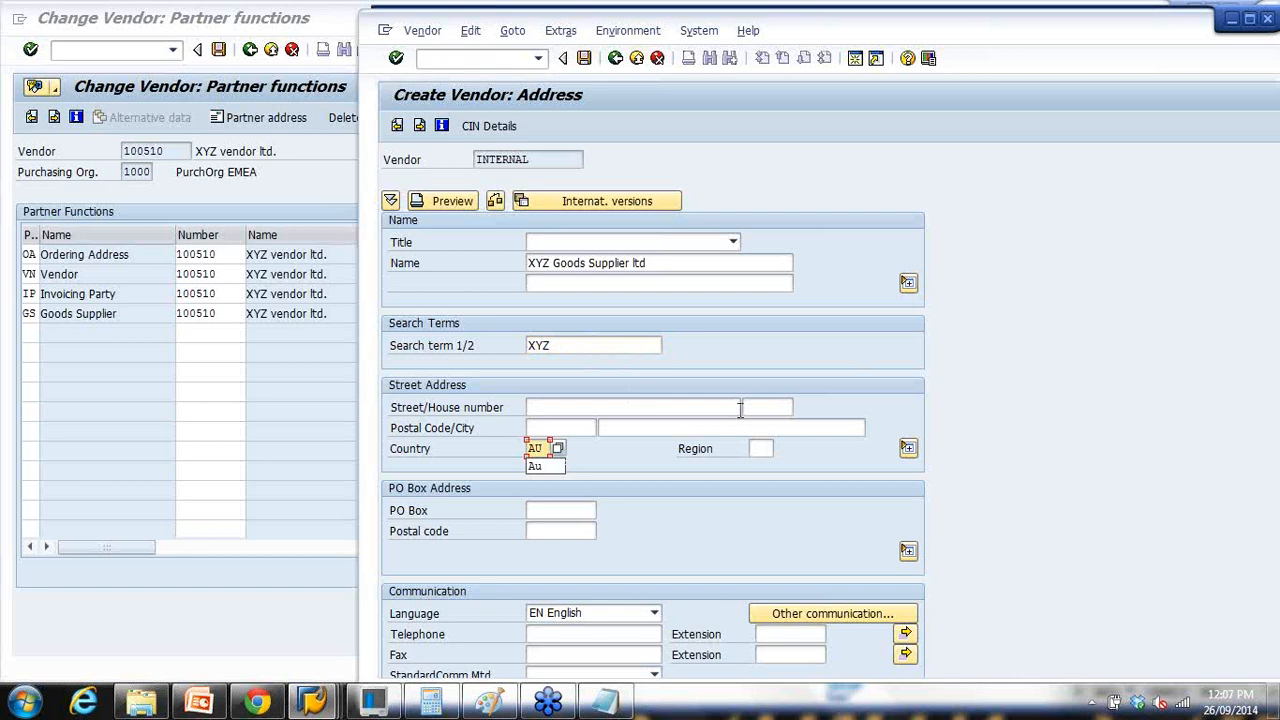
click(648, 428)
click(656, 441)
click(553, 427)
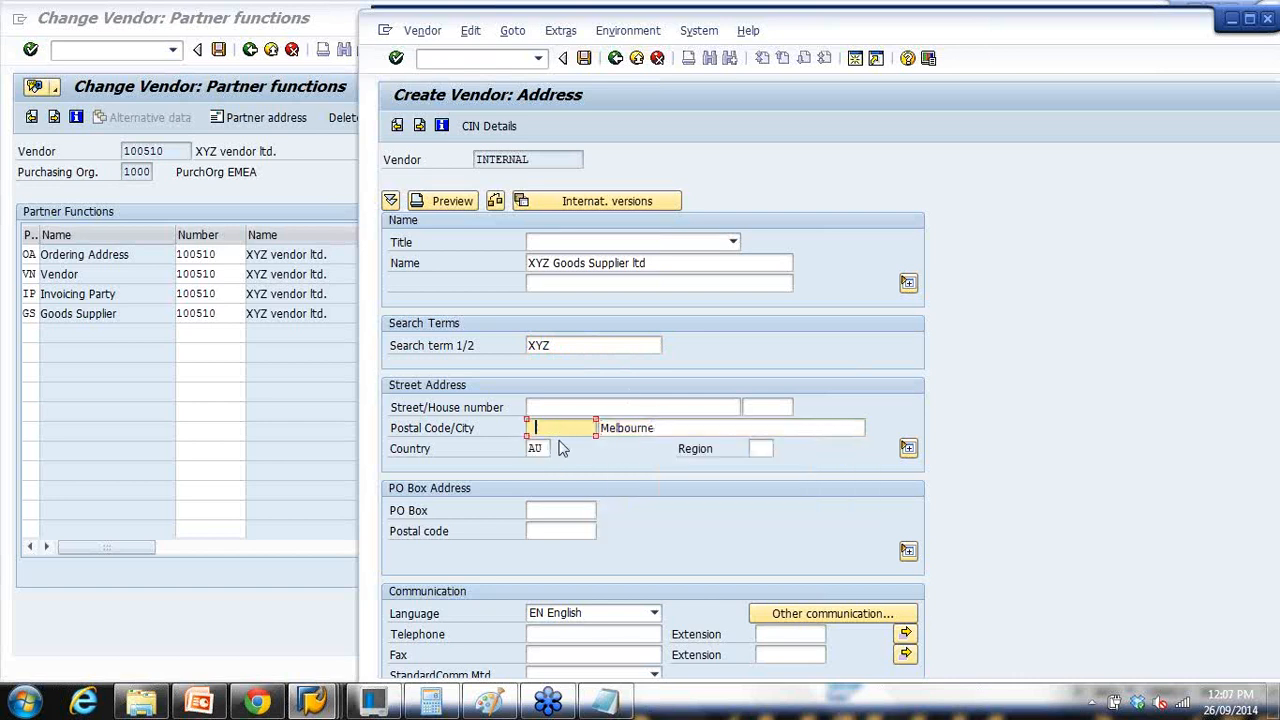
click(562, 446)
click(570, 408)
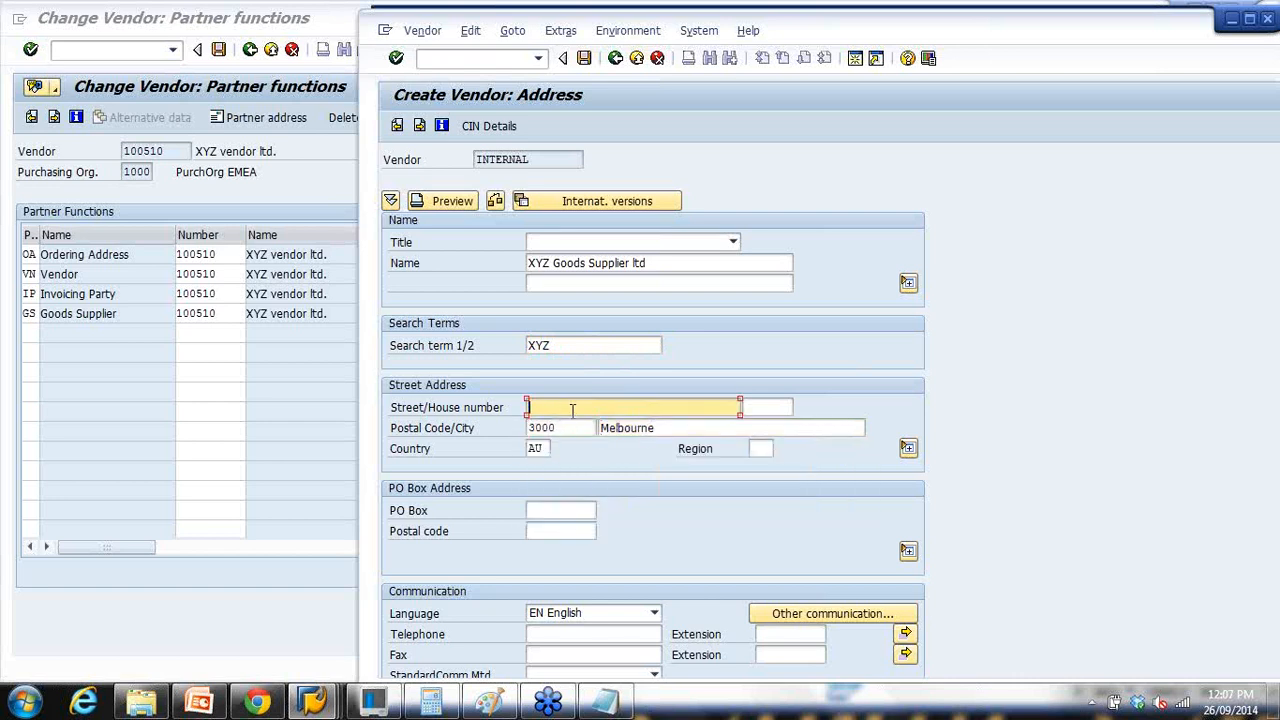
text(ZZZ street)
key(Tab)
text(33)
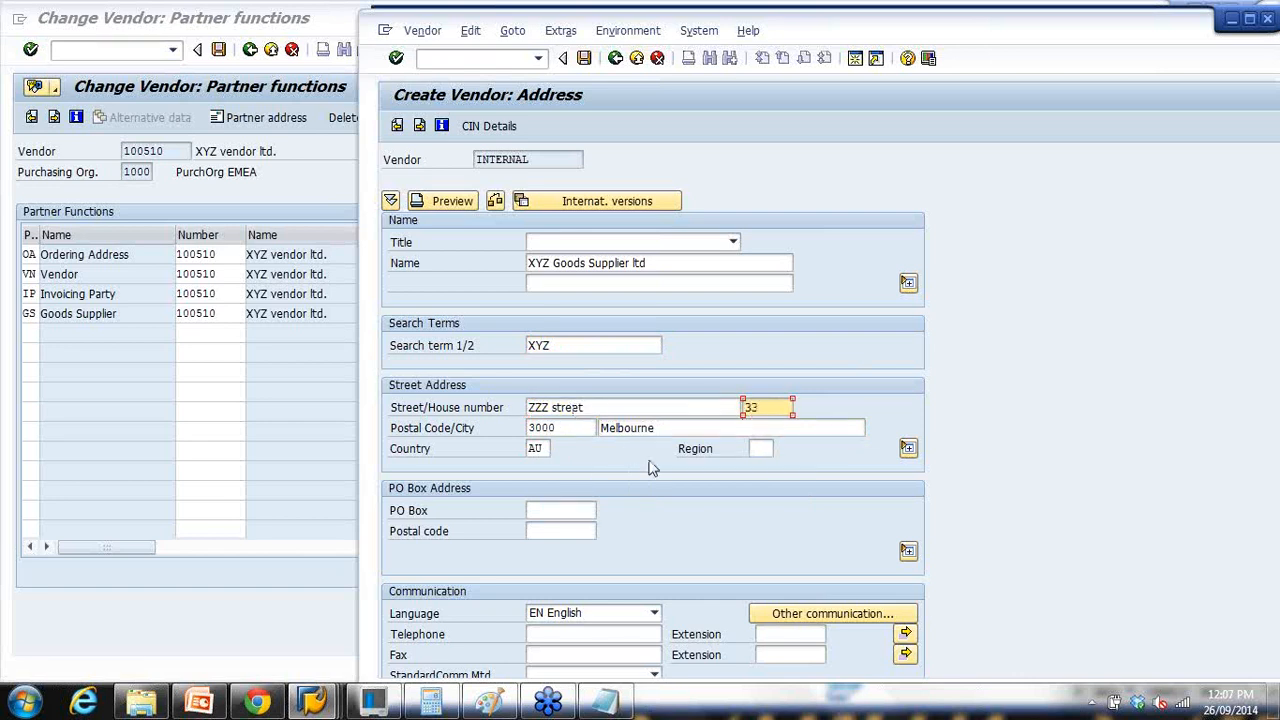
click(758, 449)
click(762, 467)
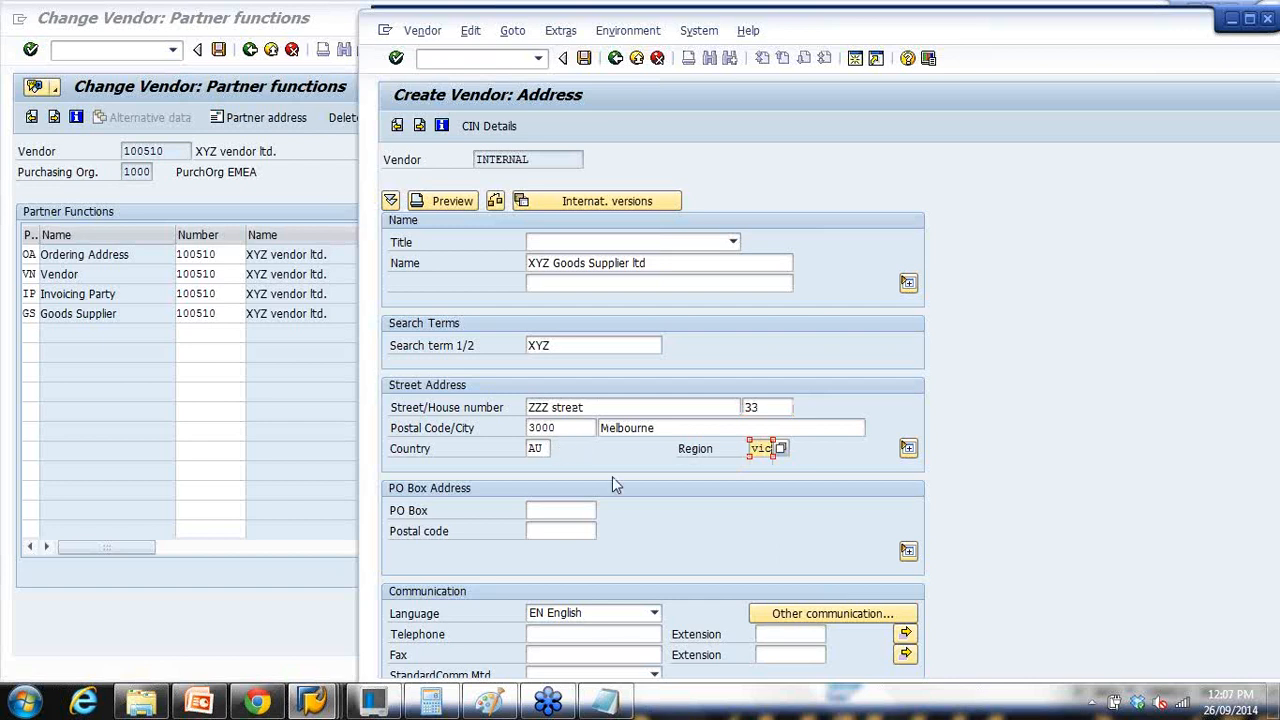
Step: Enter the vendor's telephone number, replacing the mistyped text
scroll(610, 525, down, 2)
click(548, 569)
text(sfegfeg)
double_click(614, 570)
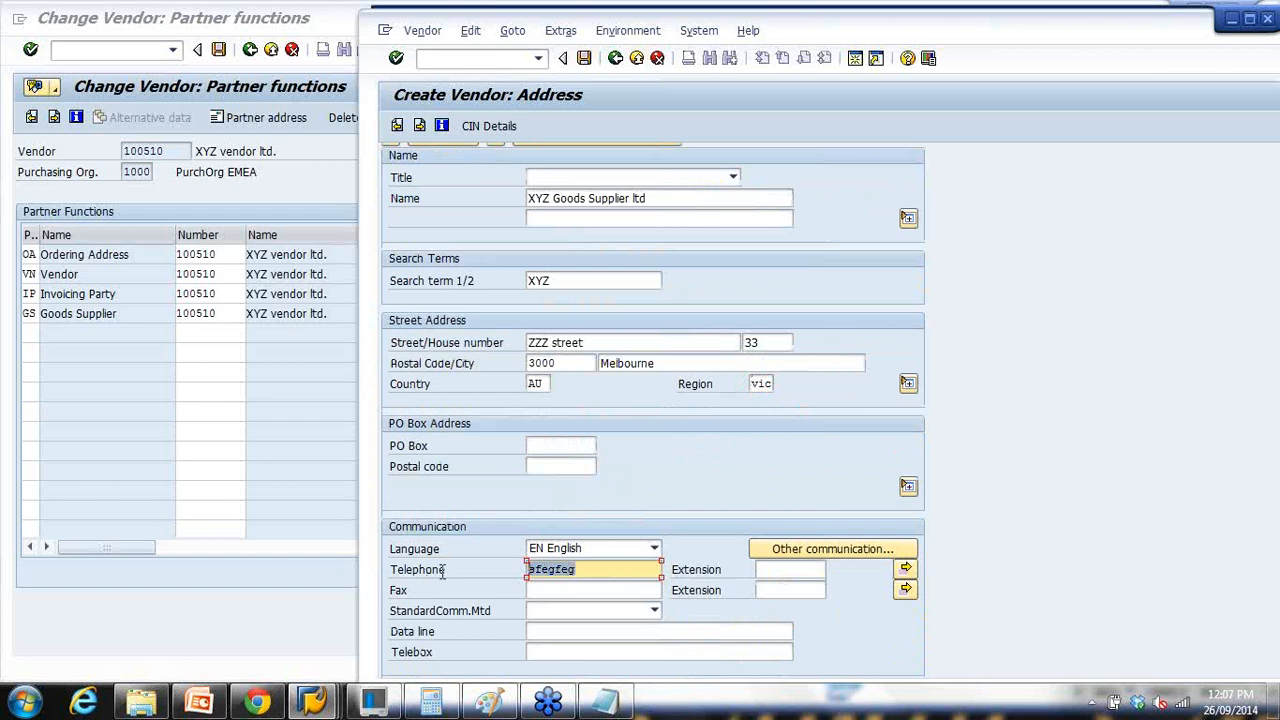
text(5435436)
scroll(538, 284, up, 2)
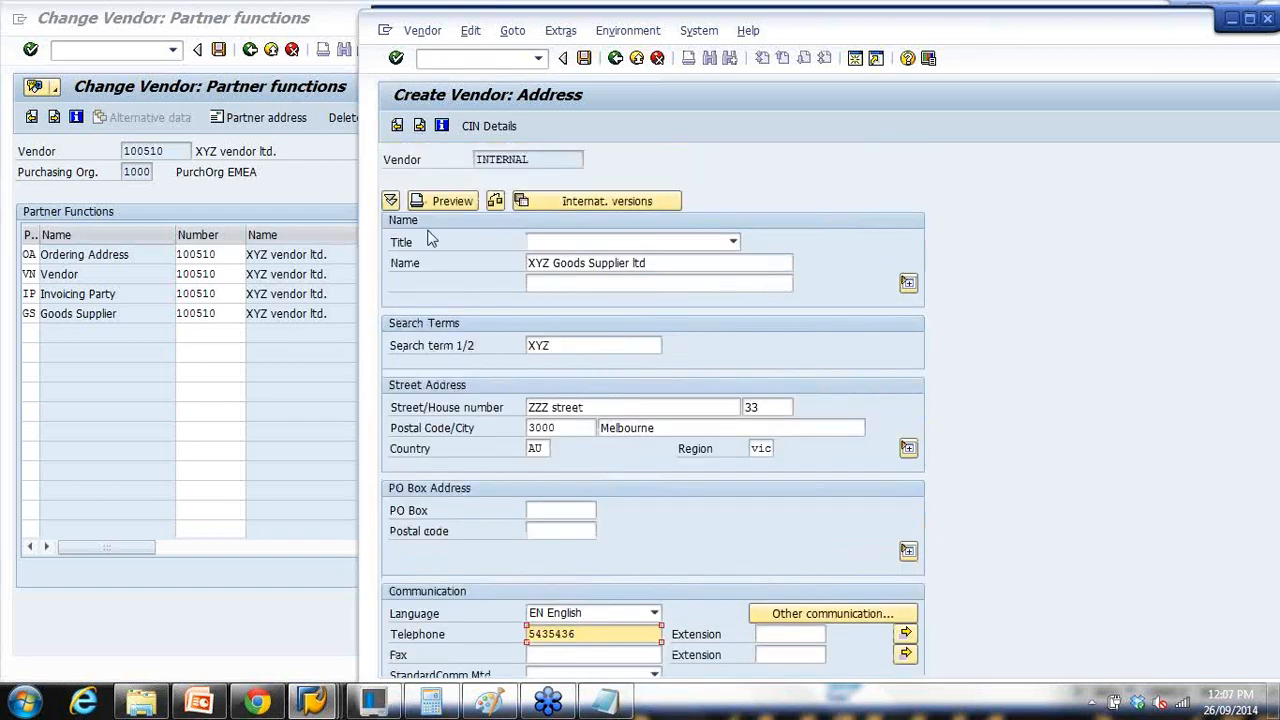
scroll(431, 240, down, 1)
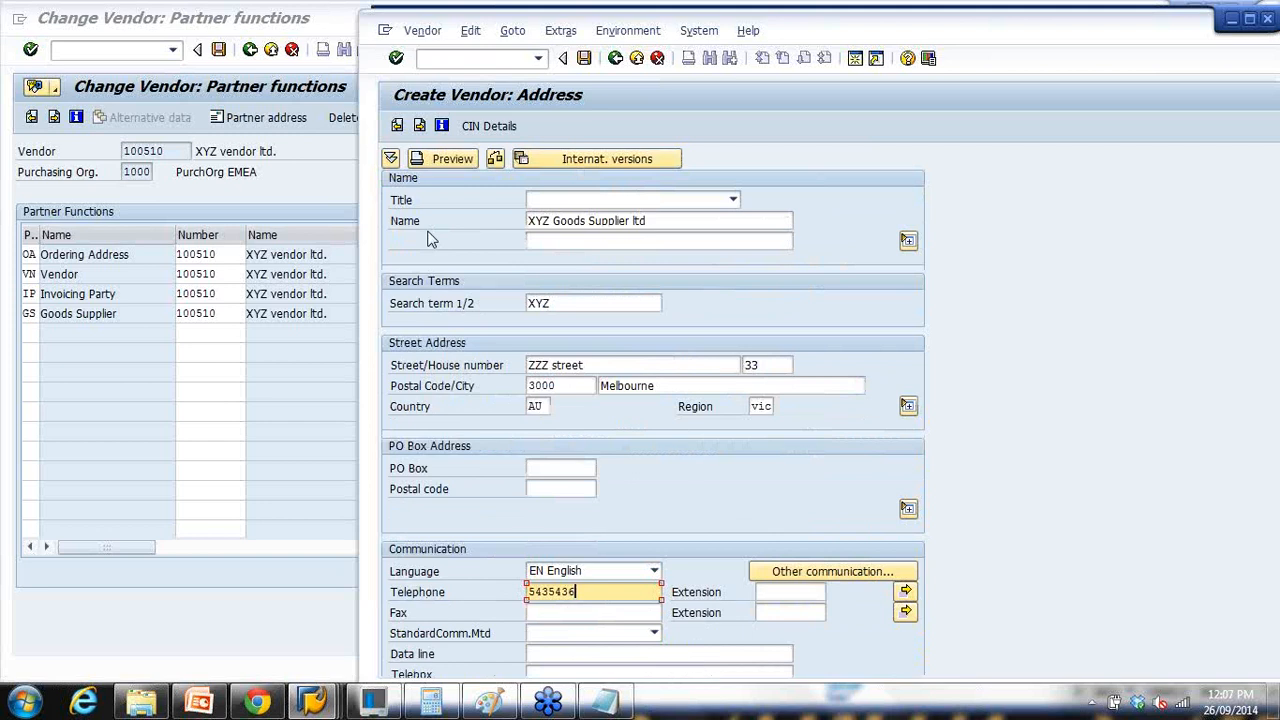
Step: Advance to the contact persons list and add a contact with first and last name
key(Return)
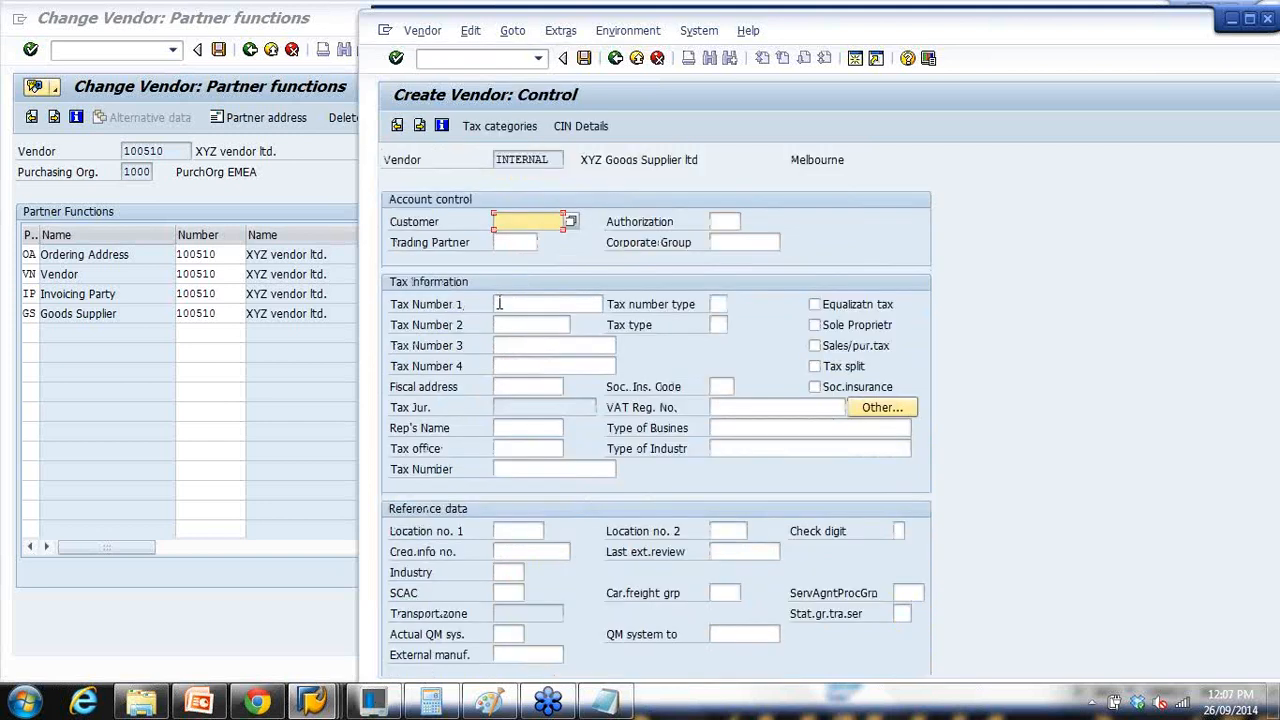
key(Return)
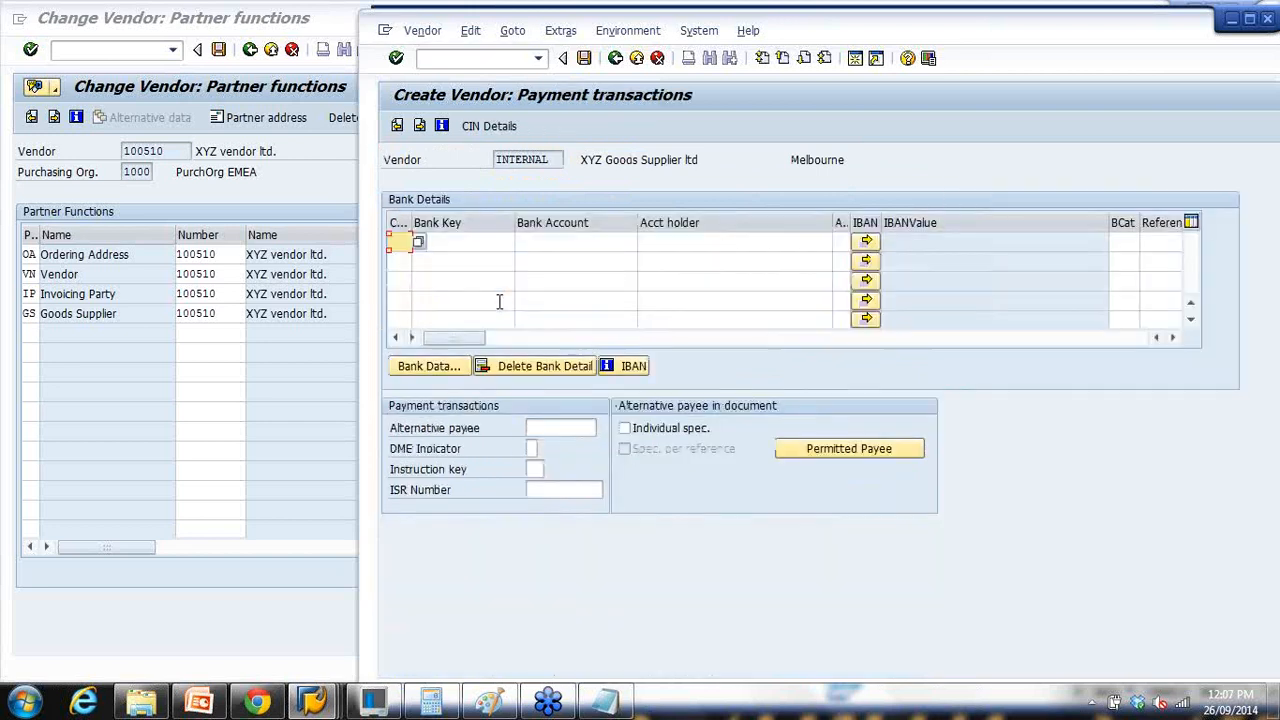
key(Return)
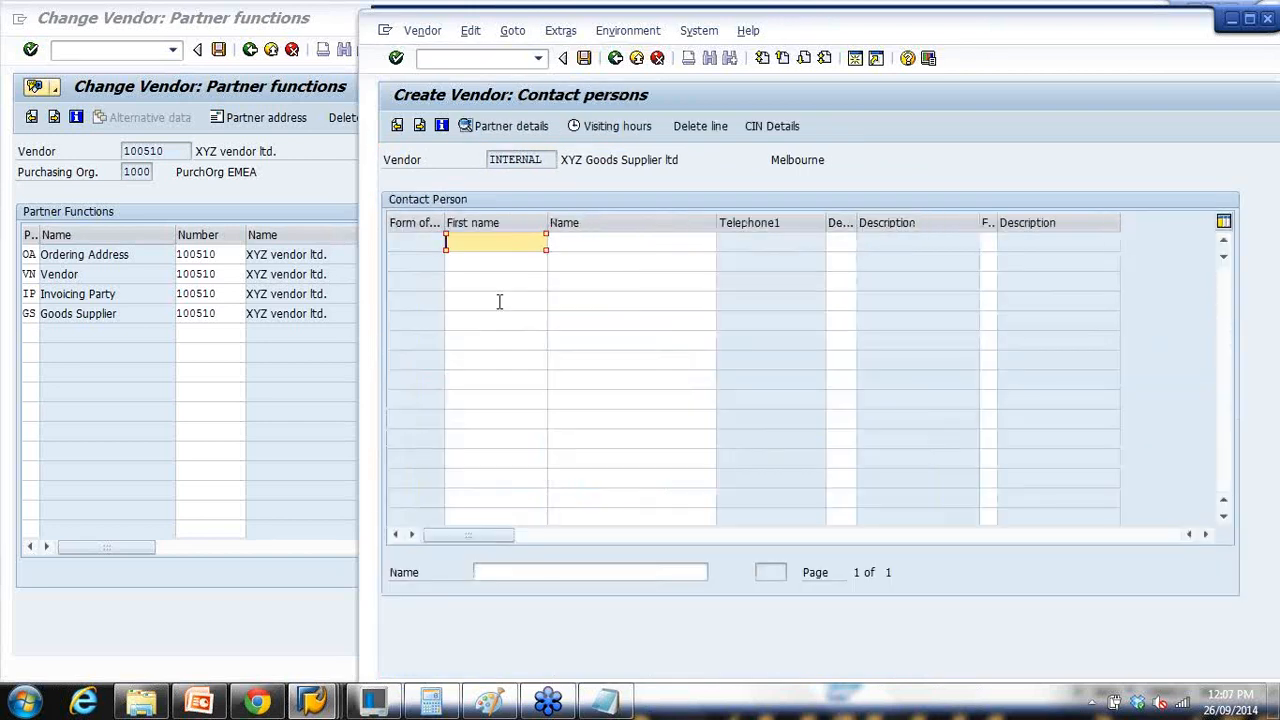
key(Tab)
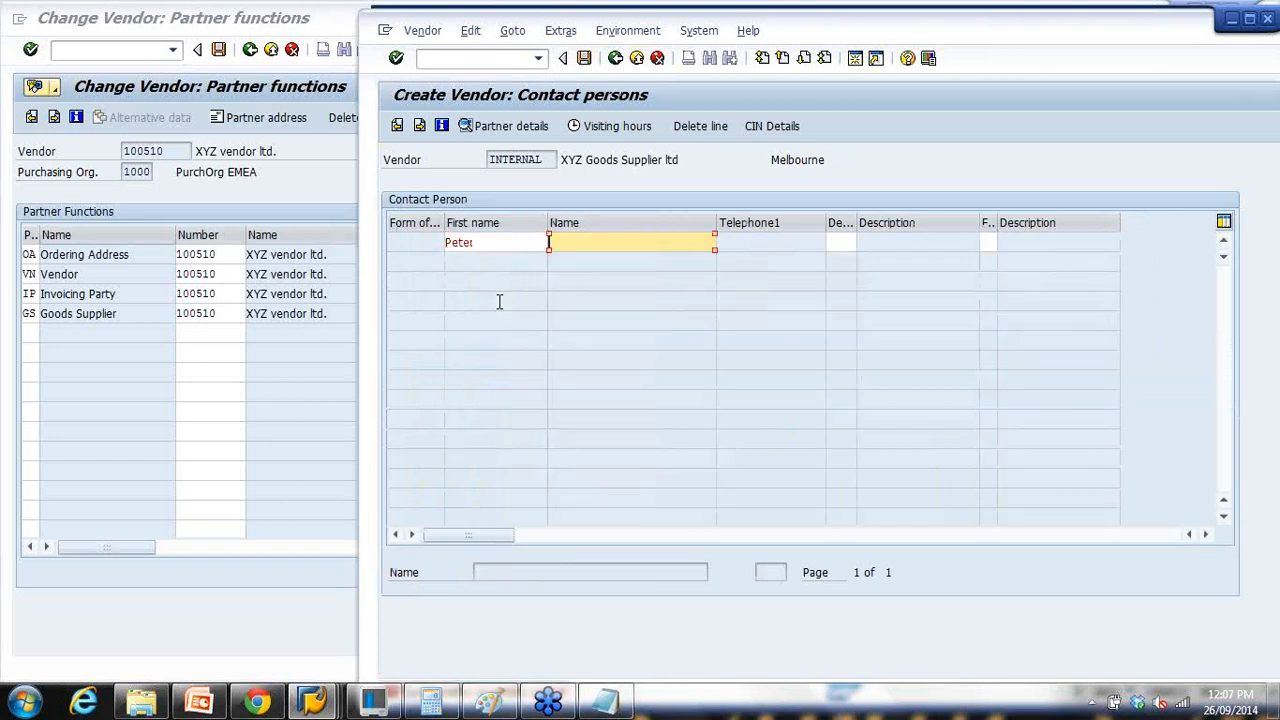
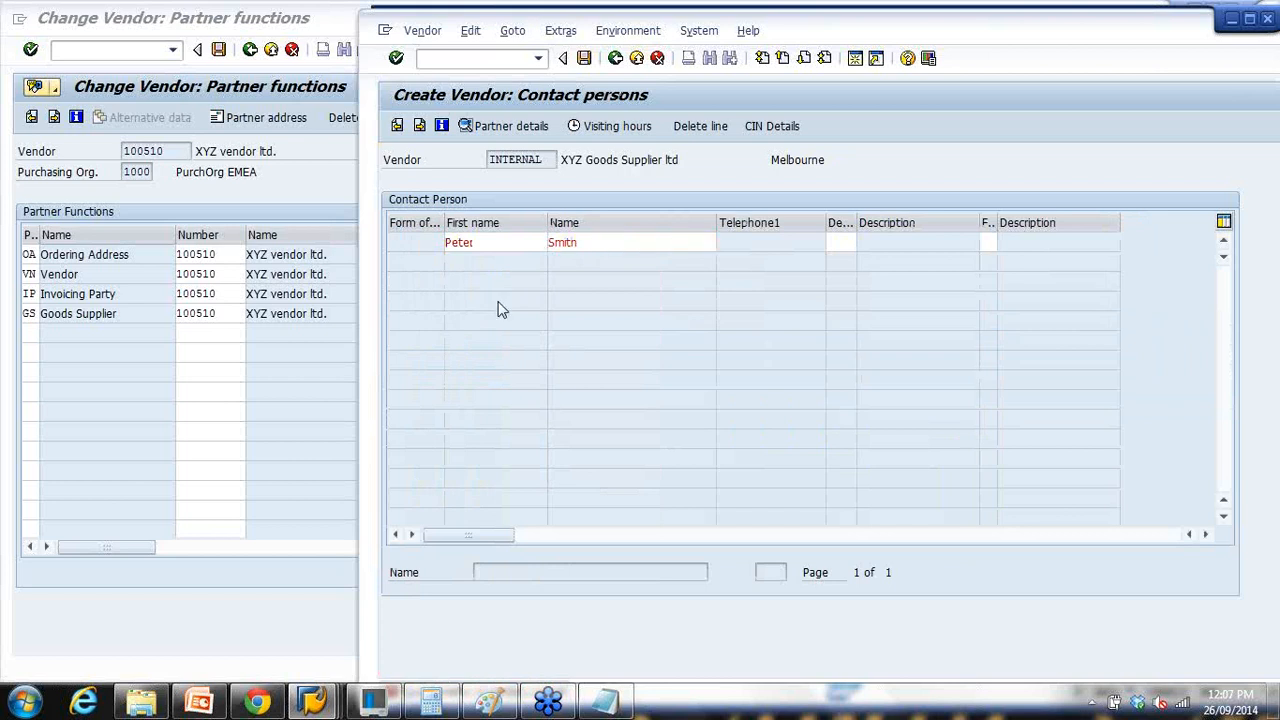
key(Return)
Step: Set reconciliation account 160000, cash management group A1 and payment terms 0002
key(Return)
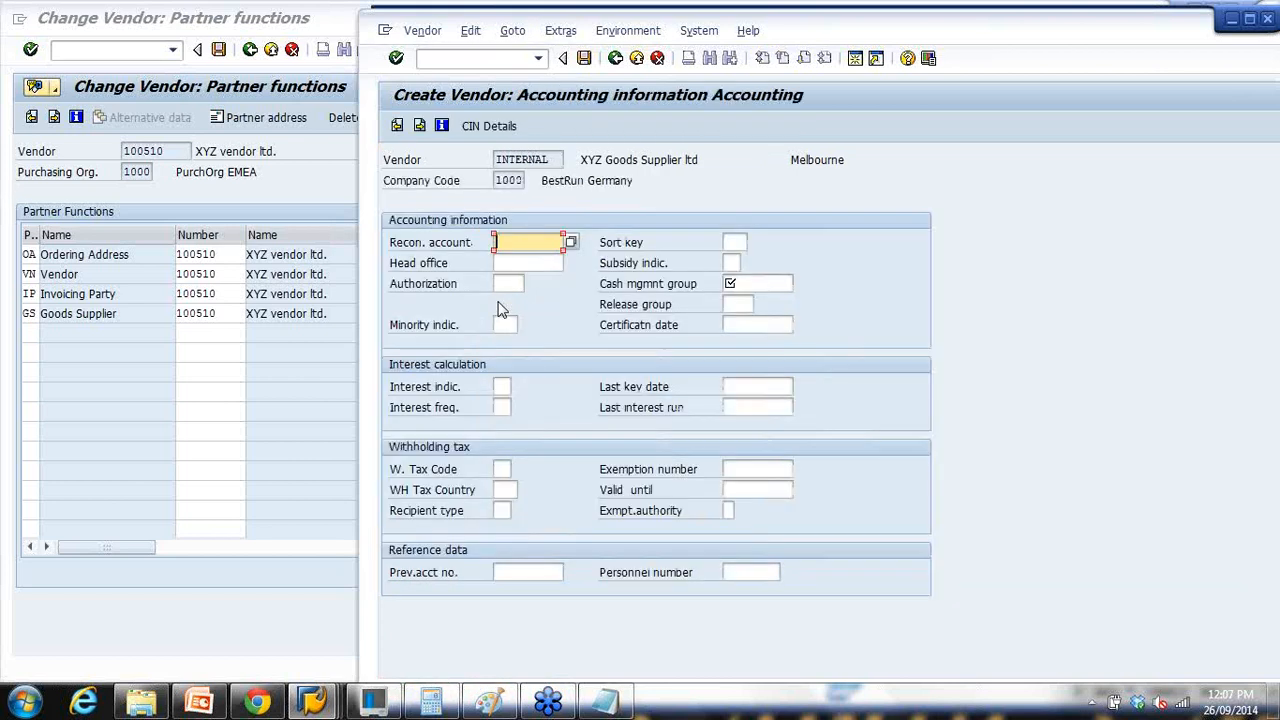
click(520, 243)
click(516, 263)
click(746, 284)
text(A1)
key(Return)
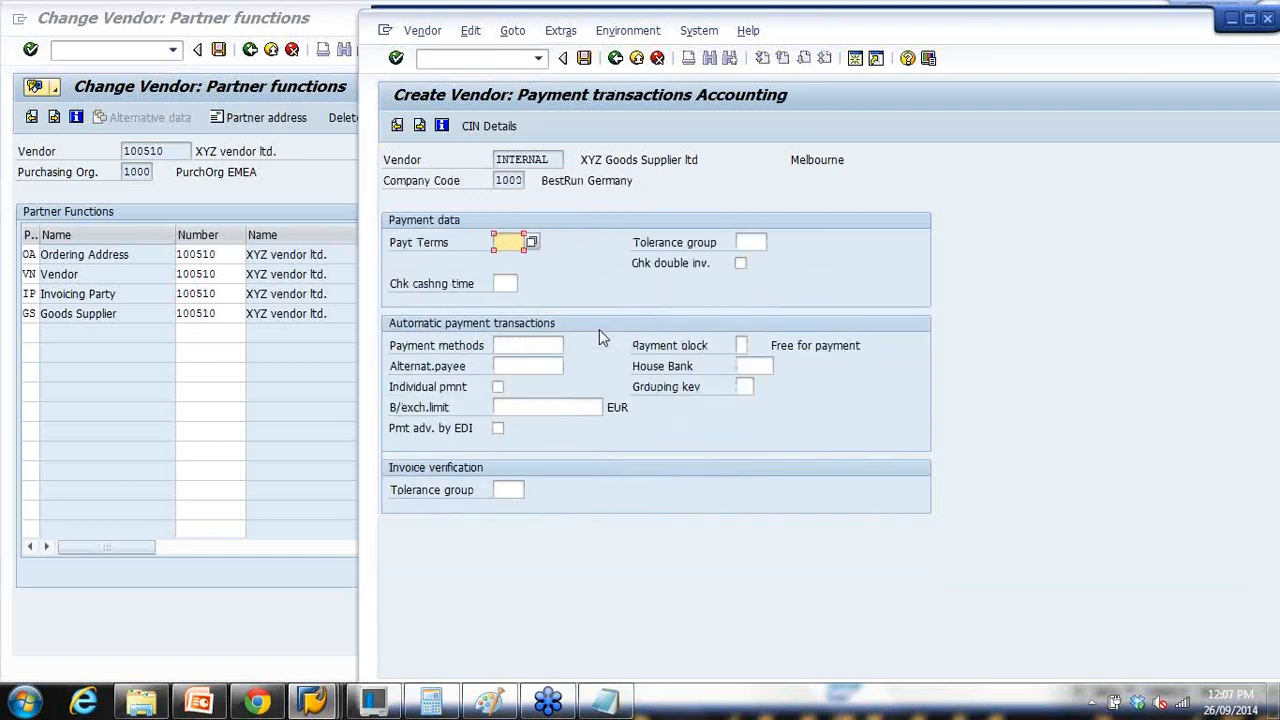
click(530, 262)
key(Return)
key(Return)
Step: Set purchasing order currency aud, payment terms 0002 and Incoterms COD (Cash on delivery)
key(space)
click(559, 262)
click(541, 266)
key(space)
click(538, 282)
click(537, 284)
key(space)
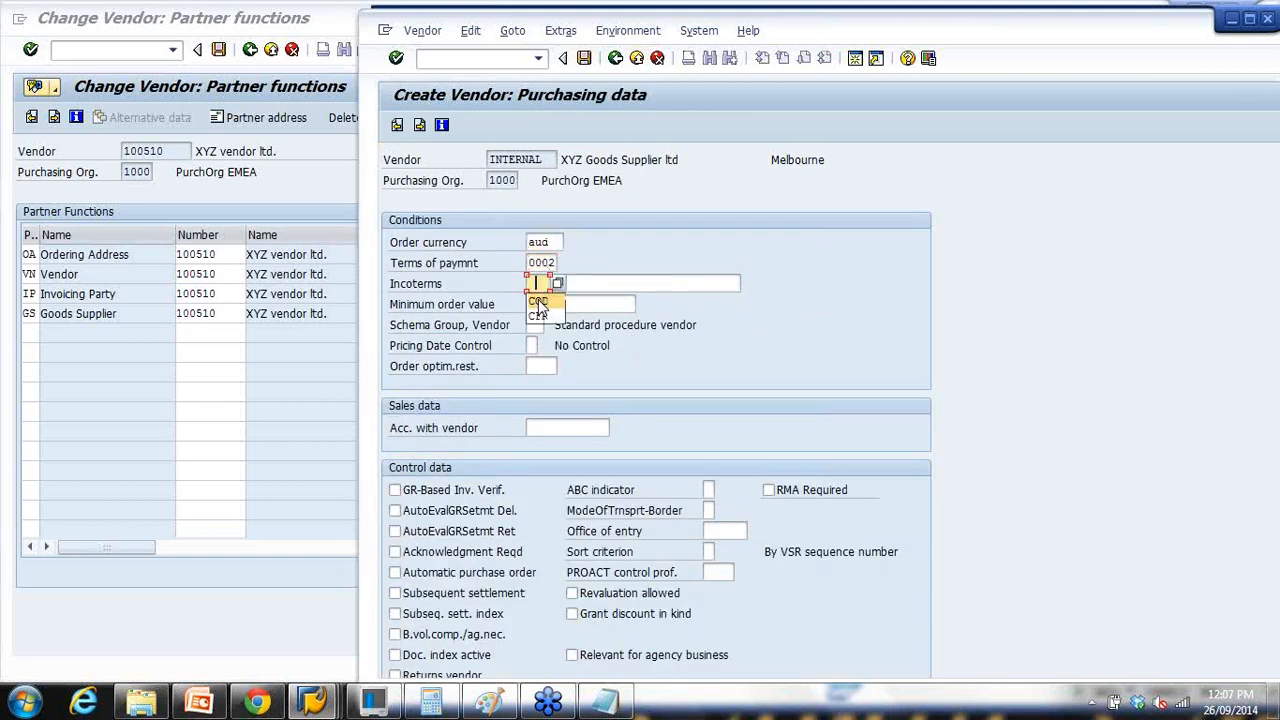
click(543, 303)
key(space)
click(601, 301)
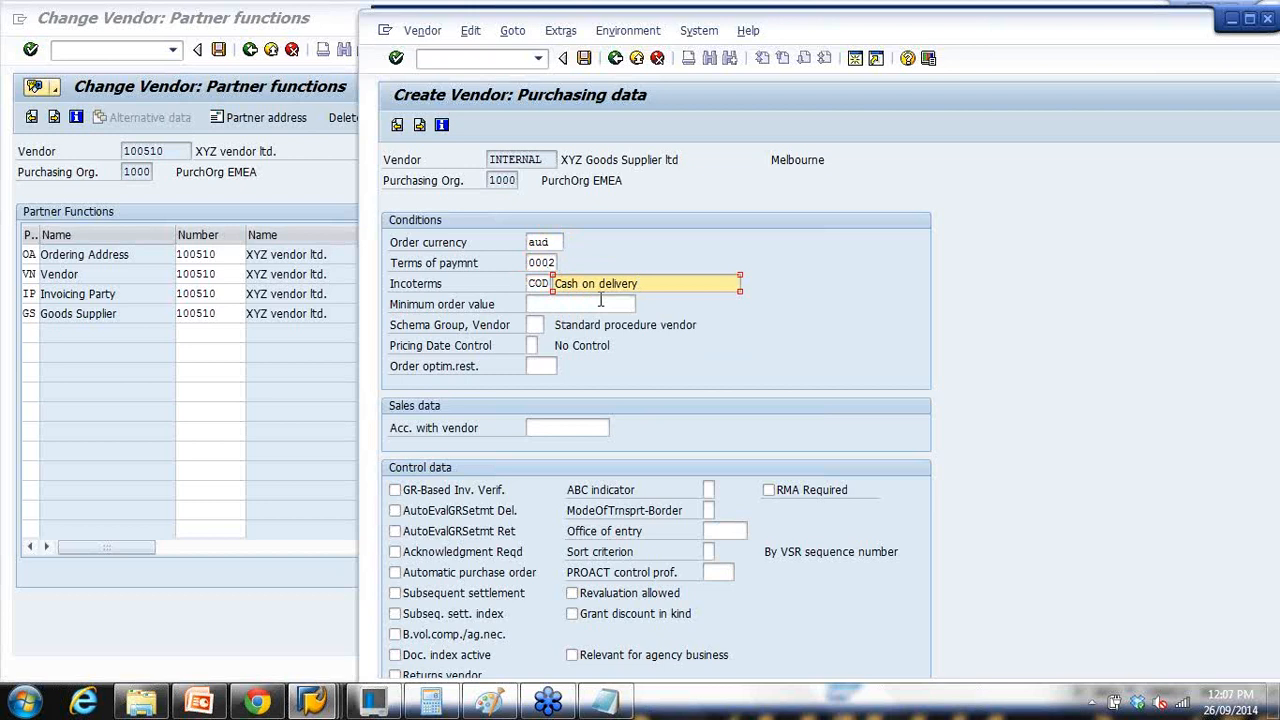
key(Return)
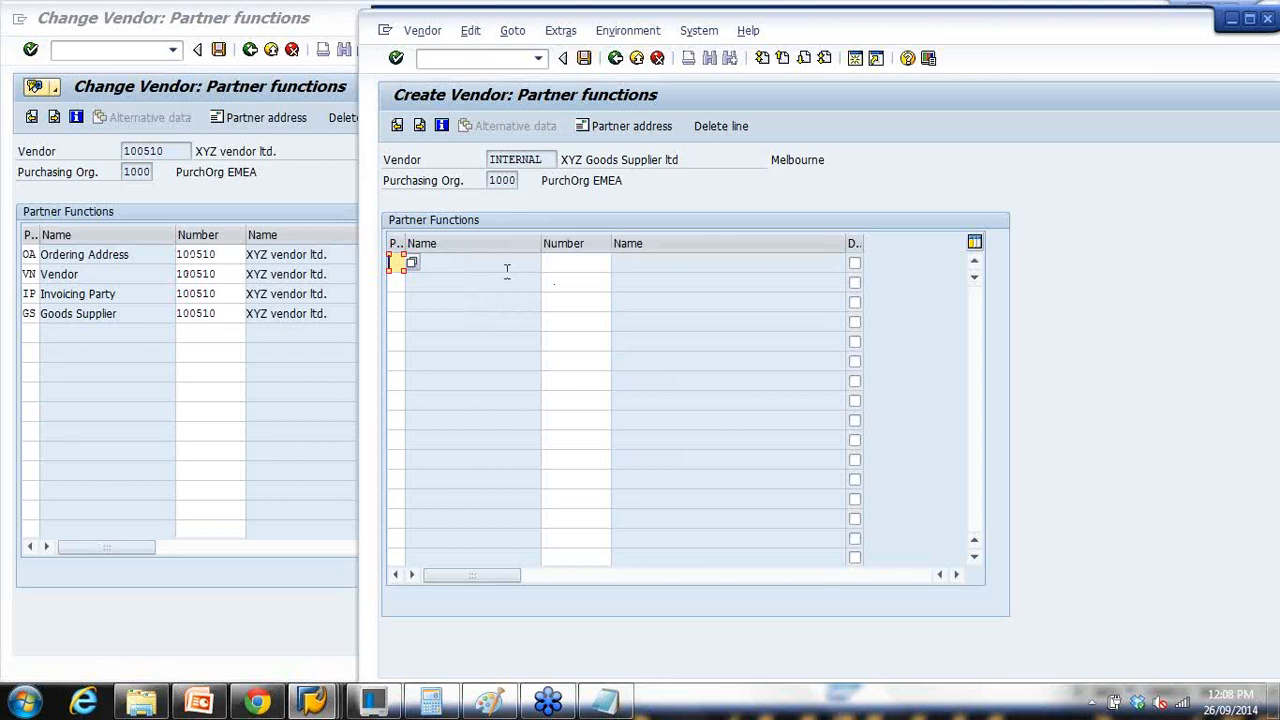
Step: Save the new vendor and check its status message
click(584, 58)
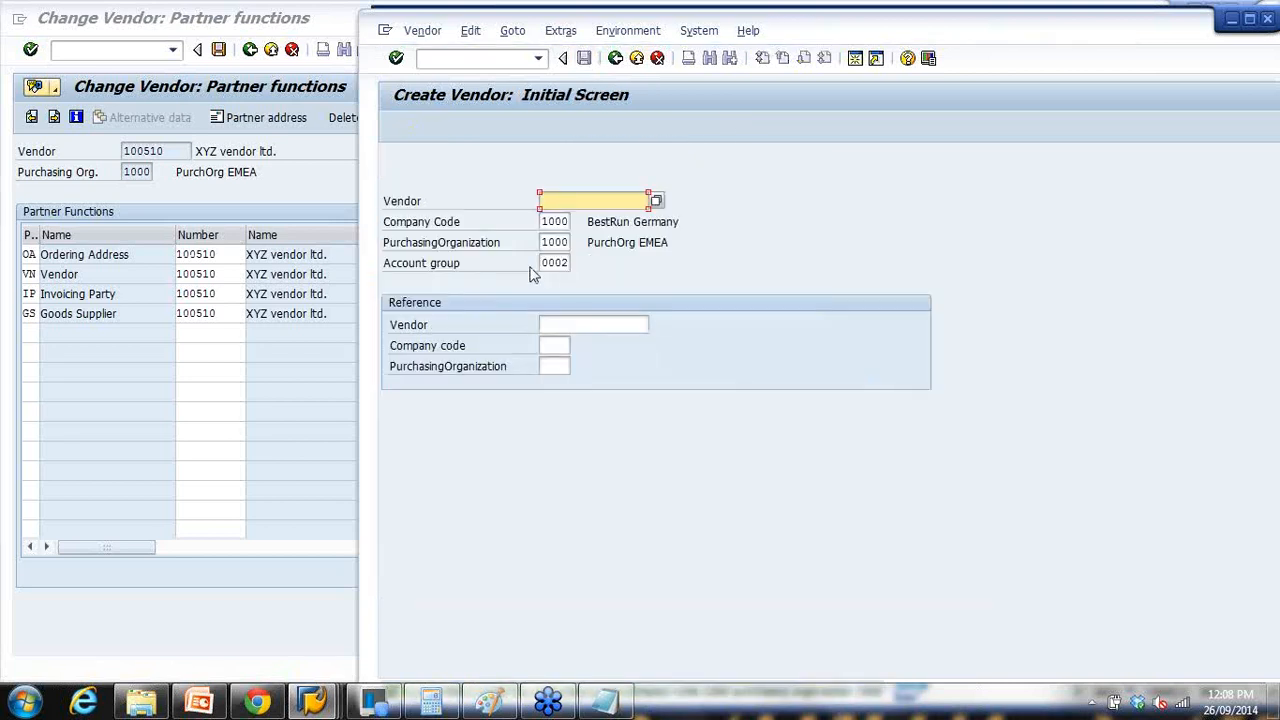
double_click(553, 263)
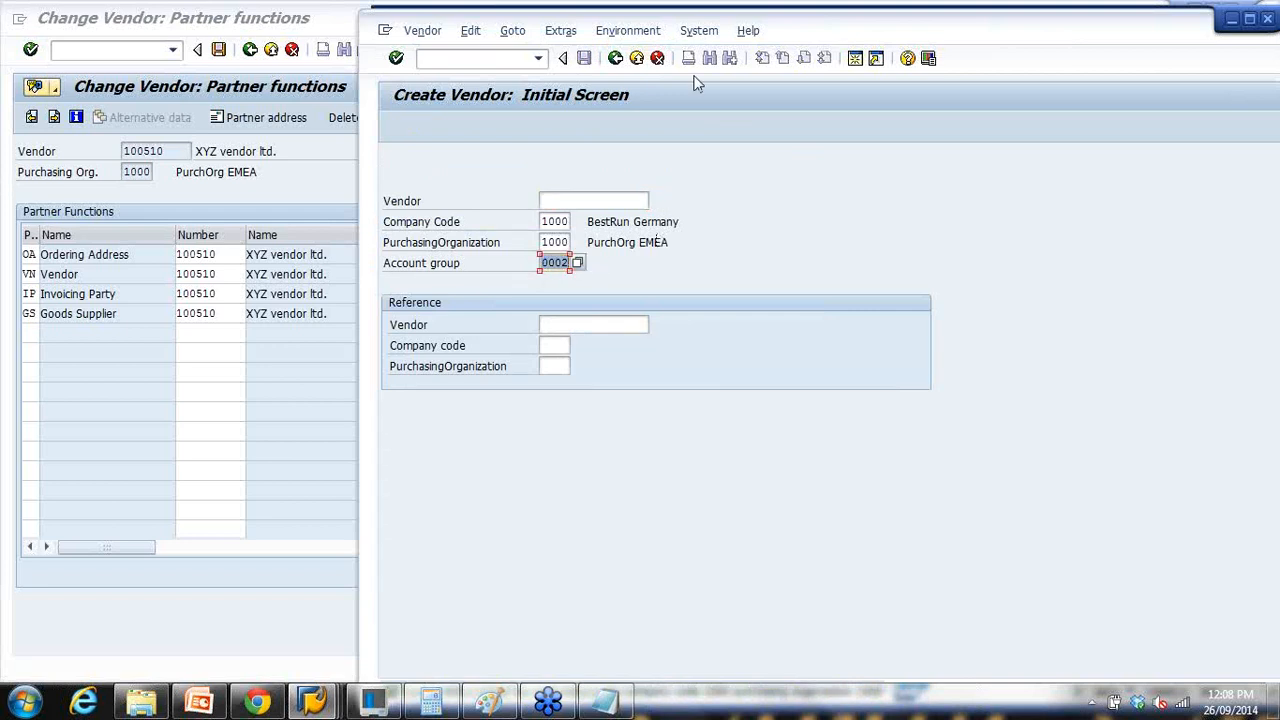
drag(789, 34, 792, 23)
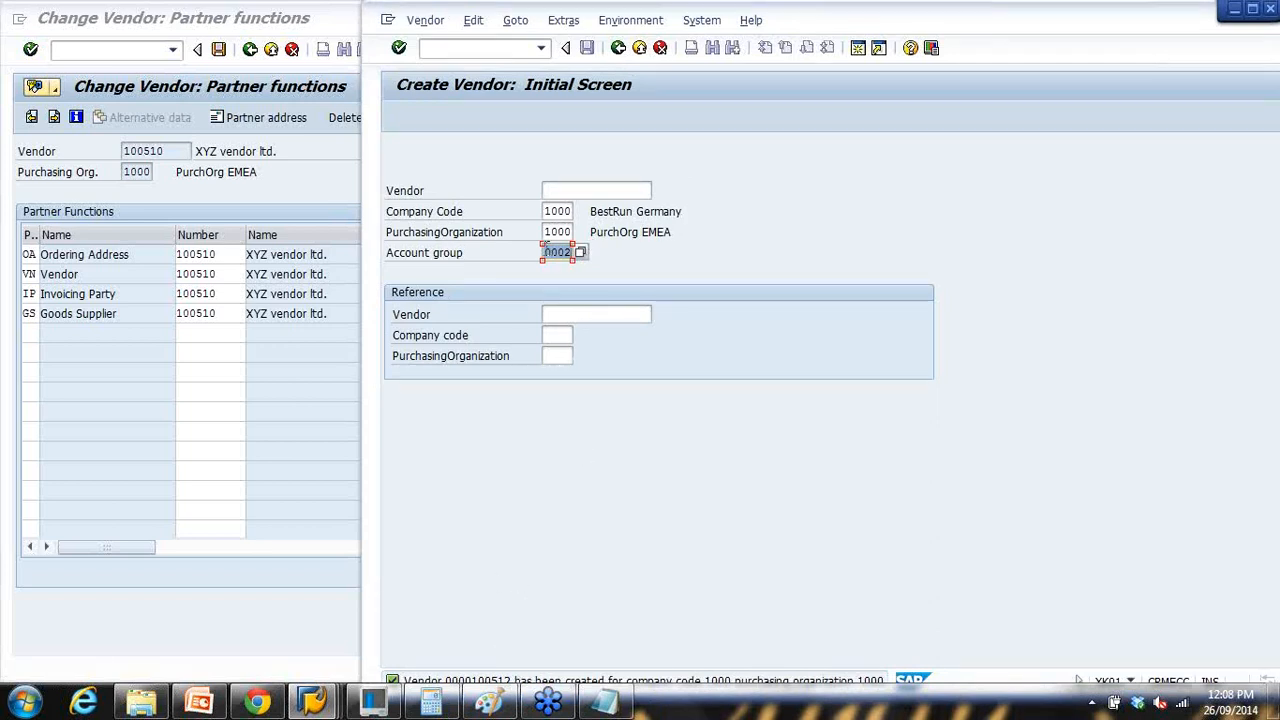
Step: Change vendor 100510's Goods Supplier partner number to 100512 and save
click(218, 314)
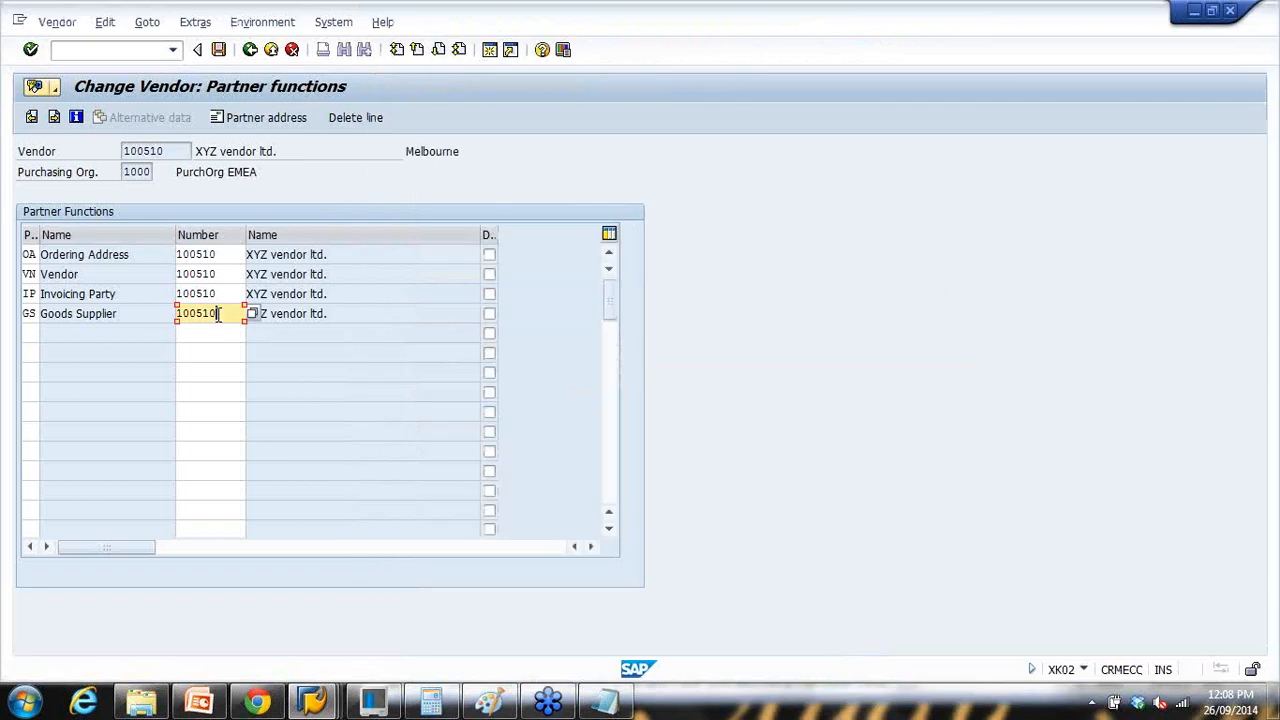
key(BackSpace)
text(2)
key(Return)
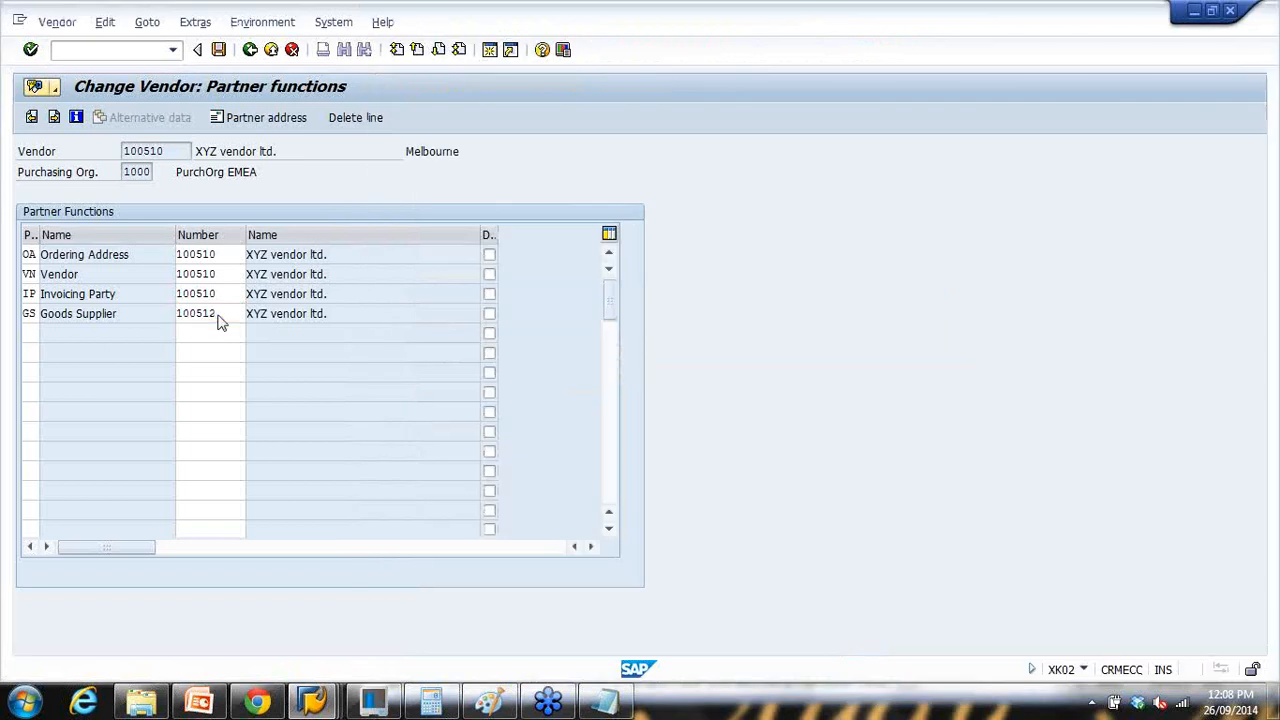
key(Tab)
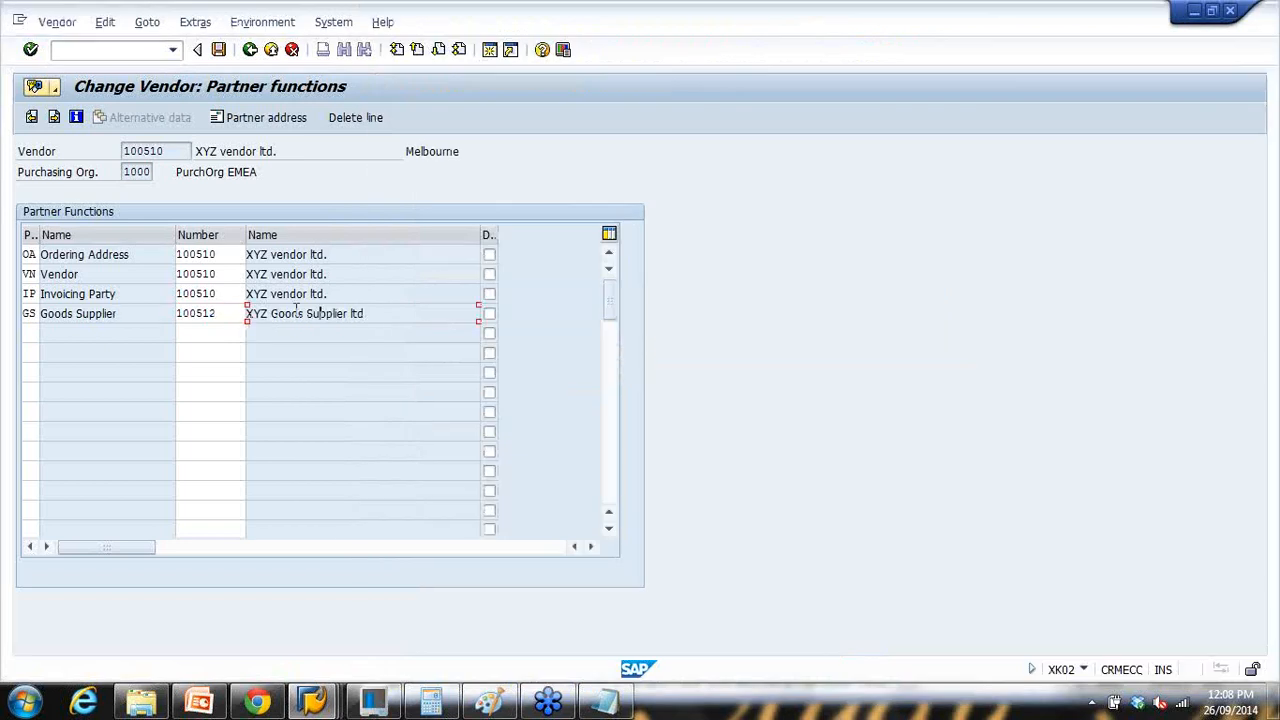
double_click(115, 270)
drag(148, 255, 33, 254)
drag(69, 293, 27, 313)
drag(226, 312, 89, 313)
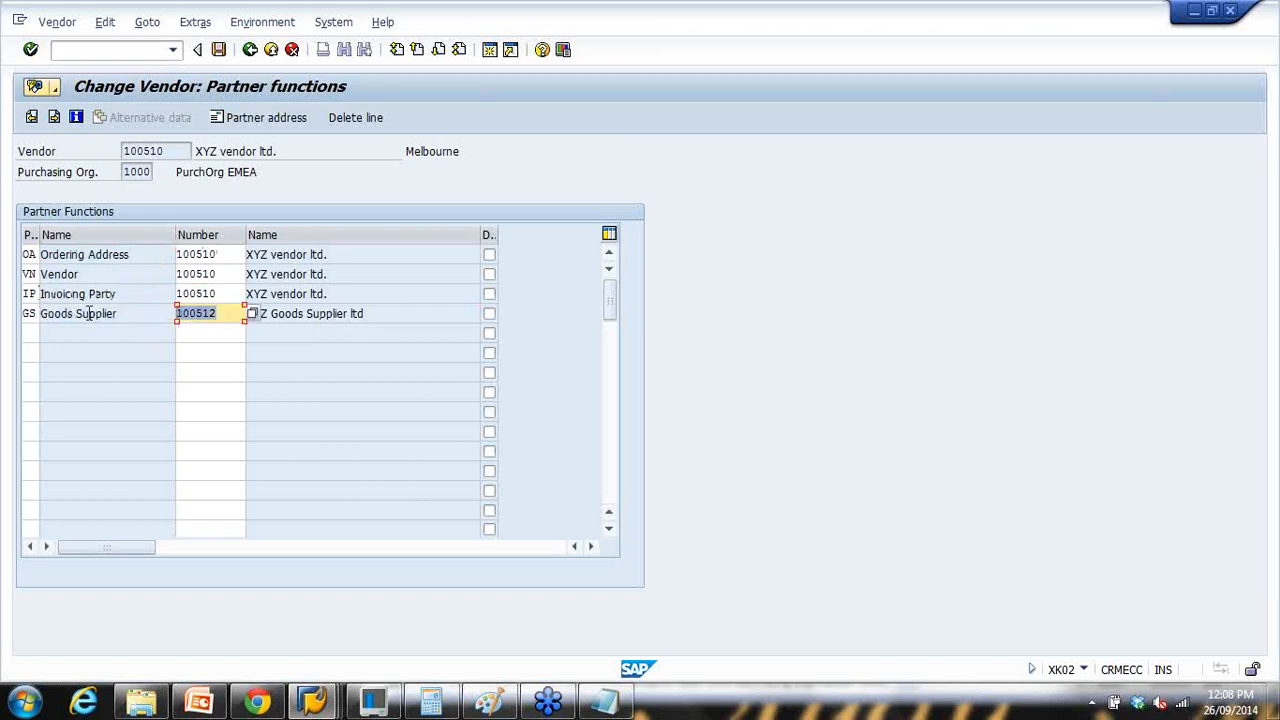
click(220, 52)
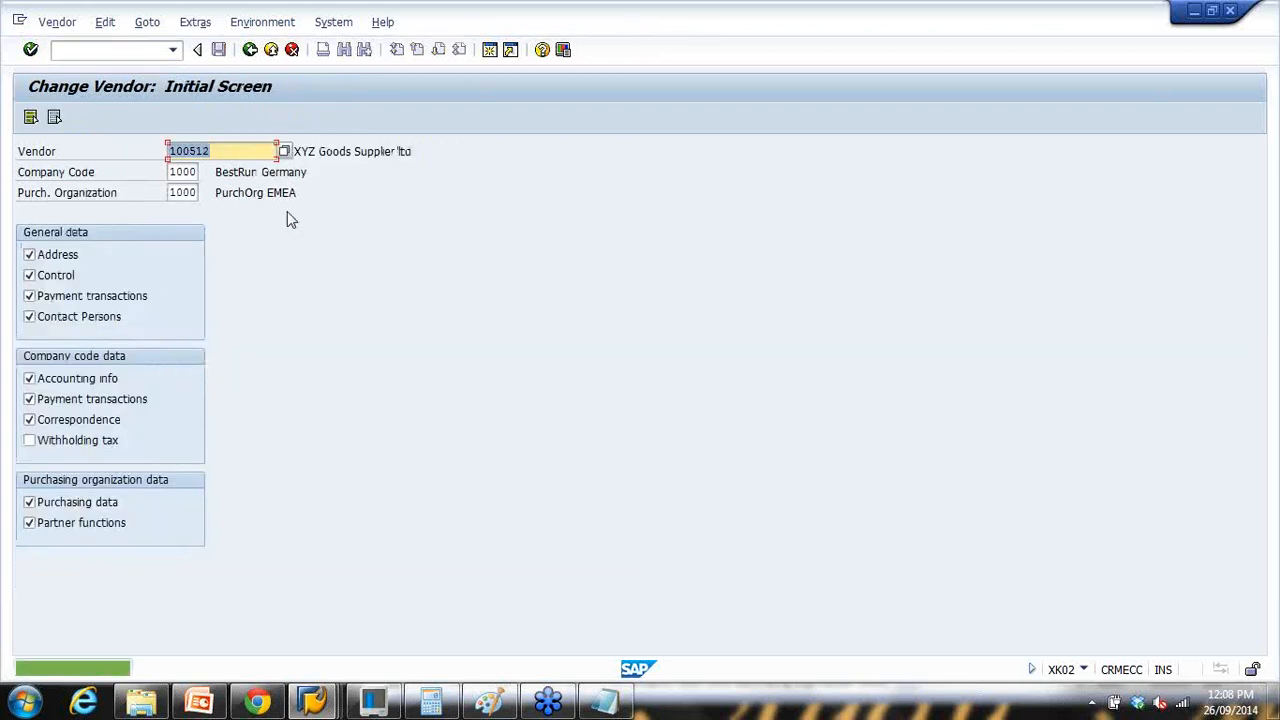
Step: Open vendor 100510 and page through to partner functions, confirming Goods Supplier 100512
click(224, 151)
key(BackSpace)
text(0)
key(Return)
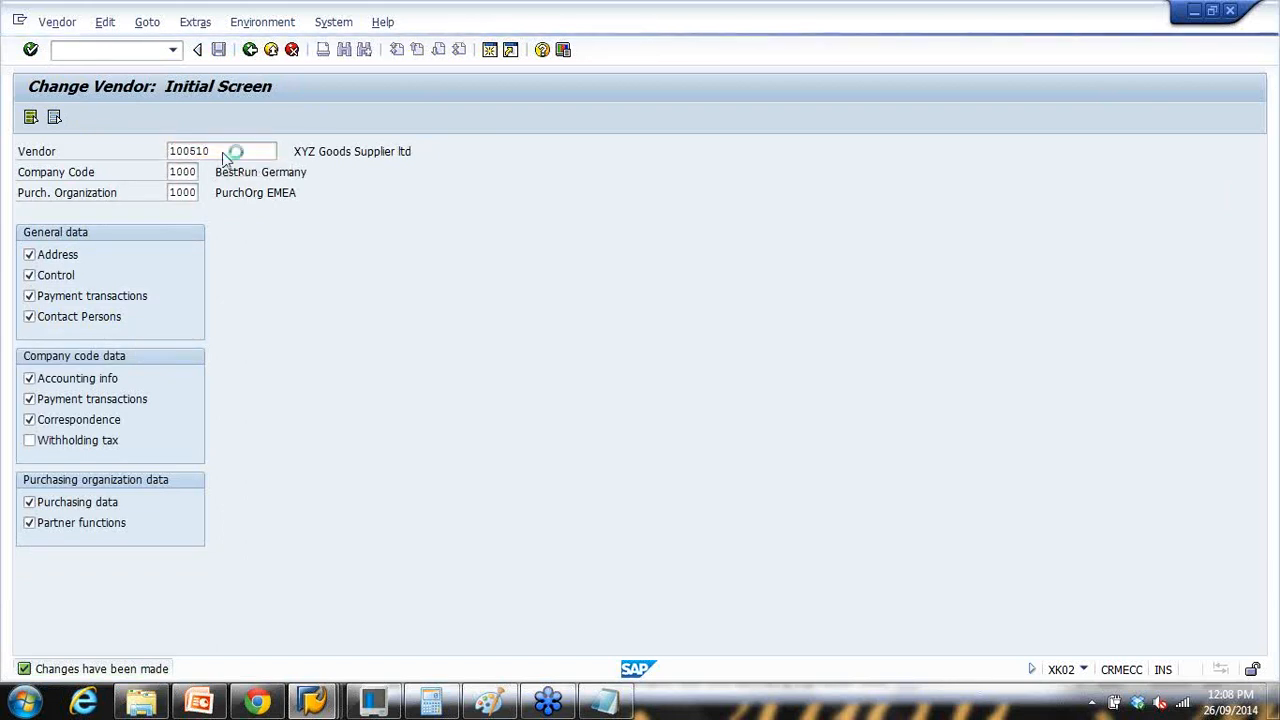
key(Return)
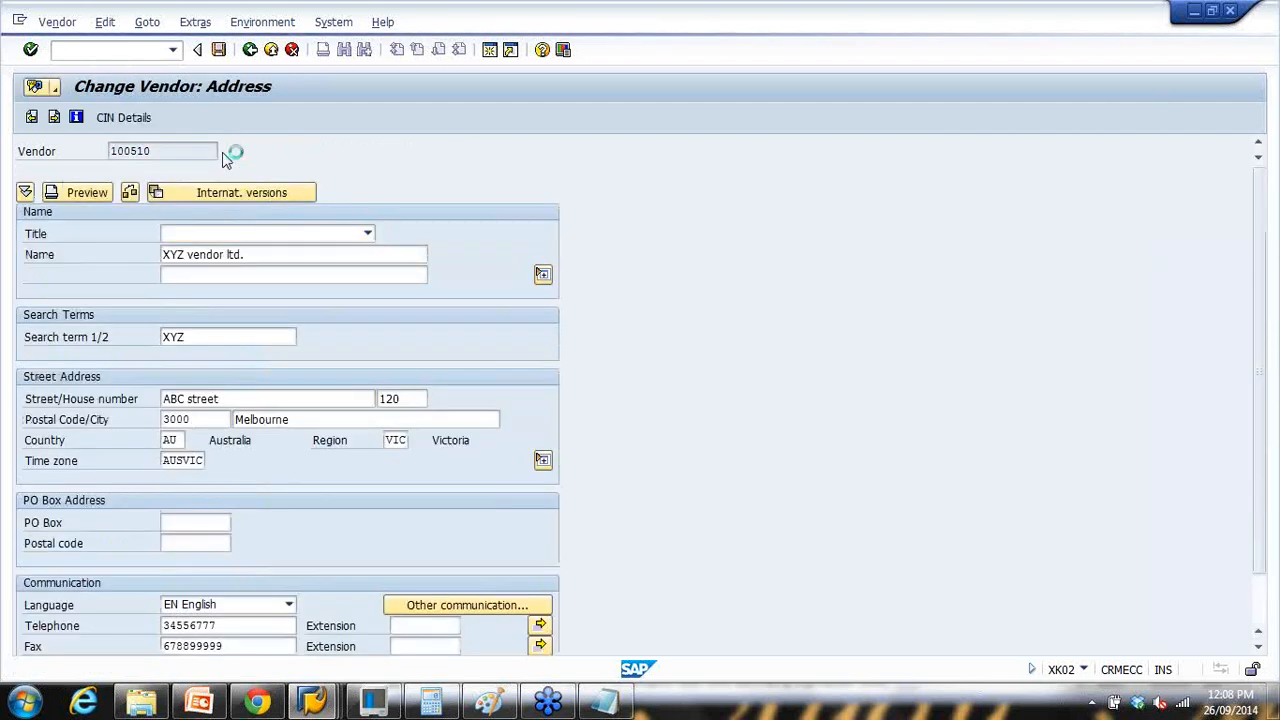
key(Return)
key(Return)
key(Return)
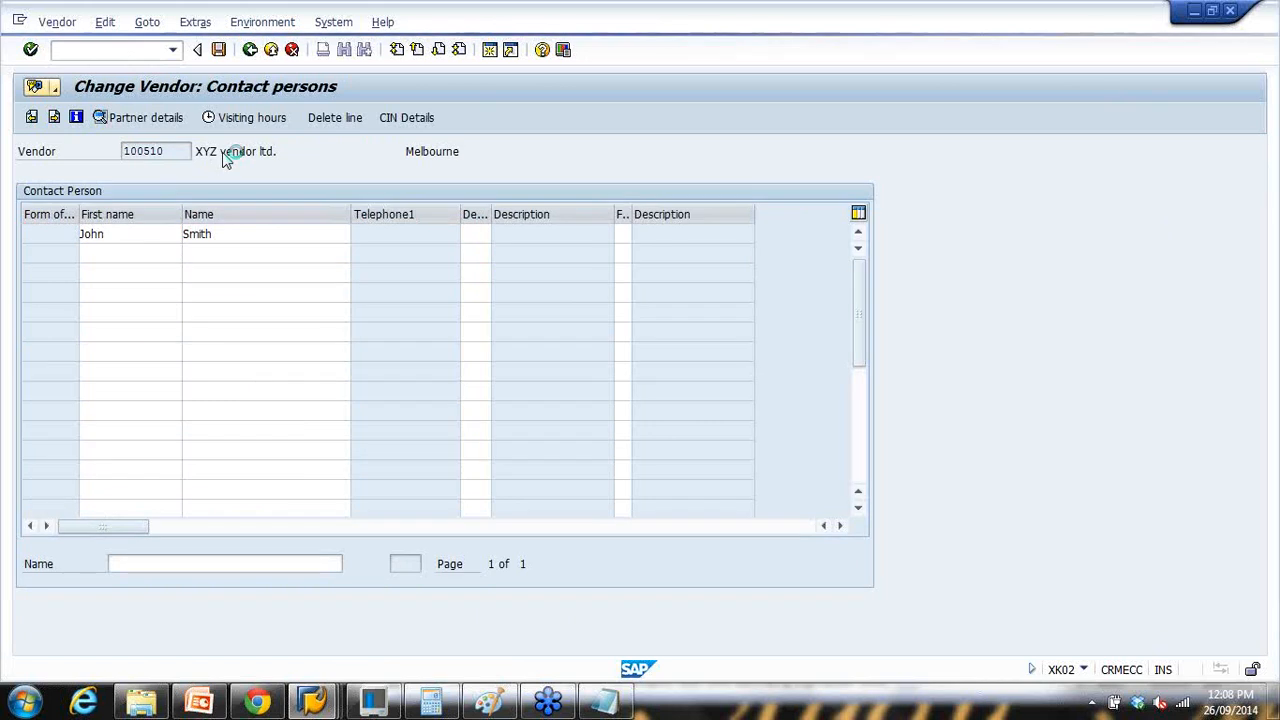
key(Return)
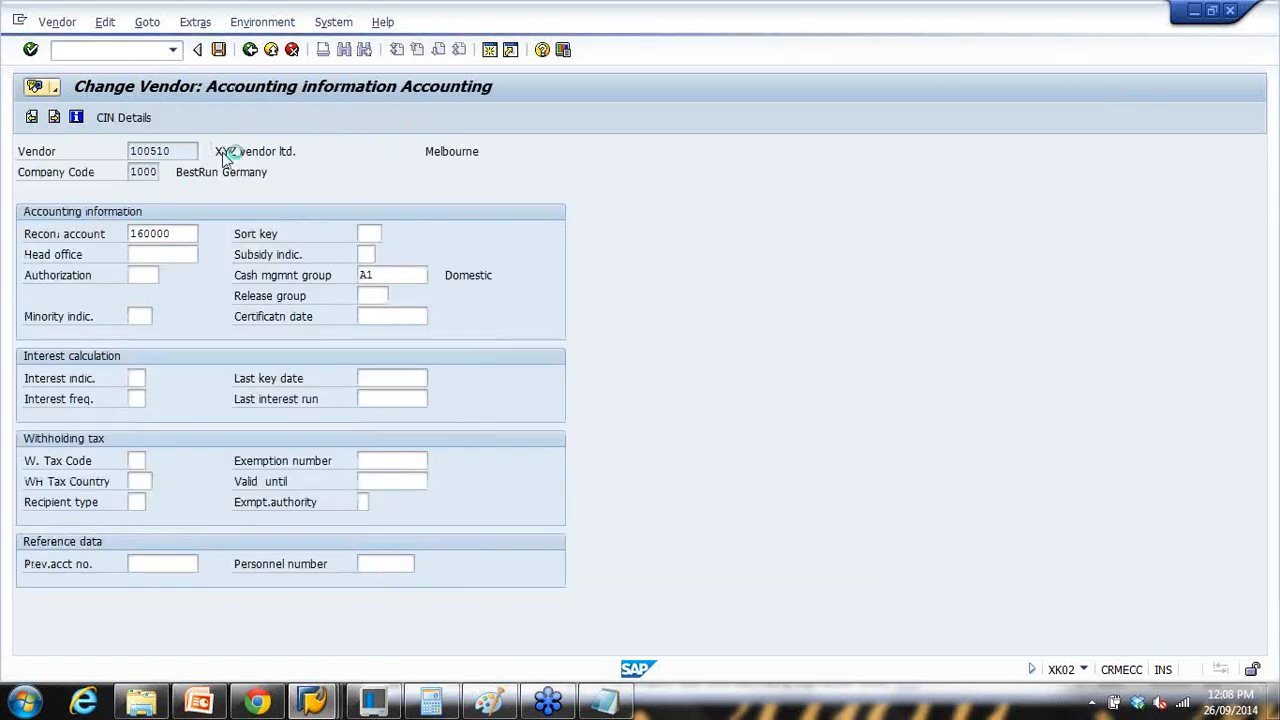
key(Return)
key(Return)
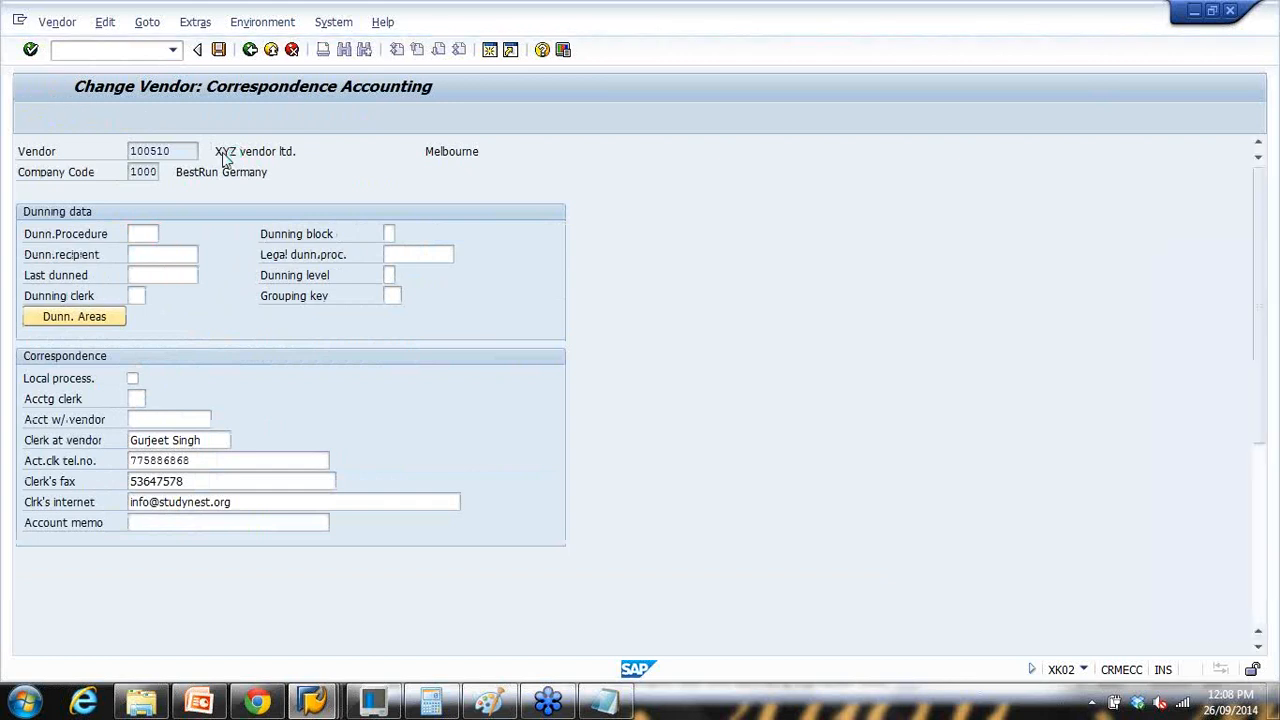
key(Return)
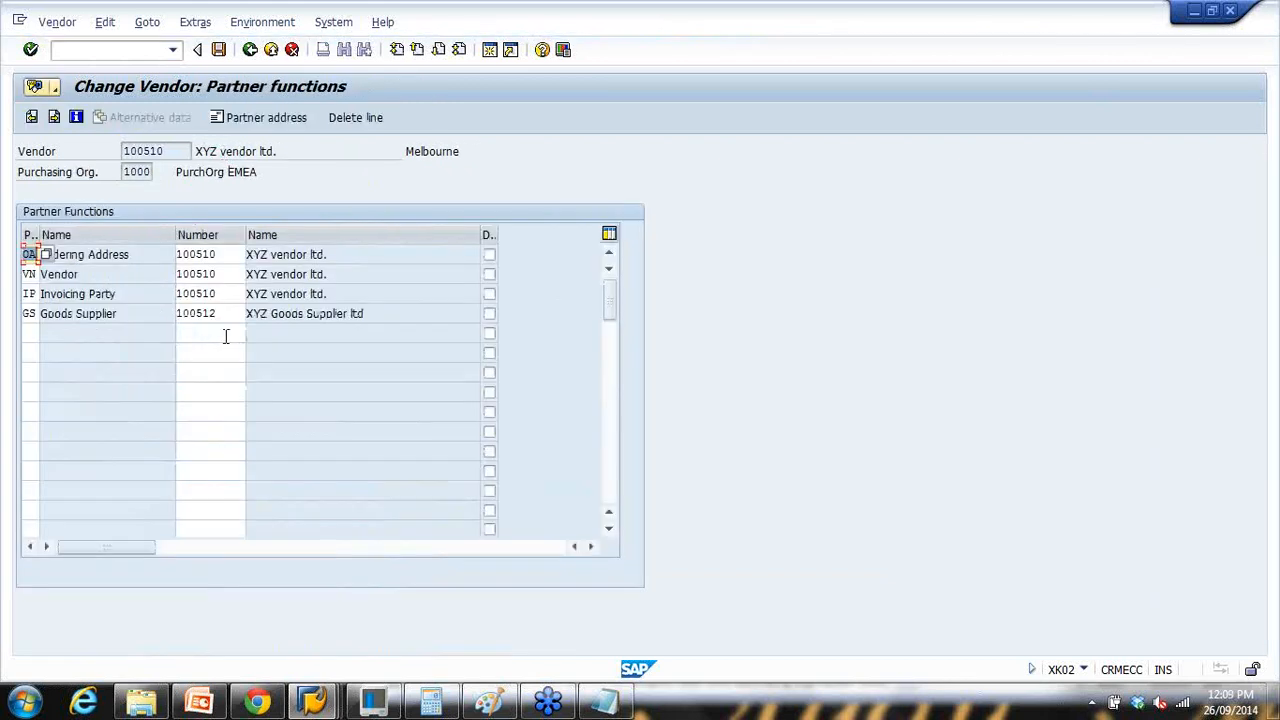
drag(229, 314, 42, 316)
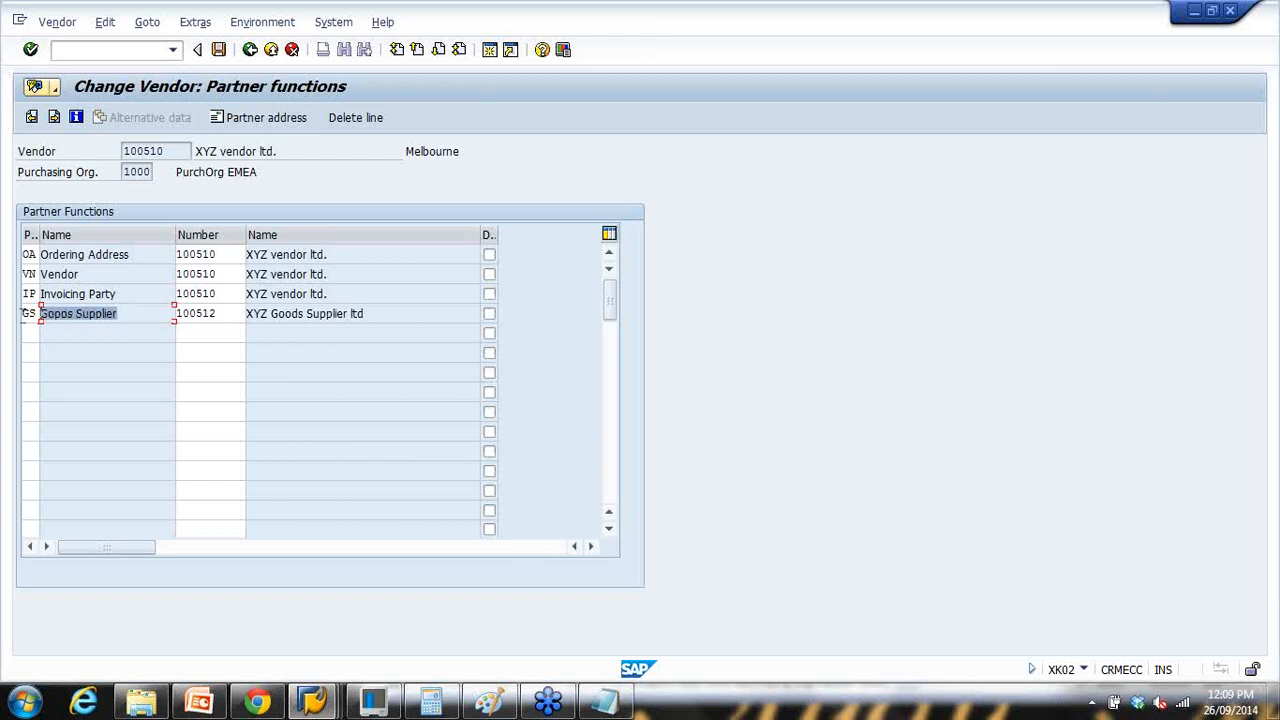
drag(231, 316, 117, 315)
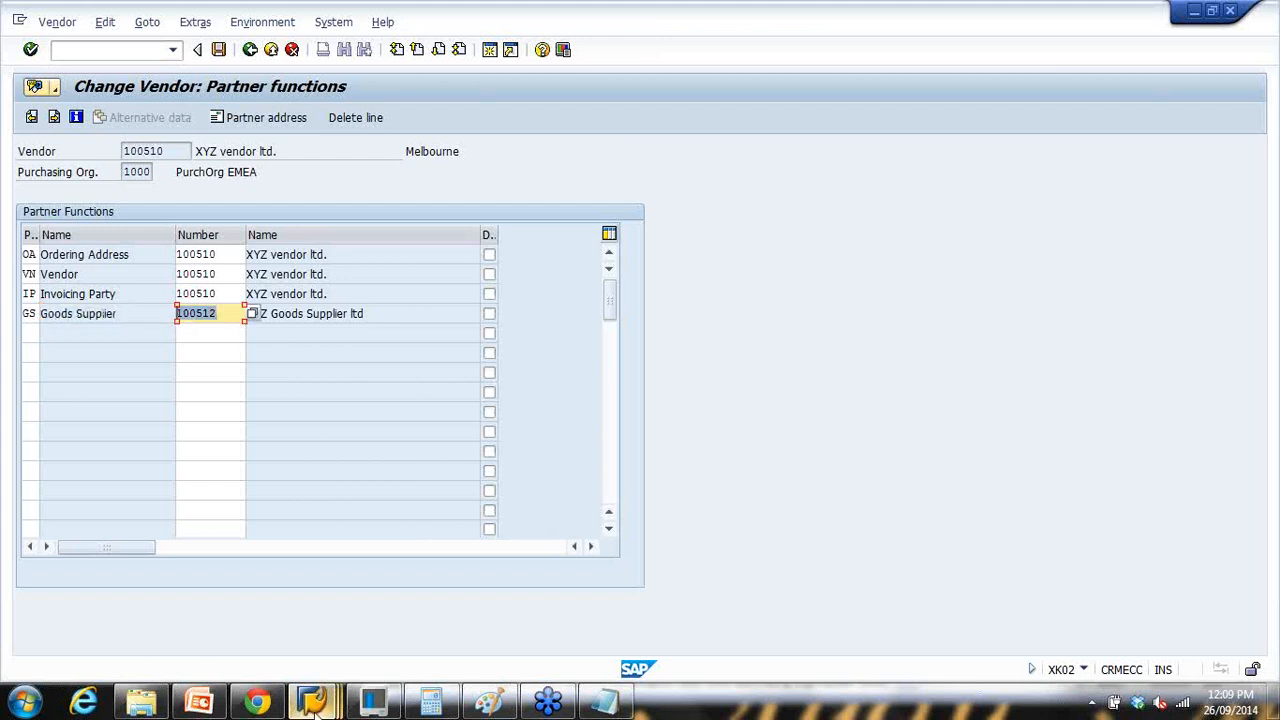
click(312, 700)
click(519, 612)
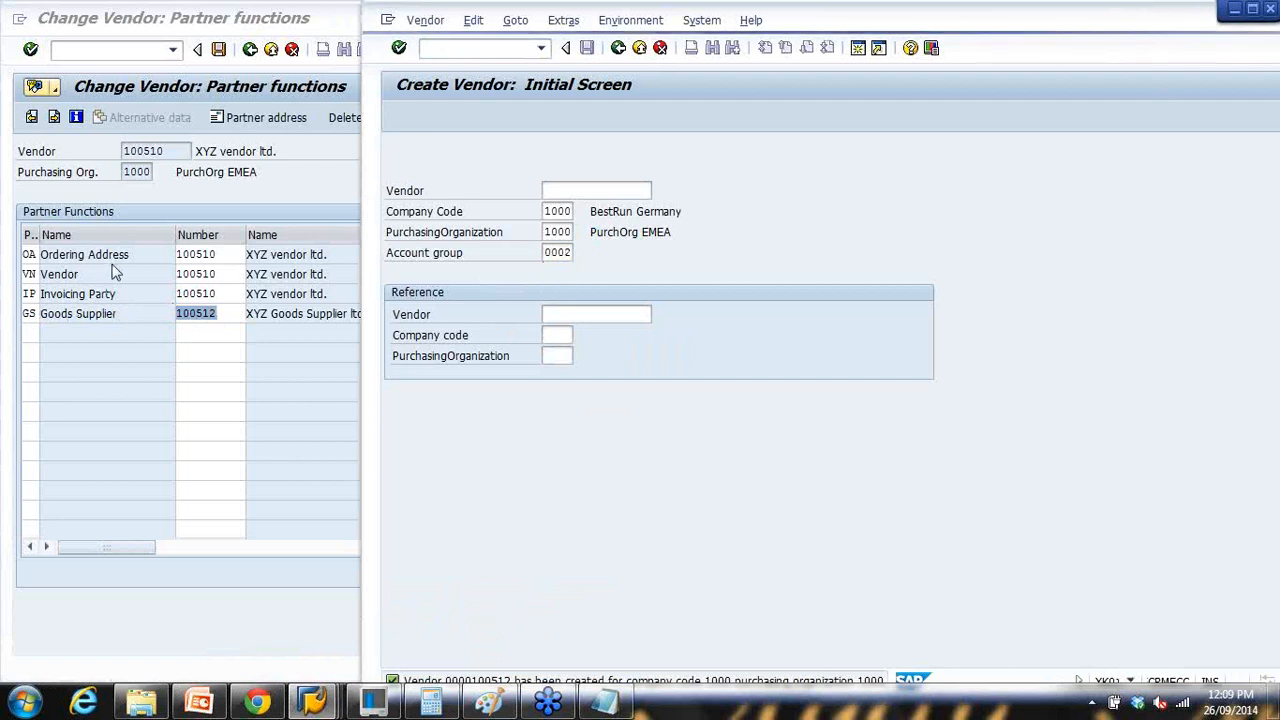
click(550, 256)
key(F4)
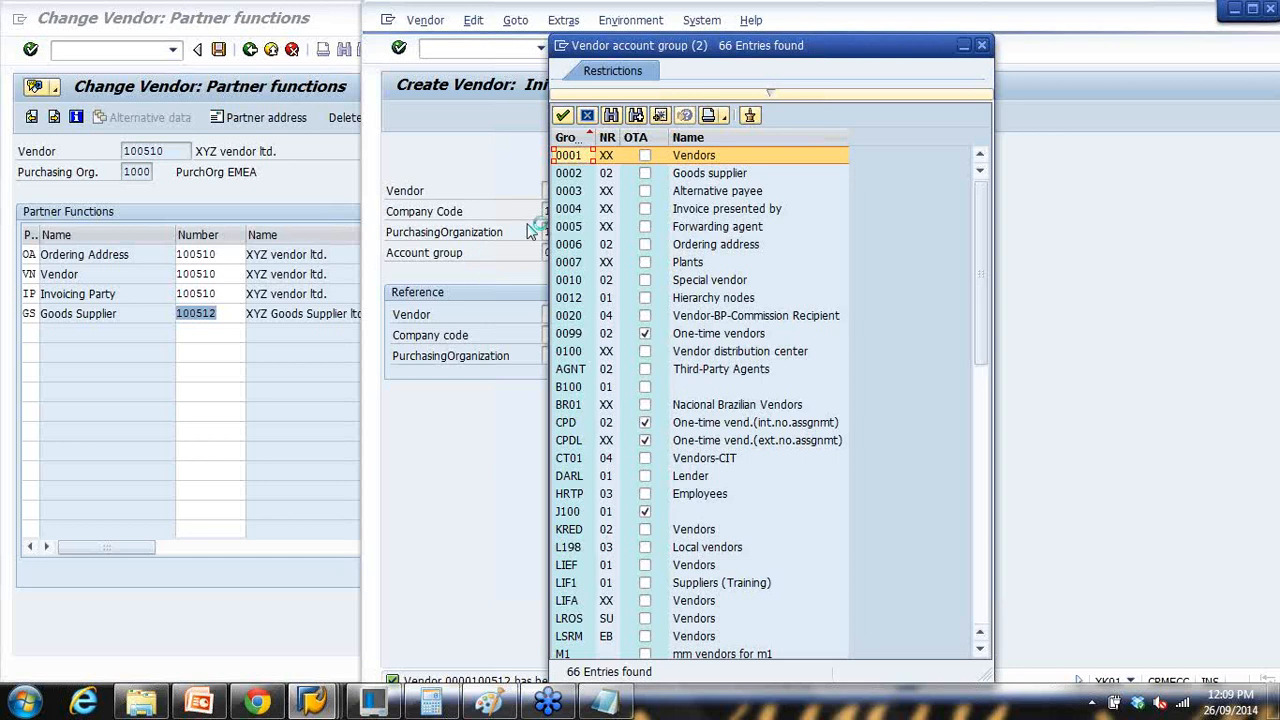
click(724, 244)
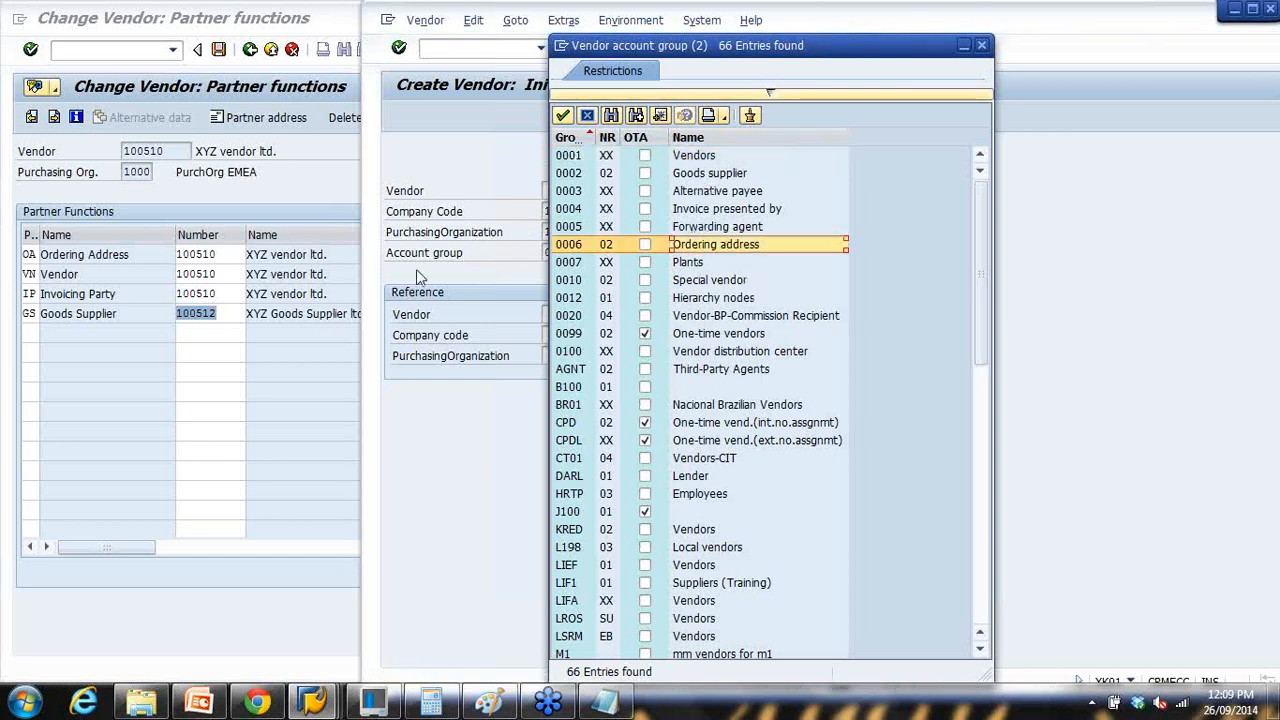
click(236, 292)
double_click(226, 254)
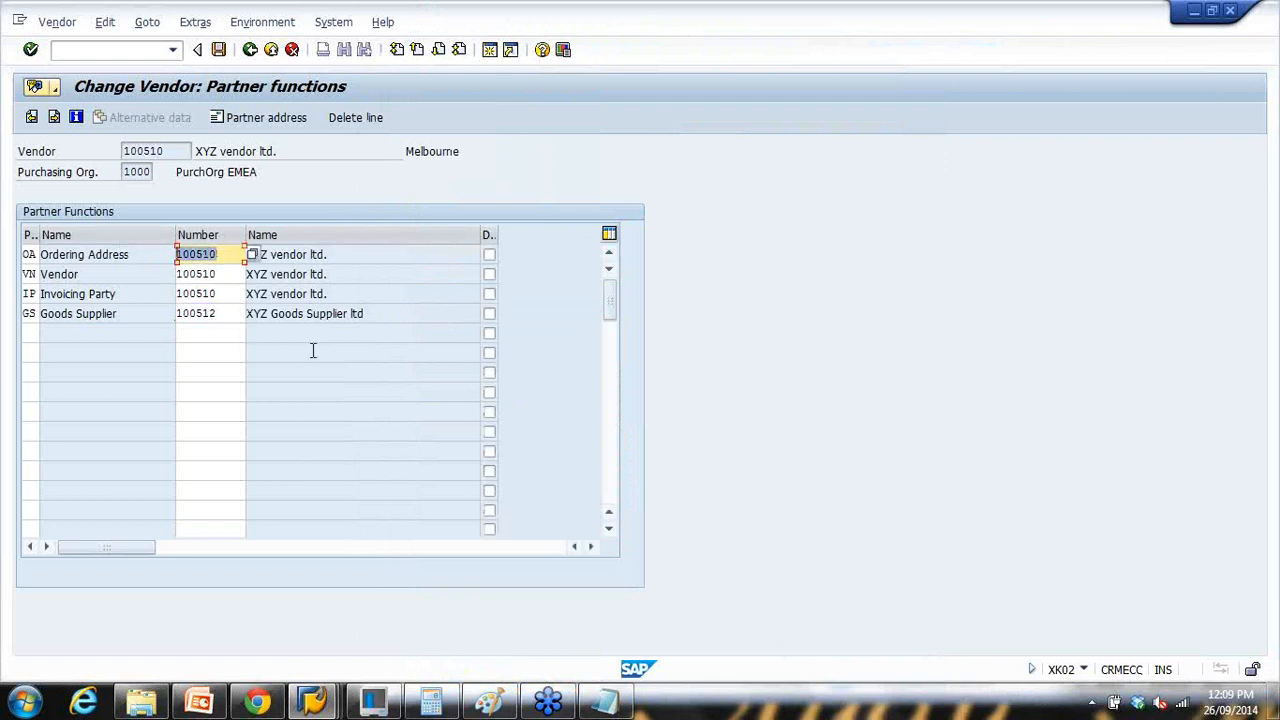
click(199, 703)
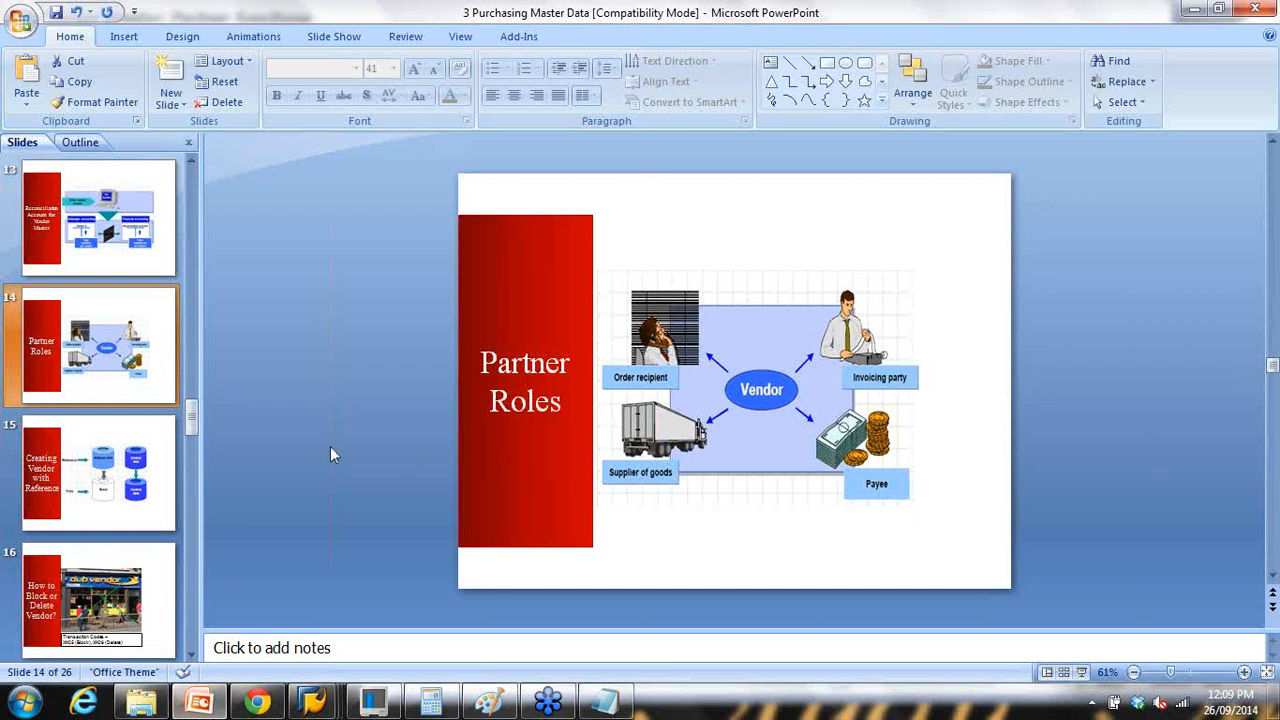
Step: Present the Partner Roles slide, advance to Creating Vendor with Reference, then end the show
click(1081, 672)
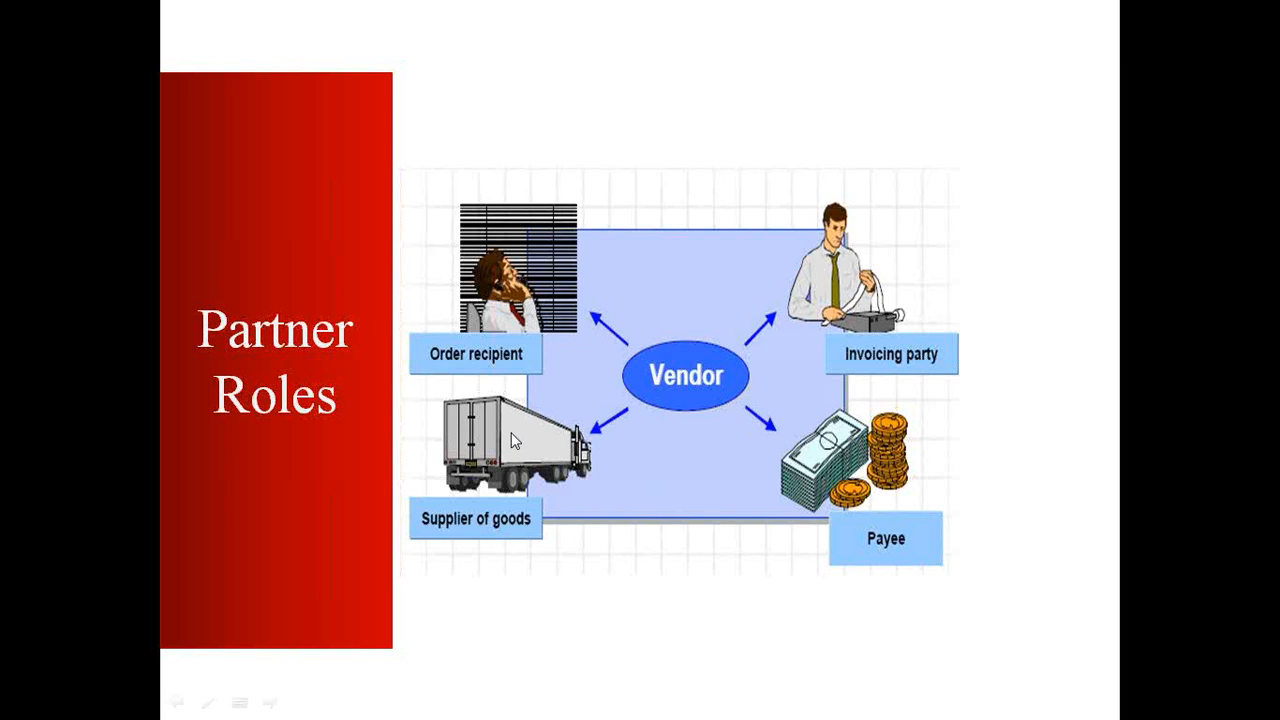
click(511, 432)
key(Escape)
Step: Bring the SAP Create Vendor window back and close the account group list
click(320, 709)
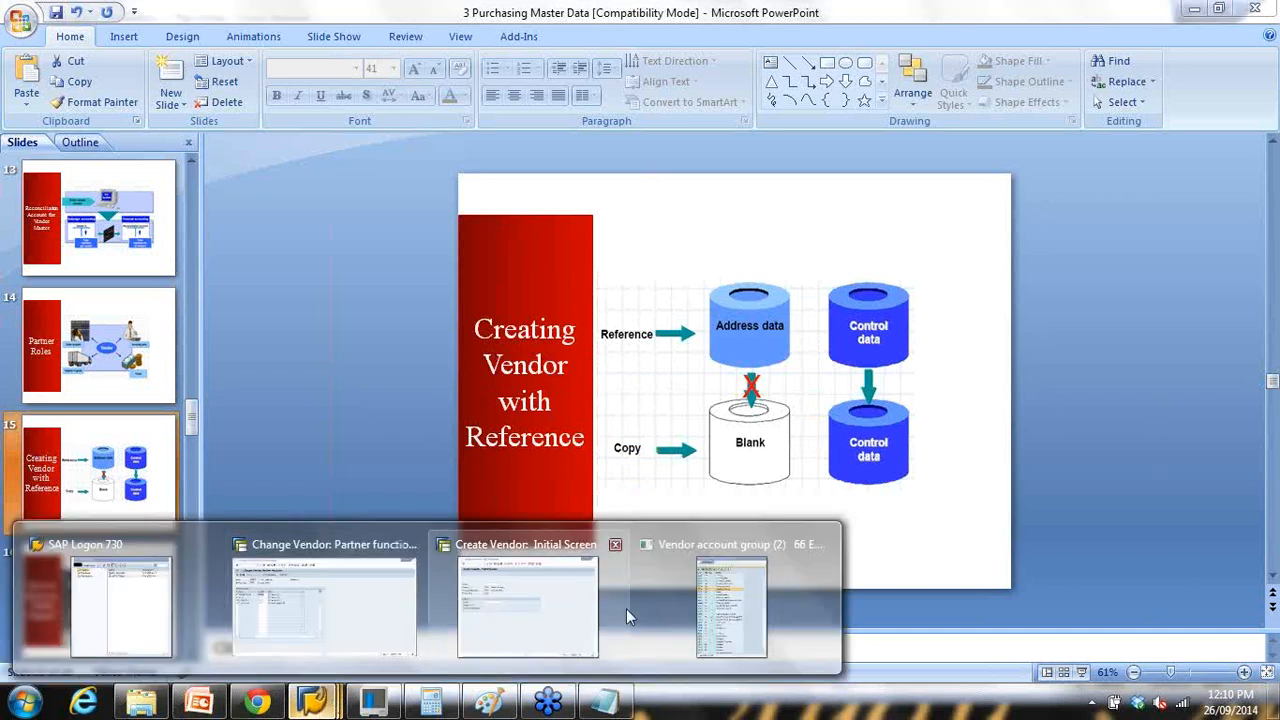
click(586, 614)
click(982, 46)
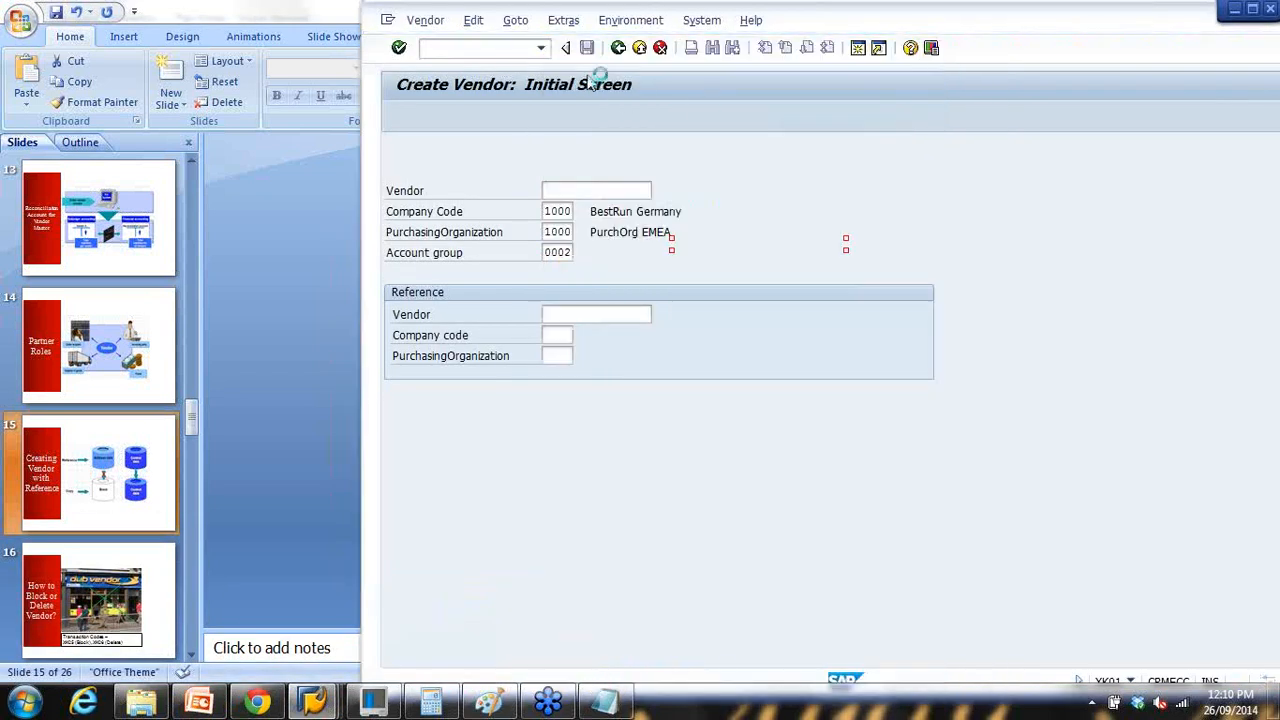
Step: Set account group KRED and reference vendor 100510
click(557, 252)
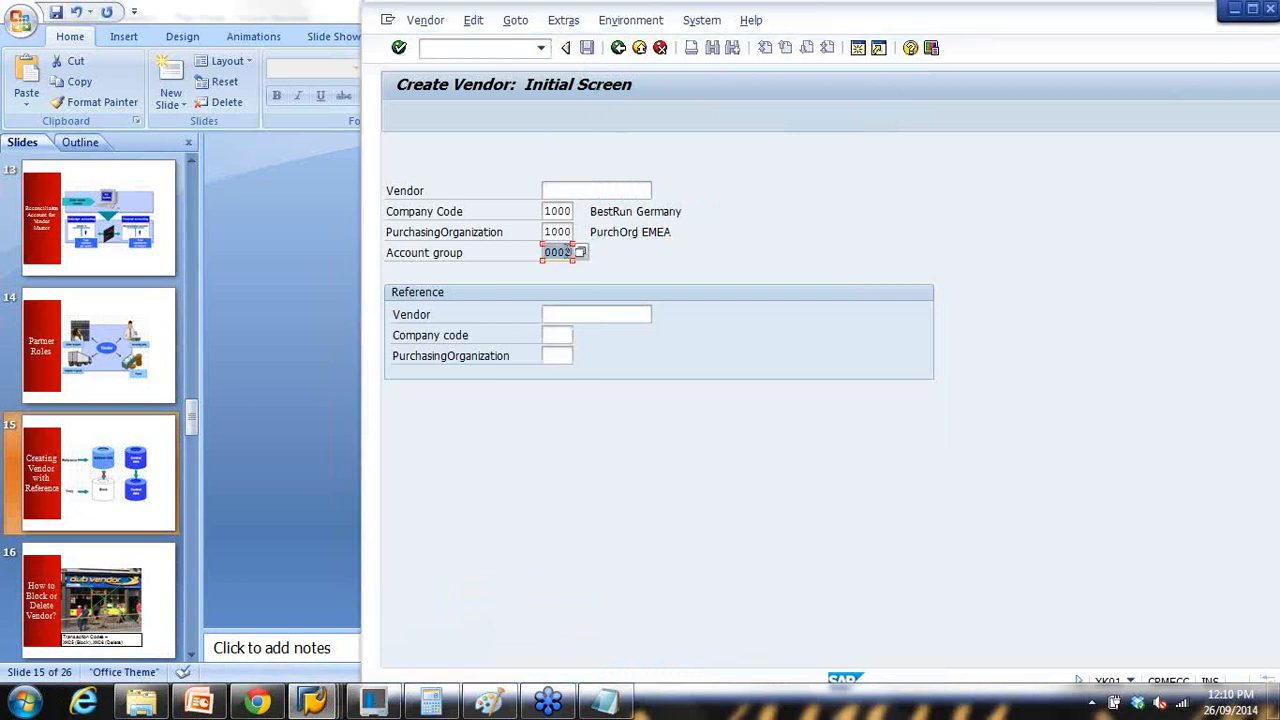
key(BackSpace)
click(568, 301)
click(564, 315)
text(1)
click(575, 335)
key(BackSpace)
key(BackSpace)
text(10)
drag(586, 316, 496, 318)
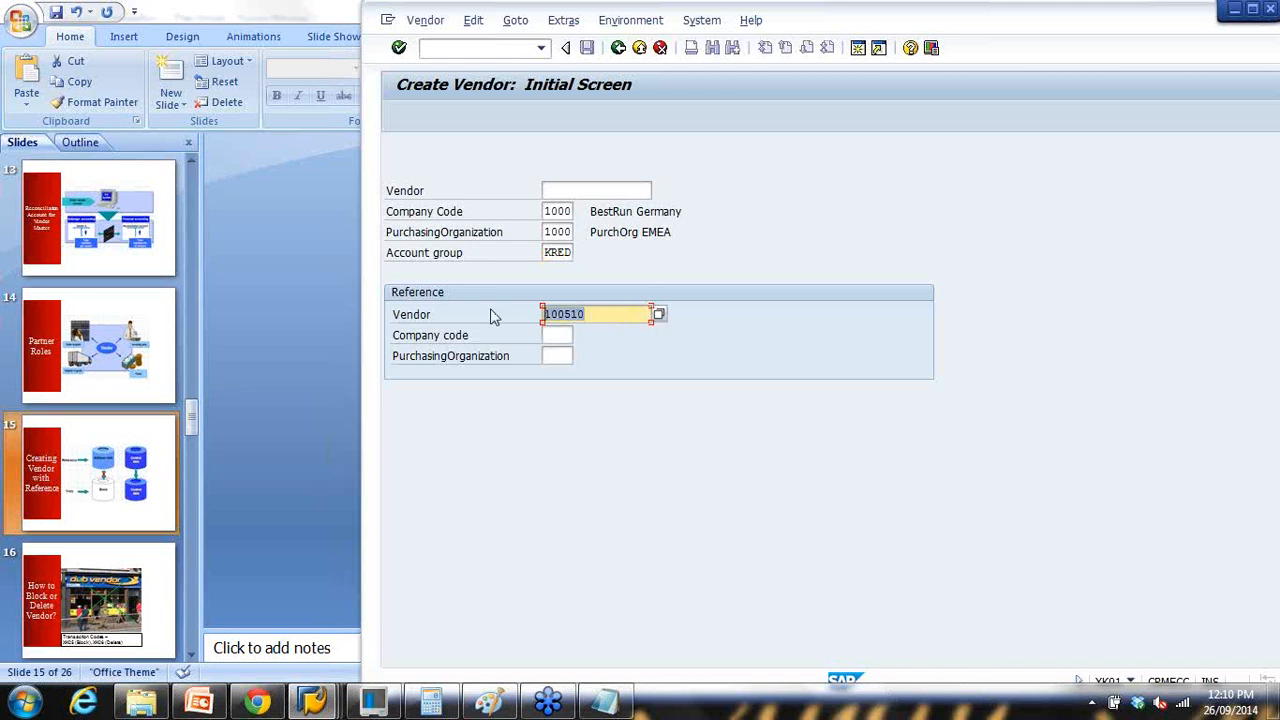
Step: Set reference company code 1000 and purchasing organisation 1000, then submit the initial screen
drag(1200, 20, 1112, 31)
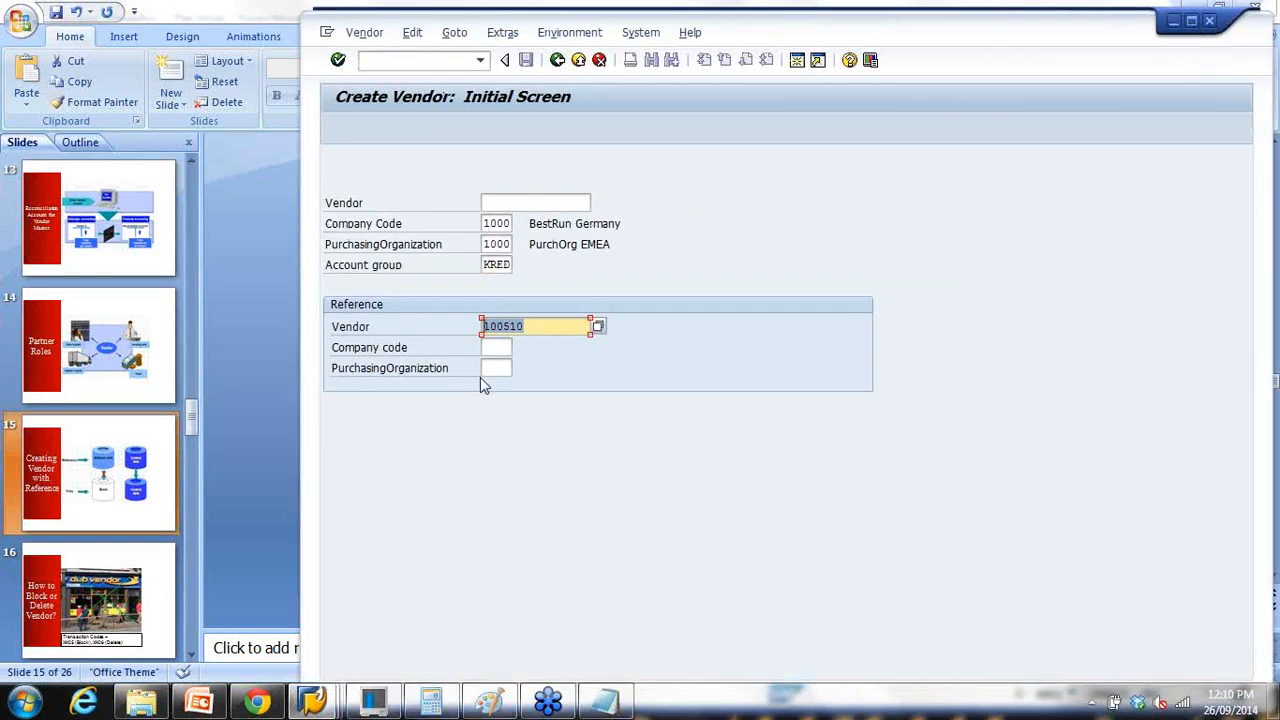
click(1191, 20)
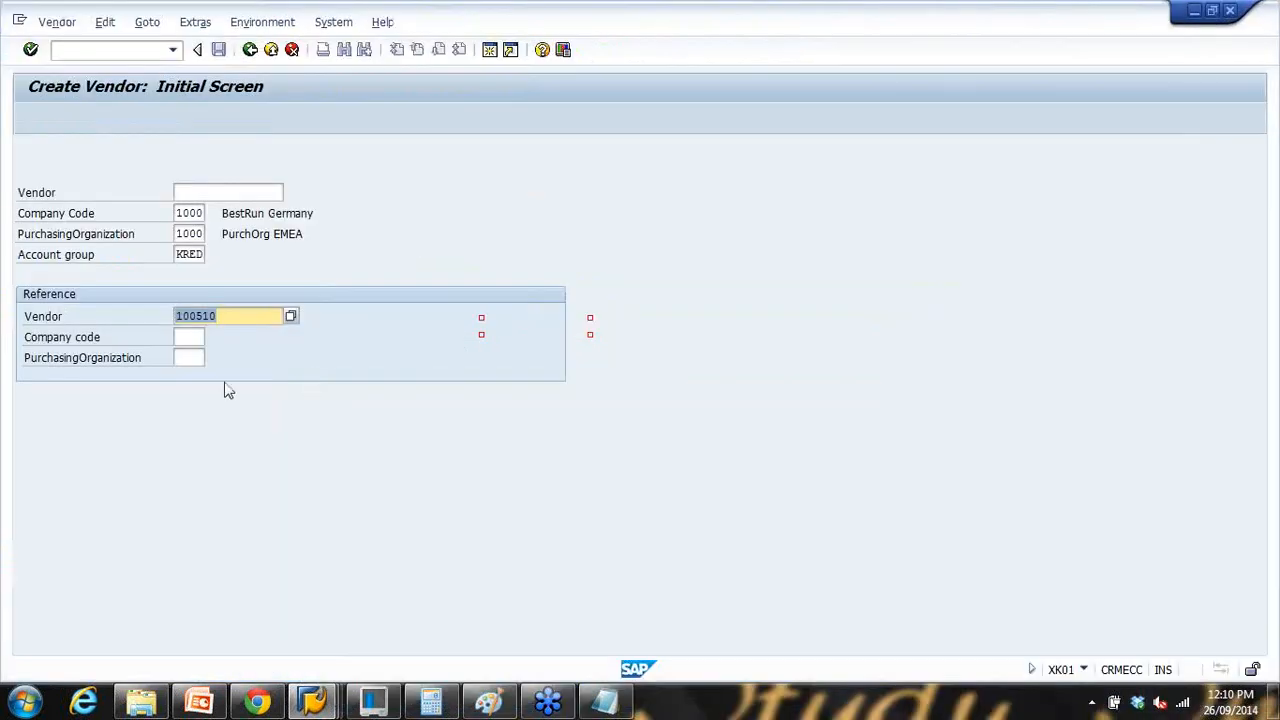
drag(179, 254, 243, 258)
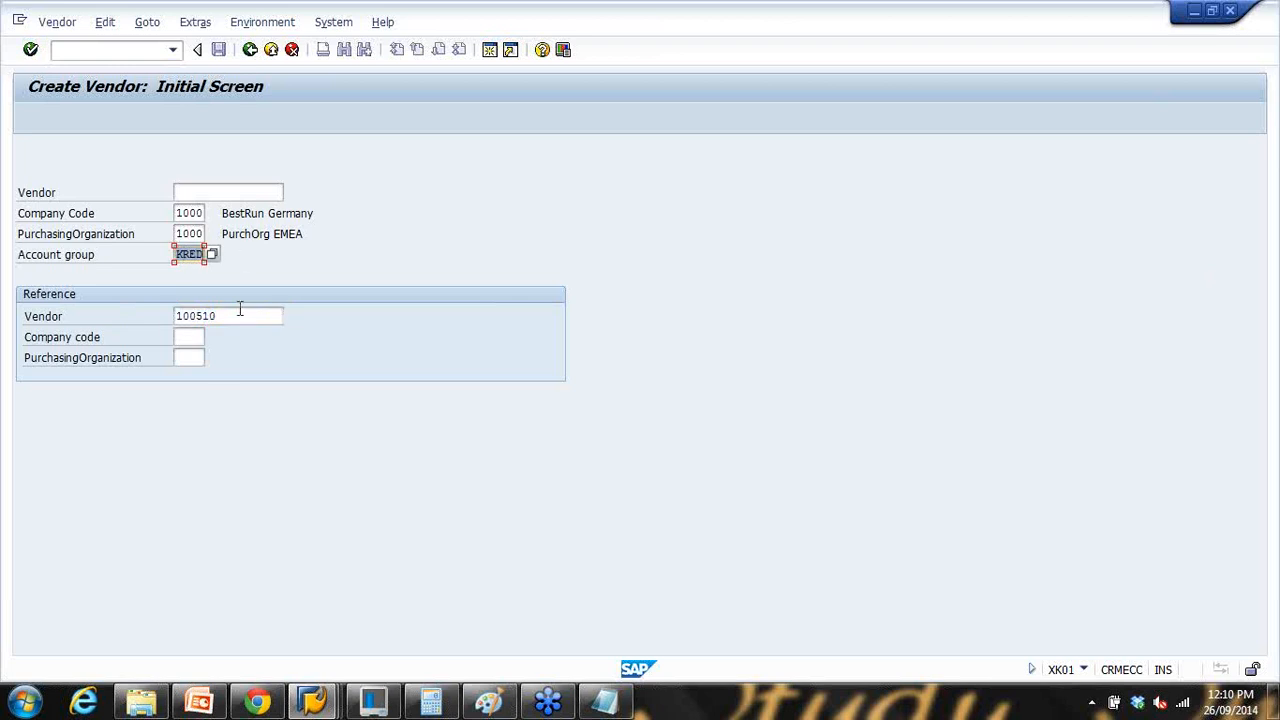
click(192, 336)
click(192, 354)
click(195, 358)
click(195, 375)
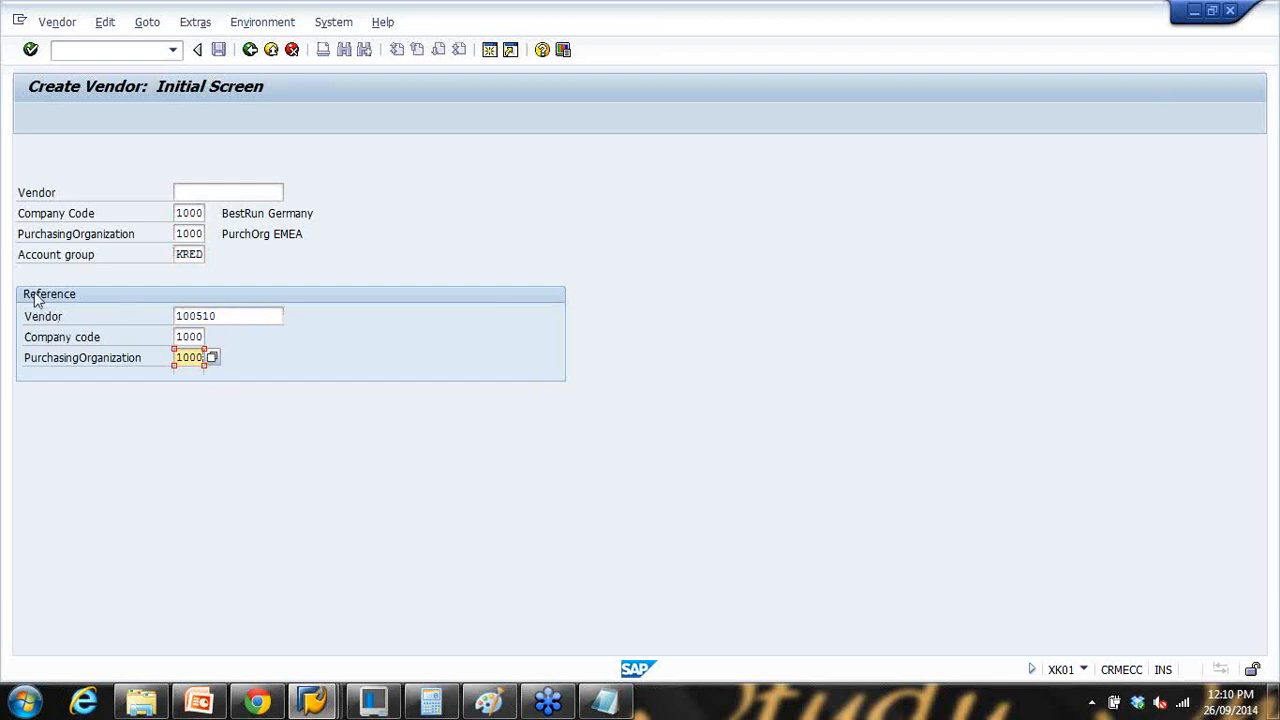
drag(237, 315, 150, 315)
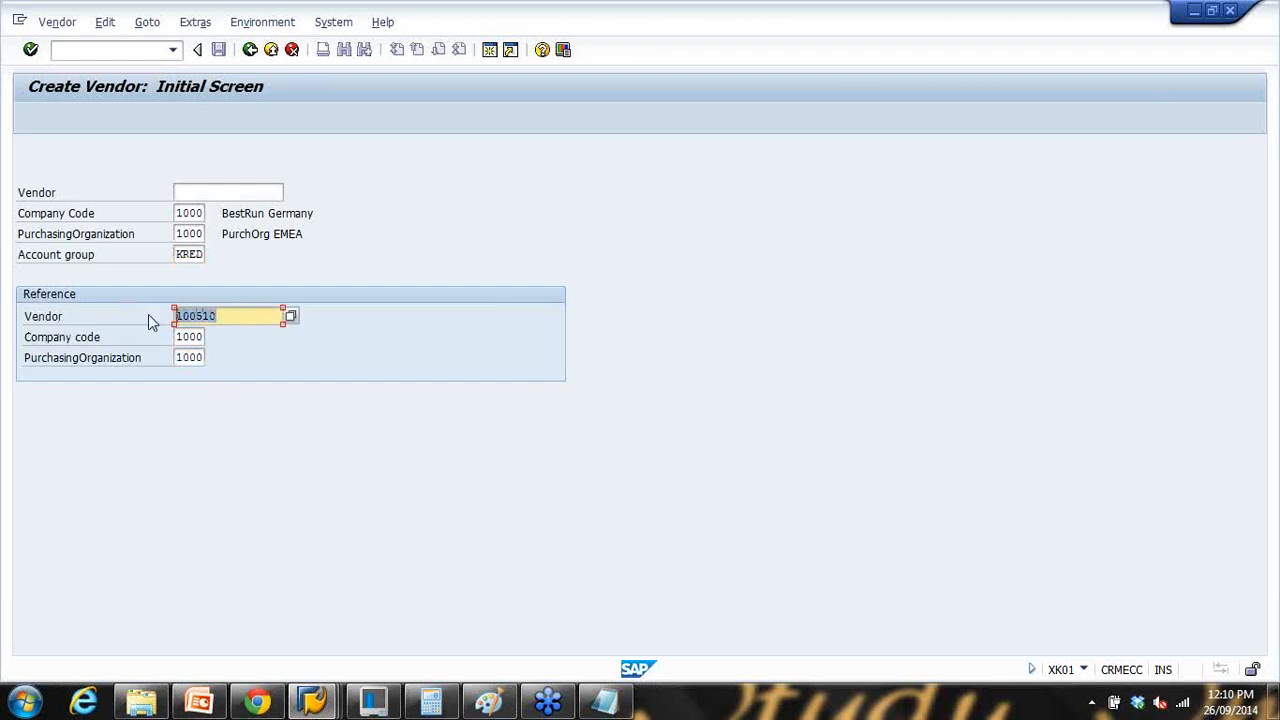
drag(236, 316, 167, 317)
key(Return)
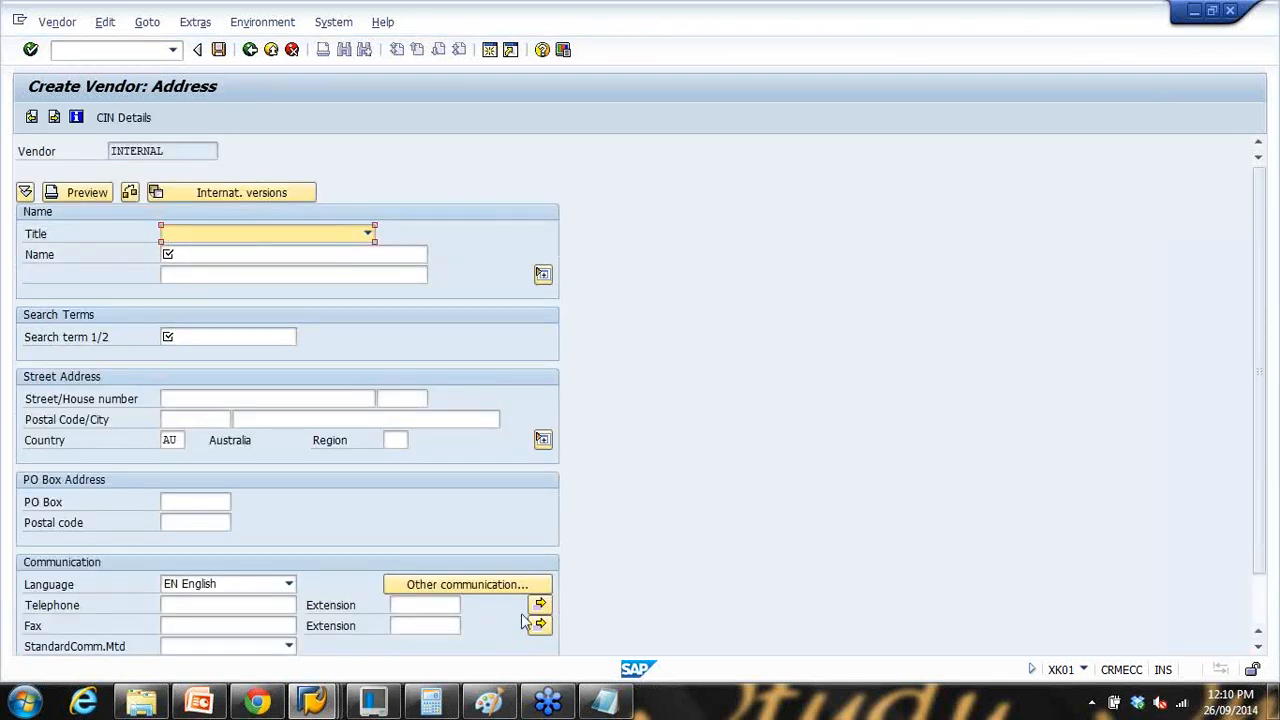
Step: Enter the vendor name 'New vendor 123' and search term newven
click(199, 702)
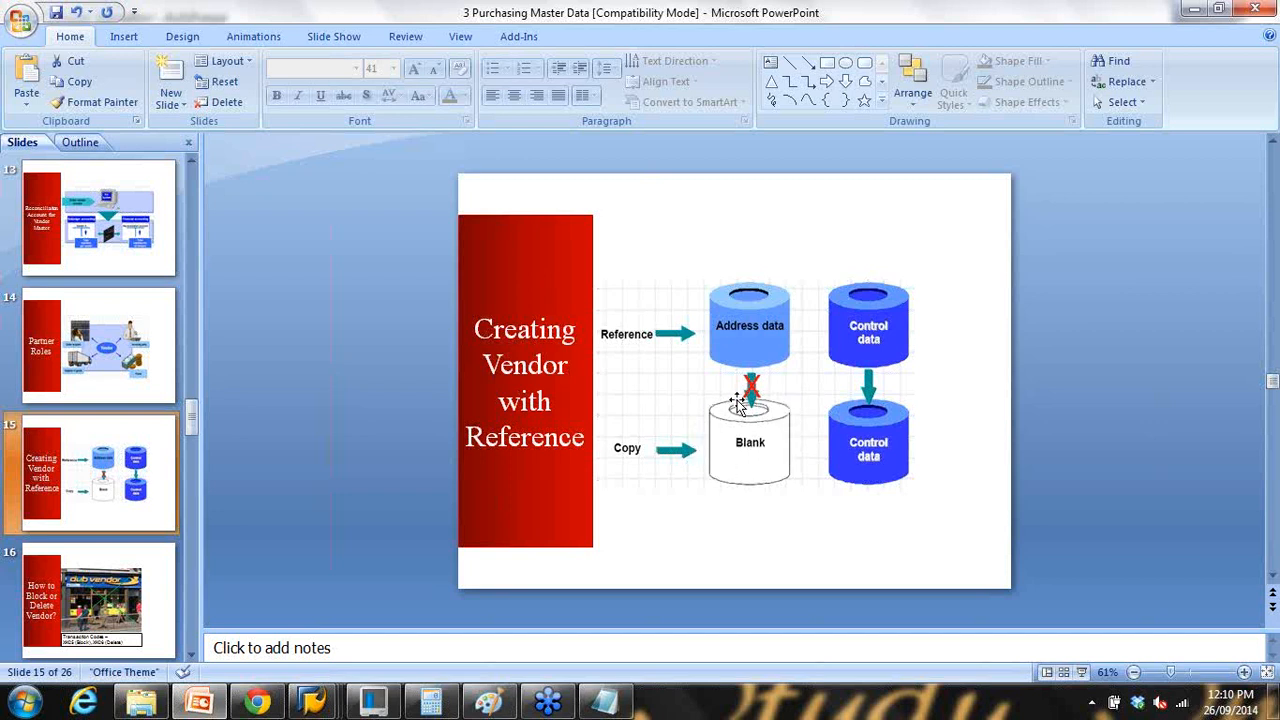
click(1193, 9)
click(232, 254)
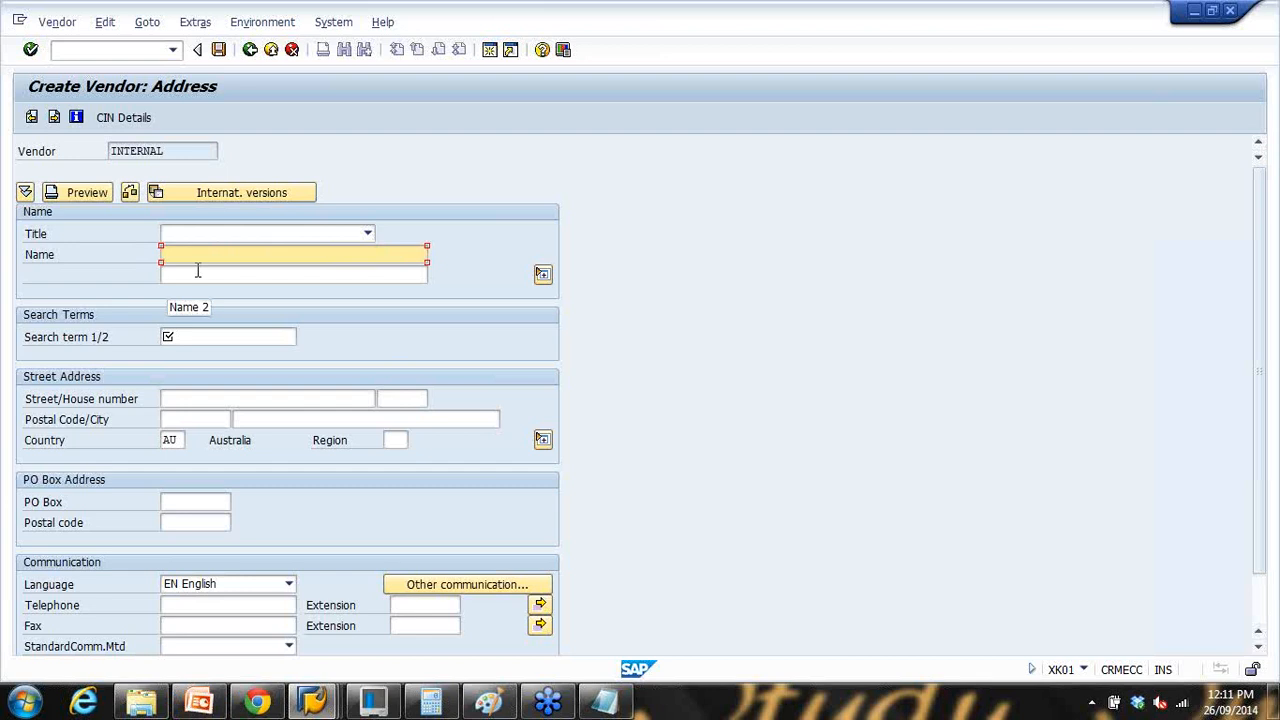
text(New vendor 123)
click(197, 334)
text(newven)
Step: Enter the vendor's telephone number and move on to the control data
click(199, 419)
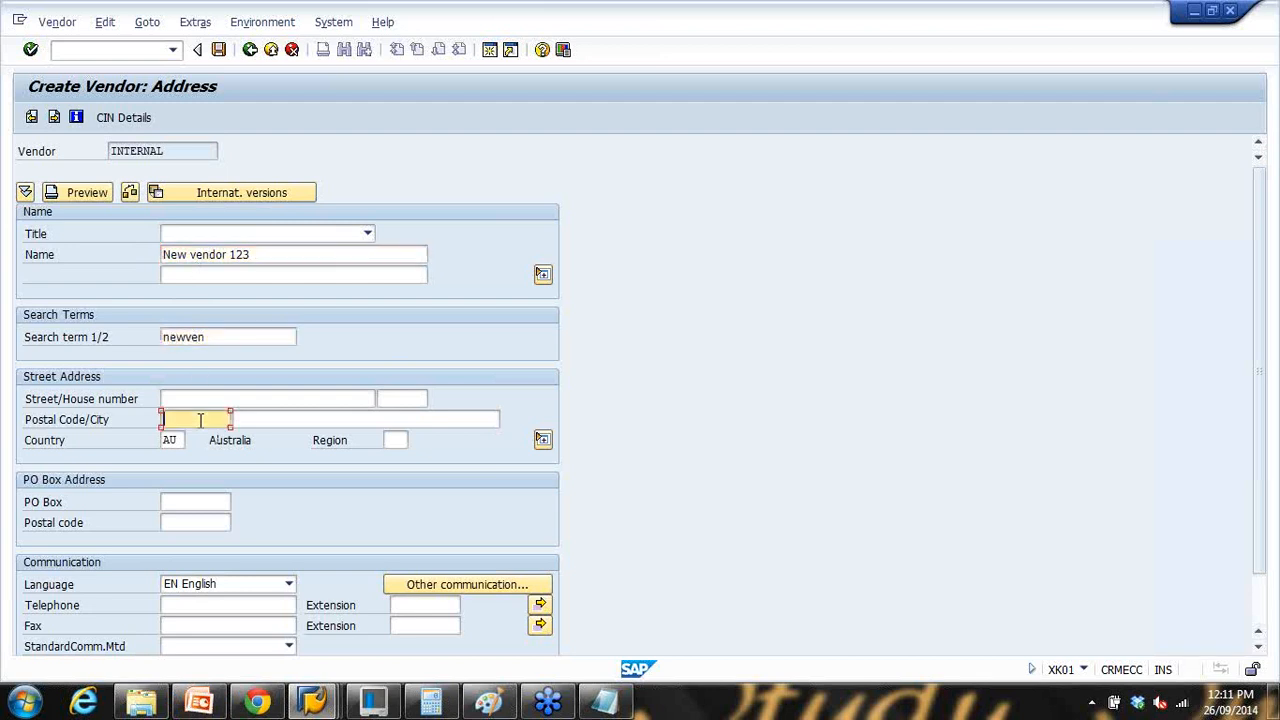
drag(1258, 406, 1266, 472)
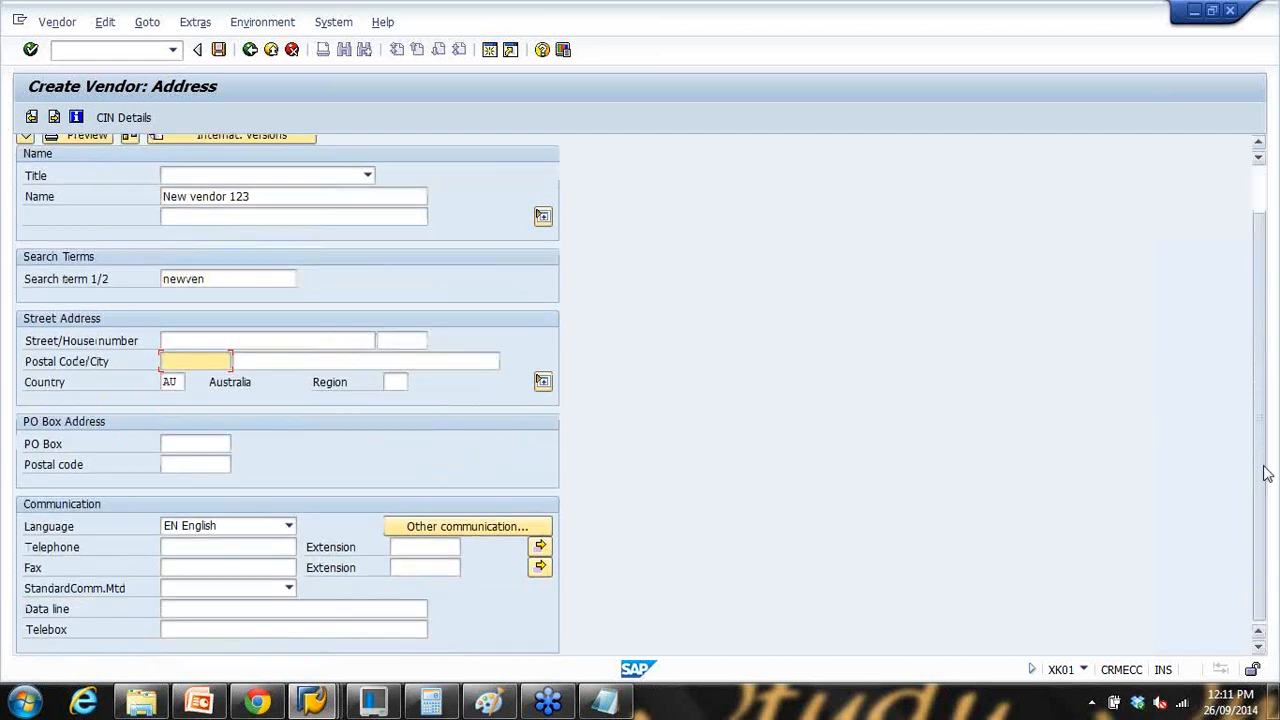
scroll(130, 401, up, 2)
scroll(200, 606, down, 1)
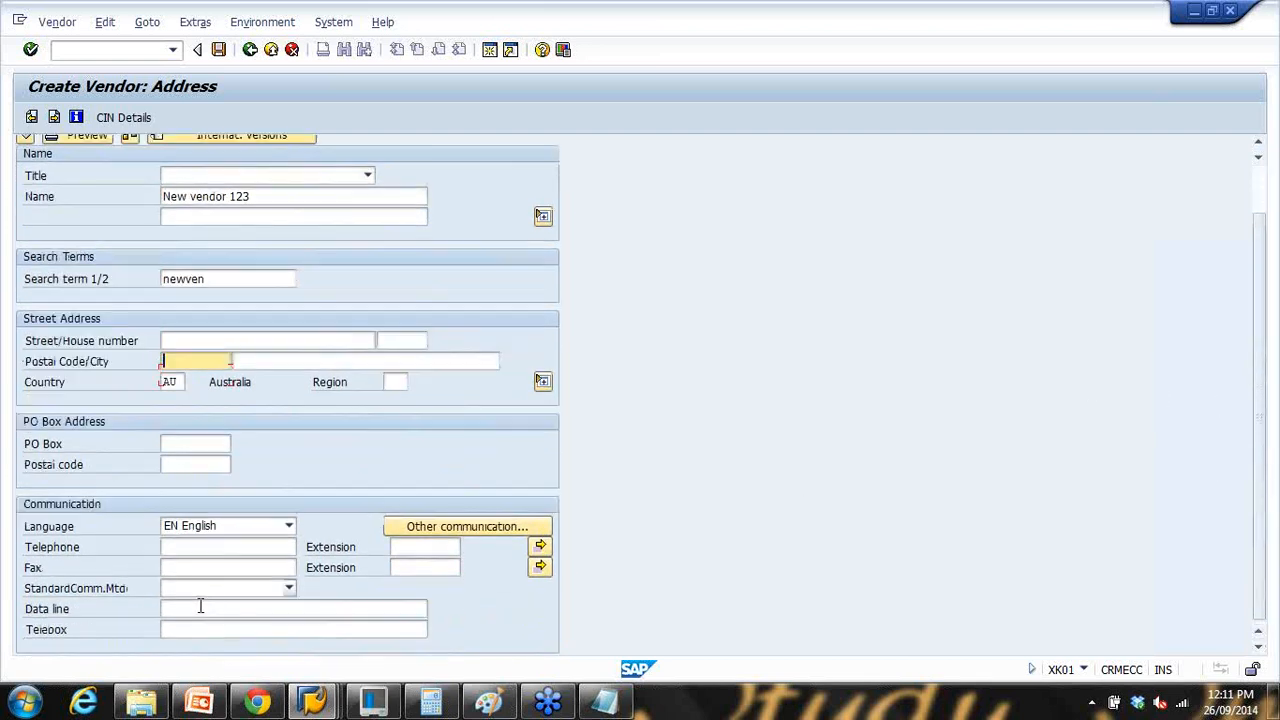
click(185, 546)
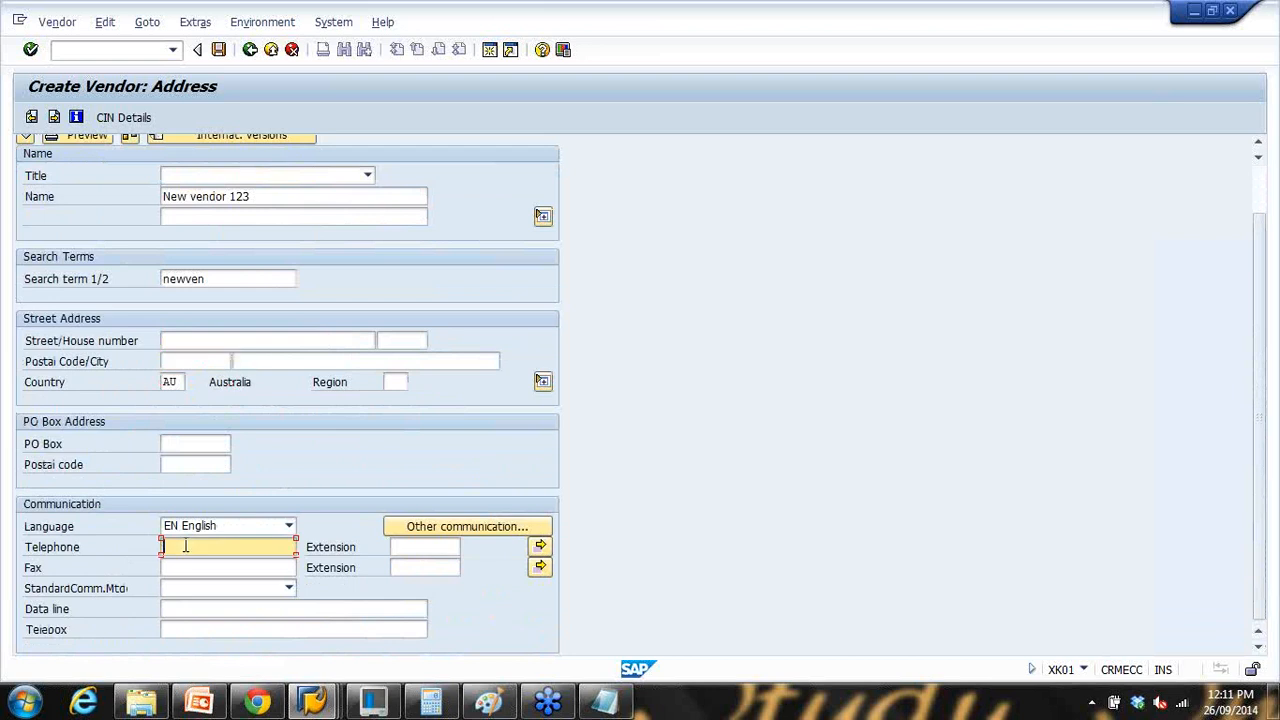
text(3535)
scroll(187, 546, up, 3)
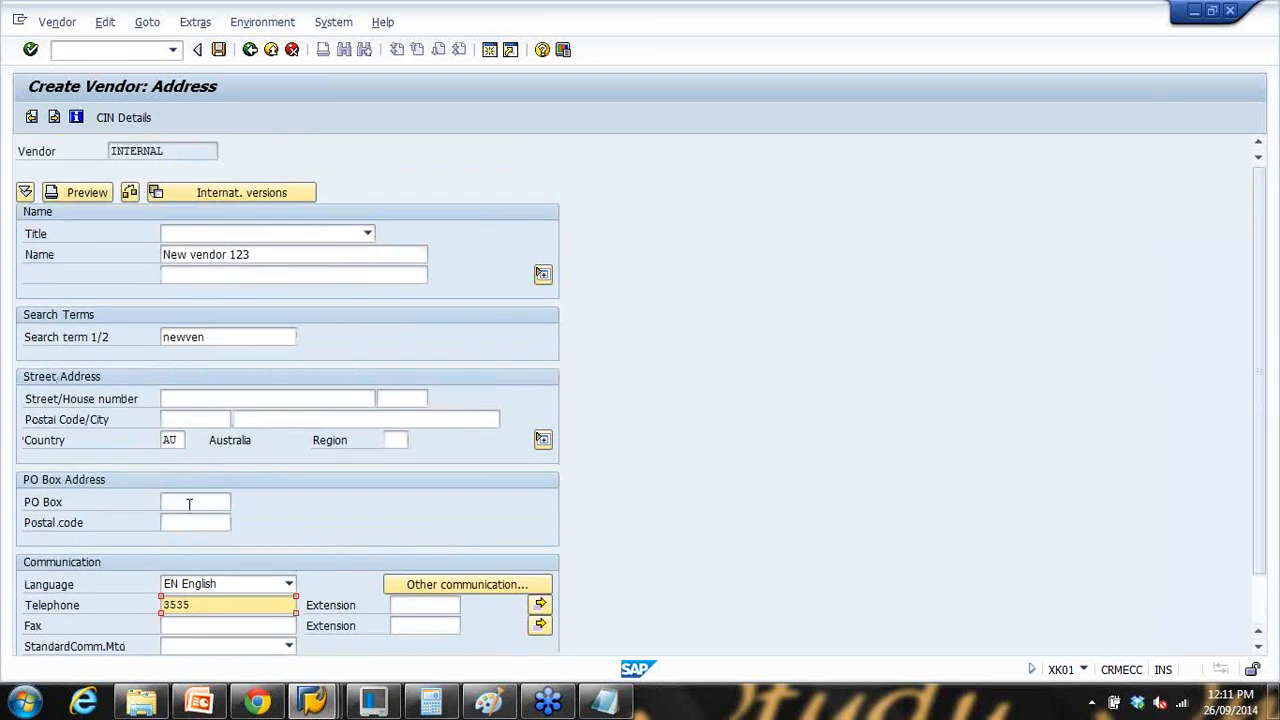
click(54, 120)
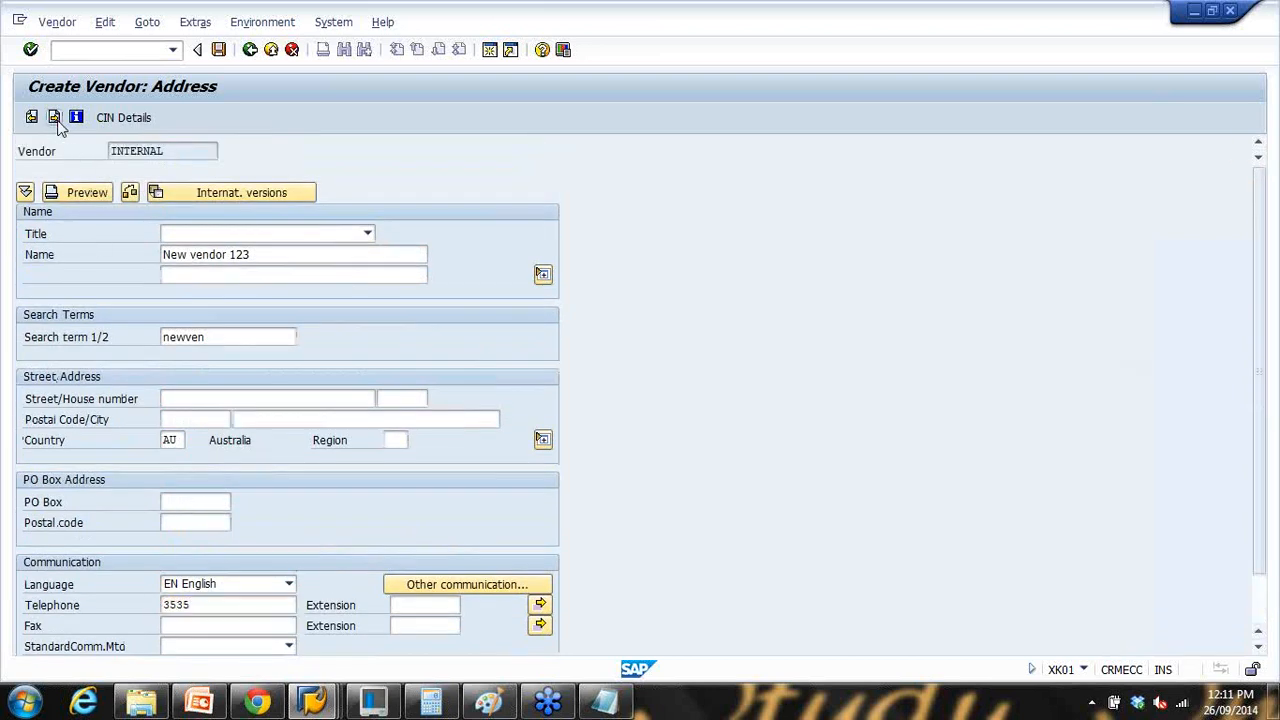
Step: Step through to accounting information, reviewing cash management group A1 and reconciliation account 160000
click(54, 118)
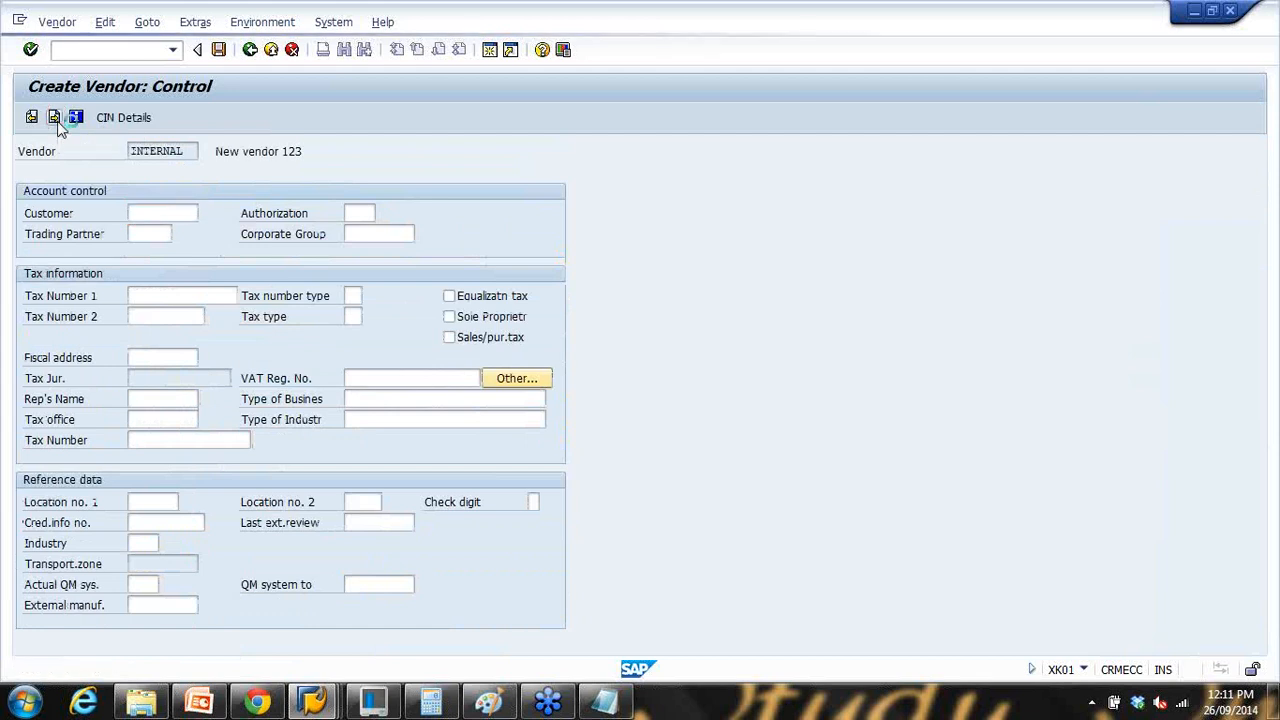
click(54, 118)
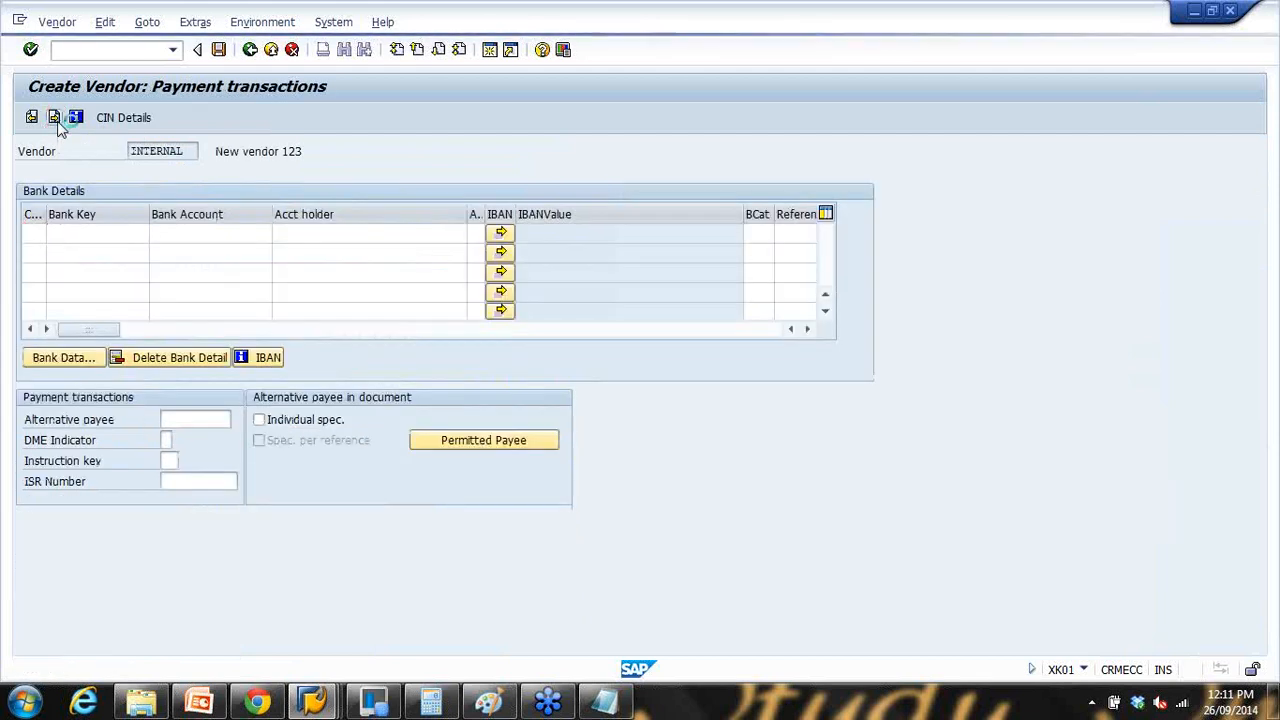
click(55, 119)
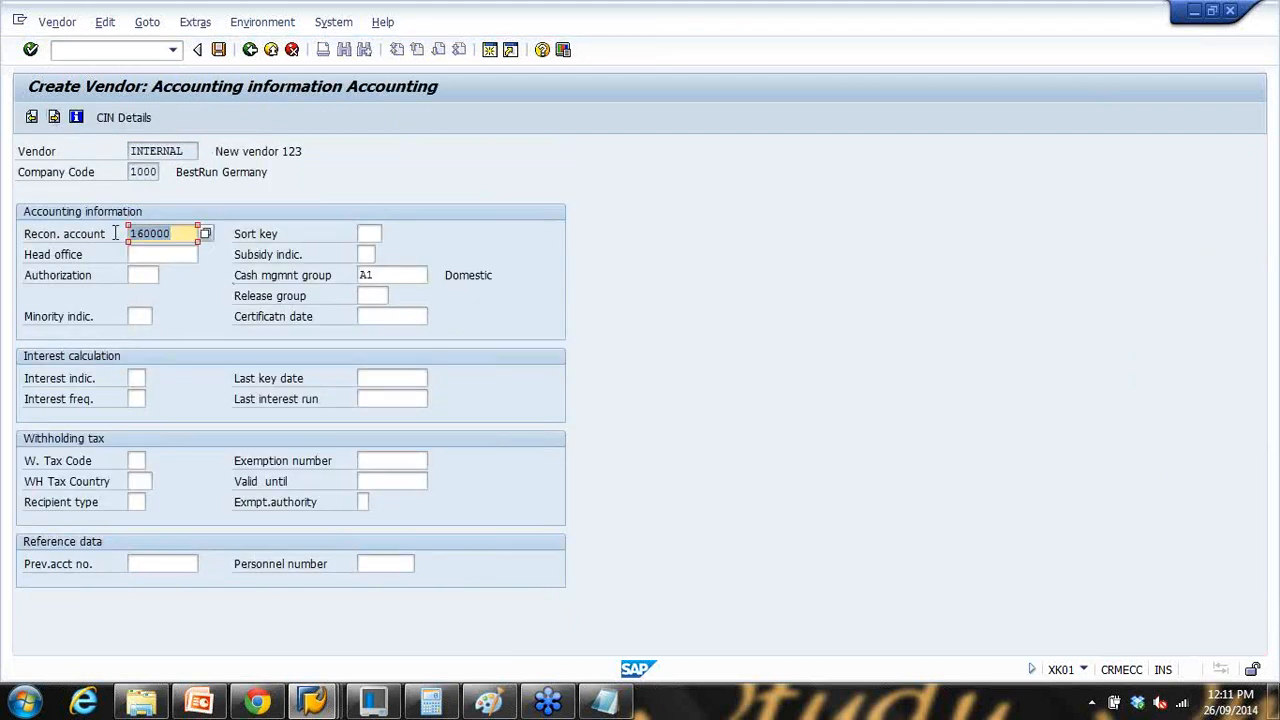
click(396, 275)
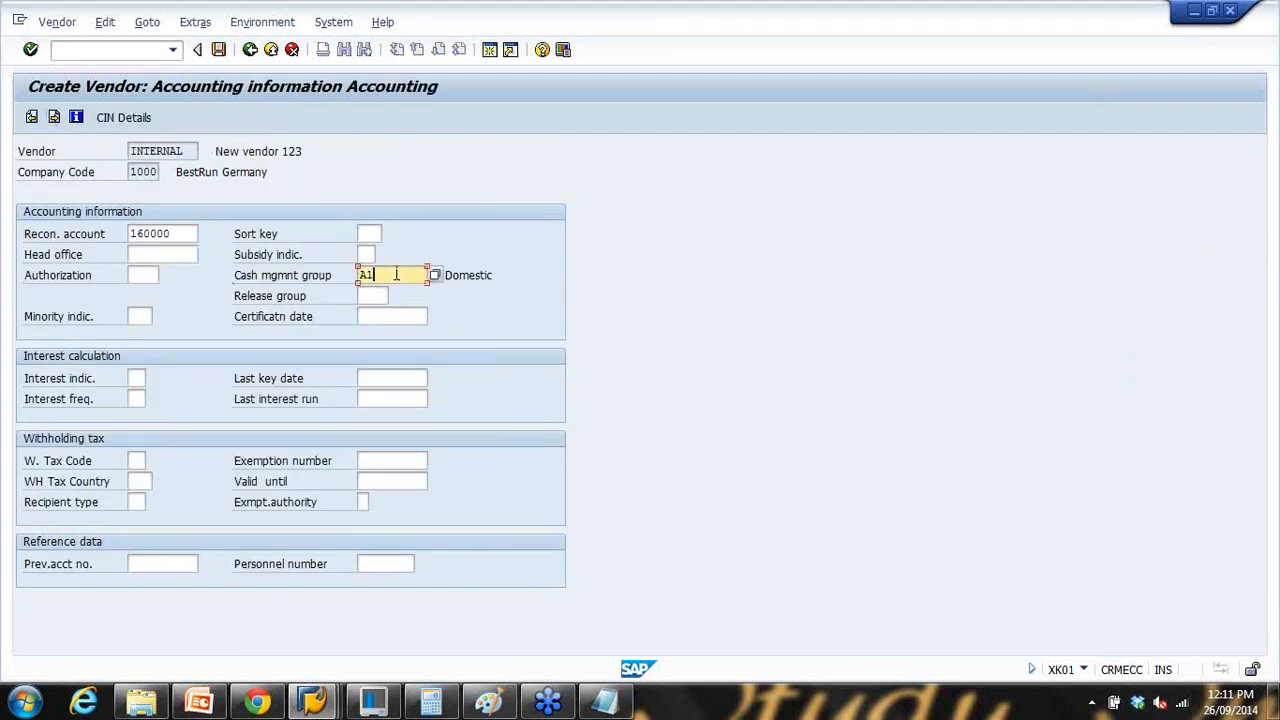
drag(396, 275, 323, 277)
drag(178, 232, 116, 230)
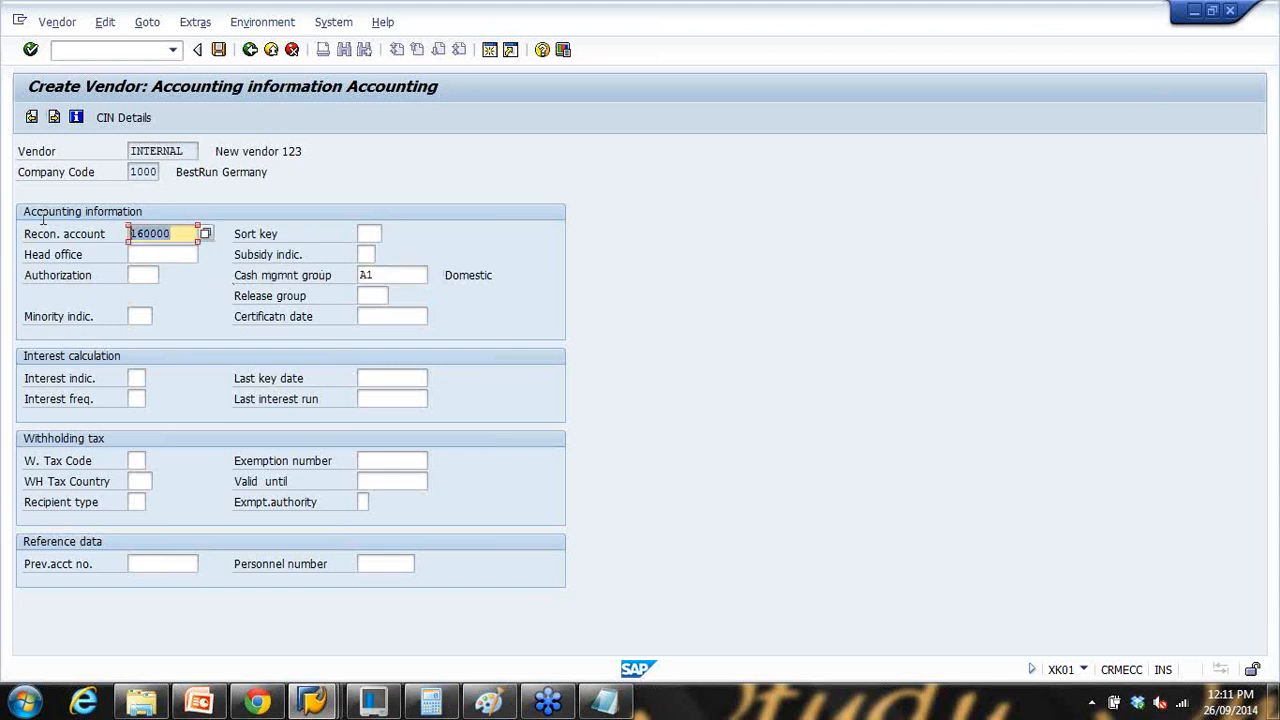
Step: Page through purchasing data (terms 0002) to partner functions, save New vendor 123, return to PowerPoint
click(54, 118)
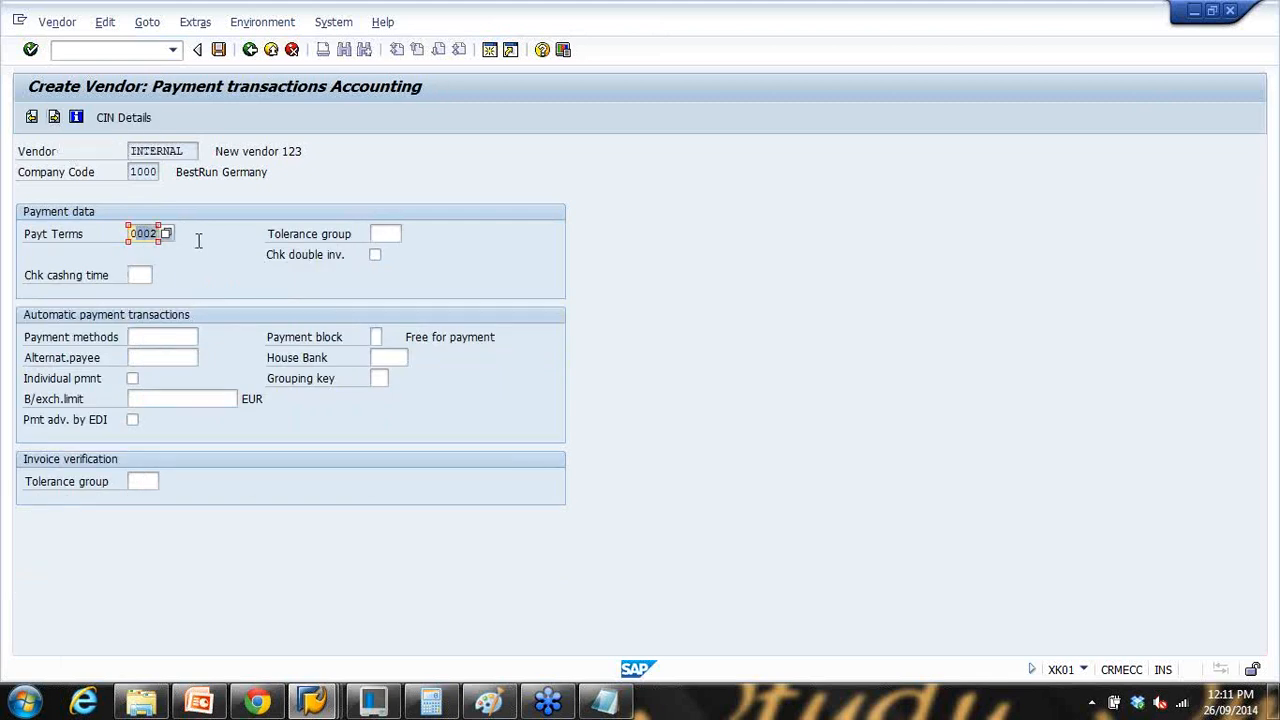
click(54, 118)
click(54, 118)
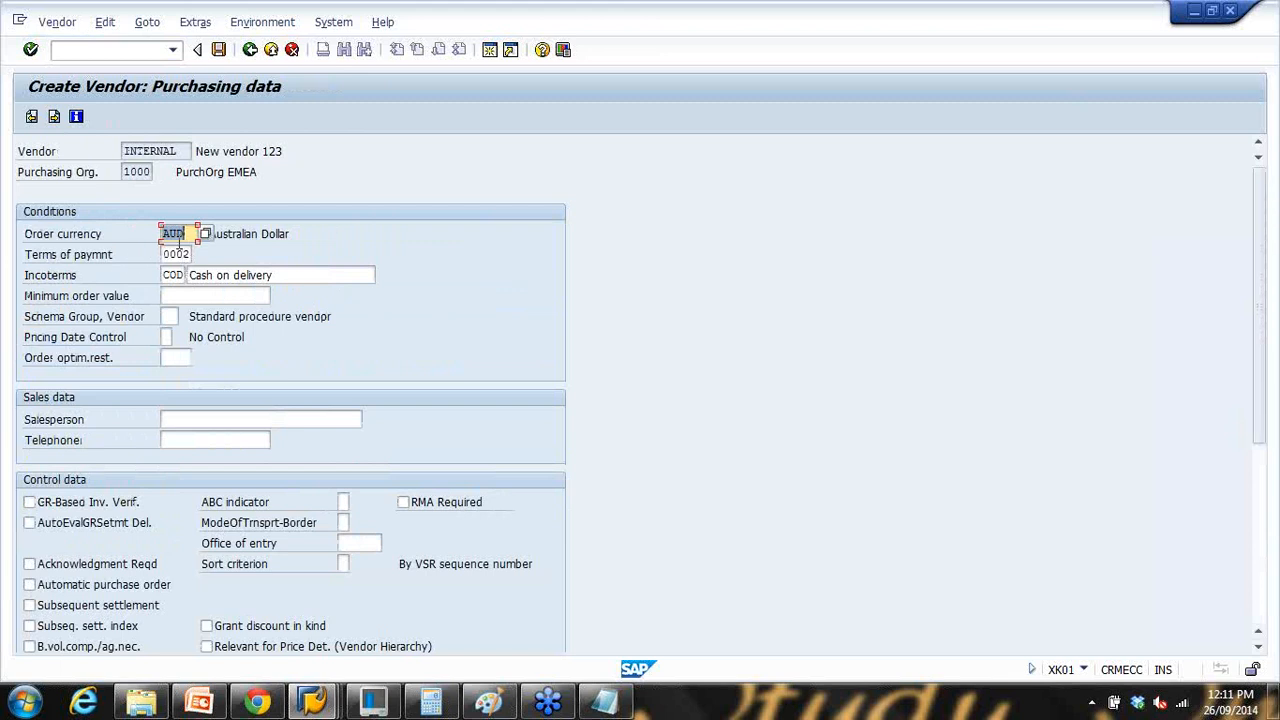
click(167, 256)
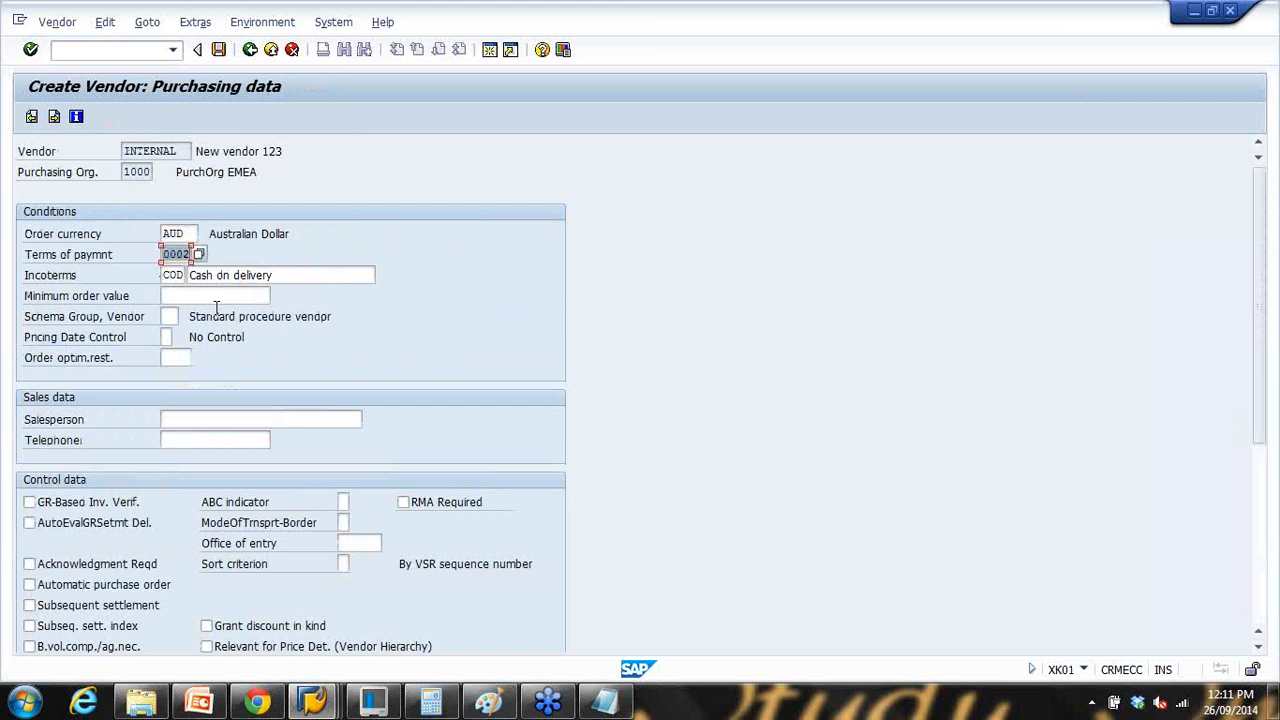
click(55, 118)
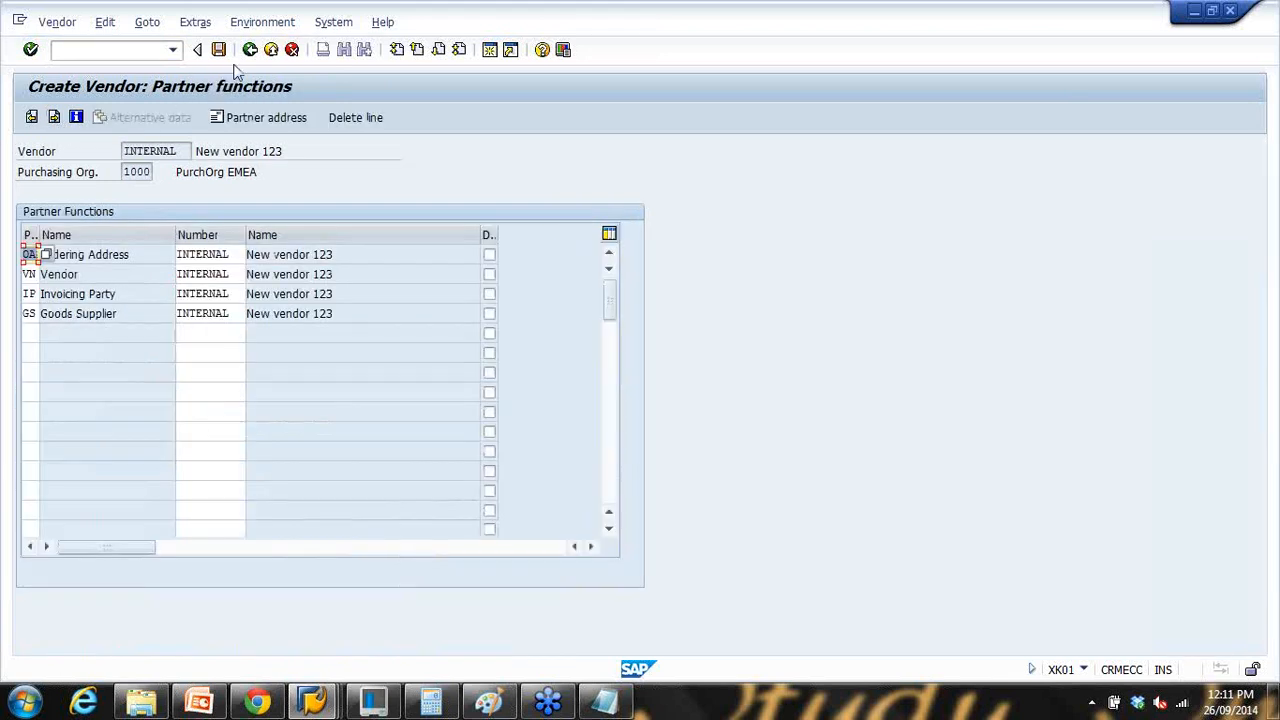
click(219, 49)
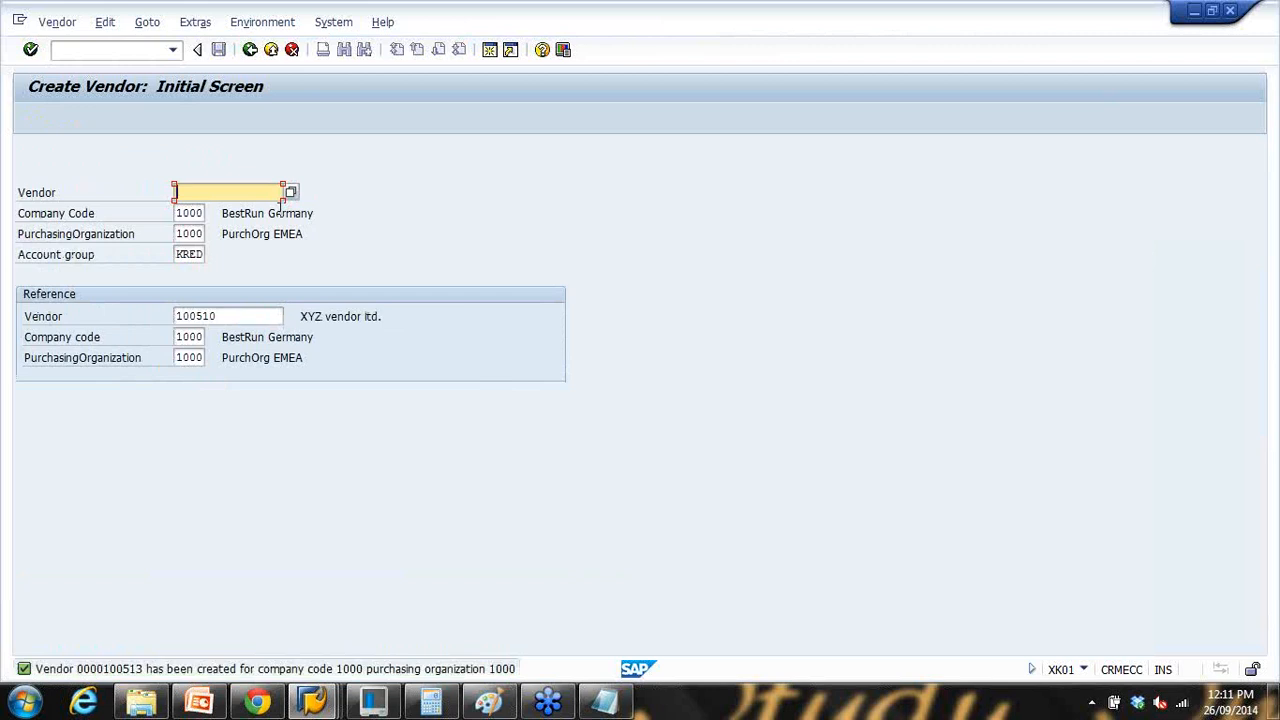
click(200, 703)
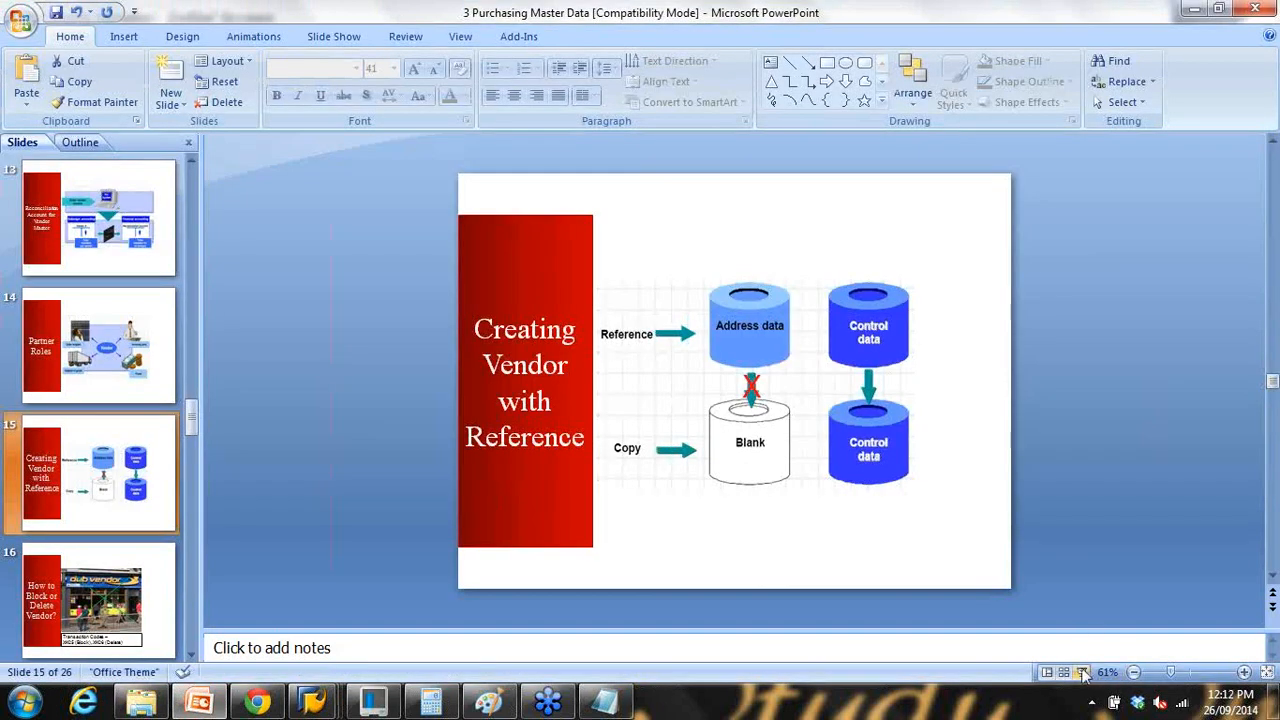
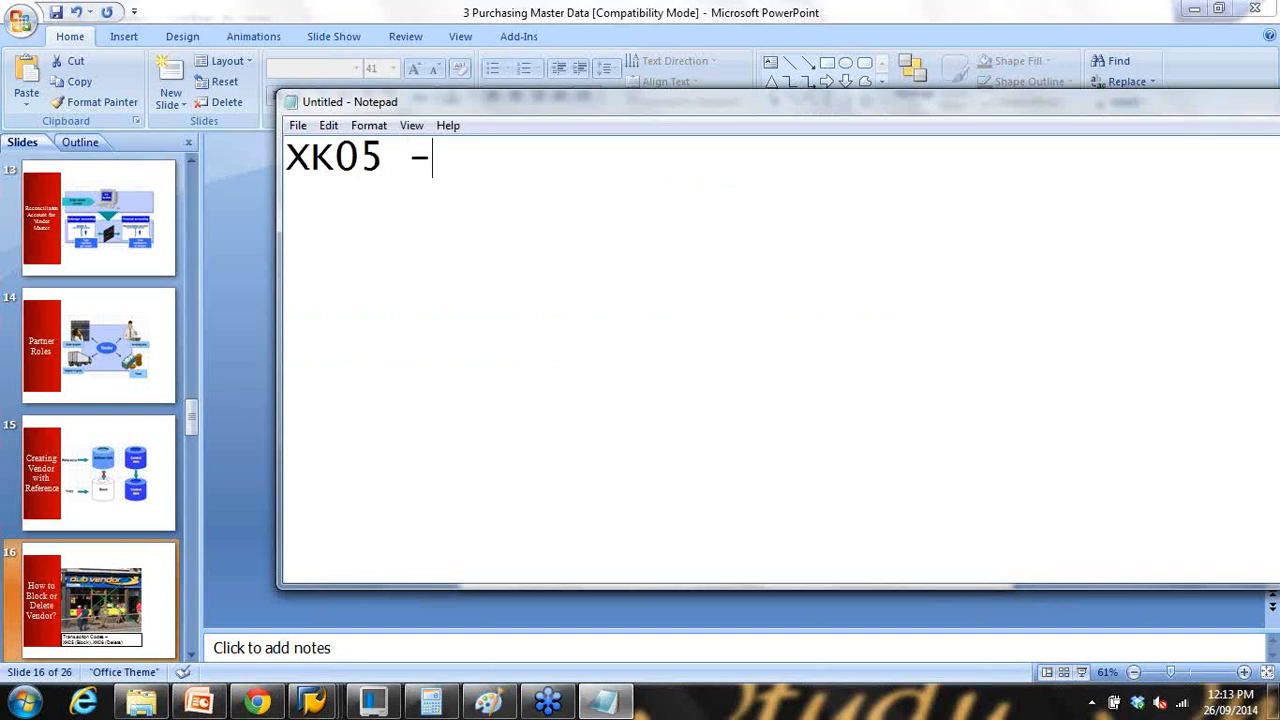
Step: Type 'XK05 - Block a vendor' and 'XK06 - Delete a vendor' on two Notepad lines
text(Block)
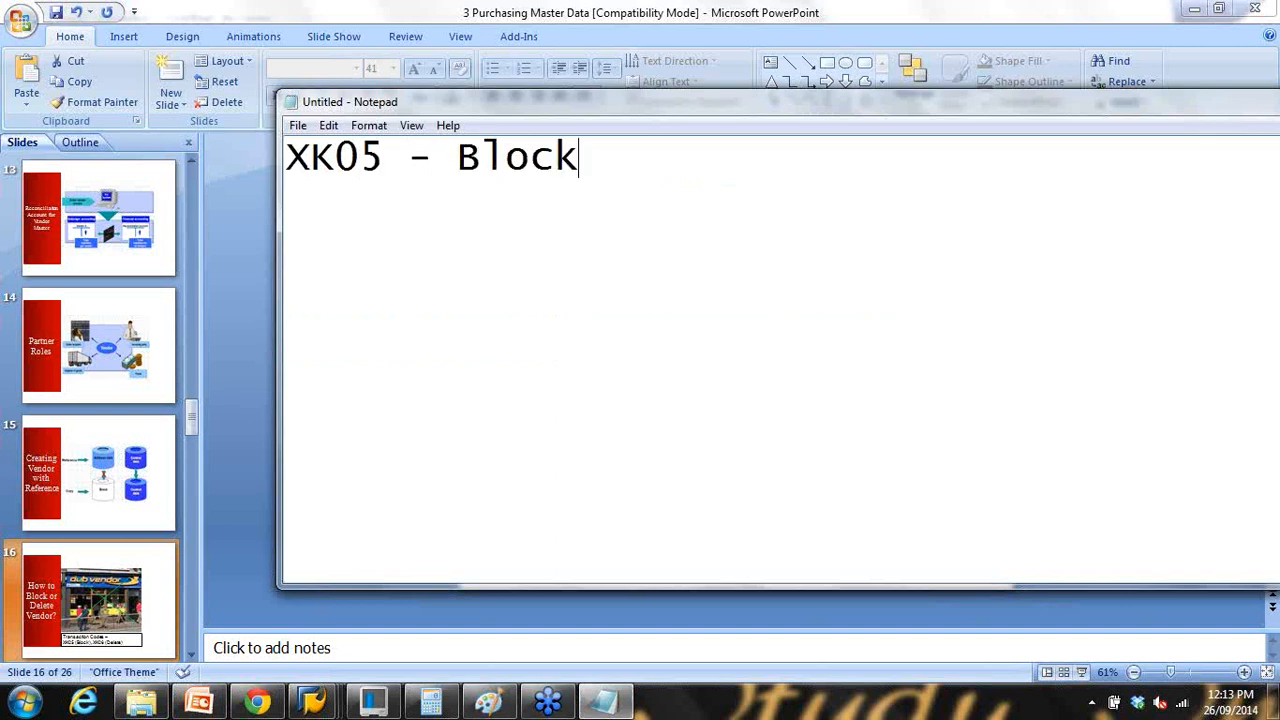
text( a vendor)
key(Return)
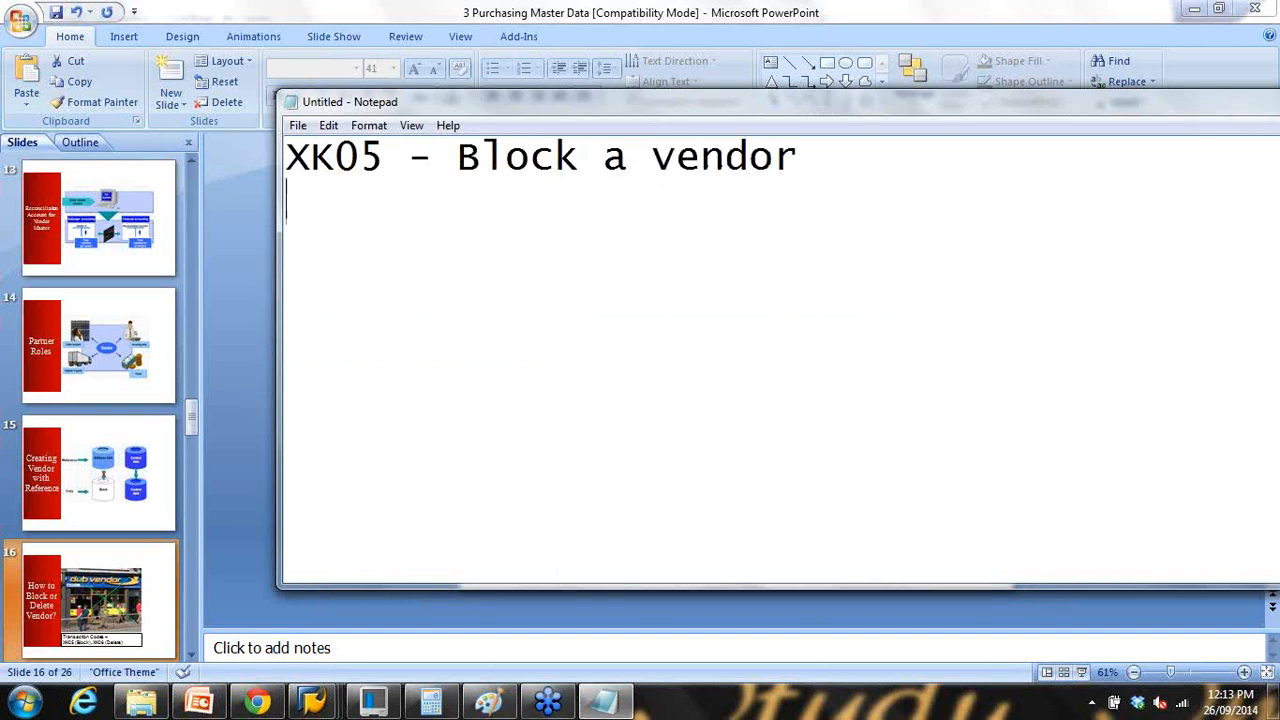
text(XK0)
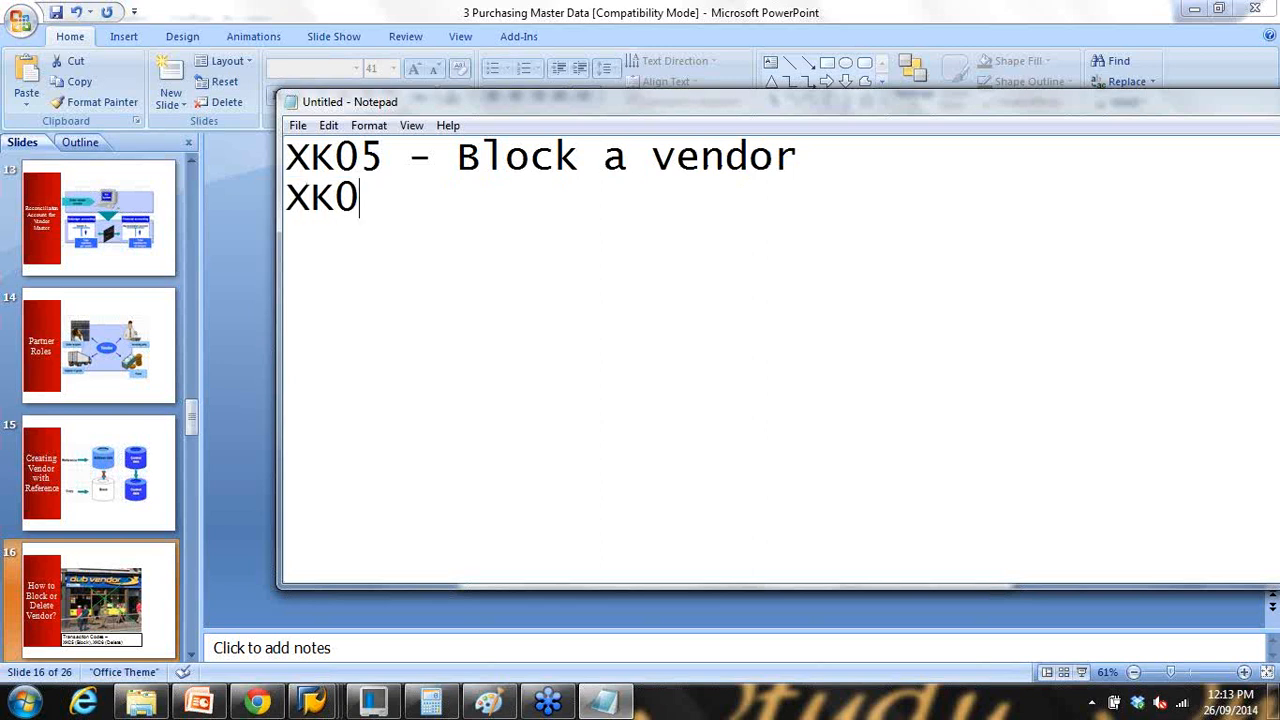
text(6 - dELET)
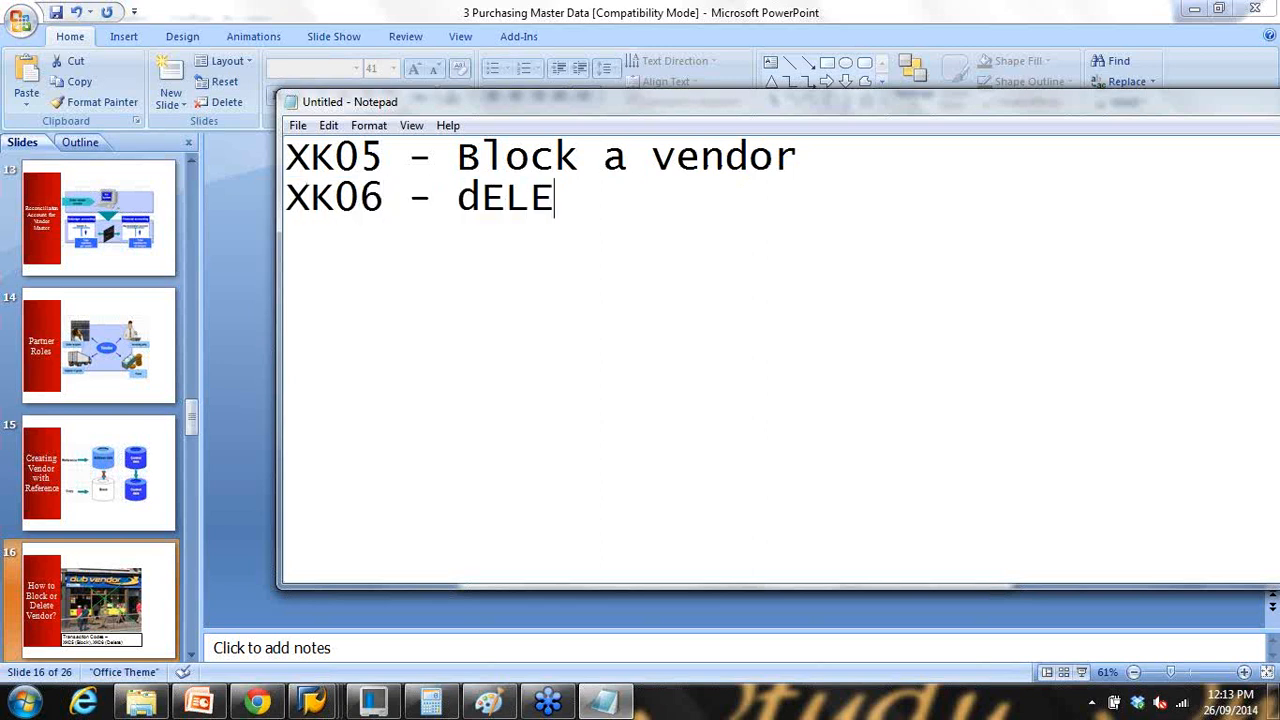
key(BackSpace)
key(BackSpace)
key(BackSpace)
key(BackSpace)
key(BackSpace)
text(D)
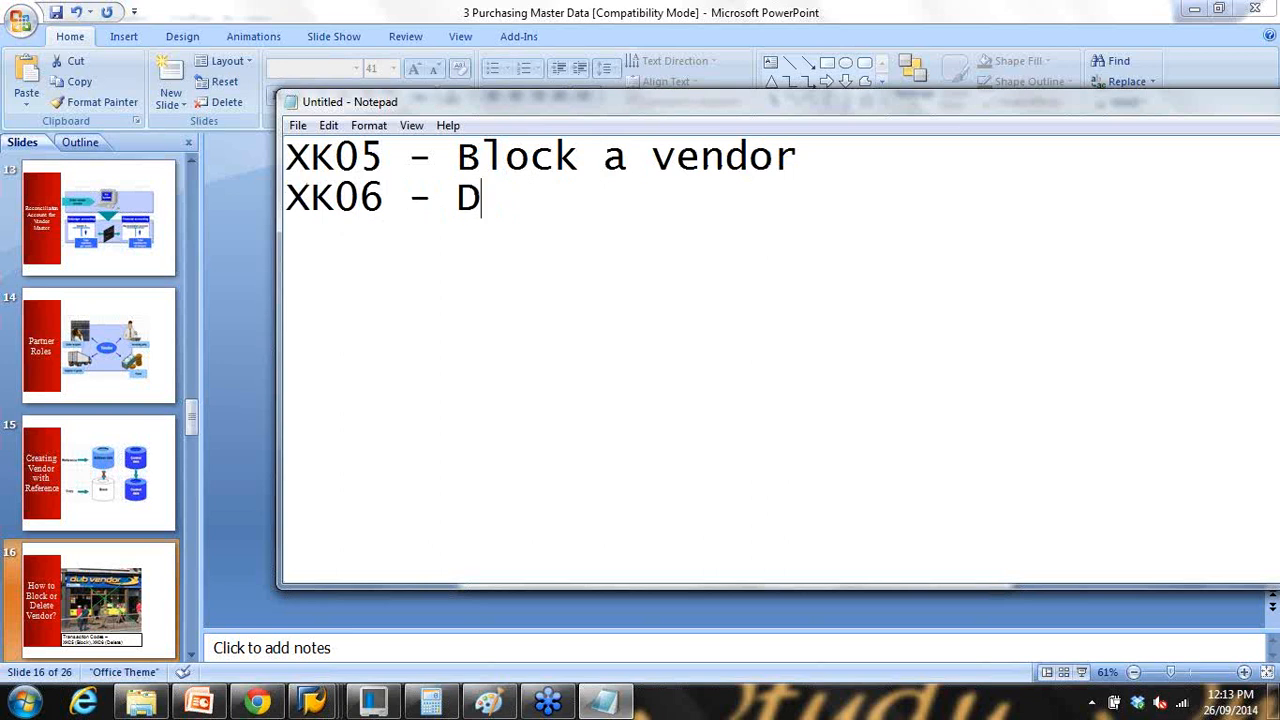
text(elete a vendor)
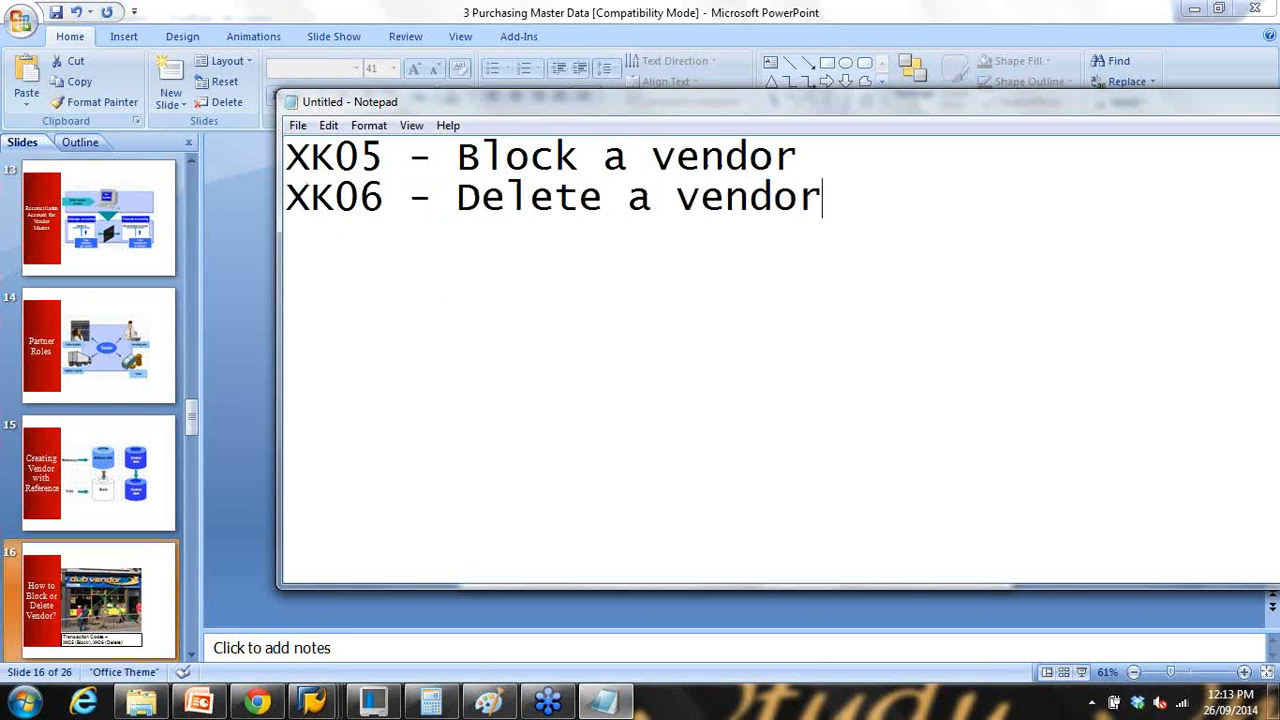
Step: Highlight the codes and key words Block and Delete in both lines, then return to SAP
drag(458, 156, 703, 160)
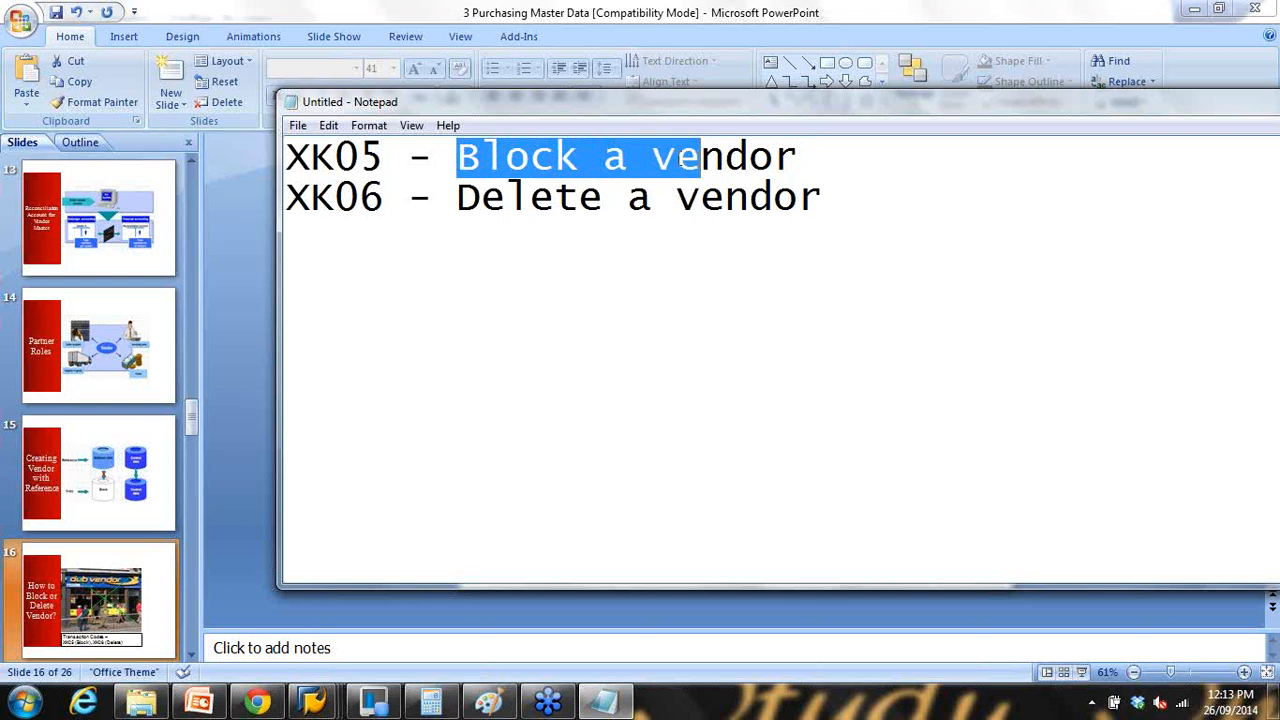
click(507, 158)
drag(456, 158, 628, 158)
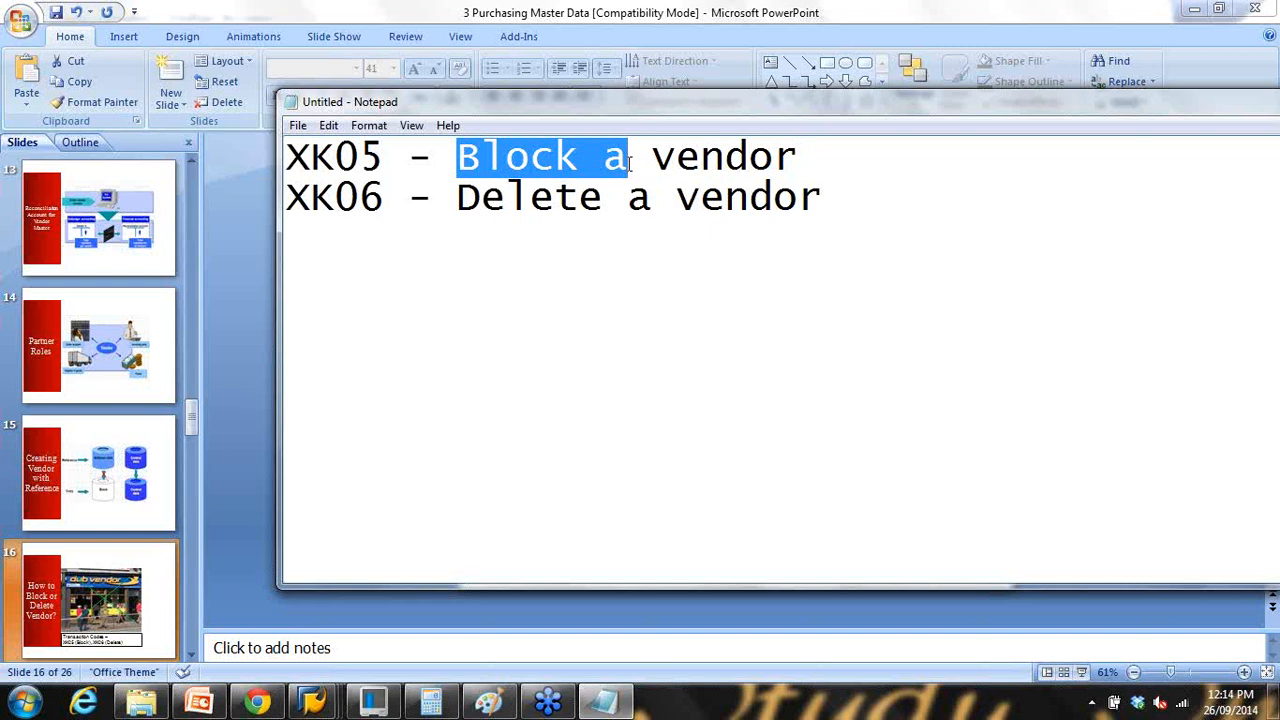
drag(628, 165, 578, 176)
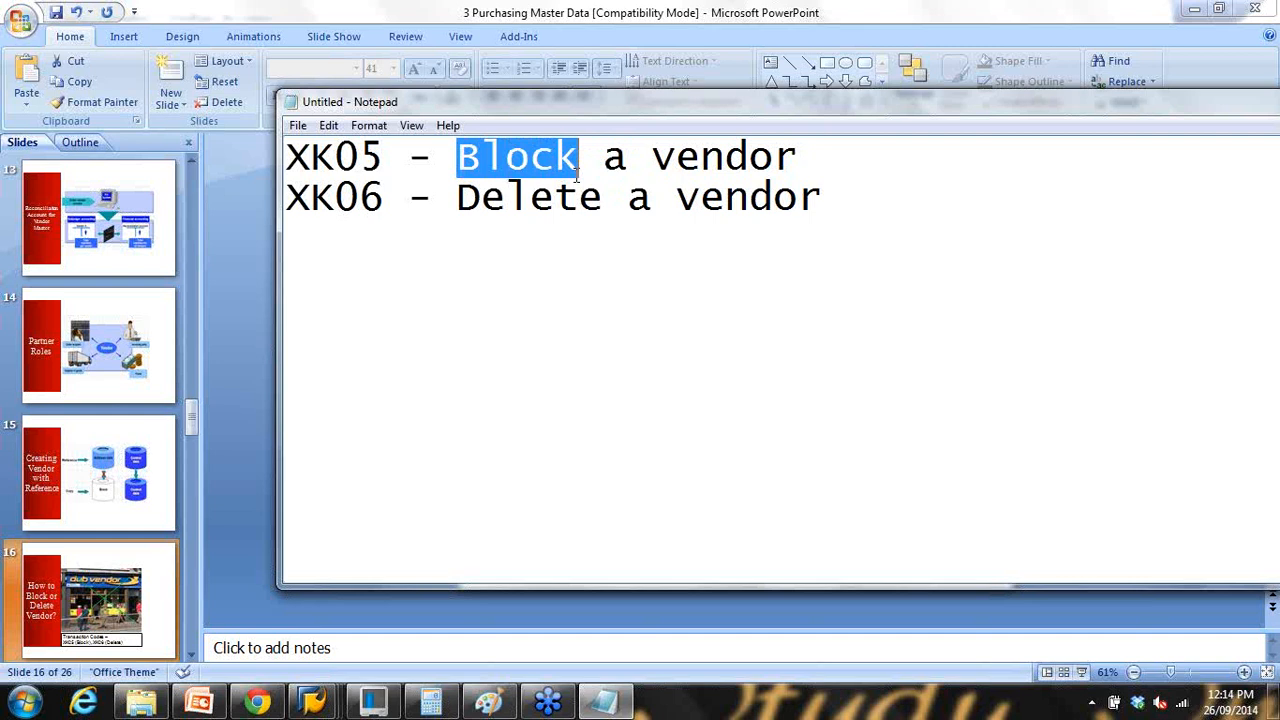
drag(458, 198, 601, 200)
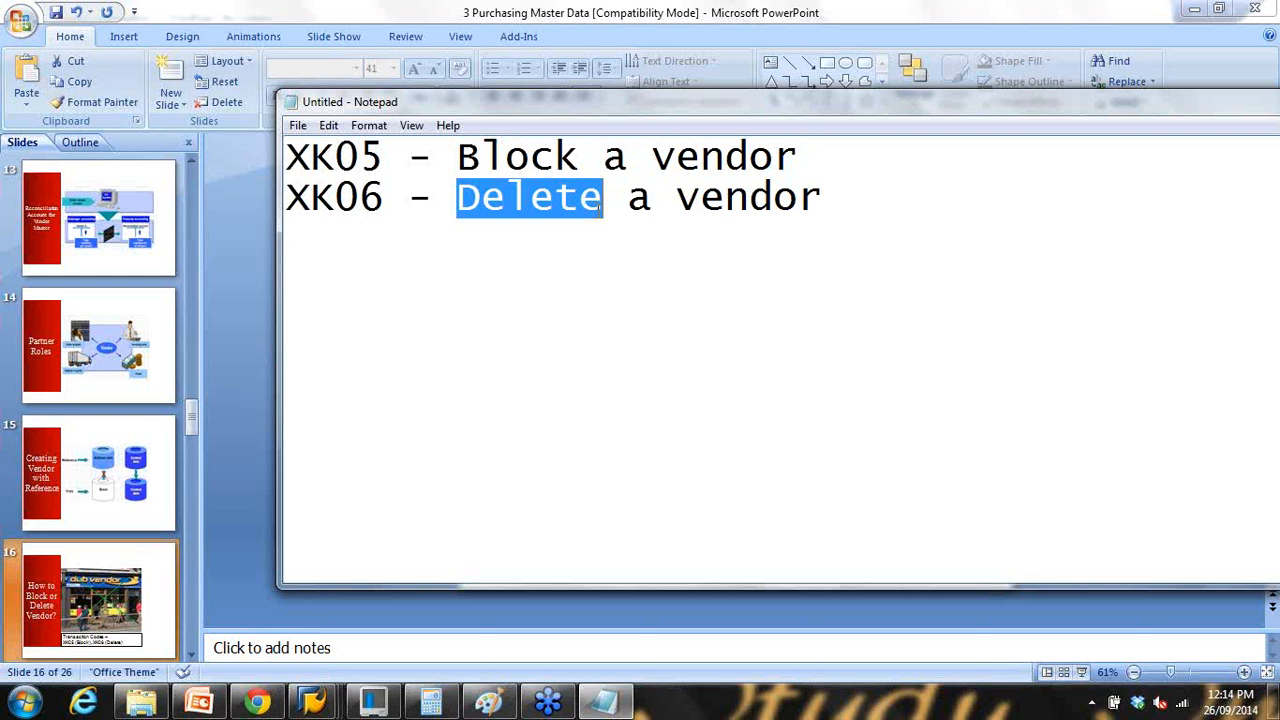
drag(458, 198, 652, 200)
drag(289, 156, 415, 162)
drag(317, 192, 436, 196)
drag(345, 159, 449, 162)
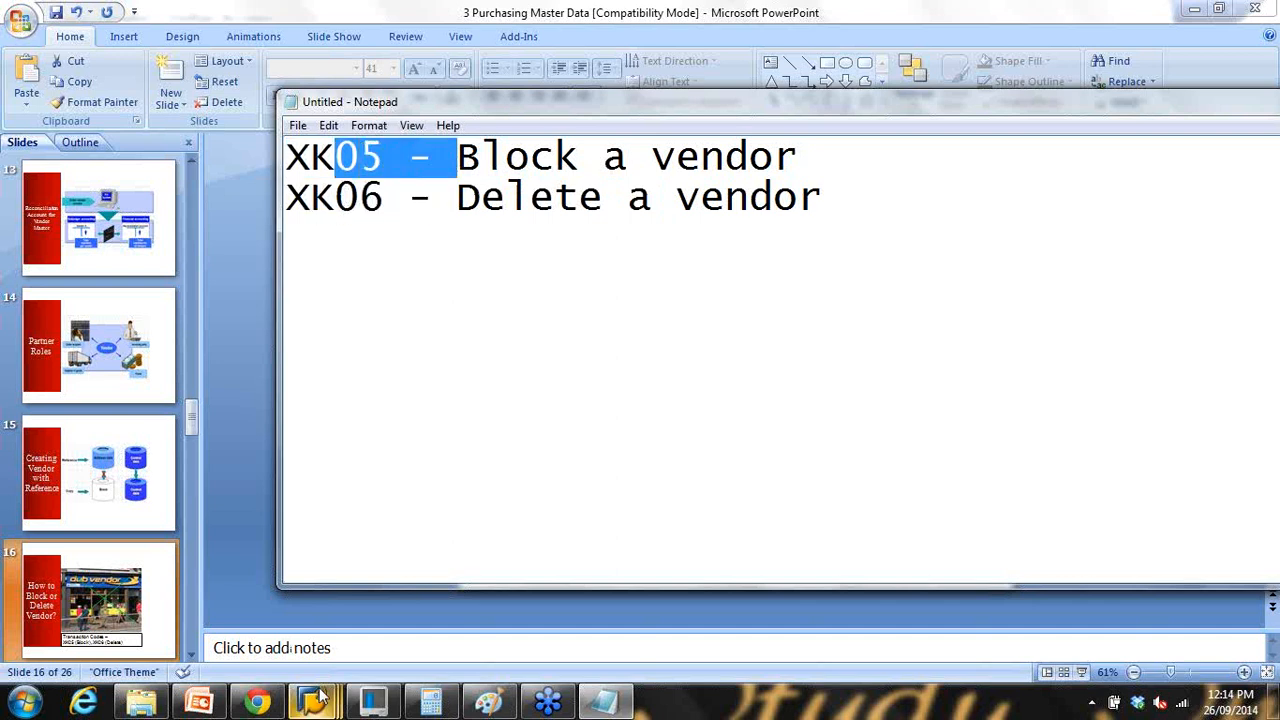
mouse_move(312, 700)
click(500, 608)
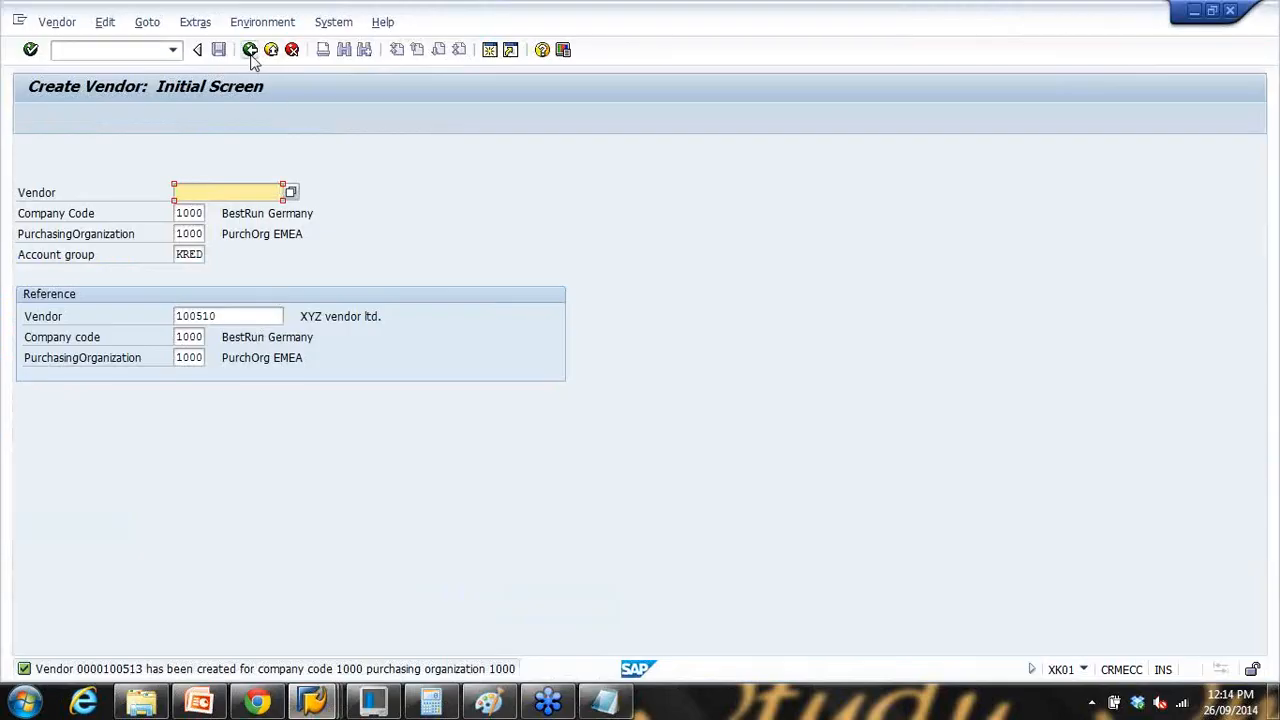
Step: Leave Create Vendor and open XK05 block details for vendor 100513
click(251, 52)
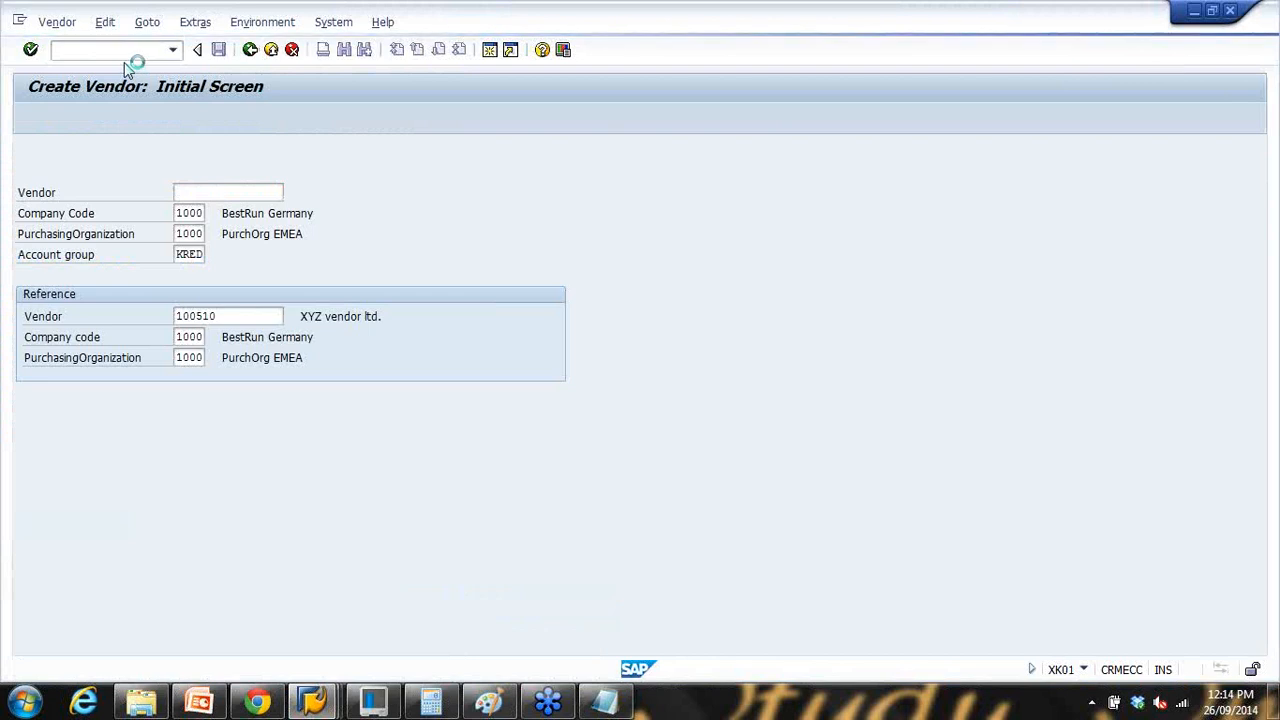
text(xk0)
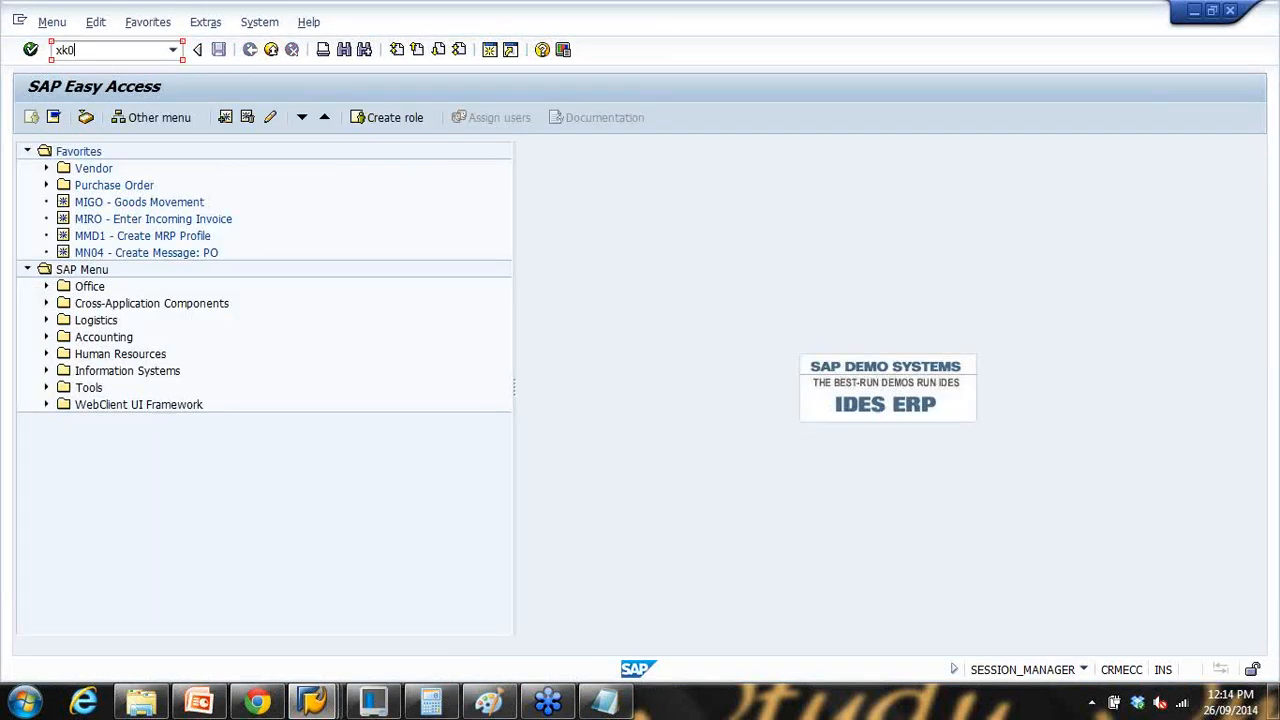
text(5)
key(Return)
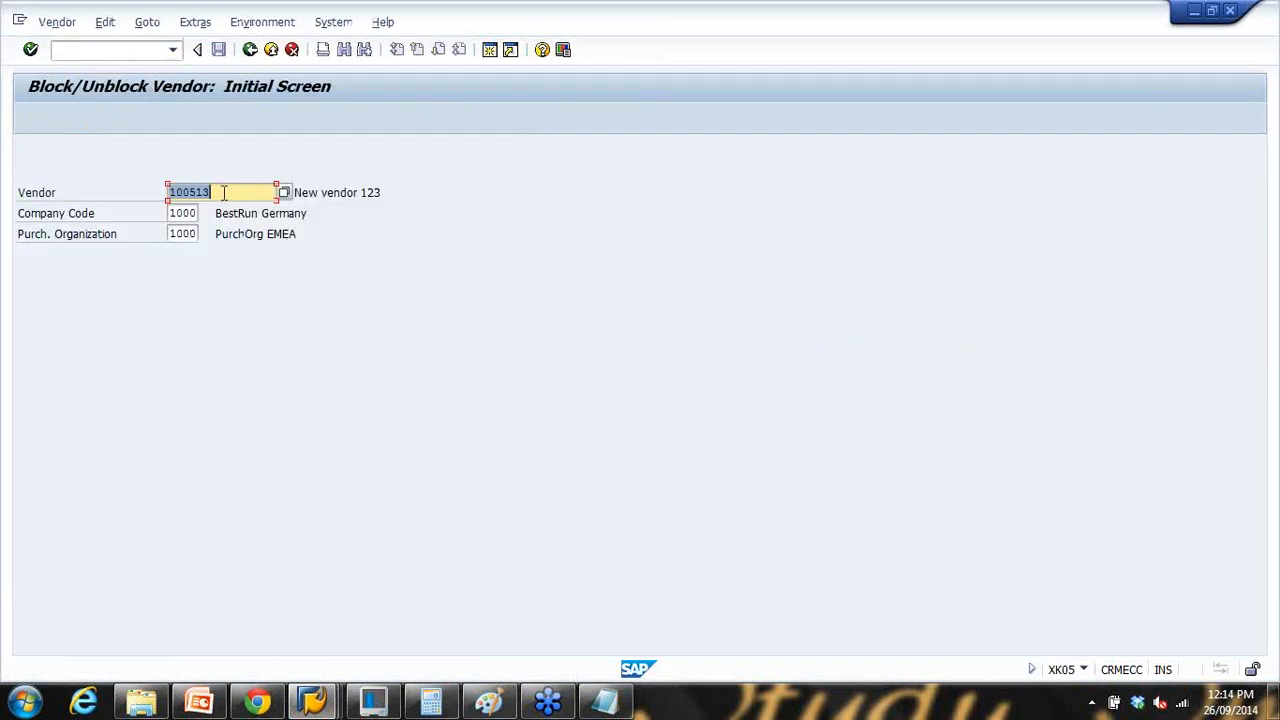
key(Return)
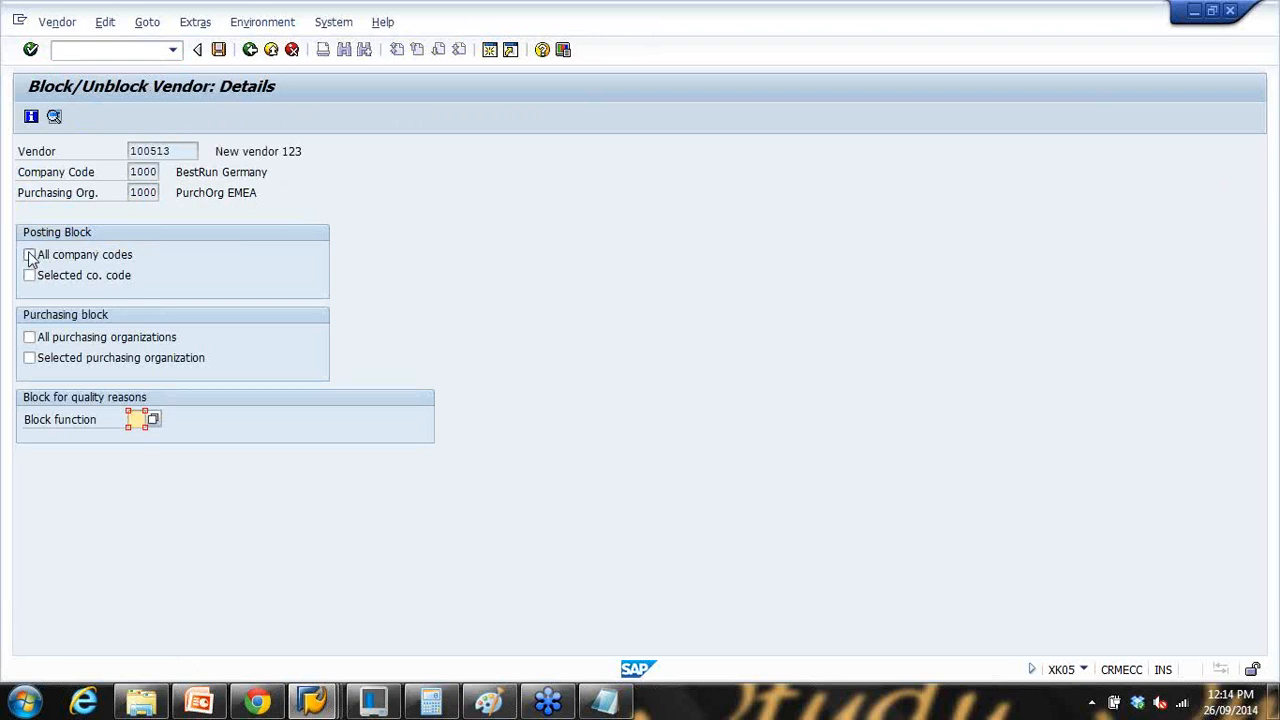
Step: Tick the posting blocks for all and selected company codes and both purchasing blocks
click(29, 256)
click(29, 276)
click(29, 338)
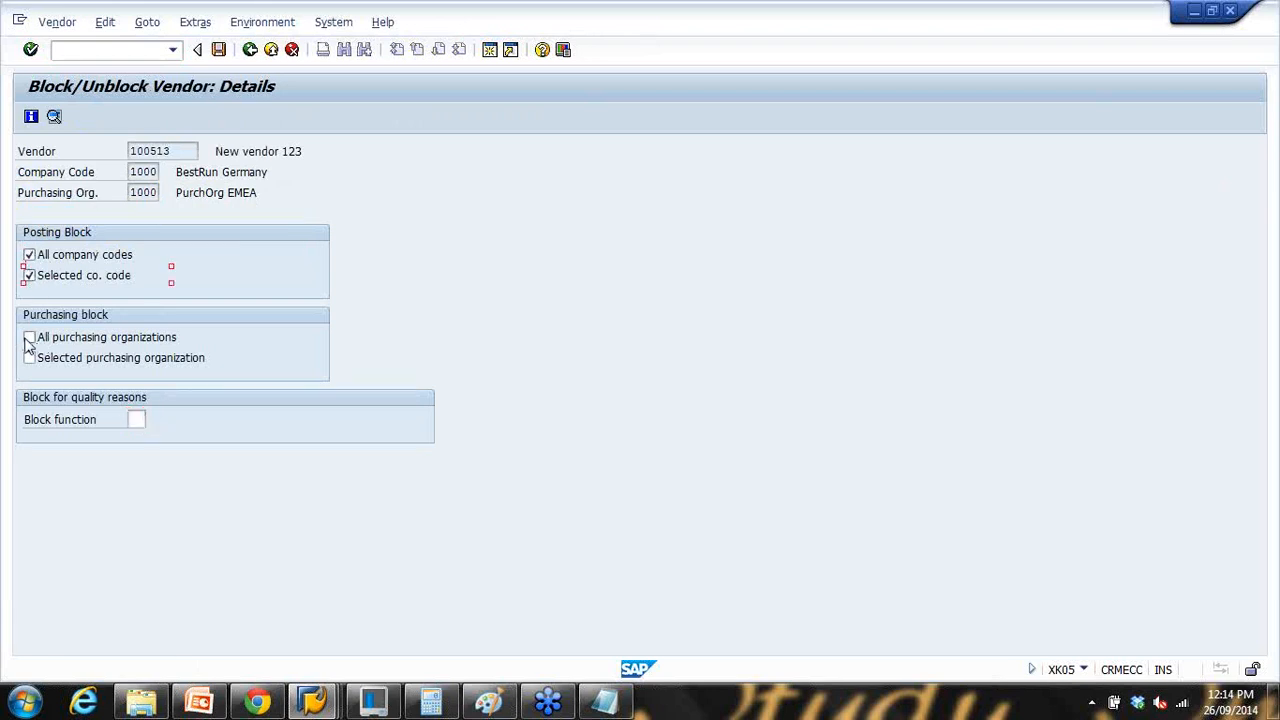
click(29, 358)
click(29, 256)
click(29, 276)
click(29, 255)
click(29, 275)
Step: Review the block function options without choosing one, and save the vendor blocks
click(136, 419)
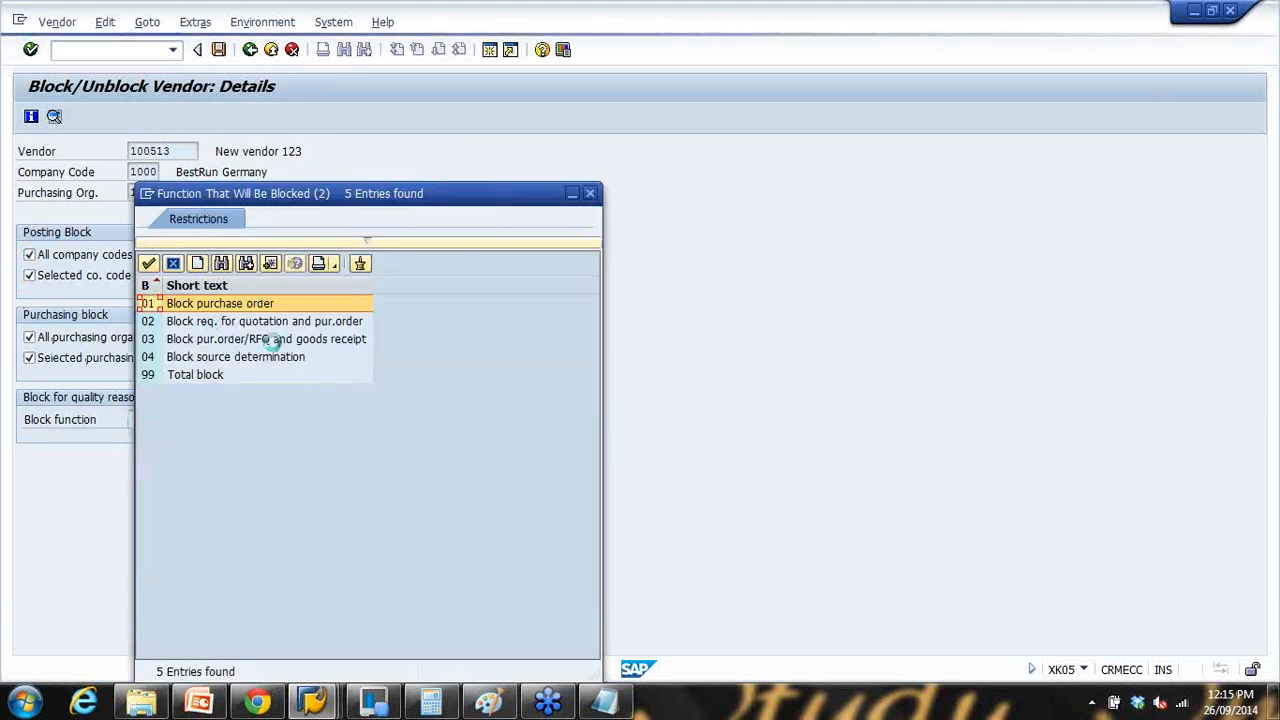
click(202, 360)
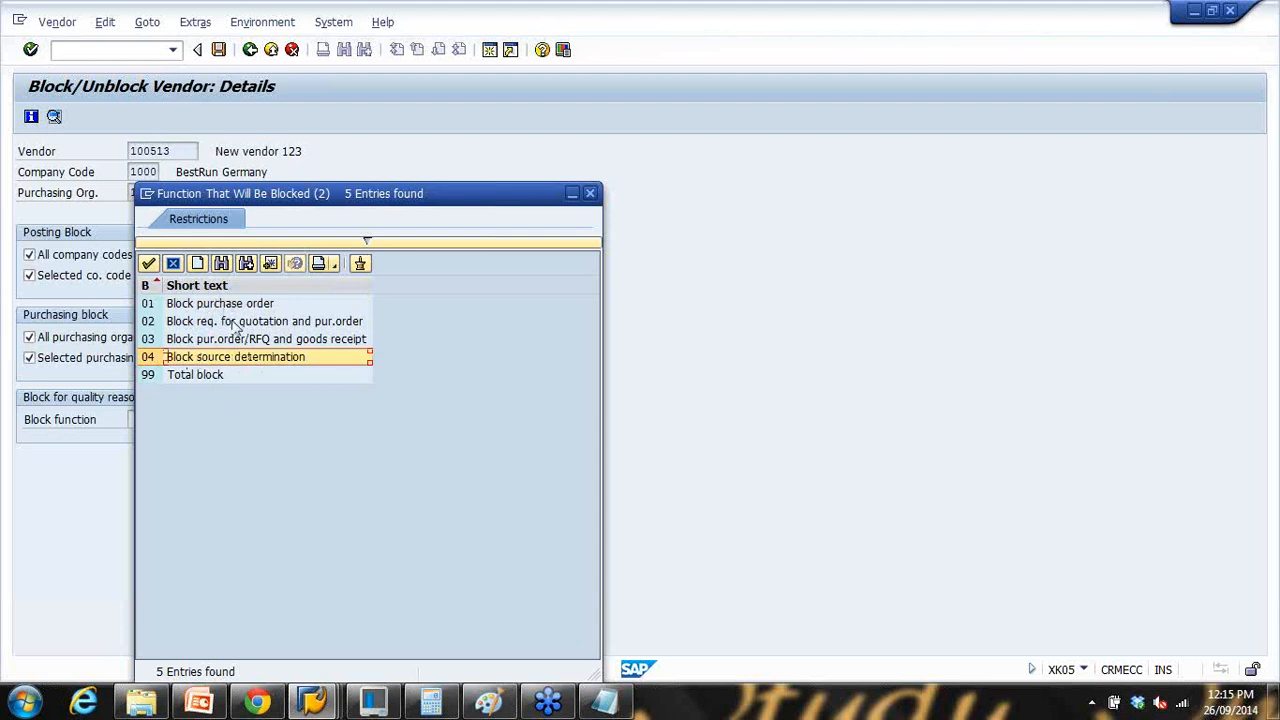
drag(318, 200, 392, 177)
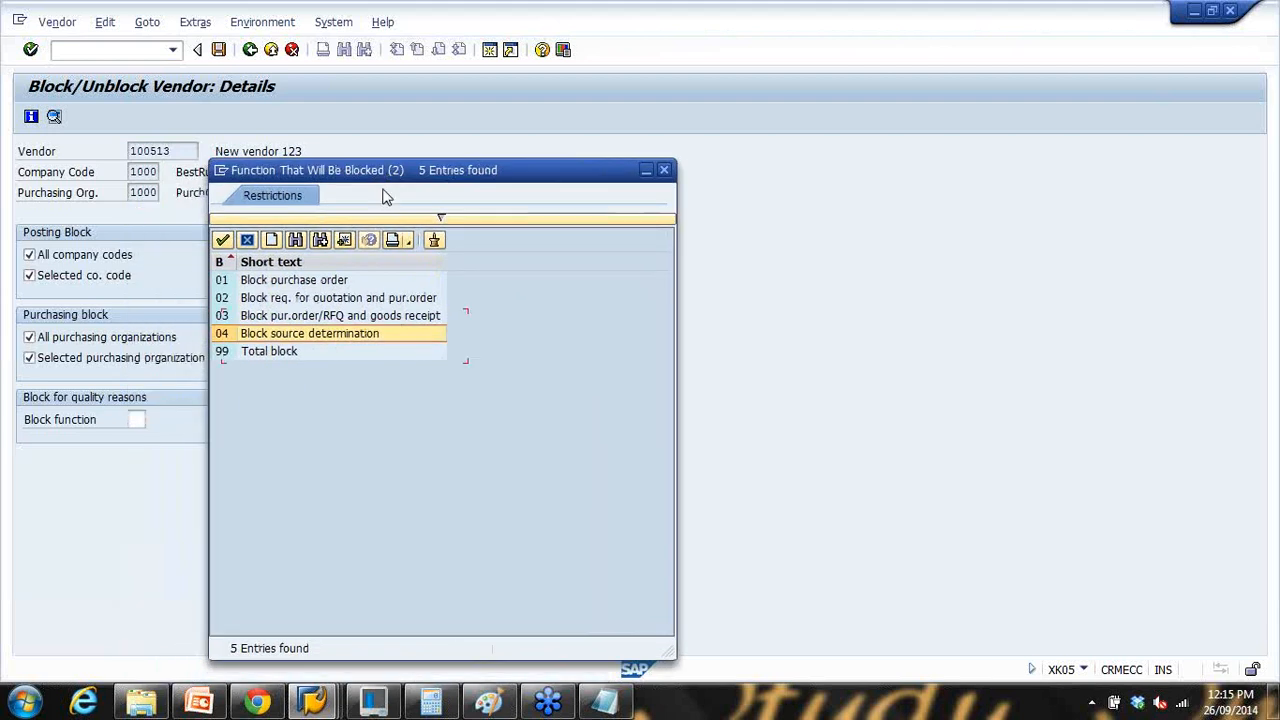
click(300, 281)
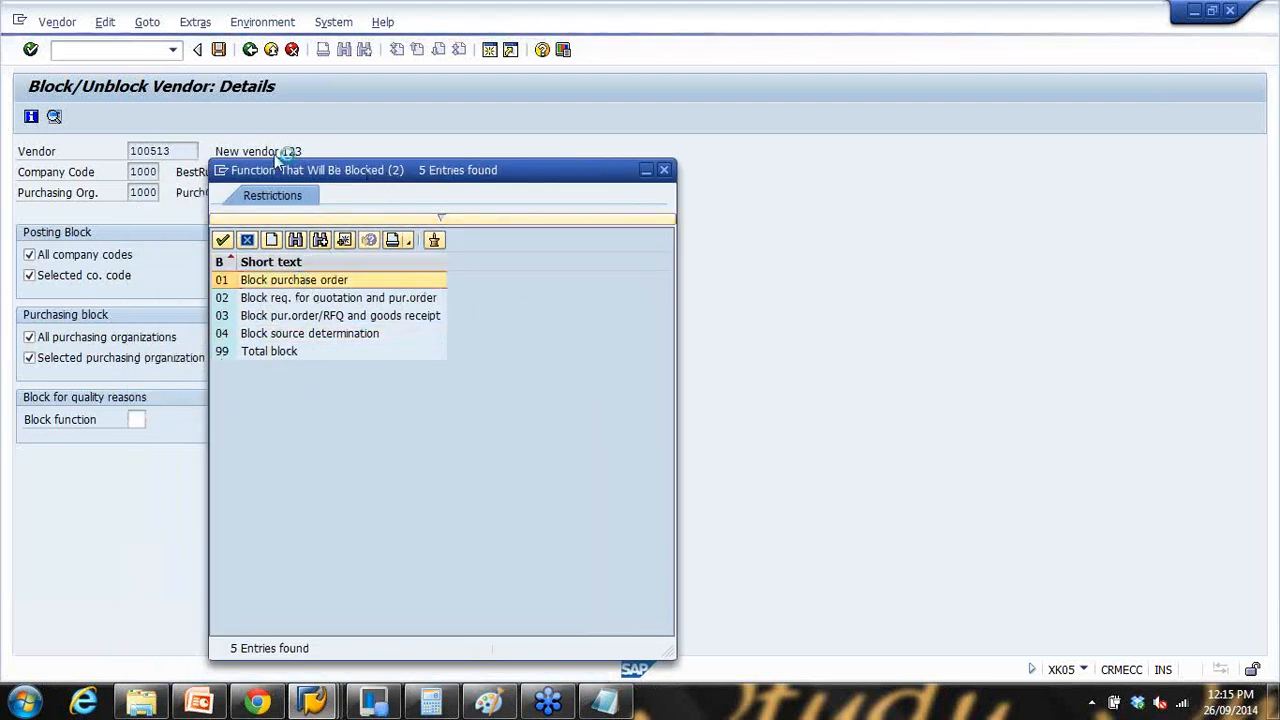
key(Escape)
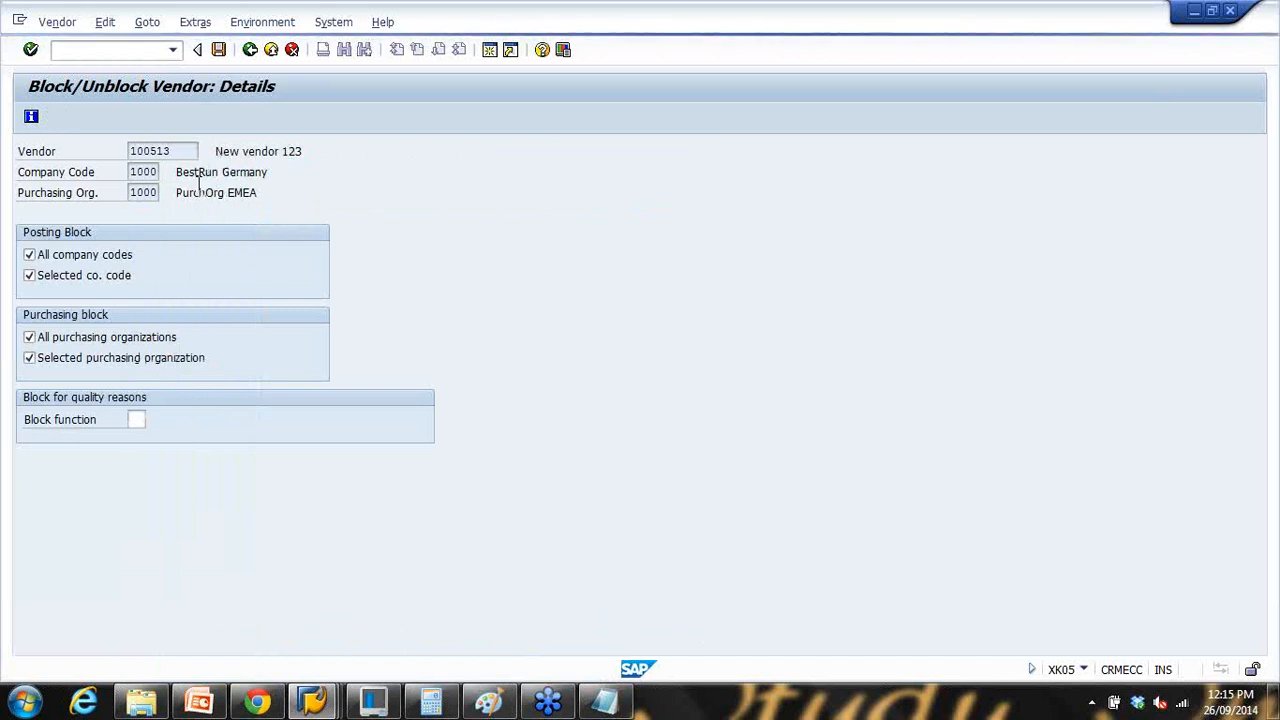
click(219, 50)
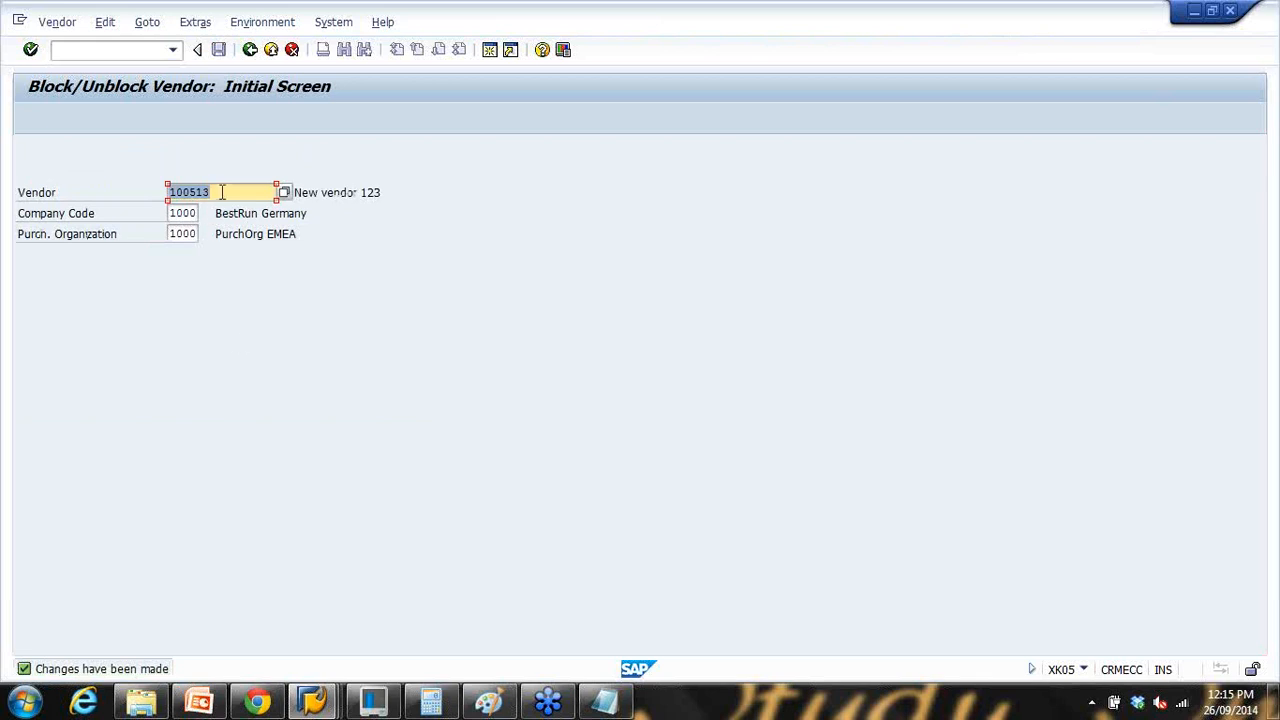
Step: Switch to the SAP window and start creating a purchase order with /nme22n
mouse_move(320, 708)
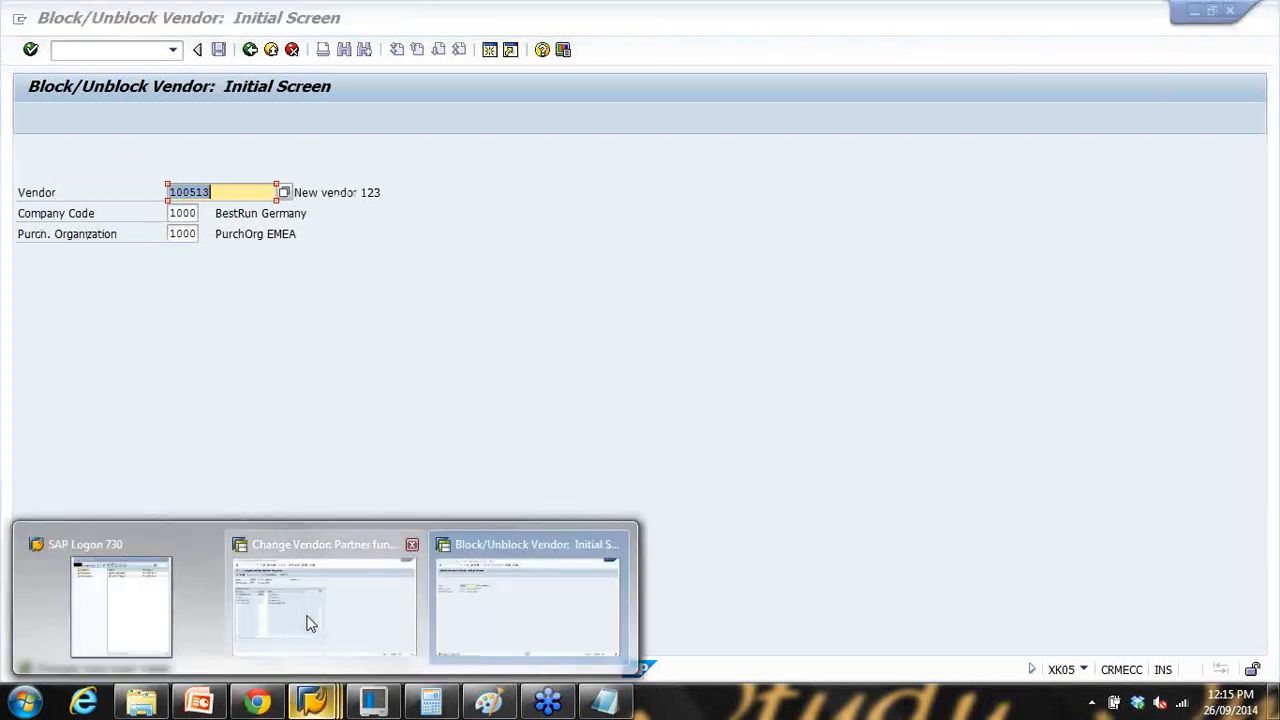
click(309, 618)
double_click(555, 28)
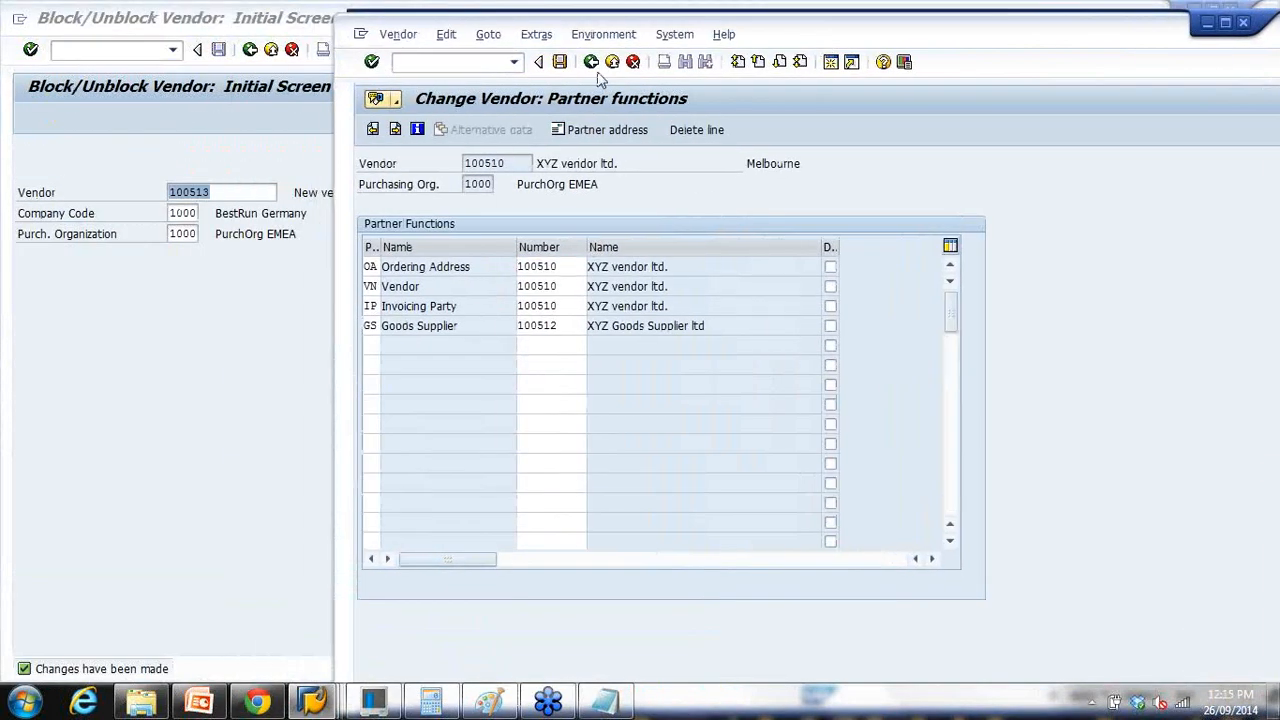
click(456, 63)
text(/nm)
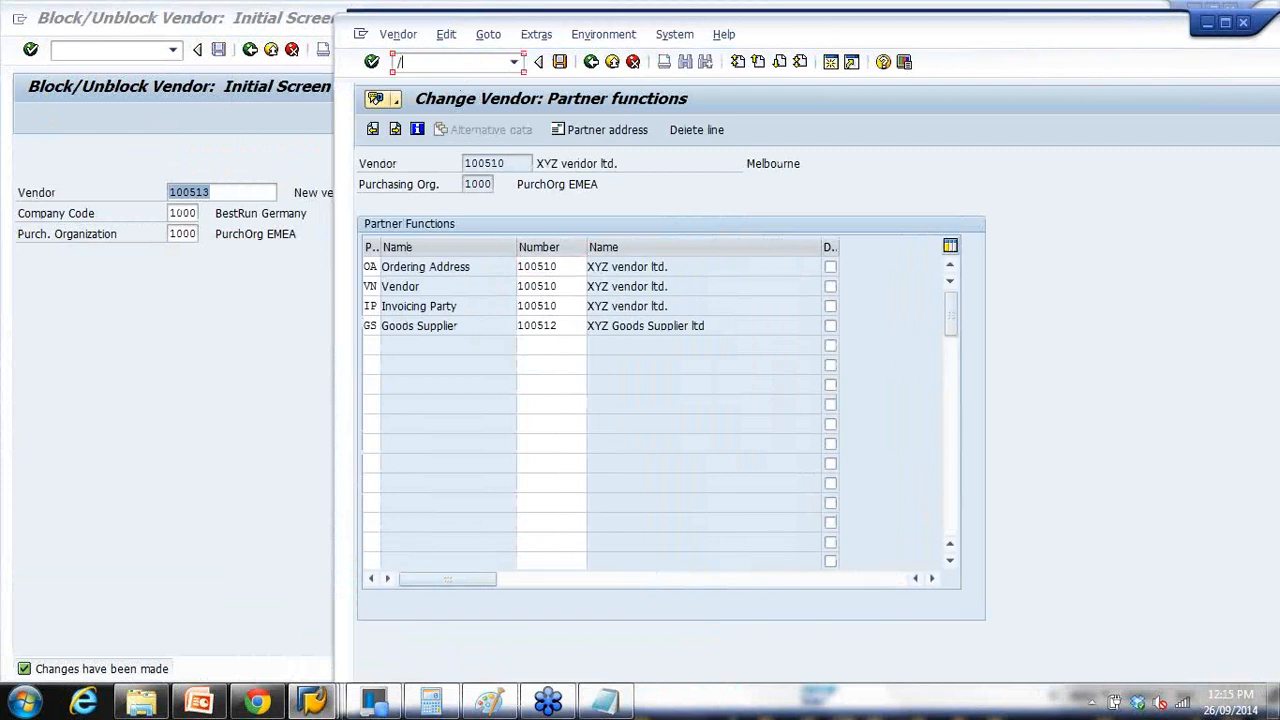
text(e22n)
key(Return)
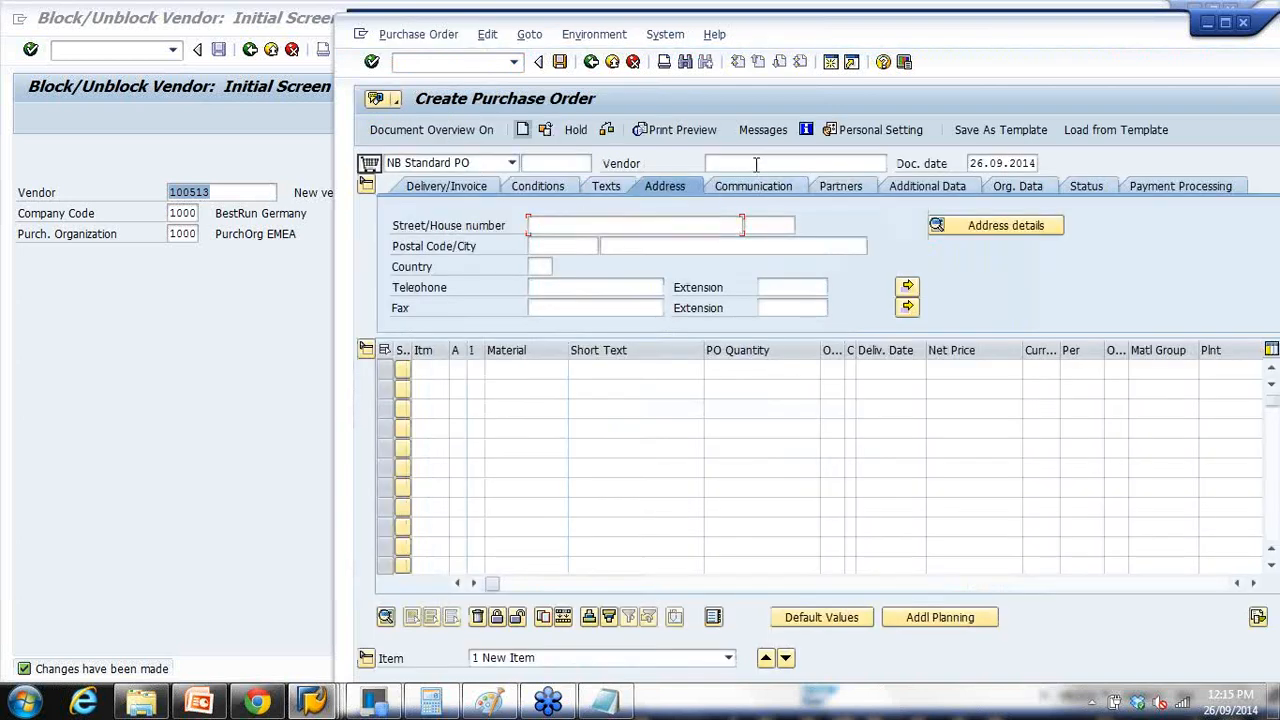
Step: Enter vendor 100513 for the new purchase order
click(760, 163)
click(758, 181)
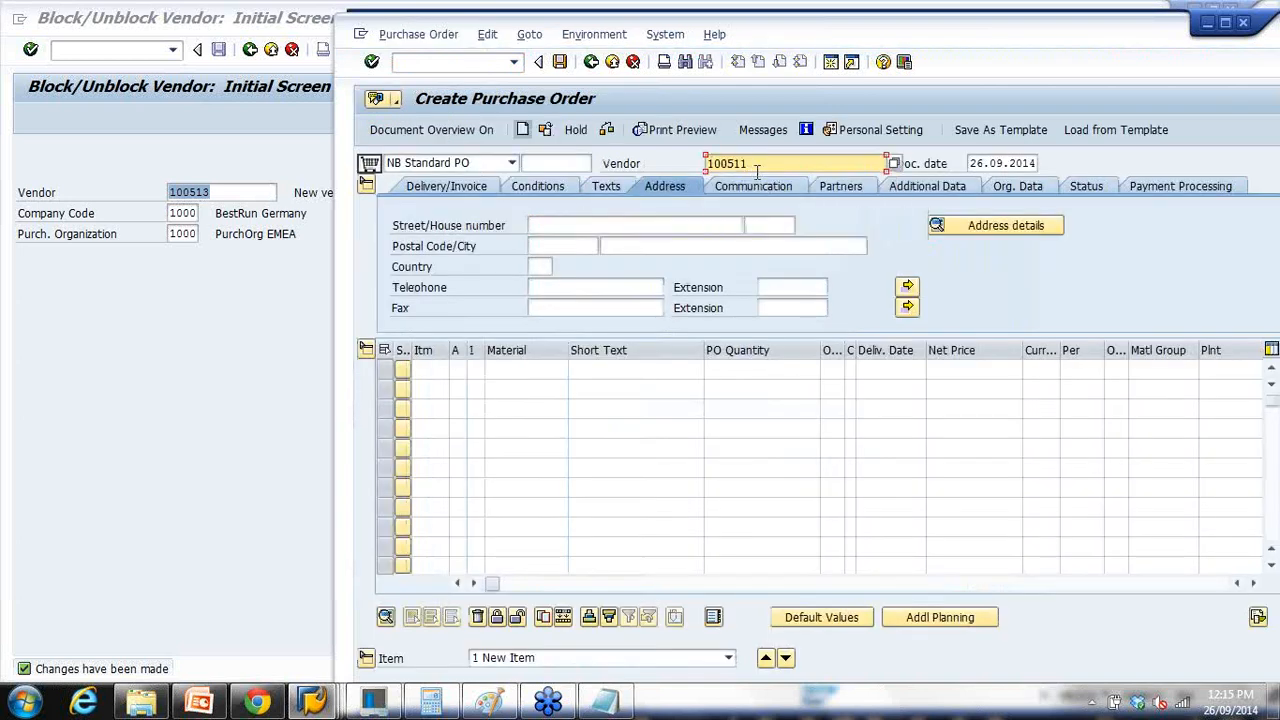
key(BackSpace)
text(3)
key(Return)
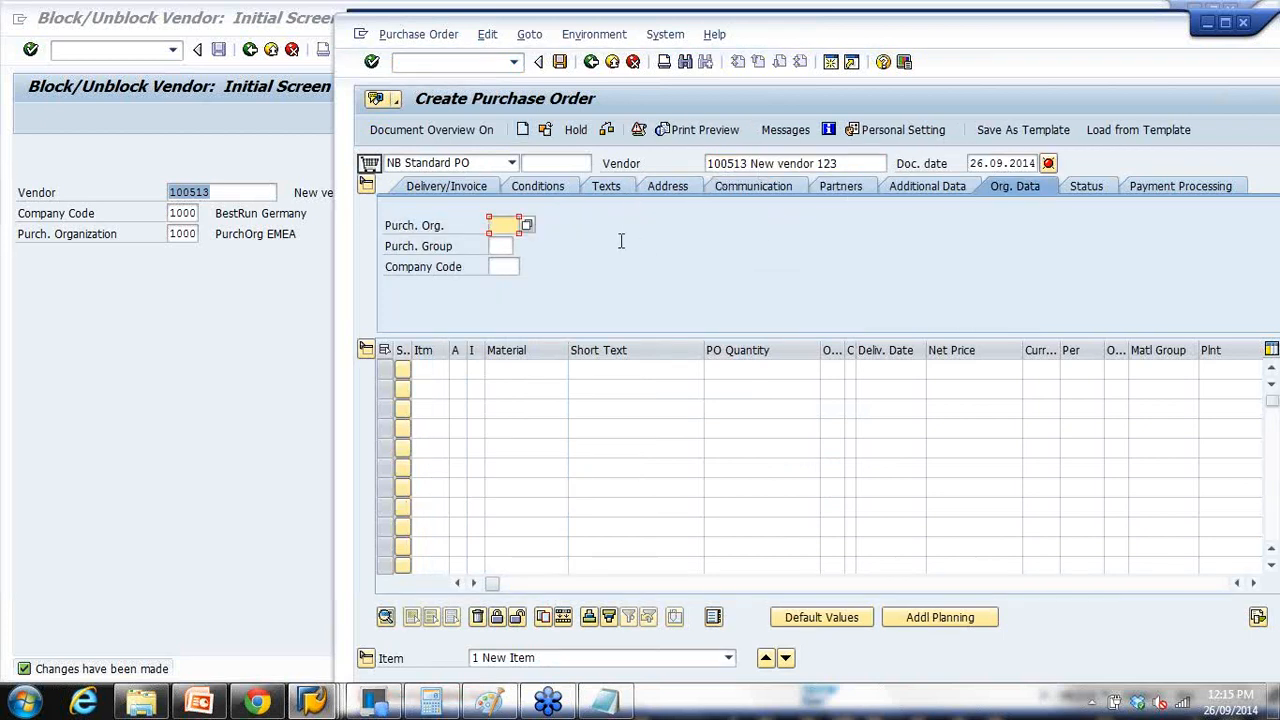
Step: Fill org data: purchasing org 1000, purchasing group 000, company code 1000
text(1)
click(505, 262)
click(505, 247)
text(0)
click(508, 266)
click(508, 266)
text(1)
click(510, 286)
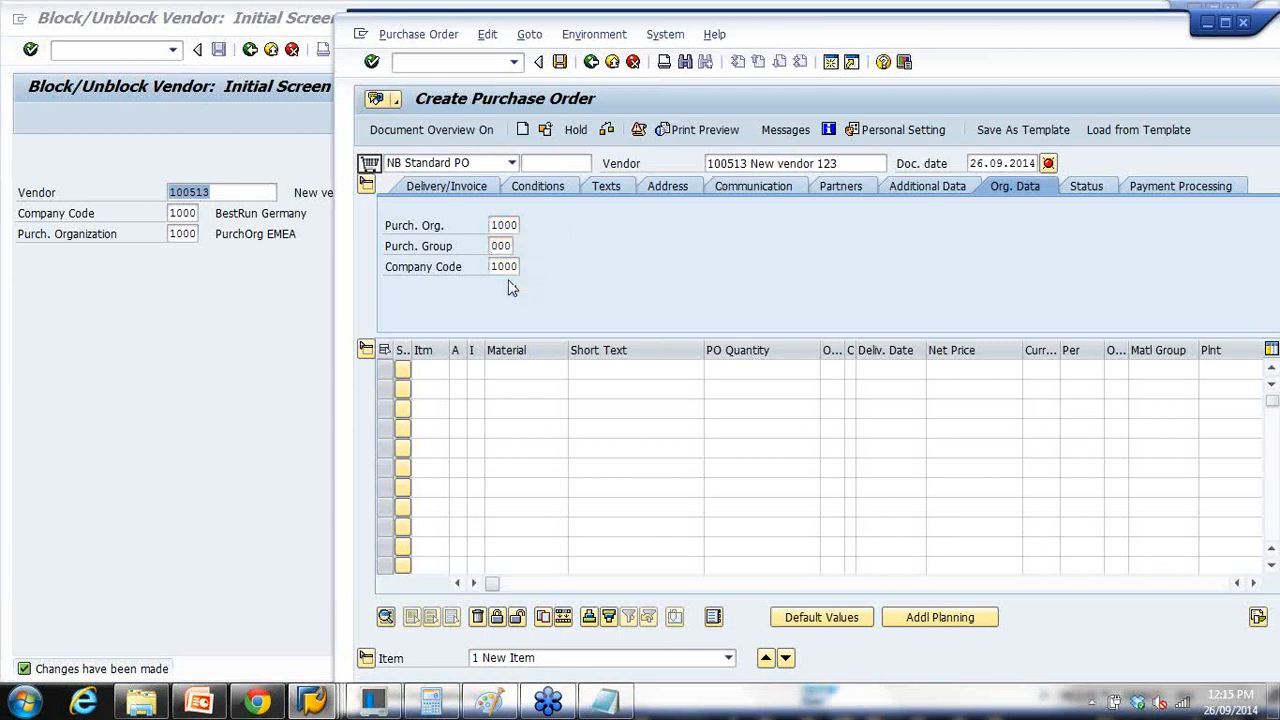
key(Return)
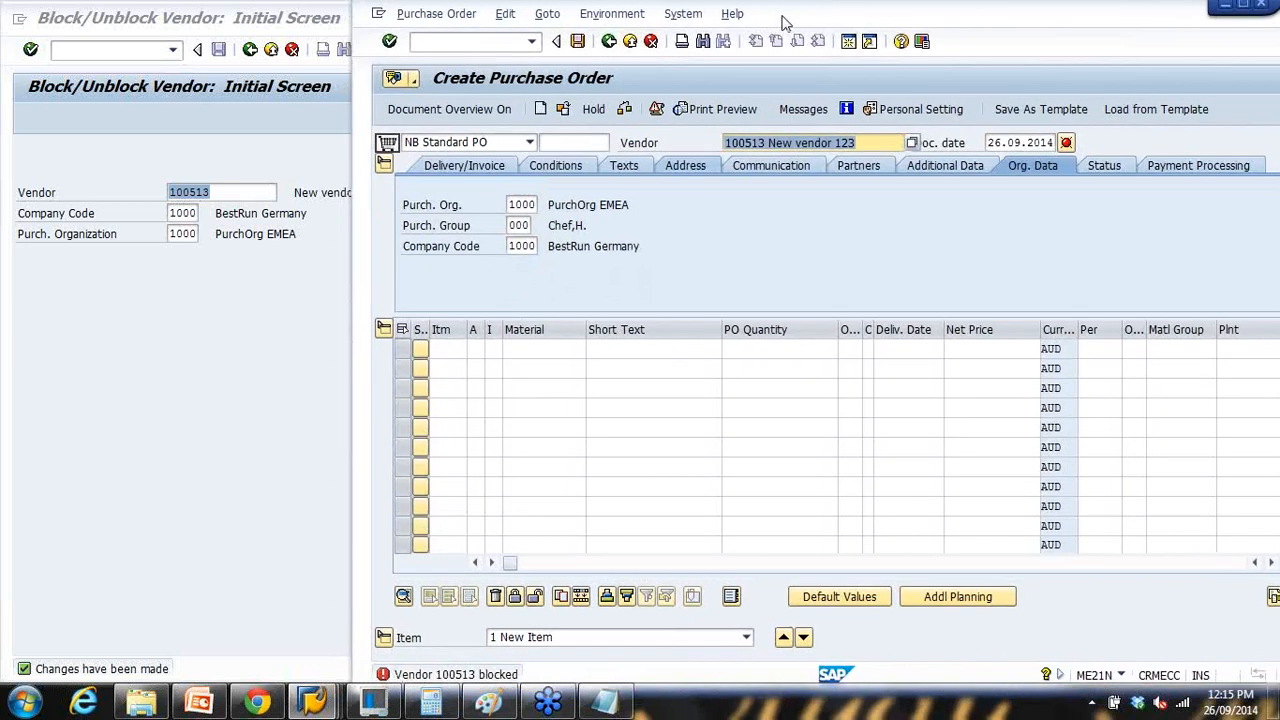
Step: Check the order and view the message that vendor 100513 is blocked
drag(782, 16, 782, 23)
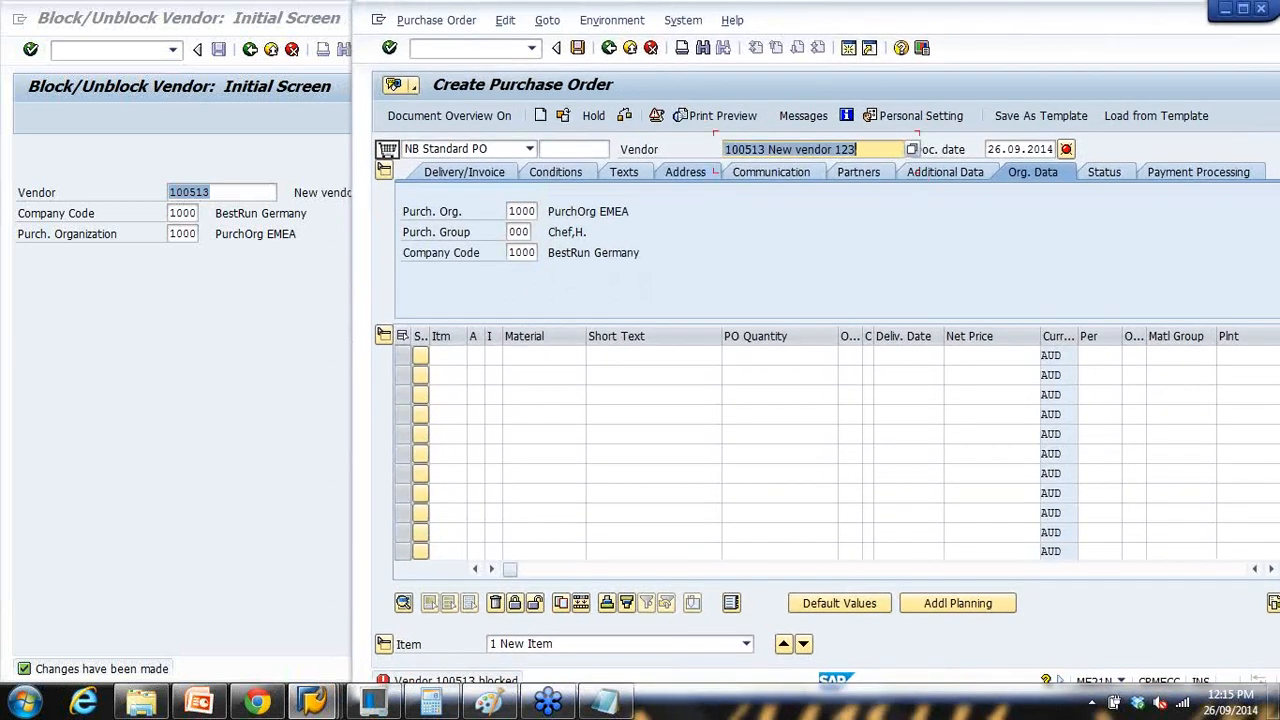
key(Return)
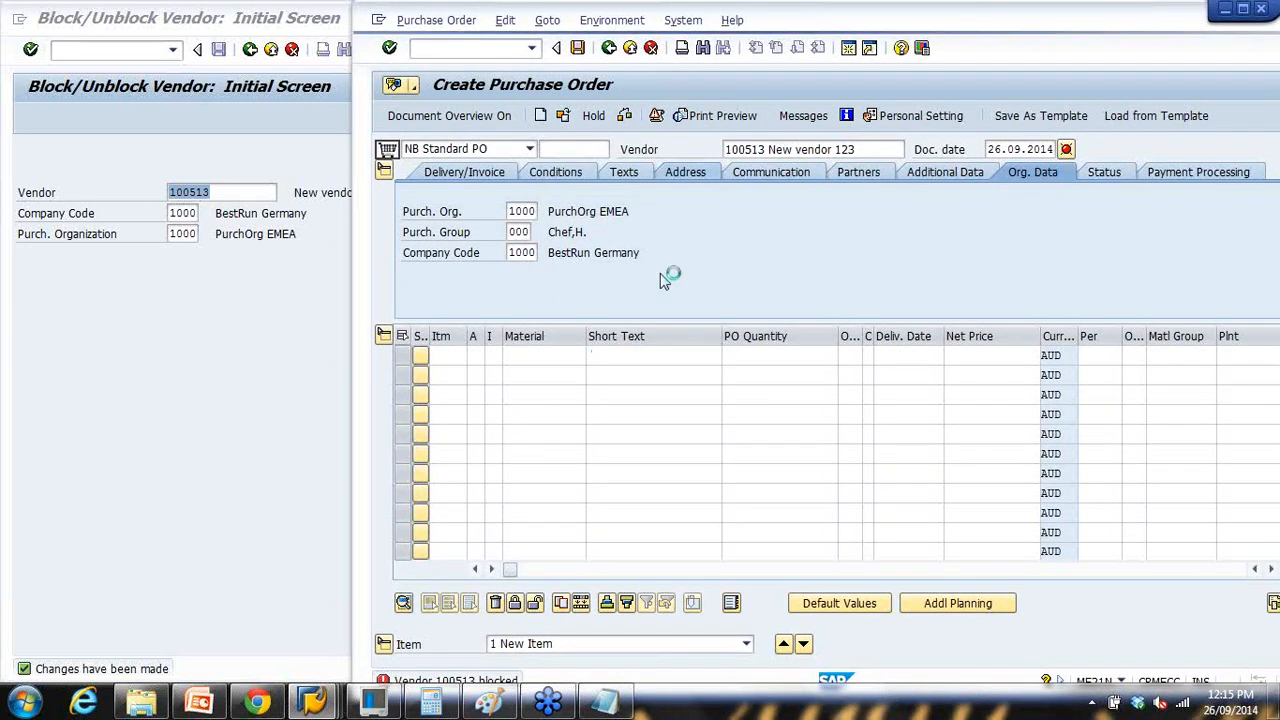
mouse_move(1008, 22)
mouse_down()
mouse_move(1026, 5)
mouse_move(1030, 22)
mouse_up()
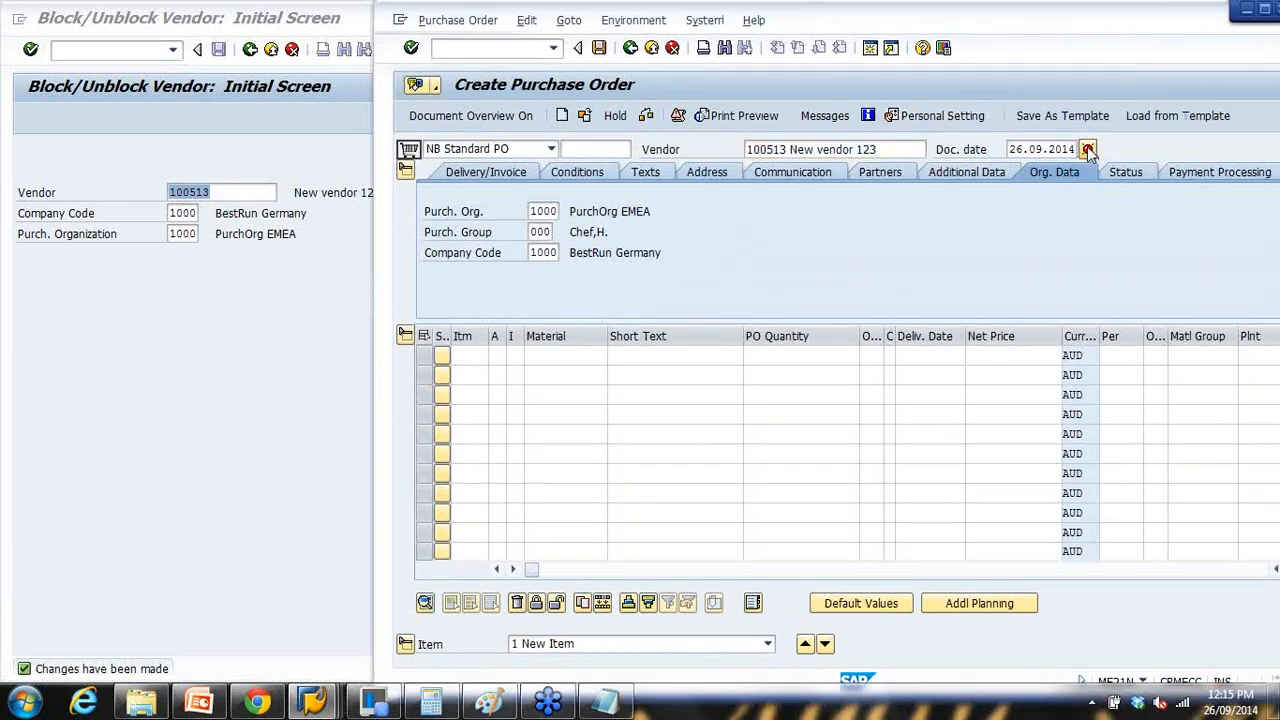
key(Return)
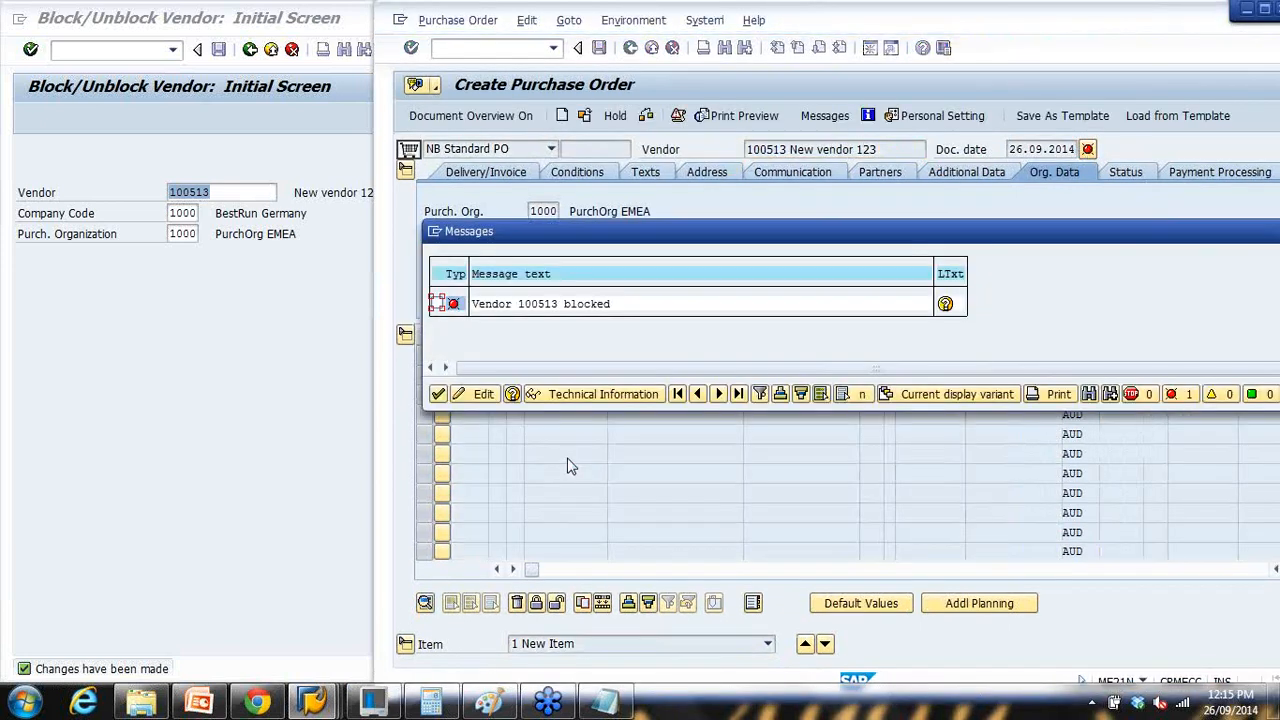
click(481, 304)
Step: Confirm XK06 is the delete-vendor code in Notepad, then back out of SAP's block screen
click(306, 276)
drag(612, 692, 446, 375)
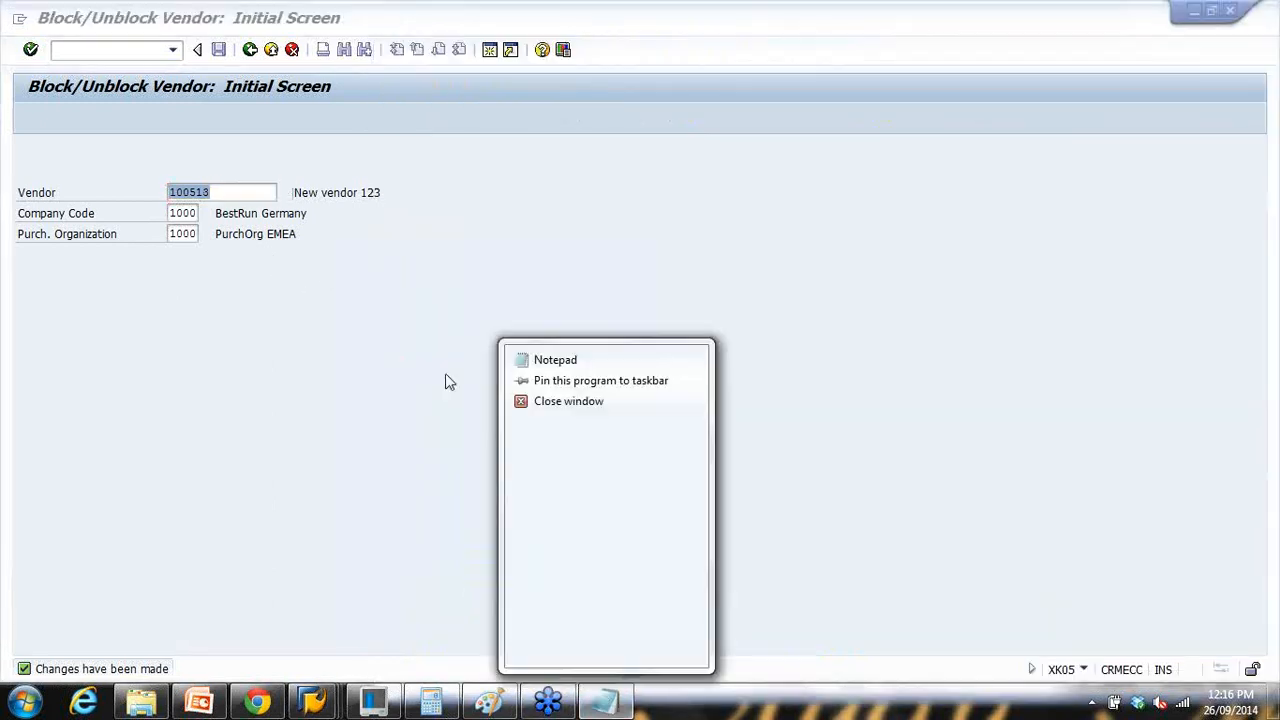
click(448, 380)
click(610, 702)
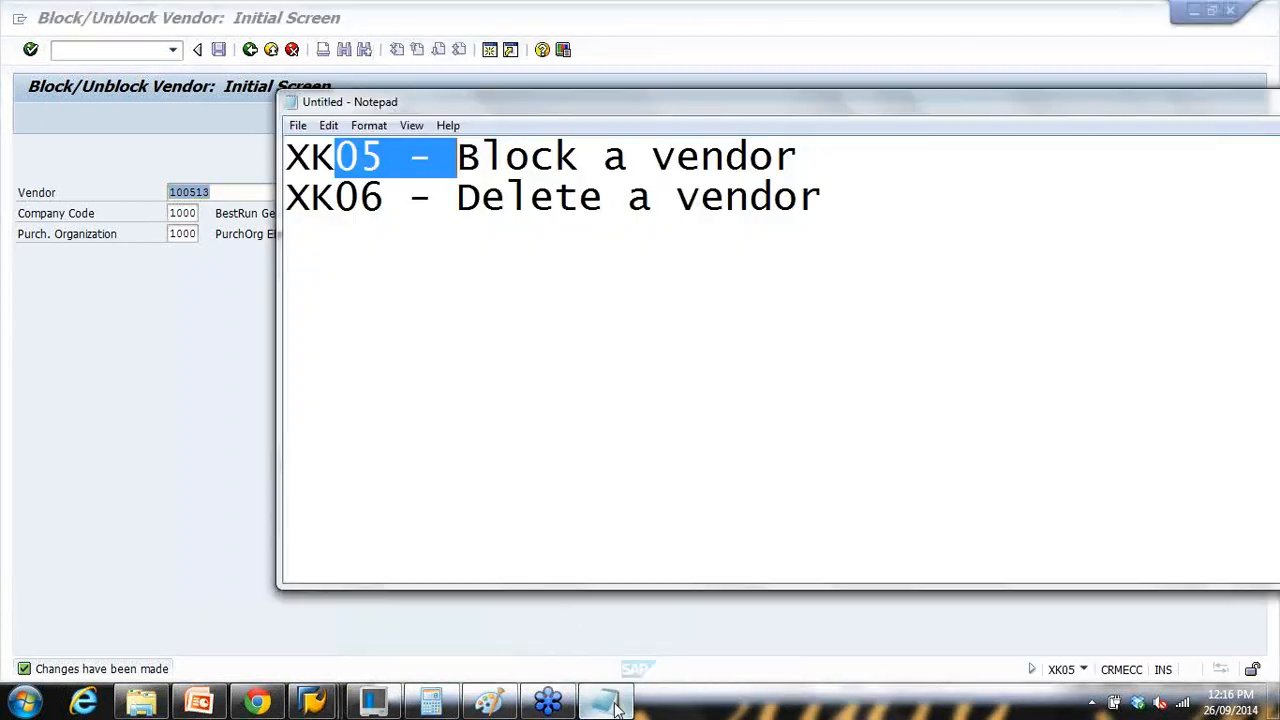
drag(310, 157, 460, 157)
click(310, 195)
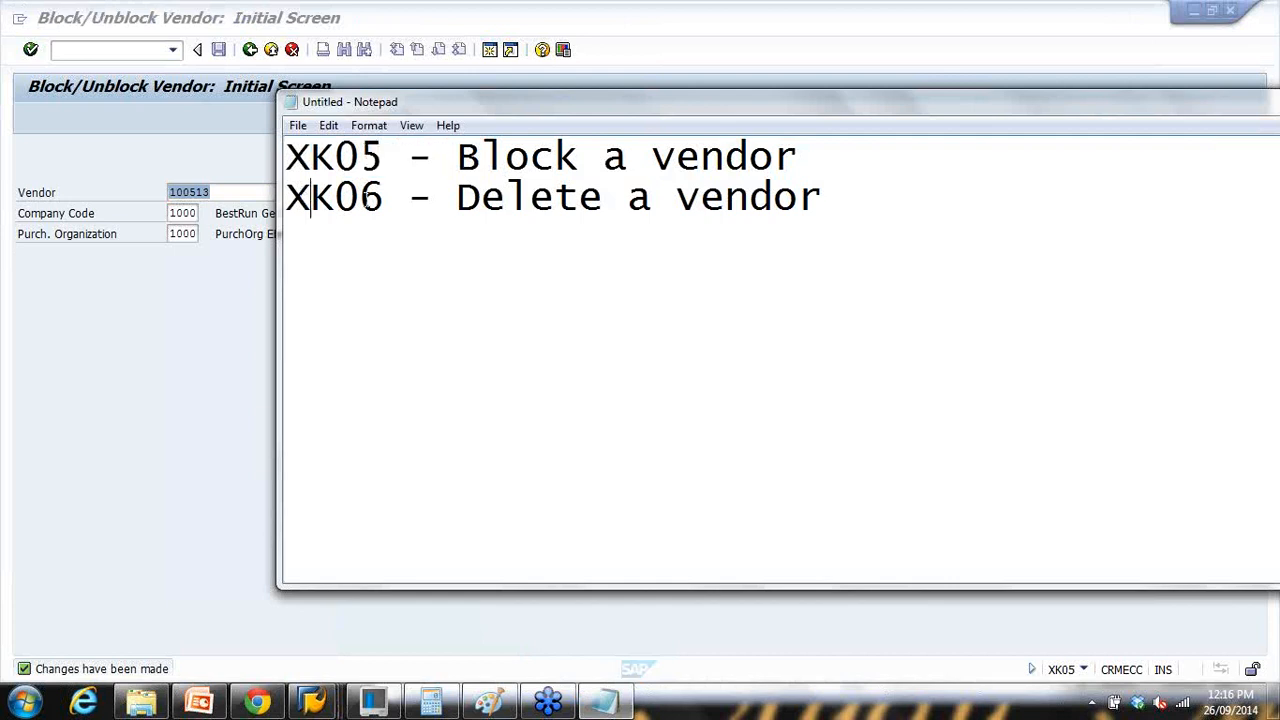
drag(364, 197, 510, 203)
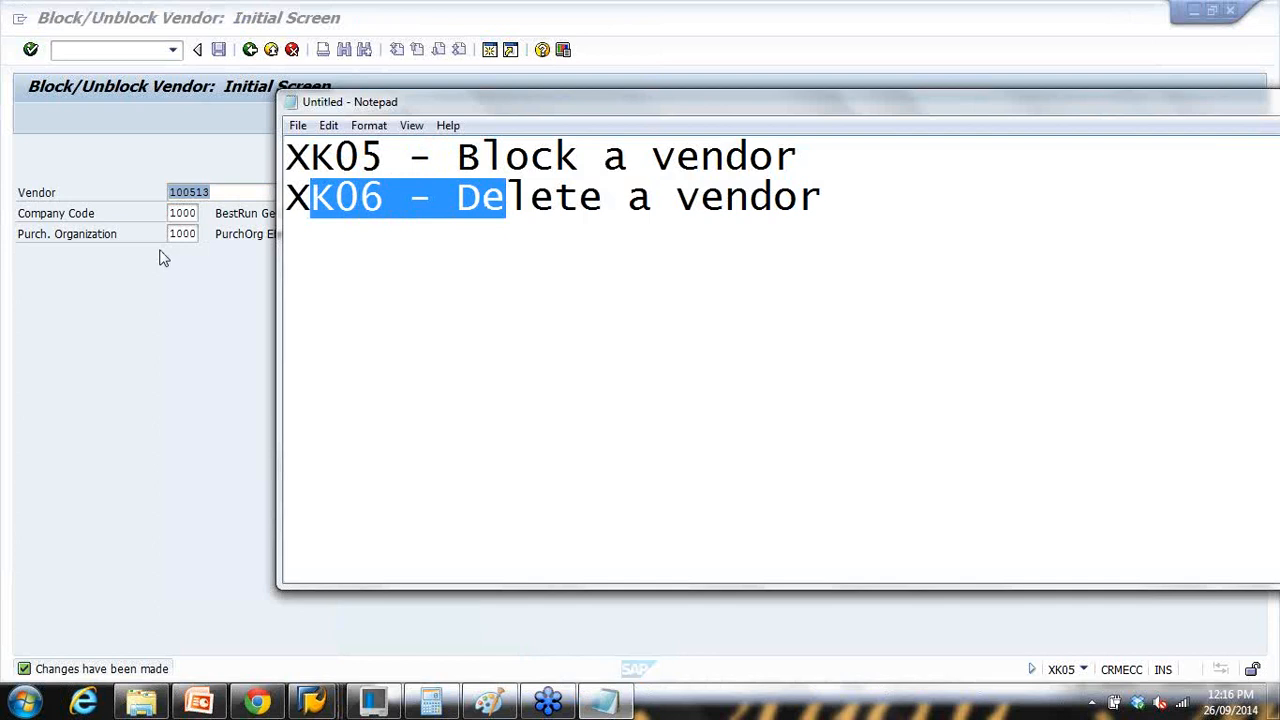
drag(288, 197, 384, 199)
click(171, 297)
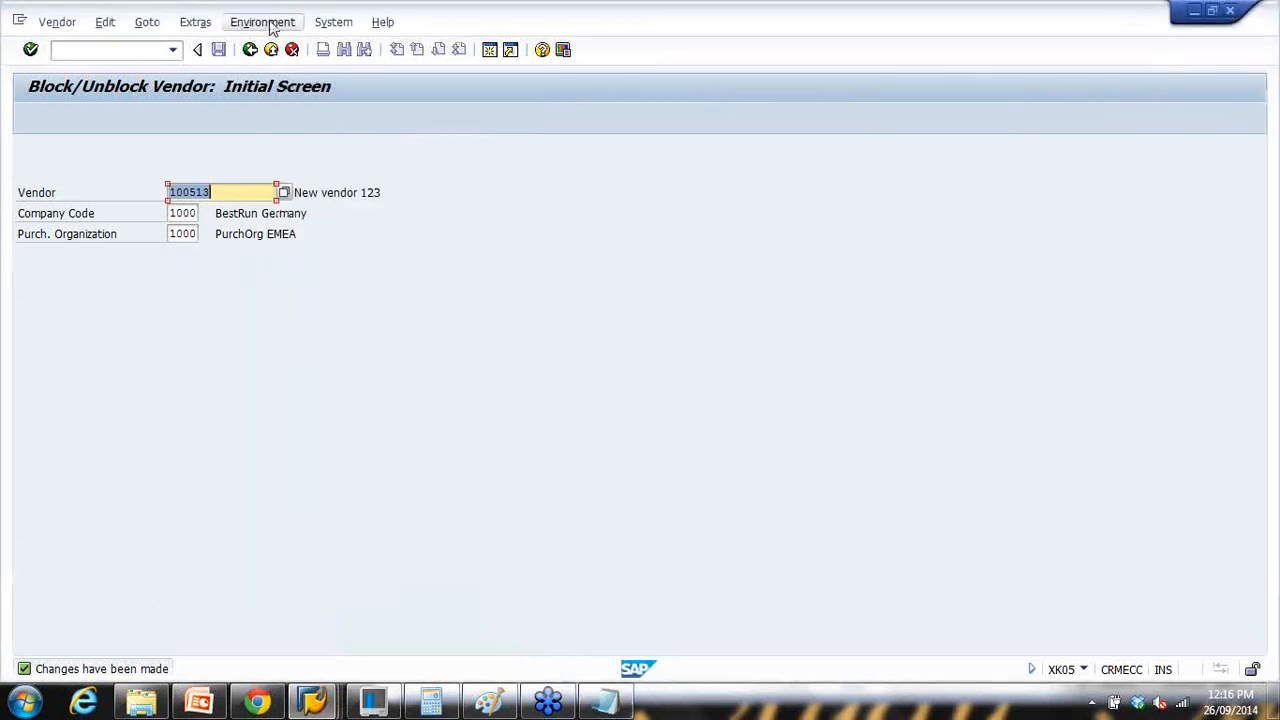
click(250, 50)
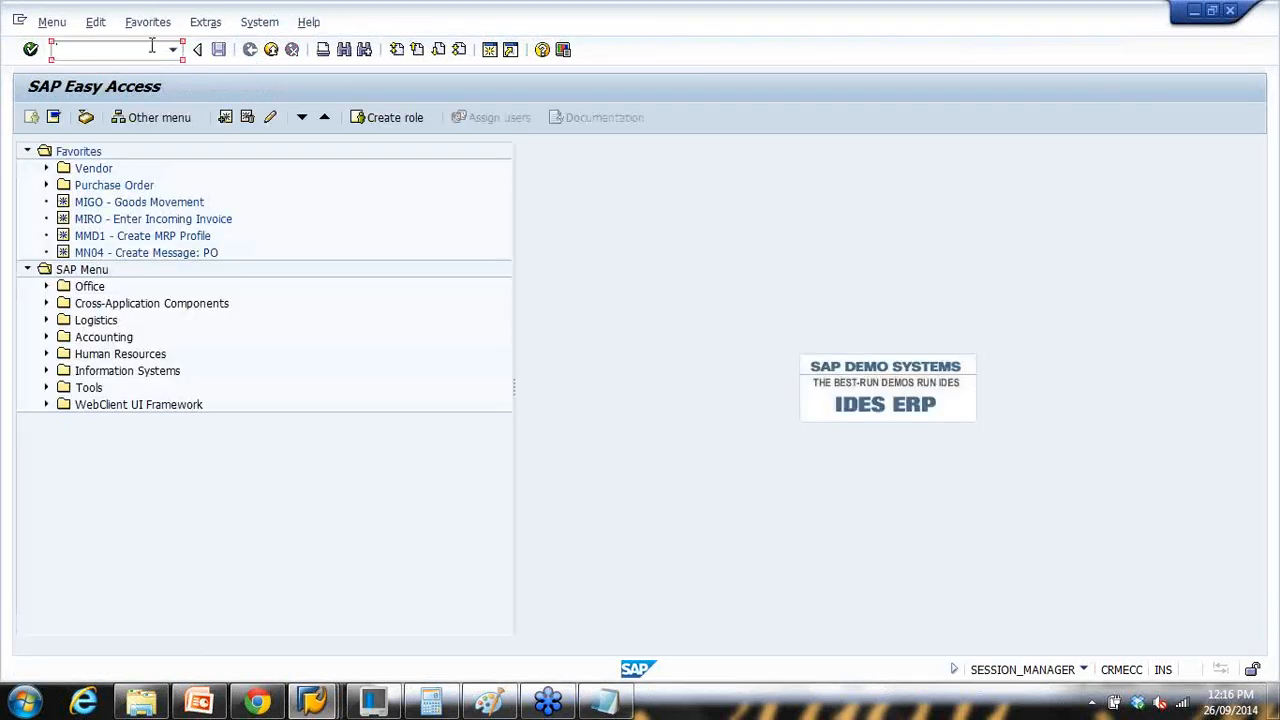
Step: Open XK06 for vendor 100513, tick the deletion flags, then back out without saving
text(xk06)
key(Return)
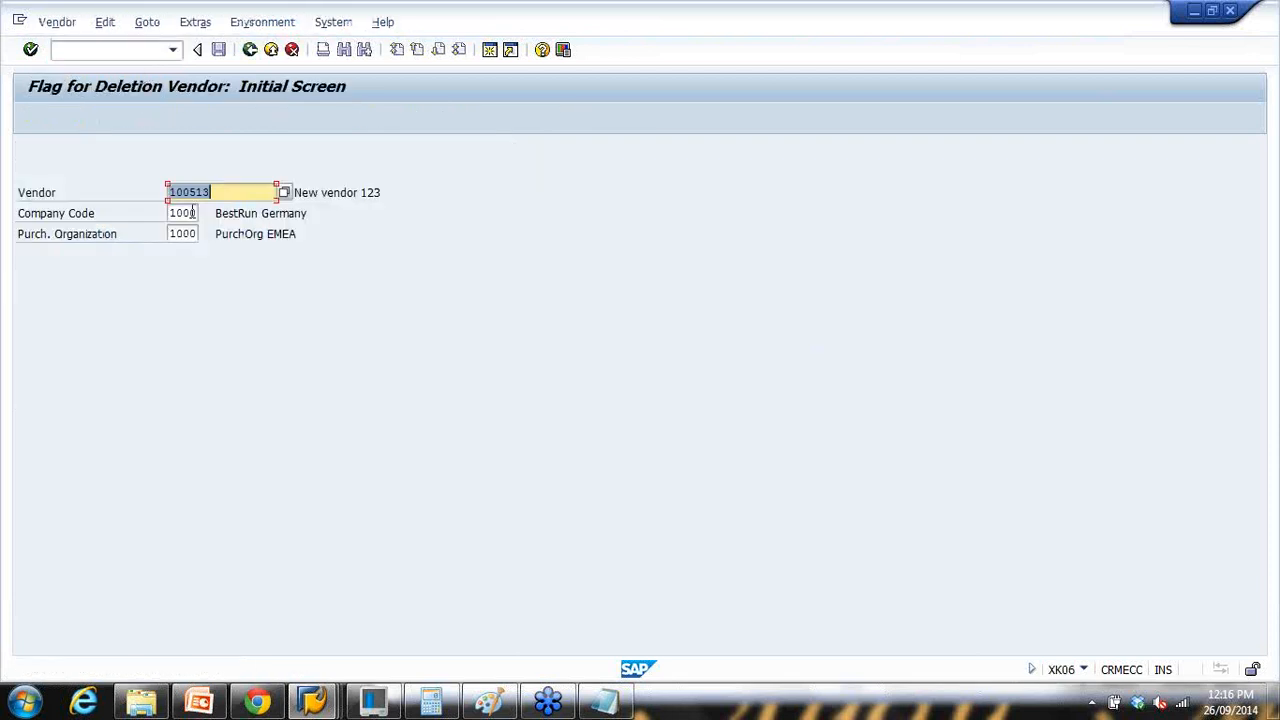
key(Return)
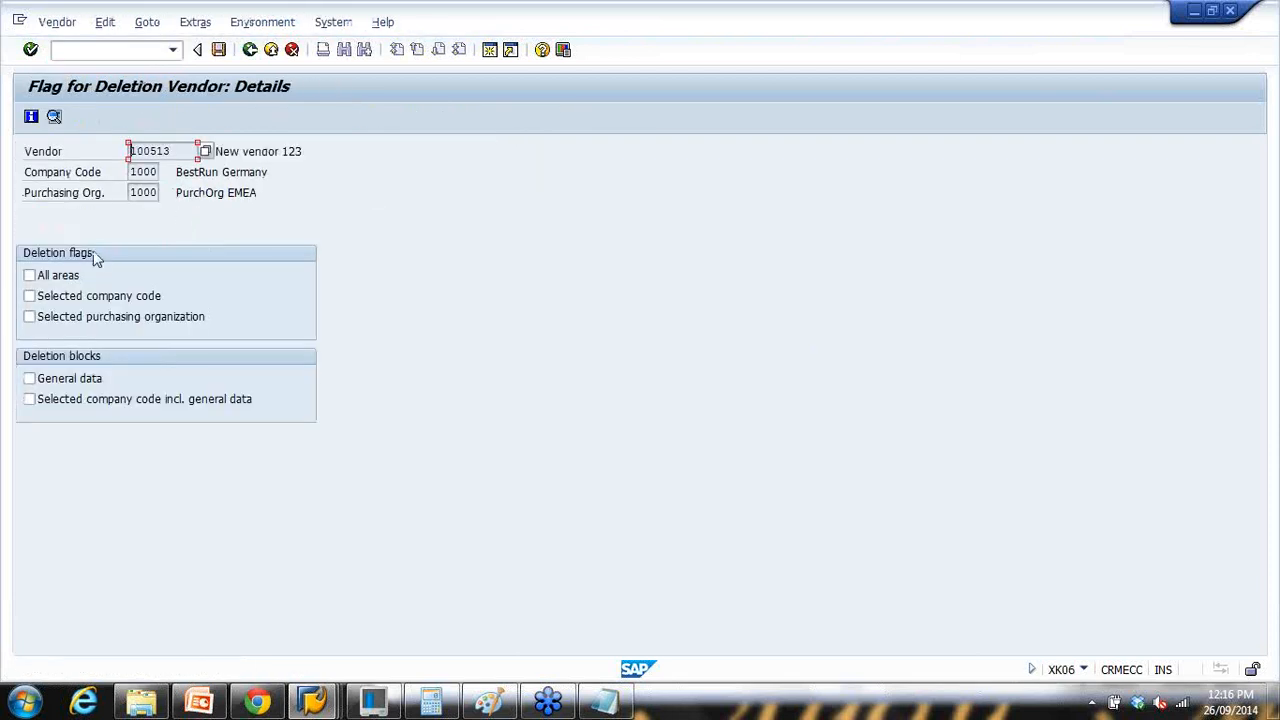
click(30, 276)
click(29, 296)
click(29, 316)
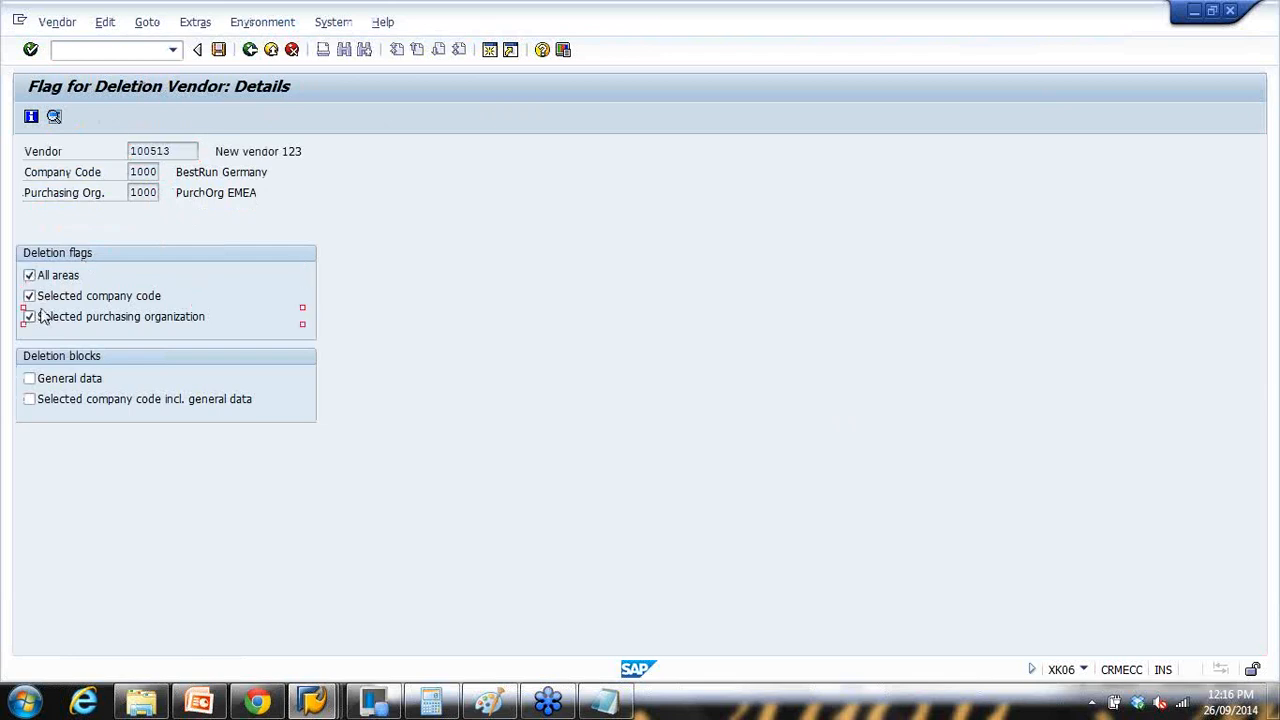
click(250, 49)
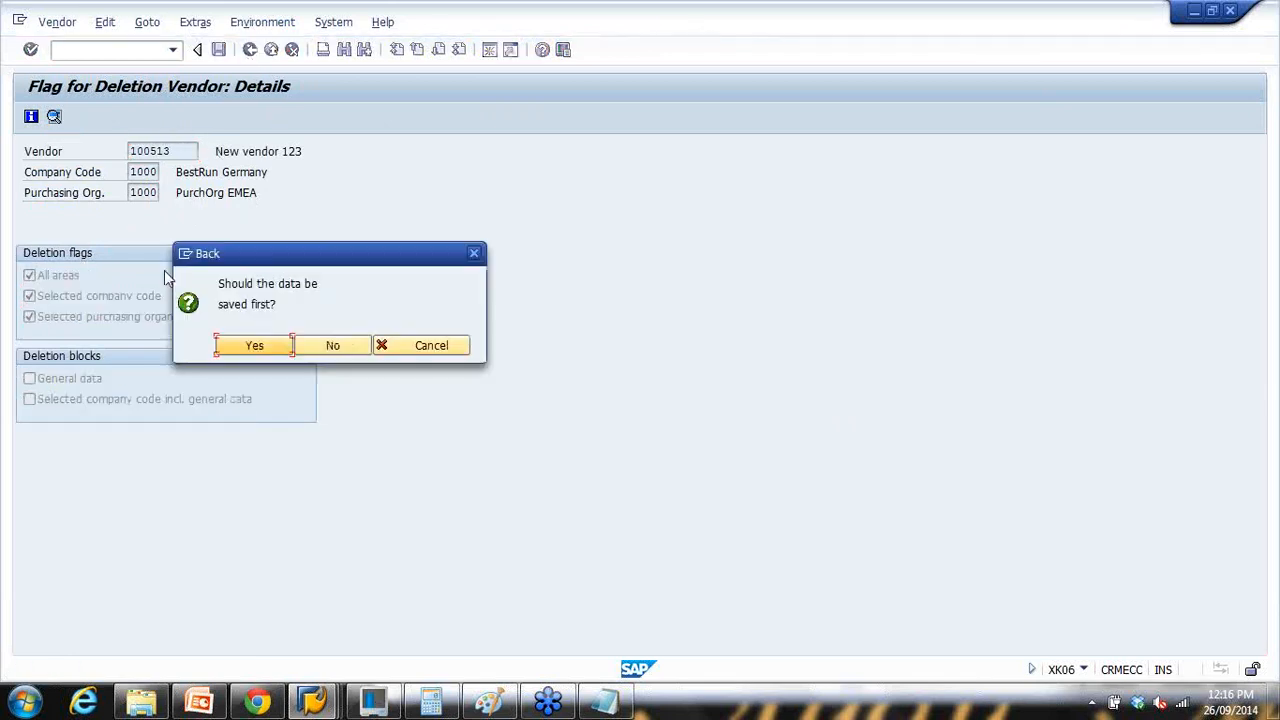
click(325, 346)
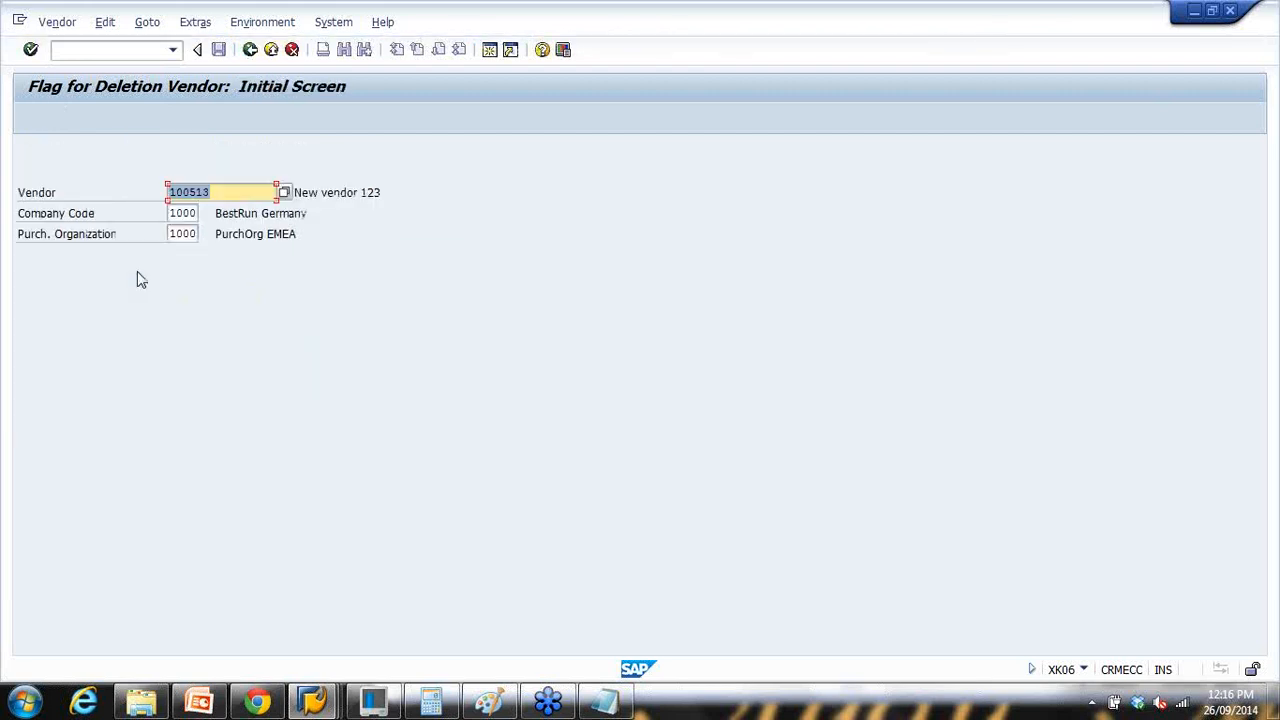
Step: Reopen the details, flag deletion for all areas, company code 1000 and purchasing org 1000, and save
drag(170, 213, 234, 240)
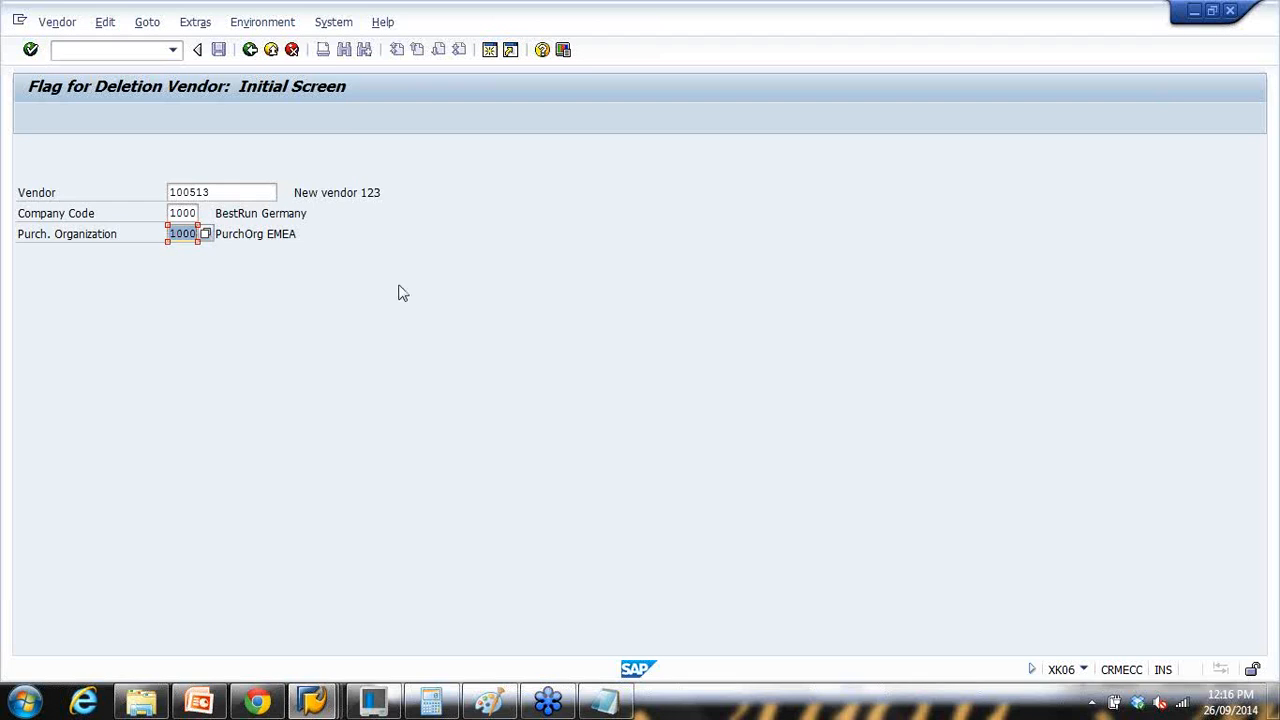
key(Return)
click(30, 275)
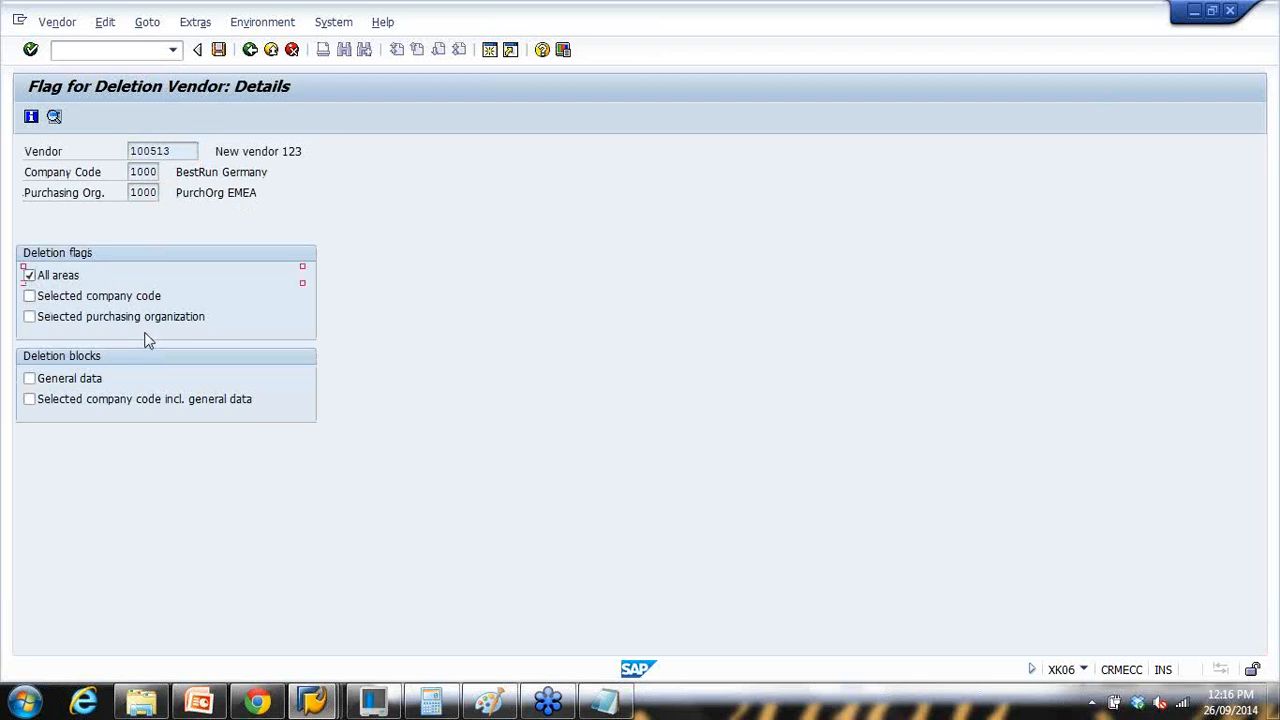
click(30, 317)
click(30, 276)
drag(132, 193, 168, 192)
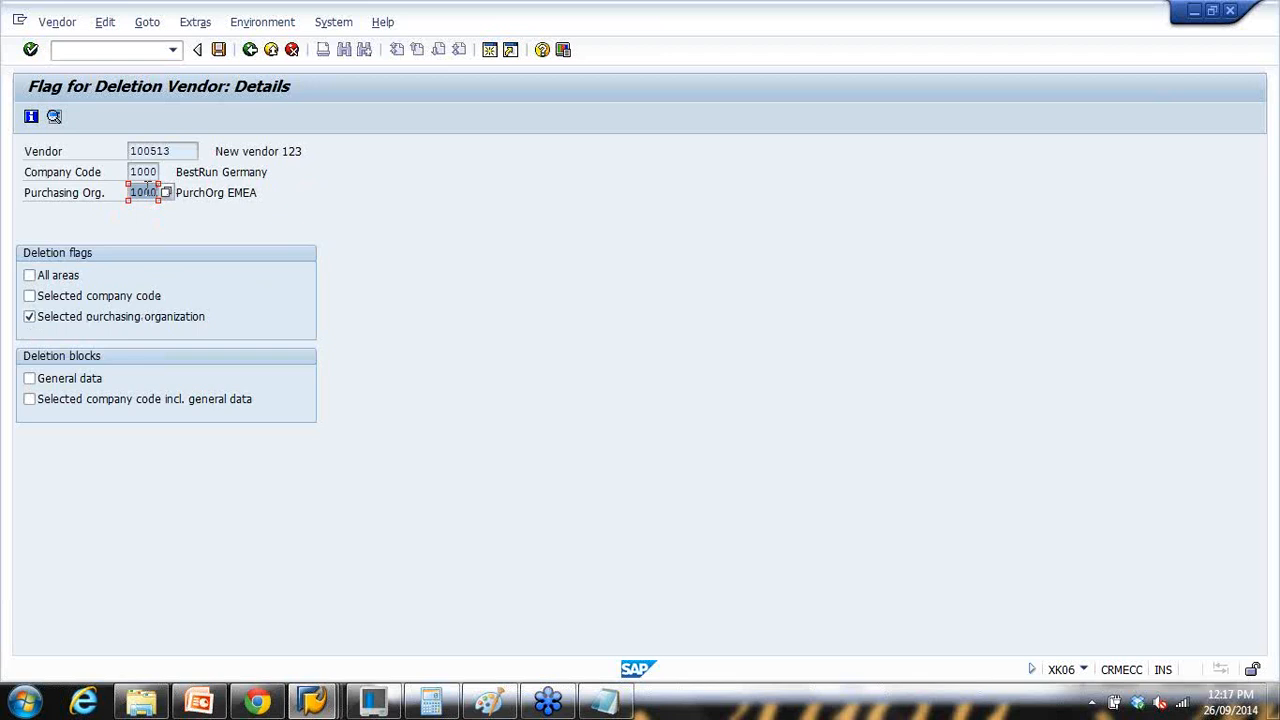
click(30, 275)
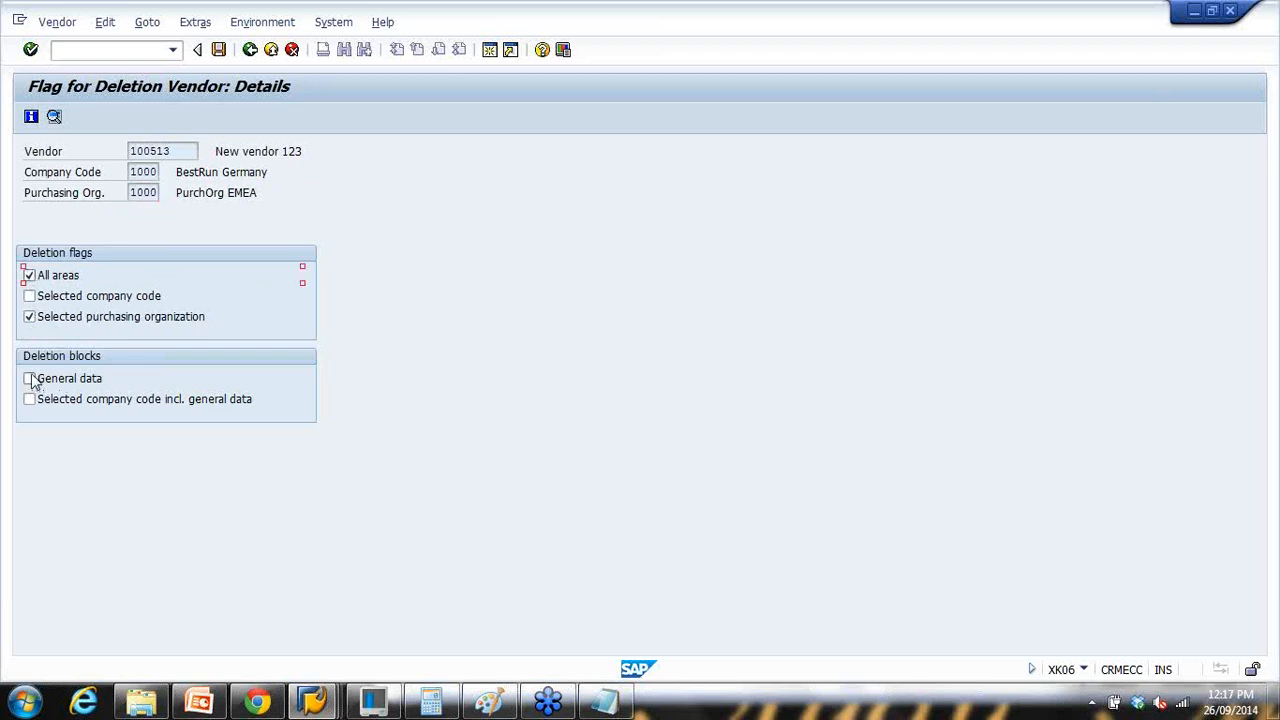
click(36, 297)
click(218, 49)
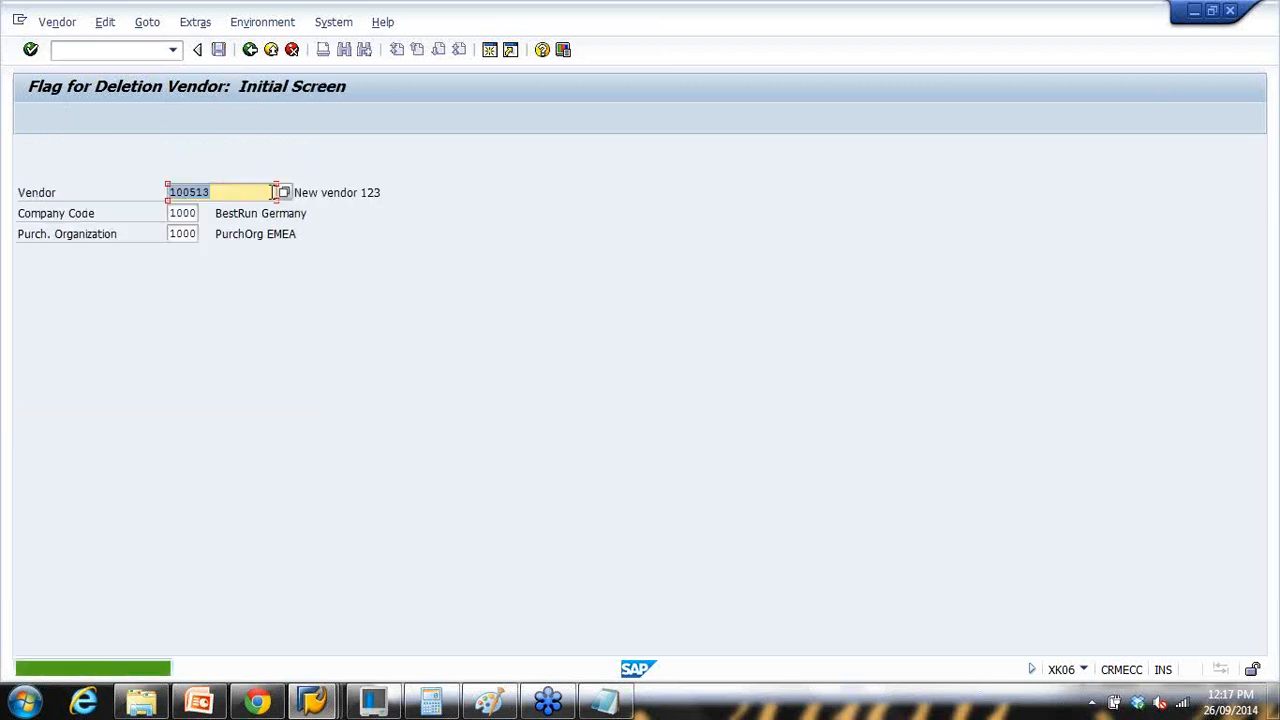
Step: Reopen vendor 100513's deletion details to verify all three deletion flags are ticked
key(Return)
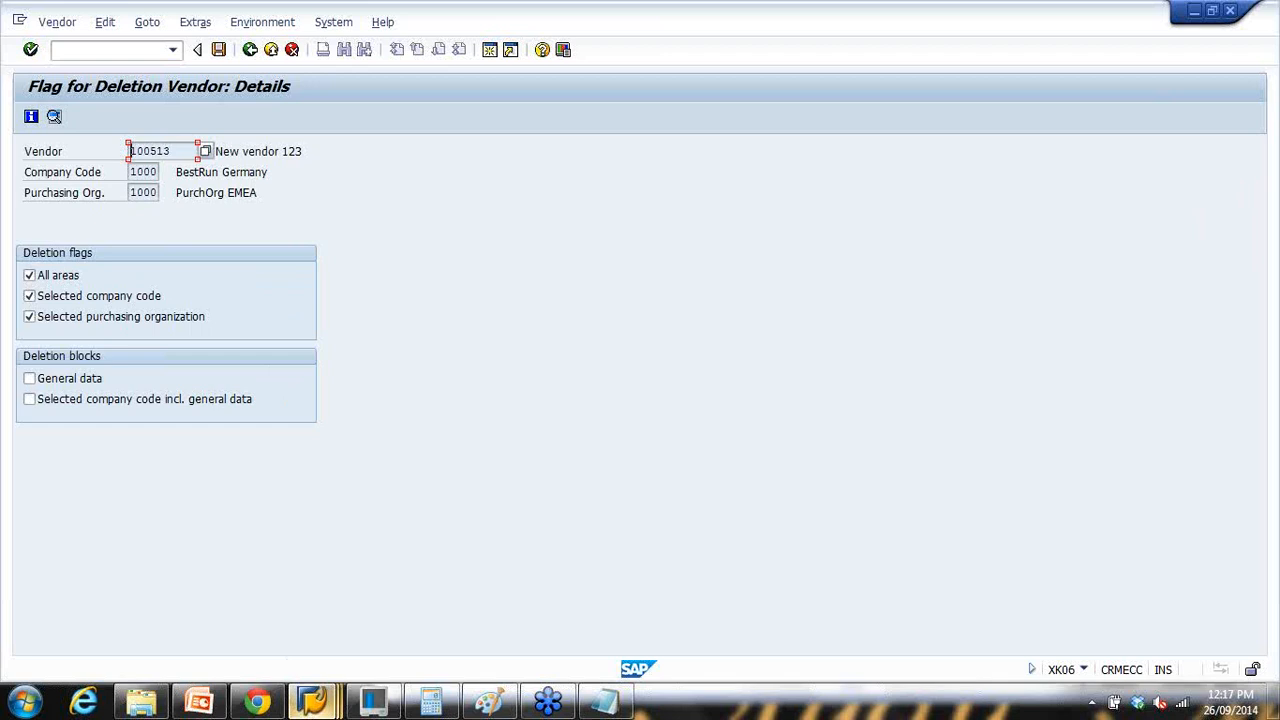
click(312, 700)
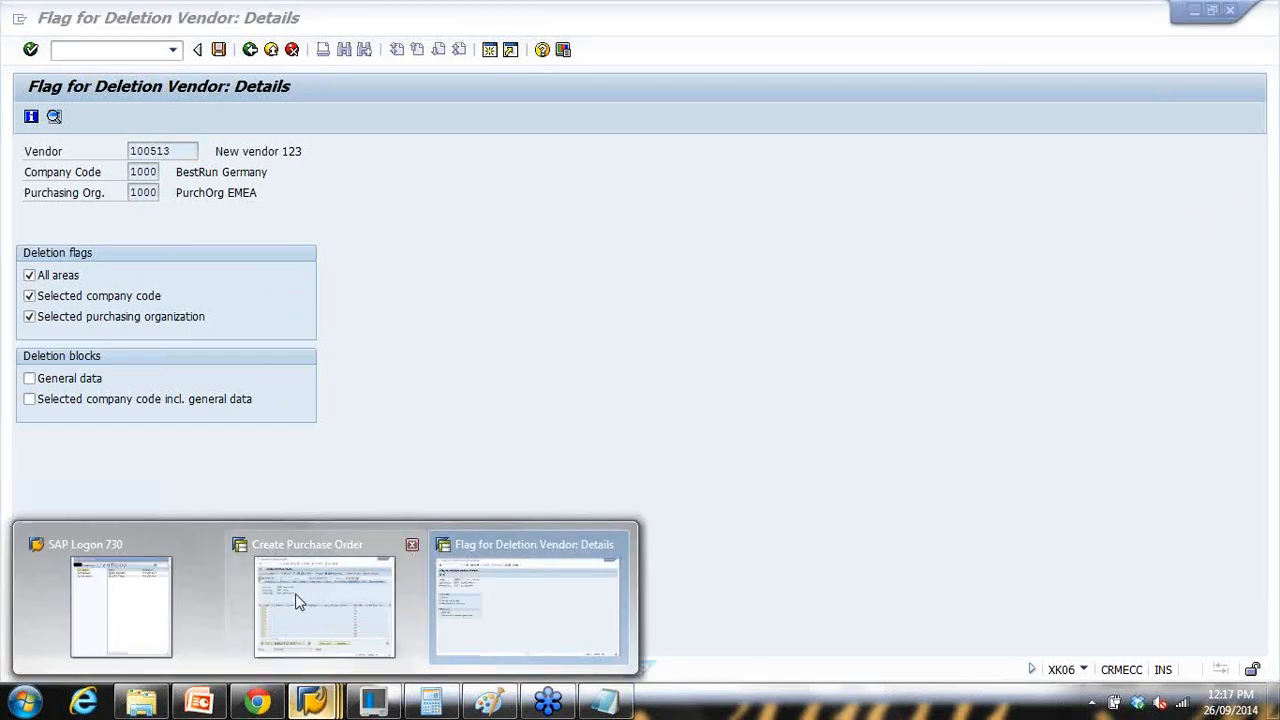
Step: Dismiss the blocked message, clear the vendor and restart purchase order creation
click(357, 600)
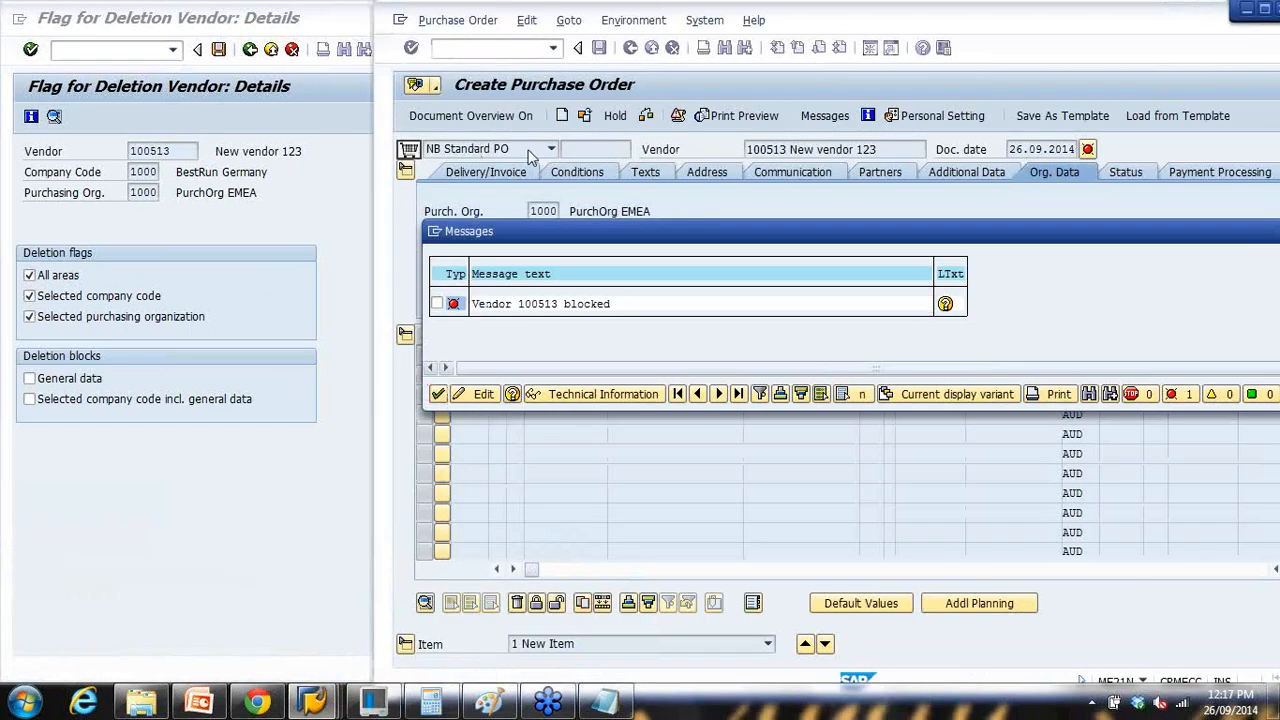
key(Return)
key(Delete)
click(496, 50)
text(/nme21n)
key(Return)
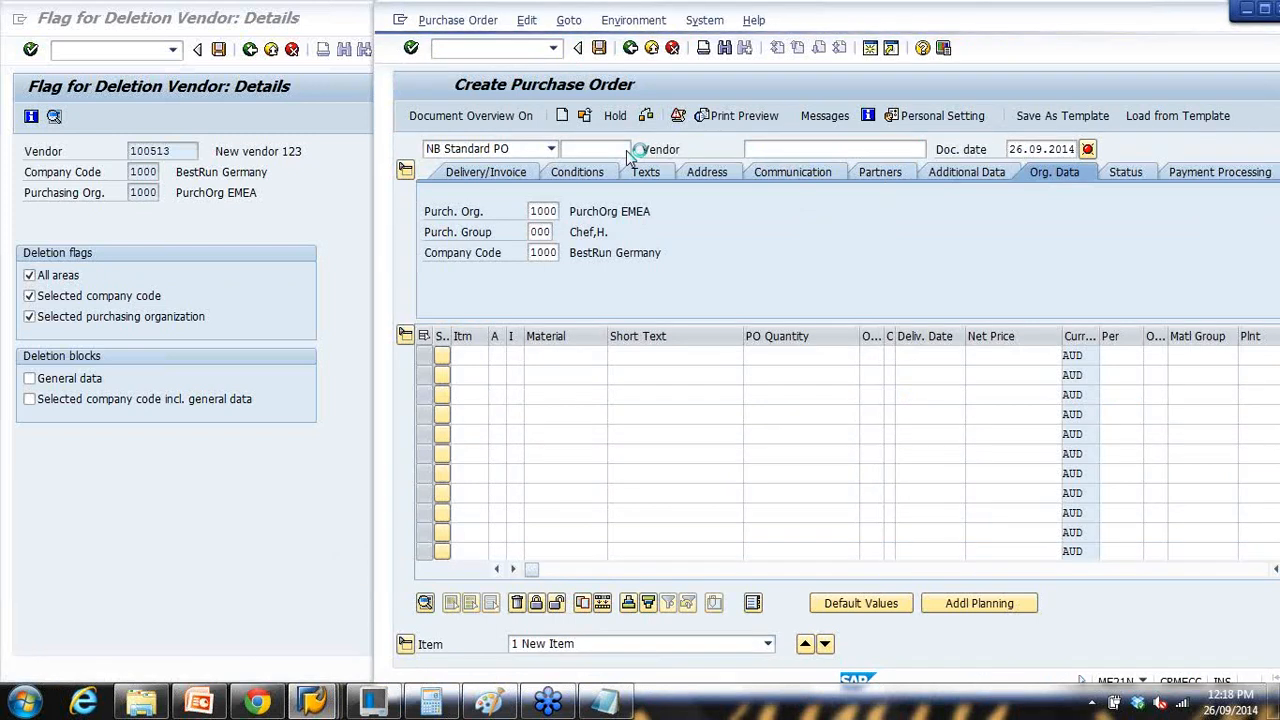
Step: Enter vendor 100513, purchasing org 1000, group 000 and company code 1000, revealing the block
click(794, 150)
click(800, 165)
key(Return)
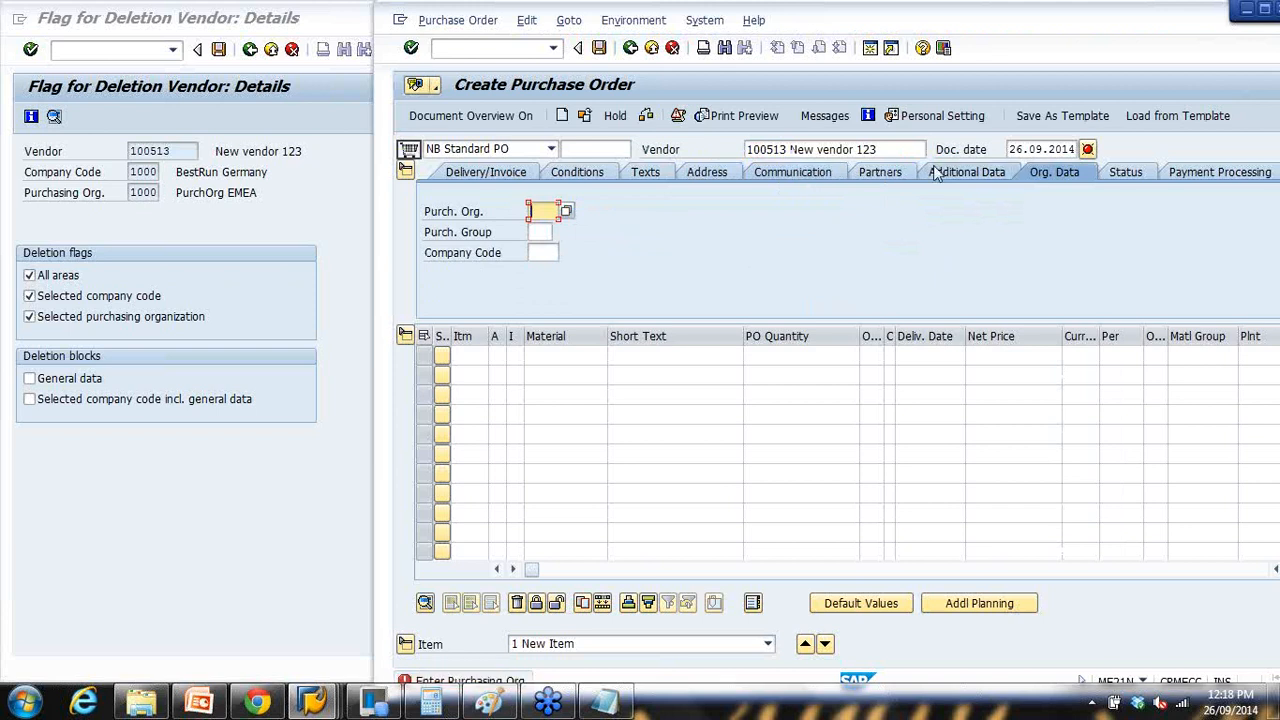
click(545, 211)
click(551, 229)
click(544, 232)
click(545, 249)
click(545, 253)
click(549, 271)
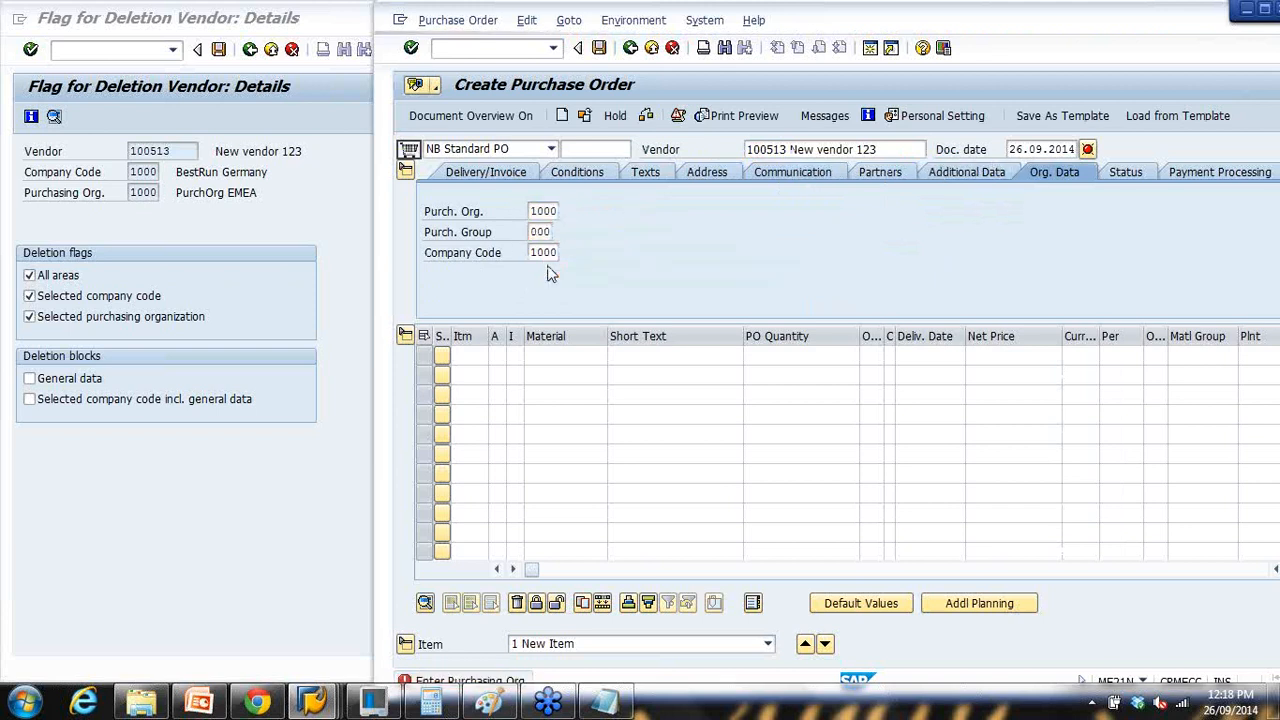
key(Return)
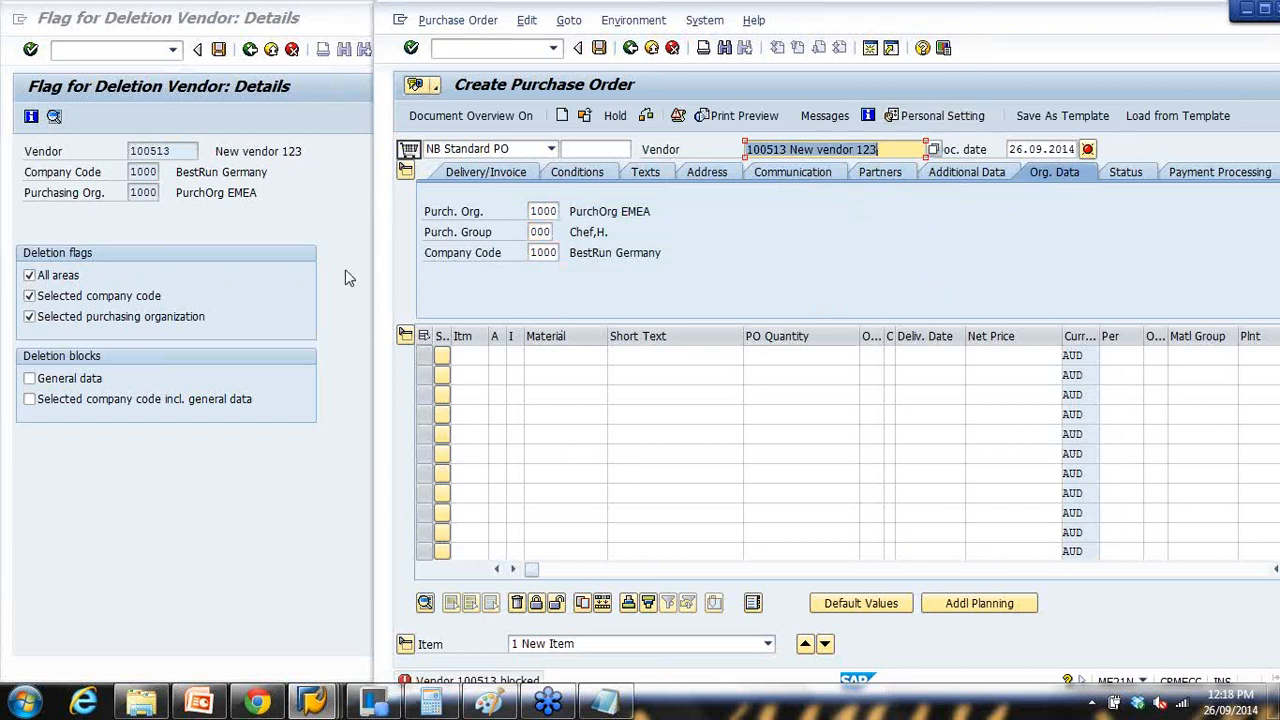
click(435, 48)
text(/)
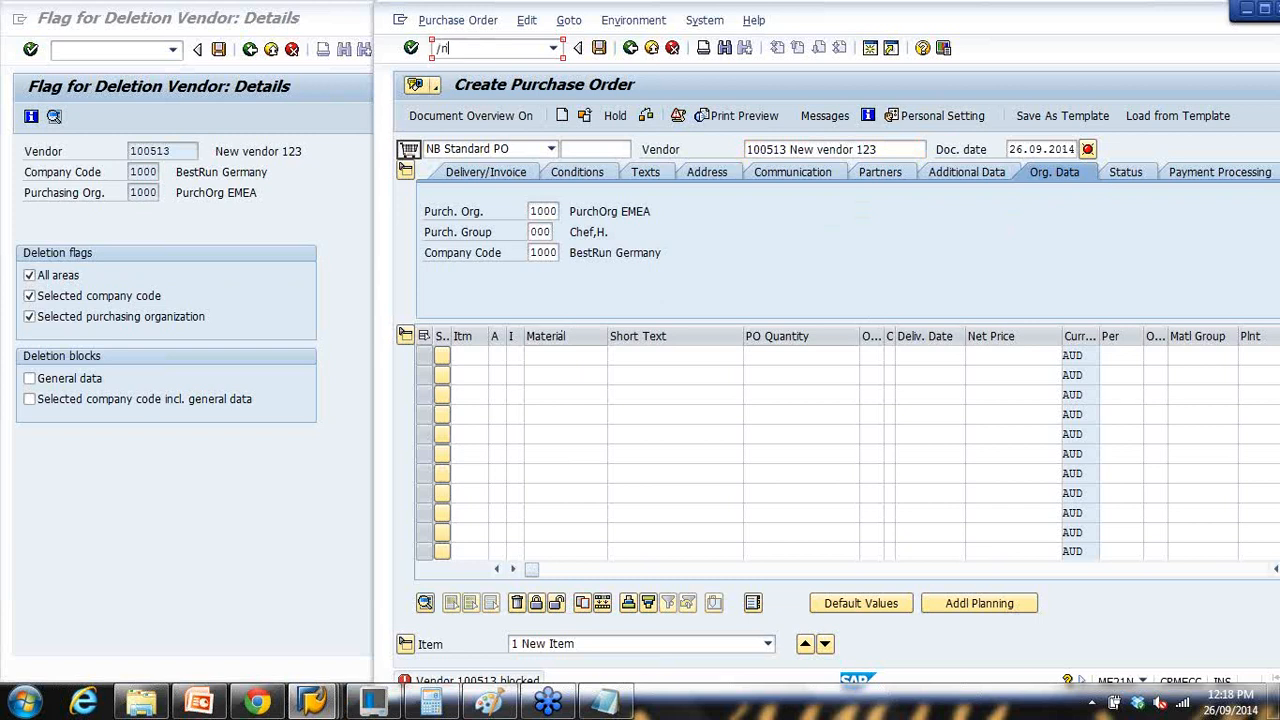
text(nxk05)
Step: Exit the flag-for-deletion screens and open XK05 block details for vendor 100513
key(Return)
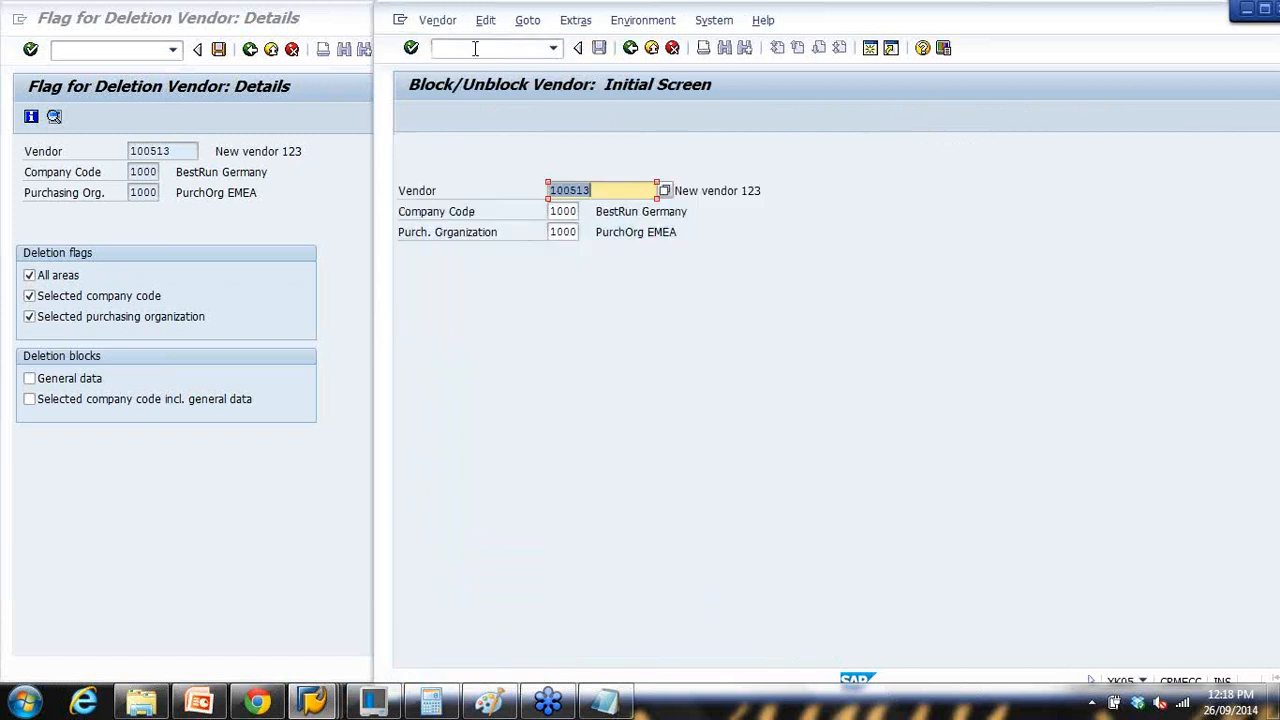
key(Return)
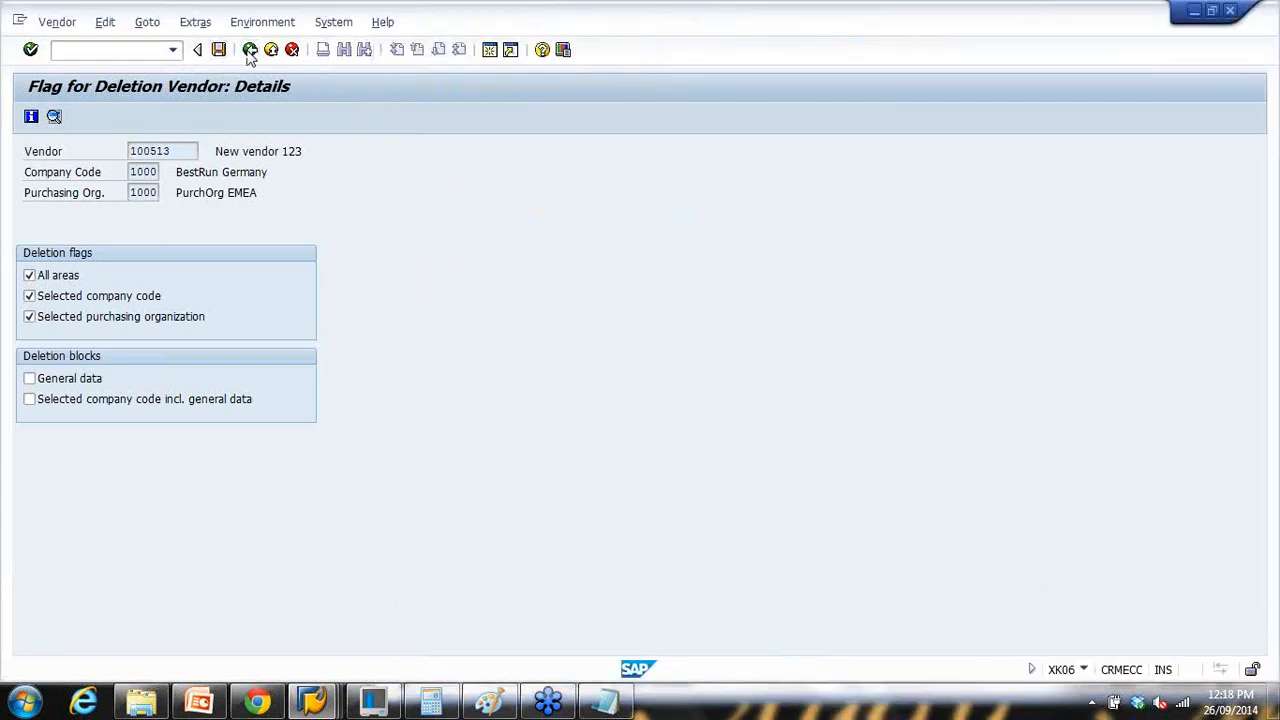
click(250, 49)
key(F3)
text(xk05)
key(Return)
key(Return)
Step: Clear all posting and purchasing blocks and the block function, then save and recheck
click(29, 254)
click(29, 275)
click(29, 337)
click(29, 357)
click(130, 419)
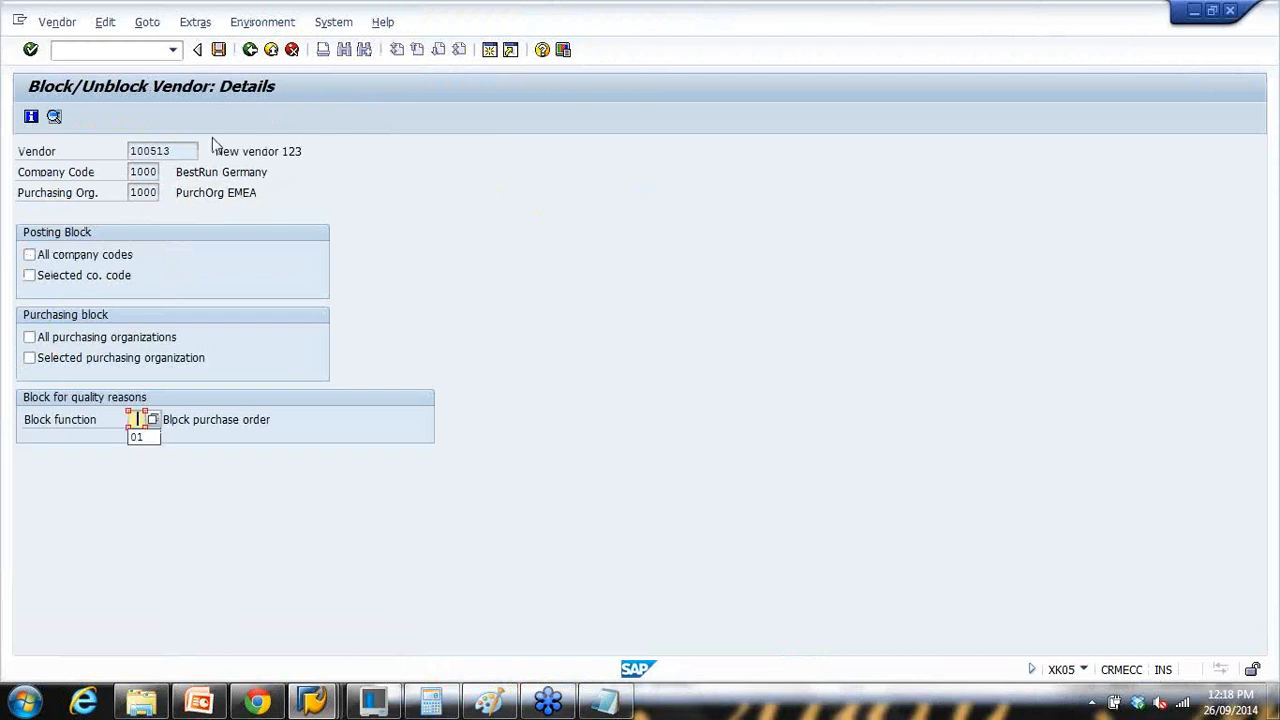
click(218, 49)
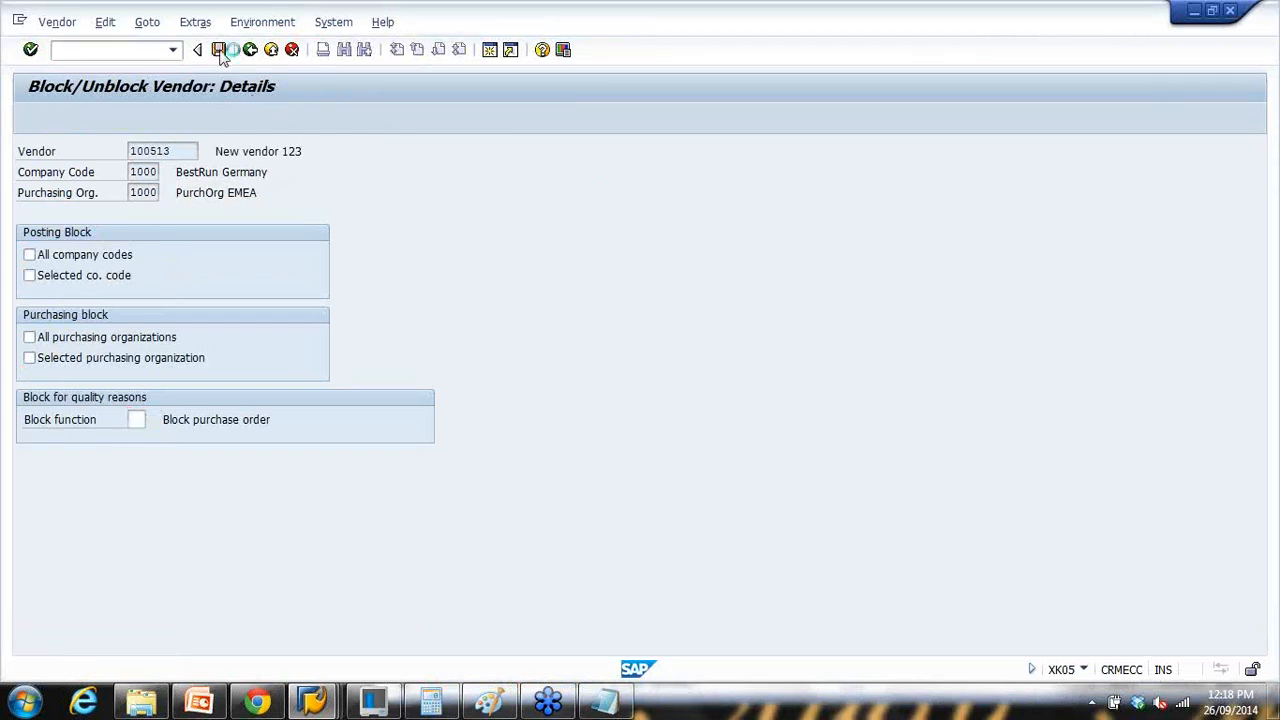
key(Return)
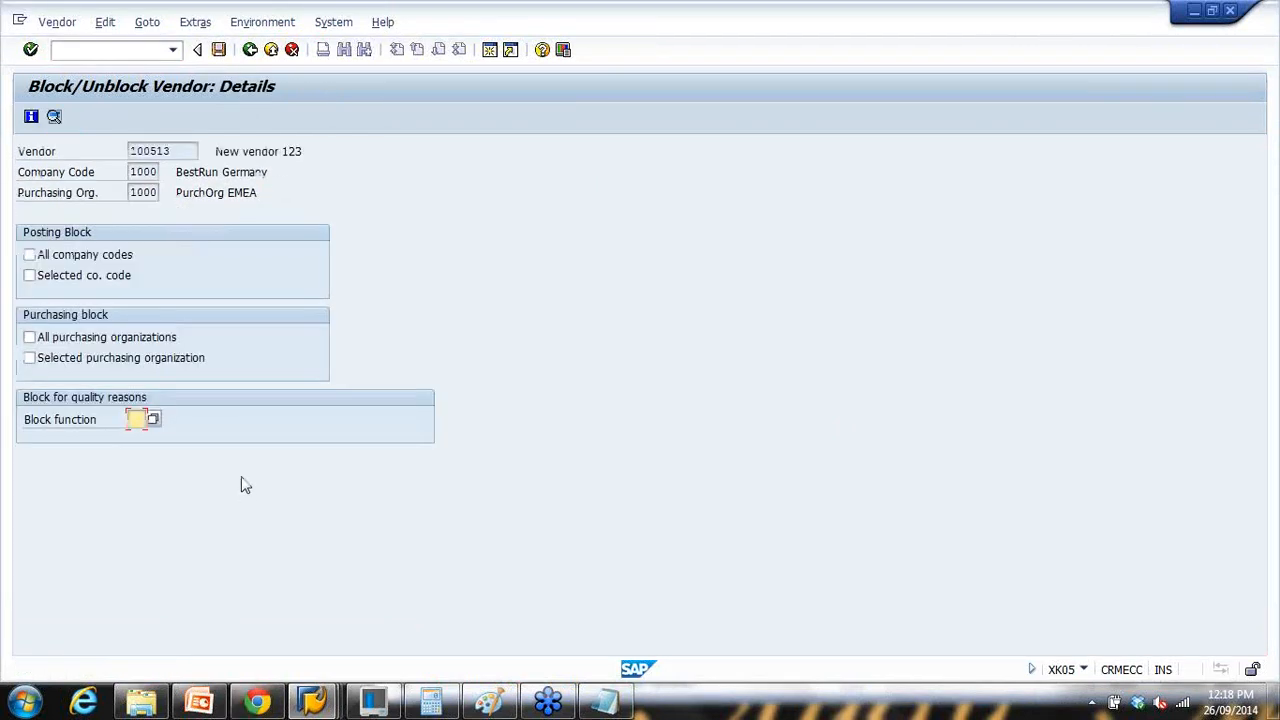
Step: Switch to the block/unblock window and start a new purchase order via /nme2
click(320, 702)
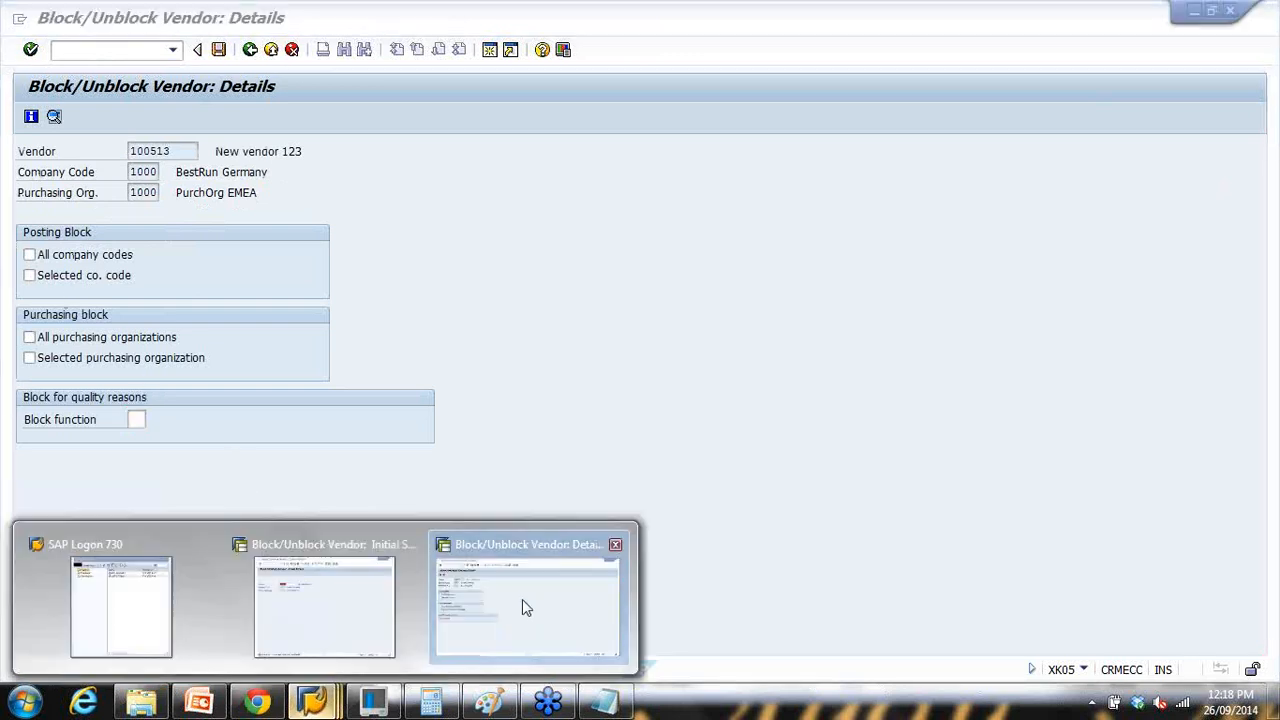
click(522, 599)
click(317, 703)
click(287, 626)
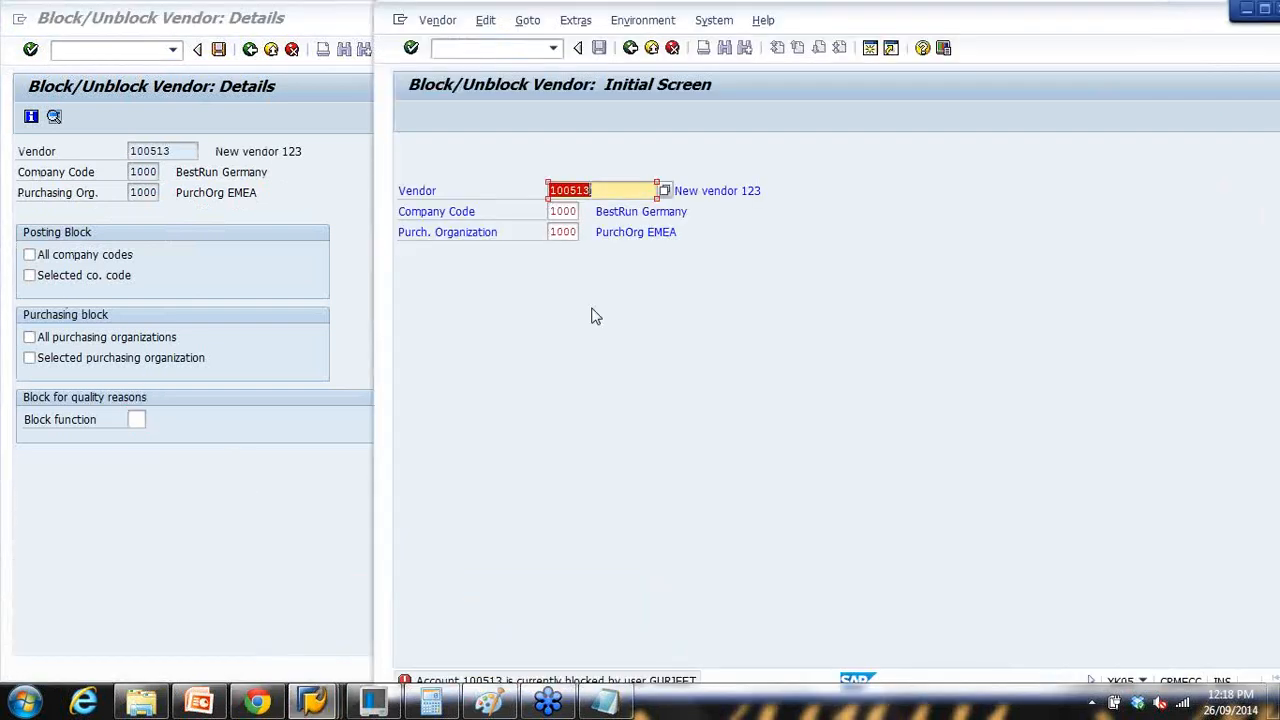
click(477, 53)
text(/nme21n)
key(Return)
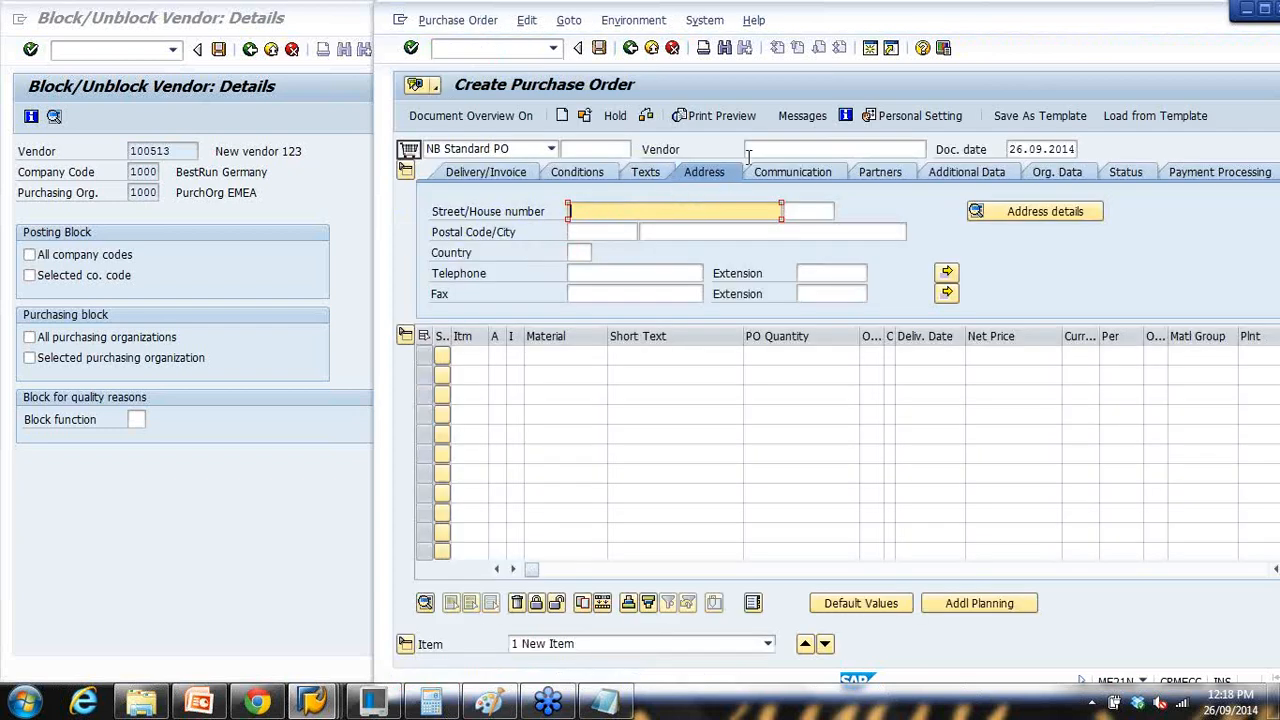
Step: Enter vendor 100513 with purchasing org 1000, purchasing group 000 and company code 1000
click(749, 152)
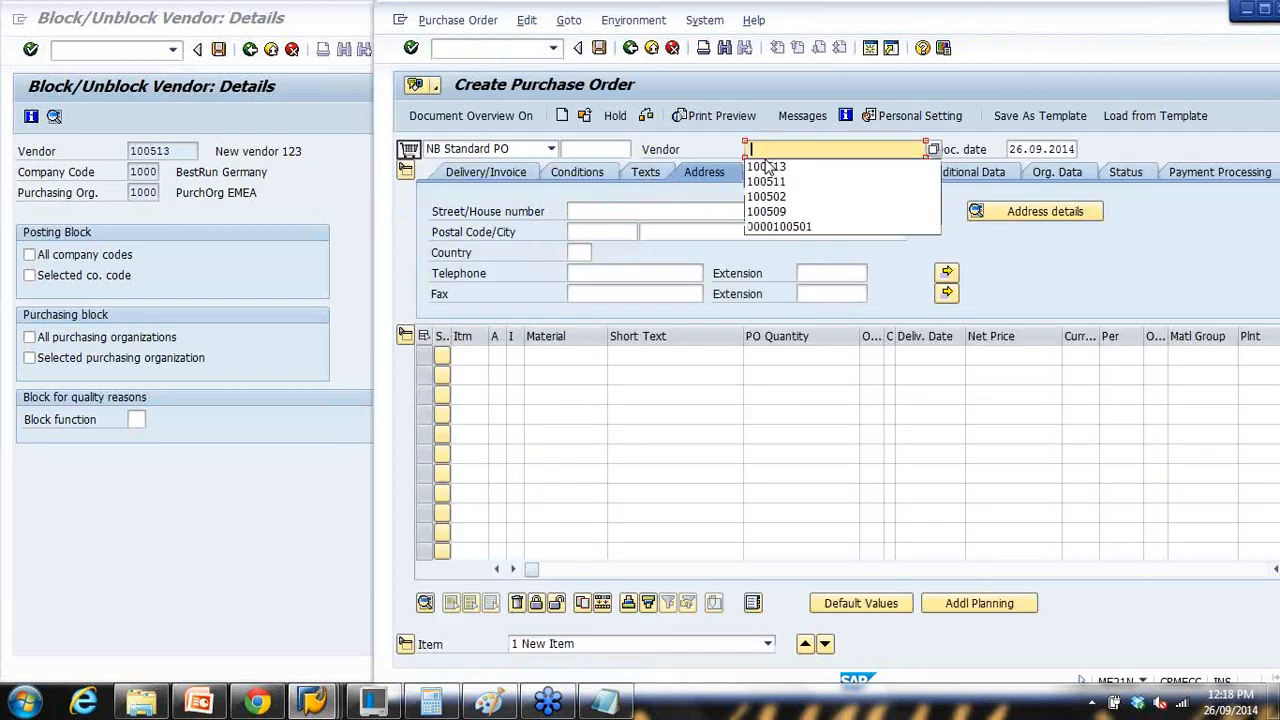
click(767, 167)
key(Return)
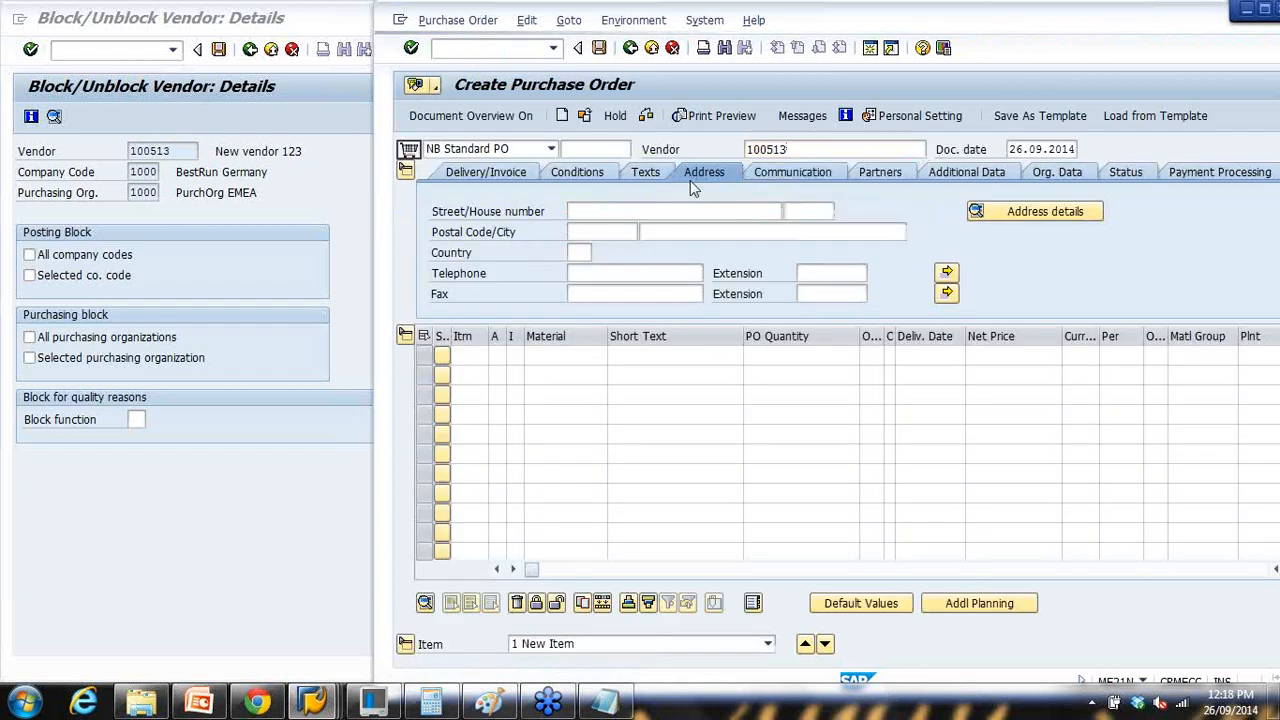
click(541, 213)
click(541, 248)
text(000)
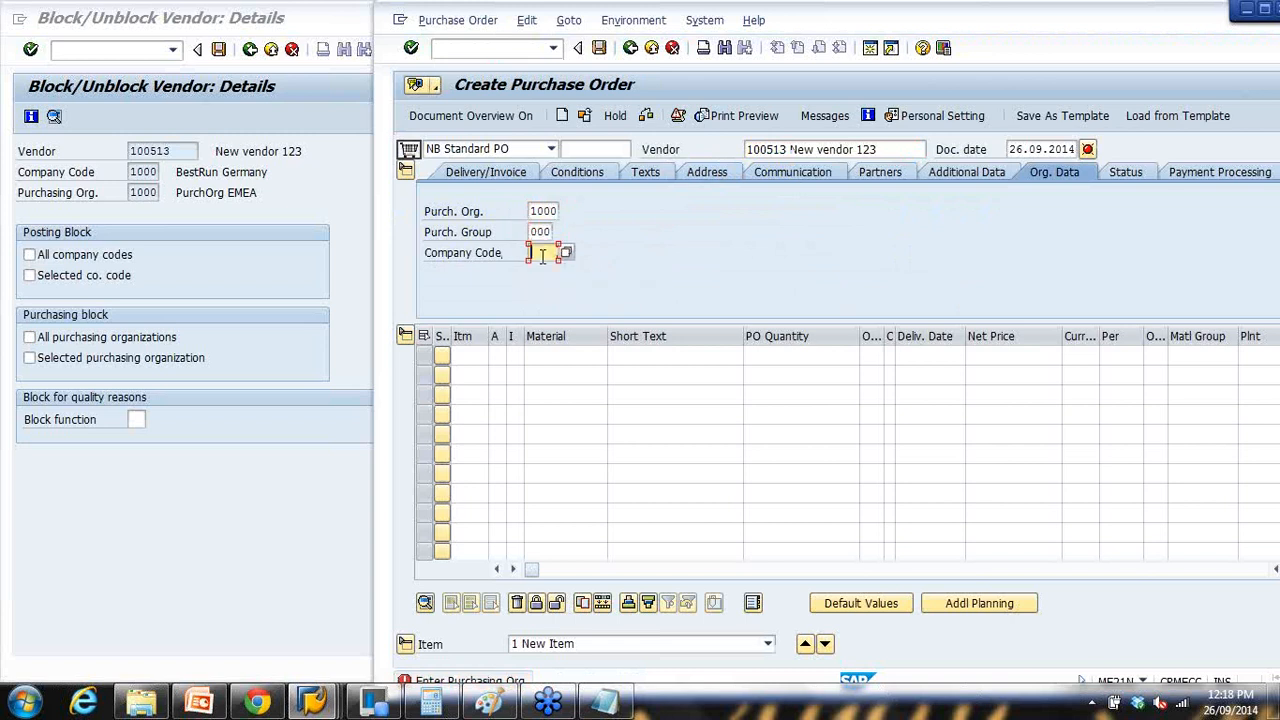
click(545, 268)
key(Return)
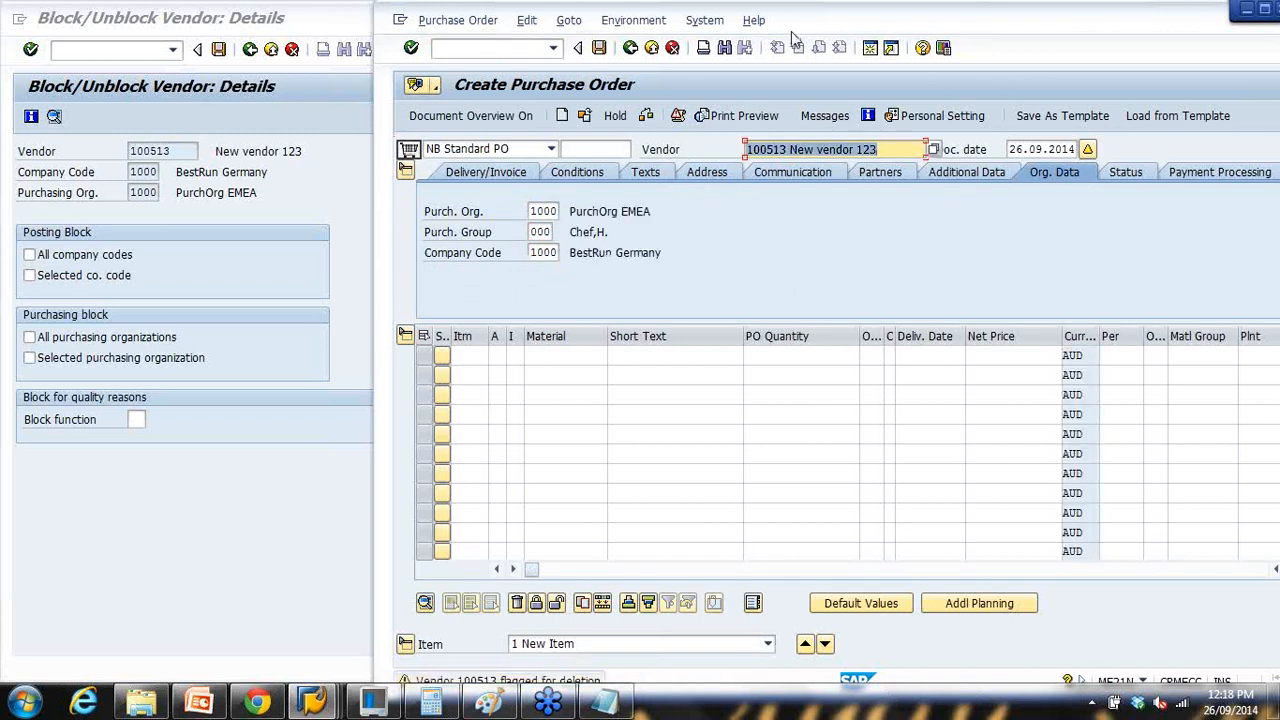
Step: Acknowledge the two flagged-for-deletion warnings and close the messages list with Continue
drag(793, 29, 795, 29)
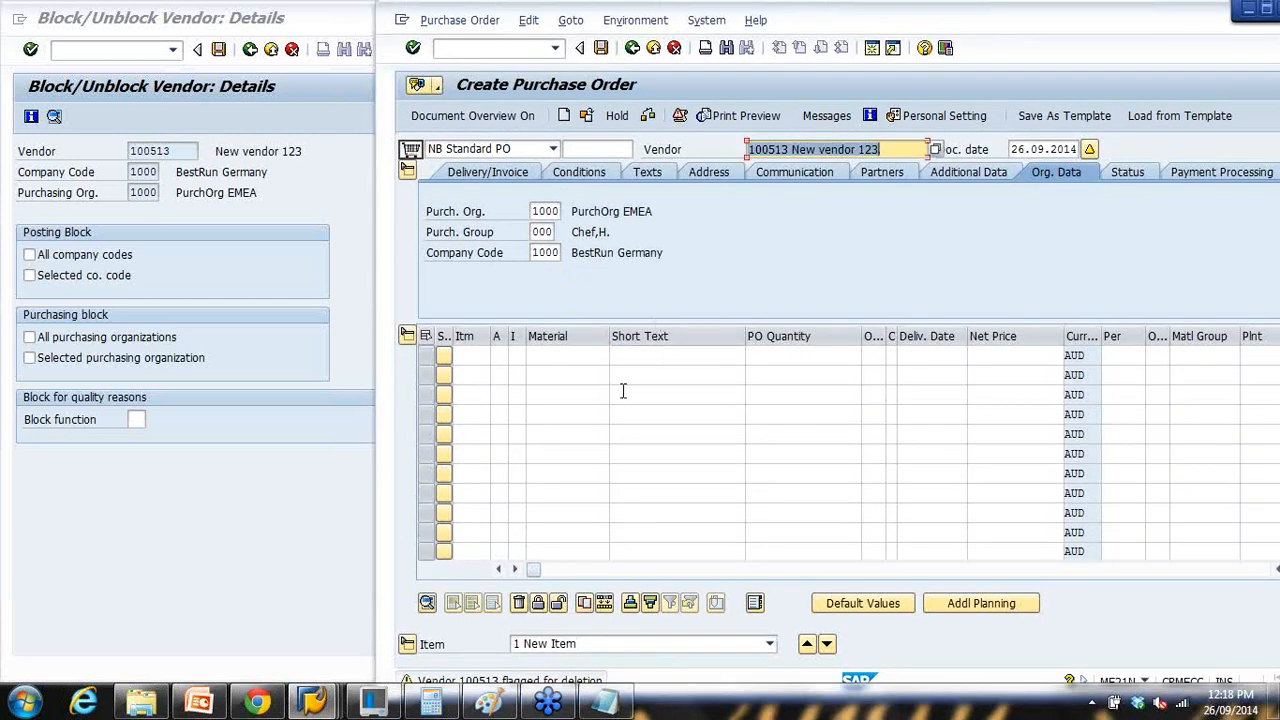
key(Return)
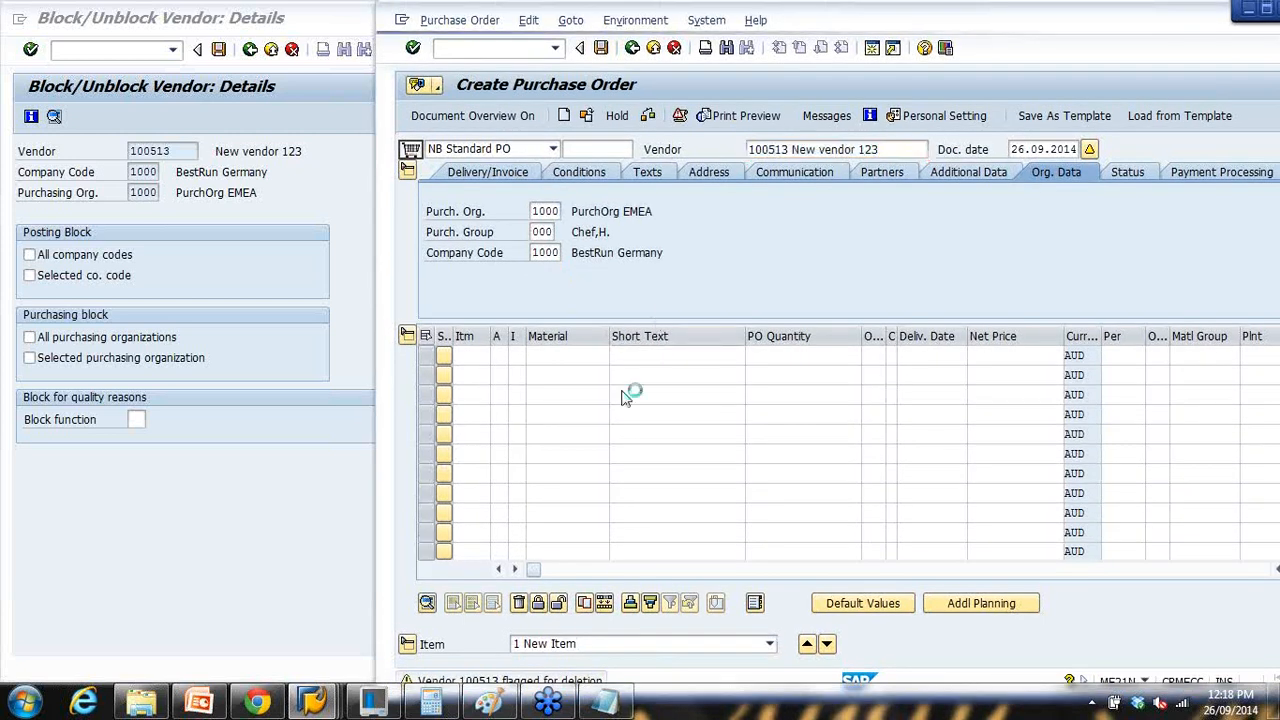
key(Return)
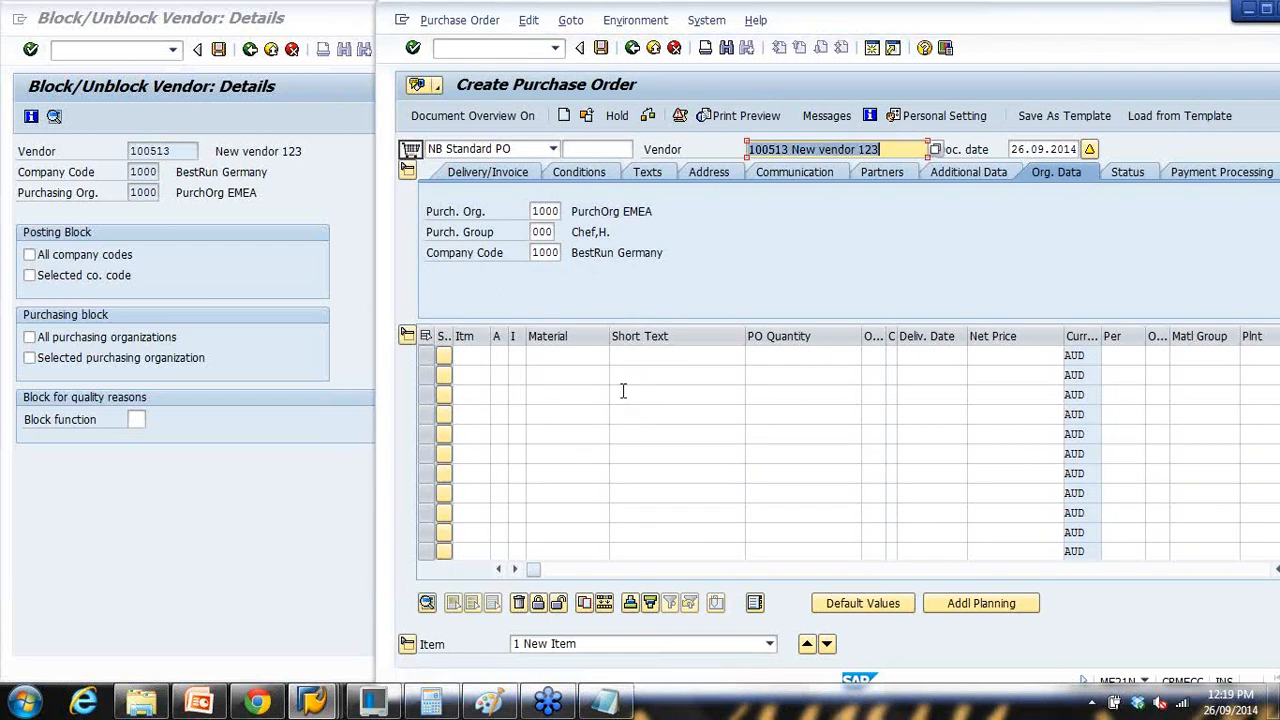
key(Return)
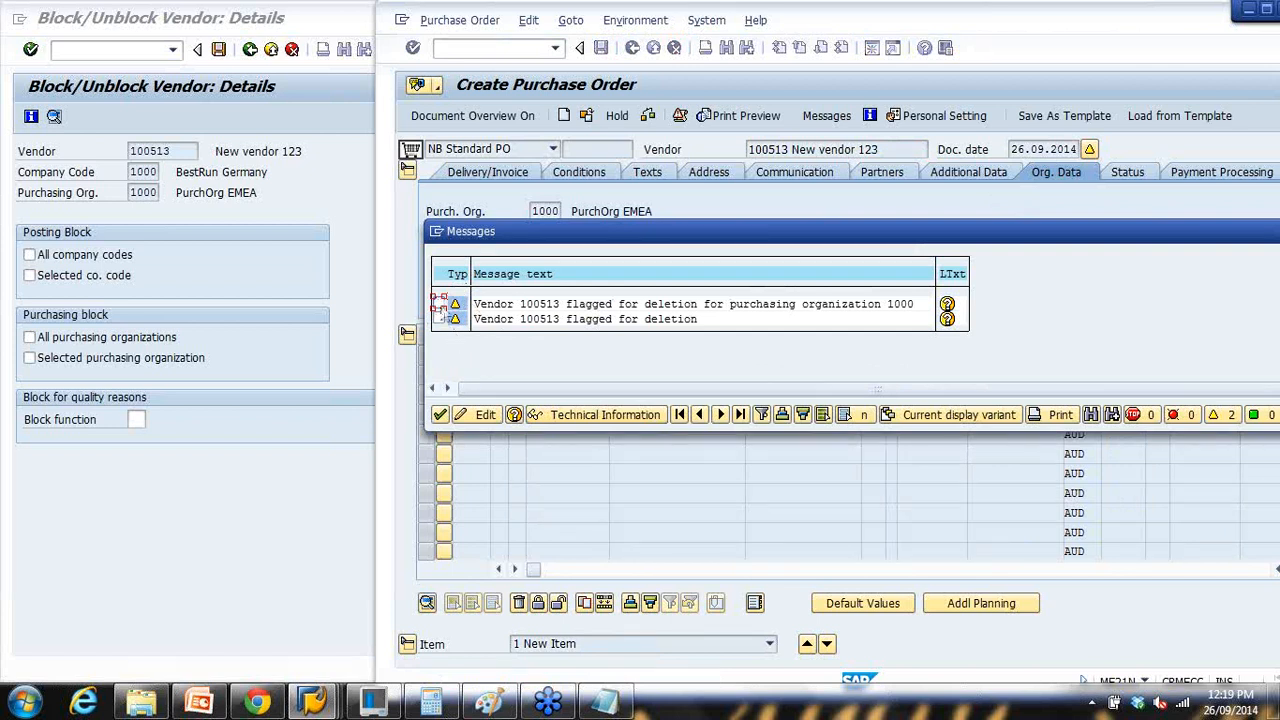
click(441, 414)
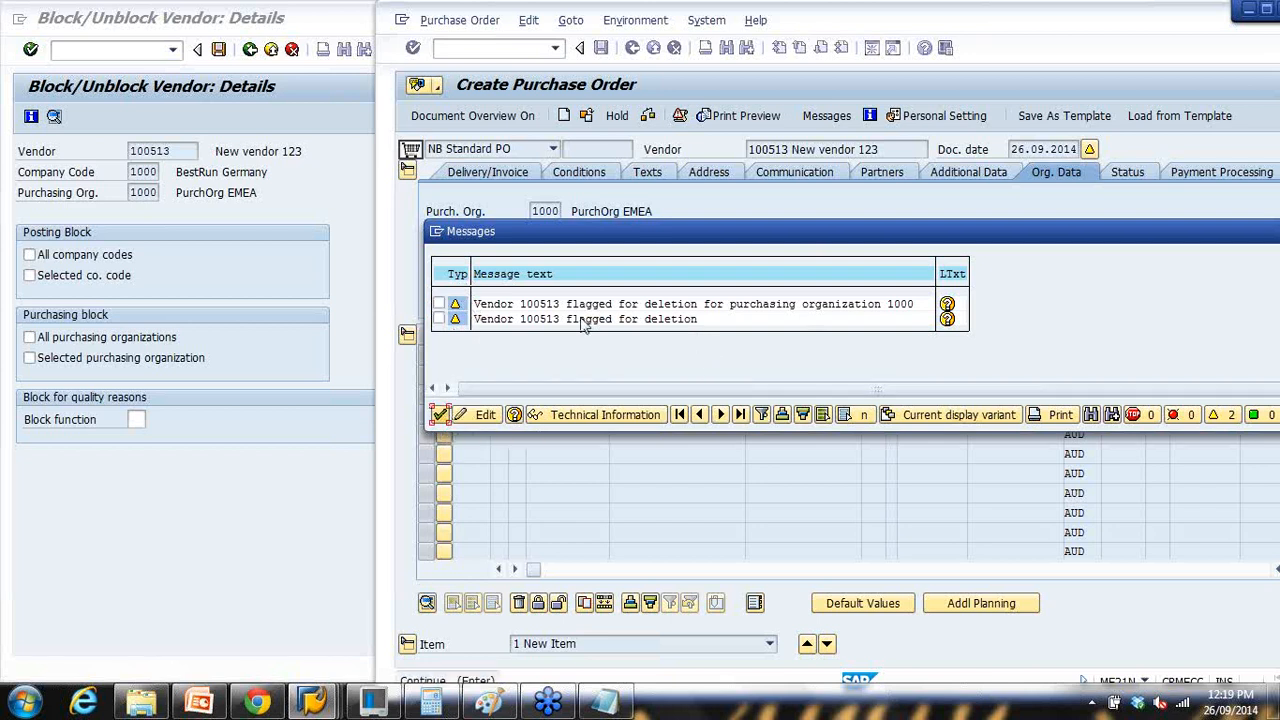
click(441, 414)
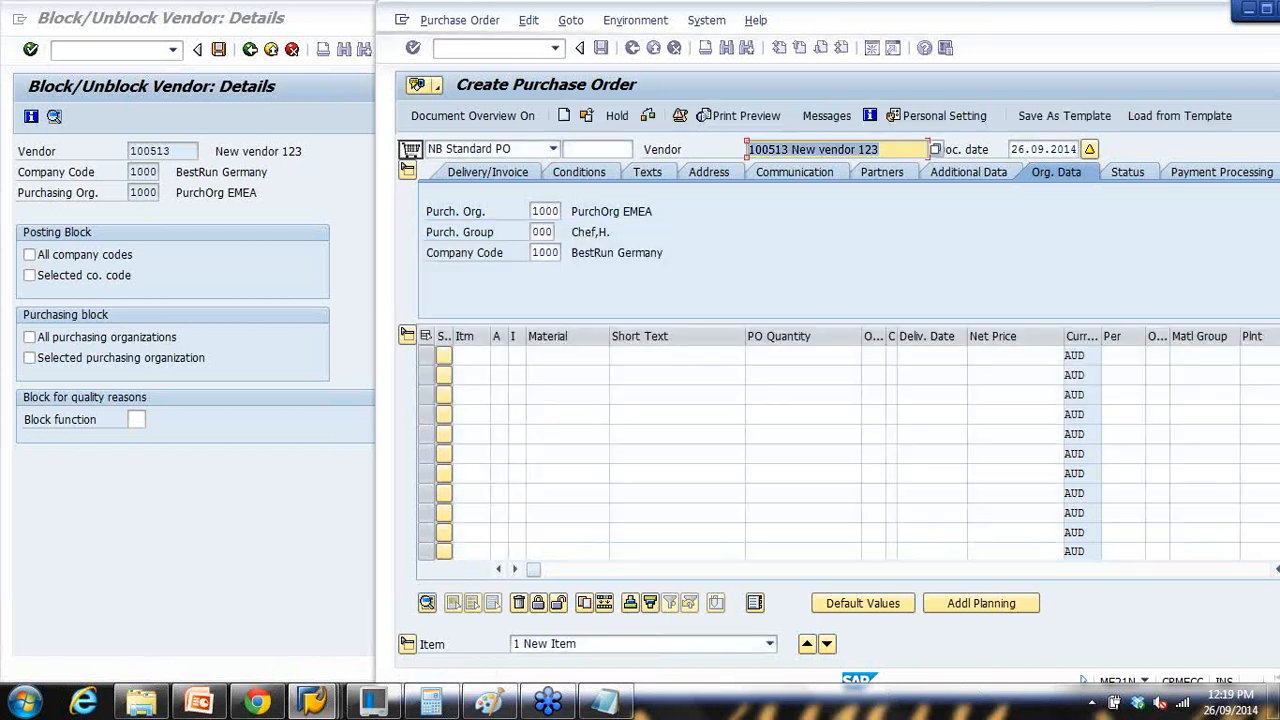
click(213, 706)
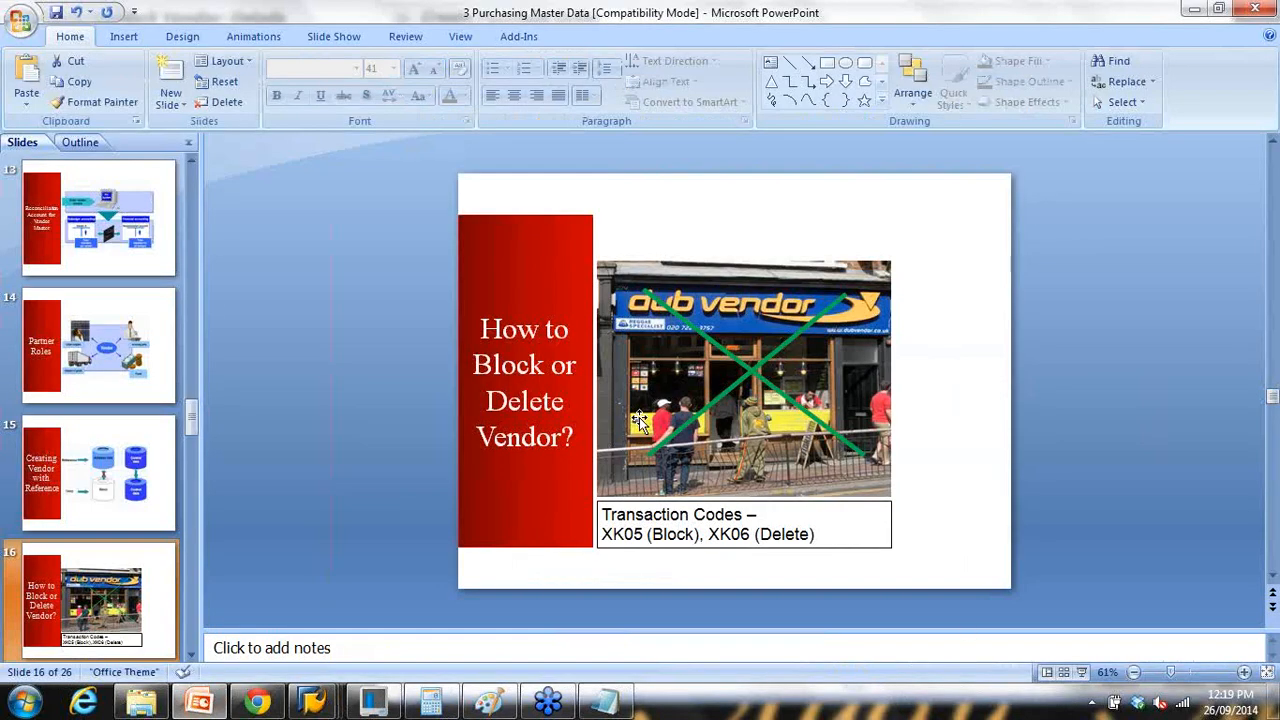
Step: Run the slide show from slide 16 through the green cross and transaction codes, reaching Assignment (Vendors)
click(1072, 676)
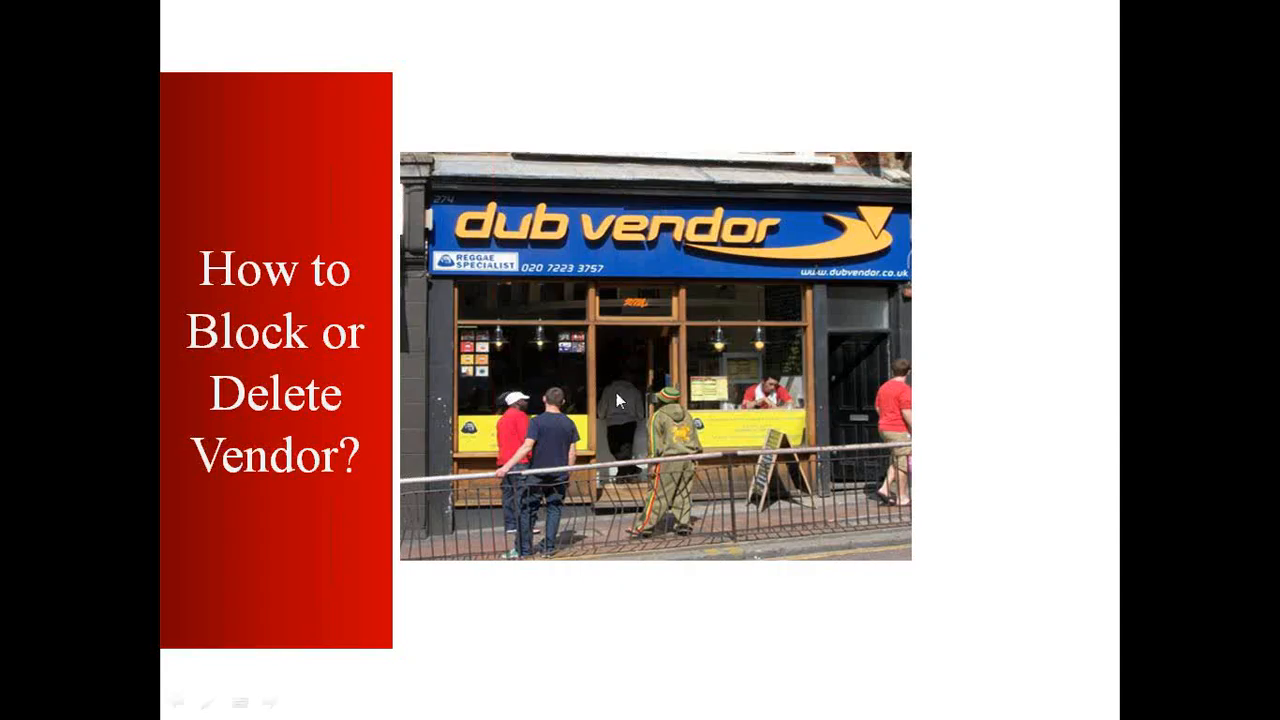
click(616, 392)
click(612, 395)
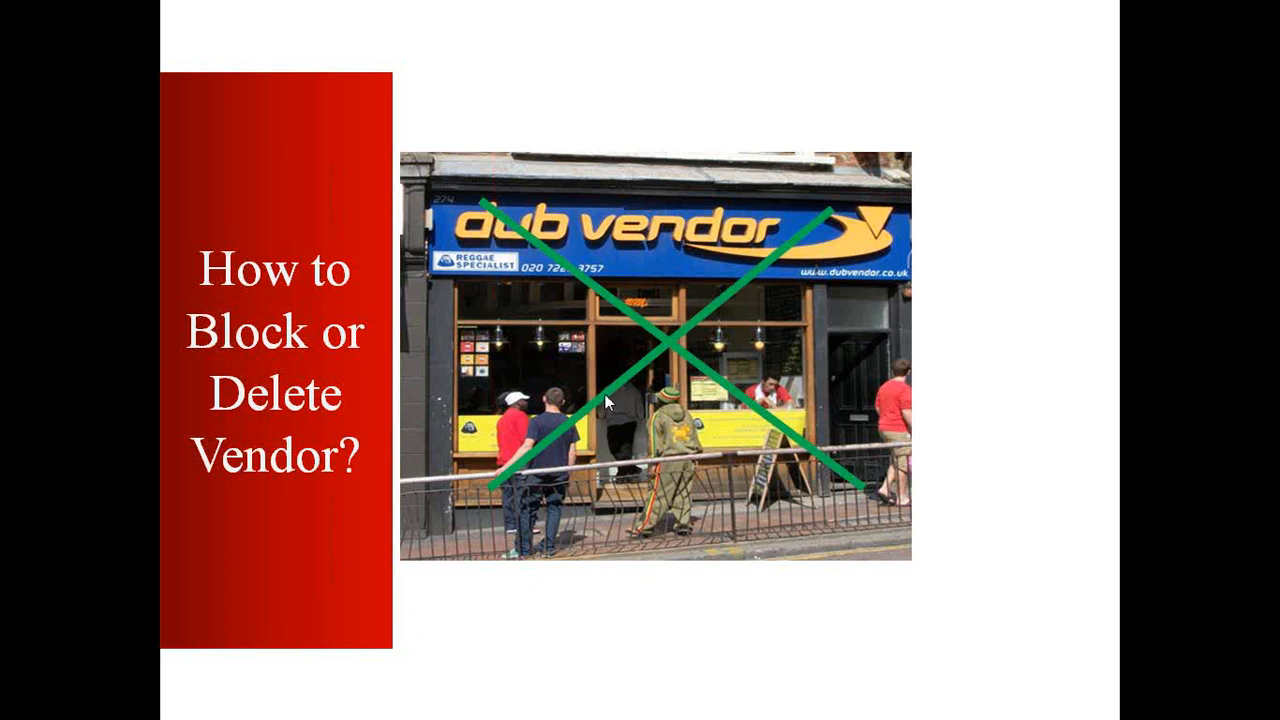
click(604, 394)
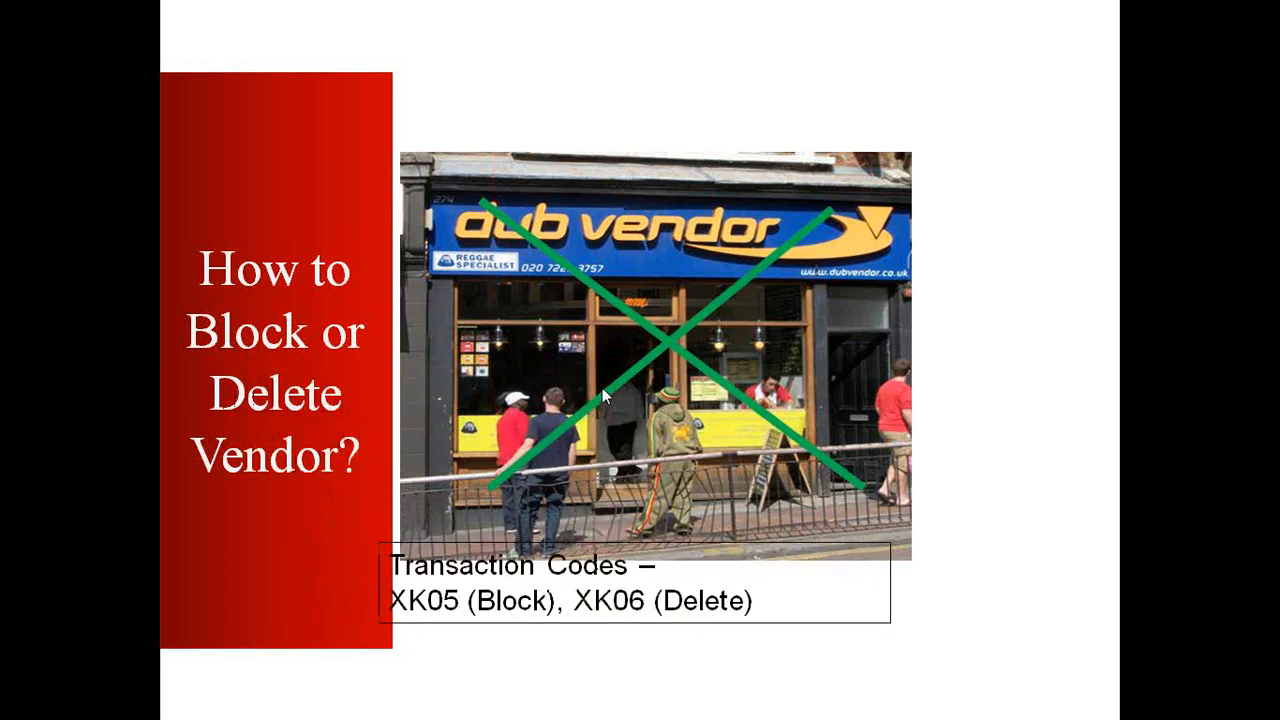
click(607, 387)
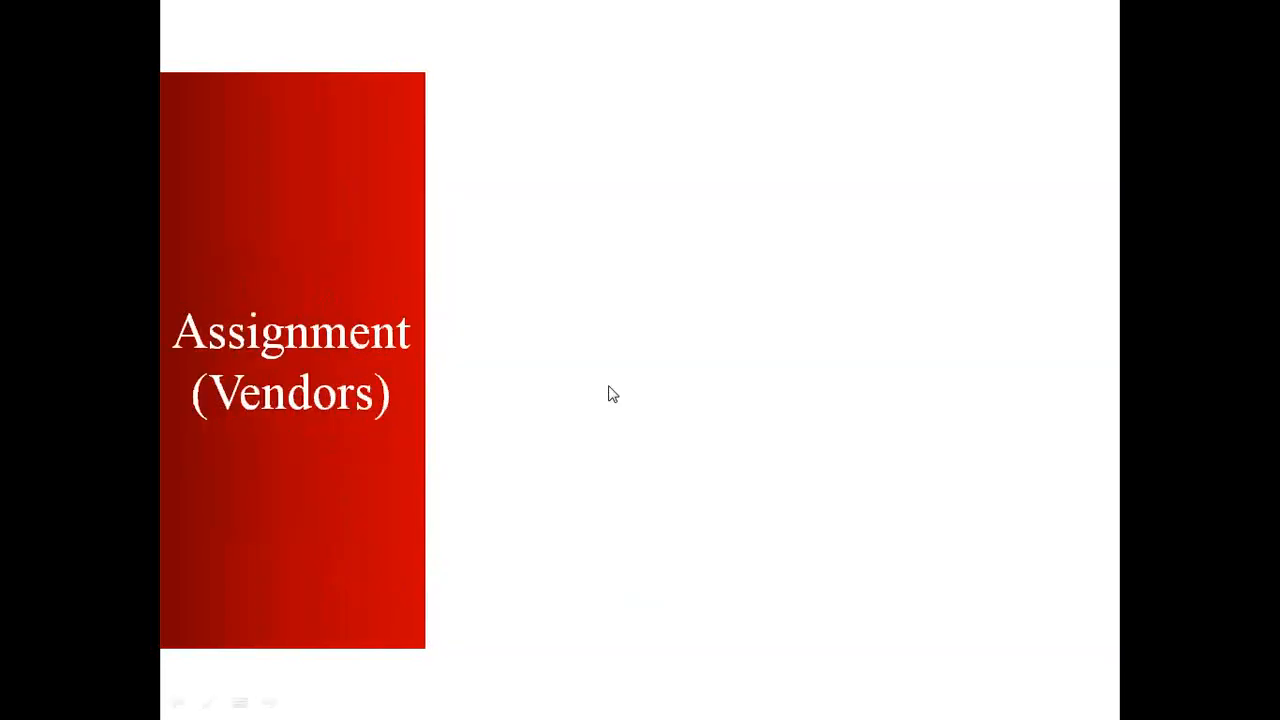
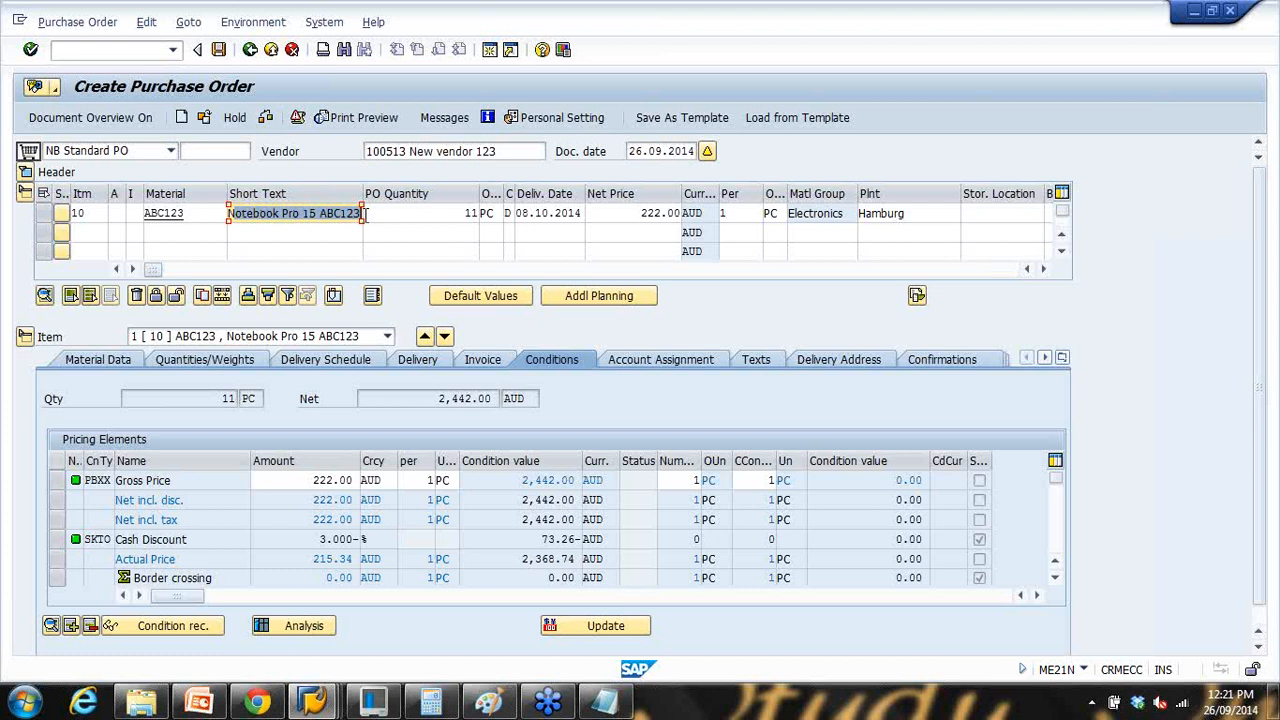
Step: Review the ABC123 item's material data and net and gross weights, then switch to PowerPoint
click(498, 212)
click(100, 360)
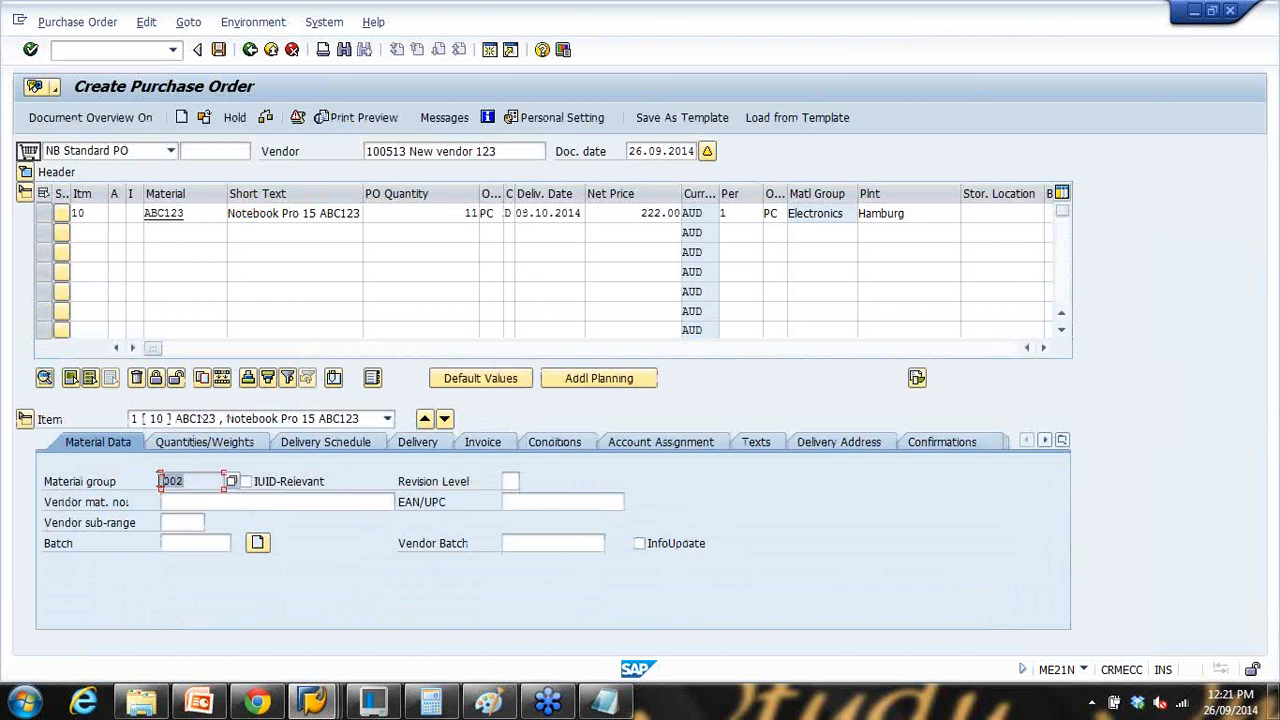
click(200, 445)
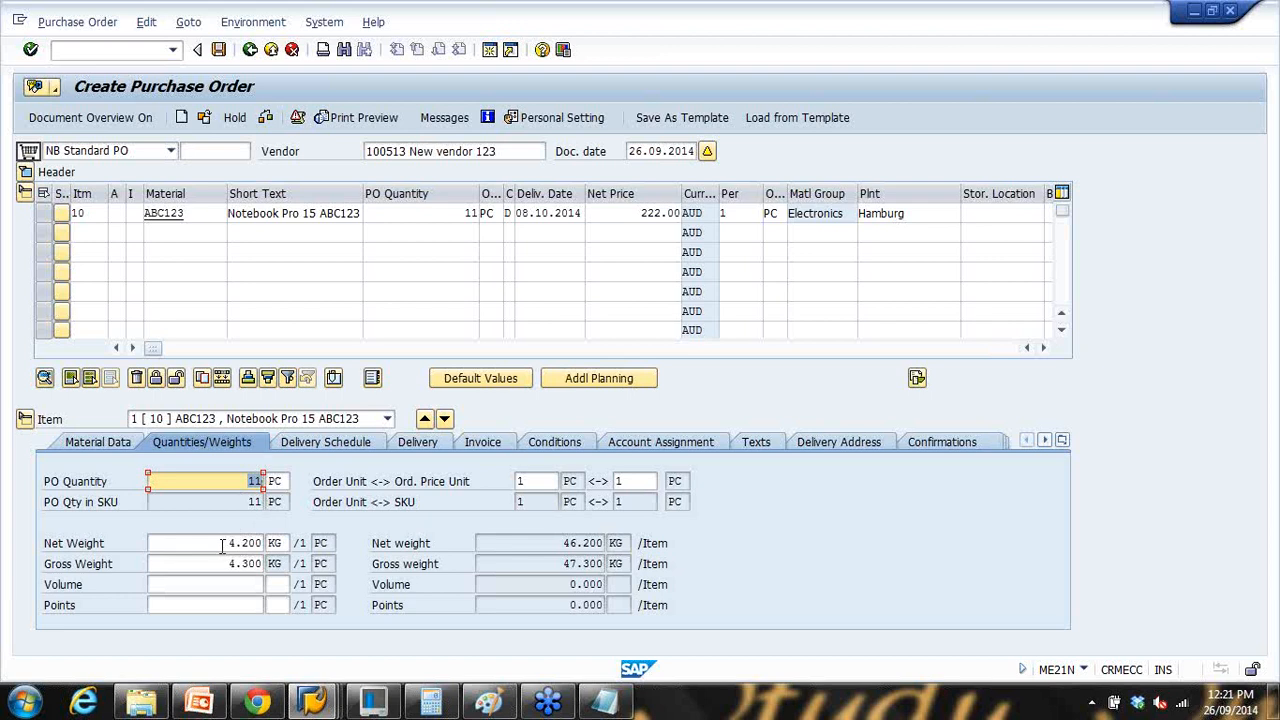
click(222, 543)
click(232, 563)
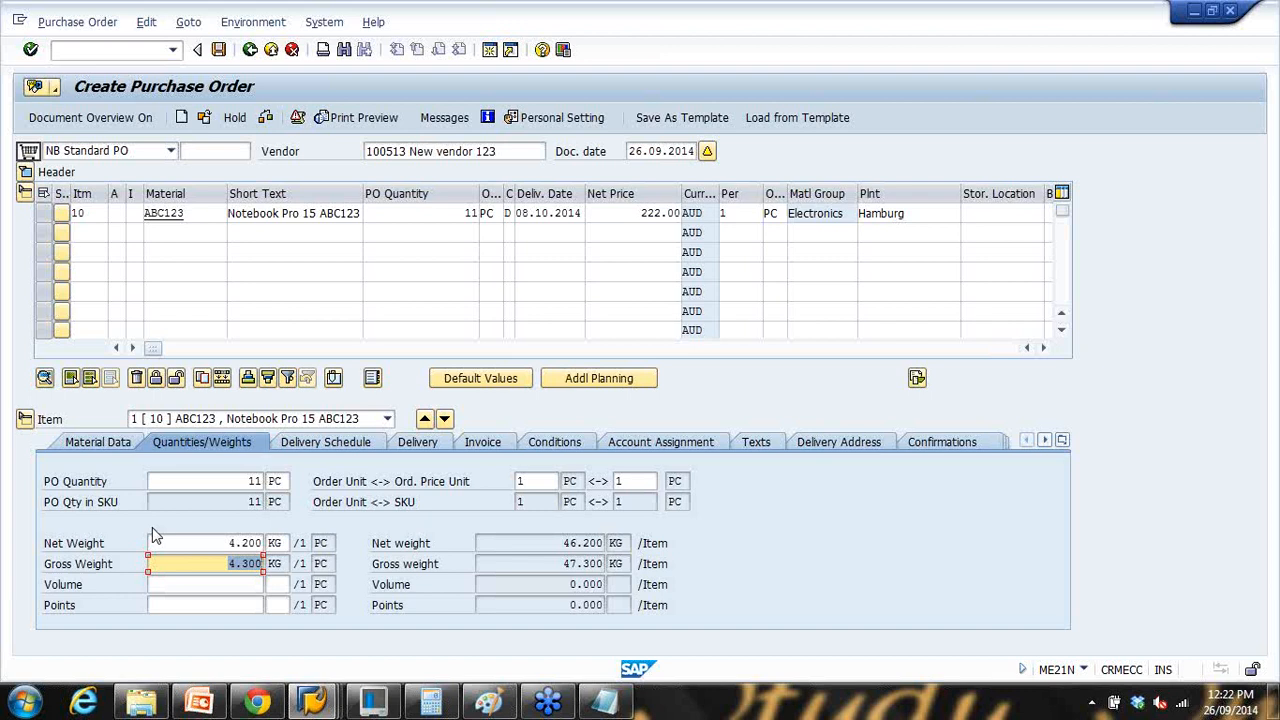
click(199, 702)
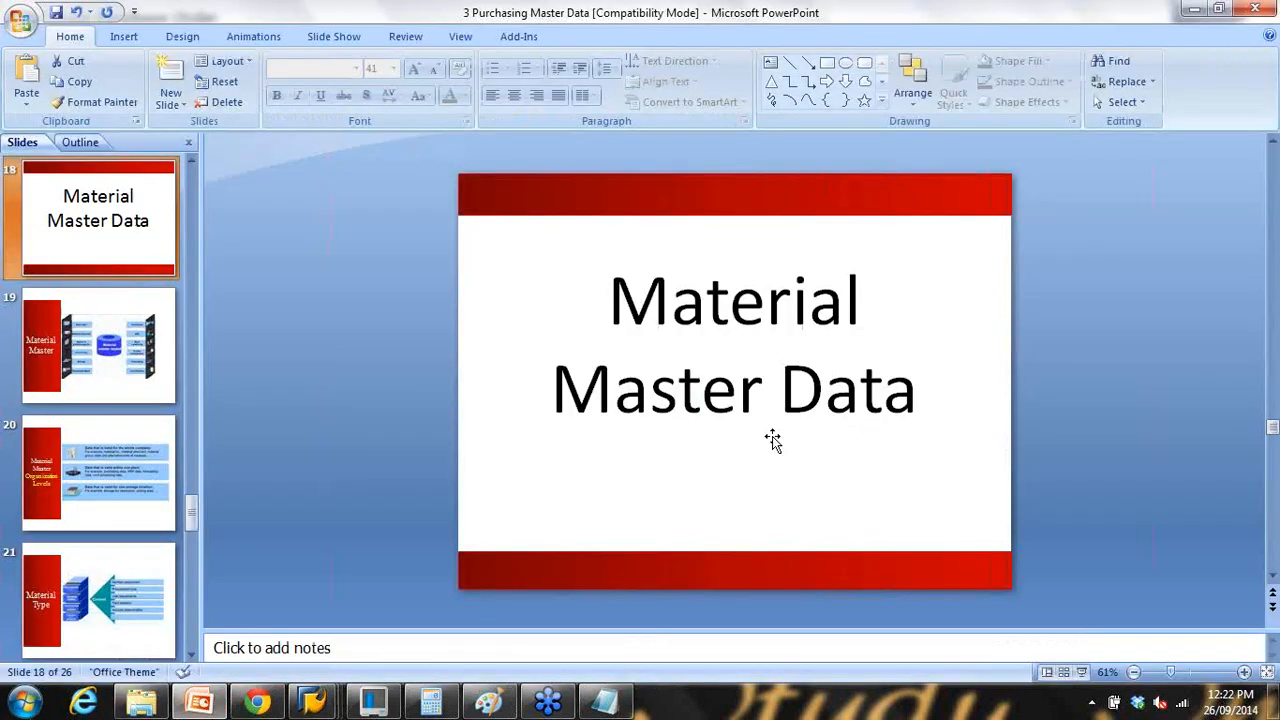
Step: Present slide 18 'Material Master Data' and slide 19 'Material Master', then end the show
click(1082, 672)
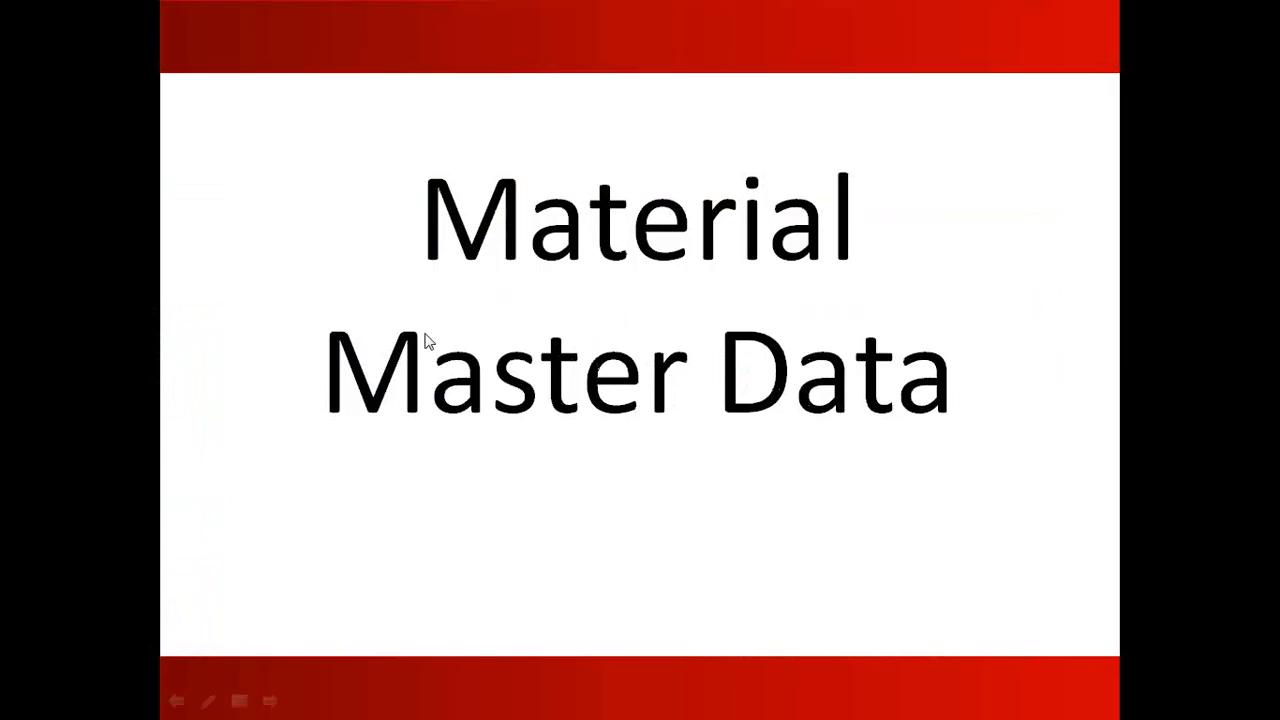
click(428, 334)
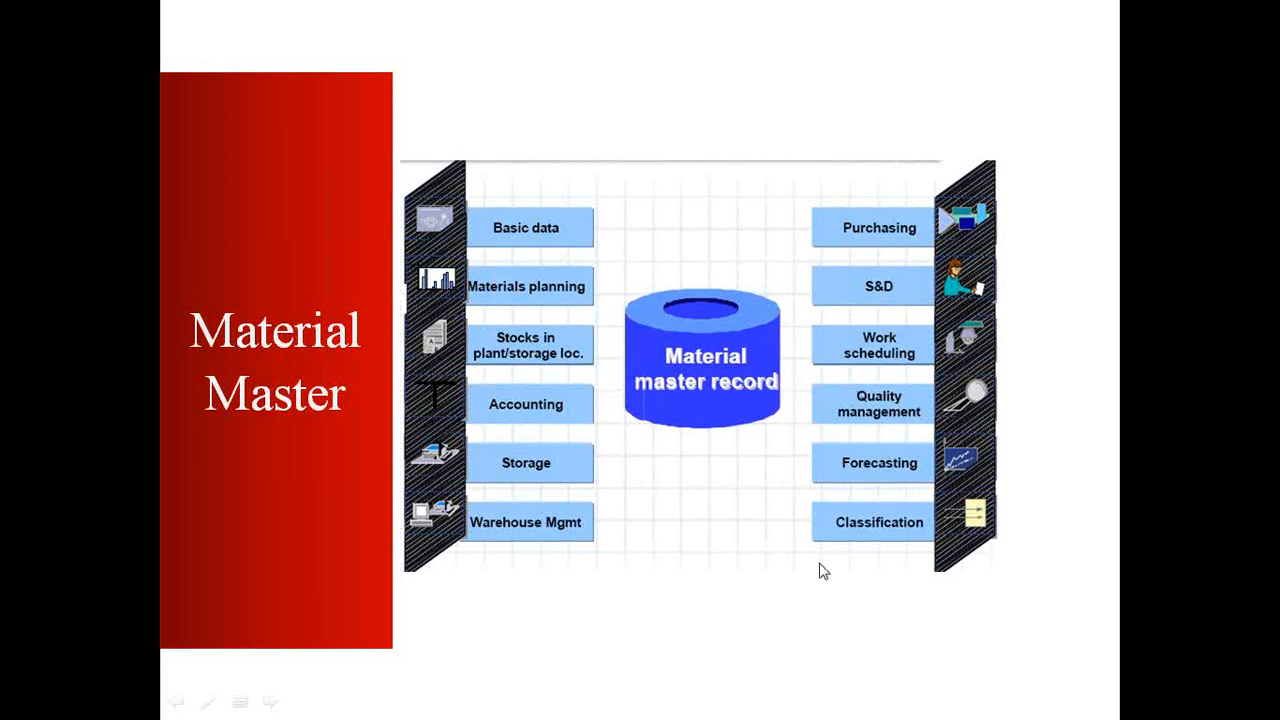
key(Escape)
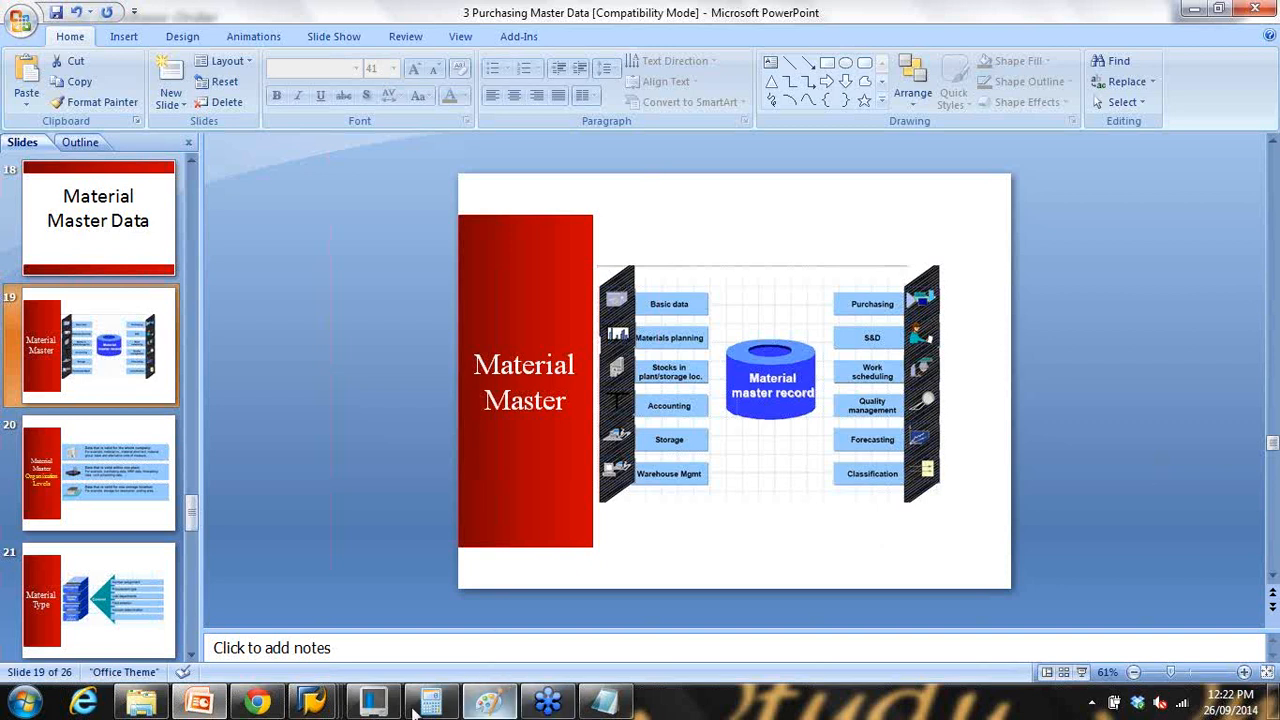
Step: Replace the old notes with heading 'MATERIAL MASTER DATA - ABC123 (Notebook 15")' and a line '1'
click(605, 700)
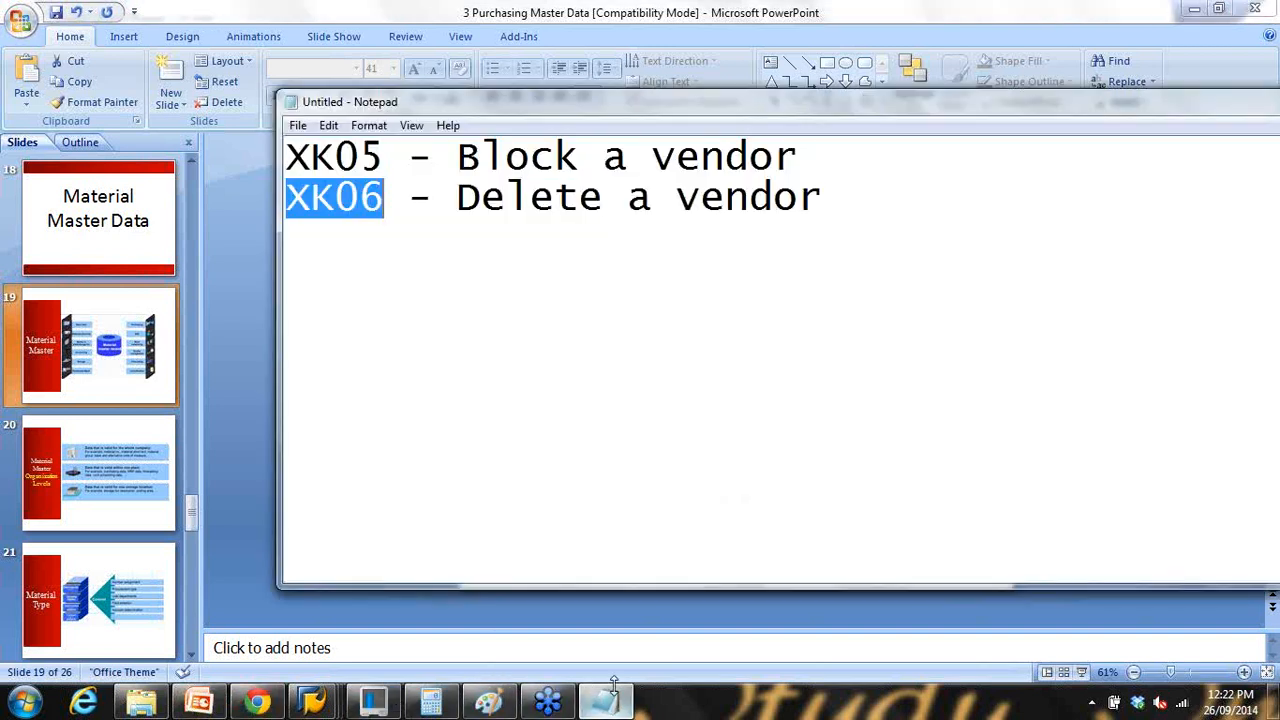
click(443, 251)
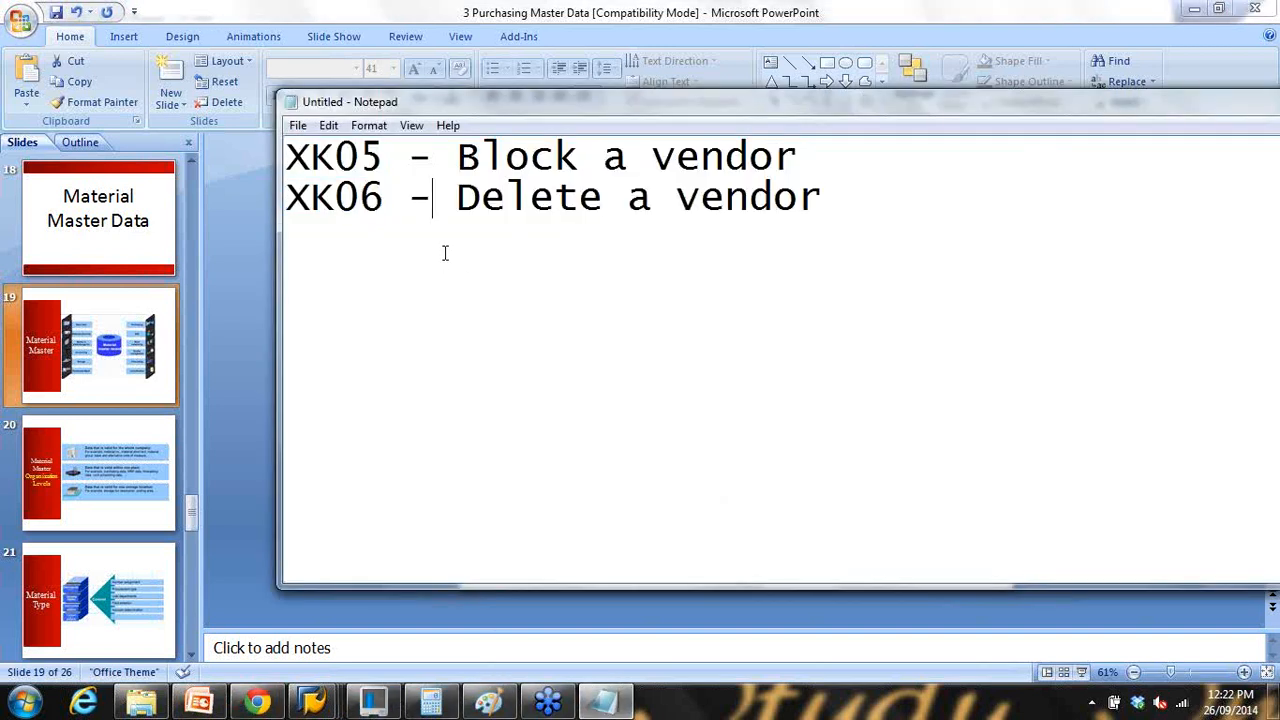
key(ctrl+a)
text(M)
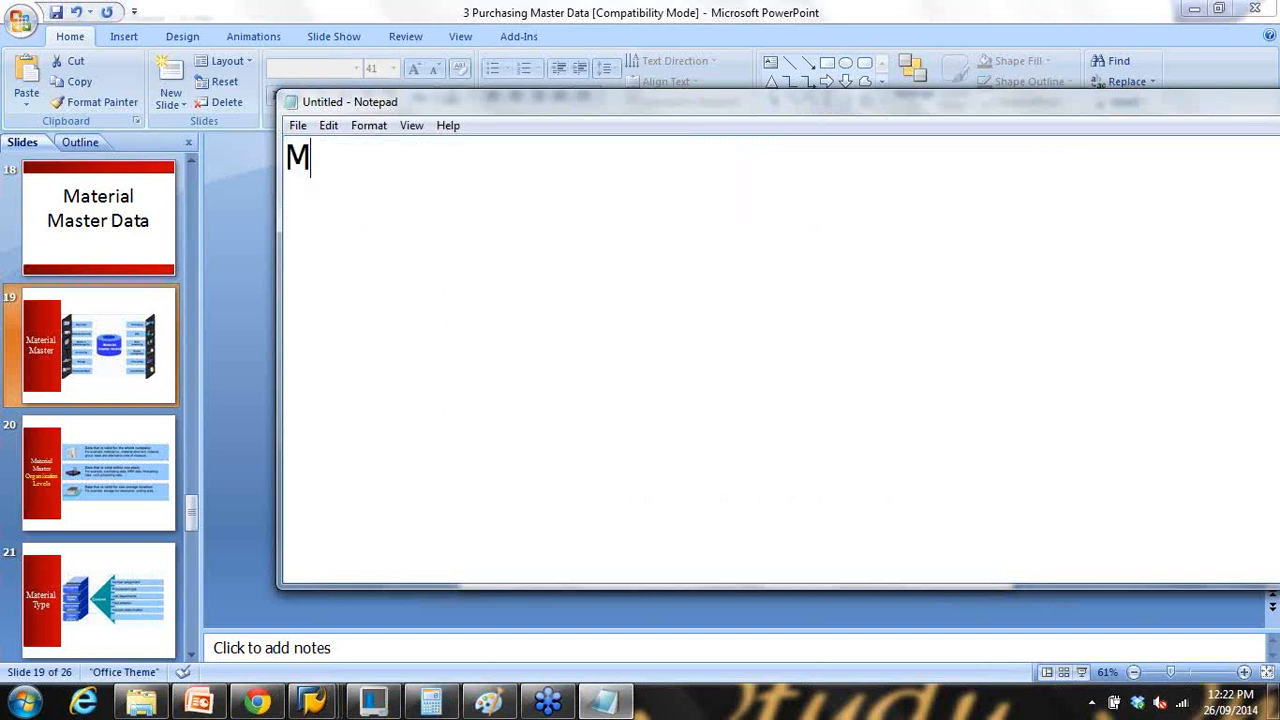
text(ATERIAL MASTER)
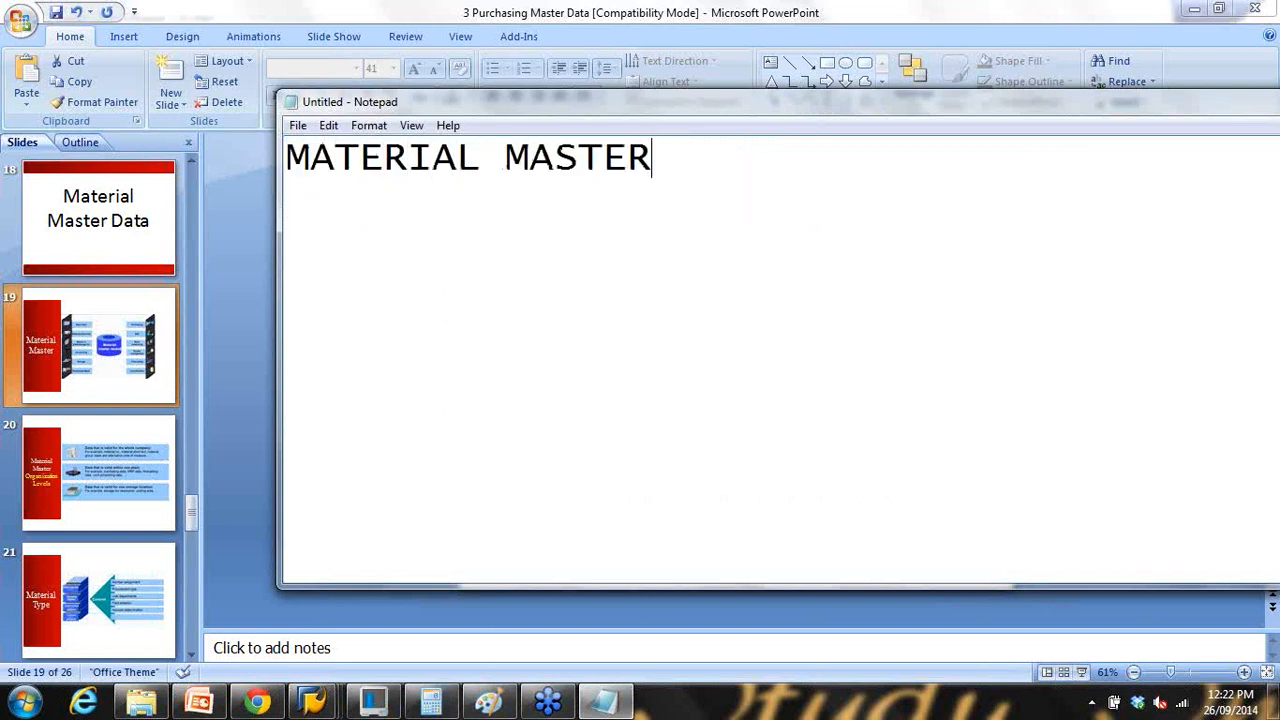
text( DATA -)
key(Return)
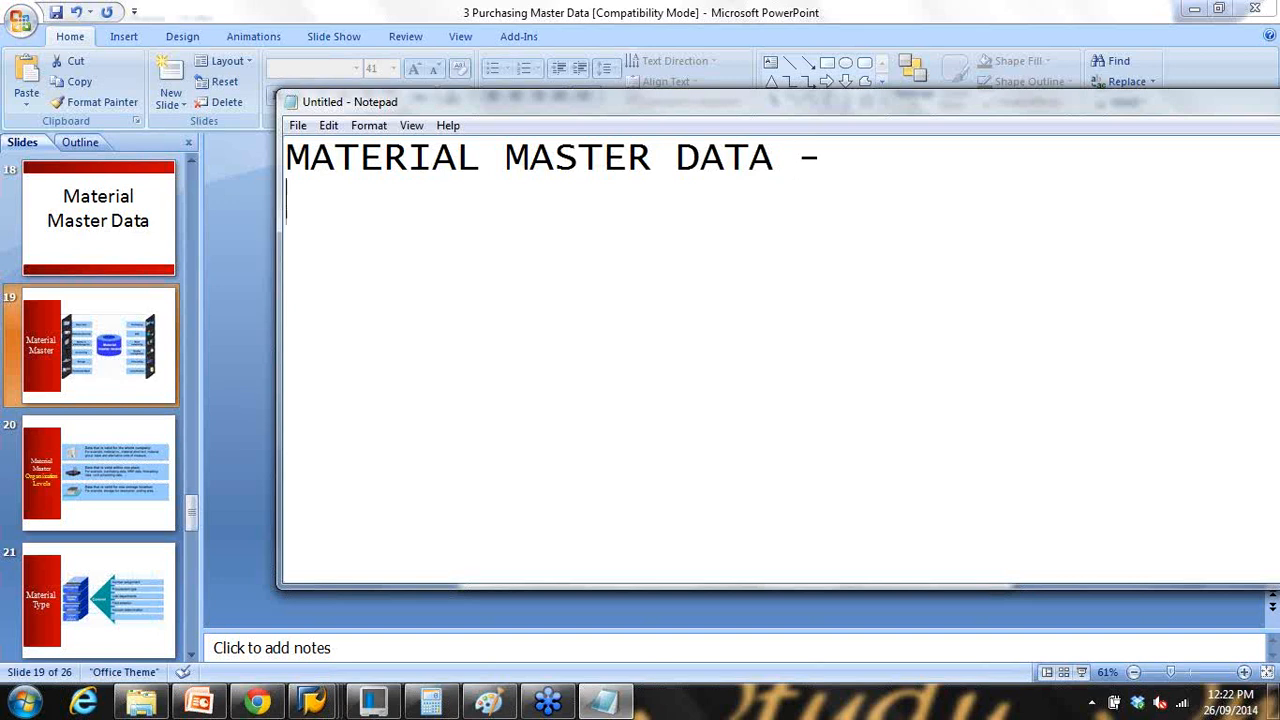
text(1)
click(880, 150)
text(ABC12)
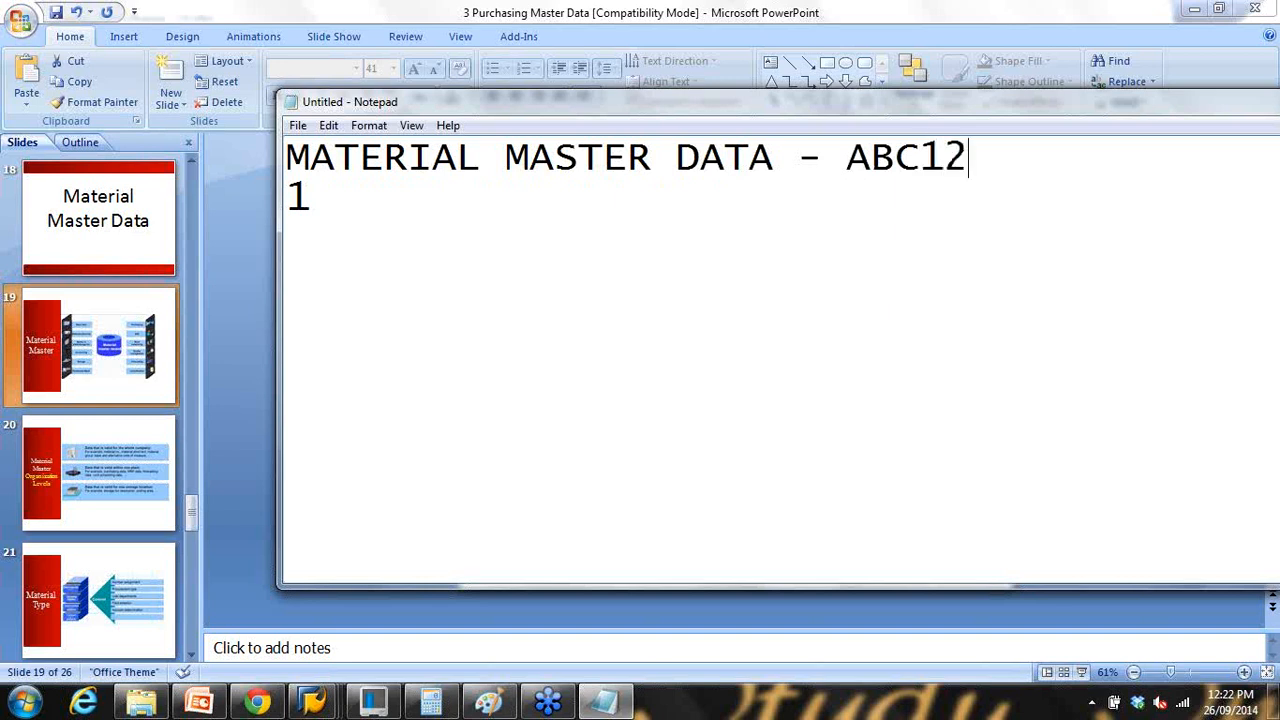
text(3 (Not)
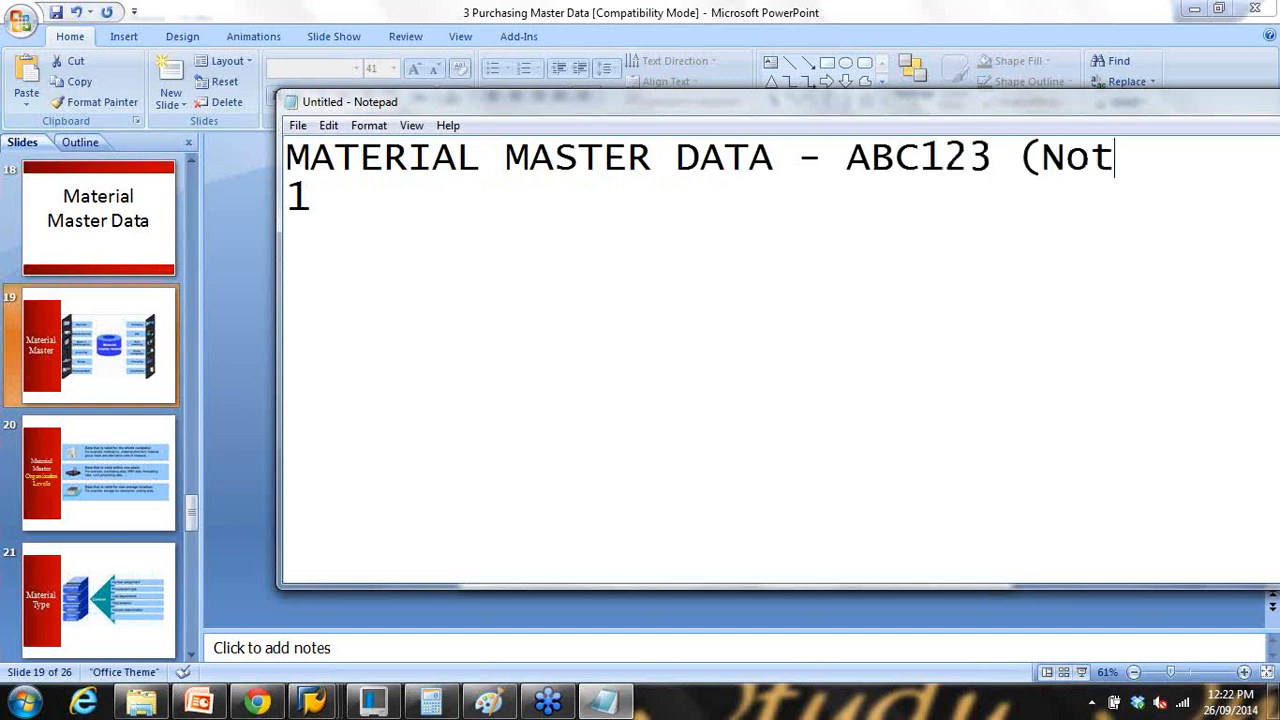
text(ebook 1)
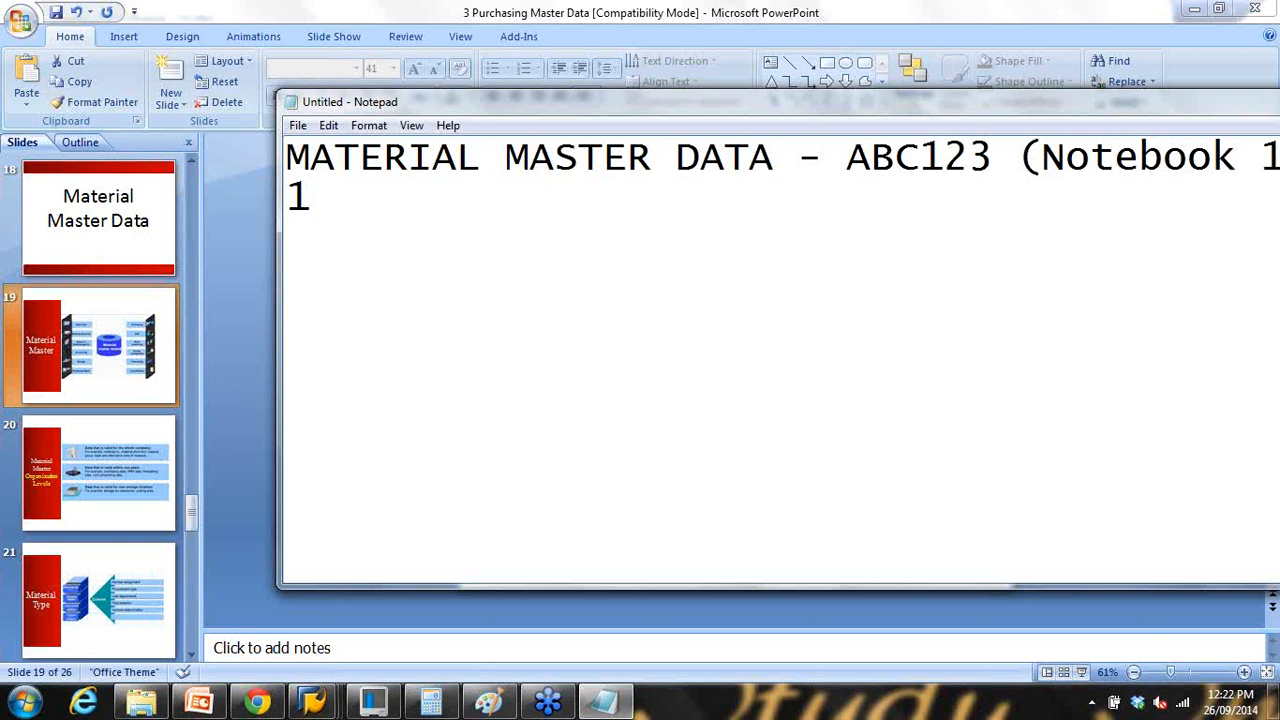
text(5"))
Step: Move the Notepad window left and highlight the material number in the heading
drag(820, 104, 657, 105)
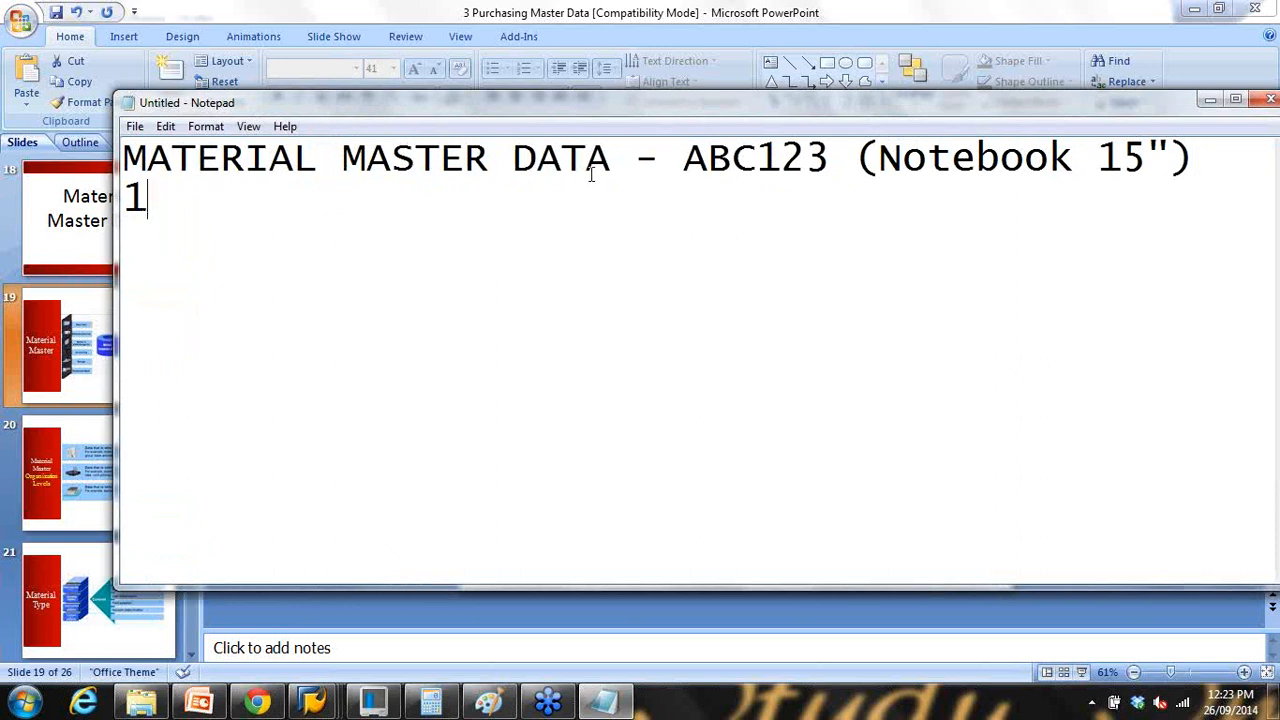
drag(683, 158, 1200, 171)
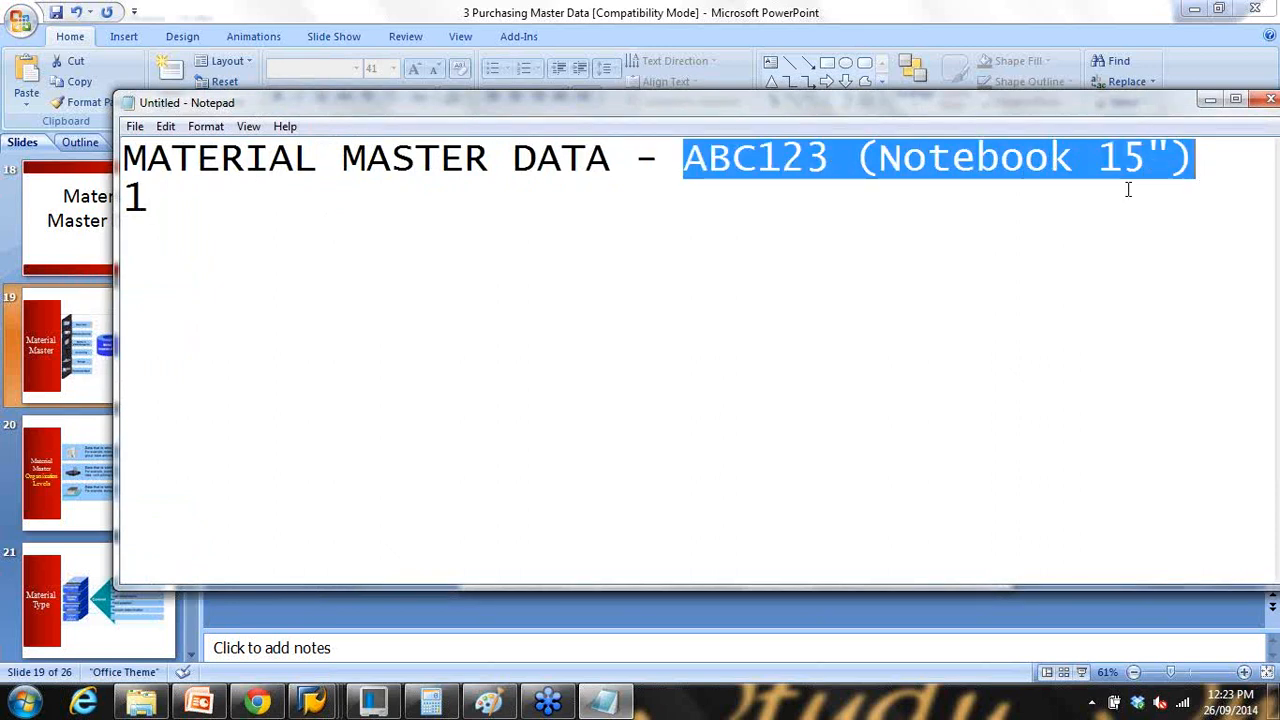
click(226, 205)
Step: Enter list items '1. Sales' and '2. Material management'
text(. )
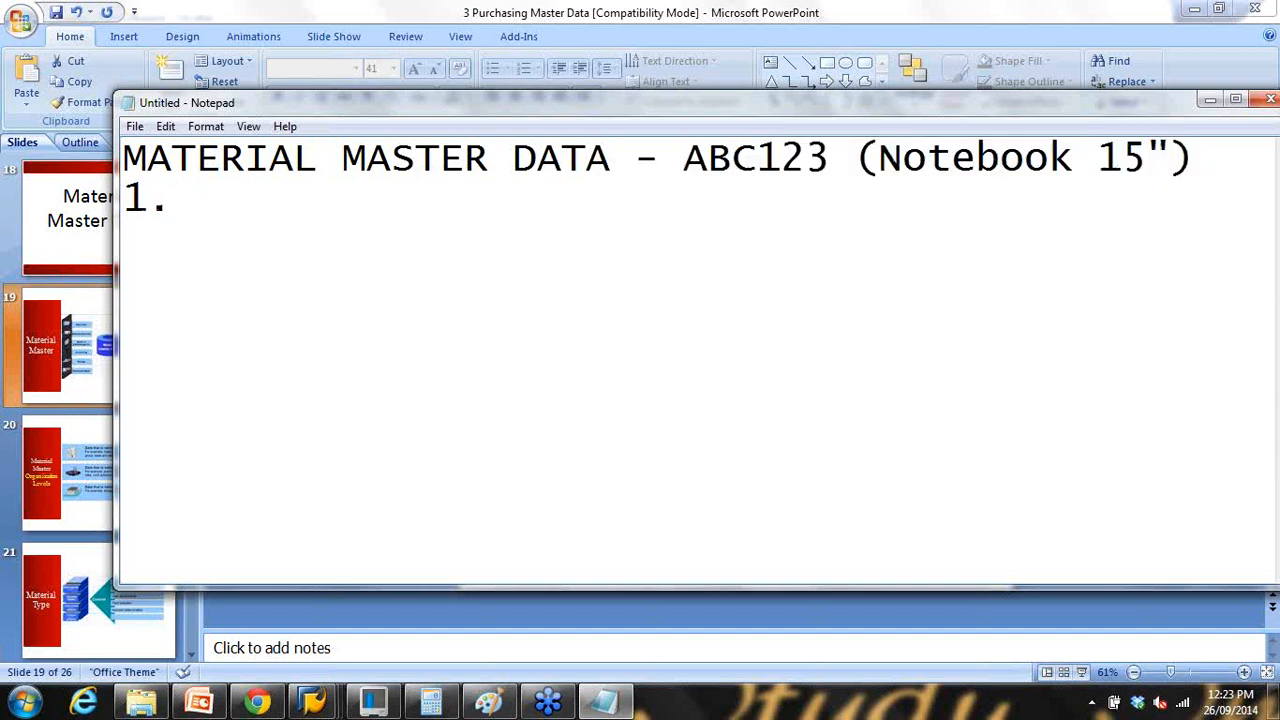
text(Sales)
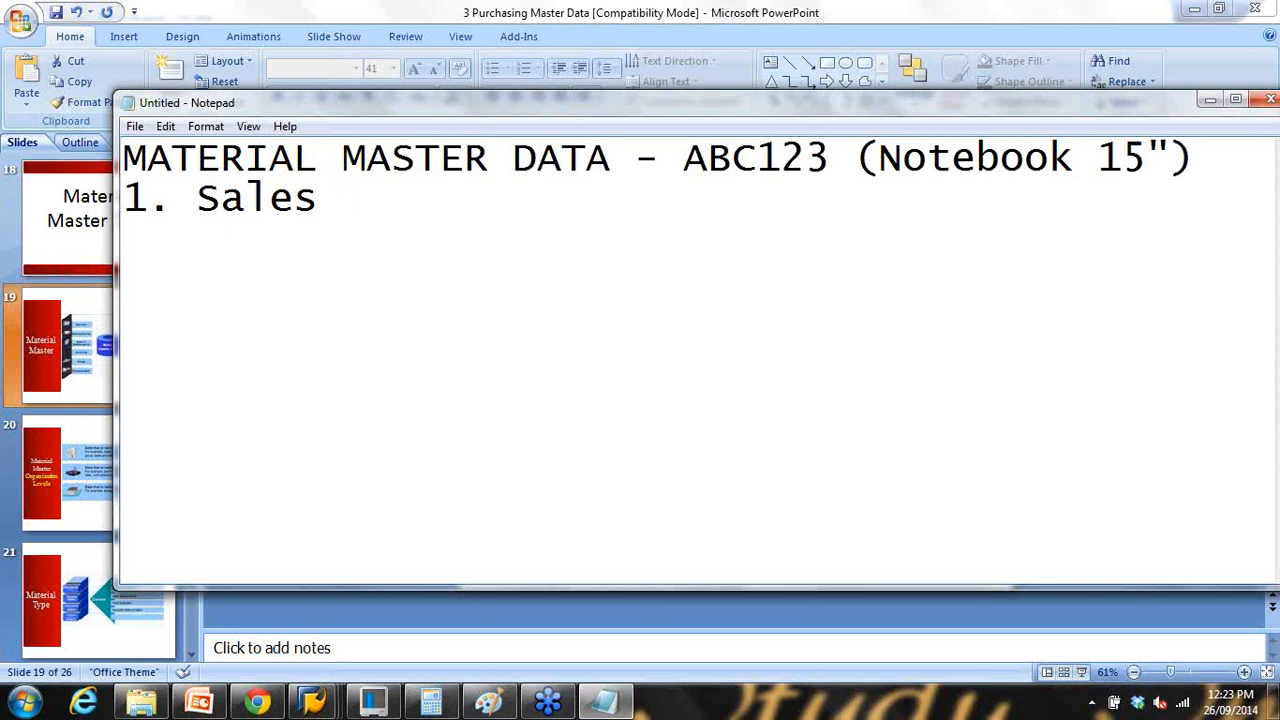
drag(197, 198, 270, 200)
drag(683, 158, 806, 160)
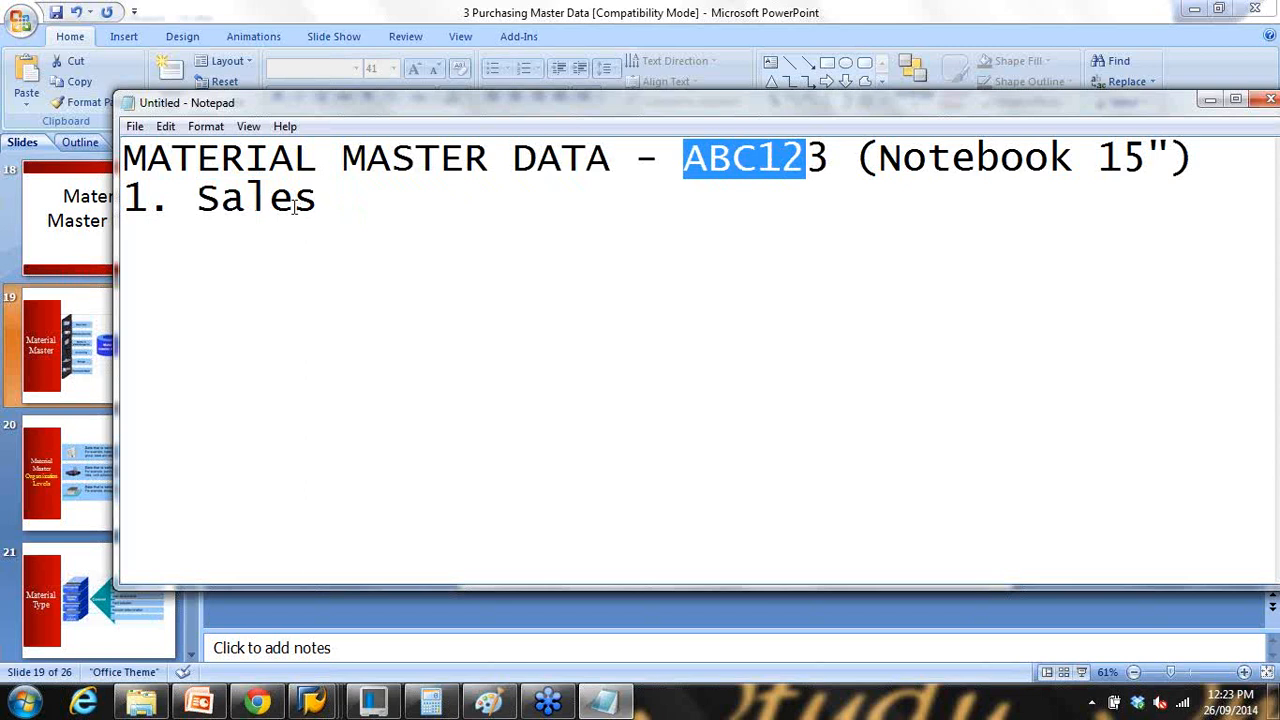
click(338, 200)
key(Return)
text(2.)
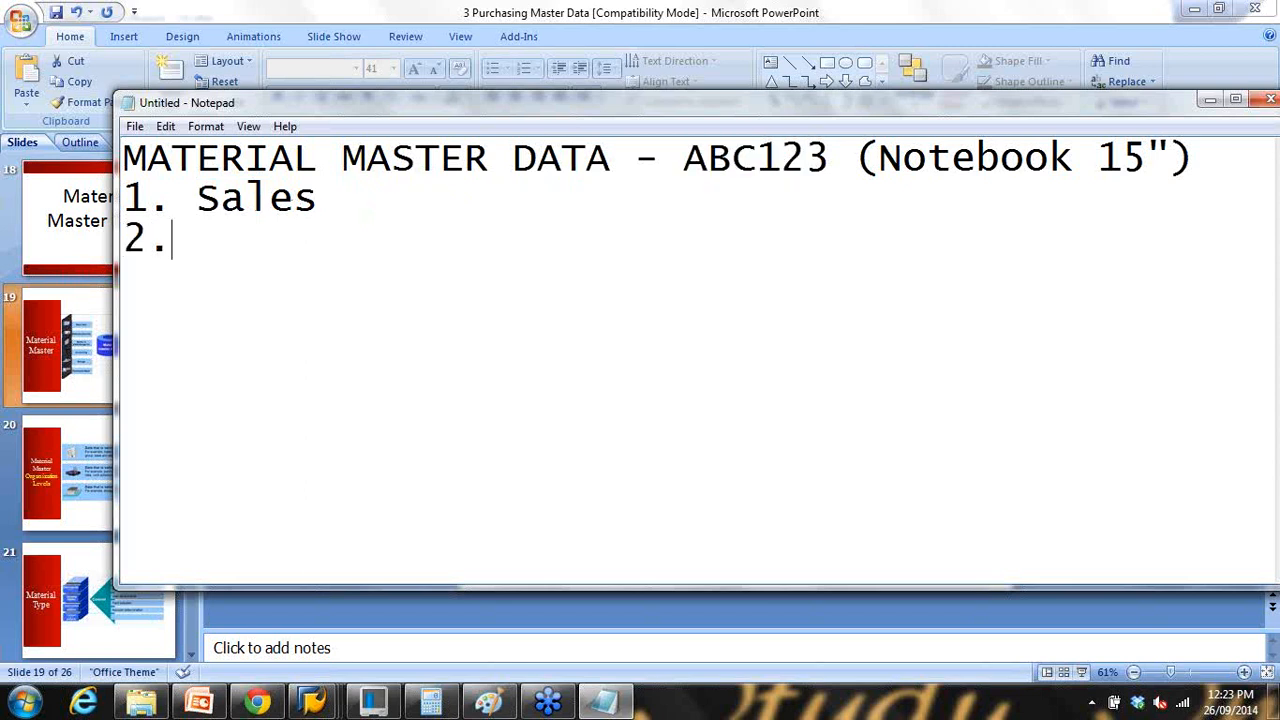
text( Mat)
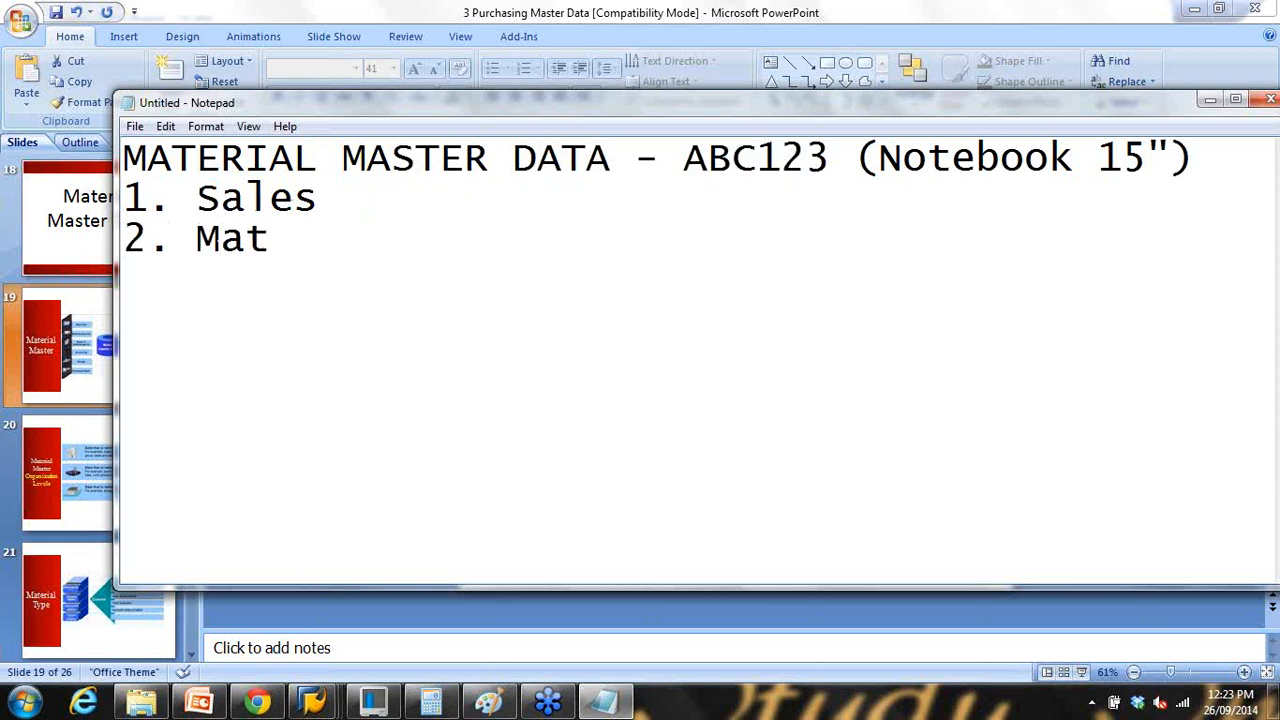
text(erial ma)
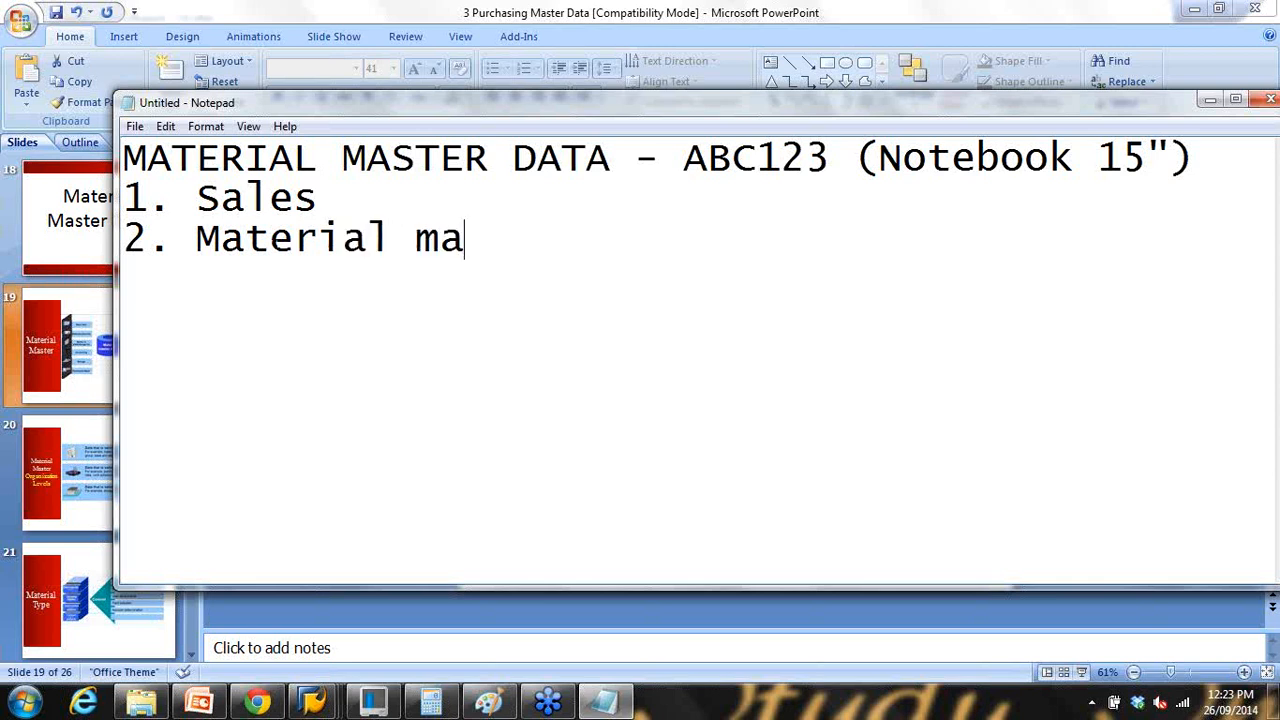
text(nagement)
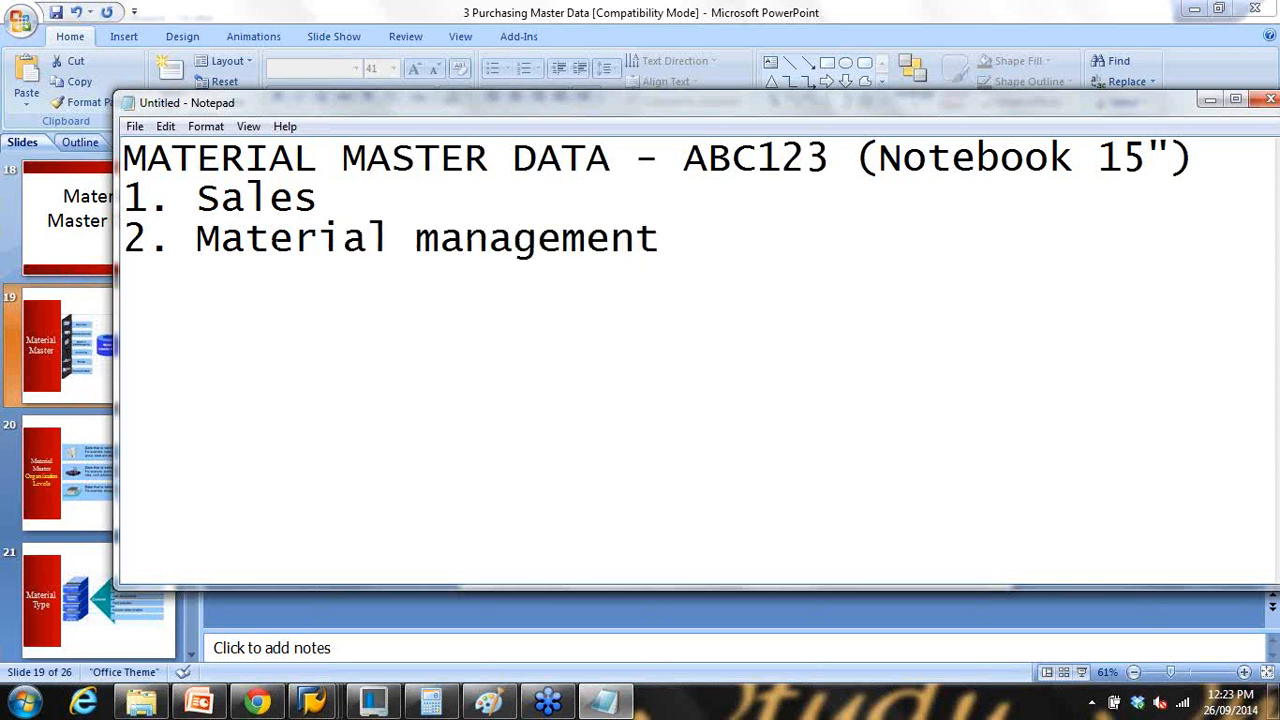
Step: Add Production, Accounting, WM, '6. Forecasting' and a '..........more.......' line to the list
key(Return)
text(3. Productio)
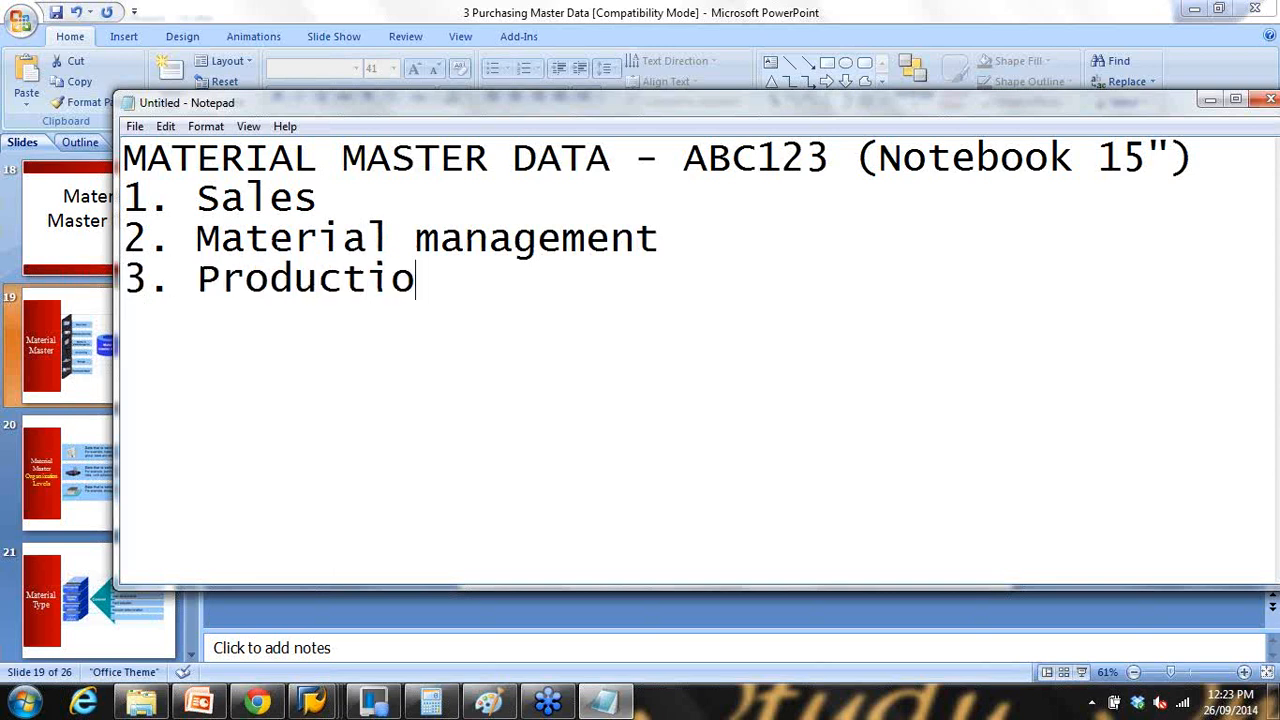
text(n 4)
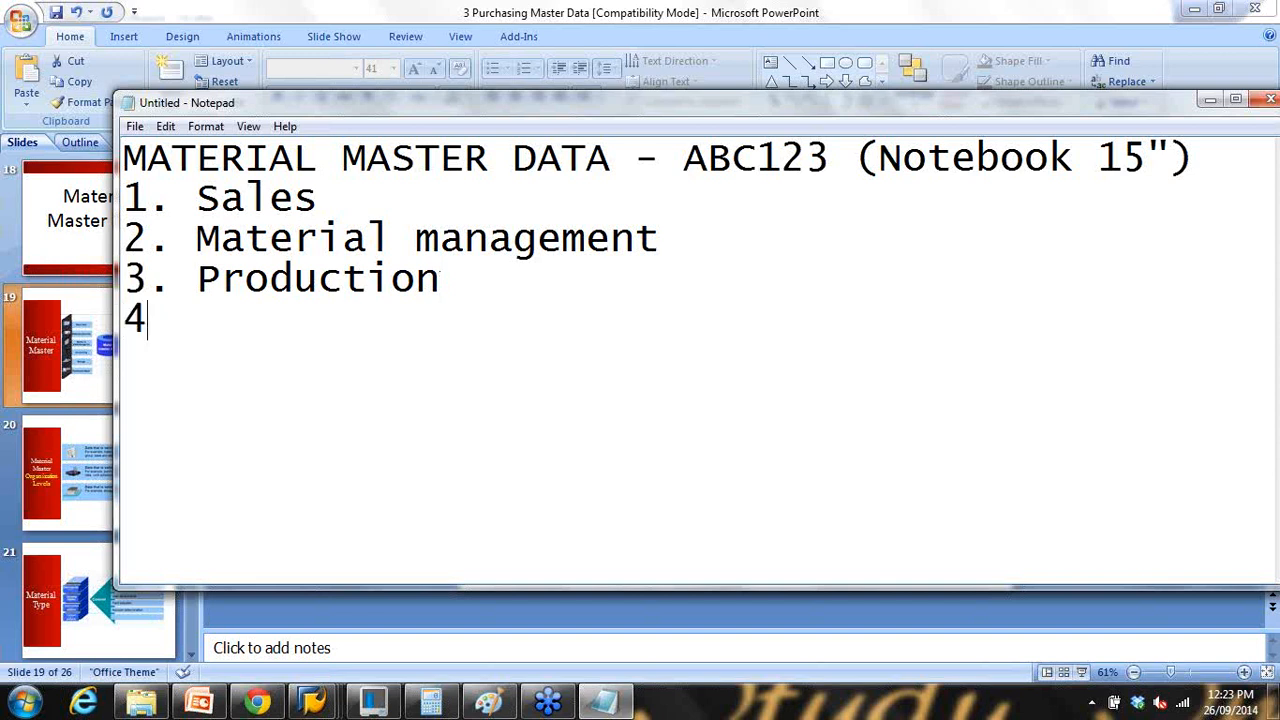
text(. Accou)
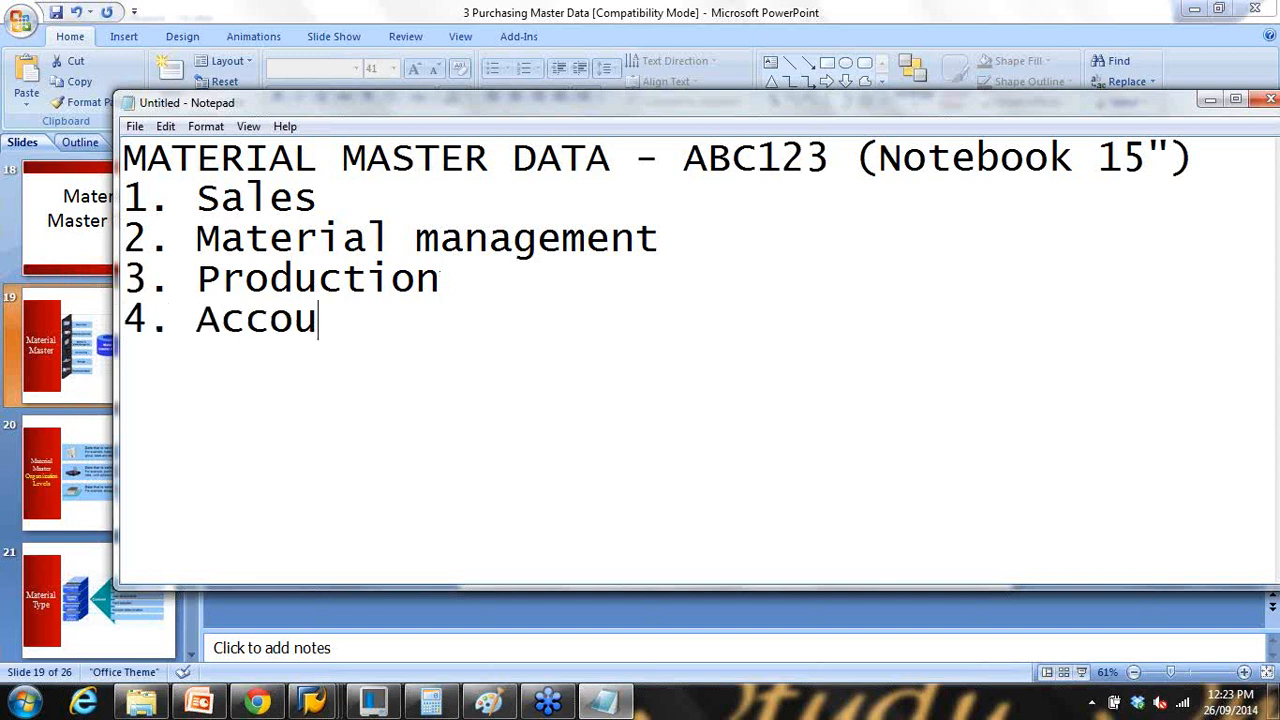
text(nting )
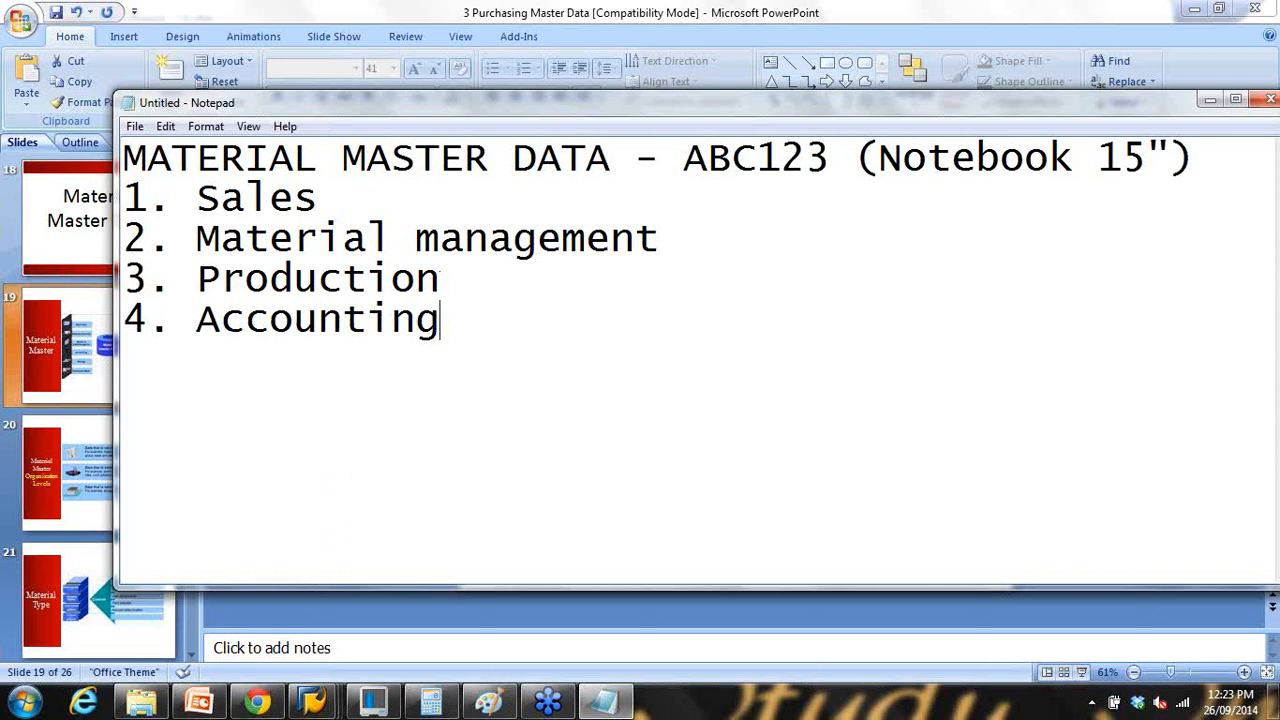
text(5. WM)
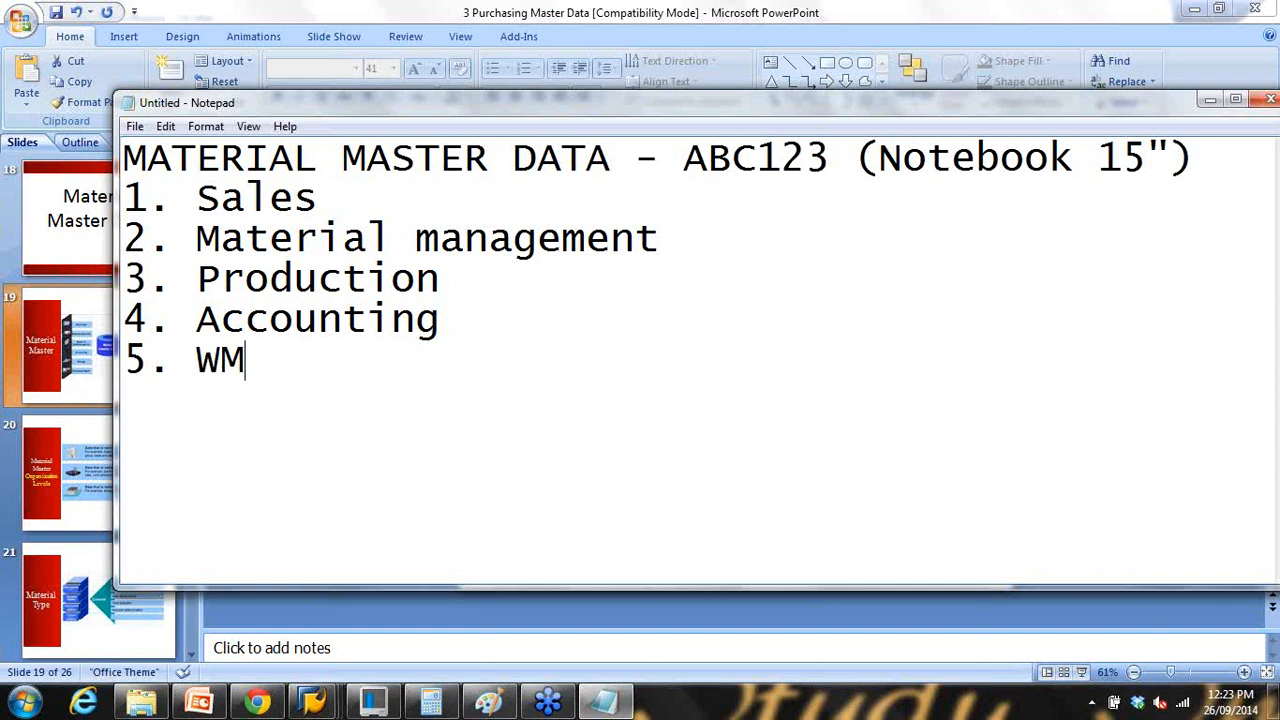
key(Return)
text(5)
key(BackSpace)
text(6. Forecasti)
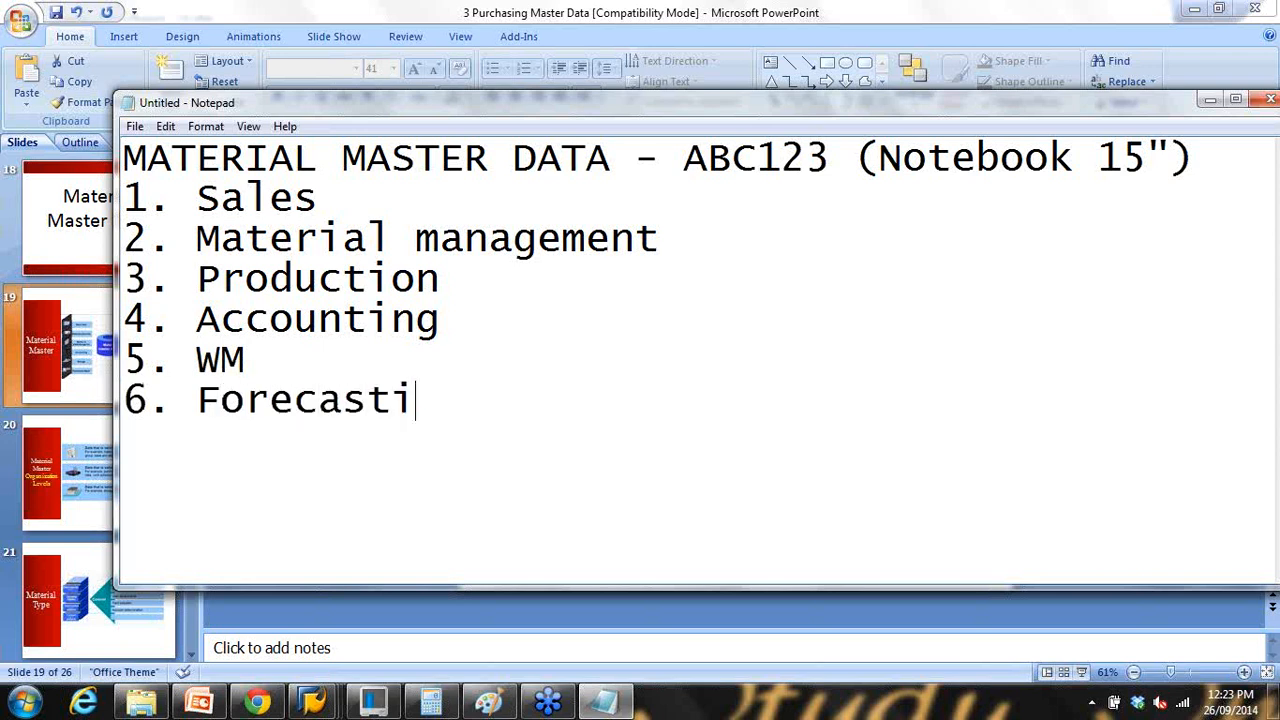
text(ng)
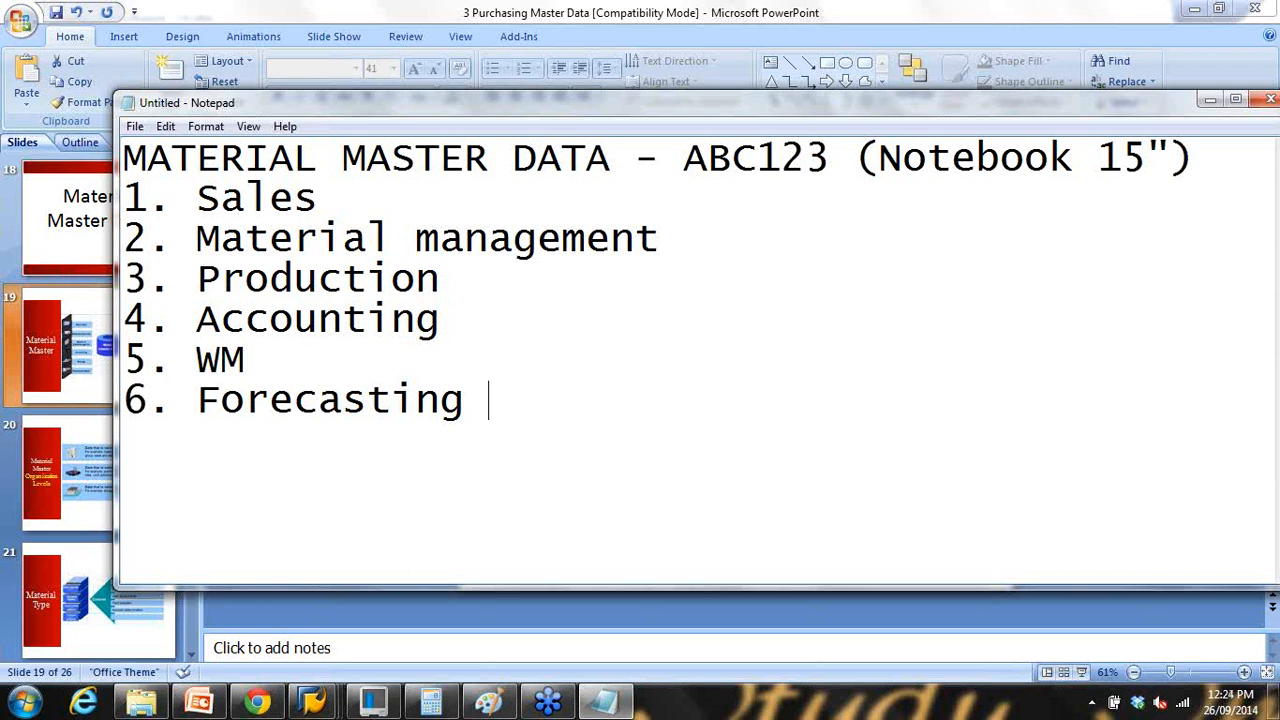
text(..........more.......)
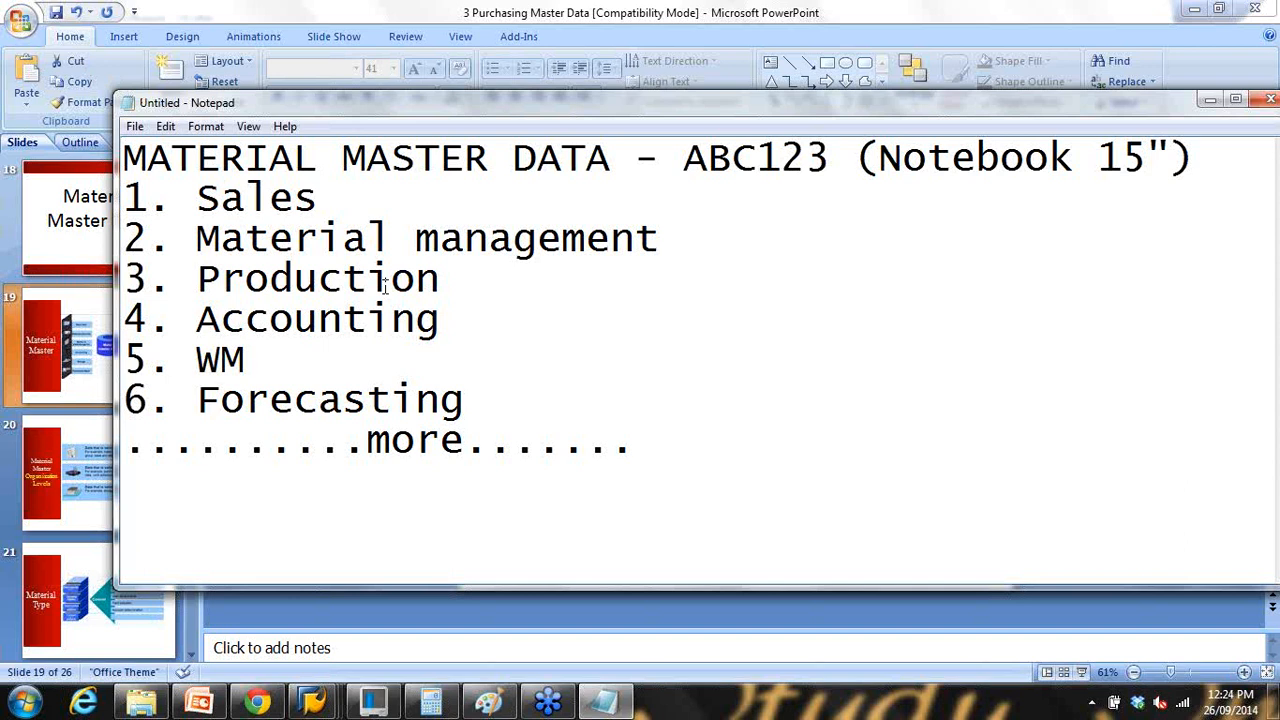
Step: Highlight the views list, material number ABC123, Sales, Material management and Production in turn
drag(203, 197, 550, 440)
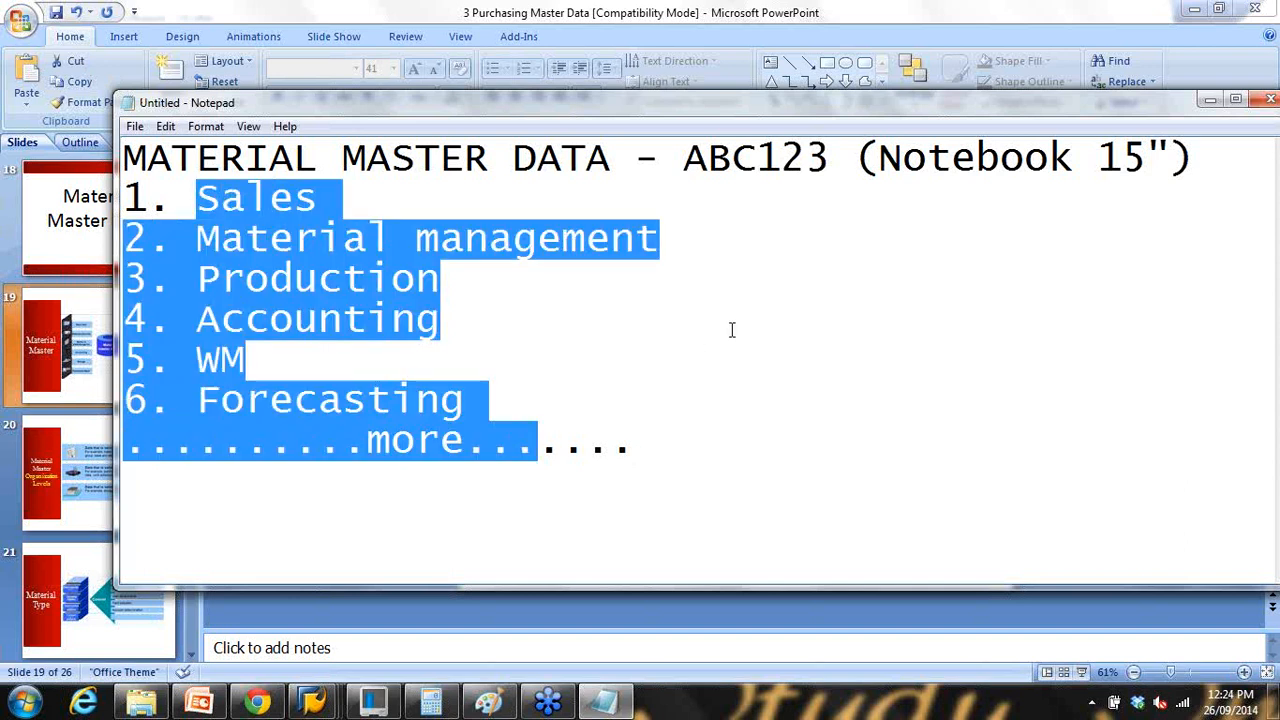
click(704, 292)
drag(685, 163, 830, 160)
drag(220, 197, 343, 201)
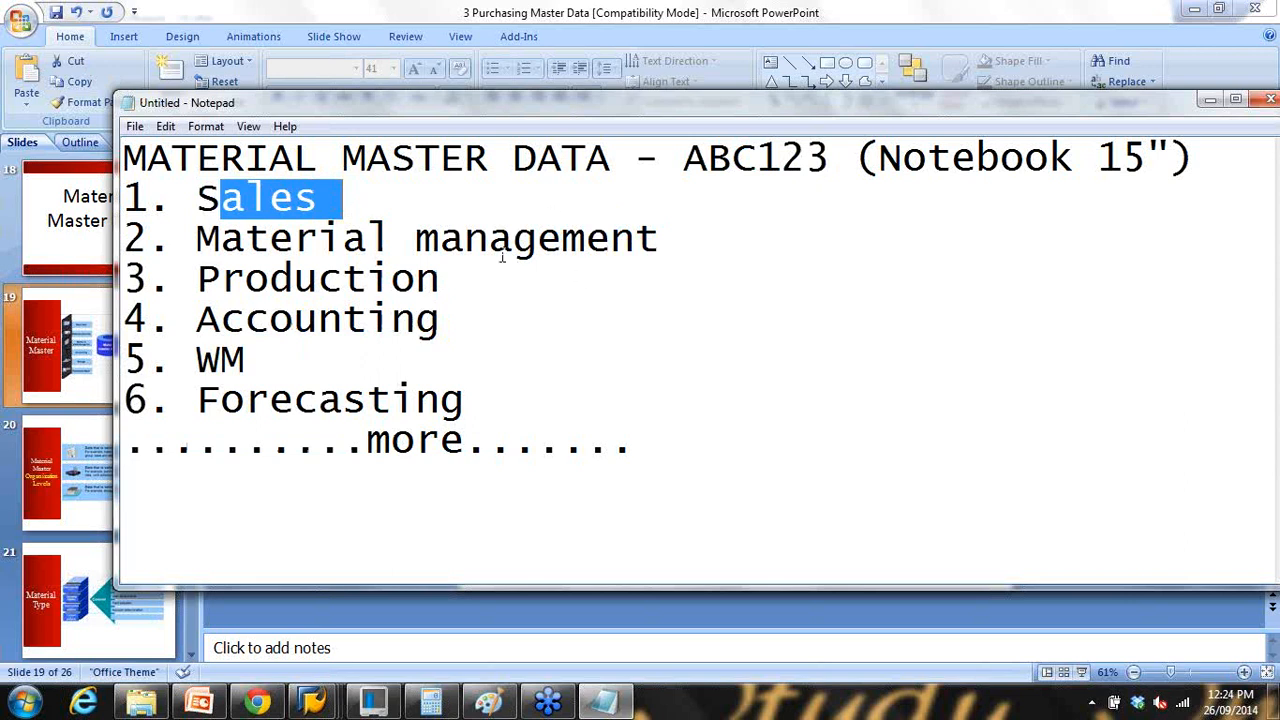
drag(245, 238, 484, 238)
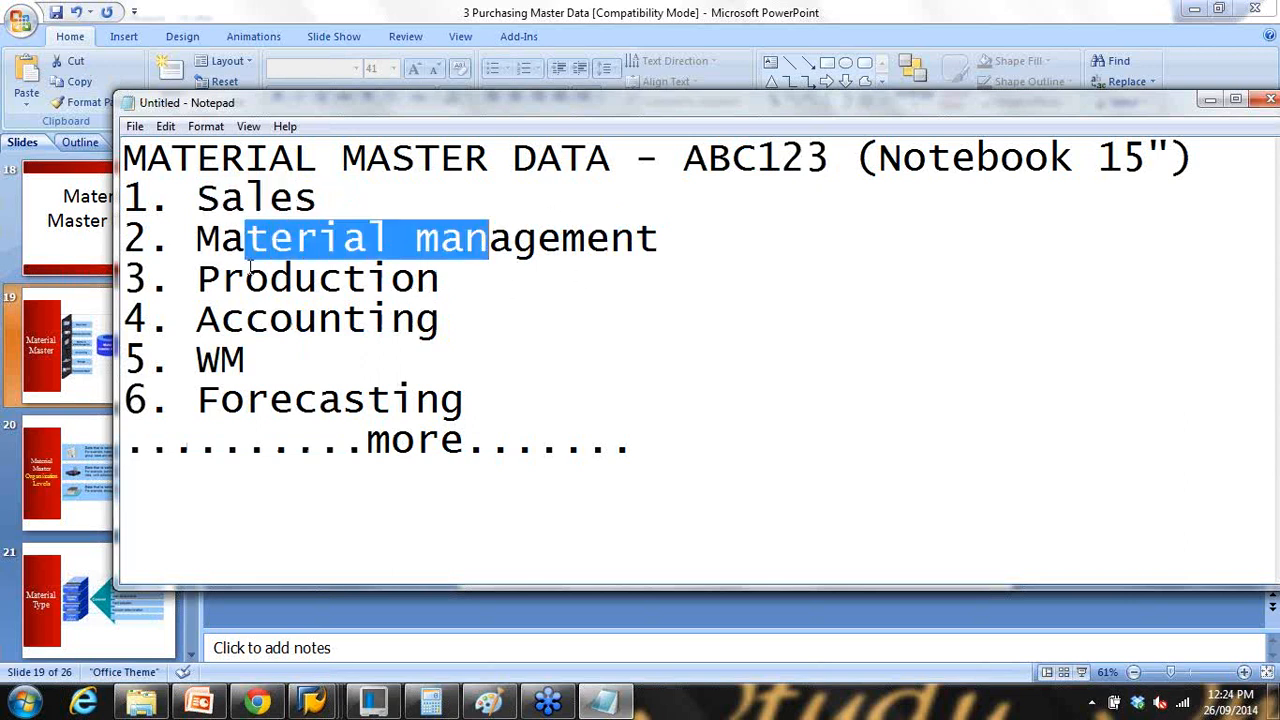
drag(249, 277, 534, 277)
click(684, 165)
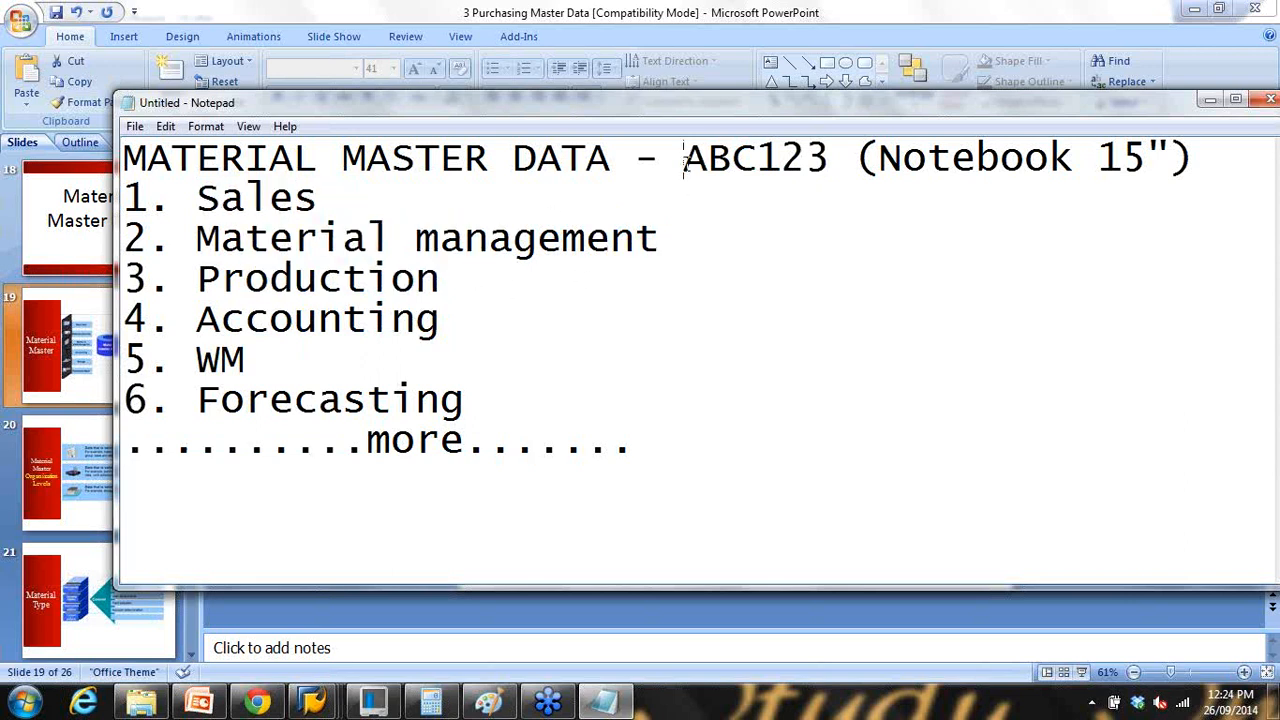
drag(684, 165, 830, 163)
Step: Highlight each view from Sales to WM, then present the Material Master slide full-screen
drag(196, 199, 506, 467)
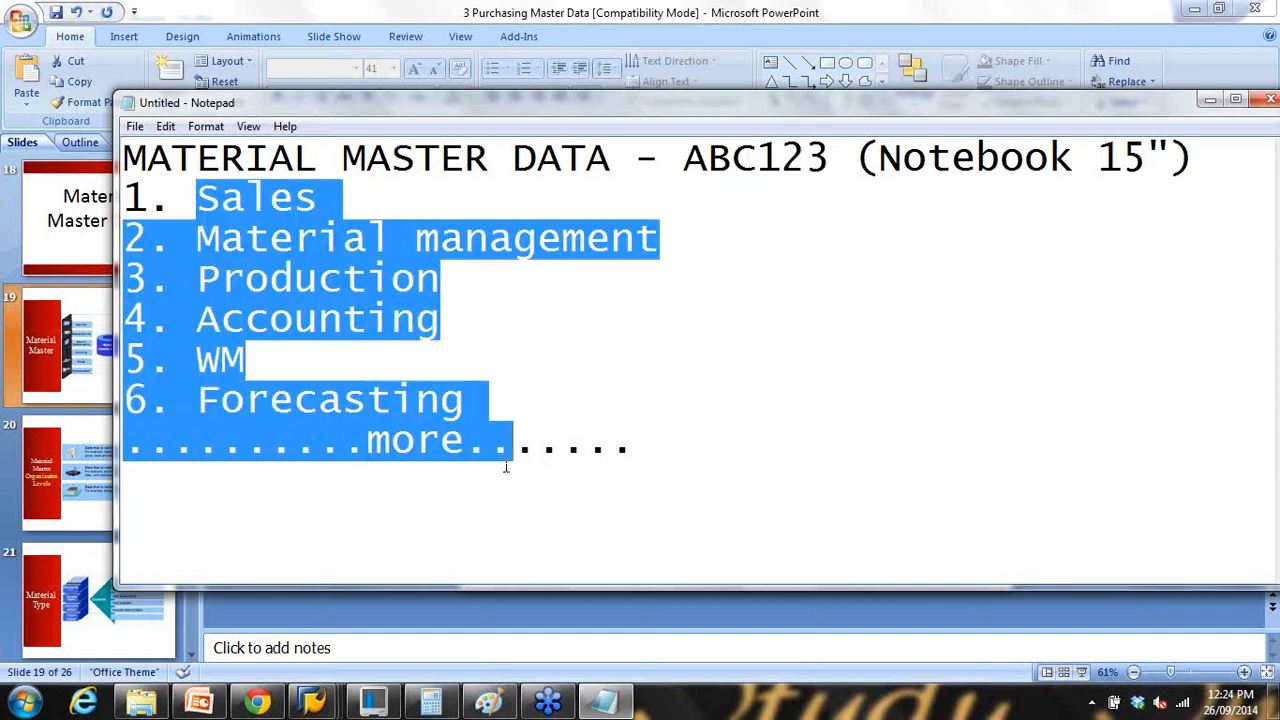
click(557, 277)
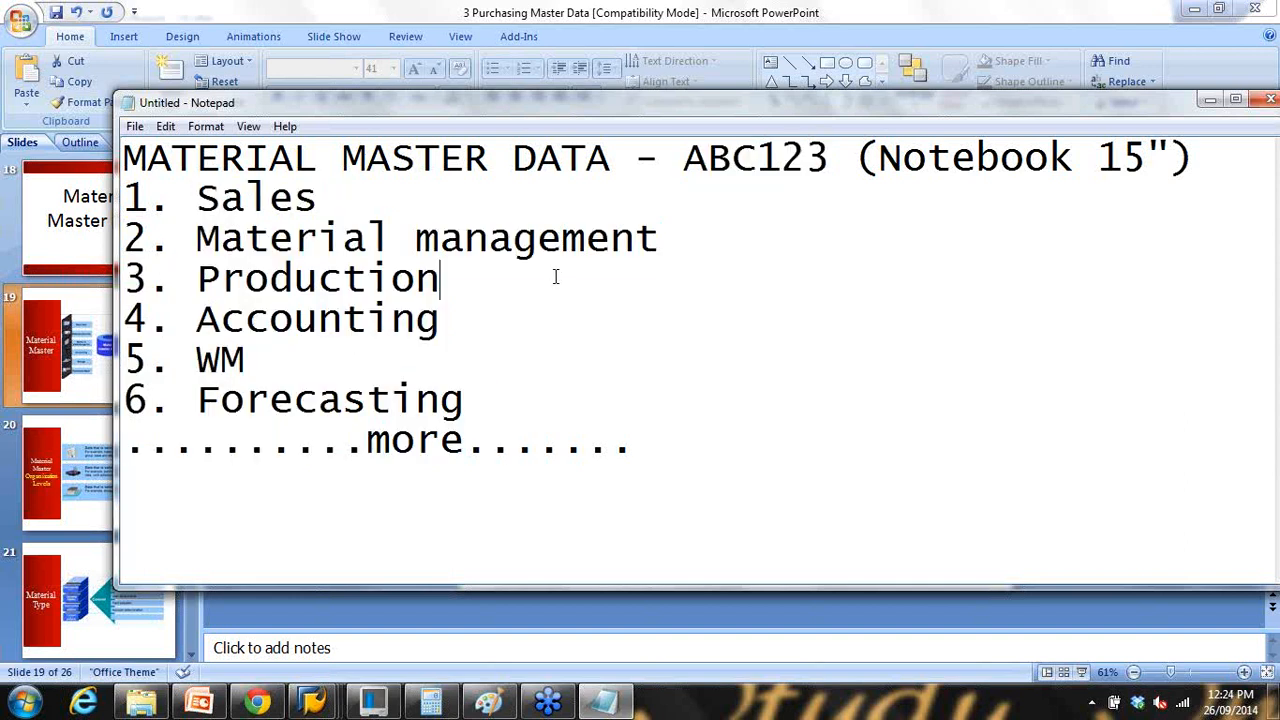
drag(200, 201, 564, 445)
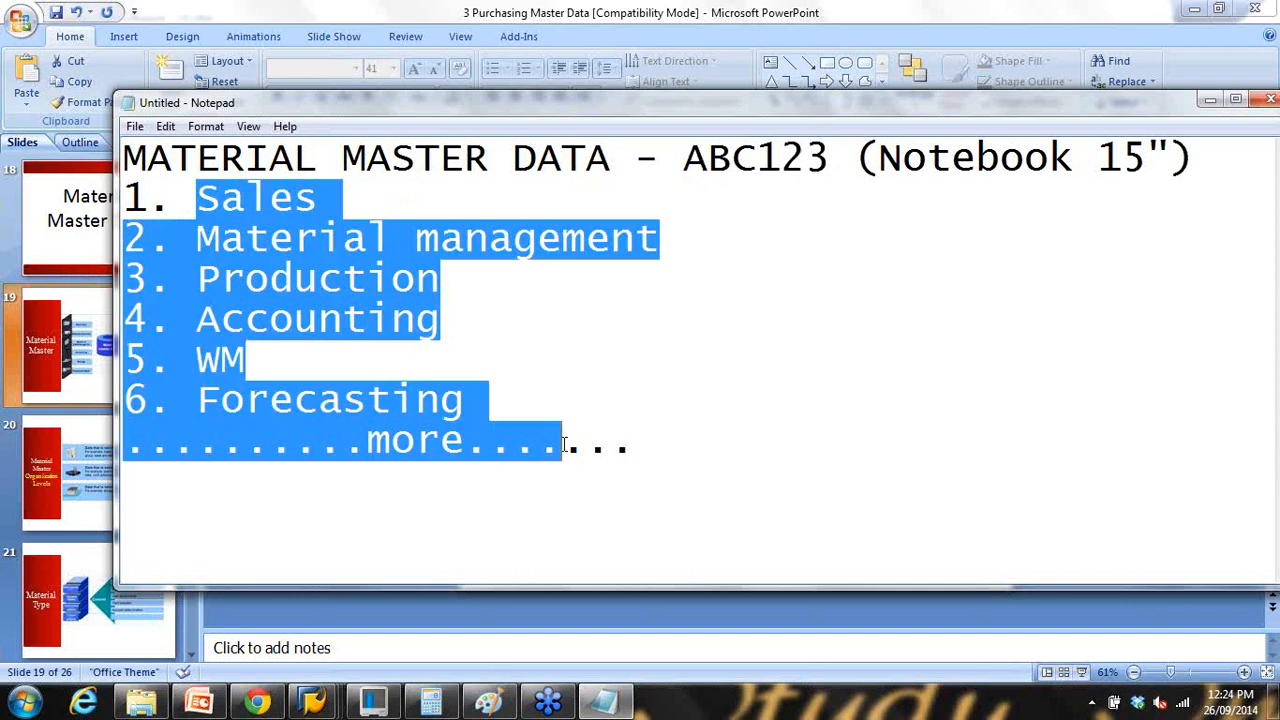
double_click(692, 167)
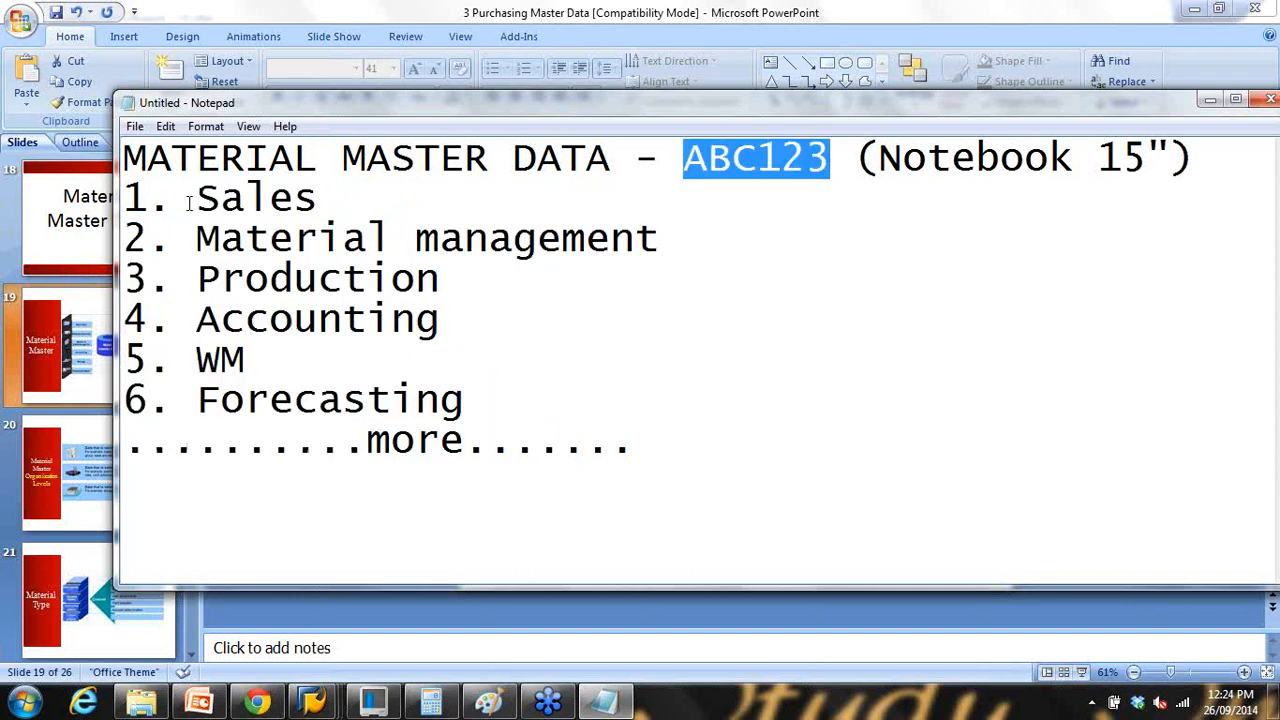
drag(188, 203, 344, 203)
drag(270, 240, 490, 240)
drag(246, 280, 440, 280)
drag(278, 320, 462, 324)
drag(221, 356, 246, 358)
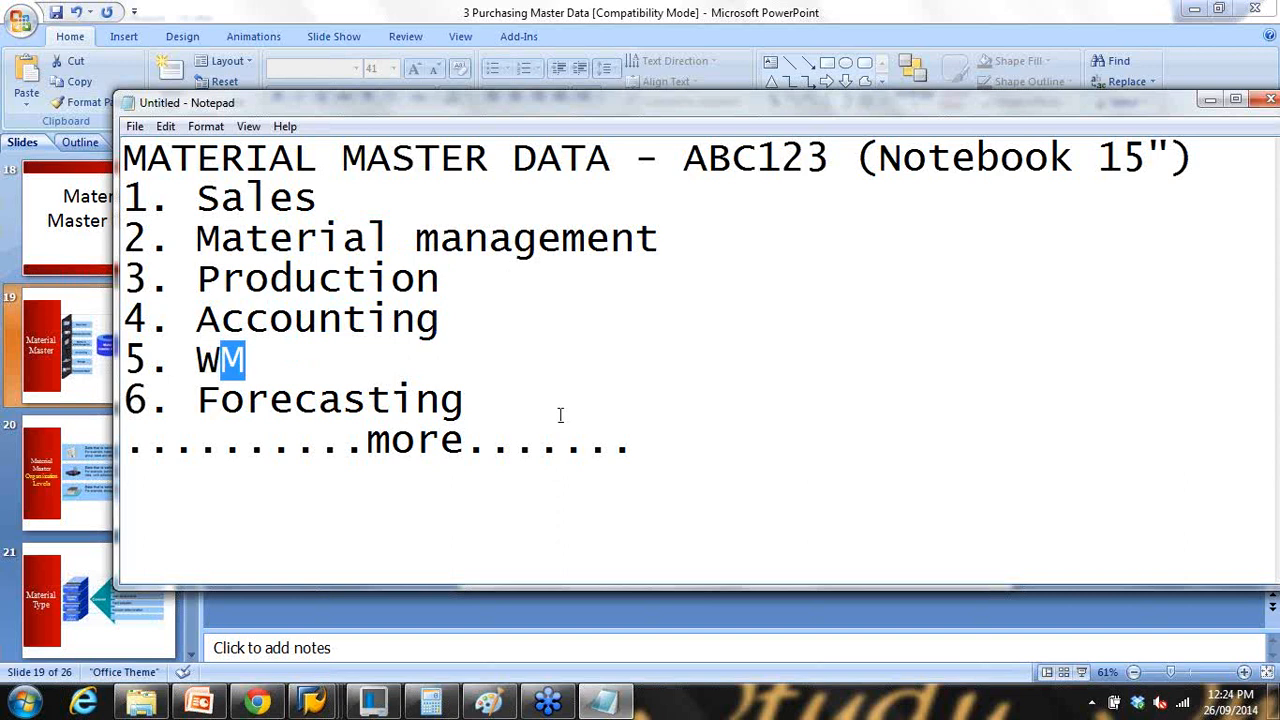
click(790, 606)
click(1082, 672)
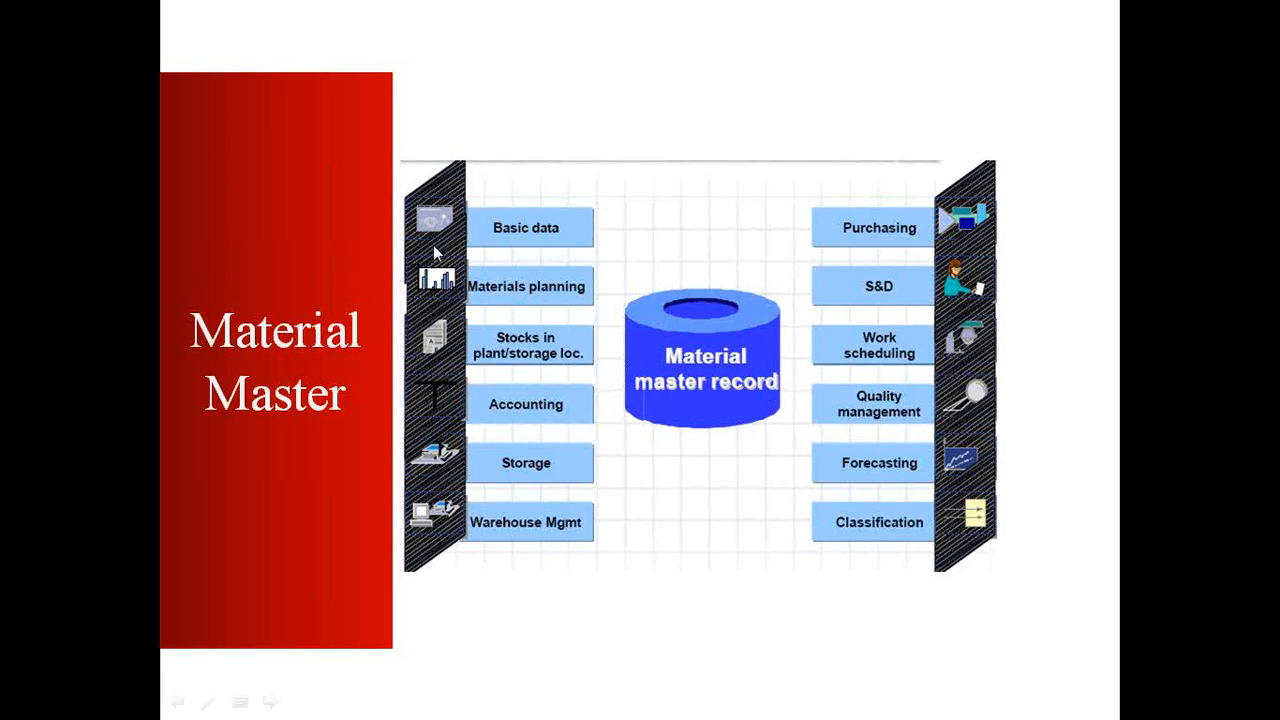
Step: End the slide show on slide 19 and bring SAP's Create Purchase Order window forward
key(Escape)
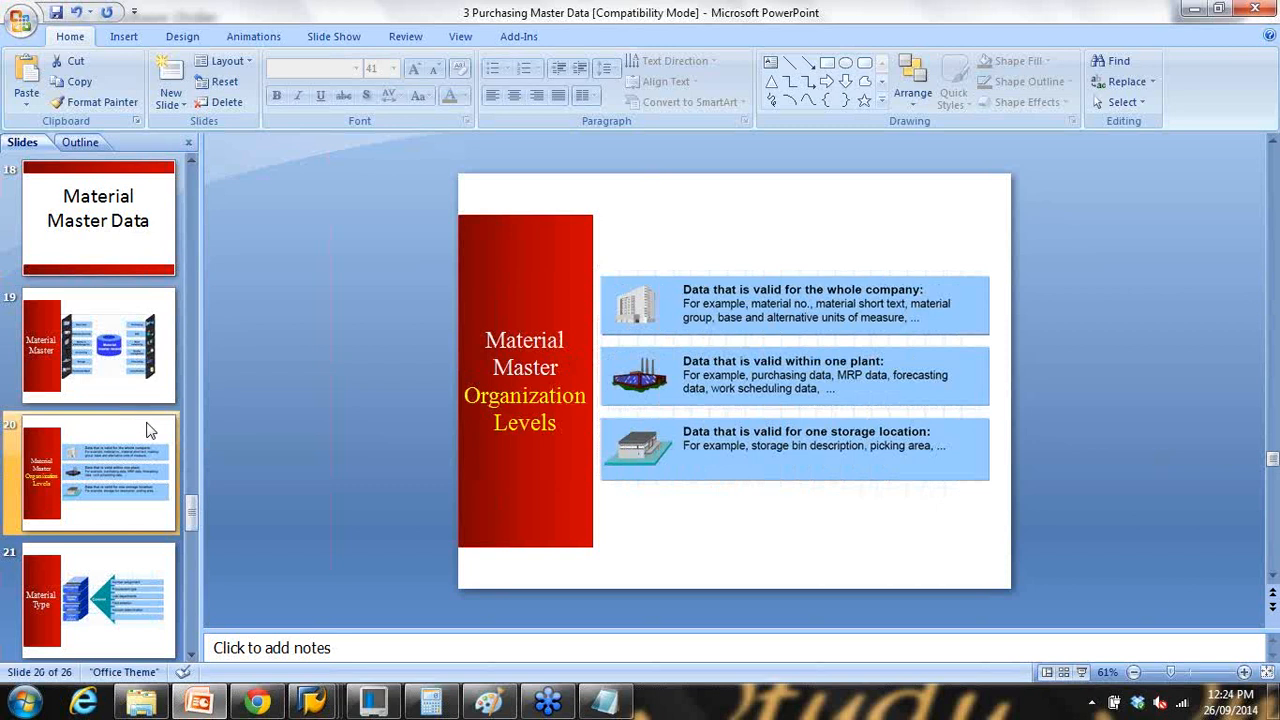
click(142, 390)
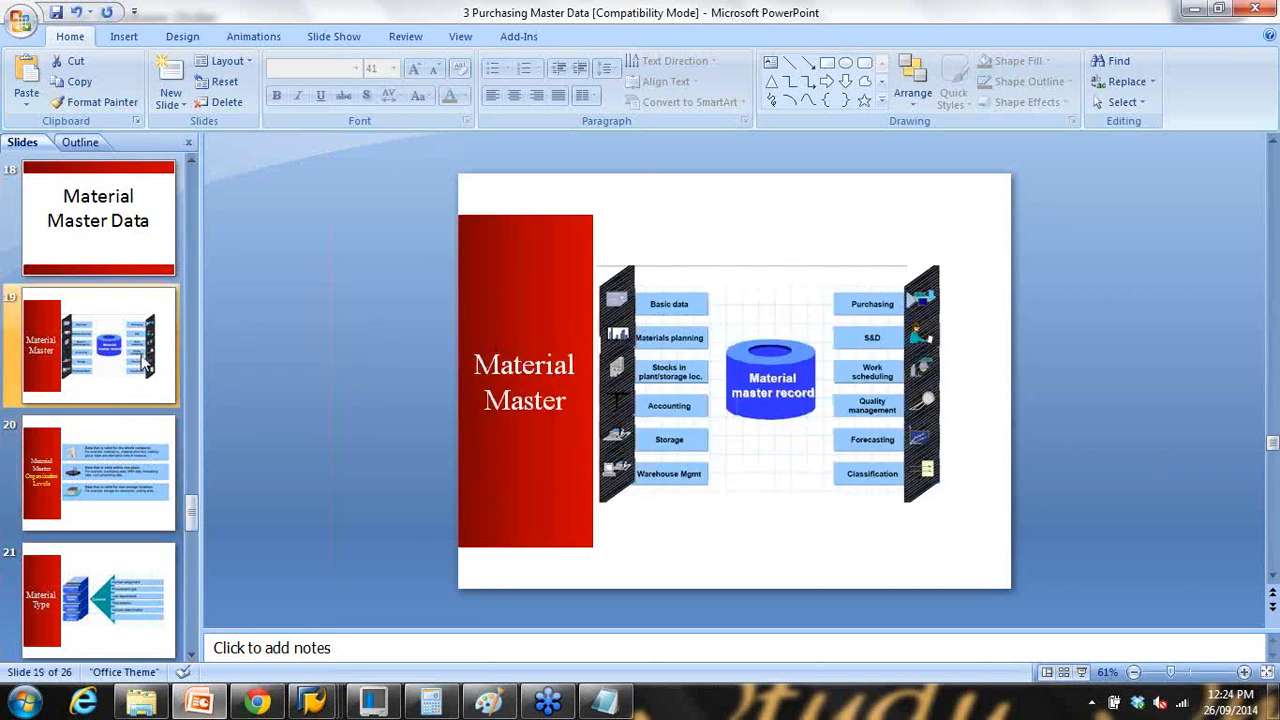
click(312, 703)
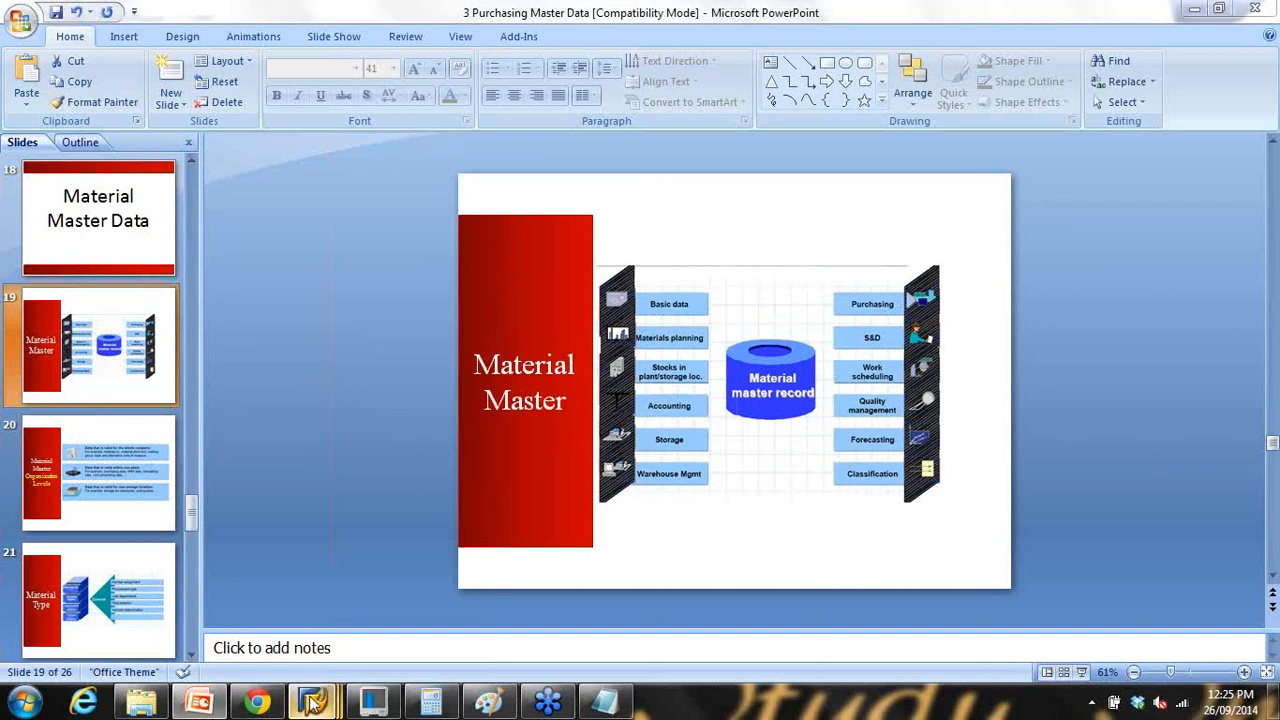
click(325, 588)
Step: Leave the purchase order with /n and collapse Purchasing's Master Data folder in Easy Access
click(132, 55)
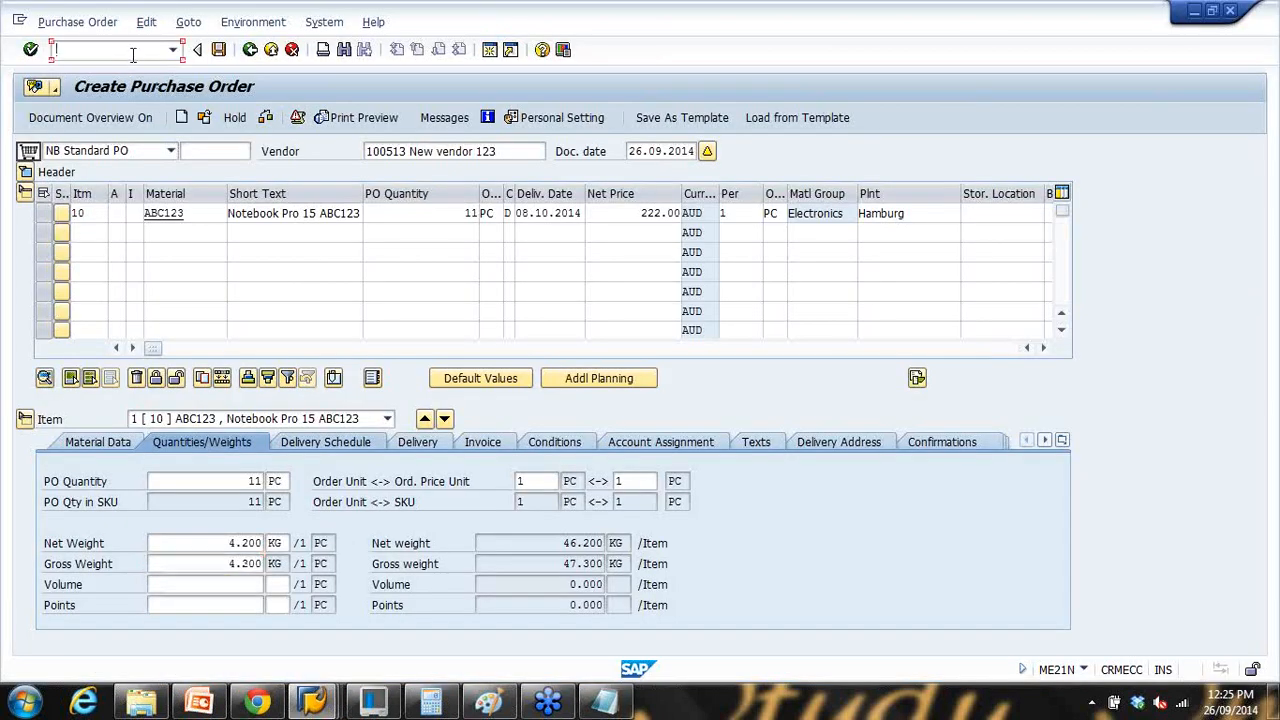
text(/n)
key(Return)
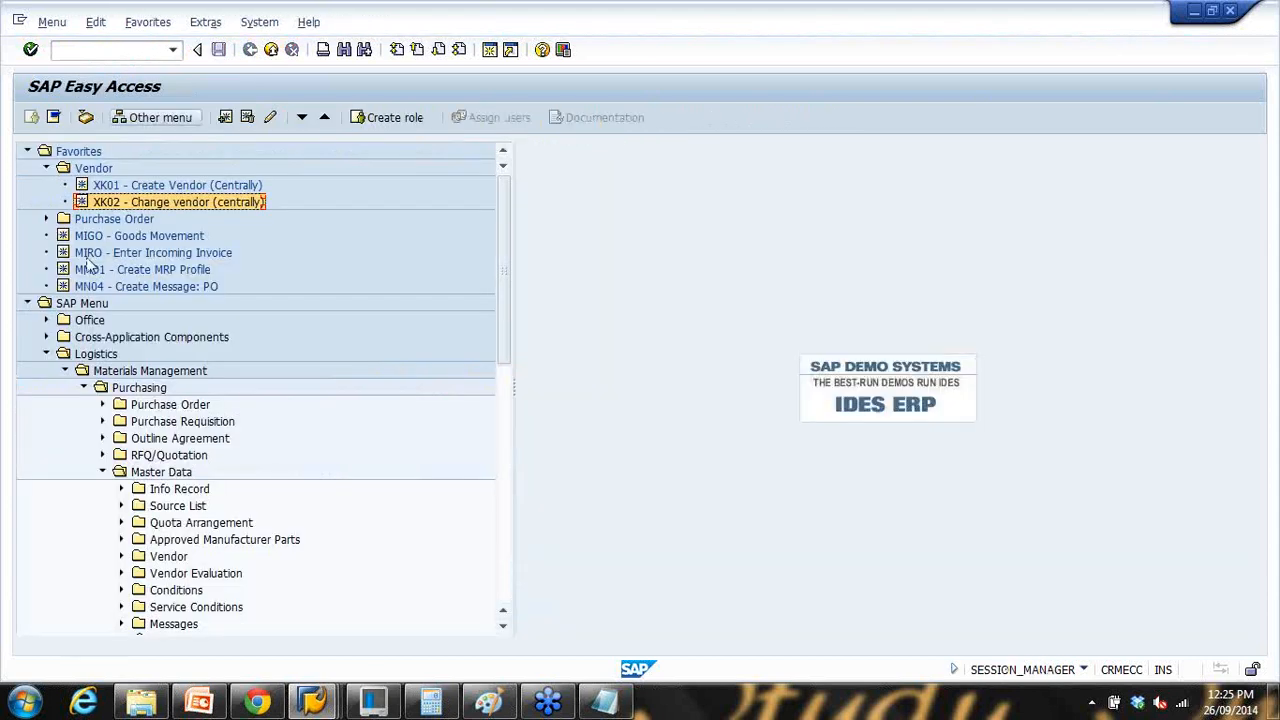
click(102, 472)
scroll(94, 370, down, 4)
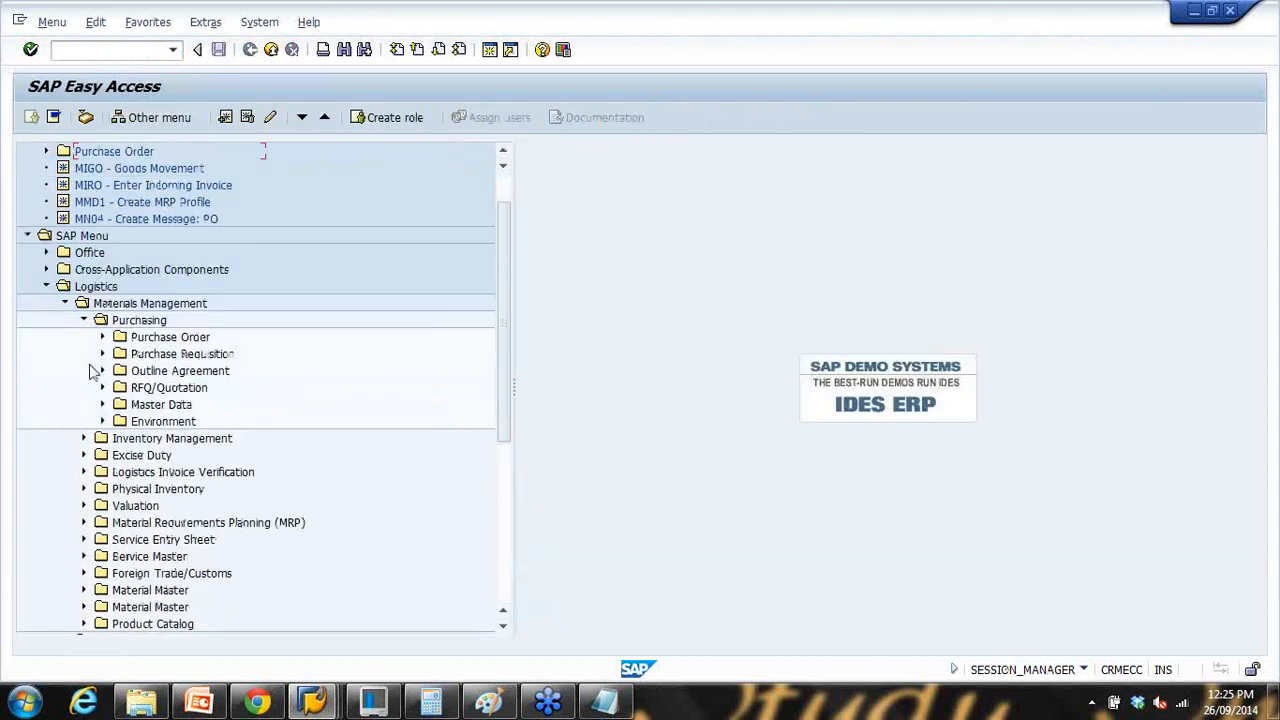
scroll(300, 457, up, 3)
click(605, 700)
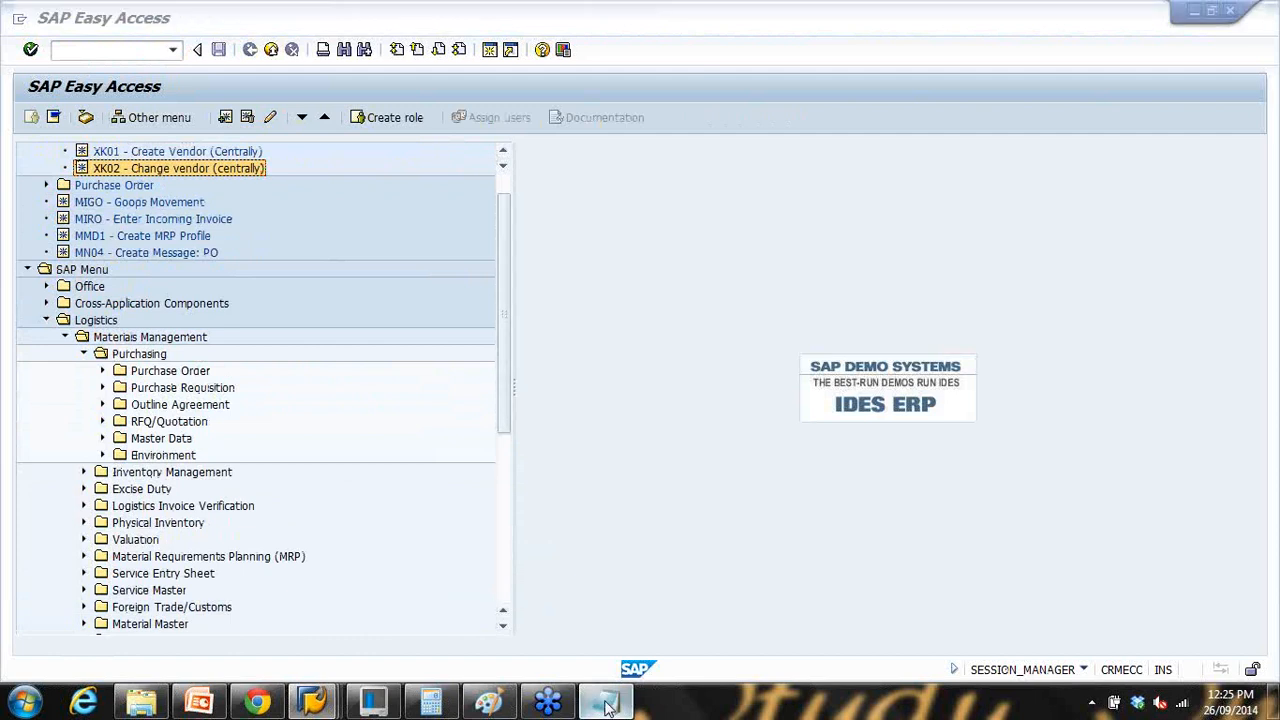
Step: Remove the list of material master views from the note
click(650, 468)
key(Return)
key(Return)
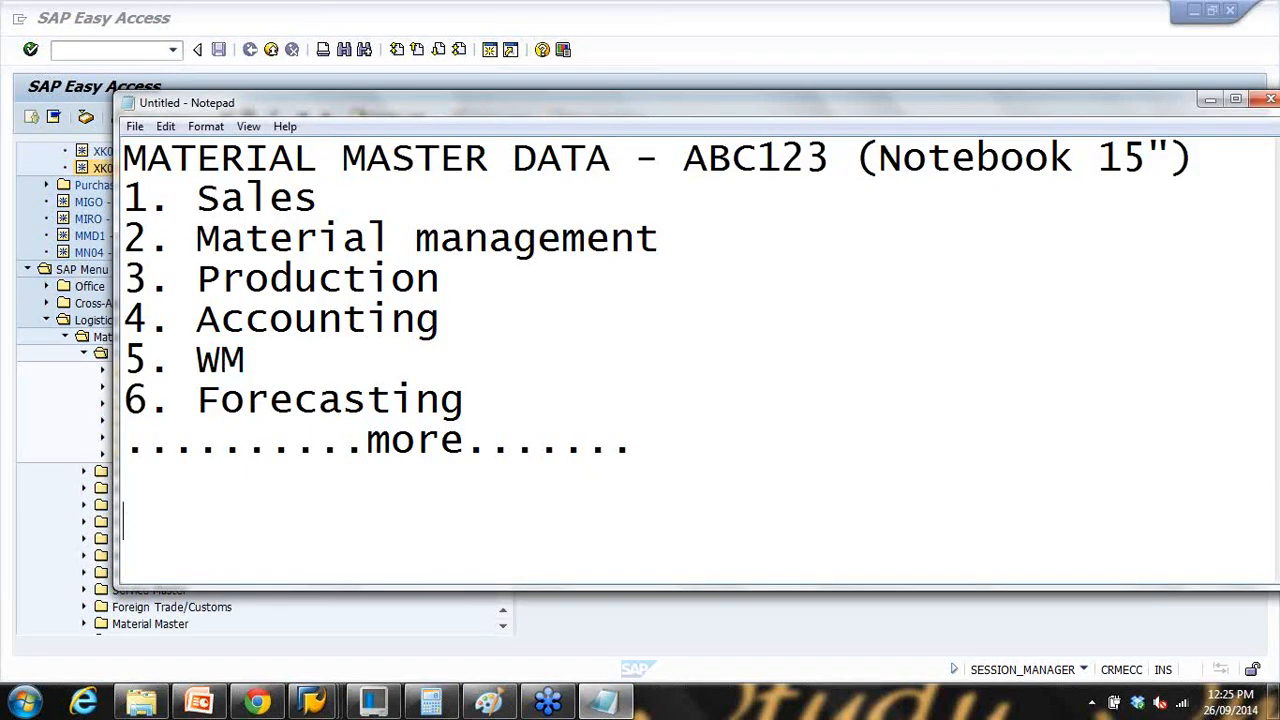
drag(126, 198, 618, 473)
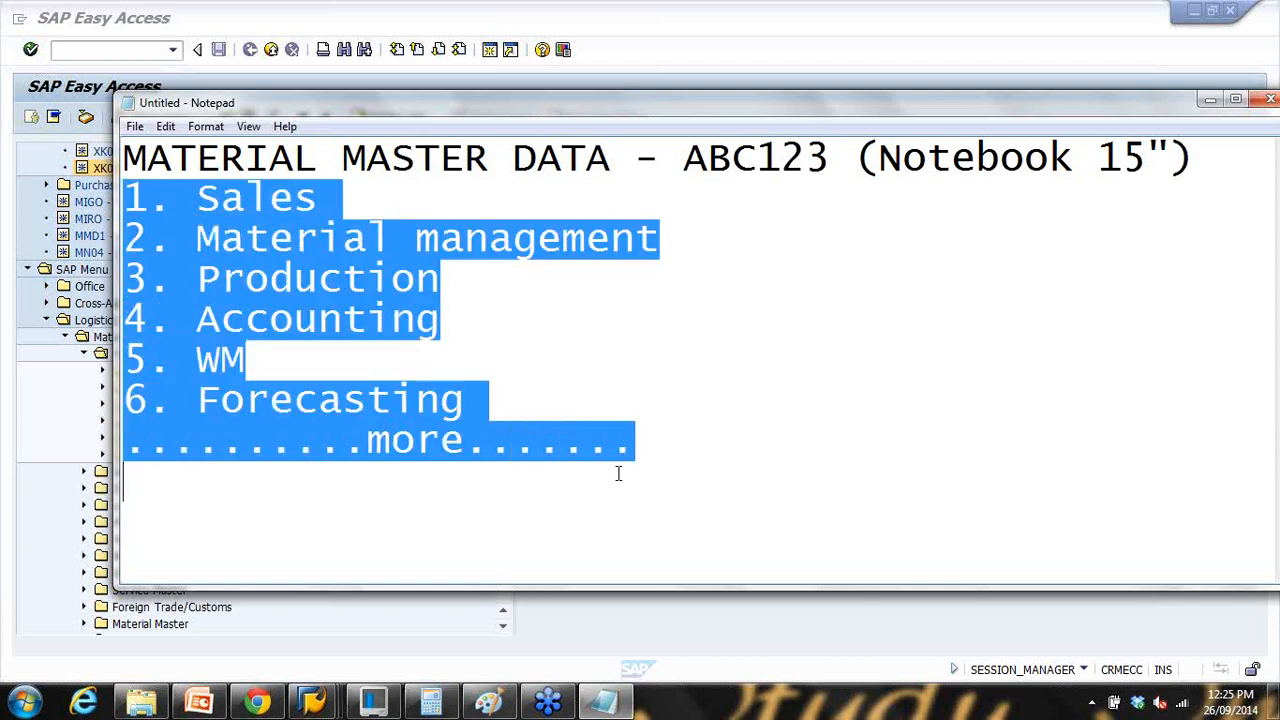
key(Return)
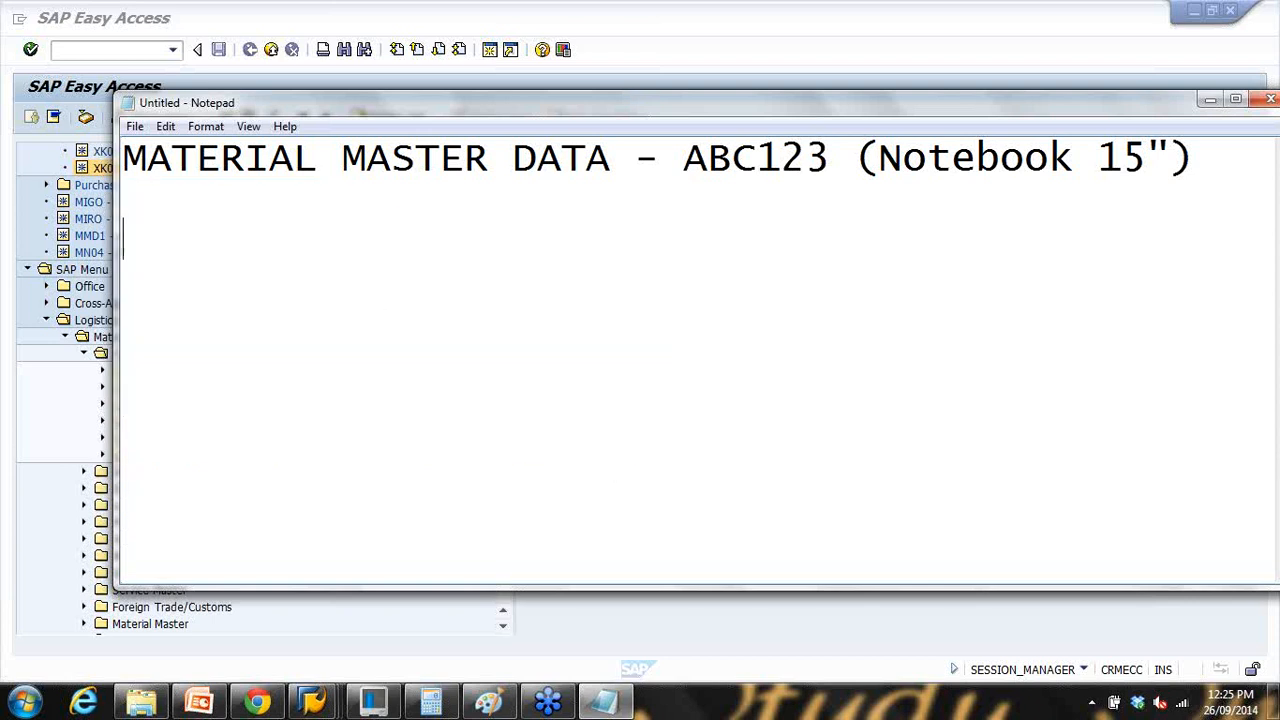
Step: Write 'Transaction -' with MM01 (Create) on its own line, followed by MM02(Change)
text(Transacti)
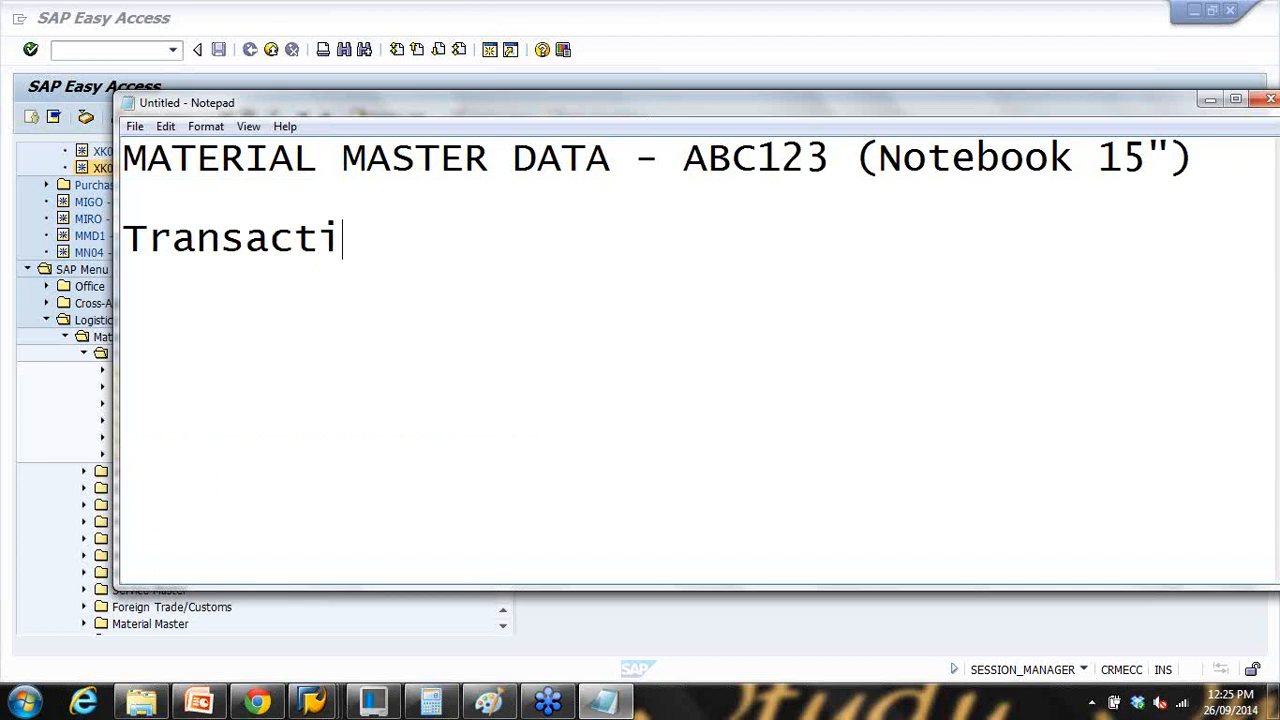
text(on MM0)
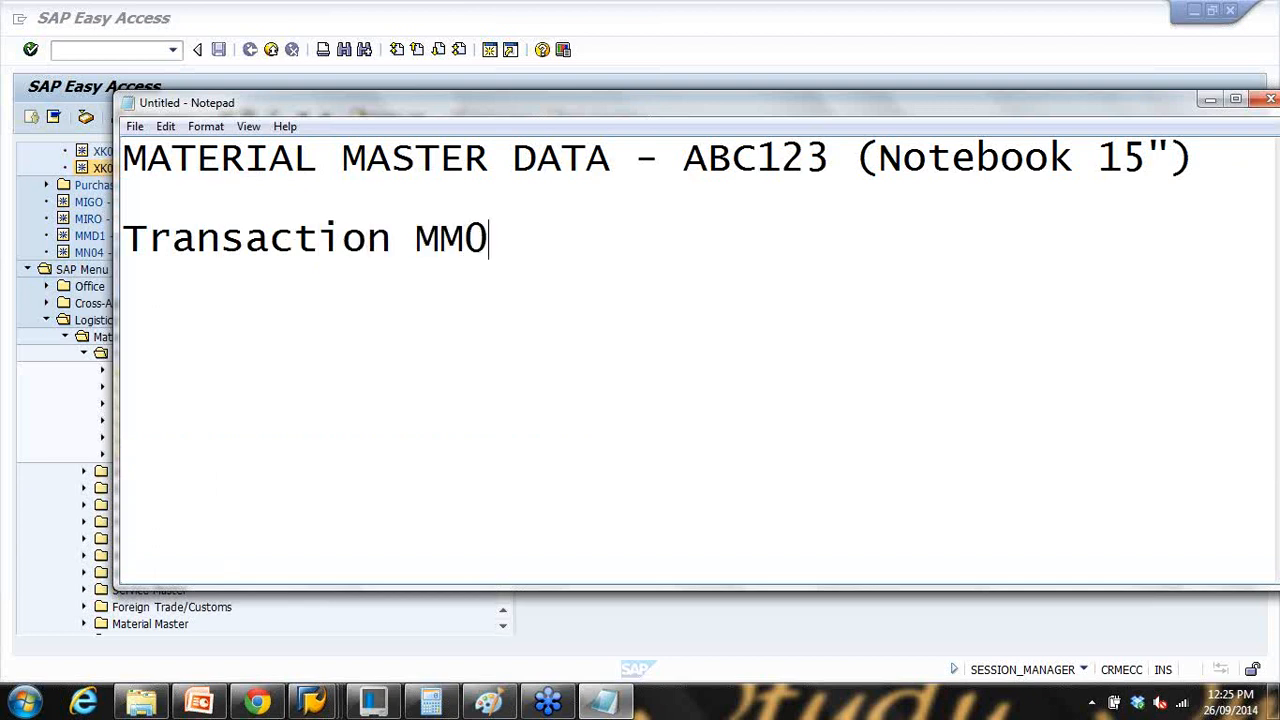
text(1 (CREATE)
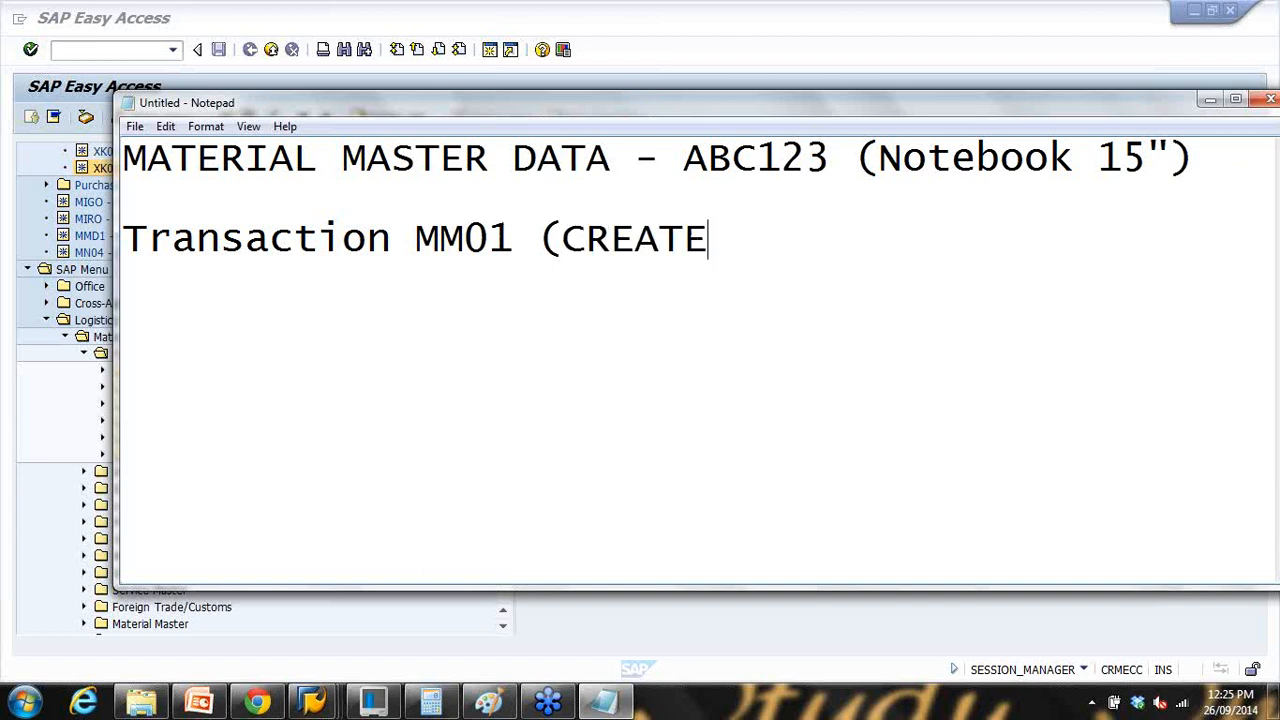
key(BackSpace)
key(BackSpace)
key(BackSpace)
key(BackSpace)
key(BackSpace)
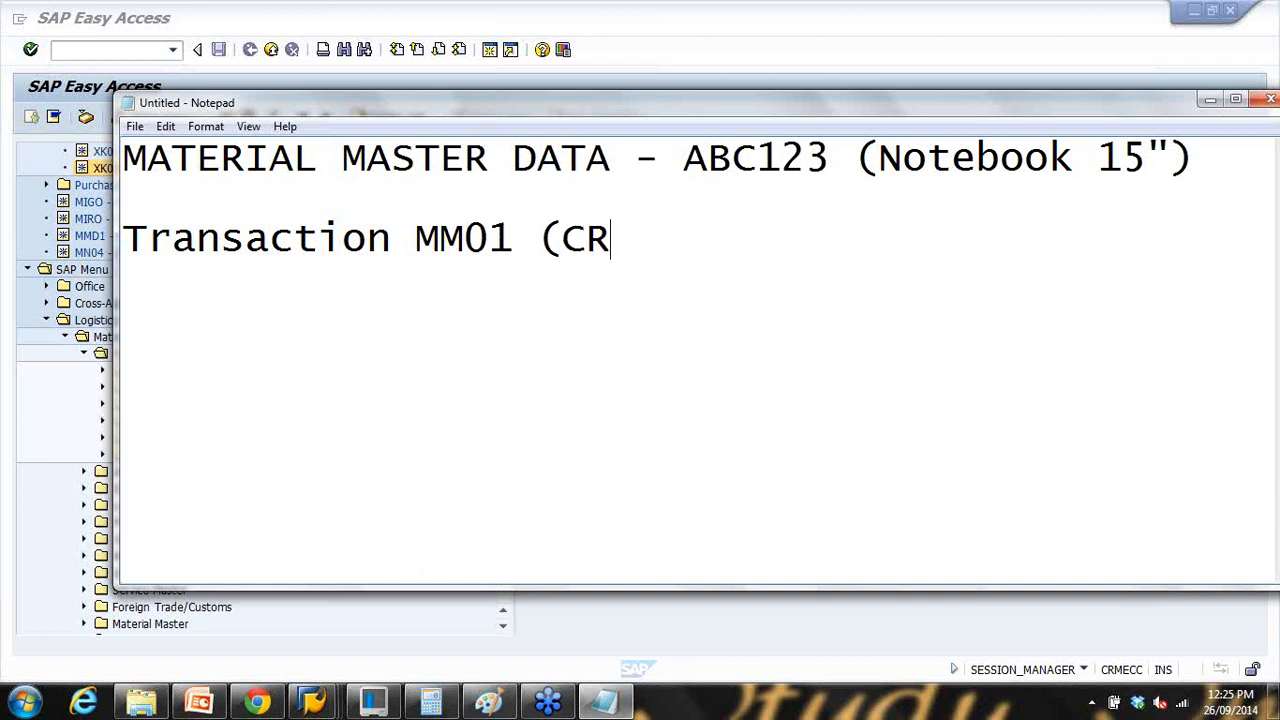
text(reat)
key(BackSpace)
text(ate))
click(393, 240)
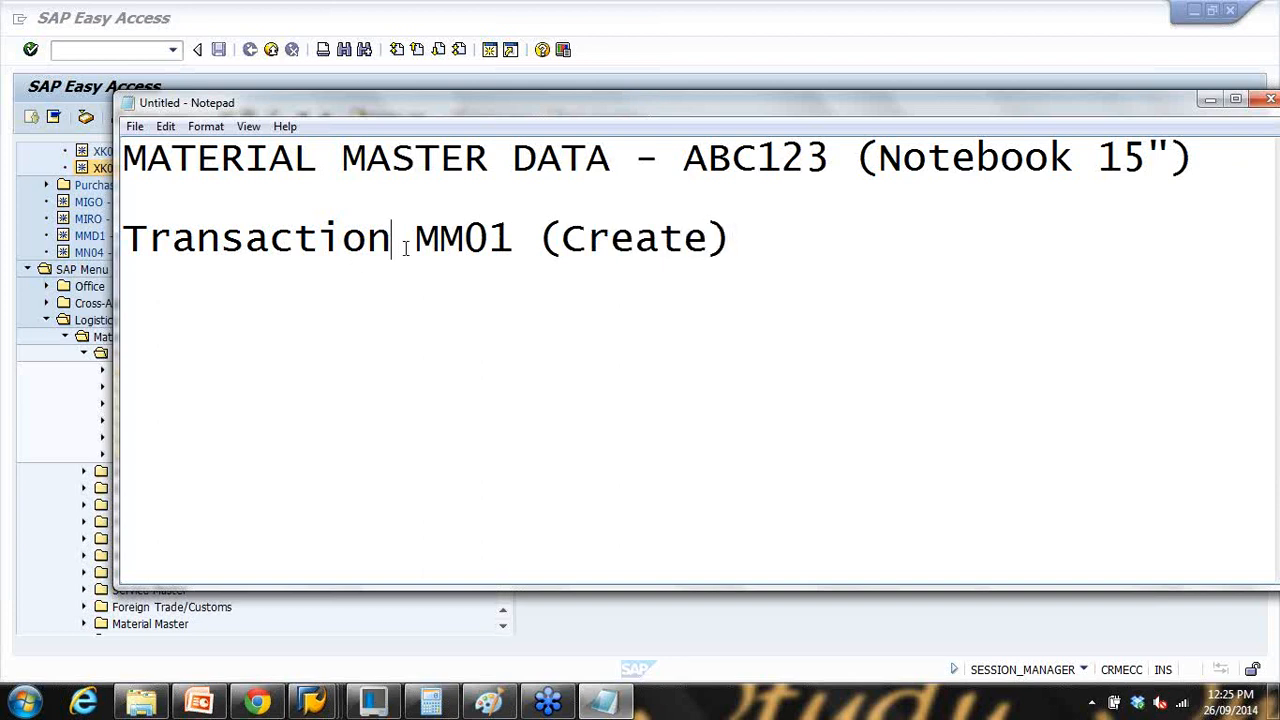
text(-)
key(Return)
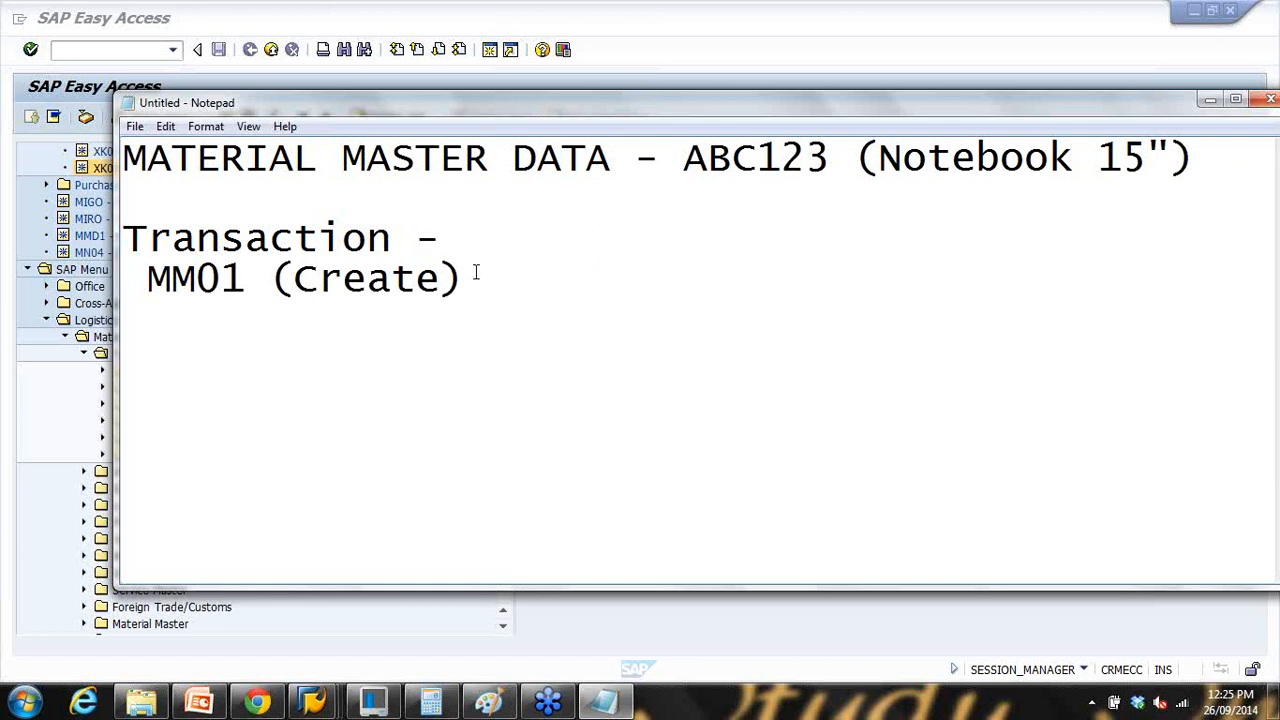
text(MM0)
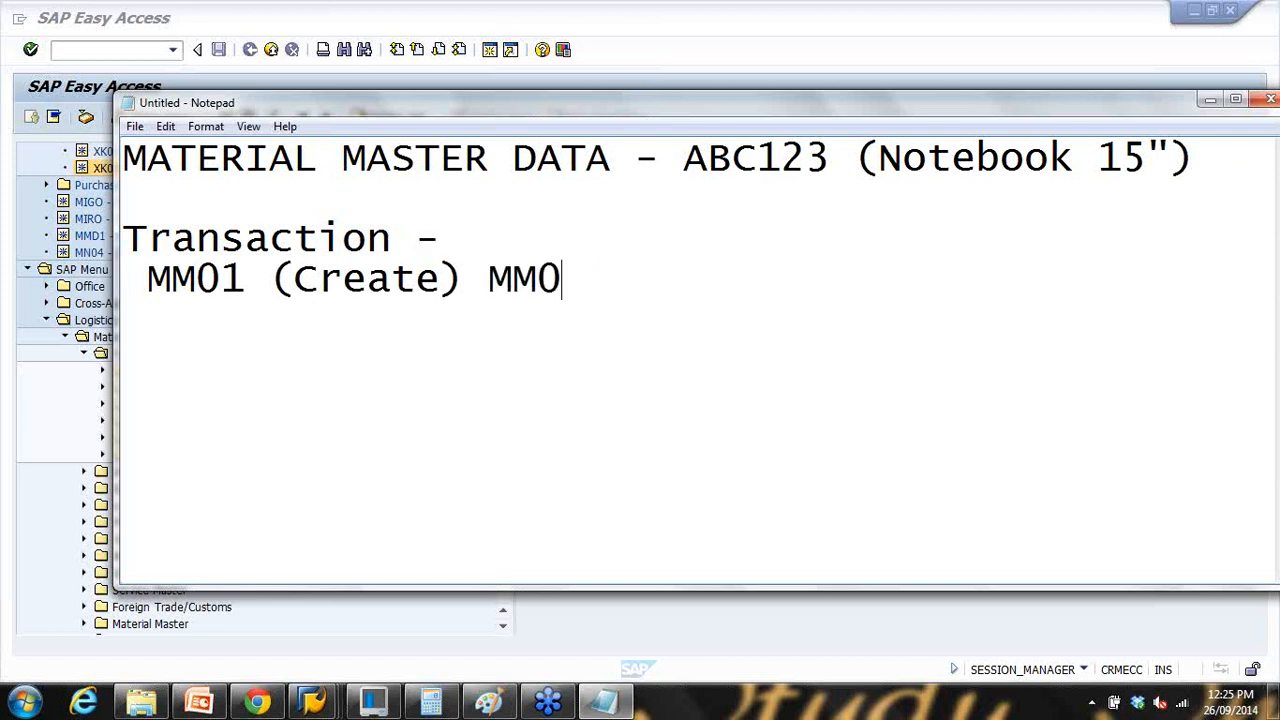
text(2(Chan)
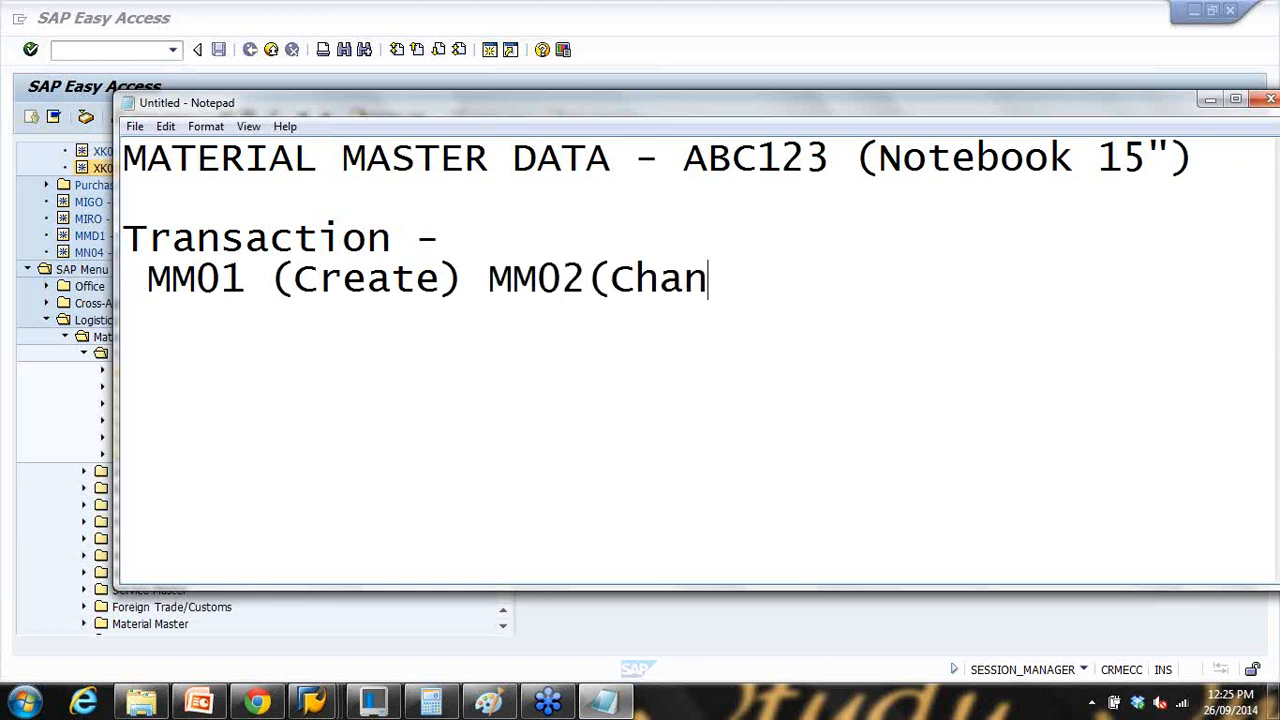
text(ge))
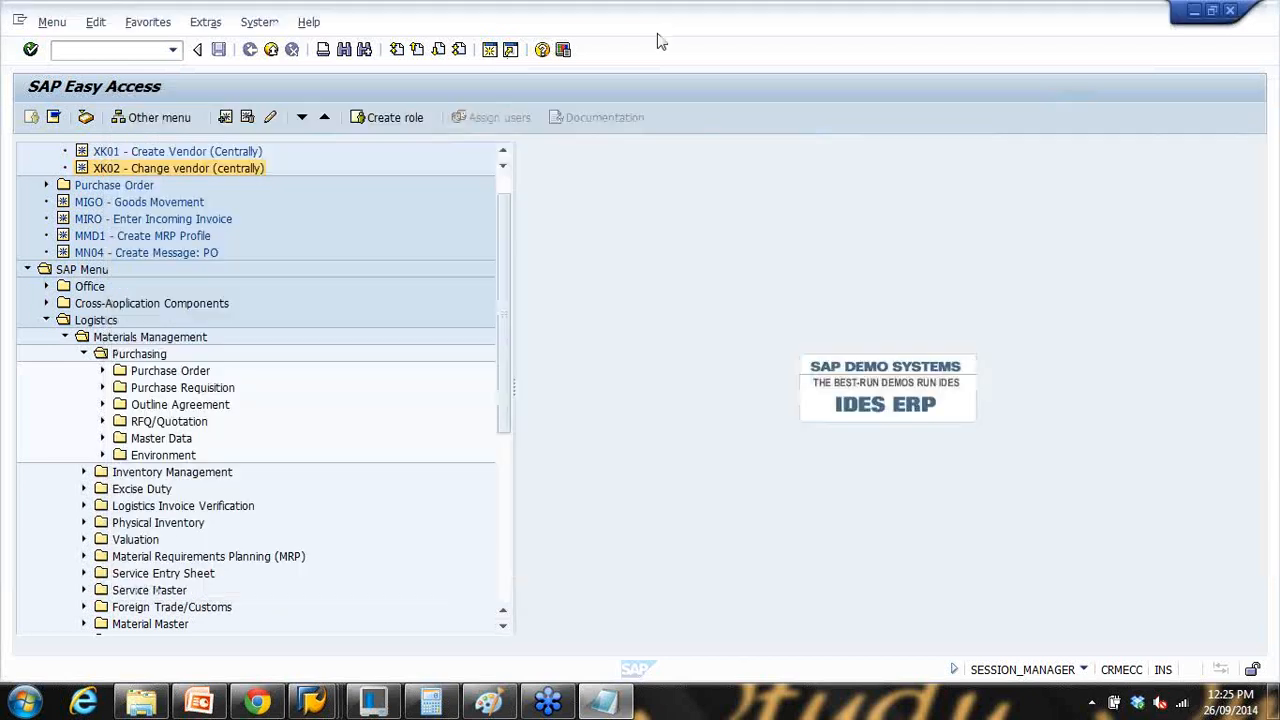
Step: Browse Purchasing's Master Data, Environment, Info Record and Purchase Order folders, then collapse them
click(552, 40)
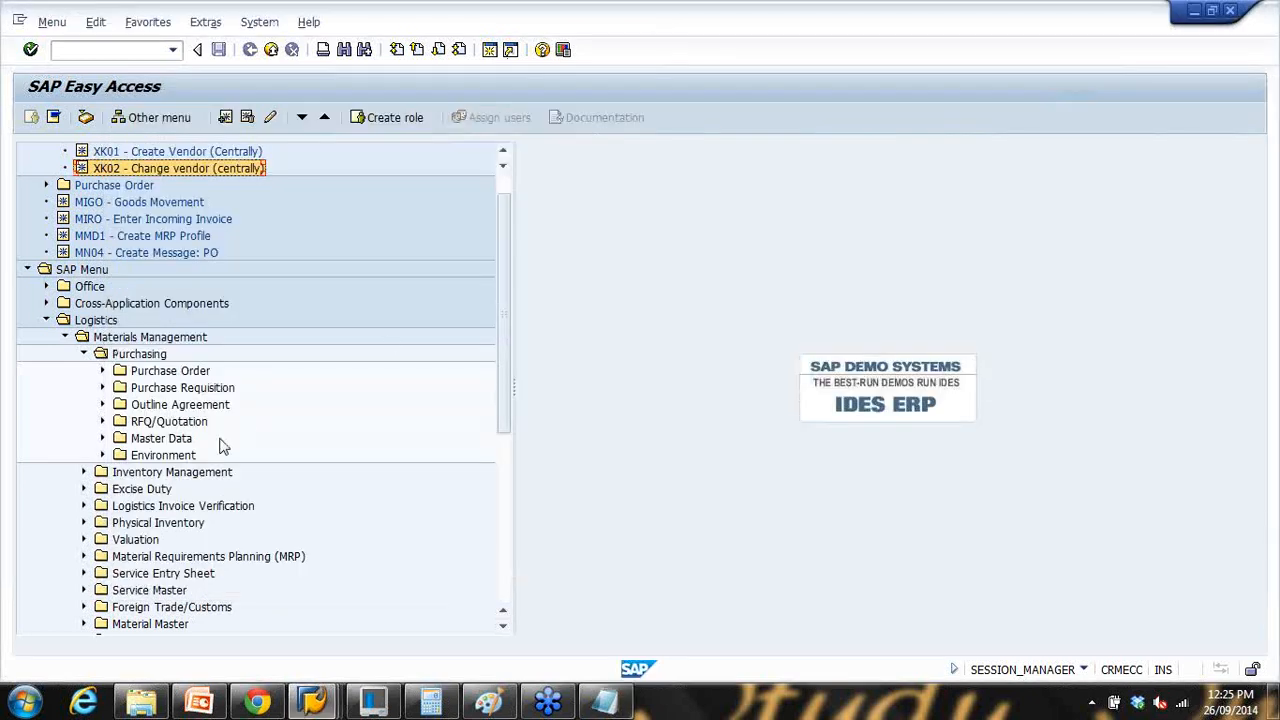
click(102, 438)
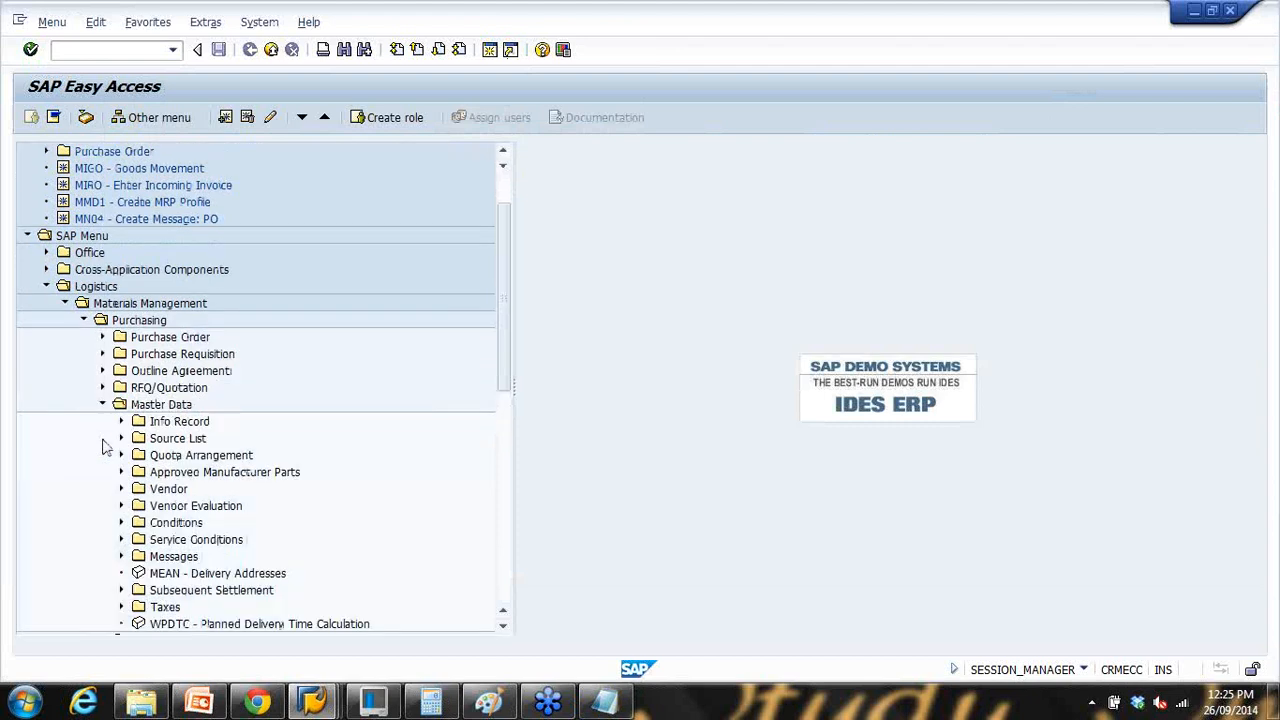
scroll(128, 455, down, 2)
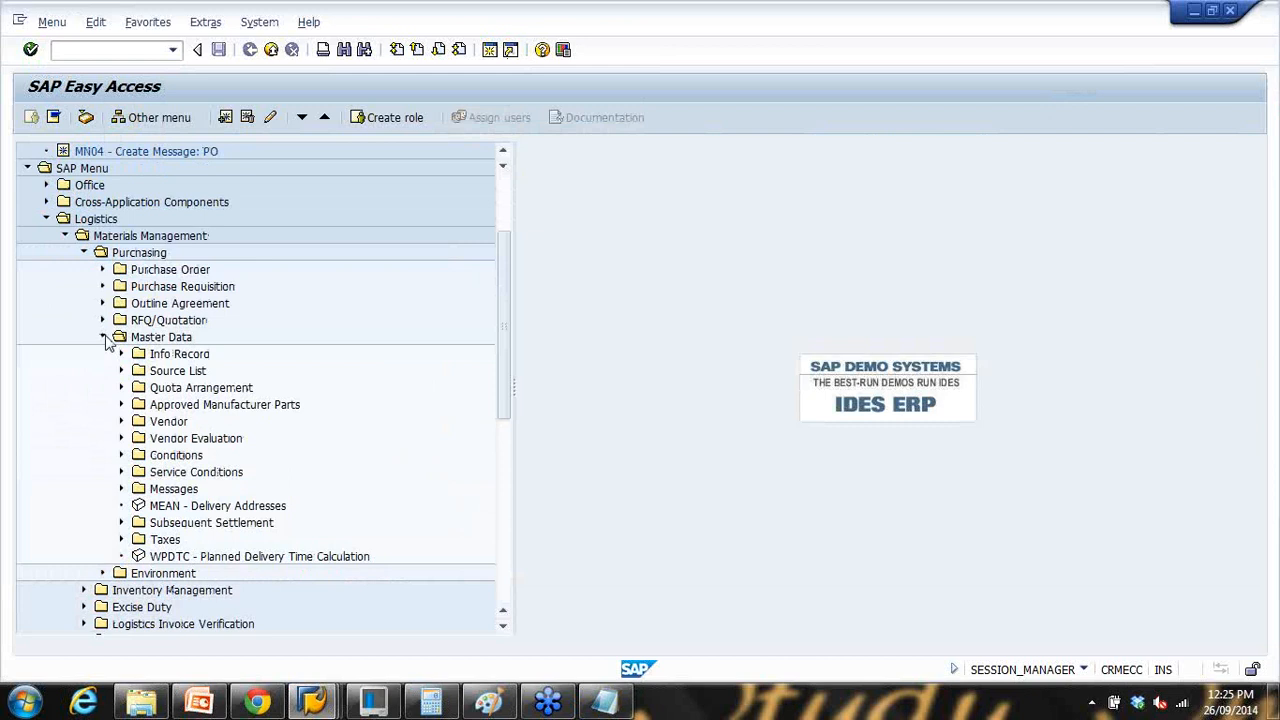
click(103, 337)
scroll(118, 407, down, 1)
scroll(118, 407, up, 5)
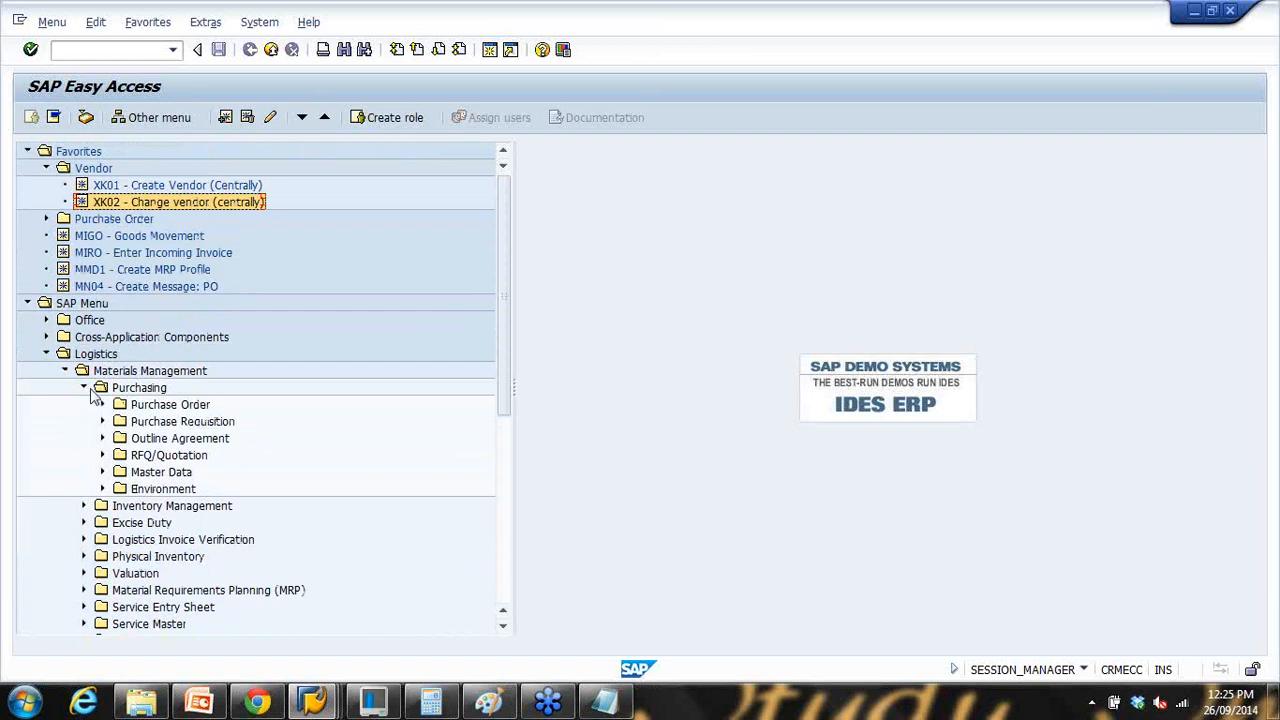
click(103, 489)
click(103, 489)
click(103, 472)
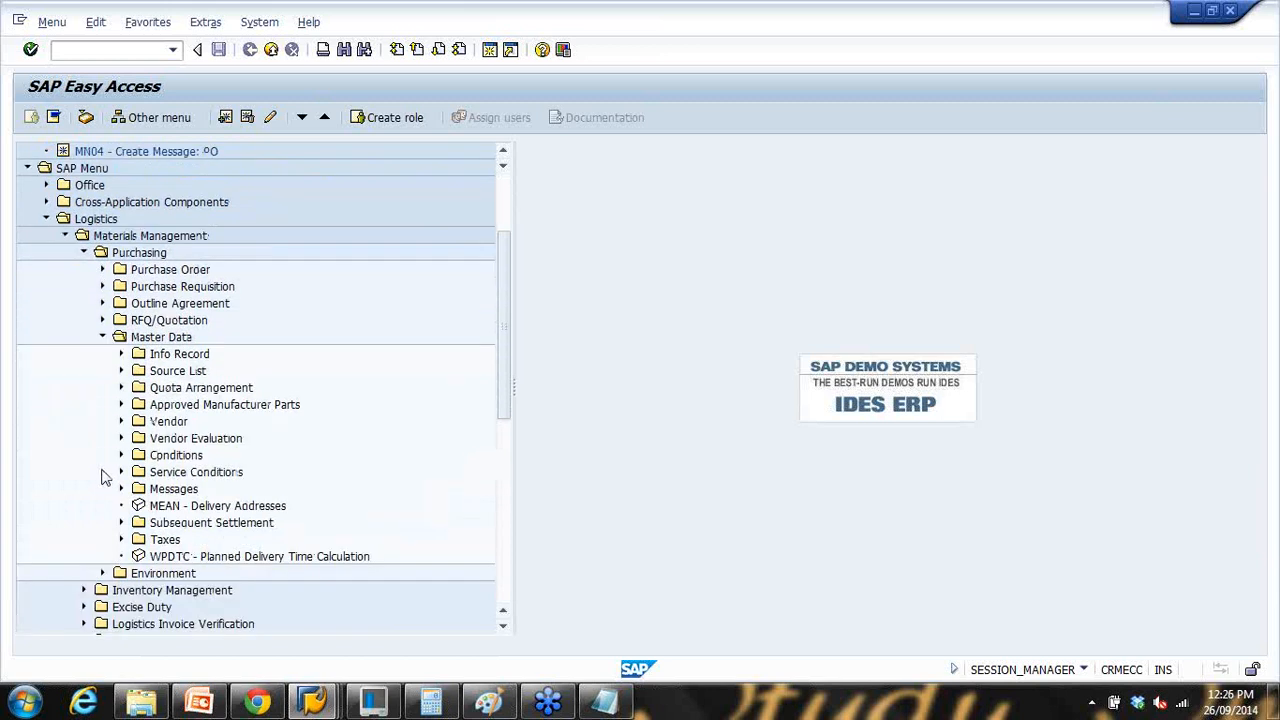
click(122, 354)
click(121, 354)
scroll(118, 420, down, 1)
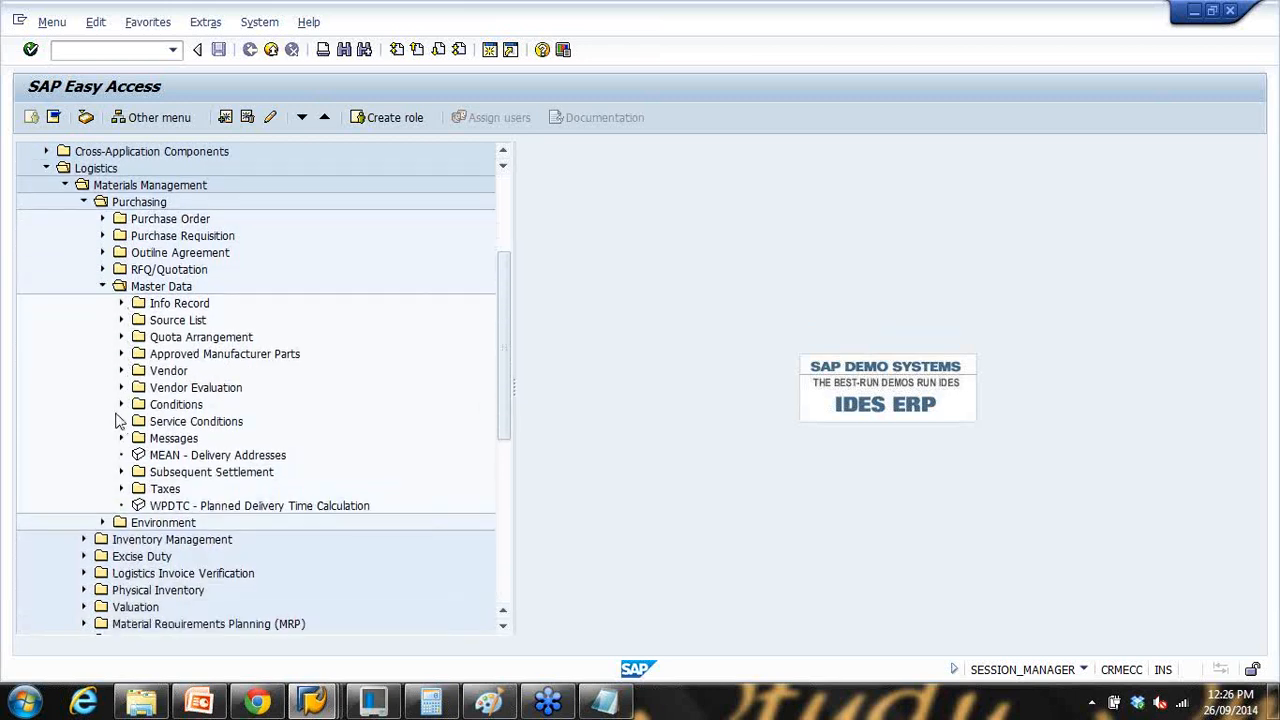
click(103, 287)
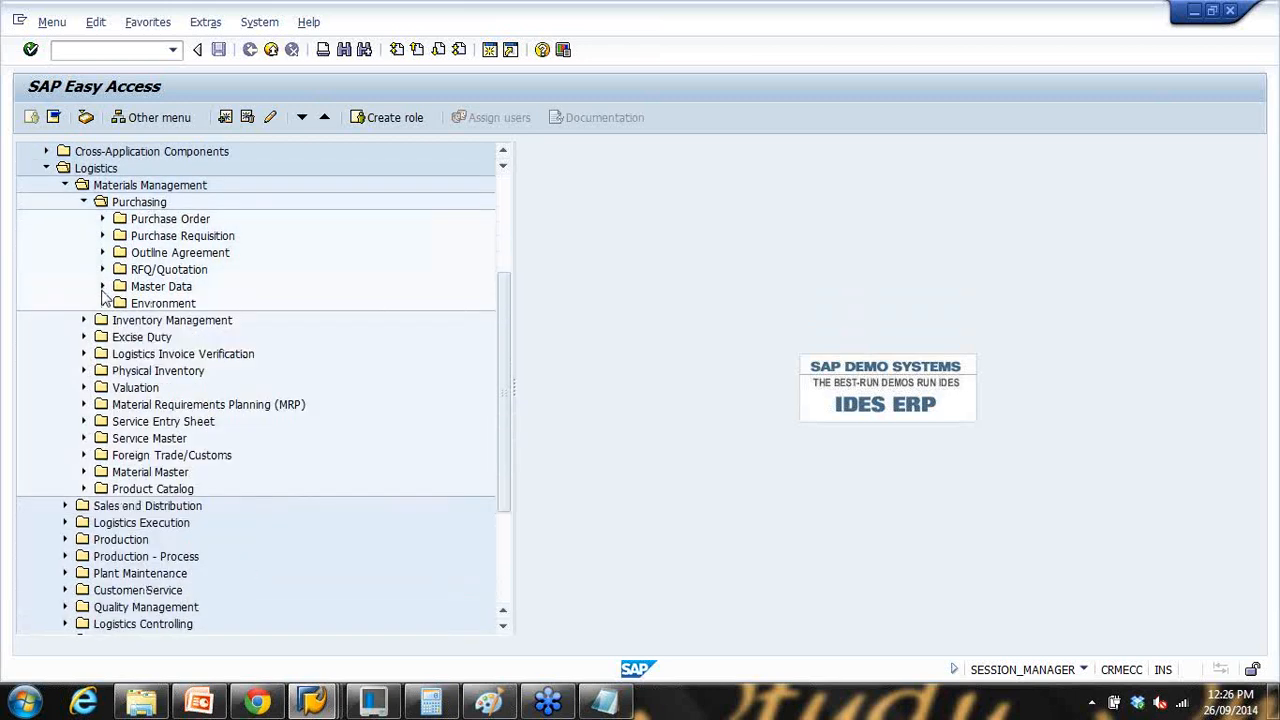
click(103, 219)
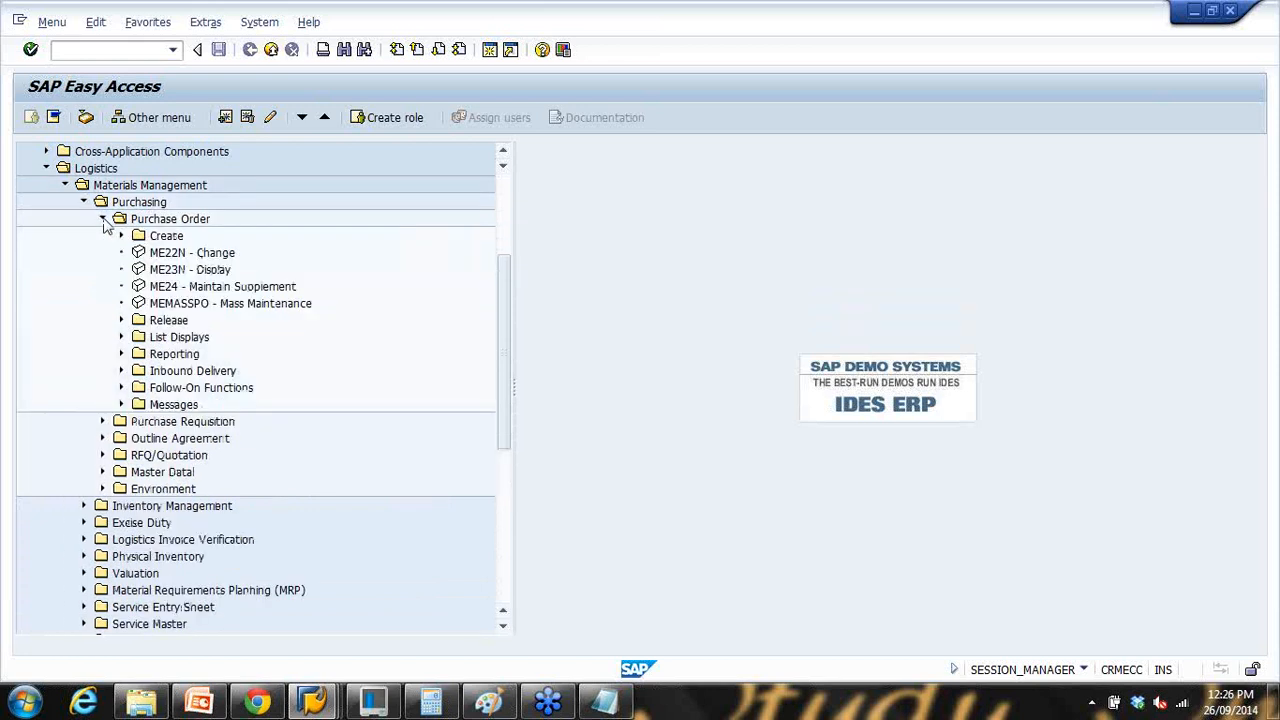
click(103, 219)
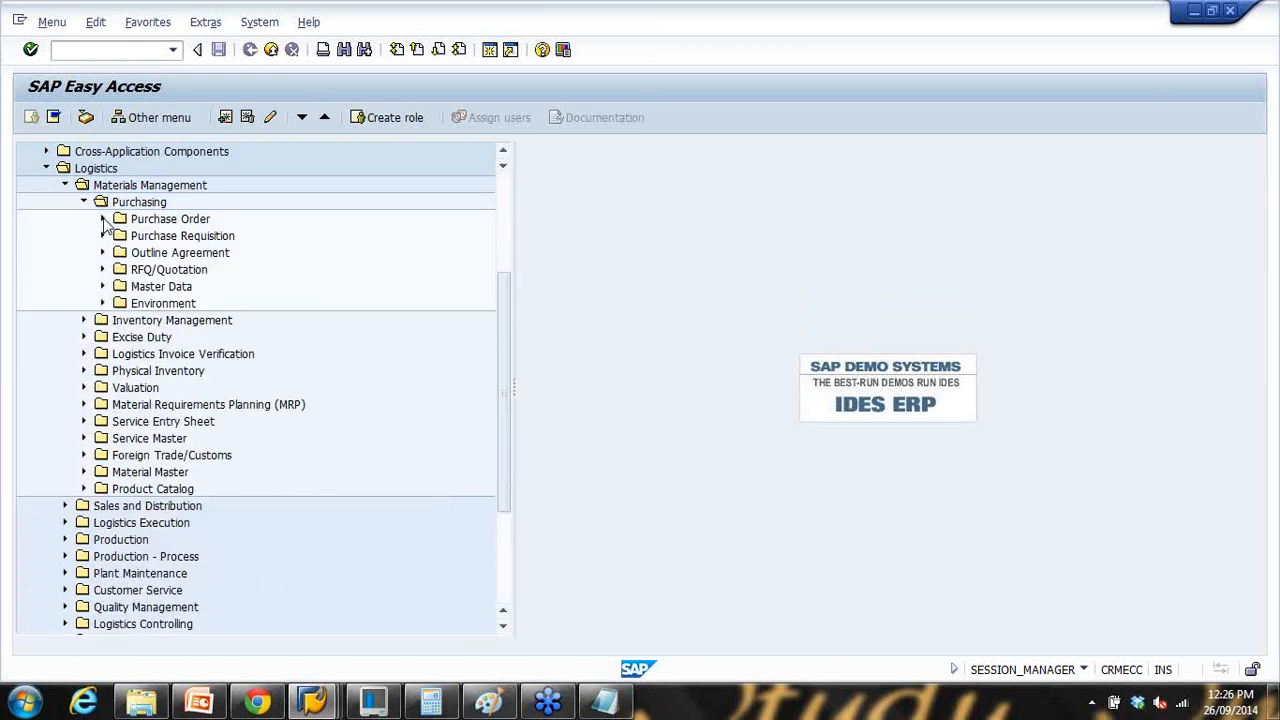
scroll(90, 466, down, 1)
Step: Expand Material Master > Material > Create (General) and select MM01 - Immediately
click(84, 455)
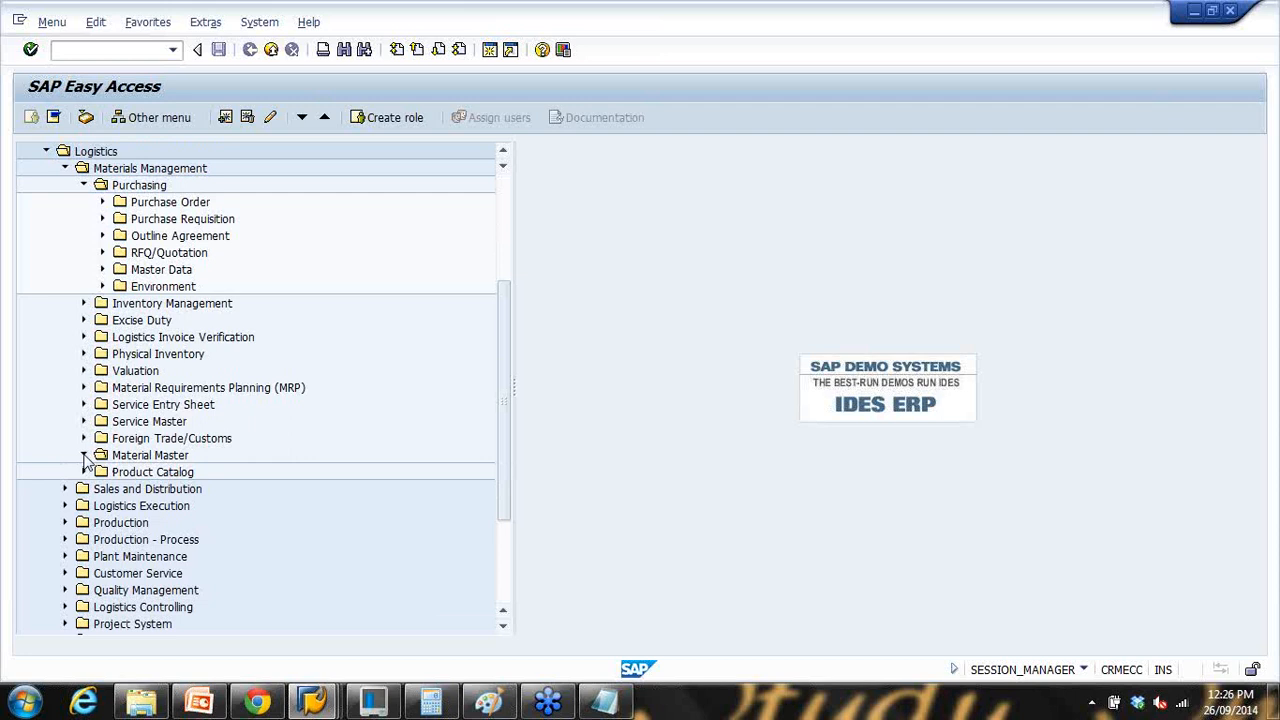
click(102, 471)
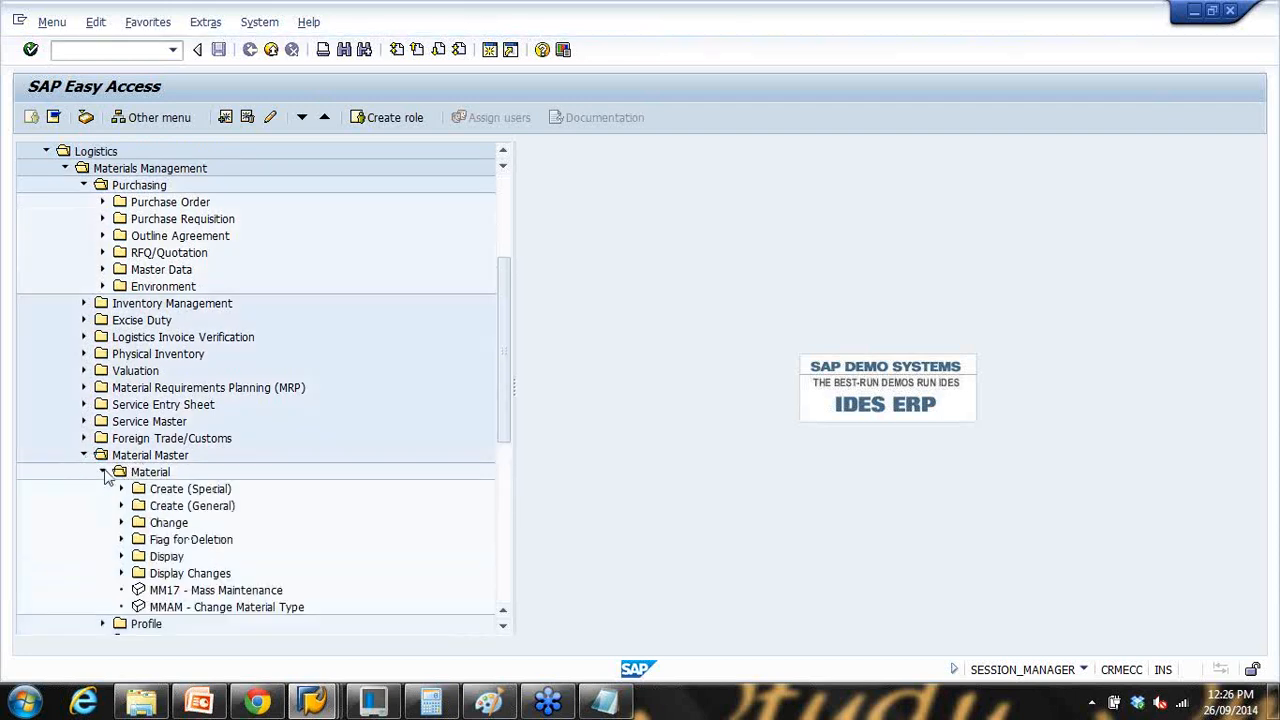
scroll(149, 466, down, 2)
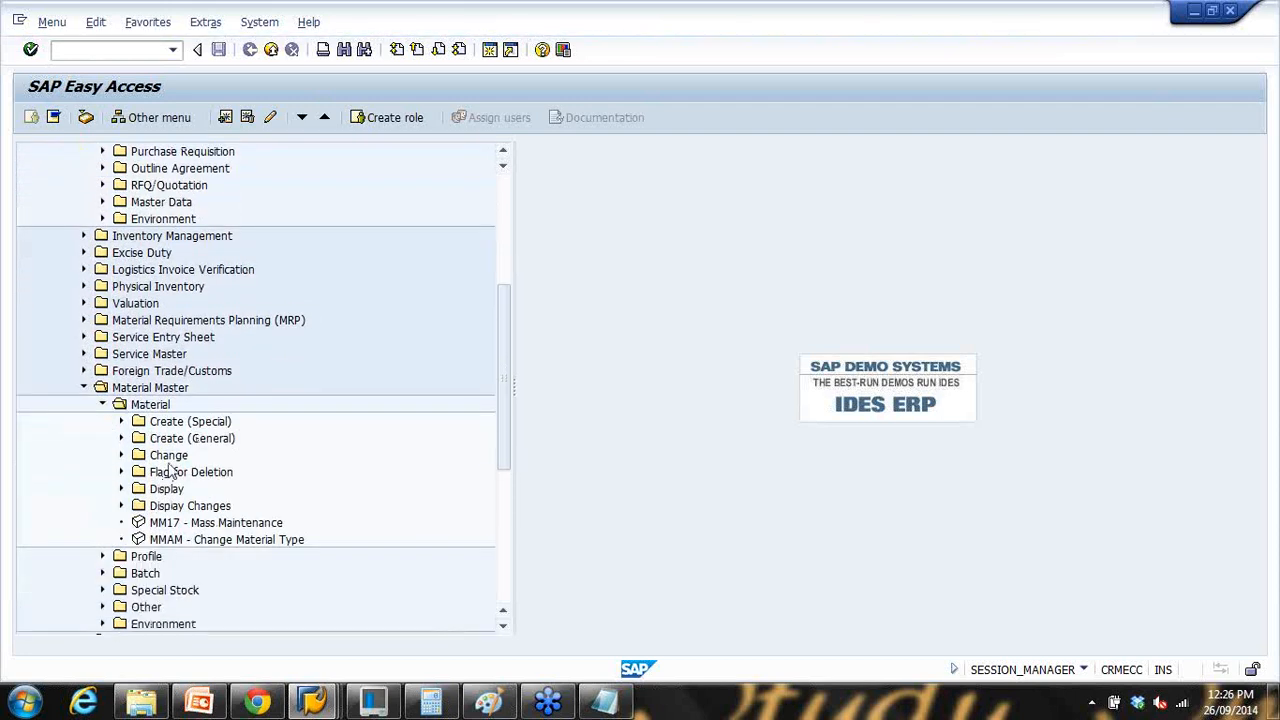
click(121, 438)
click(220, 455)
scroll(245, 458, down, 3)
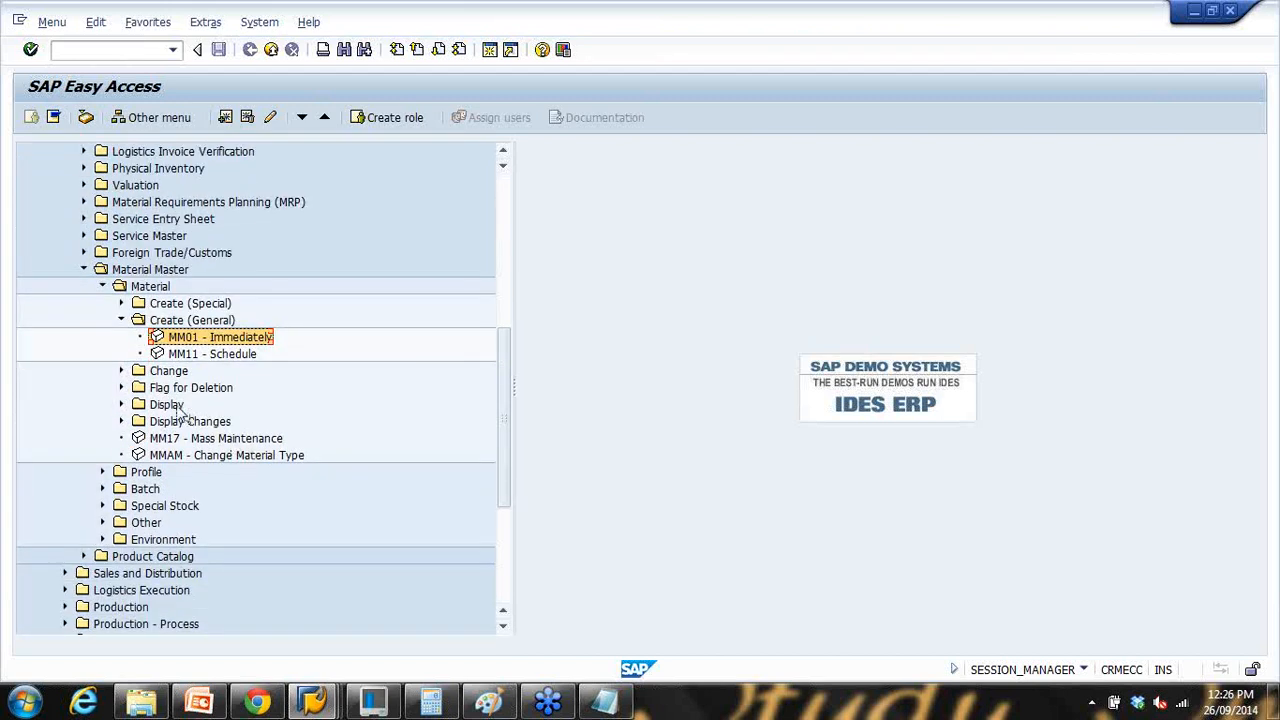
click(121, 303)
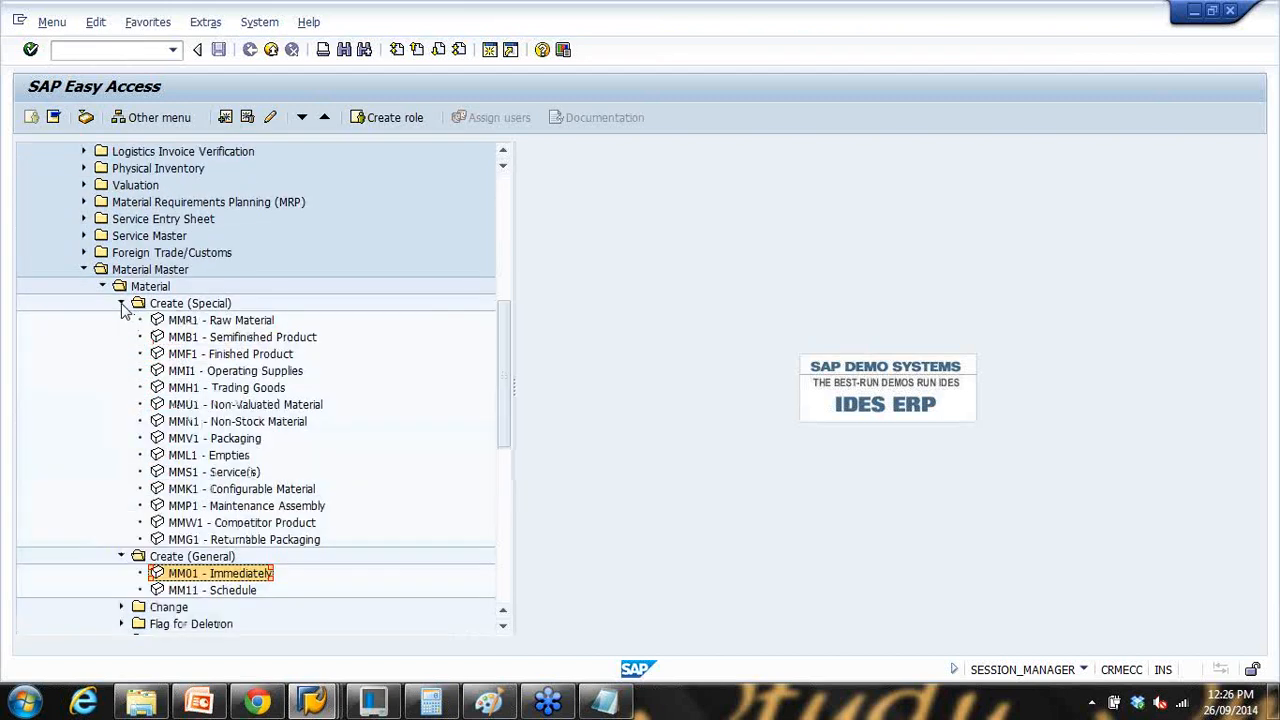
click(121, 304)
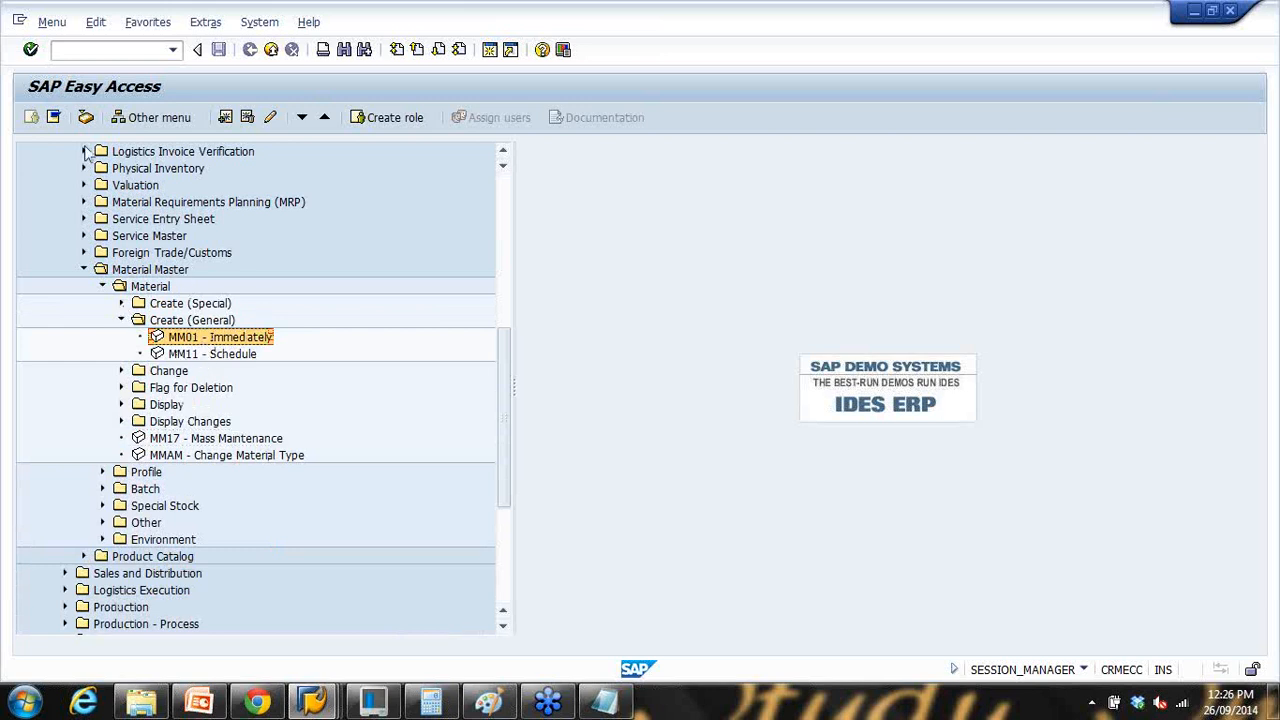
scroll(86, 151, up, 8)
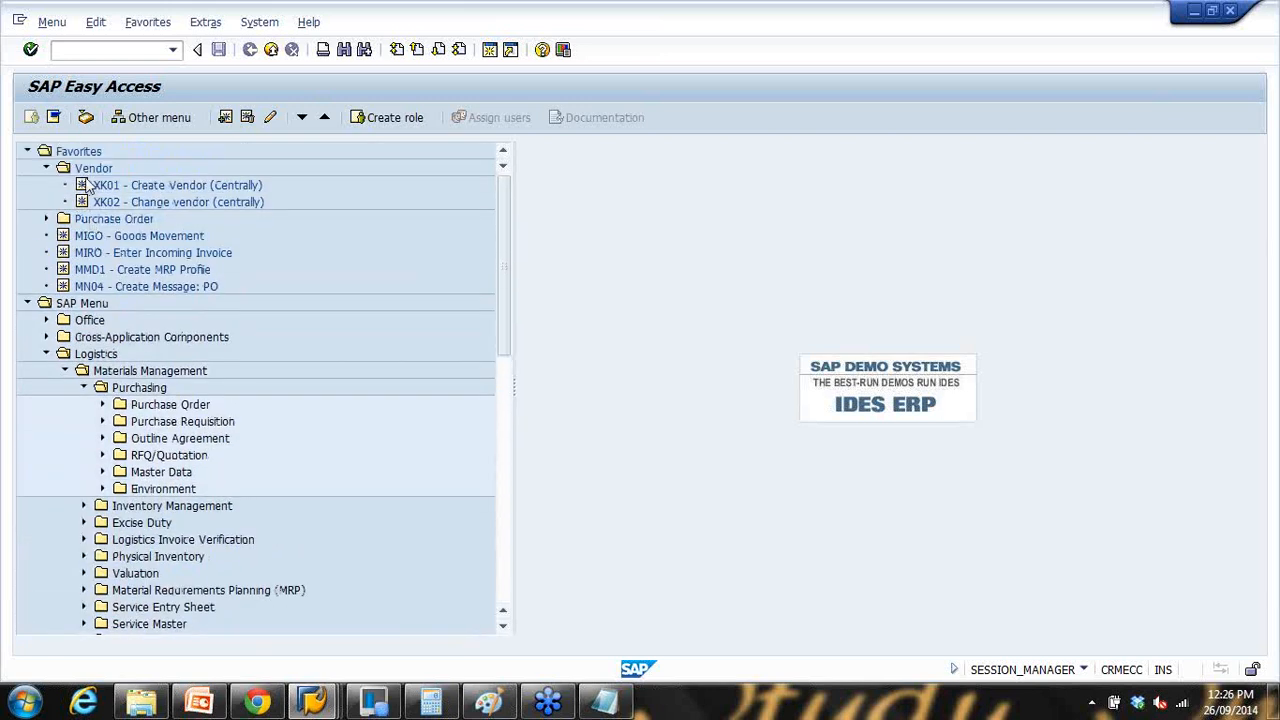
Step: Collapse the Vendor favorites folder and insert transaction MM01 into Favorites
click(46, 168)
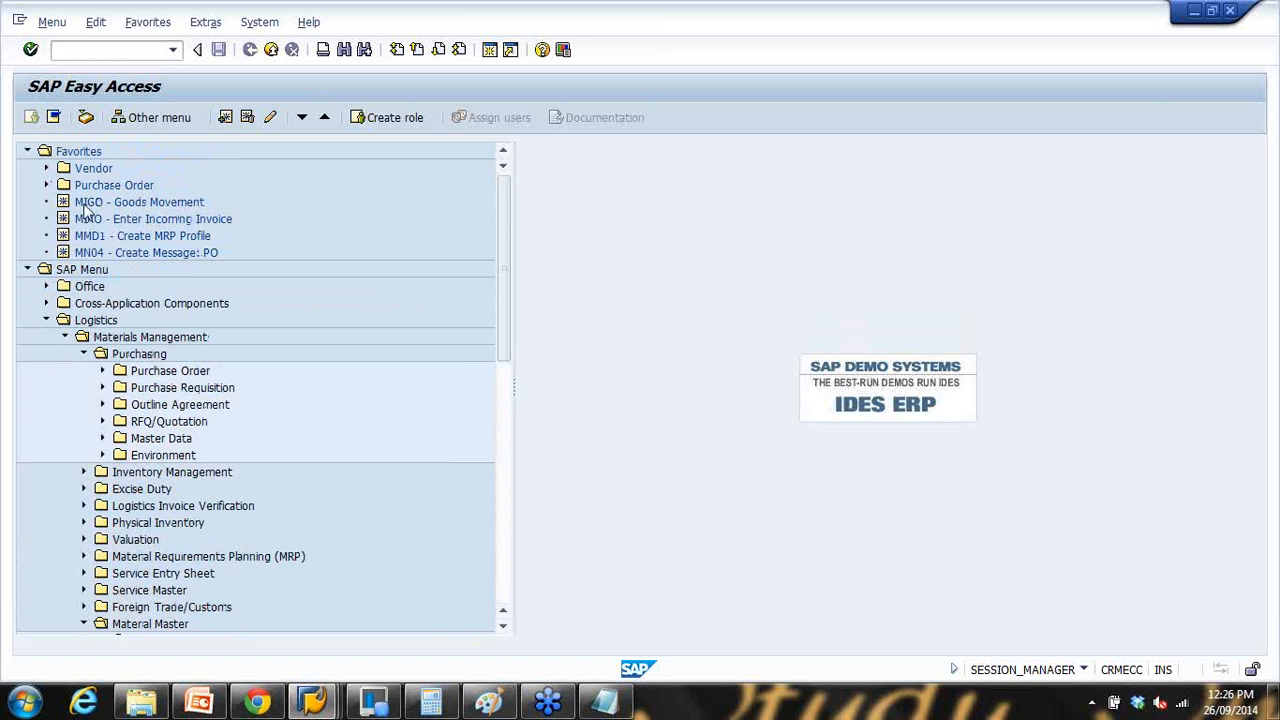
click(78, 151)
right_click(66, 155)
click(140, 230)
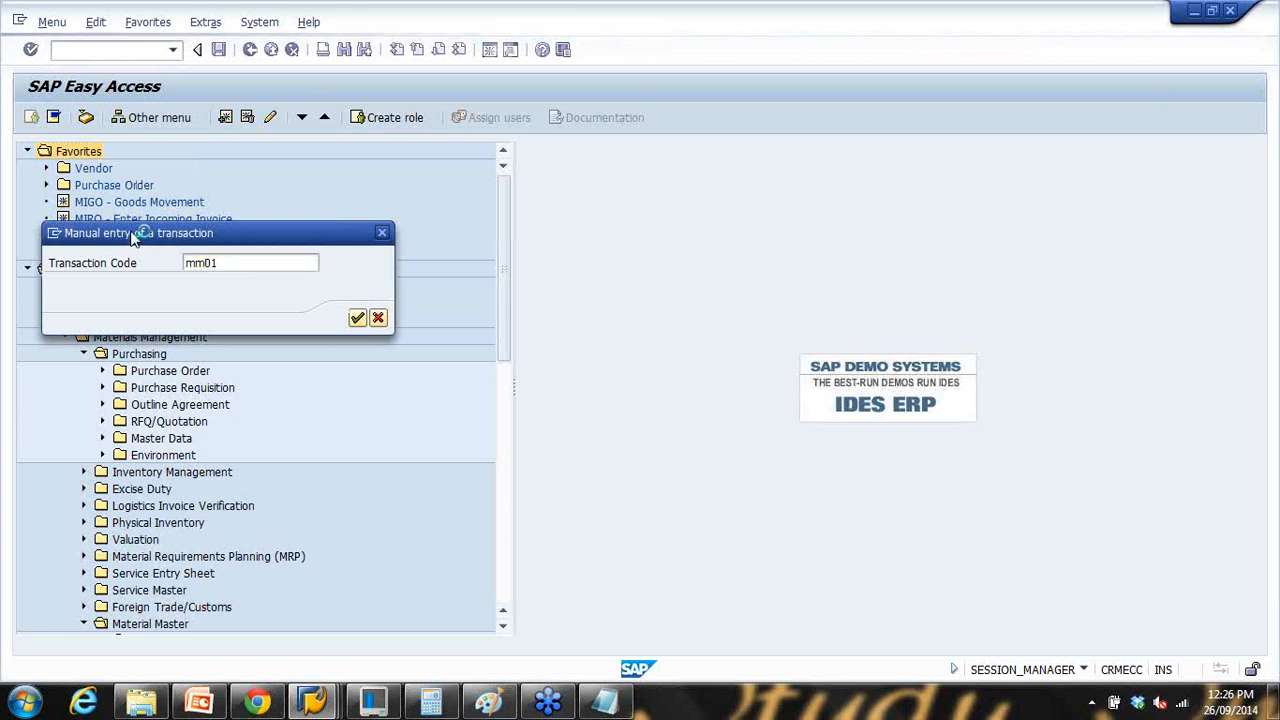
key(Return)
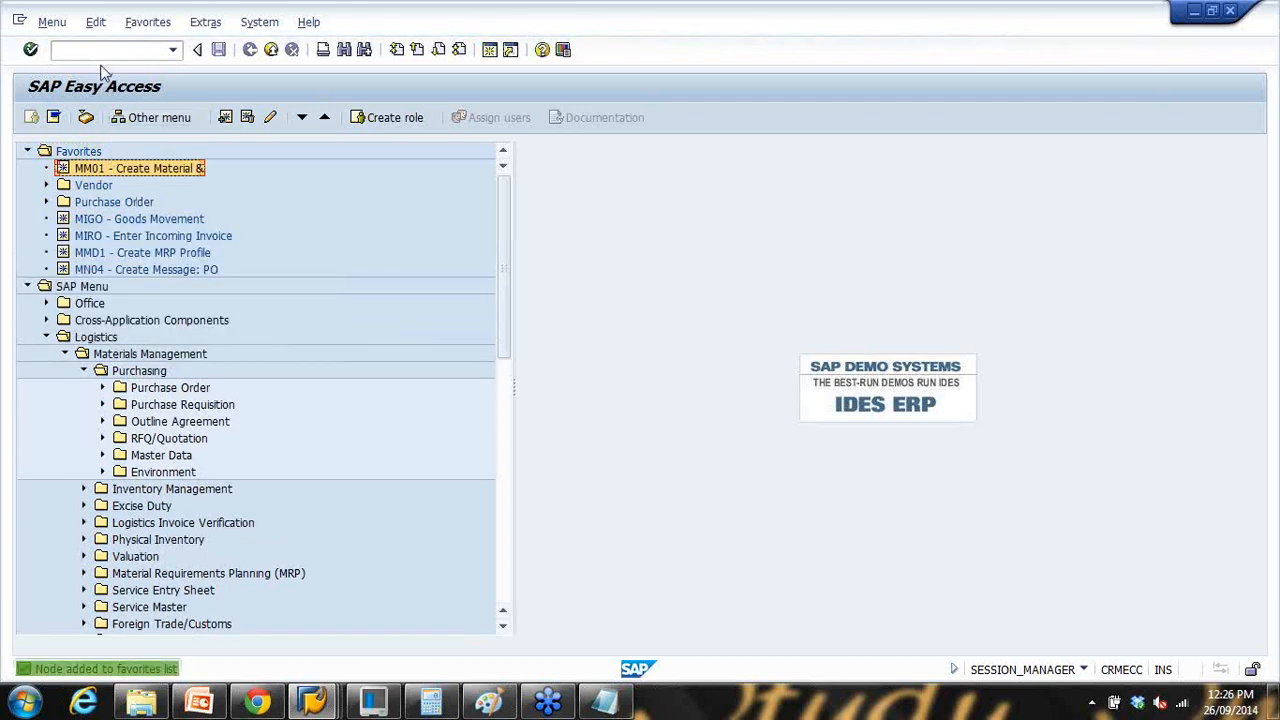
Step: Run MM01 and choose Mechanical Engineering as the industry sector
text(mm)
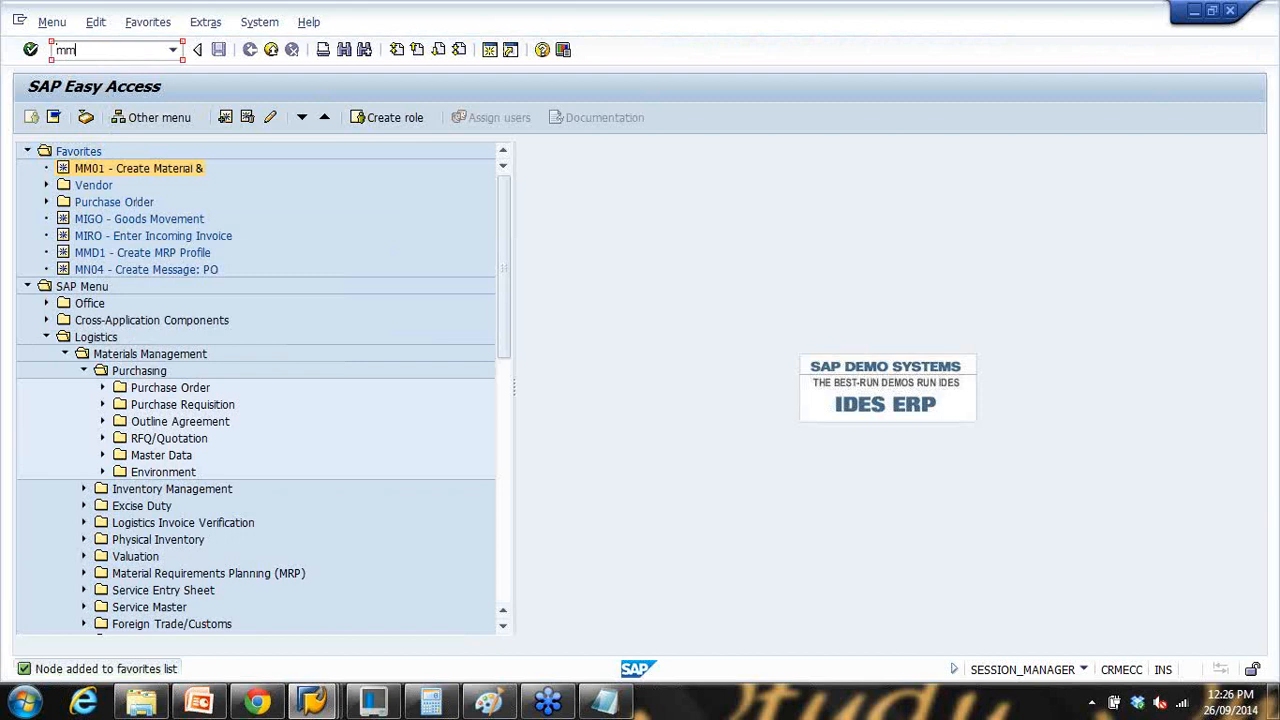
key(Return)
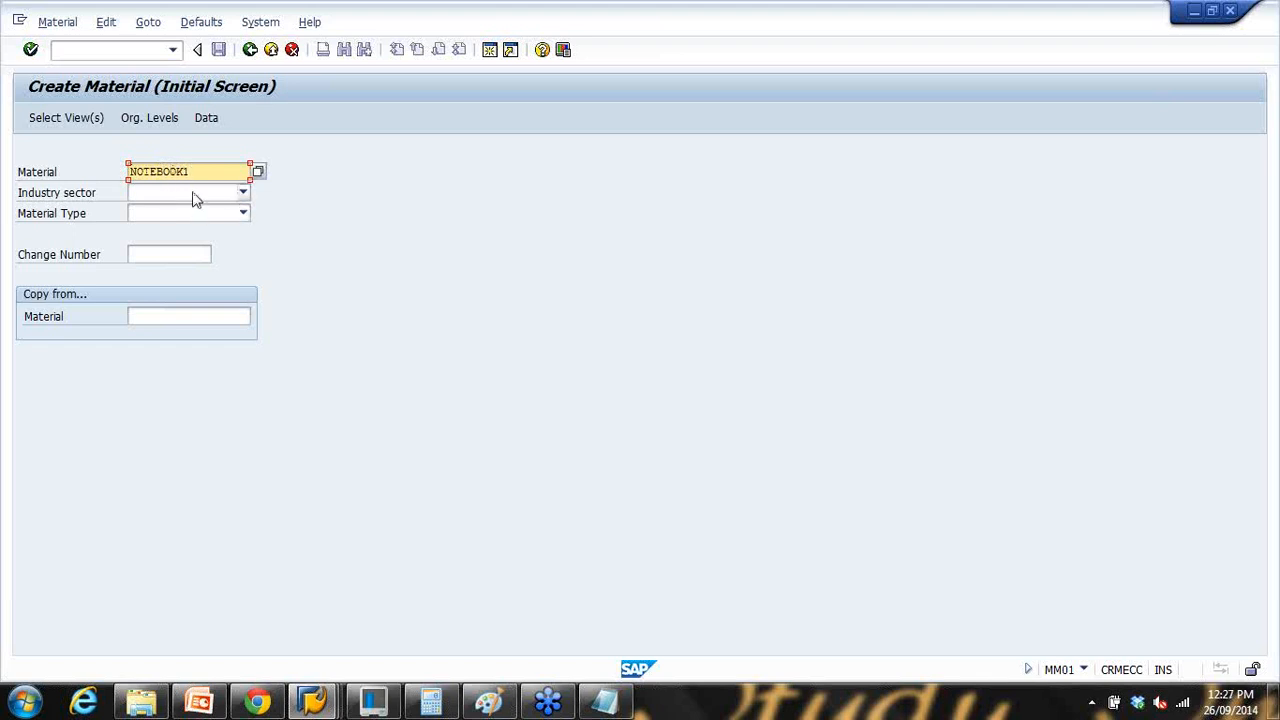
click(194, 196)
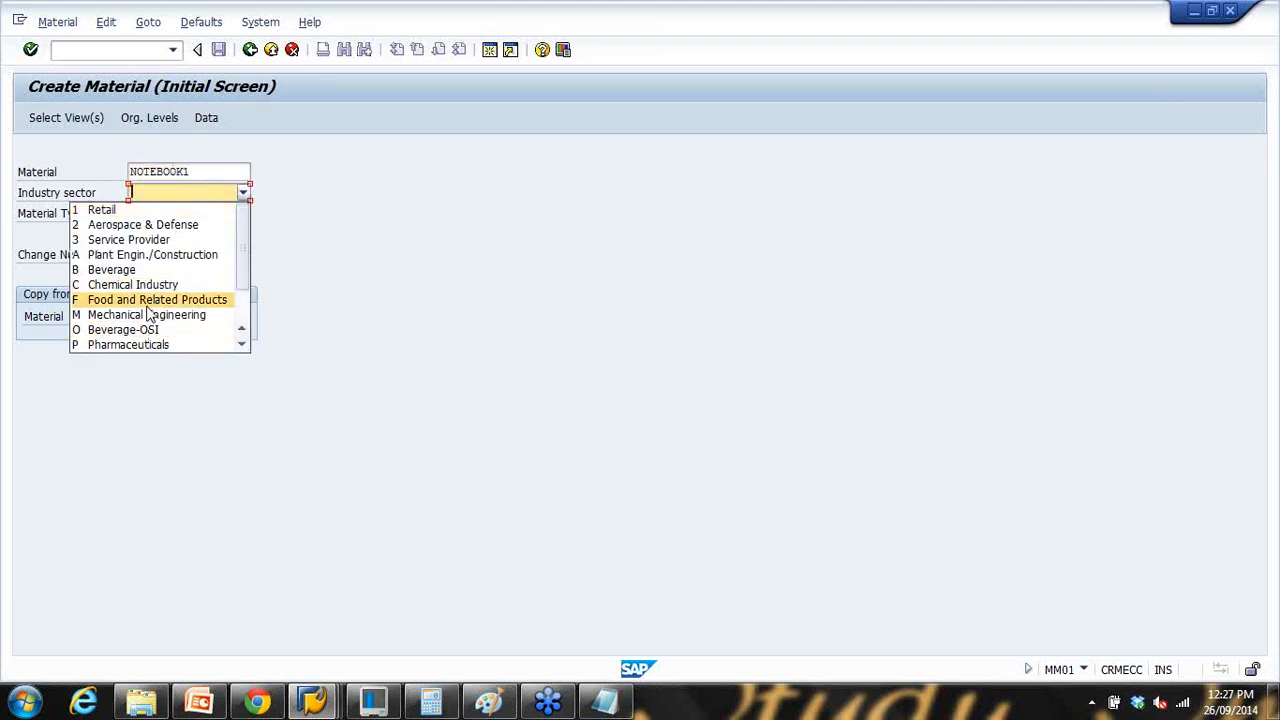
scroll(150, 300, down, 2)
scroll(150, 288, up, 2)
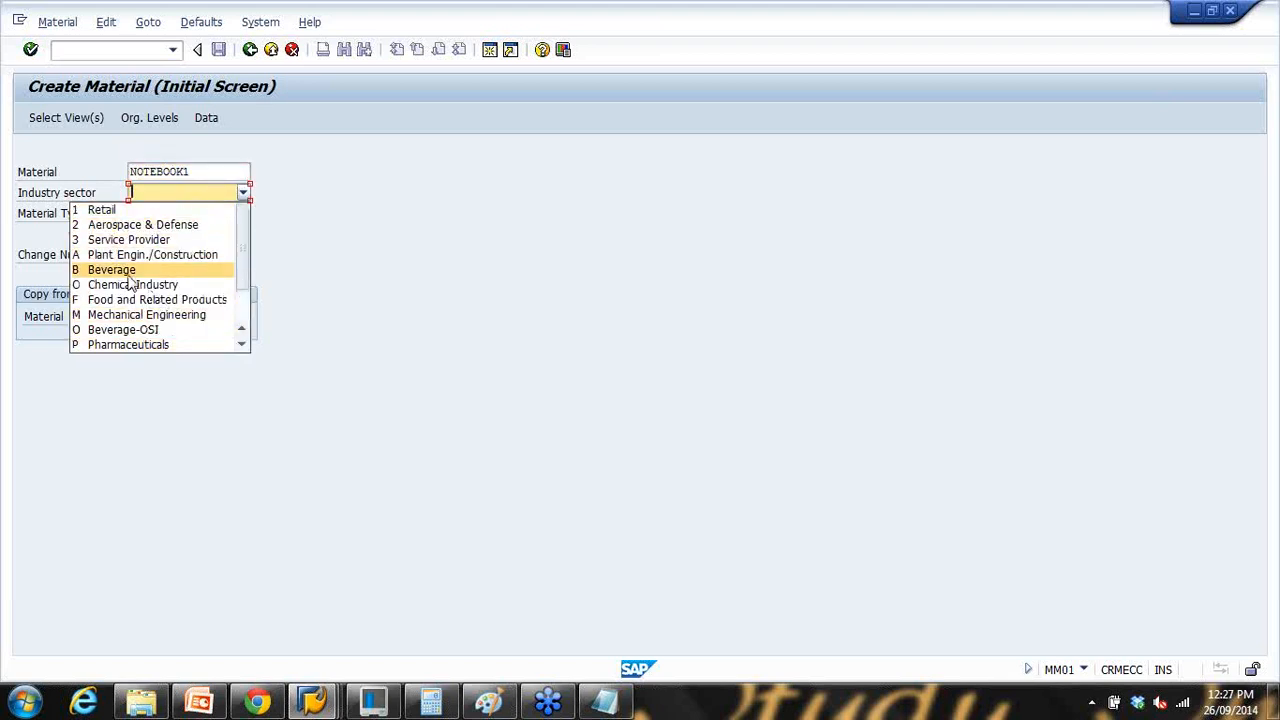
scroll(130, 285, down, 2)
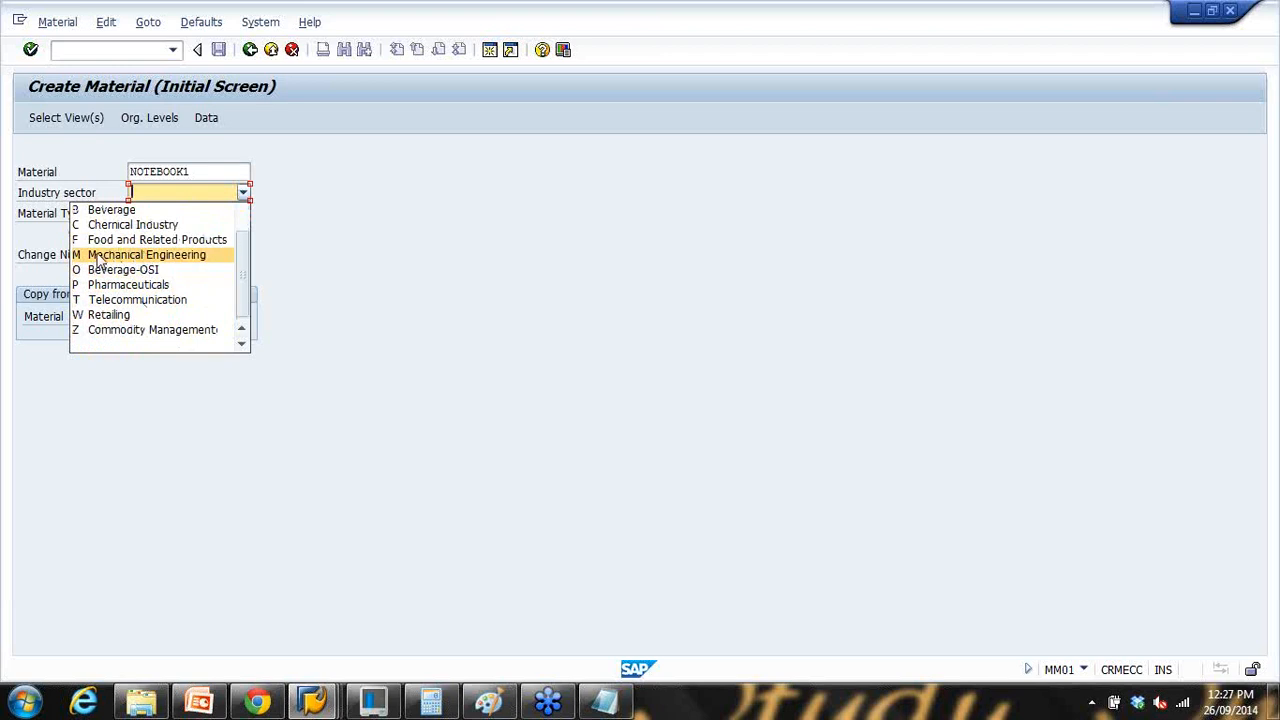
click(136, 254)
Step: Set the material type to FERT Finished product
click(163, 215)
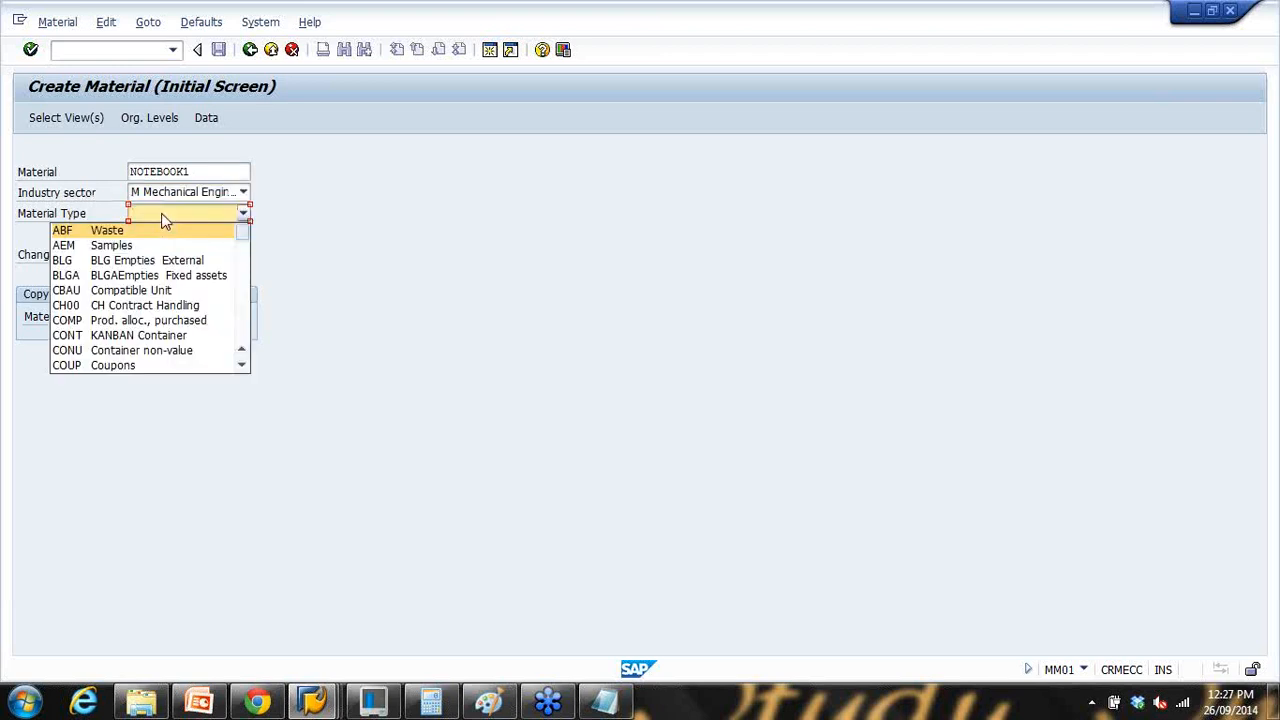
scroll(136, 288, down, 8)
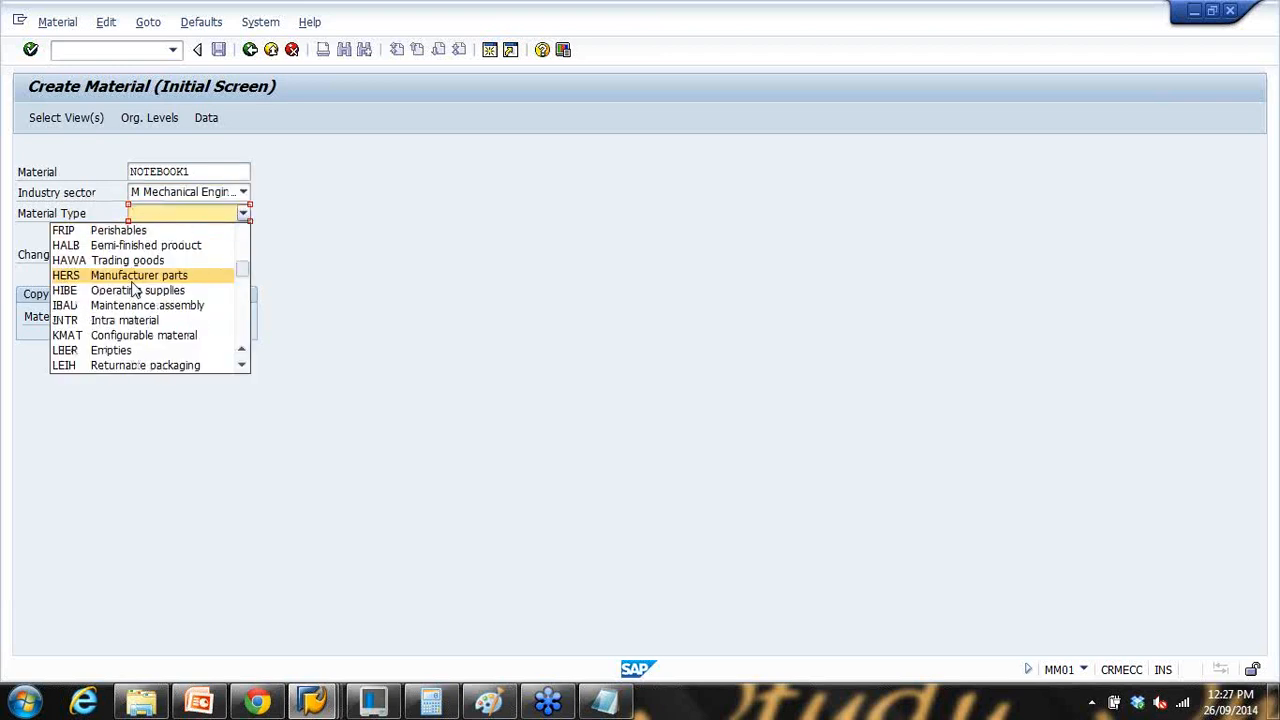
scroll(136, 289, down, 3)
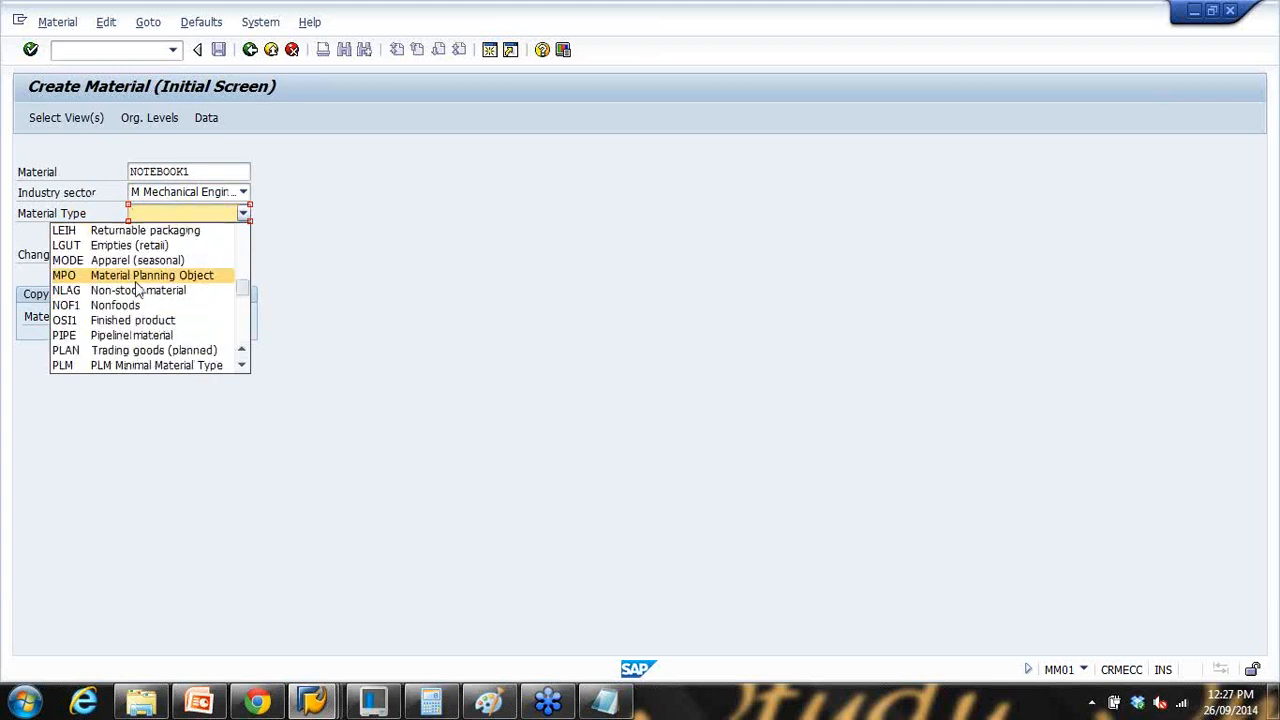
scroll(140, 289, down, 2)
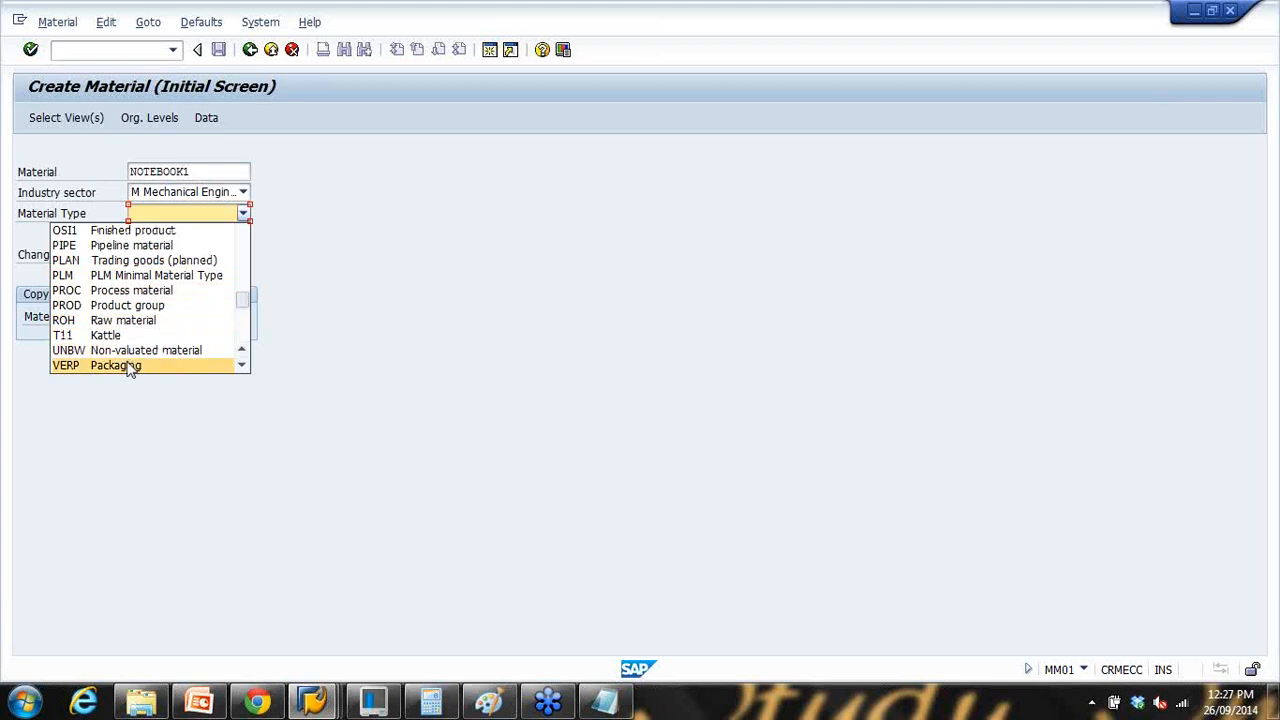
scroll(130, 368, down, 2)
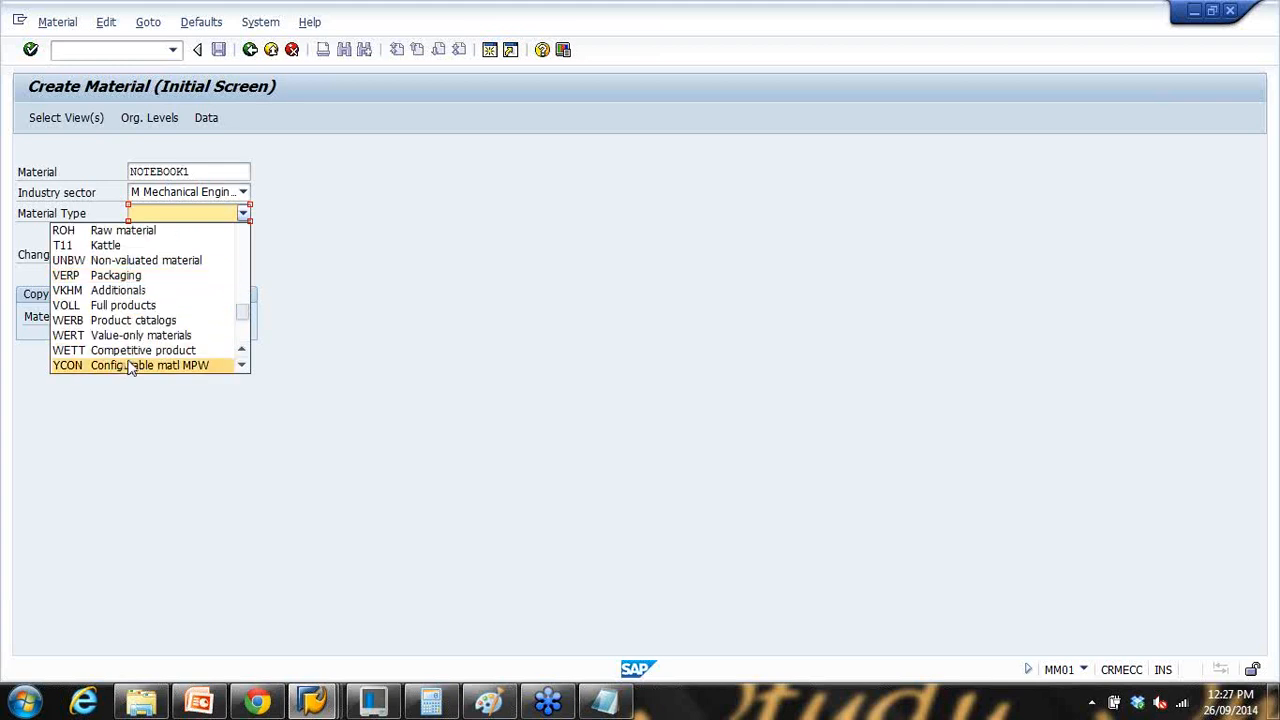
scroll(130, 360, up, 5)
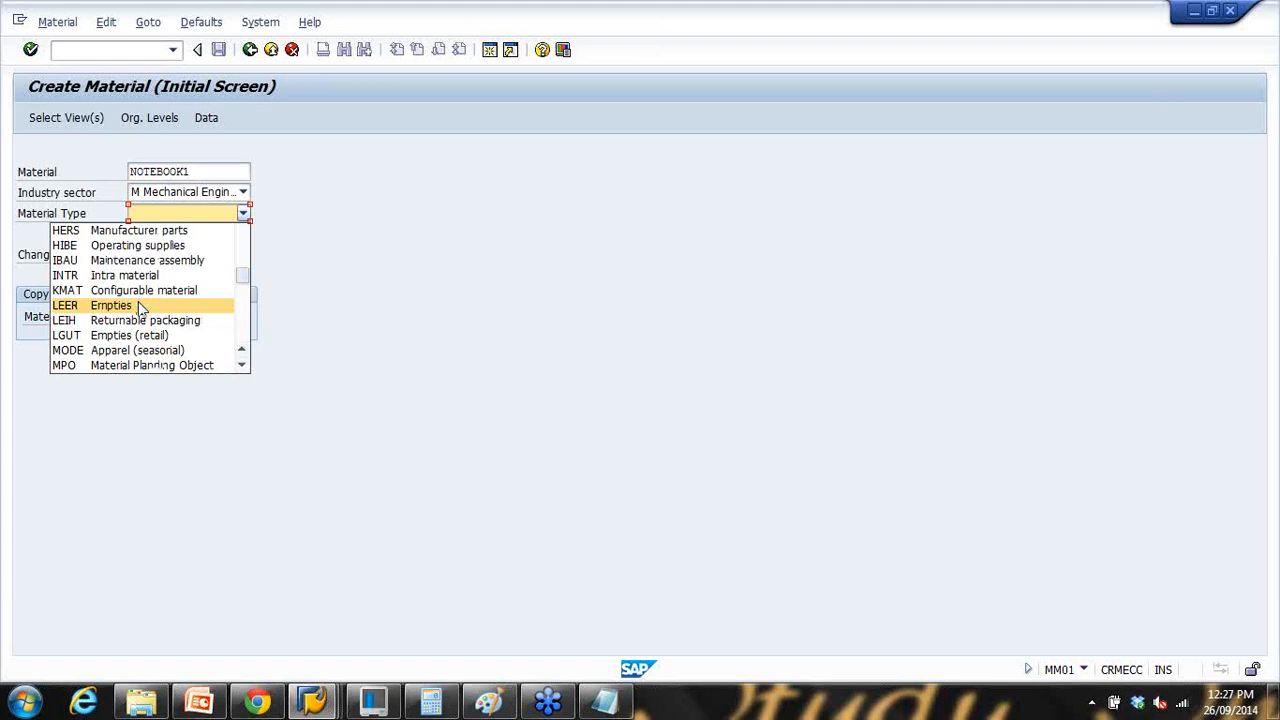
scroll(140, 309, up, 2)
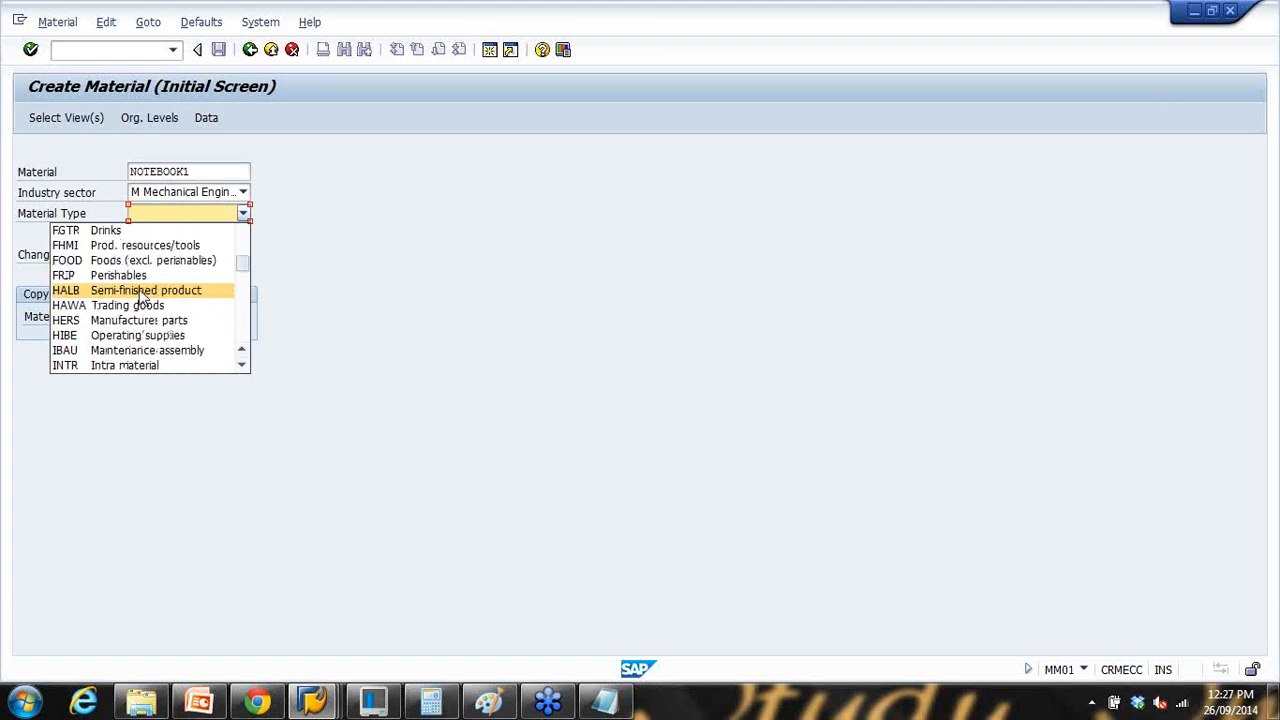
scroll(141, 299, down, 3)
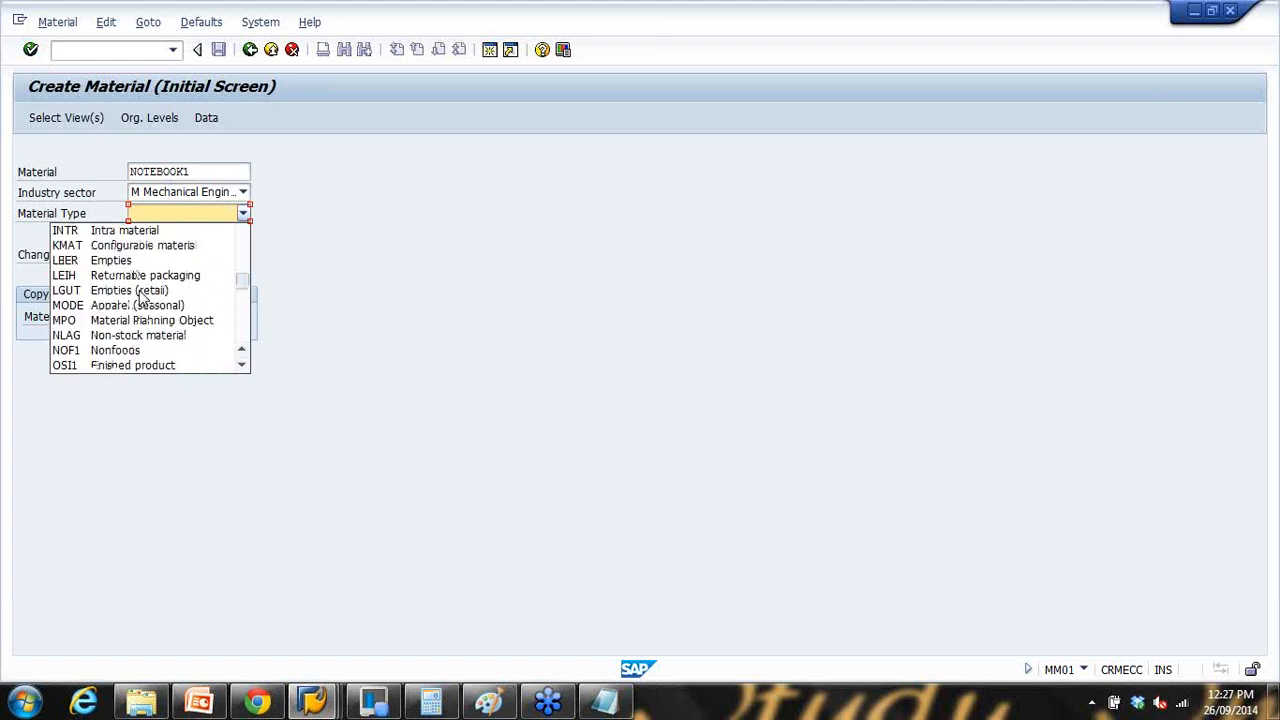
scroll(141, 298, up, 3)
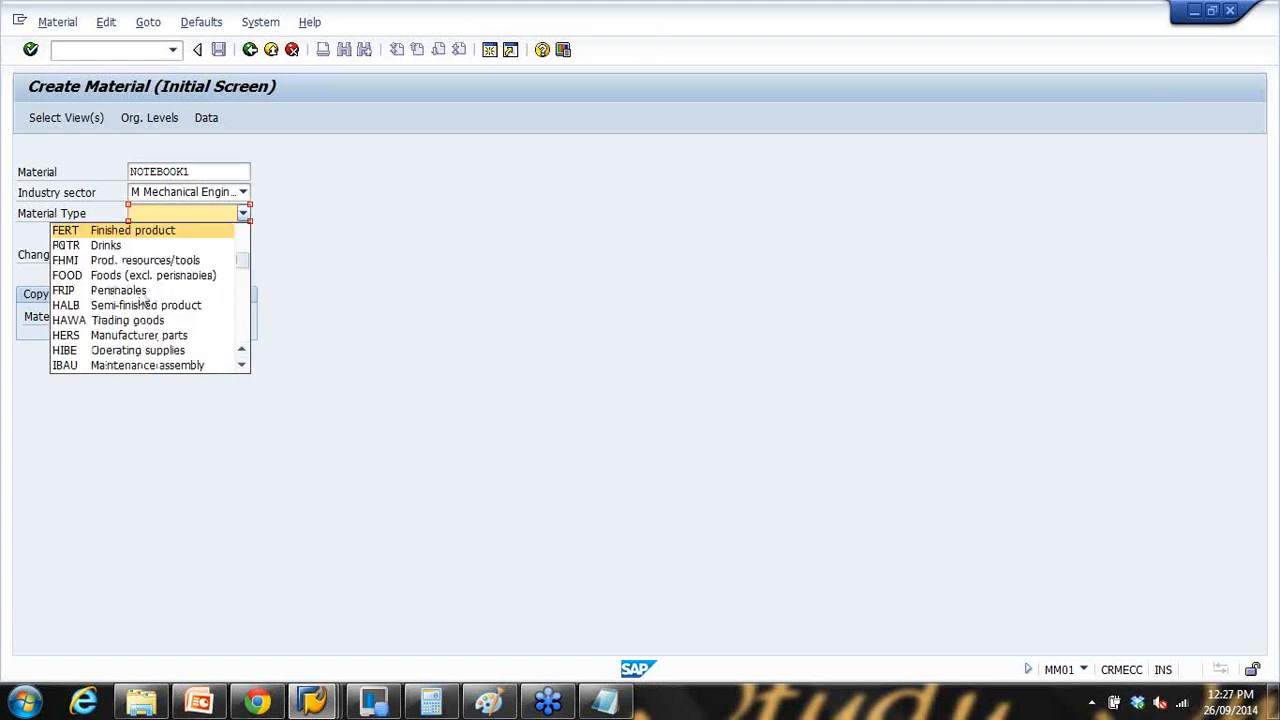
click(139, 232)
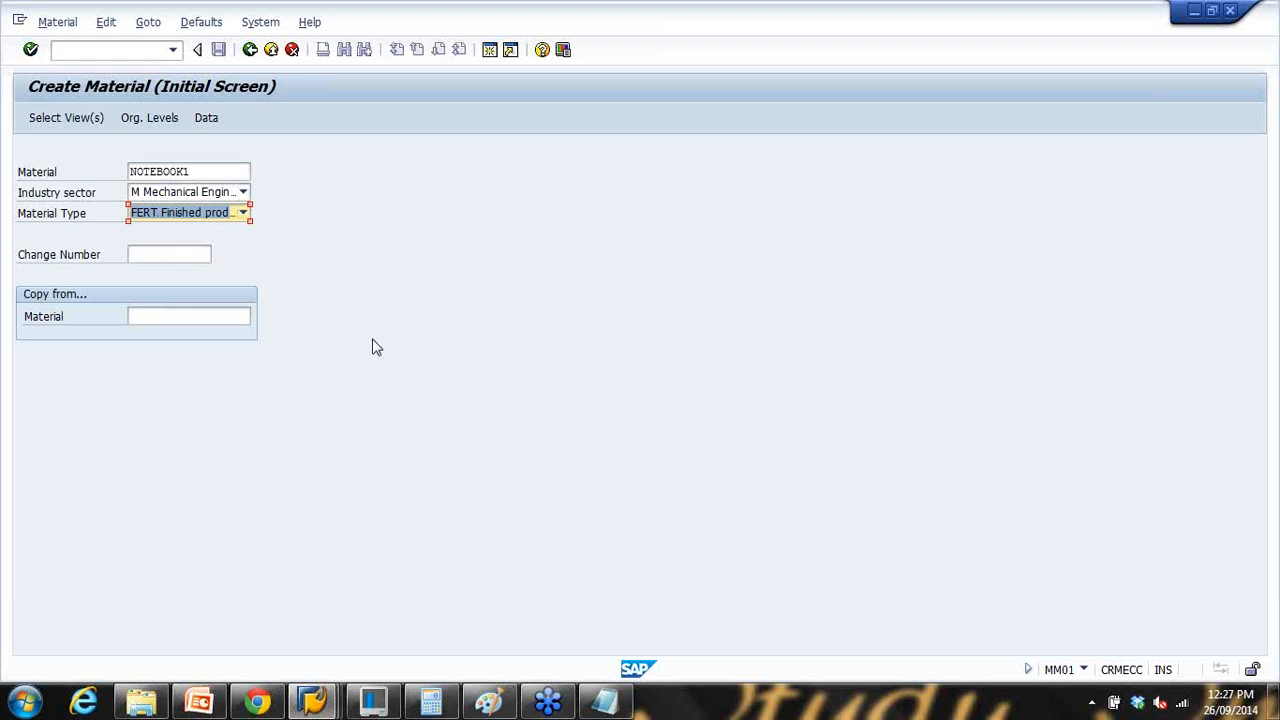
Step: Continue to the Select View(s) dialog and move it up and to the right
key(Return)
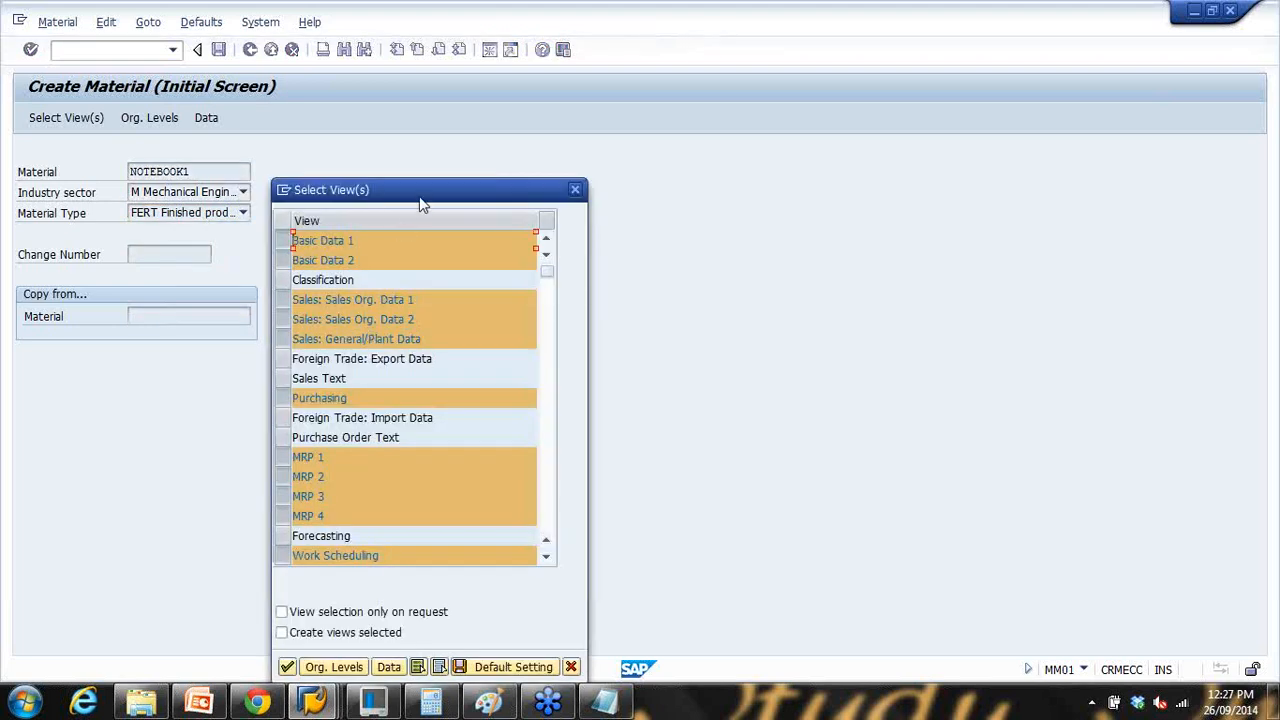
drag(422, 204, 474, 132)
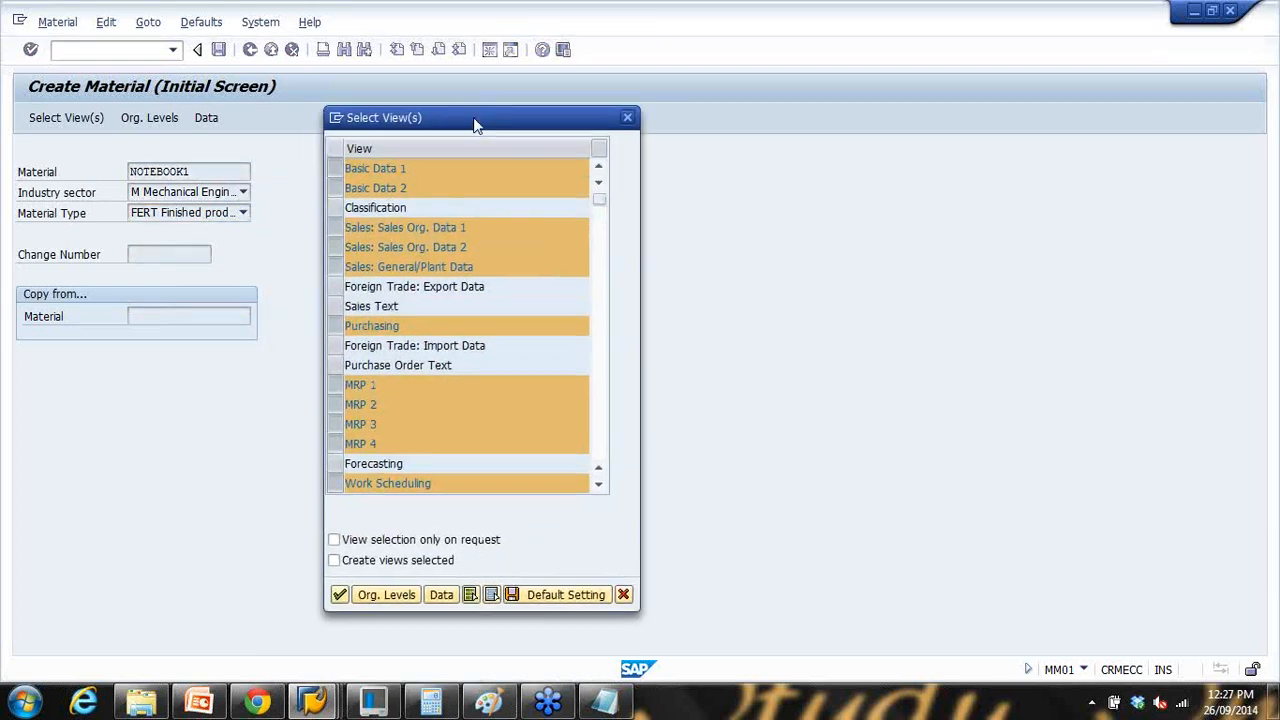
click(604, 425)
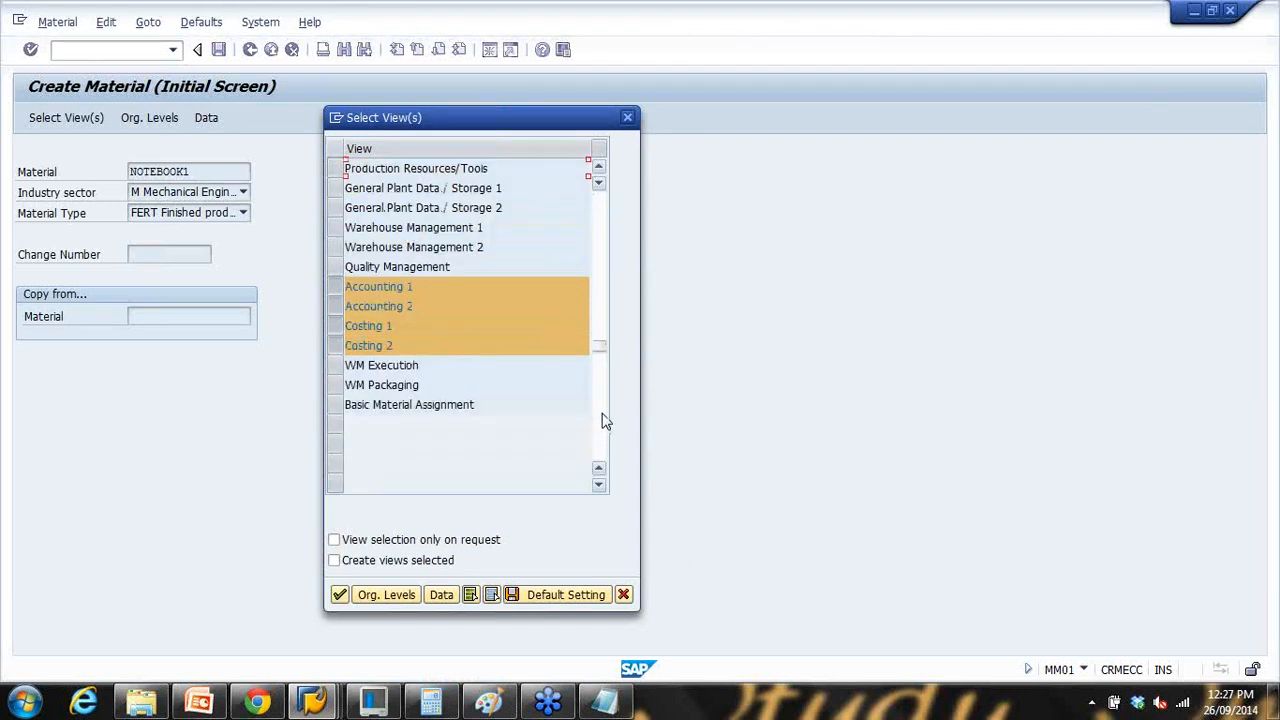
click(601, 217)
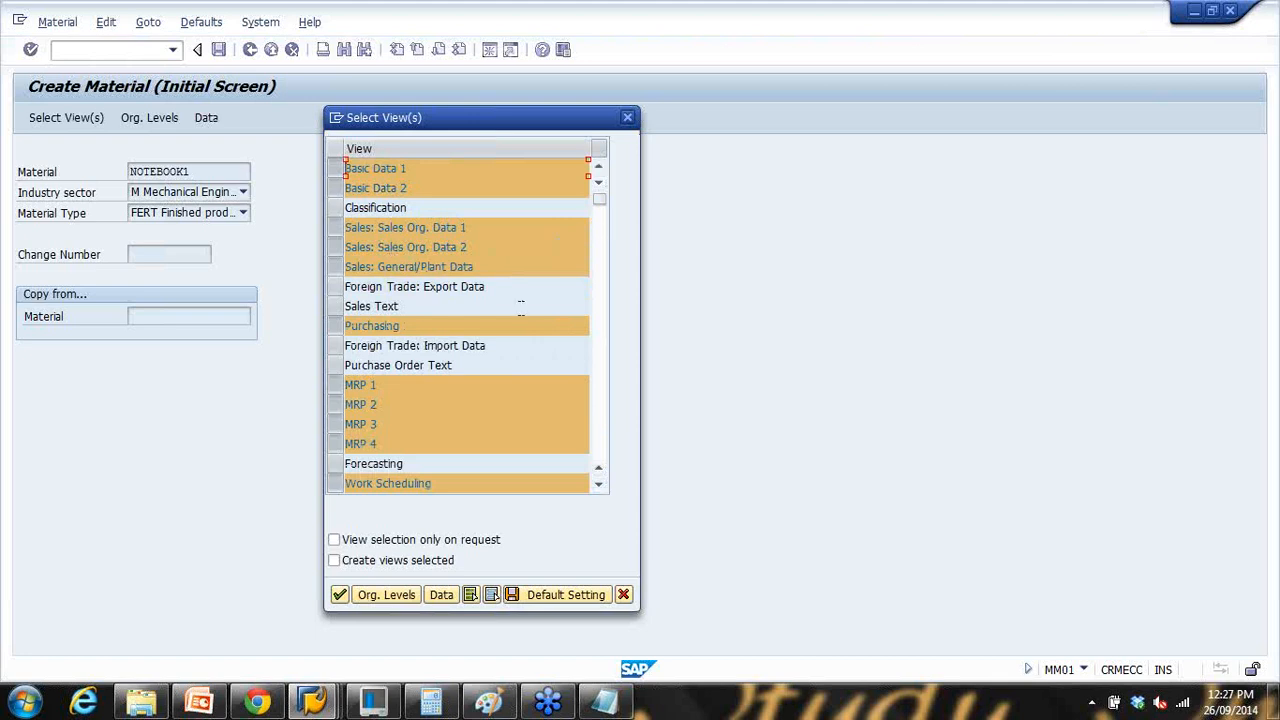
Step: Deselect the Work Scheduling view, then glance at the PowerPoint Material Master slide
click(600, 486)
click(600, 486)
click(600, 486)
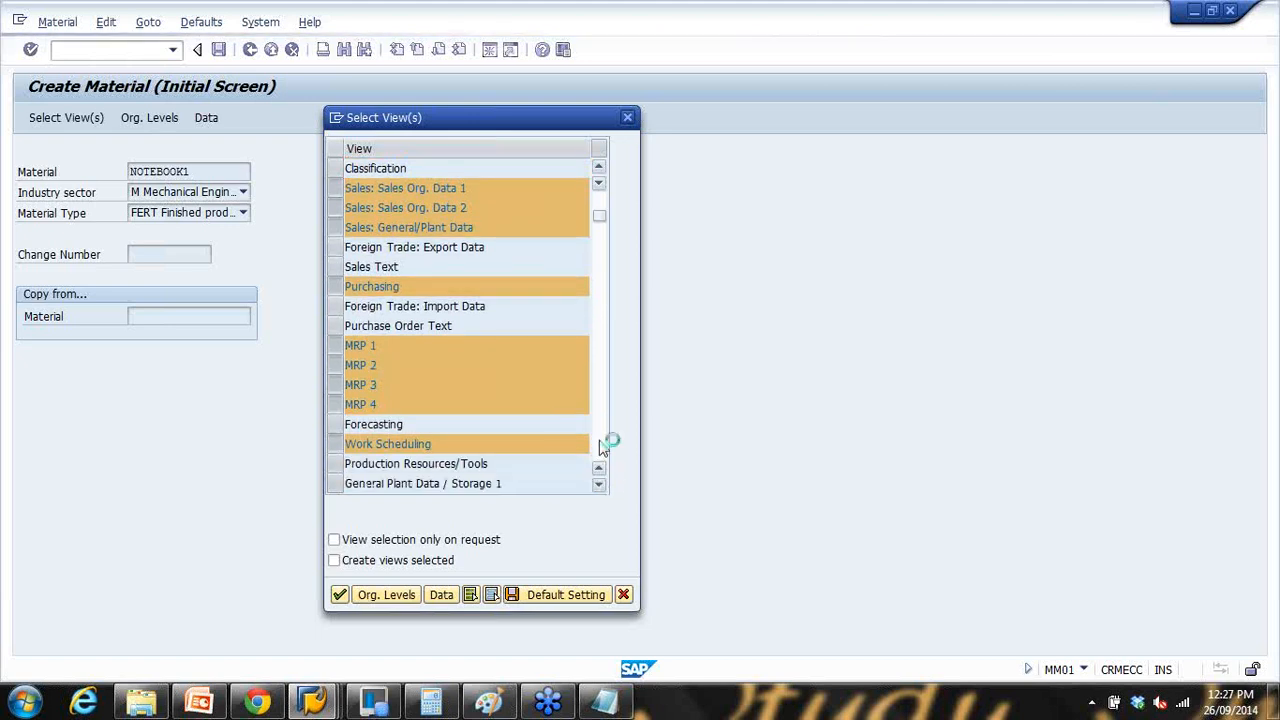
click(600, 486)
click(600, 486)
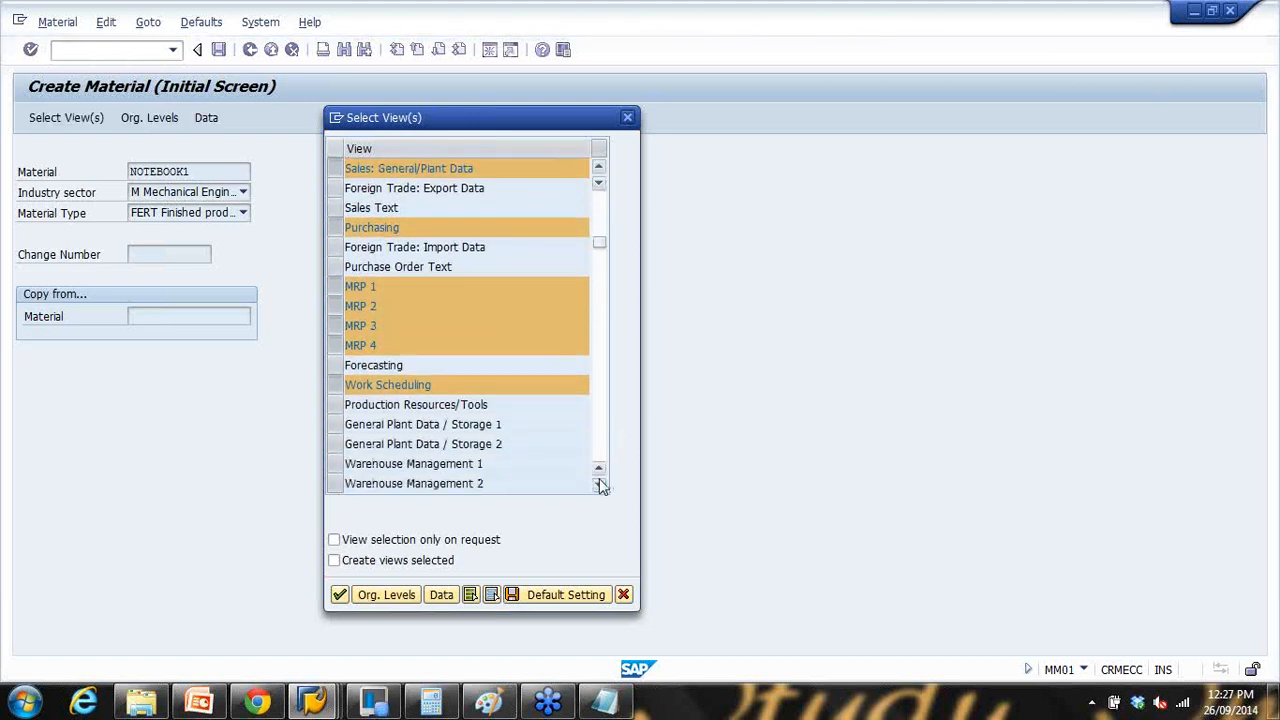
click(600, 485)
click(600, 485)
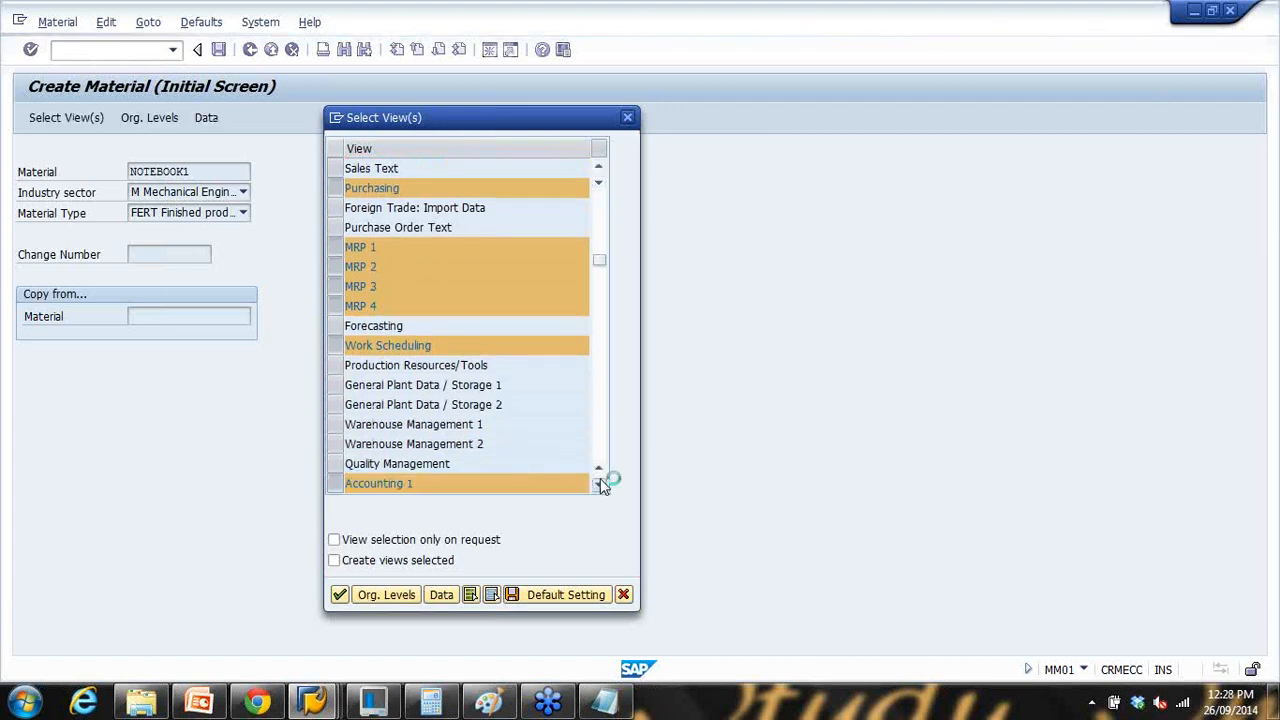
click(600, 485)
click(600, 485)
click(600, 485)
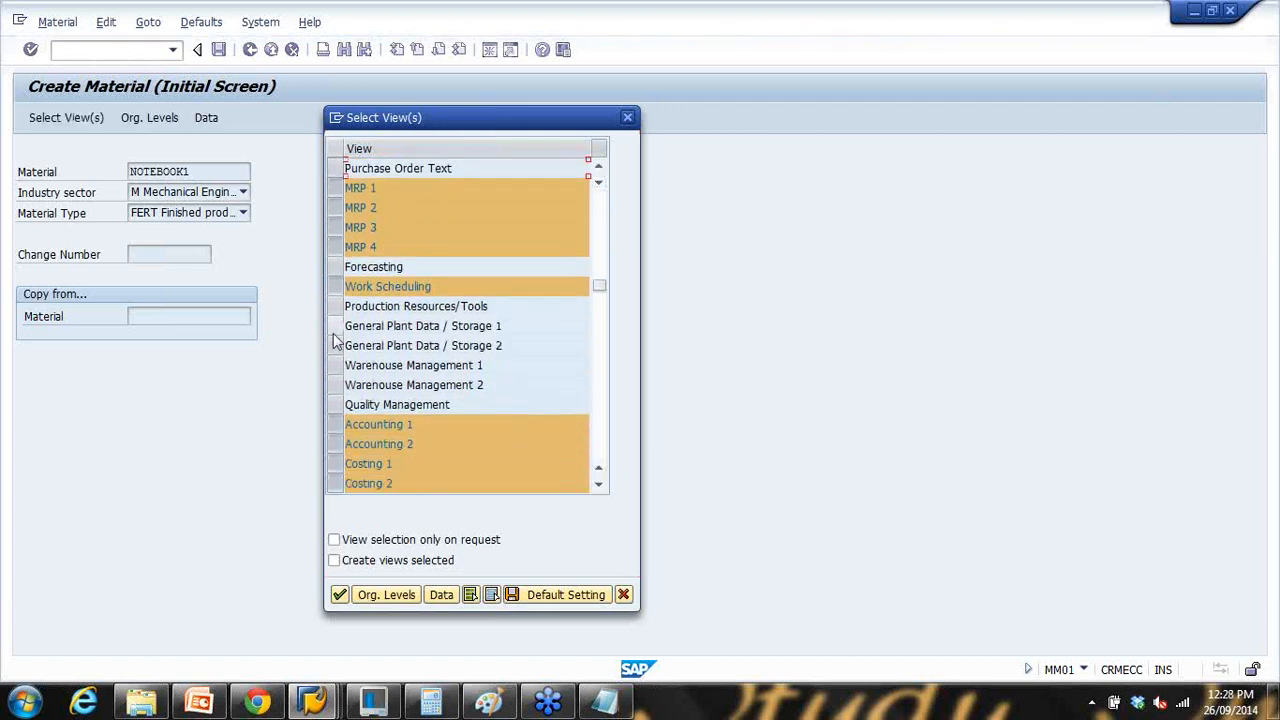
click(338, 287)
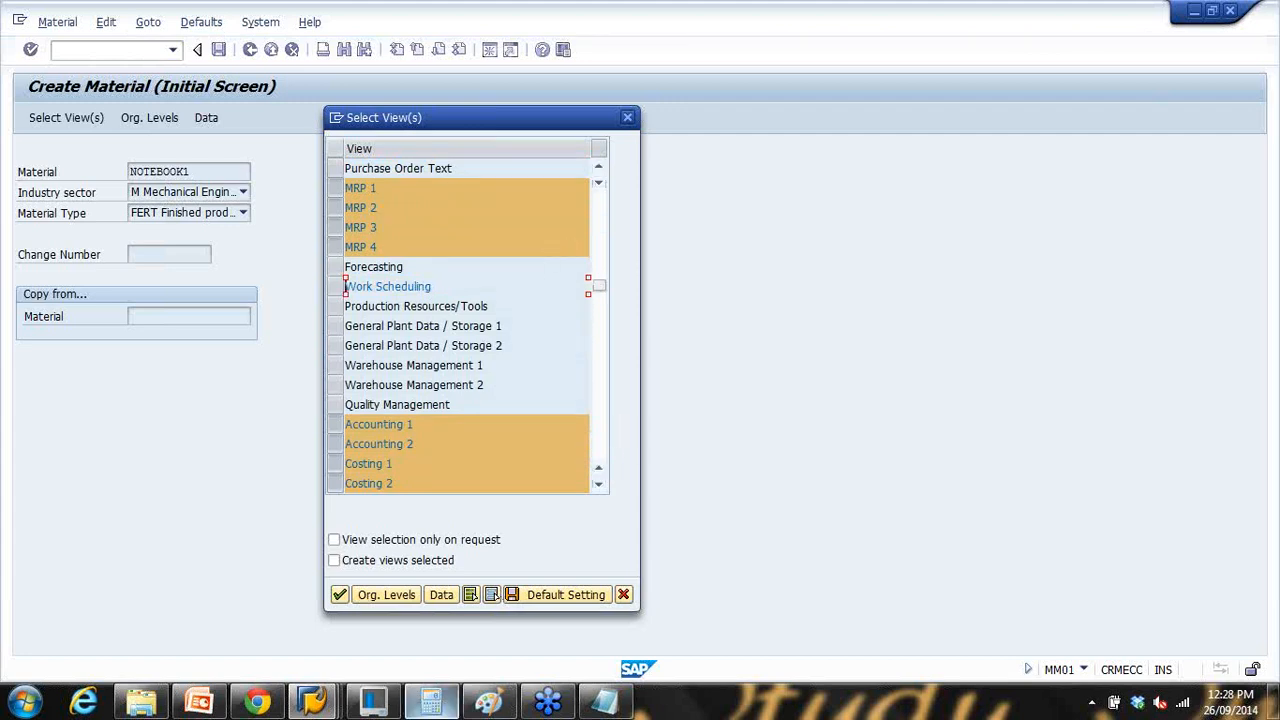
click(199, 702)
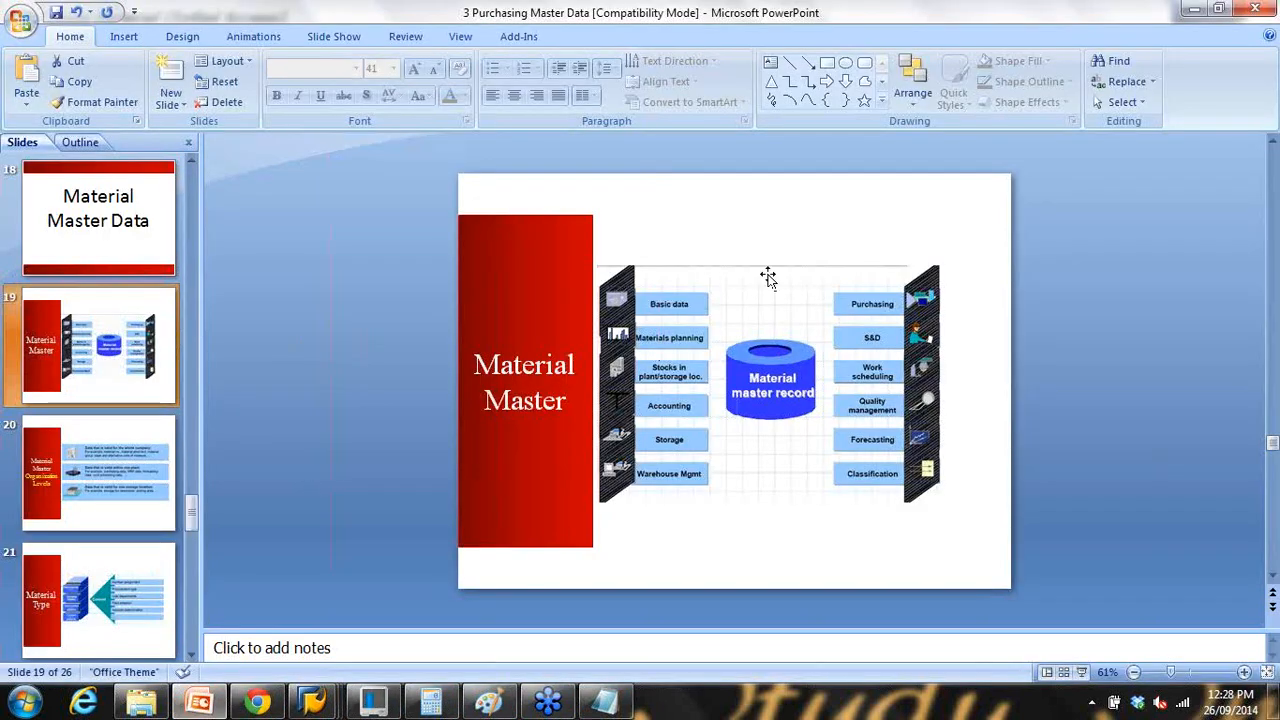
click(1193, 9)
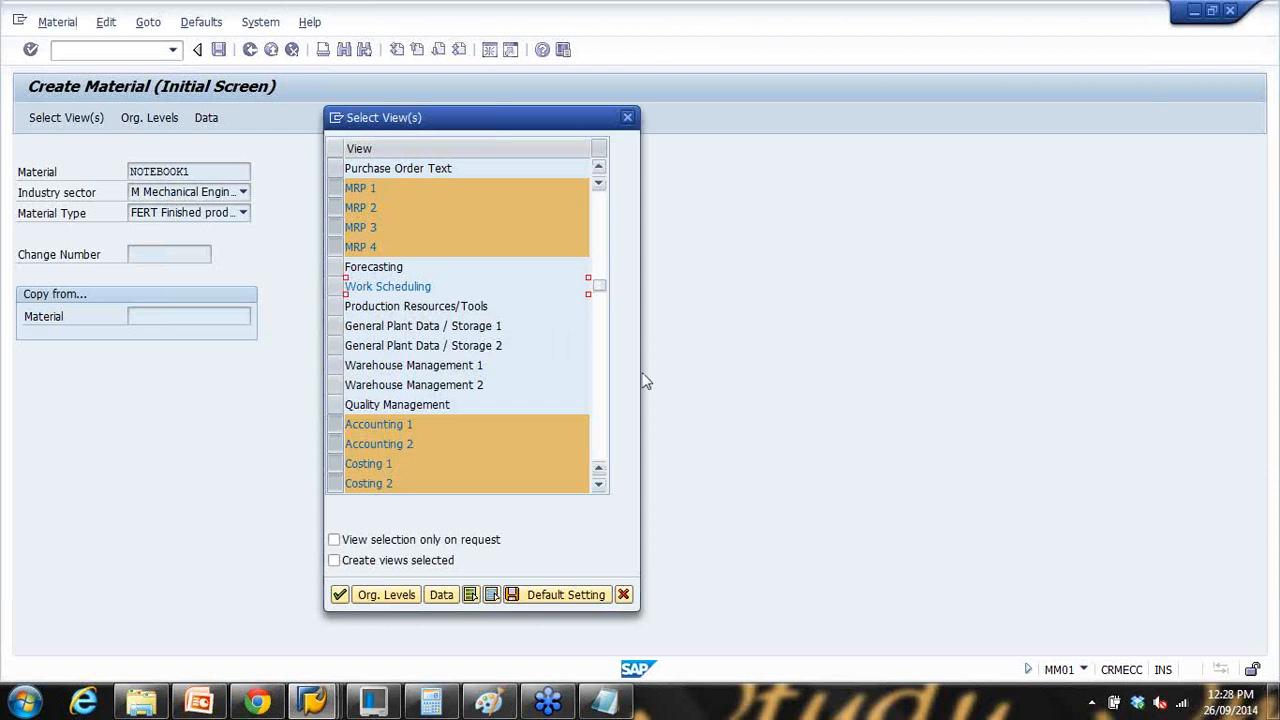
Step: Clear all views, then select Basic Data 1/2 and the three Sales views
click(600, 451)
click(597, 213)
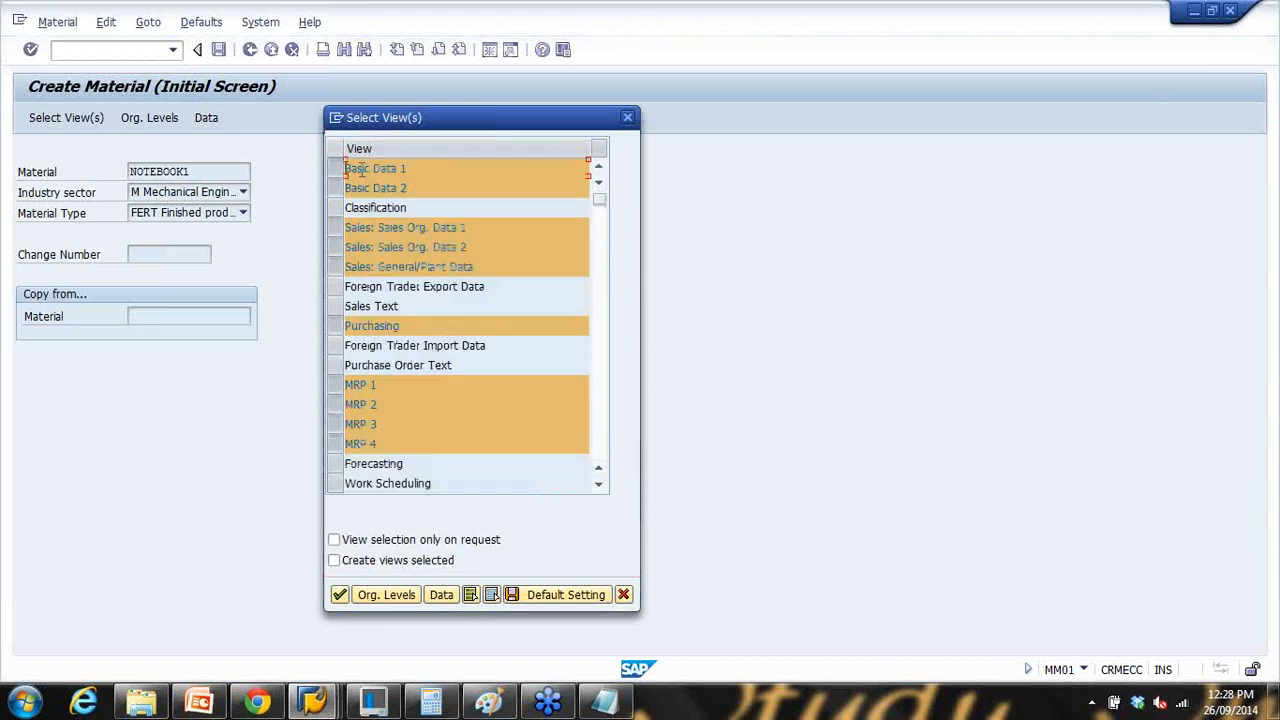
click(491, 594)
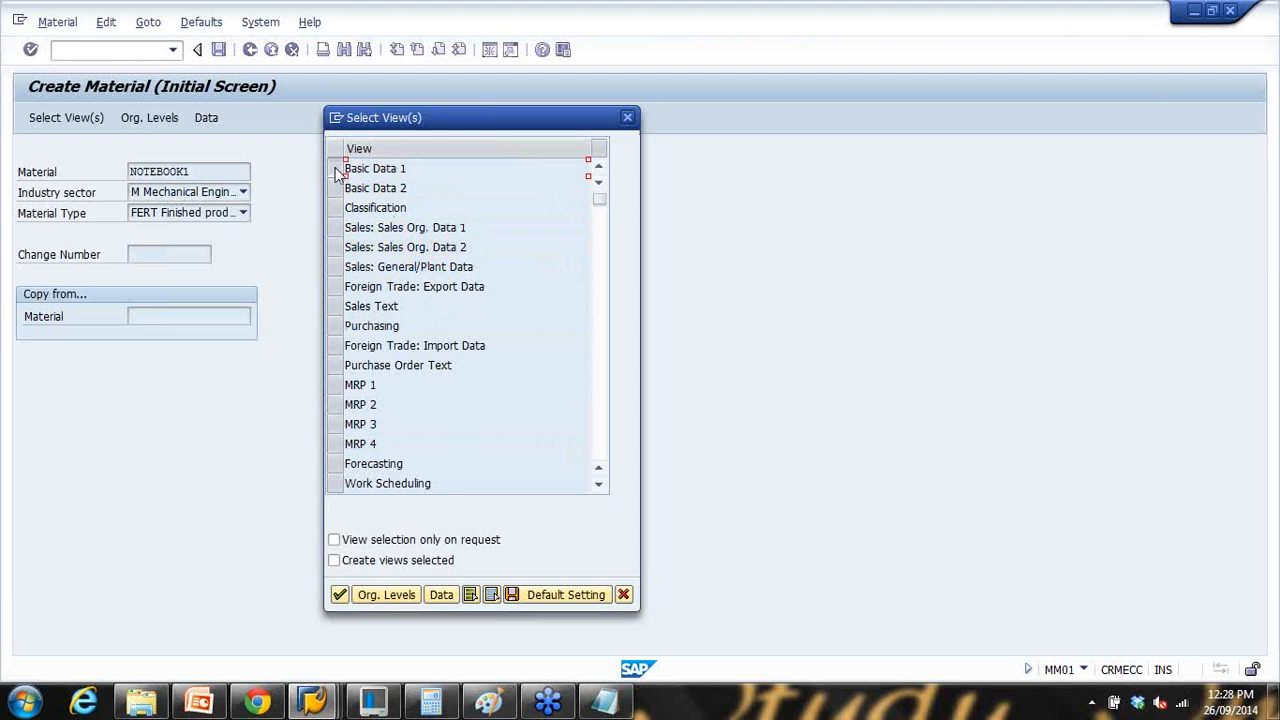
drag(336, 168, 335, 188)
click(335, 228)
click(336, 250)
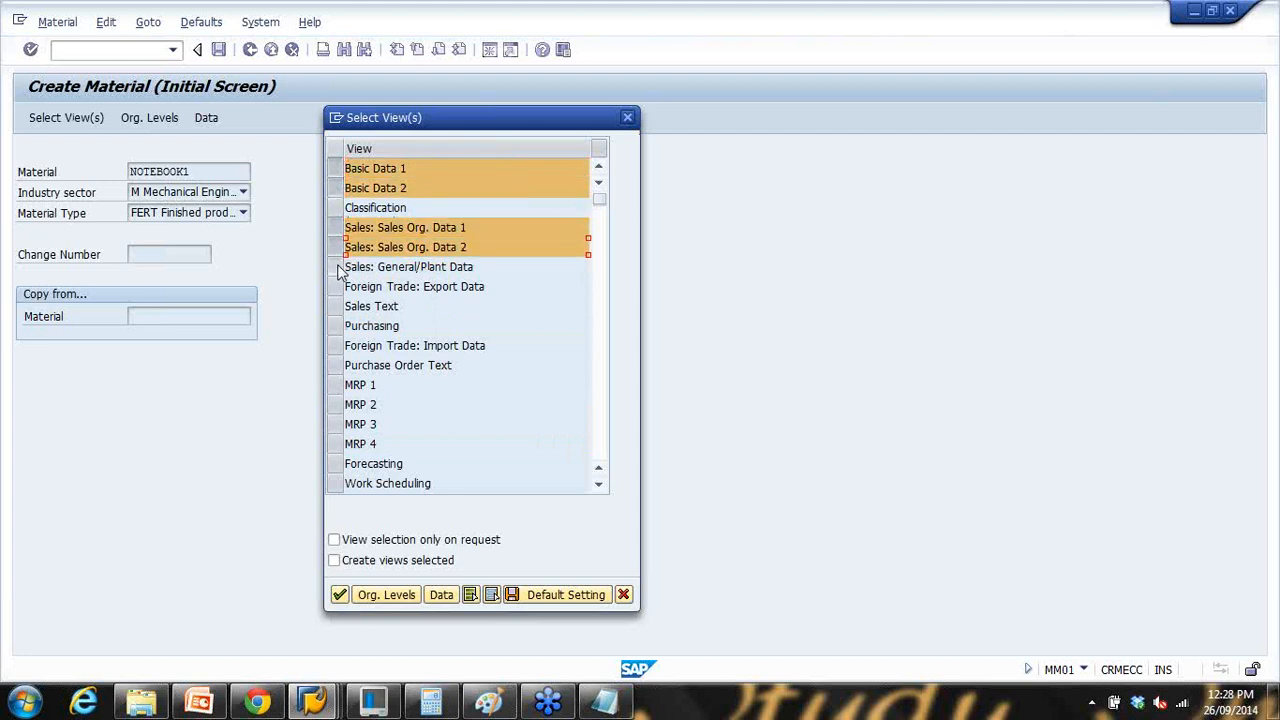
click(339, 267)
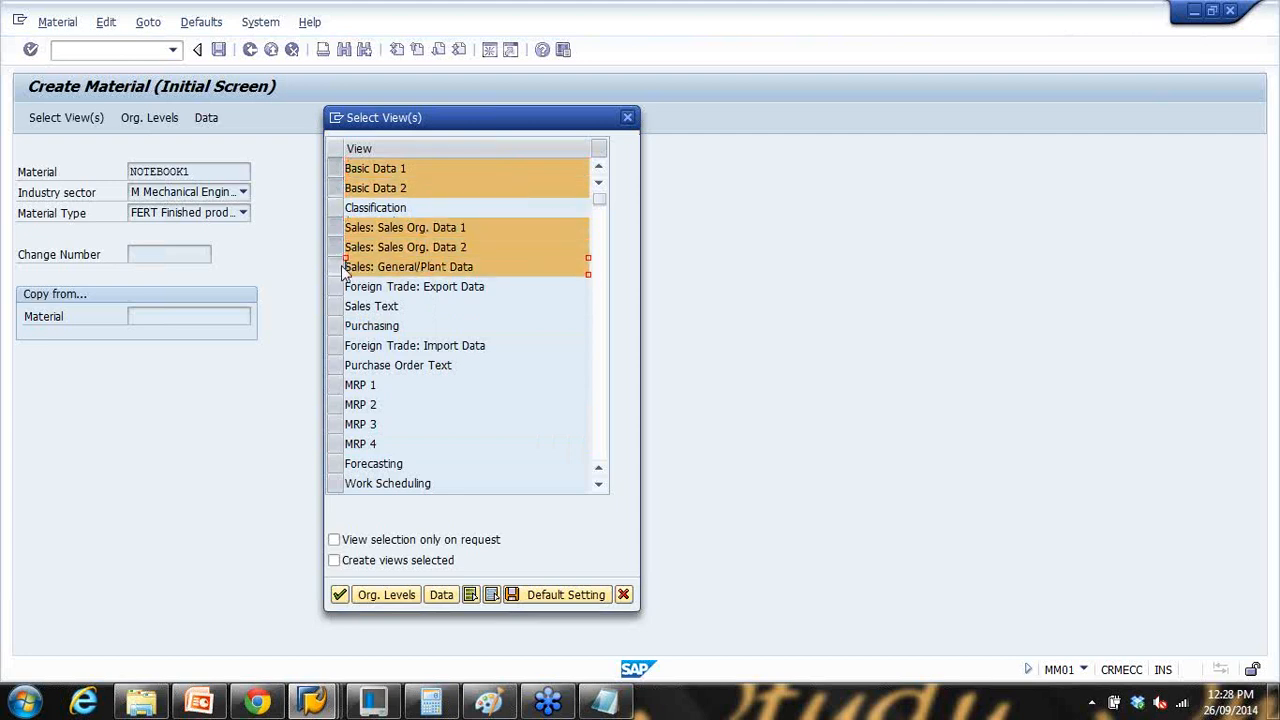
Step: Select the Purchasing, MRP 1–4, Accounting 1/2 and Costing 1/2 views
click(335, 326)
drag(336, 386, 345, 443)
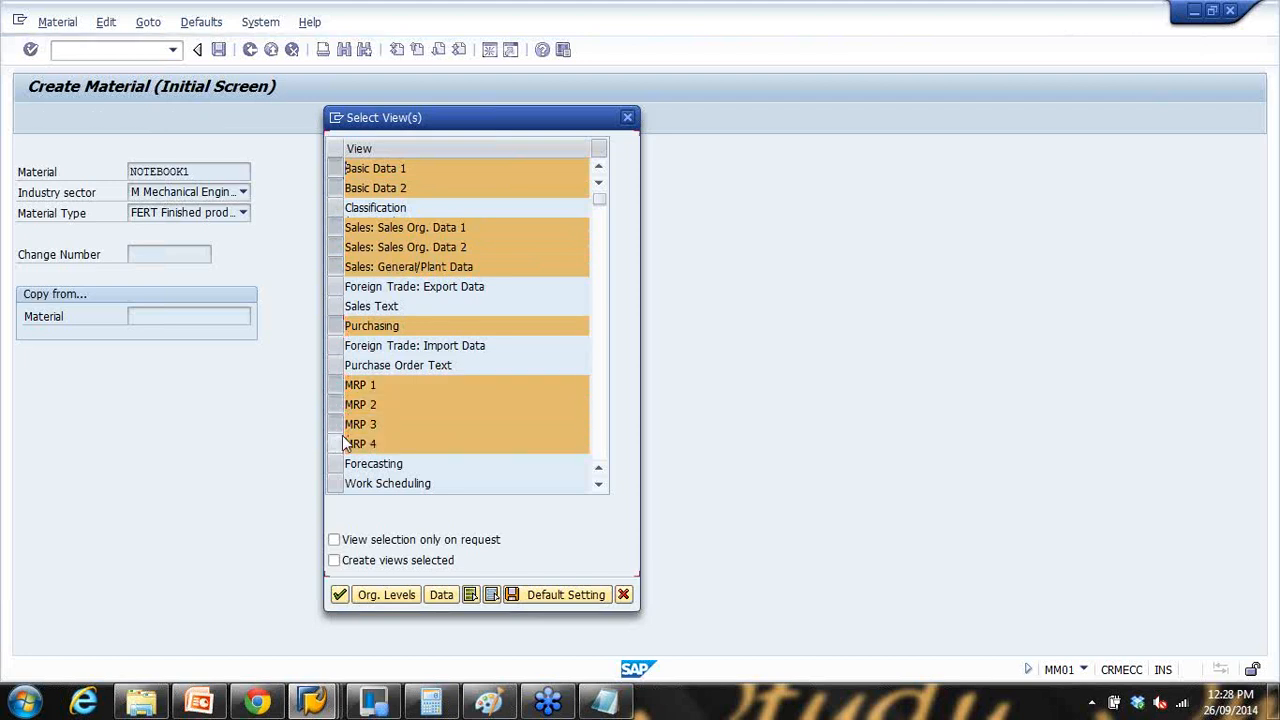
scroll(343, 437, down, 2)
scroll(344, 440, down, 2)
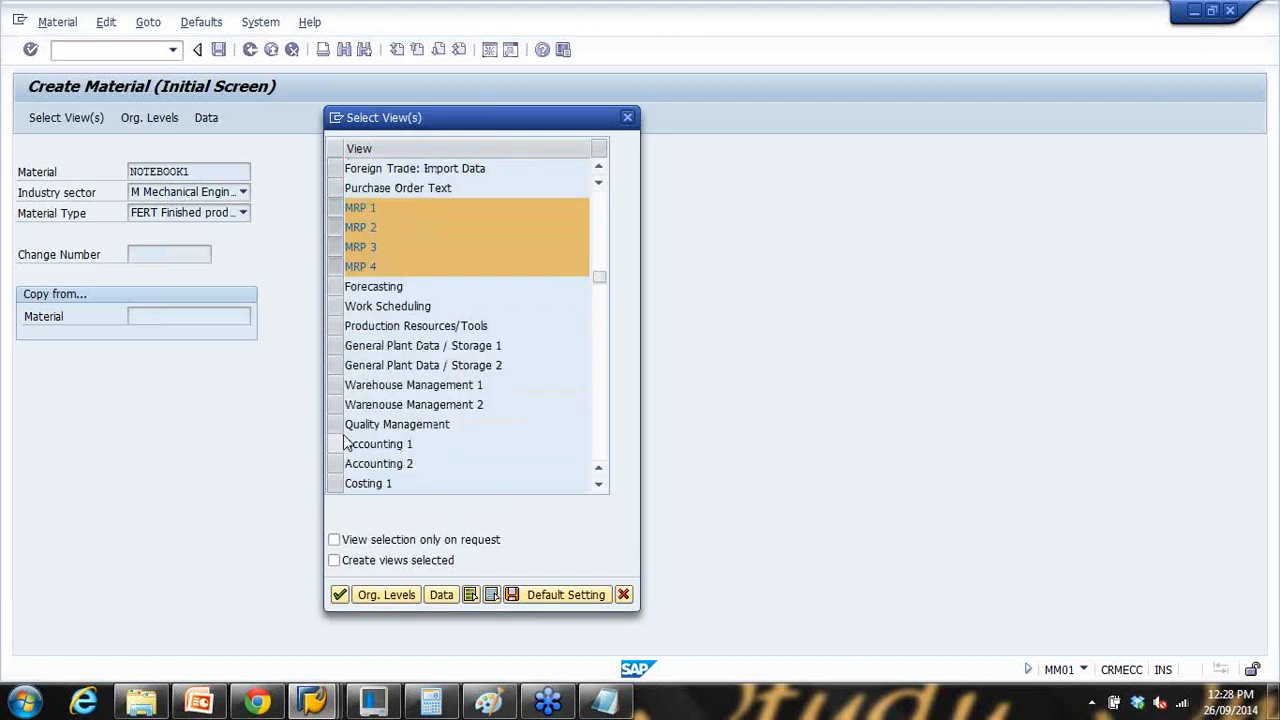
drag(337, 387, 345, 444)
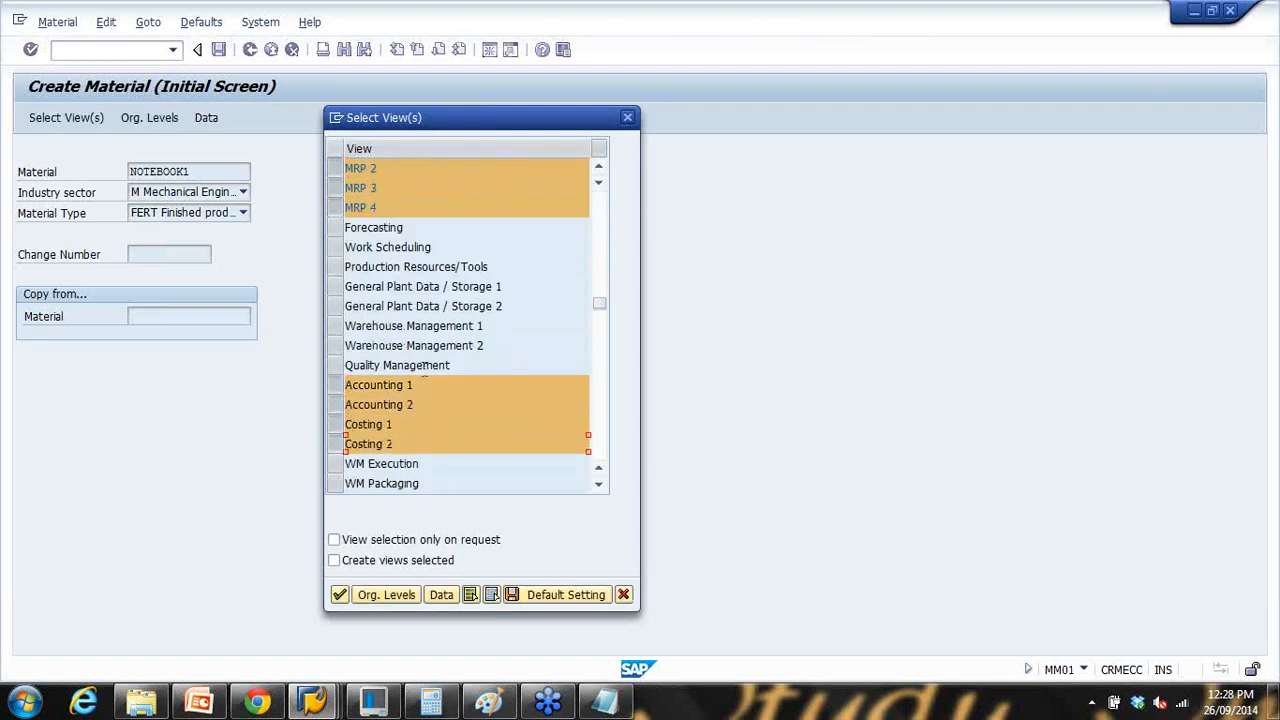
Step: Use plant 1000 Hamburg, storage location 0001, sales org 1000 and distribution channel 10
click(340, 594)
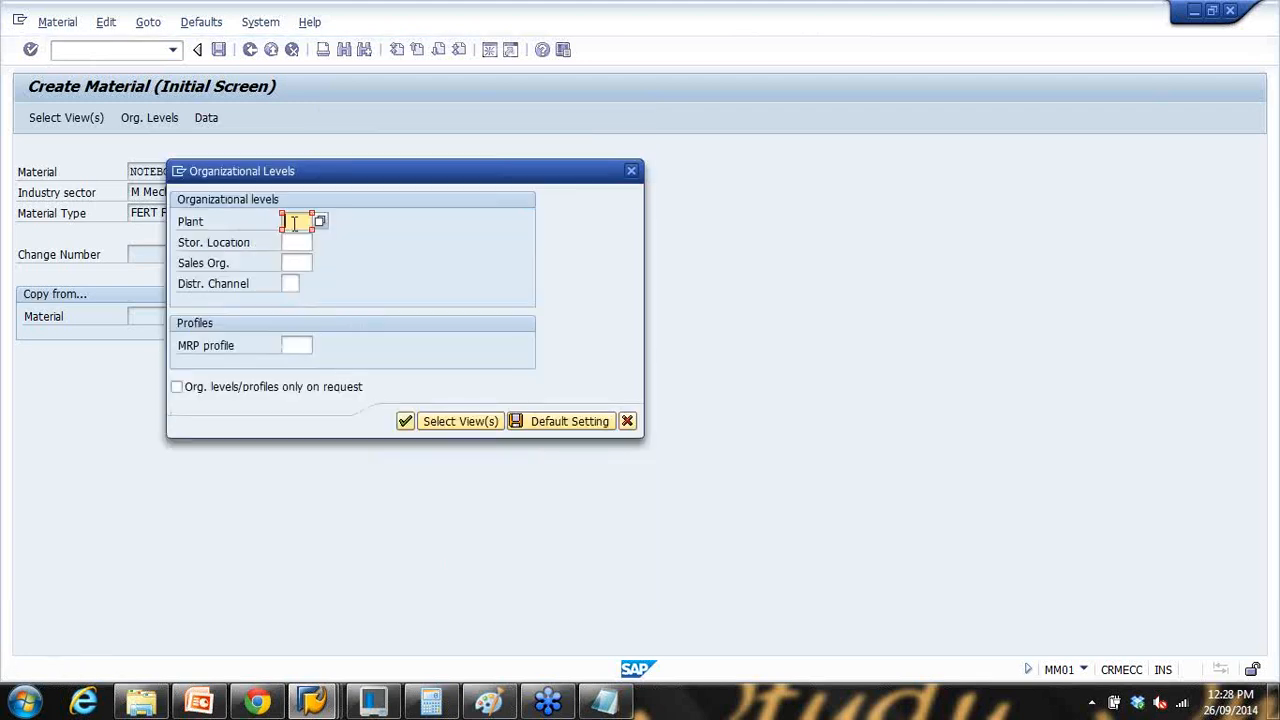
click(320, 223)
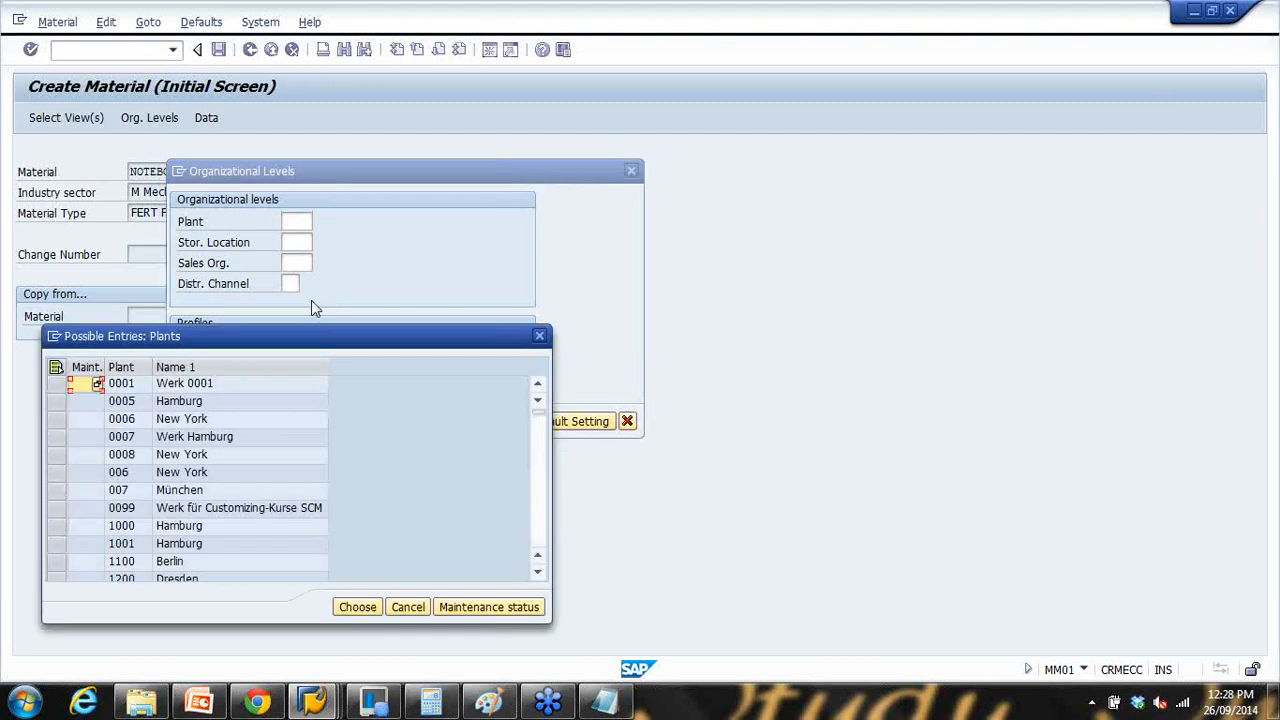
double_click(212, 525)
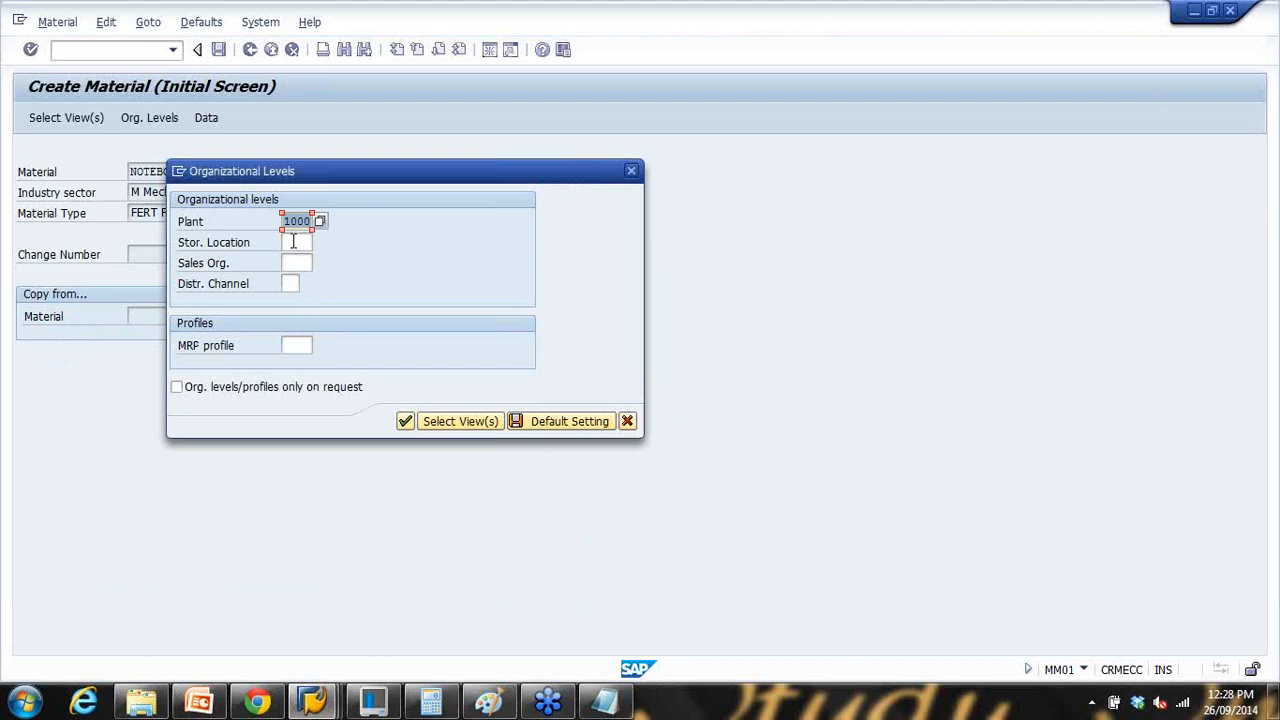
click(294, 242)
text(0001)
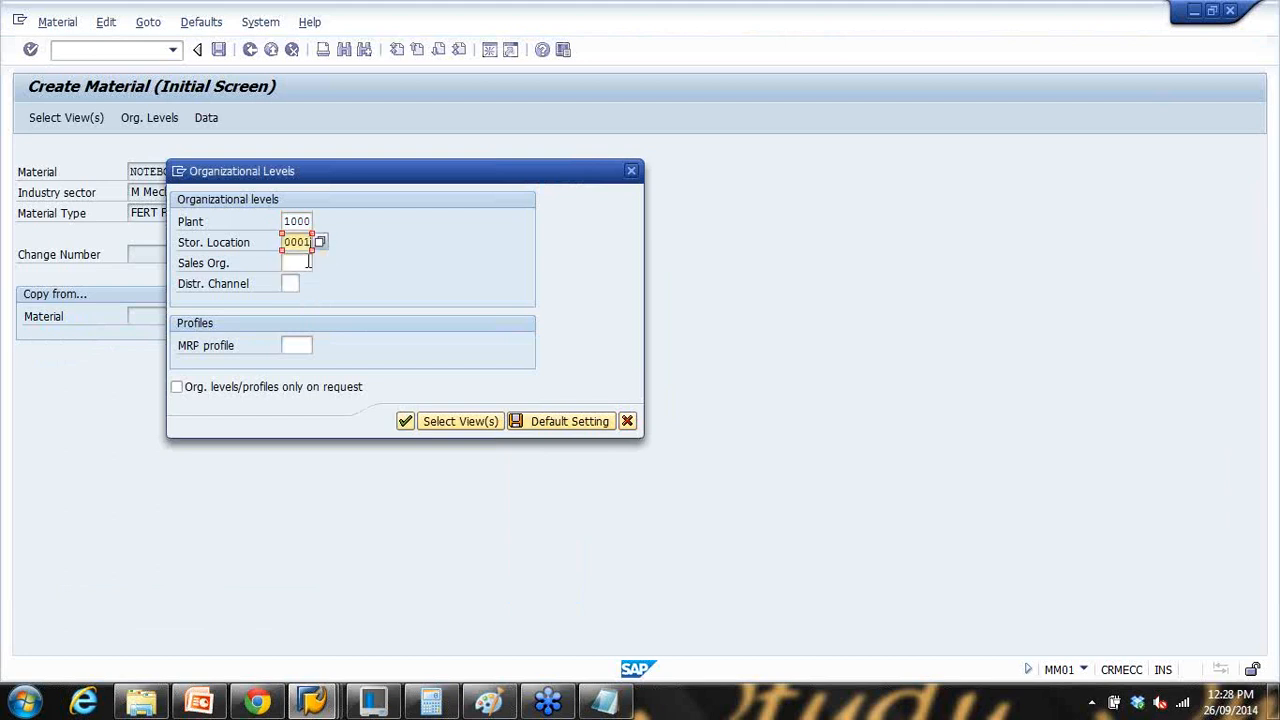
click(304, 263)
text(1000)
click(292, 284)
click(292, 301)
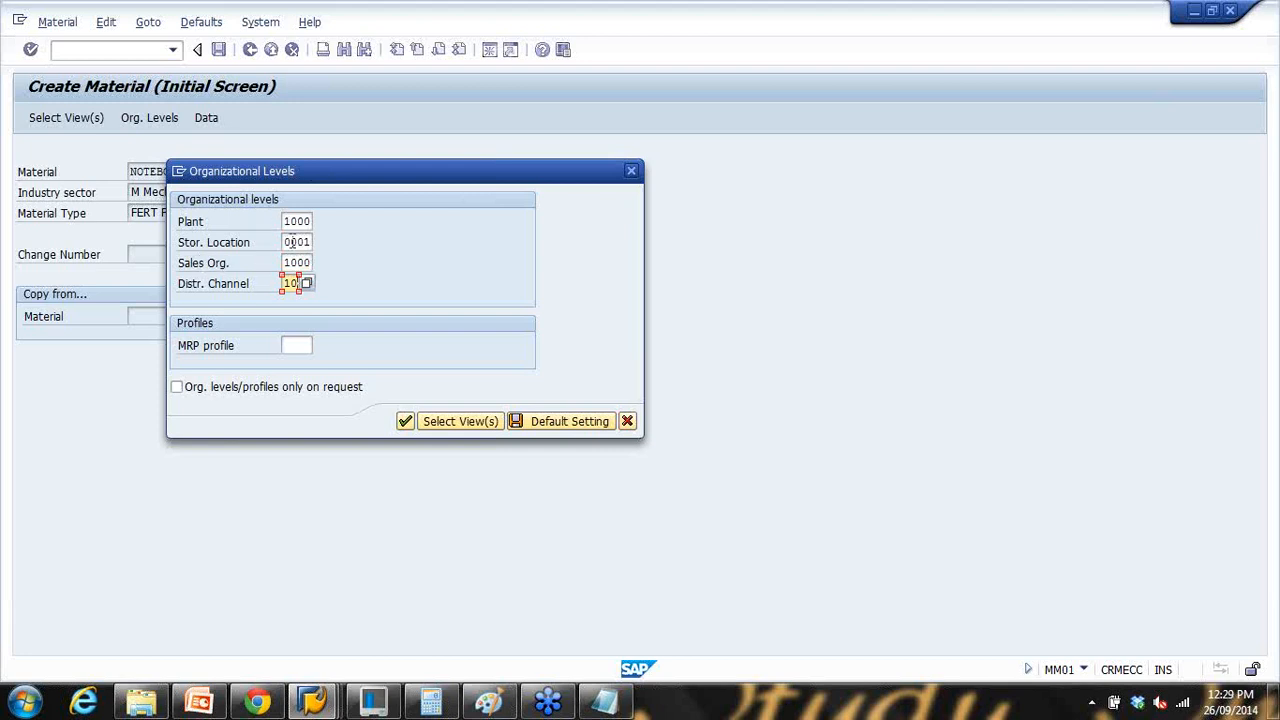
click(405, 422)
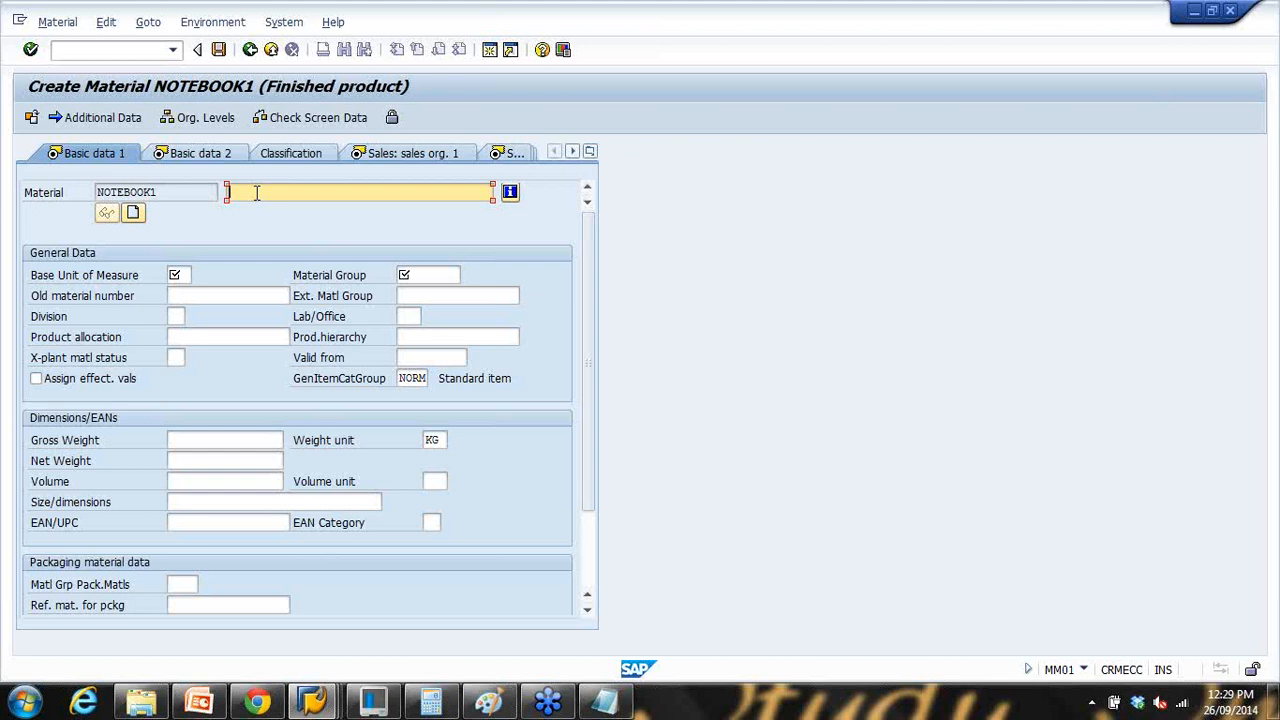
Step: Enter the description Notebook1 and base unit of measure PC
text(Notebook)
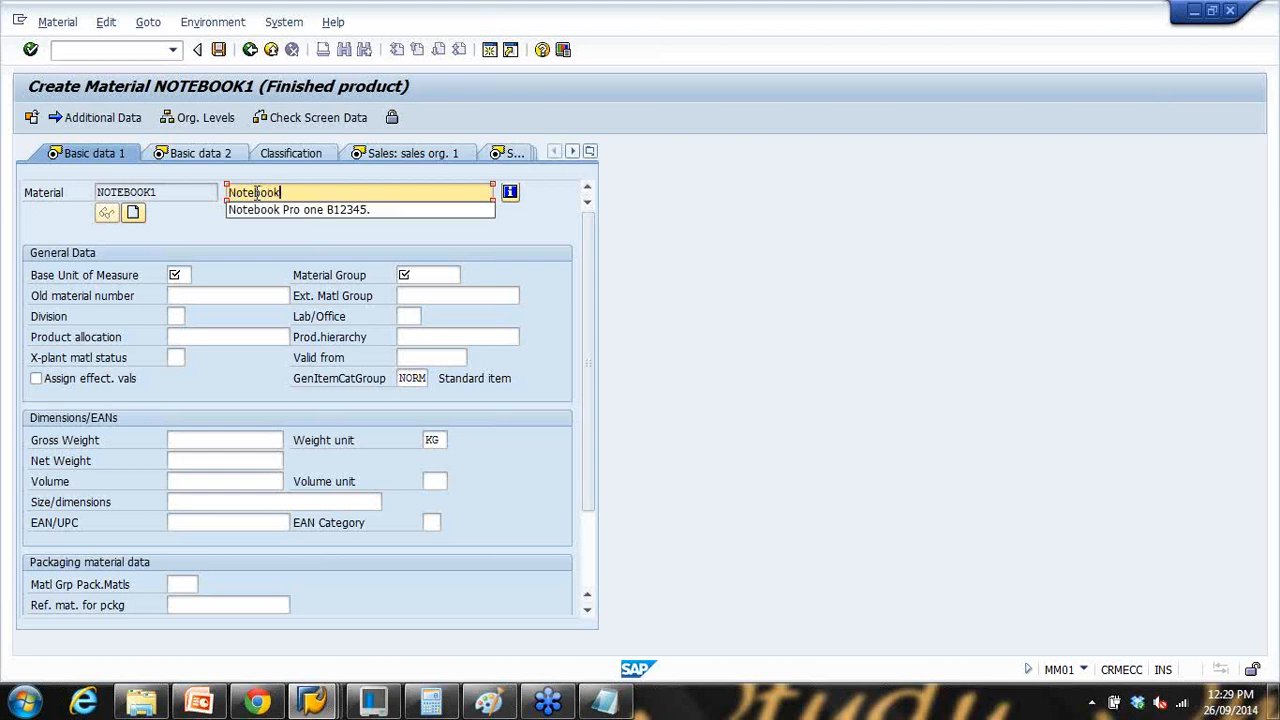
text(1 14 inch)
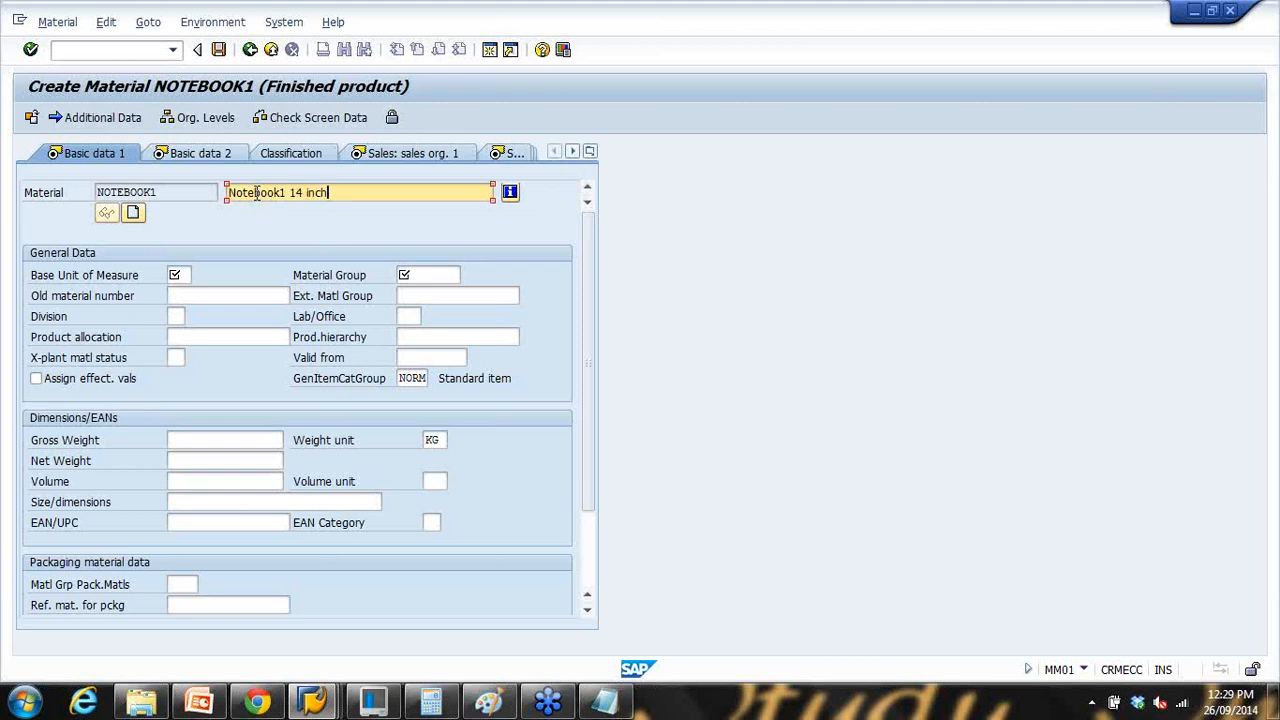
click(181, 275)
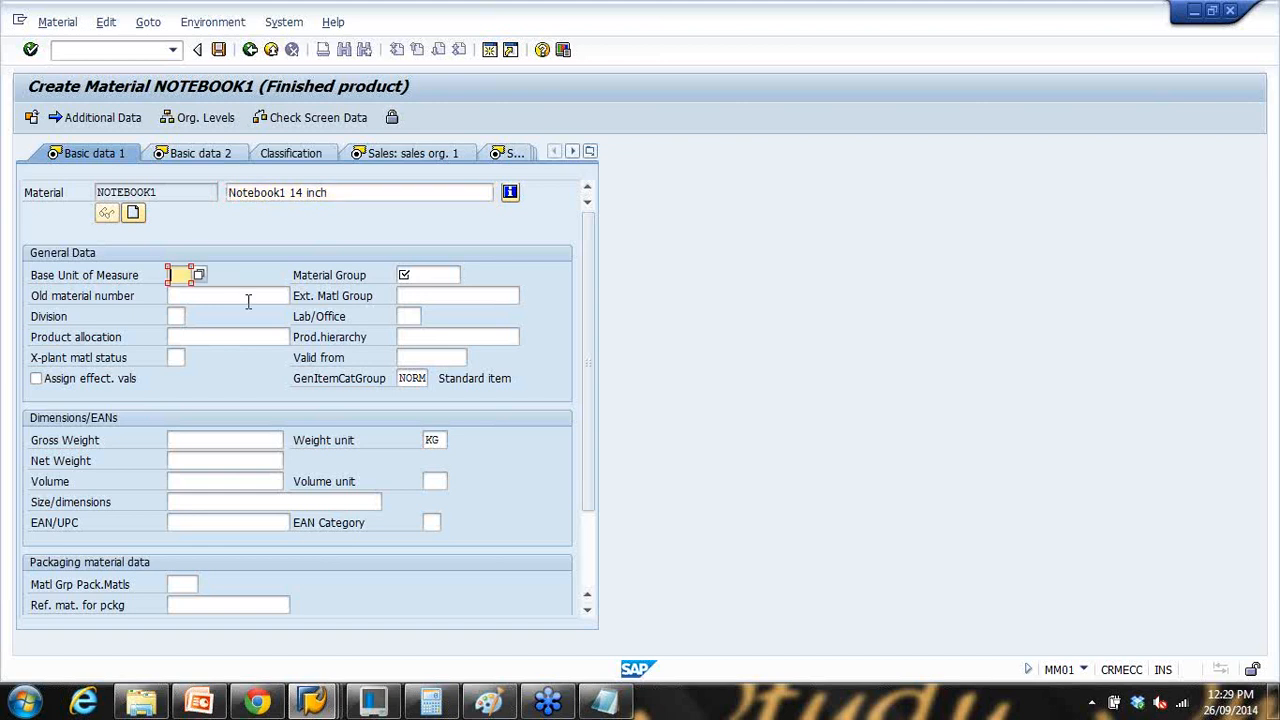
click(199, 277)
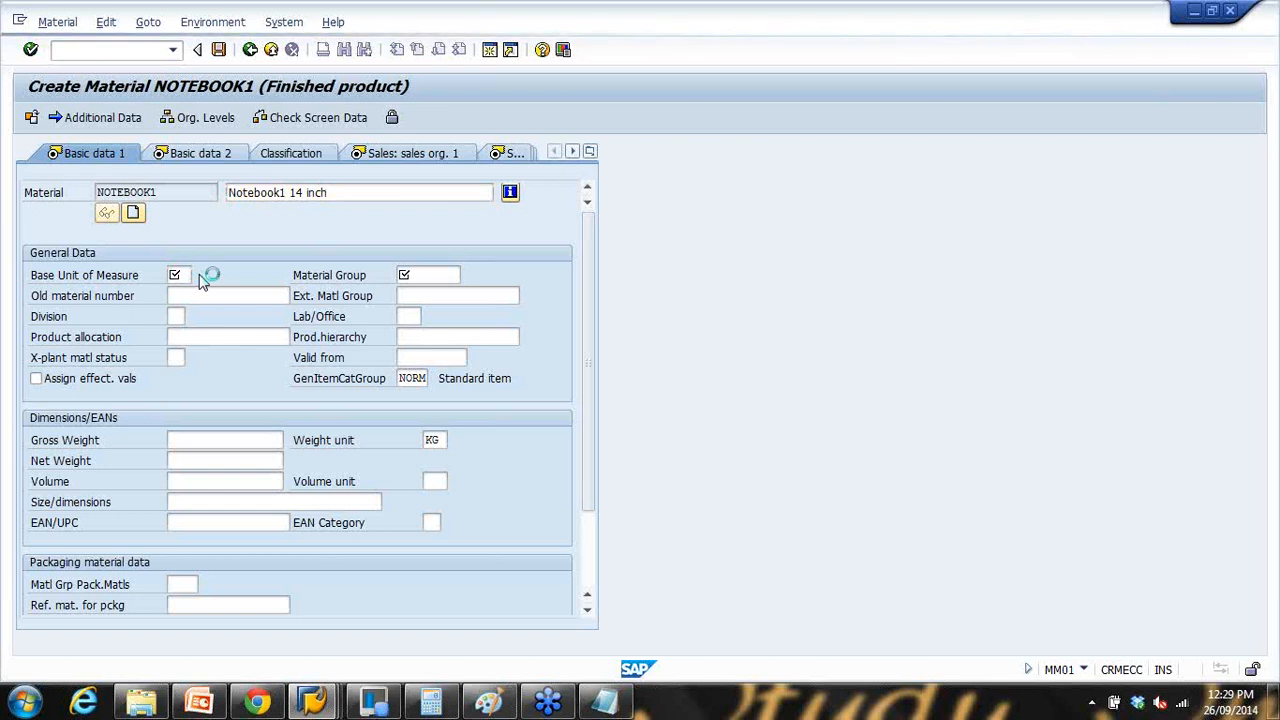
scroll(544, 205, down, 7)
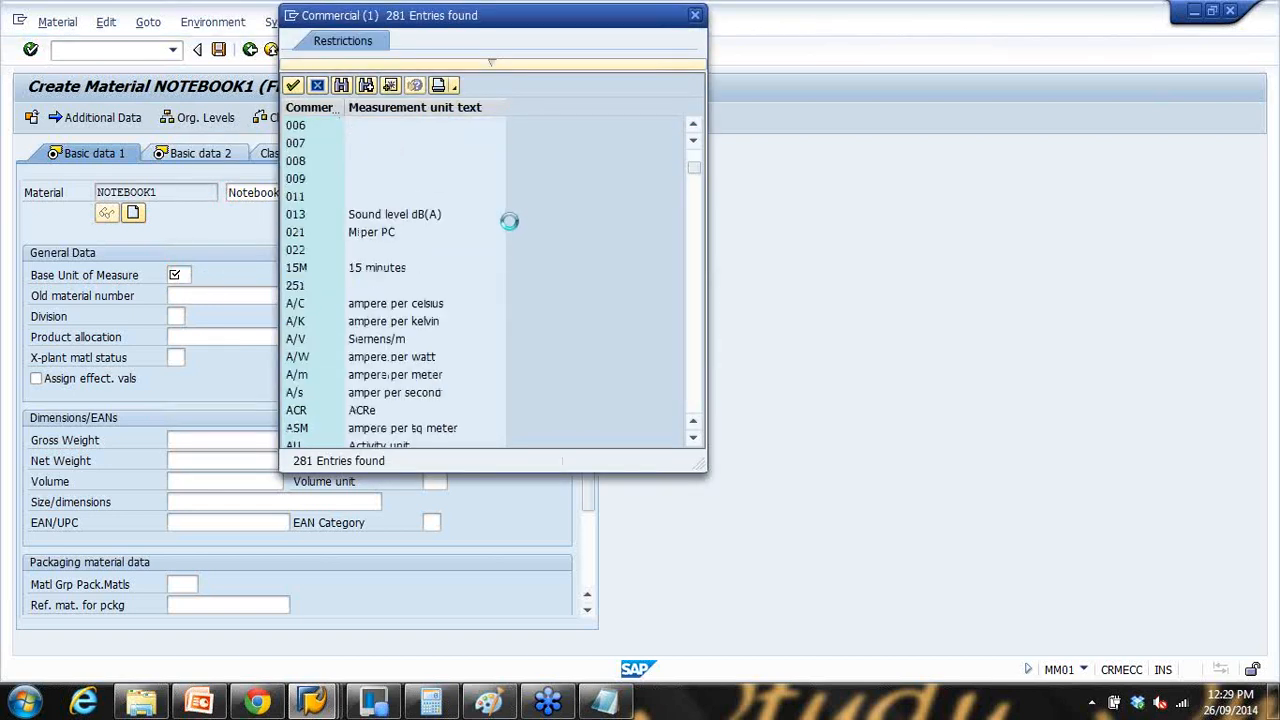
scroll(510, 230, down, 12)
scroll(510, 230, down, 20)
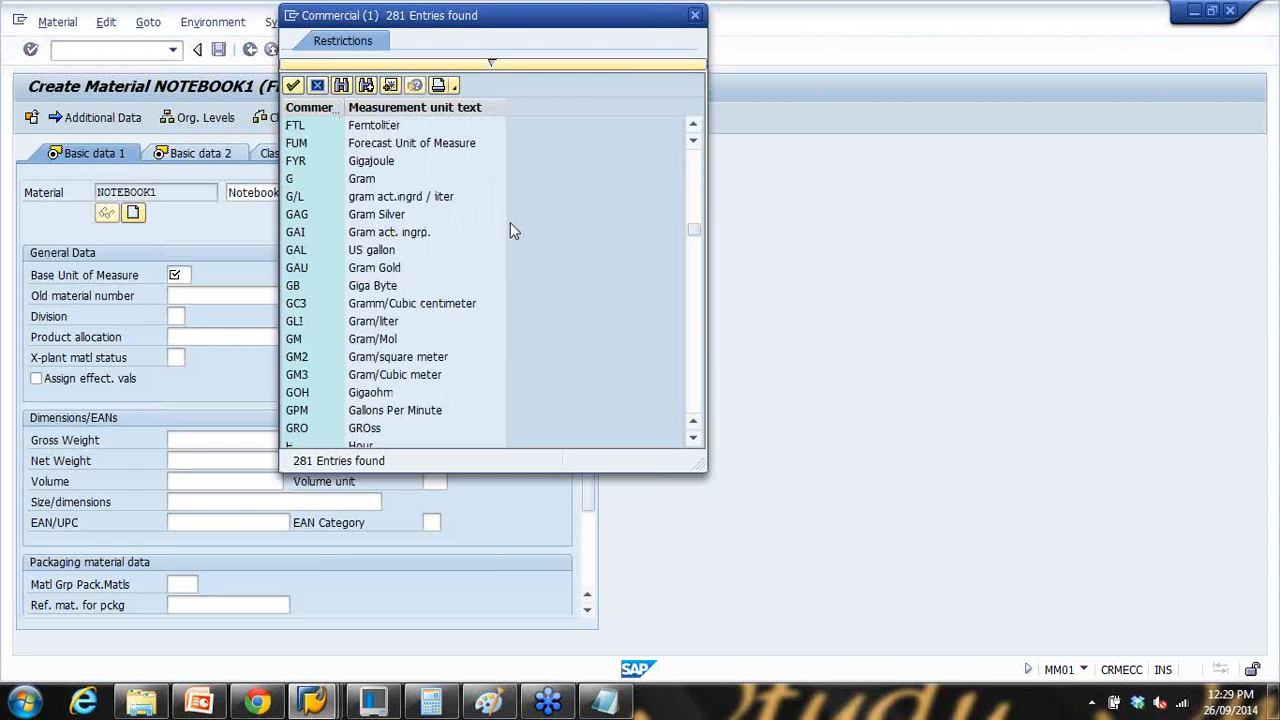
scroll(510, 230, down, 15)
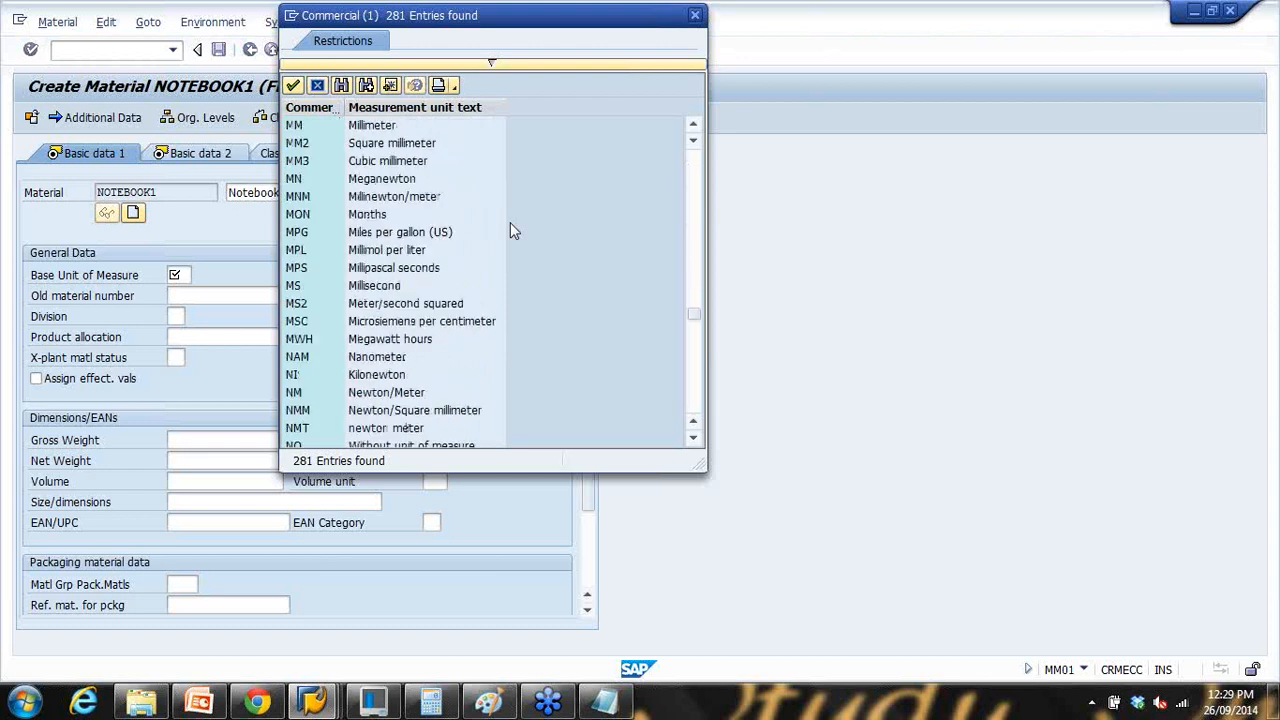
scroll(485, 215, up, 4)
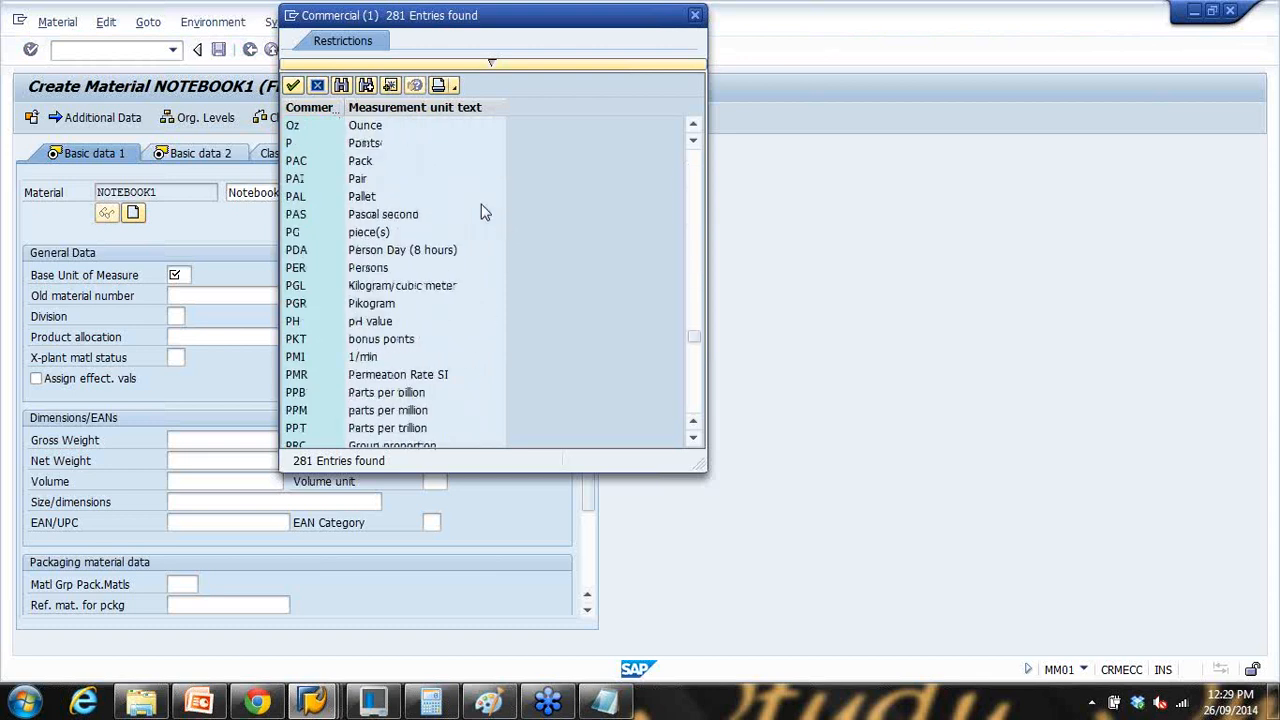
click(382, 232)
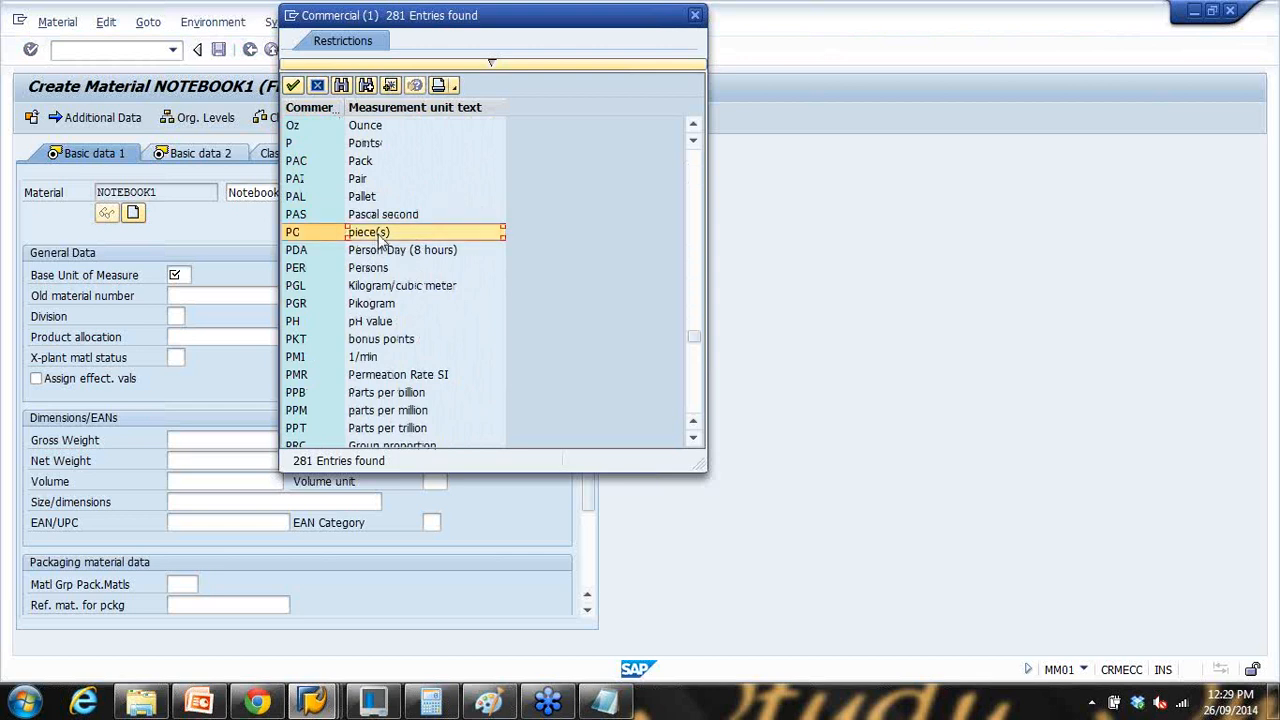
double_click(380, 232)
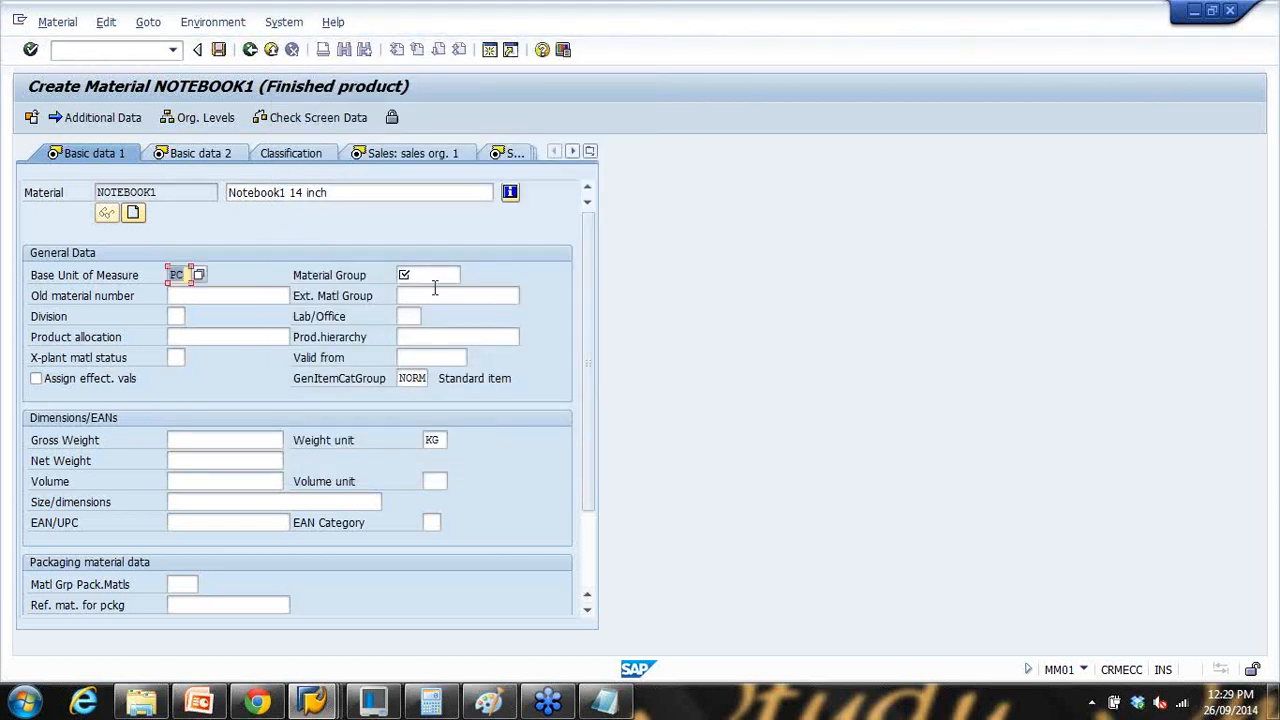
Step: Set material group 00103 Electronics and gross and net weight 2 KG
click(430, 275)
click(467, 275)
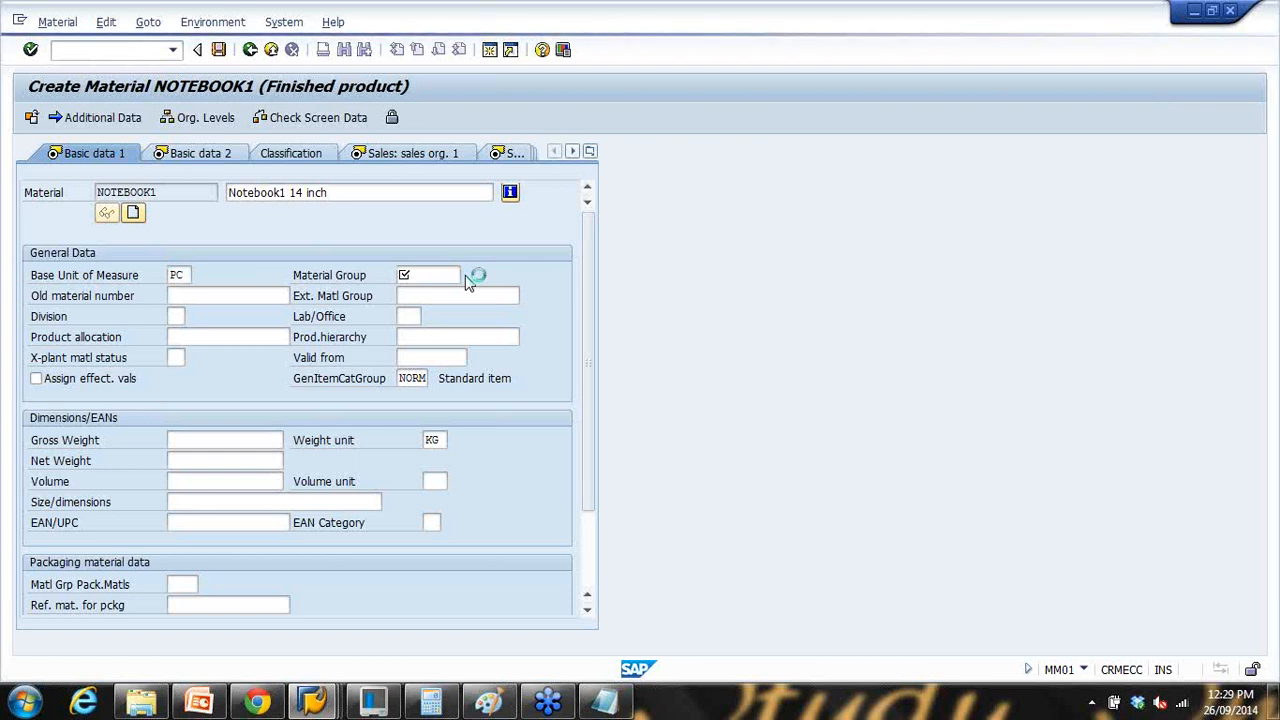
scroll(505, 340, down, 1)
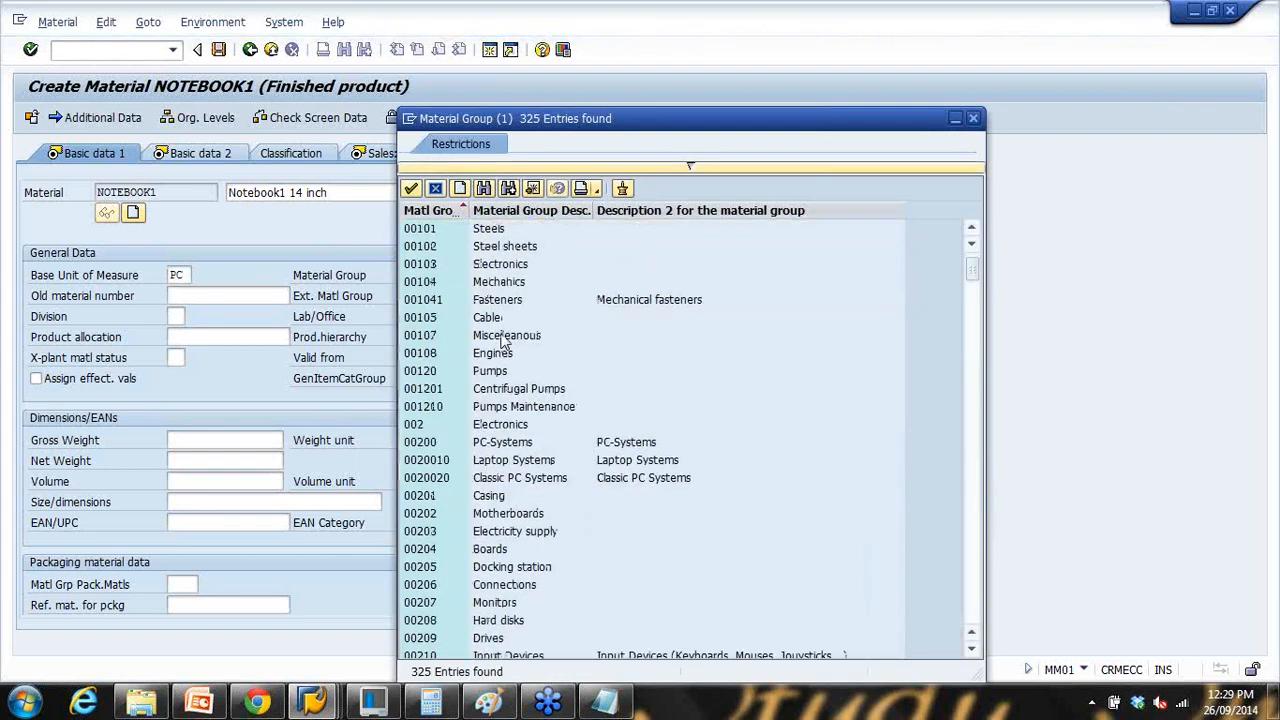
double_click(502, 266)
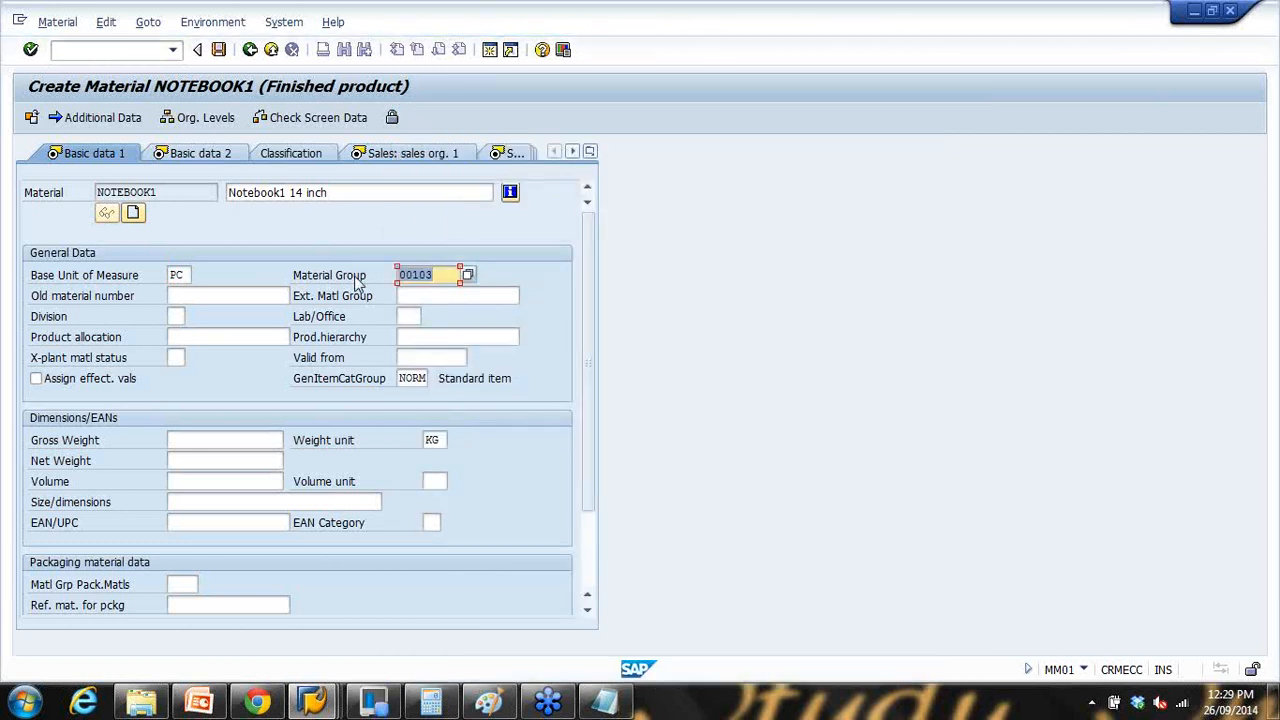
click(589, 563)
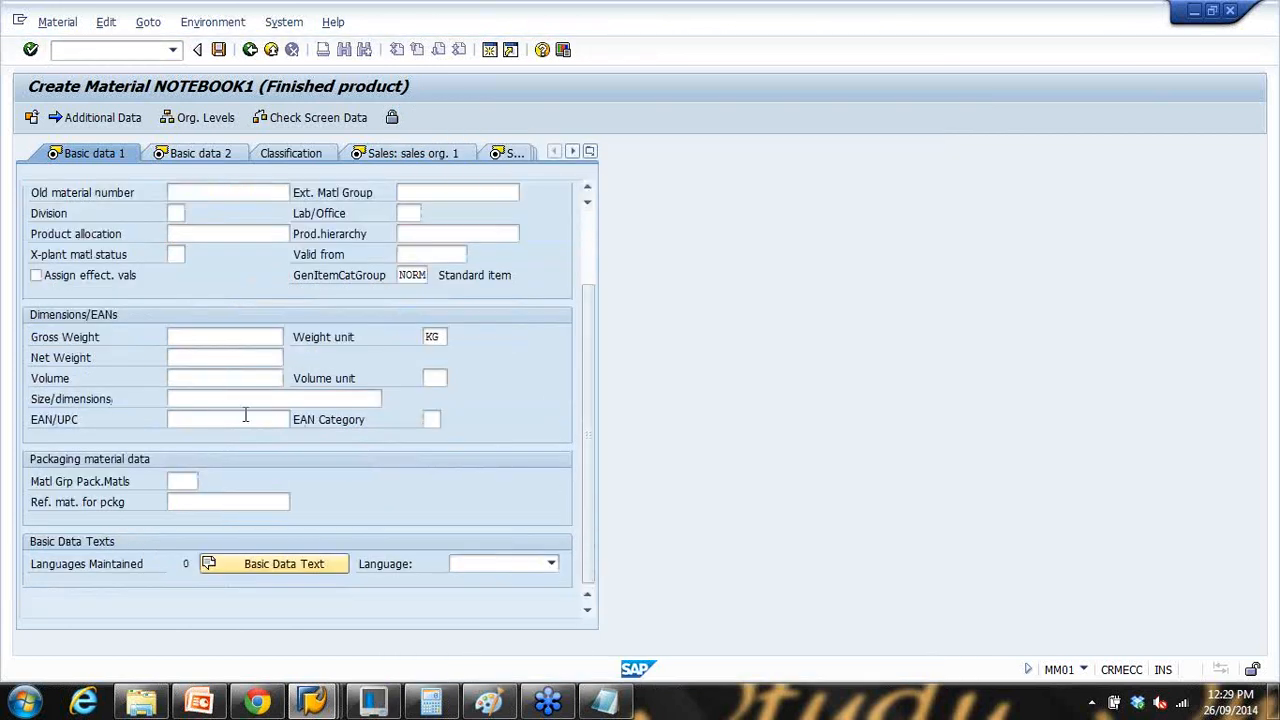
click(208, 336)
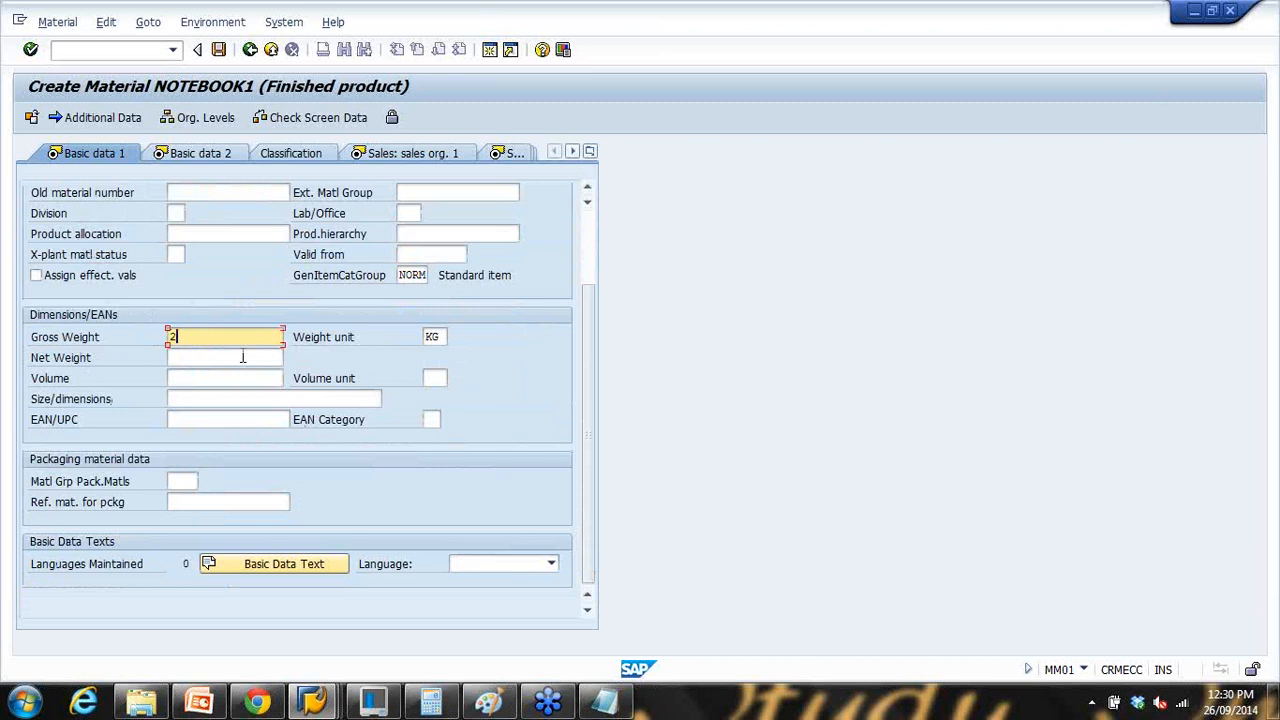
click(241, 357)
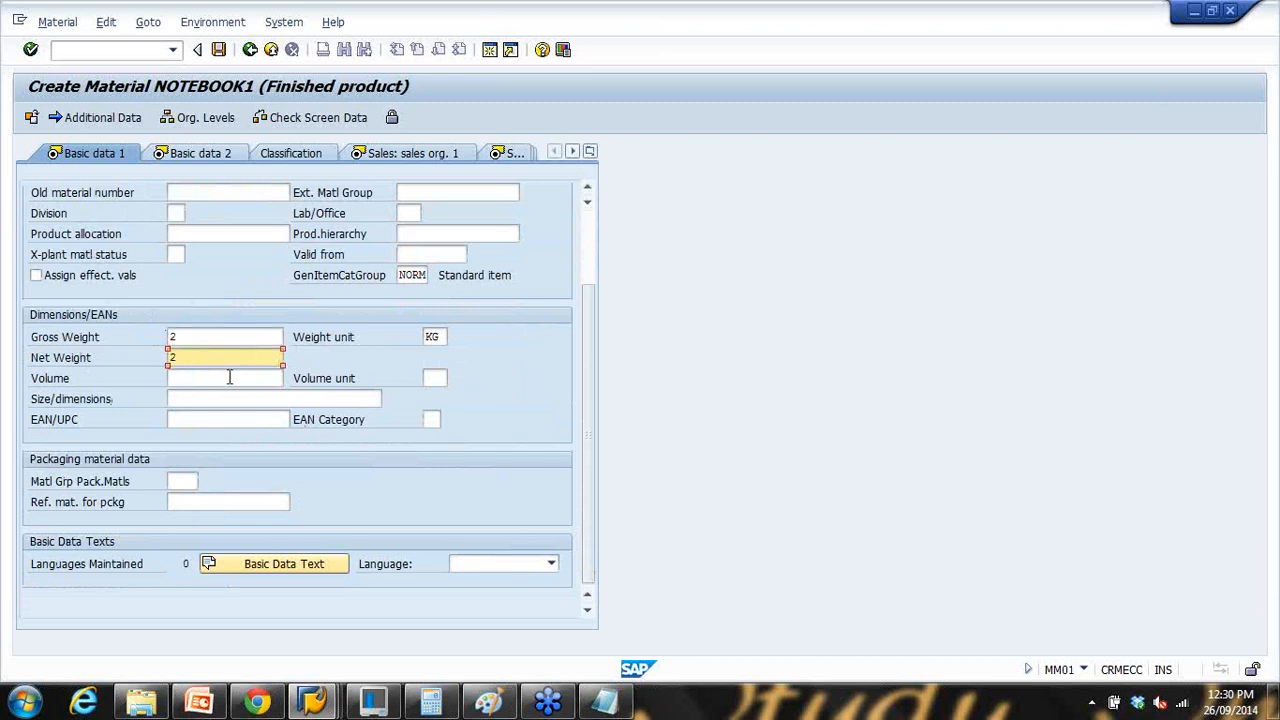
click(229, 377)
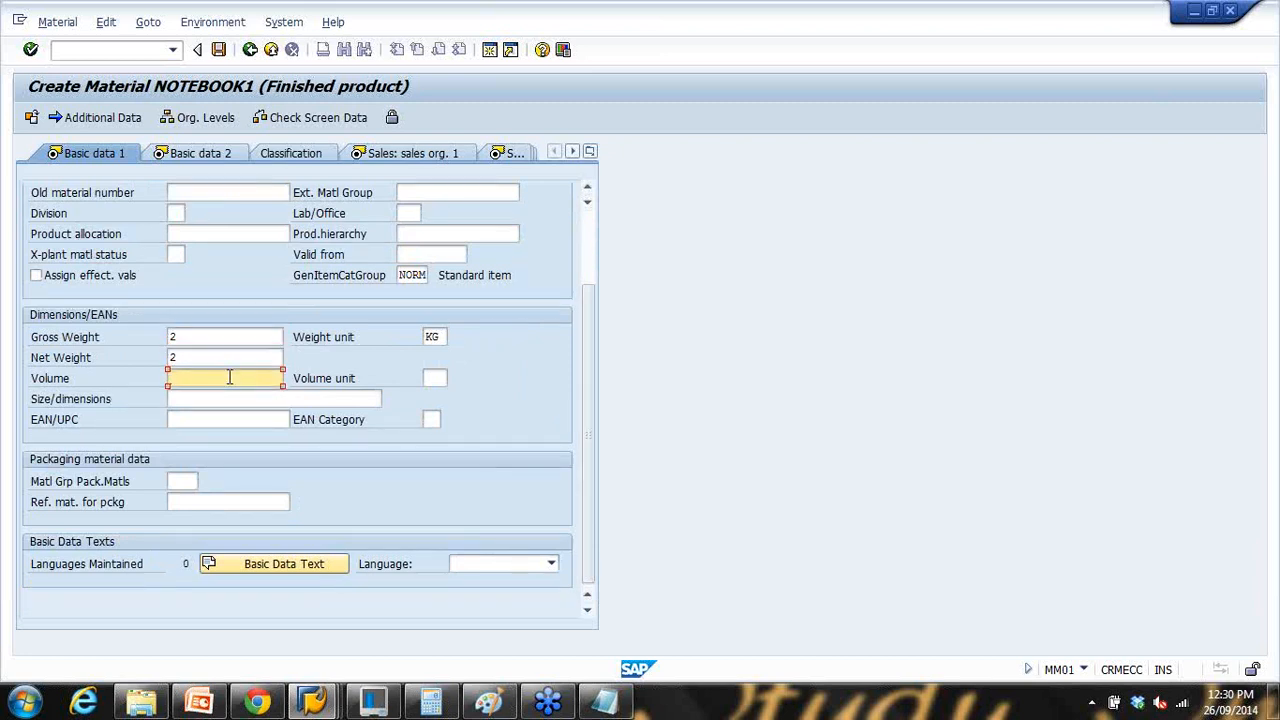
key(Return)
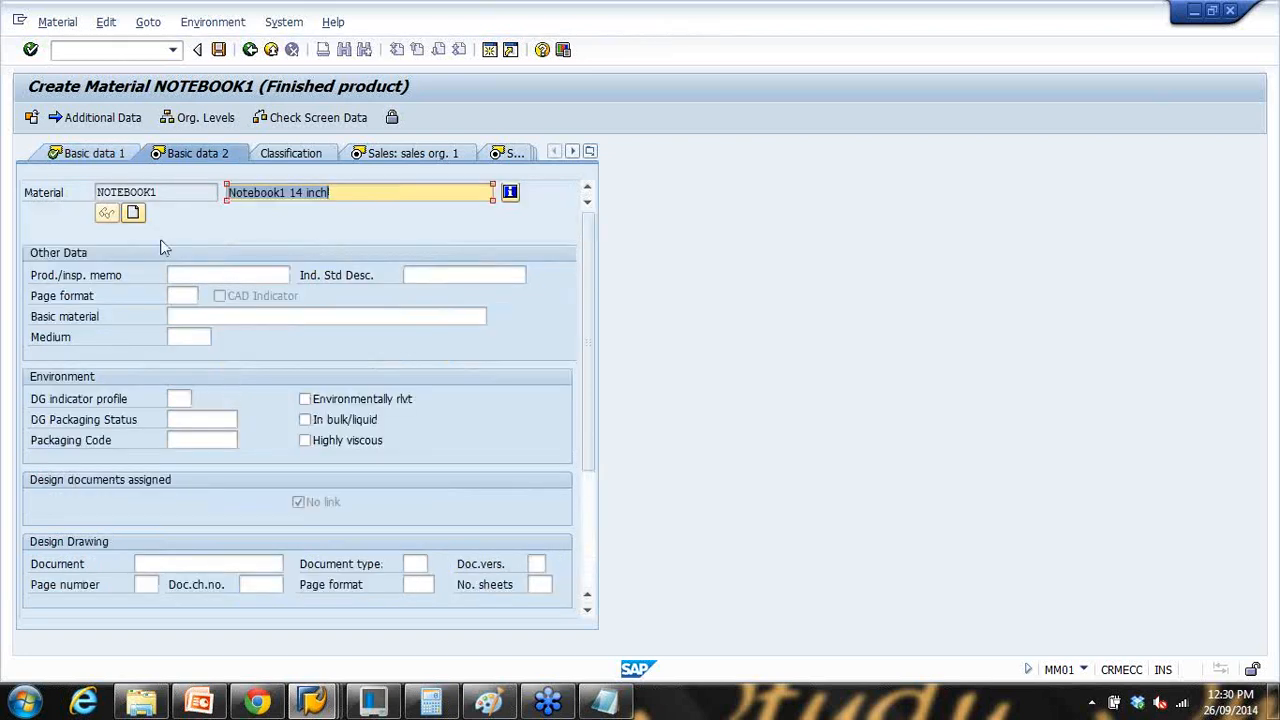
Step: Review Basic data 1 and 2, then show Sales: sales org. 1 for org 1000, channel 10
click(90, 155)
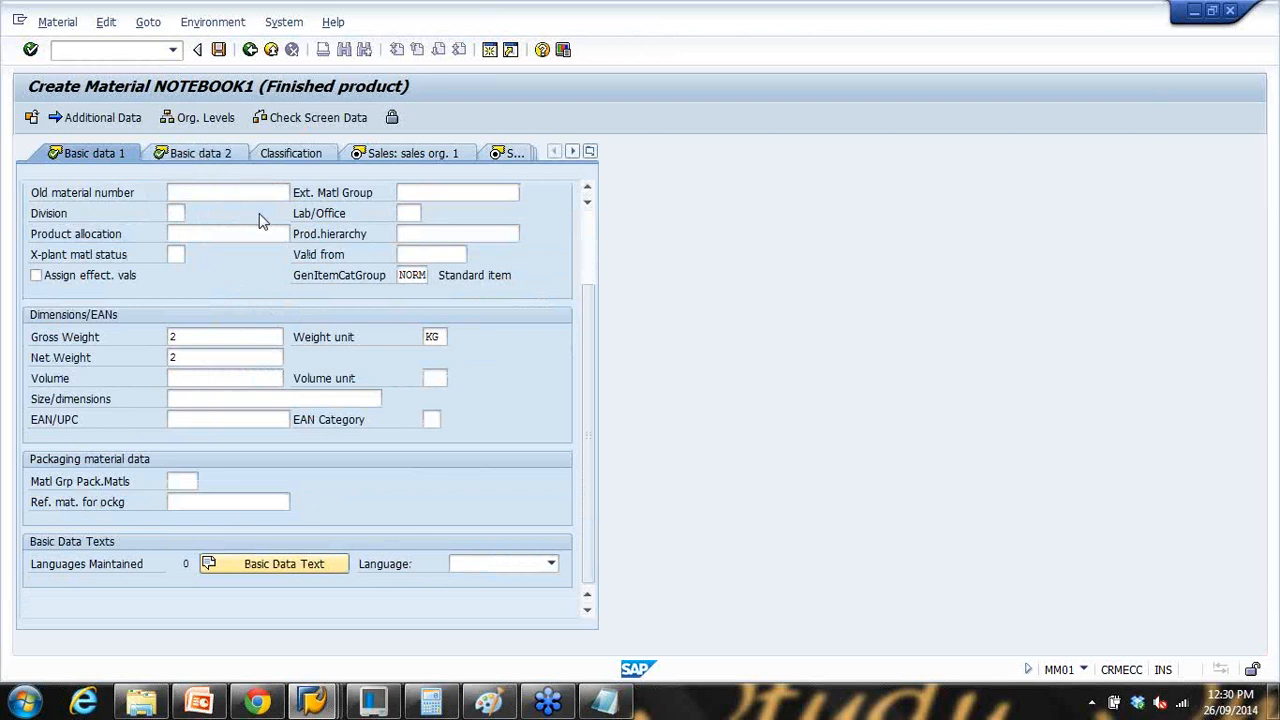
click(208, 158)
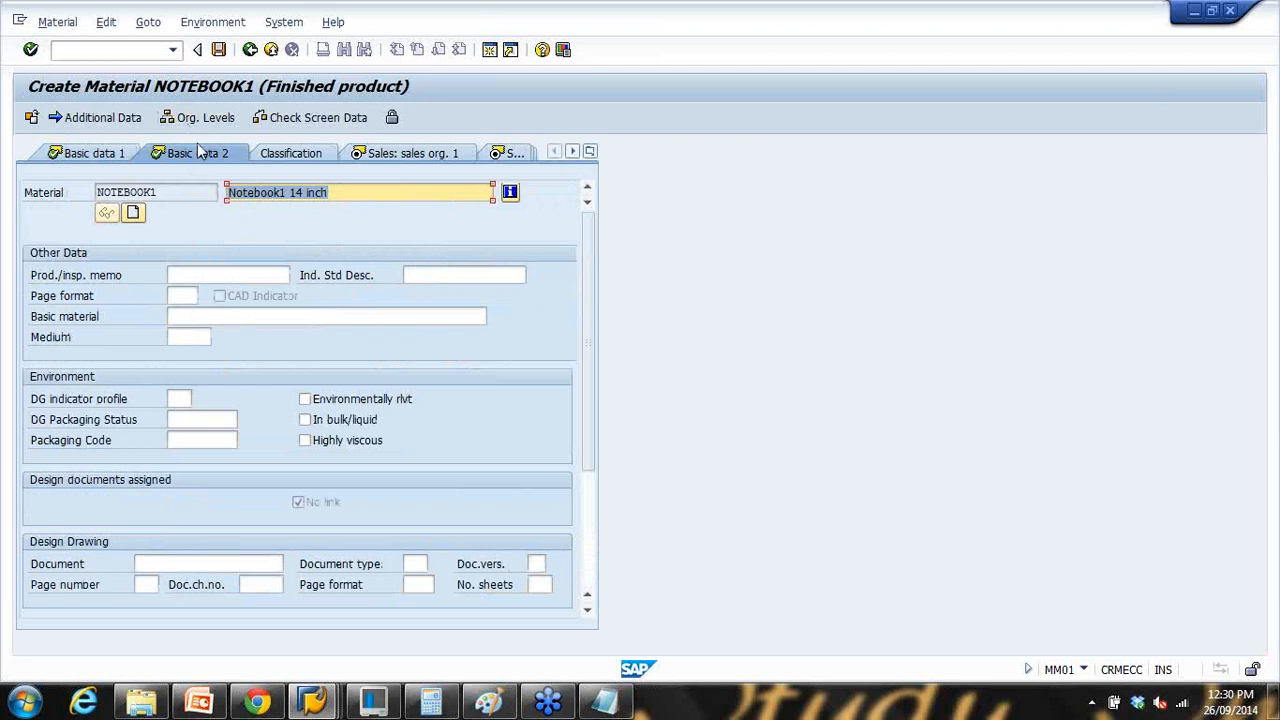
click(422, 160)
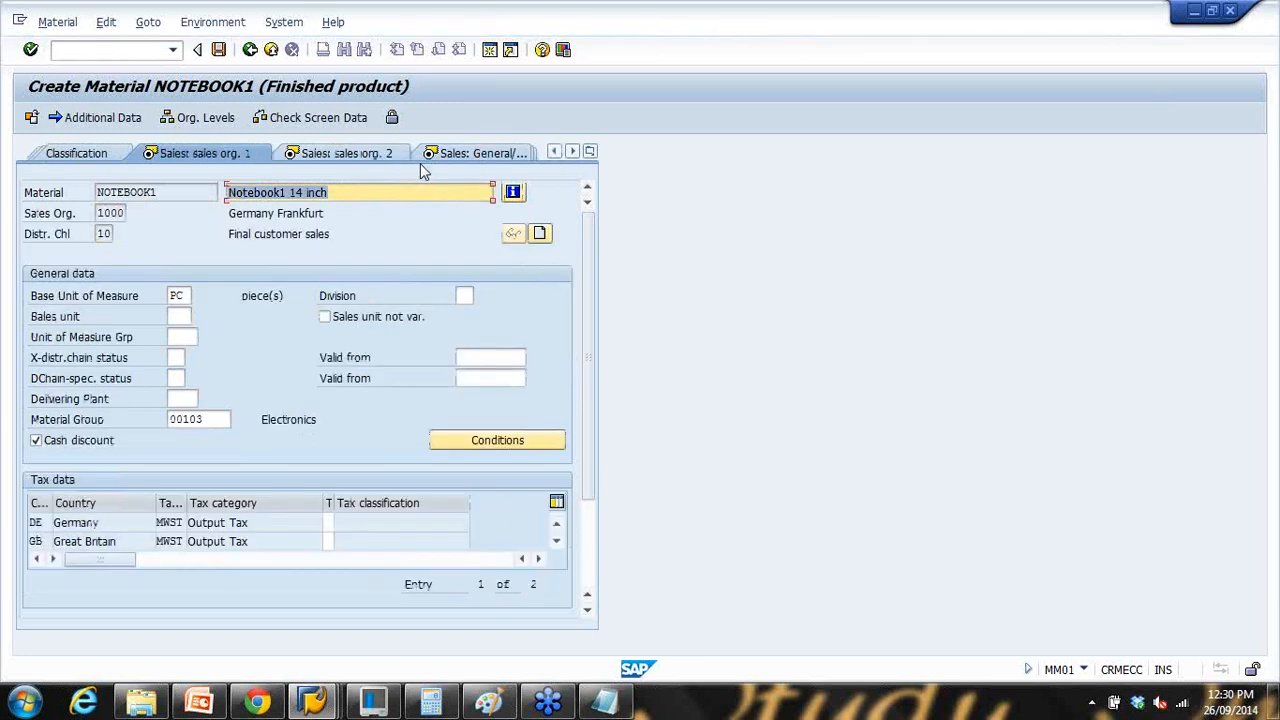
Step: Enter minimum order quantity 50 and minimum delivery quantity 20
click(590, 613)
click(589, 611)
click(589, 611)
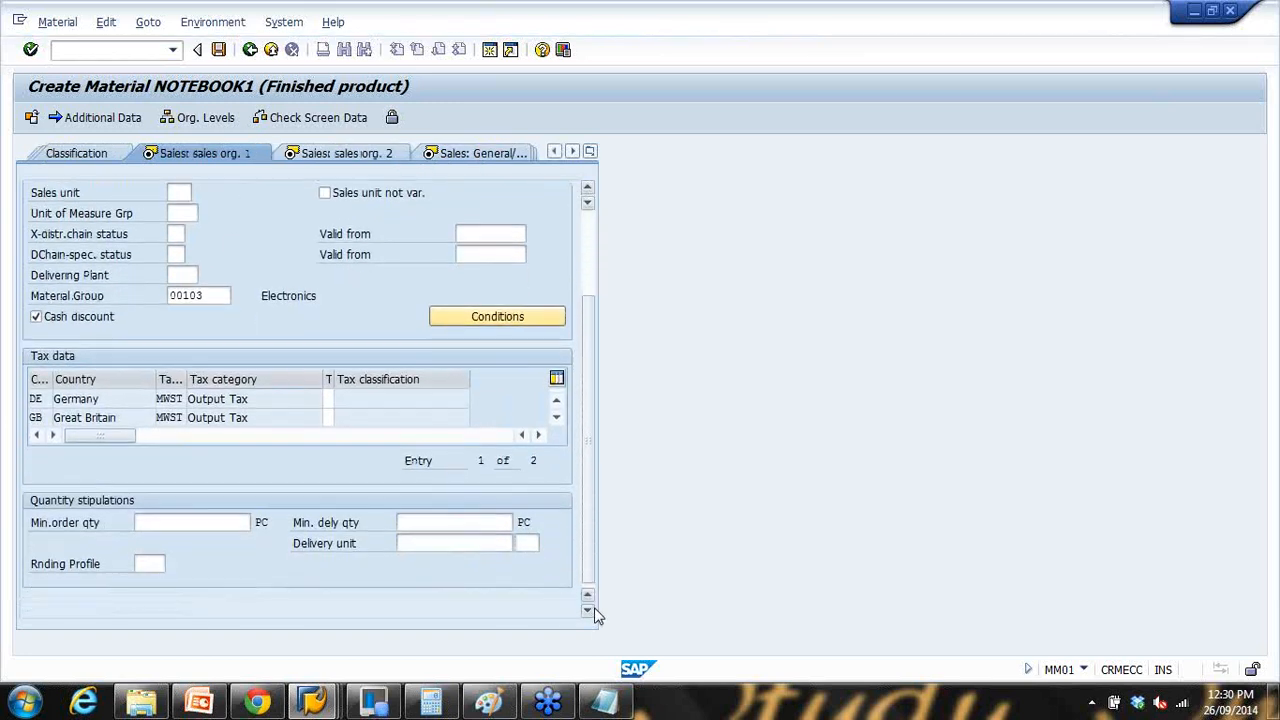
click(193, 520)
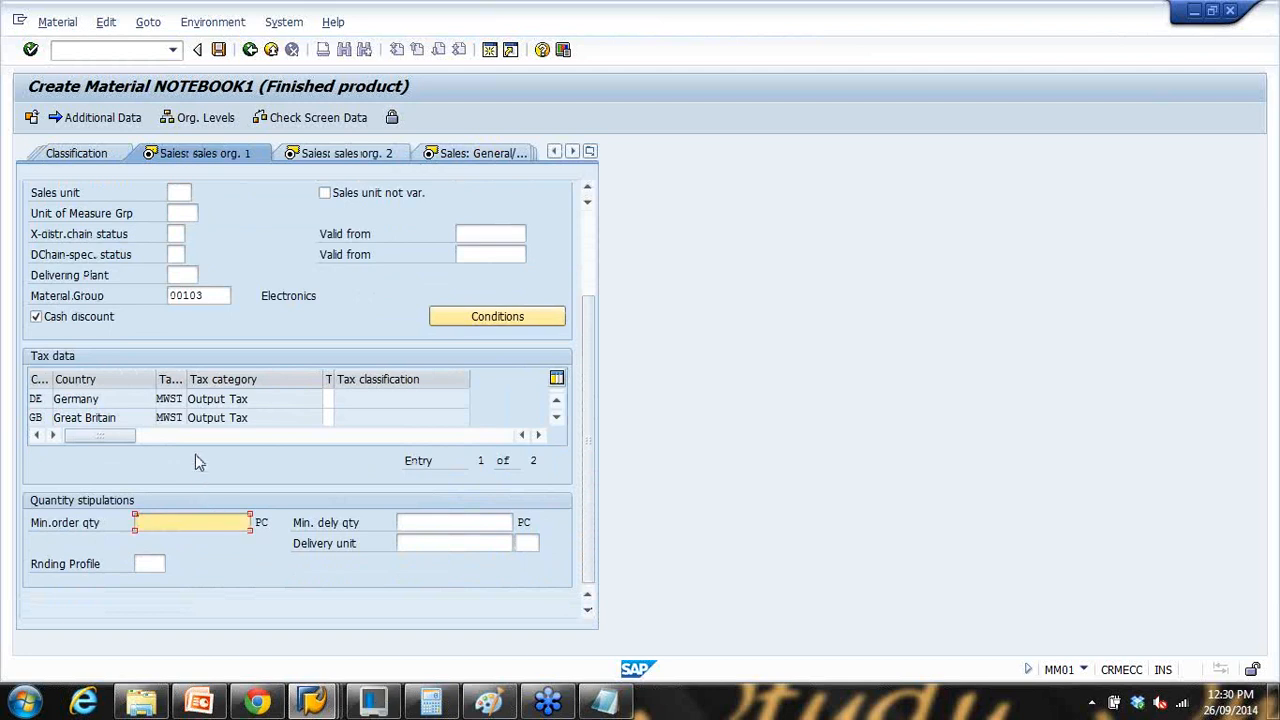
text(50)
click(411, 521)
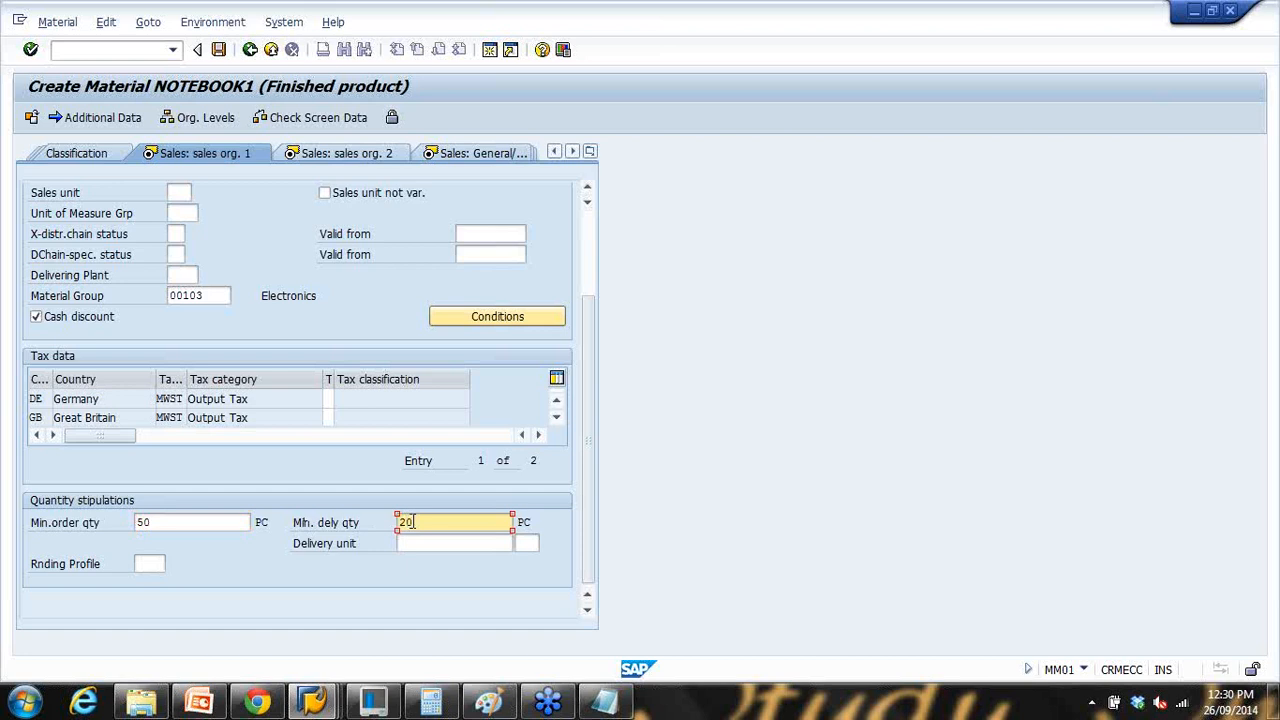
Step: Give Germany and Great Britain tax classification 1 Full tax
click(328, 398)
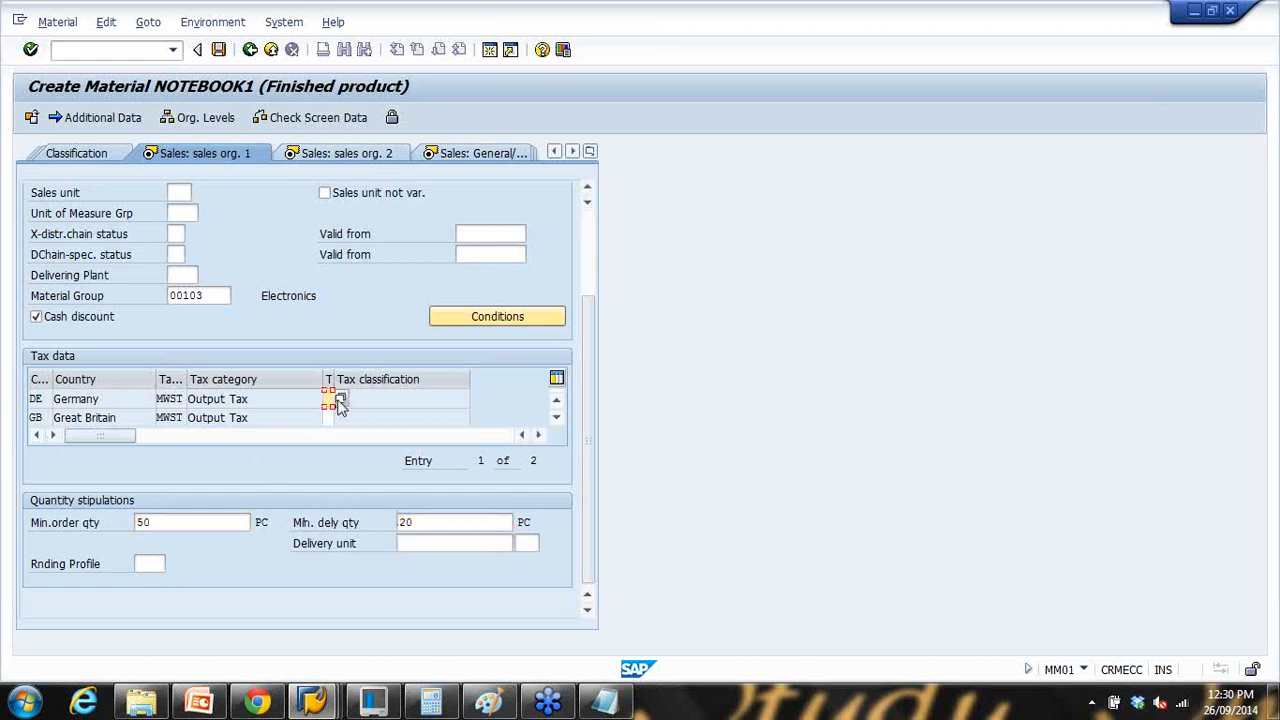
click(340, 401)
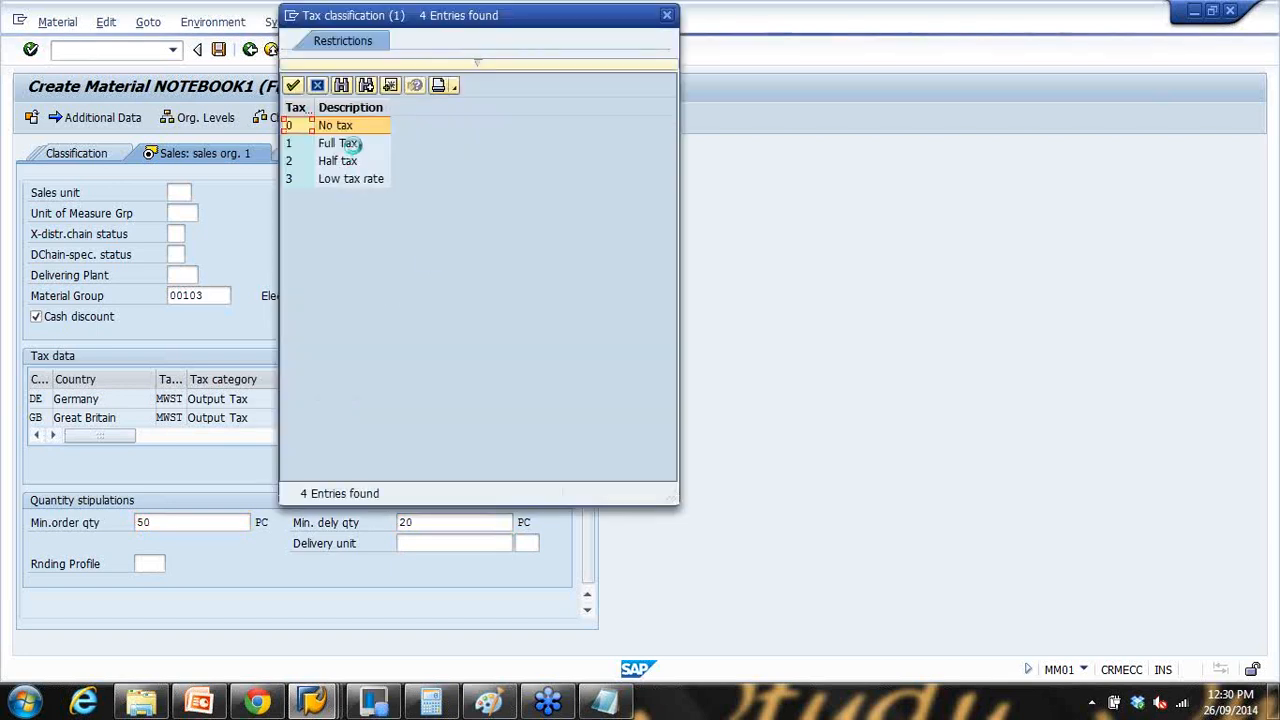
double_click(338, 143)
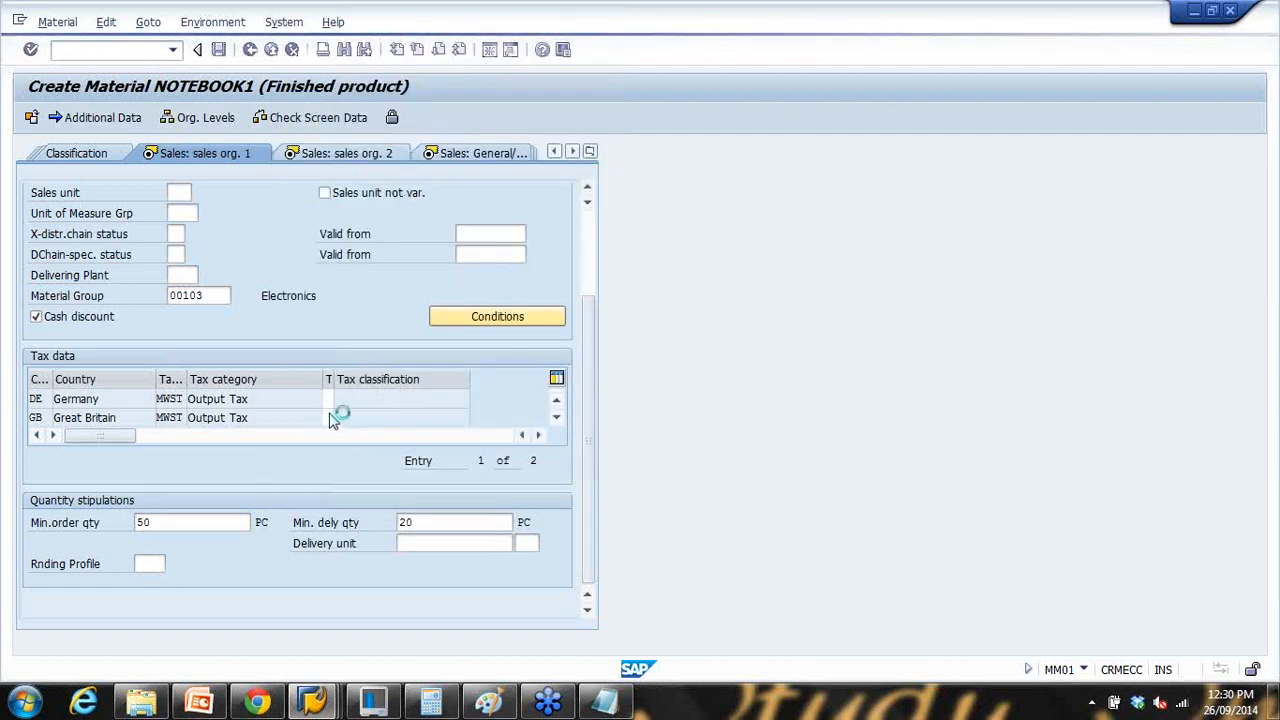
click(330, 416)
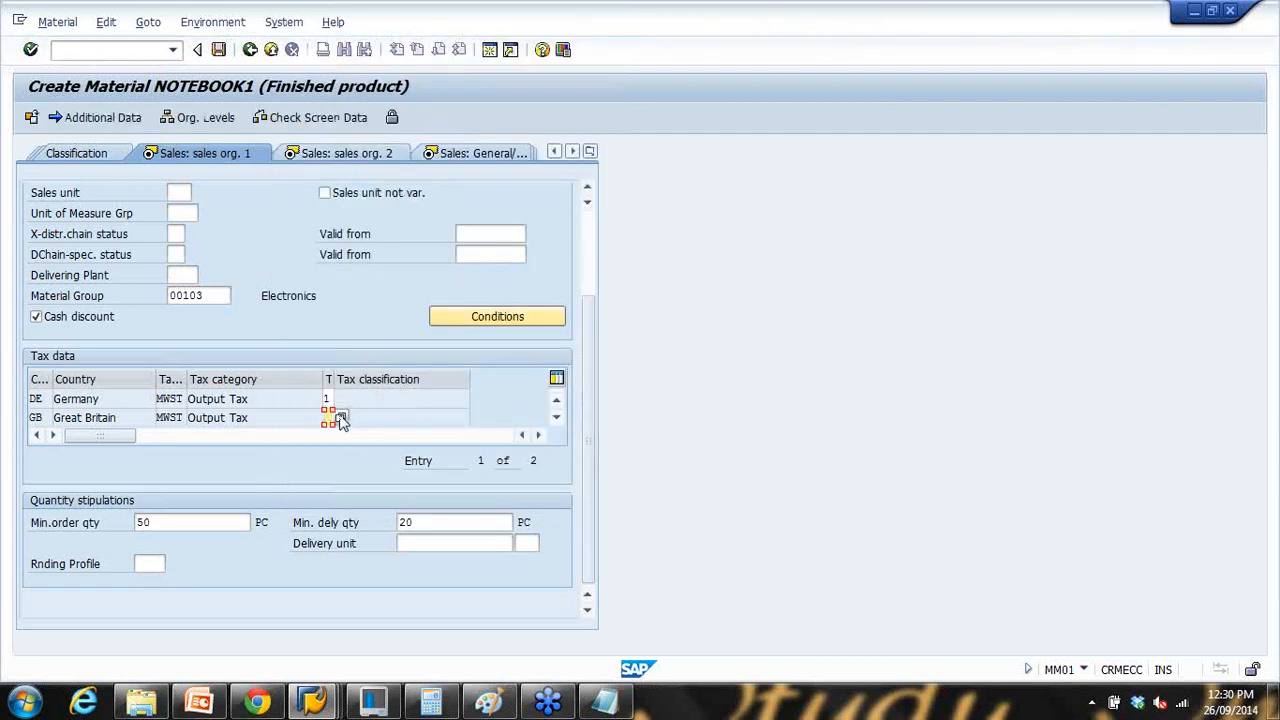
text(1)
key(Return)
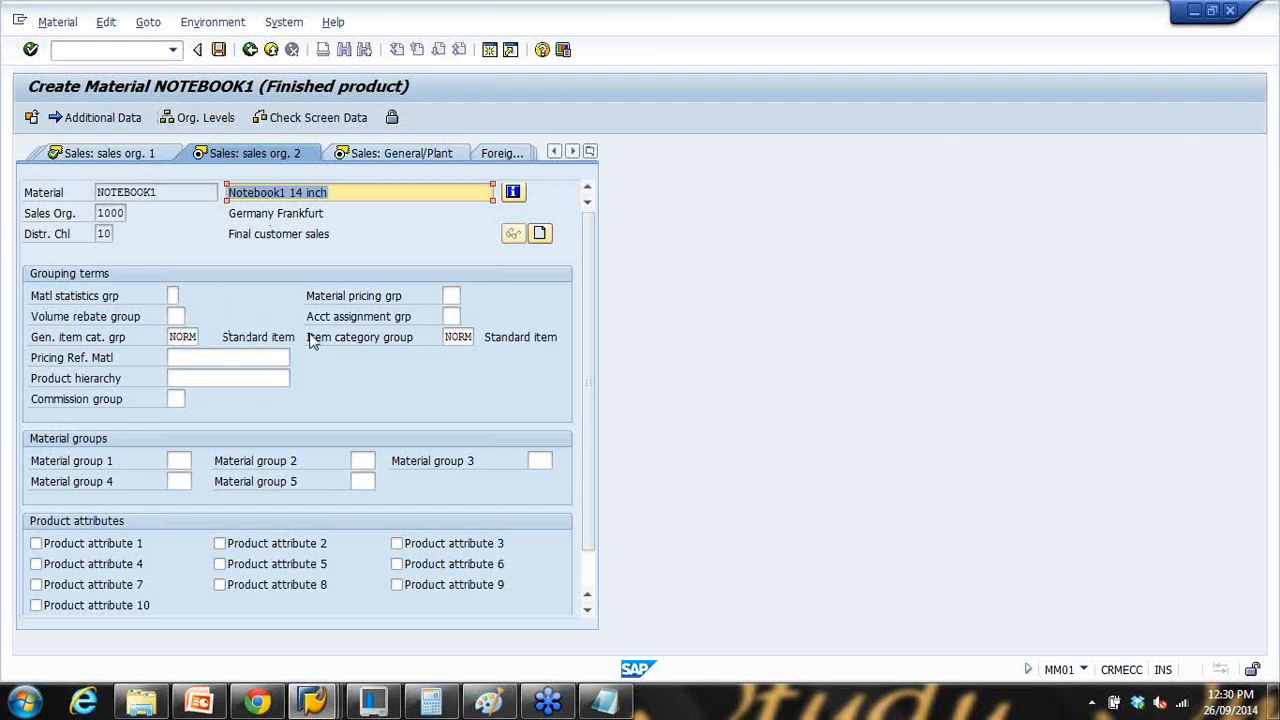
Step: On Sales: General/Plant, set transportation group 0001 On palettes and loading group Crane
key(Return)
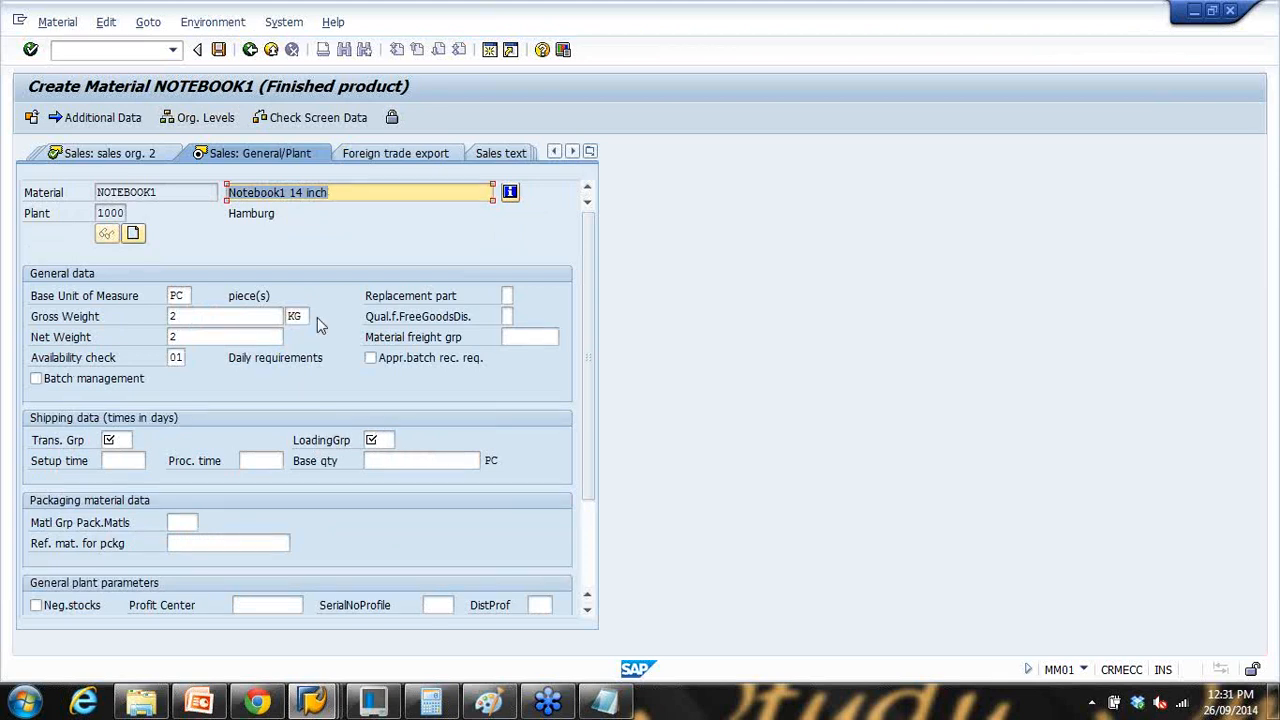
key(Return)
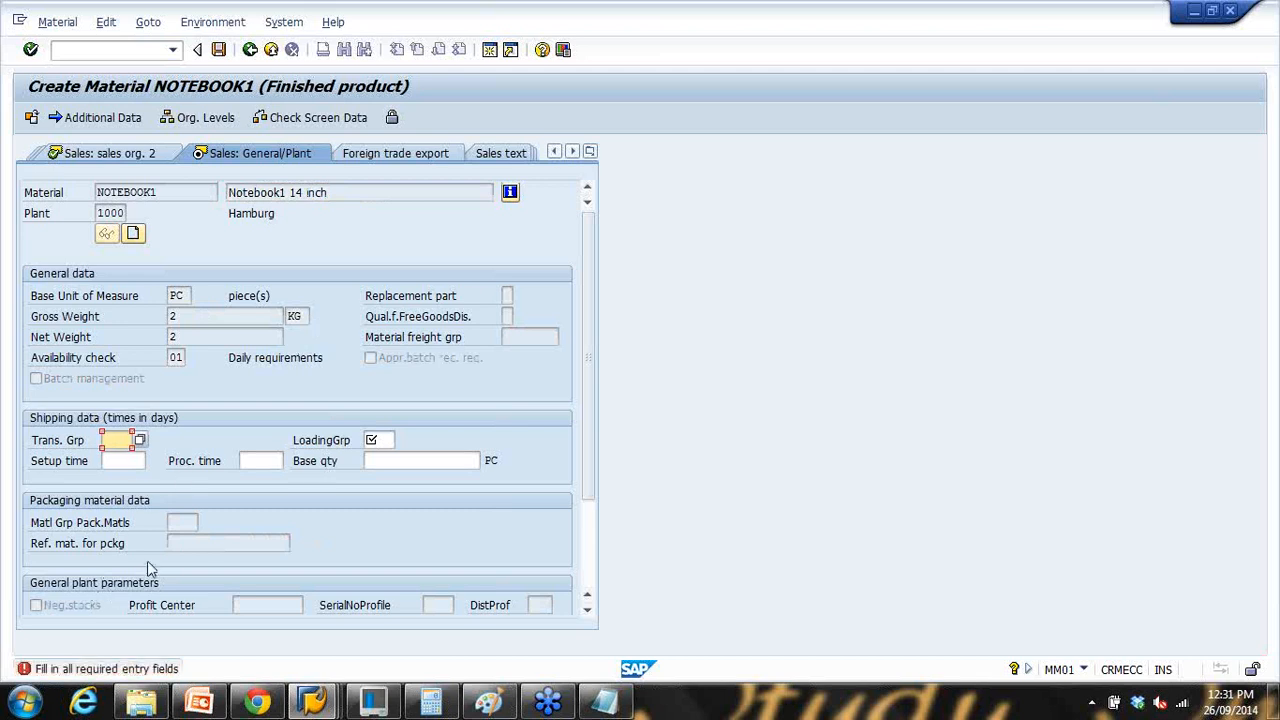
click(142, 441)
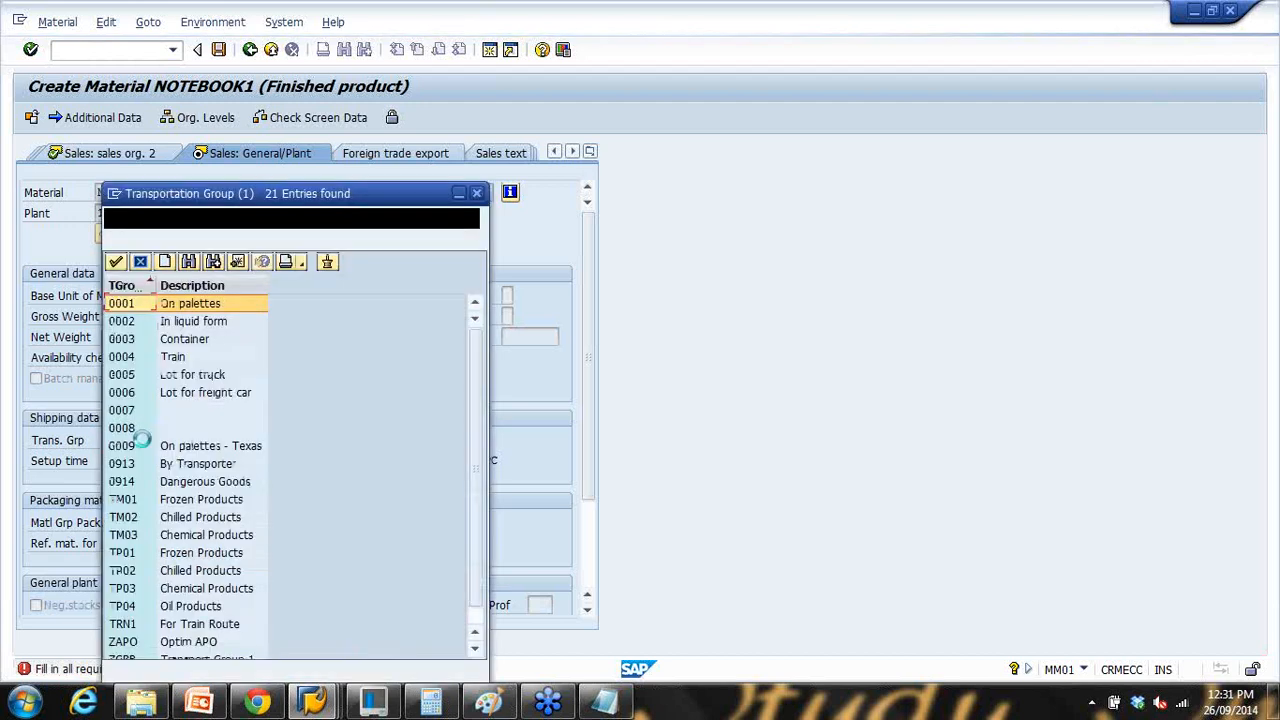
double_click(214, 303)
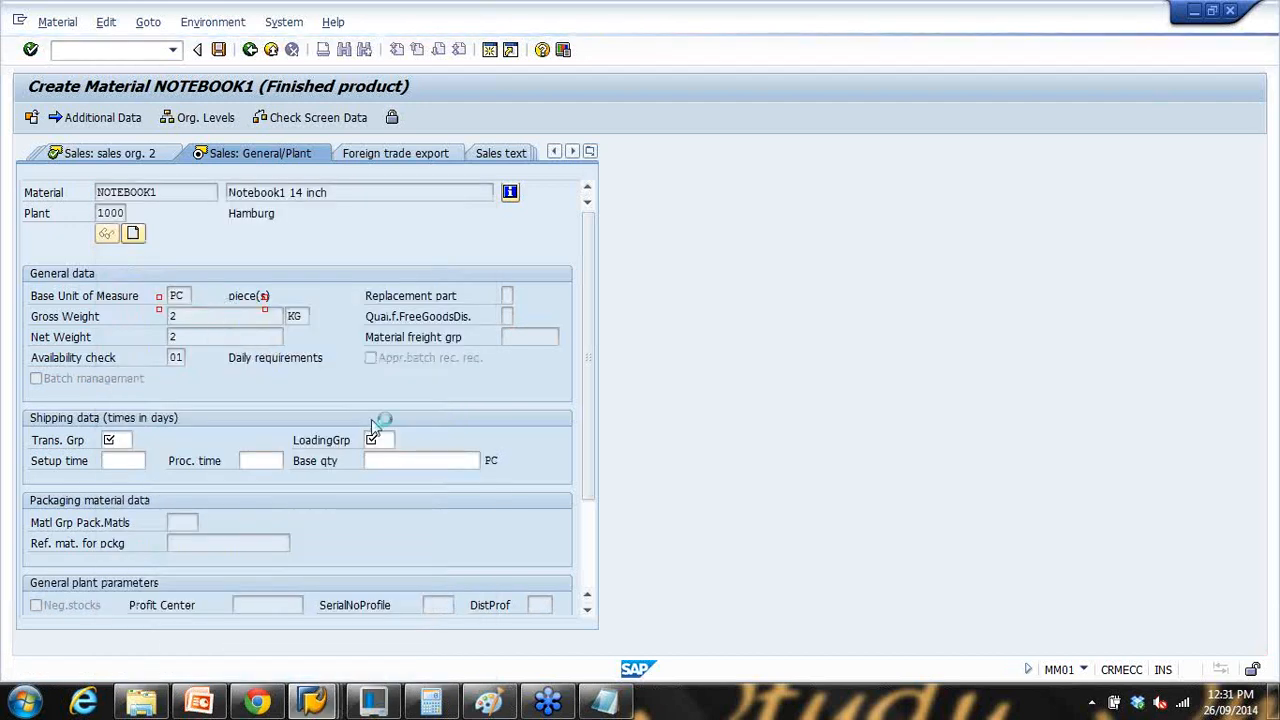
click(373, 442)
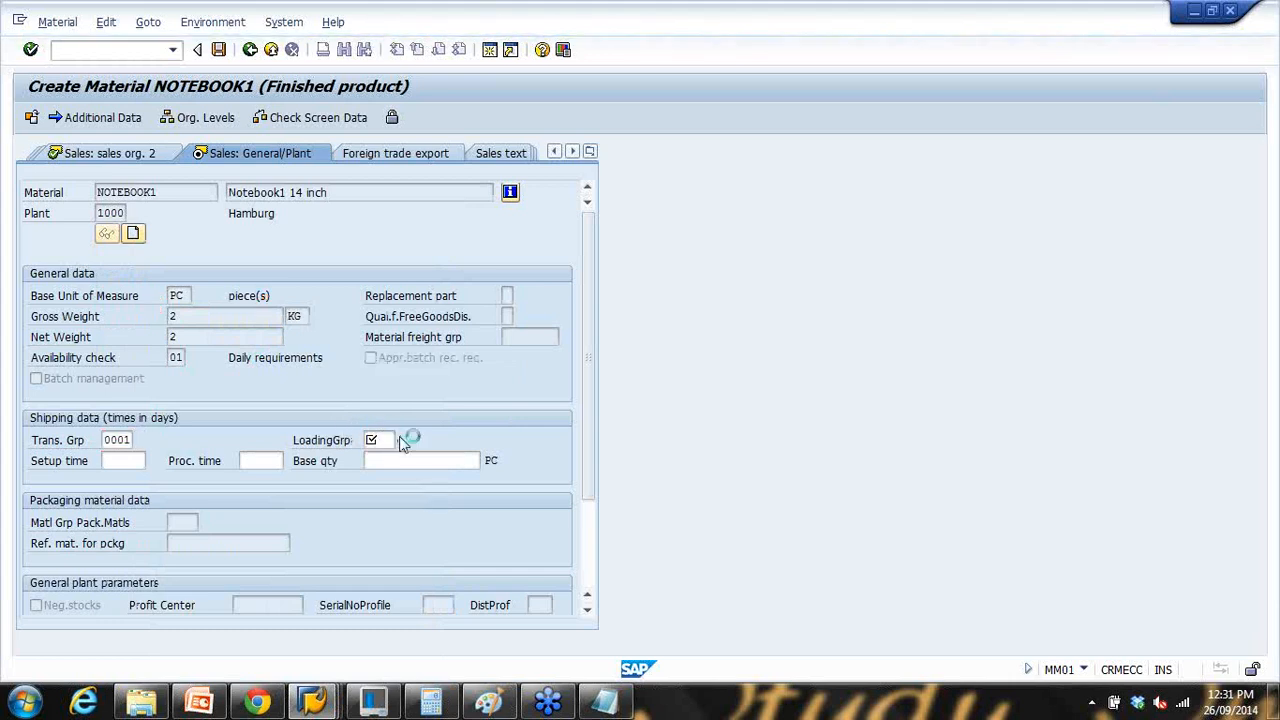
double_click(430, 304)
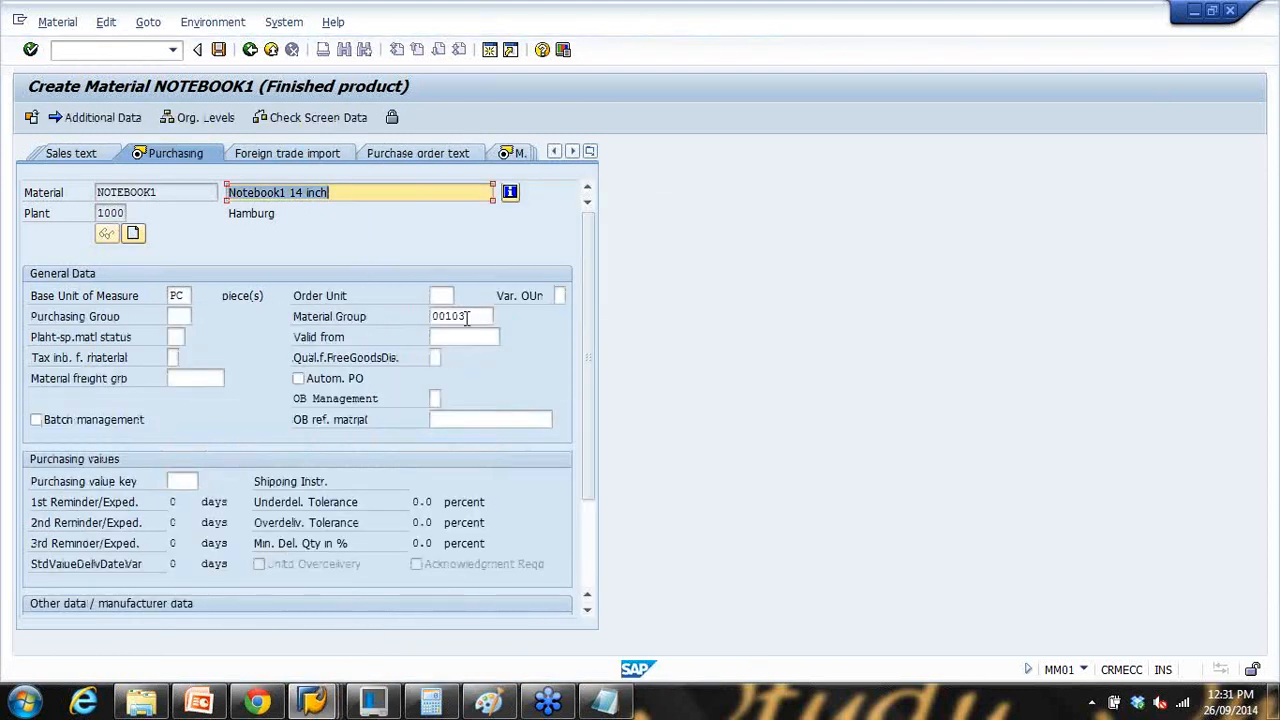
Step: Choose purchasing value key 1 and advance to the MRP 1 view
scroll(578, 338, down, 3)
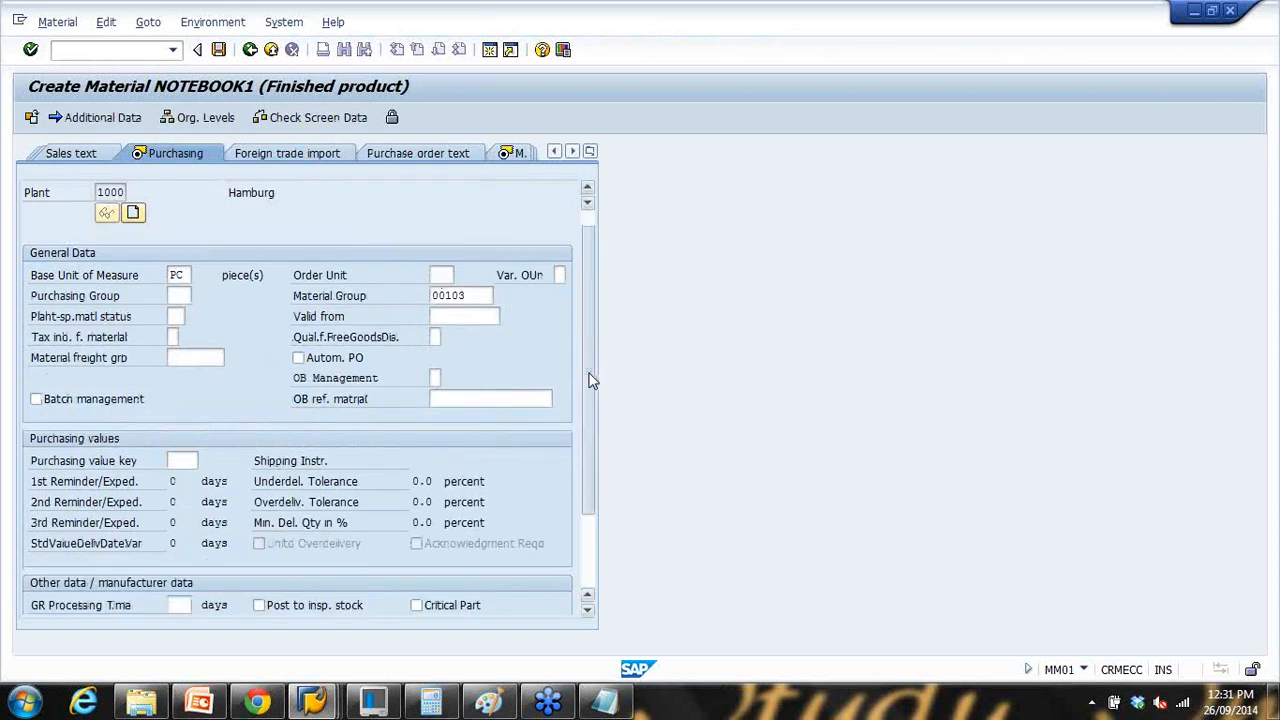
click(203, 383)
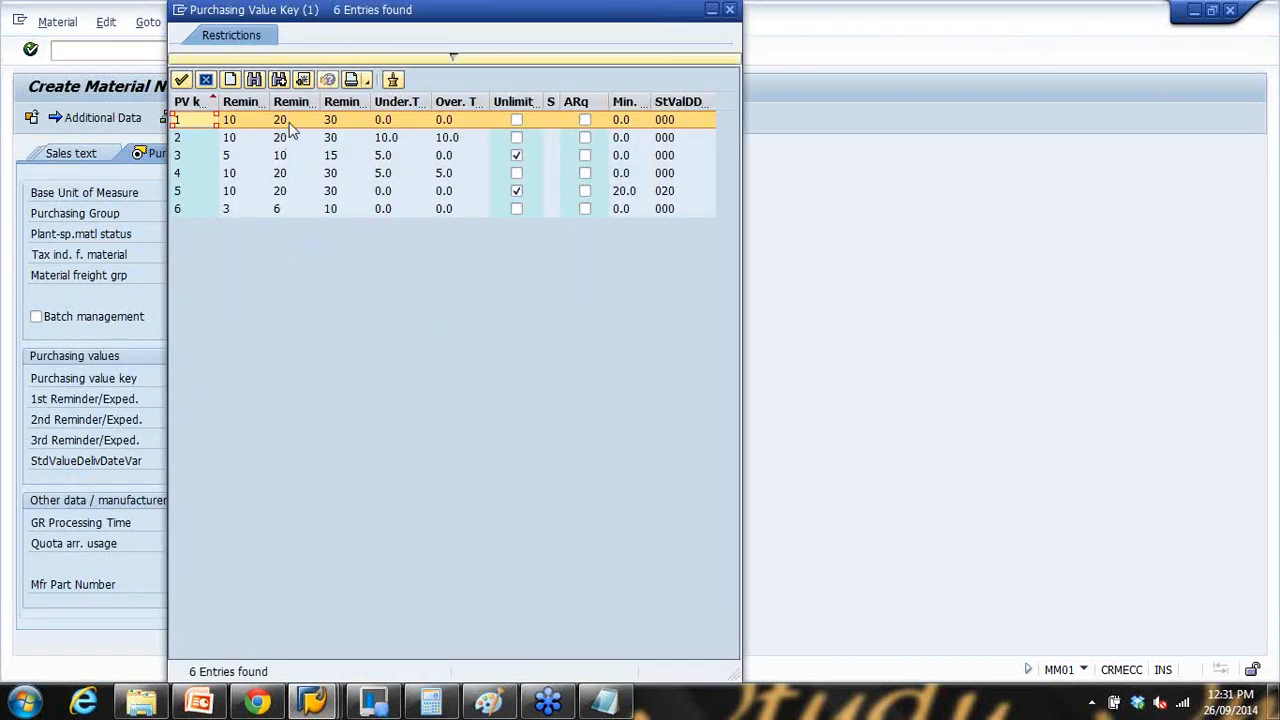
double_click(288, 122)
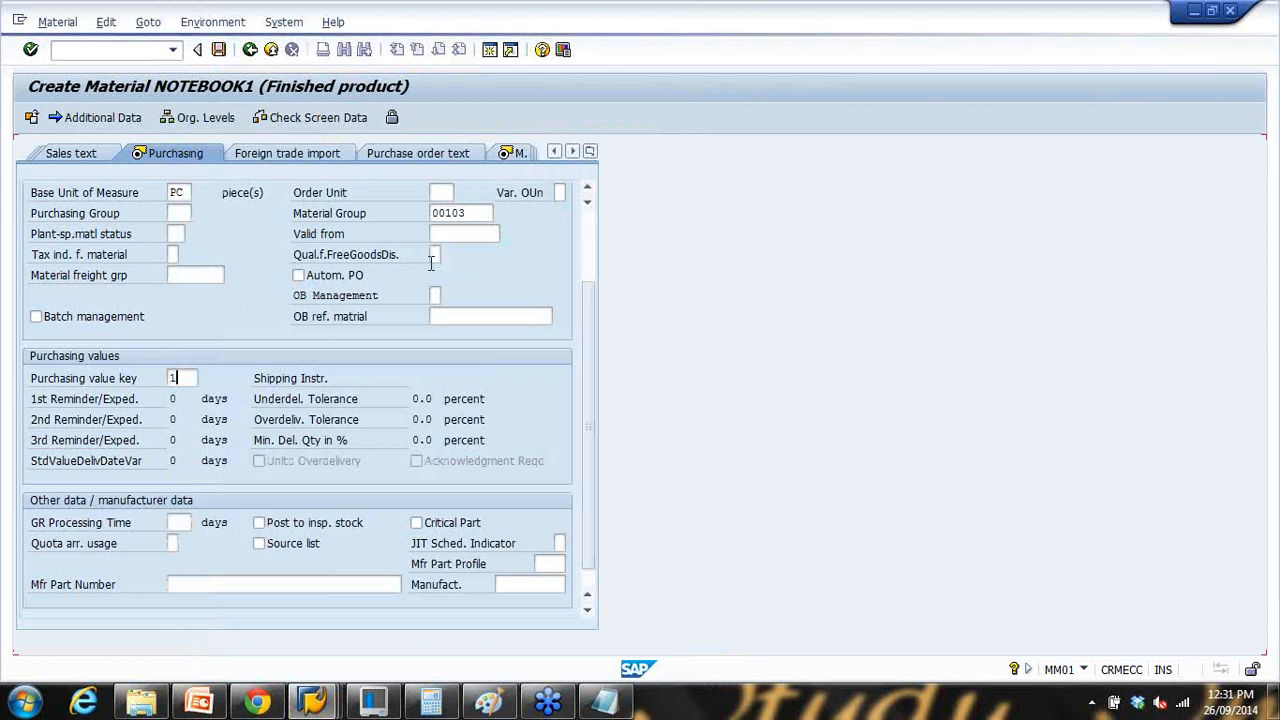
key(Return)
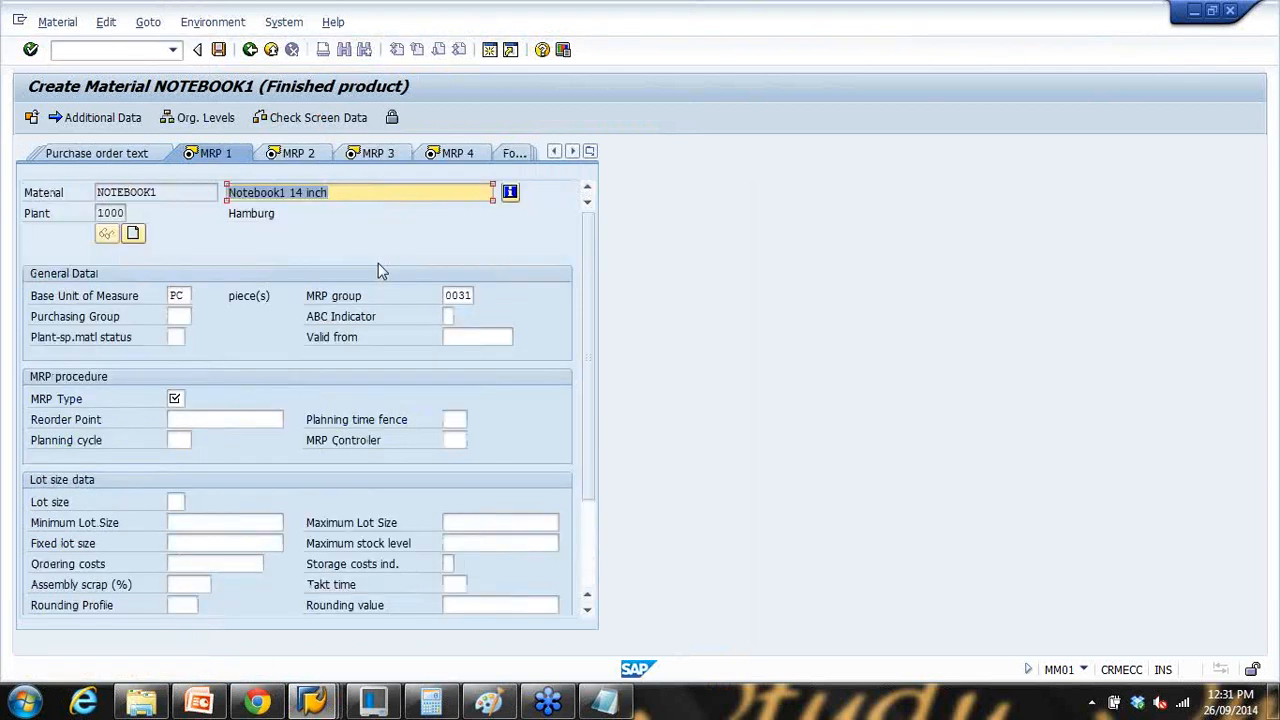
Step: Set the MRP type to PD
click(173, 398)
click(192, 399)
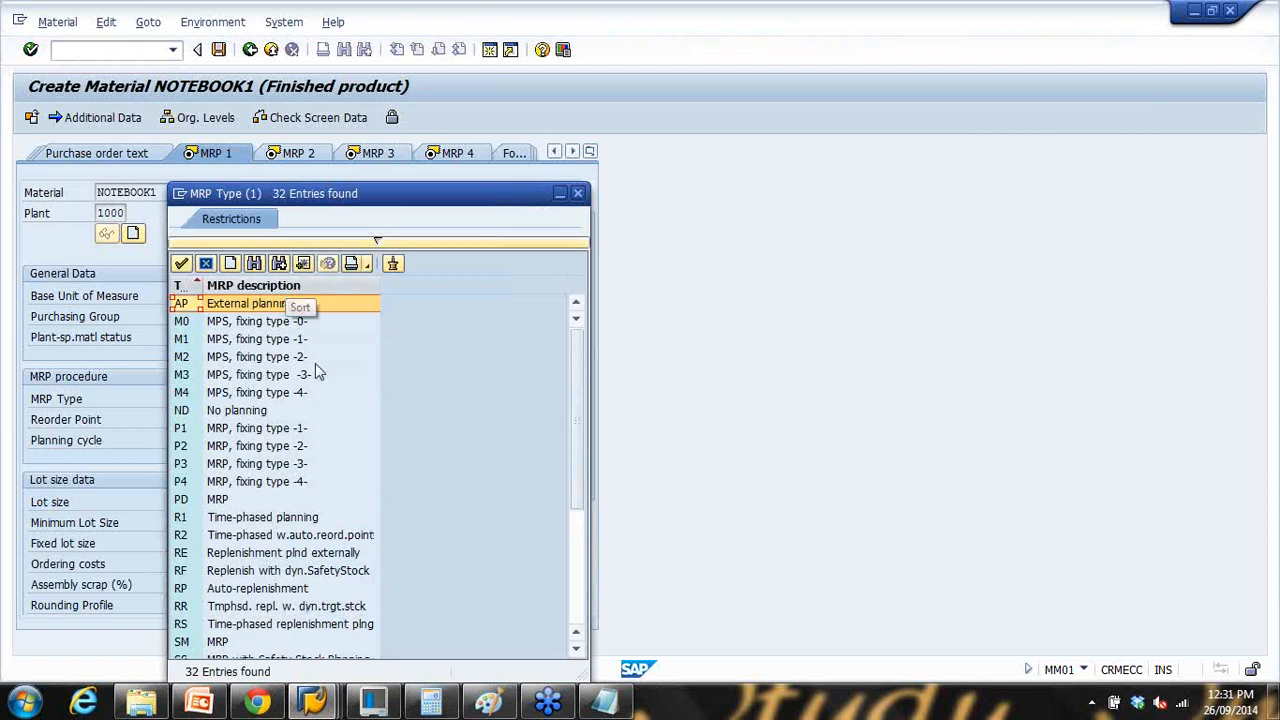
scroll(210, 435, down, 2)
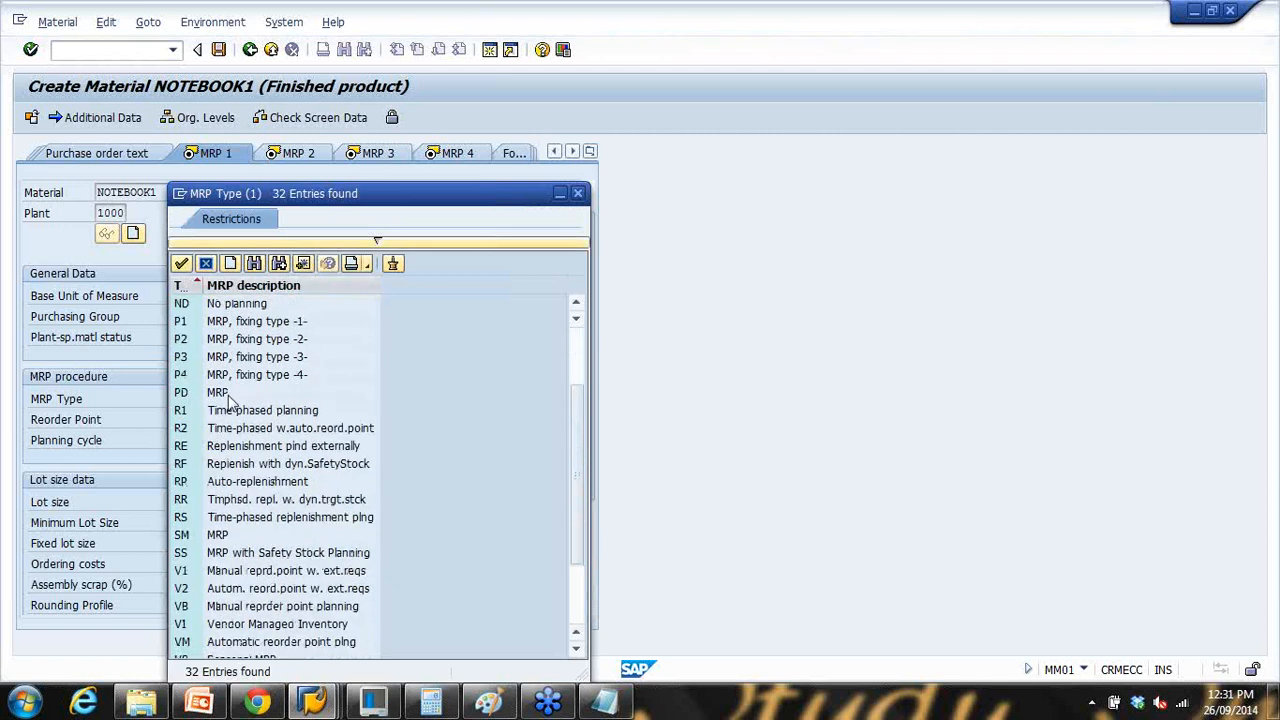
click(219, 392)
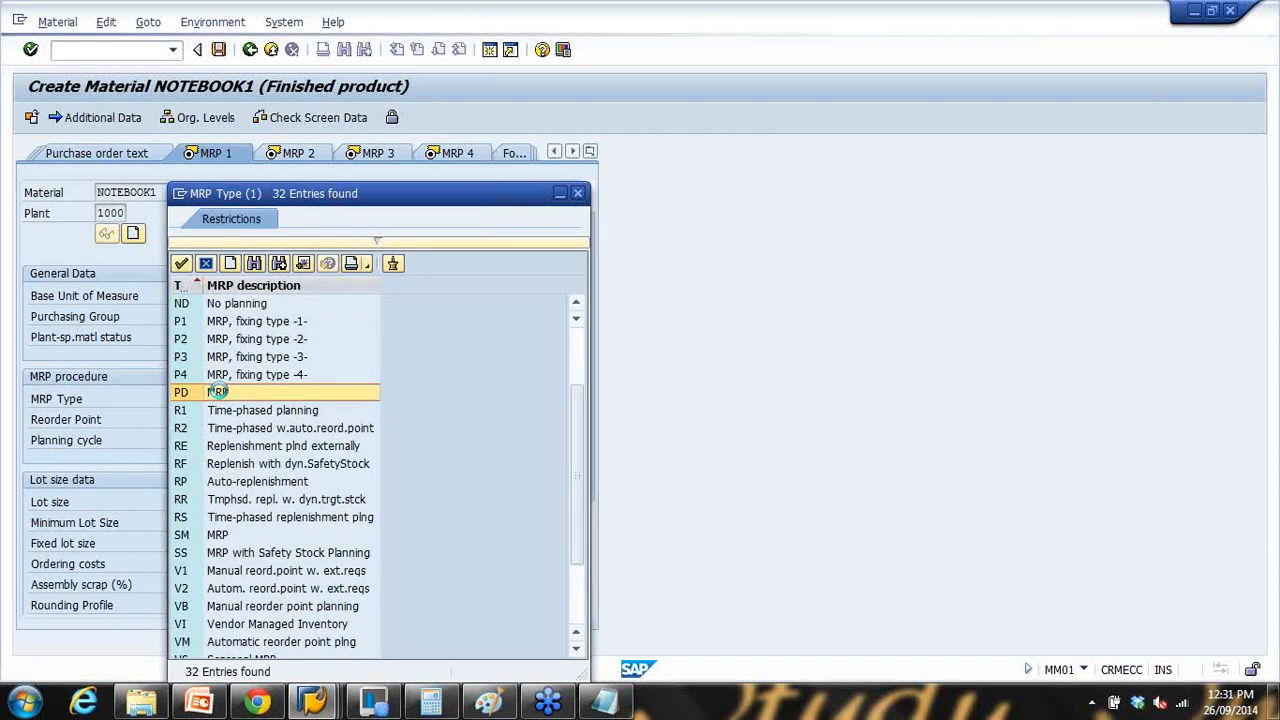
double_click(219, 392)
key(Return)
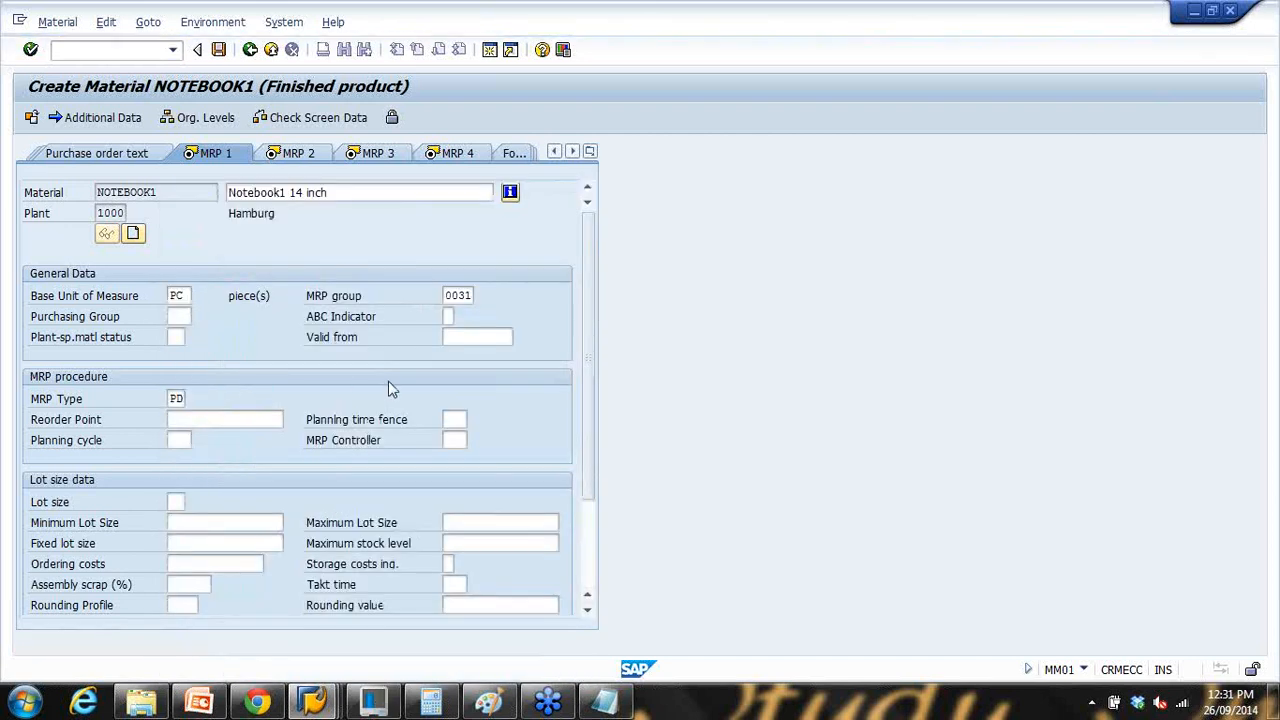
Step: Set MRP controller 003 and the MB monthly lot size
click(475, 441)
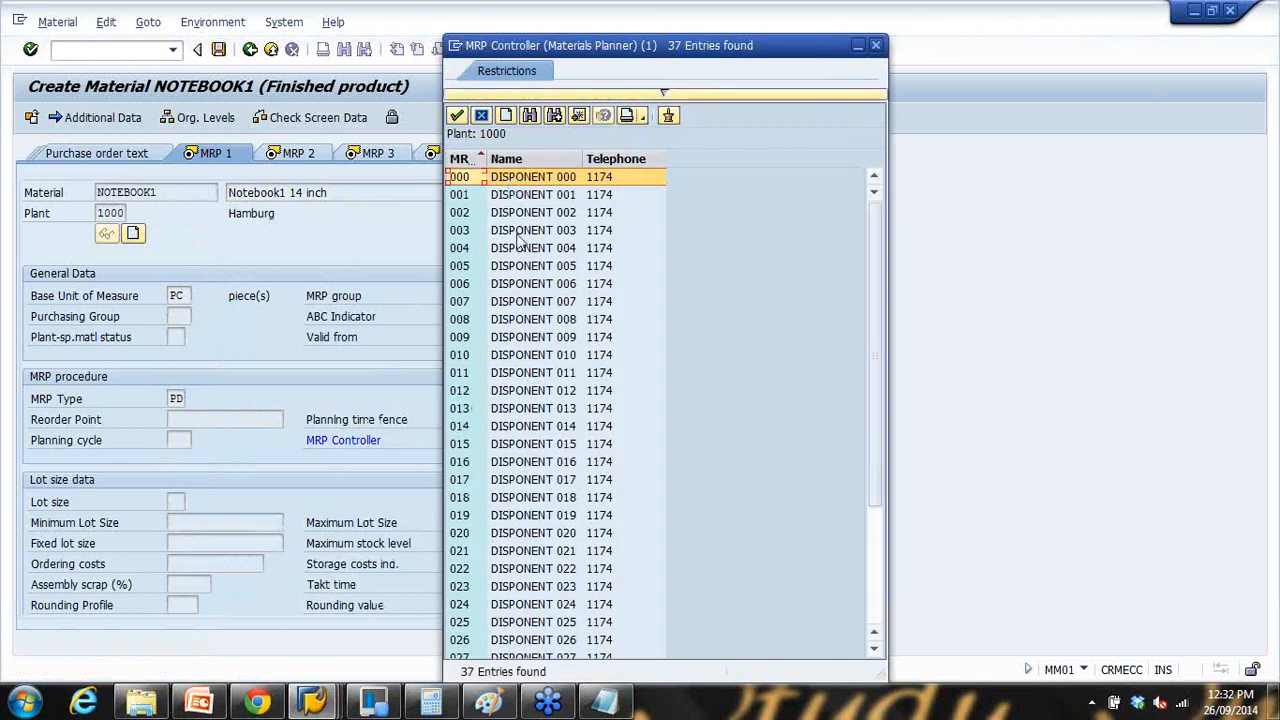
click(522, 230)
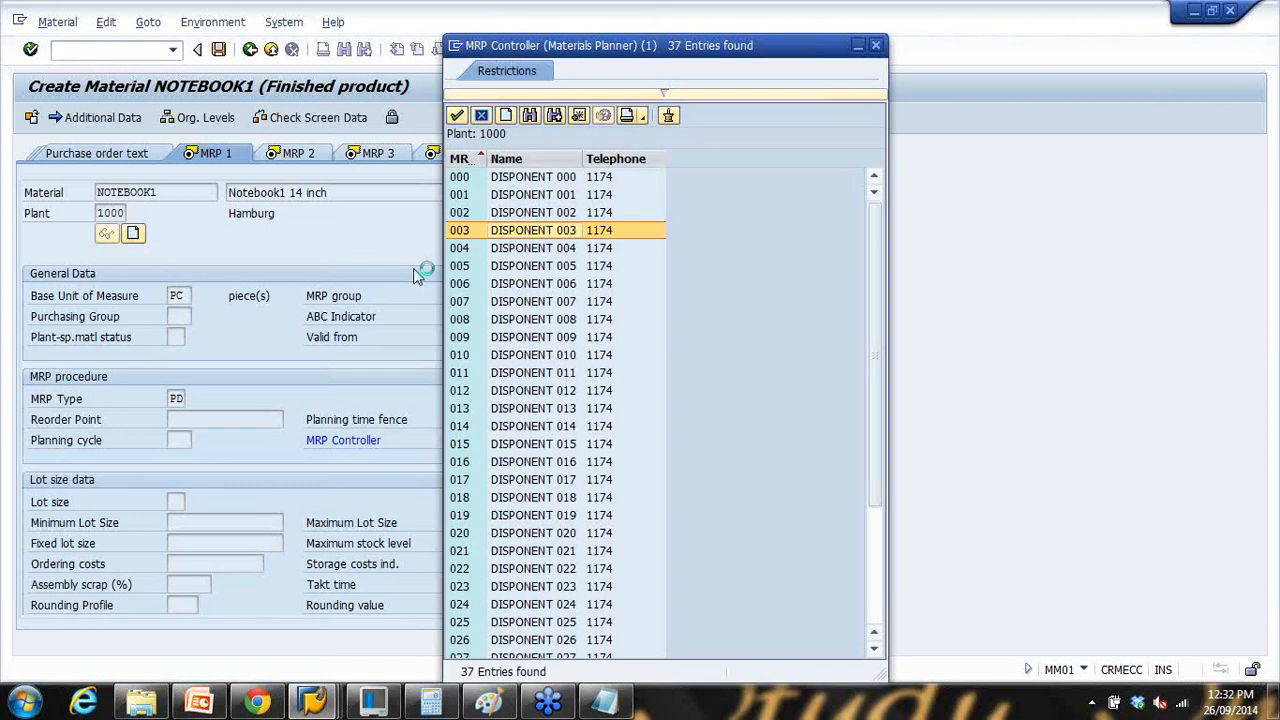
key(Return)
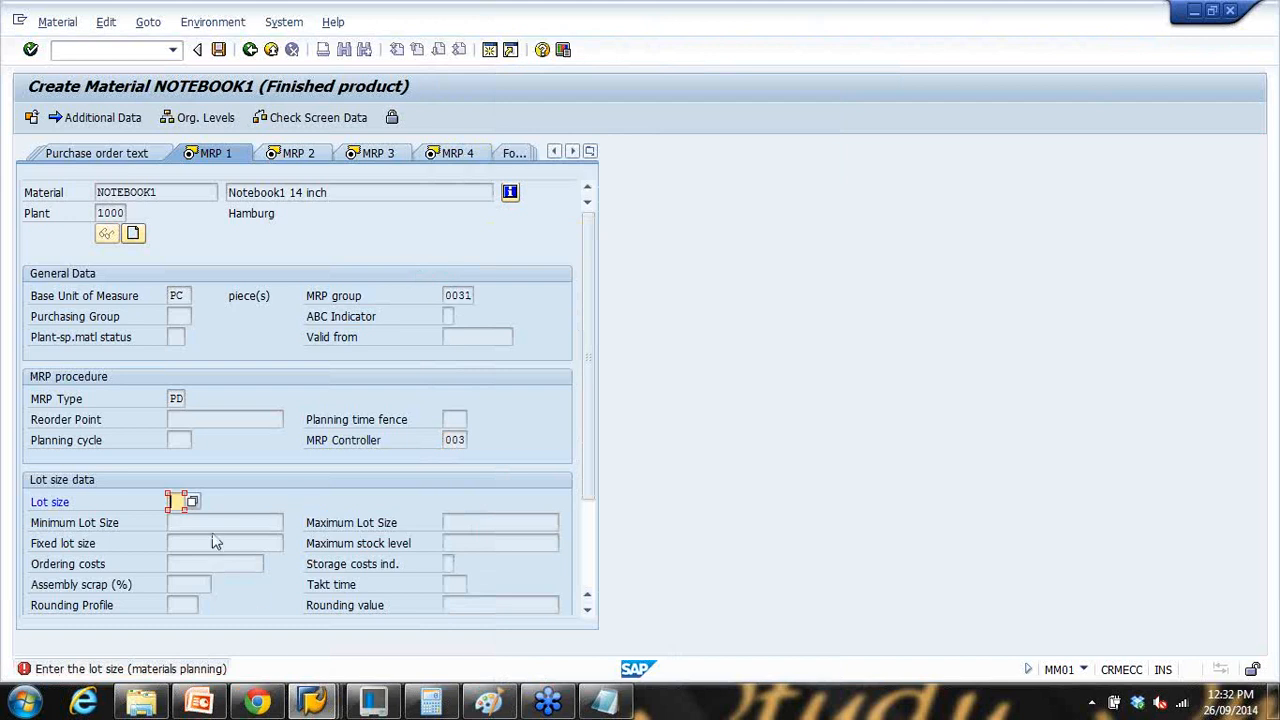
click(192, 502)
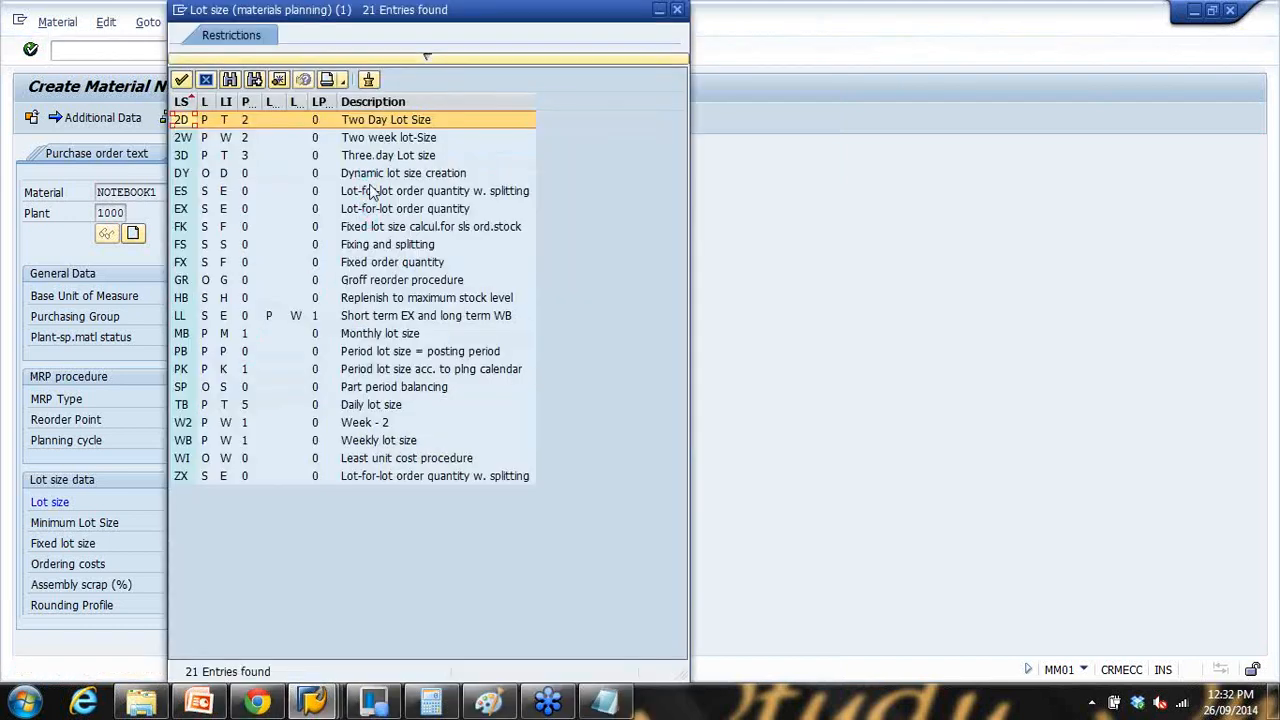
double_click(380, 333)
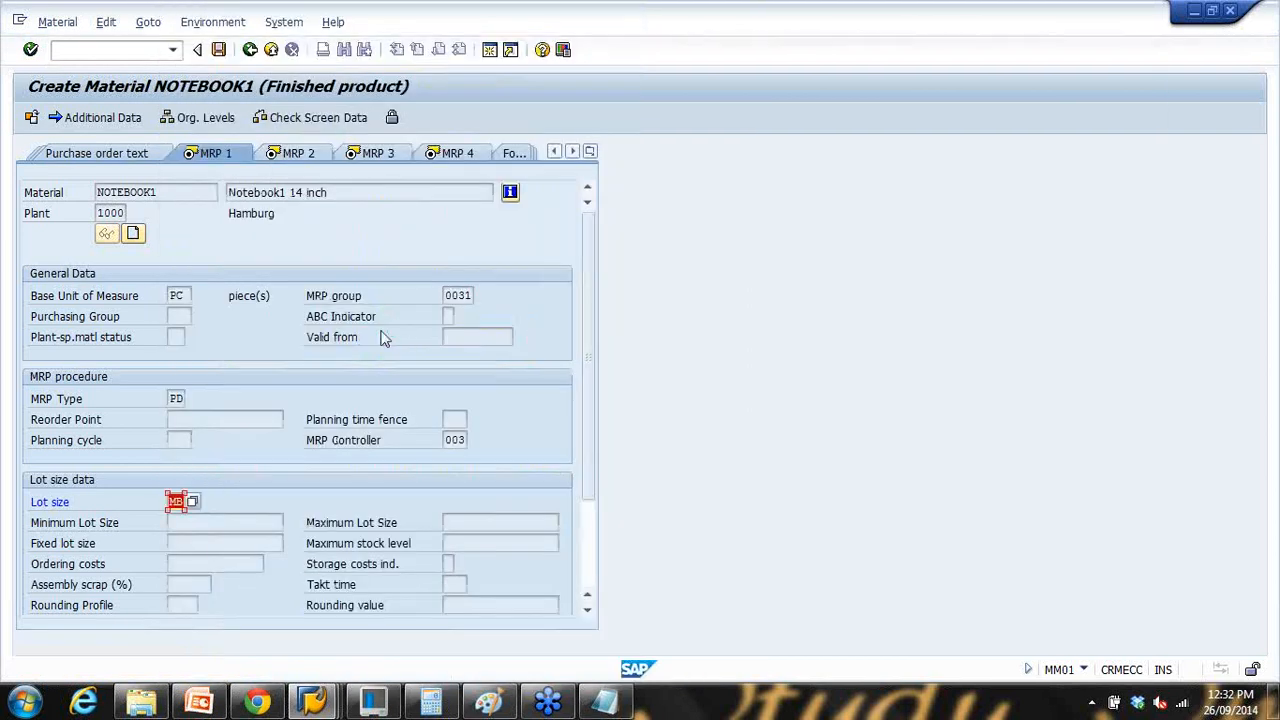
key(Return)
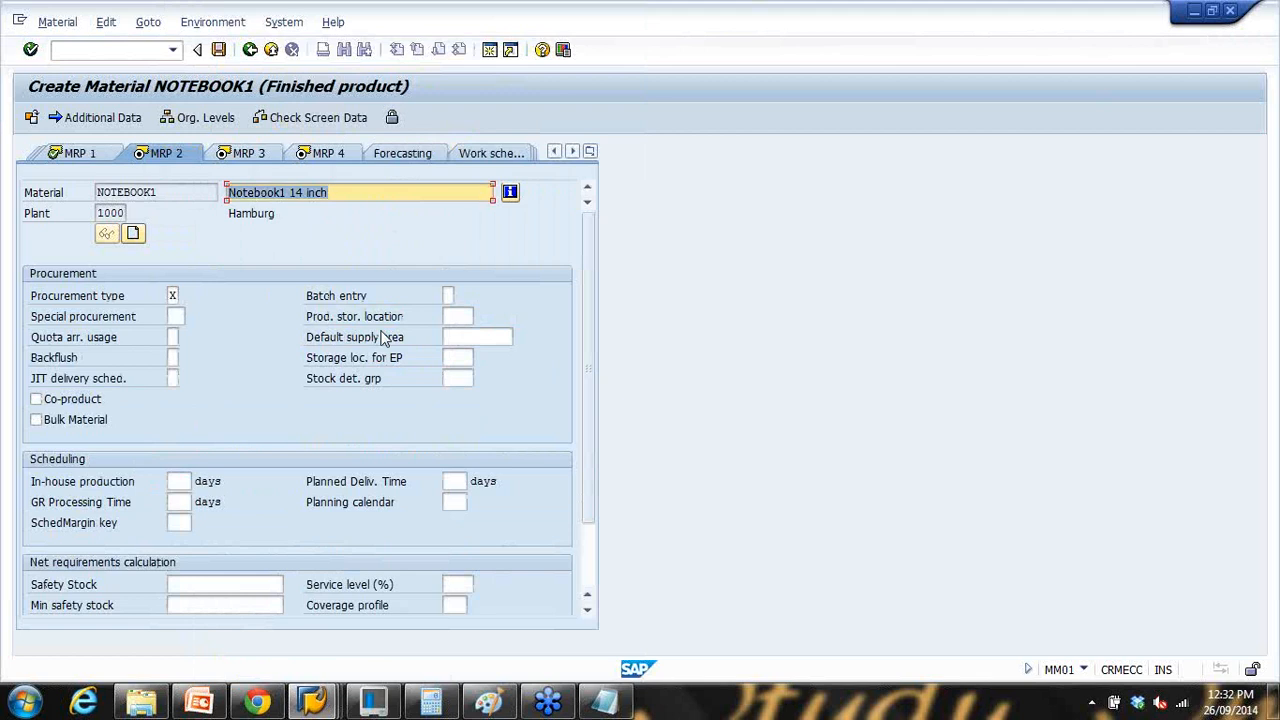
Step: Set NOTEBOOK1's procurement type to F (external procurement) from the procurement type list
click(174, 294)
click(189, 298)
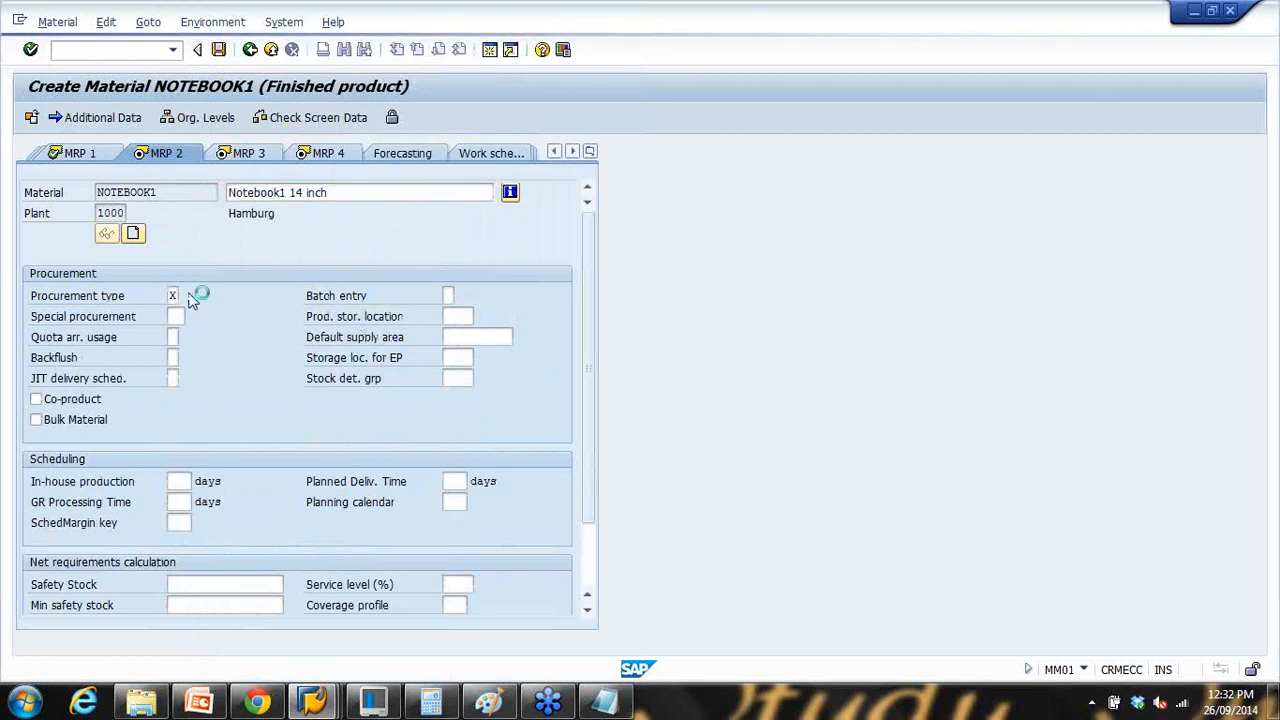
click(163, 230)
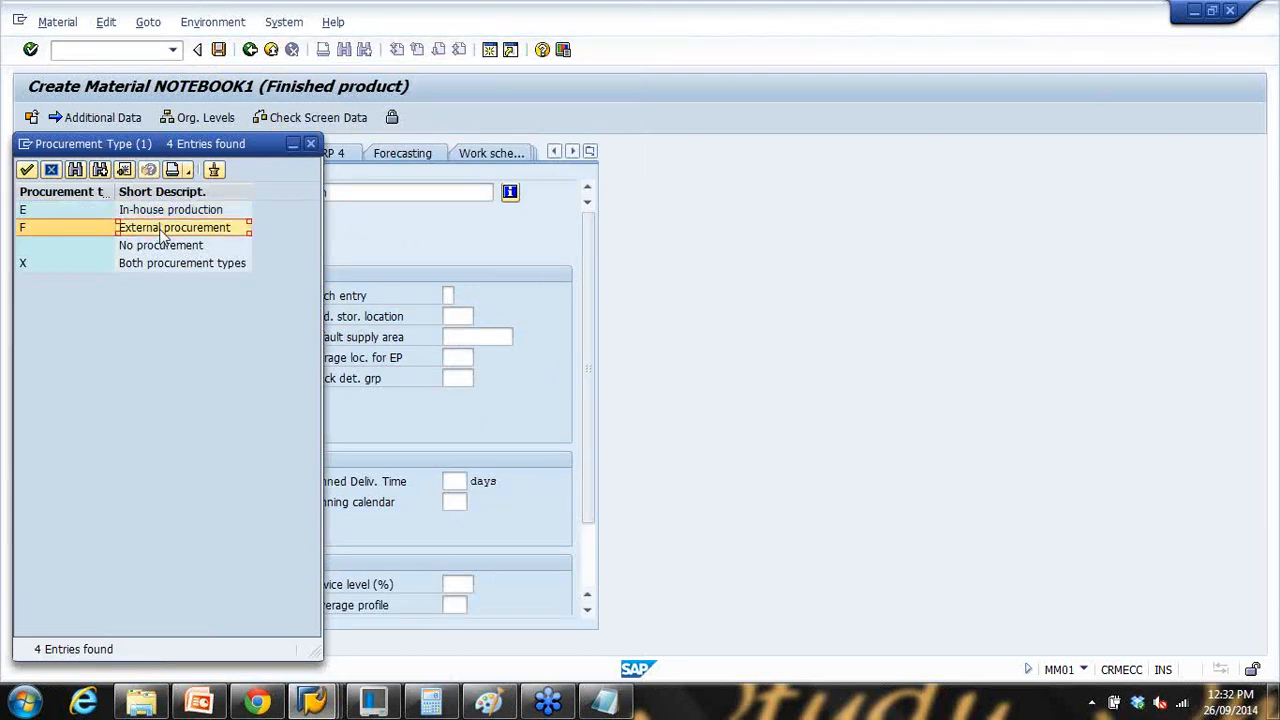
click(157, 213)
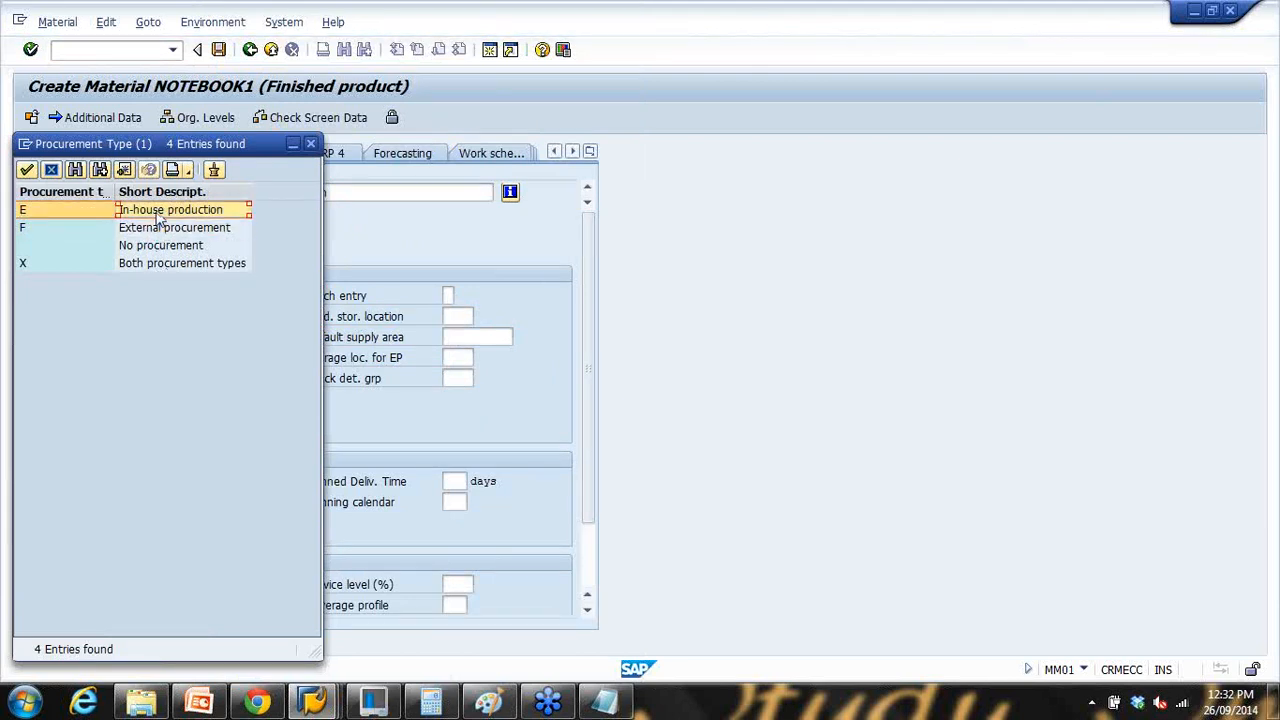
click(158, 265)
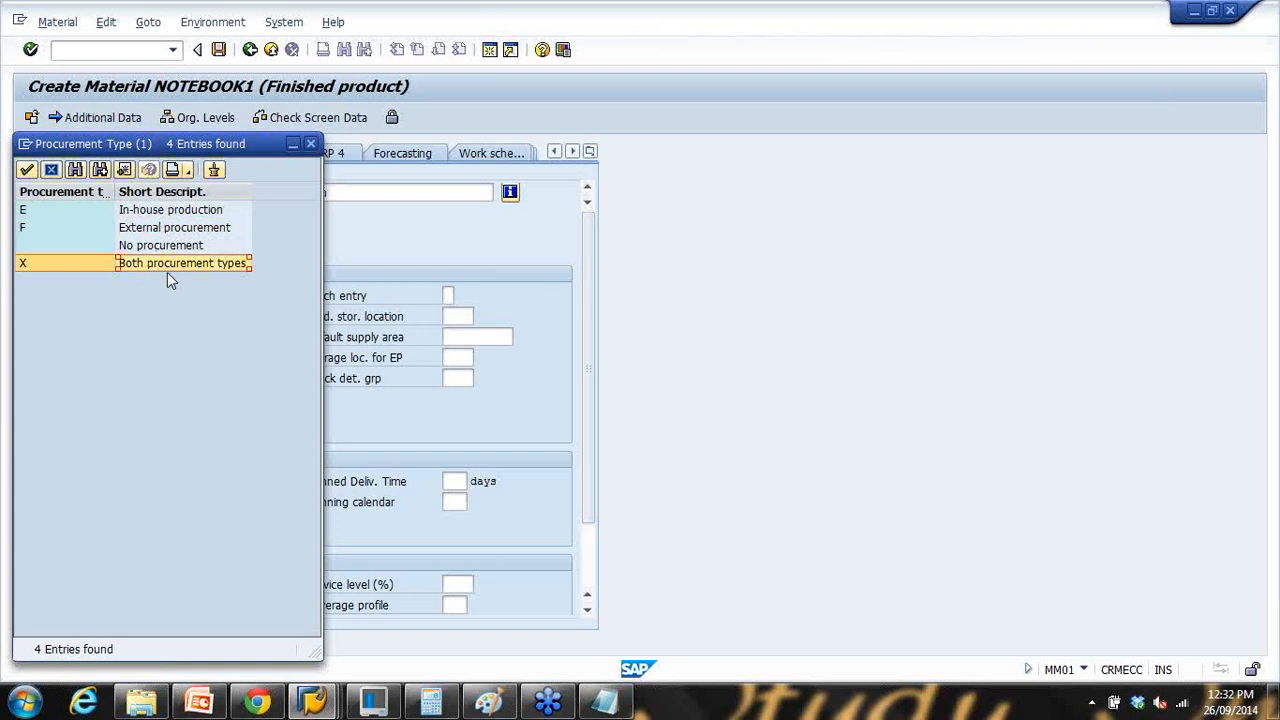
double_click(150, 230)
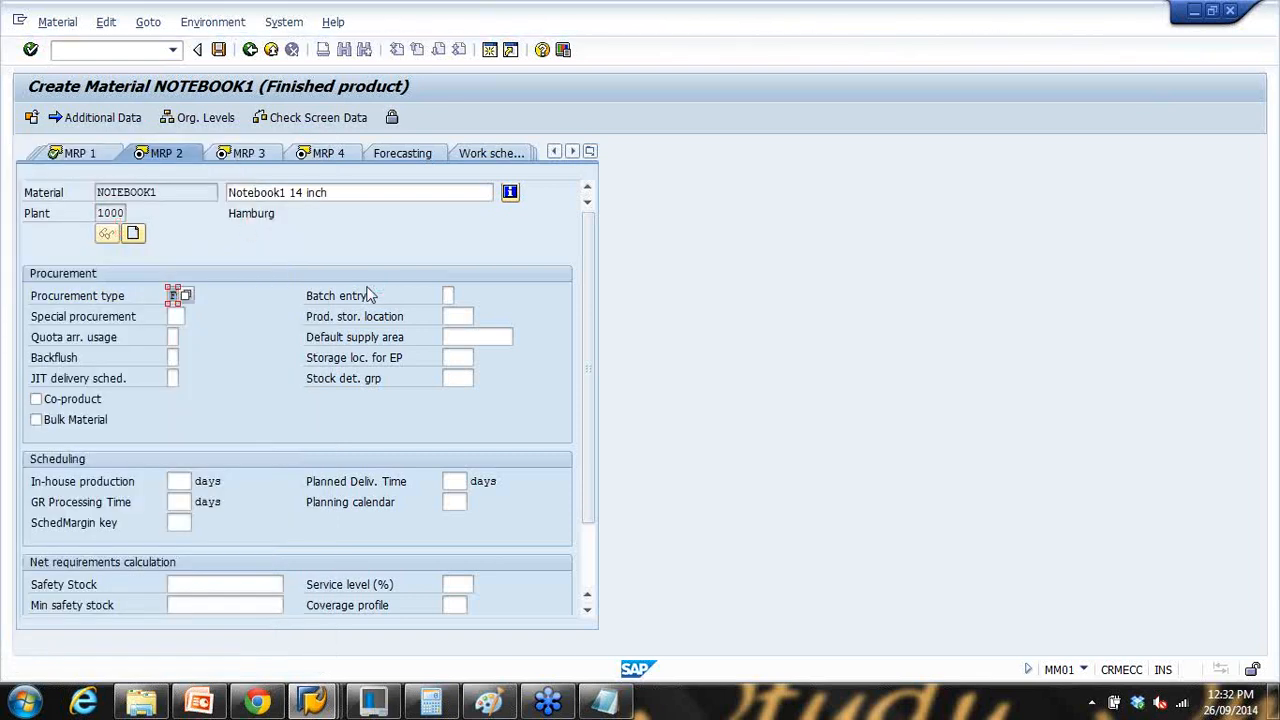
Step: Enter a planned delivery time of 10 days and choose scheduling margin key 001
click(458, 481)
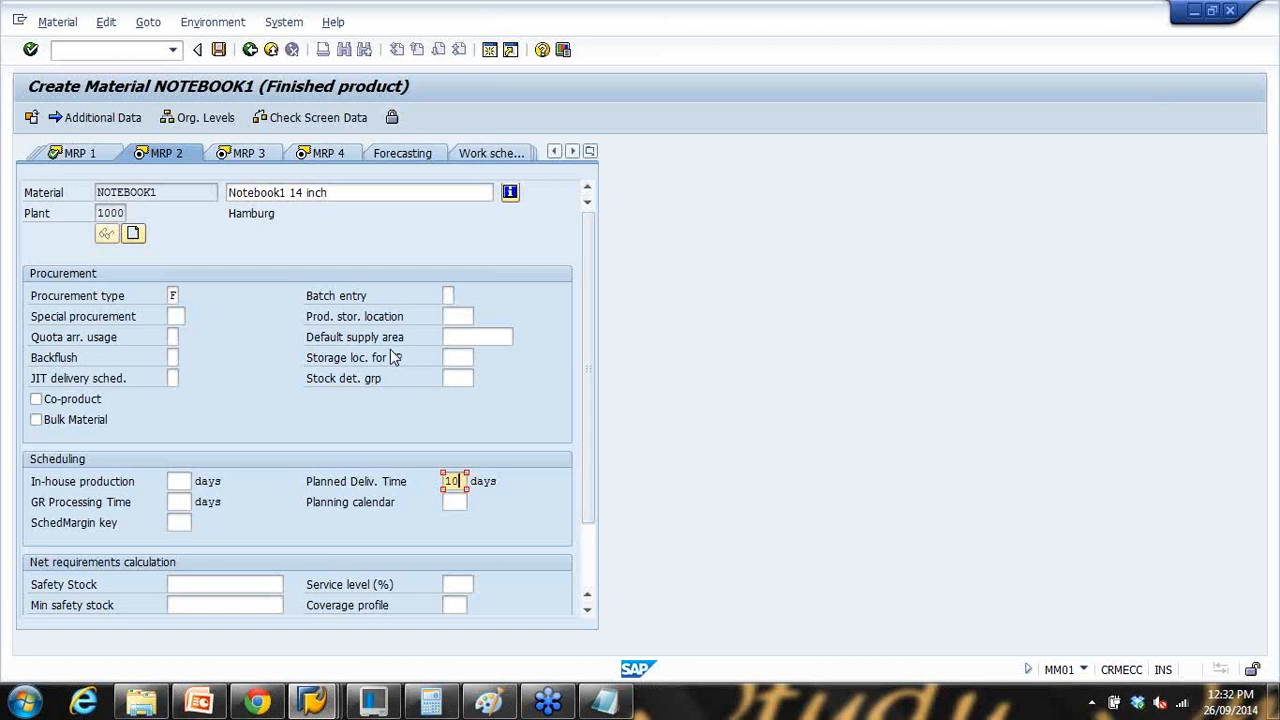
key(Return)
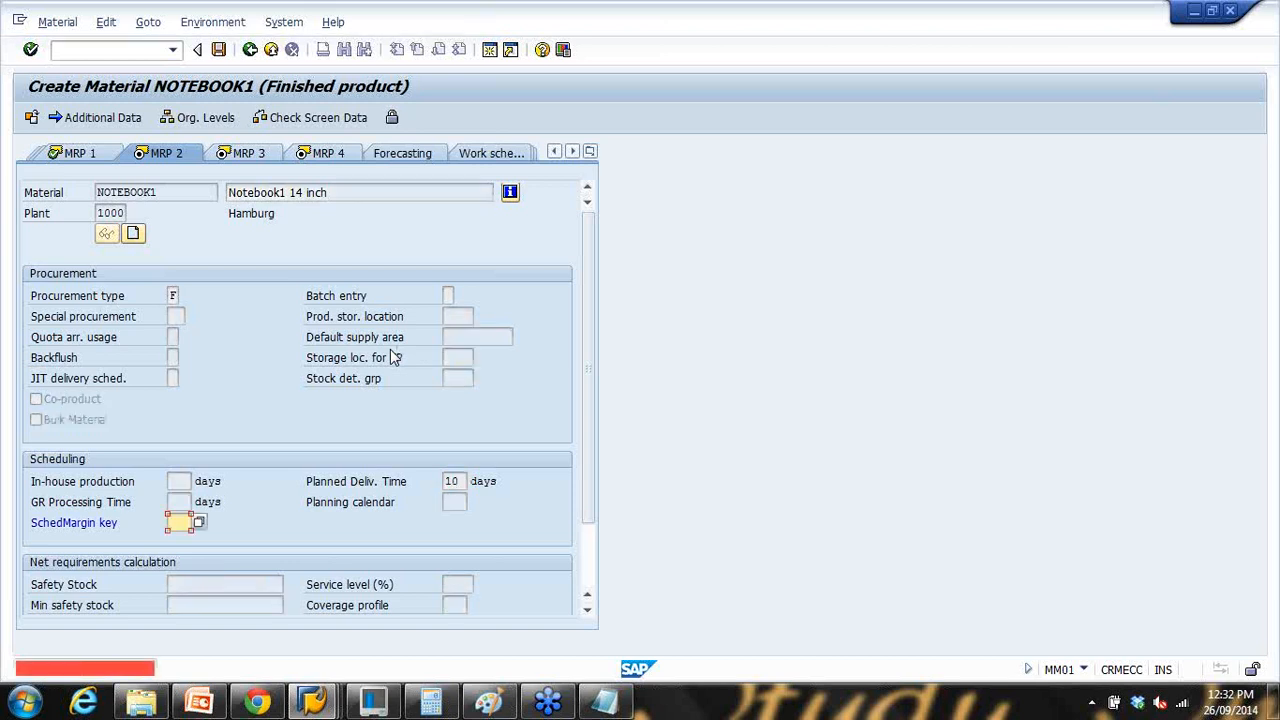
click(200, 523)
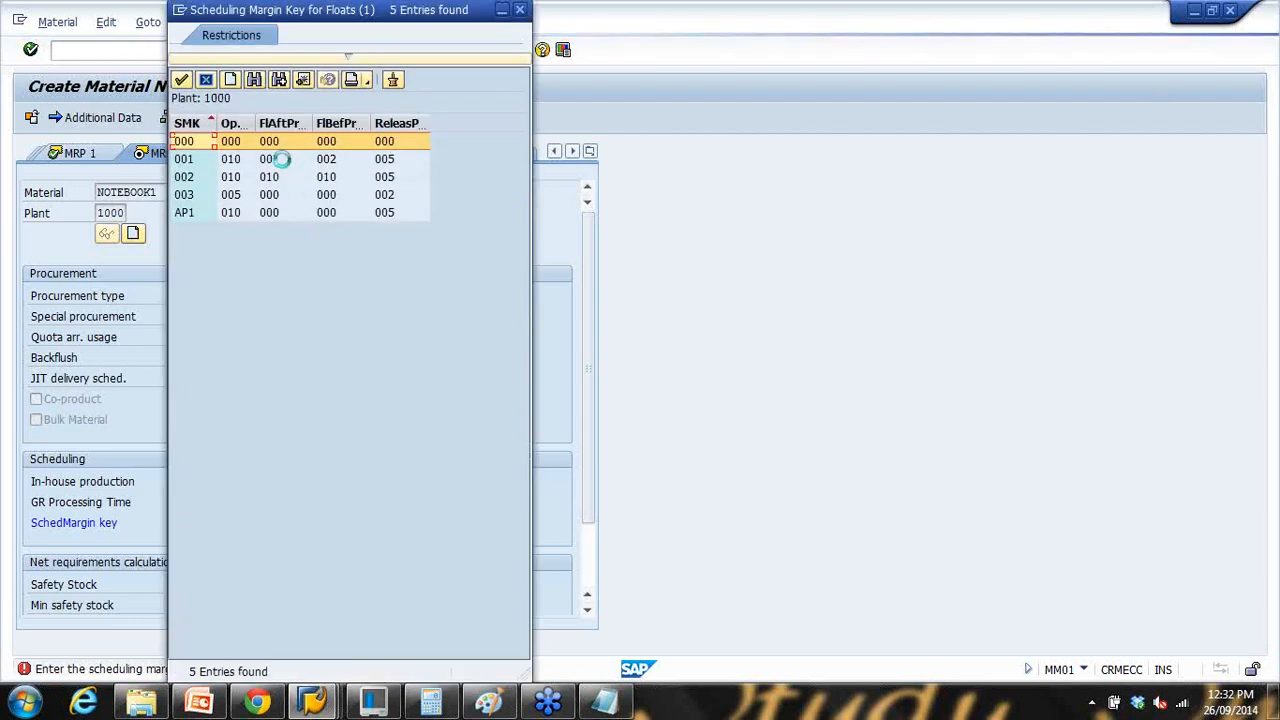
double_click(275, 159)
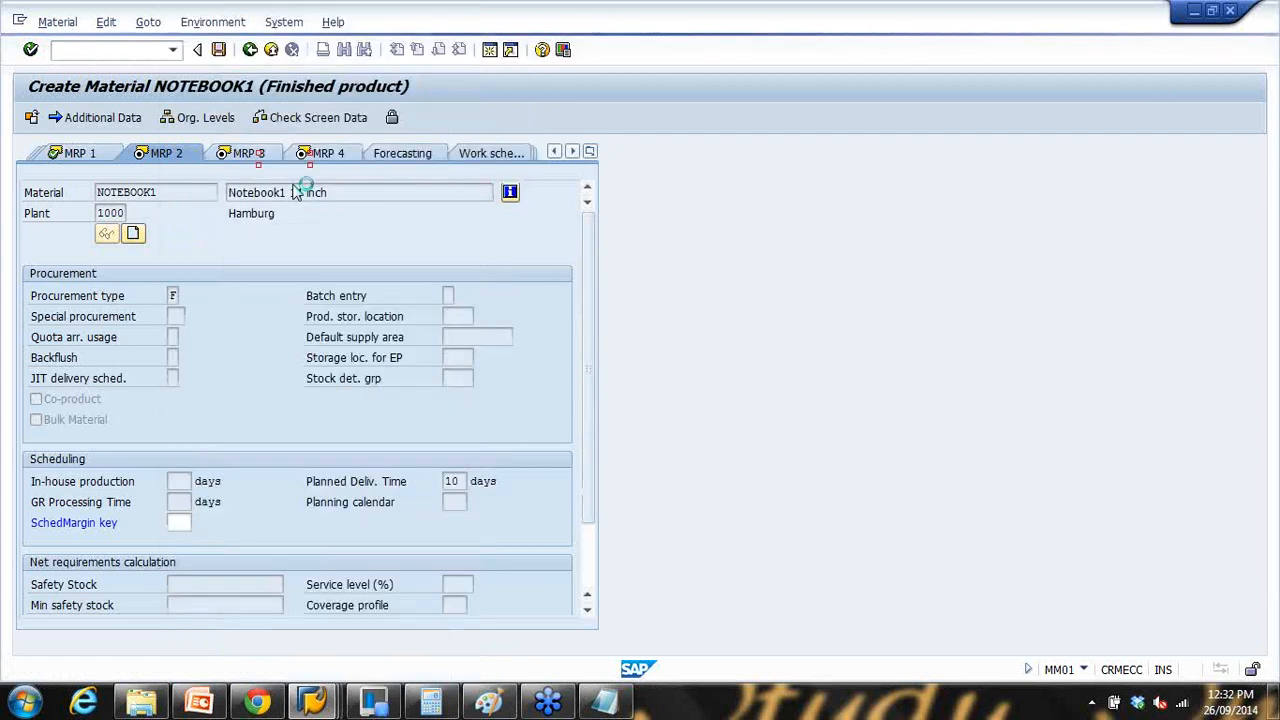
Step: Advance through MRP 3 and MRP 4 and set the Finished products valuation class 7920 on Accounting 1
key(Return)
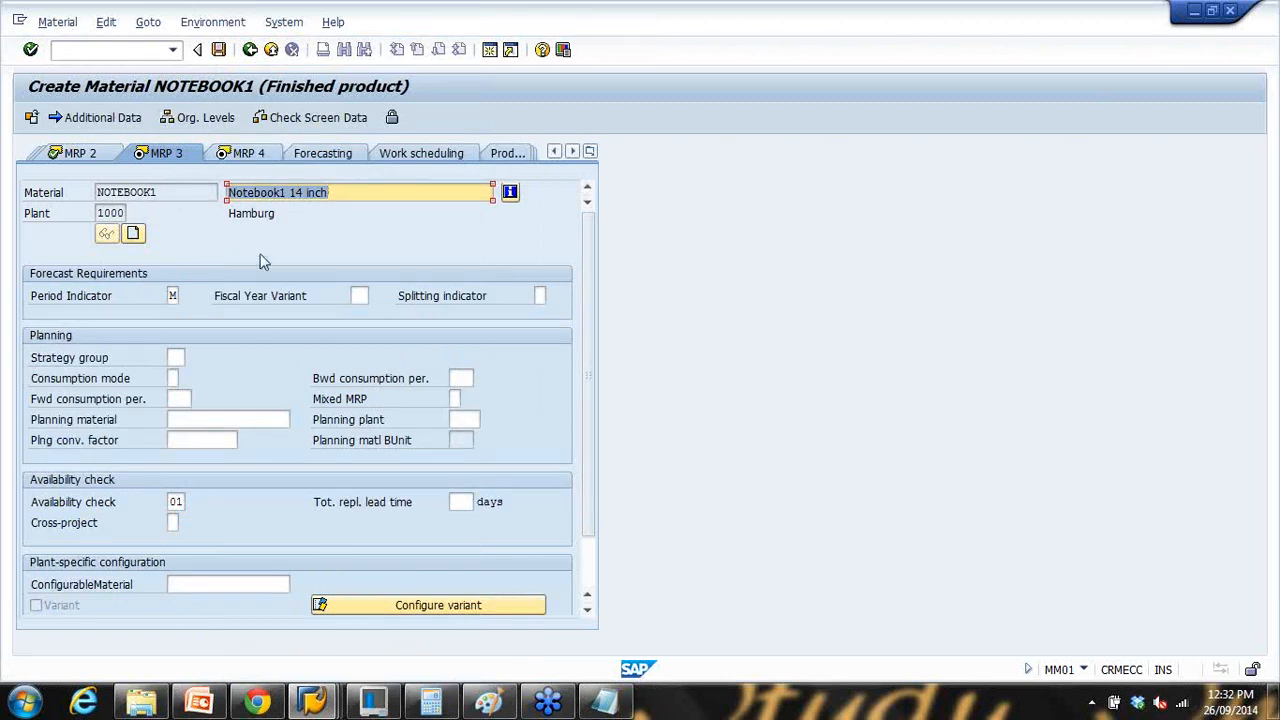
key(Return)
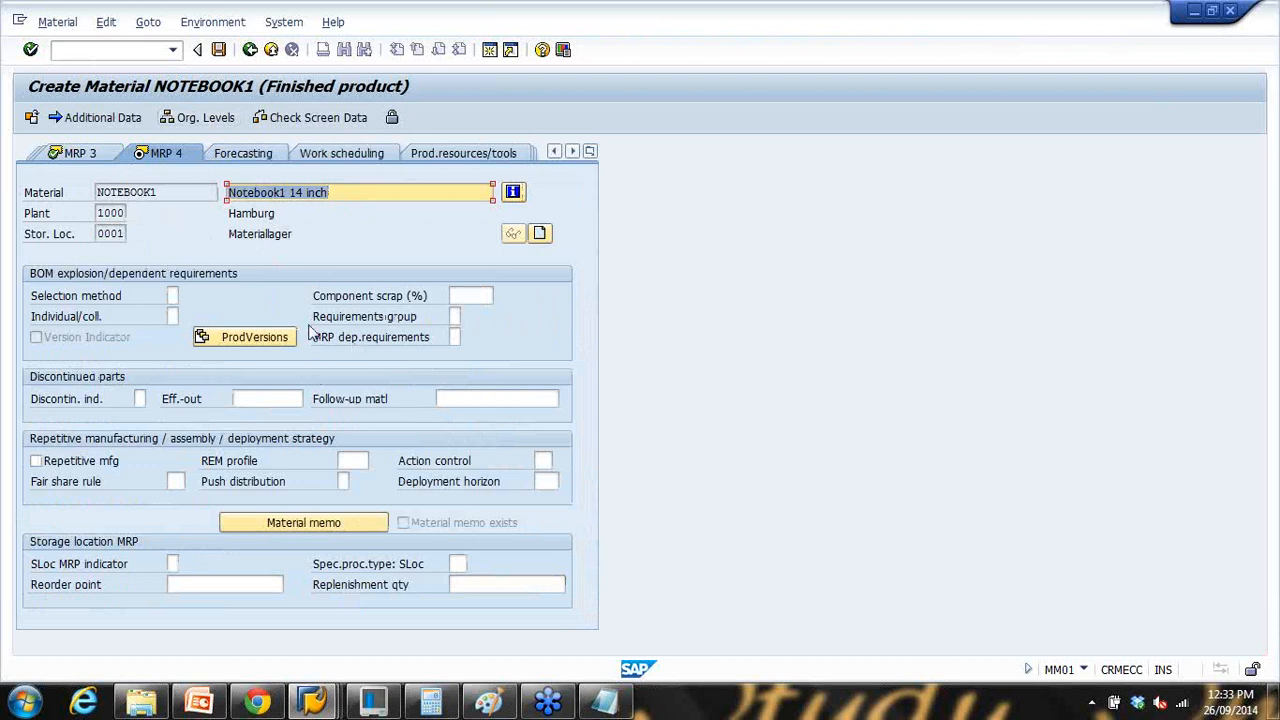
key(Return)
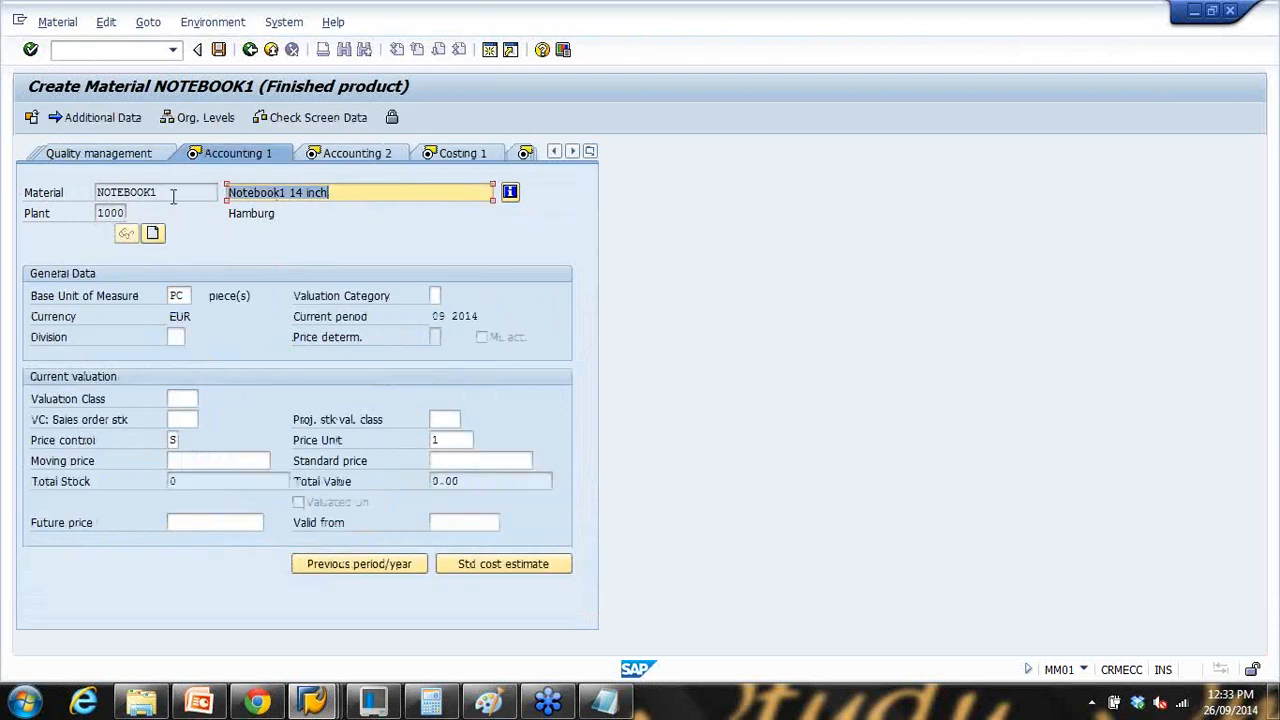
key(Return)
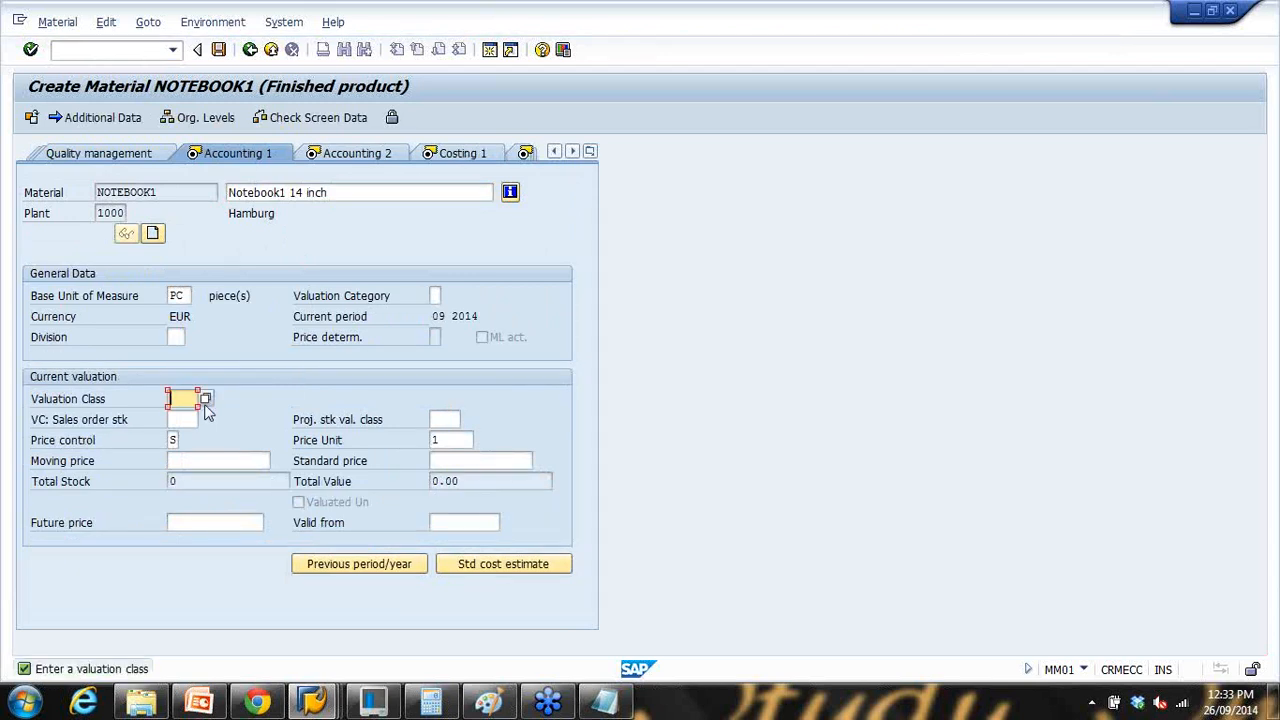
click(204, 400)
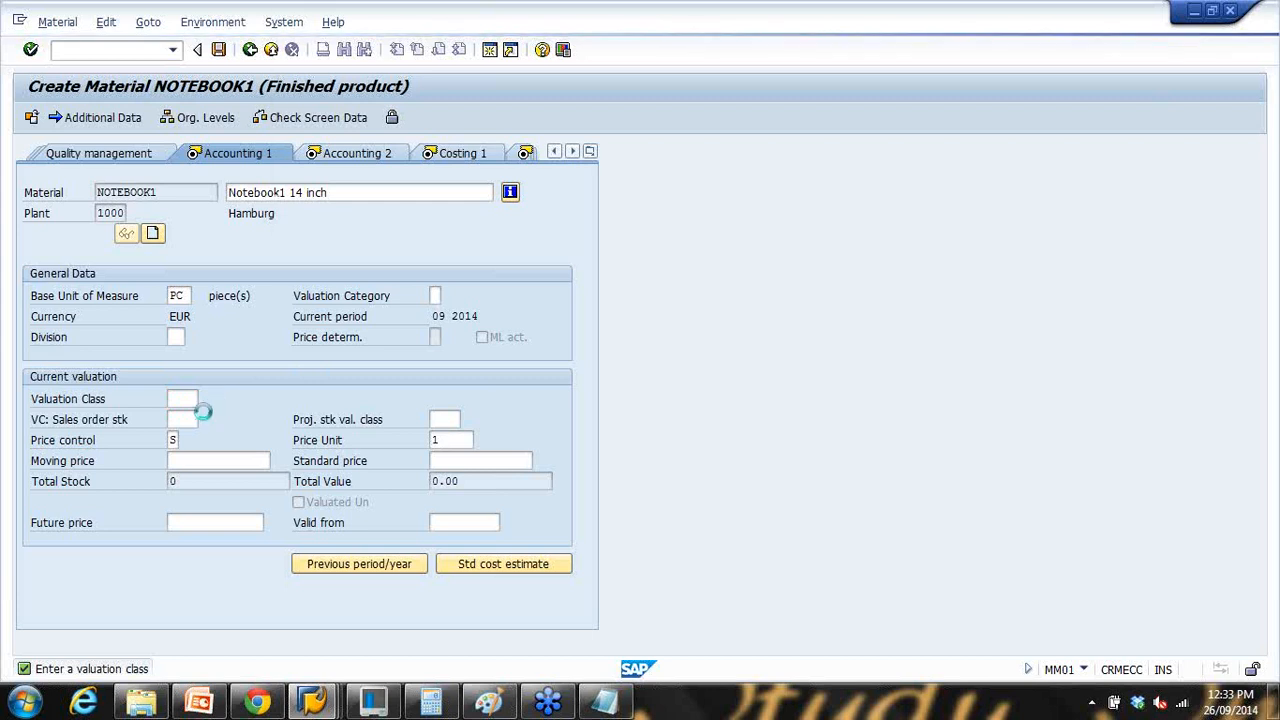
double_click(364, 127)
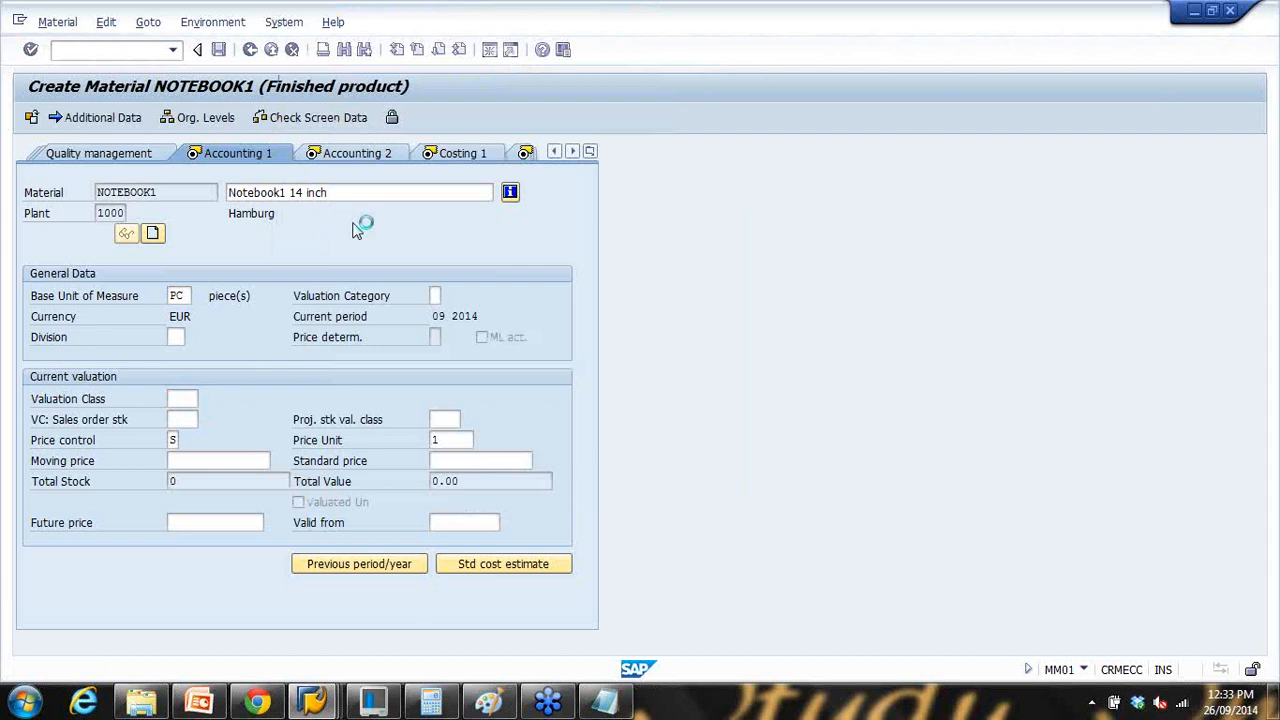
Step: Confirm the Accounting and Costing views and save the new material NOTEBOOK1
key(Return)
key(Return)
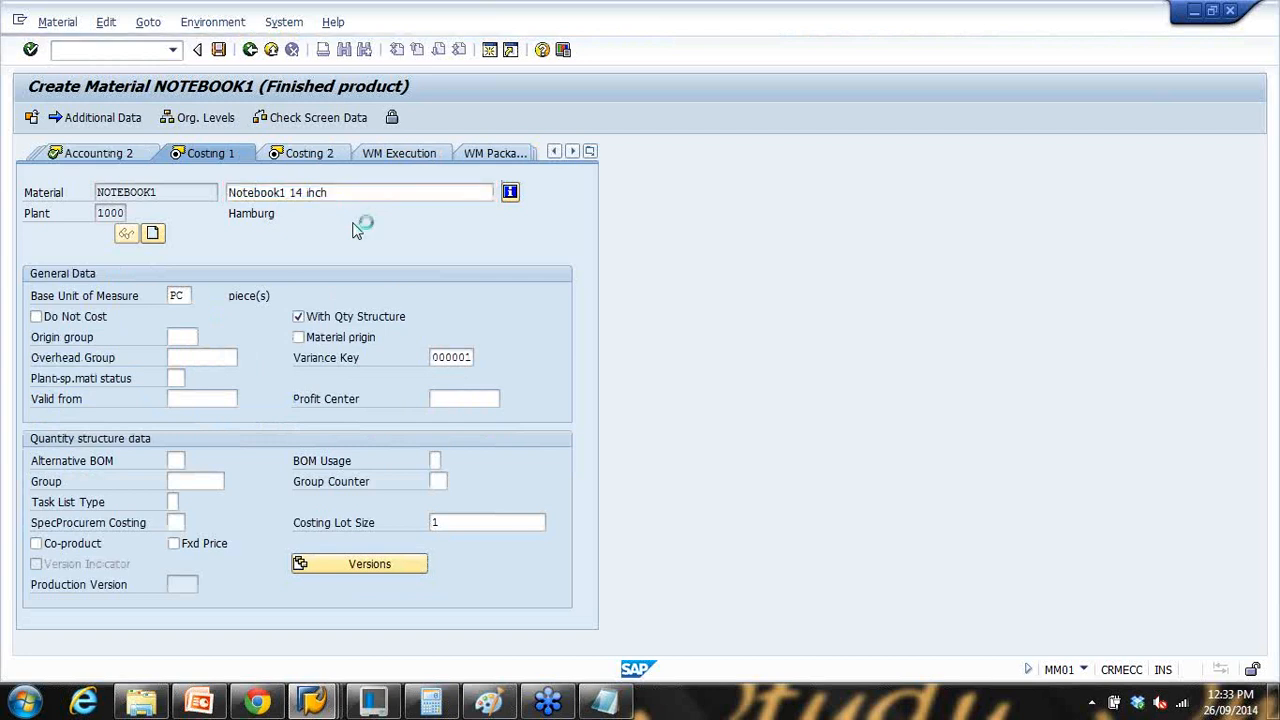
key(Return)
key(Return)
key(Return)
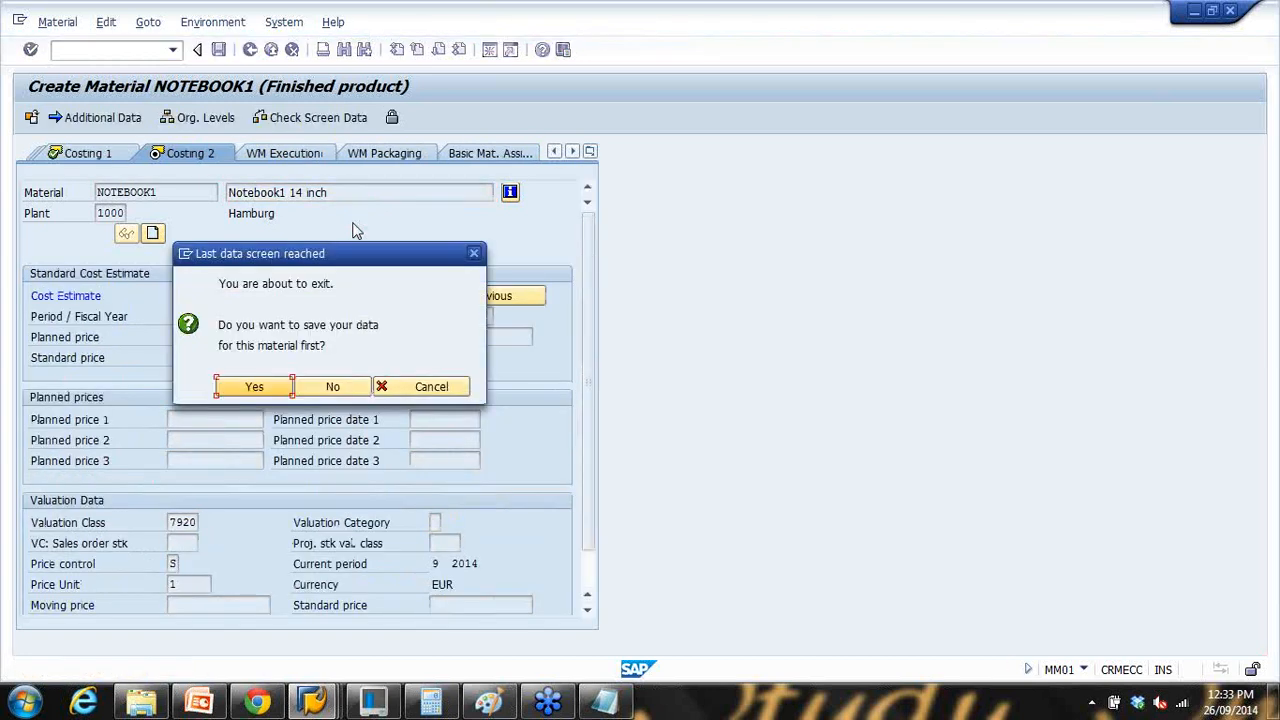
click(246, 387)
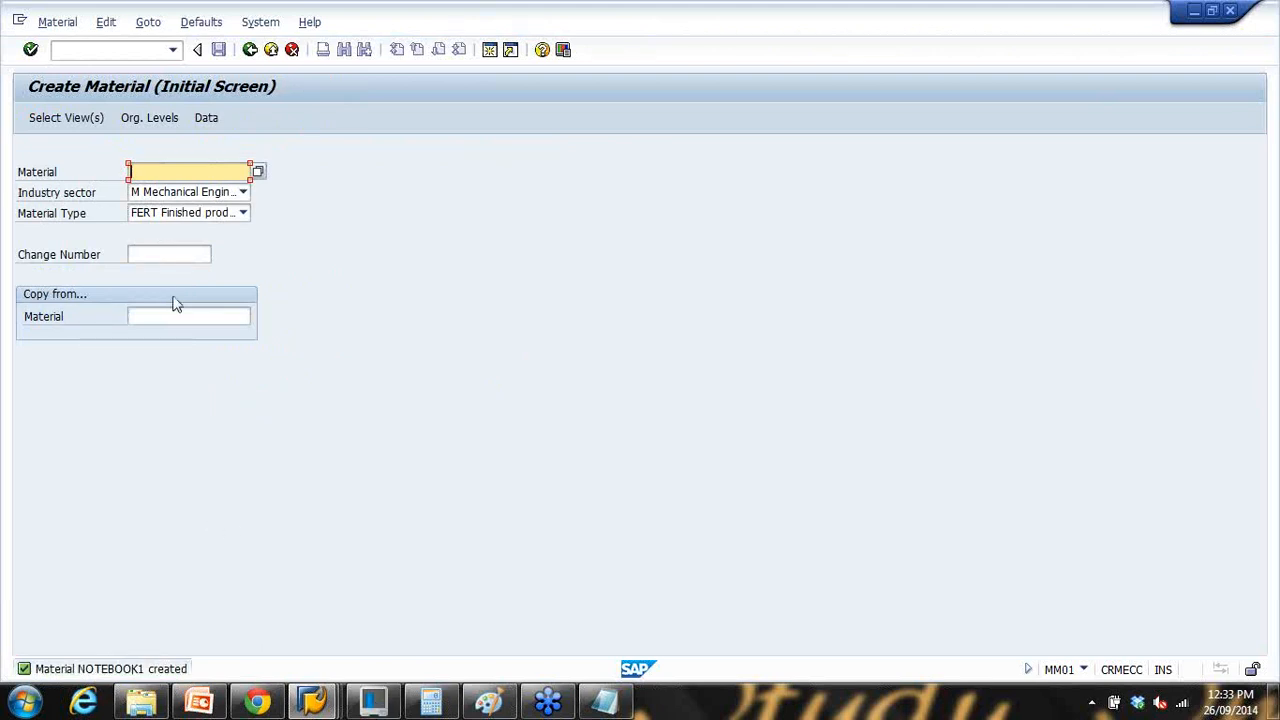
click(88, 55)
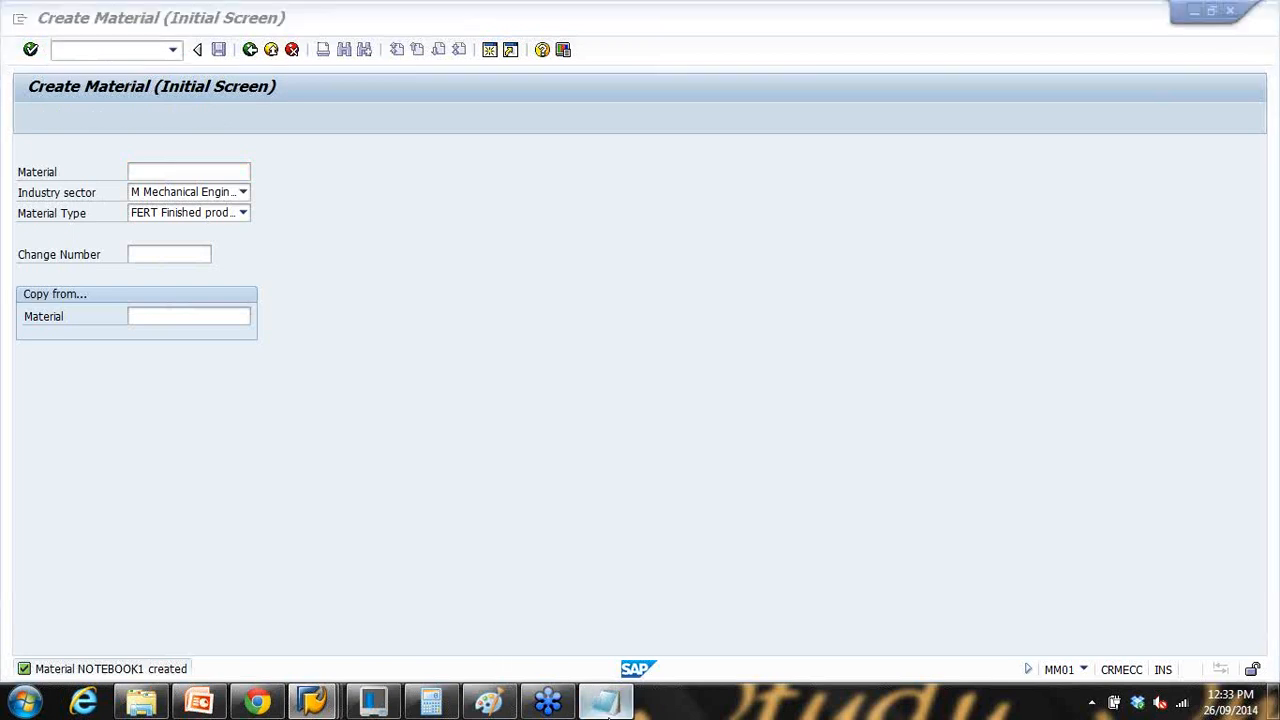
Step: Start transaction MM02 for NOTEBOOK1, taking the code from the Notepad notes
click(604, 700)
double_click(534, 284)
click(623, 609)
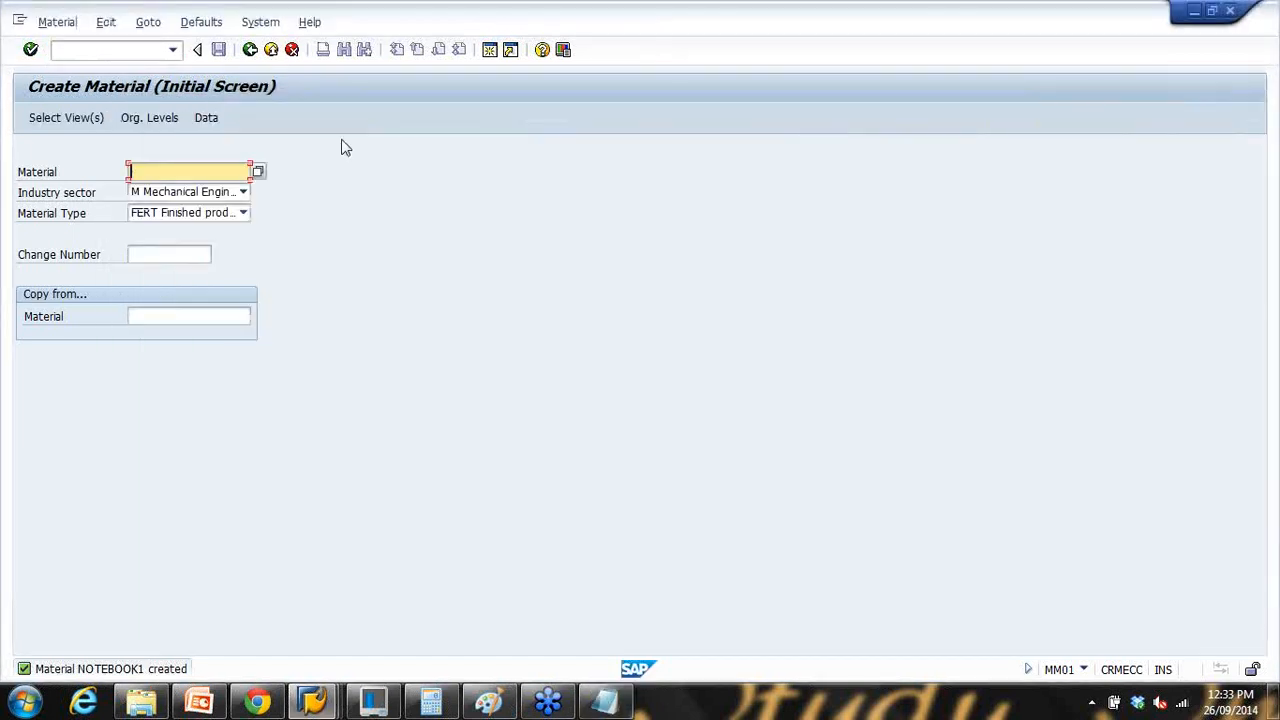
click(270, 52)
click(130, 55)
text(mm02)
key(Return)
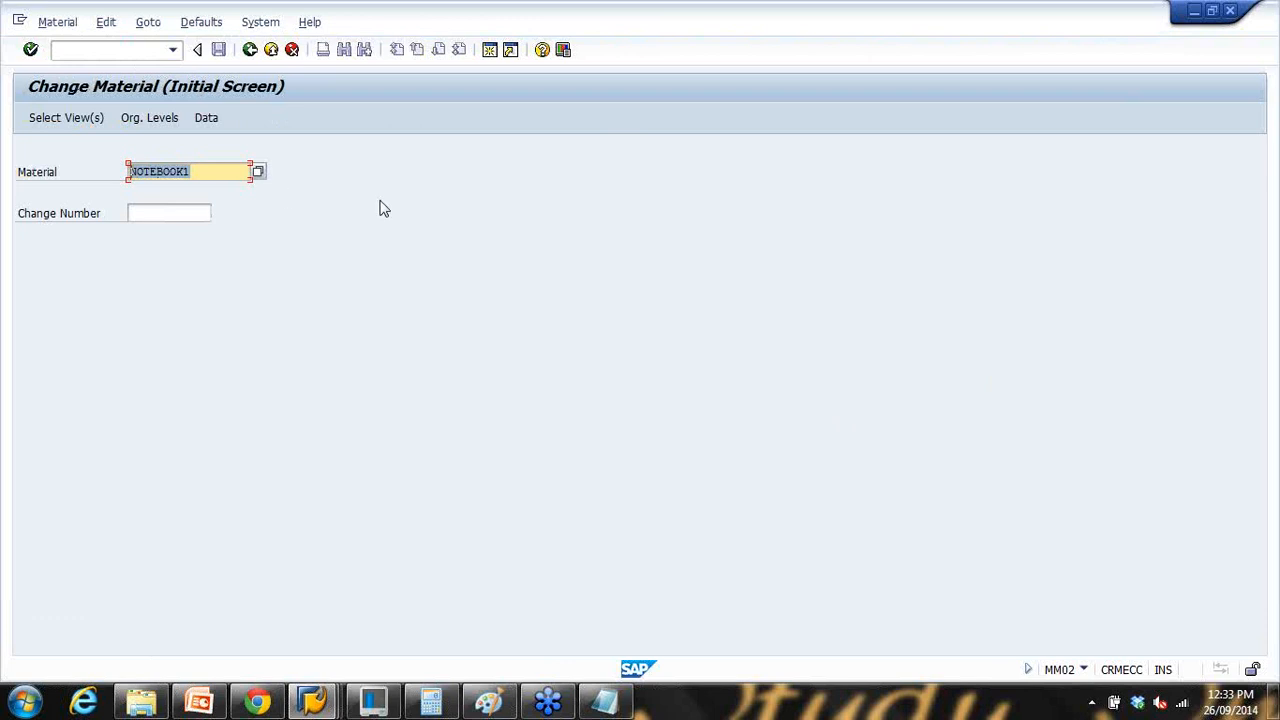
key(Return)
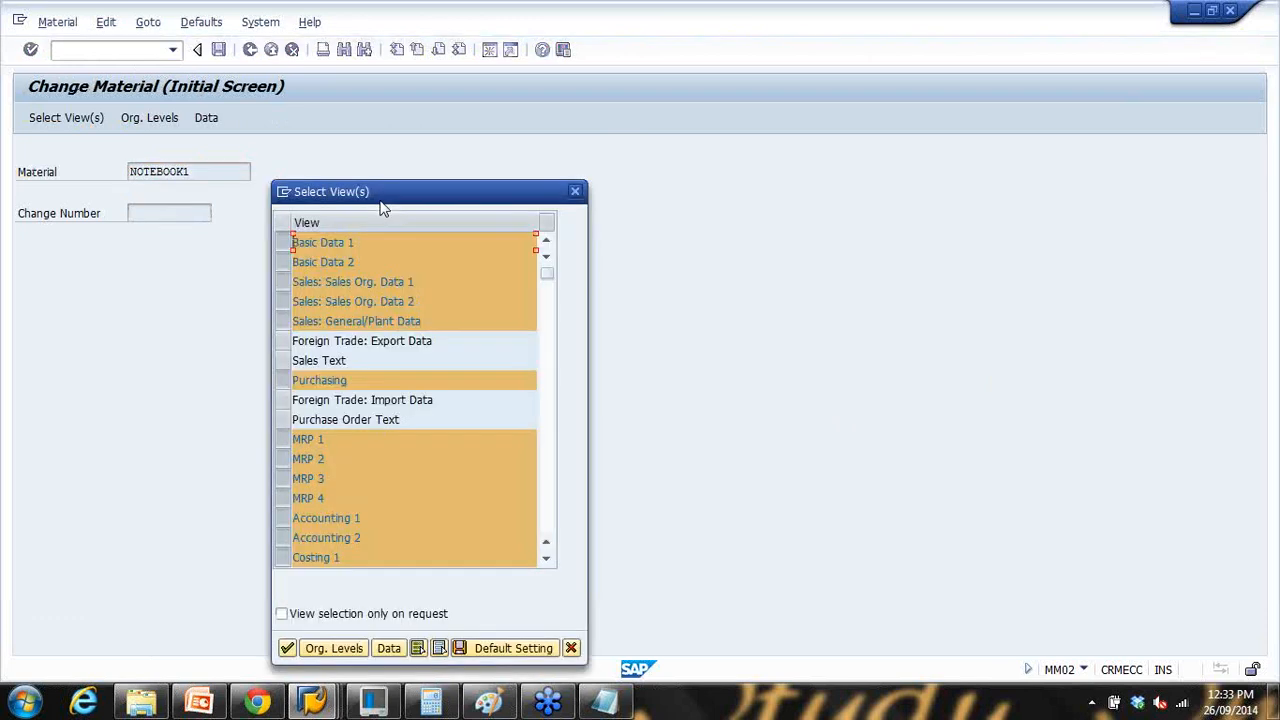
key(Return)
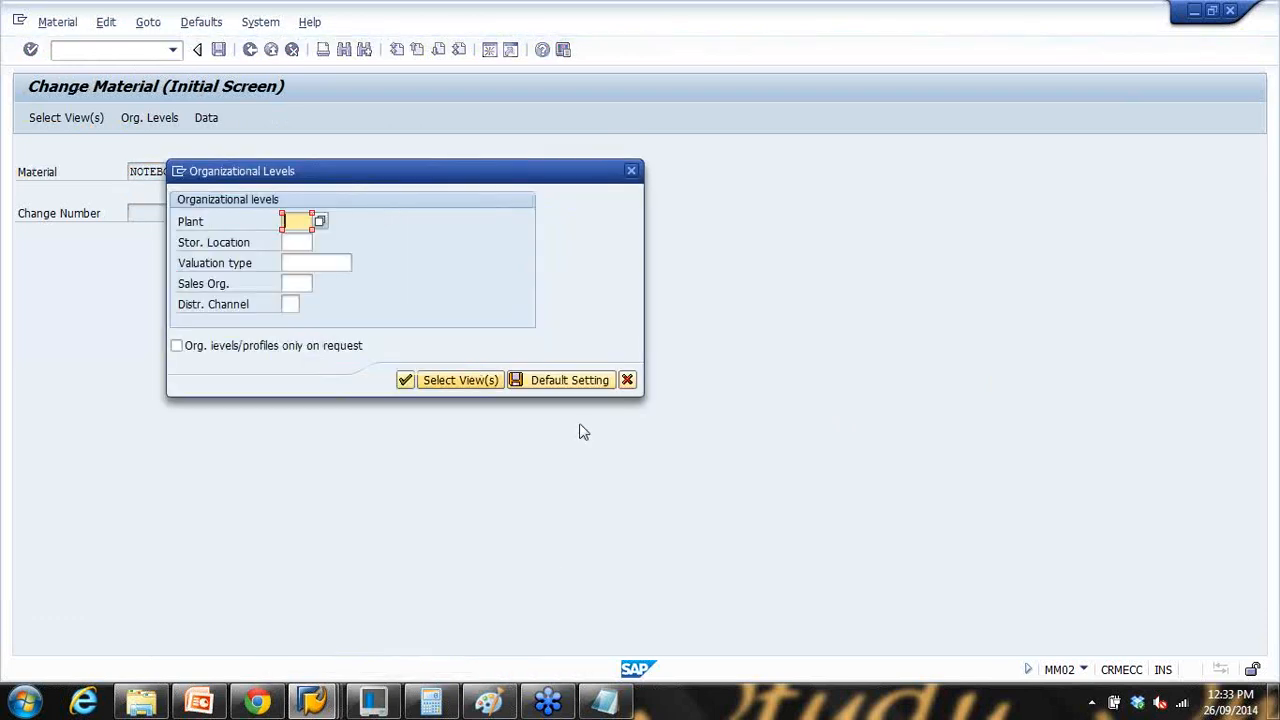
click(627, 380)
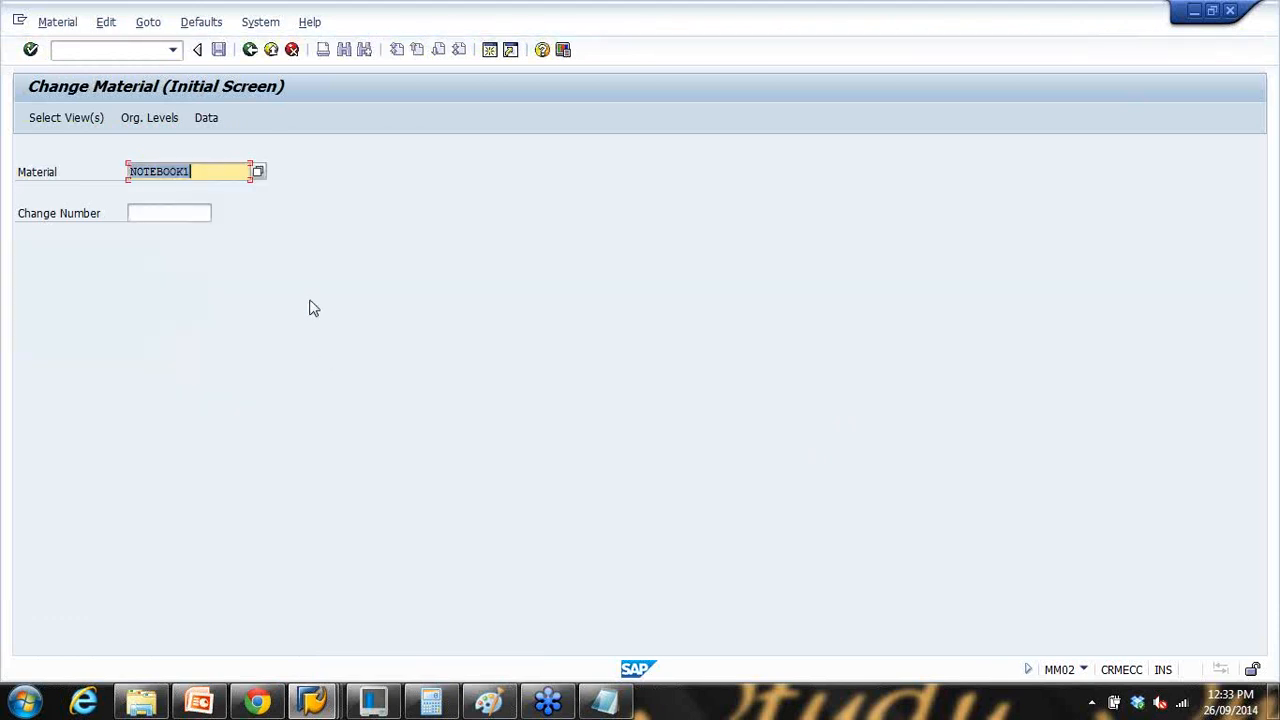
Step: Clear the preselected views and tick Basic Data 1–2, the three Sales views and Purchasing
key(Return)
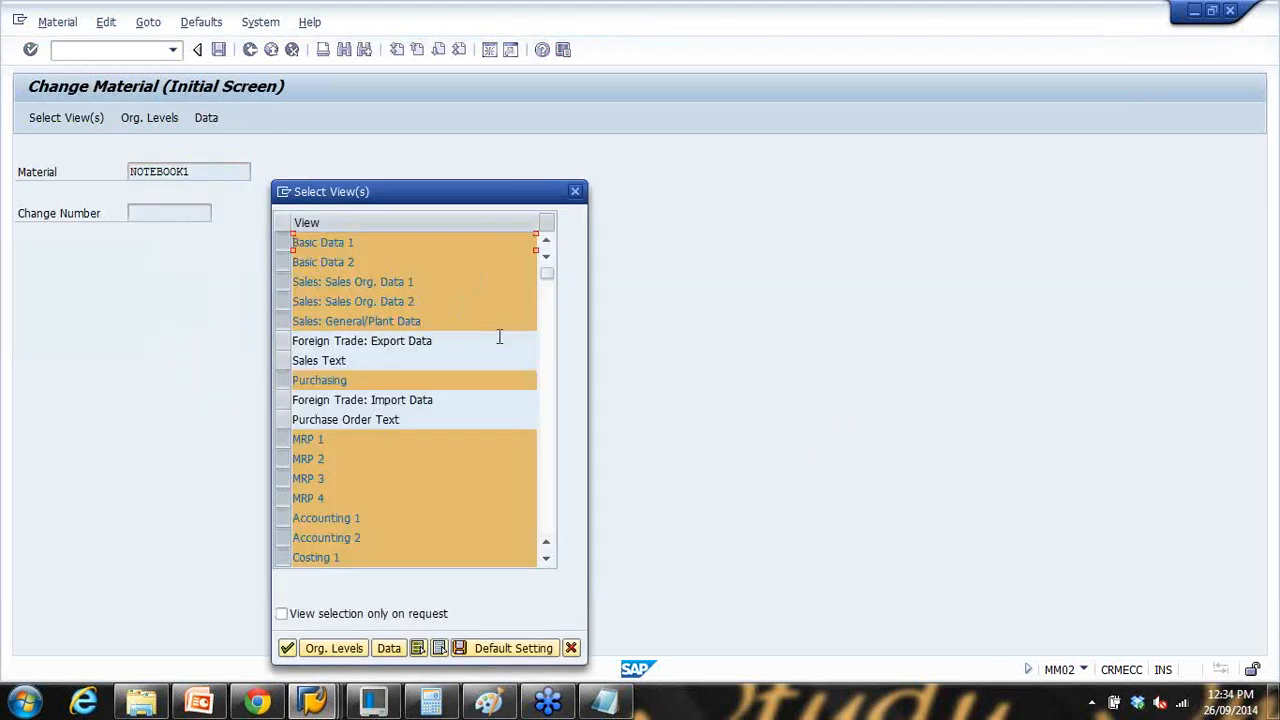
click(439, 648)
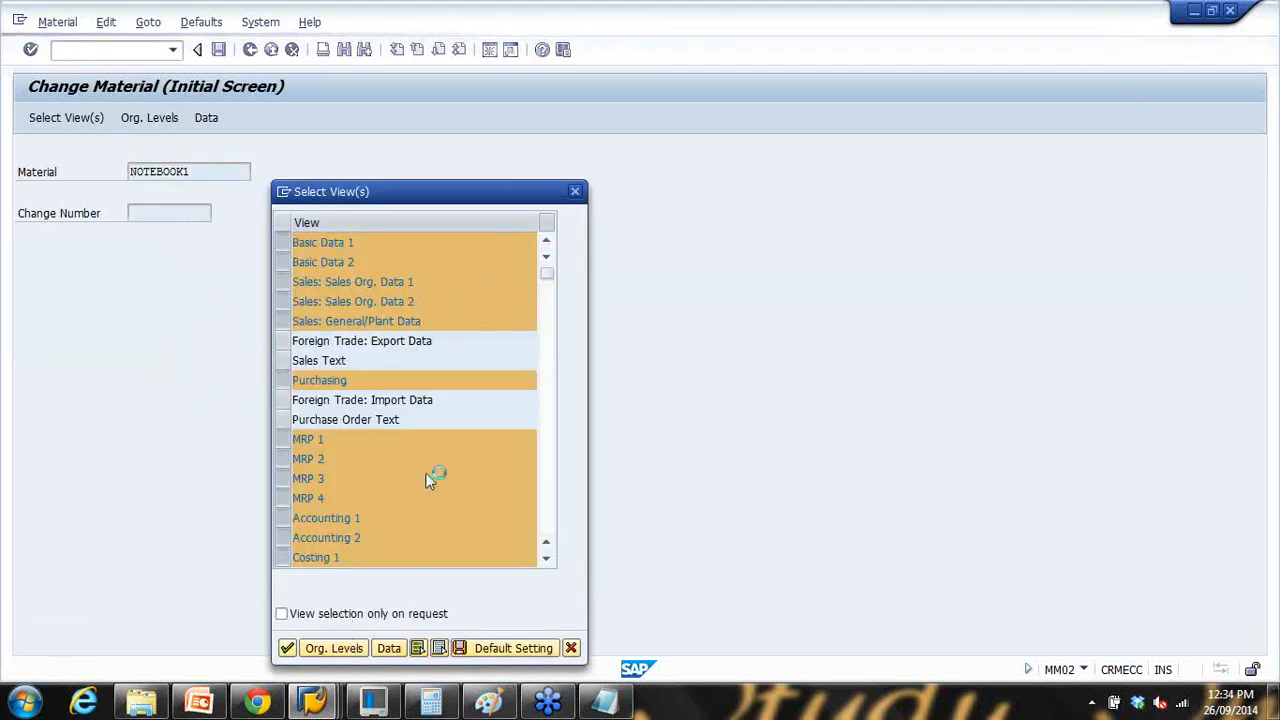
click(283, 244)
click(283, 263)
click(281, 302)
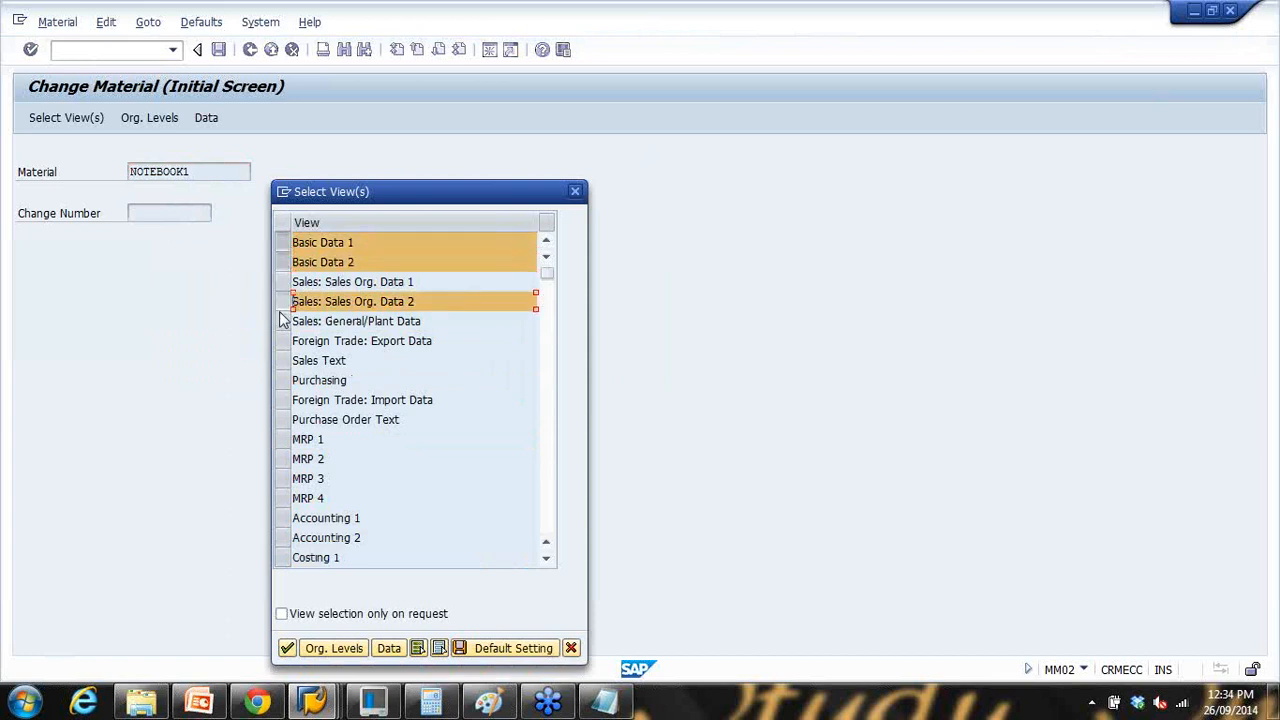
click(282, 321)
click(280, 288)
click(280, 382)
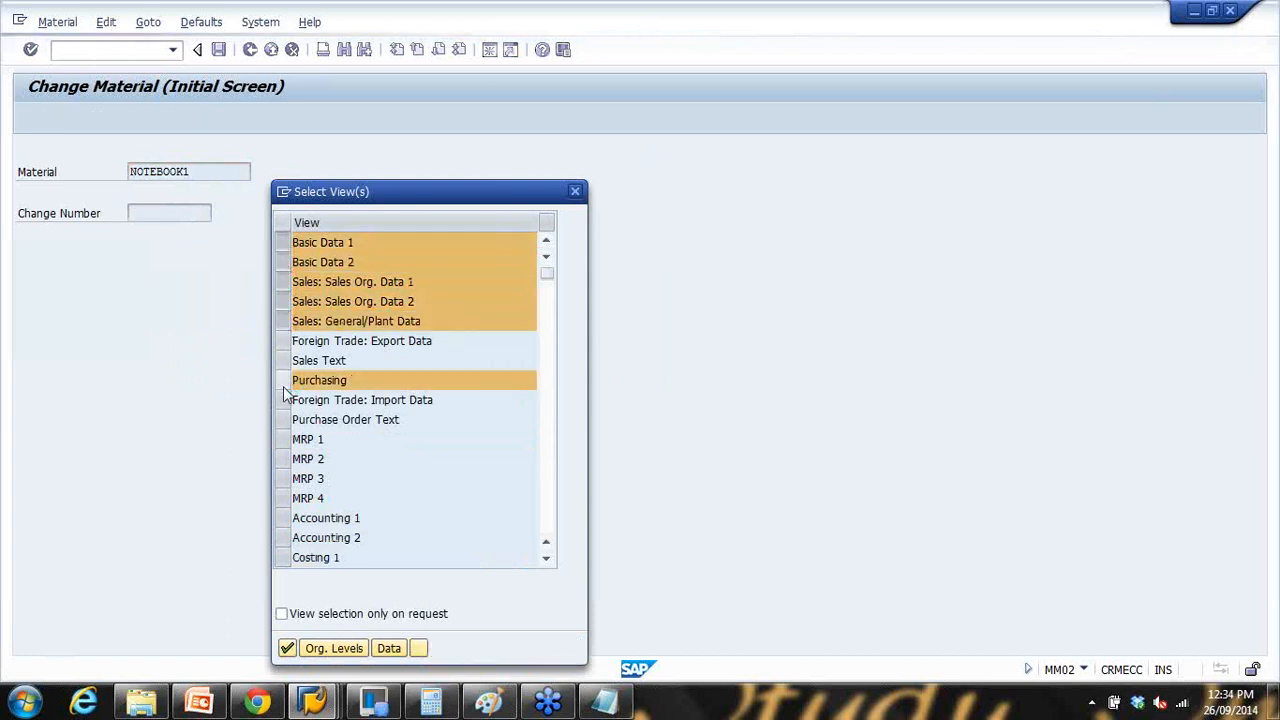
scroll(283, 386, down, 1)
Step: Add the MRP 1–4, Accounting 1–2 and Costing 1–2 views and confirm the selection
click(283, 380)
click(283, 399)
click(283, 419)
click(283, 439)
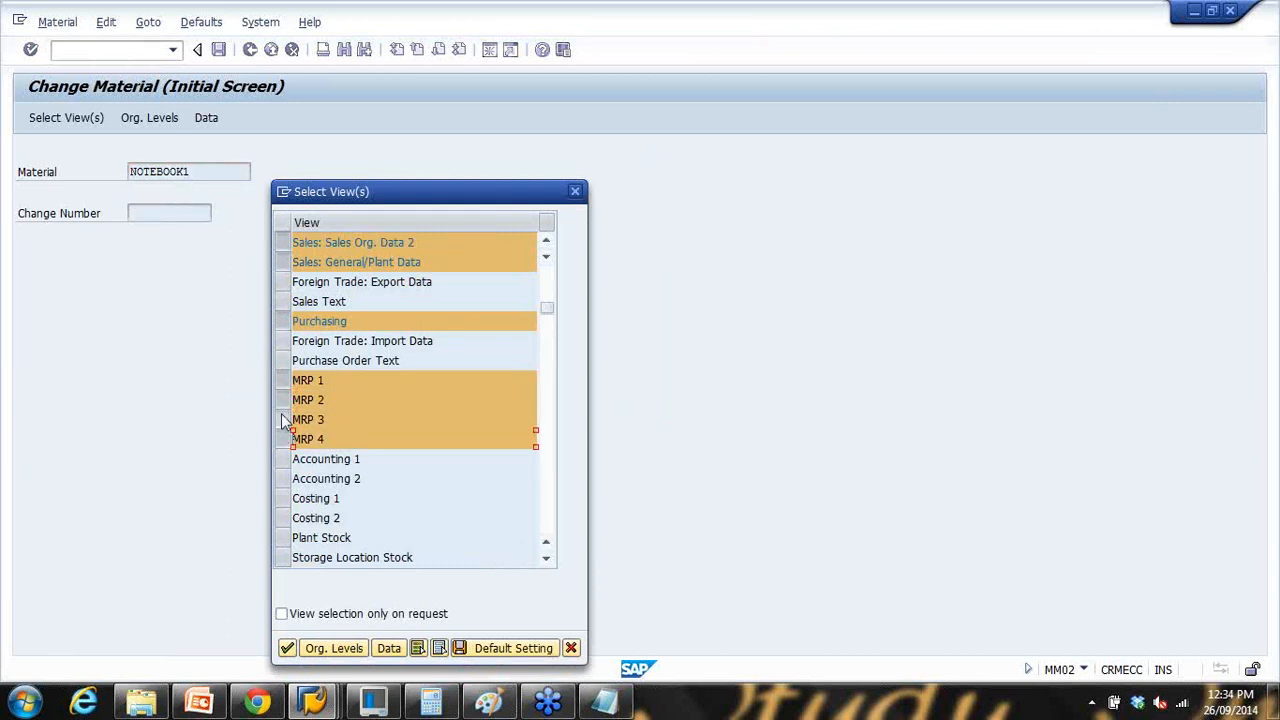
scroll(284, 420, down, 1)
scroll(285, 410, down, 1)
click(285, 419)
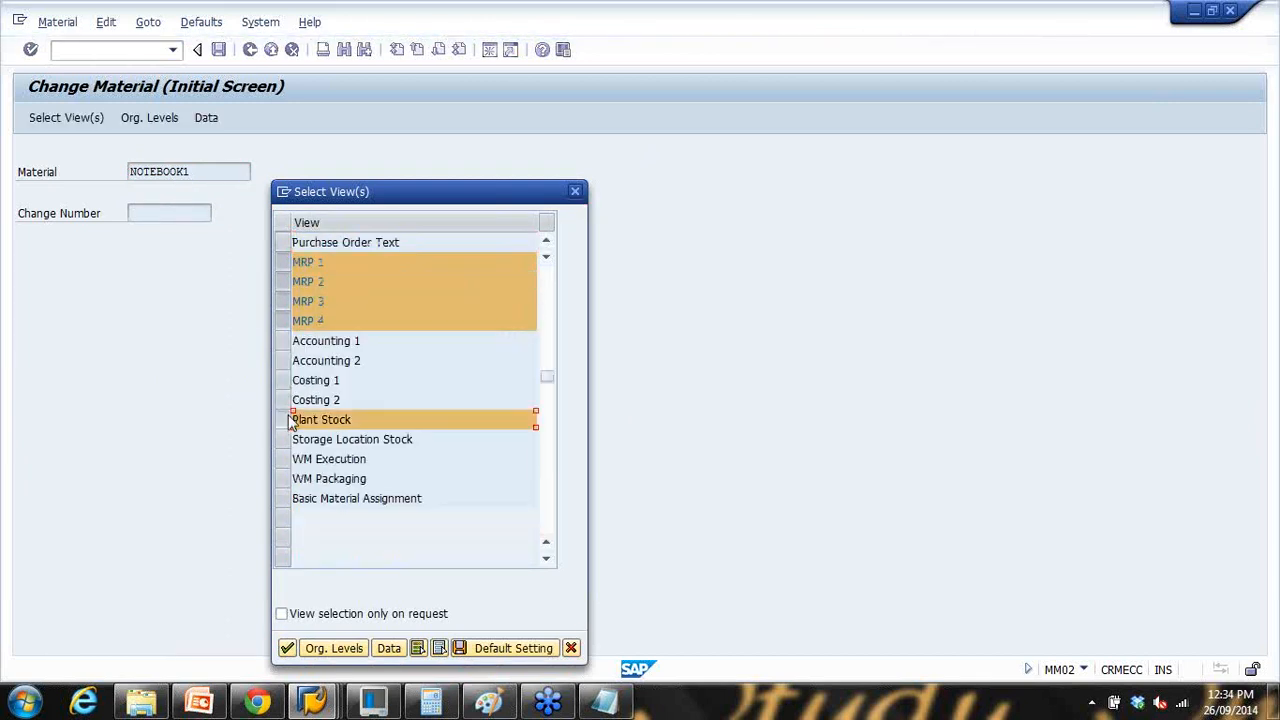
click(286, 418)
click(289, 399)
click(283, 380)
click(283, 360)
click(283, 341)
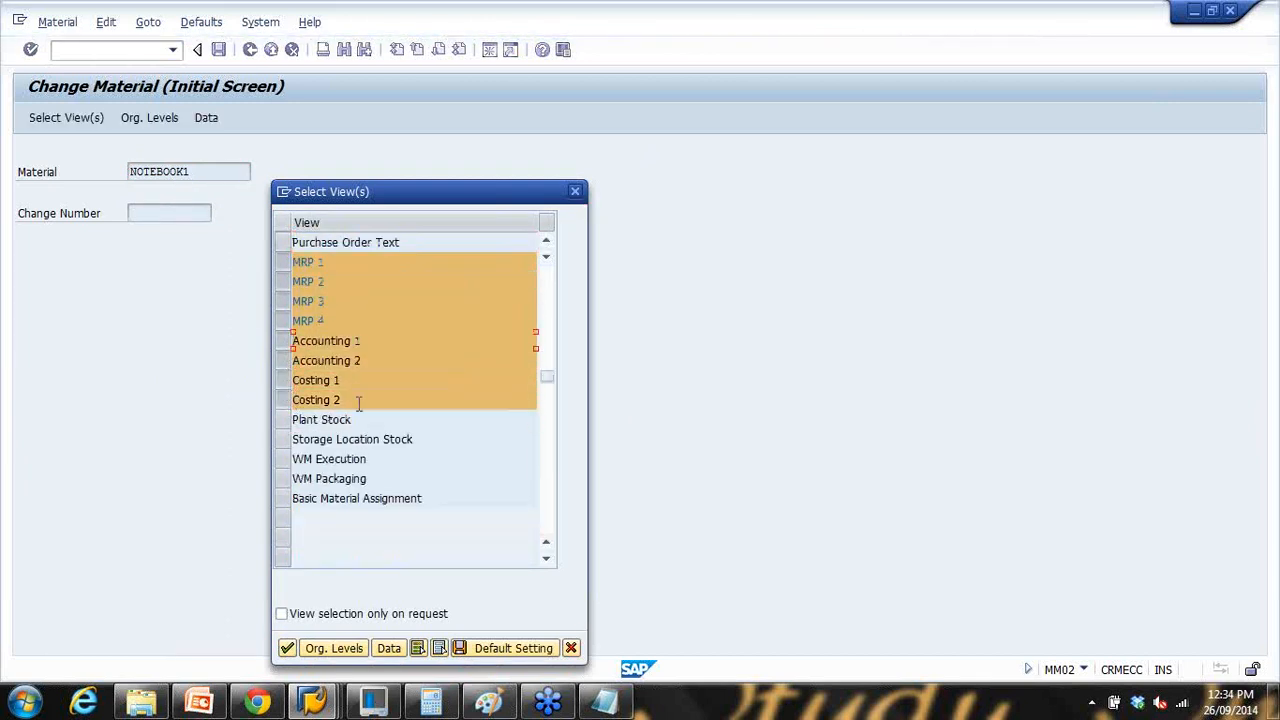
click(287, 648)
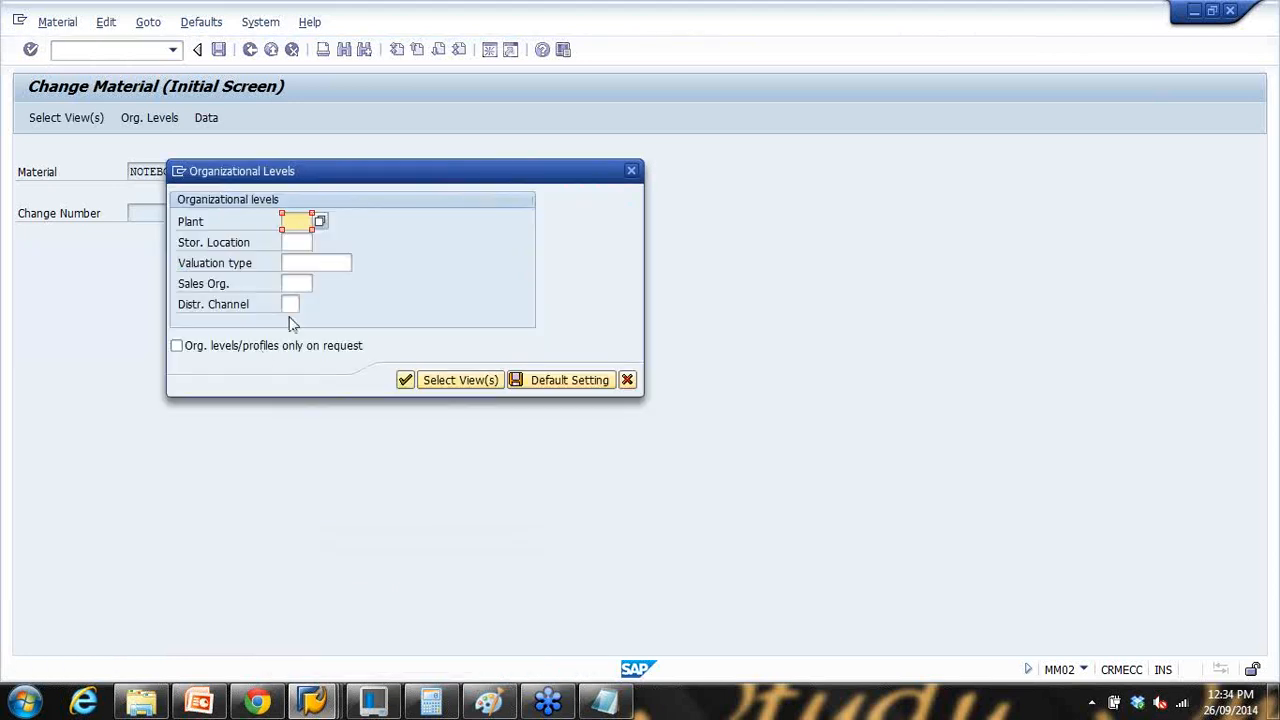
Step: Fill the org levels with plant 1000, storage location 0001, sales org 1000 and channel 10
key(space)
click(305, 243)
click(305, 243)
key(space)
click(305, 264)
click(301, 284)
click(298, 297)
click(292, 304)
click(295, 321)
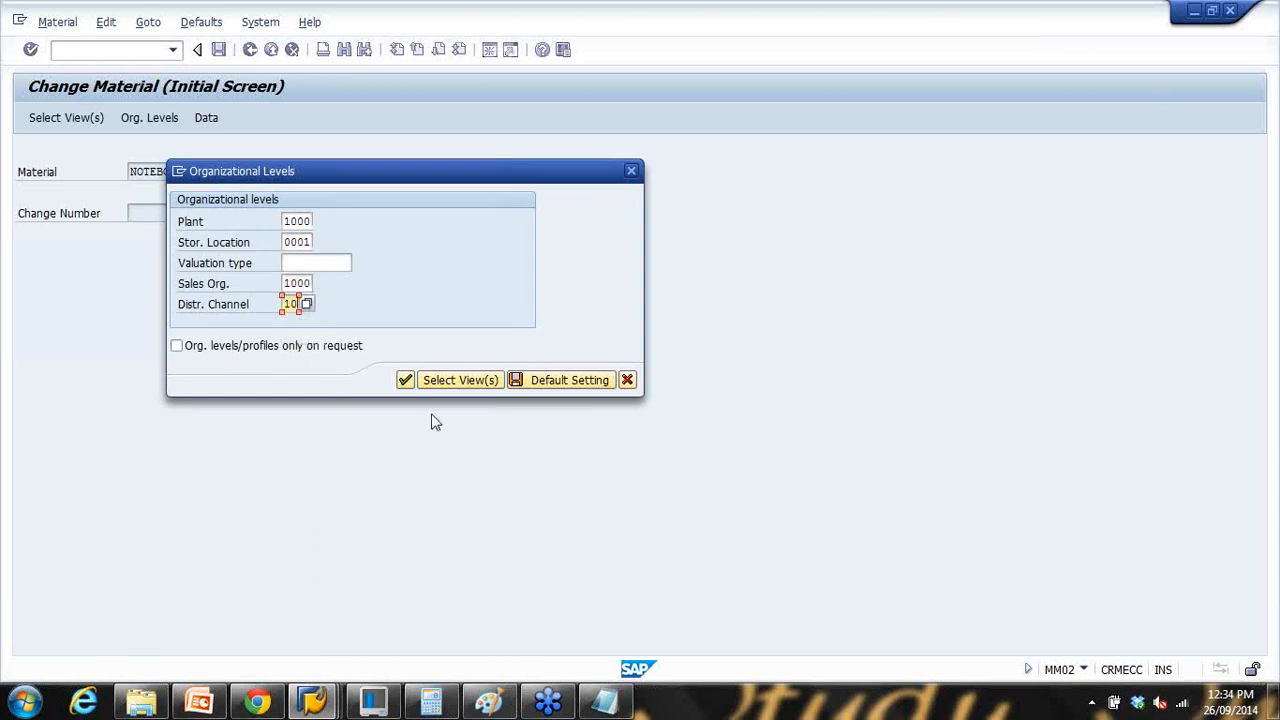
click(404, 381)
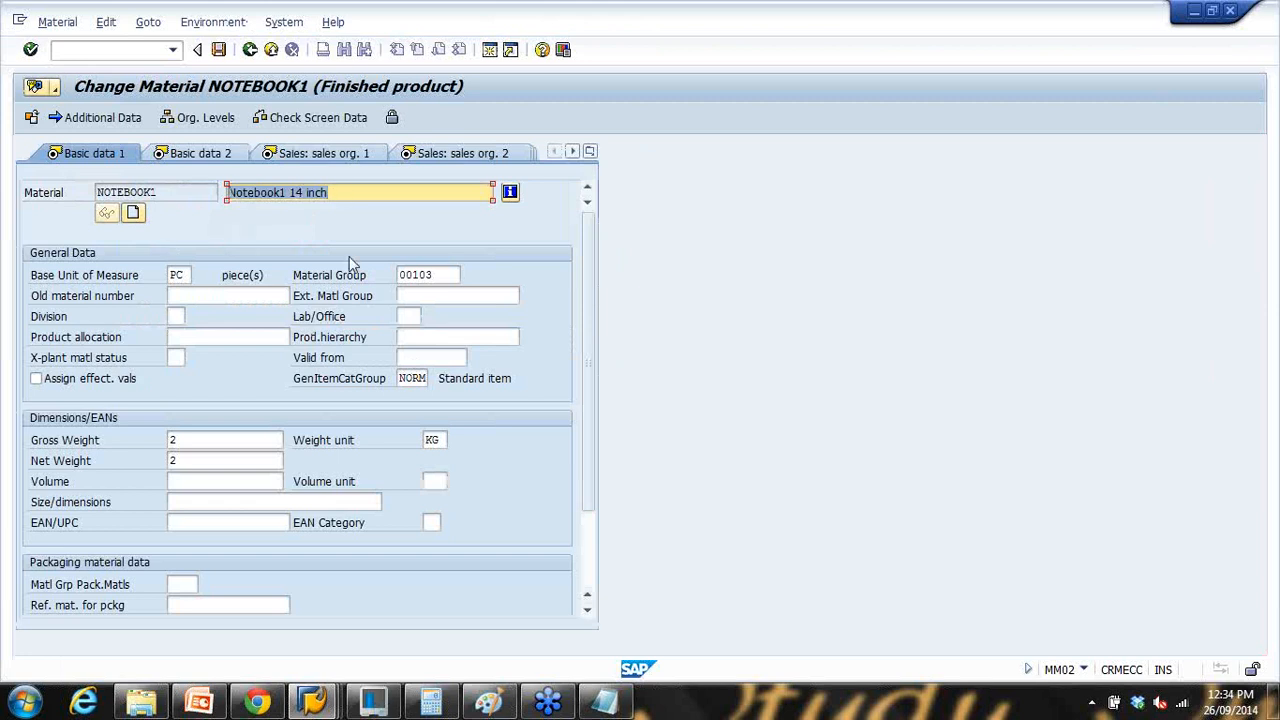
Step: Check NOTEBOOK1's description and browse the list of material views to MRP 1
click(352, 193)
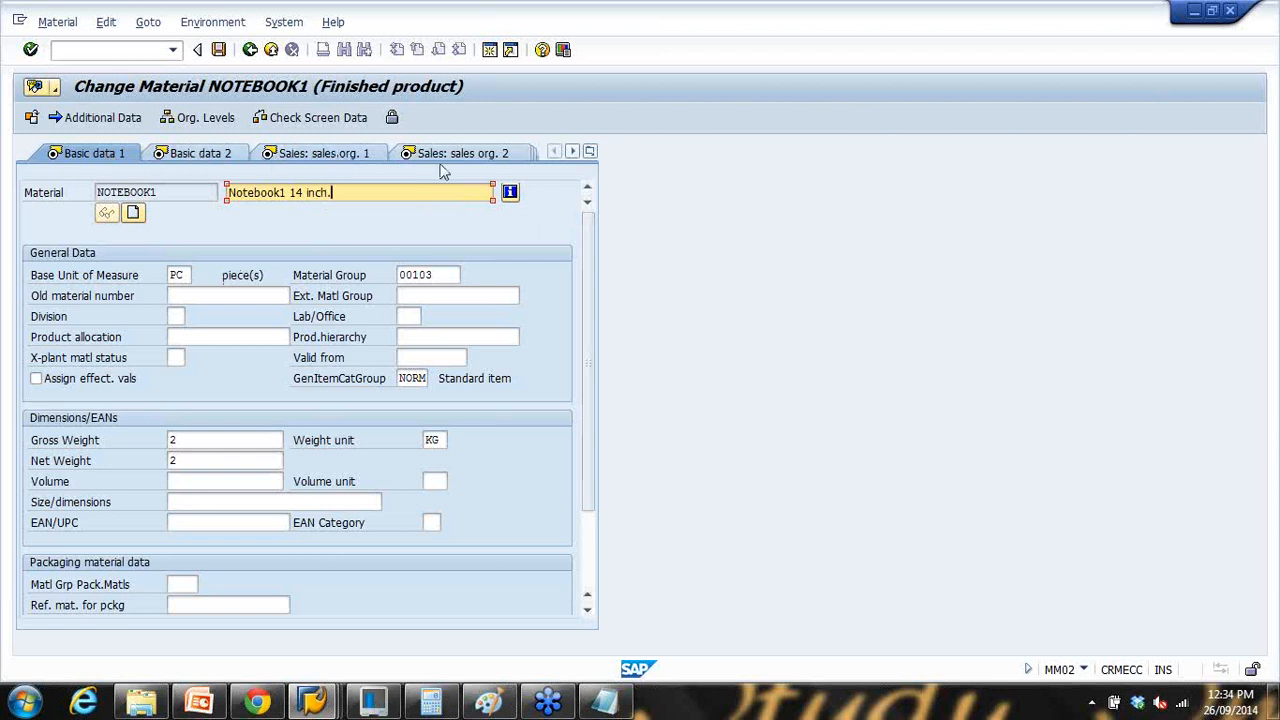
click(573, 152)
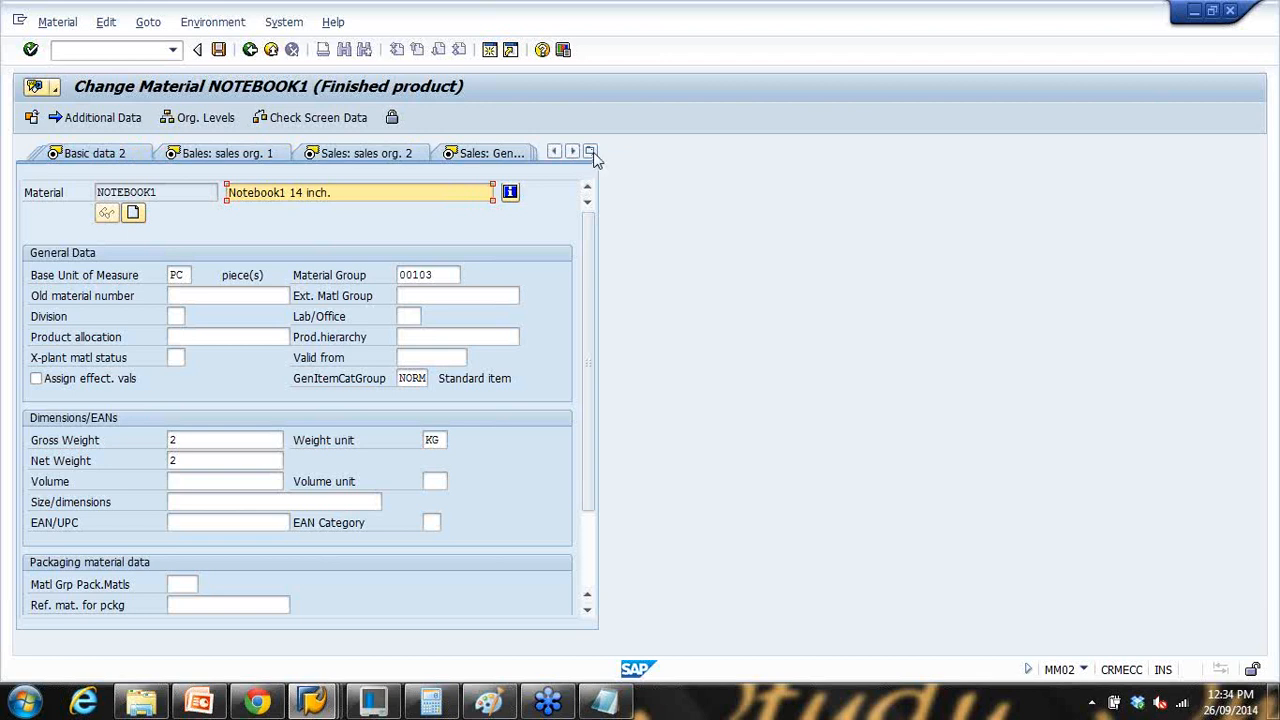
click(590, 152)
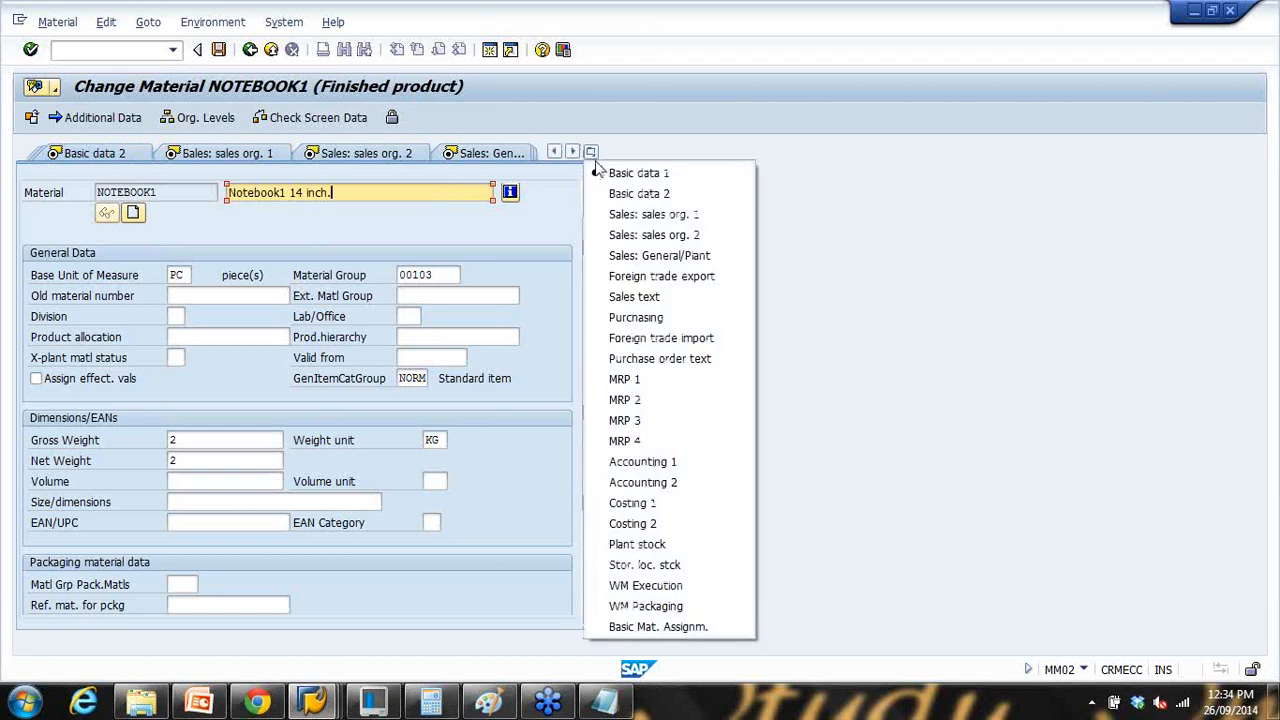
click(651, 381)
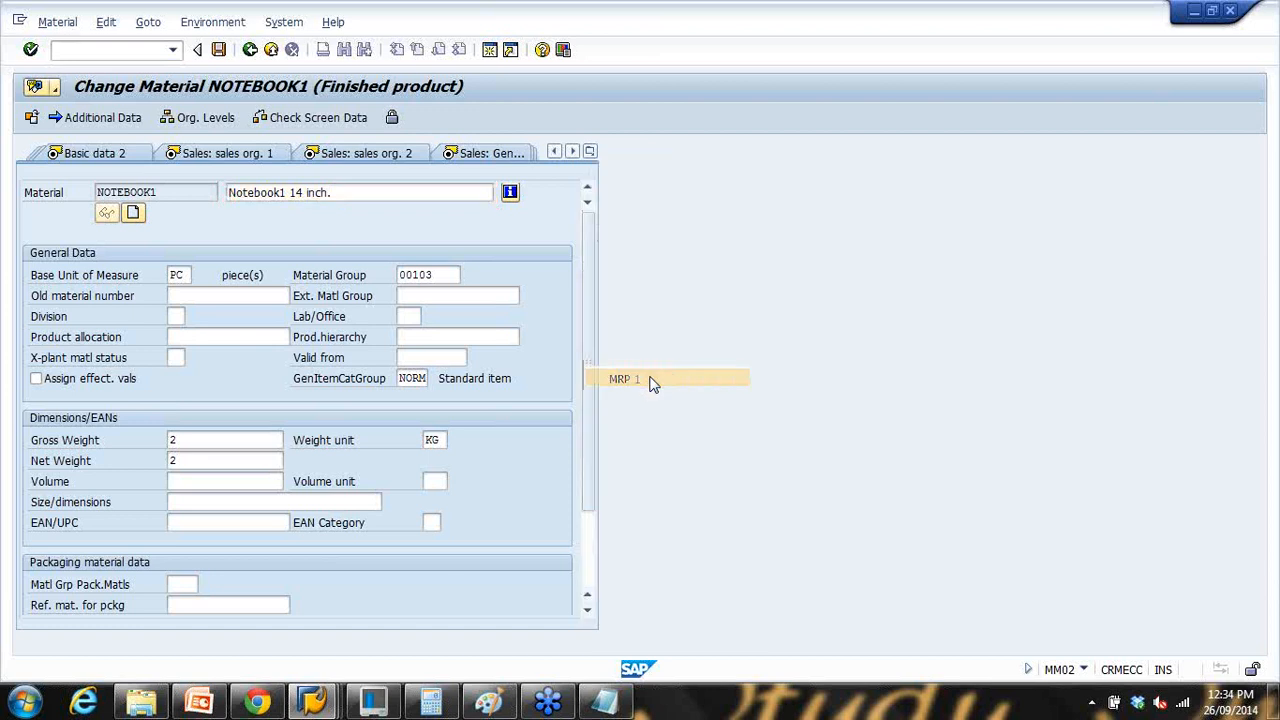
click(590, 151)
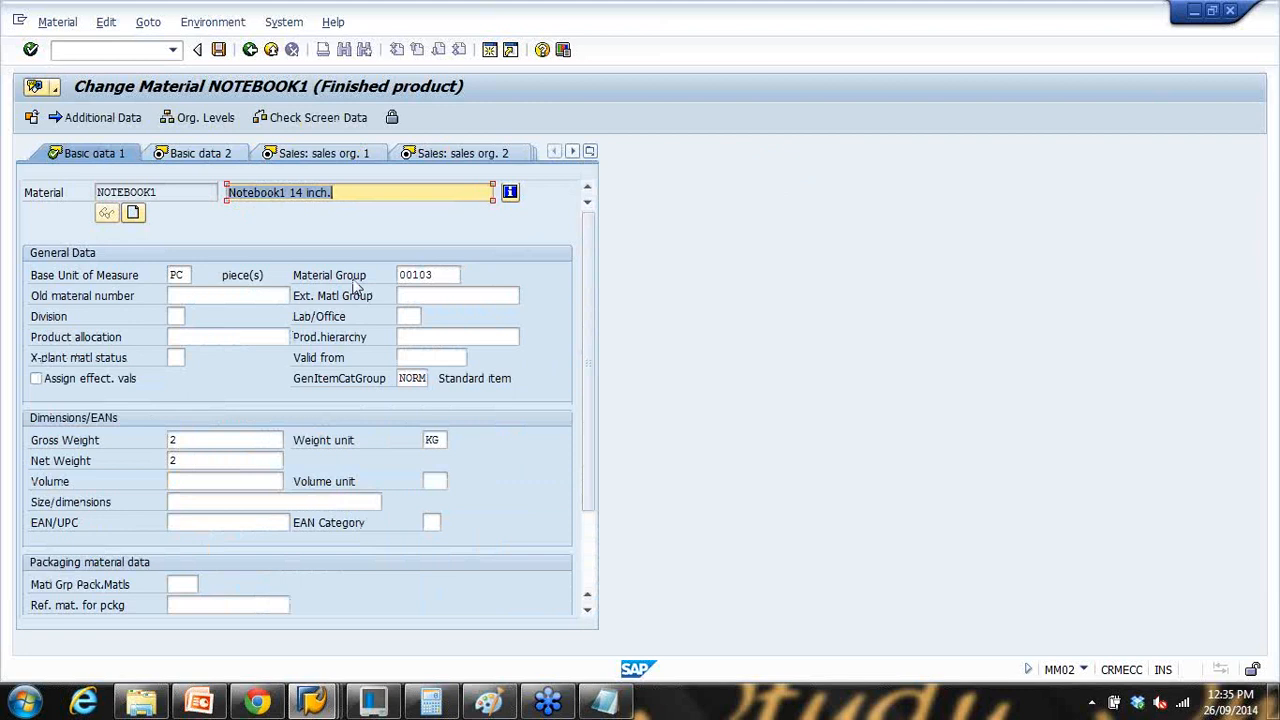
Step: Open the Units of measure tab under Additional Data and start a new unit row
click(118, 117)
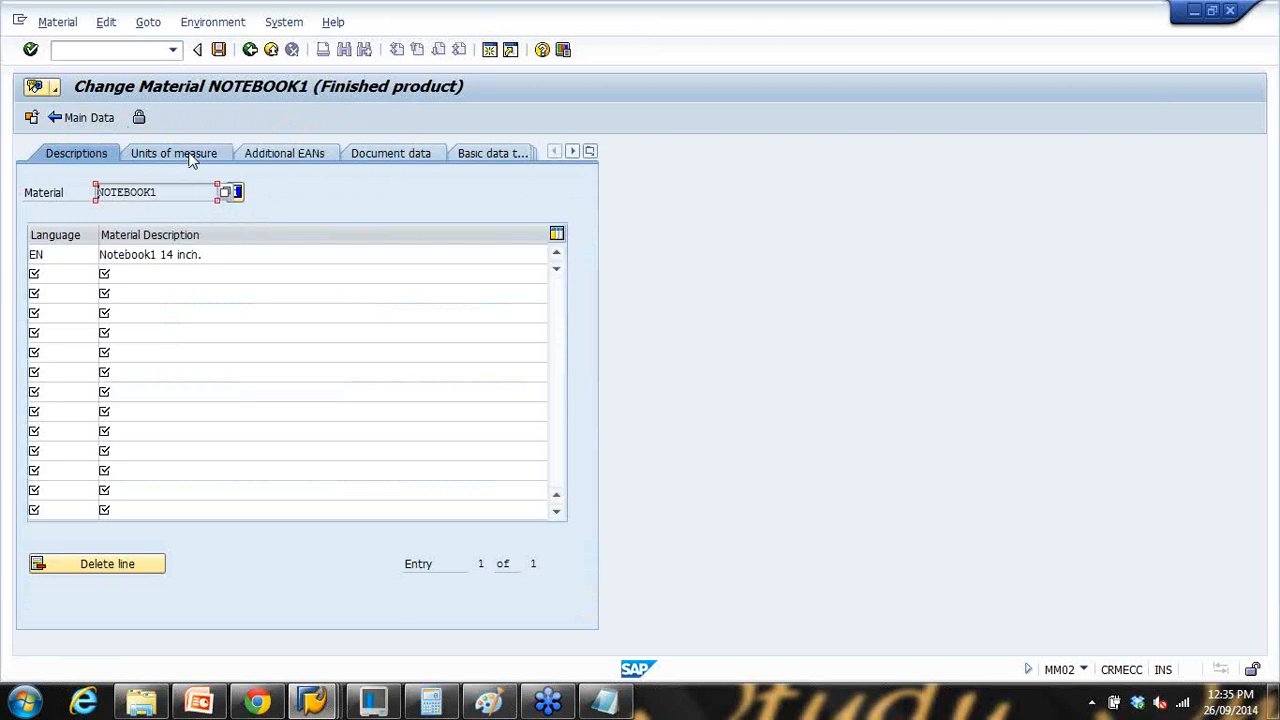
click(192, 160)
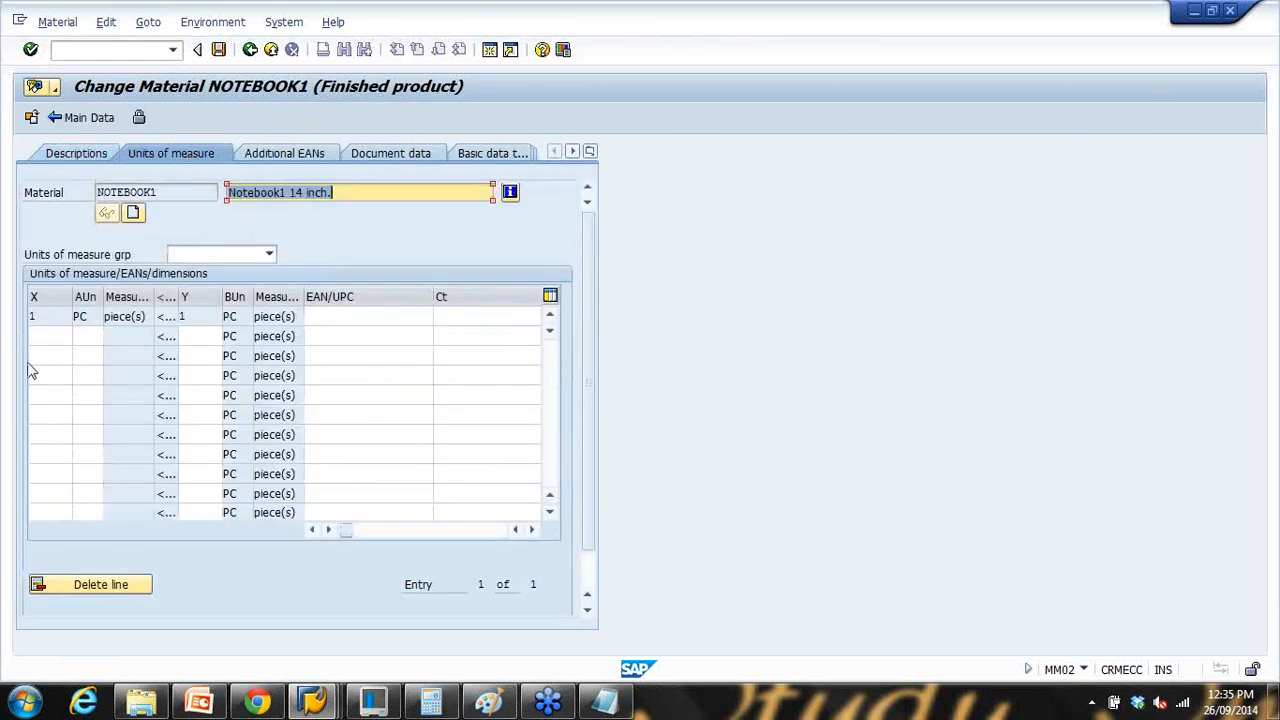
click(38, 338)
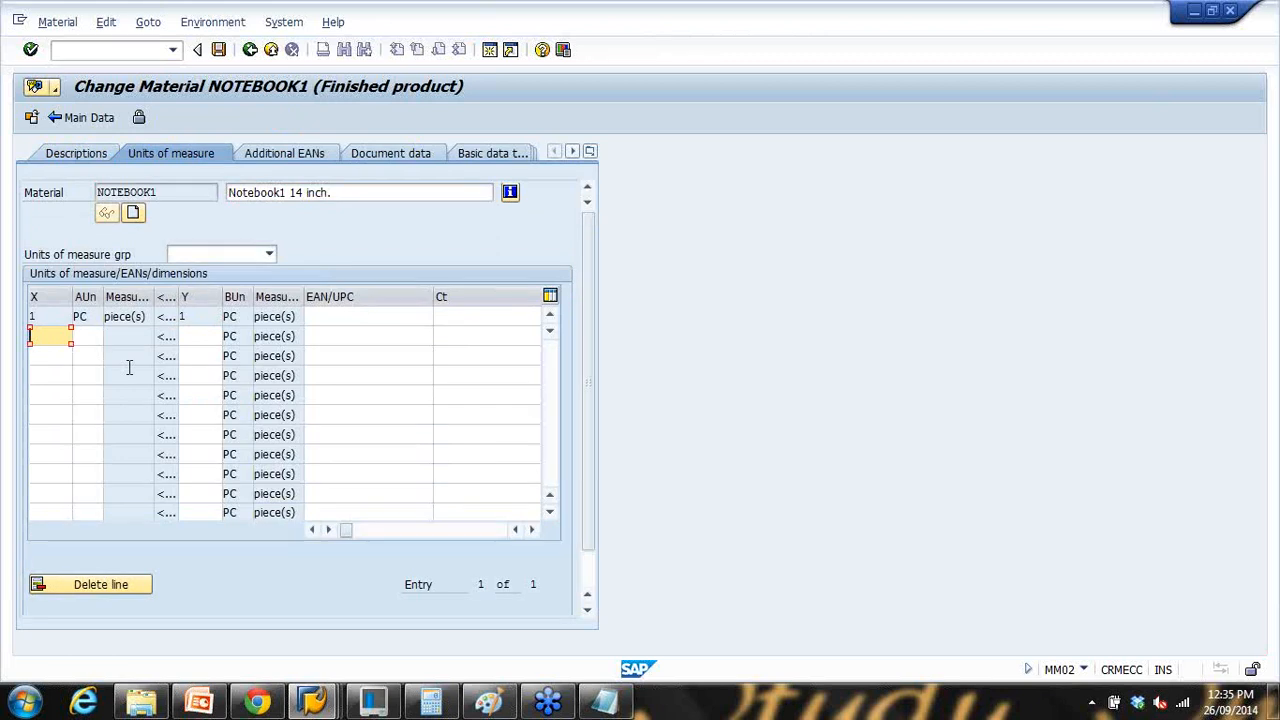
Step: Enter quantity 1 in the new row and browse the units list for the alternative unit
text(1)
click(80, 340)
click(110, 337)
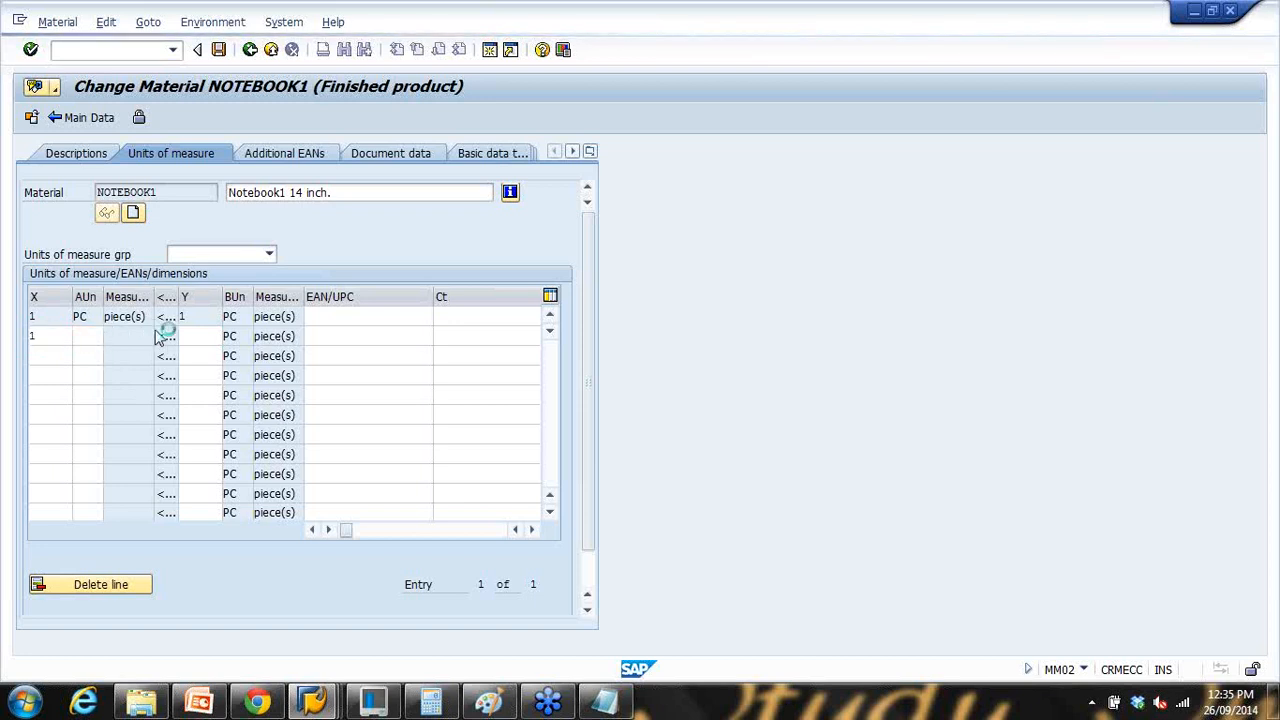
scroll(390, 259, down, 15)
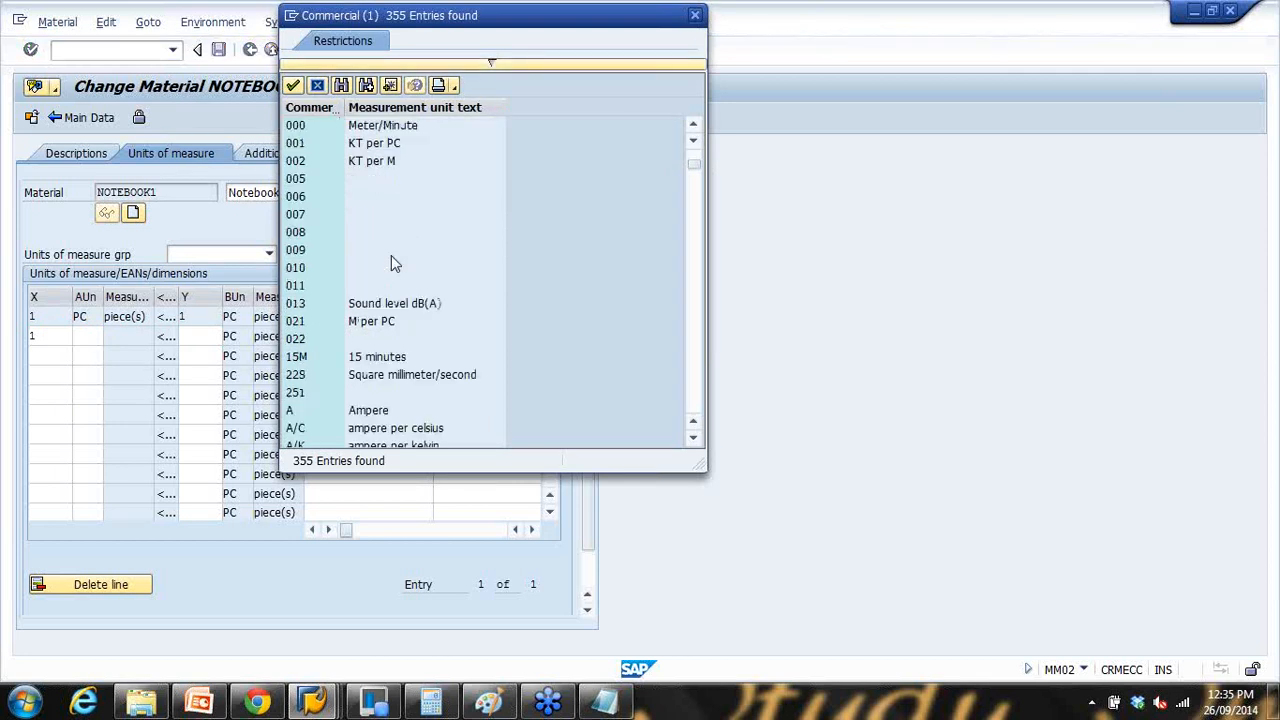
scroll(392, 268, down, 4)
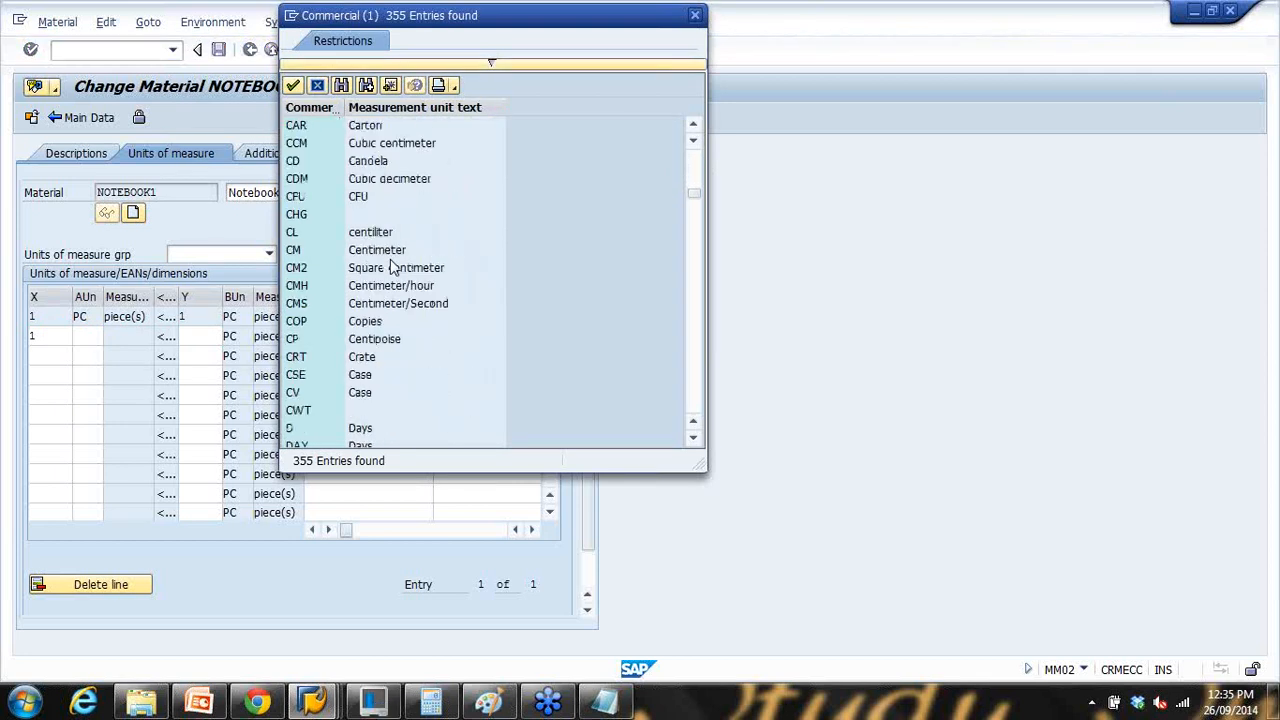
scroll(392, 268, down, 2)
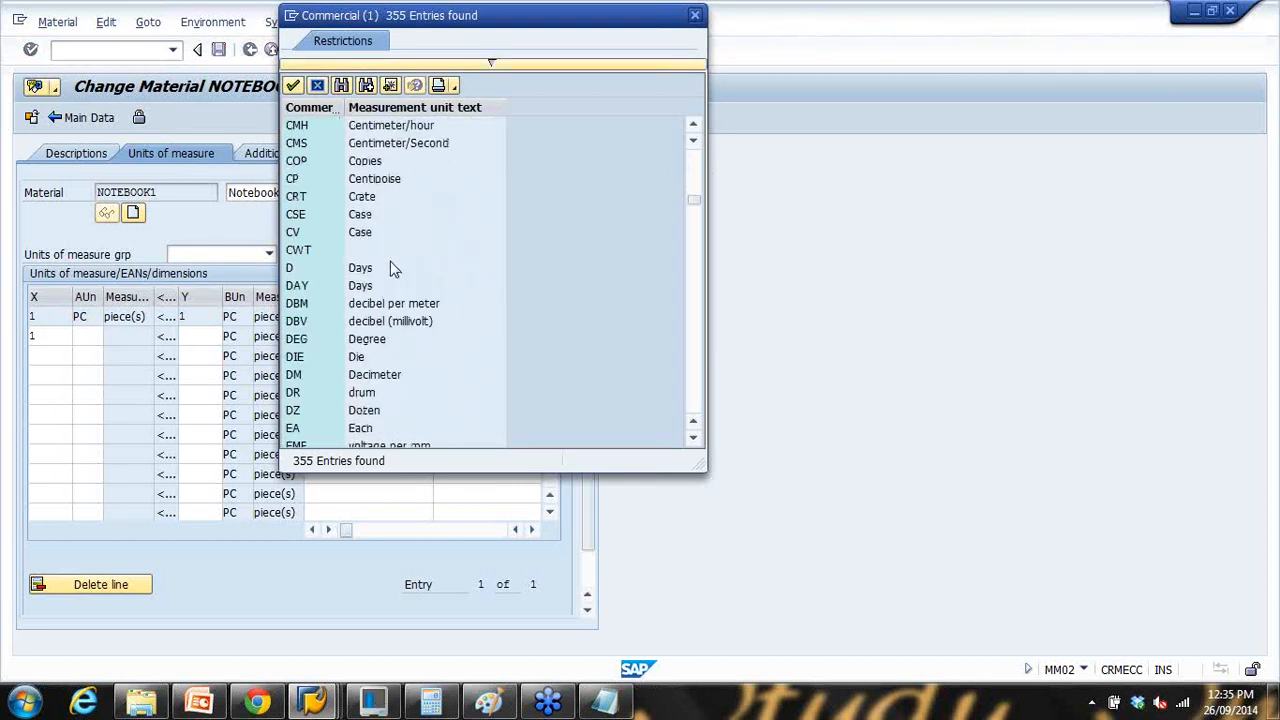
scroll(390, 261, up, 2)
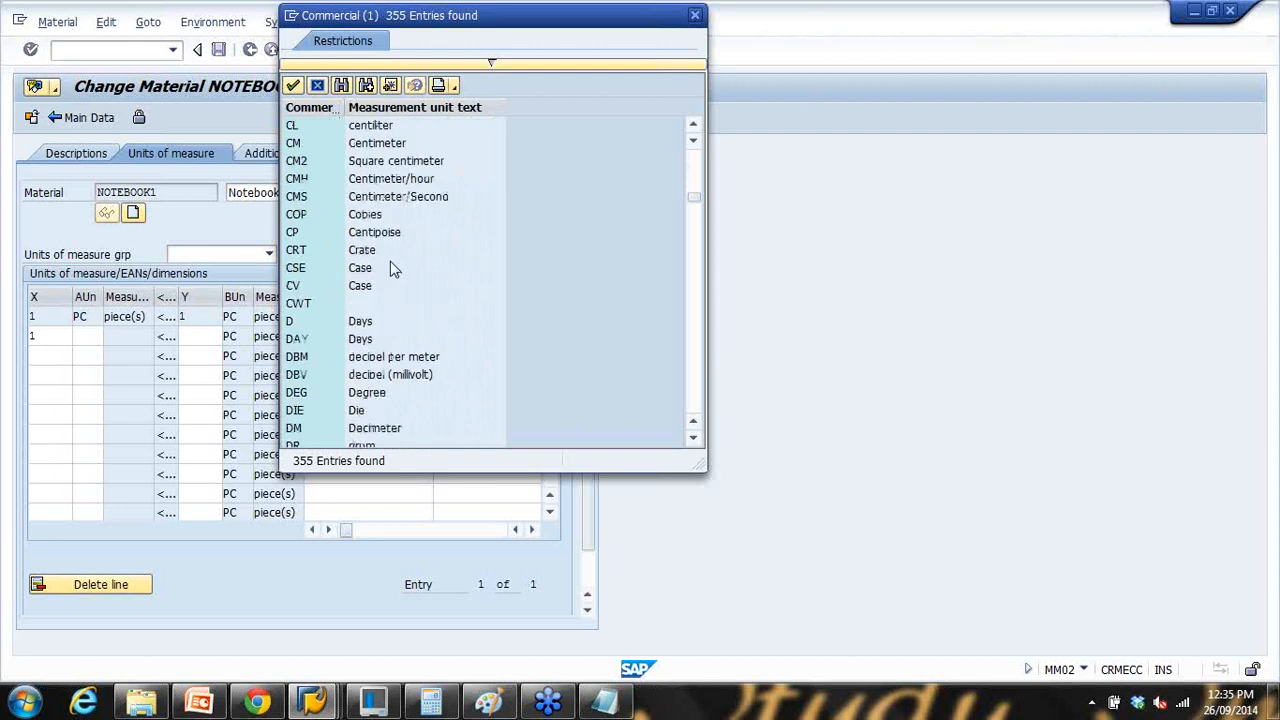
scroll(390, 261, up, 3)
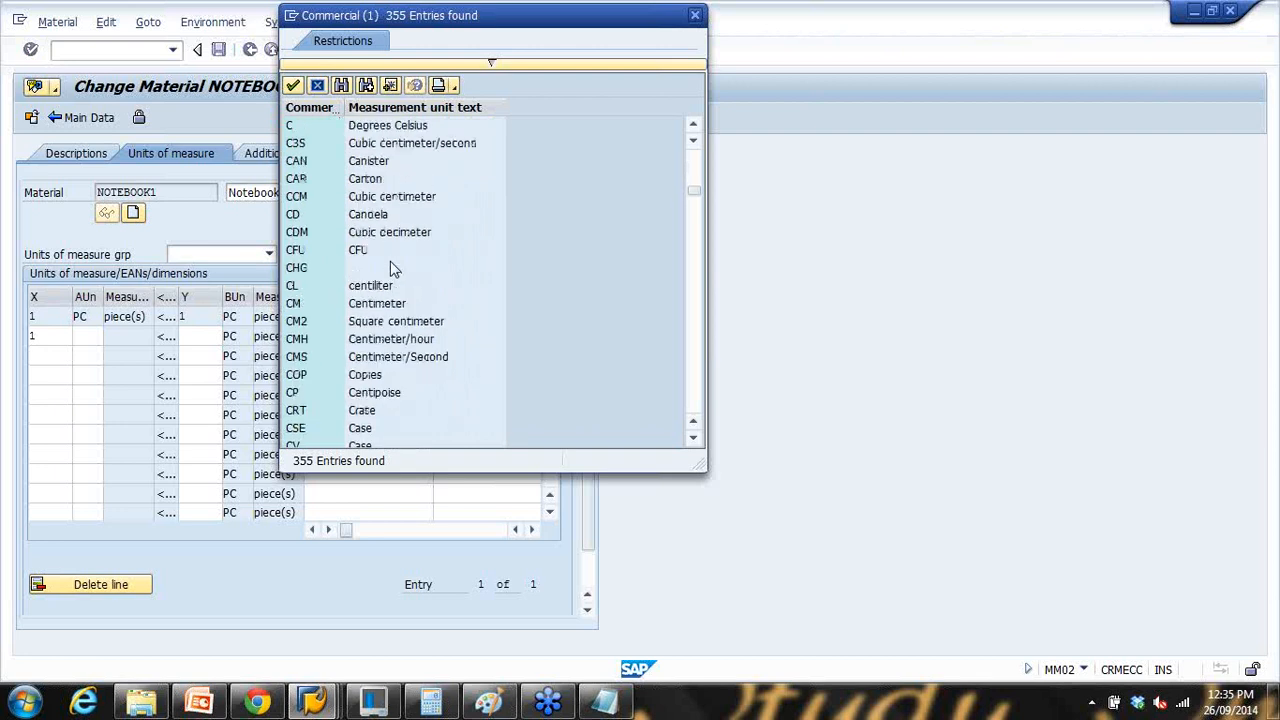
scroll(390, 261, down, 8)
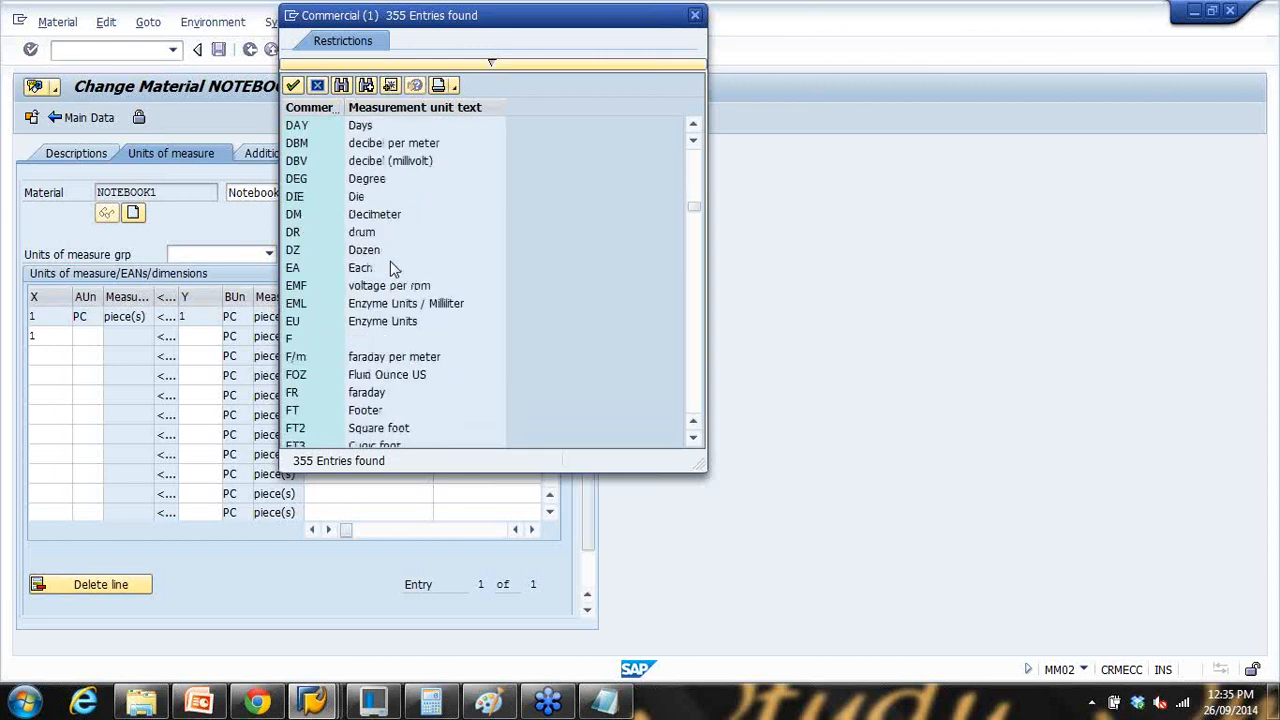
scroll(390, 261, down, 3)
scroll(393, 268, down, 2)
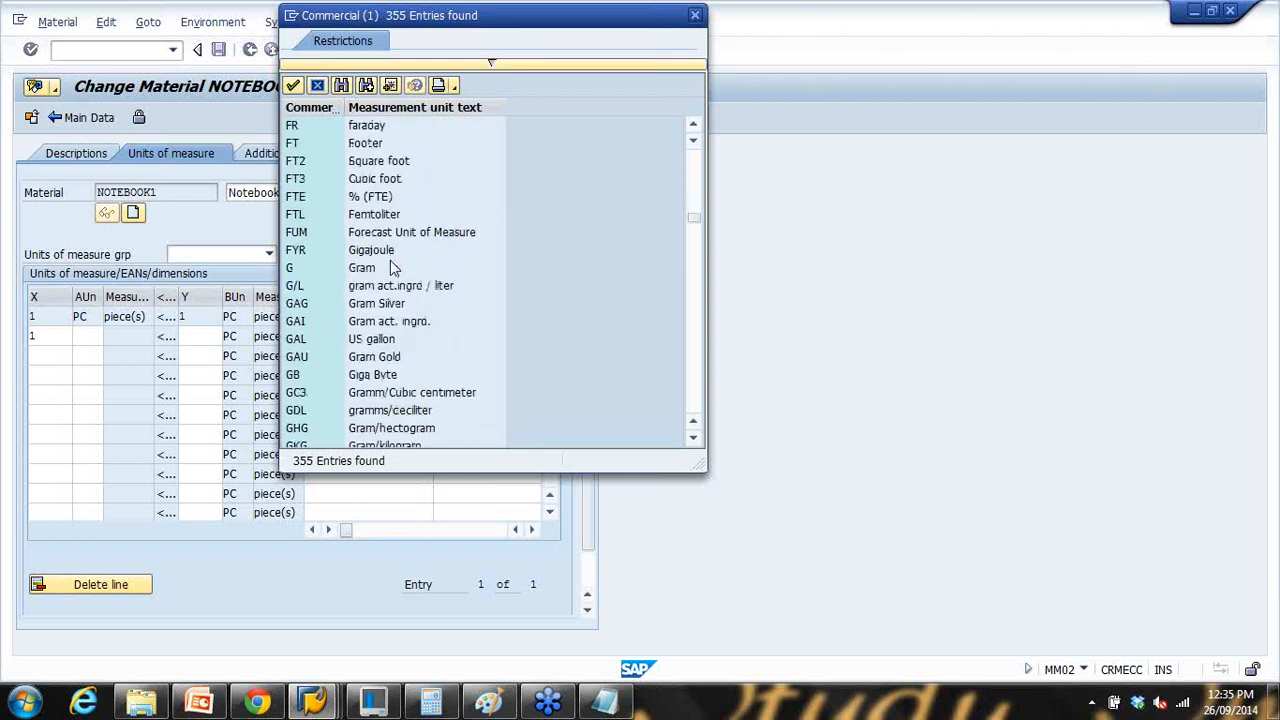
Step: Search the units list for carton and choose CAR Carton as the alternative unit
click(341, 86)
text(d)
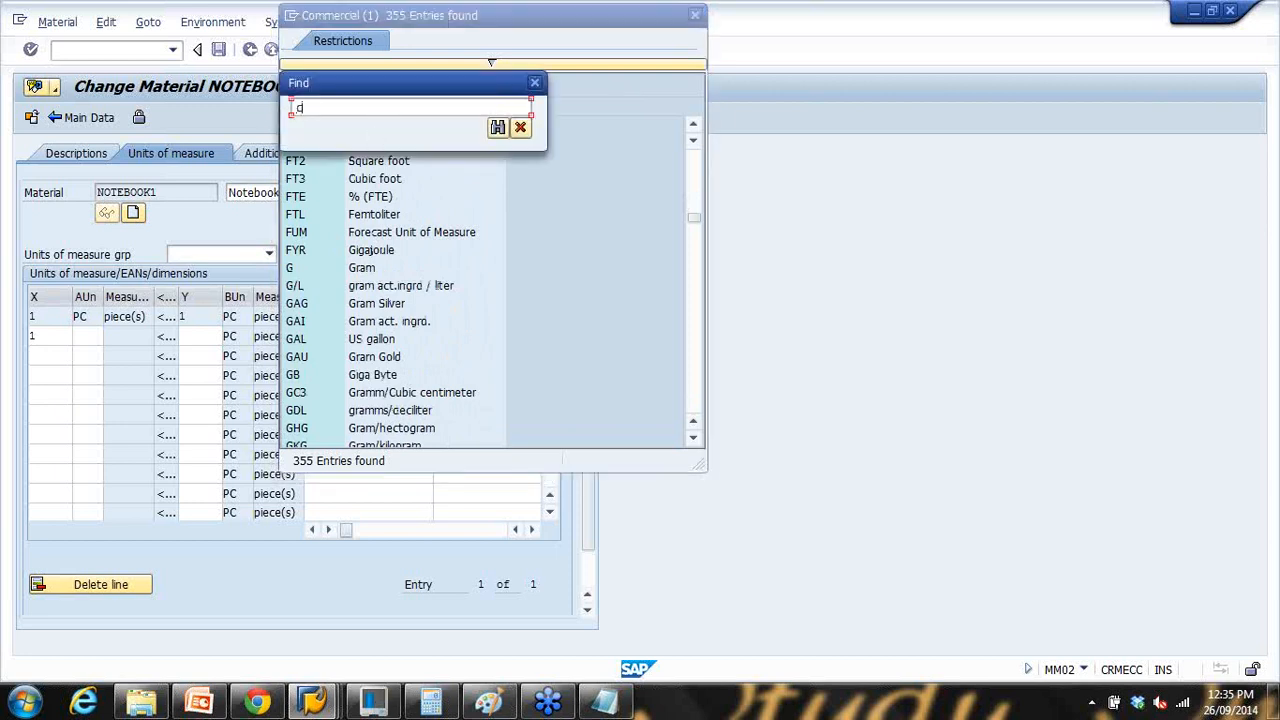
text(arto)
key(Return)
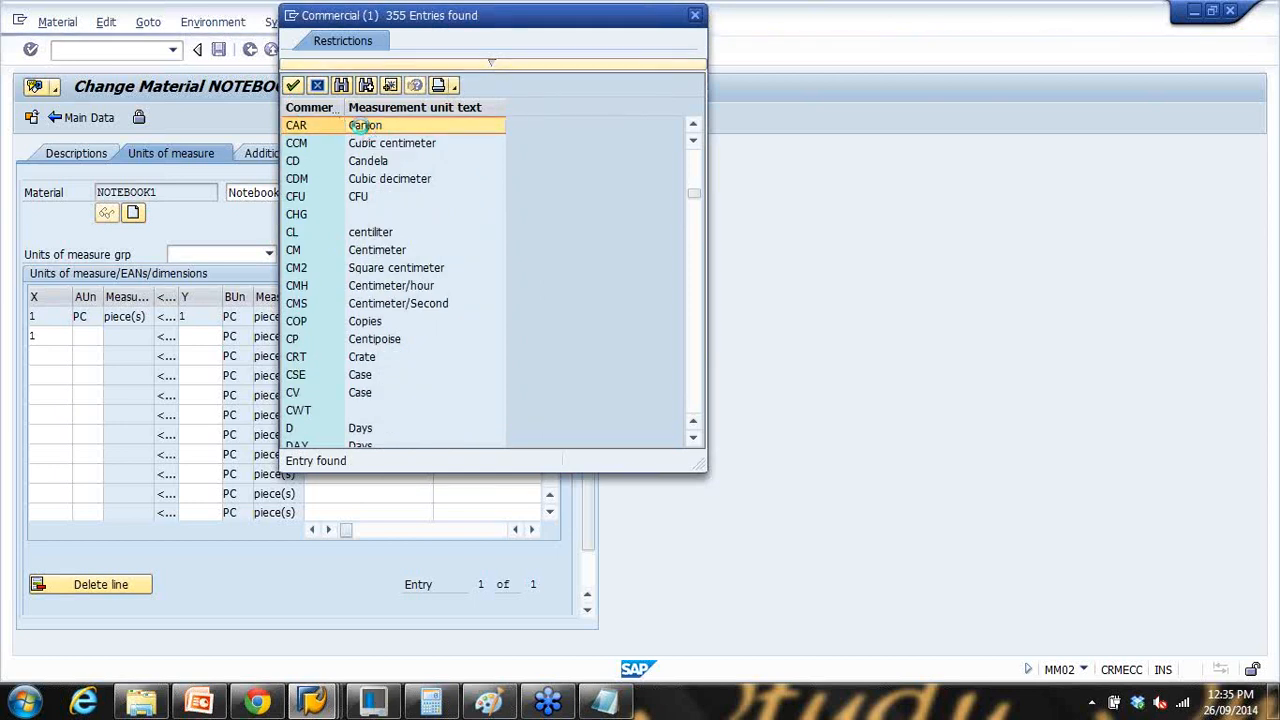
double_click(354, 128)
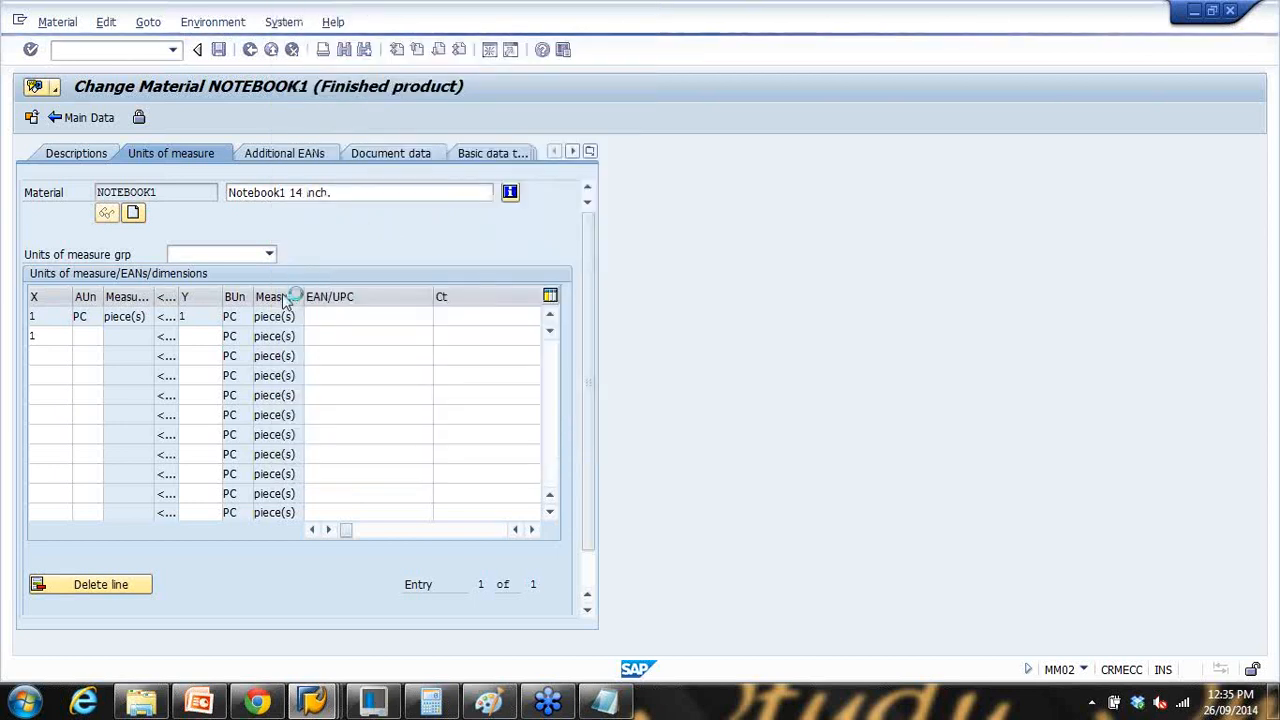
Step: Confirm 1 CAR = 6 PC and add a pallet row, 1 PAL = 30 PC
click(201, 338)
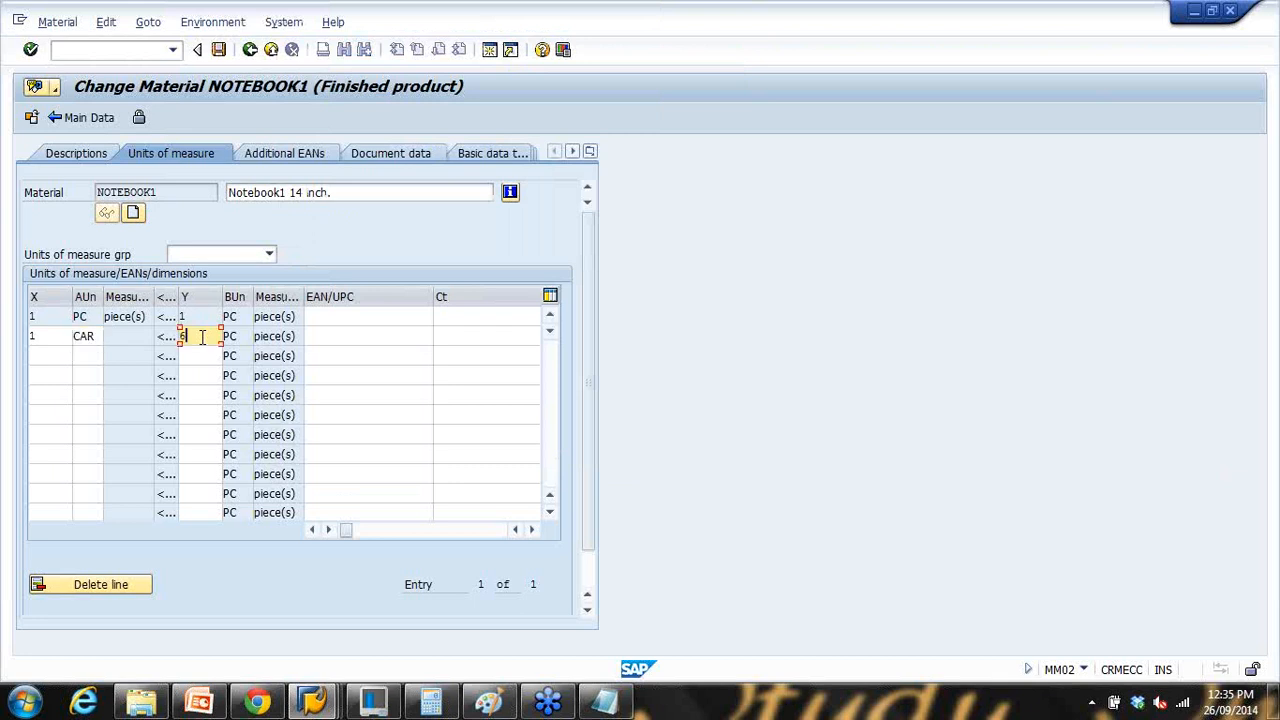
key(Return)
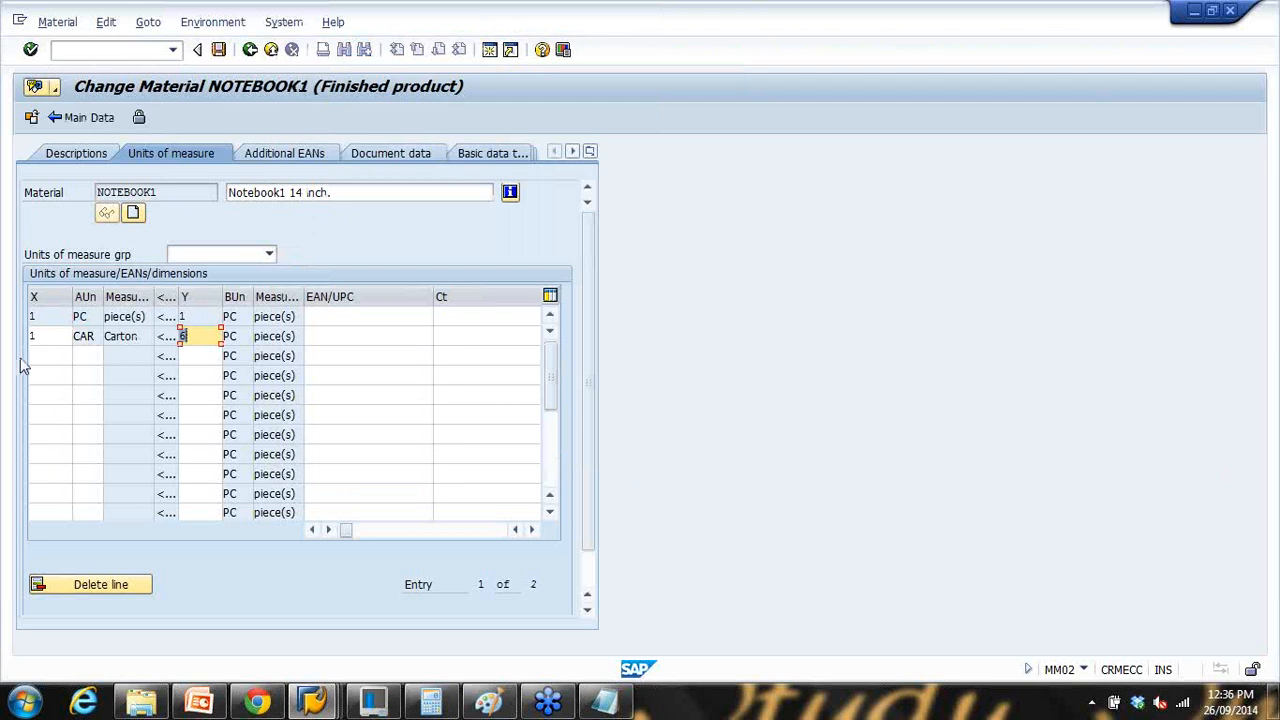
click(32, 357)
text(1)
click(74, 357)
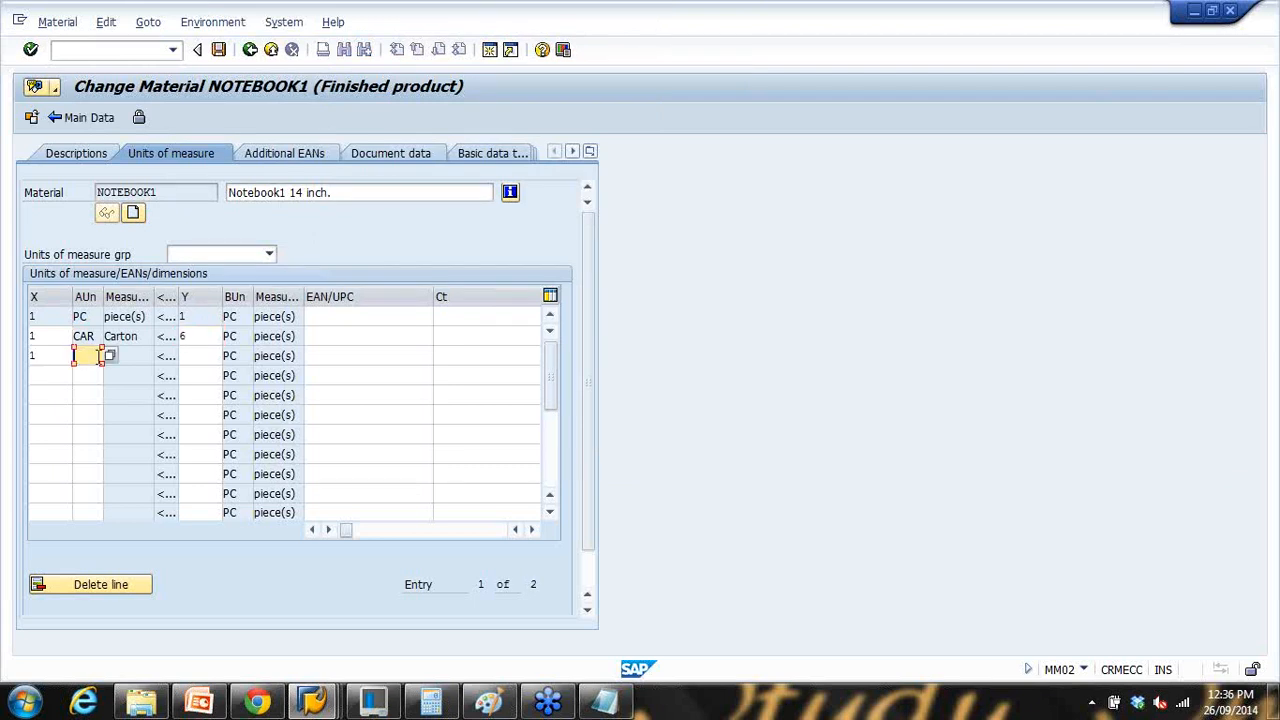
text(pal)
click(199, 357)
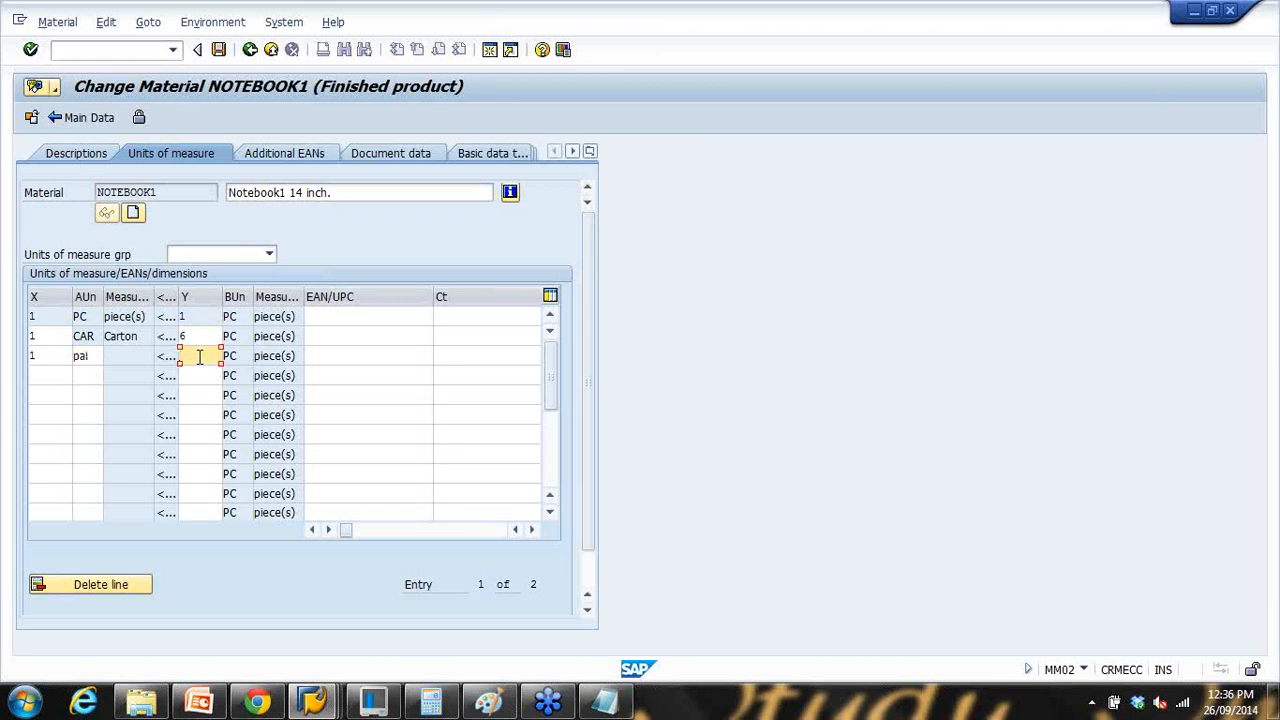
text(30)
key(Return)
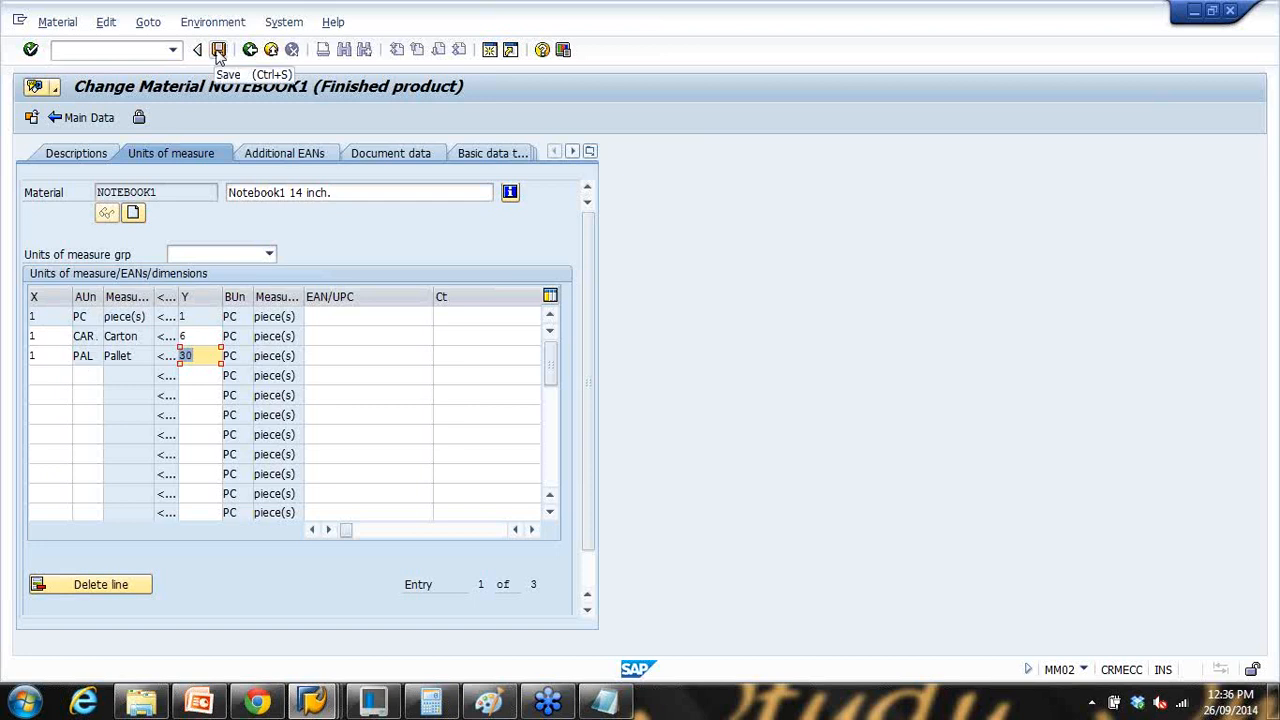
Step: Recheck the unit of measure entries from main data and save NOTEBOOK1's changes
click(88, 118)
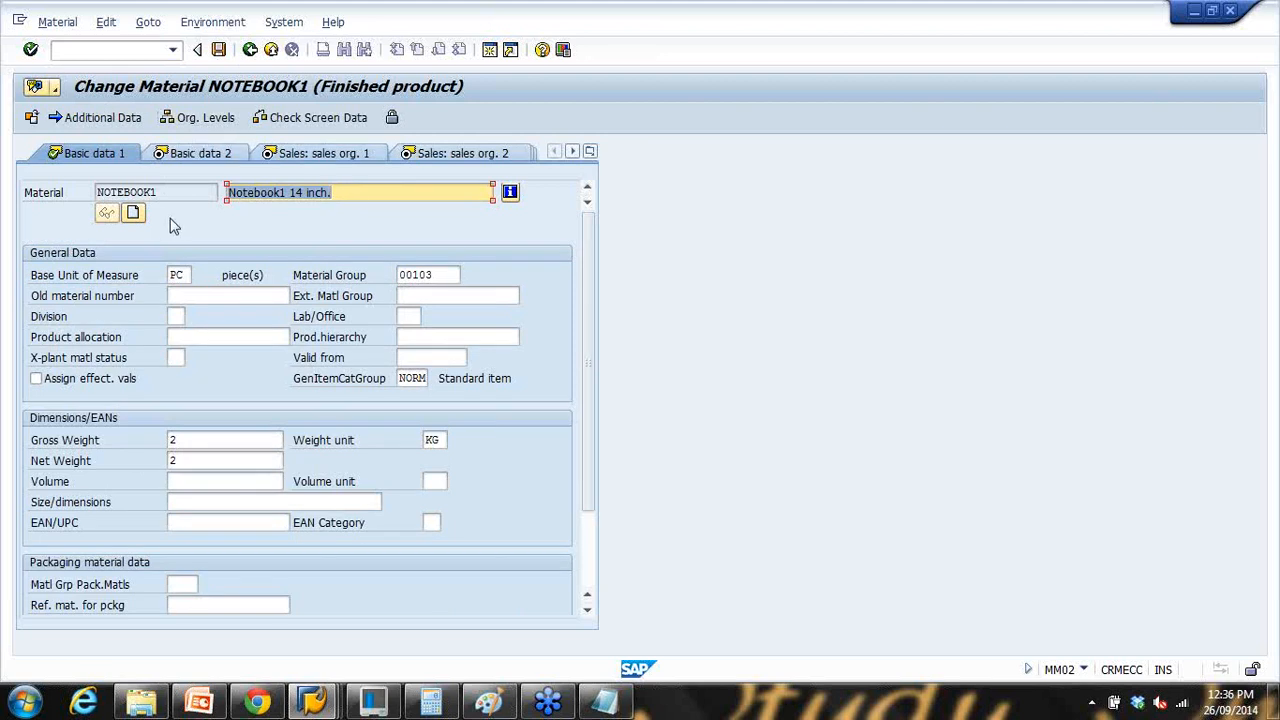
click(112, 119)
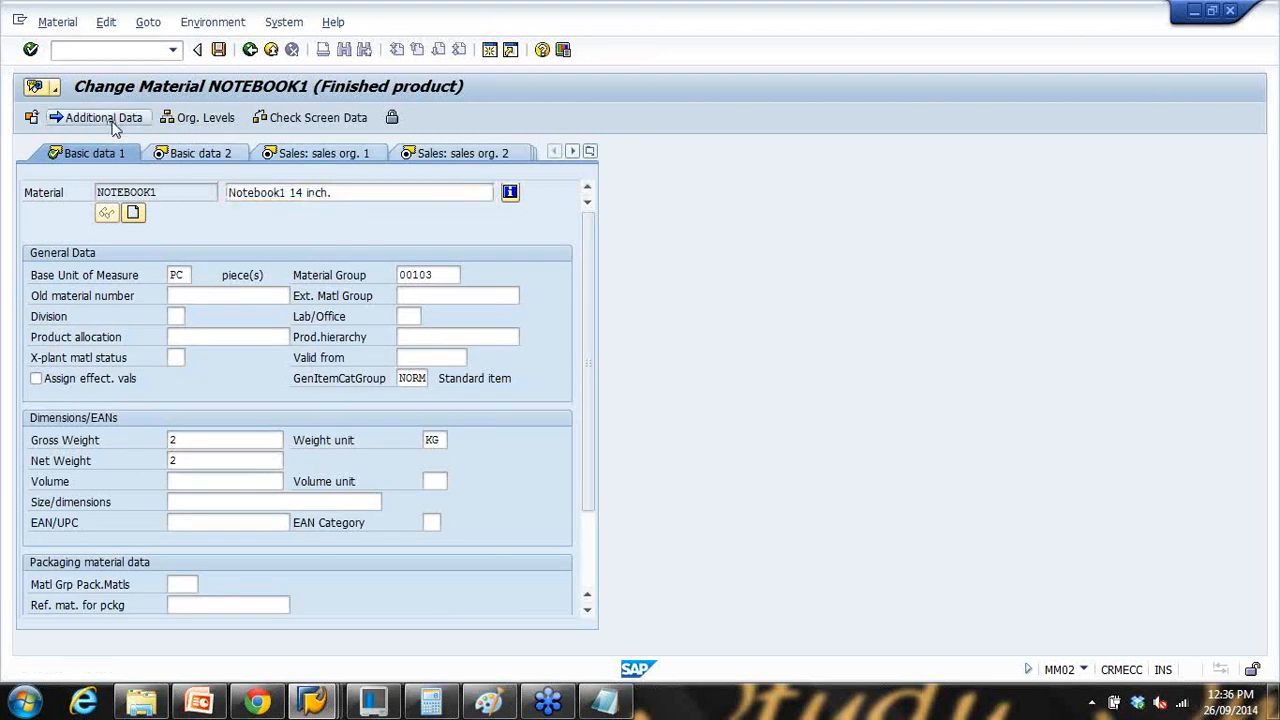
click(185, 158)
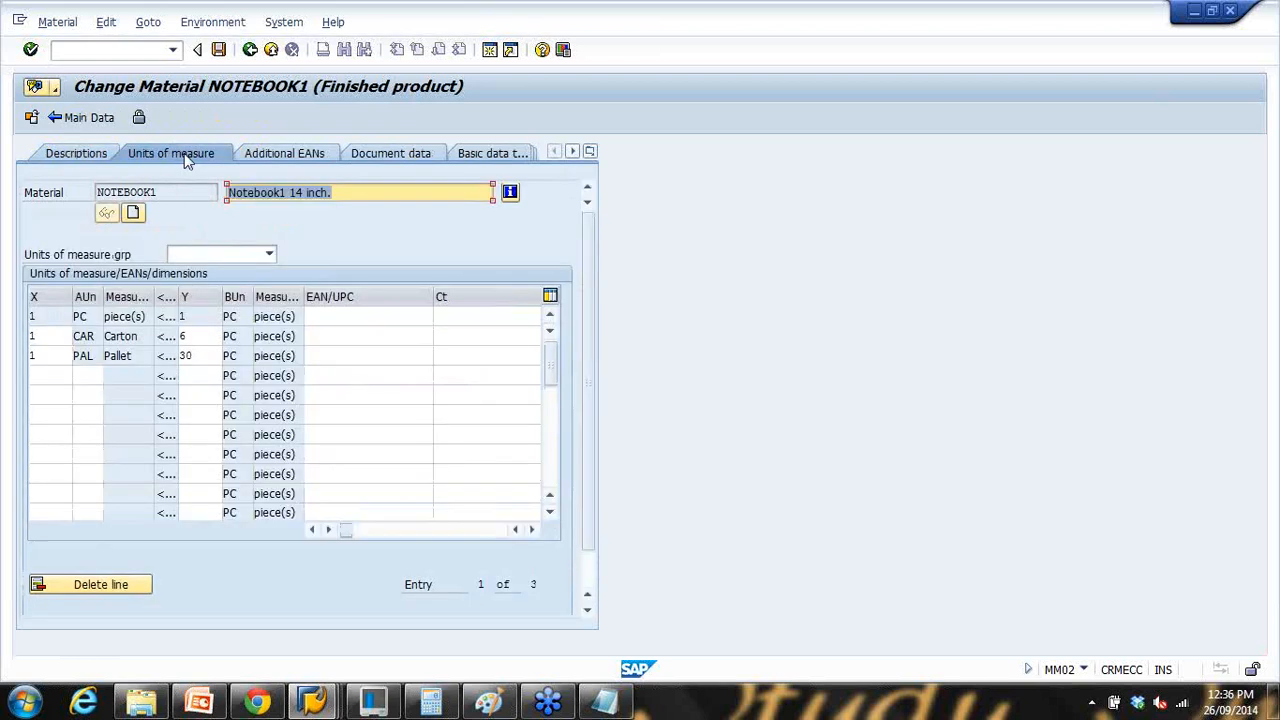
click(98, 119)
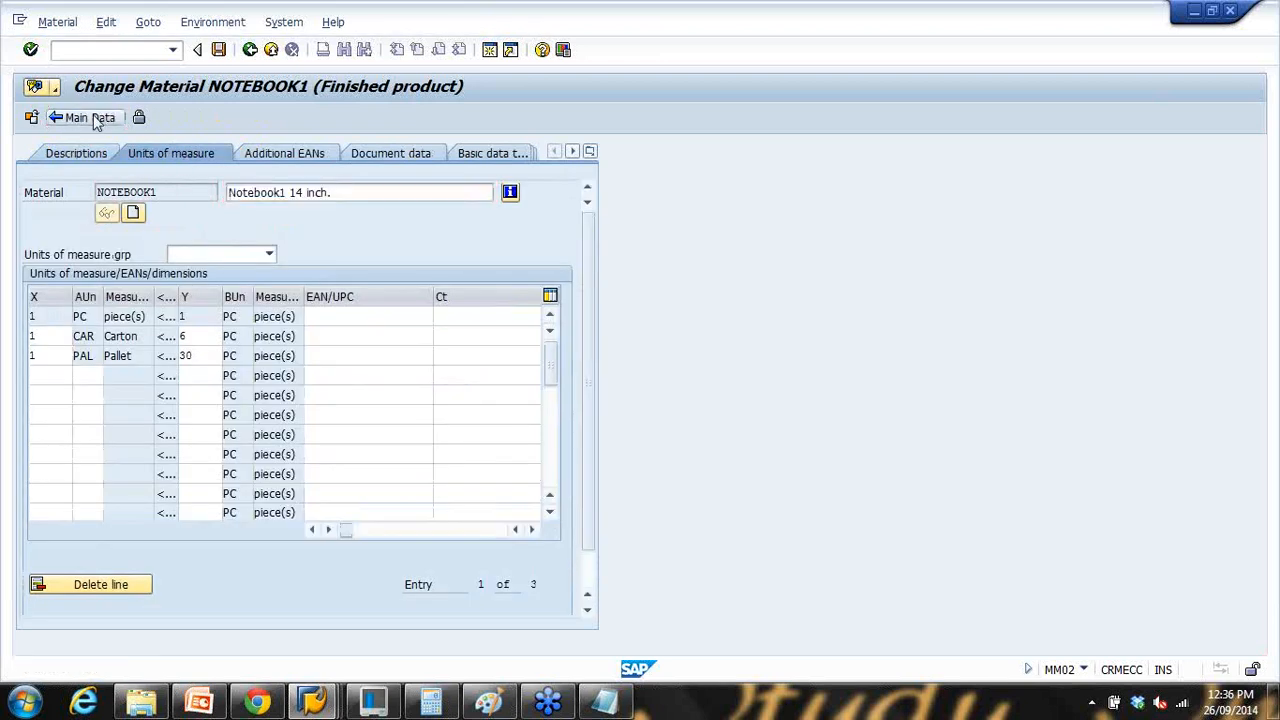
click(219, 49)
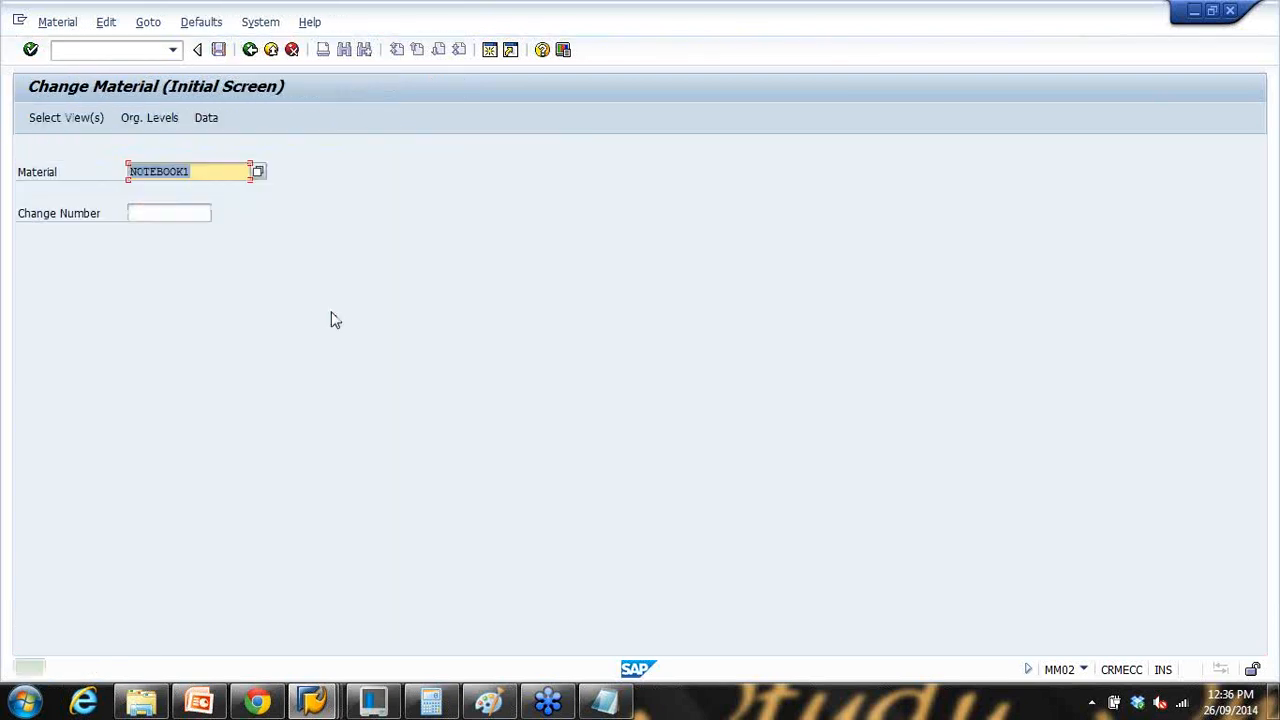
Step: Present the Material Master slide, advance to slide 20 'Material Master Organization Levels', then return to Notepad
click(203, 705)
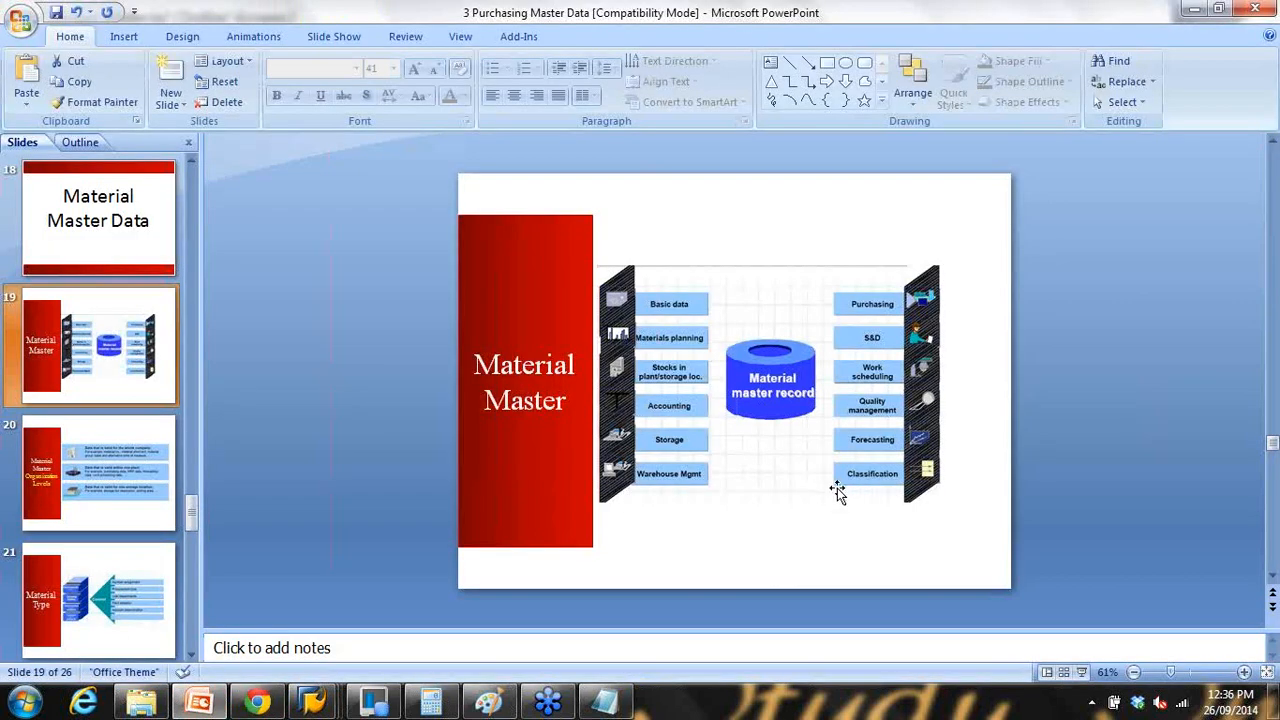
click(1081, 672)
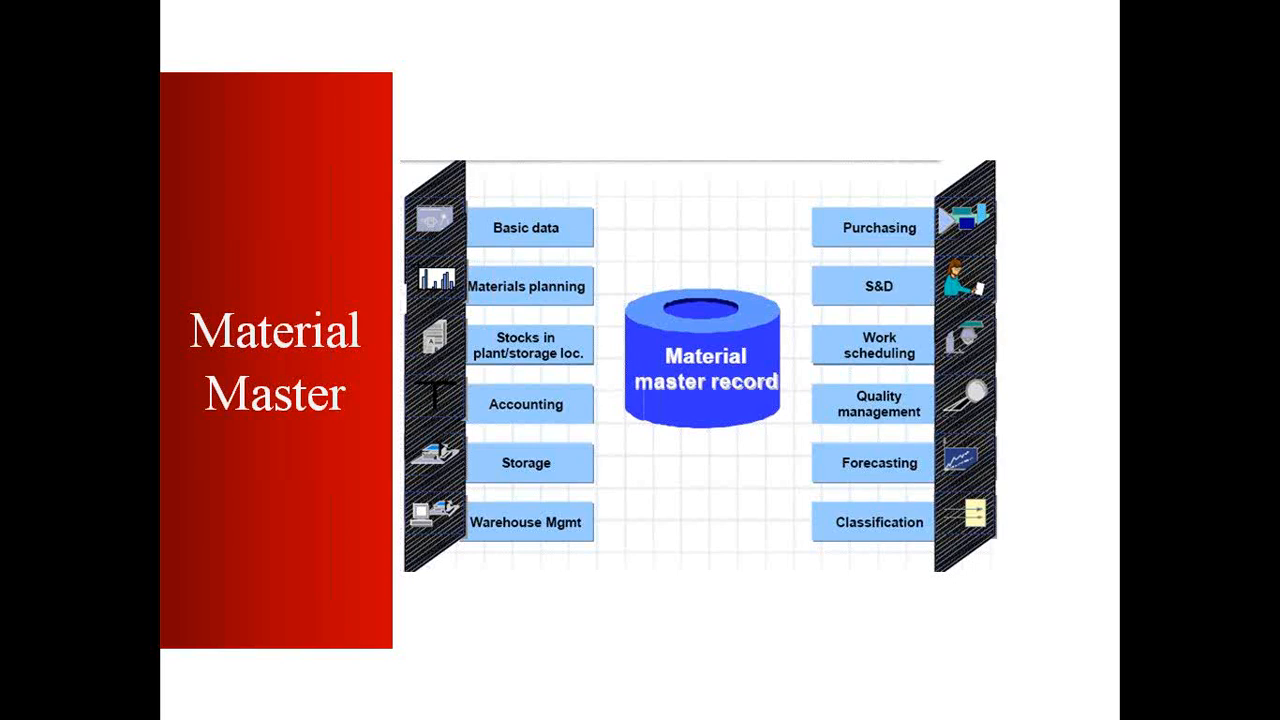
click(722, 462)
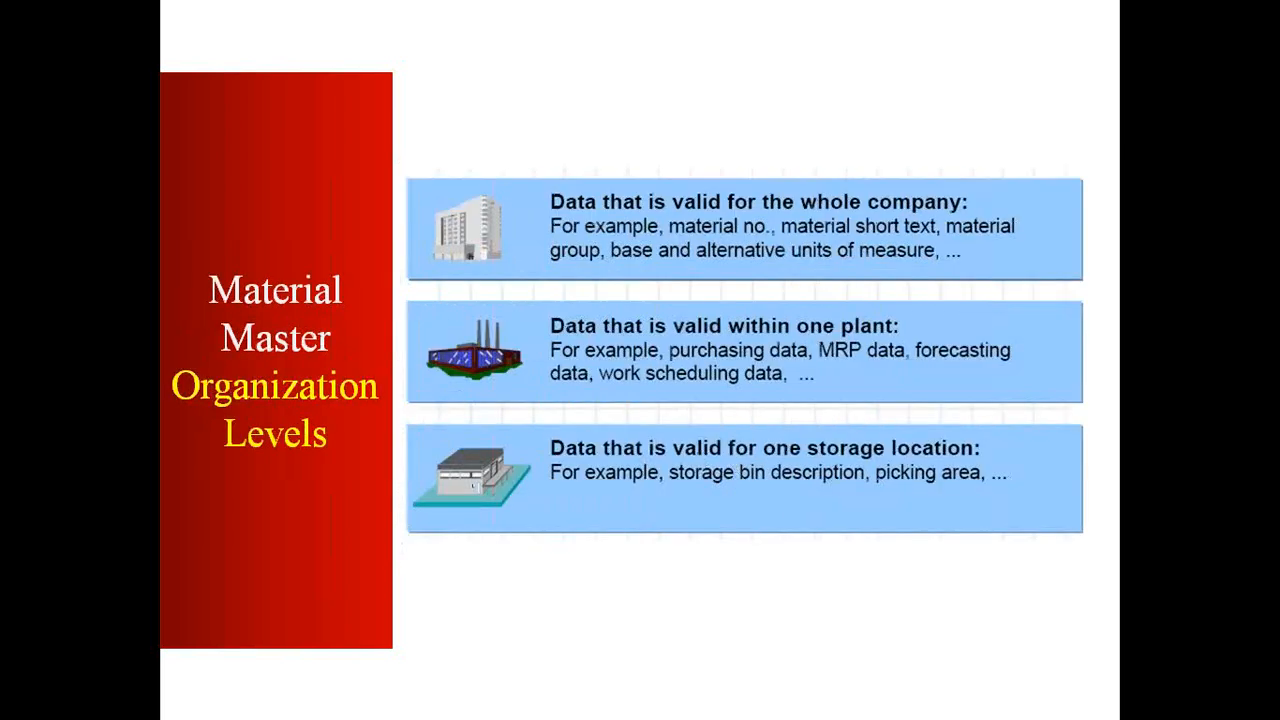
key(Escape)
click(604, 700)
click(440, 379)
Step: Add a 'NOTEBOOK1' line and begin a 'Plant' line beneath it in the Notepad notes
key(Return)
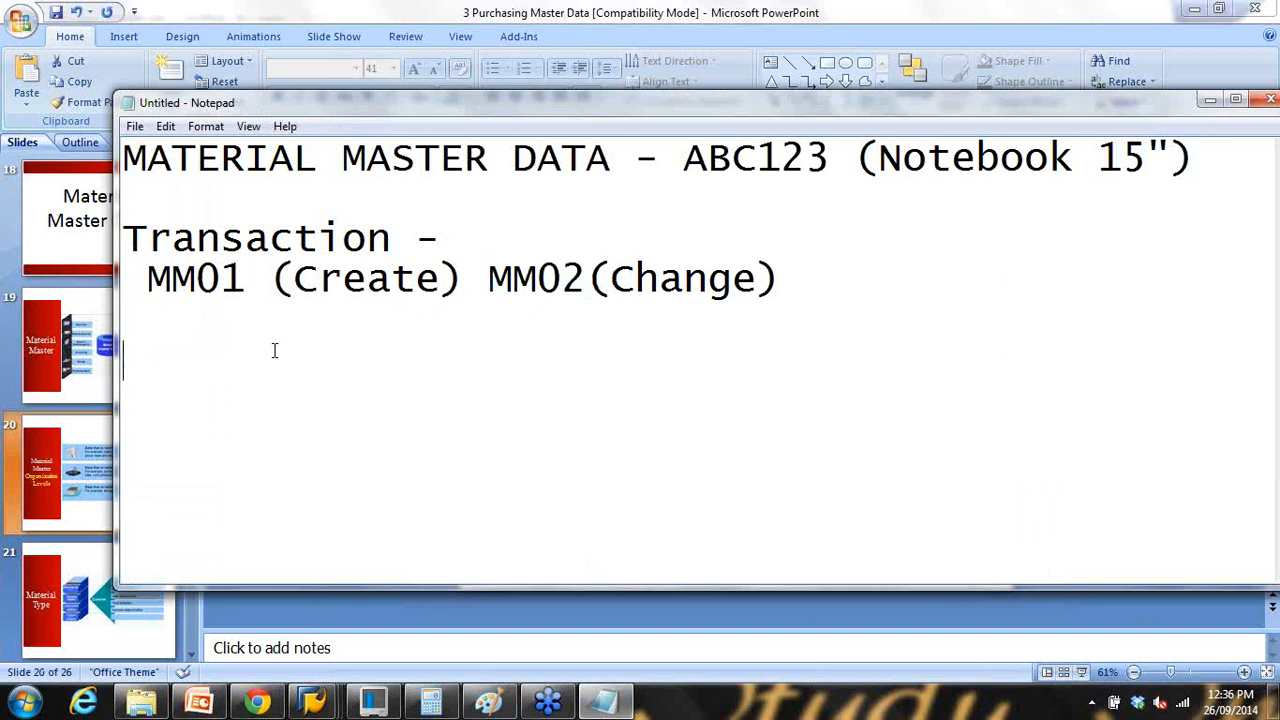
text(NOTEBOOK1)
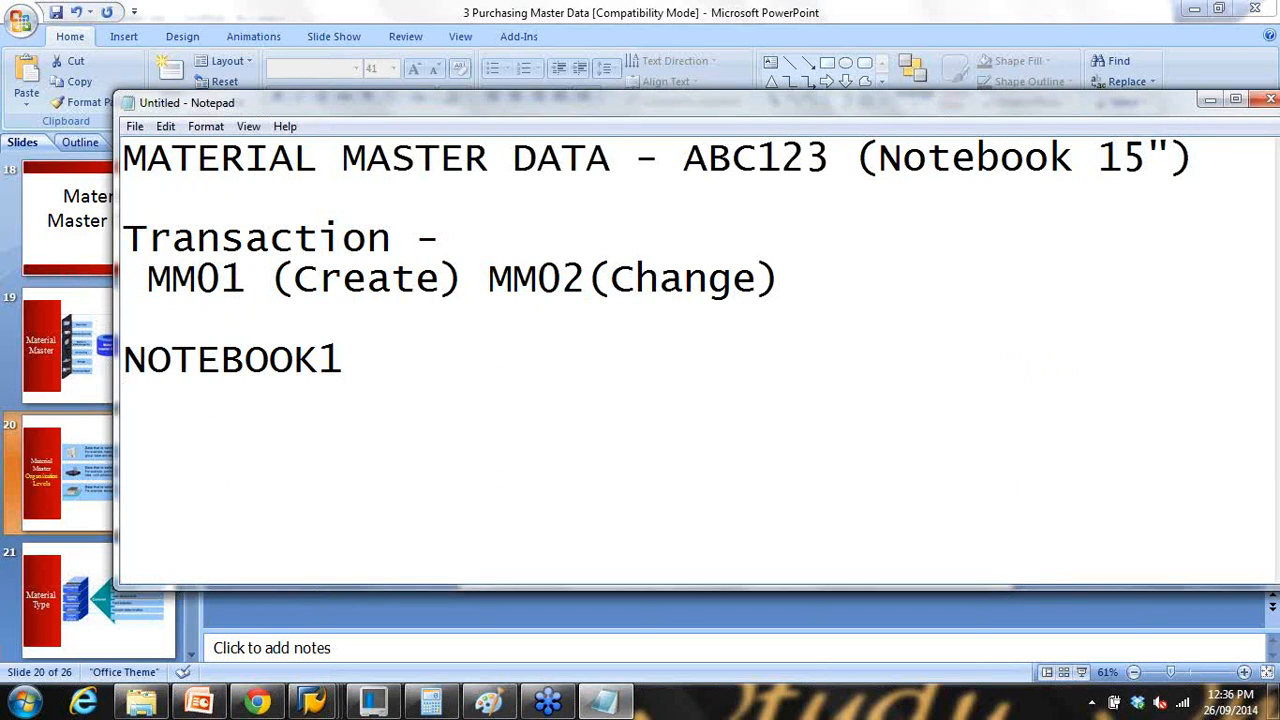
key(Return)
text(Plant 0)
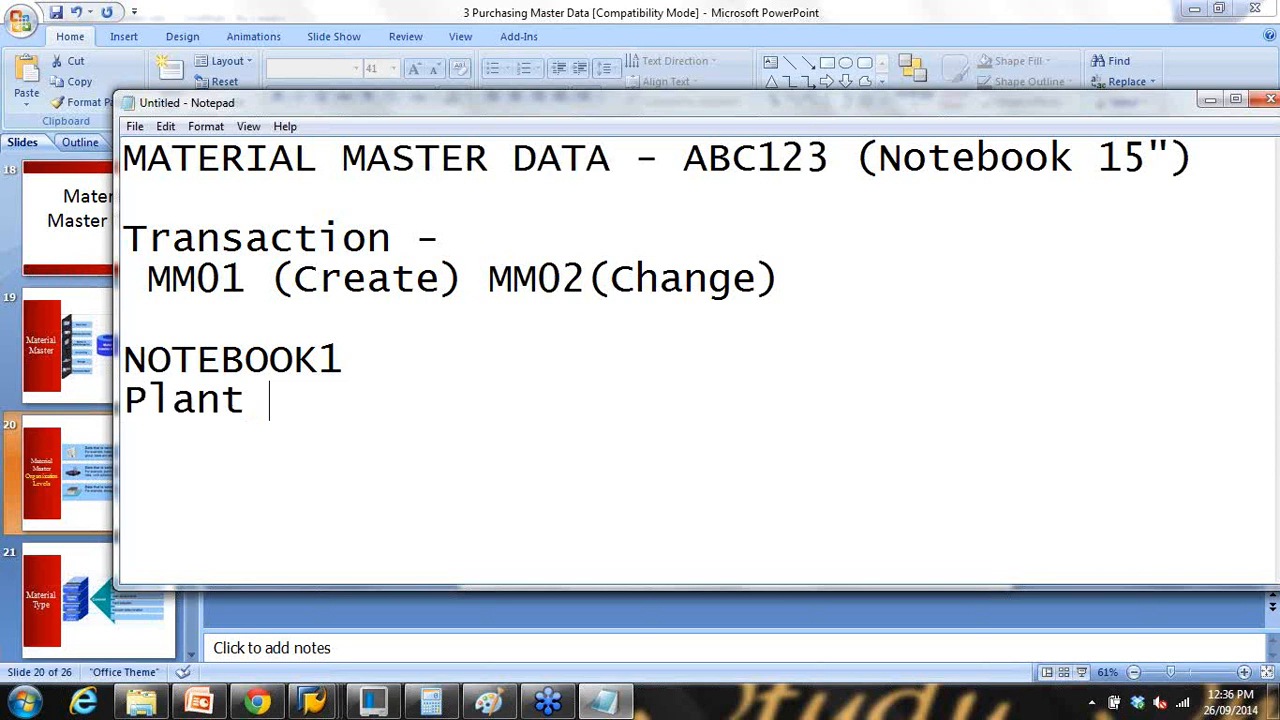
key(BackSpace)
Step: Finish the 'Plant -1' note, then rerun /nmm02 for NOTEBOOK1 through to view selection
text(-1)
mouse_move(312, 703)
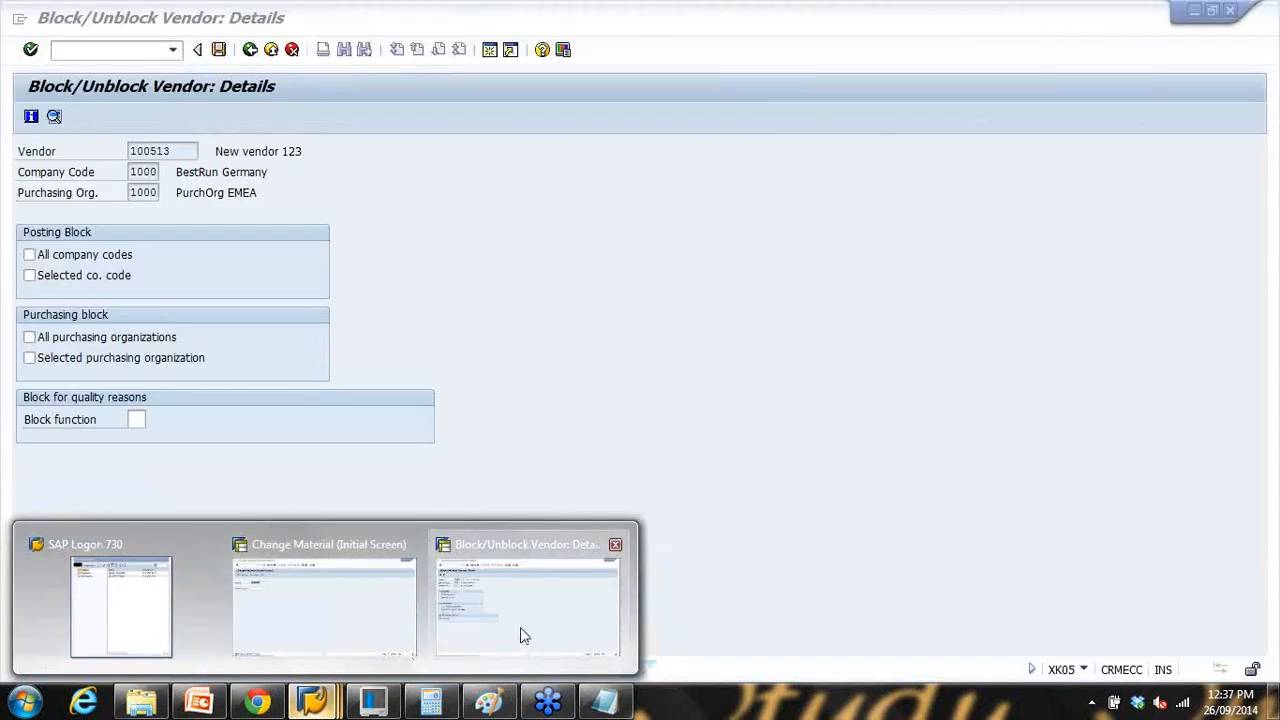
click(523, 634)
click(120, 55)
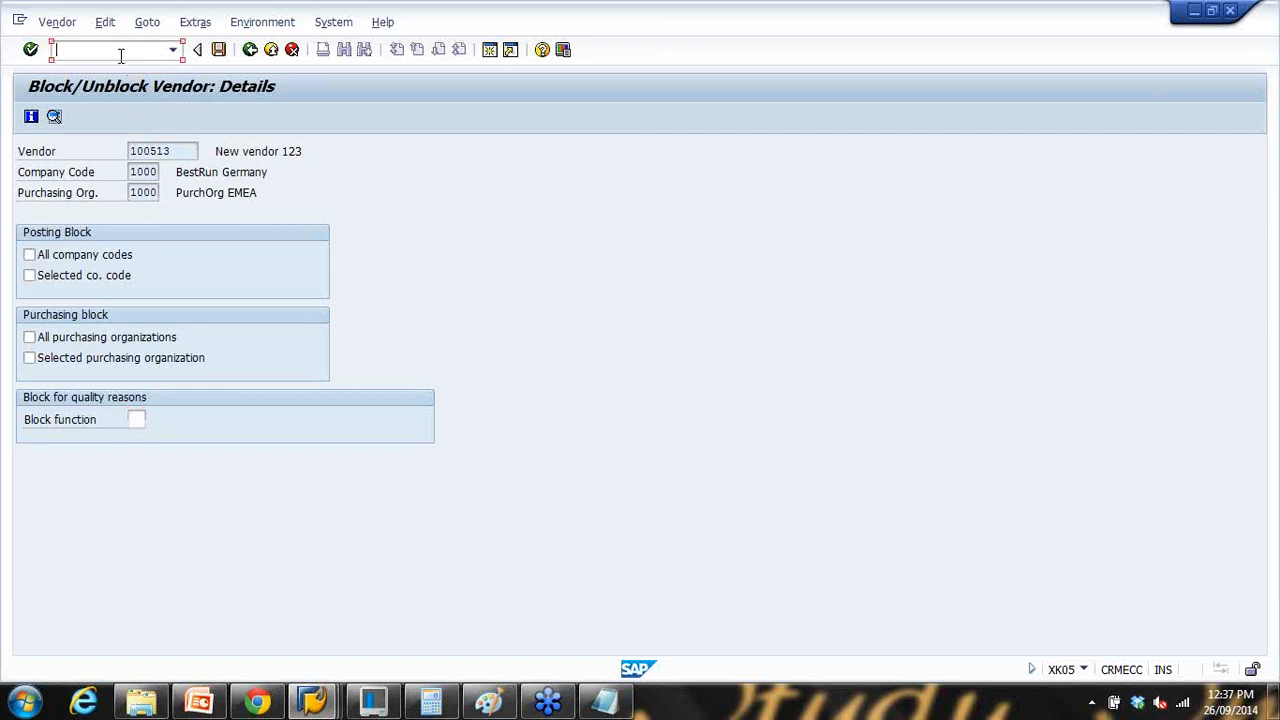
text(/nmm02)
key(Return)
key(Return)
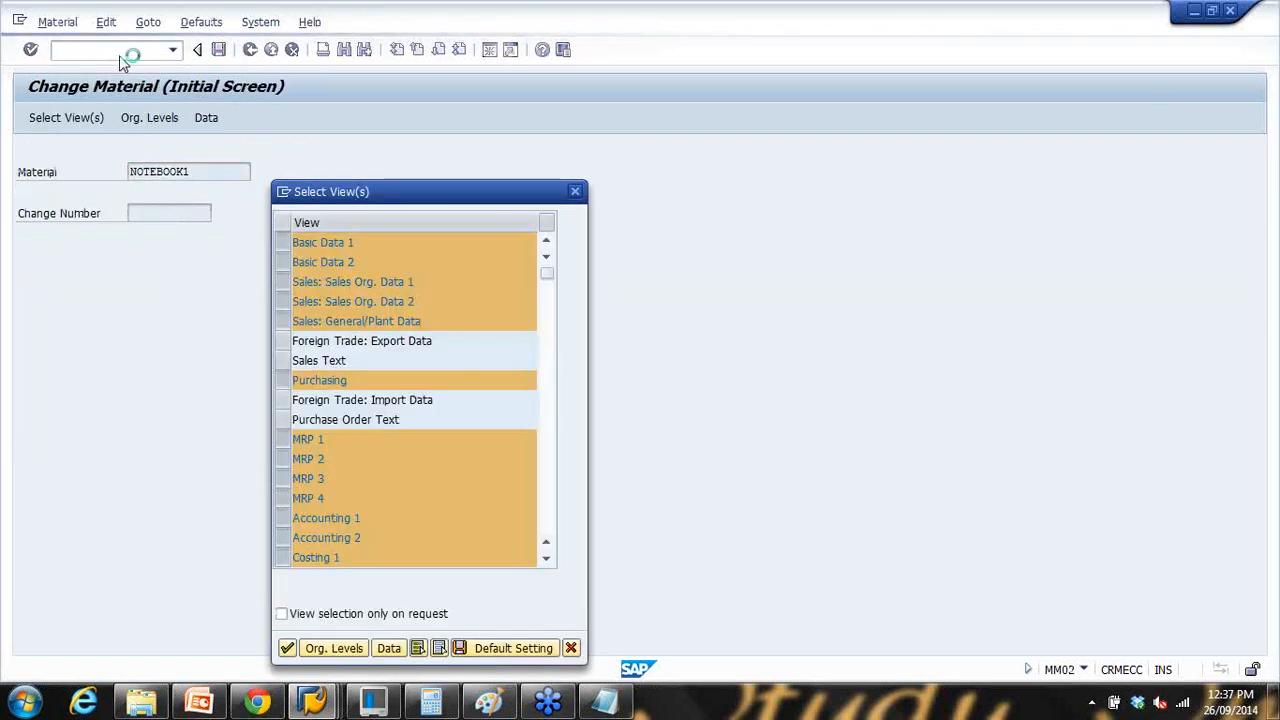
key(Return)
Step: Enter plant 1000, storage location 0001, sales org 1000 and channel 10, then return to Notepad
text(1000)
key(Tab)
text(0001)
click(297, 288)
text(1)
click(301, 304)
click(294, 305)
text(1)
click(295, 322)
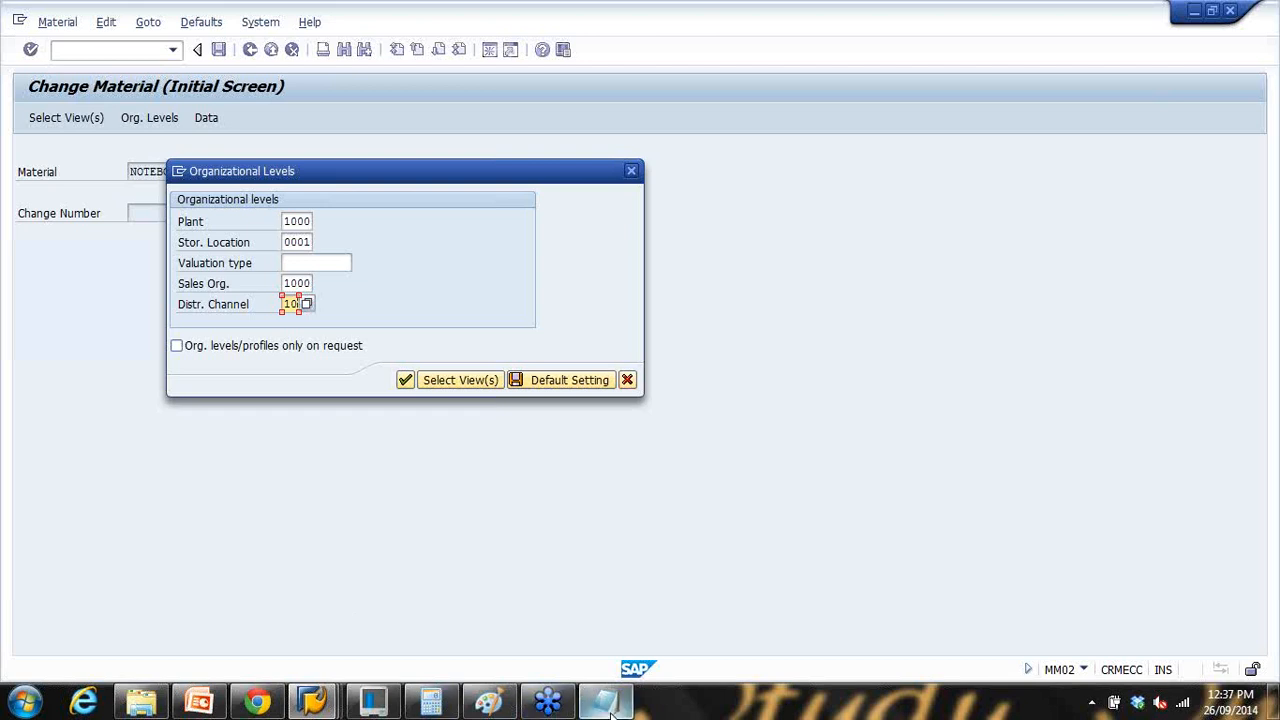
click(604, 700)
Step: In Notepad, note plant 1000, St loc 0001, Sales org 1000 and Dist Ch 10 on separate lines
drag(397, 108, 636, 92)
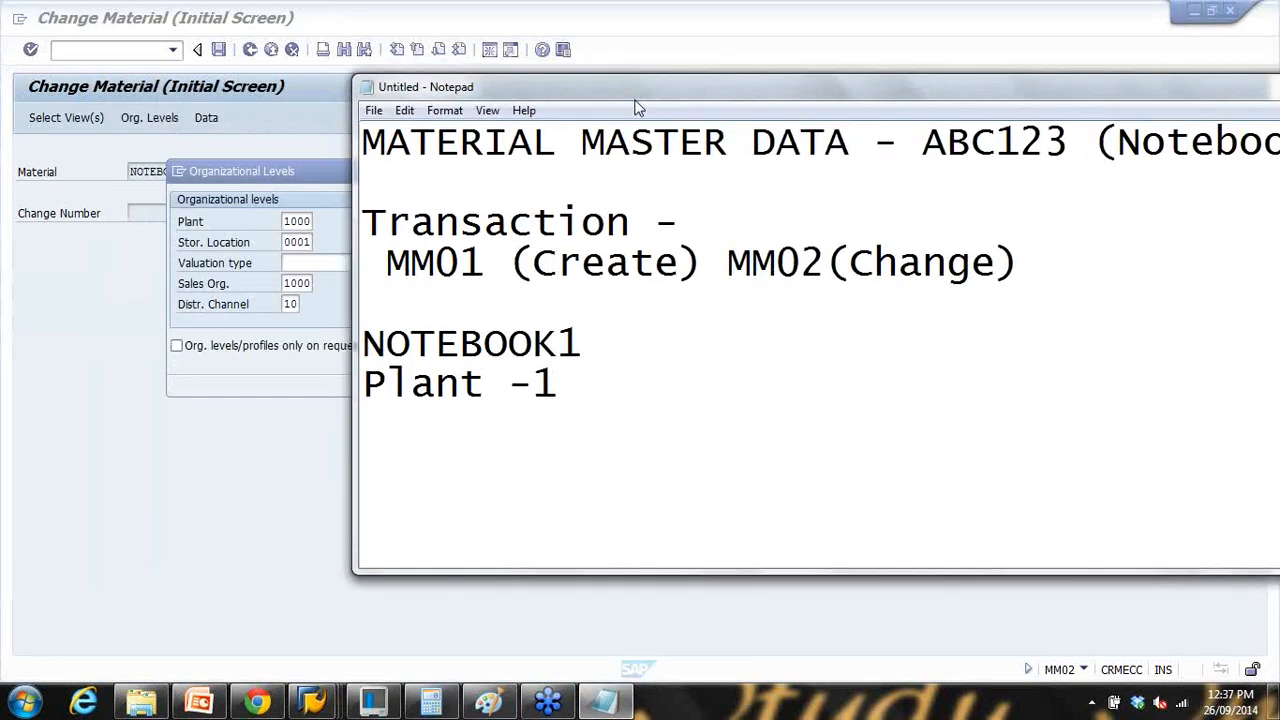
text(100)
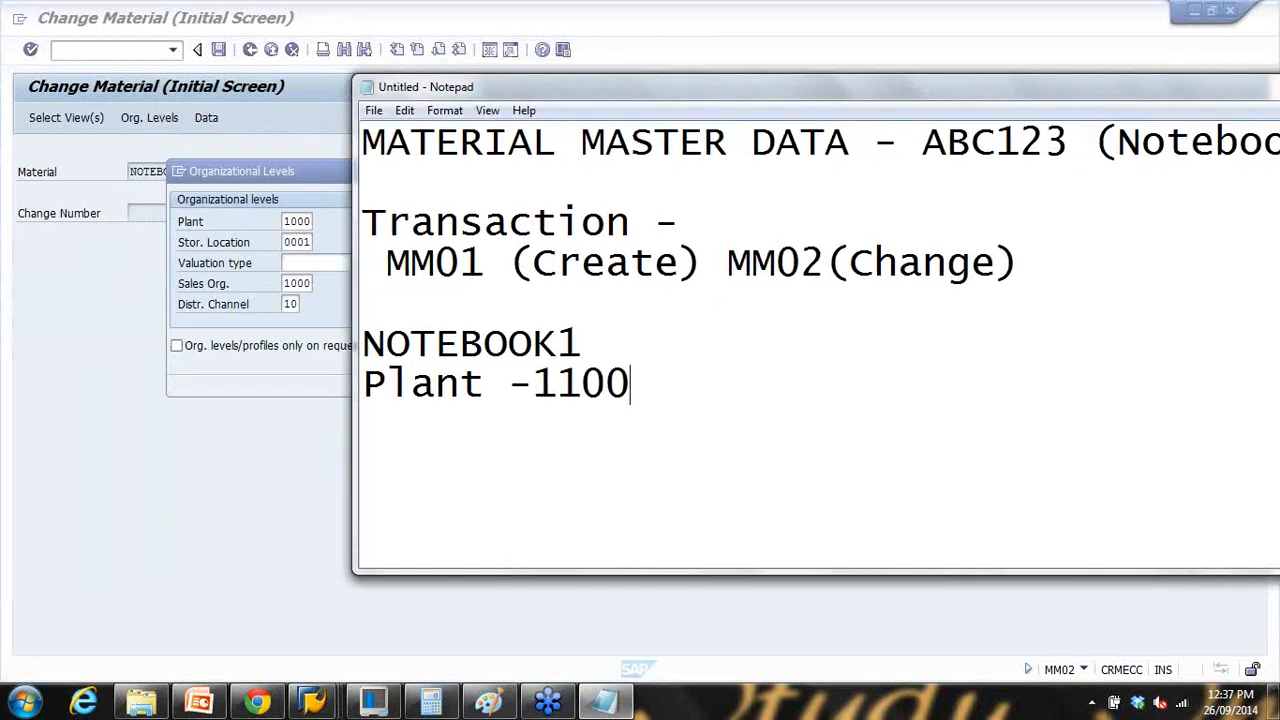
key(BackSpace)
key(BackSpace)
key(BackSpace)
text(000)
key(Return)
text(St l)
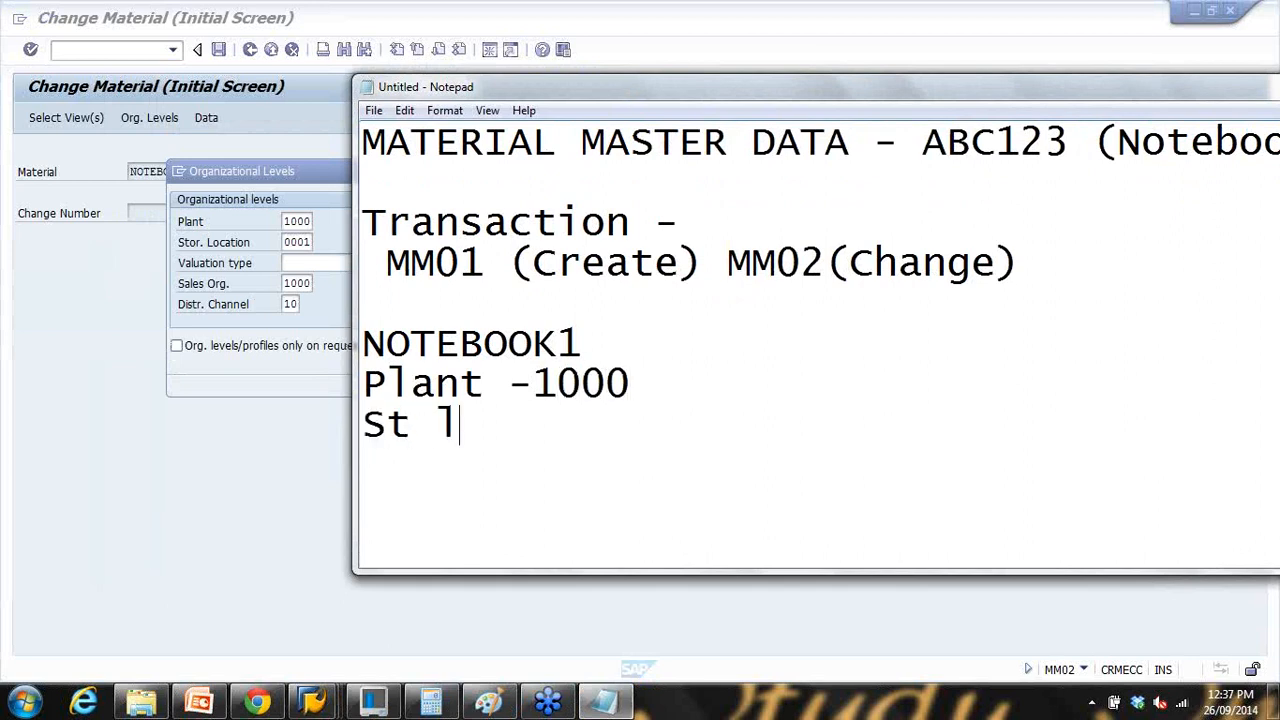
text(oc - 0001)
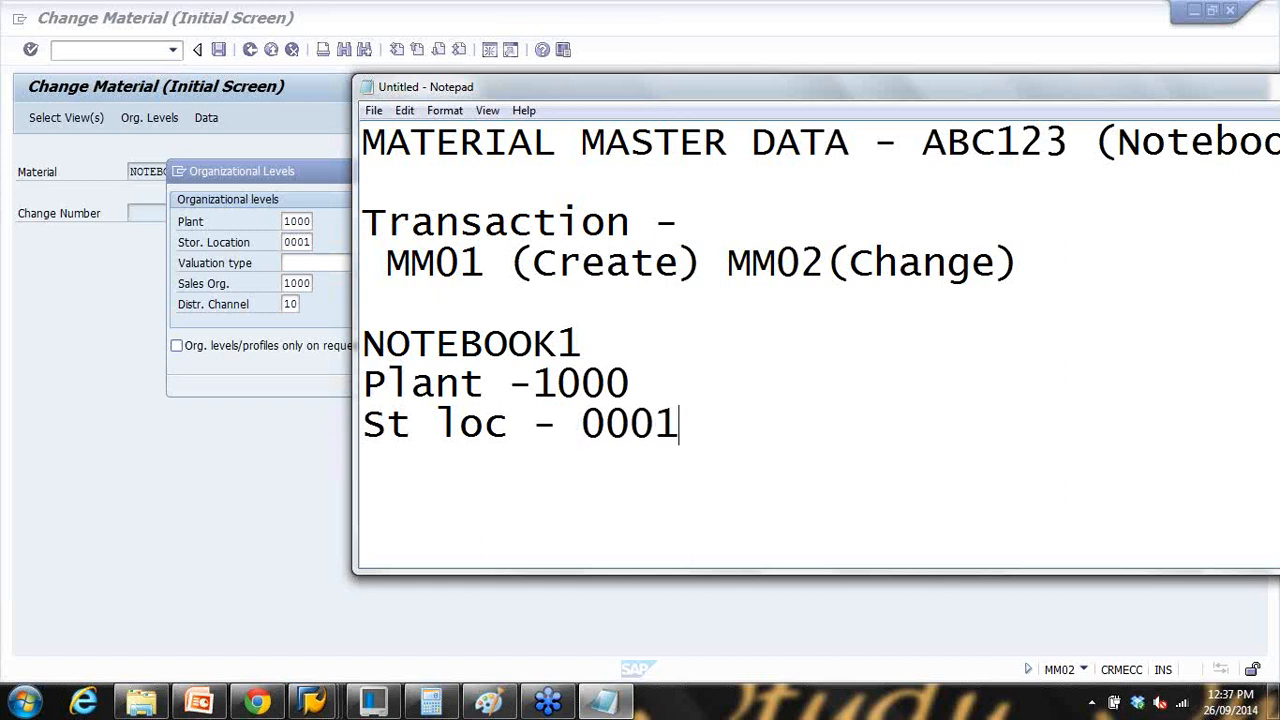
key(Return)
text(Sales org - 1000)
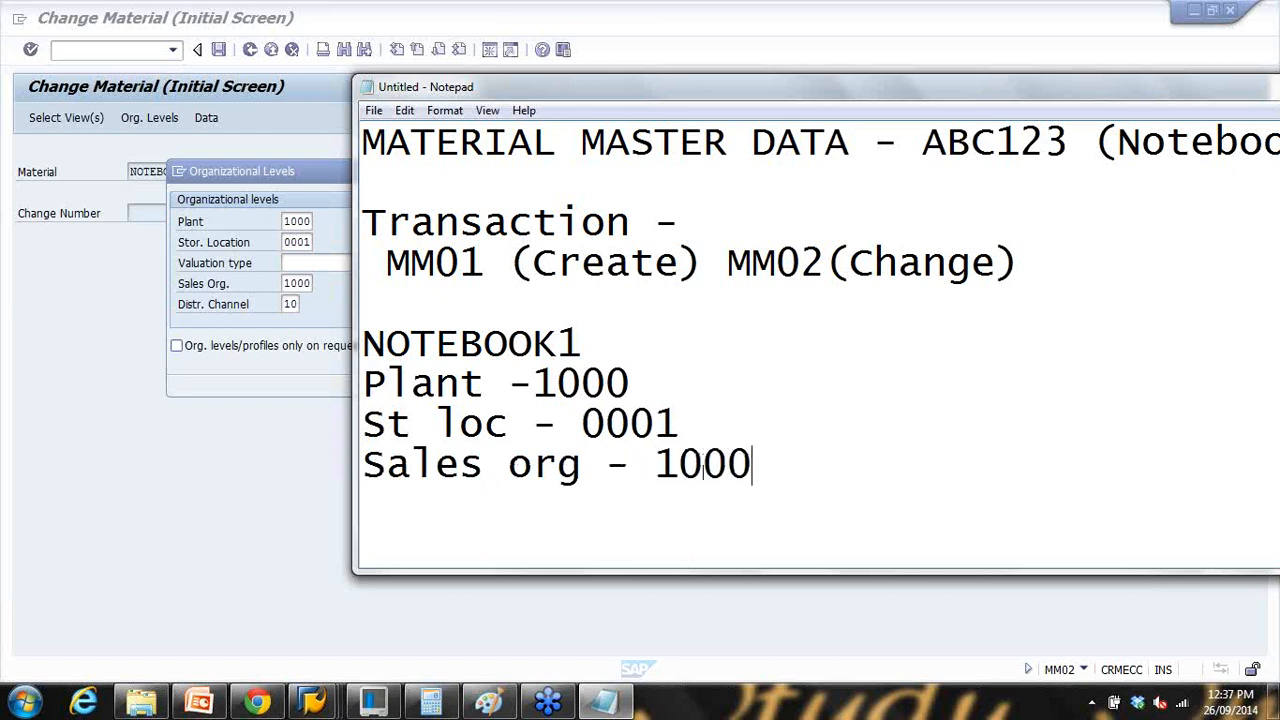
key(Return)
text(Dist)
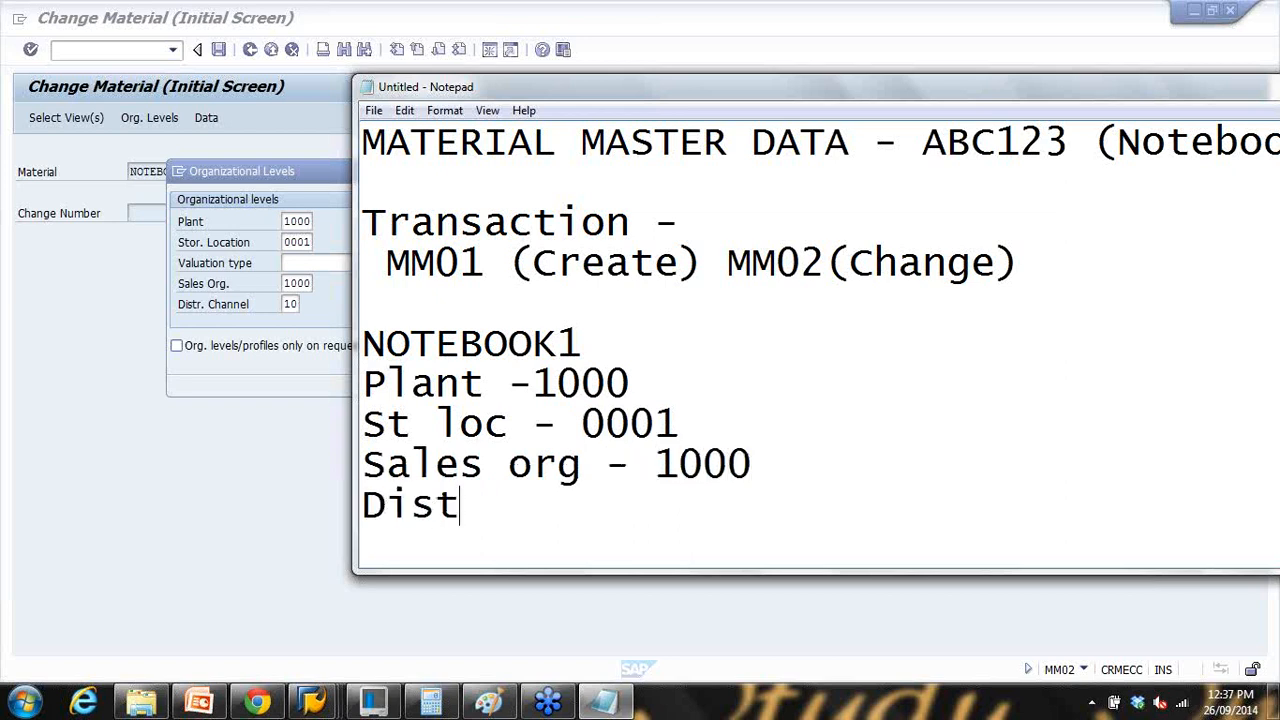
text( Ch - 10)
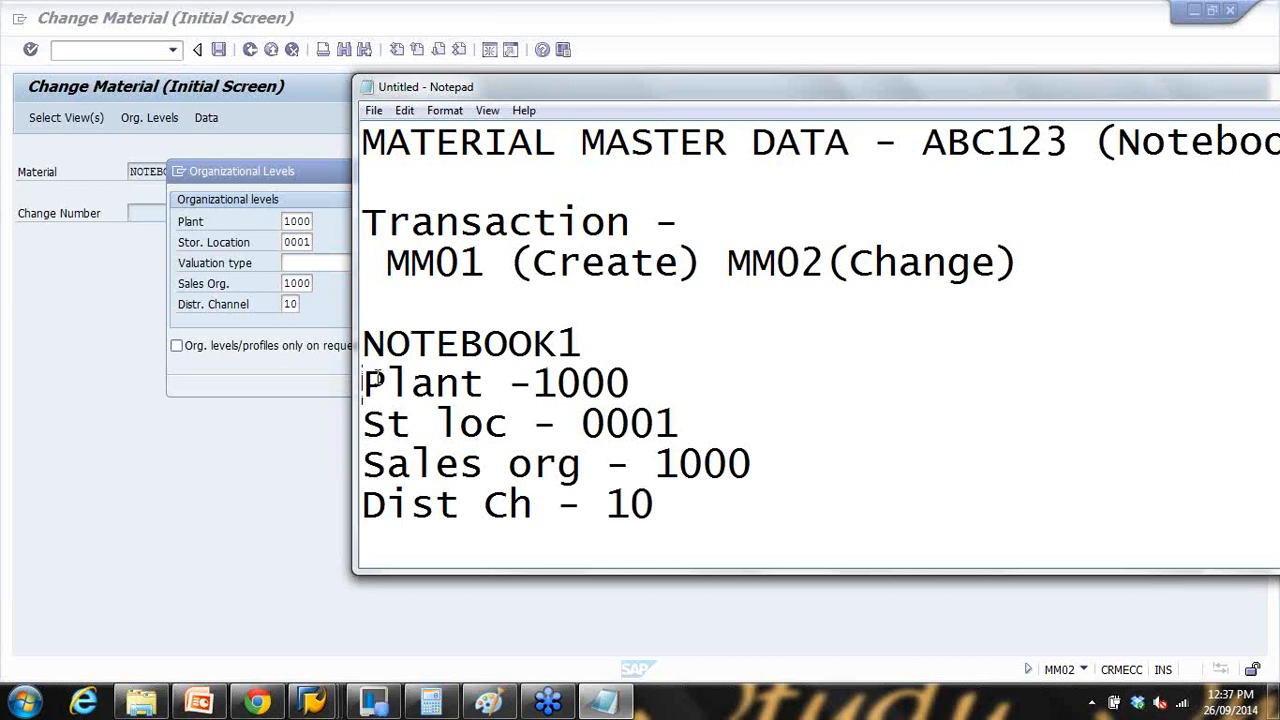
Step: Highlight the plant, storage location and sales org lines, then present the Organization Levels slide full-screen
drag(372, 378, 632, 462)
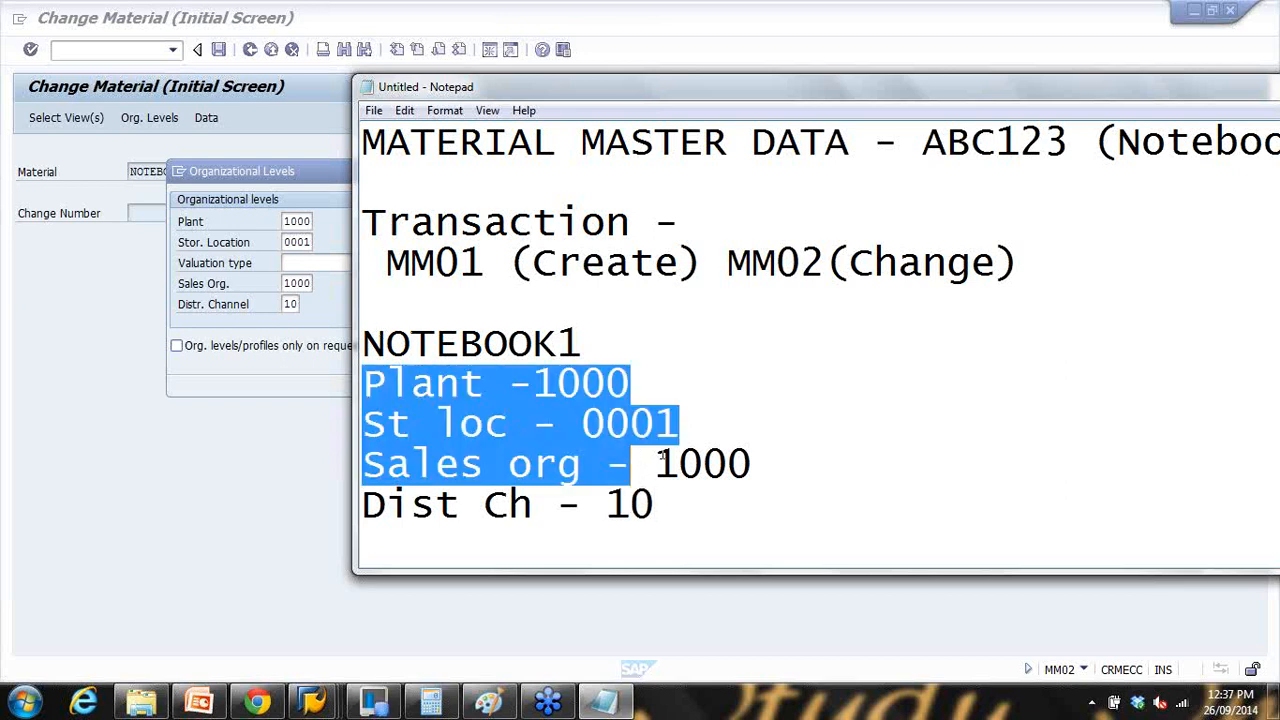
click(199, 702)
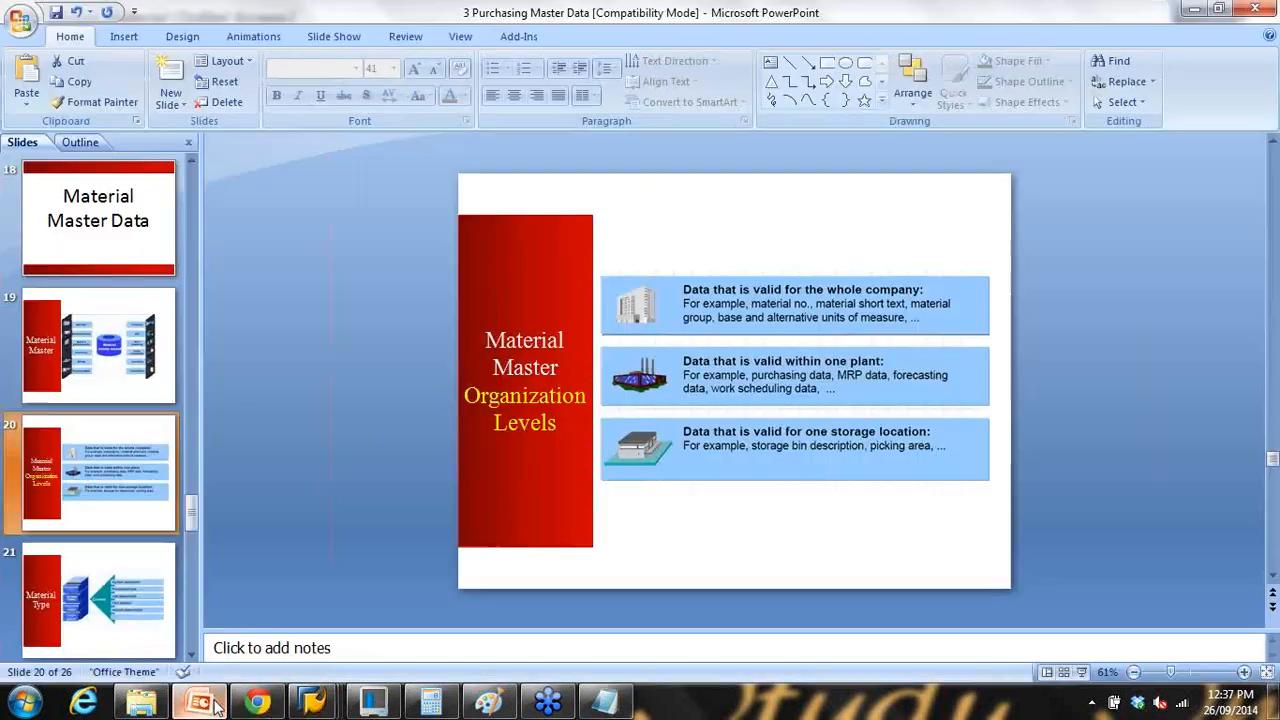
click(1081, 672)
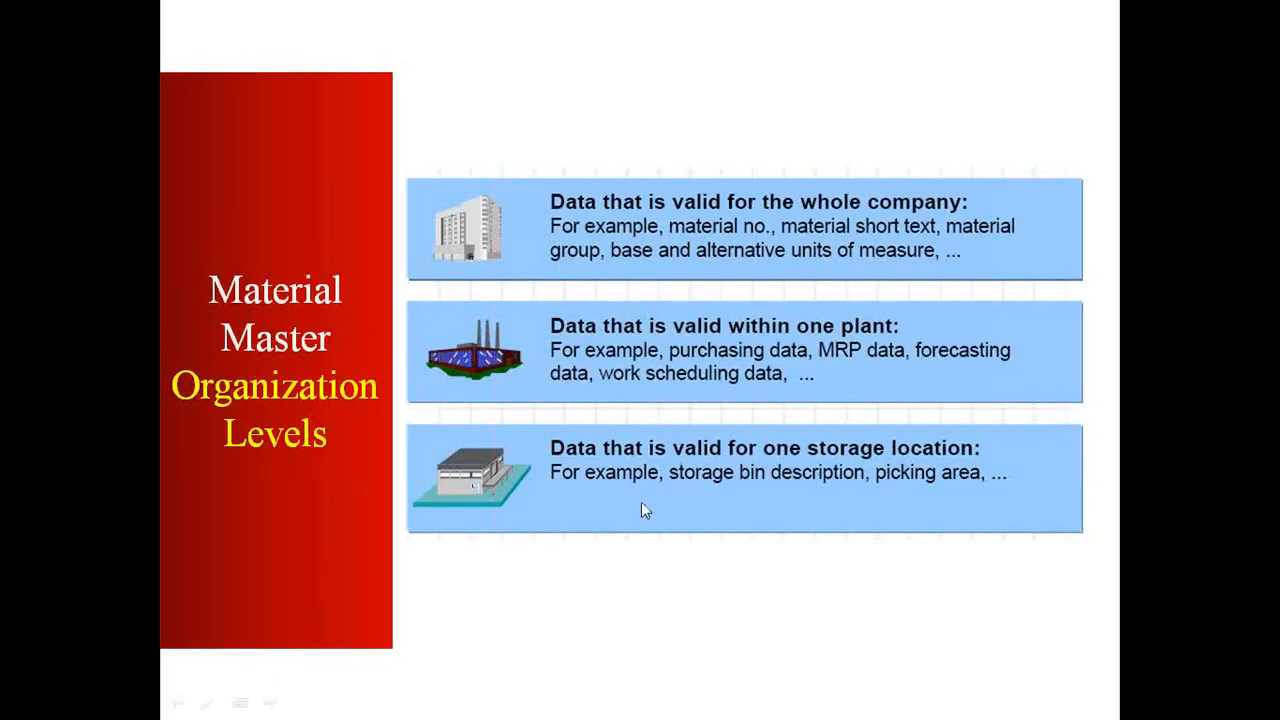
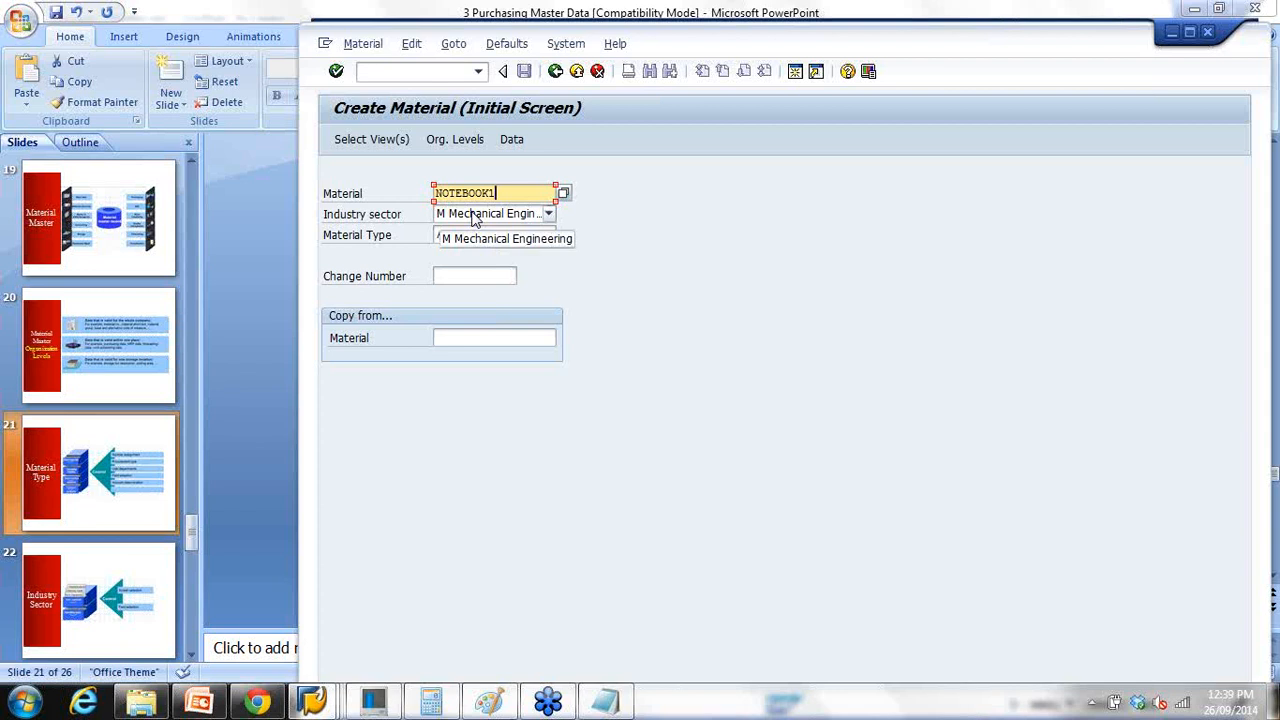
Step: Enter NOTEBOOK2 as the material number, recalling it from earlier entries
key(BackSpace)
text(2)
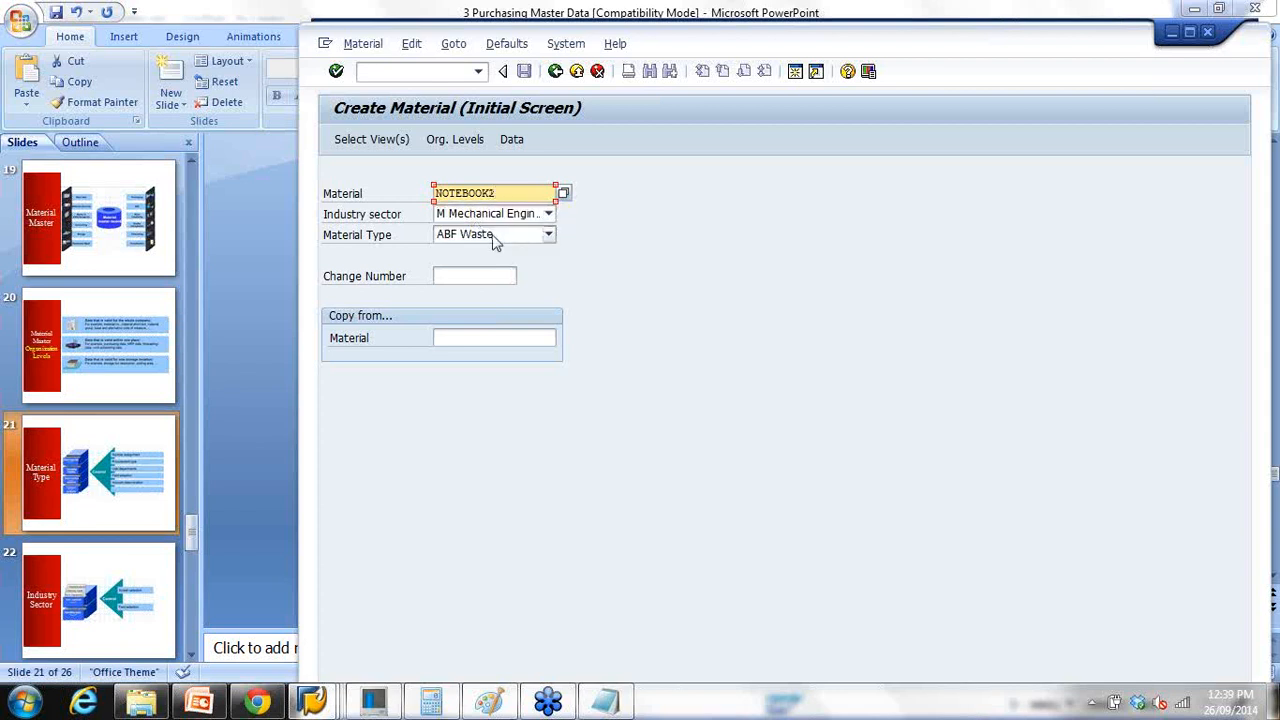
key(Return)
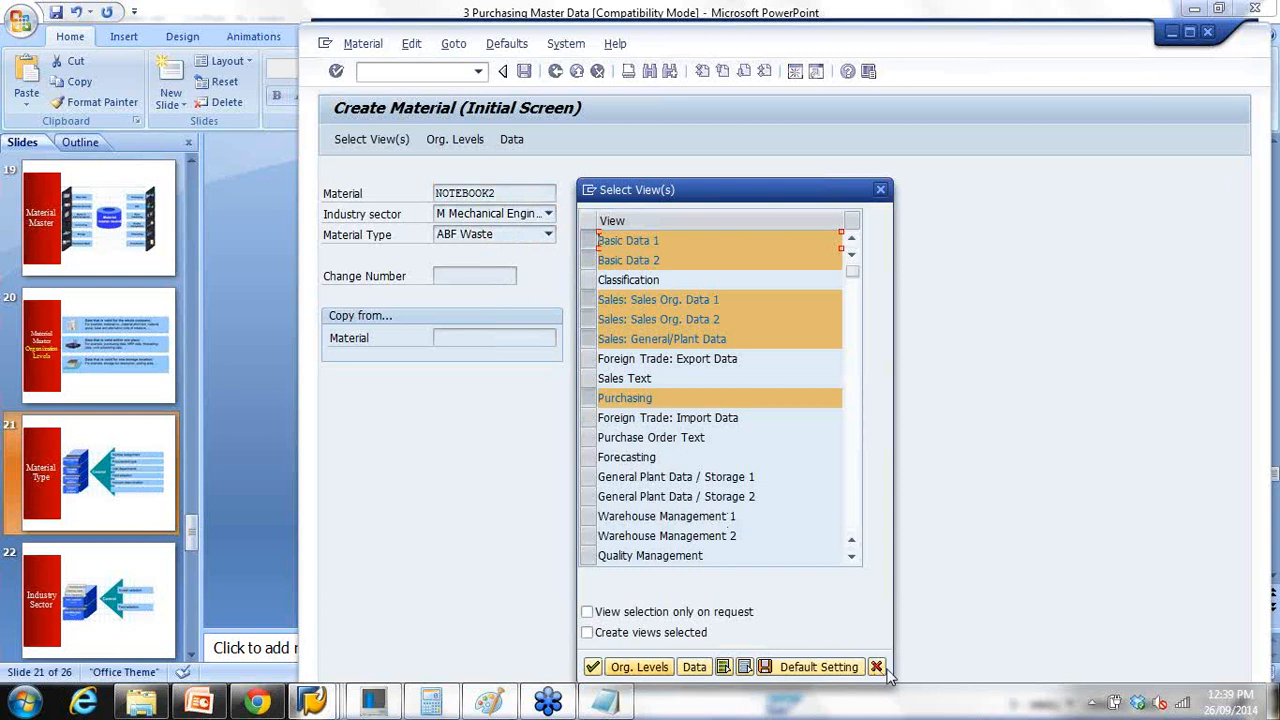
key(Escape)
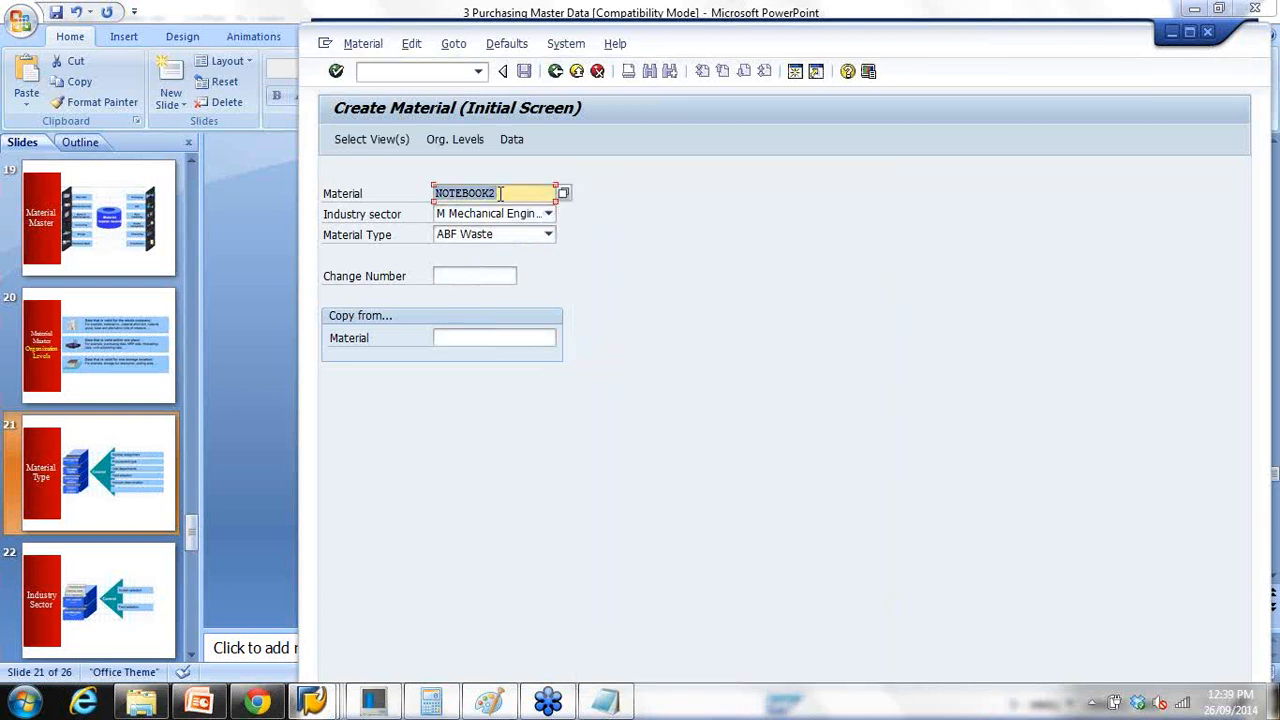
key(BackSpace)
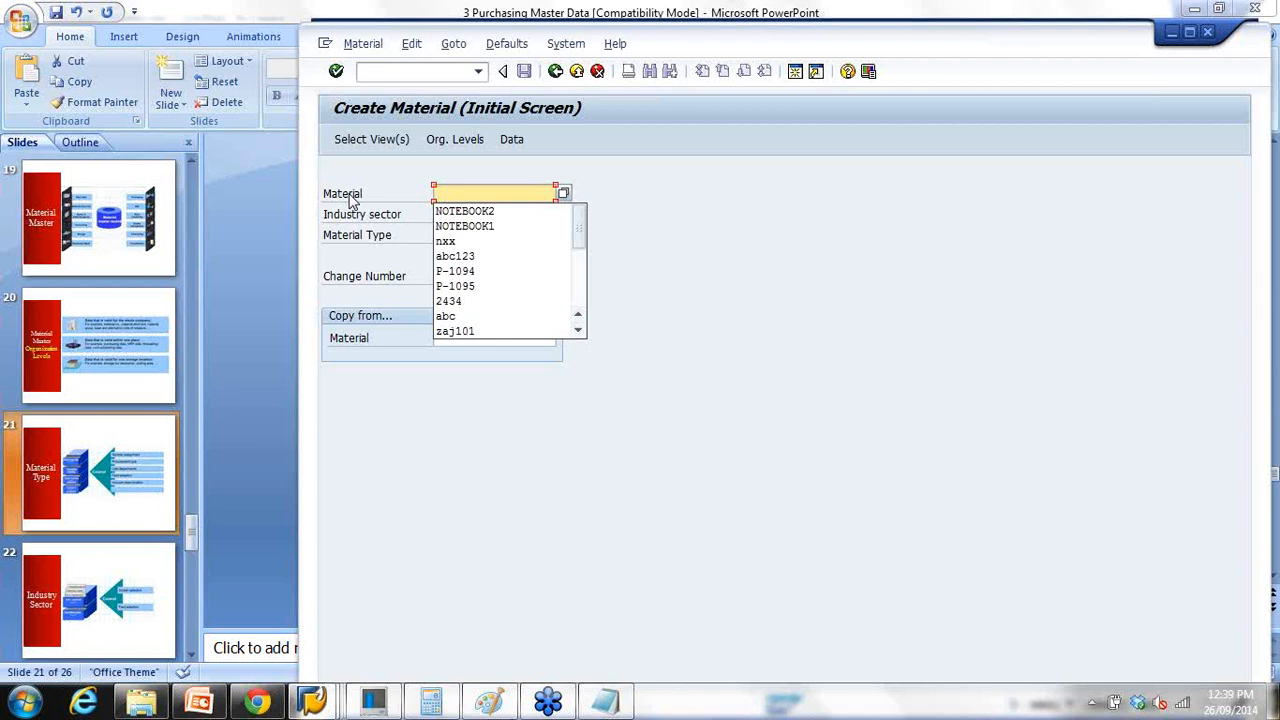
click(627, 208)
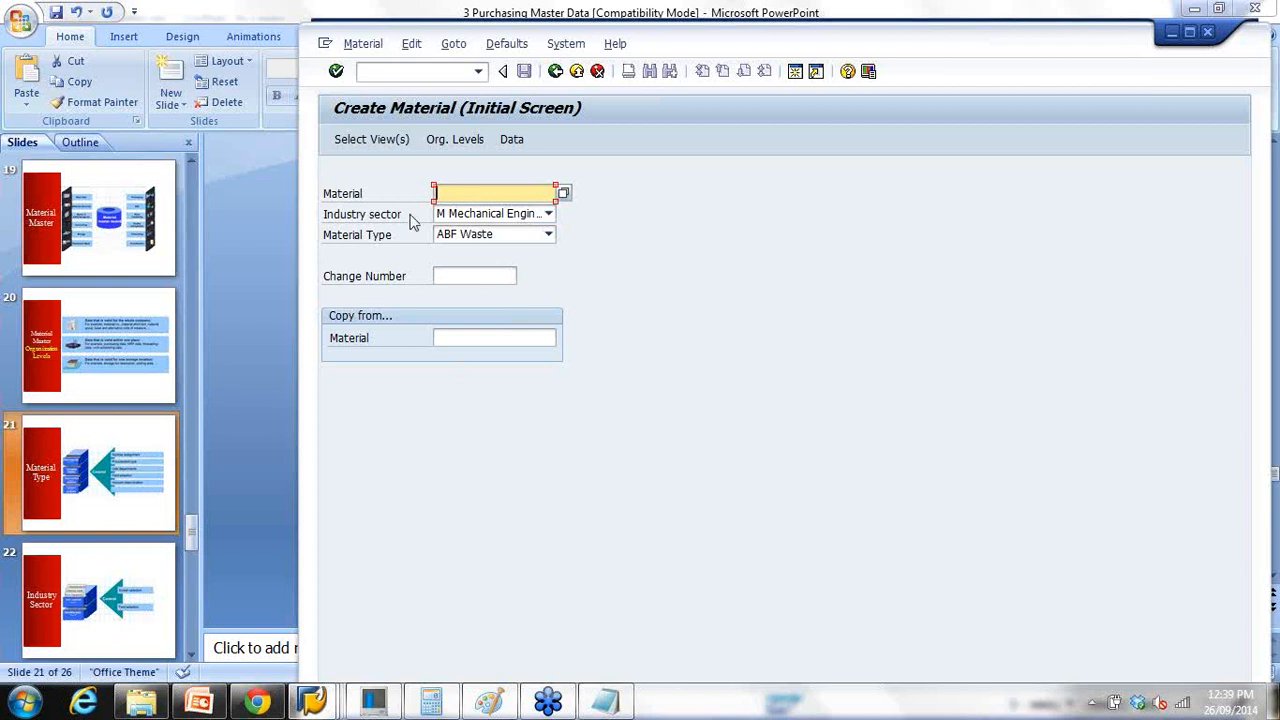
click(480, 190)
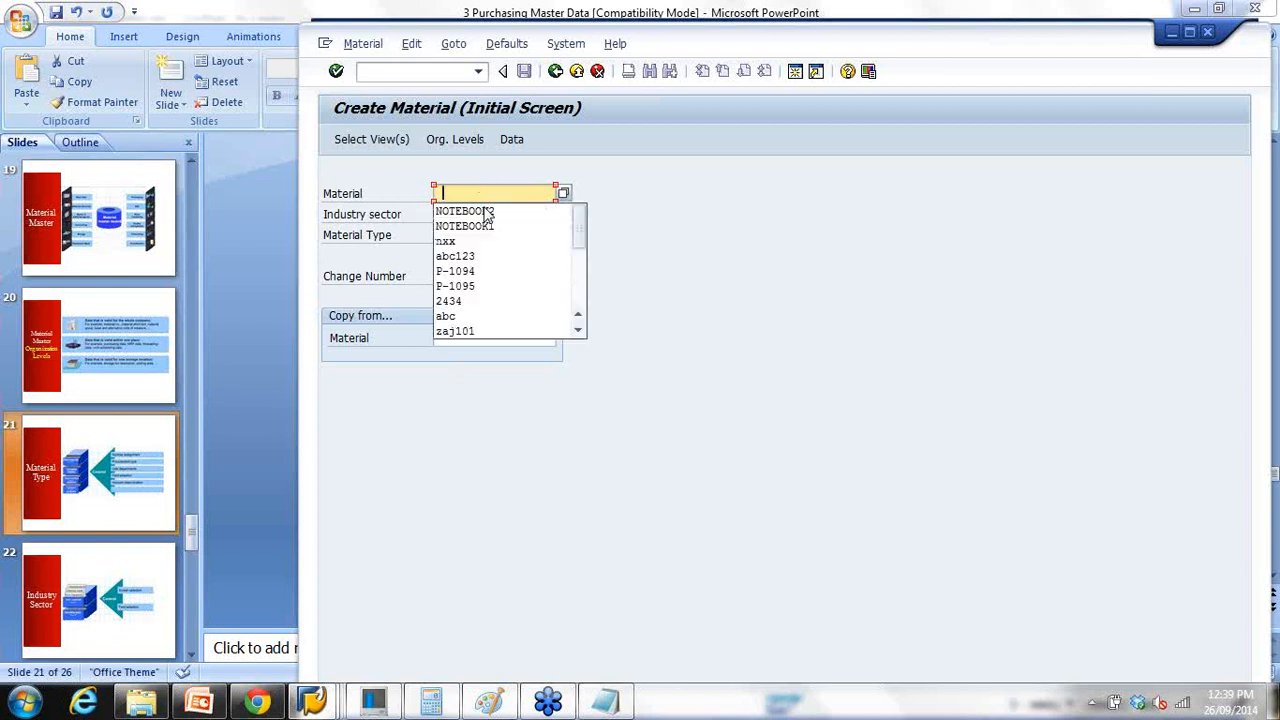
click(484, 214)
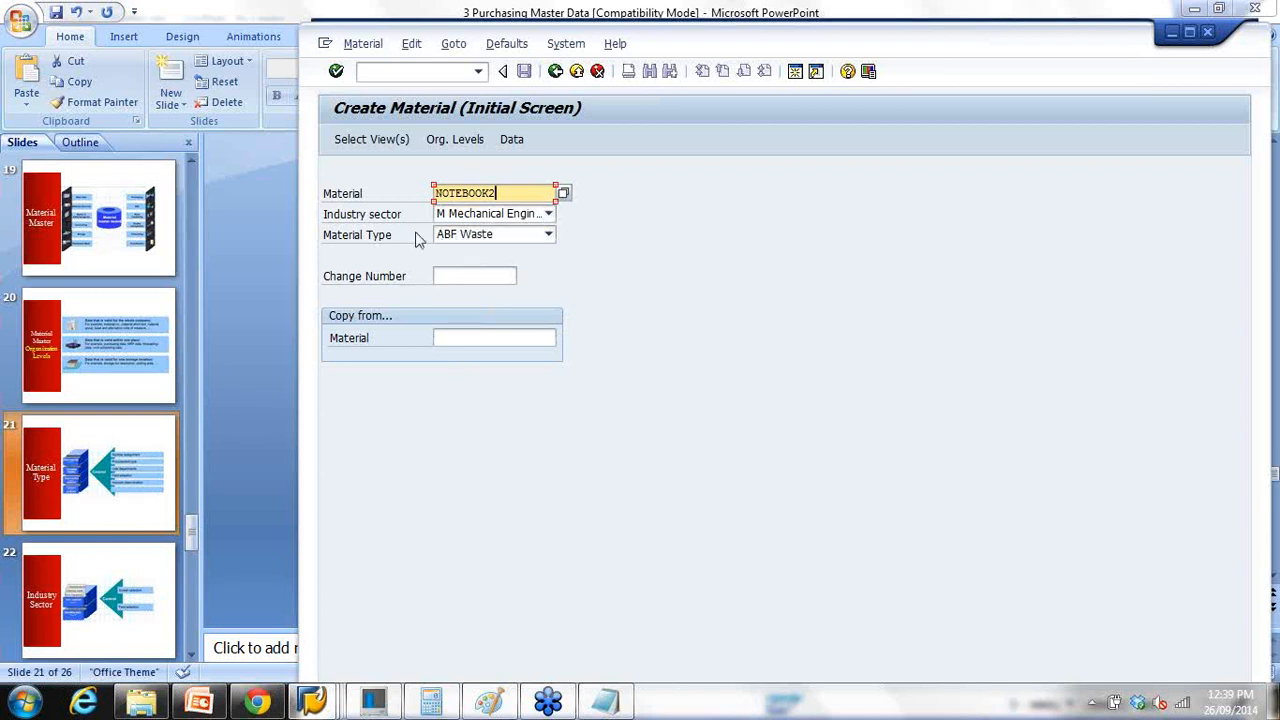
drag(508, 193, 390, 194)
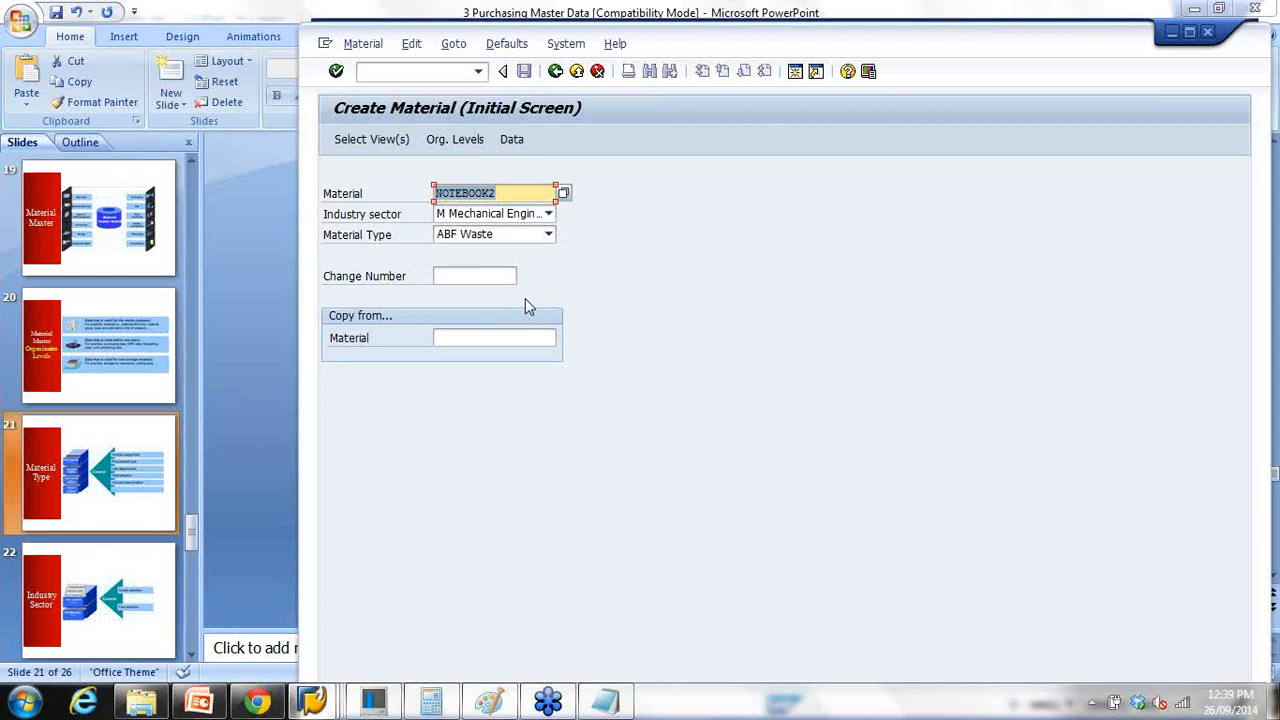
Step: Choose ROH Raw material as the material type and continue to view selection
click(508, 236)
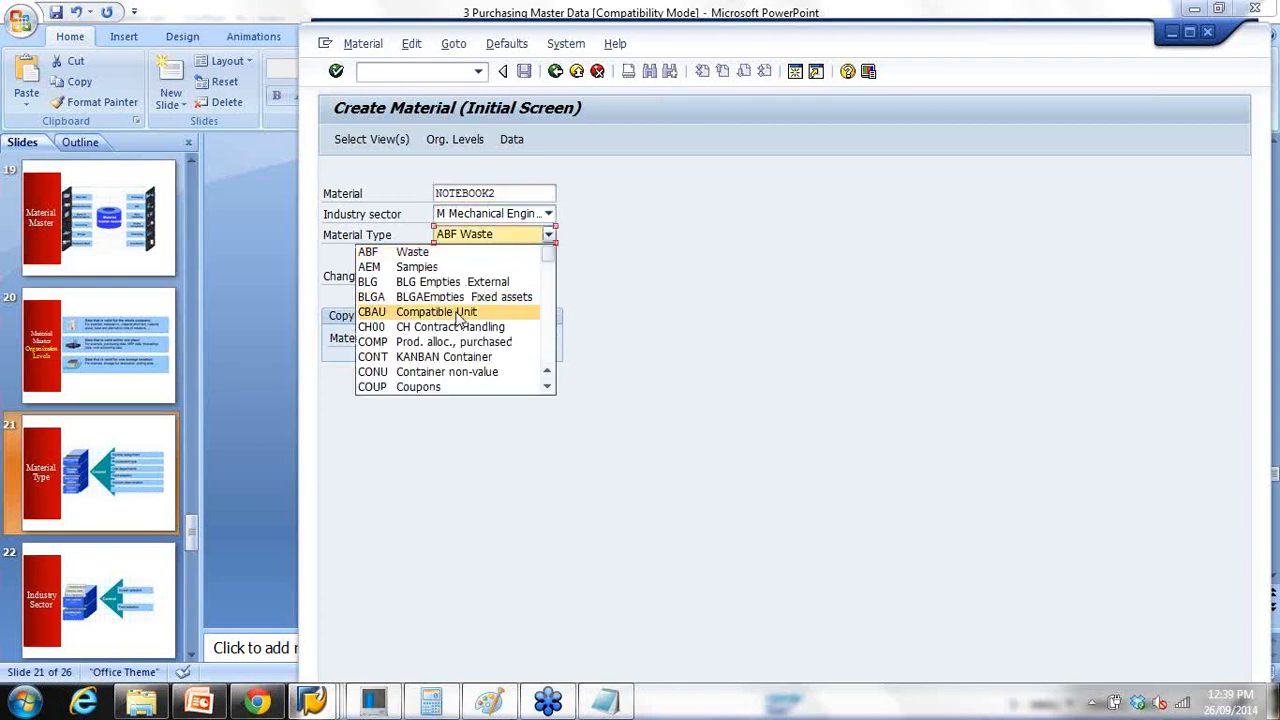
scroll(468, 366, down, 2)
scroll(468, 366, down, 2)
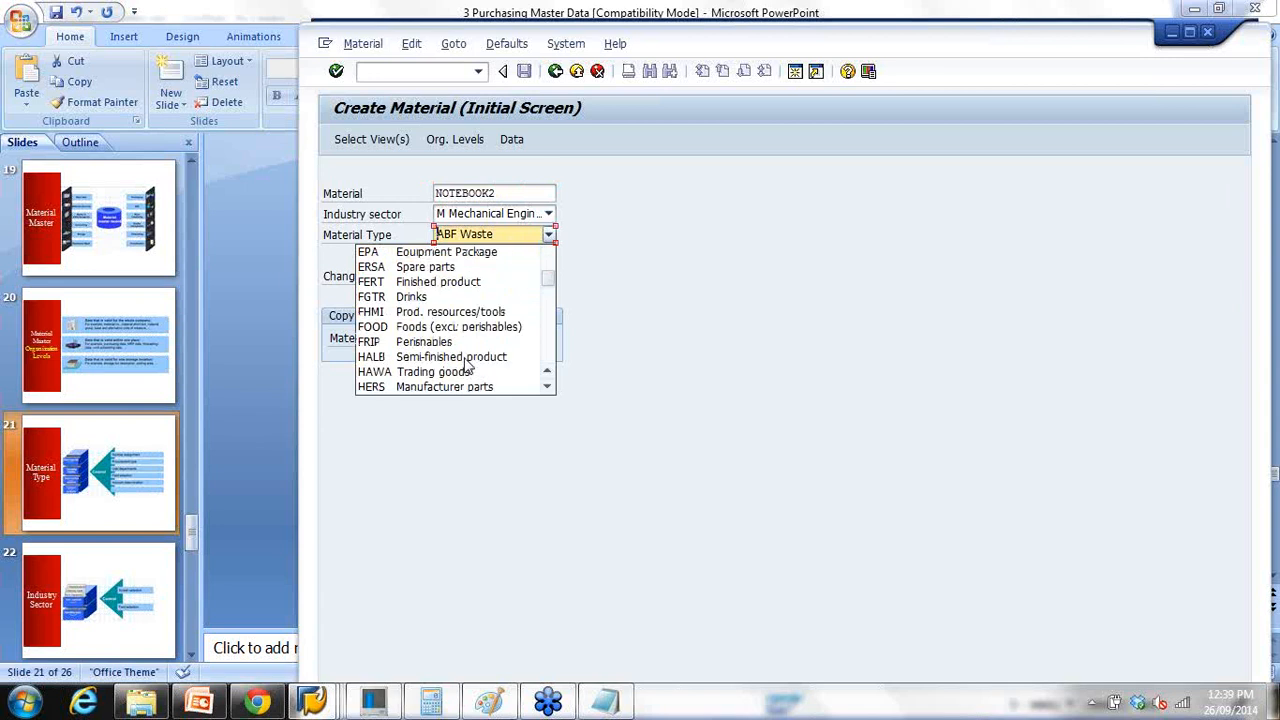
scroll(468, 366, up, 1)
scroll(468, 366, up, 2)
scroll(468, 366, down, 3)
scroll(468, 368, down, 2)
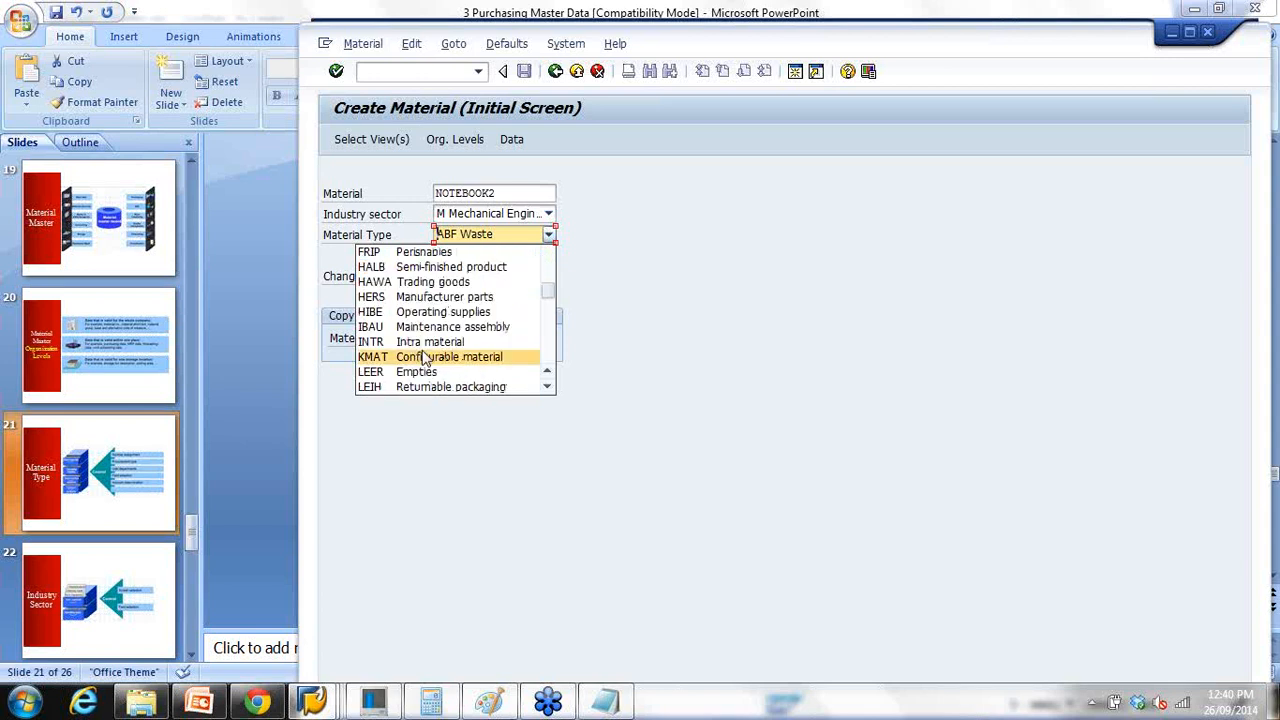
scroll(425, 358, down, 4)
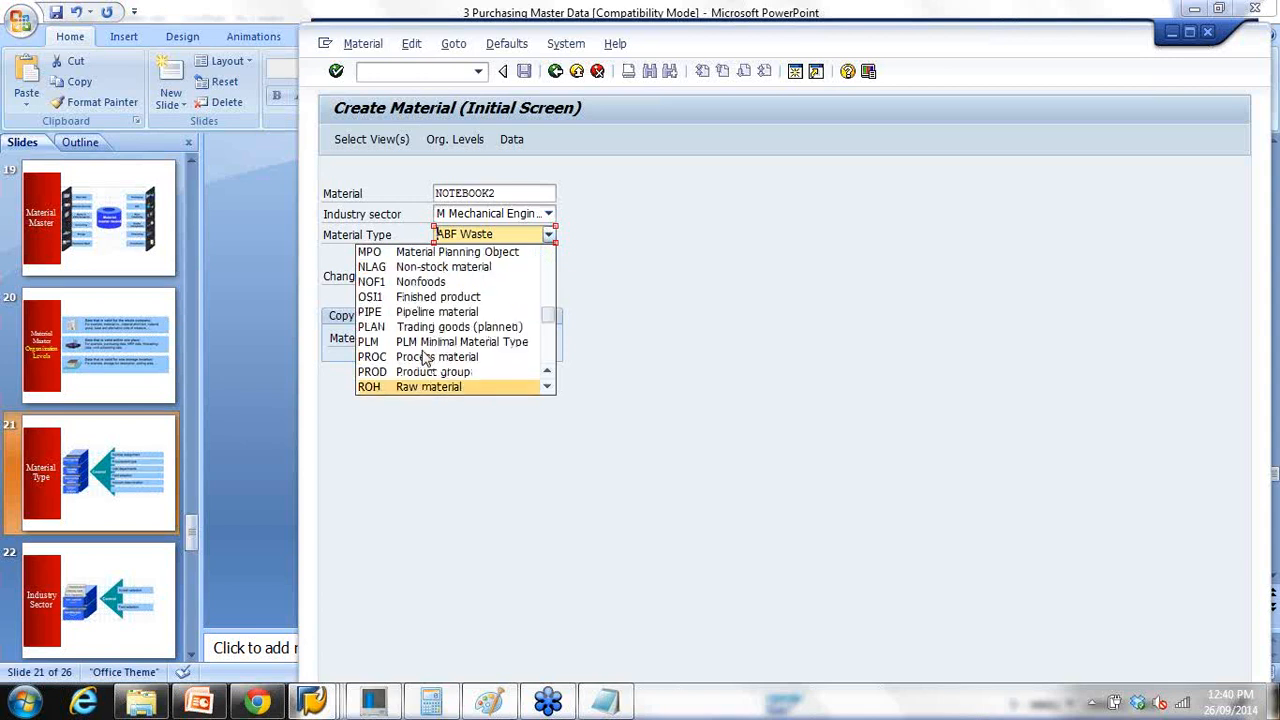
click(428, 388)
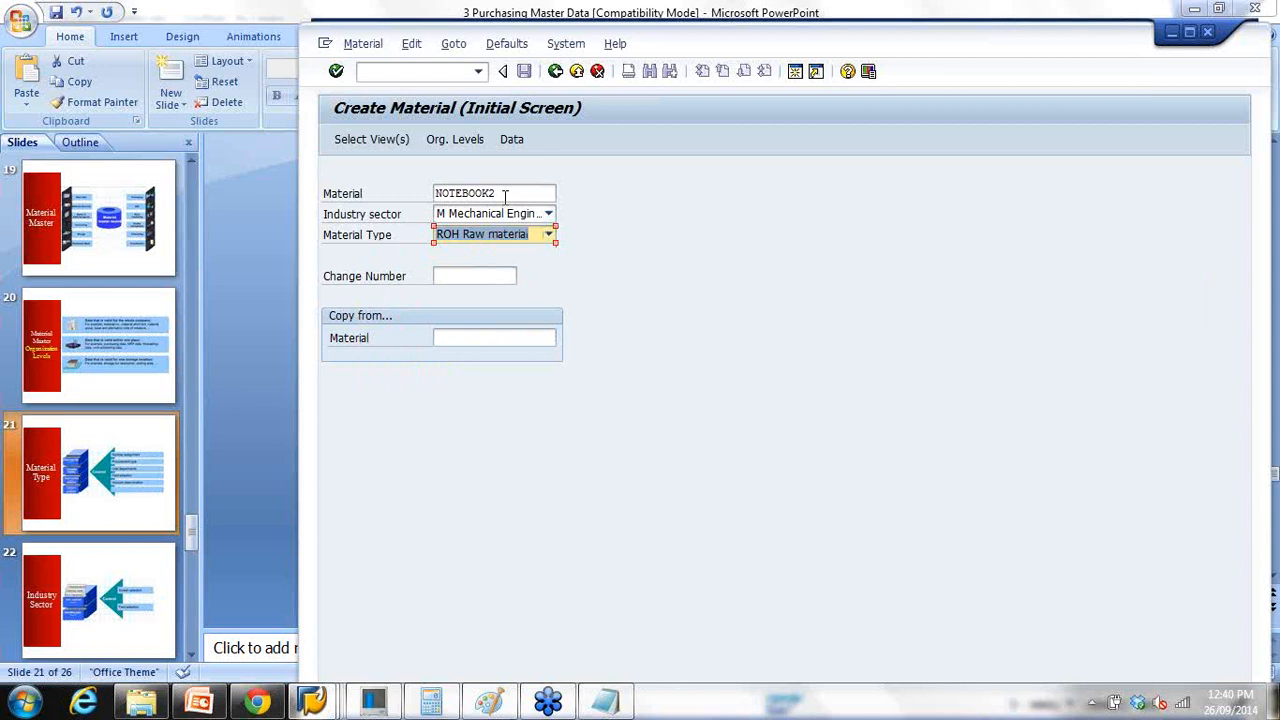
drag(496, 194, 462, 196)
key(Return)
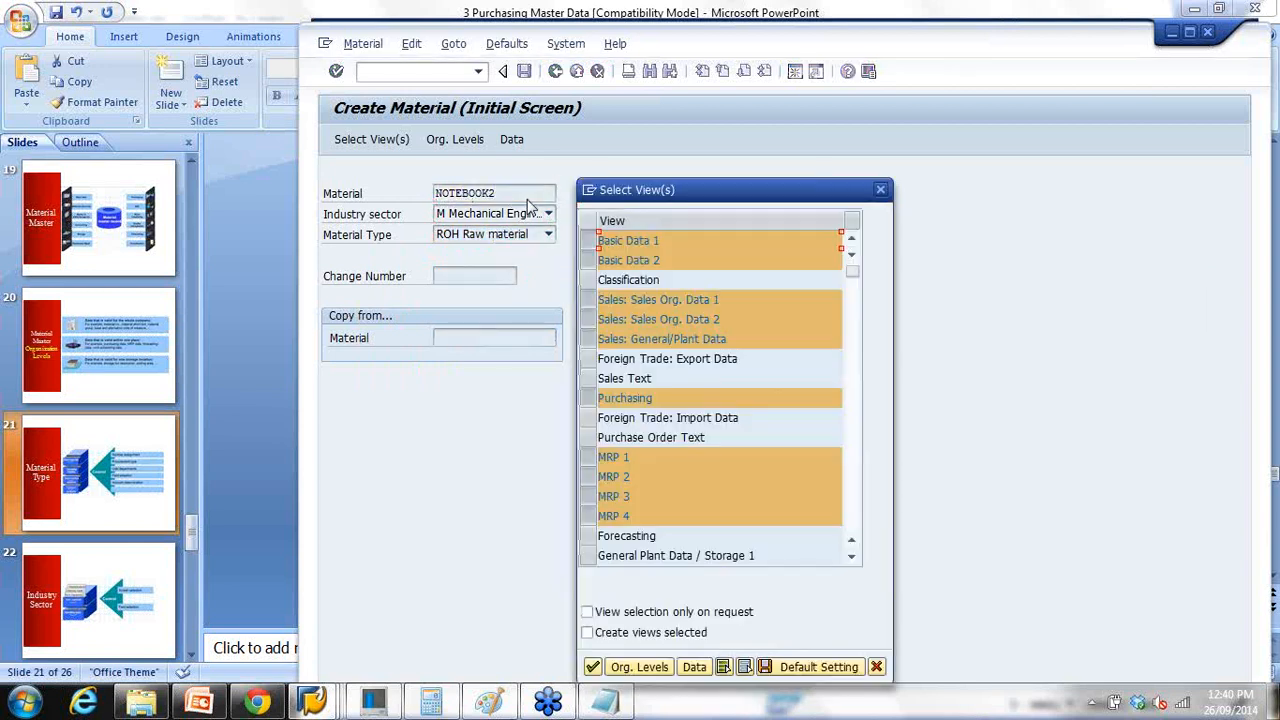
Step: Clear the material number and set plant 1000, storage location 0001, sales org 1000, channel 10
click(876, 667)
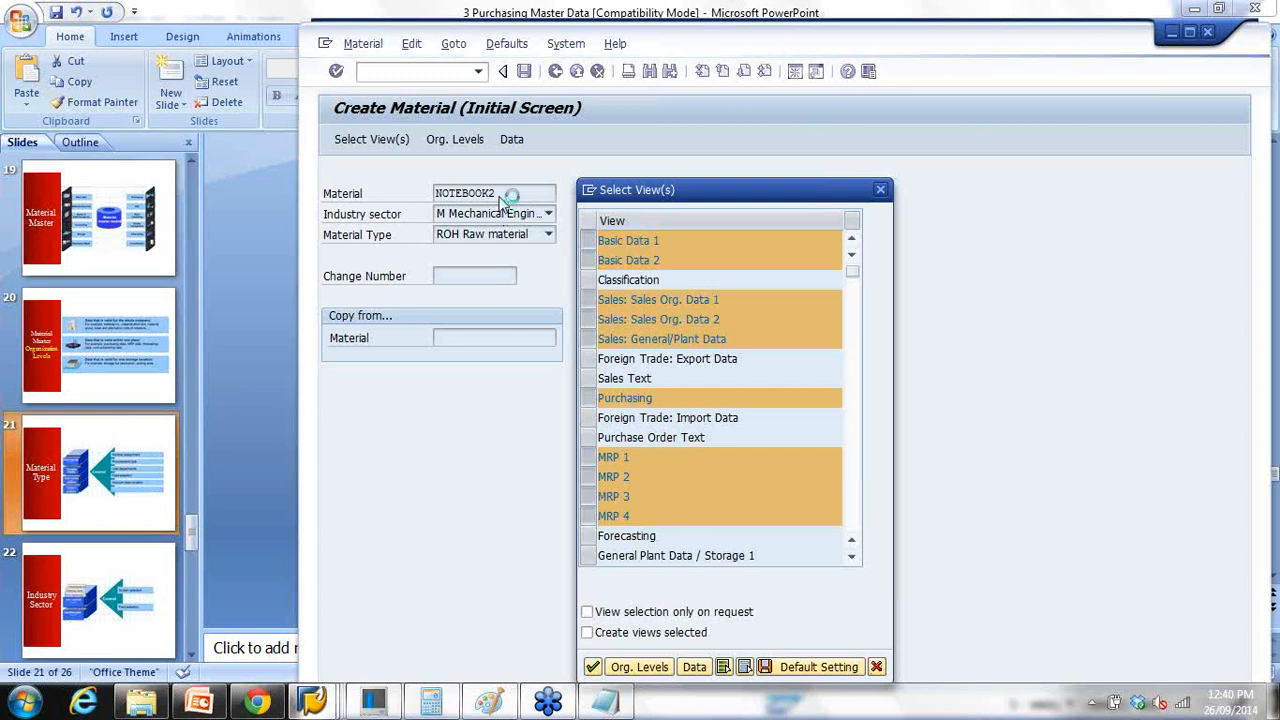
key(Delete)
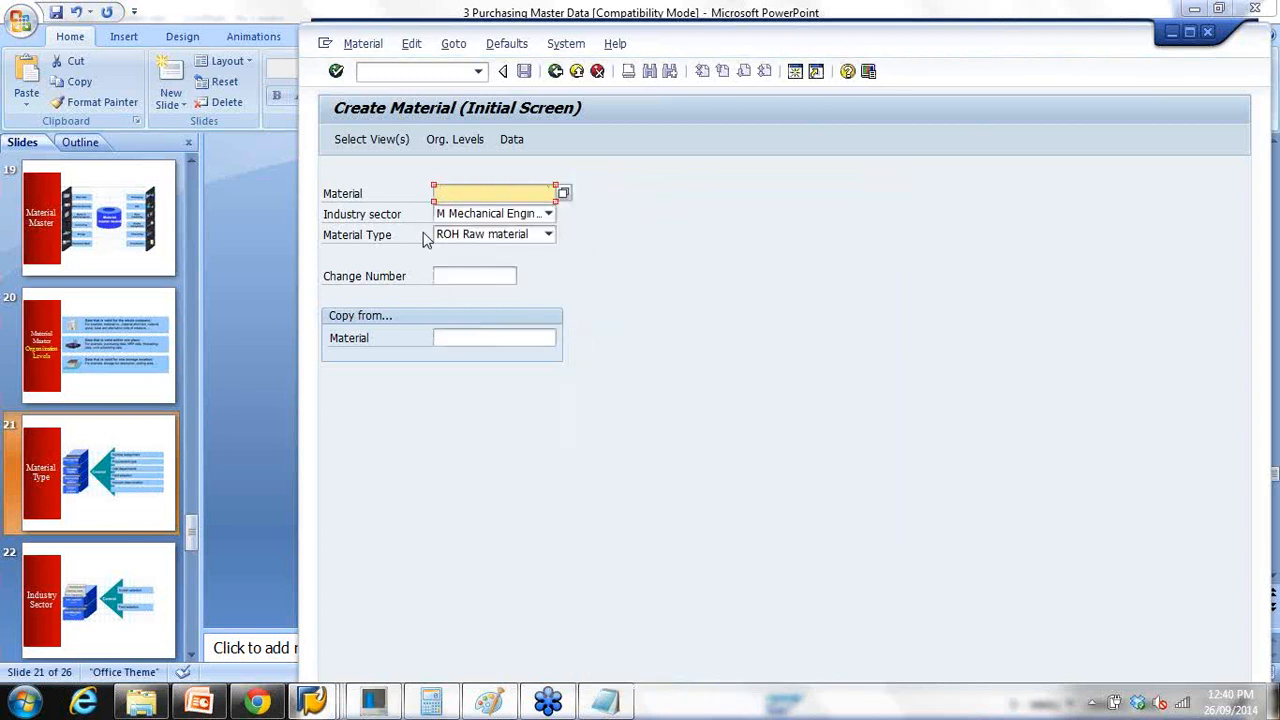
key(Return)
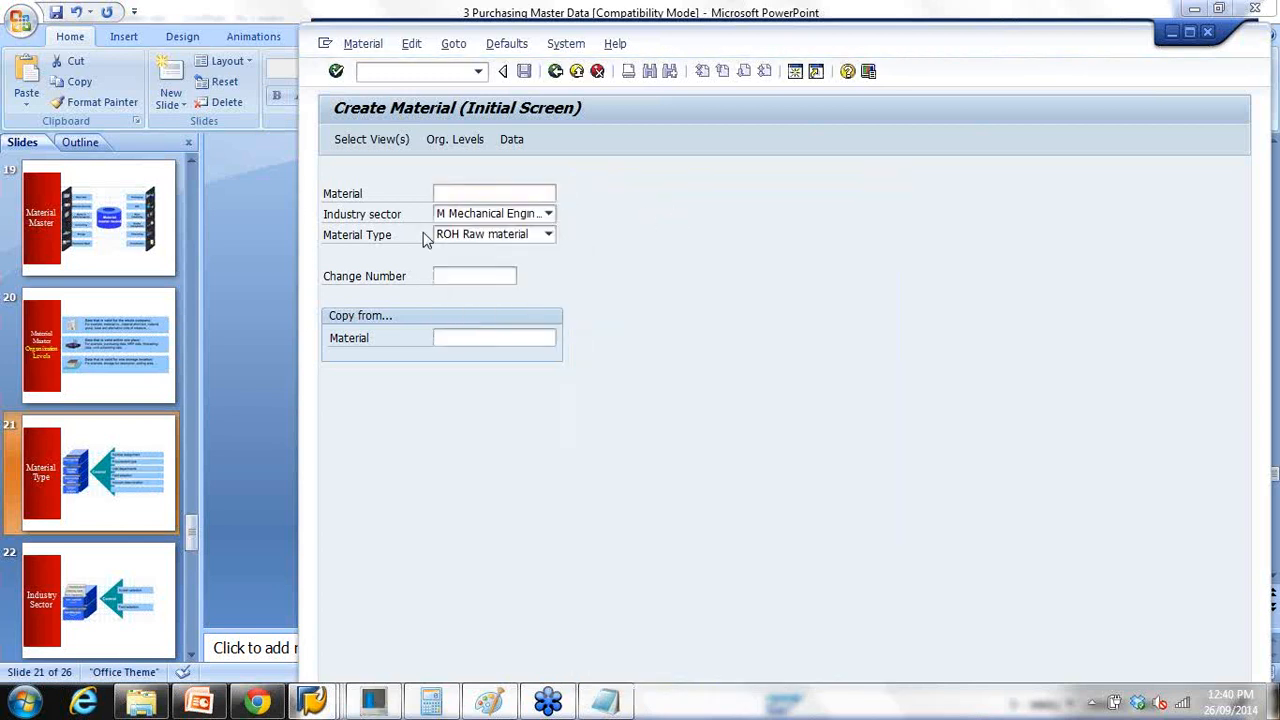
key(Return)
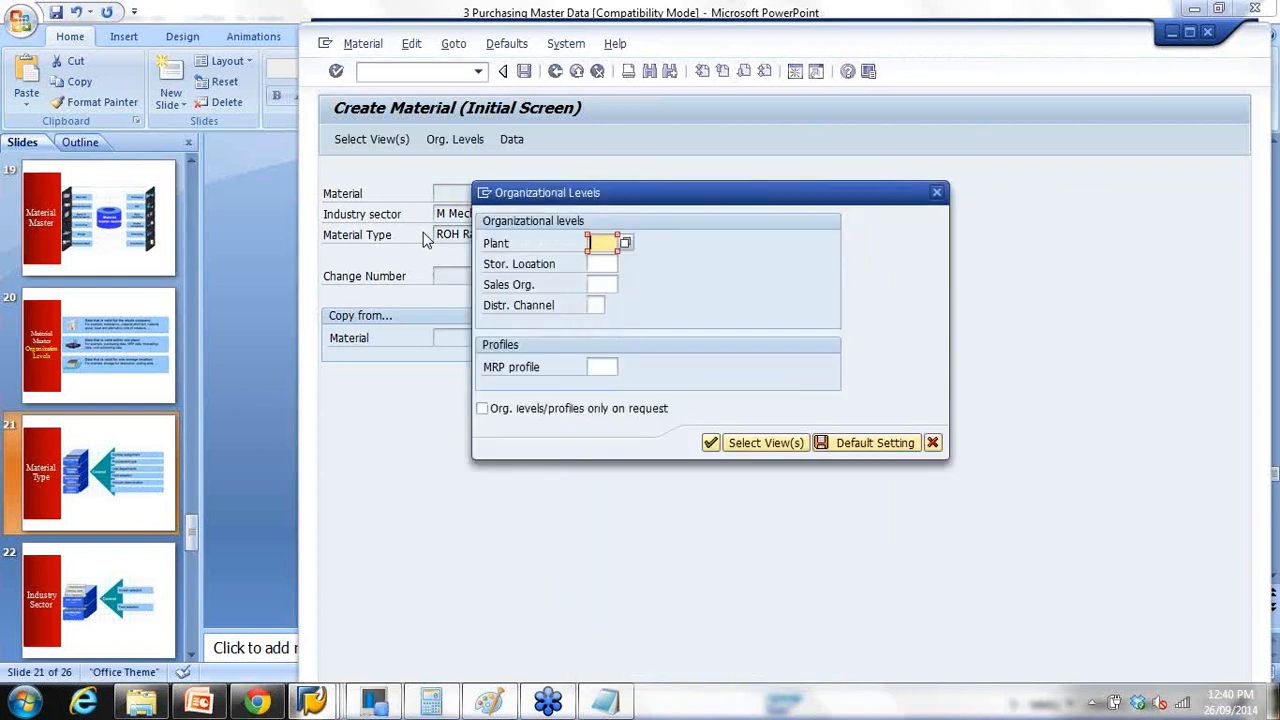
text(1000)
key(Tab)
text(0001)
key(Tab)
text(1000)
key(Tab)
text(10)
click(726, 441)
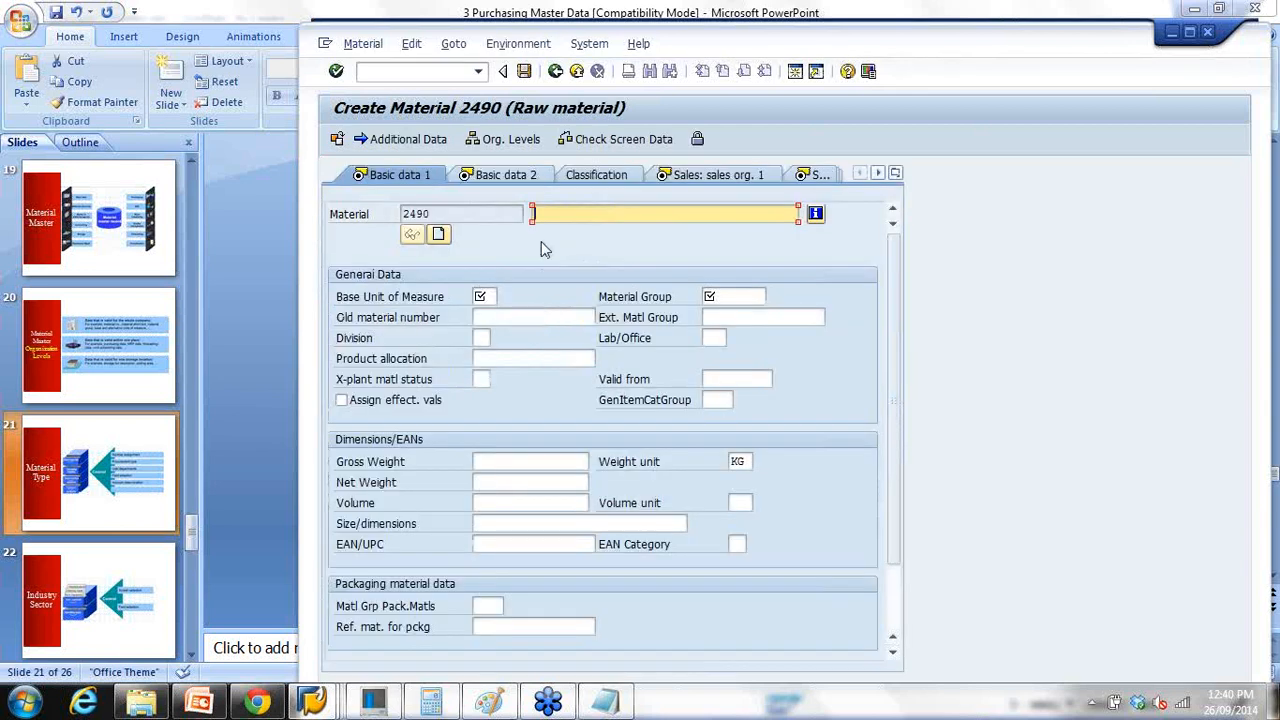
Step: Give new material 2490 description 'Raw mat1', unit PC, material group 00103, and save
drag(444, 214, 403, 214)
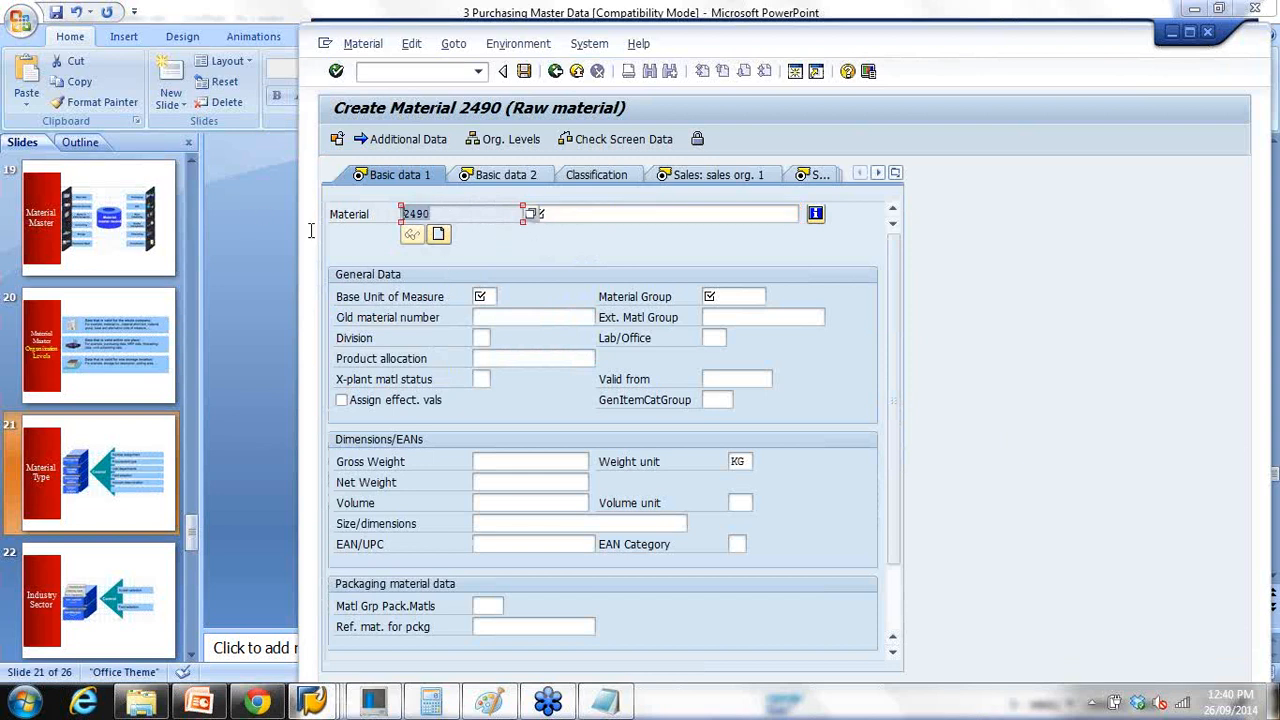
click(574, 216)
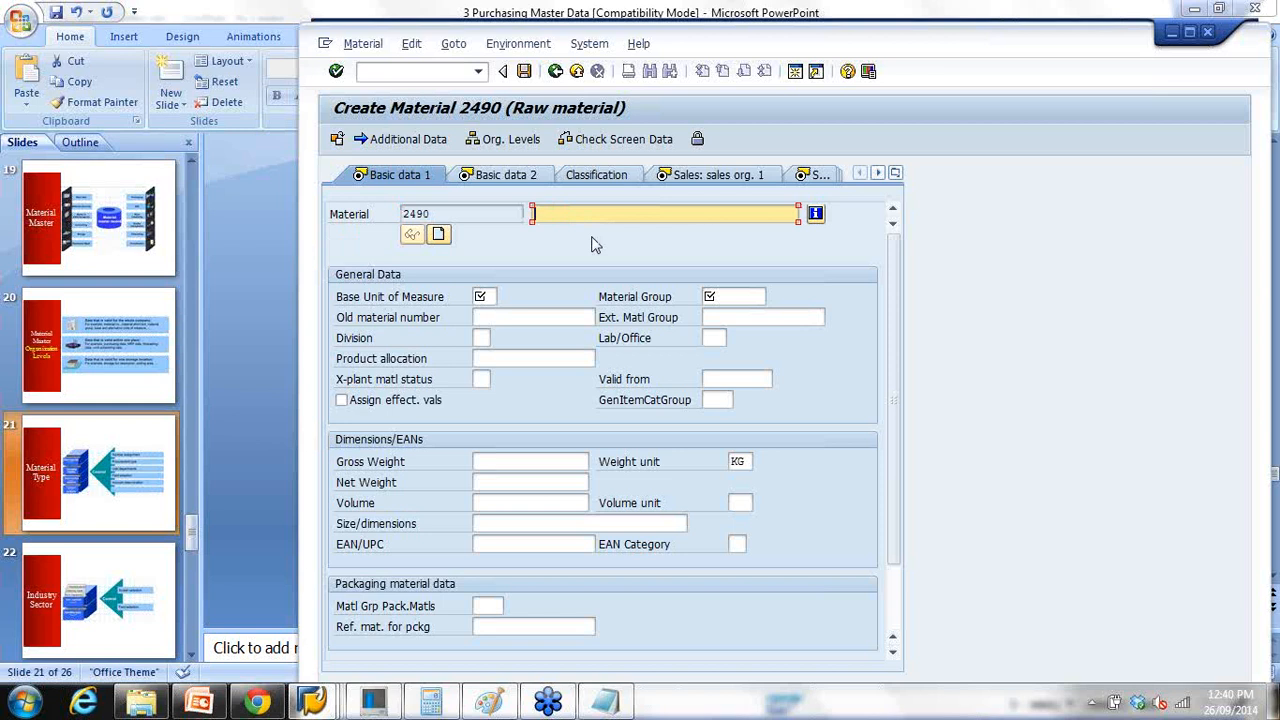
text(Raw mat1)
click(490, 298)
text(PC)
click(724, 298)
text(00103)
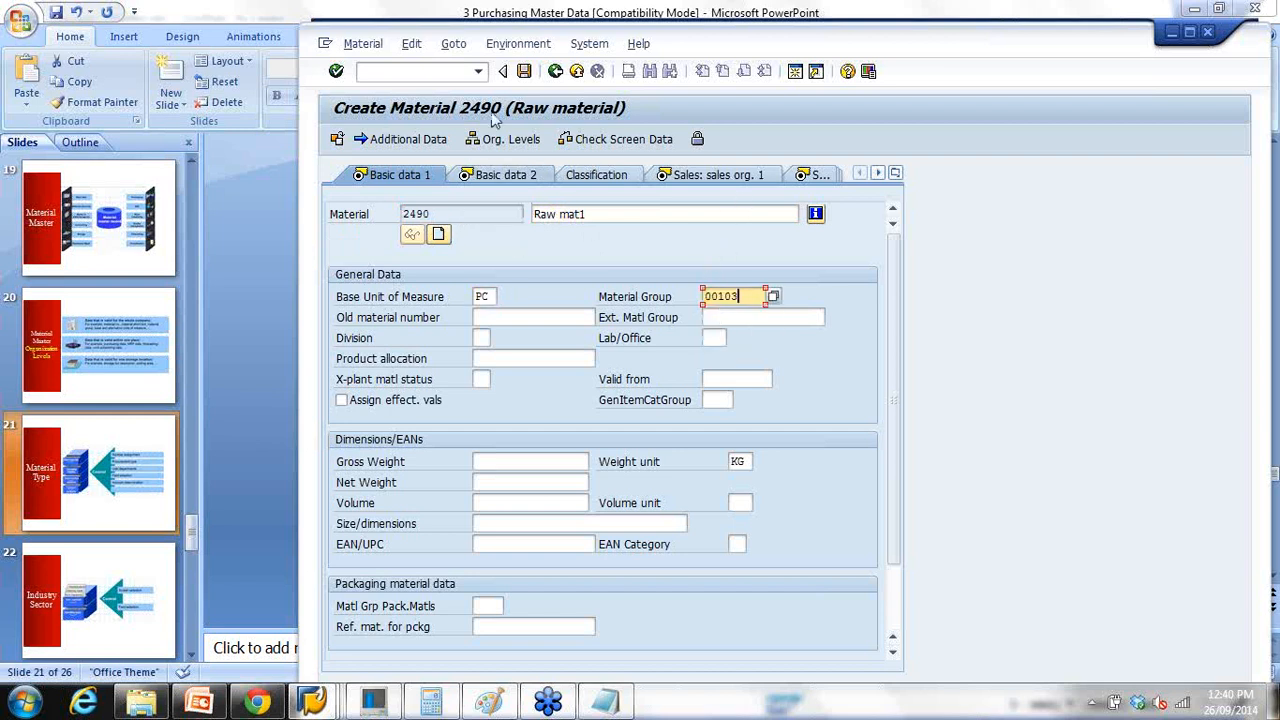
click(522, 77)
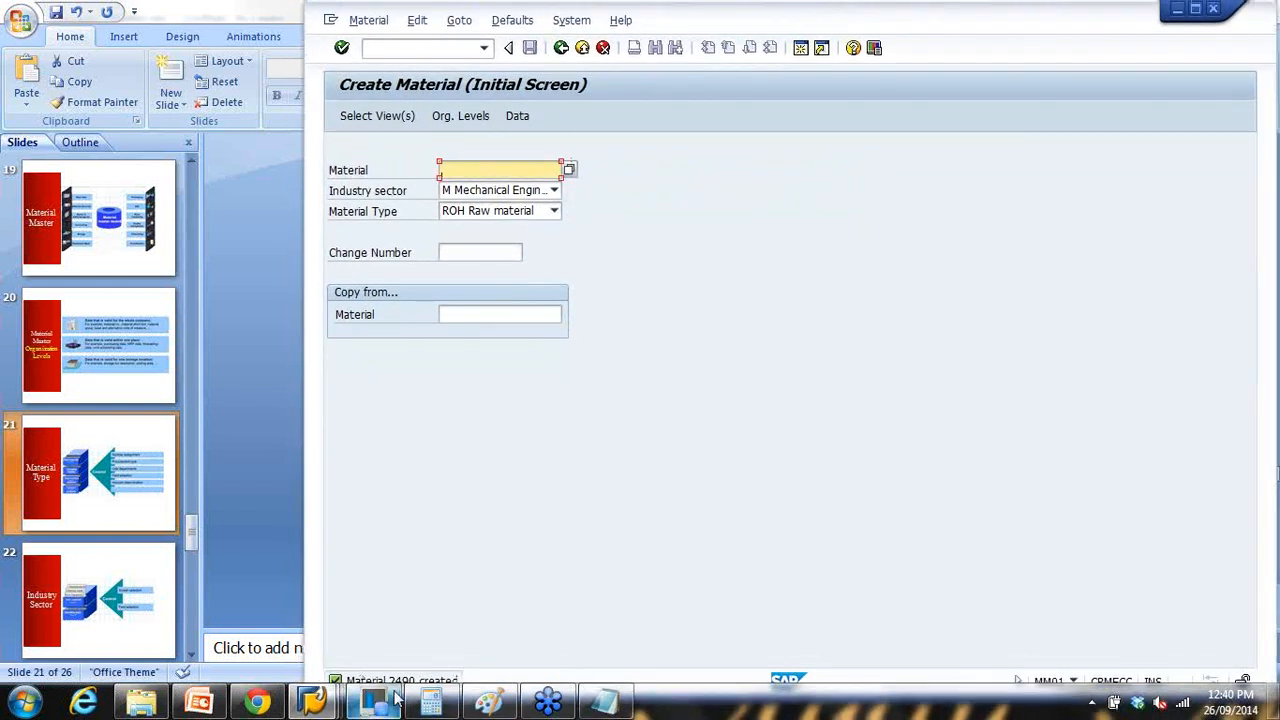
Step: Open MM02 Change Material and launch the search help on the Material field
click(562, 49)
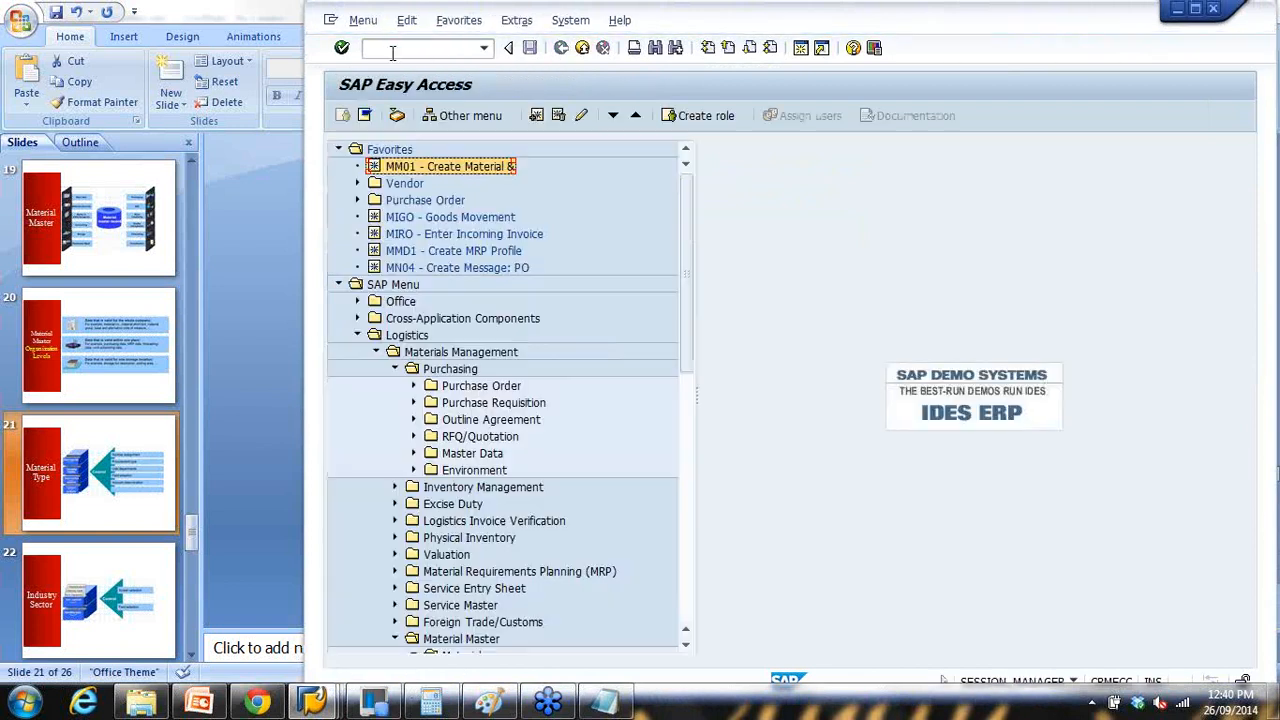
click(392, 49)
text(mm02)
key(Return)
drag(486, 166, 305, 173)
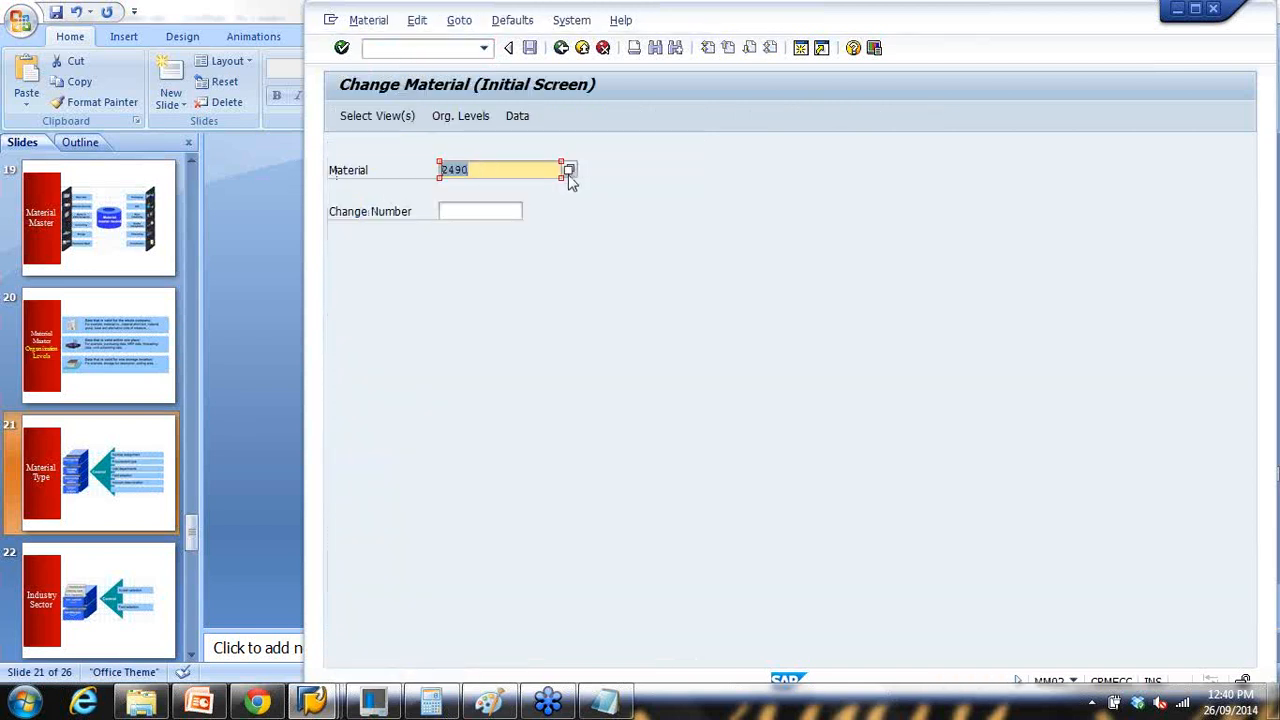
click(569, 172)
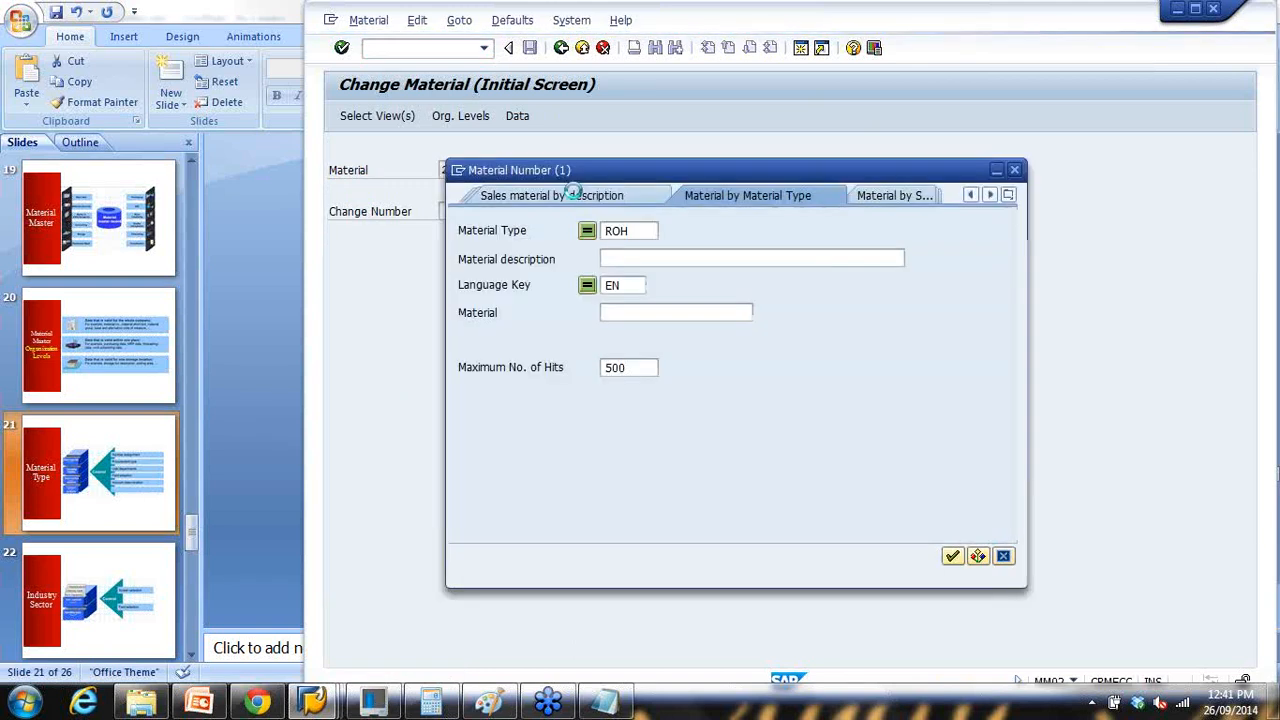
Step: Search ROH materials described 'raw mat*' and pick RAW MAT1 (2490)
click(607, 231)
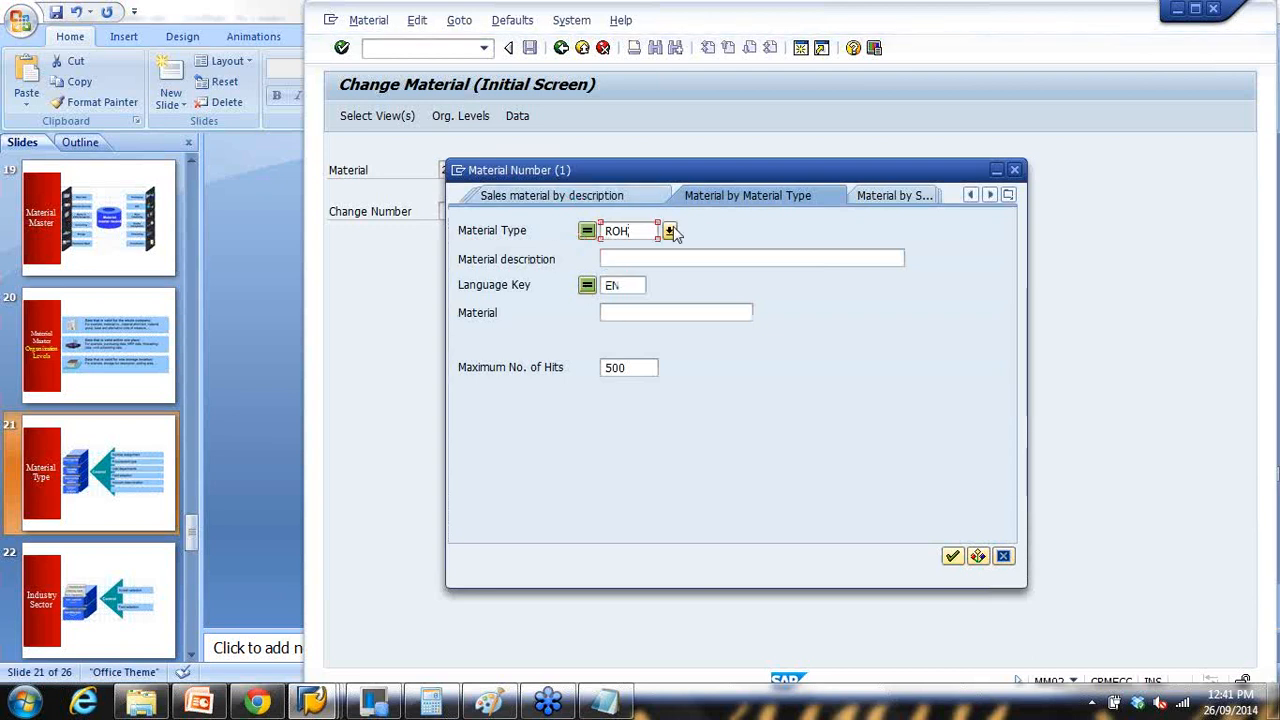
click(670, 232)
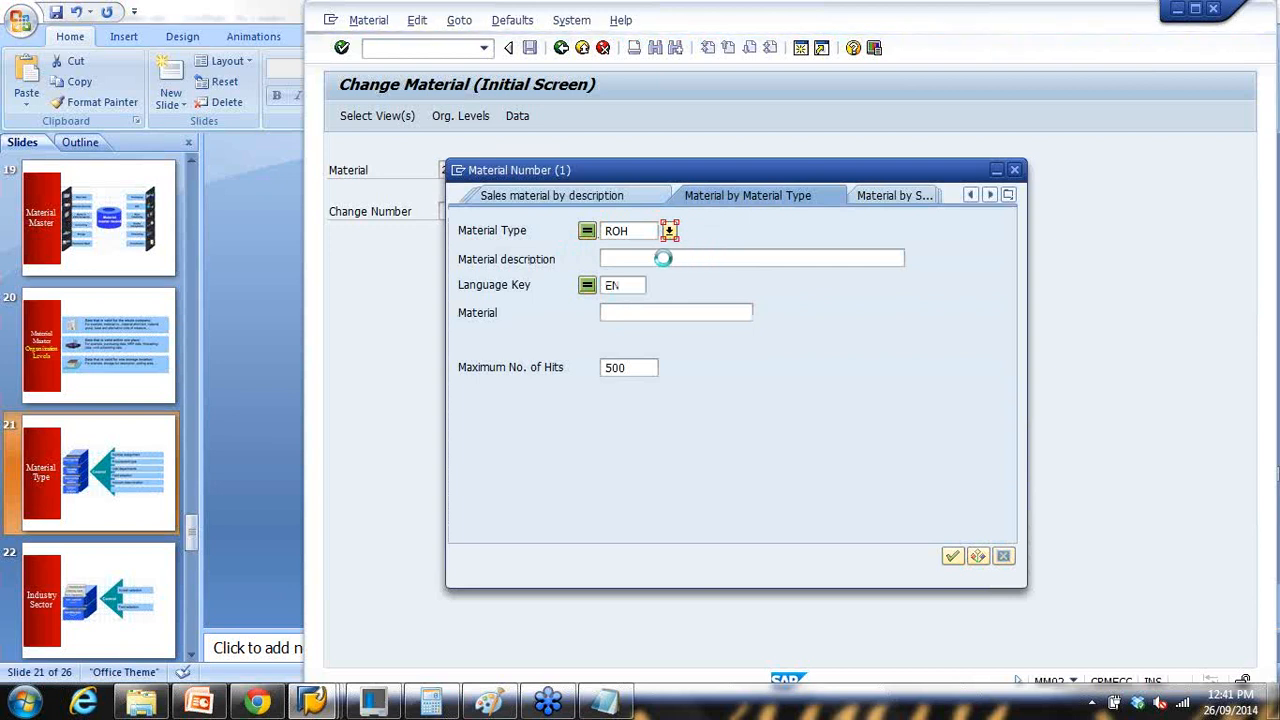
scroll(522, 487, down, 13)
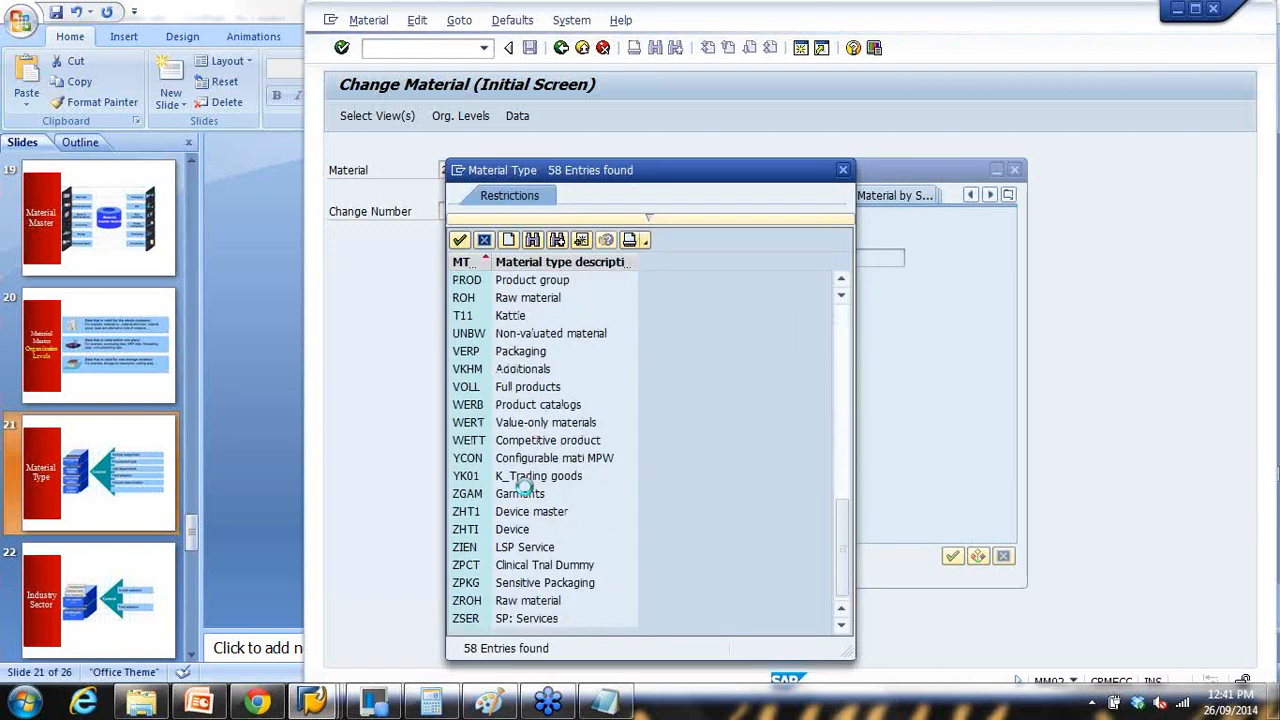
scroll(522, 487, up, 3)
double_click(510, 460)
click(629, 260)
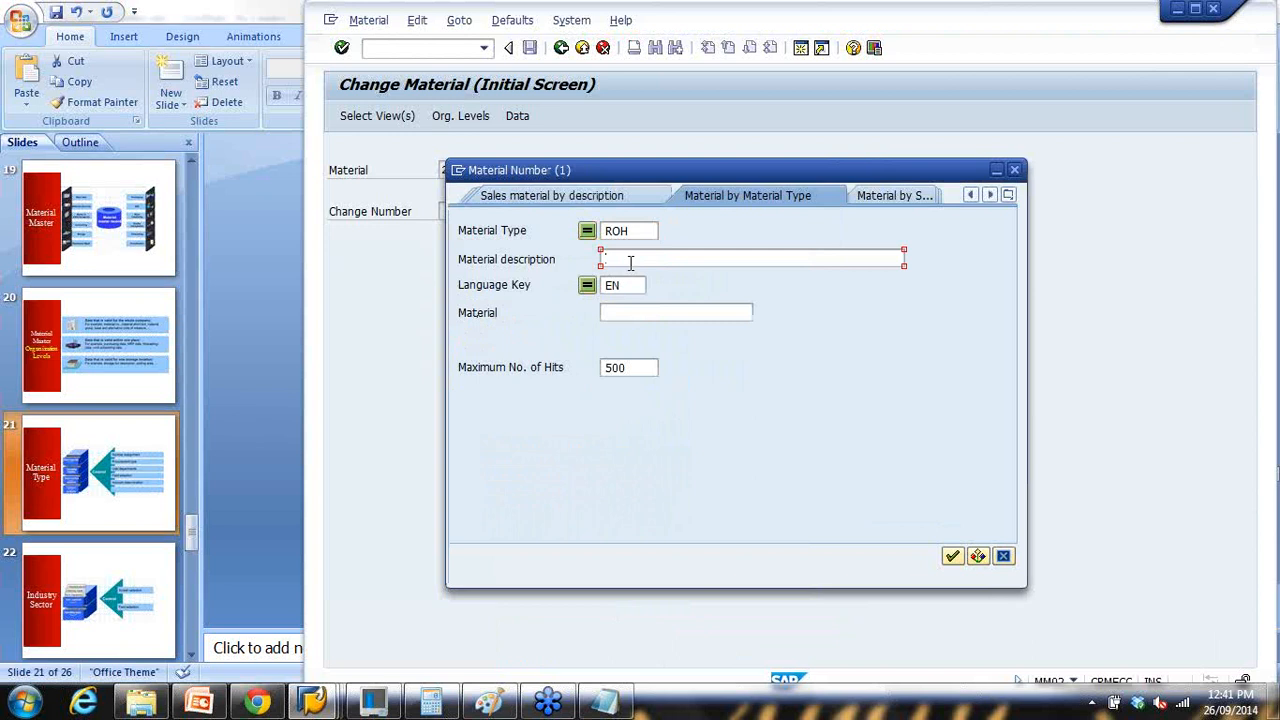
text(raw mat)
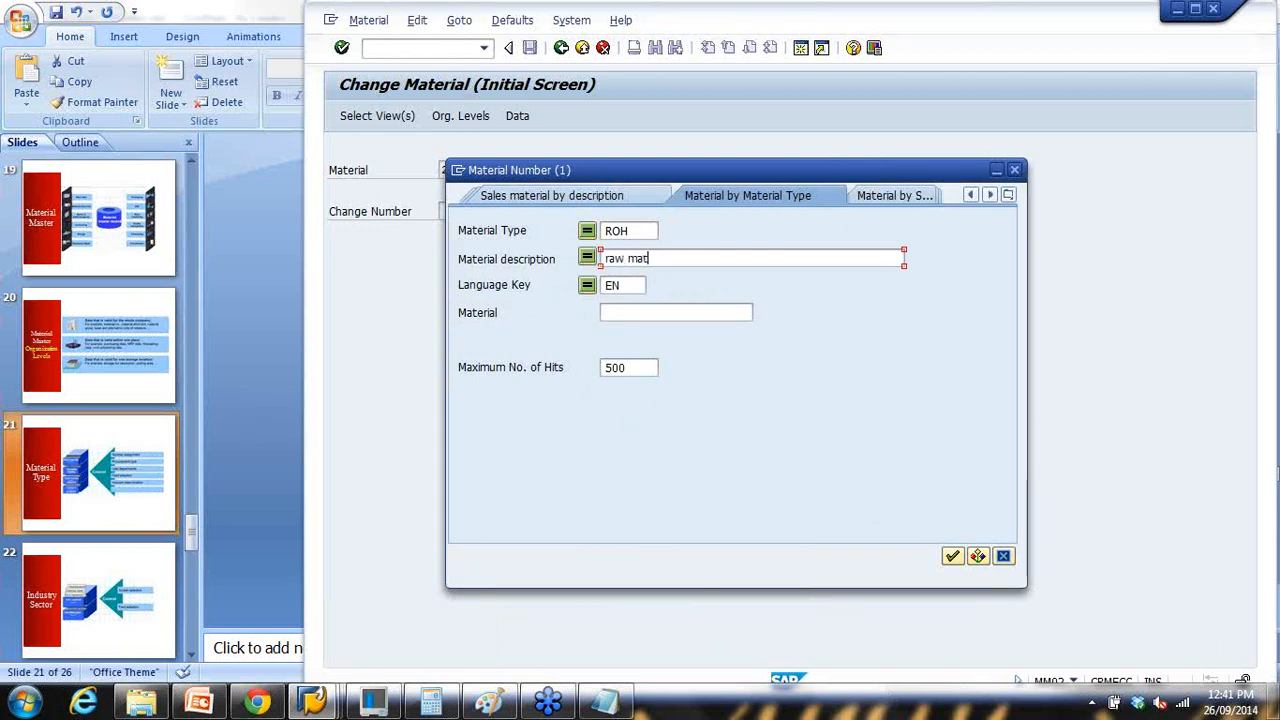
text(*)
key(Return)
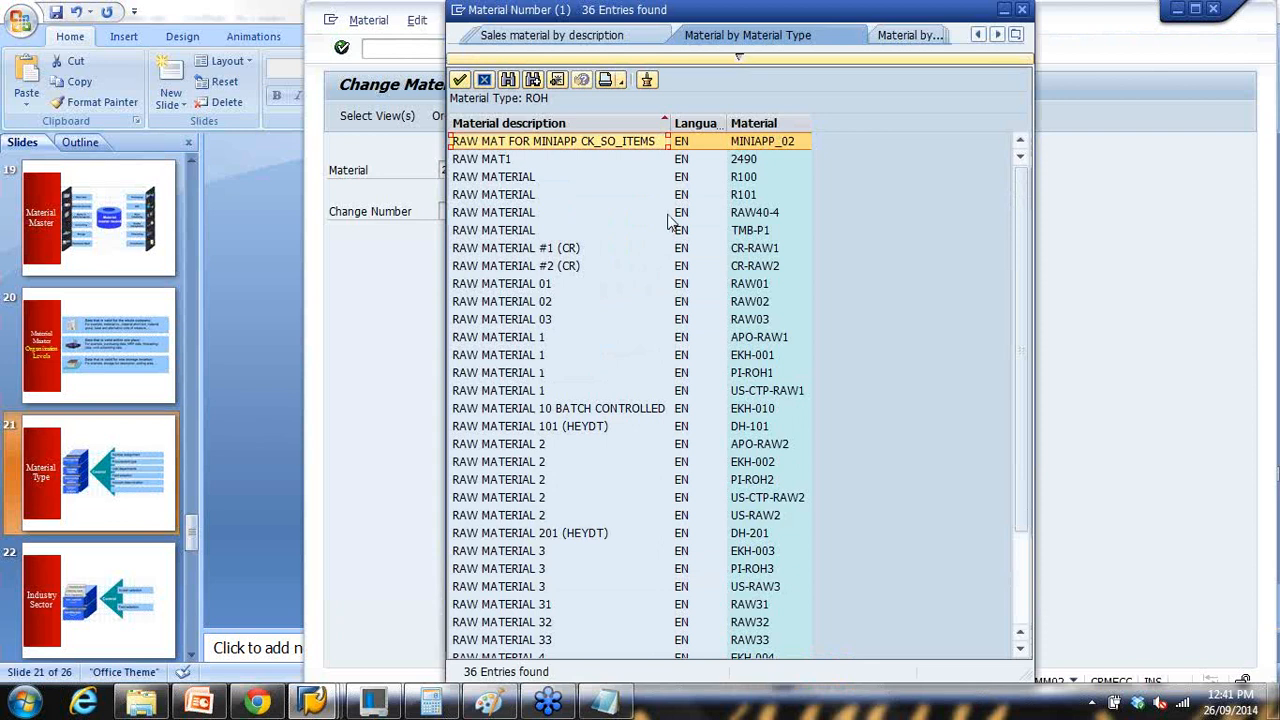
click(531, 164)
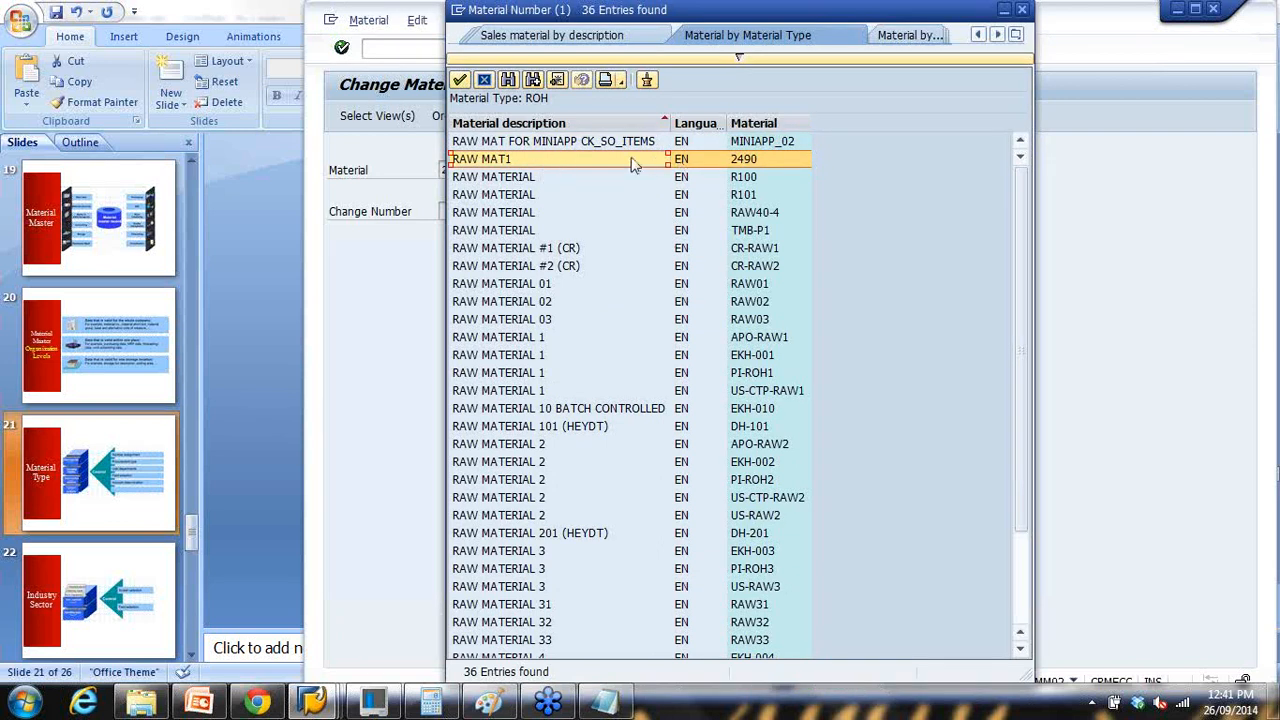
double_click(752, 168)
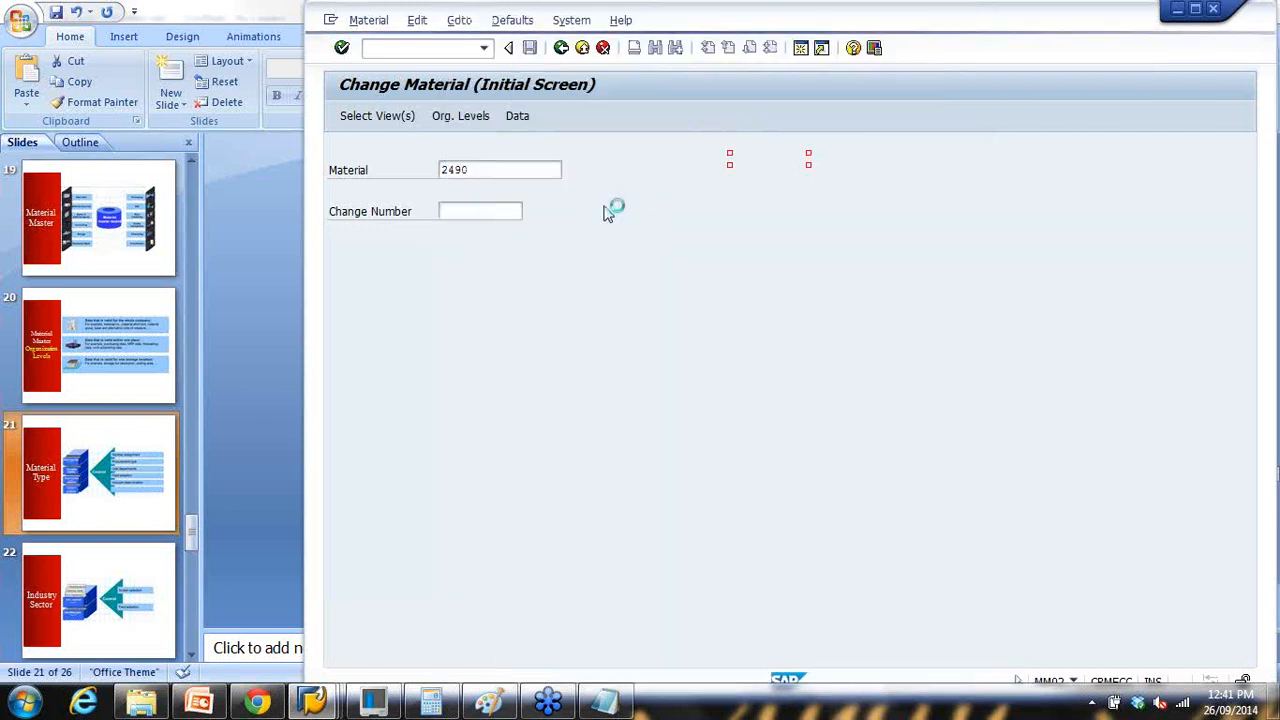
Step: Cancel view selection, start MM01 Create Material, and keep material type ROH
key(Return)
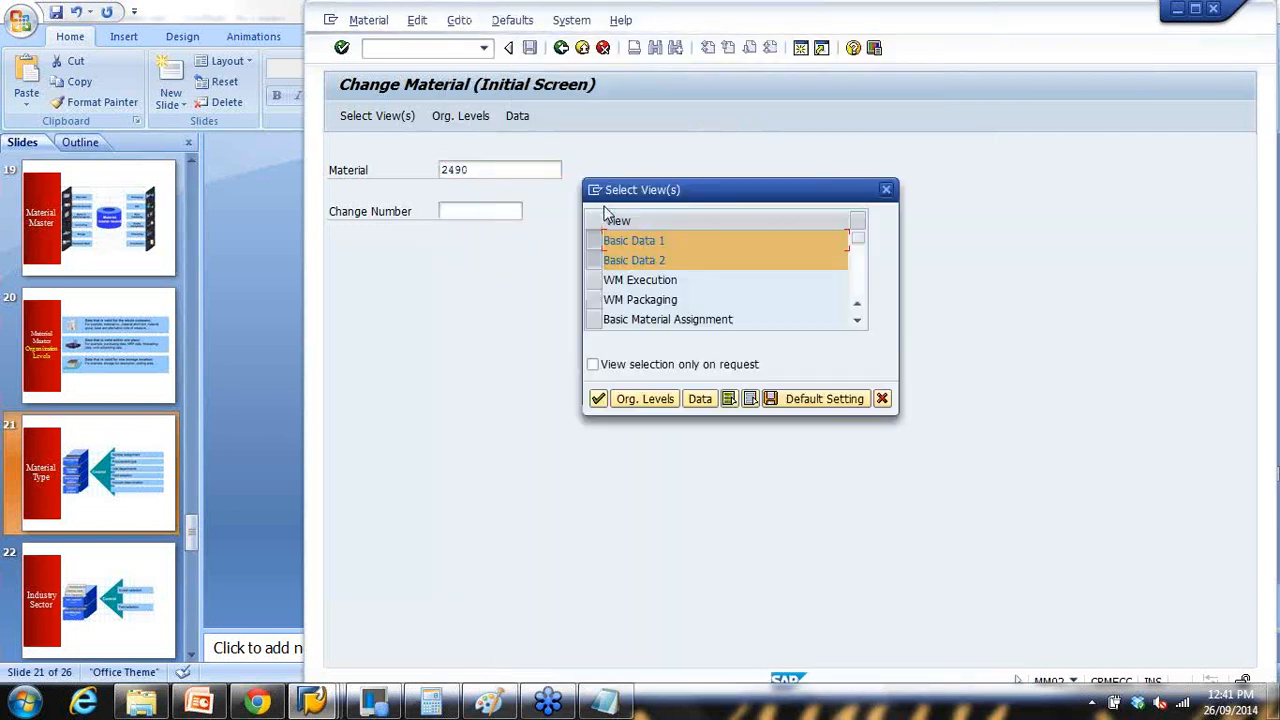
click(882, 398)
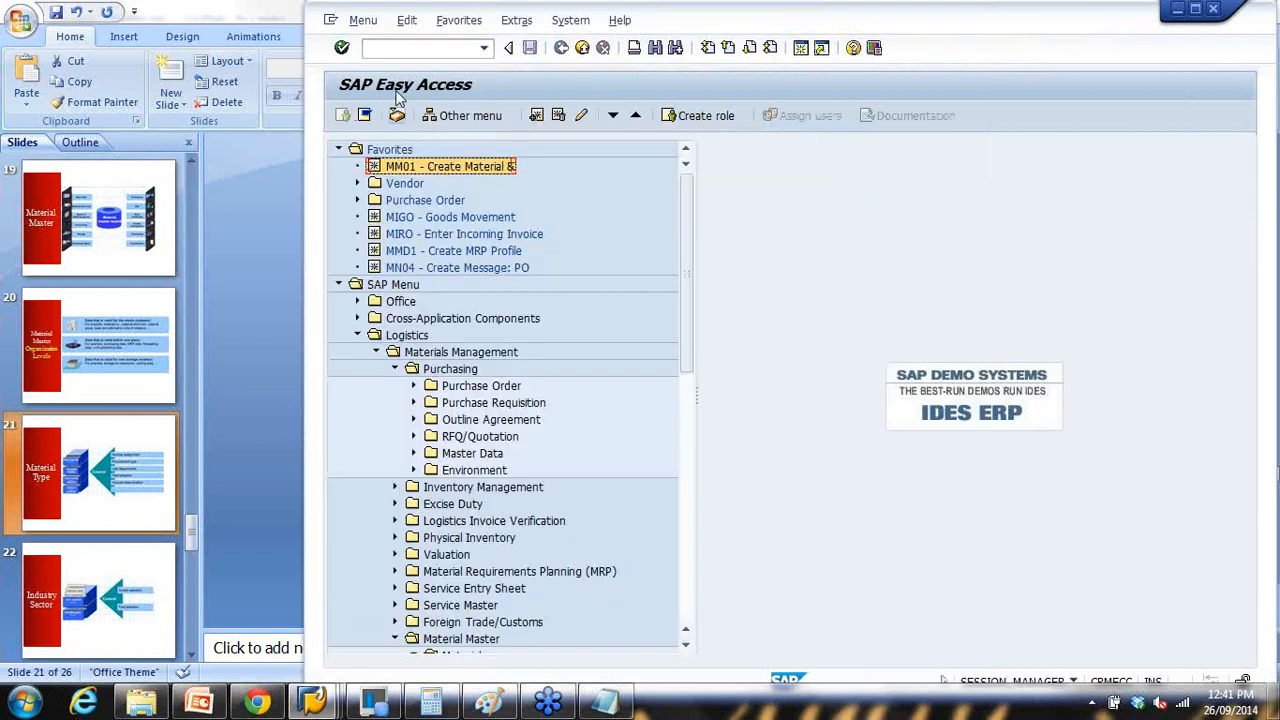
text(mm01)
key(Return)
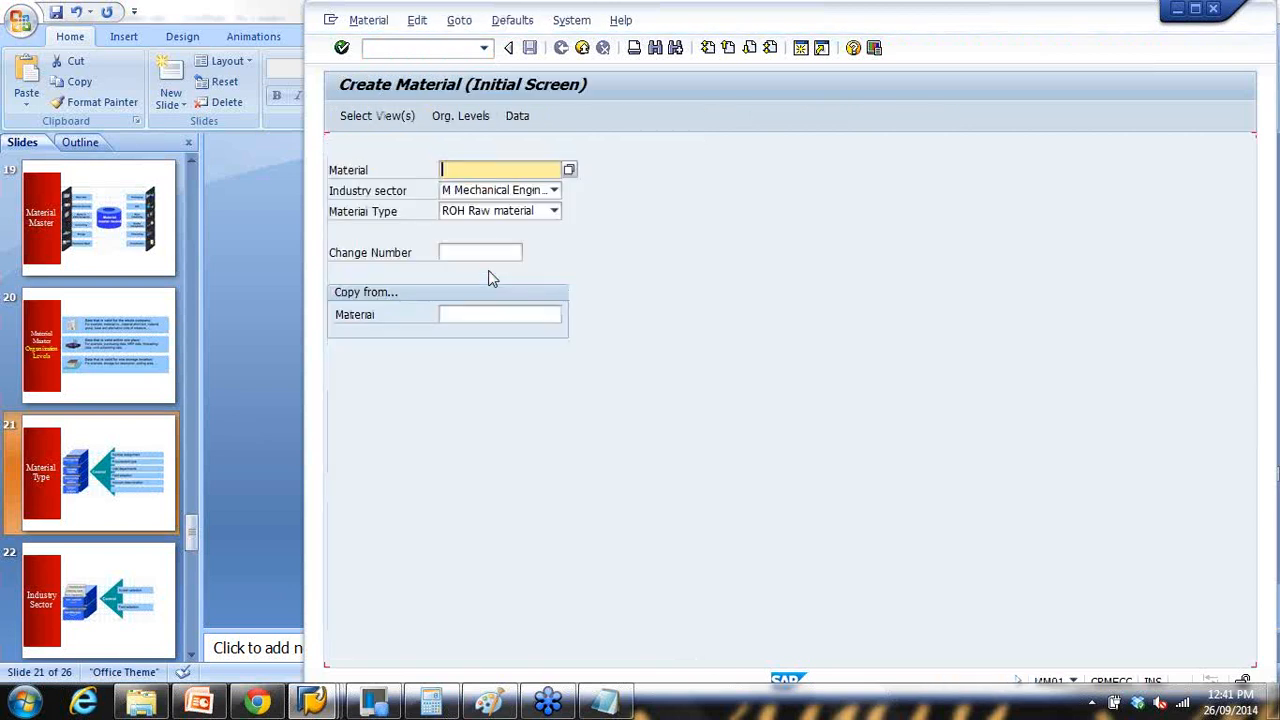
click(490, 211)
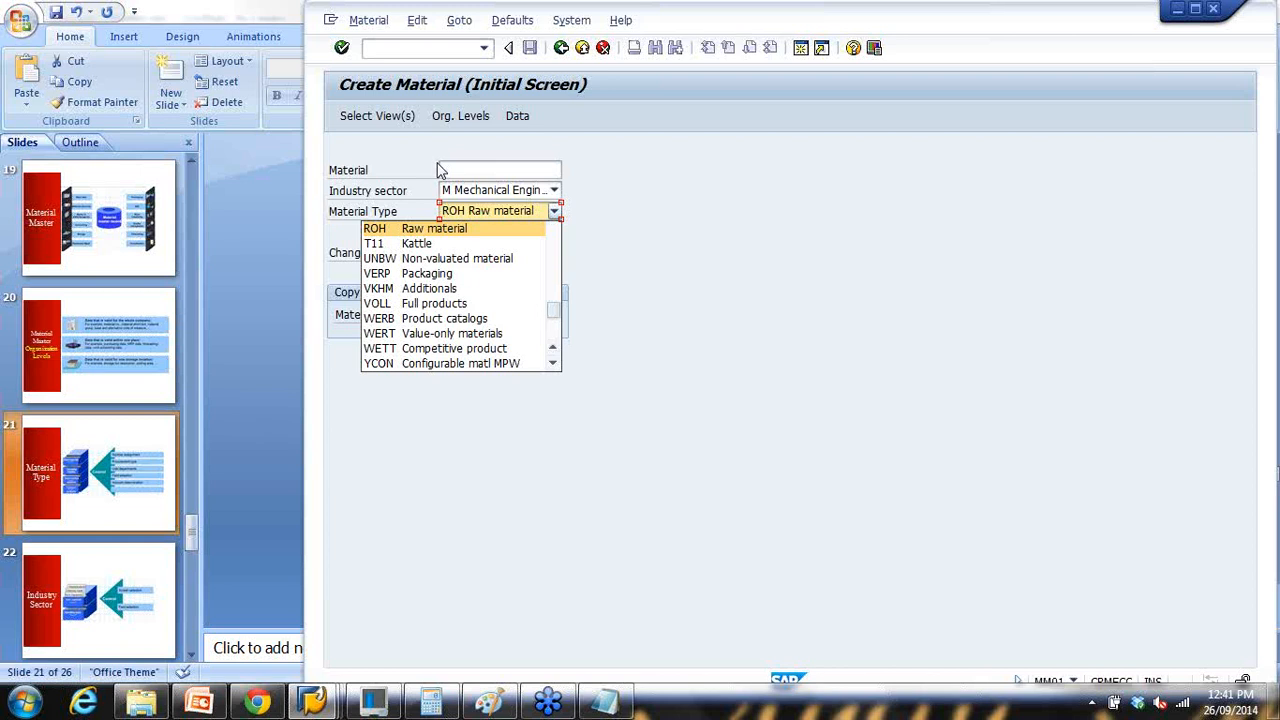
click(646, 240)
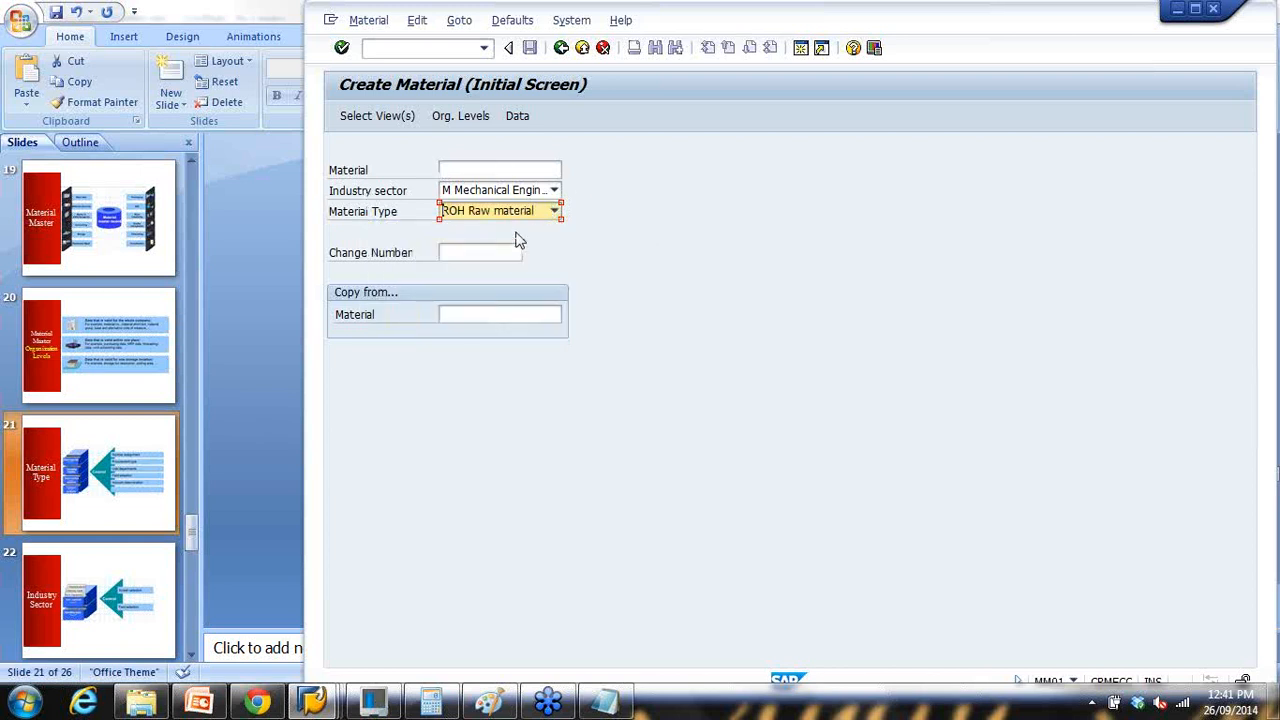
Step: Present the Material Type and Industry Sector slides, then exit the slide show
click(291, 364)
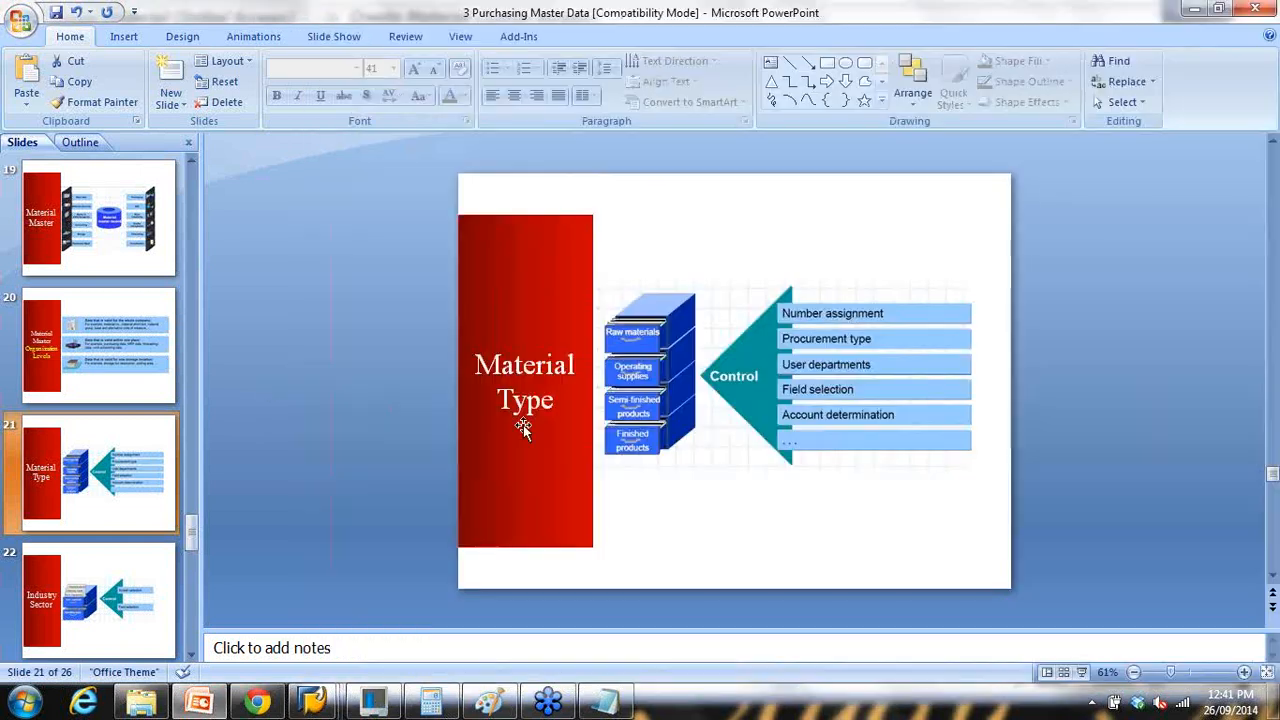
click(1081, 672)
key(Right)
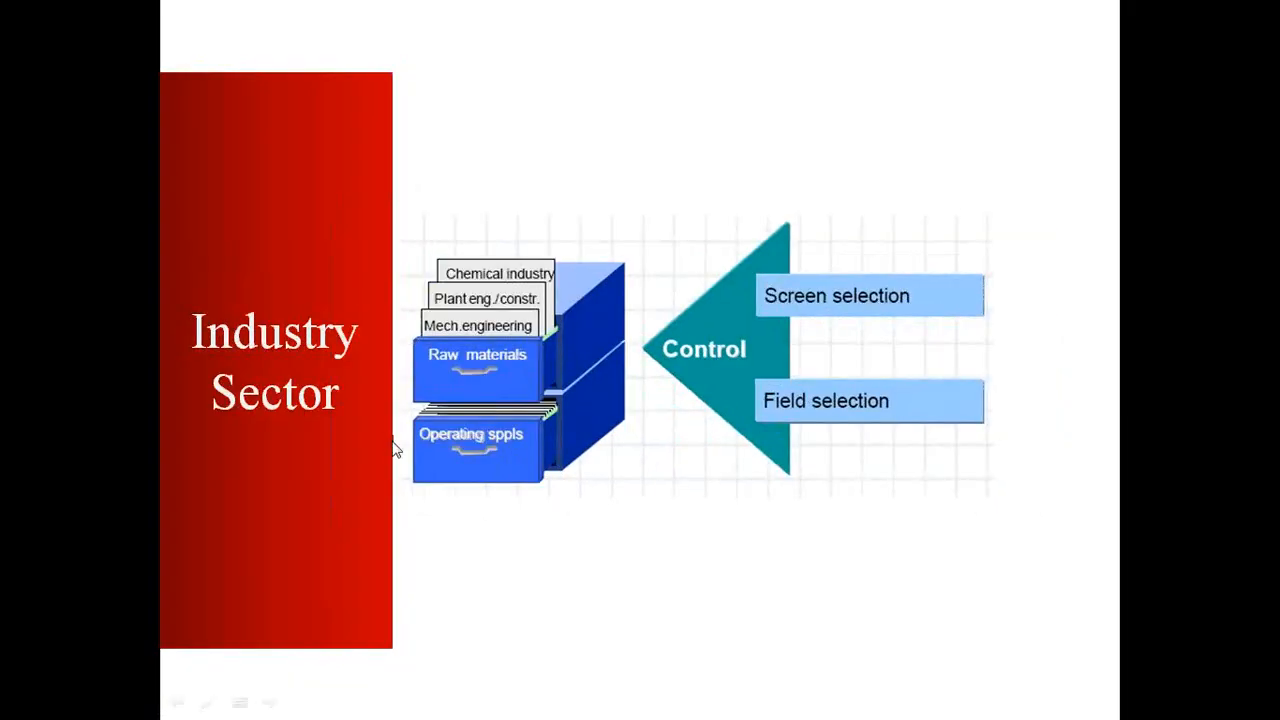
key(Escape)
Step: Dismiss the Organizational Levels prompt in the Change Material window
mouse_move(312, 700)
click(446, 632)
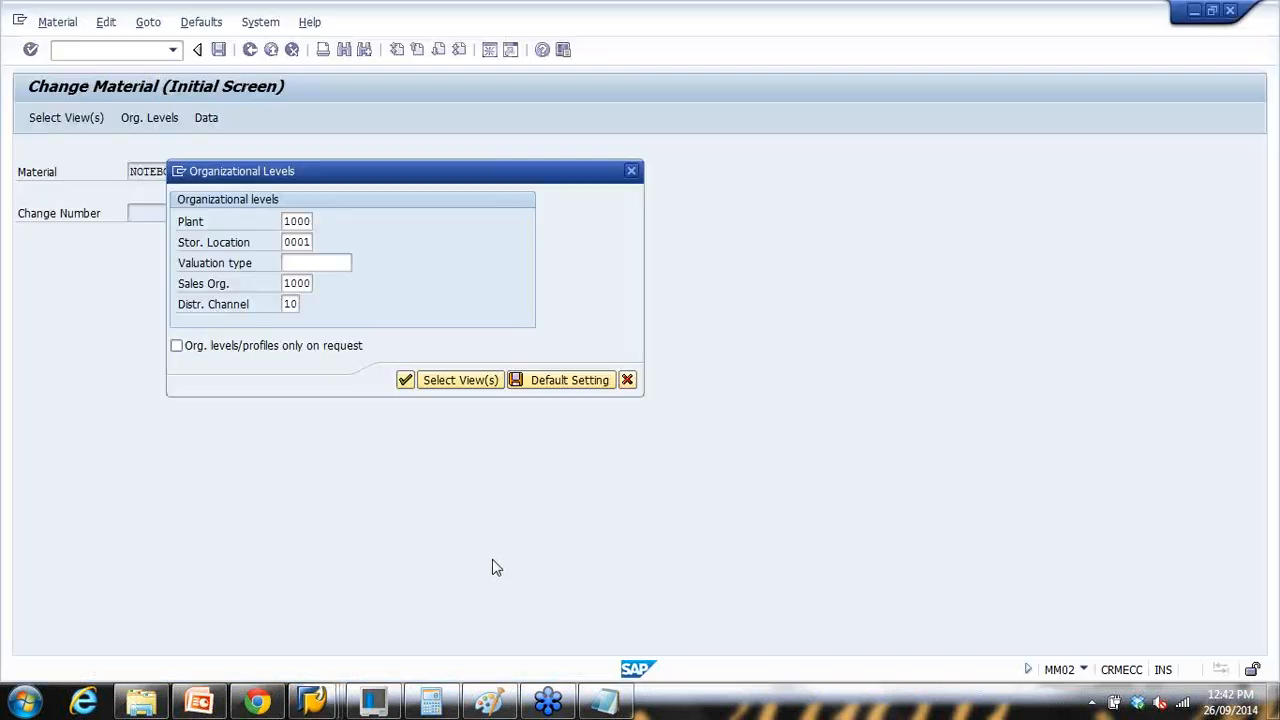
key(Escape)
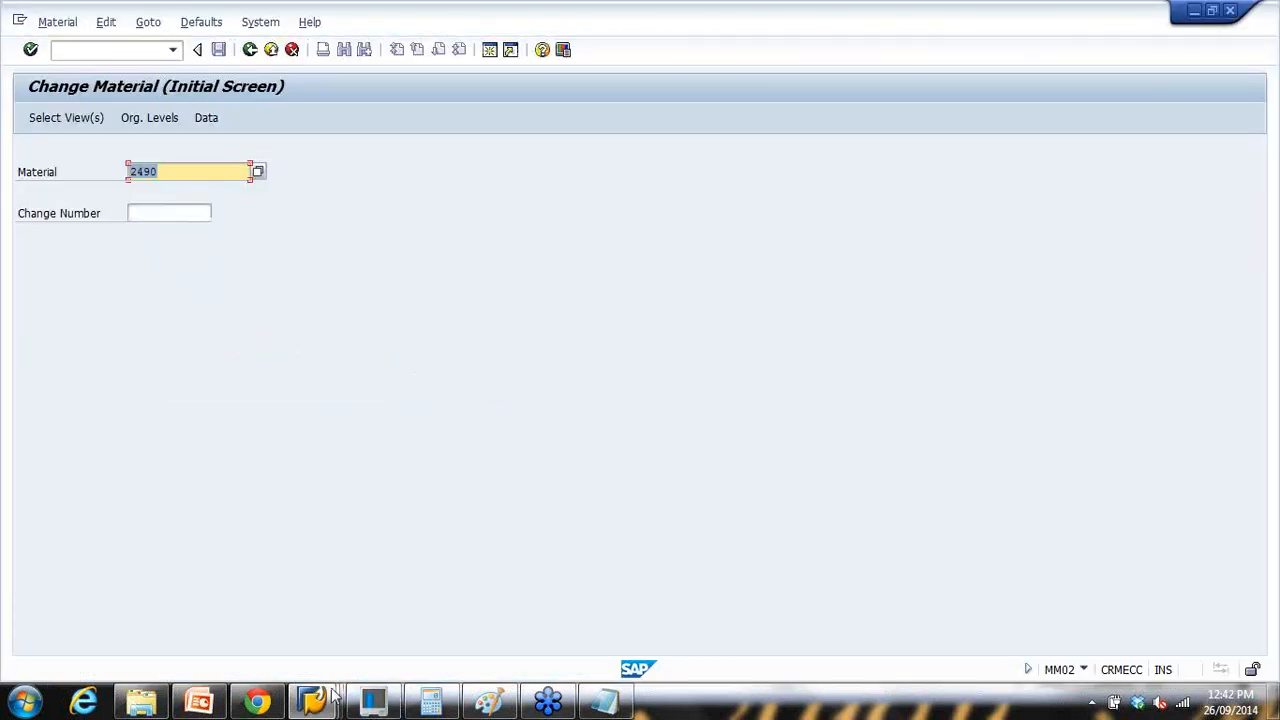
Step: In Create Material, confirm industry sector stays Mechanical Engineering, then bring up the notes
mouse_move(312, 700)
click(303, 643)
click(477, 193)
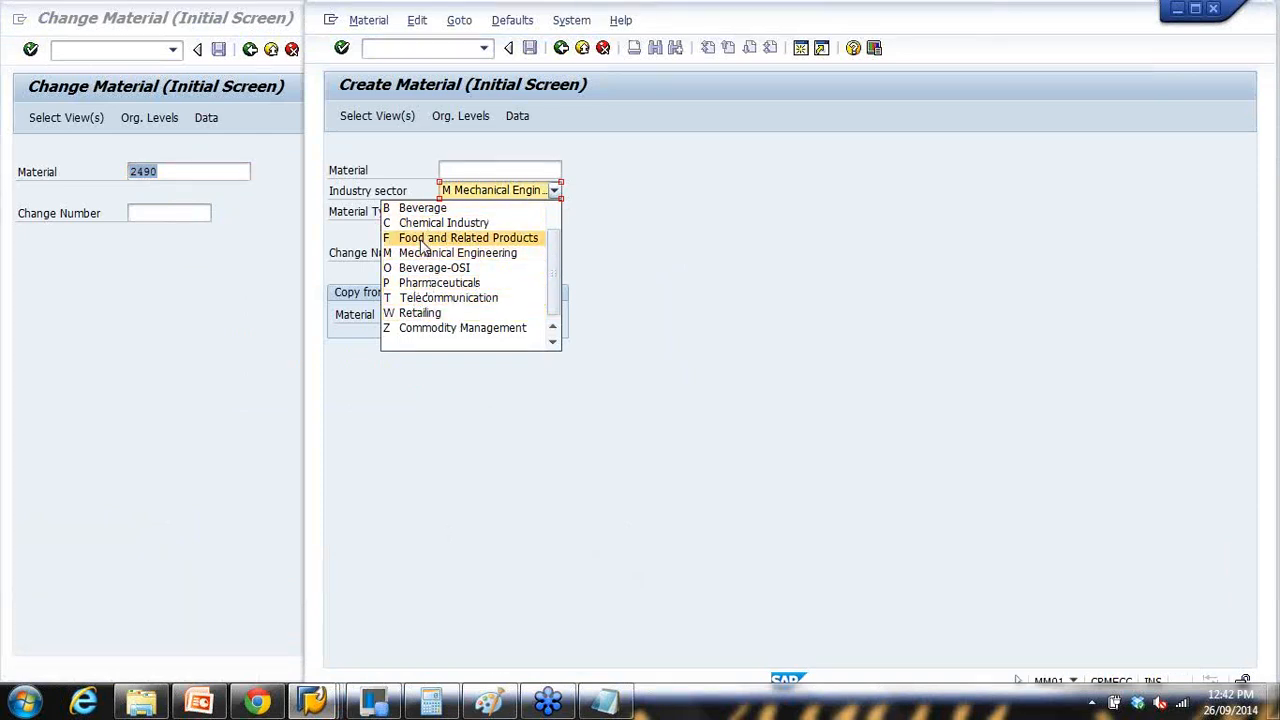
click(426, 254)
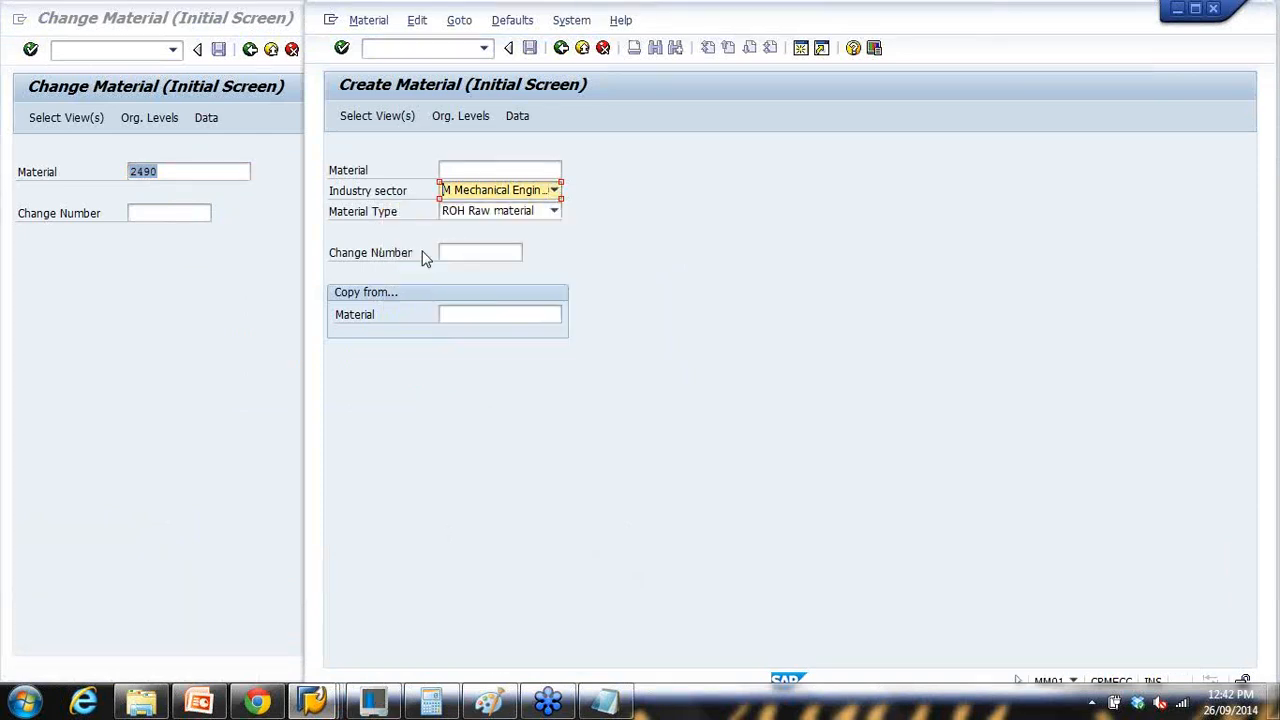
click(502, 192)
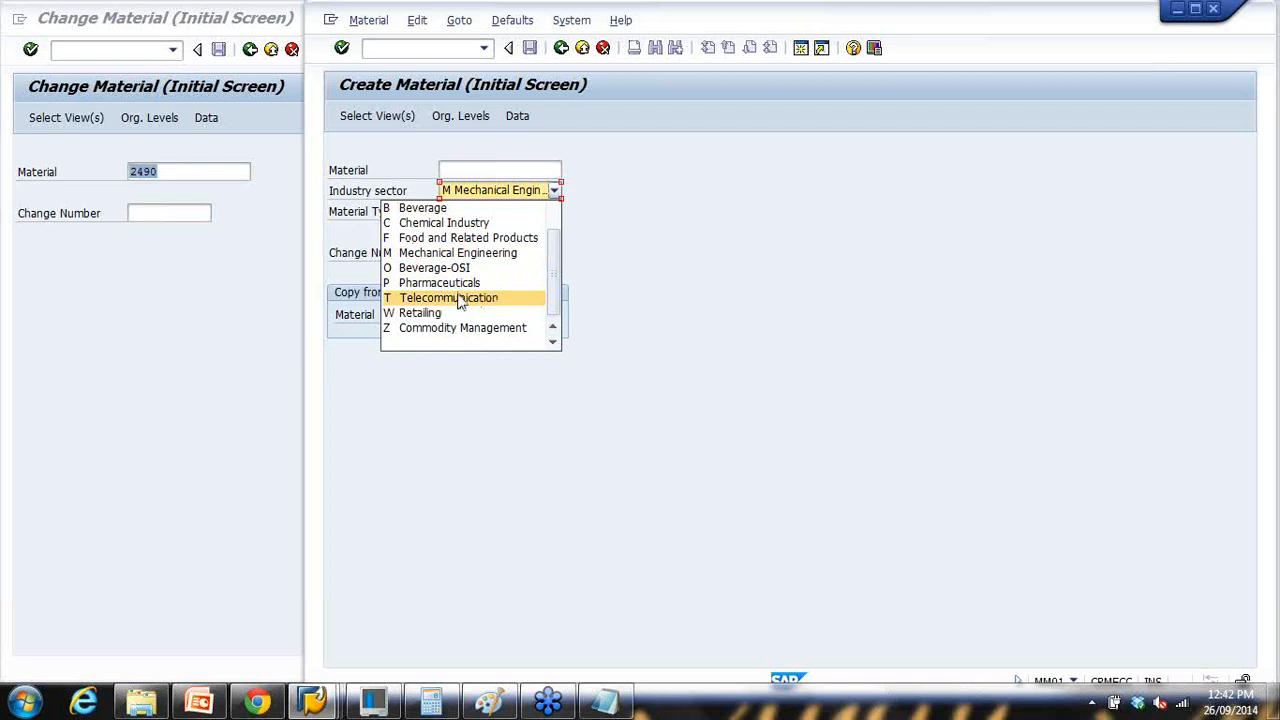
click(607, 204)
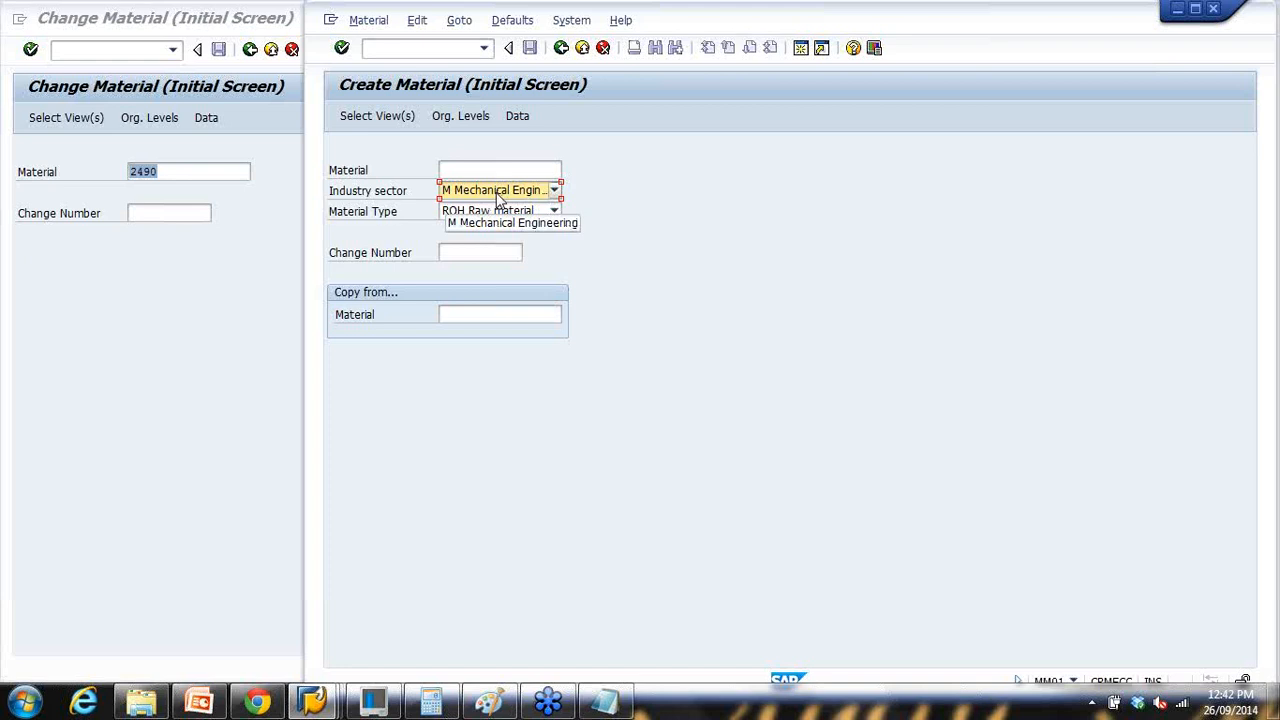
click(603, 702)
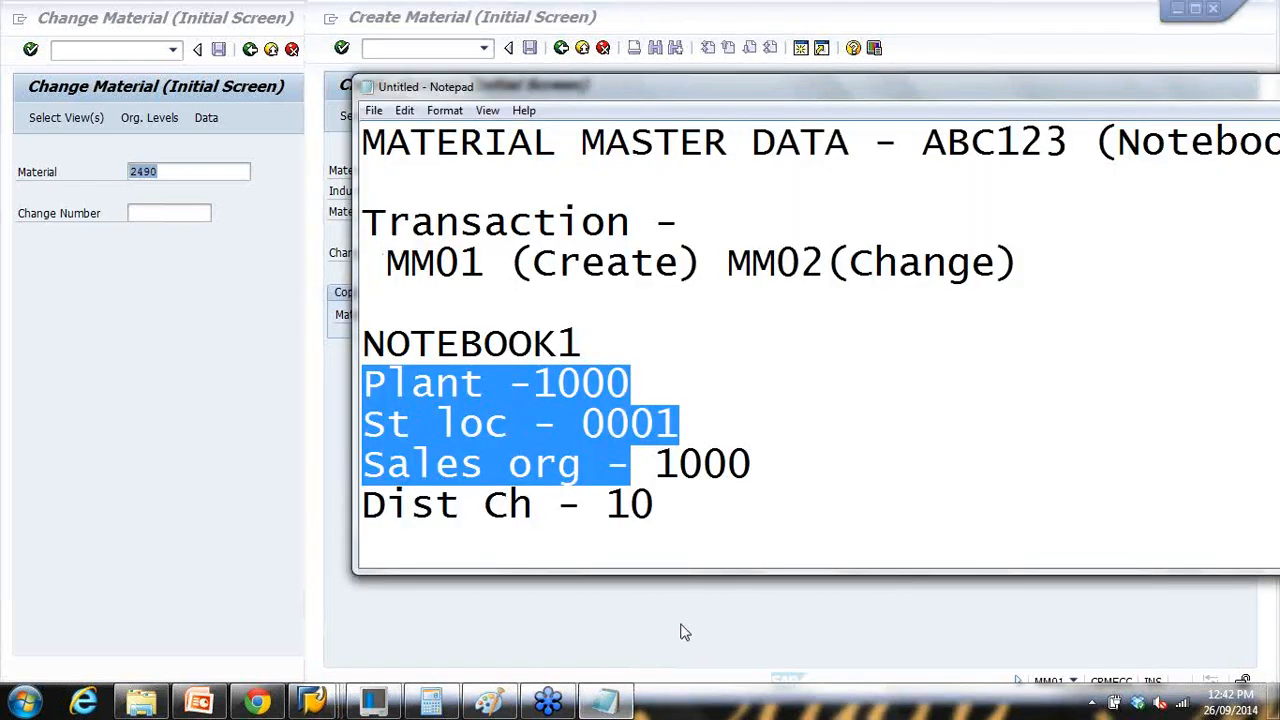
click(319, 707)
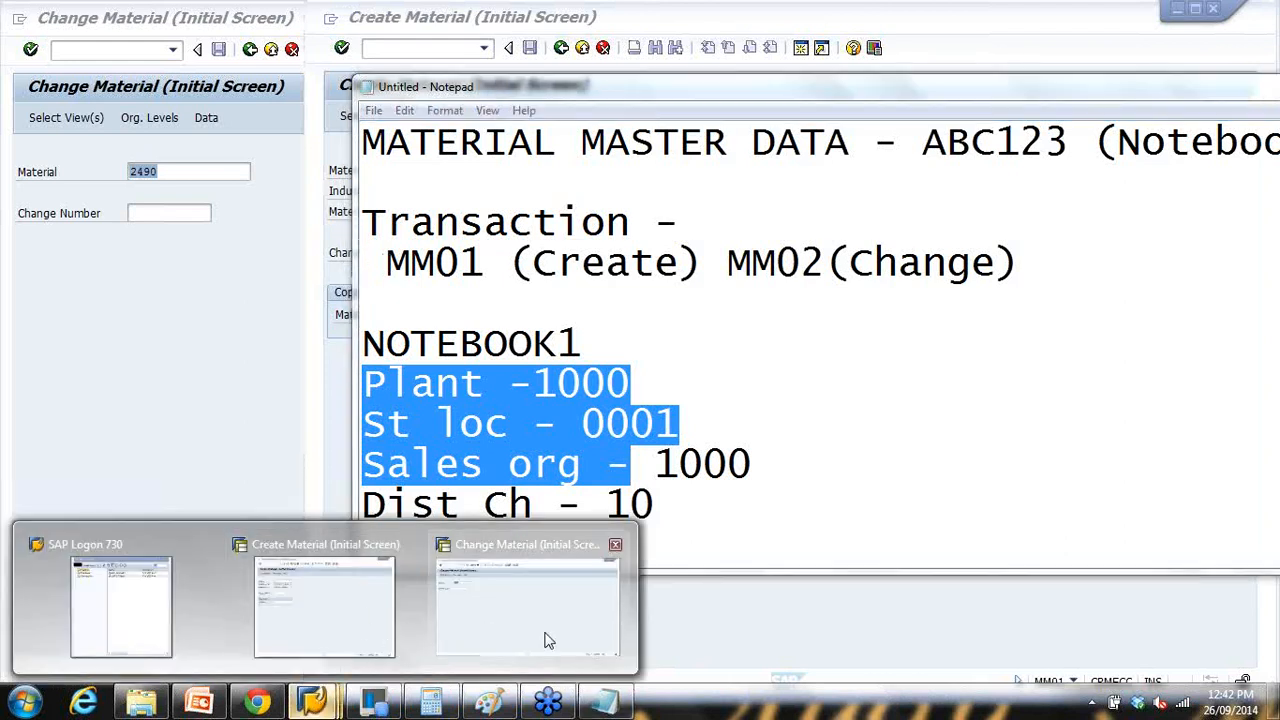
Step: Present the Industry Sector and Extending Material Master slides, then return to the Notepad notes
click(203, 703)
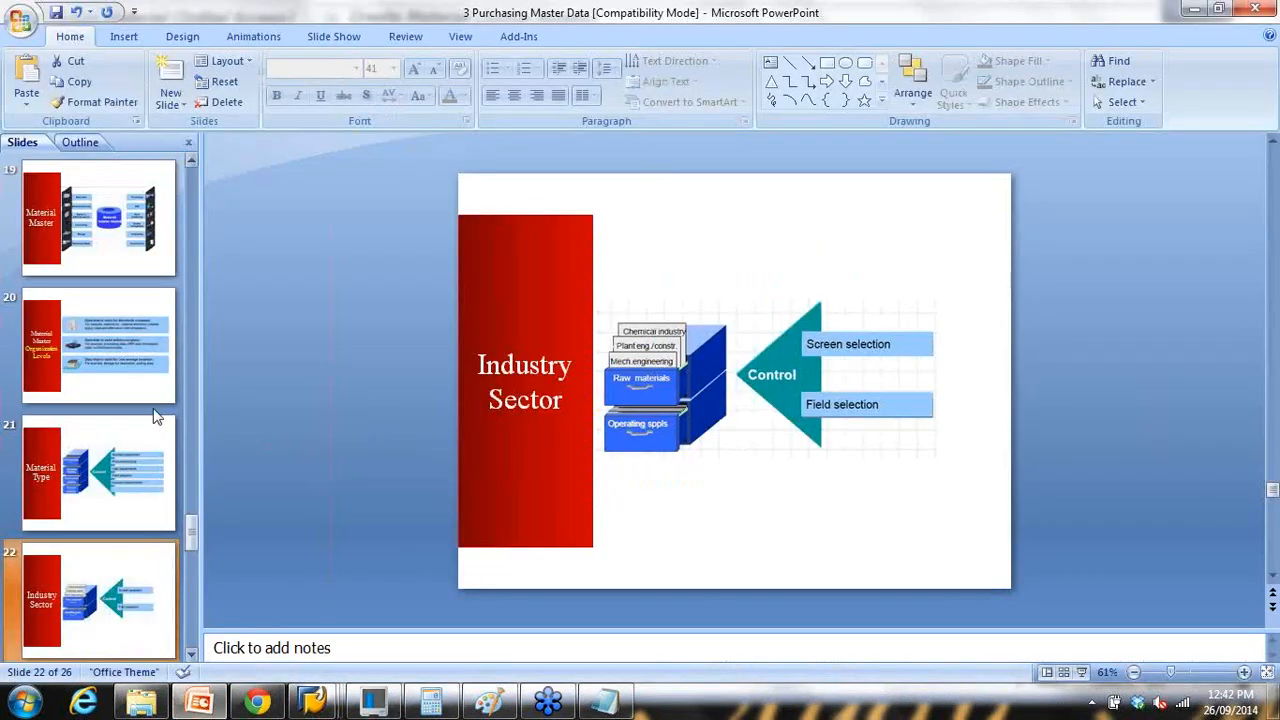
click(121, 443)
scroll(124, 442, down, 2)
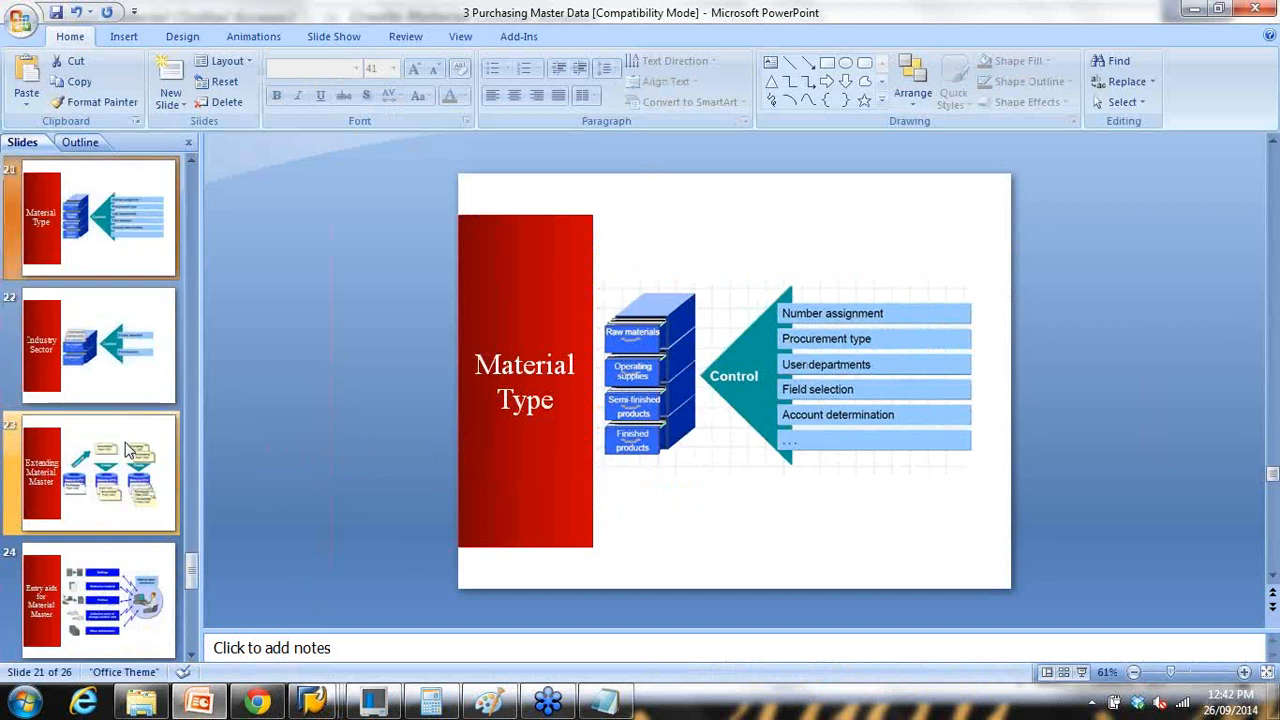
click(110, 358)
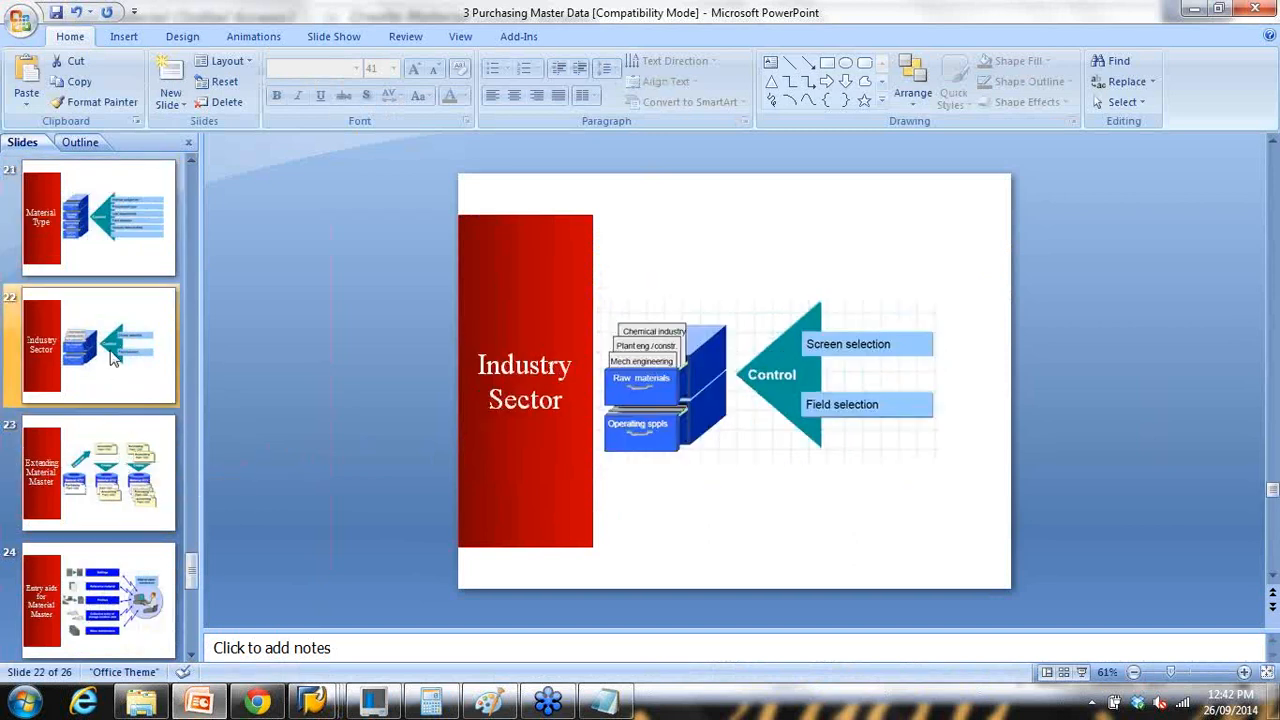
click(1081, 672)
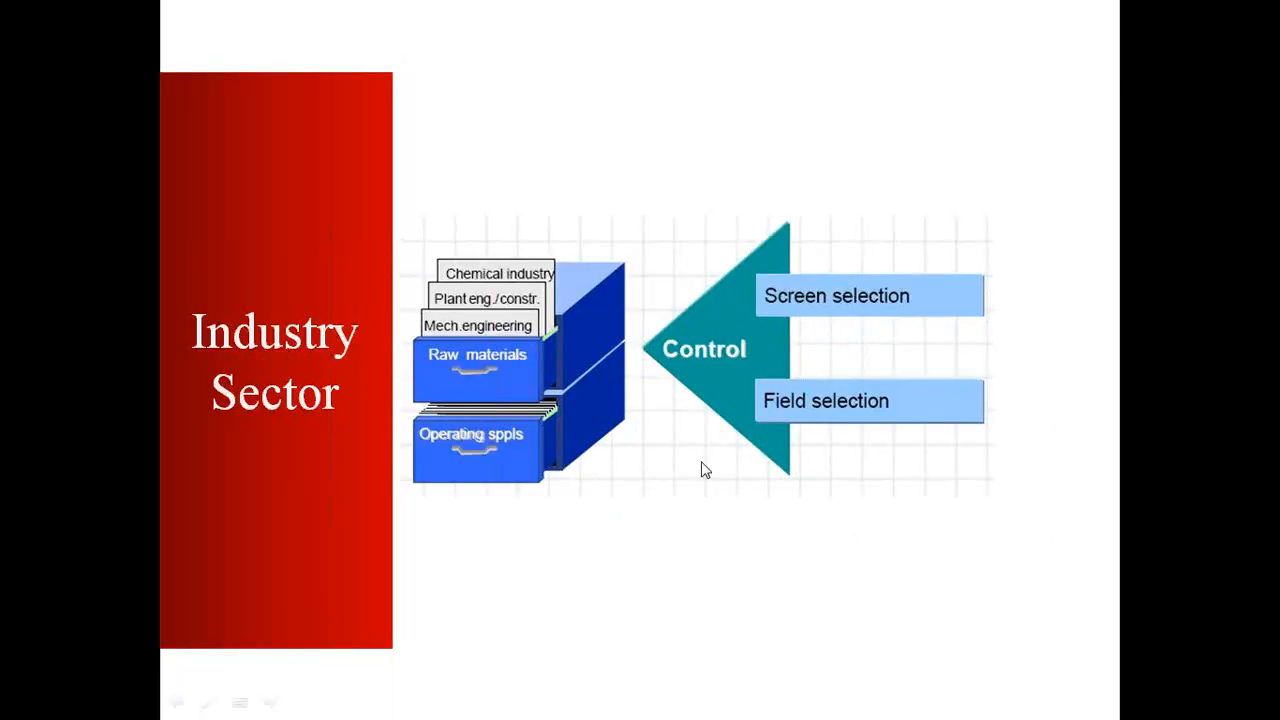
click(703, 468)
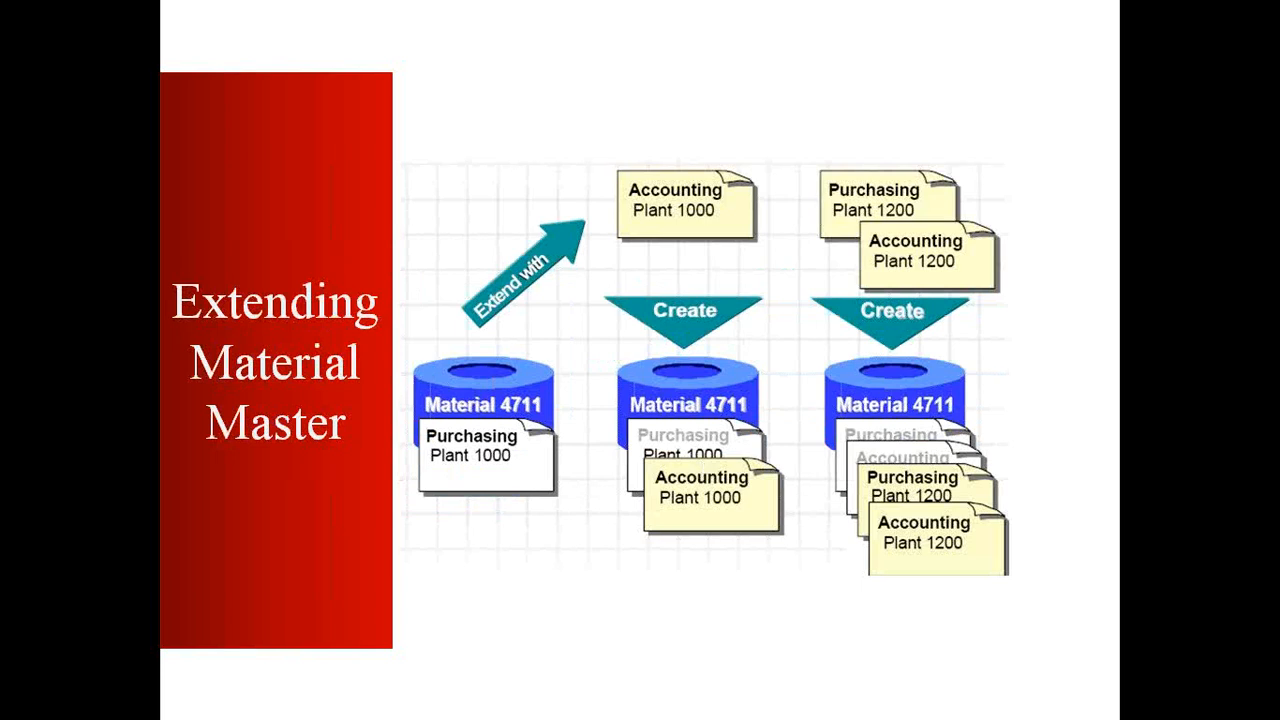
key(Escape)
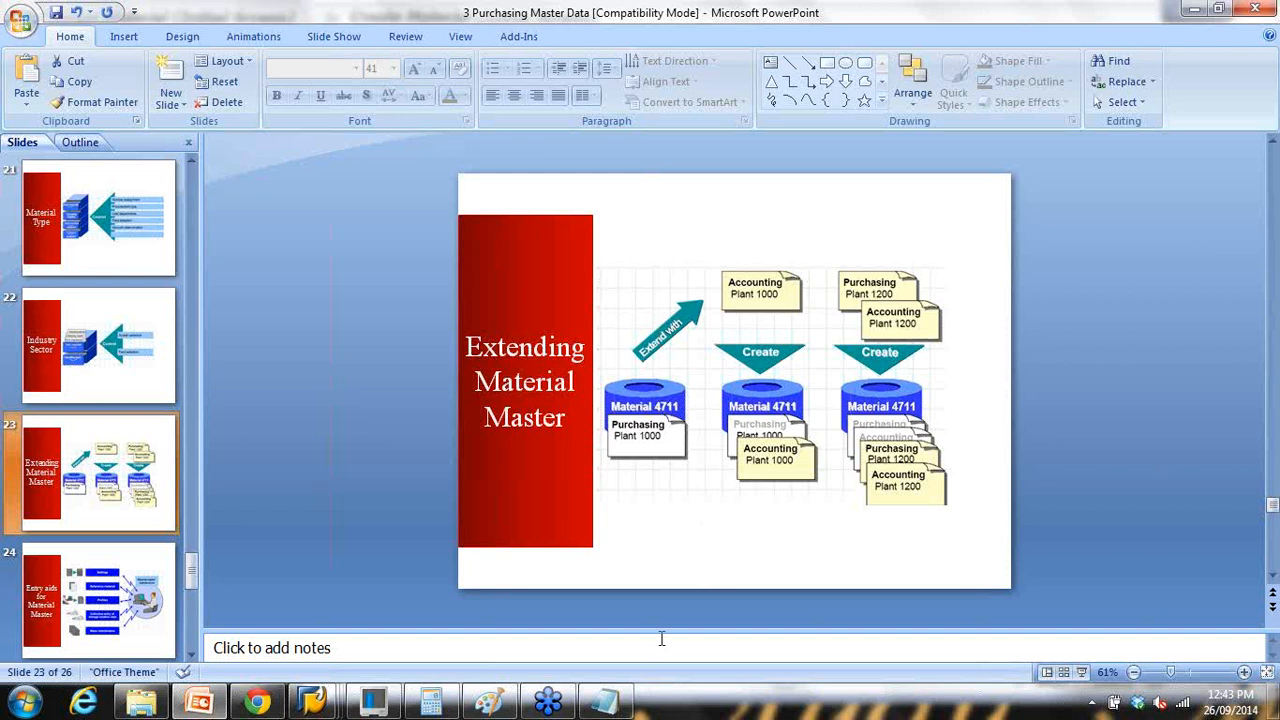
click(598, 702)
click(539, 463)
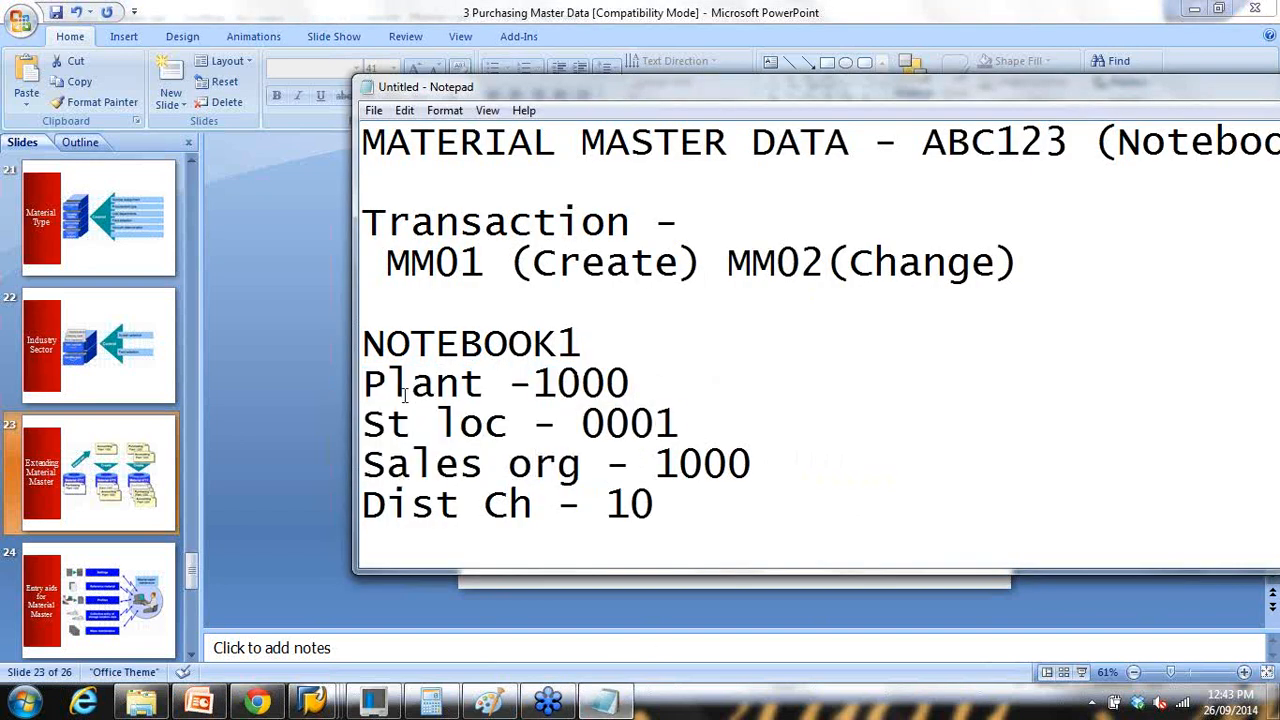
Step: Highlight plant 1000, storage location 0001 and channel 10 in the notes, then return to PowerPoint
drag(372, 379, 640, 390)
drag(583, 422, 759, 462)
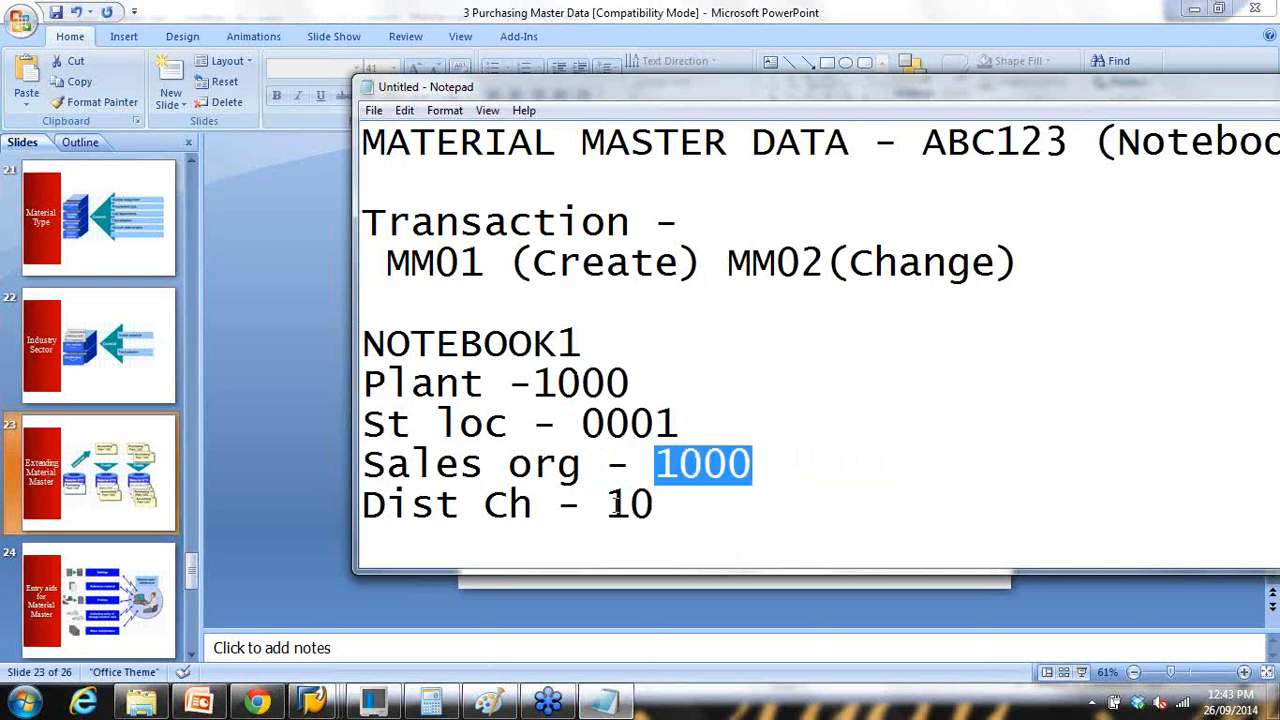
drag(606, 505, 689, 511)
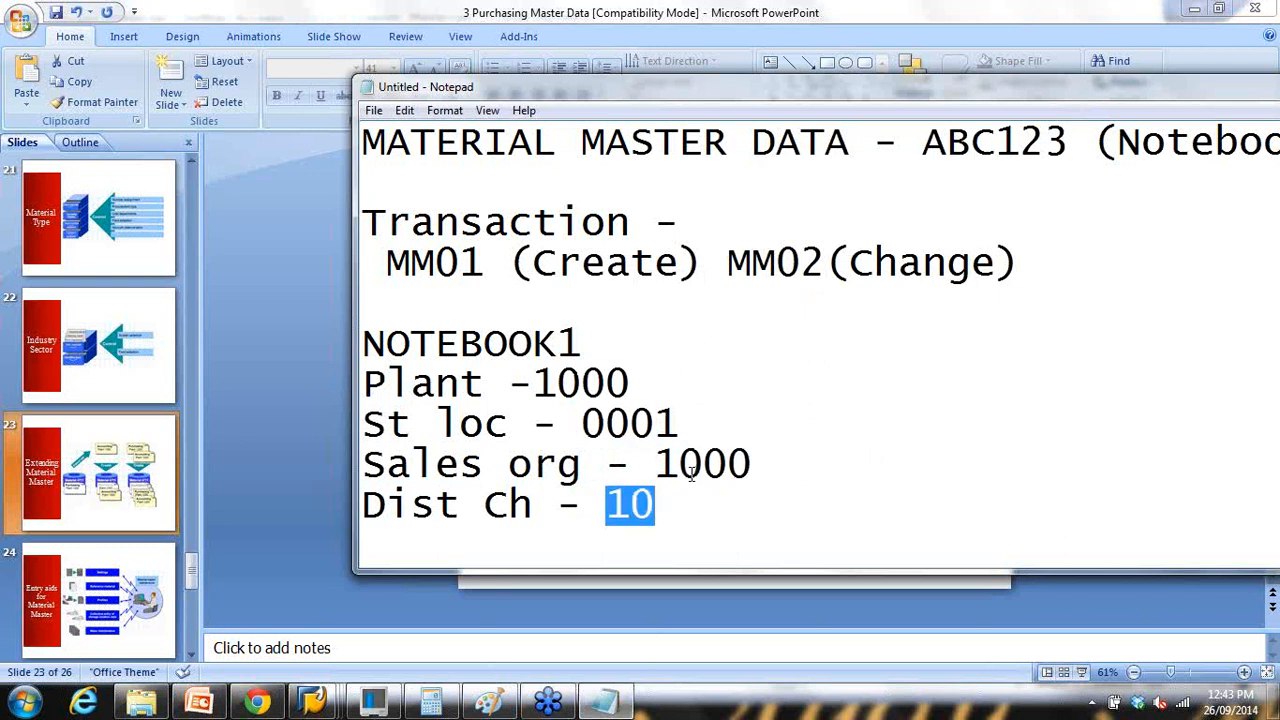
drag(393, 384, 646, 380)
drag(533, 383, 664, 381)
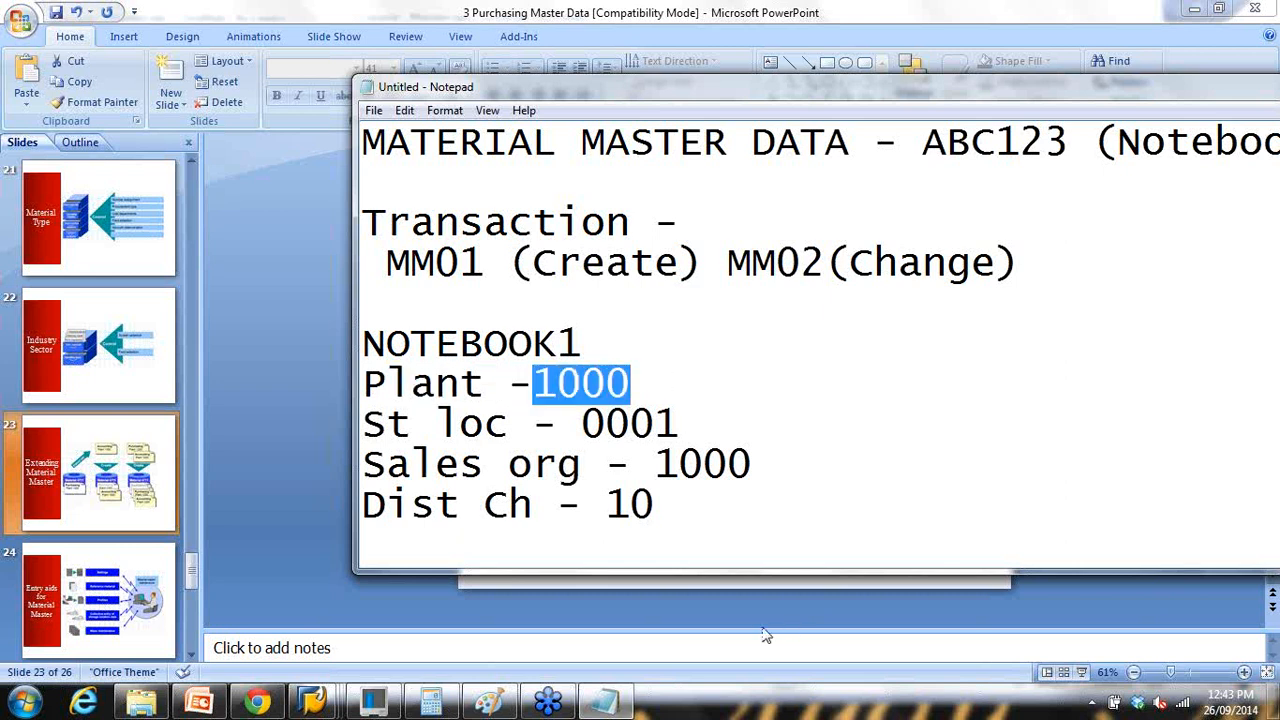
click(803, 633)
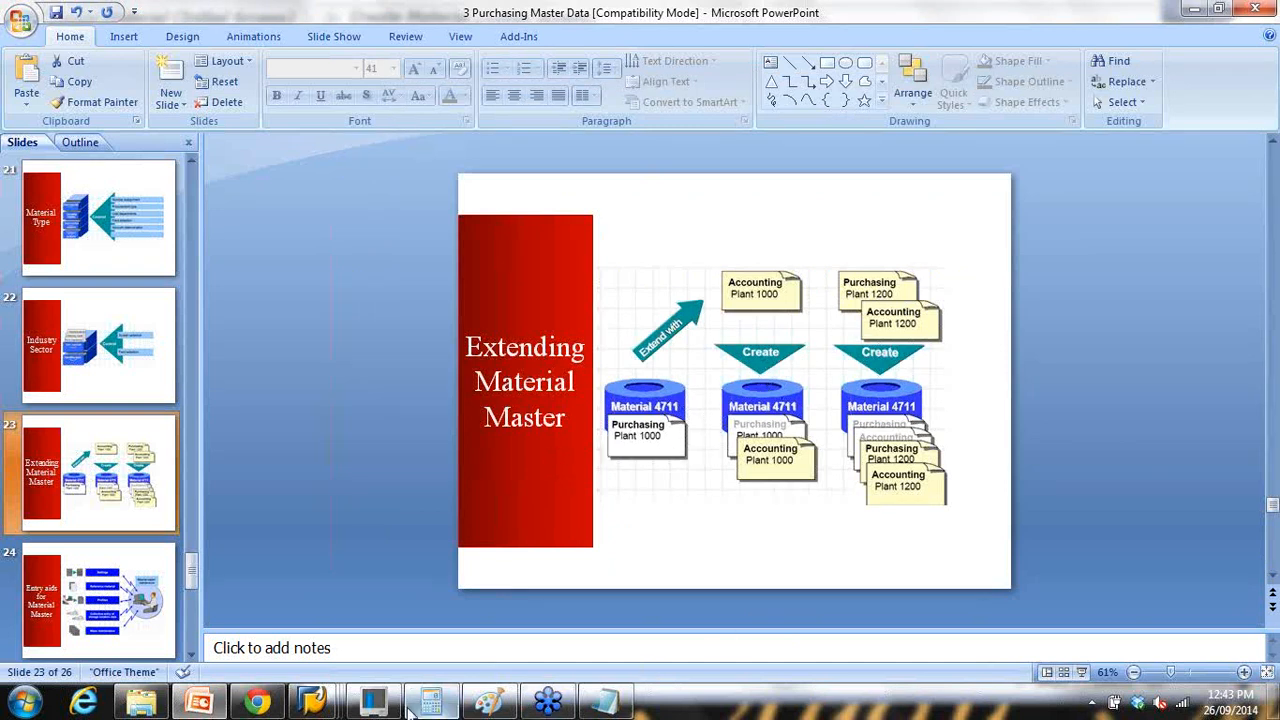
Step: Collapse the Logistics branch of the SAP Easy Access menu and maximize the SAP window
mouse_move(372, 700)
click(334, 614)
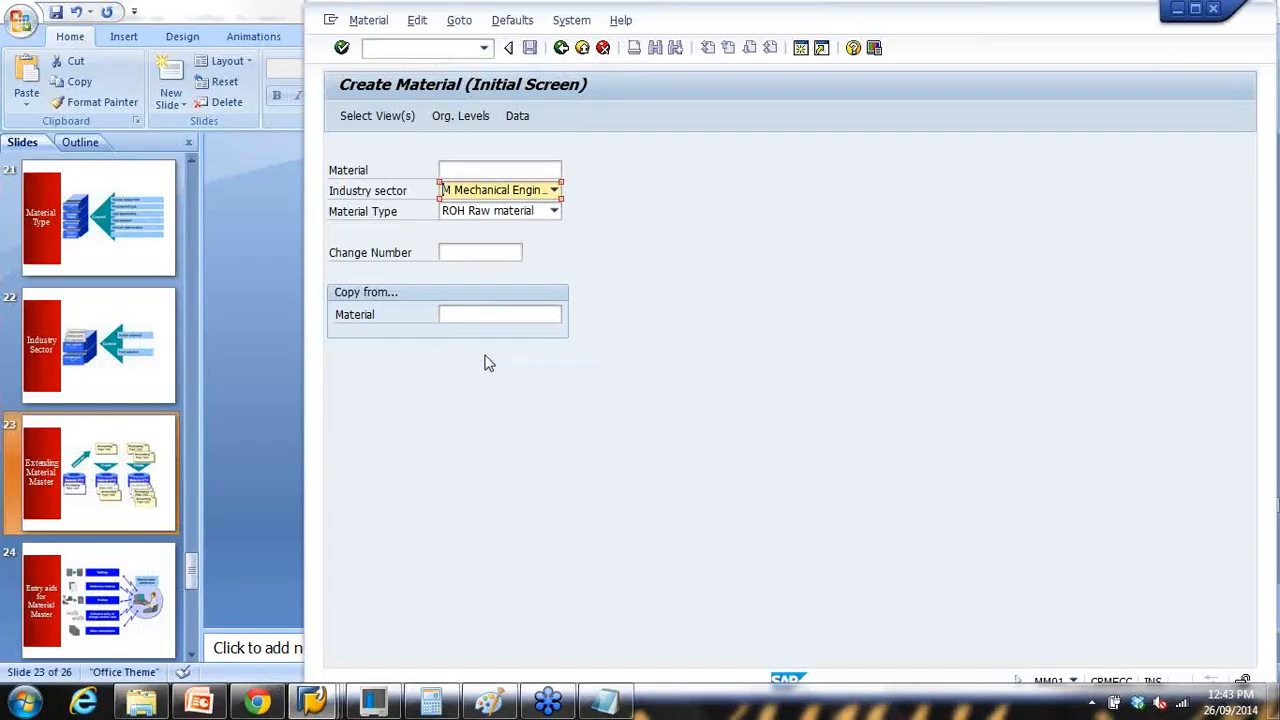
click(605, 700)
drag(386, 343, 584, 343)
click(800, 598)
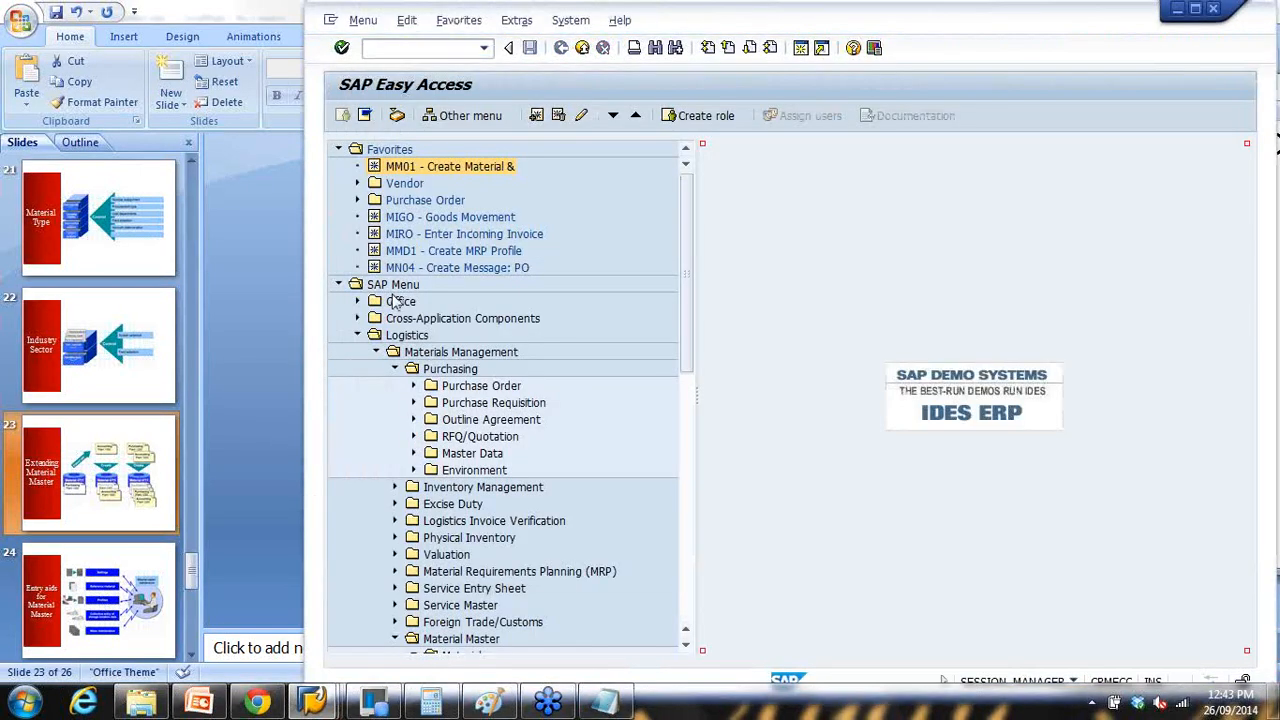
click(357, 335)
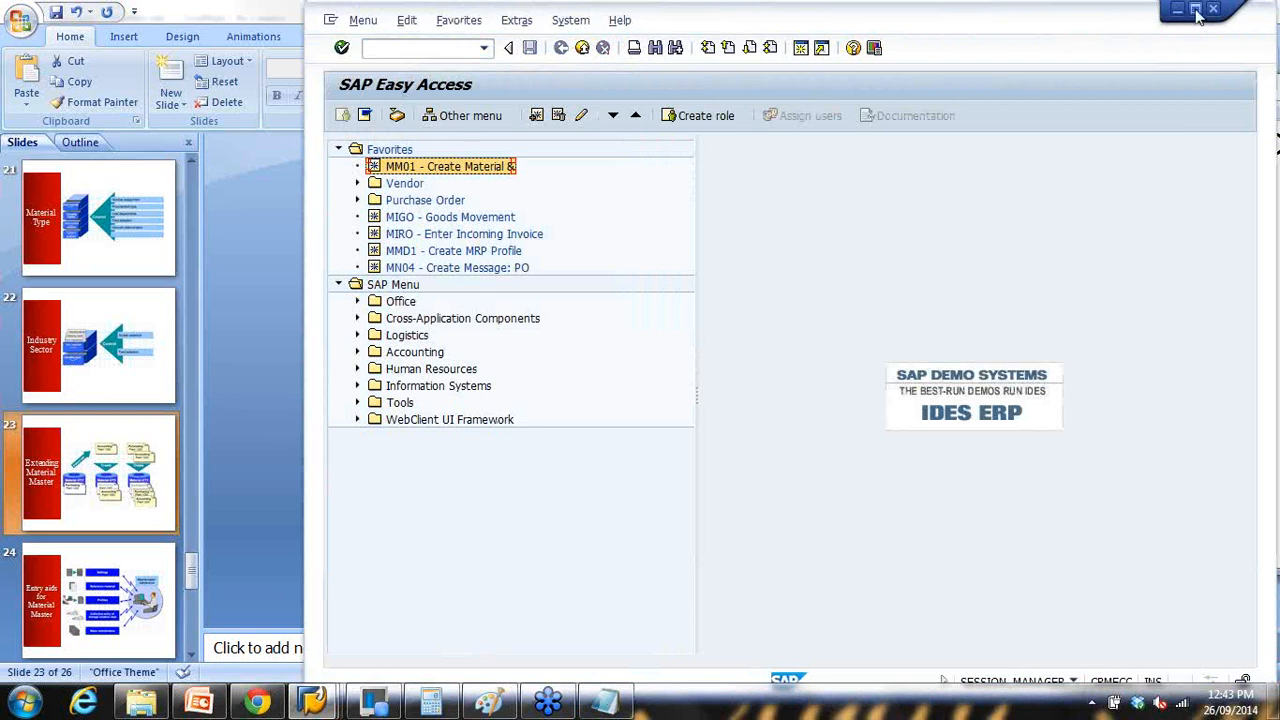
click(1196, 11)
Step: Add '(MM01 - extend a material)' after NOTEBOOK1 and delete the title and transaction lines
click(605, 700)
click(616, 346)
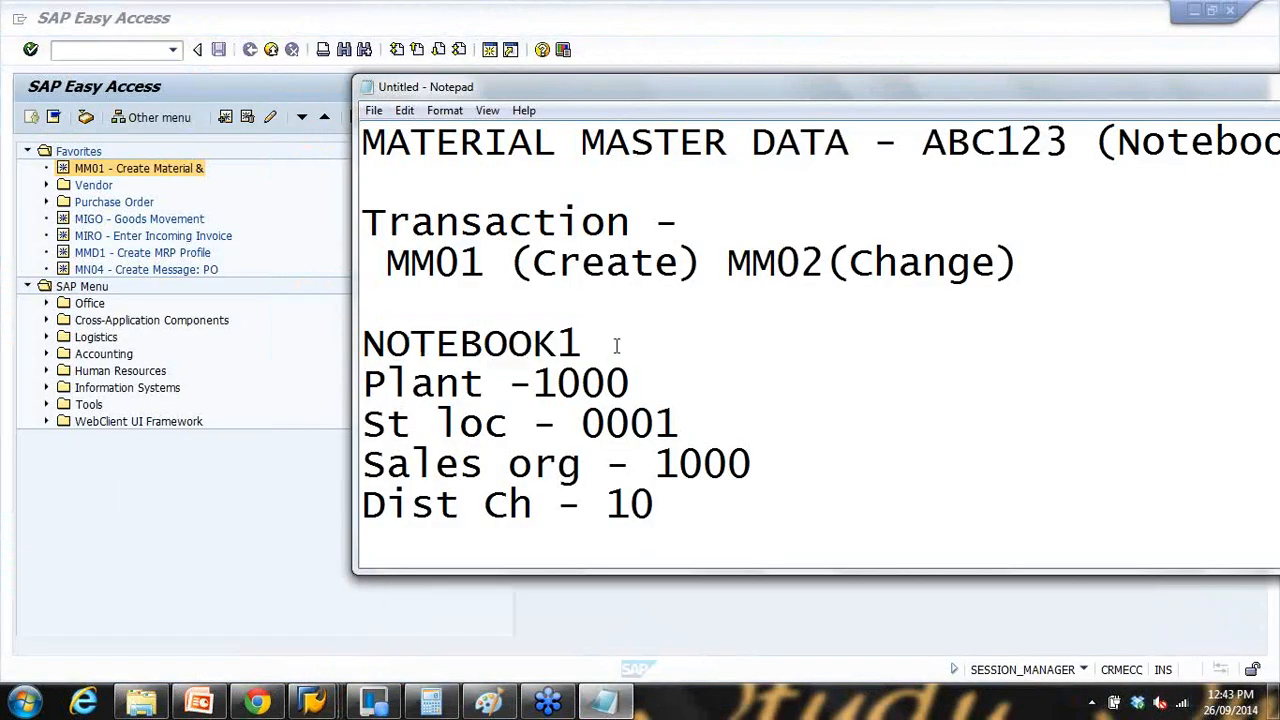
text((MM01 - extend)
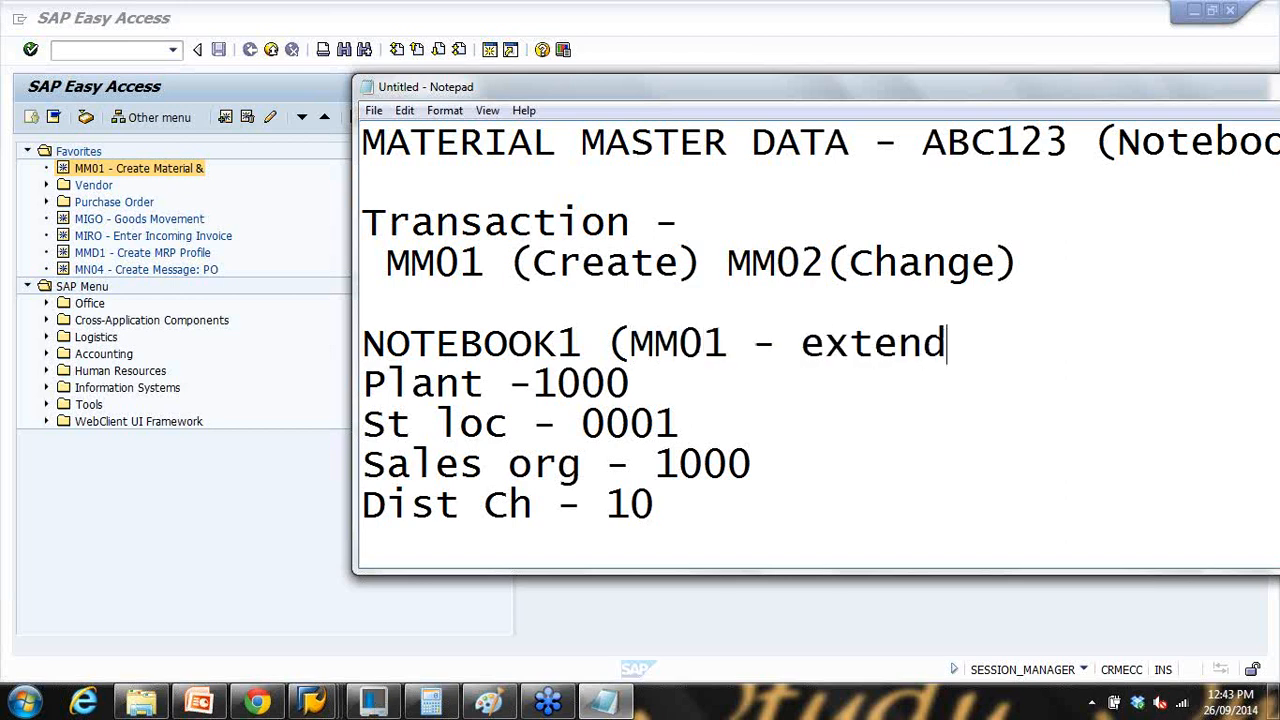
text( a material)
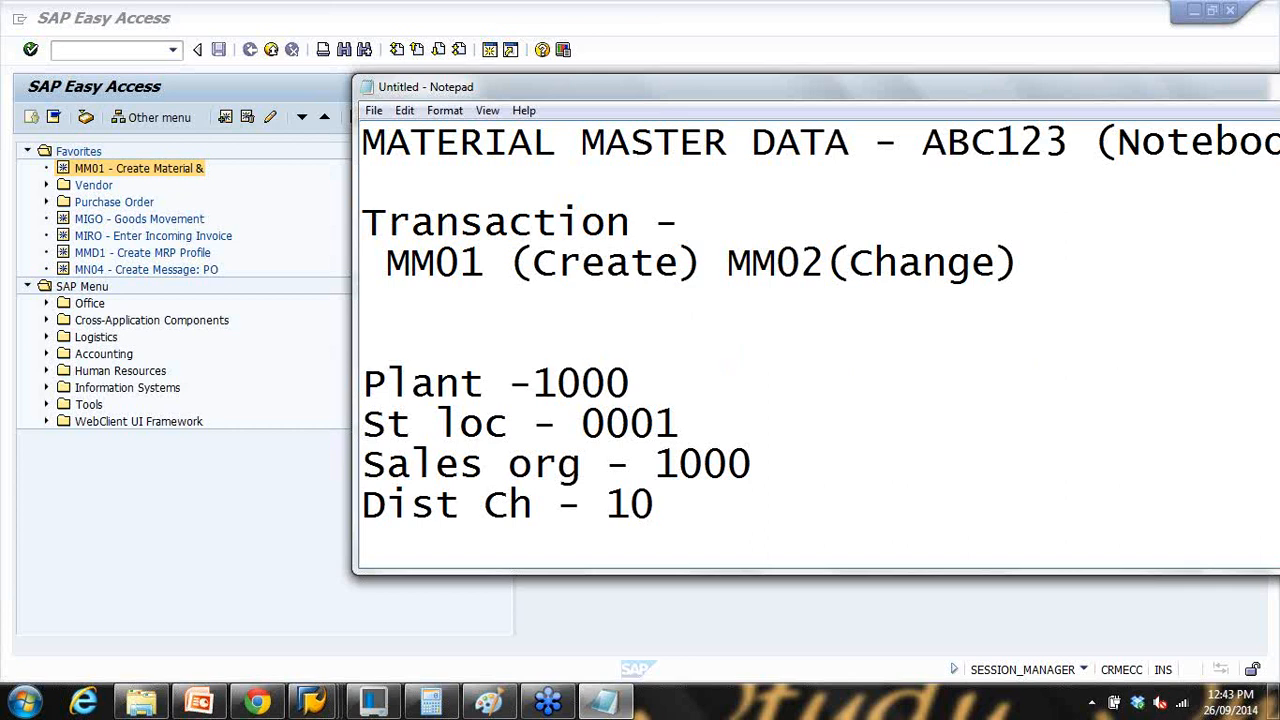
text())
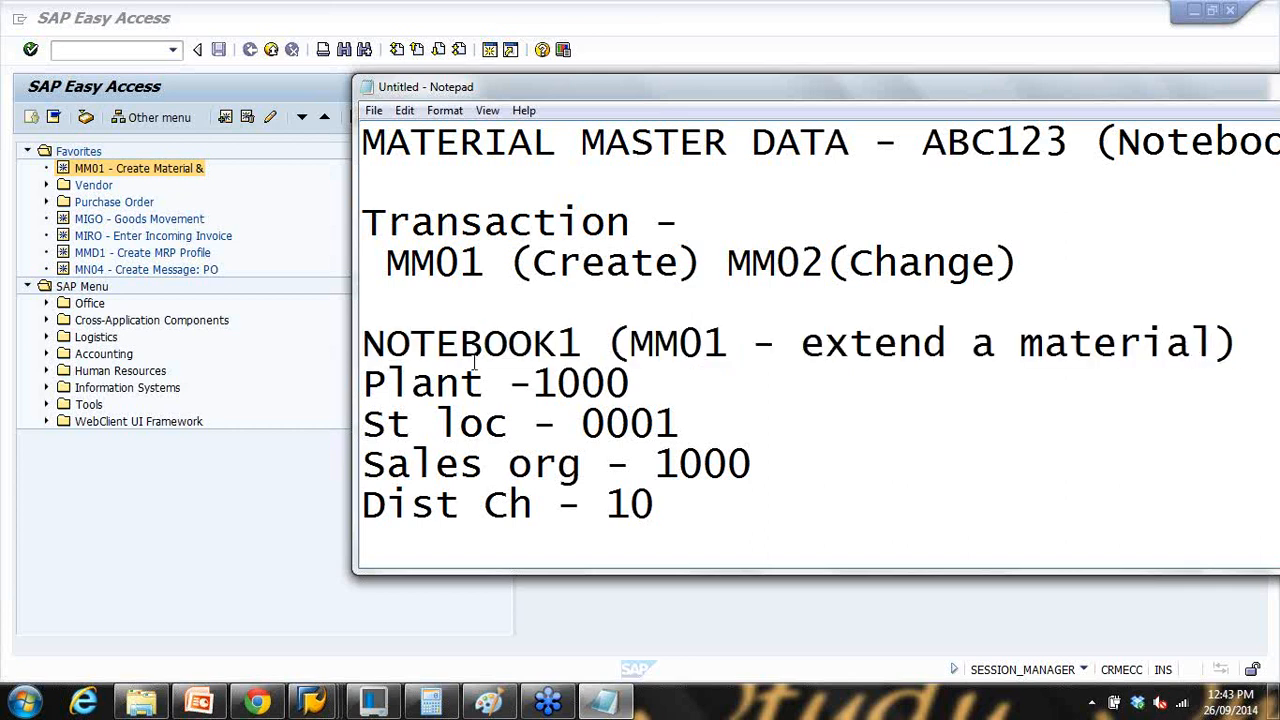
drag(1020, 262, 320, 97)
key(Delete)
key(Delete)
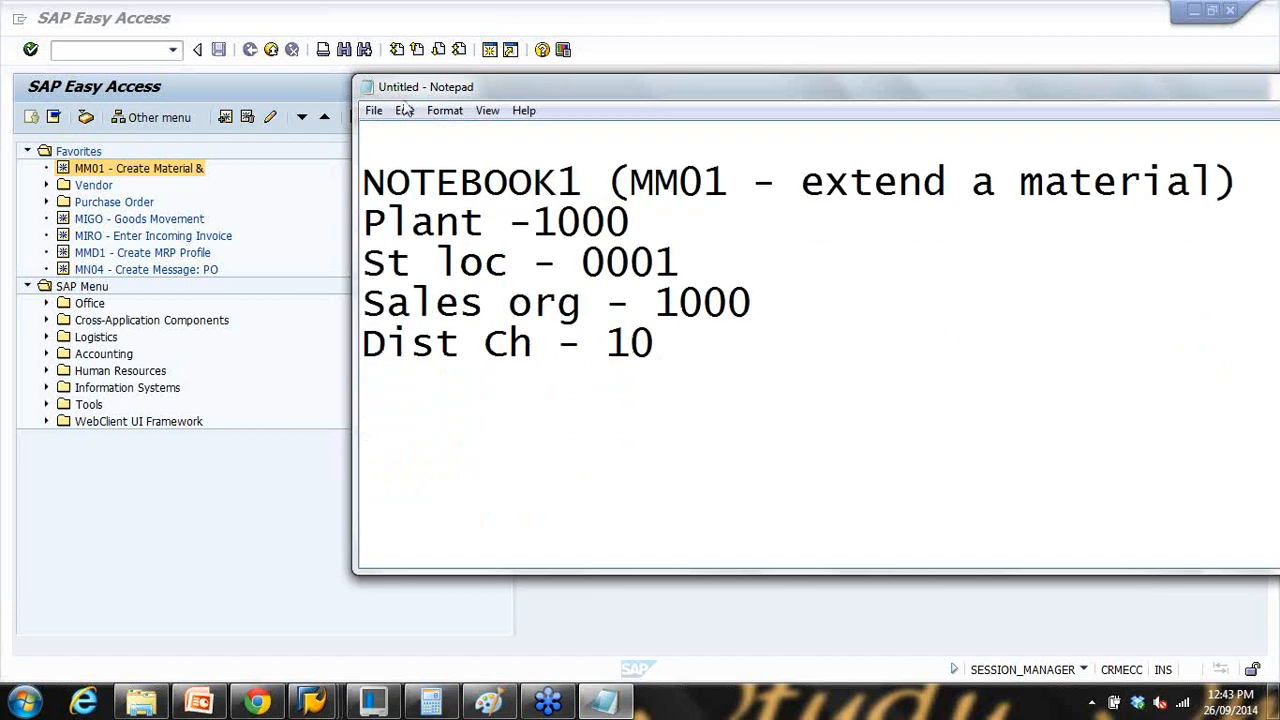
drag(628, 180, 755, 190)
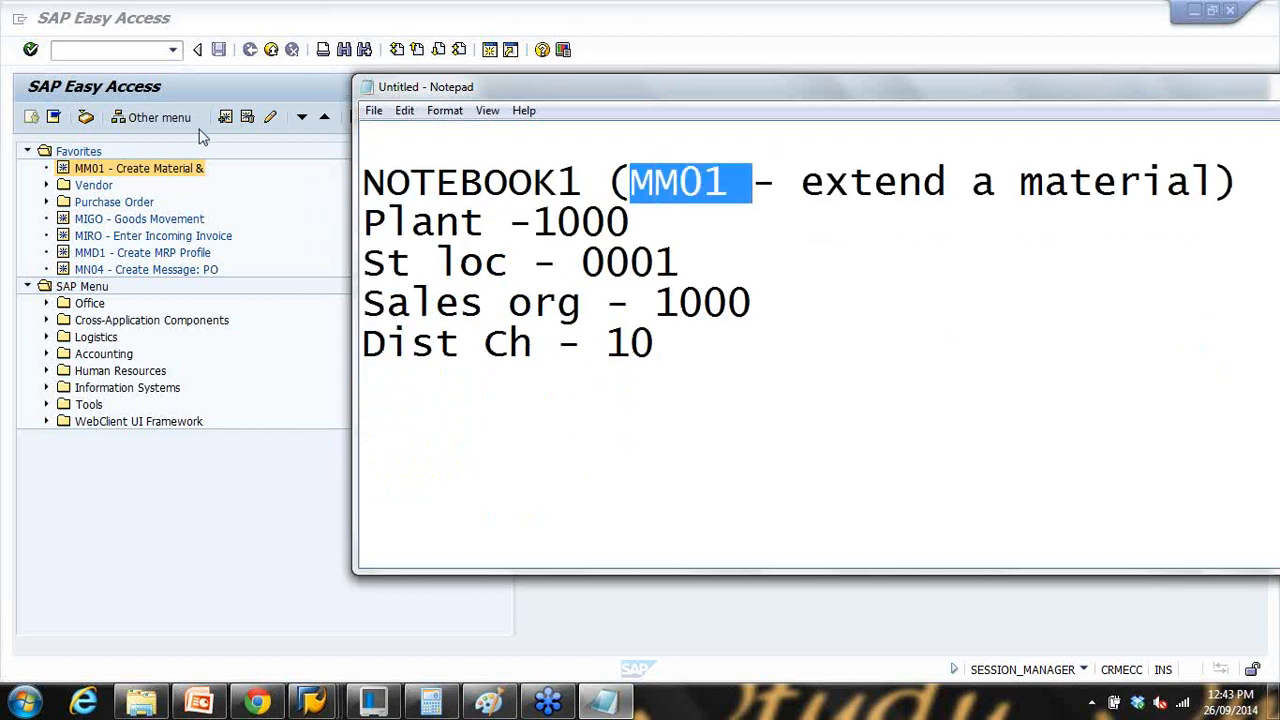
Step: Run transaction mm01 in SAP to start Create Material
click(130, 52)
text(mm01)
key(Return)
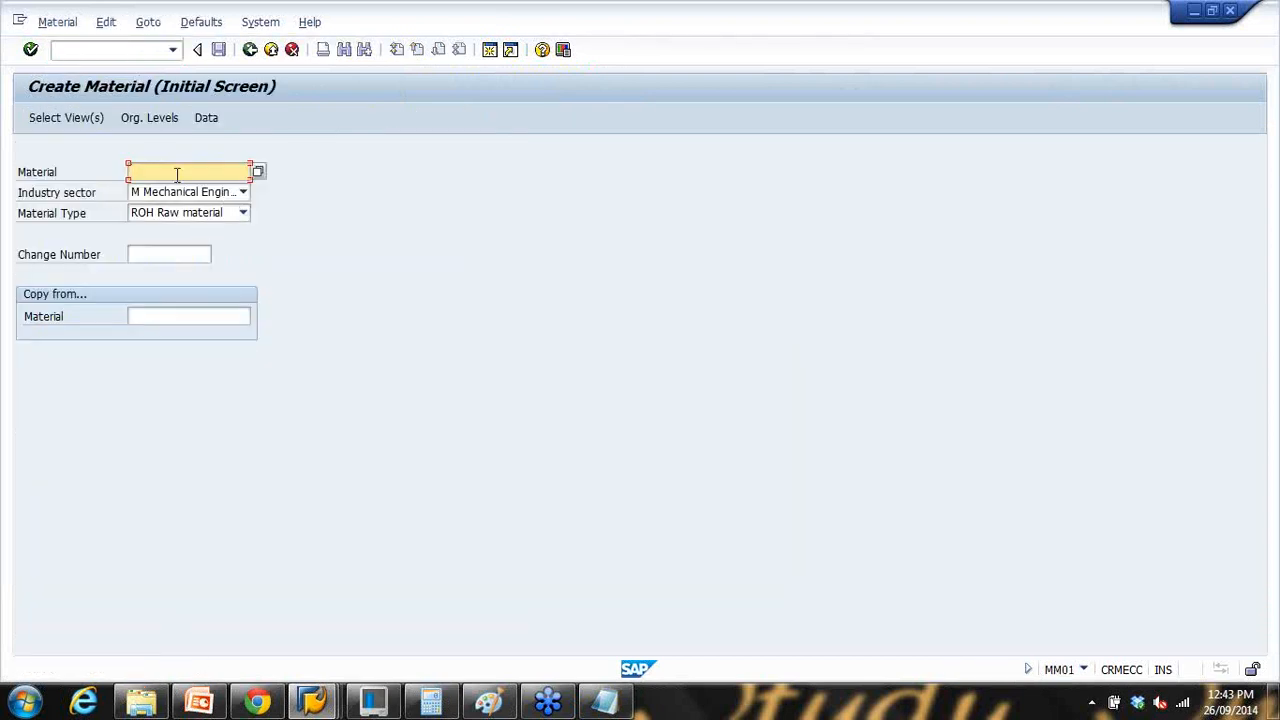
Step: Pick NOTEBOOK1 from the material history, load its FERT type, and accept the selected views
text(not)
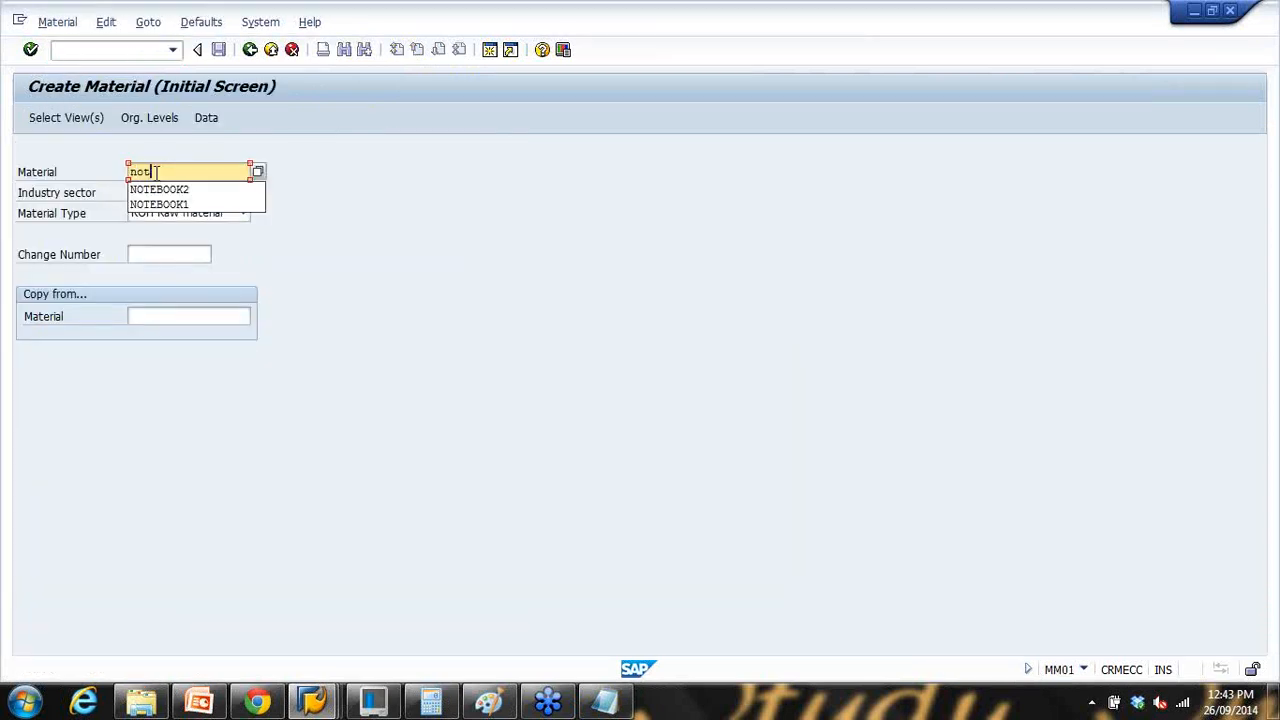
click(167, 204)
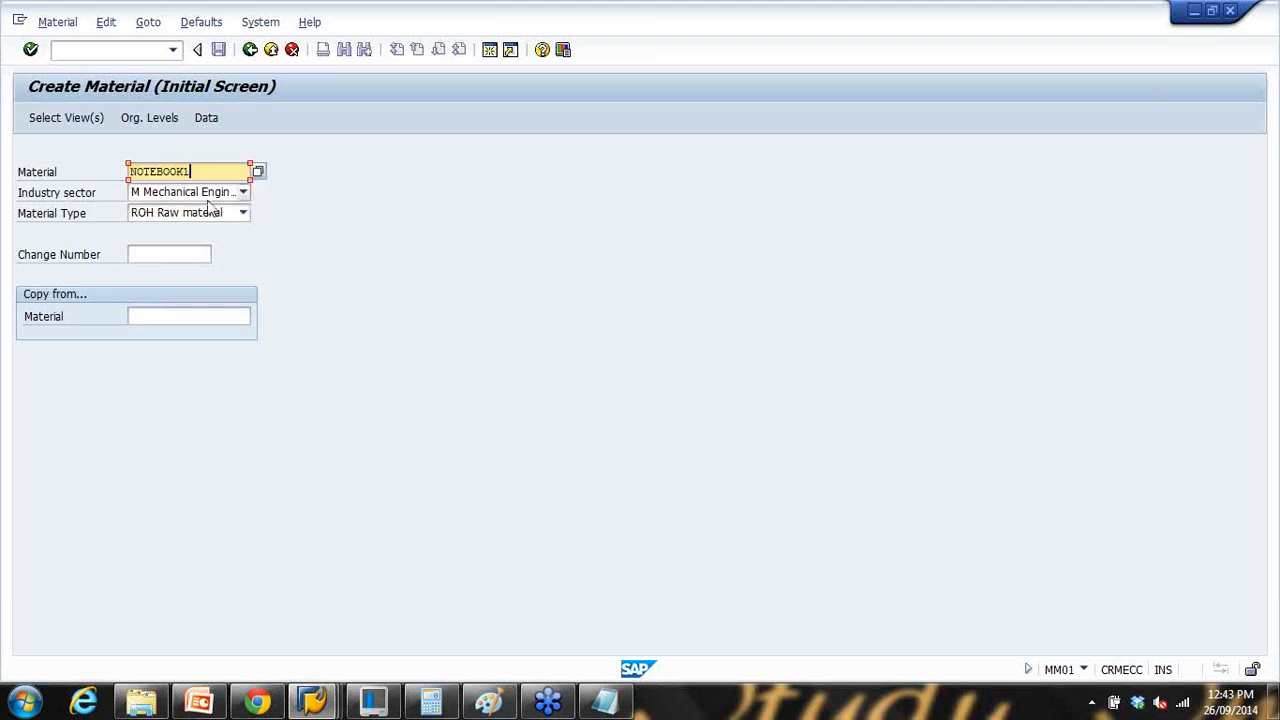
key(Return)
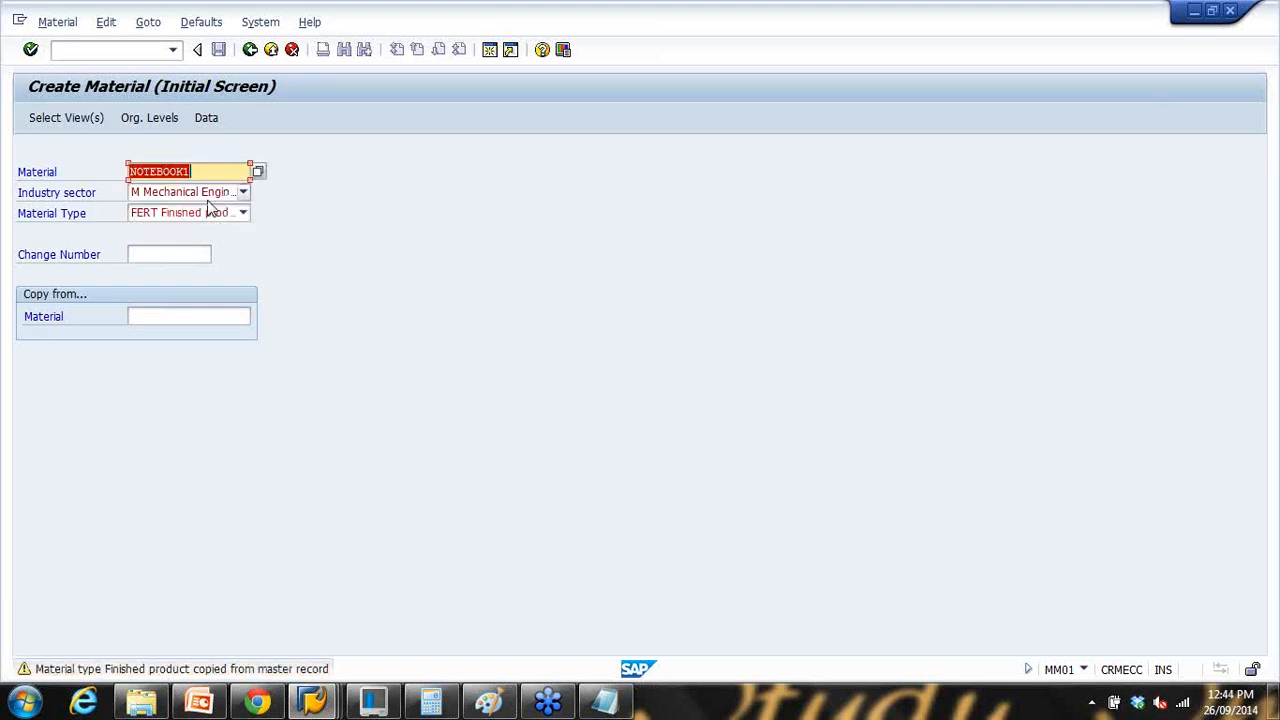
key(Return)
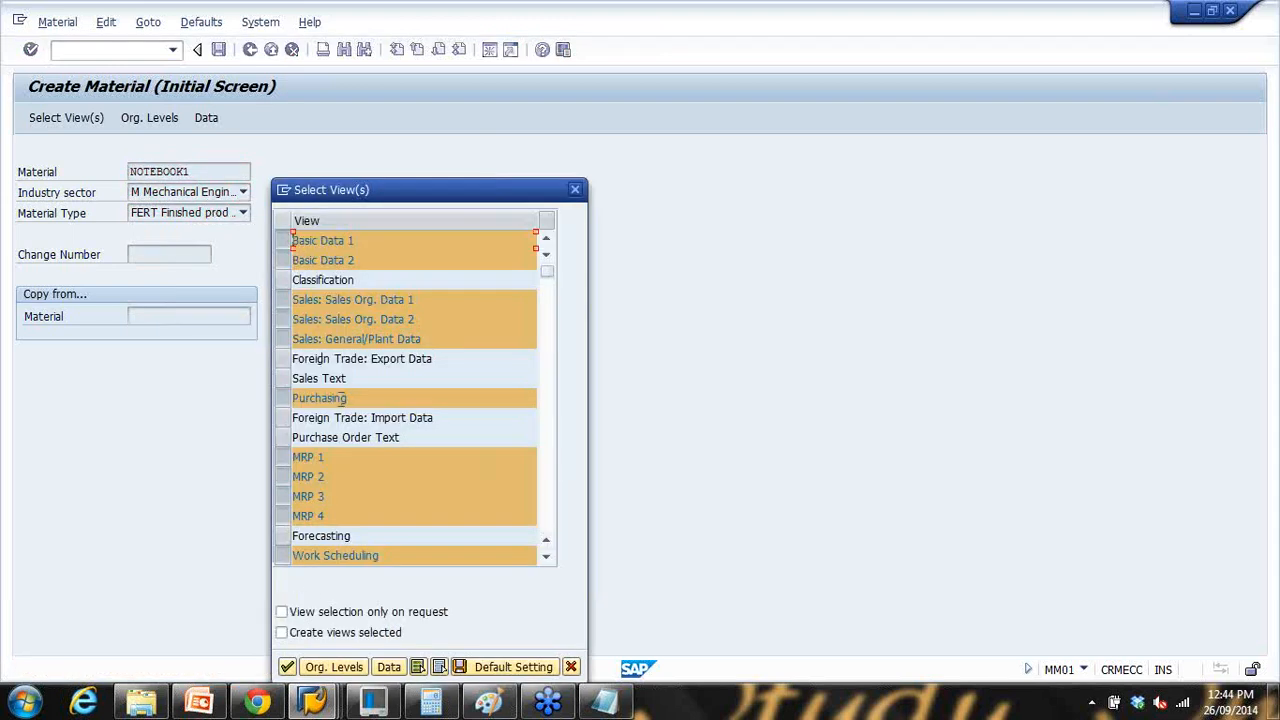
click(287, 667)
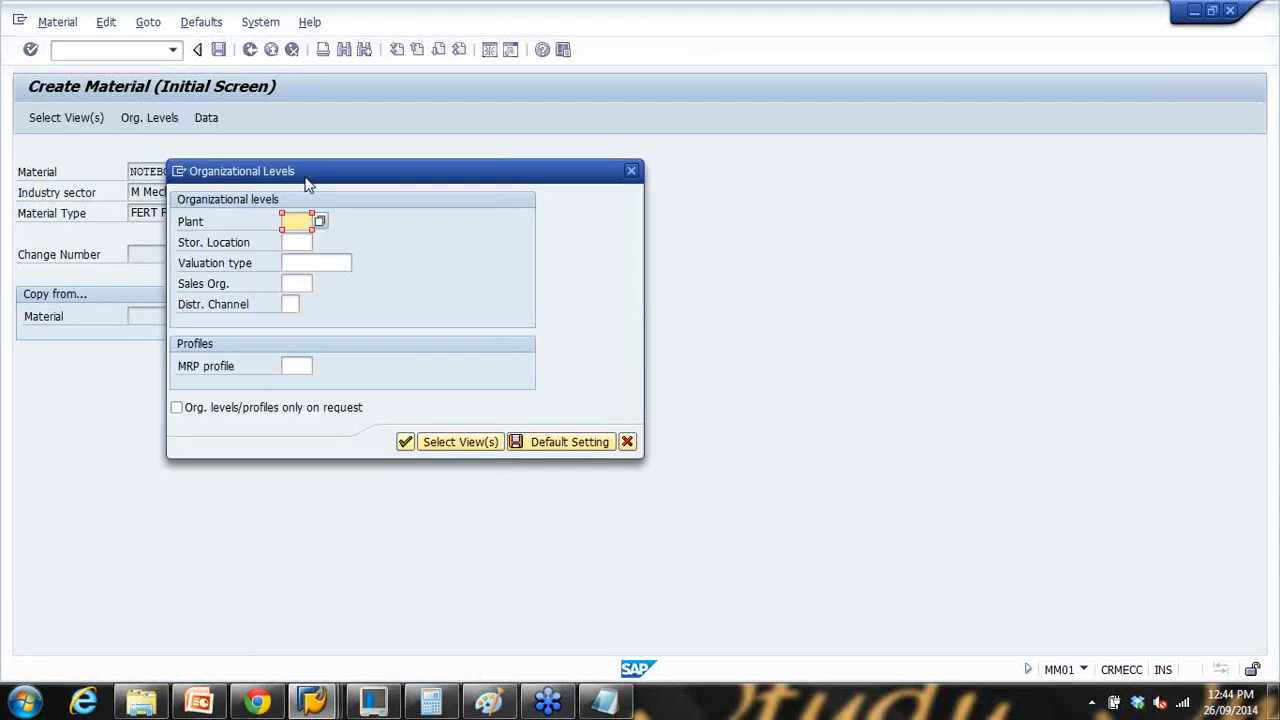
Step: Choose plant 1200 Dresden and storage location 0001 from the possible-entries lists
click(320, 223)
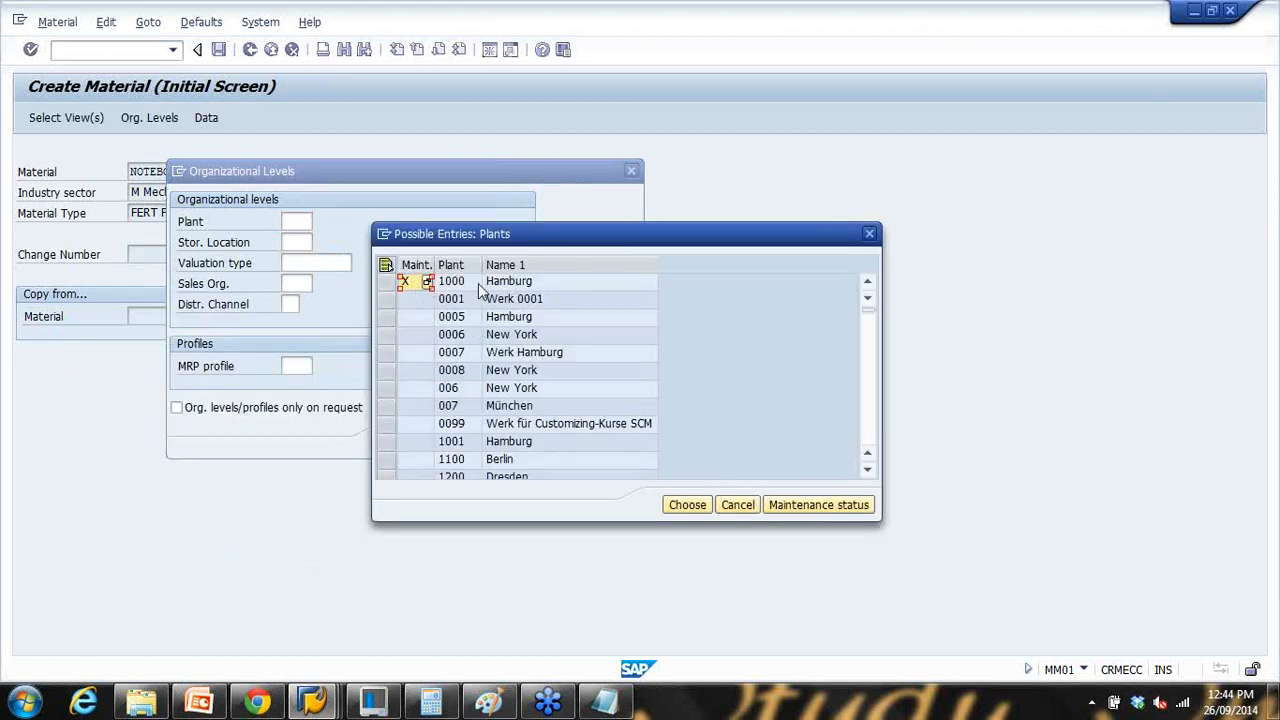
scroll(470, 350, down, 3)
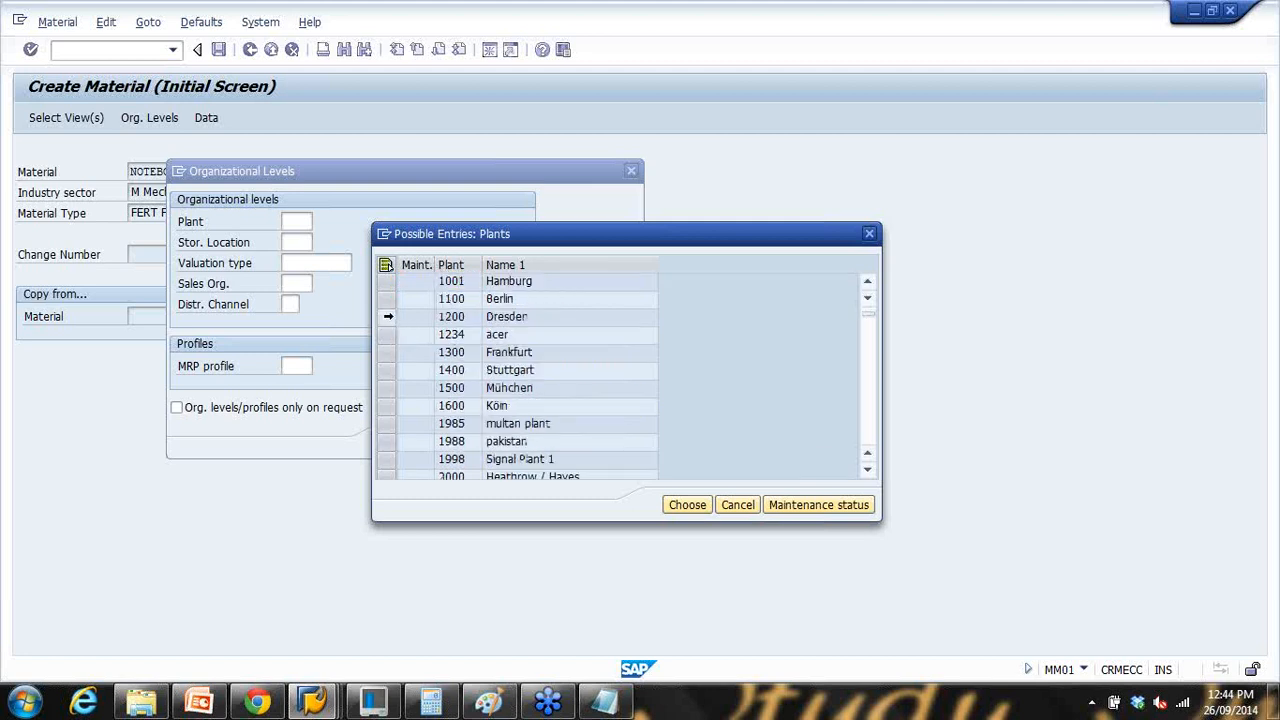
click(388, 316)
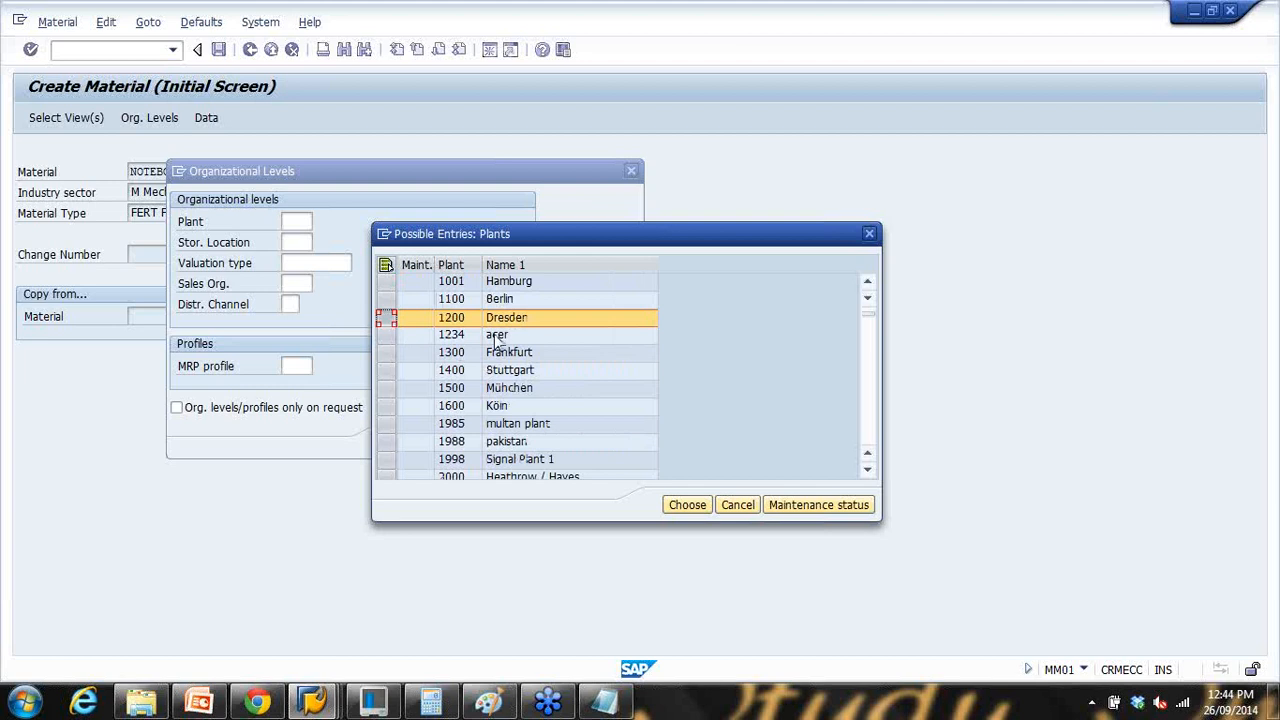
click(688, 505)
click(300, 243)
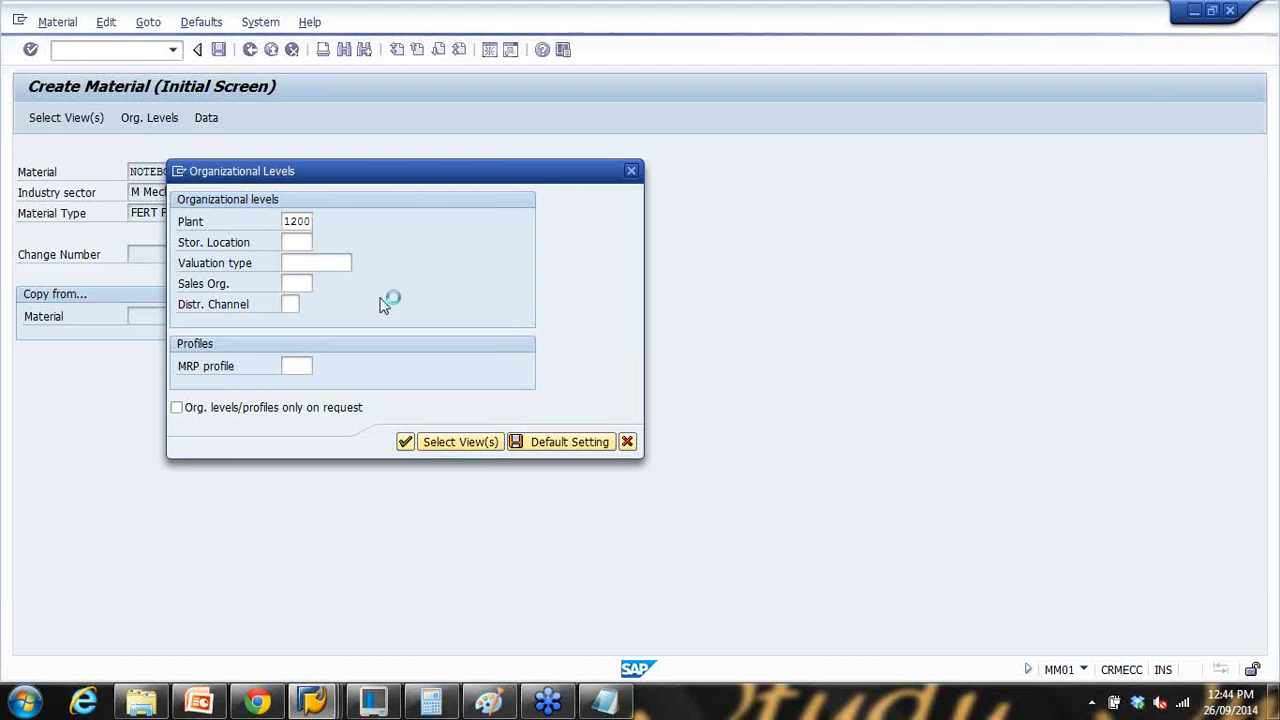
drag(331, 340, 597, 288)
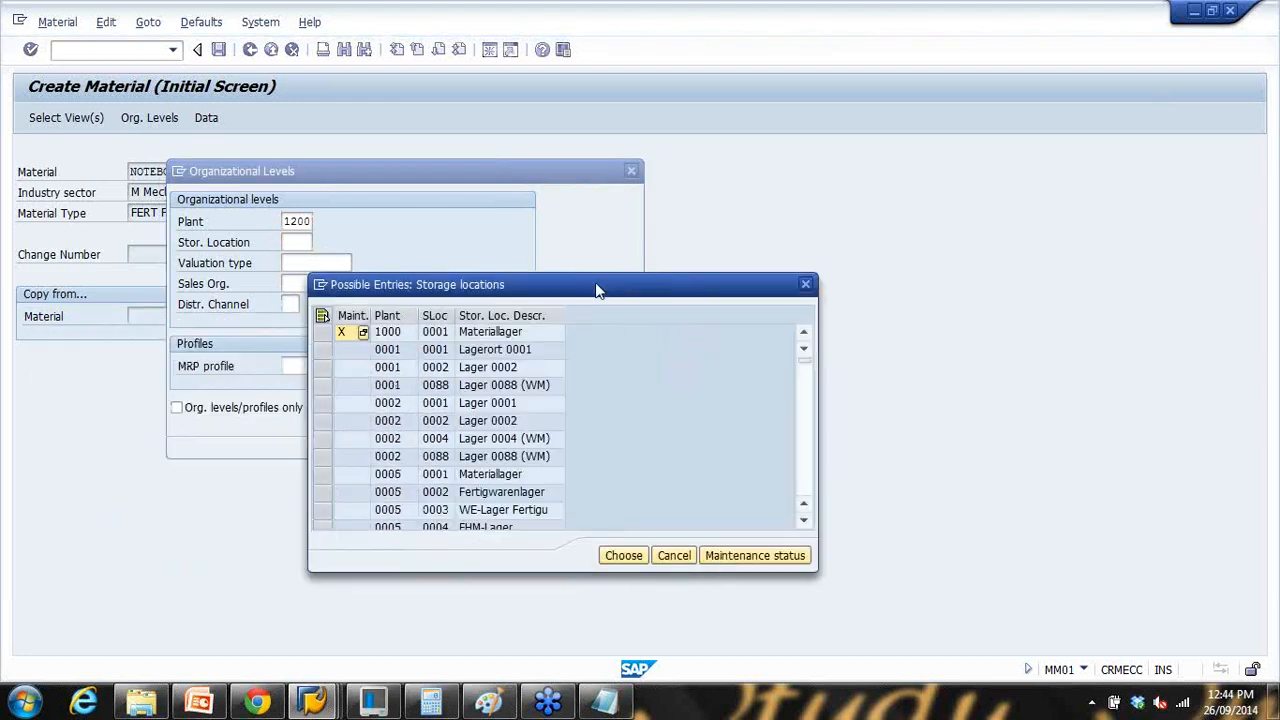
click(322, 350)
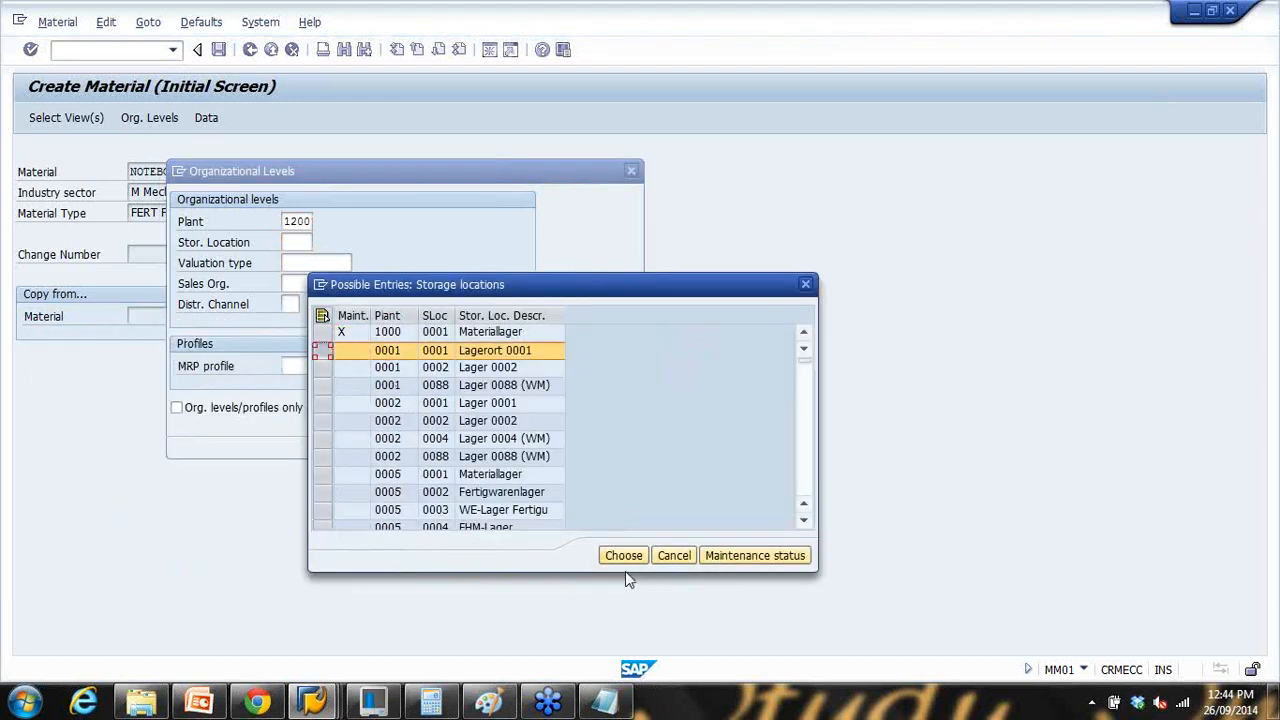
click(627, 557)
Step: Change the plant to 0012 after checking the notes, then mark the sales org entry in Notepad
click(295, 284)
click(605, 703)
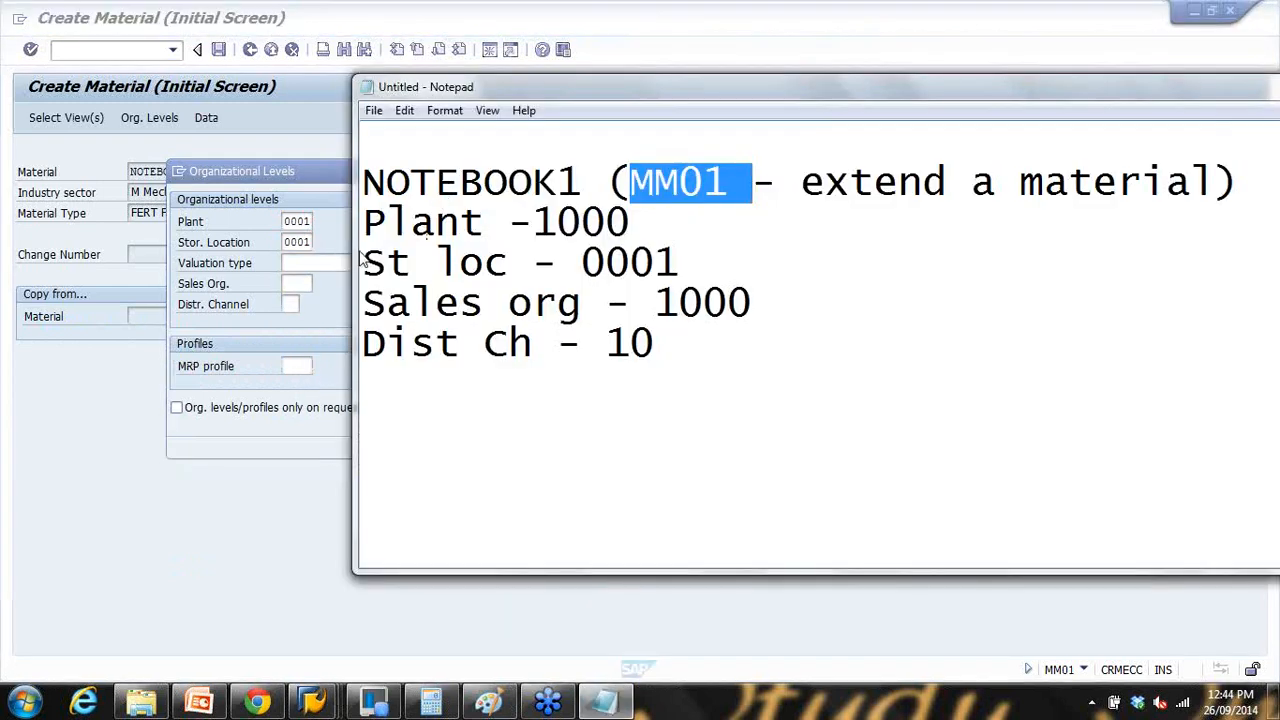
click(295, 222)
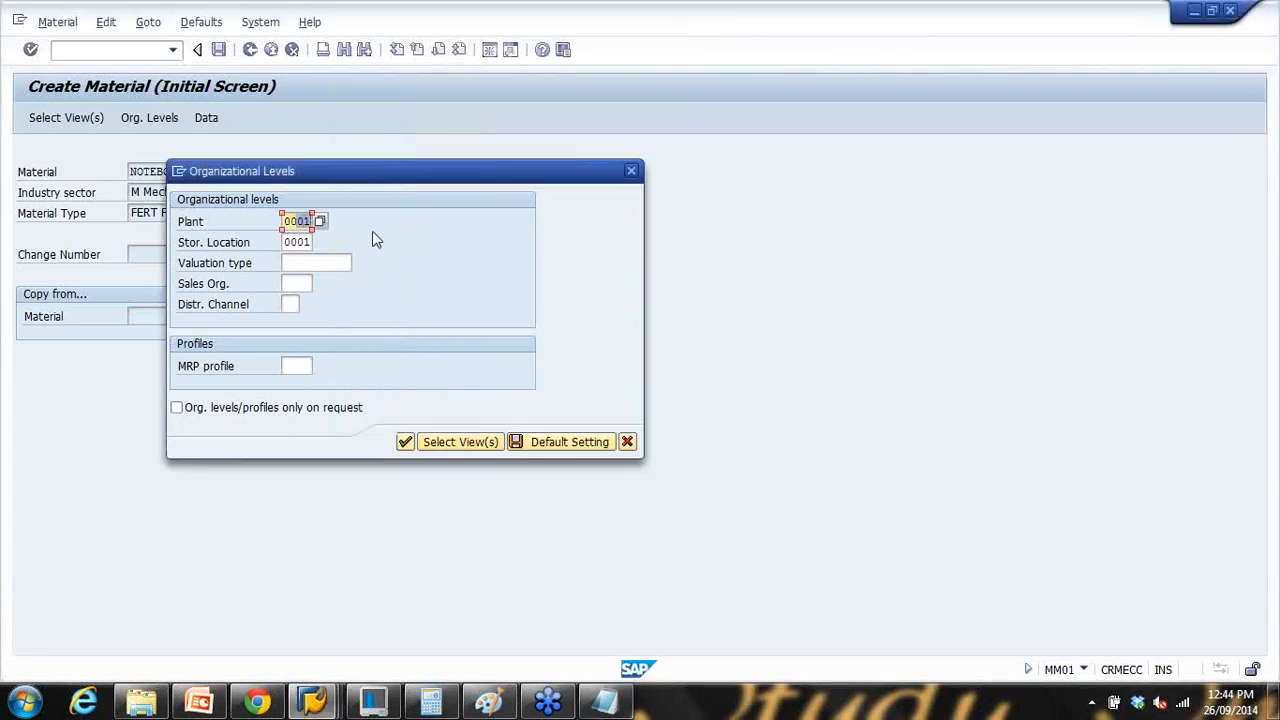
text(0012)
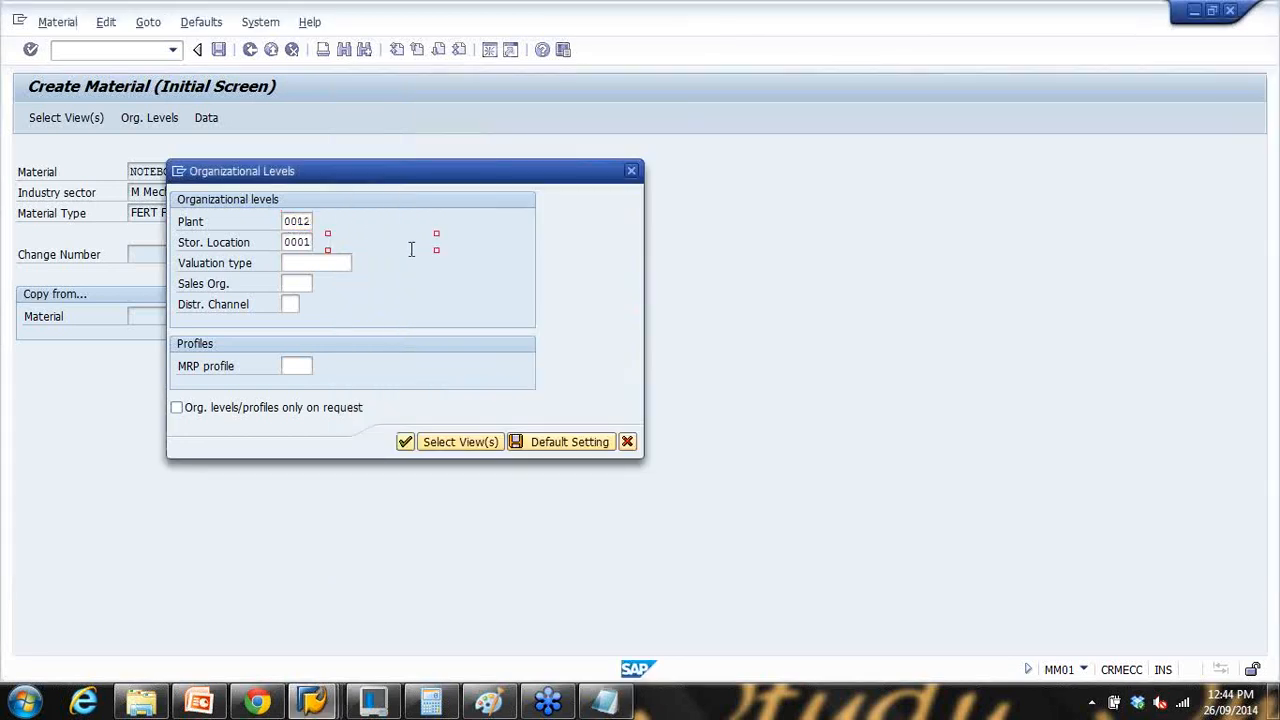
click(296, 280)
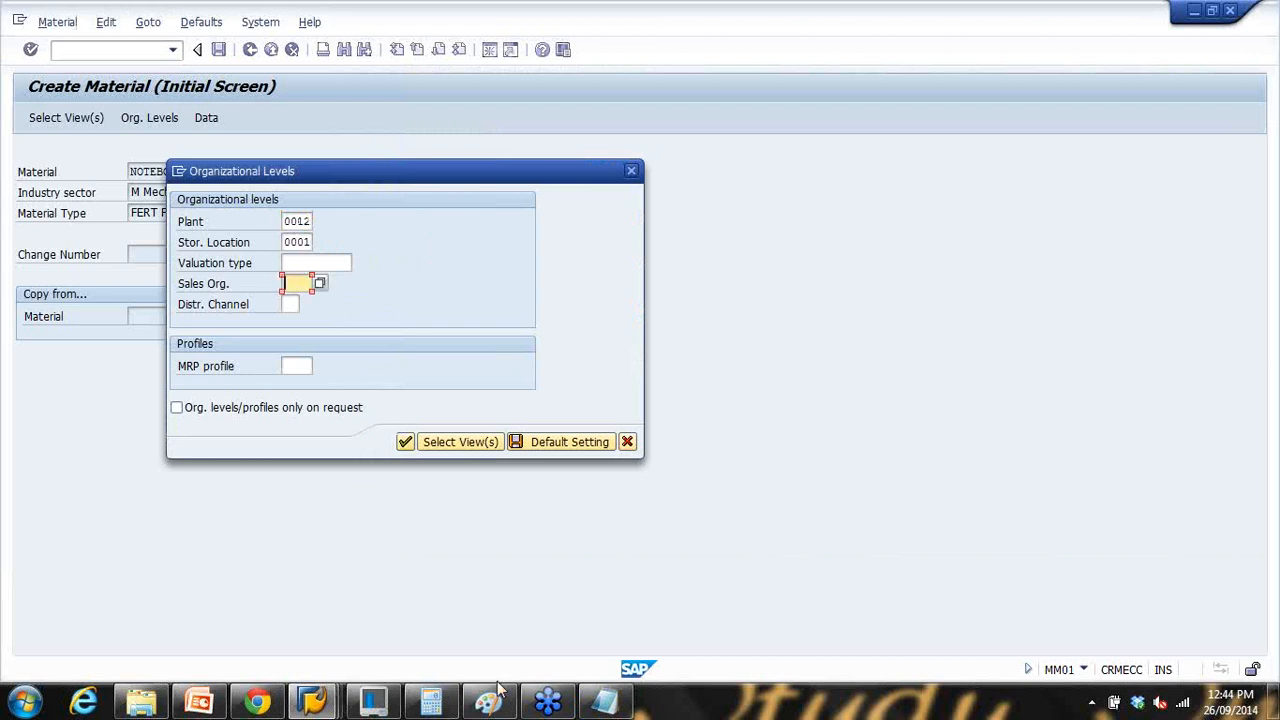
click(605, 700)
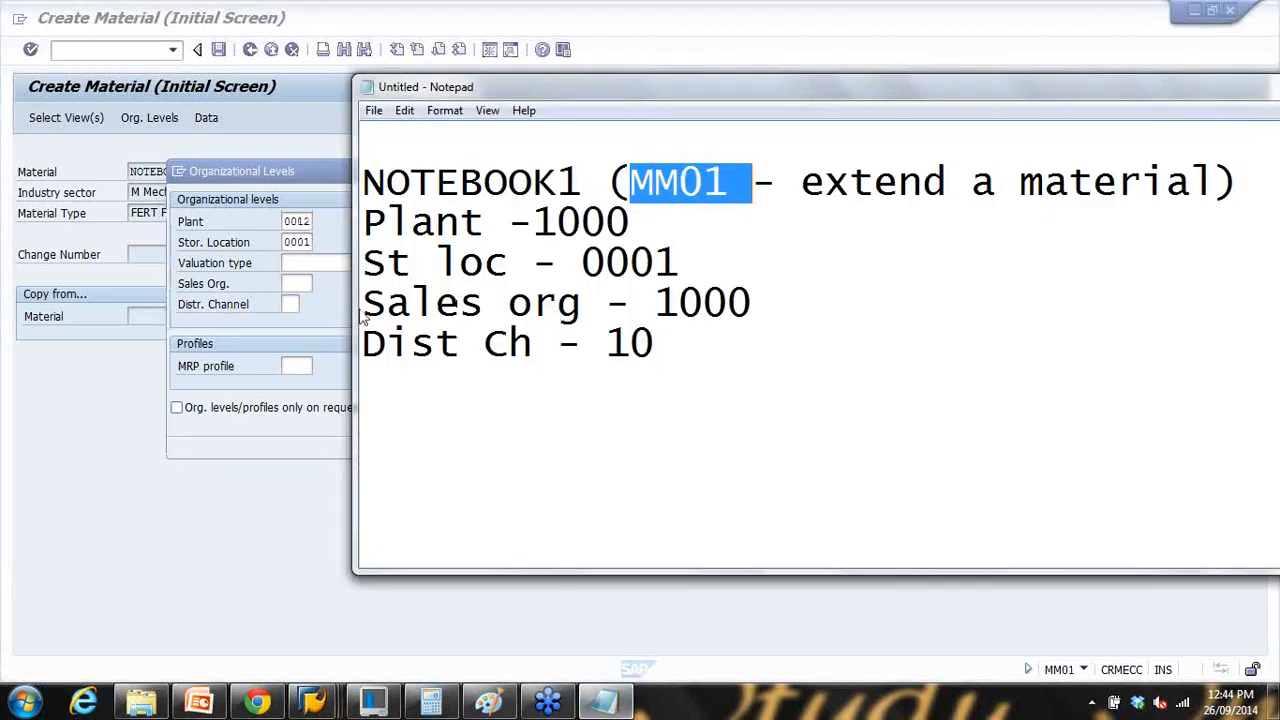
drag(479, 294, 792, 298)
Step: Pick sales org 1020 with distribution channel 20 (Germany Berlin, Store chain) from the F4 list
click(314, 285)
click(319, 286)
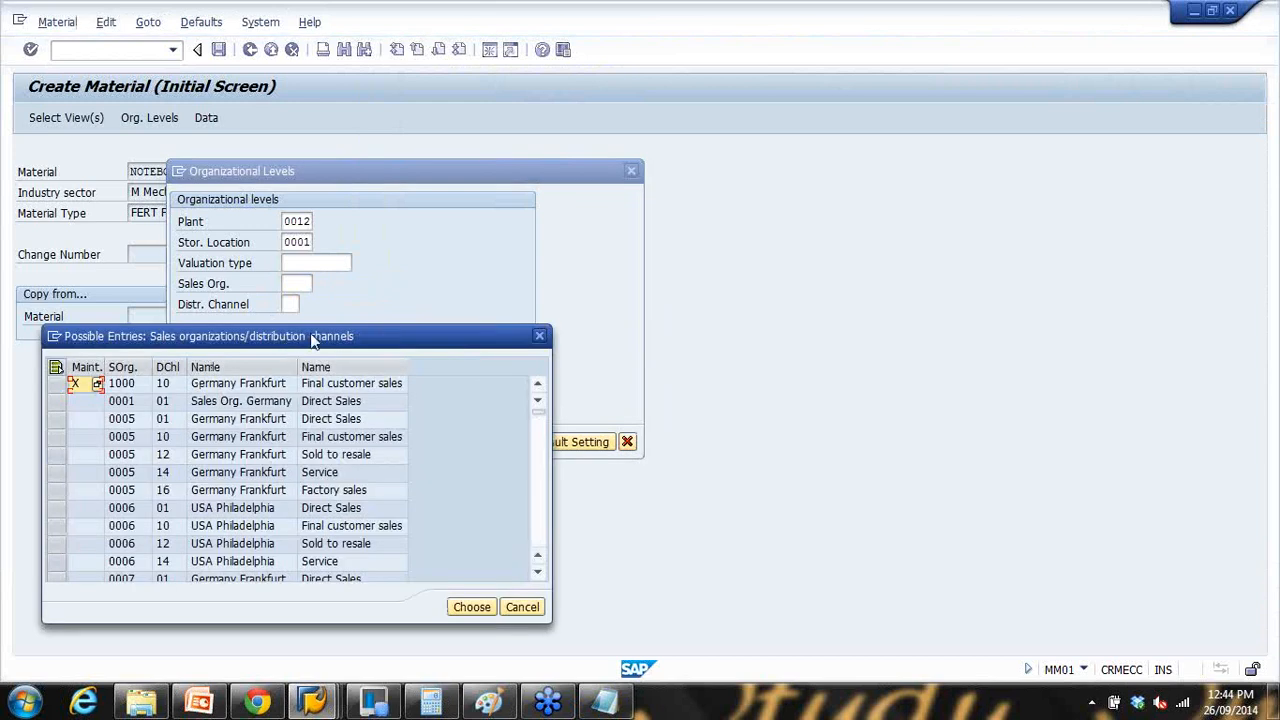
drag(315, 337, 575, 245)
scroll(460, 398, down, 10)
scroll(460, 398, up, 3)
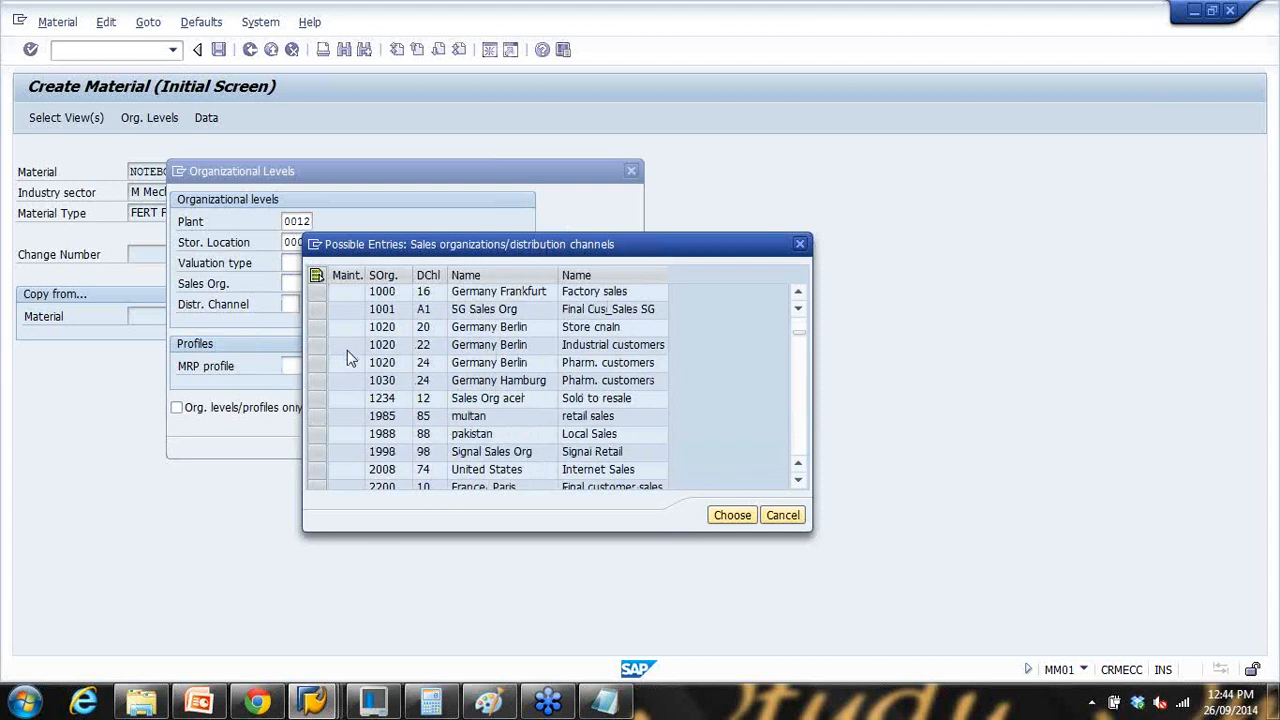
scroll(349, 355, down, 3)
scroll(349, 355, up, 1)
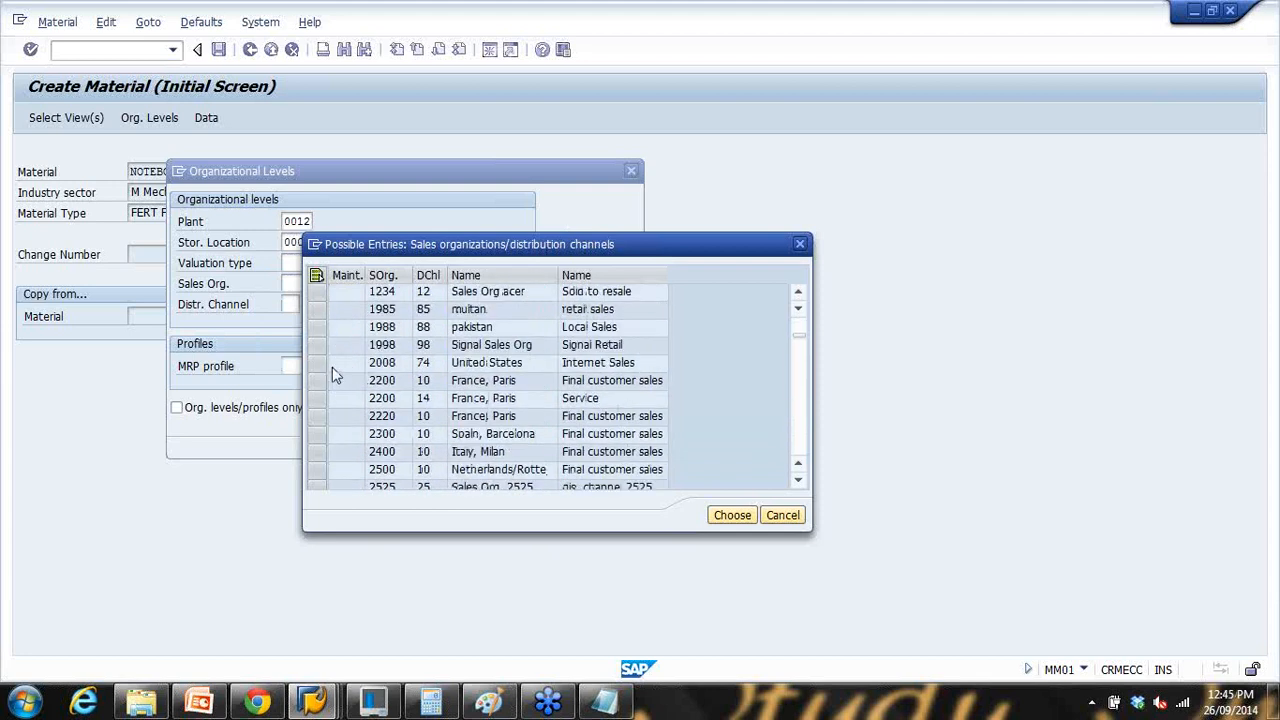
scroll(340, 368, up, 3)
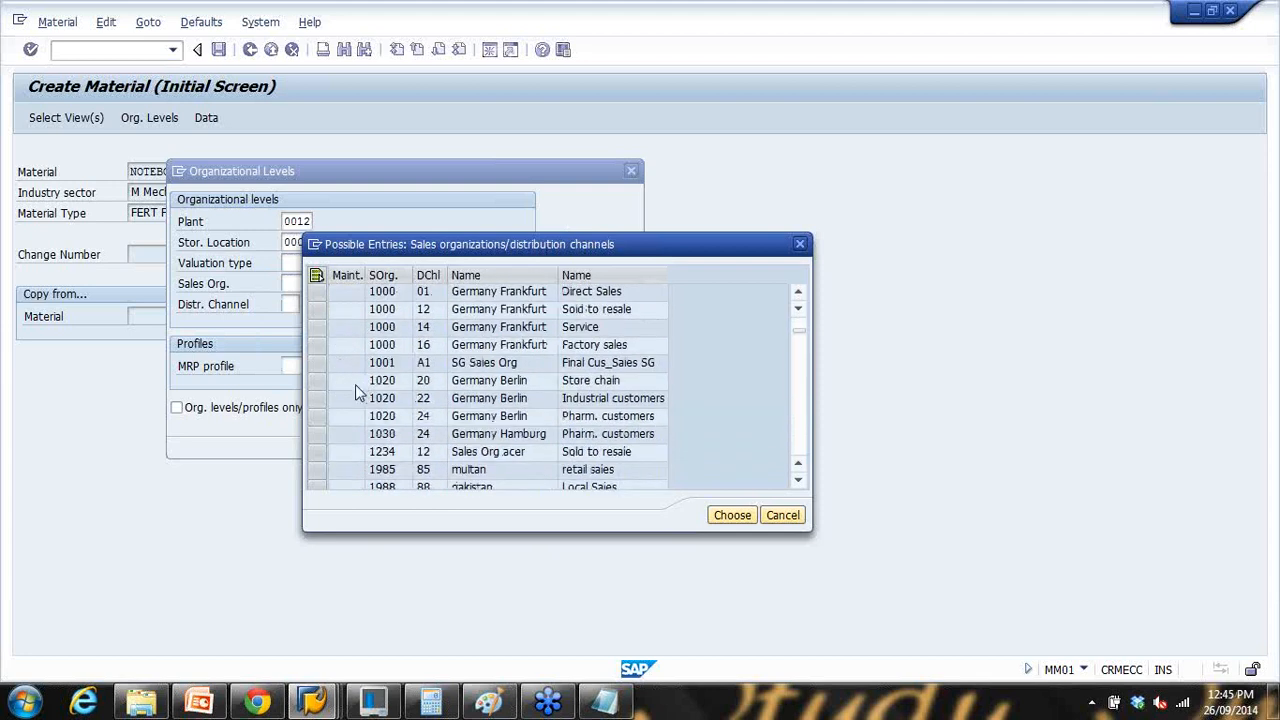
scroll(355, 384, down, 1)
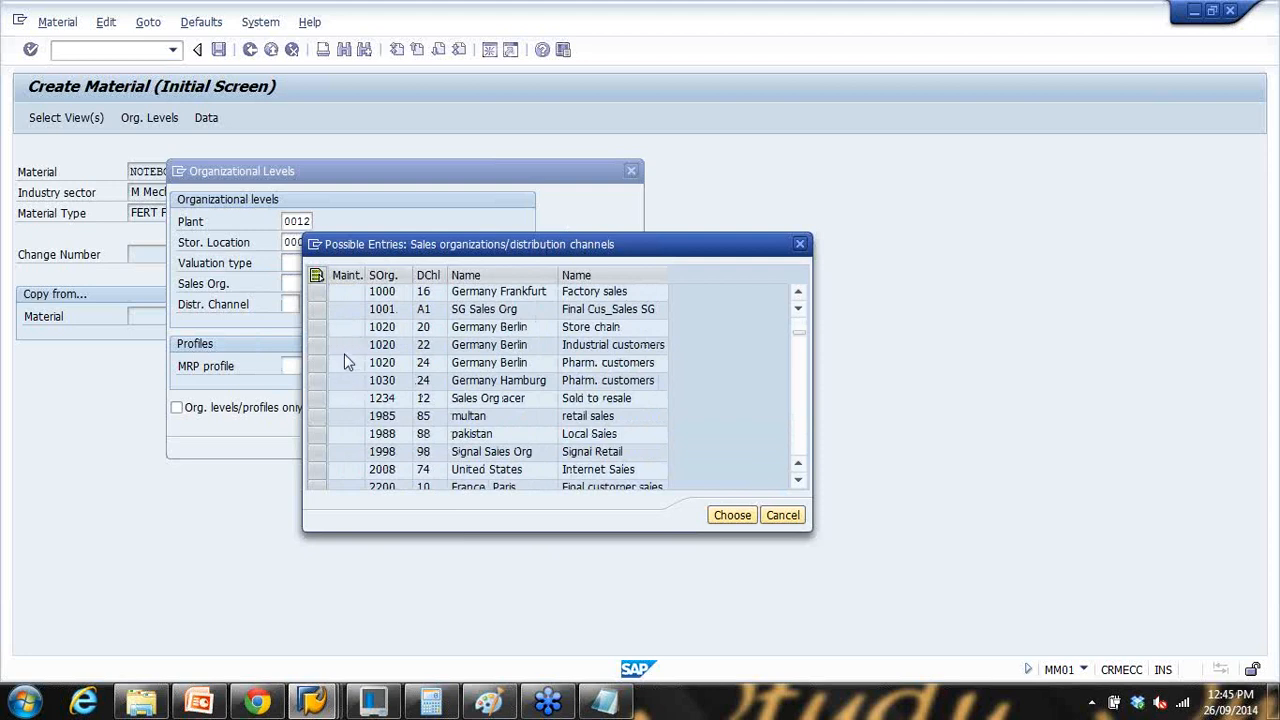
scroll(343, 364, up, 1)
click(322, 380)
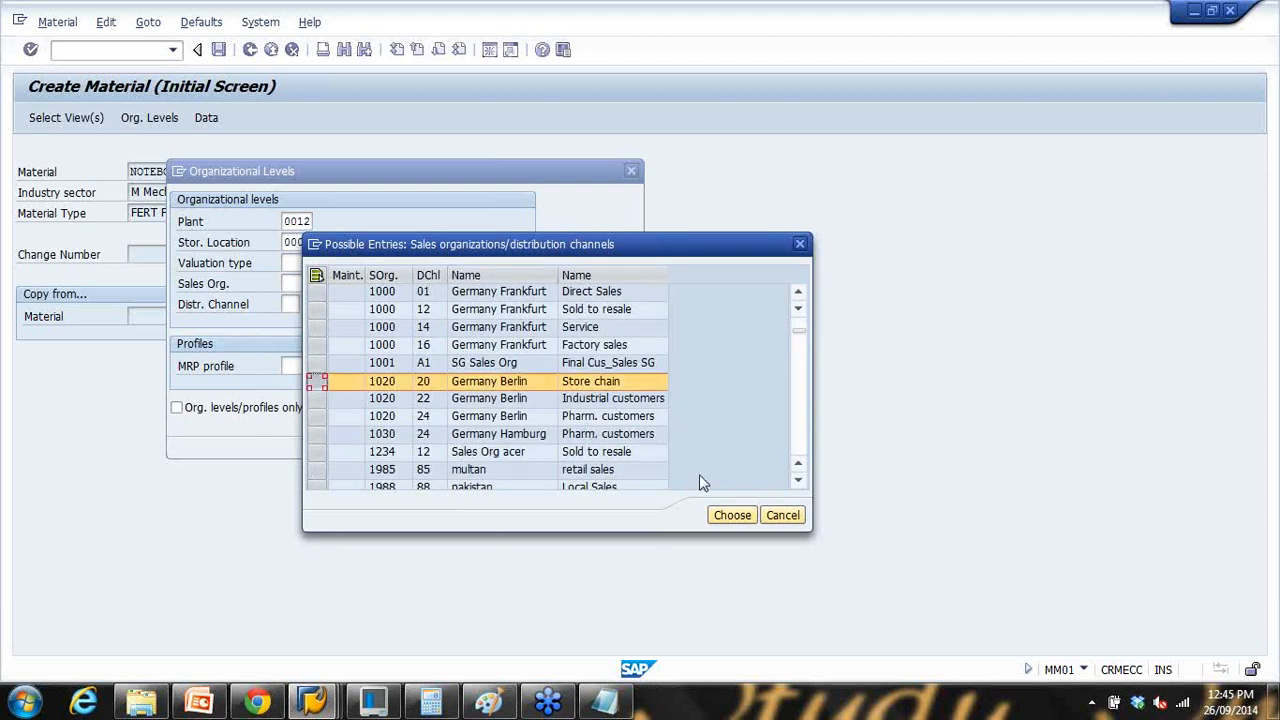
click(718, 511)
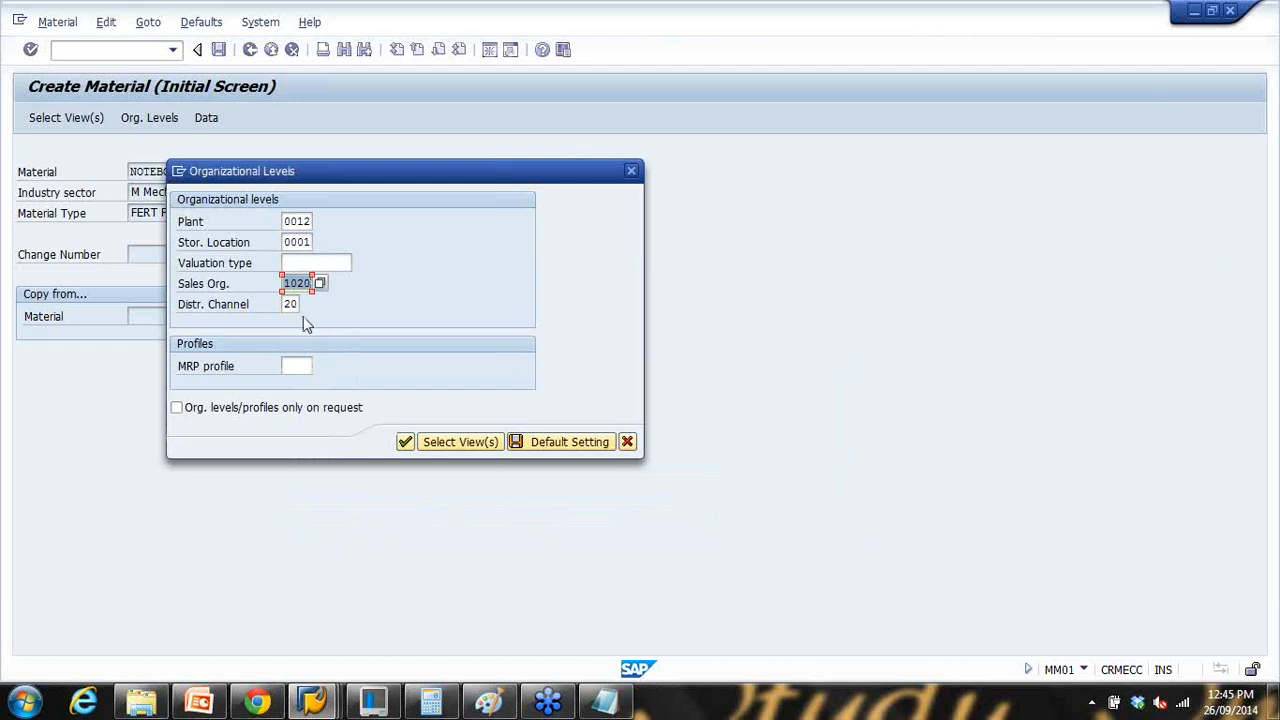
Step: Dismiss the invalid plant error and browse plant entries, trying plants 2000 and 0001
click(285, 306)
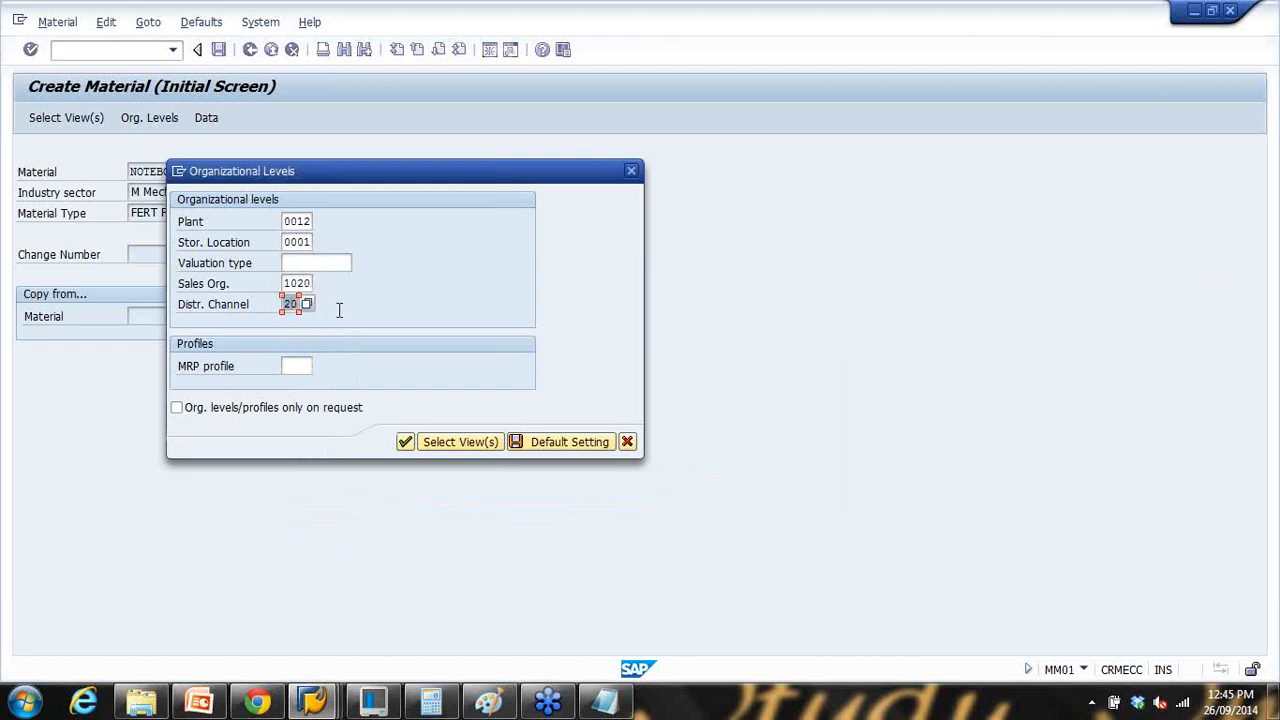
click(406, 443)
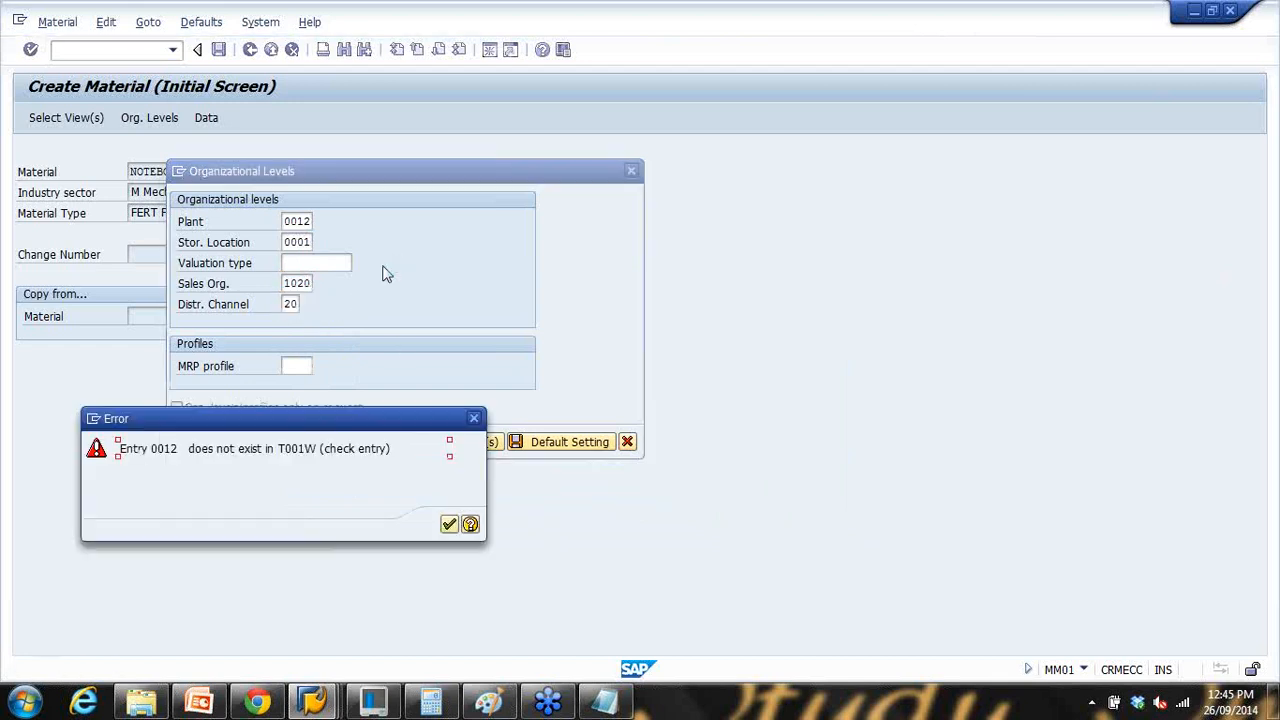
click(449, 525)
click(320, 223)
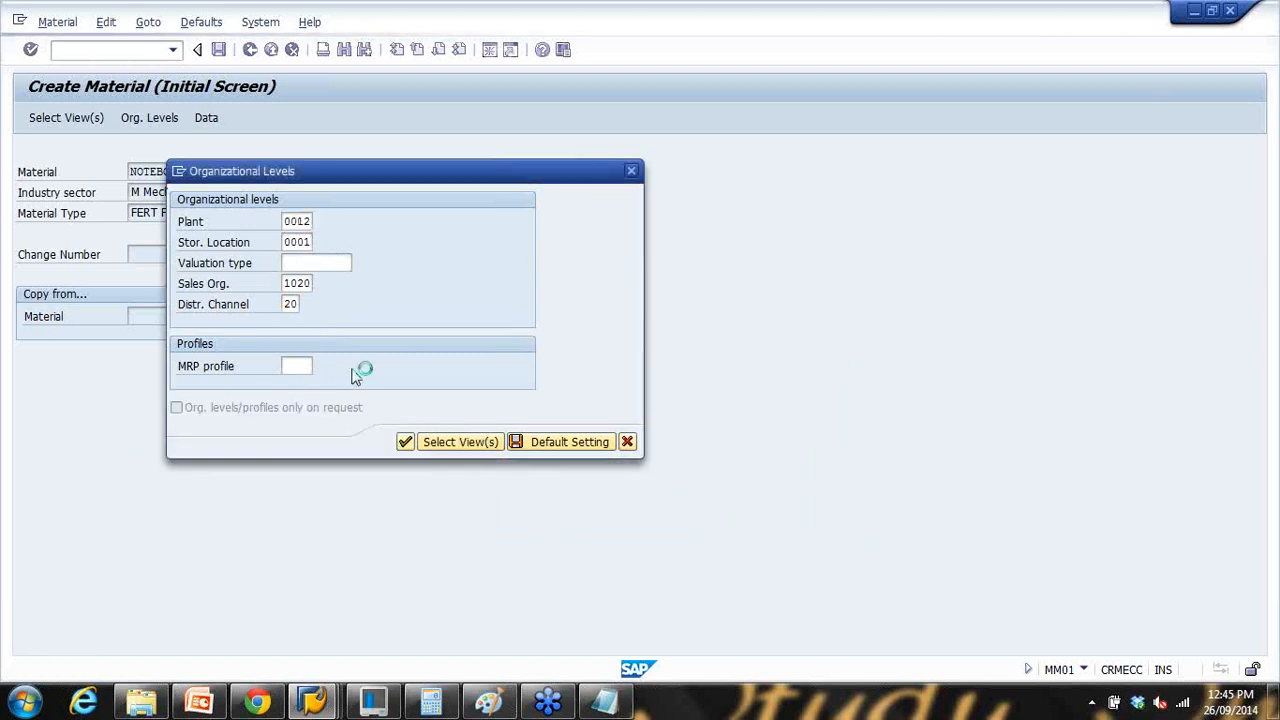
scroll(312, 466, down, 3)
scroll(300, 468, down, 3)
scroll(184, 459, up, 2)
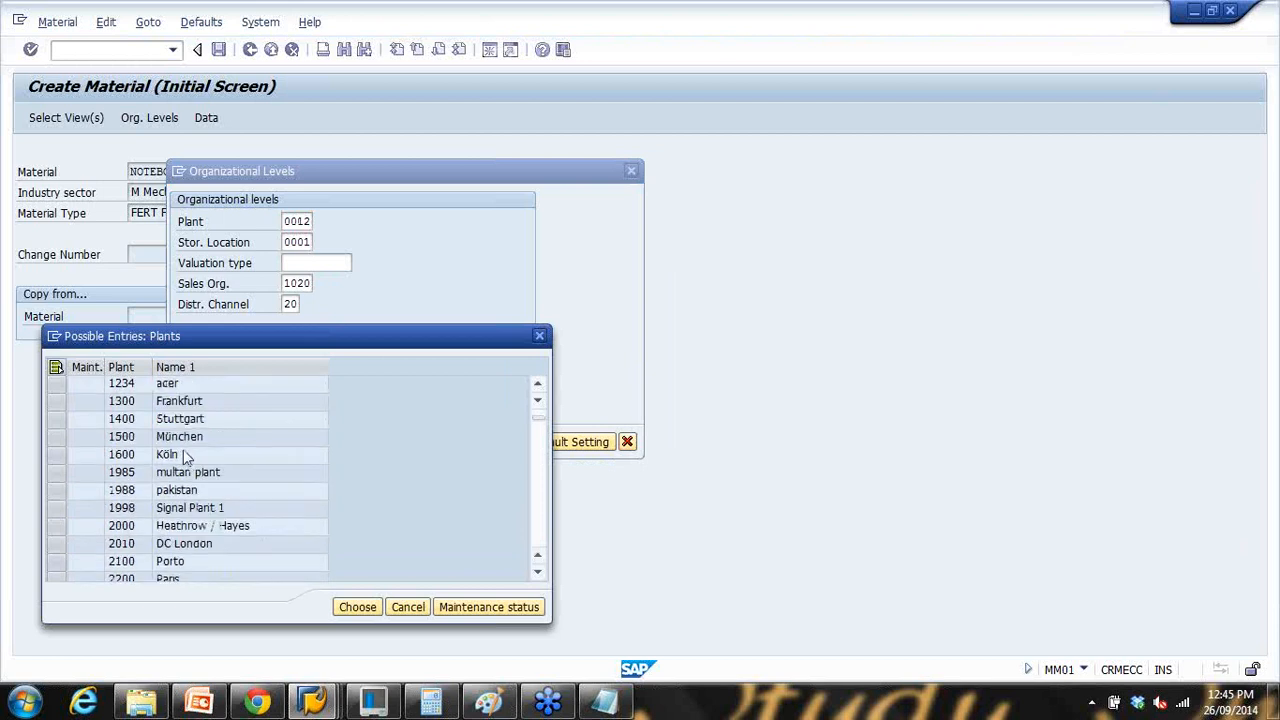
double_click(229, 527)
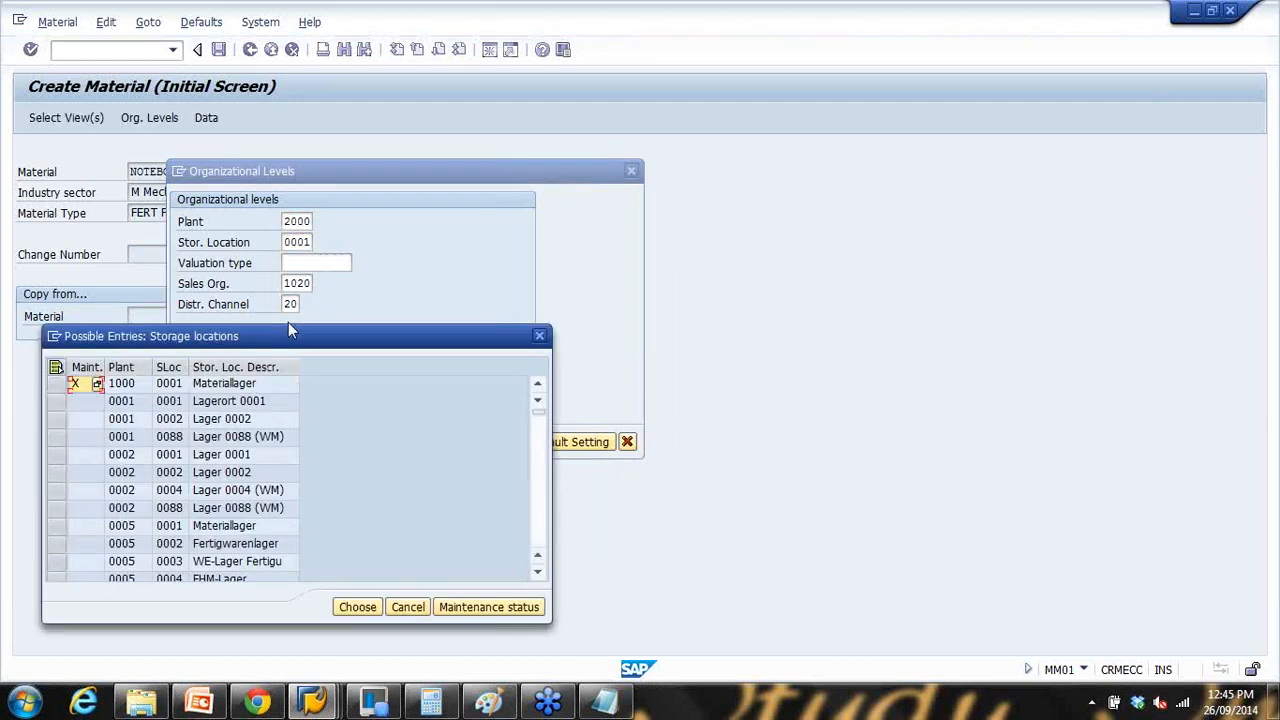
click(232, 405)
double_click(233, 410)
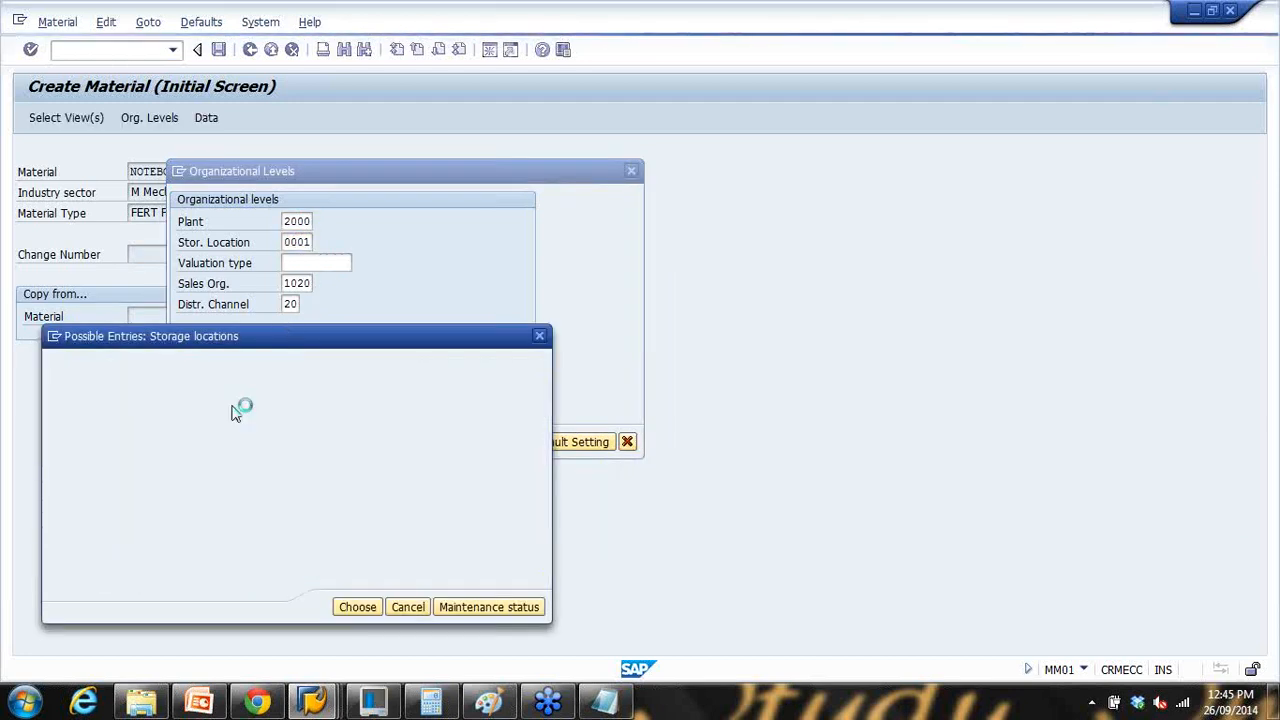
Step: Select plant 1100 Berlin from the plant list and confirm the organizational levels
click(291, 223)
click(320, 222)
scroll(271, 439, down, 7)
scroll(271, 439, up, 5)
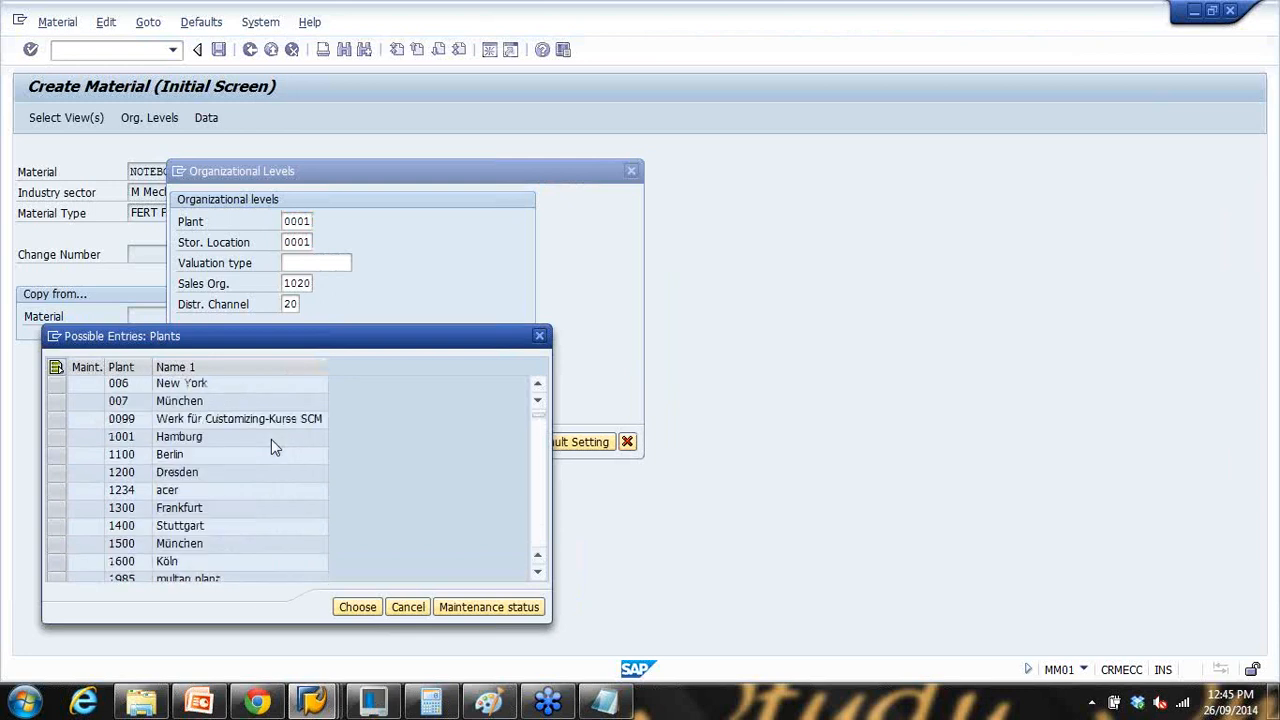
double_click(271, 455)
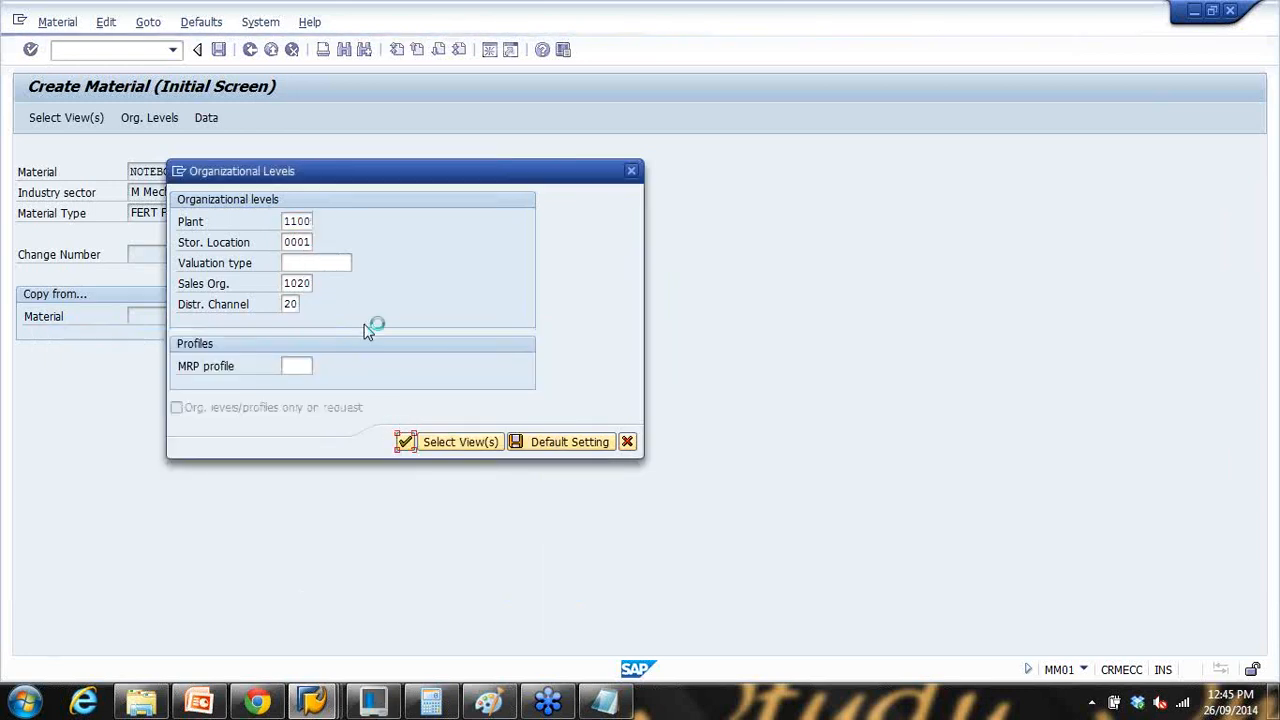
key(Return)
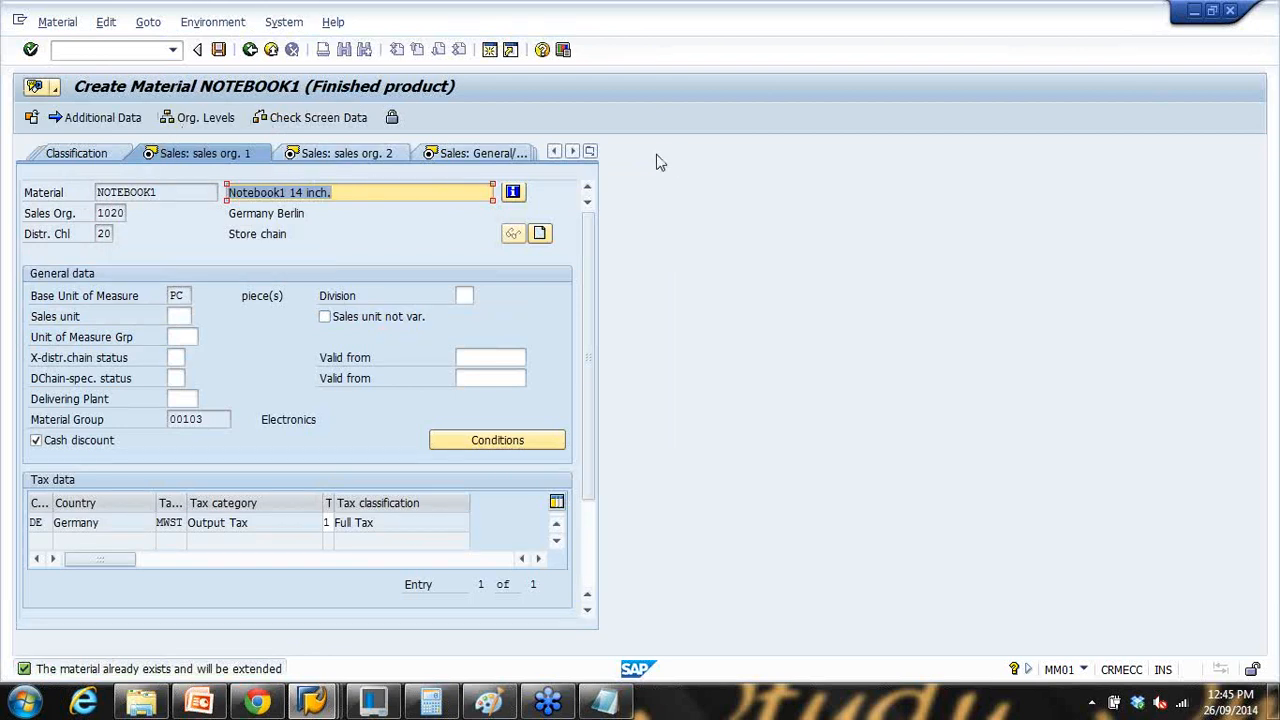
Step: Review the material views list, then advance past both sales org views
click(589, 151)
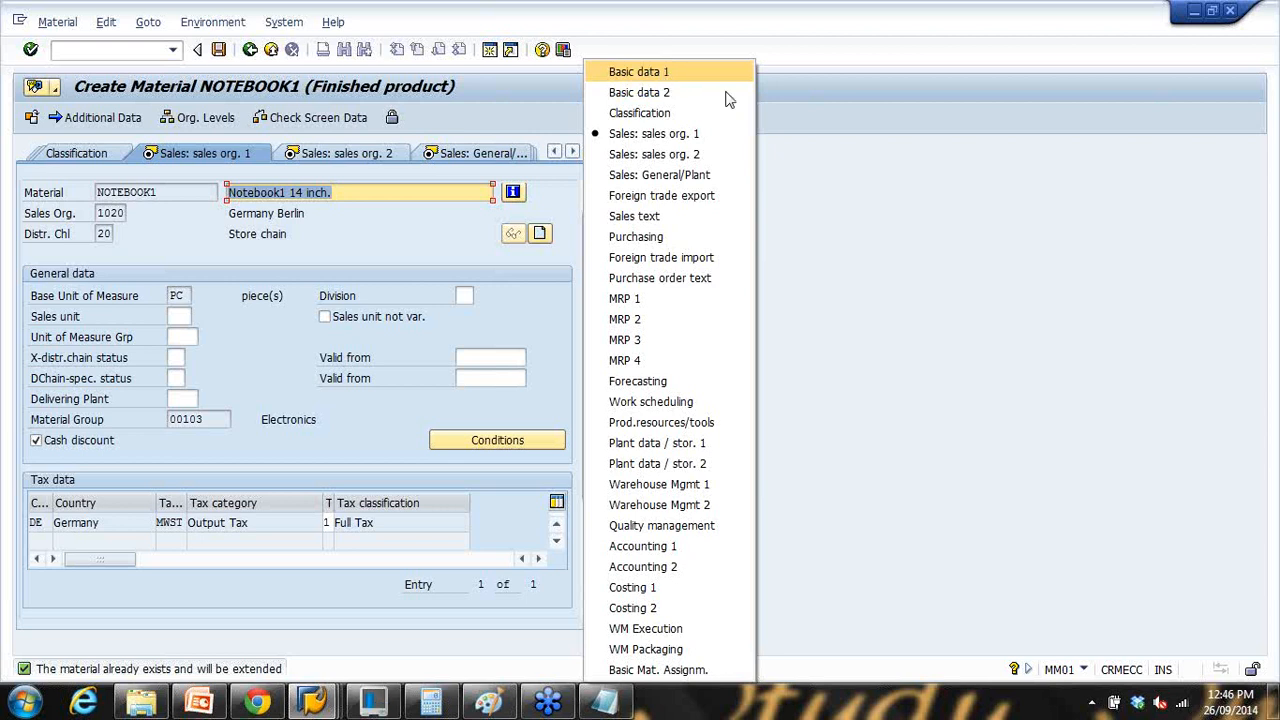
click(883, 145)
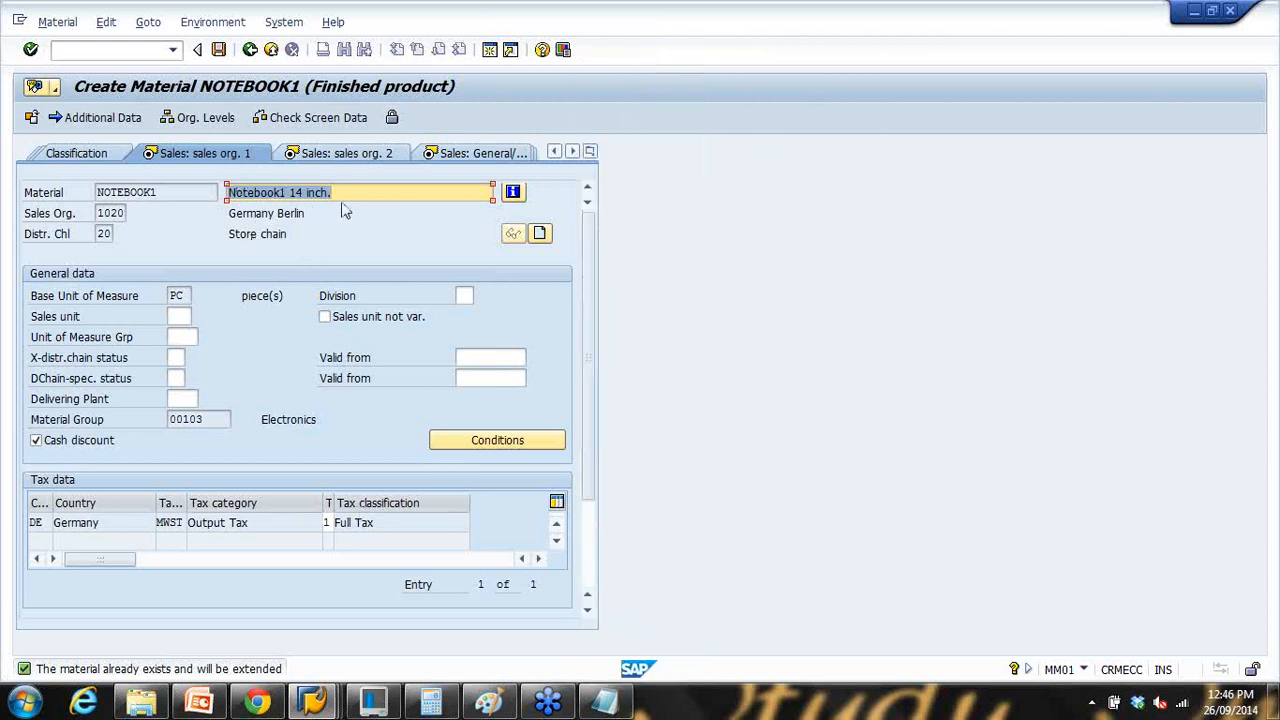
key(Return)
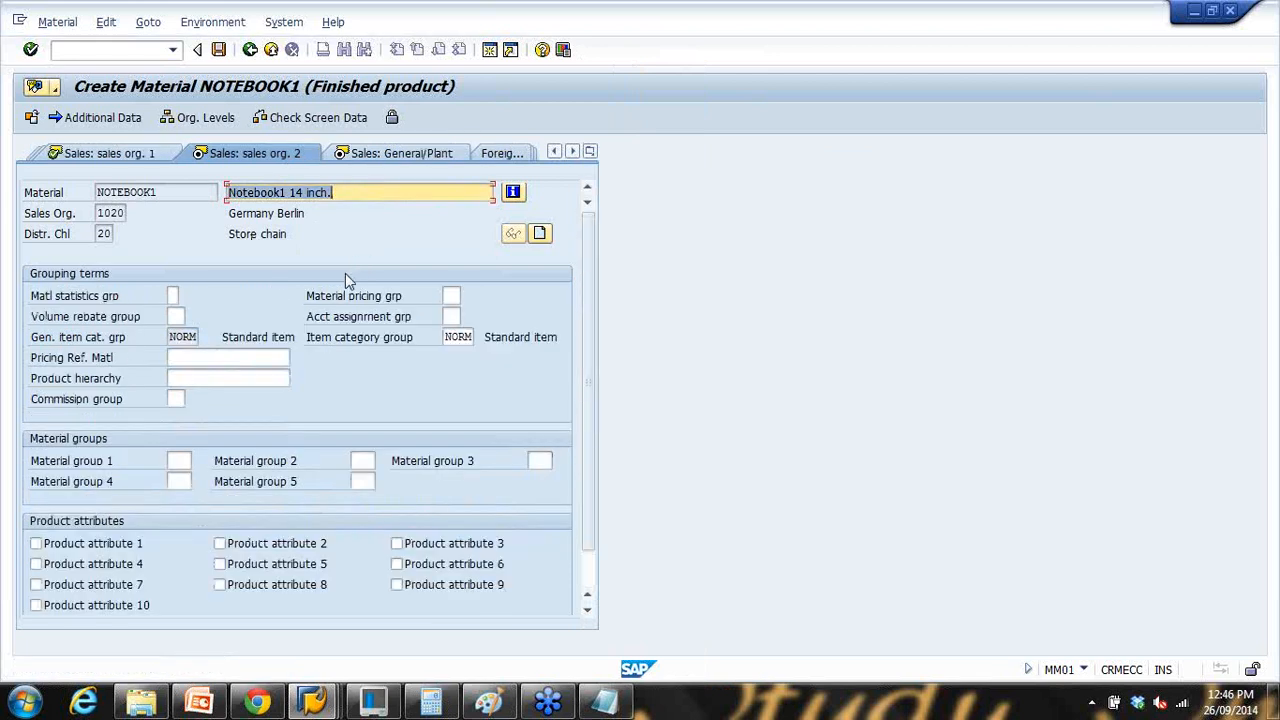
key(Return)
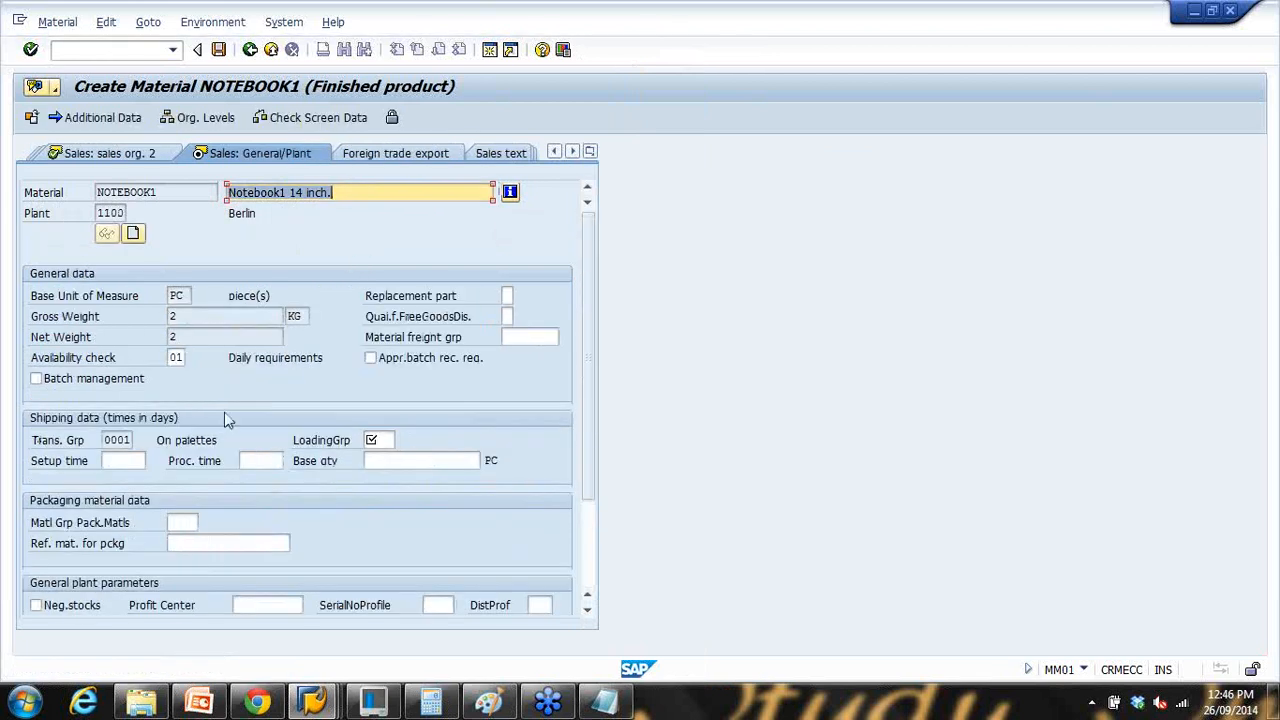
Step: Set loading group 0001 and advance through Purchasing to the MRP 1 view
click(366, 440)
click(385, 459)
key(Return)
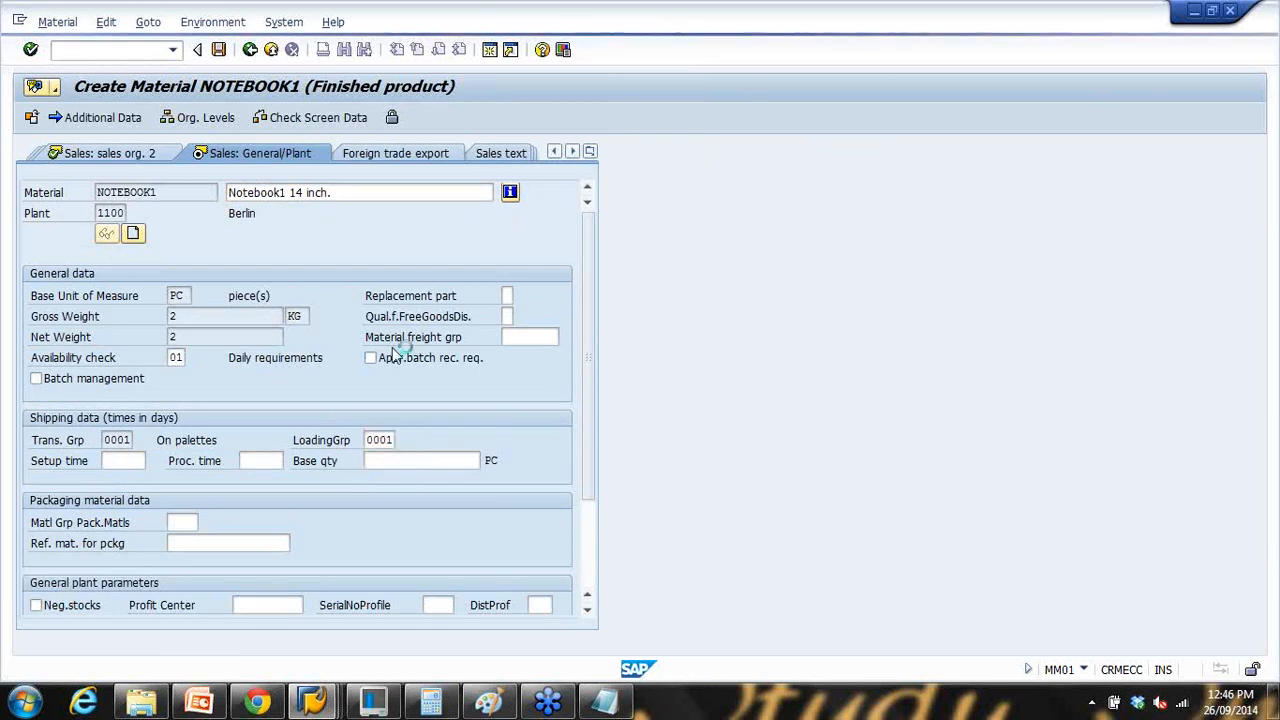
click(104, 213)
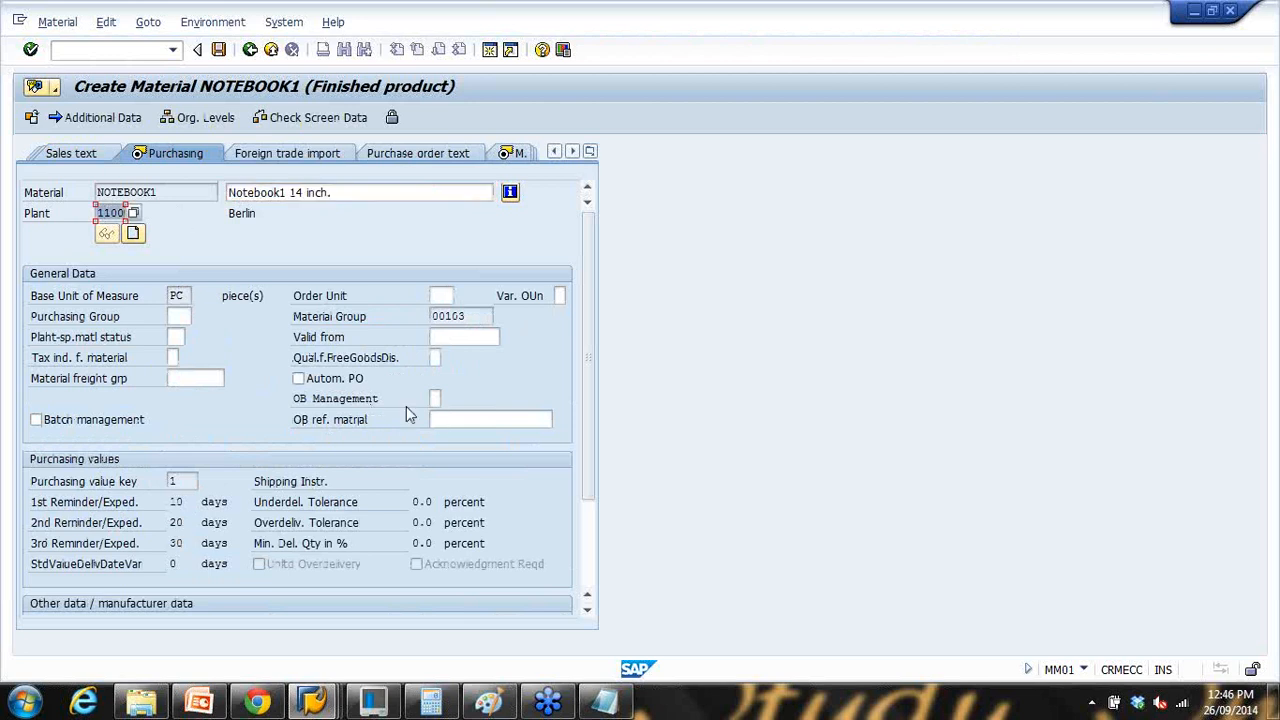
key(Return)
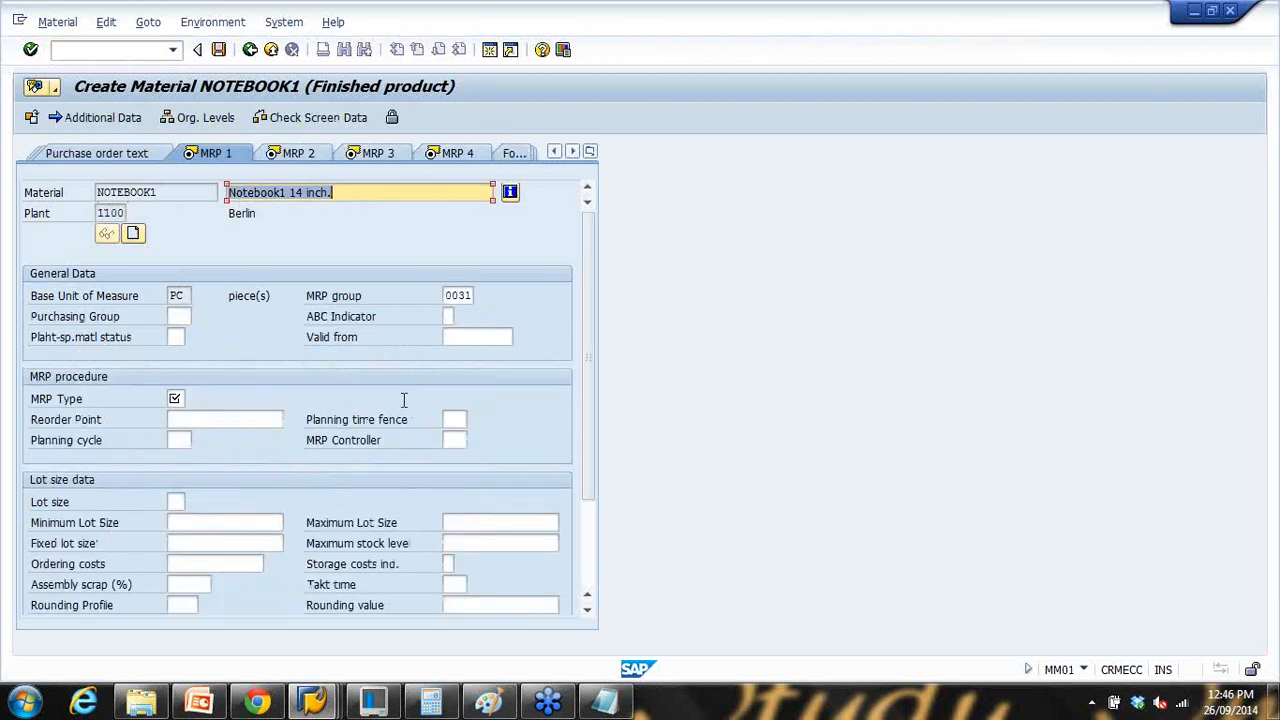
Step: Set MRP type PD, MRP controller 003 and lot size EX
click(174, 398)
text(PD)
key(Return)
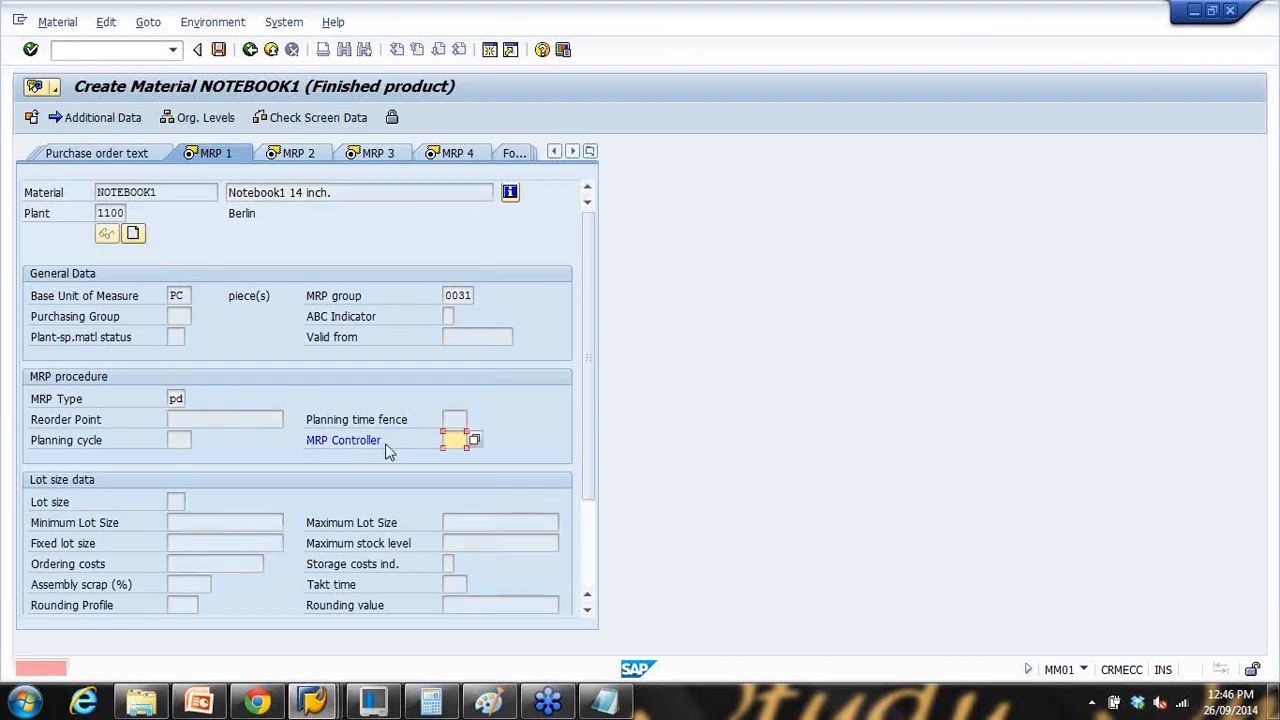
click(454, 440)
click(466, 458)
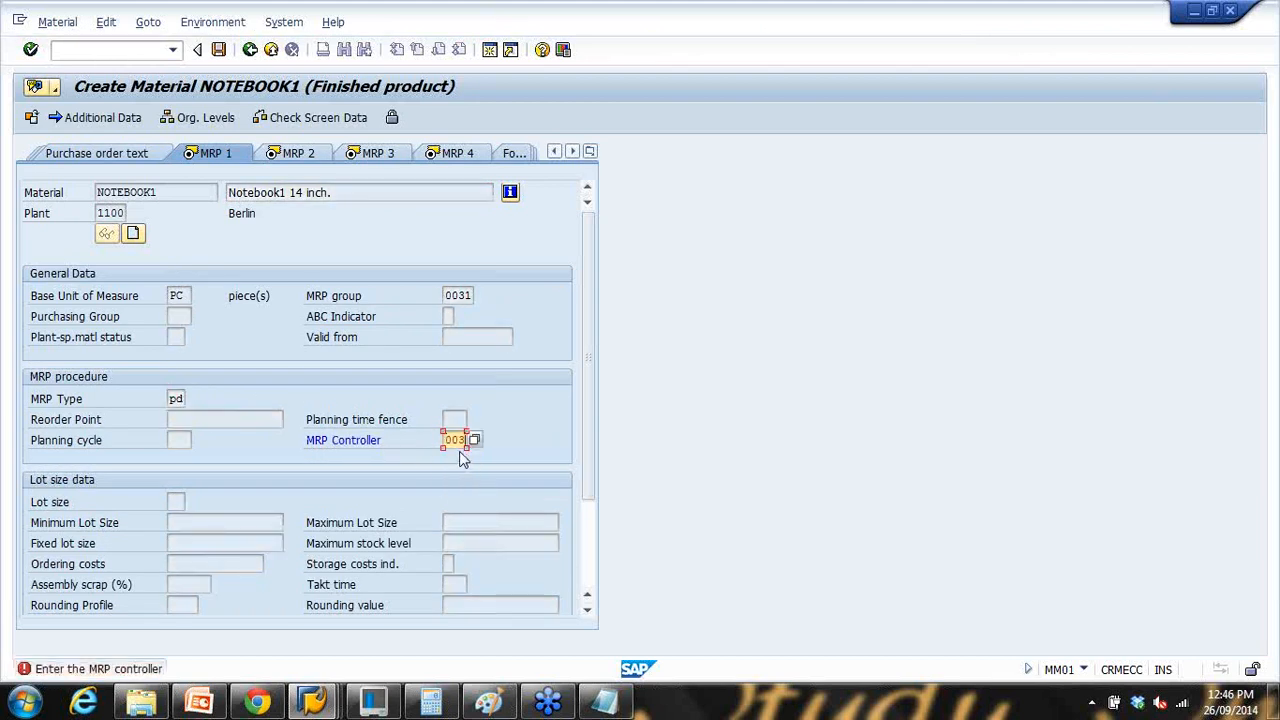
double_click(100, 213)
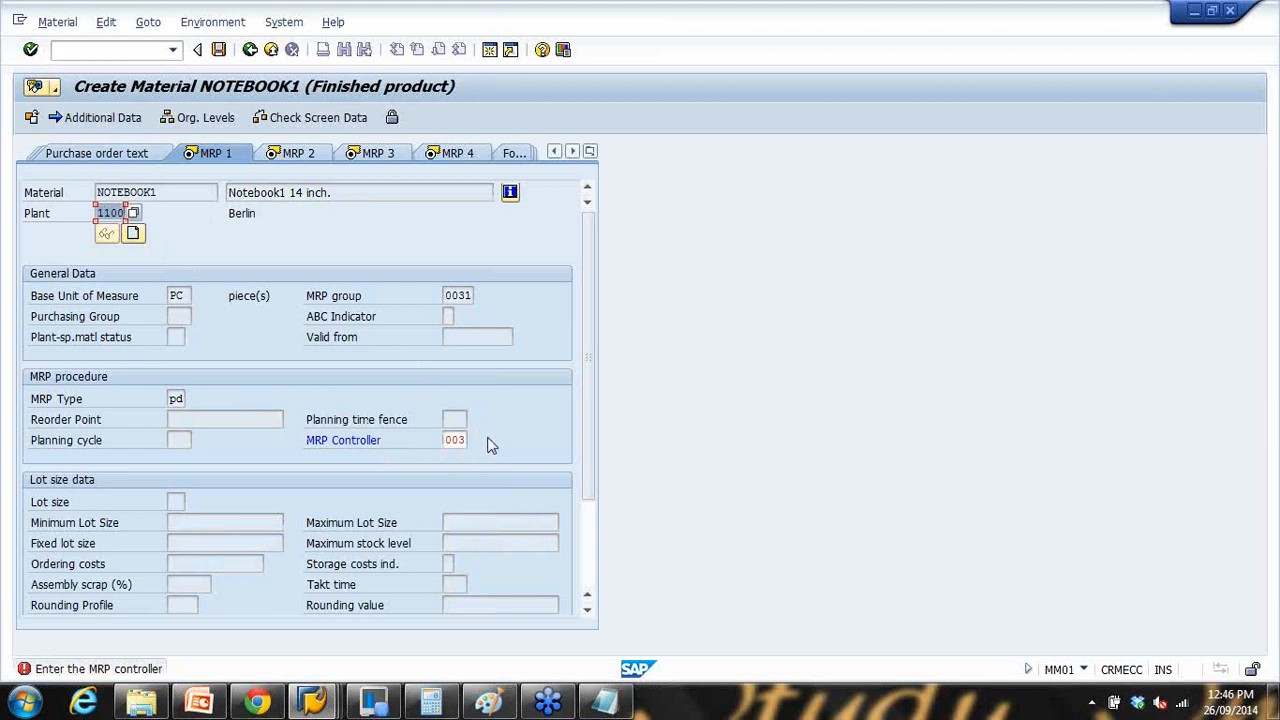
key(Return)
text(ex)
key(Return)
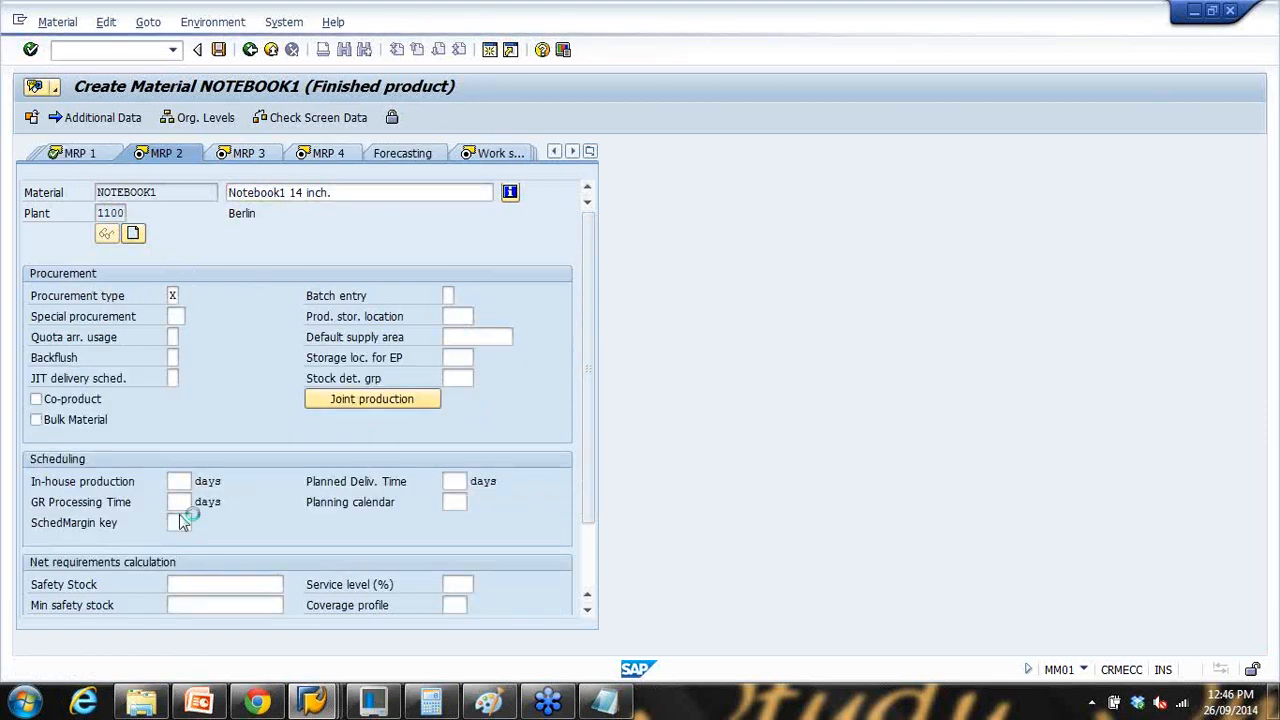
Step: Set scheduling margin key 001 and in-house production time 4 in the MRP views
key(Return)
click(181, 519)
click(191, 543)
key(Return)
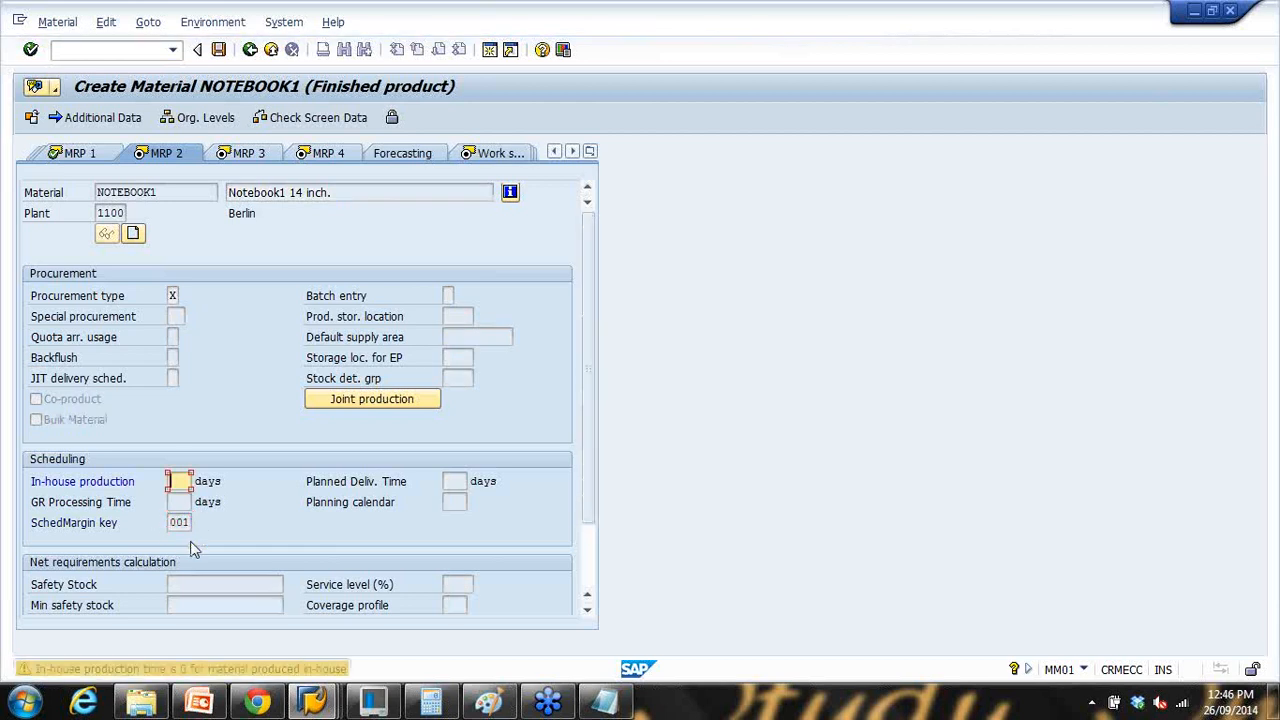
text(4)
key(Return)
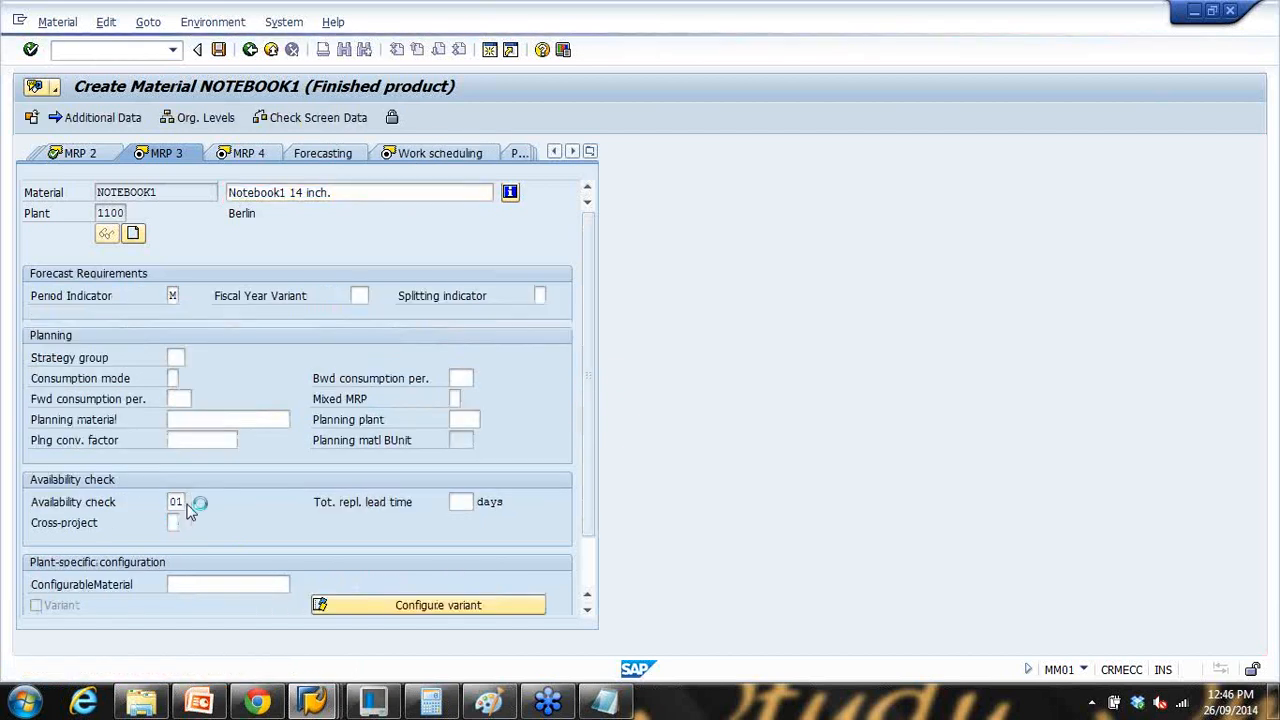
key(Return)
key(Return)
key(Return)
key(Return)
Step: Set valuation class 7920, pass the costing views, save NOTEBOOK1, and bring up Notepad
key(Return)
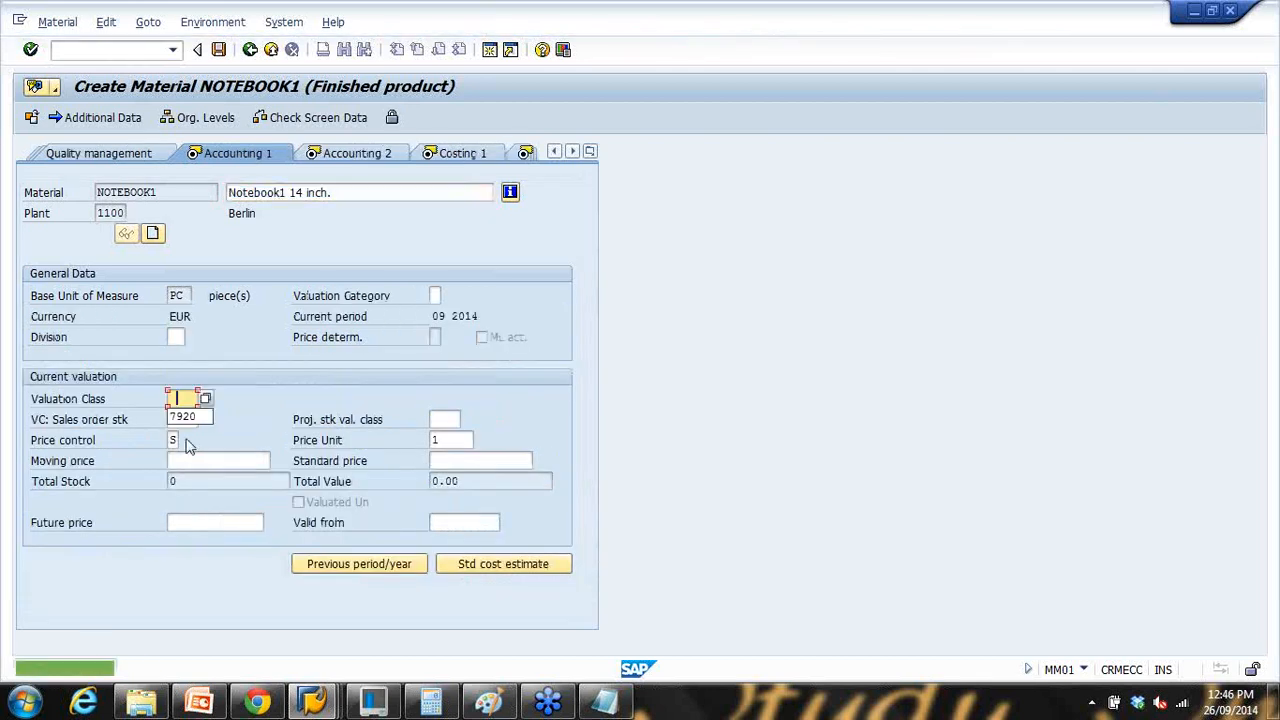
click(190, 416)
key(Return)
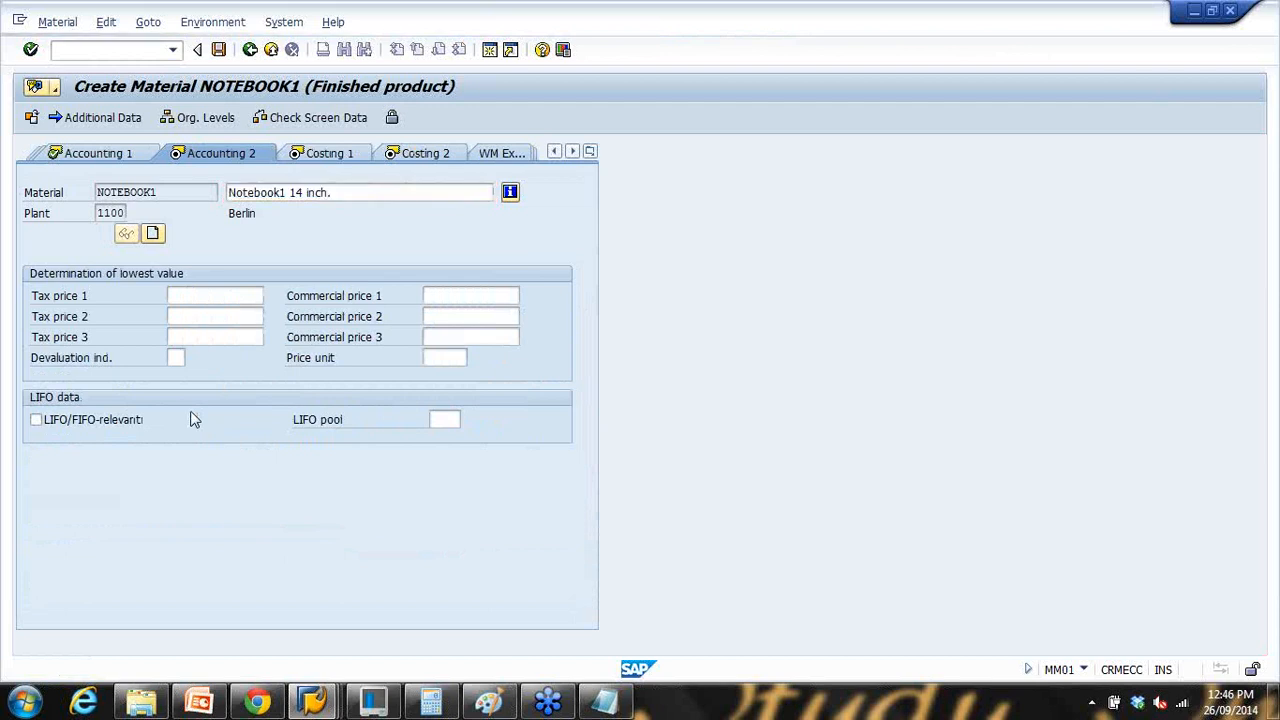
key(Return)
key(Return)
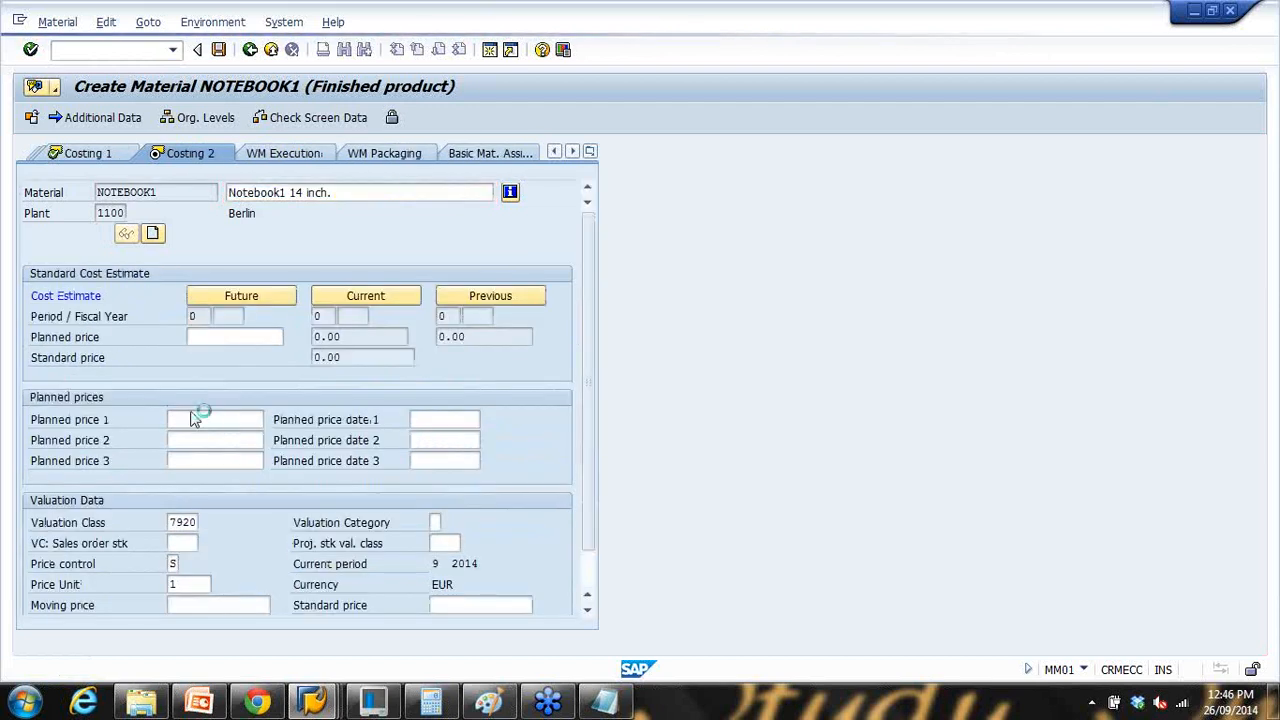
key(Return)
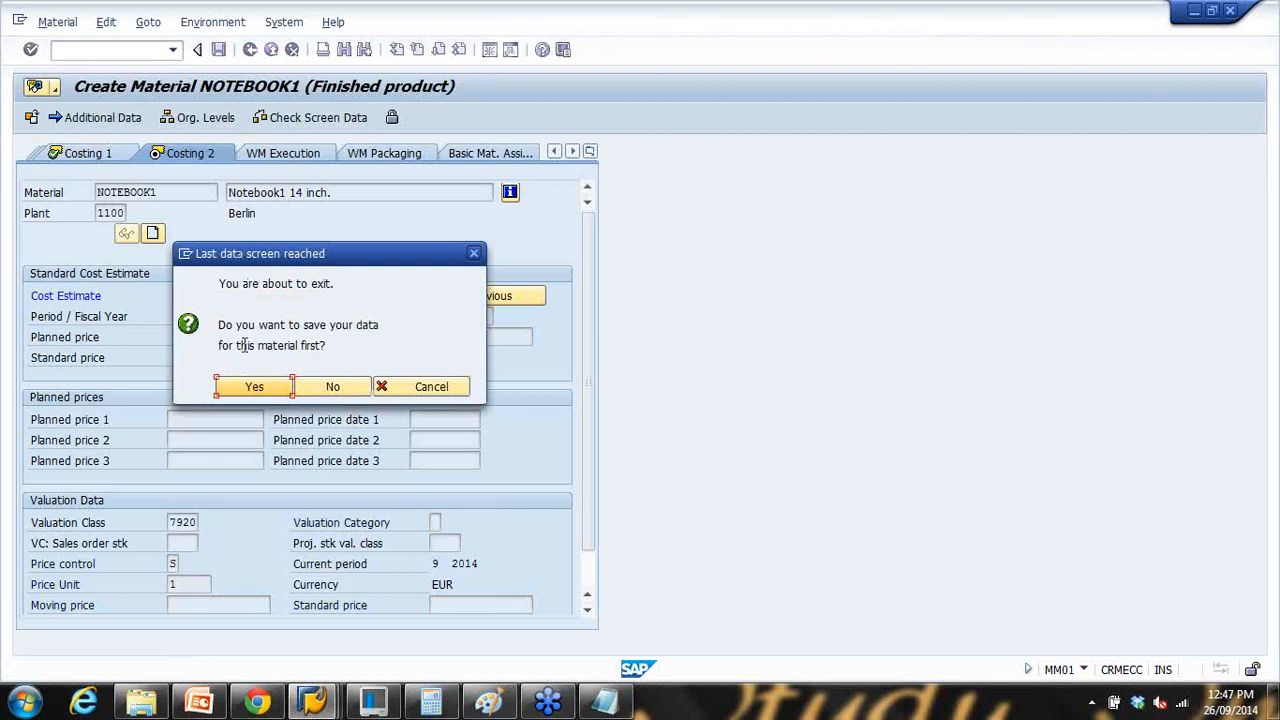
click(255, 388)
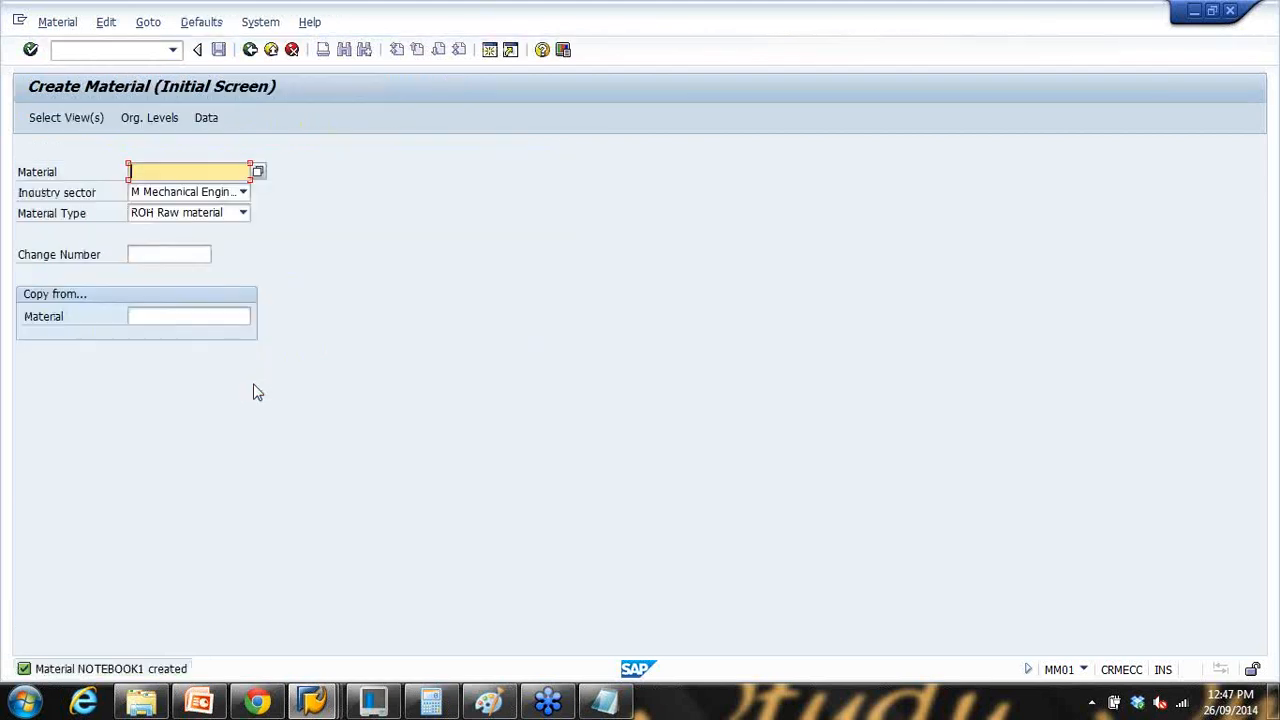
click(605, 700)
drag(480, 183, 606, 185)
Step: Append '/1100' to the Notepad plant line and '/' after sales org 1000
click(648, 218)
text(/)
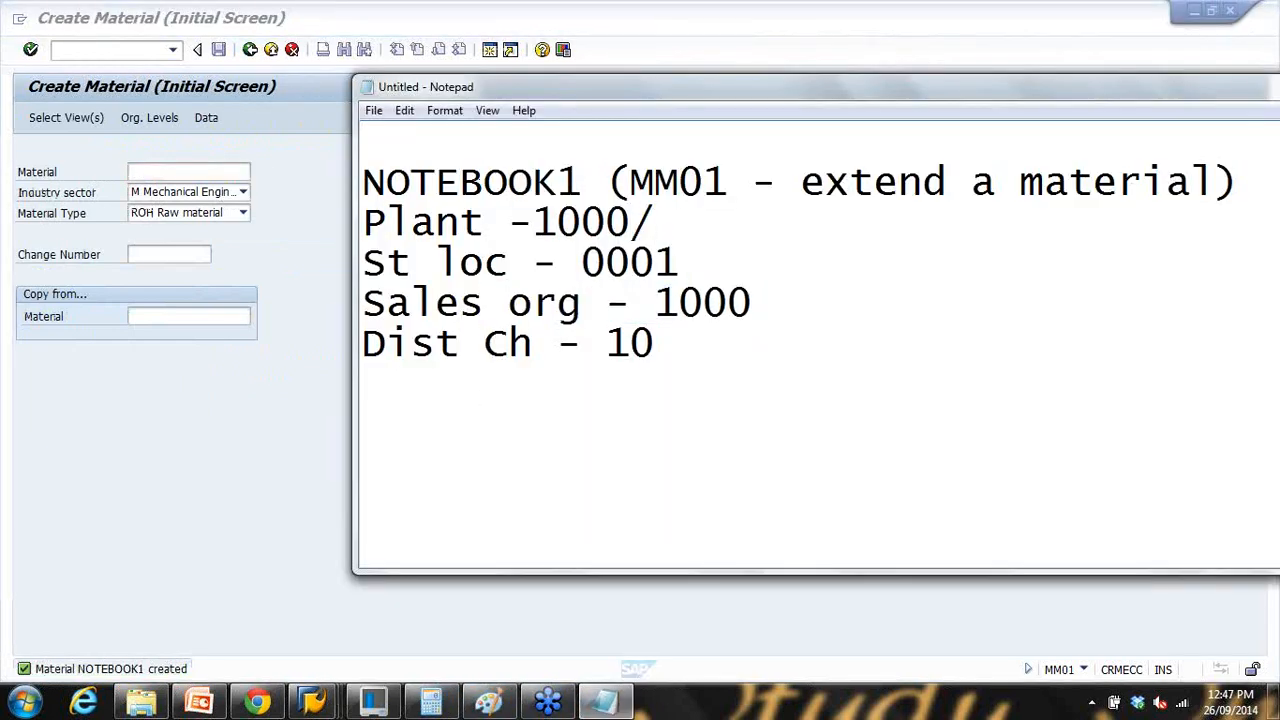
text(1100)
click(762, 306)
text(/)
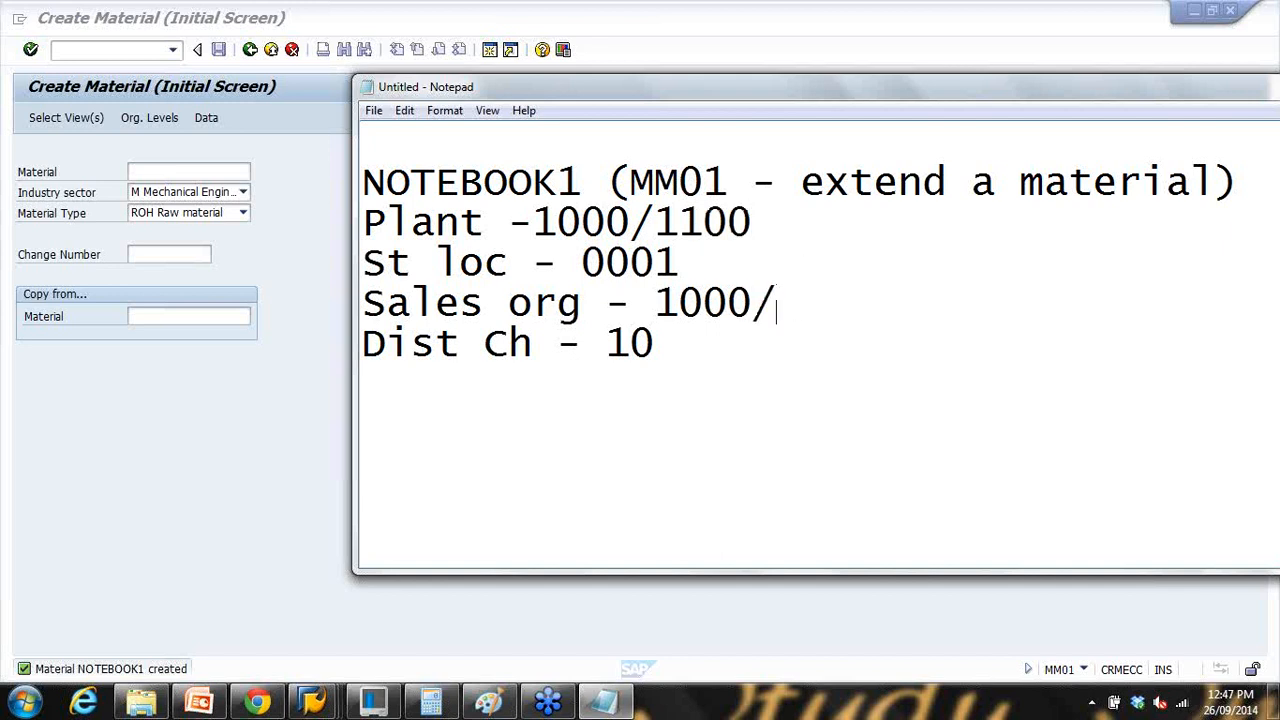
click(266, 329)
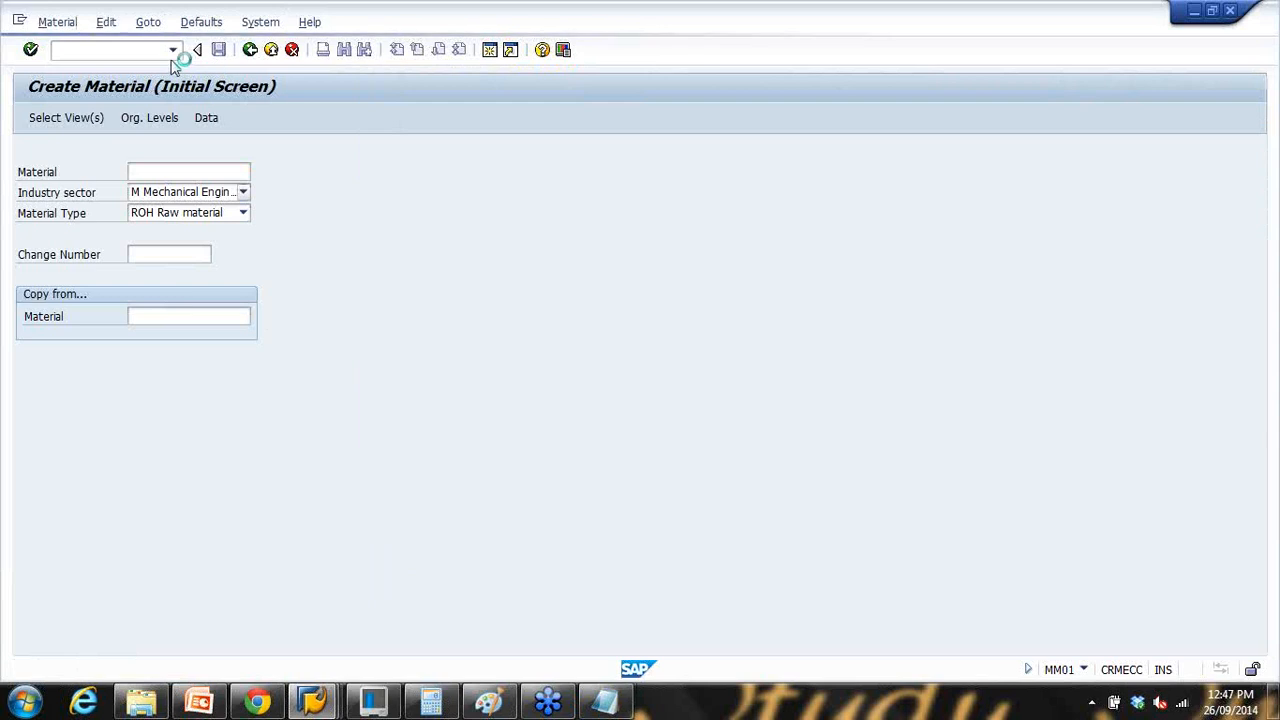
Step: Start MM02 for NOTEBOOK1 and choose plant 1100 Berlin in the organizational levels
click(144, 52)
text(mm02)
key(Return)
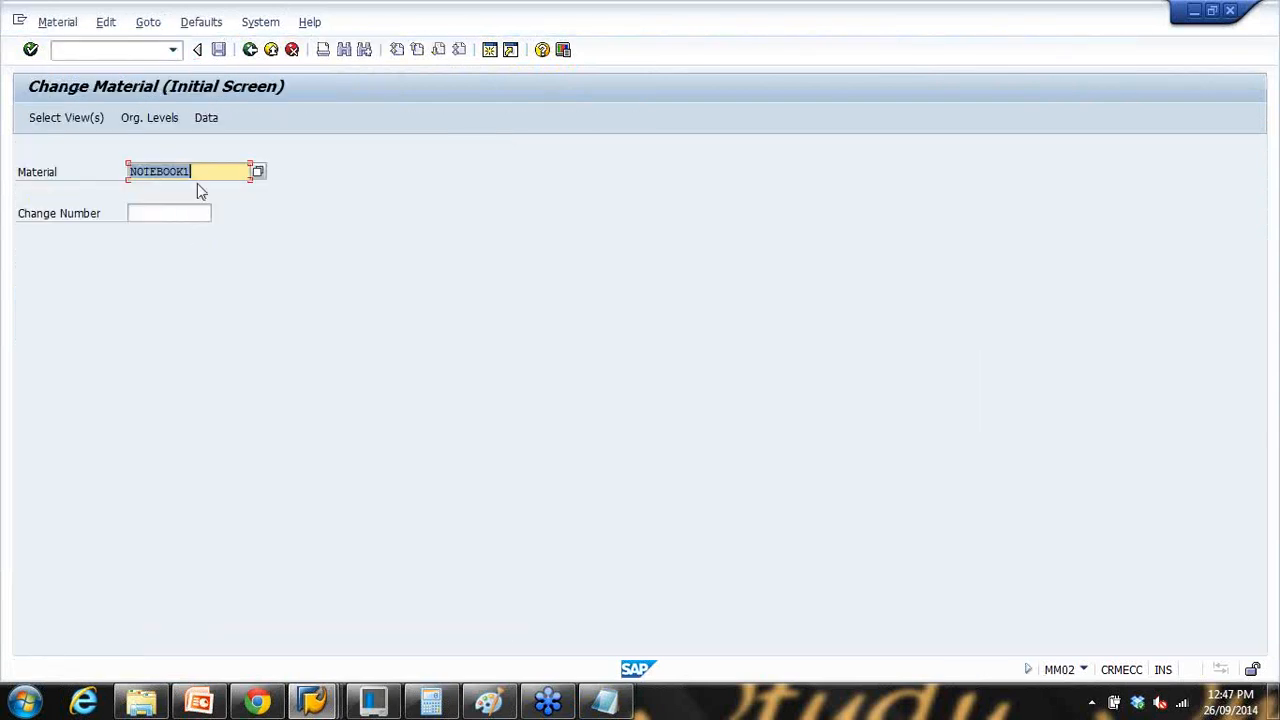
key(Return)
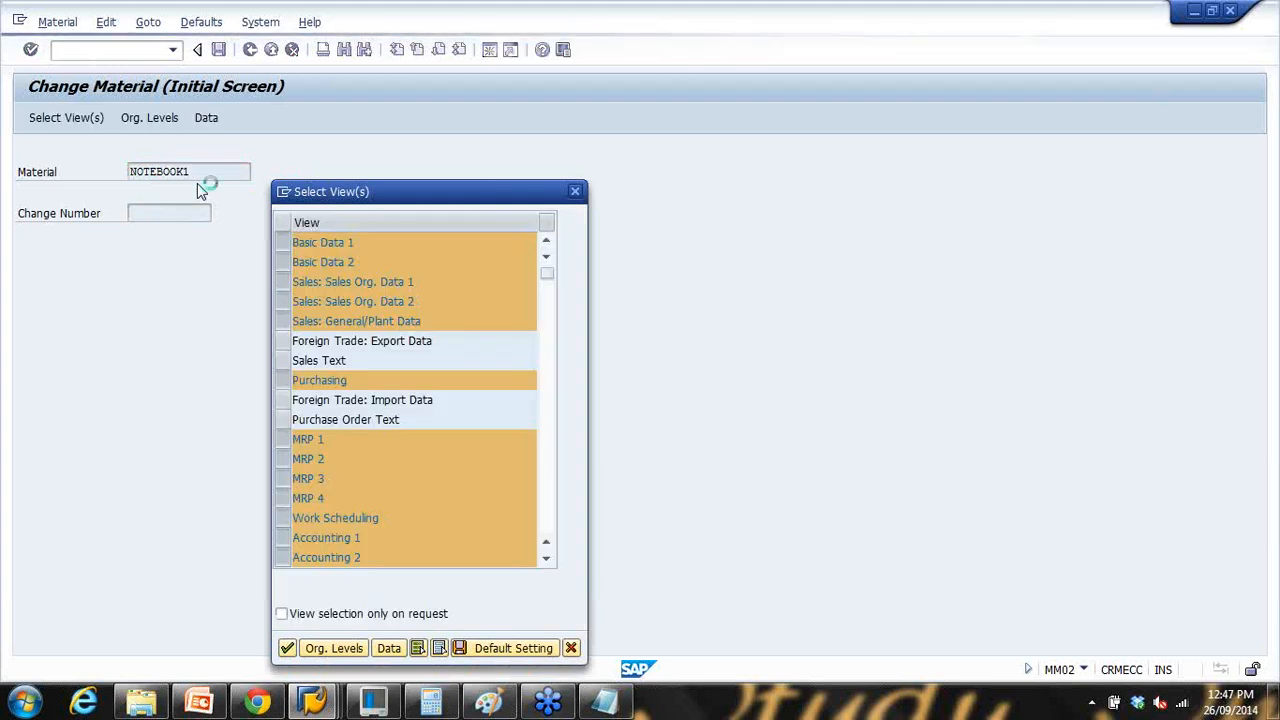
key(Return)
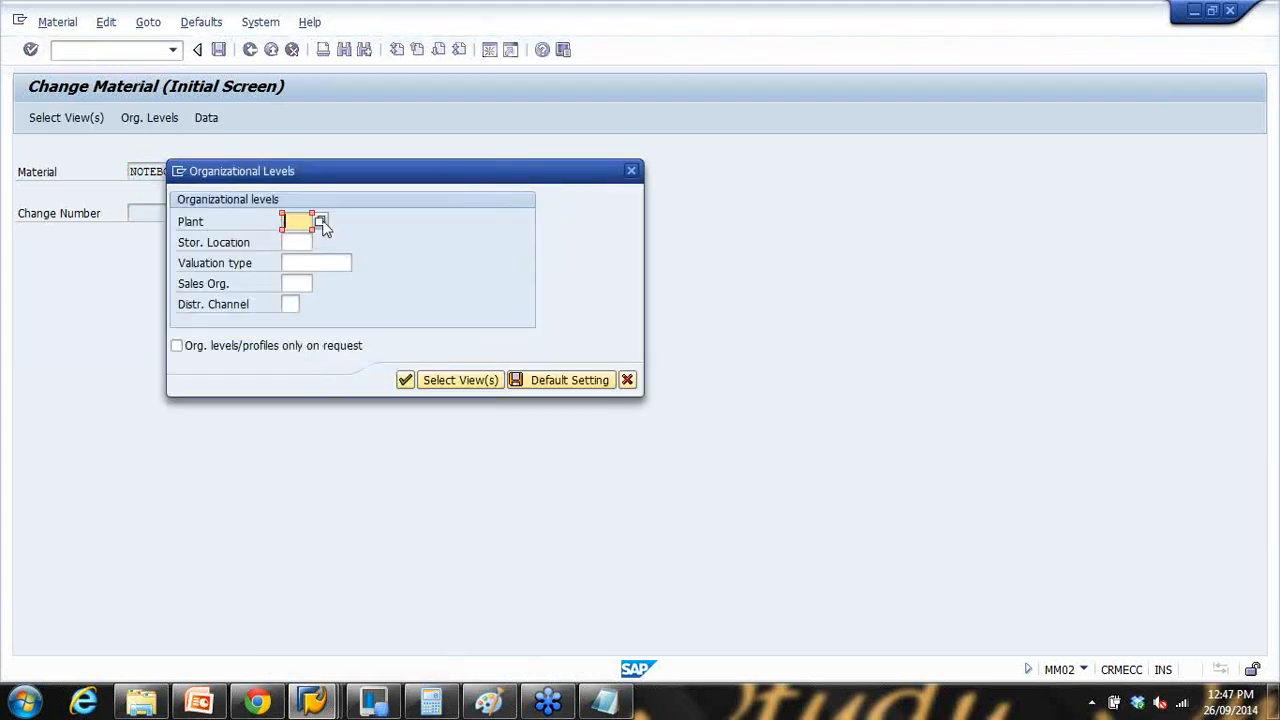
click(321, 222)
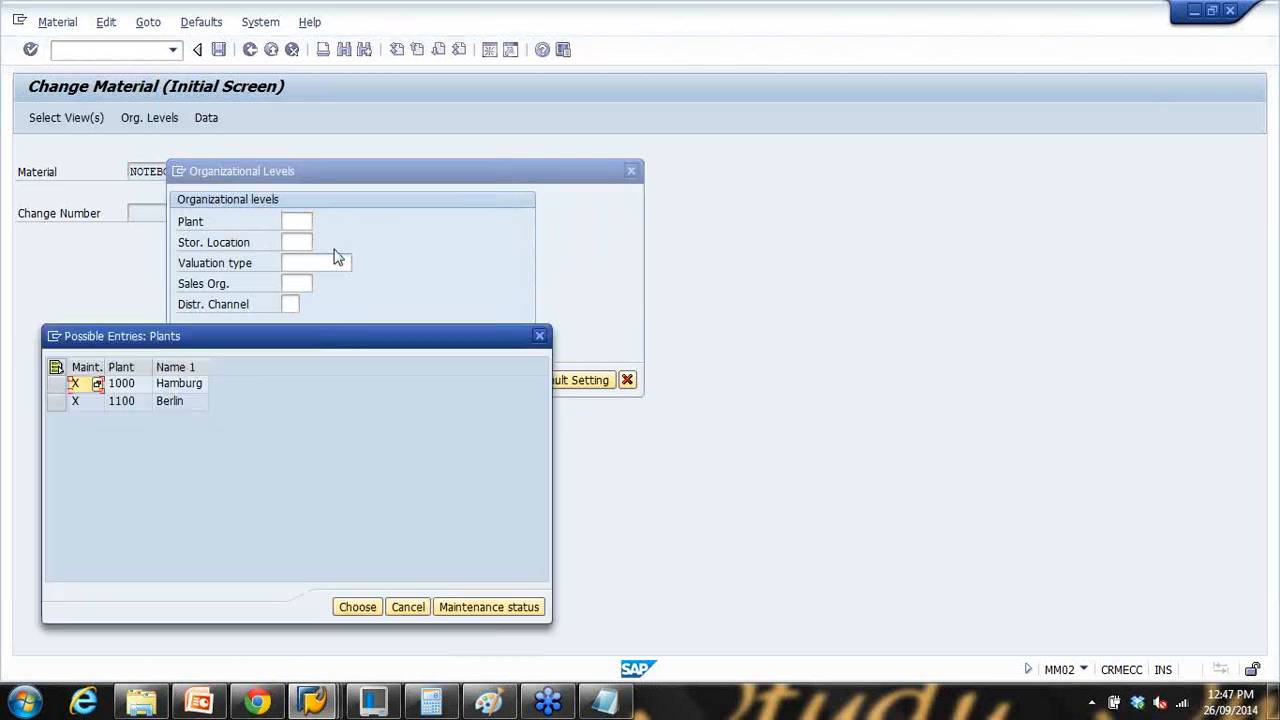
drag(293, 343, 599, 146)
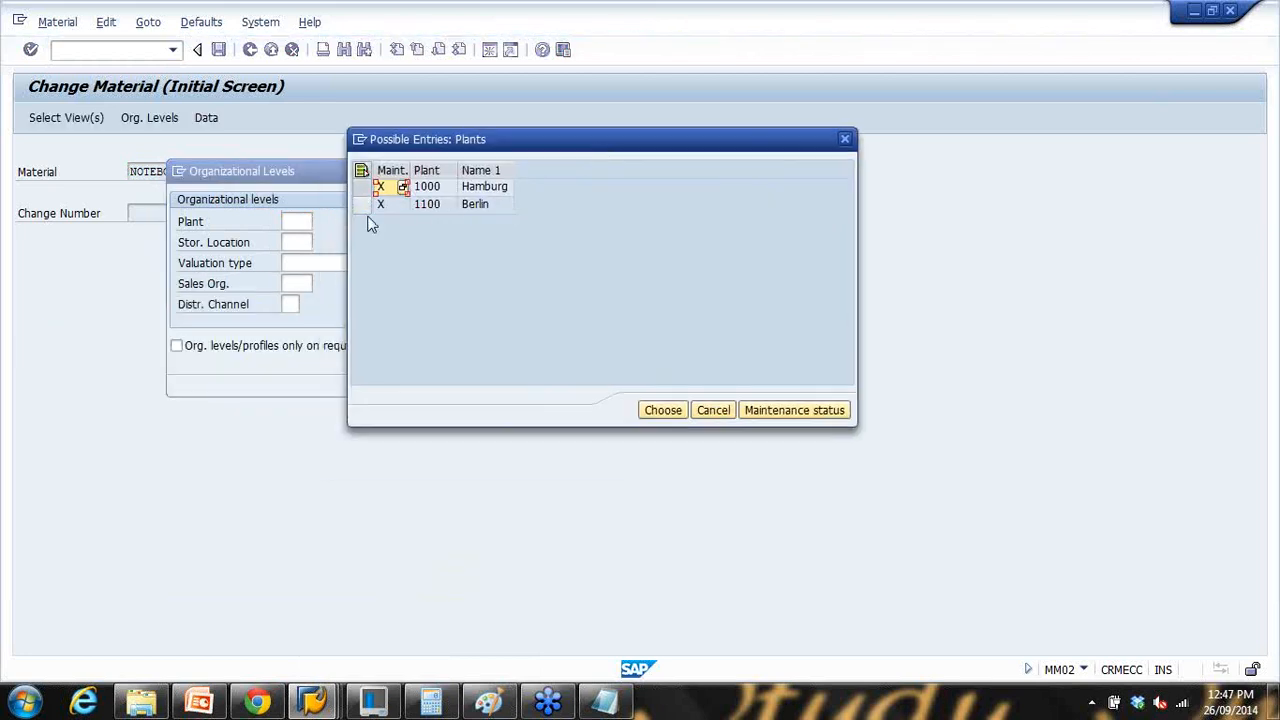
click(366, 206)
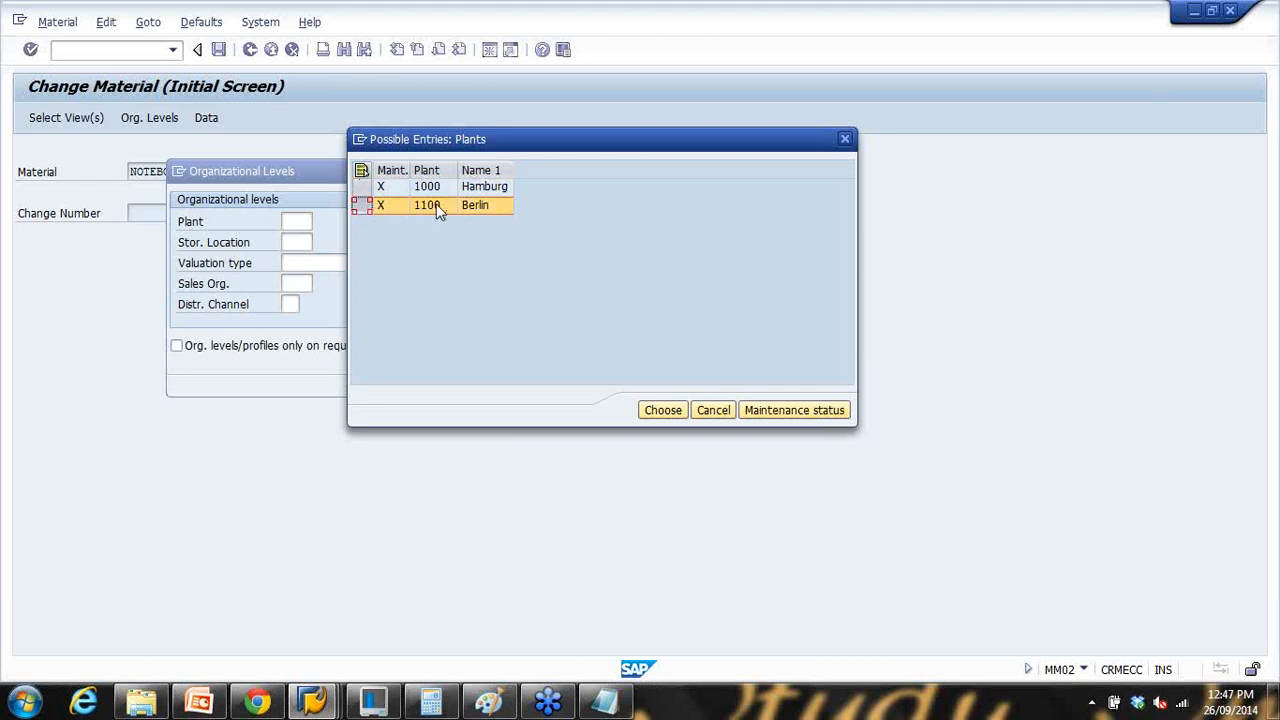
click(680, 409)
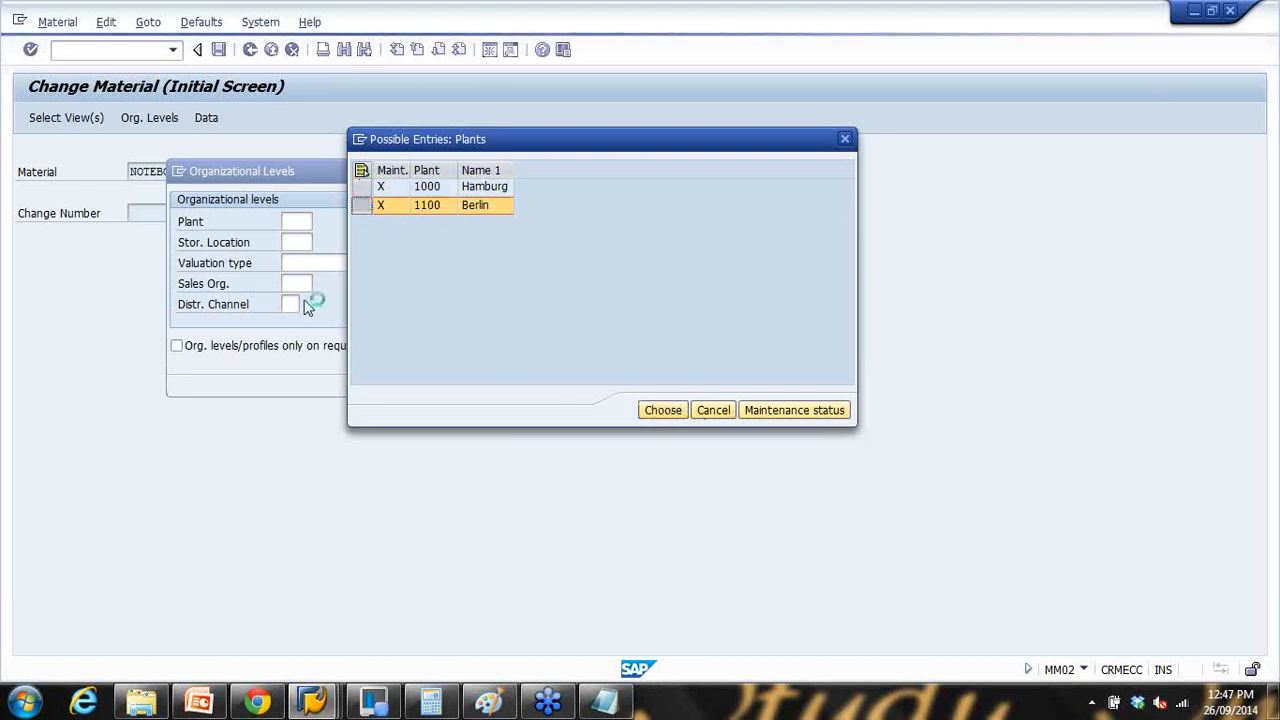
Step: Choose sales org 1020 with channel 20, noting '1020/20' in Notepad
click(305, 284)
click(319, 284)
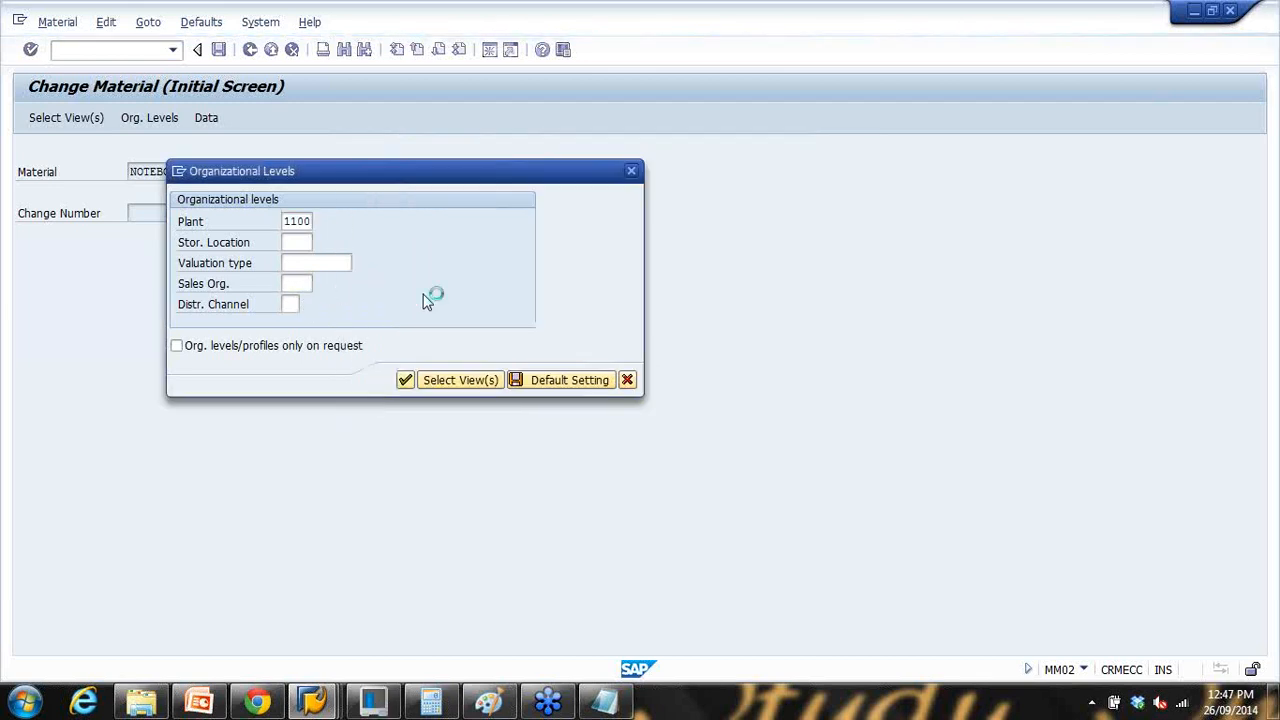
drag(381, 343, 601, 196)
click(287, 262)
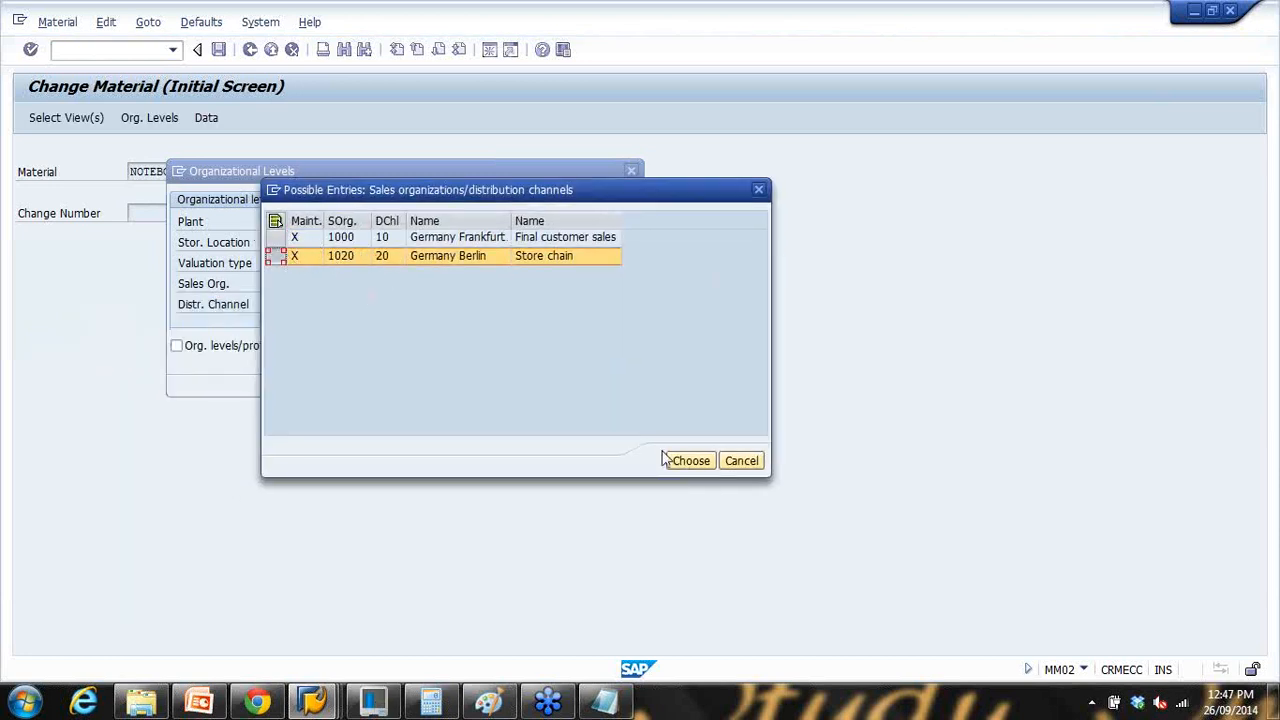
click(625, 705)
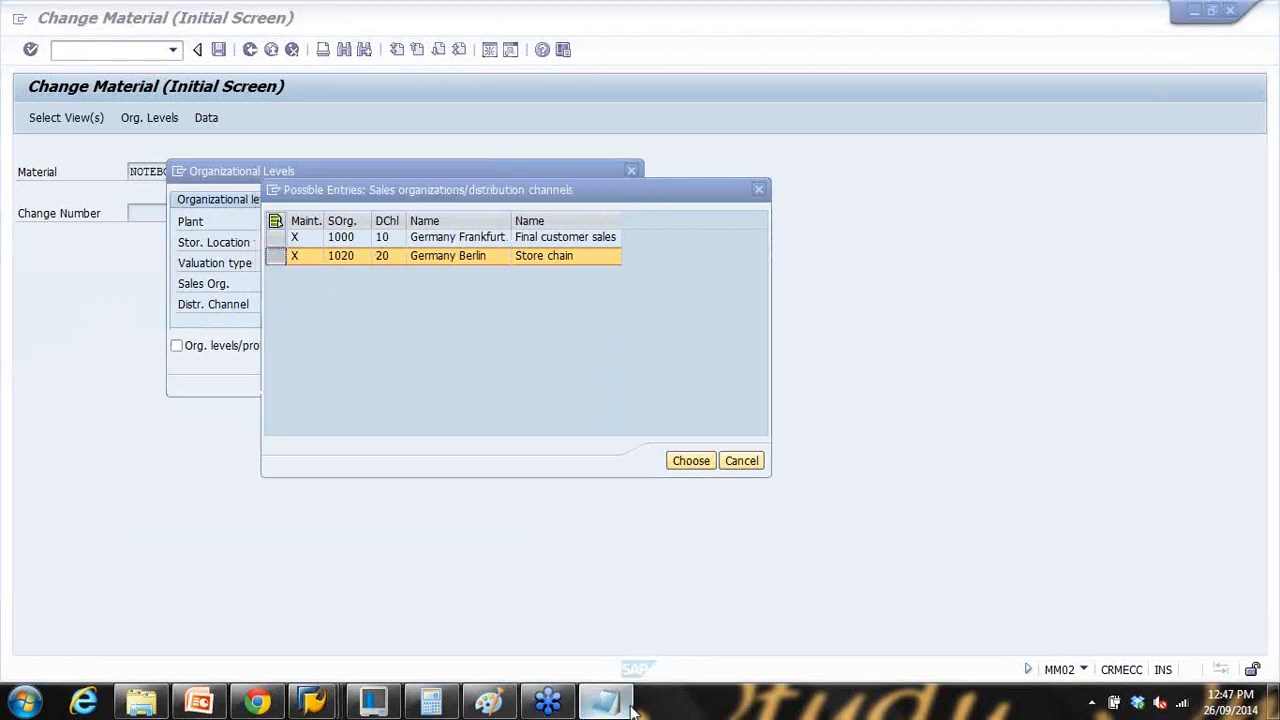
text(1020)
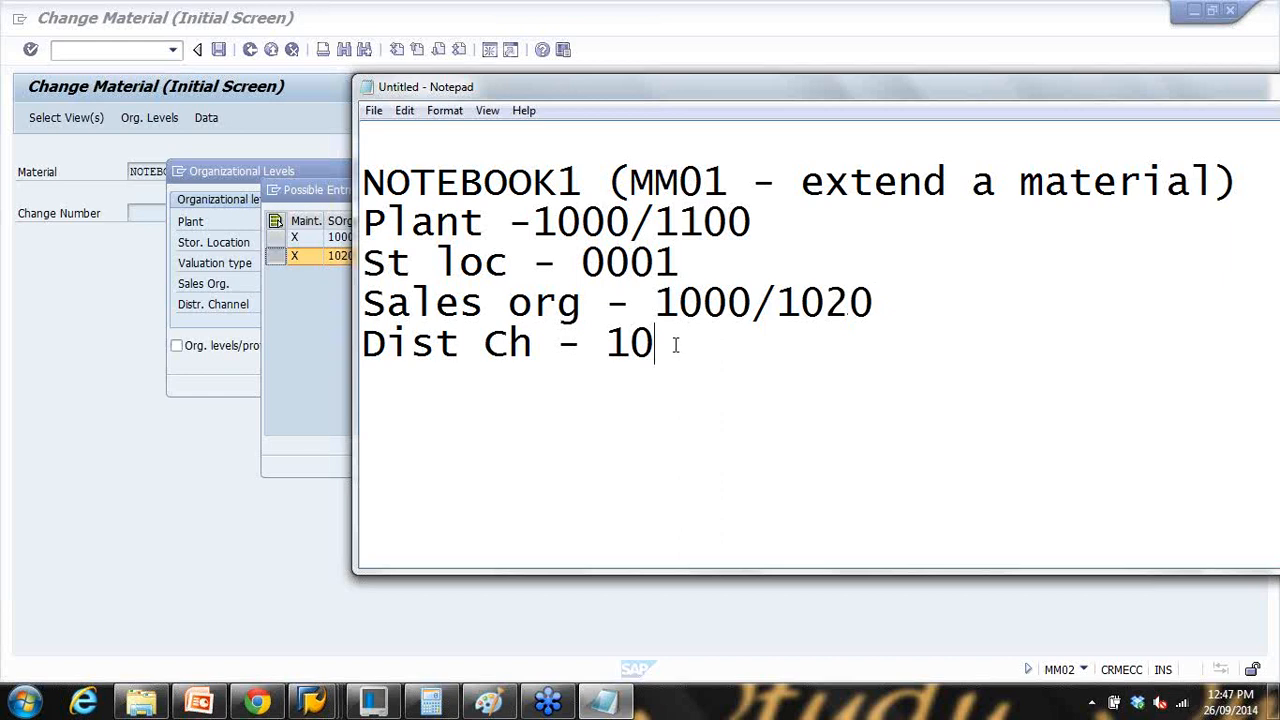
text(/20)
click(276, 256)
click(692, 463)
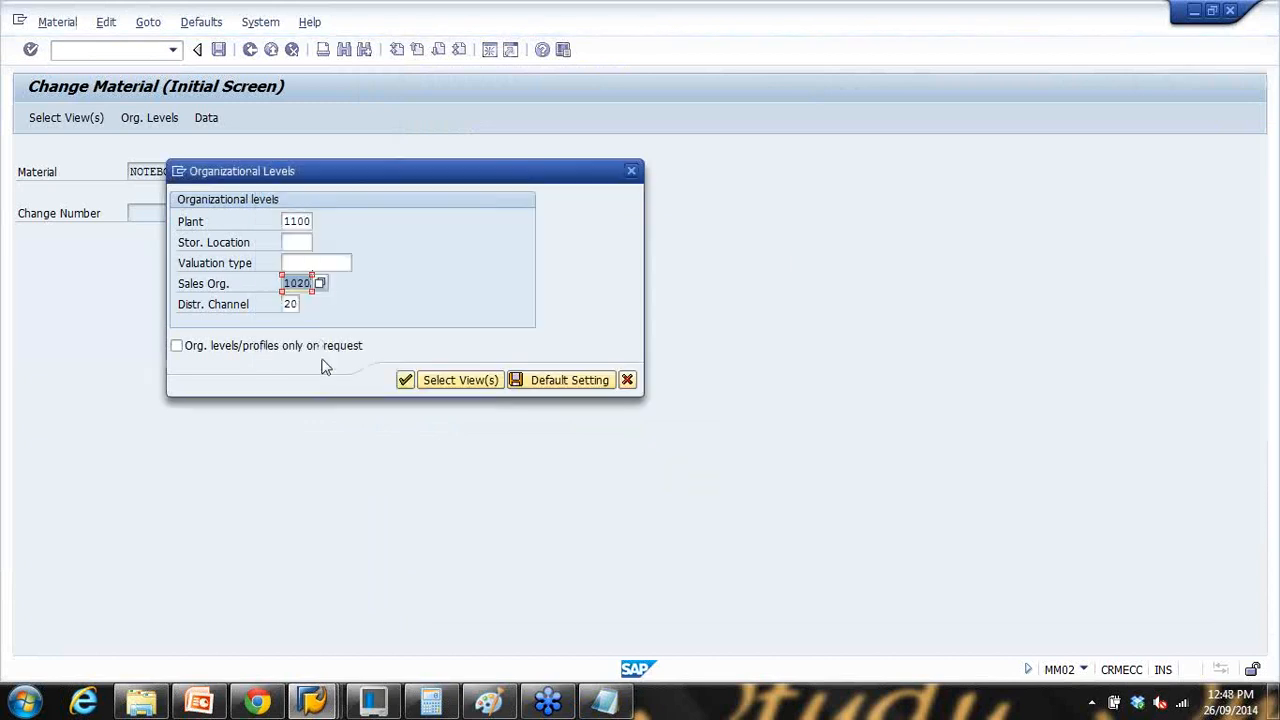
Step: Open NOTEBOOK1's Basic data 1 view, then play slide 23 full-screen in PowerPoint
click(406, 381)
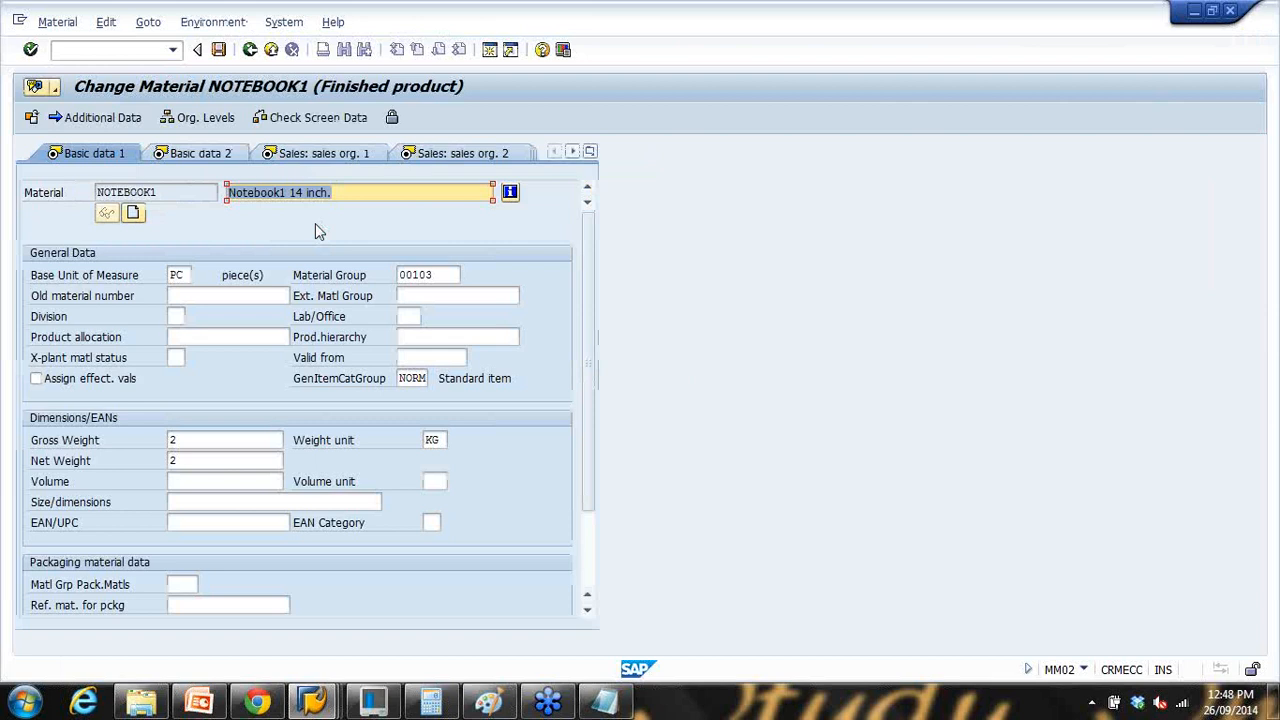
click(363, 192)
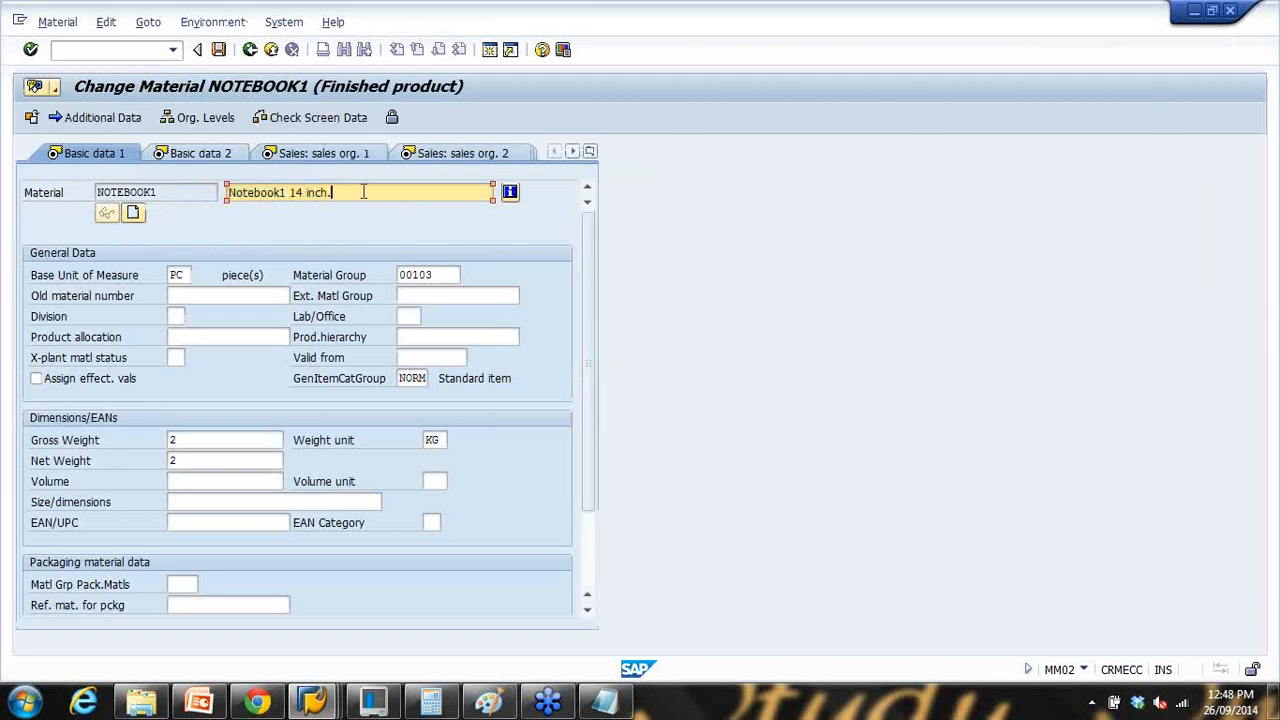
click(212, 705)
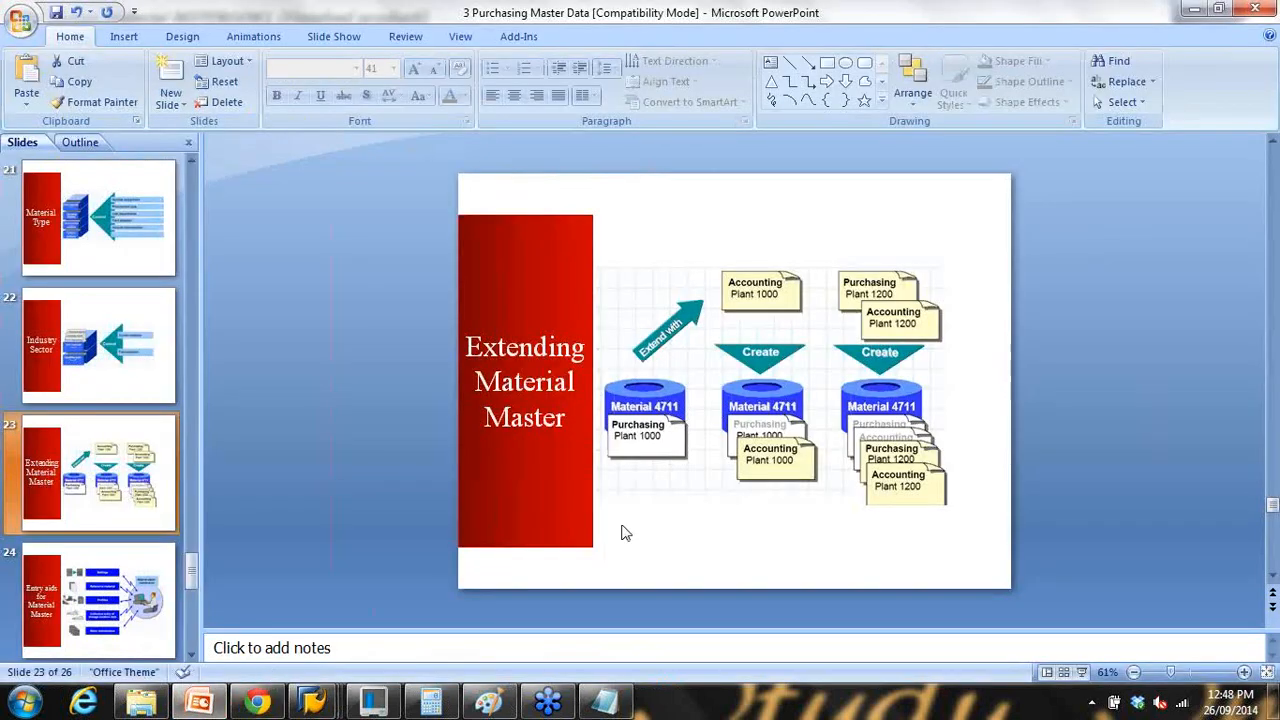
click(1082, 673)
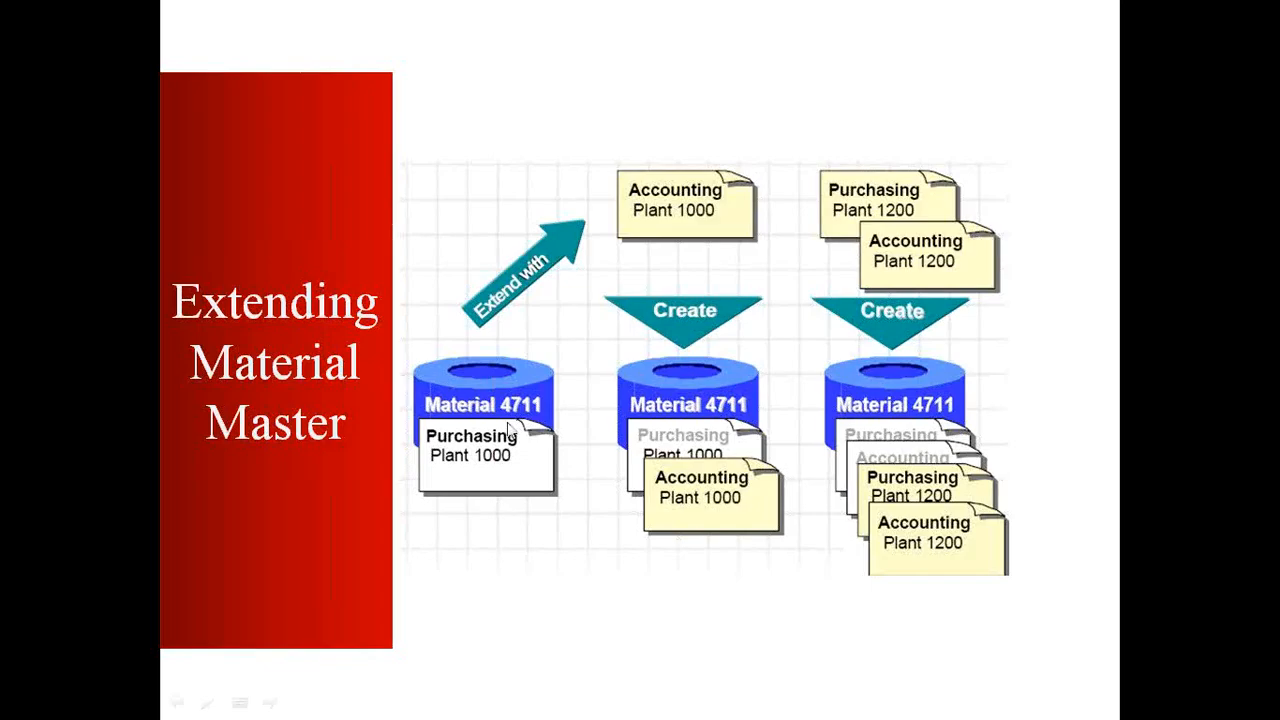
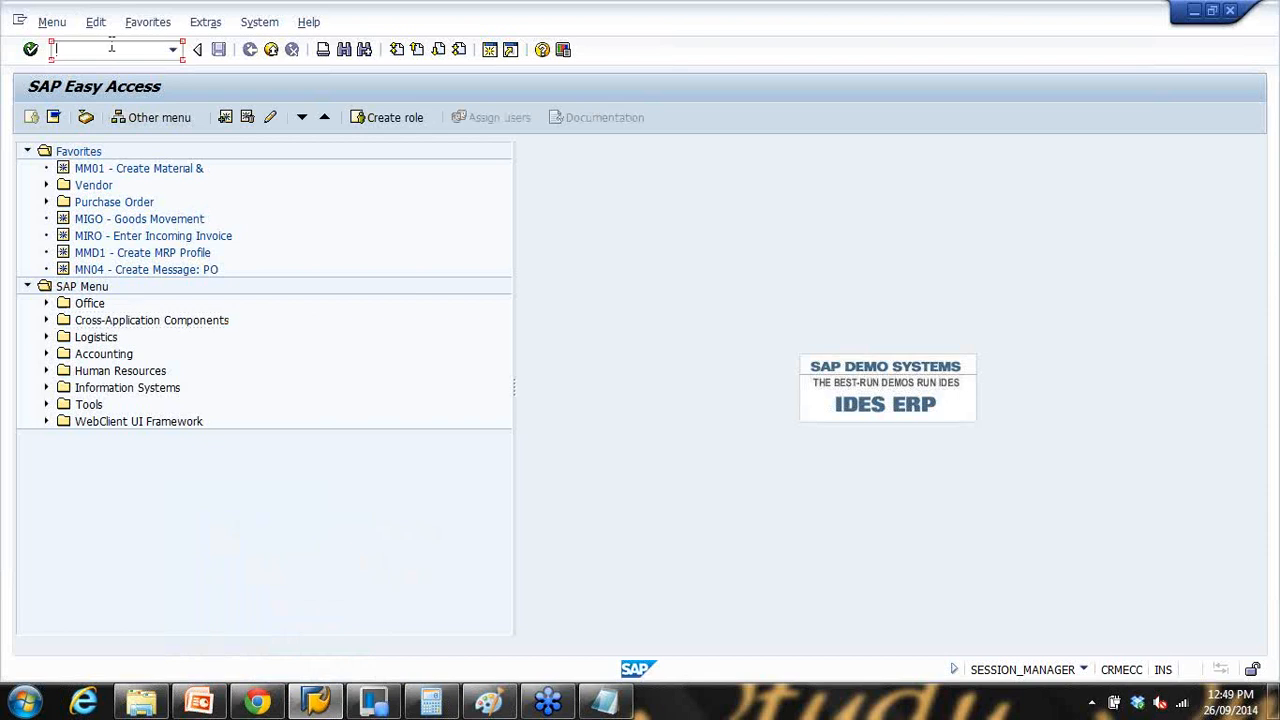
Step: Run MM01 and save M Mechanical Engineering as the default industry sector
key(Return)
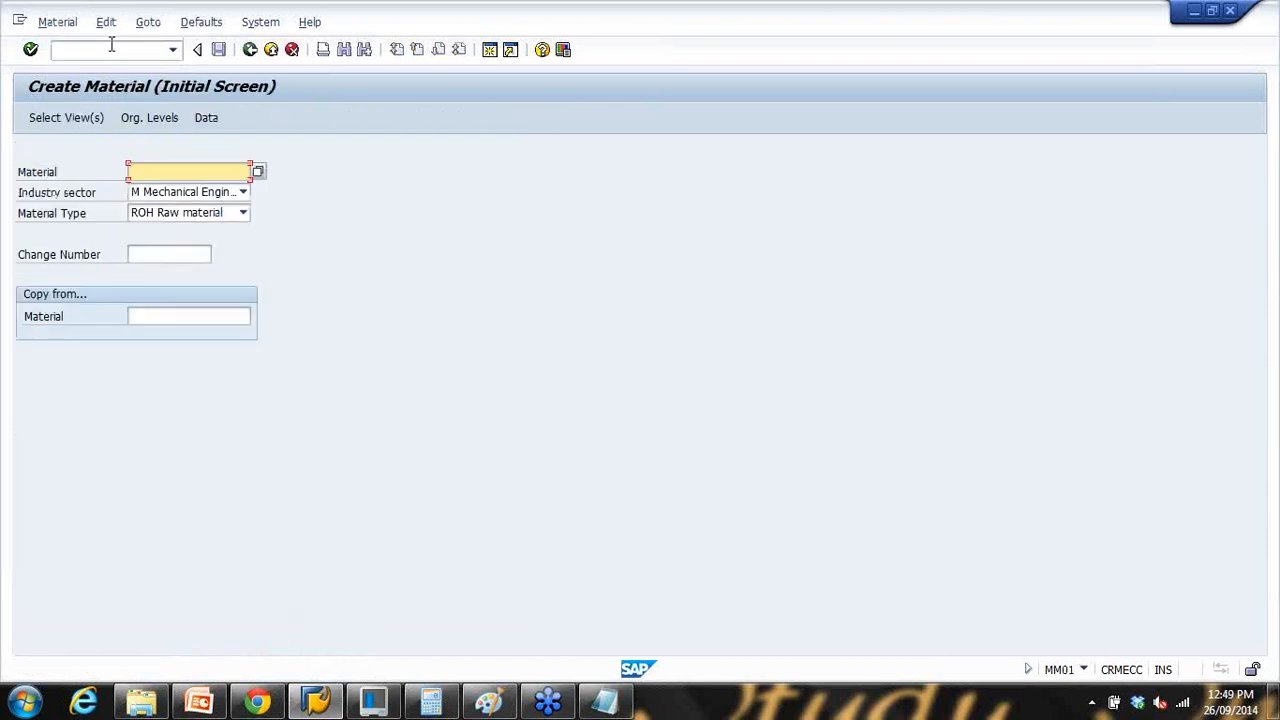
click(204, 28)
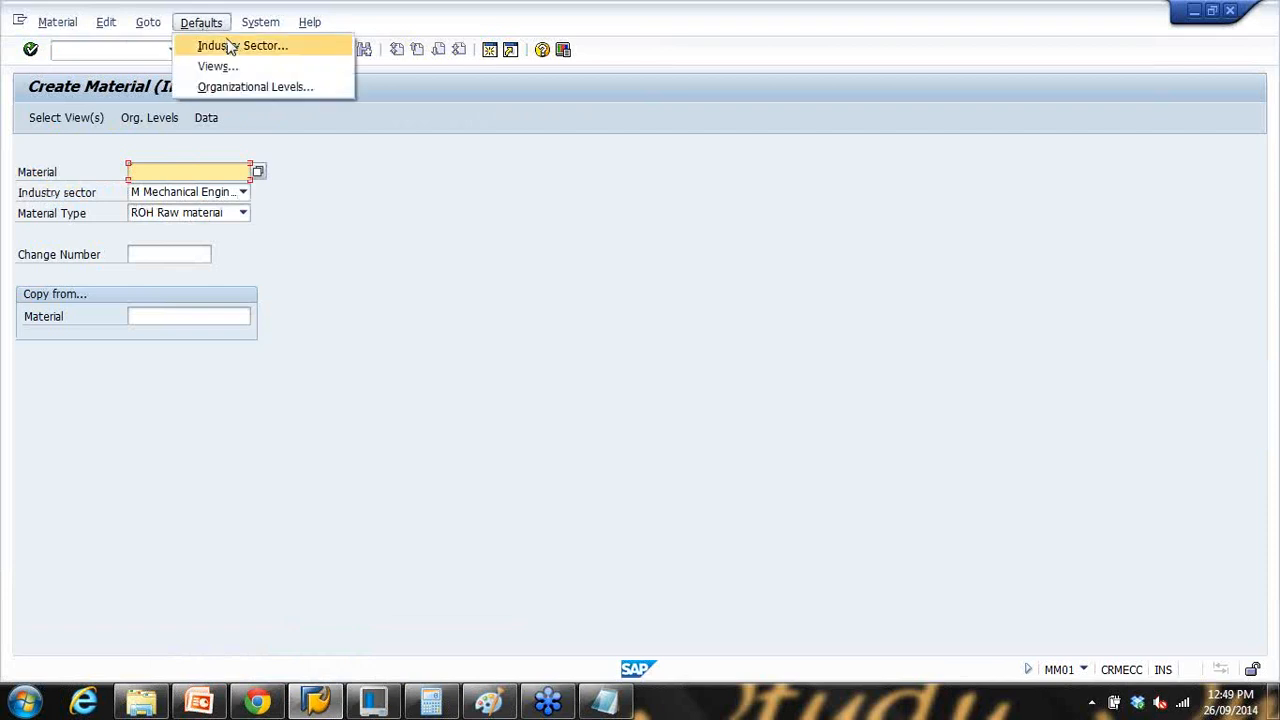
click(240, 47)
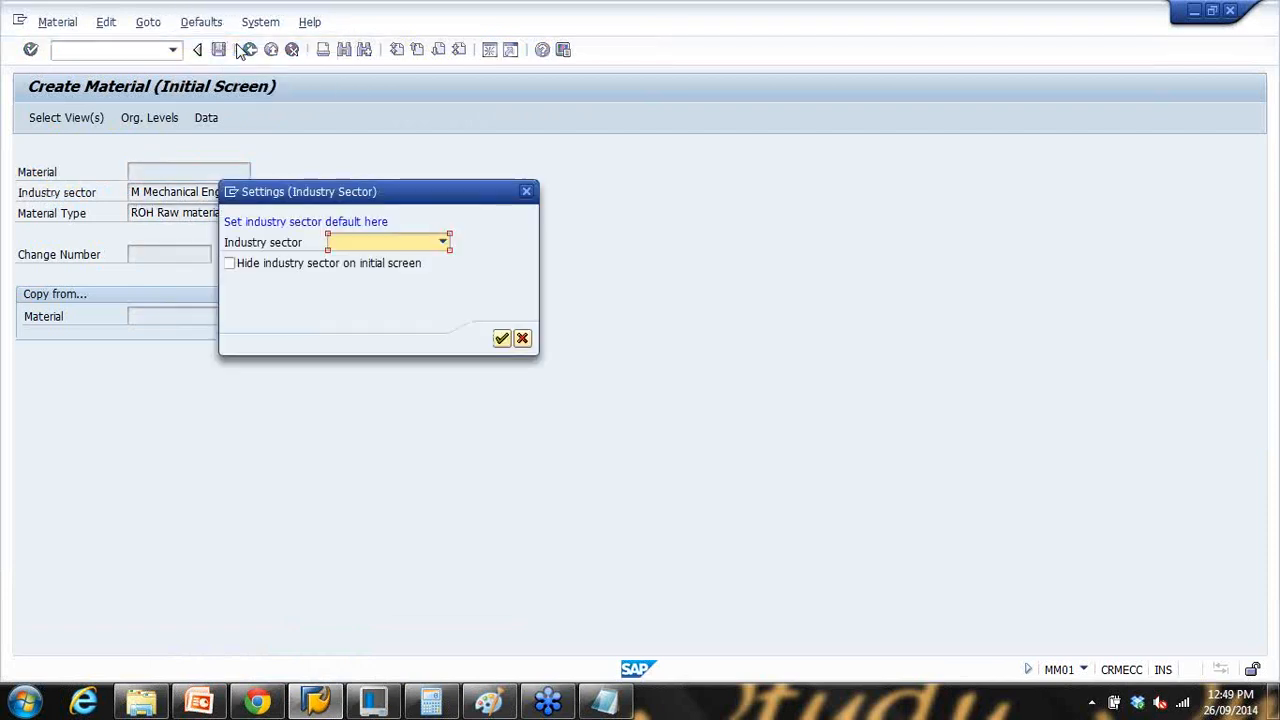
drag(387, 199, 485, 169)
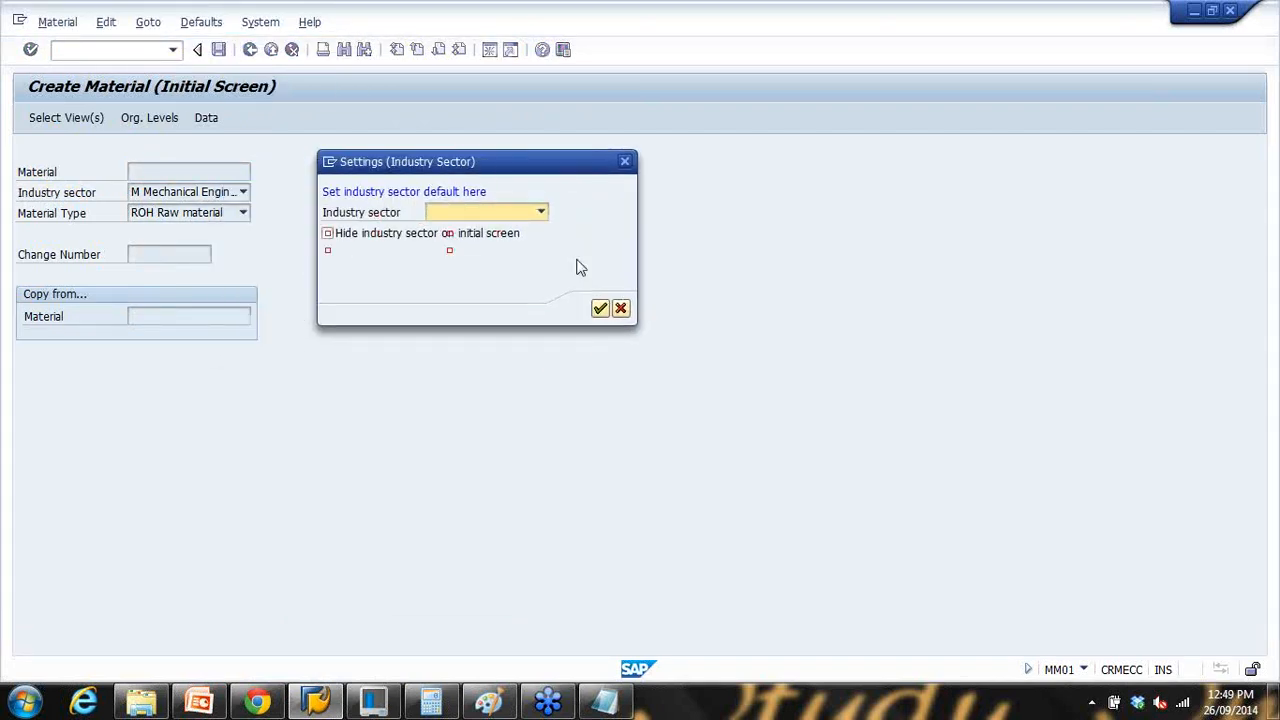
click(540, 212)
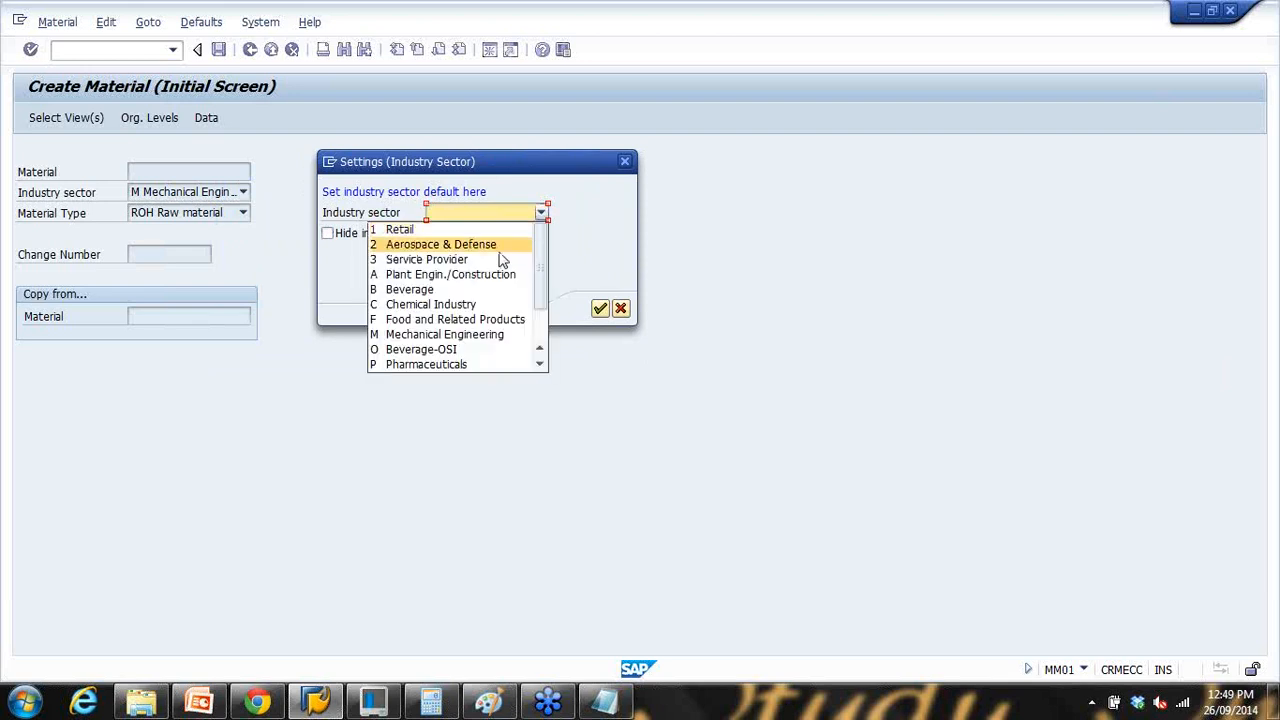
click(491, 334)
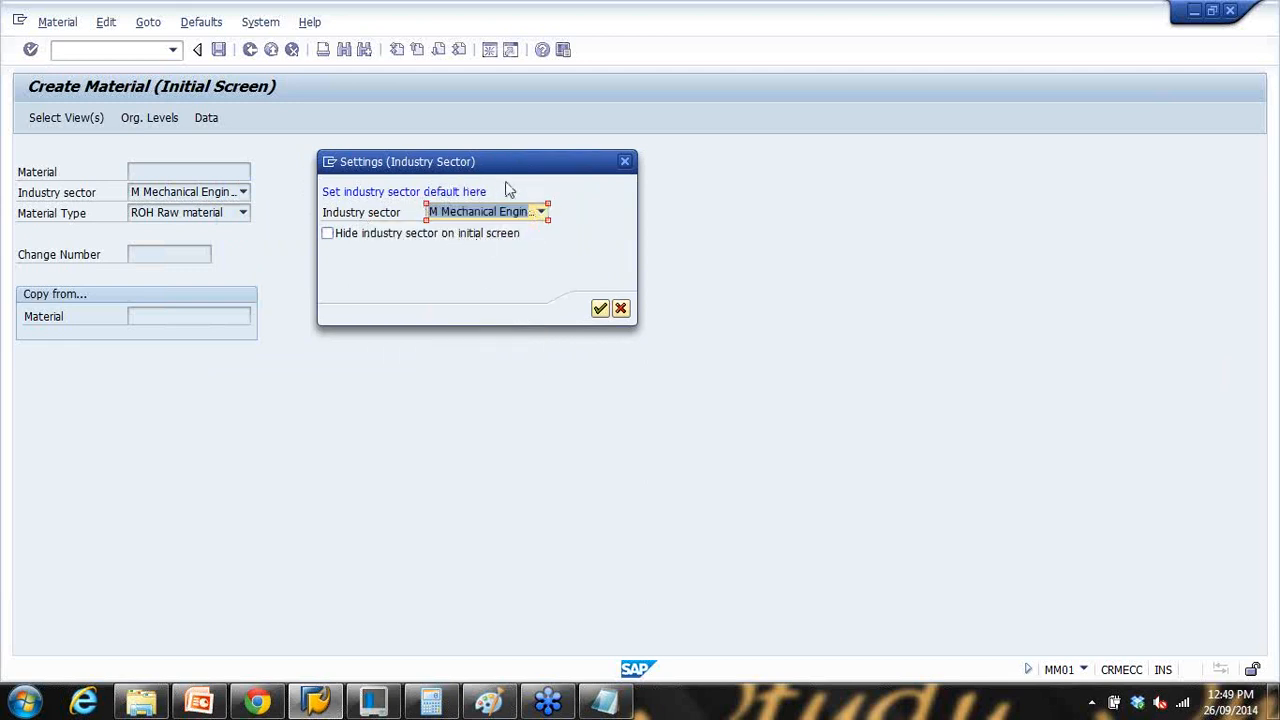
click(600, 309)
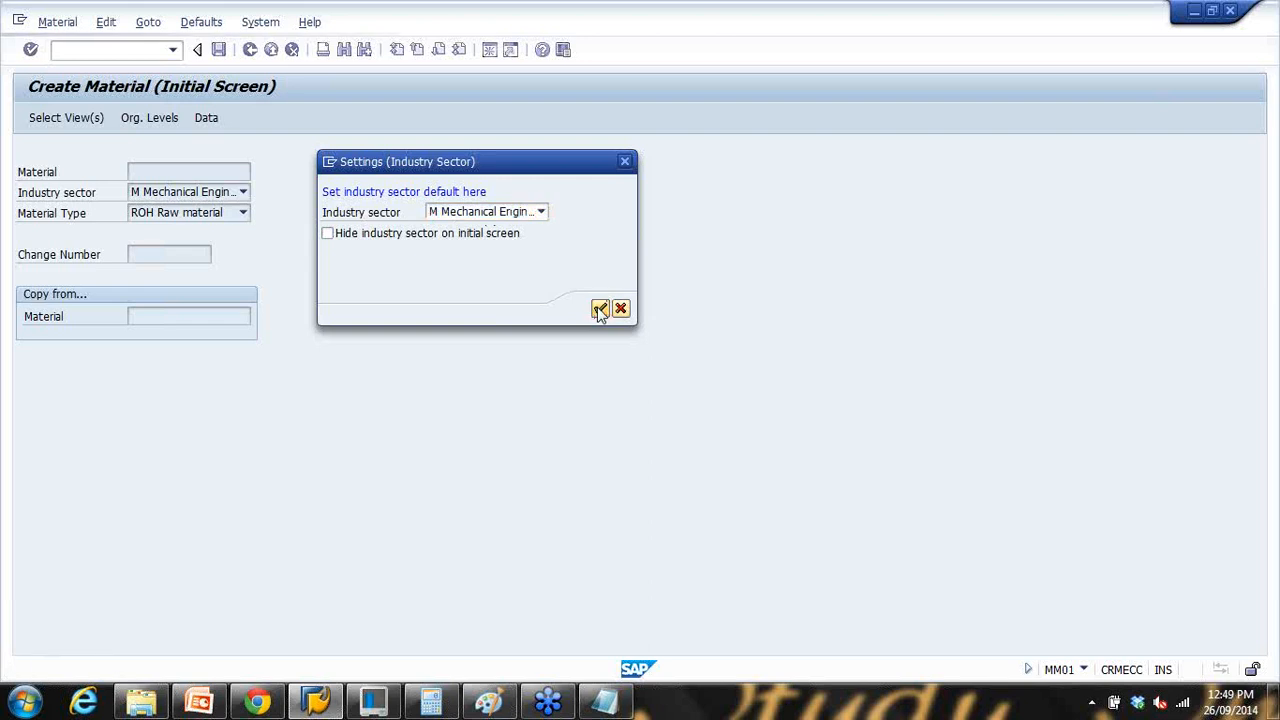
Step: Open the default views setting and deselect all currently chosen views
click(207, 28)
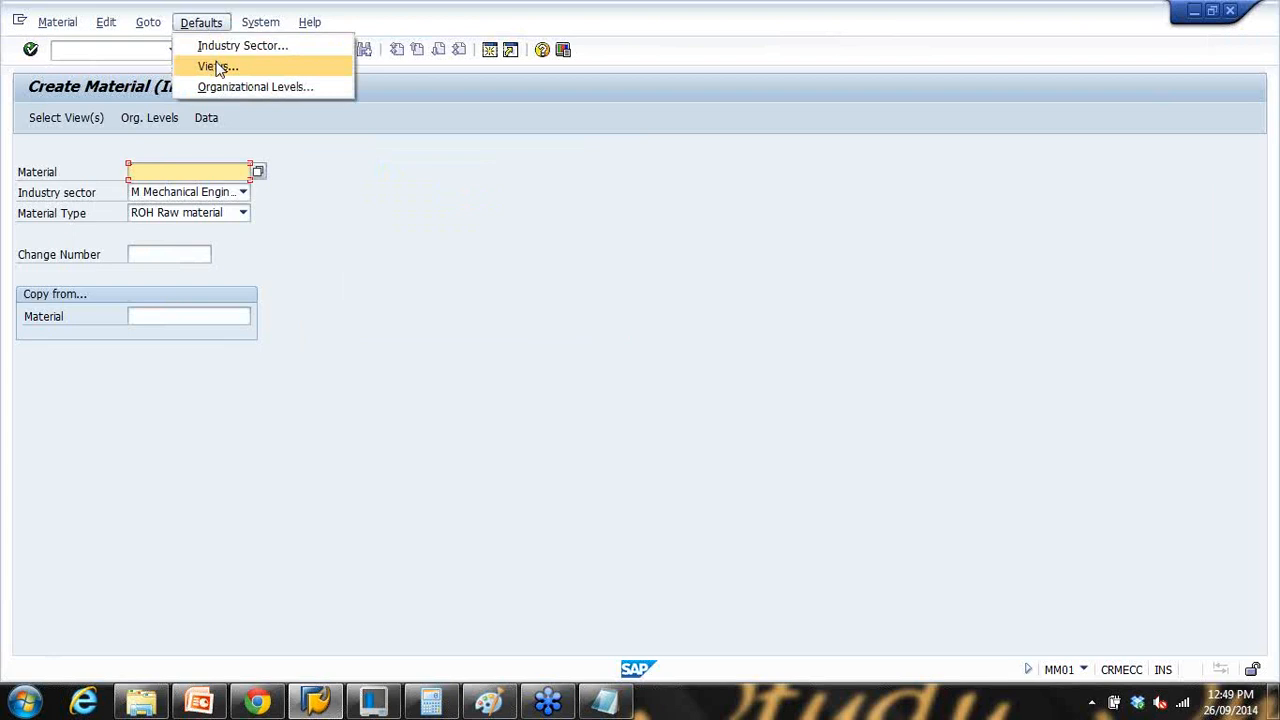
click(219, 67)
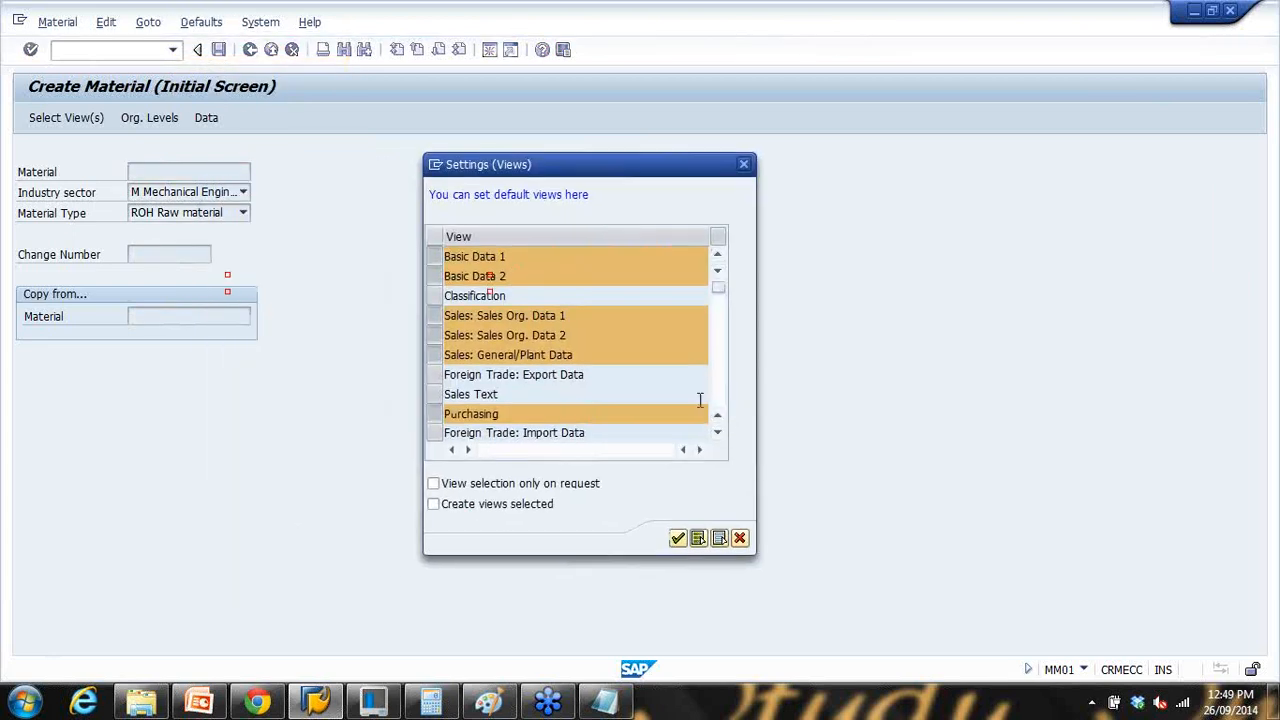
click(718, 432)
click(718, 377)
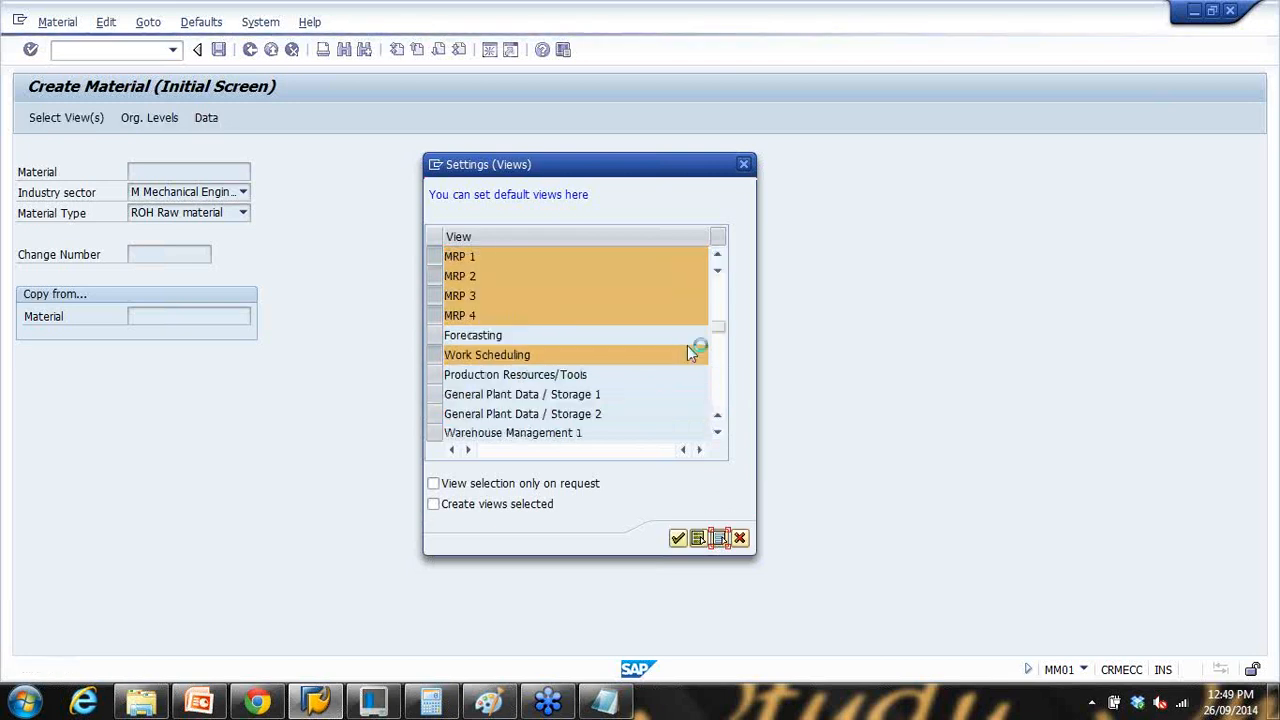
click(715, 286)
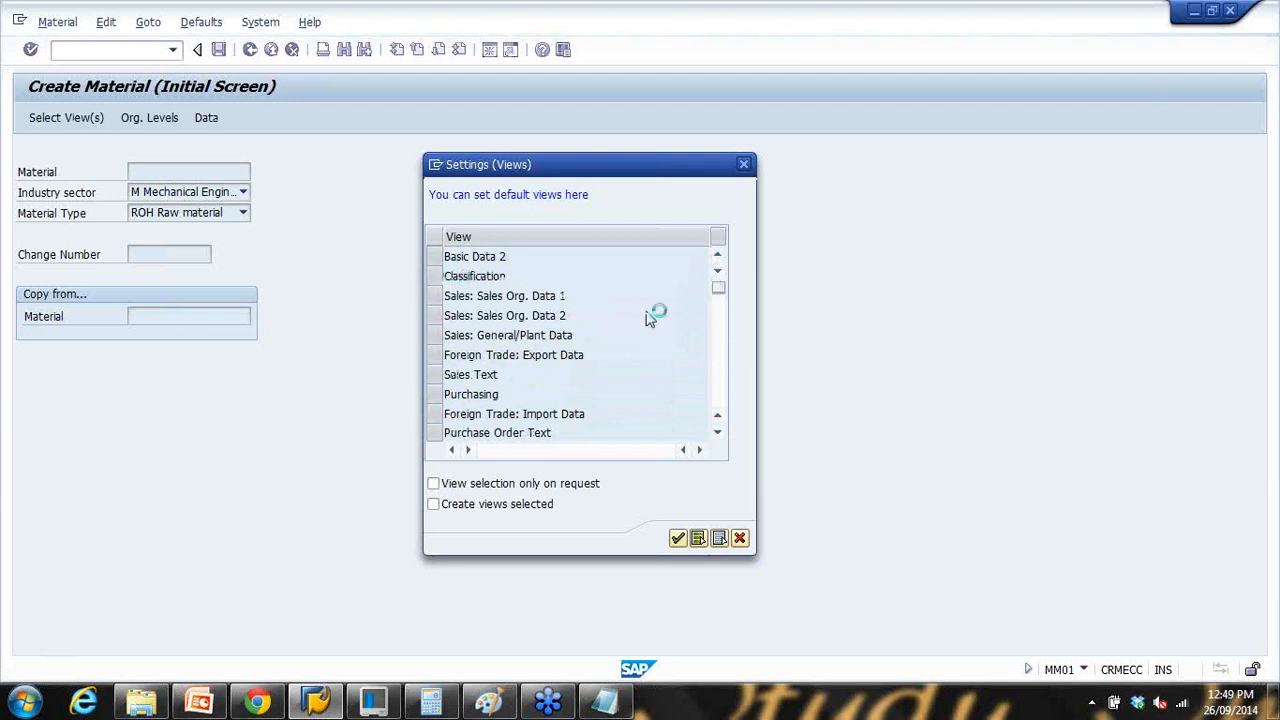
click(717, 254)
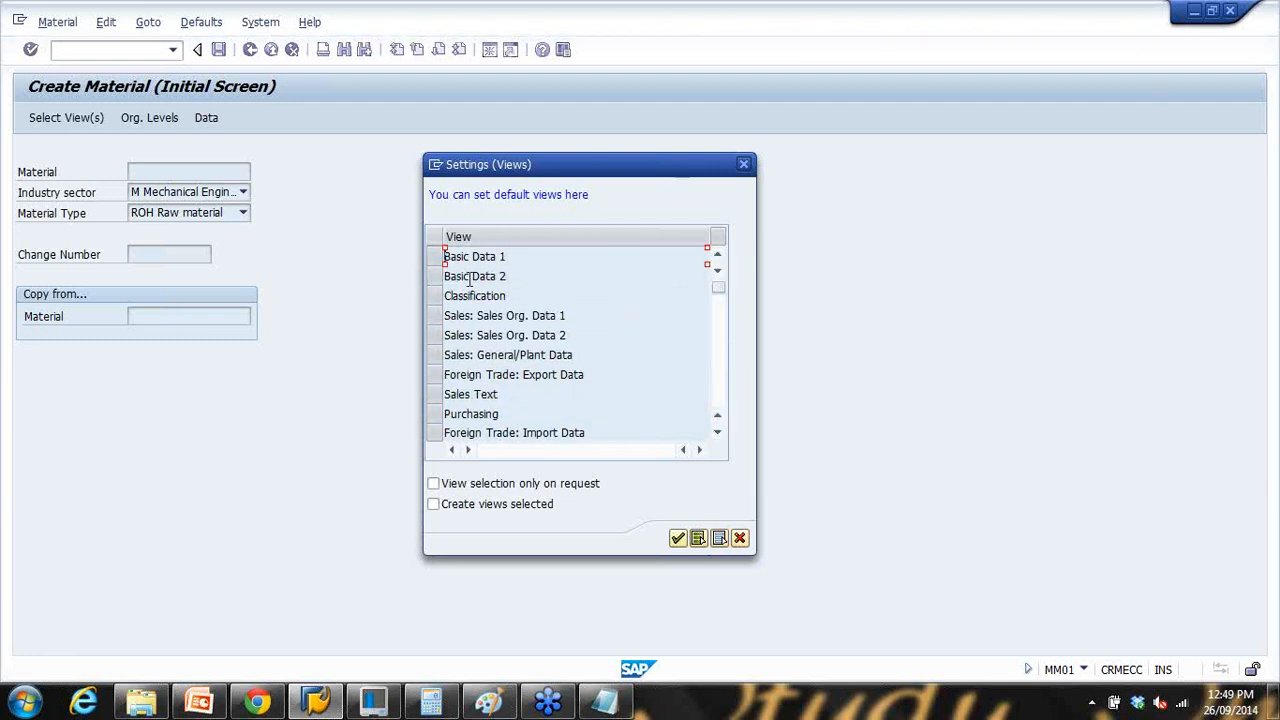
Step: Select Basic Data 1–2, the three Sales views and Purchasing as default views
click(433, 258)
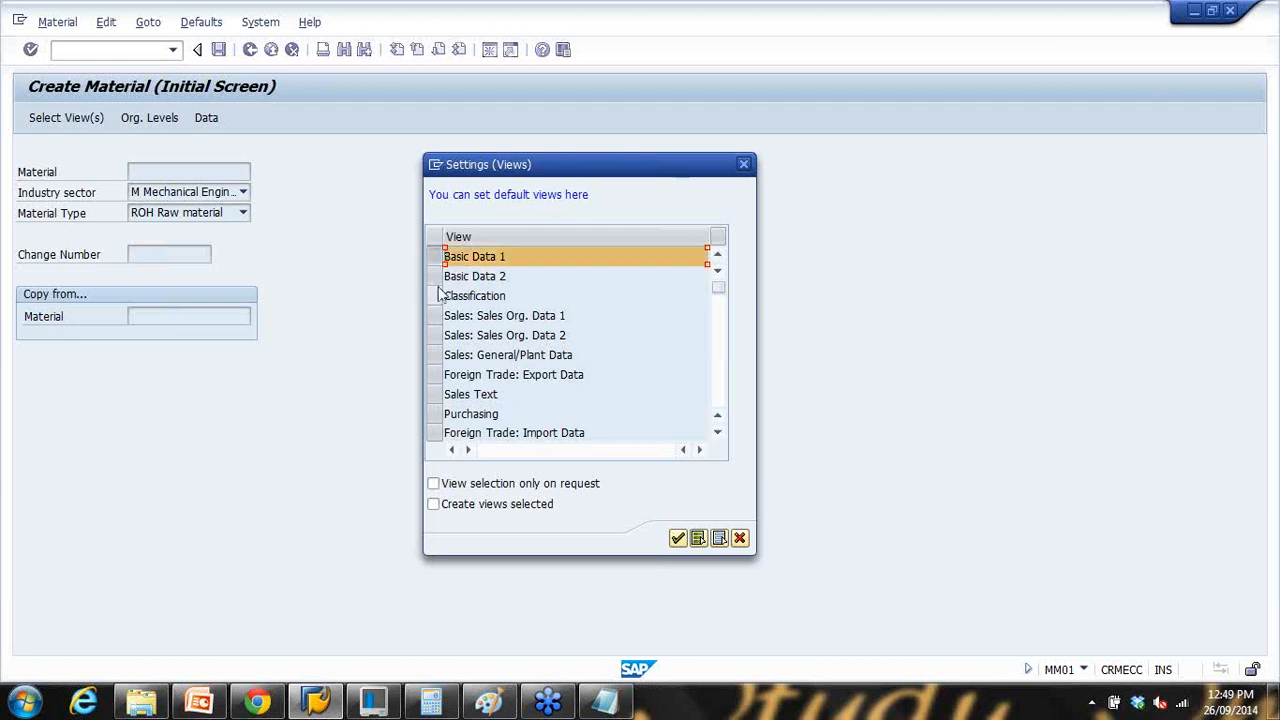
click(433, 276)
drag(436, 318, 434, 356)
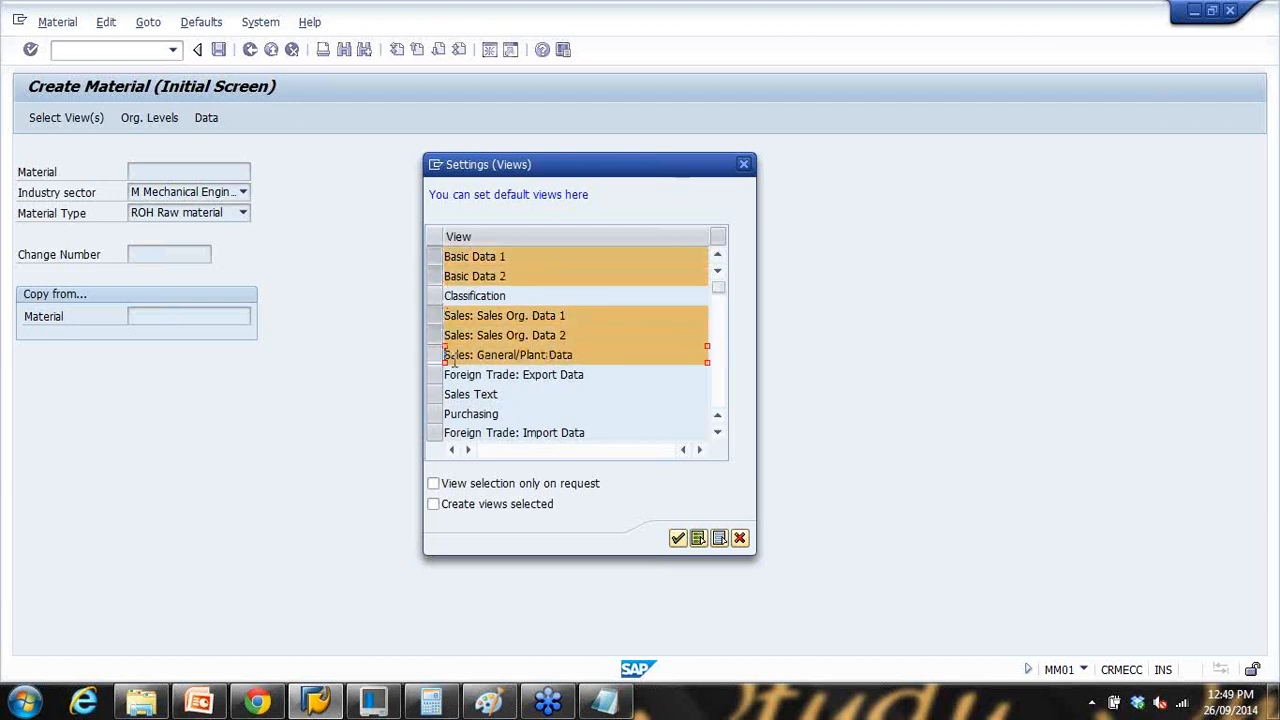
click(436, 414)
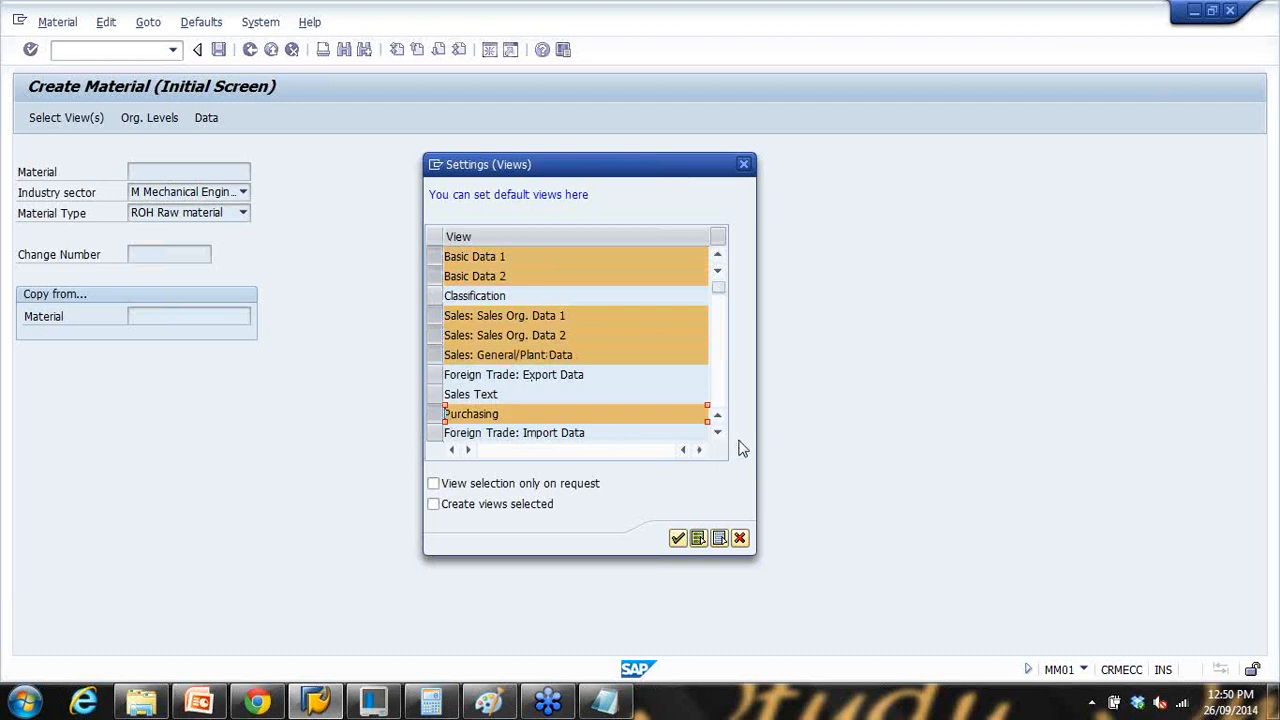
Step: Add MRP 1–4, Work Scheduling, Accounting 1–2 and Costing 1–2, then confirm the default views
click(718, 433)
click(718, 433)
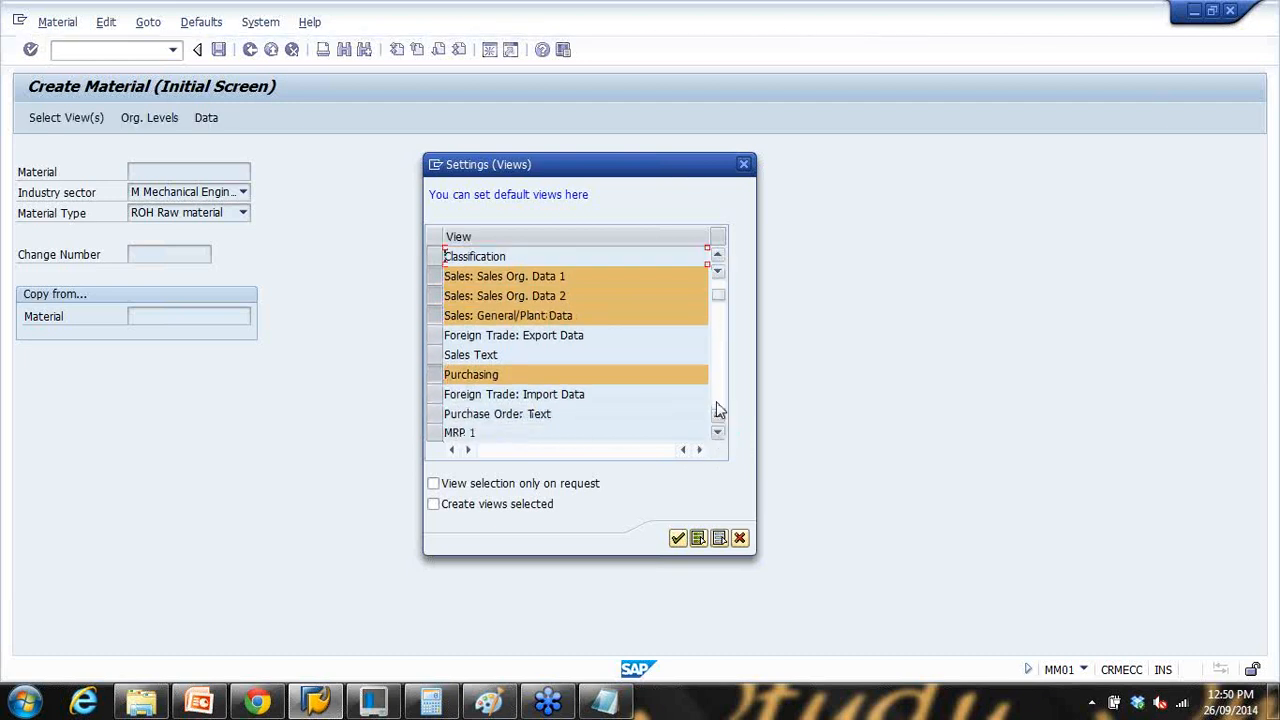
click(716, 410)
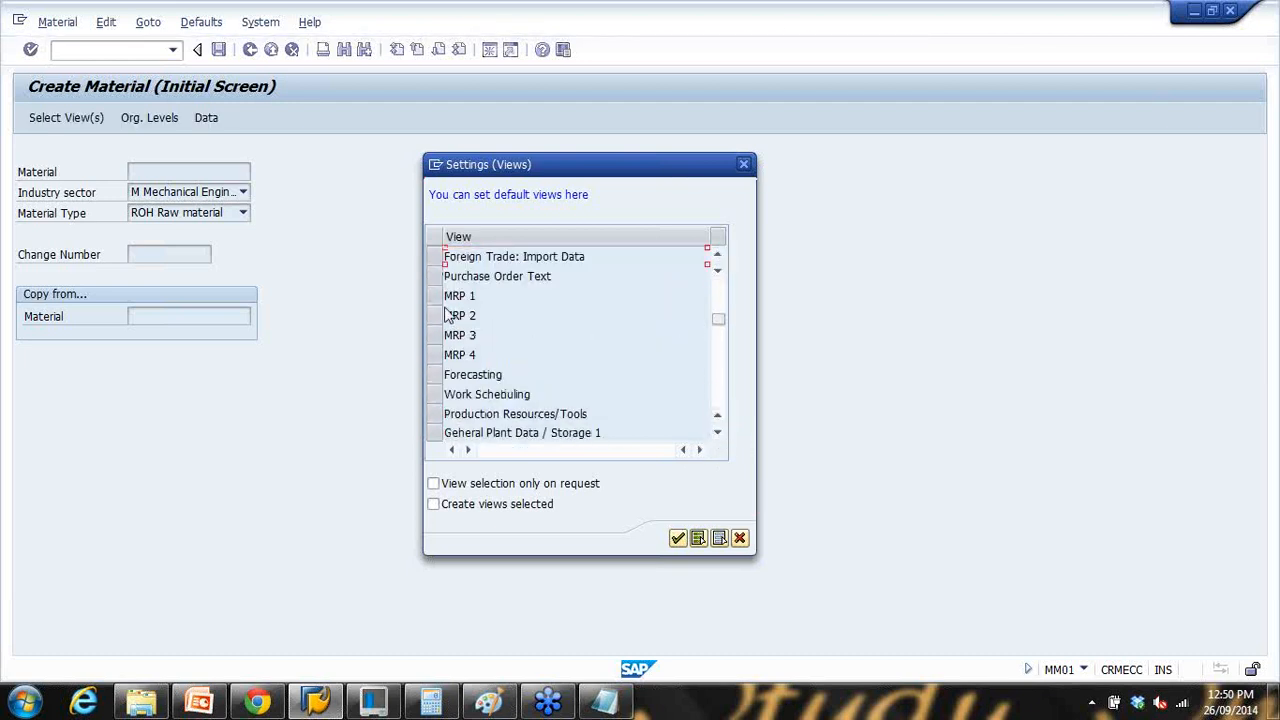
drag(436, 296, 436, 355)
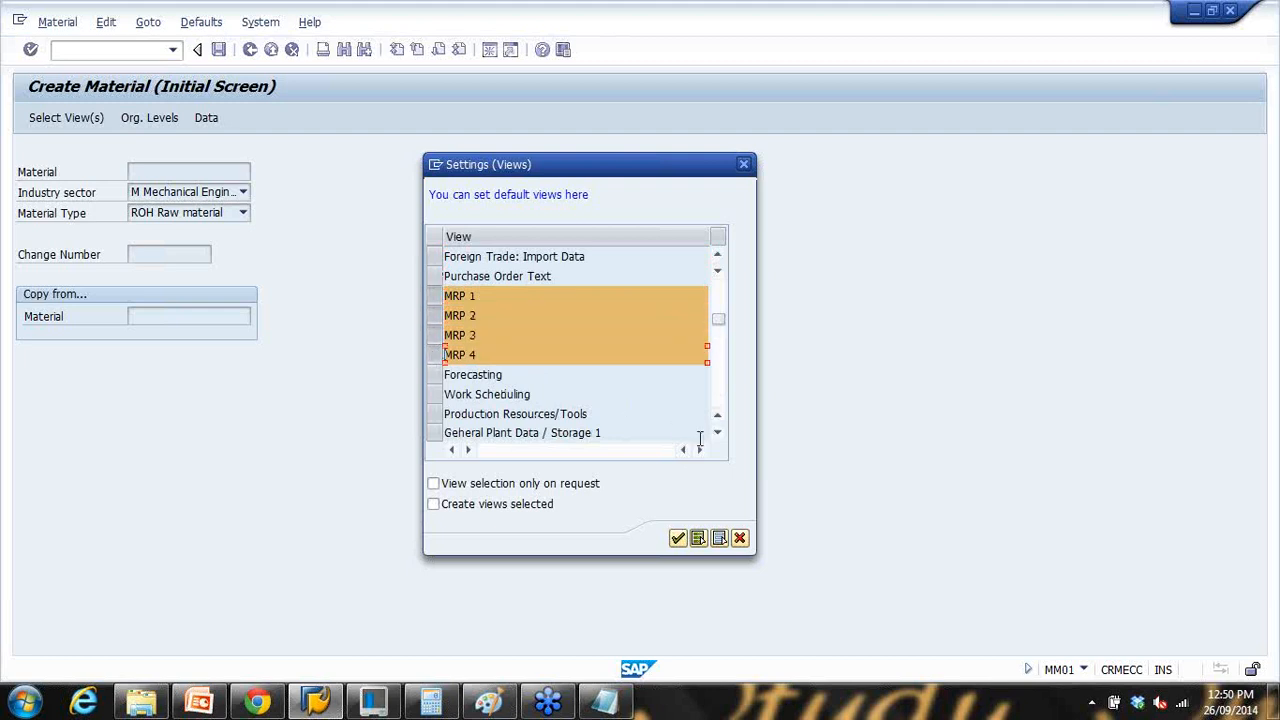
click(718, 433)
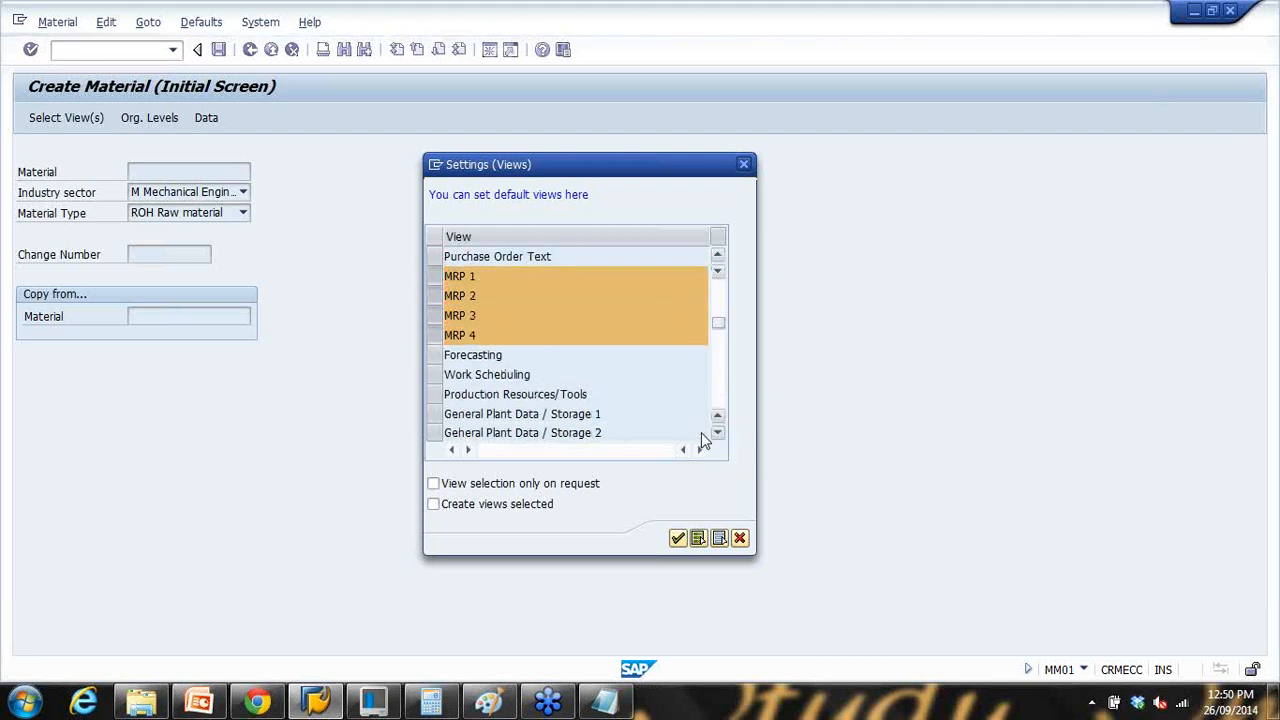
scroll(442, 366, down, 1)
click(438, 358)
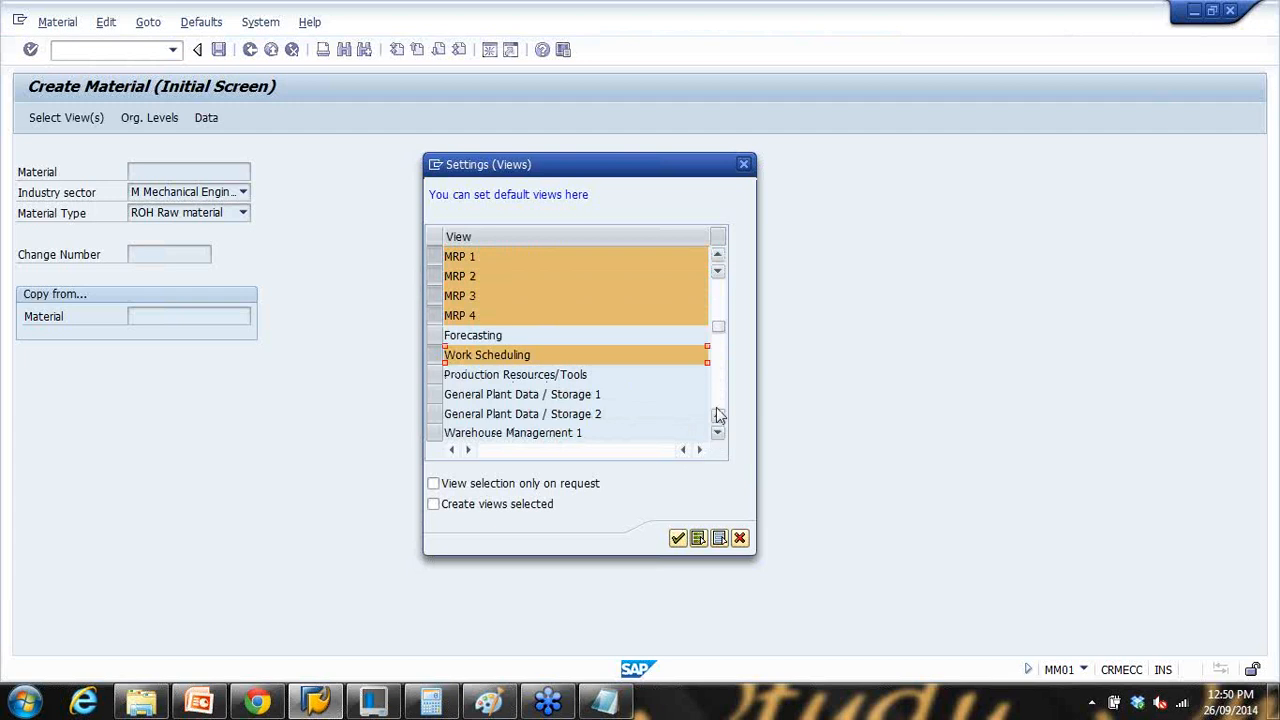
click(717, 408)
drag(436, 305, 434, 355)
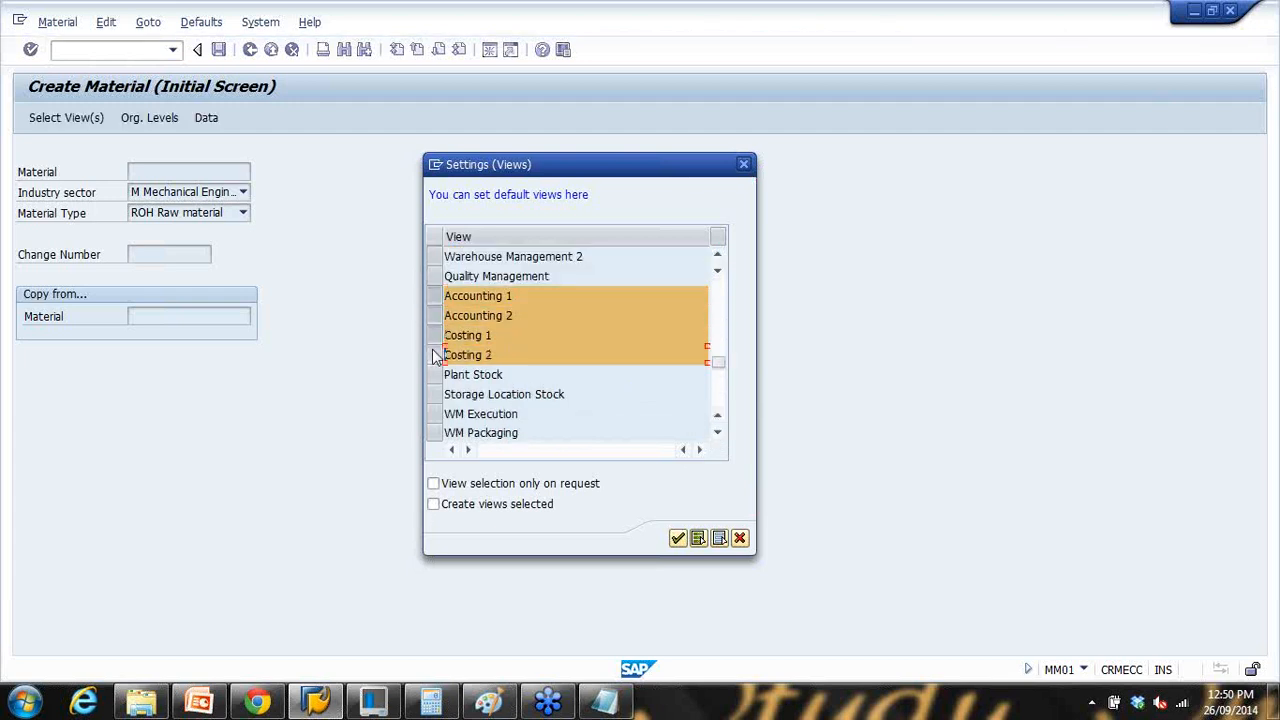
click(678, 540)
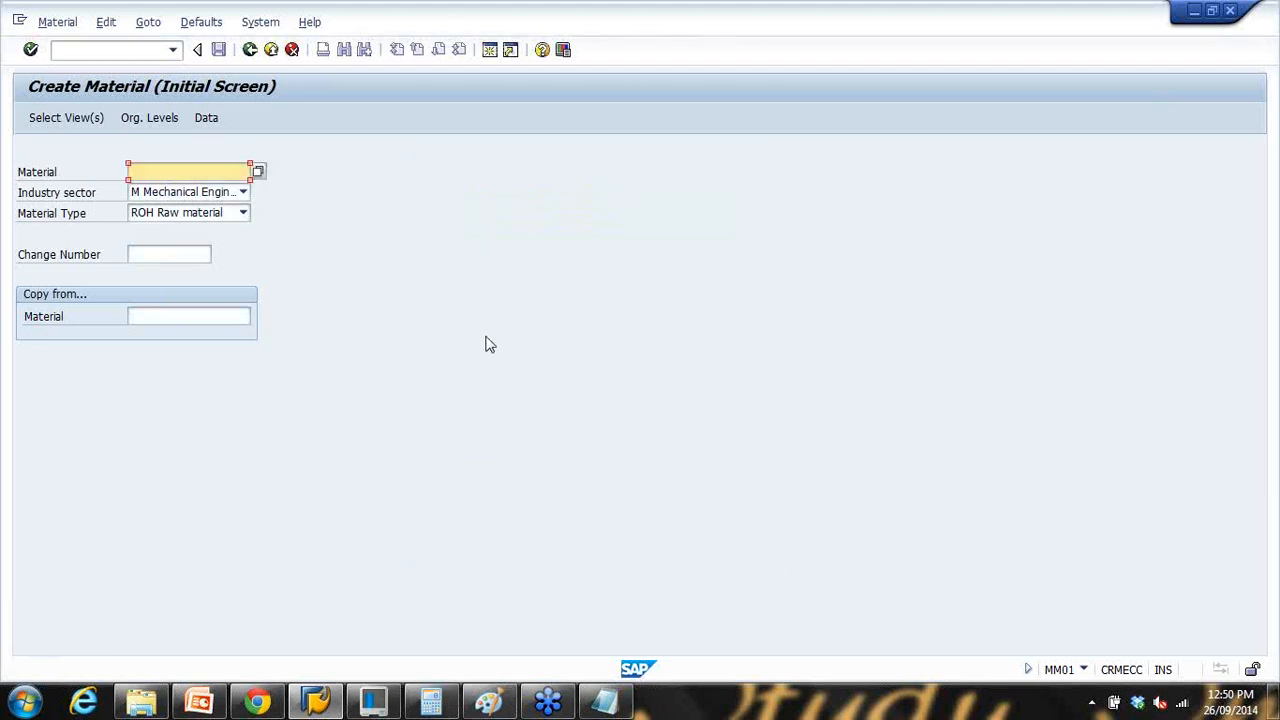
Step: Review the saved default views and close the setting unchanged
click(203, 23)
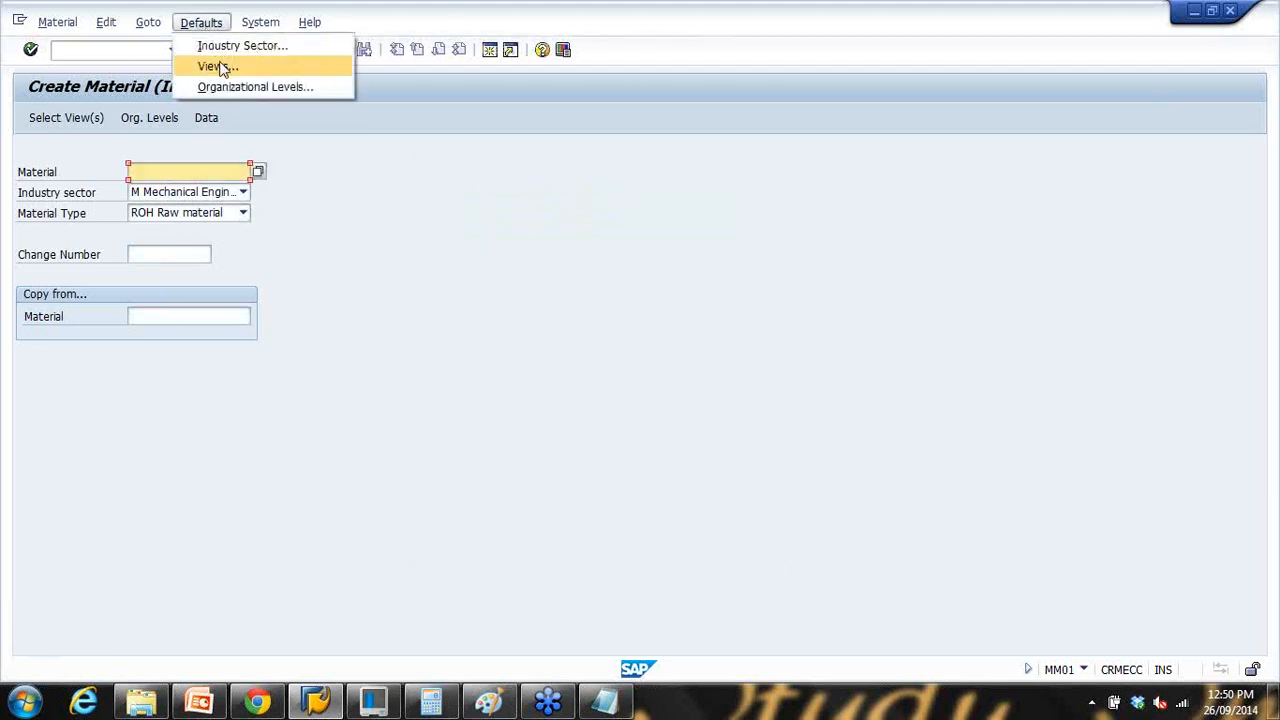
click(219, 66)
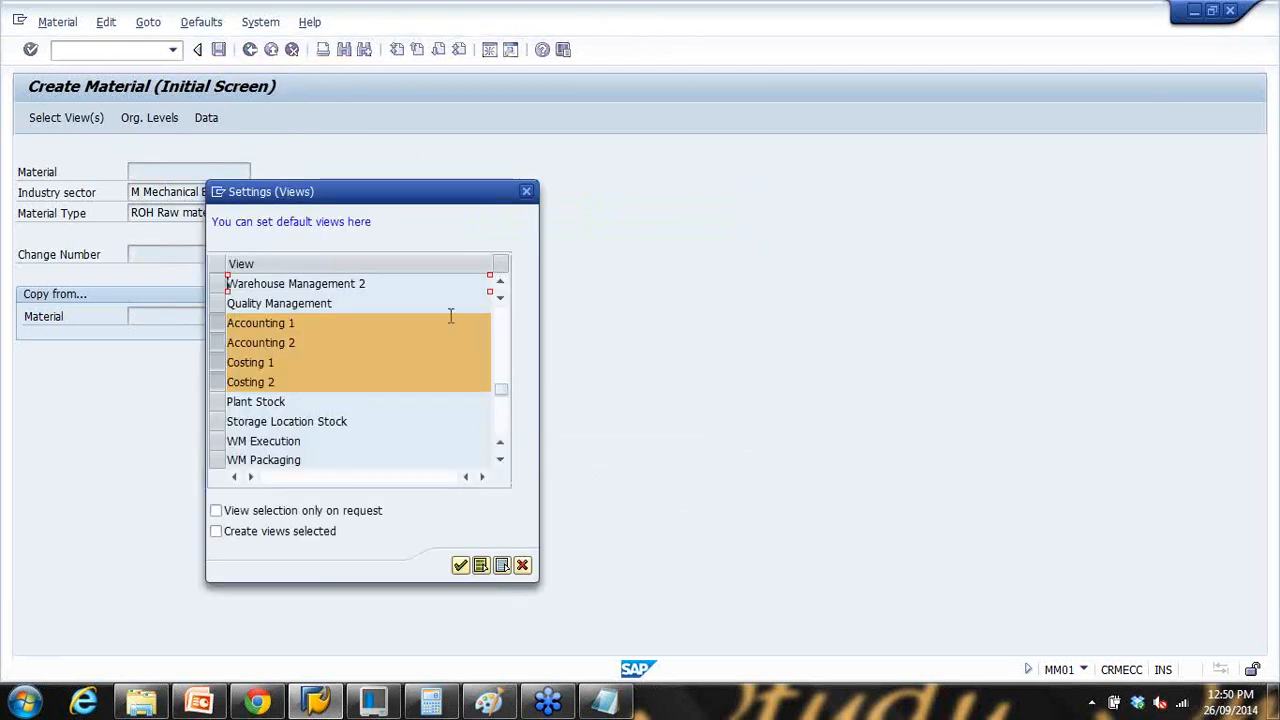
scroll(503, 318, up, 1)
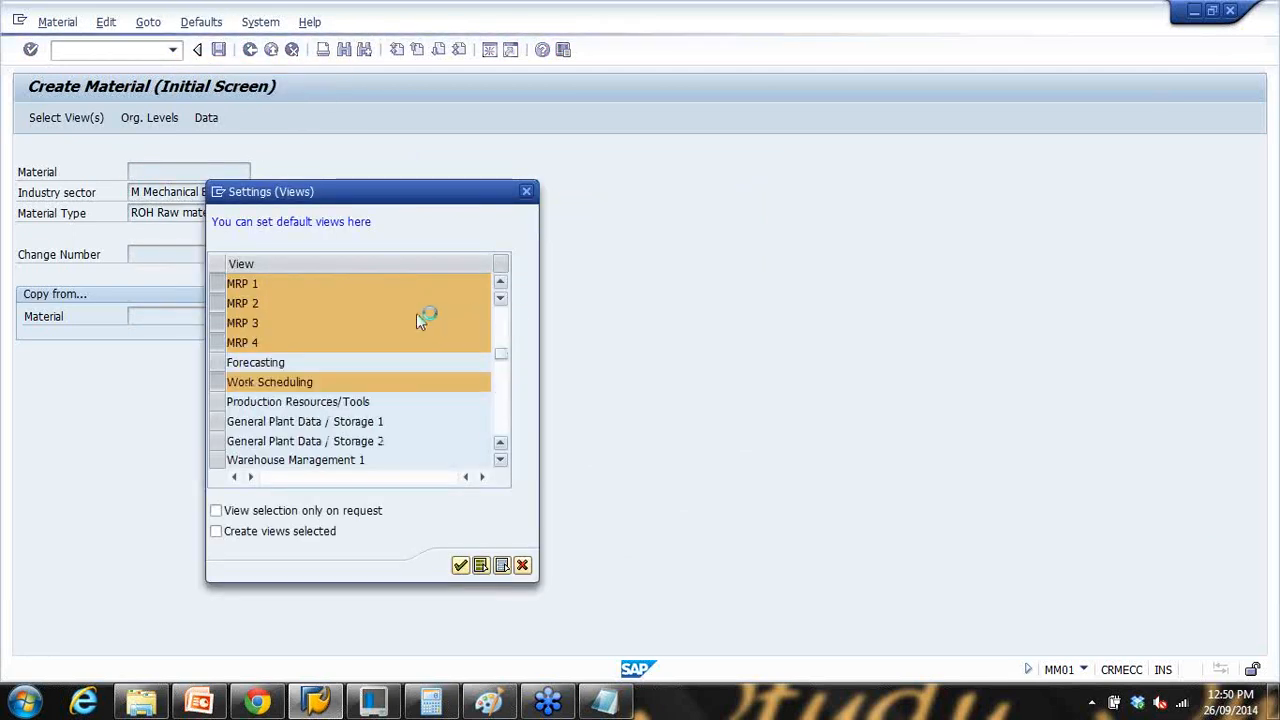
scroll(420, 322, up, 1)
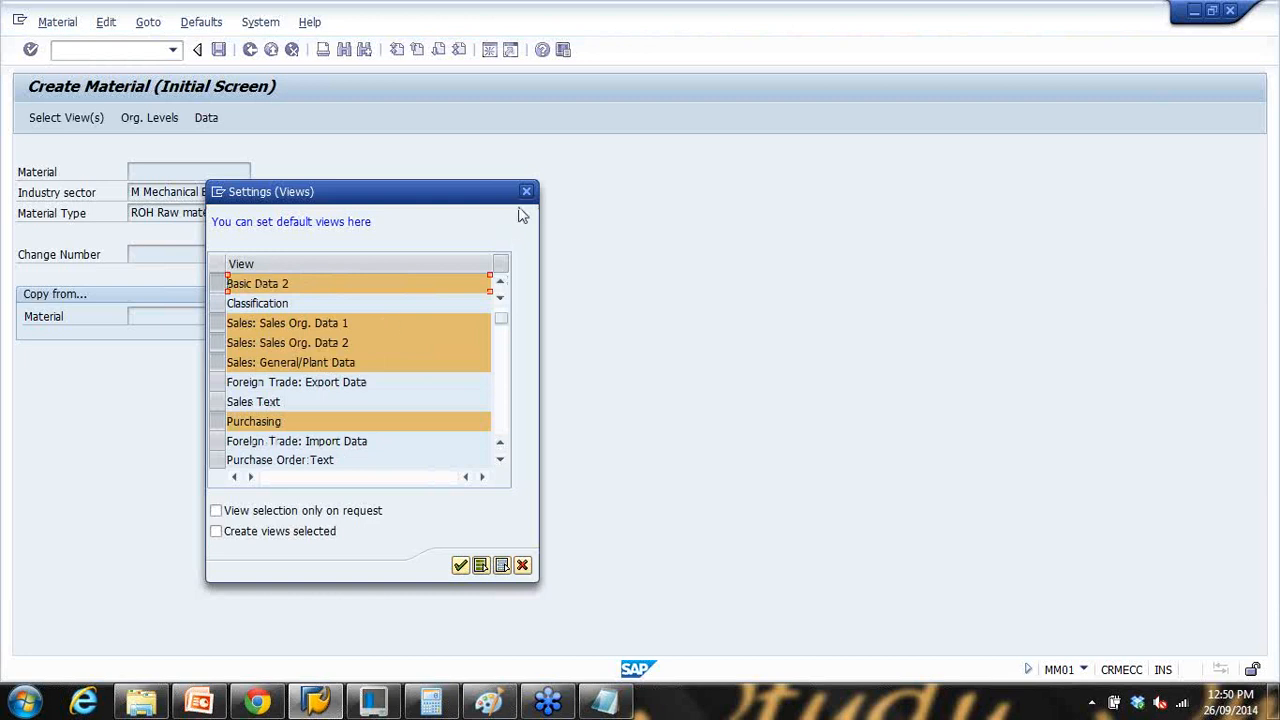
click(526, 193)
Step: Look at the default organizational levels dialog and close it without saving
click(201, 22)
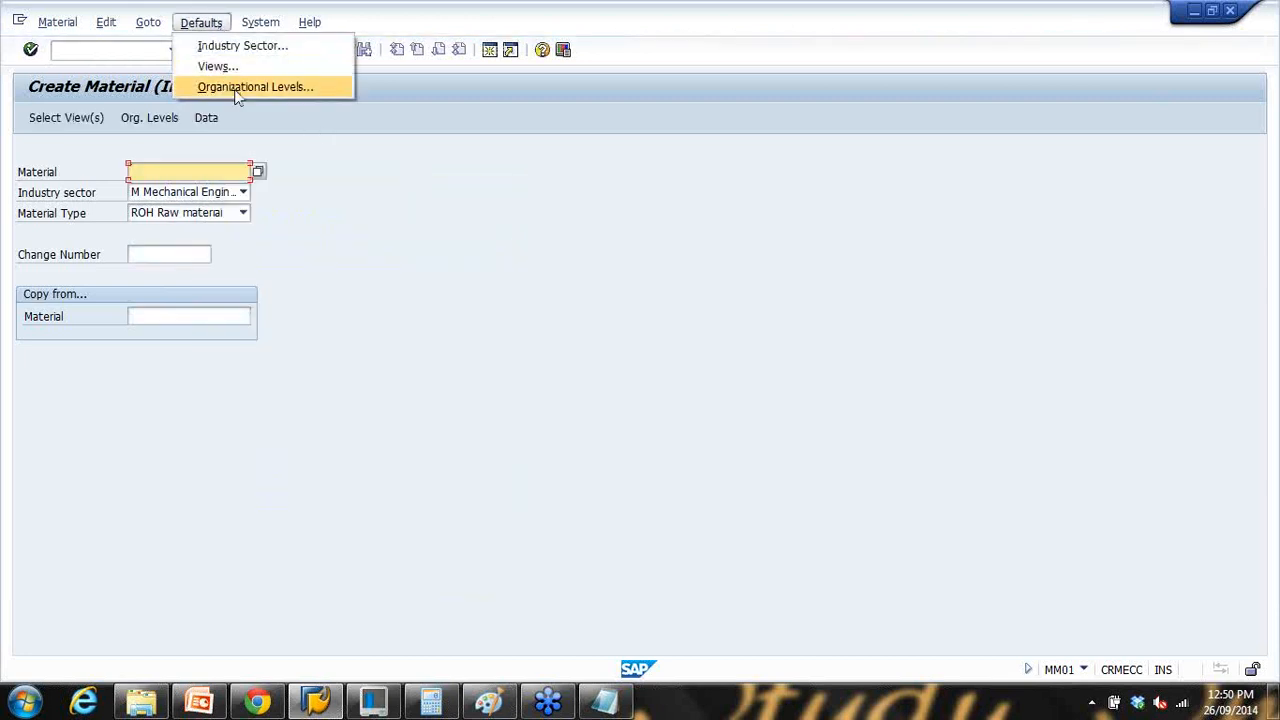
click(236, 88)
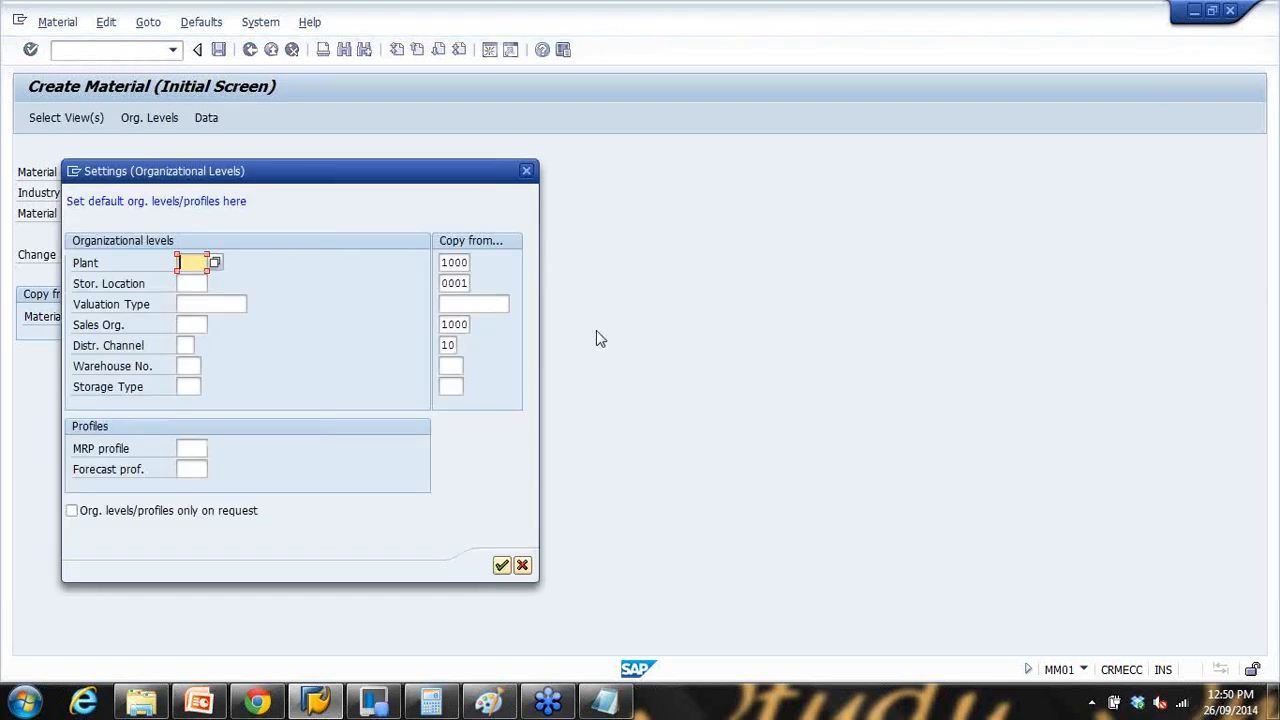
drag(244, 175, 601, 183)
click(543, 270)
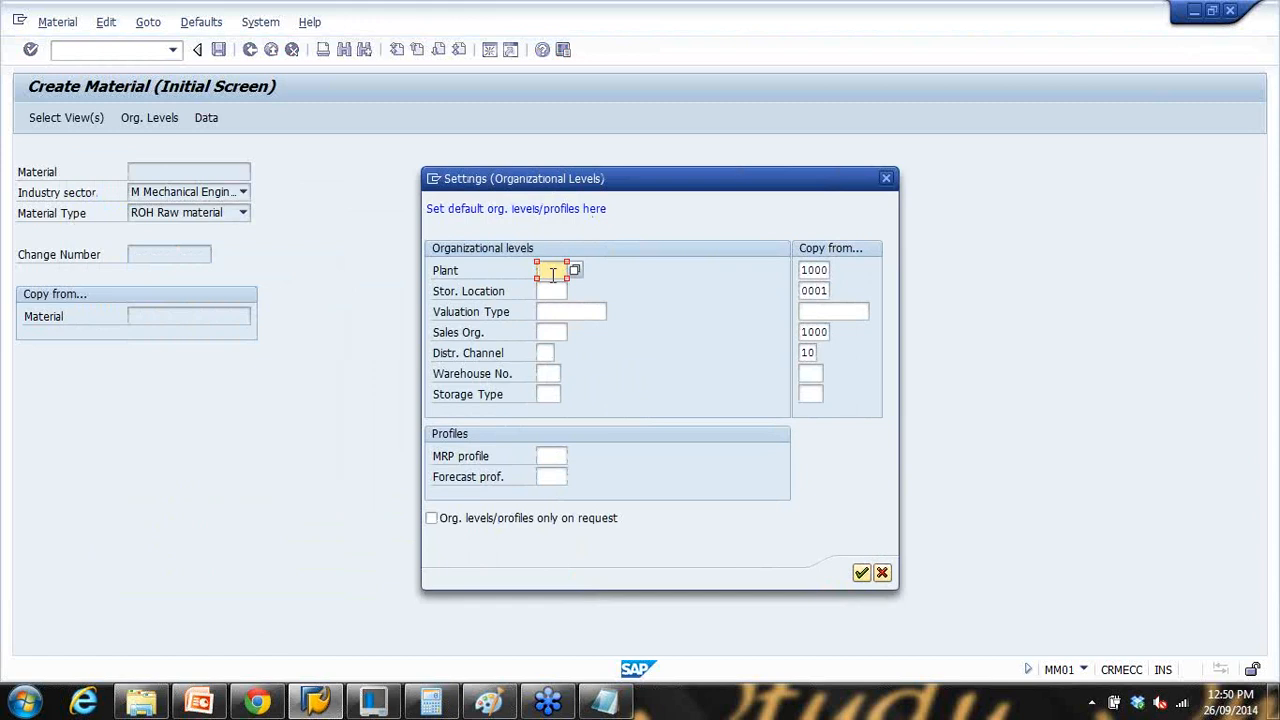
click(861, 573)
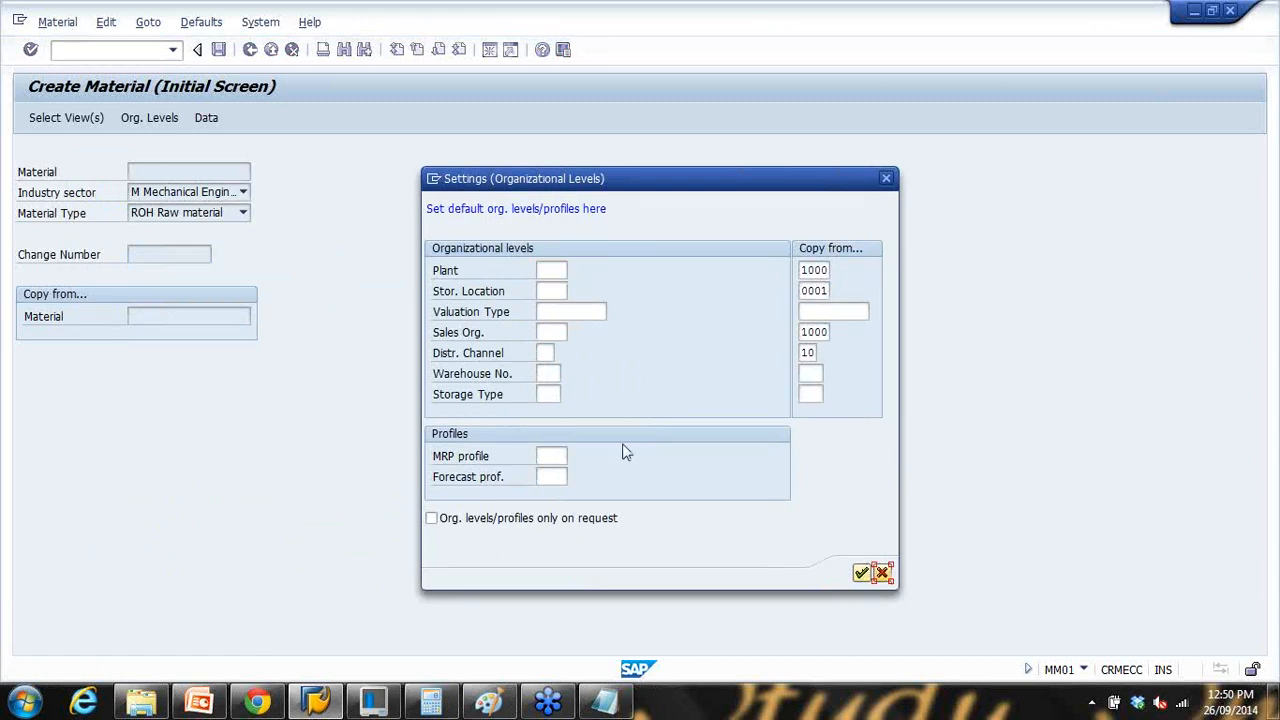
Step: Recheck the industry sector and views defaults, then go back to SAP Easy Access
click(201, 22)
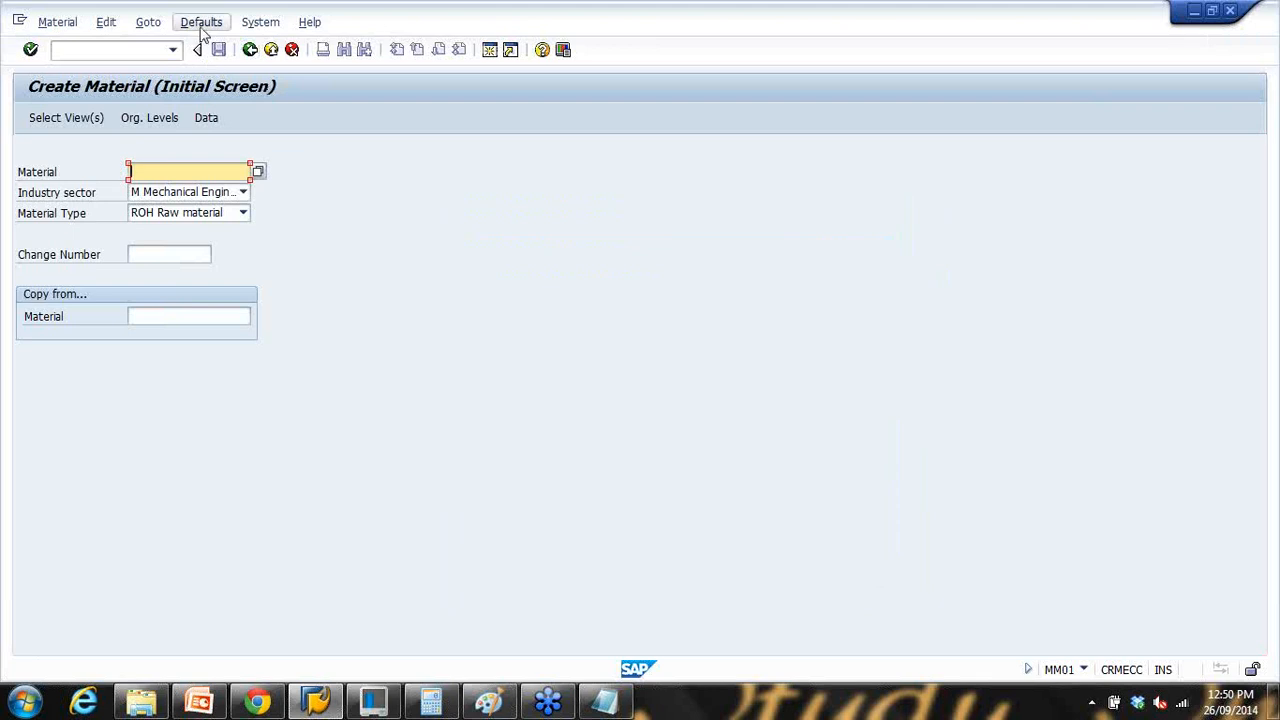
click(247, 47)
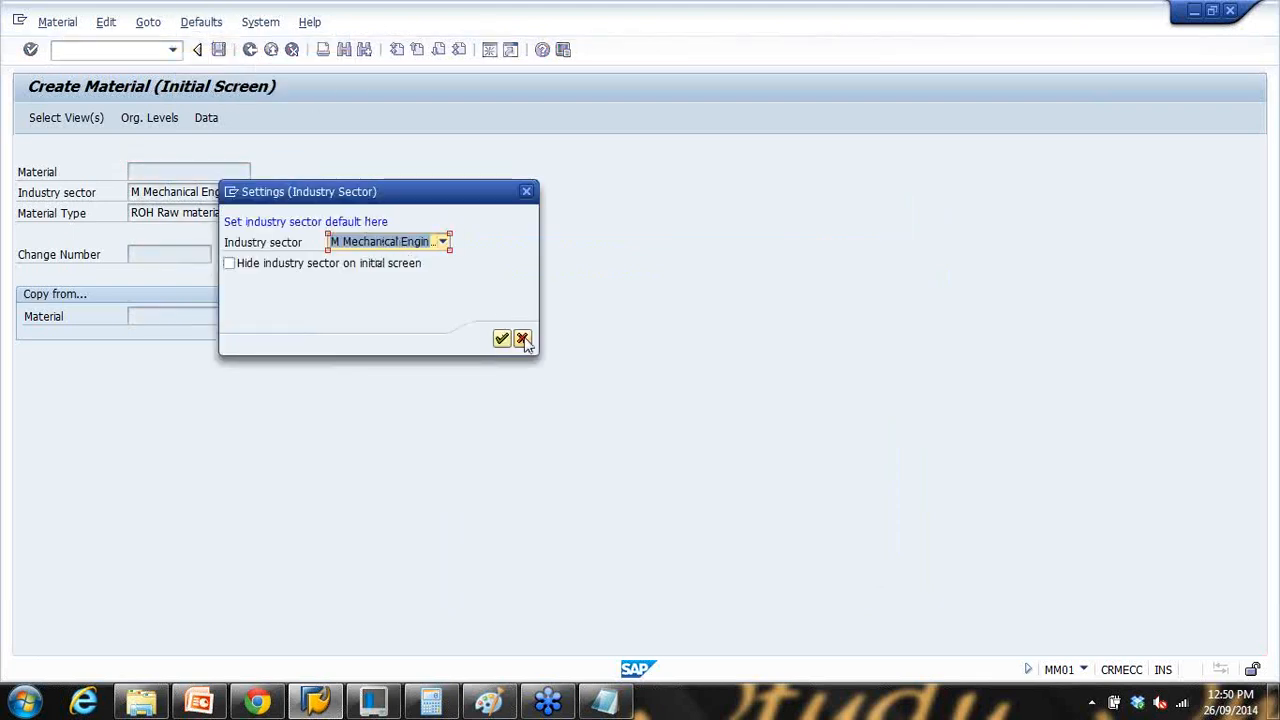
click(522, 339)
click(201, 22)
click(215, 65)
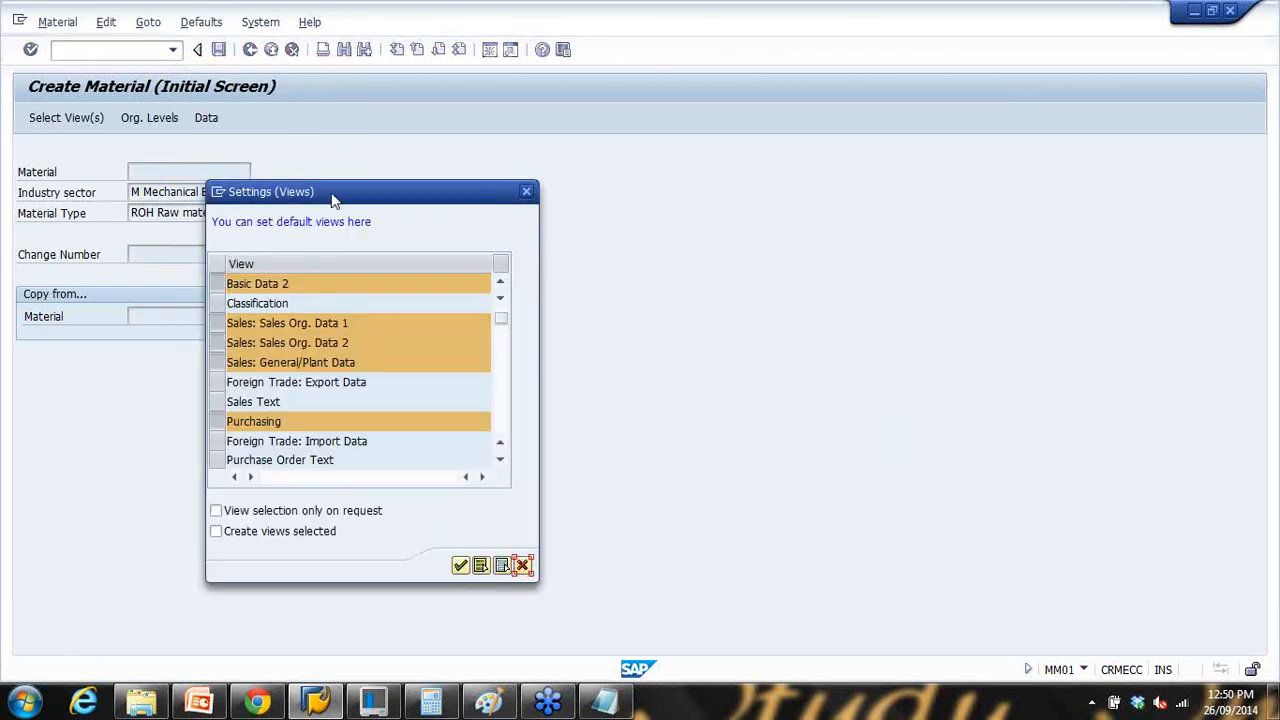
click(271, 51)
click(147, 51)
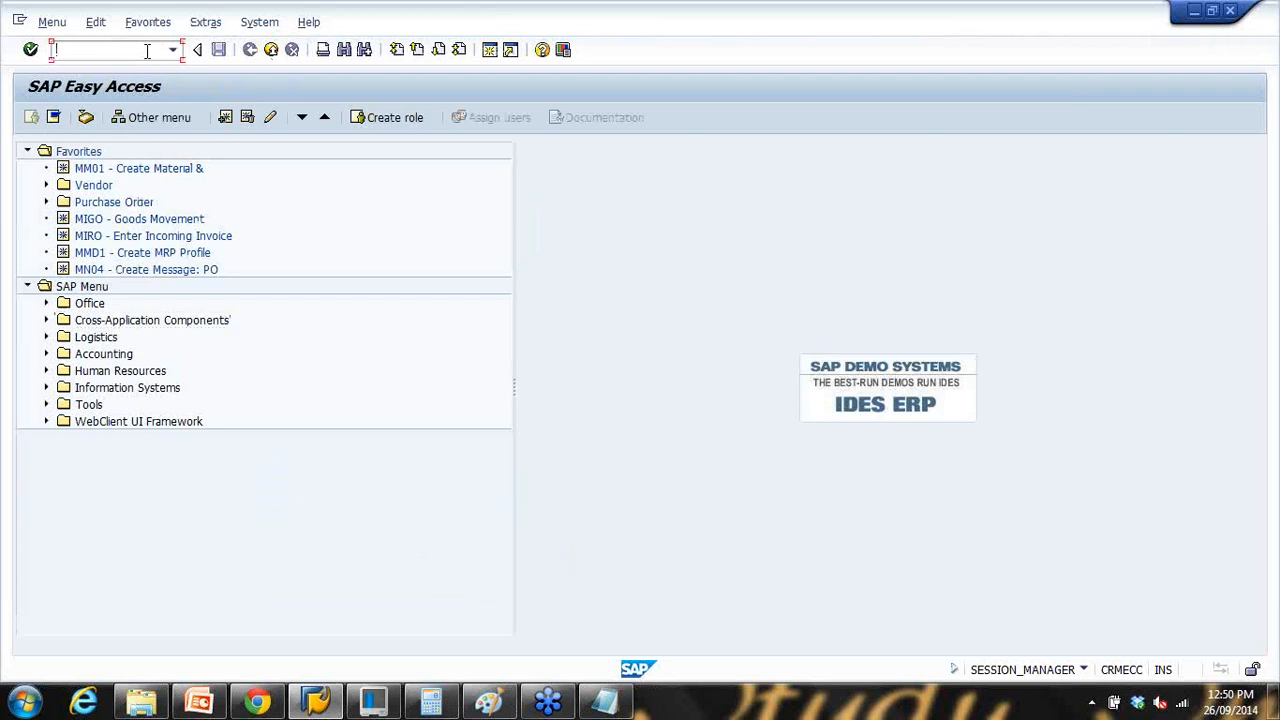
Step: Run MM01, deselect the Sales and Basic Data 1–2 views in Select View(s), and close it
text(mm01)
key(Return)
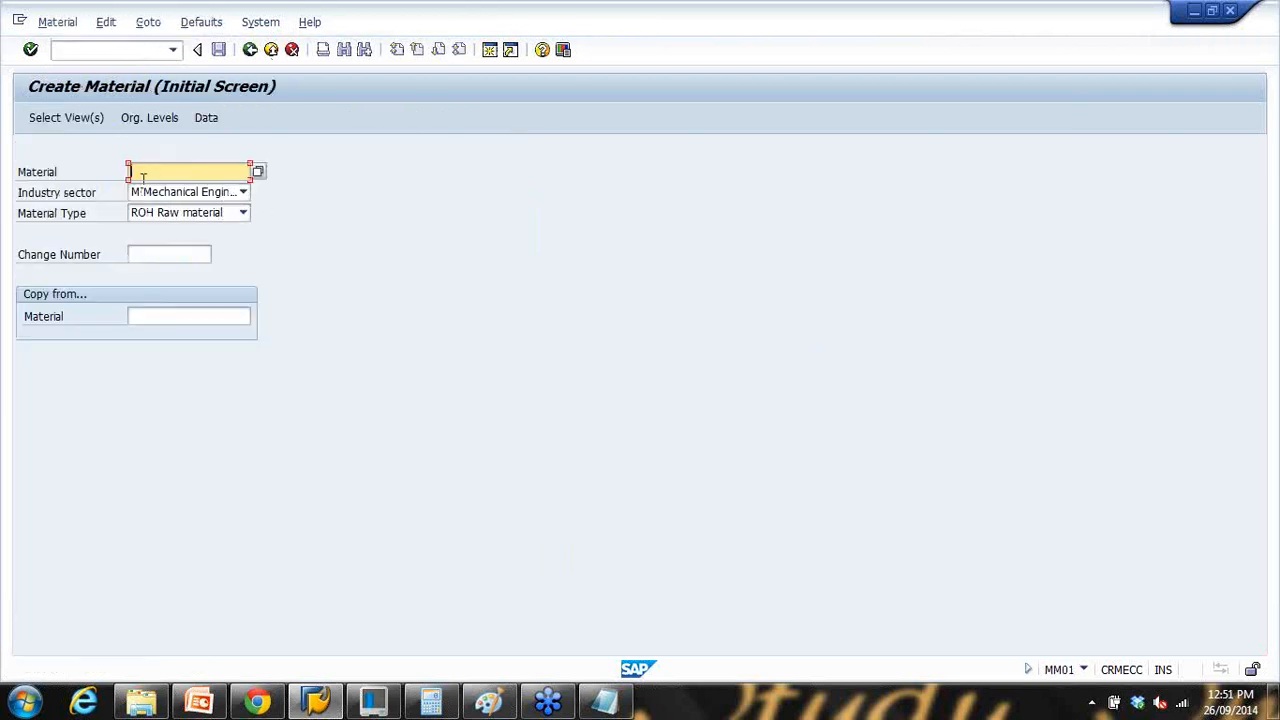
key(Return)
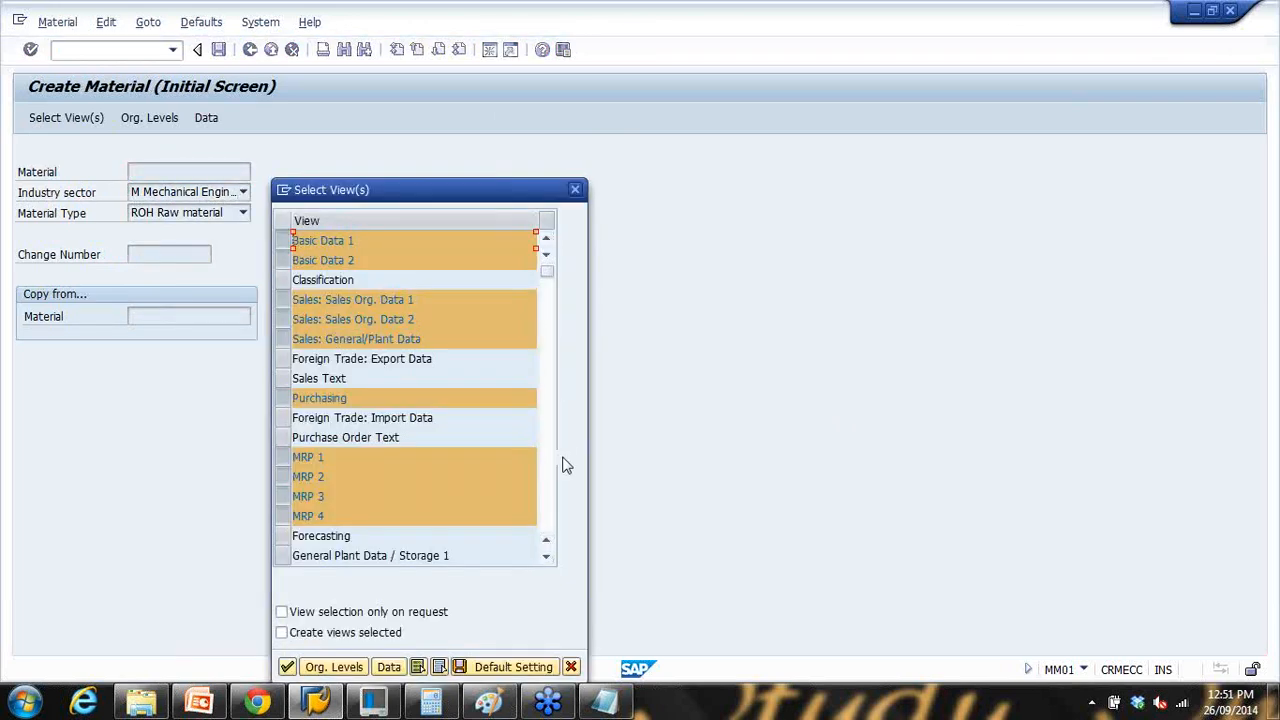
scroll(400, 370, down, 5)
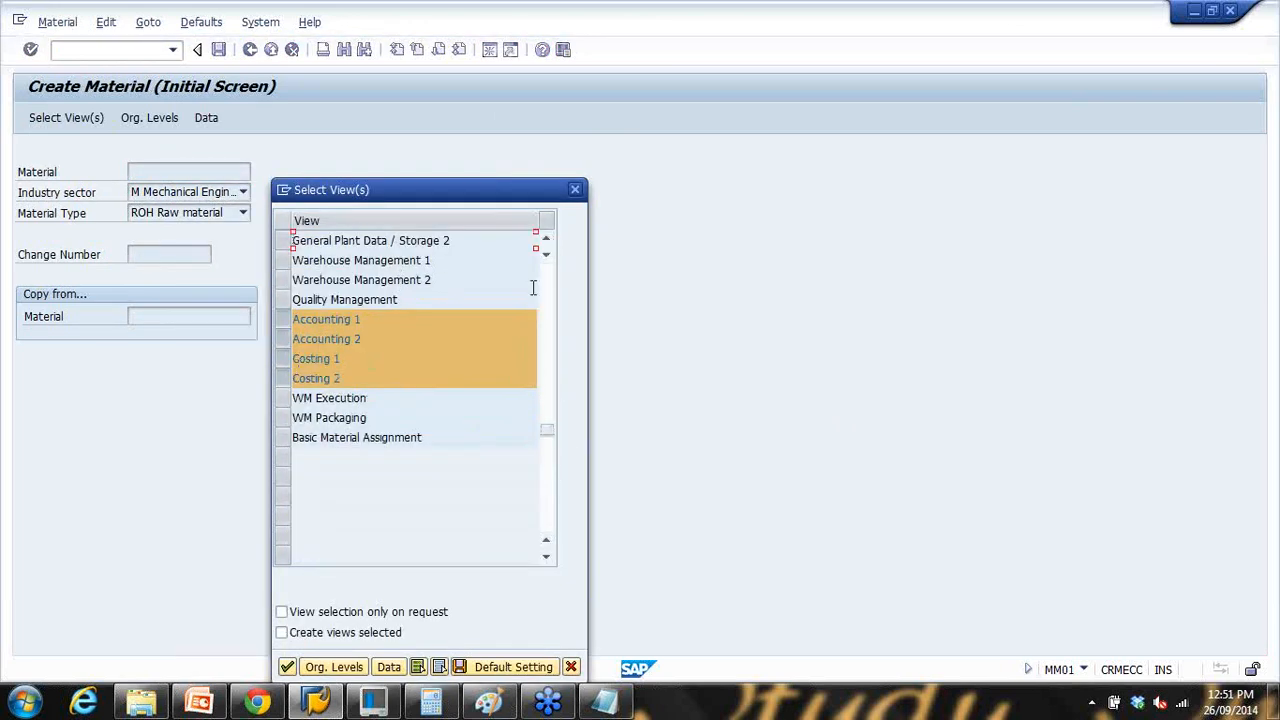
scroll(450, 305, up, 5)
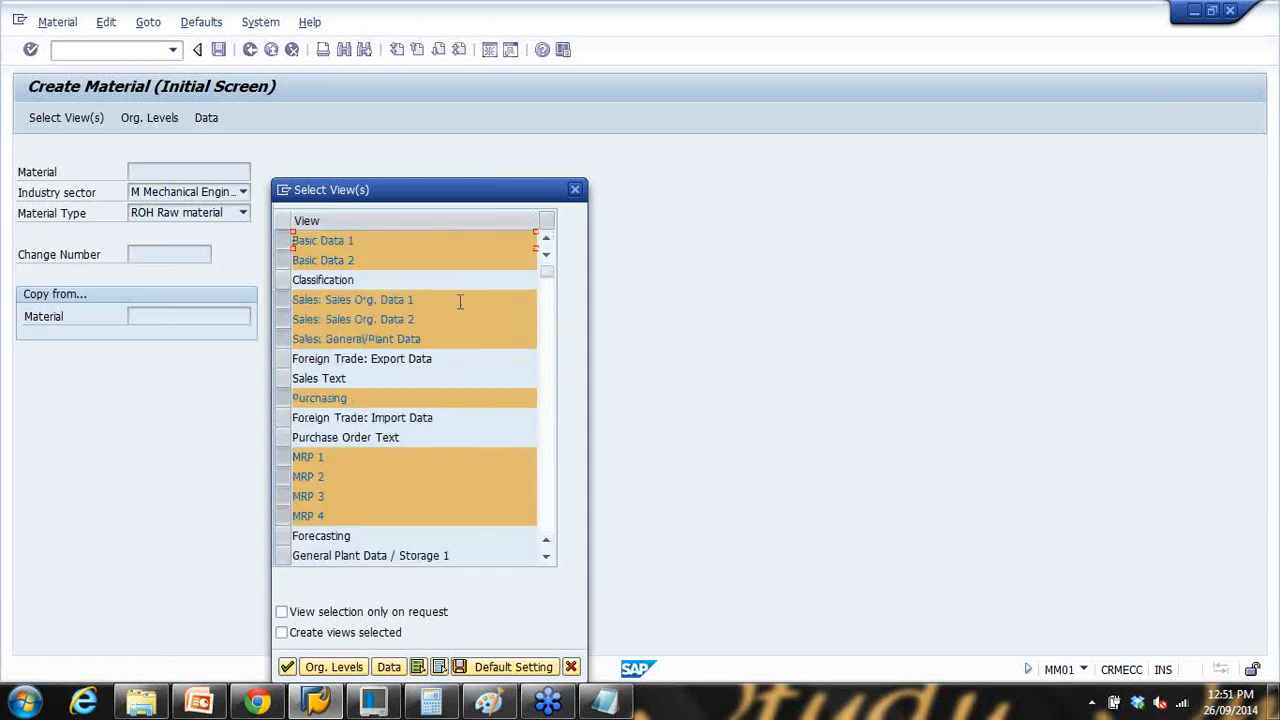
click(284, 301)
click(284, 319)
click(284, 338)
click(285, 260)
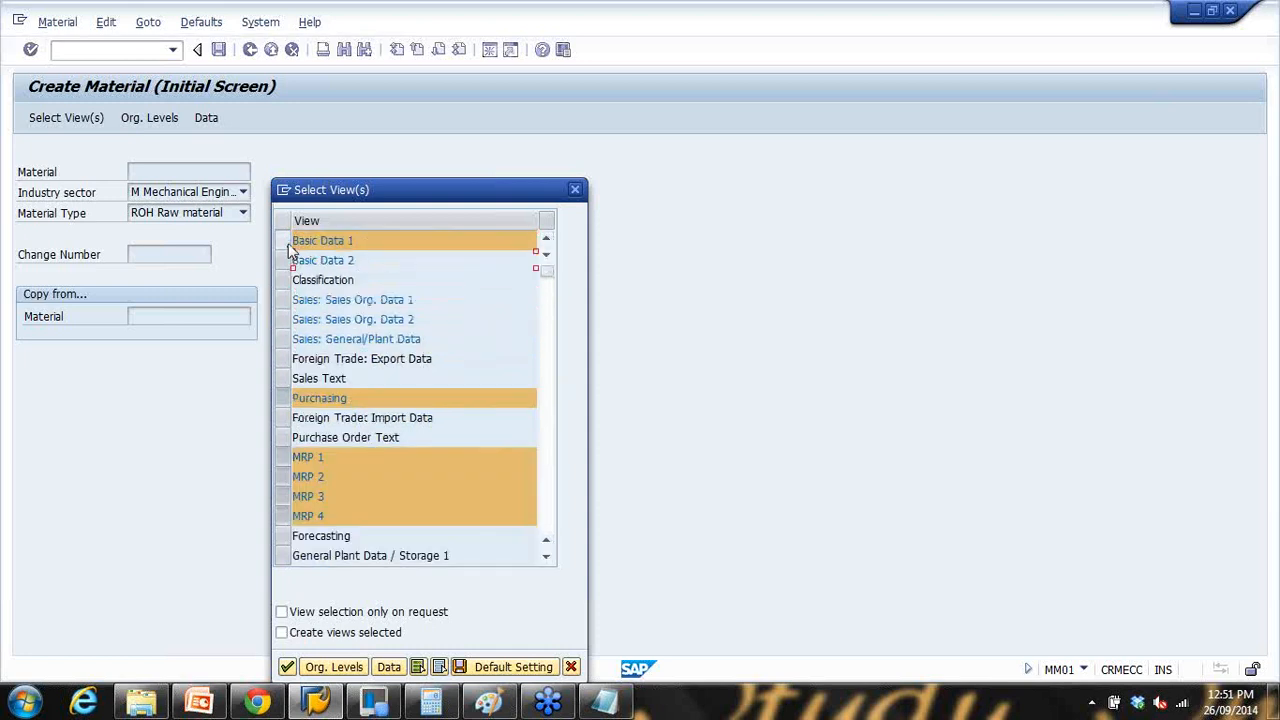
click(285, 241)
click(575, 189)
Step: Check the default views and organizational levels, then continue to the Organizational Levels prompt
click(216, 24)
click(214, 66)
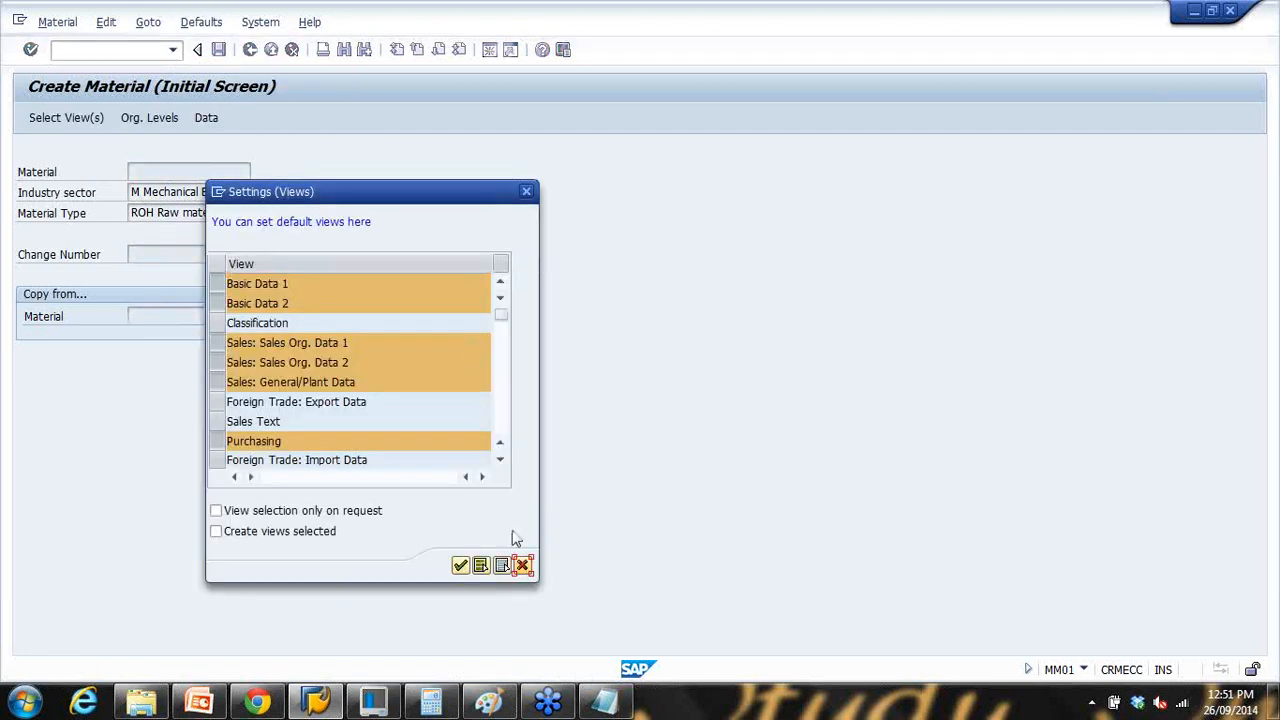
click(522, 566)
key(Return)
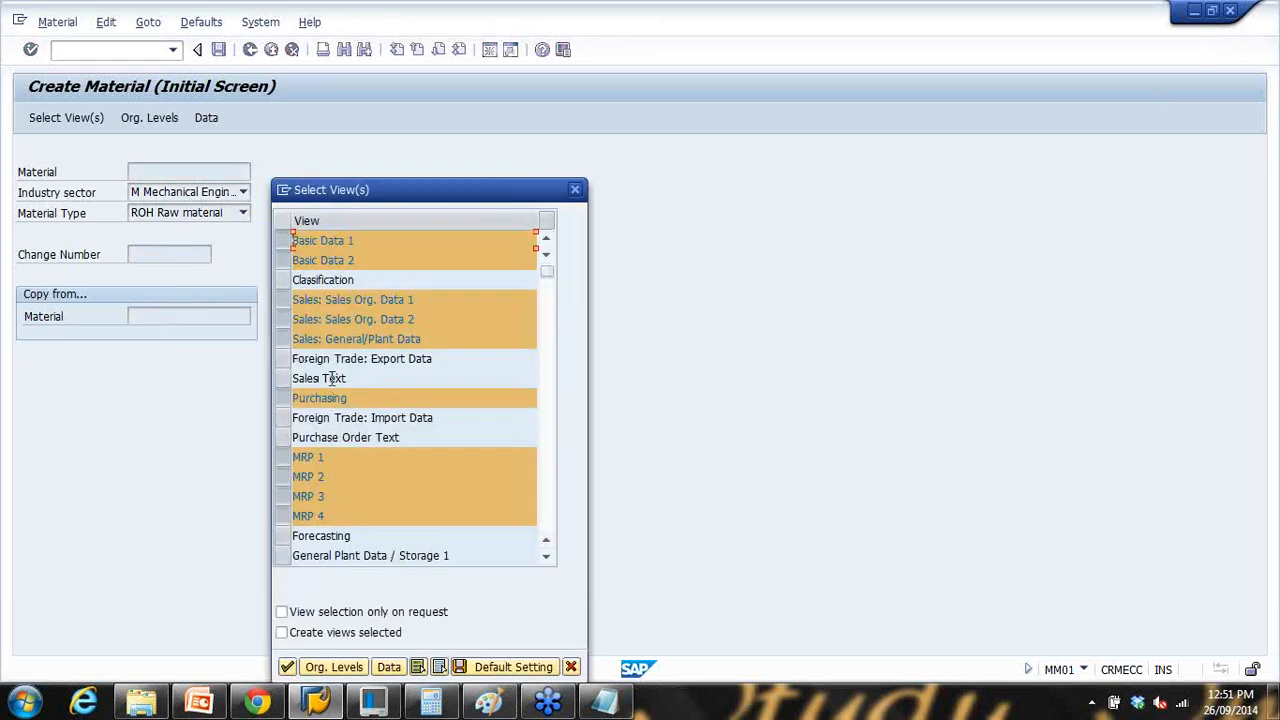
click(571, 667)
click(214, 23)
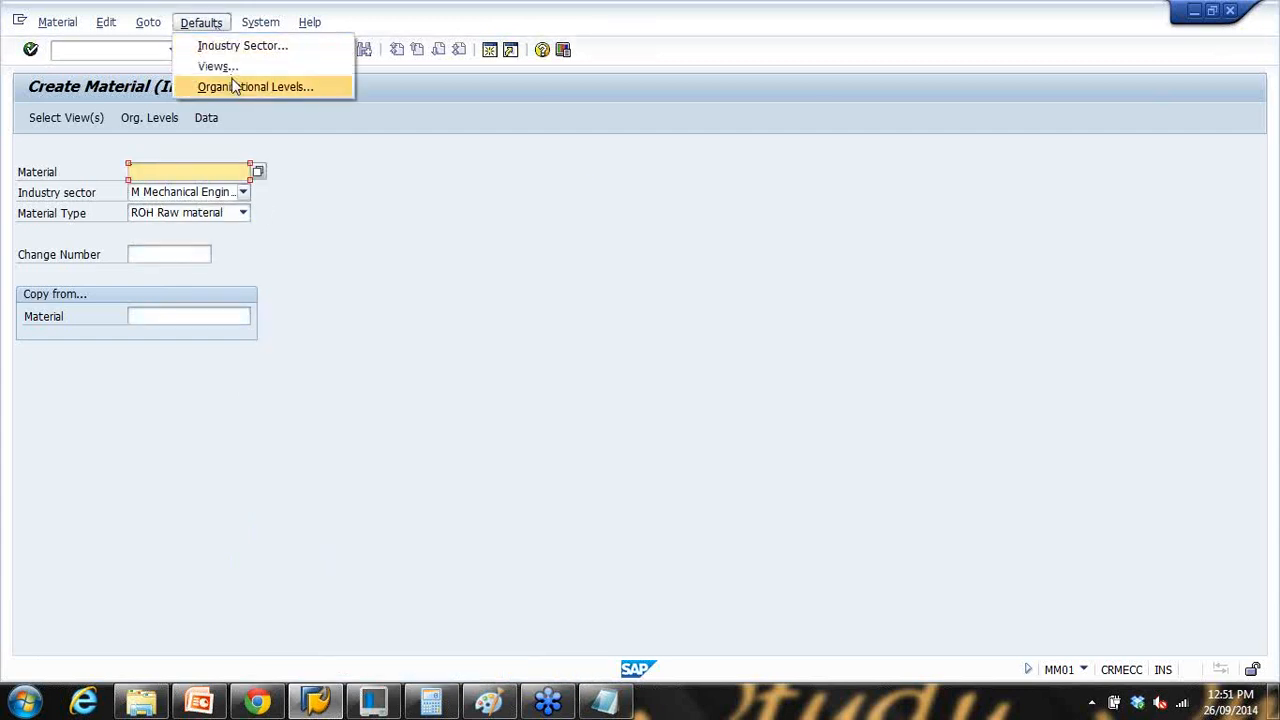
click(233, 87)
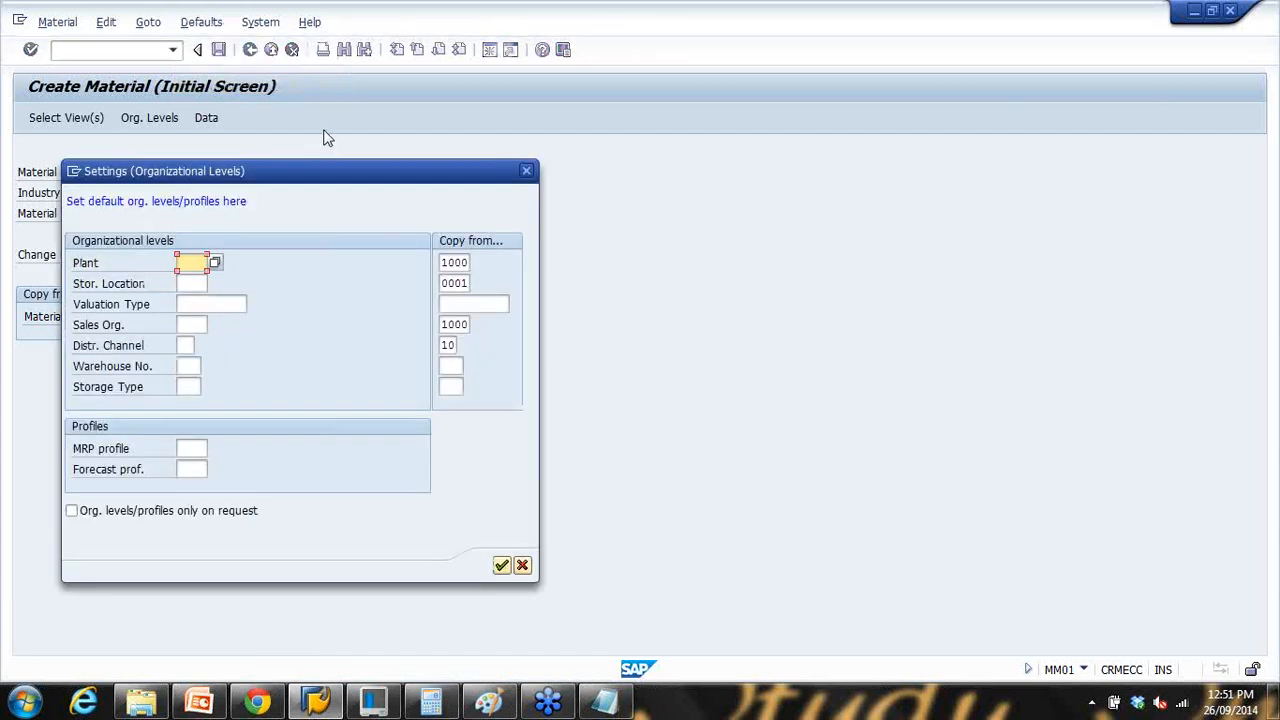
click(525, 172)
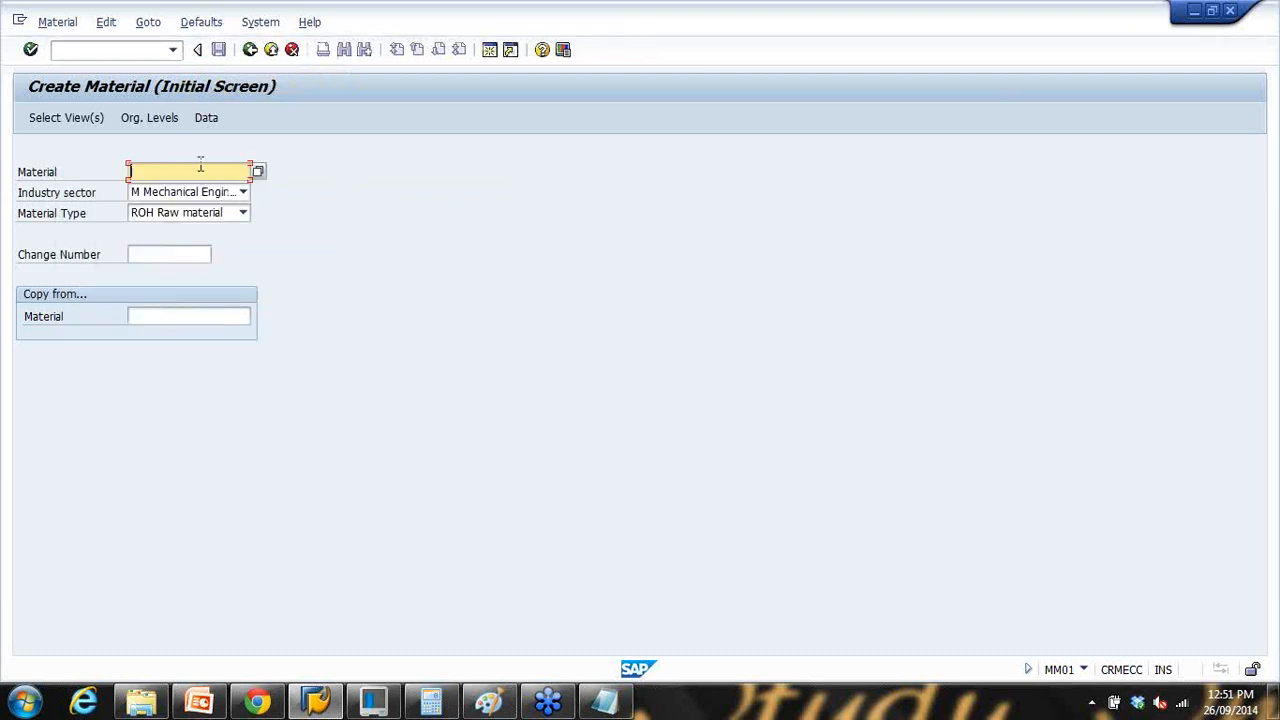
key(Return)
key(Return)
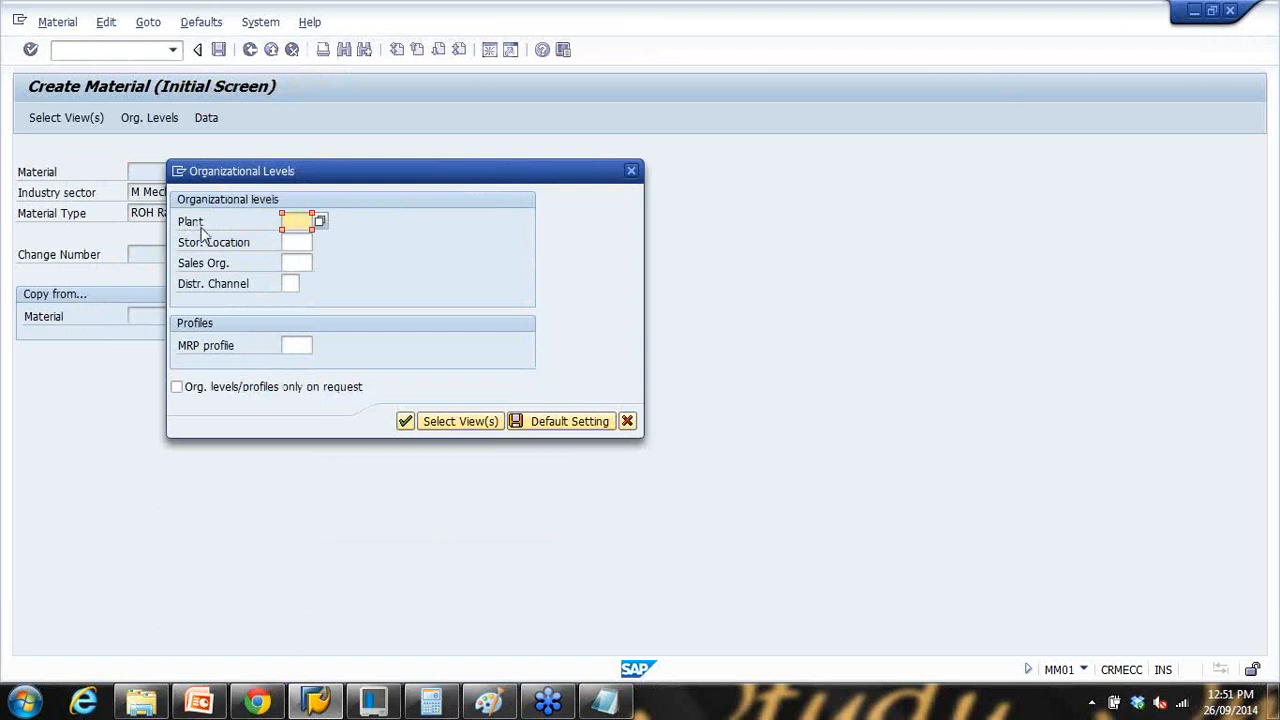
click(296, 242)
Step: Save defaults Plant 1000, storage location 0001, sales org 1000 and distribution channel 10
click(292, 265)
click(290, 284)
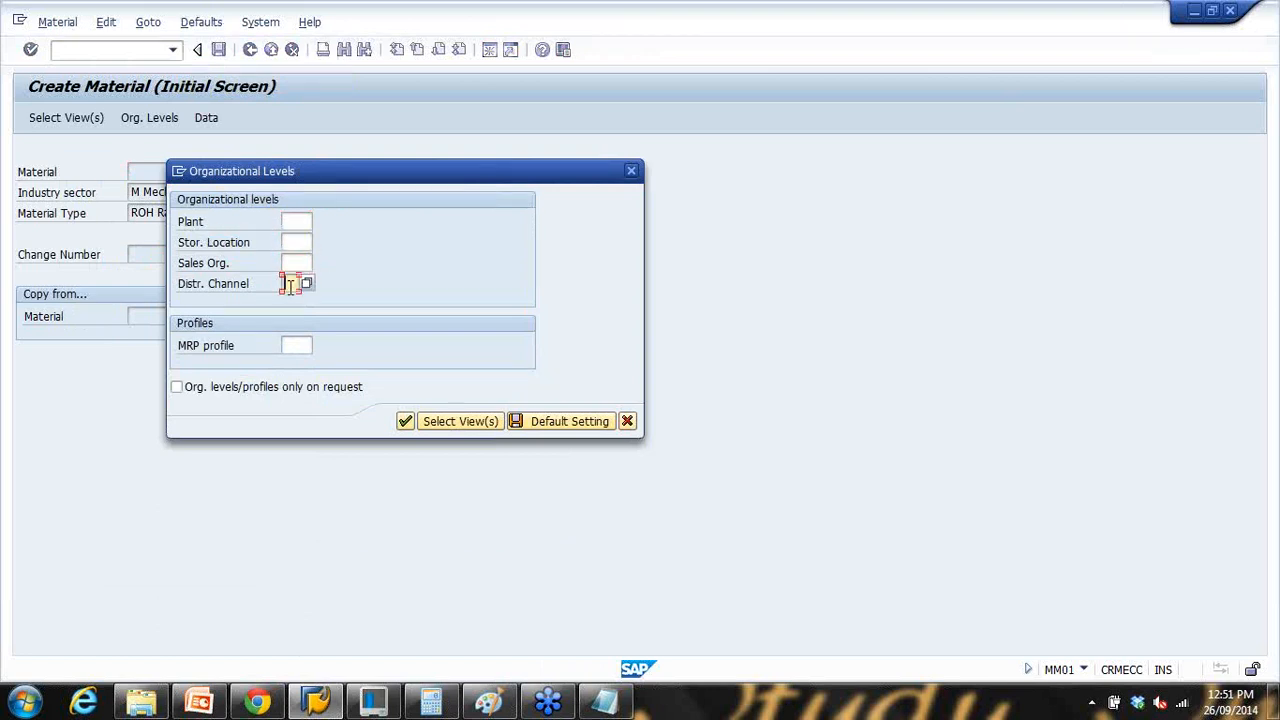
click(627, 421)
click(218, 24)
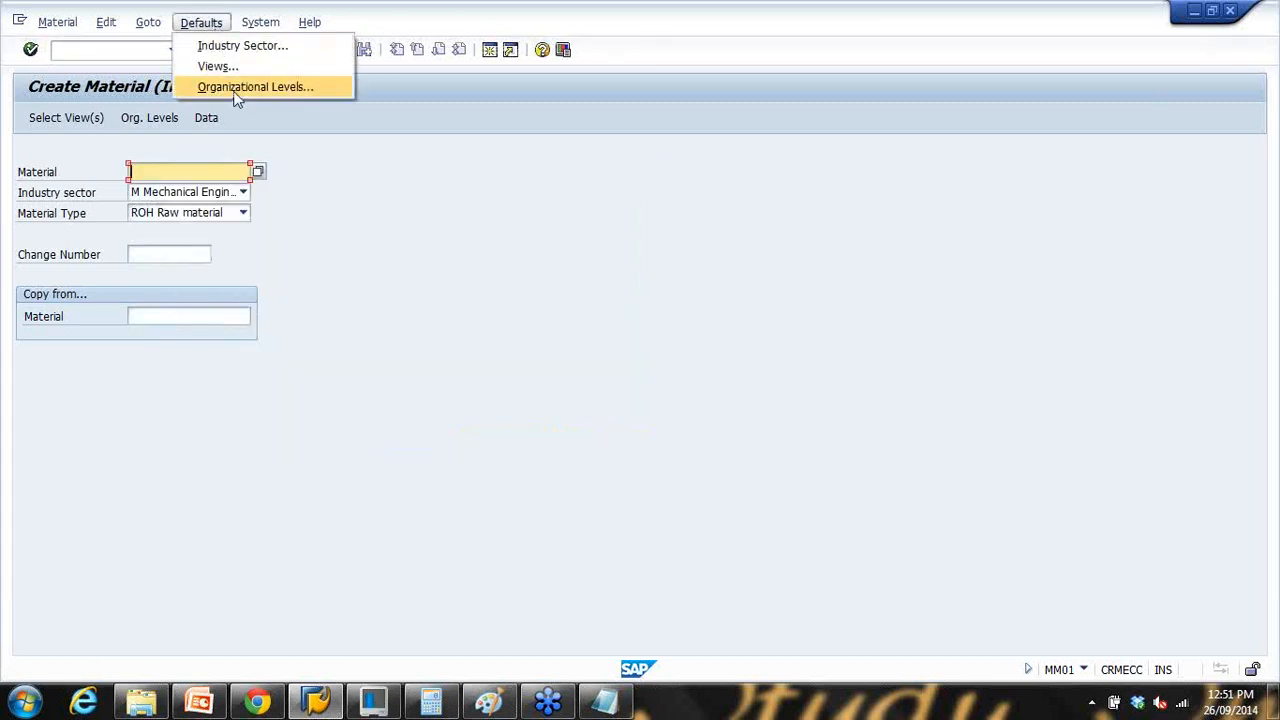
click(240, 88)
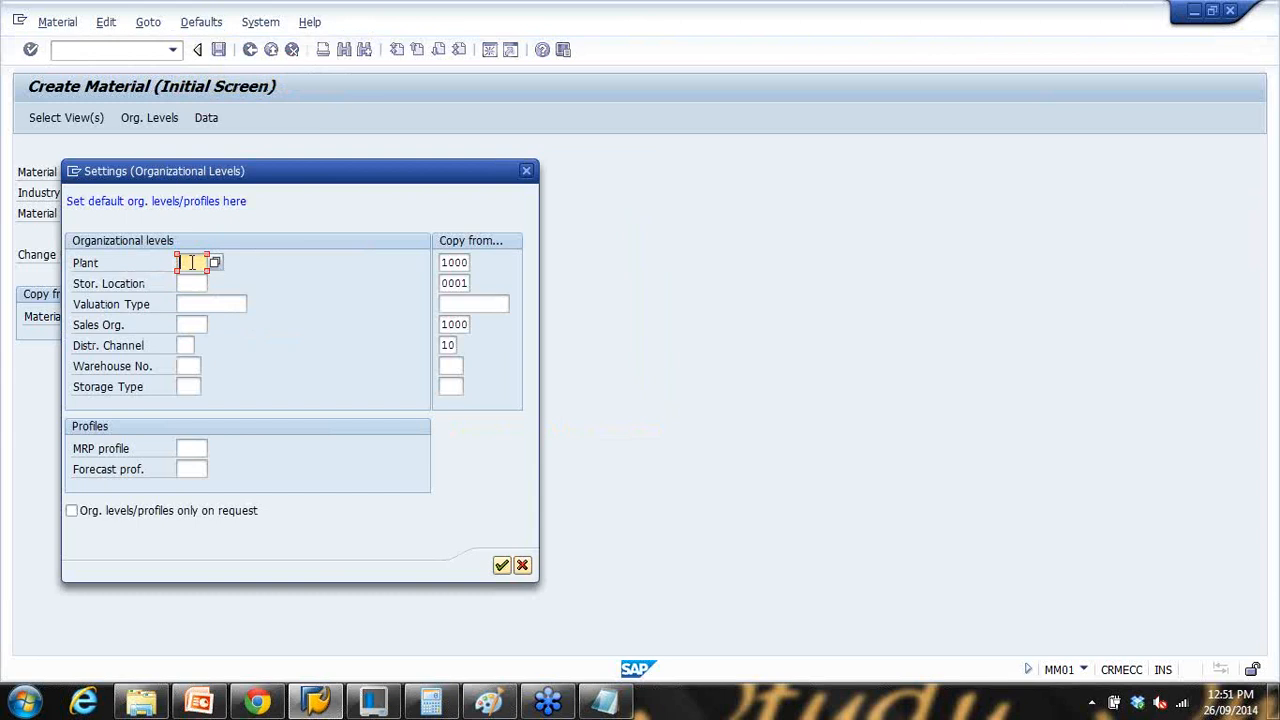
click(187, 262)
text(1000)
click(204, 284)
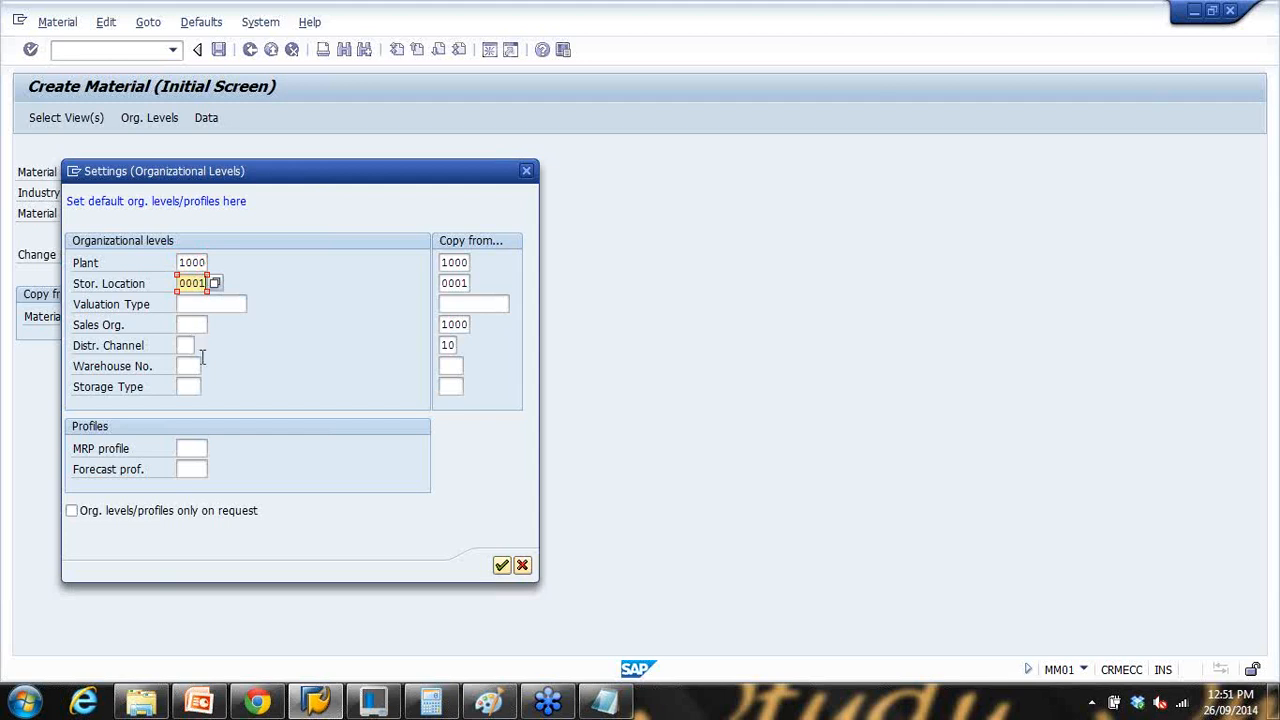
click(185, 326)
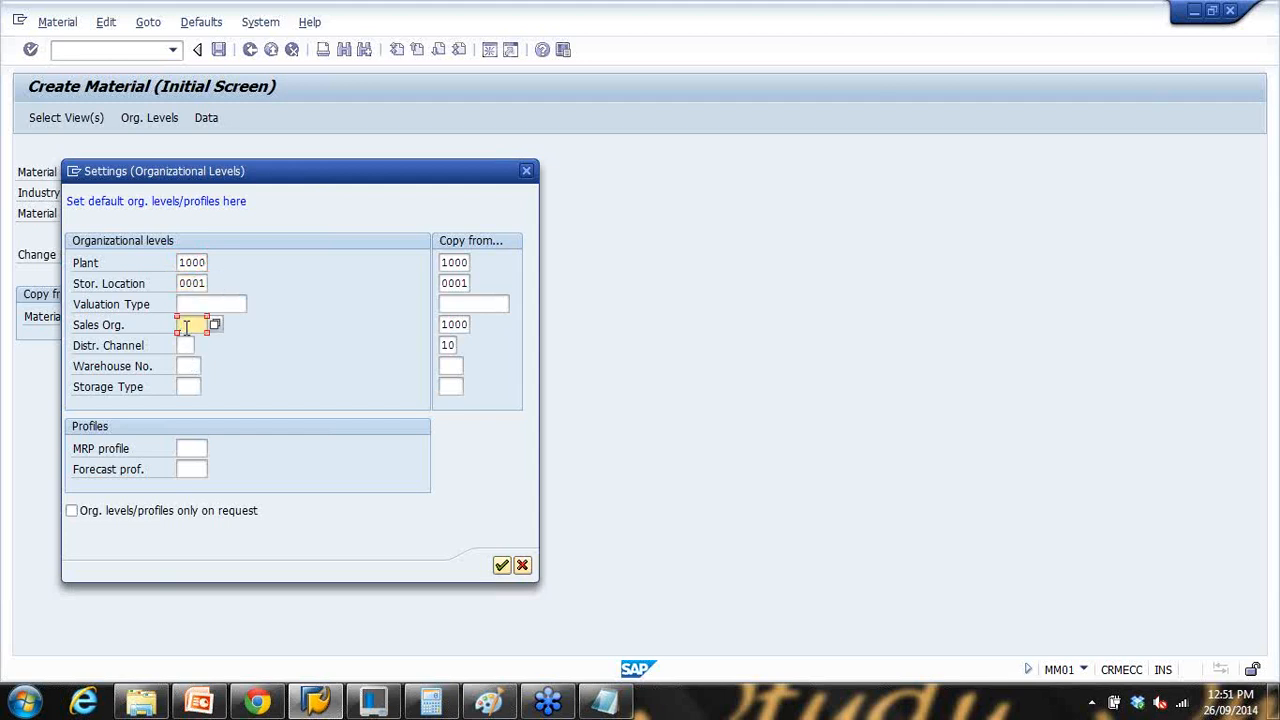
click(186, 344)
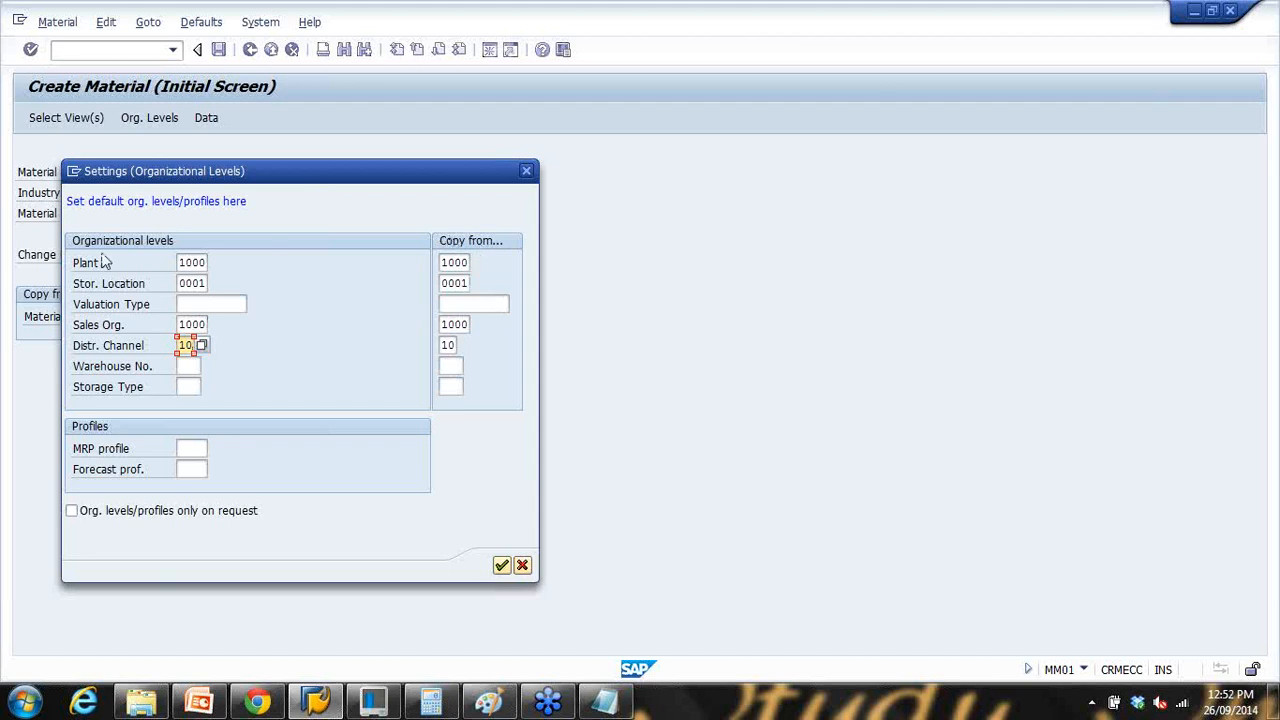
click(502, 566)
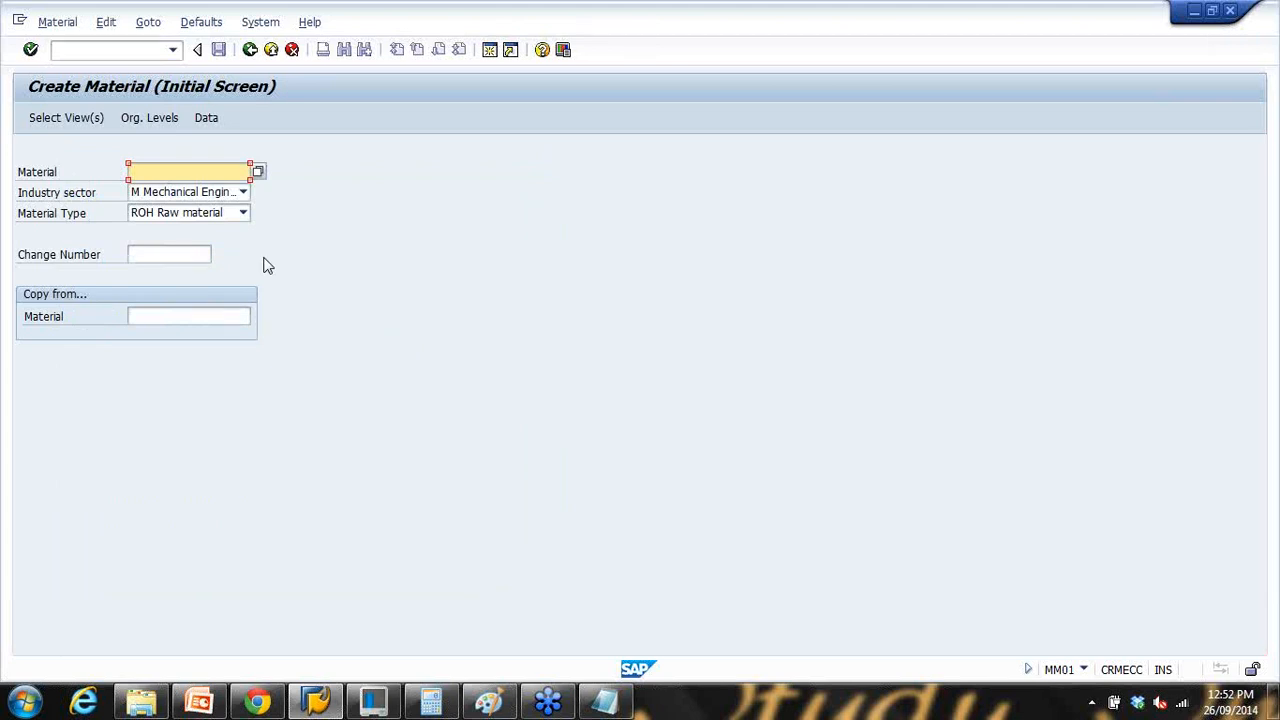
key(Return)
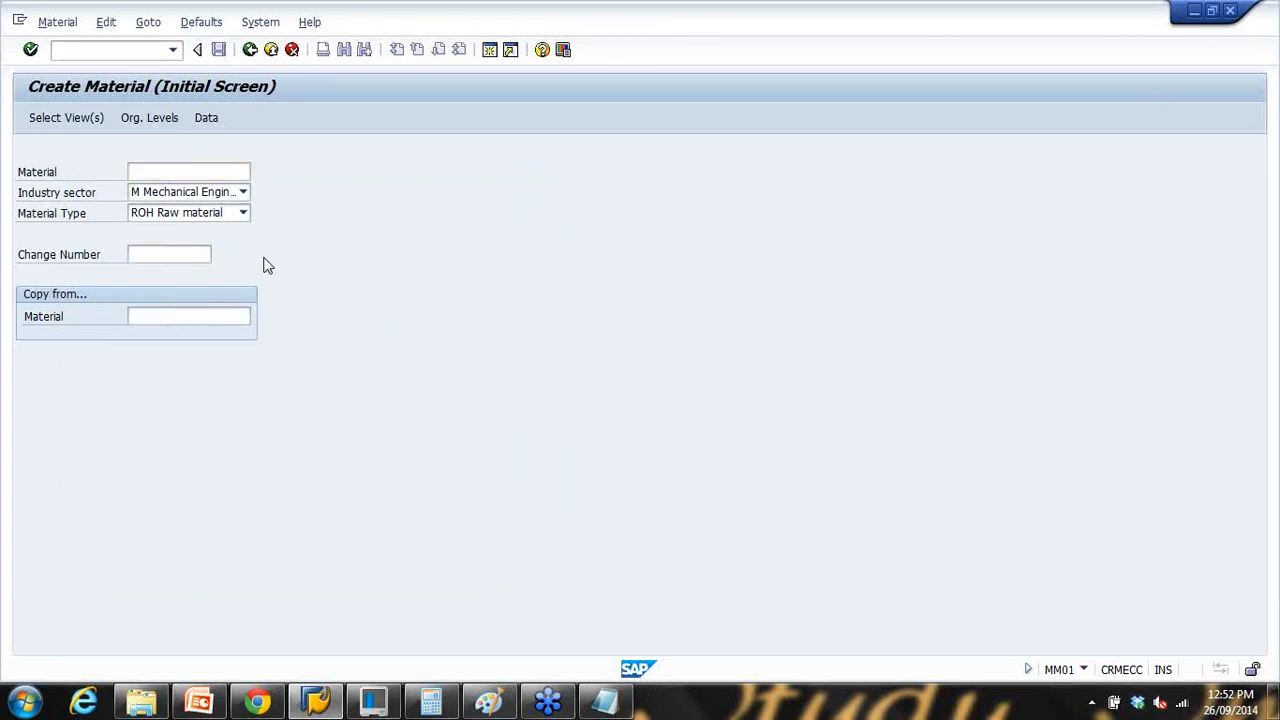
key(Return)
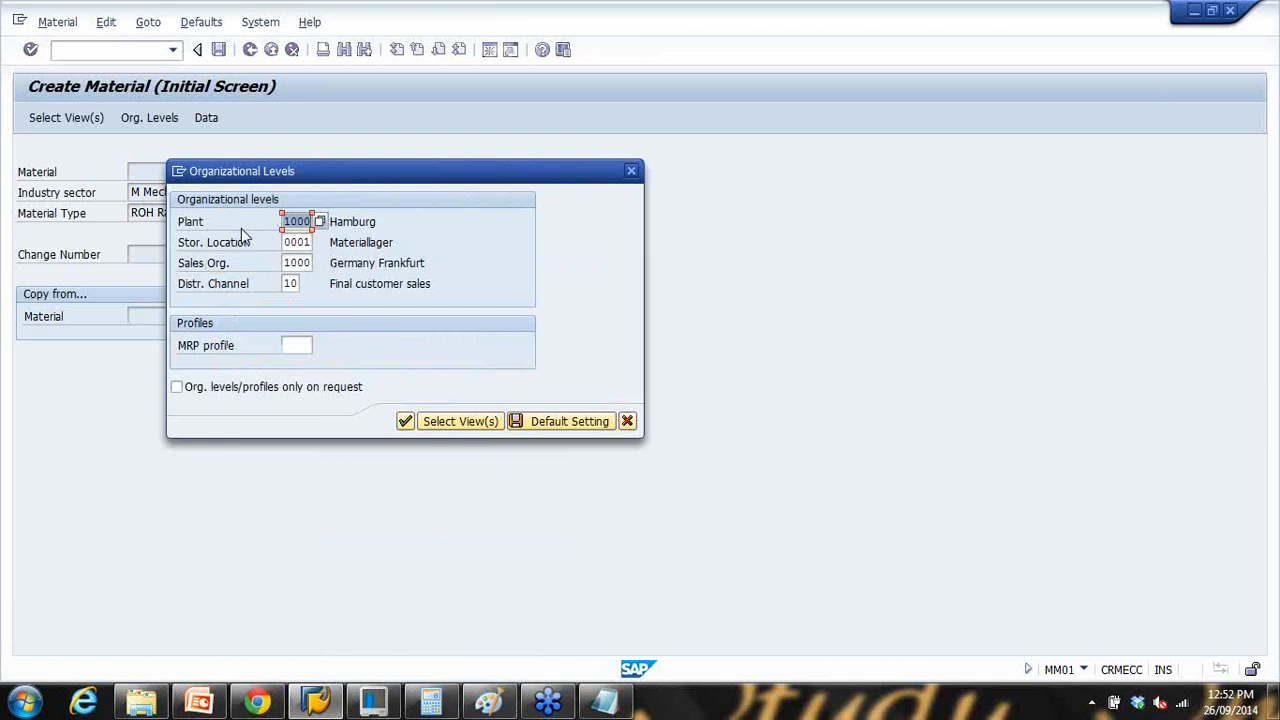
click(629, 422)
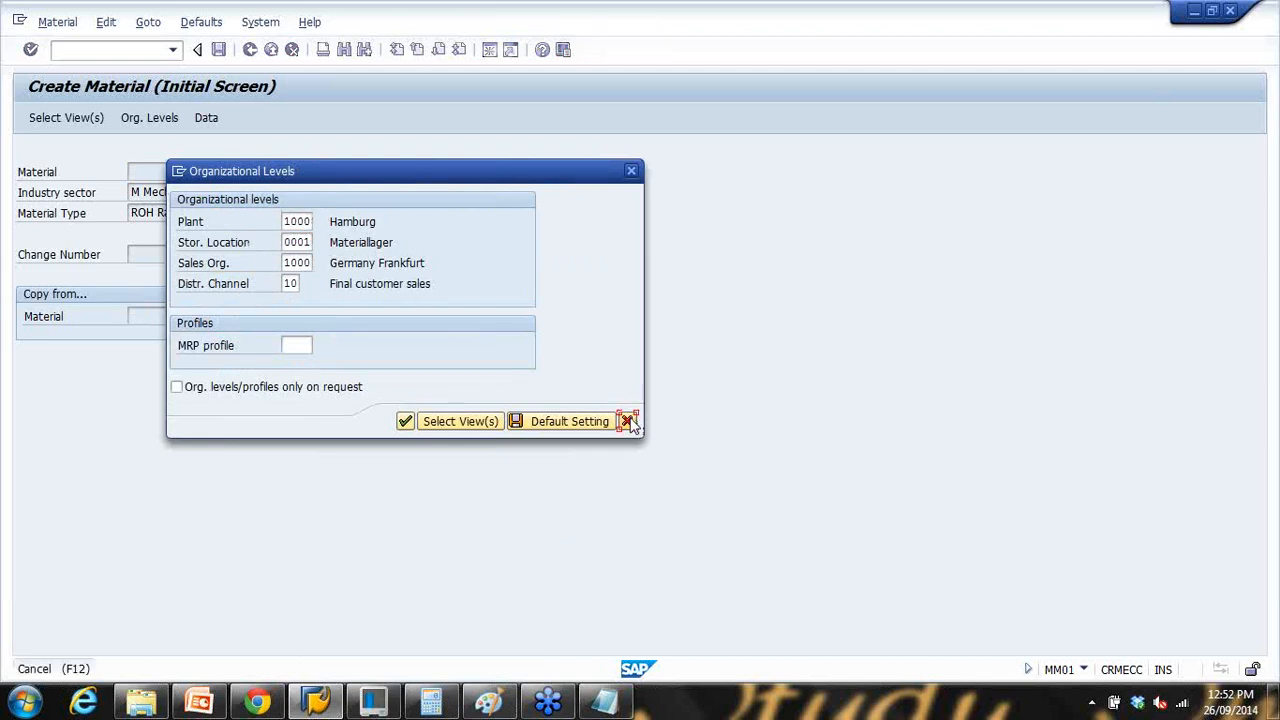
click(206, 26)
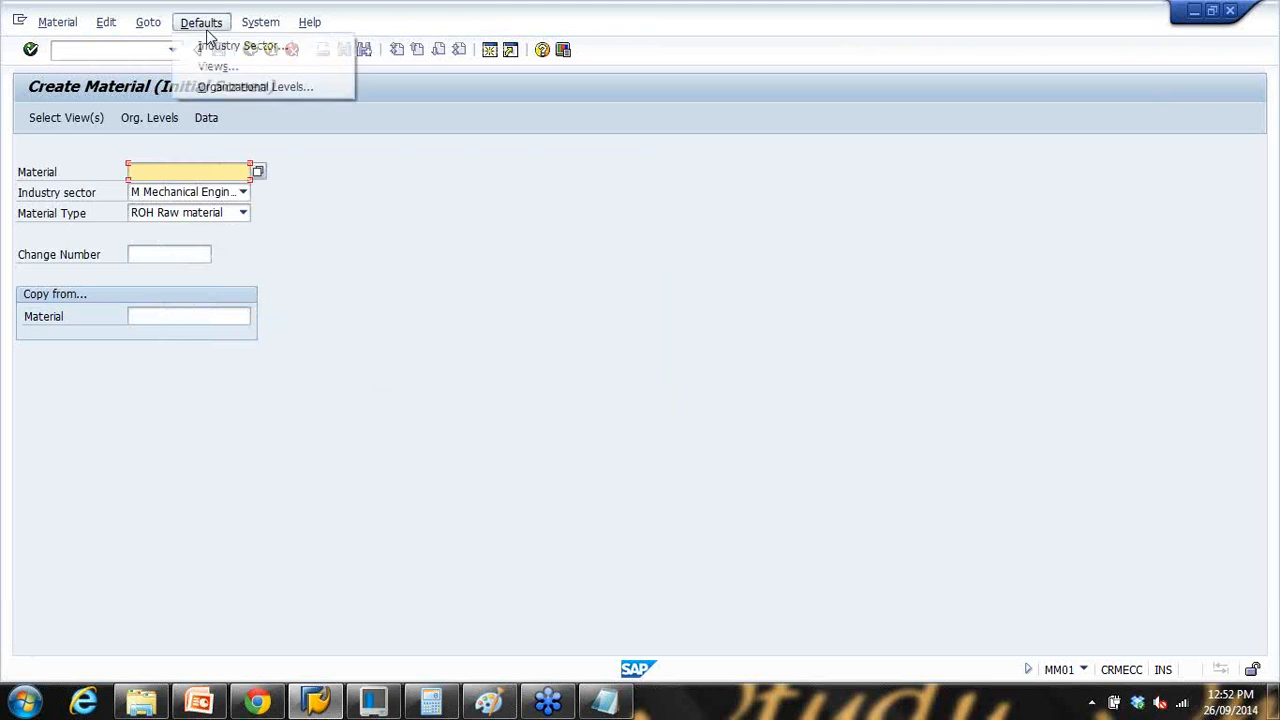
click(250, 88)
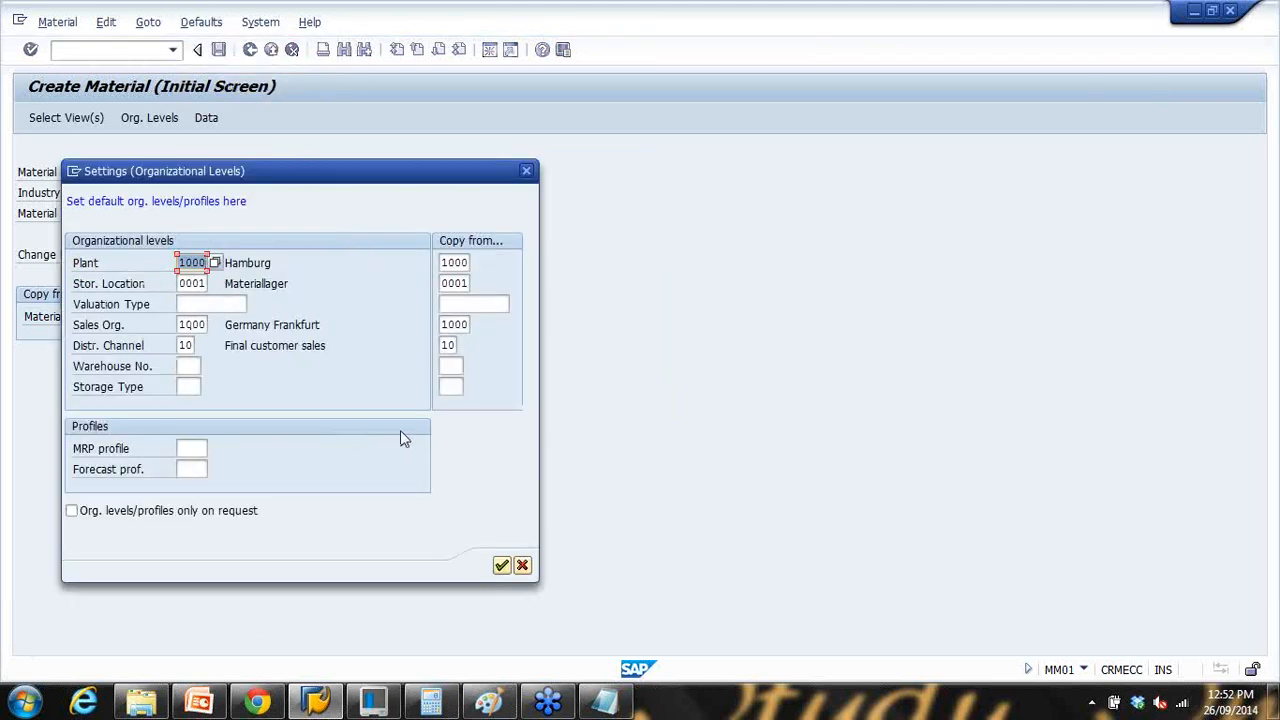
click(524, 568)
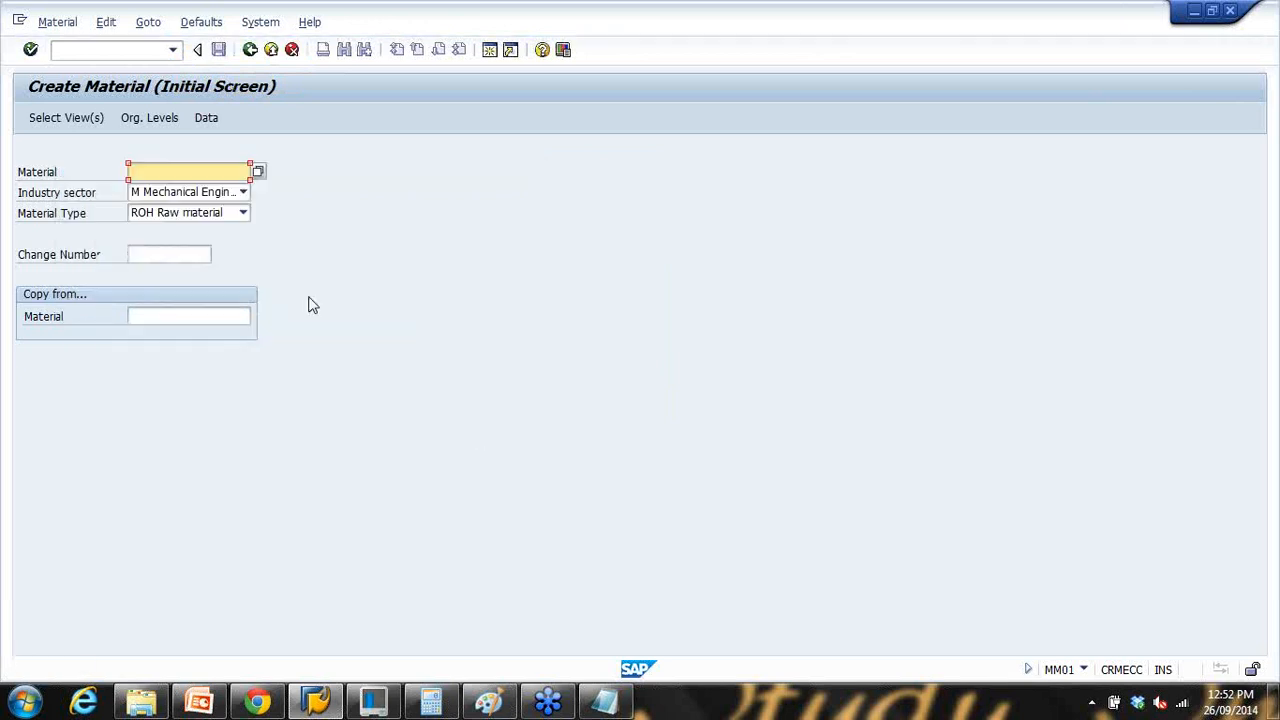
click(220, 702)
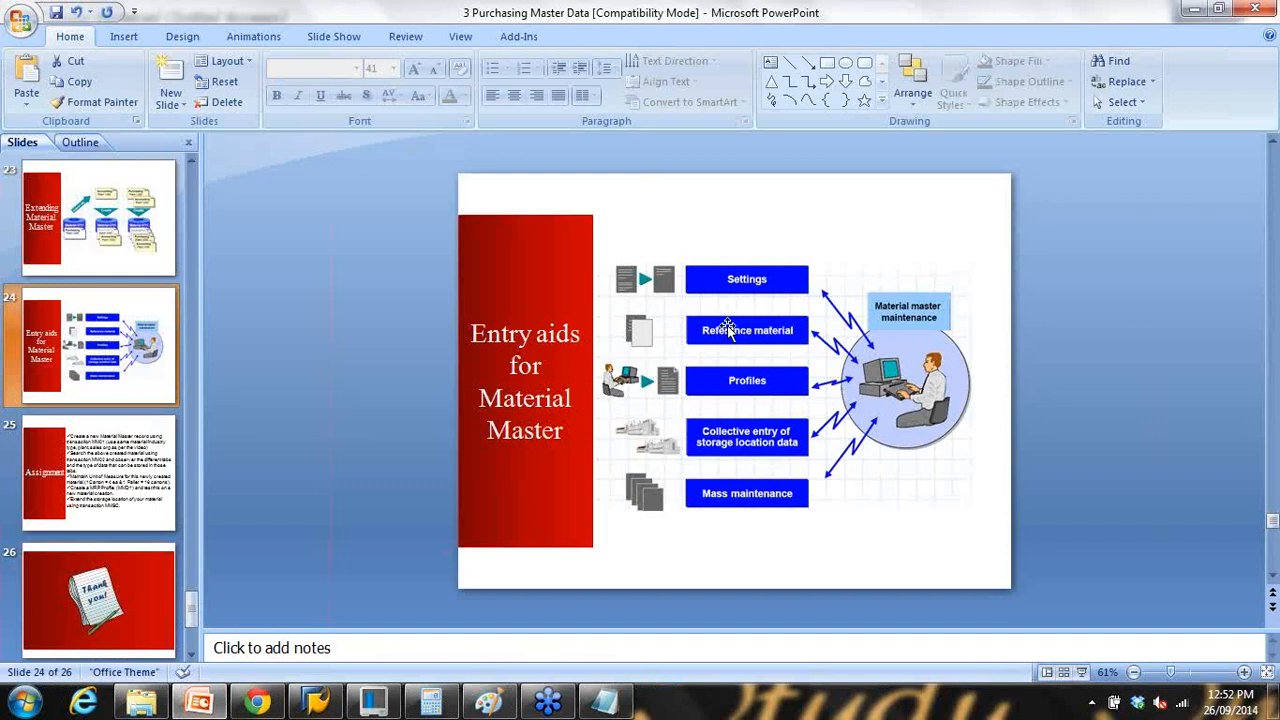
click(338, 704)
click(192, 175)
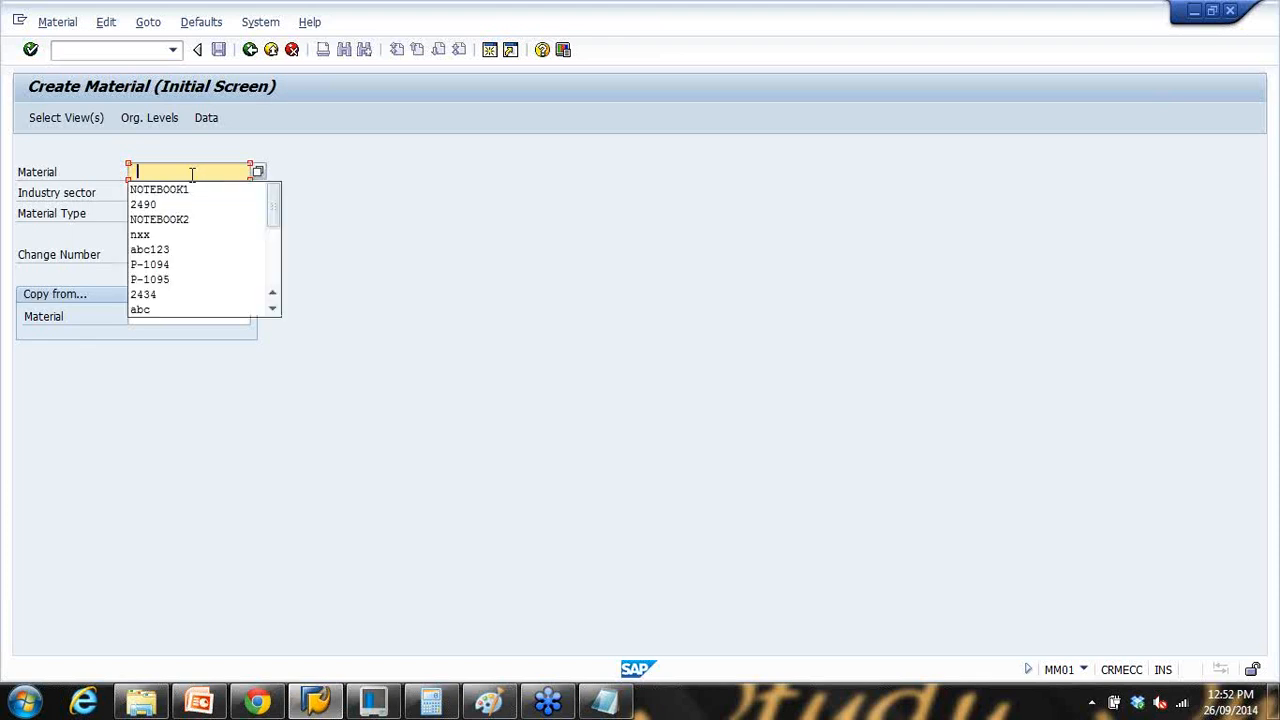
Step: Enter NOTEBOOK3 as the new material with NOTEBOOK1 as the copy-from reference
click(186, 194)
click(183, 315)
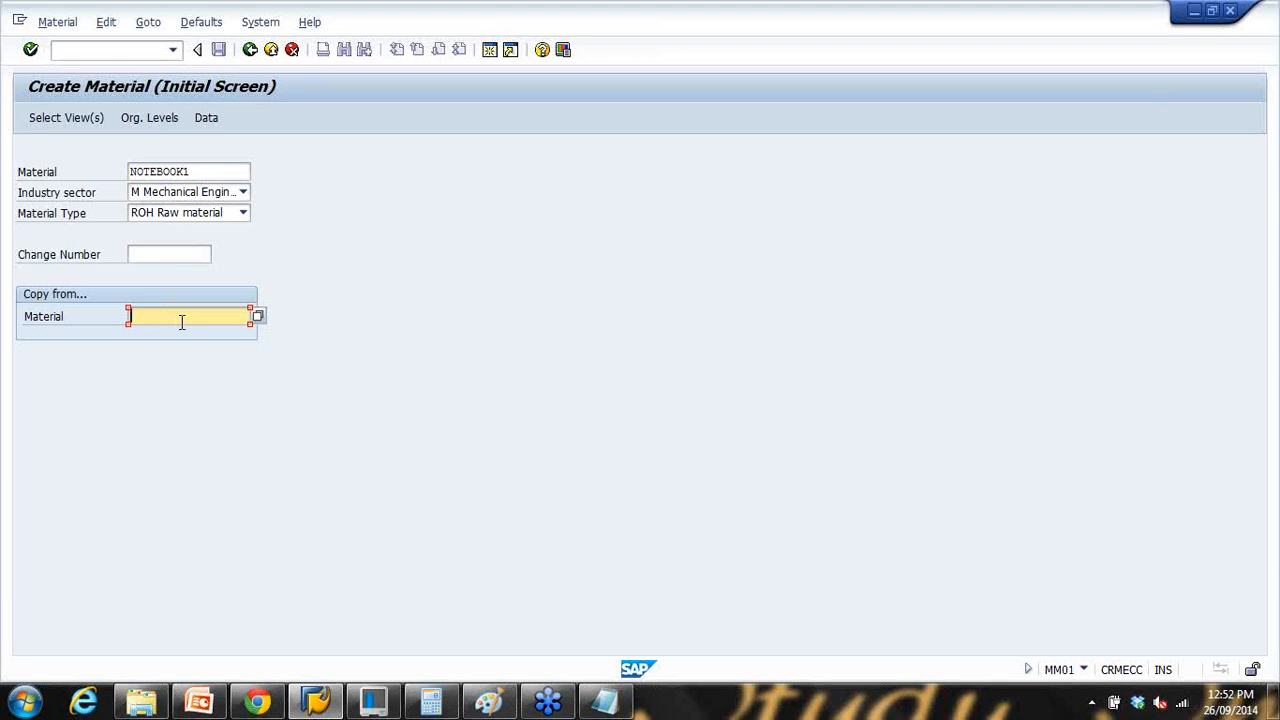
click(198, 171)
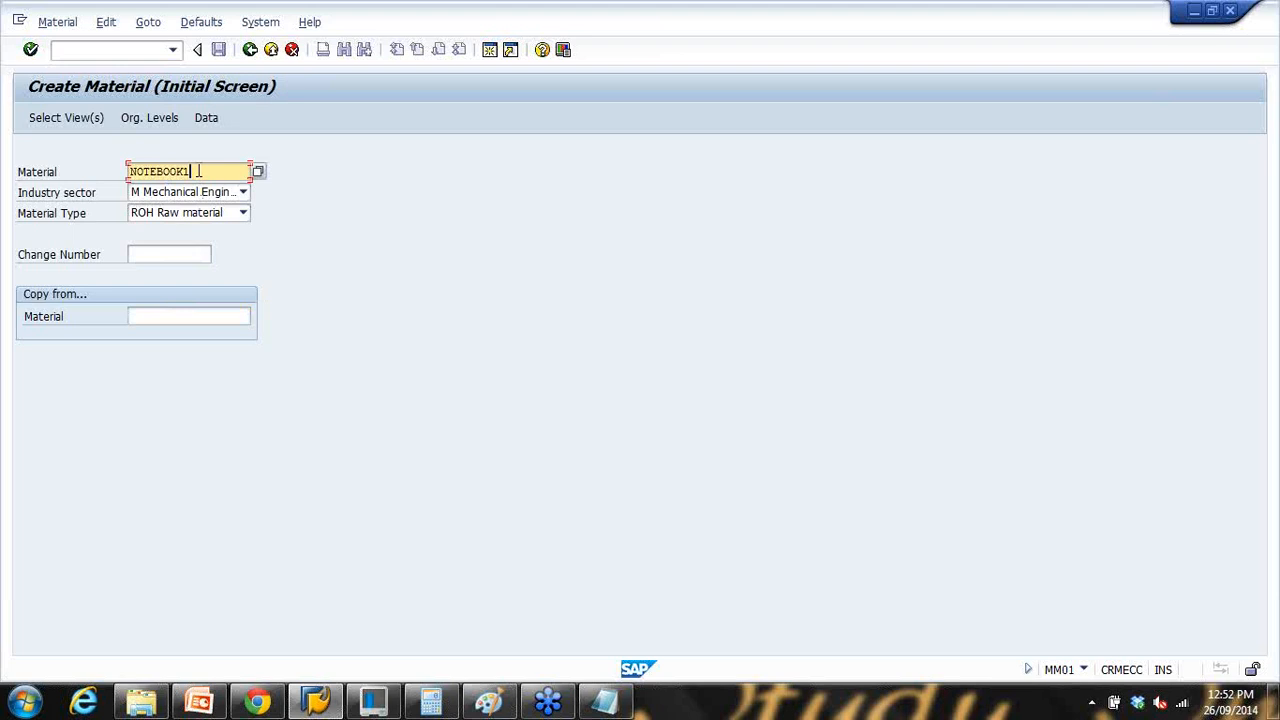
key(BackSpace)
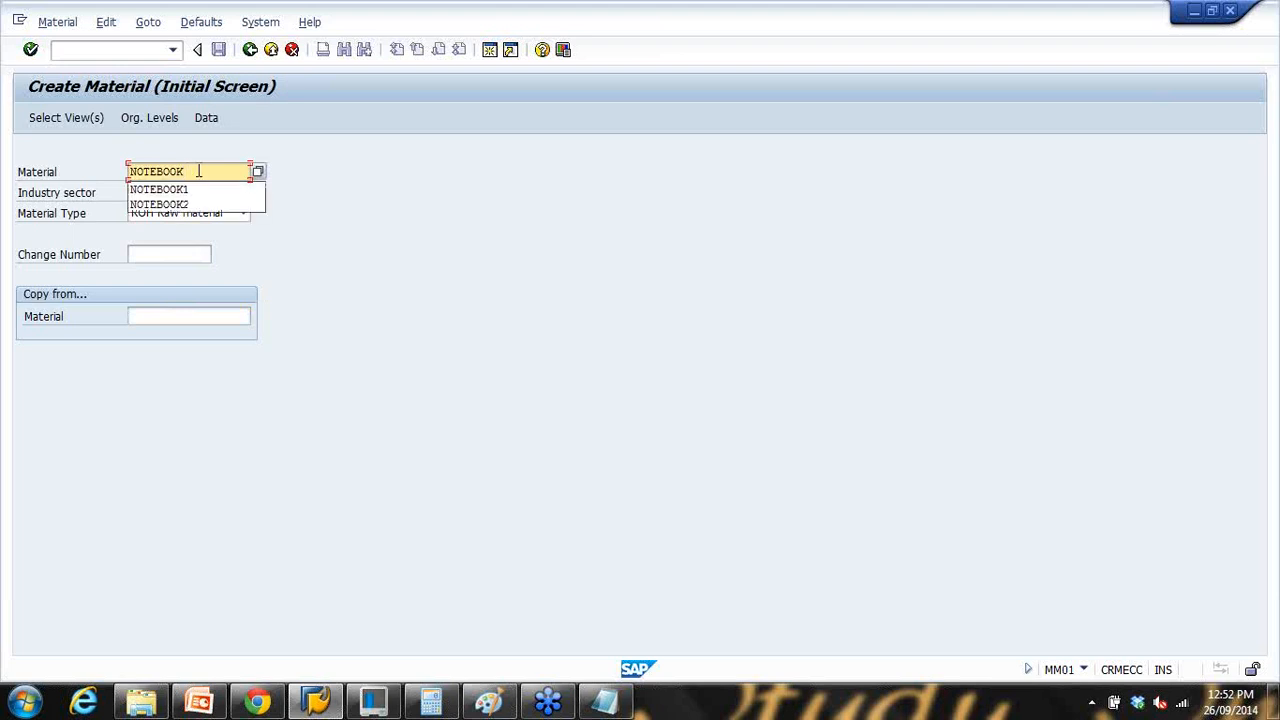
text(3)
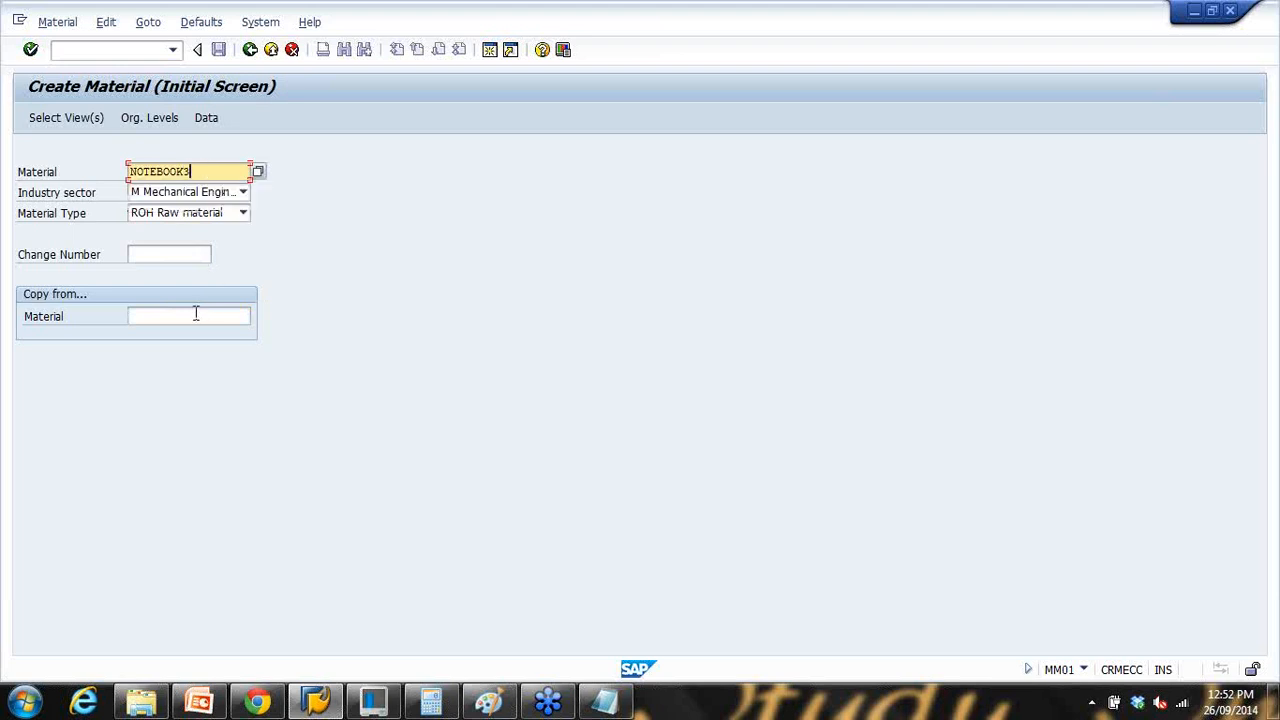
click(196, 315)
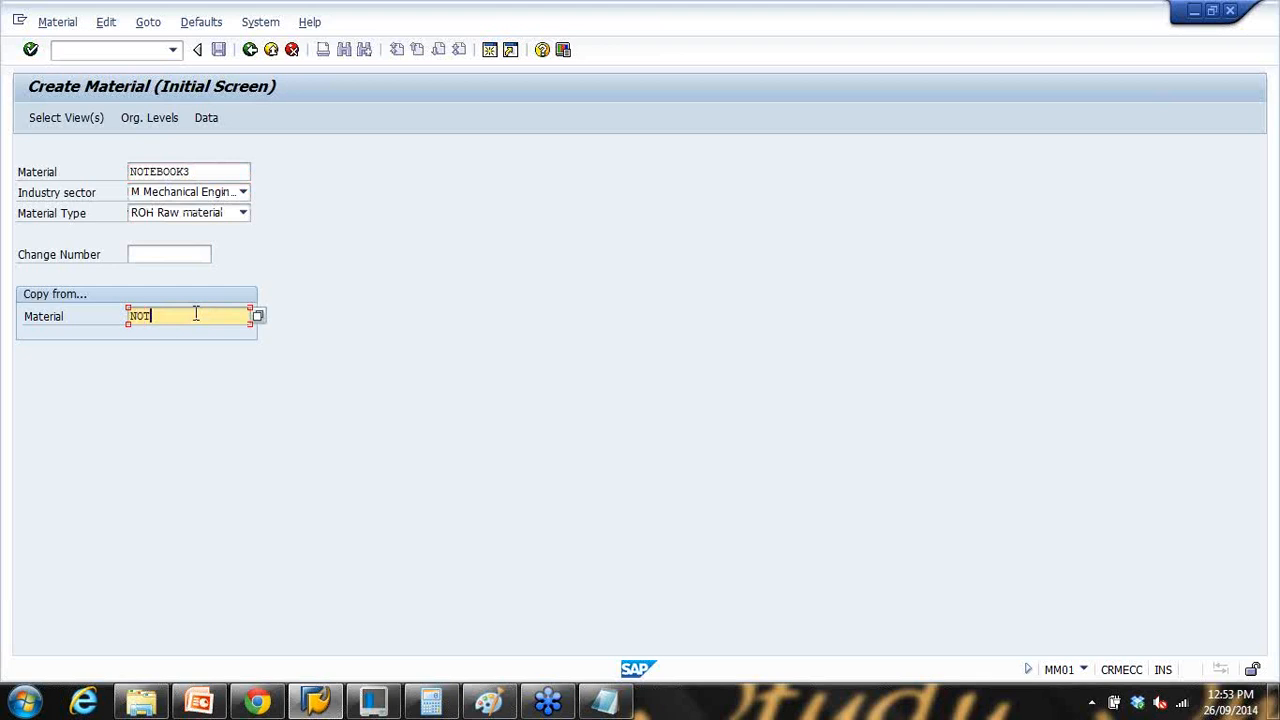
text(NOTEBOOK1)
double_click(216, 165)
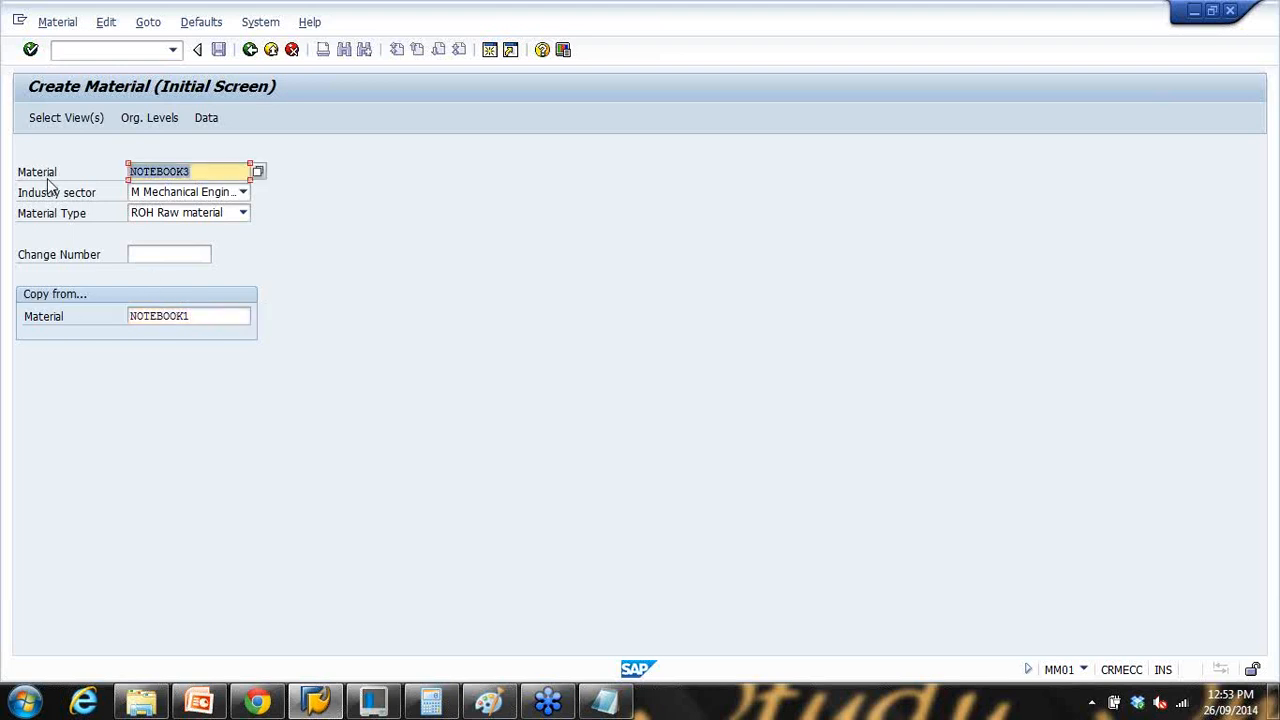
key(Return)
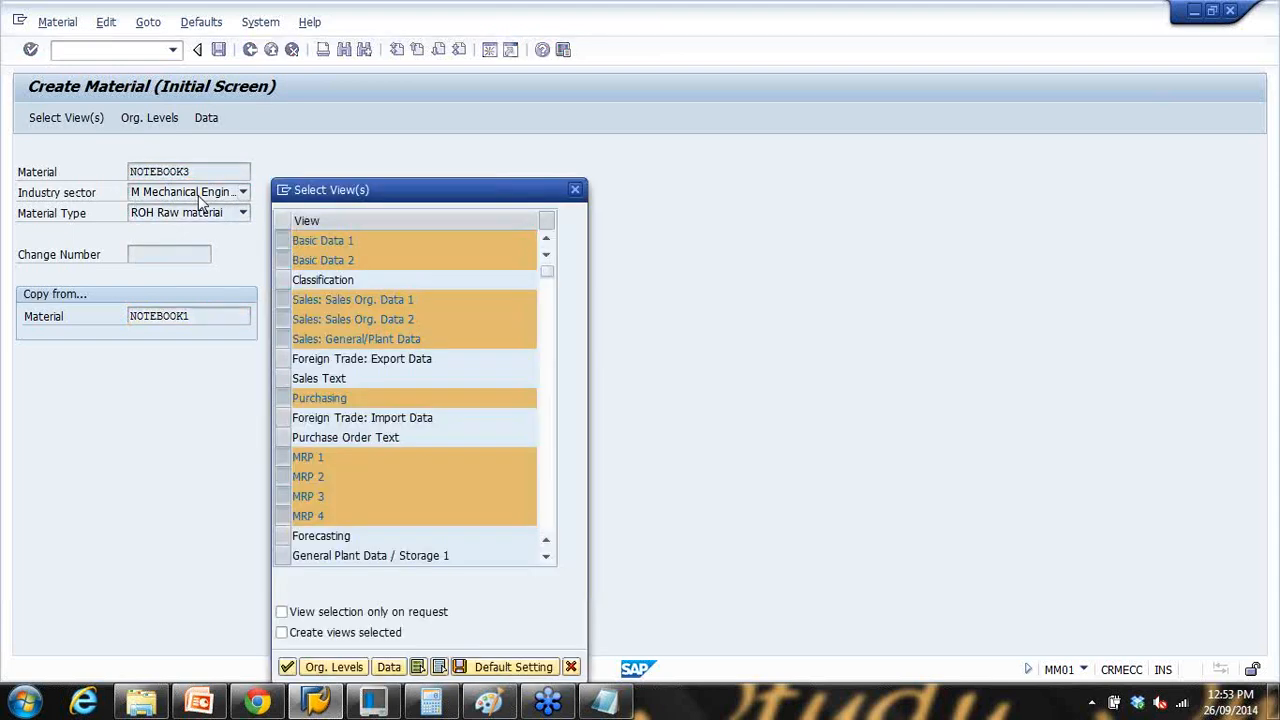
Step: Accept the preselected views, verify Plant 1000 org-level defaults, and continue to Basic data 1
key(Return)
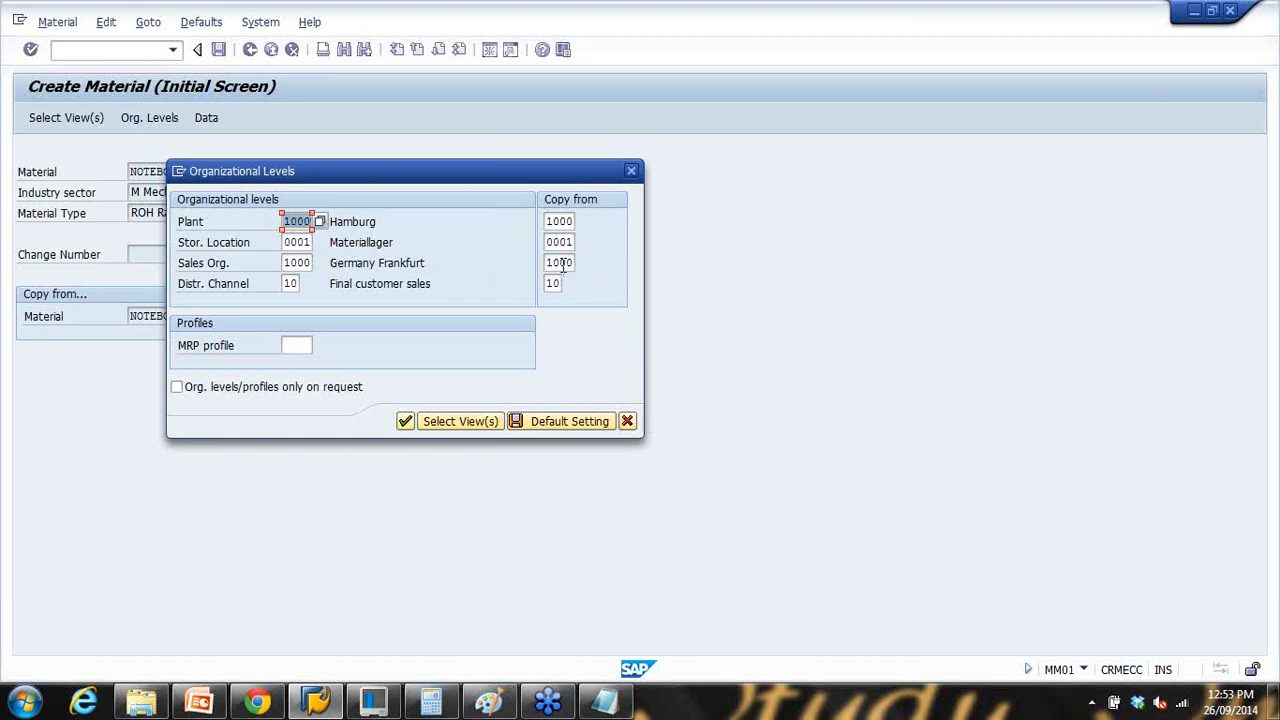
click(627, 421)
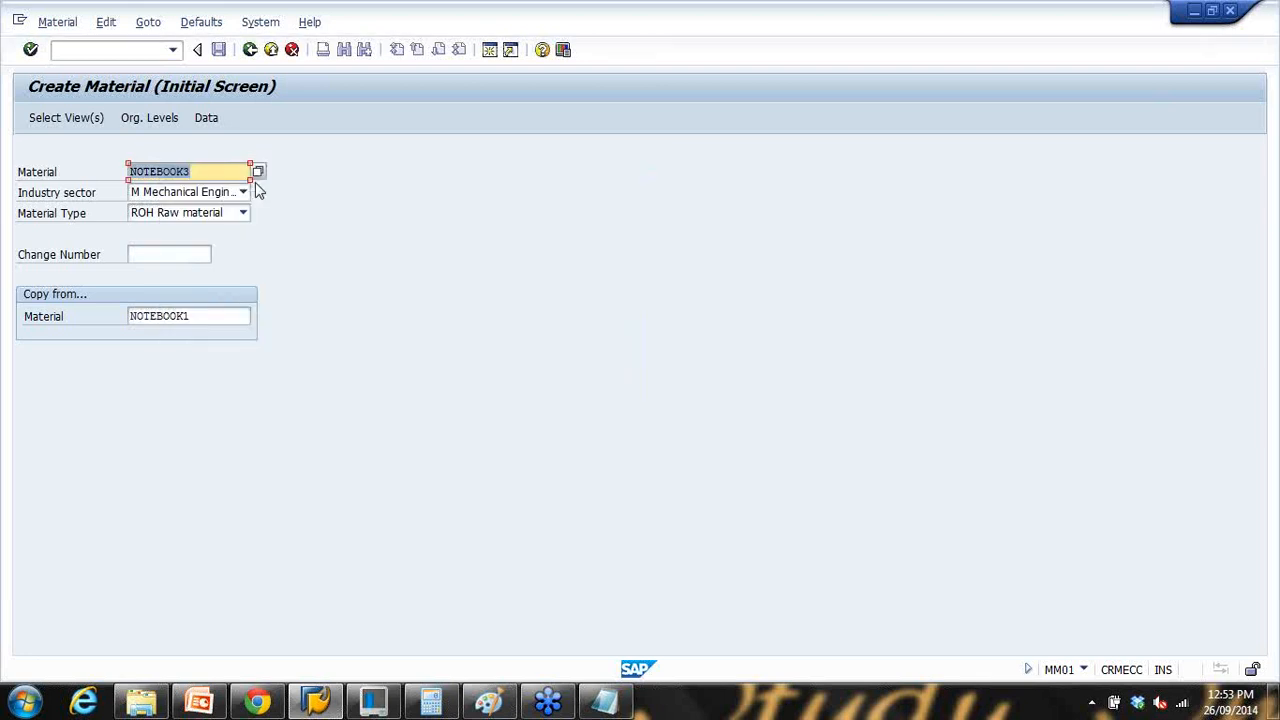
click(203, 24)
click(222, 88)
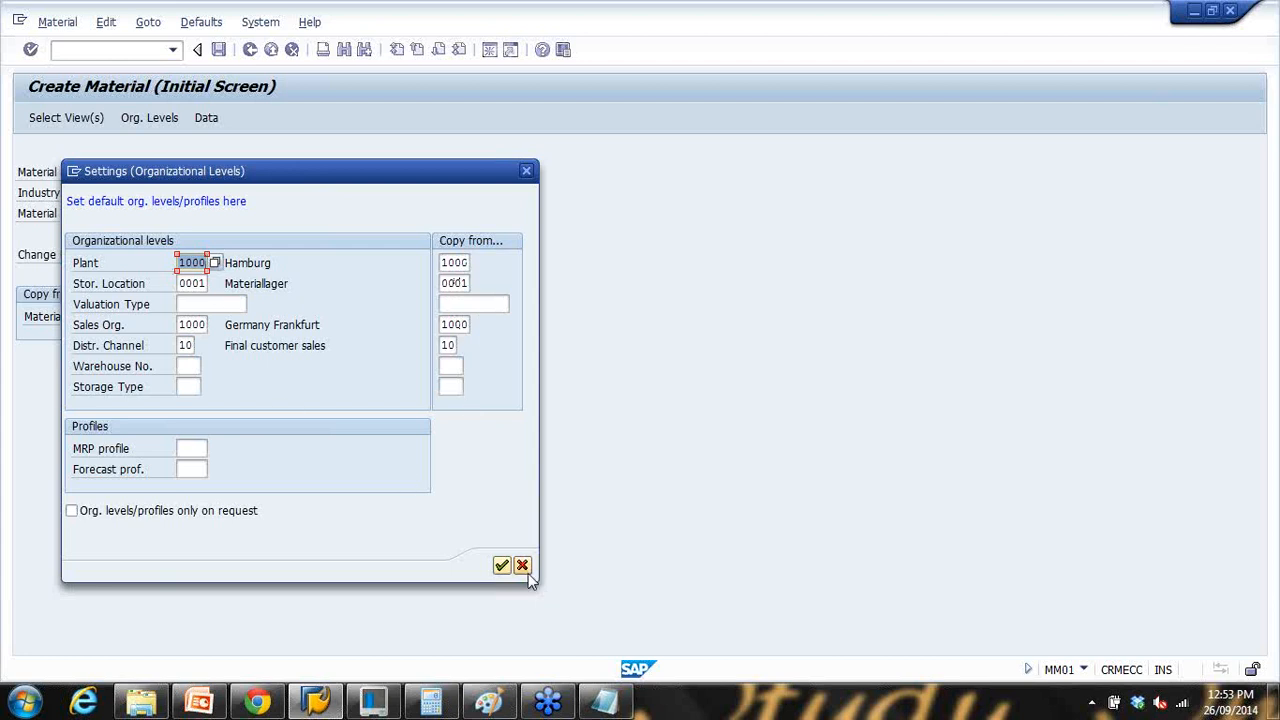
click(524, 568)
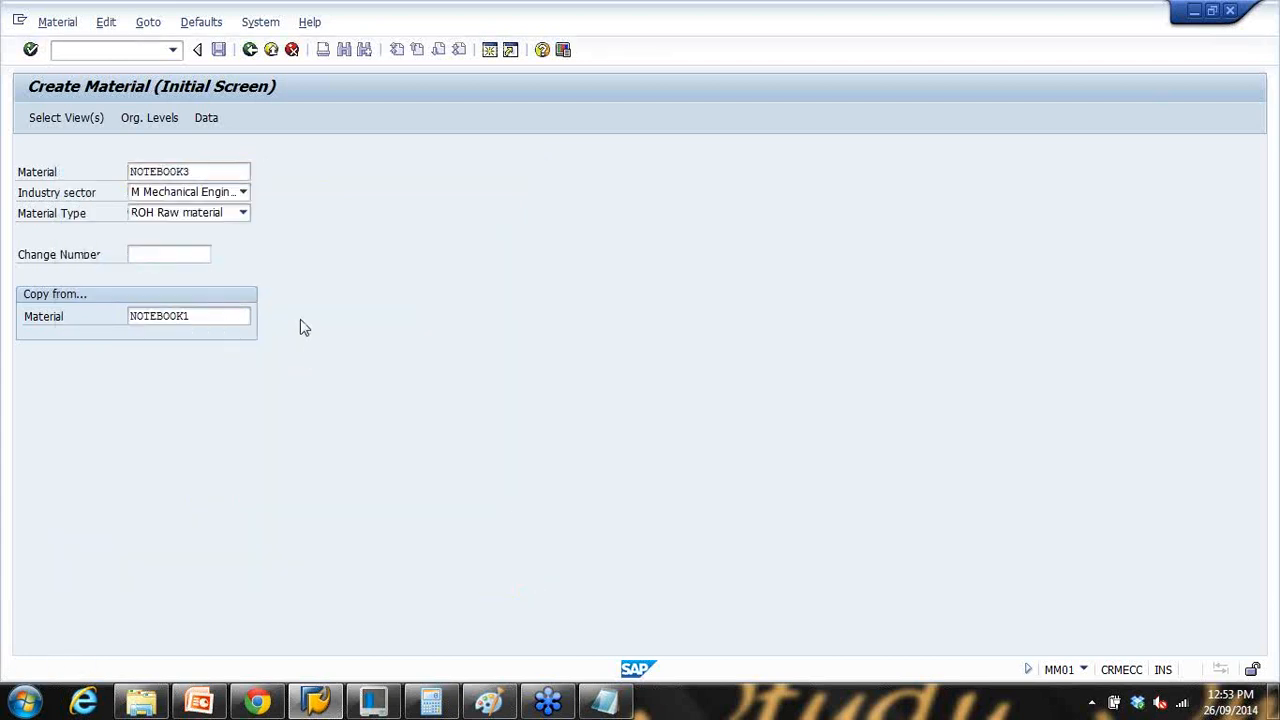
key(Return)
key(Return)
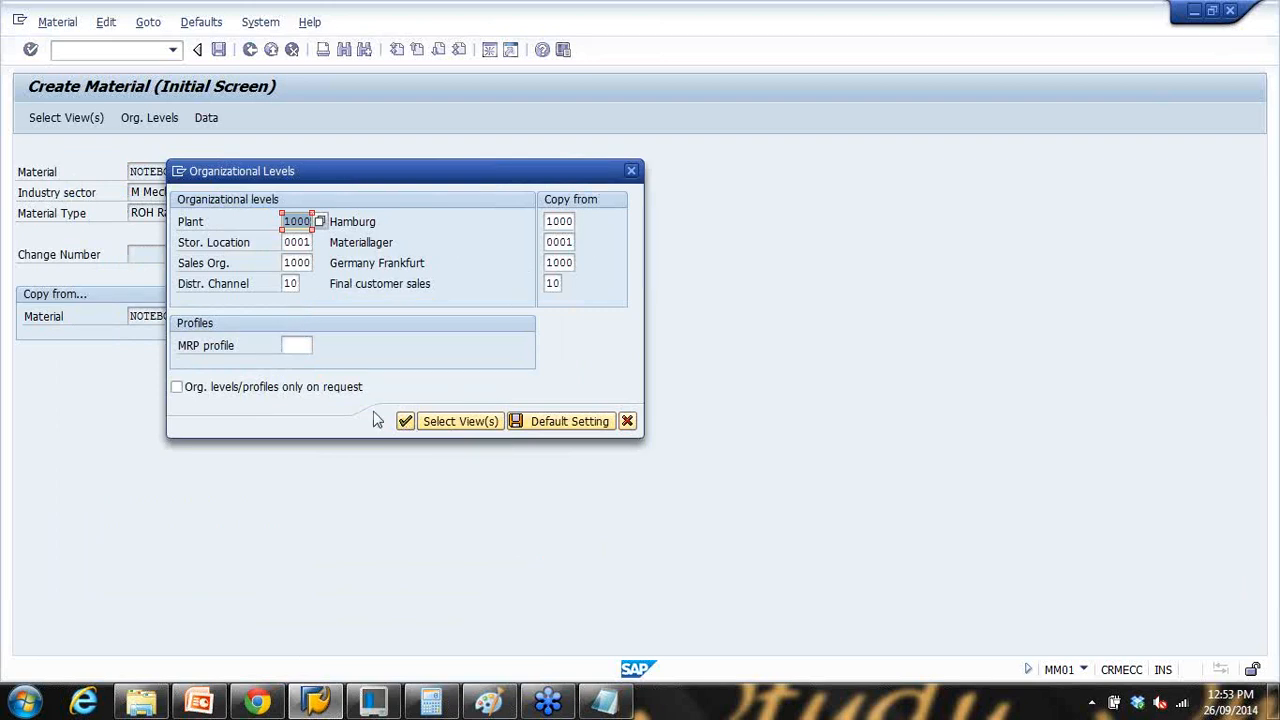
key(Return)
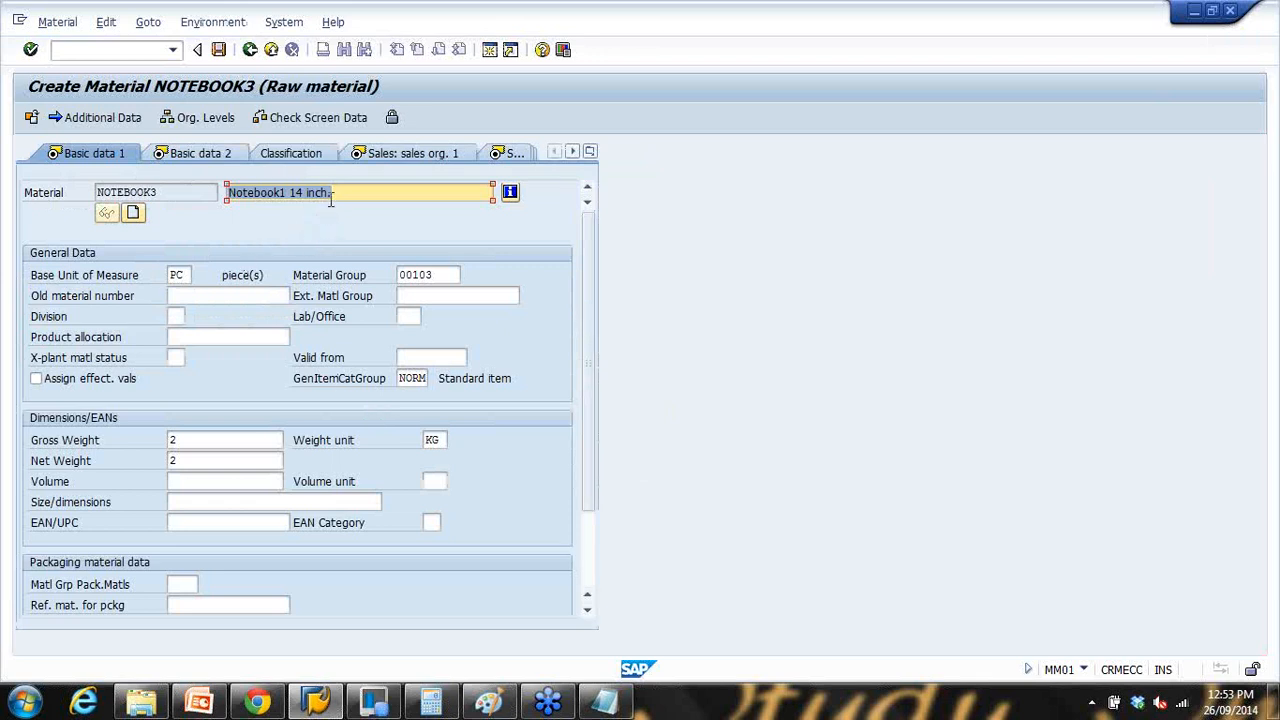
Step: Change NOTEBOOK3's description to 'Notebook1 15Inch laptop'
drag(320, 193, 375, 195)
text(5)
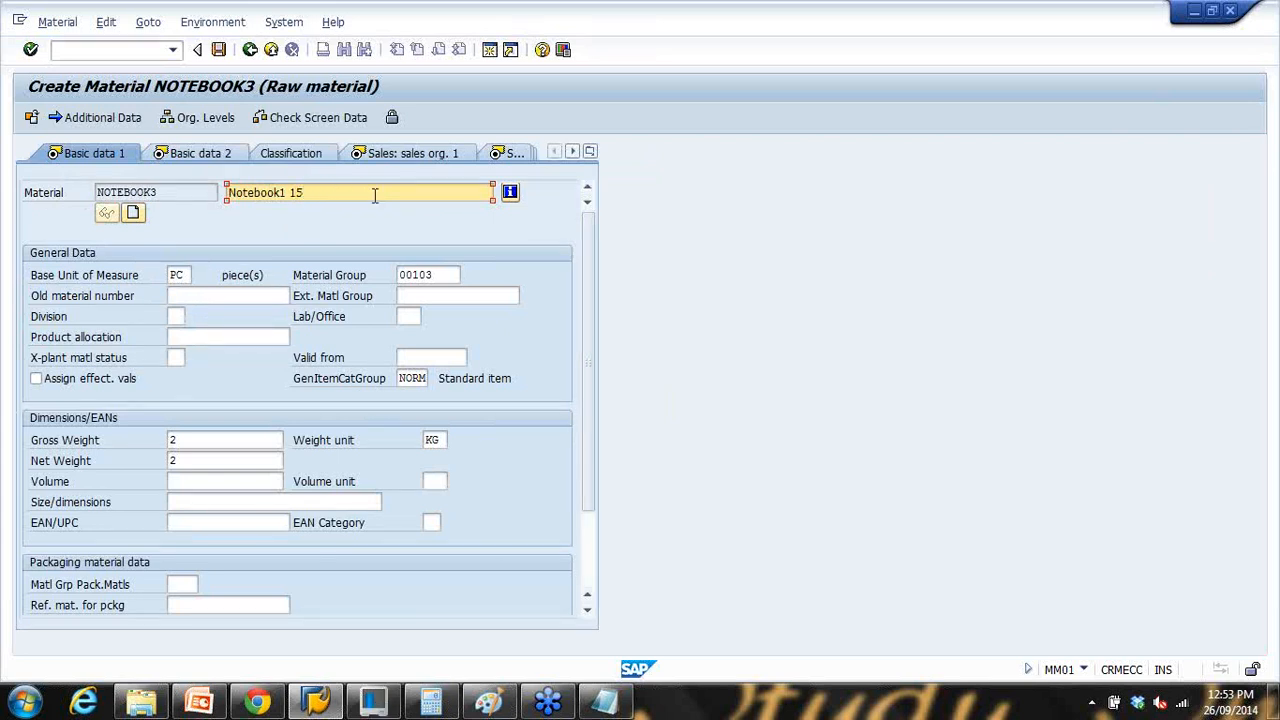
key(BackSpace)
key(BackSpace)
drag(190, 443, 110, 452)
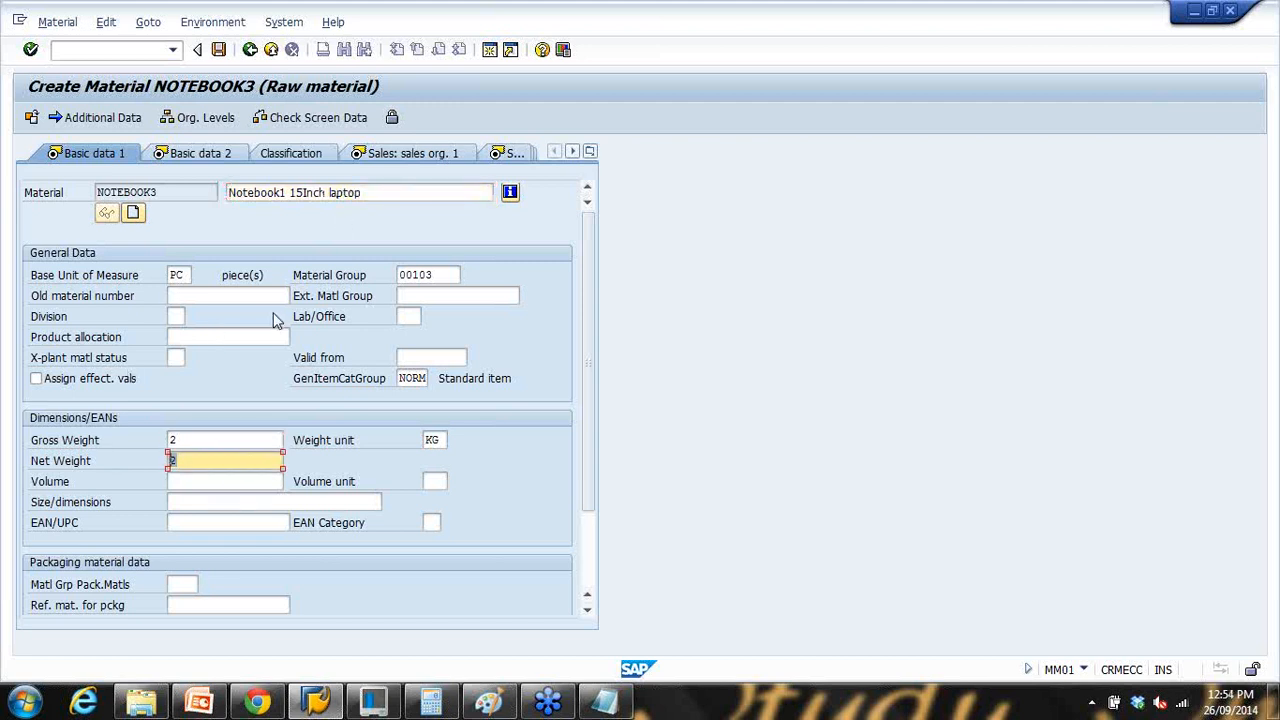
Step: Advance through Basic data 2 and the Sales views to the Purchasing view
key(Return)
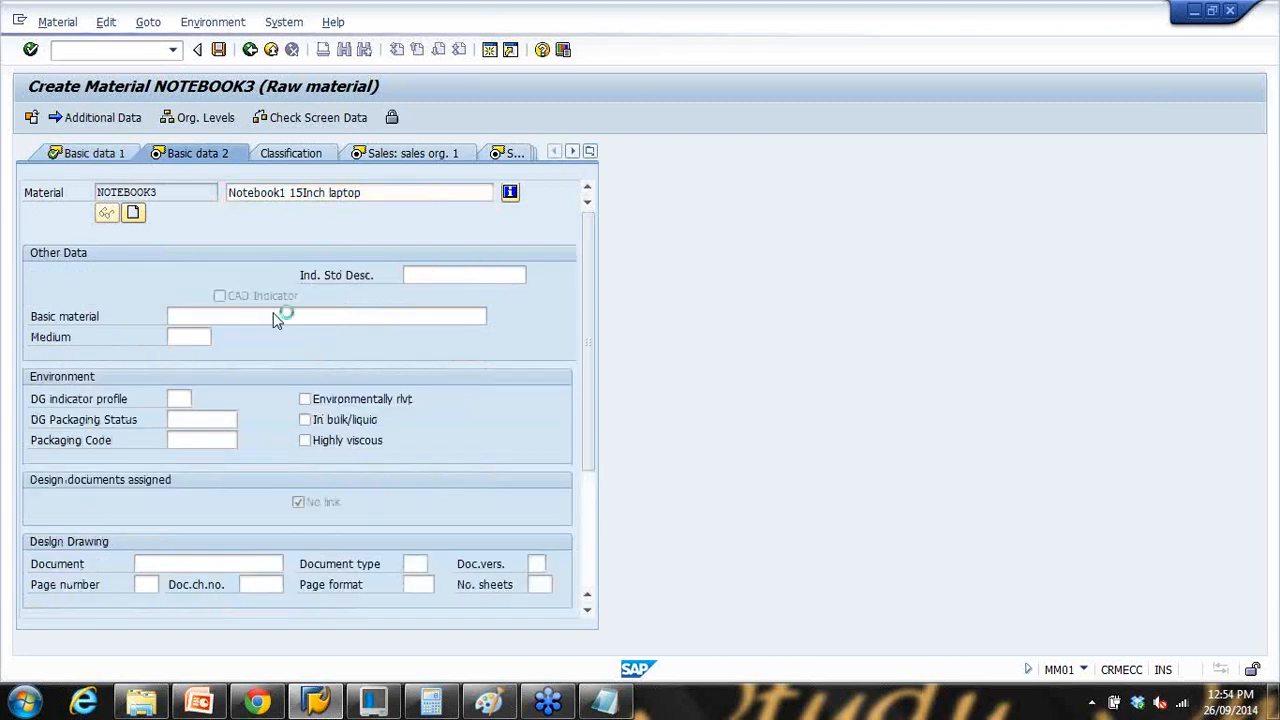
key(Return)
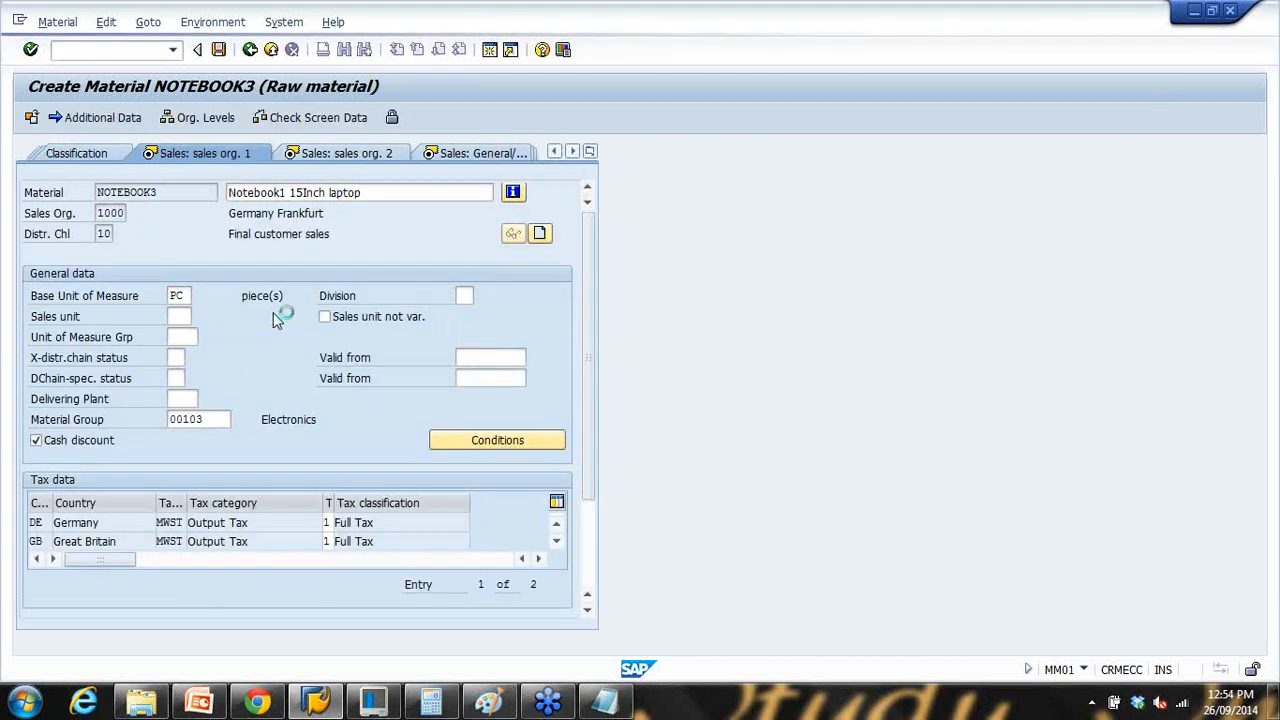
key(Return)
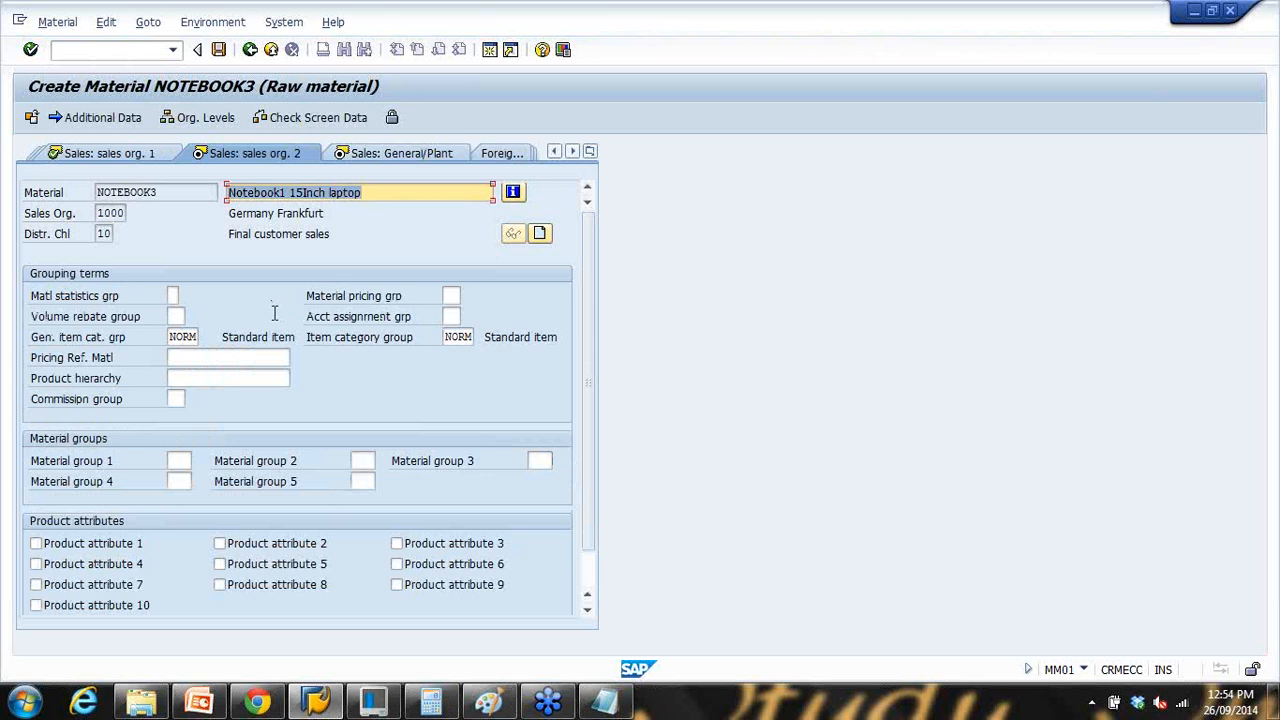
key(Return)
key(Return)
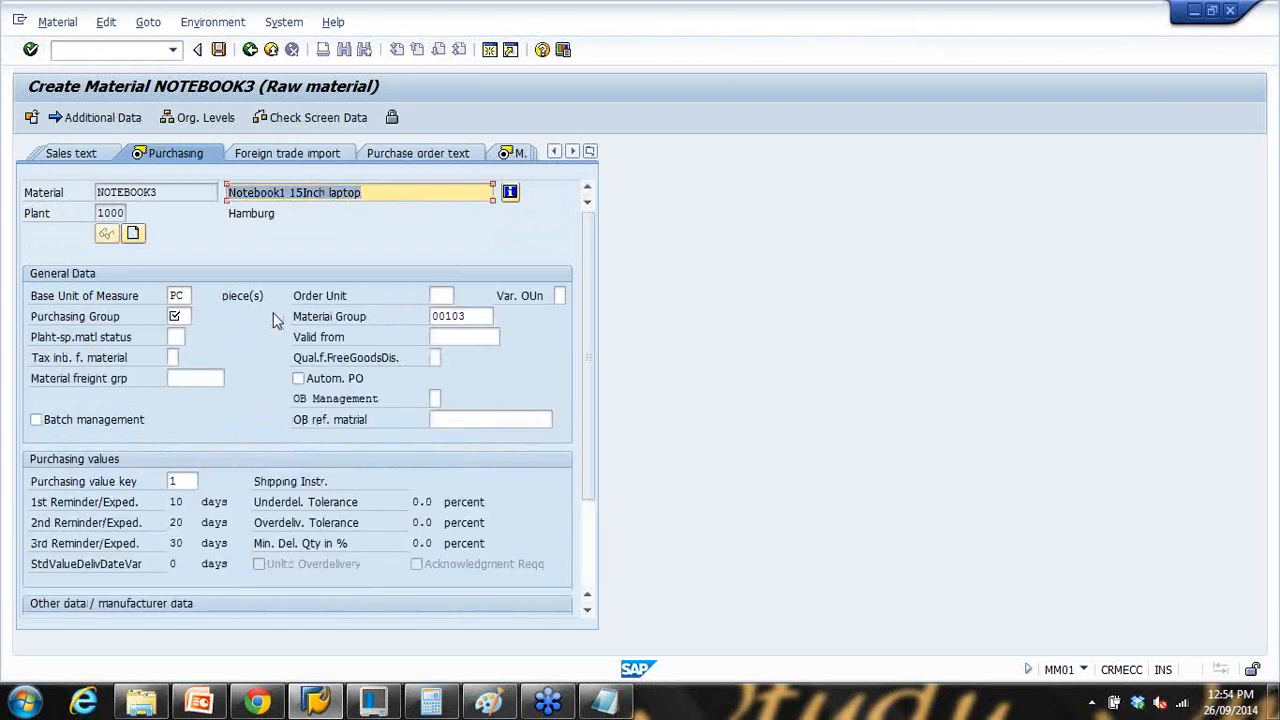
click(180, 316)
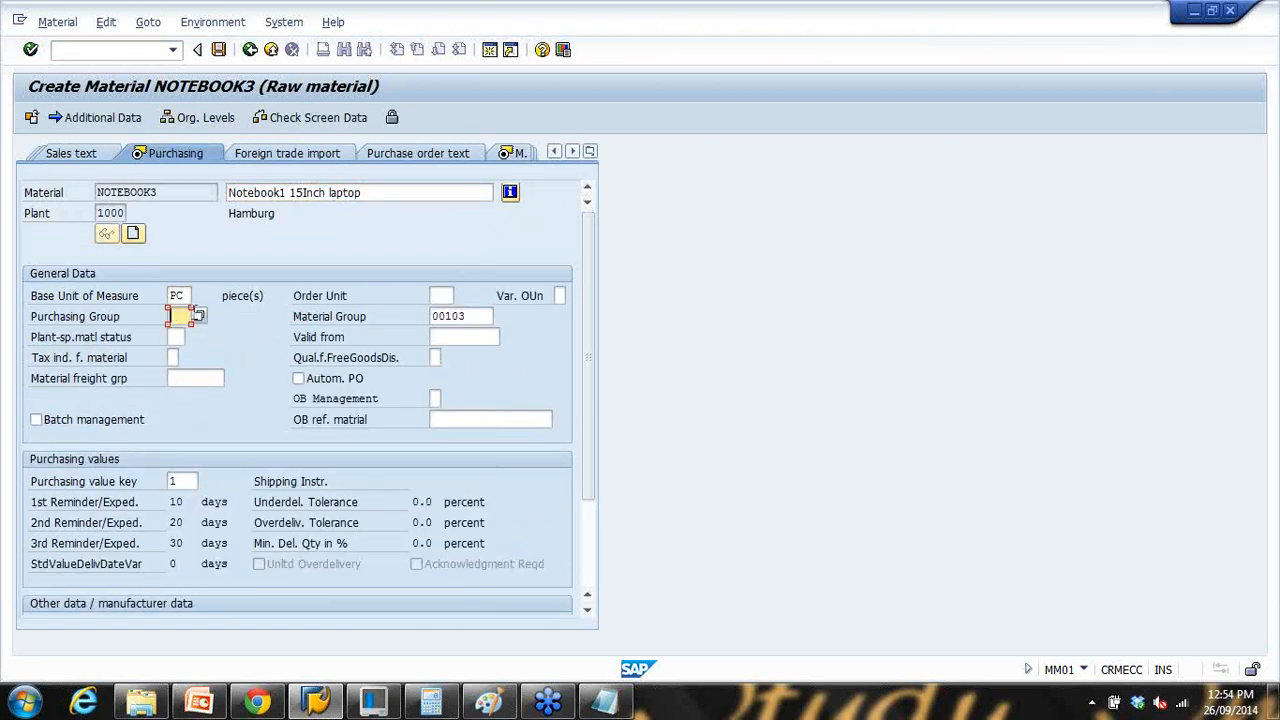
Step: Pick purchasing group 005 and move on through the MRP views to Accounting 1
click(197, 317)
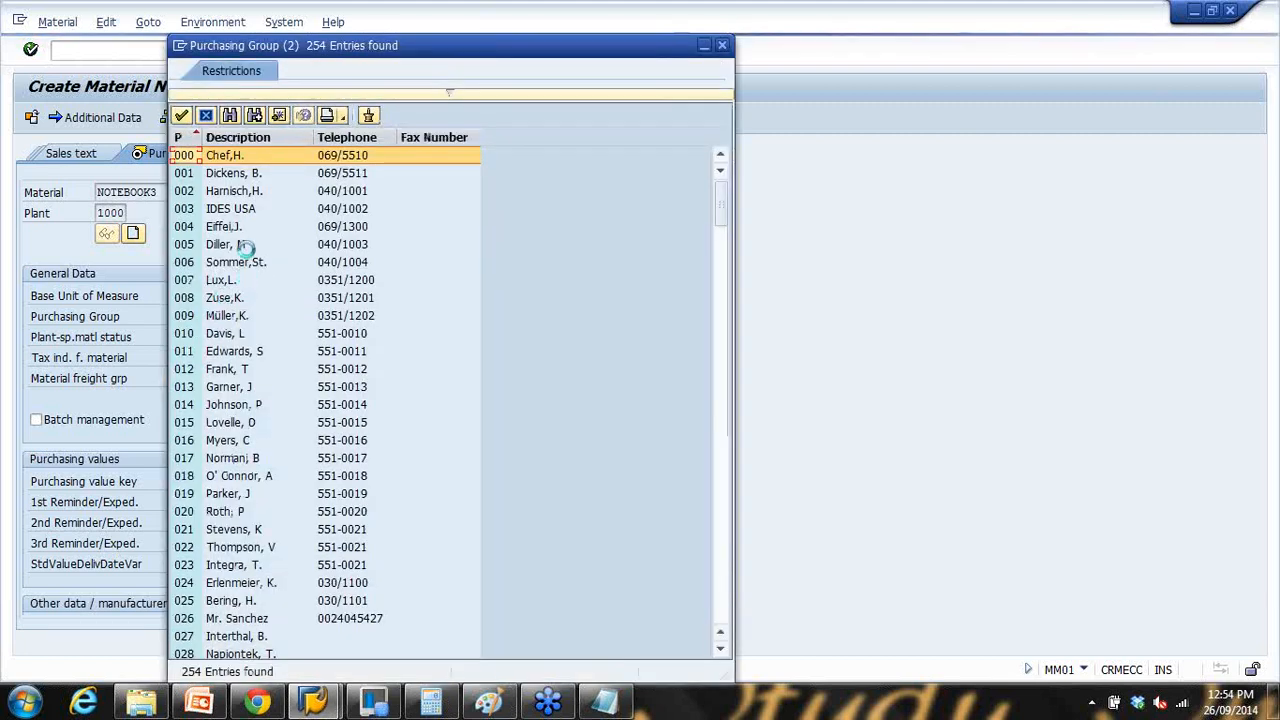
double_click(243, 245)
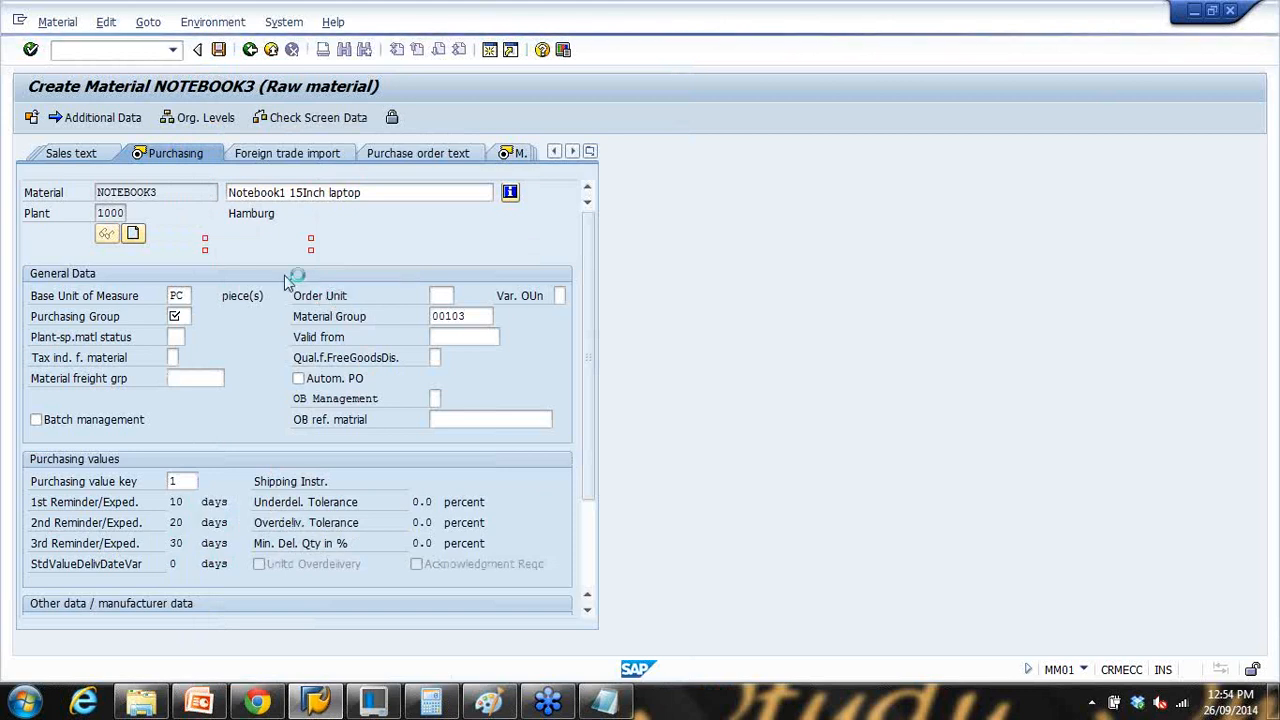
key(Return)
text(1)
key(Return)
key(Return)
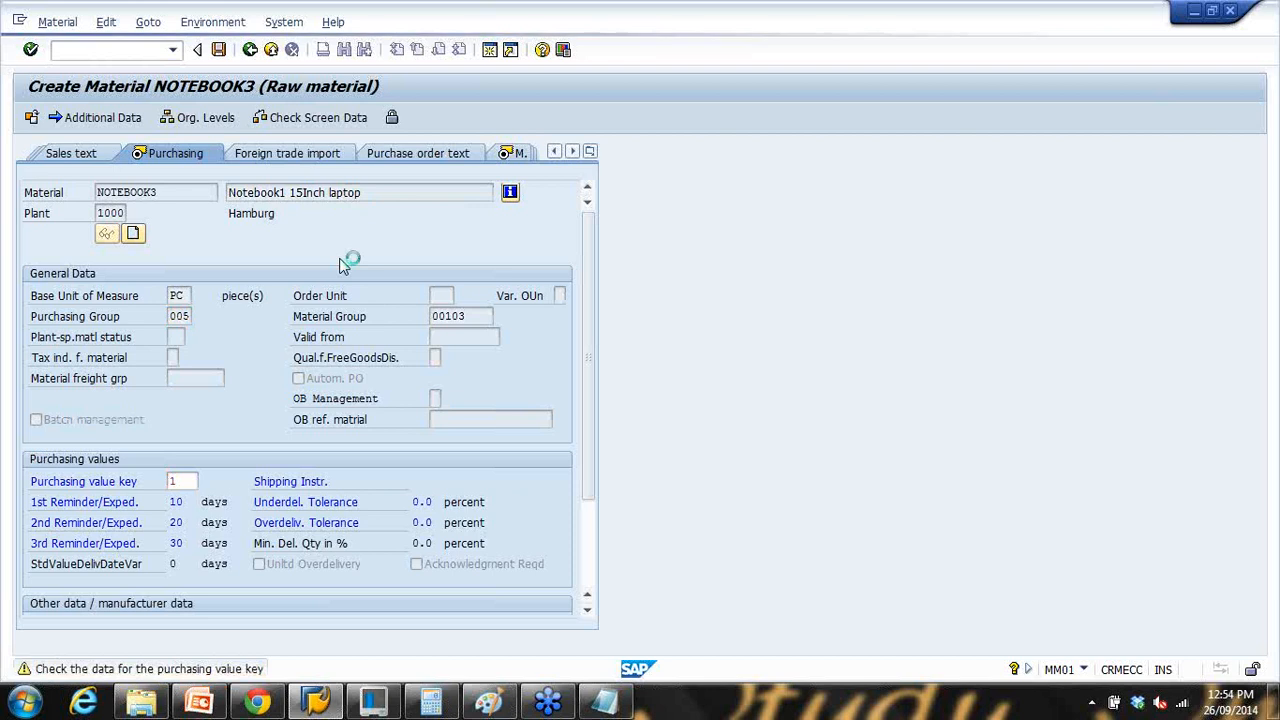
key(Return)
key(Return)
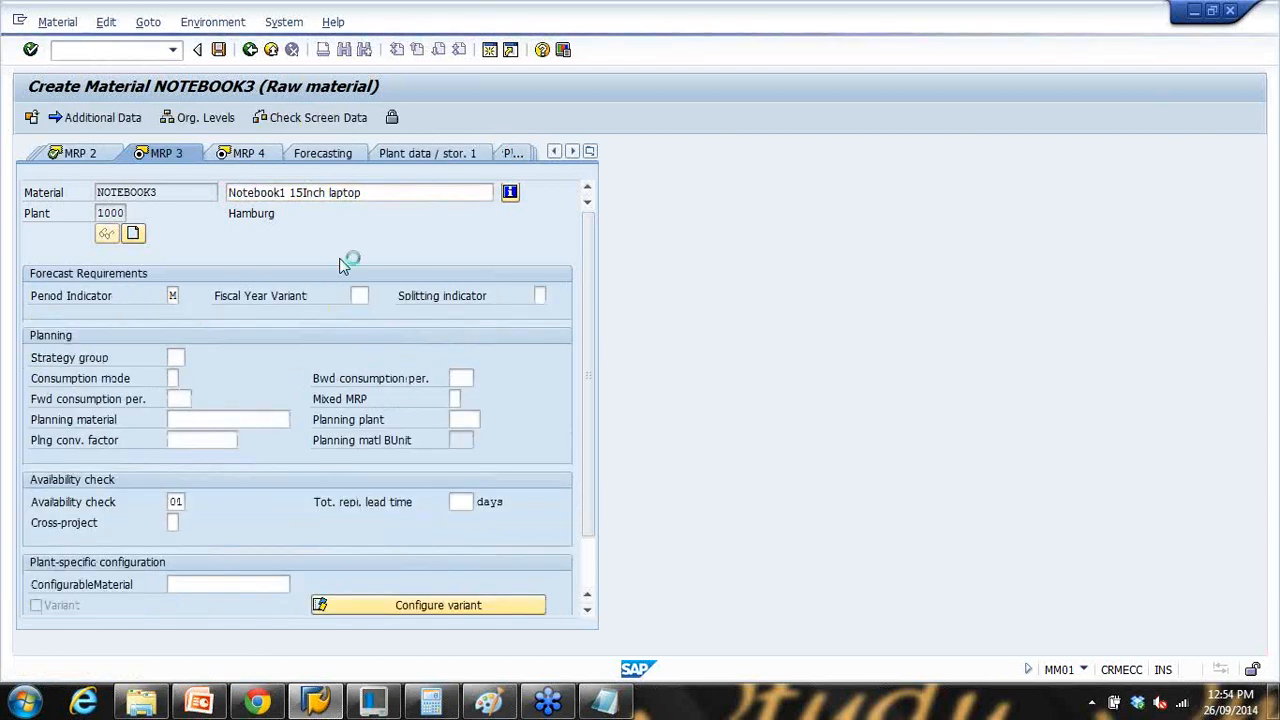
key(Return)
key(Return)
key(Return)
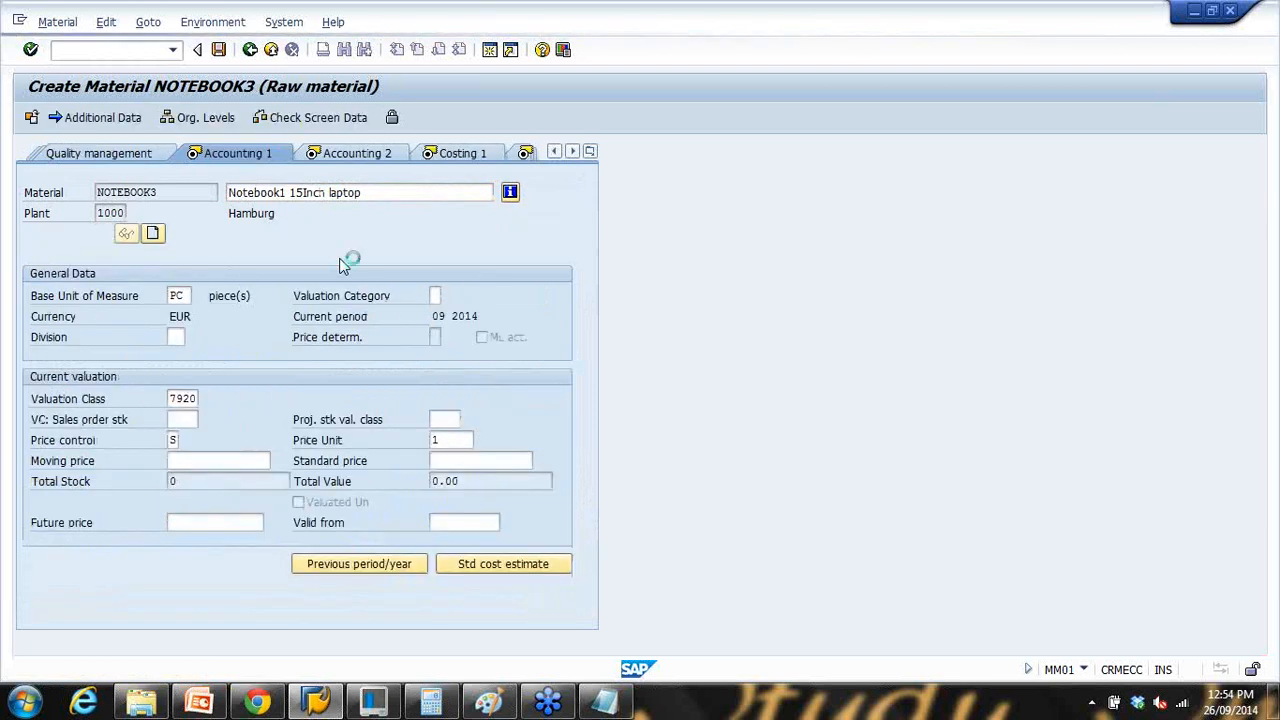
key(Return)
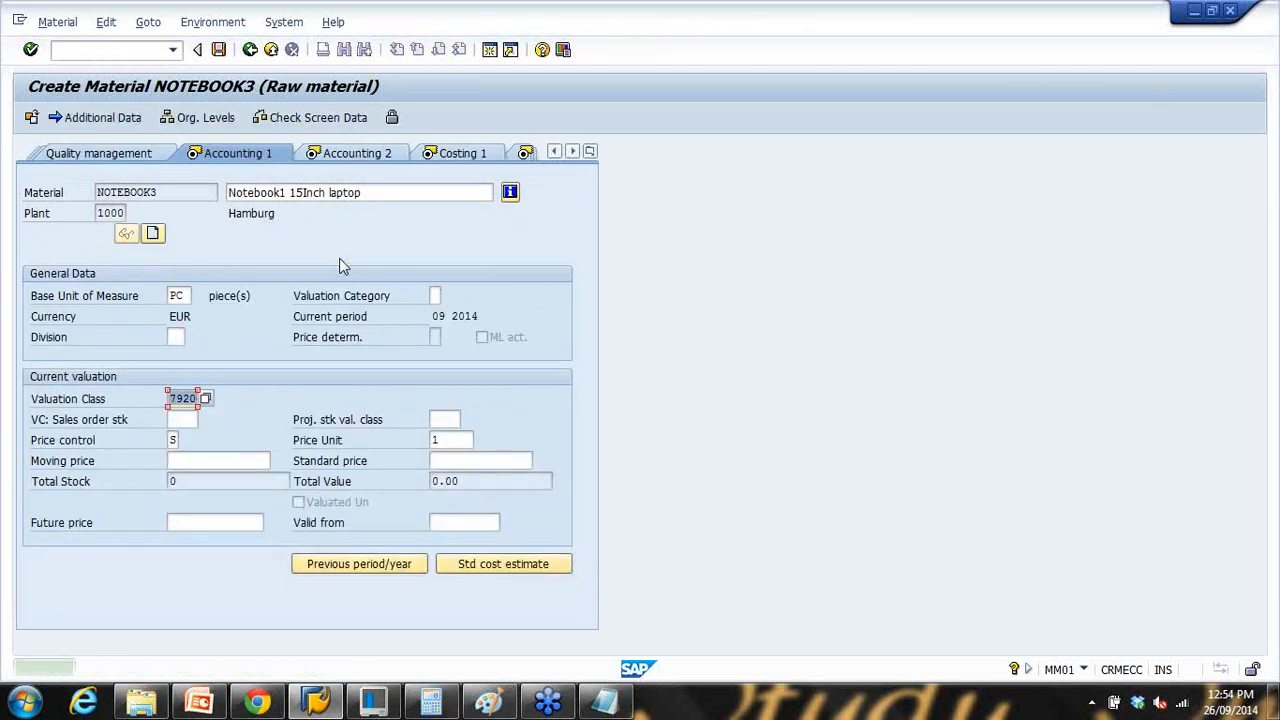
Step: Choose valuation class 3000, pass the Costing views, and save NOTEBOOK3
click(205, 398)
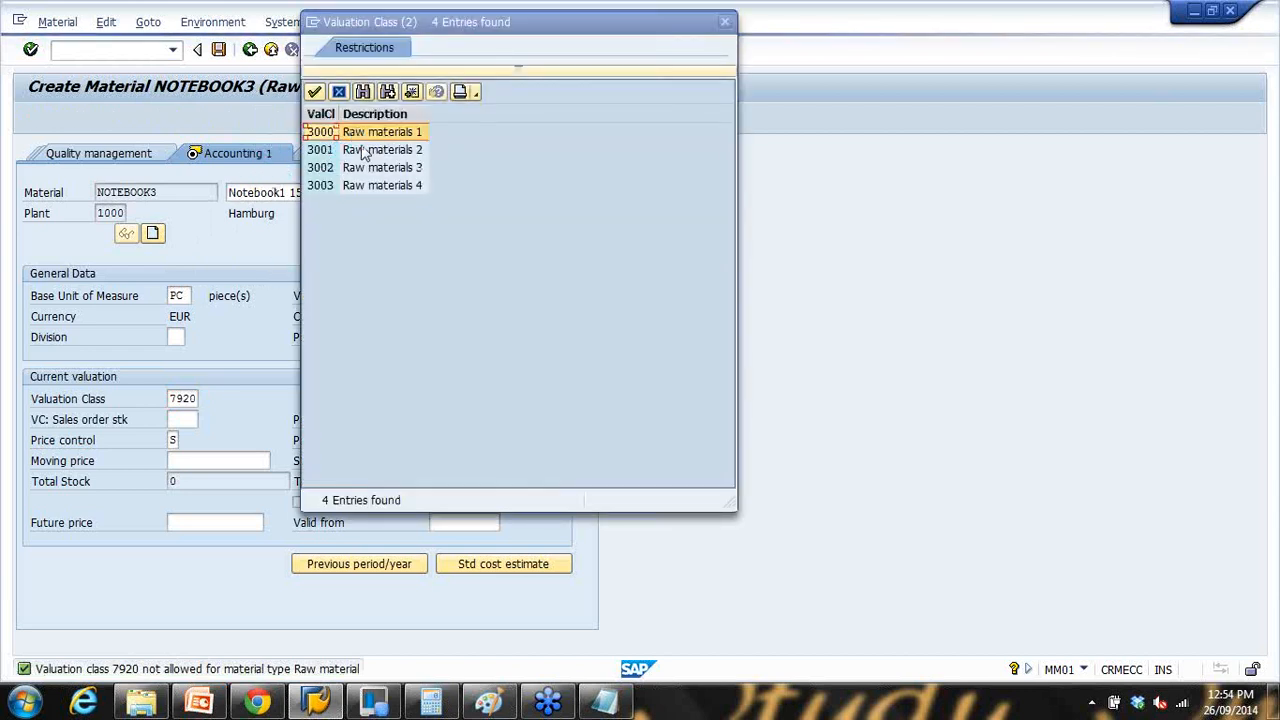
double_click(368, 133)
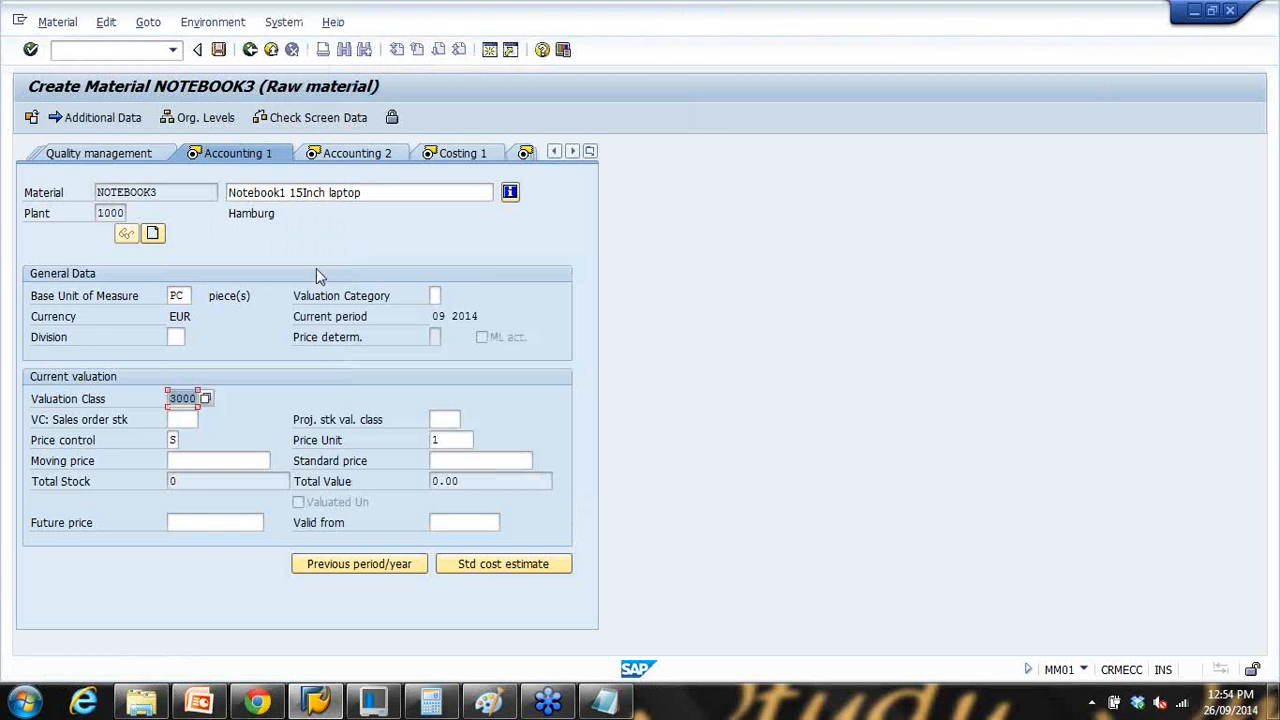
key(Return)
key(Return)
key(ctrl+c)
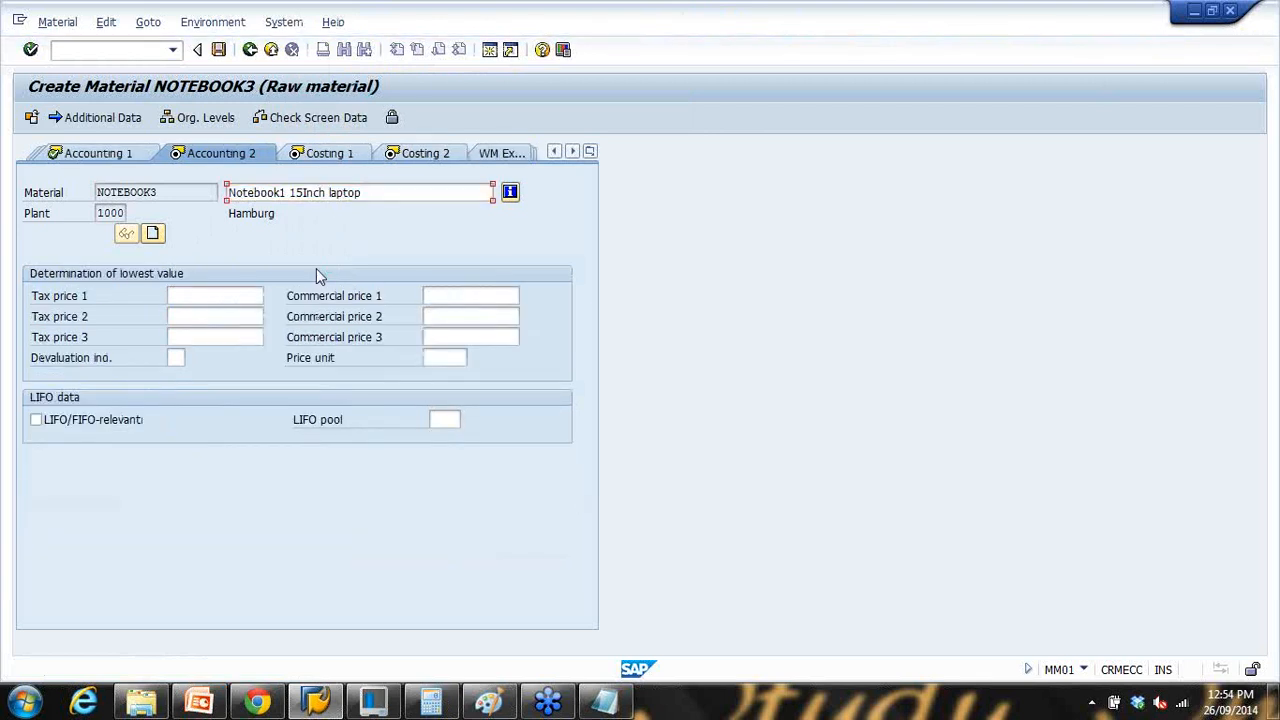
key(Return)
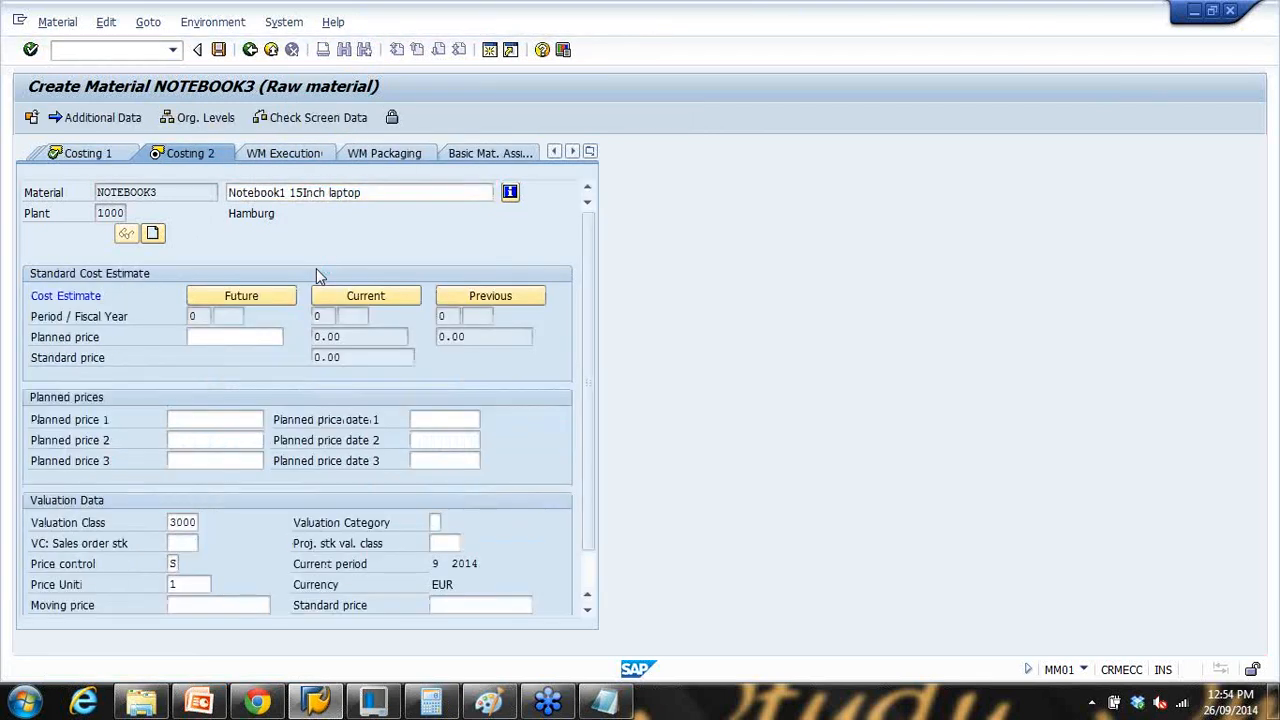
key(Return)
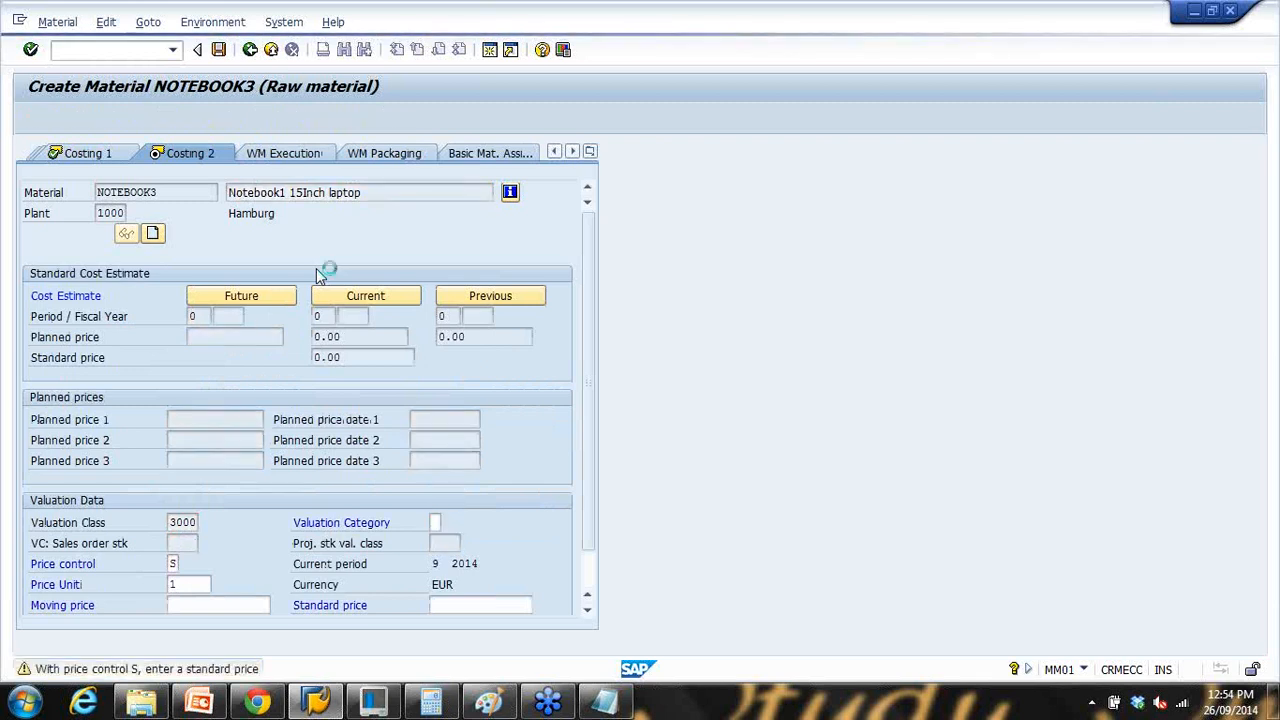
click(268, 390)
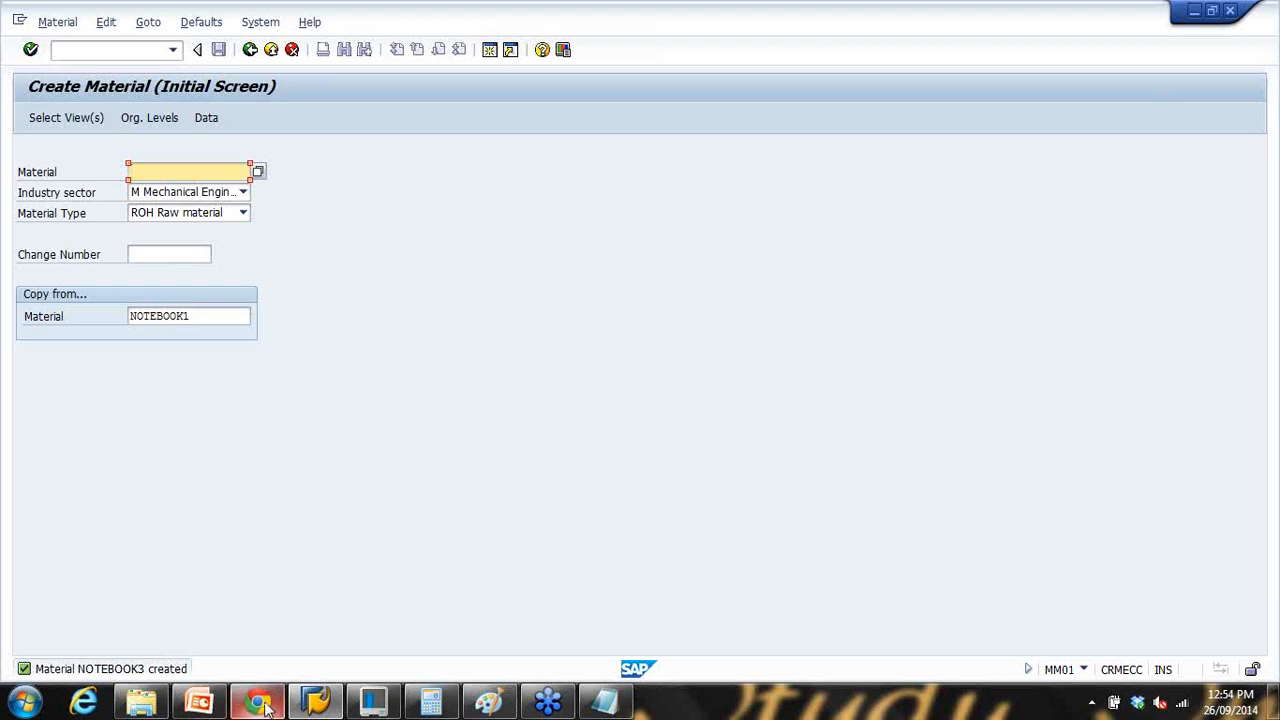
Step: Show PowerPoint slide 24 'Entry aids for Material Master', then return to SAP
click(199, 702)
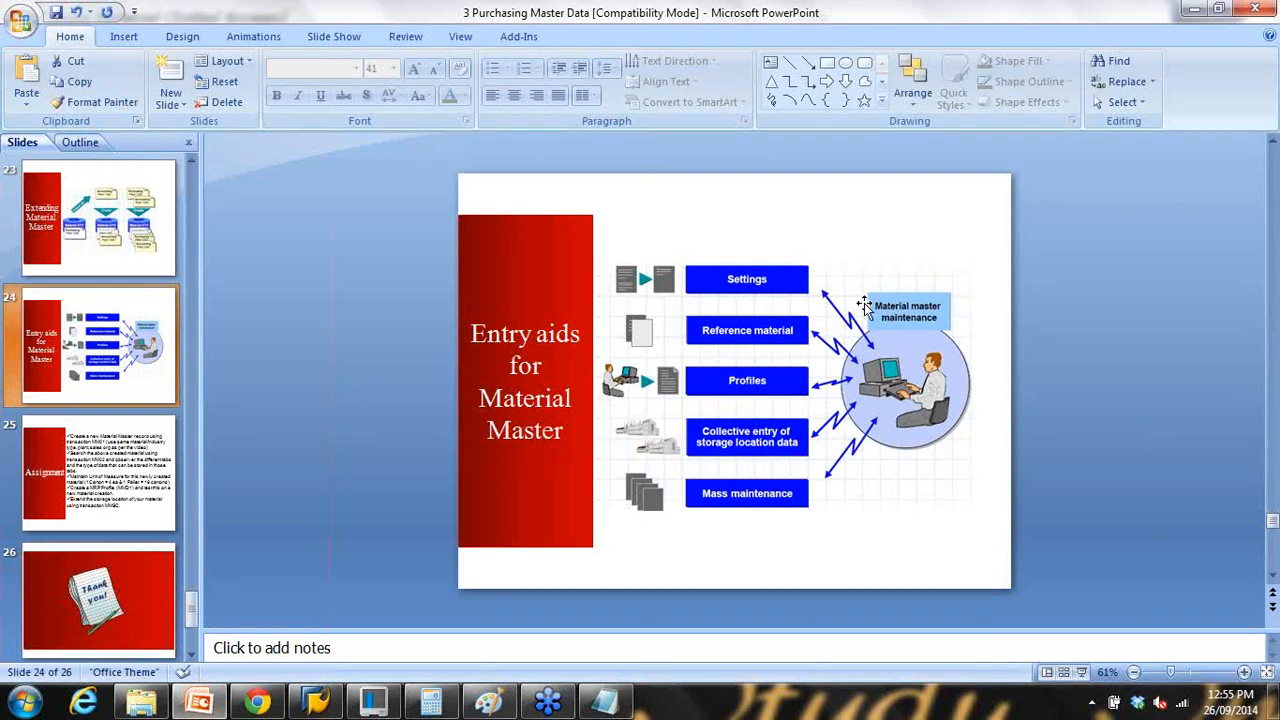
click(1190, 10)
Step: Clear the NOTEBOOK1 copy-from reference and enter material number NOTEBOOK4
click(140, 50)
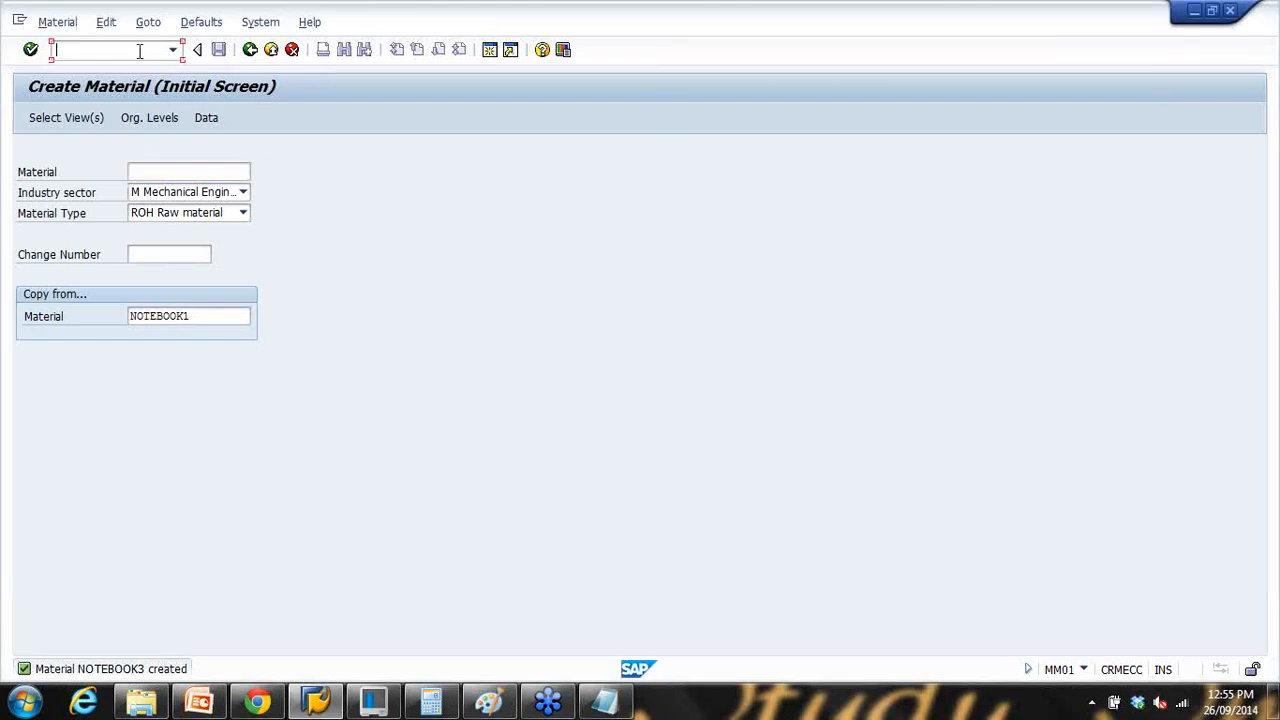
double_click(206, 316)
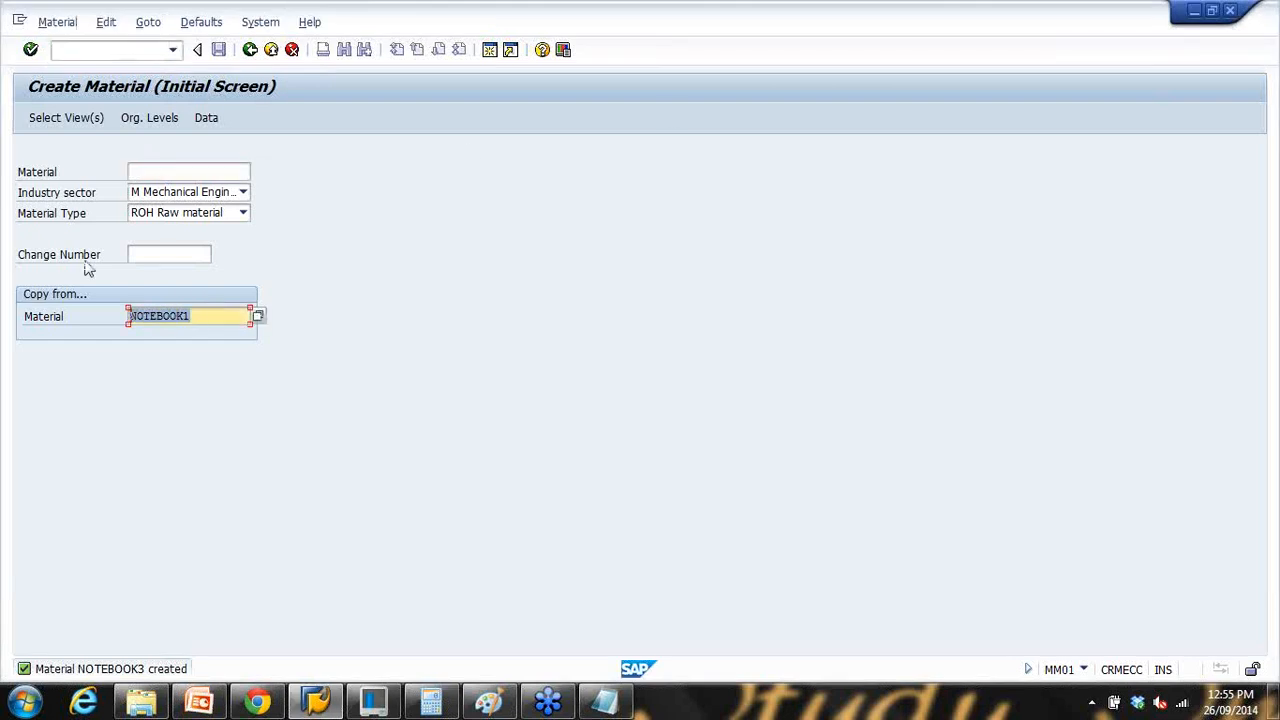
key(Delete)
click(160, 172)
click(160, 172)
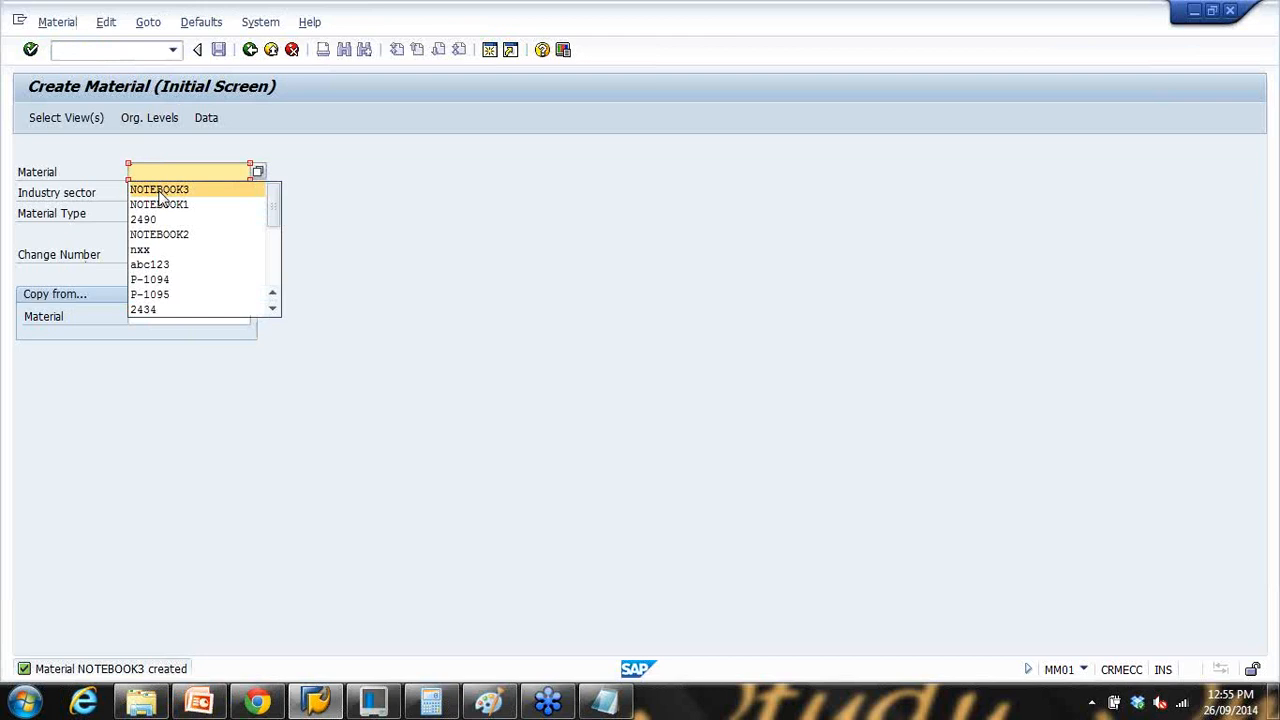
click(160, 190)
key(BackSpace)
text(4)
Step: Choose material type FERT (Finished product), then confirm the selected views and plant 1000
click(186, 214)
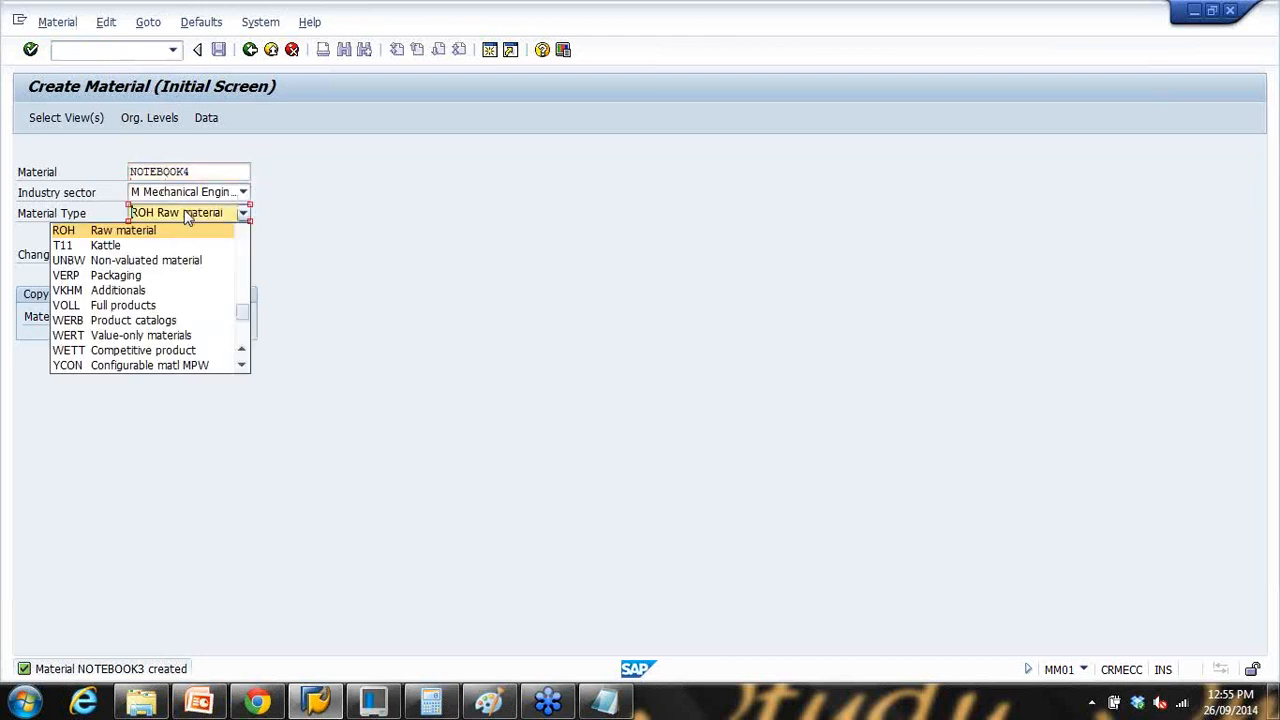
scroll(150, 311, up, 5)
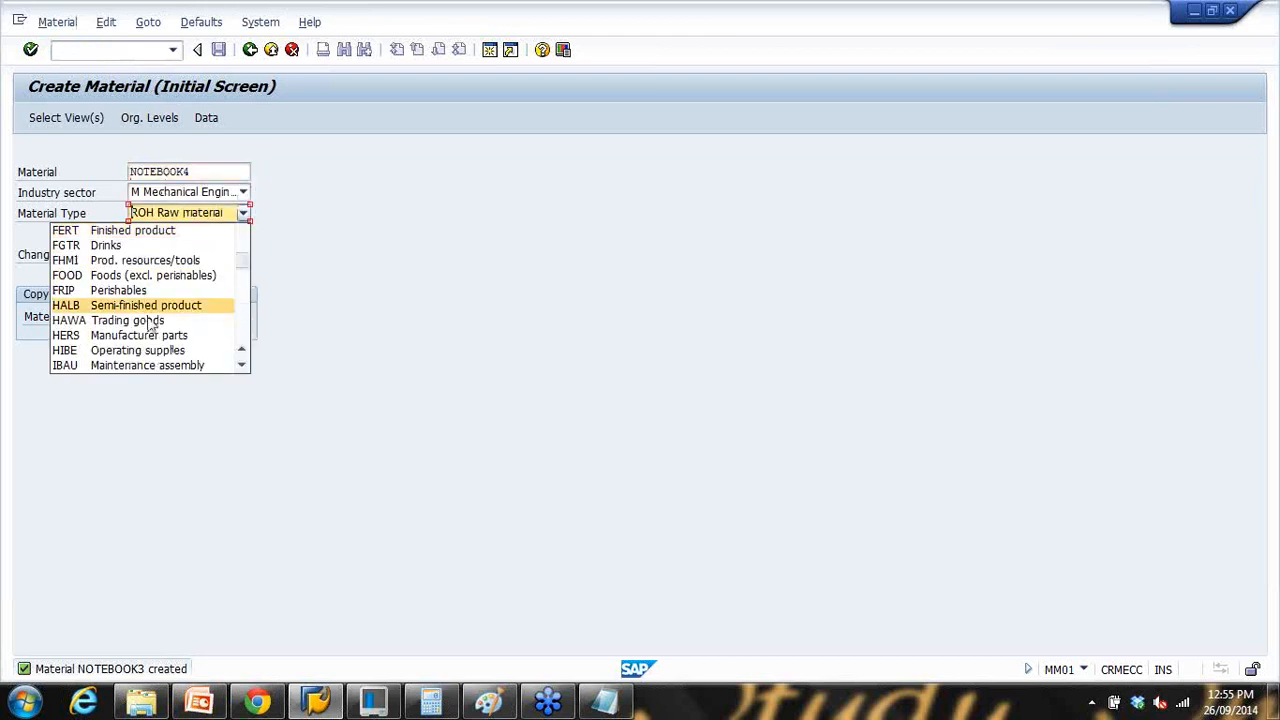
click(155, 232)
key(Return)
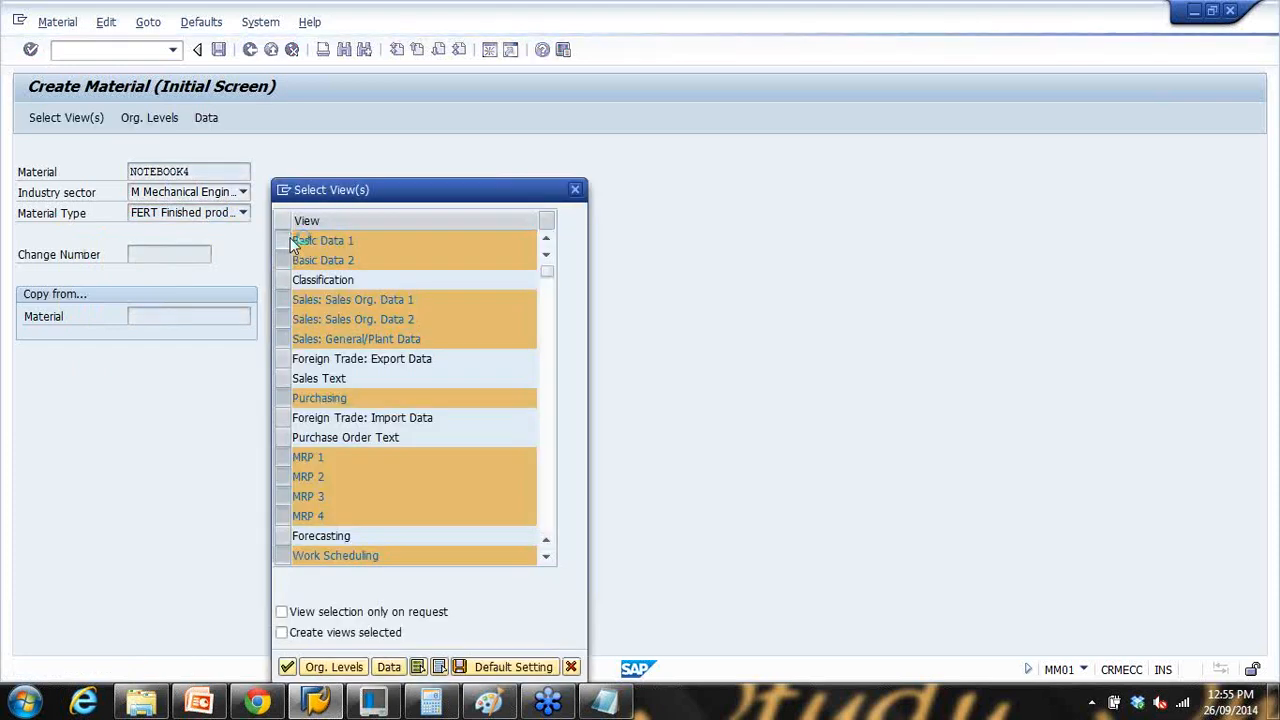
key(Return)
key(Return)
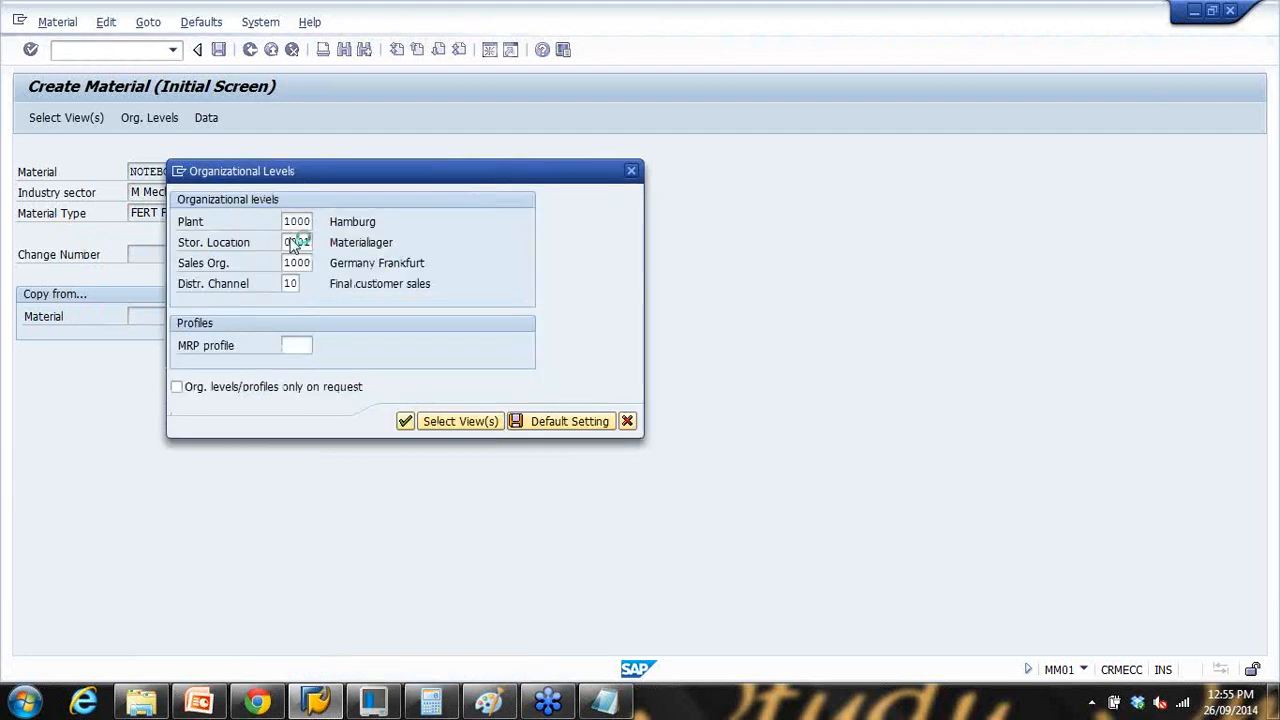
key(ctrl+v)
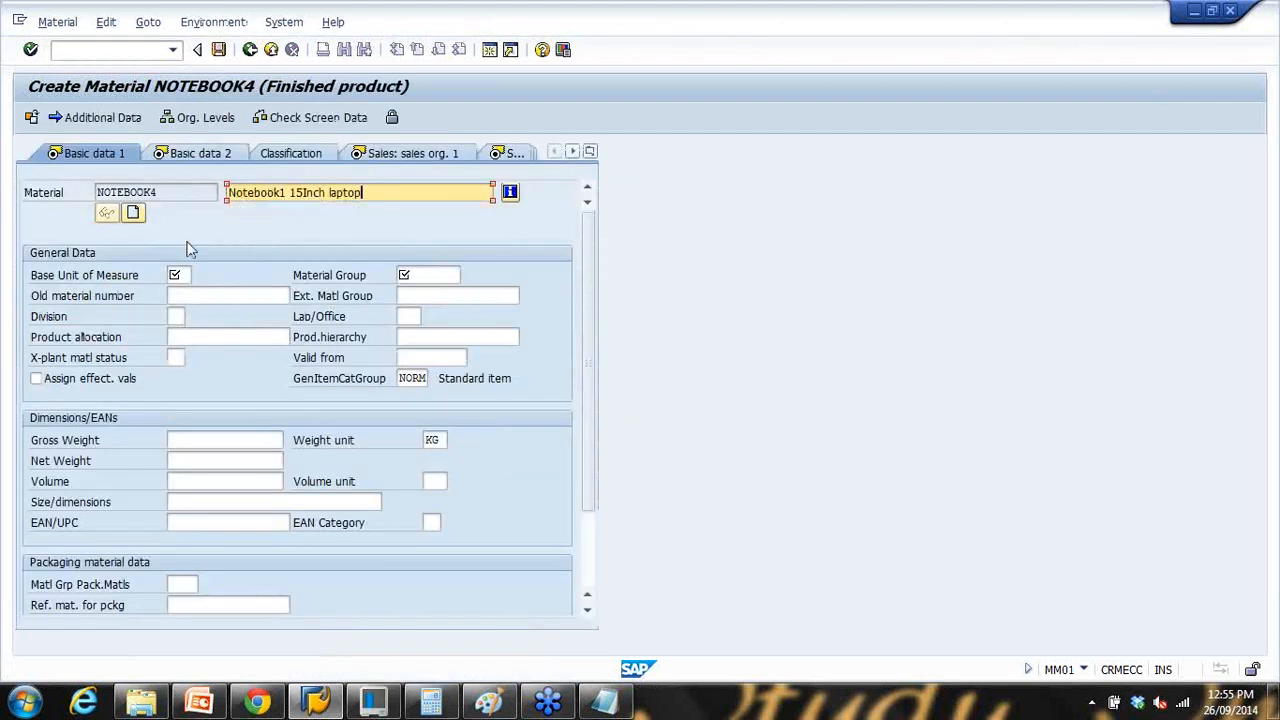
Step: Enter base unit PC and material group 00103 in Basic data 1
click(177, 275)
text(PC)
click(430, 275)
click(447, 293)
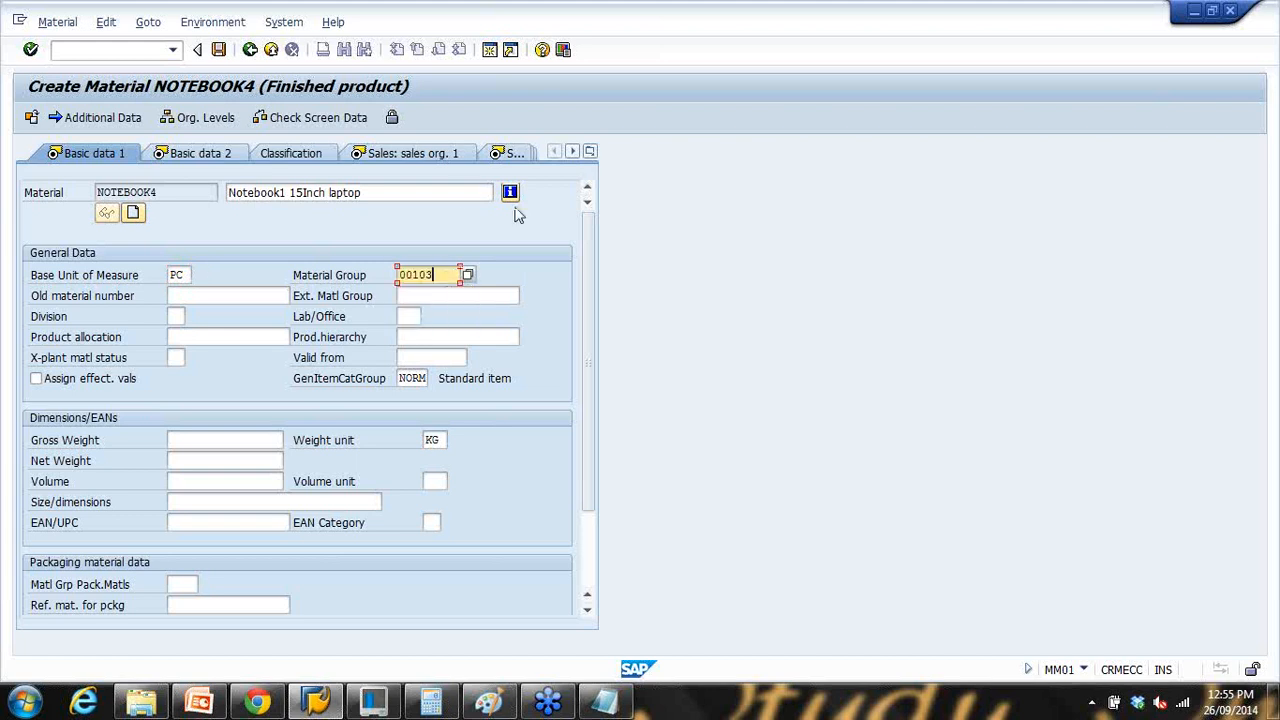
key(Return)
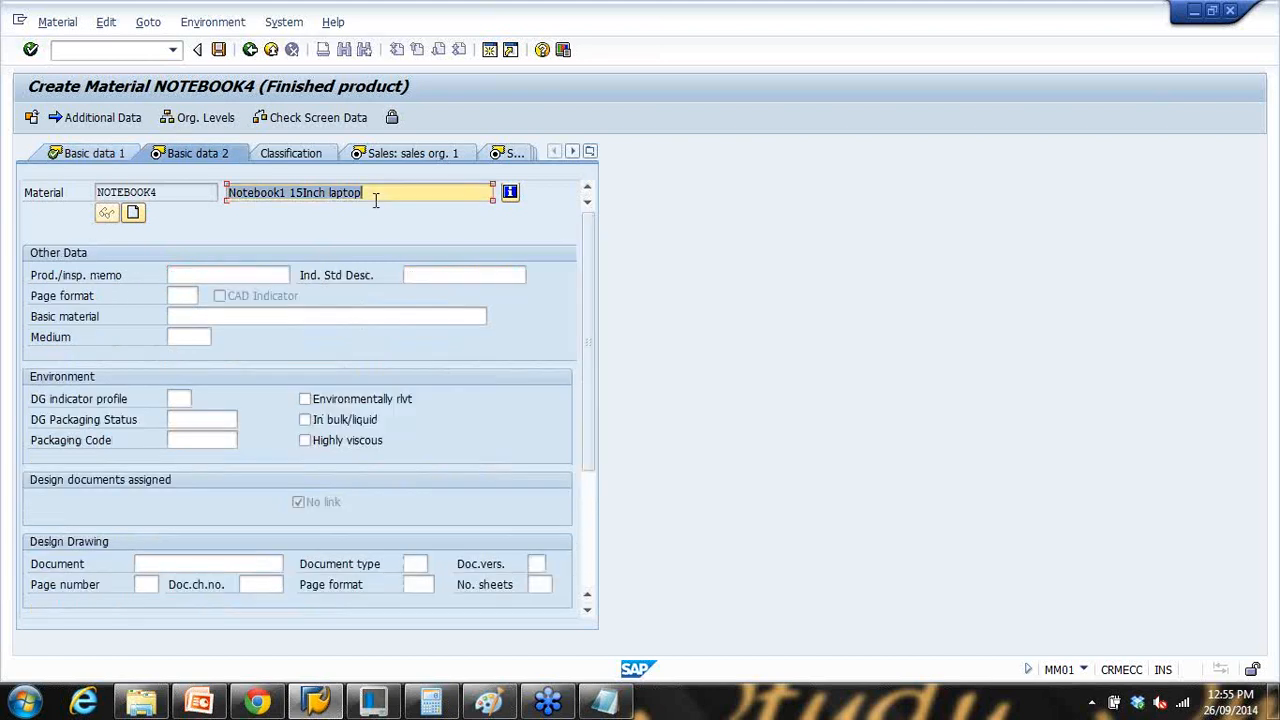
Step: Jump to the MRP 1 view and set MRP type pd
click(590, 151)
click(590, 298)
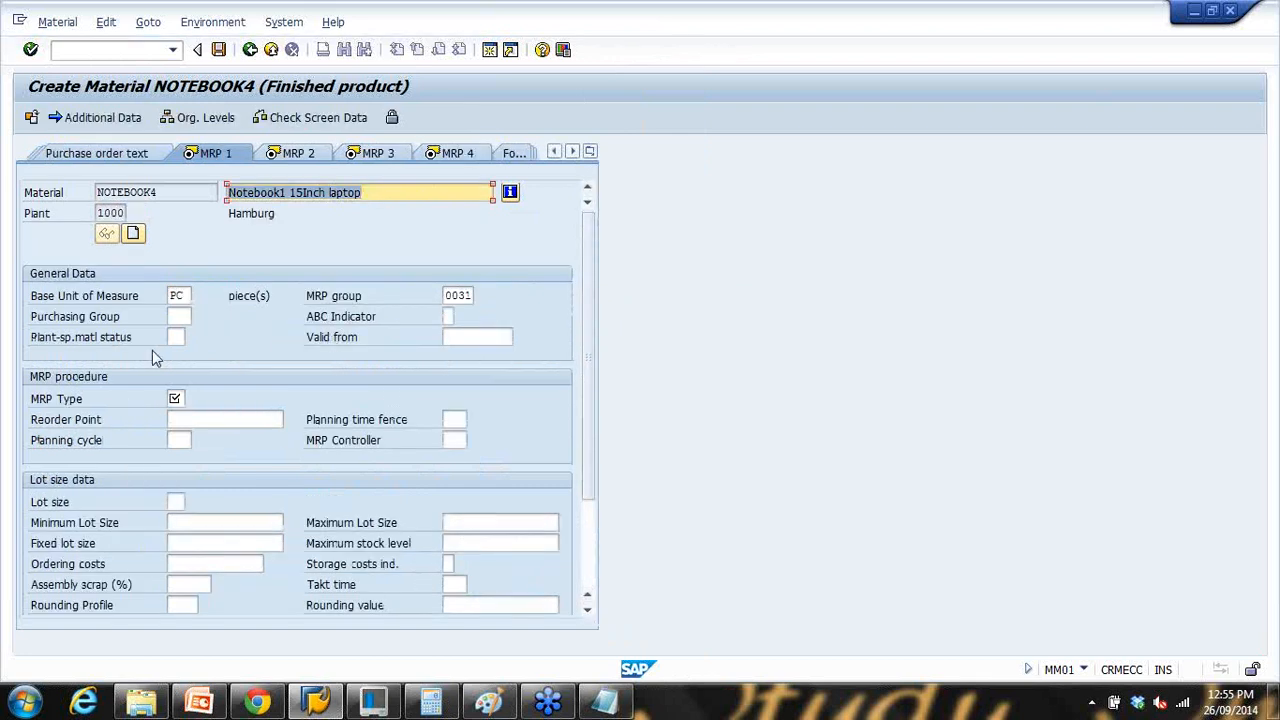
click(180, 398)
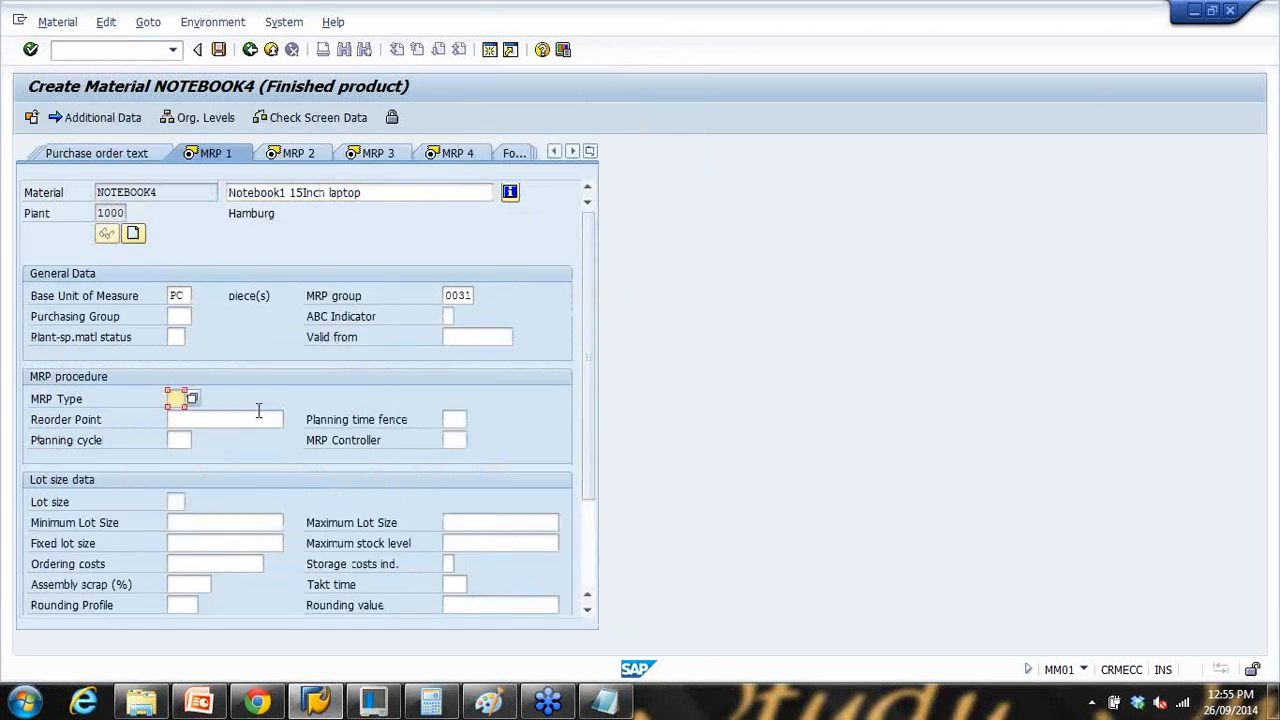
text(P)
key(BackSpace)
click(188, 419)
key(Return)
Step: Set MRP controller 003 and lot size MB, then exit the material creation
click(448, 442)
click(455, 460)
key(Return)
click(174, 502)
click(181, 521)
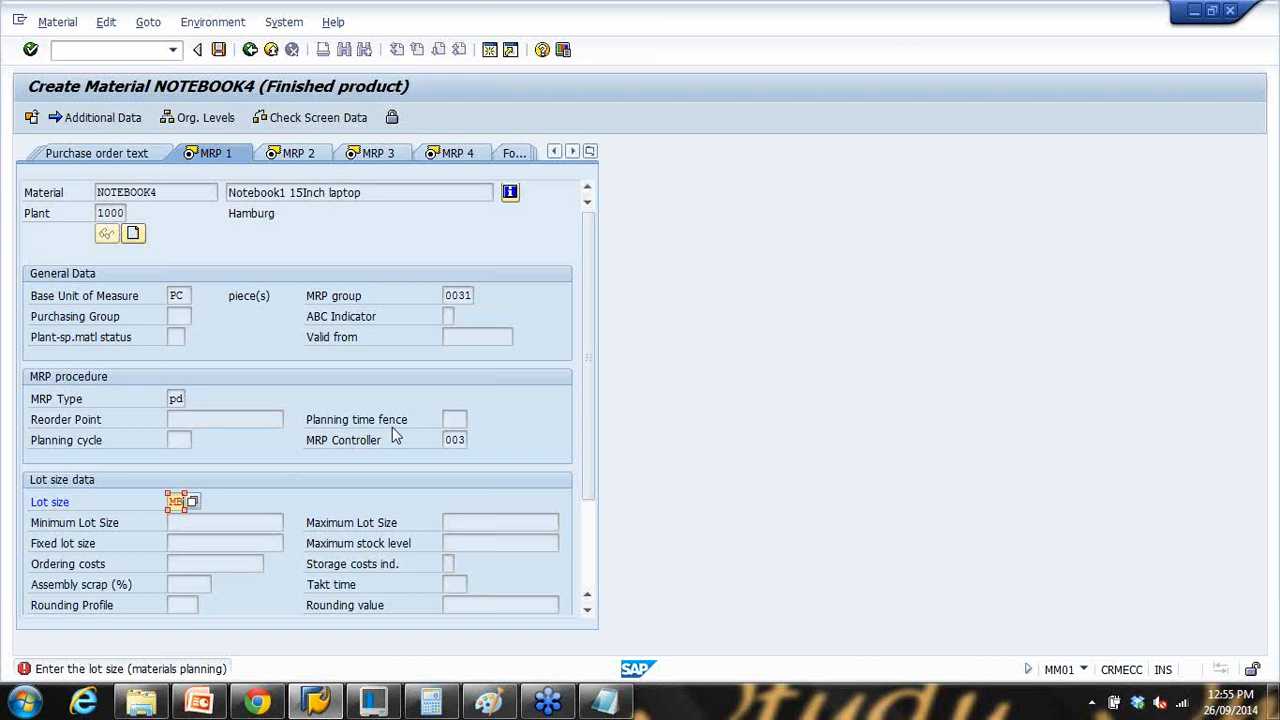
key(Return)
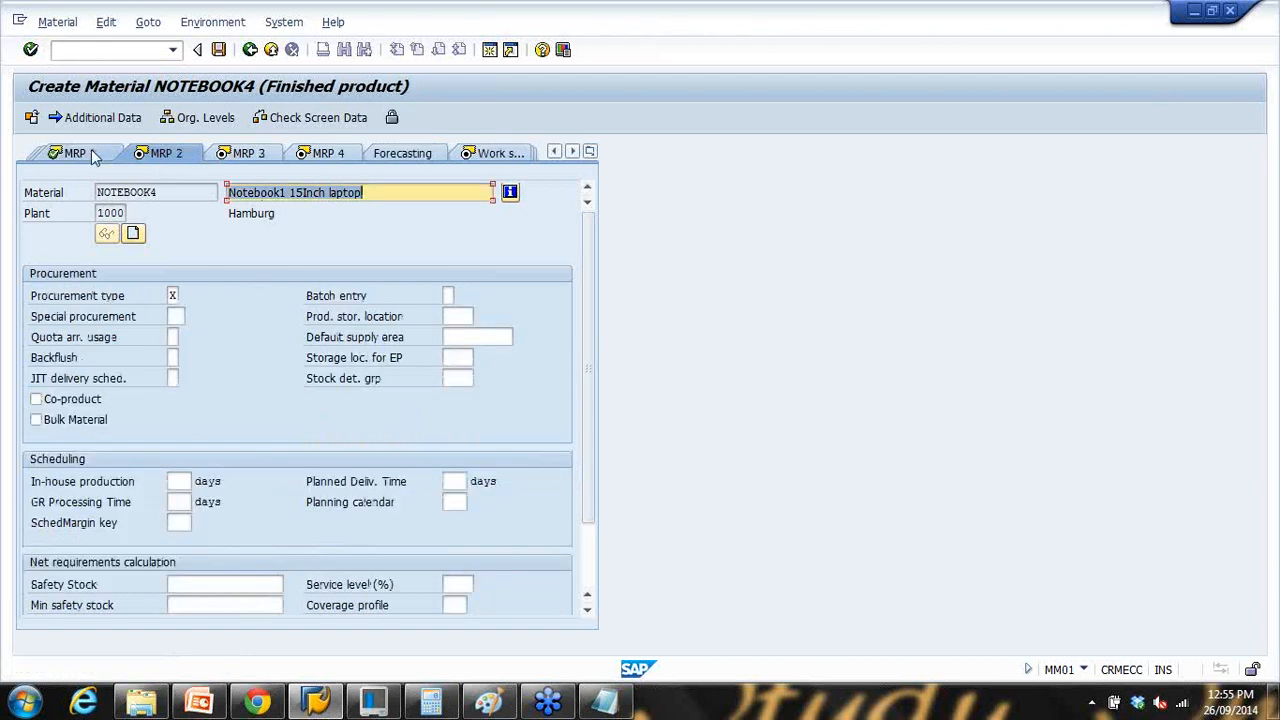
click(164, 154)
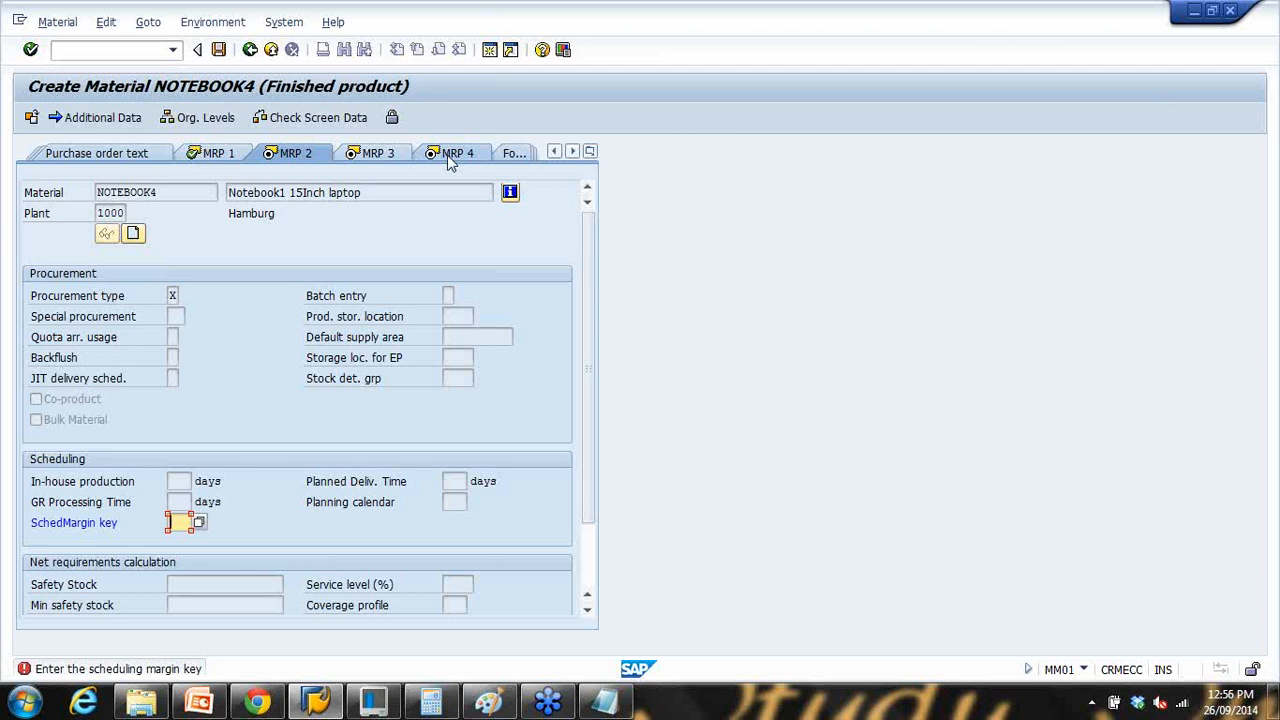
click(271, 50)
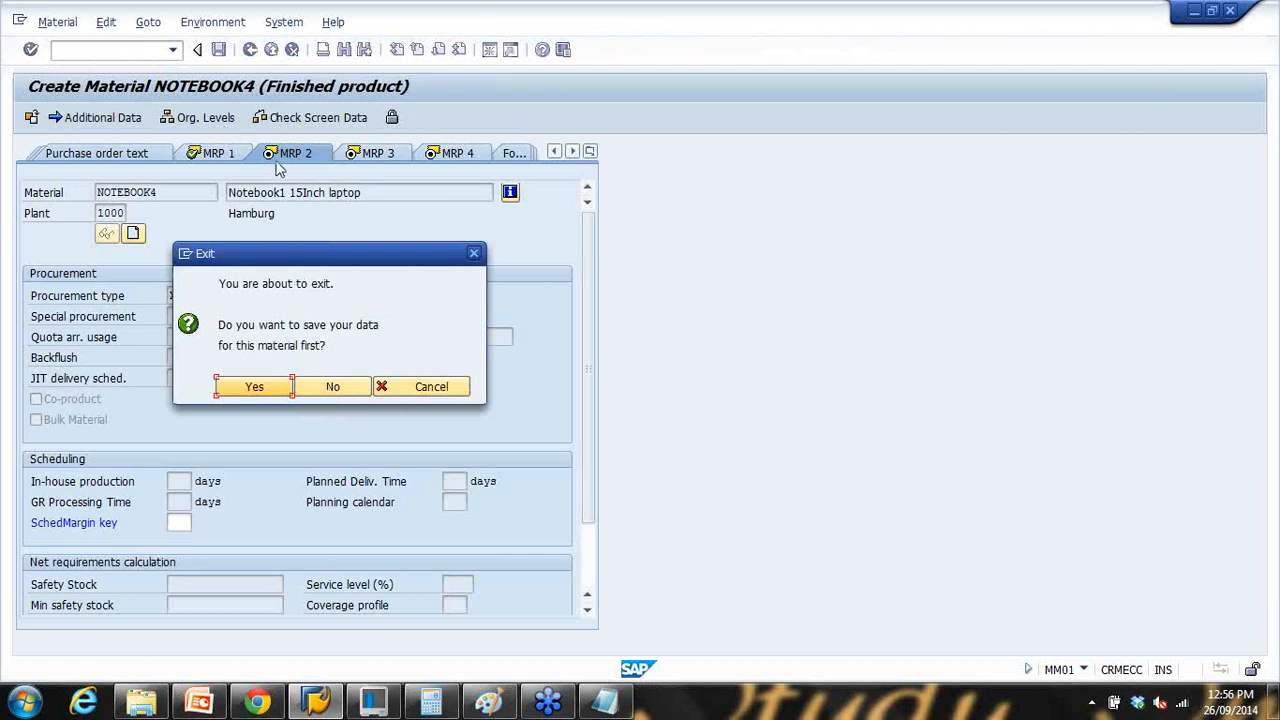
Step: Exit NOTEBOOK4 without saving and expand Logistics > Materials Management > Purchasing > Purchase Order
click(350, 386)
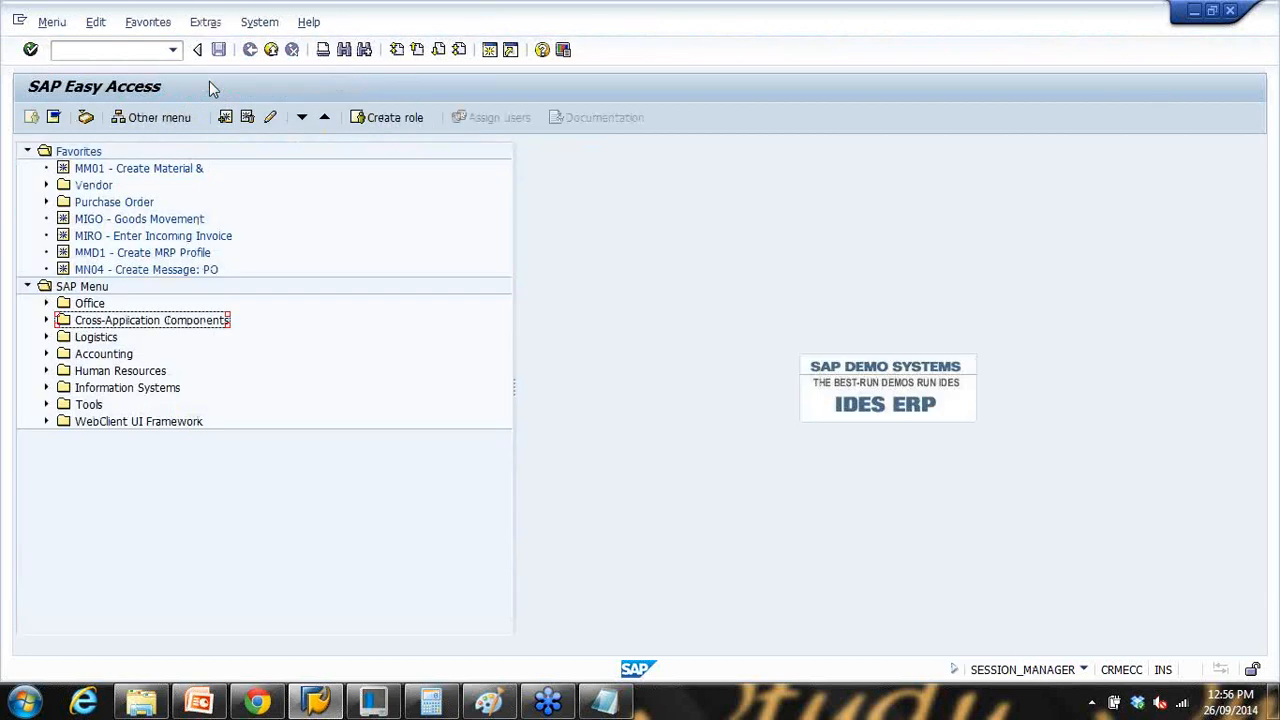
click(46, 338)
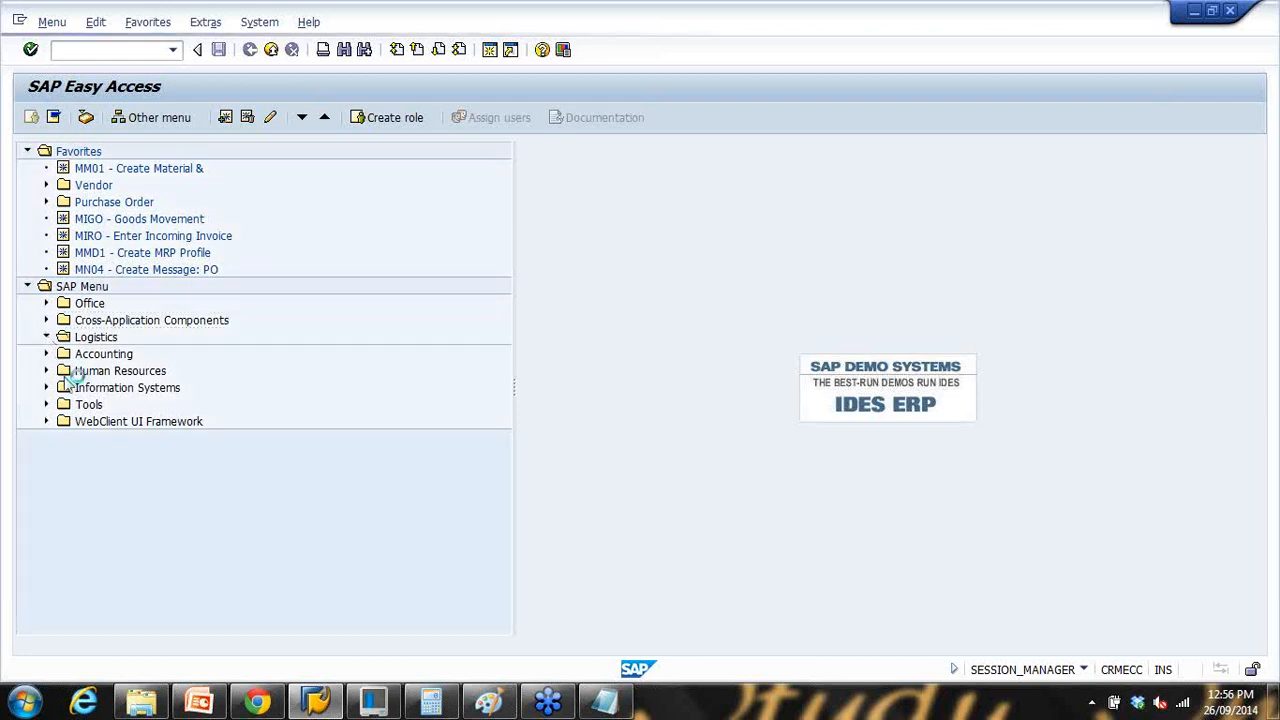
click(65, 354)
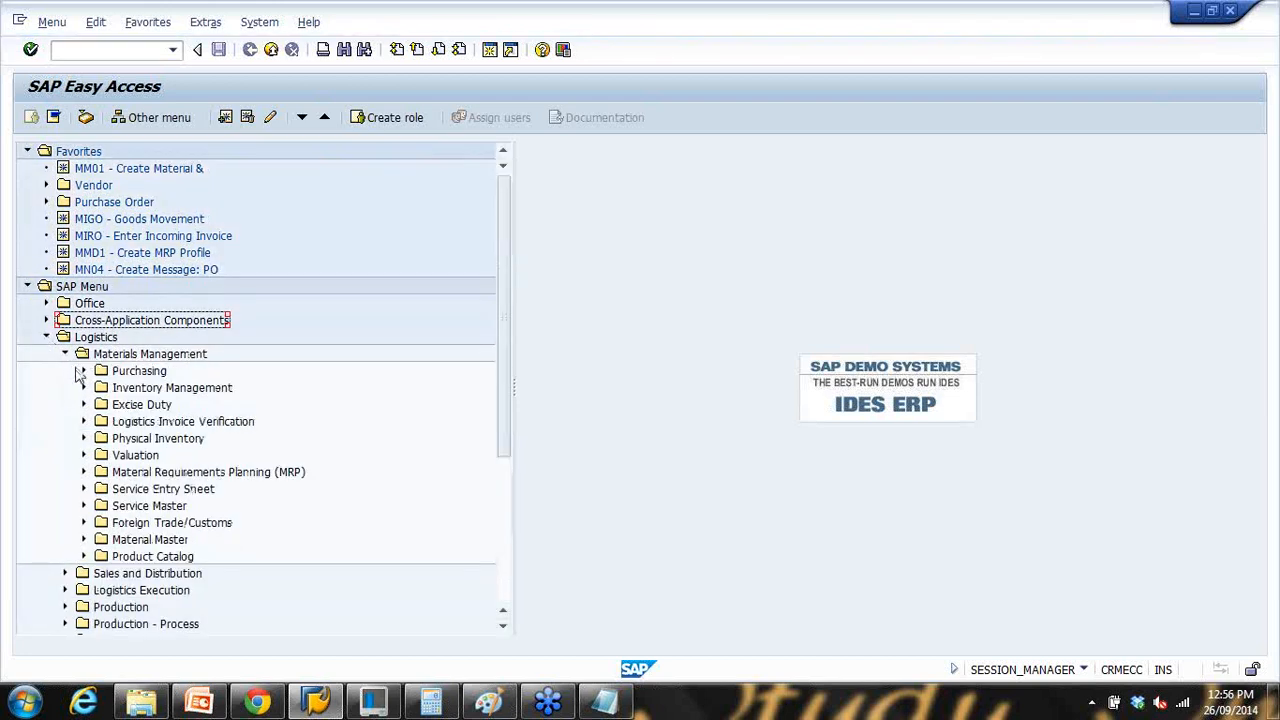
click(84, 371)
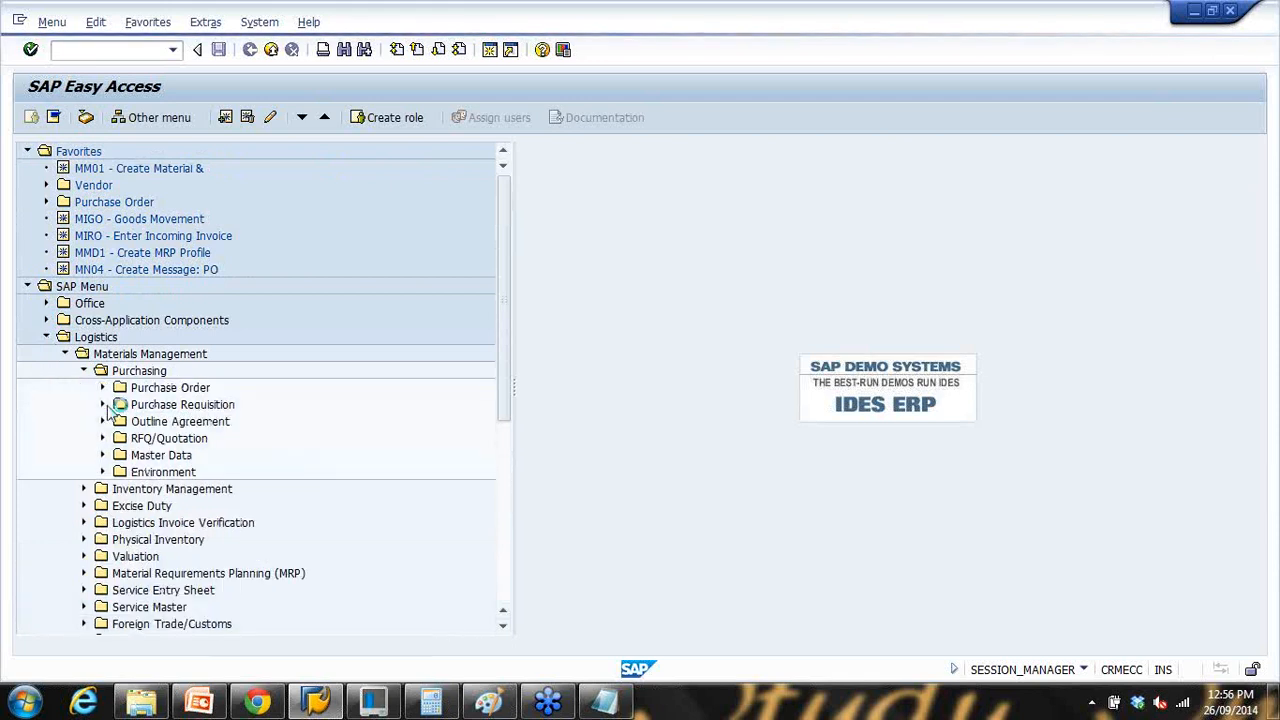
click(103, 388)
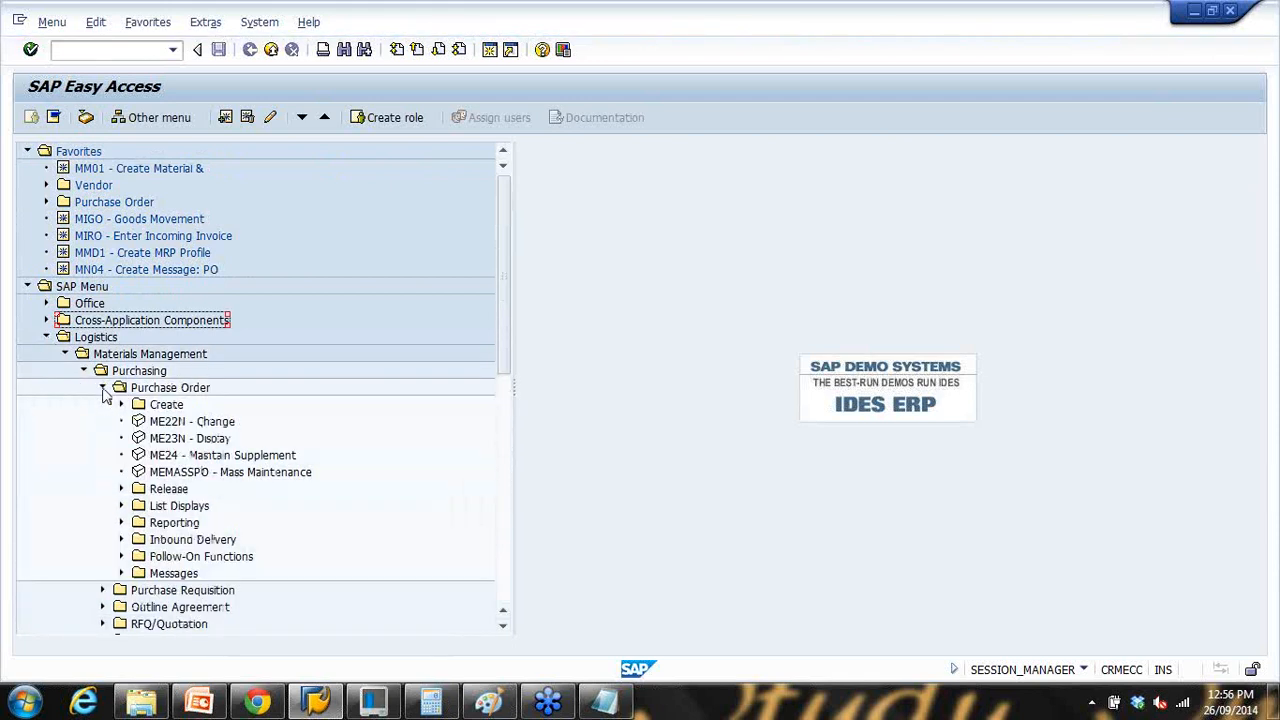
scroll(108, 432, down, 2)
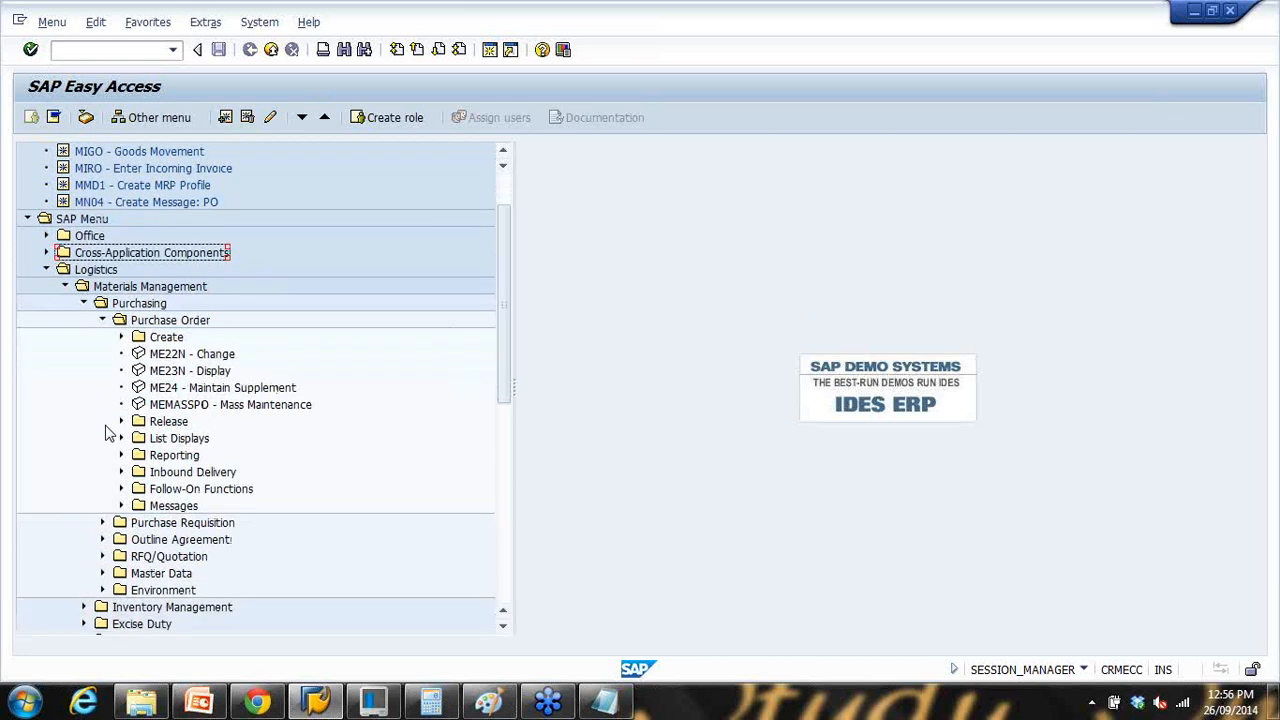
Step: Browse the Purchasing Master Data and Environment folders in the Easy Access tree
click(102, 320)
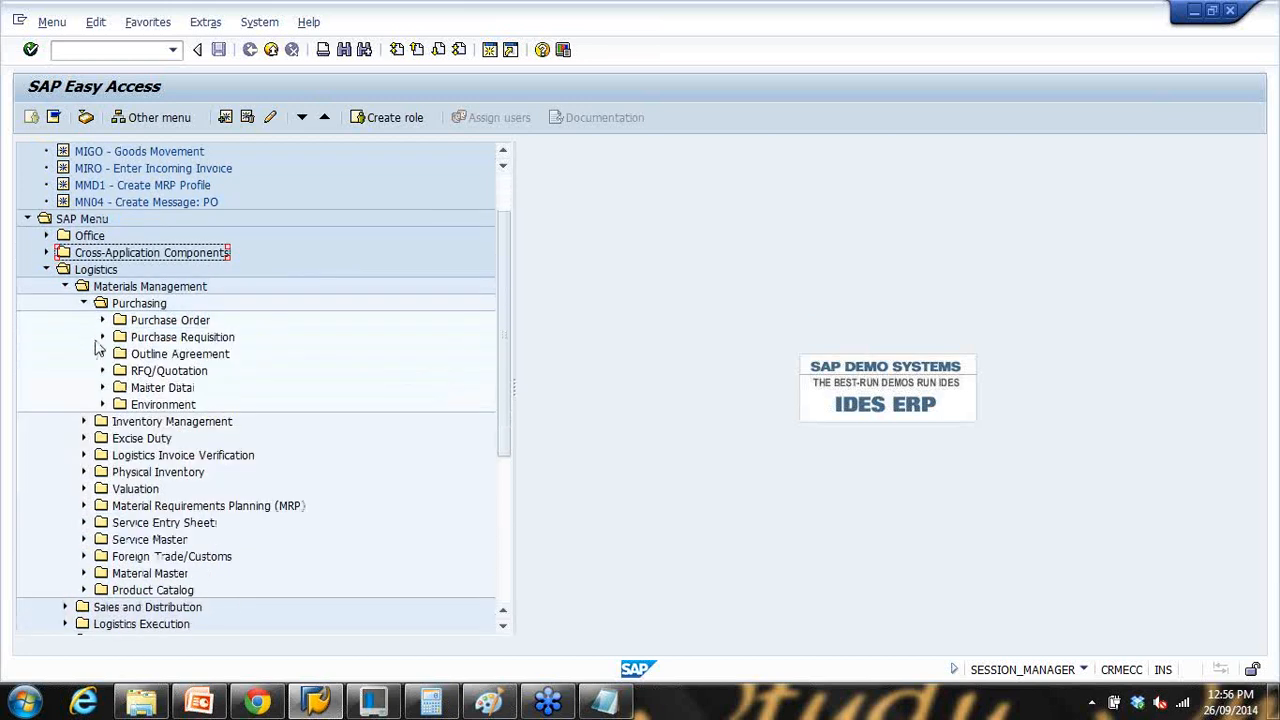
click(102, 387)
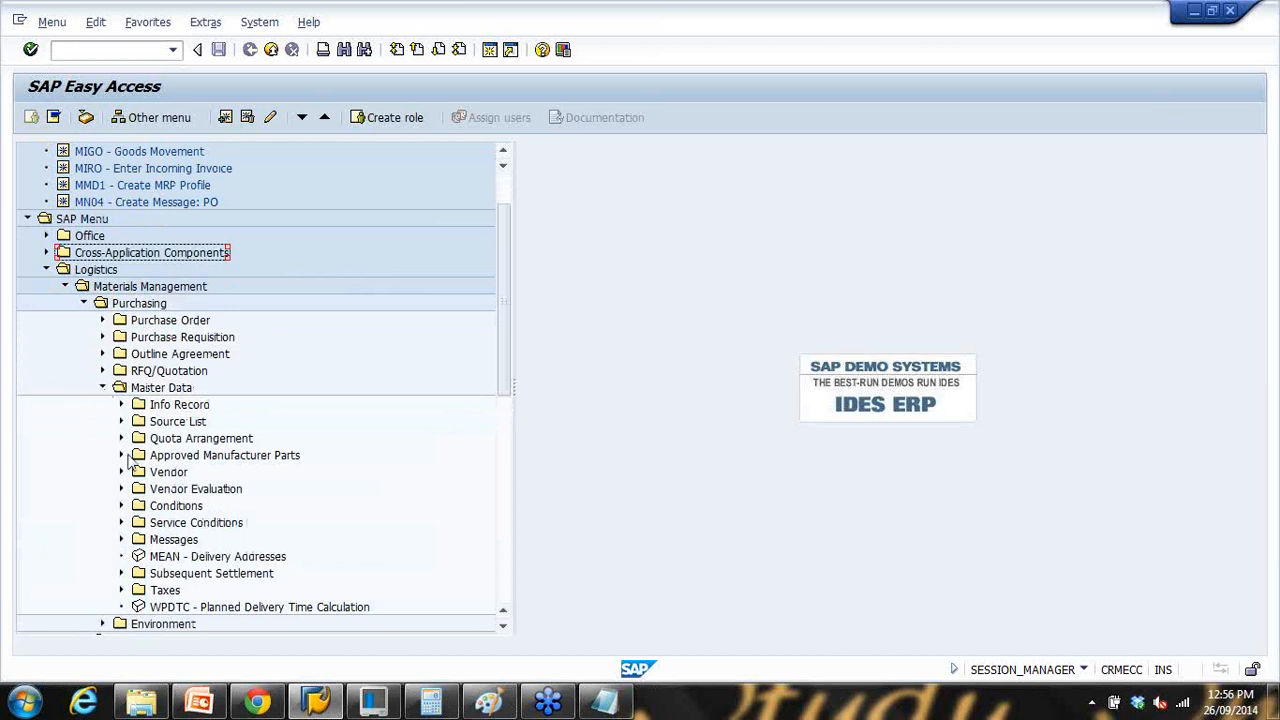
scroll(130, 462, down, 1)
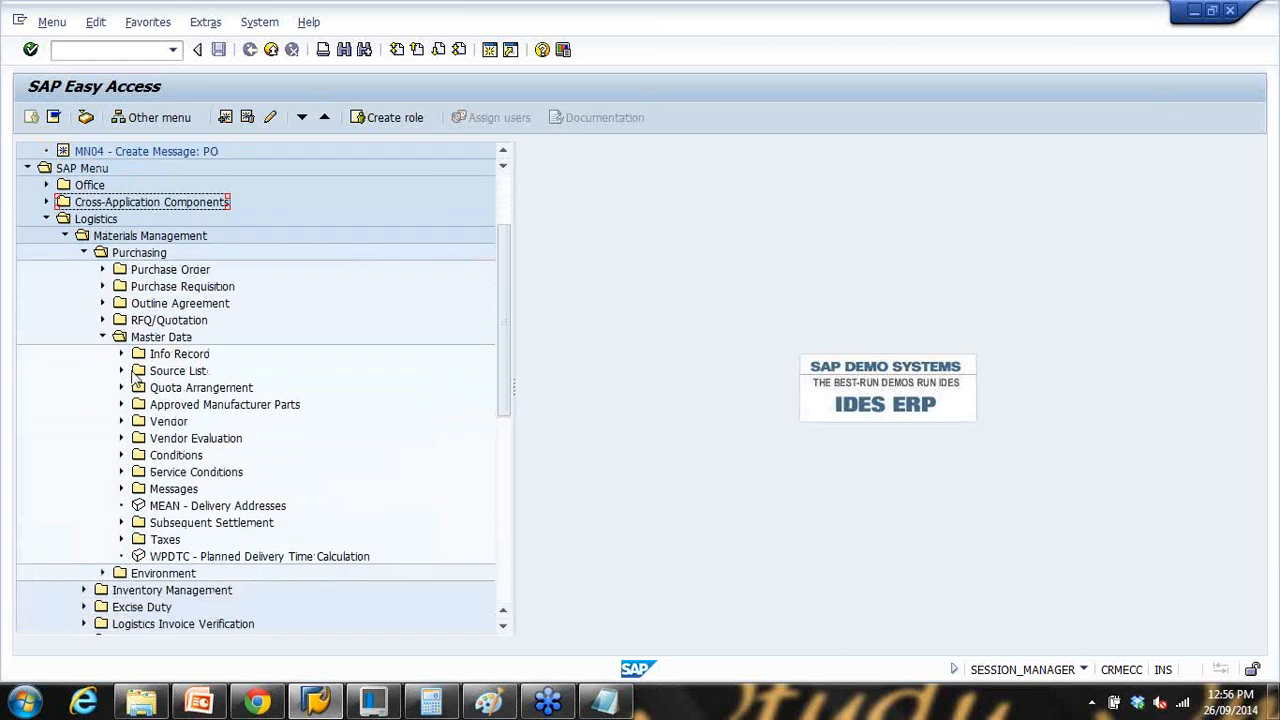
scroll(114, 410, down, 1)
scroll(110, 413, down, 1)
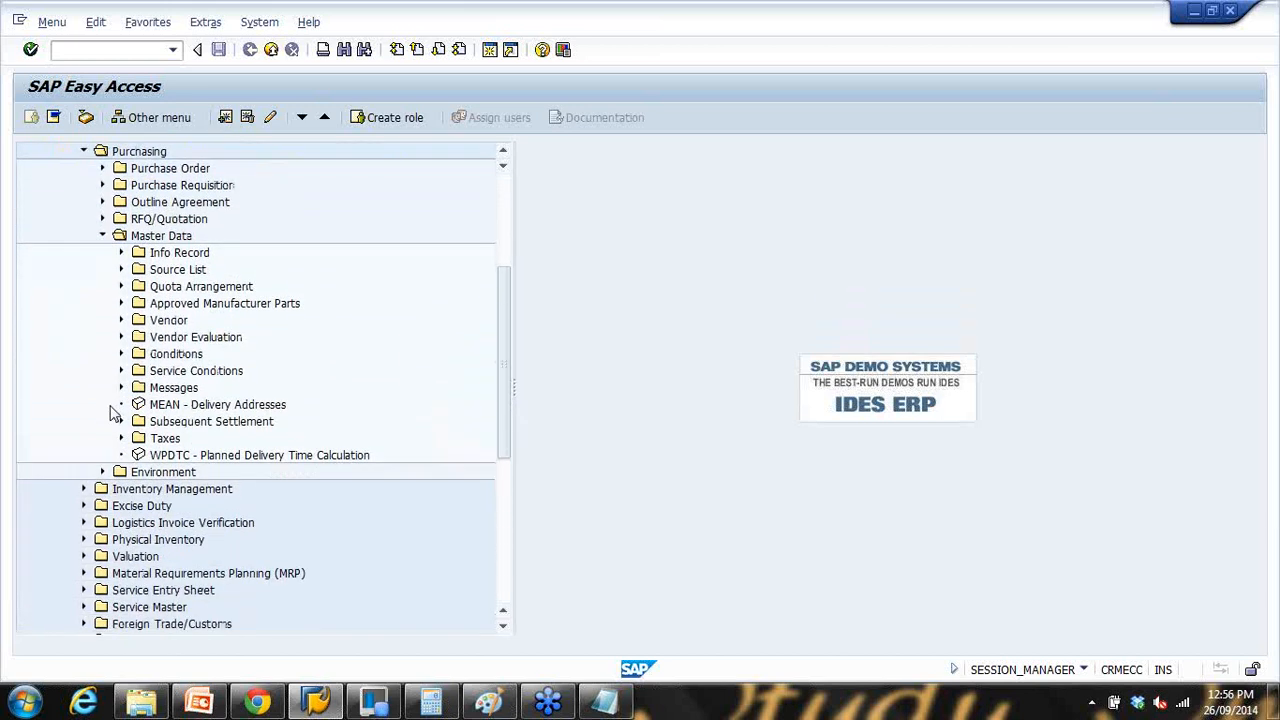
click(103, 472)
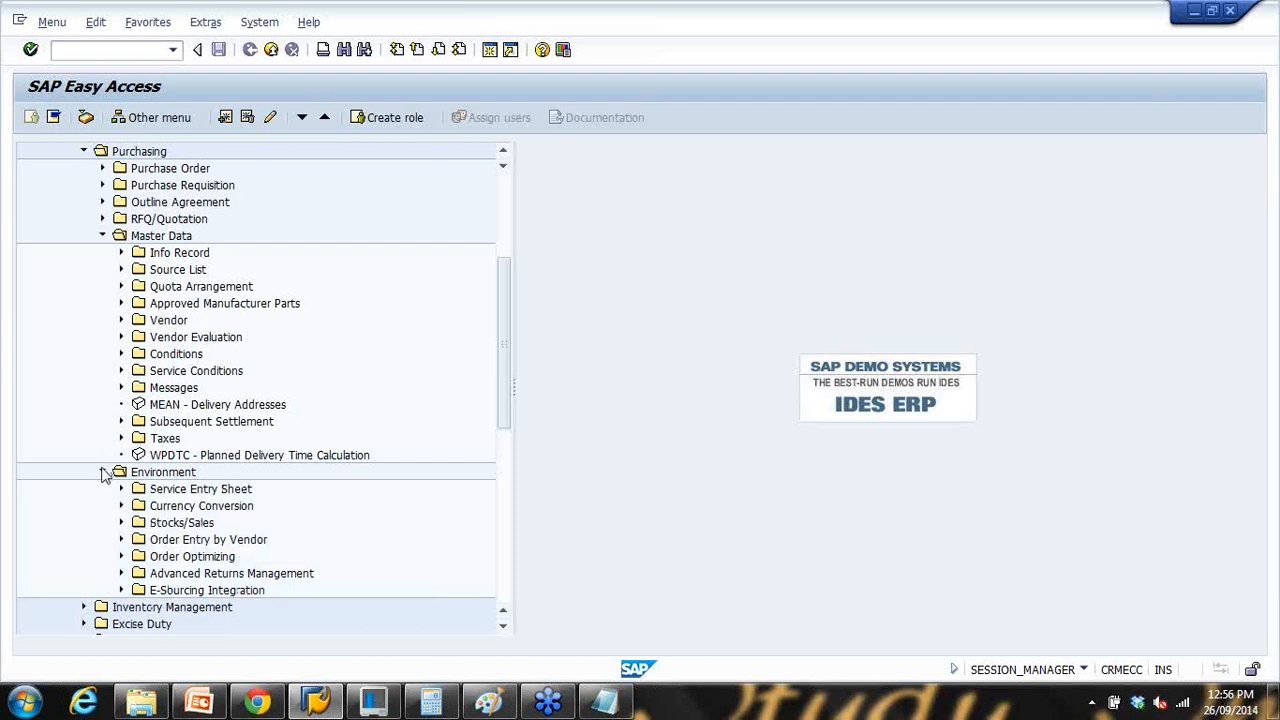
click(103, 472)
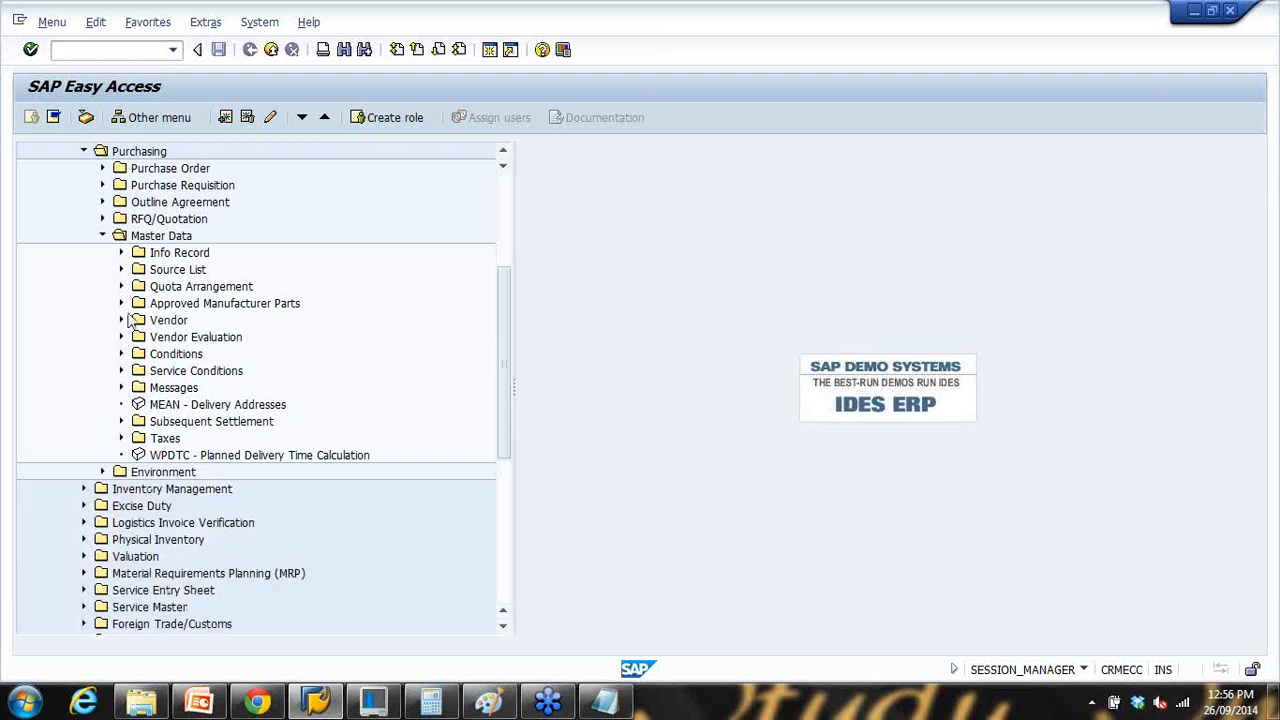
scroll(127, 300, up, 2)
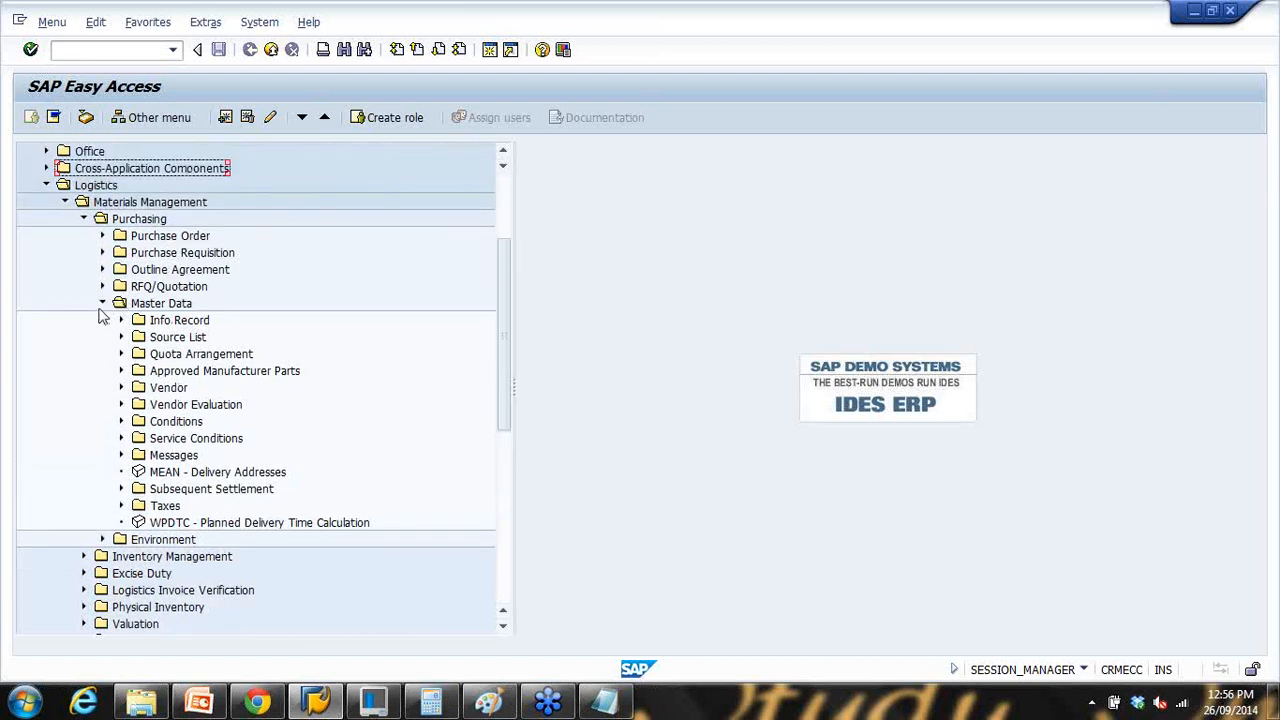
click(102, 304)
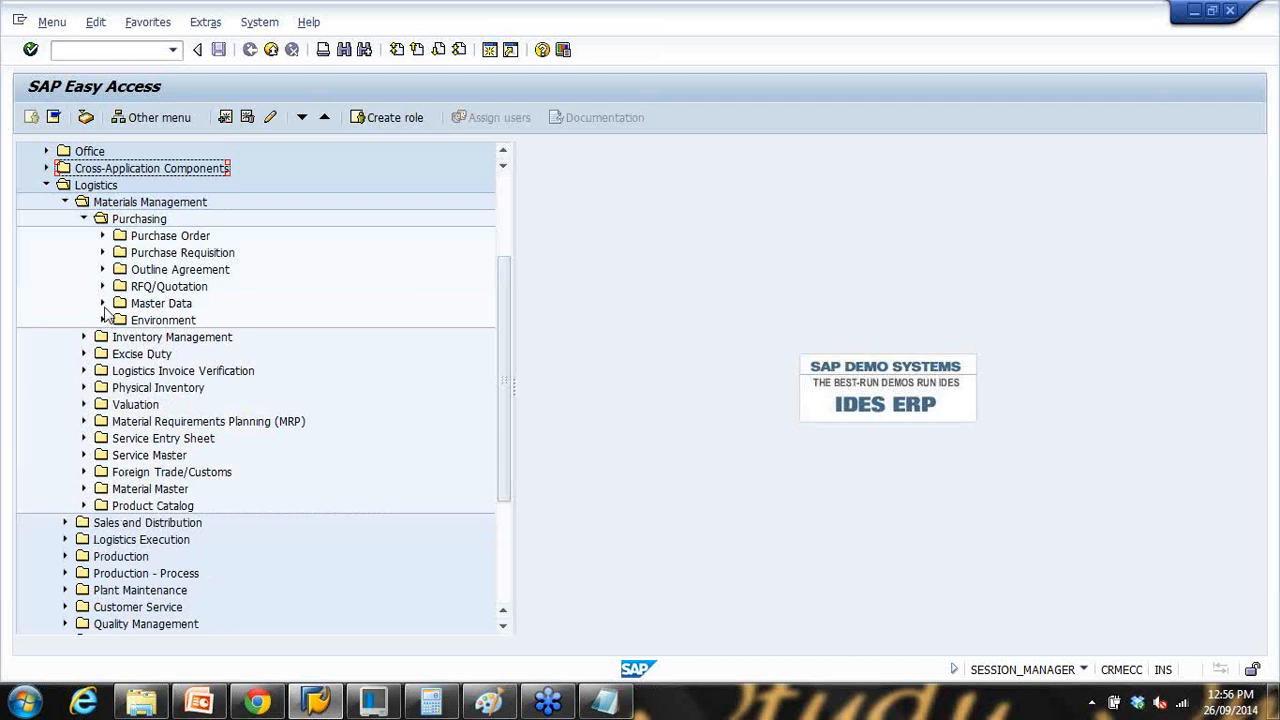
click(103, 322)
click(103, 321)
Step: Browse the RFQ/Quotation, Outline Agreement, Requisition and Purchase Order folders, then collapse Purchasing
click(102, 304)
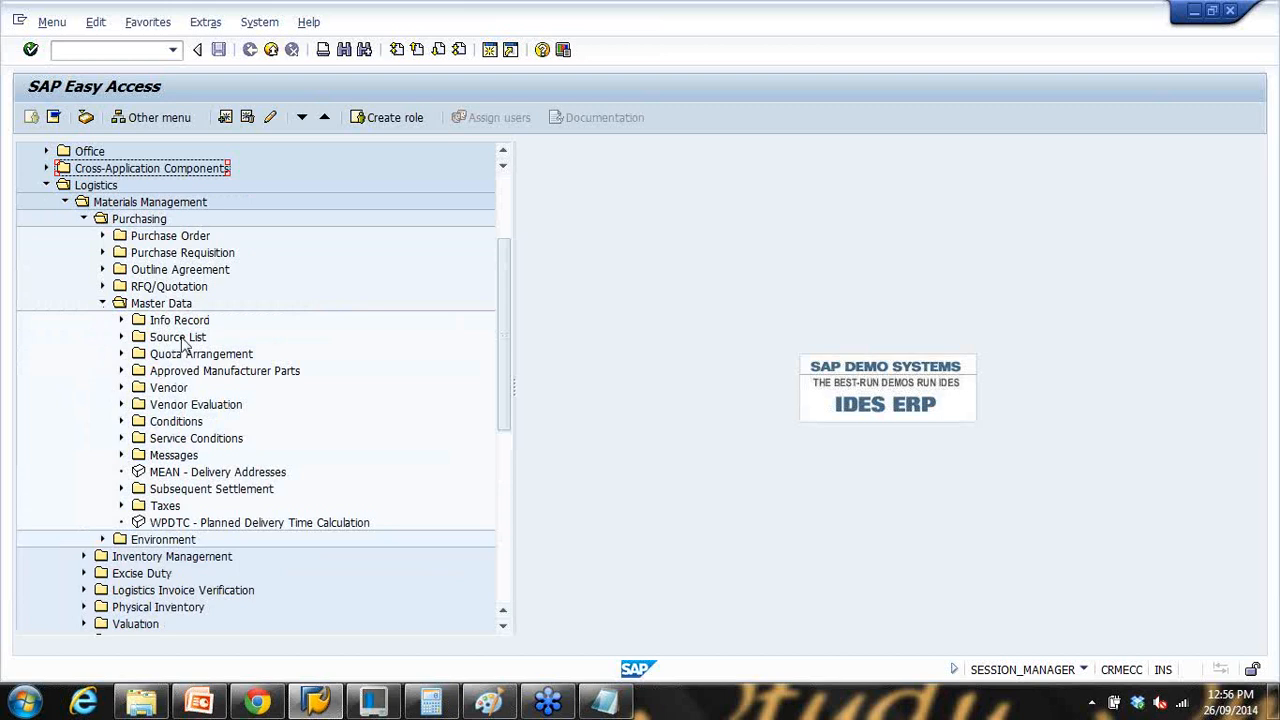
click(103, 286)
click(103, 286)
click(102, 269)
click(102, 269)
click(102, 253)
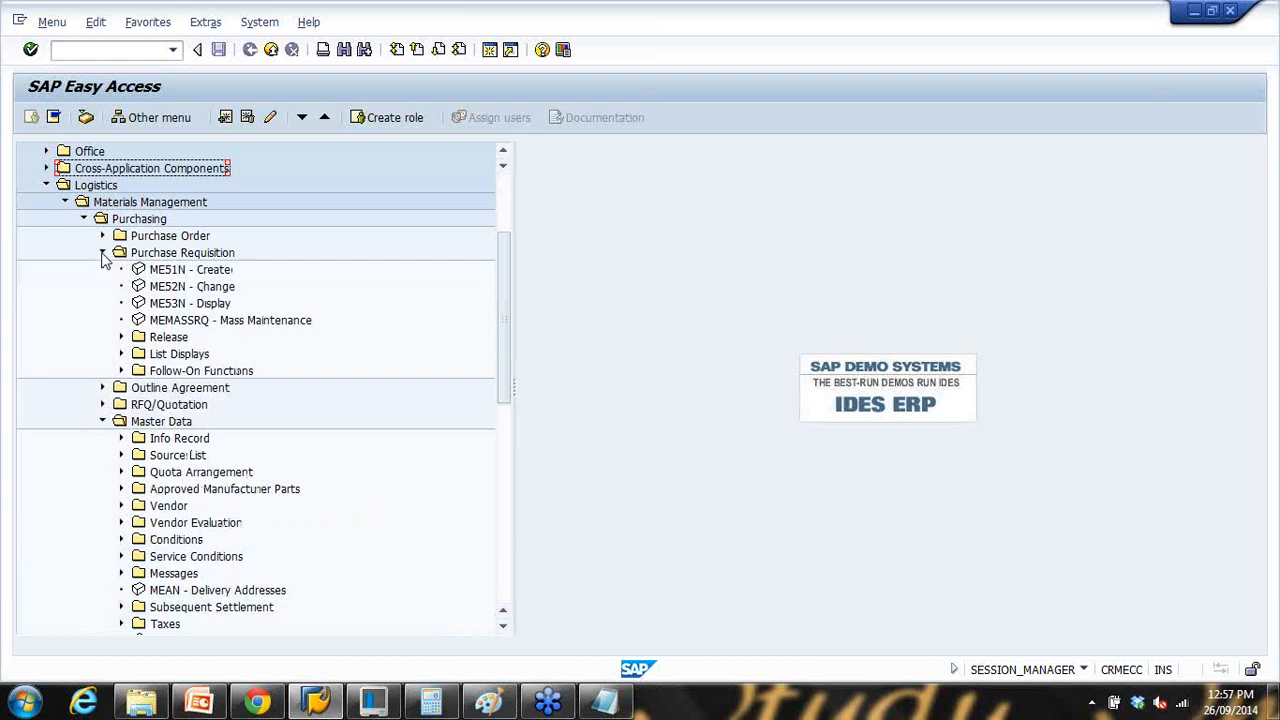
click(102, 253)
click(102, 236)
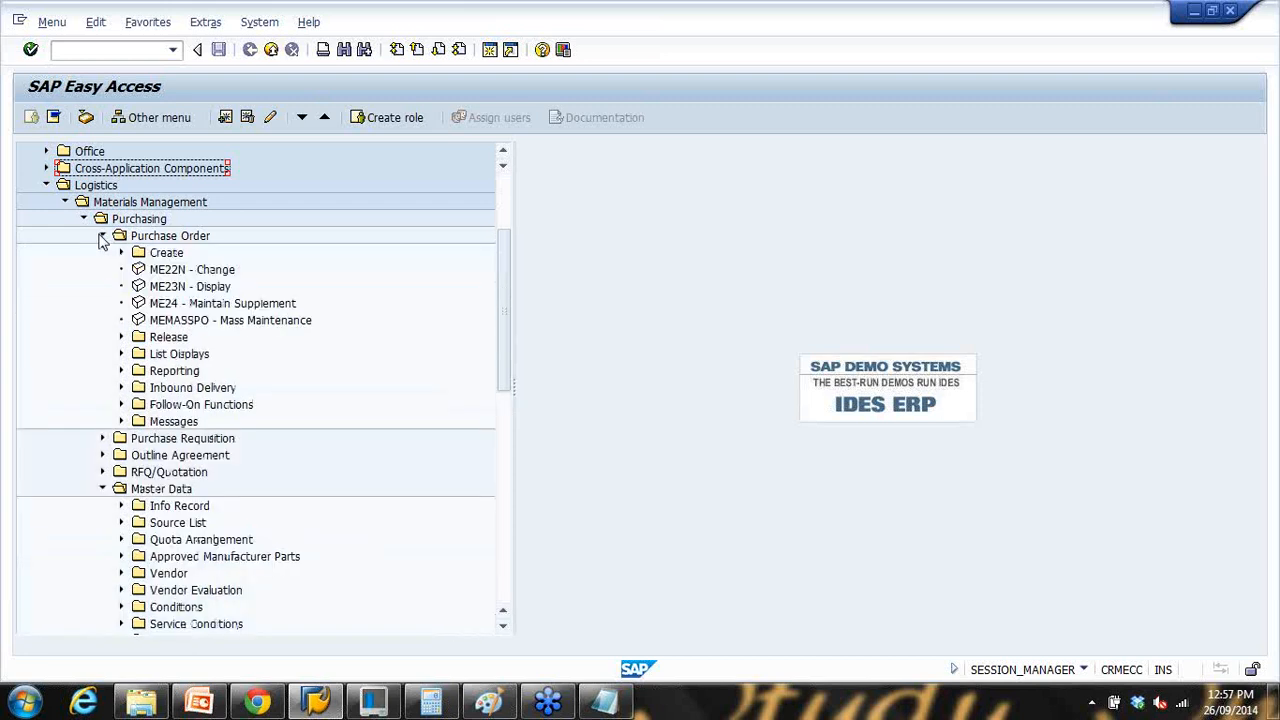
click(102, 236)
scroll(100, 376, down, 1)
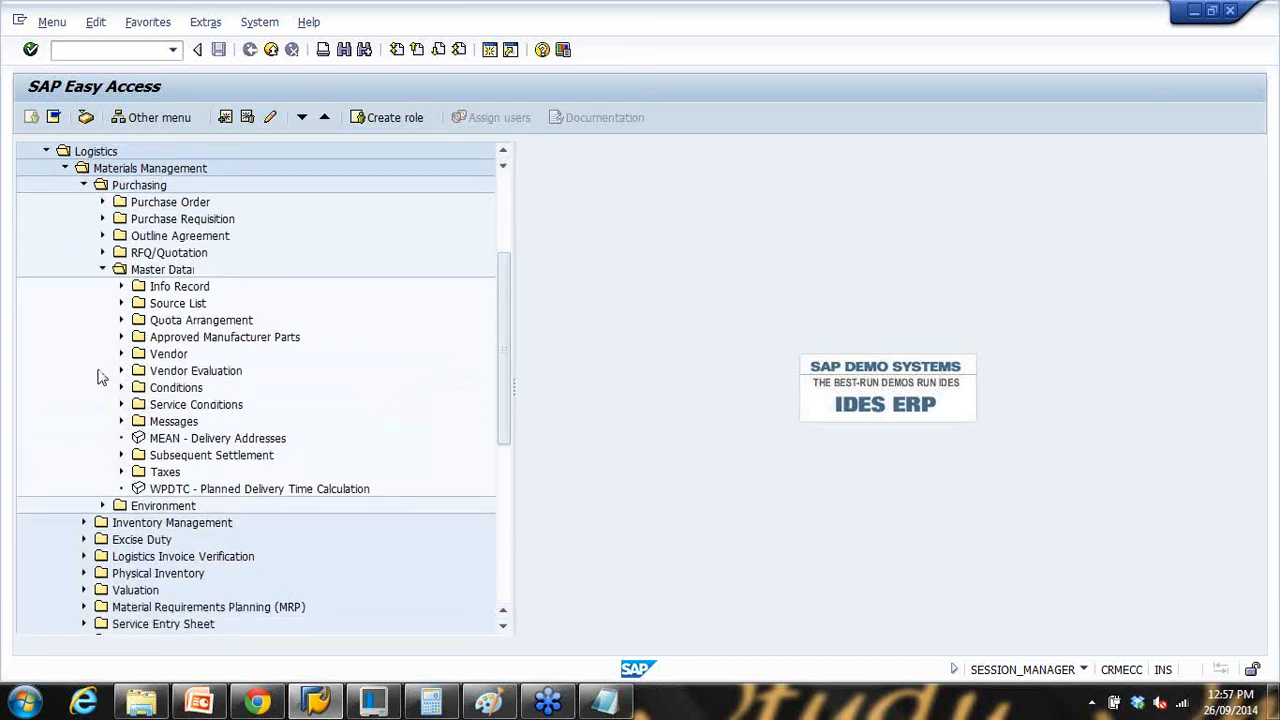
click(102, 269)
click(84, 185)
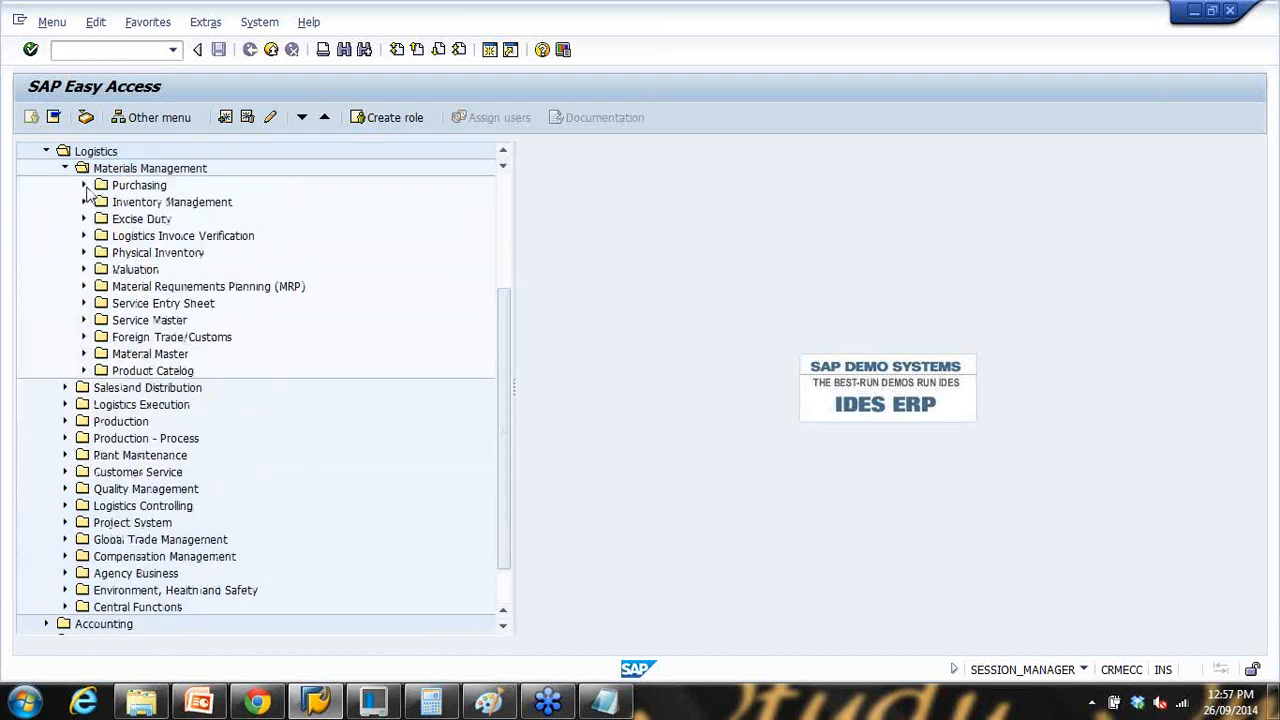
Step: Expand Material Master > Profile > MRP Profile and select the MMD1 create transaction
click(84, 354)
click(103, 371)
click(103, 371)
click(110, 389)
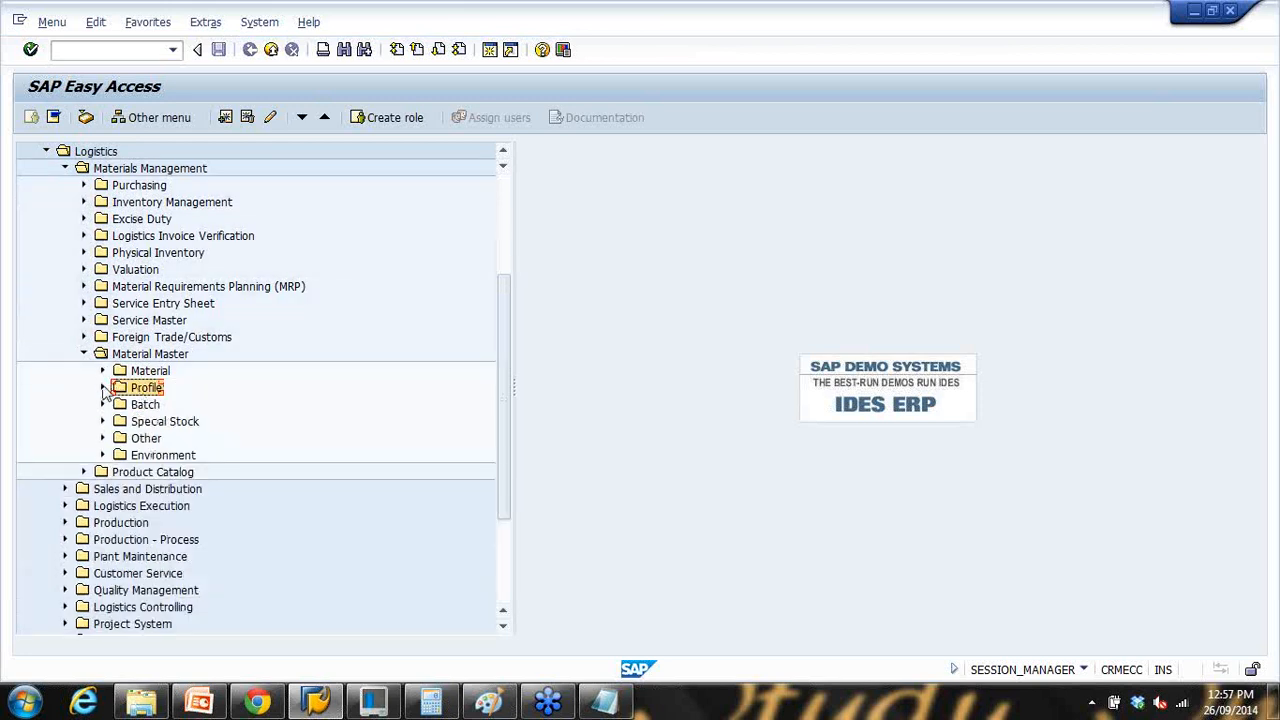
click(103, 388)
click(156, 405)
click(122, 404)
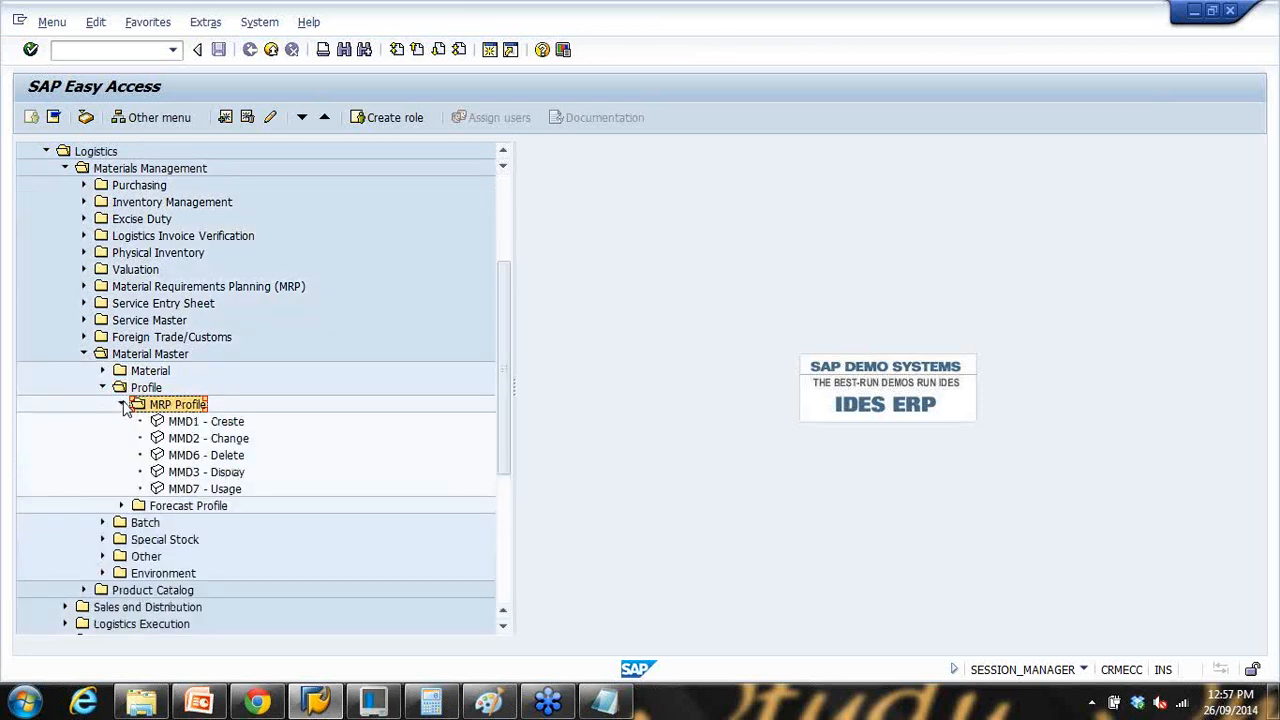
click(199, 423)
click(54, 50)
Step: Run MMD1 and enter ZGS as the new MRP profile to reach its selection screen
text(mmd1)
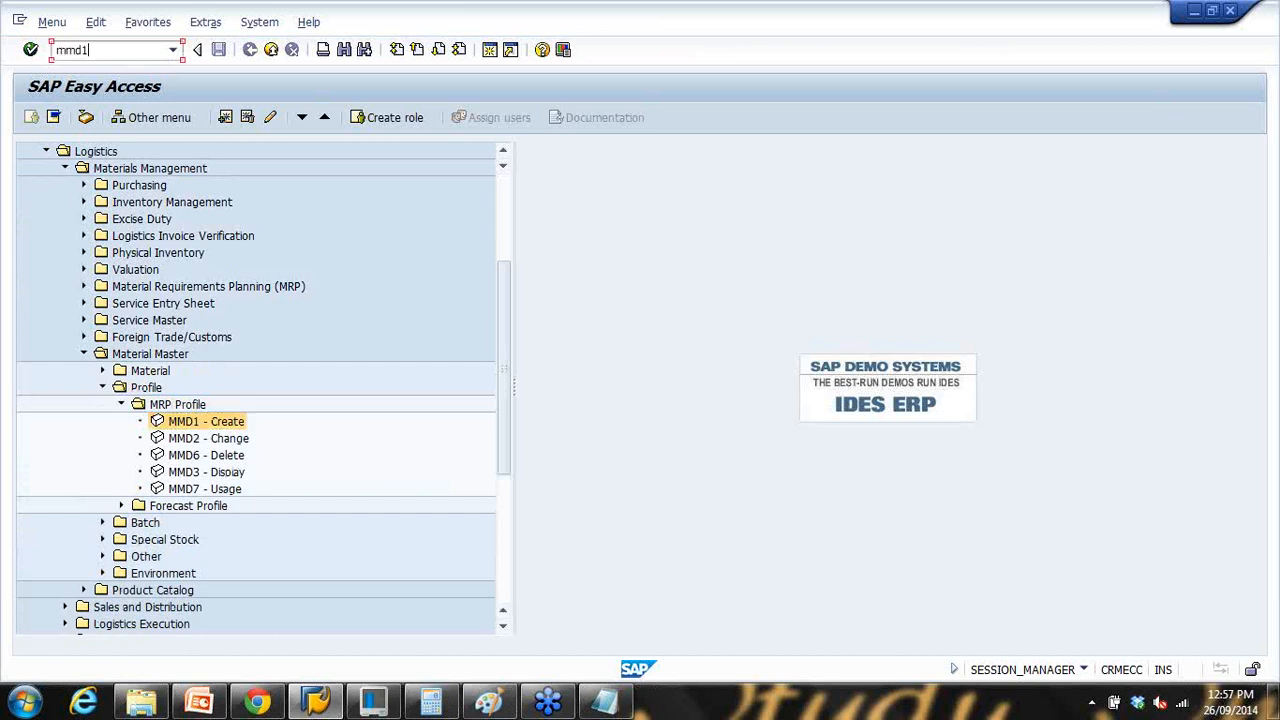
key(Return)
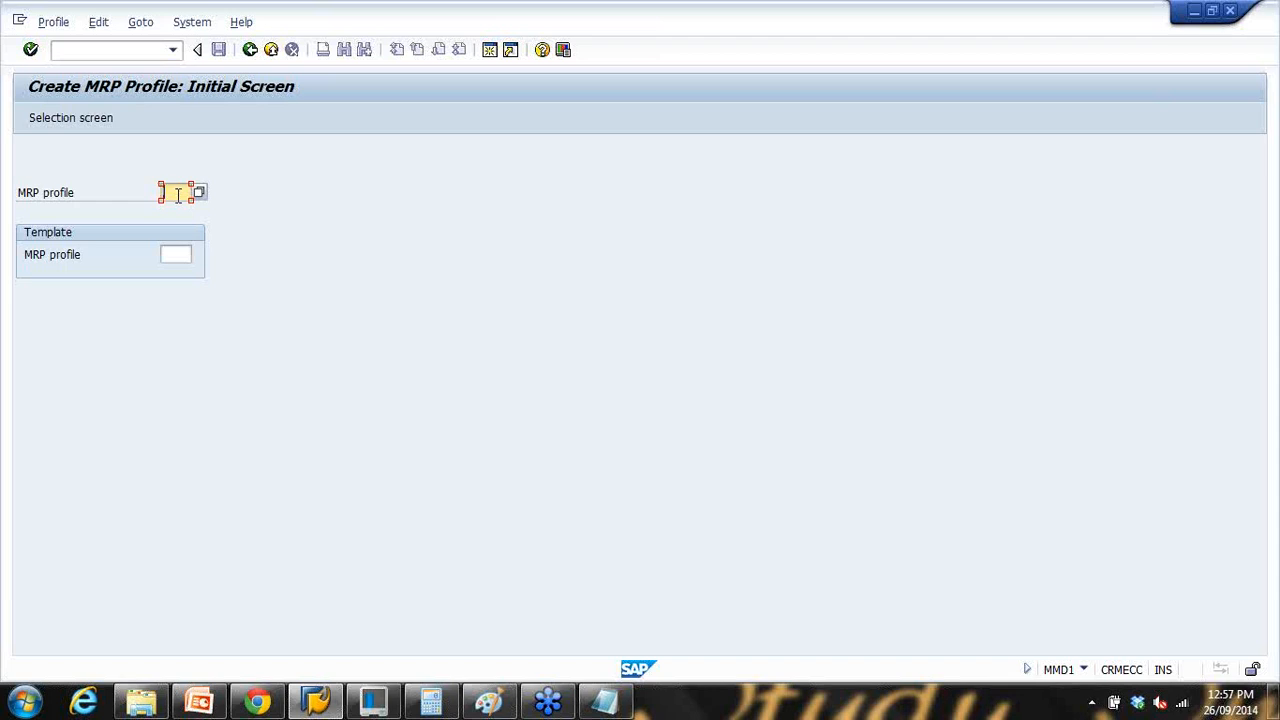
text(zgs)
key(Return)
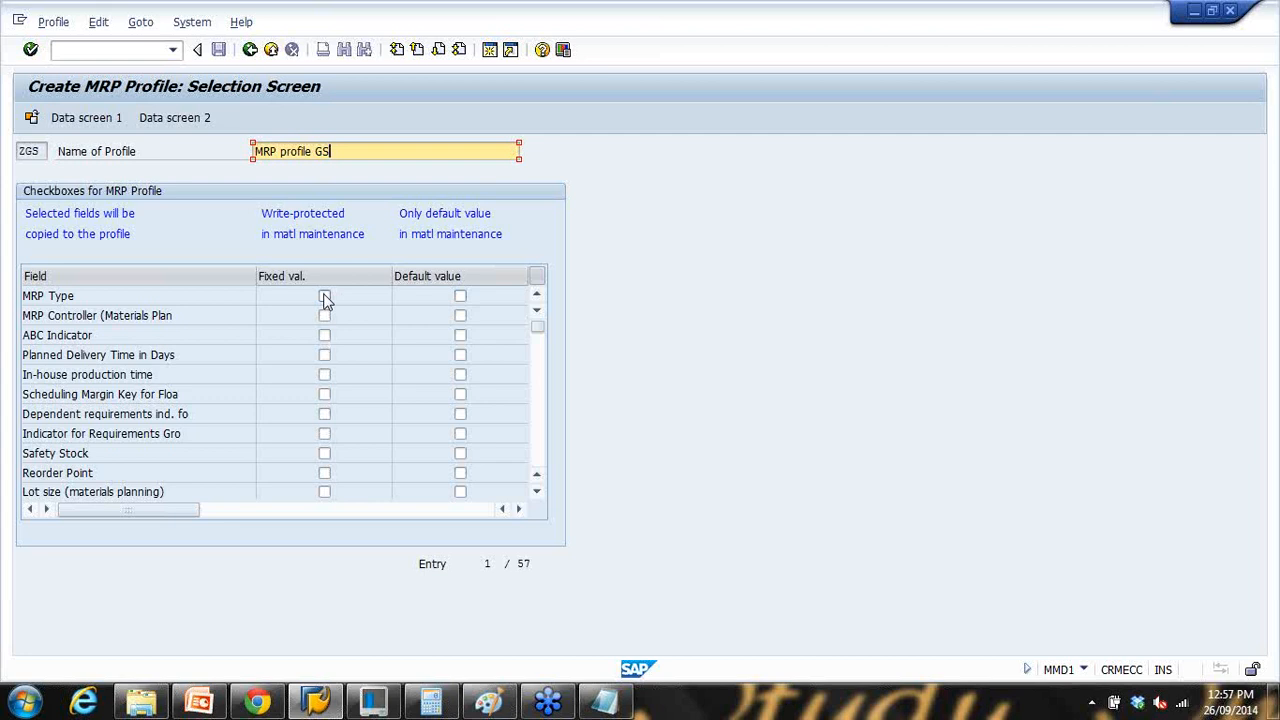
Step: Mark MRP Type and Planned Delivery Time in Days as default values
click(460, 298)
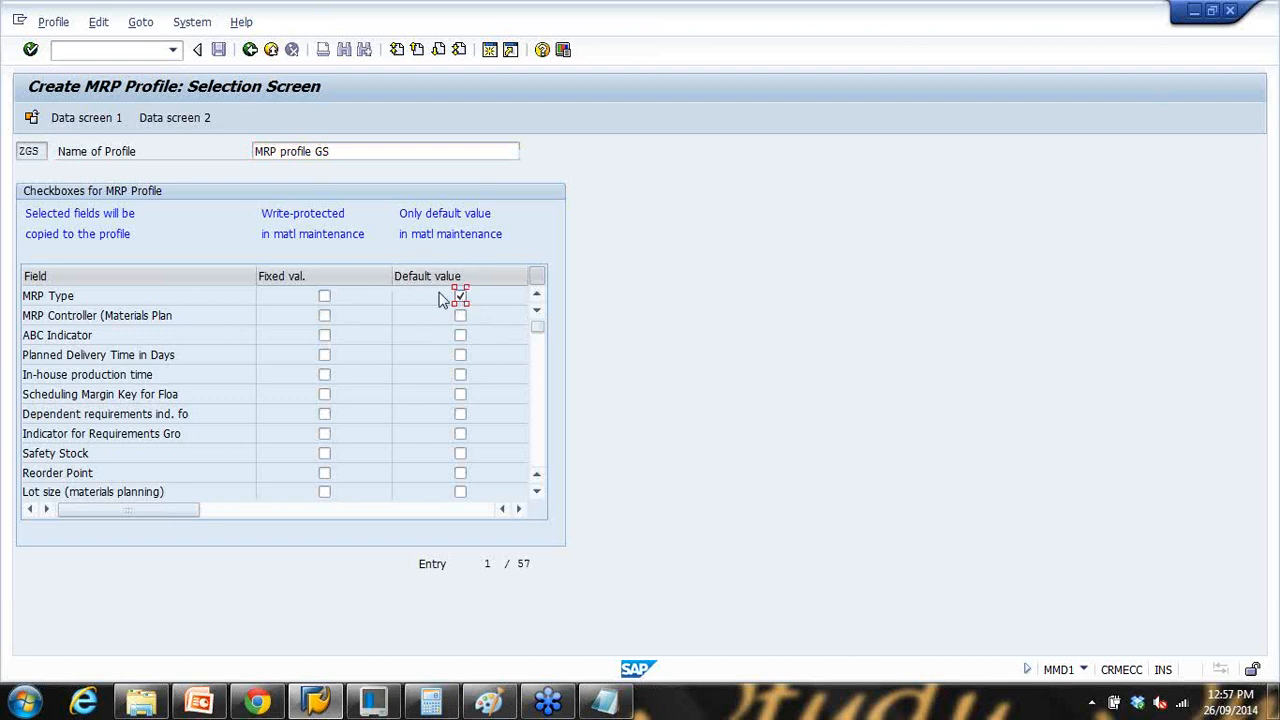
drag(104, 294, 23, 297)
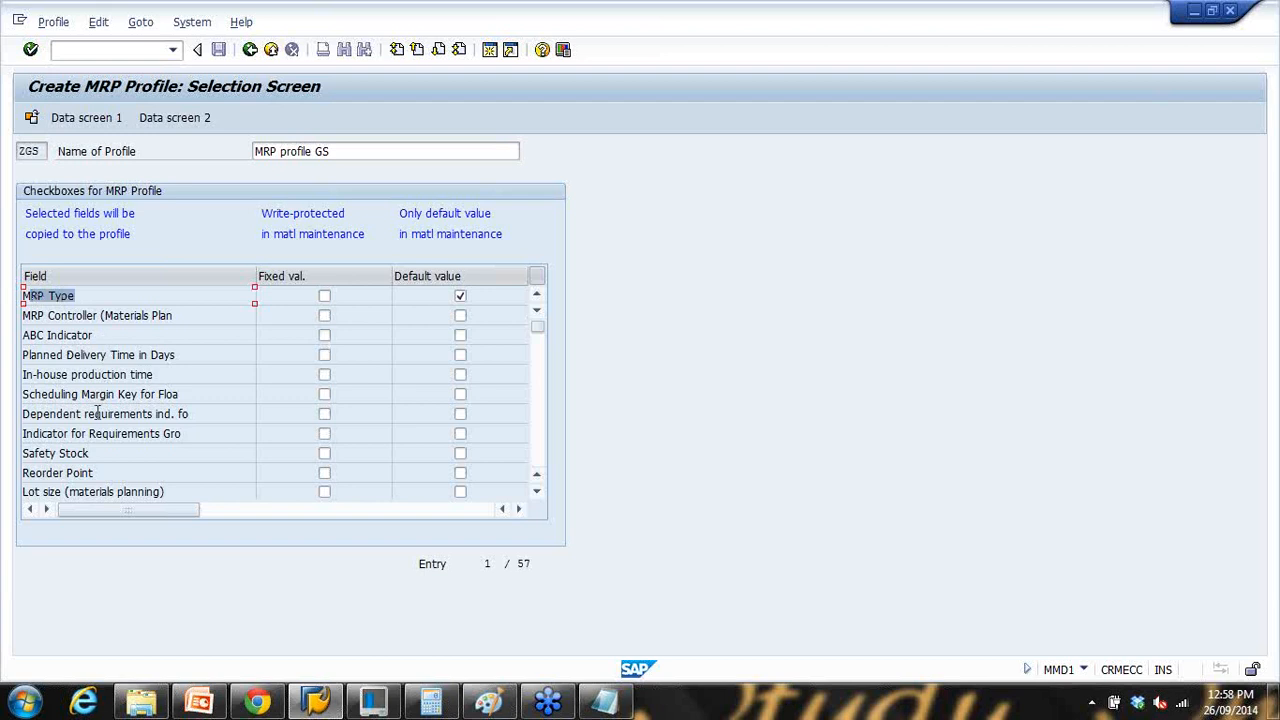
click(104, 338)
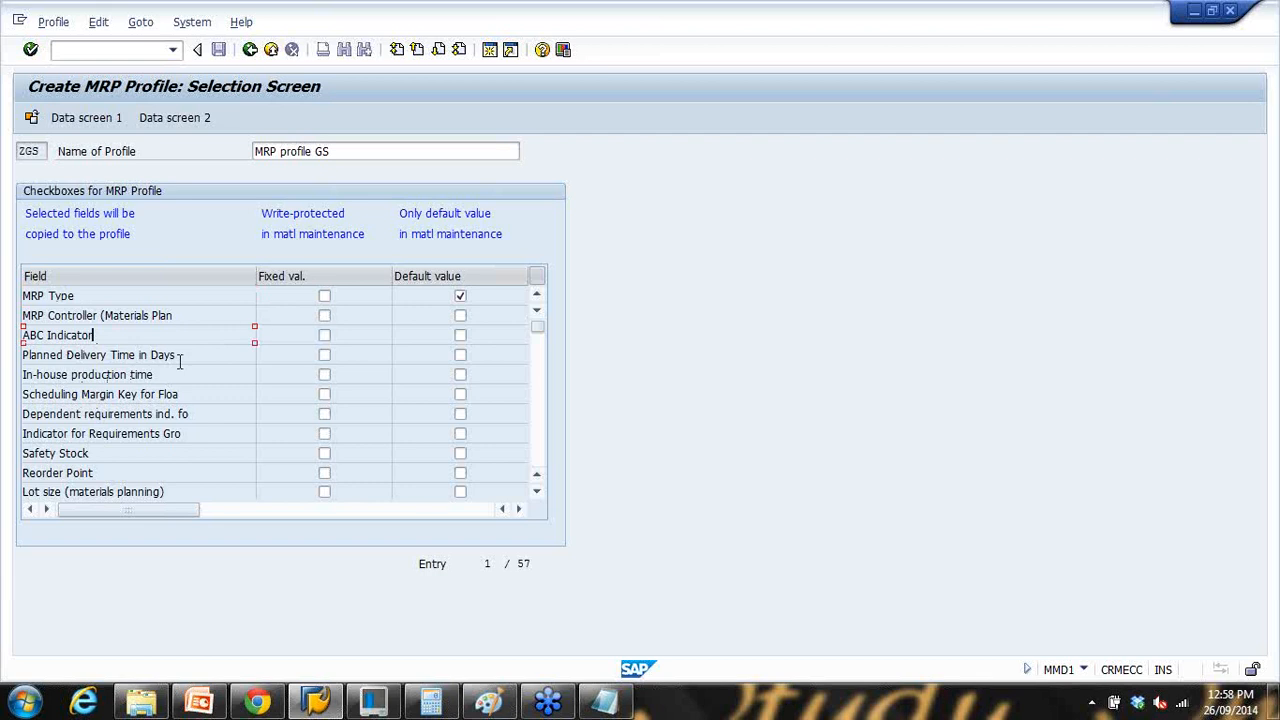
drag(178, 357, 27, 358)
click(460, 355)
Step: Mark Lot size, Safety Stock and Reorder Point as default values, then open Data Screen 1
click(540, 450)
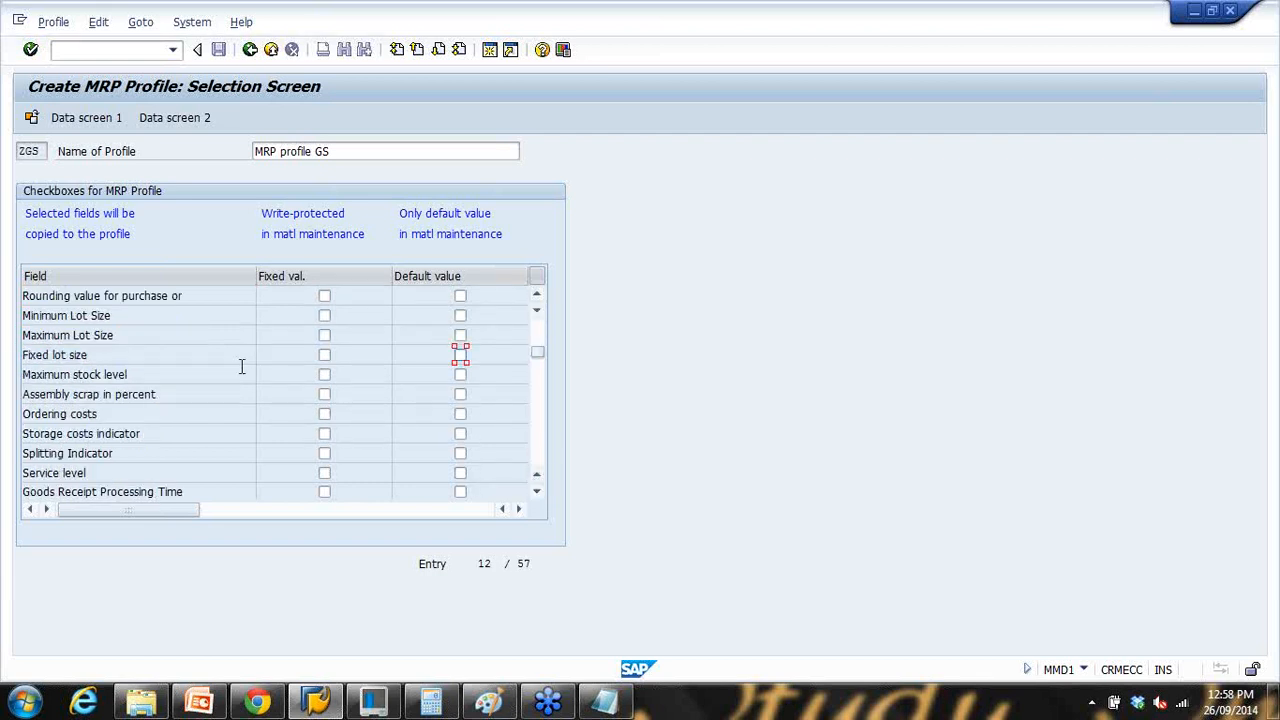
scroll(205, 380, up, 1)
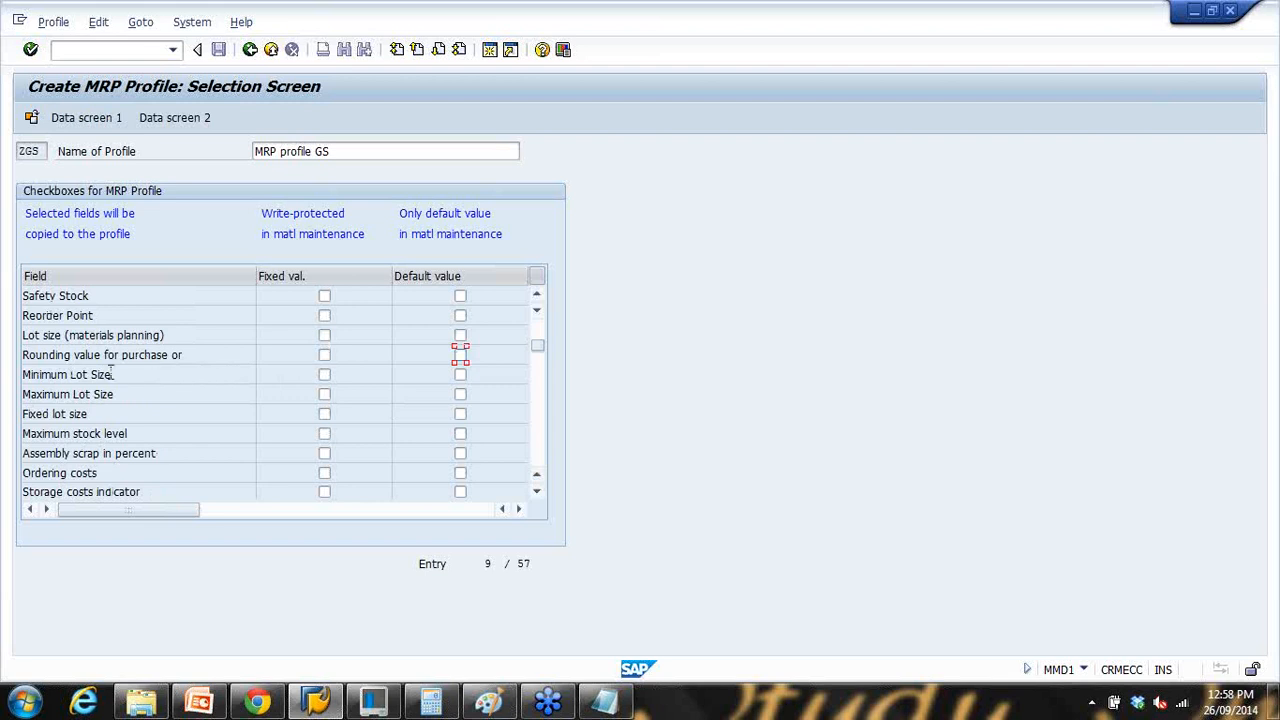
drag(152, 337, 268, 345)
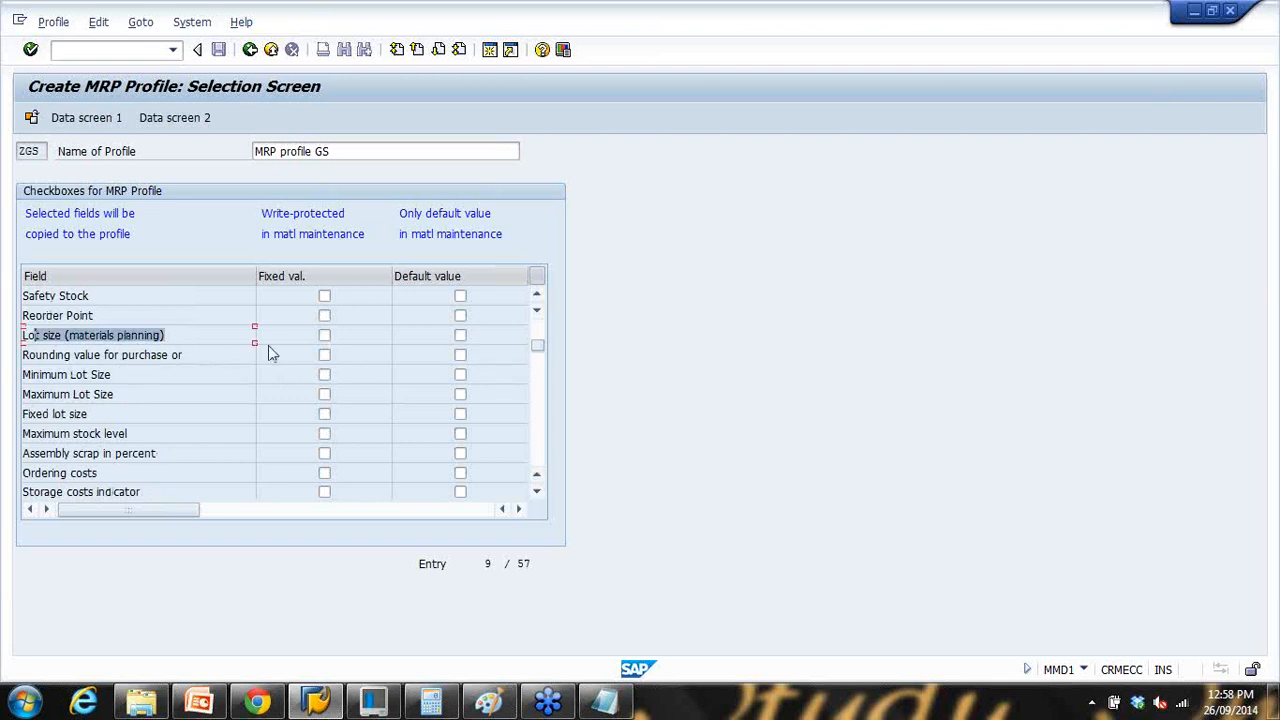
click(460, 335)
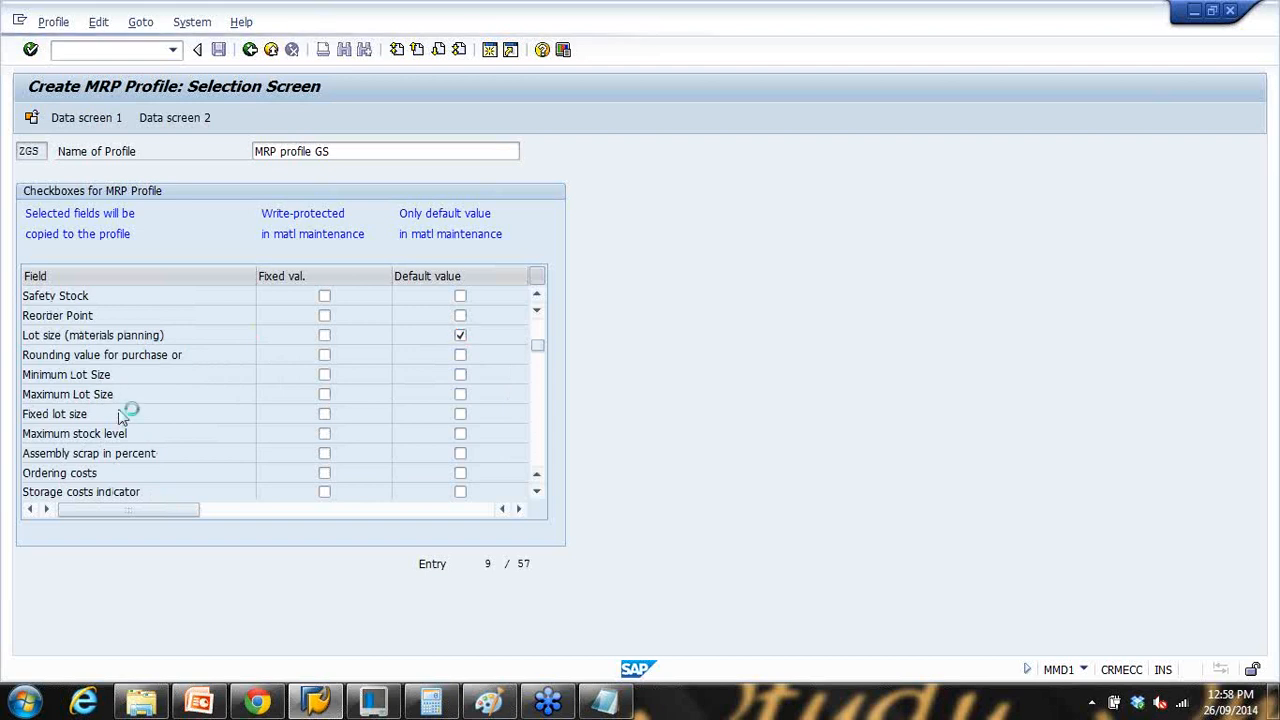
scroll(119, 409, down, 1)
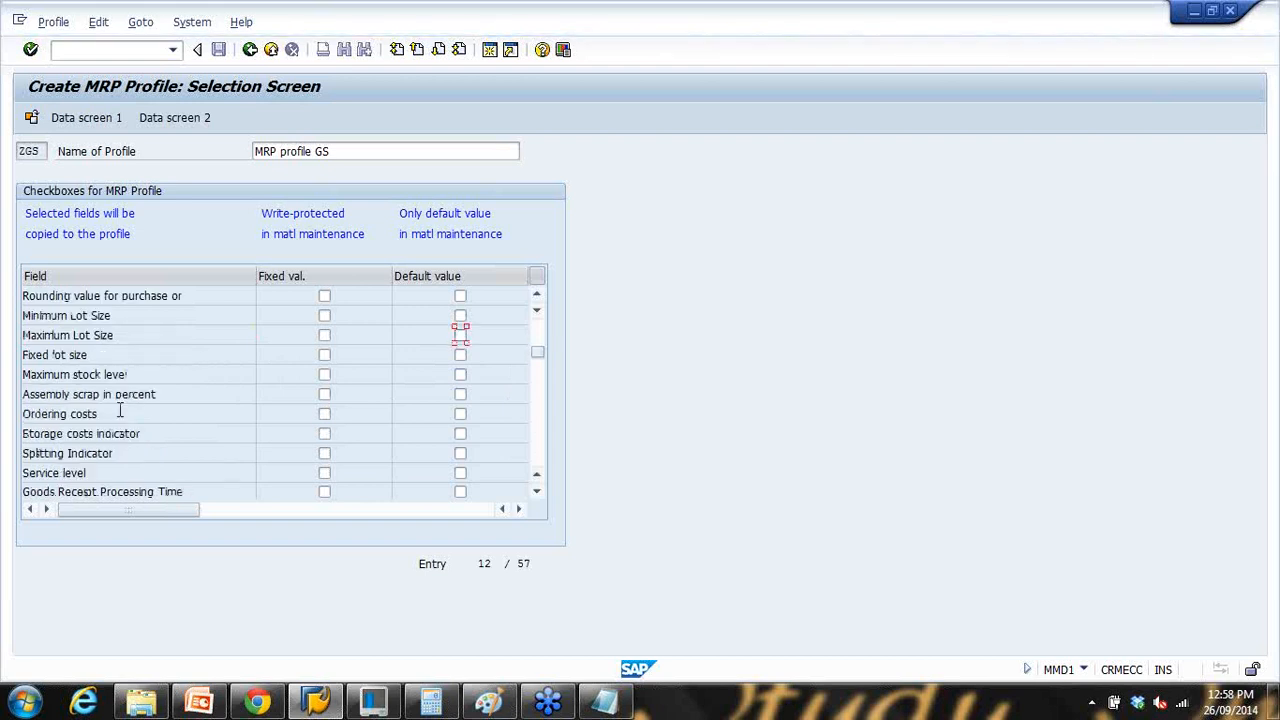
scroll(119, 409, up, 1)
scroll(120, 412, up, 1)
click(88, 354)
click(460, 355)
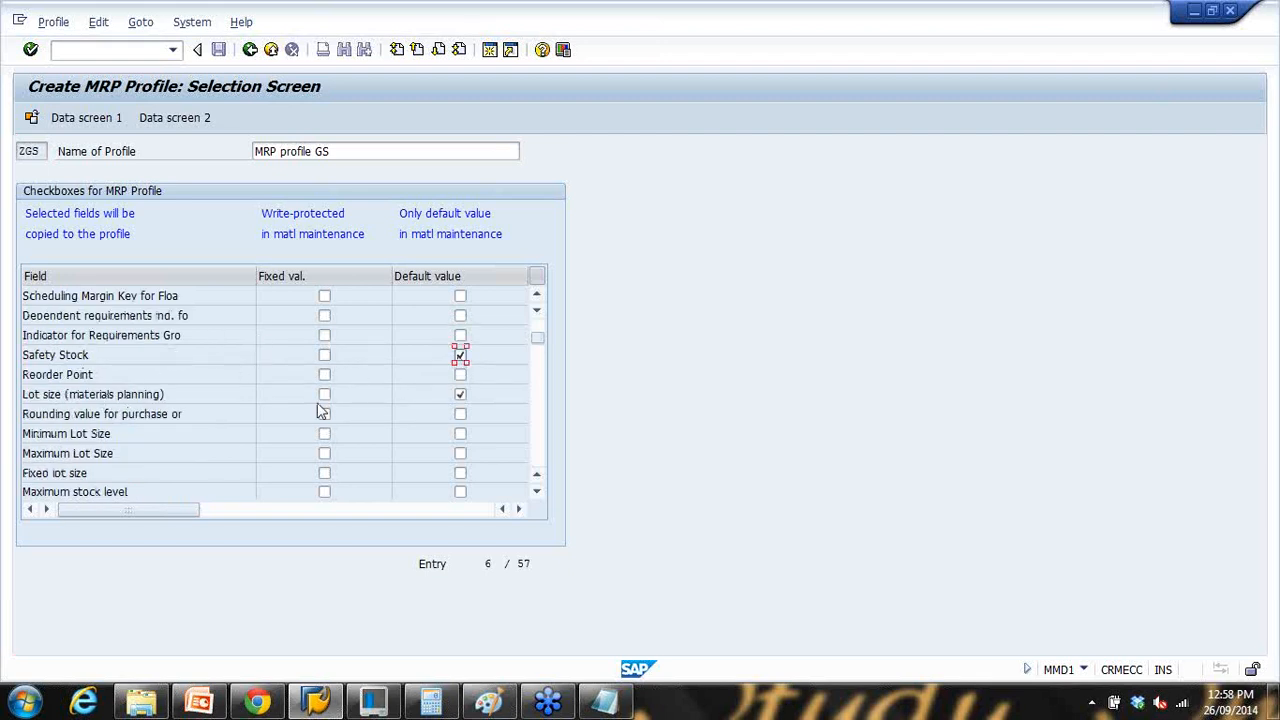
click(460, 374)
scroll(474, 408, up, 1)
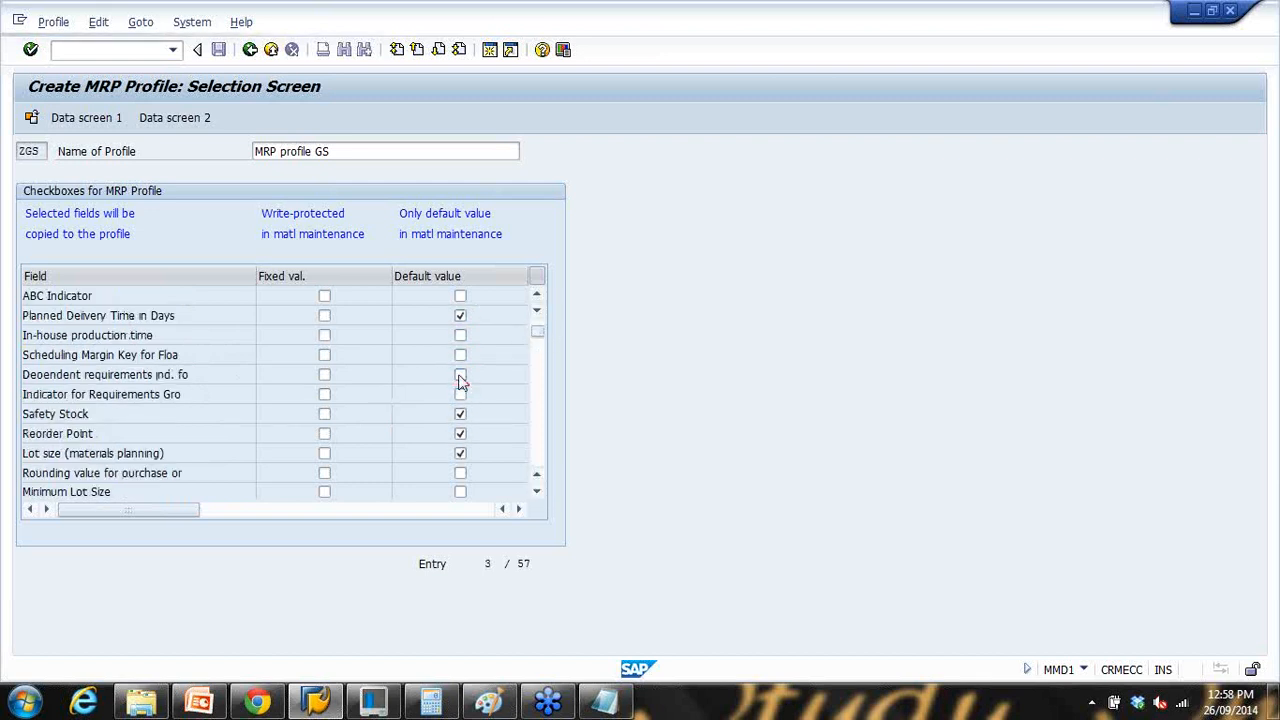
scroll(460, 378, up, 1)
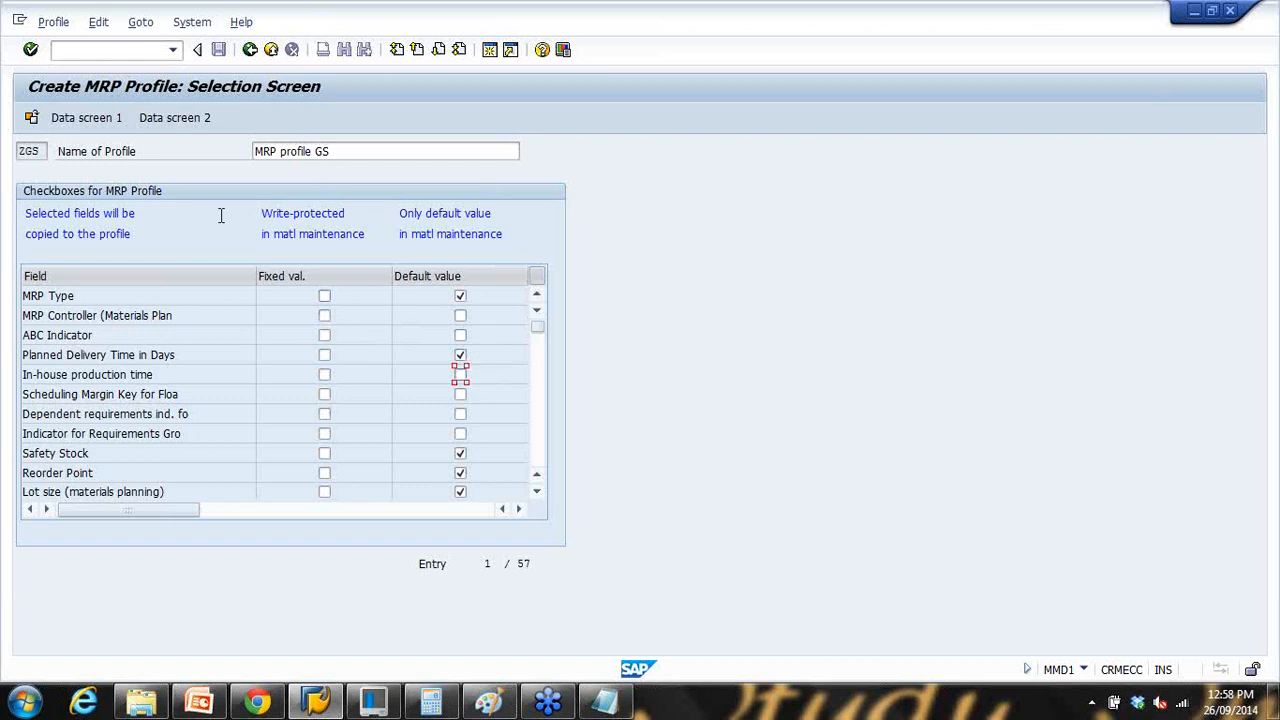
click(88, 119)
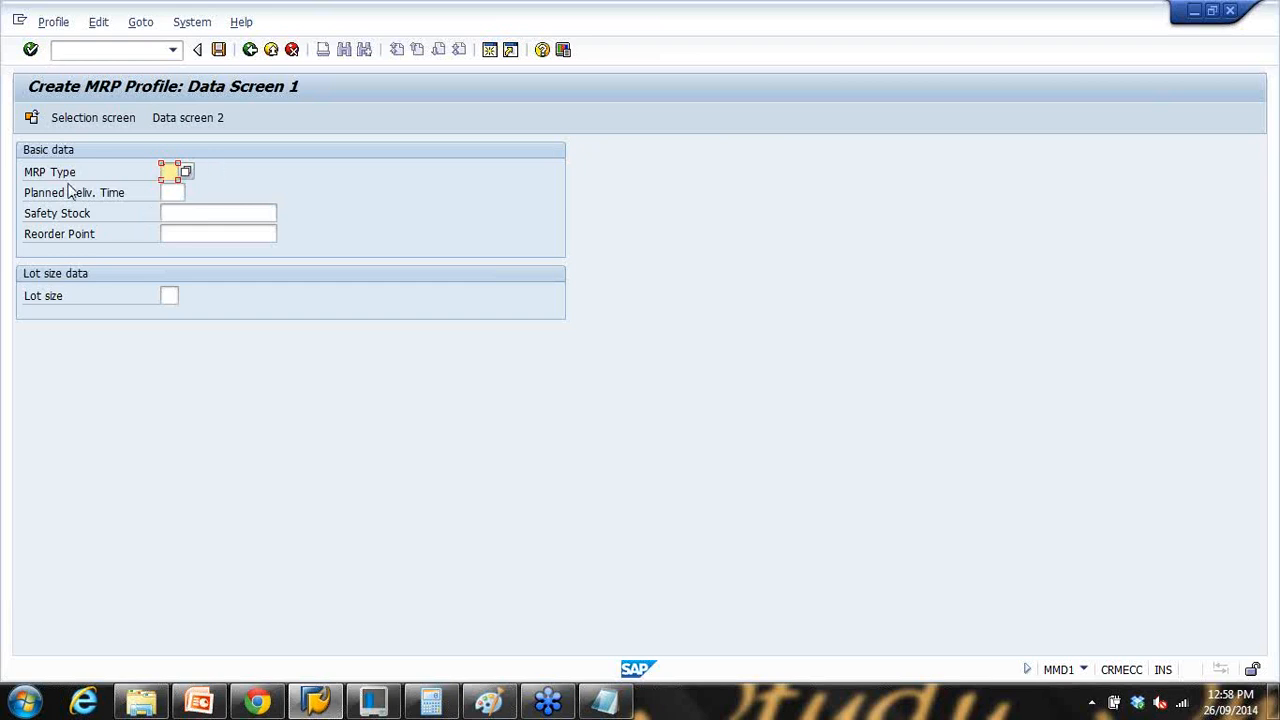
Step: Enter MRP type PD, safety stock 100, reorder point 20 and lot size MB, then check
click(185, 174)
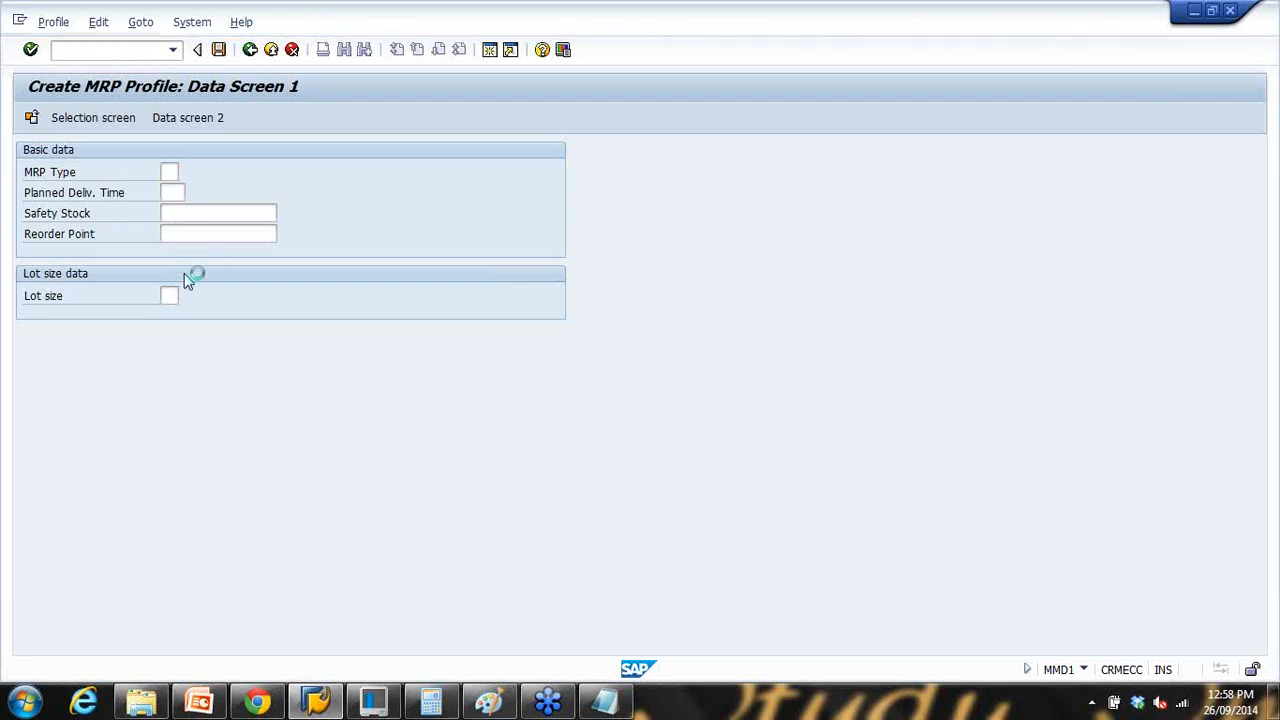
scroll(250, 430, down, 5)
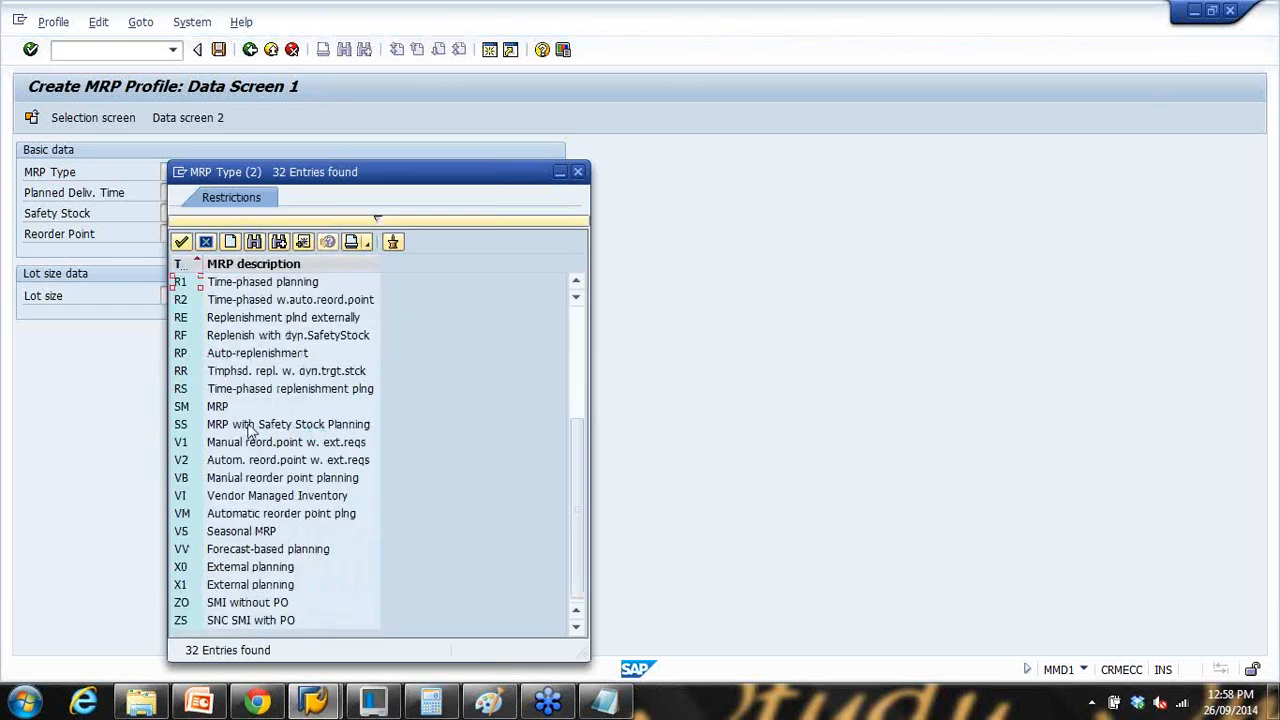
scroll(250, 430, up, 5)
double_click(232, 477)
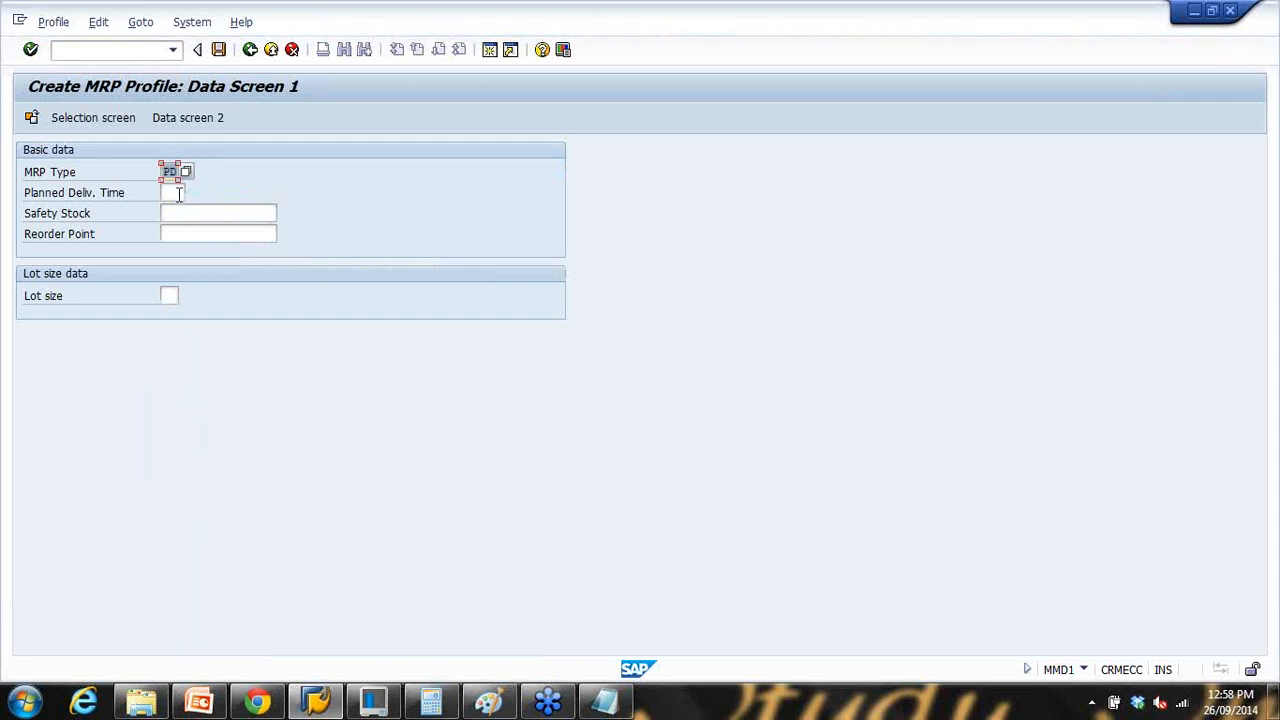
click(176, 193)
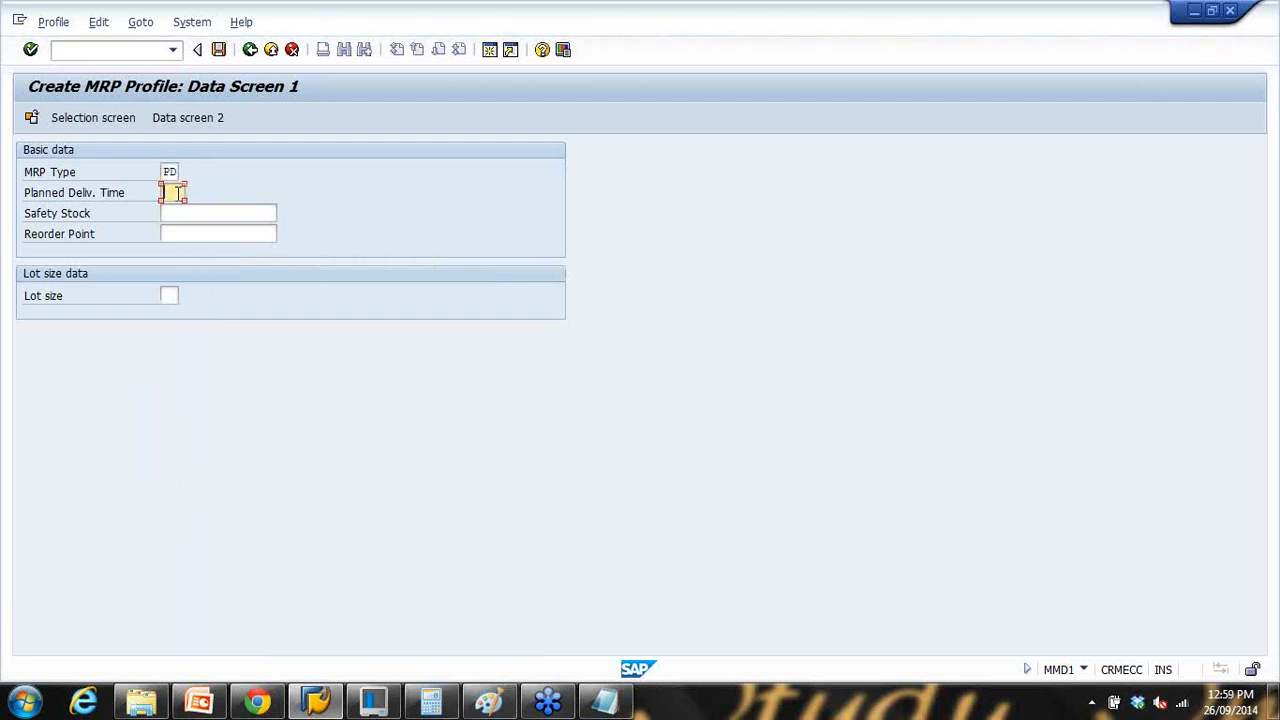
click(181, 214)
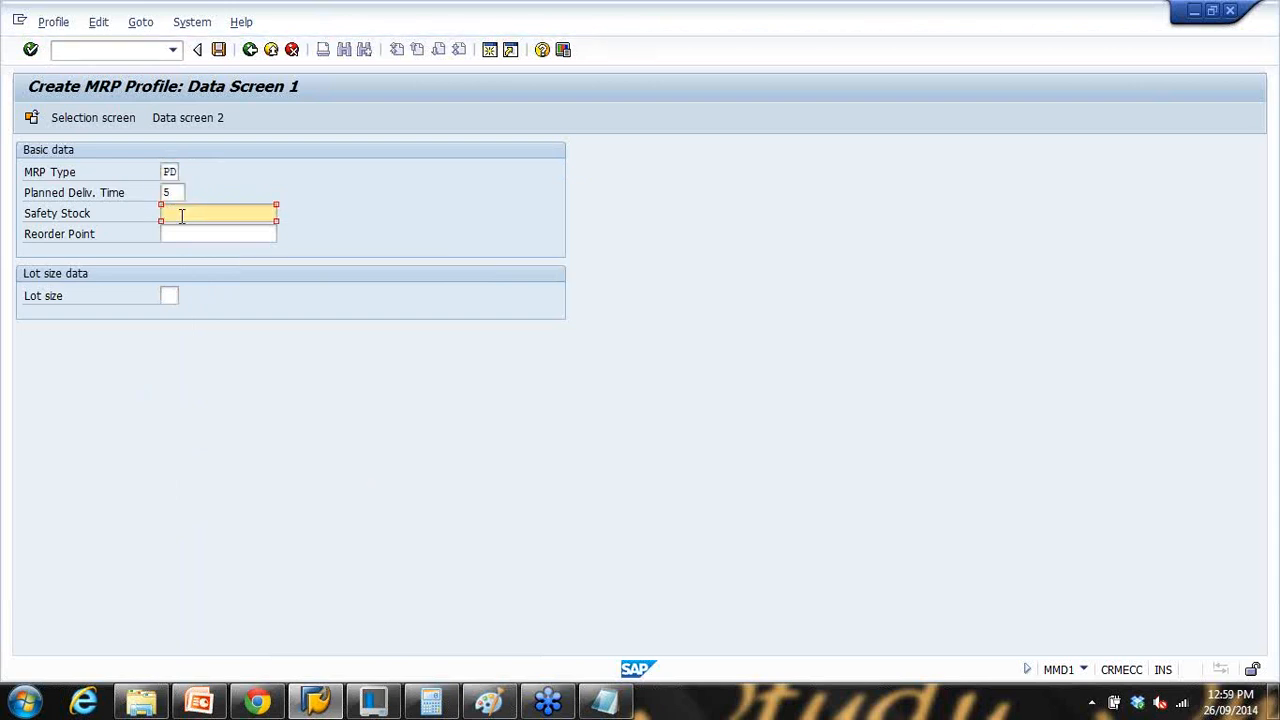
text(100)
click(195, 237)
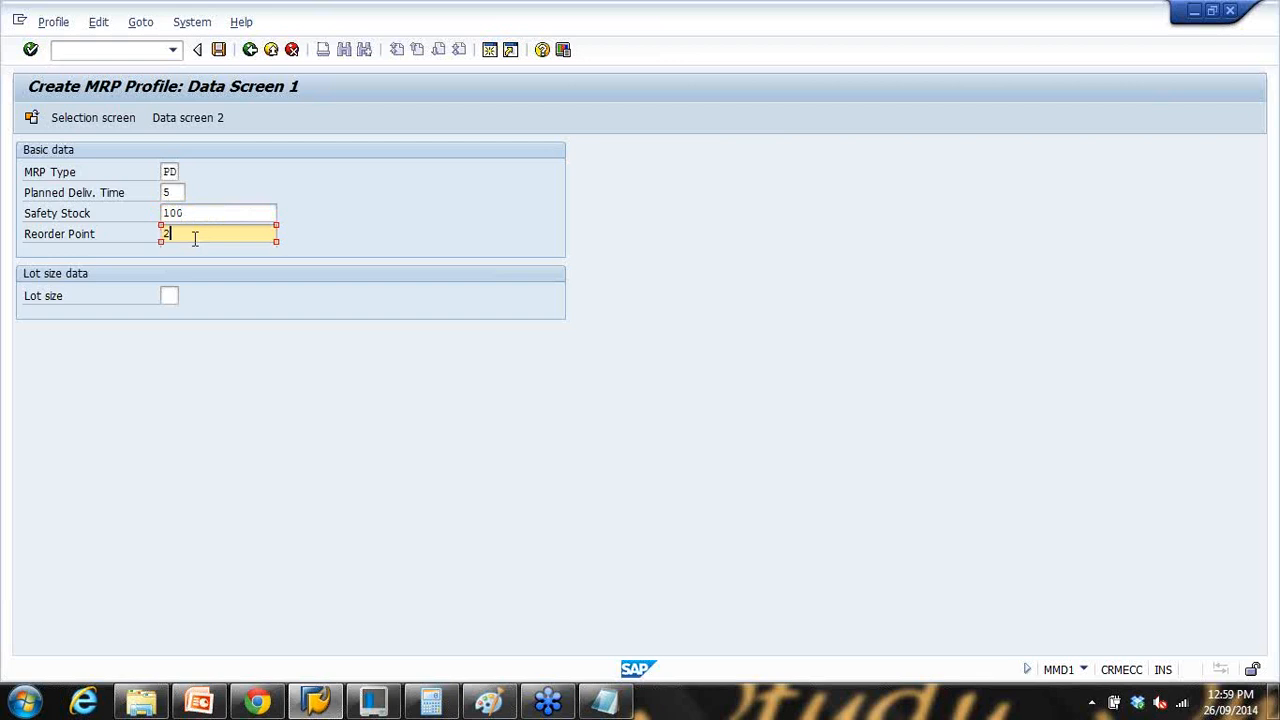
text(20)
click(169, 296)
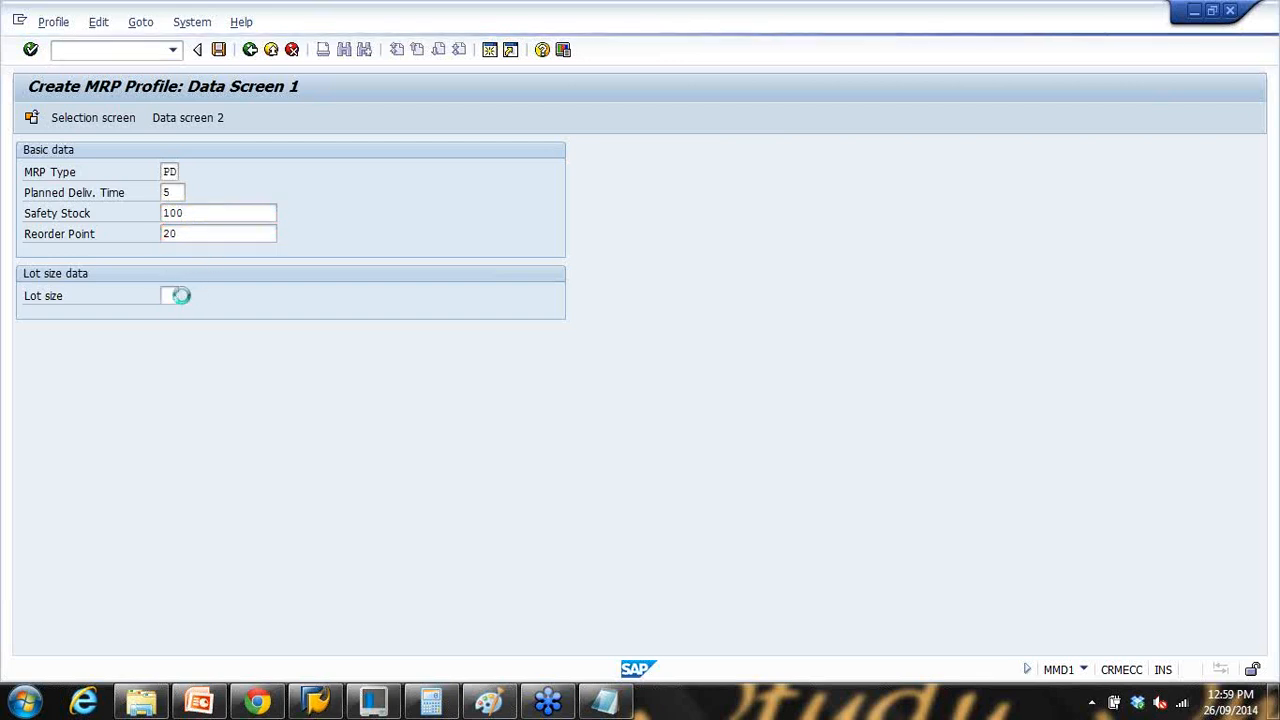
double_click(395, 334)
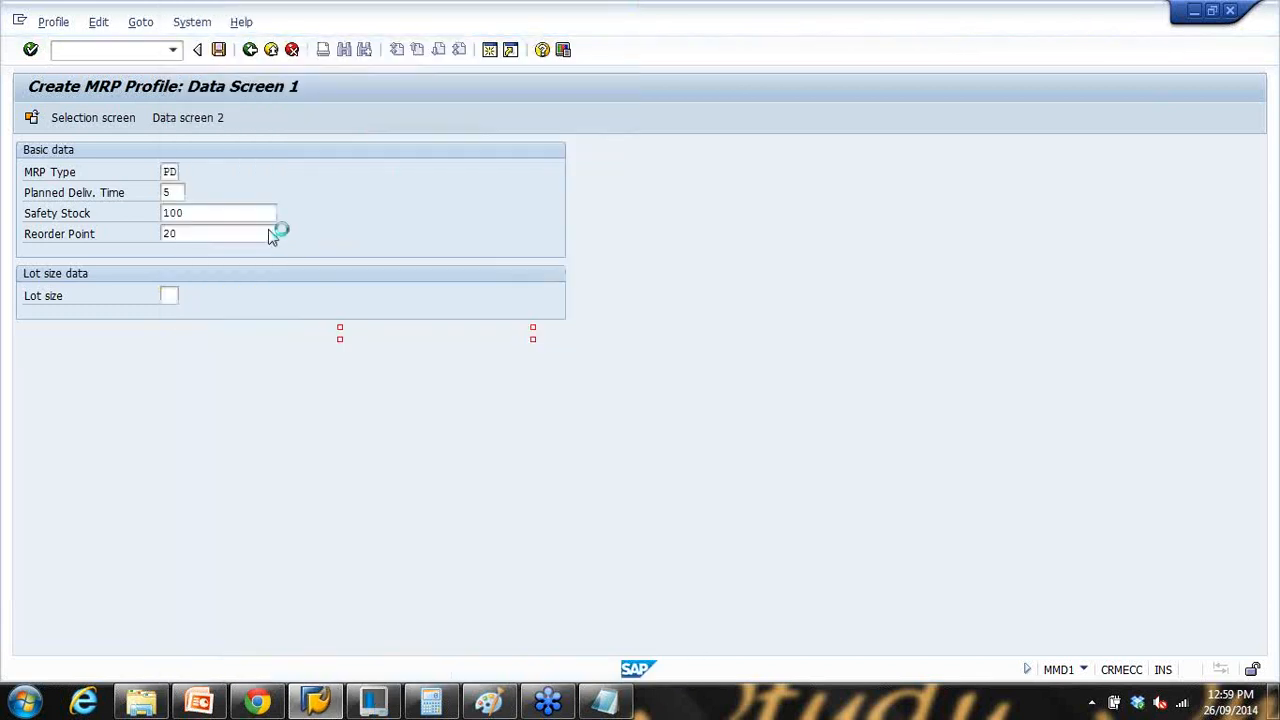
click(181, 120)
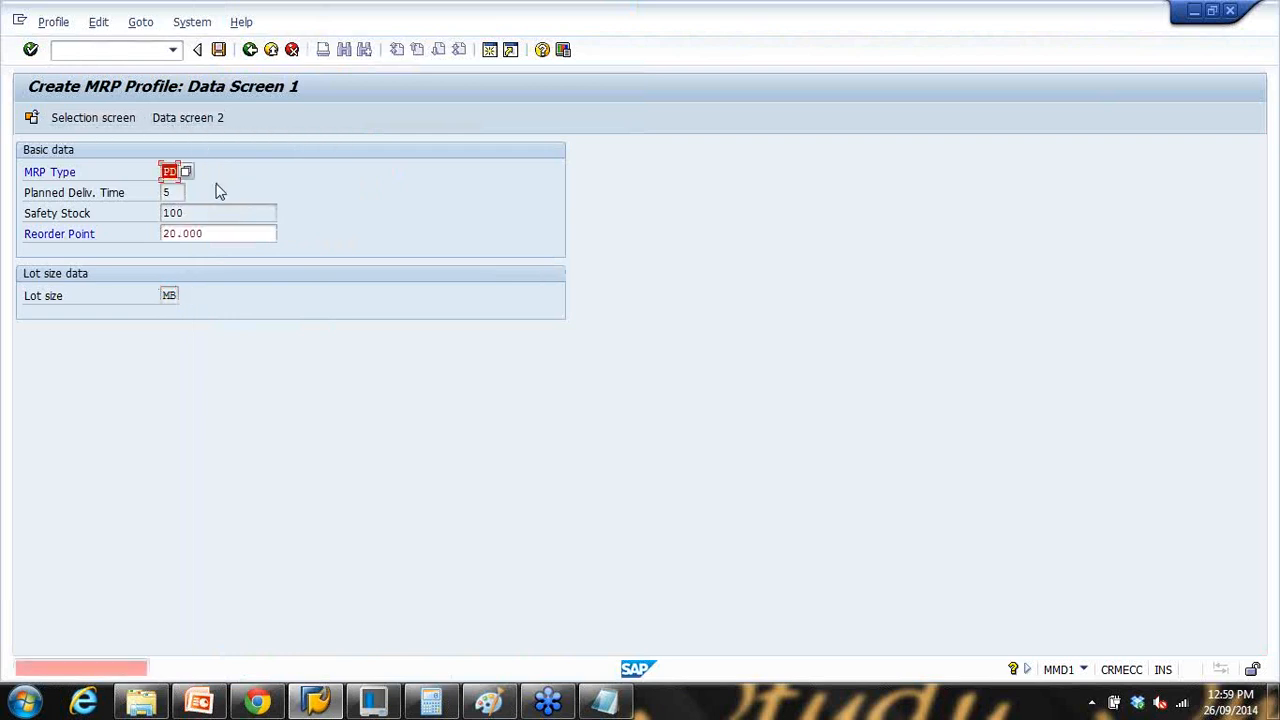
key(Return)
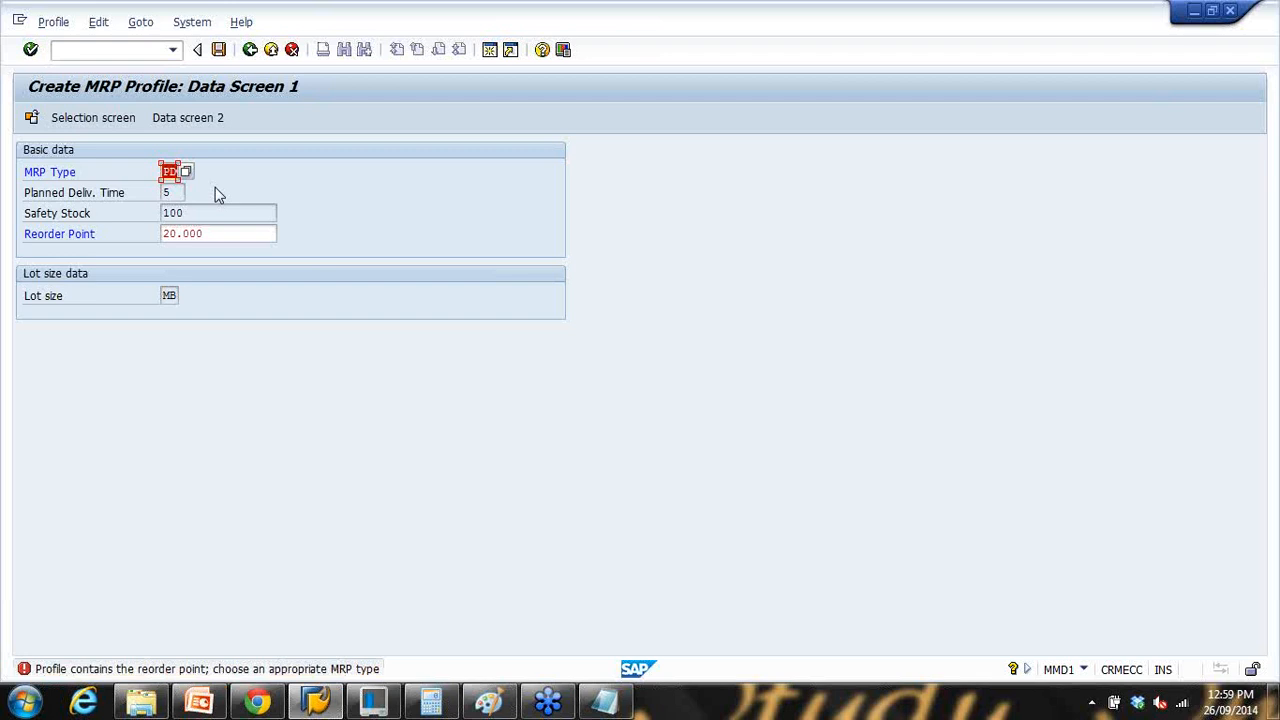
Step: Change the MRP type to P1, clear the reorder point and leave the data screen
double_click(174, 295)
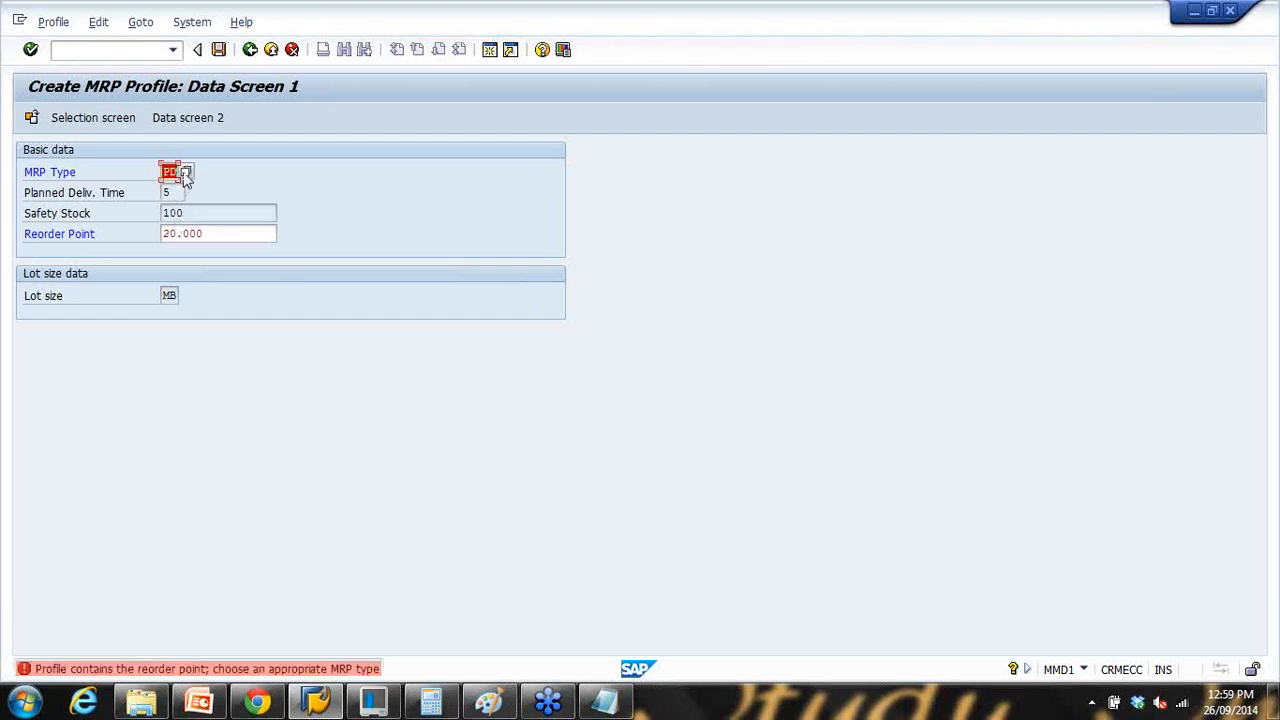
click(185, 173)
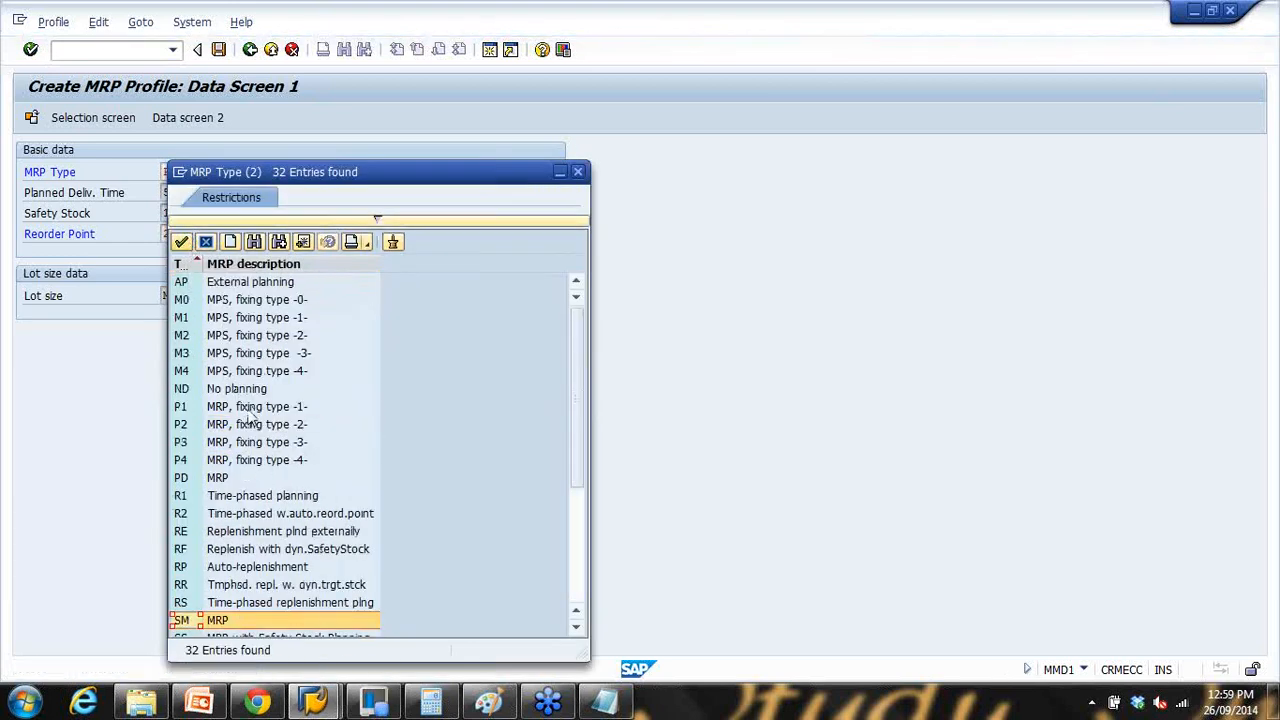
double_click(250, 406)
key(Return)
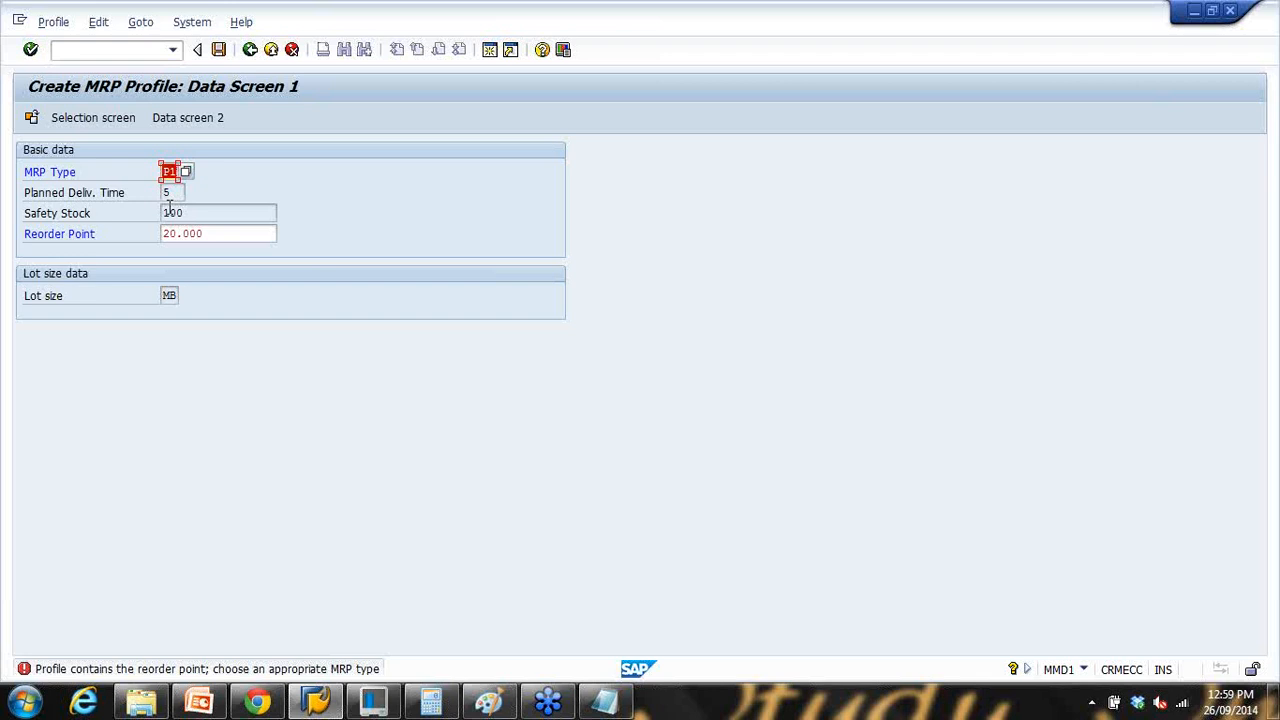
double_click(225, 240)
key(BackSpace)
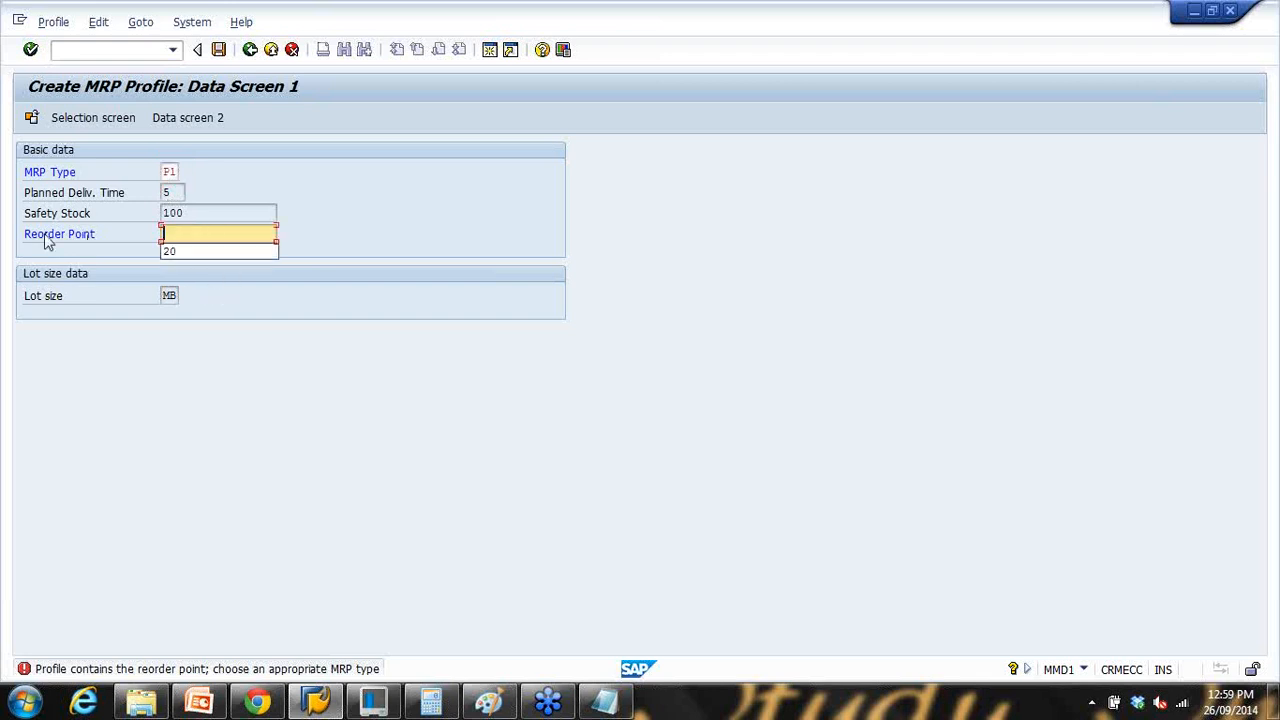
key(Return)
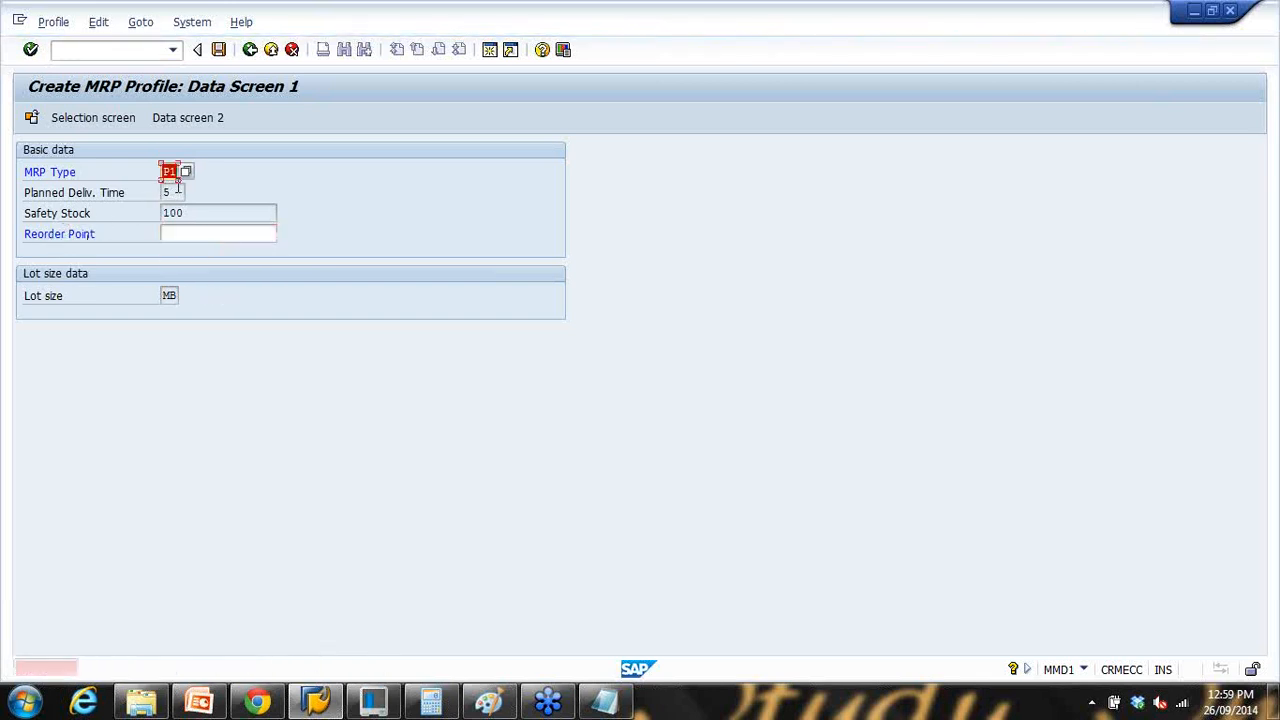
click(250, 50)
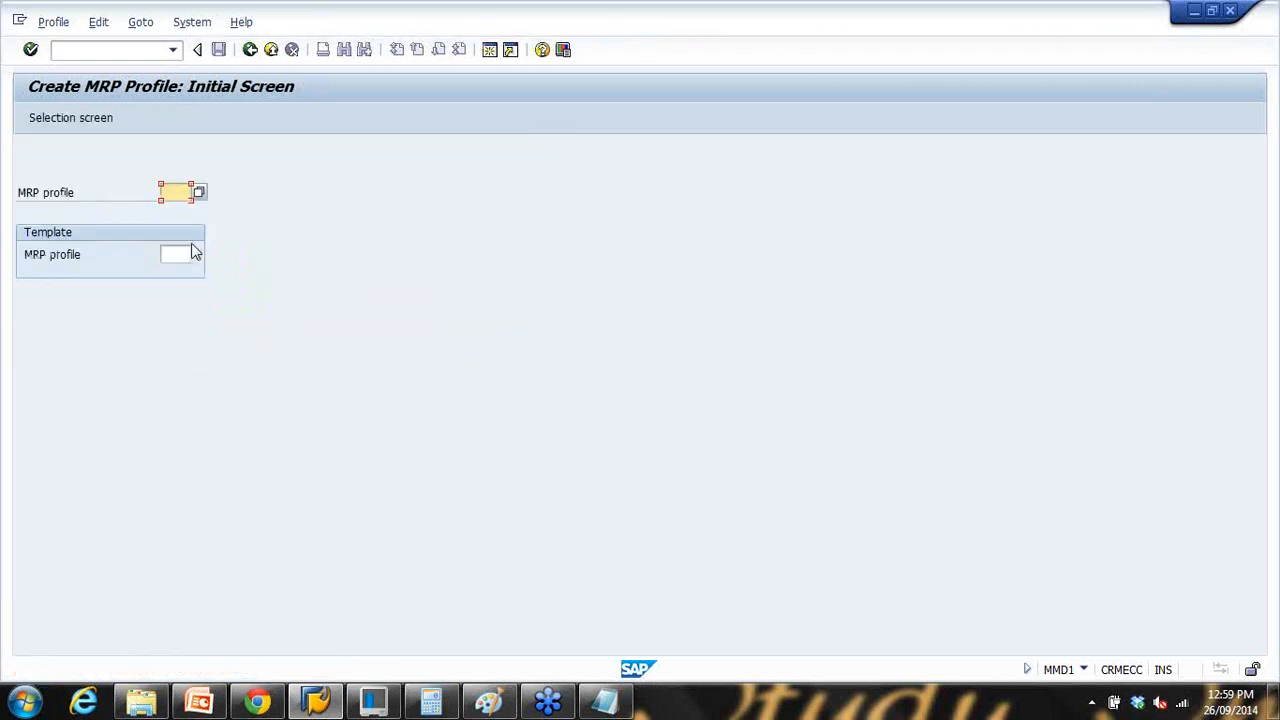
Step: Discard the unsaved draft, continue with profile ZGS and name it 'MRP profile GS'
click(172, 192)
key(Return)
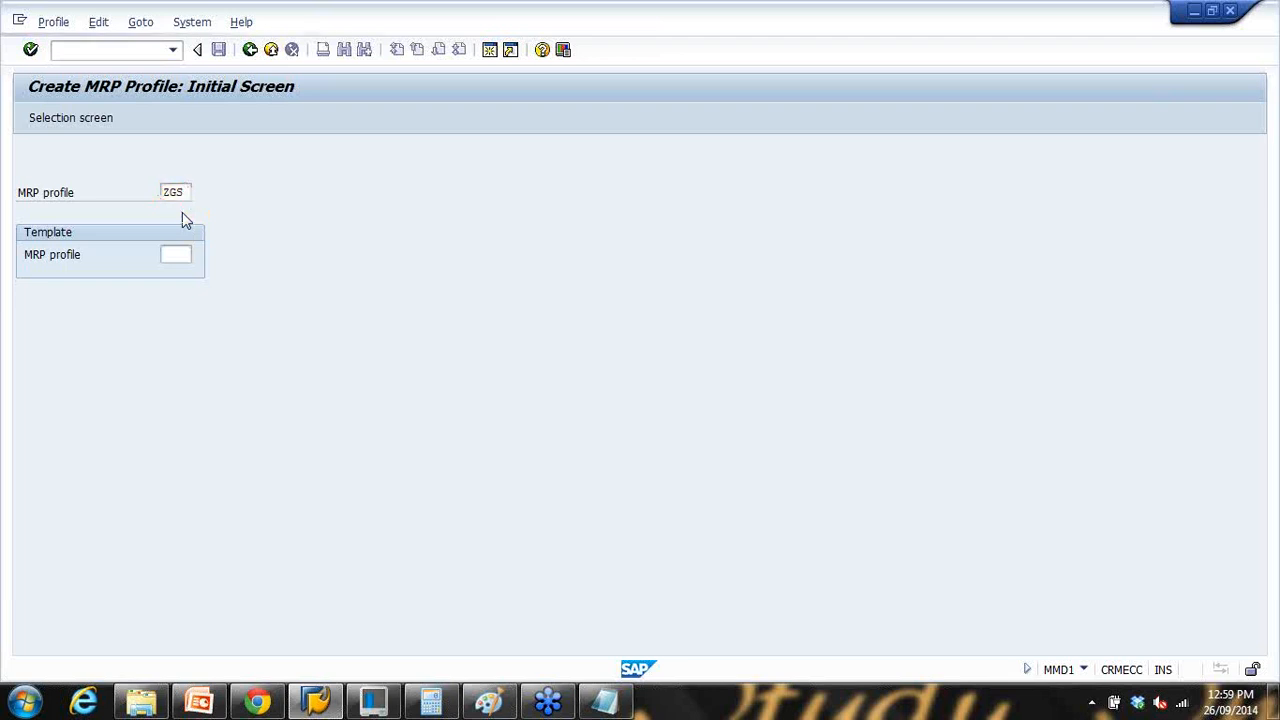
click(289, 152)
click(289, 166)
Step: Mark MRP Type, ABC Indicator, Planned Delivery Time and In-house production time as defaults
click(460, 296)
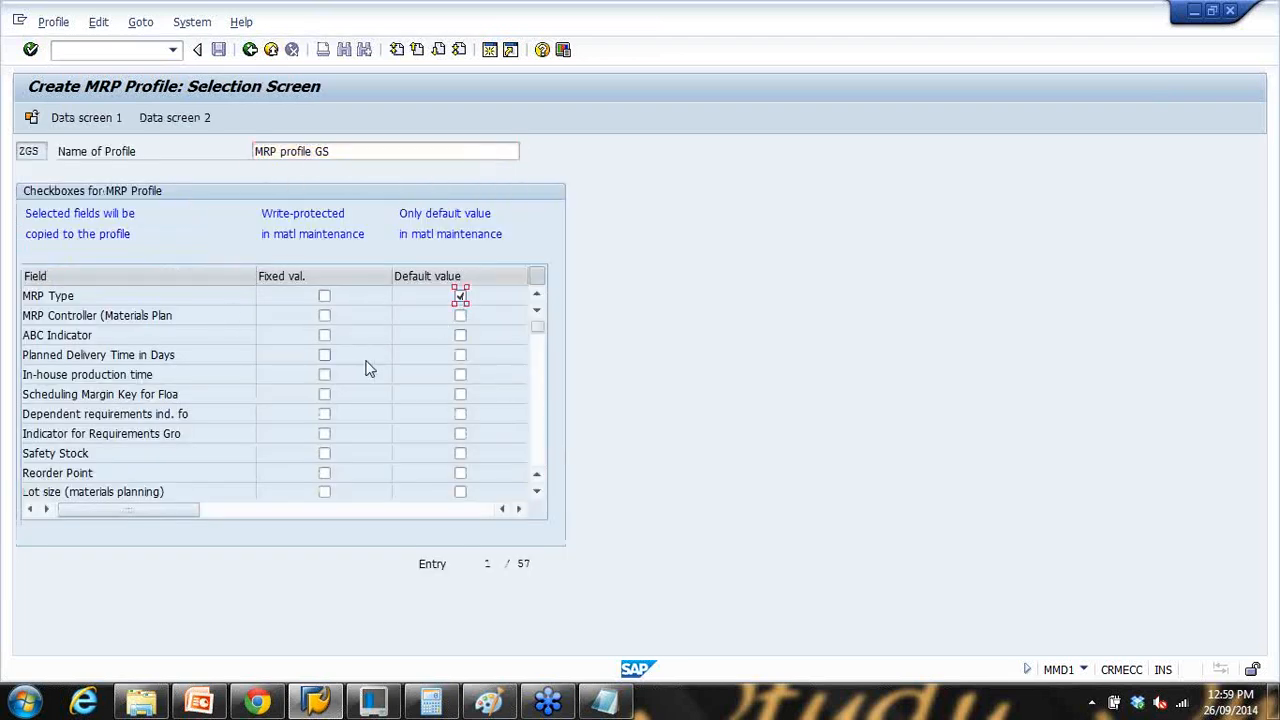
click(460, 336)
click(460, 355)
click(458, 377)
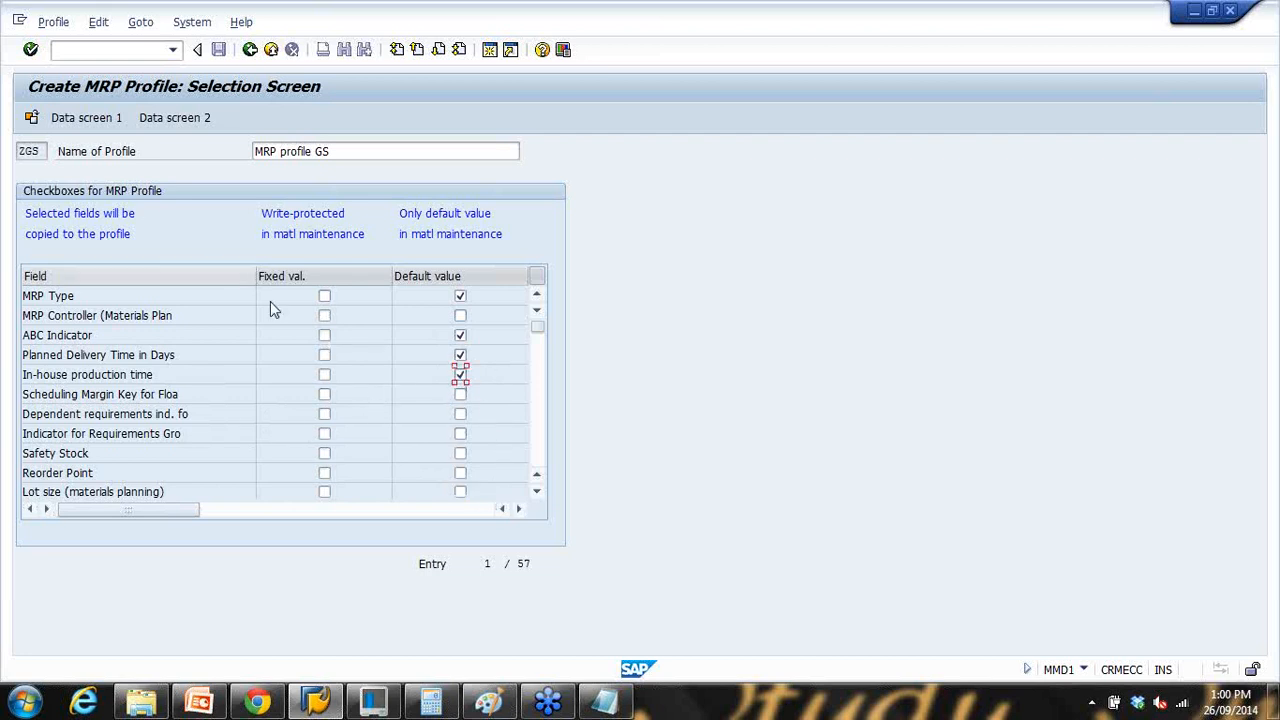
click(100, 125)
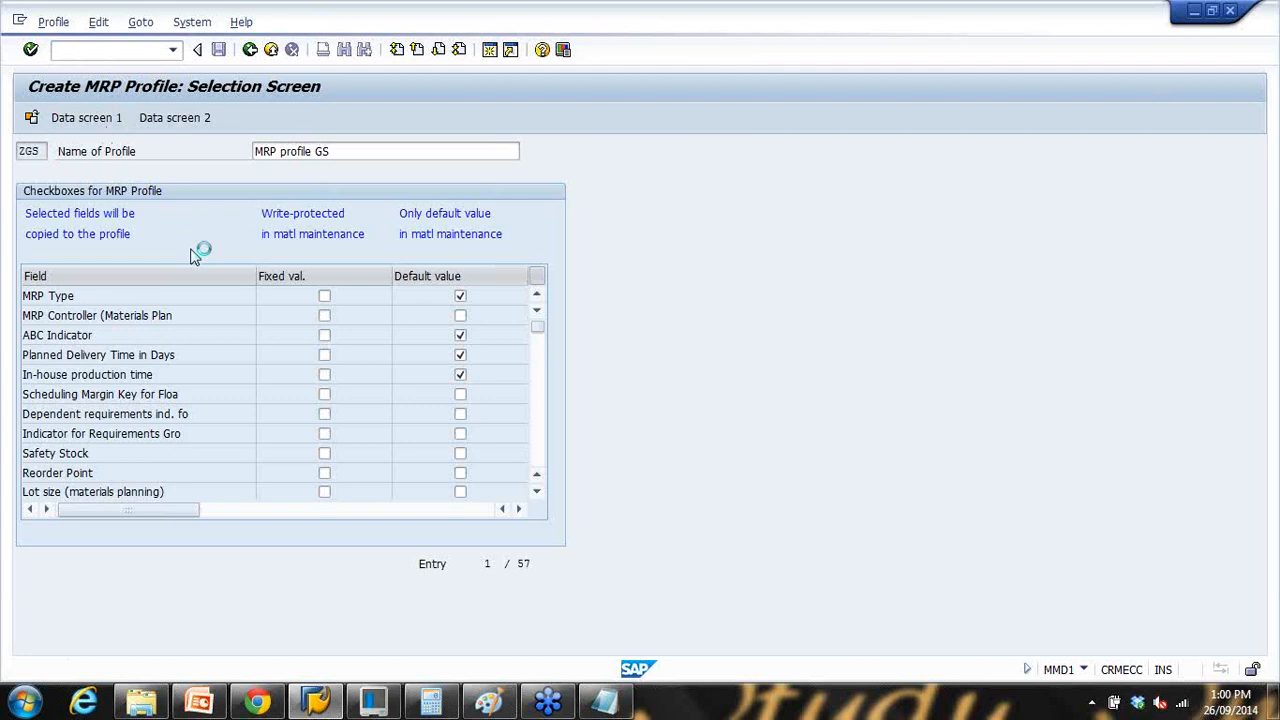
Step: Set MRP type PD and planned delivery time 10 days on Data screen 1
click(187, 173)
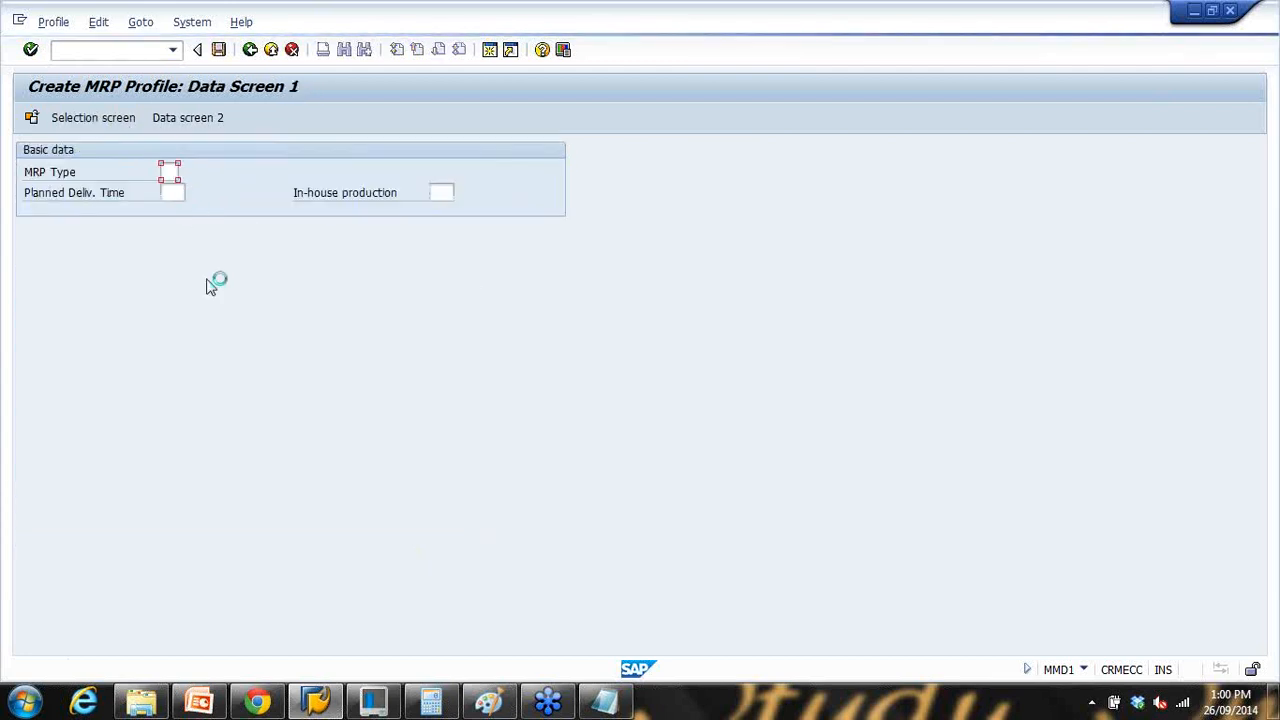
scroll(270, 405, down, 3)
scroll(260, 402, up, 3)
click(236, 376)
double_click(236, 376)
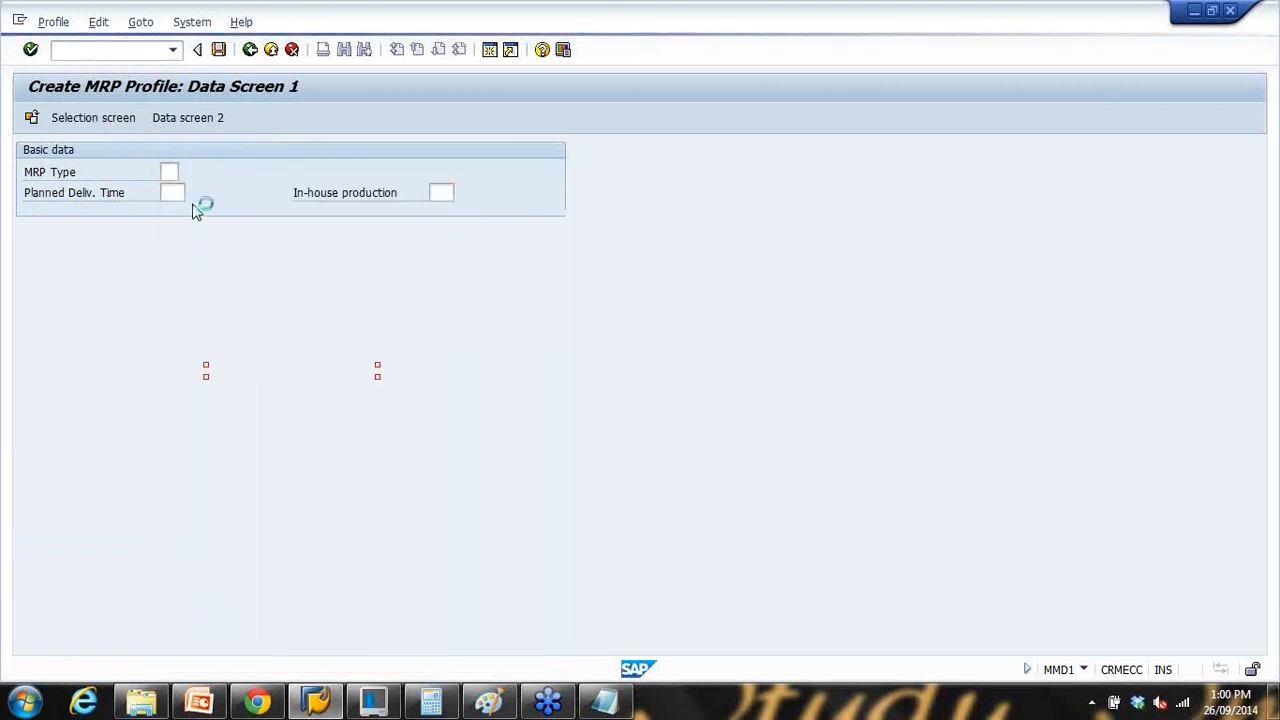
click(172, 193)
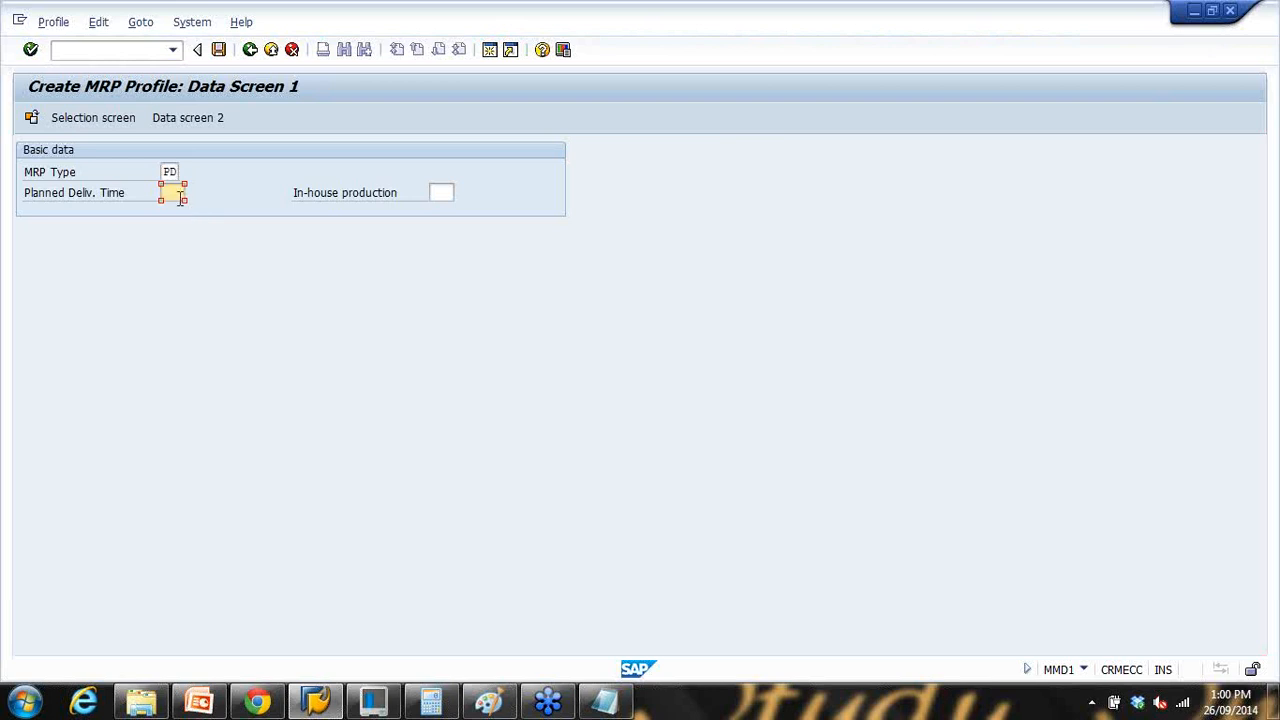
text(10)
click(432, 193)
Step: Set ABC indicator A (Significant Material) and save profile ZGS
click(192, 118)
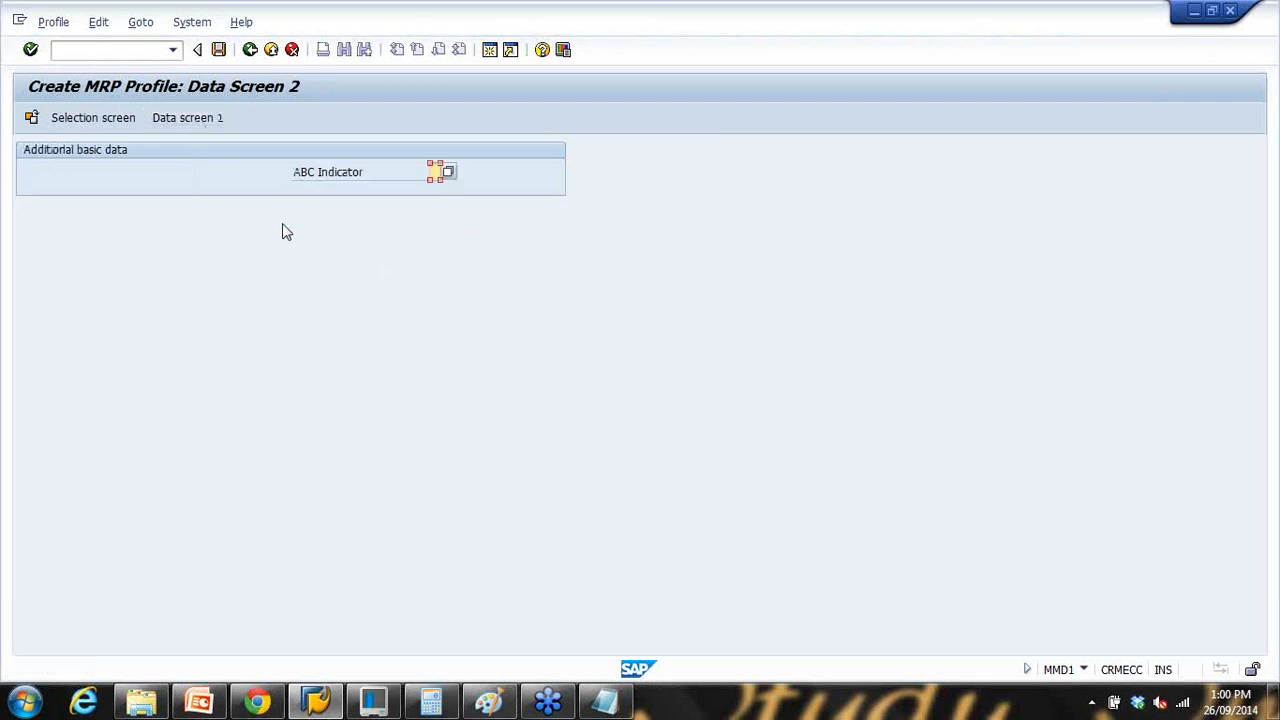
click(449, 172)
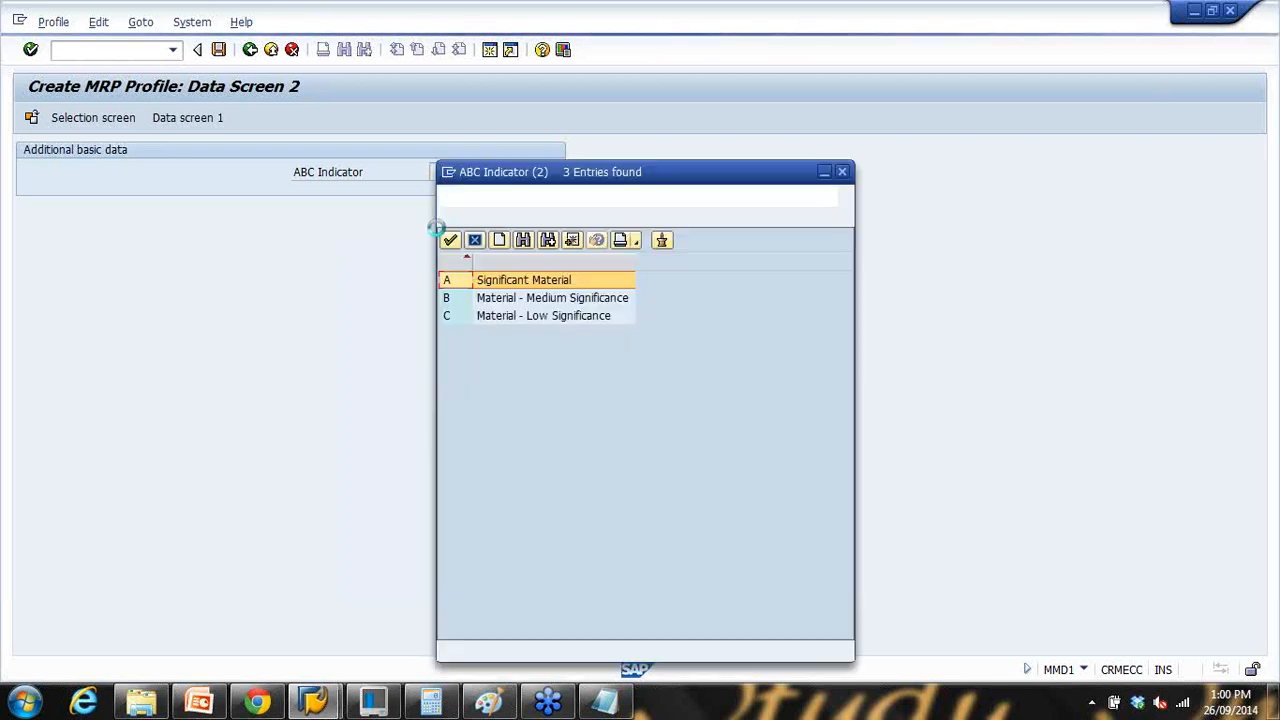
double_click(500, 284)
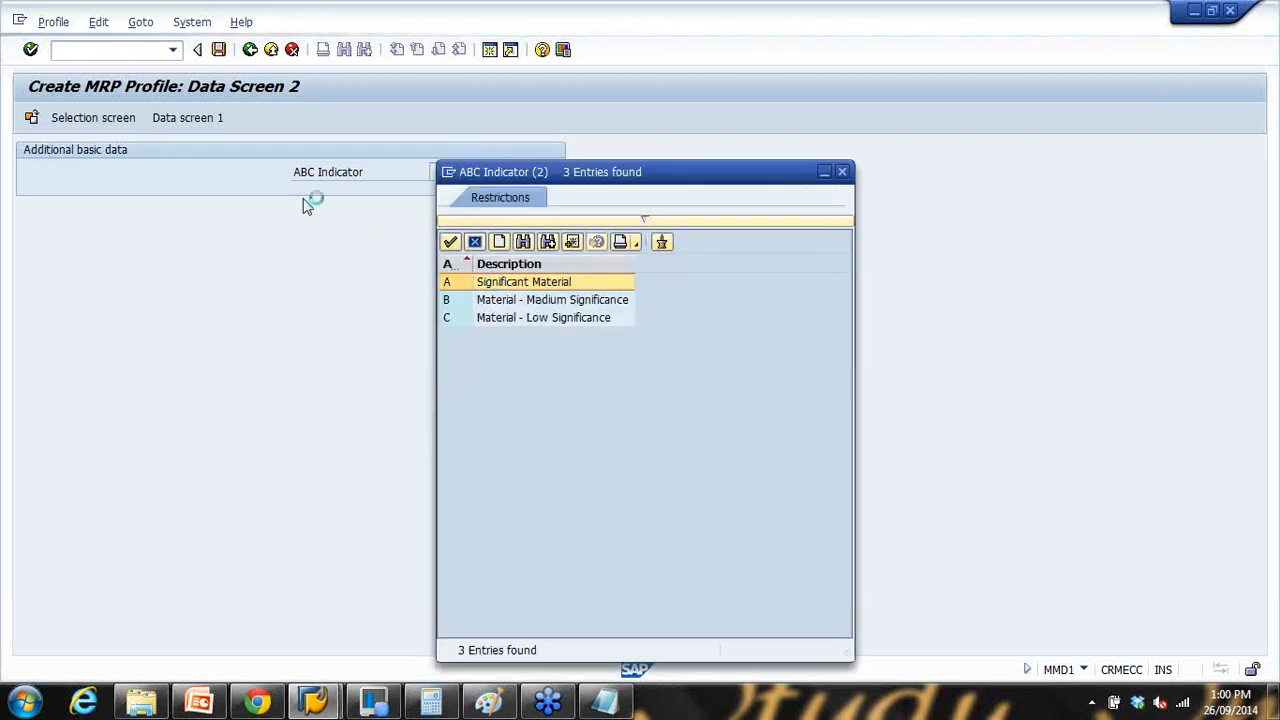
click(220, 50)
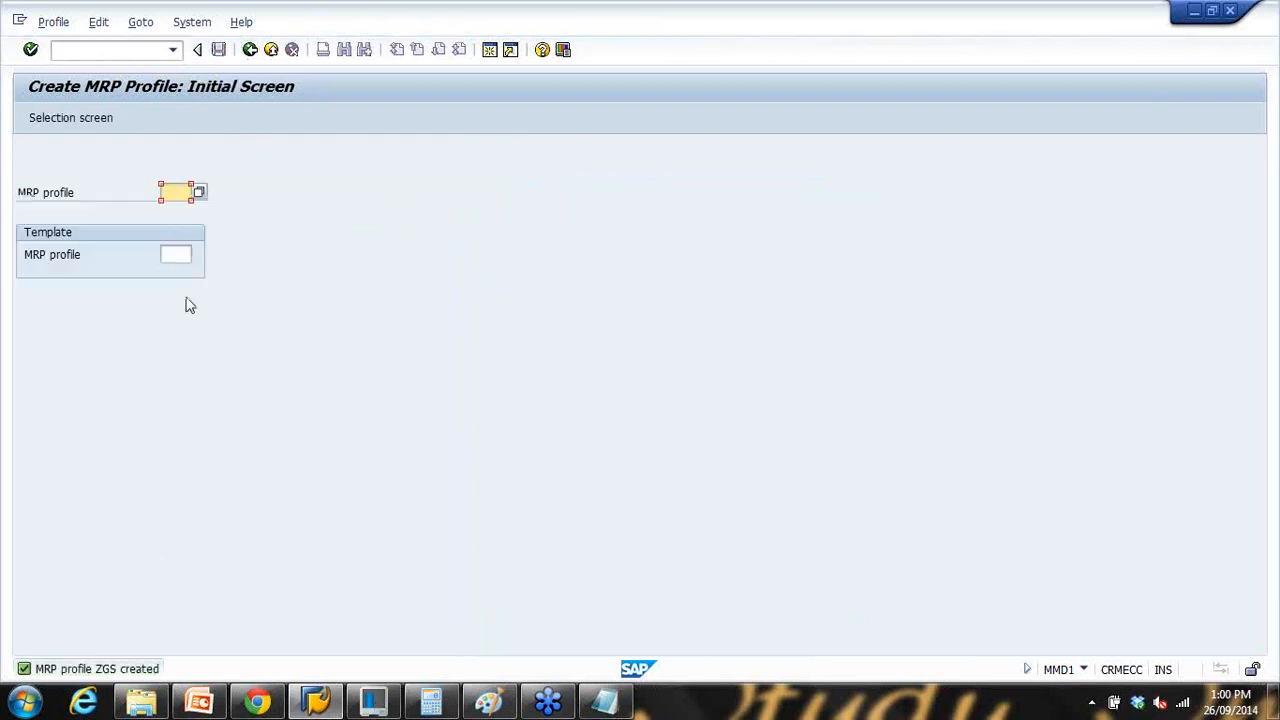
Step: Start creating material NOTEBOOK5 with MM01
click(250, 49)
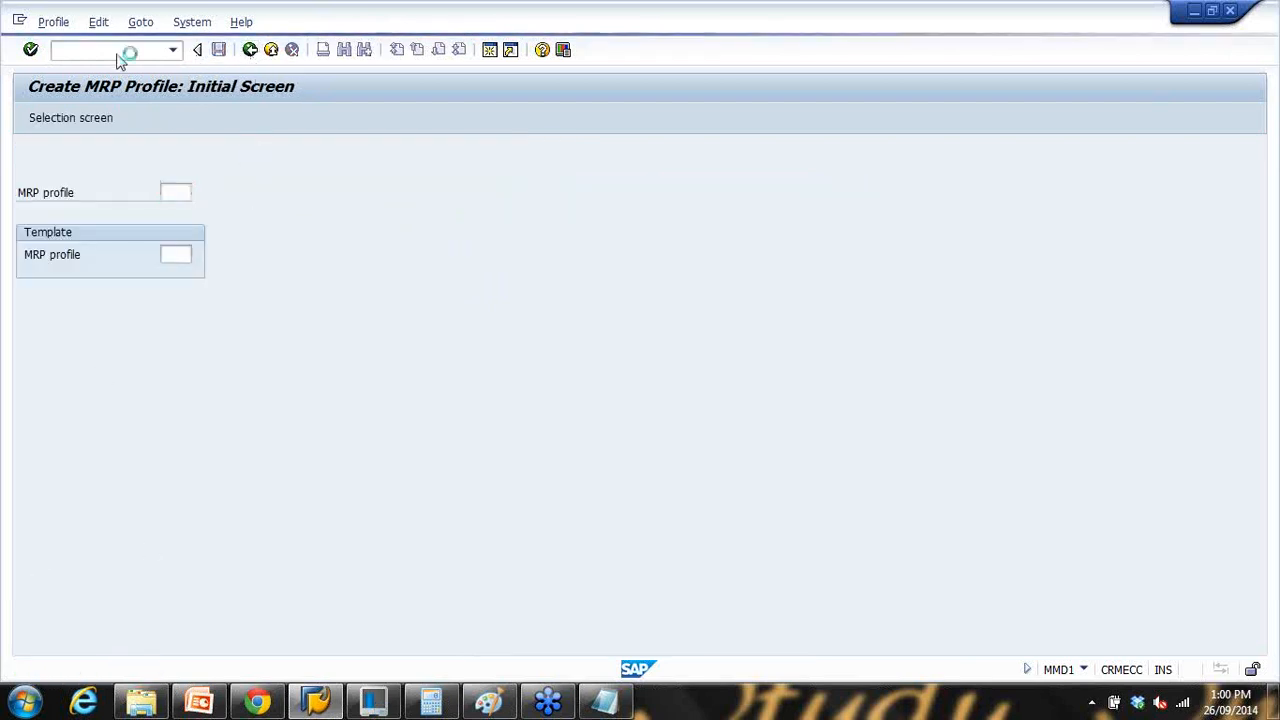
click(118, 50)
text(mm01)
key(Return)
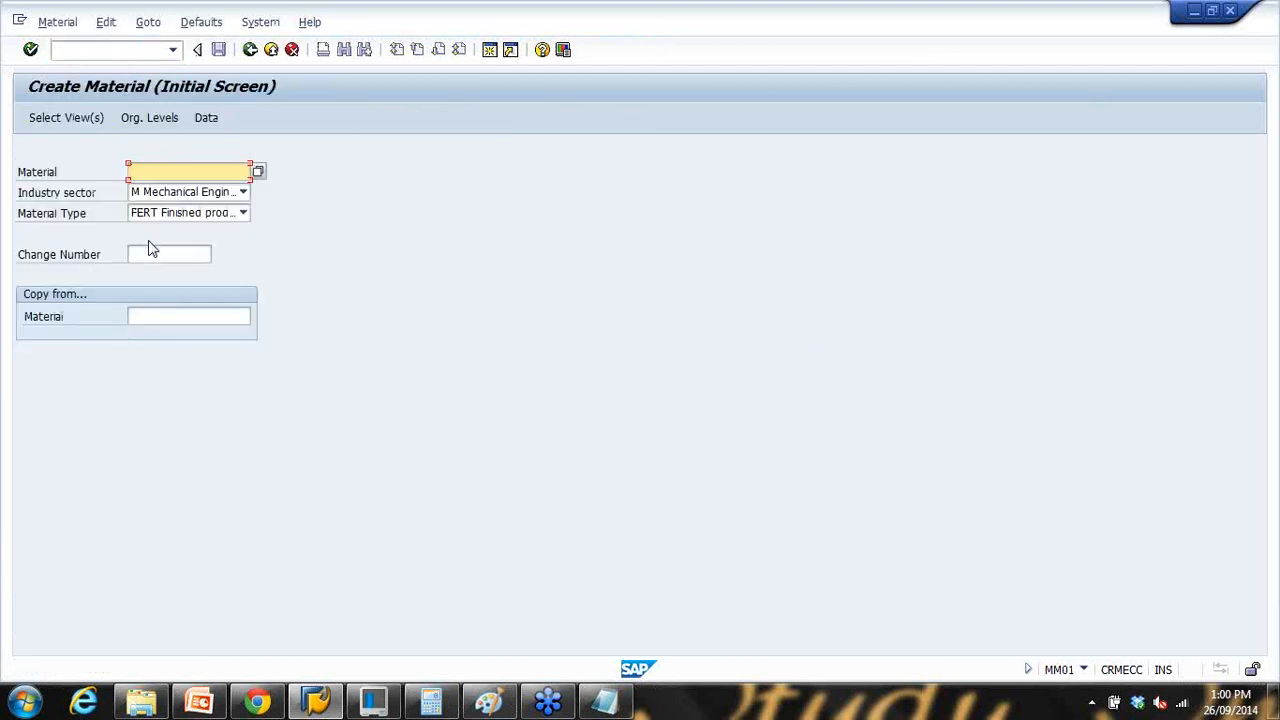
click(170, 174)
click(174, 186)
click(174, 174)
click(176, 186)
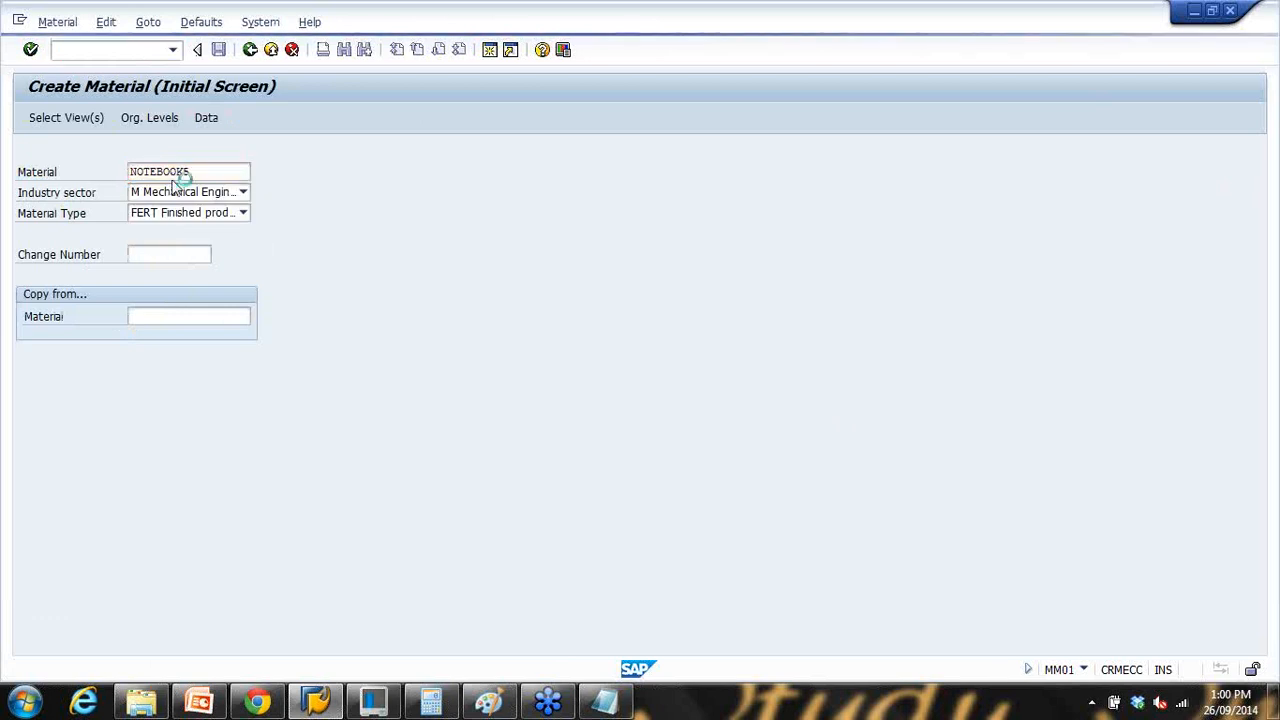
Step: Accept the views, apply MRP profile ZGS and confirm the organizational levels
key(Return)
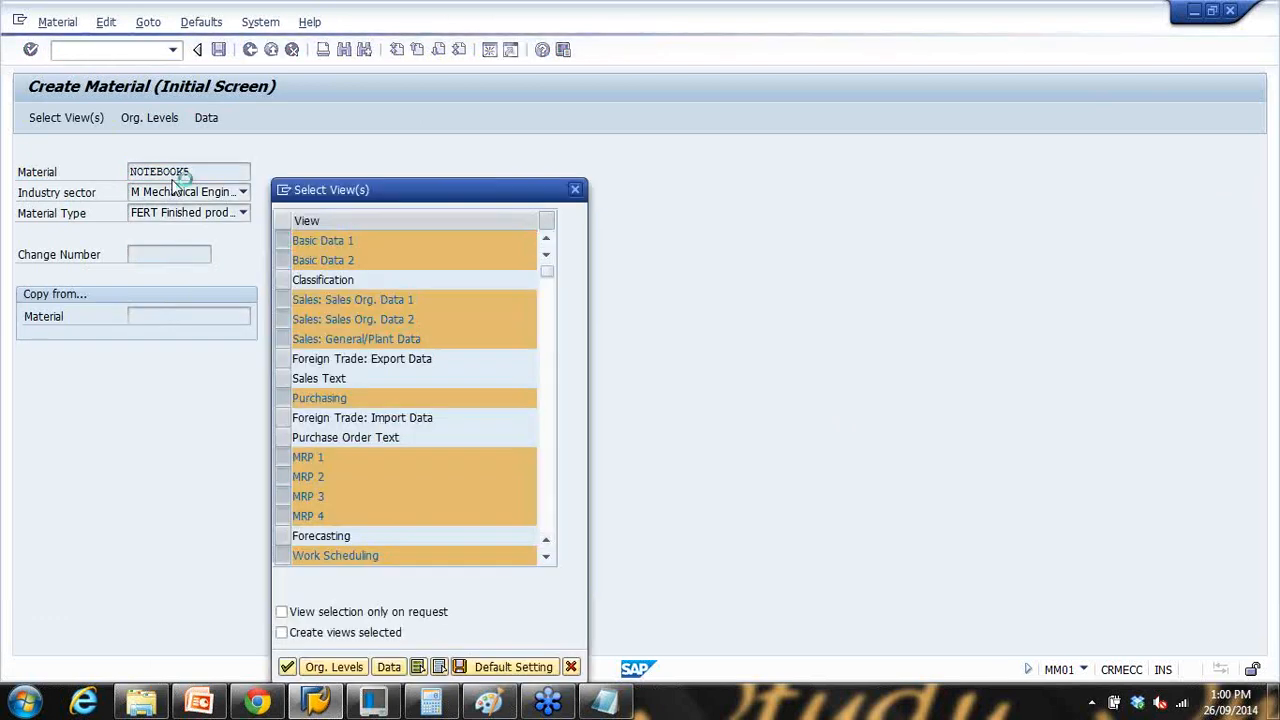
click(292, 344)
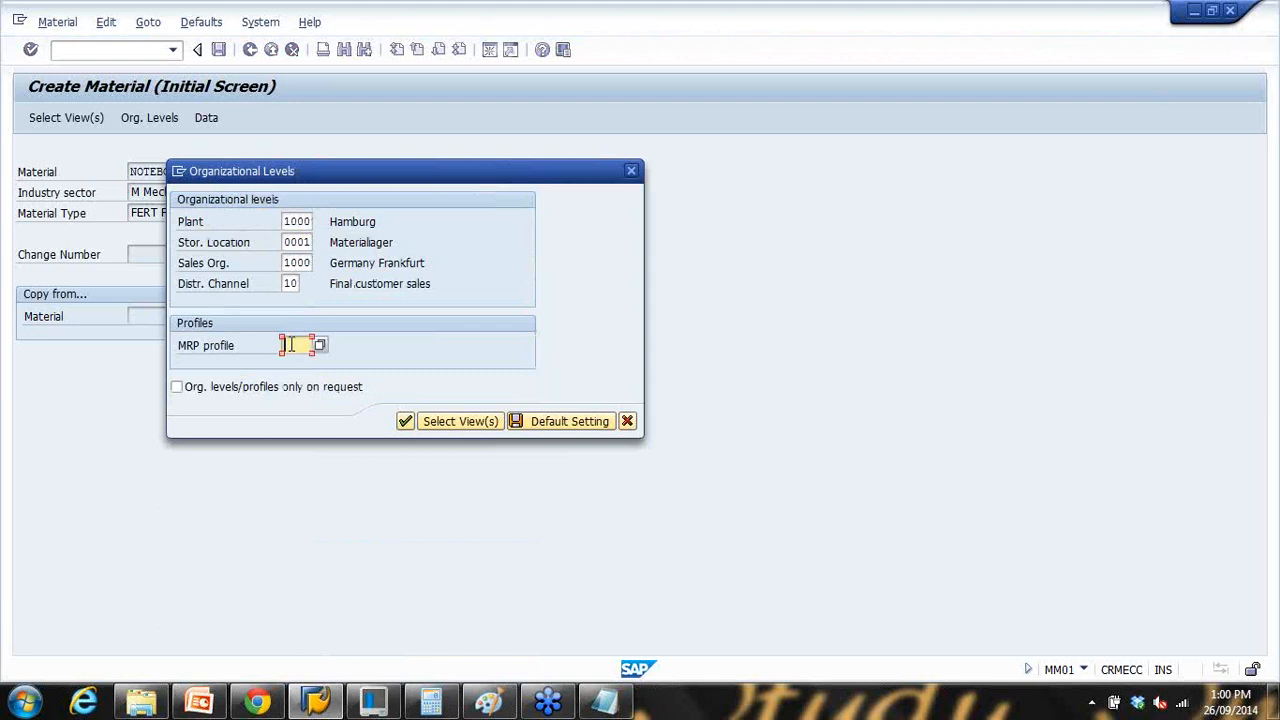
click(320, 346)
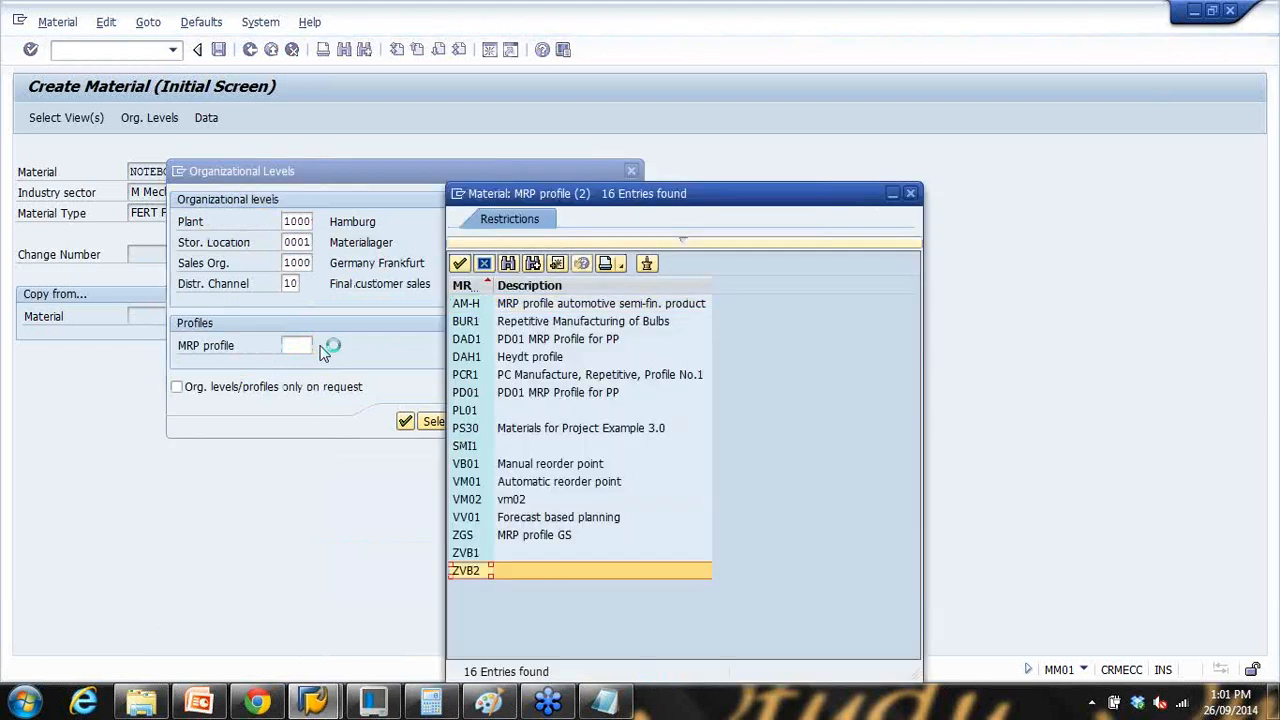
click(541, 538)
double_click(541, 536)
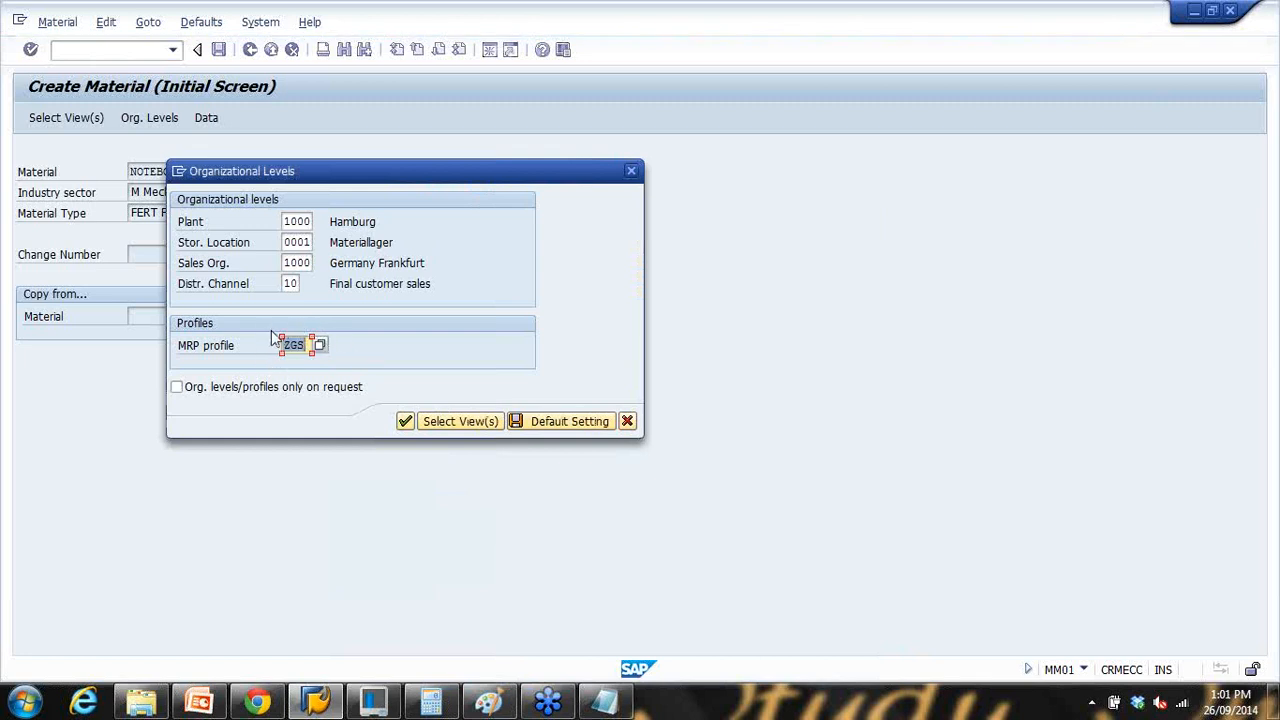
click(405, 421)
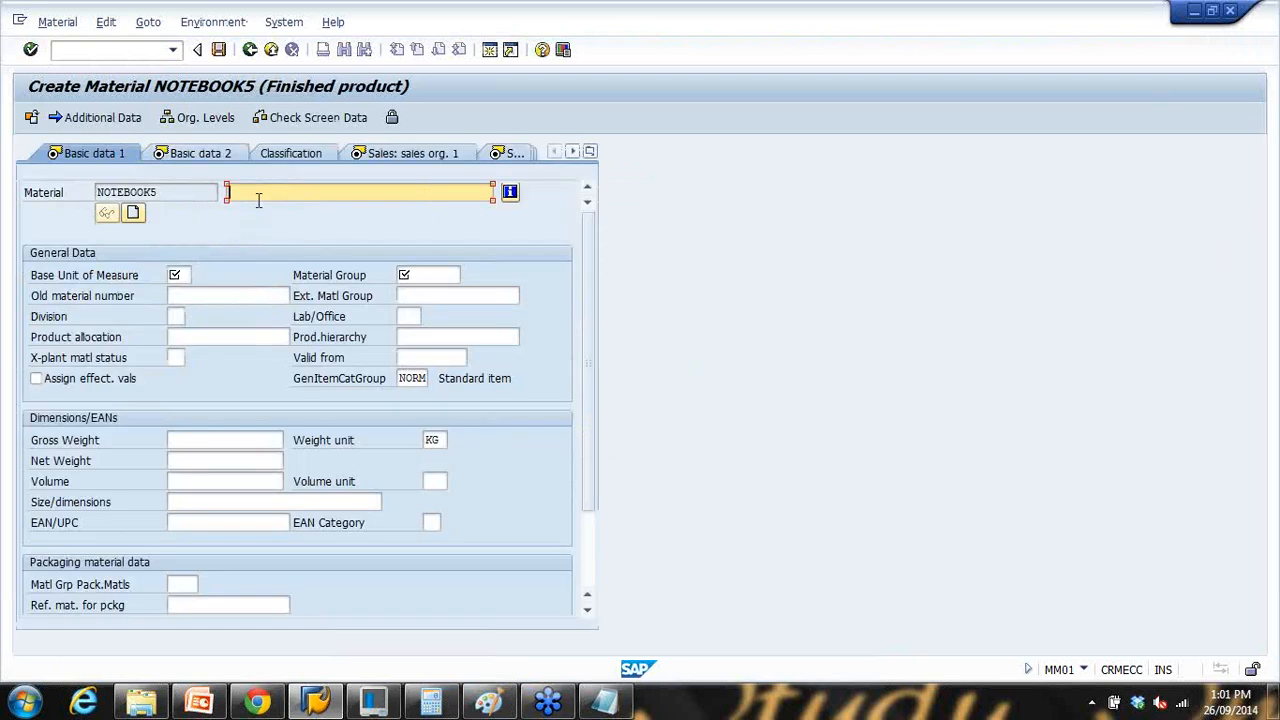
Step: Enter the Notebook 15Inch laptop description, base unit PC and material group 00103
click(258, 198)
click(265, 206)
text(1111)
click(177, 275)
text(PC)
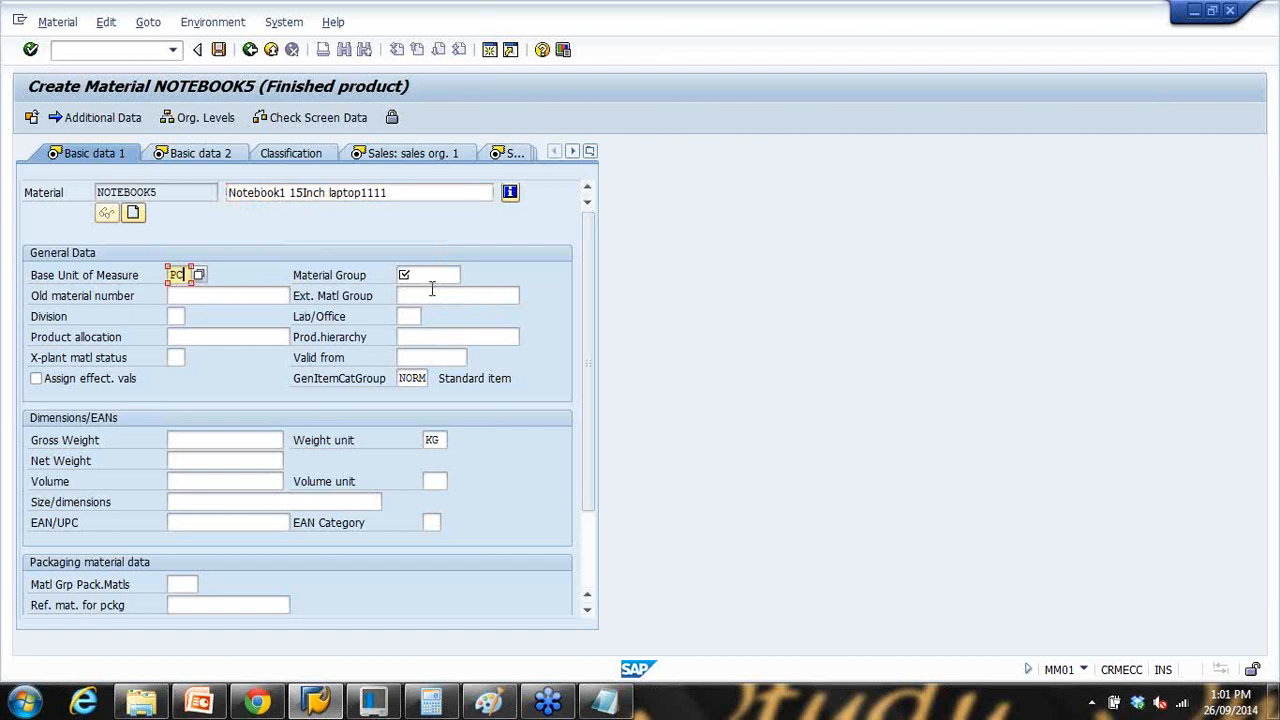
click(433, 279)
text(00103)
Step: On the MRP 1 view, check MRP type PD and set MRP controller 003
click(589, 152)
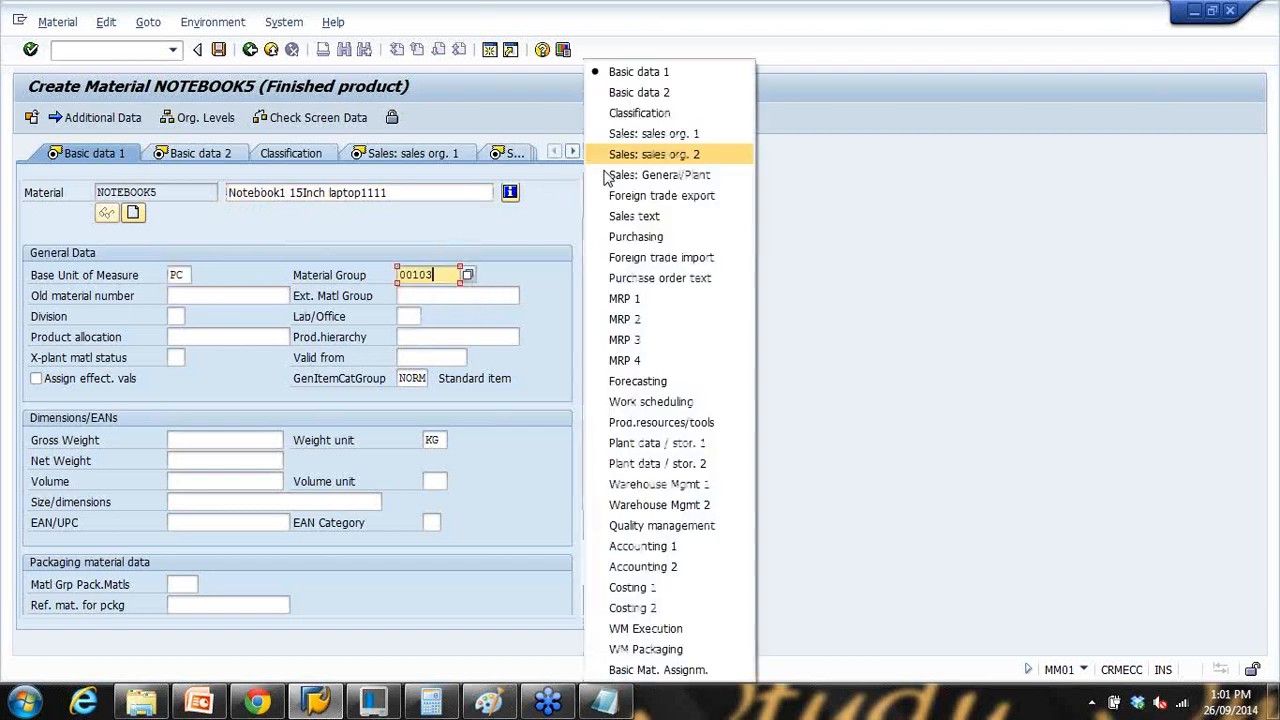
click(633, 300)
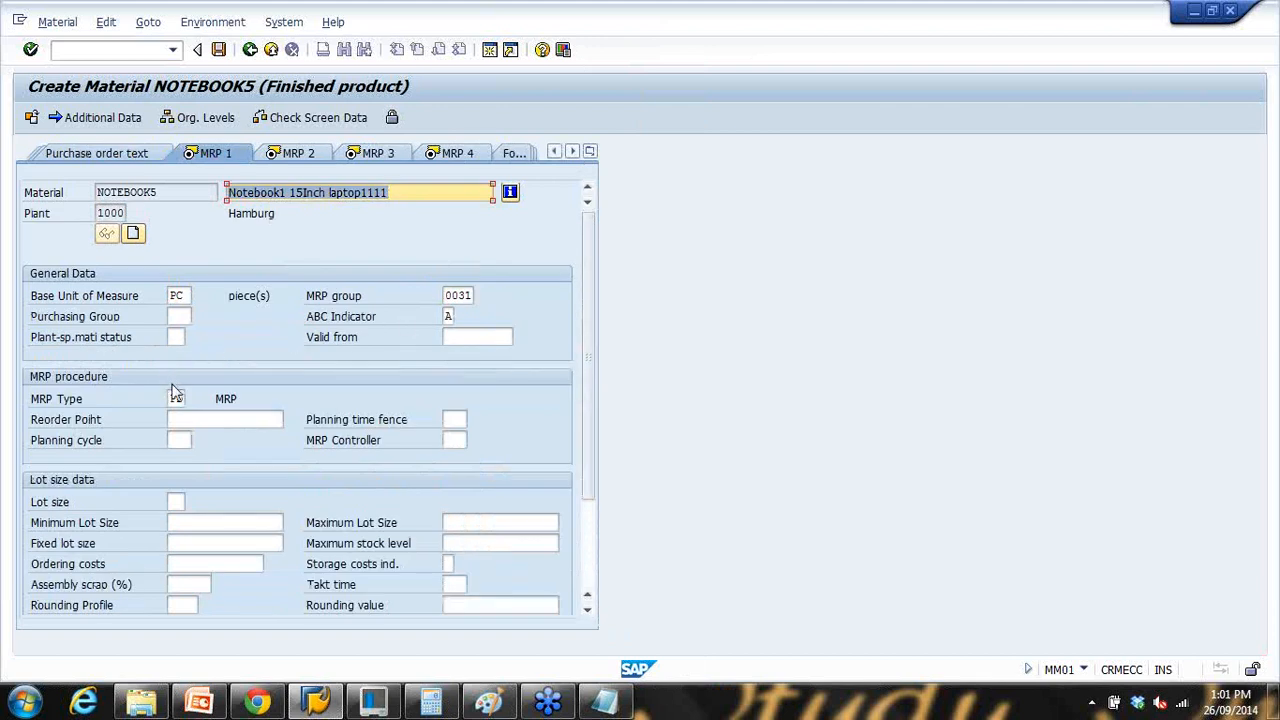
click(176, 398)
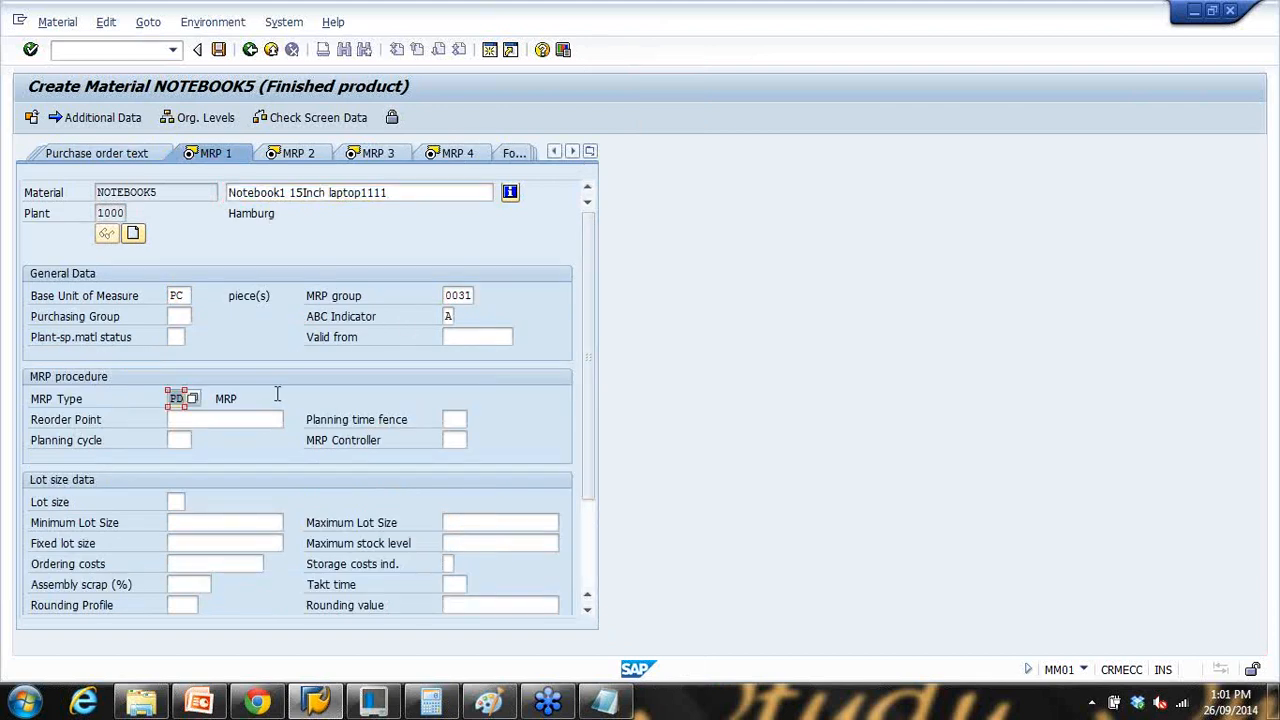
key(Return)
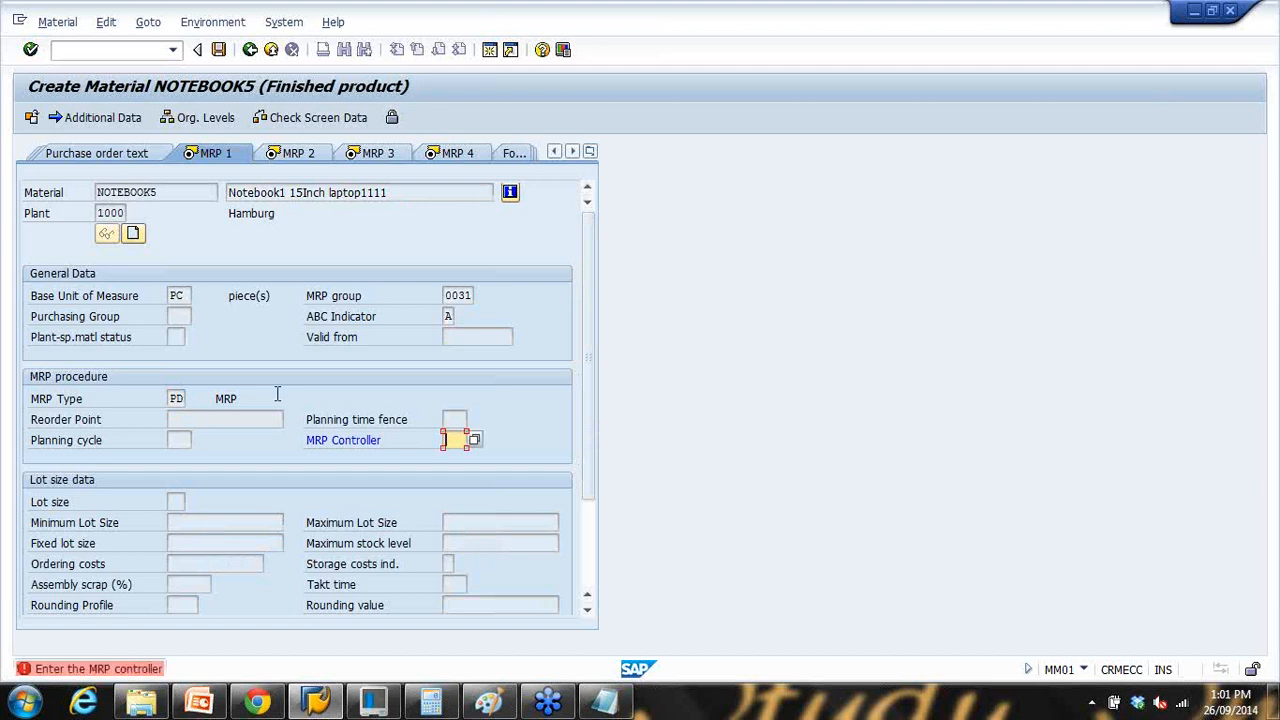
click(474, 440)
click(458, 466)
key(Return)
Step: Set lot size MB, check MRP 2 production and delivery times, and open a second session
click(191, 501)
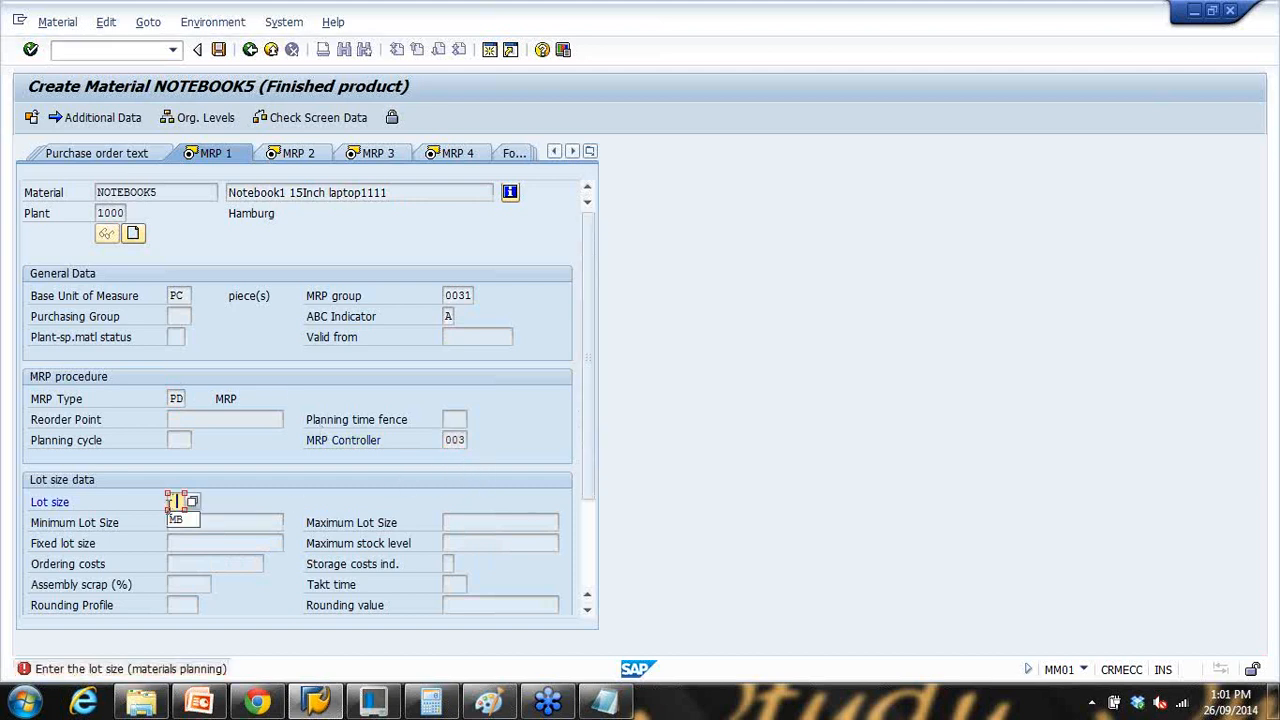
click(181, 524)
key(Return)
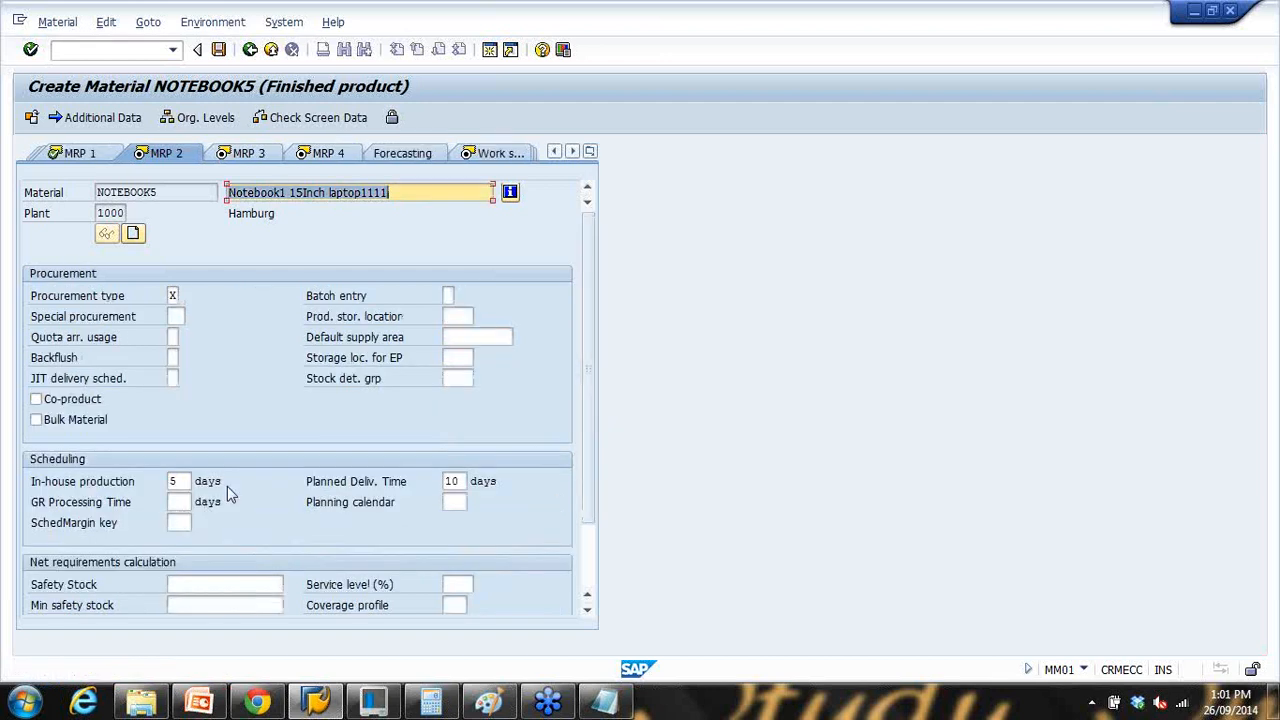
click(180, 481)
click(463, 483)
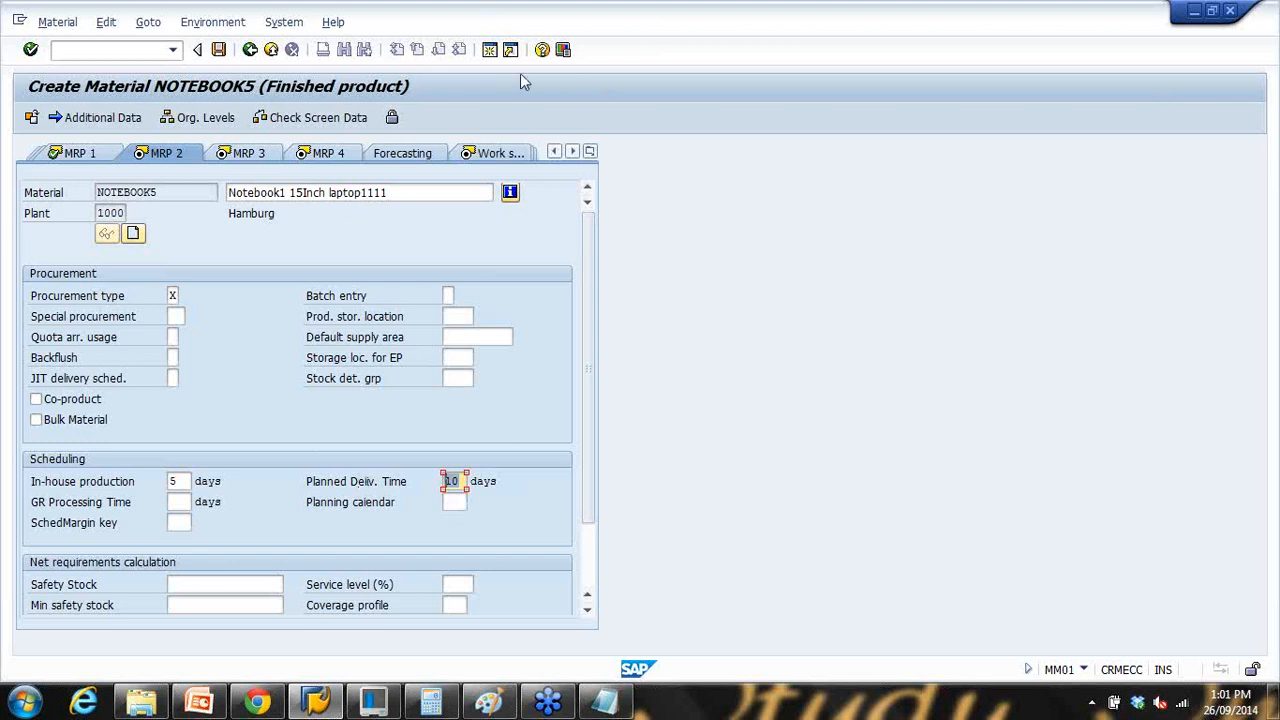
click(489, 49)
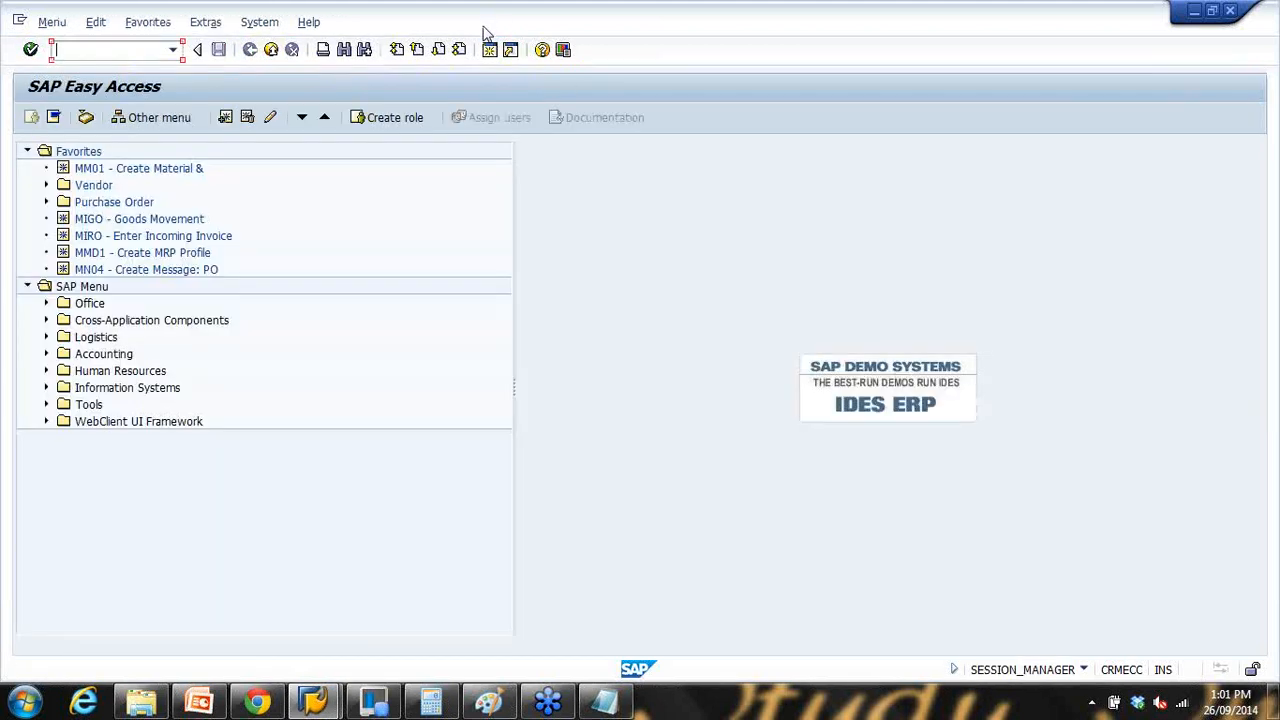
drag(482, 26, 1012, 55)
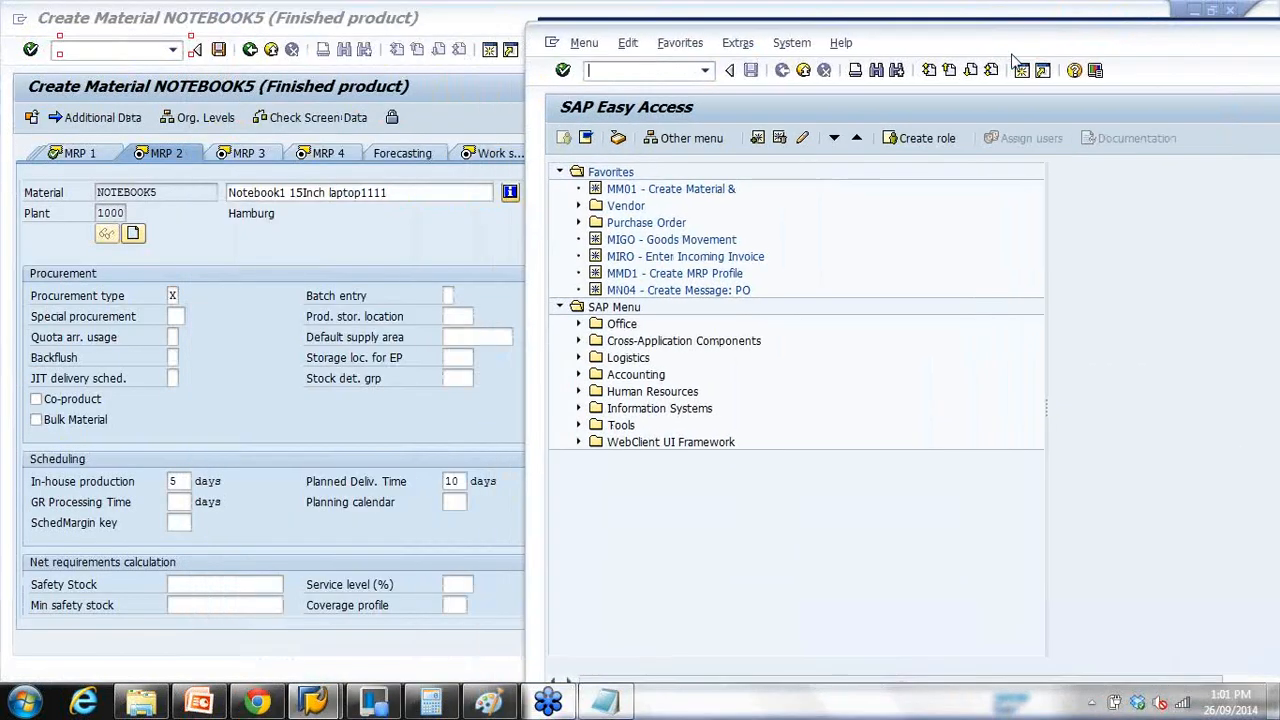
Step: Open MRP profile ZGS in MMD2 and check its default planned delivery time
click(634, 274)
click(618, 75)
click(628, 276)
click(612, 72)
text(mmd2)
key(Return)
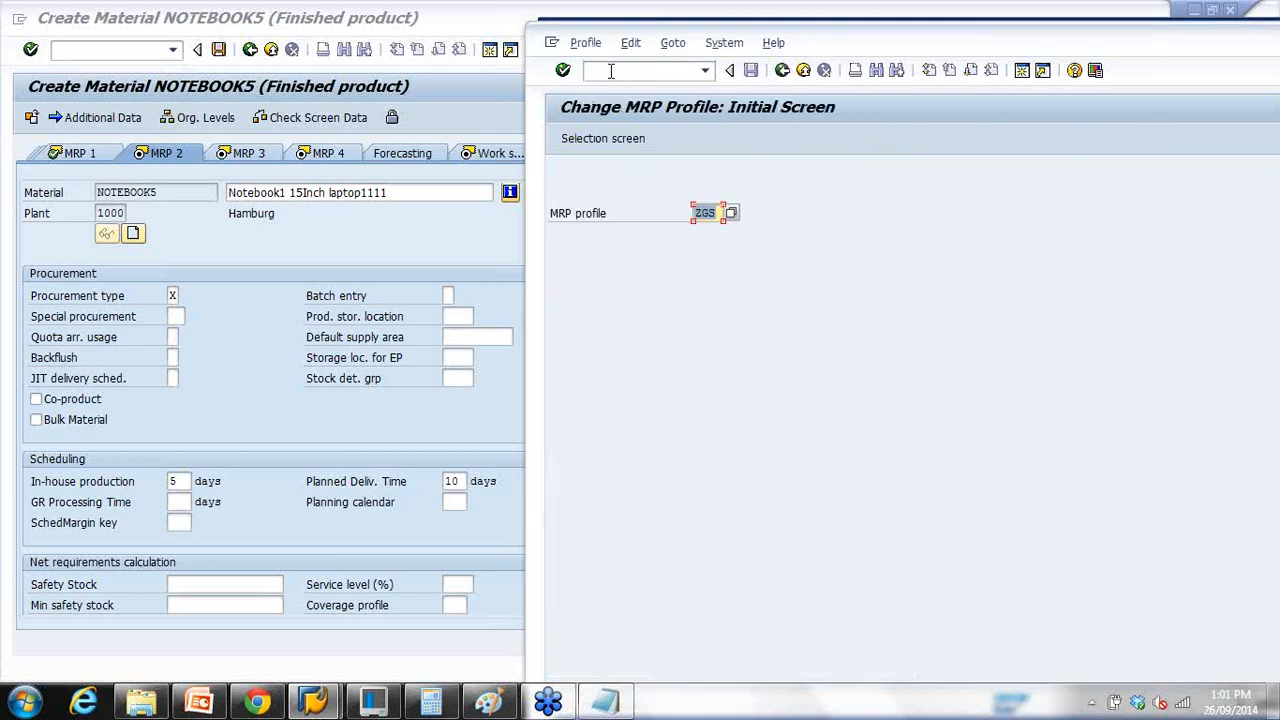
key(Return)
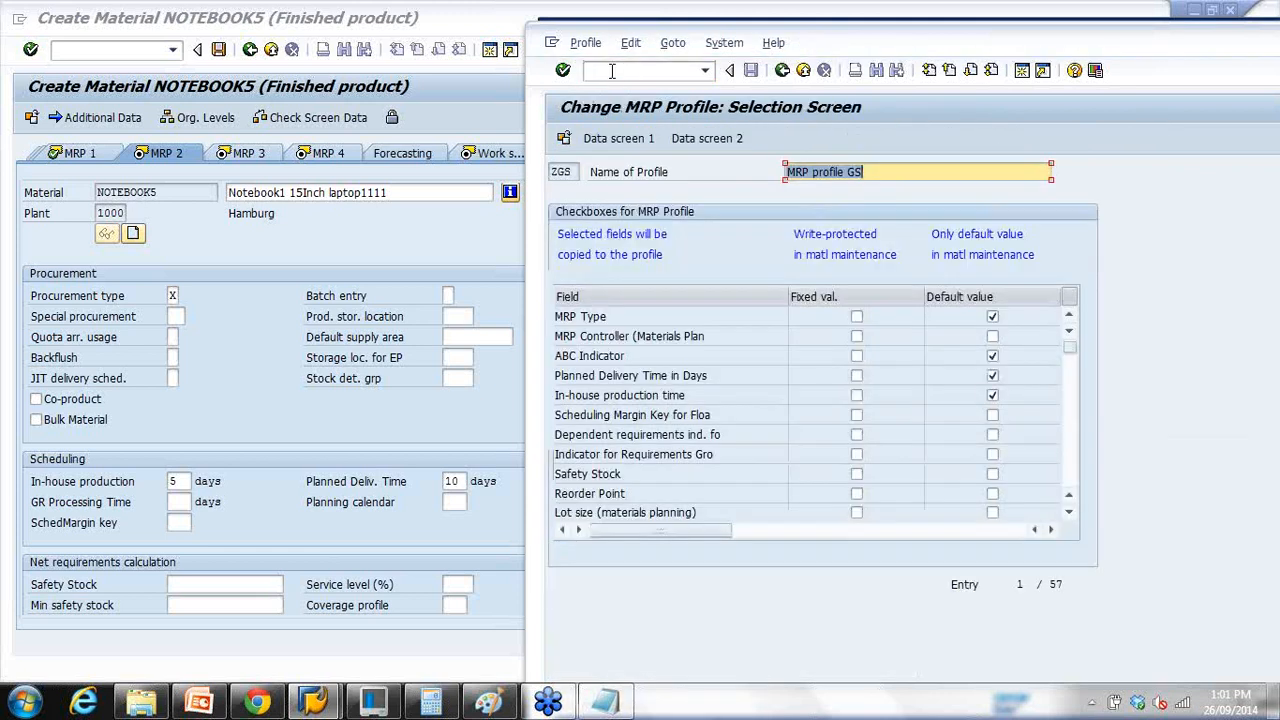
click(645, 139)
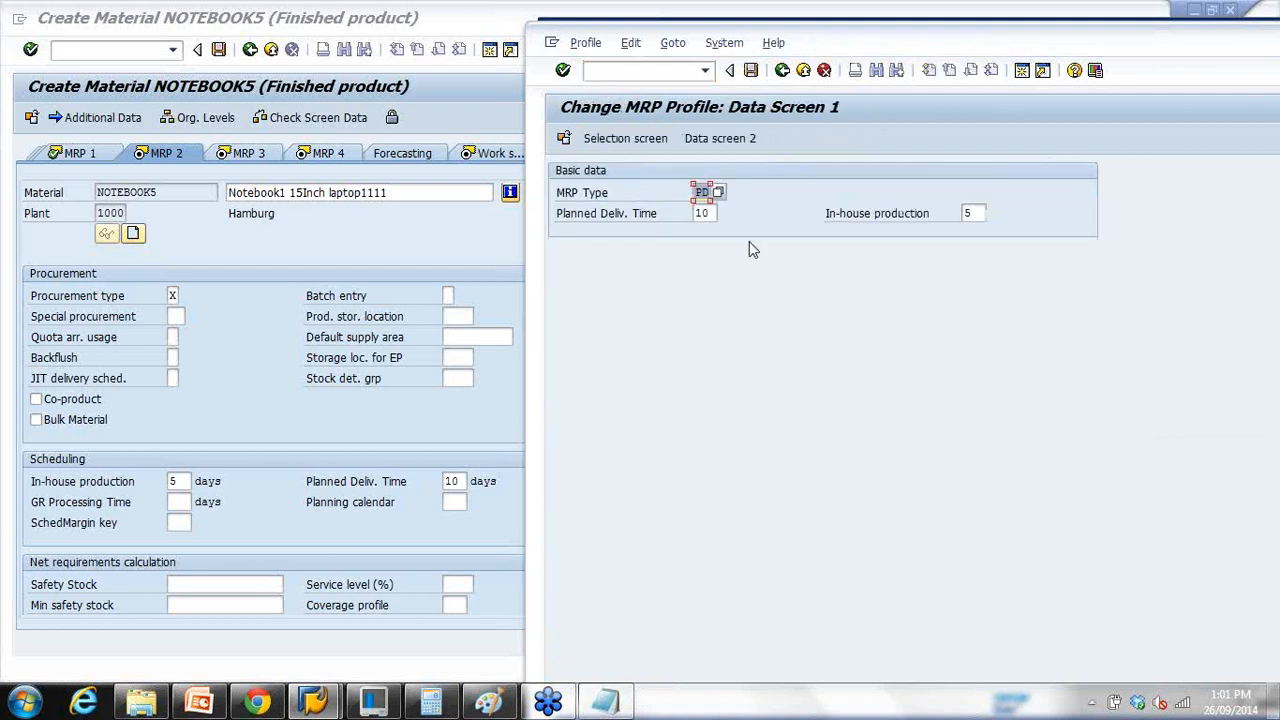
click(706, 213)
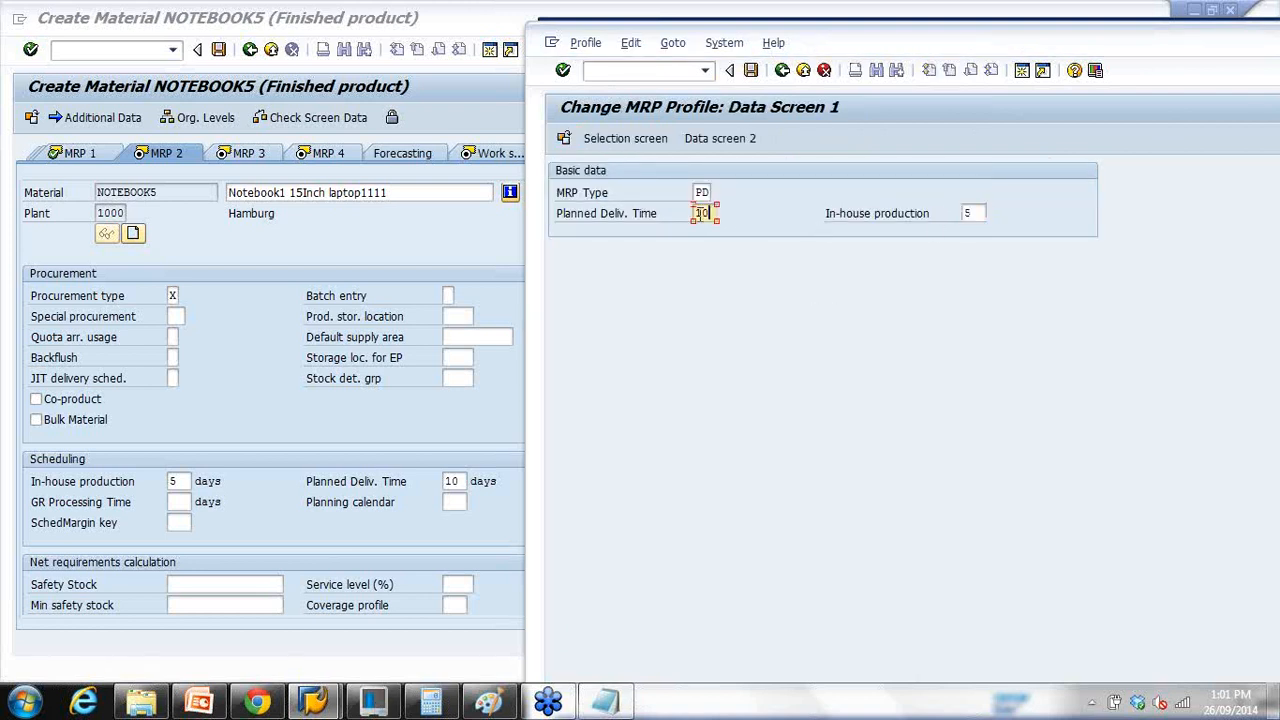
Step: Return to the NOTEBOOK5 material window, then switch to the PowerPoint presentation
click(176, 479)
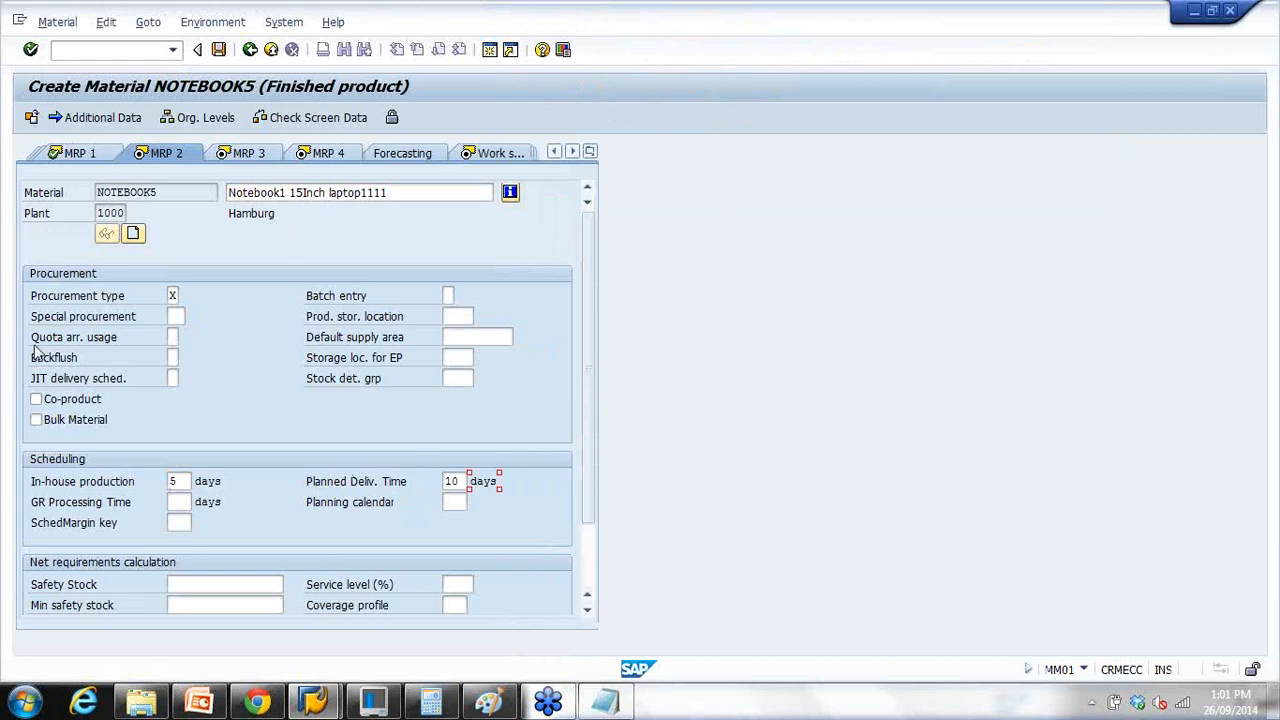
scroll(591, 566, down, 3)
scroll(591, 374, up, 3)
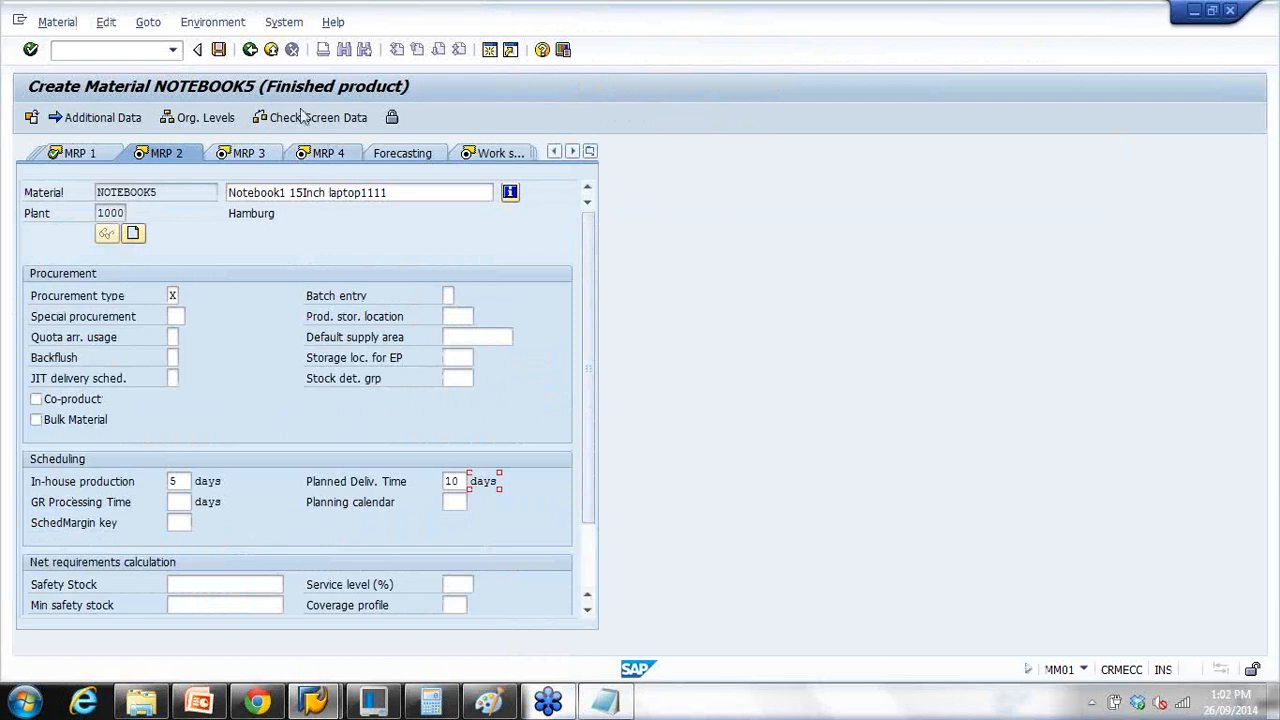
click(199, 702)
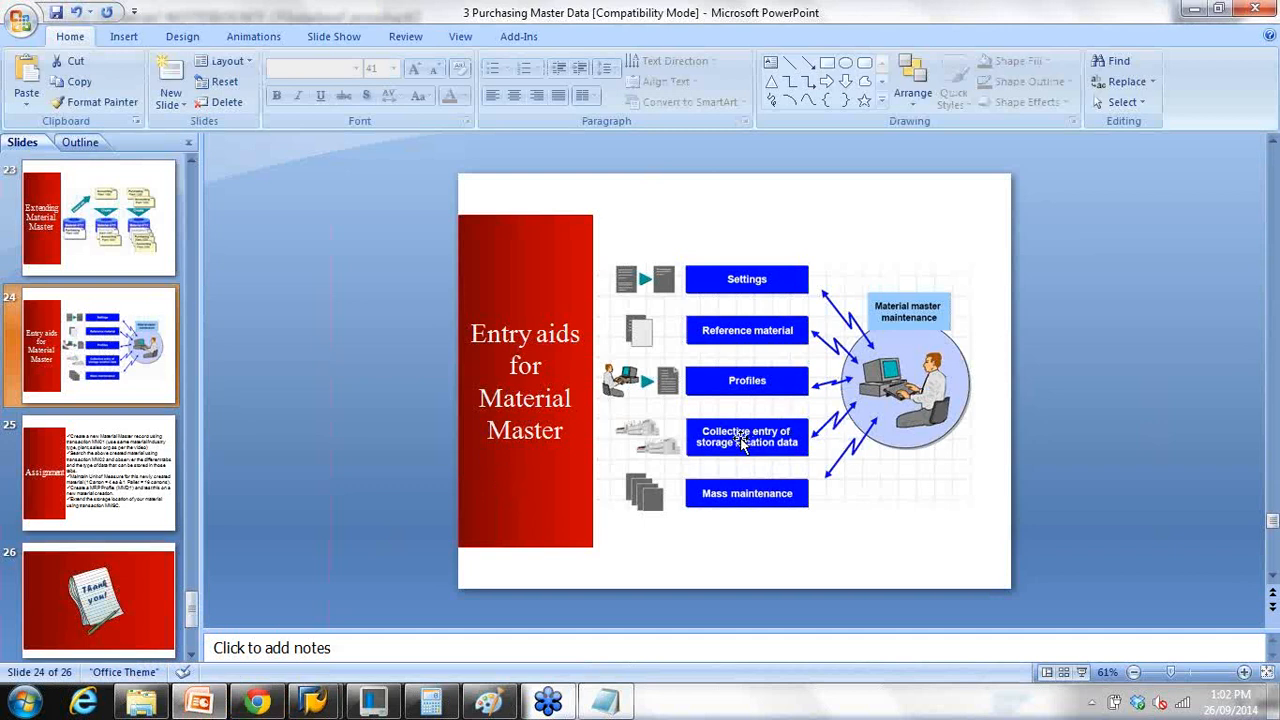
Step: After viewing slide 24, bring the Change MRP Profile window back in SAP
mouse_move(314, 702)
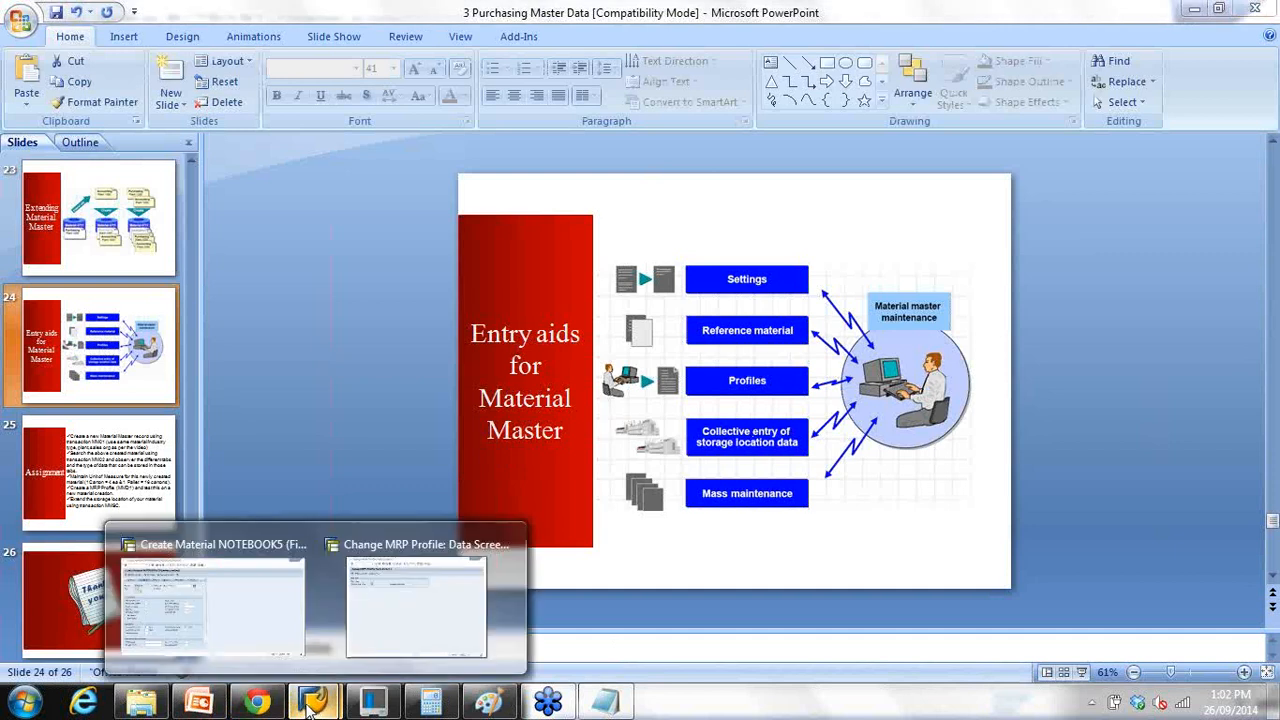
click(430, 565)
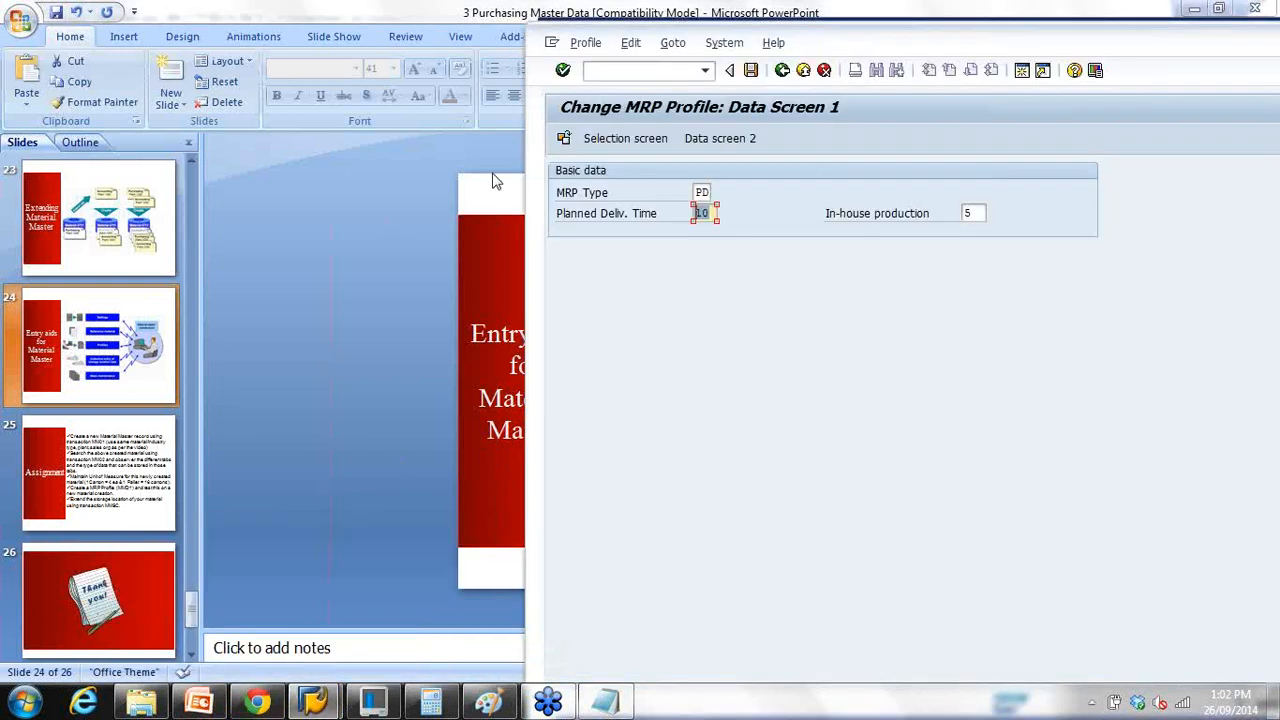
Step: In the NOTEBOOK5 window, run /nmm01 and go back to SAP Easy Access
click(318, 702)
click(250, 595)
click(163, 49)
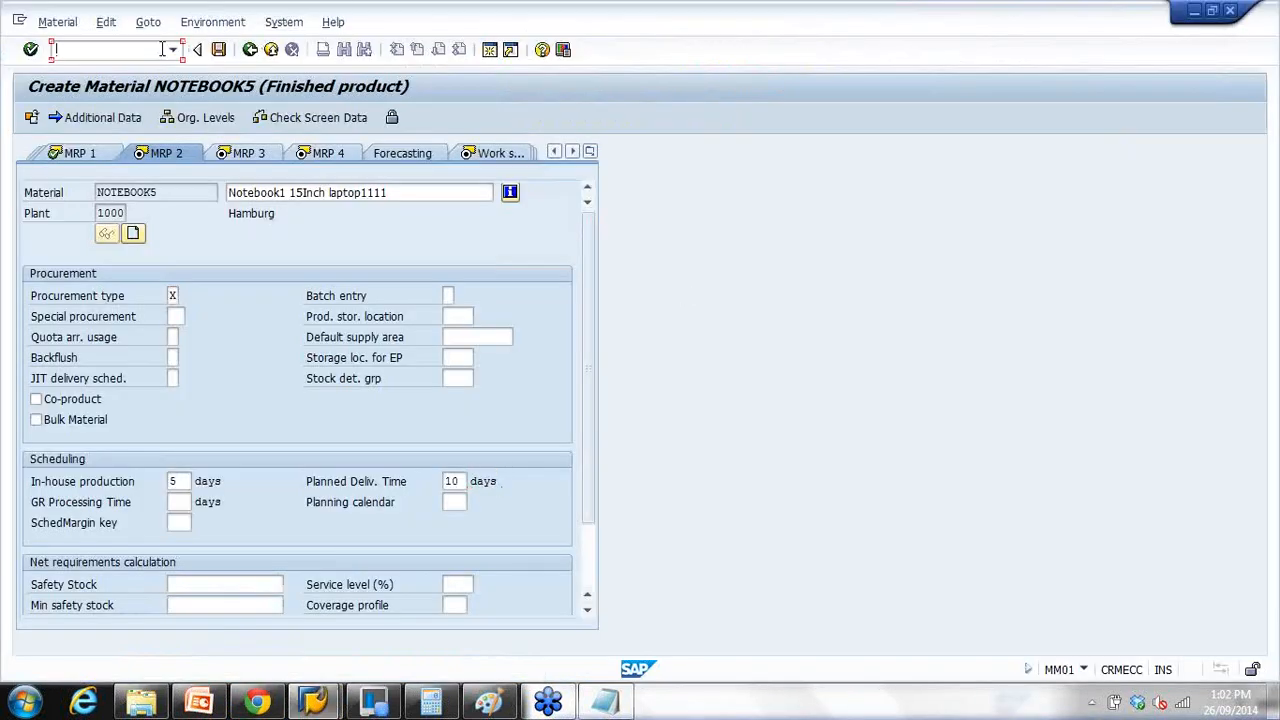
text(/nmm01)
key(Return)
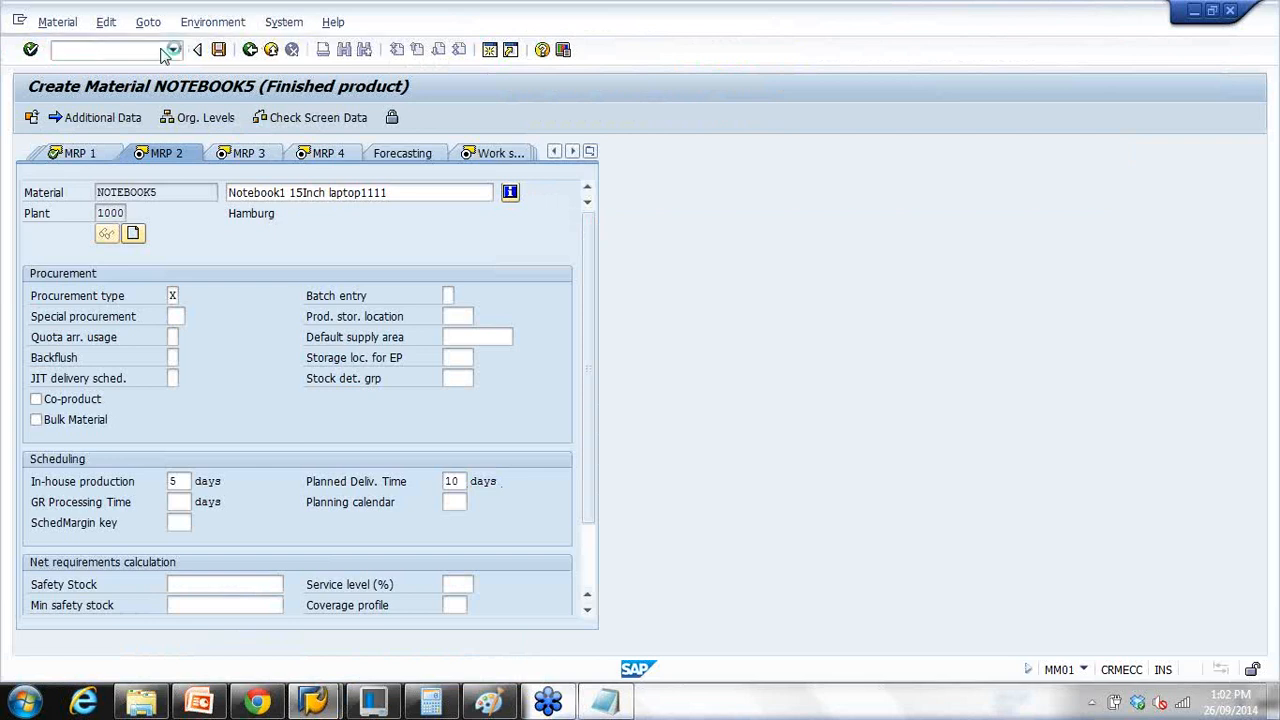
click(250, 50)
Step: Open NOTEBOOK1 in MM02 and accept the proposed views
click(129, 53)
text(mm02)
key(Return)
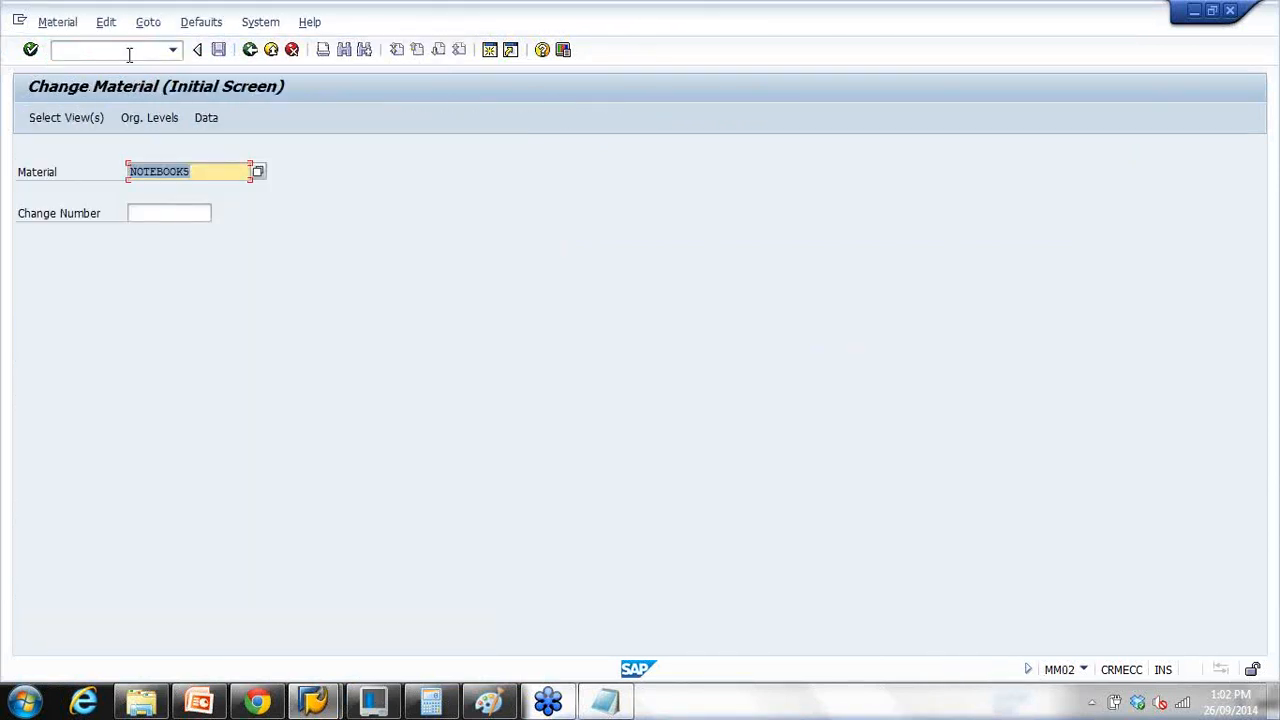
key(Return)
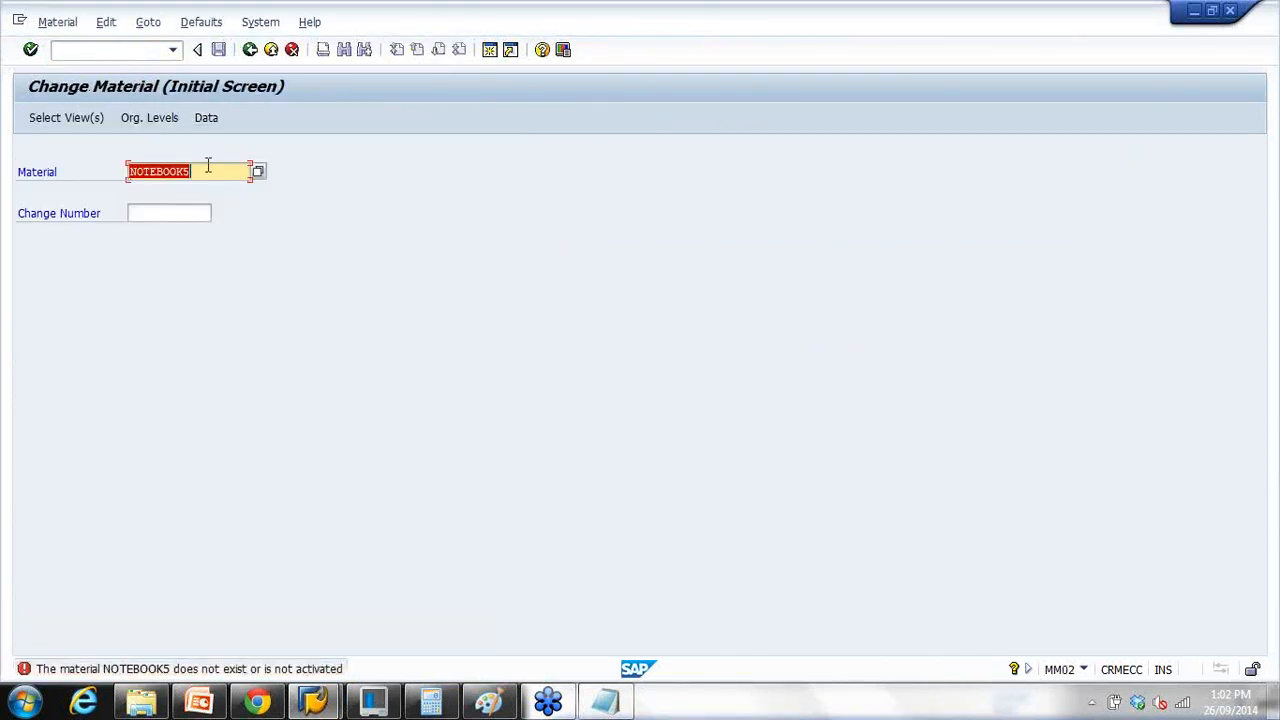
click(208, 170)
key(BackSpace)
text(1)
key(Return)
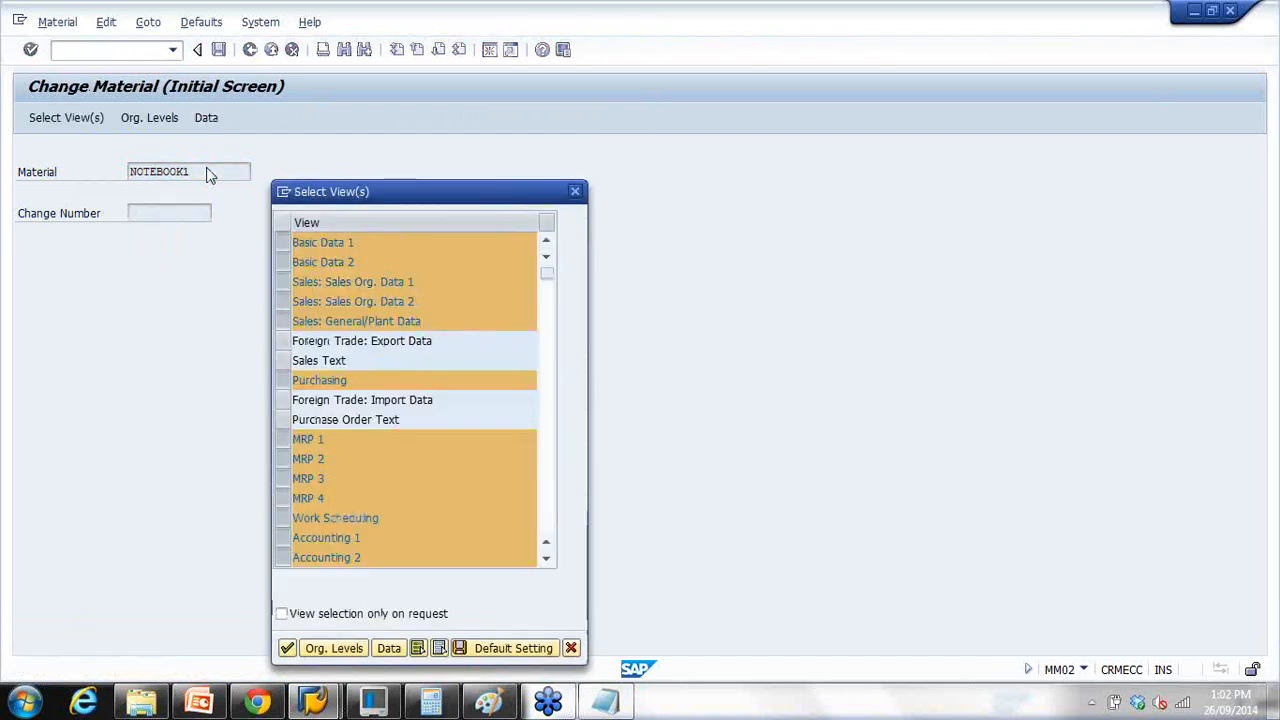
key(Return)
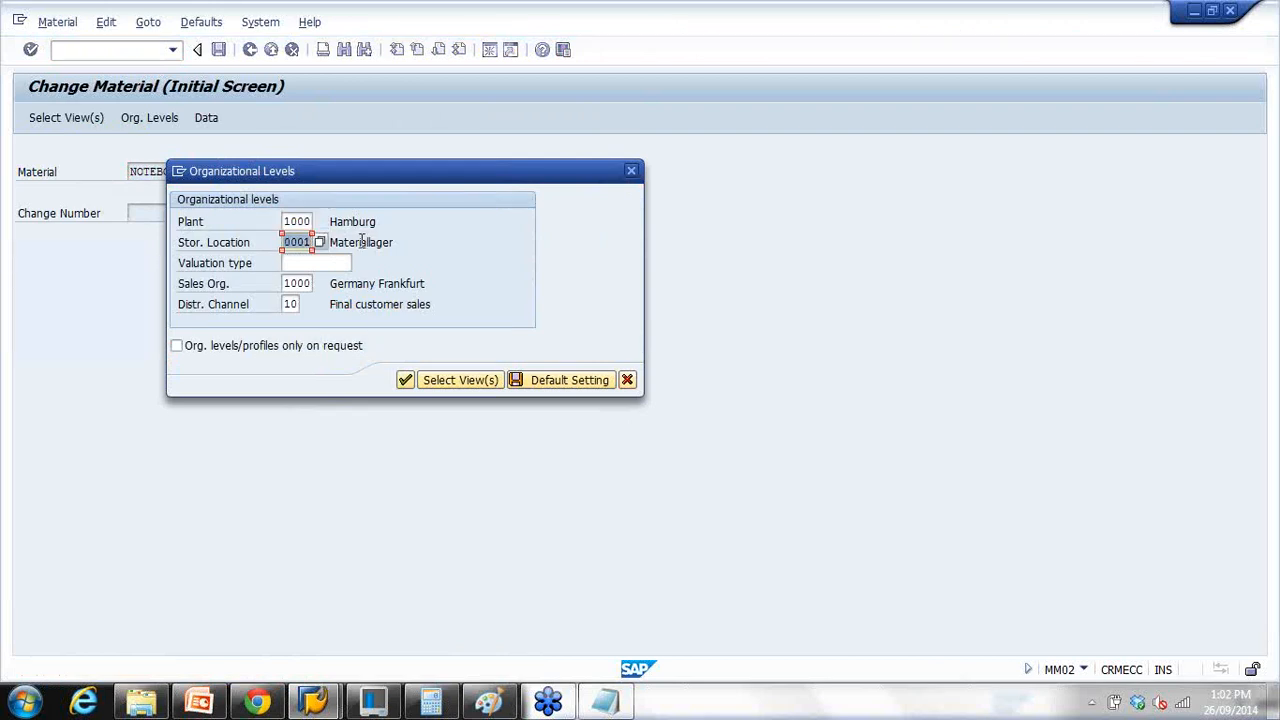
Step: Confirm NOTEBOOK1 exists only in plant 1000, storage location 0001, then cancel the Org Levels dialog
click(320, 243)
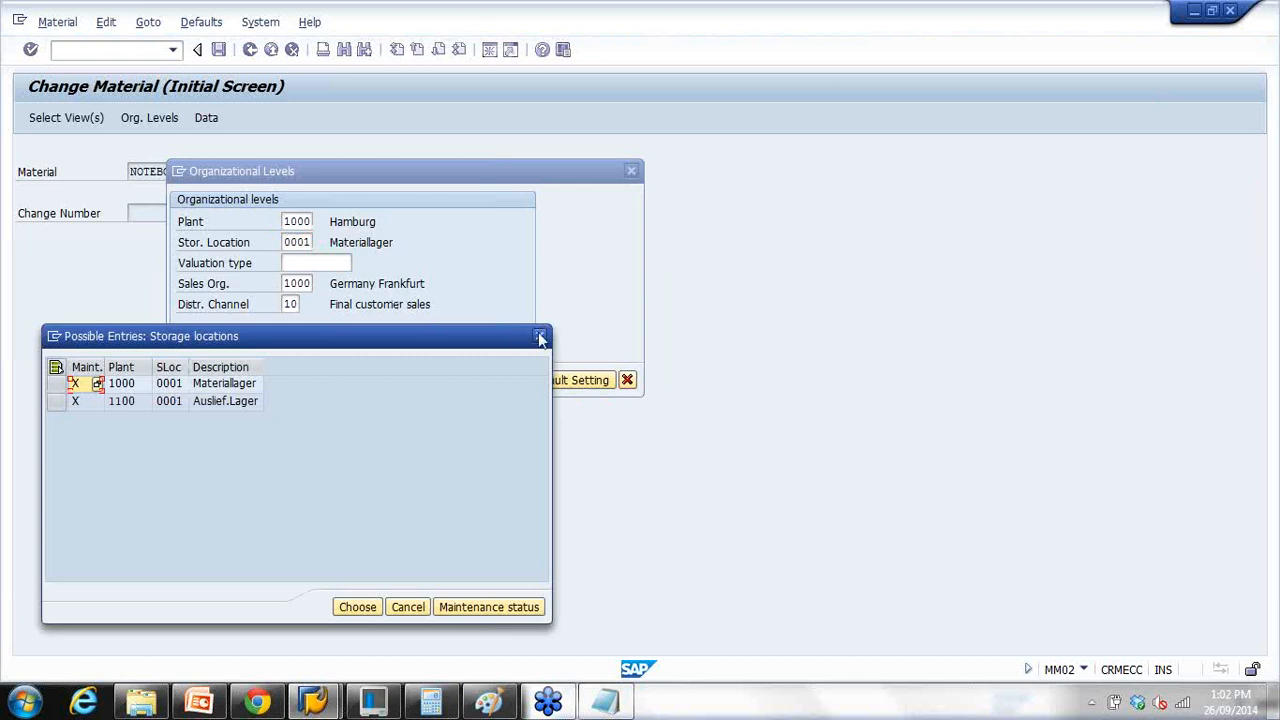
click(538, 338)
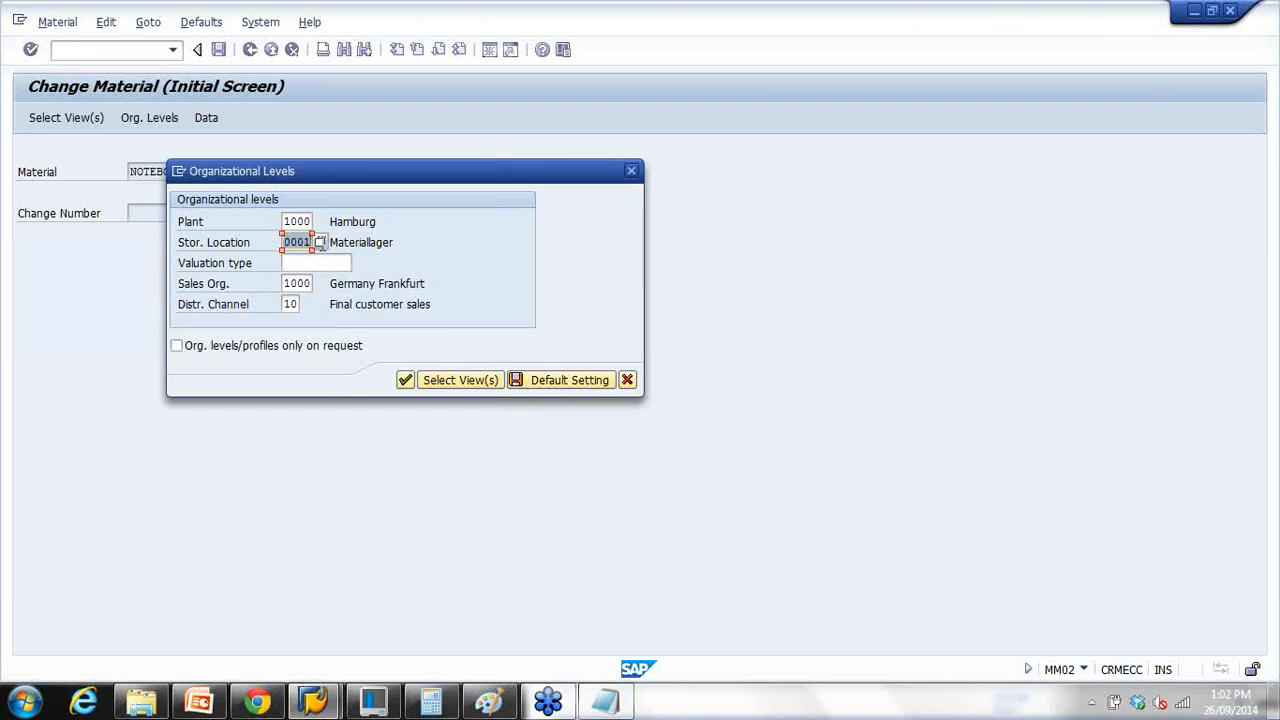
click(288, 222)
click(290, 243)
drag(288, 222, 320, 242)
drag(284, 168, 442, 156)
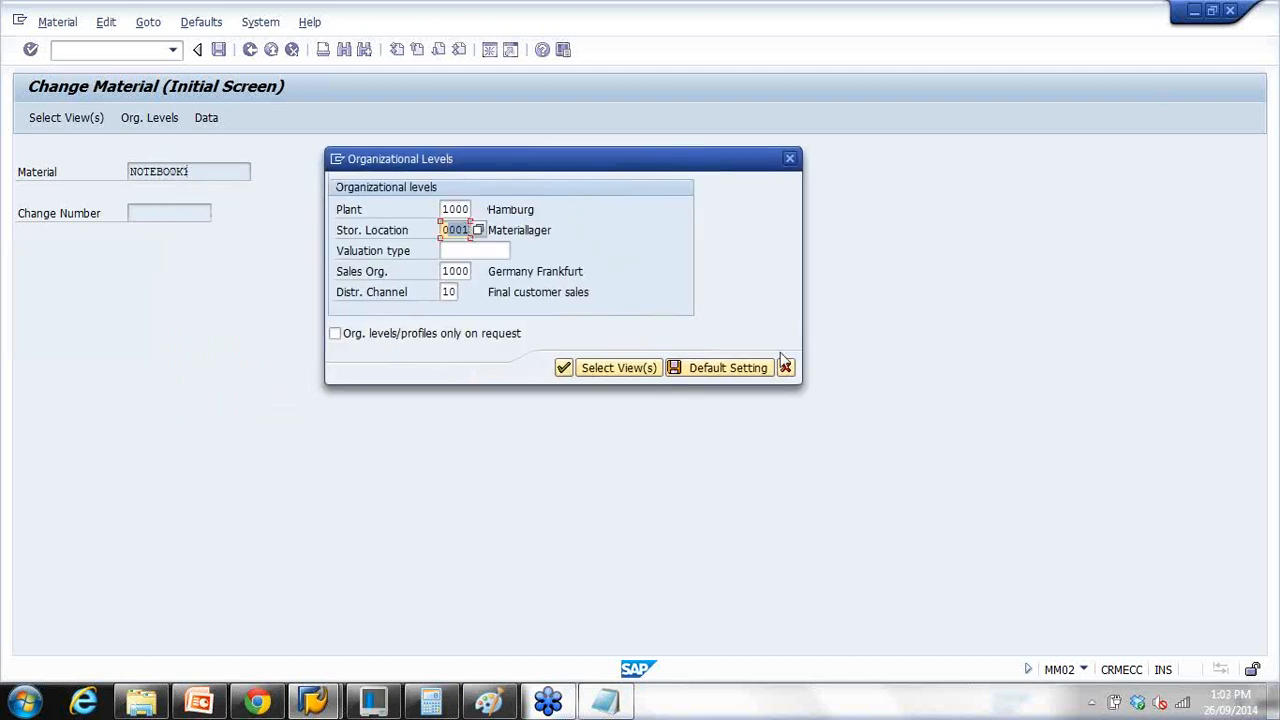
click(466, 232)
click(786, 367)
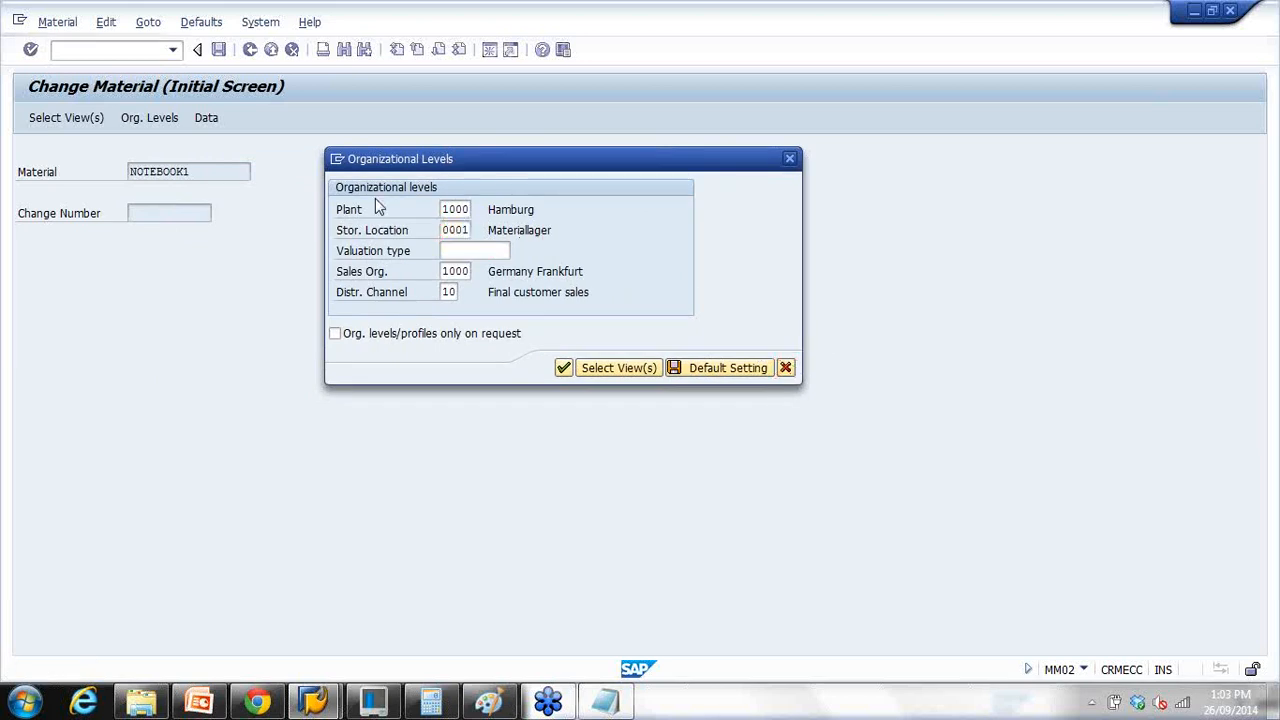
click(122, 52)
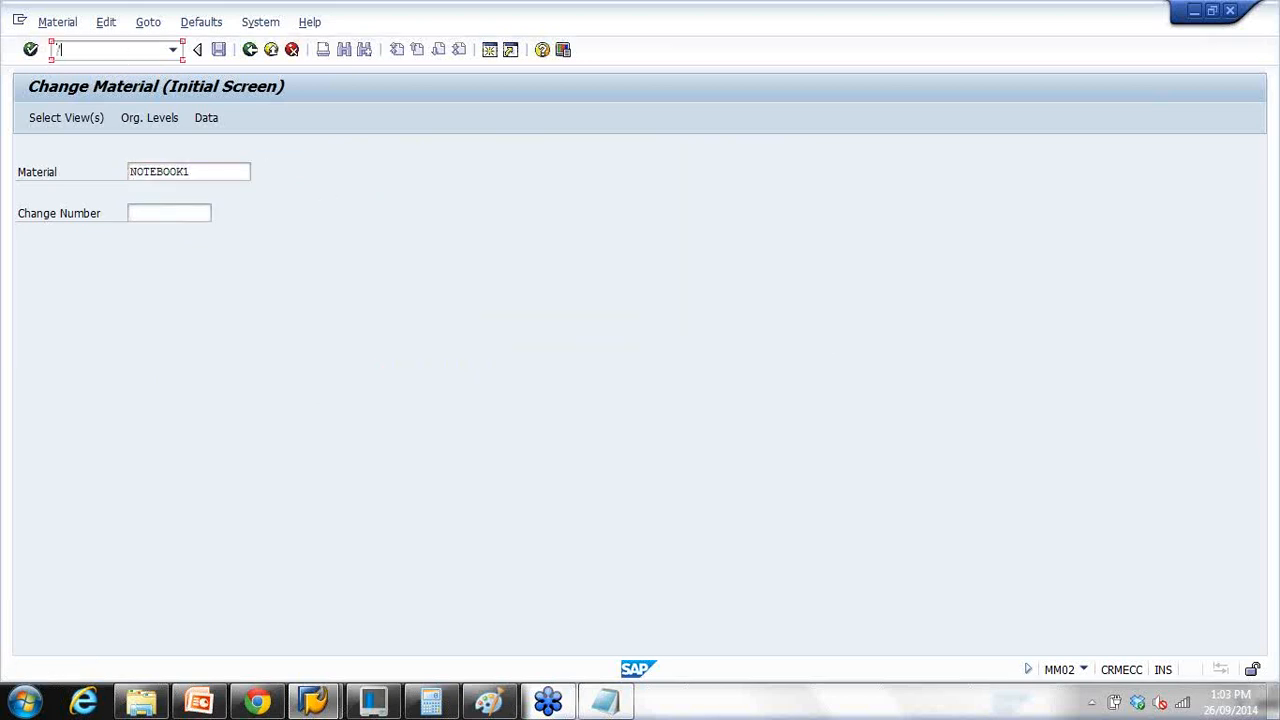
Step: Start MM01 again with NOTEBOOK1 as the material
text(/nmm01)
key(Return)
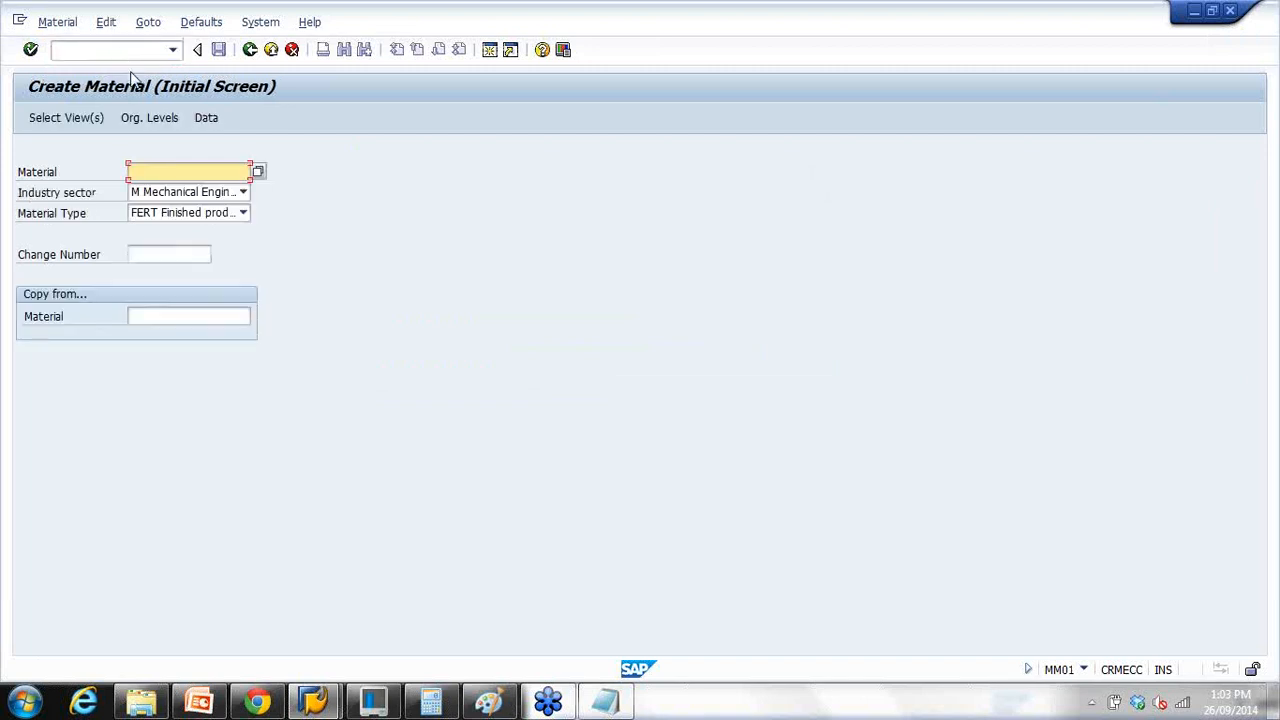
click(184, 171)
click(182, 189)
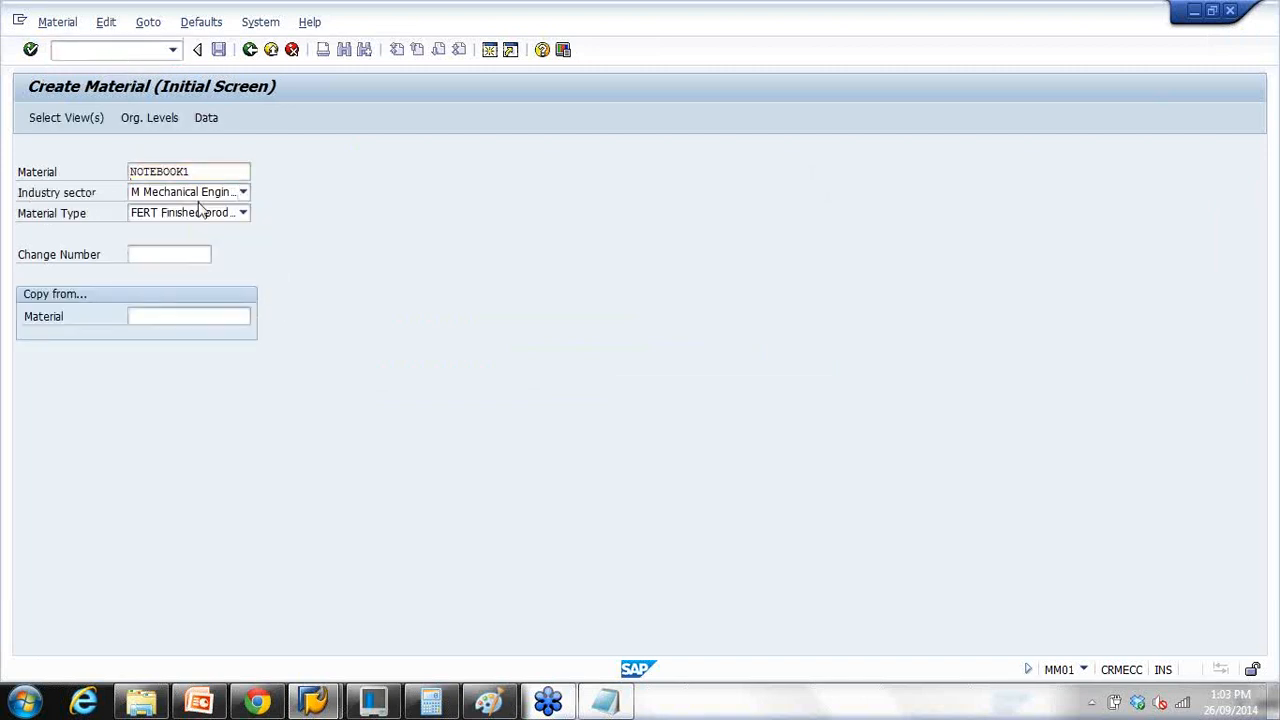
key(Return)
key(Return)
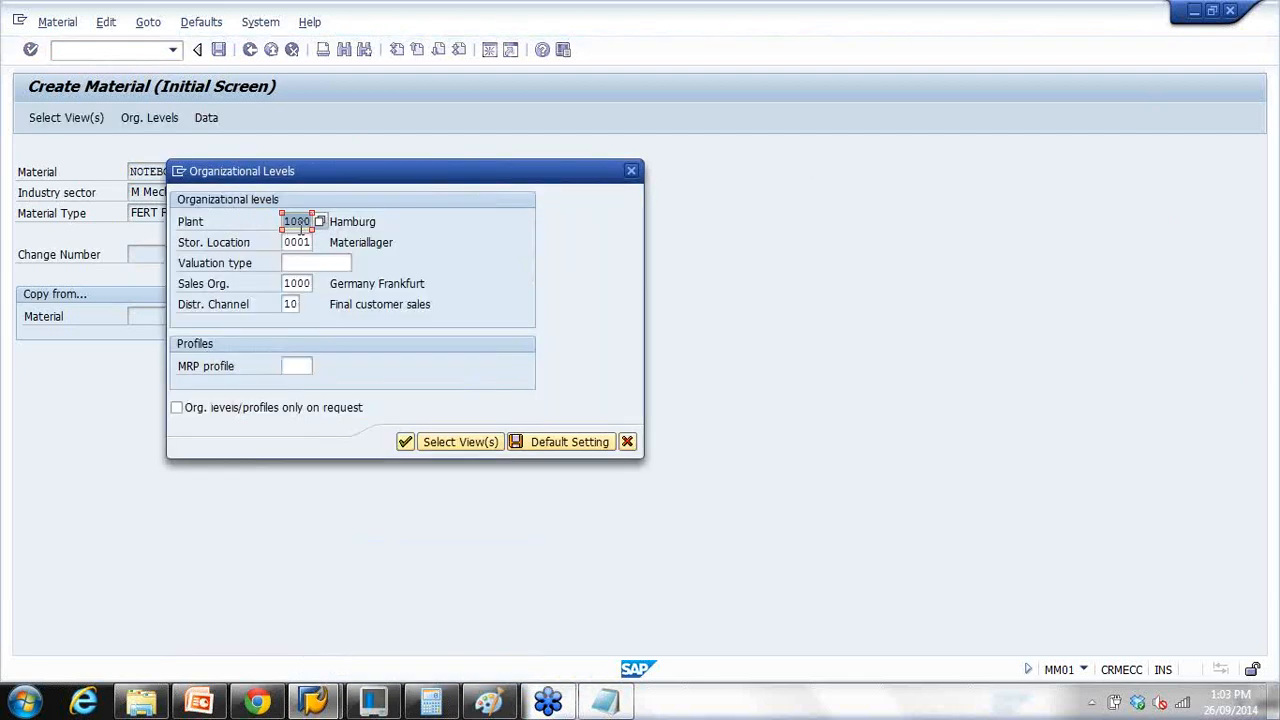
Step: Pick storage location 0002 from F4 help and correct the plant to 1000
click(306, 243)
click(378, 286)
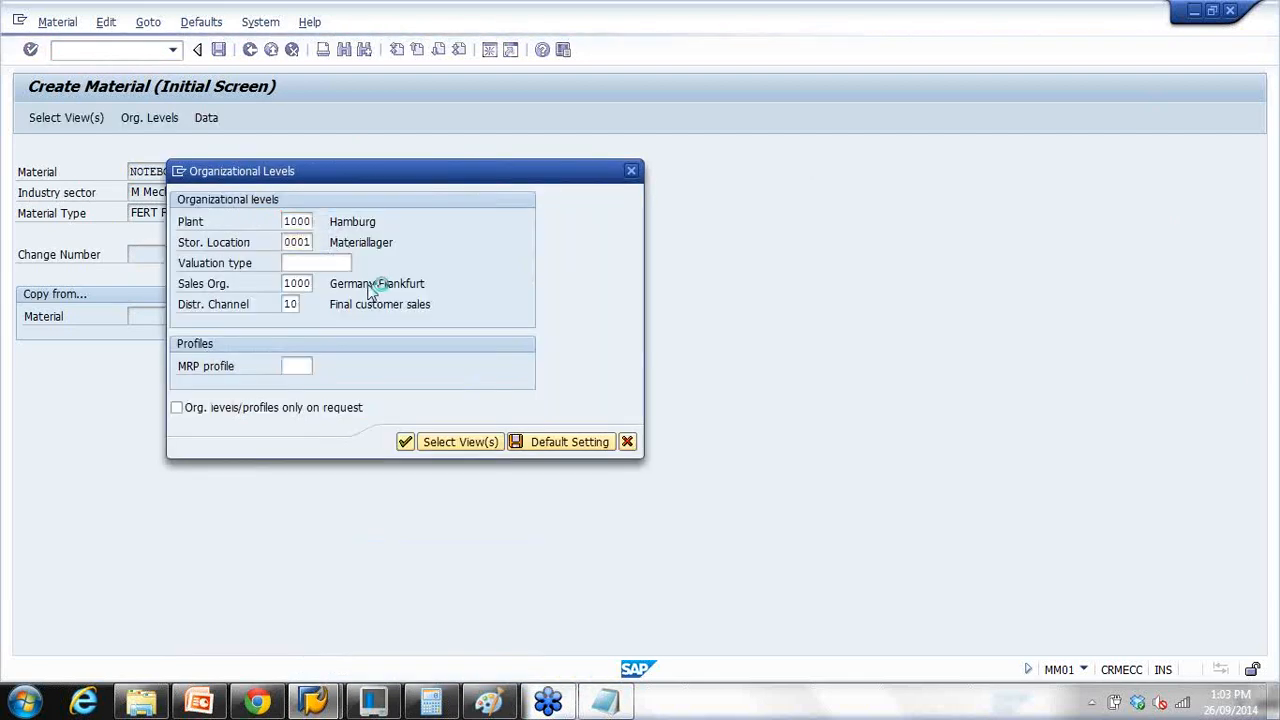
key(F4)
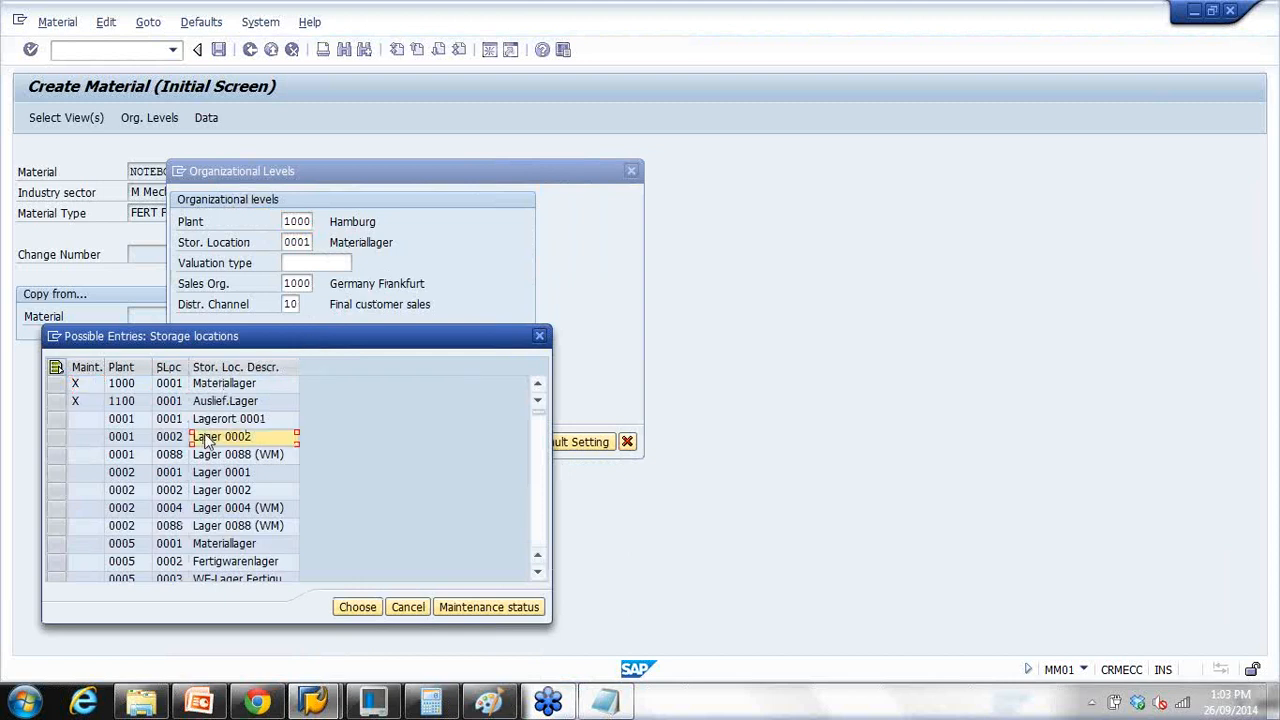
double_click(205, 440)
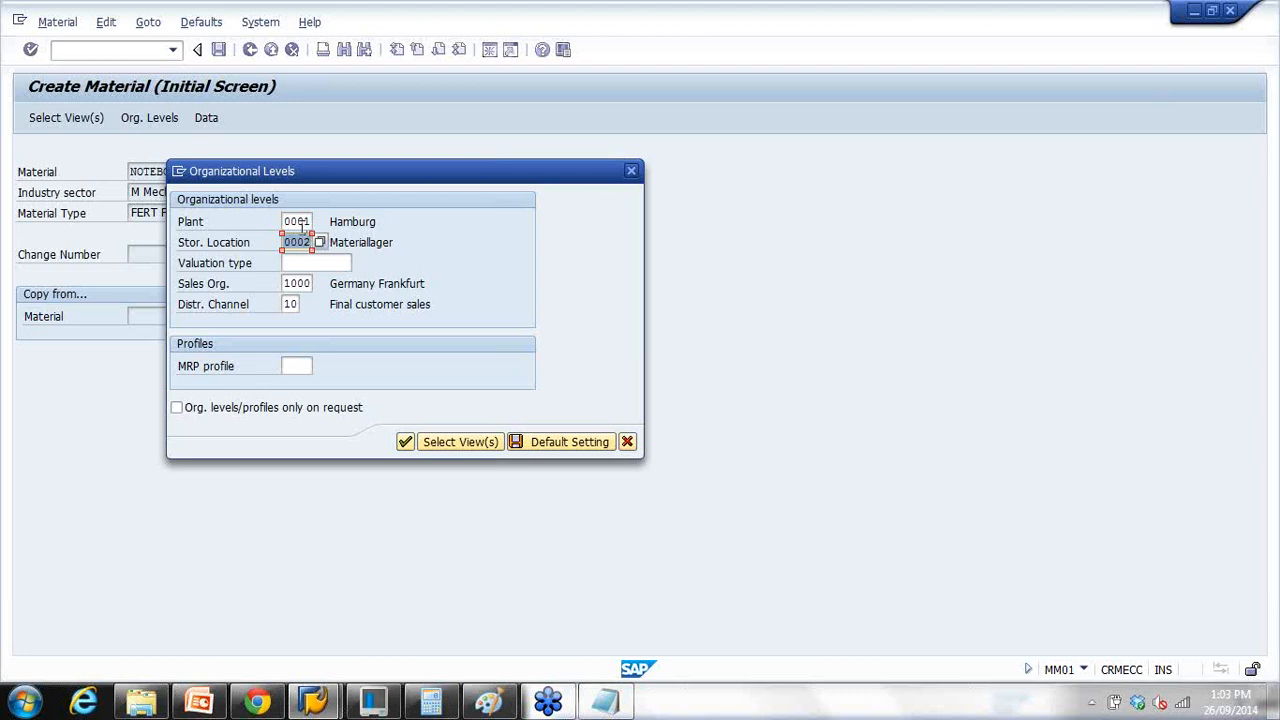
drag(287, 224, 358, 225)
text(1000)
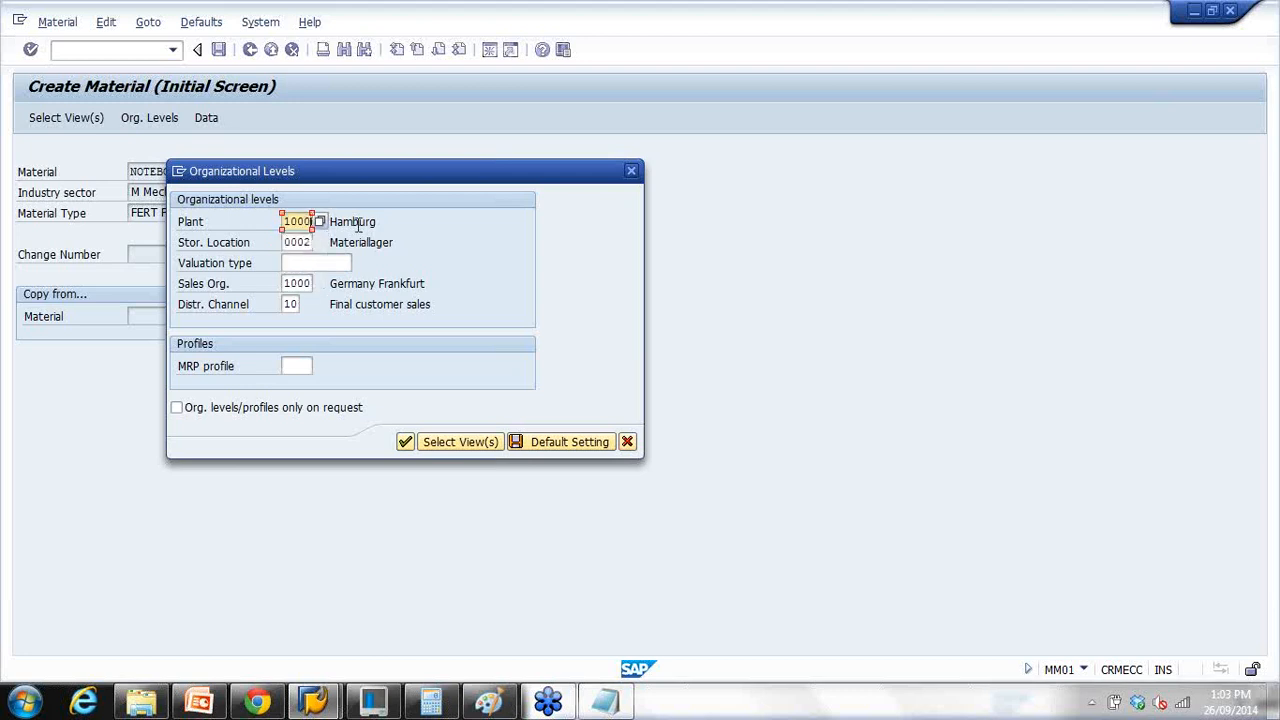
Step: From the Possible Entries list, choose plant 1000 / storage location 0002
click(303, 241)
click(319, 243)
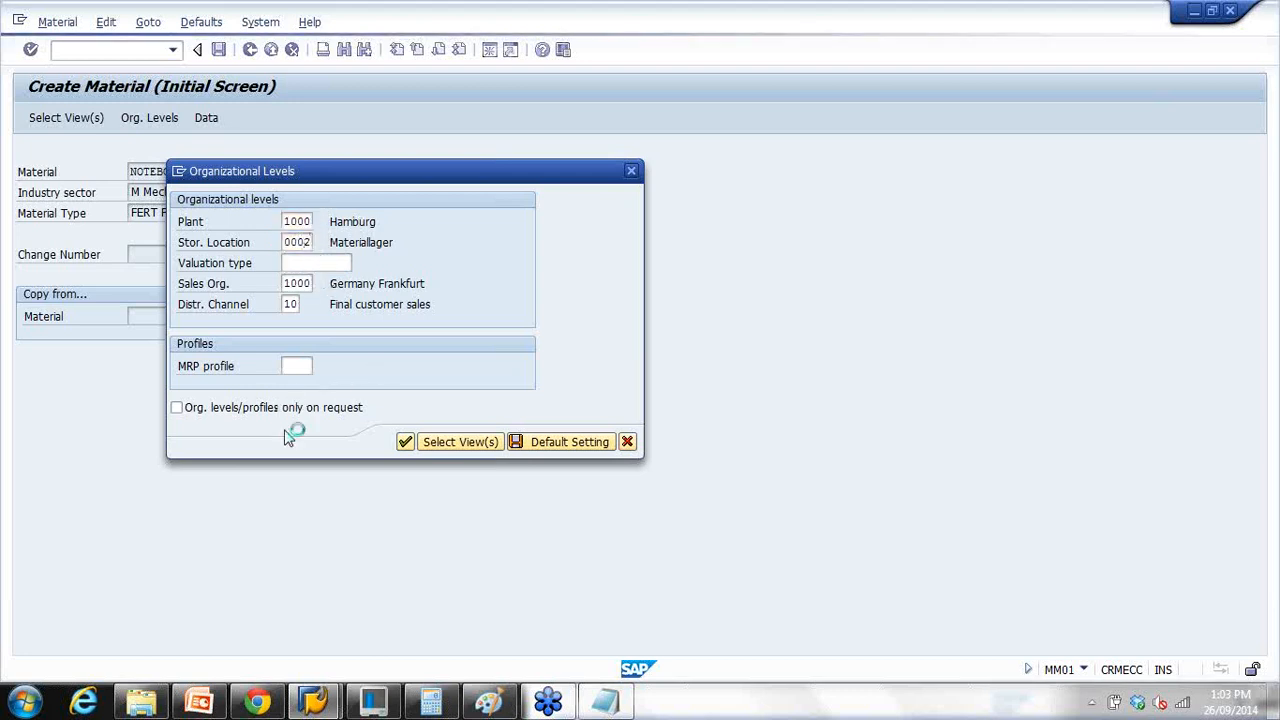
scroll(293, 493, down, 3)
scroll(256, 507, down, 5)
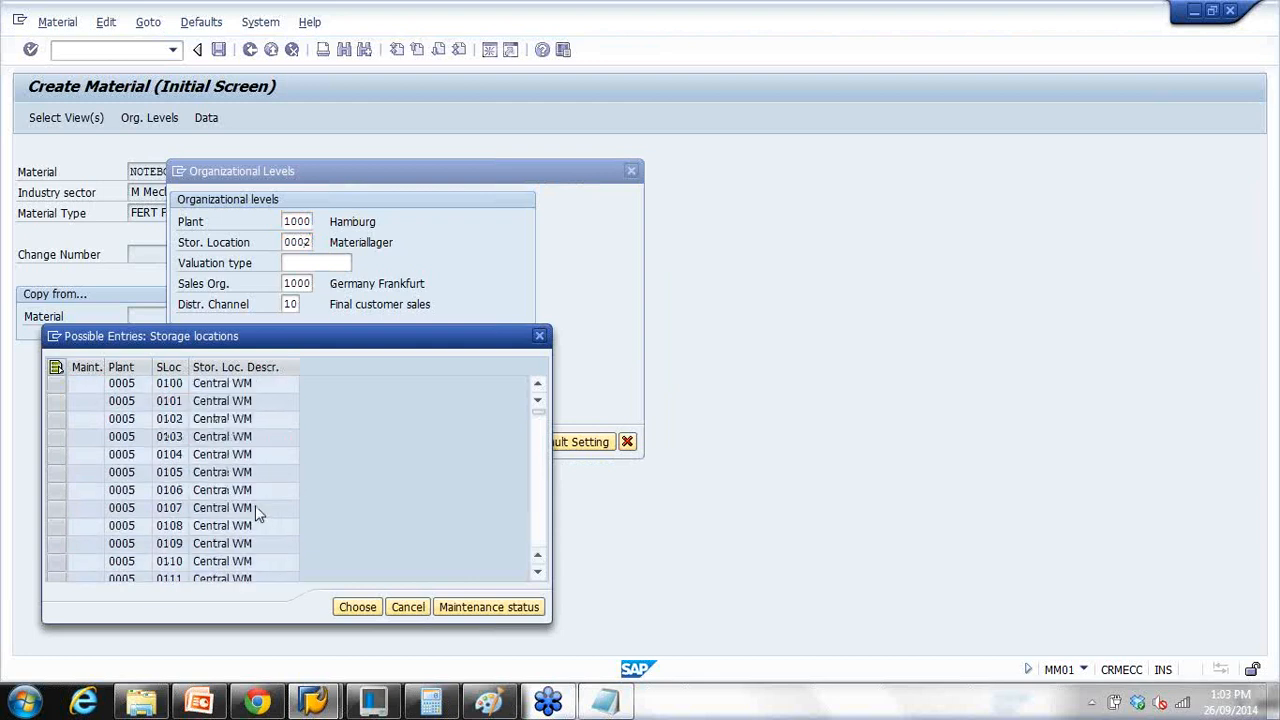
scroll(251, 484, up, 4)
scroll(262, 478, up, 4)
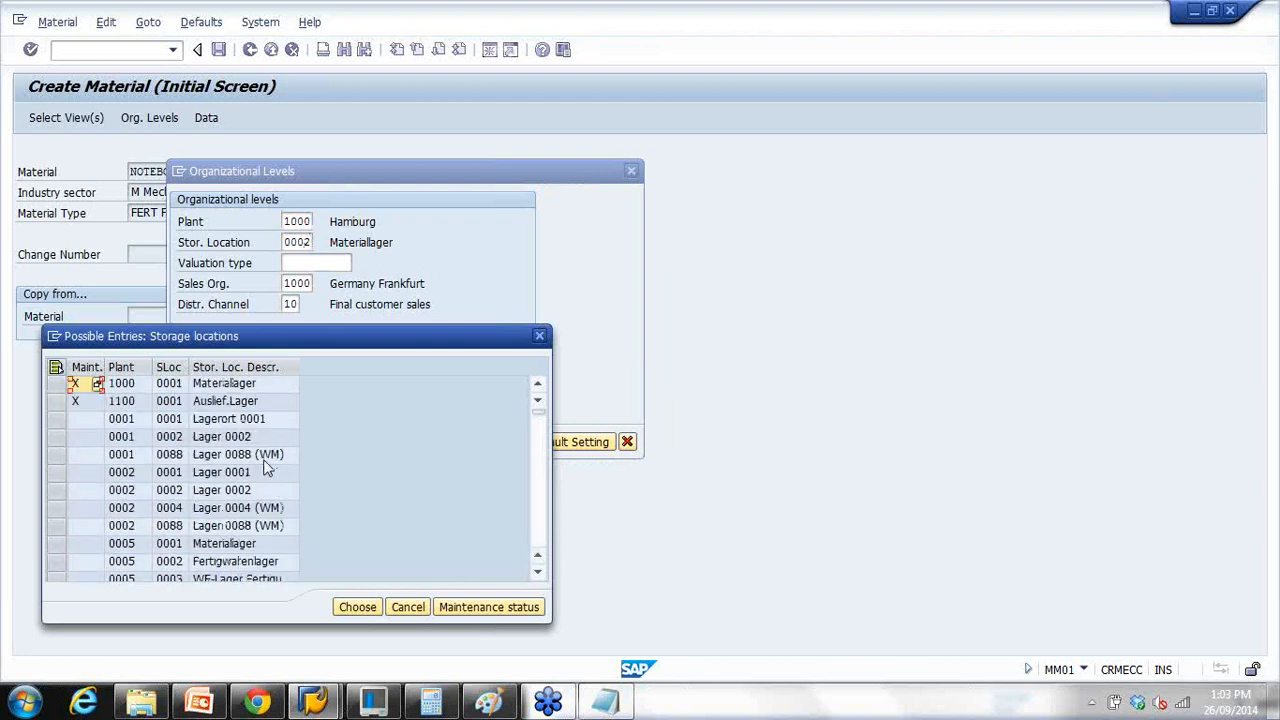
scroll(265, 465, down, 1)
scroll(267, 464, up, 2)
scroll(268, 463, down, 4)
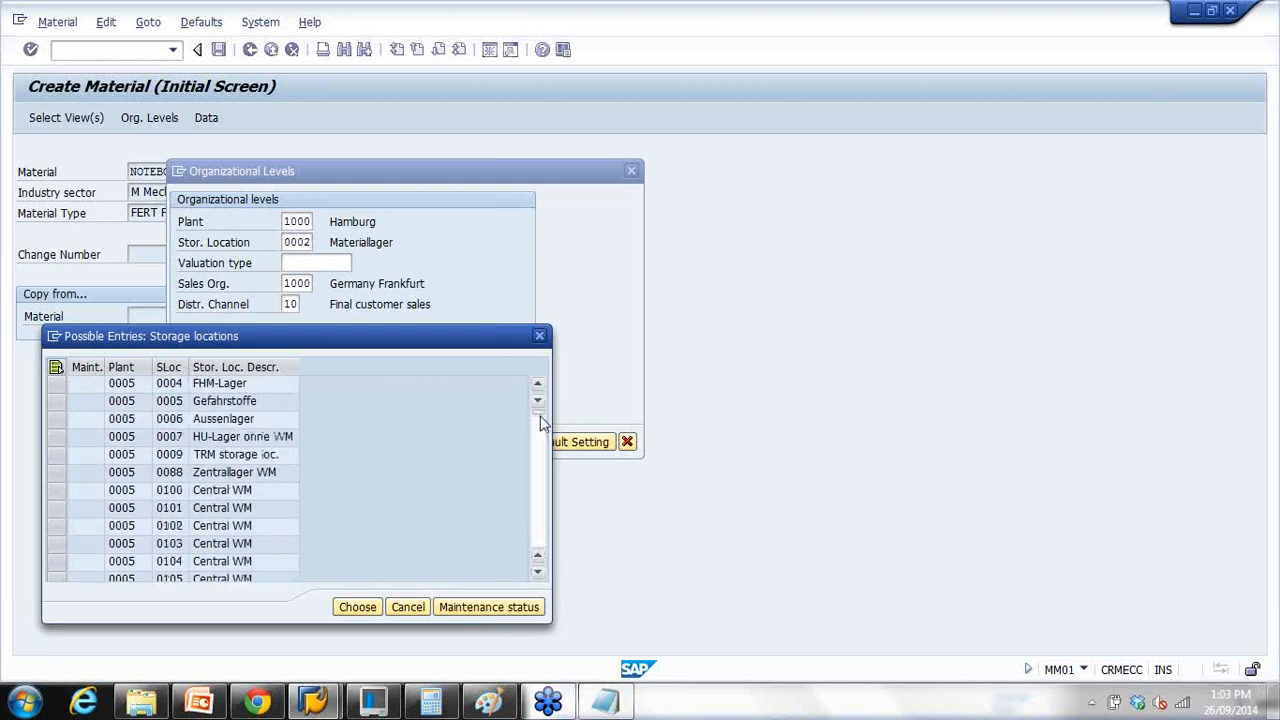
click(535, 502)
mouse_move(537, 413)
mouse_down()
mouse_move(540, 487)
mouse_move(537, 402)
mouse_up()
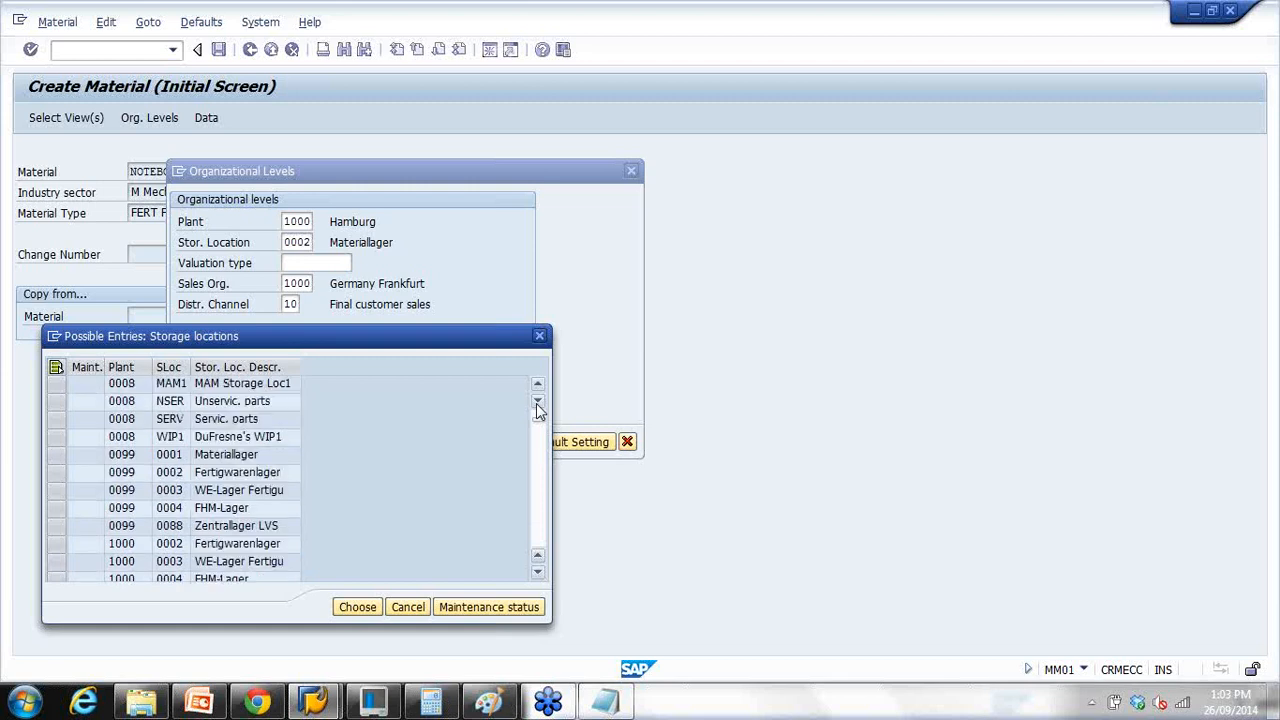
scroll(537, 406, down, 4)
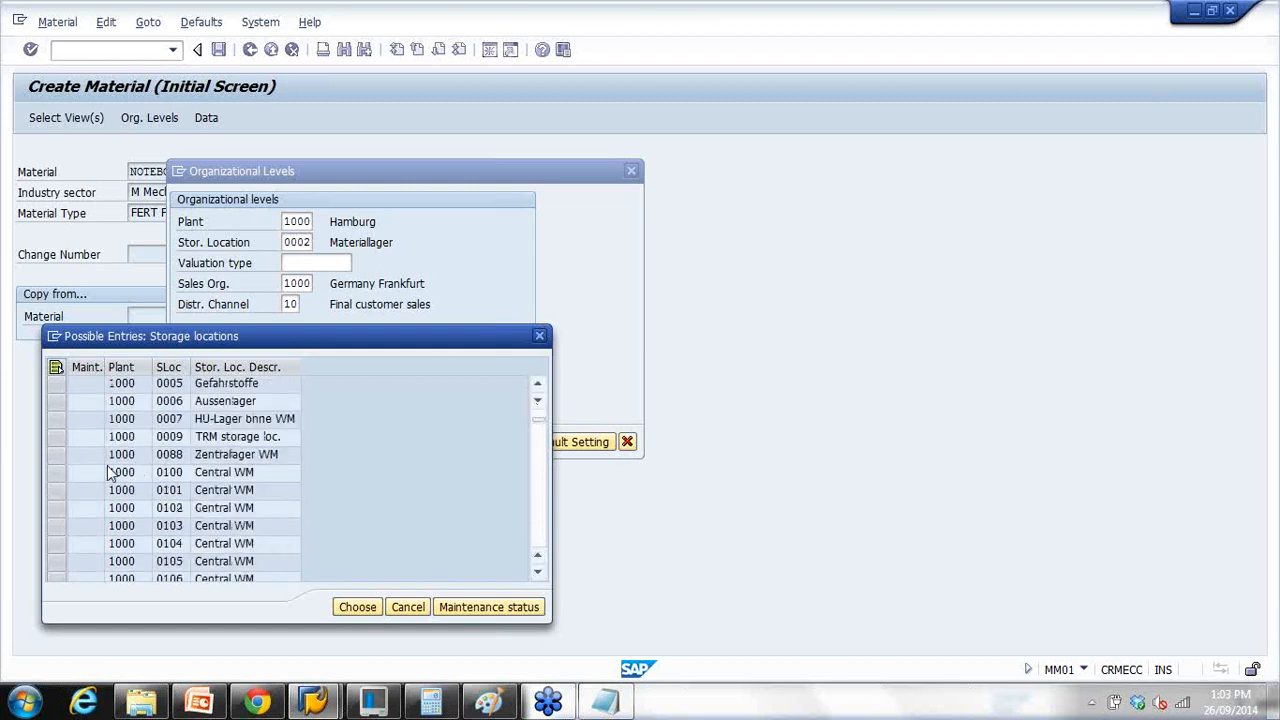
scroll(130, 425, up, 3)
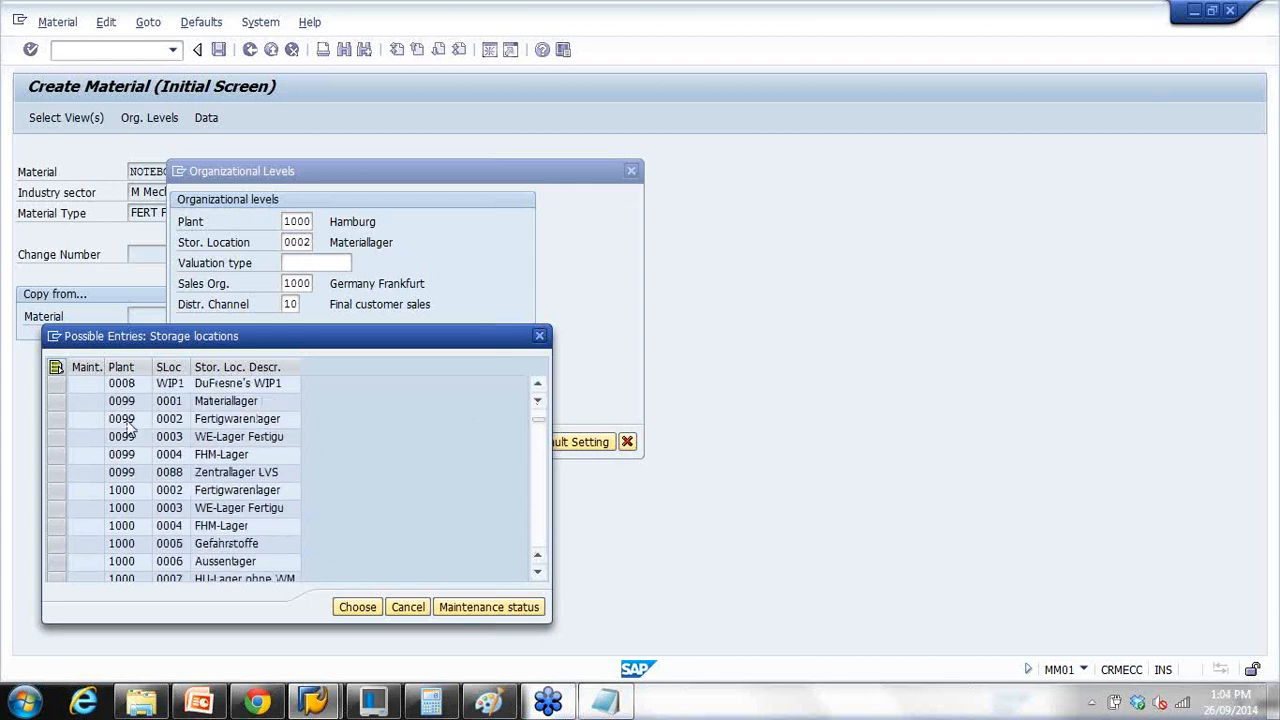
click(69, 490)
click(356, 606)
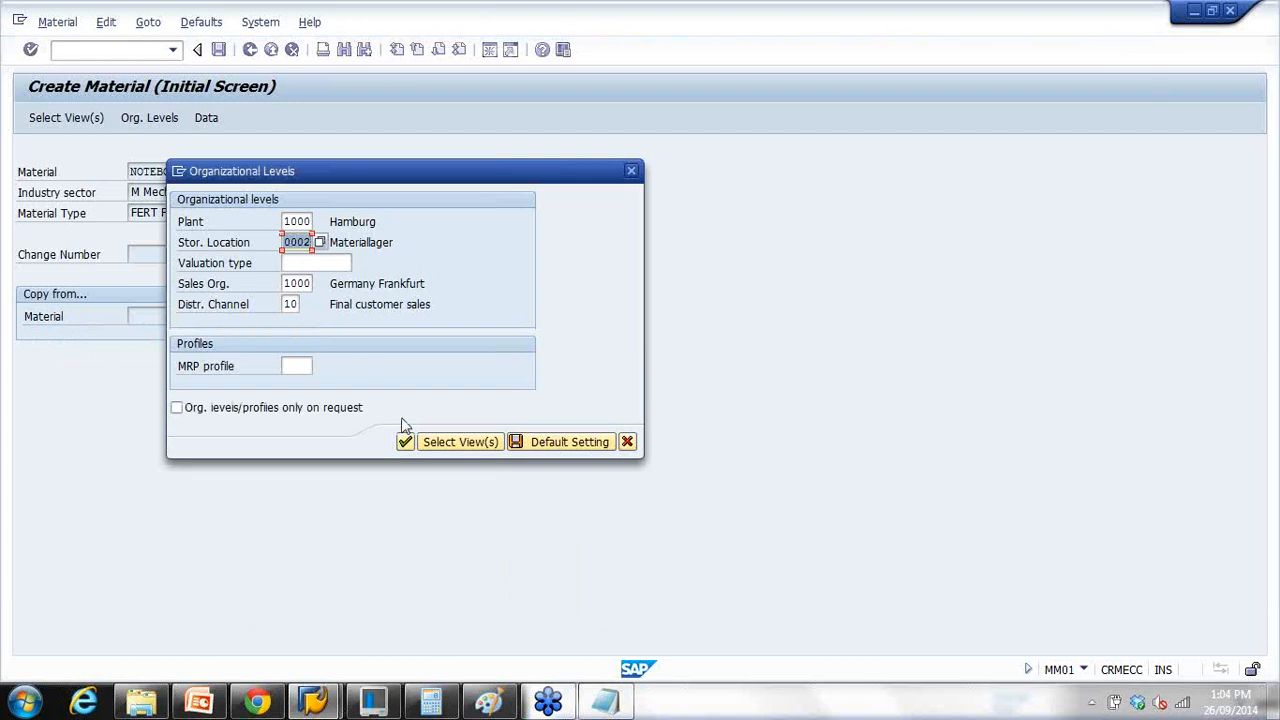
Step: Exit material creation without saving the data
click(407, 444)
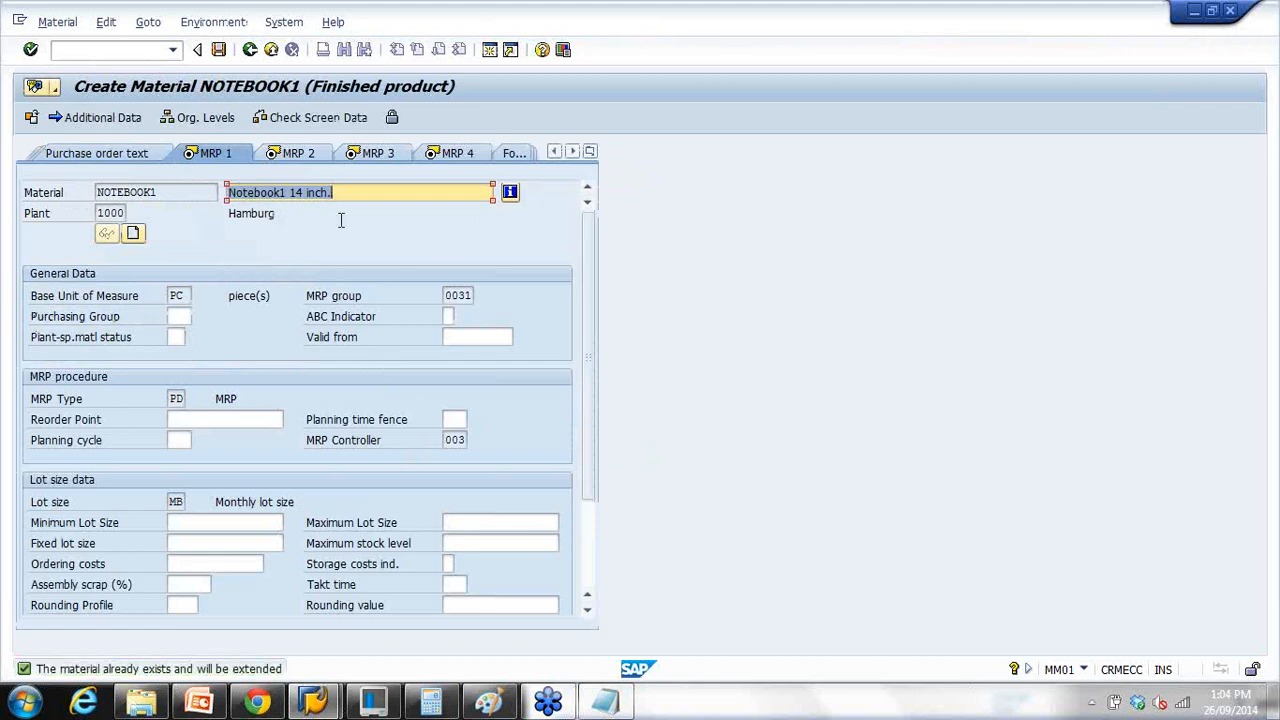
click(277, 56)
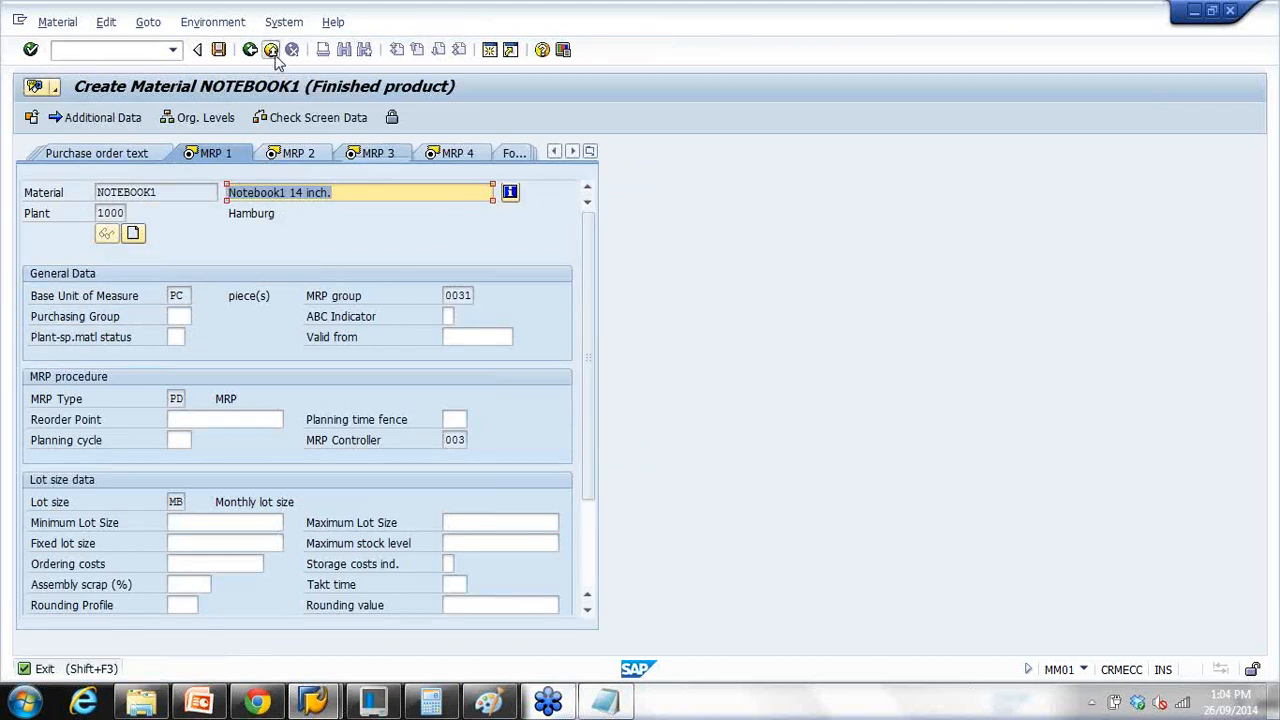
click(337, 386)
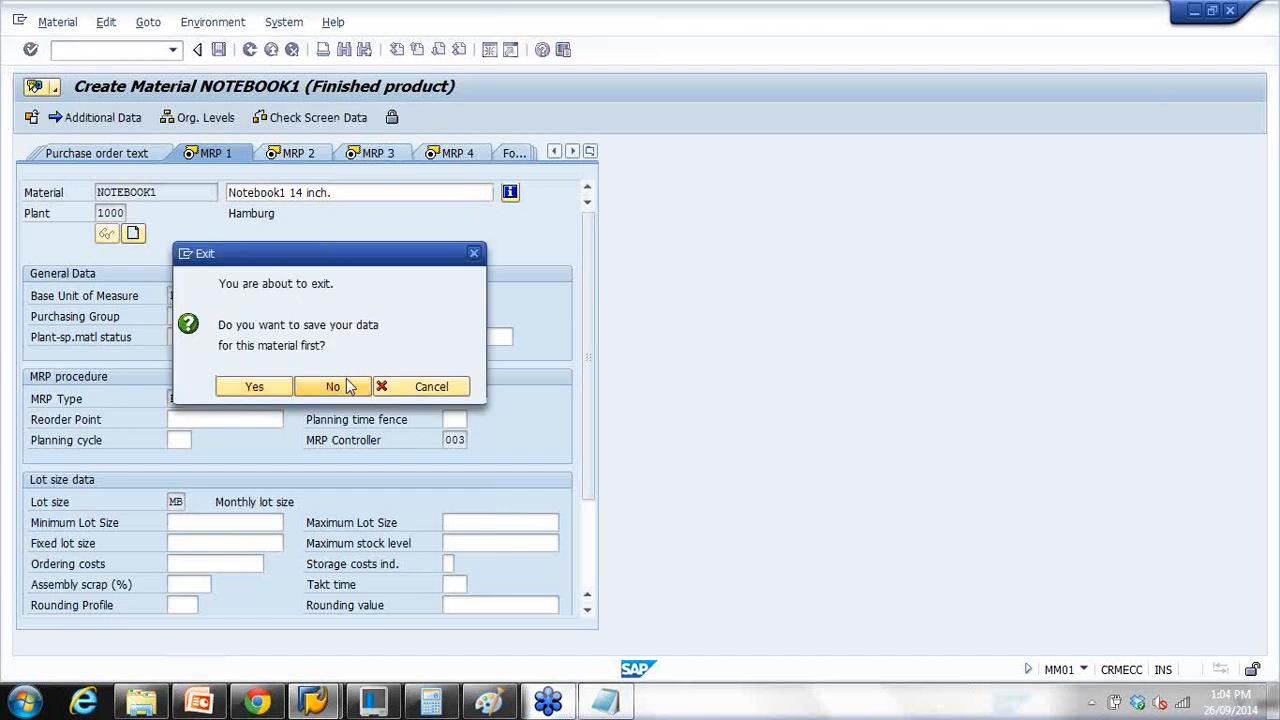
Step: Replace the org-level notes in Notepad with 'MMSC - Extend storage location of a material'
click(604, 700)
click(731, 386)
drag(731, 386, 390, 155)
click(367, 250)
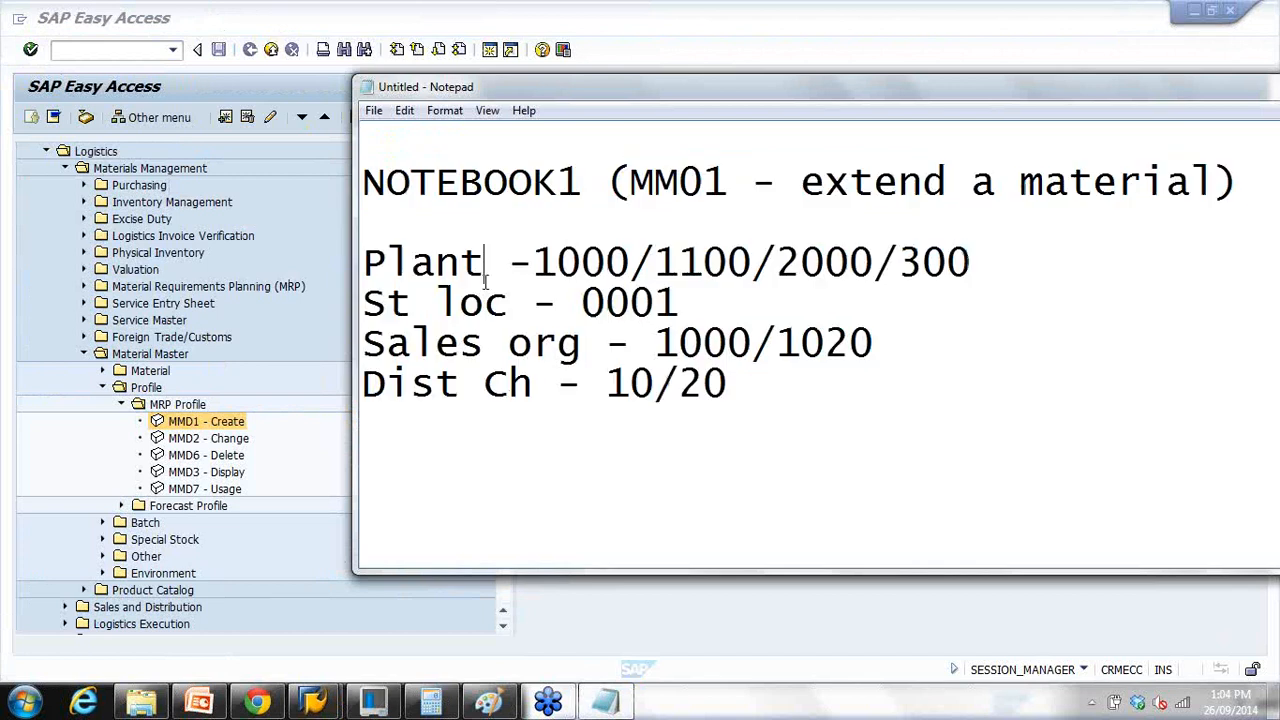
drag(365, 262, 860, 428)
key(Delete)
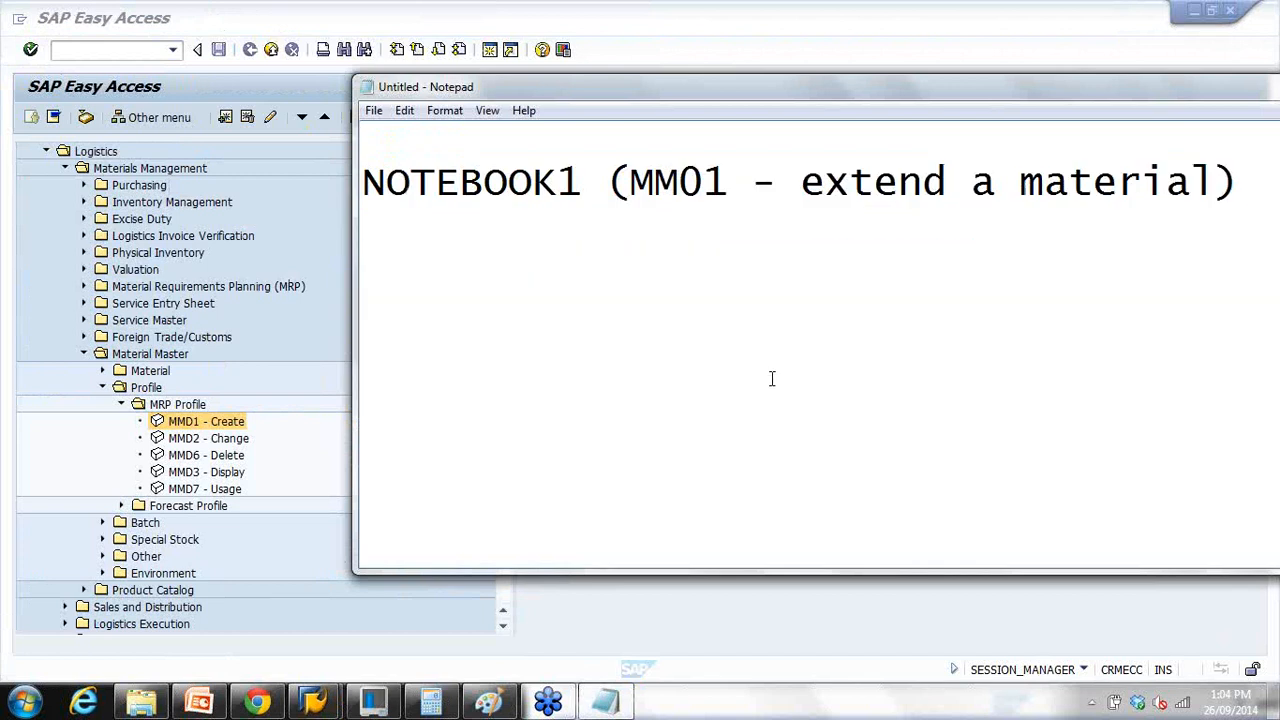
text(MMSC)
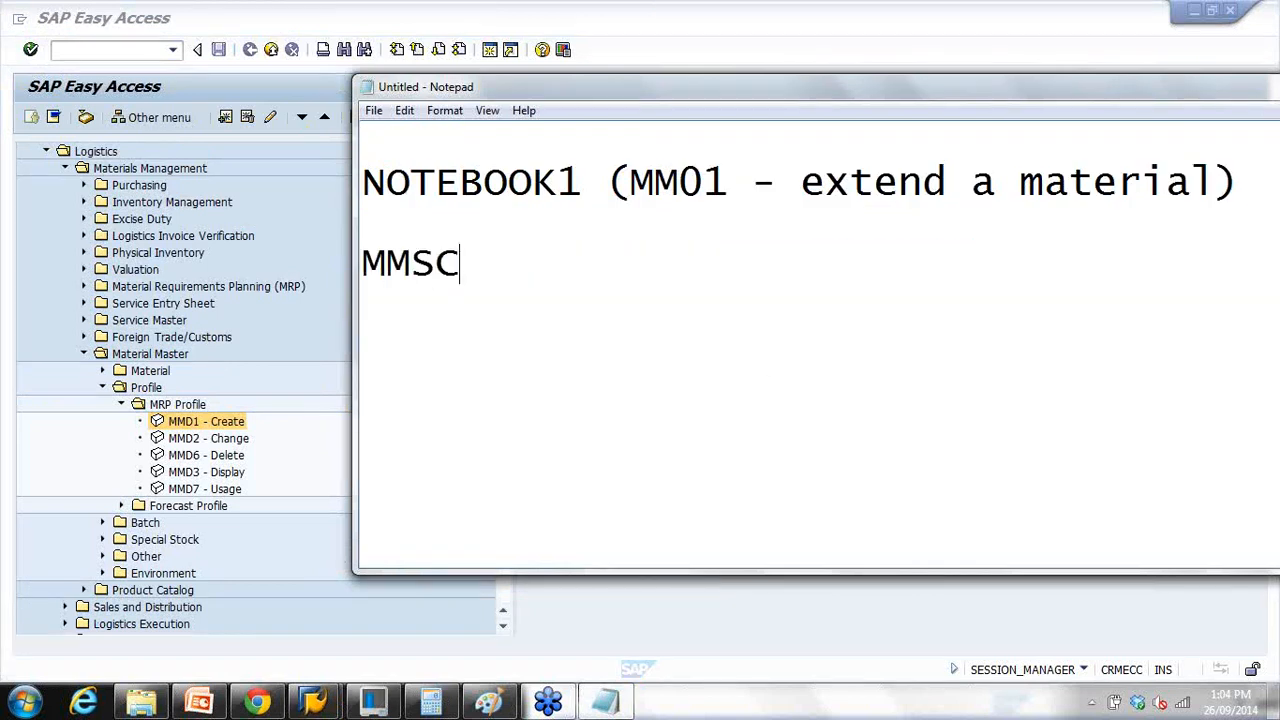
text( - Extebd)
key(BackSpace)
key(BackSpace)
key(BackSpace)
text(nd stor)
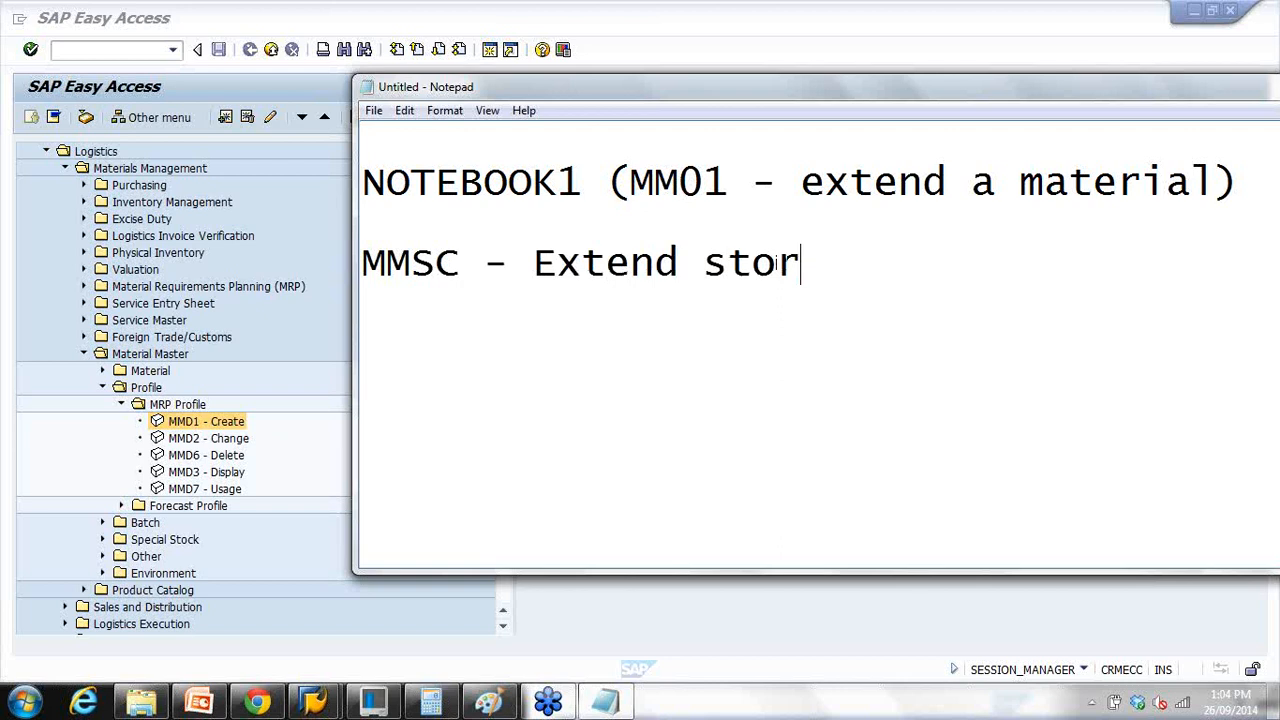
text(age location of)
key(Return)
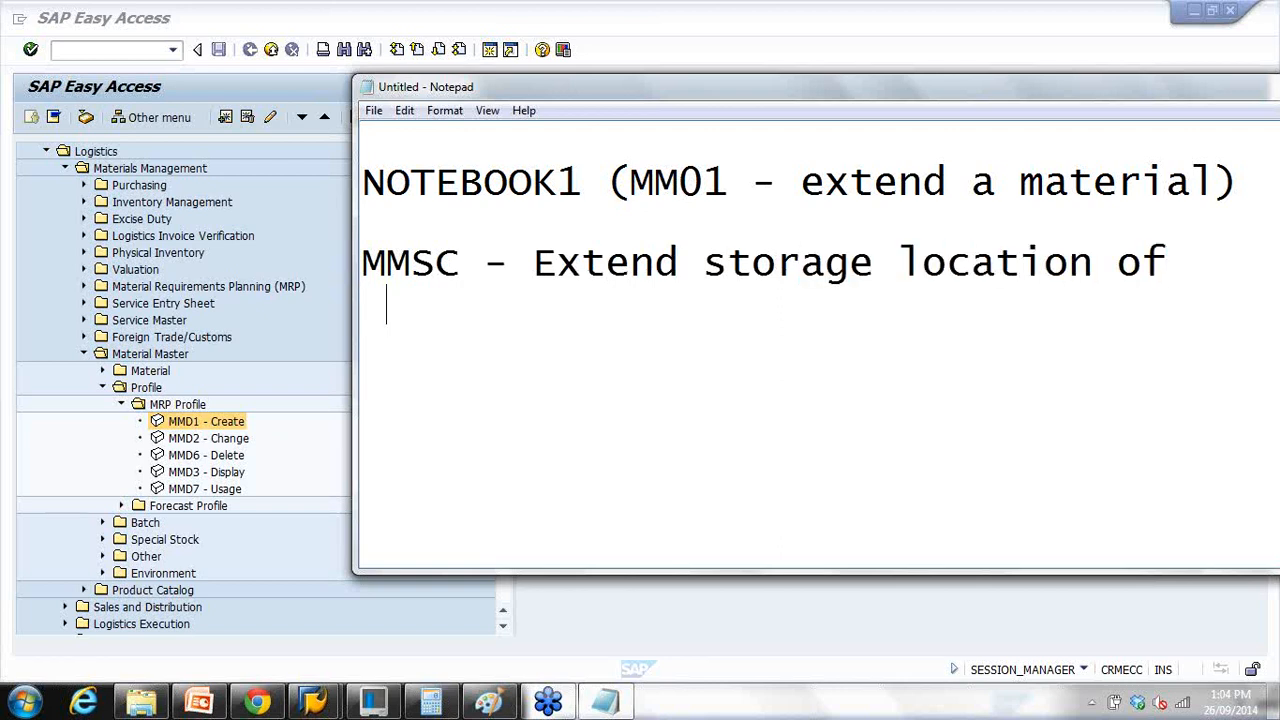
text(a material)
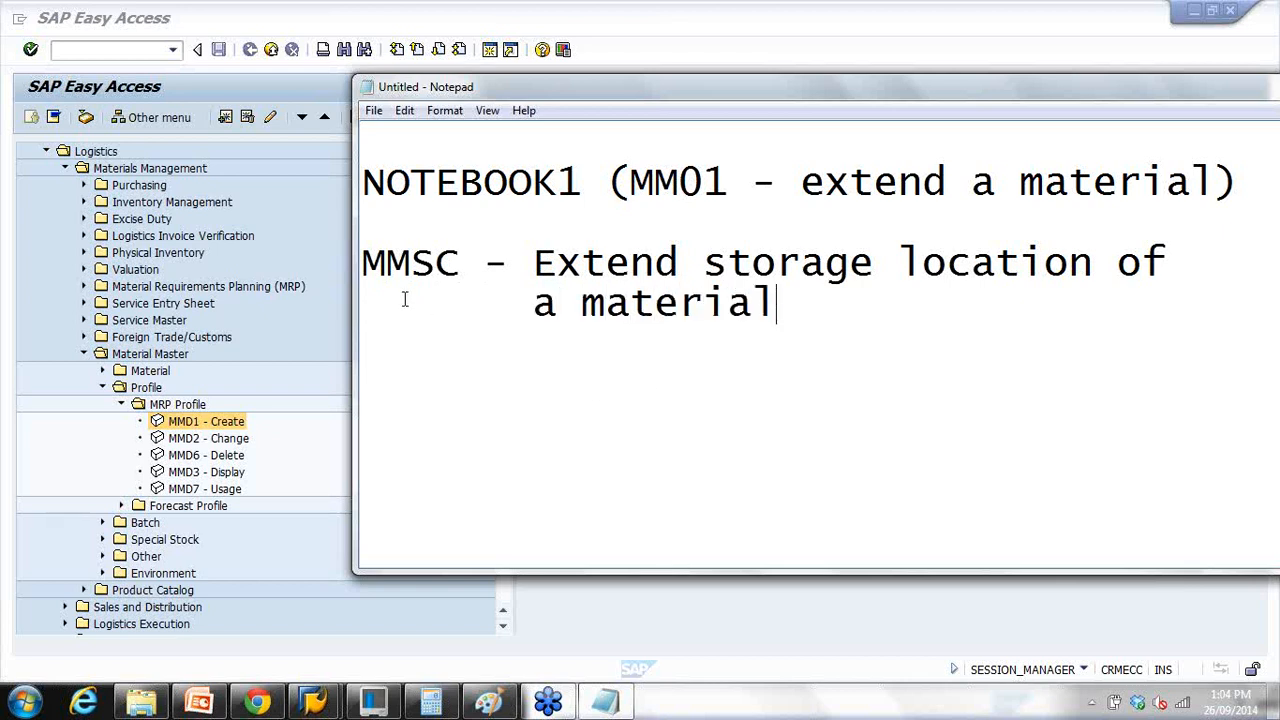
drag(386, 272, 462, 272)
Step: Run MMSC and list the storage locations for plant 1000
click(104, 48)
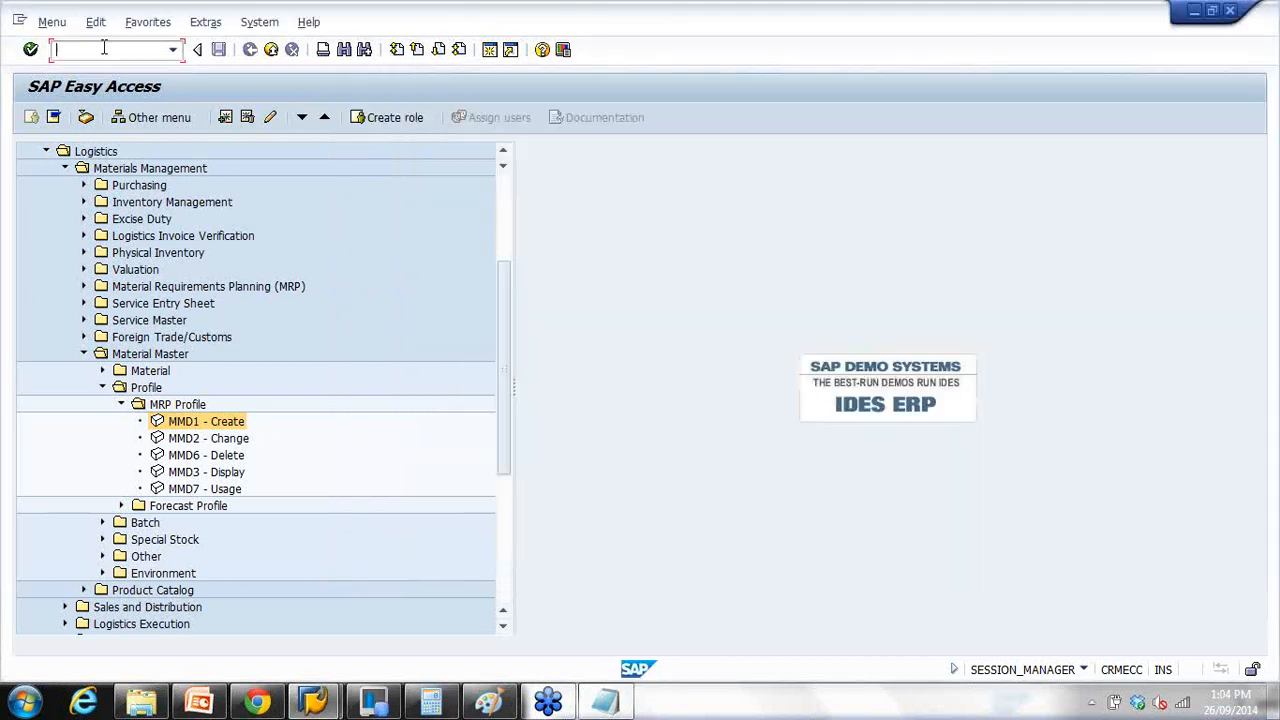
text(mmsc)
key(Return)
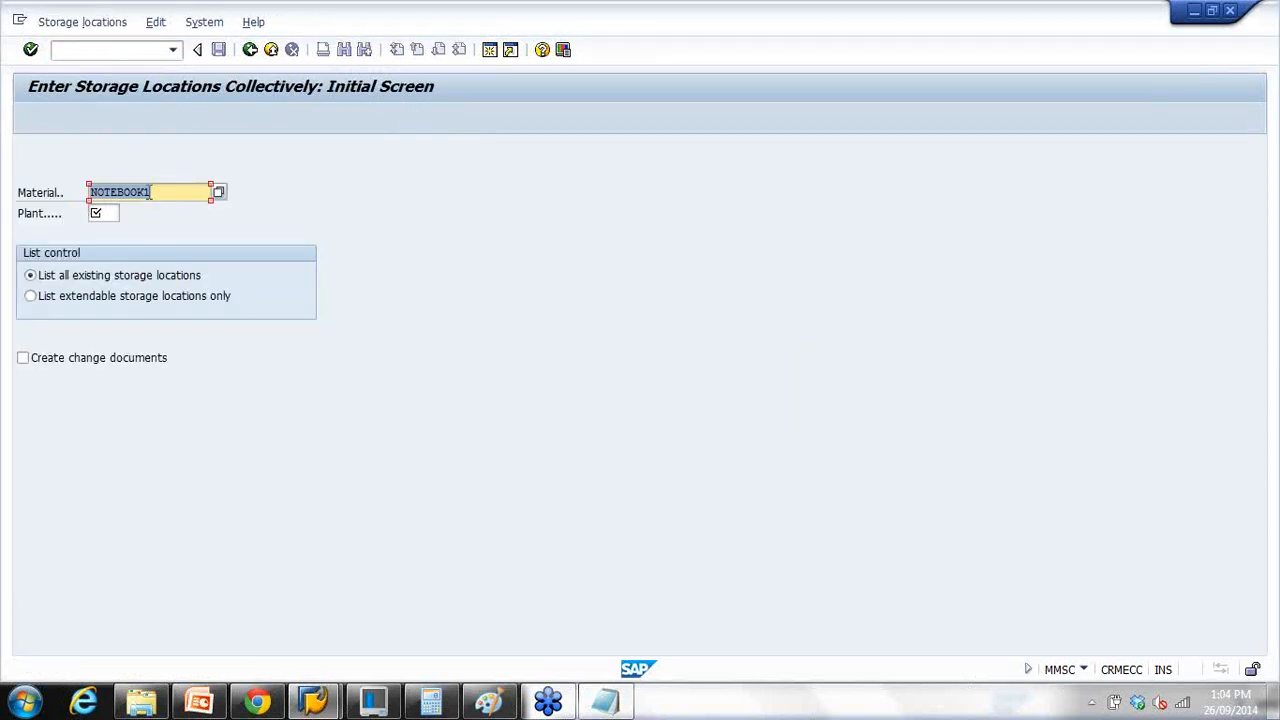
click(102, 215)
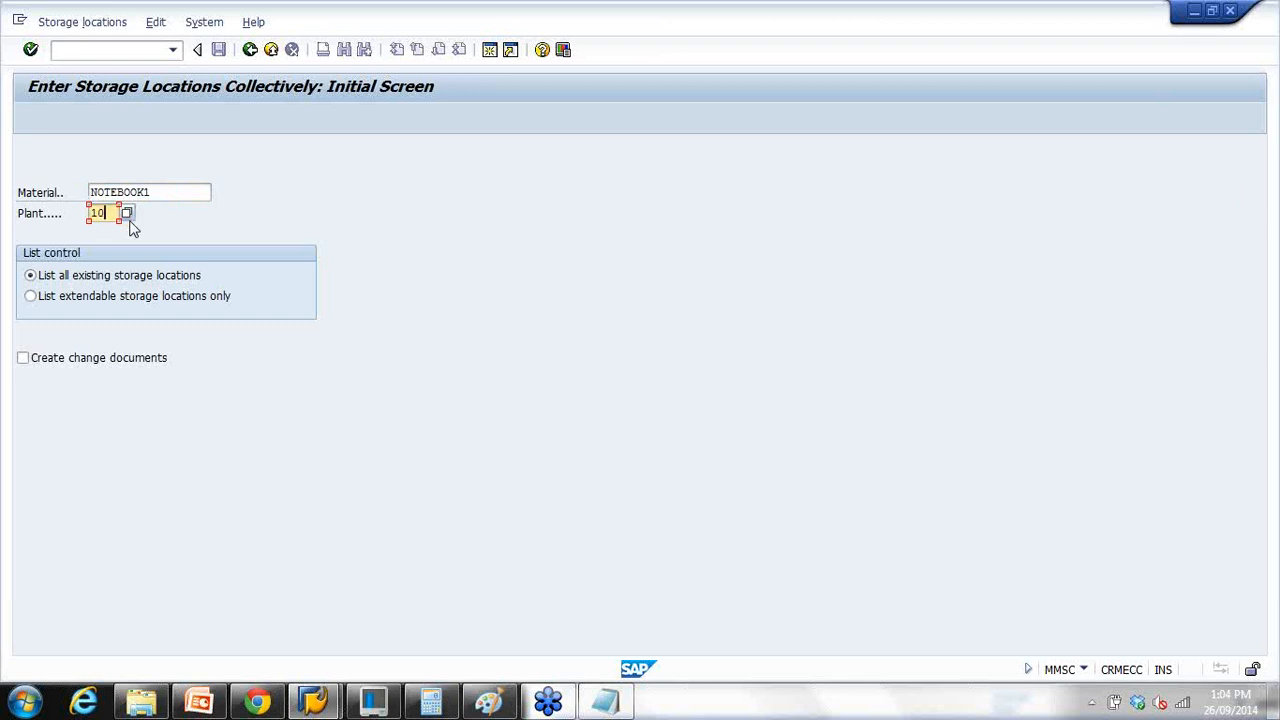
key(Return)
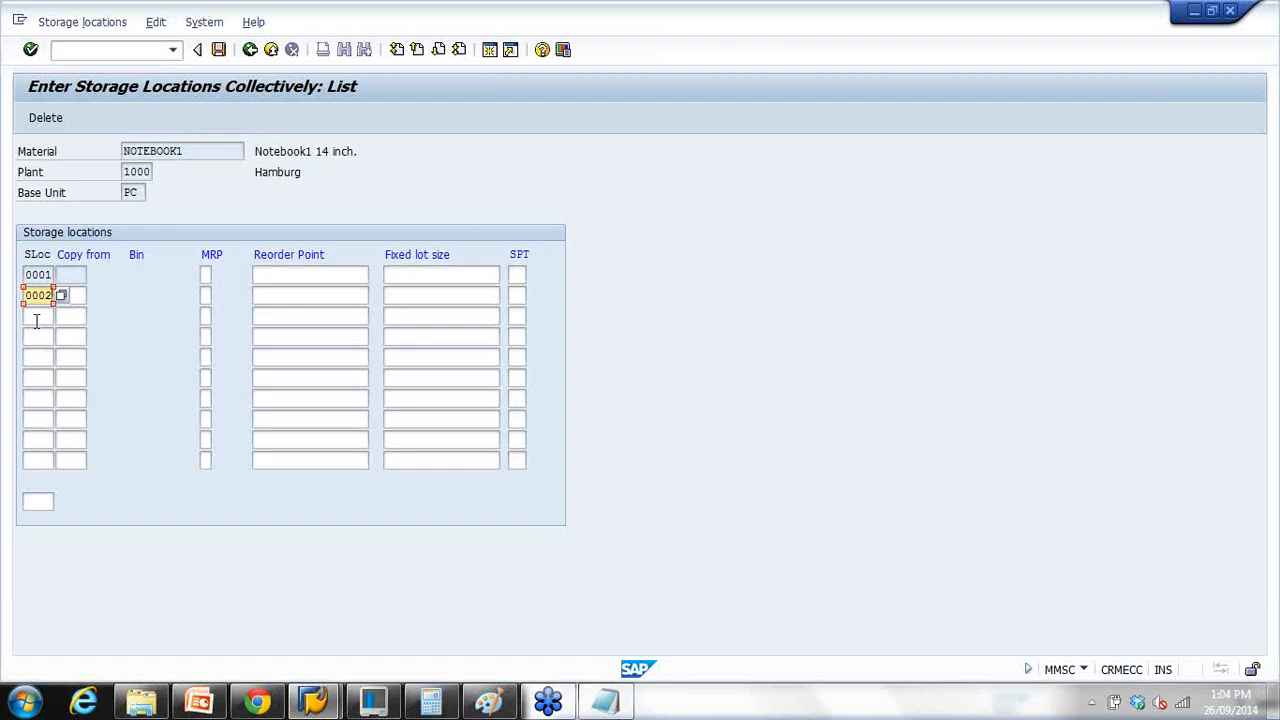
Step: Add storage location 0002 below 0001 and save the extension
click(37, 318)
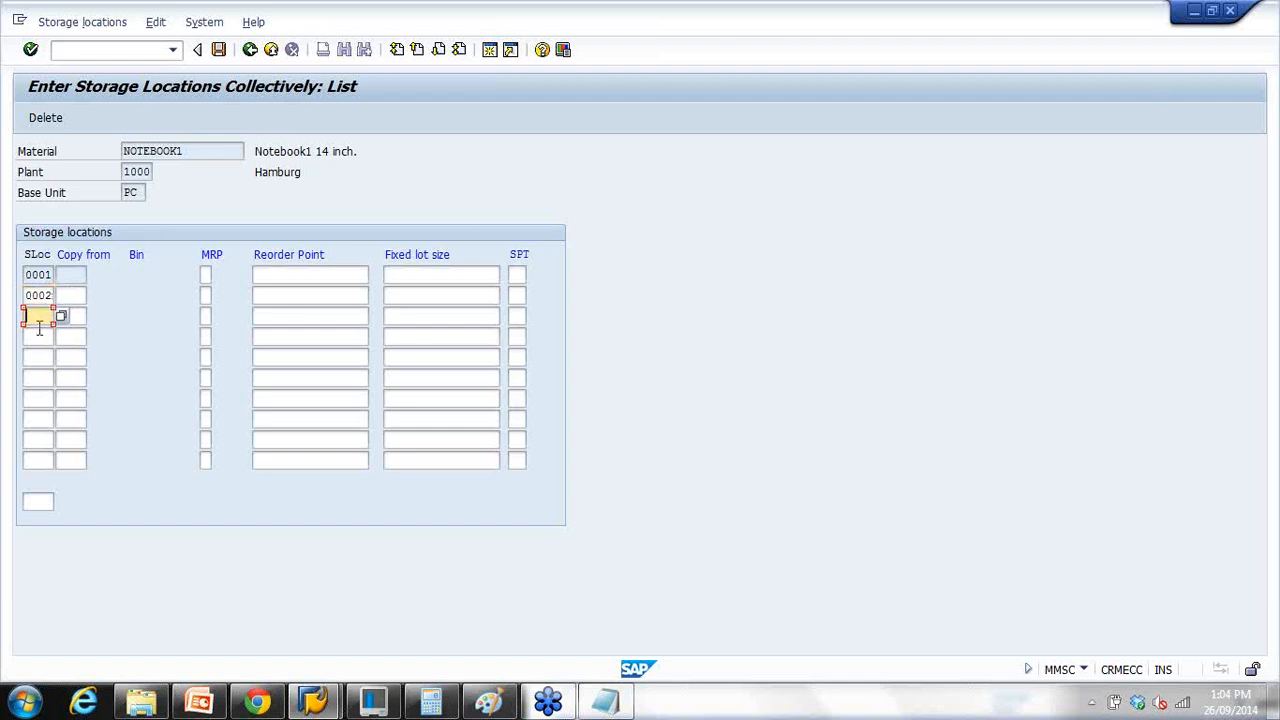
key(Down)
key(Down)
key(Down)
key(Down)
key(Down)
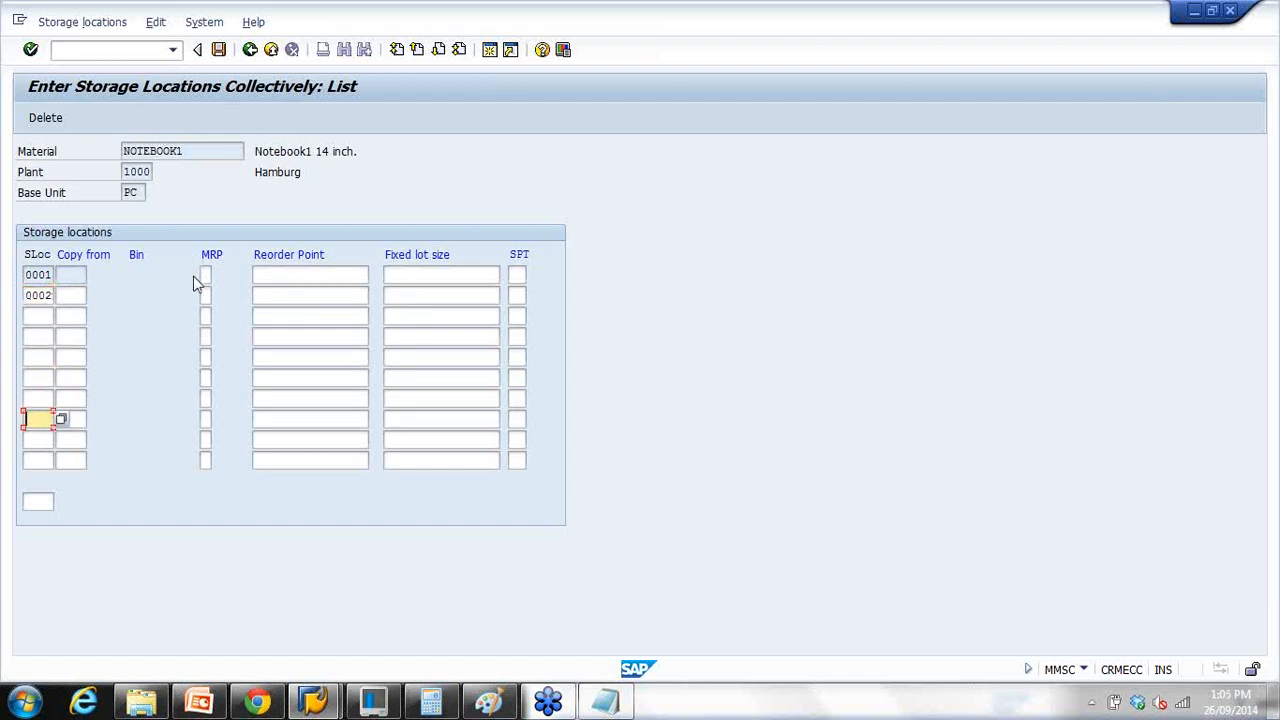
click(206, 295)
click(316, 295)
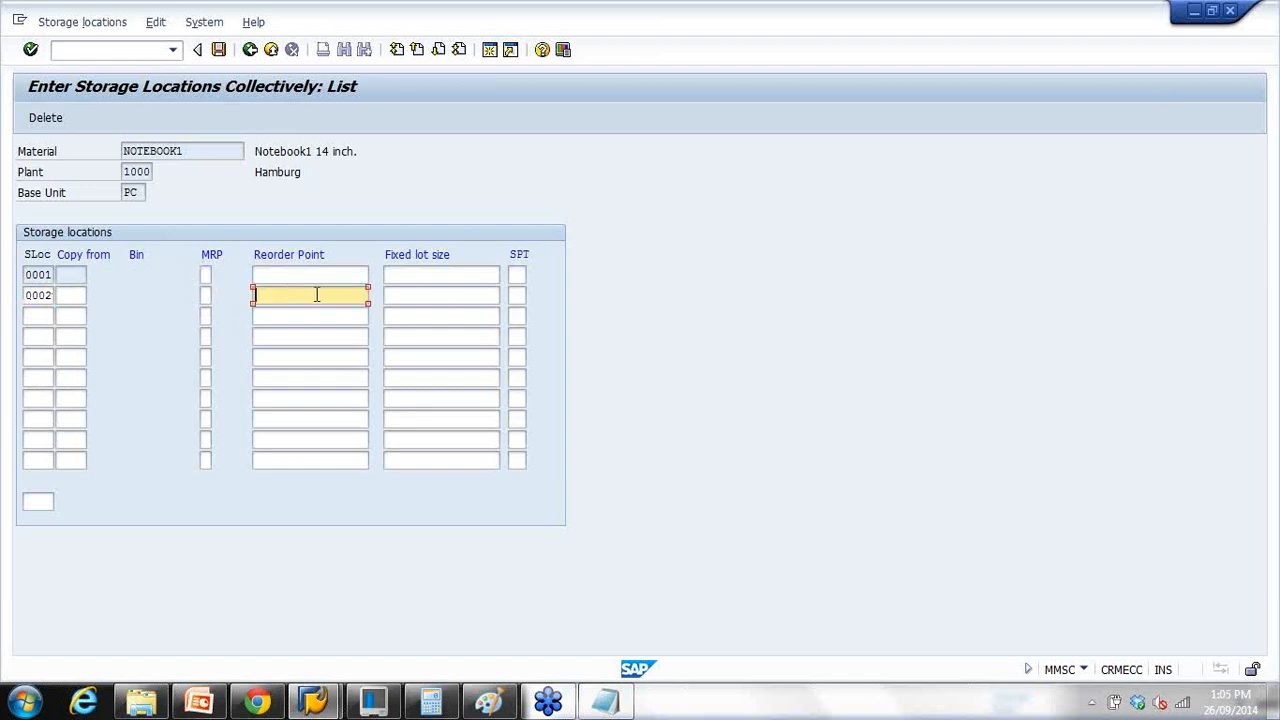
click(422, 297)
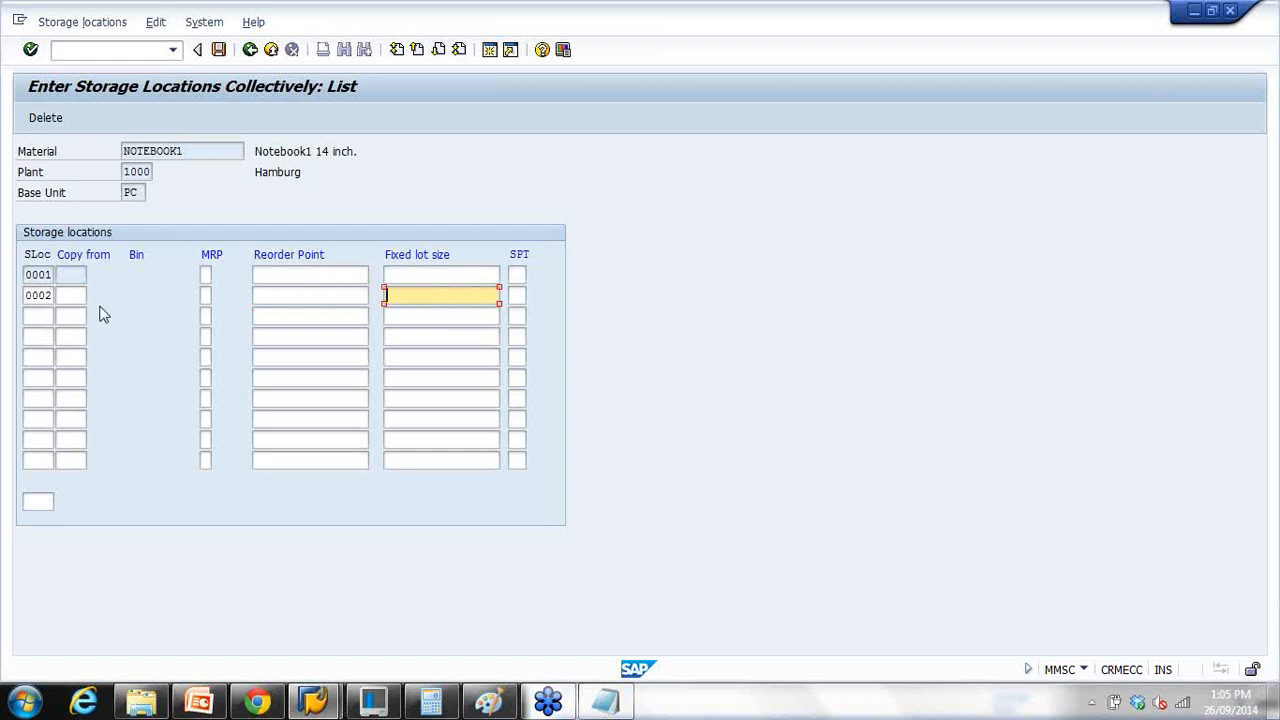
drag(33, 295, 93, 295)
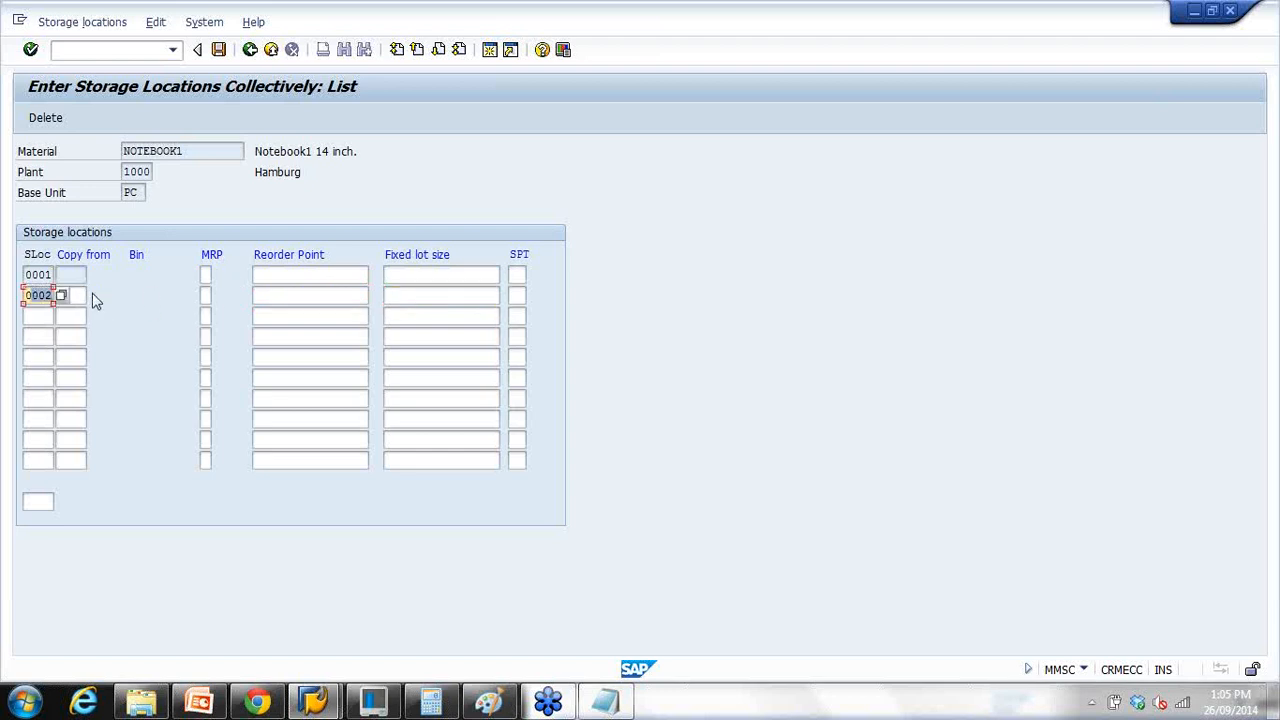
click(218, 49)
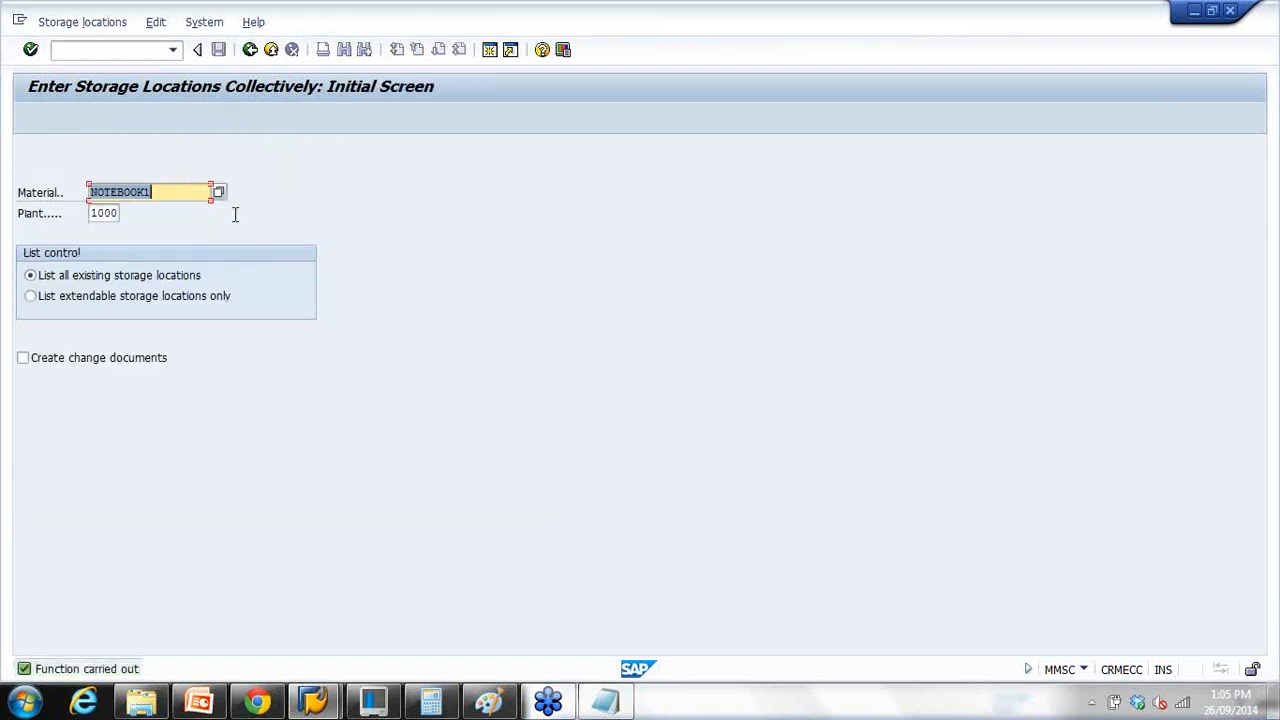
Step: Leave the storage location extension and start MM01 with NOTEBOOK1 as the material
click(252, 52)
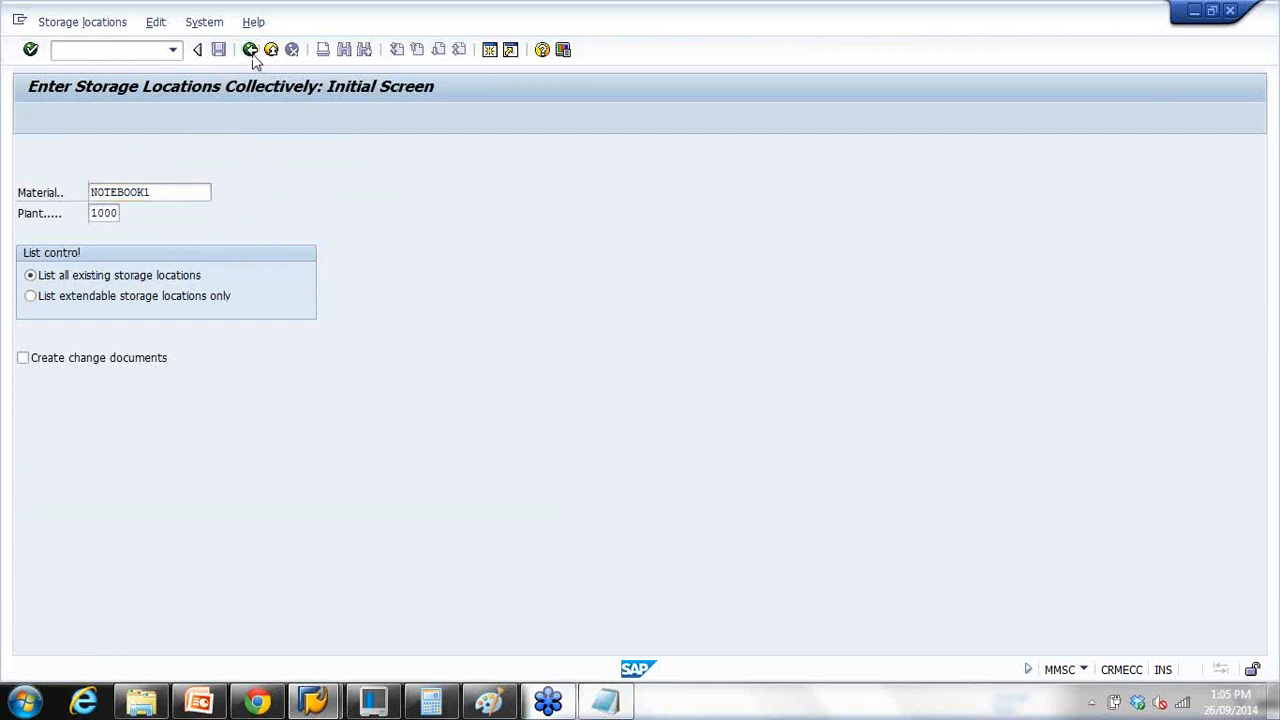
click(124, 54)
text(mm01)
key(Return)
key(Return)
click(575, 190)
click(165, 177)
click(165, 190)
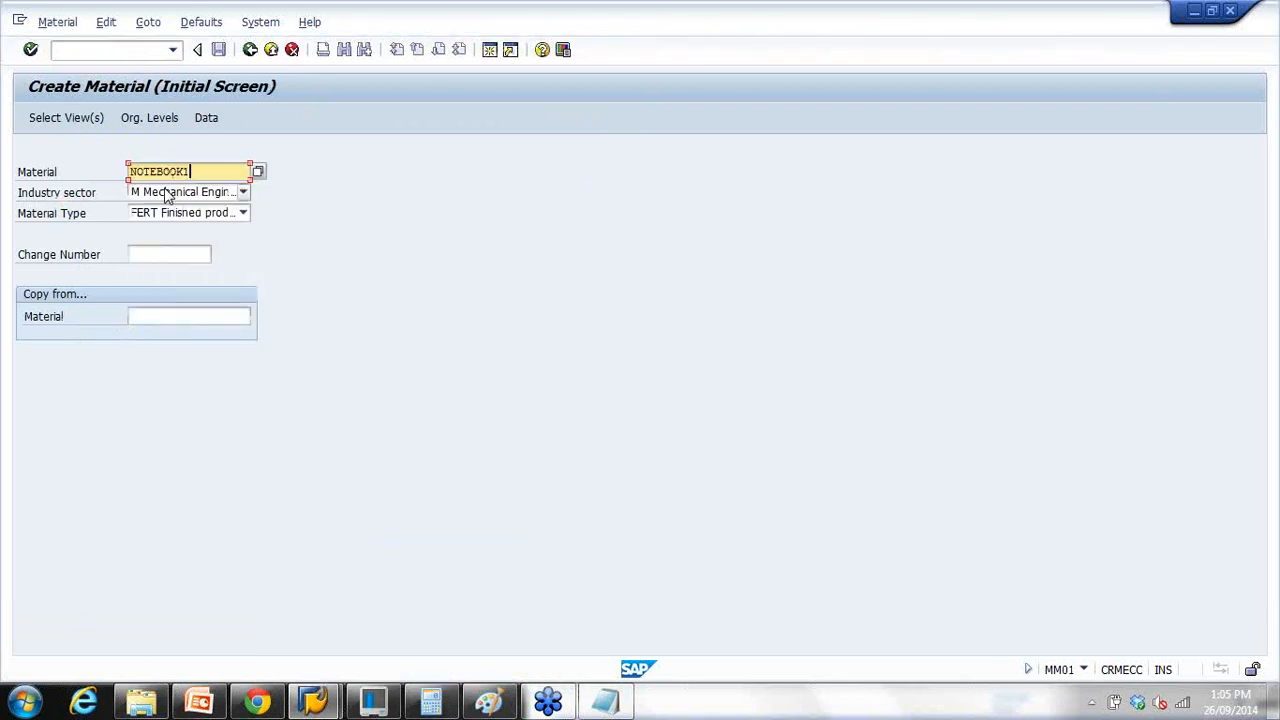
Step: Pass the view selection, cancel Org. Levels and exit Create Material
key(Return)
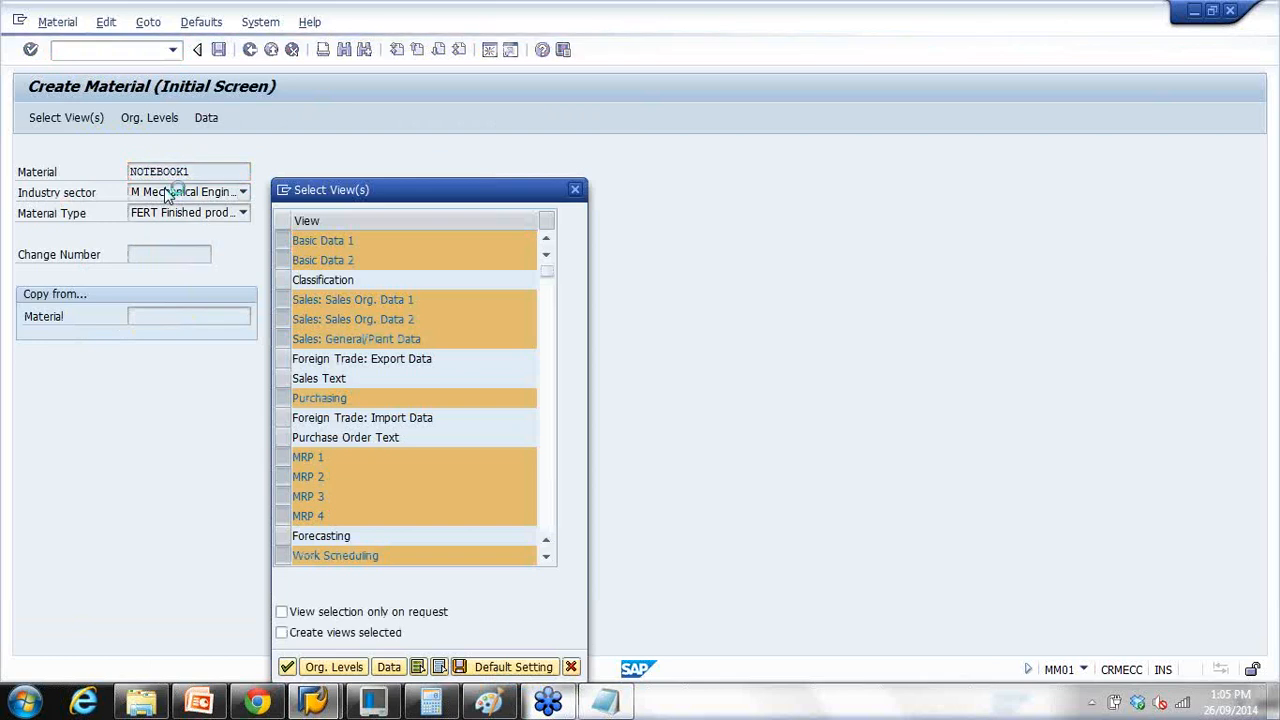
key(Return)
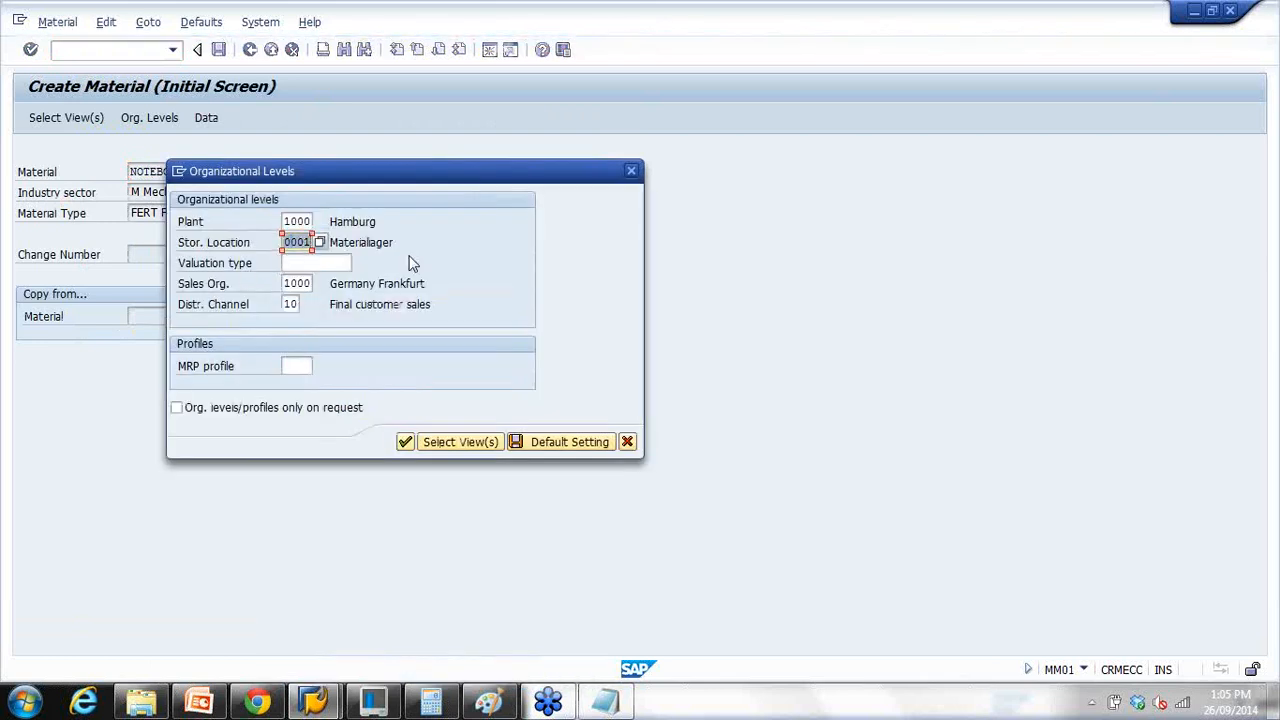
key(Escape)
key(F3)
Step: Launch the MM02 change material transaction
click(127, 52)
text(mm02)
key(Return)
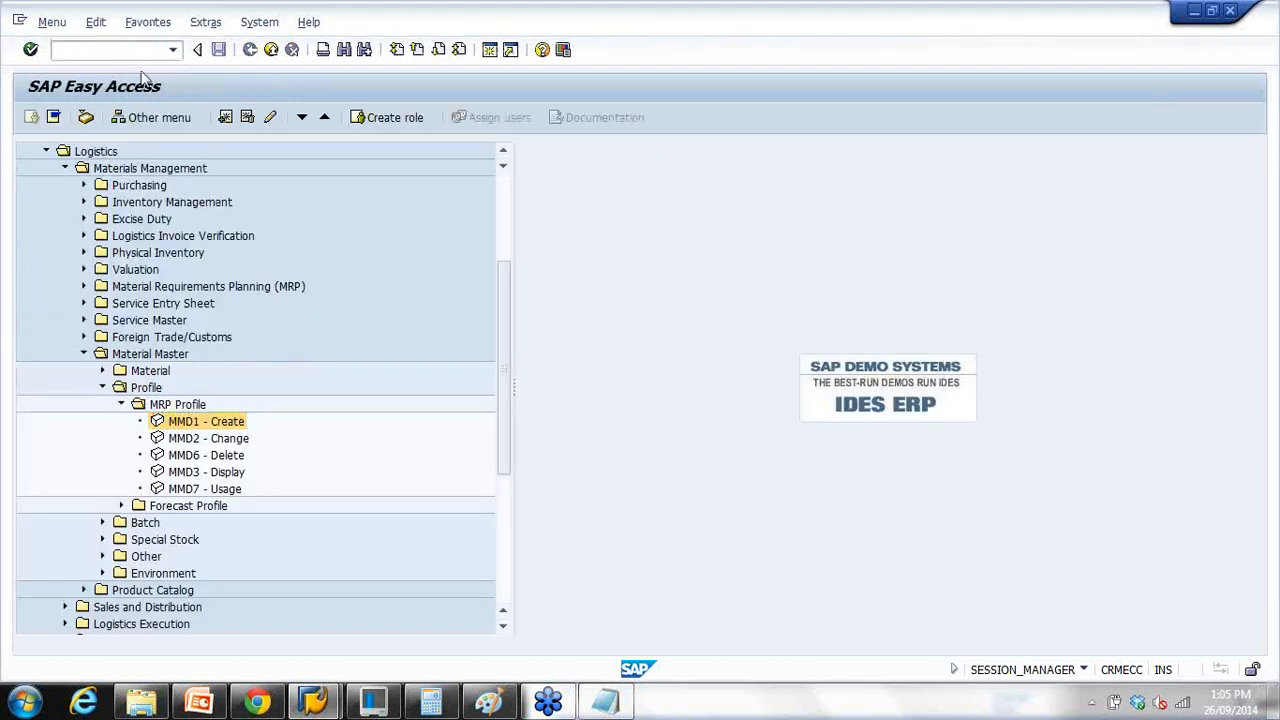
Step: Confirm NOTEBOOK1's views and browse the plant 1000 storage locations 0001 and 0002
key(Return)
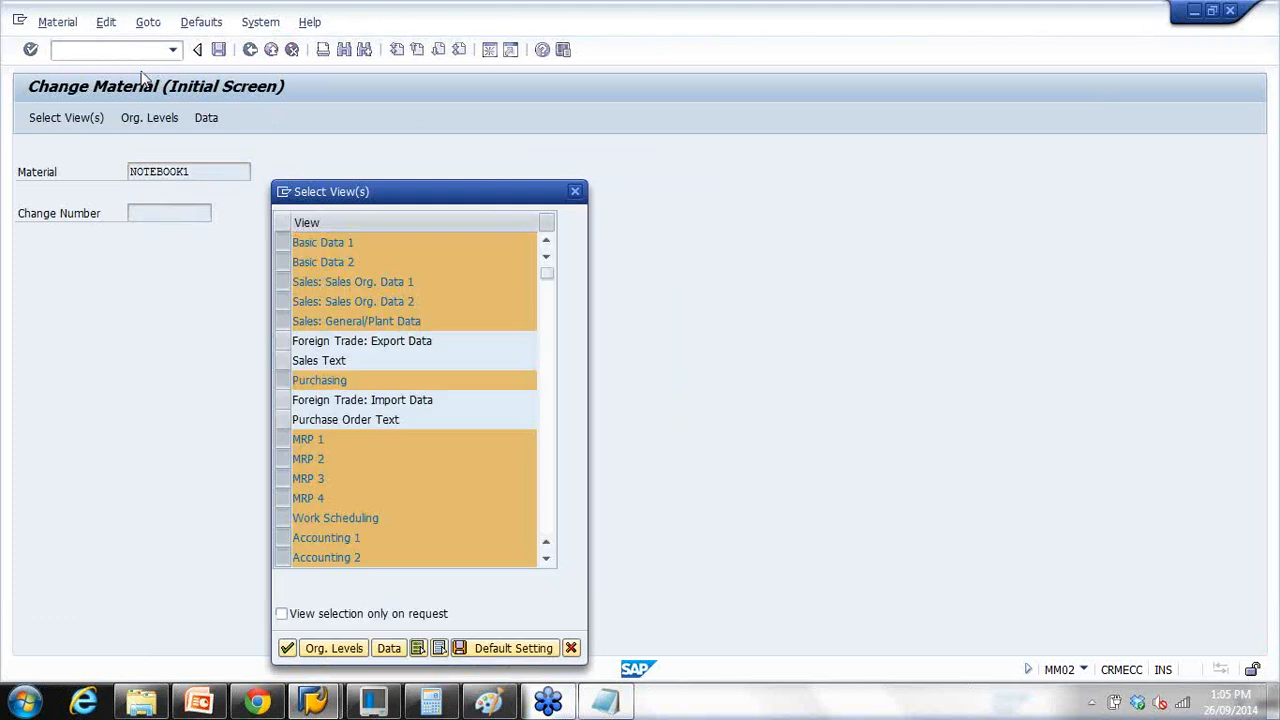
key(Return)
click(298, 242)
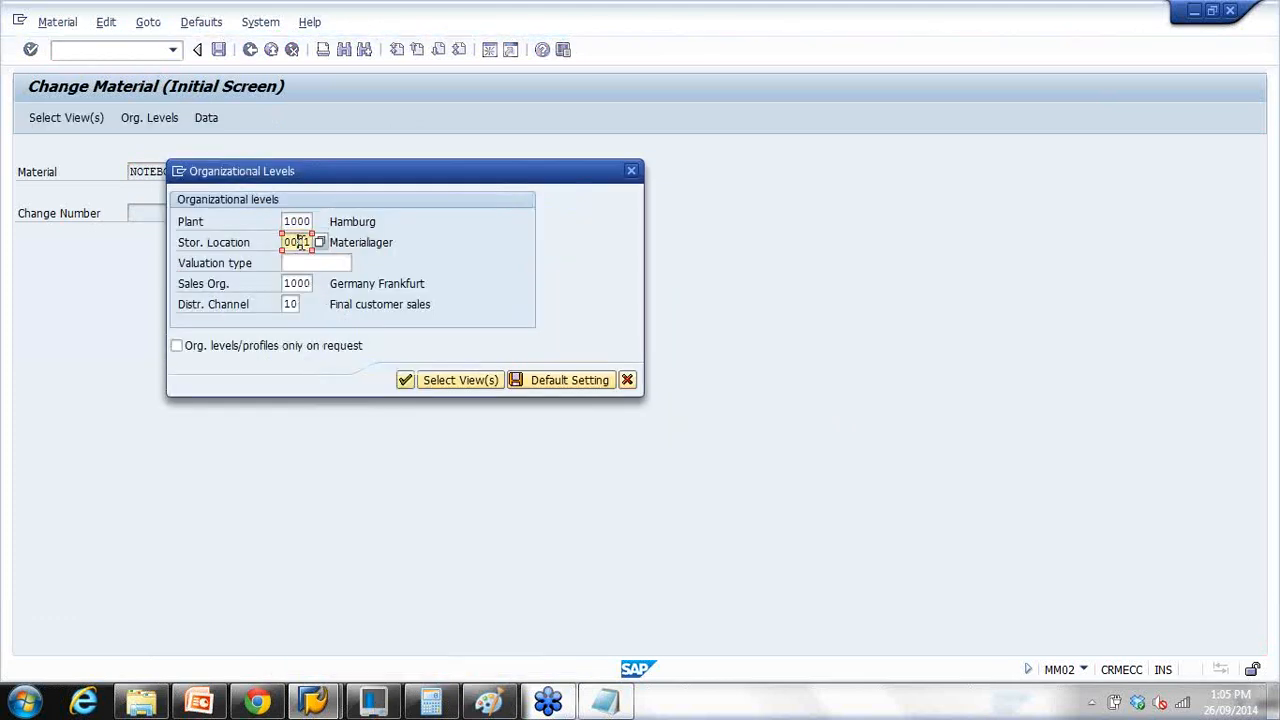
click(320, 242)
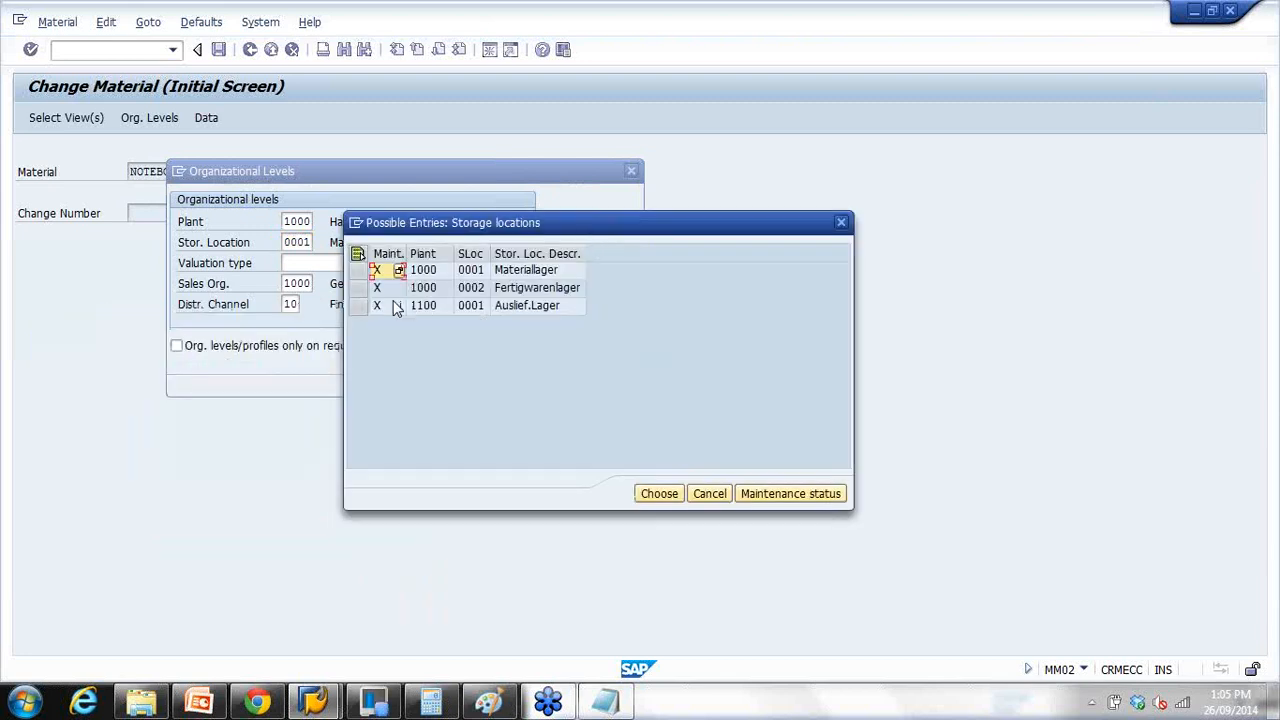
click(358, 270)
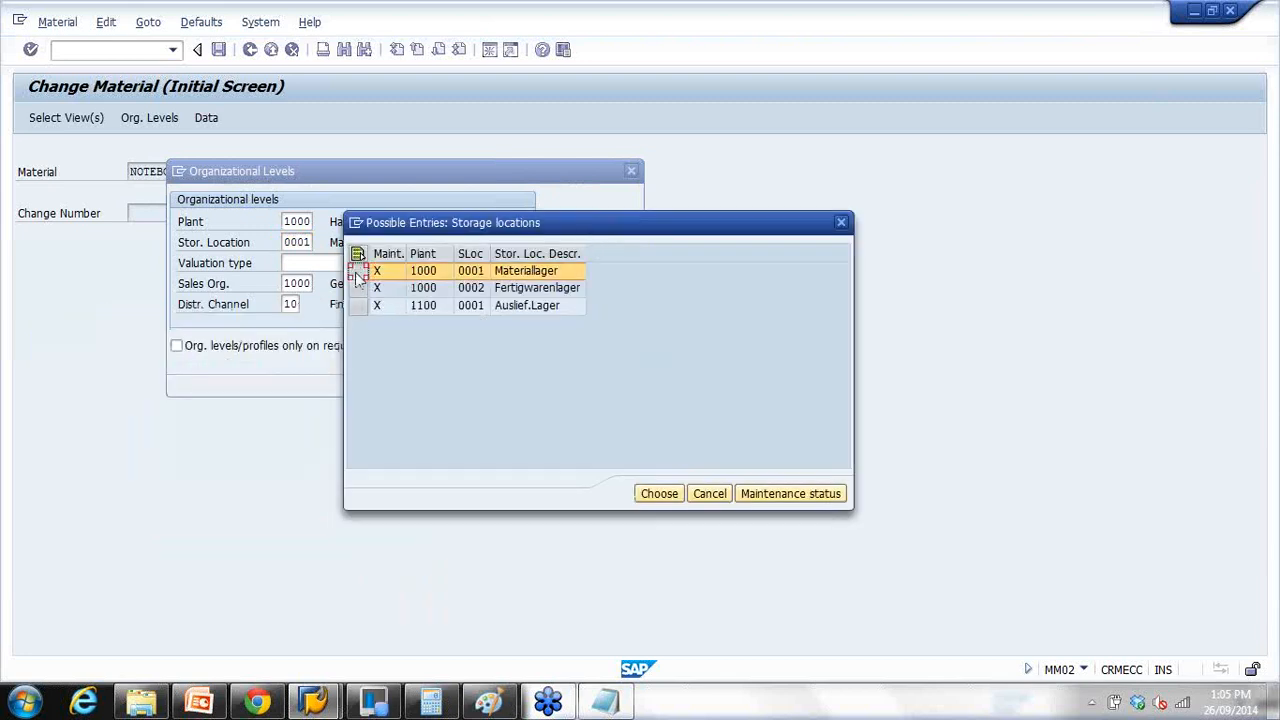
click(468, 289)
click(468, 289)
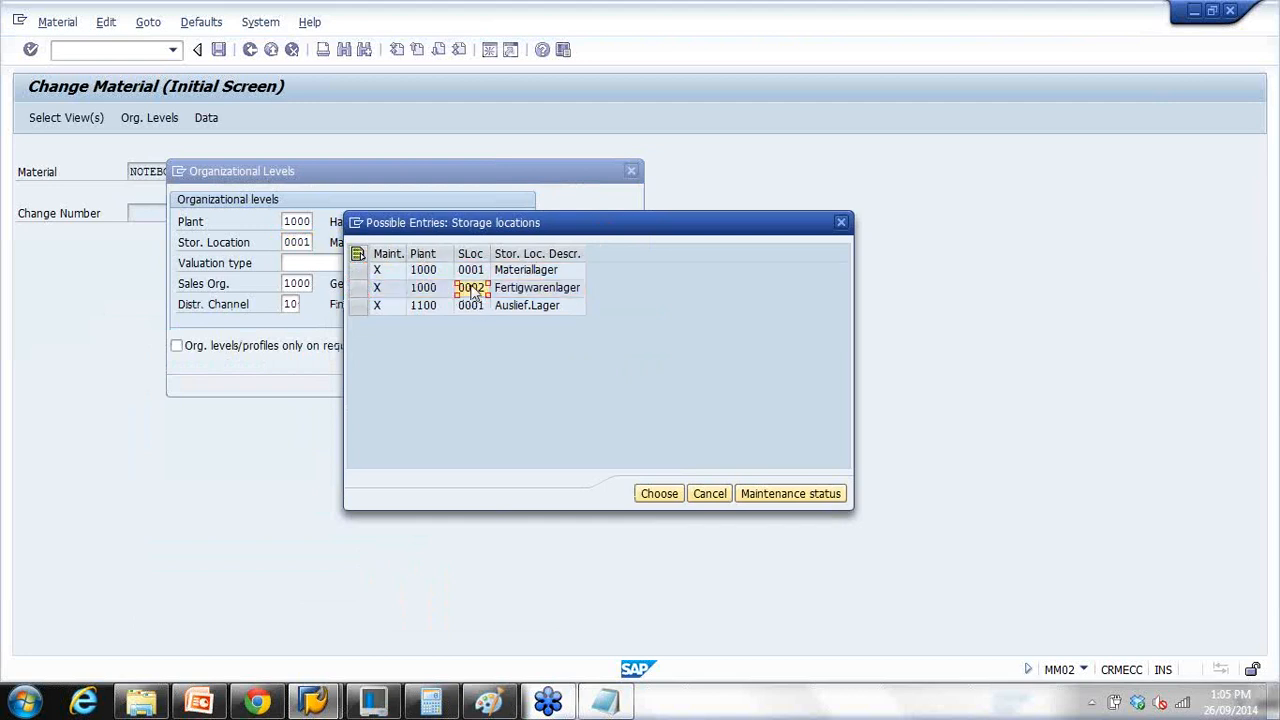
Step: Review the notes on extending storage locations with MSC, then close the list without choosing
click(372, 700)
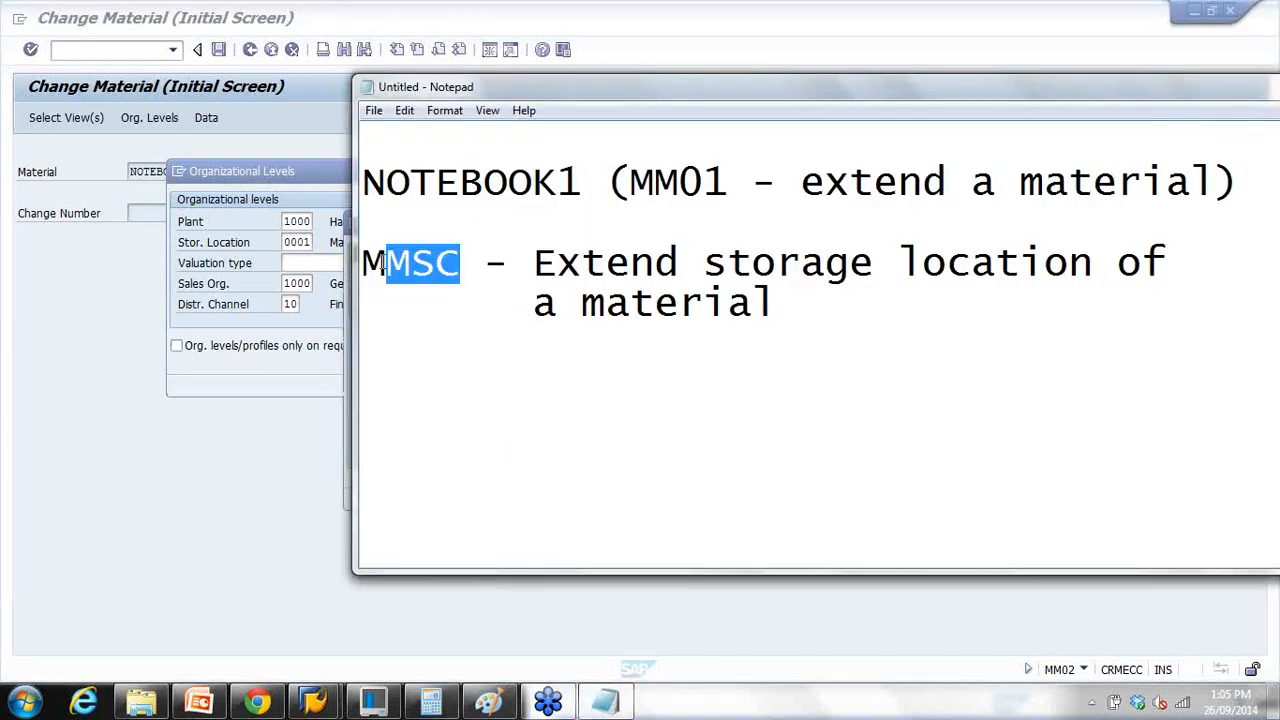
drag(384, 262, 485, 262)
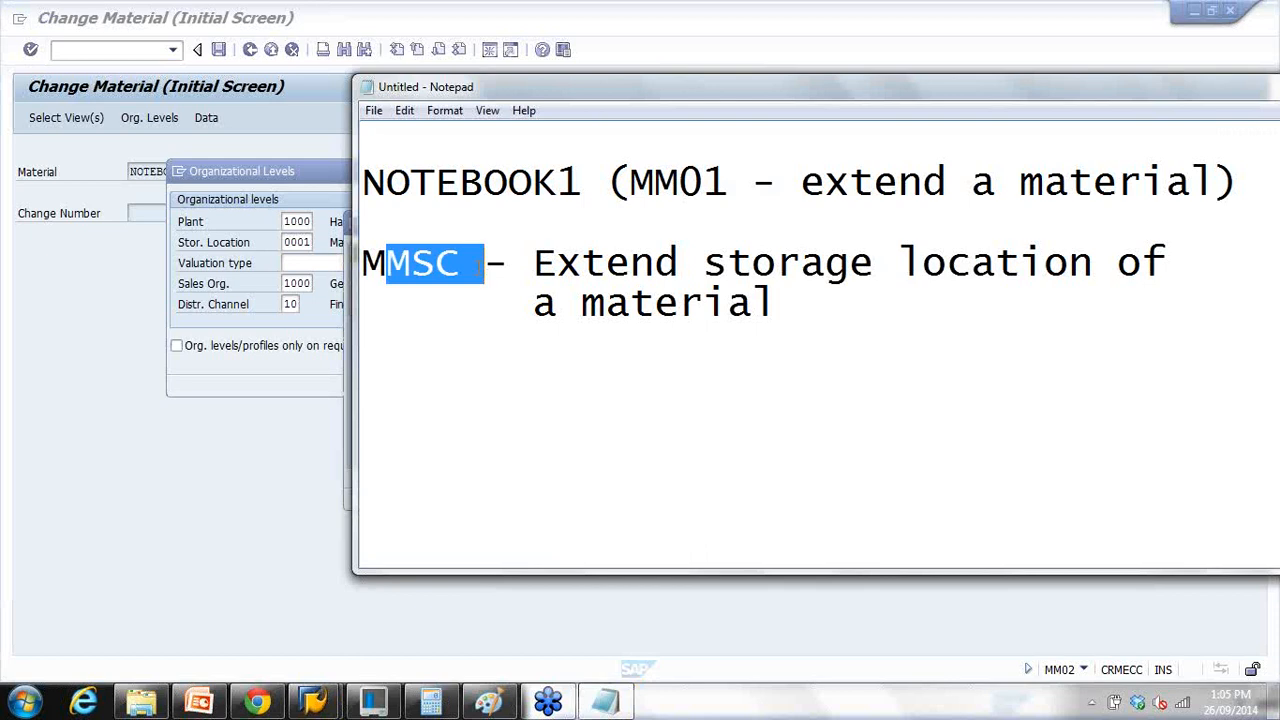
drag(704, 264, 1068, 264)
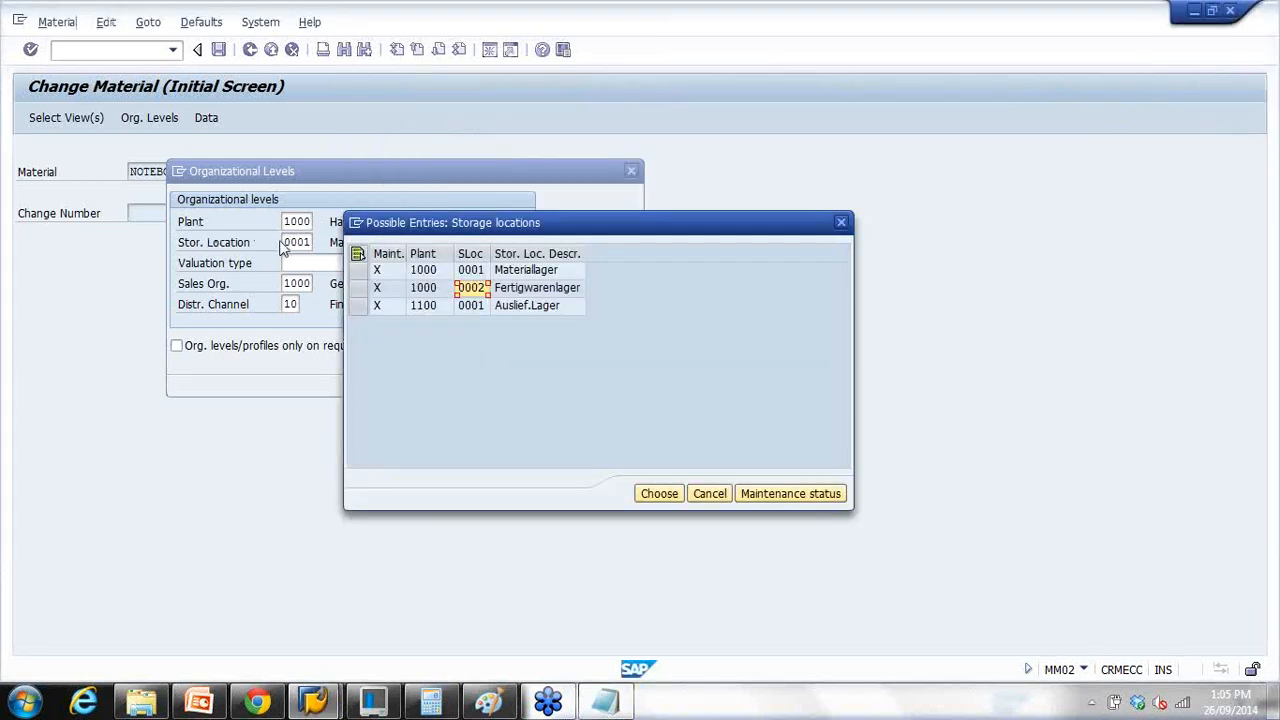
click(709, 493)
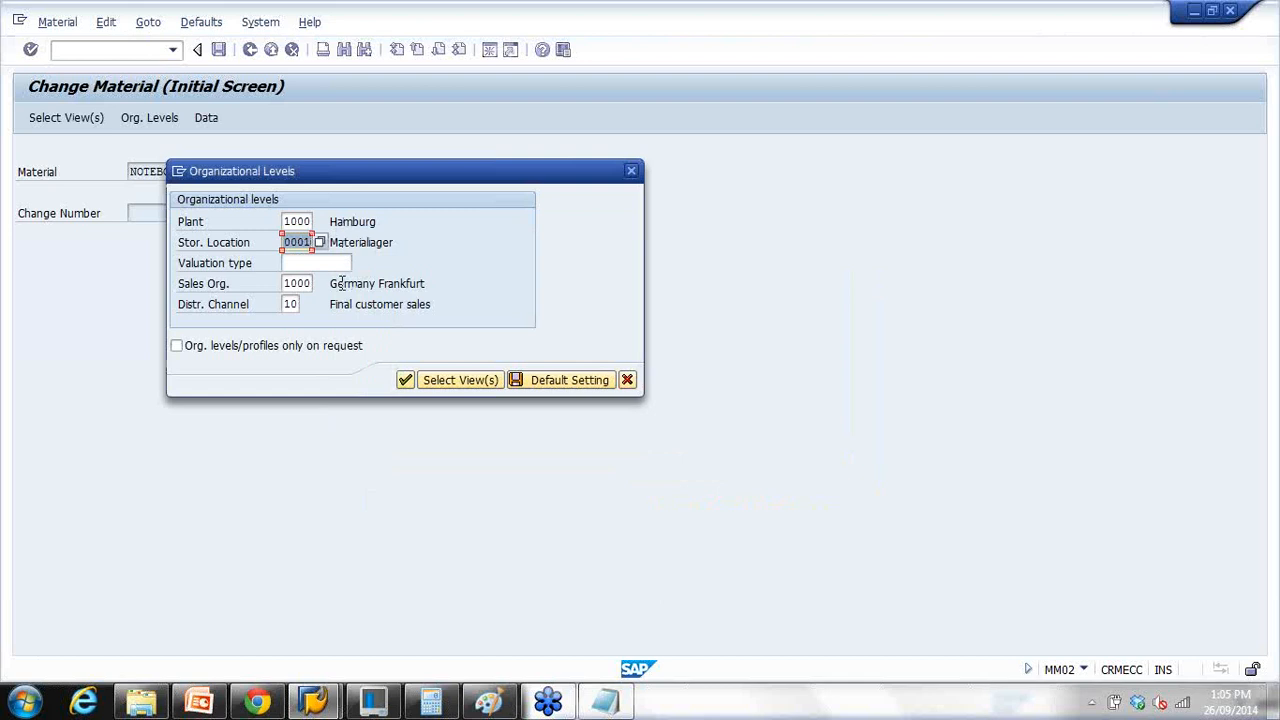
Step: Check the presentation and MRP profile window, then cancel the organizational levels prompt
click(205, 704)
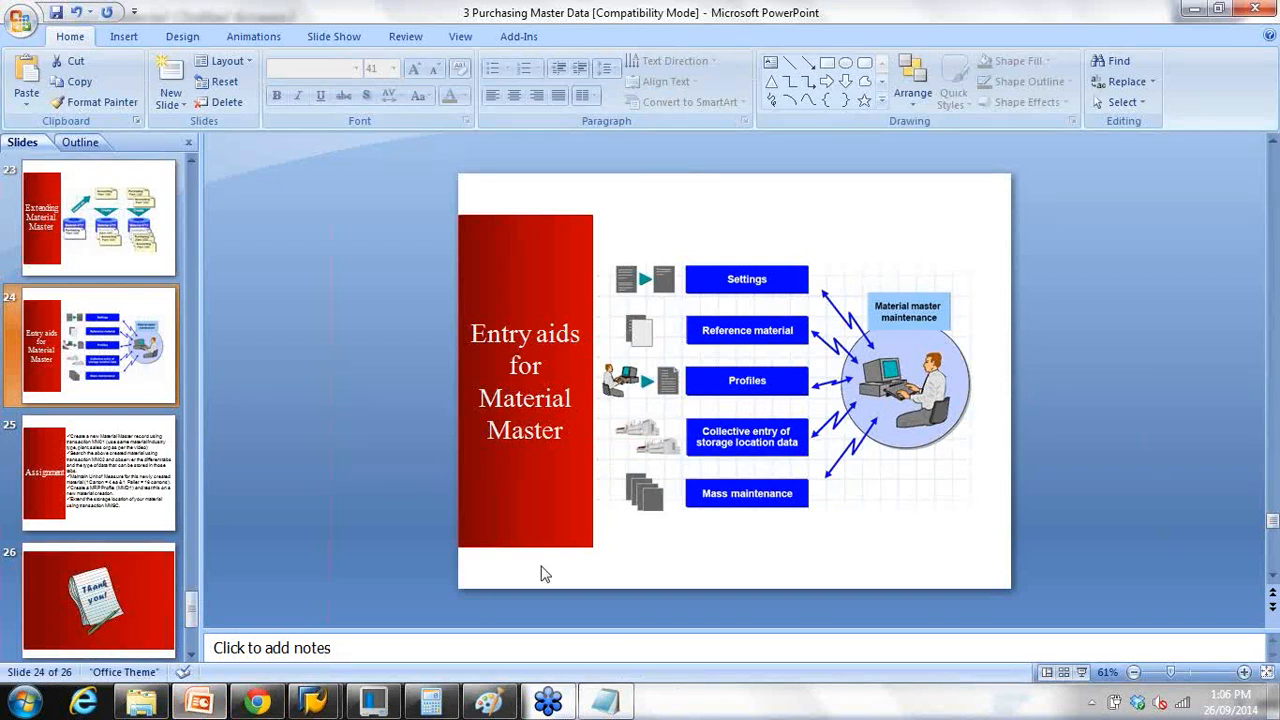
mouse_move(314, 703)
click(425, 585)
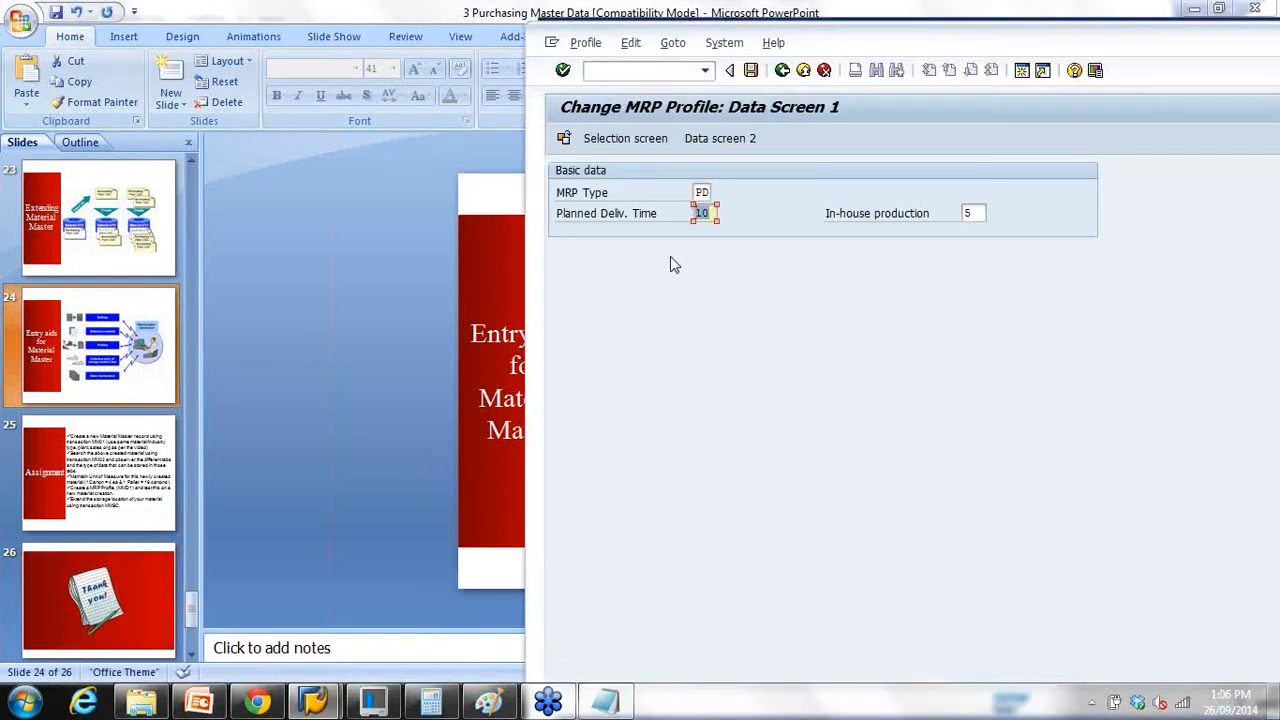
click(220, 580)
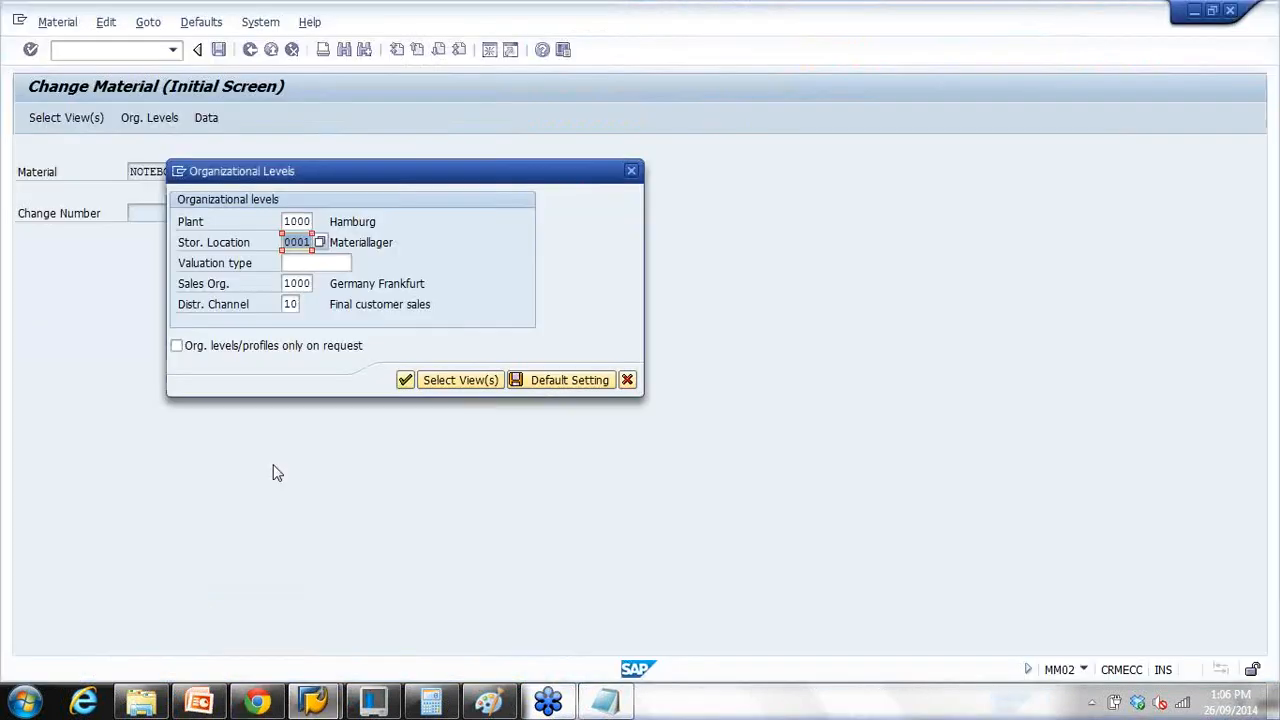
click(627, 380)
Step: Restart /nmm02 for NOTEBOOK1, confirm views and org levels, and jump to MRP 1
click(140, 52)
text(/nmm02)
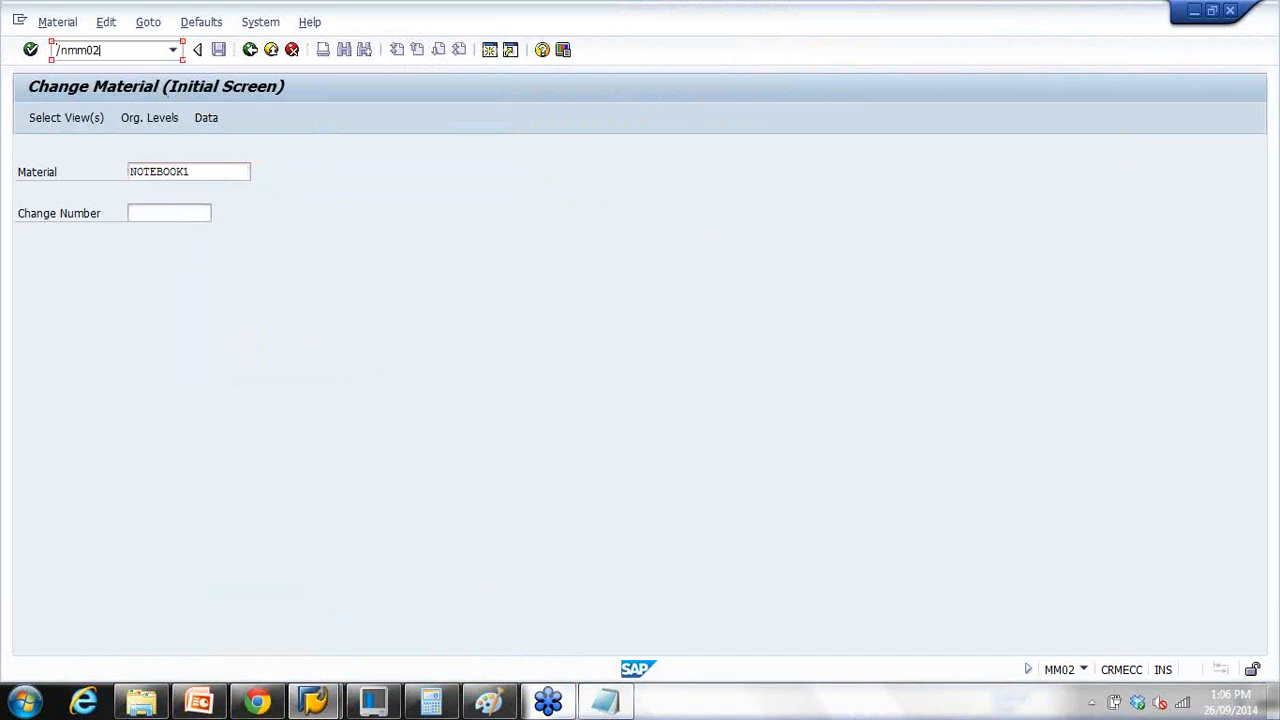
key(Return)
key(Return)
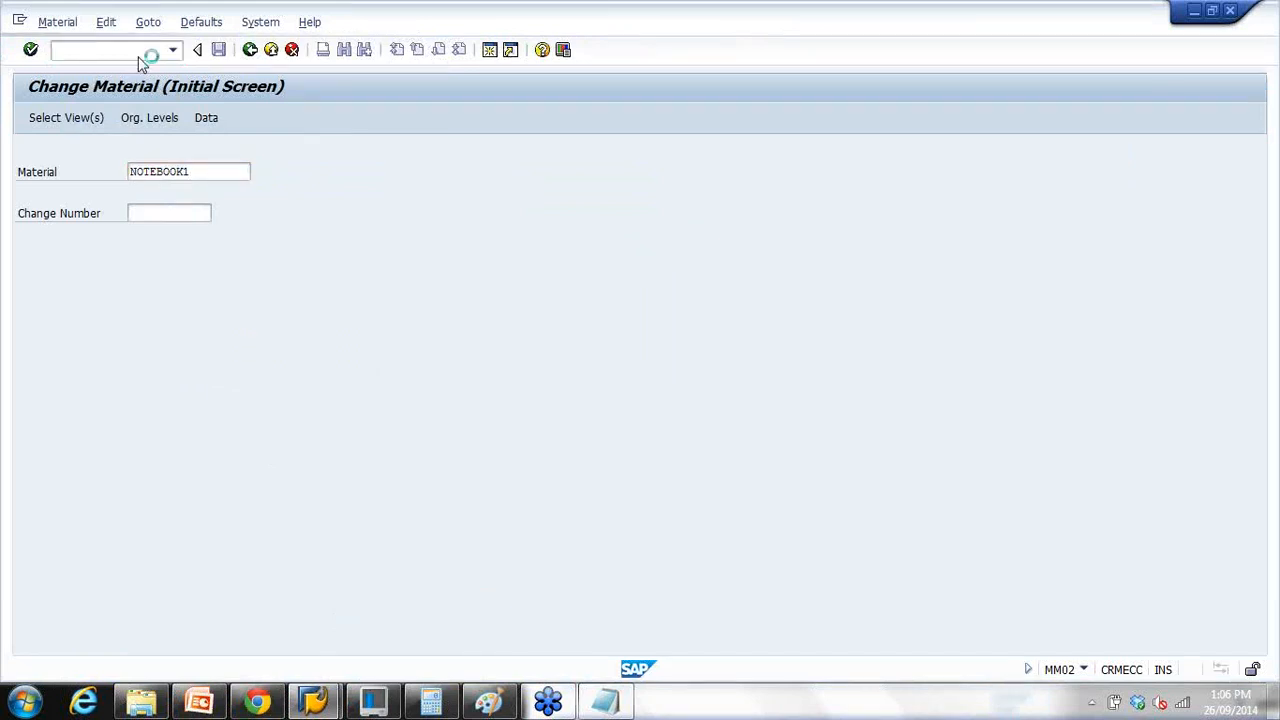
key(Return)
click(406, 380)
click(589, 152)
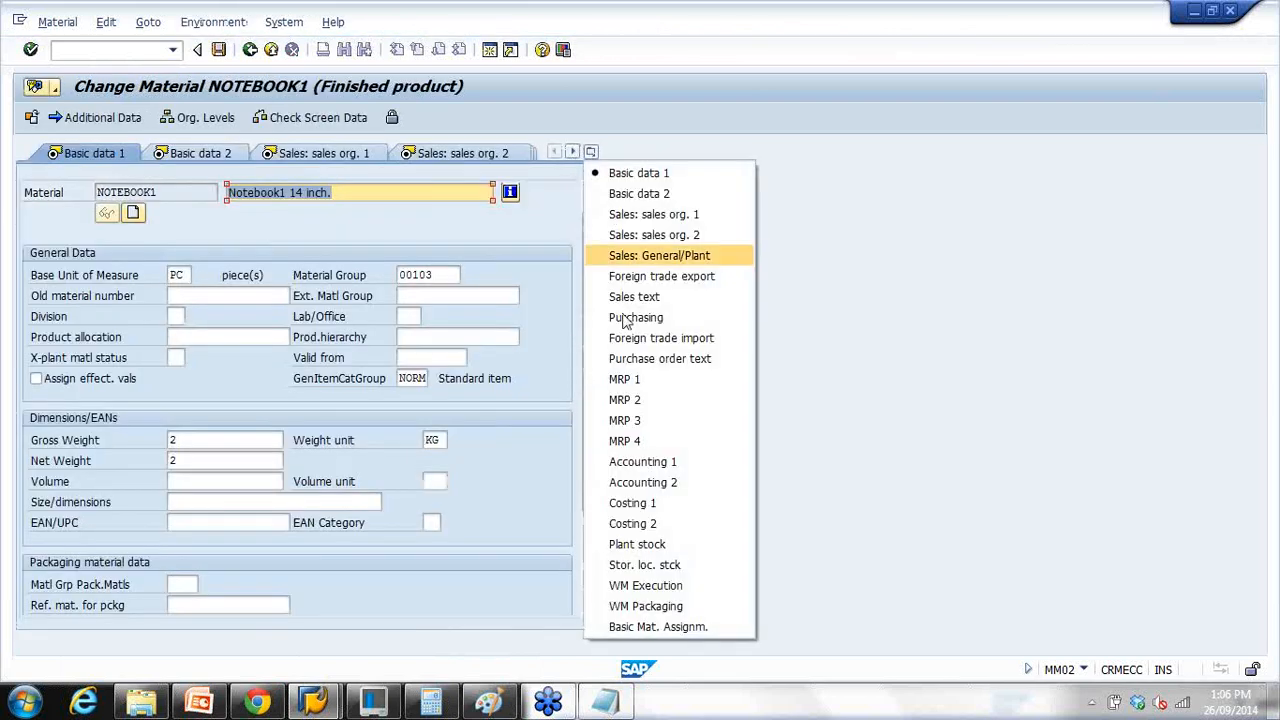
click(632, 374)
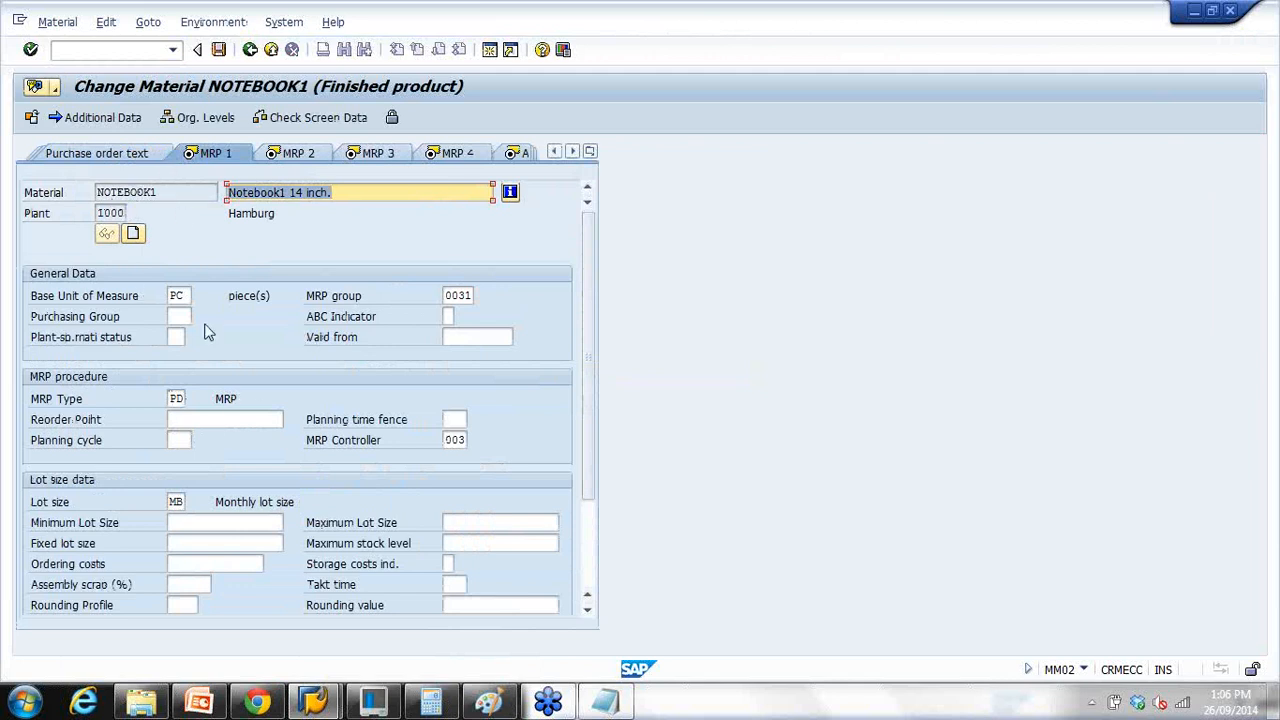
Step: Inspect the MRP 1 data with MRP type PD, then move to MRP 2
click(176, 398)
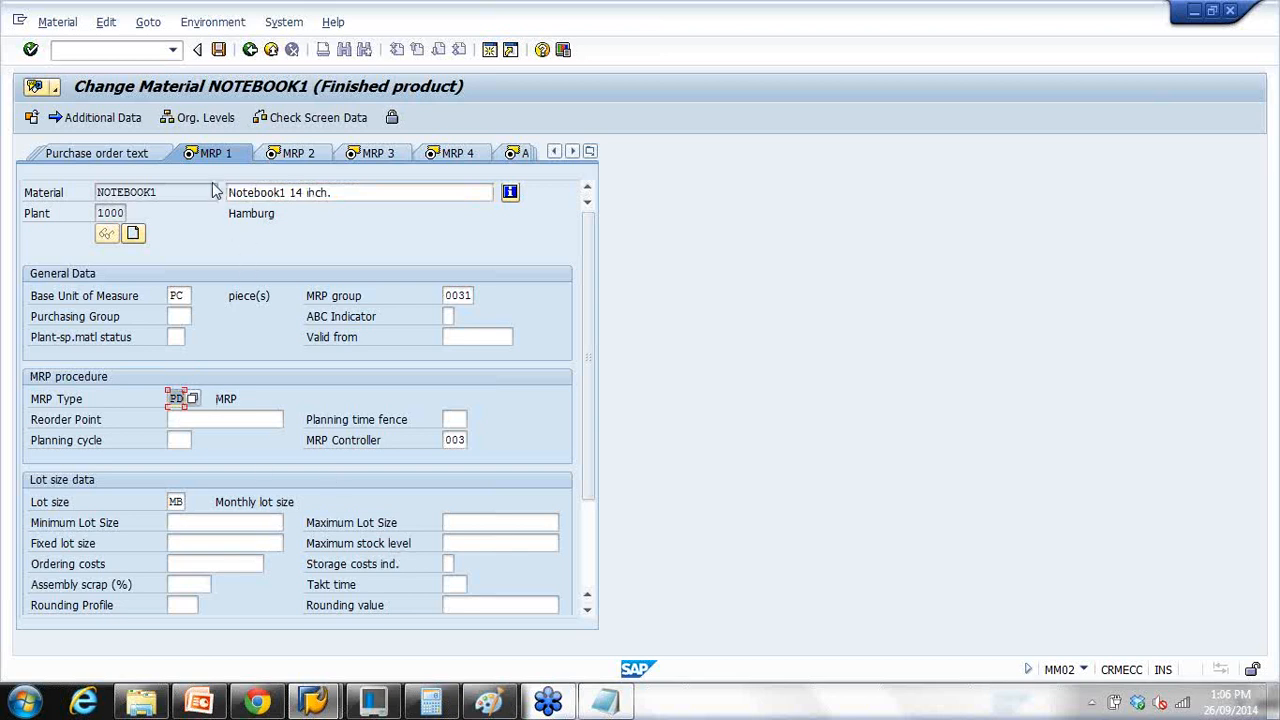
scroll(310, 405, down, 1)
scroll(314, 408, down, 2)
scroll(242, 331, up, 5)
key(Return)
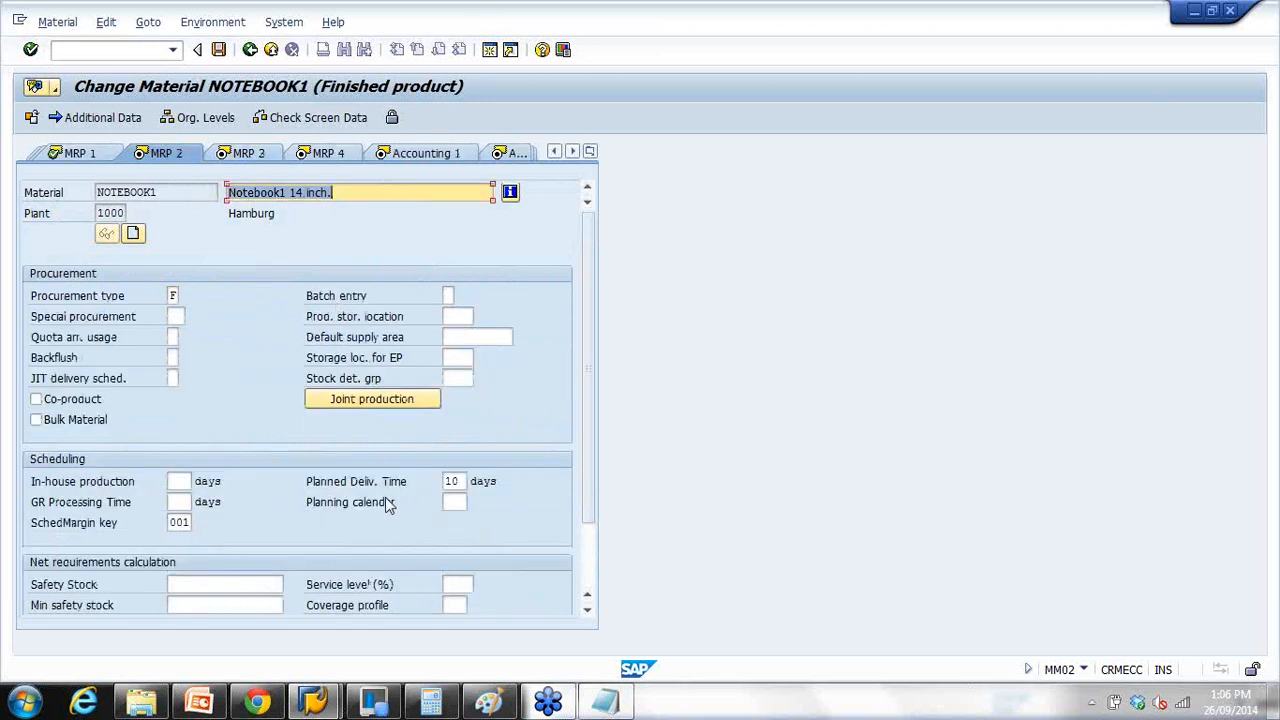
Step: Check the planned delivery time, trying 15 before restoring it to 10 days
double_click(451, 481)
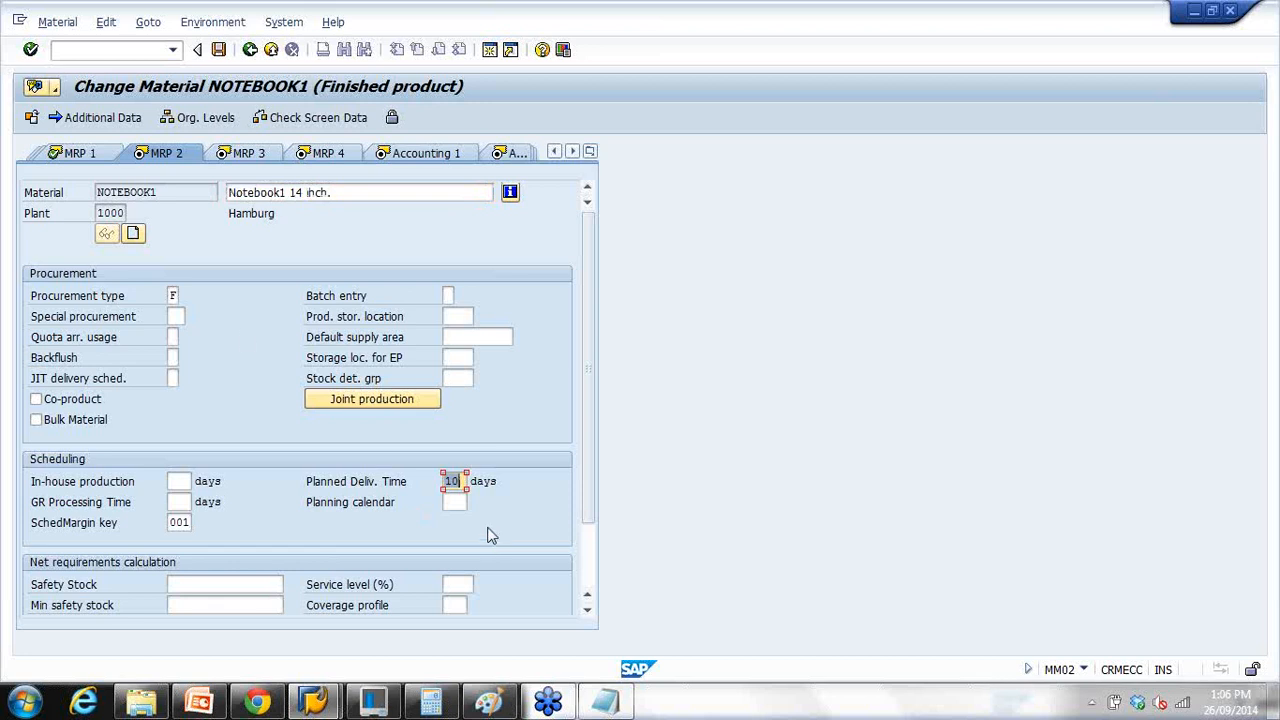
double_click(174, 192)
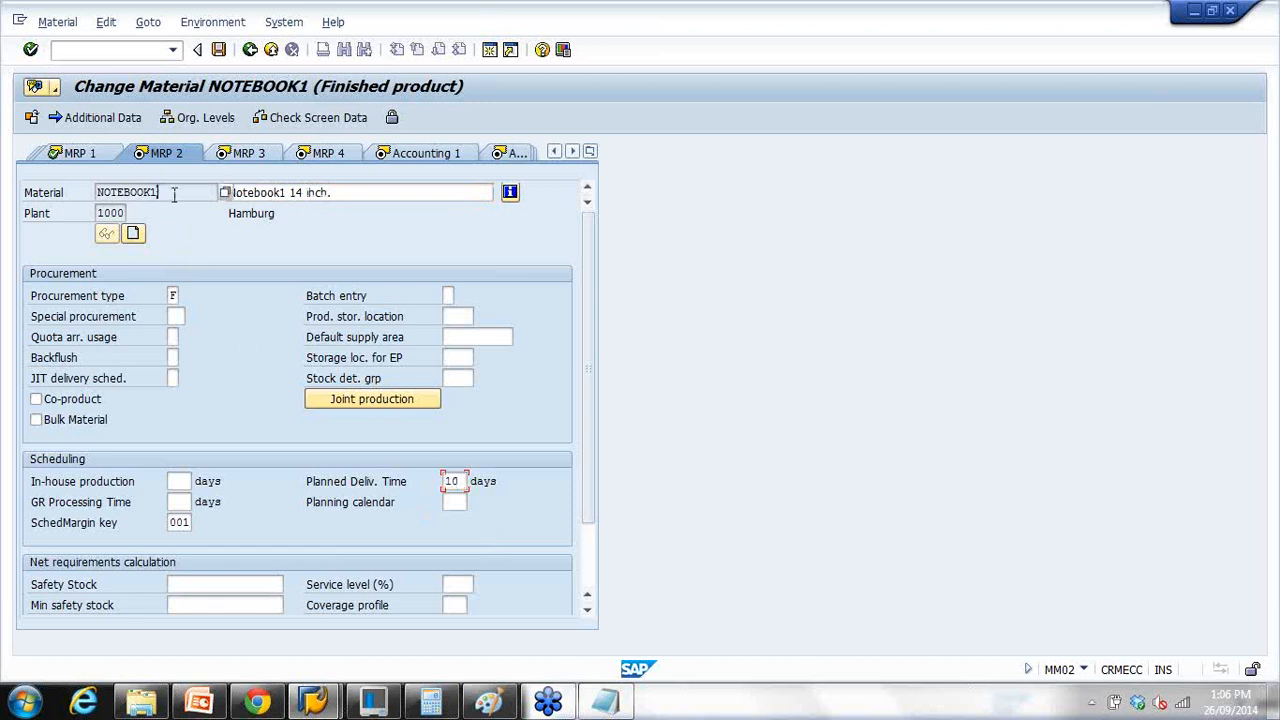
double_click(451, 481)
text(15)
key(BackSpace)
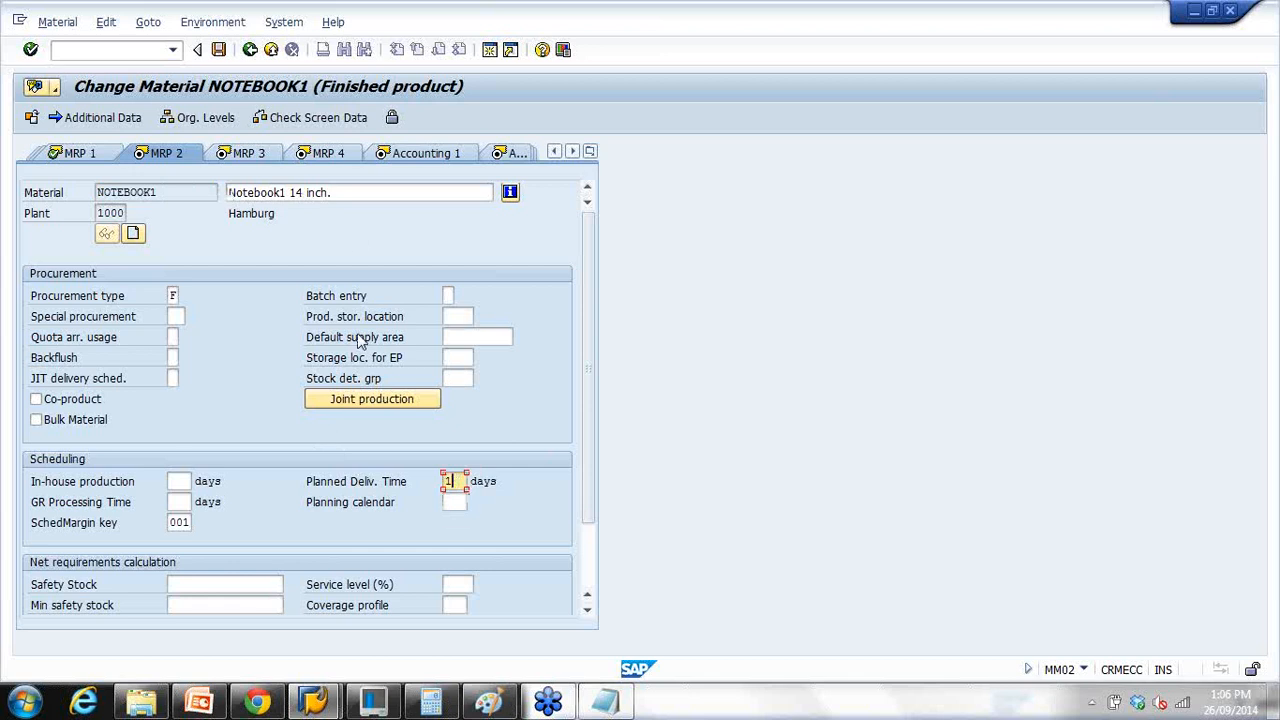
text(0)
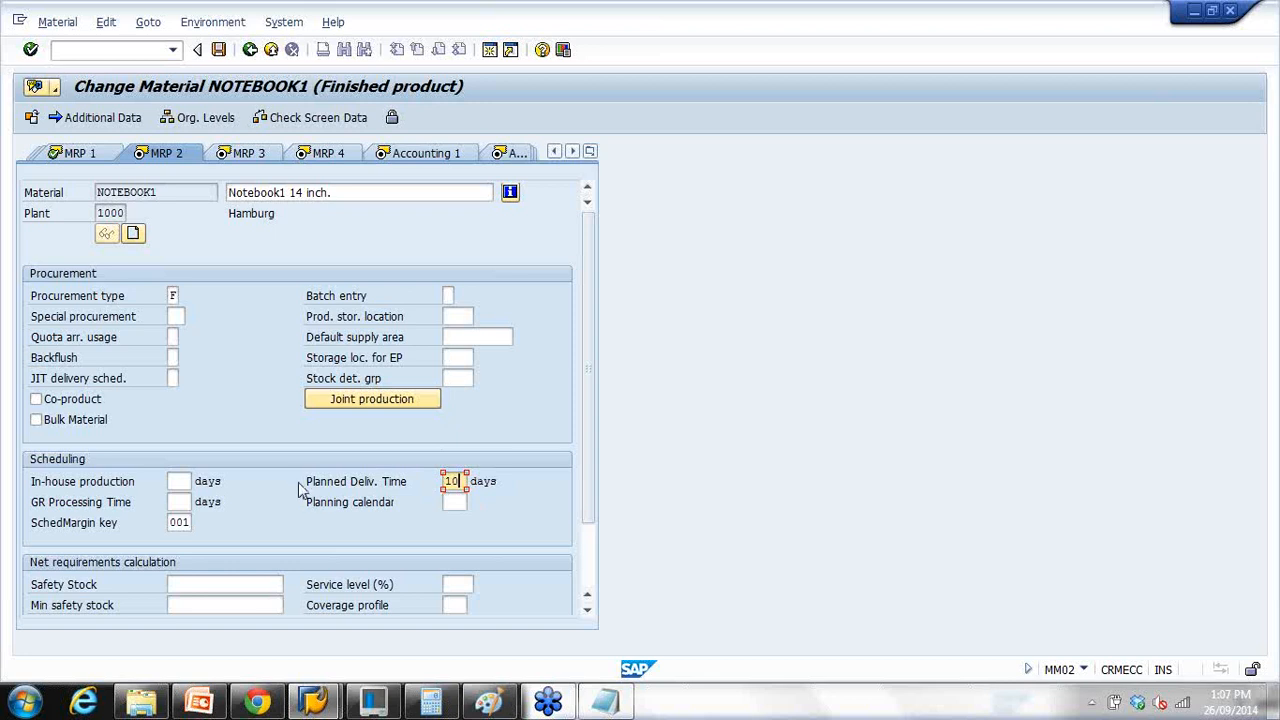
Step: Overwrite NOTEBOOK1's planned delivery time of 10 with 15 days and save the material
drag(460, 481, 364, 482)
text(15)
click(218, 49)
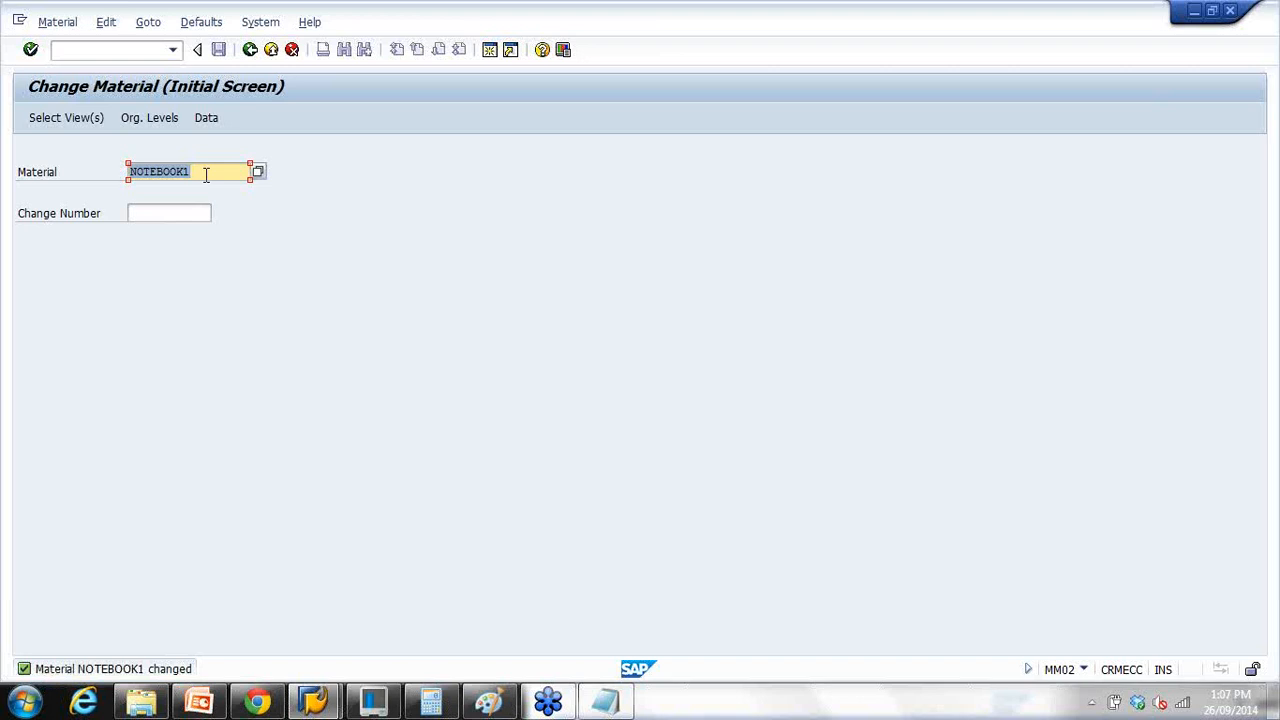
Step: Append a new 'MASS - Mass Maintenance' line at the end of the Notepad notes
click(605, 700)
click(787, 312)
key(Return)
key(Return)
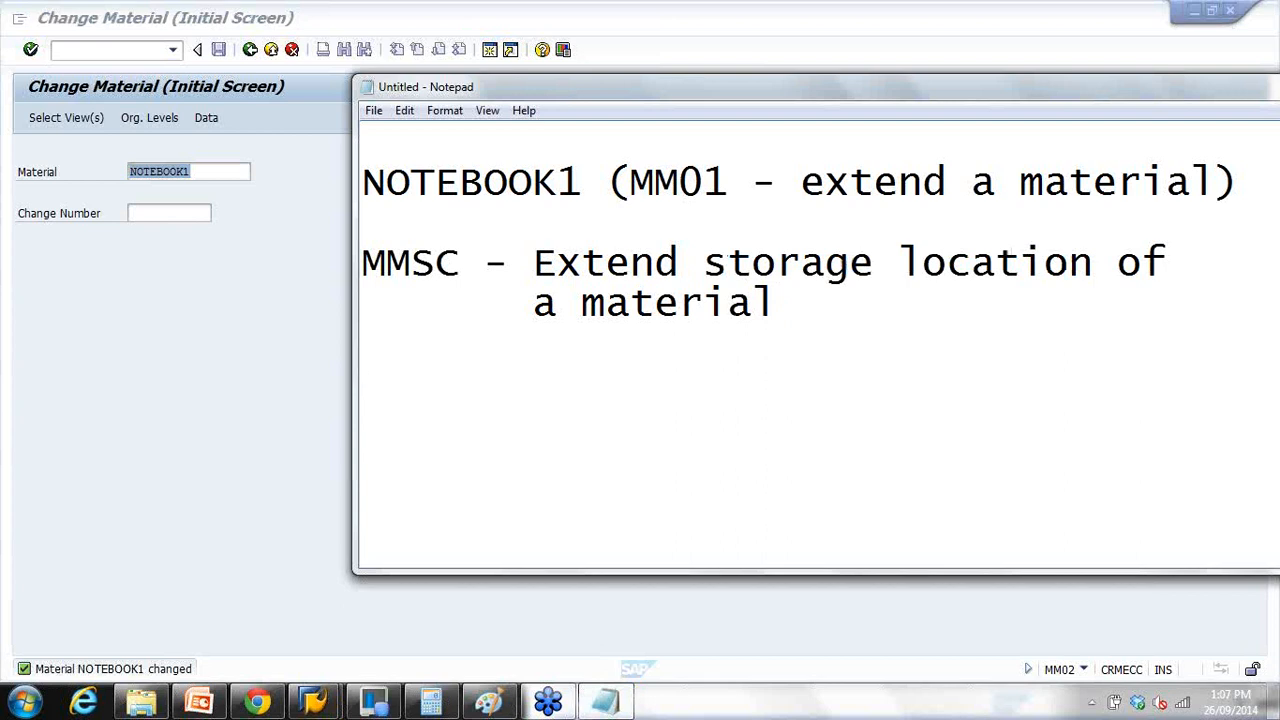
text(MASS )
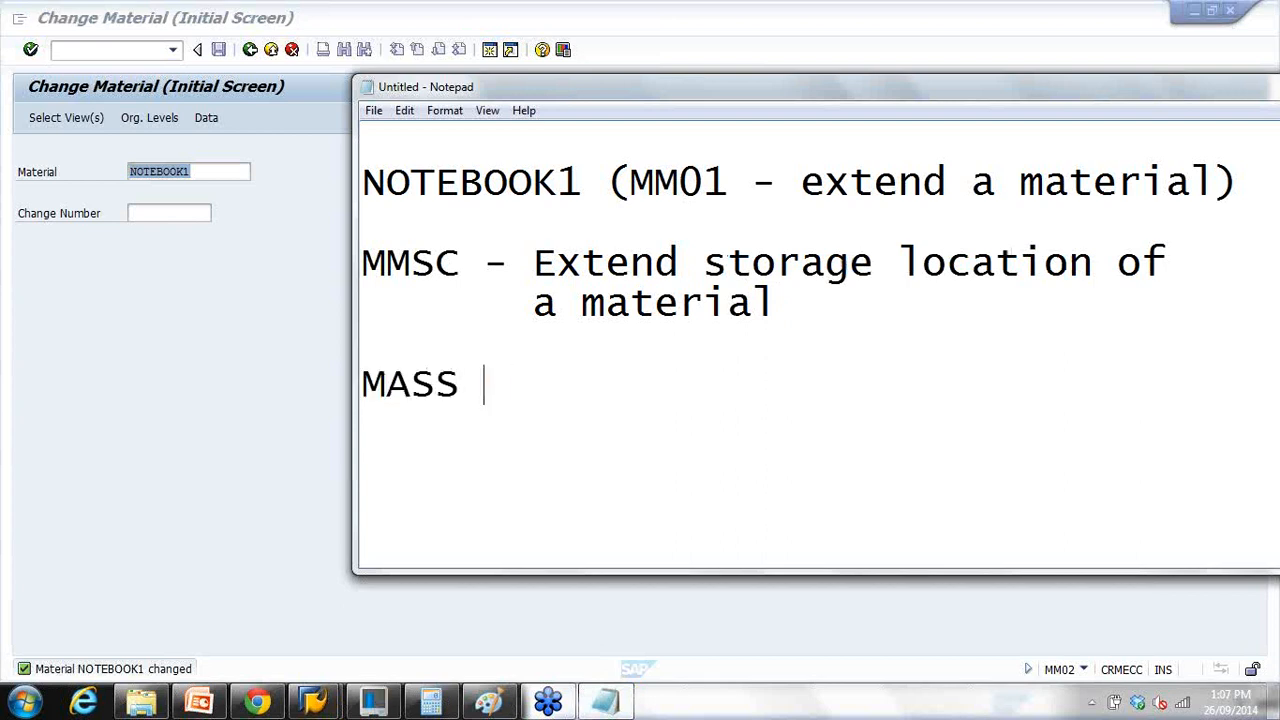
text(- Massm)
key(BackSpace)
text(Maintena)
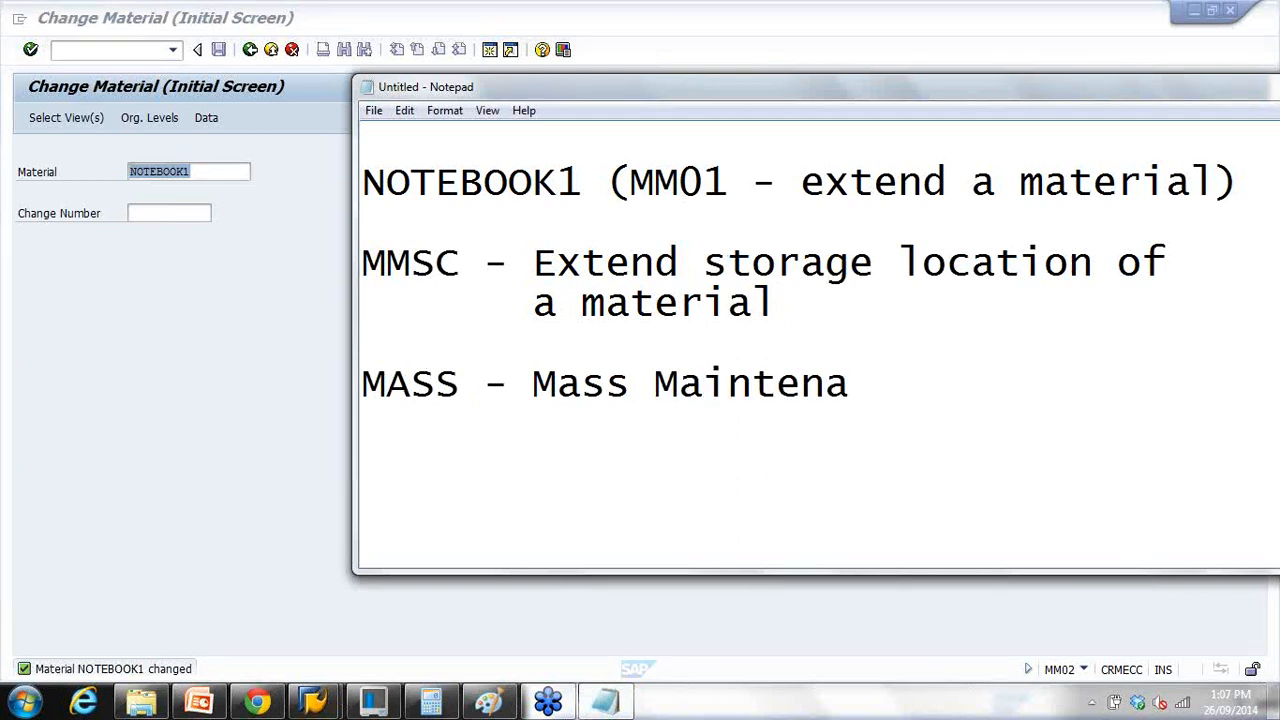
text(nce)
Step: Highlight the MASS code, then return SAP from Change Material to the main menu
drag(385, 386, 473, 385)
click(271, 374)
click(250, 49)
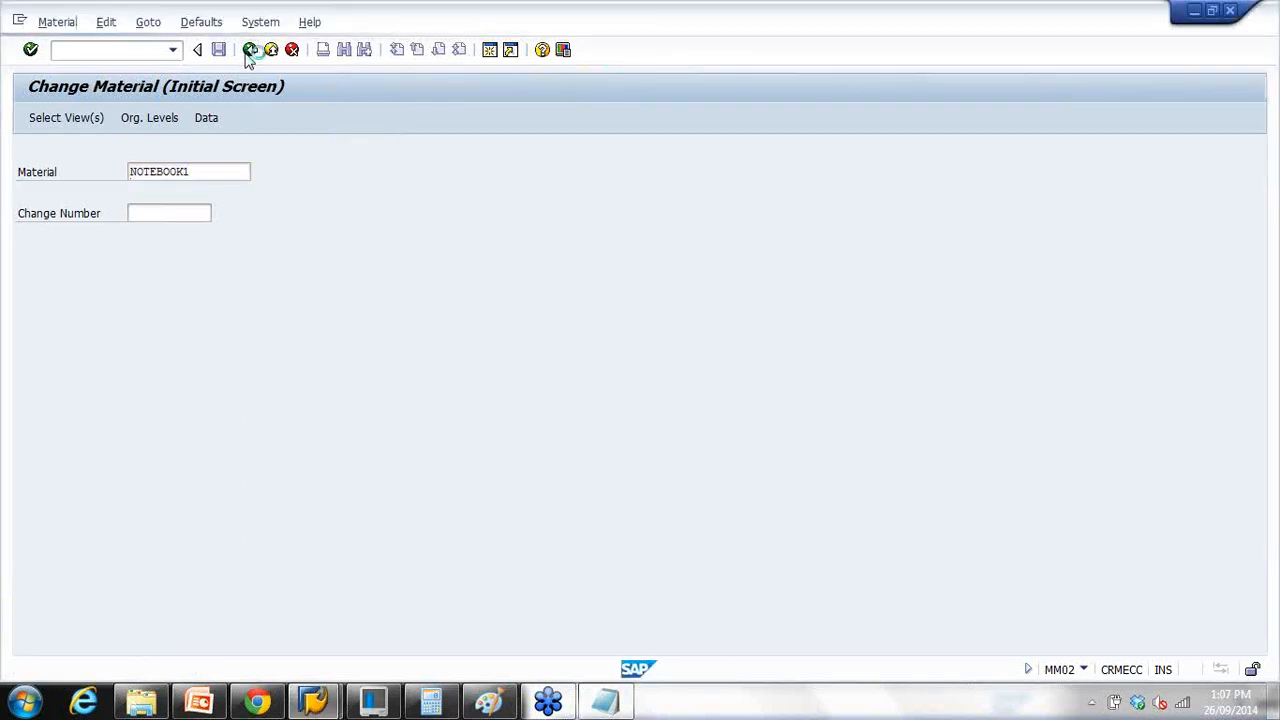
Step: Start transaction MASS and choose object type BUS1001 Materials (industry)
text(mass)
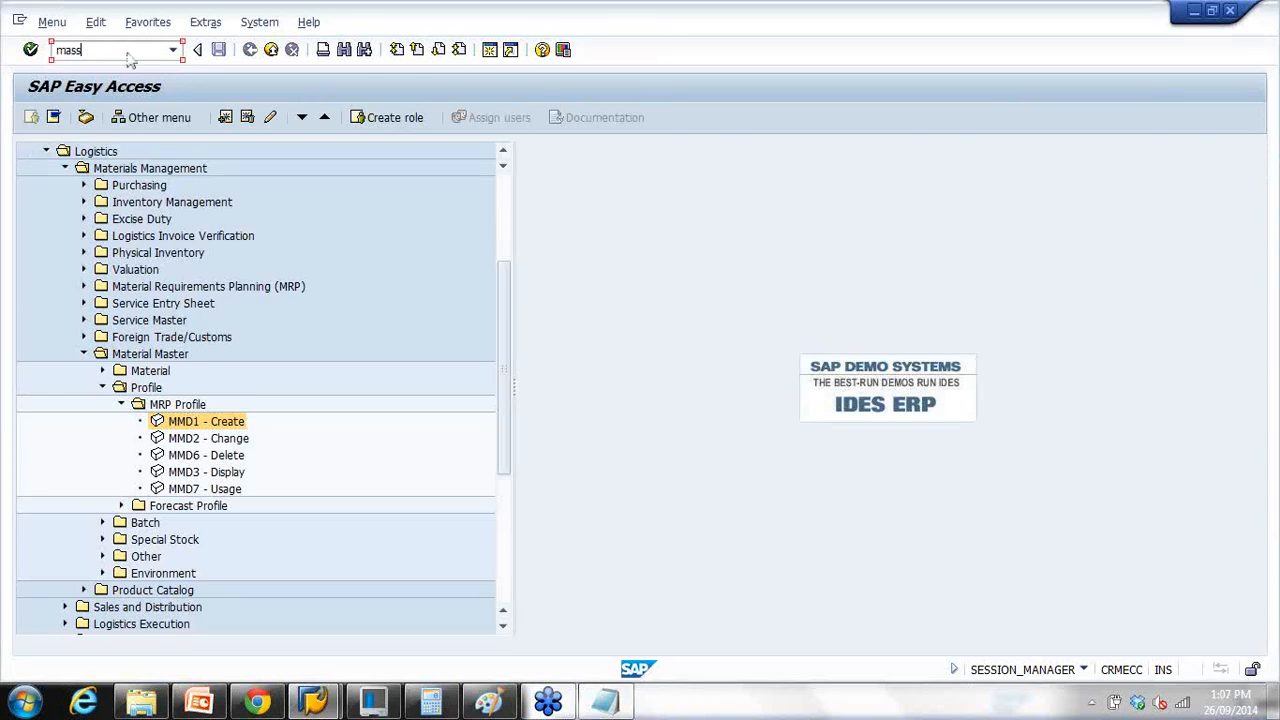
key(Return)
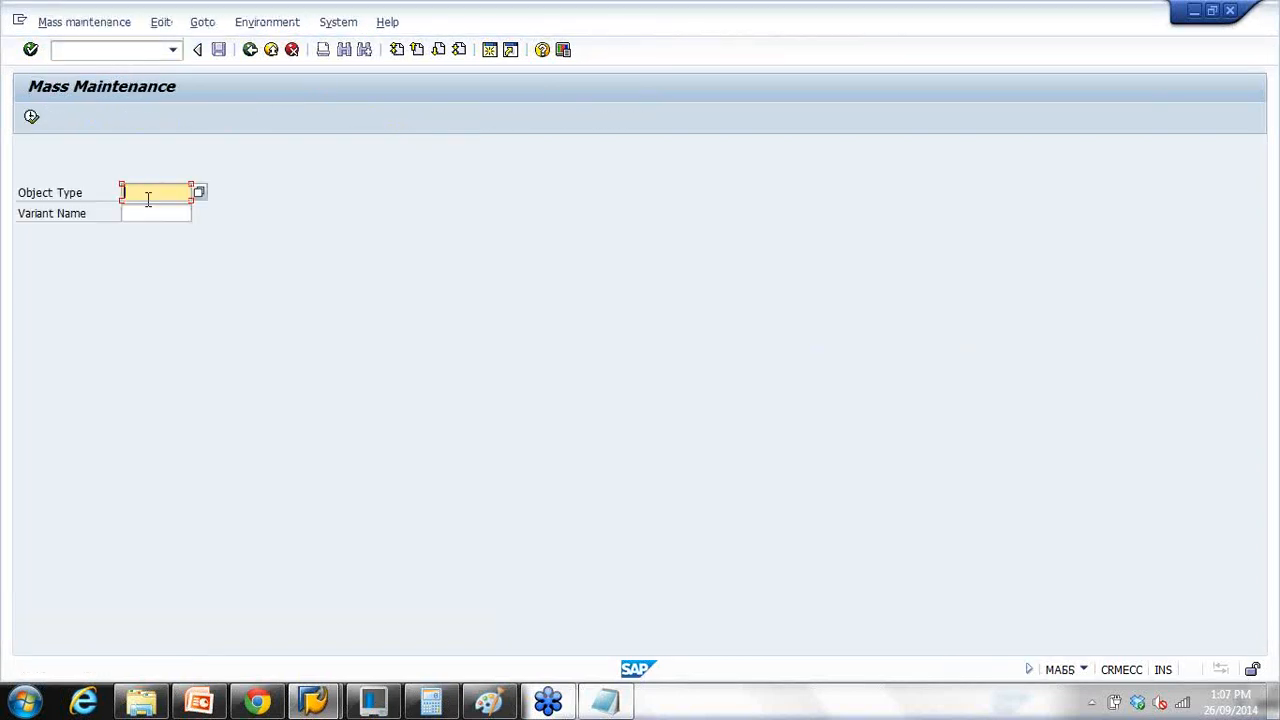
click(610, 700)
click(226, 340)
click(202, 194)
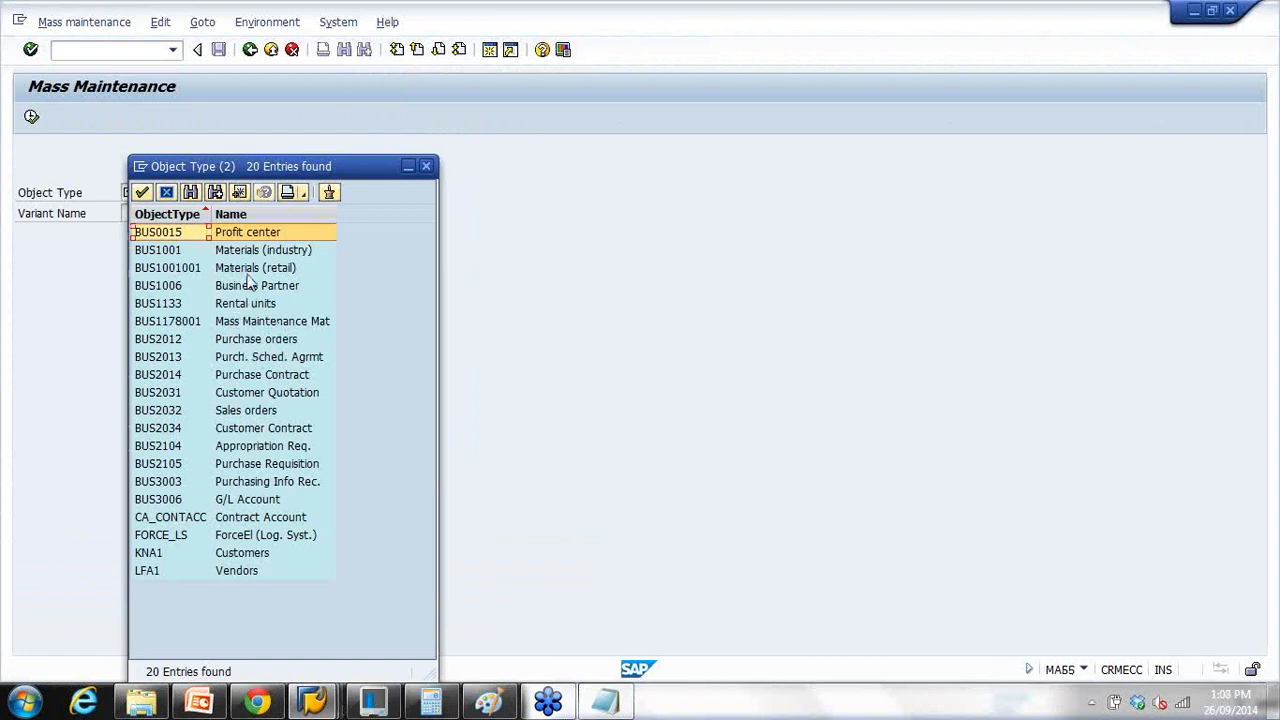
click(256, 251)
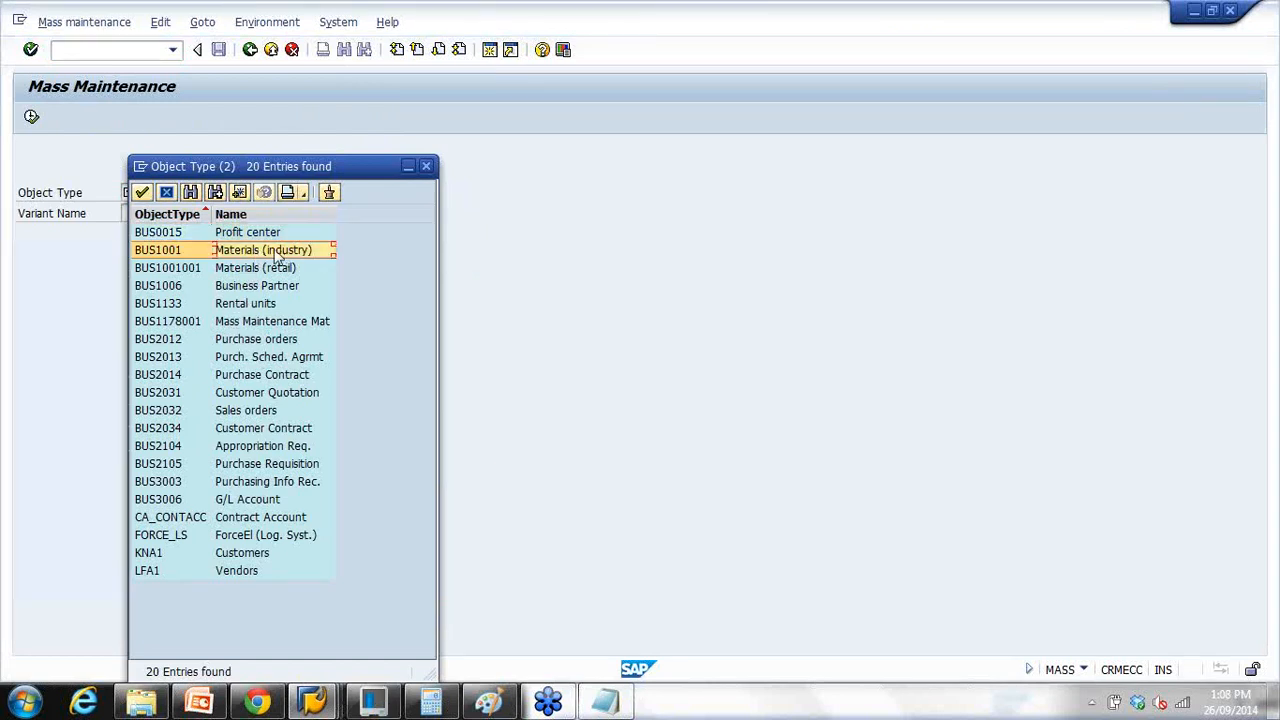
double_click(280, 252)
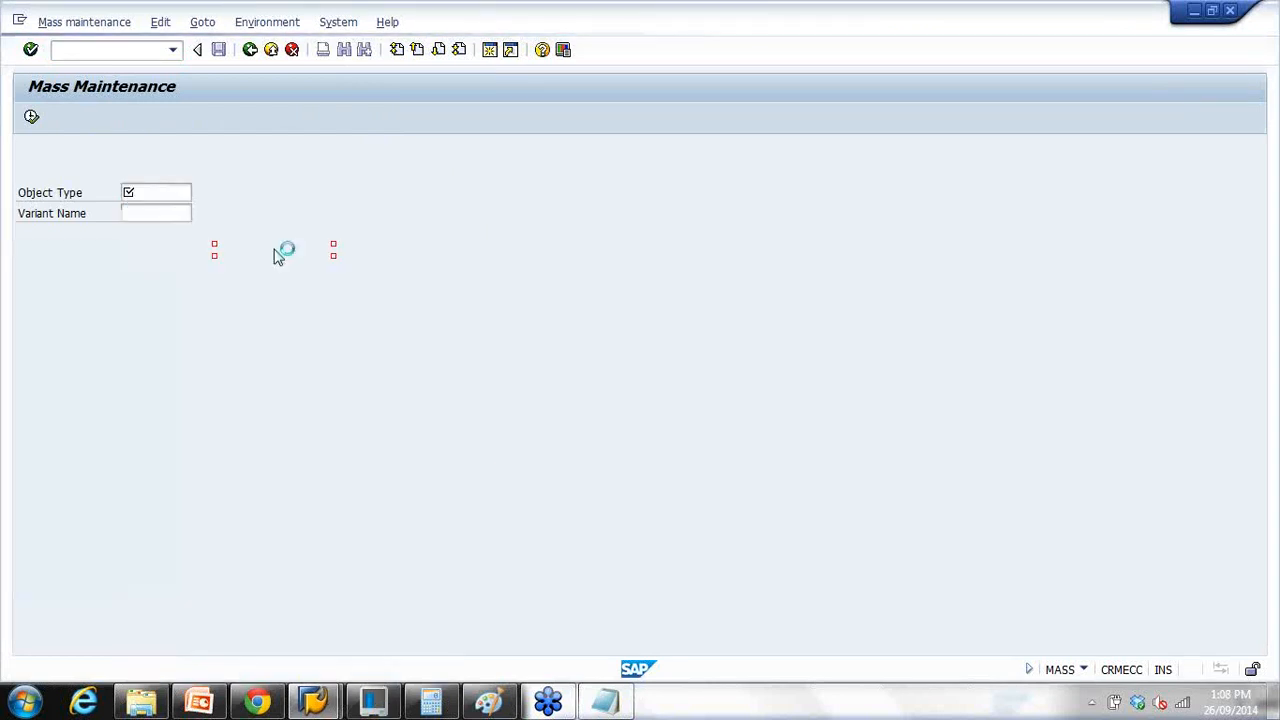
Step: Load the material tables and continue with Plant Data for Material (MARC)
click(32, 118)
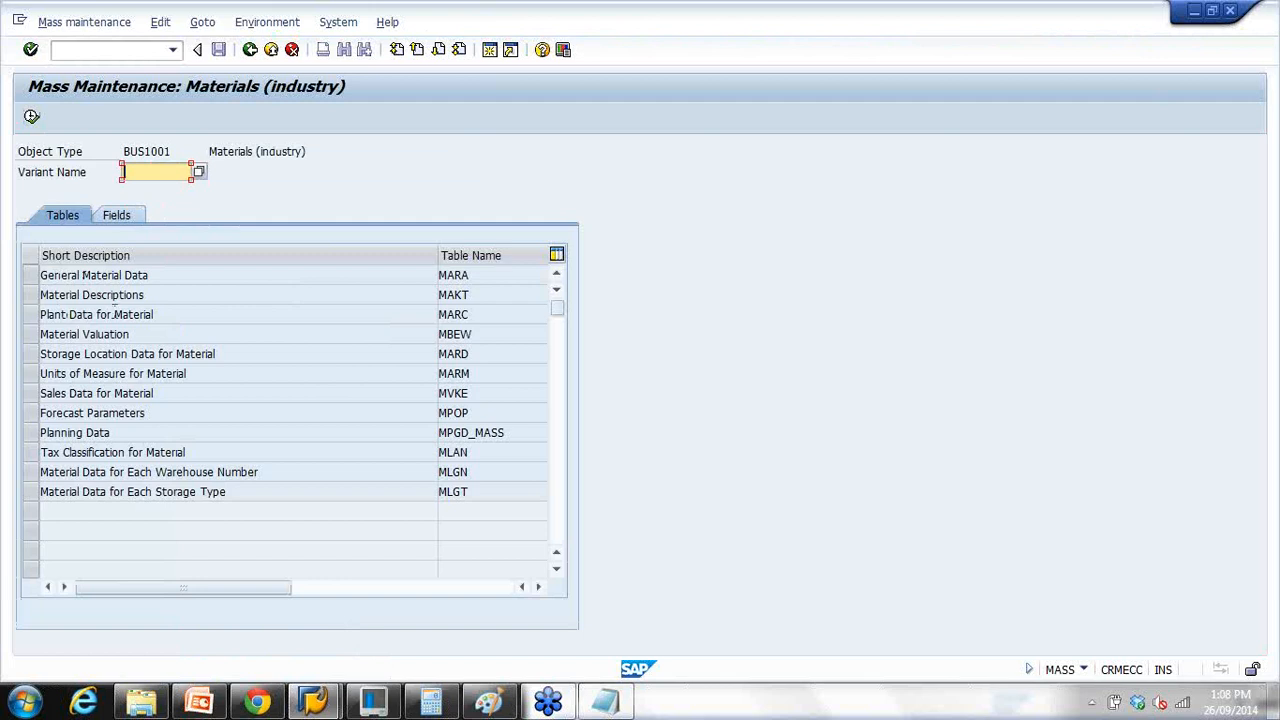
click(160, 315)
click(165, 275)
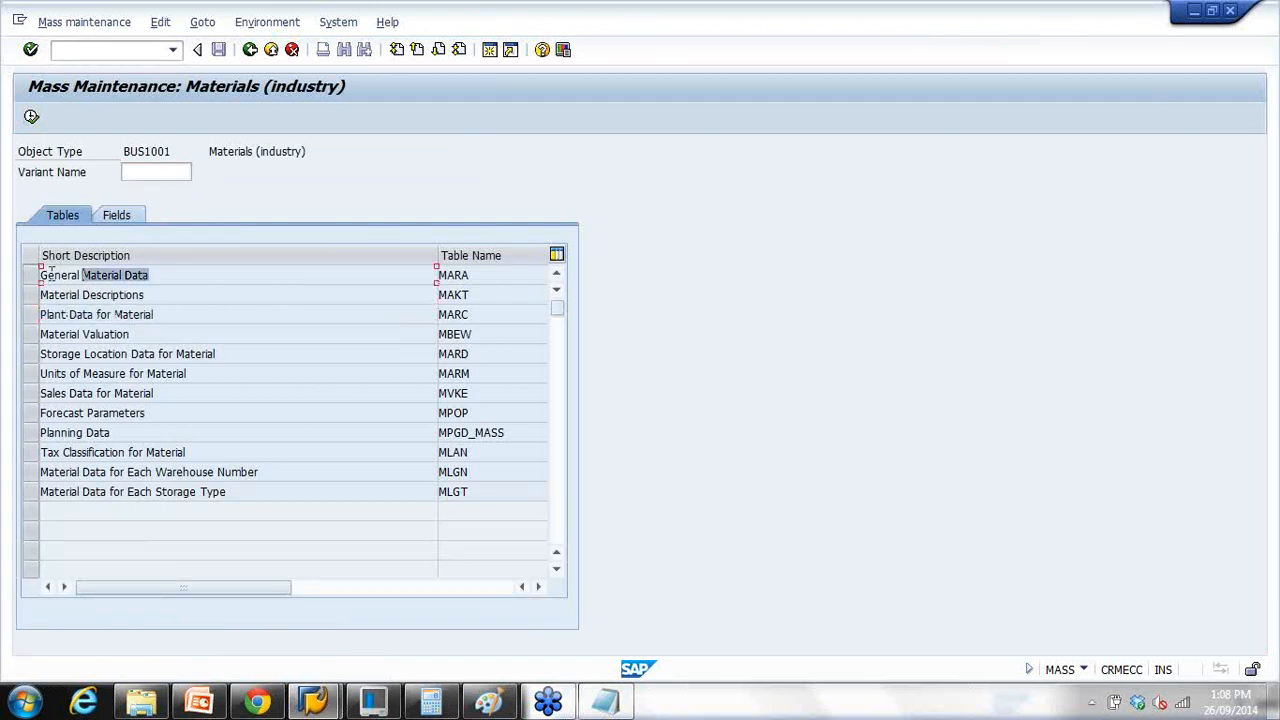
click(133, 296)
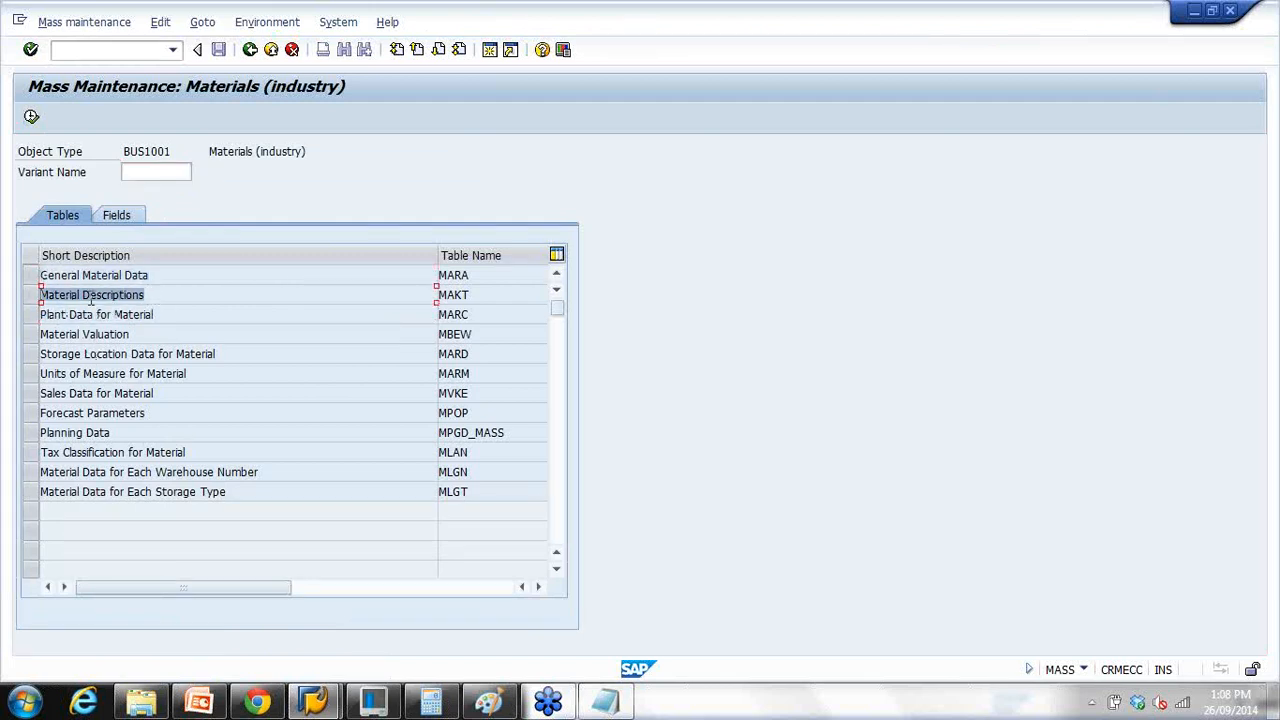
click(32, 314)
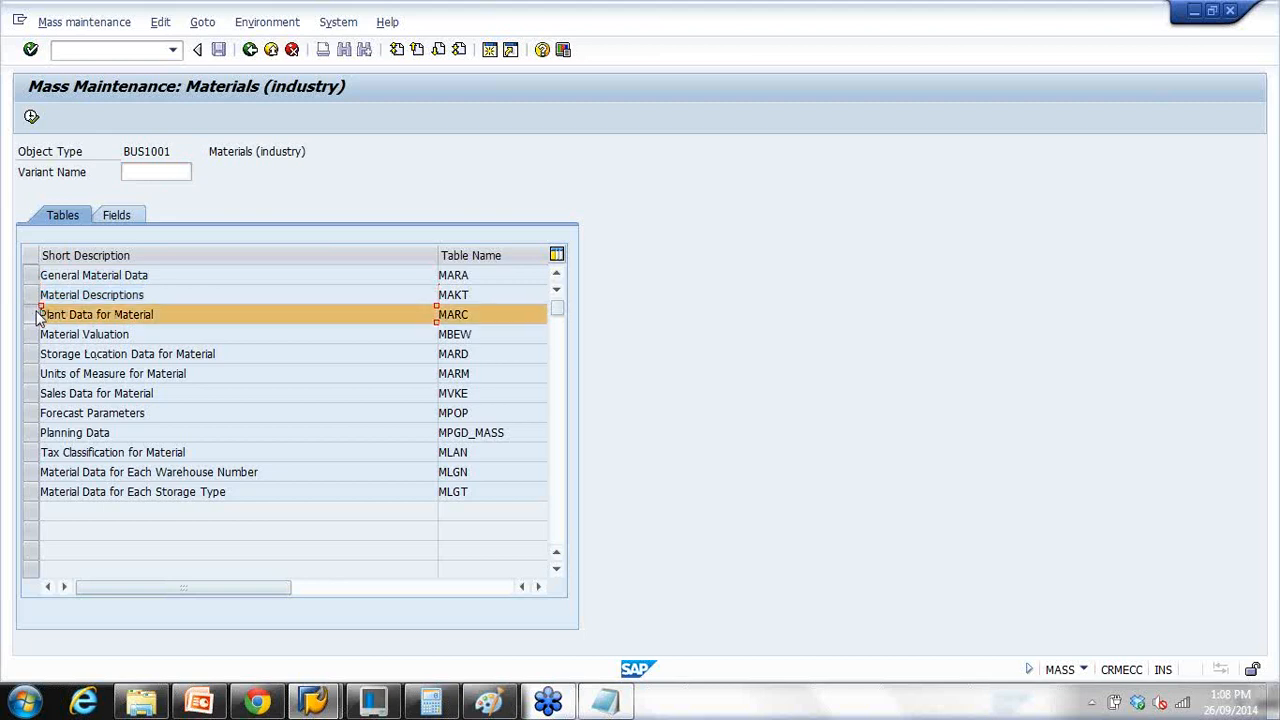
drag(67, 318, 33, 314)
click(32, 117)
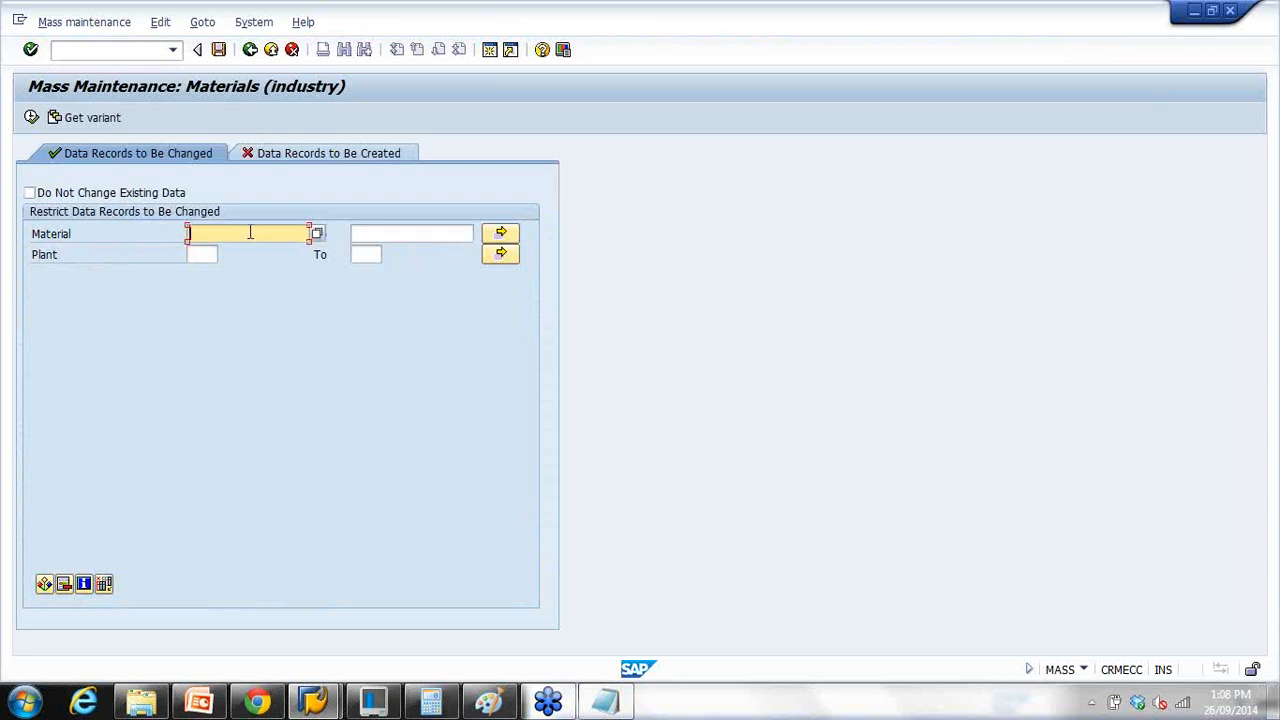
Step: Restrict materials to notebook1 through notebook5 at plant 1000 and open Multiple selection for Material
text(notboo)
text(k*)
text(e)
click(368, 234)
text(n)
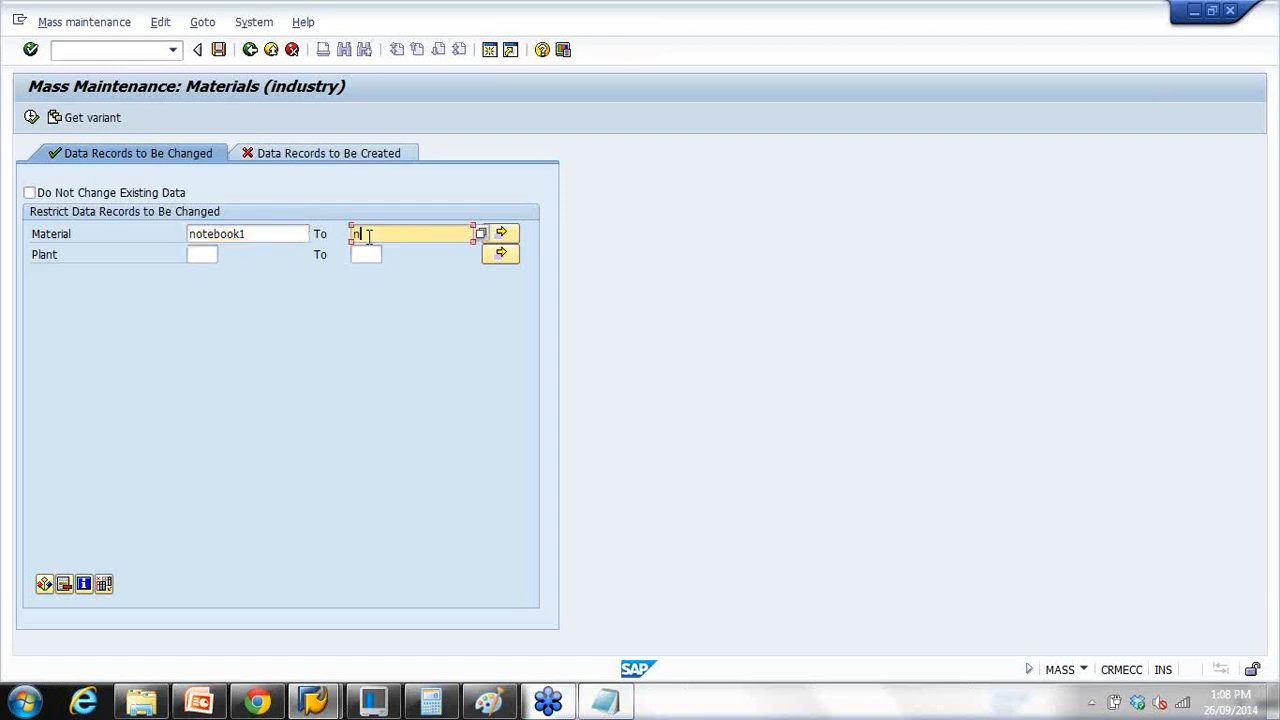
text(otebook)
text(5)
click(199, 255)
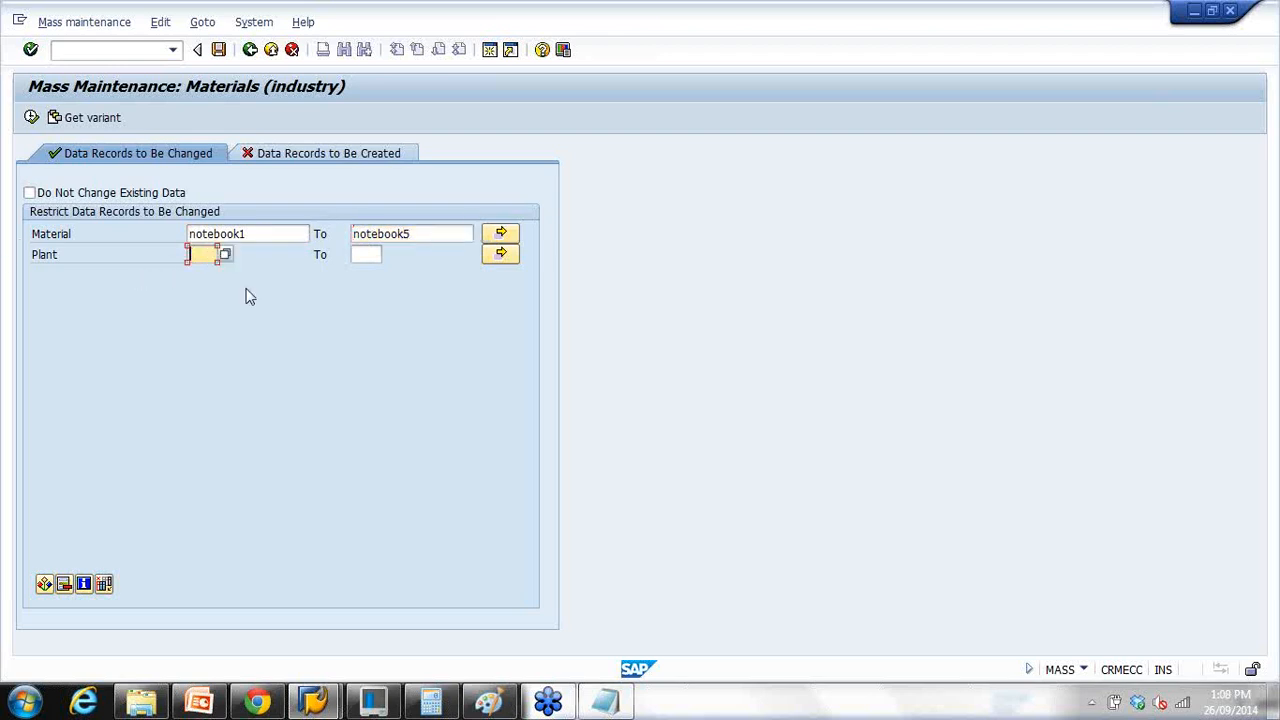
text(1000)
drag(260, 237, 162, 237)
drag(423, 234, 306, 234)
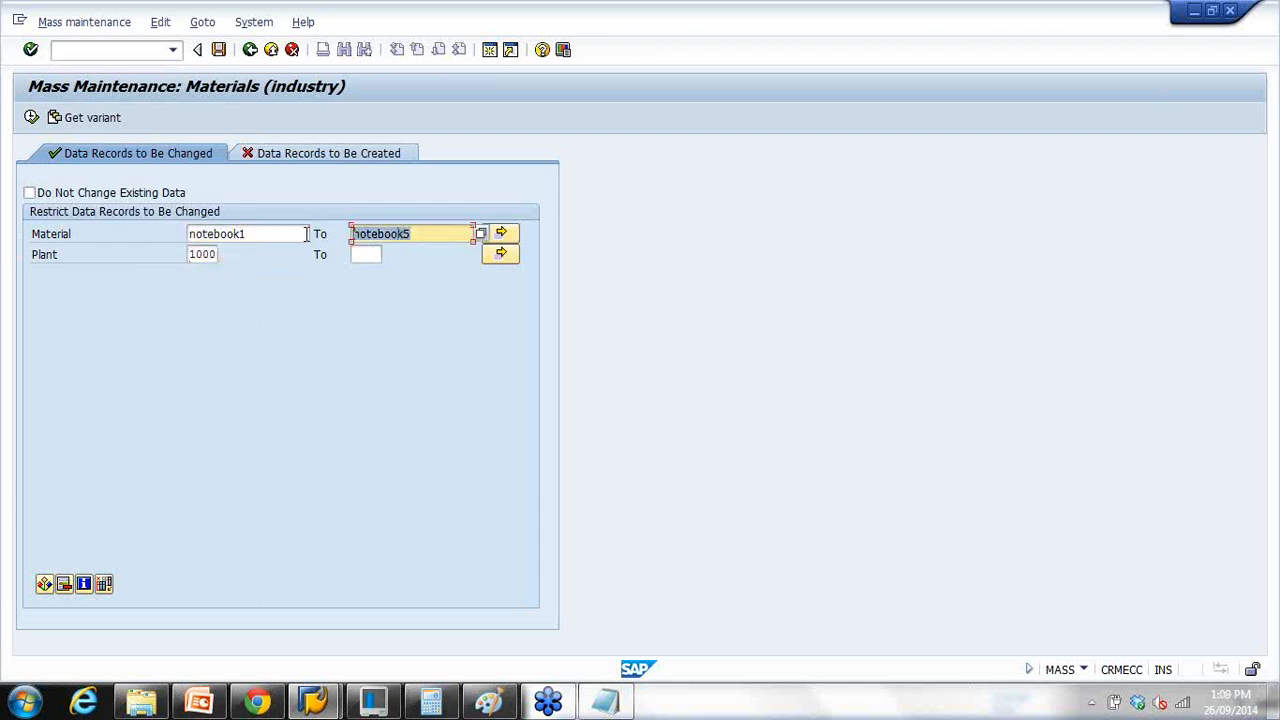
click(505, 238)
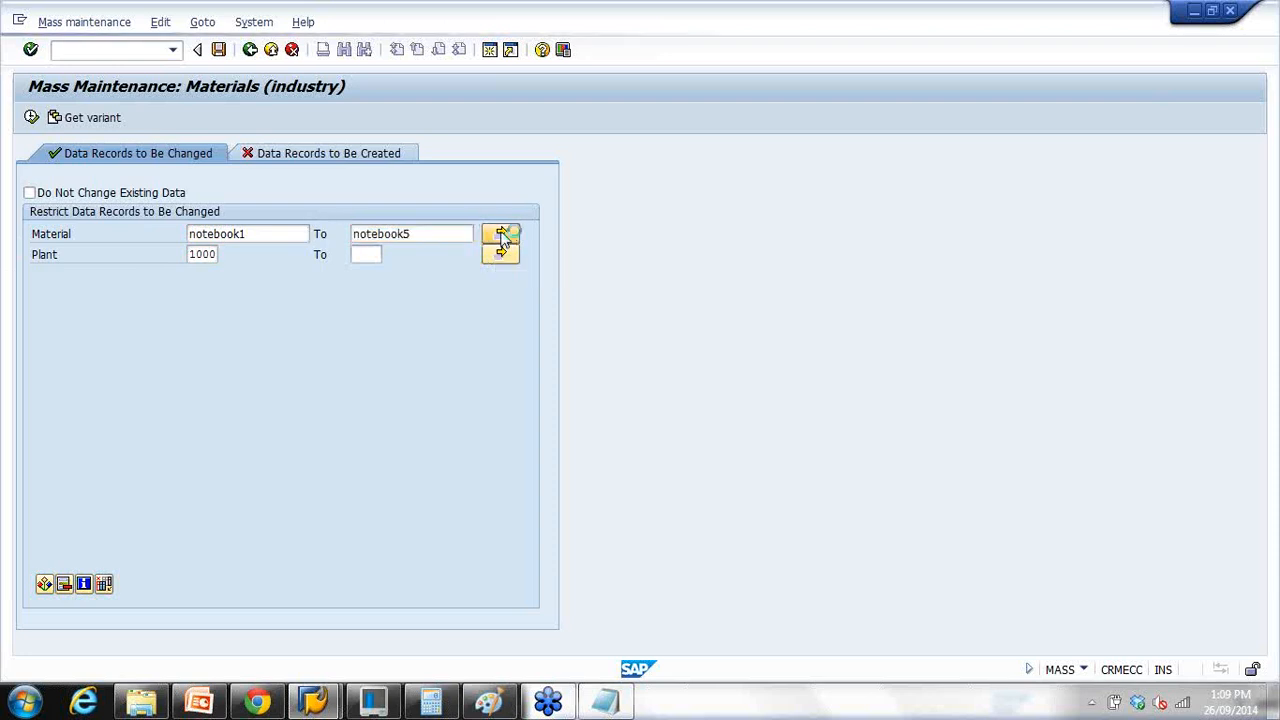
Step: Launch Excel with a new blank workbook from the Start menu
click(27, 707)
click(452, 360)
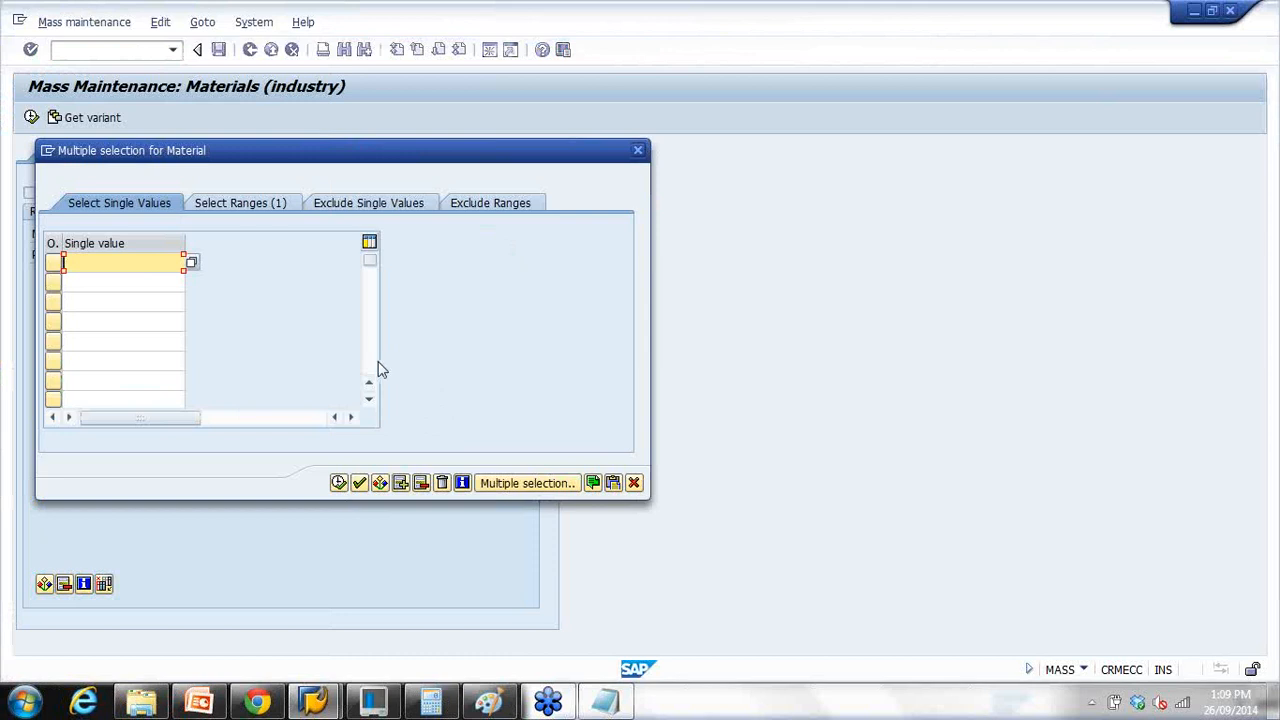
click(24, 702)
click(120, 60)
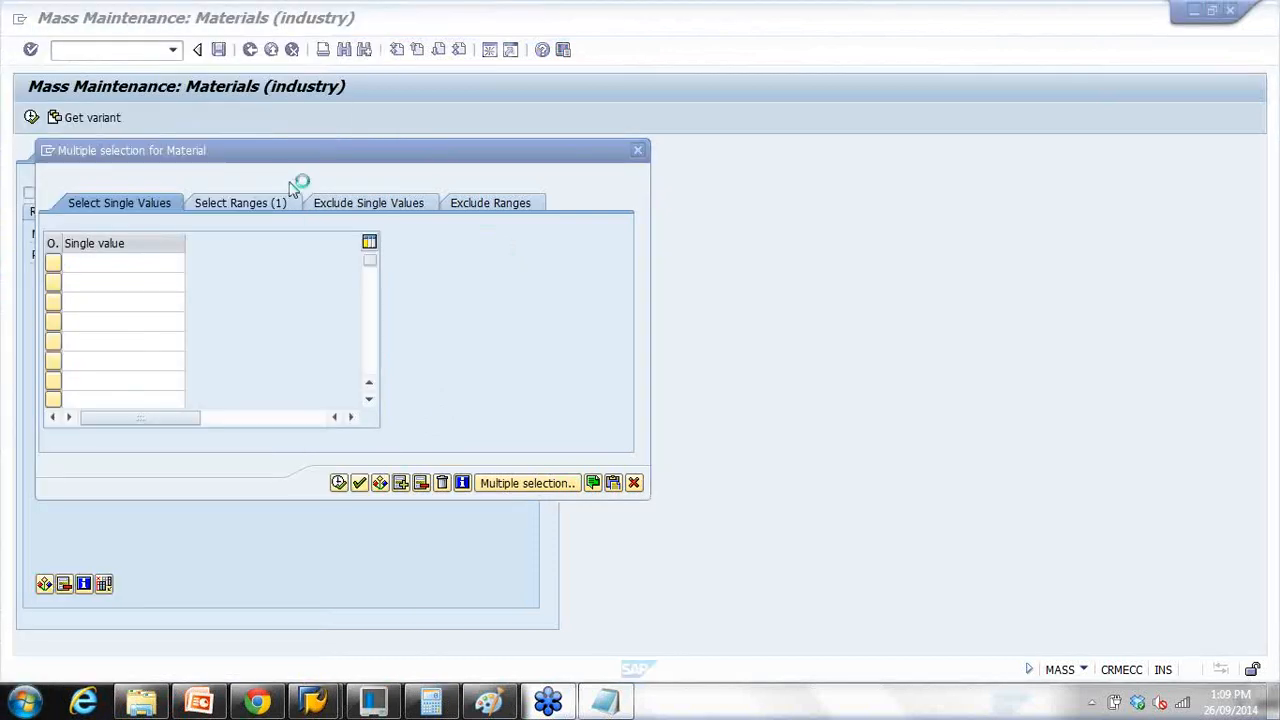
Step: Enter notebook1 in a widened cell A1 and paste copies of it into A2 through A4
drag(85, 167, 205, 168)
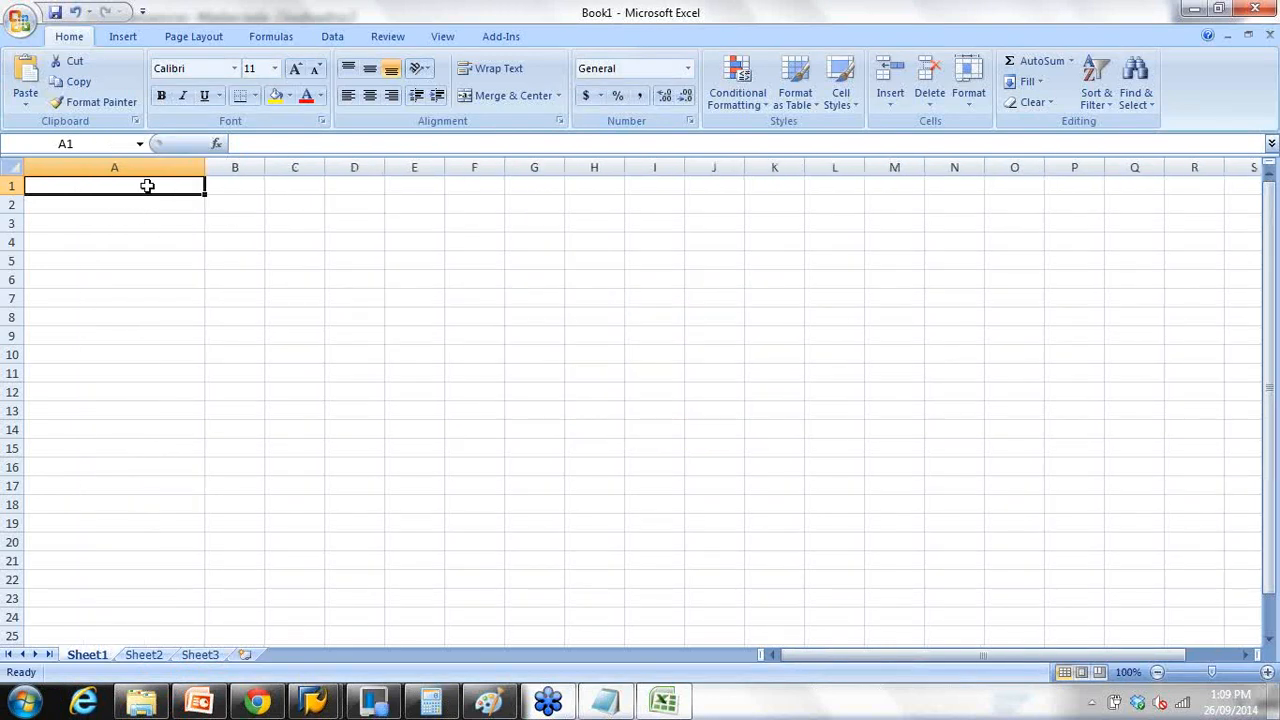
text(notebo)
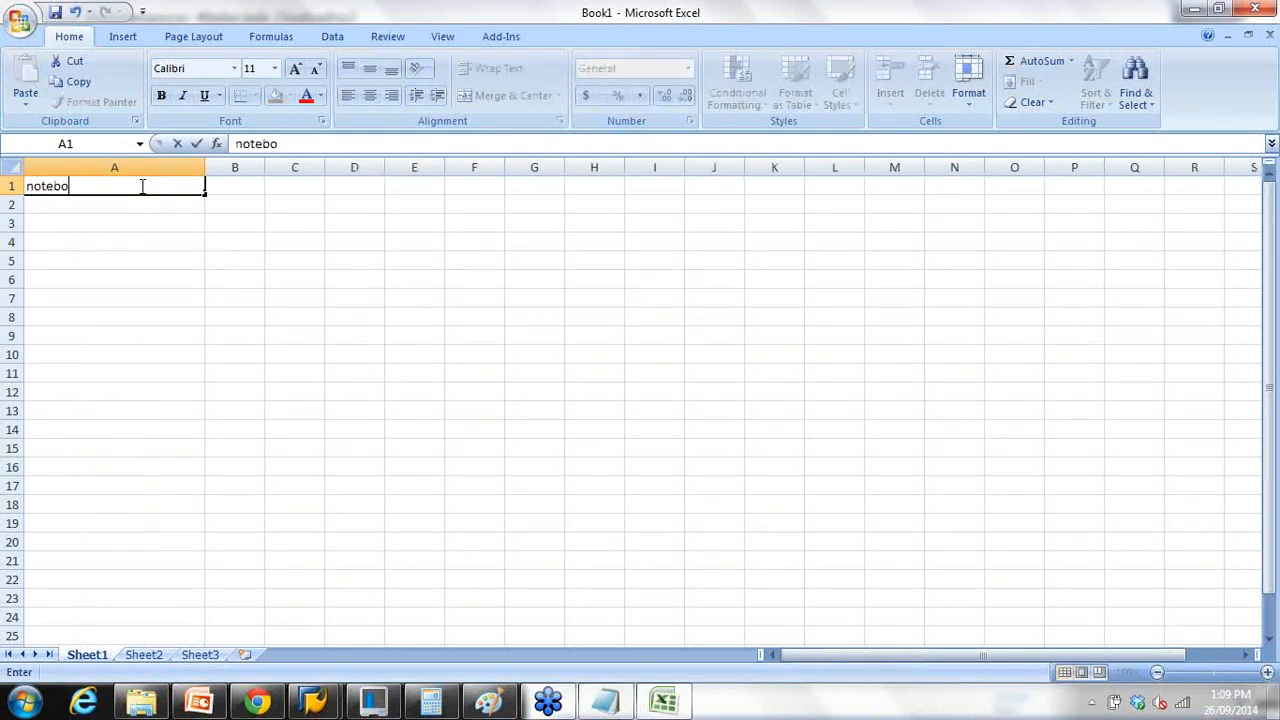
key(Return)
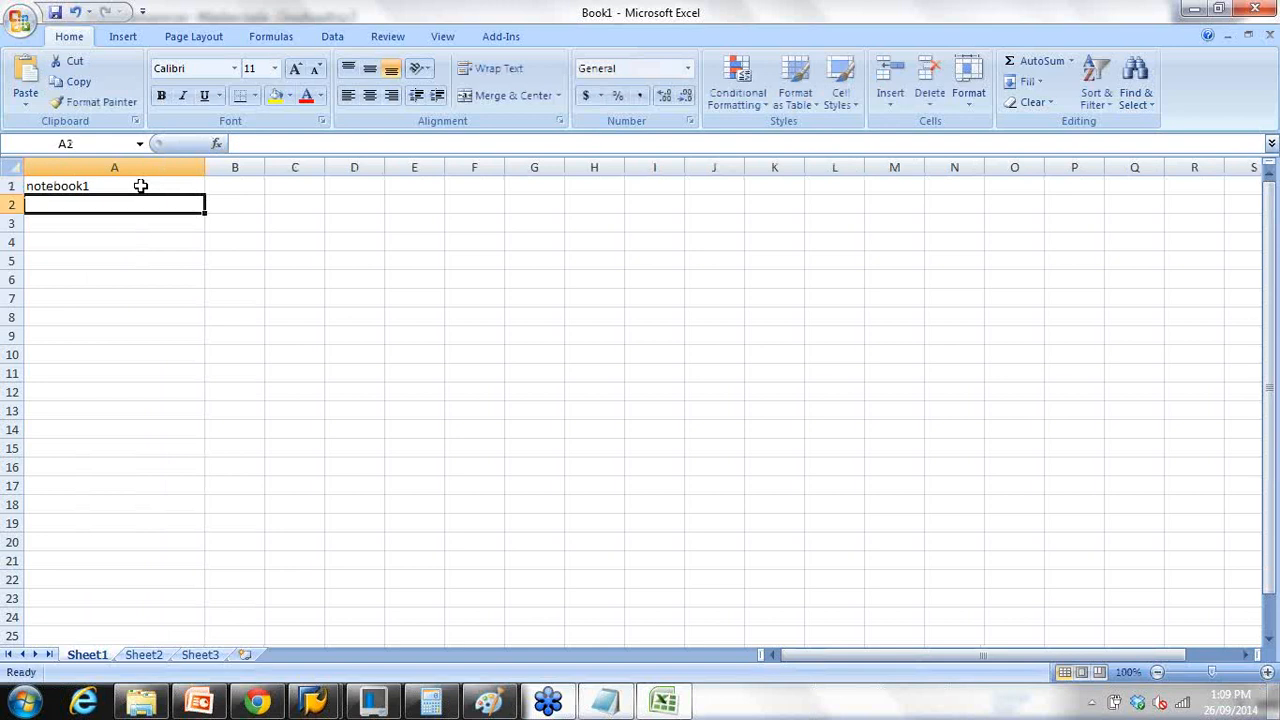
click(141, 186)
key(ctrl+c)
click(107, 205)
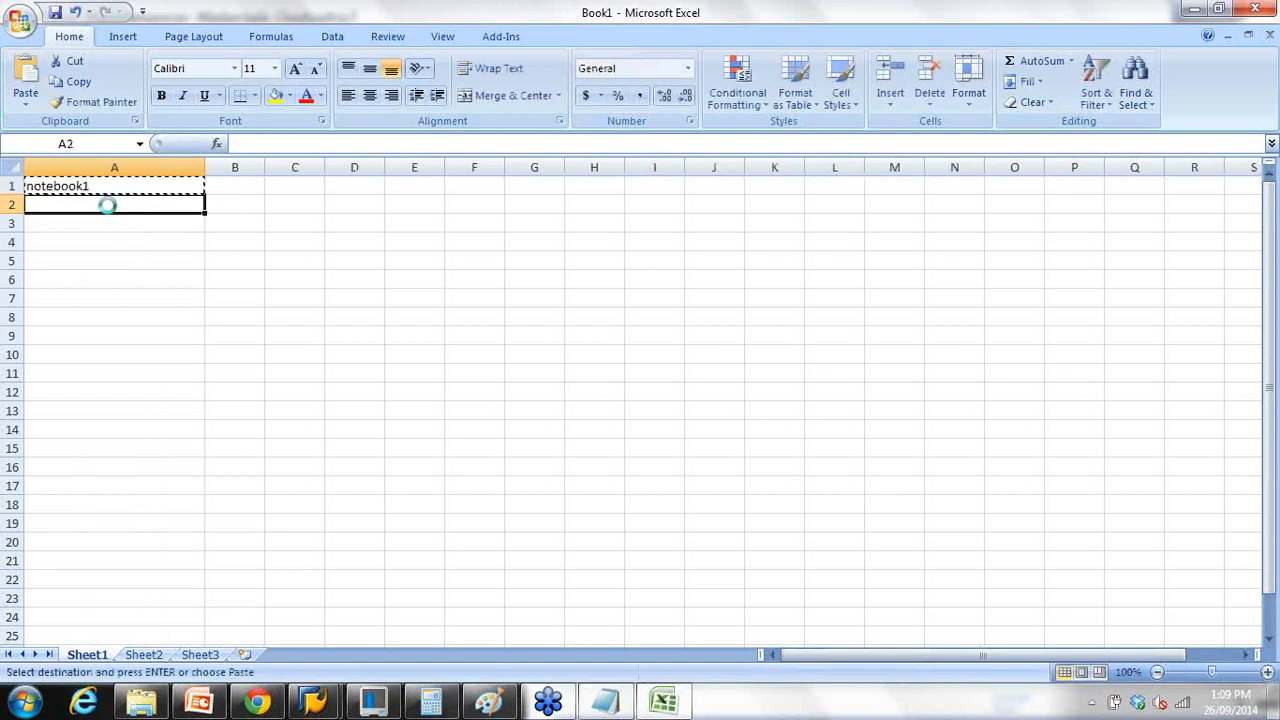
key(ctrl+v)
click(105, 223)
key(ctrl+v)
click(104, 242)
key(ctrl+v)
Step: Change A2:A4 to notebook2, notebook3 and notebook4, copy A1:A4, and minimize Excel
click(103, 207)
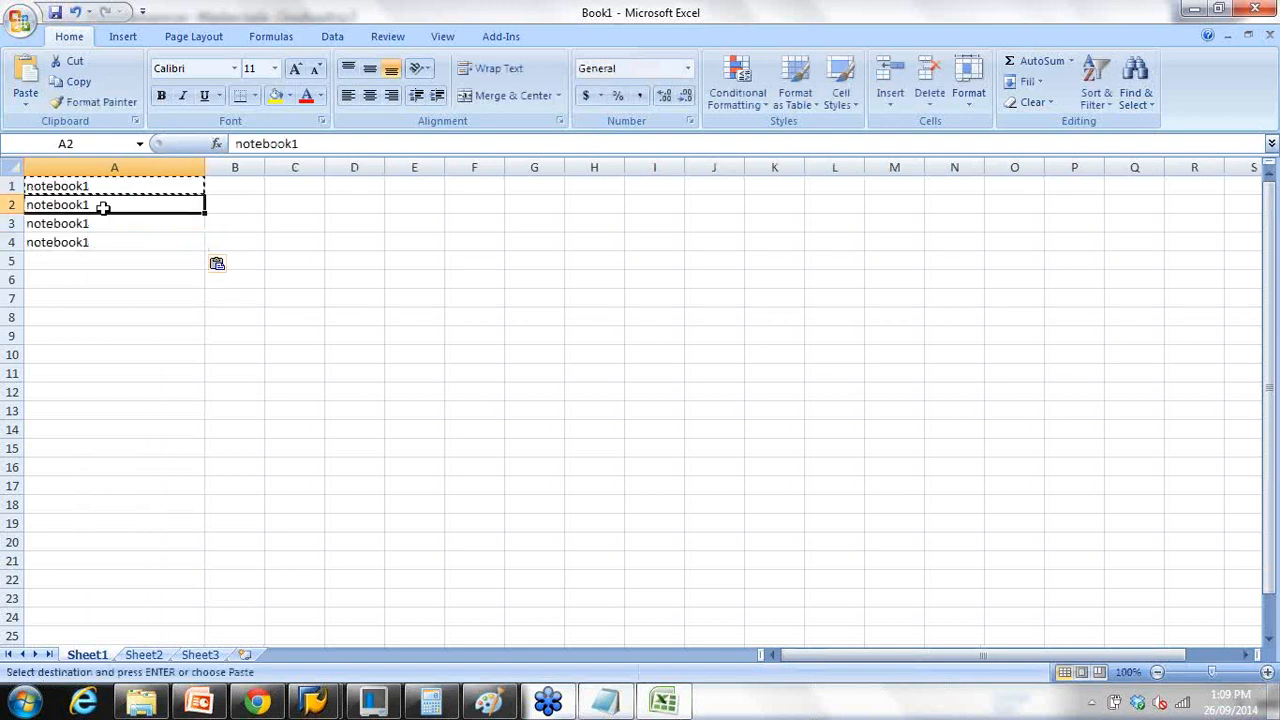
double_click(103, 207)
key(Return)
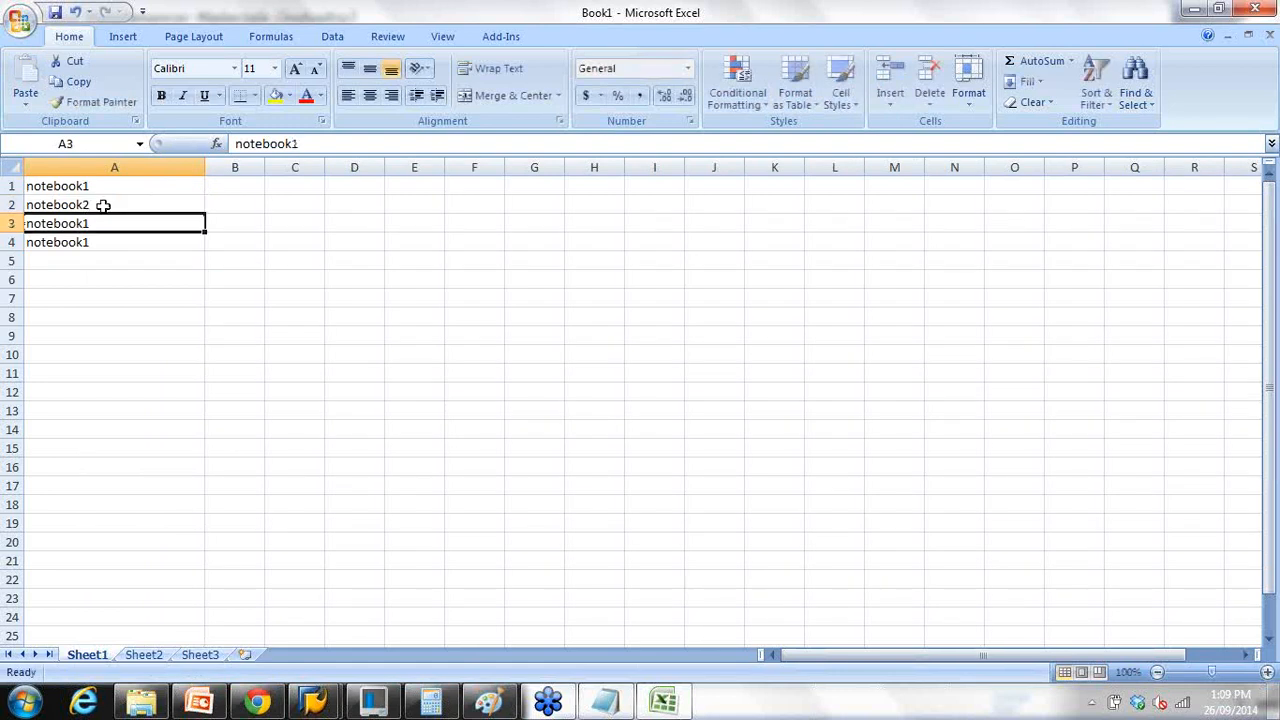
double_click(98, 223)
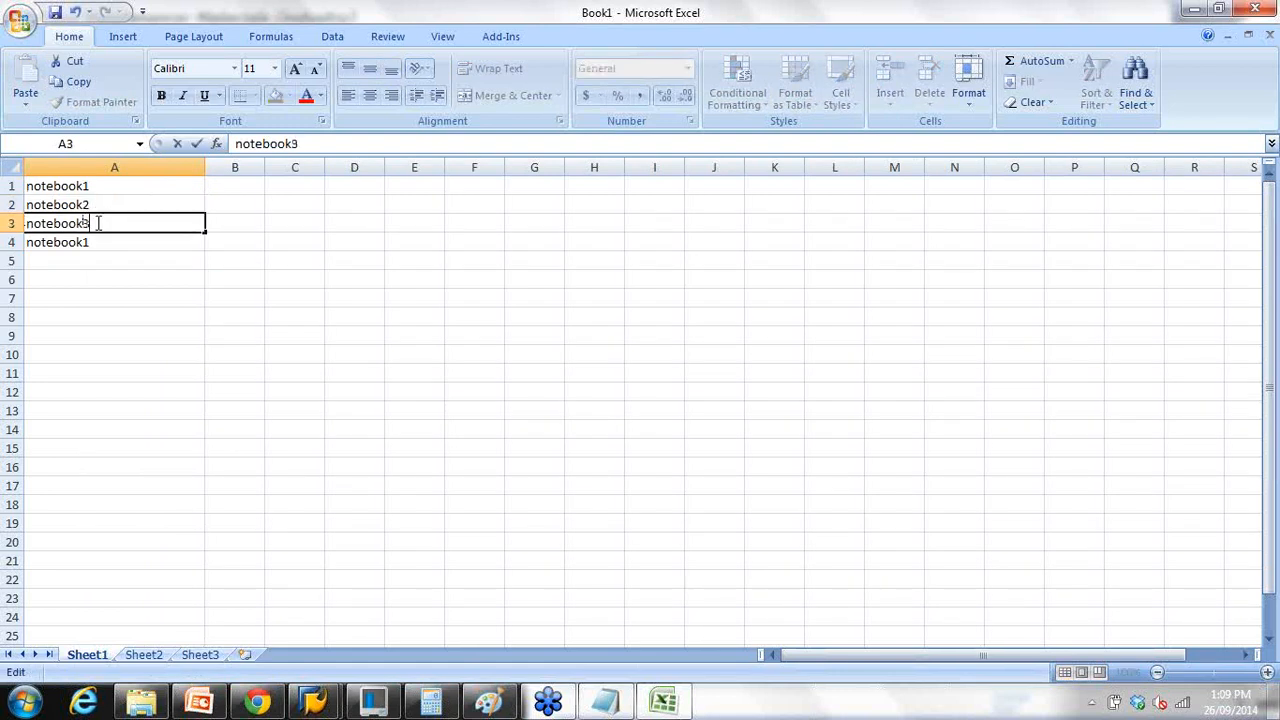
text(3)
key(Return)
double_click(96, 238)
key(BackSpace)
text(4)
key(Return)
drag(94, 188, 91, 243)
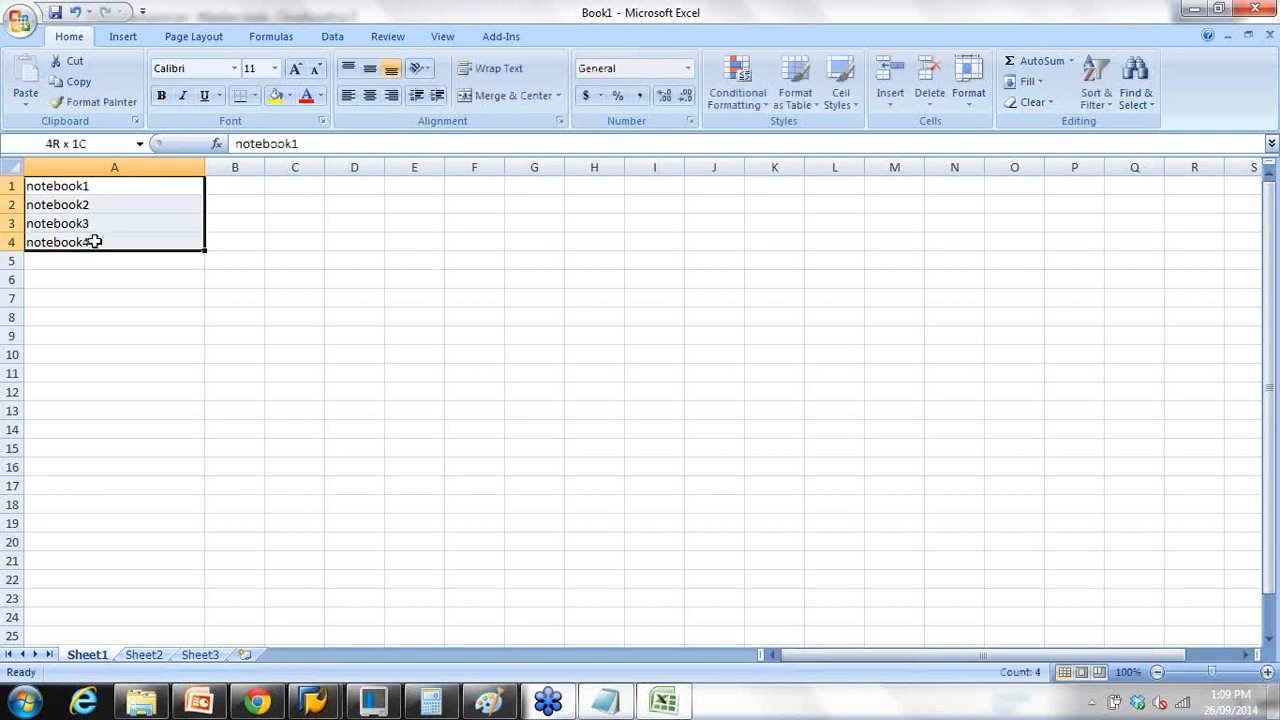
key(ctrl+c)
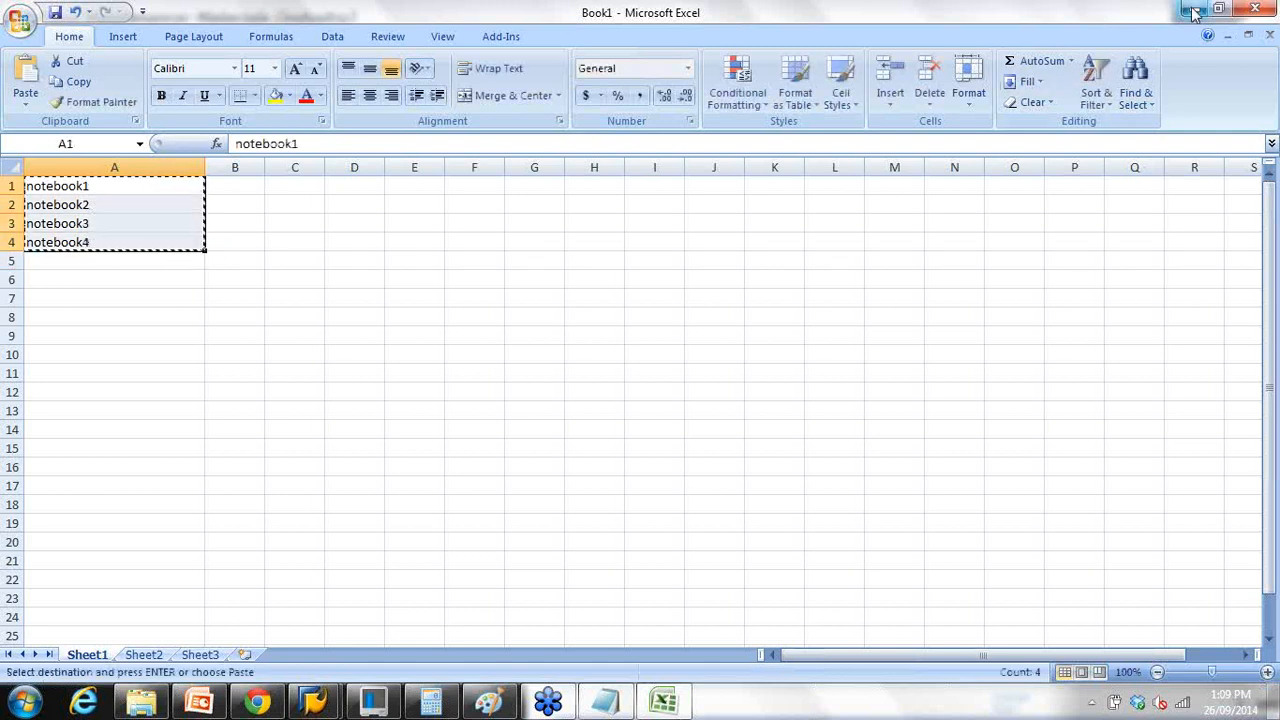
click(1193, 9)
Step: Upload notebook1–notebook4 from the clipboard into Multiple selection, check the Exclude tabs, then cancel without copying changes
click(634, 484)
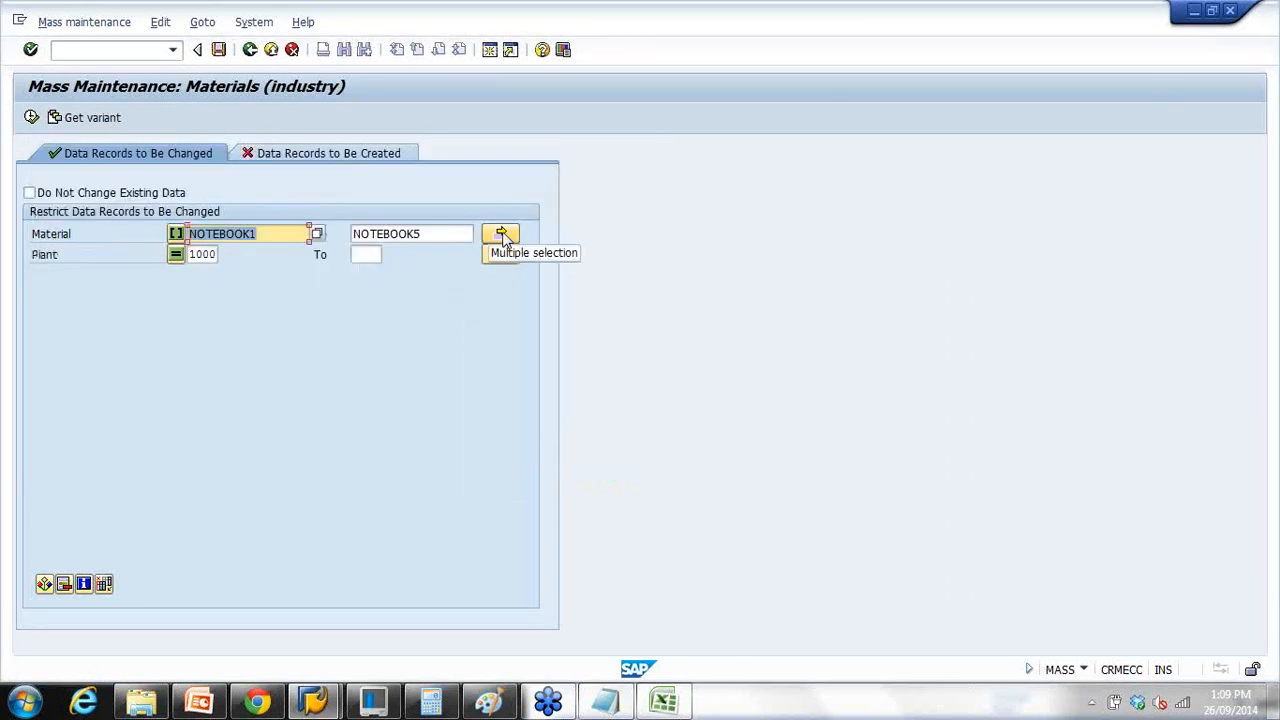
click(502, 235)
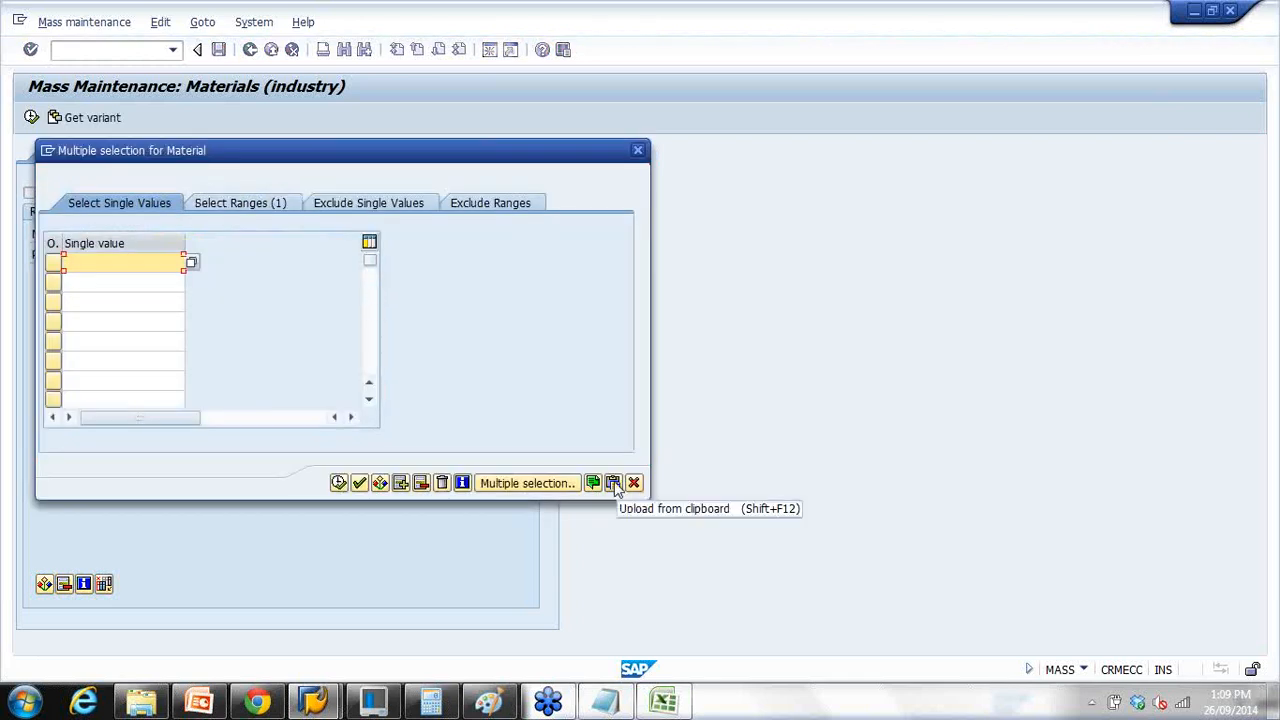
click(614, 483)
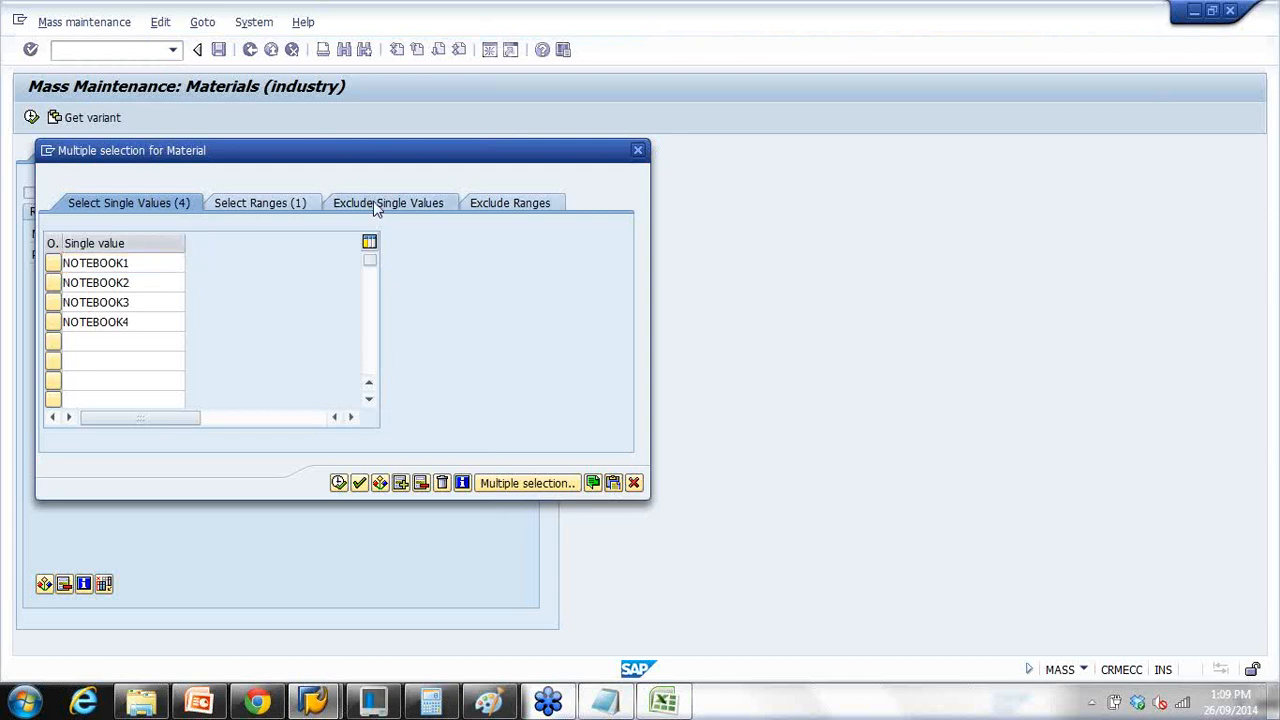
click(334, 210)
click(494, 207)
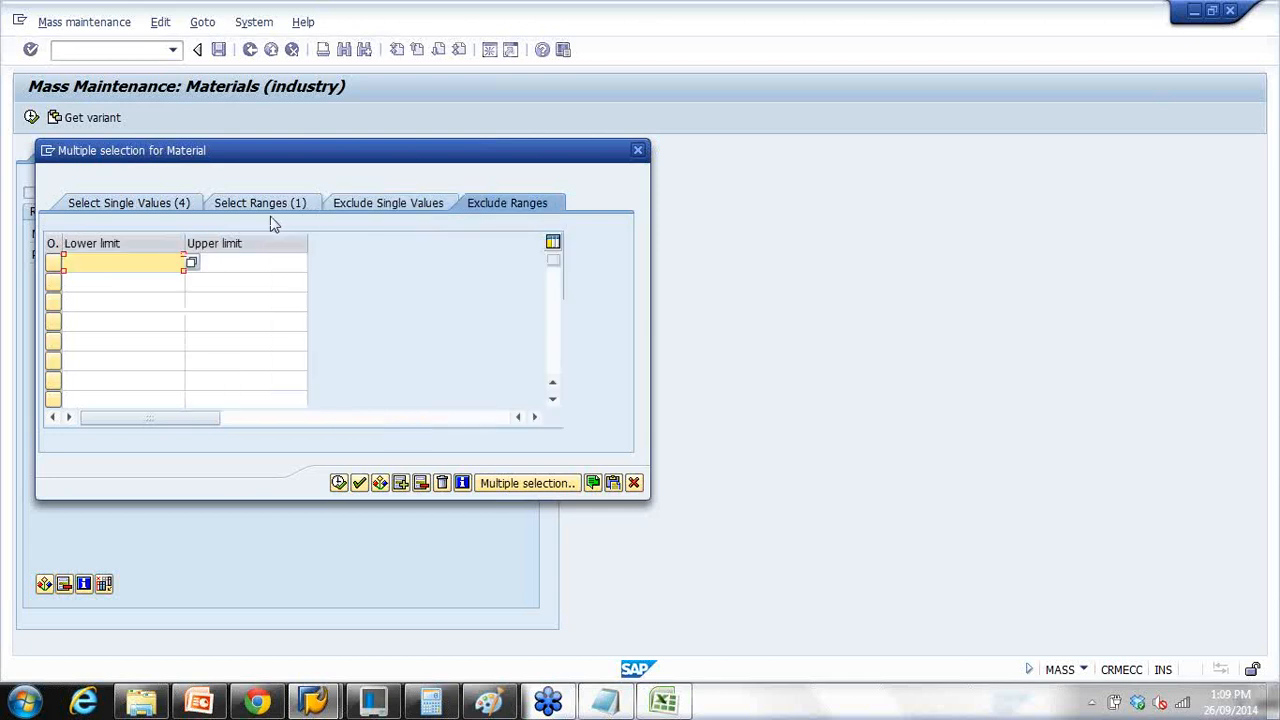
click(633, 483)
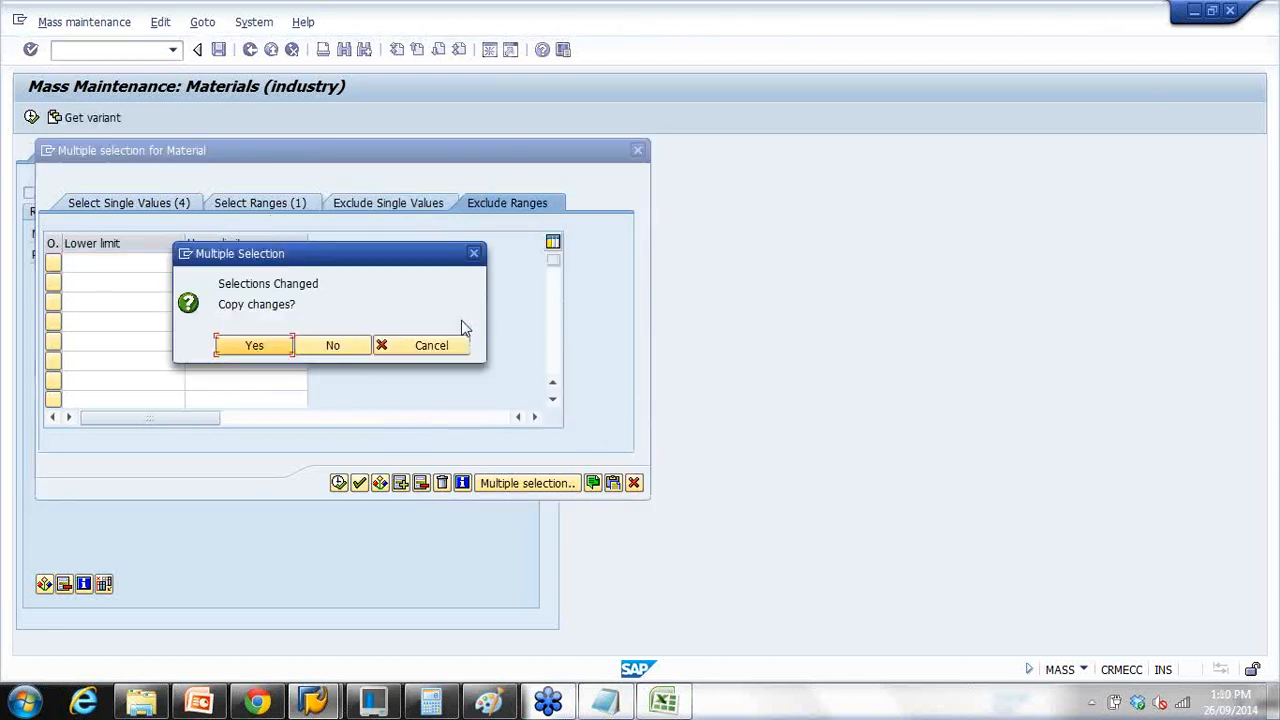
click(320, 345)
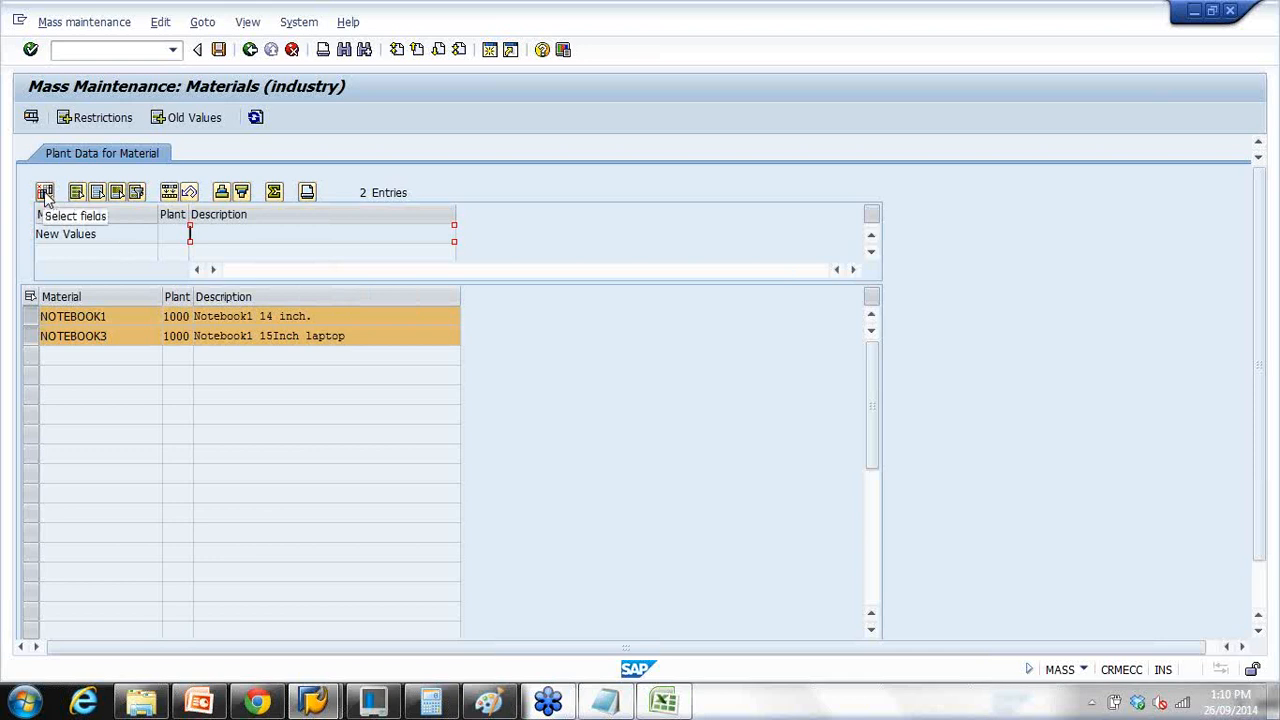
Step: In Select fields, find Planned Deliv. Time in the Pool, add it, then remove it again
click(45, 193)
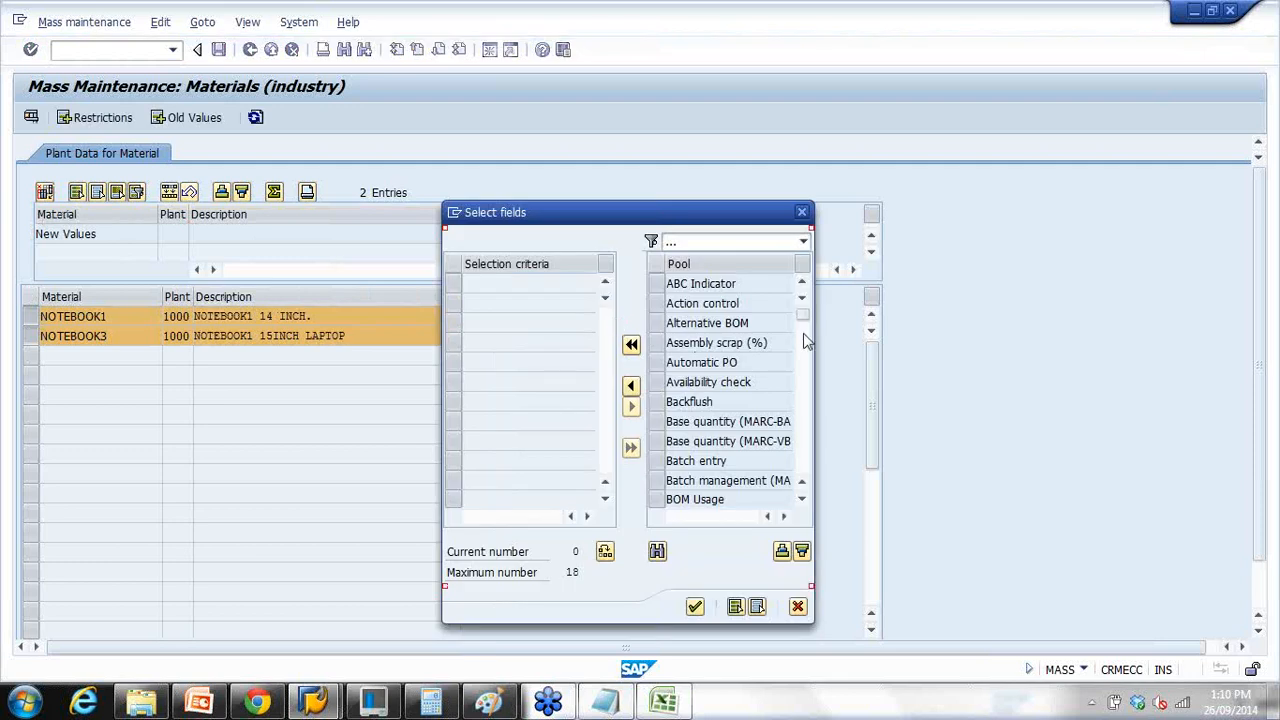
click(805, 426)
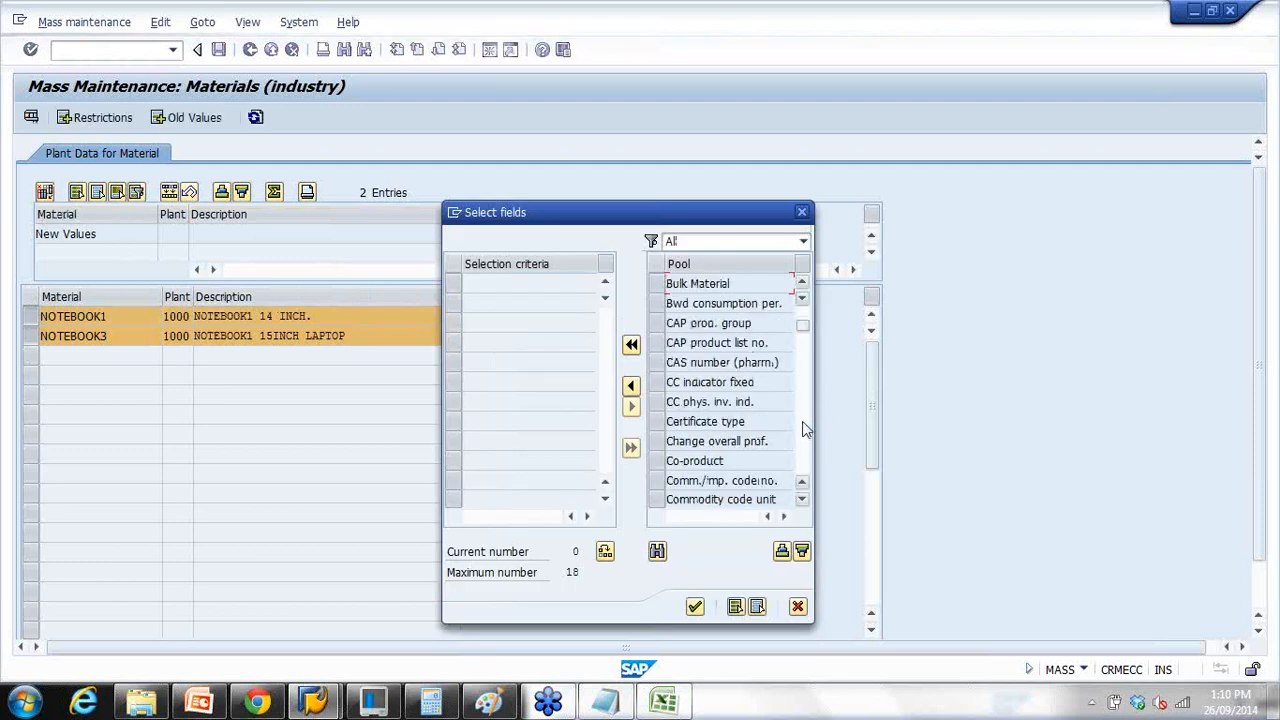
click(805, 429)
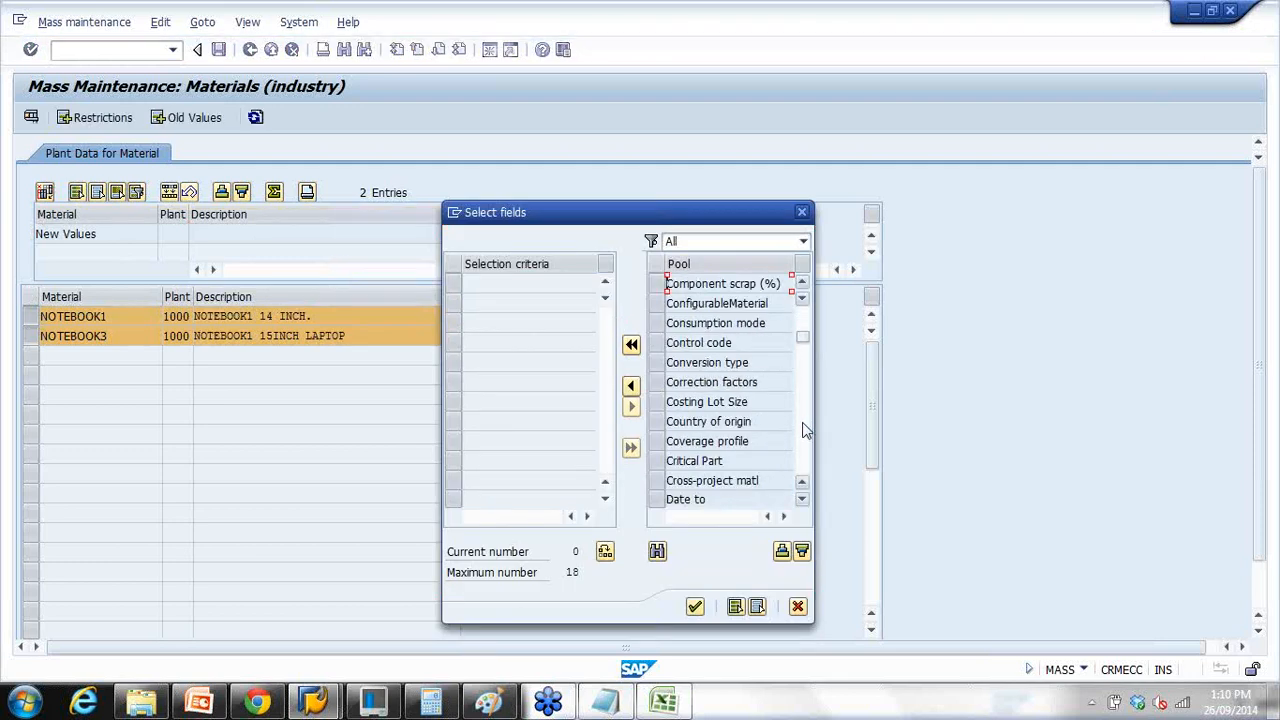
drag(804, 339, 804, 308)
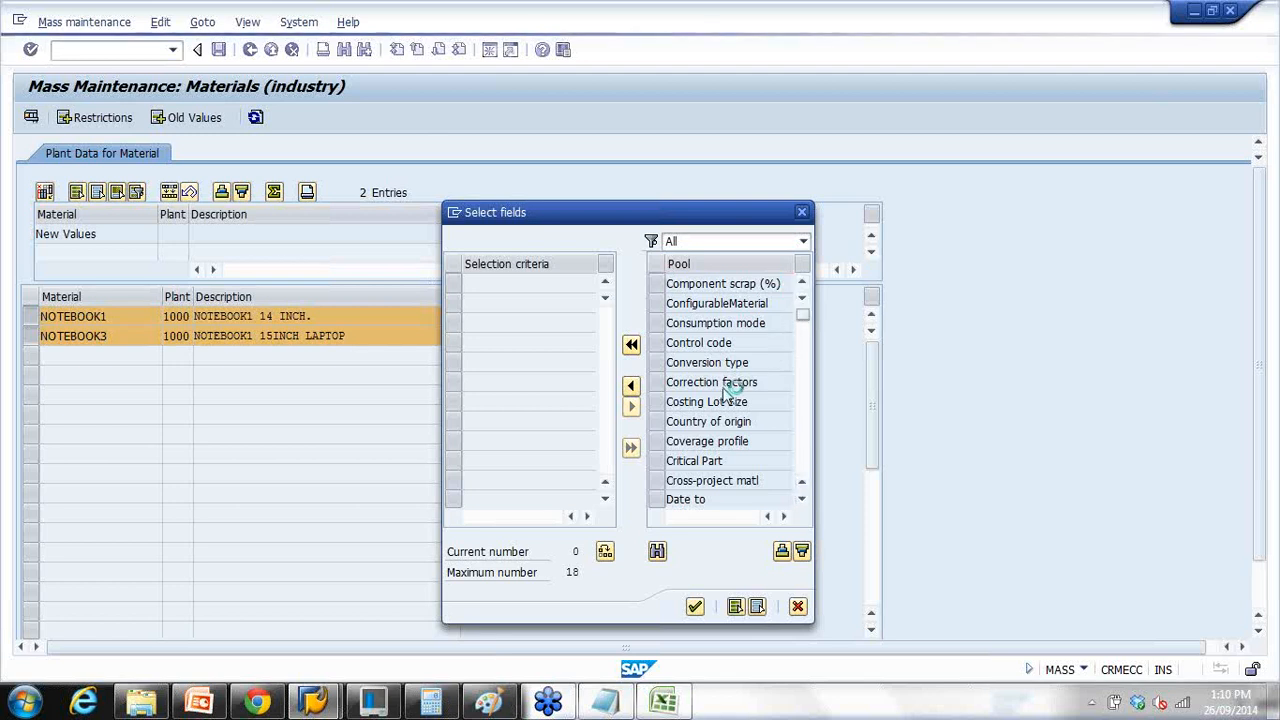
click(805, 439)
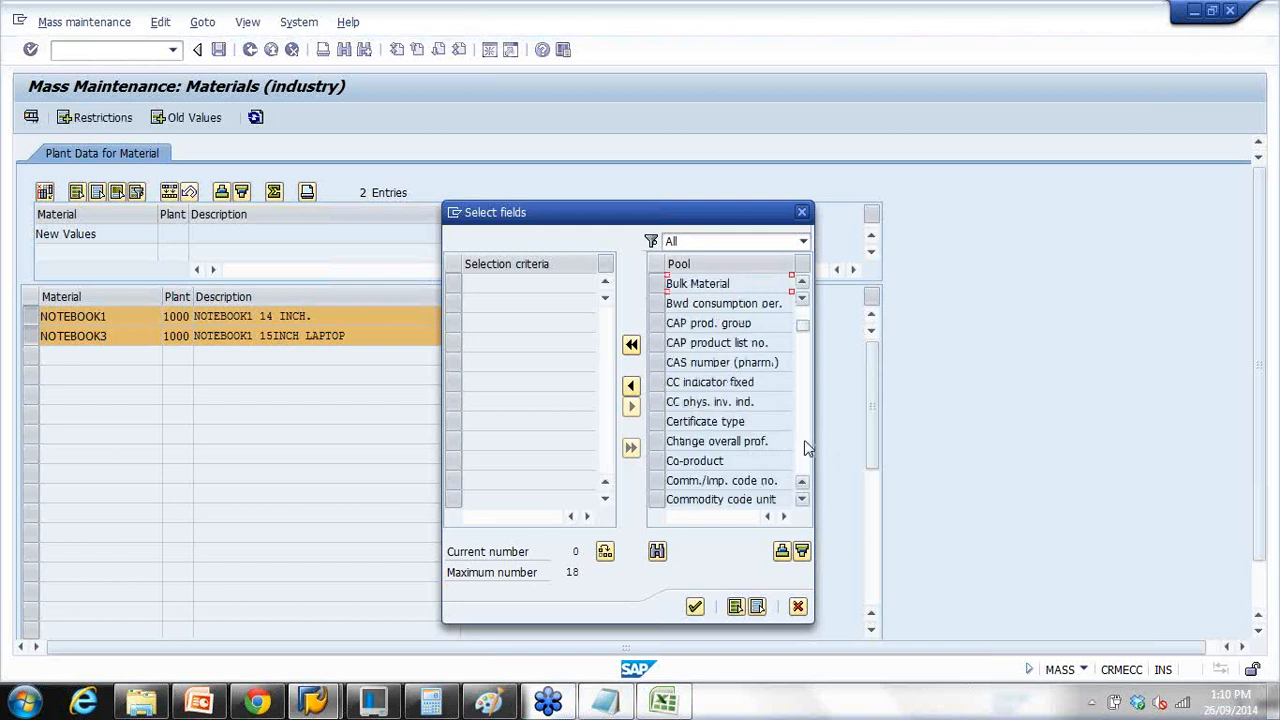
click(805, 439)
click(805, 439)
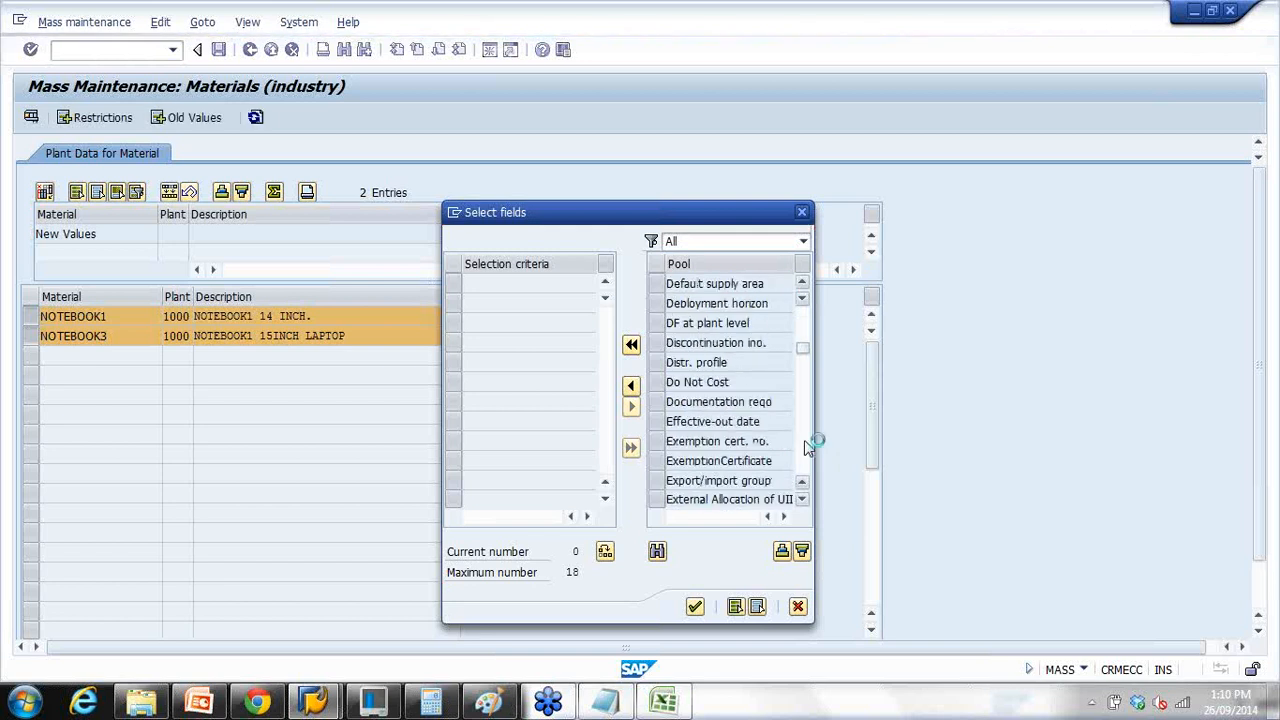
click(805, 440)
click(805, 440)
click(805, 440)
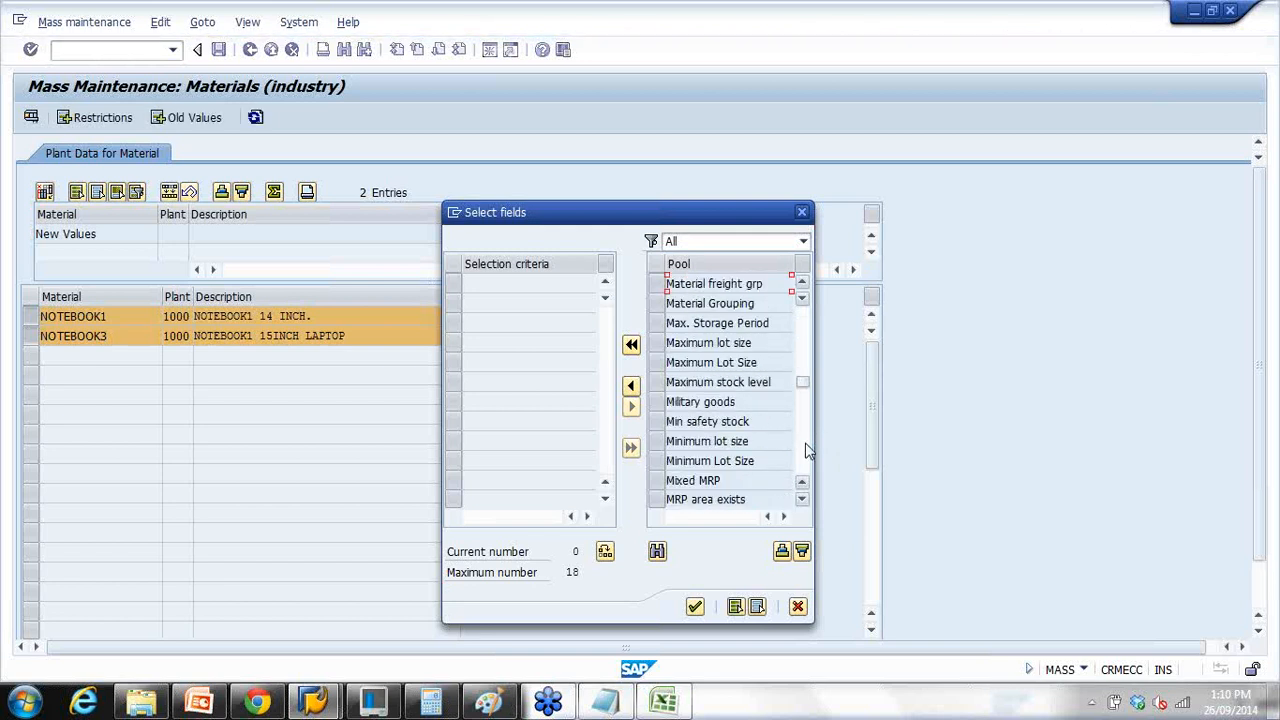
click(806, 456)
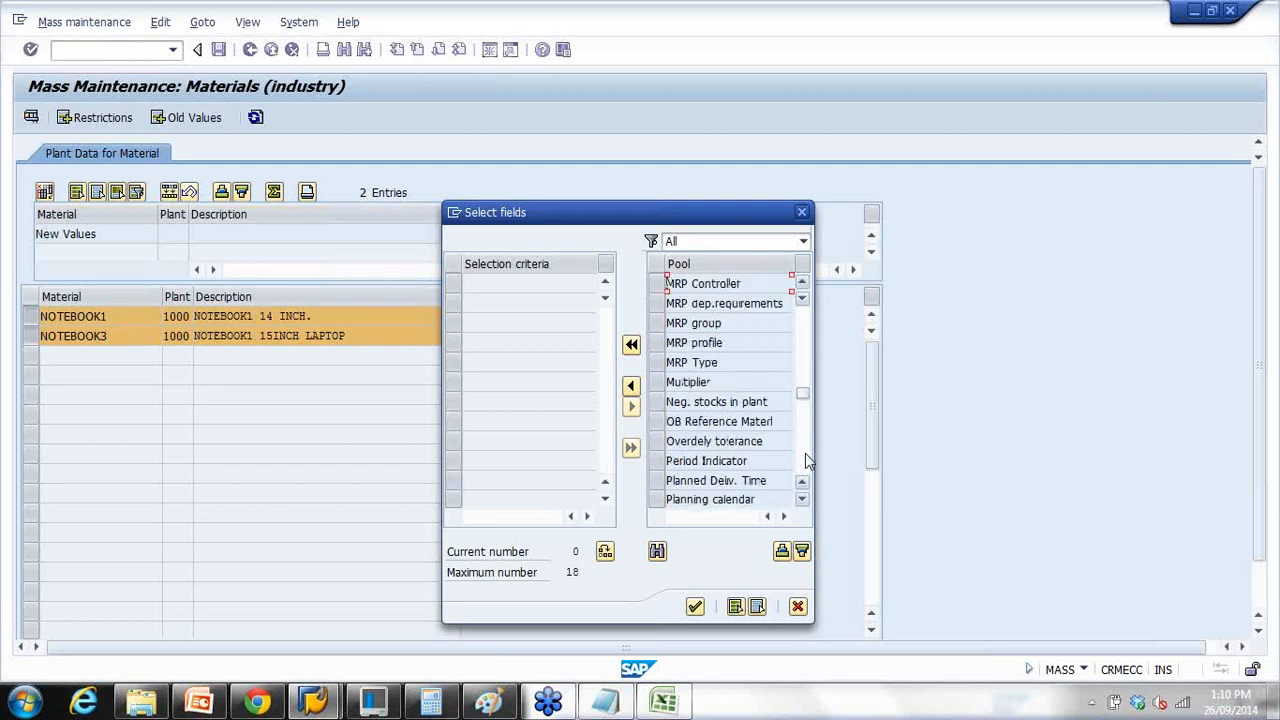
click(658, 480)
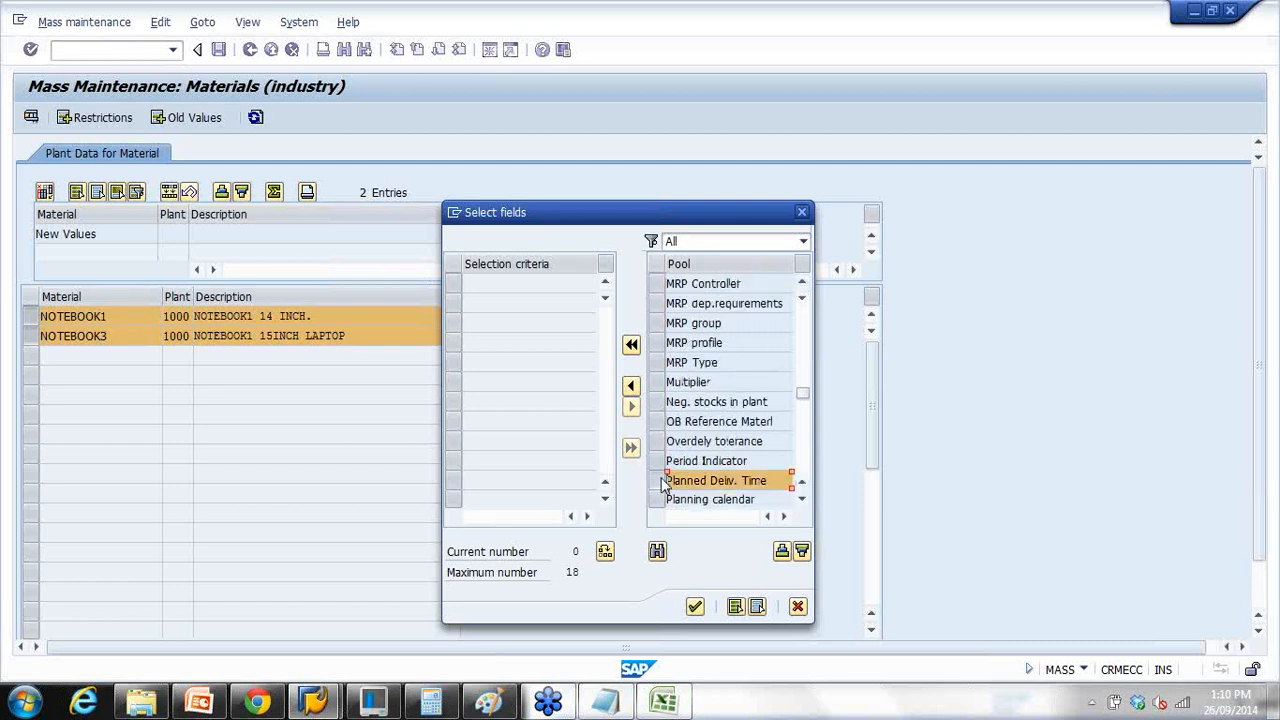
click(631, 390)
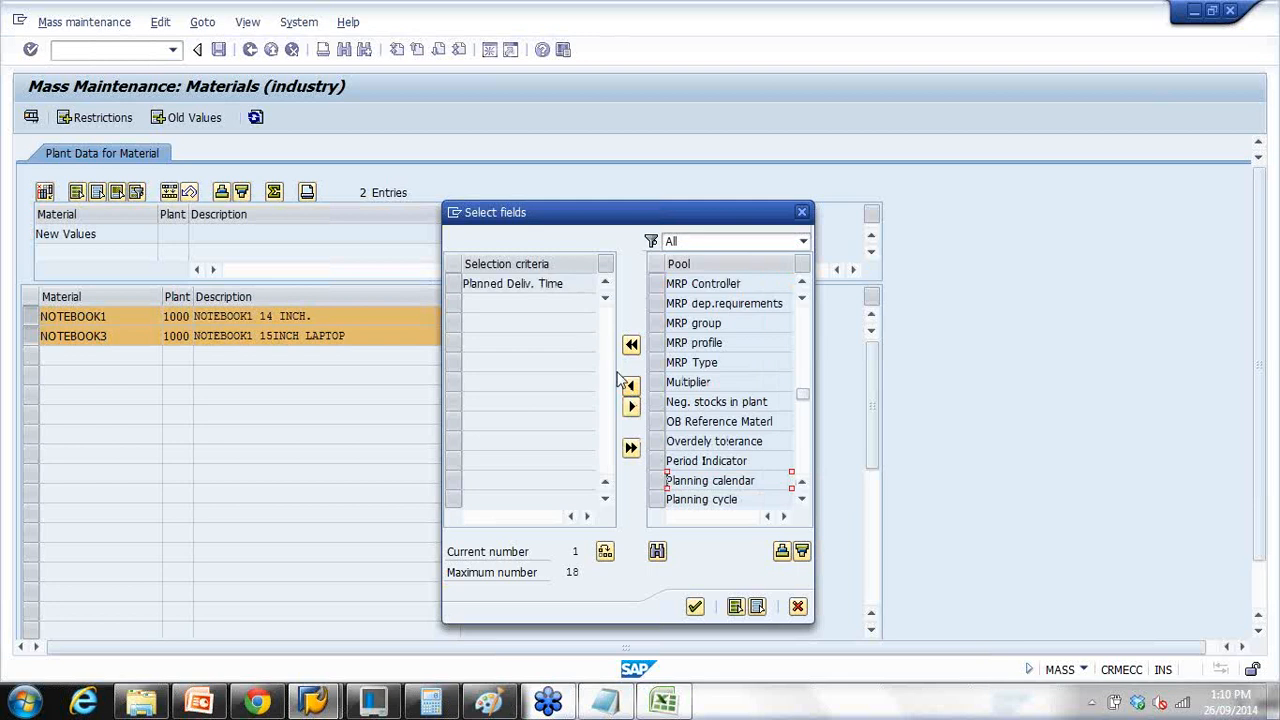
click(453, 284)
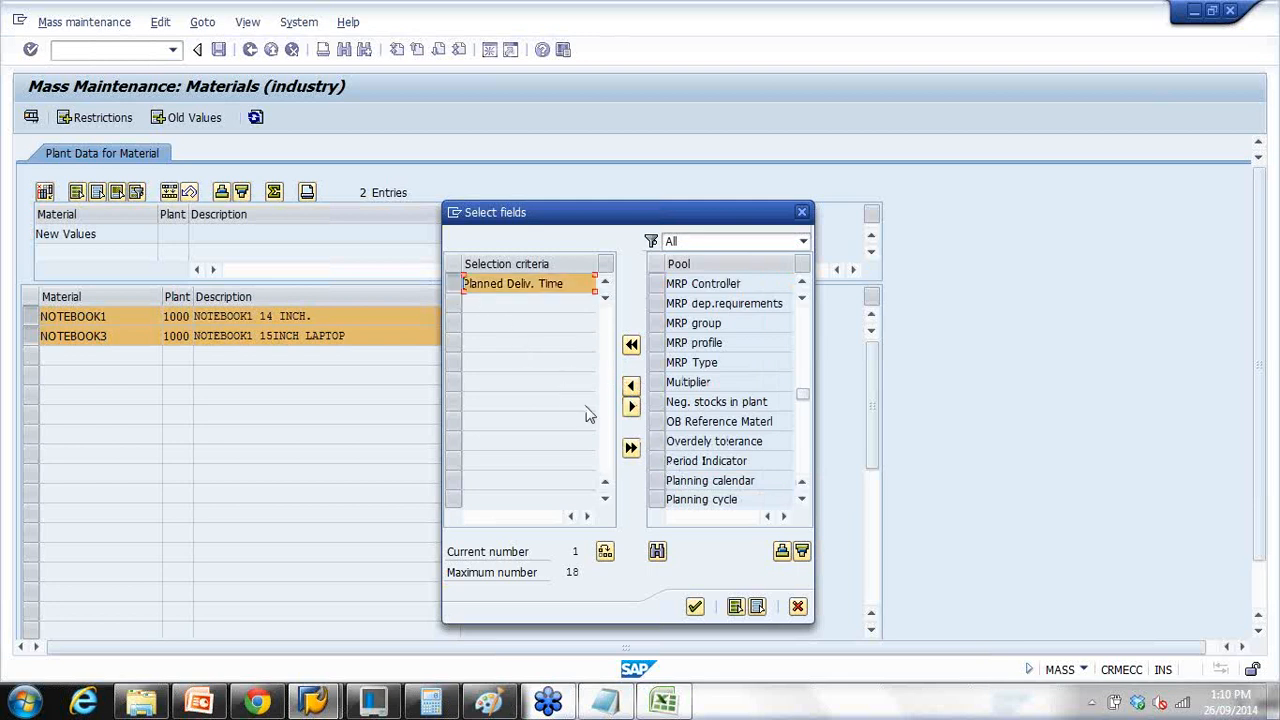
click(631, 406)
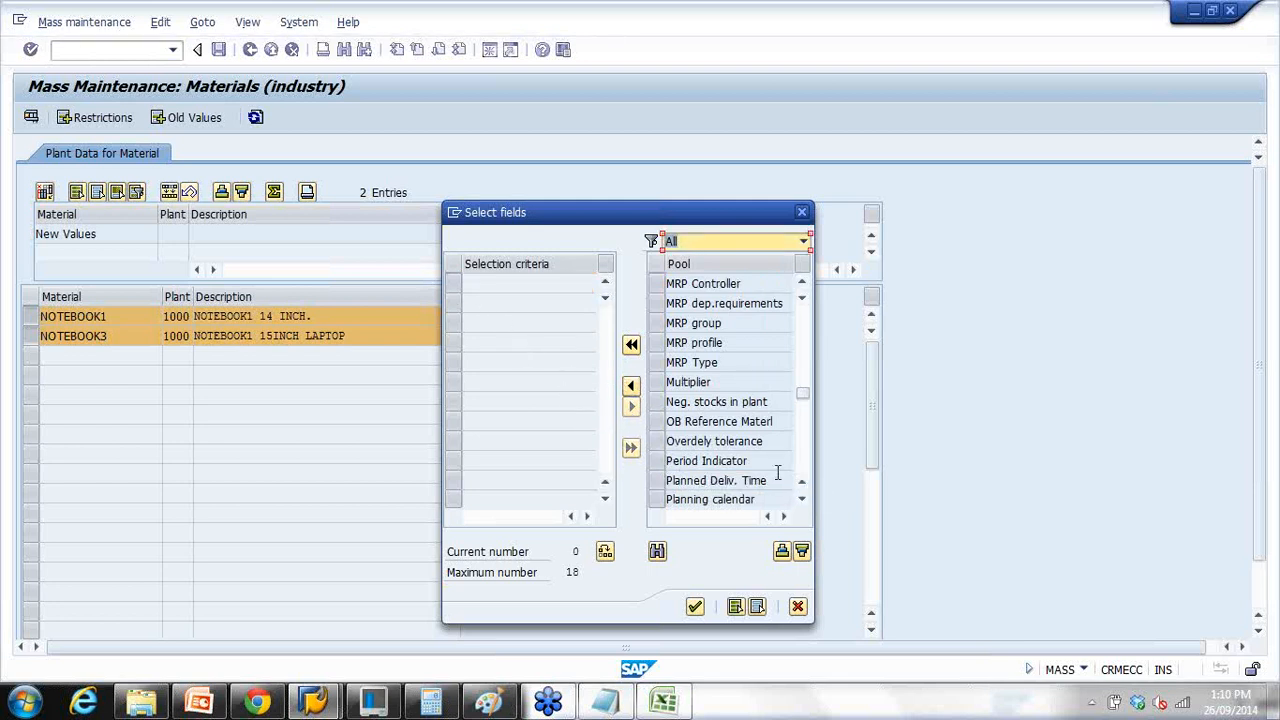
Step: Move Planned Deliv. Time into Selection criteria and continue to the NOTEBOOK1/NOTEBOOK3 table
click(801, 498)
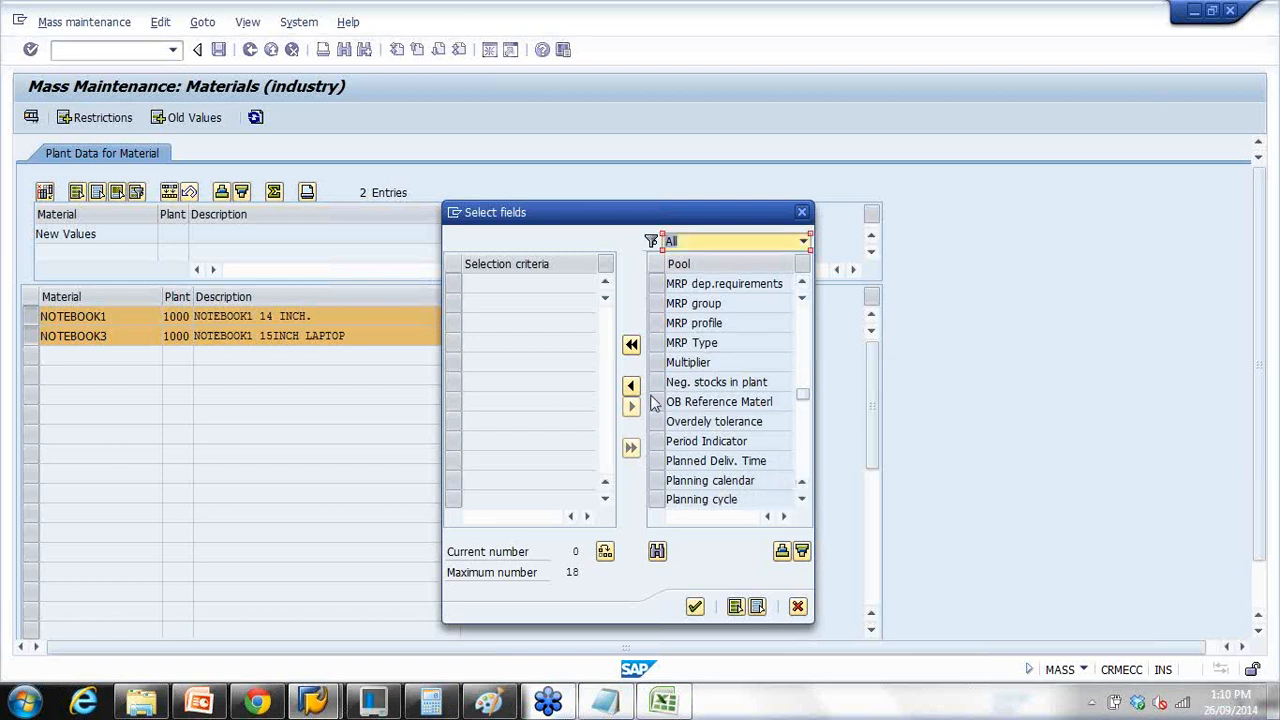
click(662, 461)
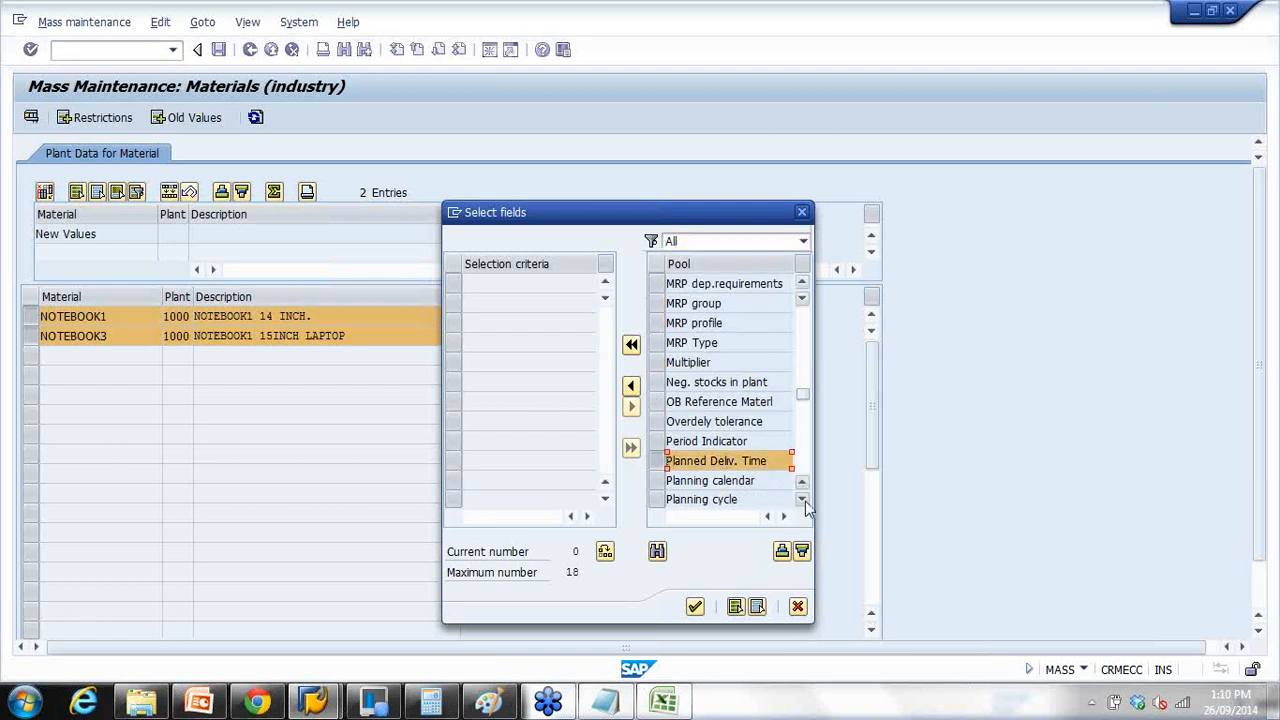
click(805, 501)
click(805, 501)
click(802, 499)
click(802, 499)
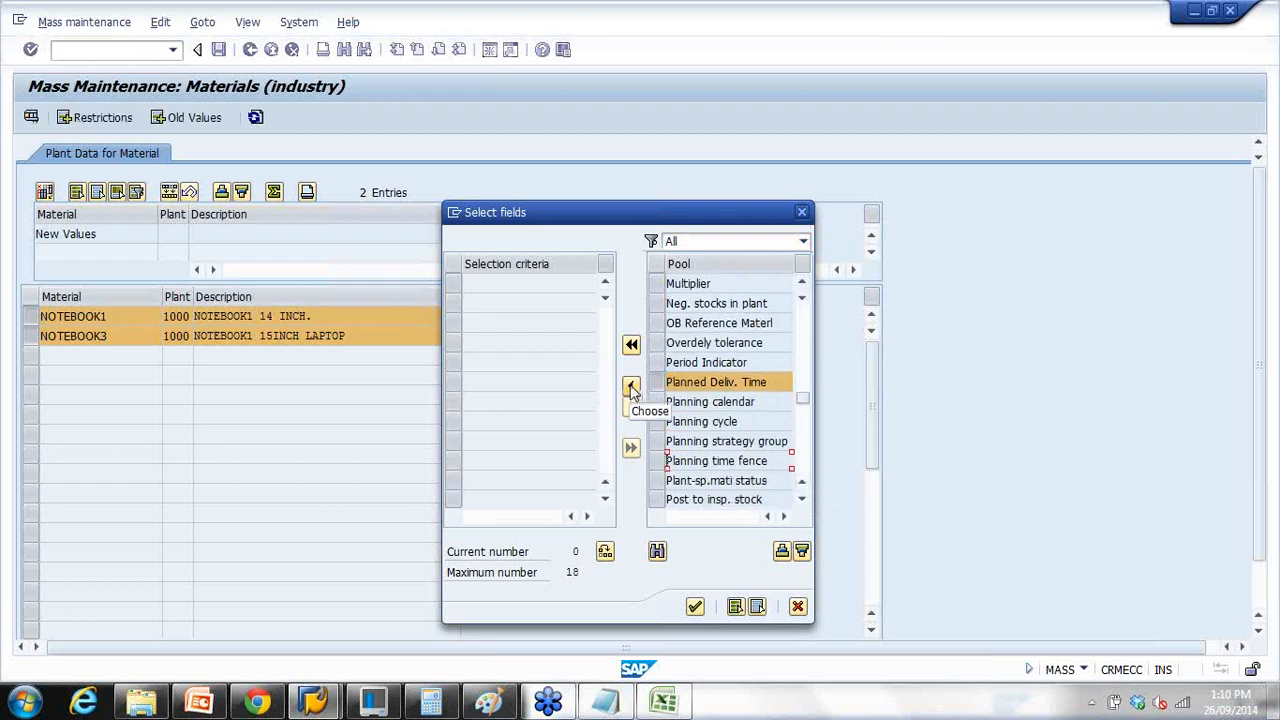
click(631, 386)
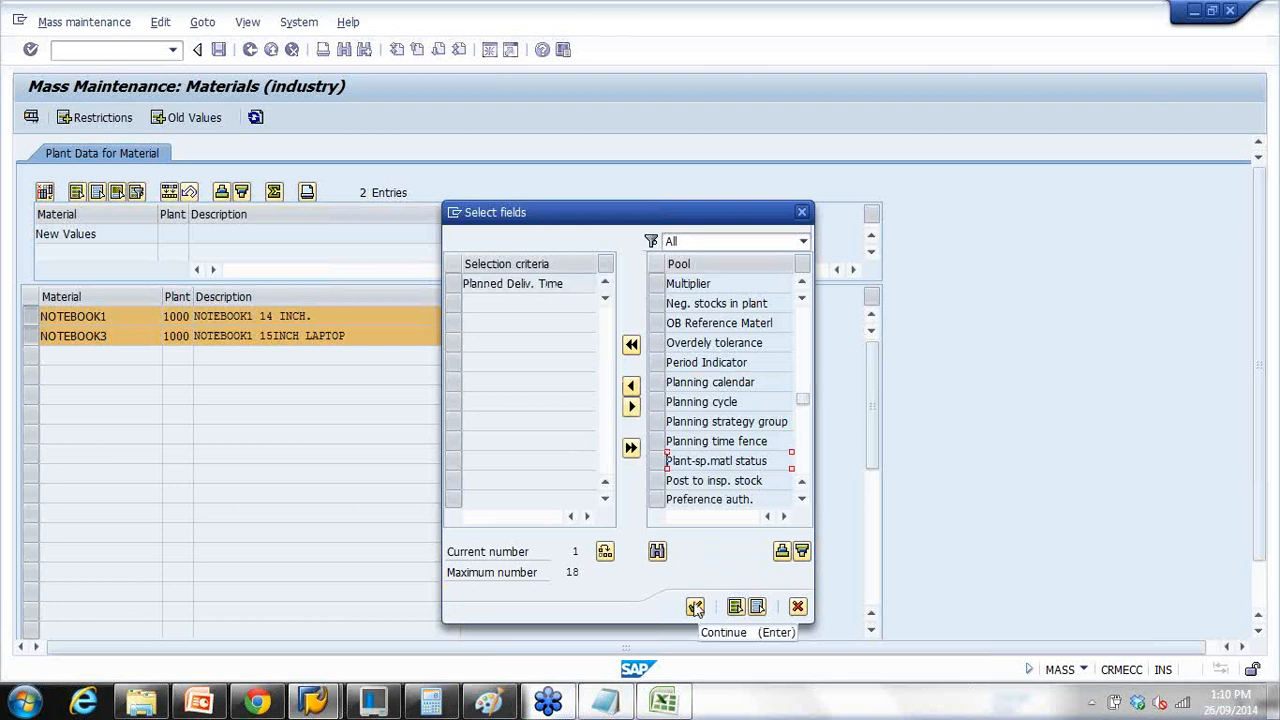
click(696, 607)
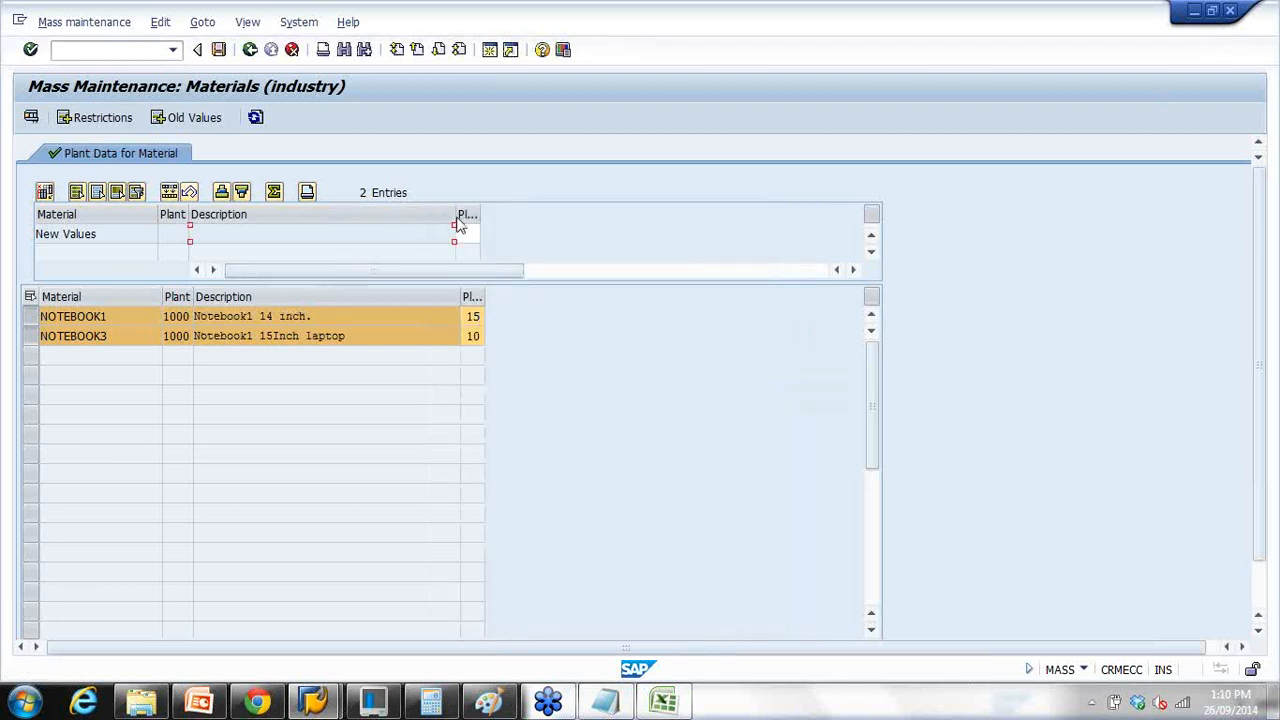
Step: Enter 20 as the new Planned Deliv. Time, mass-change NOTEBOOK1 and NOTEBOOK3, and save
drag(112, 336, 3, 333)
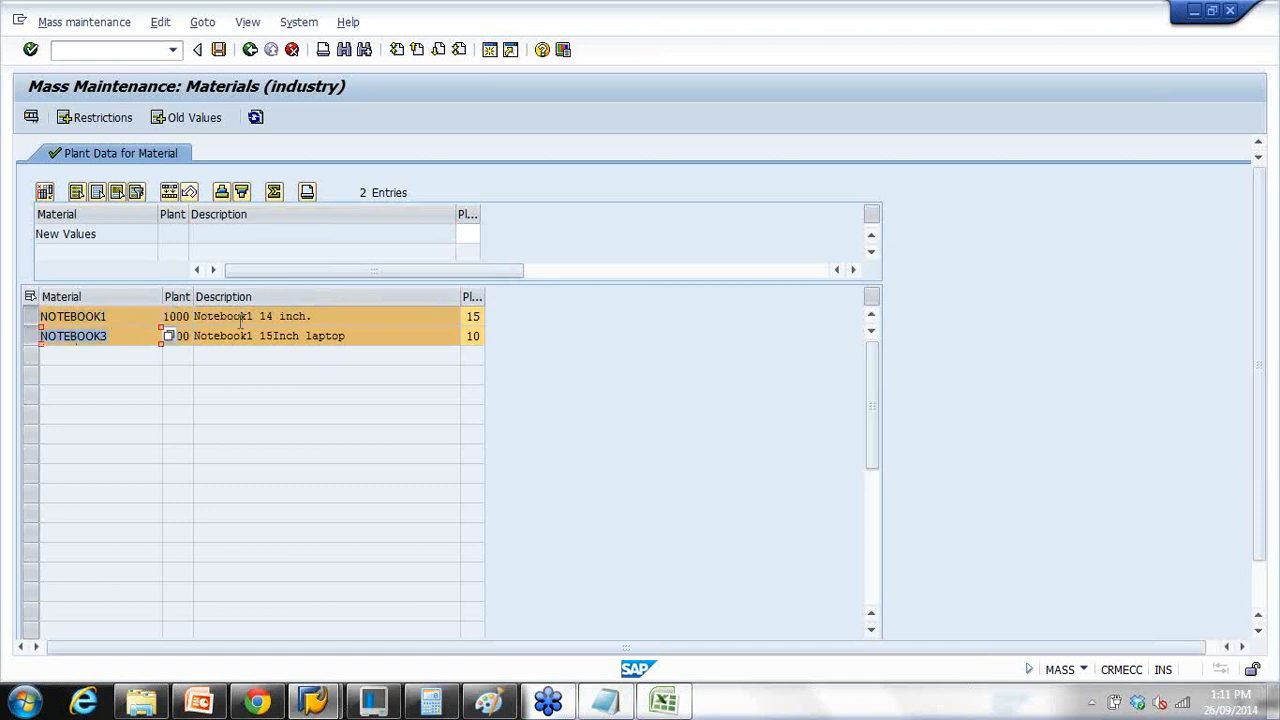
click(464, 232)
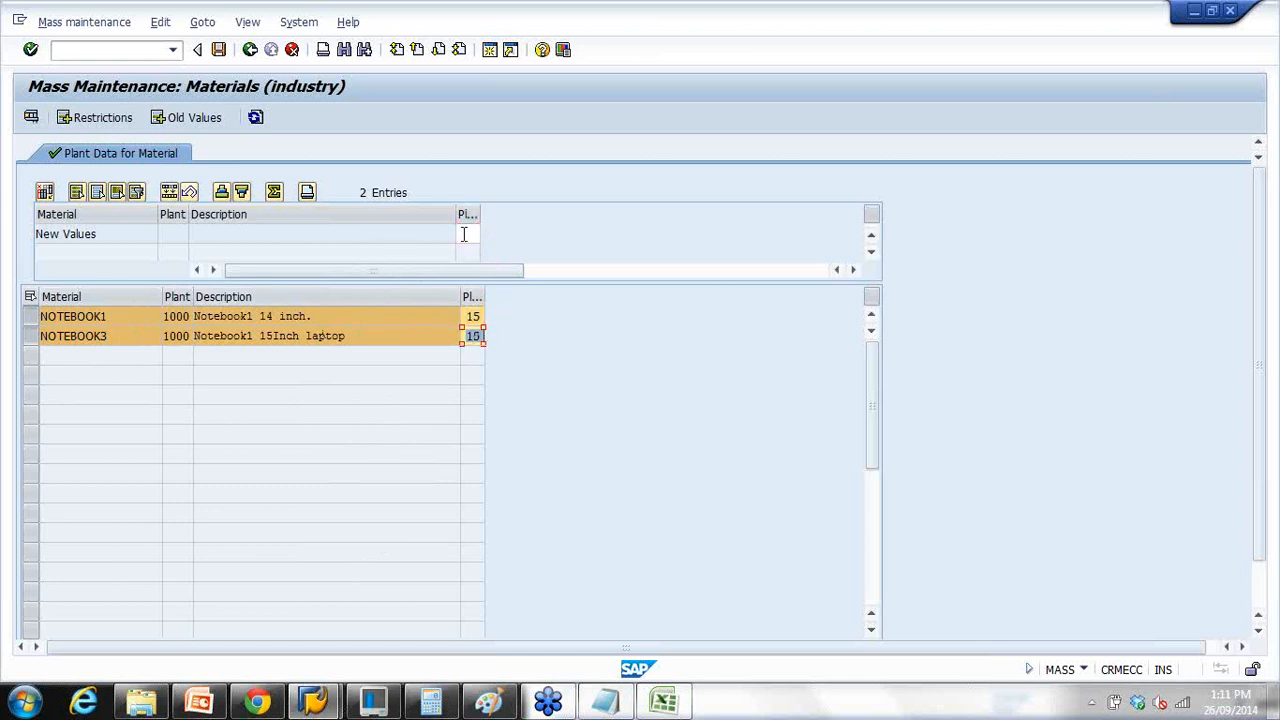
click(472, 295)
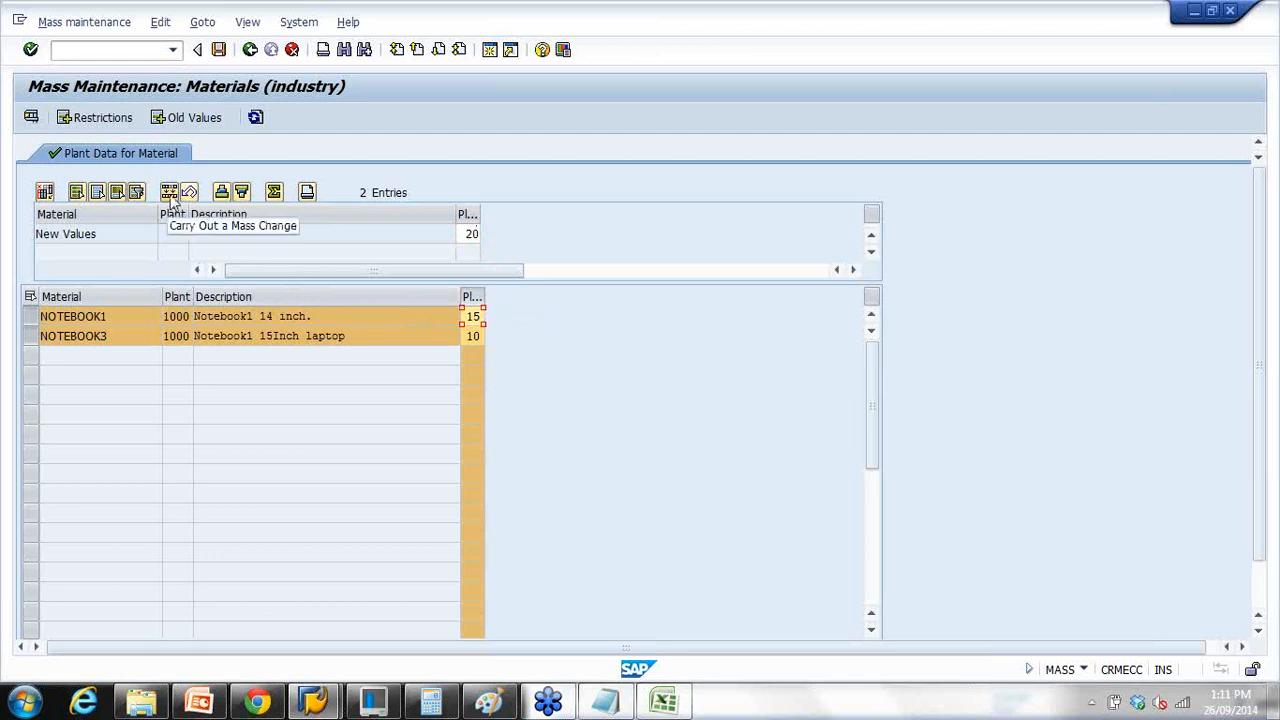
click(170, 193)
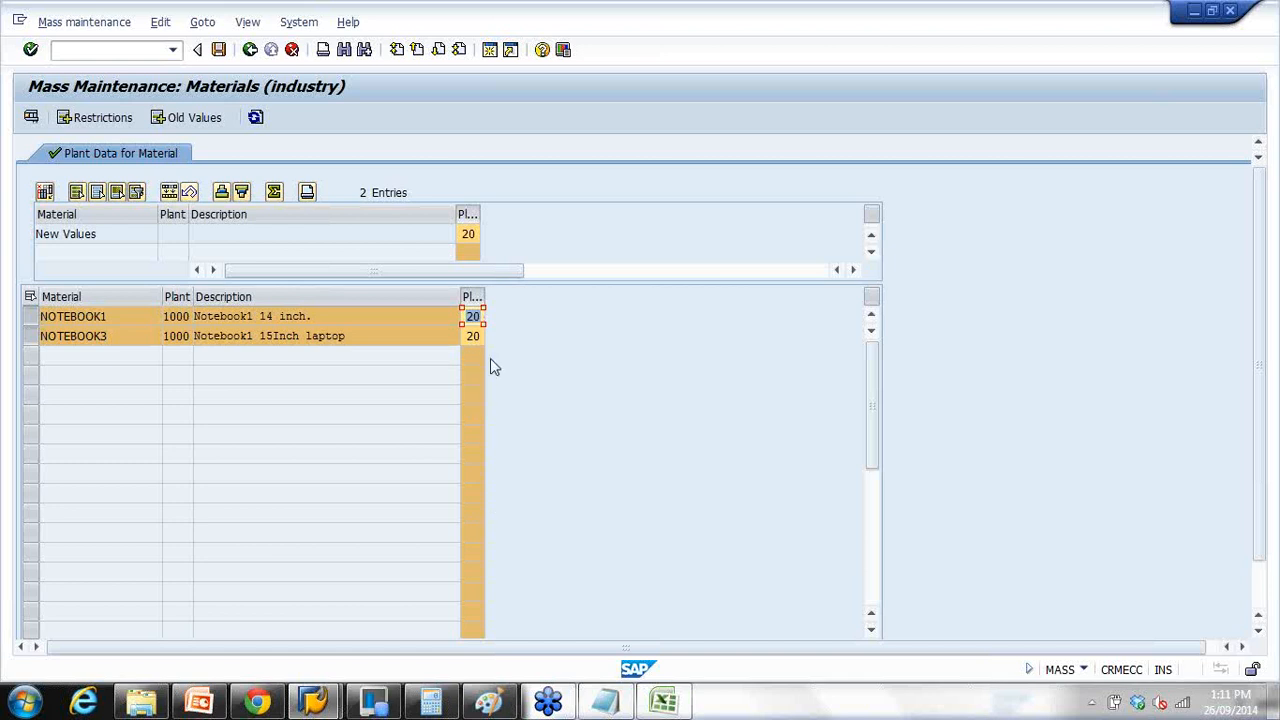
click(219, 50)
Step: Replace the NOTEBOOK material range with abc* and execute to list the seven ABC materials
click(250, 49)
click(497, 234)
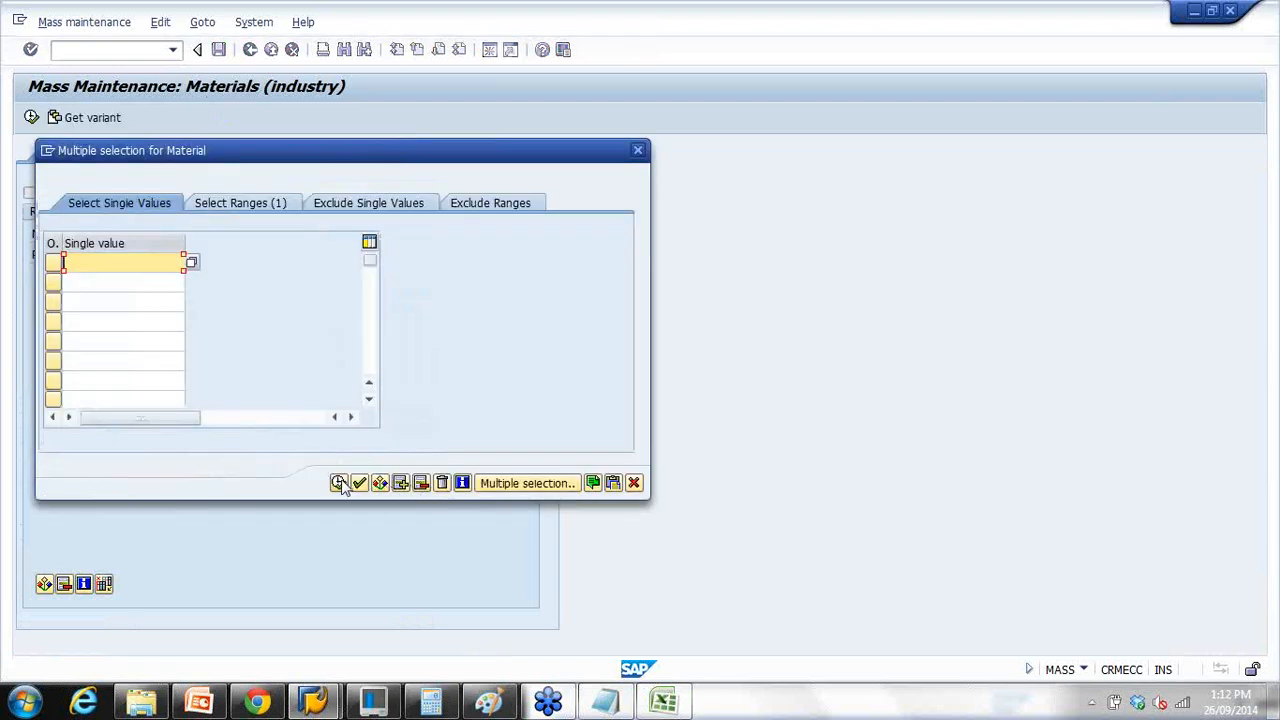
click(339, 483)
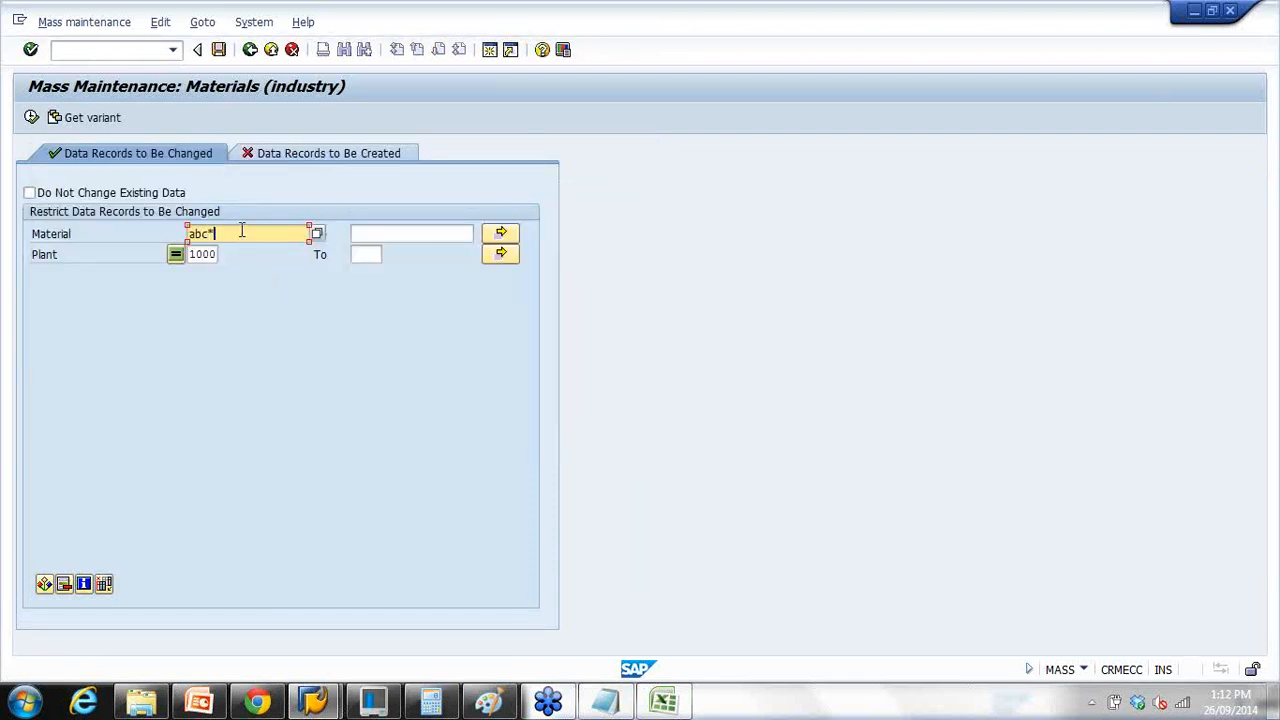
click(31, 118)
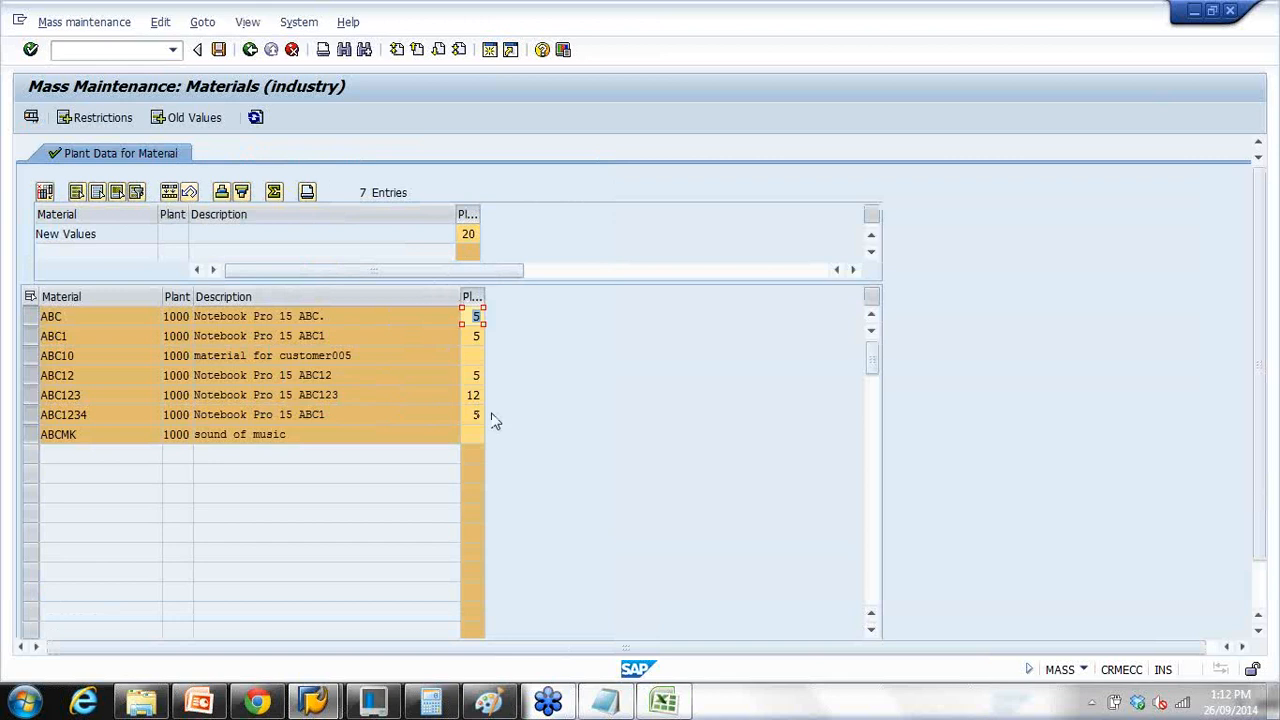
Step: Set Planned Deliv. Time 25 as the new value, apply it to all ABC materials, and save
click(463, 236)
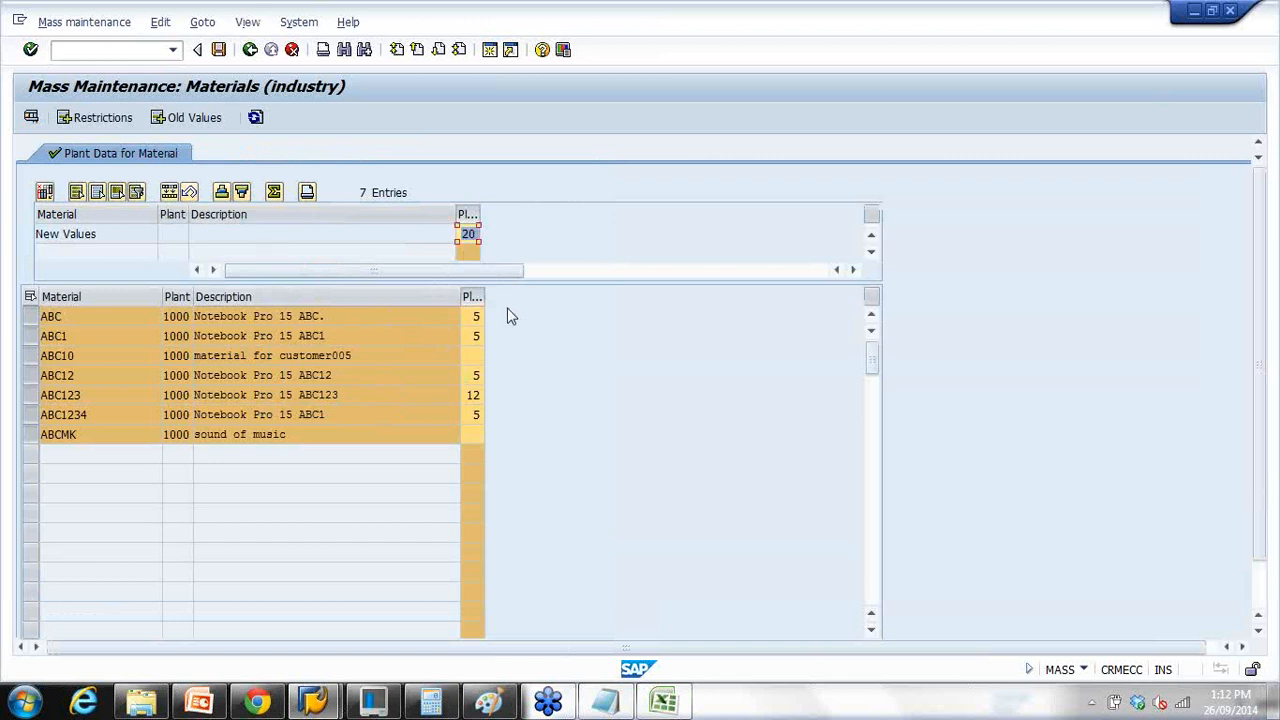
click(471, 293)
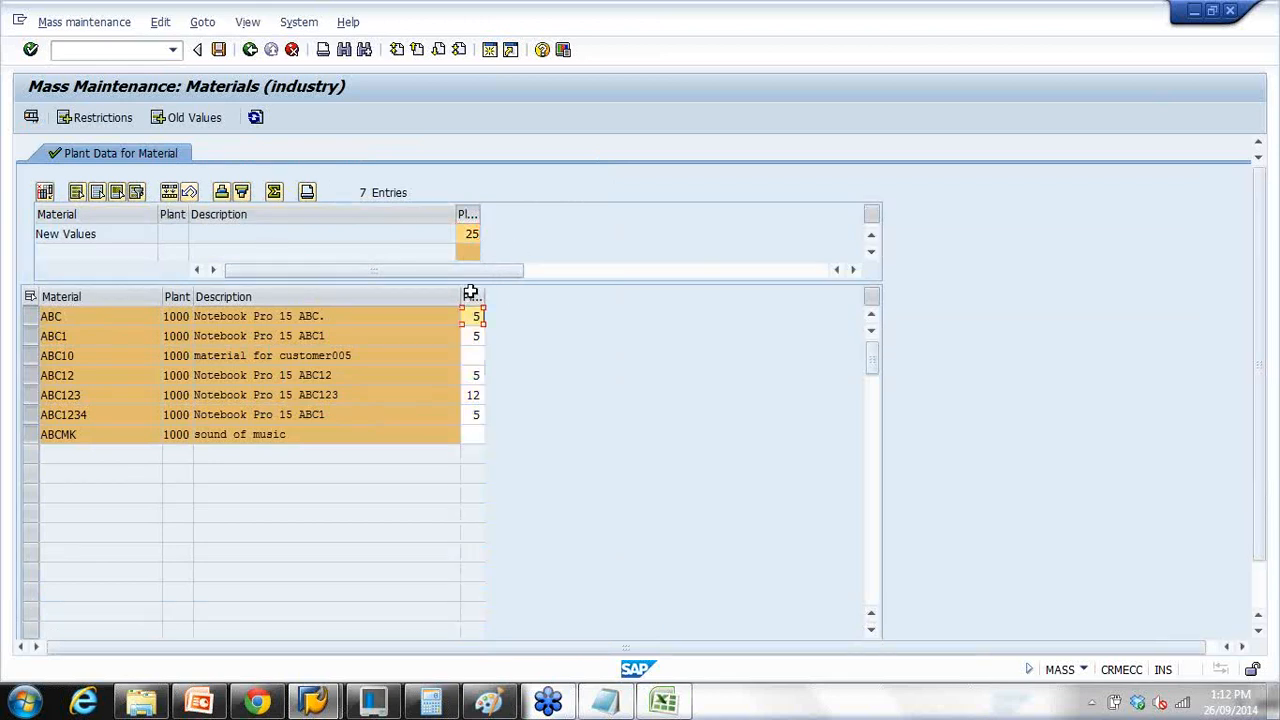
click(473, 292)
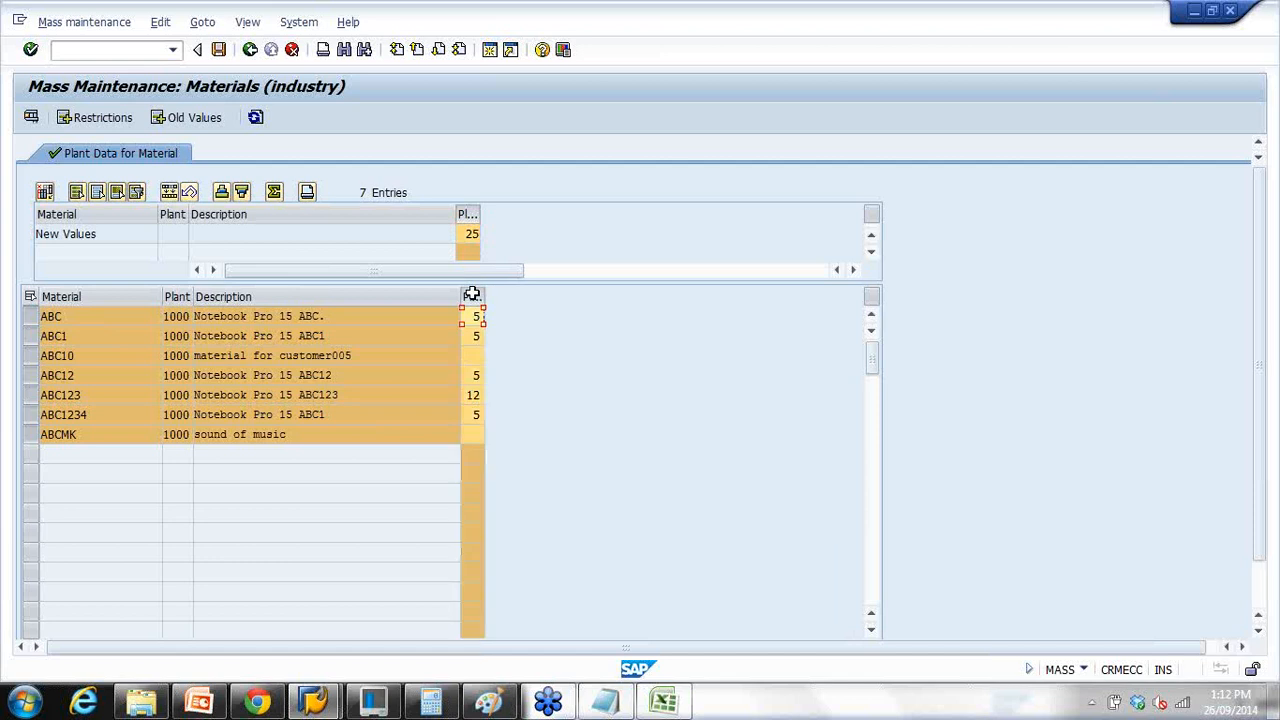
click(172, 195)
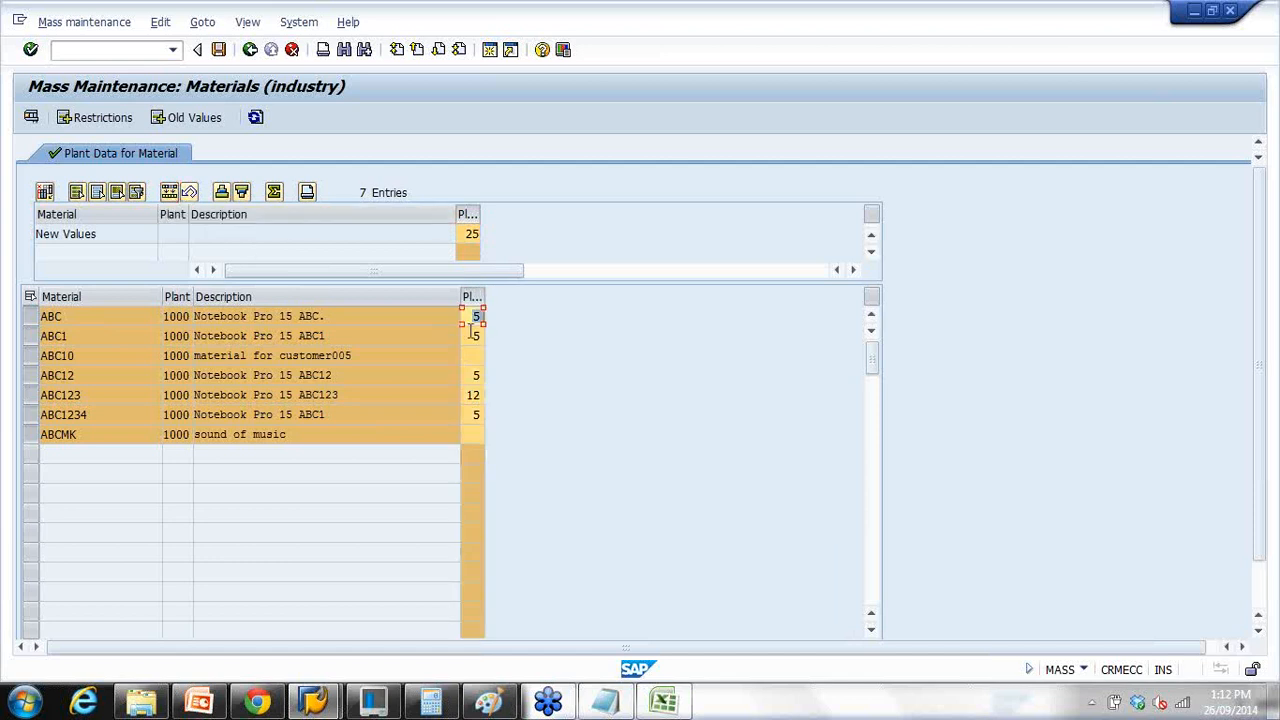
click(472, 394)
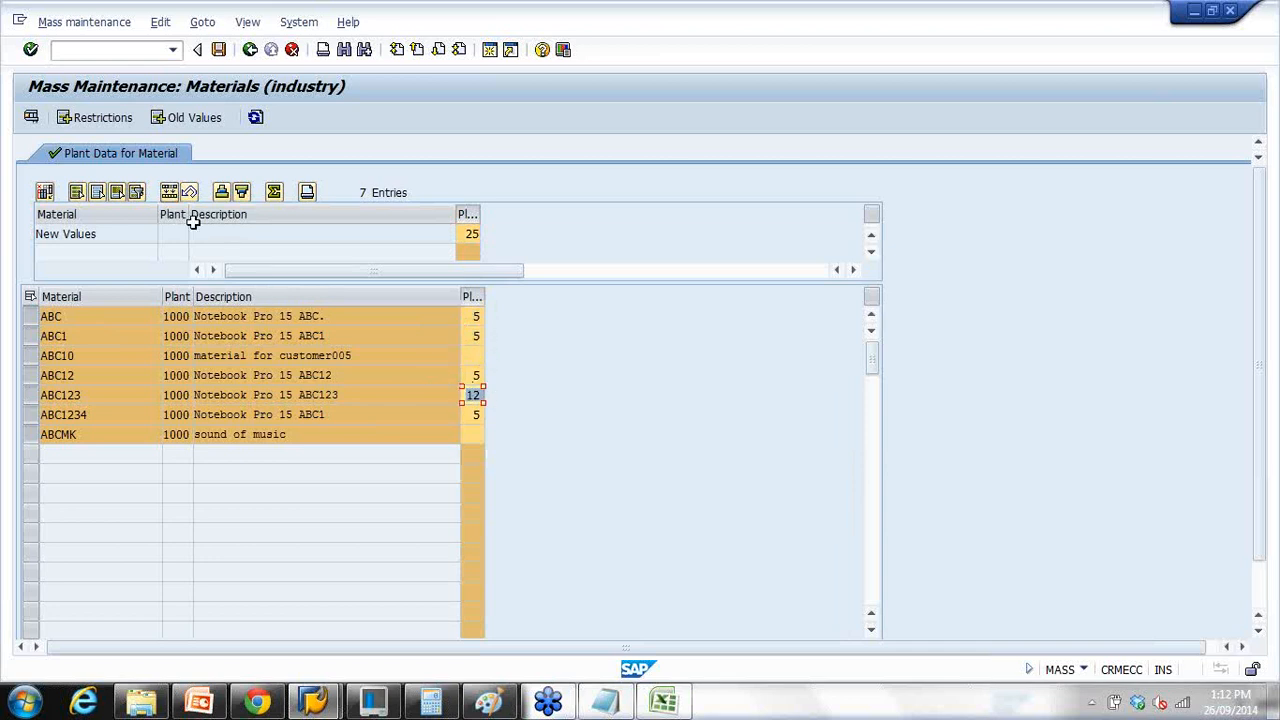
click(172, 195)
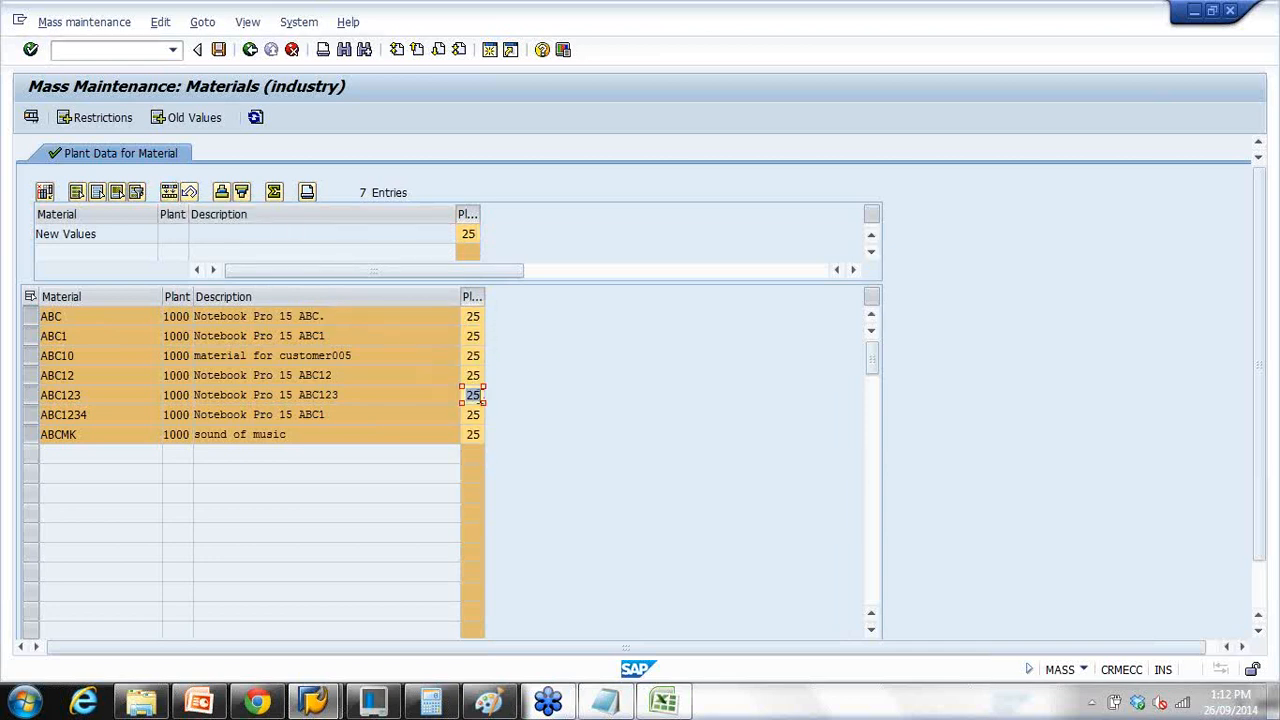
click(219, 50)
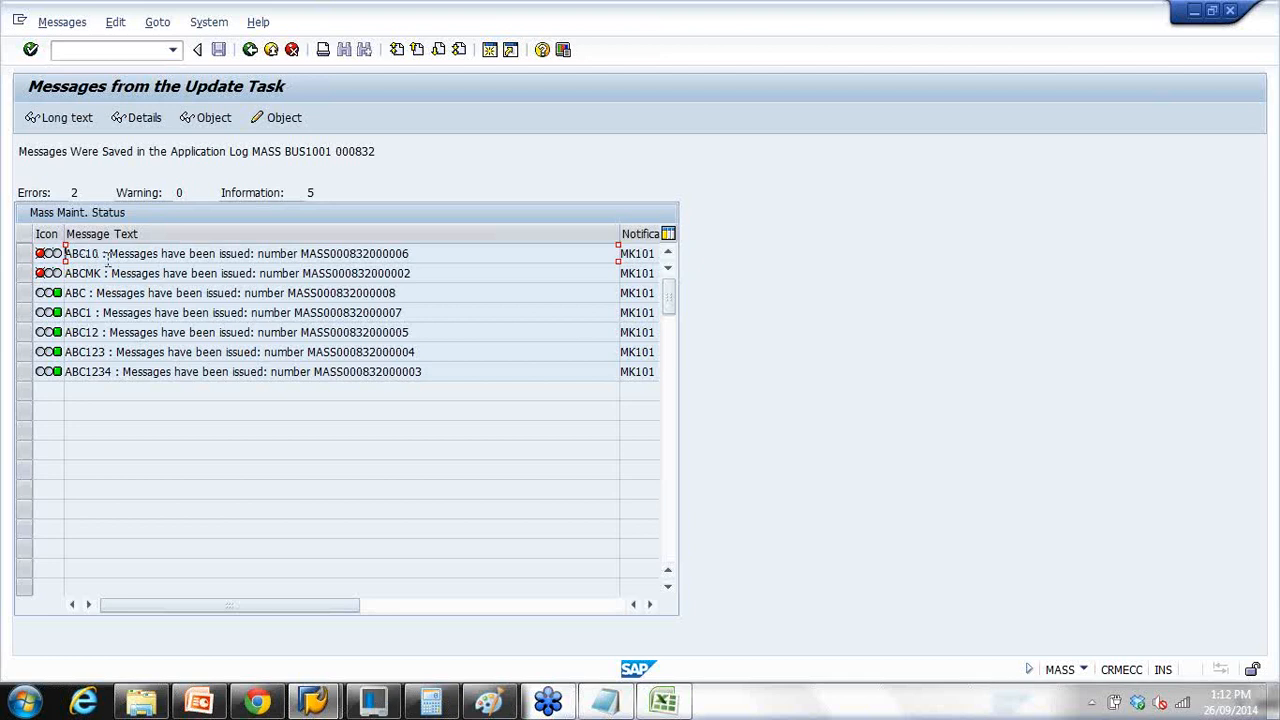
Step: Leave the update-task log (2 errors, 5 information) and switch to the PowerPoint presentation
click(250, 50)
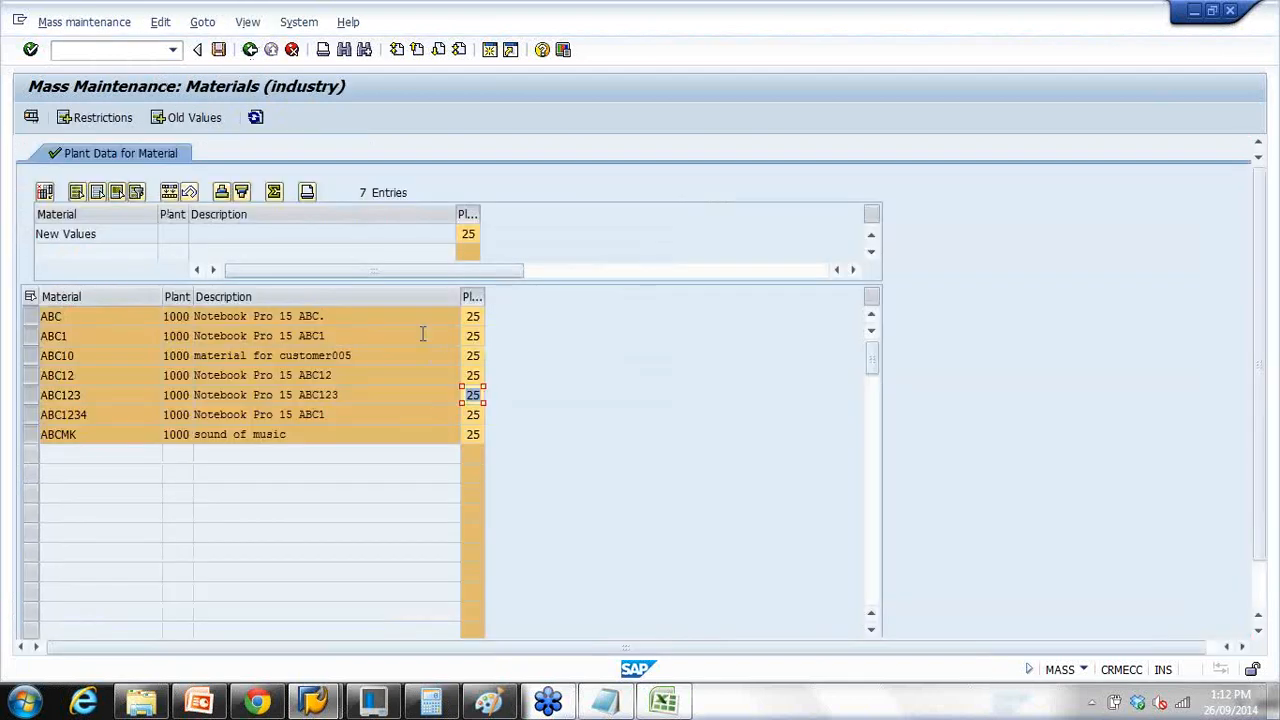
click(200, 700)
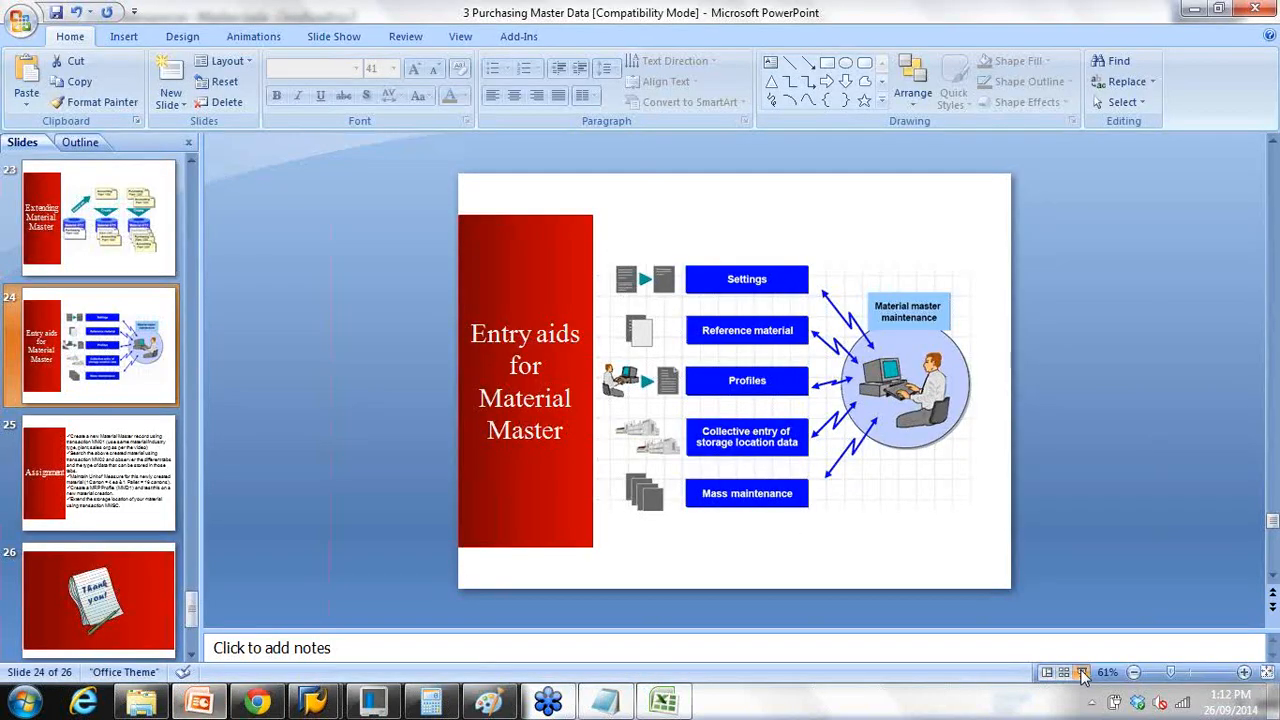
Step: Show slide 24, 'Entry aids for Material Master', full screen, then advance to the Assignment slide
click(1082, 673)
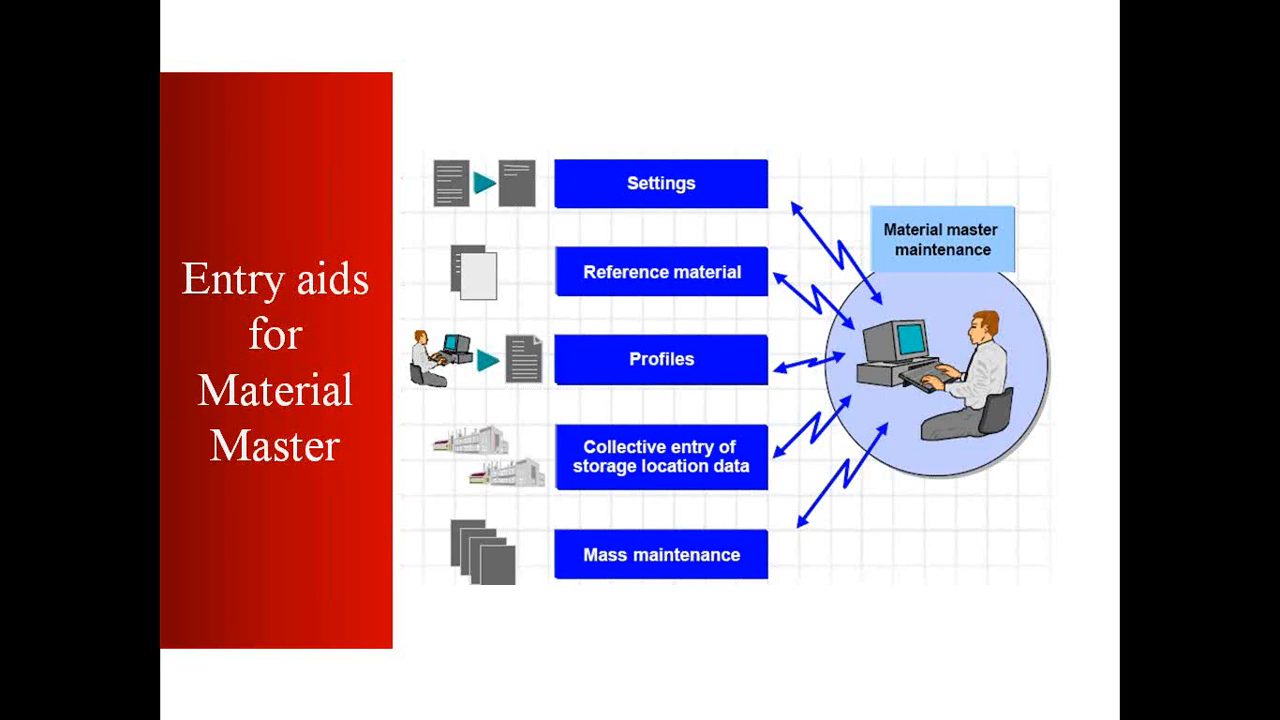
key(Right)
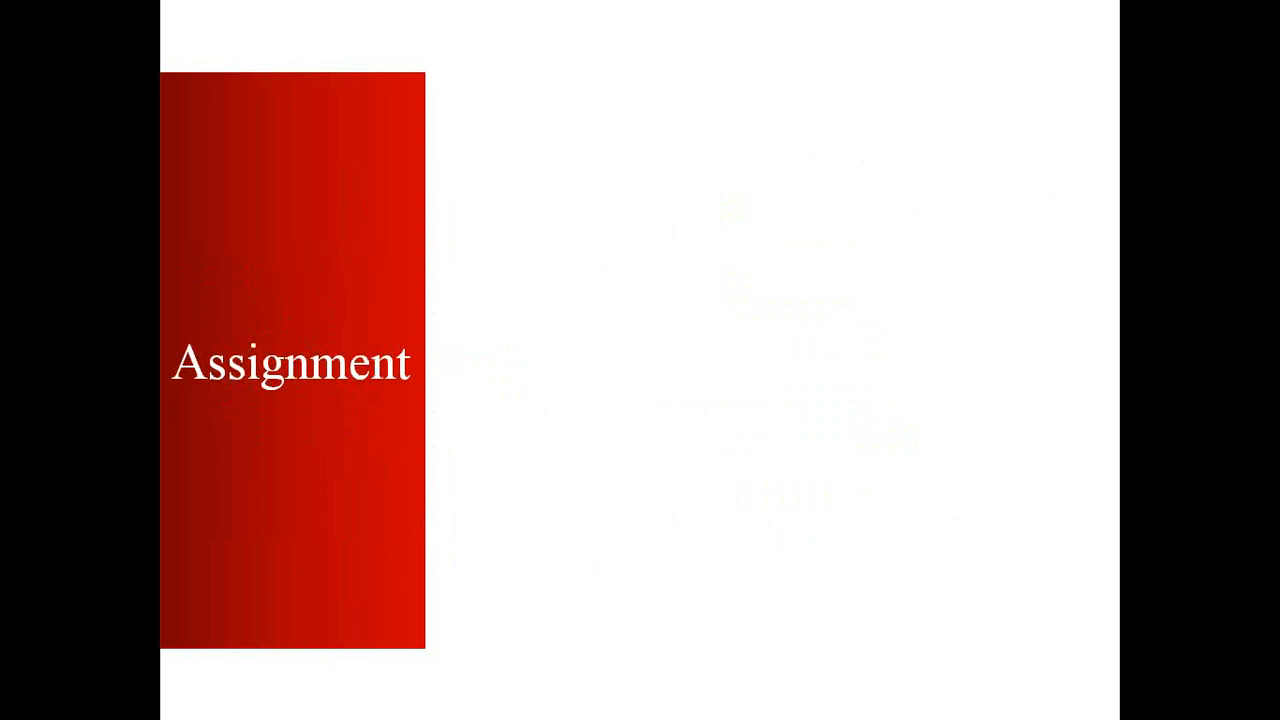